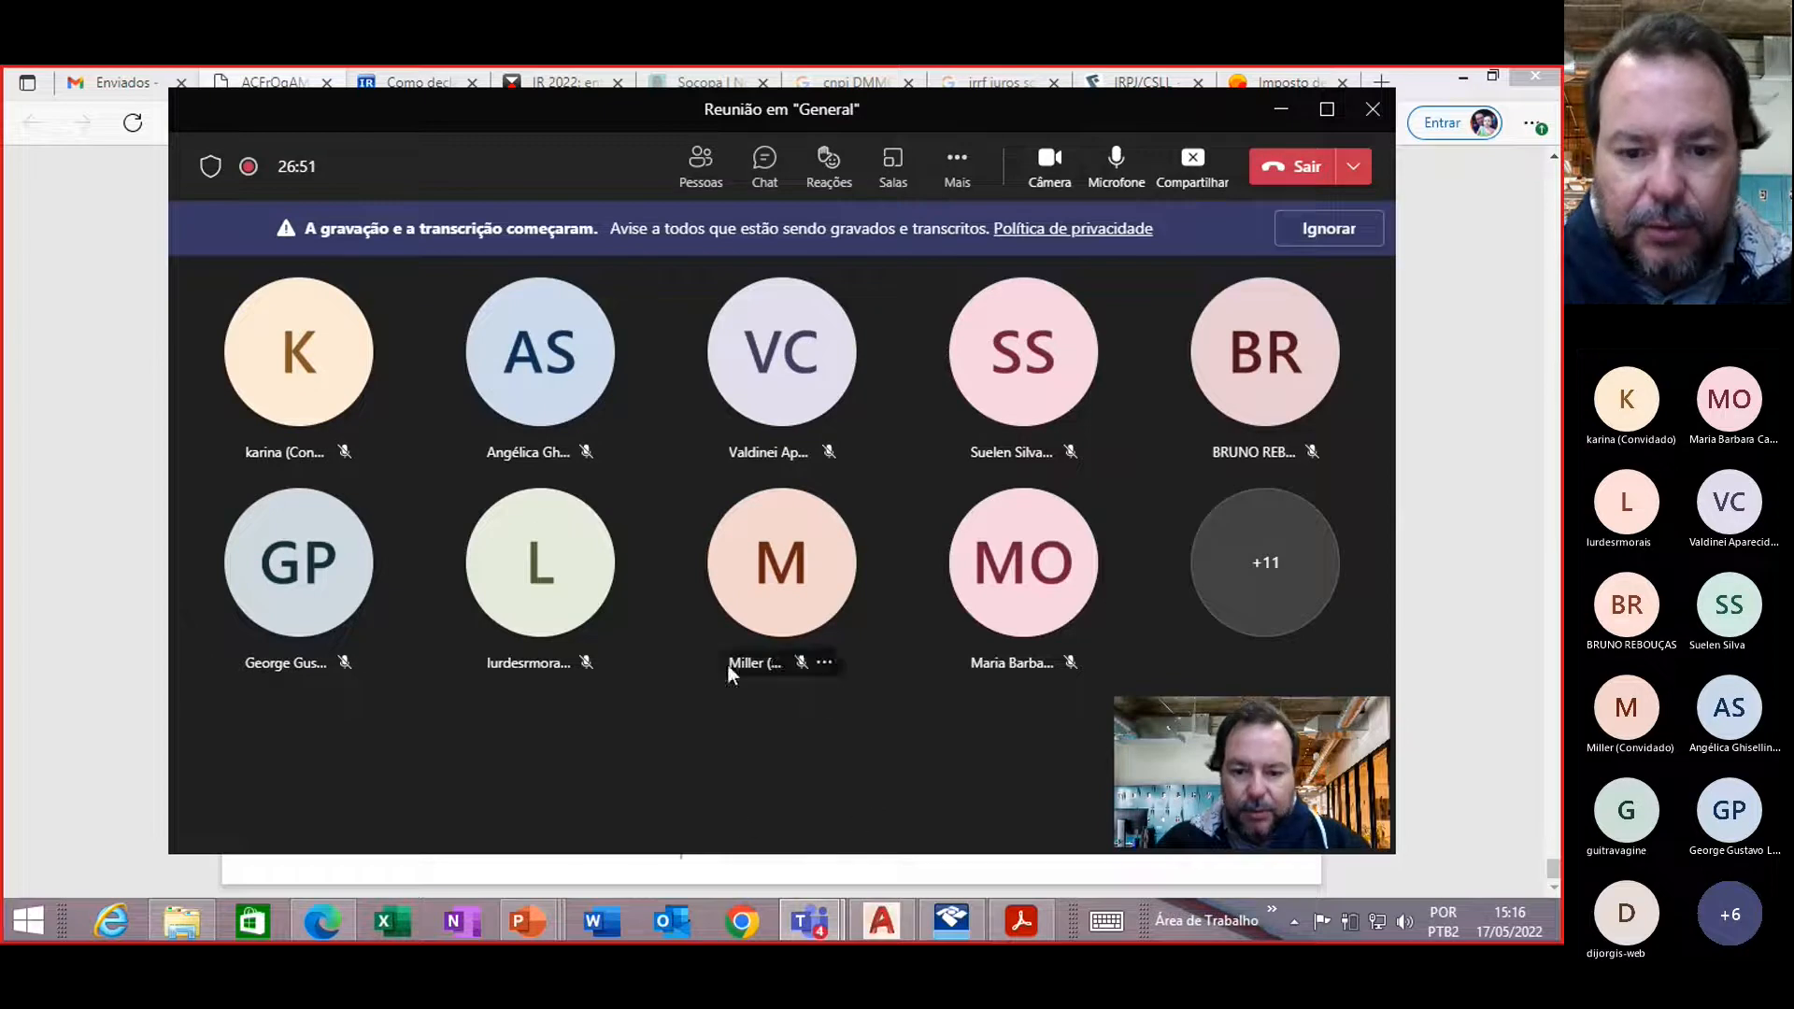
Step: Switch from the Teams meeting to AutoCAD with the drawing Desenho1 open
left_click(888, 899)
left_click(885, 921)
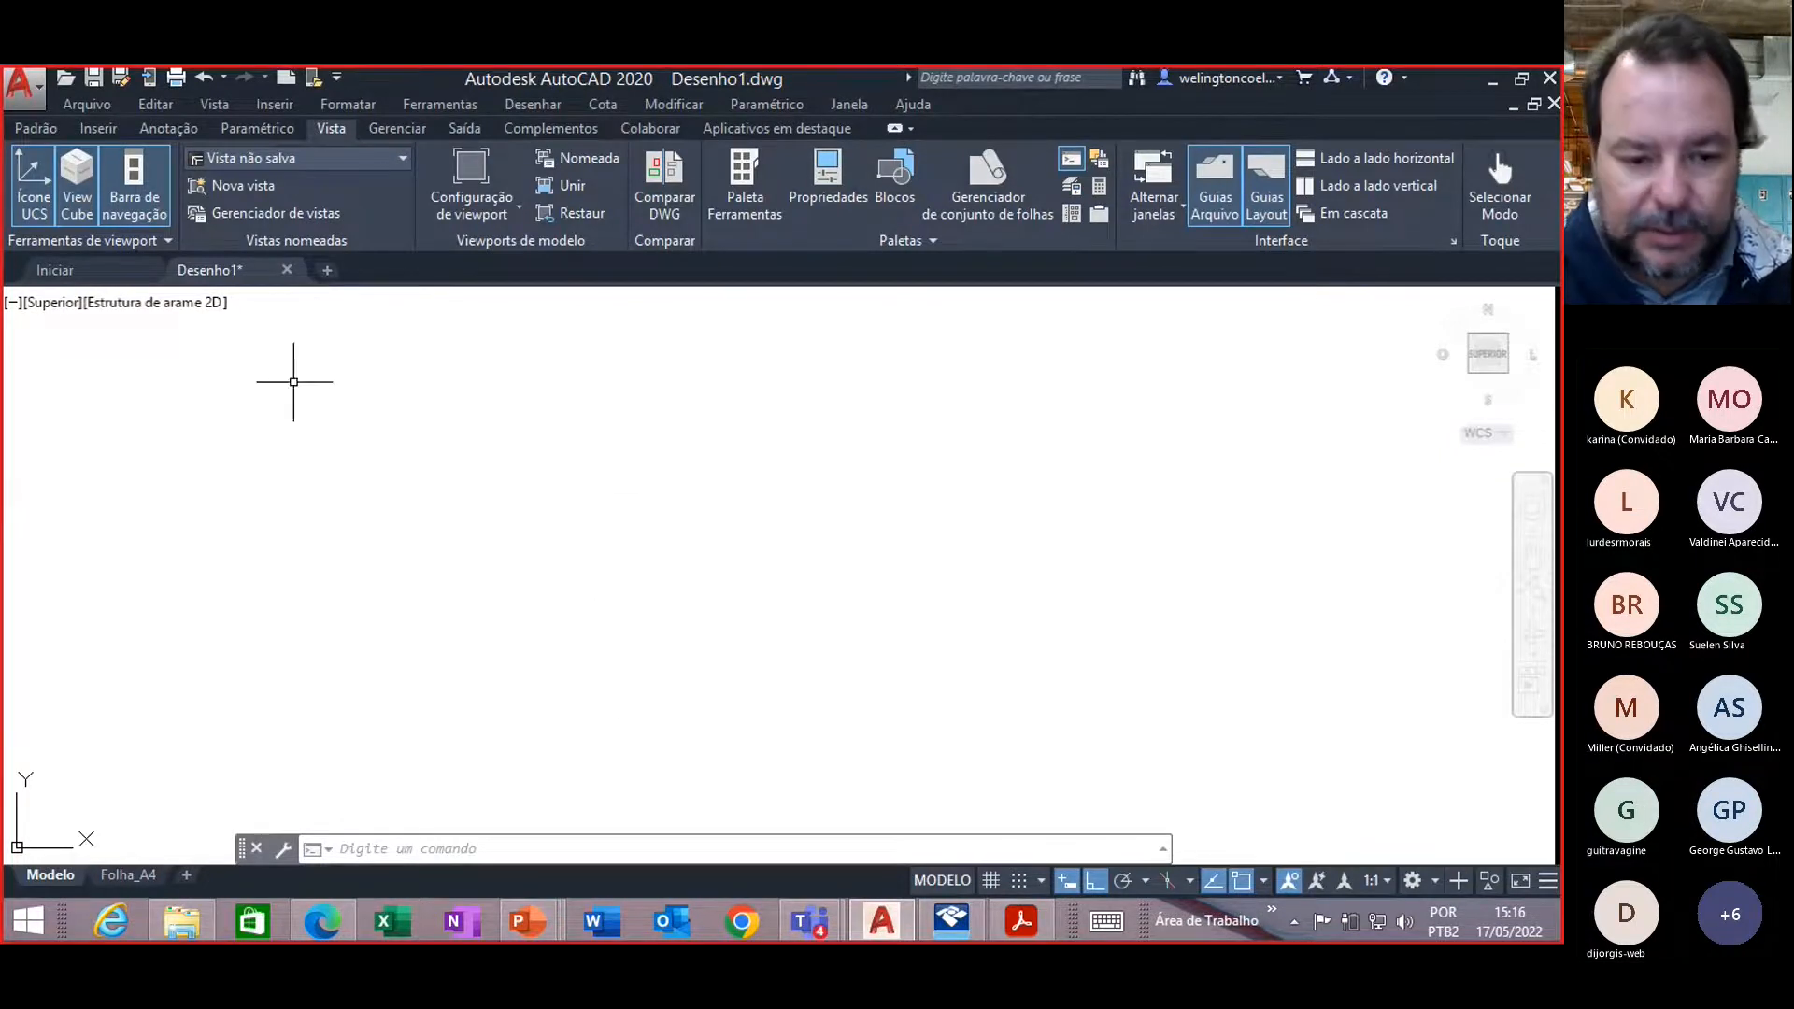
left_click(81, 108)
left_click(665, 450)
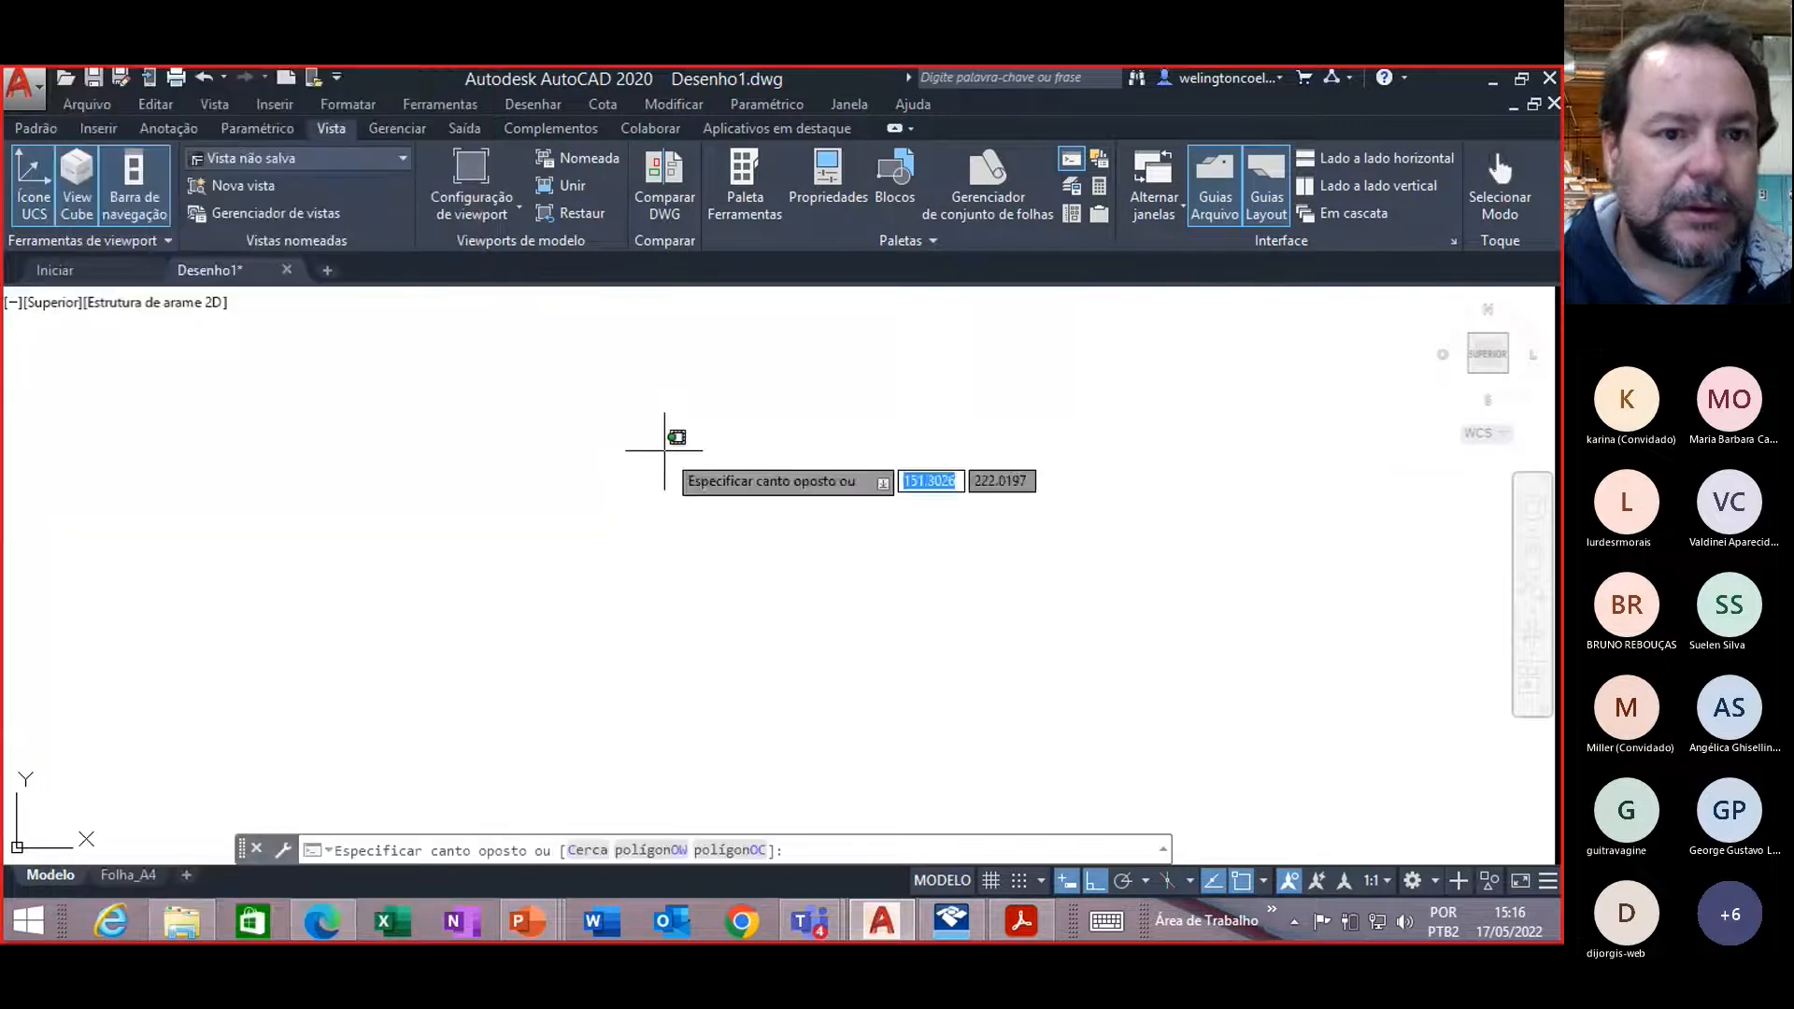
left_click(620, 411)
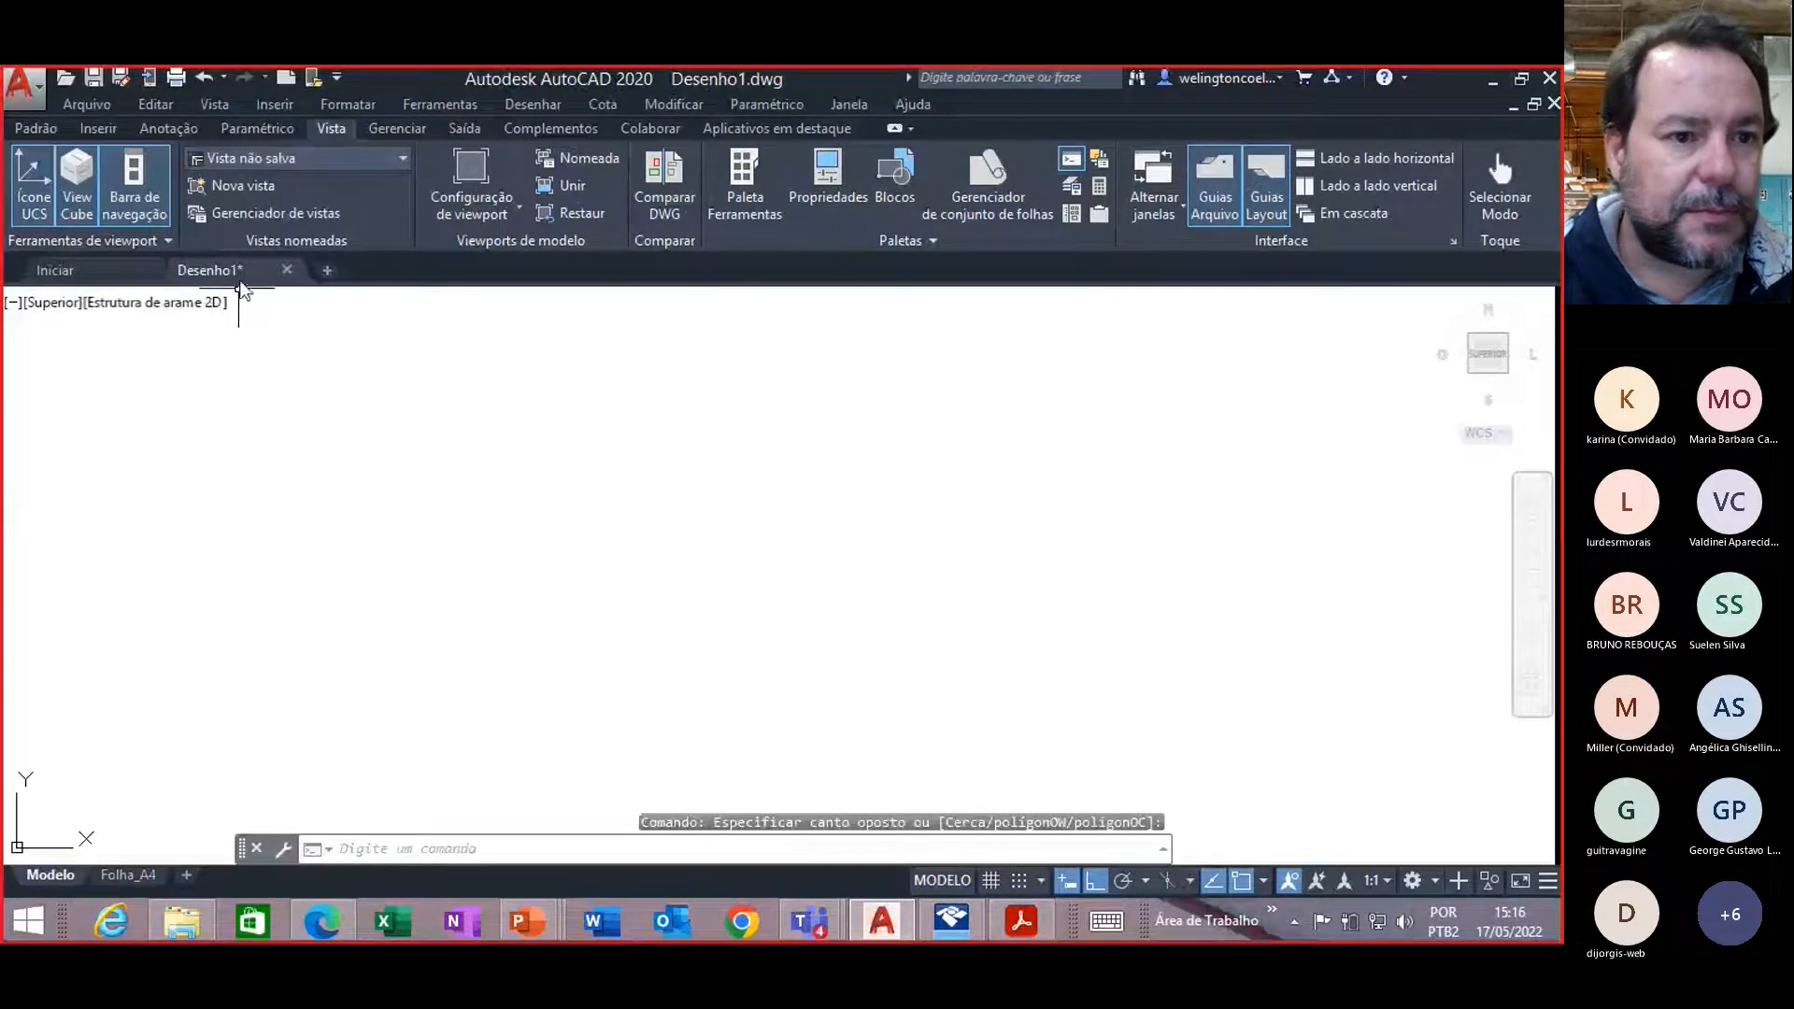
Step: Examine which ribbon tabs and which panels of the Vista tab can be shown or hidden
left_click(39, 132)
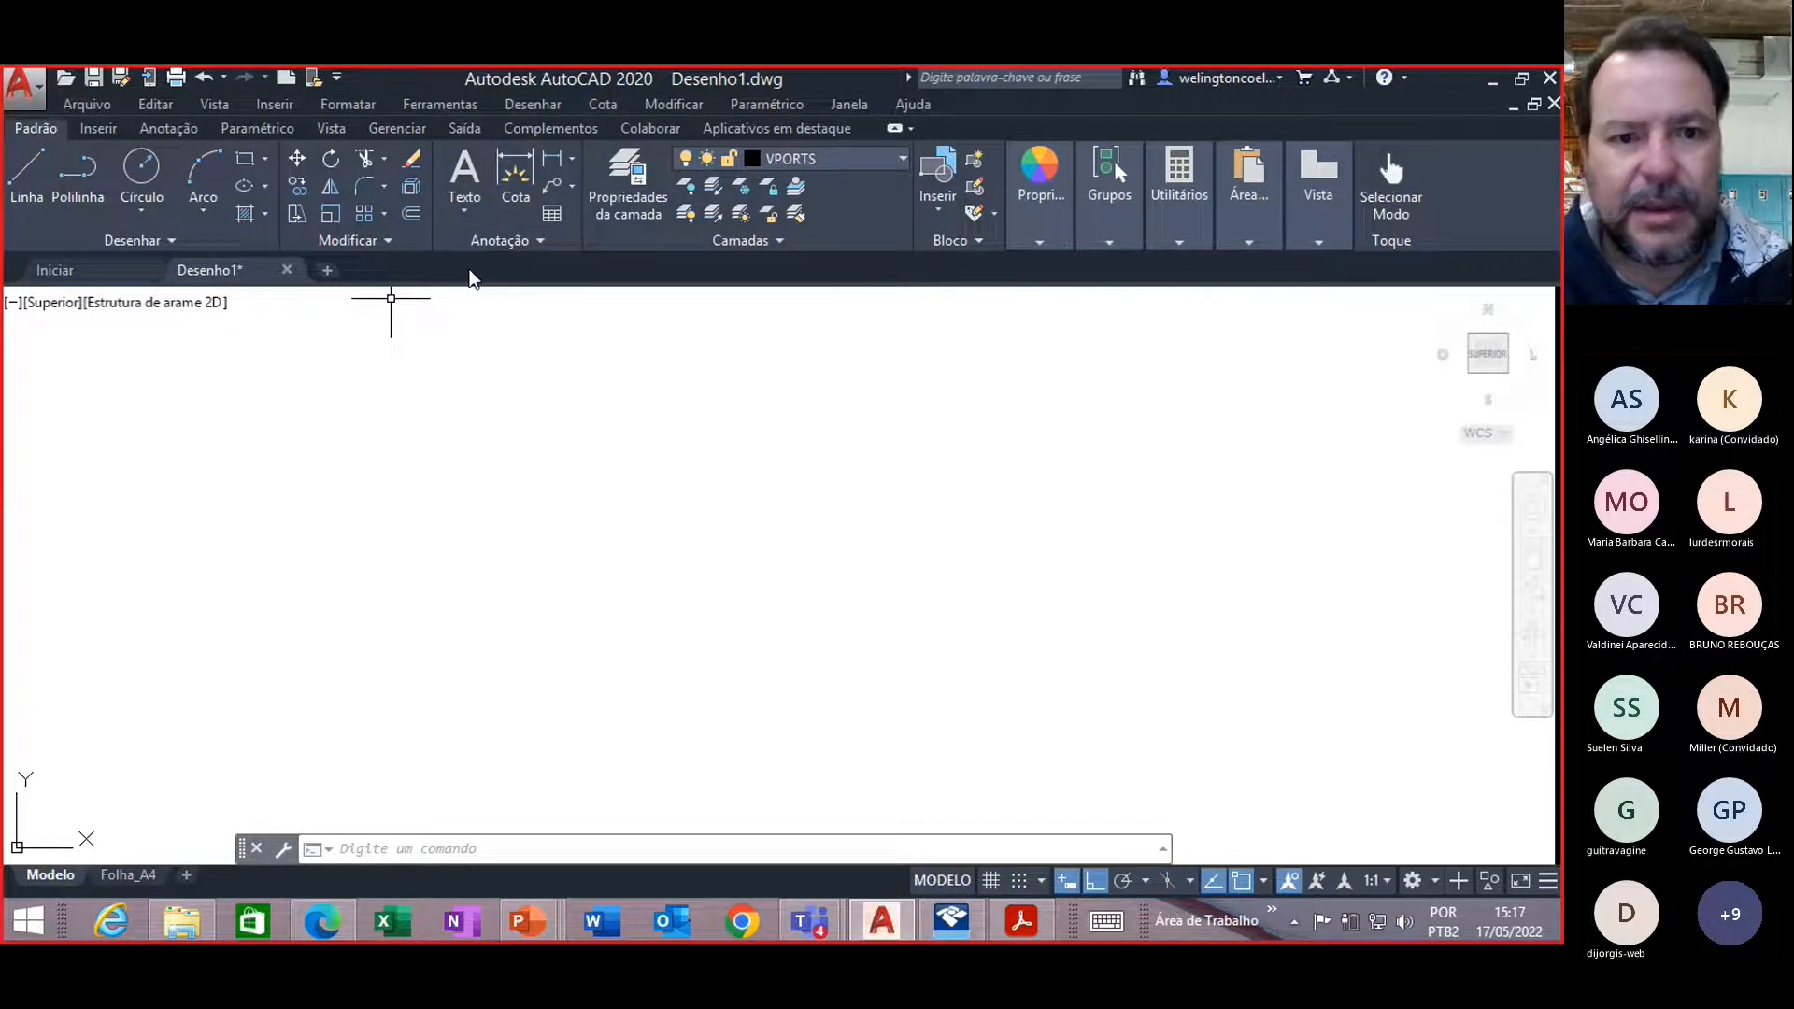
left_click(332, 128)
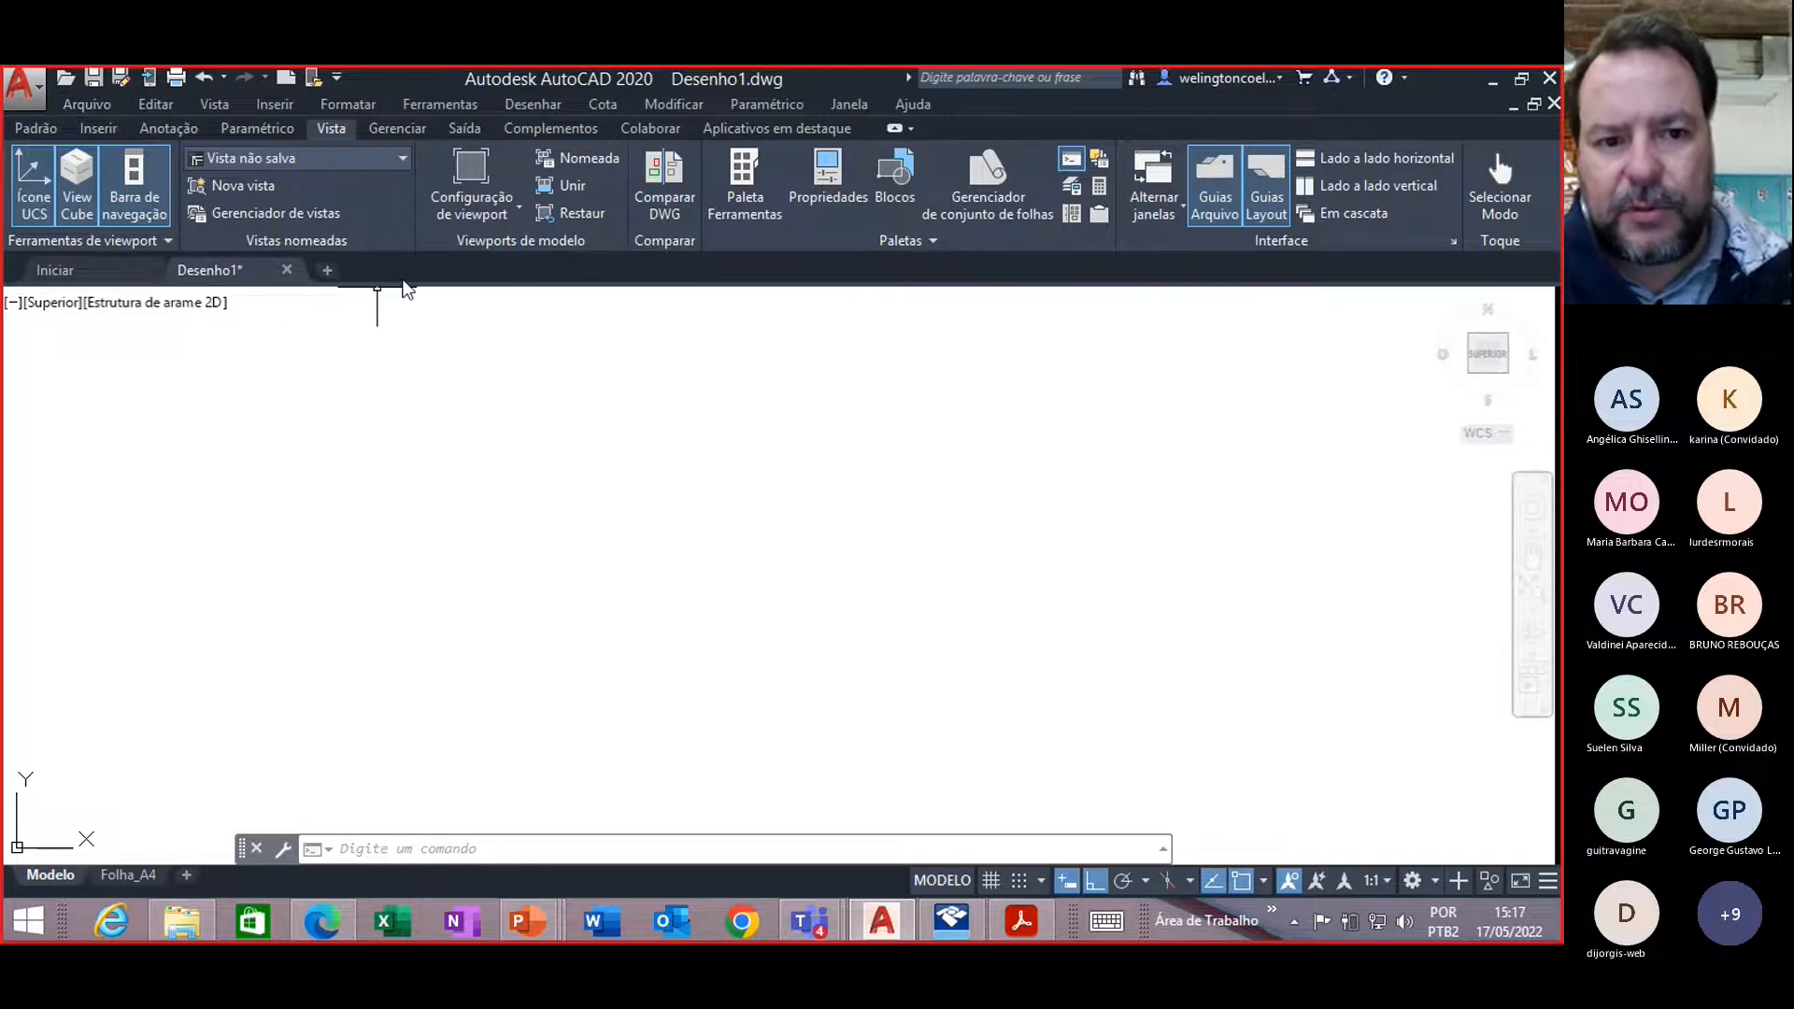
right_click(360, 180)
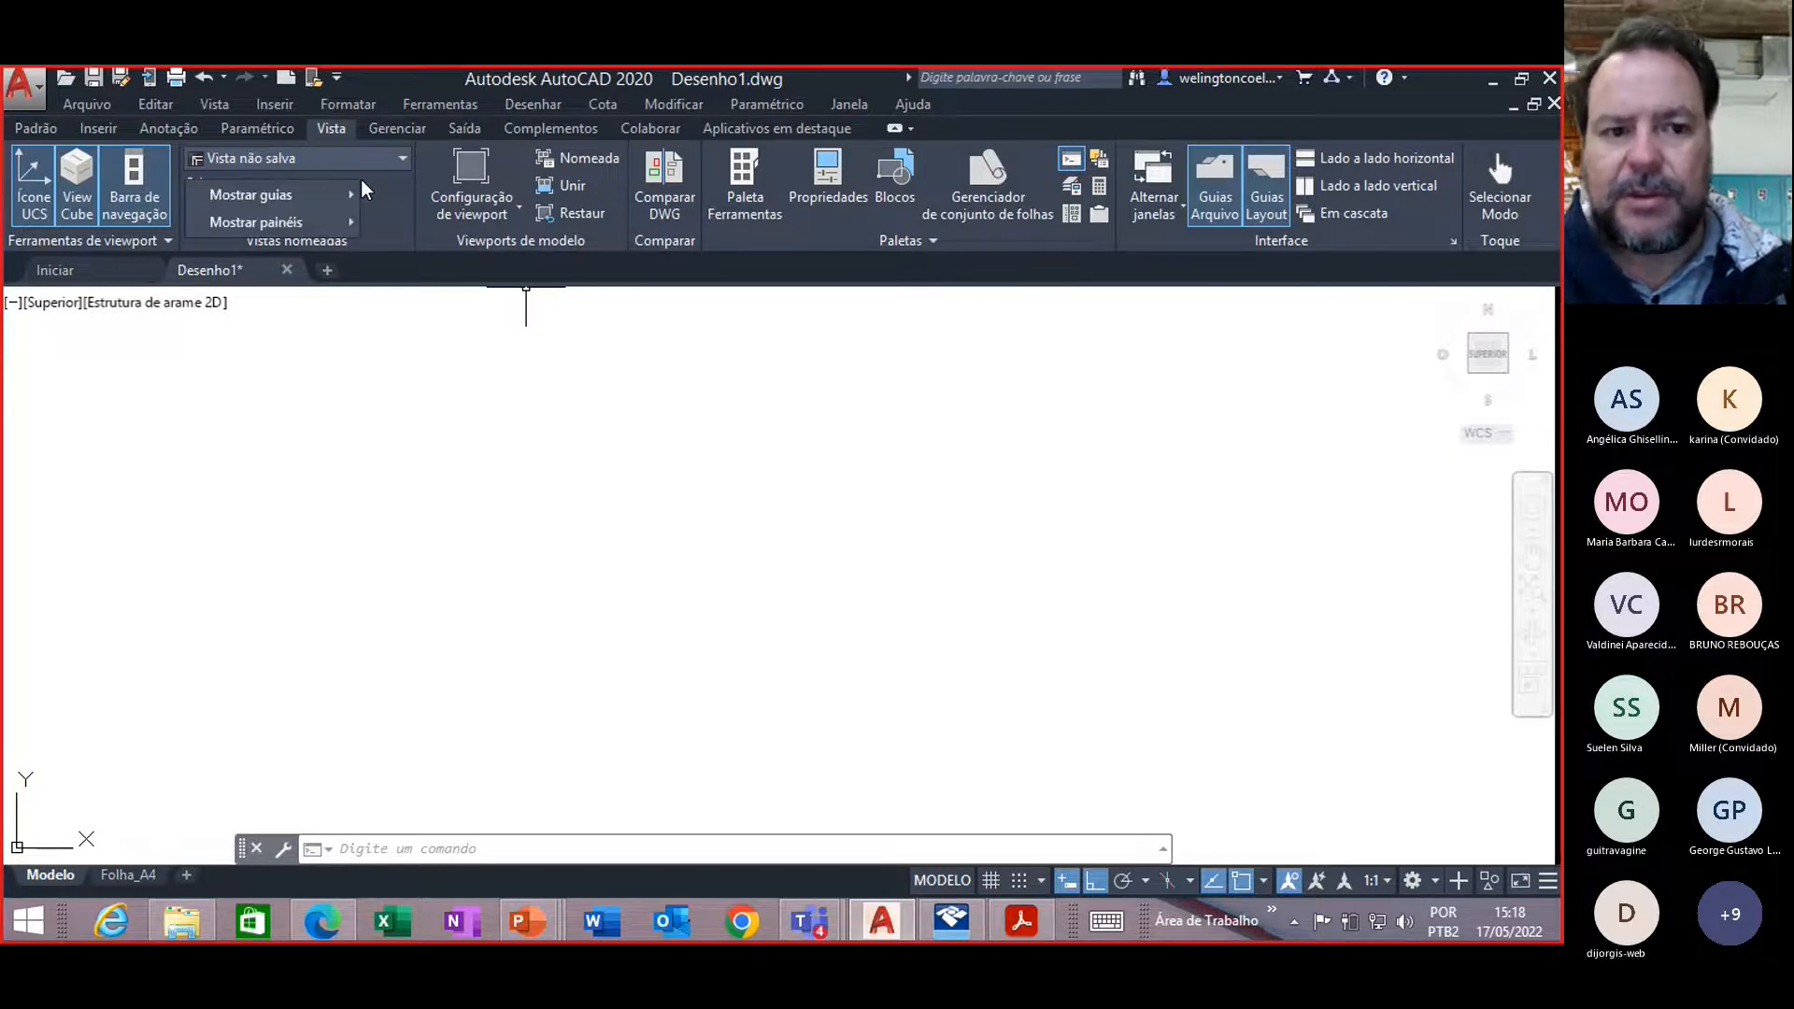
mouse_move(300, 186)
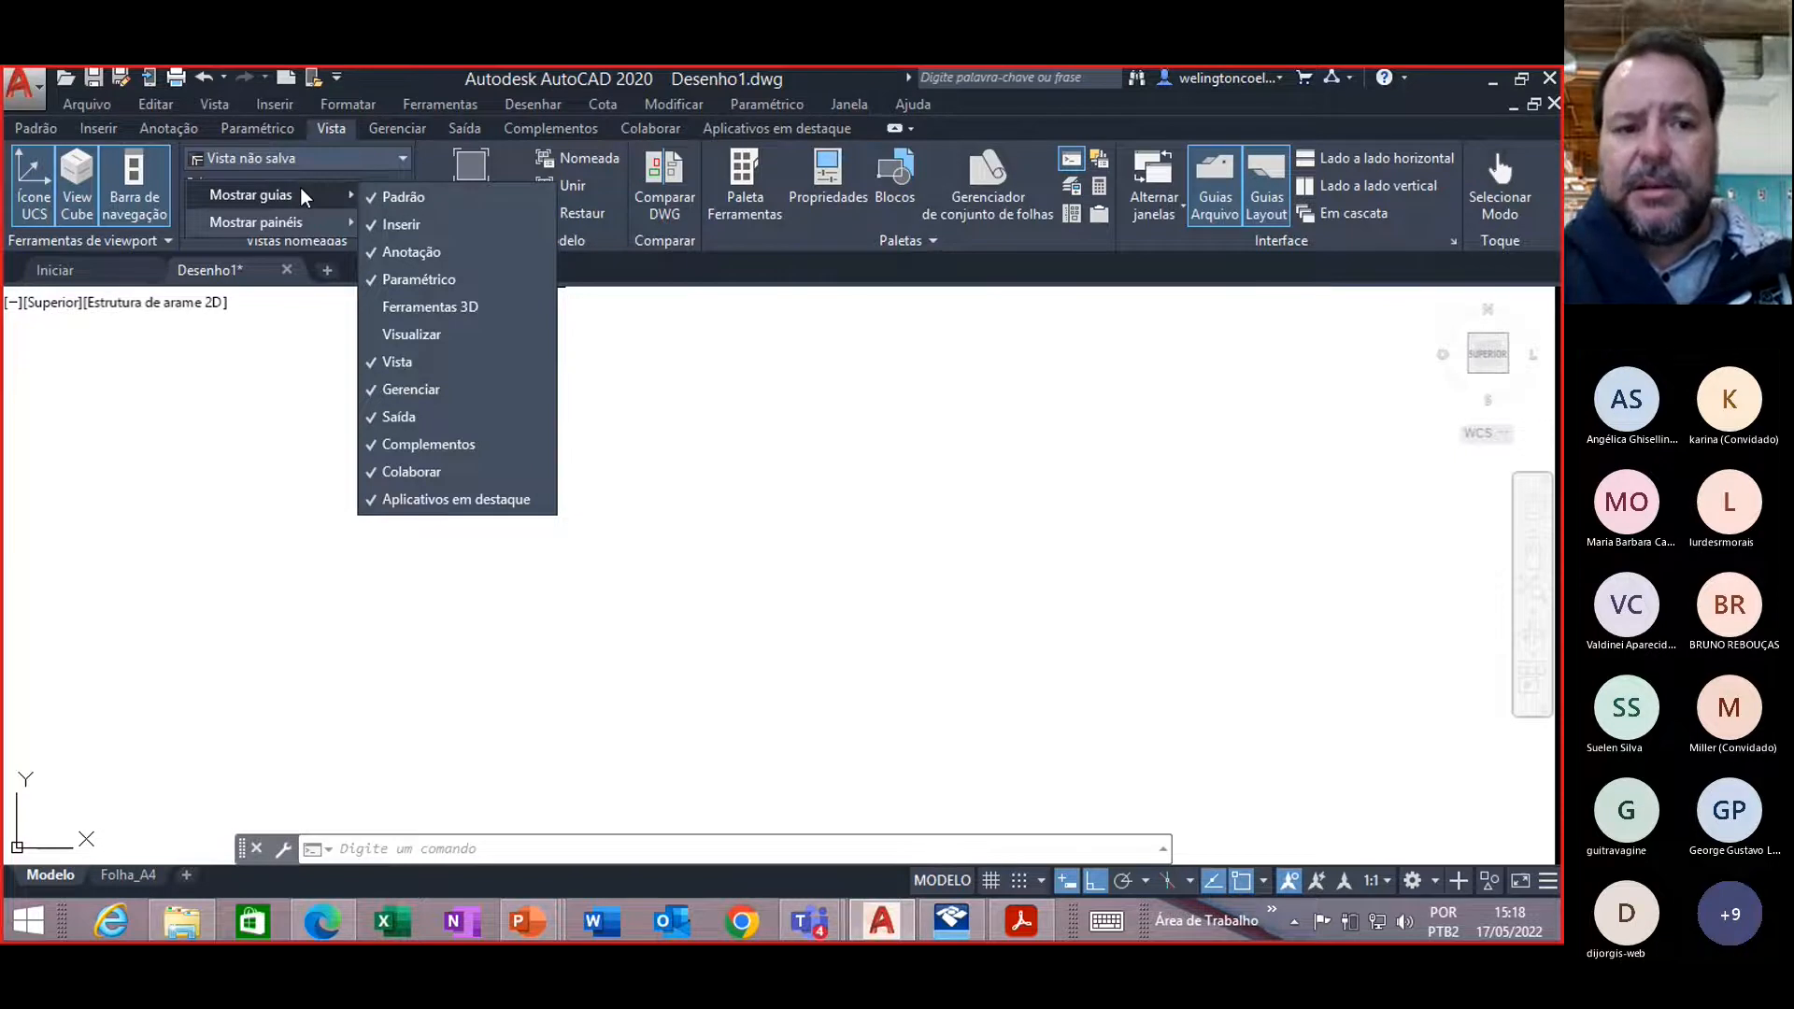
mouse_move(289, 223)
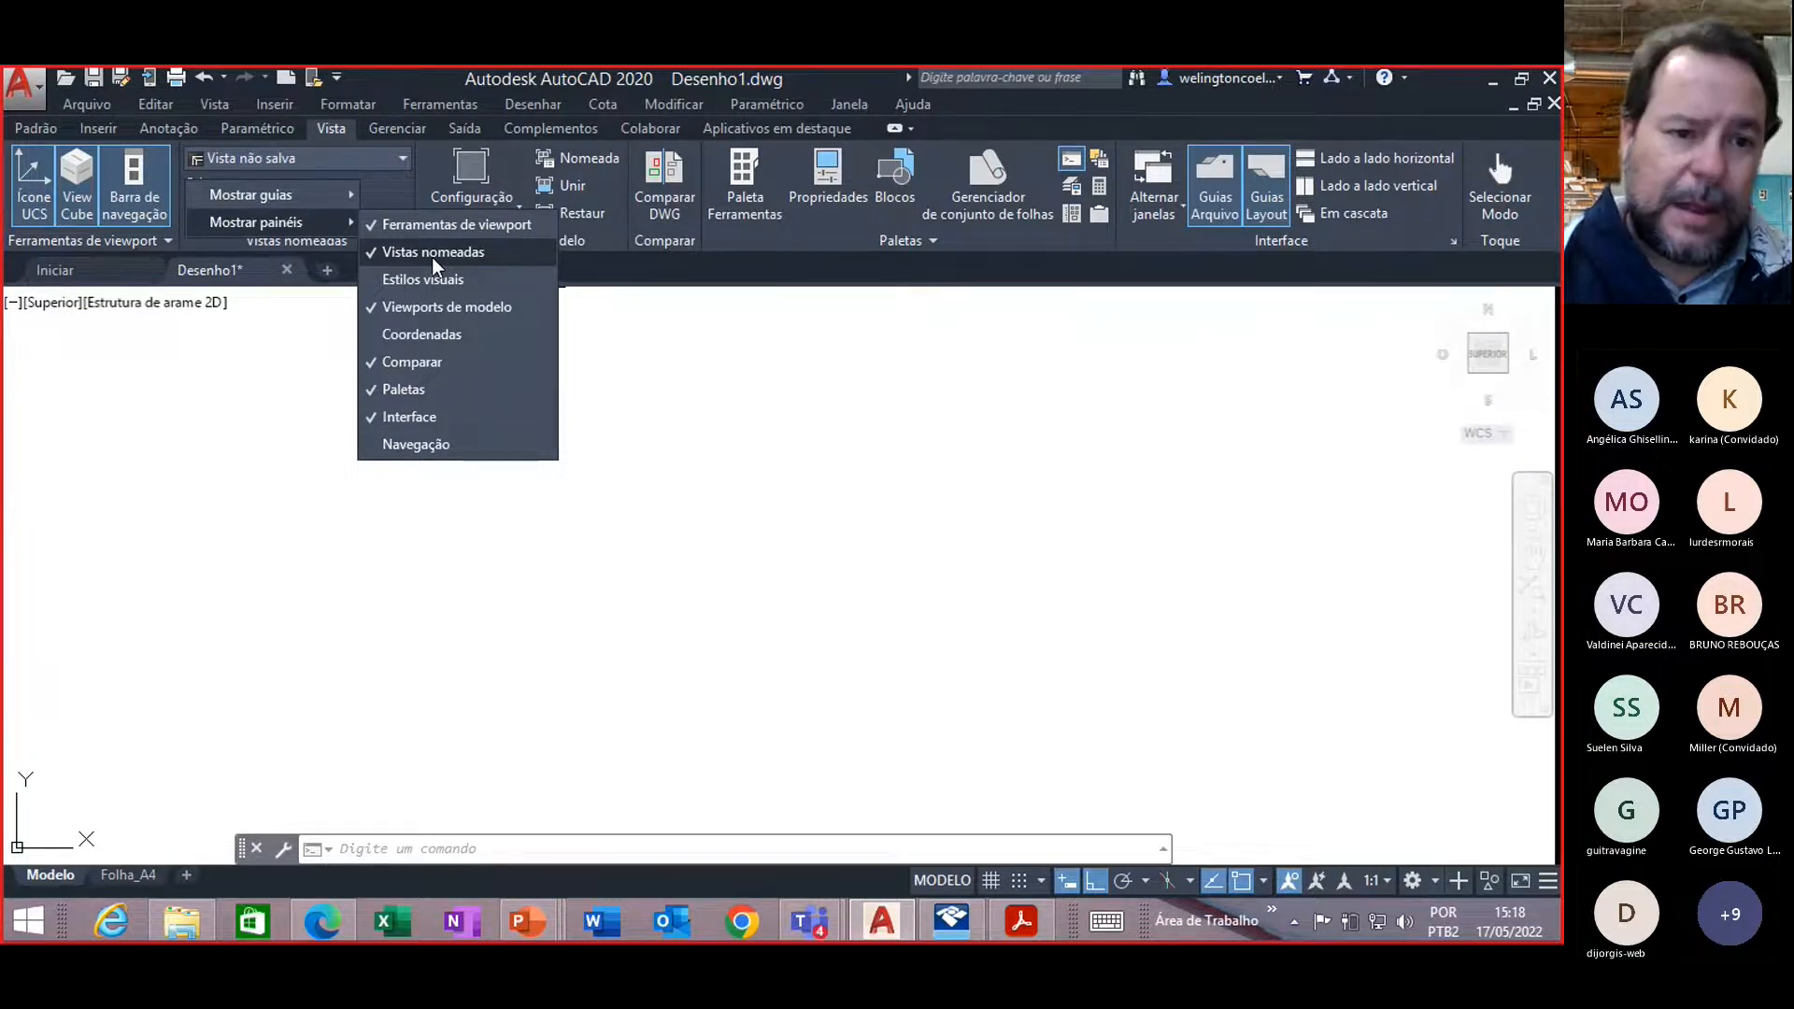
mouse_move(247, 201)
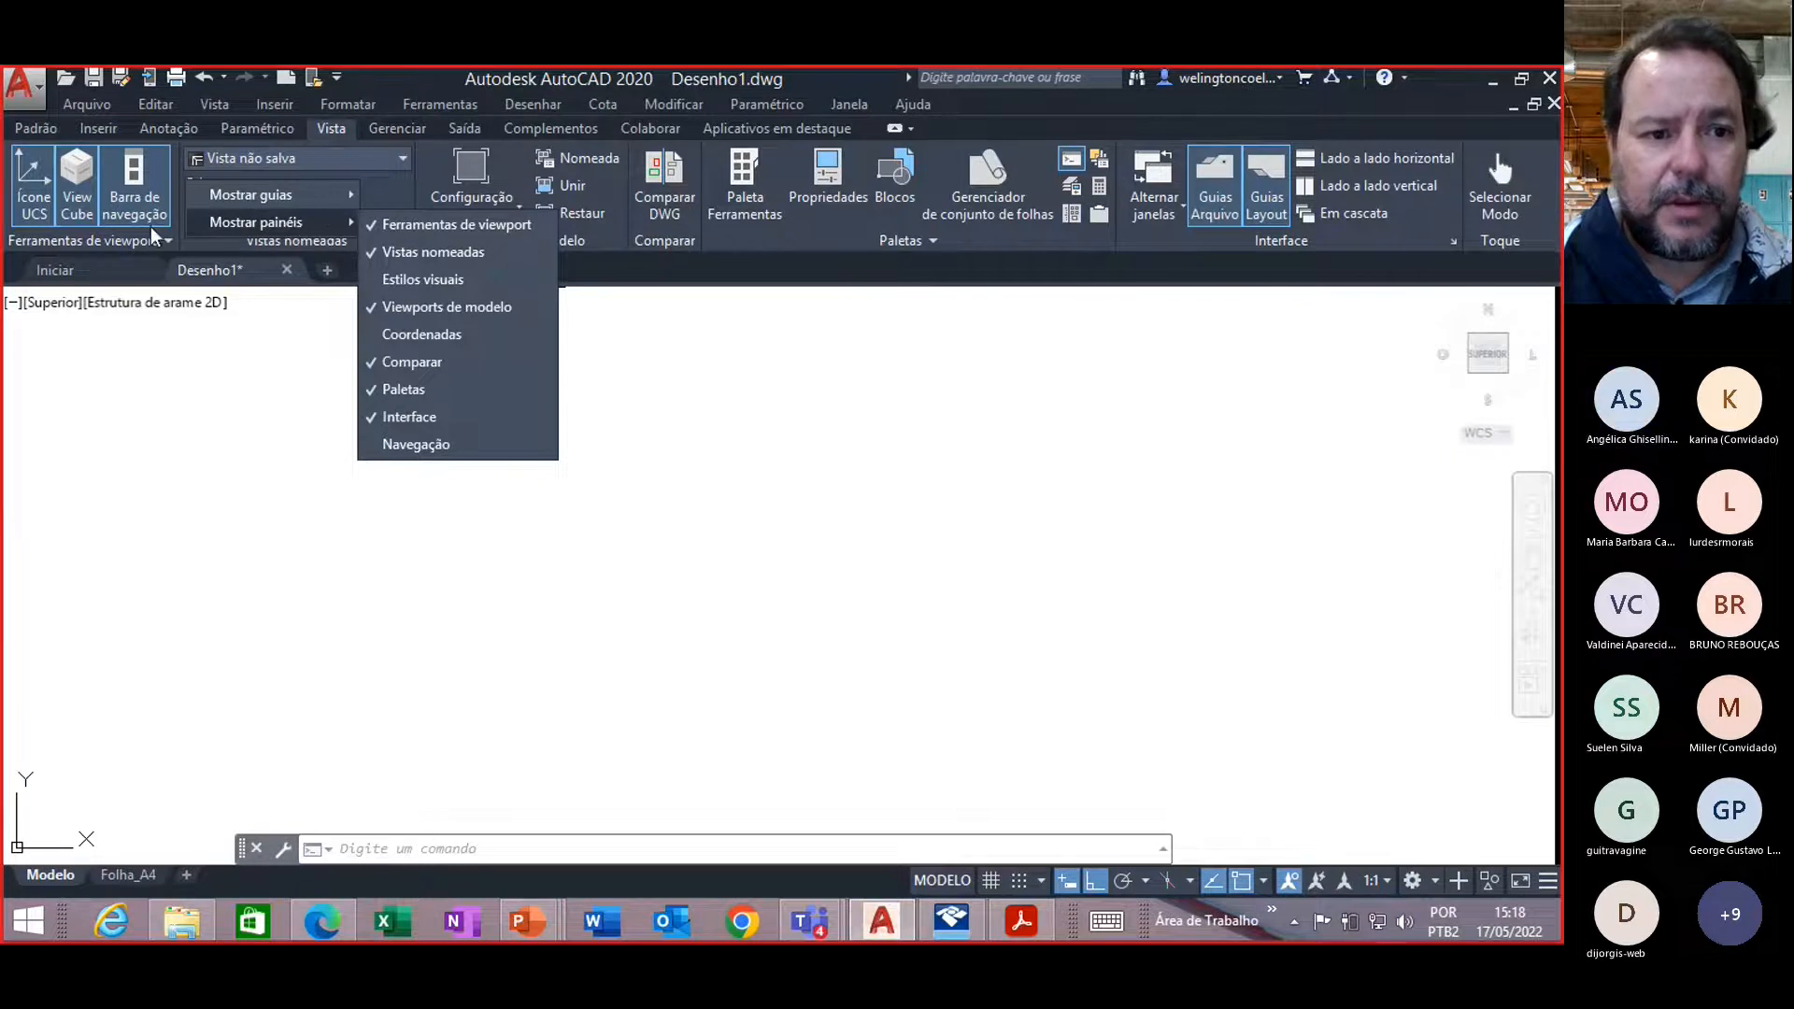
key("alt")
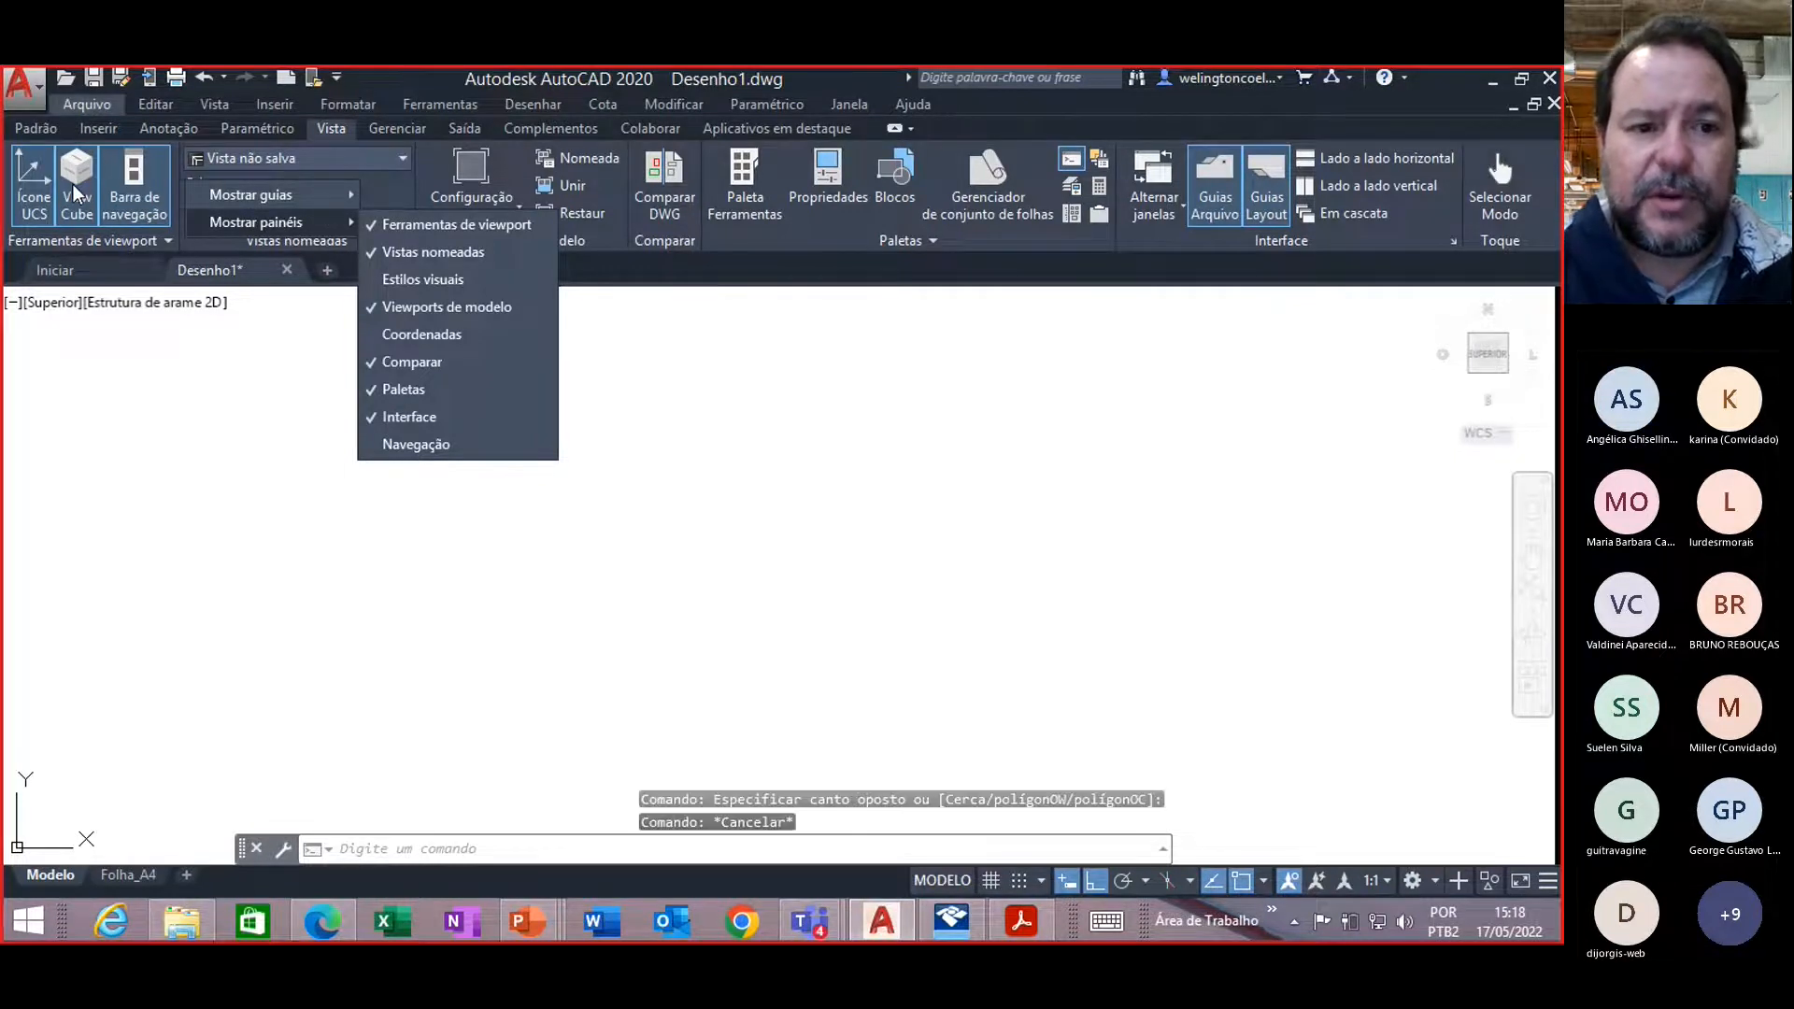
left_click(200, 498)
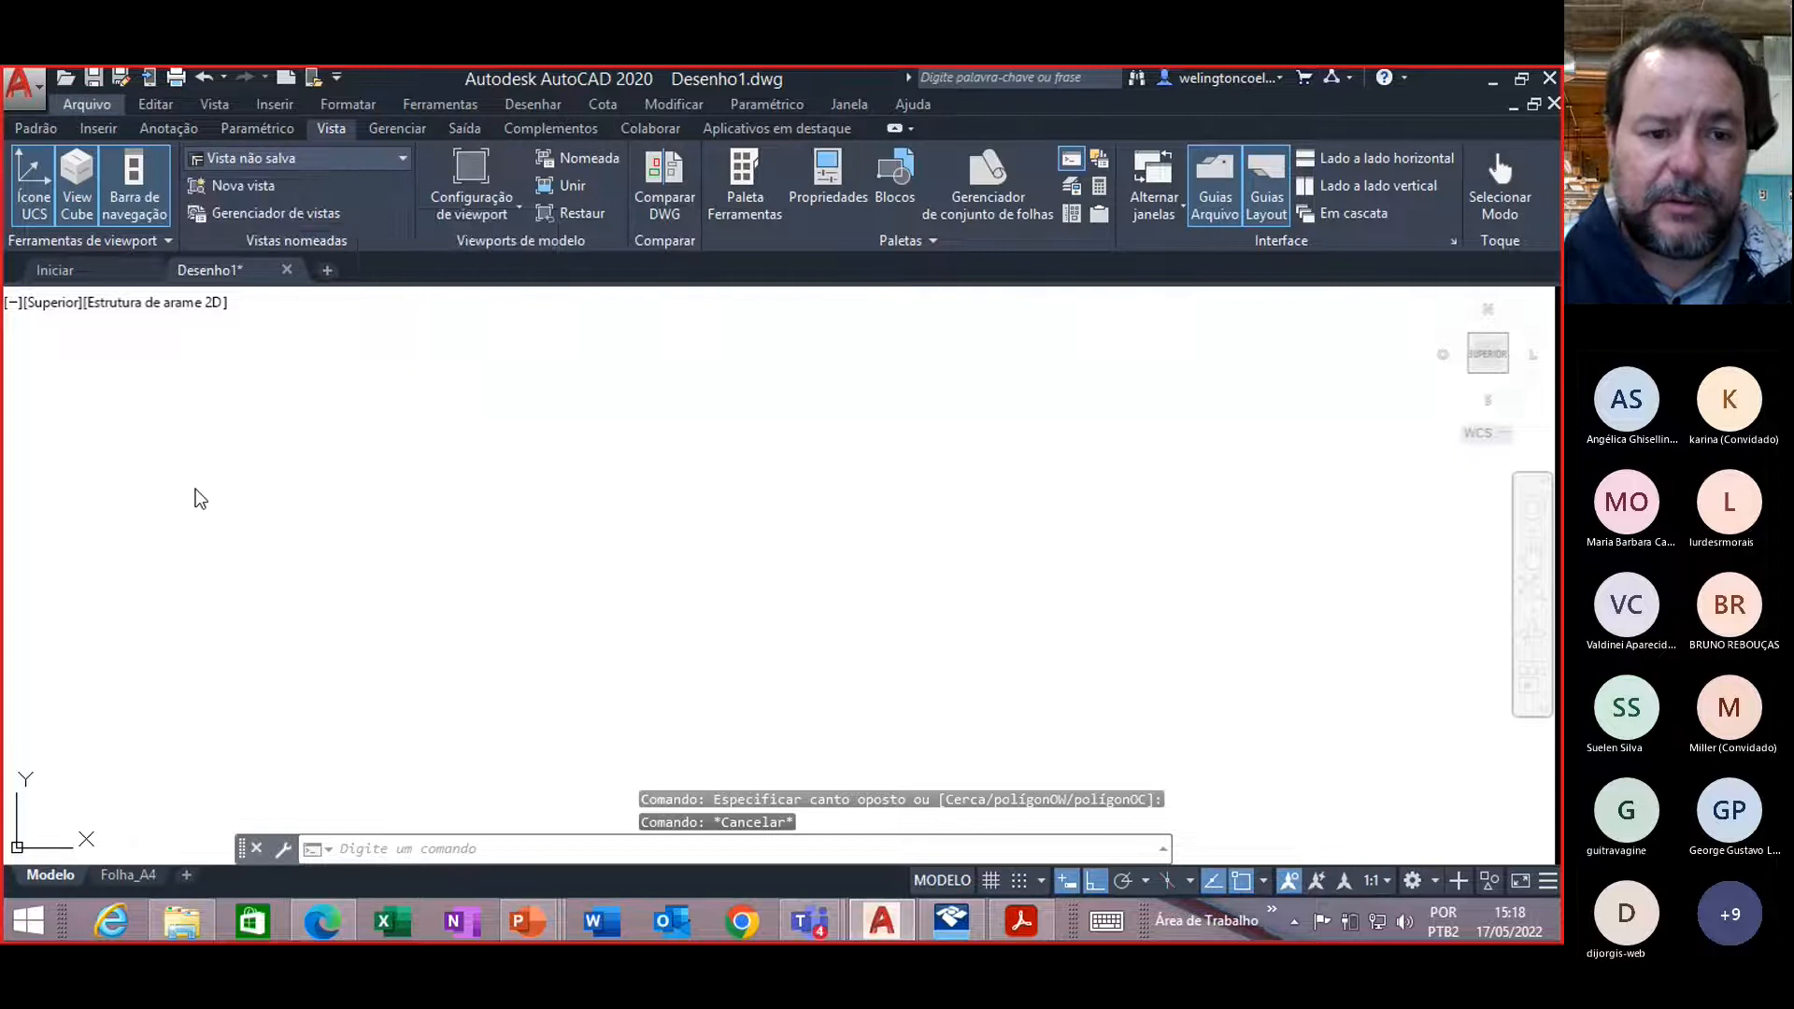
right_click(74, 182)
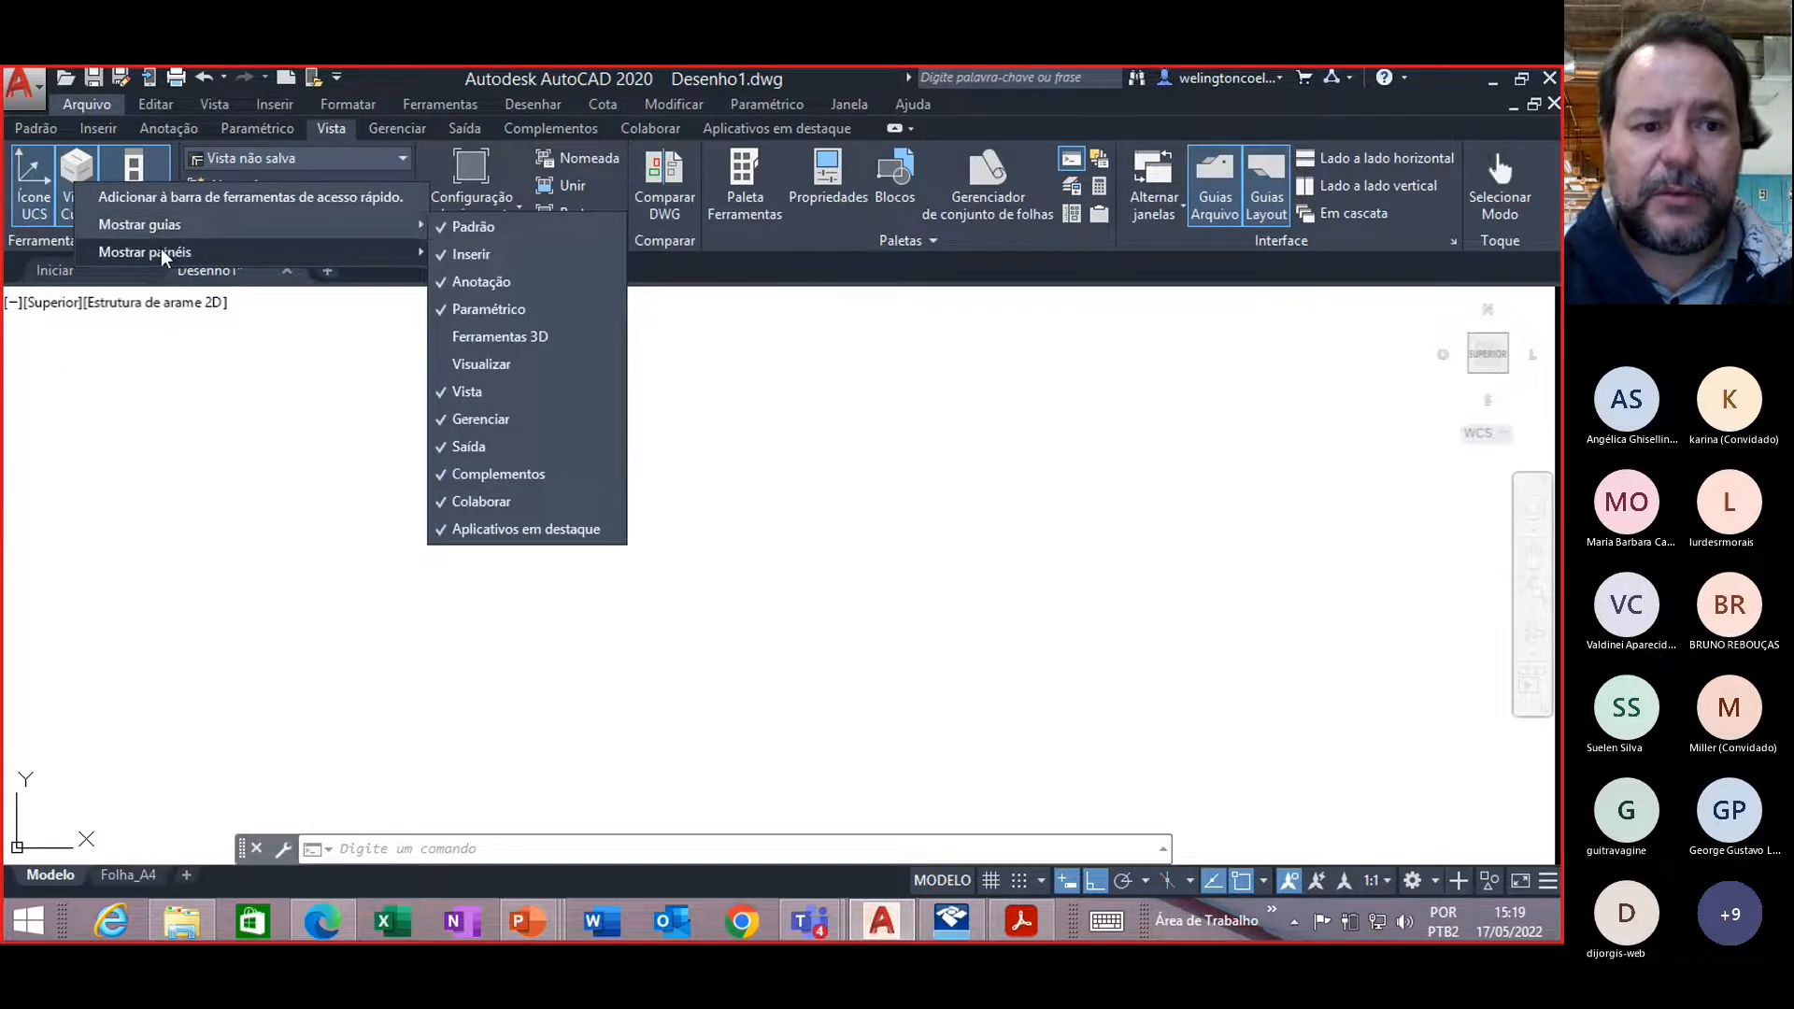
mouse_move(161, 249)
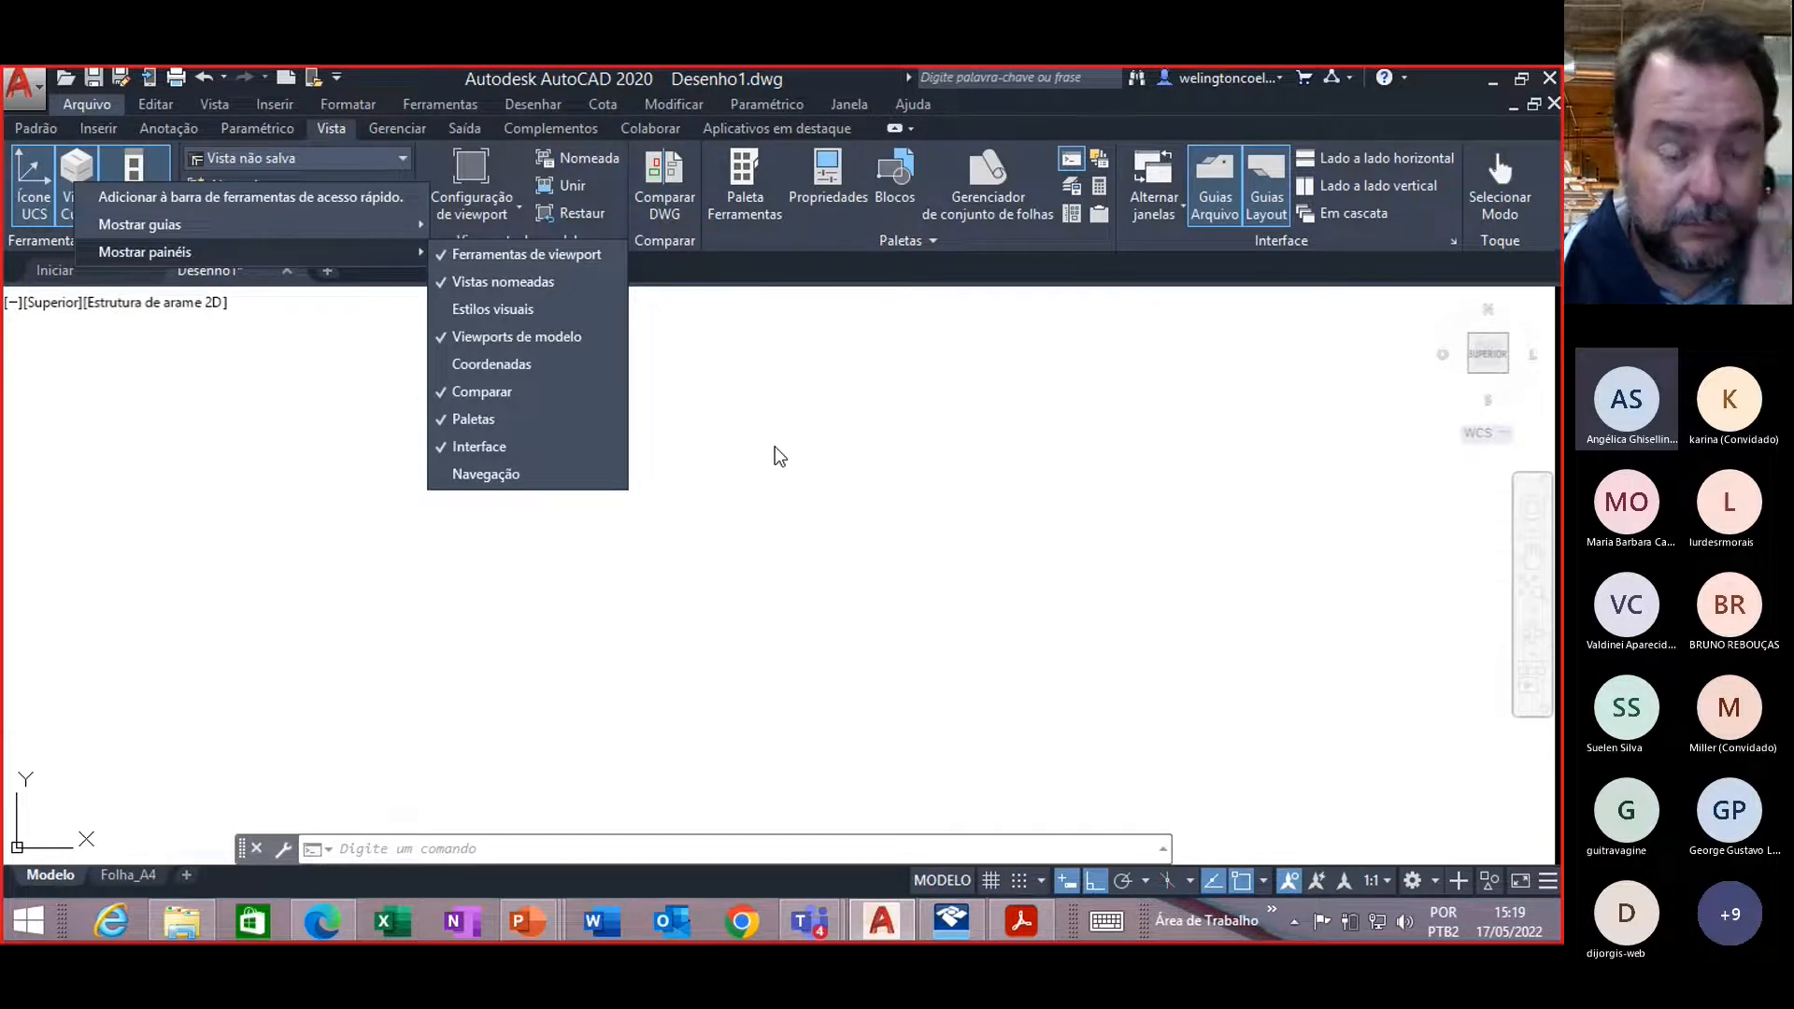
mouse_move(358, 230)
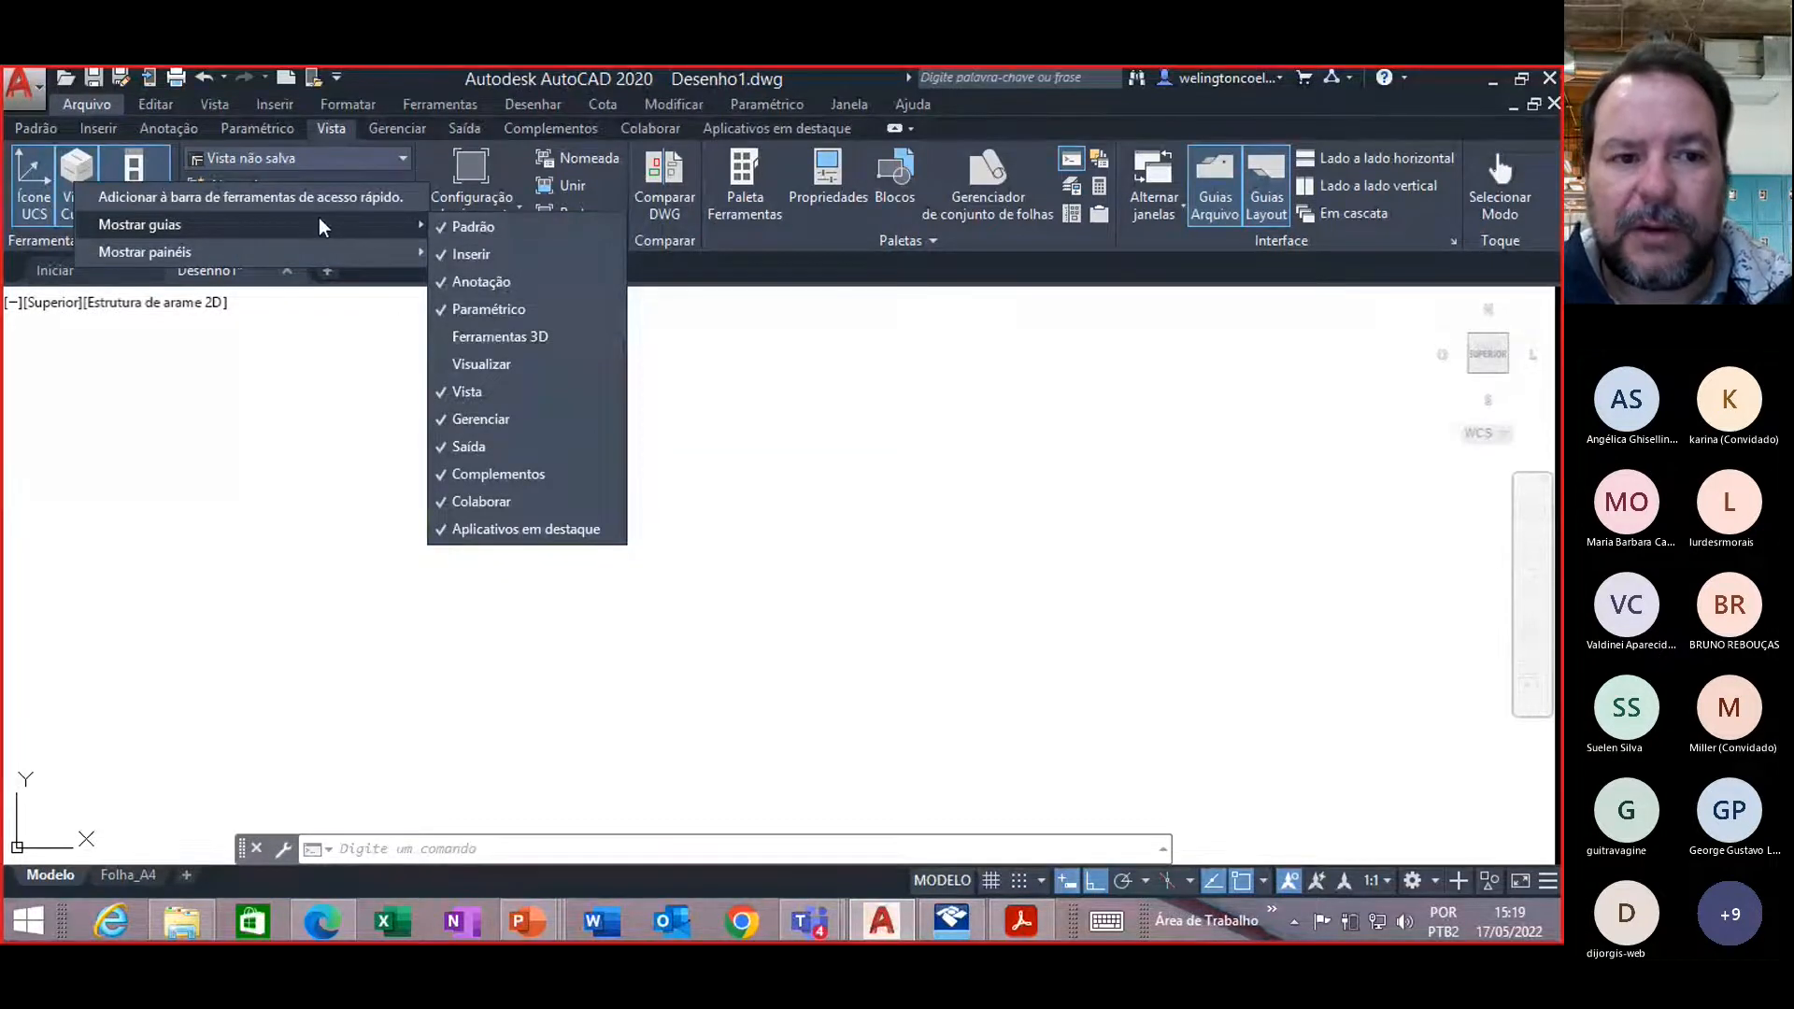
mouse_move(245, 245)
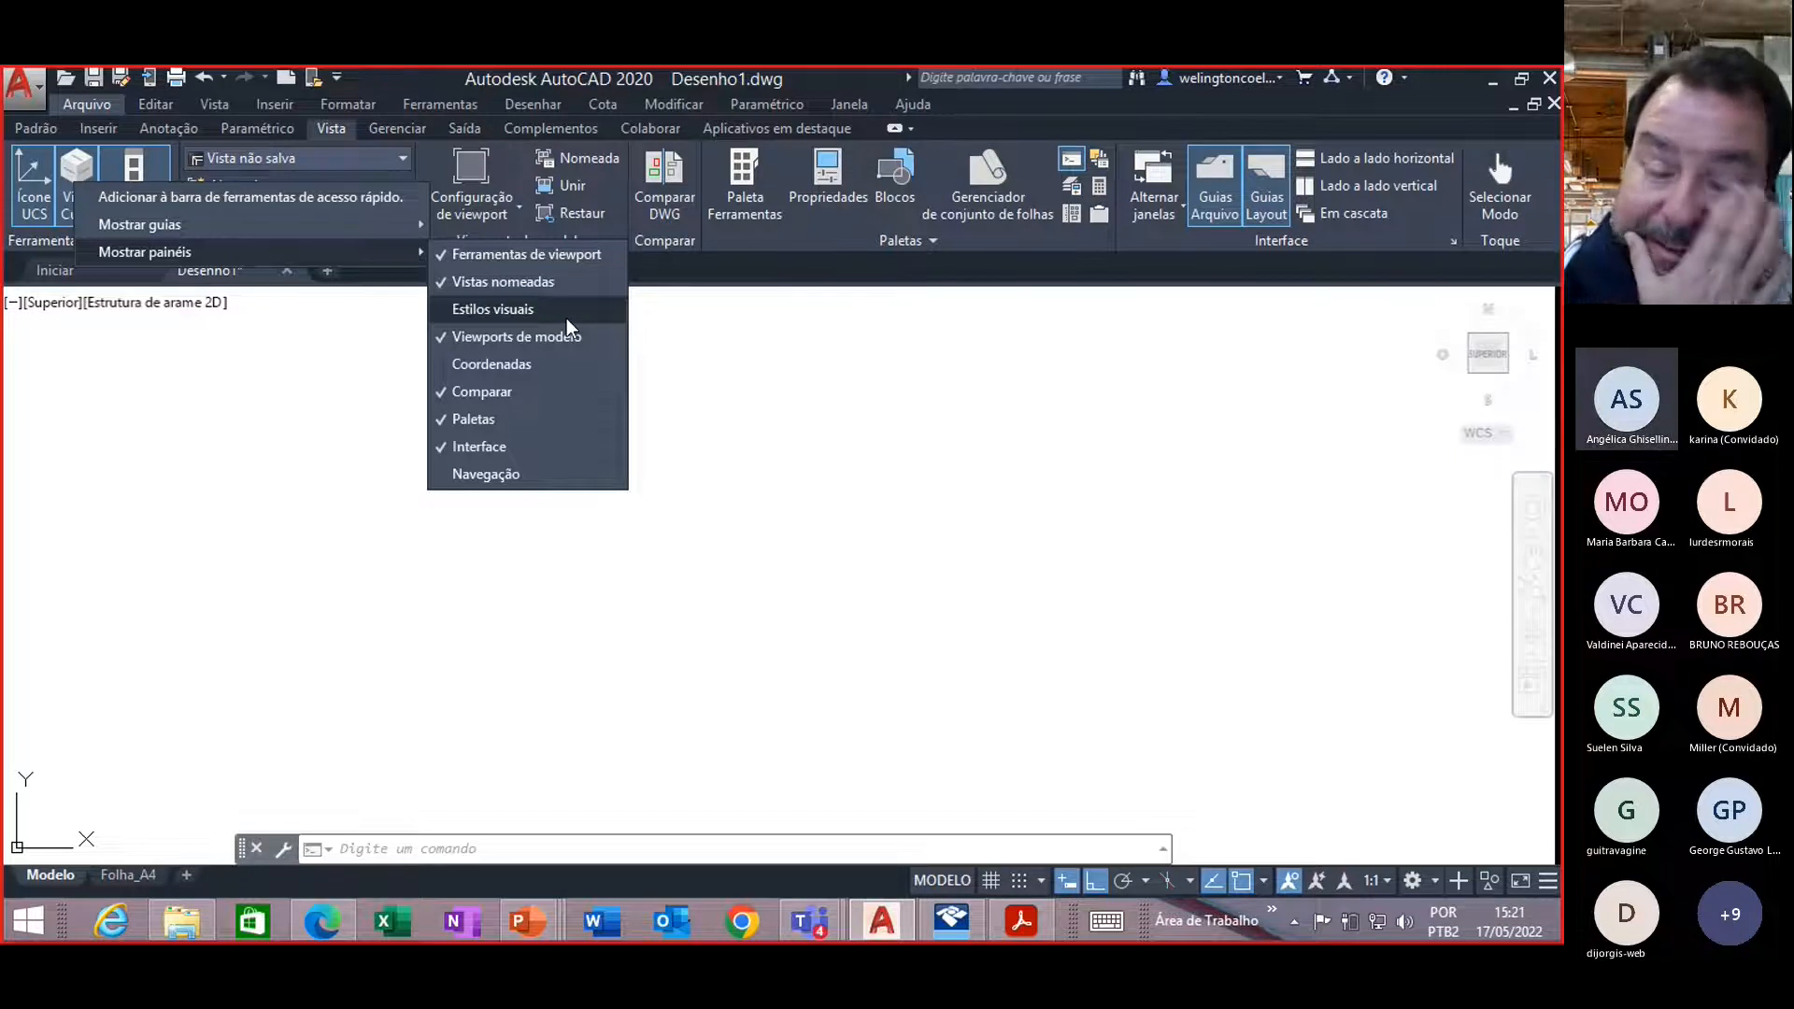
left_click(781, 446)
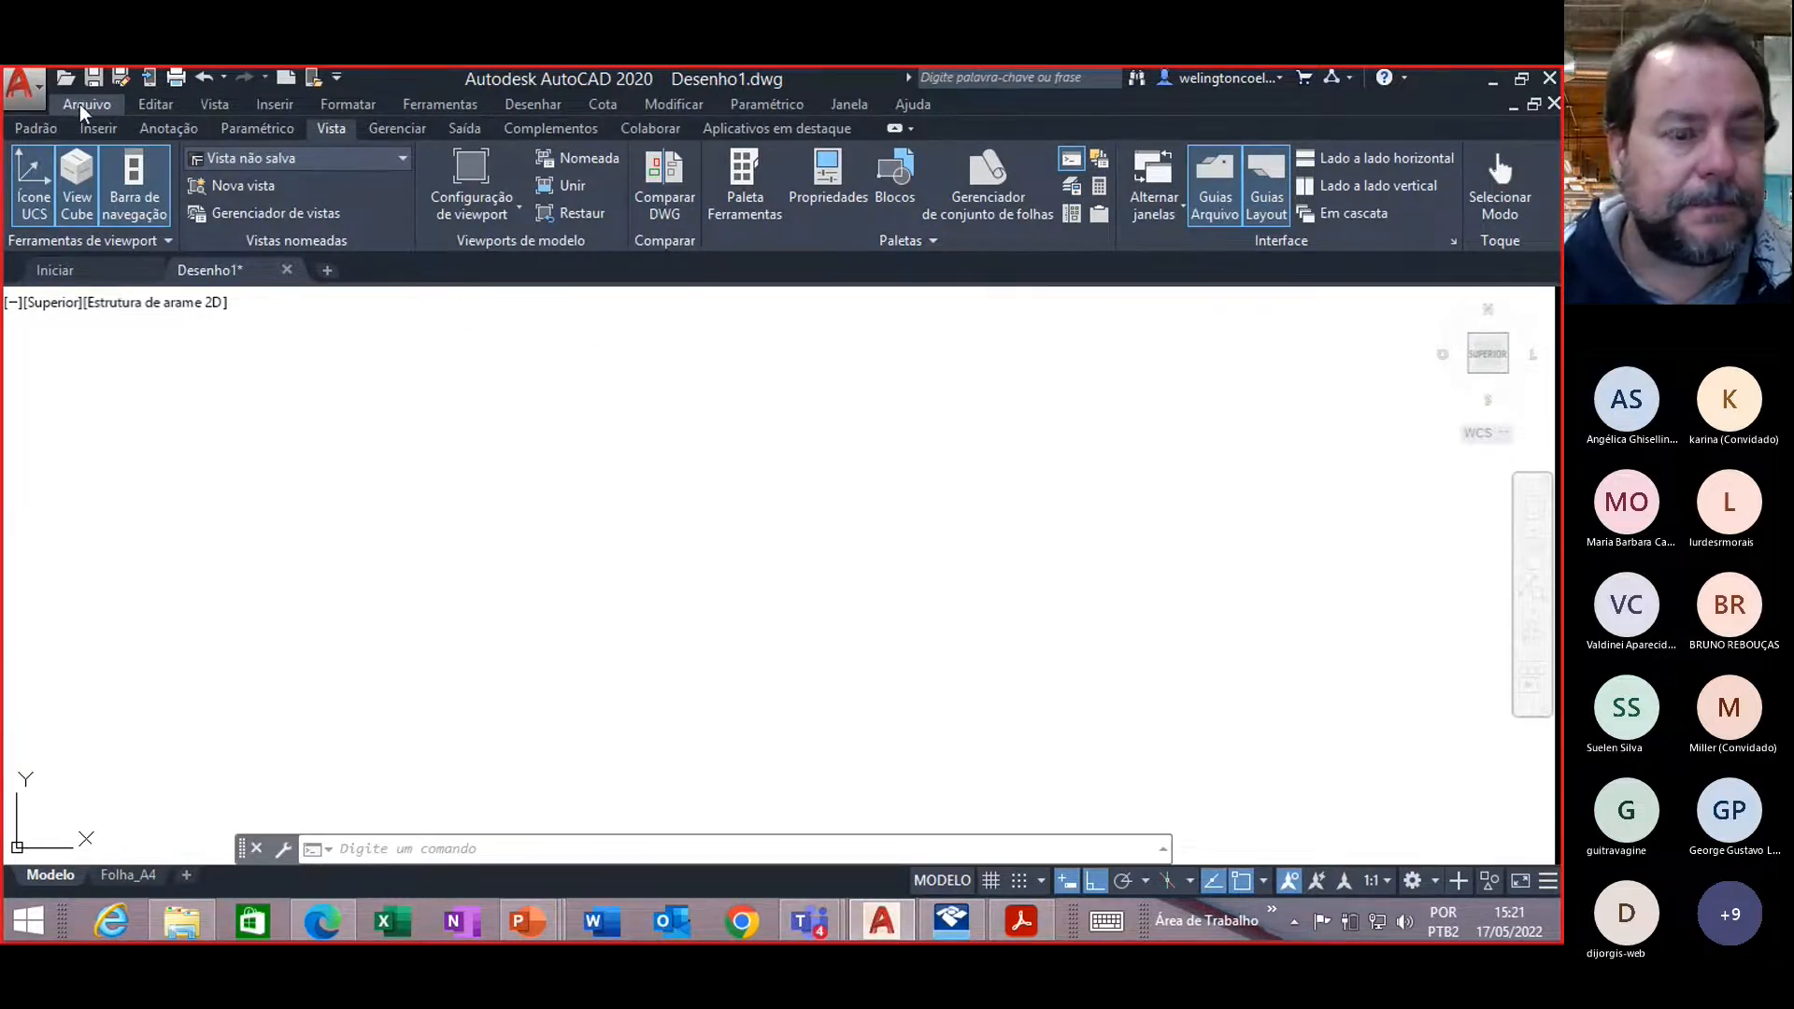
Step: Review the list of layers available in the drawing without changing the current layer
left_click(37, 130)
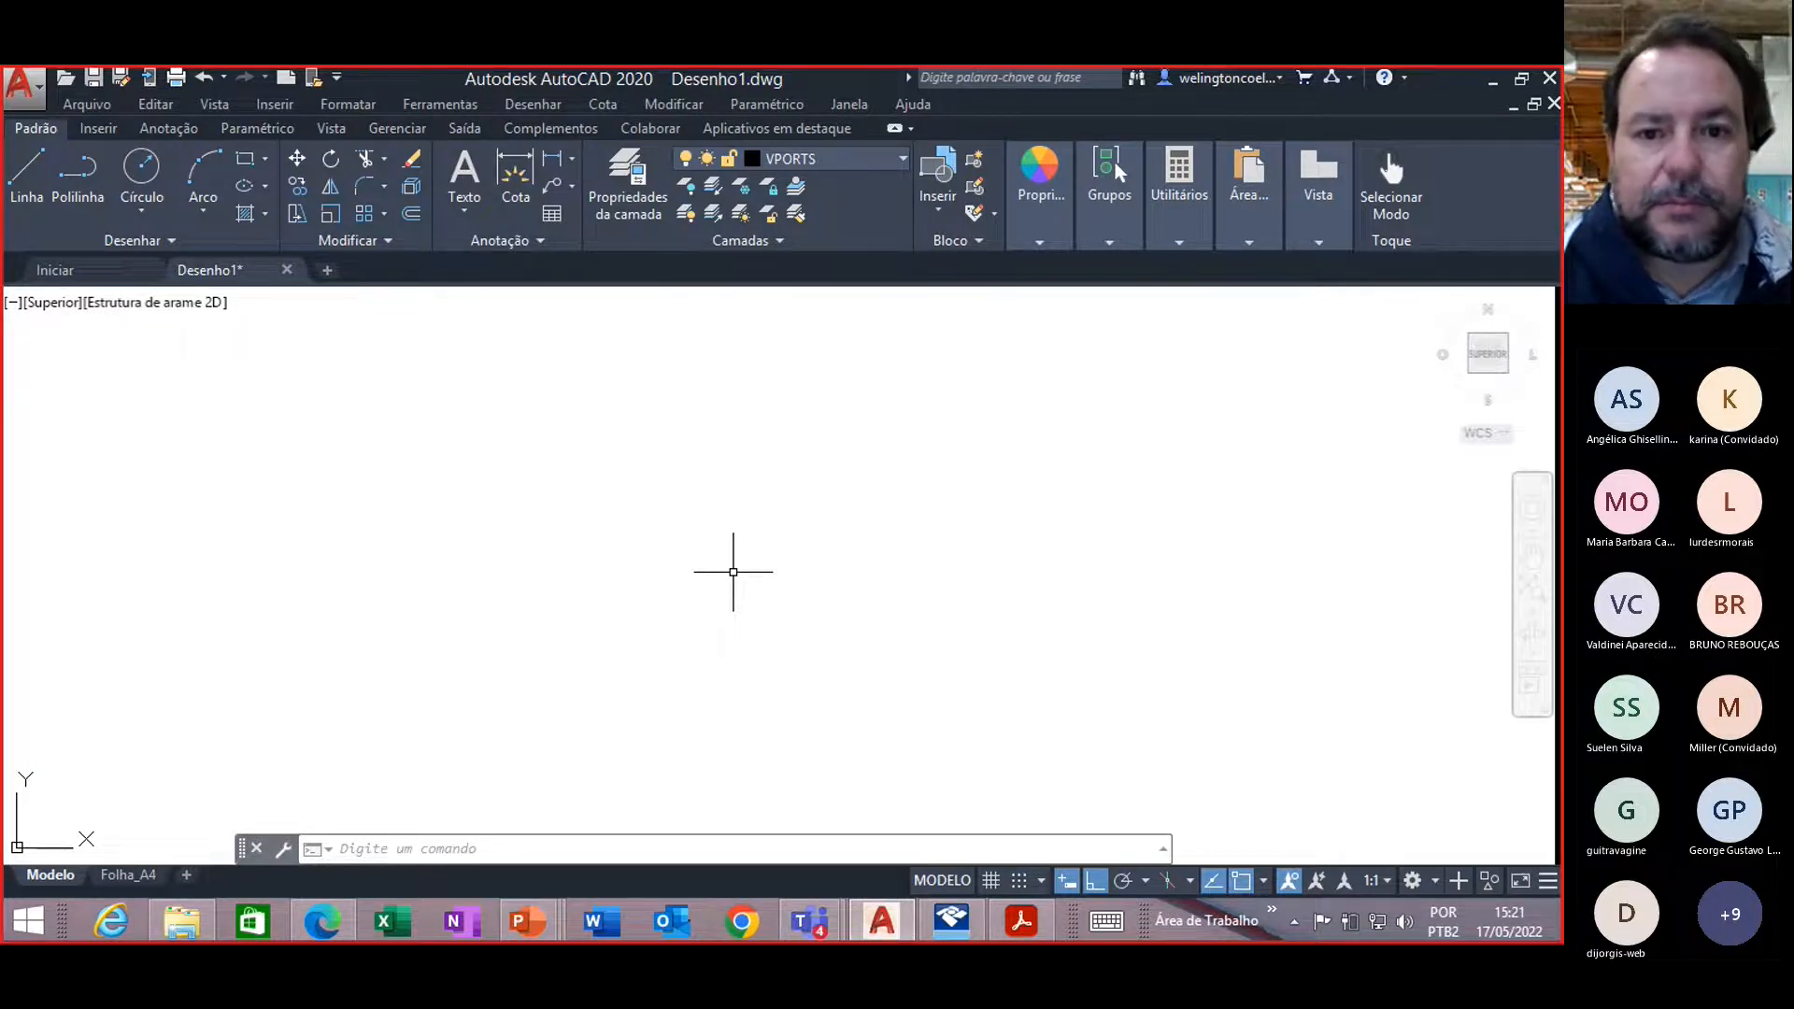
left_click(898, 160)
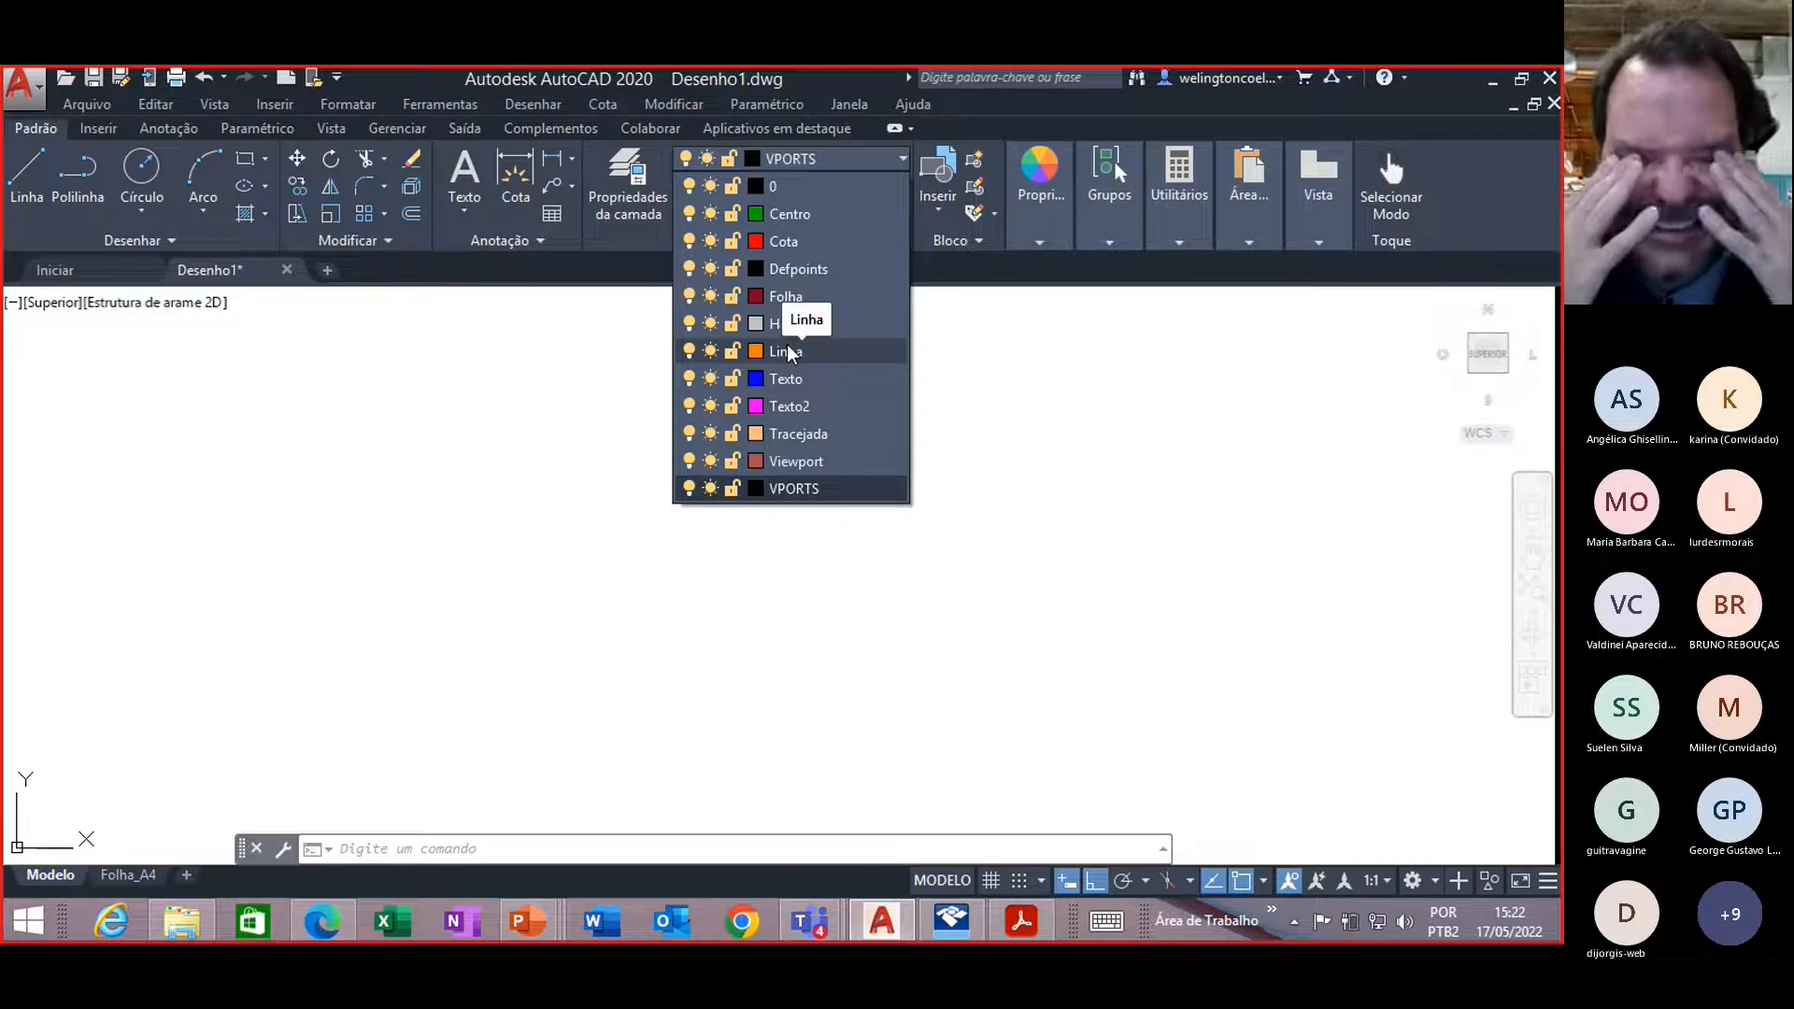
left_click(548, 432)
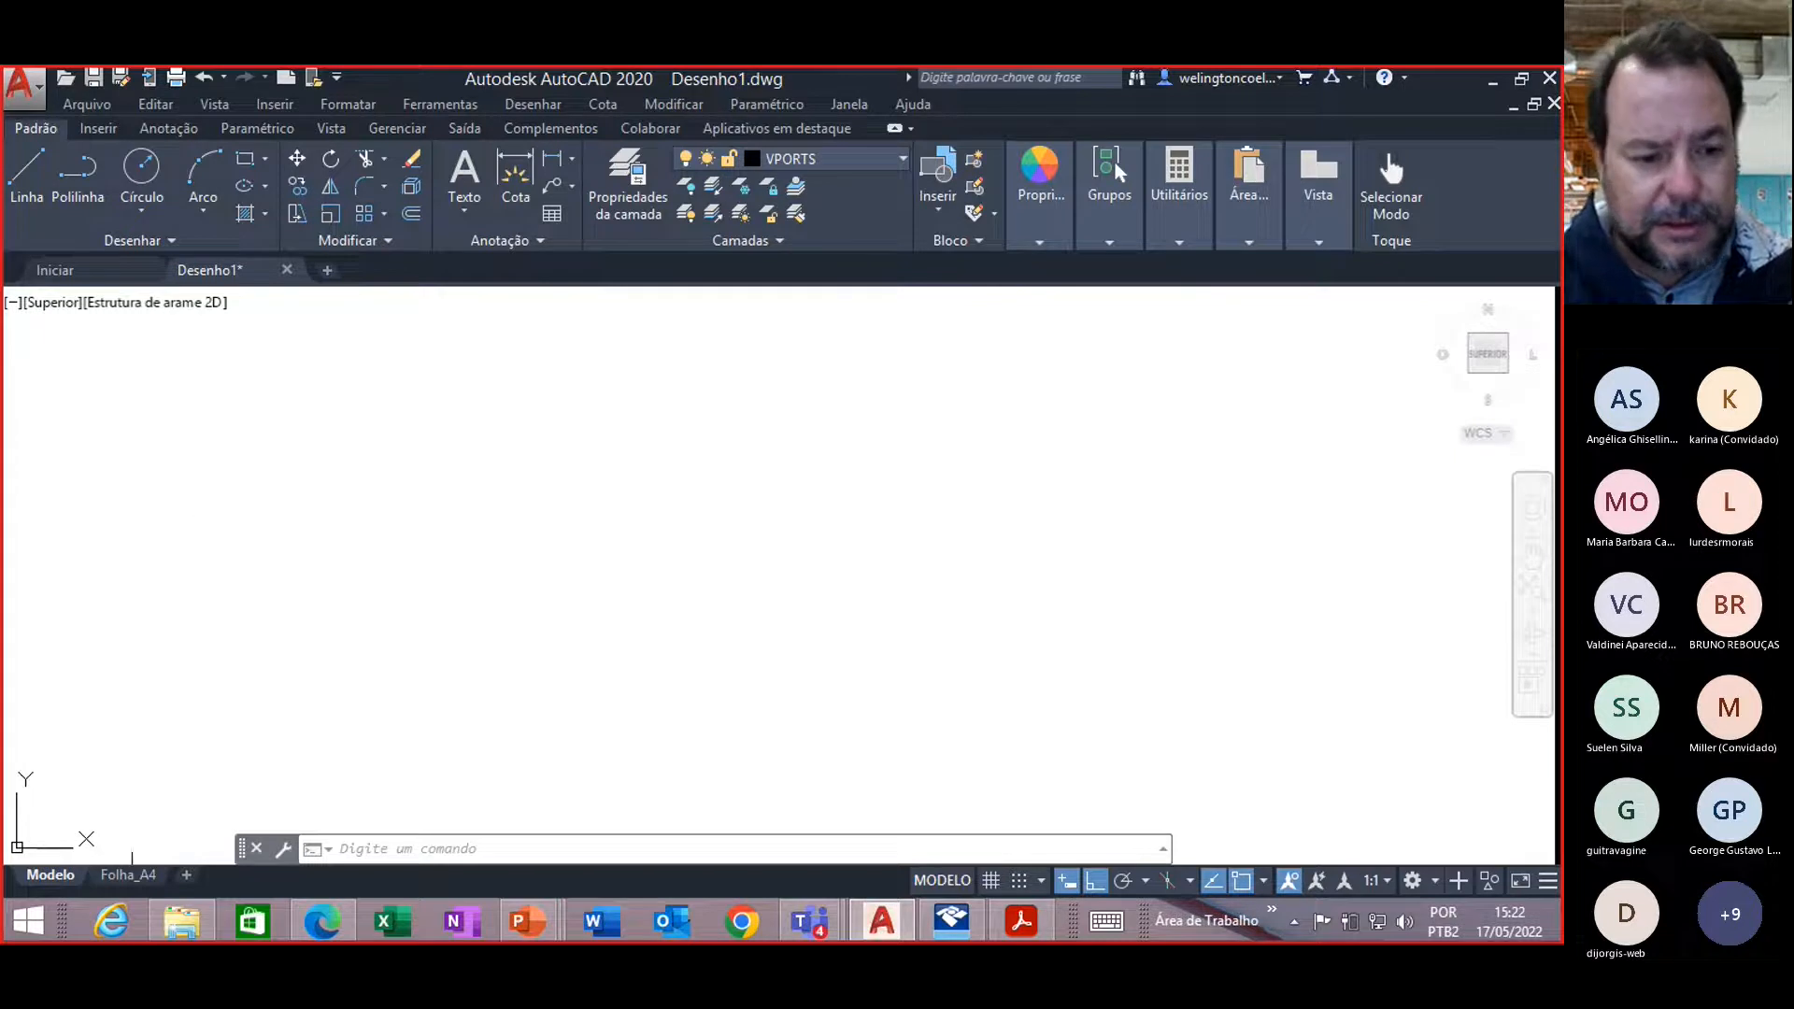
Step: View the Folha_A4 layout with its title block and return to model space
left_click(125, 884)
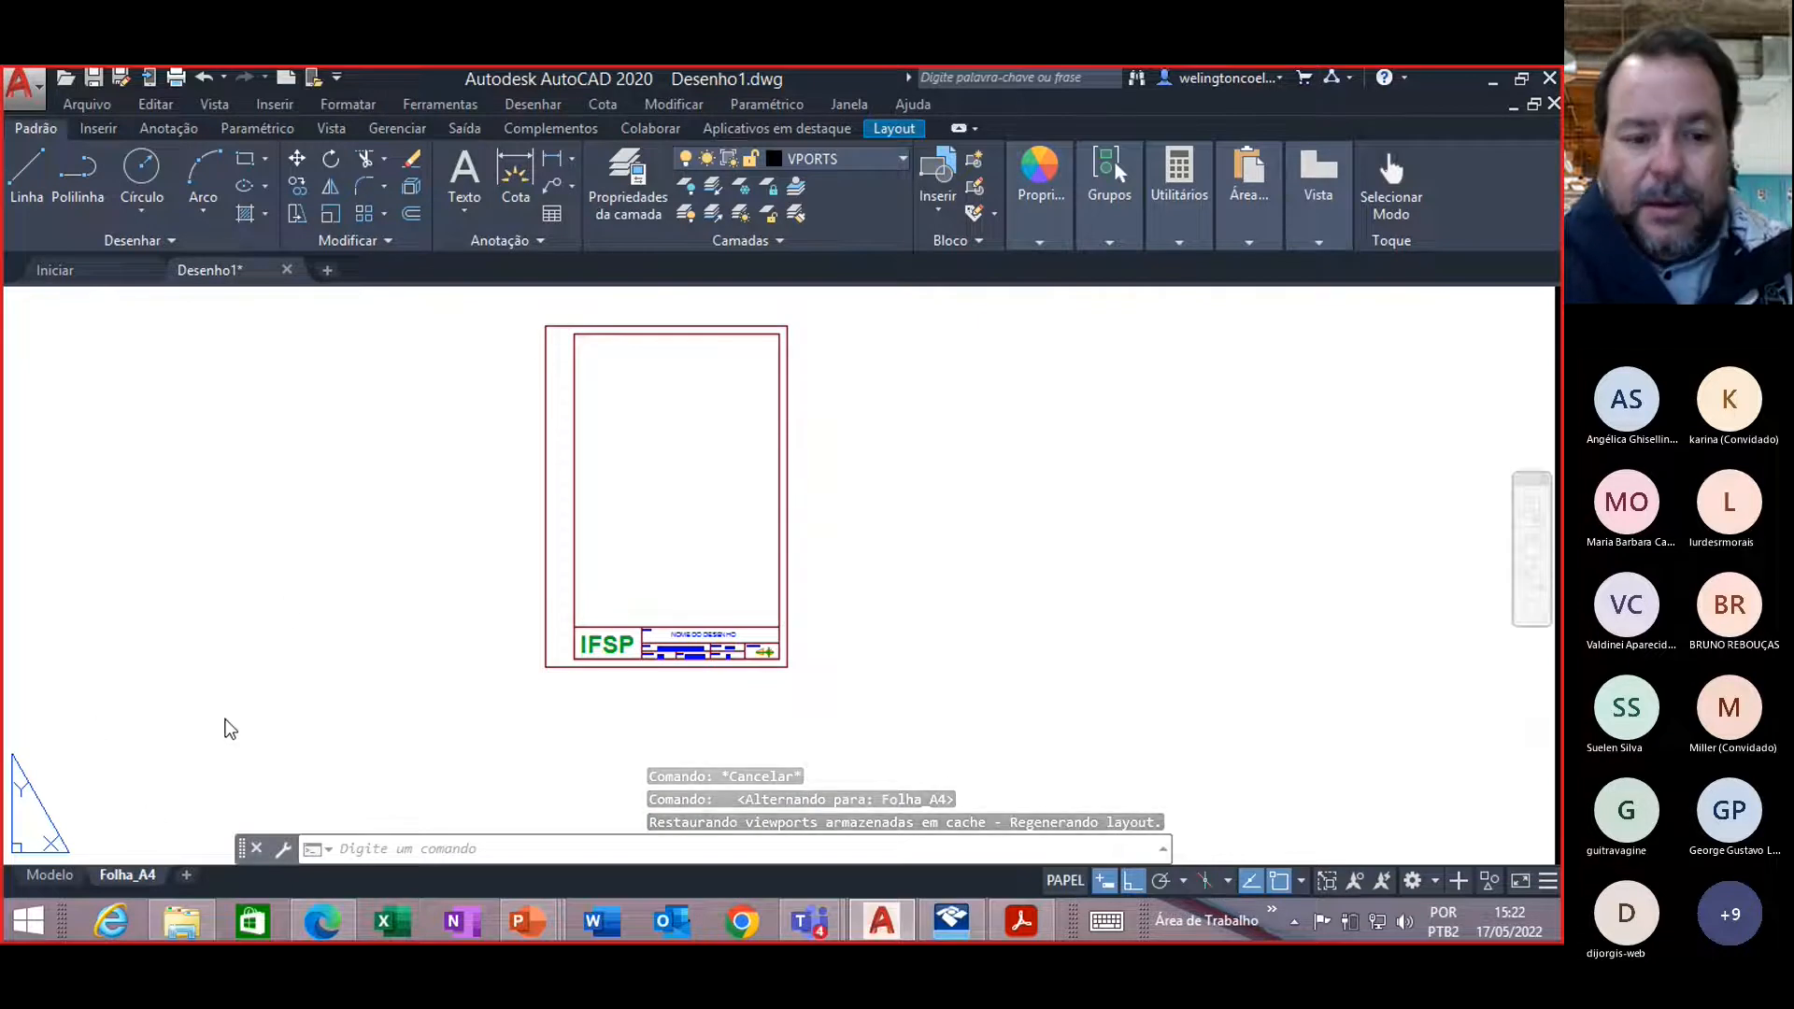
mouse_move(32, 877)
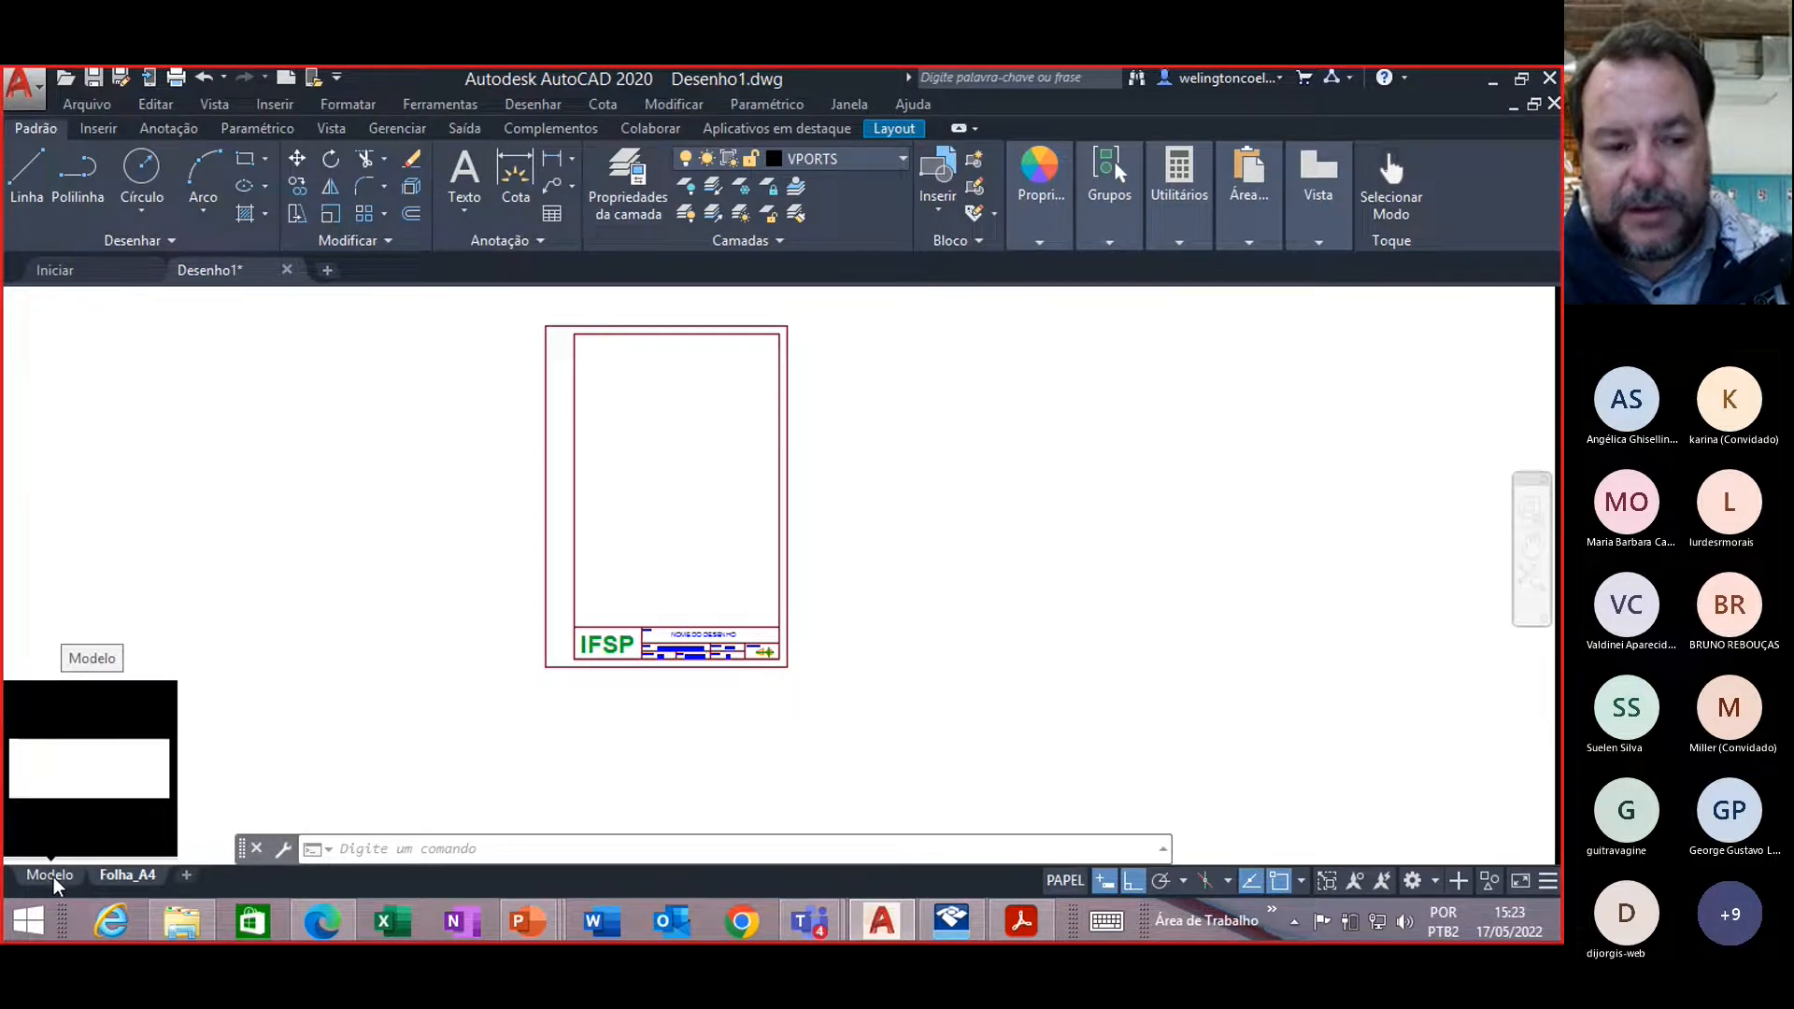
left_click(49, 876)
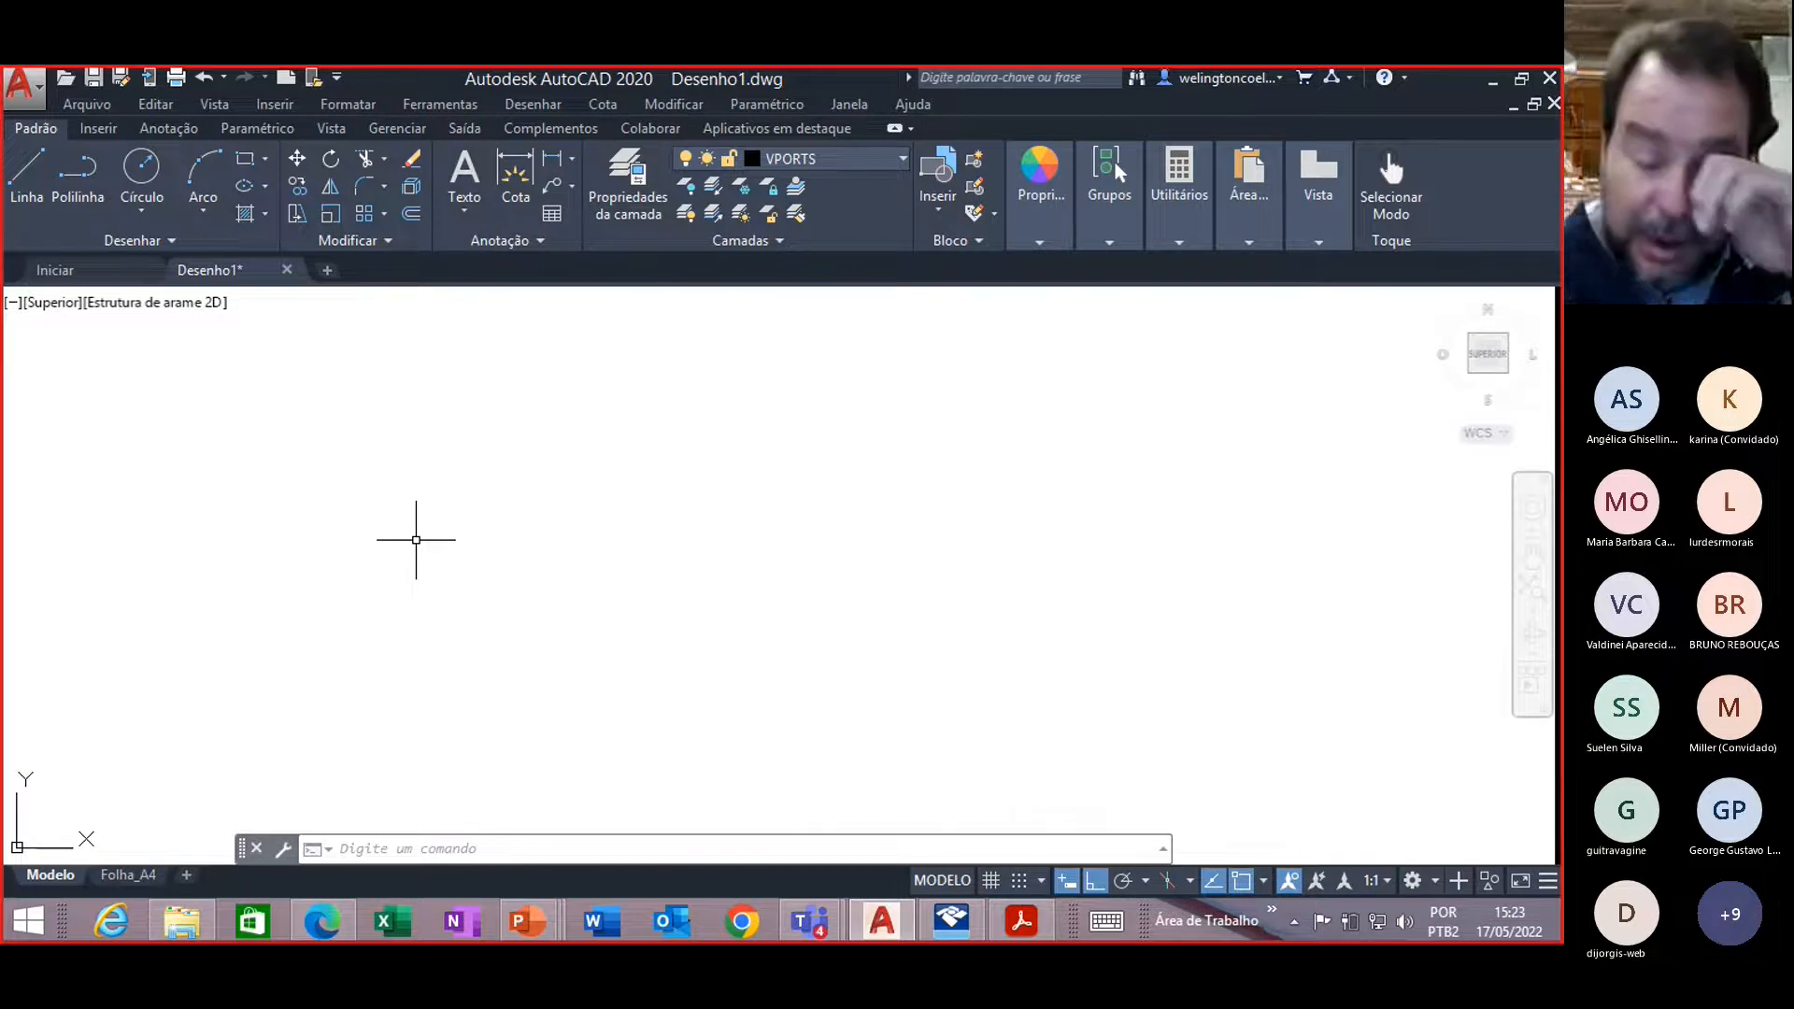
Step: Make Linha the current layer and draw a horizontal line 100 units long in model space
left_click(869, 160)
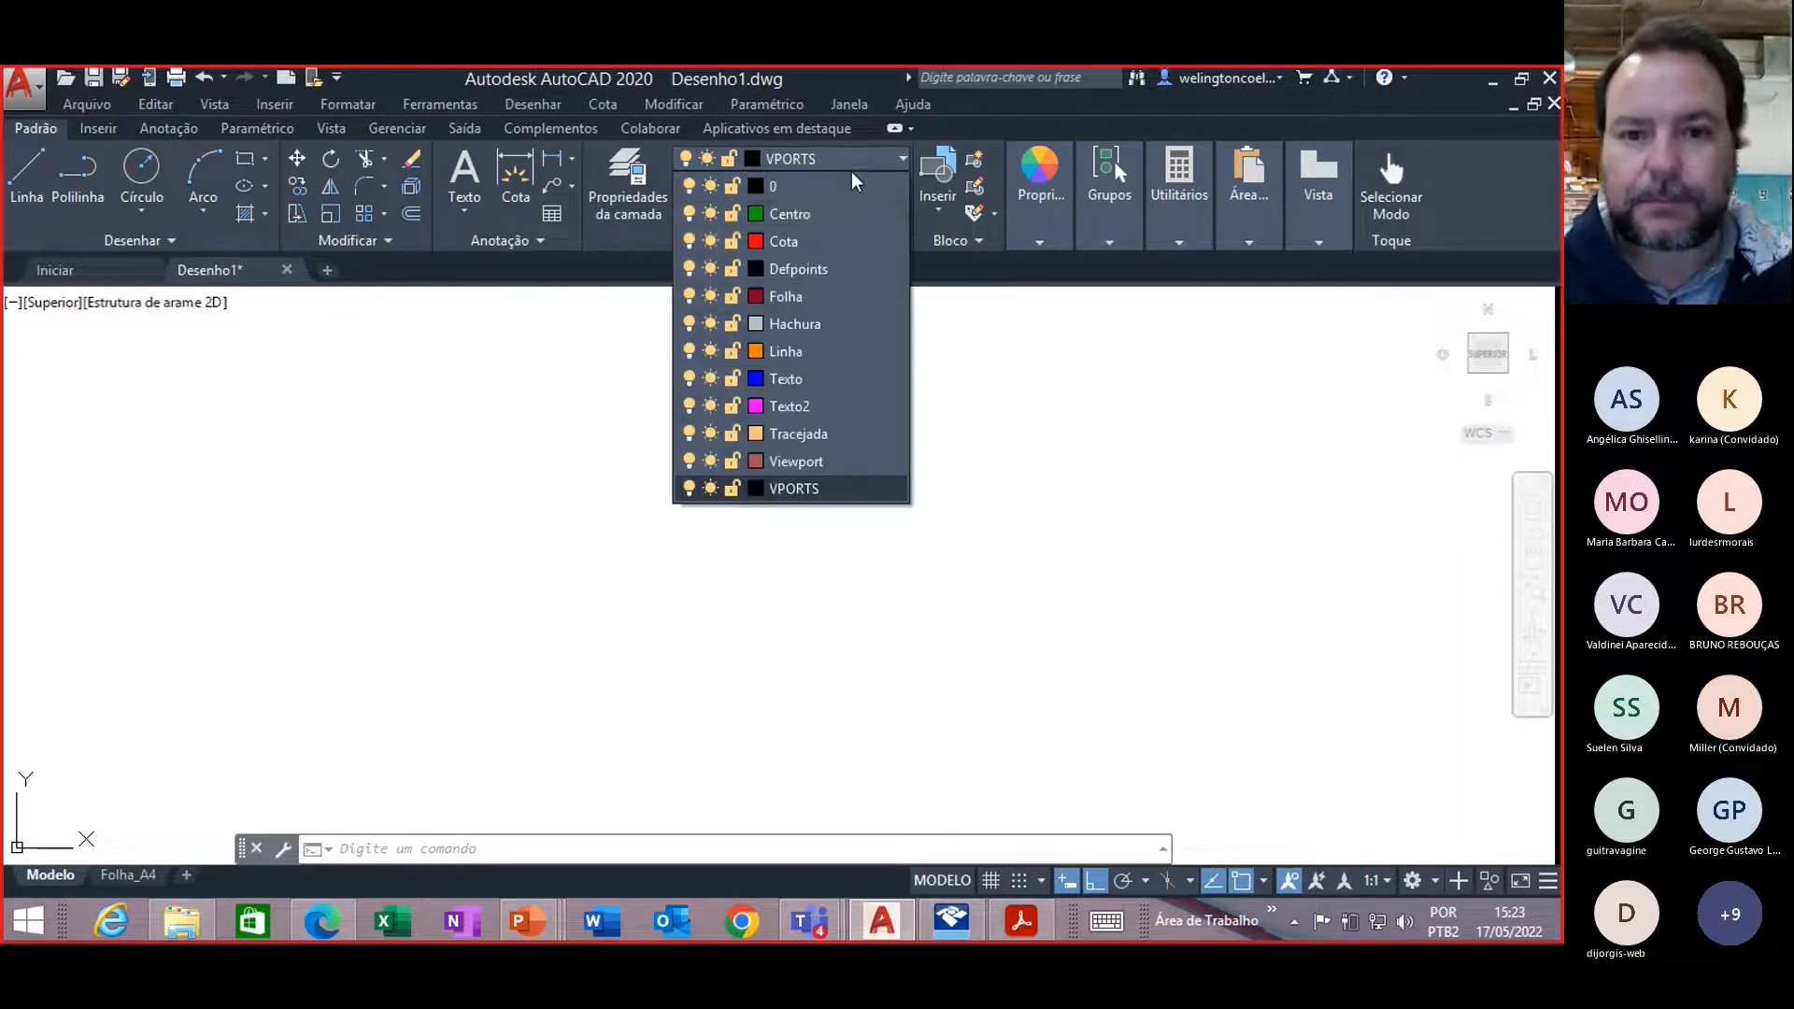
left_click(804, 353)
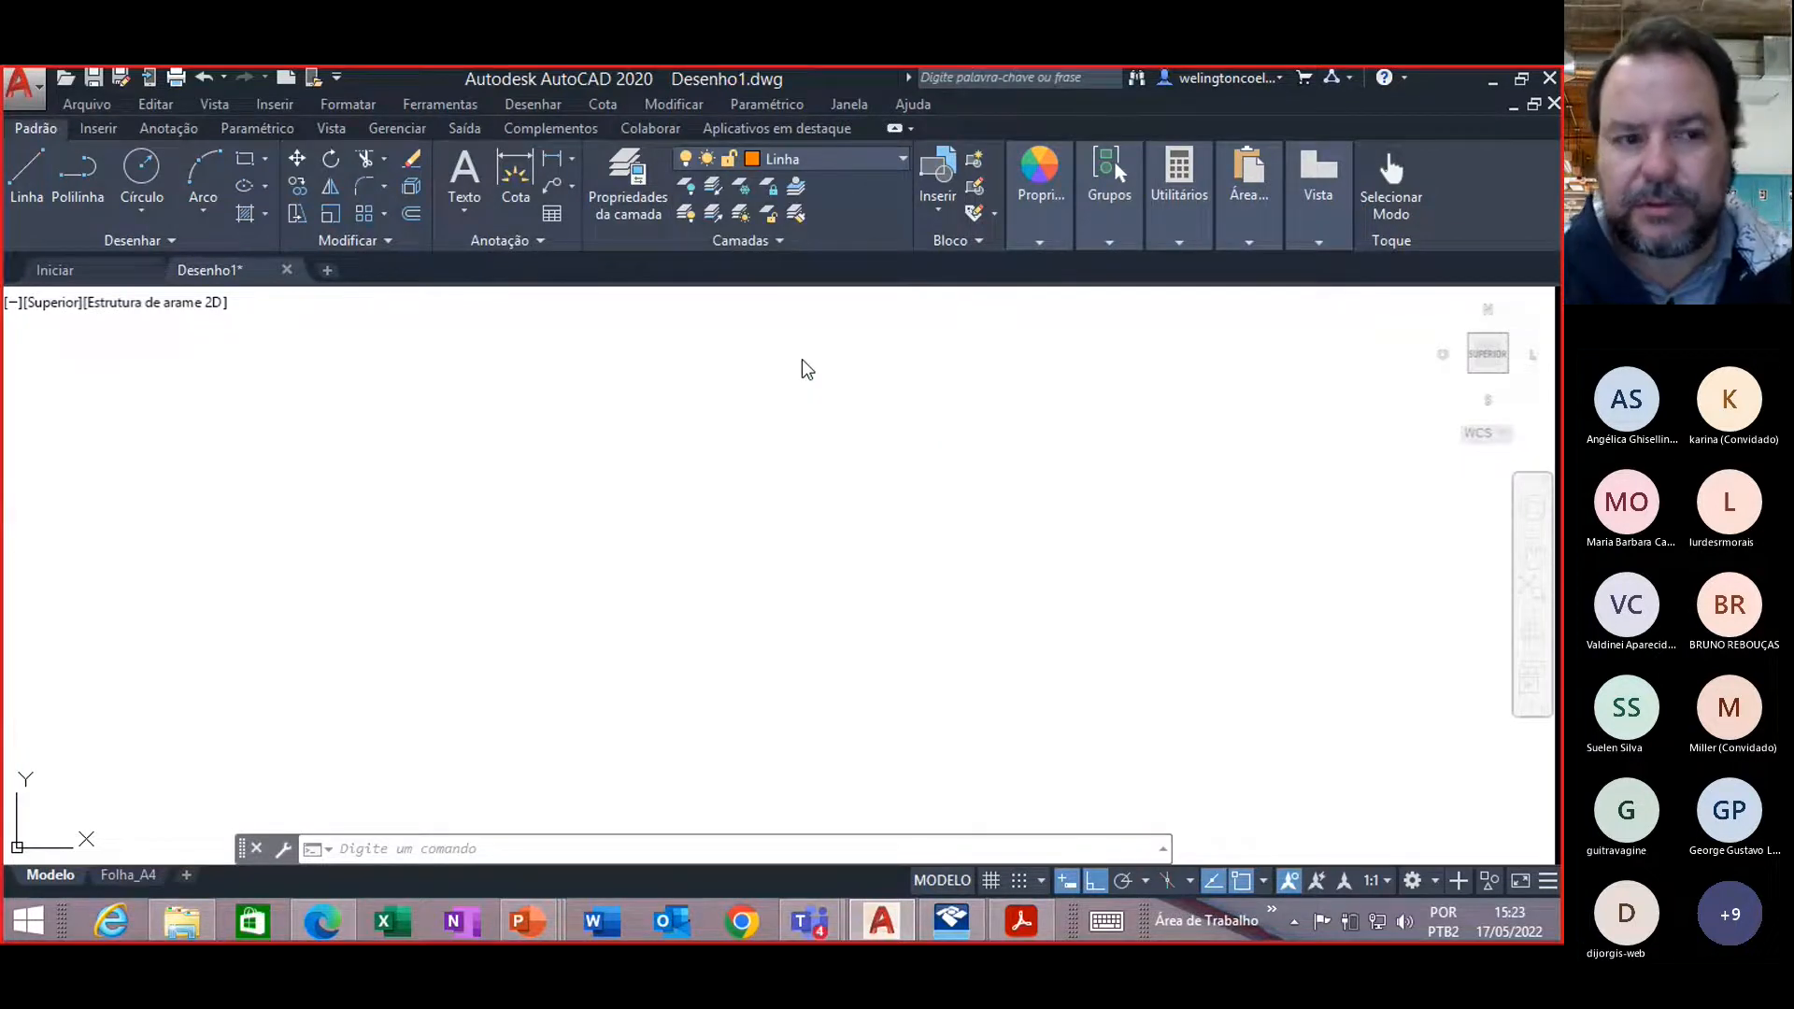
left_click(25, 178)
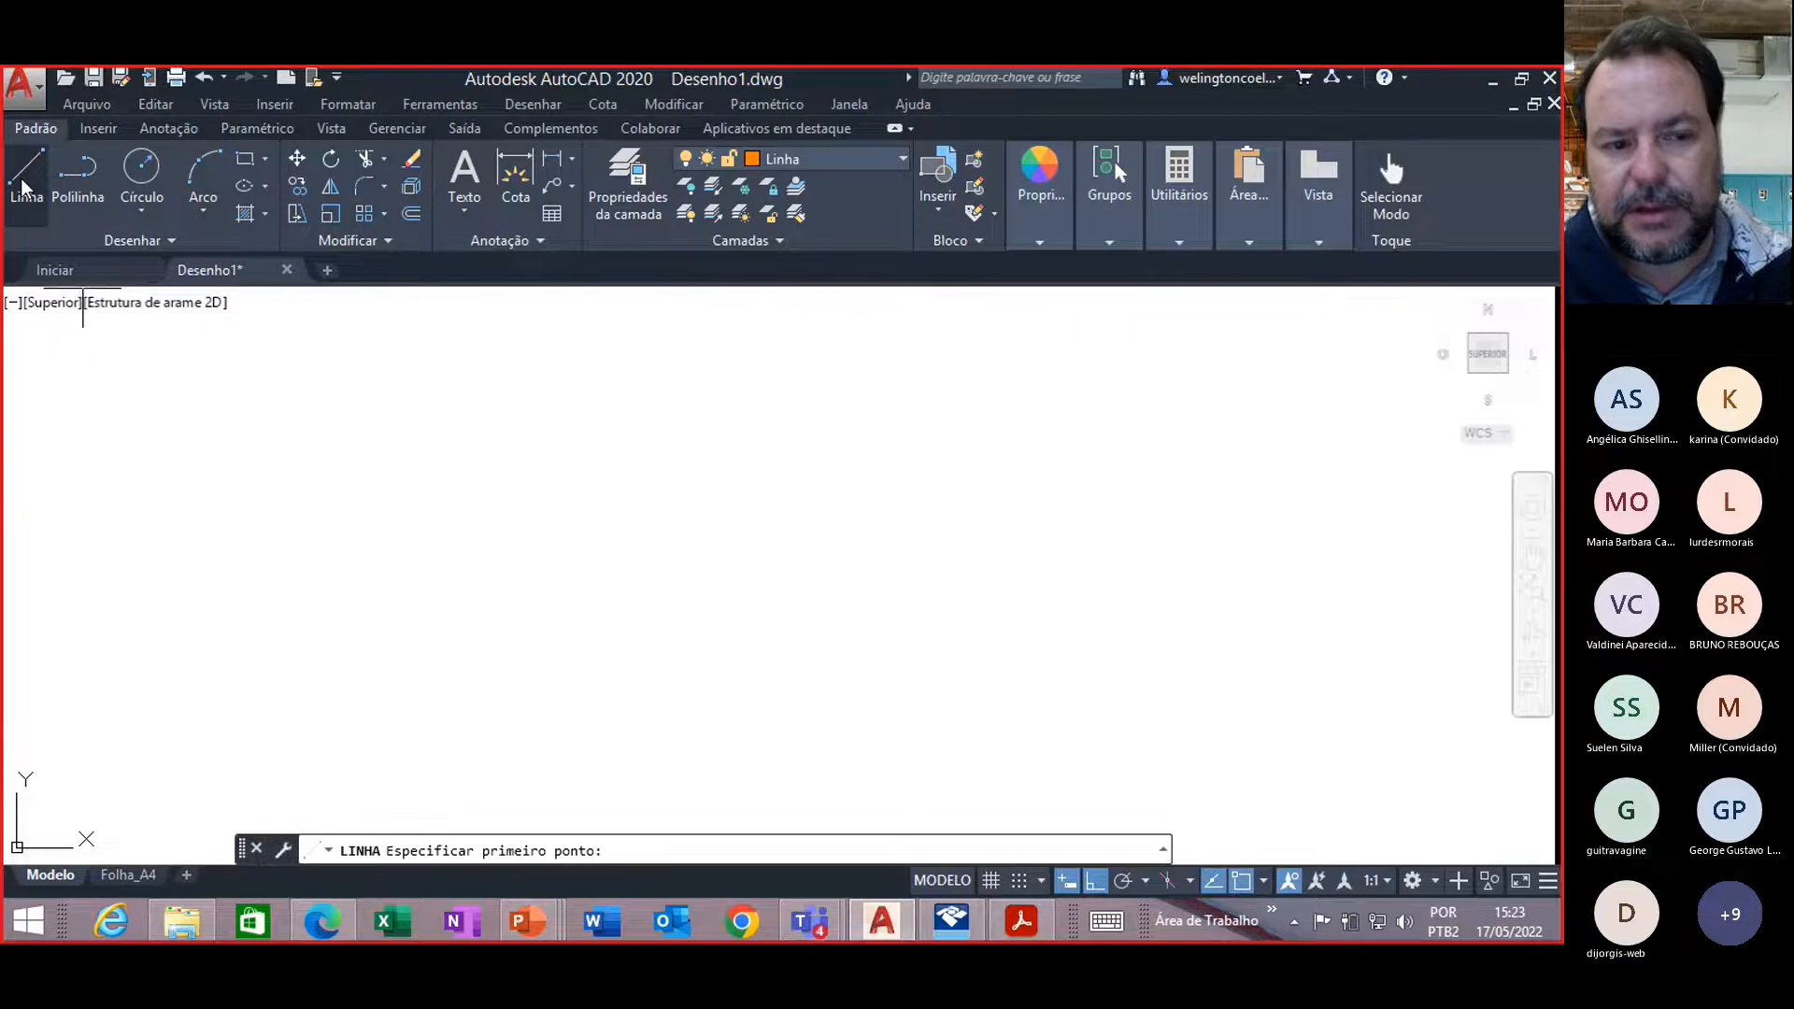
left_click(423, 503)
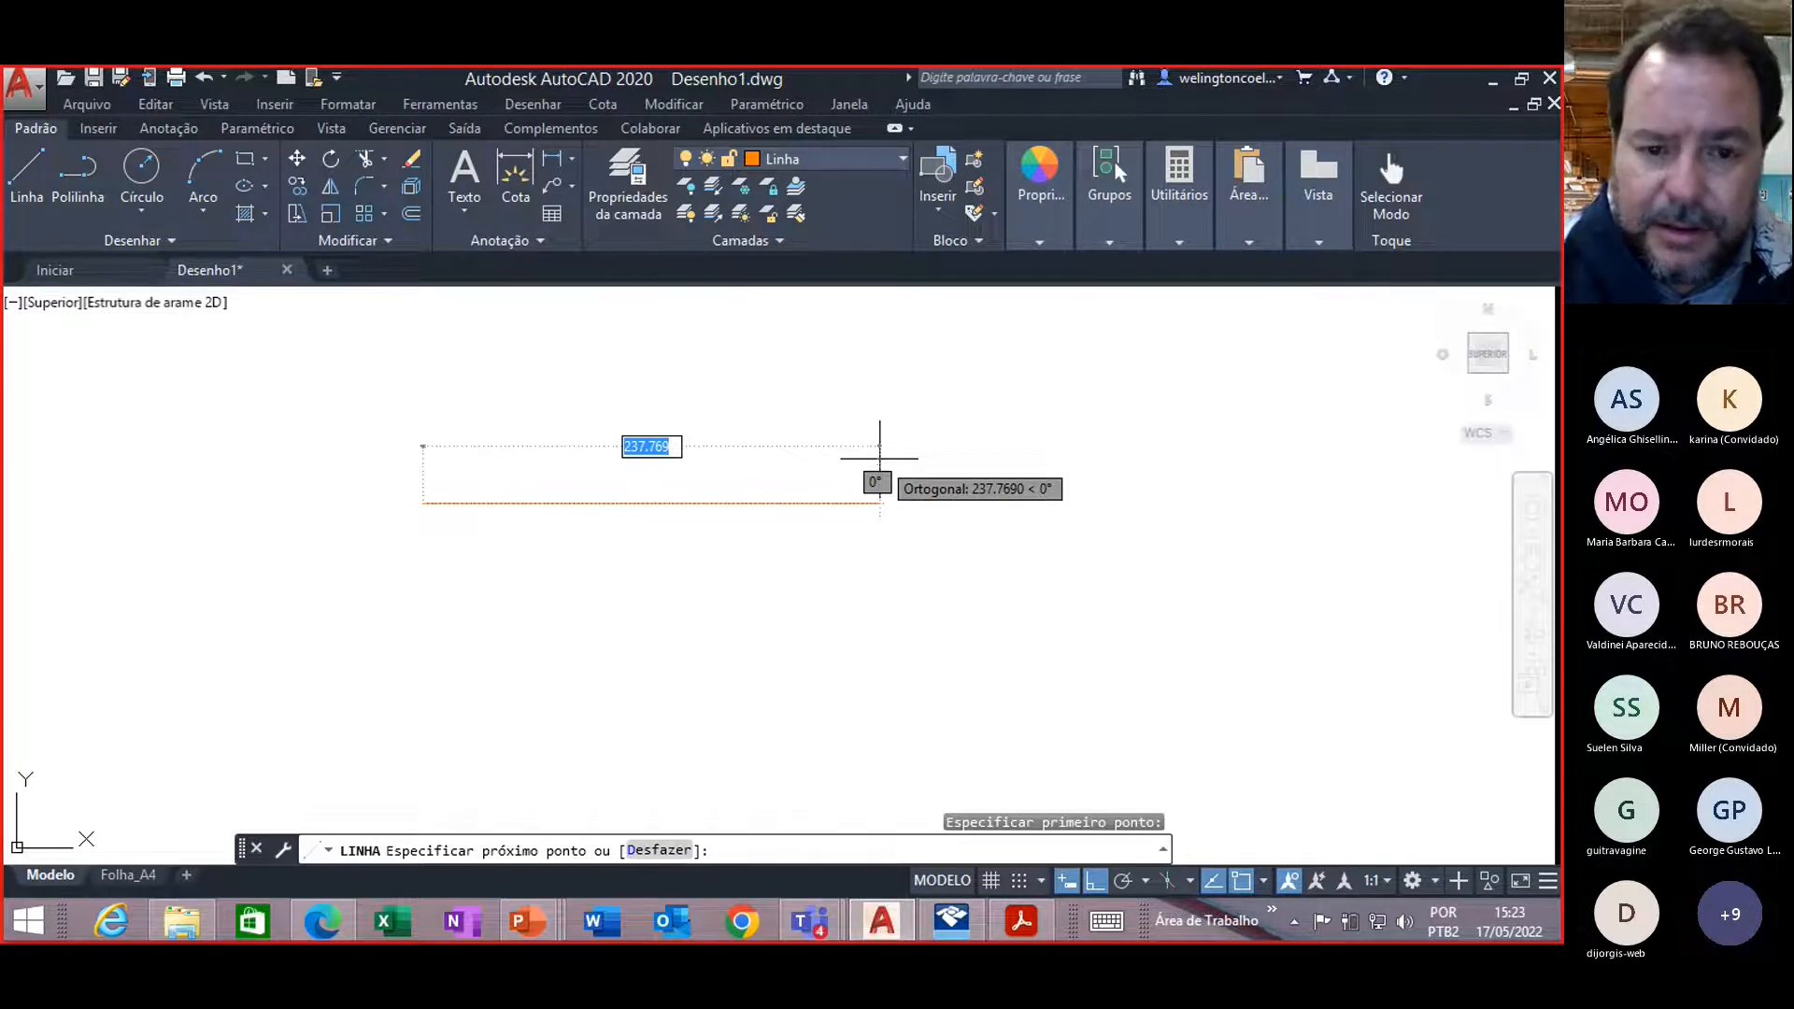
type("100")
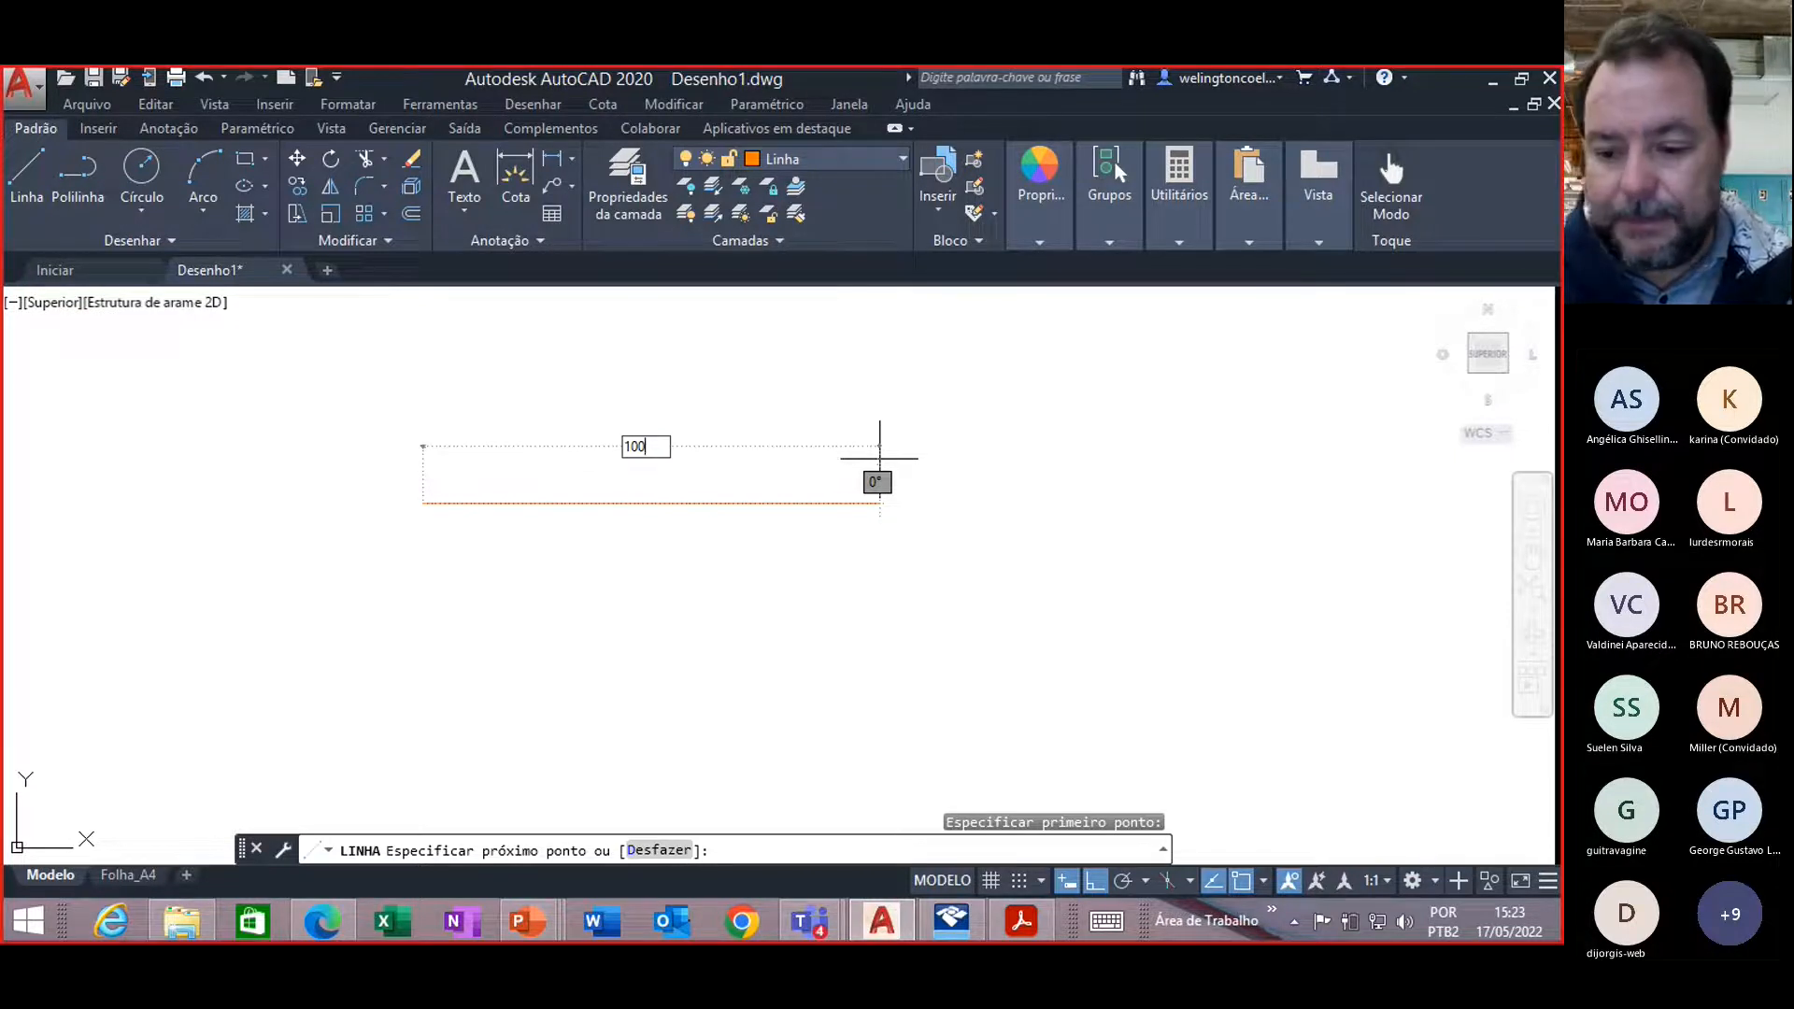
key("Return")
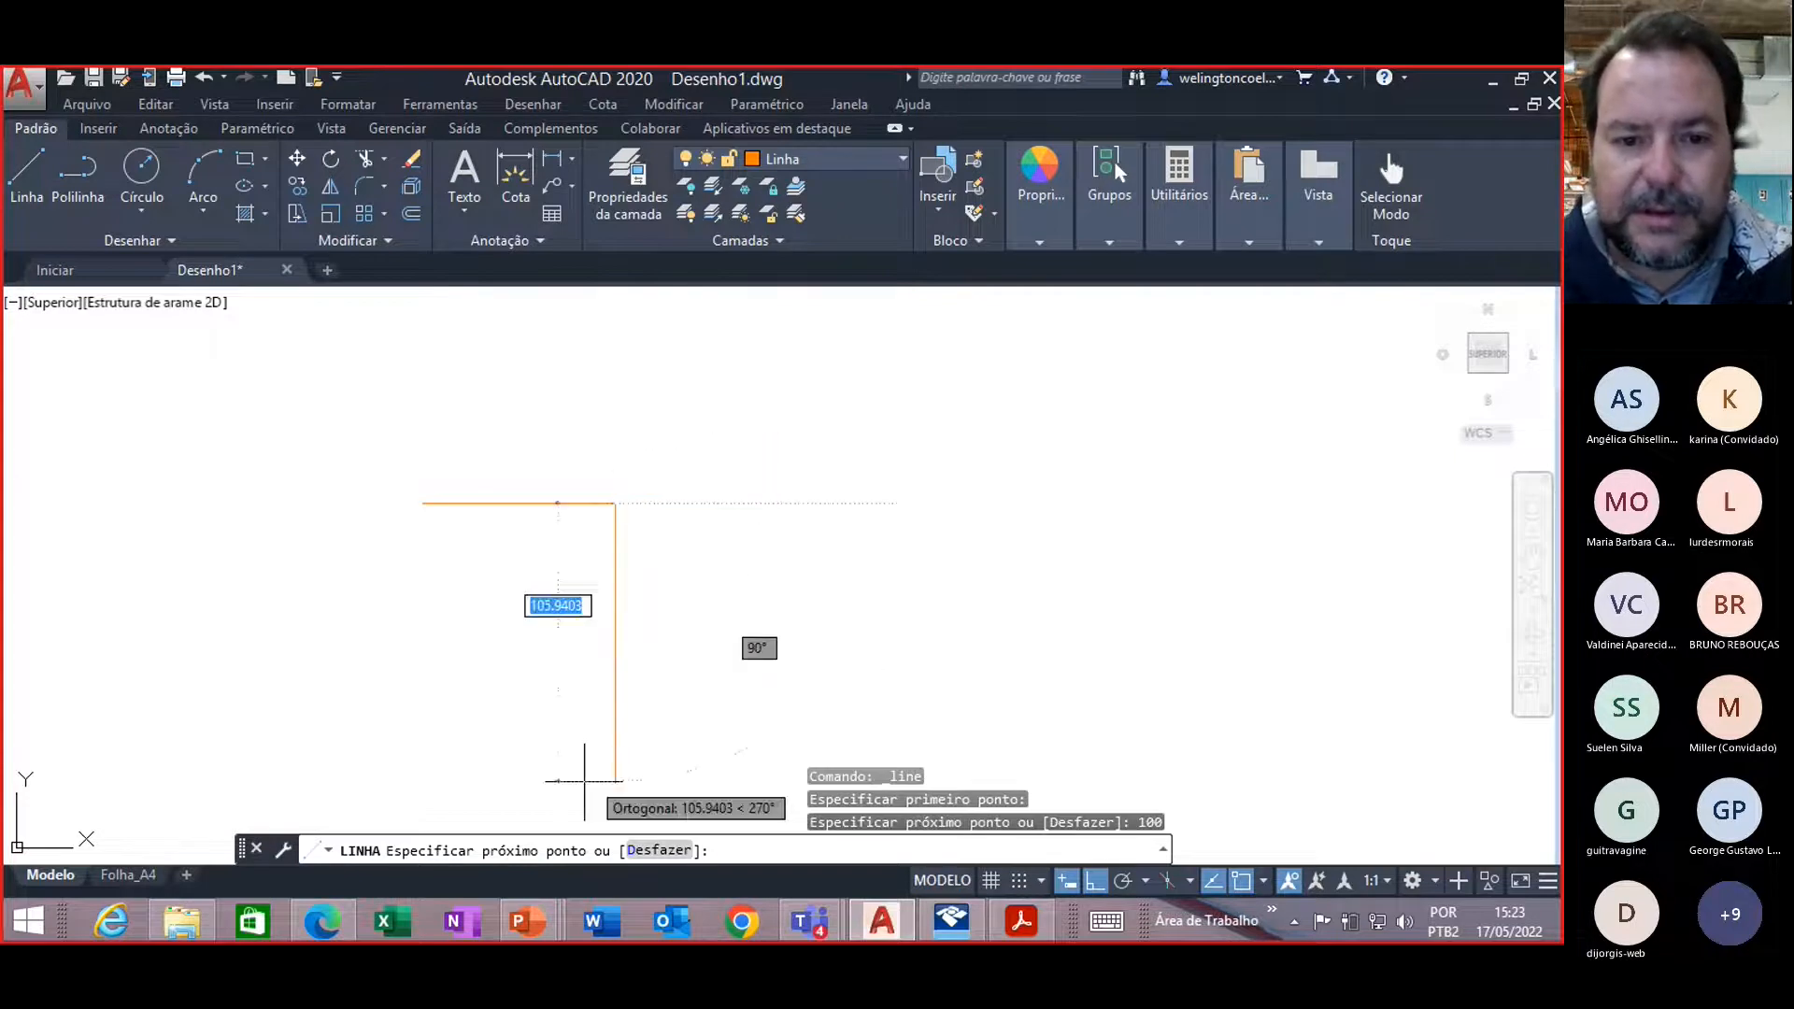
key("Escape")
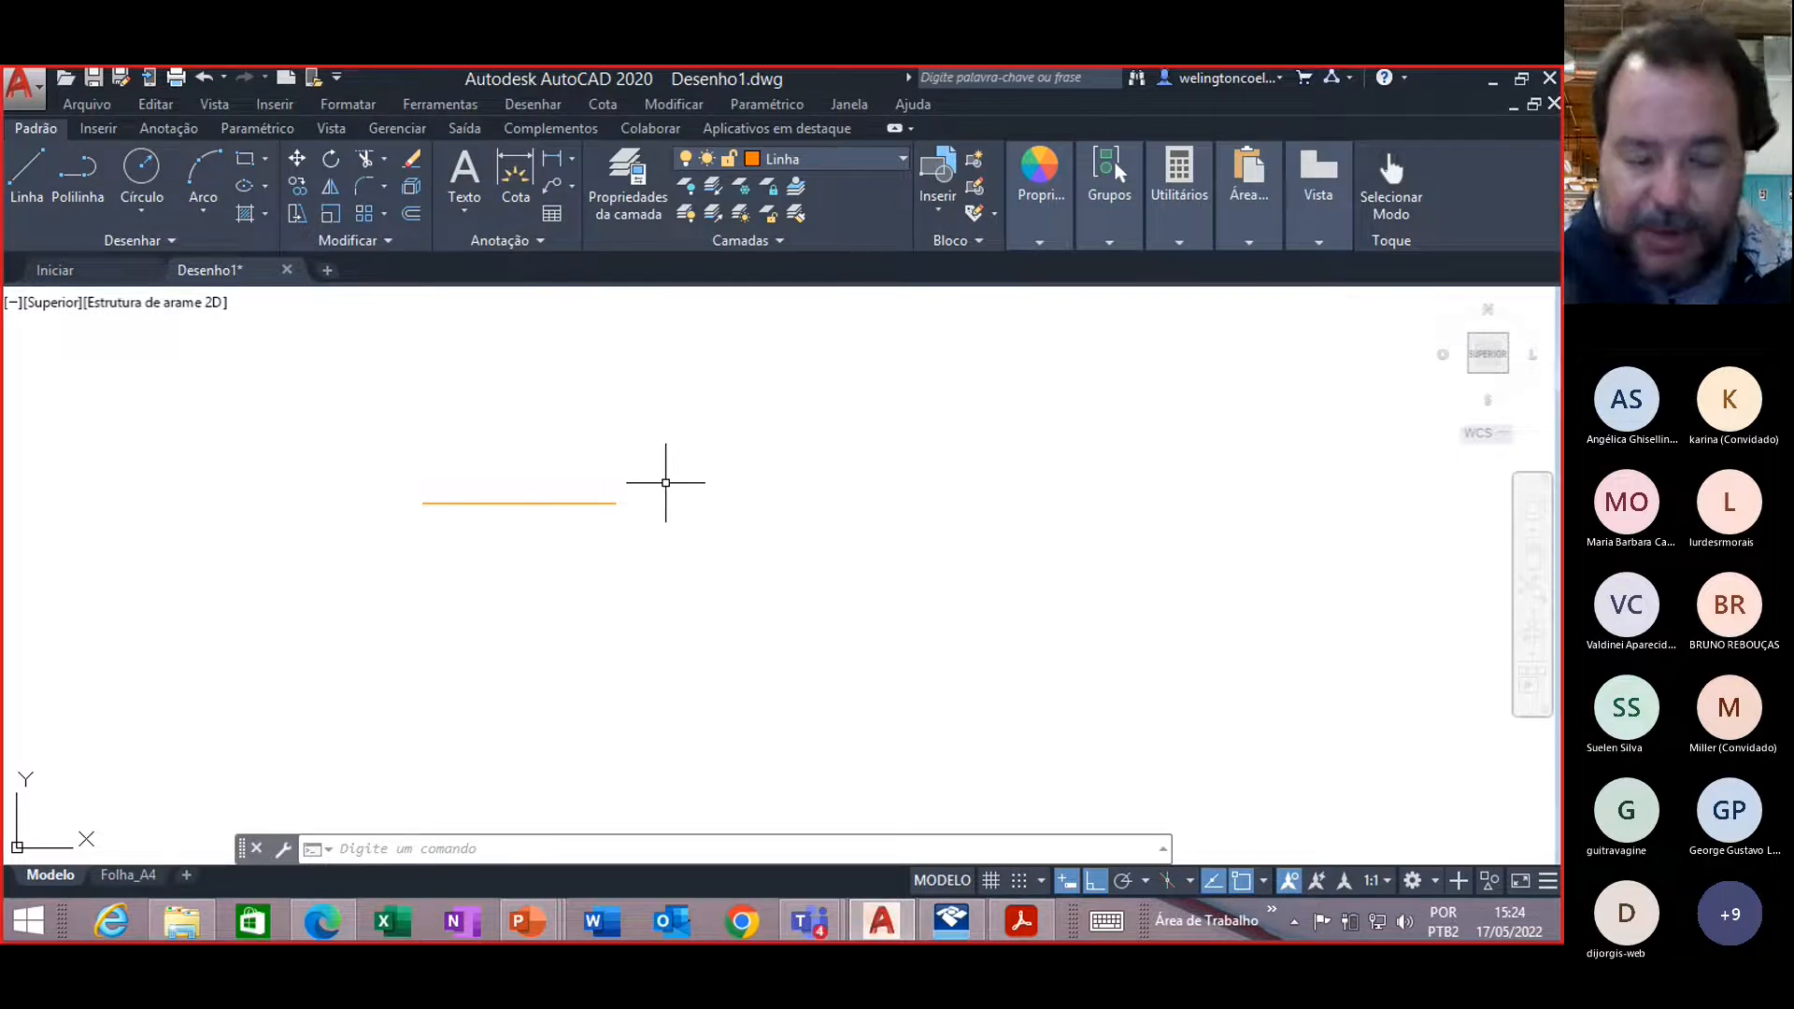
Step: Run ZOOM with the ESTendido option and adjust the magnification to show the whole line
type("ZOO")
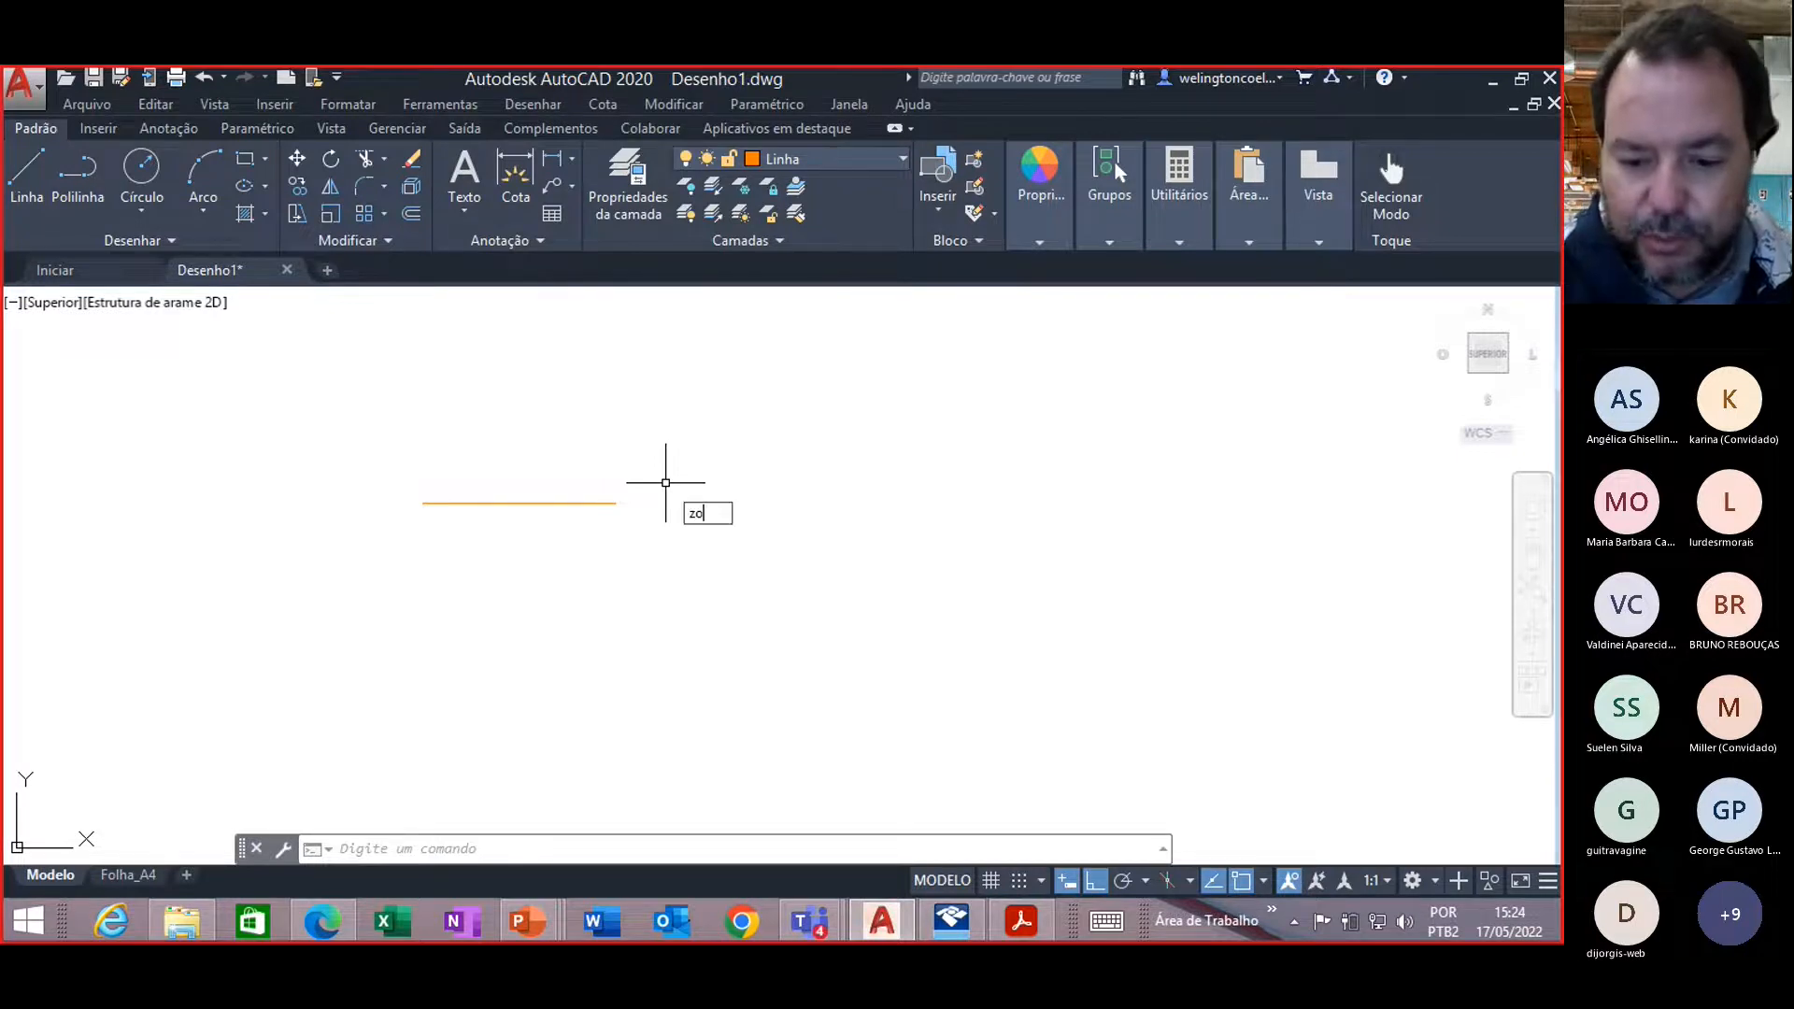
type("M")
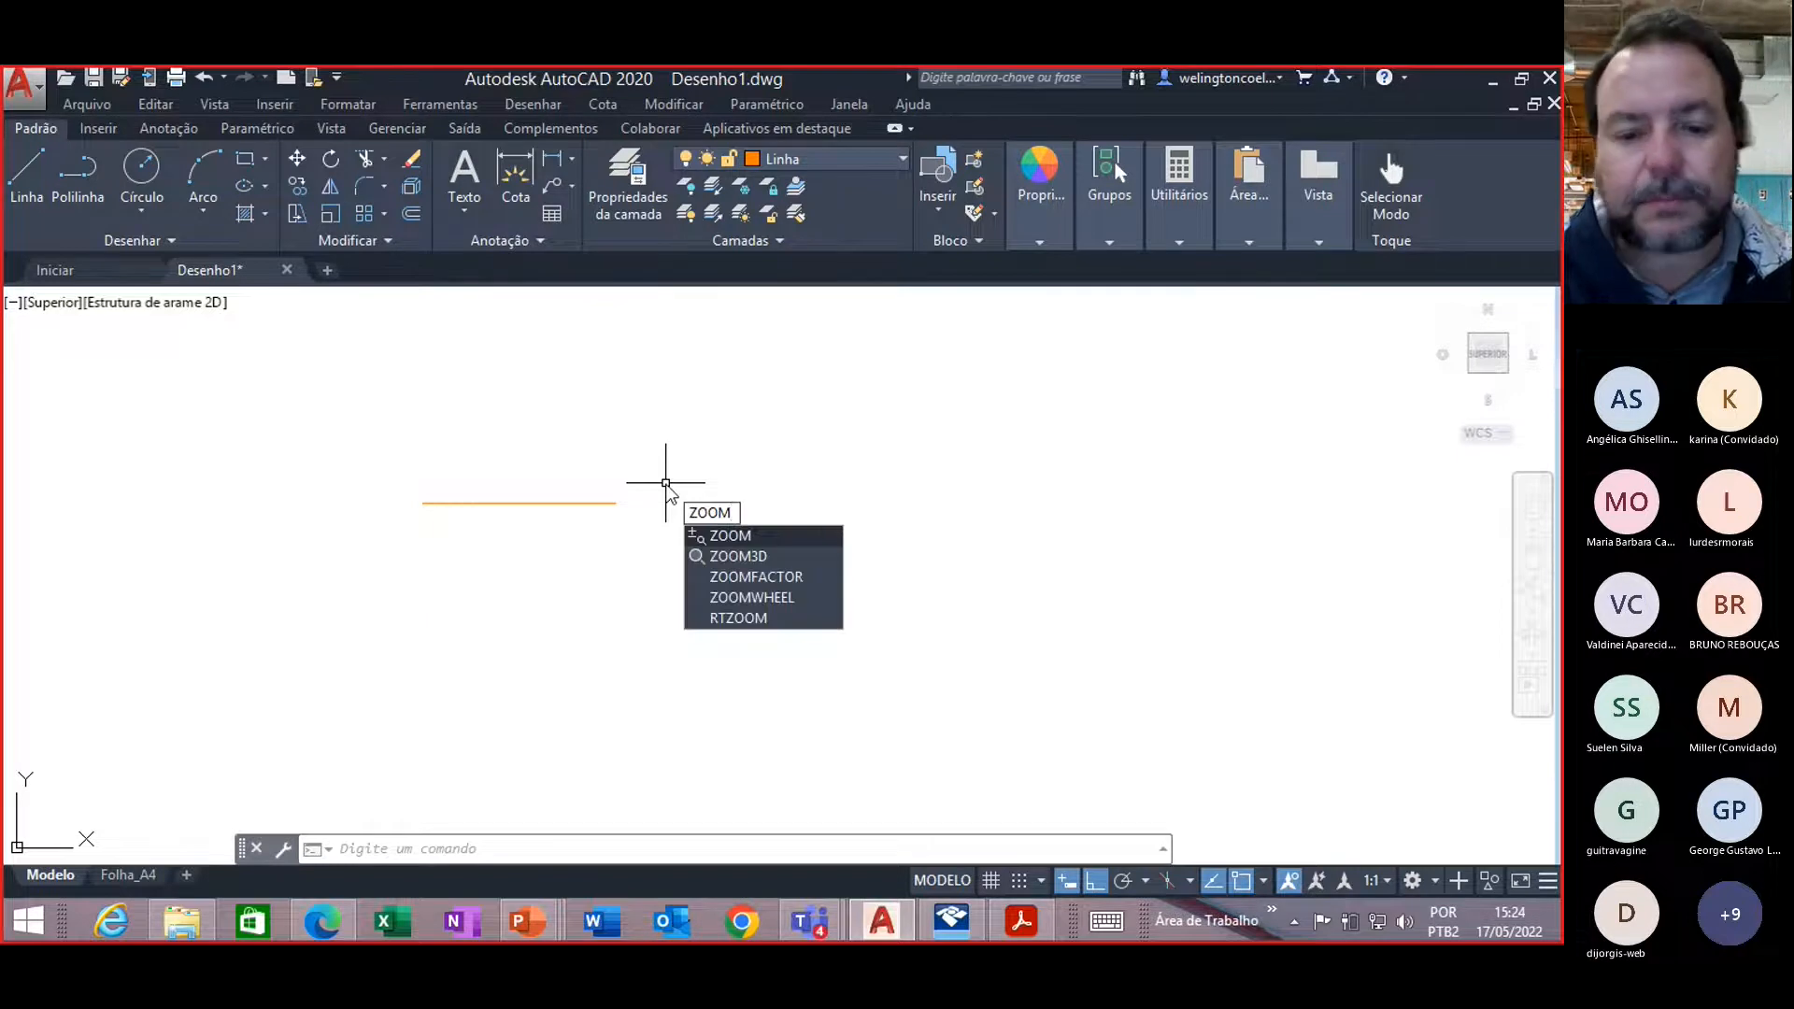
key("Return")
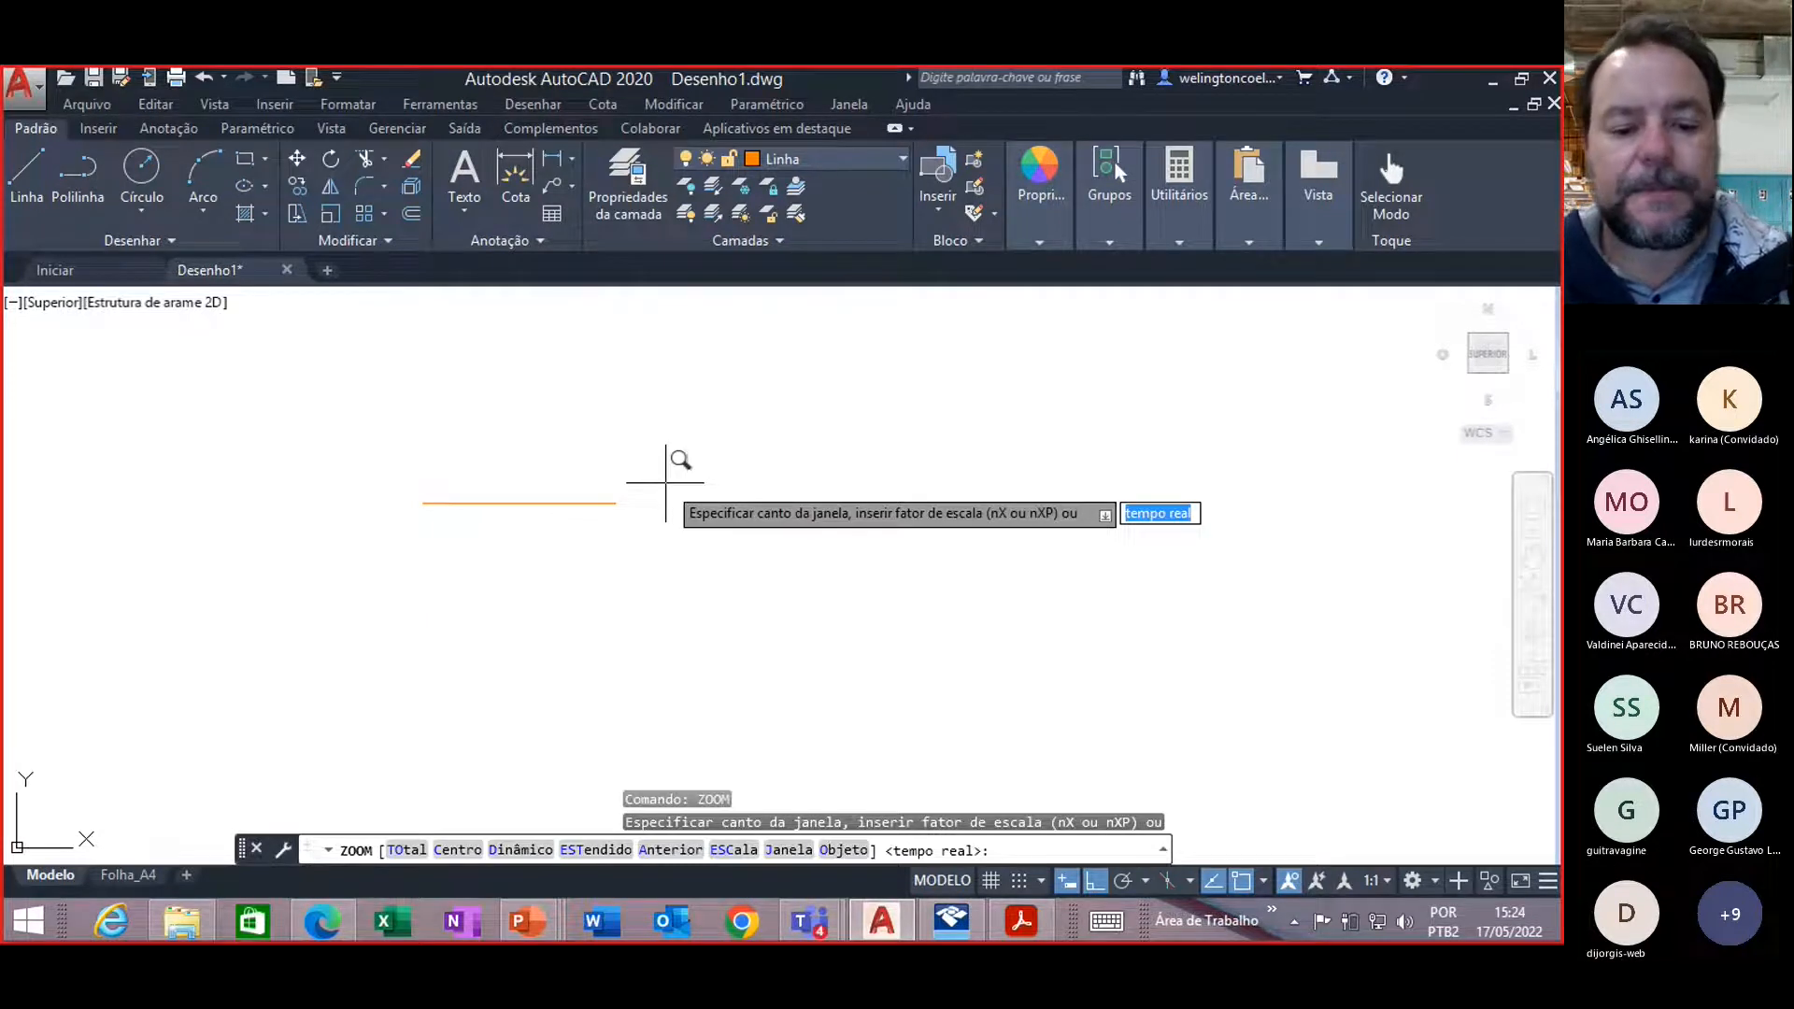
type("est")
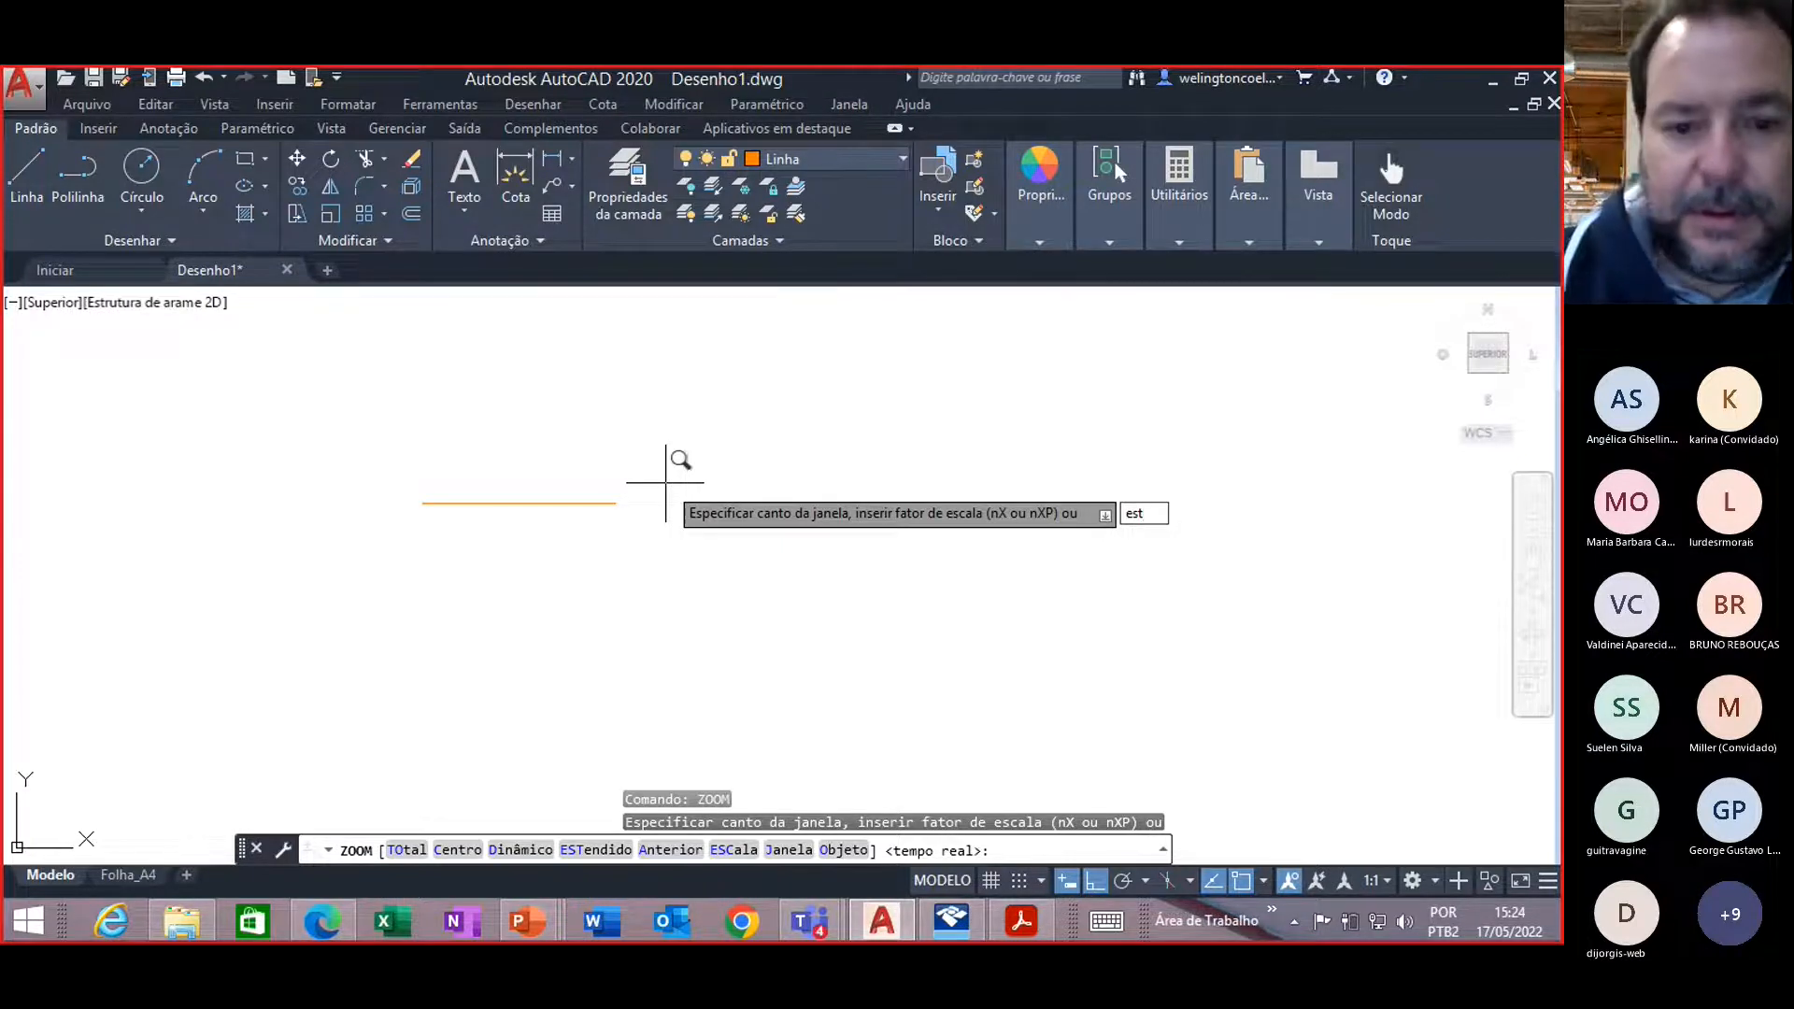
key("Return")
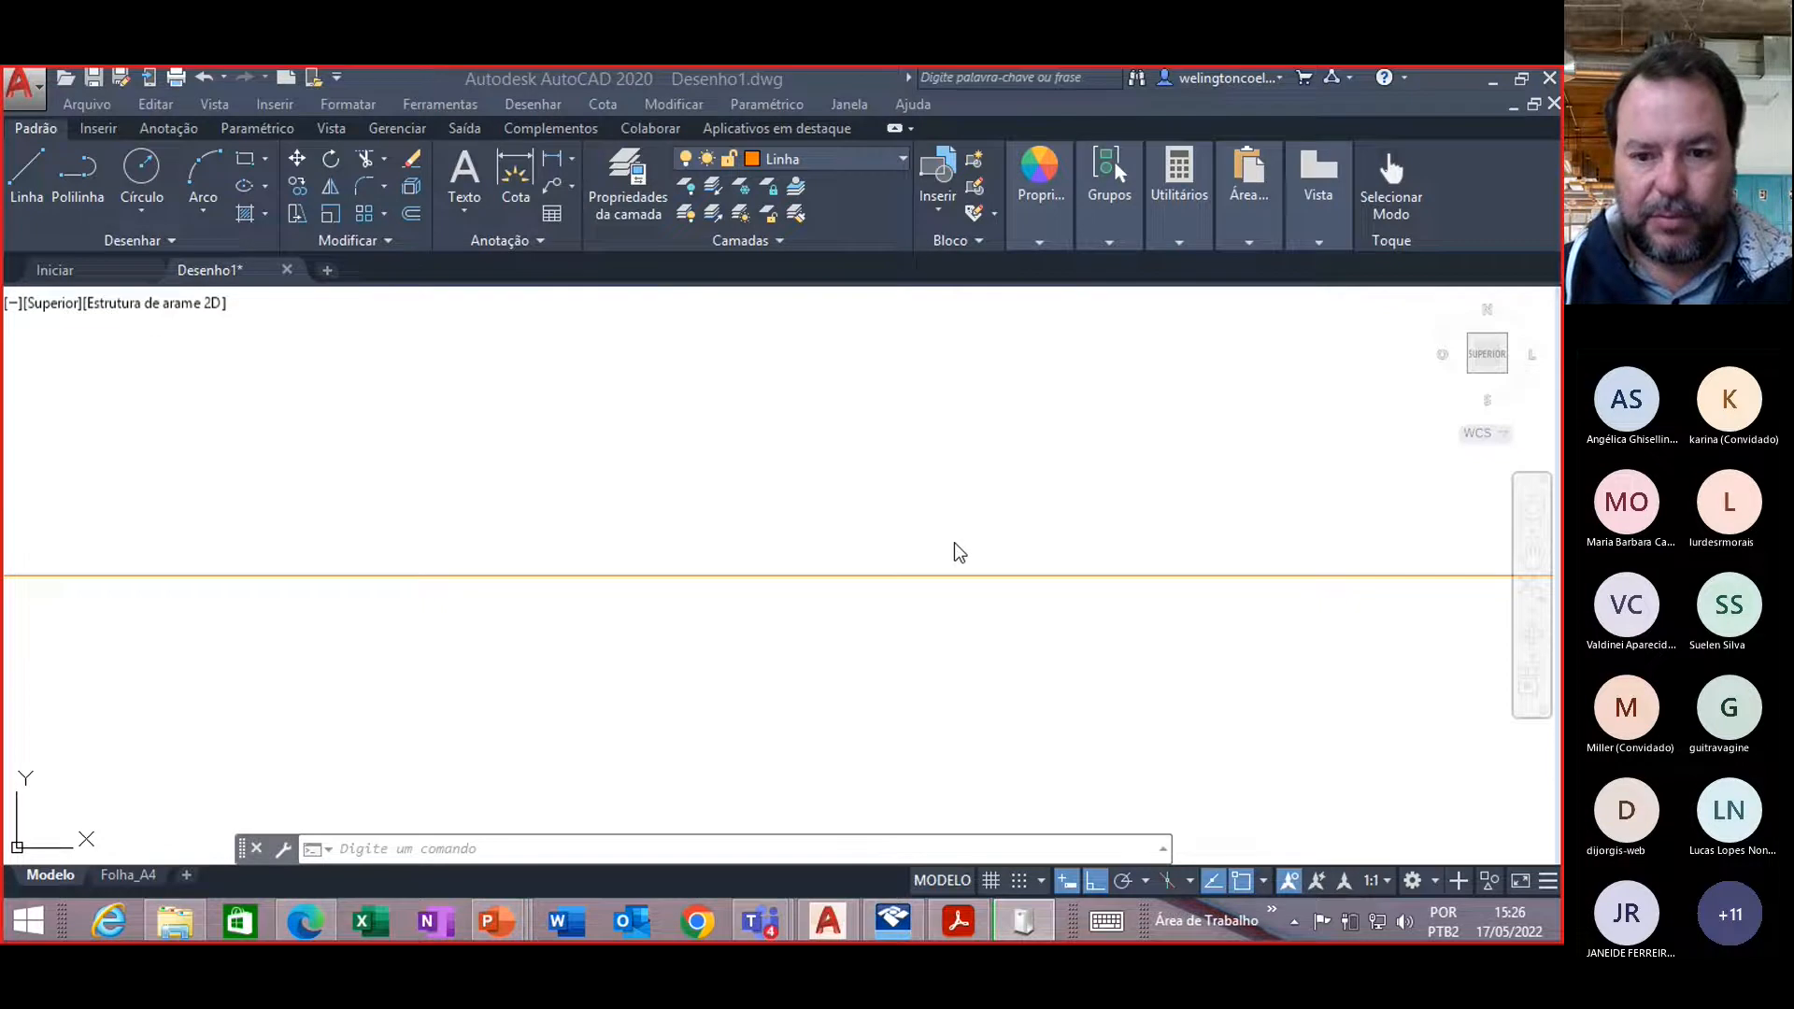
scroll(958, 559, "down", 3)
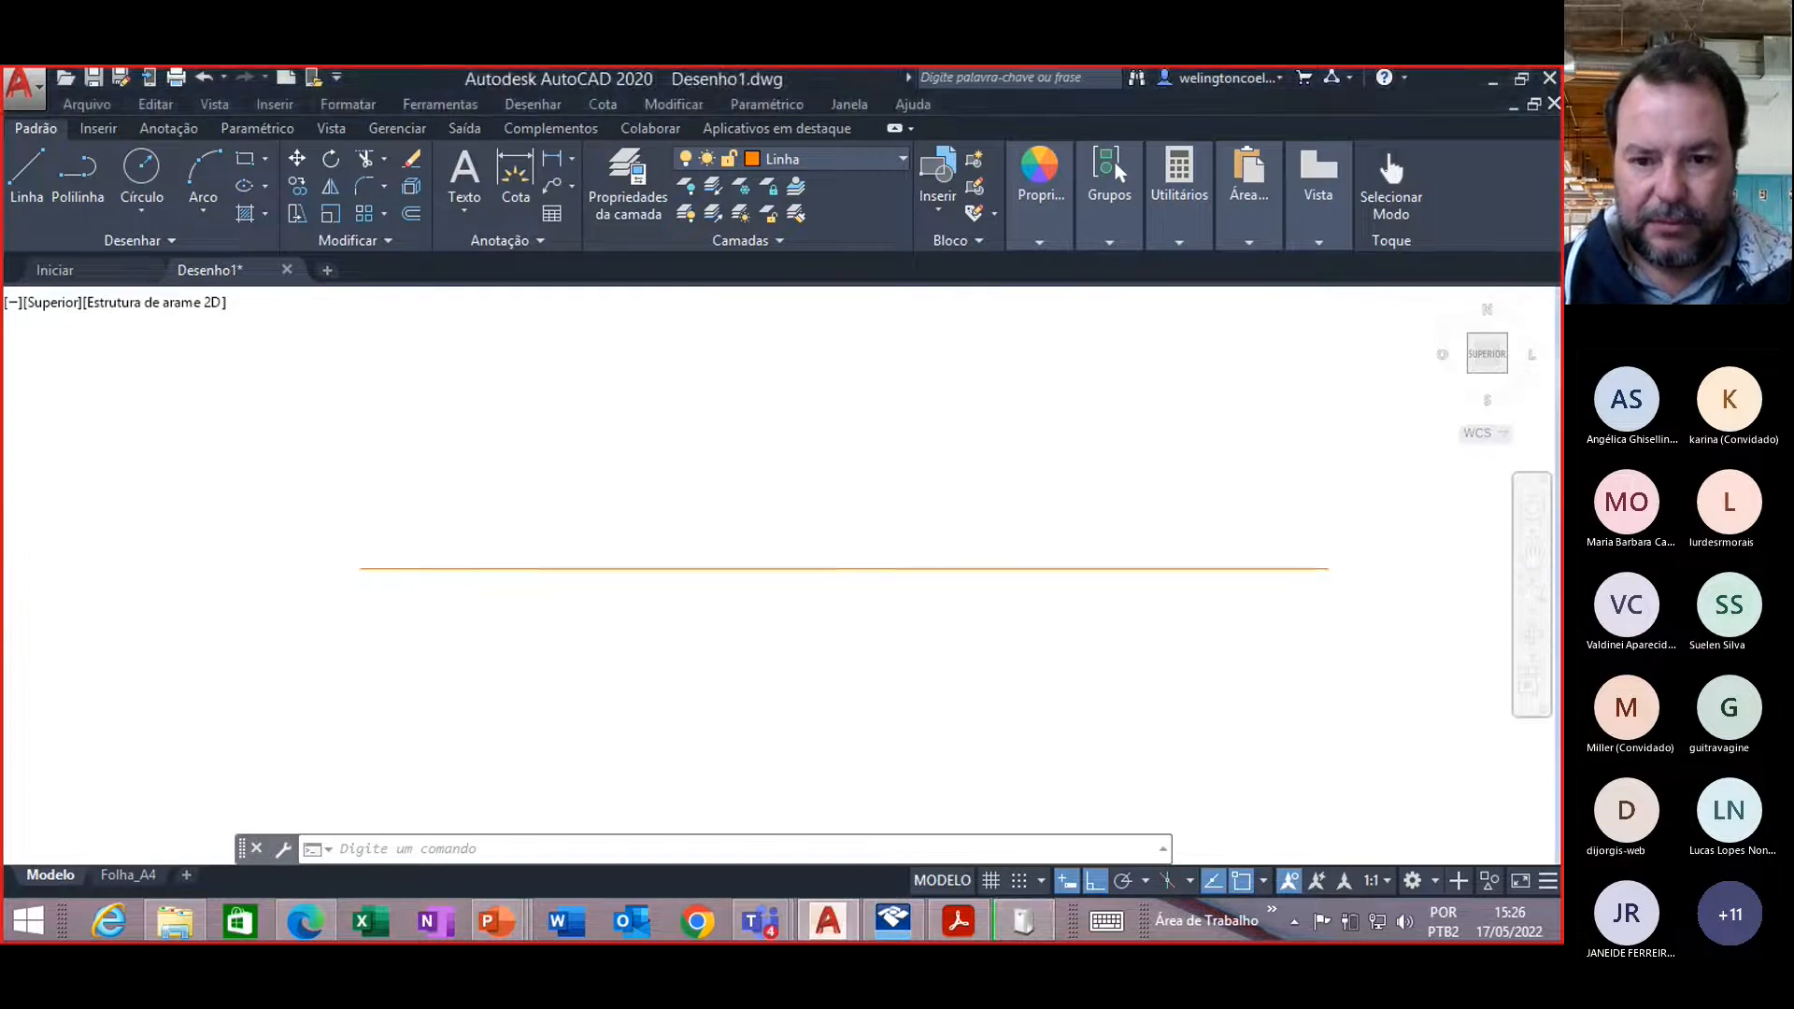
Step: Delete the horizontal 100-unit line from model space
scroll(959, 556, "down", 2)
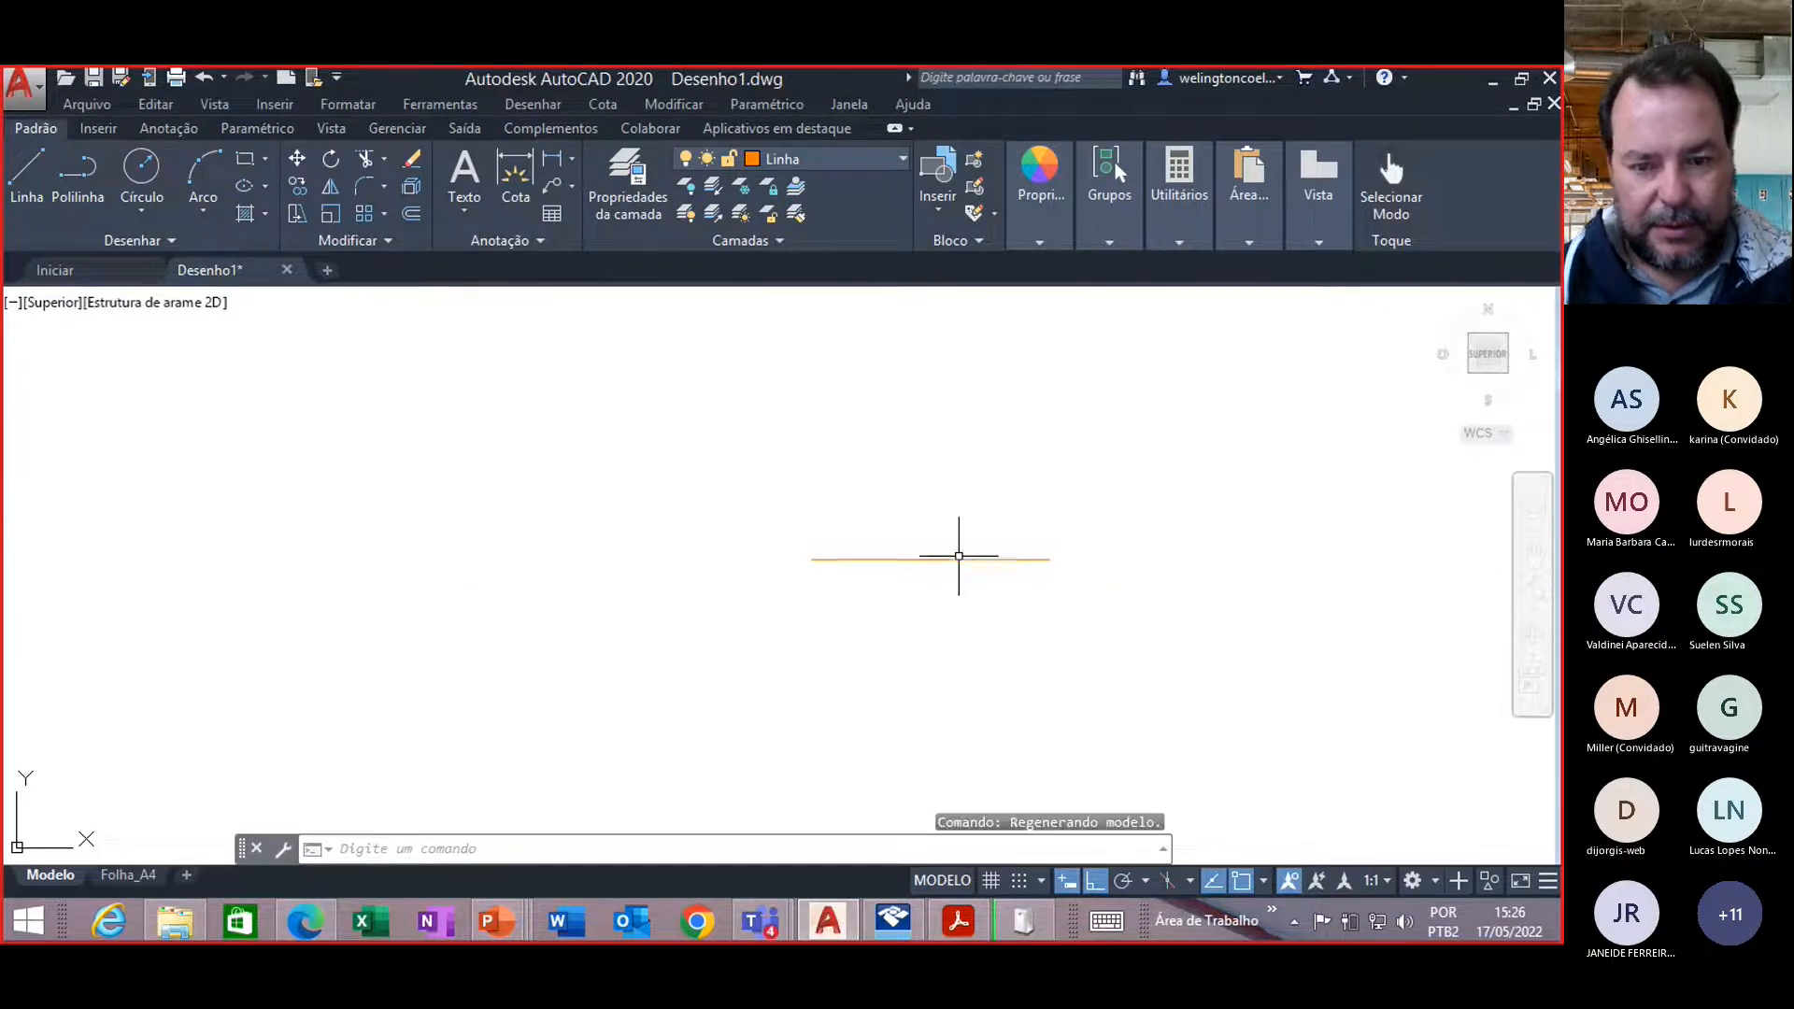
mouse_move(1003, 561)
middle_mouse_down()
mouse_move(873, 548)
mouse_move(877, 529)
middle_mouse_up()
scroll(913, 554, "down", 2)
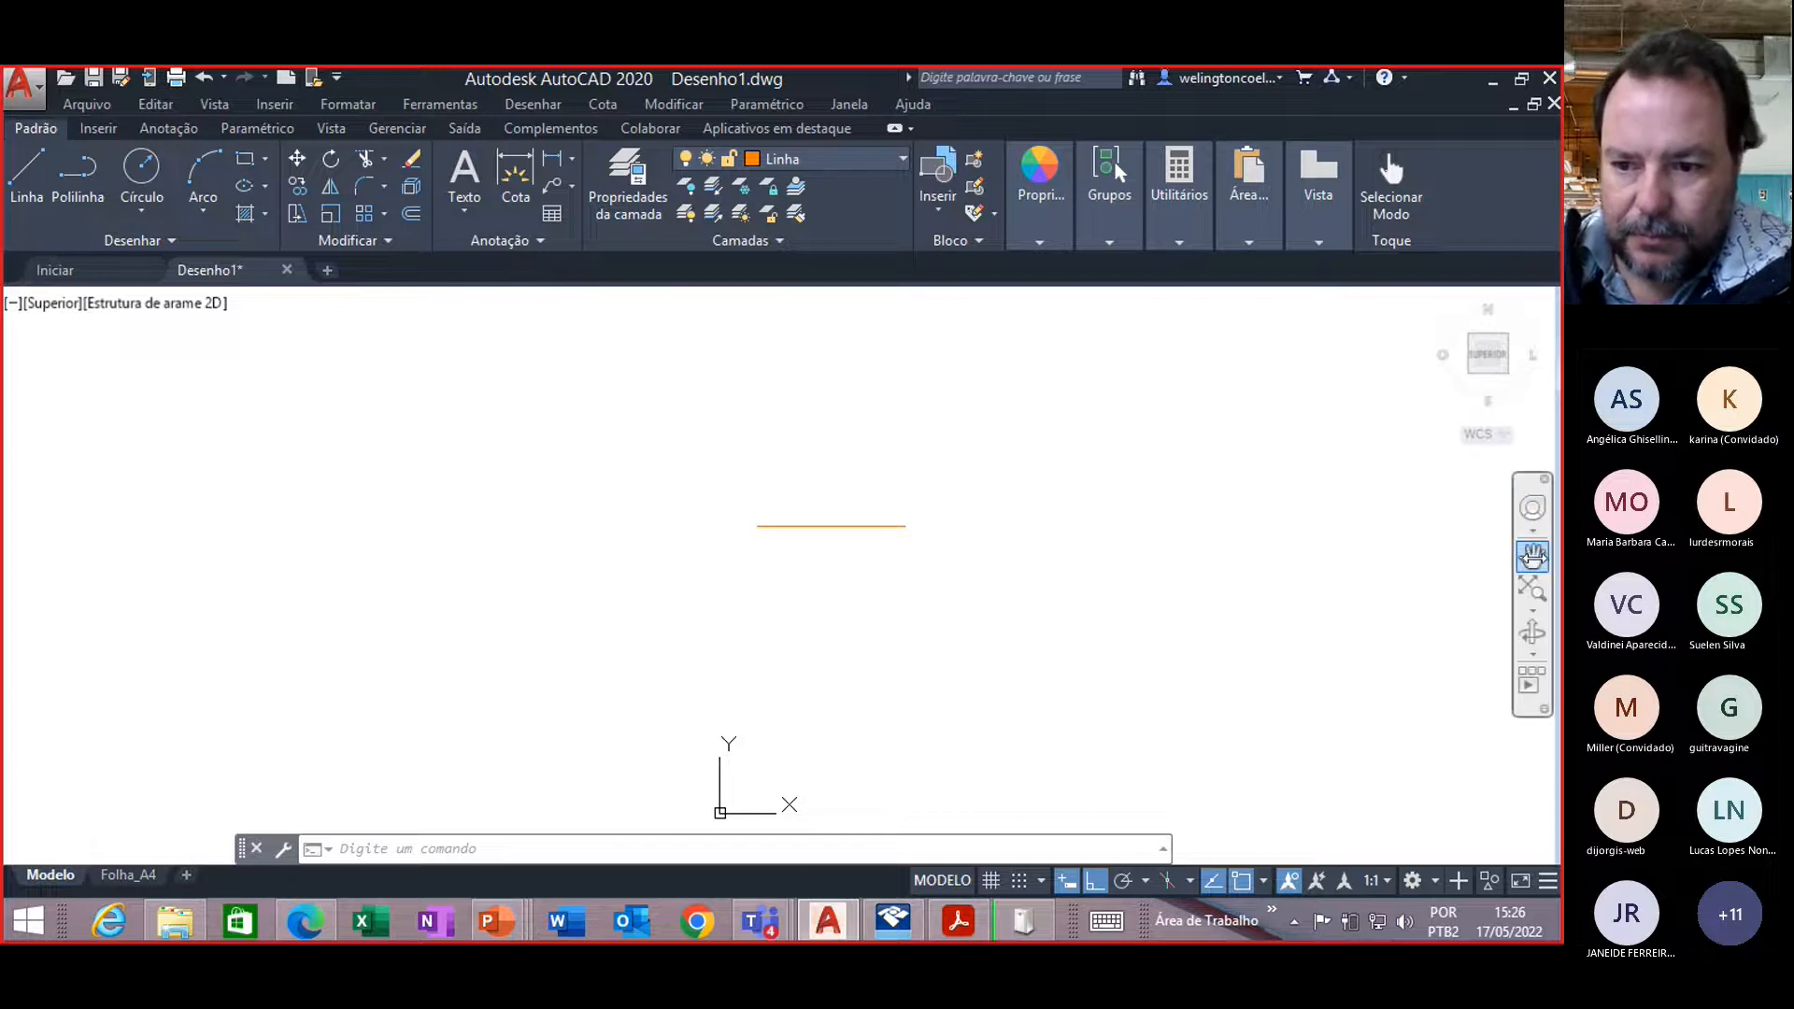
left_click(1532, 555)
mouse_move(1113, 505)
left_mouse_down()
mouse_move(997, 520)
mouse_move(772, 474)
left_mouse_up()
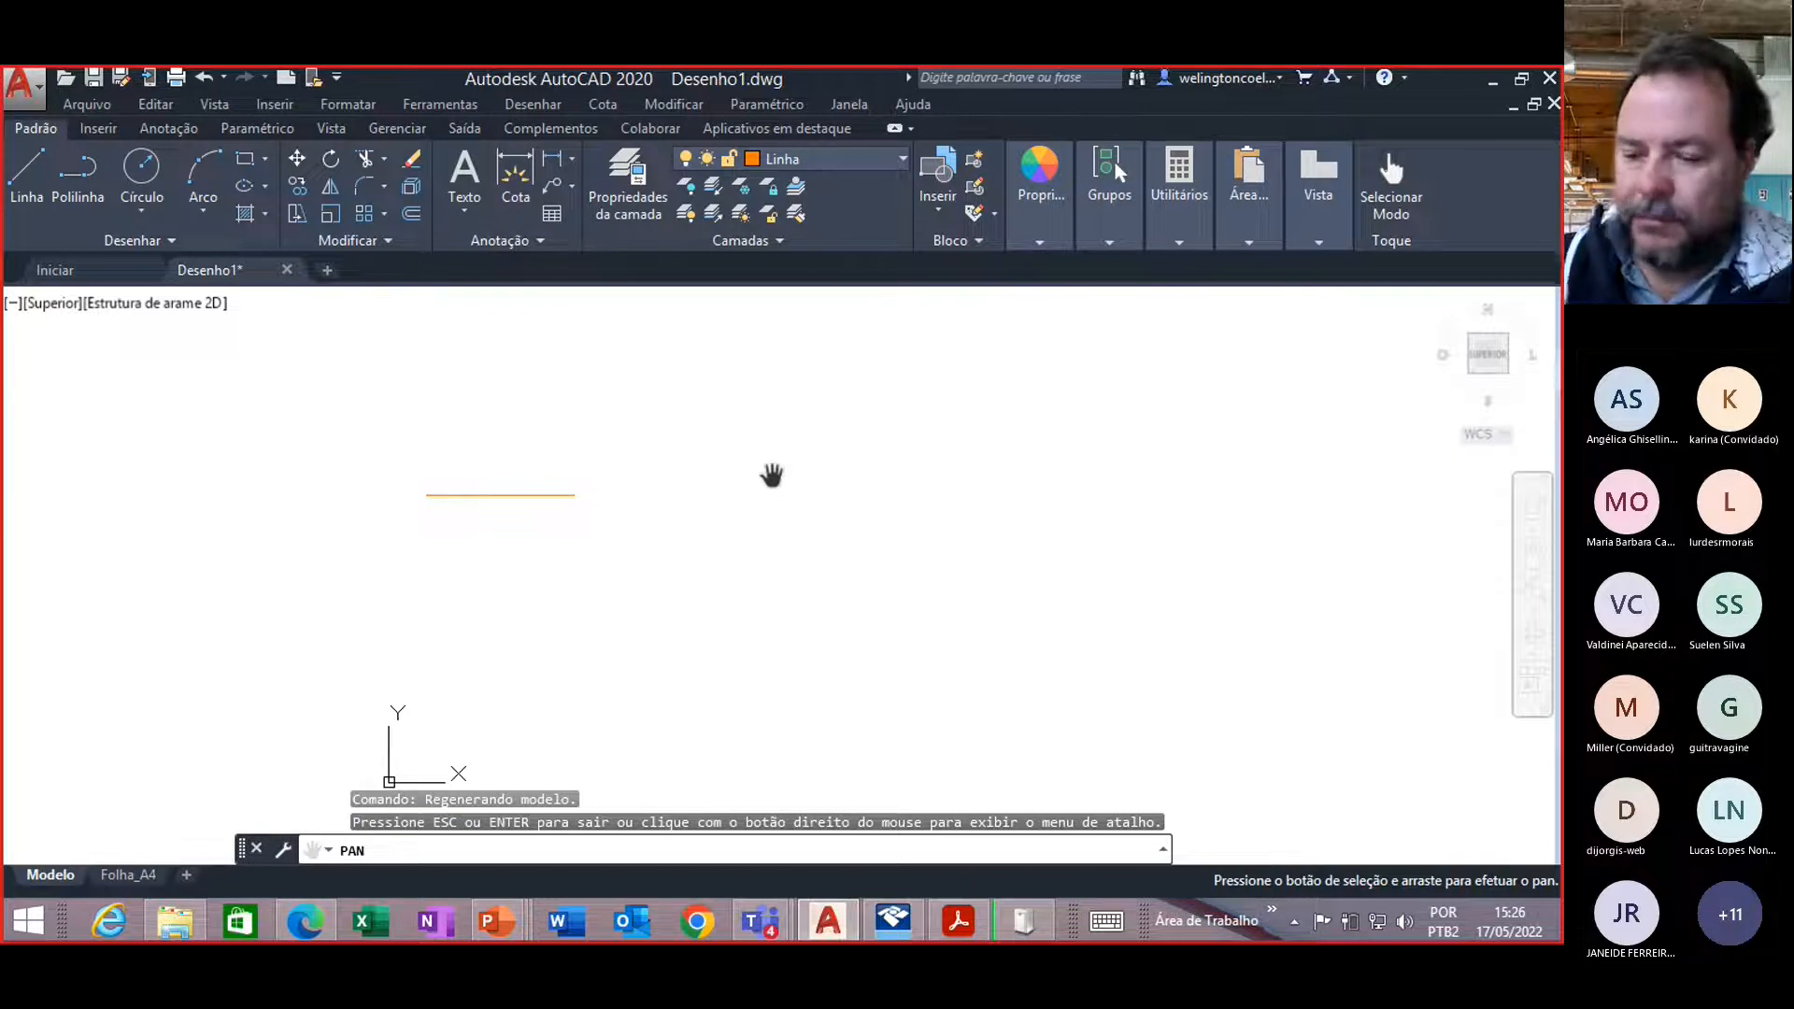
key("Escape")
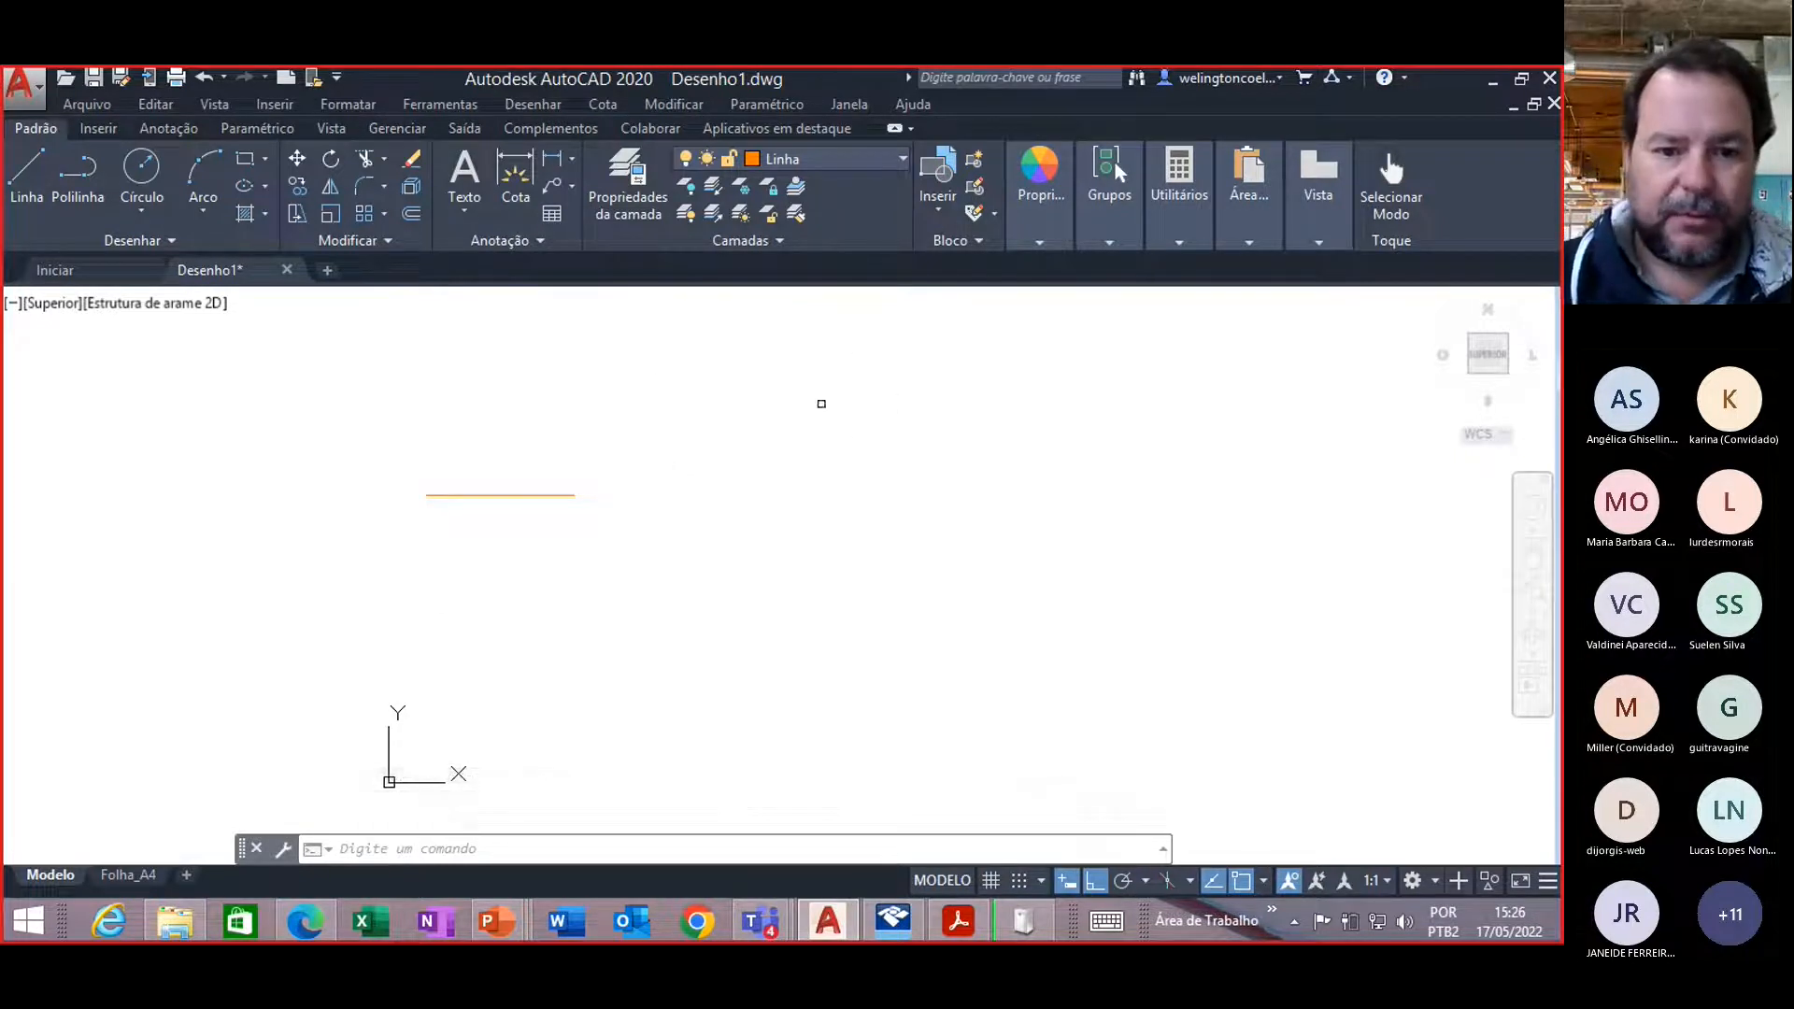
left_click(481, 494)
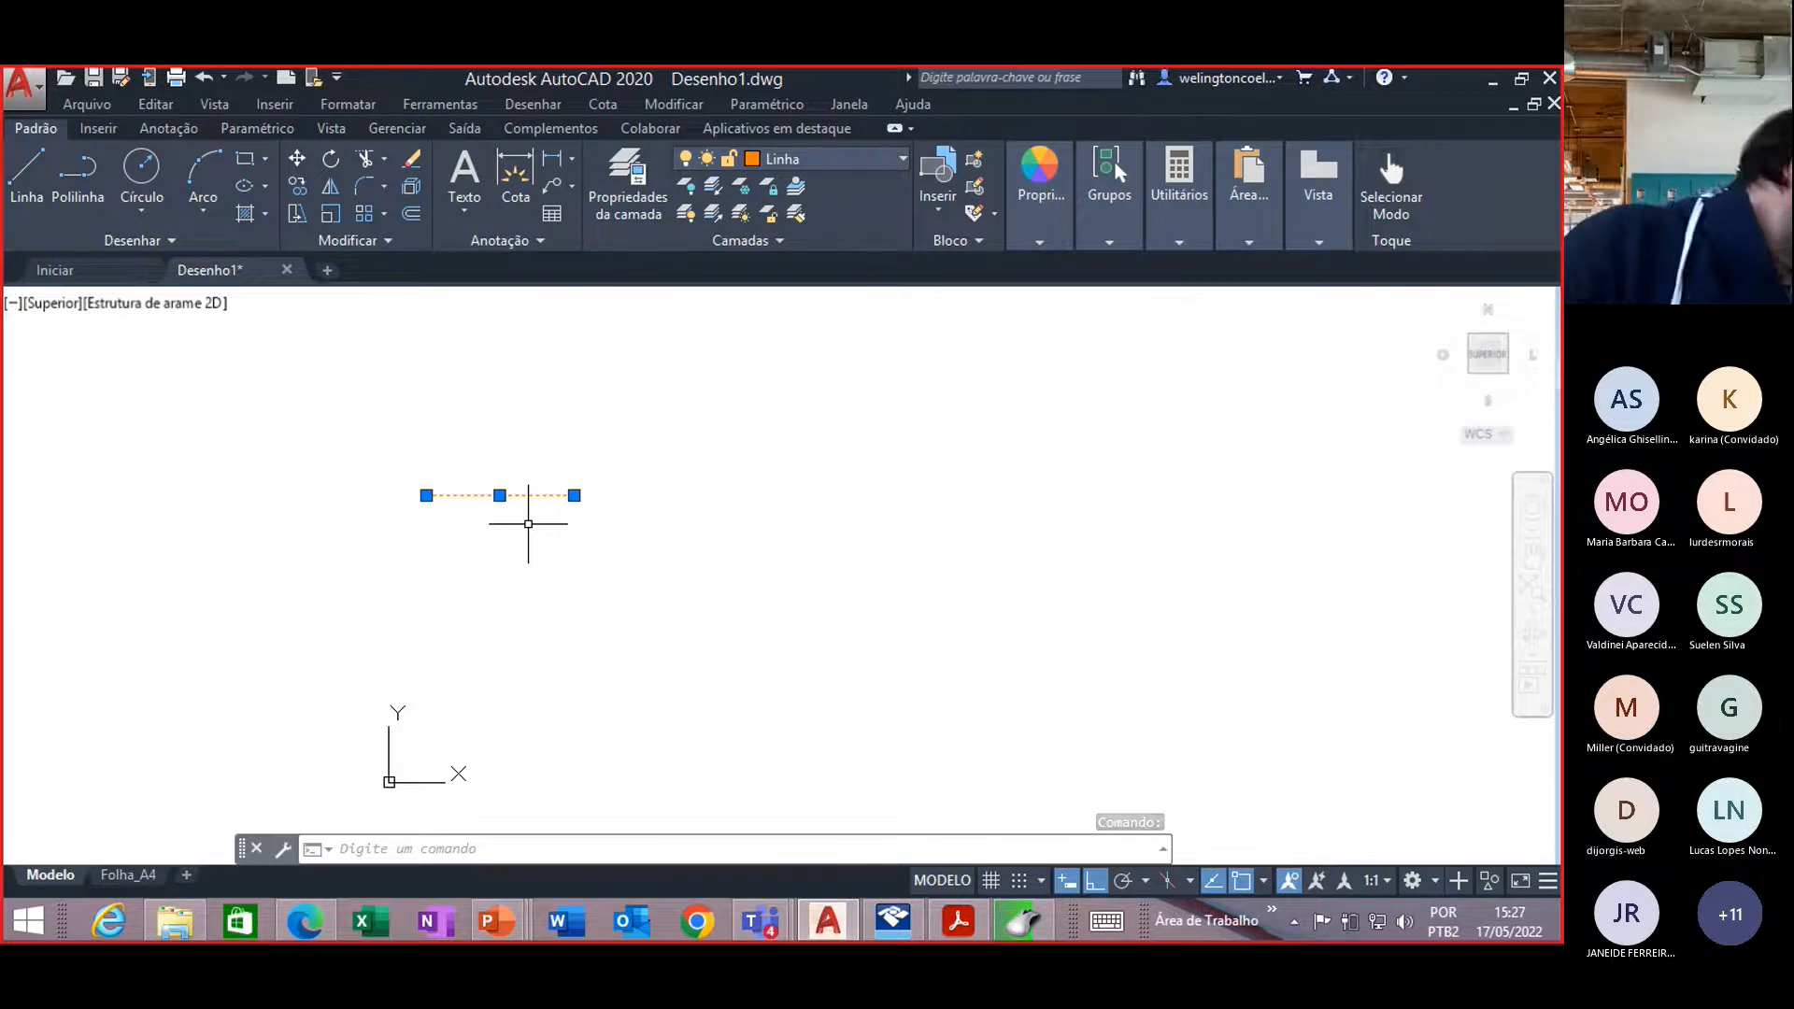
key("Delete")
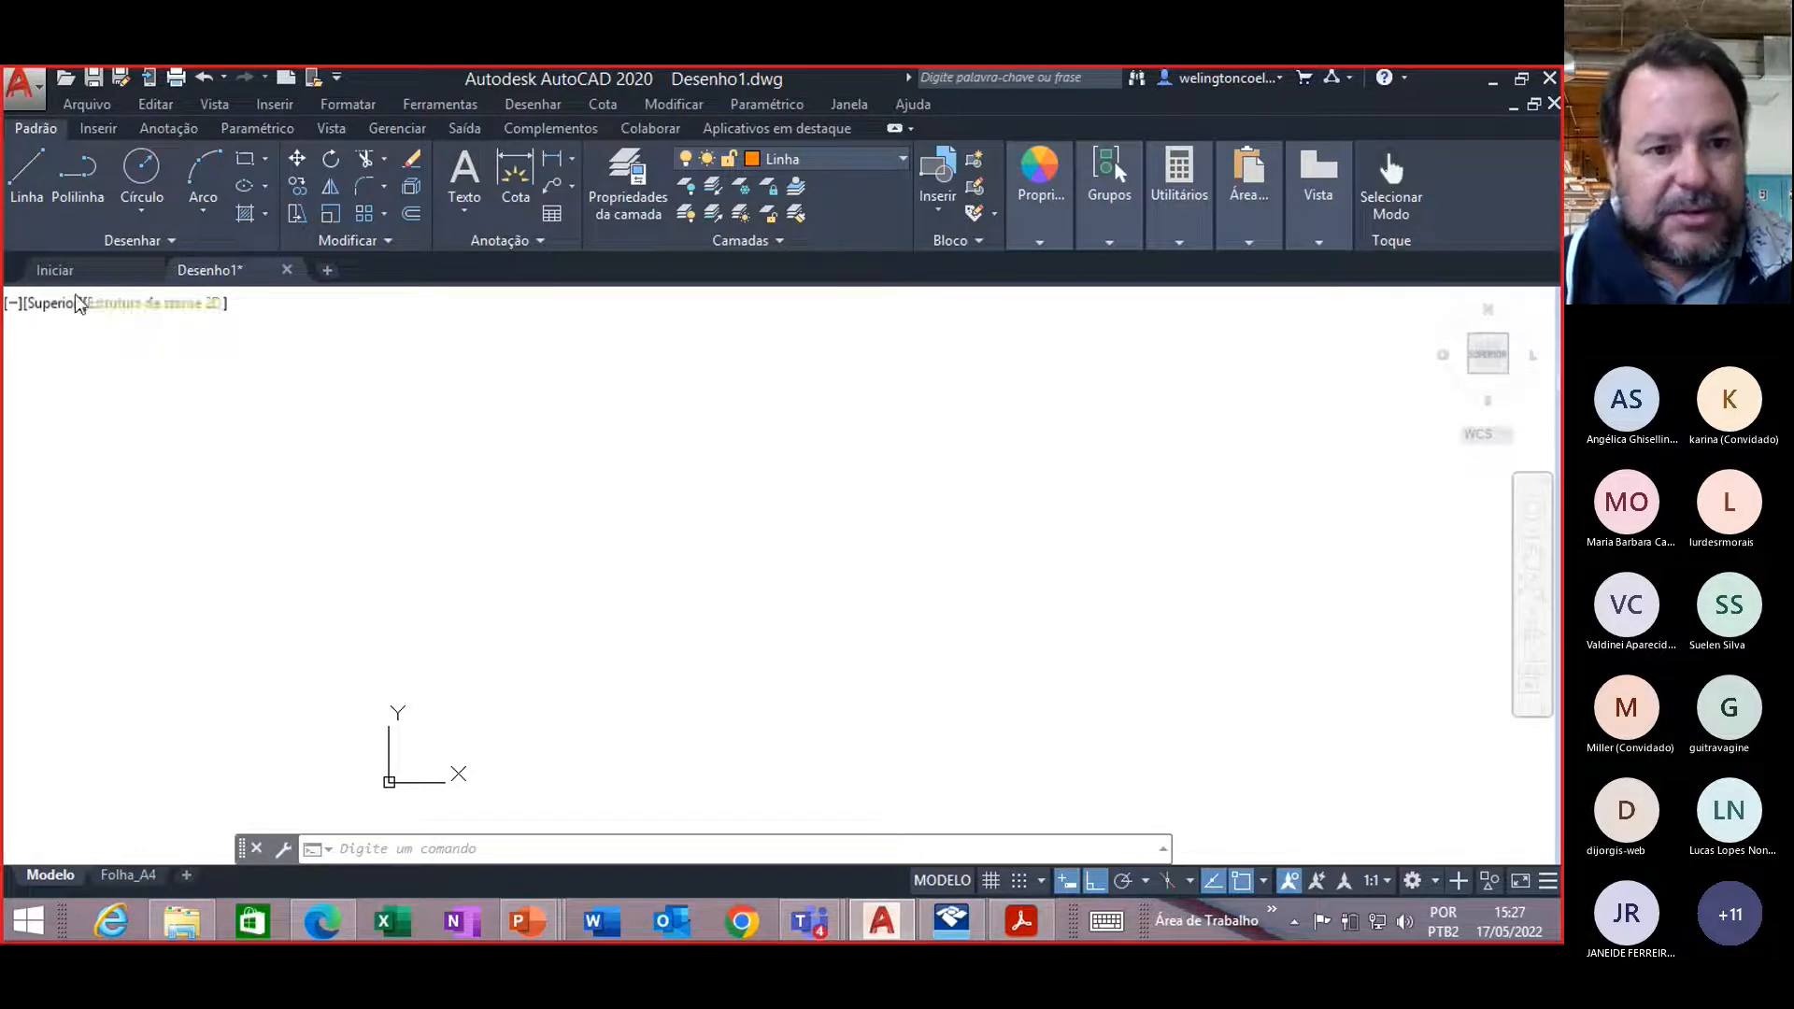
left_click(23, 85)
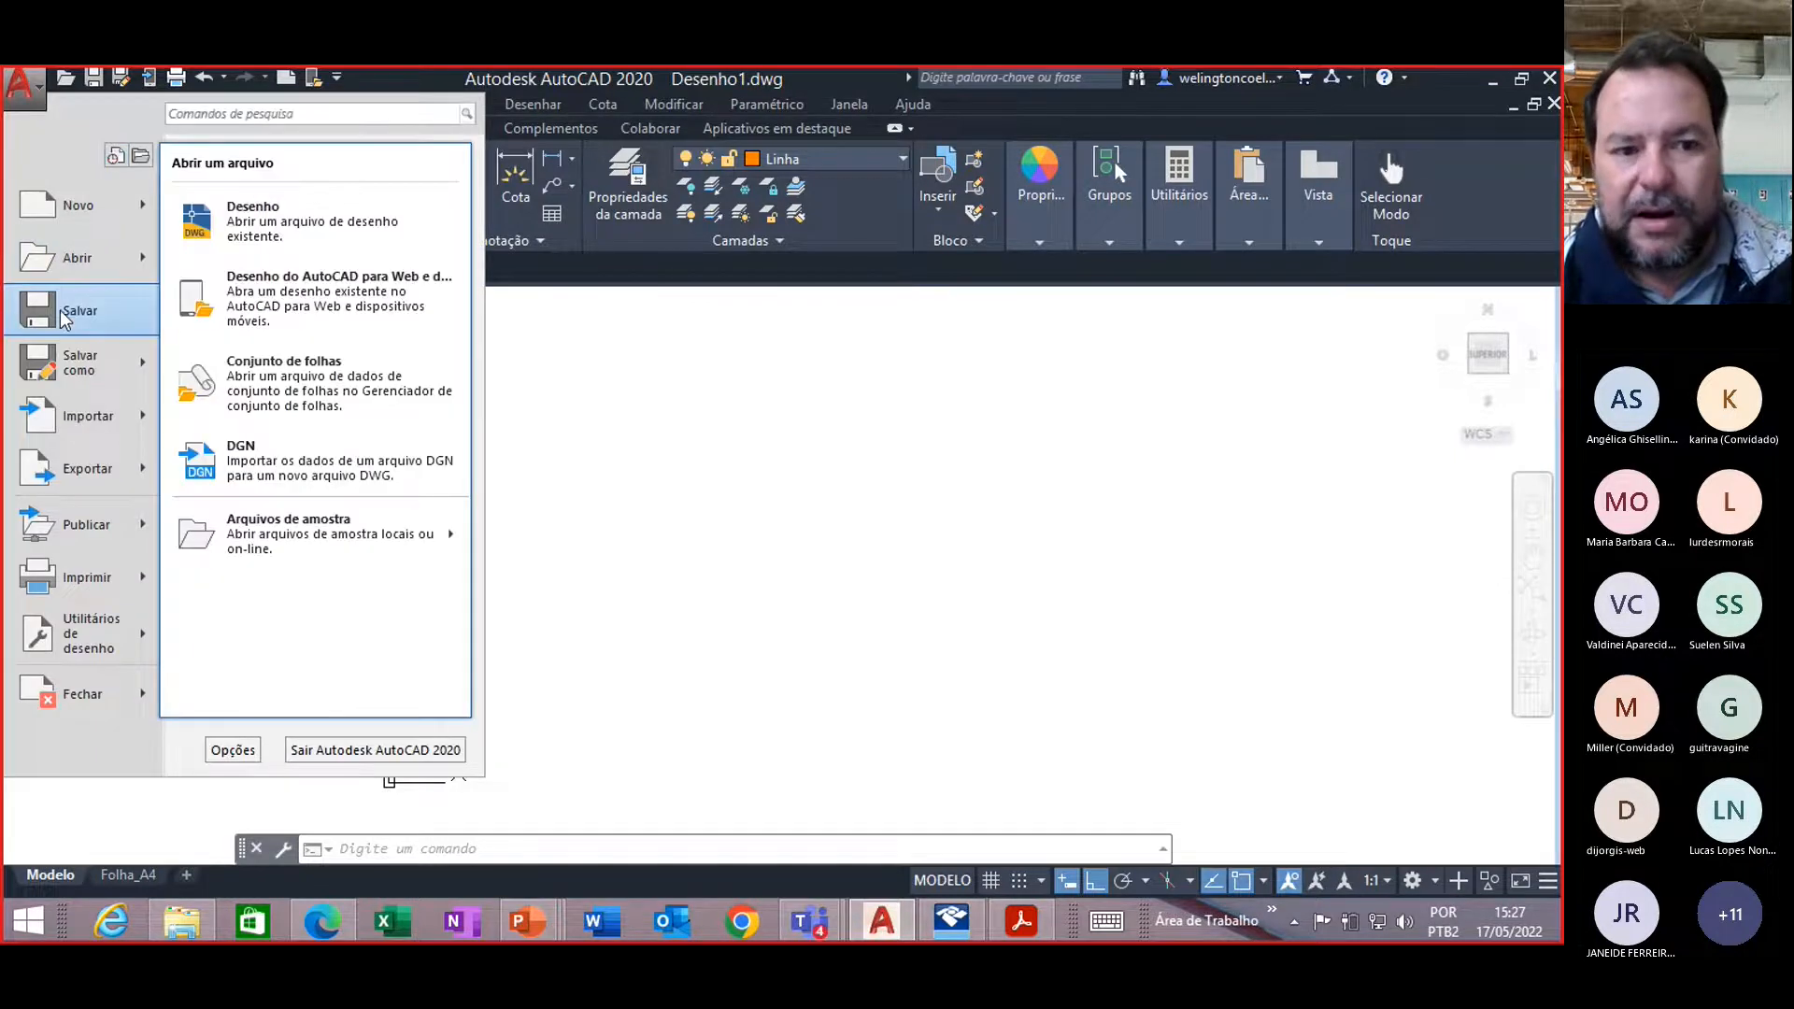
mouse_move(73, 362)
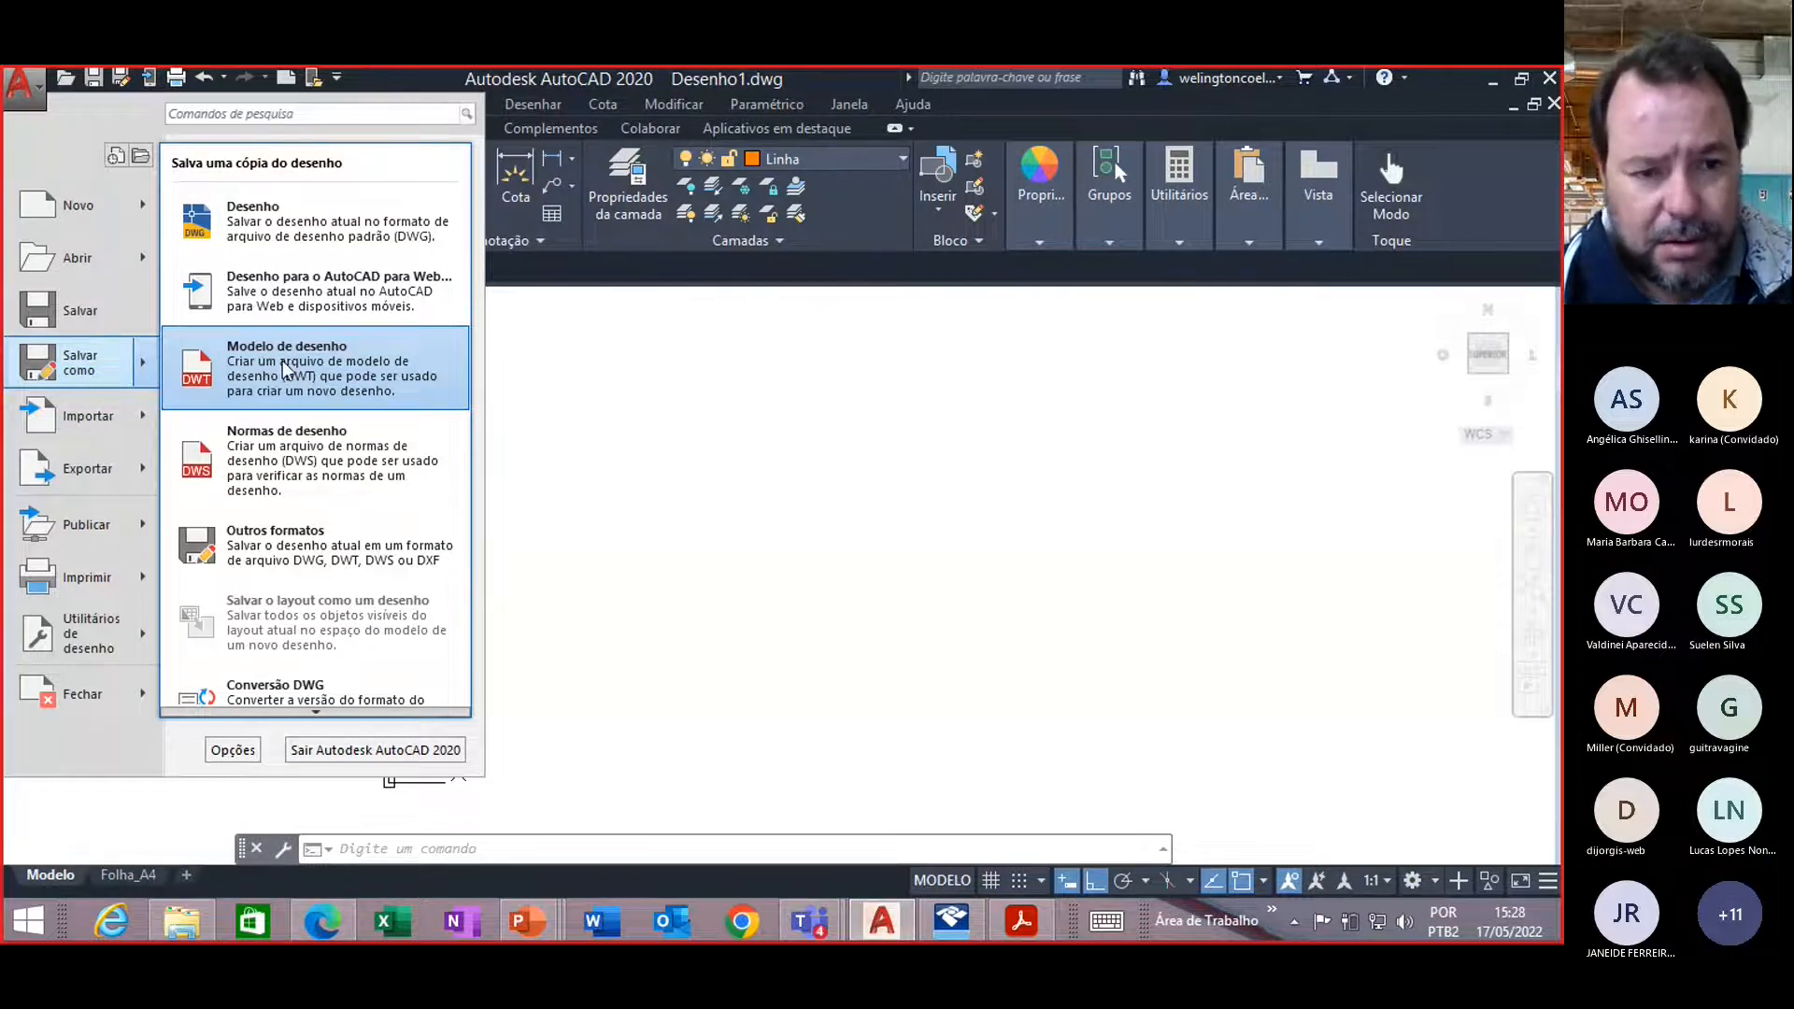
left_click(282, 361)
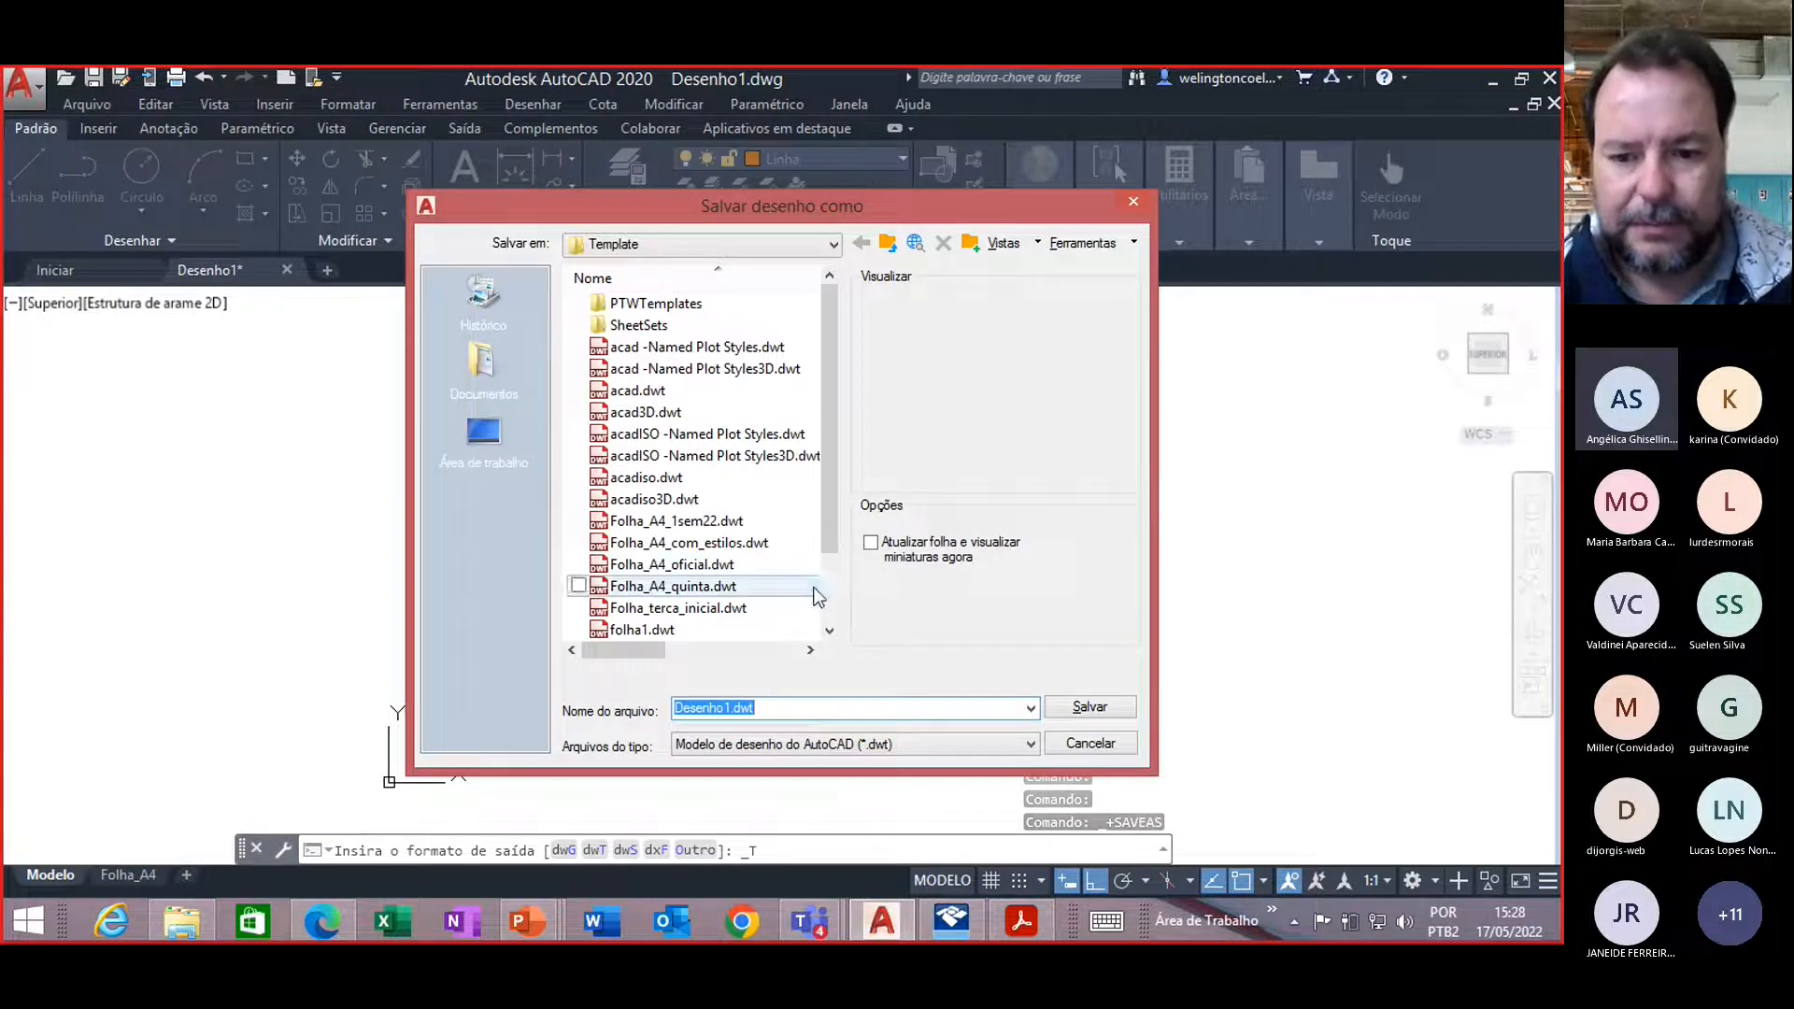
left_click(1079, 748)
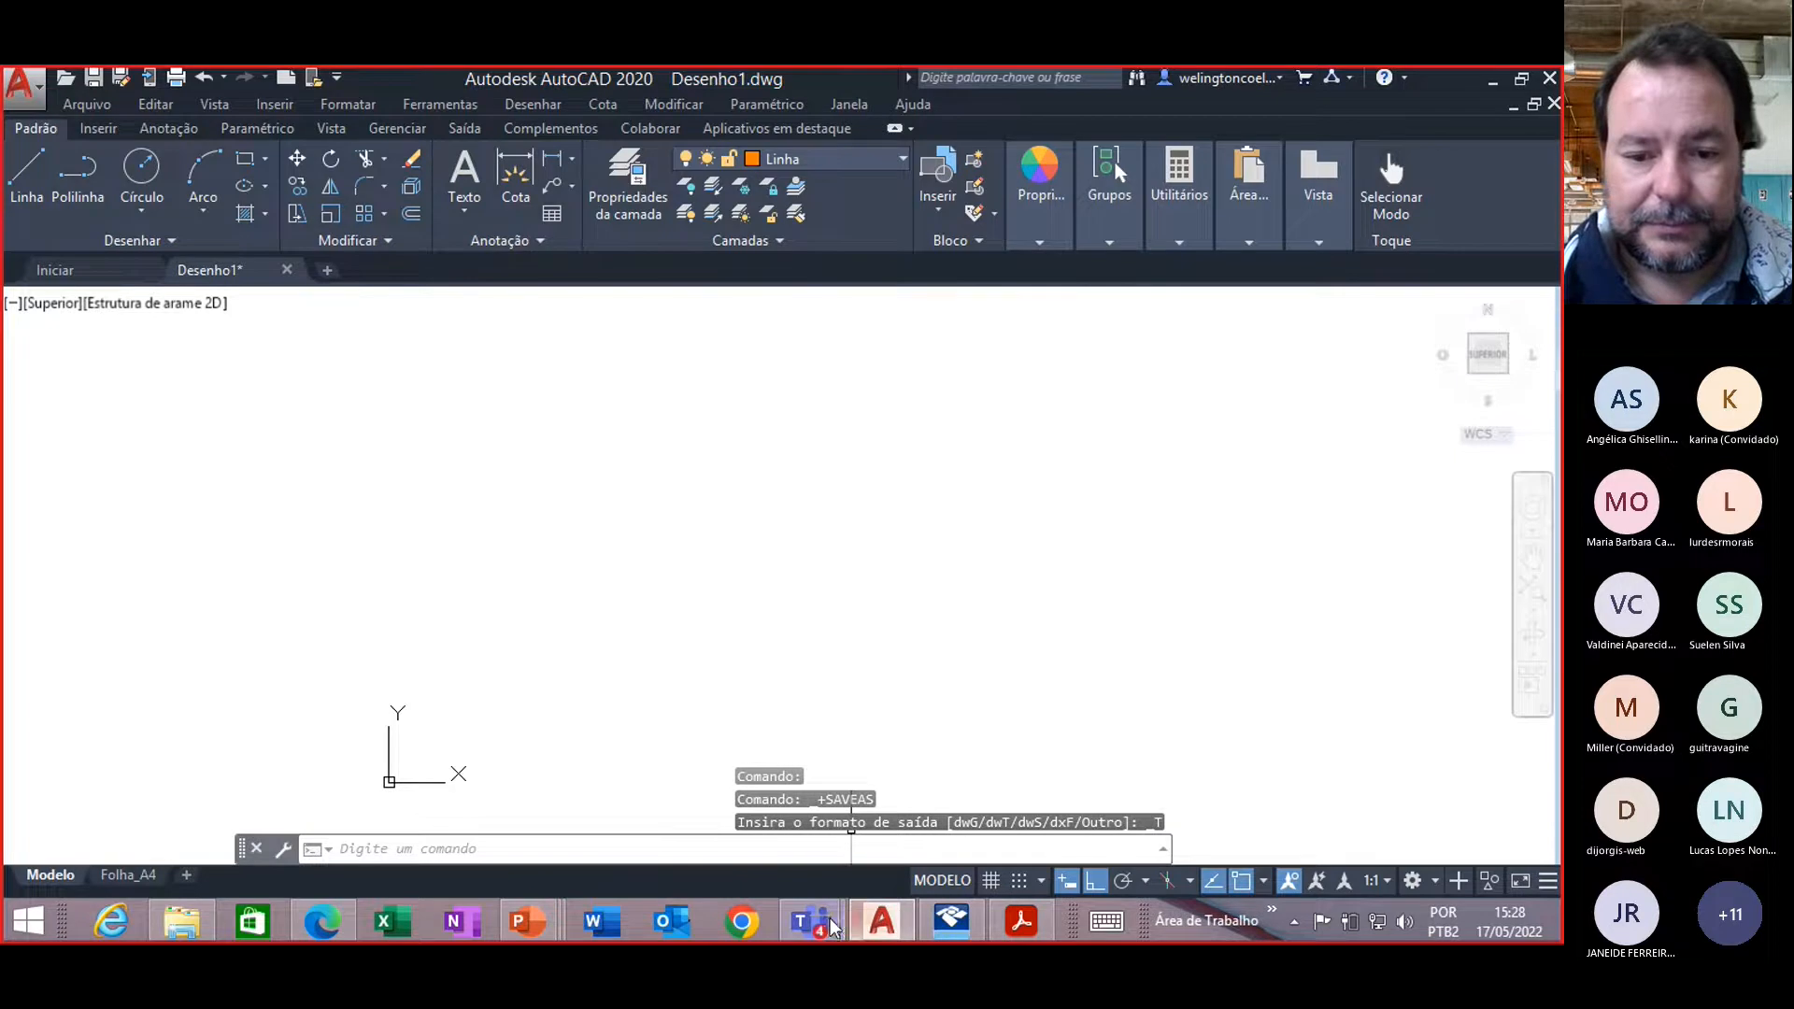
Step: Switch to the Microsoft Teams meeting window and check the screen sharing
mouse_move(811, 924)
left_click(869, 846)
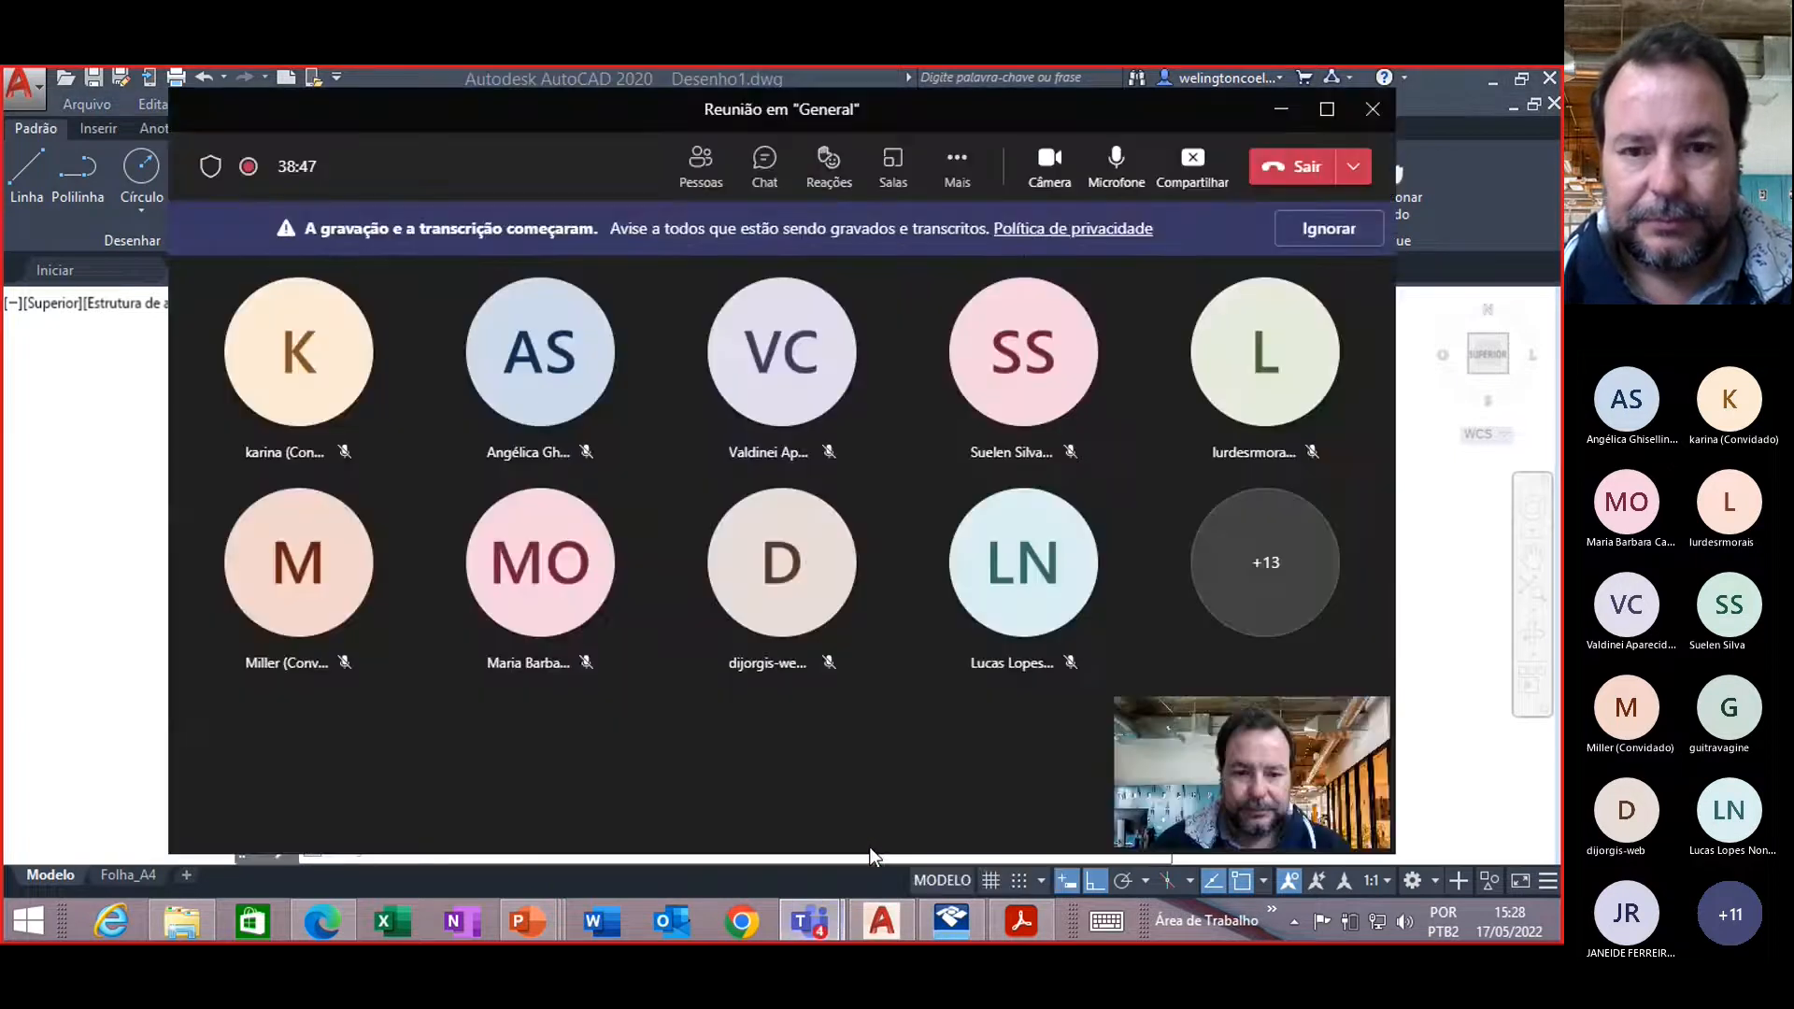
left_click(1187, 166)
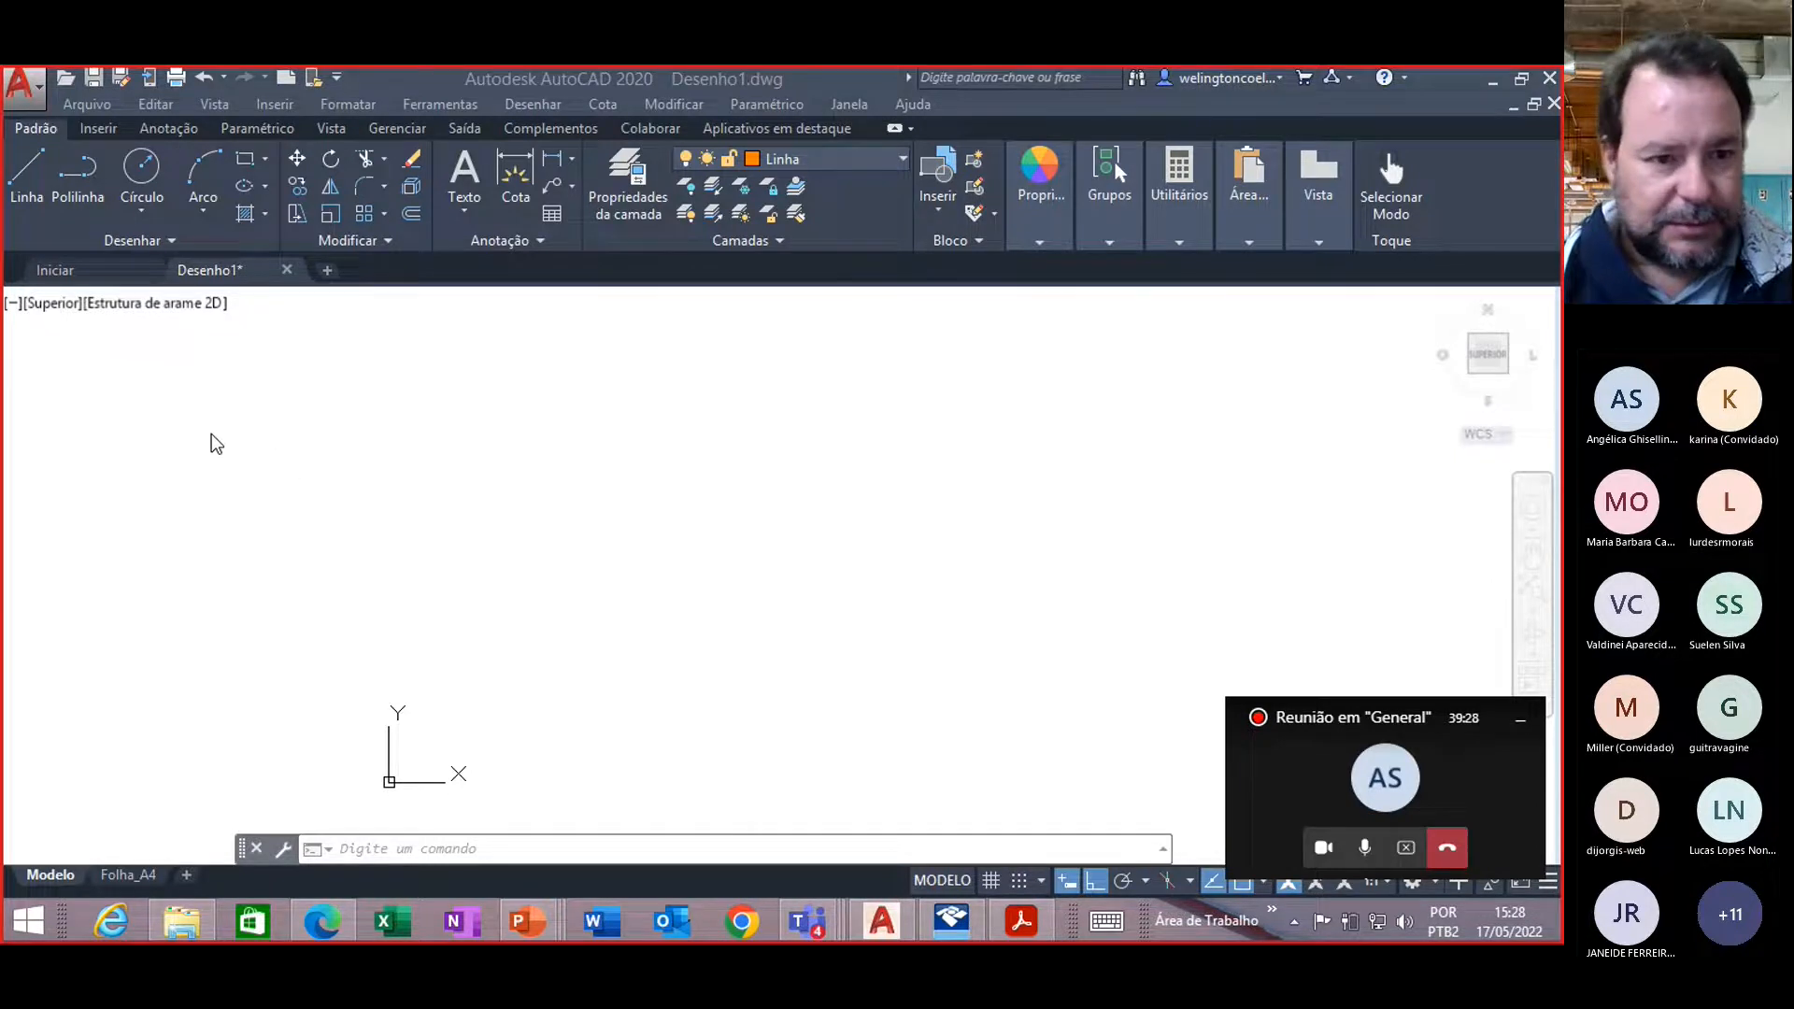
Step: Draw a new horizontal line 100 units long on the Linha layer in model space
left_click(42, 170)
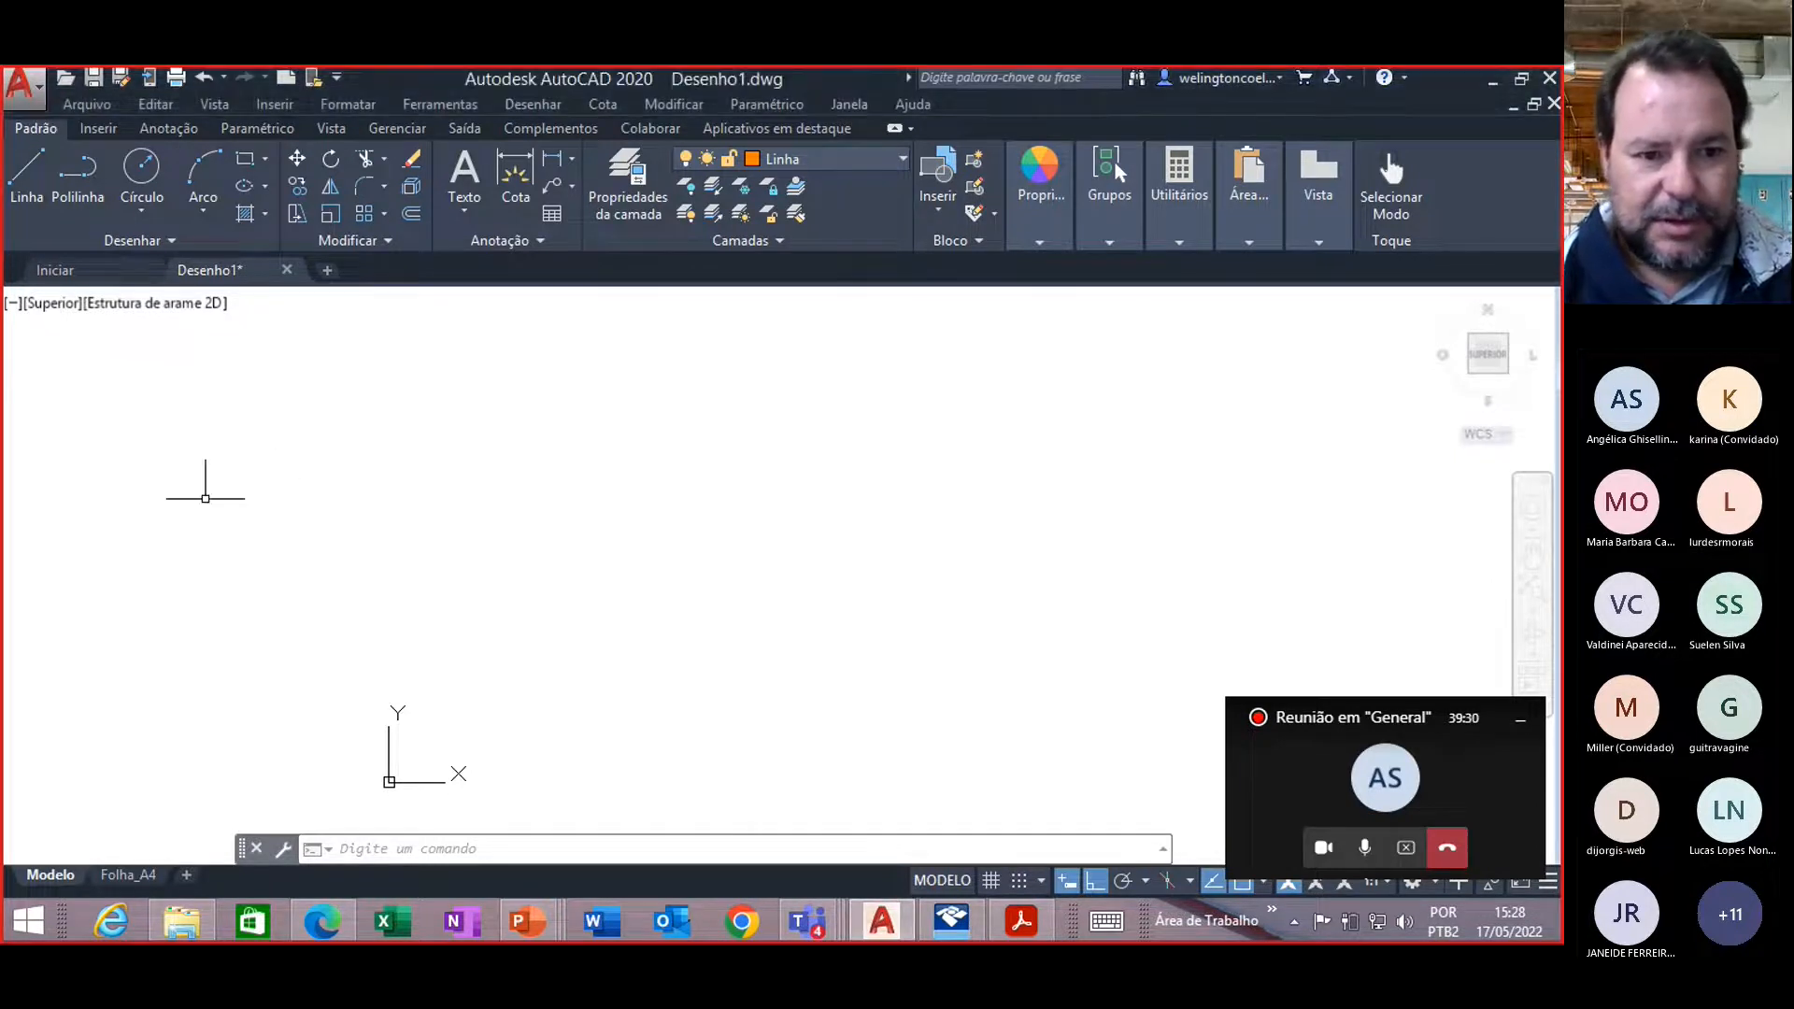
left_click(30, 166)
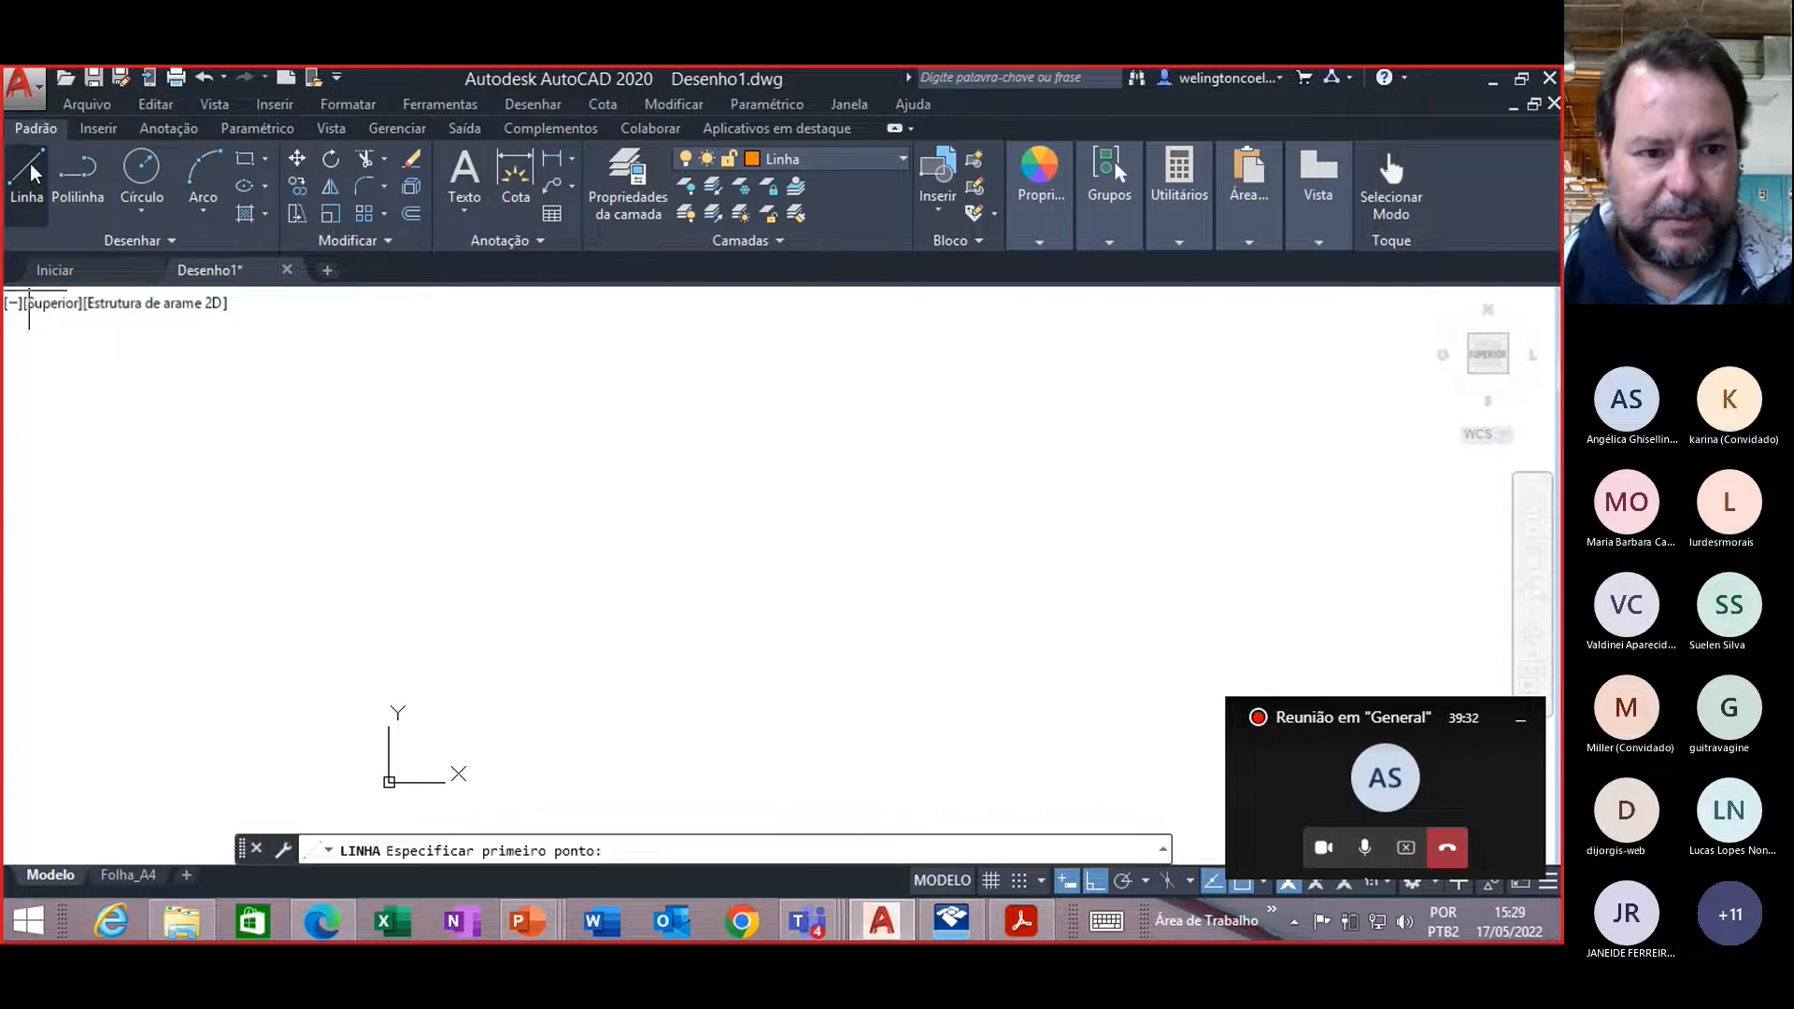
left_click(223, 499)
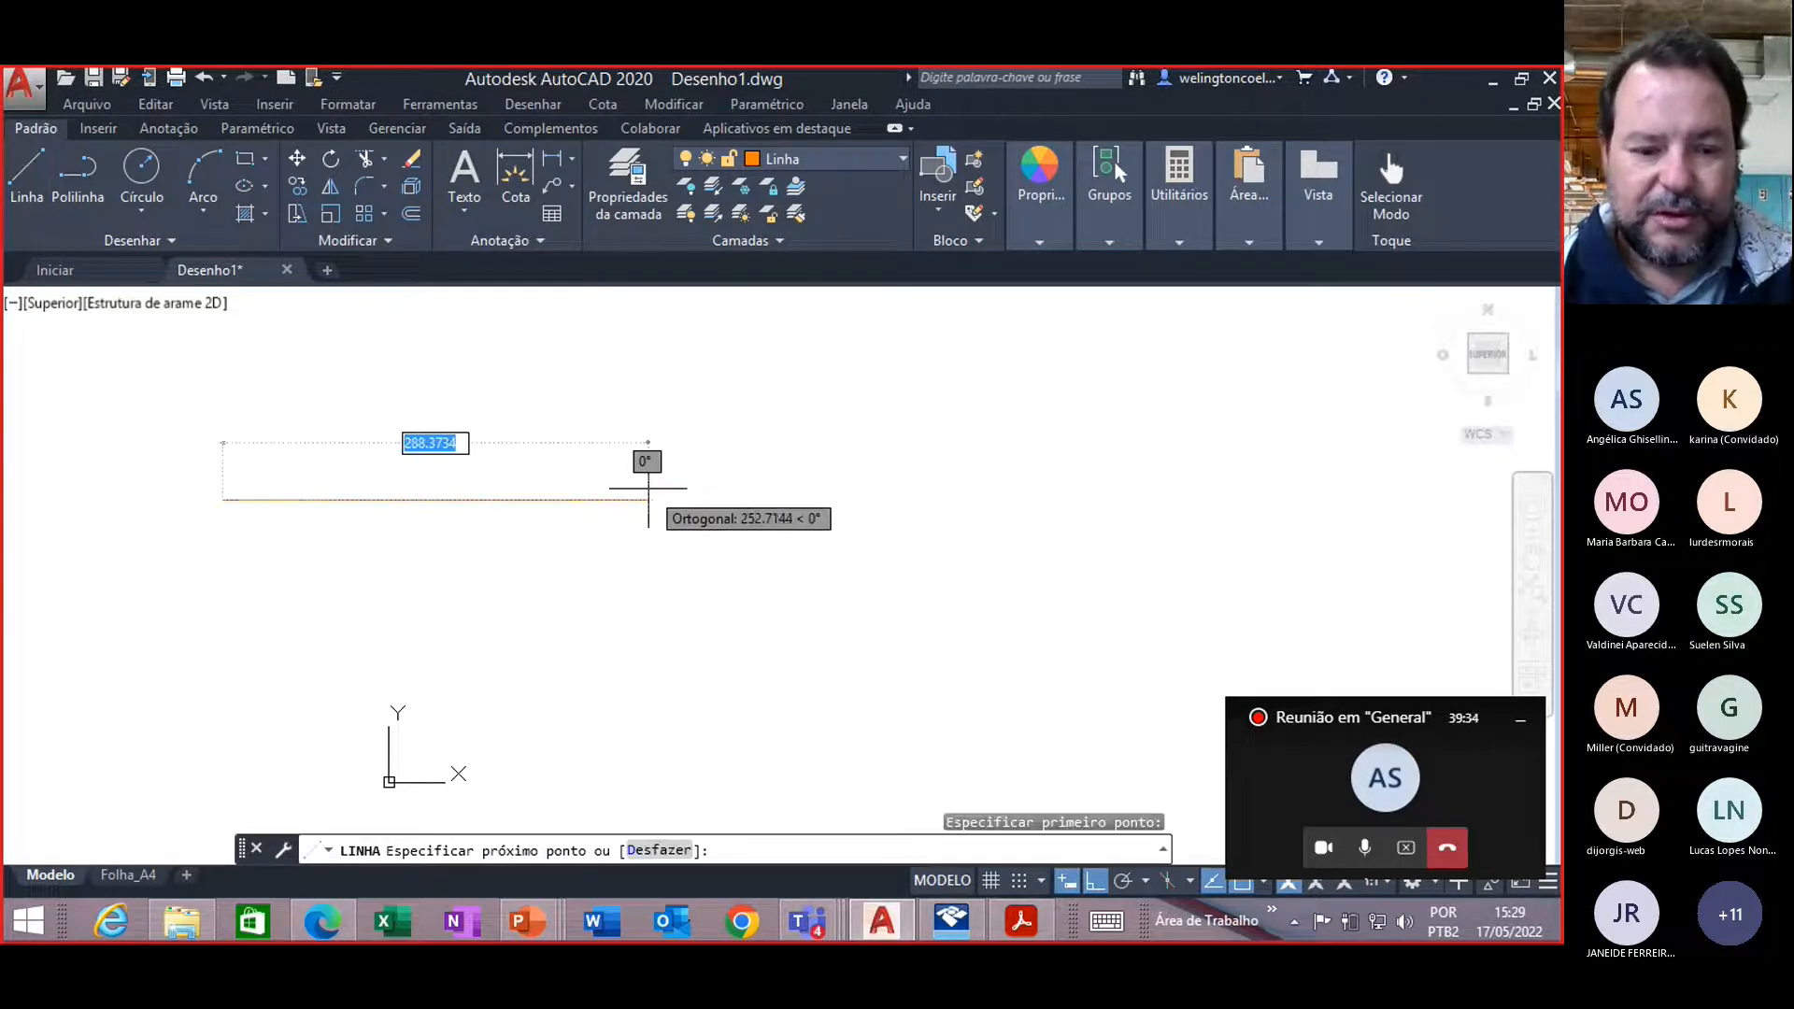
type("100")
key("Return")
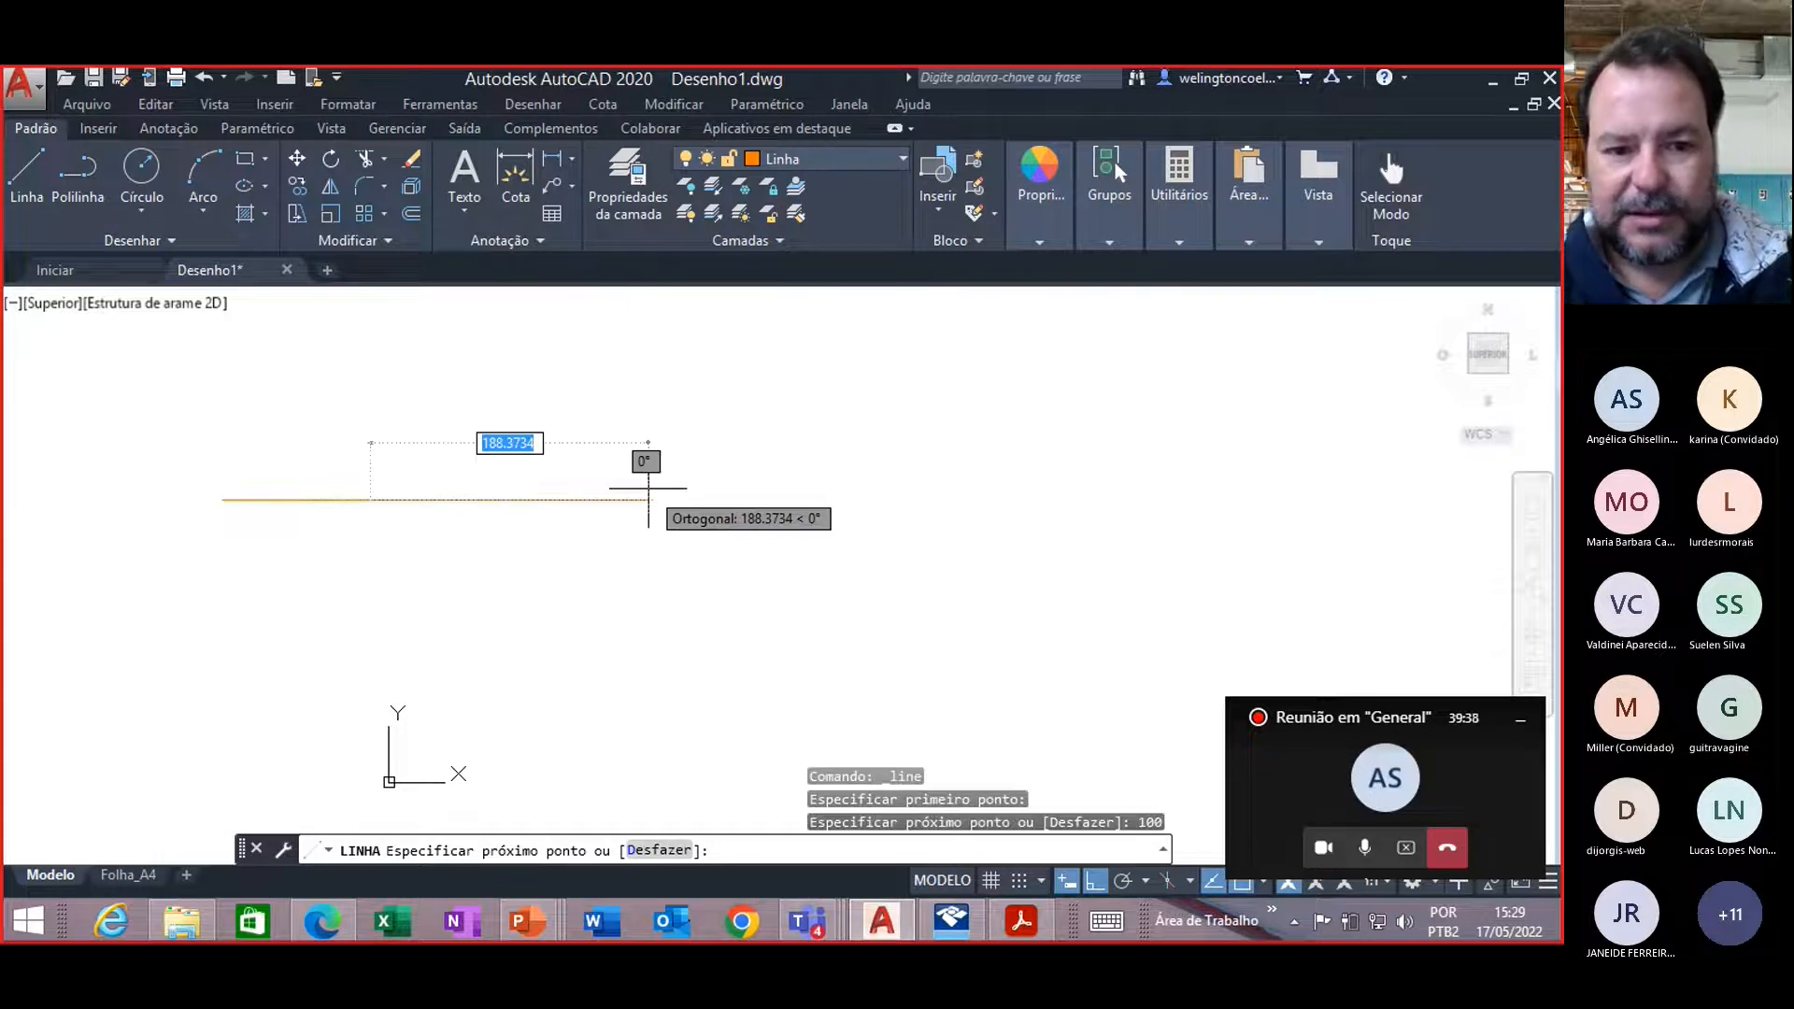
key("Escape")
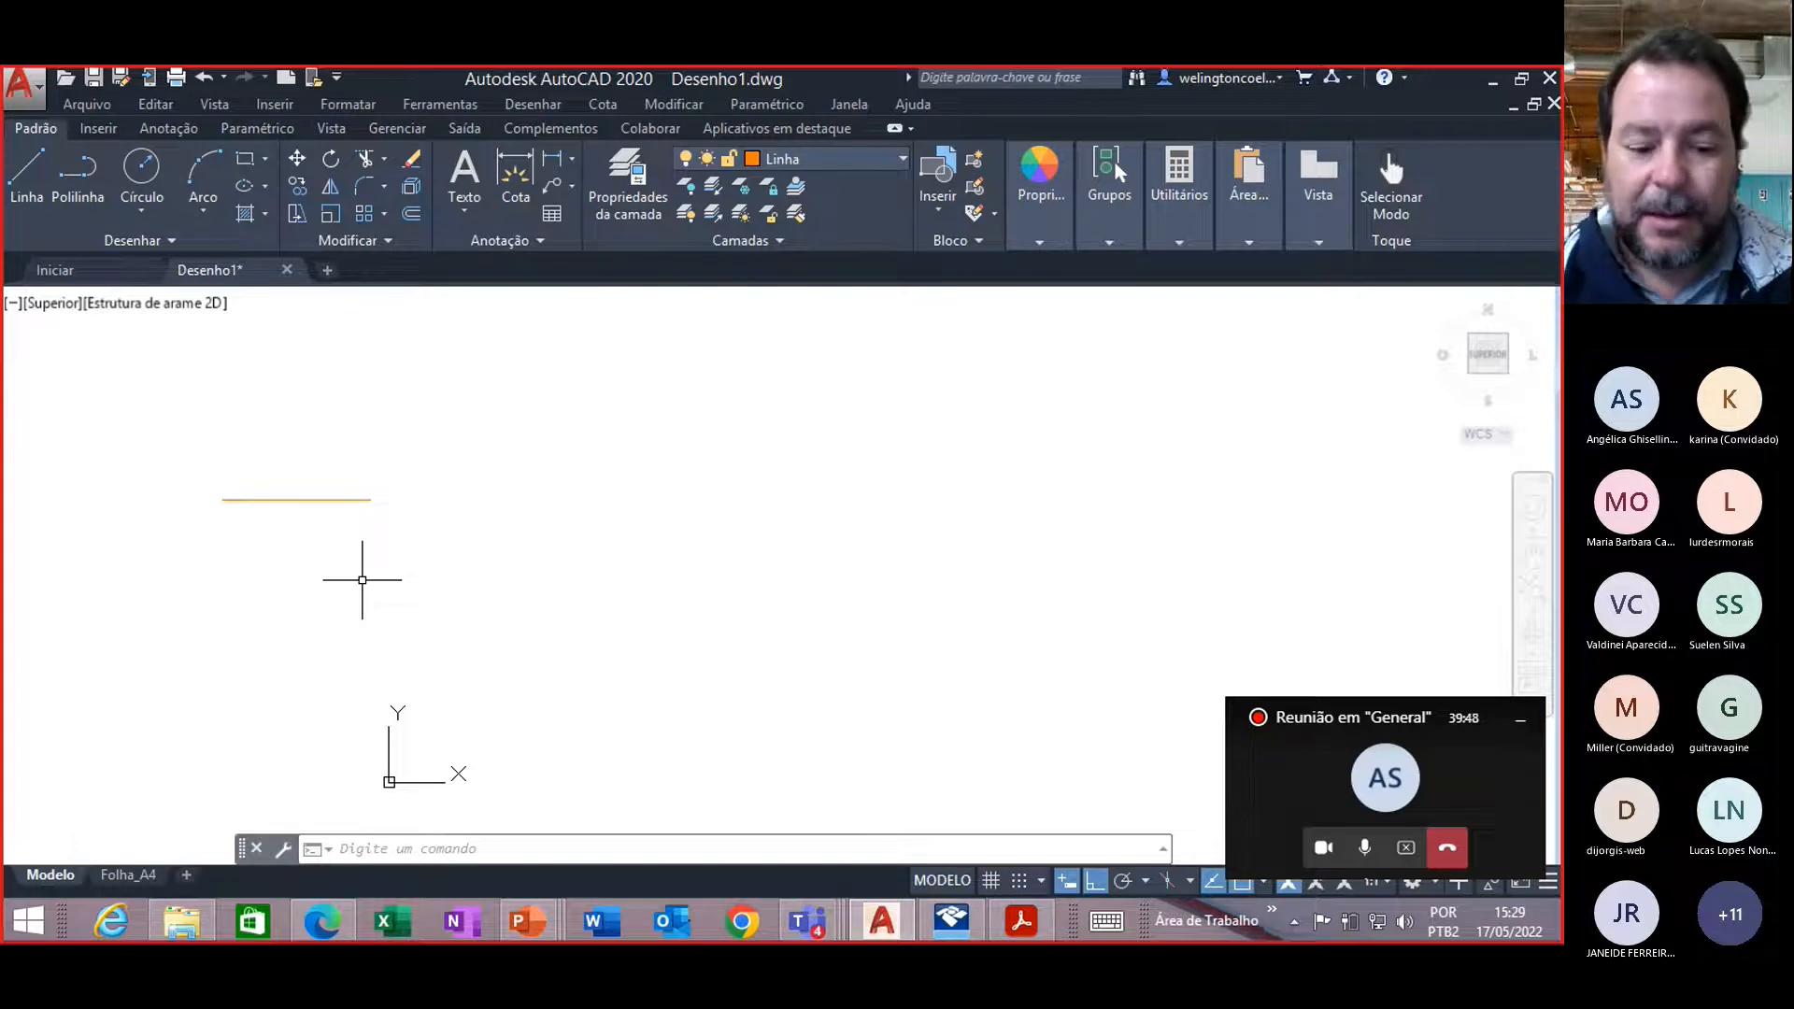
Step: Run ZOOM with the ESTendido option and examine the line at its full extents
type("ZO")
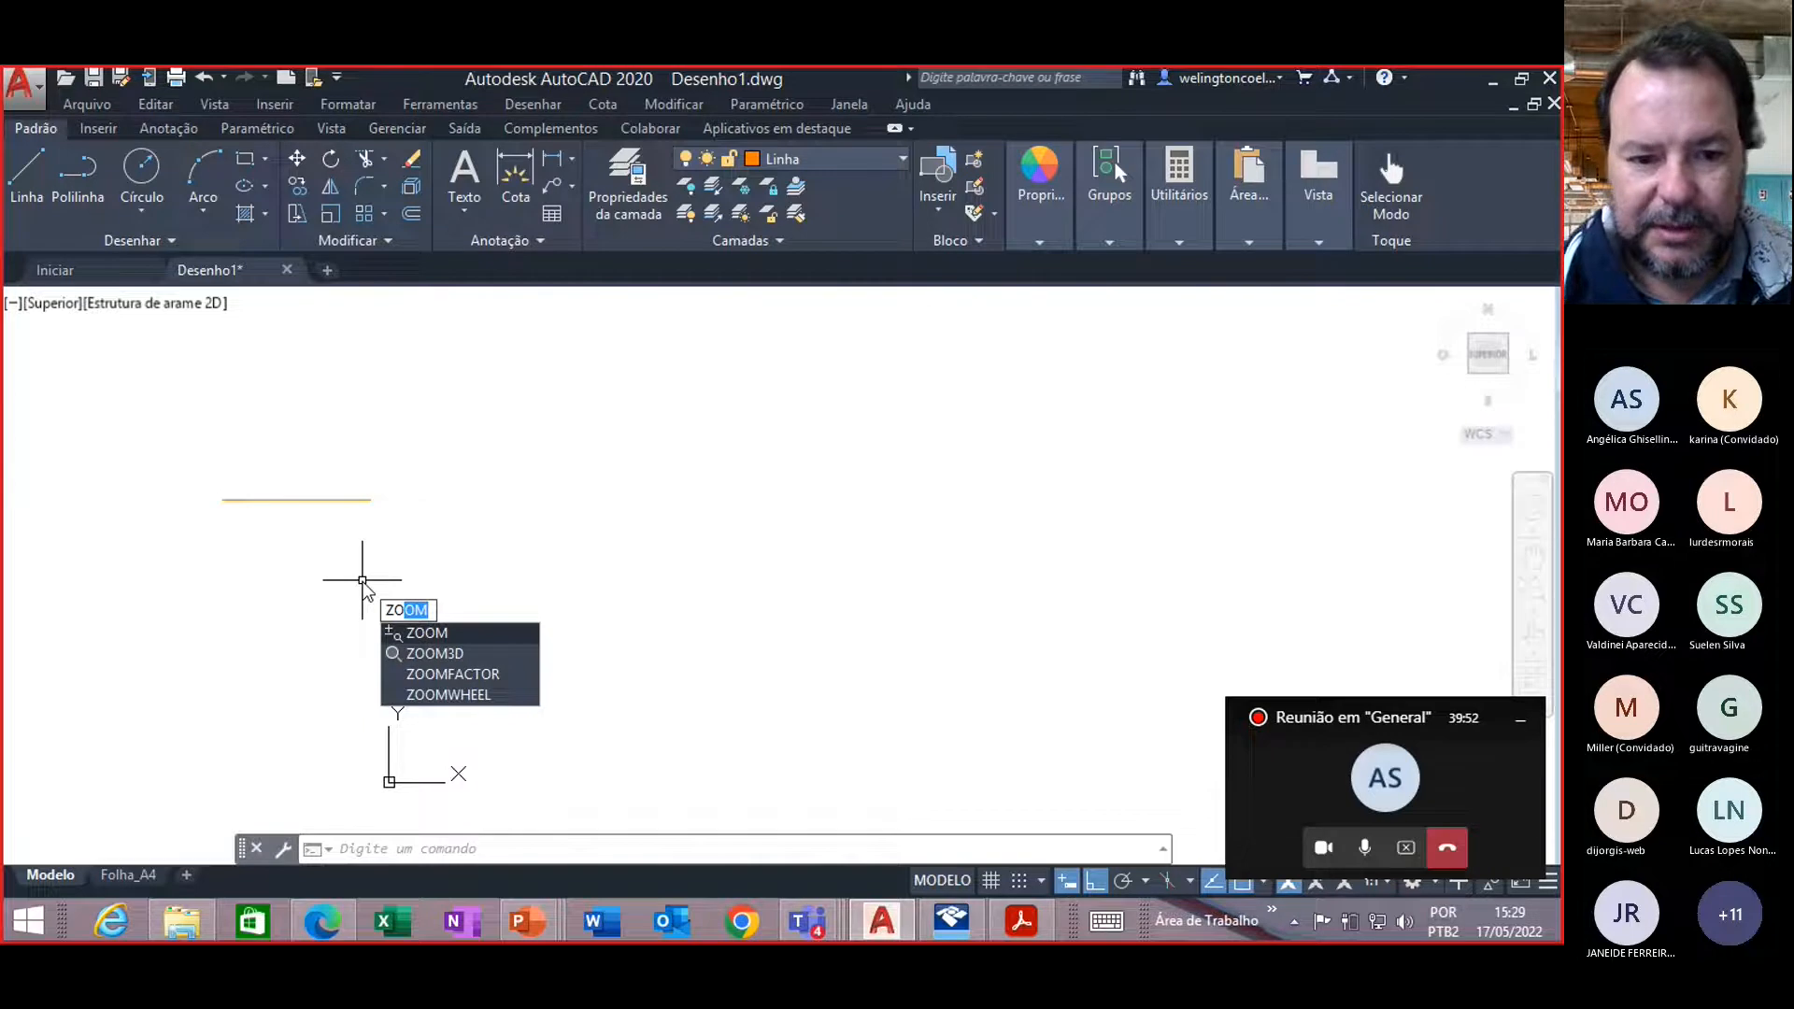
key("Return")
type("est")
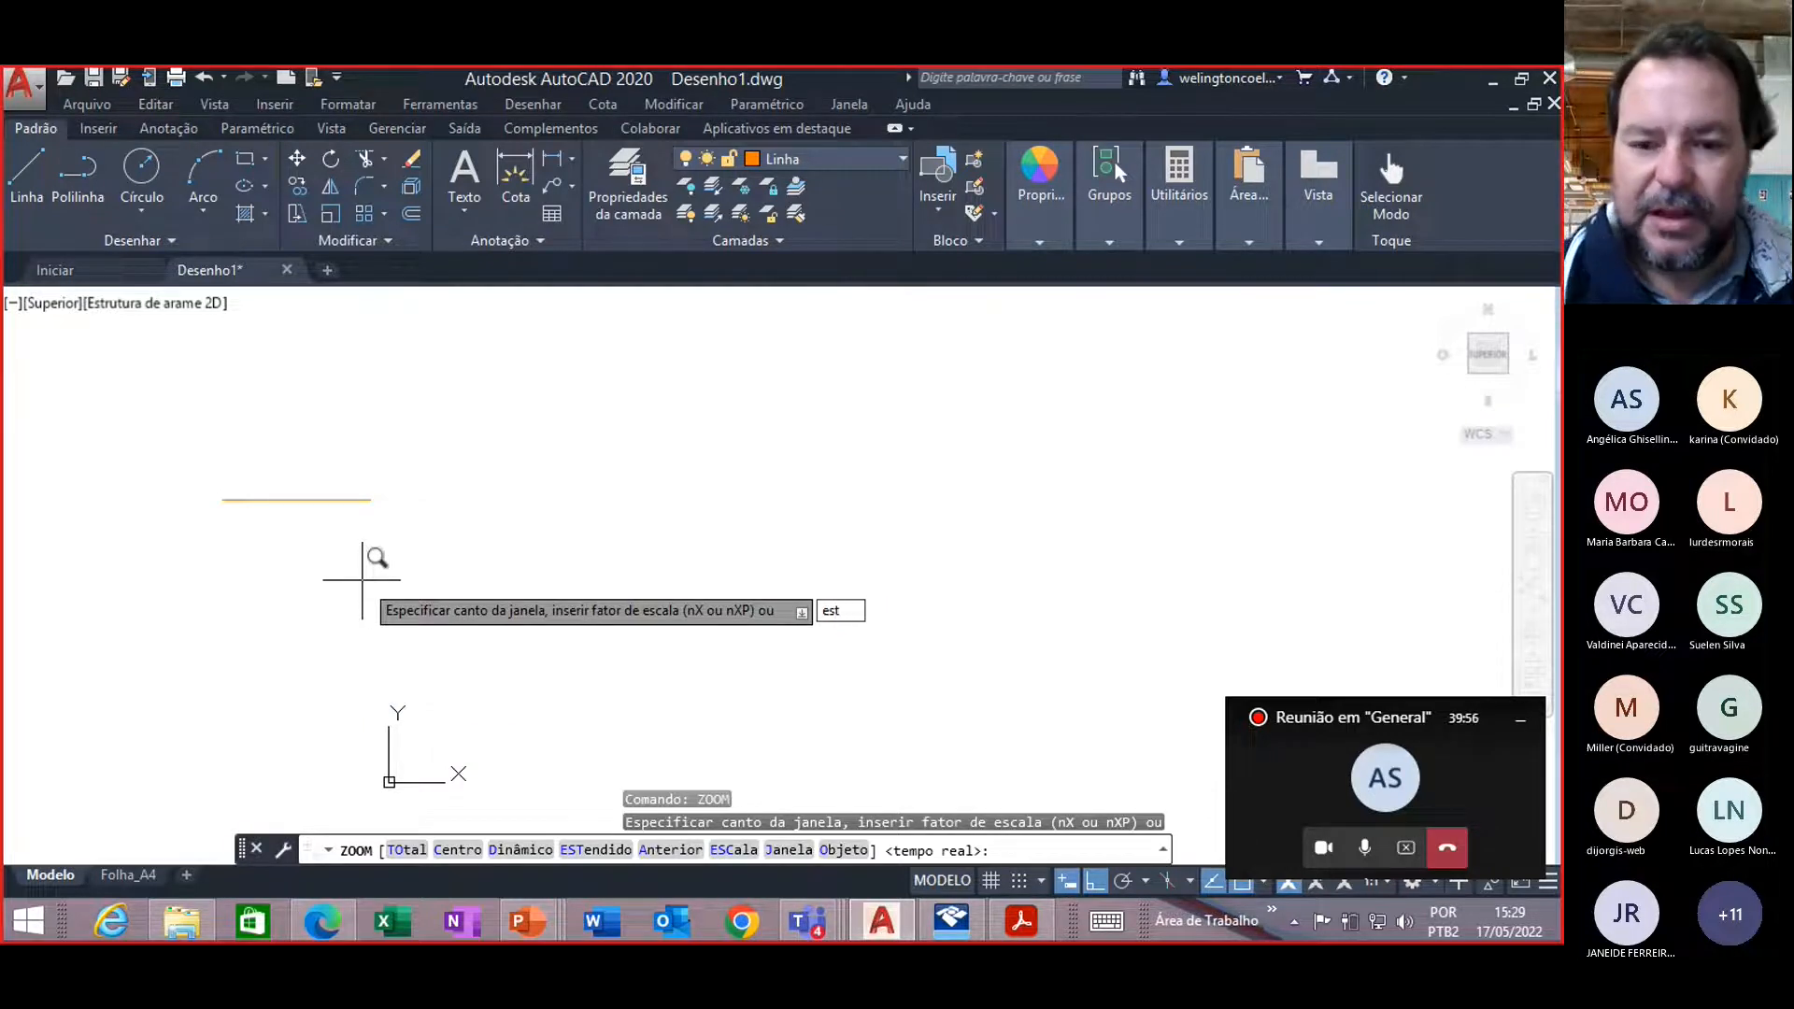
key("Return")
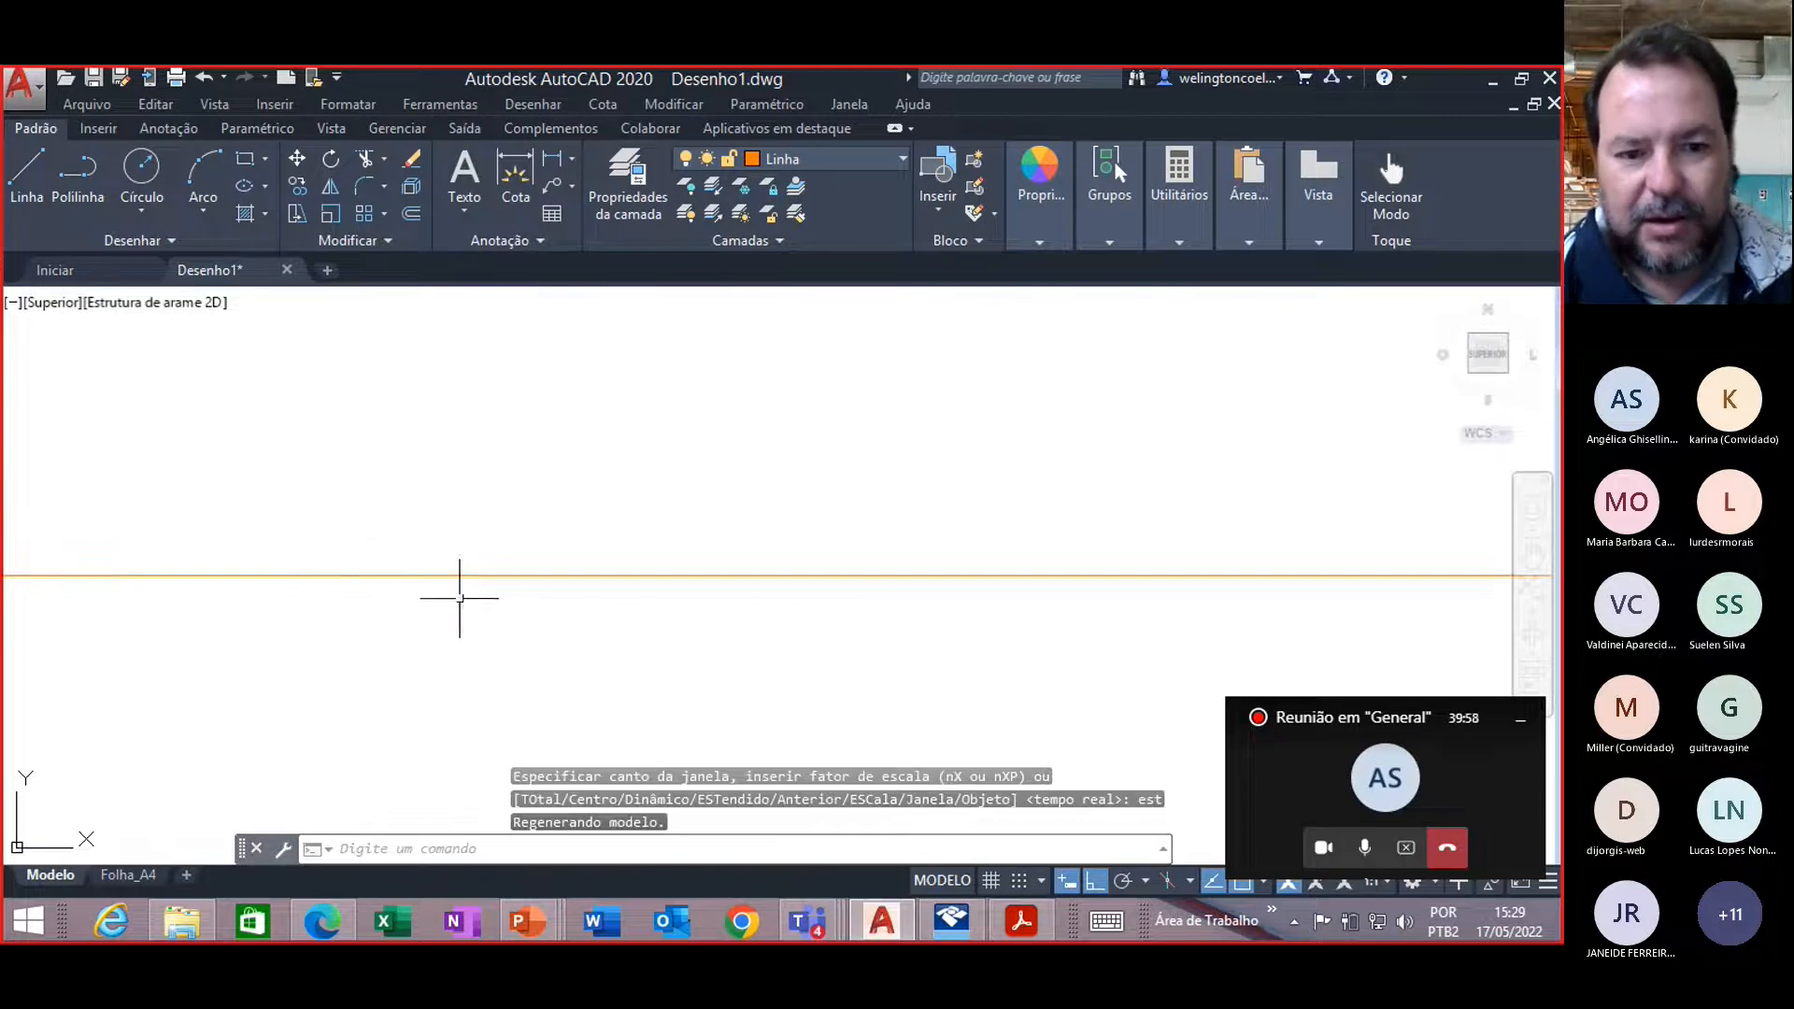
left_click(505, 577)
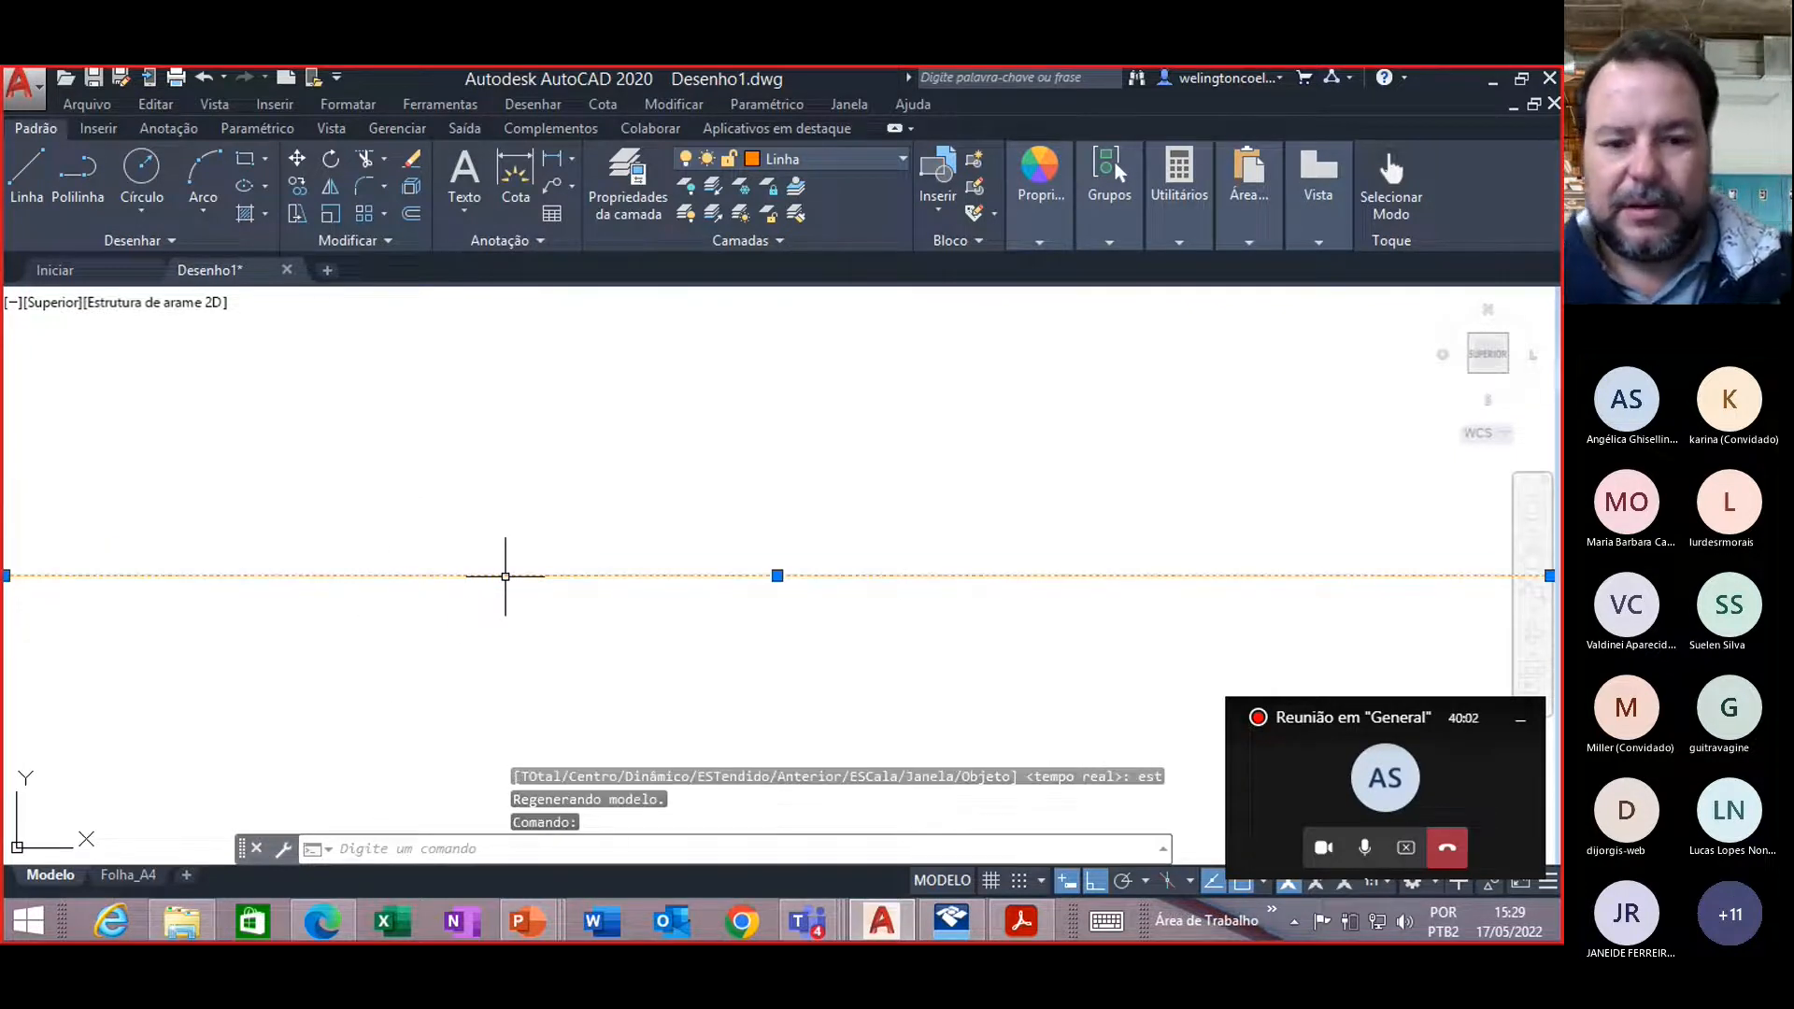
key("Escape")
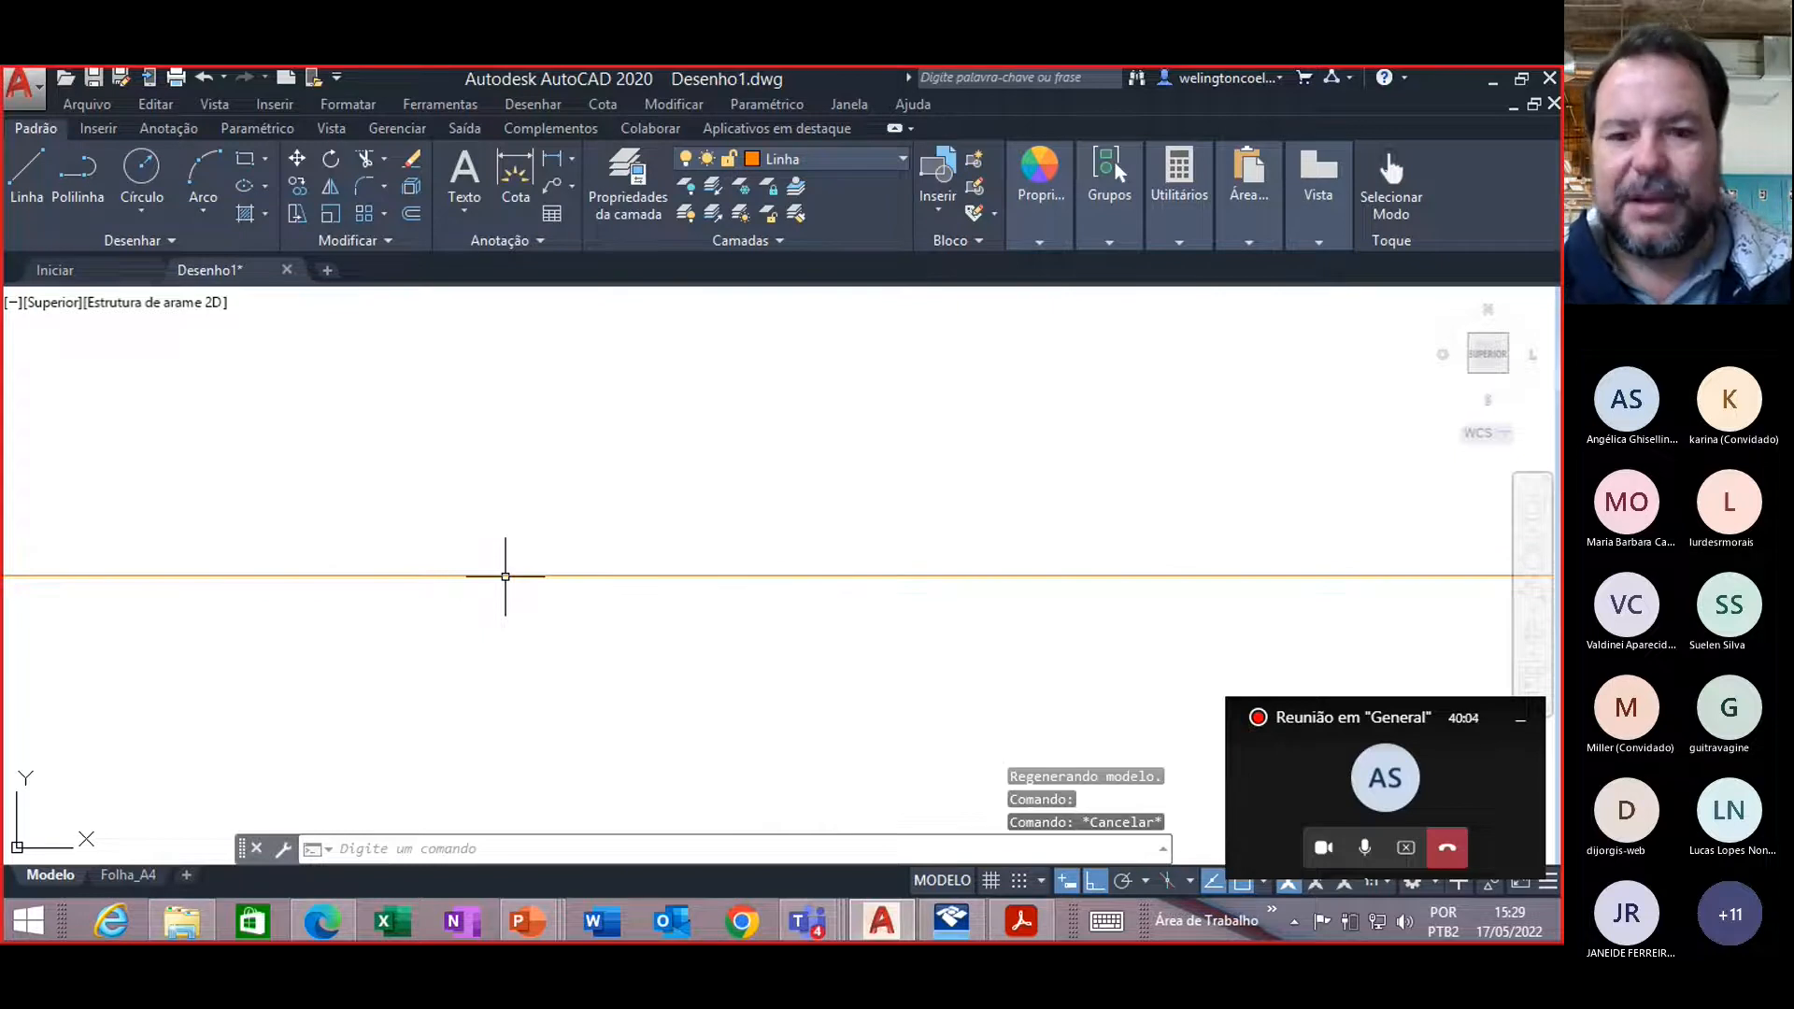
Step: Delete the redrawn 100-unit line so model space is empty
scroll(510, 565, "down", 5)
scroll(511, 565, "down", 2)
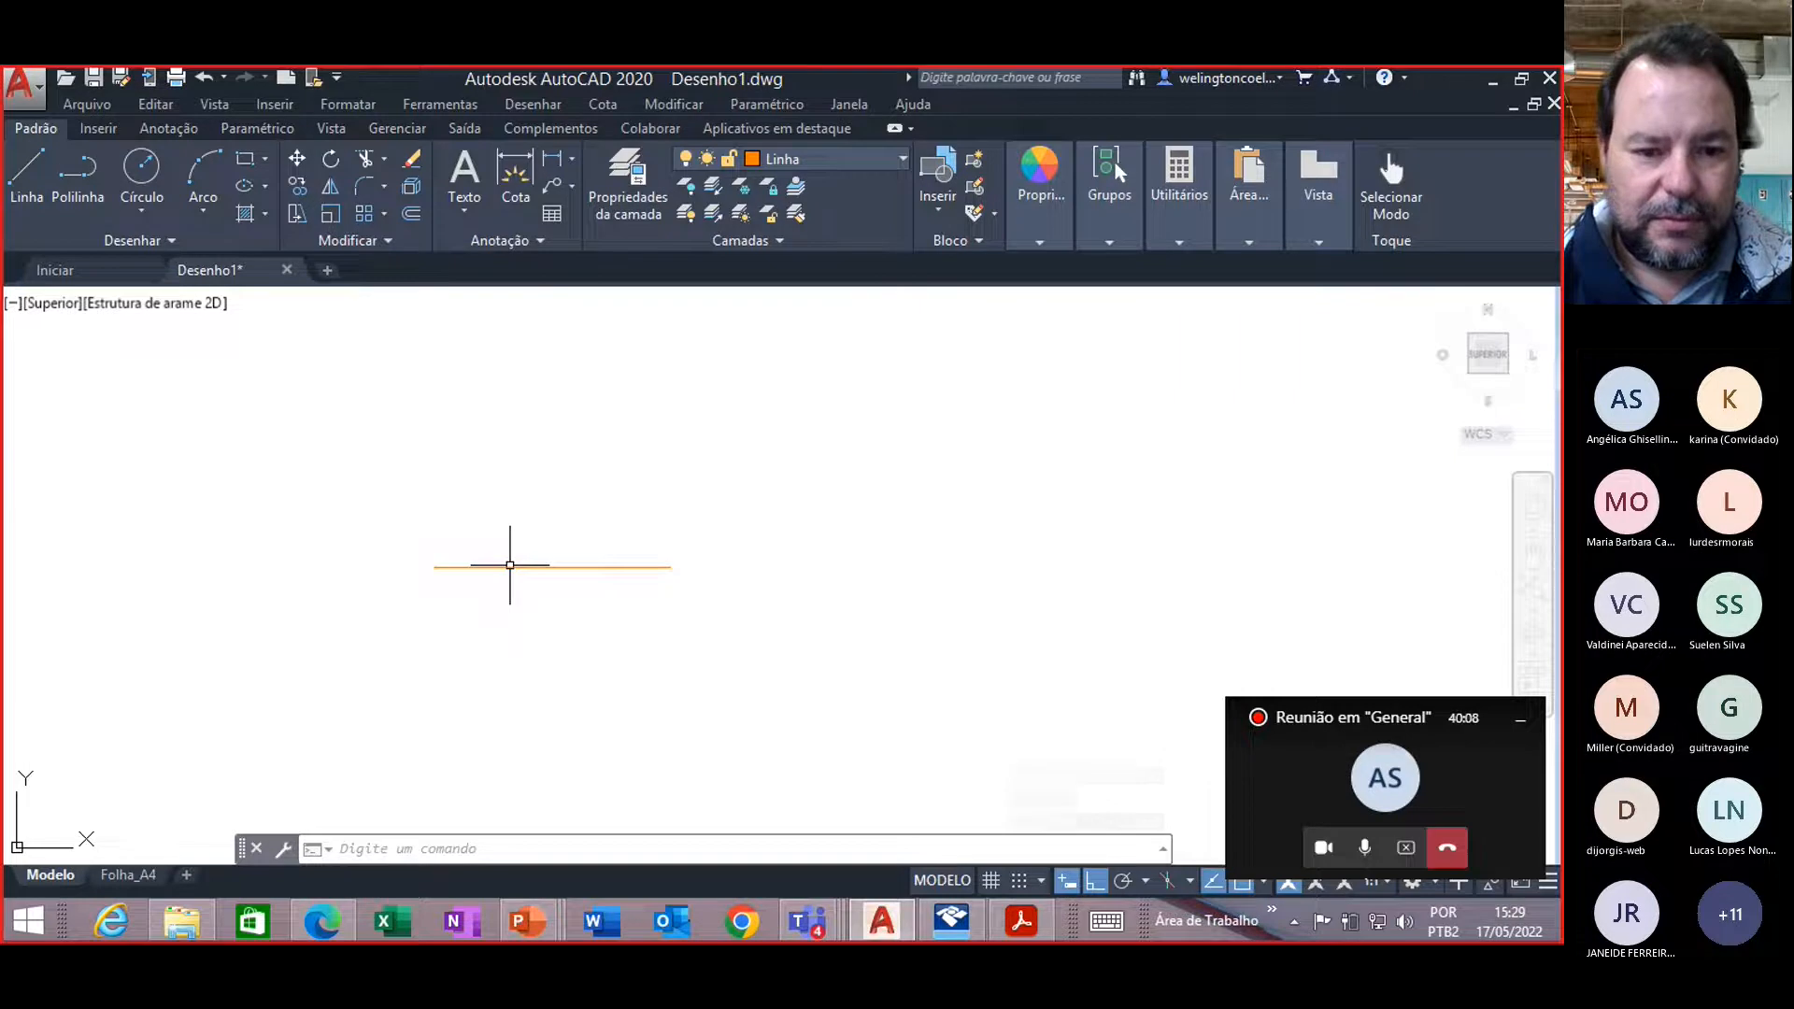
scroll(510, 565, "down", 2)
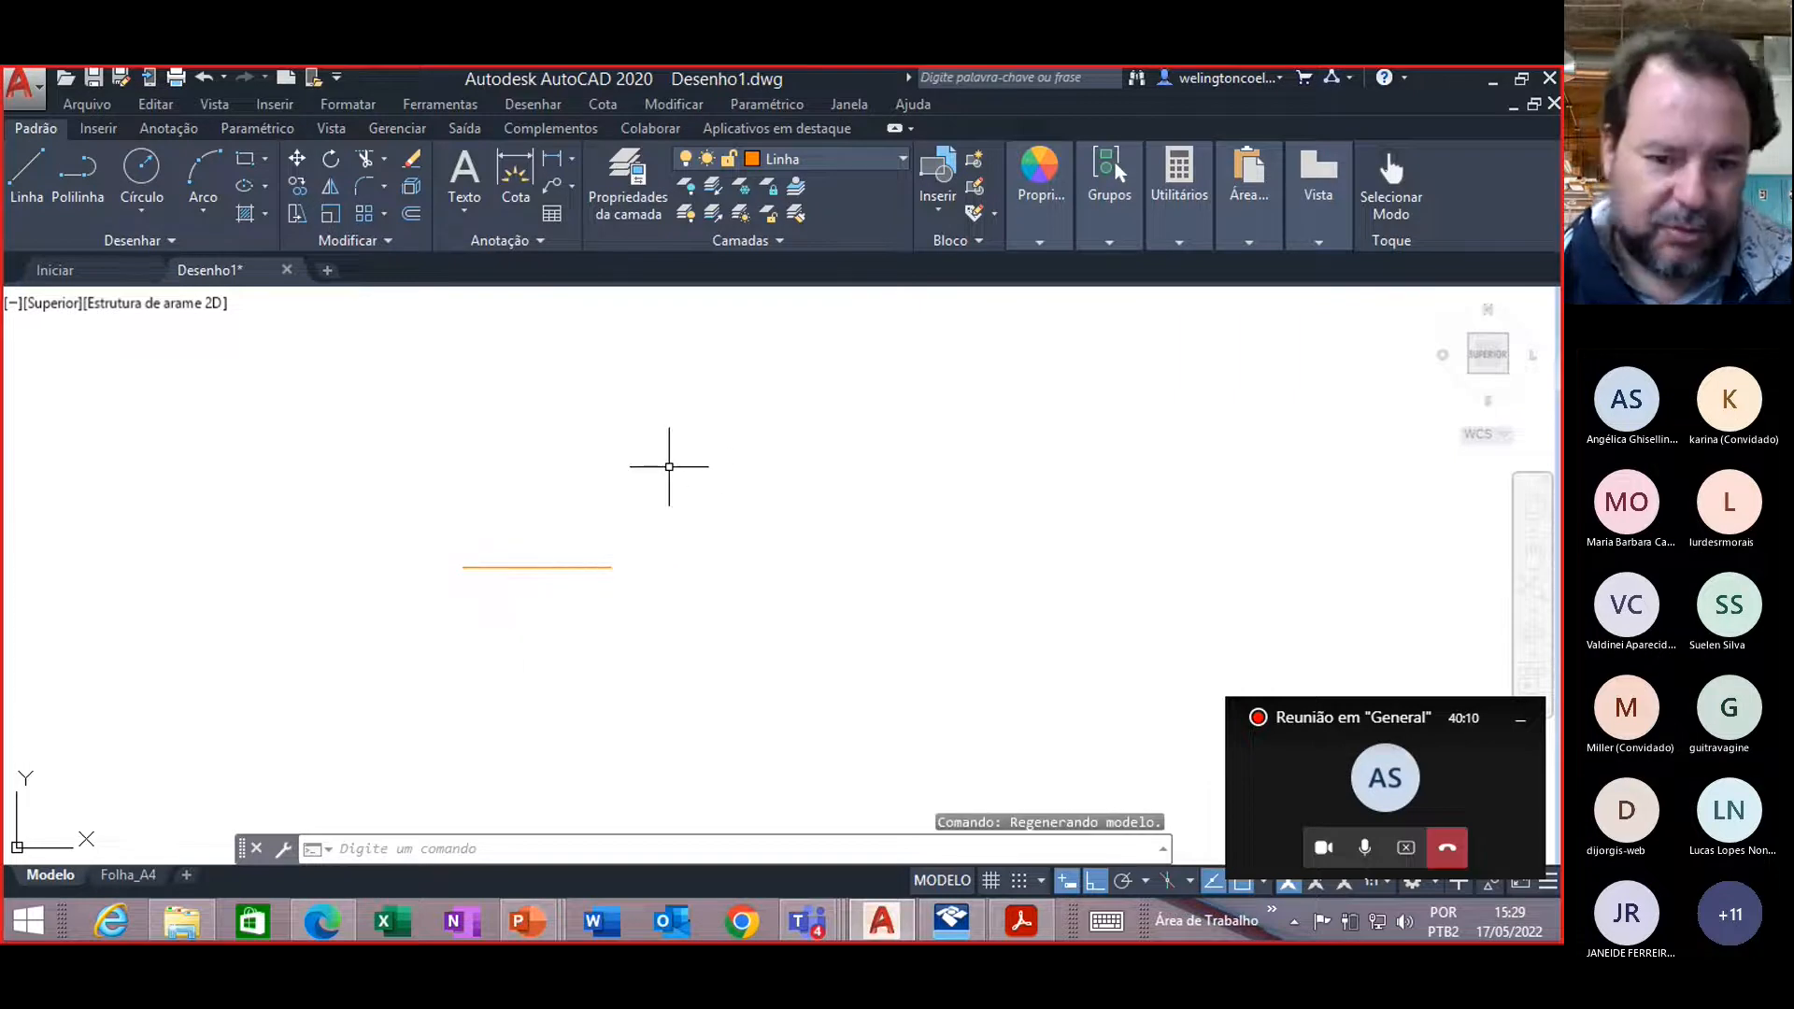
key("Escape")
left_click(528, 566)
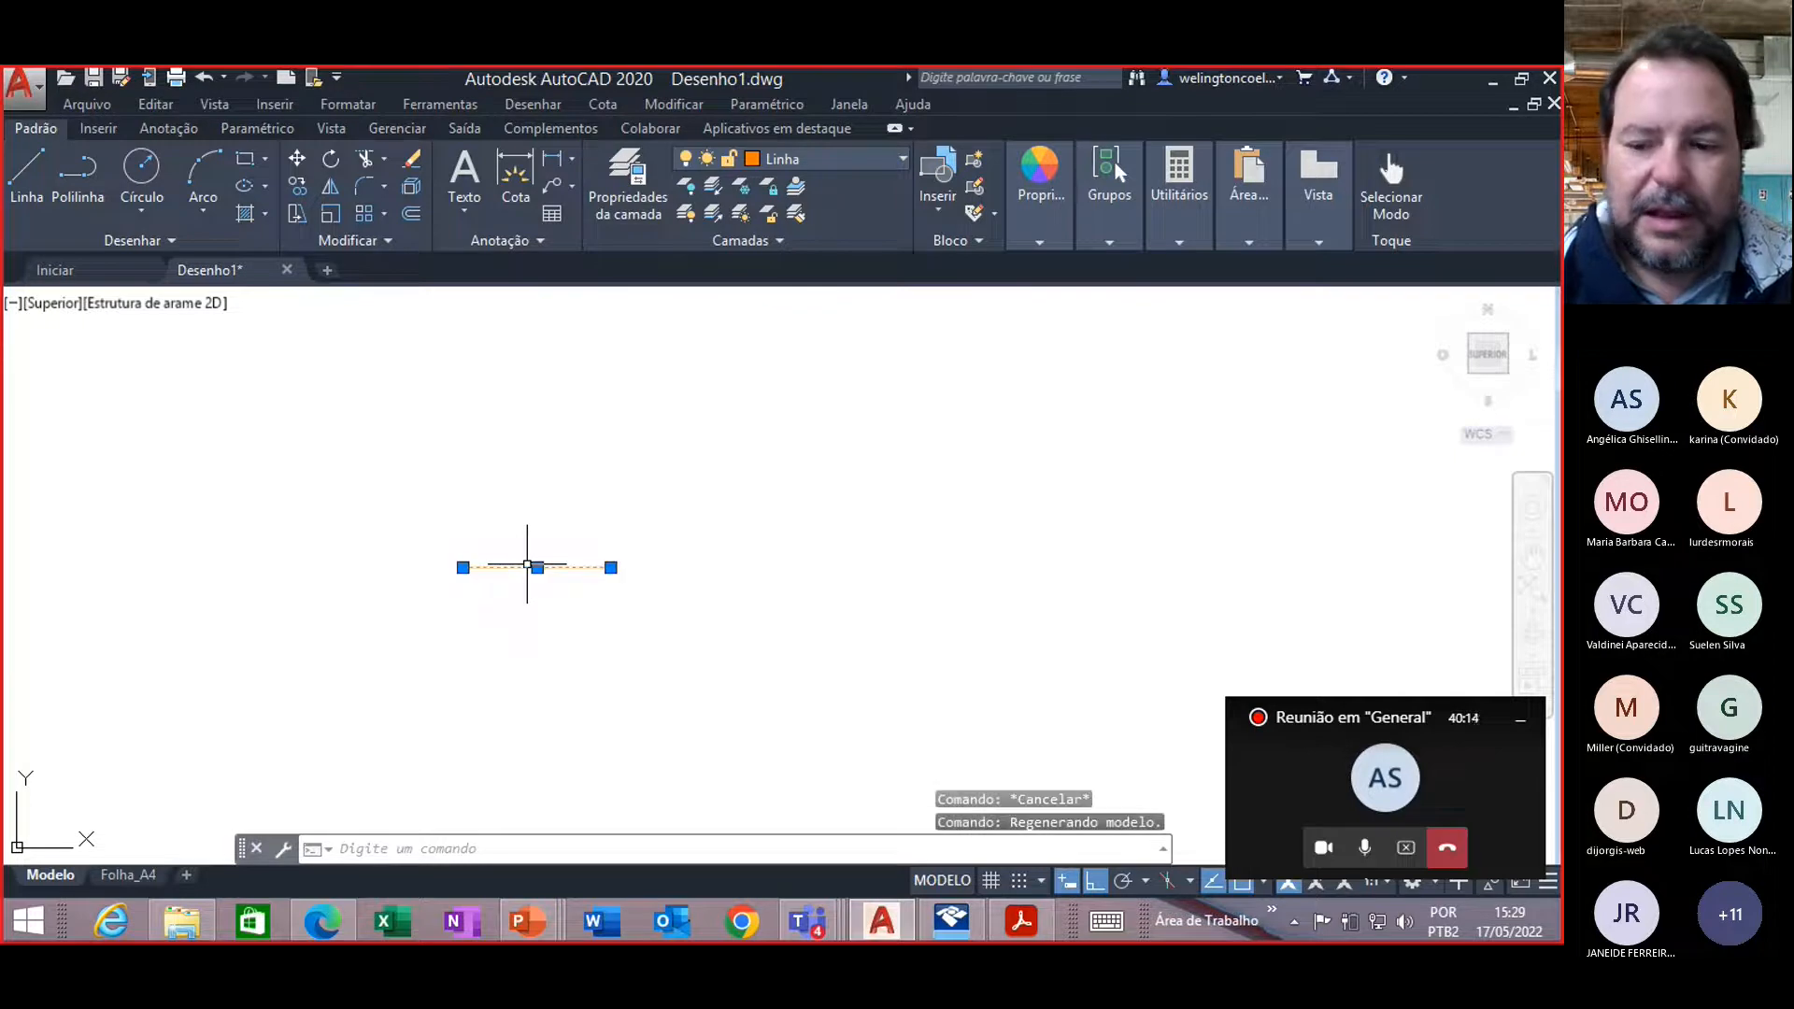
key("Delete")
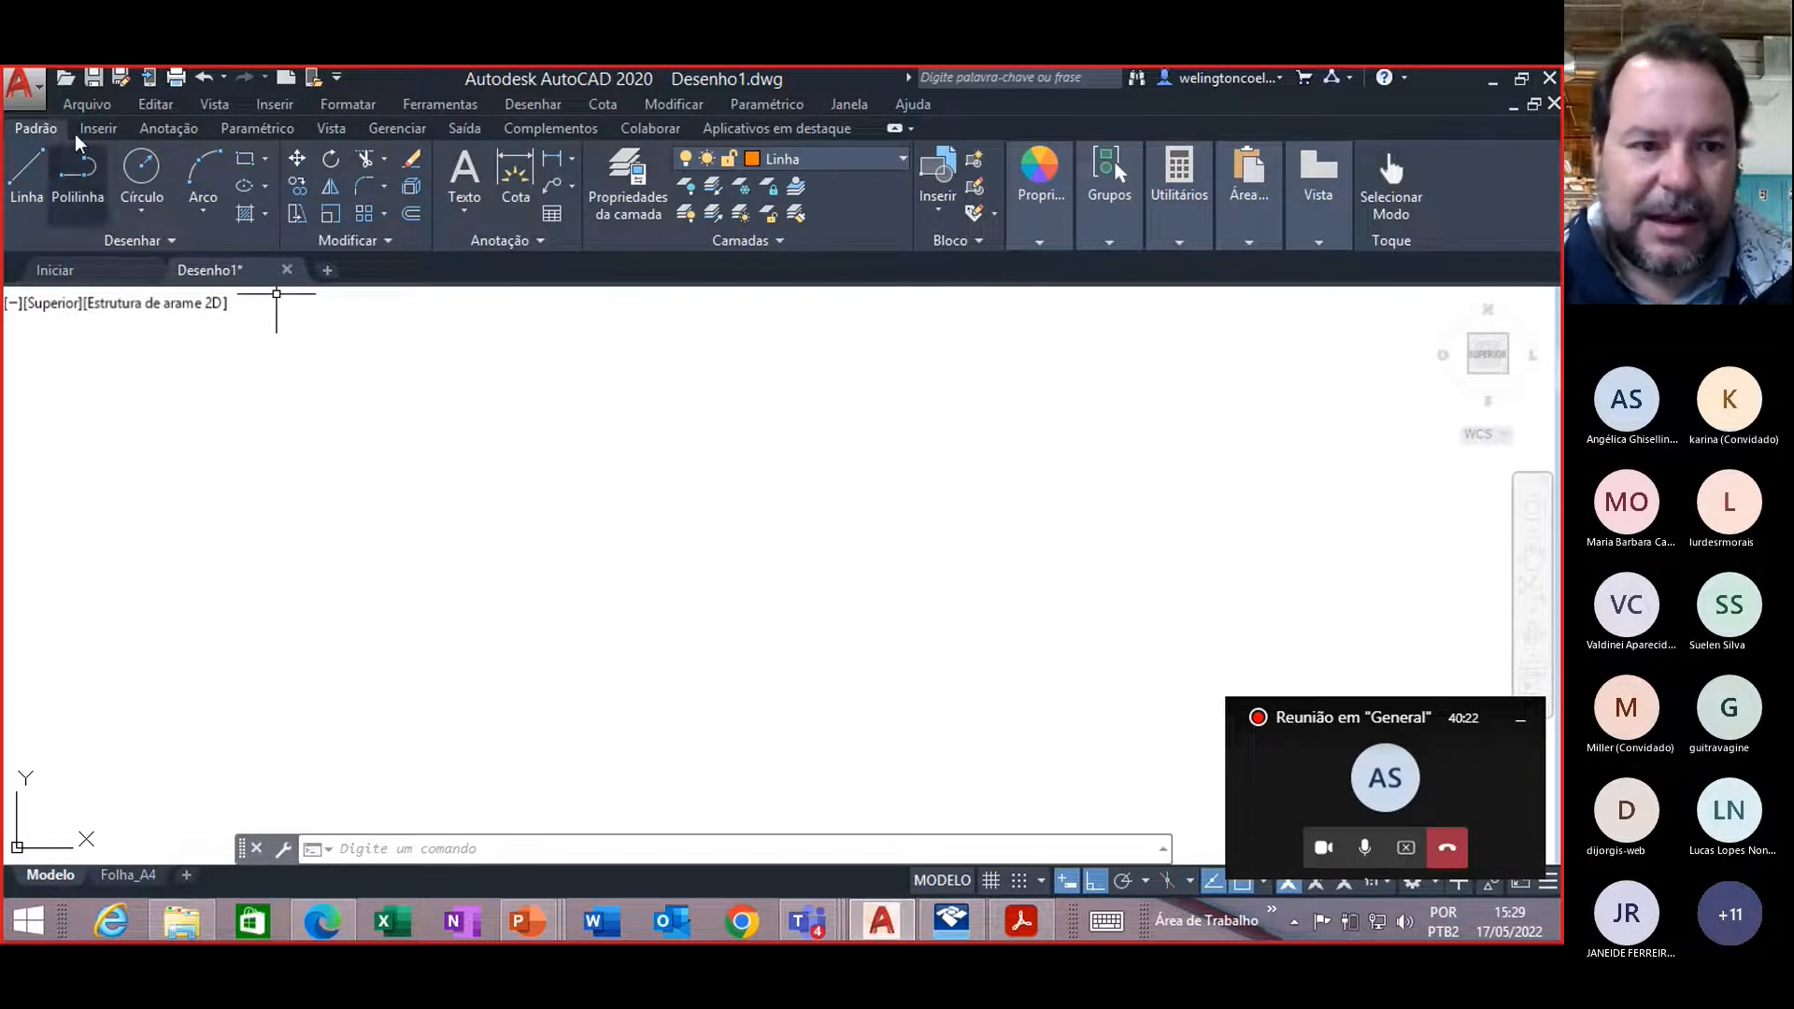
Step: Save the empty drawing as a DWT drawing template named Folha_A4 in the Template folder, accepting the default template options
left_click(24, 84)
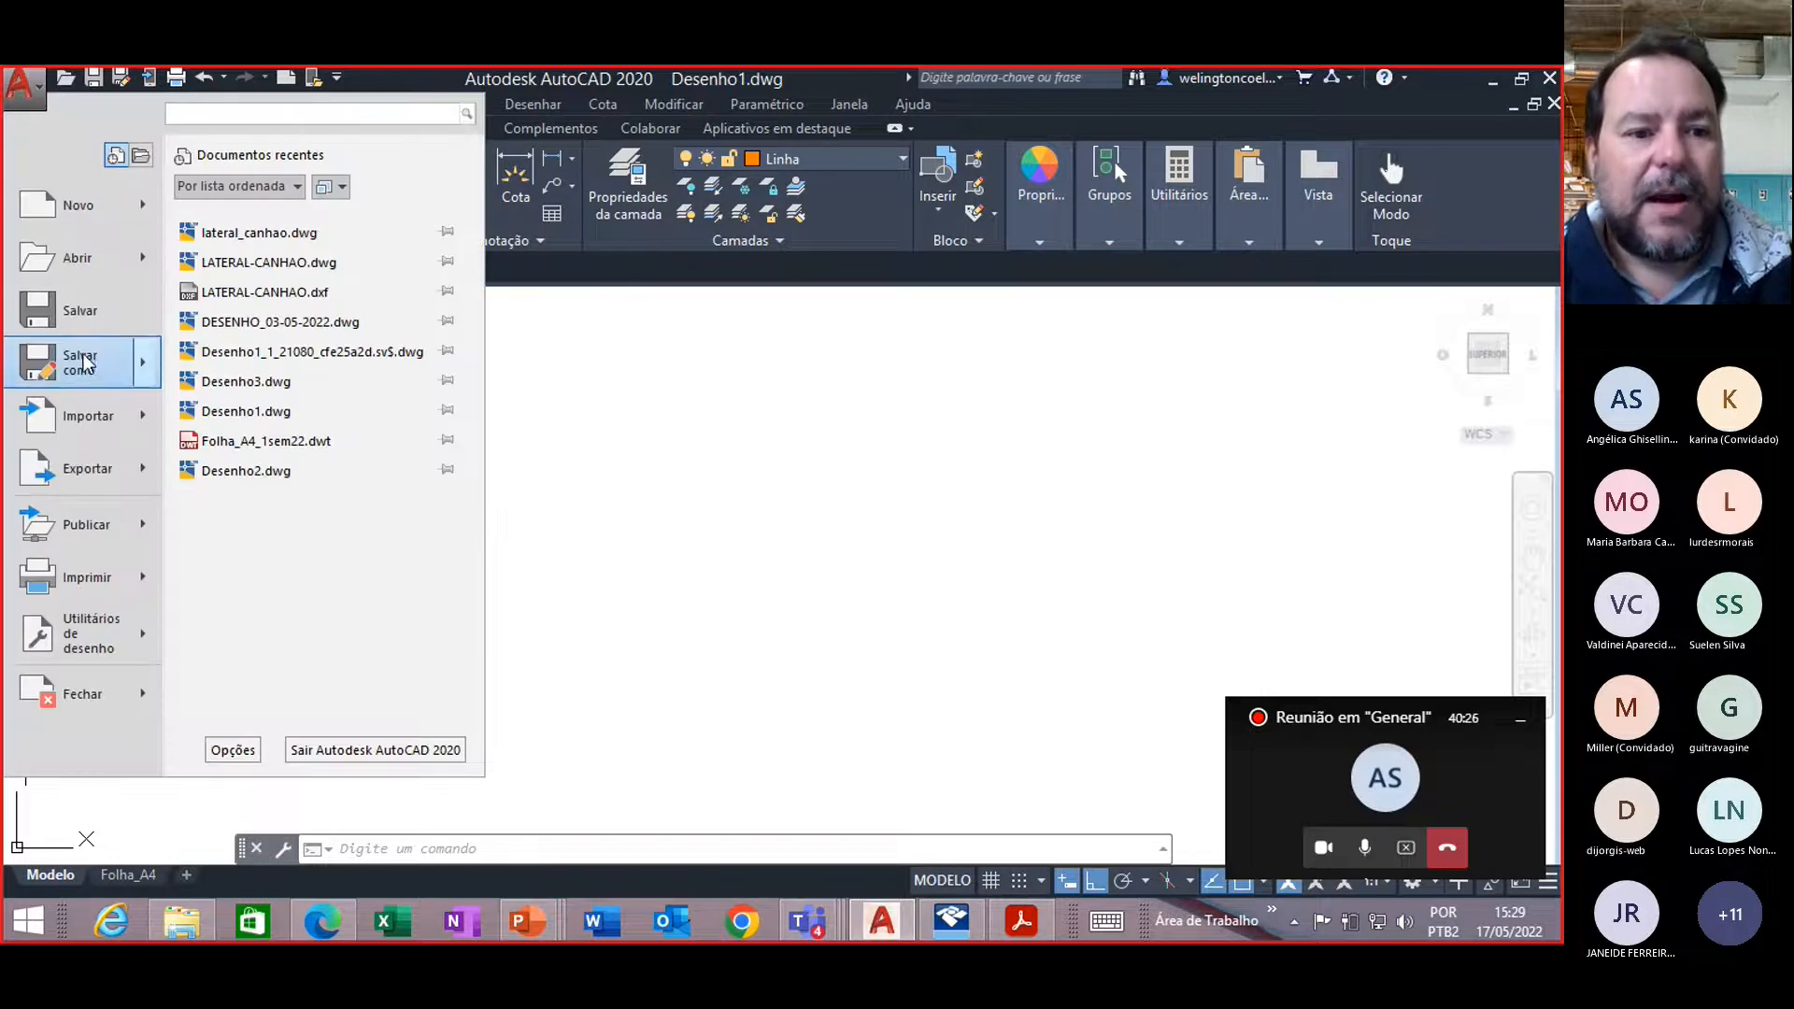
mouse_move(84, 360)
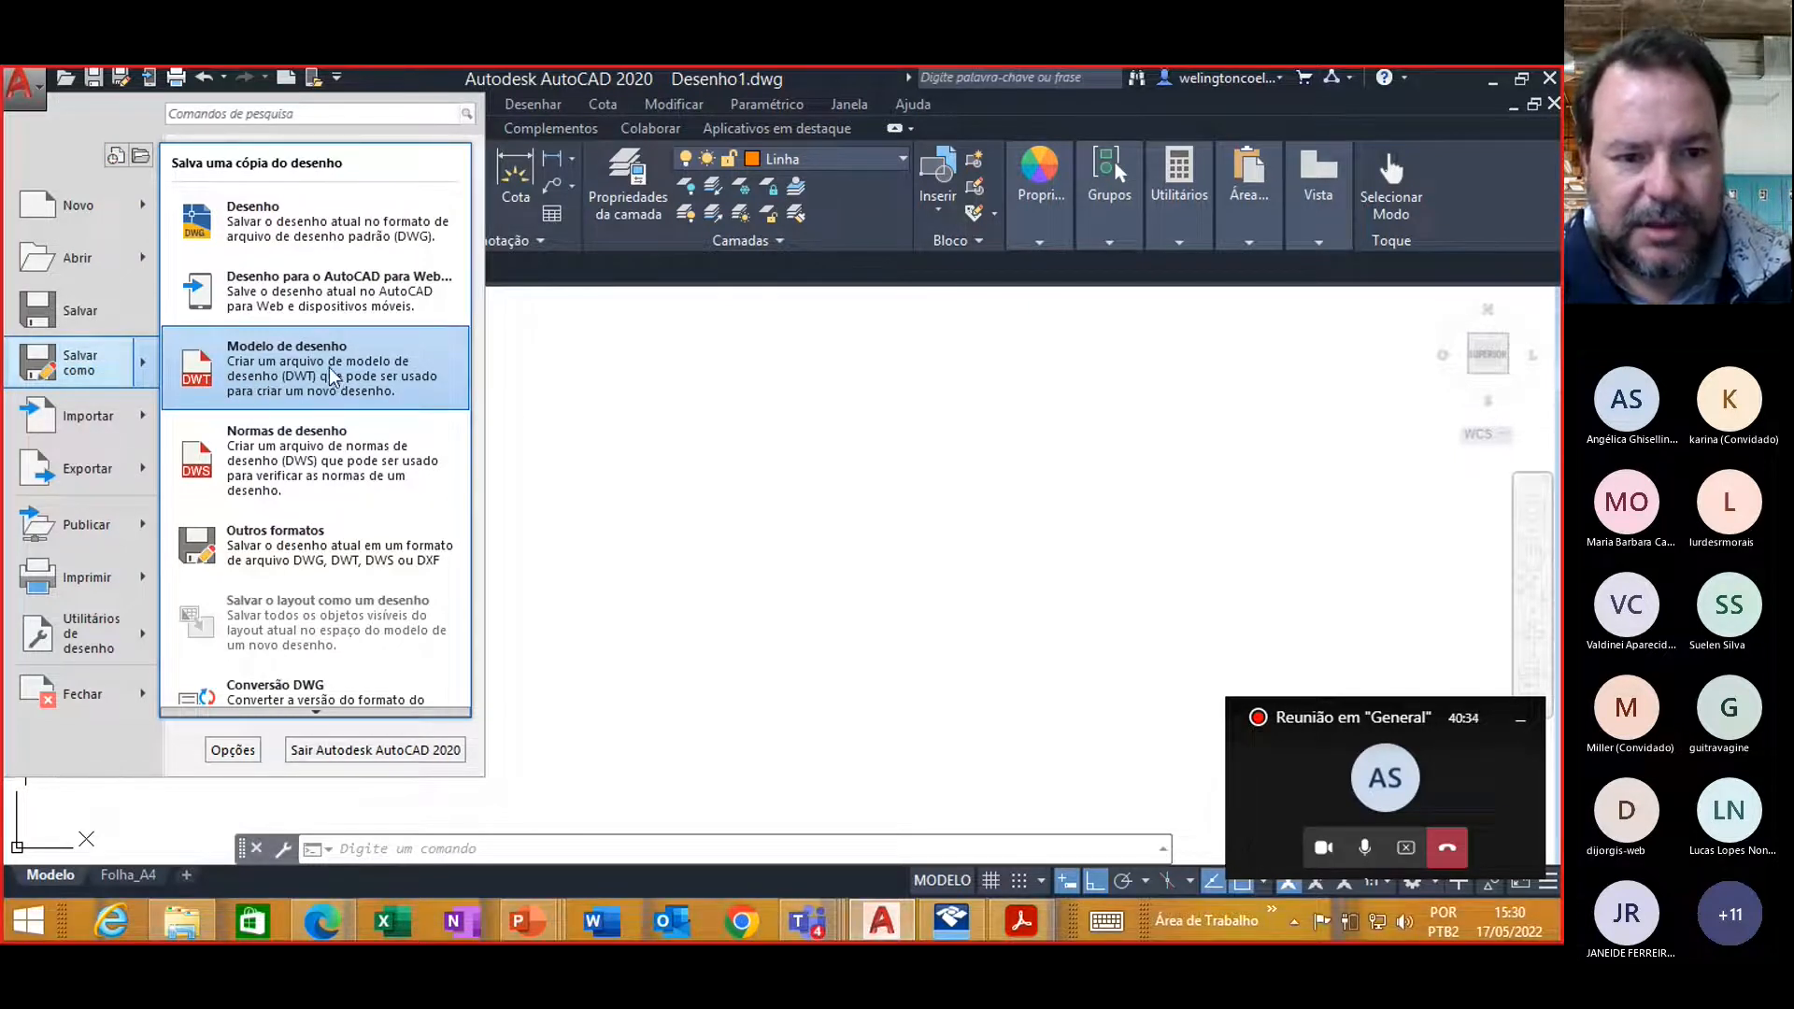
left_click(274, 353)
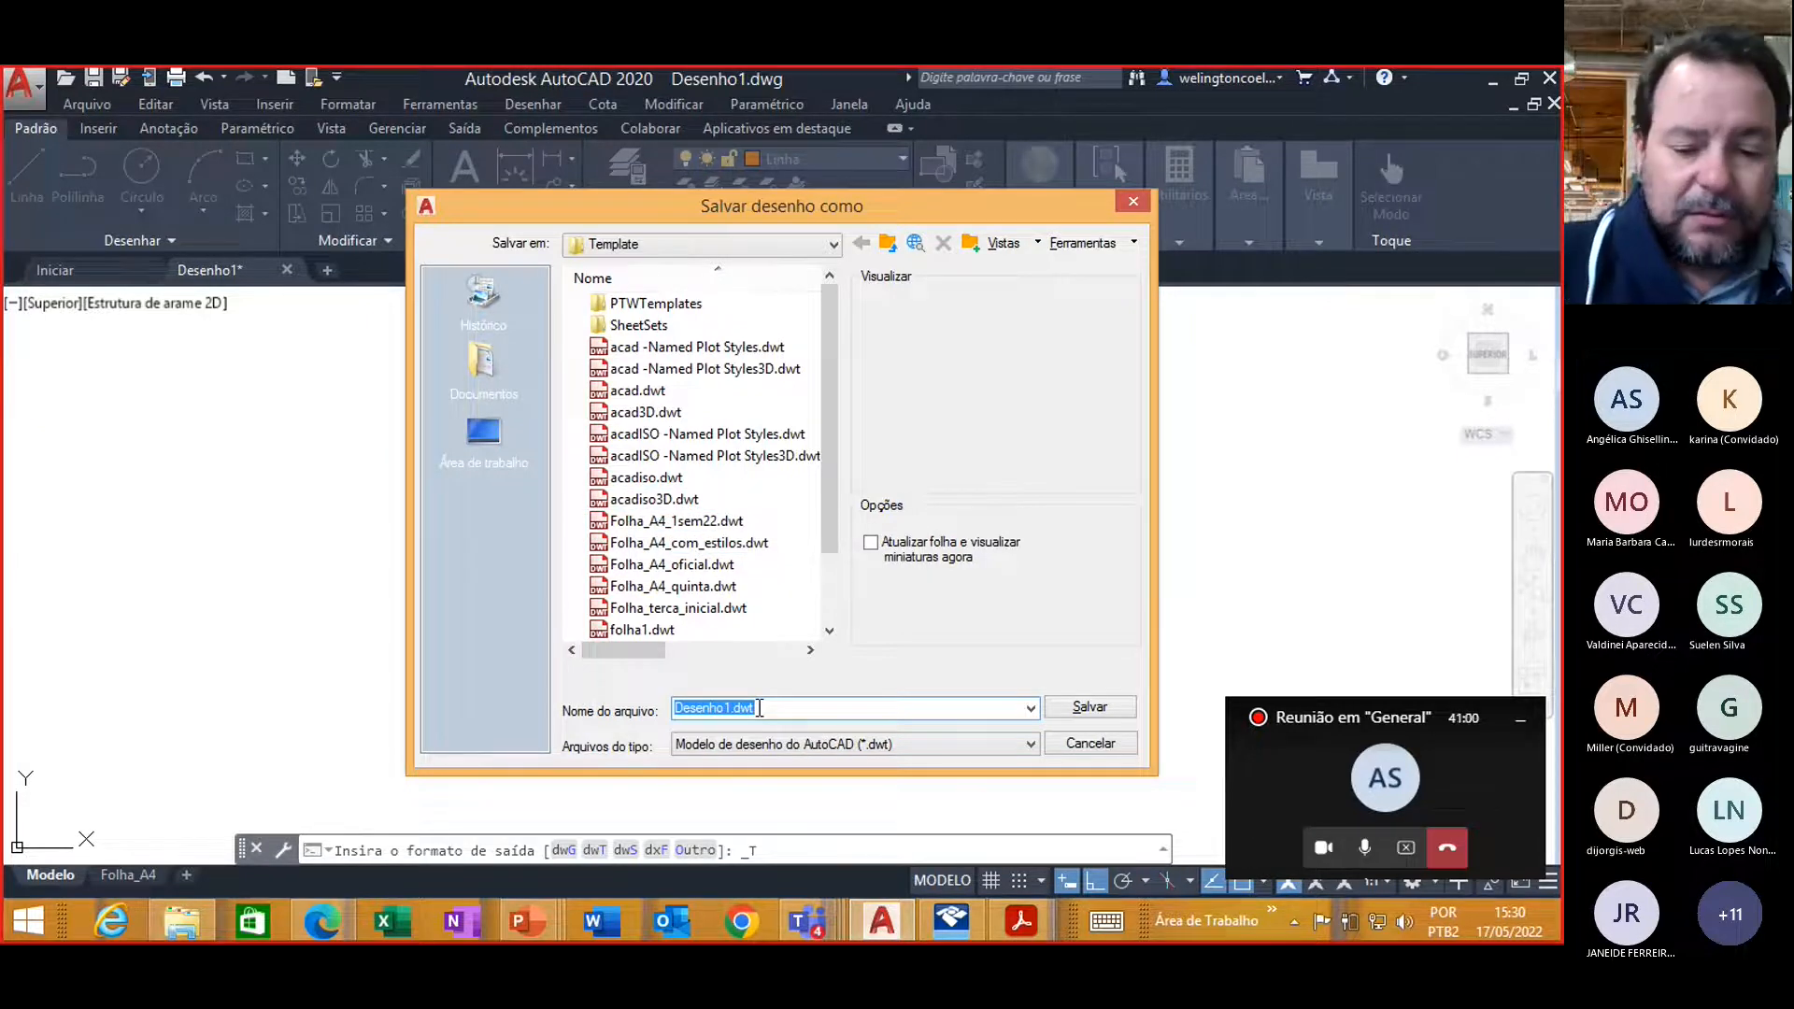
type("Folha")
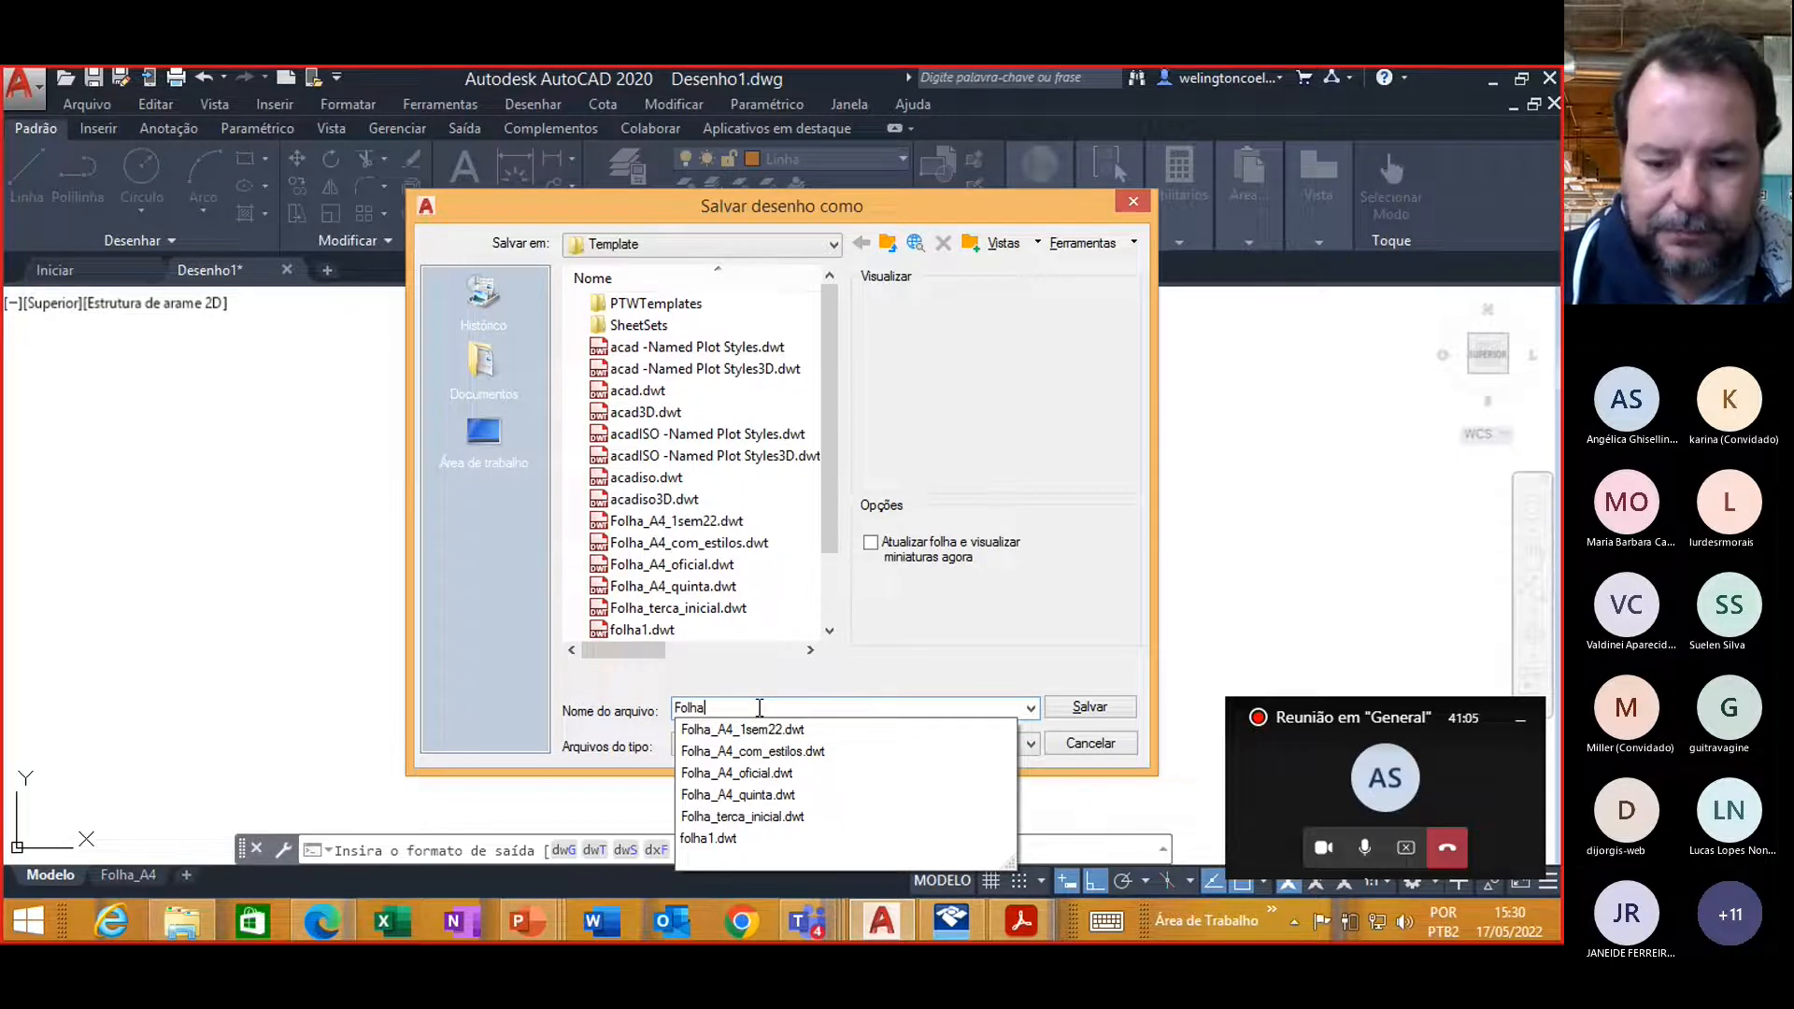
type("_")
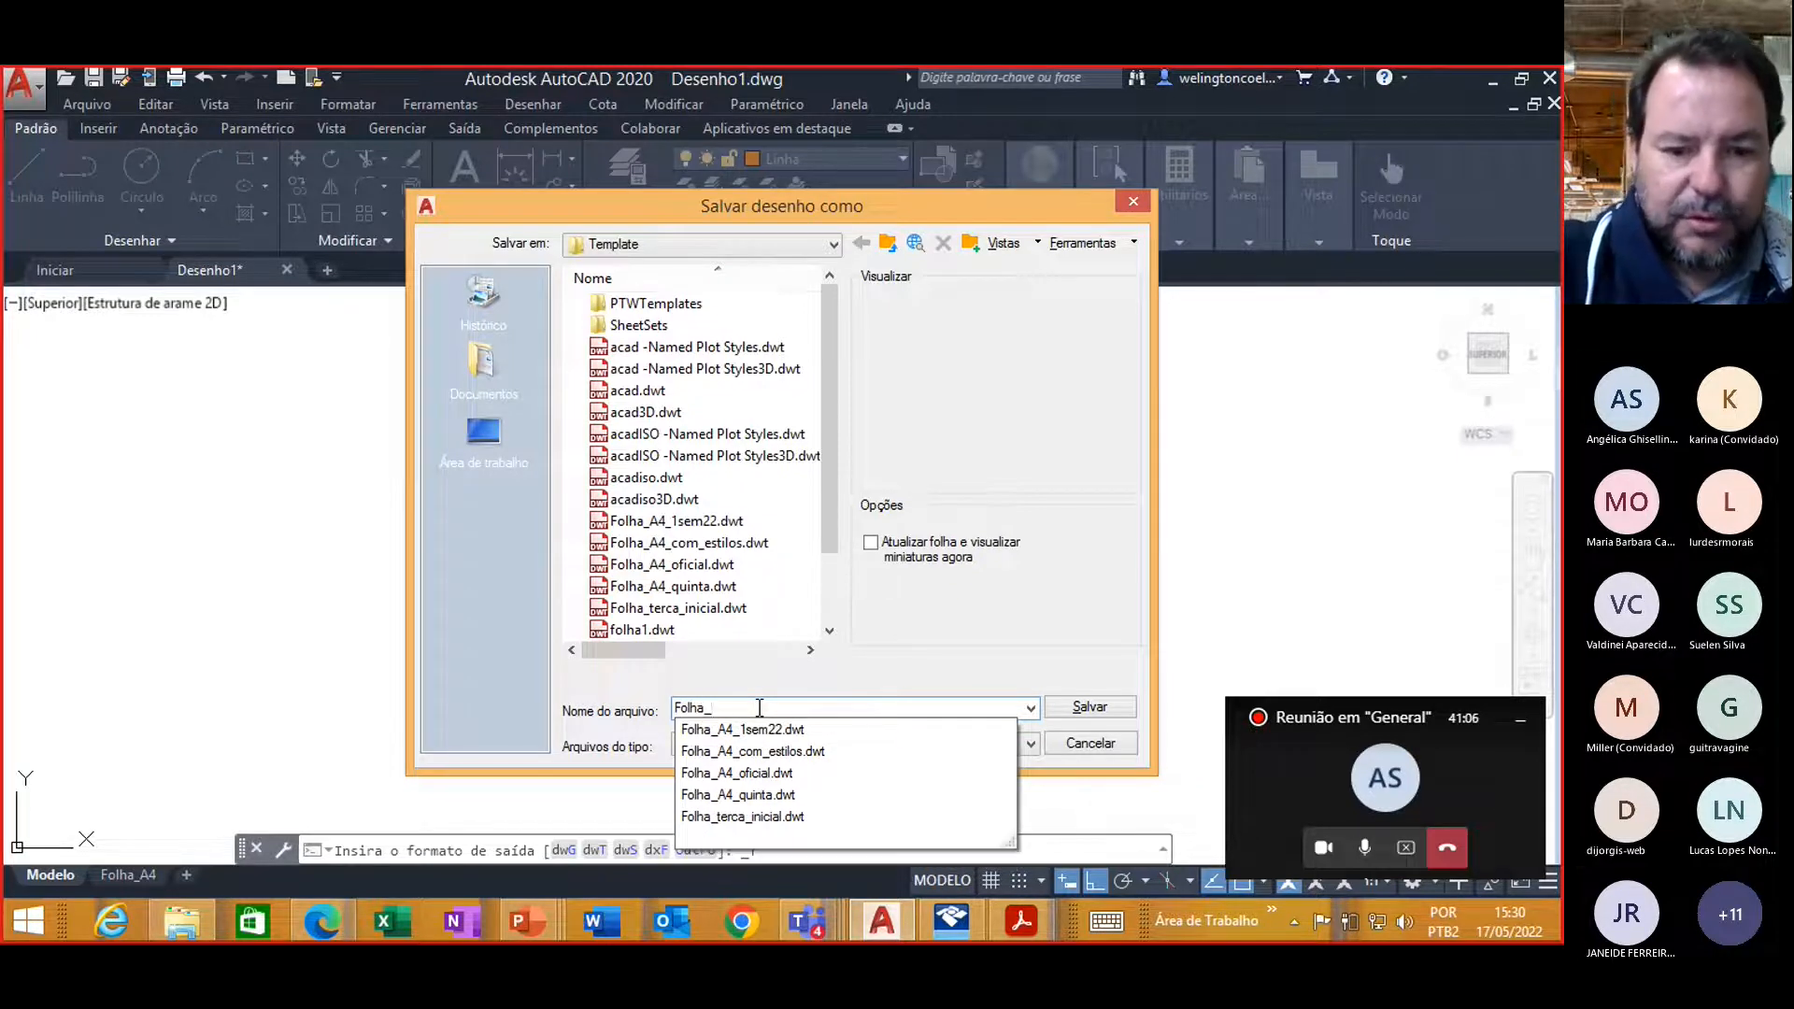
type("A4")
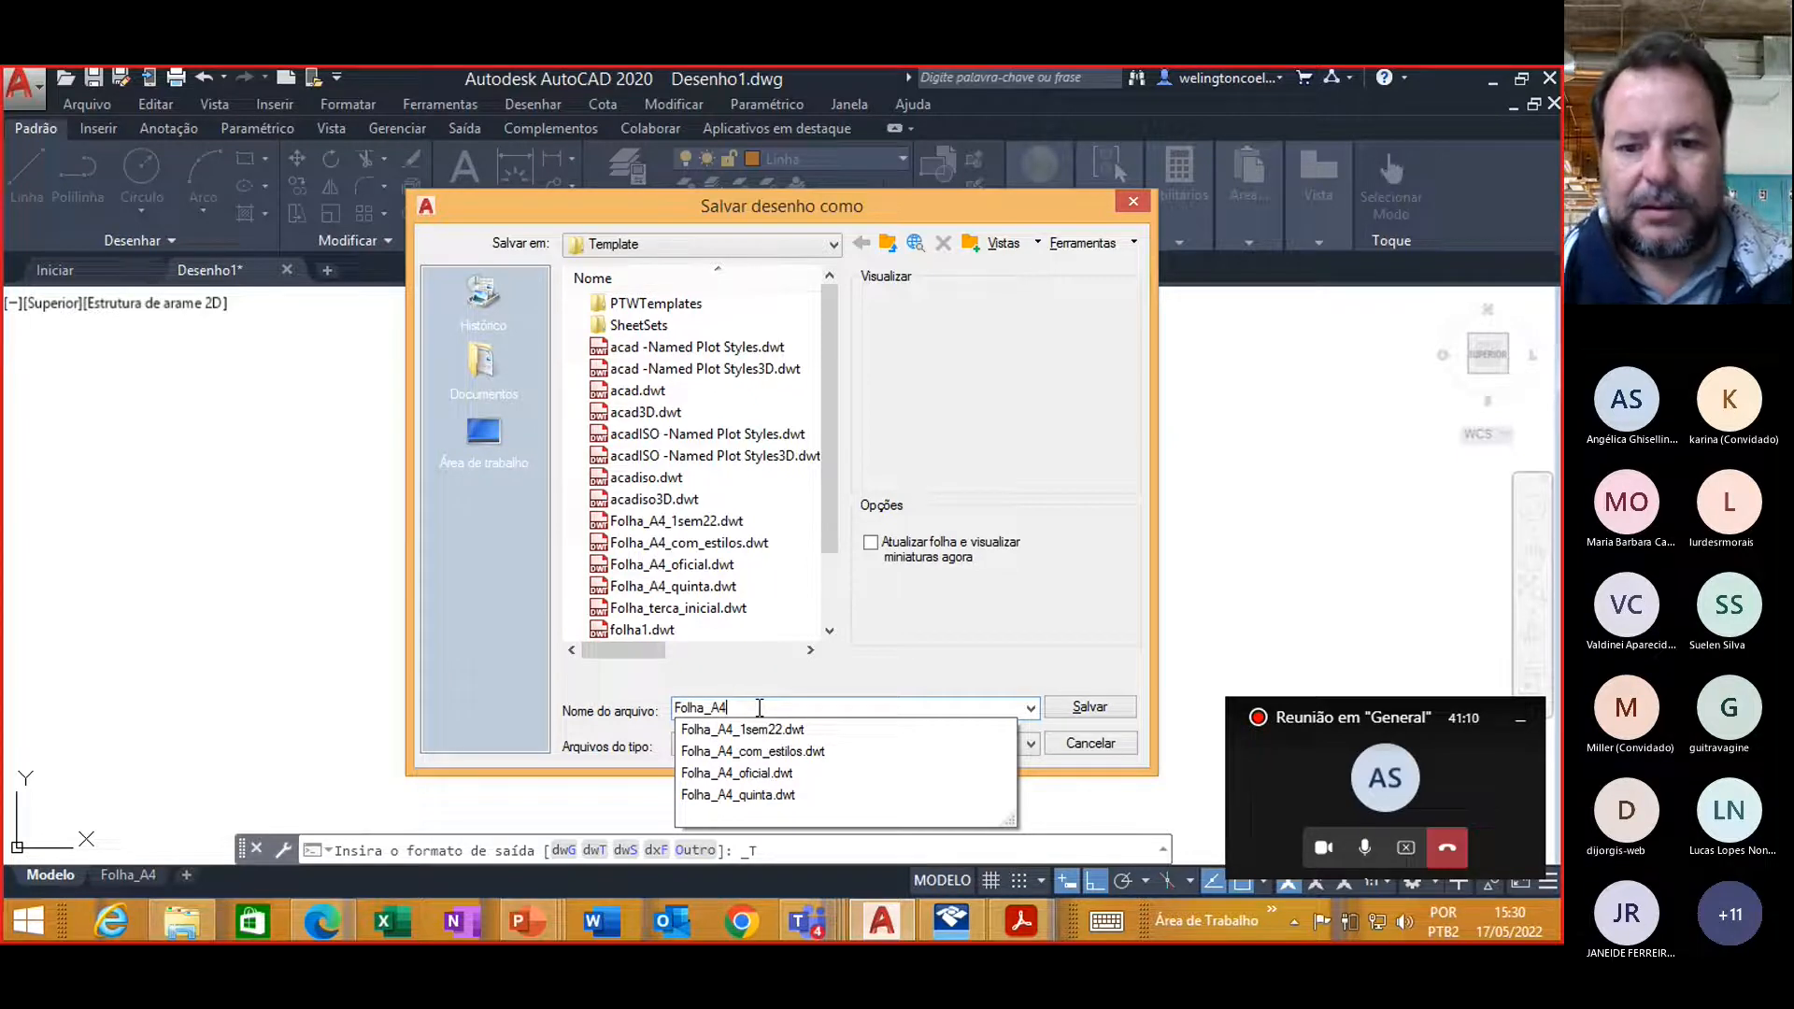
left_click(869, 665)
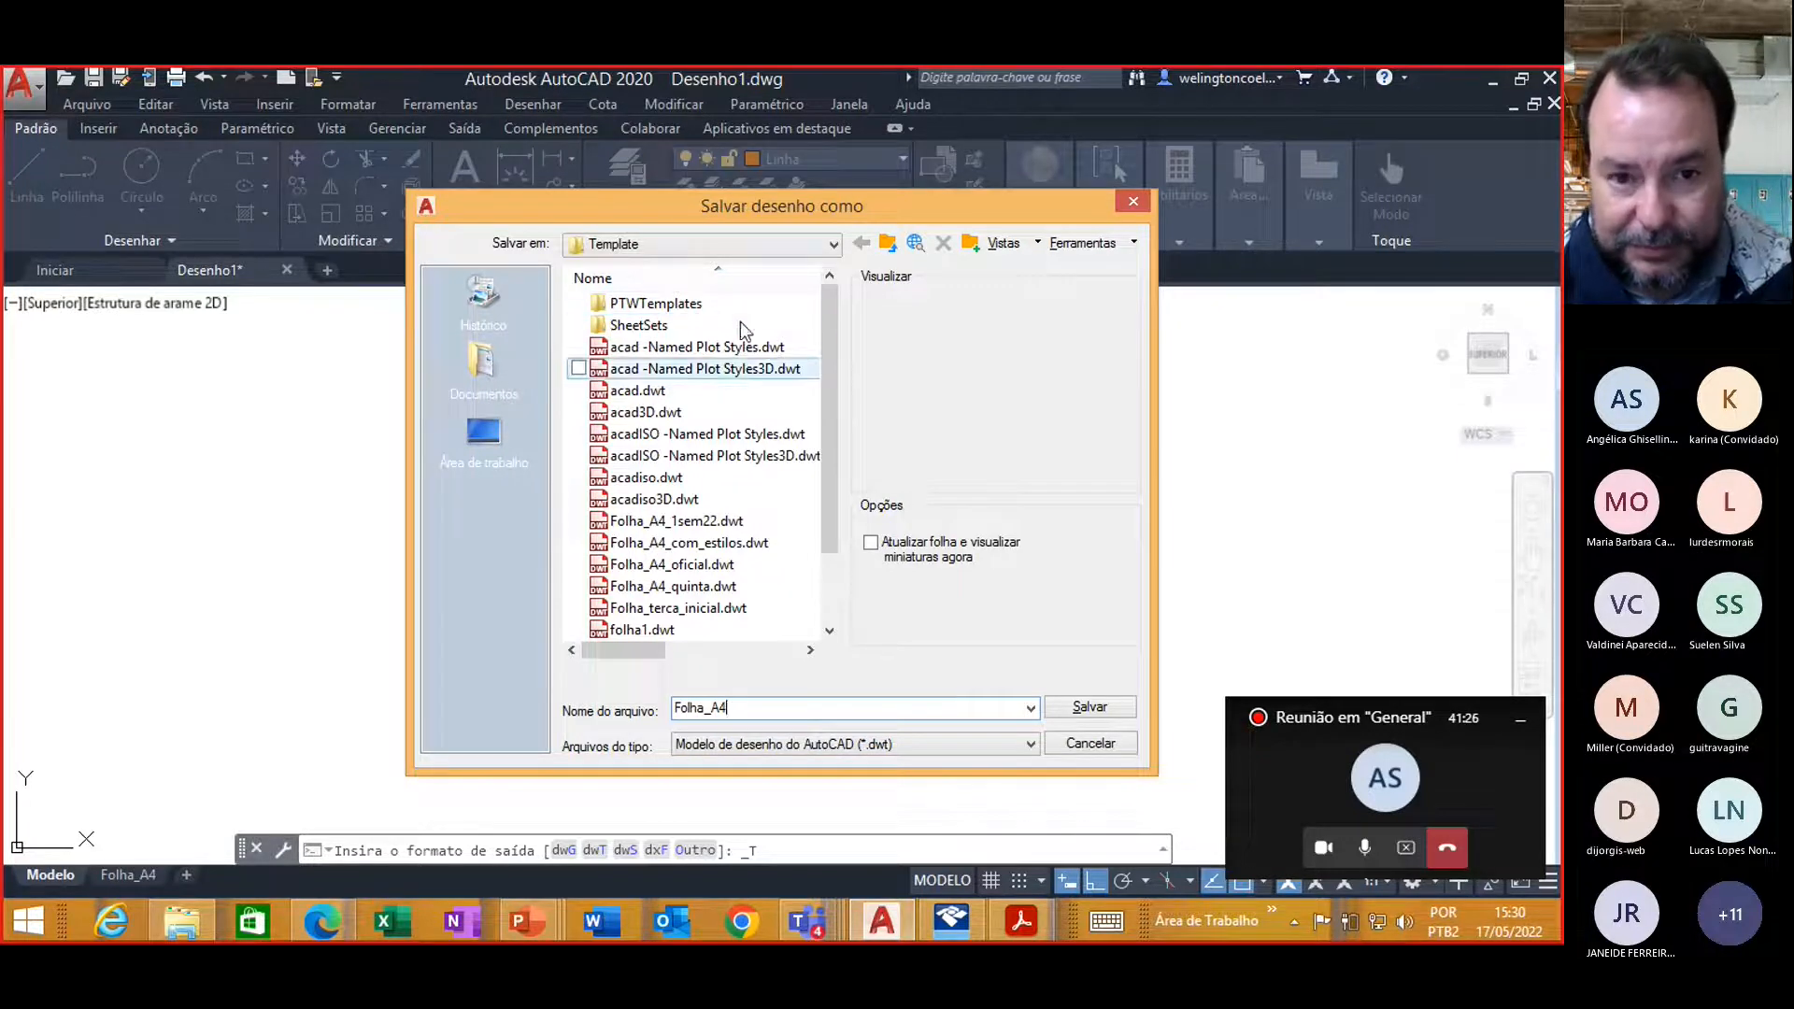
left_click(1081, 710)
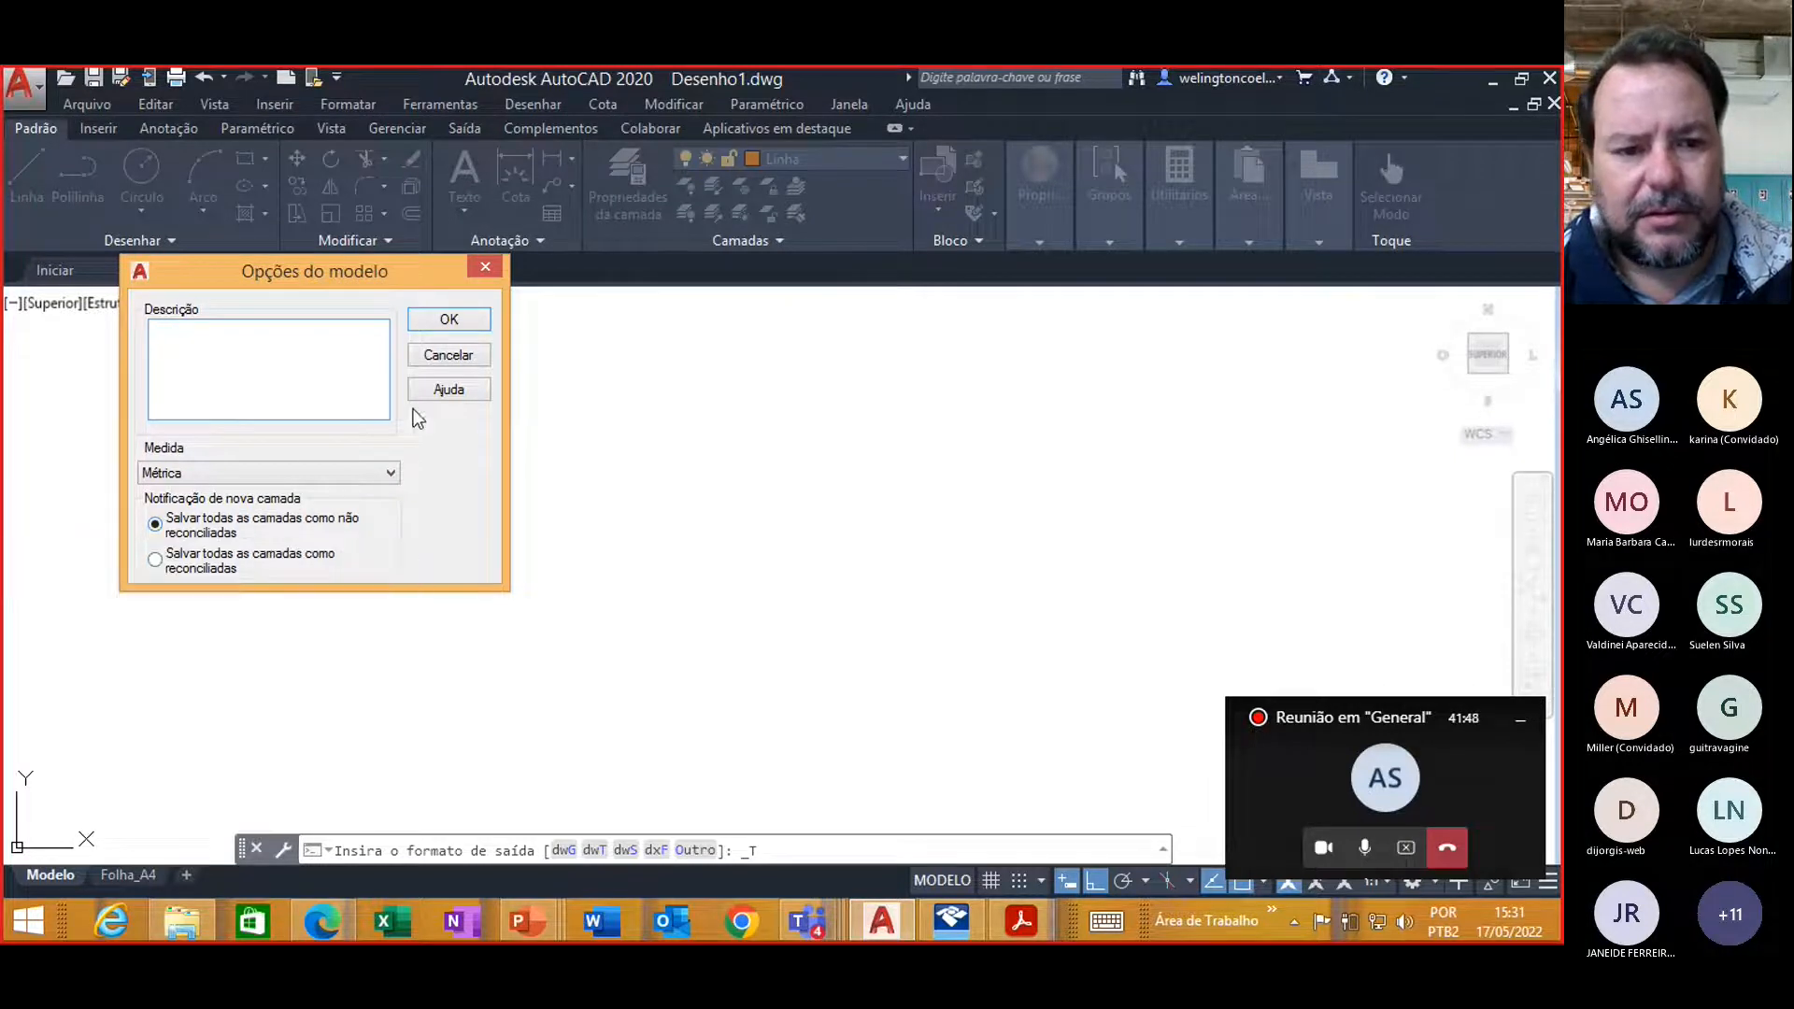
left_click(446, 321)
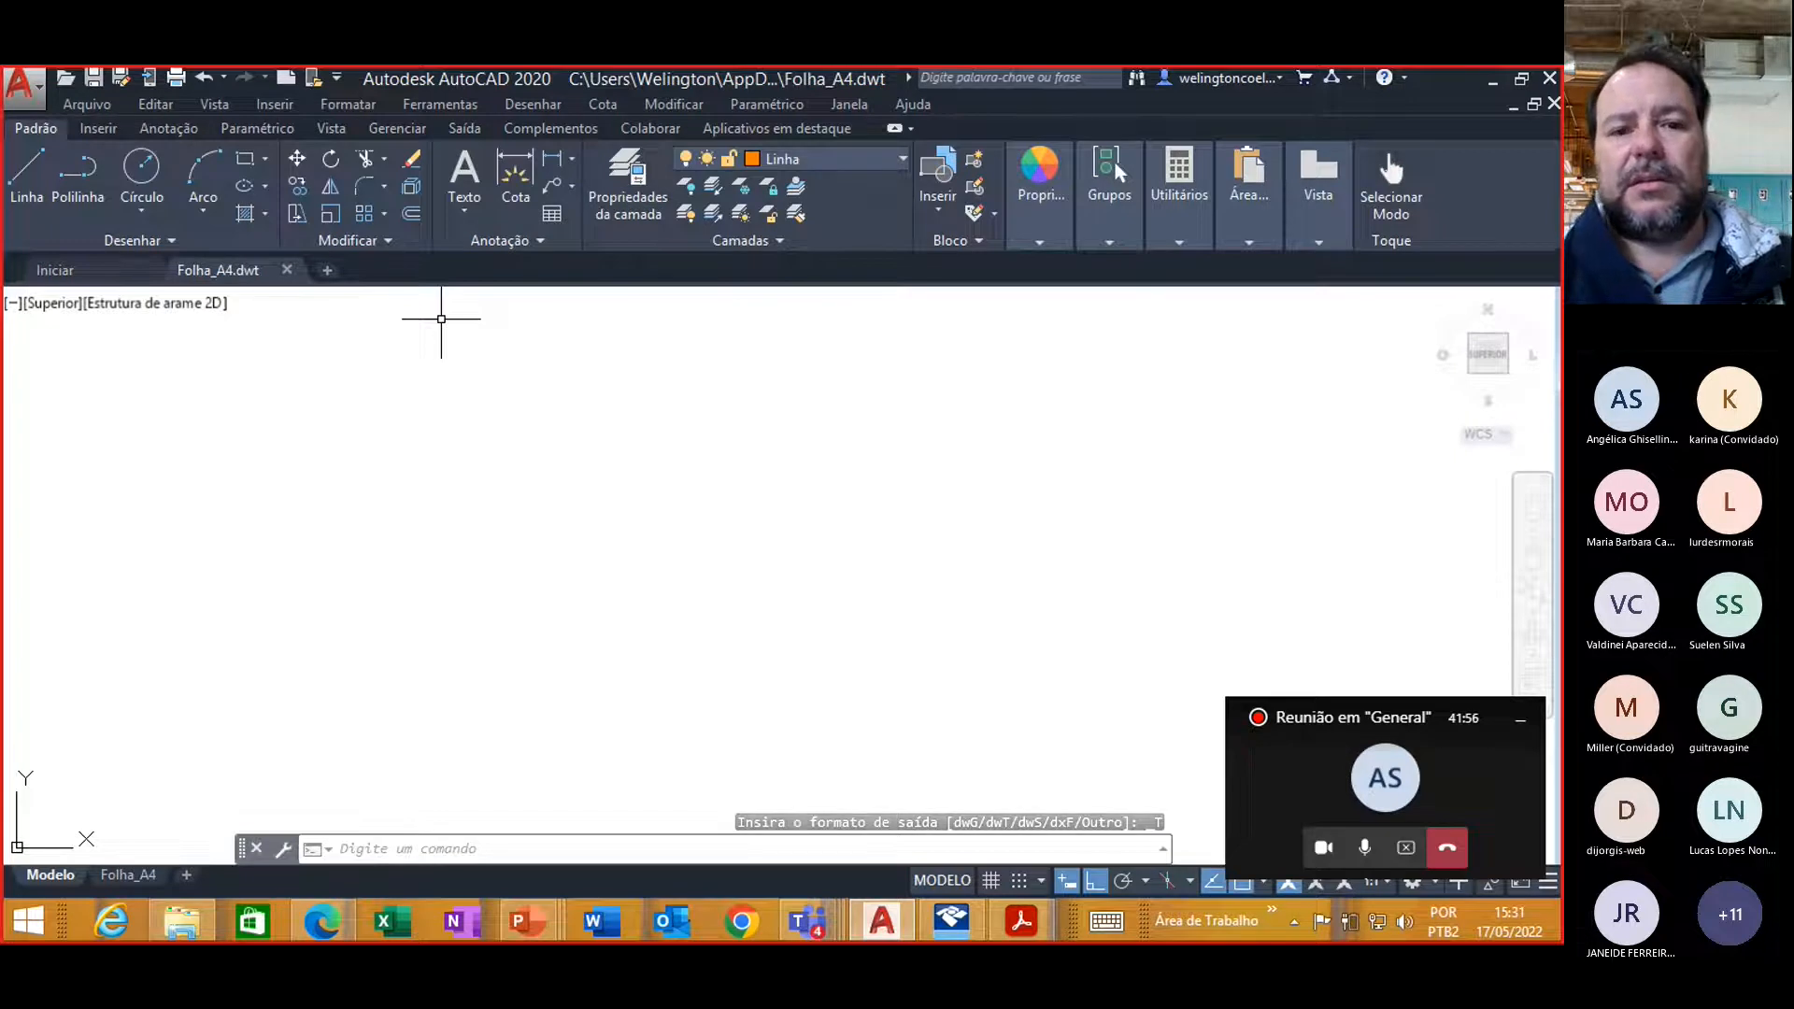
Step: Close the saved template and start a new drawing based on the Folha_A4.dwt template
left_click(288, 272)
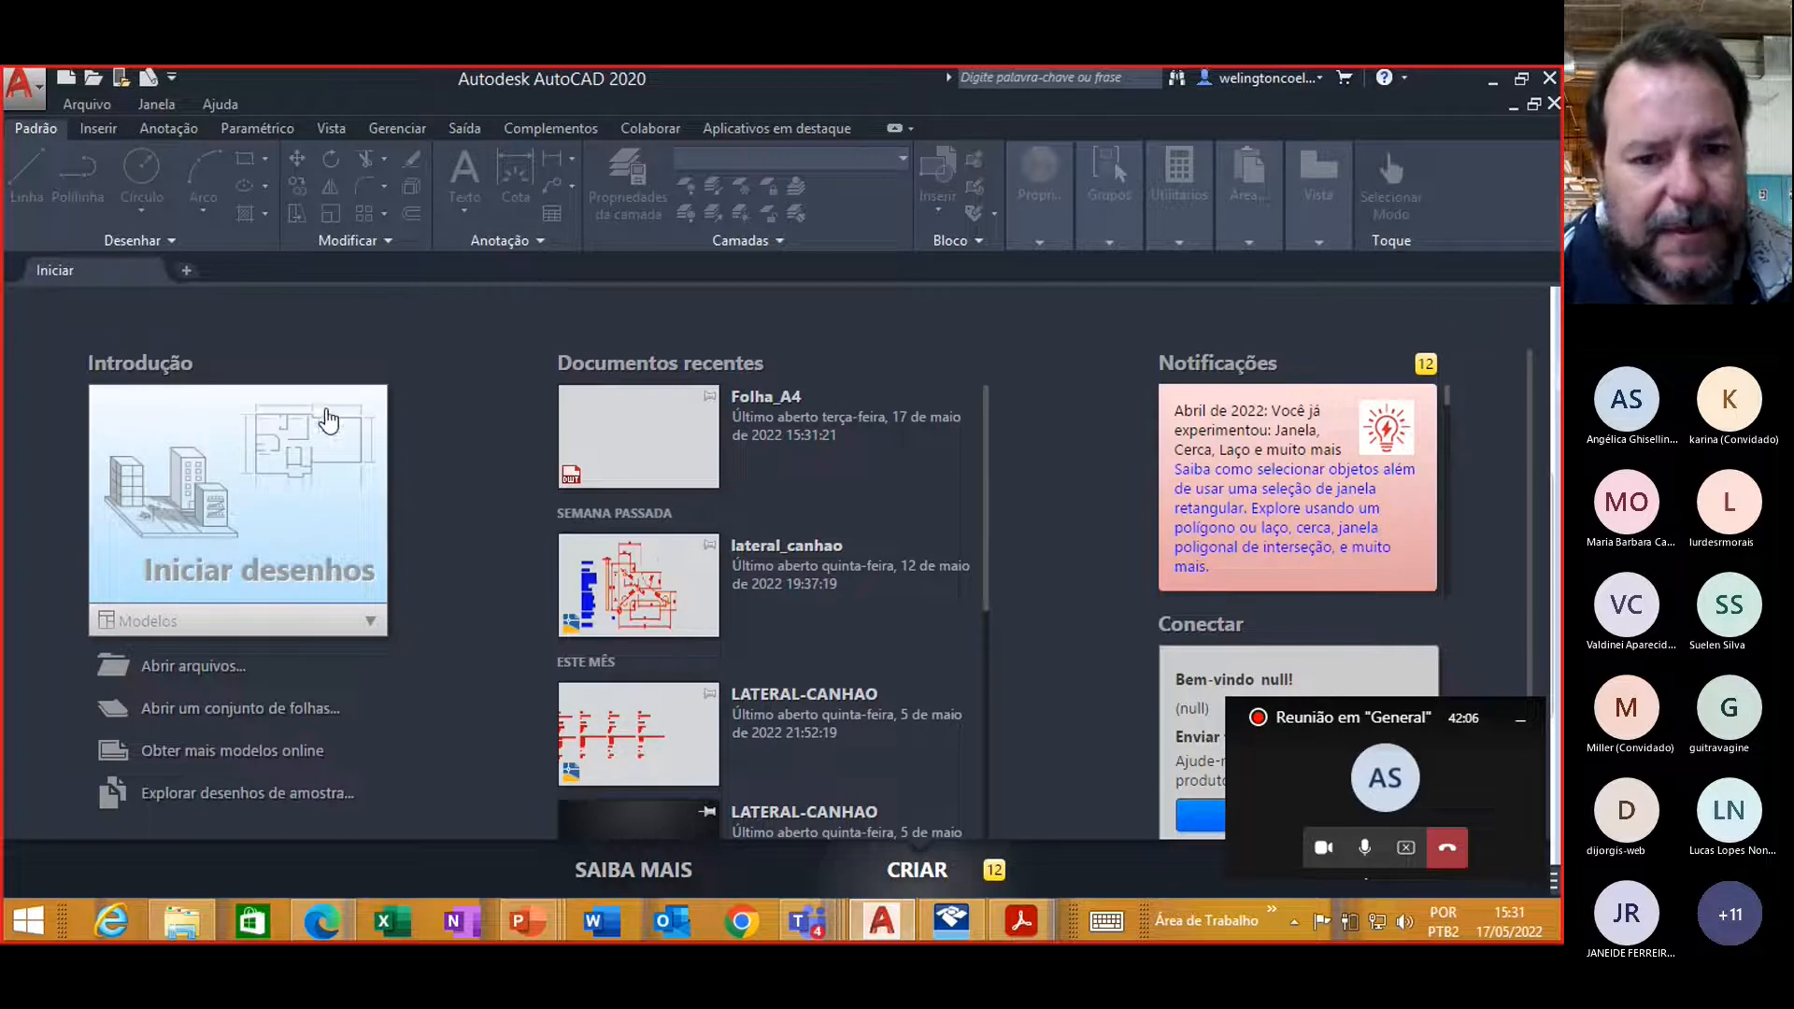
left_click(24, 84)
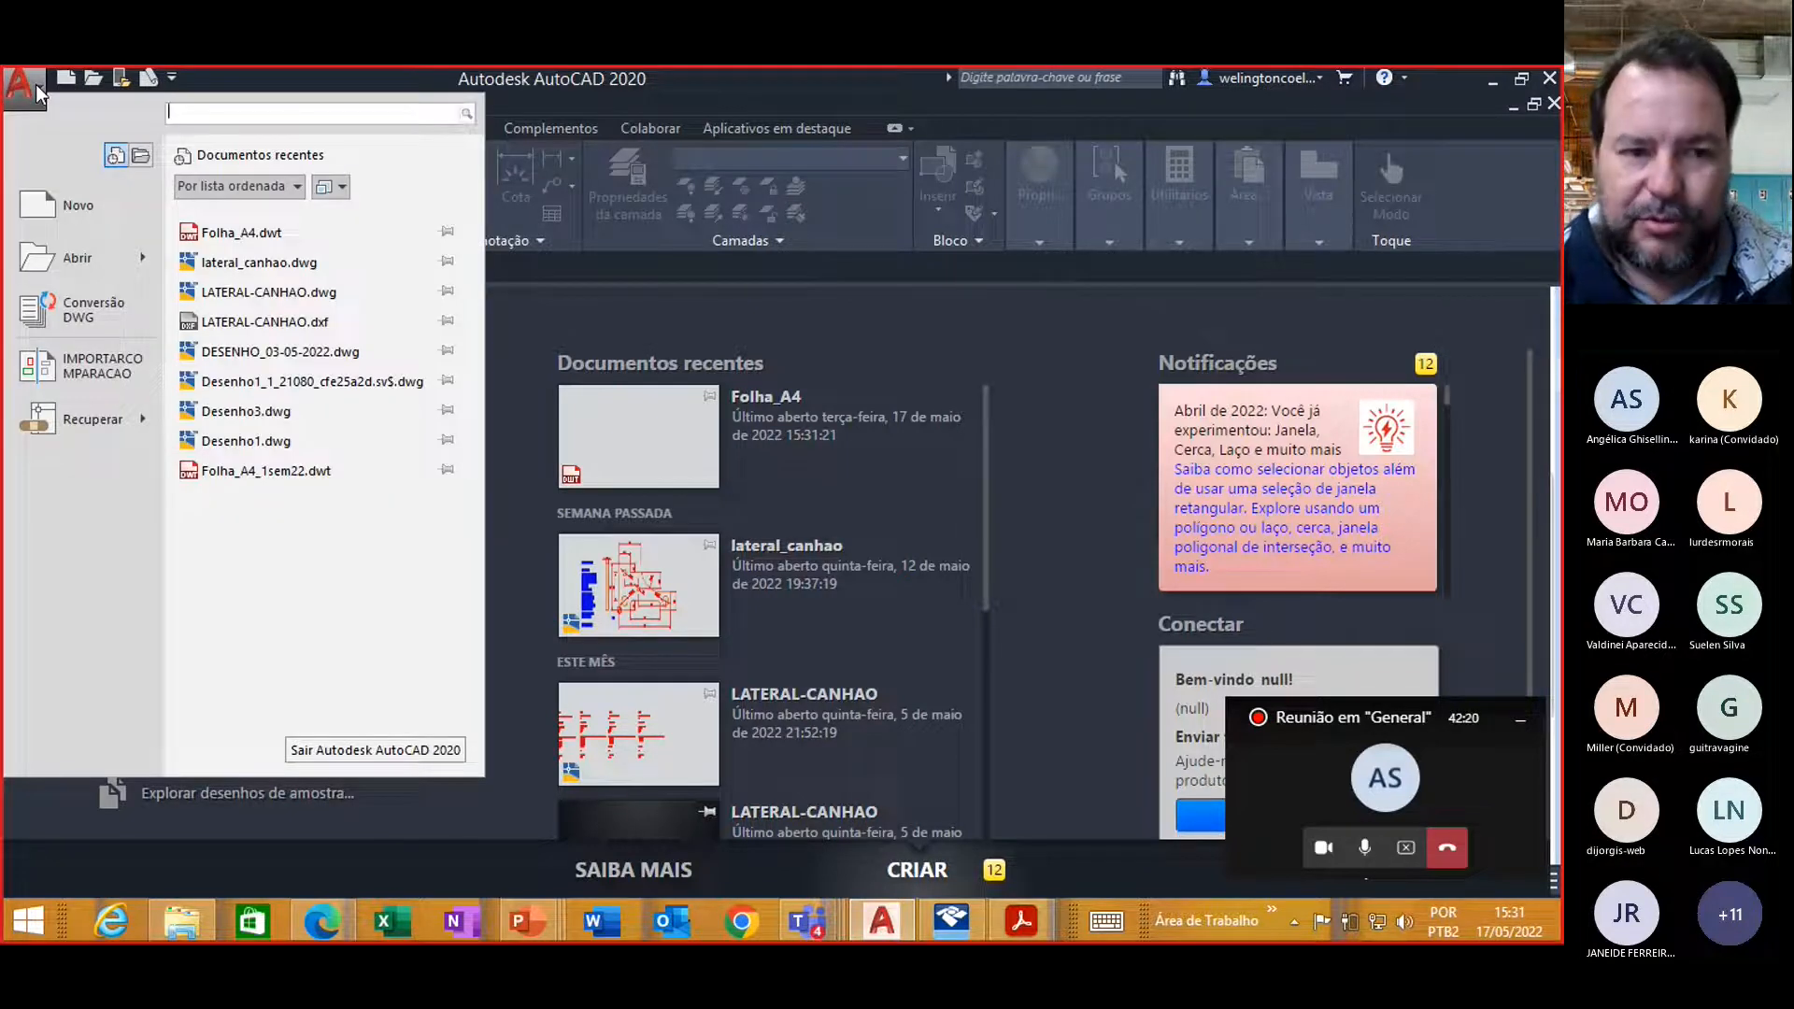
left_click(71, 211)
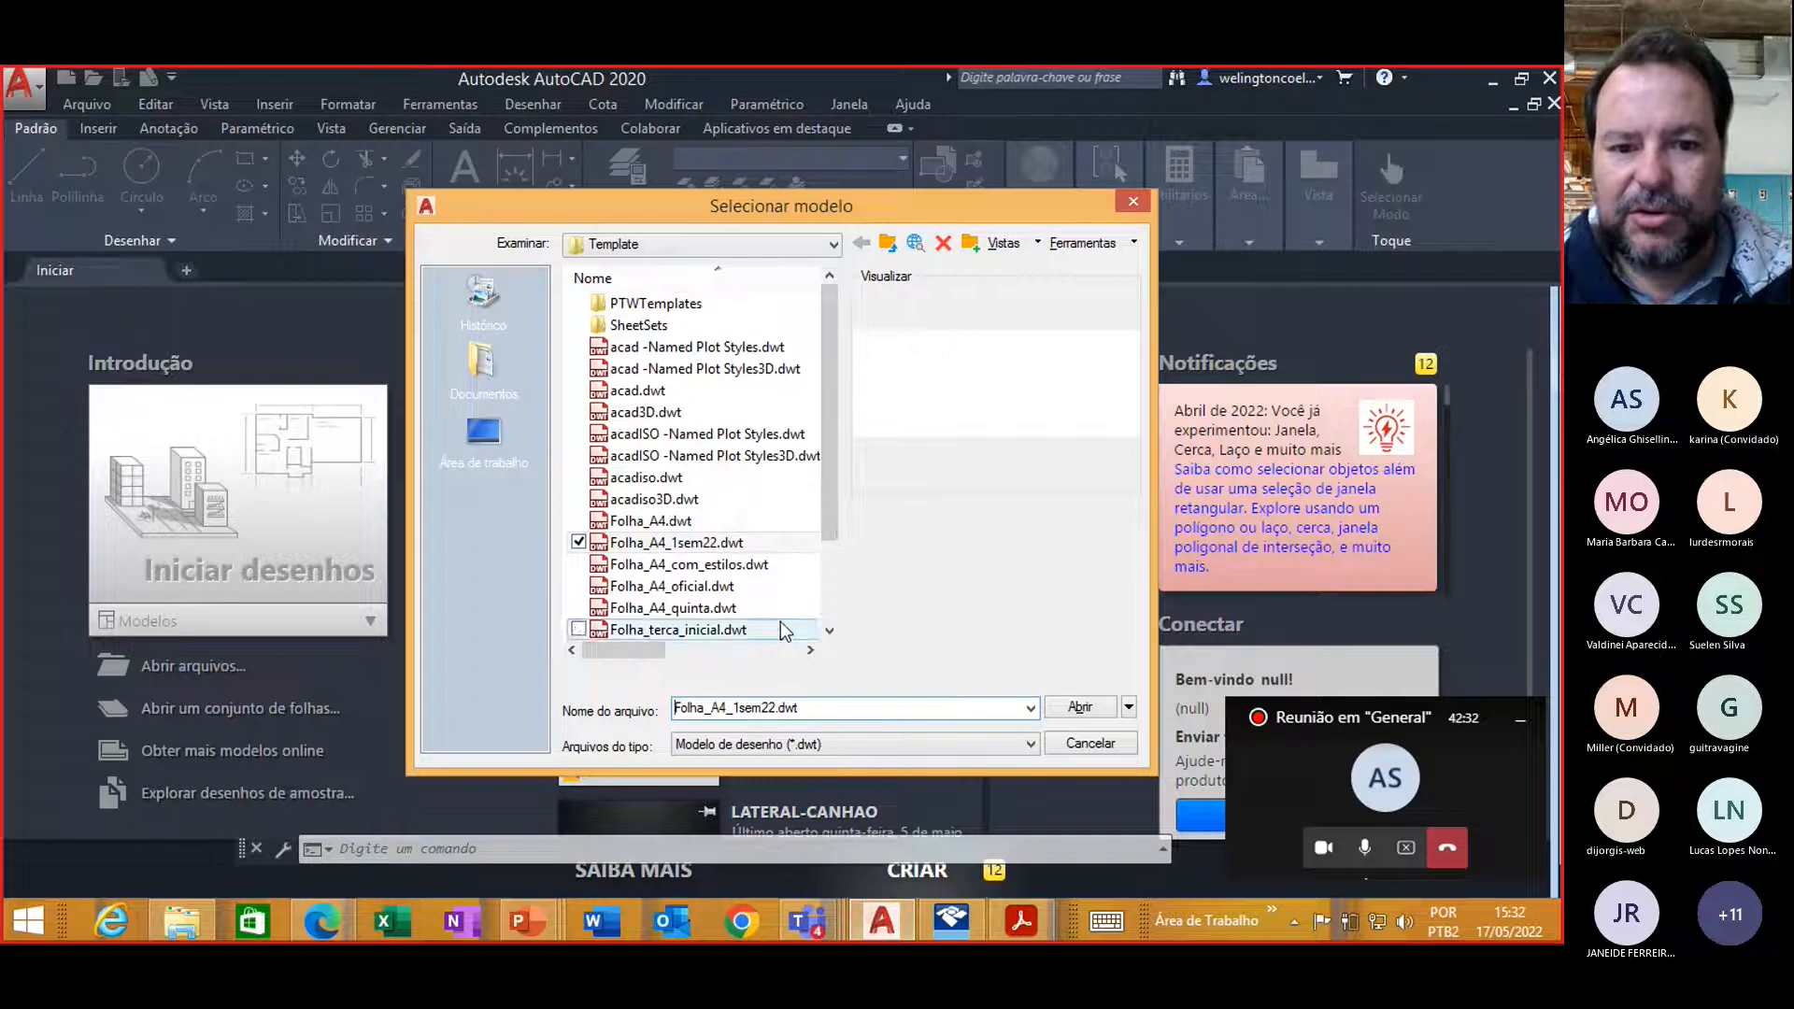
left_click(685, 522)
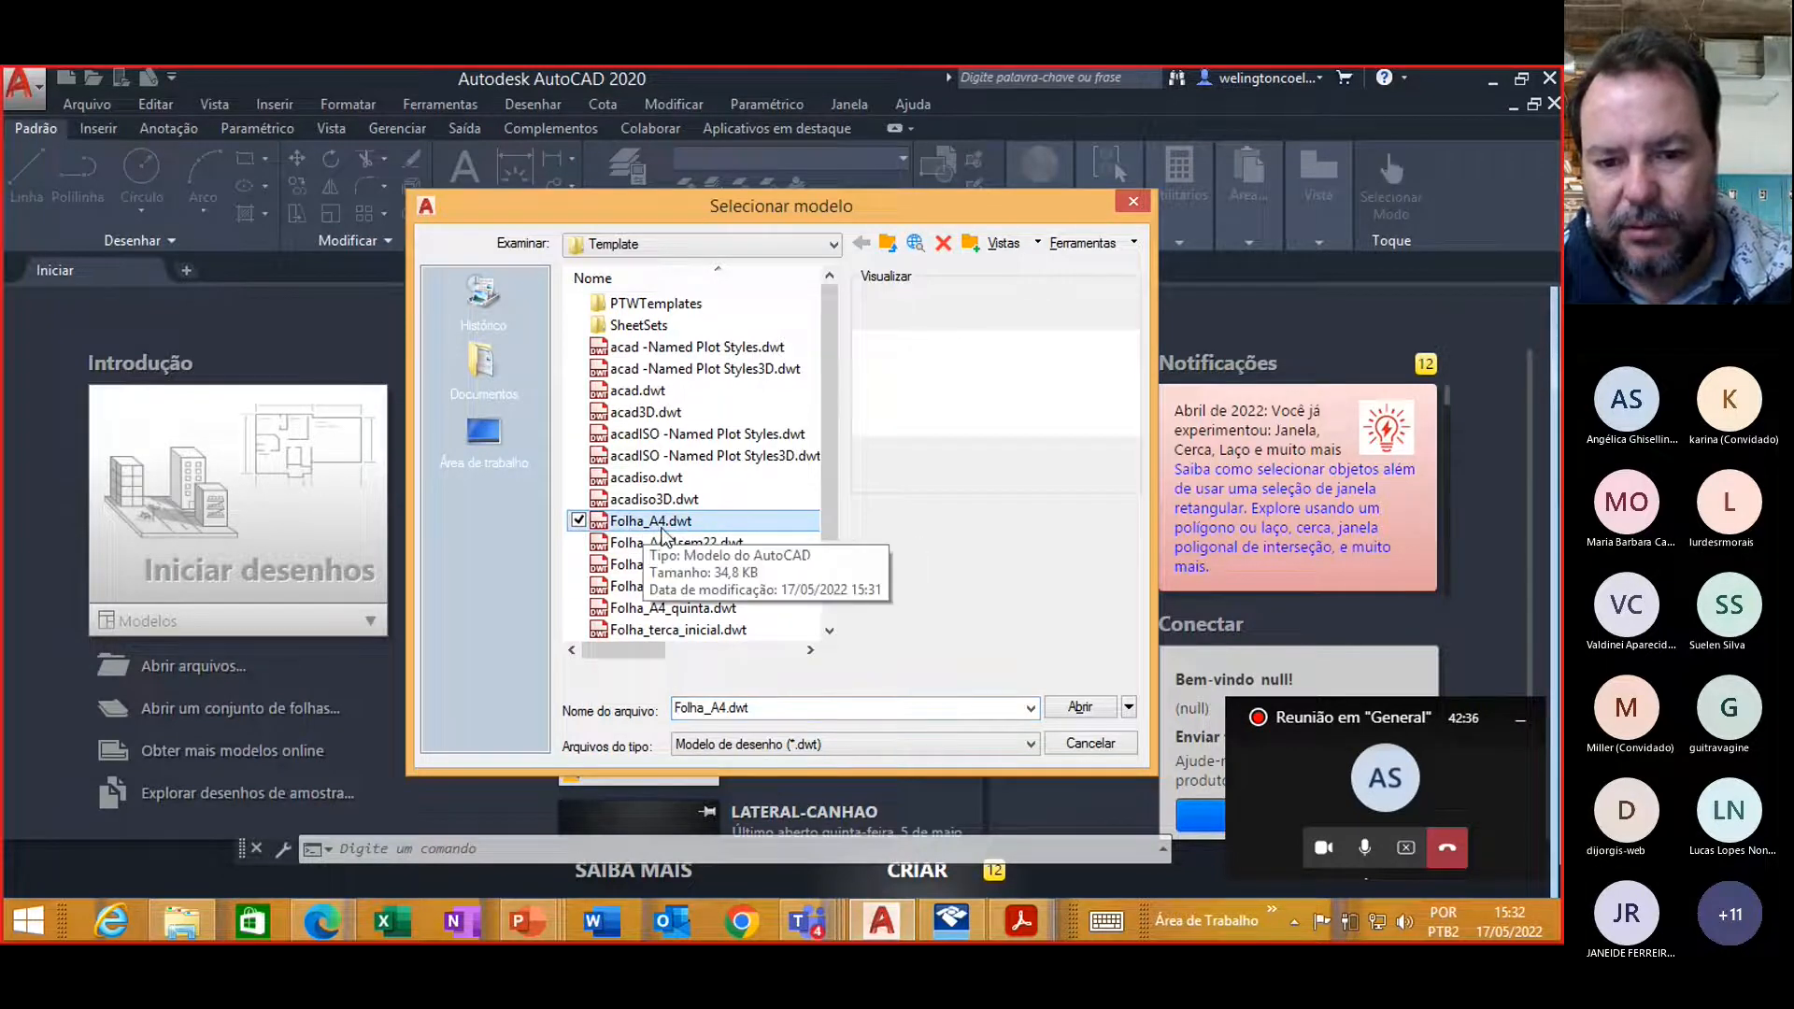
left_click(1080, 709)
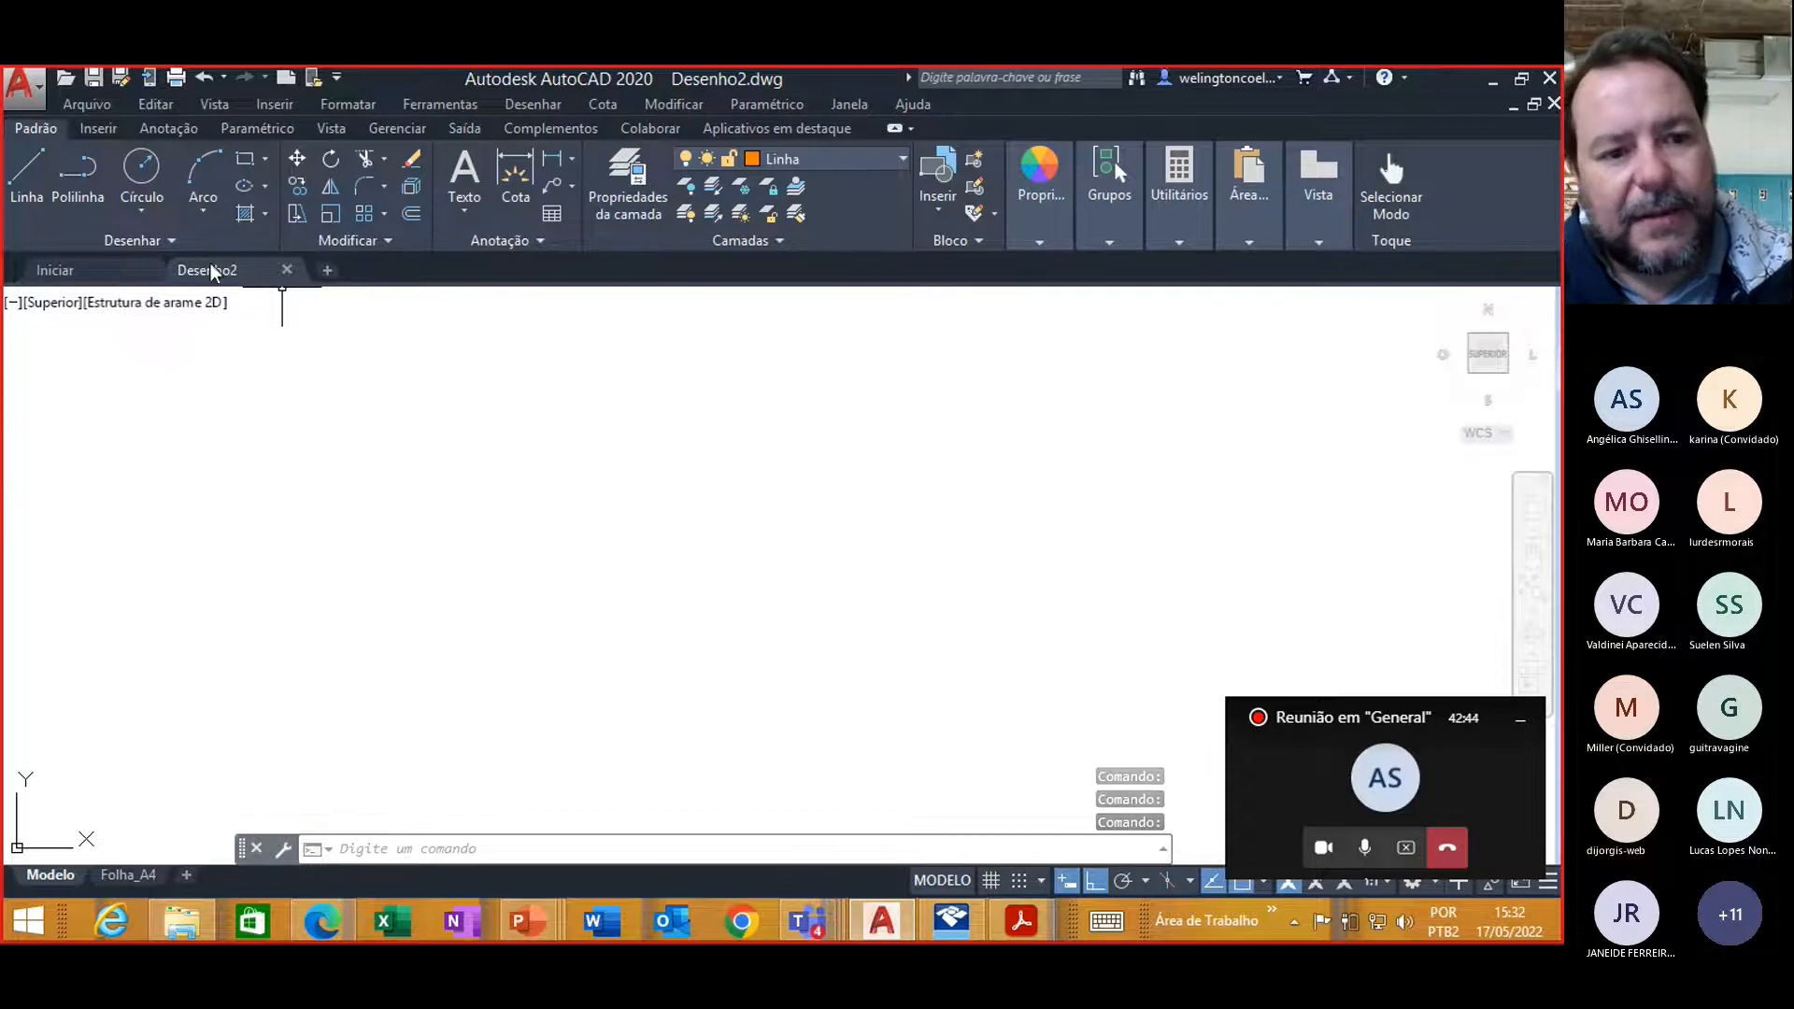
Step: Check the A4 sheet and title block on the Folha_A4 layout and return to model space
mouse_move(255, 282)
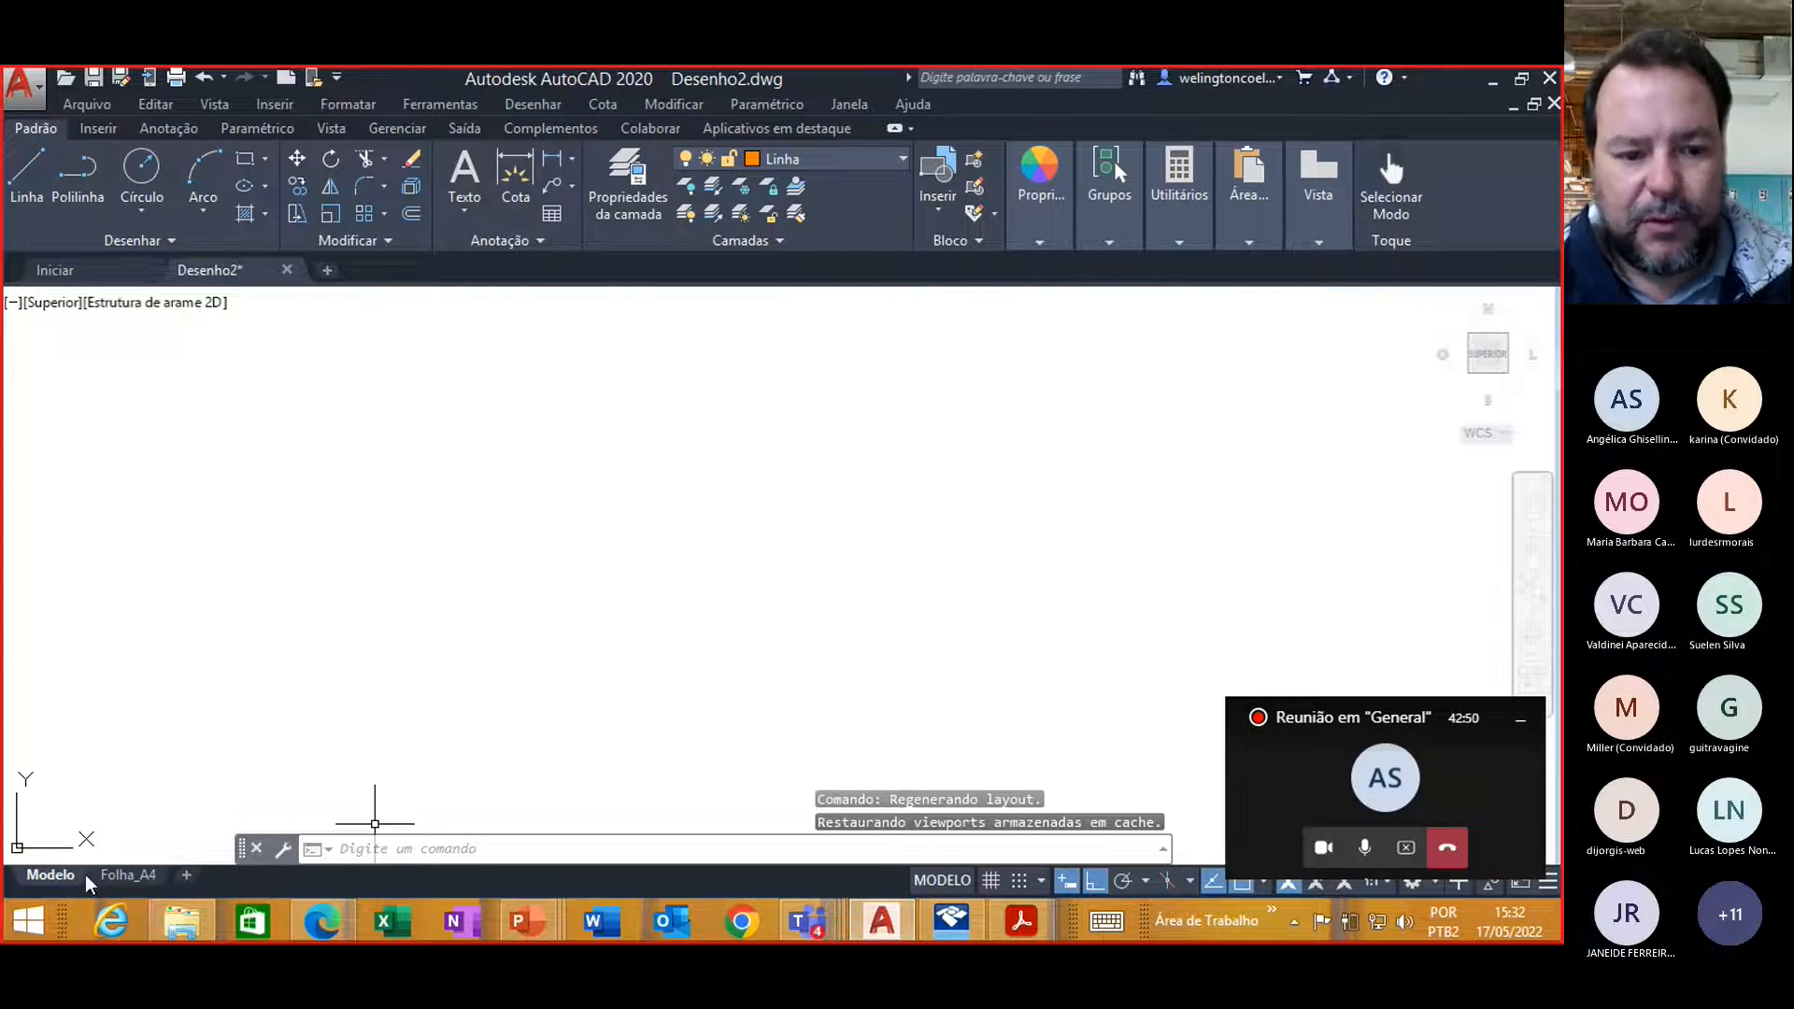
left_click(119, 879)
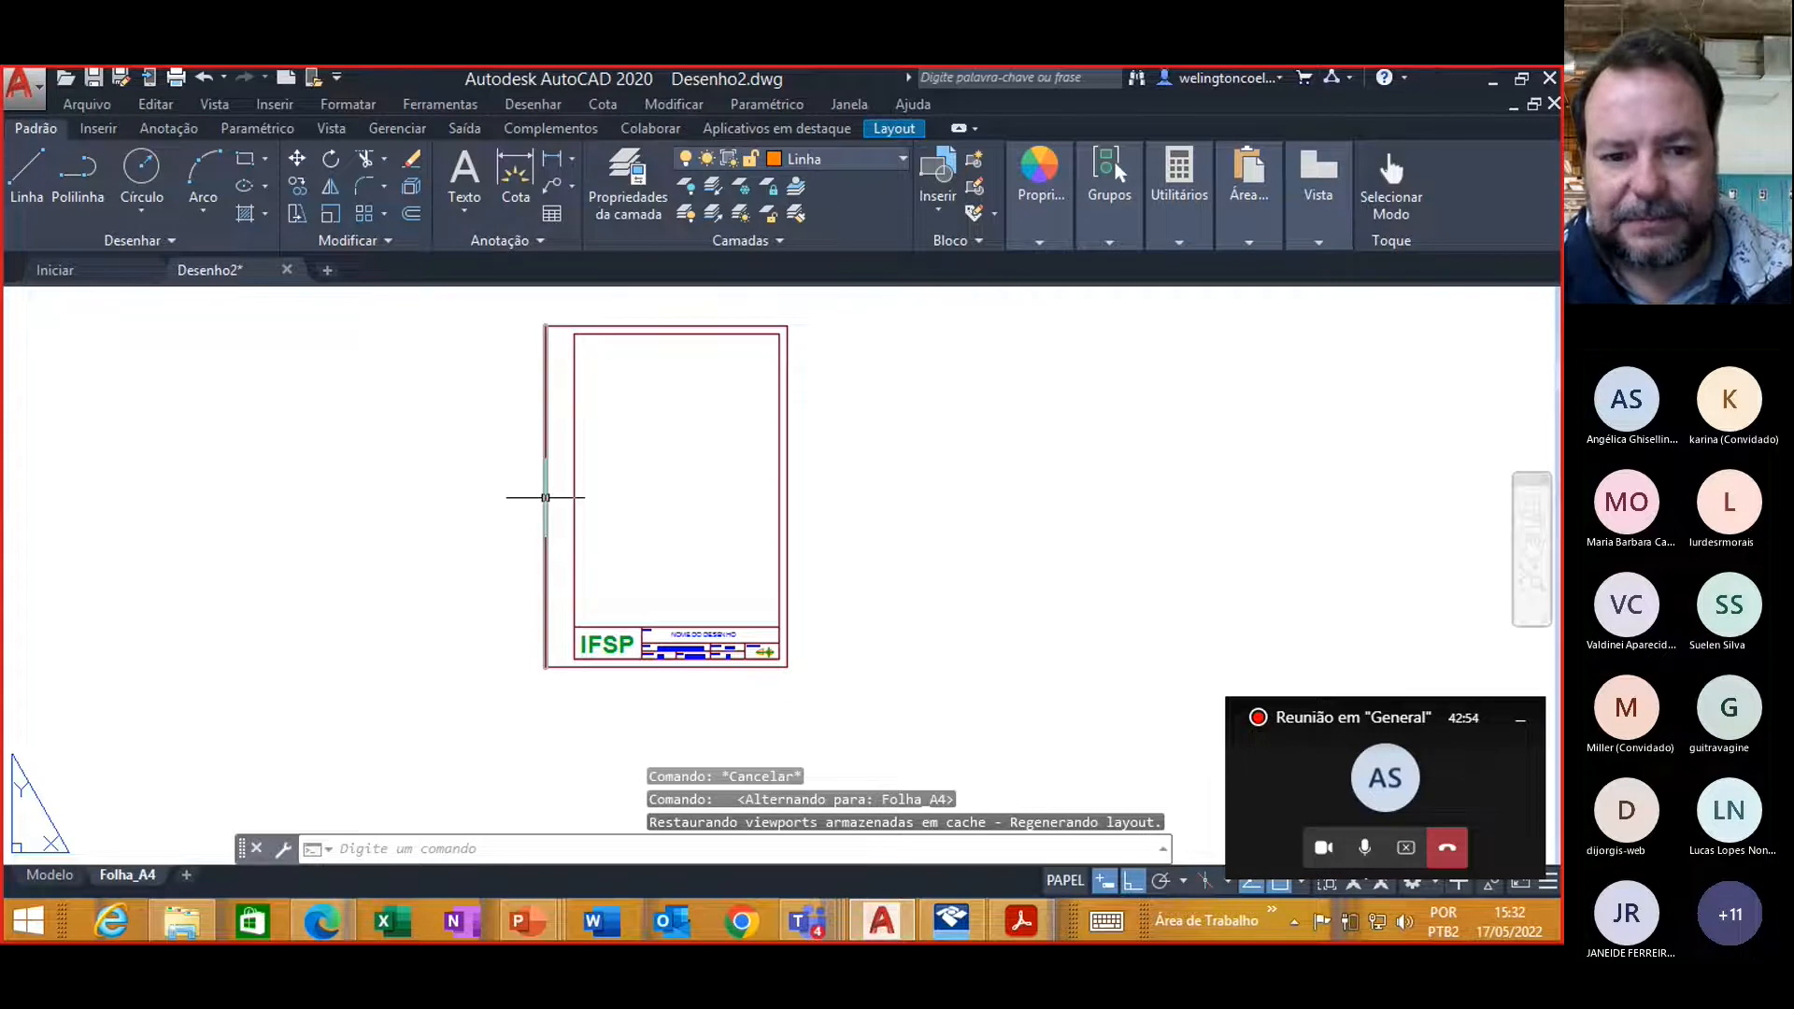
left_click(48, 879)
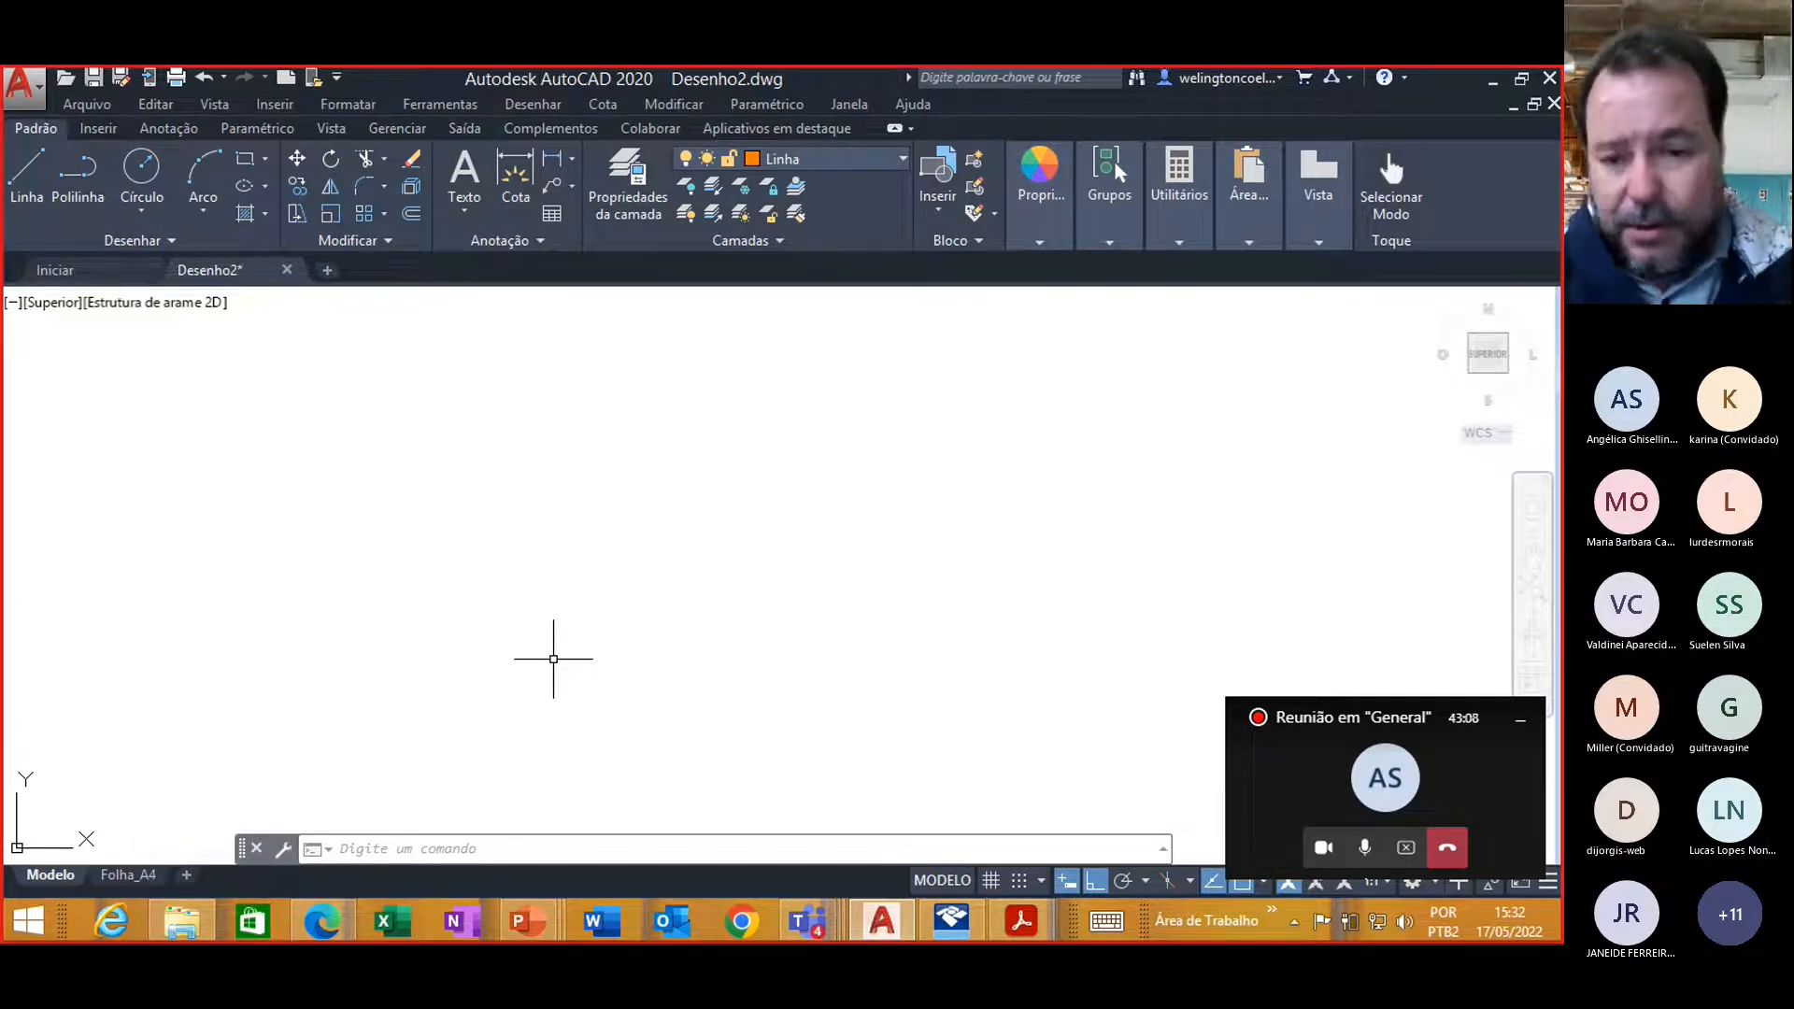
Step: Paste the copied exercise screenshot into model space and scale it down with ESCALA from its lower-left corner
key("ctrl+v")
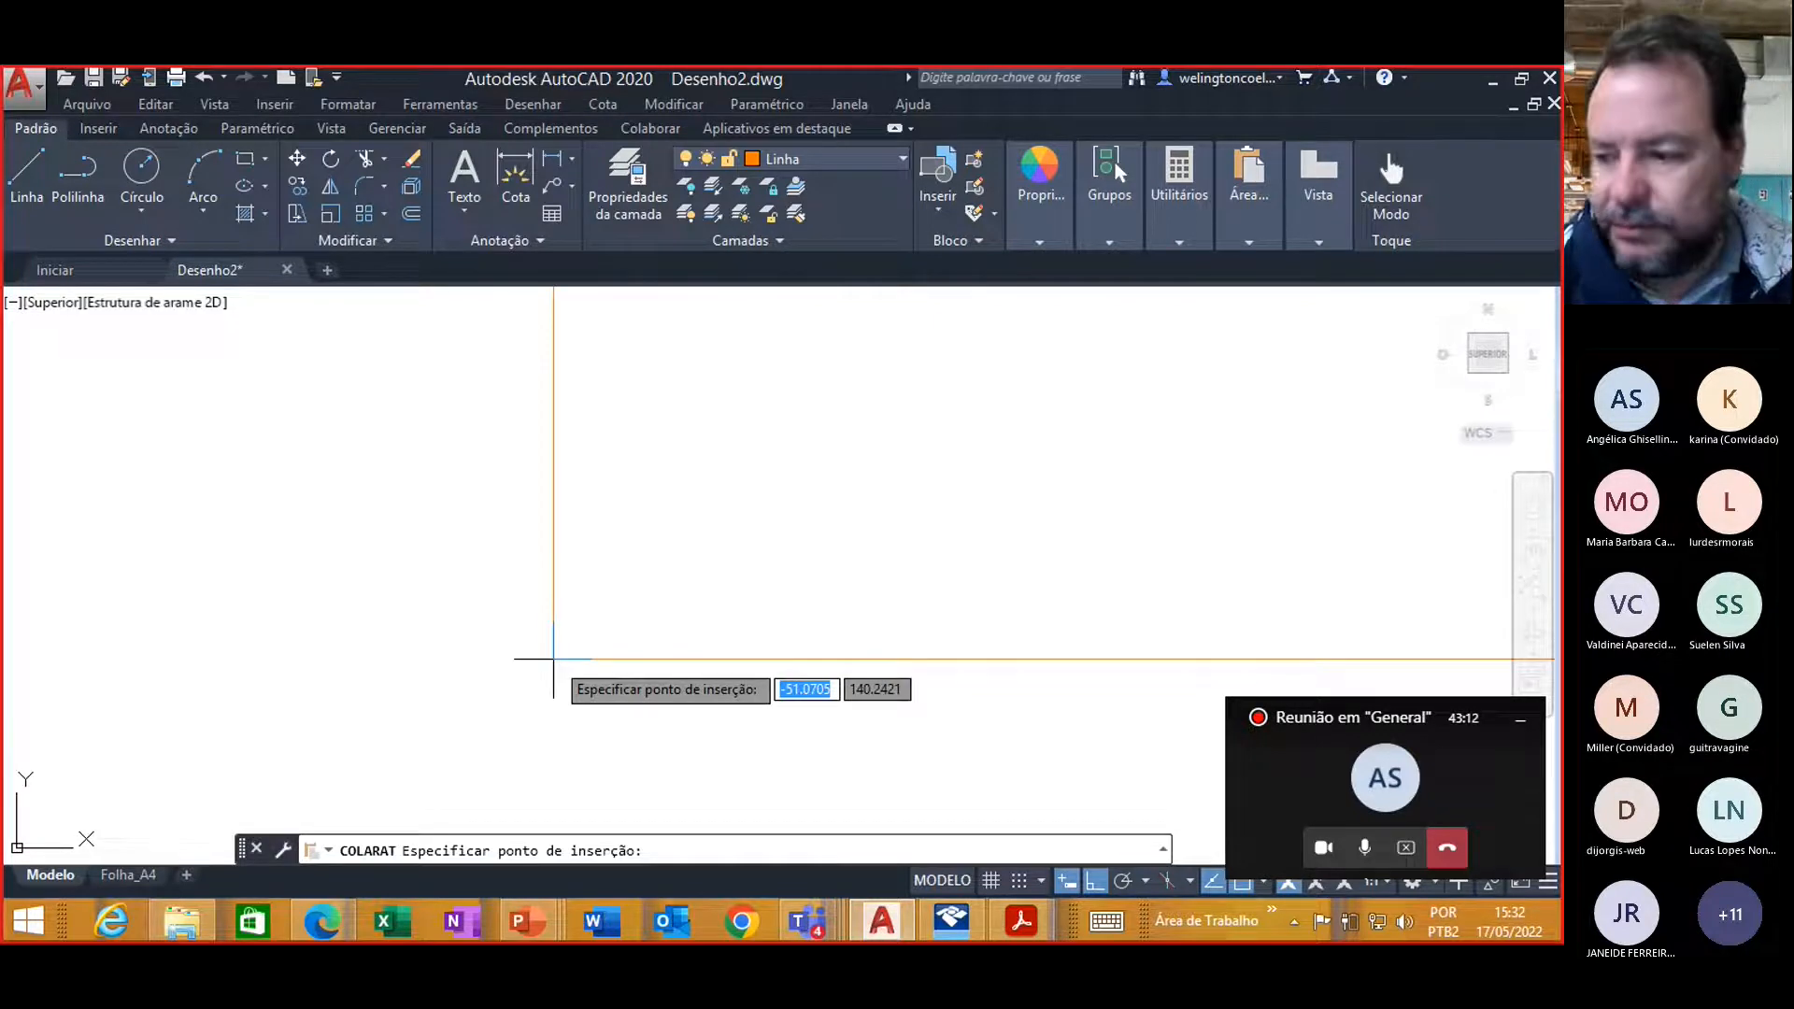
left_click(100, 747)
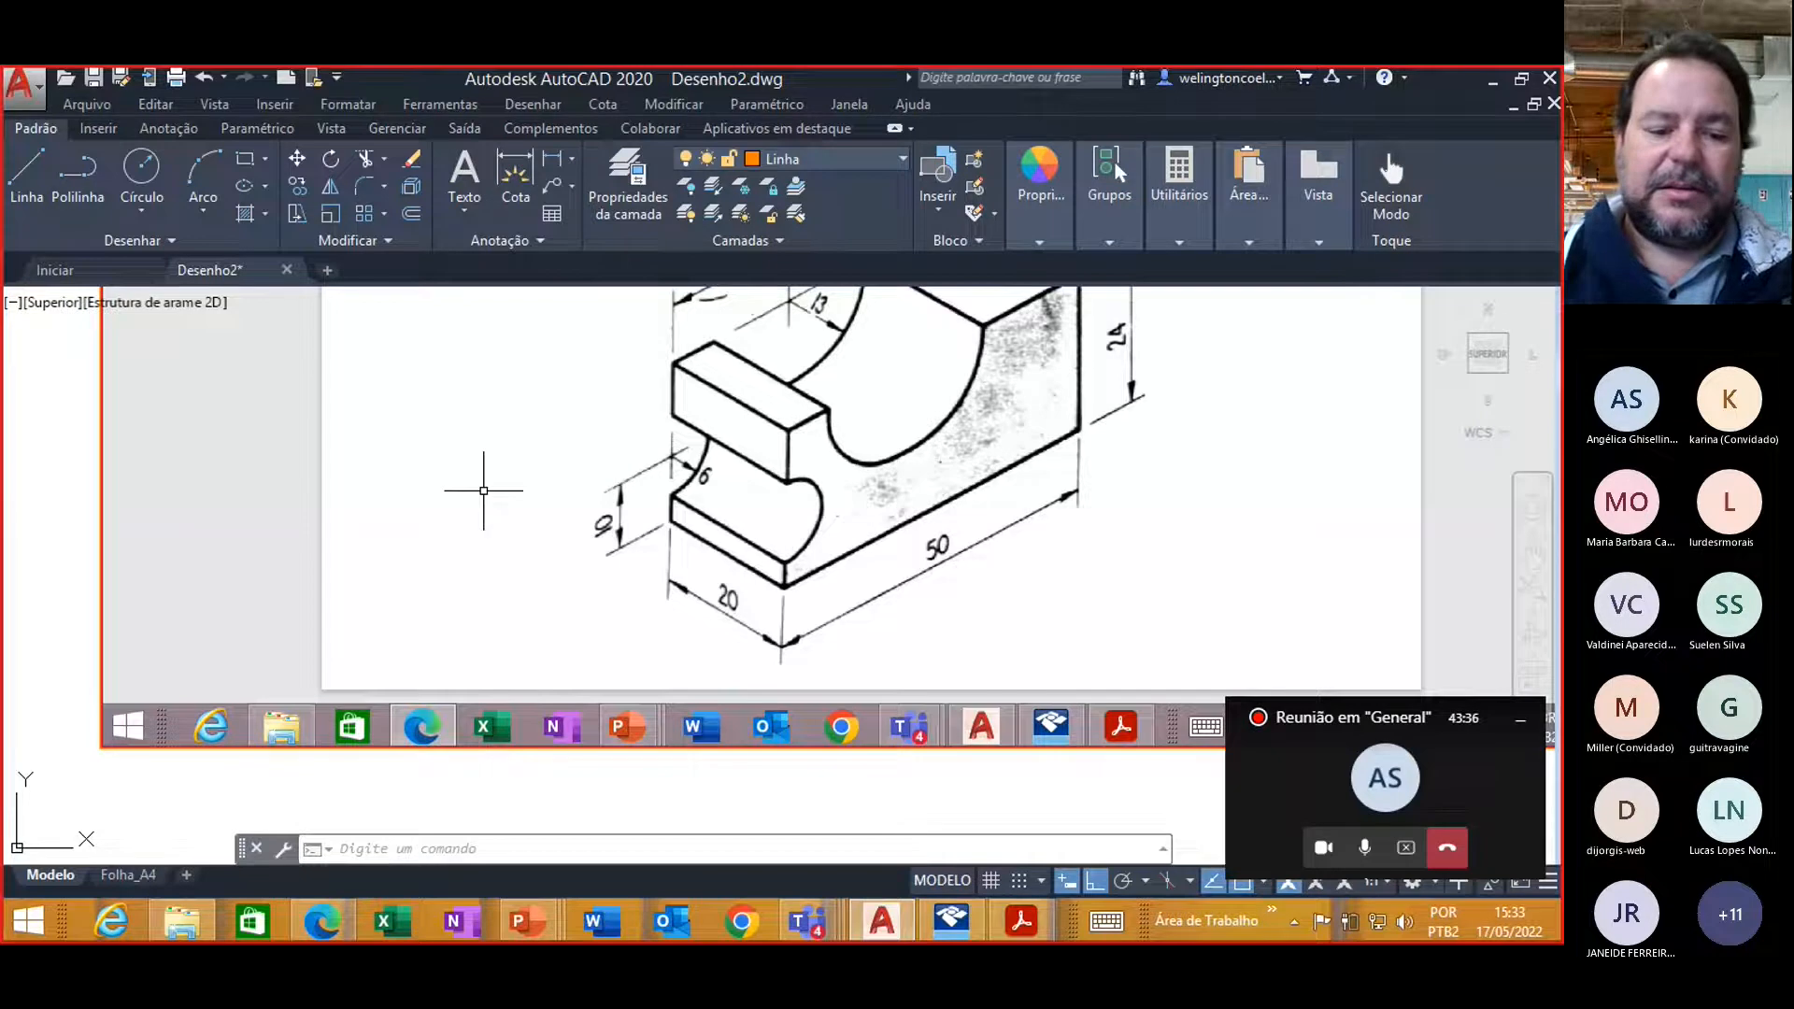
type("ESCALA")
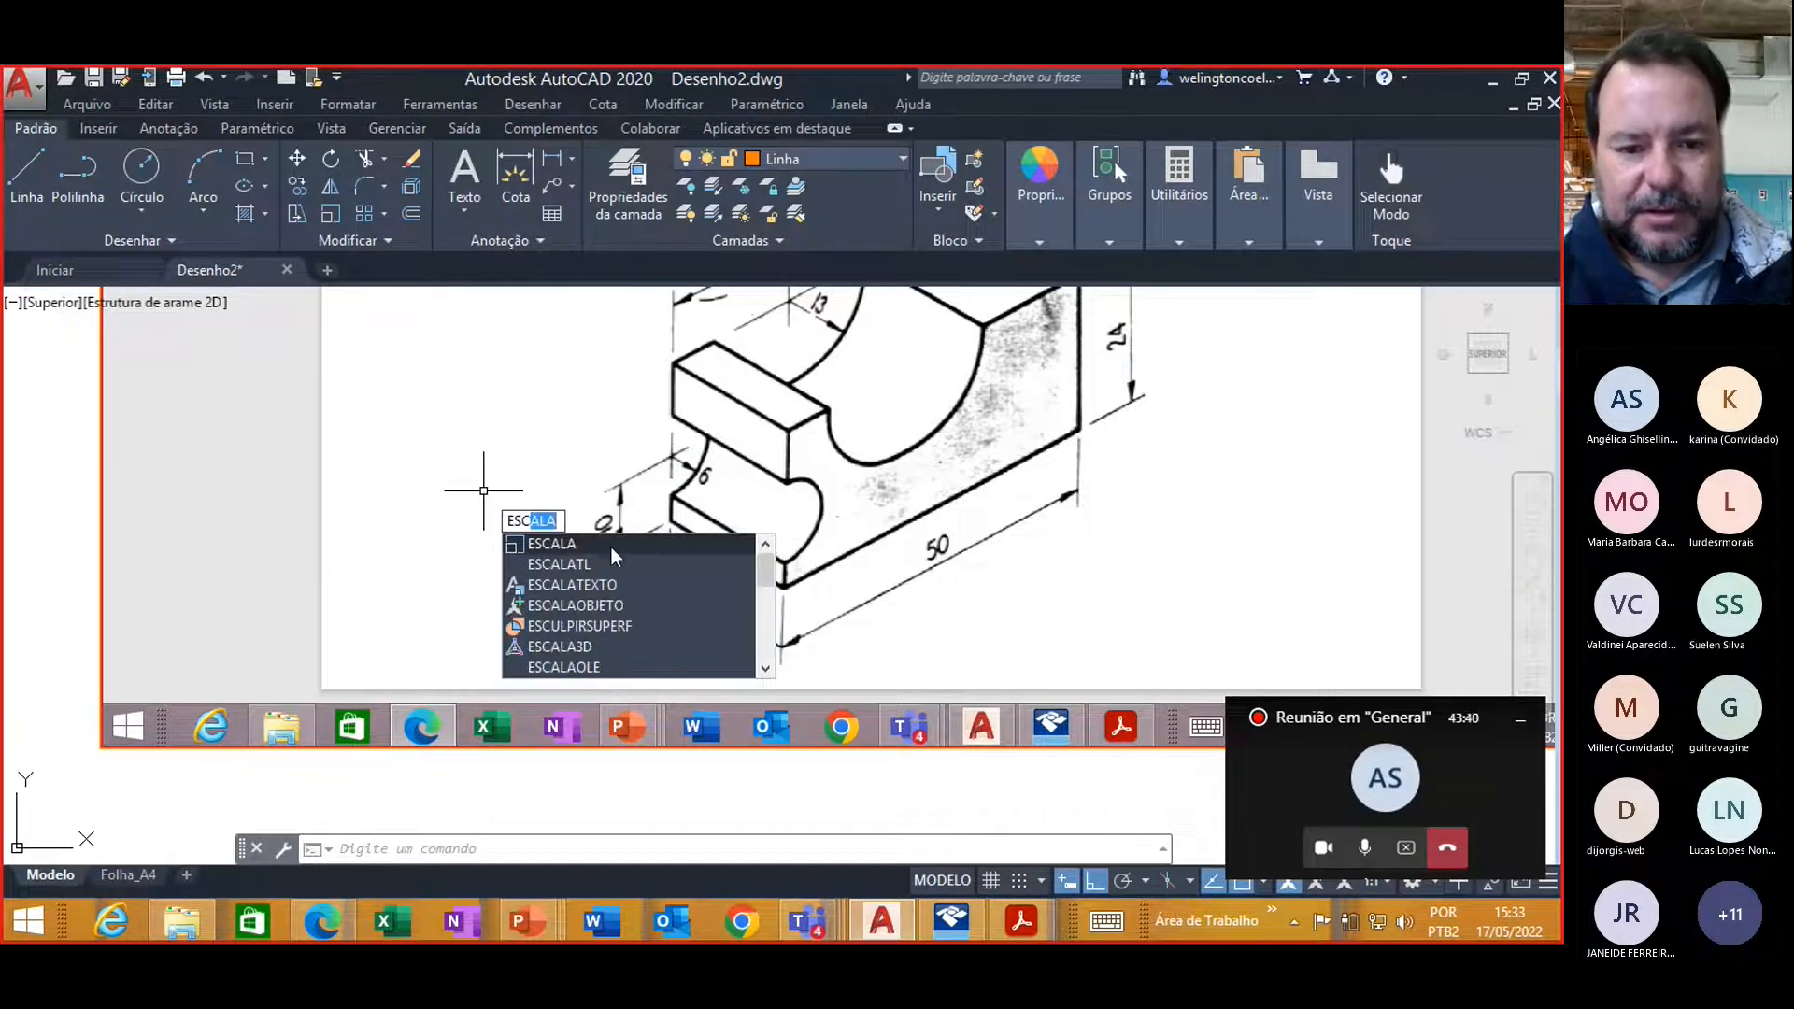
left_click(609, 546)
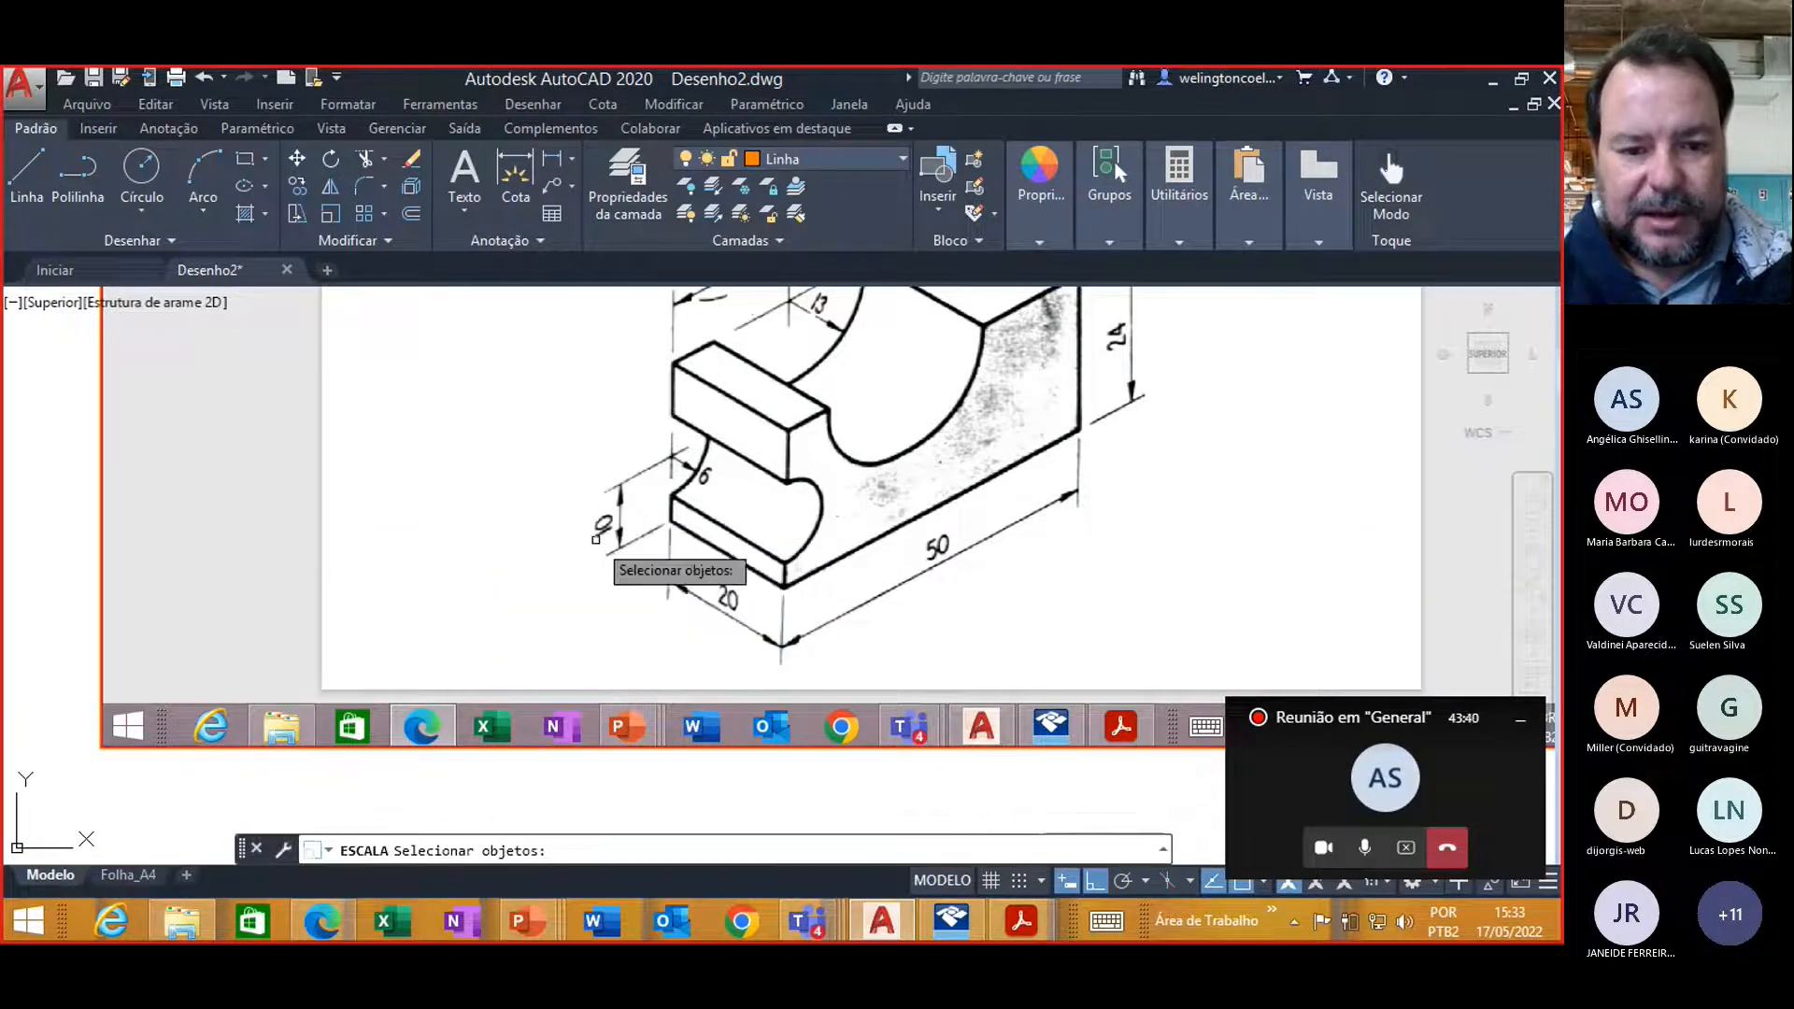
left_click(99, 527)
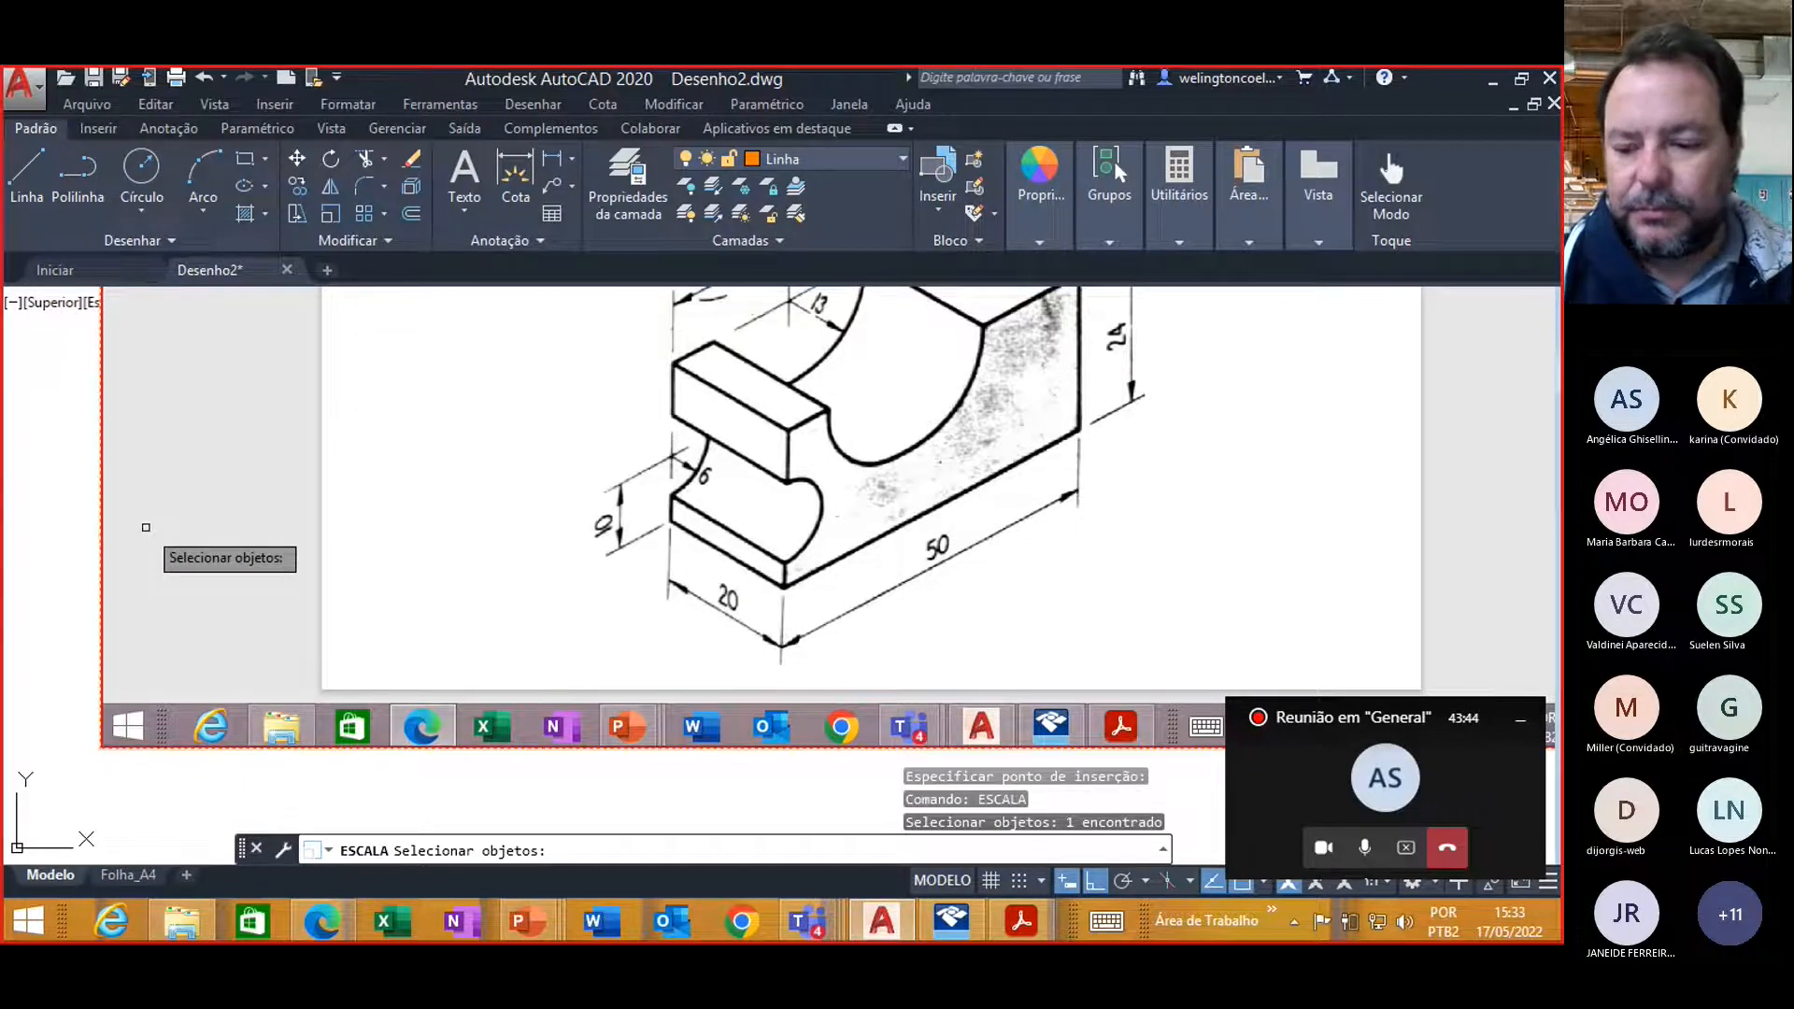
key("Return")
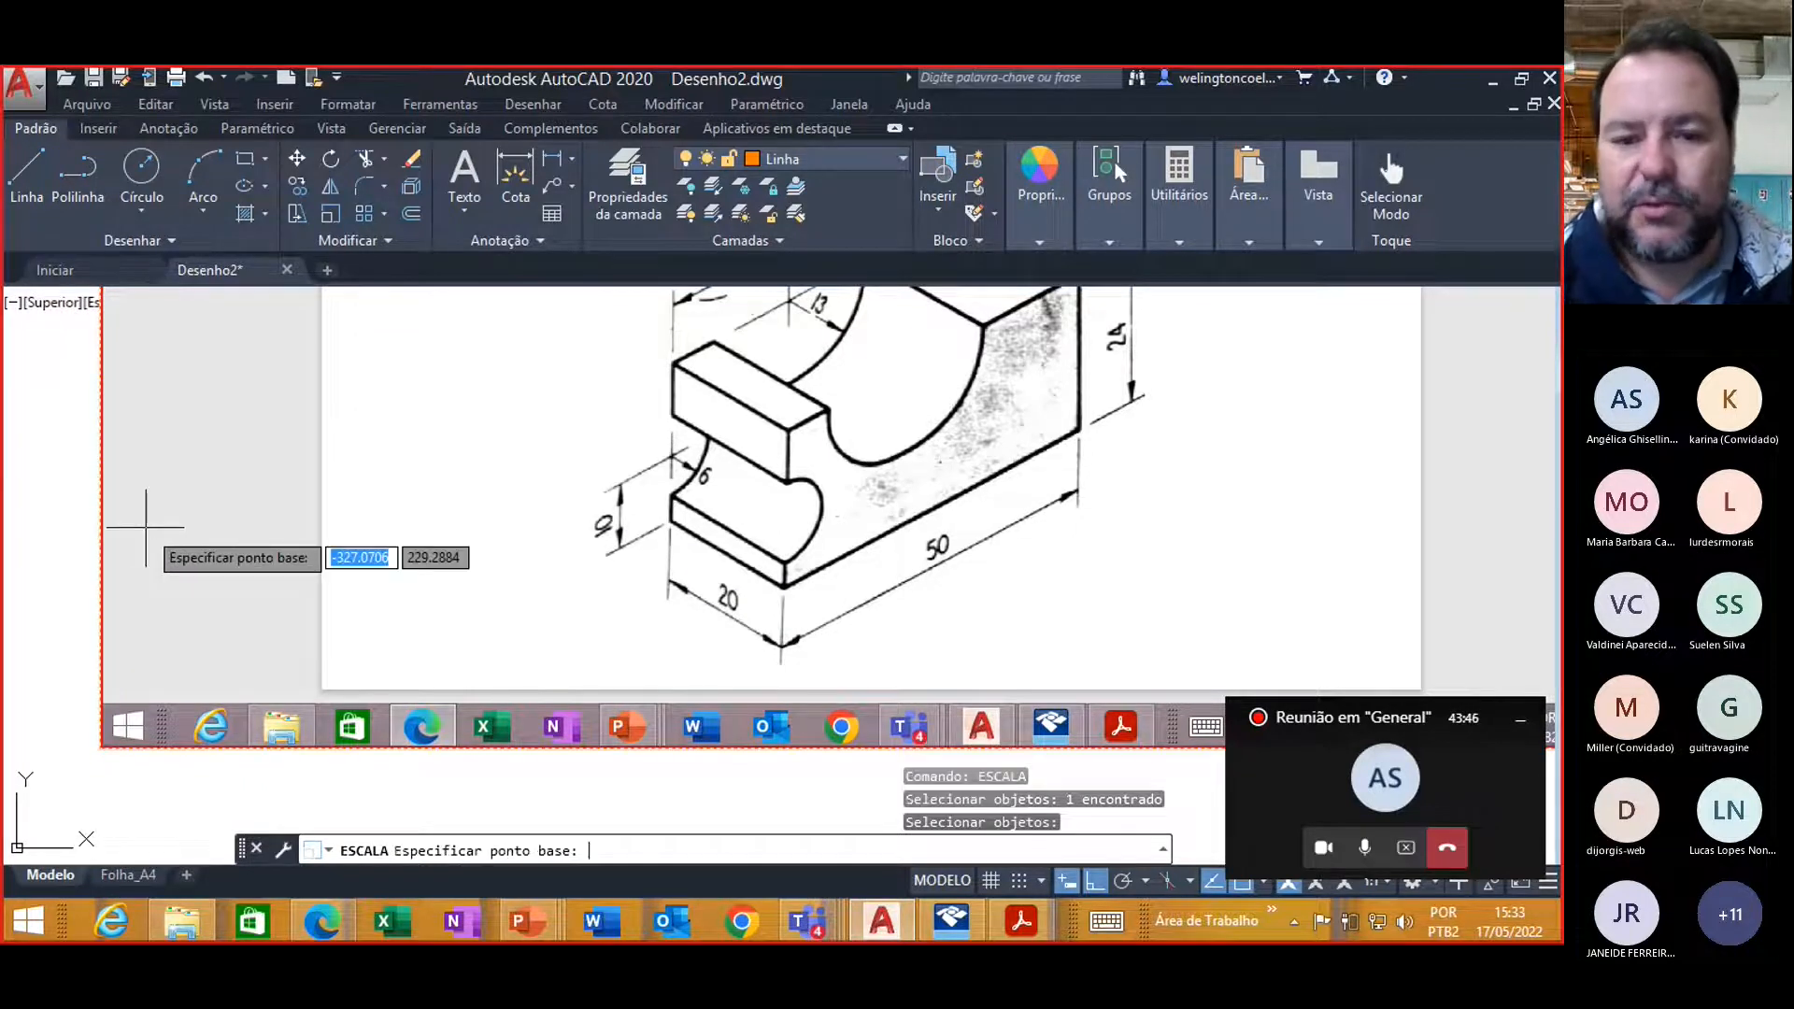
left_click(98, 748)
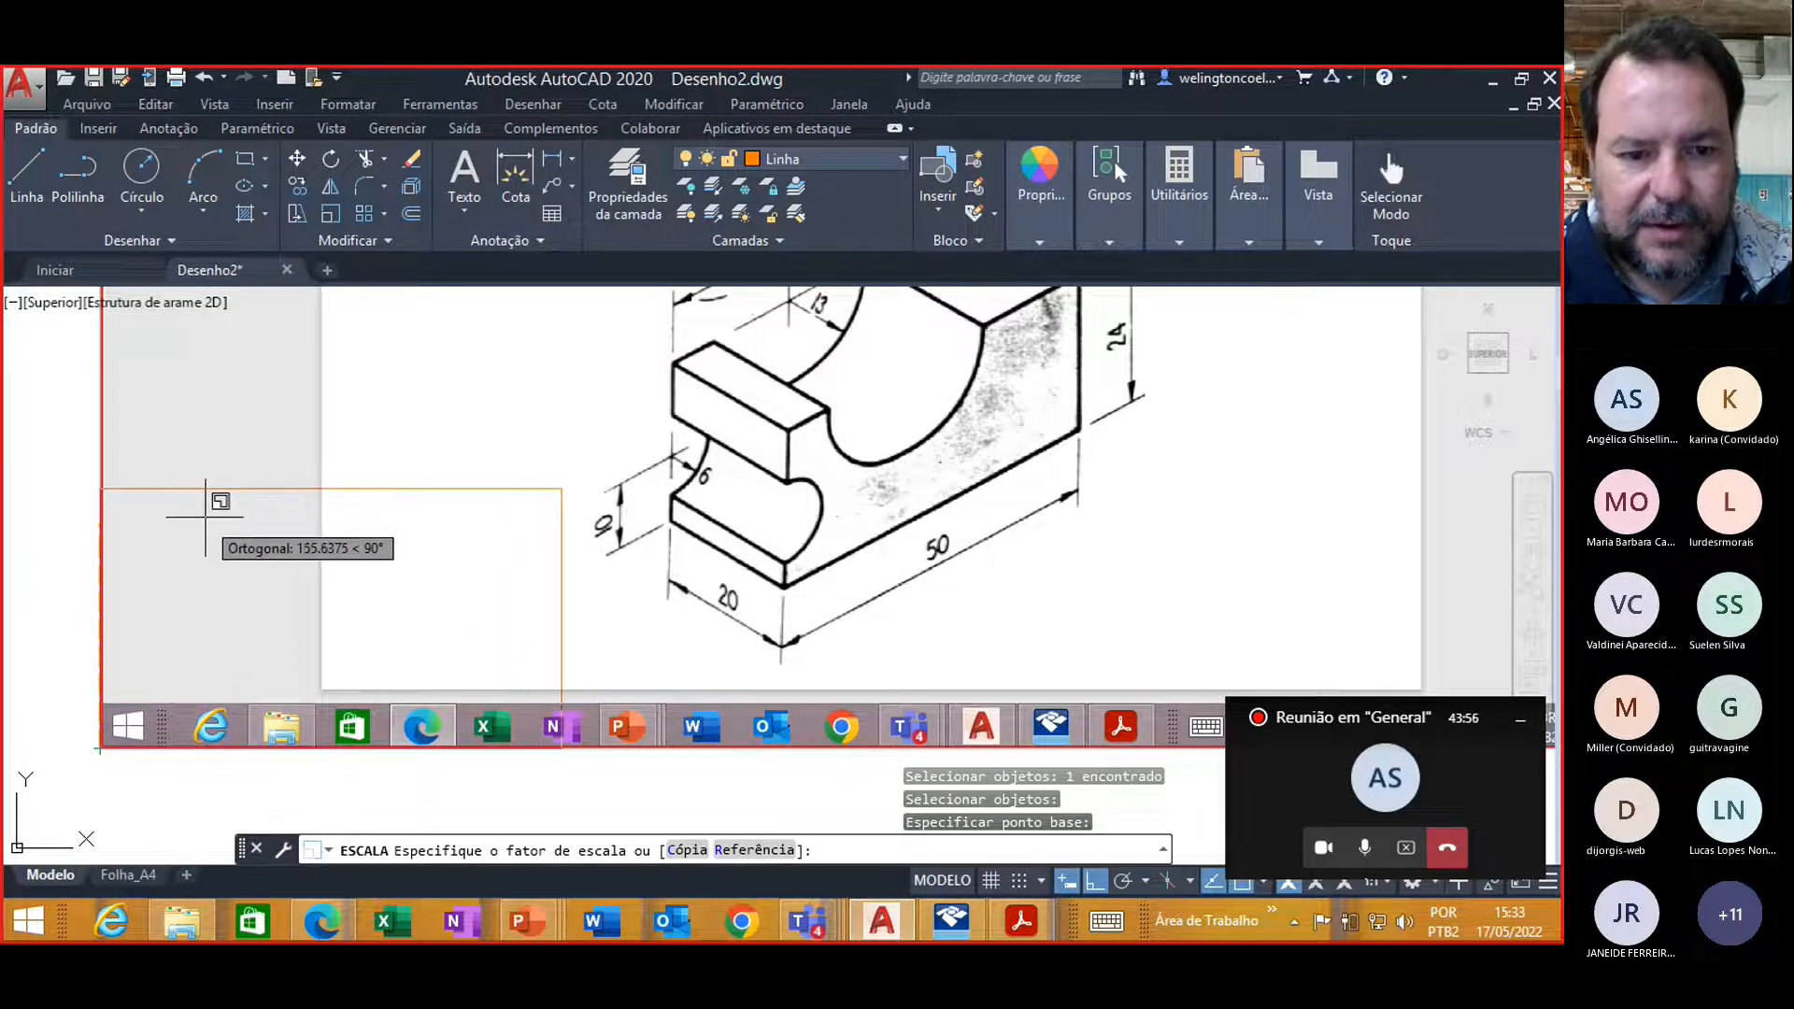
left_click(228, 500)
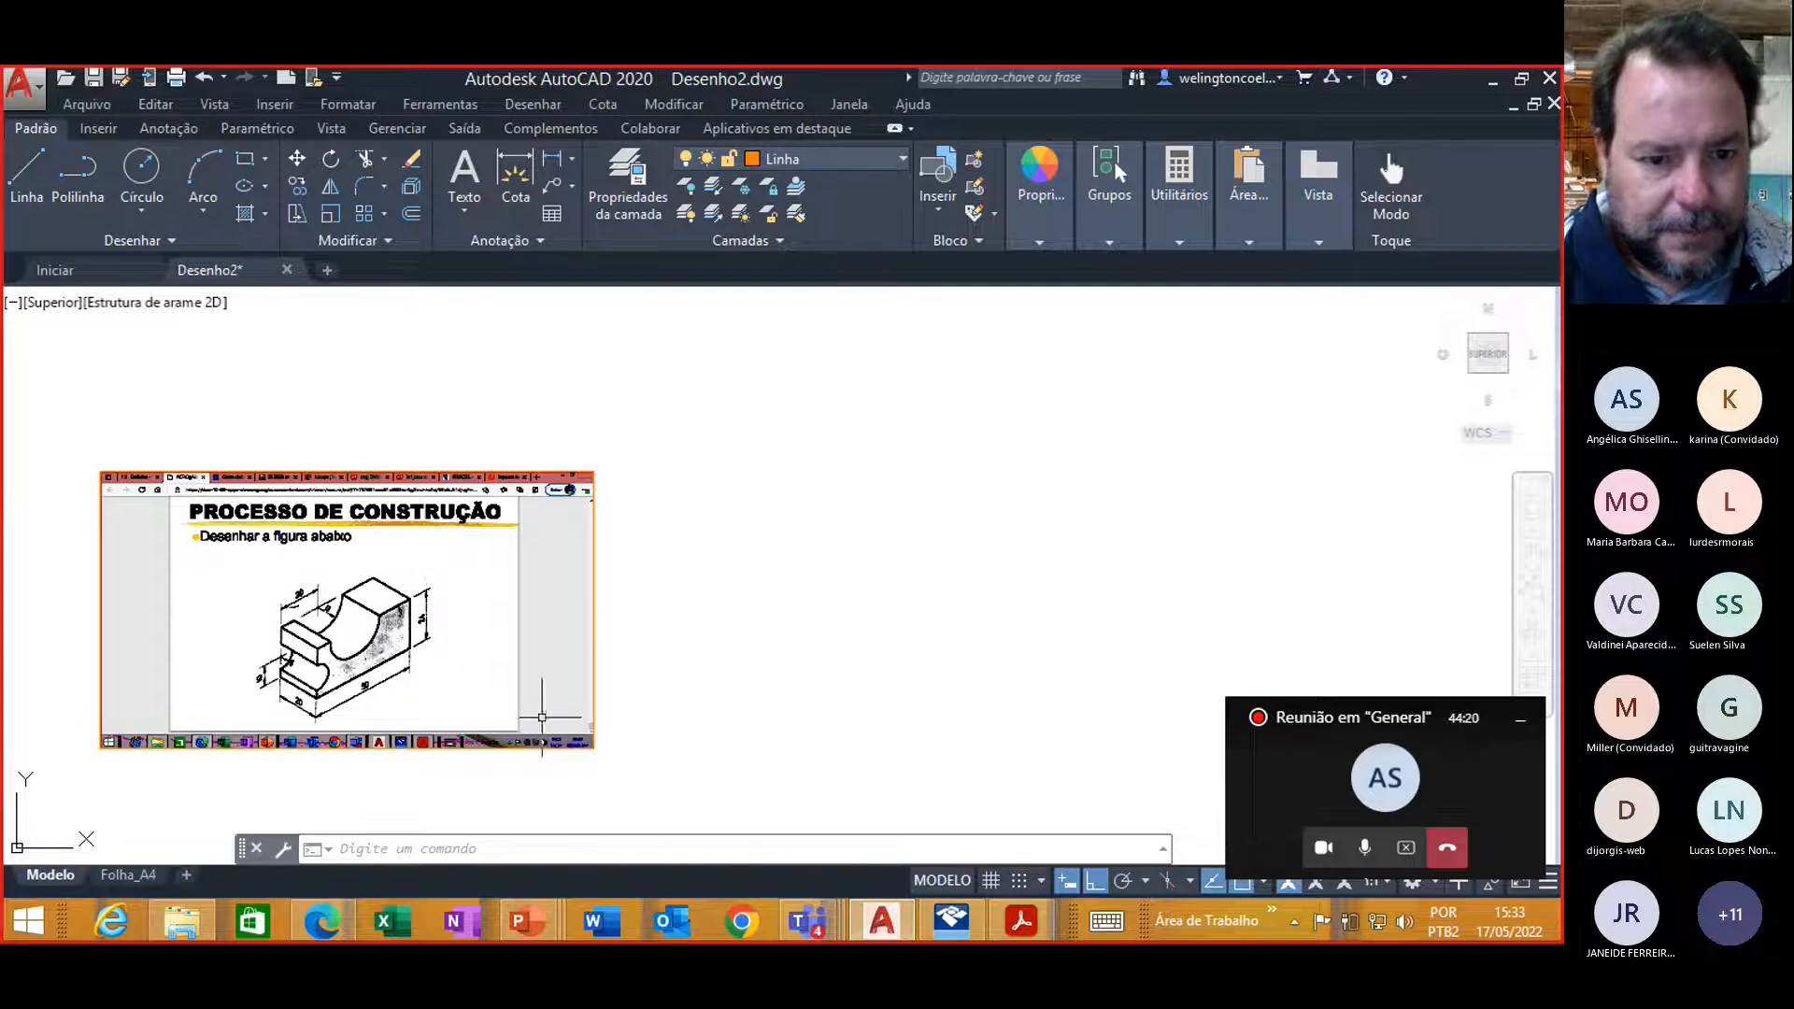
scroll(458, 679, "down", 2)
scroll(459, 679, "up", 3)
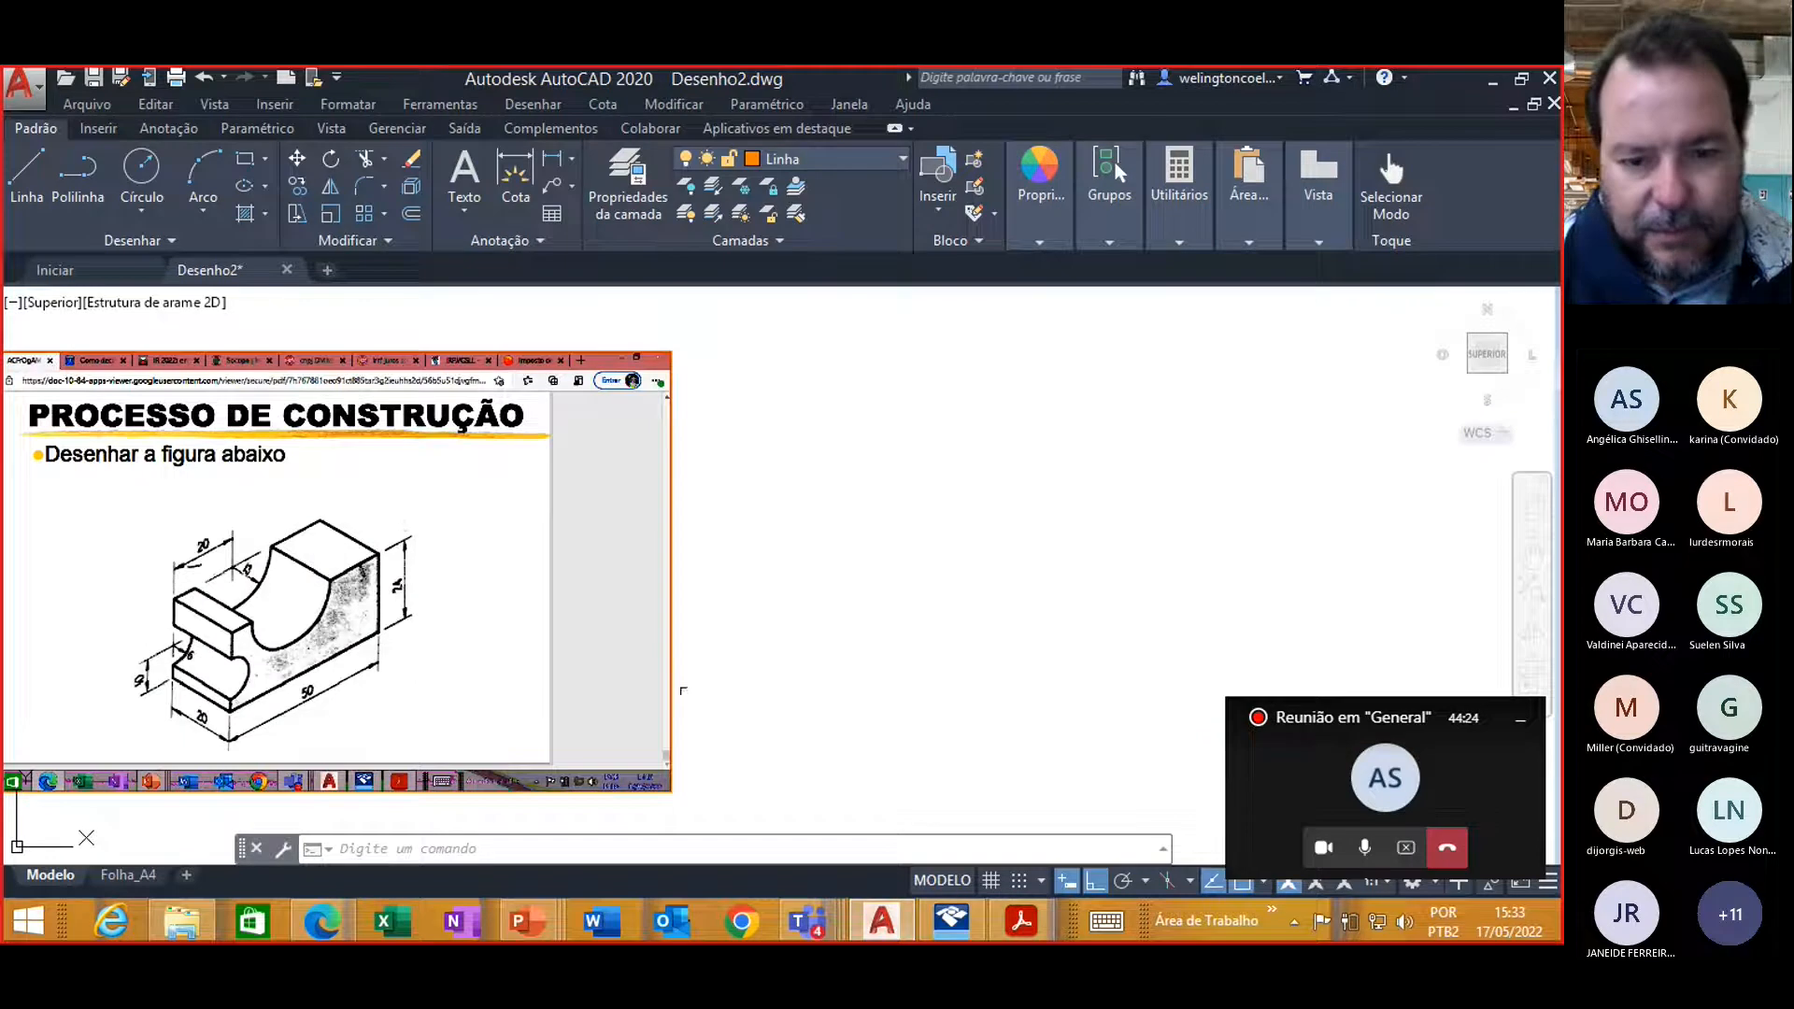
middle_click_drag(776, 665, 790, 573)
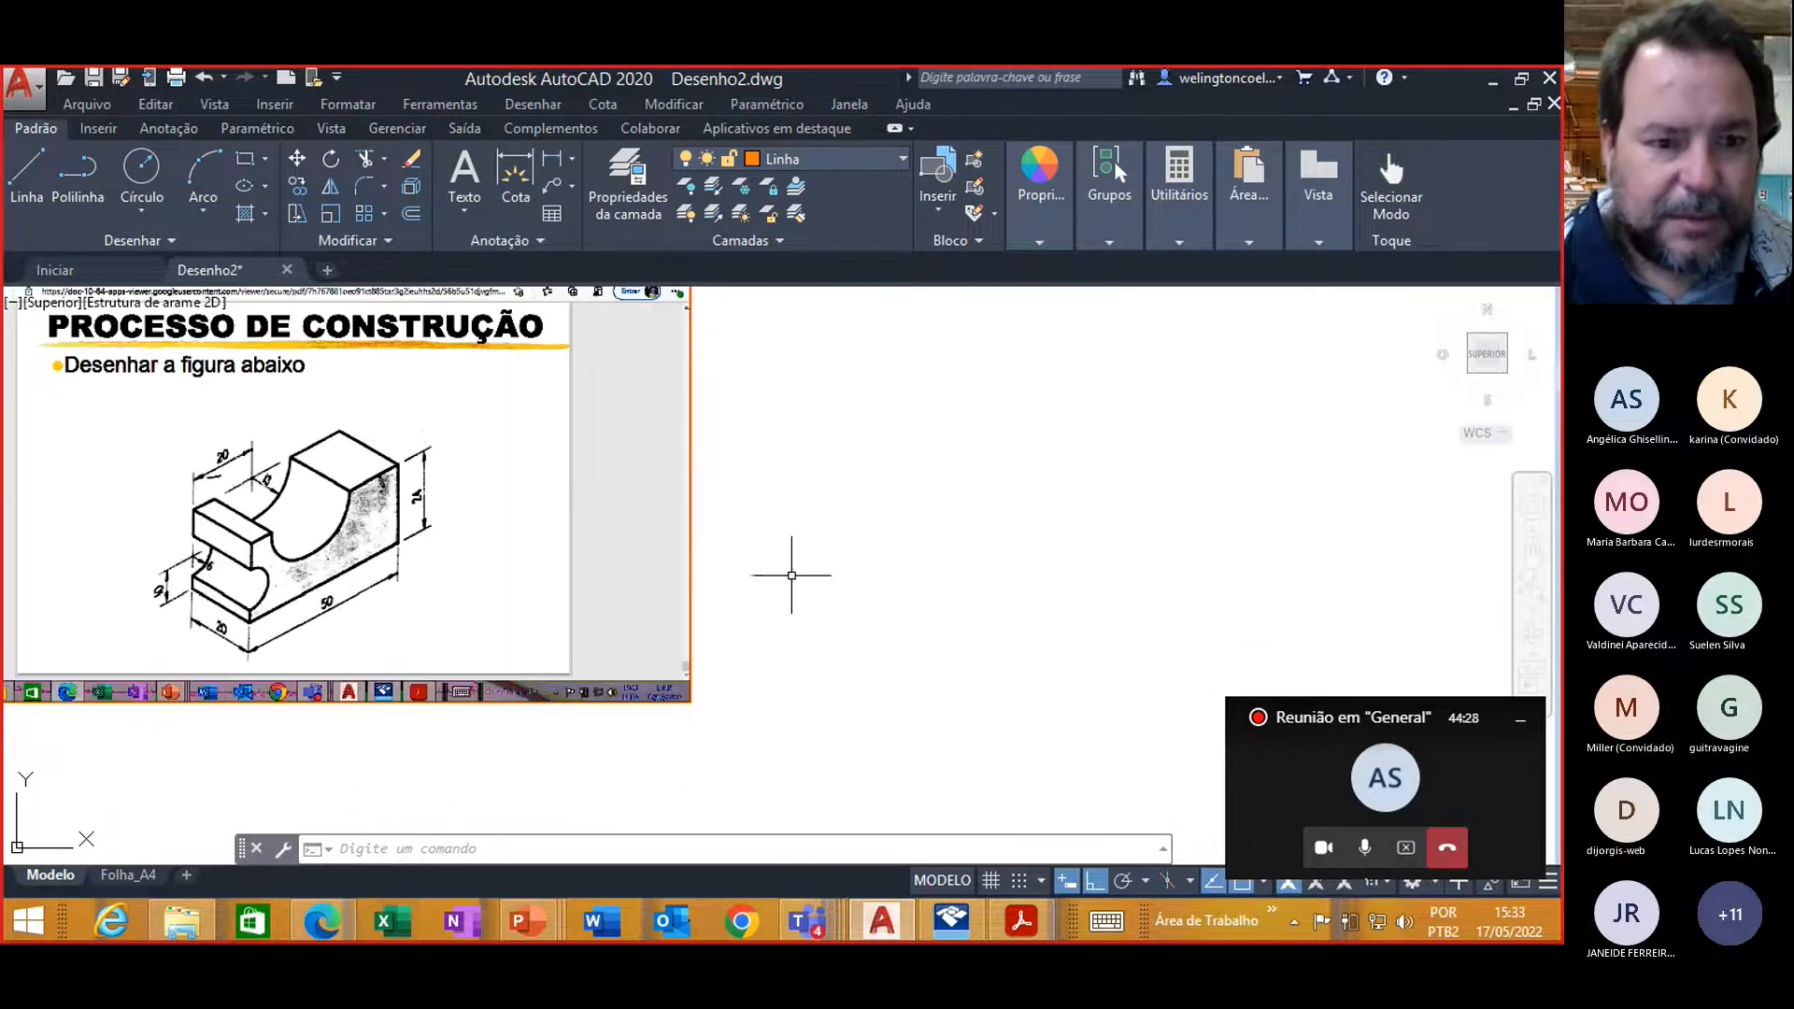
double_click(453, 600)
double_click(482, 587)
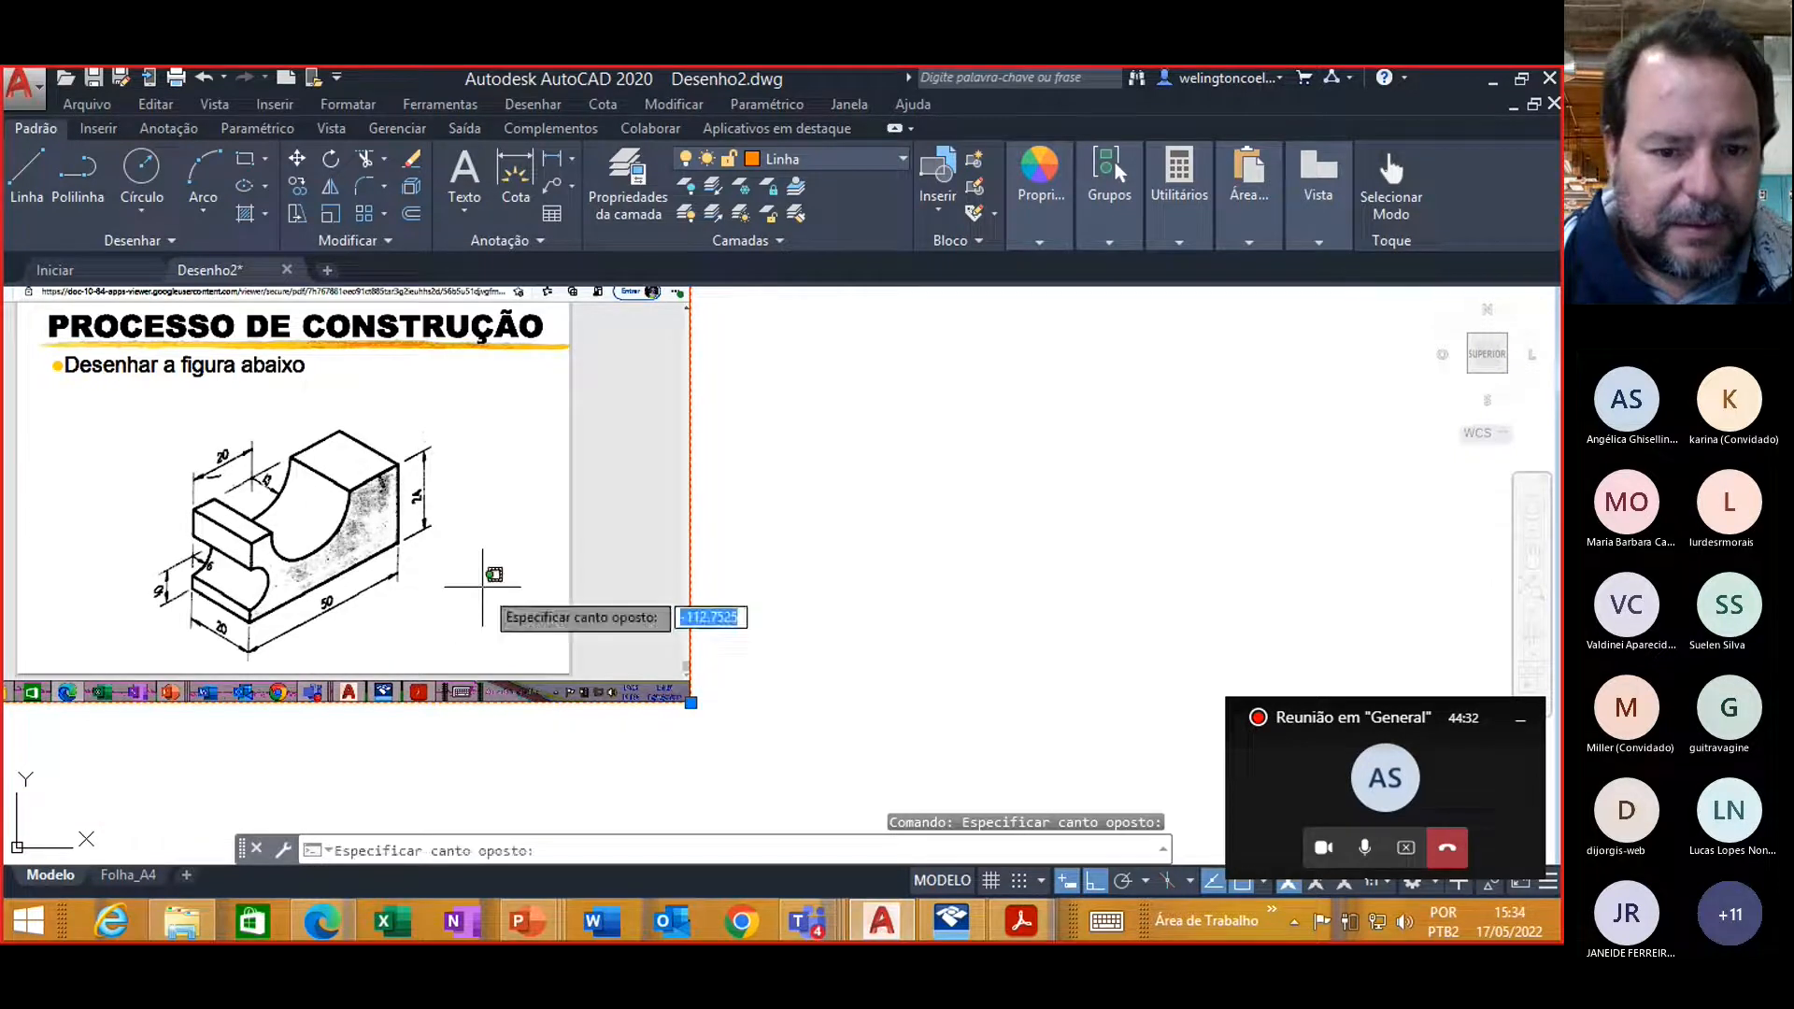
key("Escape")
key("Escape")
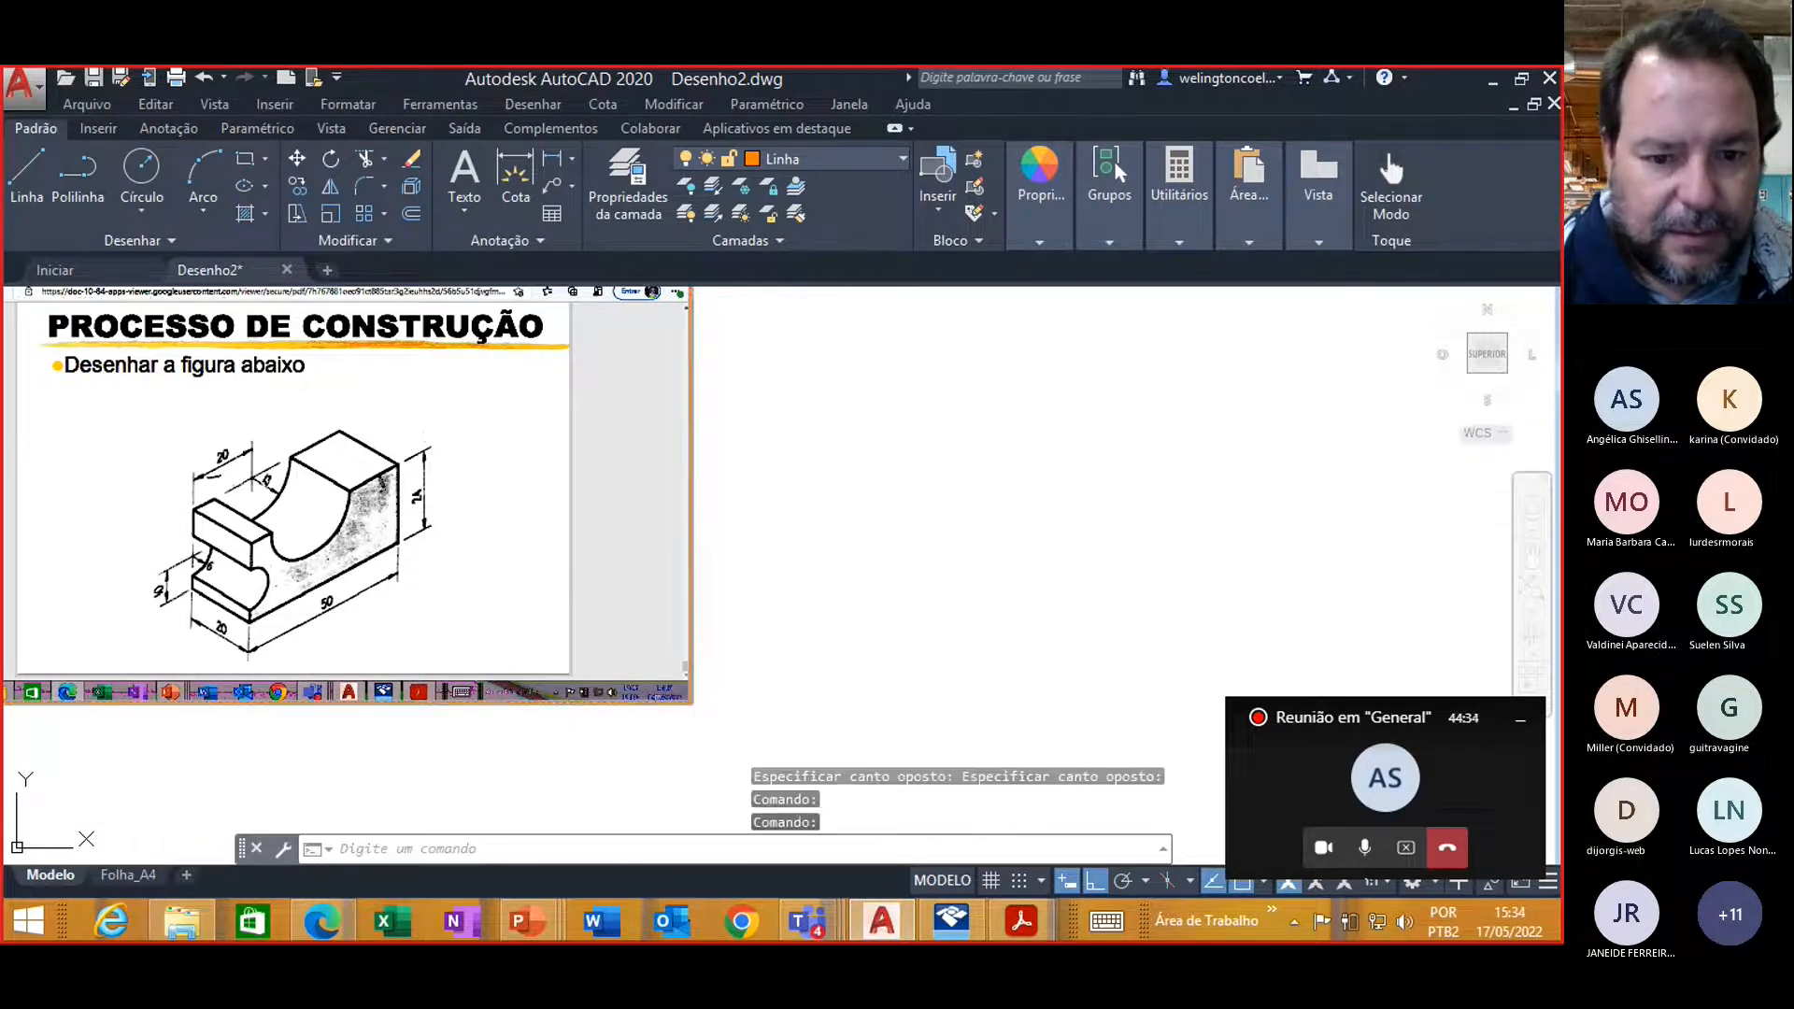
Step: Try to explode the pasted exercise screenshot and undo the explode
left_click(404, 549)
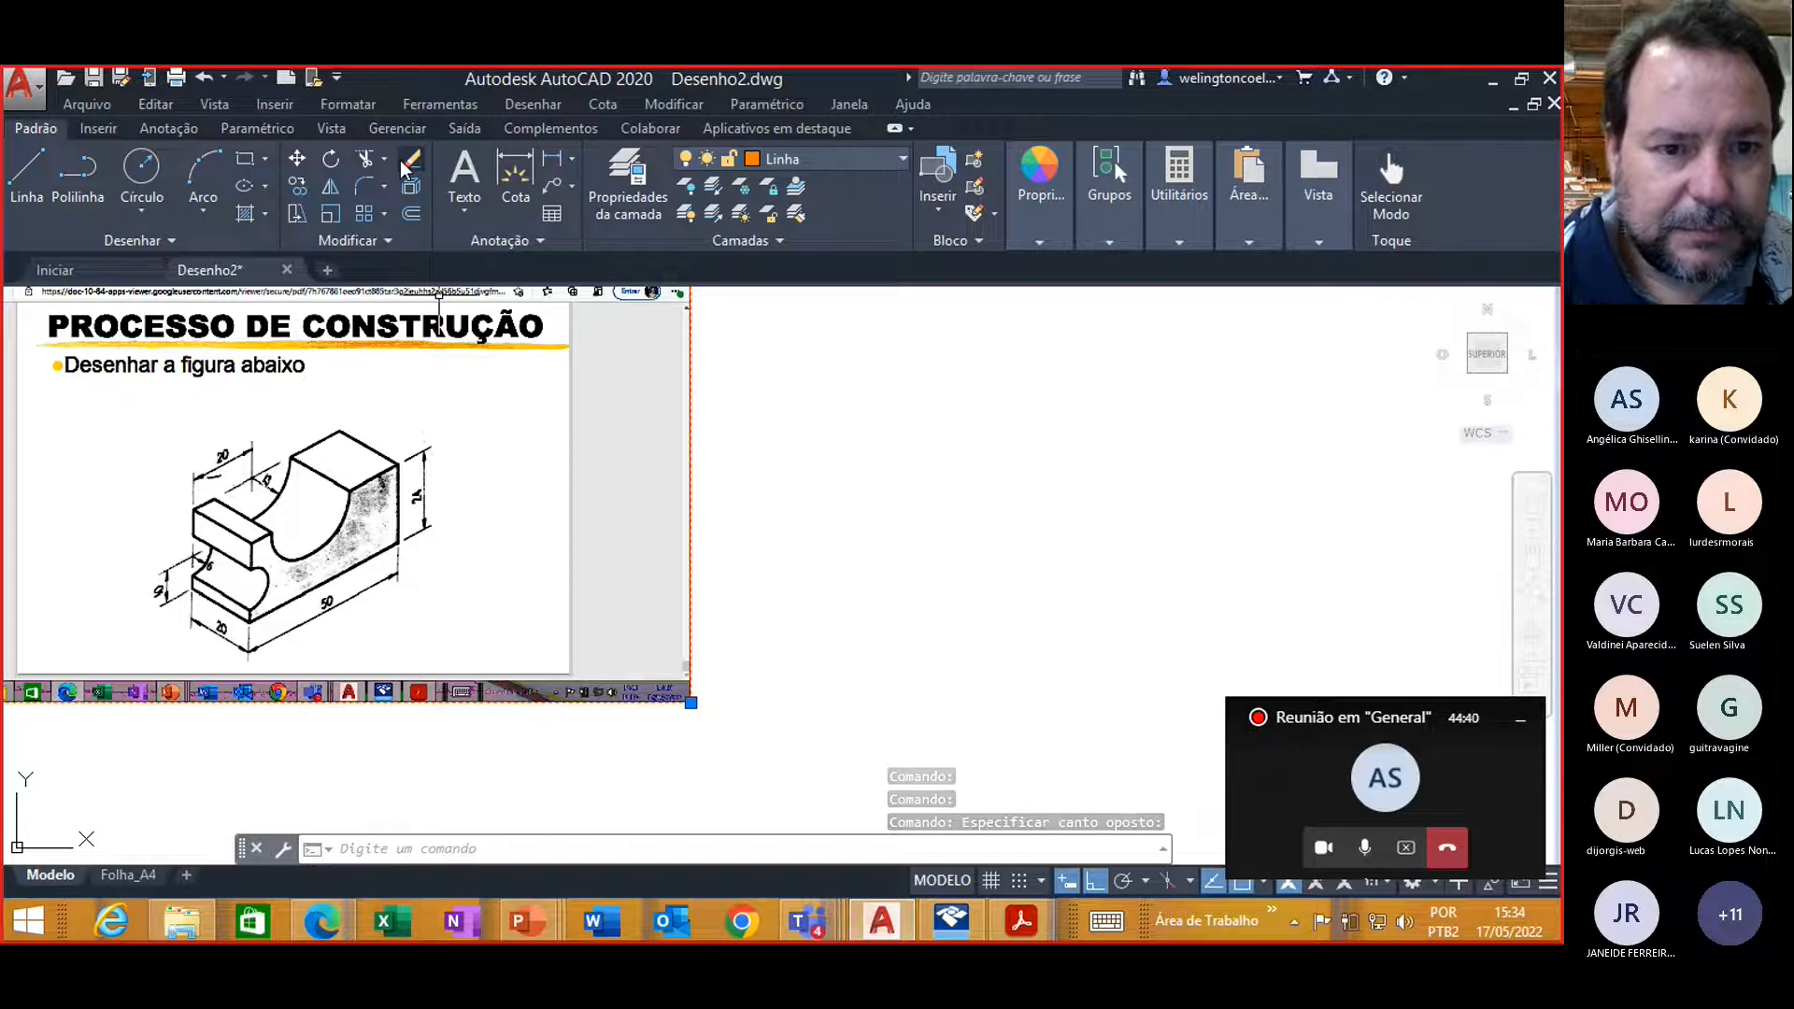
left_click(410, 189)
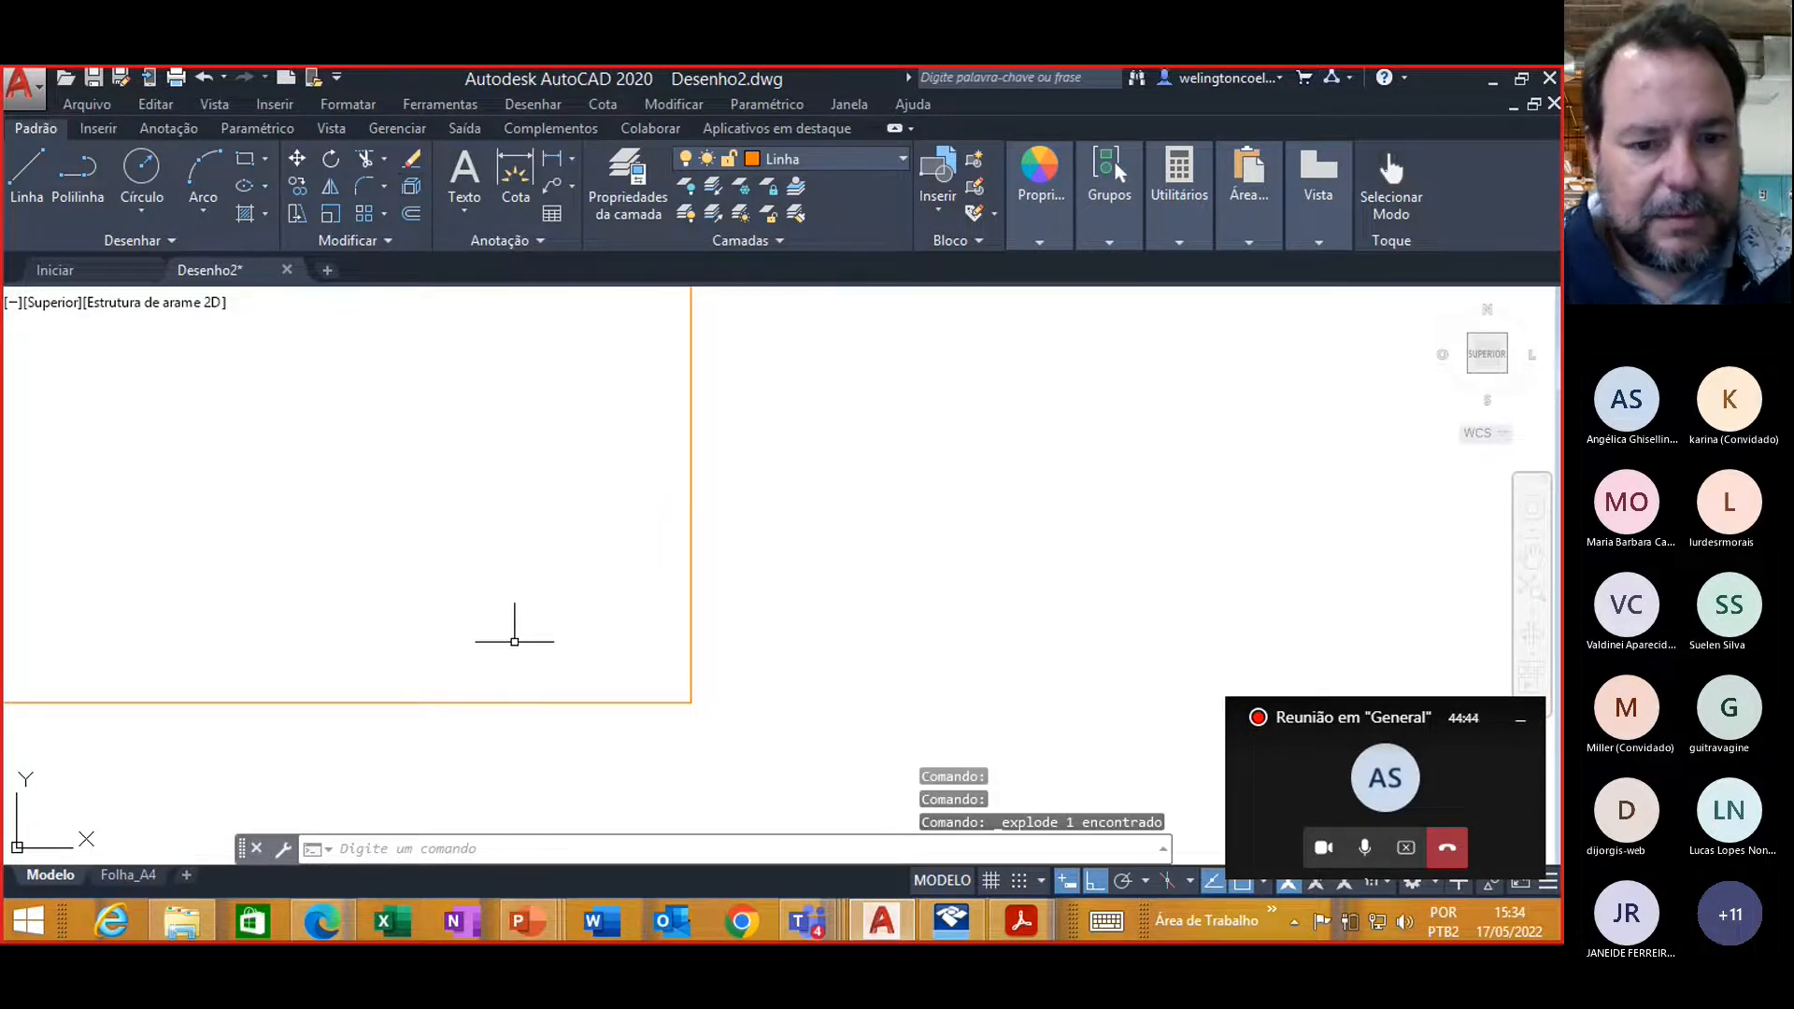
key("ctrl+z")
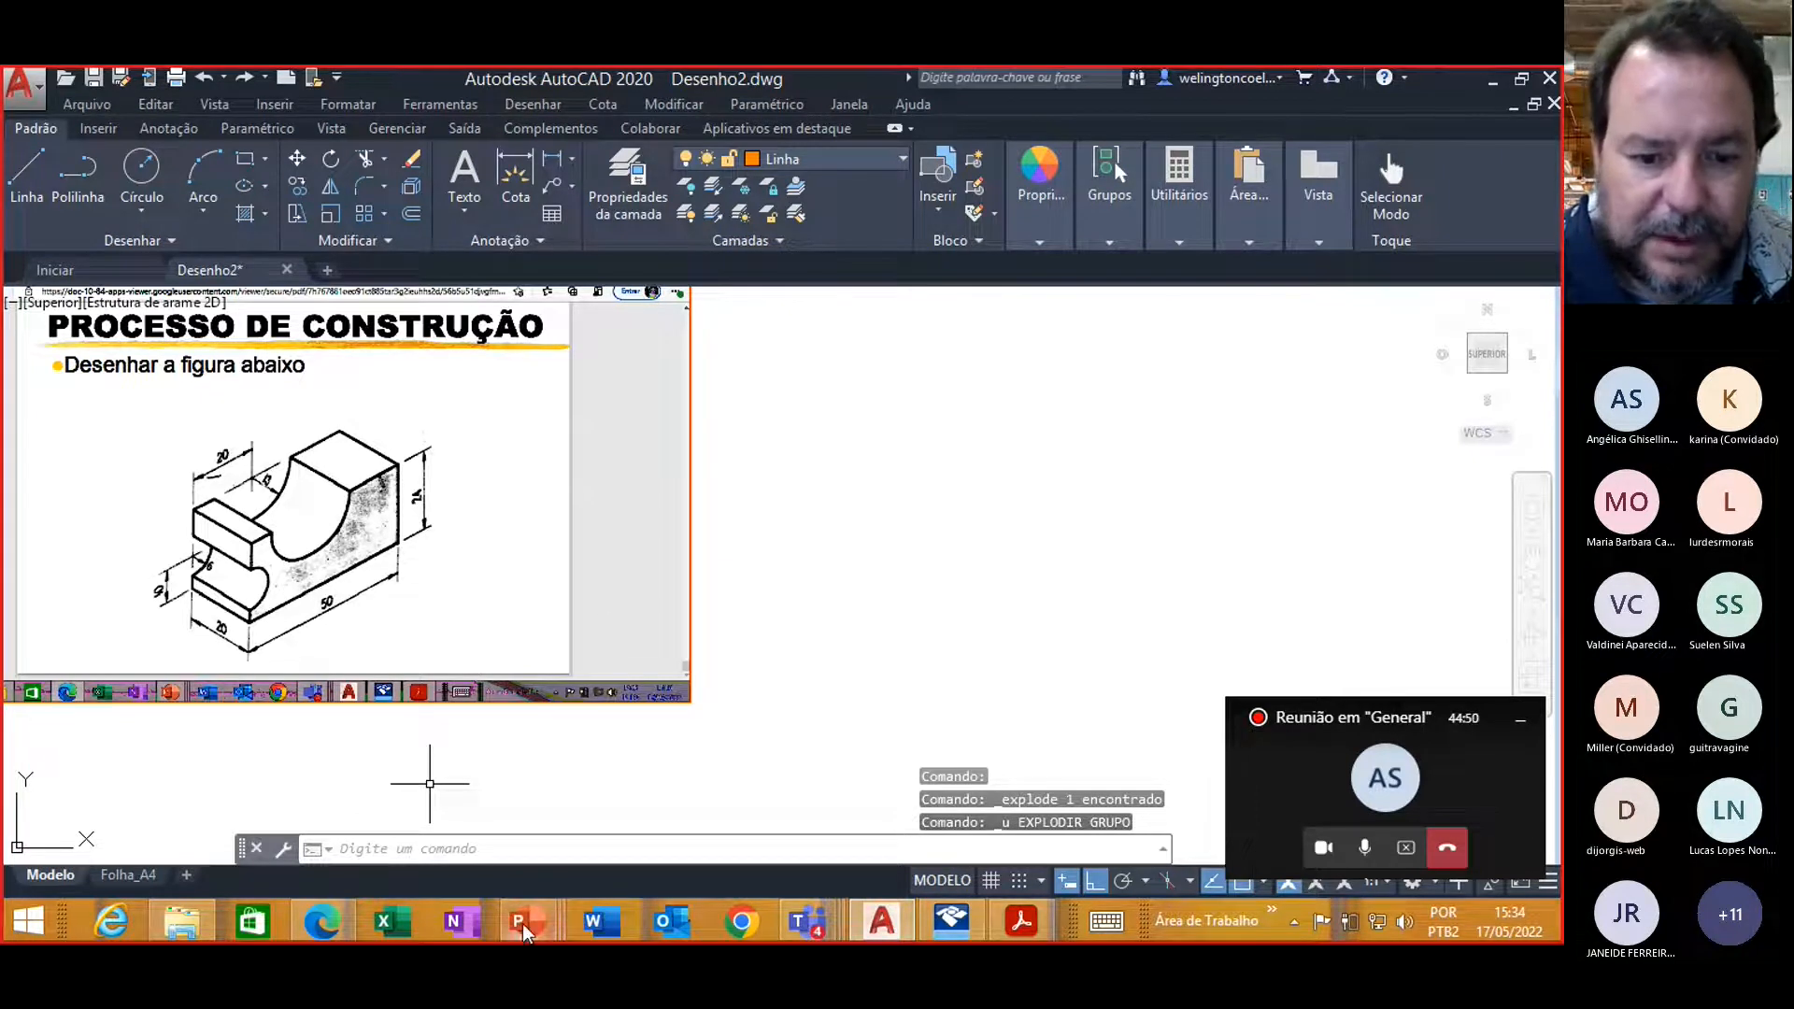
Step: Switch to PowerPoint to check the perspectiva.ppt presentation, and switch to the browser to view the PDF page with the exercise figure
mouse_move(523, 923)
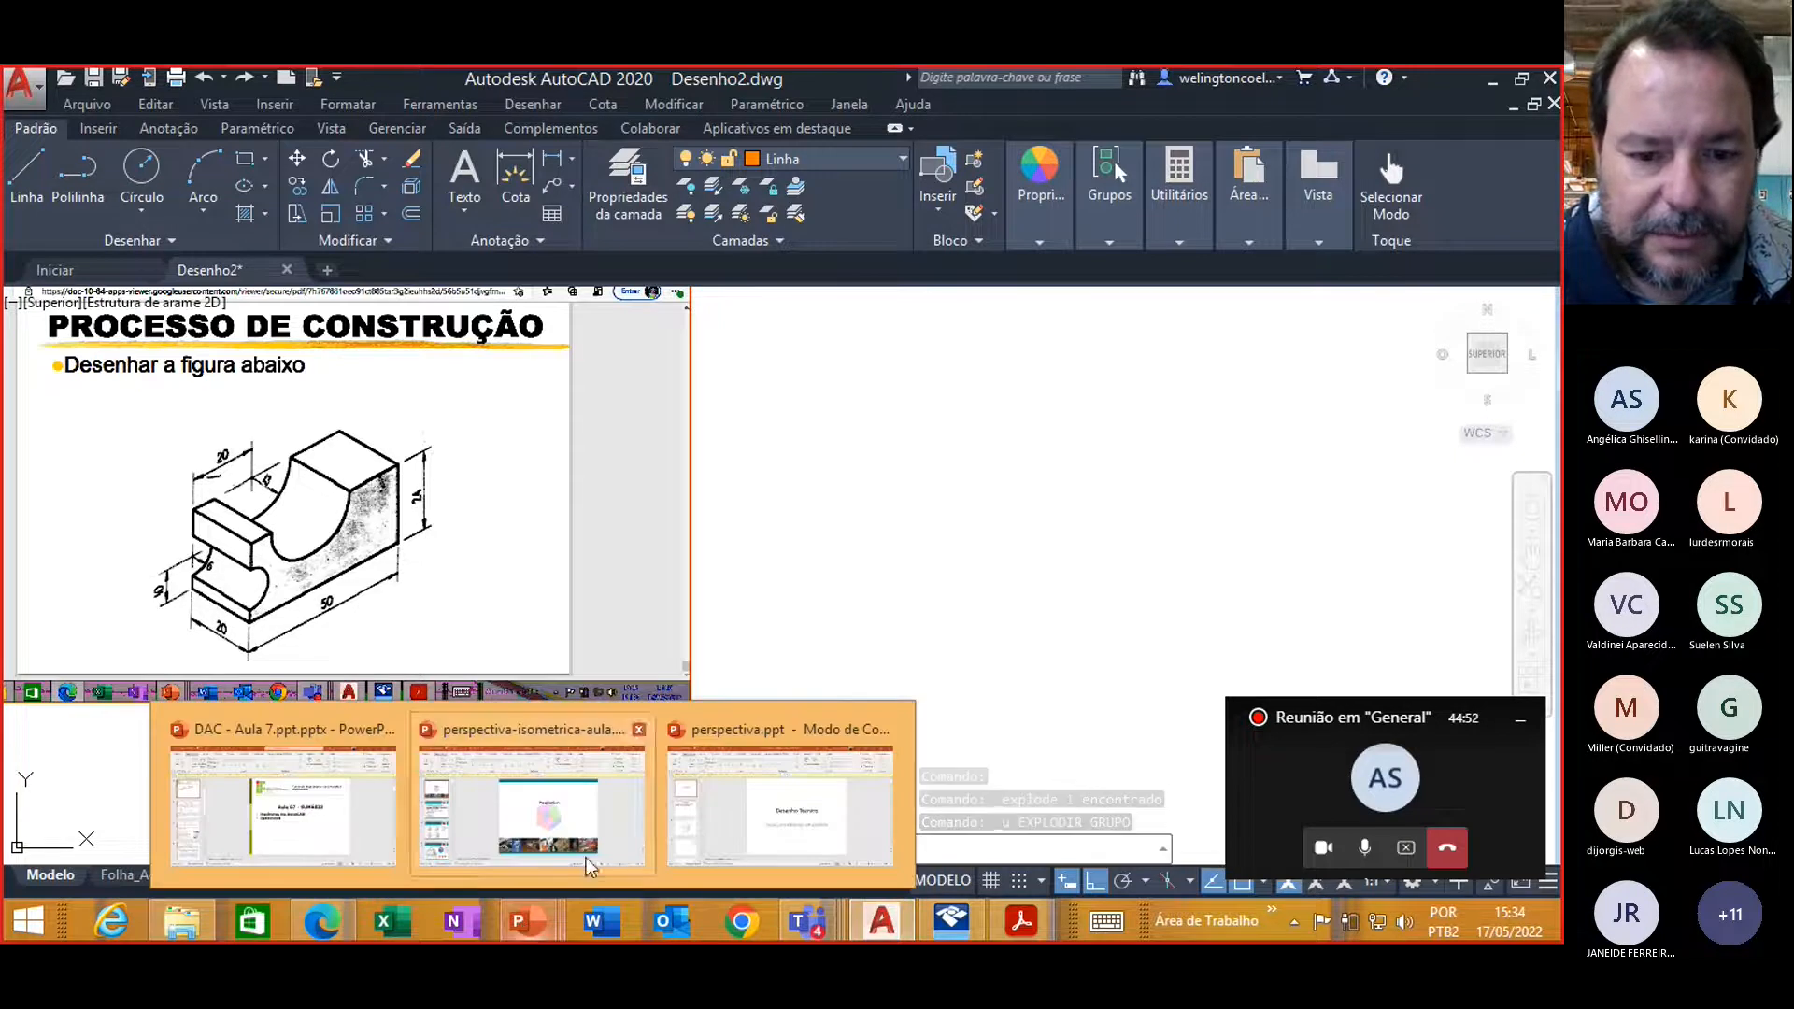
left_click(736, 815)
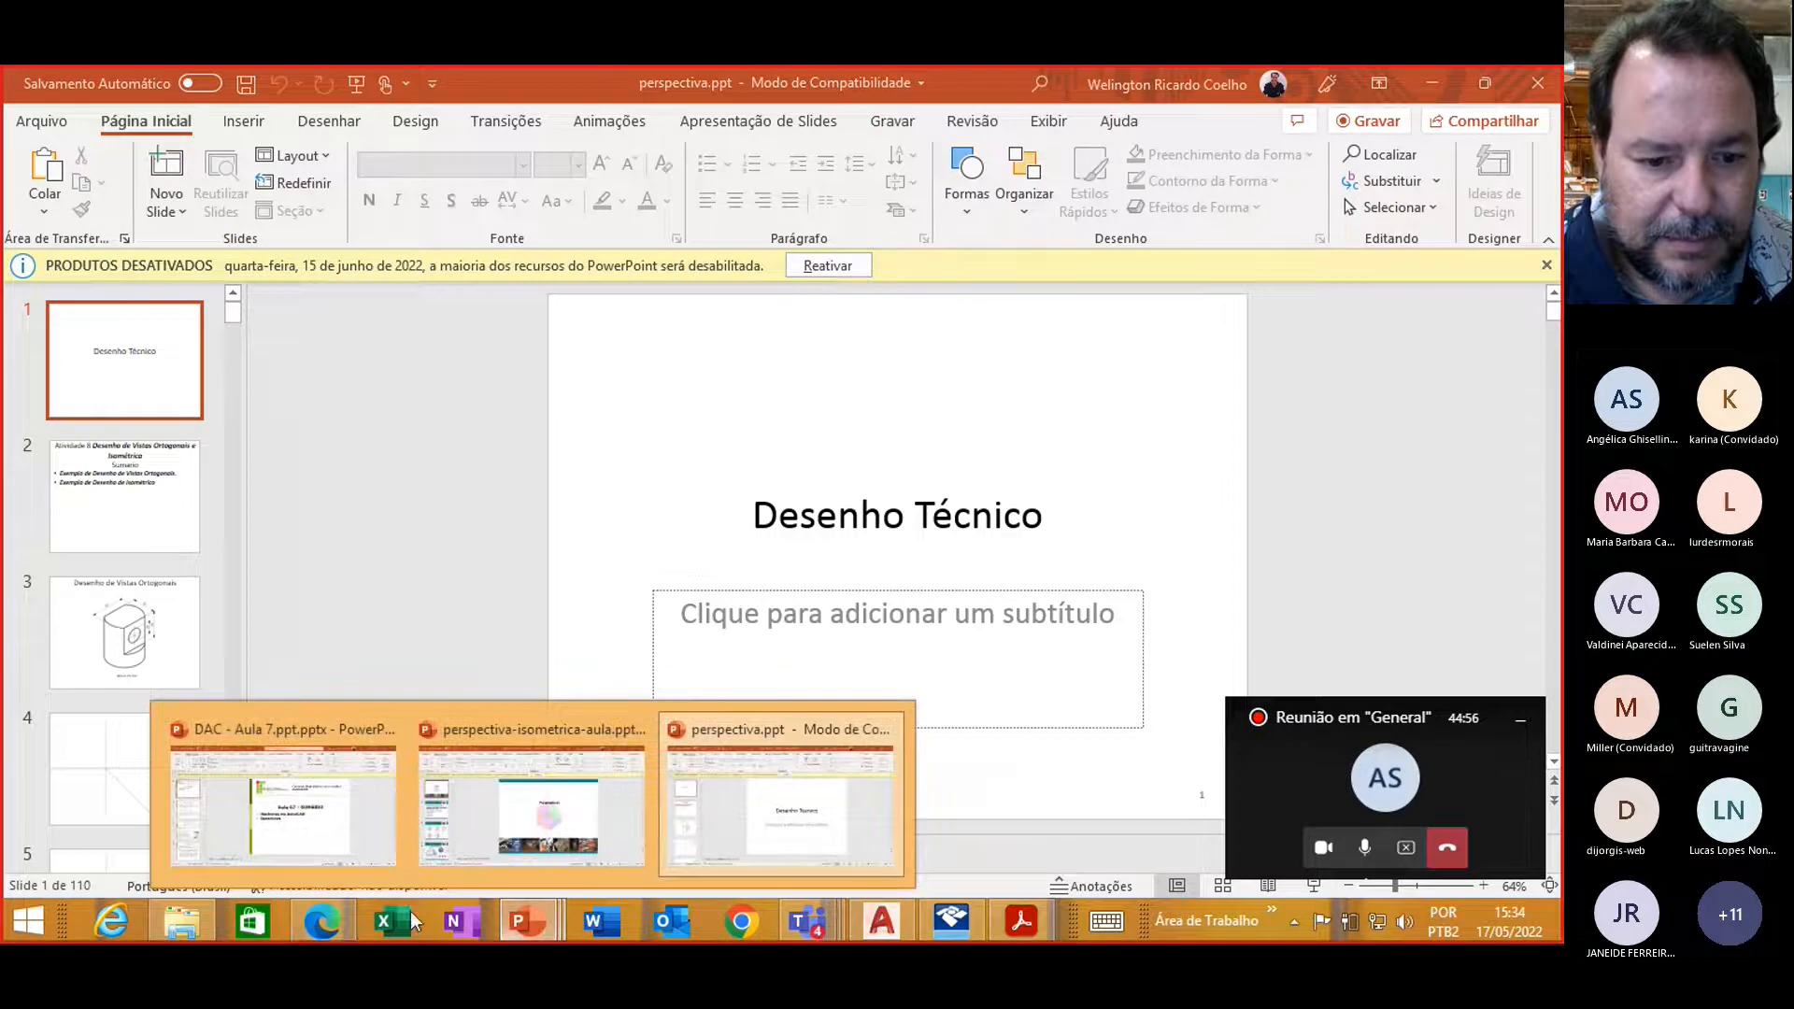
left_click(323, 916)
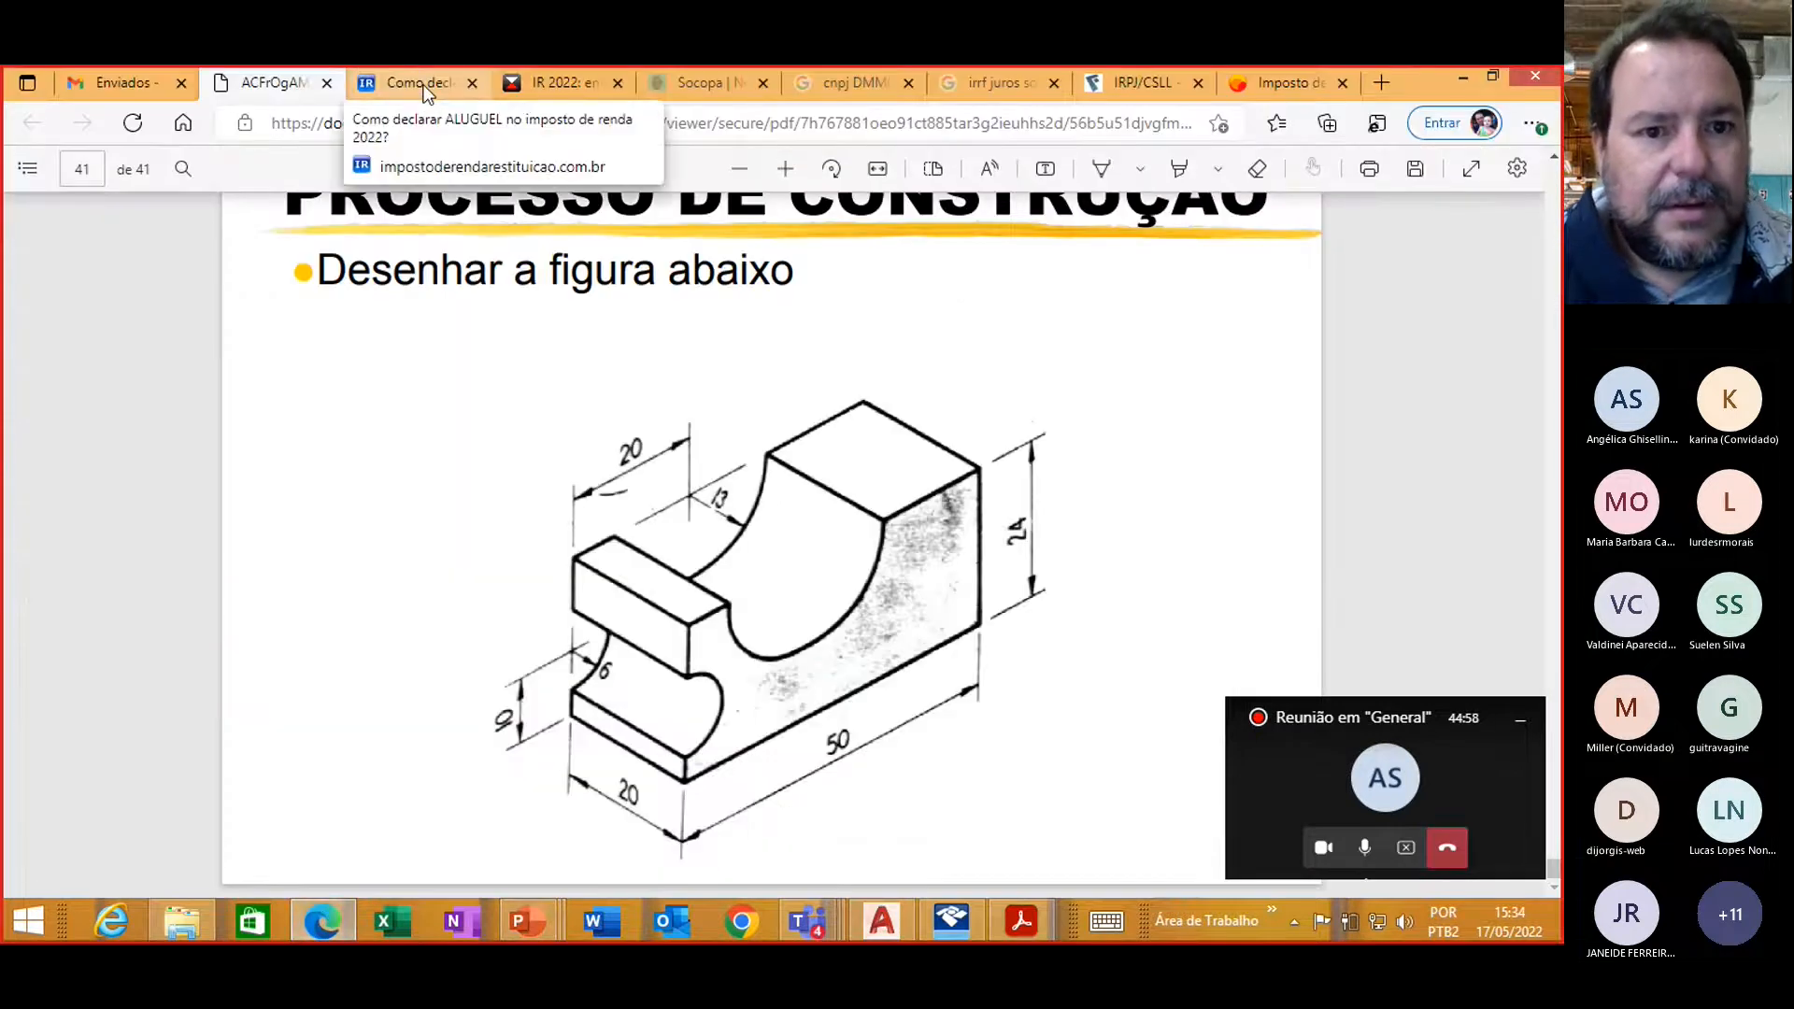
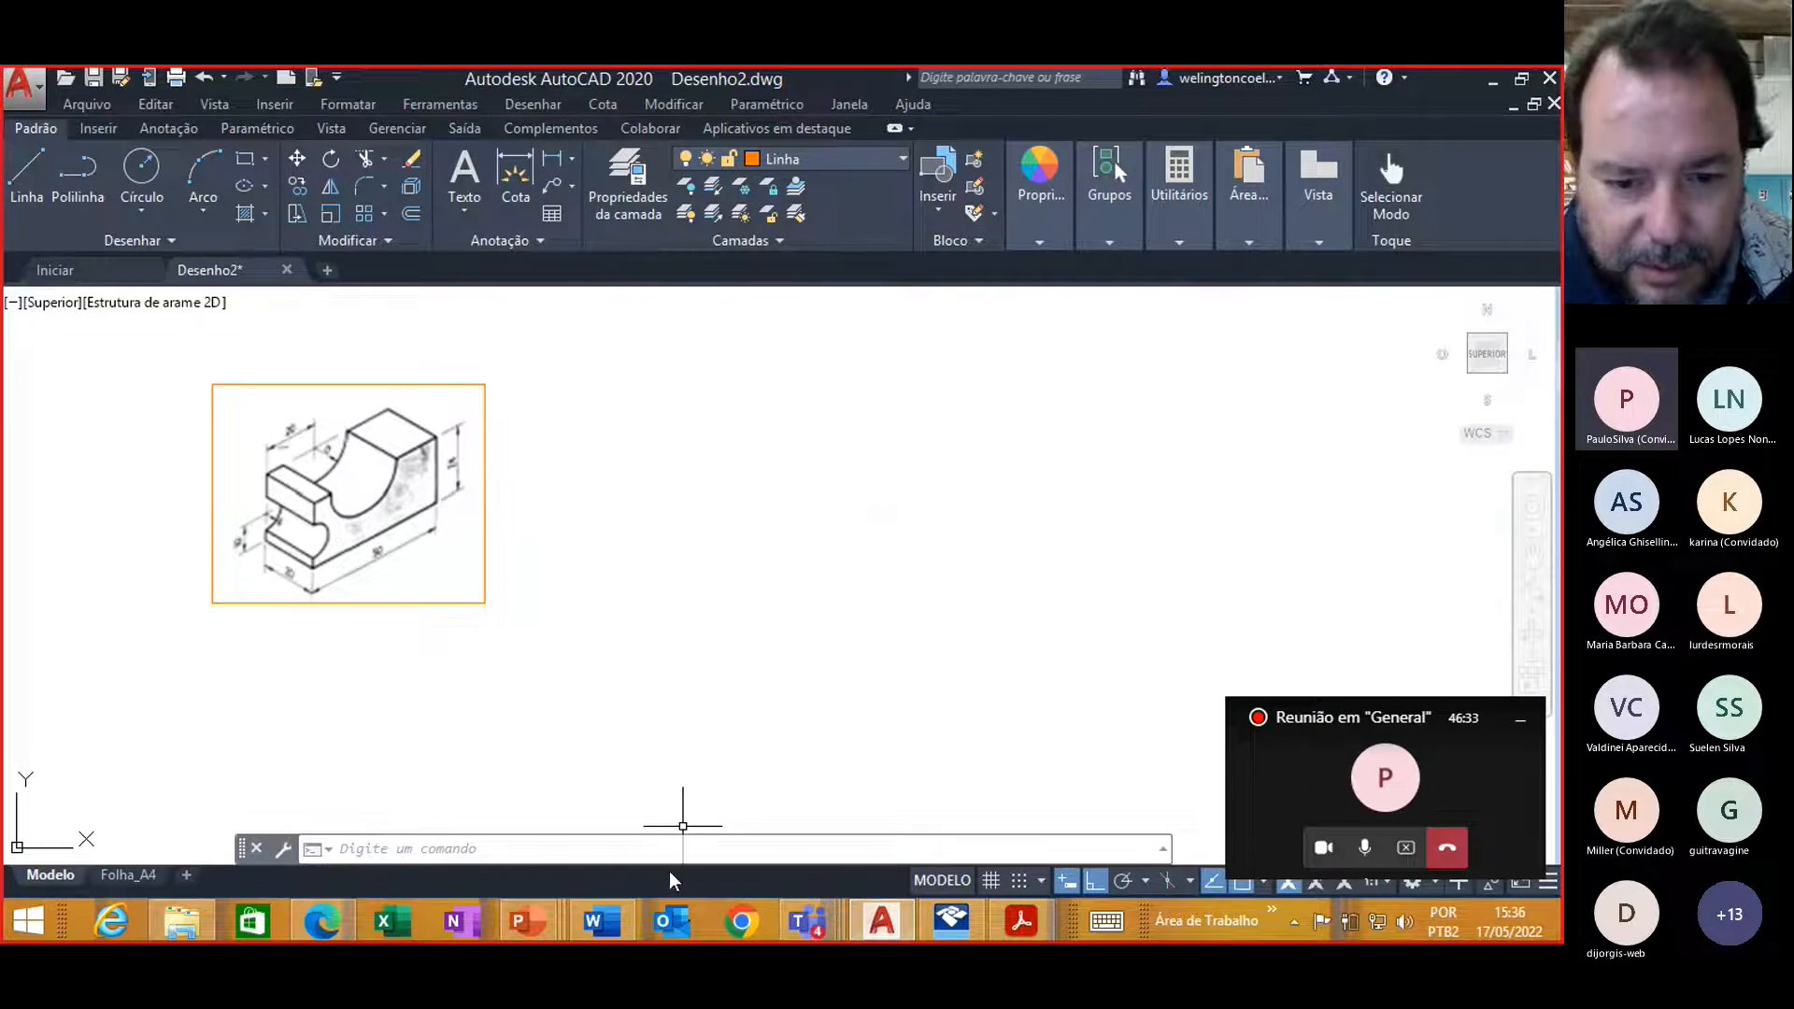
Step: Compare the dimensioned figure in the browser's PDF with the reference picture in AutoCAD and return to the drawing
left_click(339, 917)
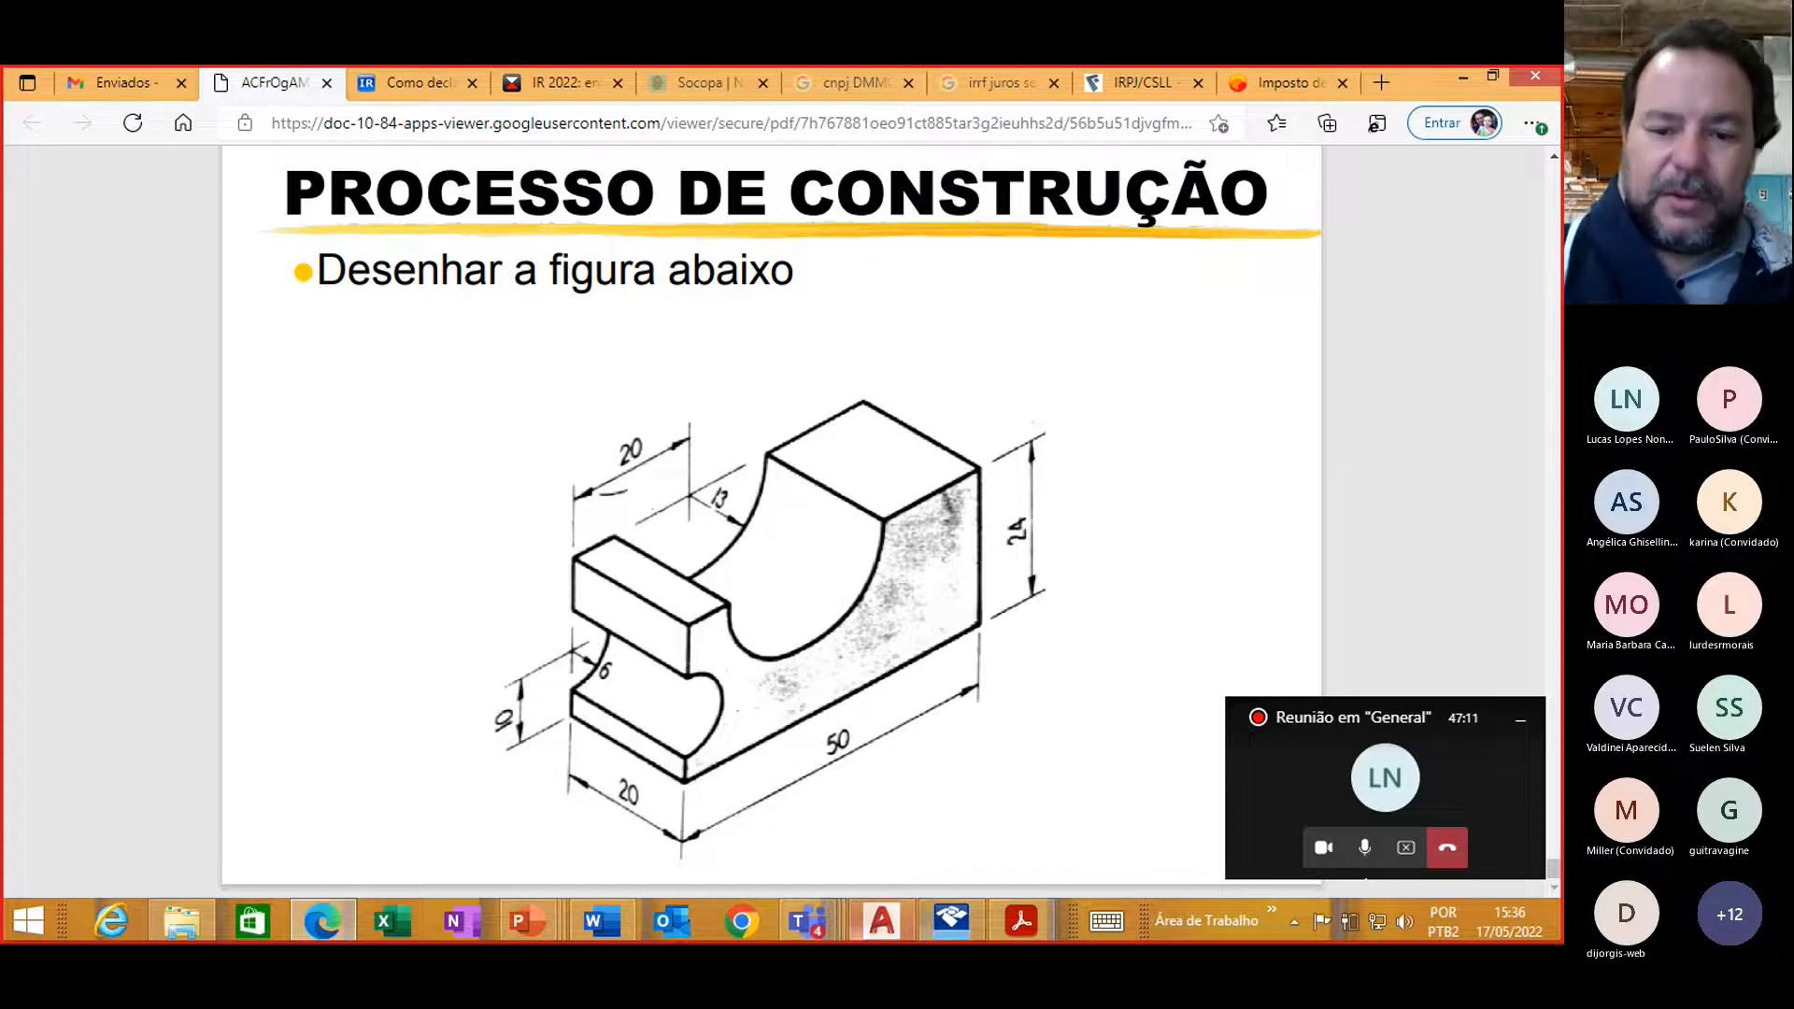
left_click(881, 923)
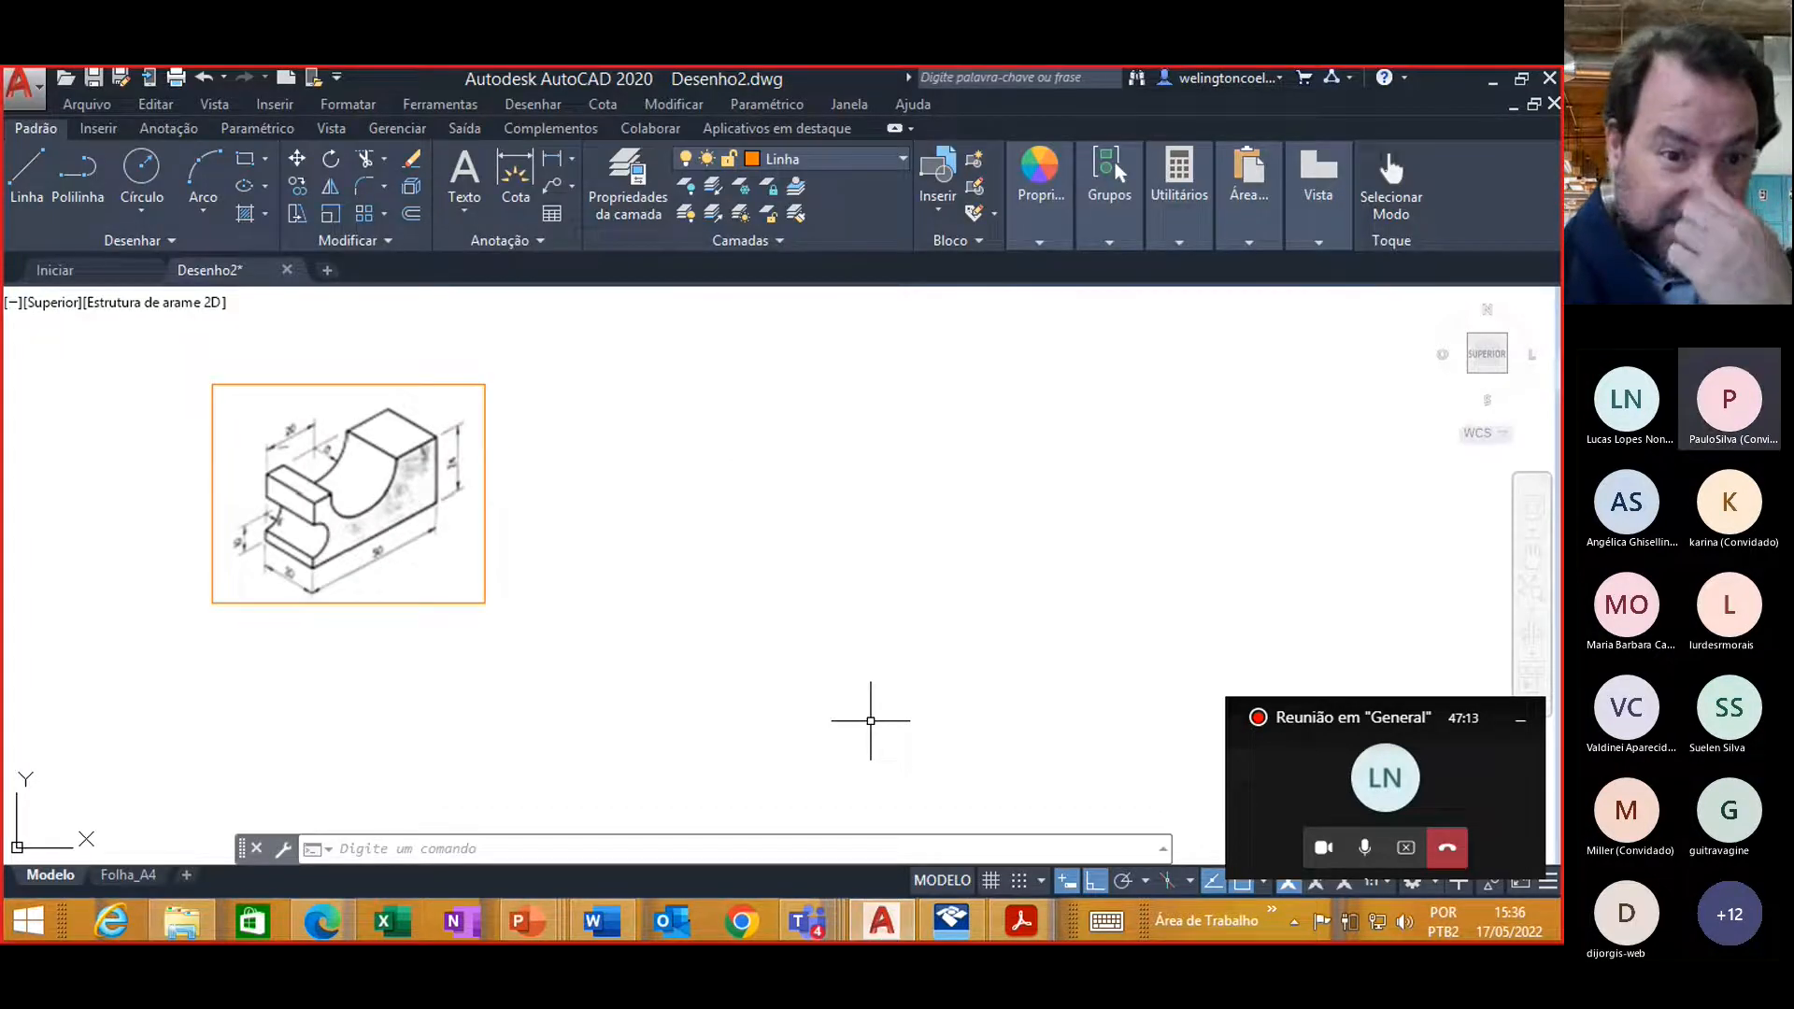
scroll(394, 544, "down", 2)
scroll(394, 544, "up", 4)
scroll(397, 556, "down", 2)
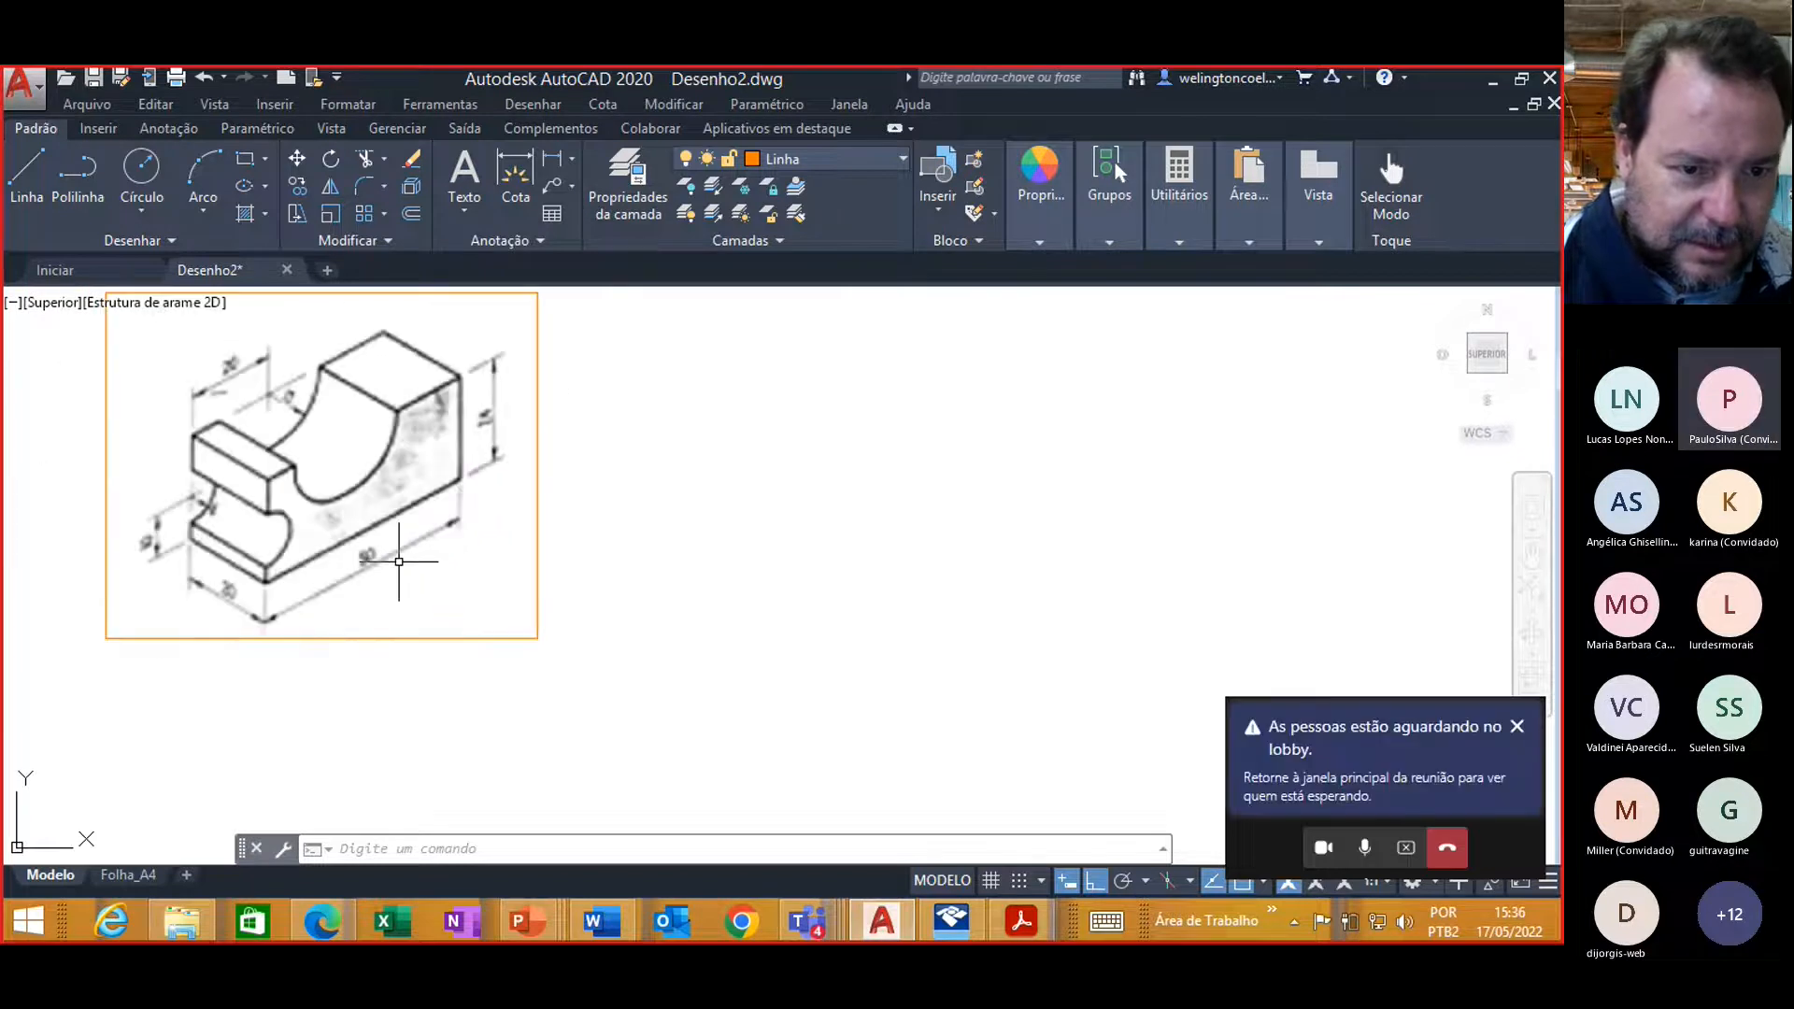
middle_click_drag(620, 468, 621, 524)
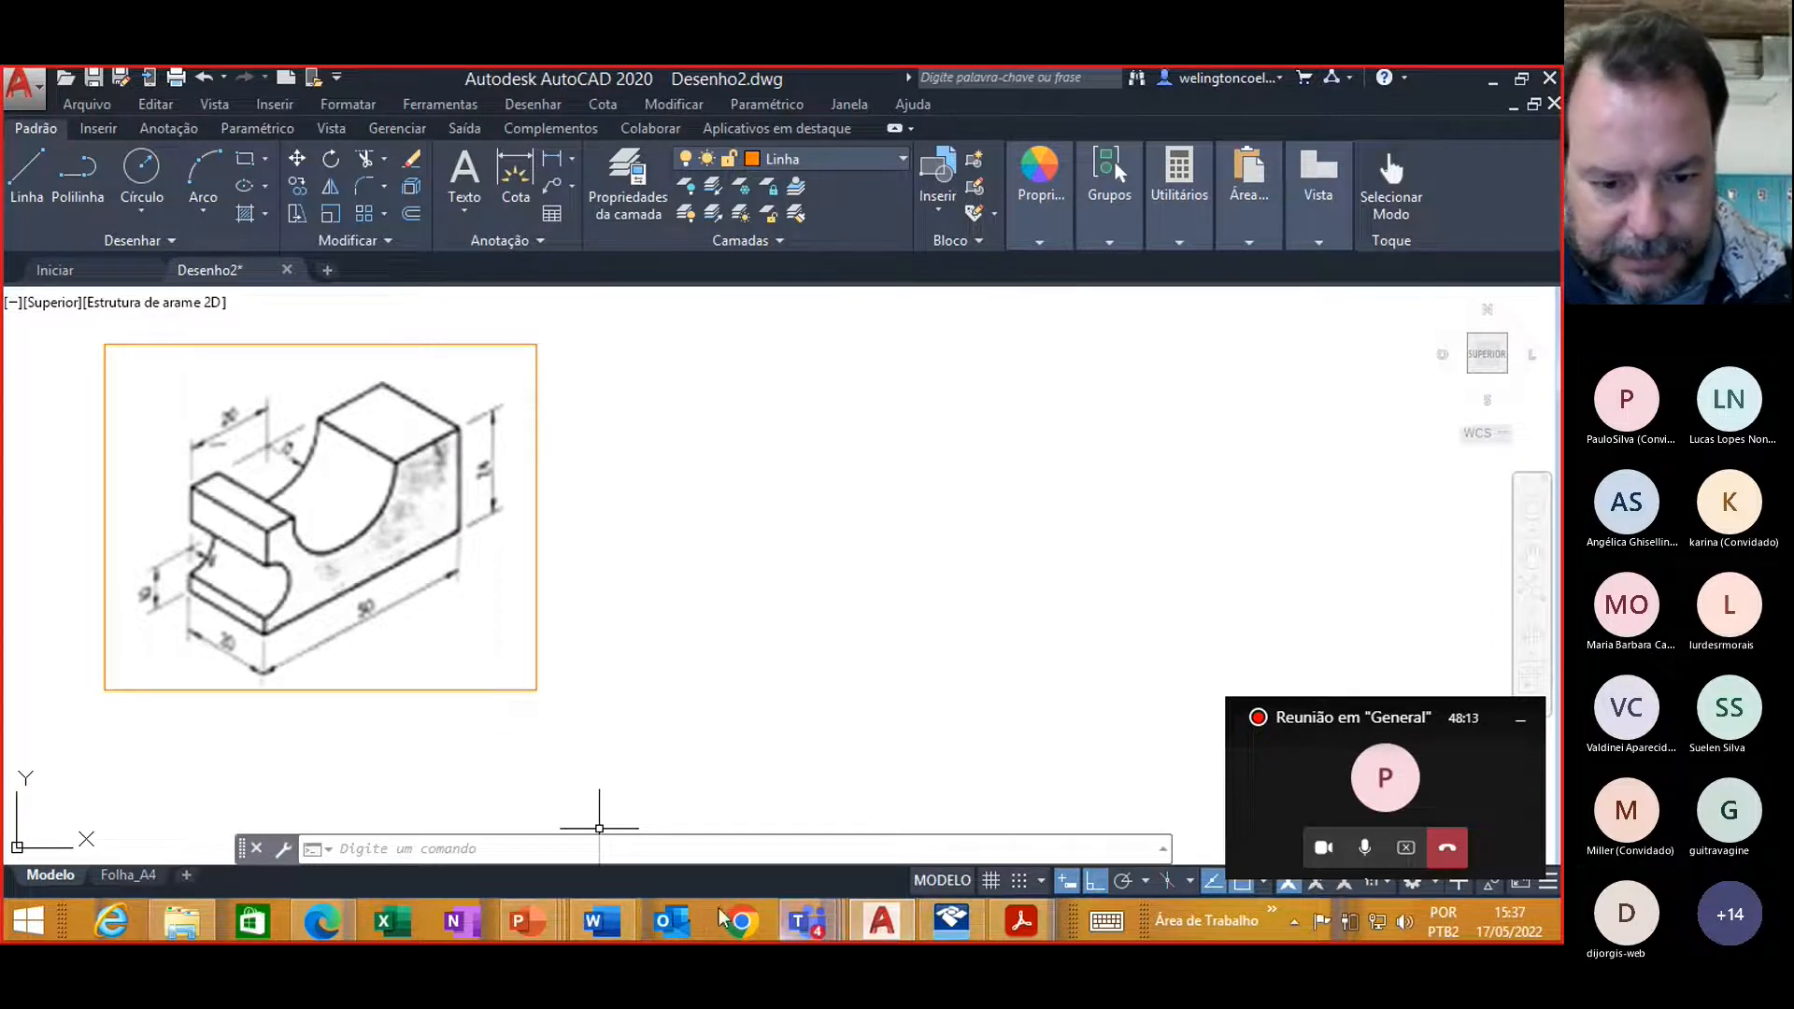
left_click(327, 922)
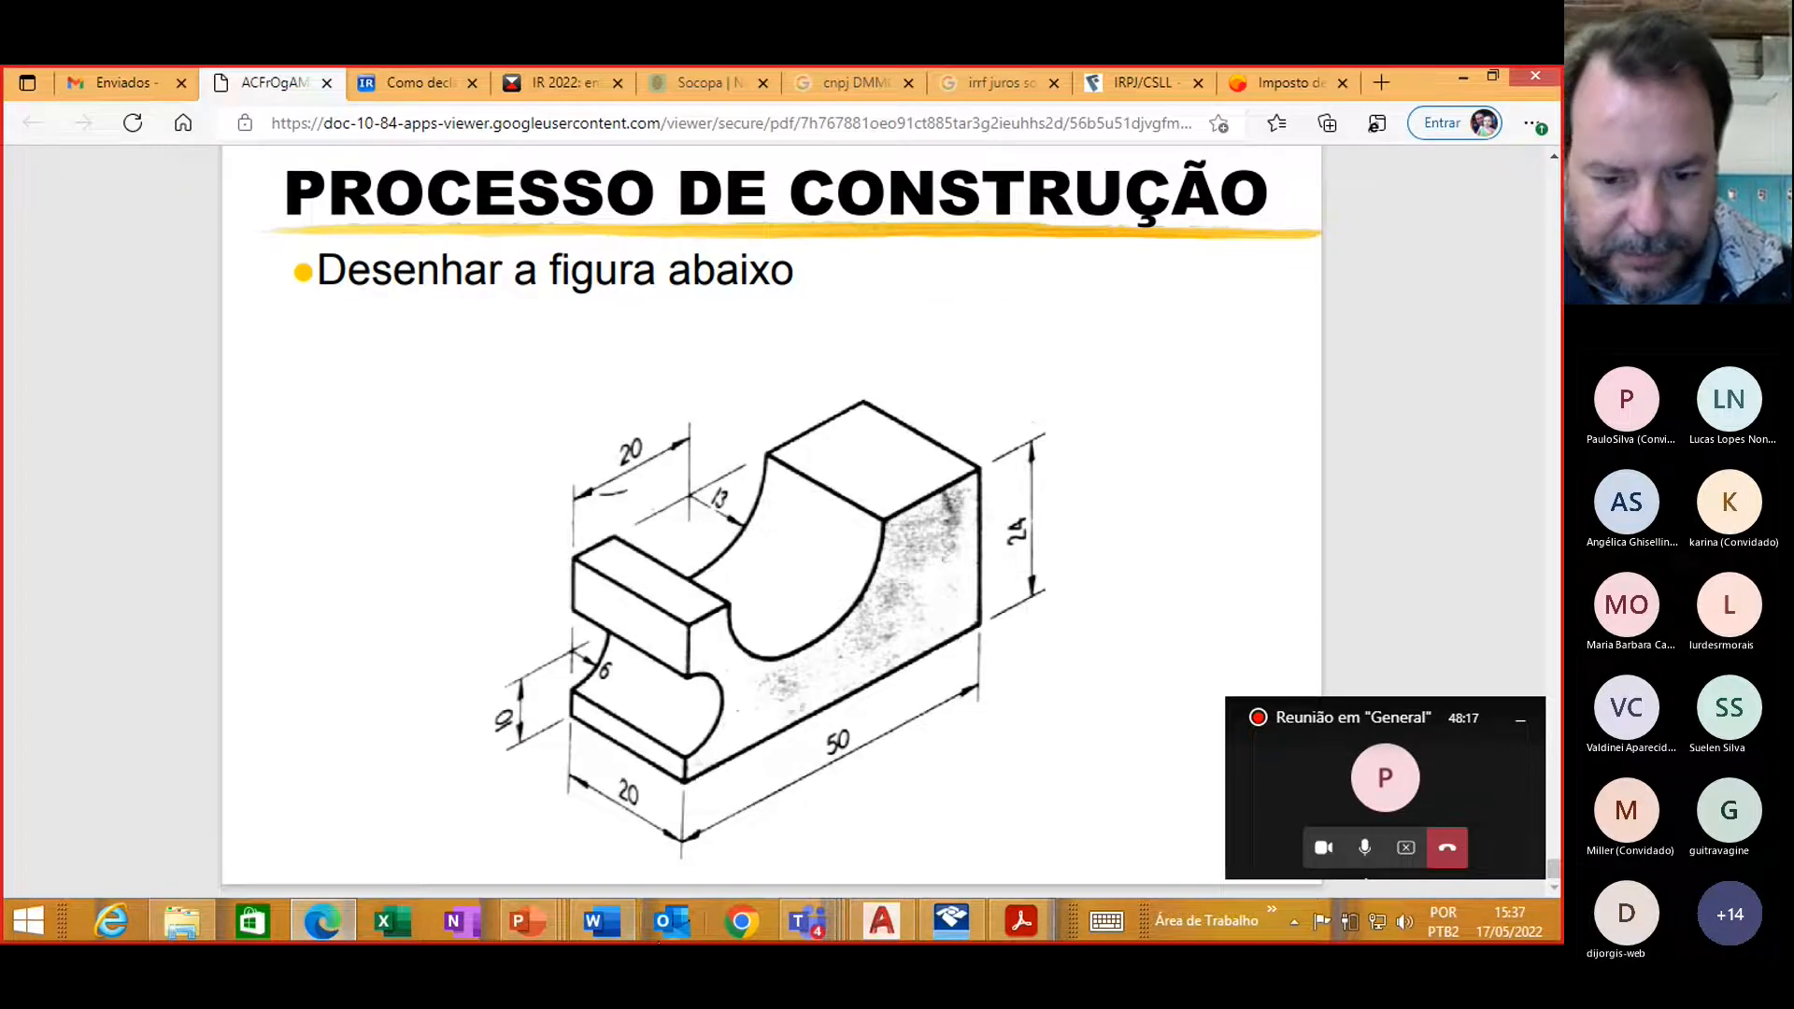
left_click(888, 927)
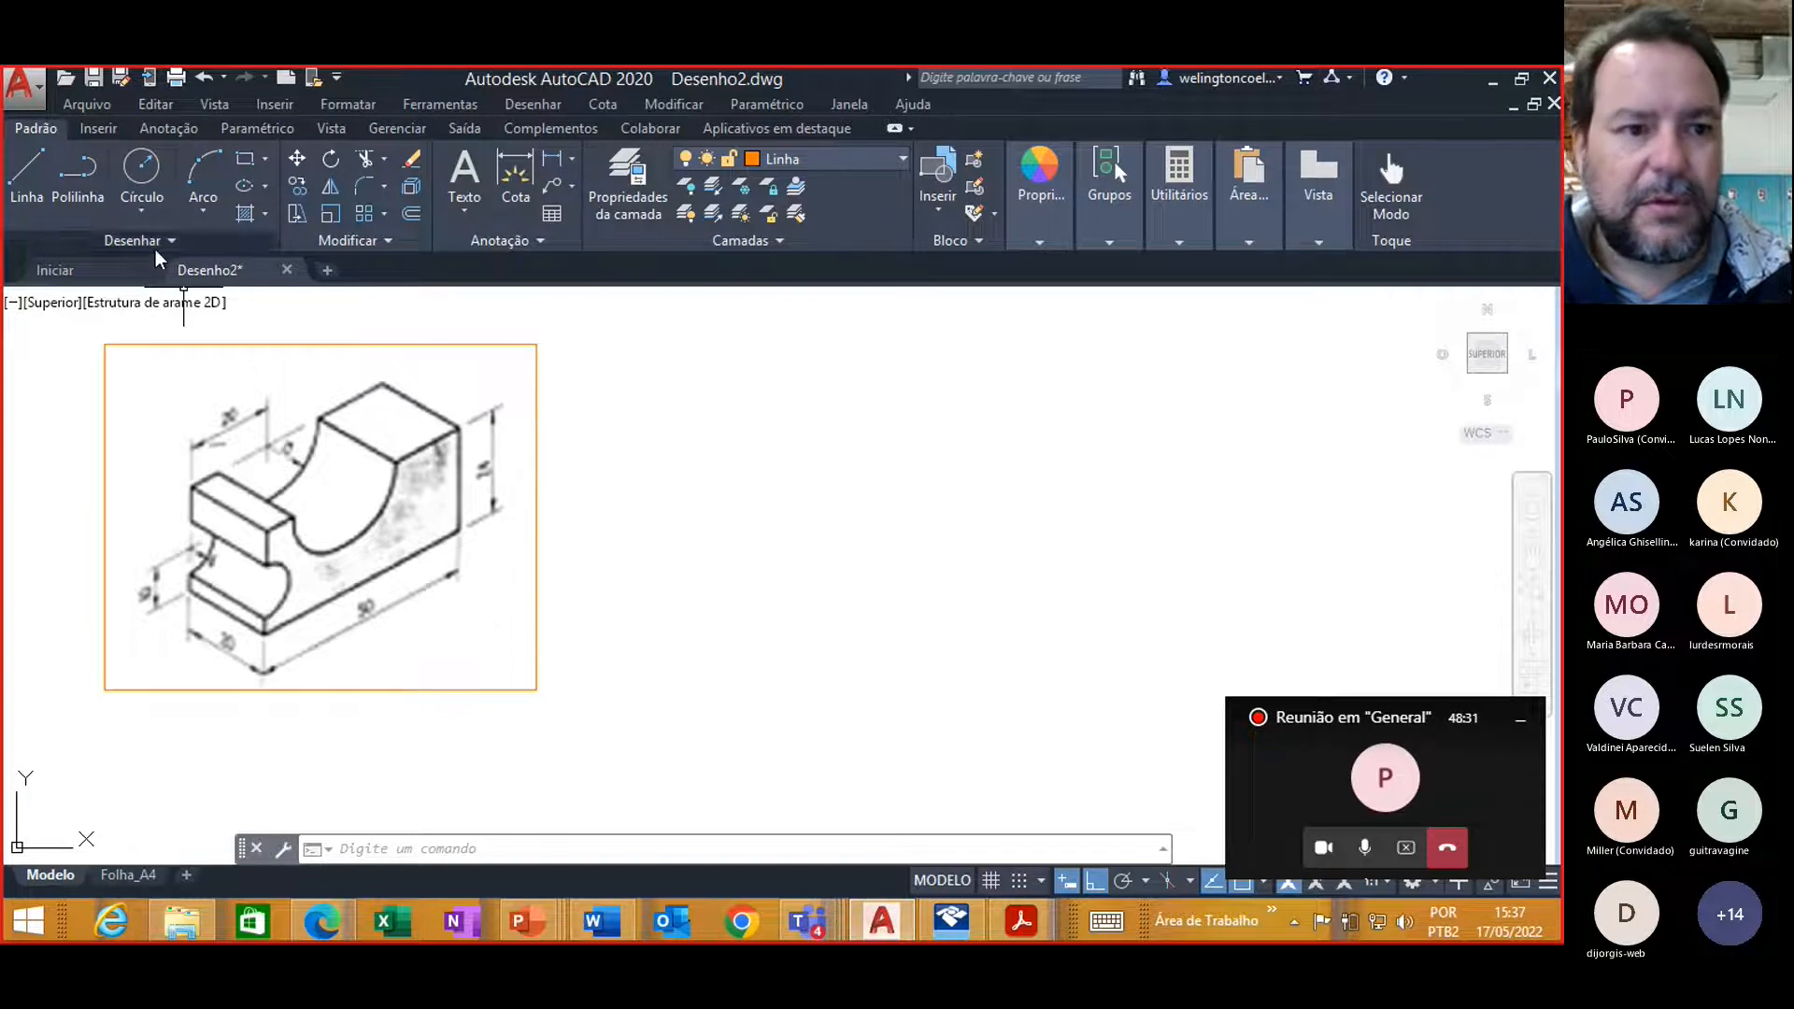
Step: Draw a rectangle 50 wide and 24 high from four connected lines beside the reference picture
left_click(35, 160)
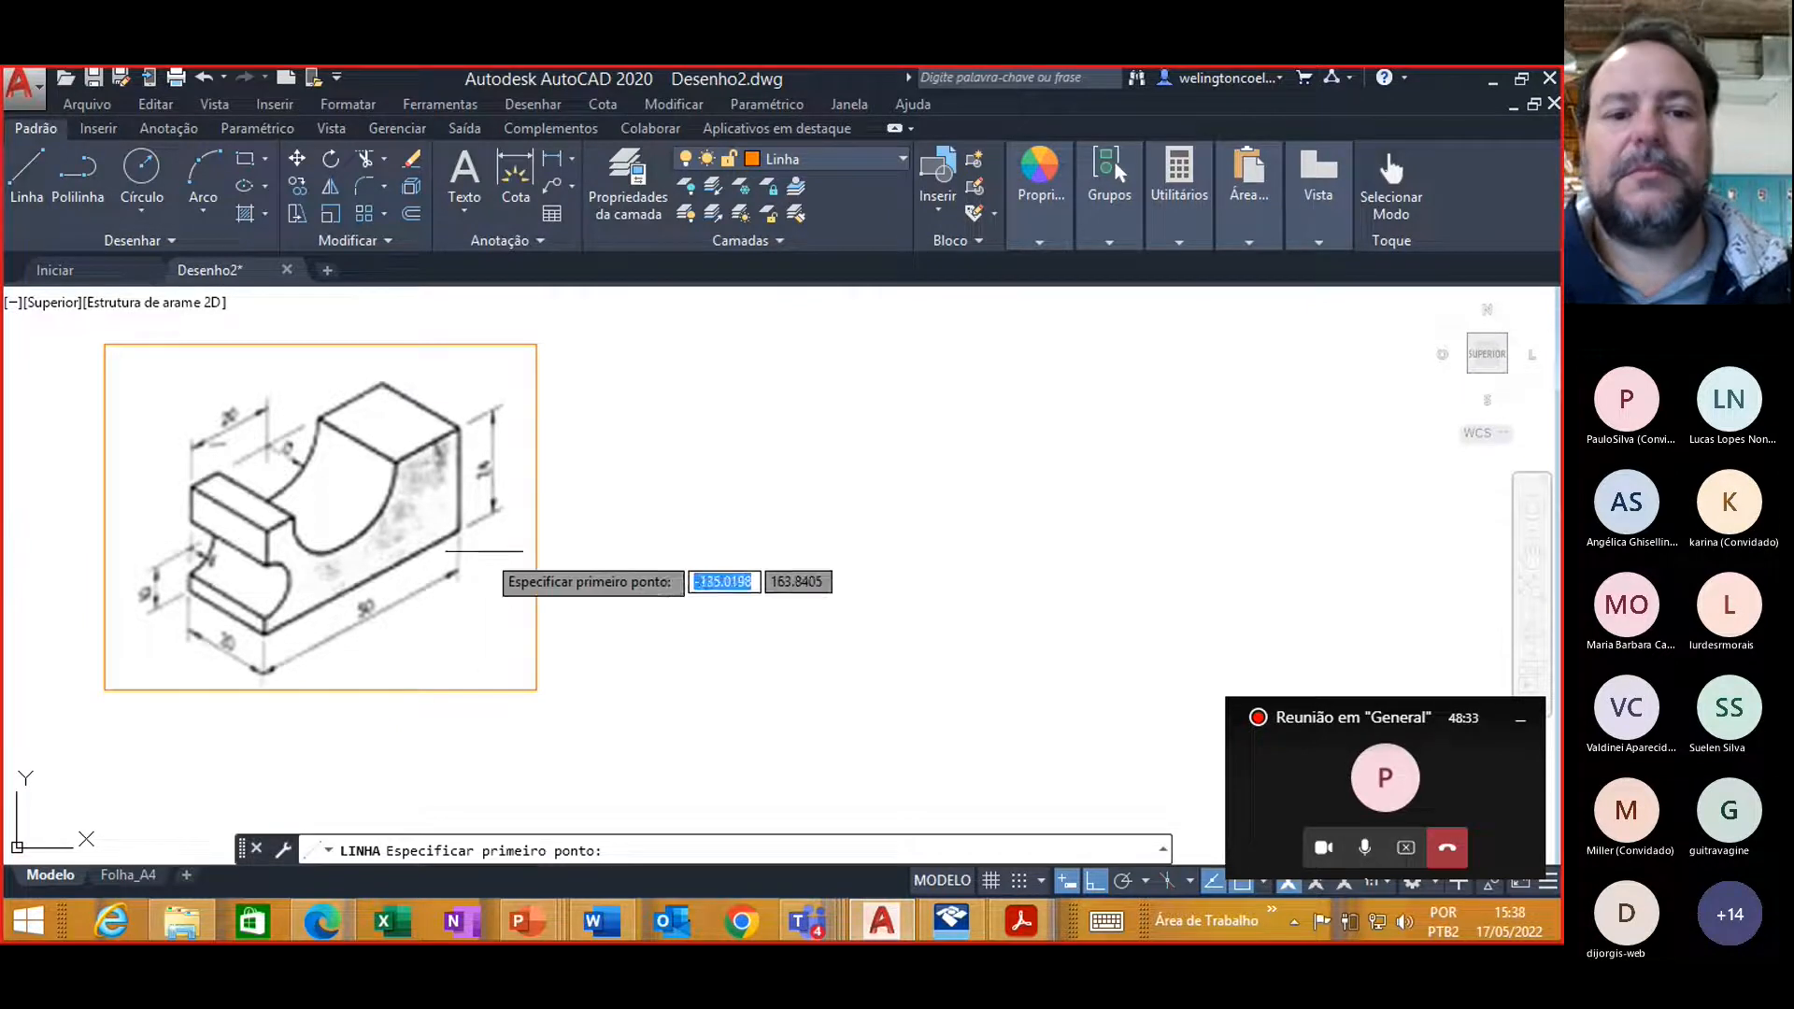
left_click(643, 415)
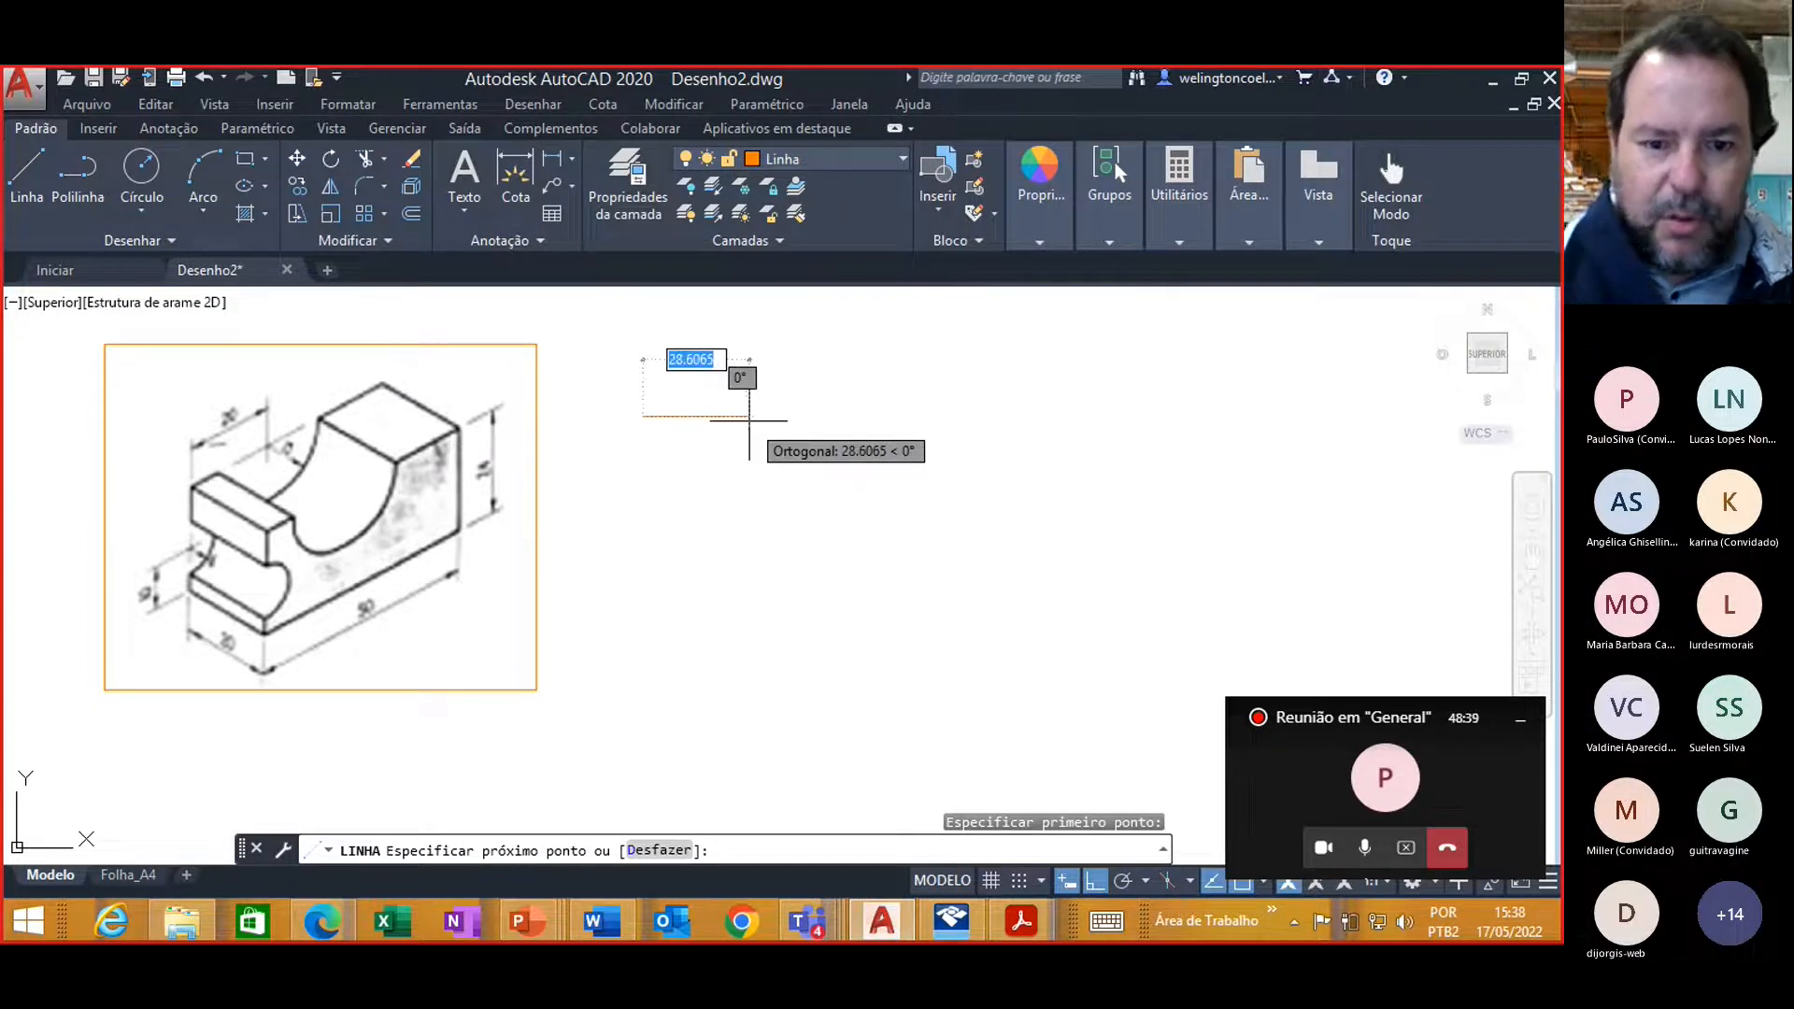
type("50")
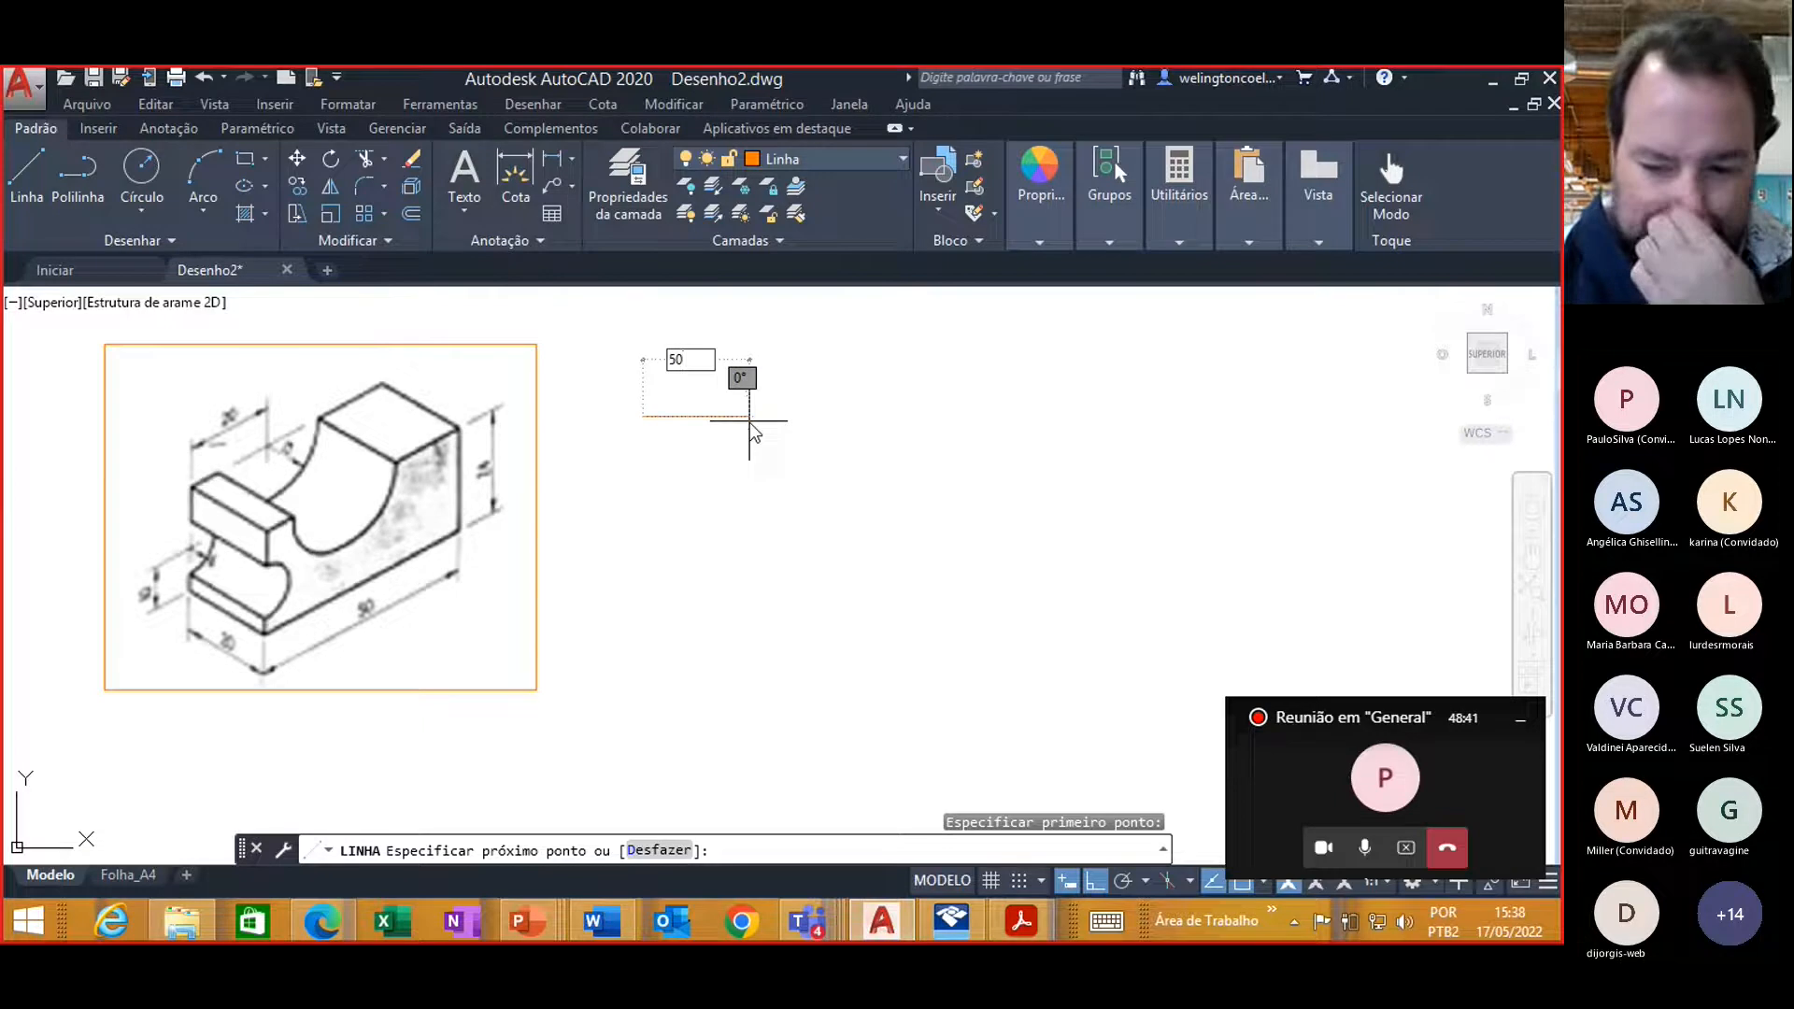
key("Return")
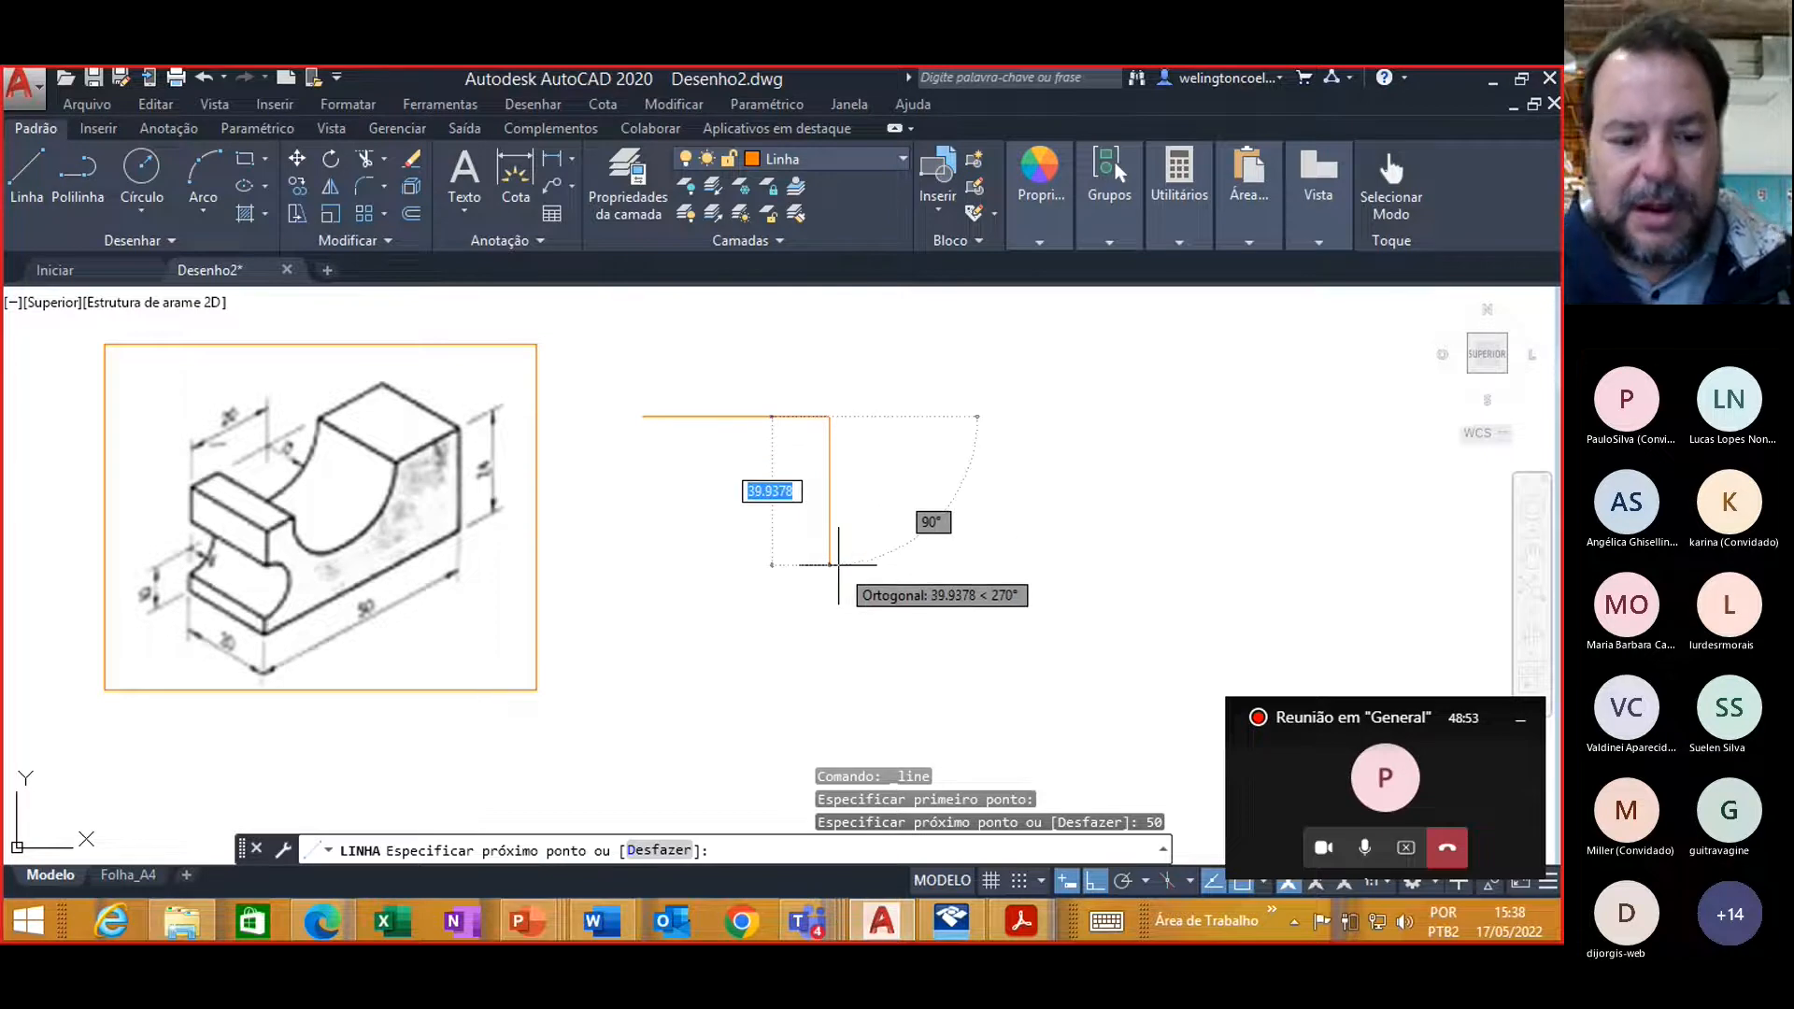
type("24")
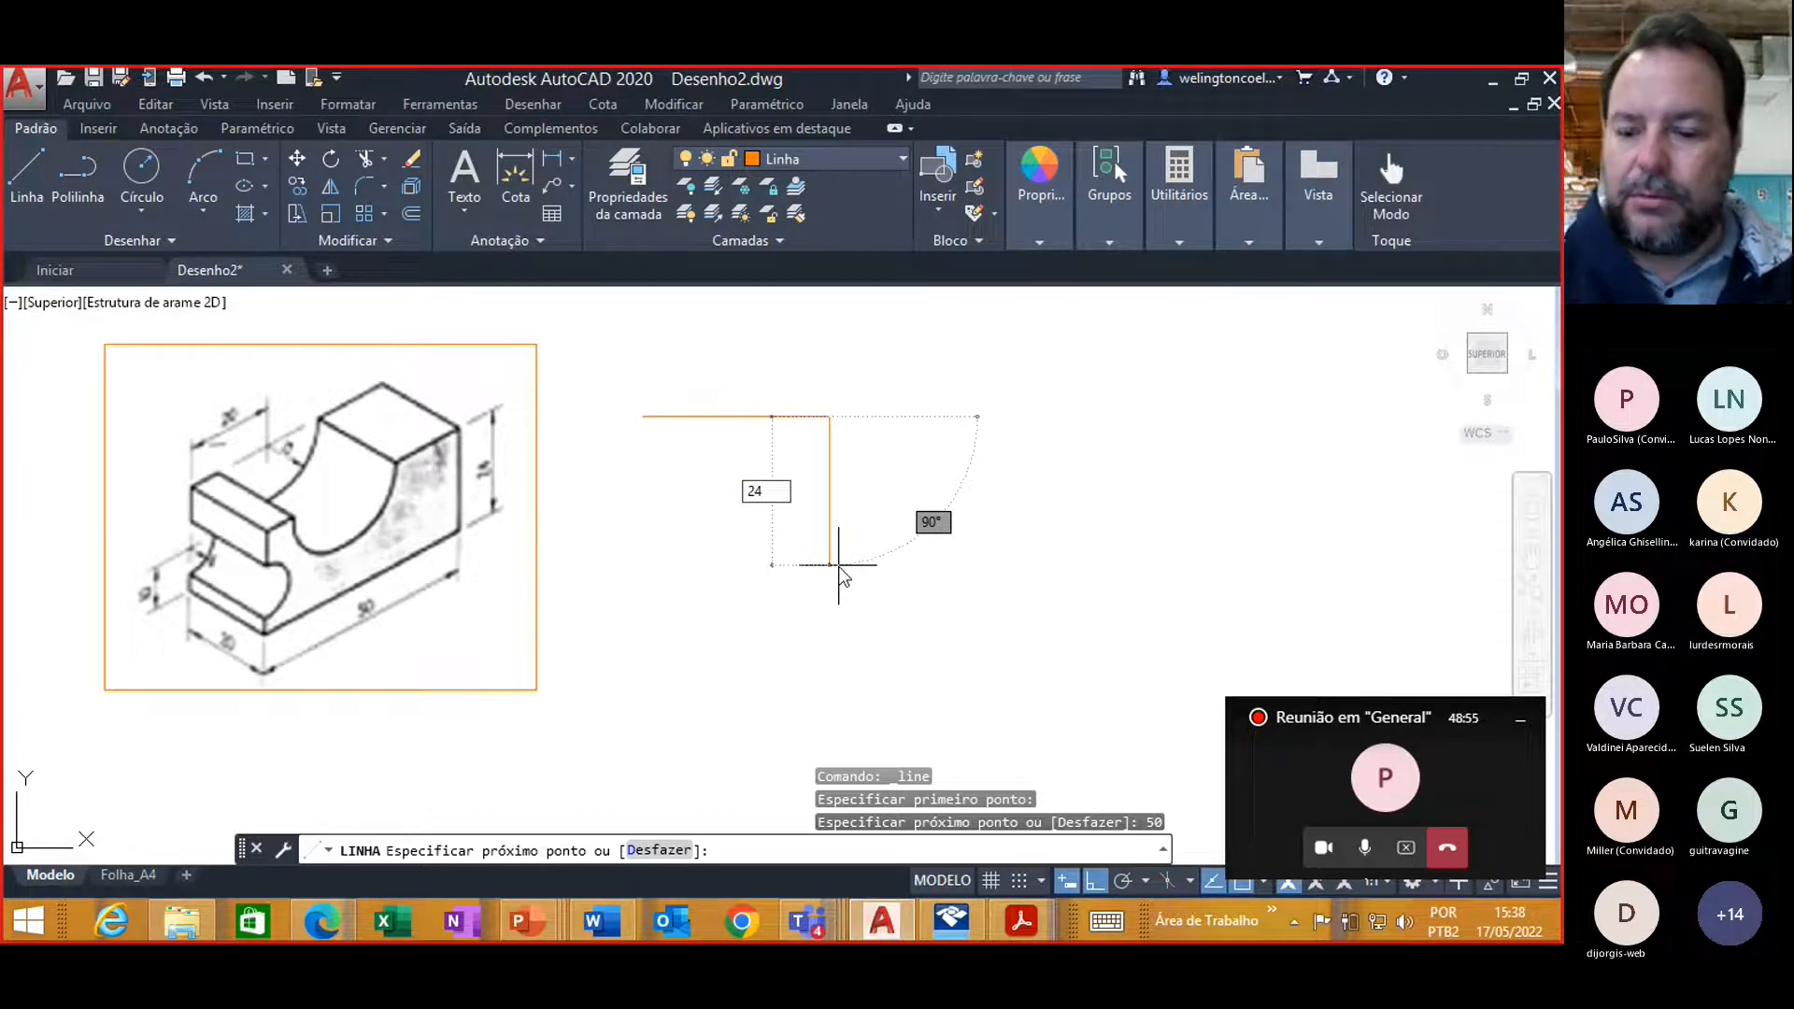
key("Return")
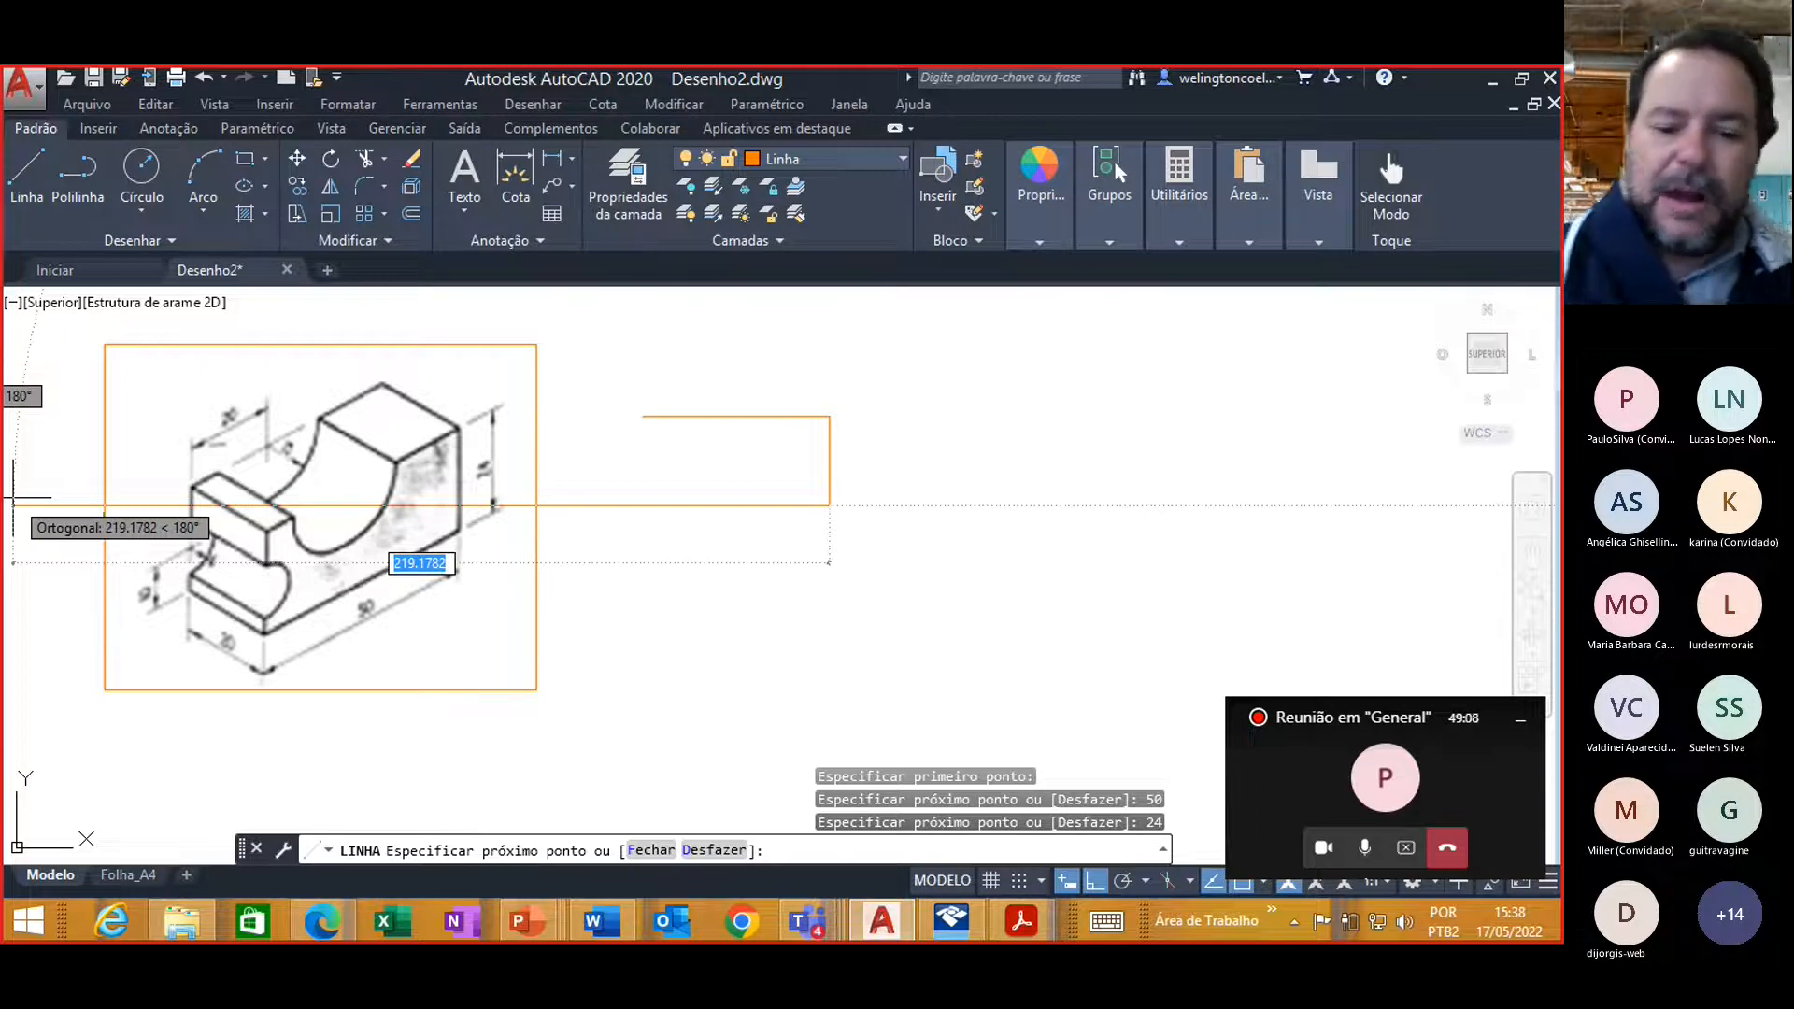
type("50")
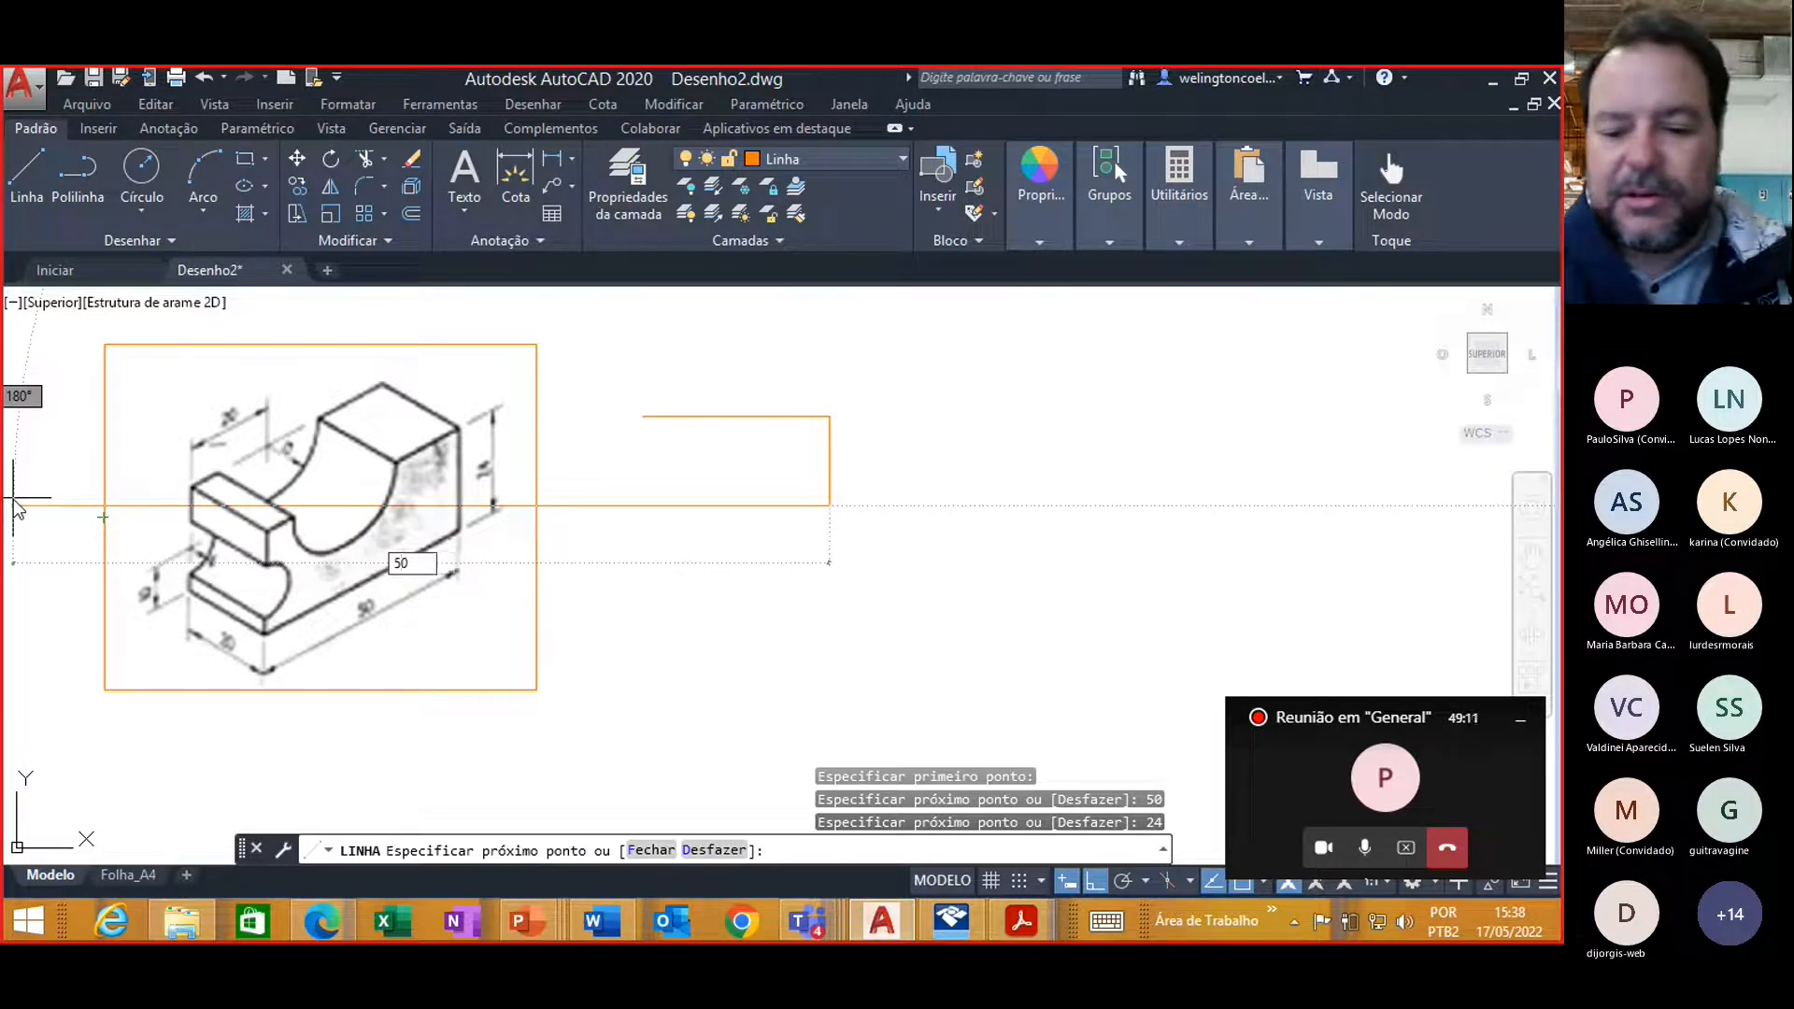
key("Return")
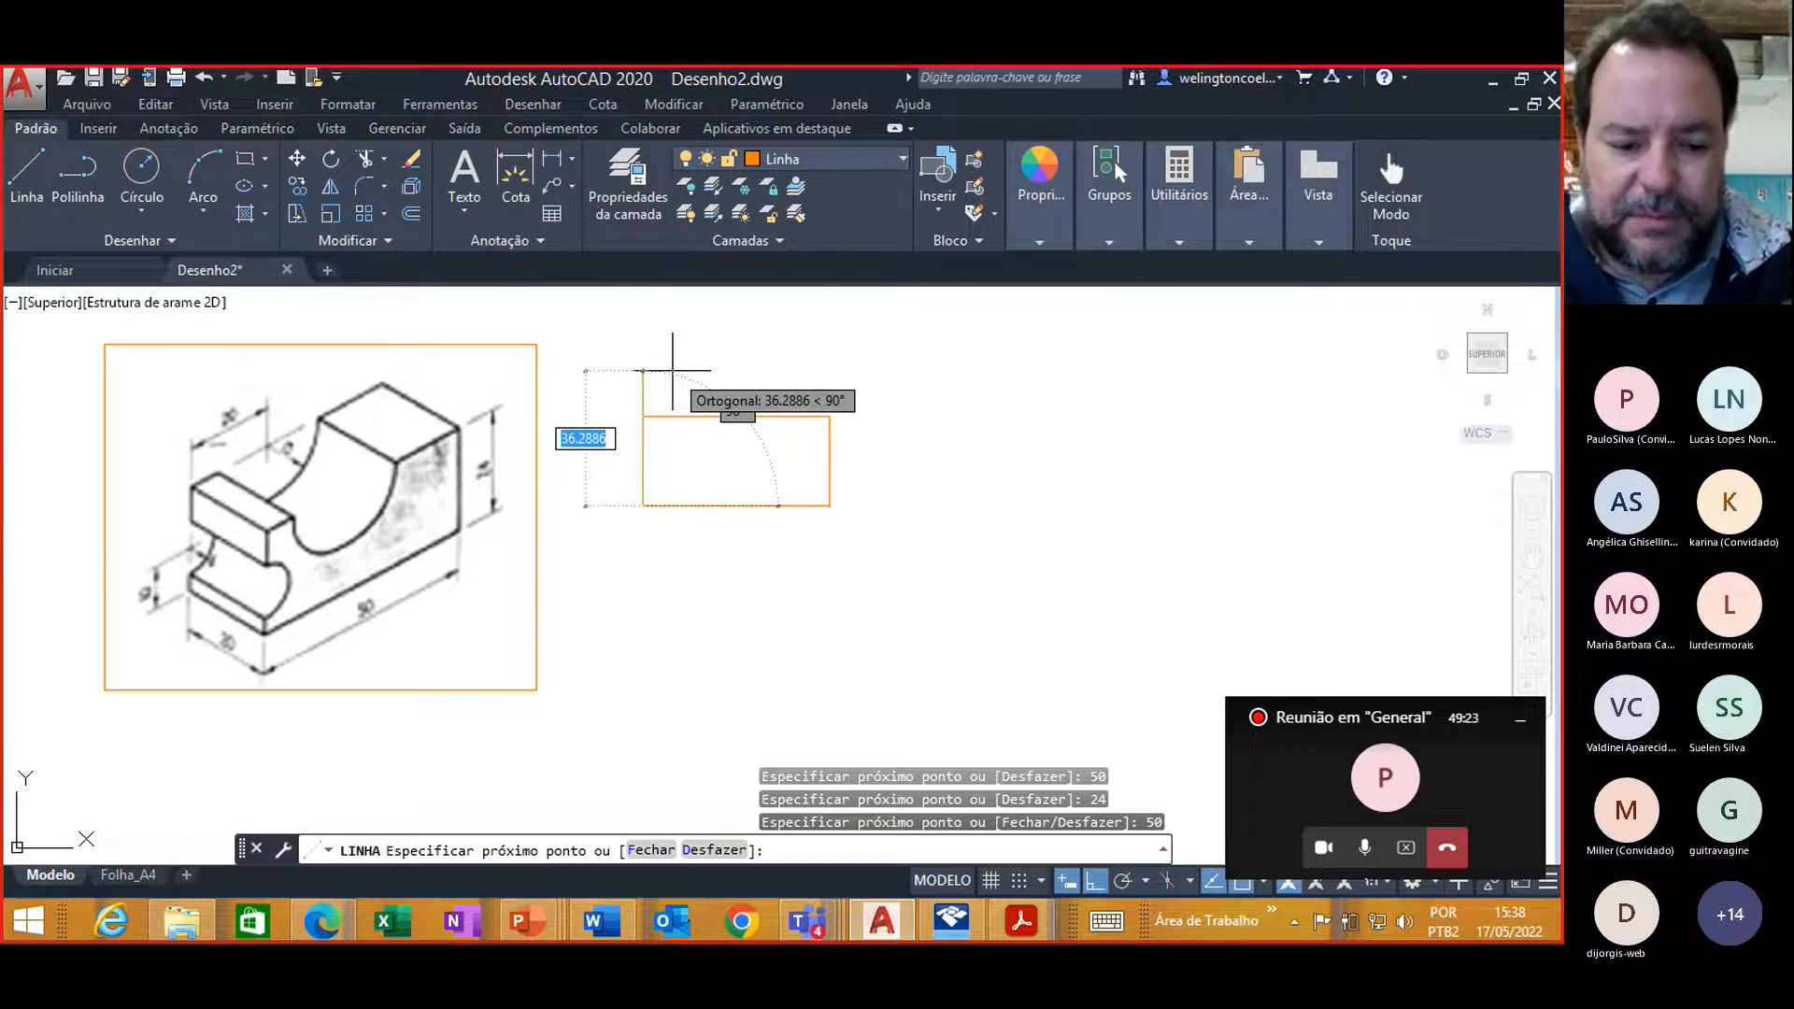
type("24")
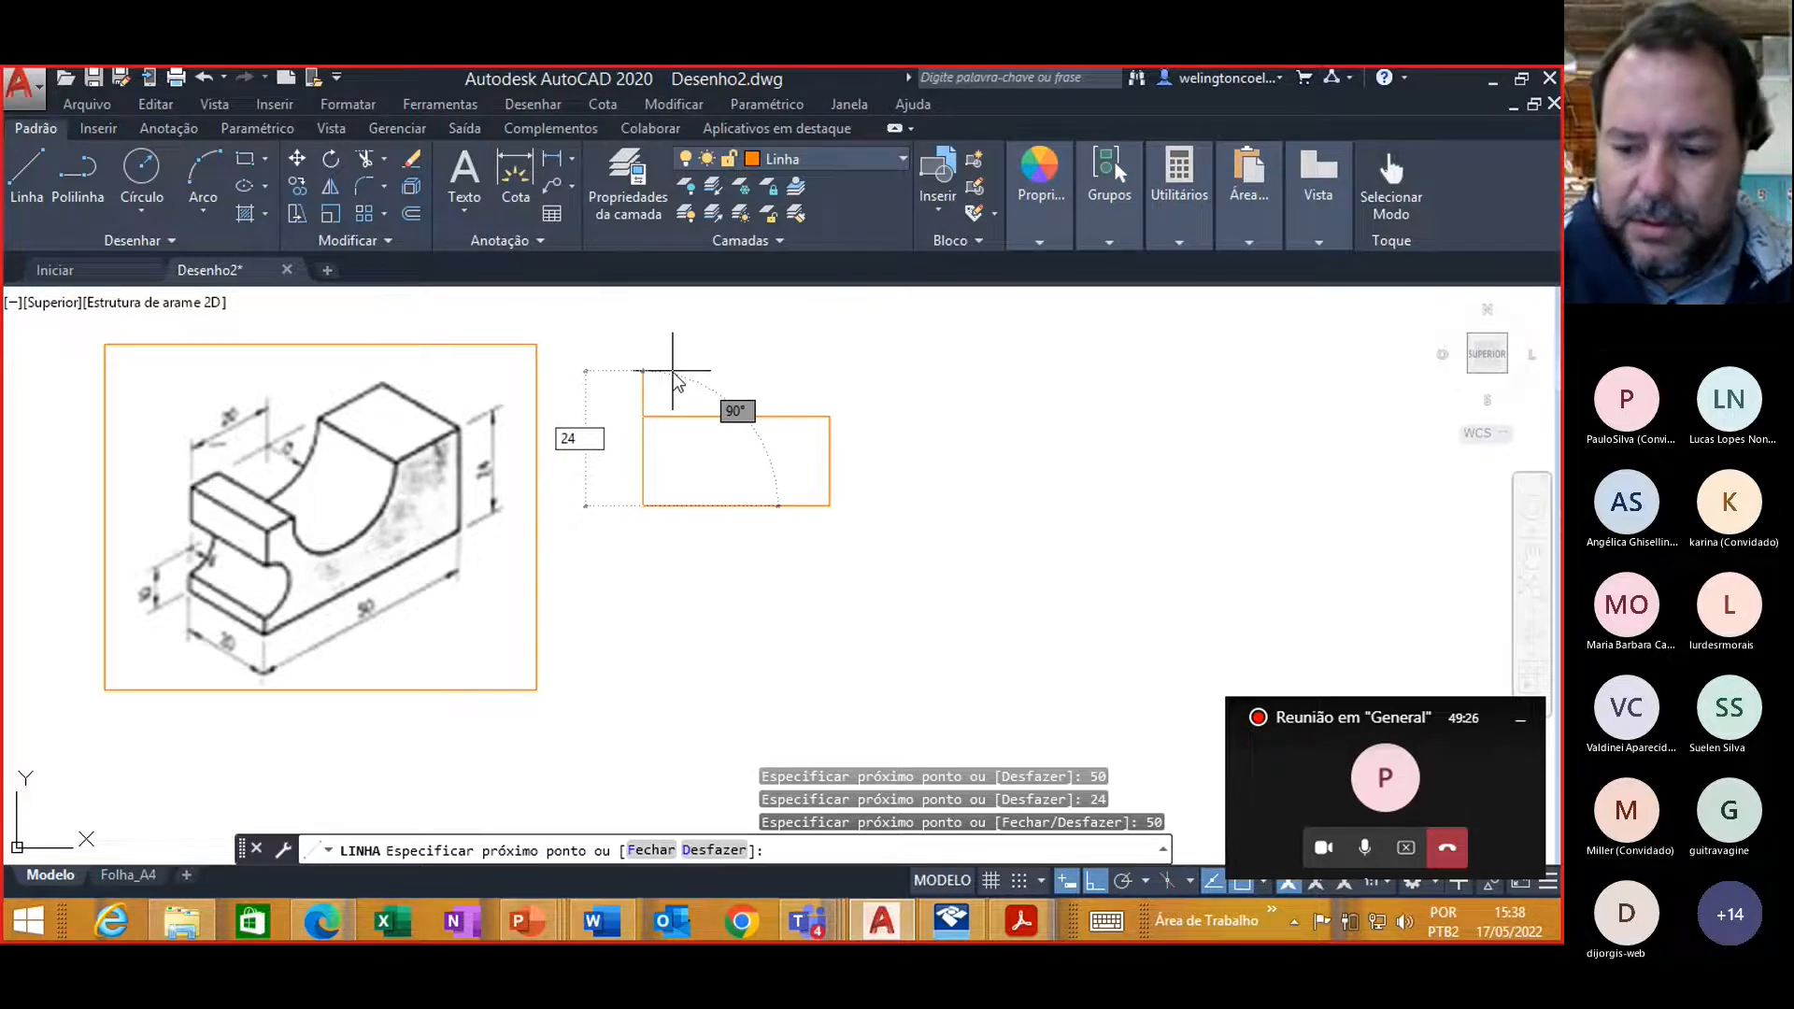
key("Return")
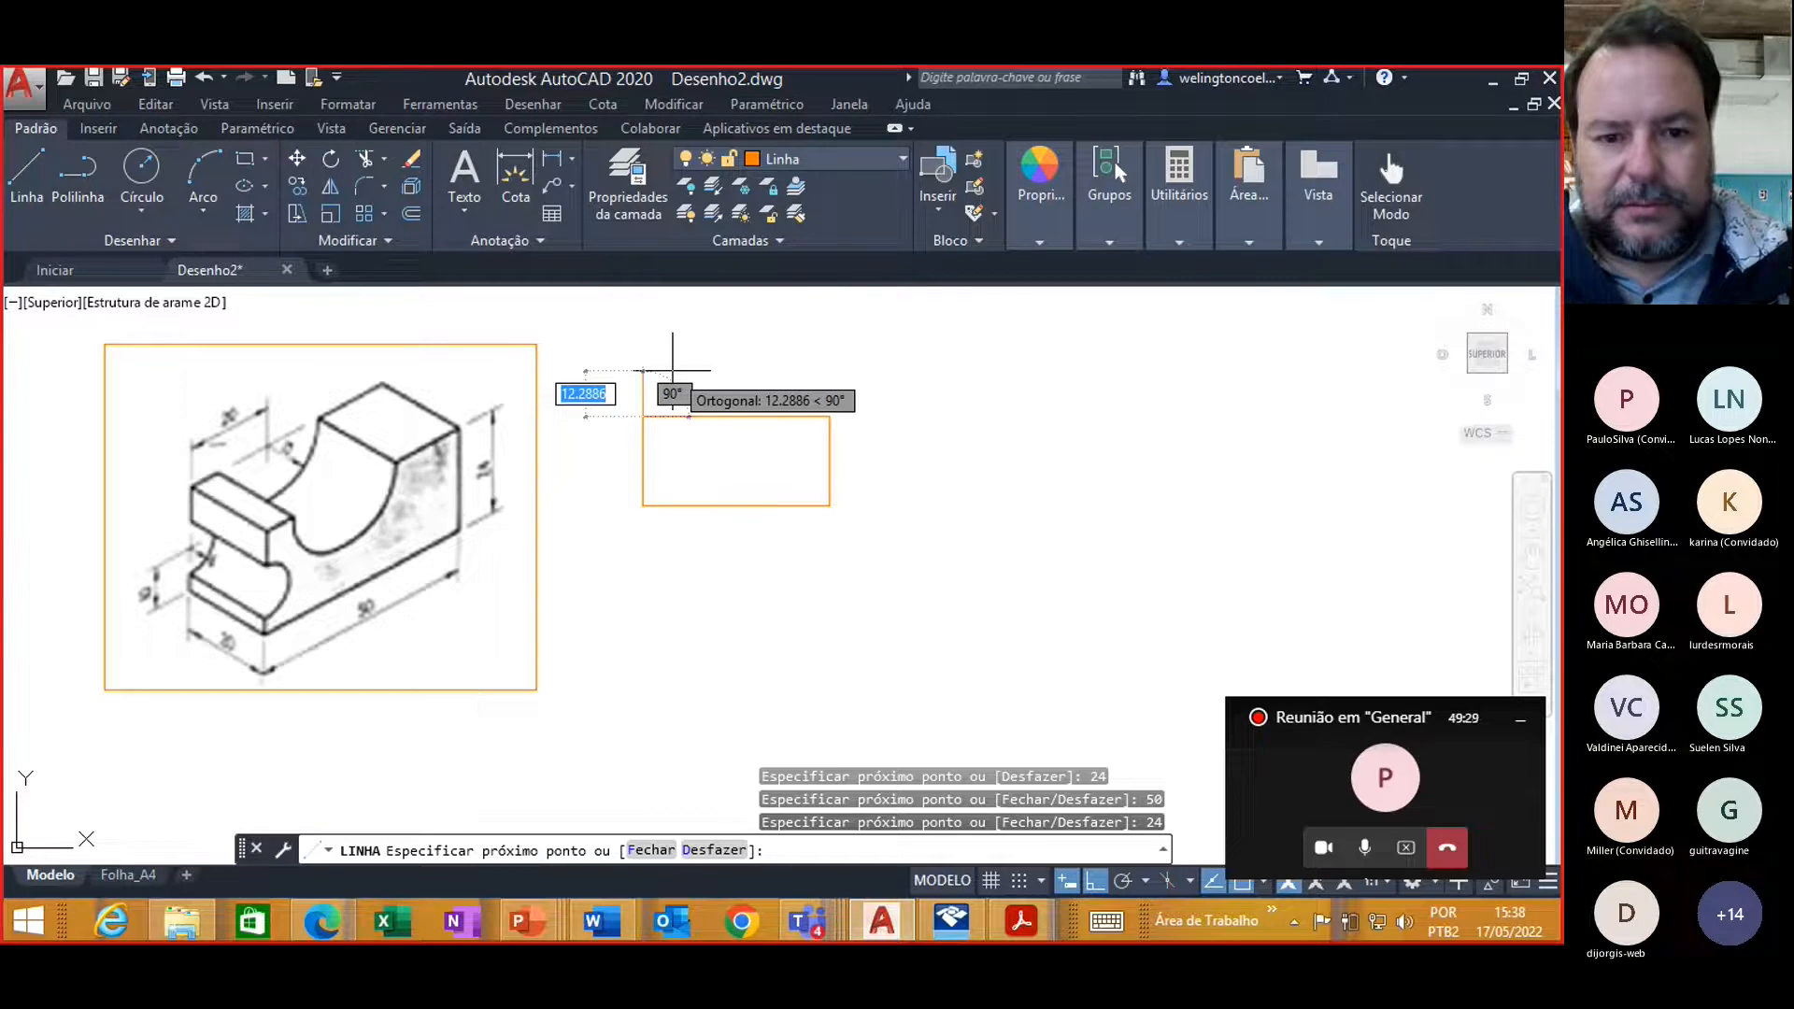
key("Escape")
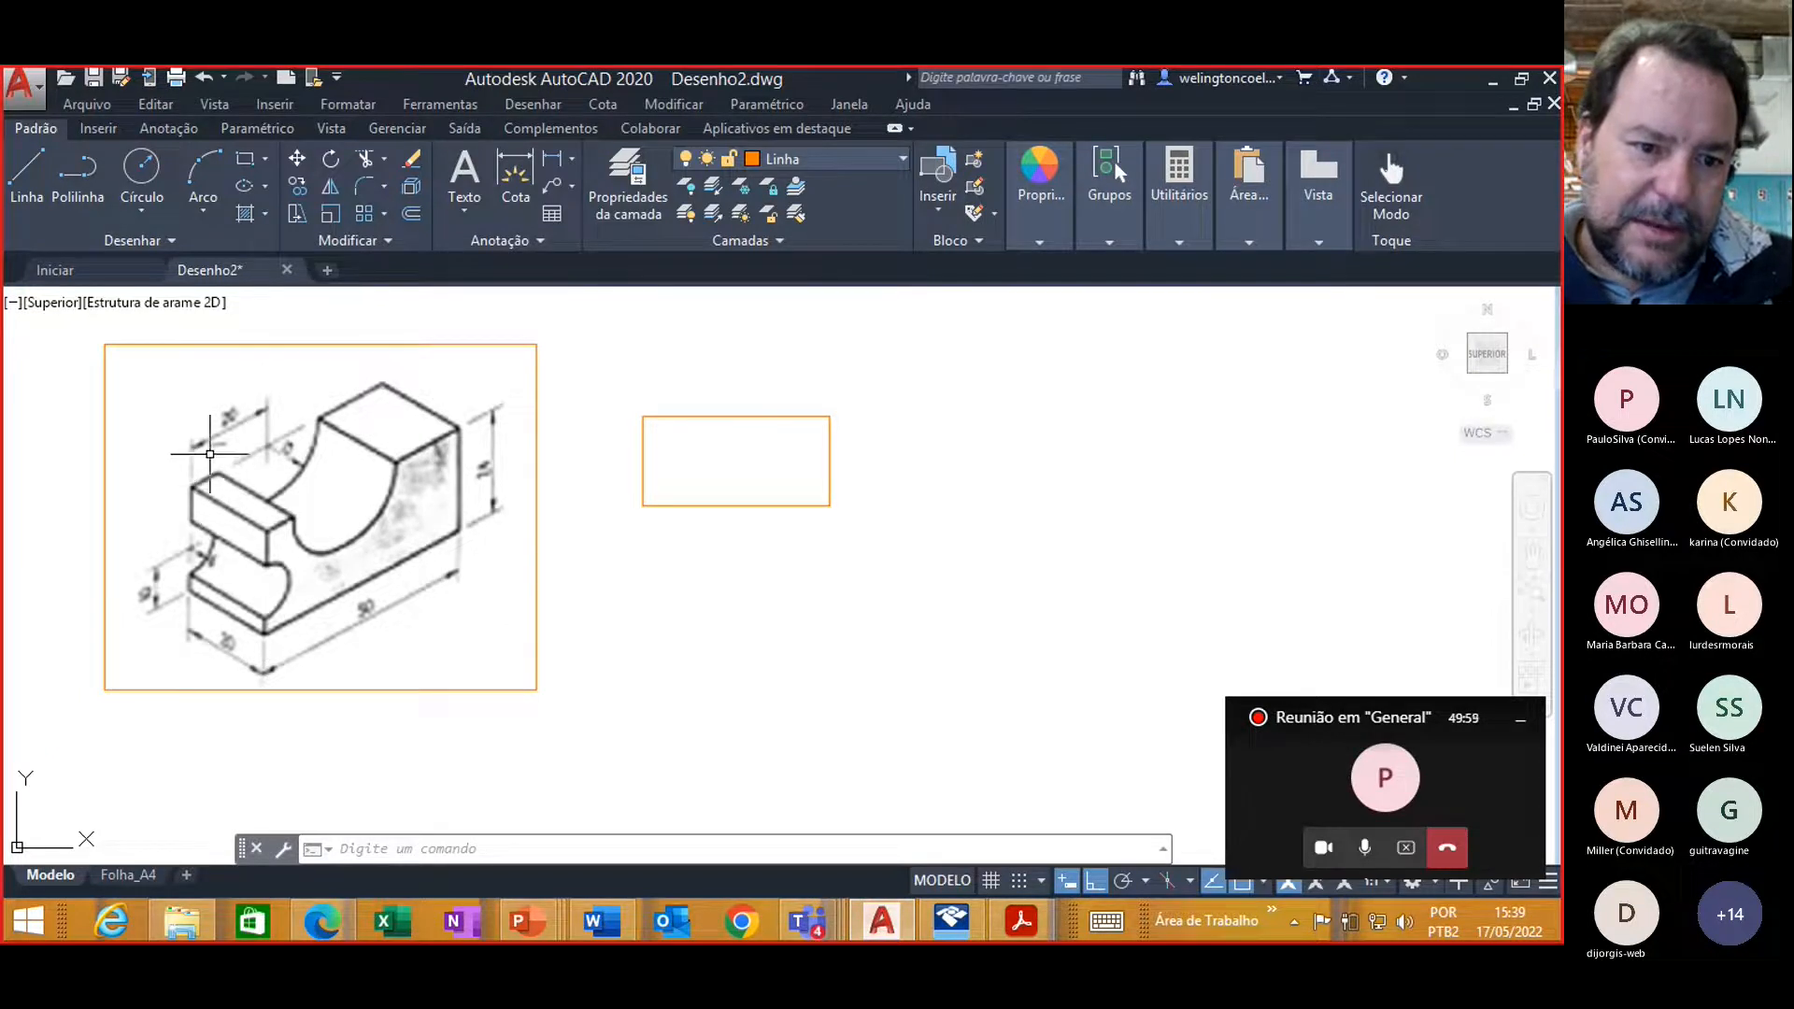
Step: Check the exercise figure in the browser's PDF, return to AutoCAD and offset the rectangle's left edge 20 inward
left_click(323, 923)
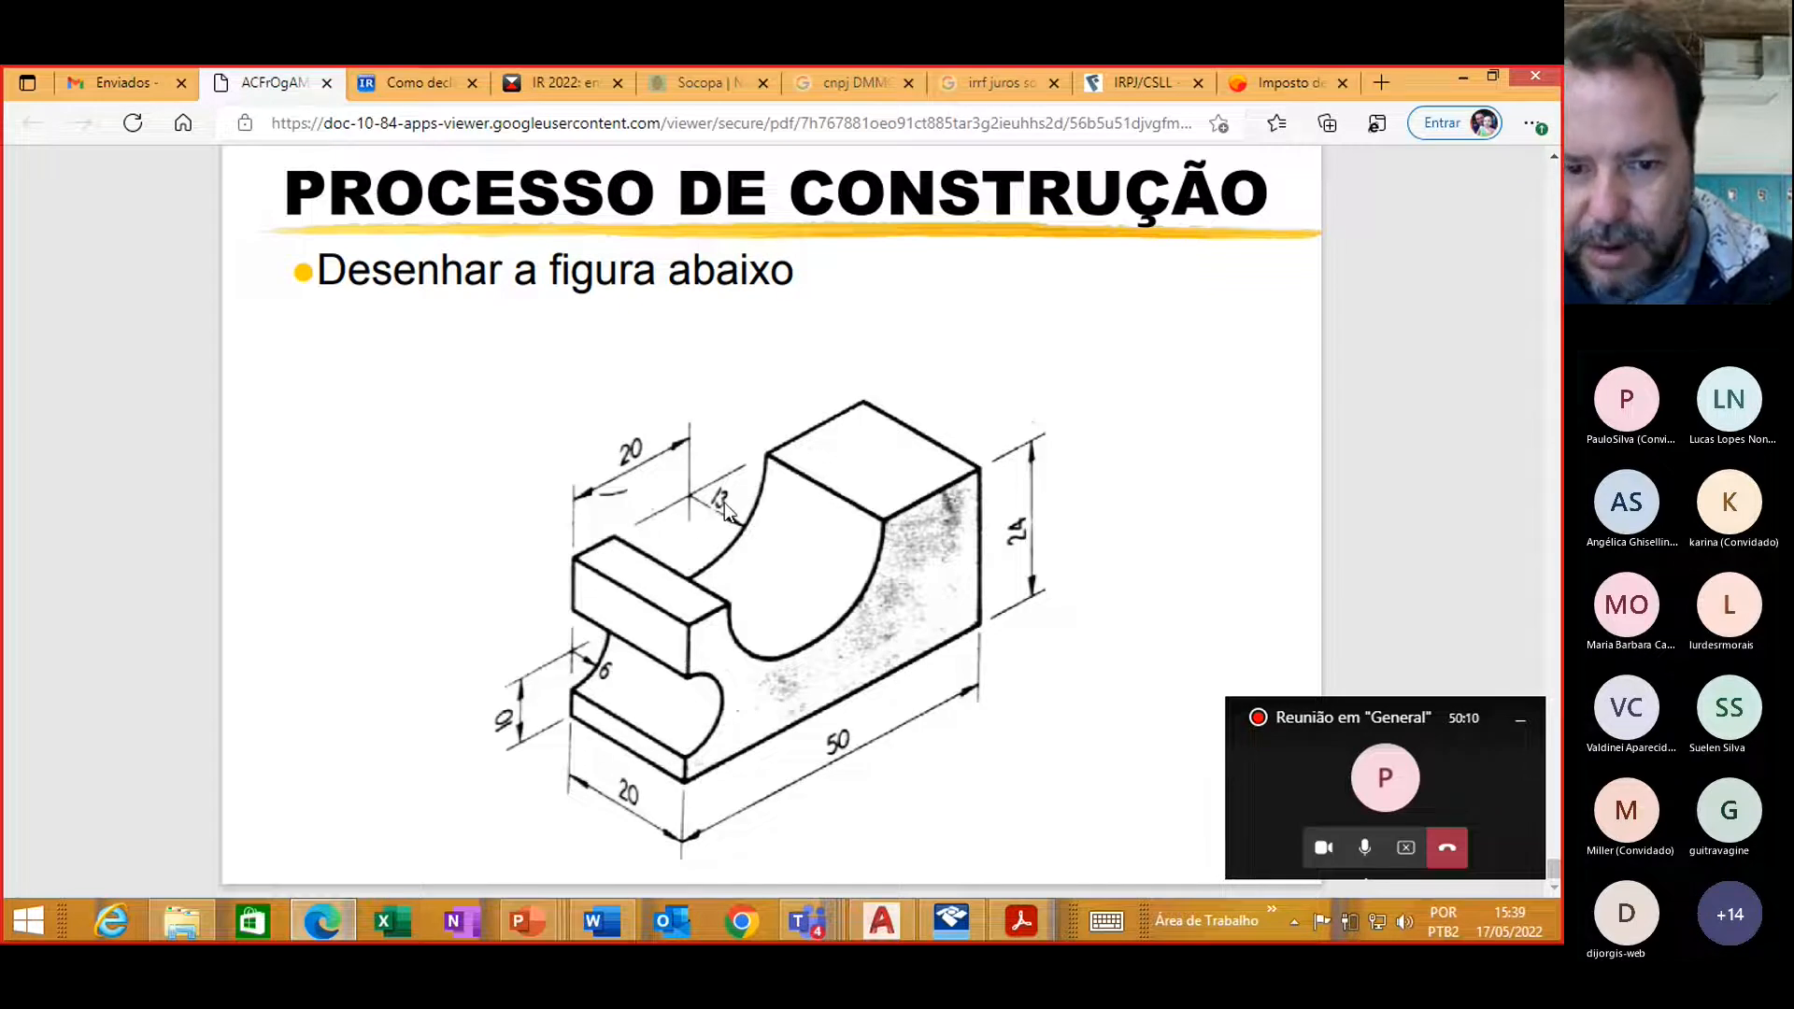
left_click(881, 920)
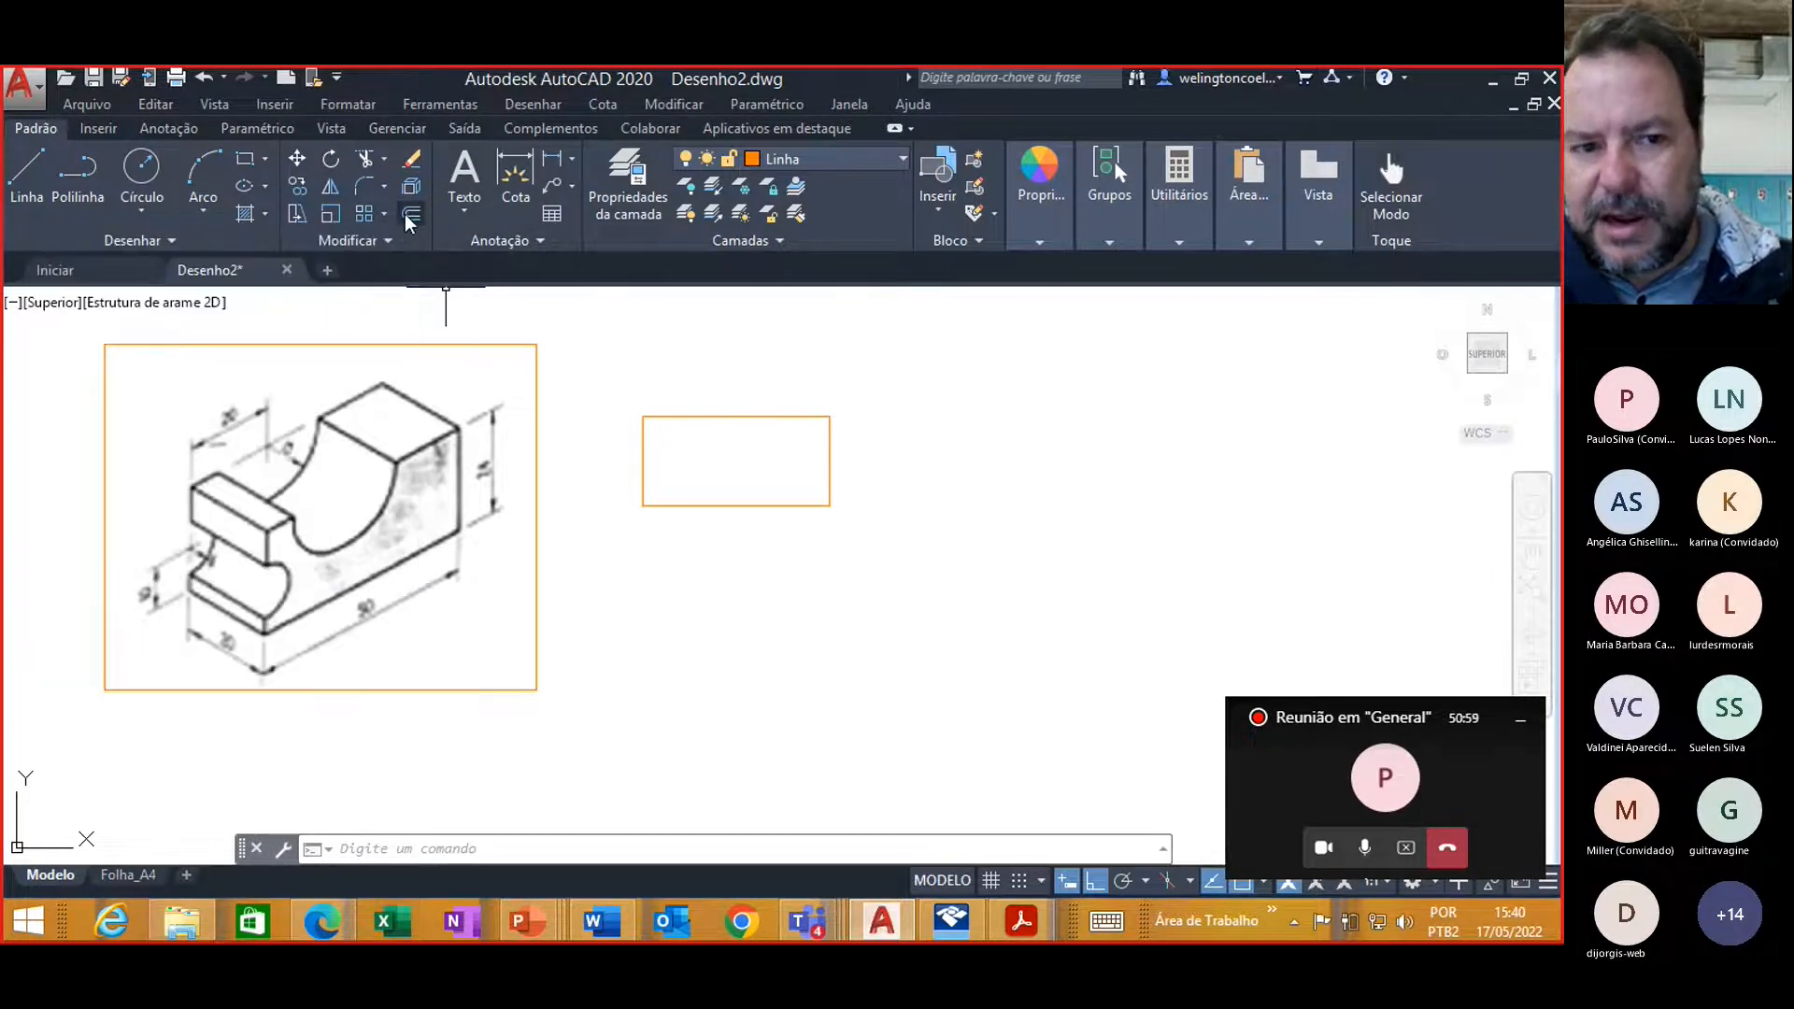
left_click(411, 215)
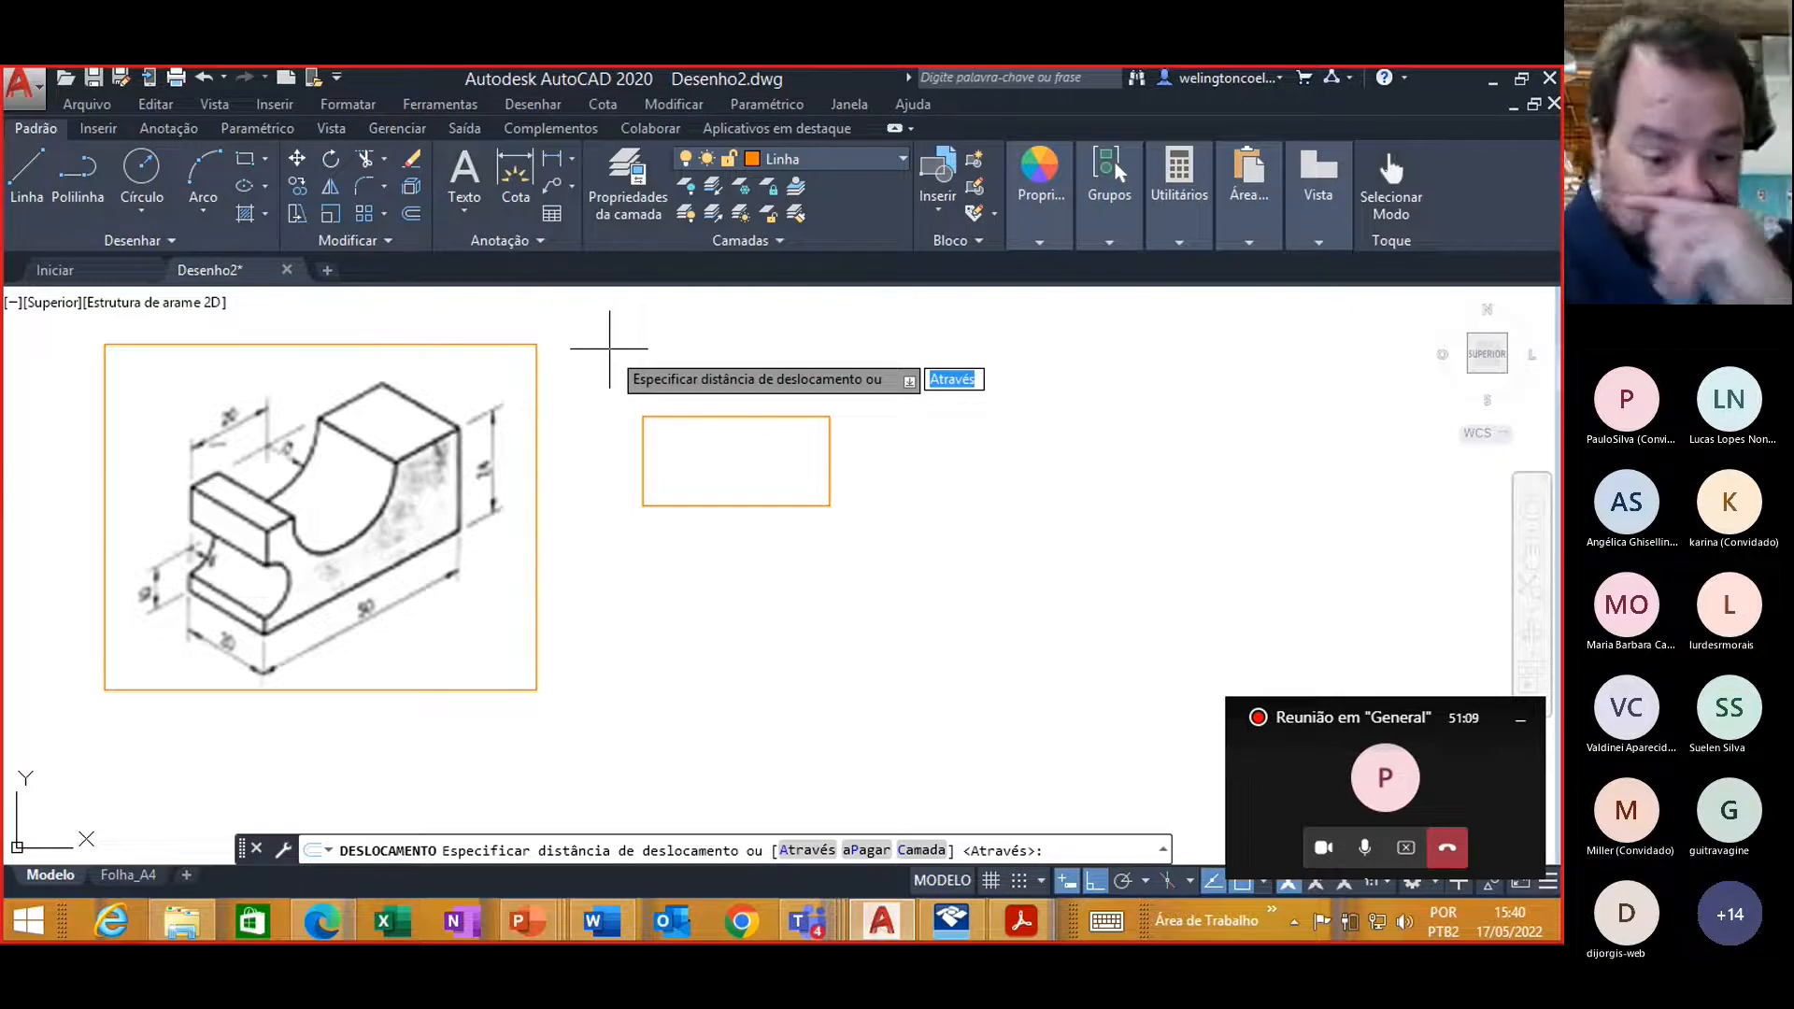
key("Escape")
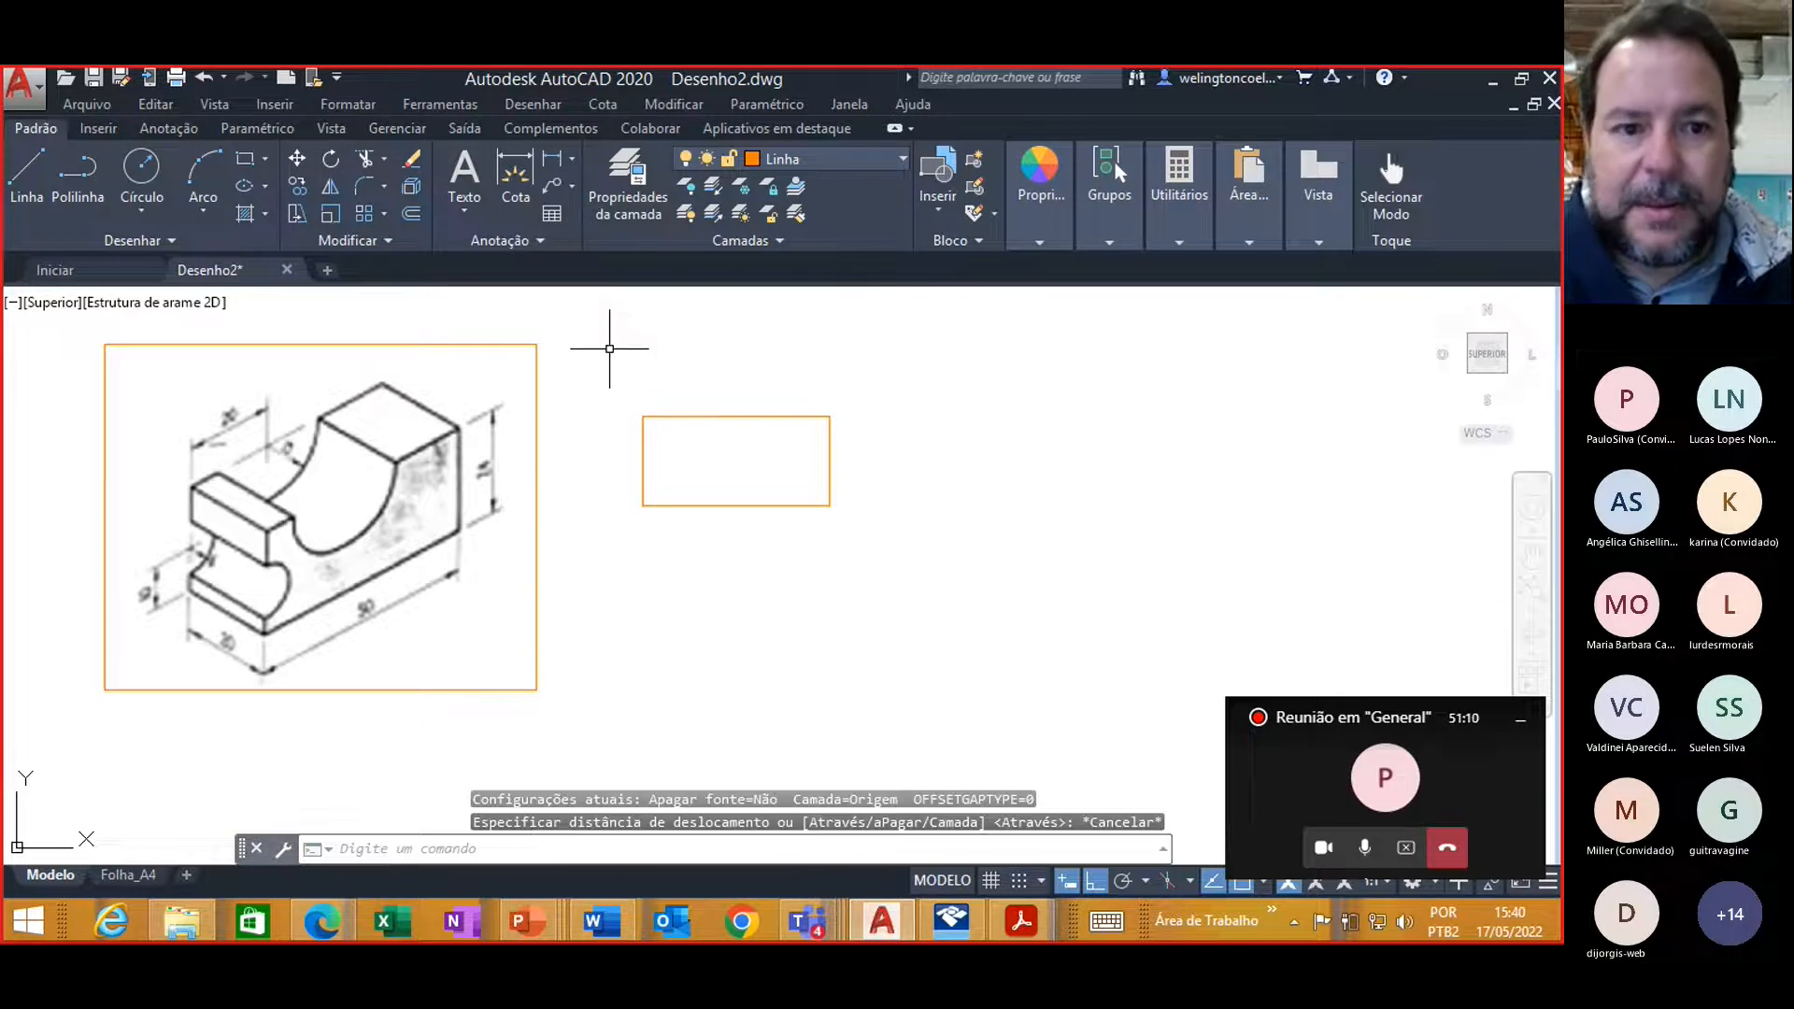
left_click(410, 214)
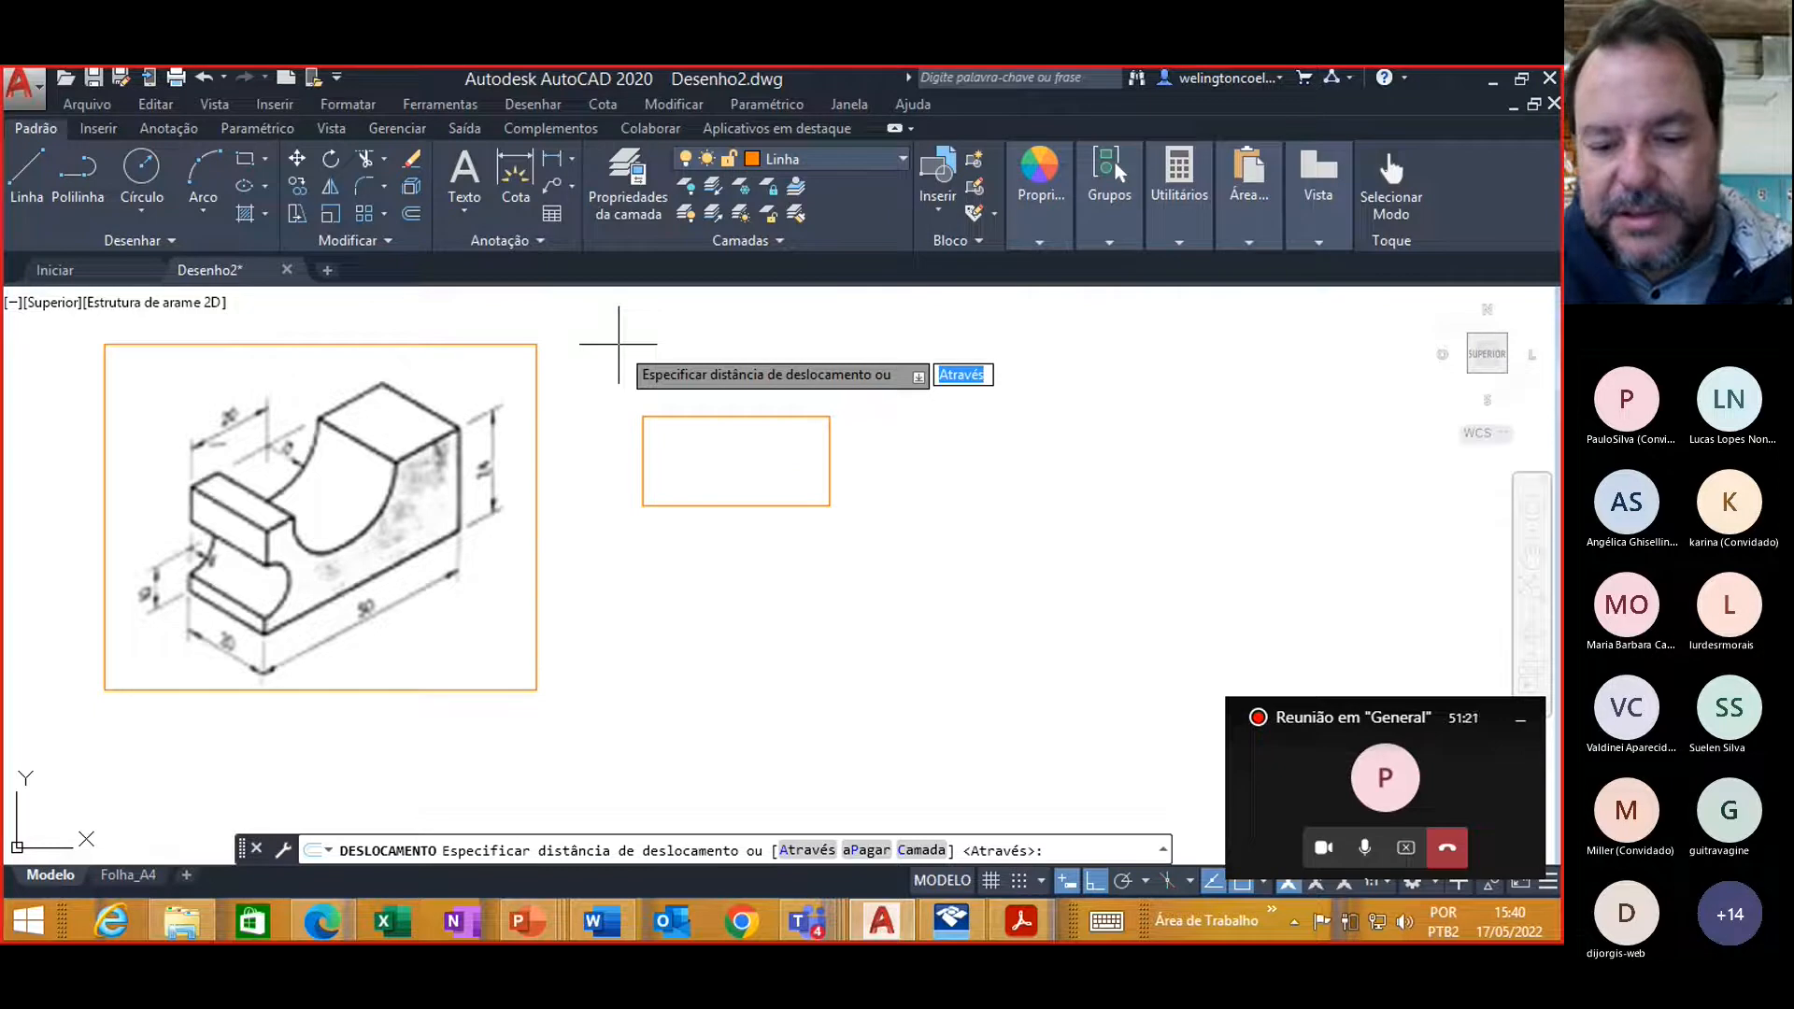
type("2")
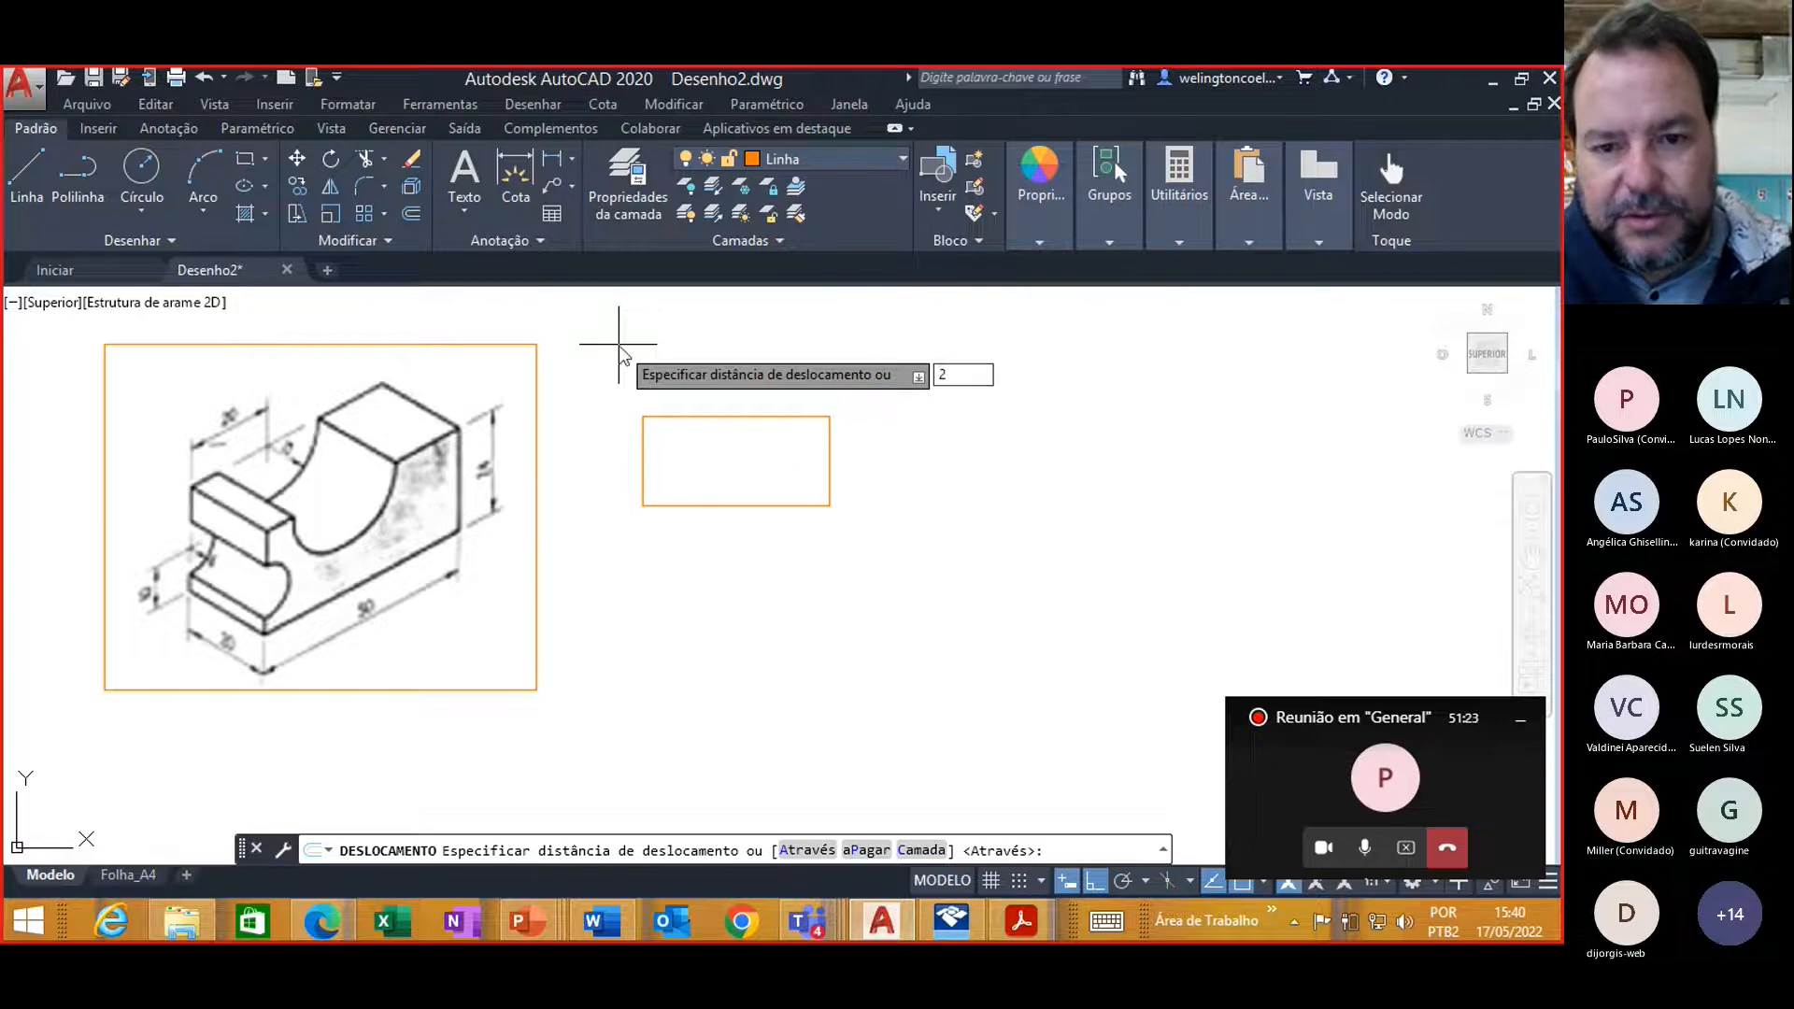
type("0")
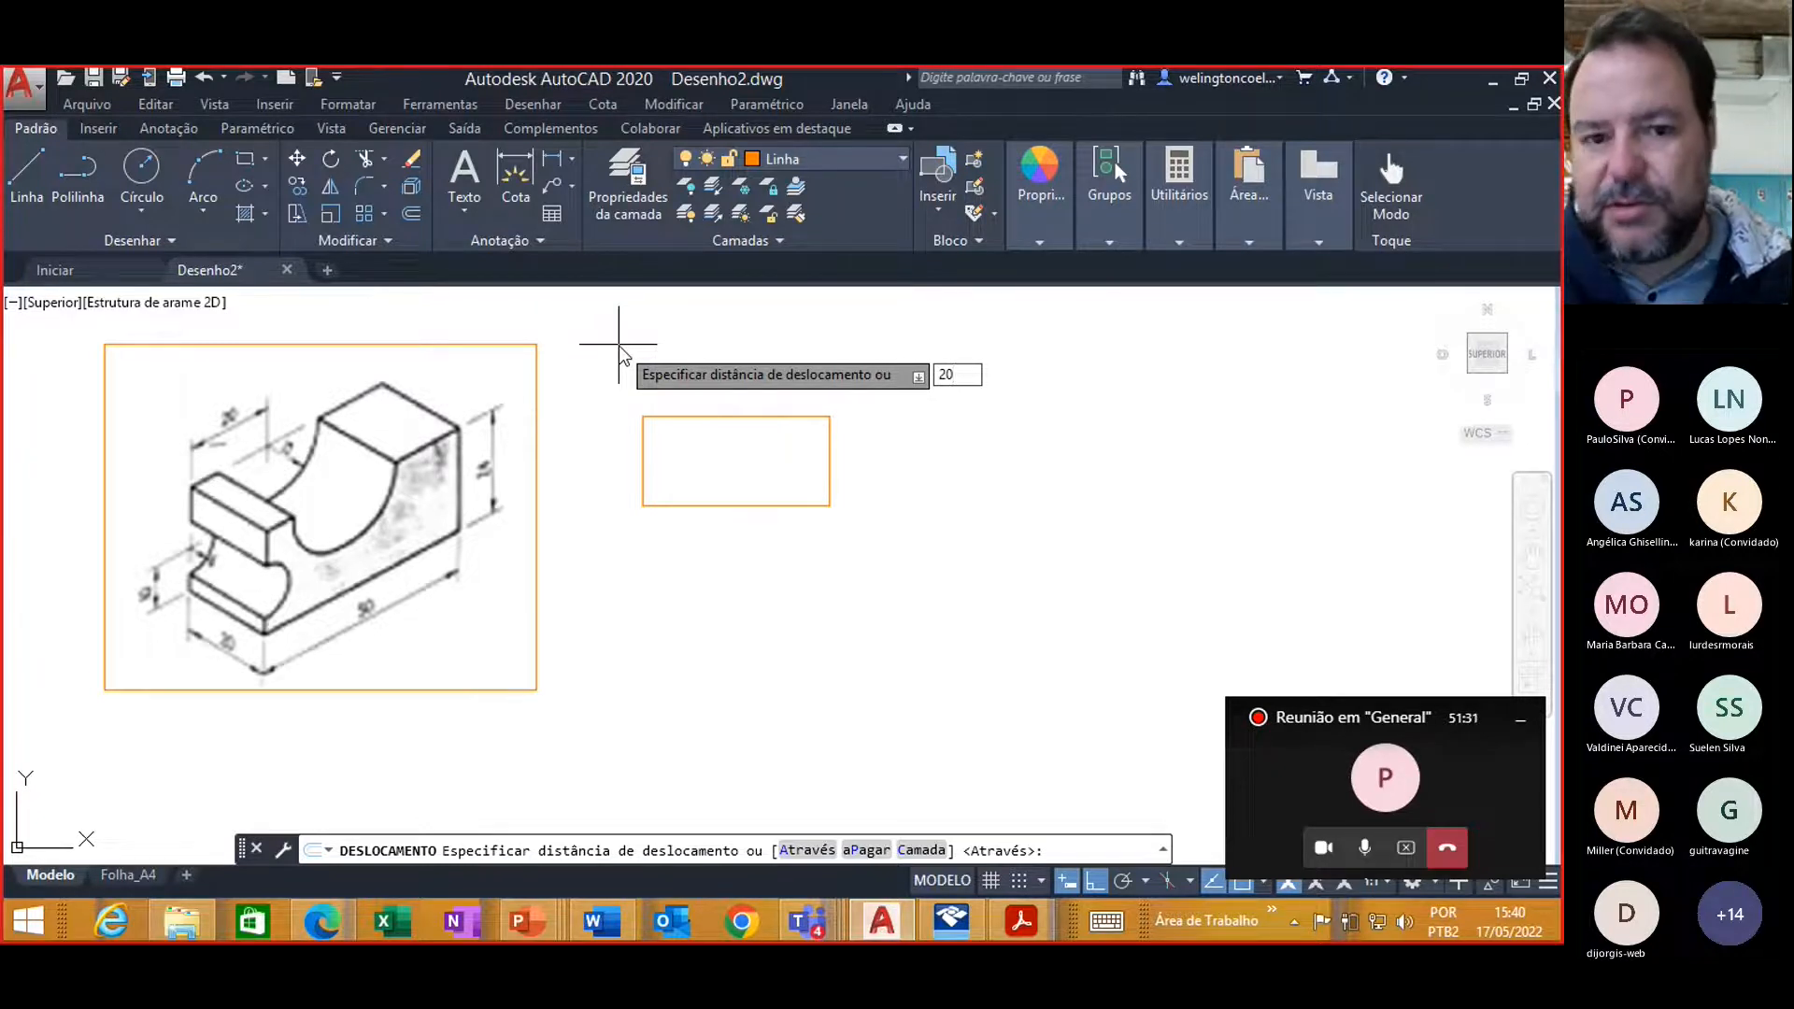
key("Return")
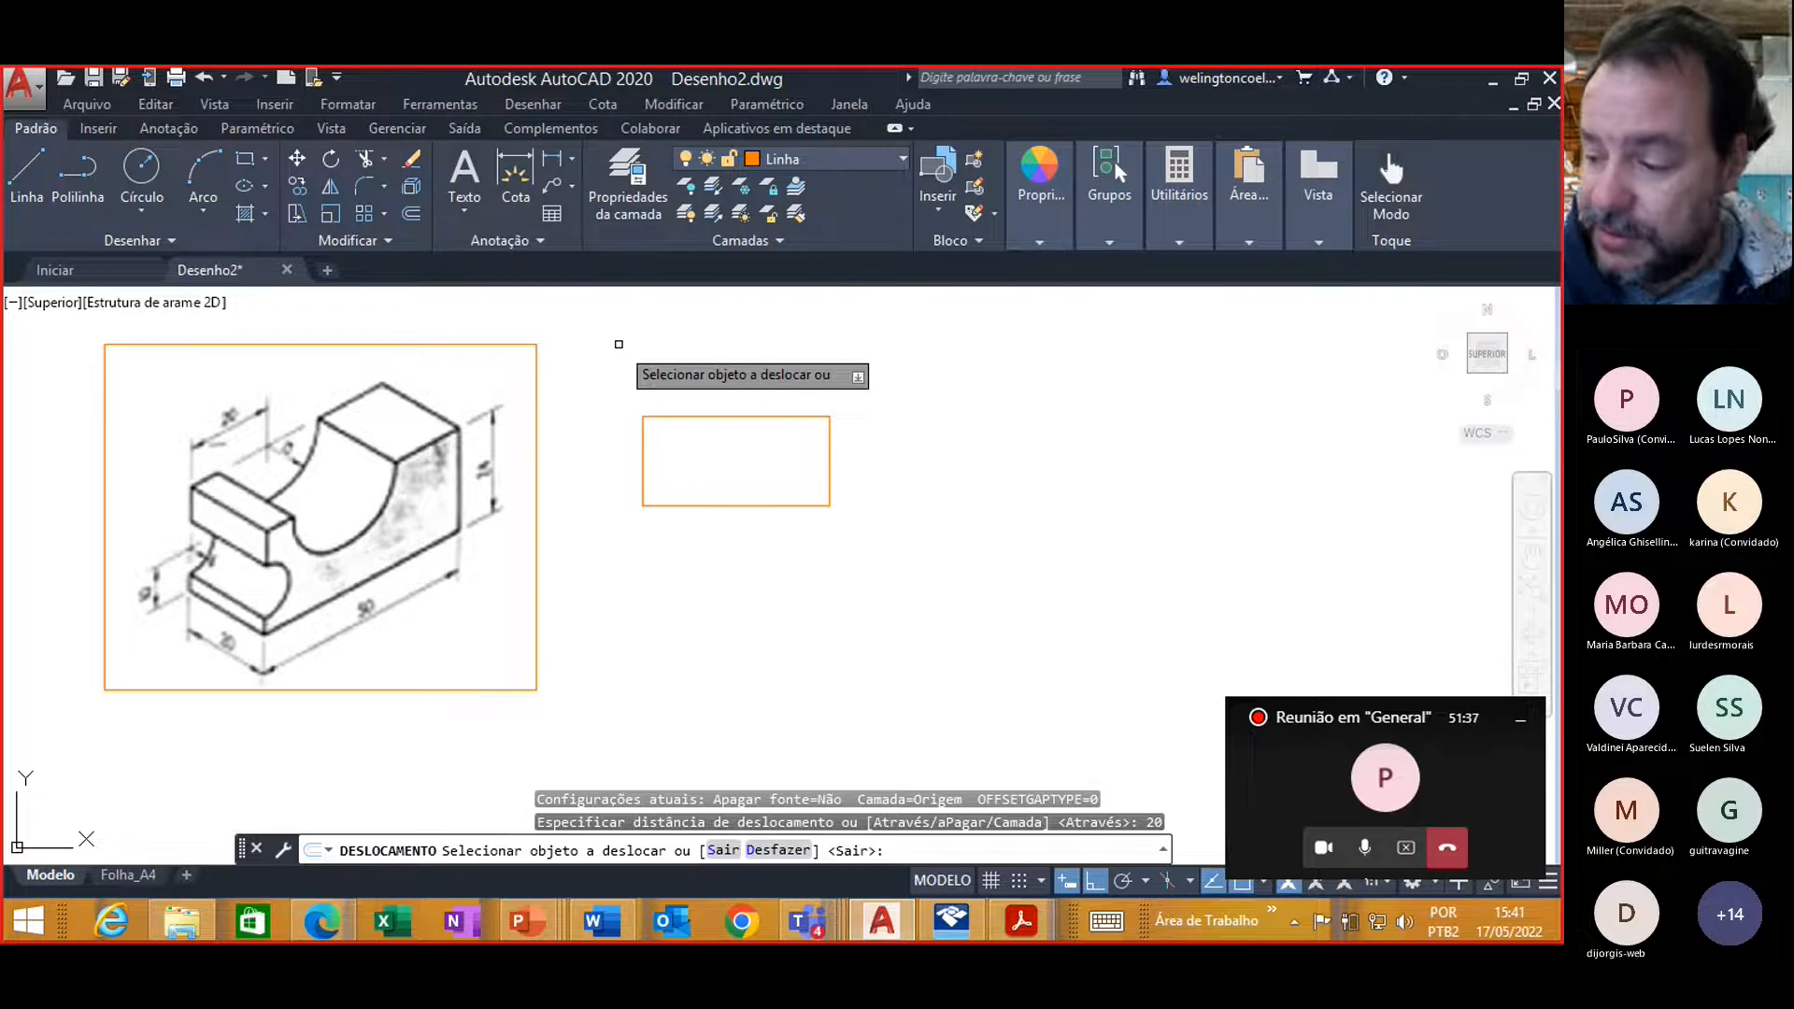
left_click(641, 455)
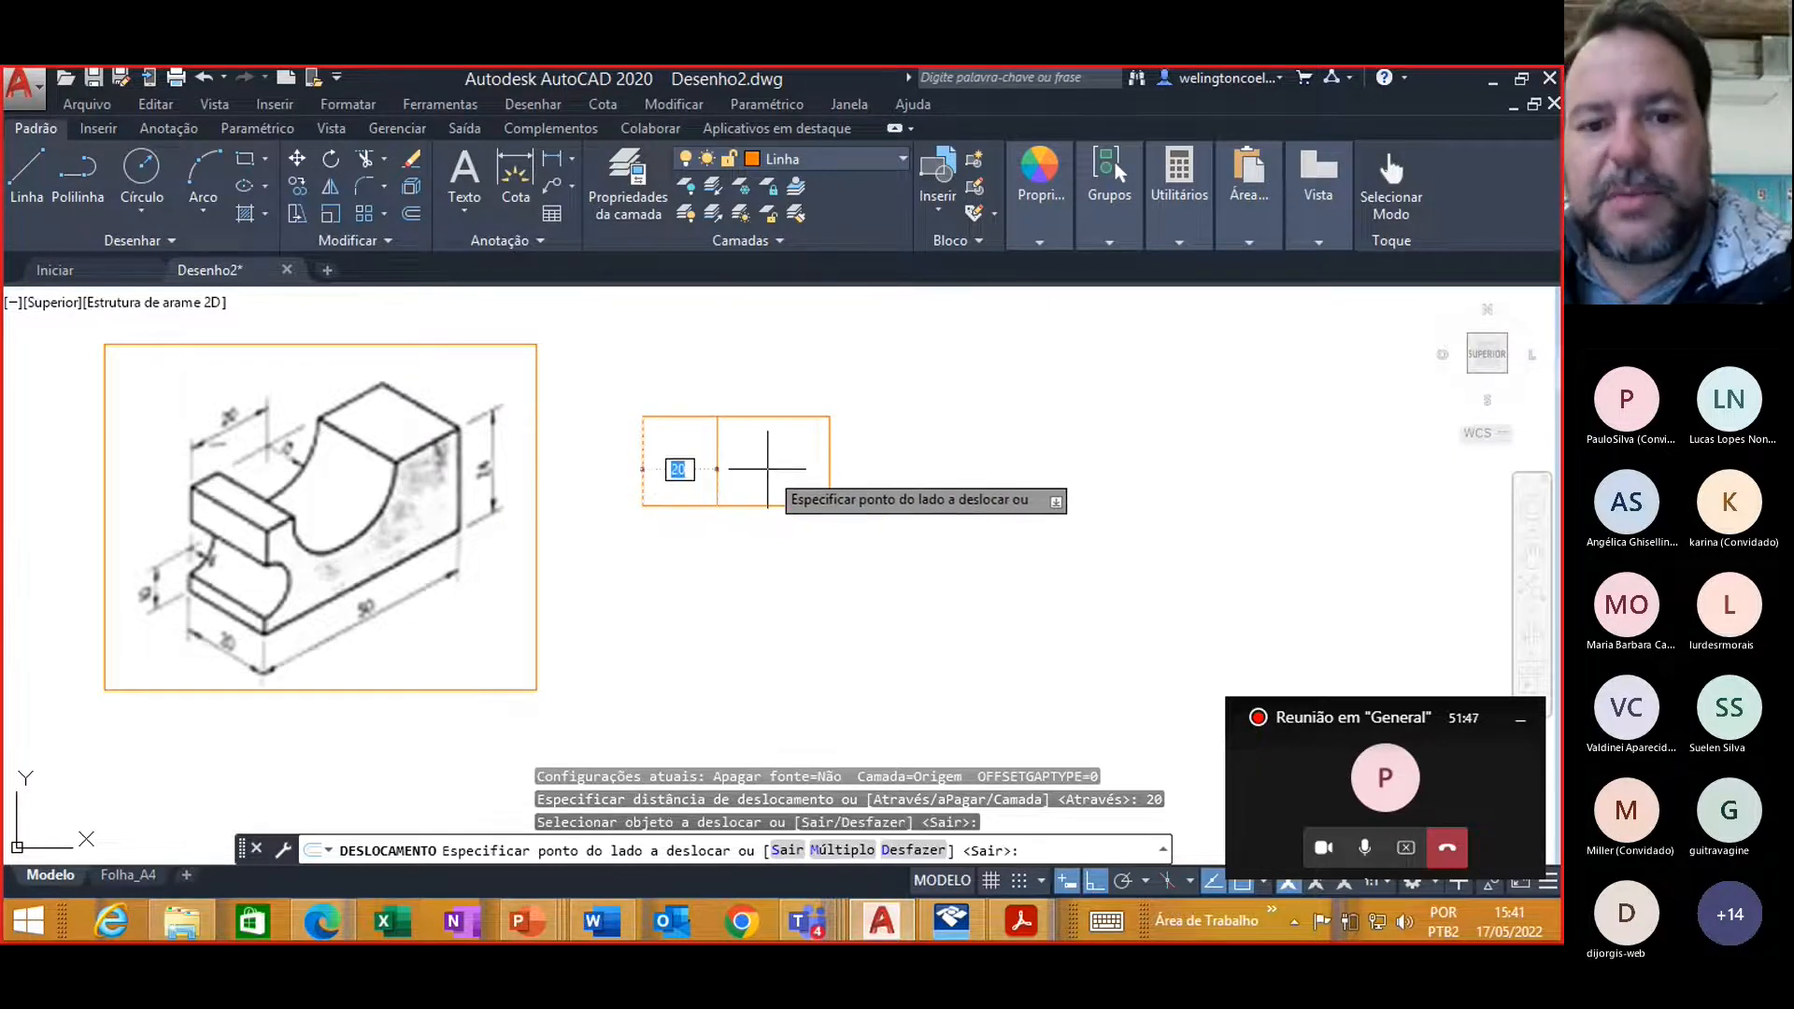
left_click(931, 470)
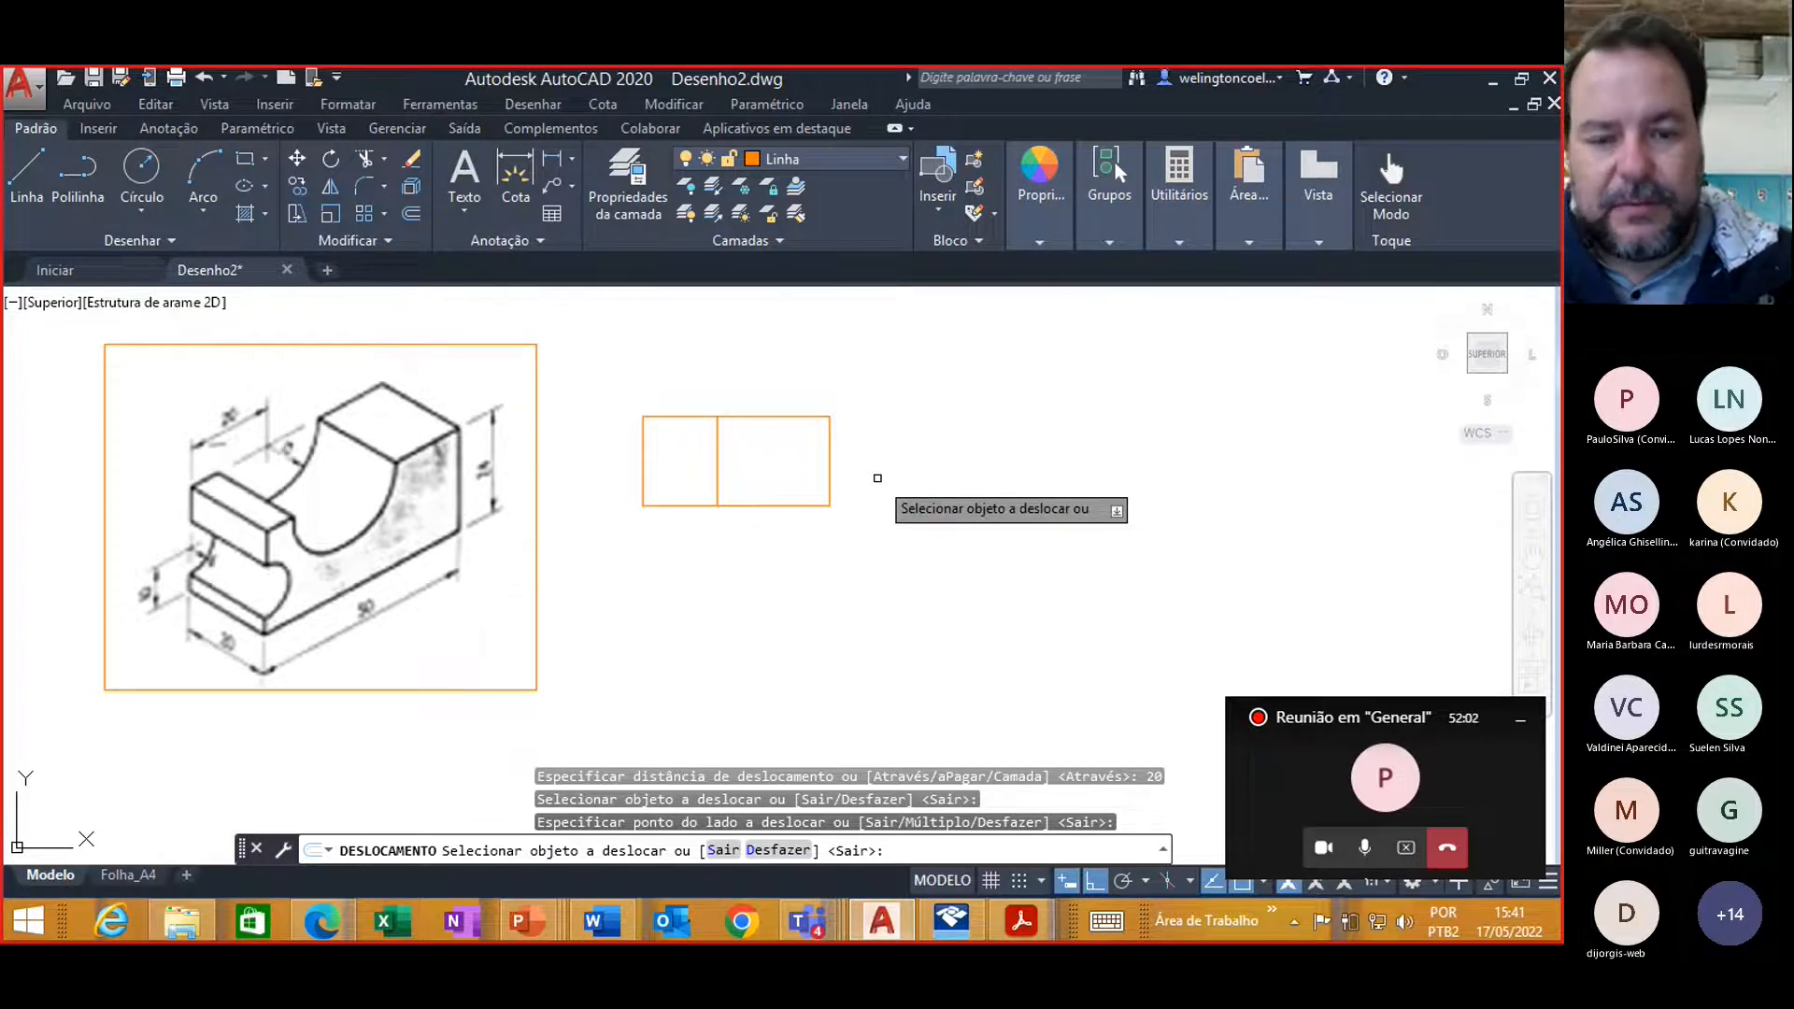
key("Escape")
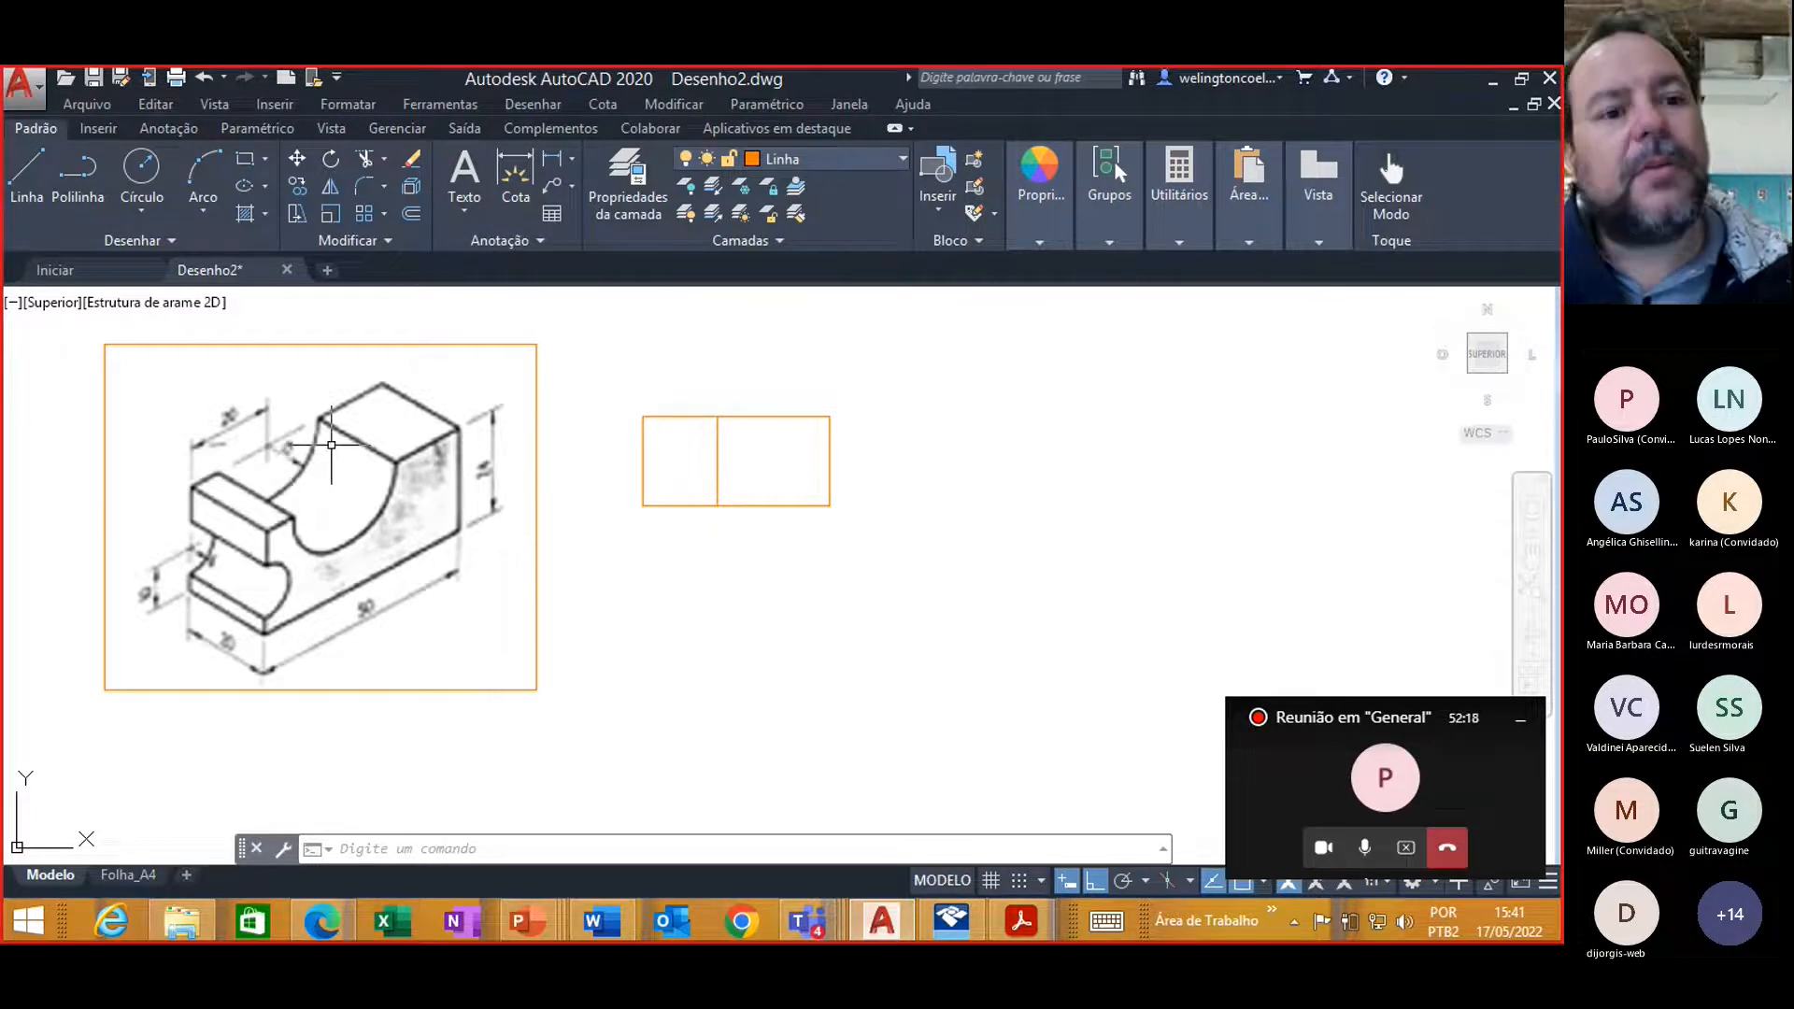
Step: Draw a circle of radius 13 centred on the upper end of the offset vertical line
left_click(142, 172)
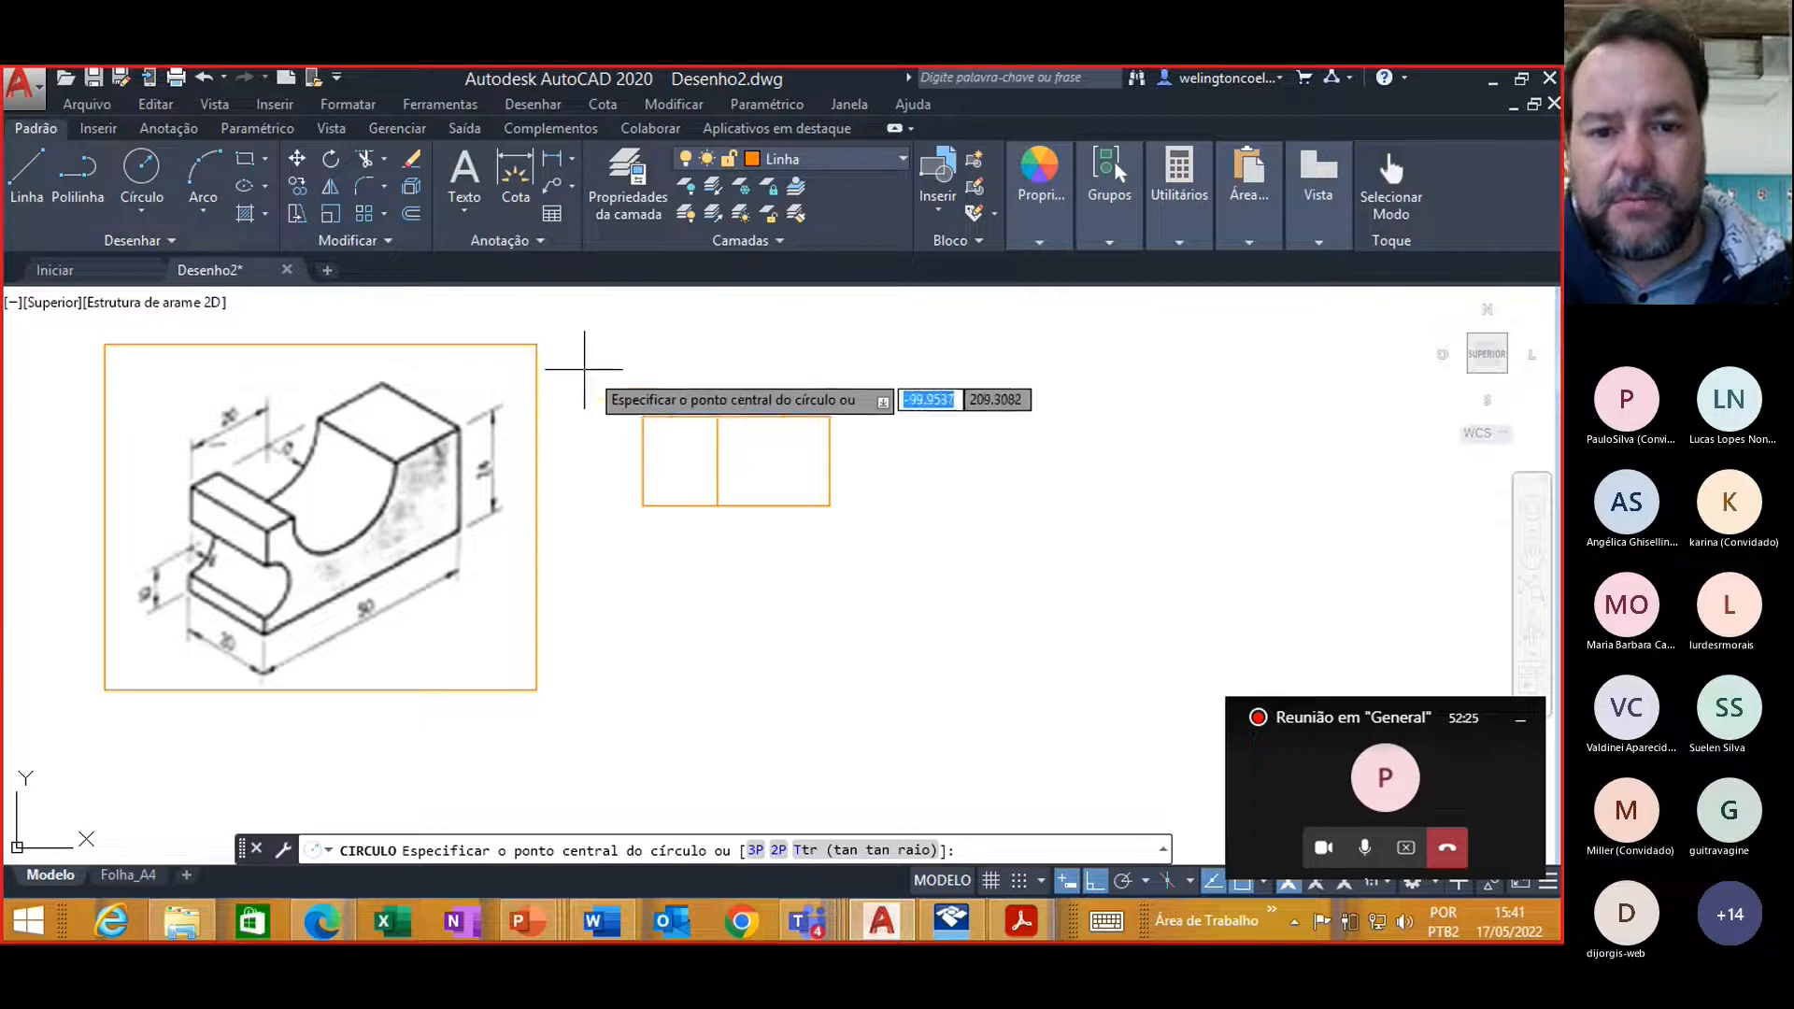
left_click(717, 416)
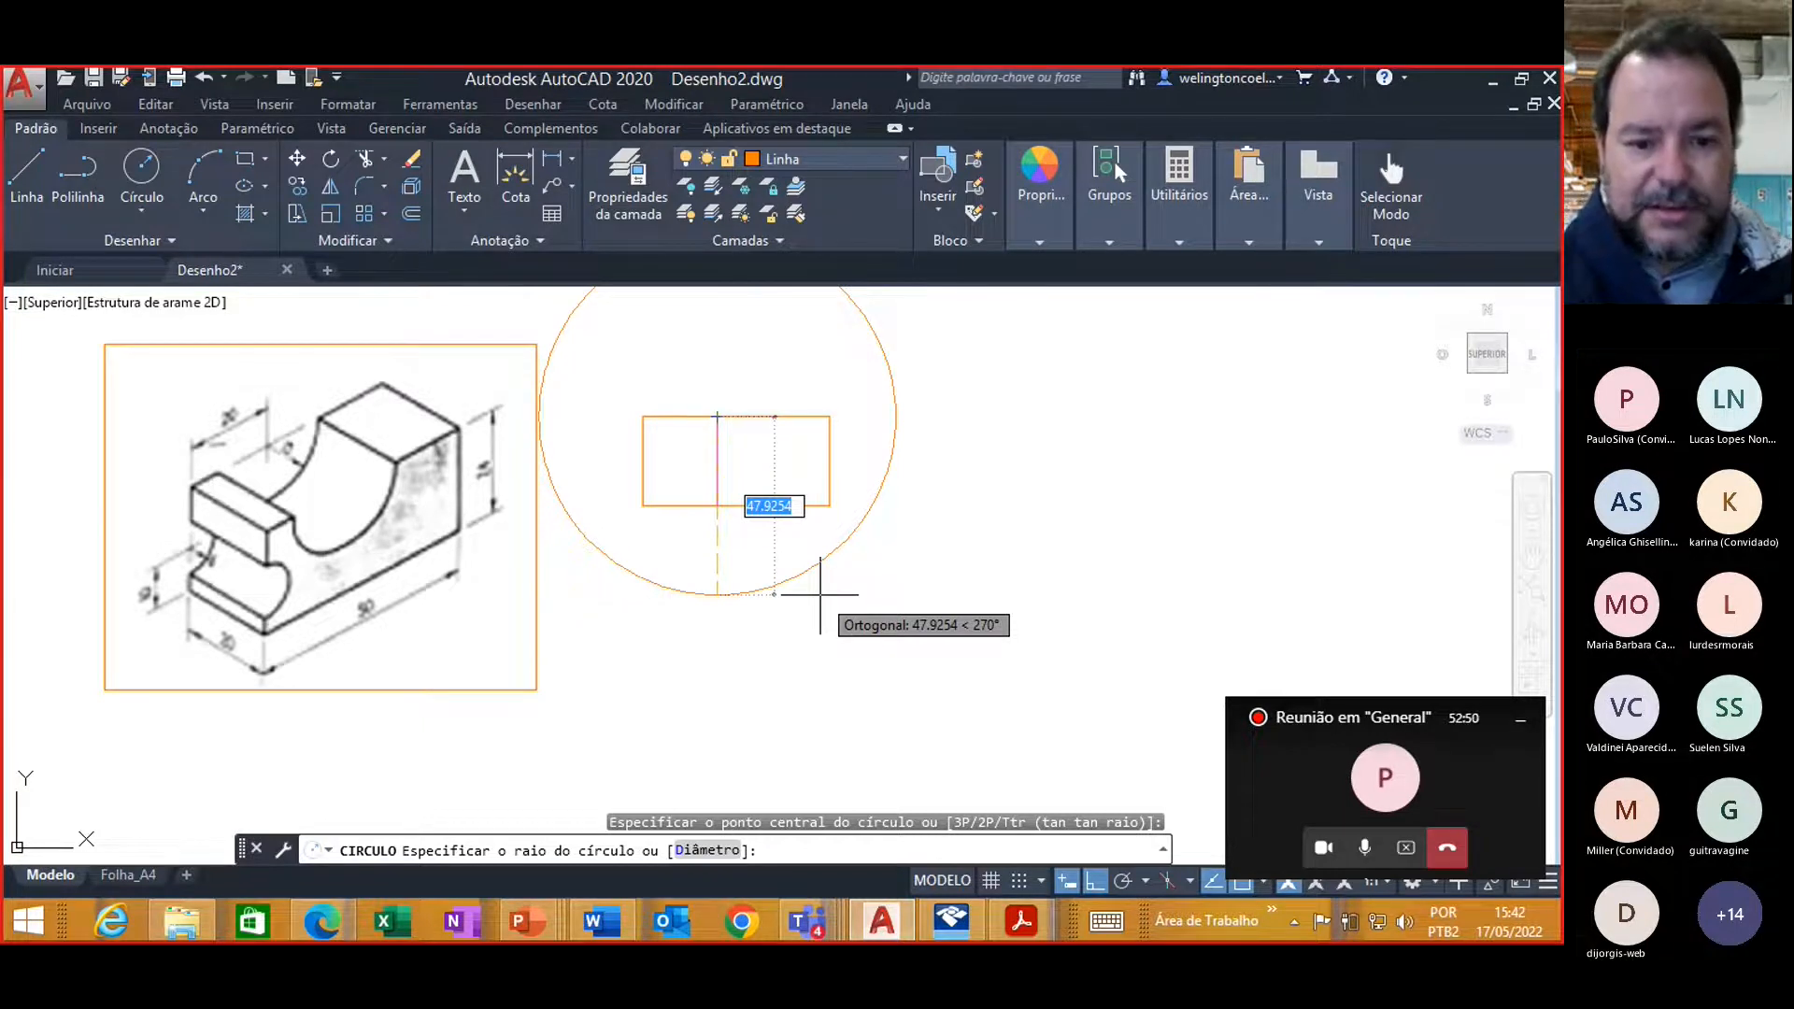
type("13")
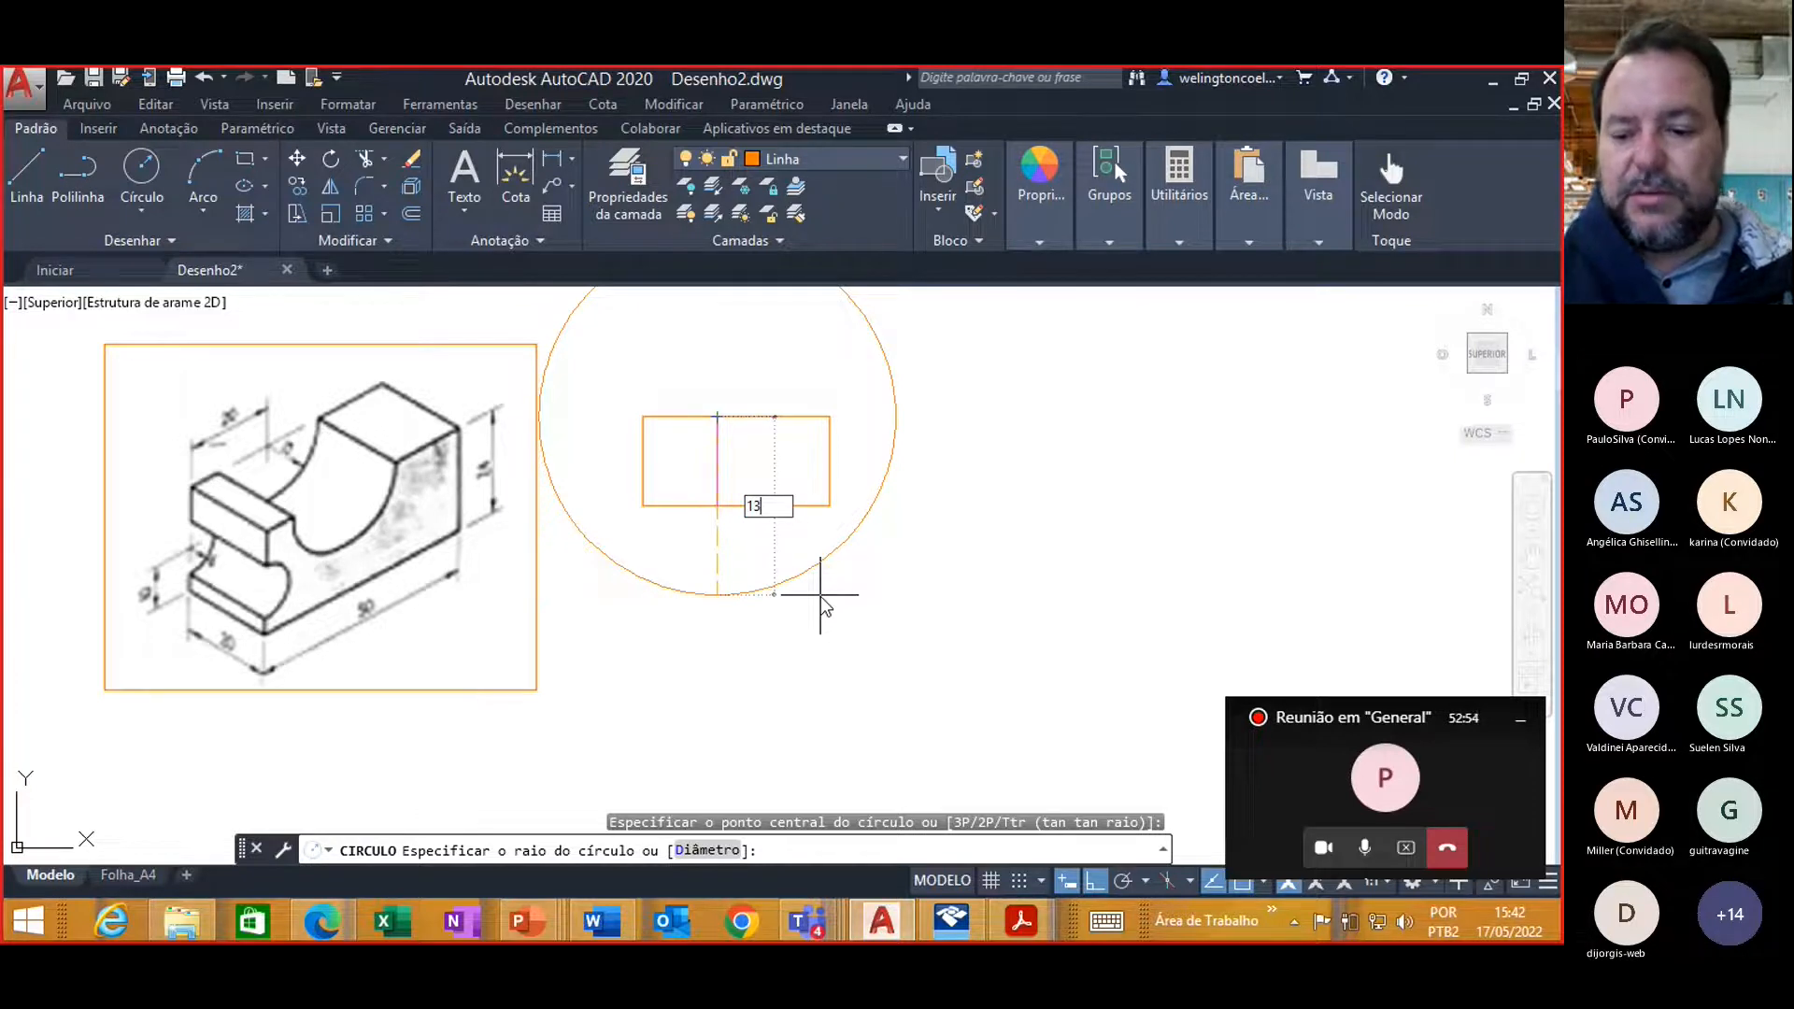
key("Return")
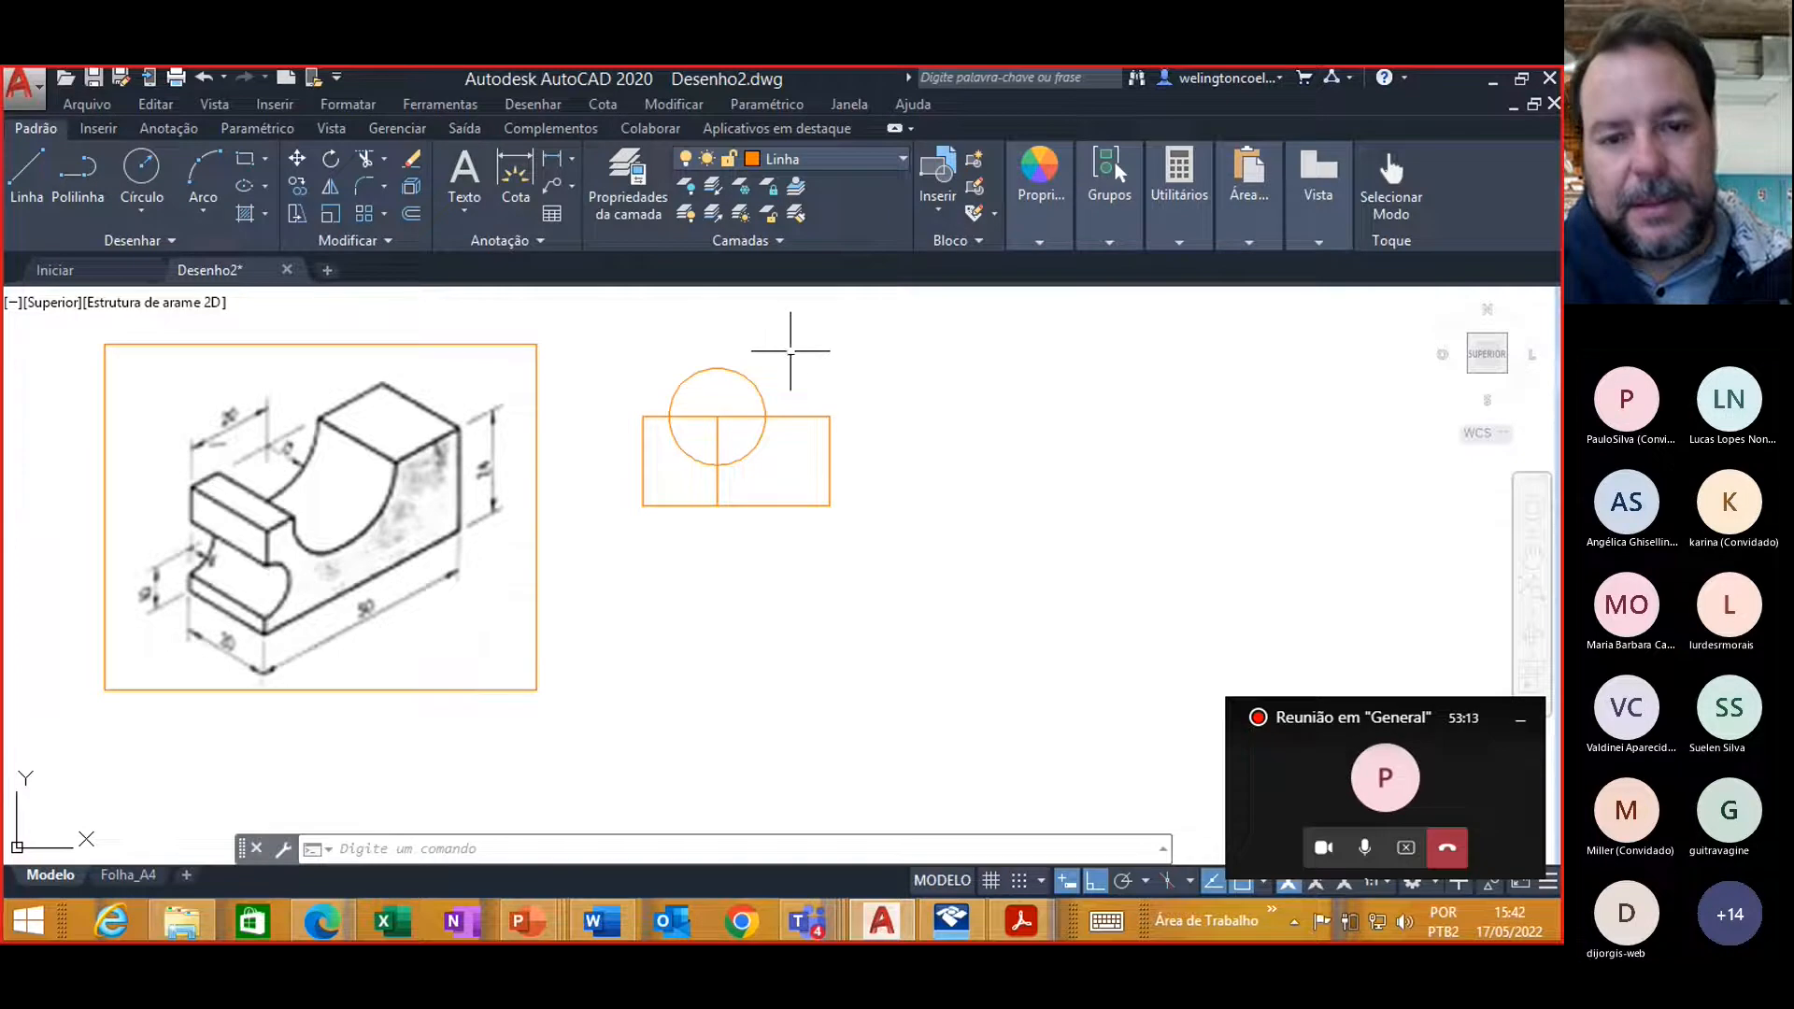
Step: Trim the circle's upper half and the rectangle's top edge inside the circle, and delete the vertical construction line
left_click(365, 159)
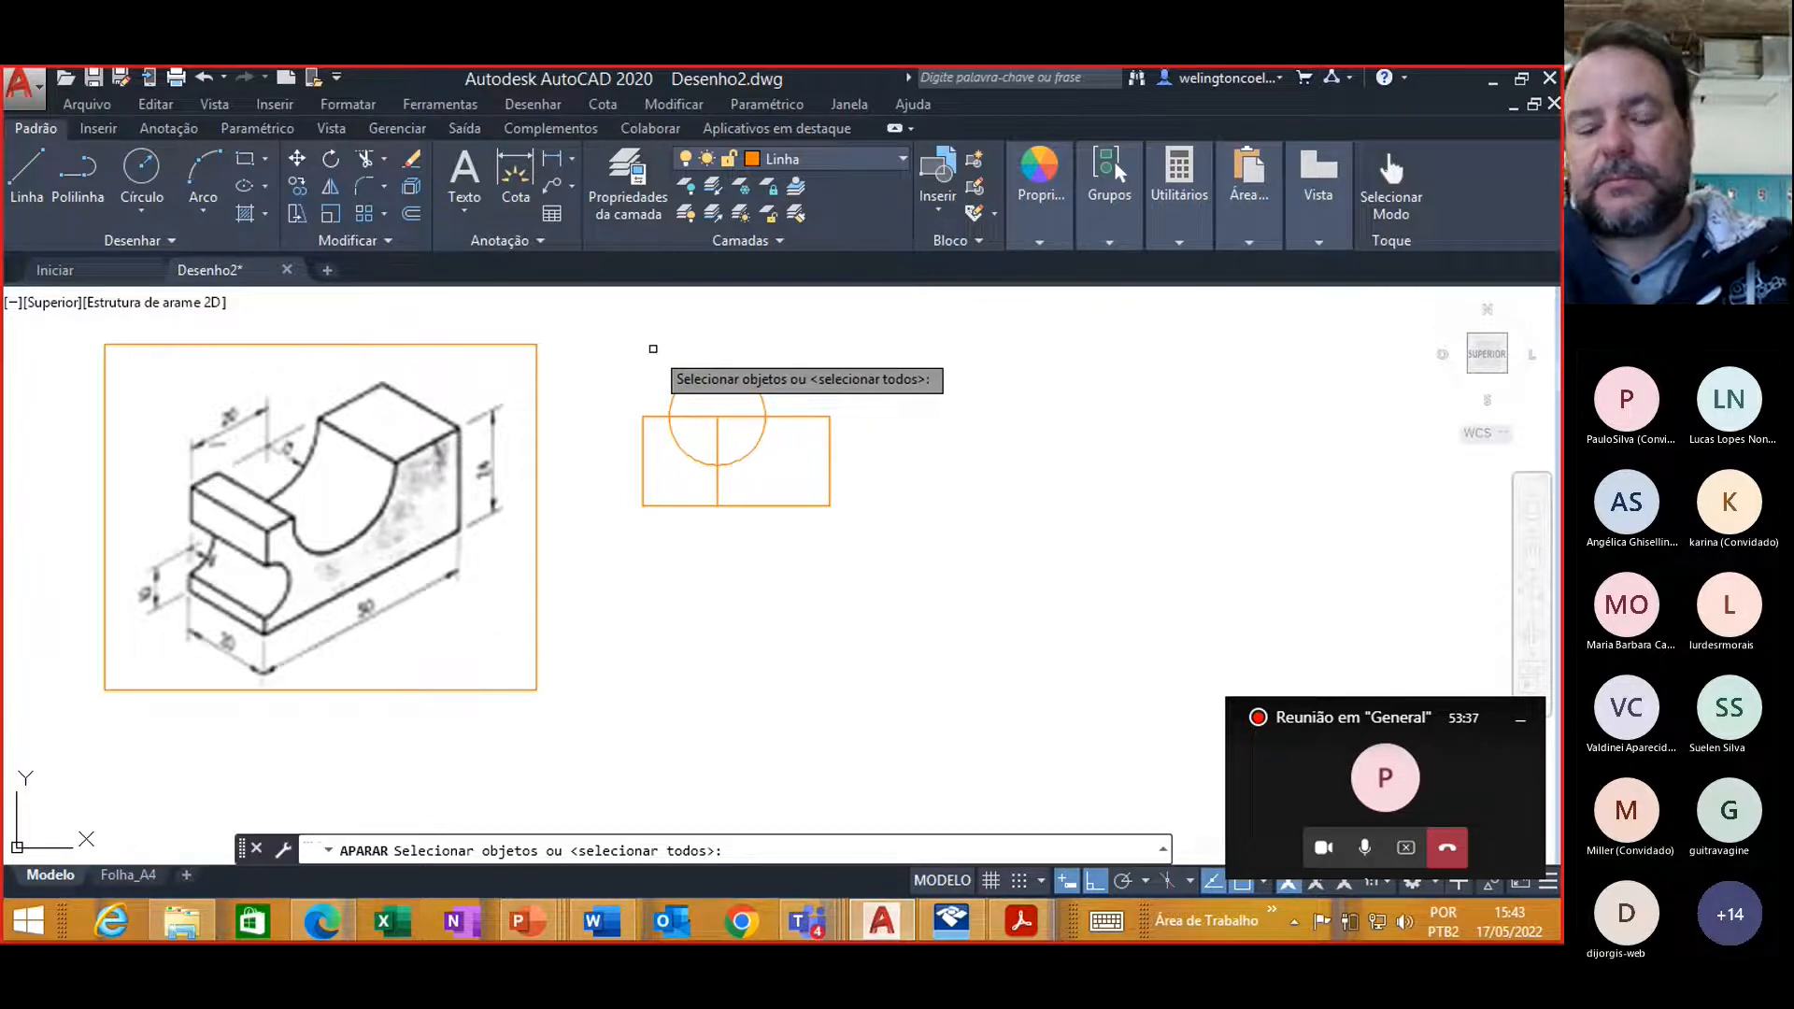
key("Return")
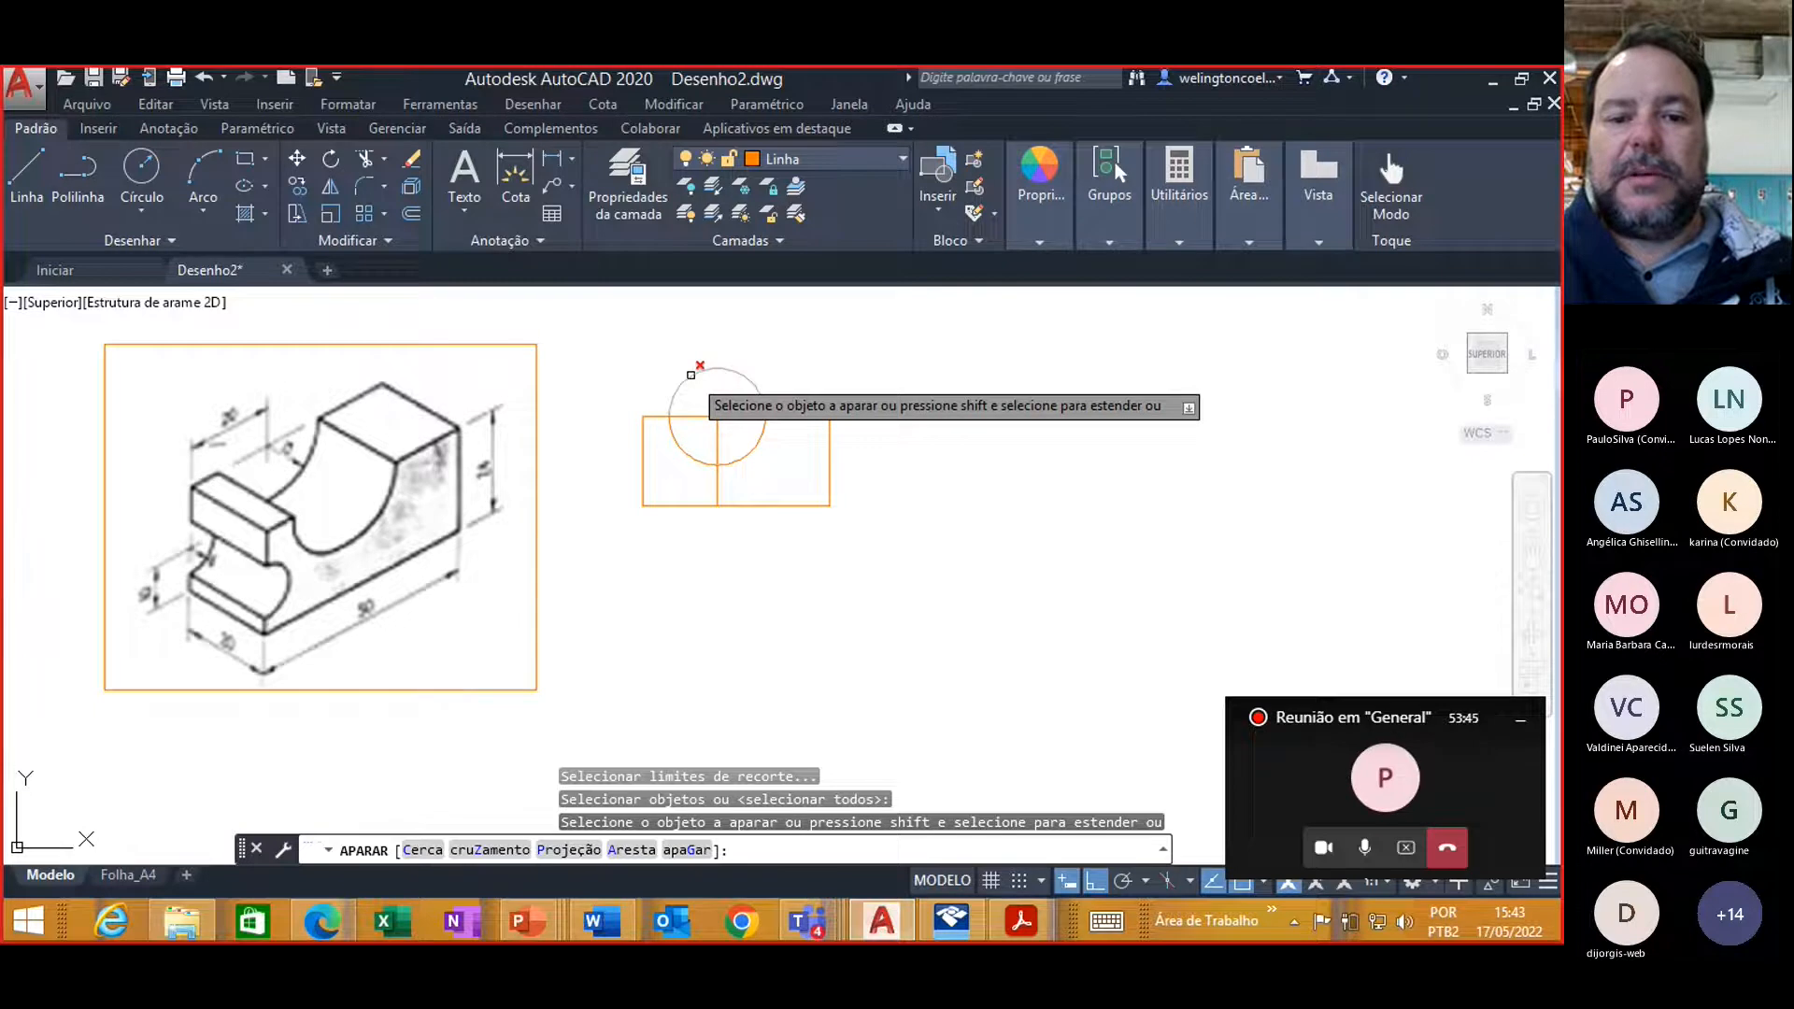
left_click(690, 375)
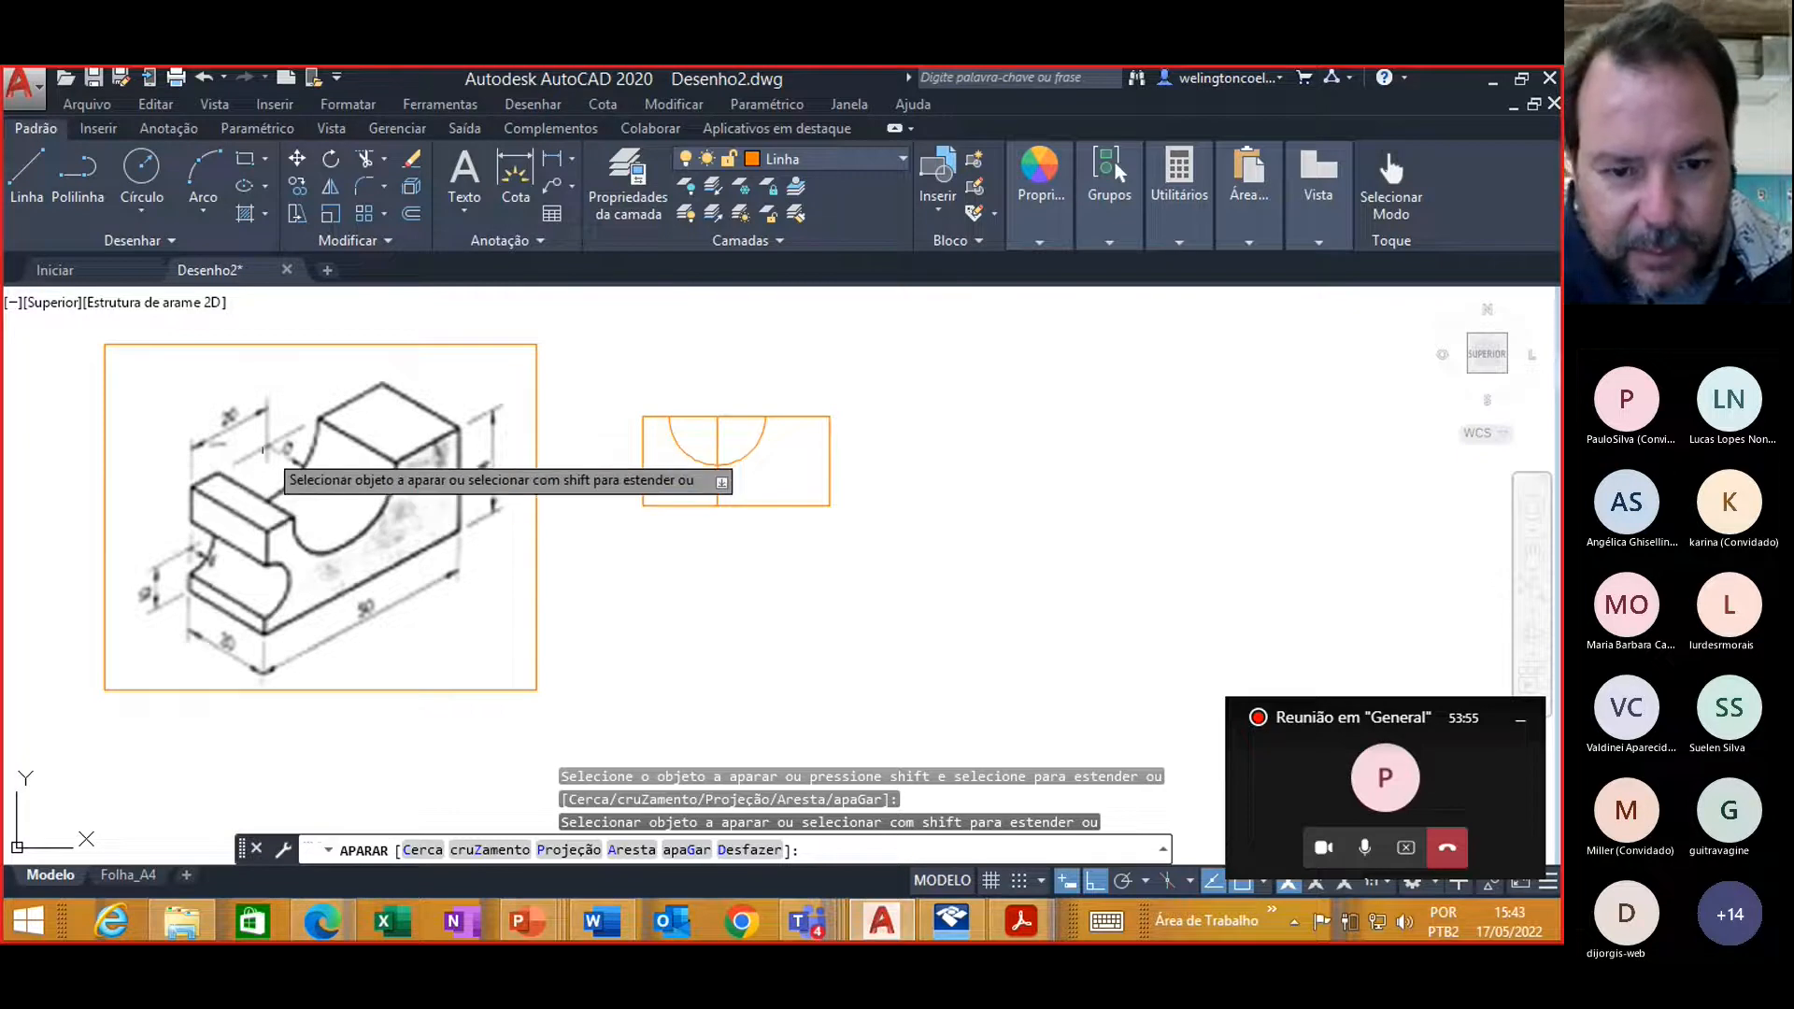
left_click(692, 416)
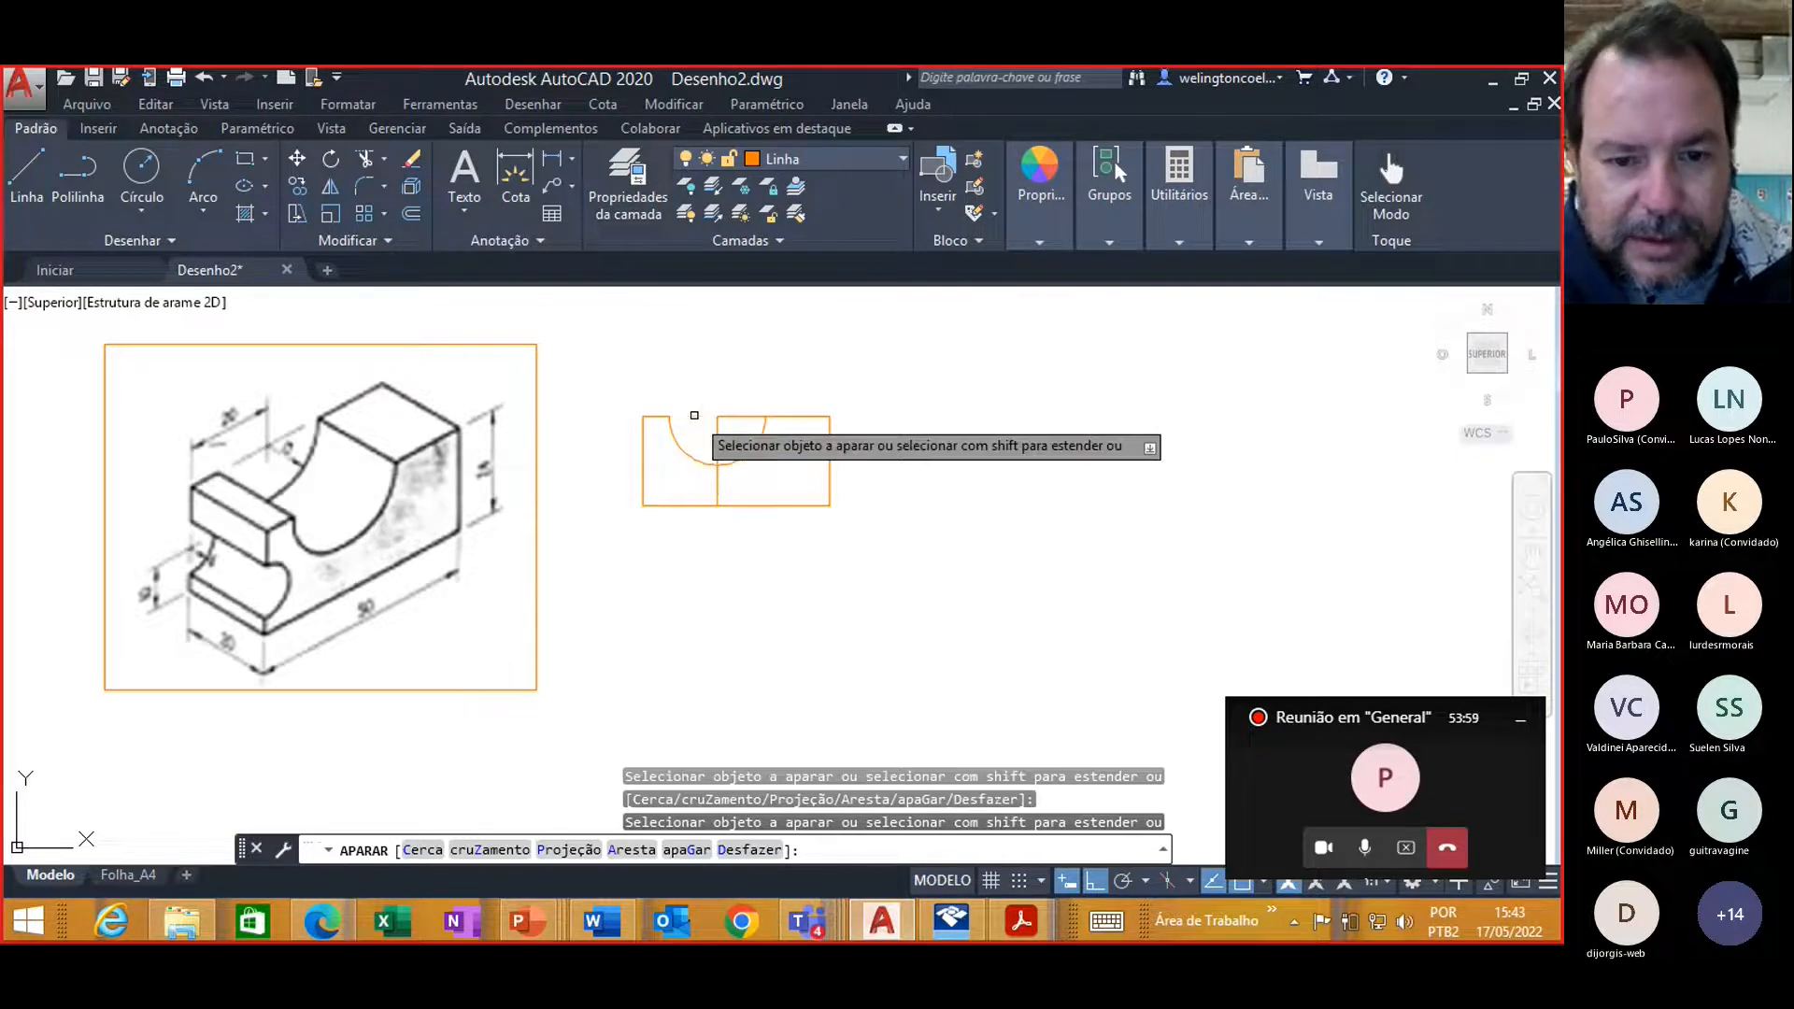
left_click(741, 415)
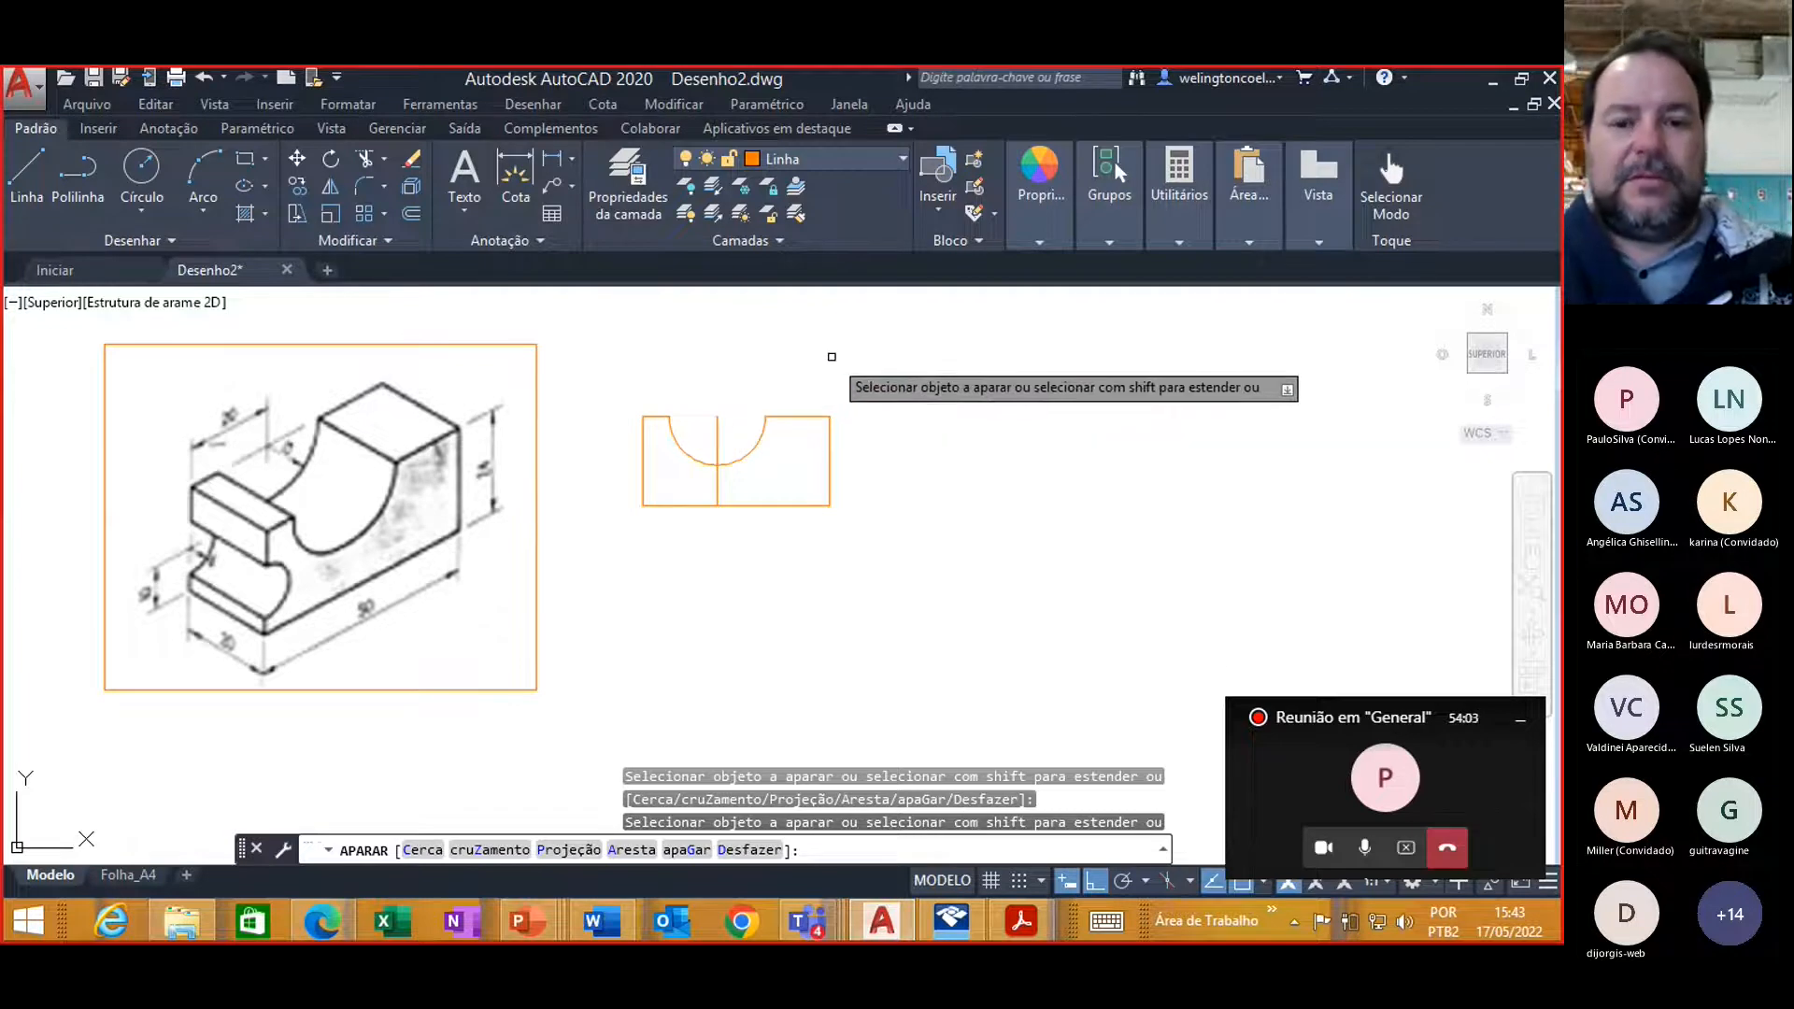
key("Escape")
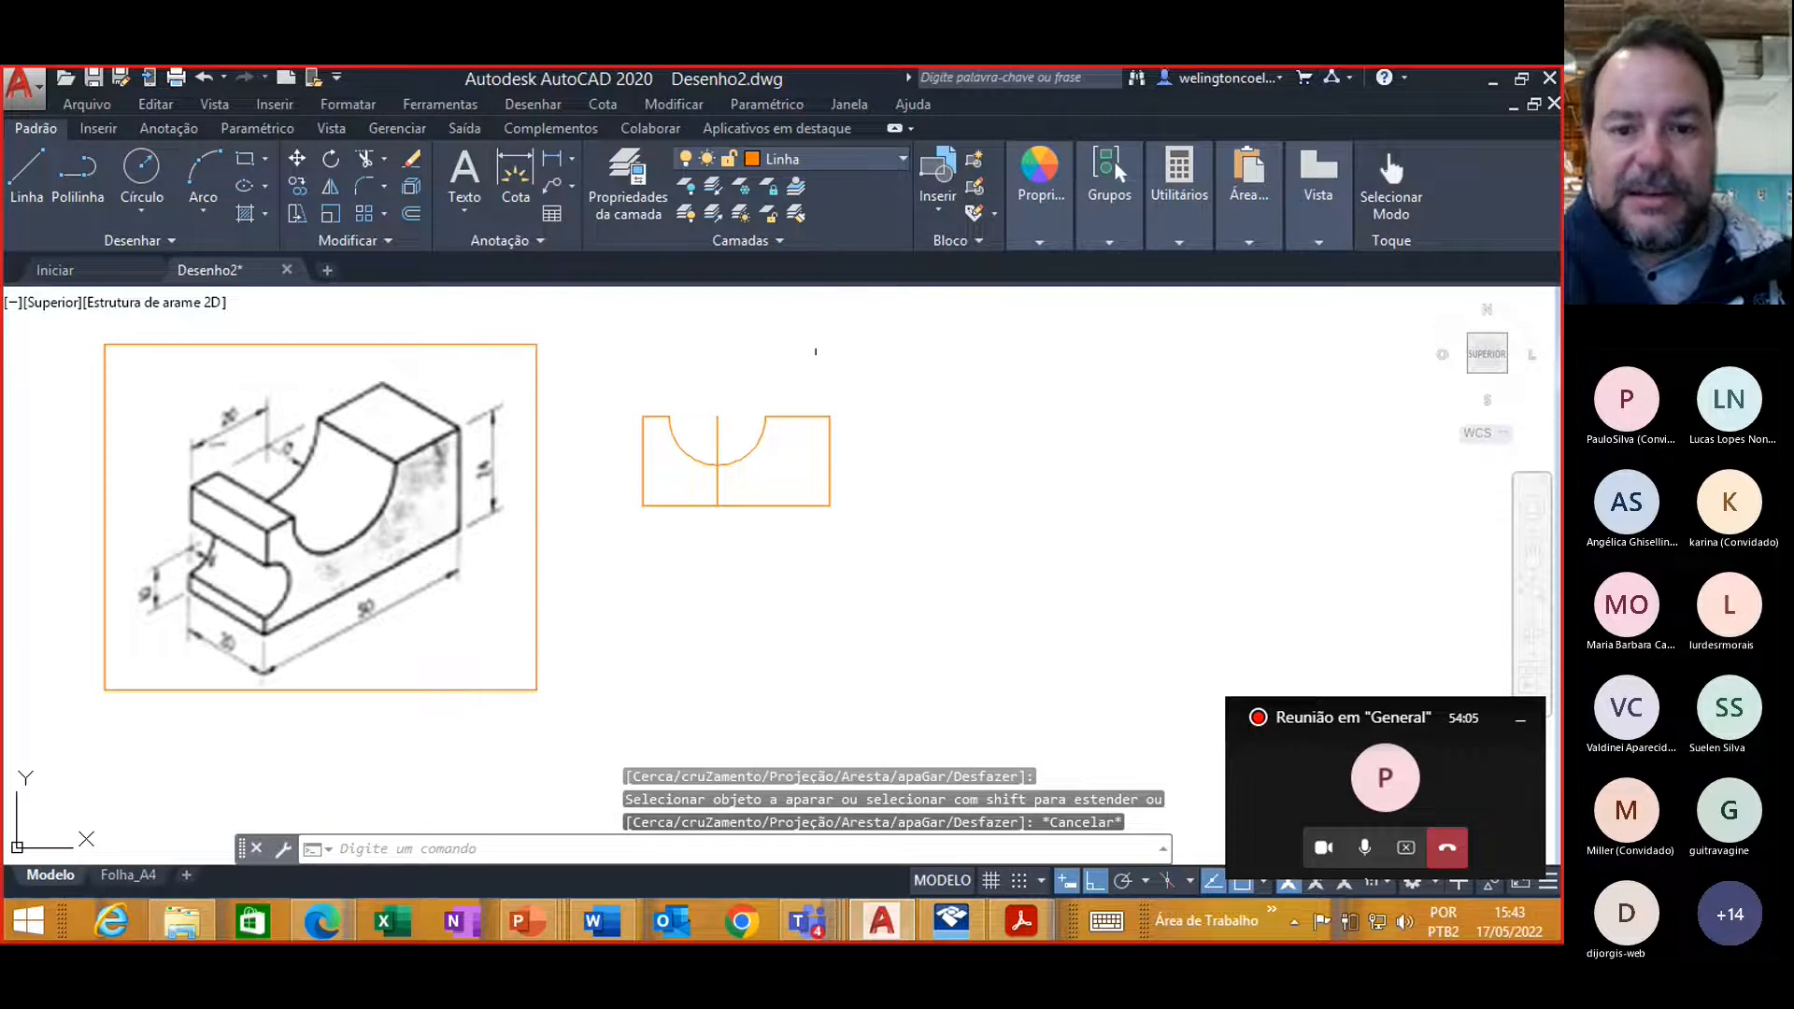
left_click(717, 420)
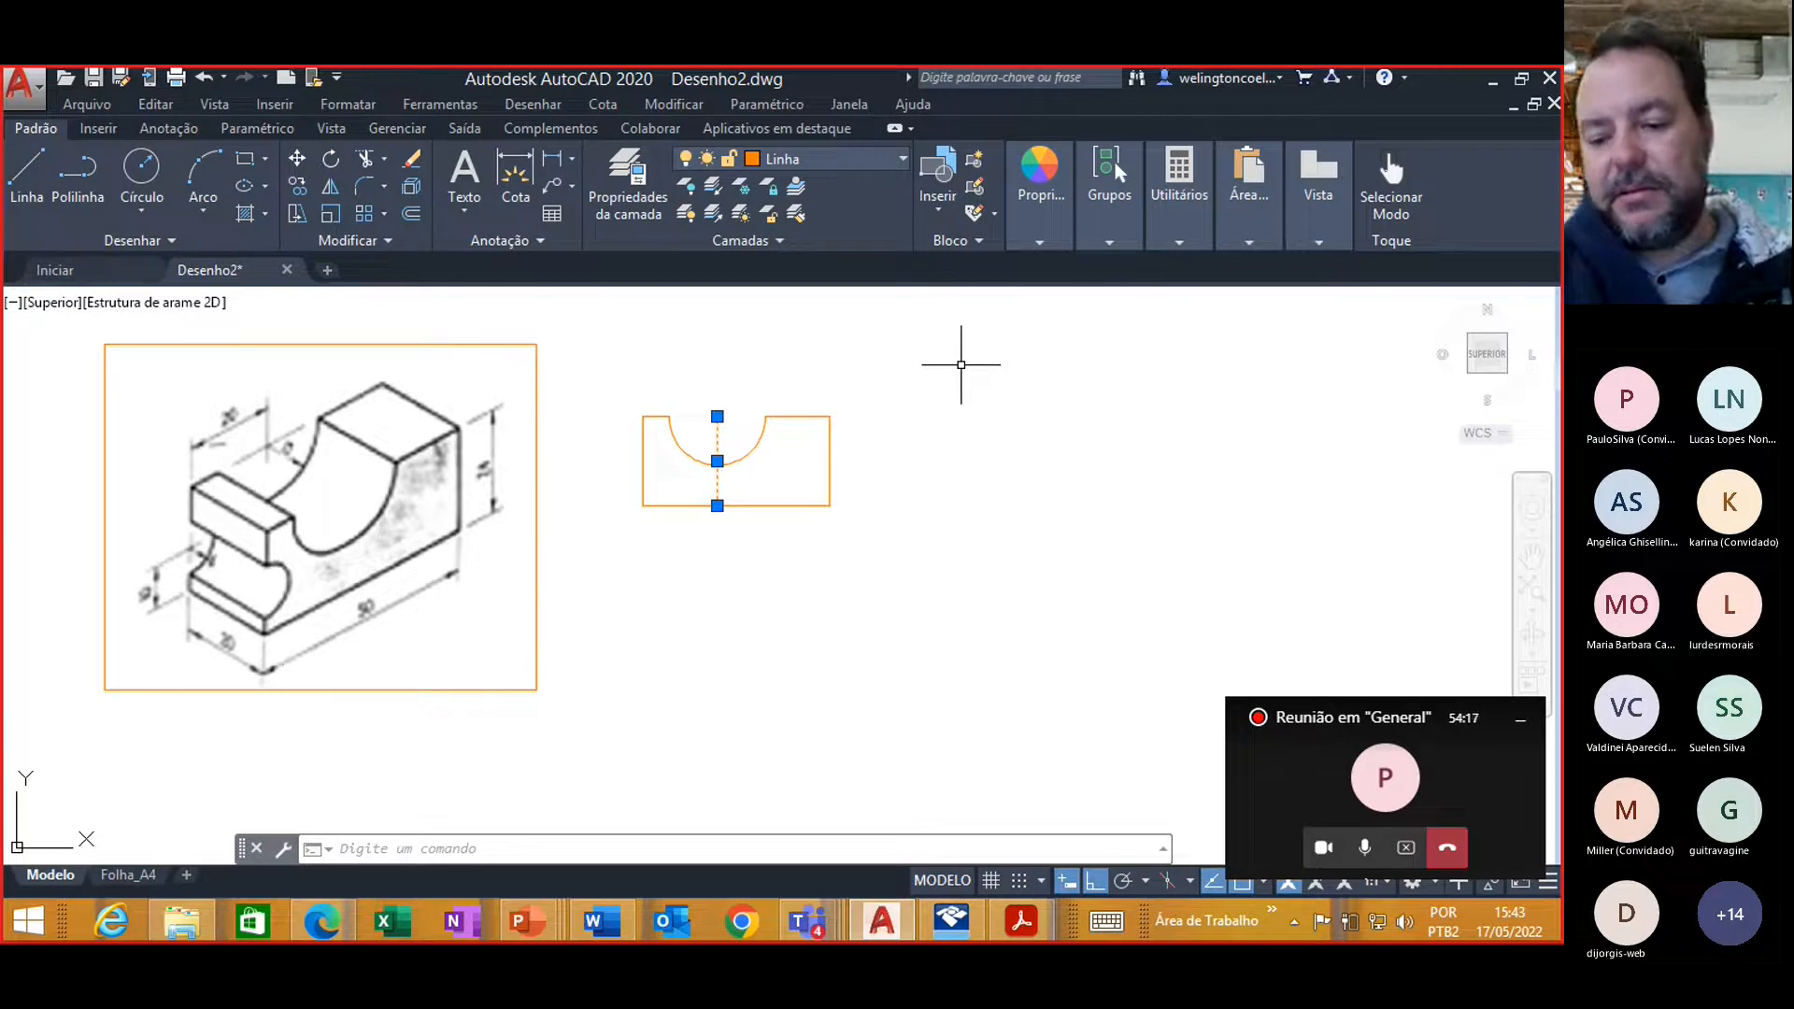
key("Delete")
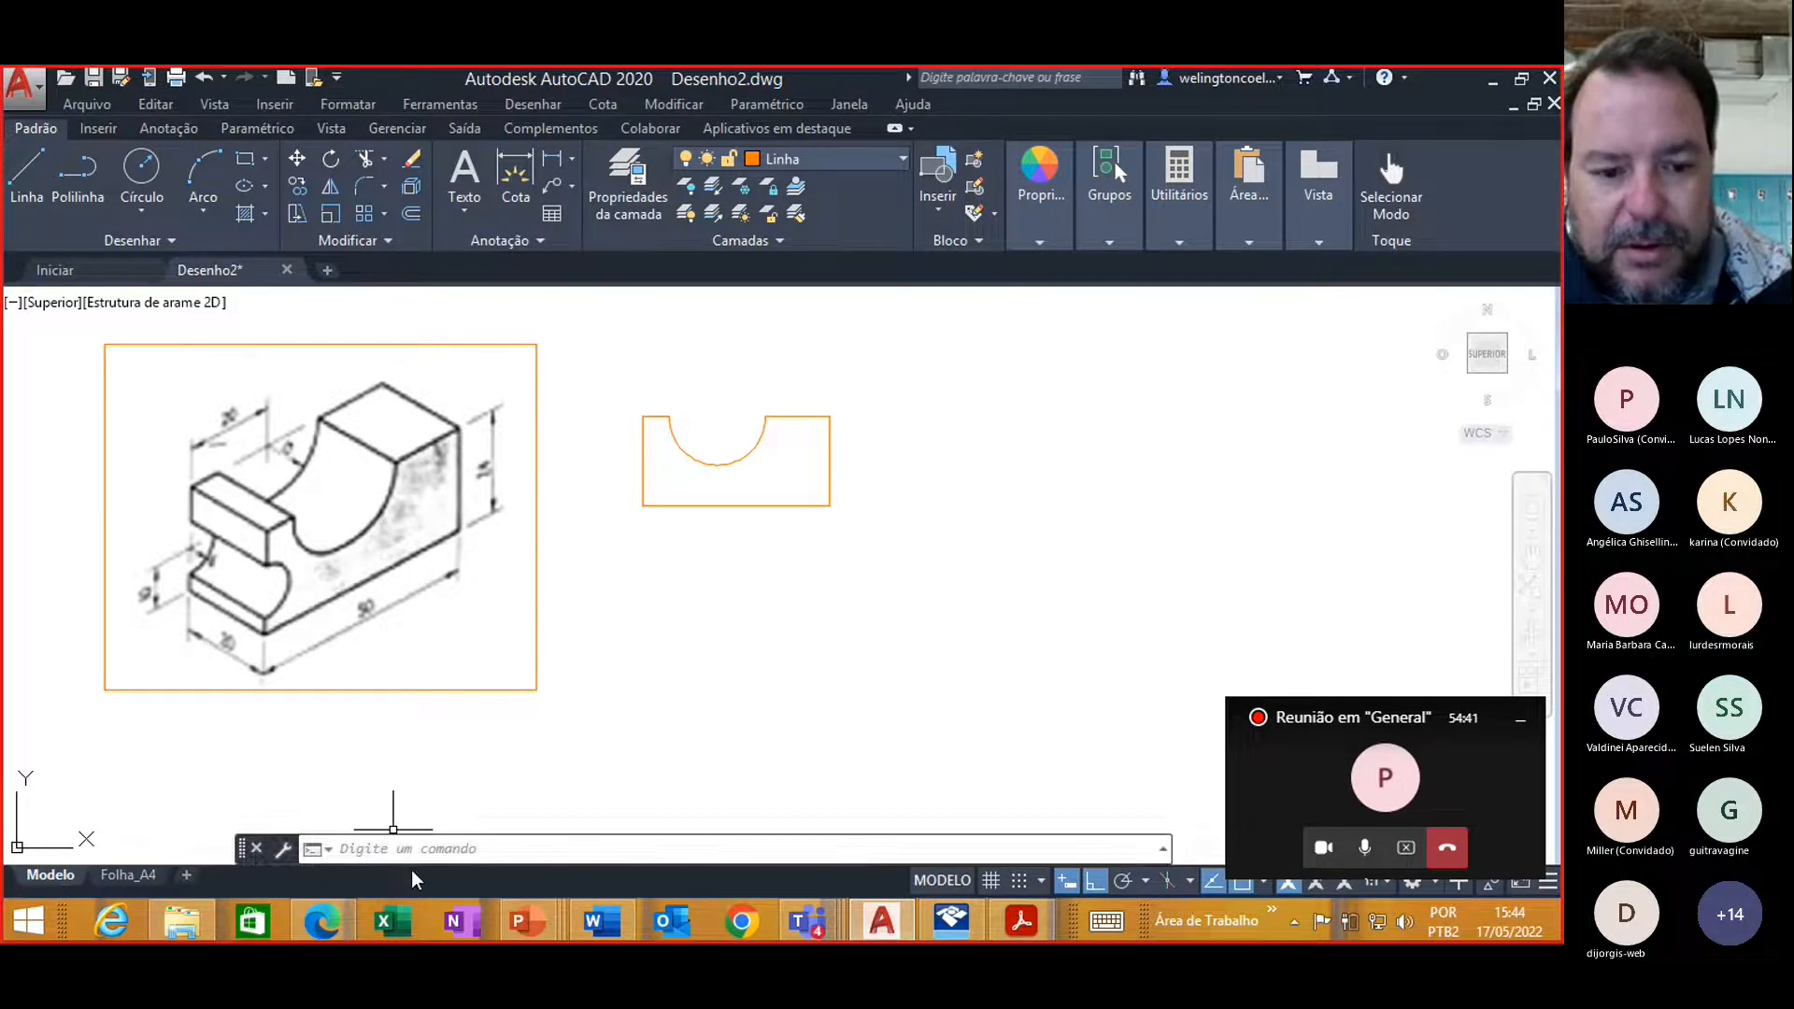
Step: Check the exercise figure in the browser's PDF, return to AutoCAD and offset the front view's bottom edge 10 upward
left_click(320, 923)
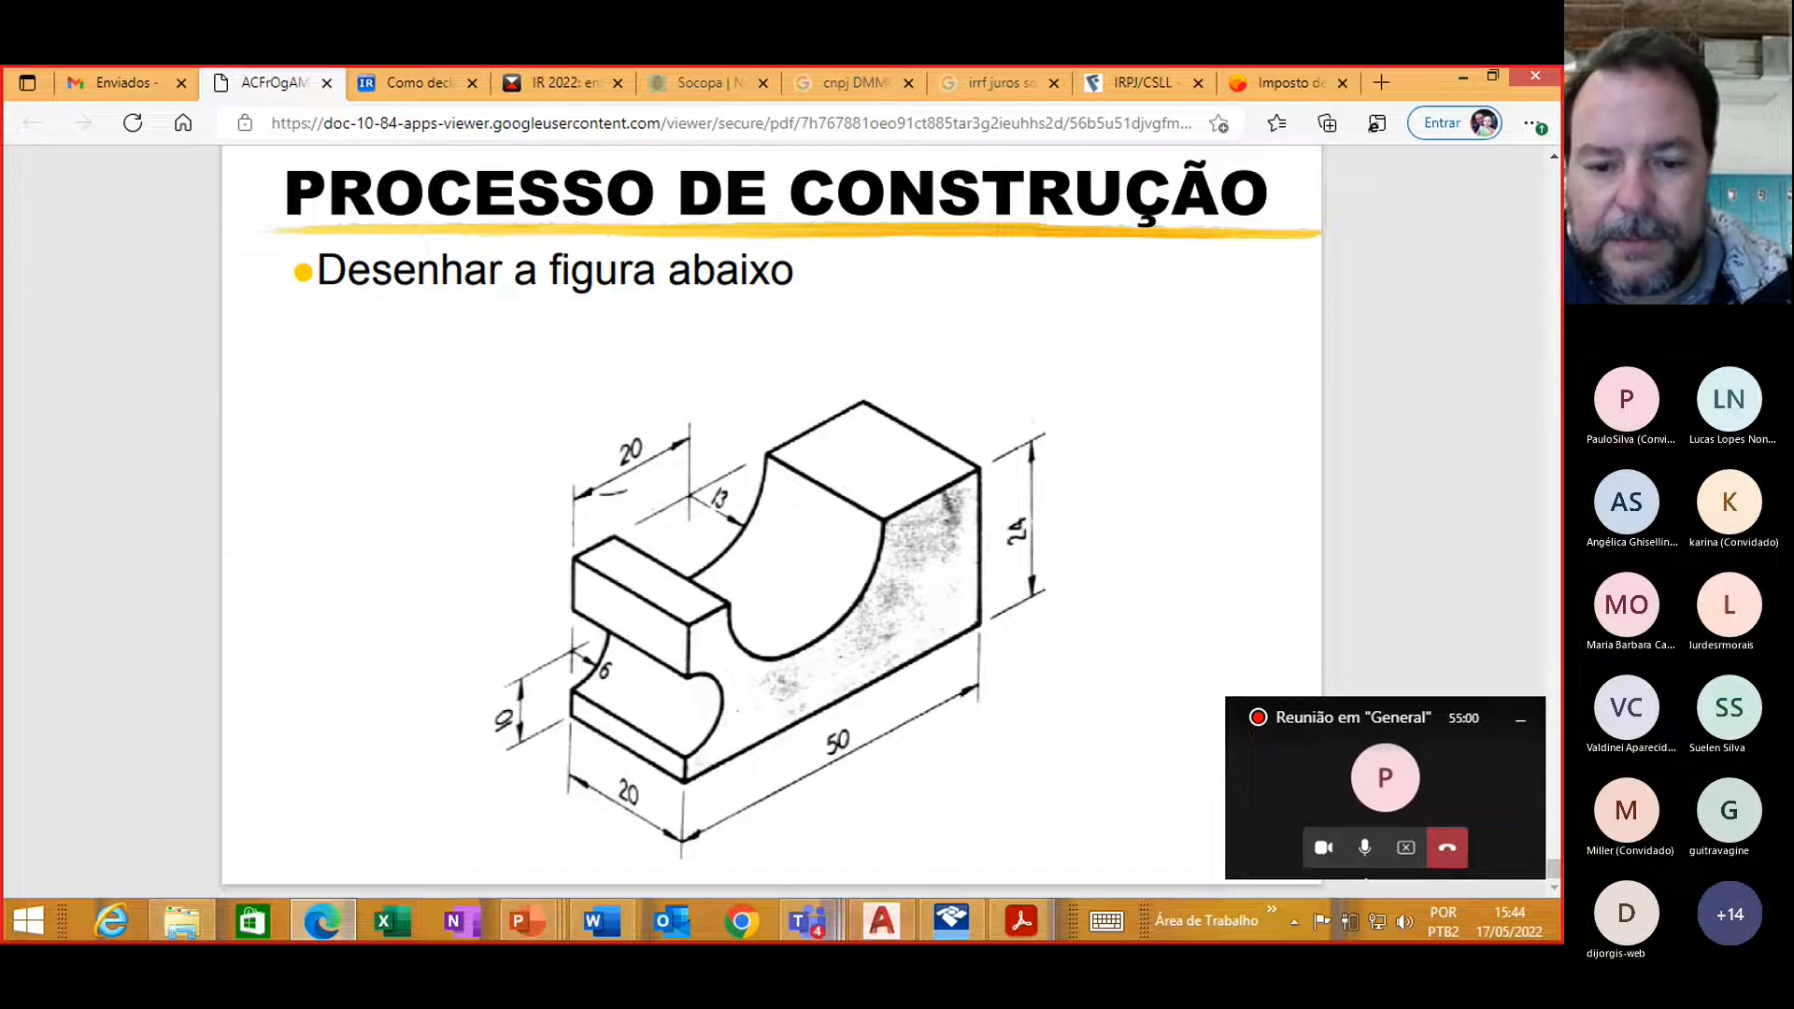
left_click(889, 928)
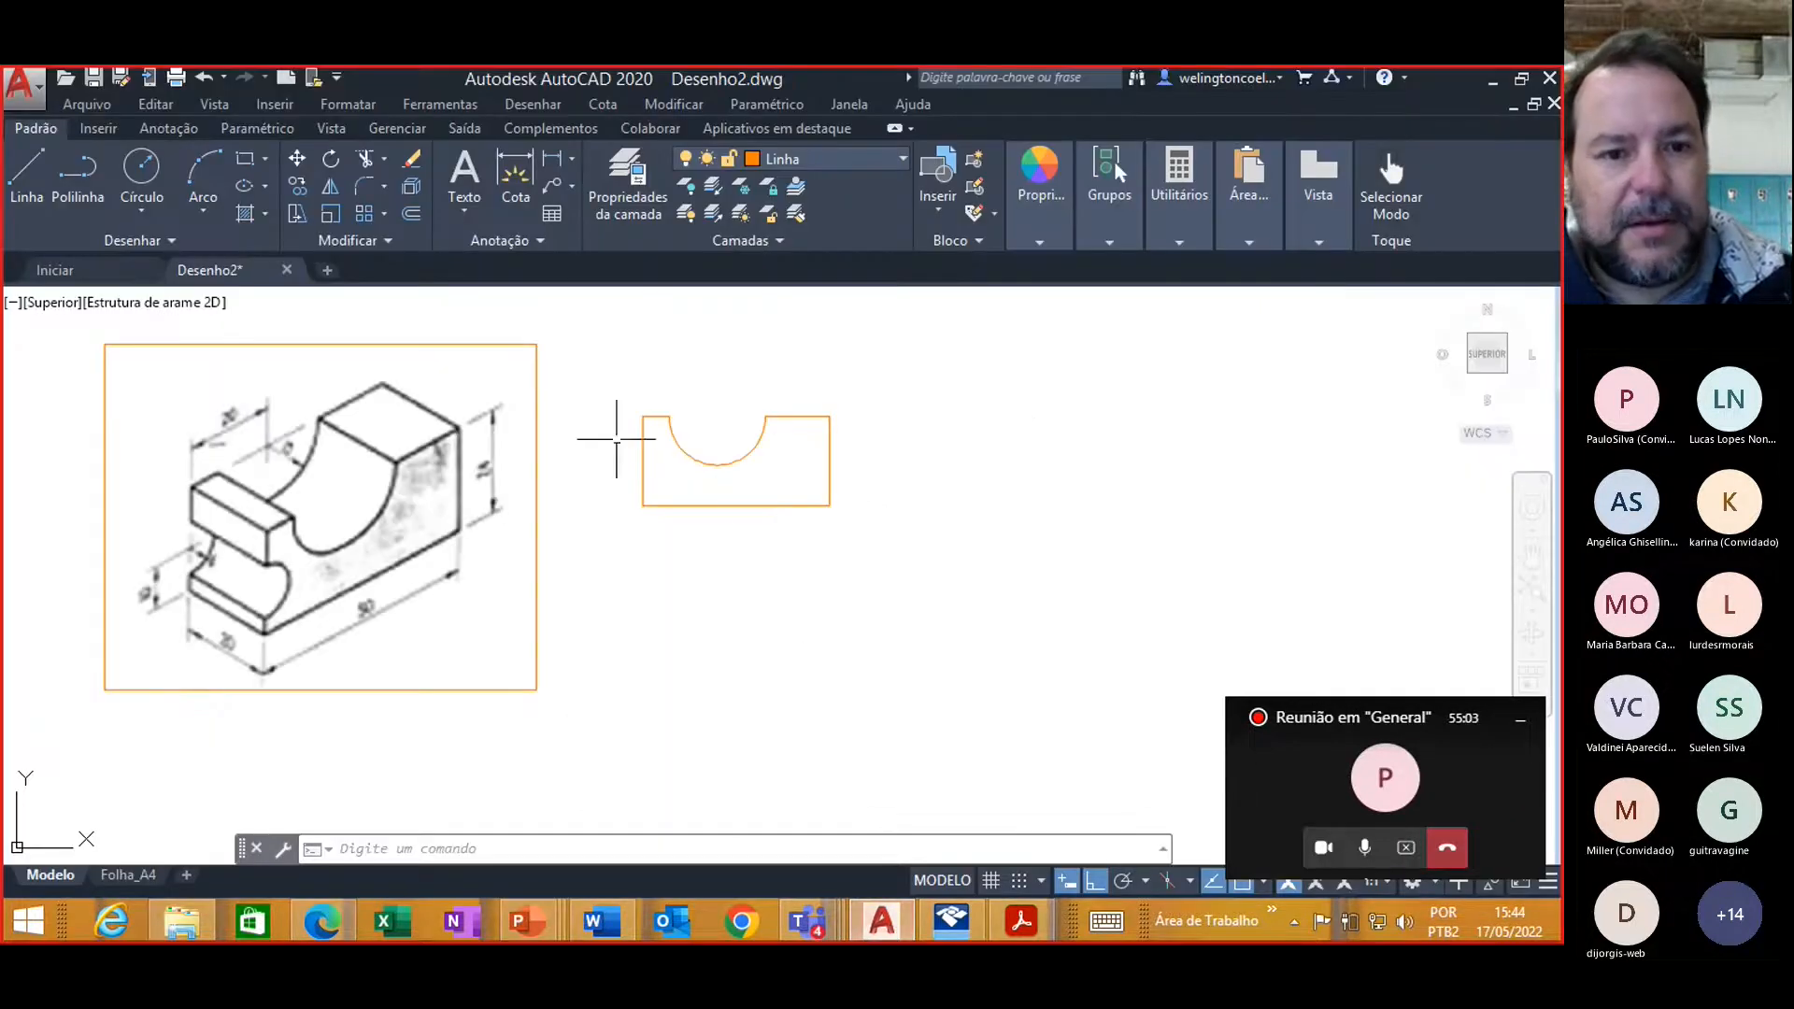
left_click(411, 214)
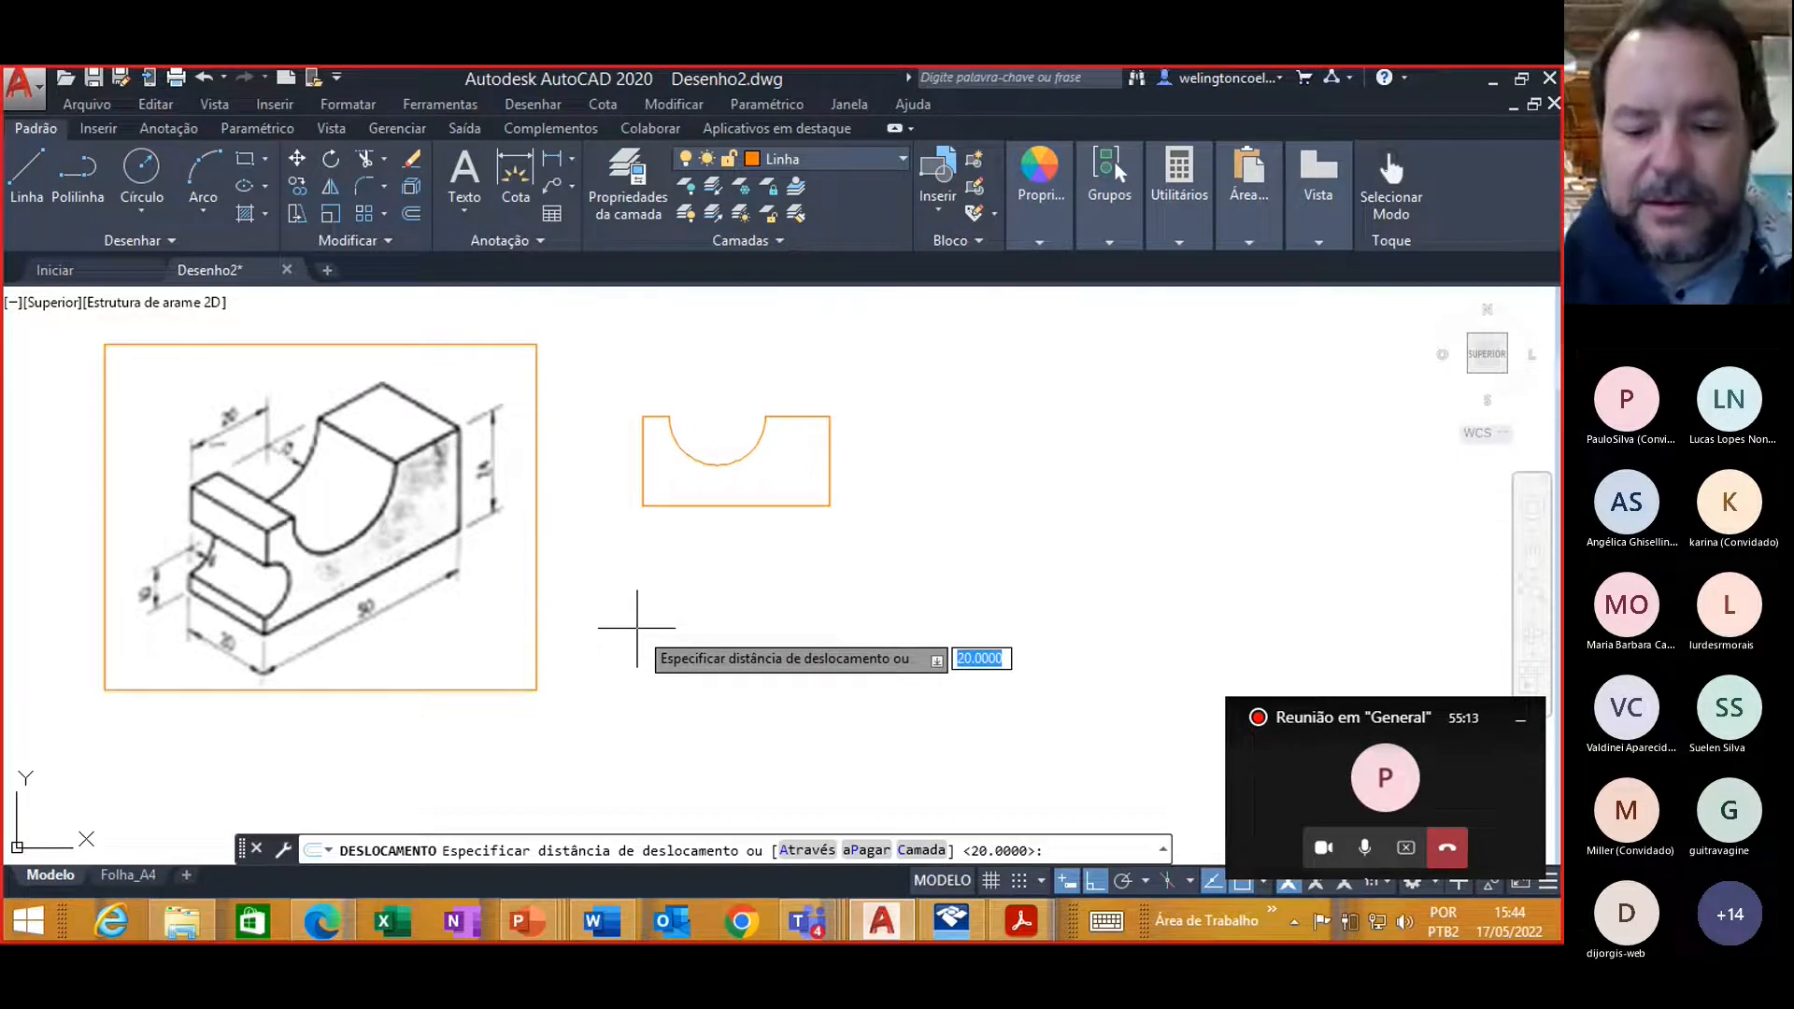
type("10")
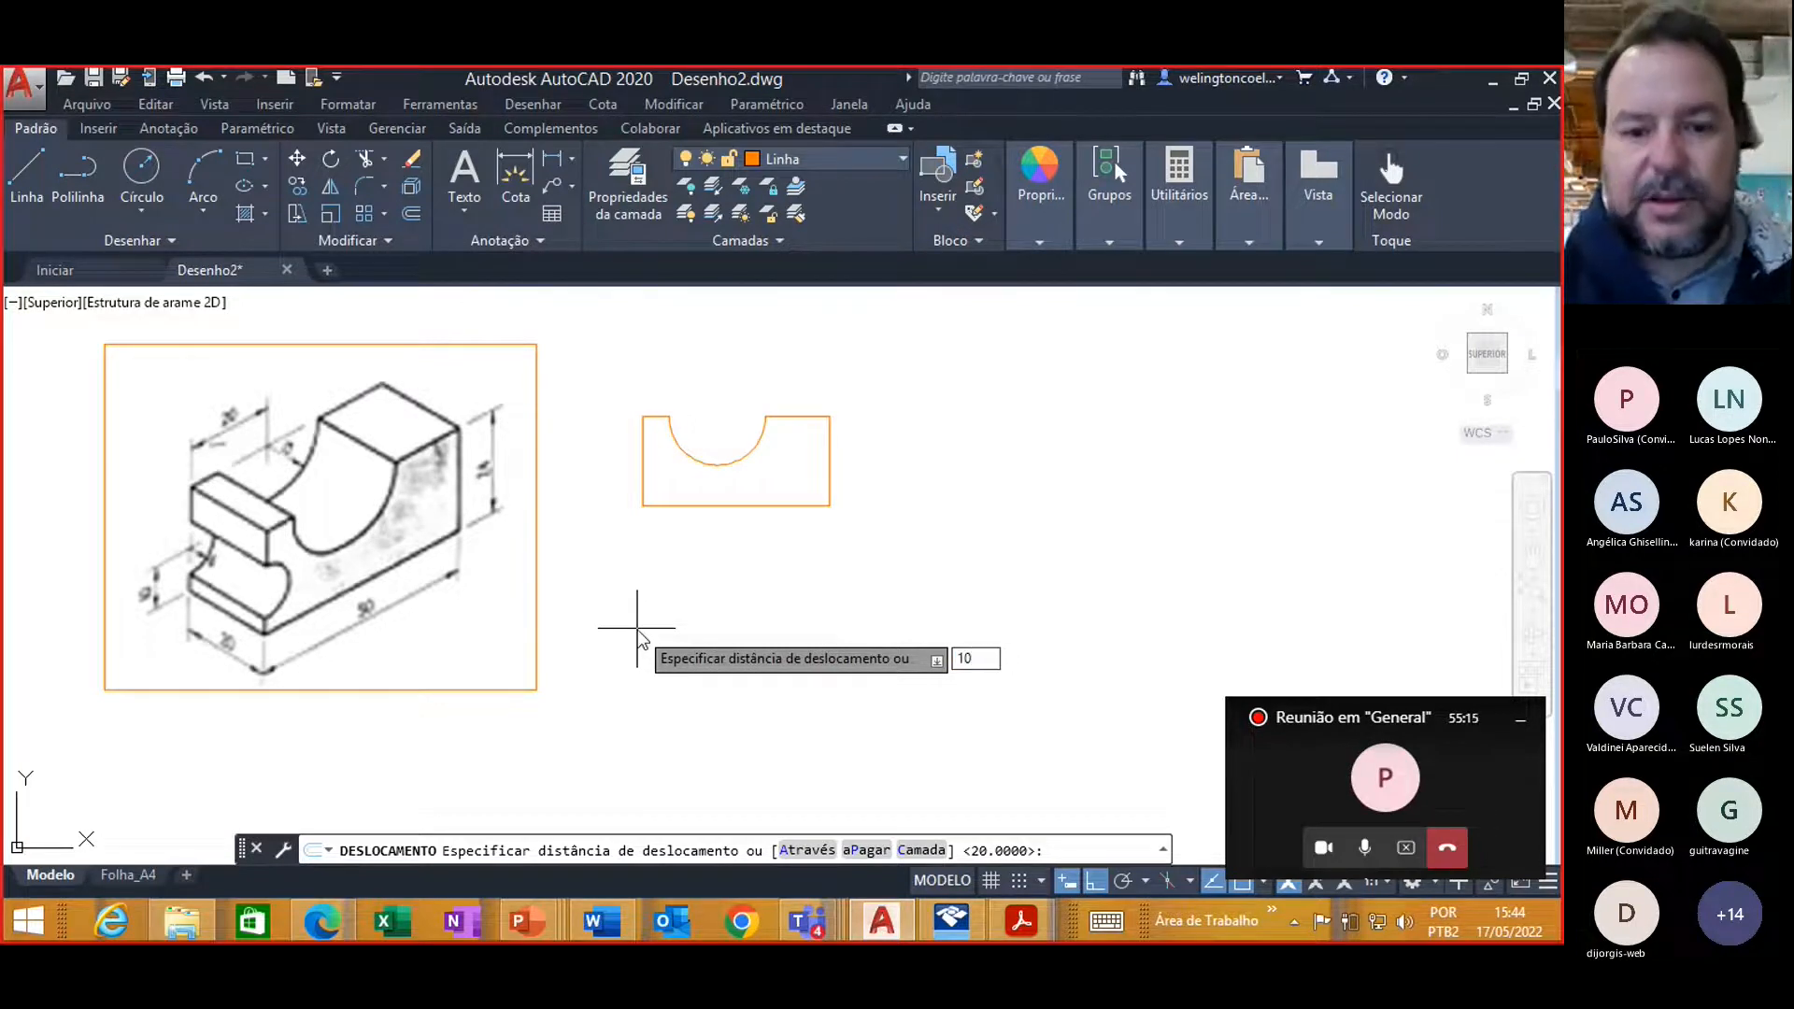
key("Return")
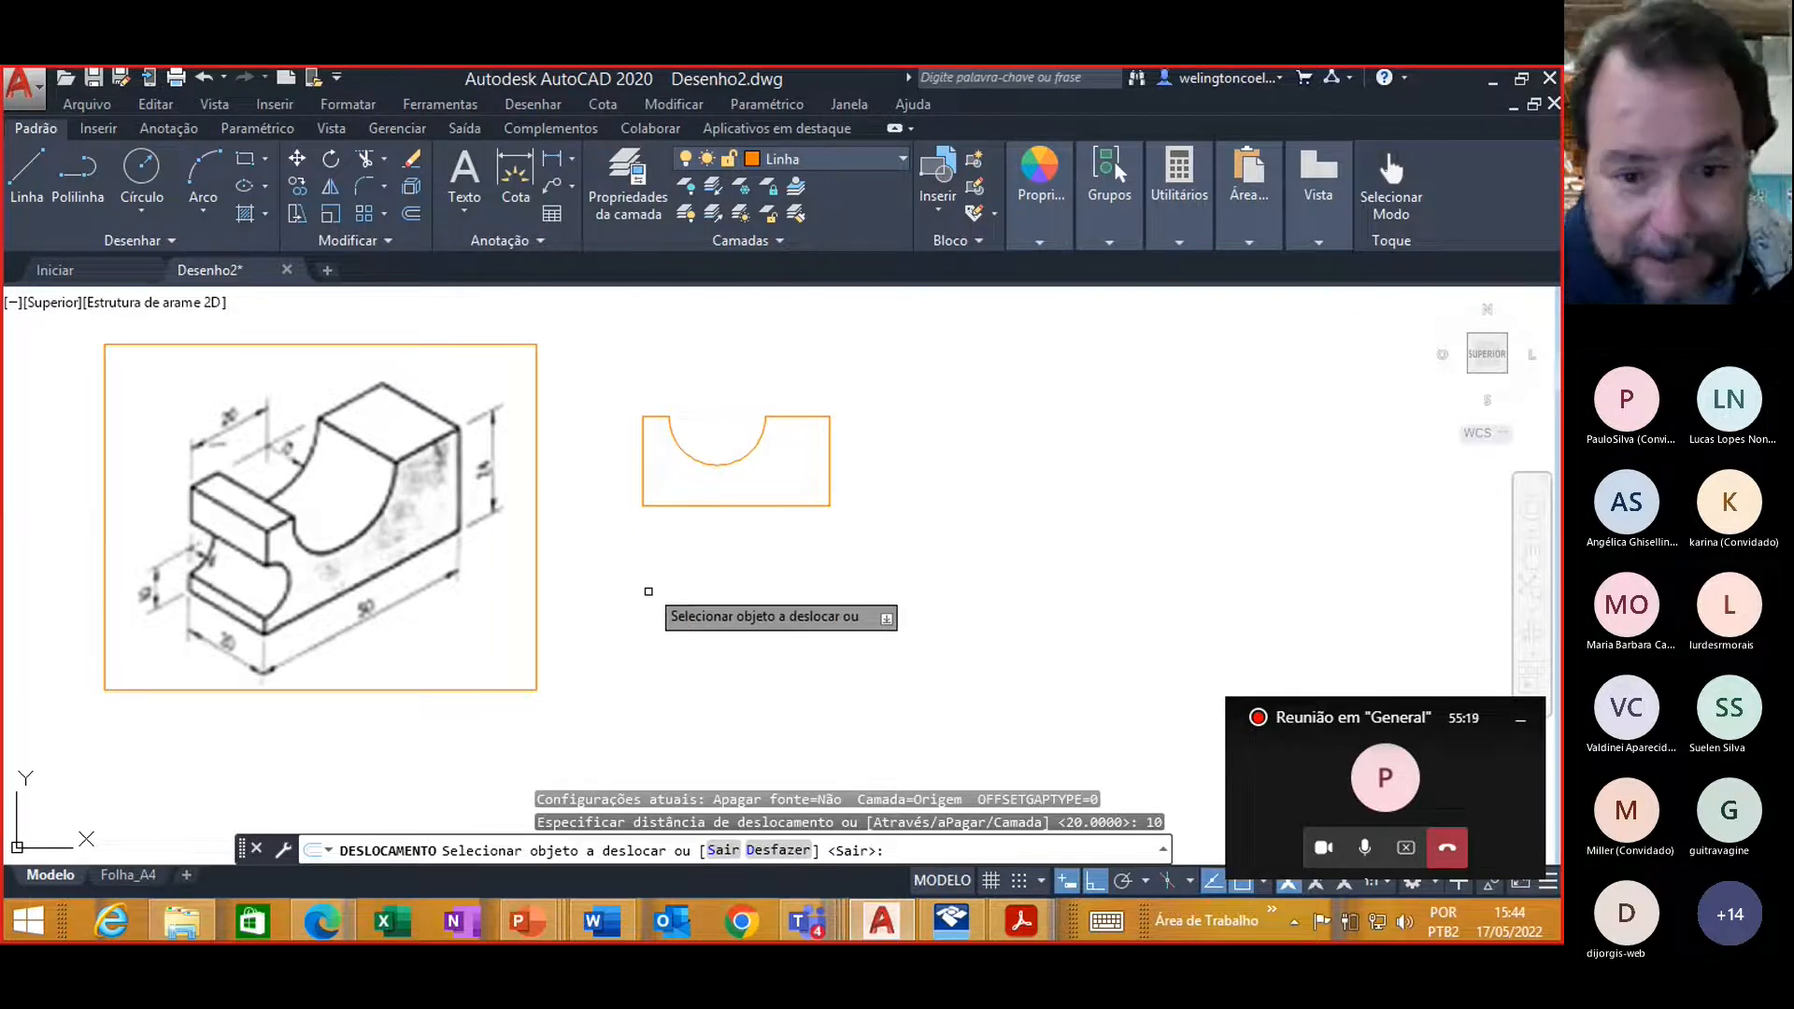
left_click(664, 506)
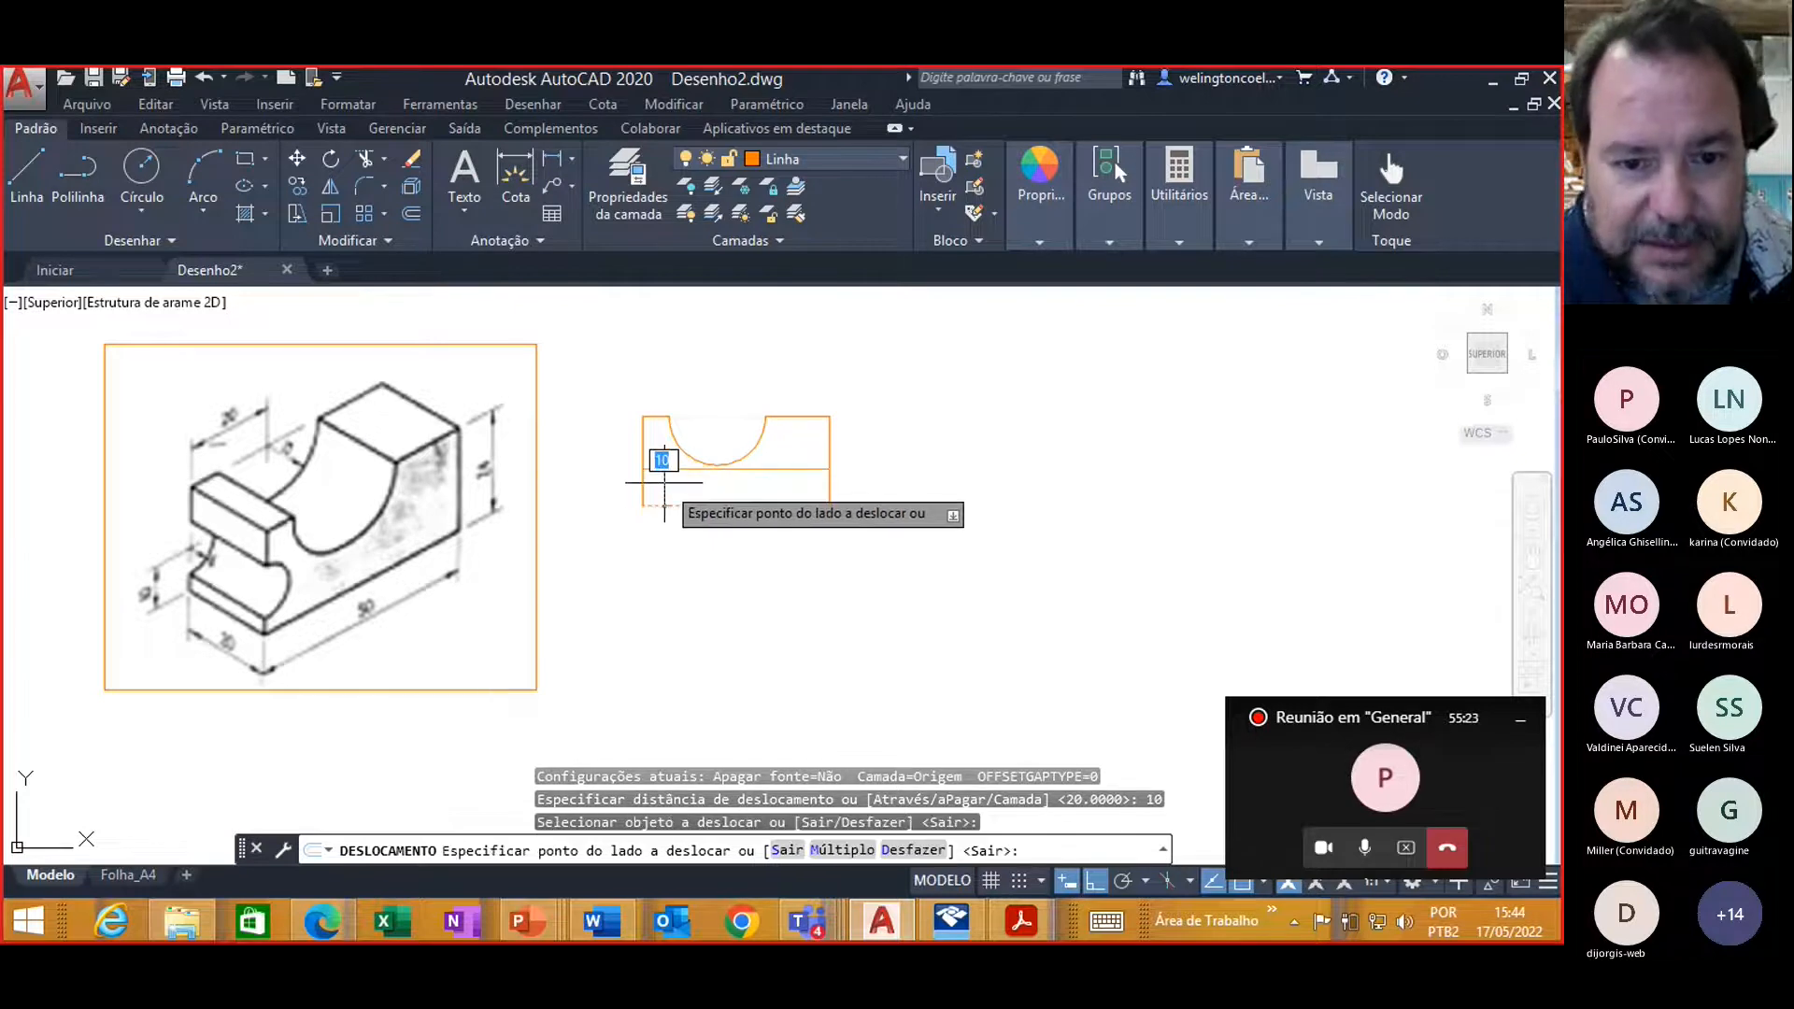
left_click(664, 483)
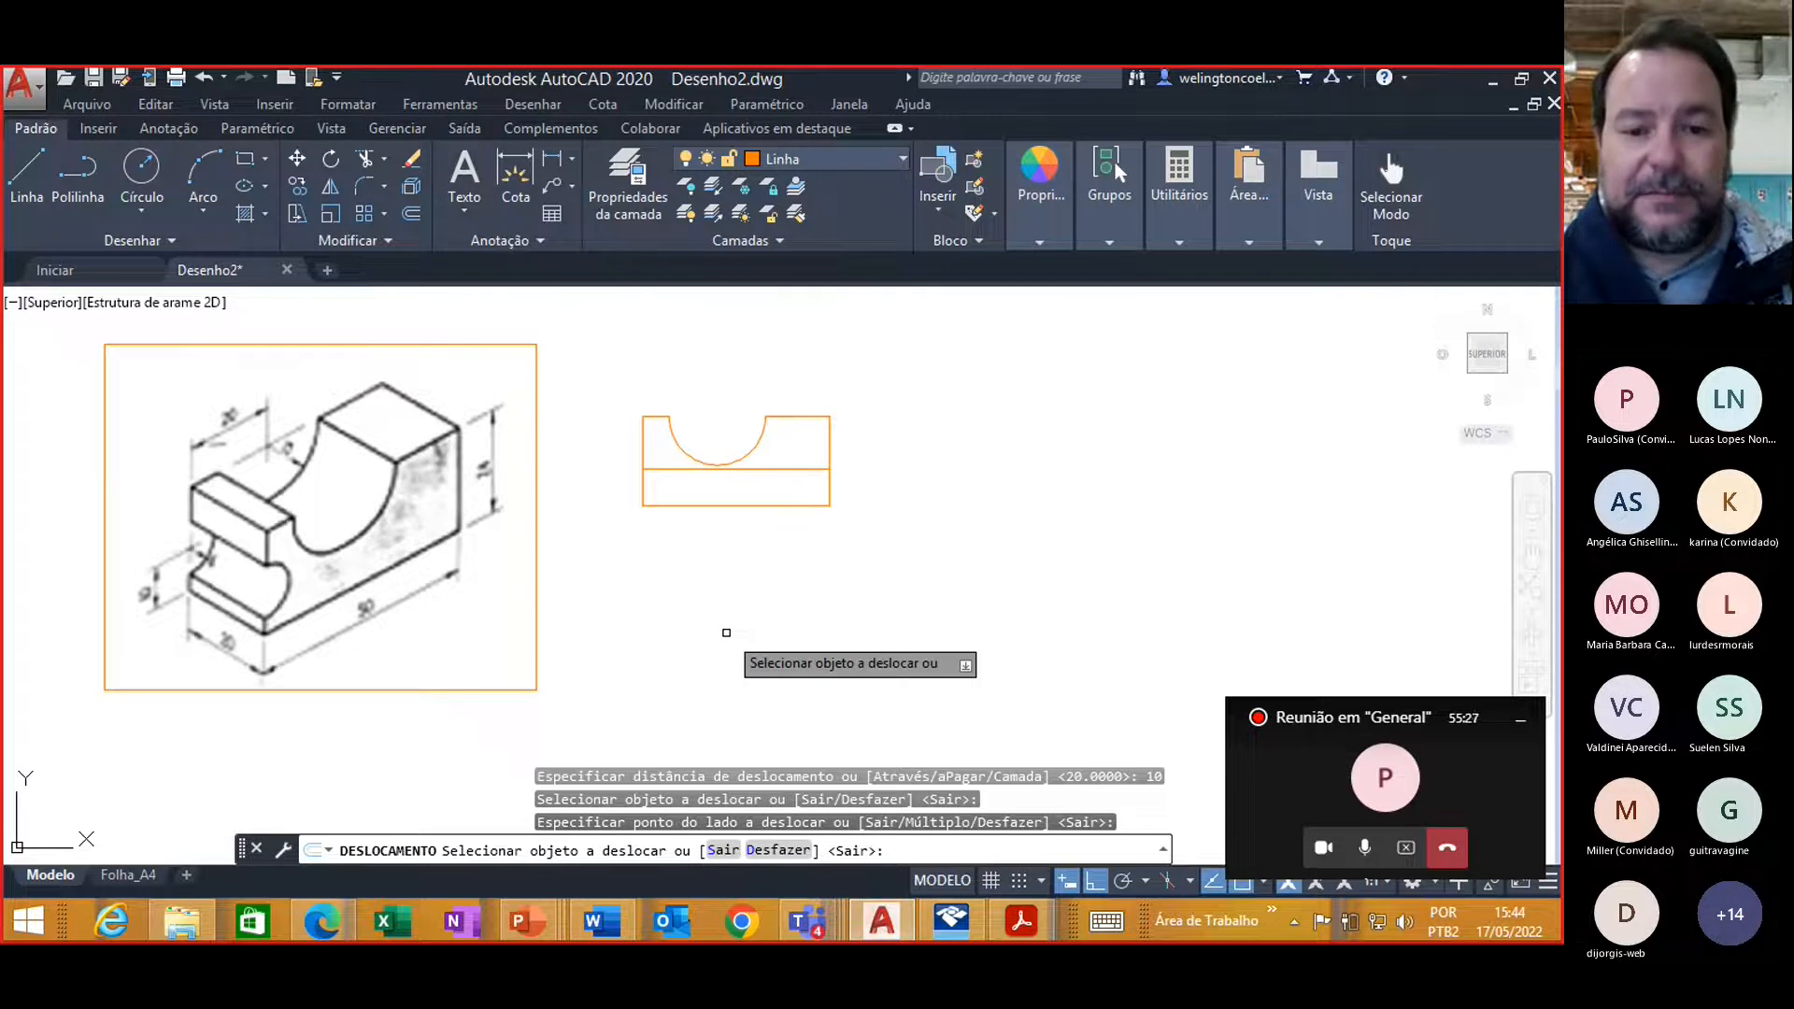
key("Escape")
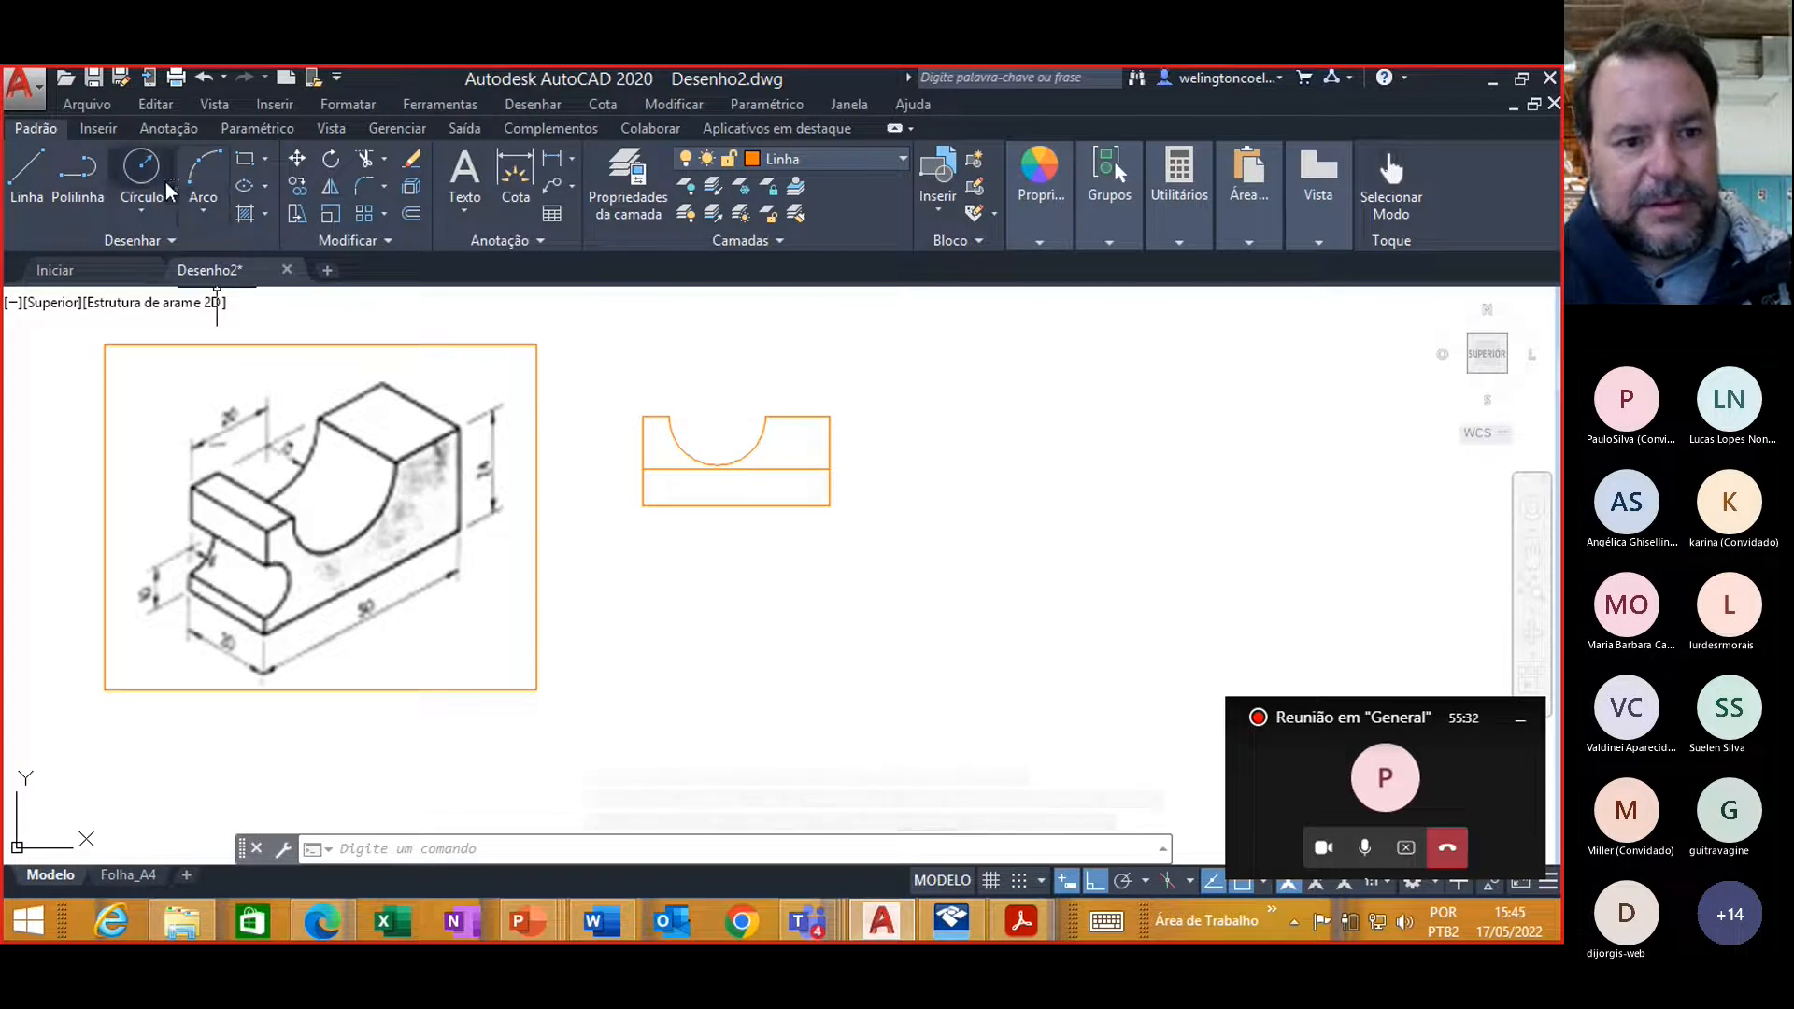
Step: Draw a circle of radius 6 centred on the left end of the offset horizontal line
left_click(138, 168)
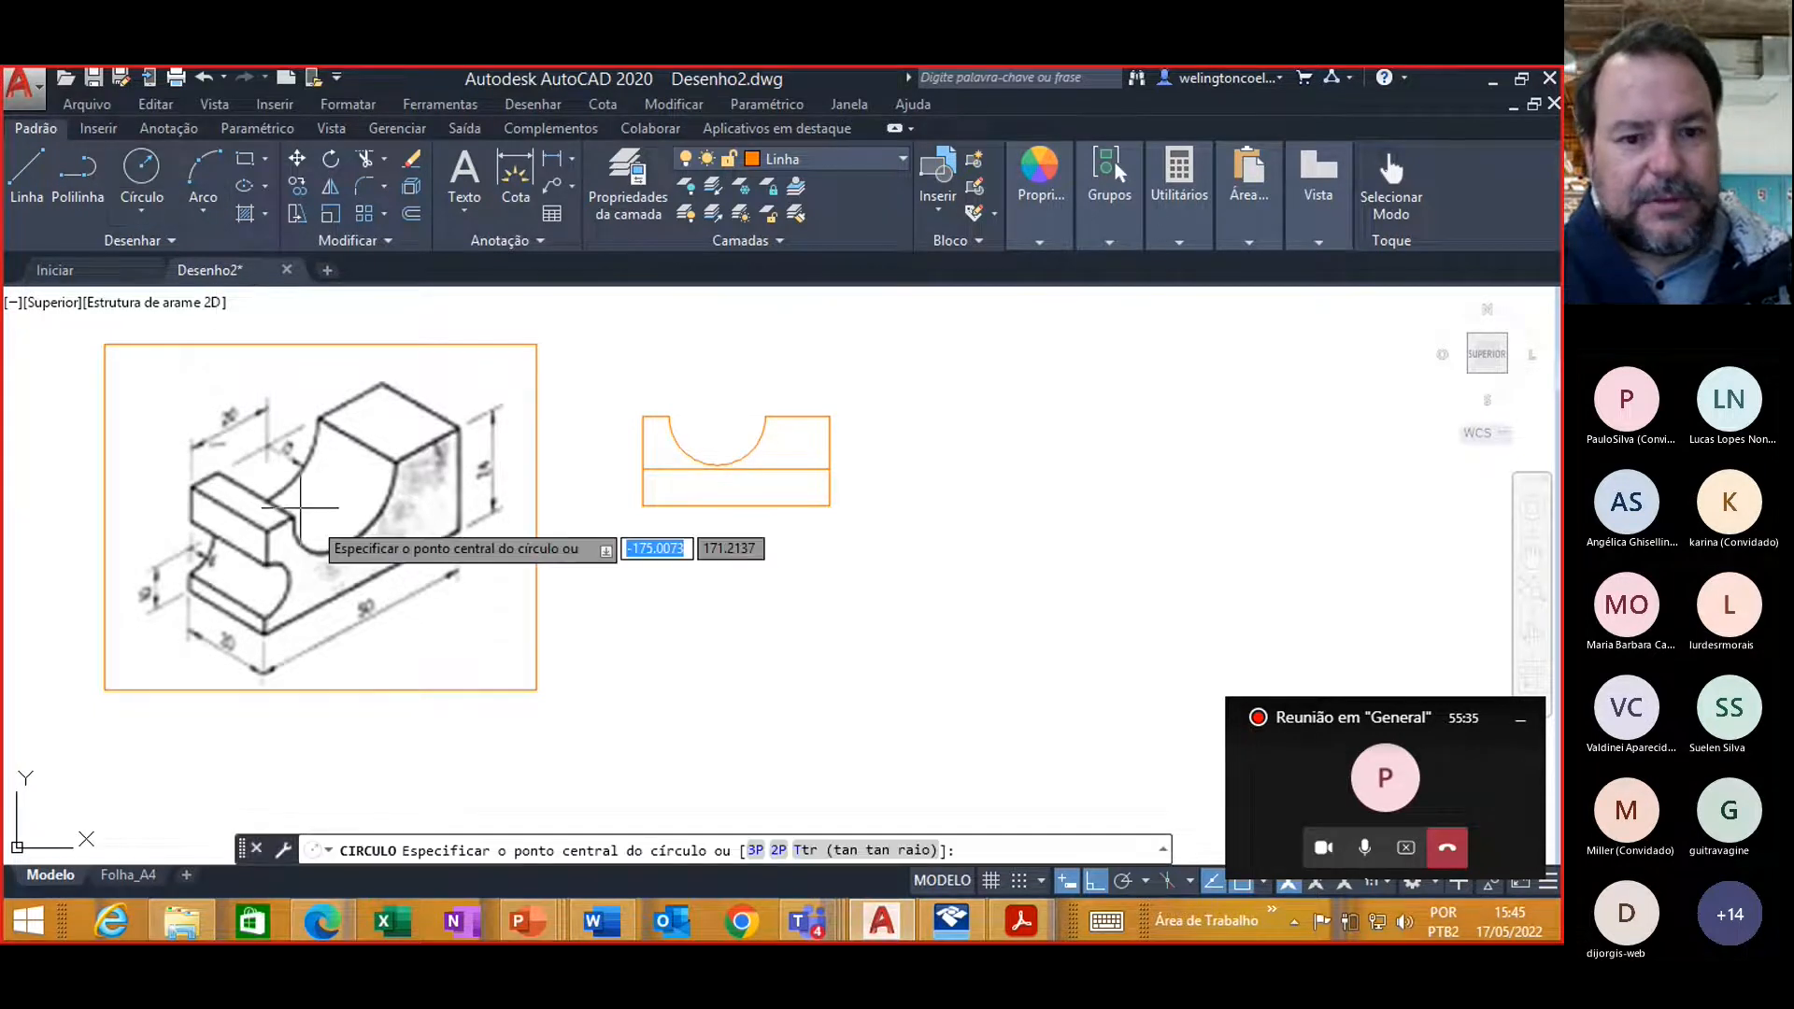
left_click(641, 469)
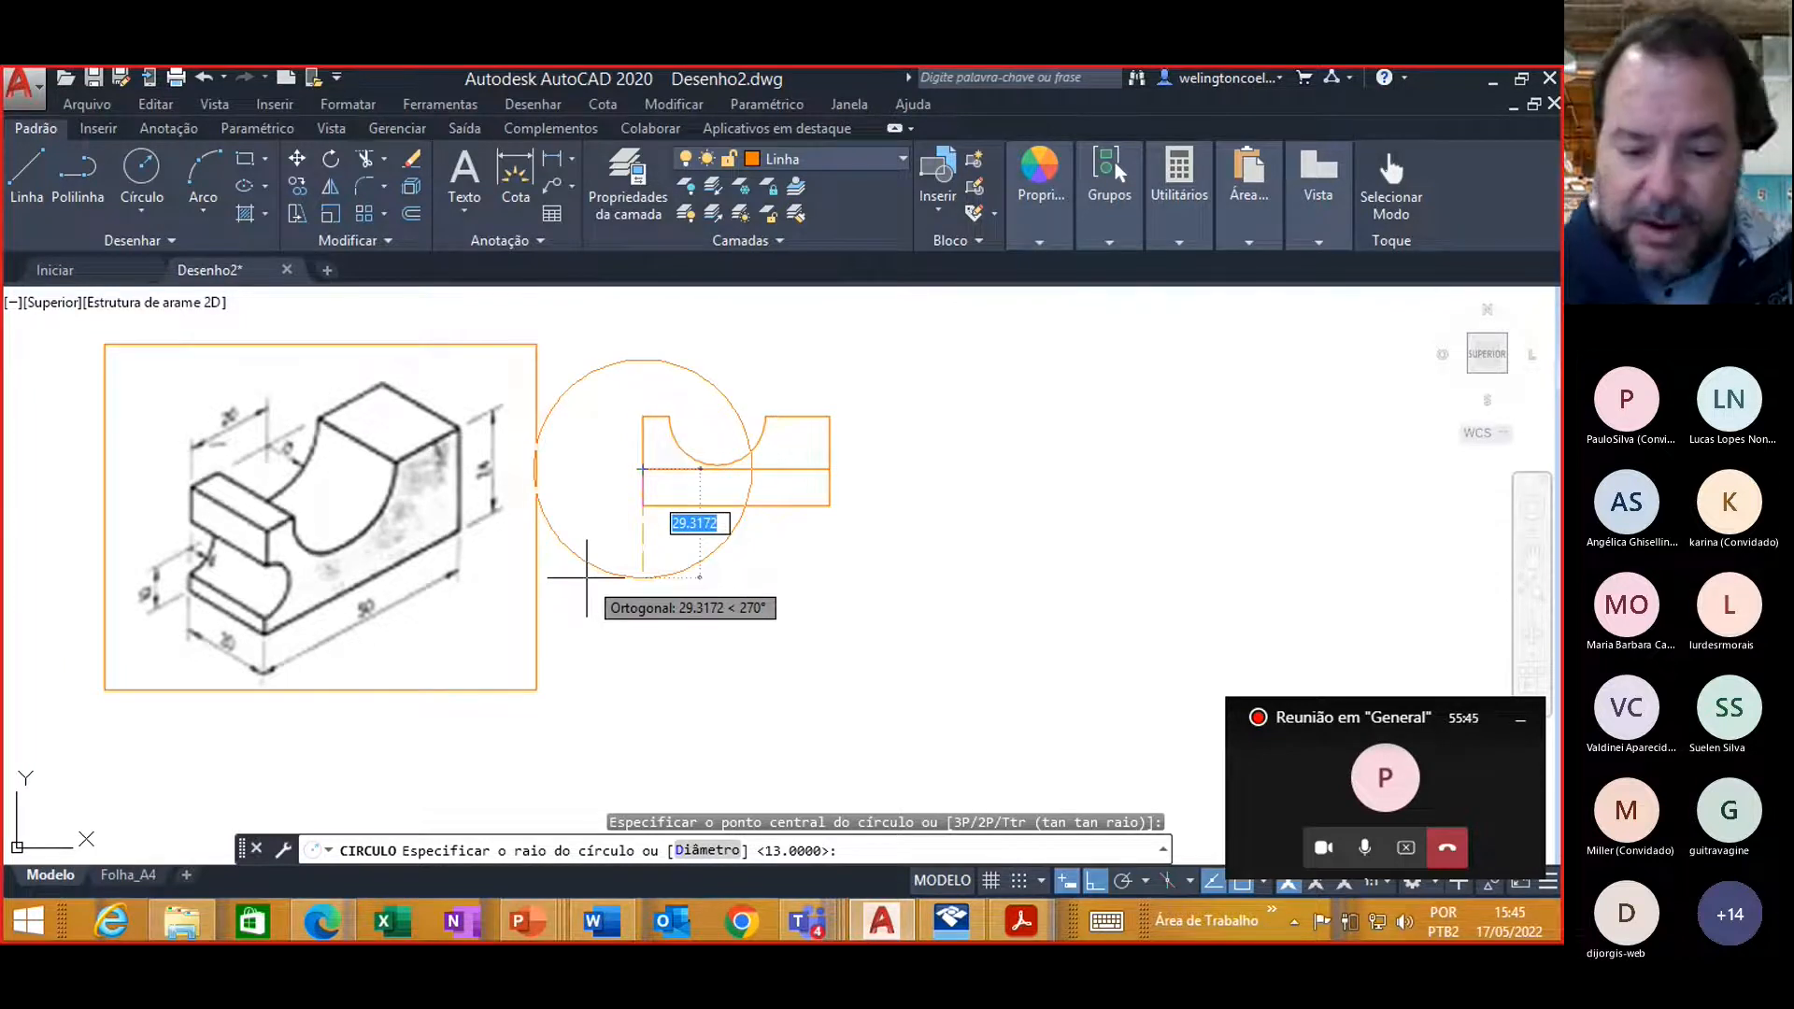
type("6")
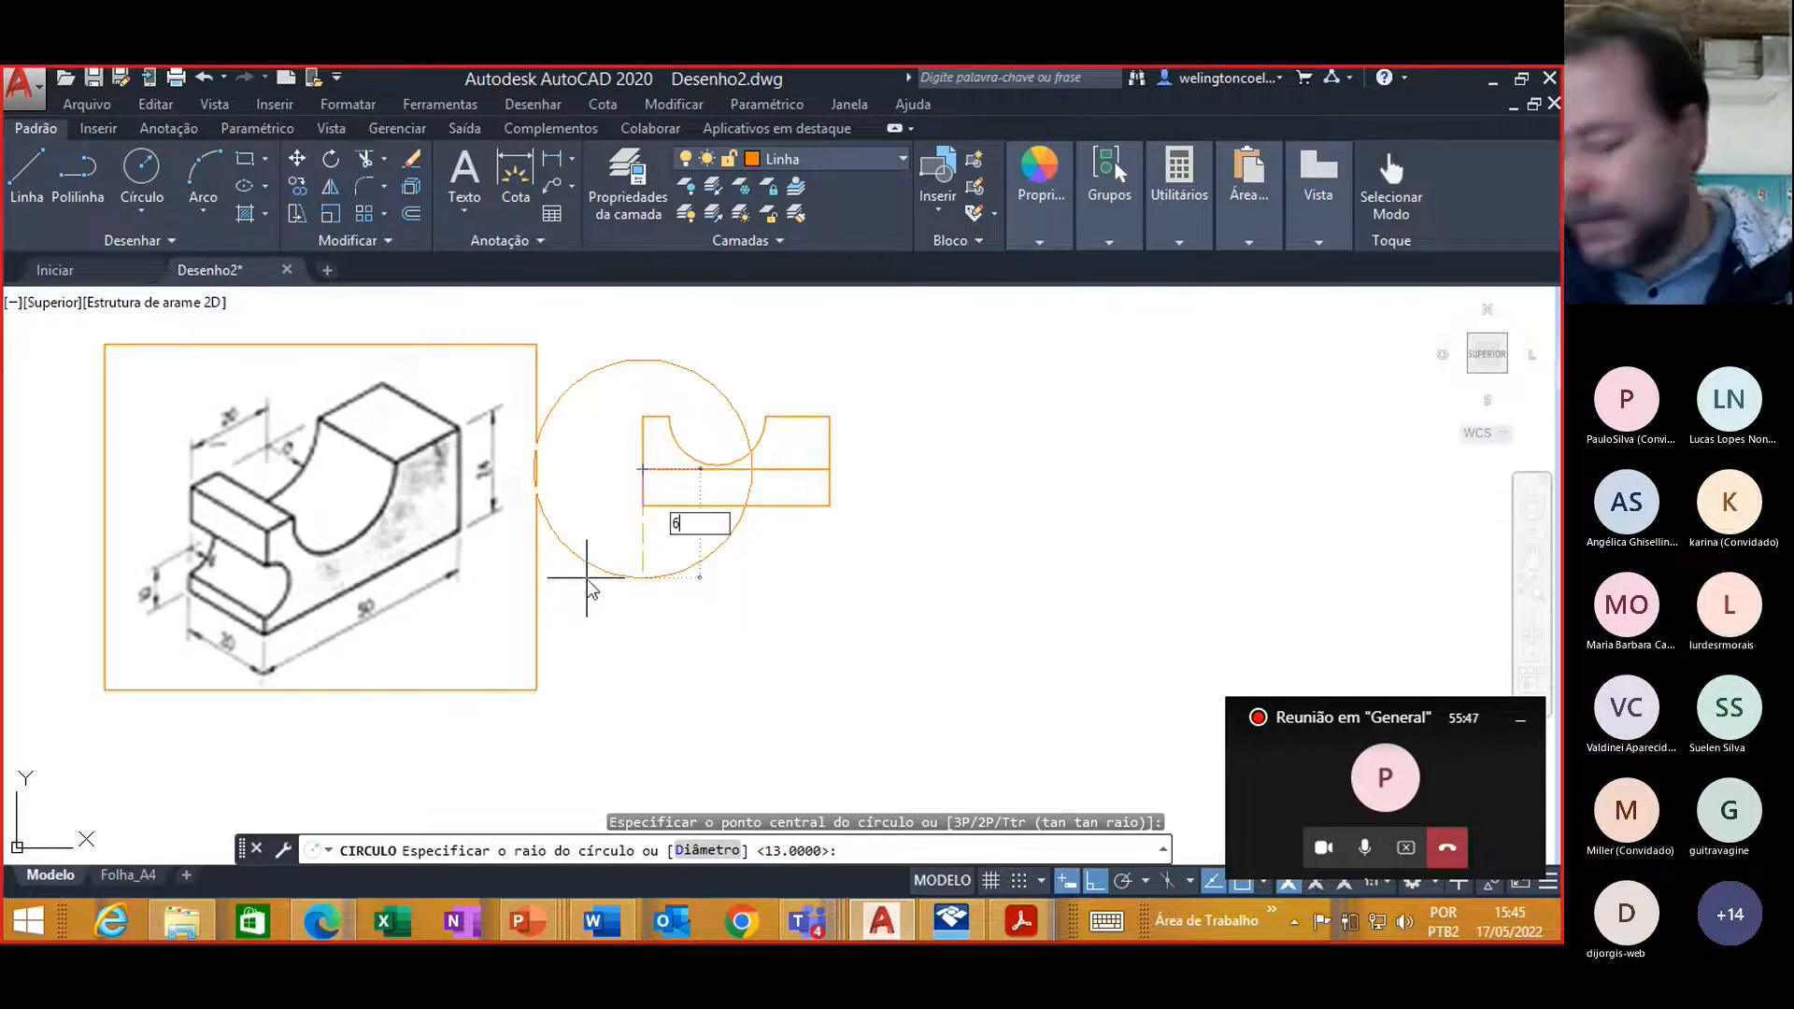
key("Return")
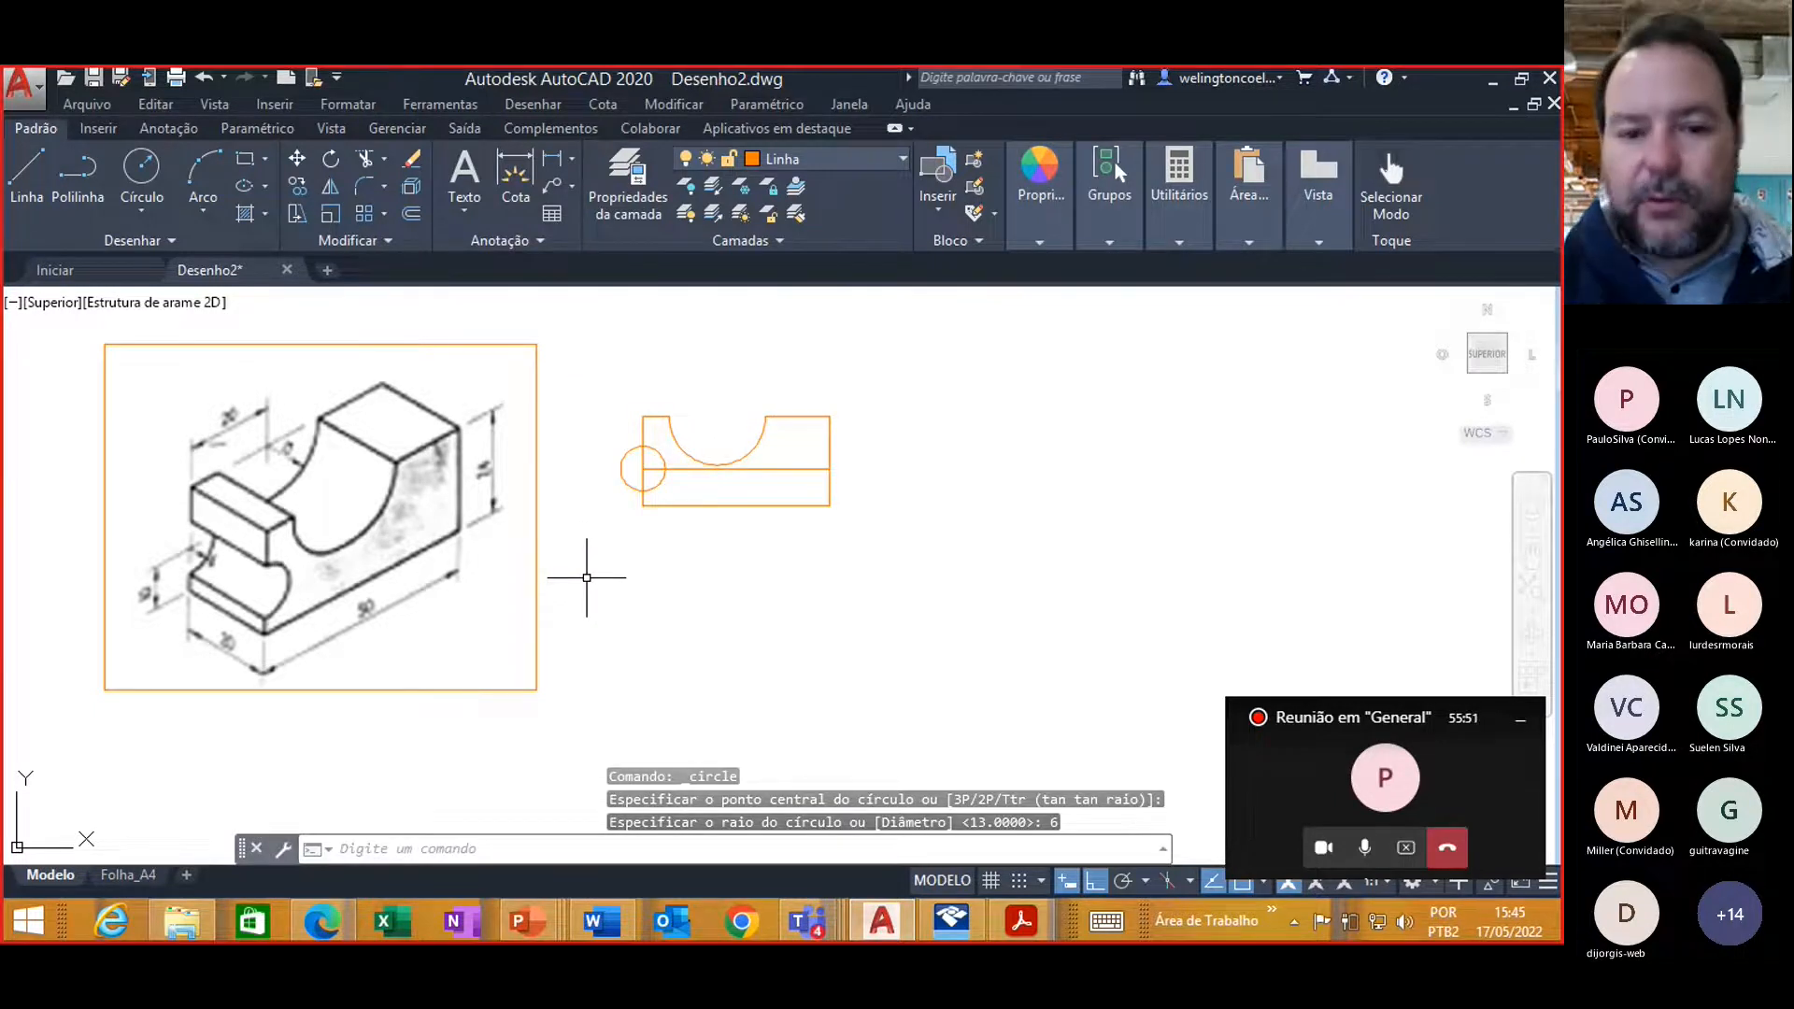
Step: Delete the horizontal construction line, and trim the small circle's left half and the front view's left edge inside the circle
left_click(776, 469)
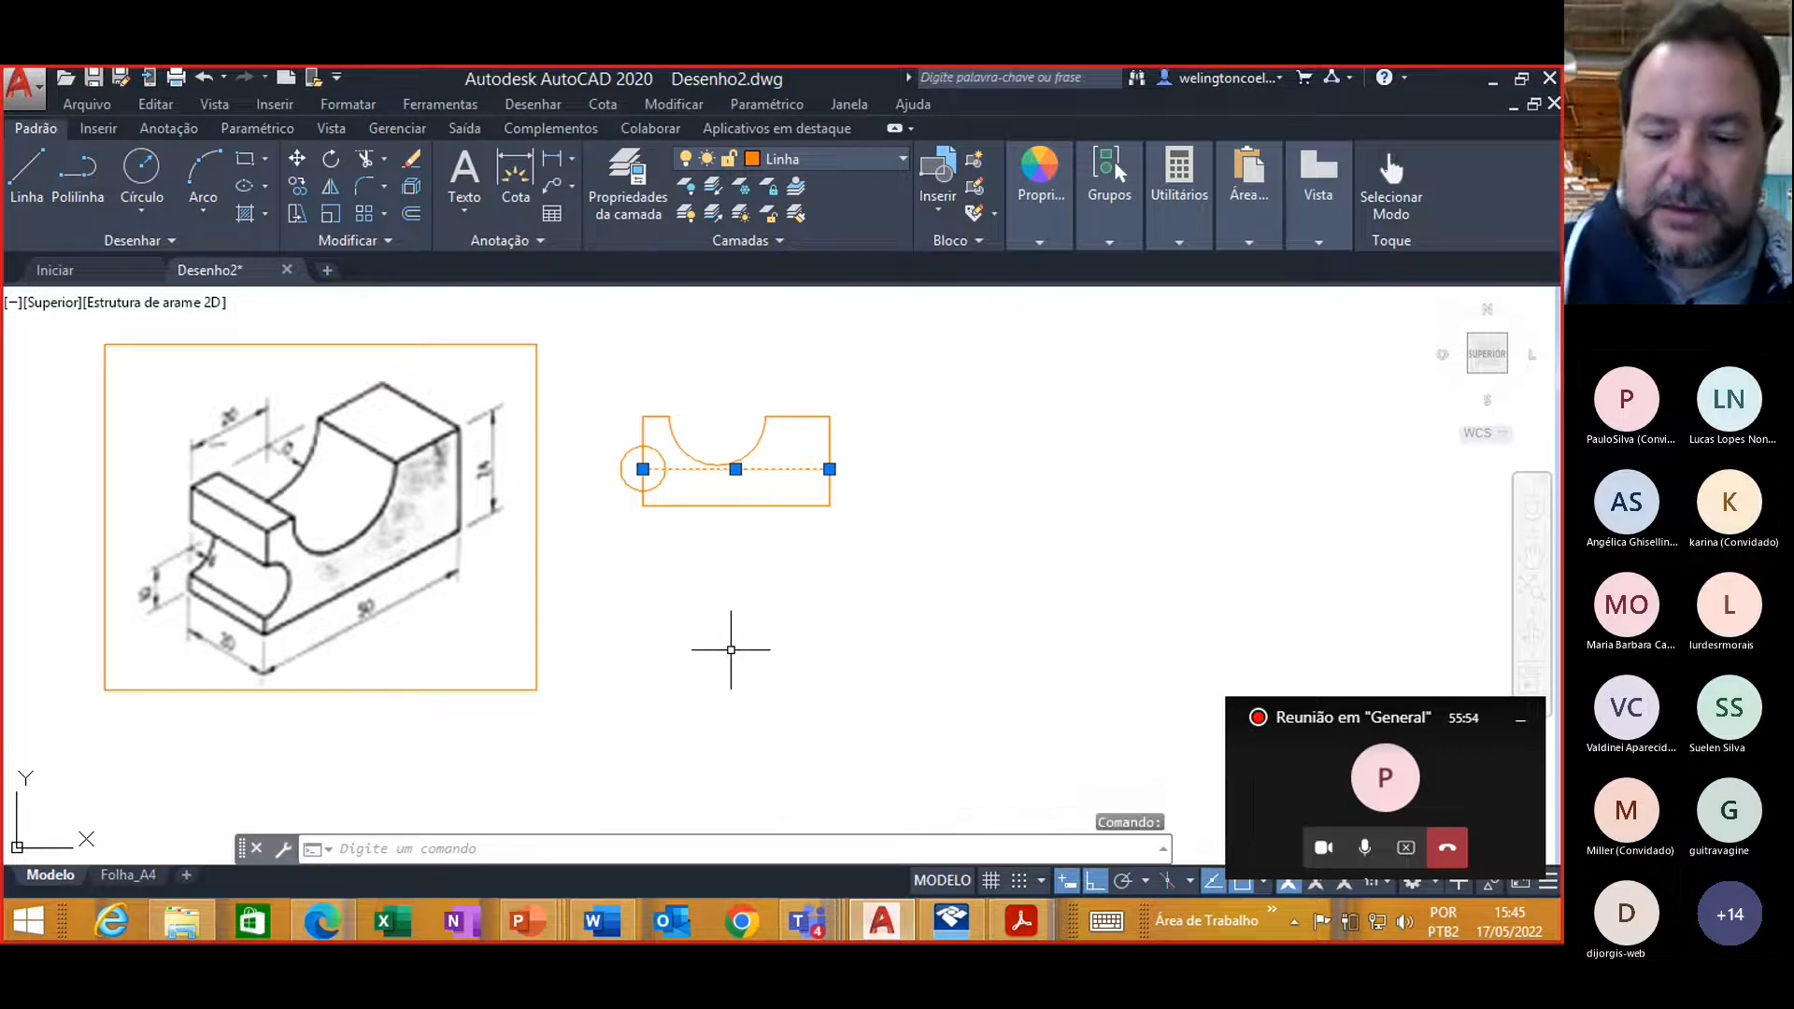
key("Delete")
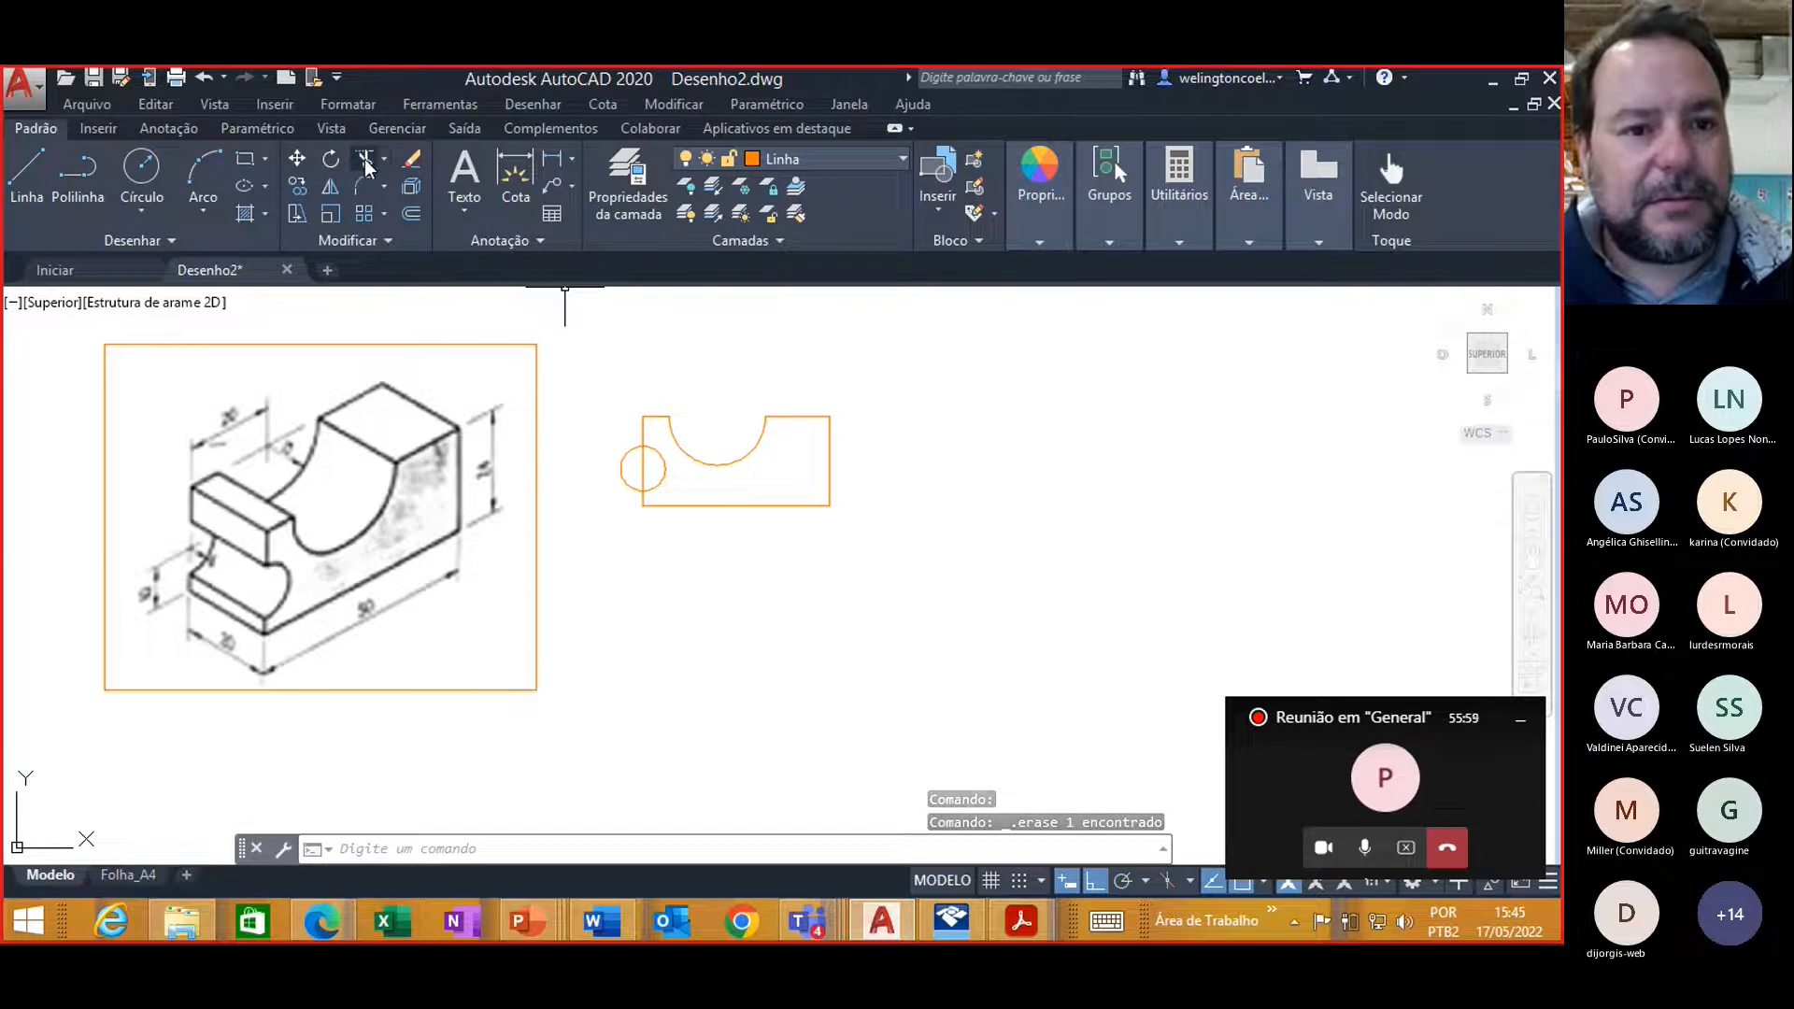
left_click(365, 159)
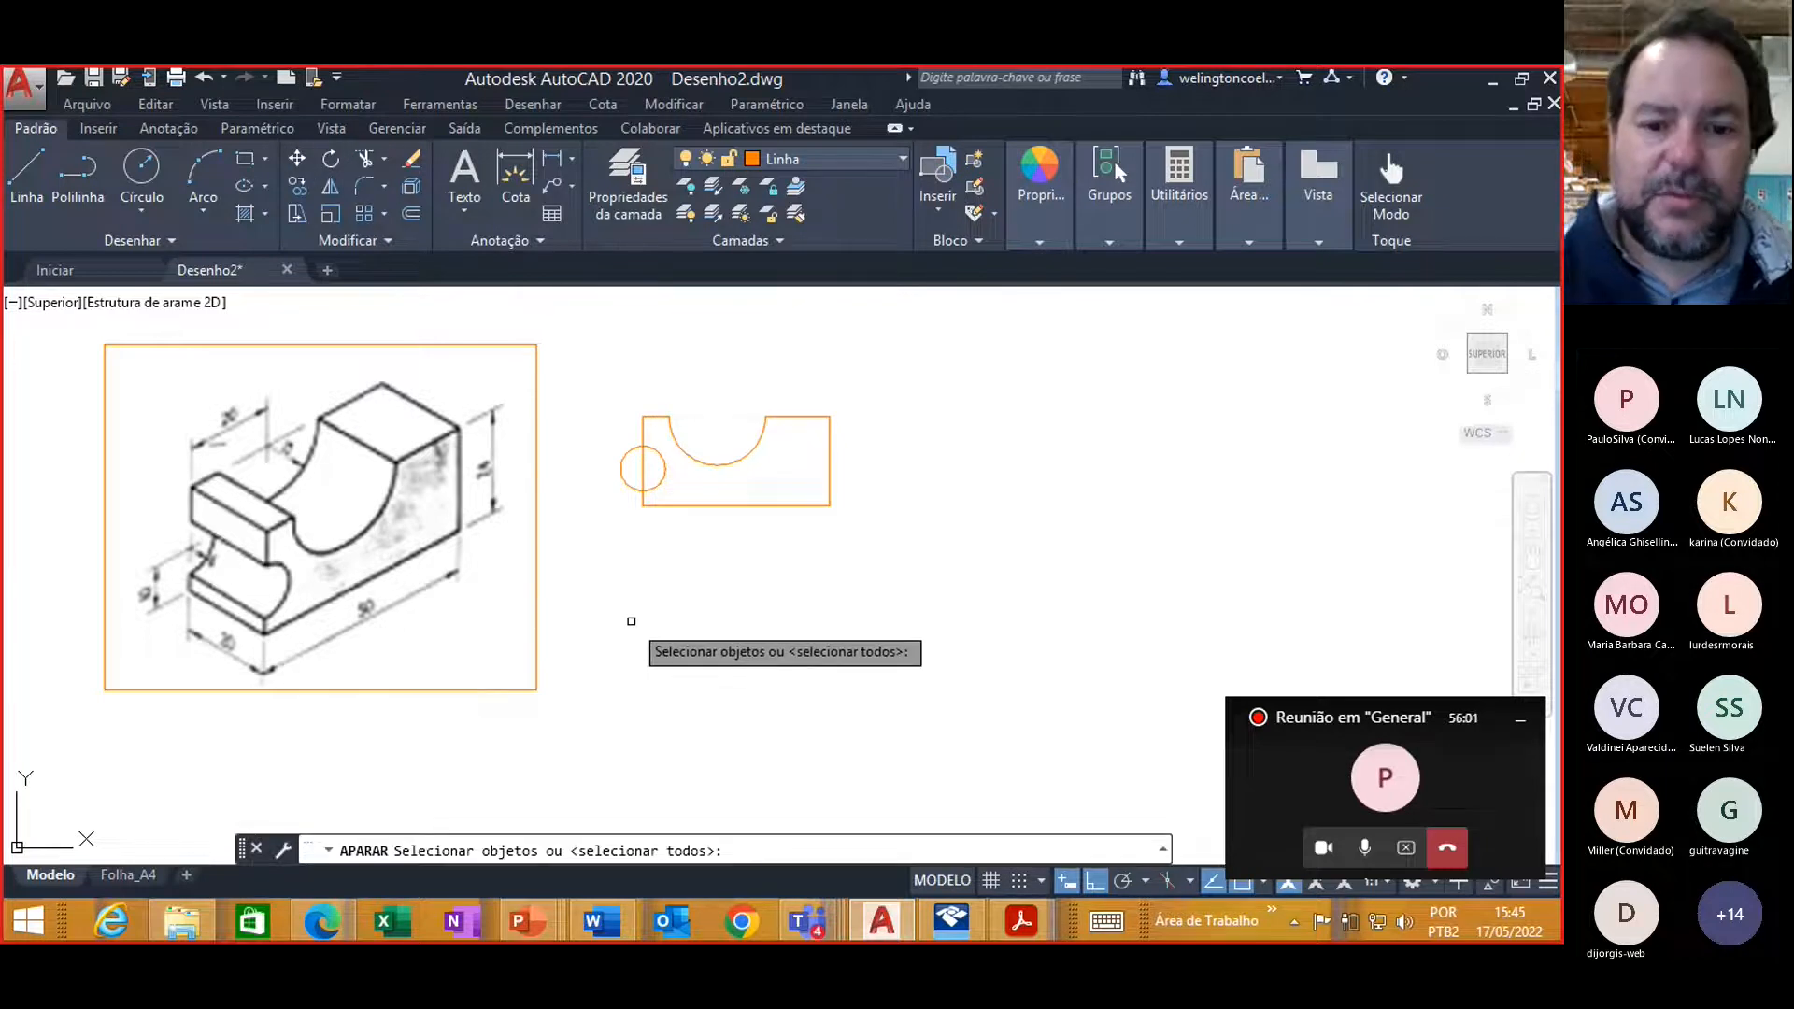
key("Return")
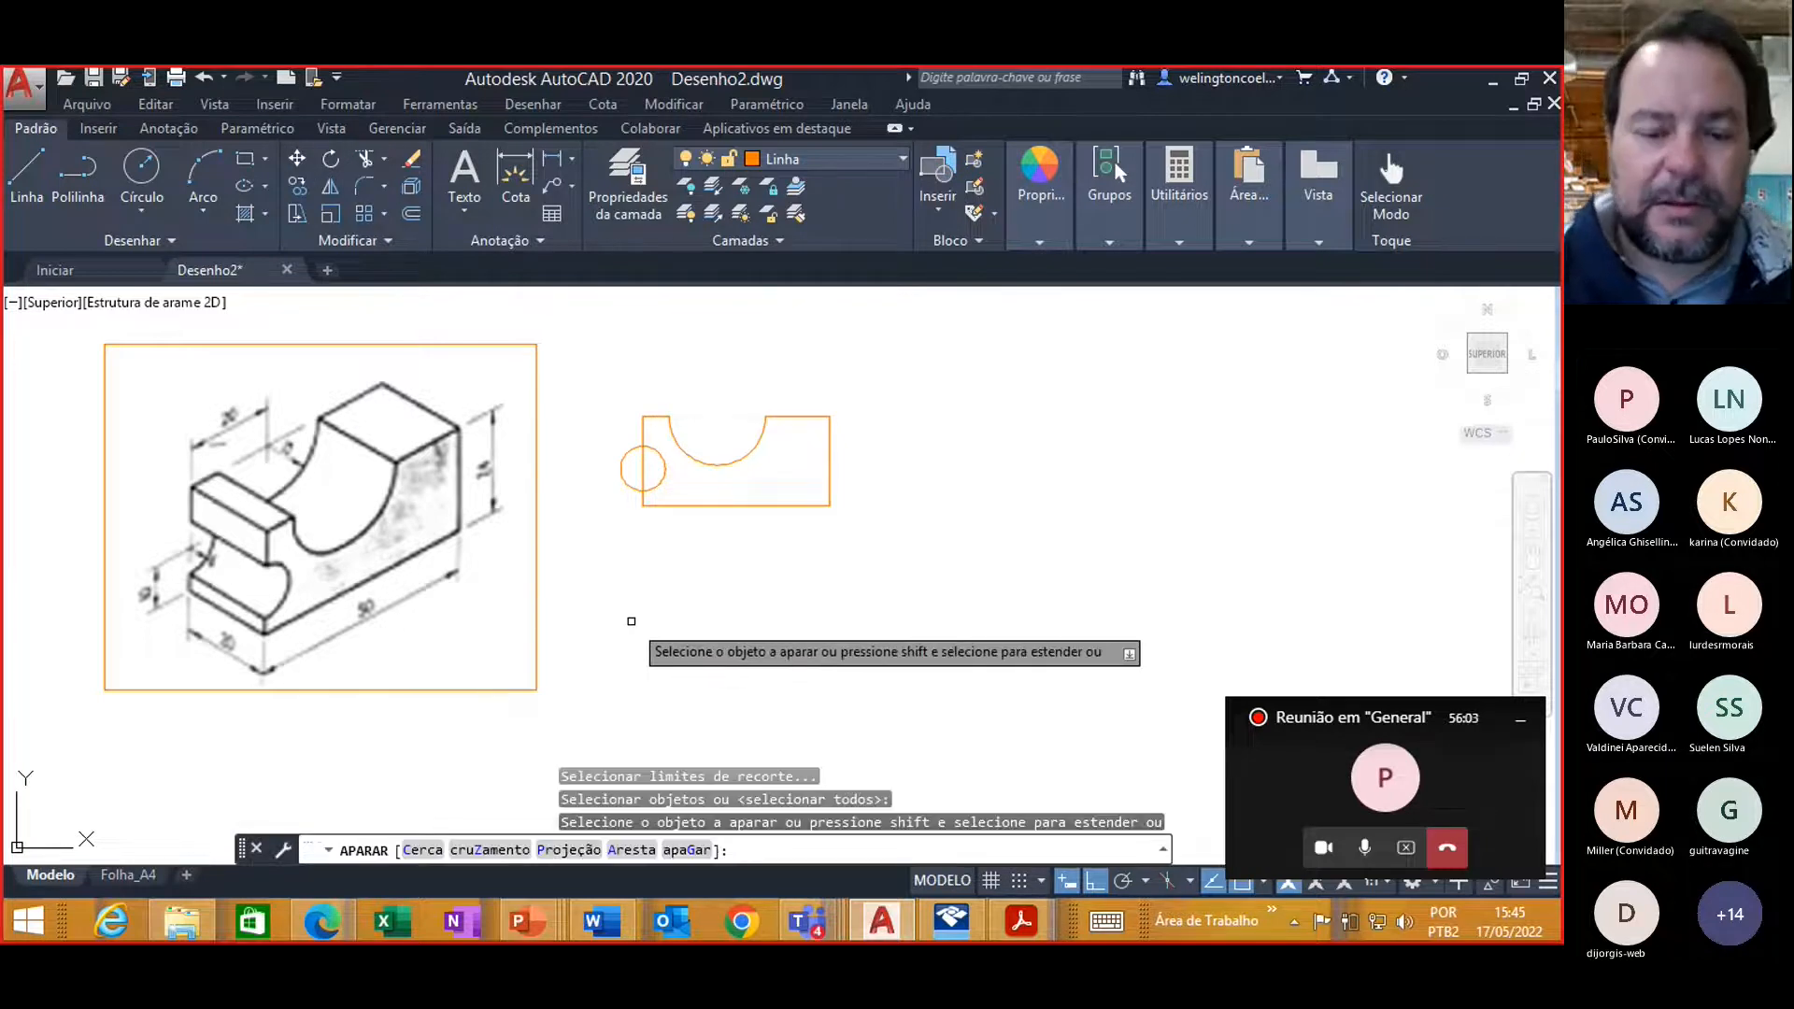
left_click(617, 474)
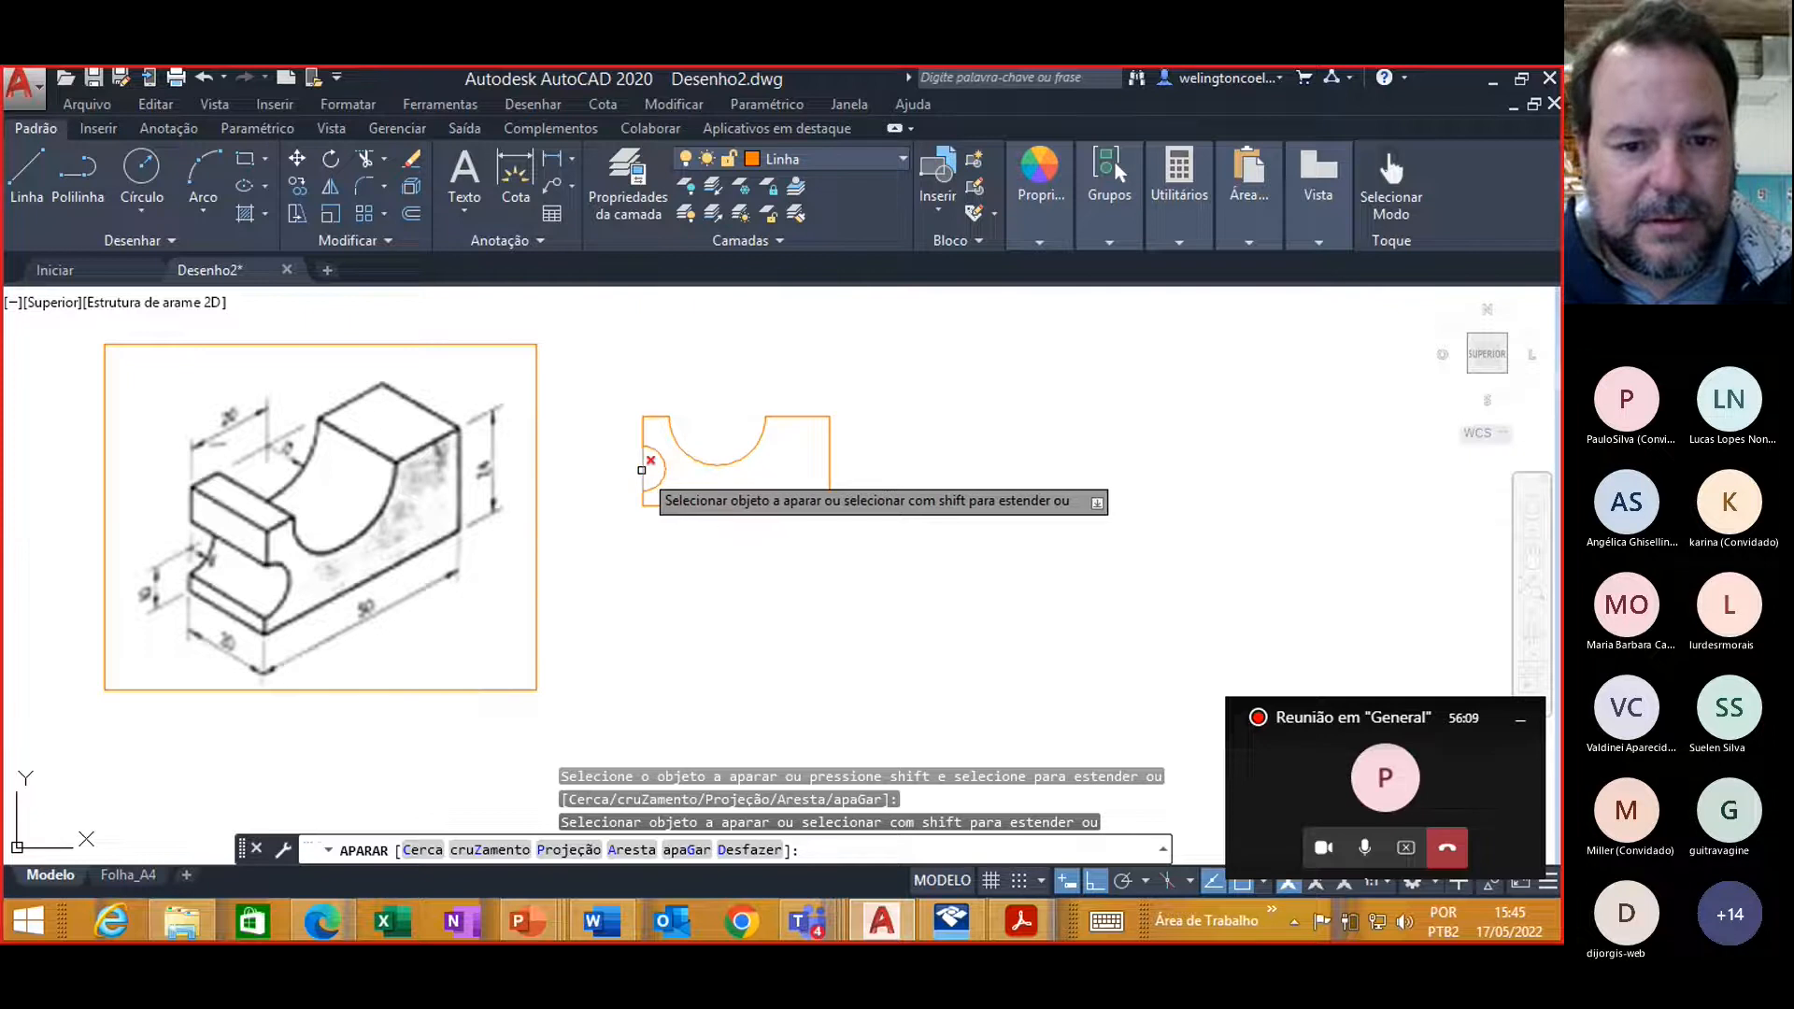
left_click(641, 470)
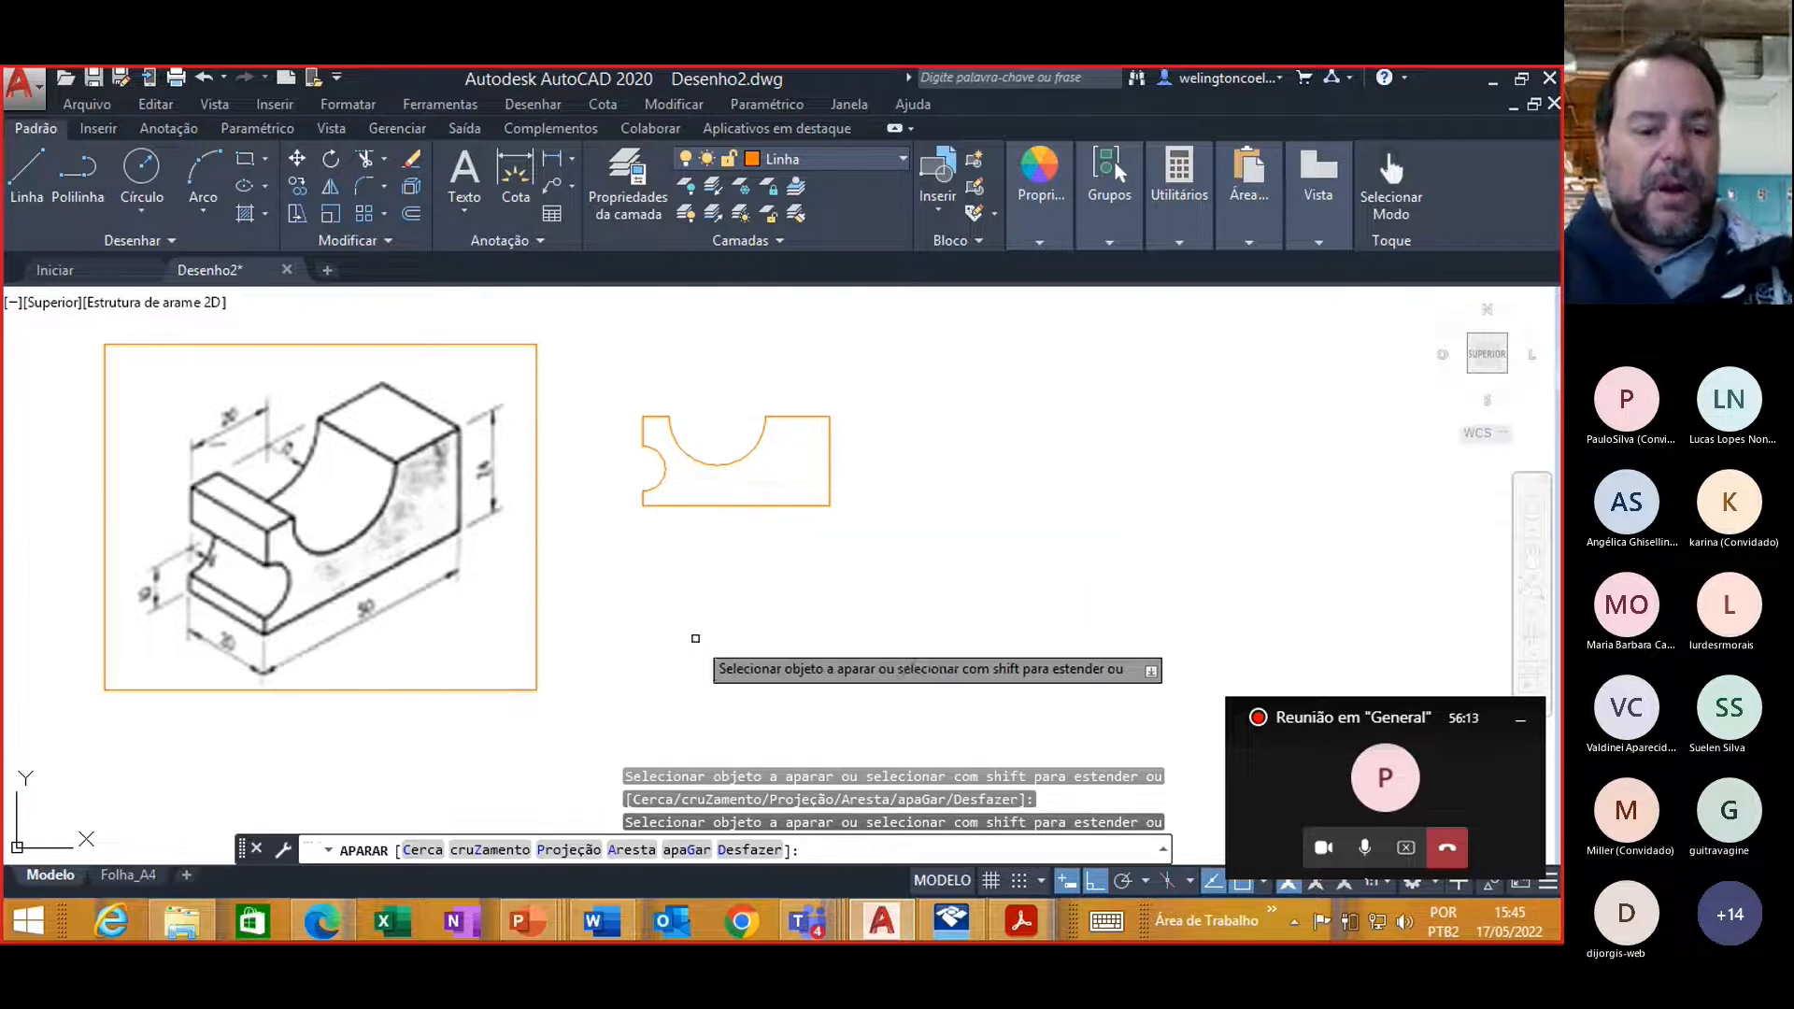
key("Escape")
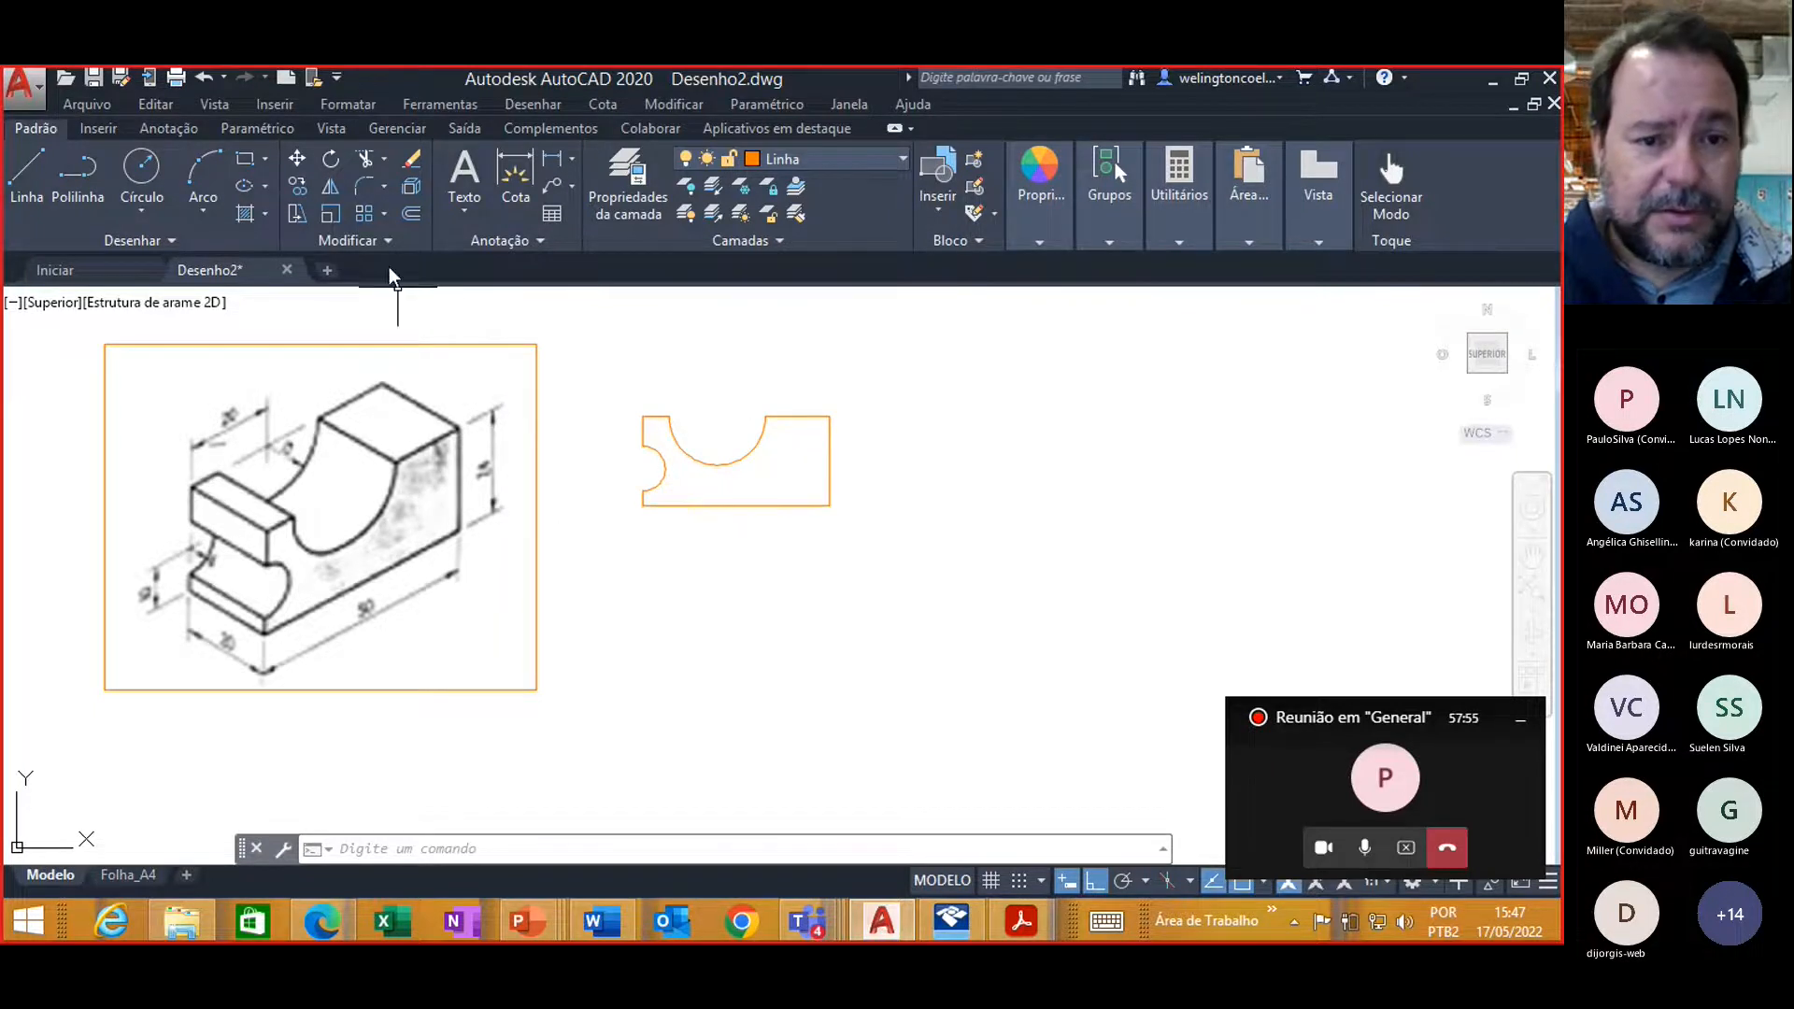
Step: Offset the front view's right edge 20 to the right and its bottom edge 20 downward
left_click(408, 216)
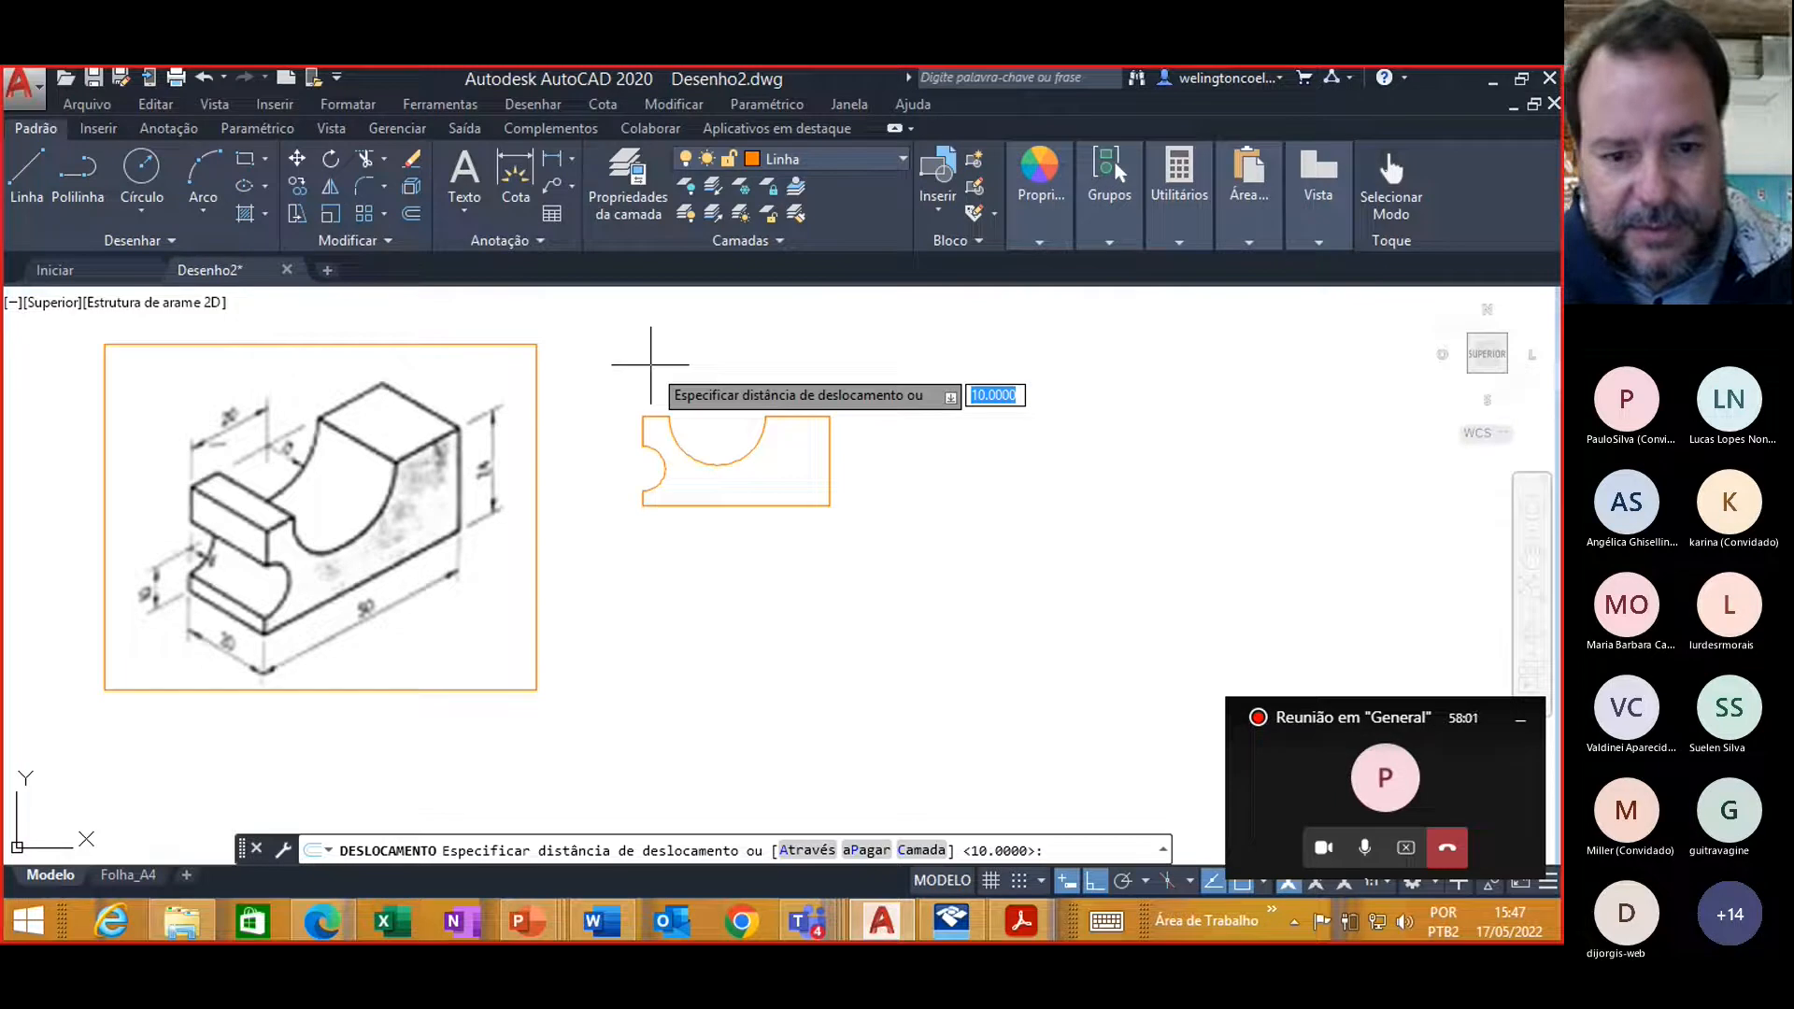
type("20")
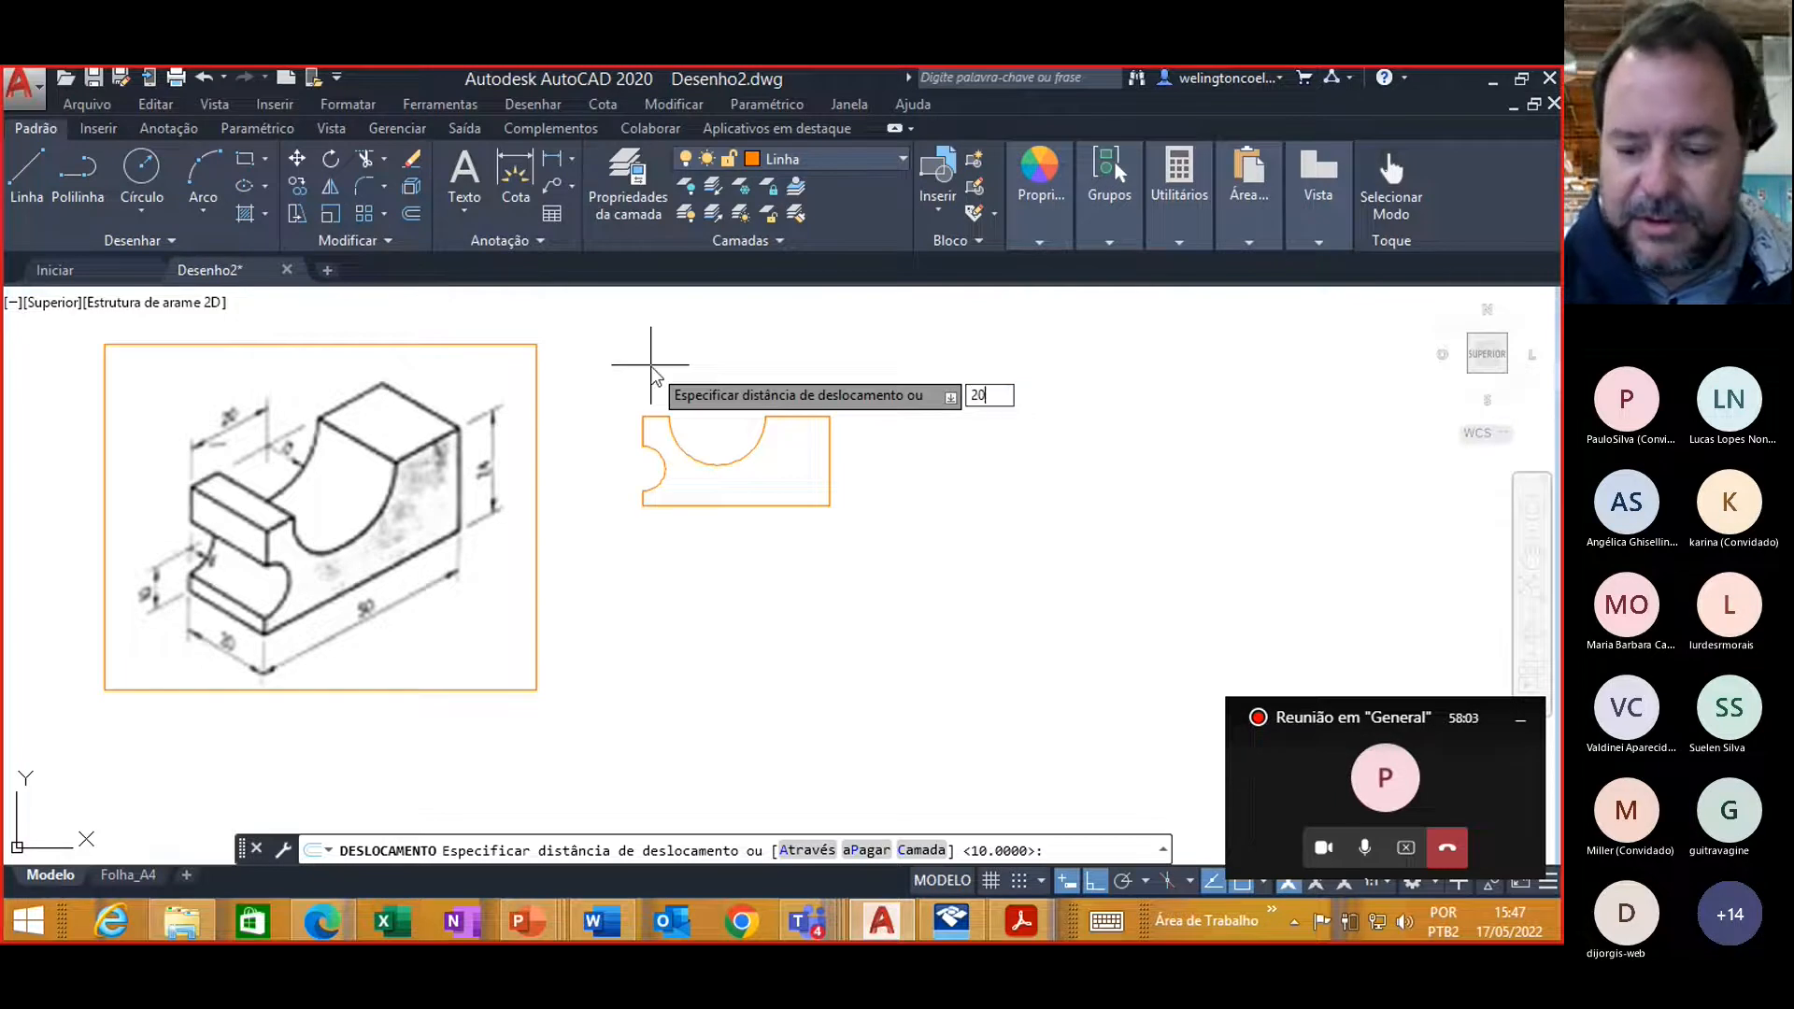
key("Return")
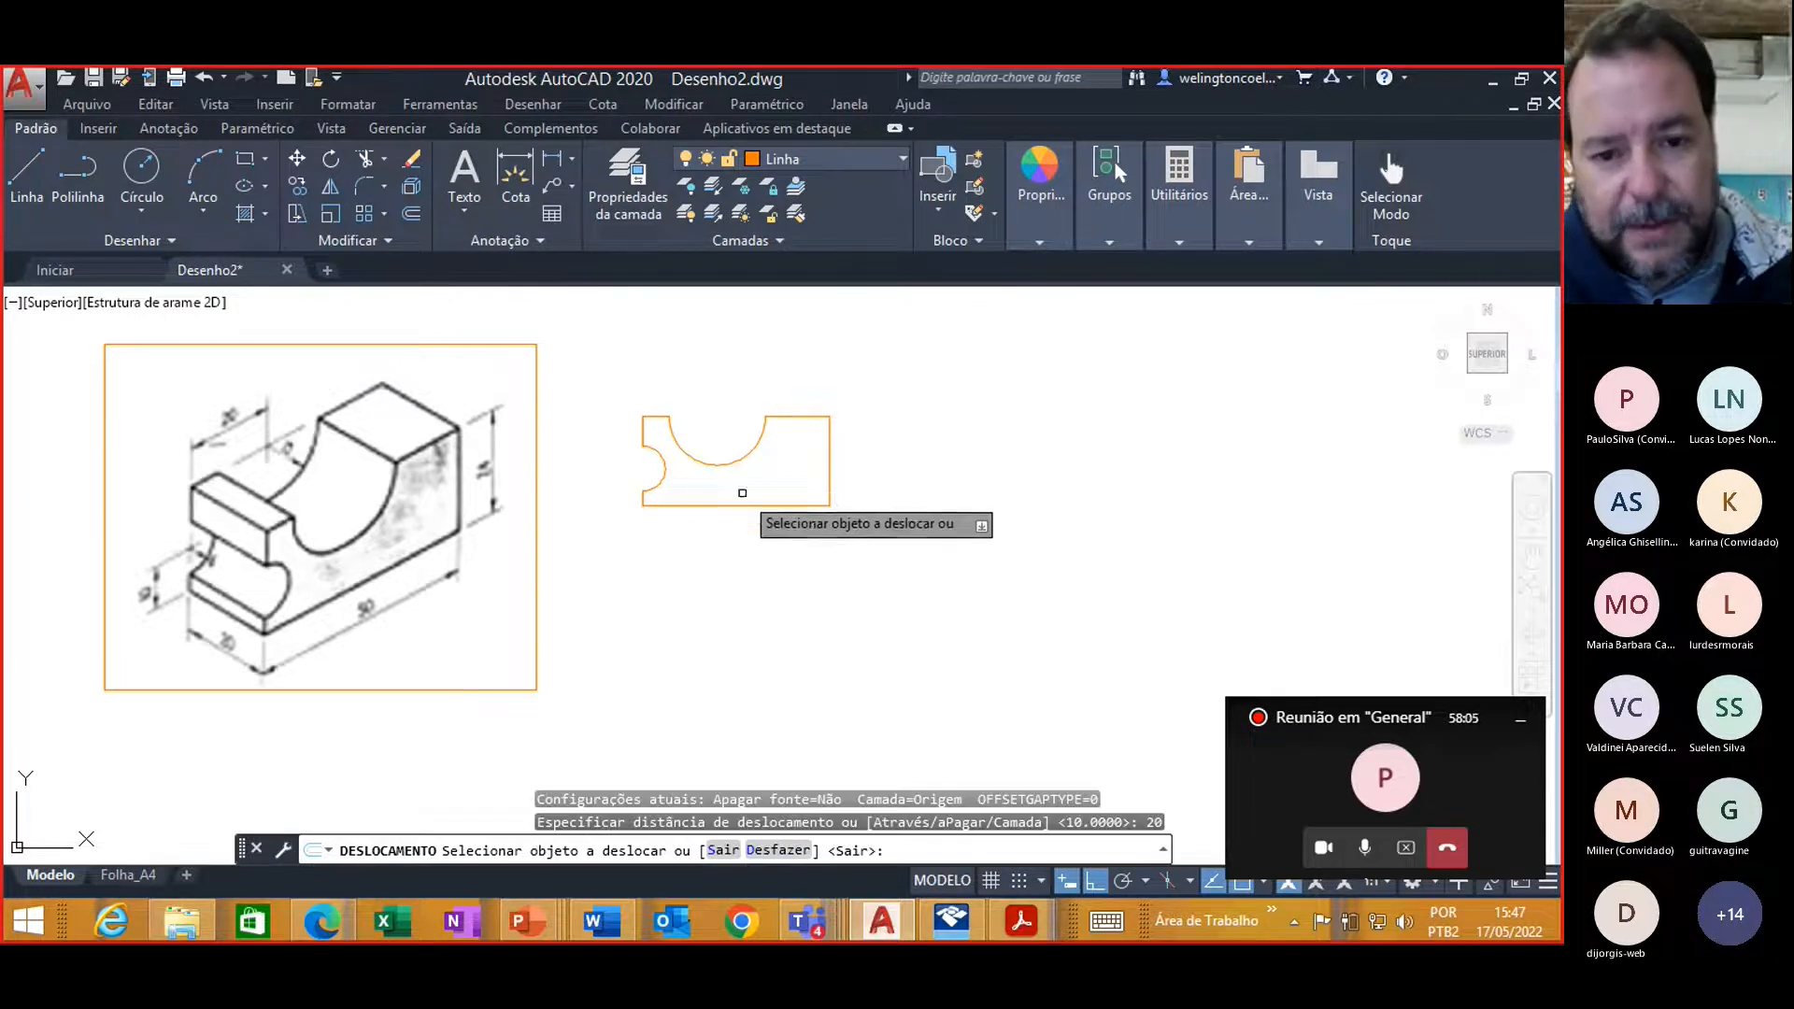
left_click(830, 464)
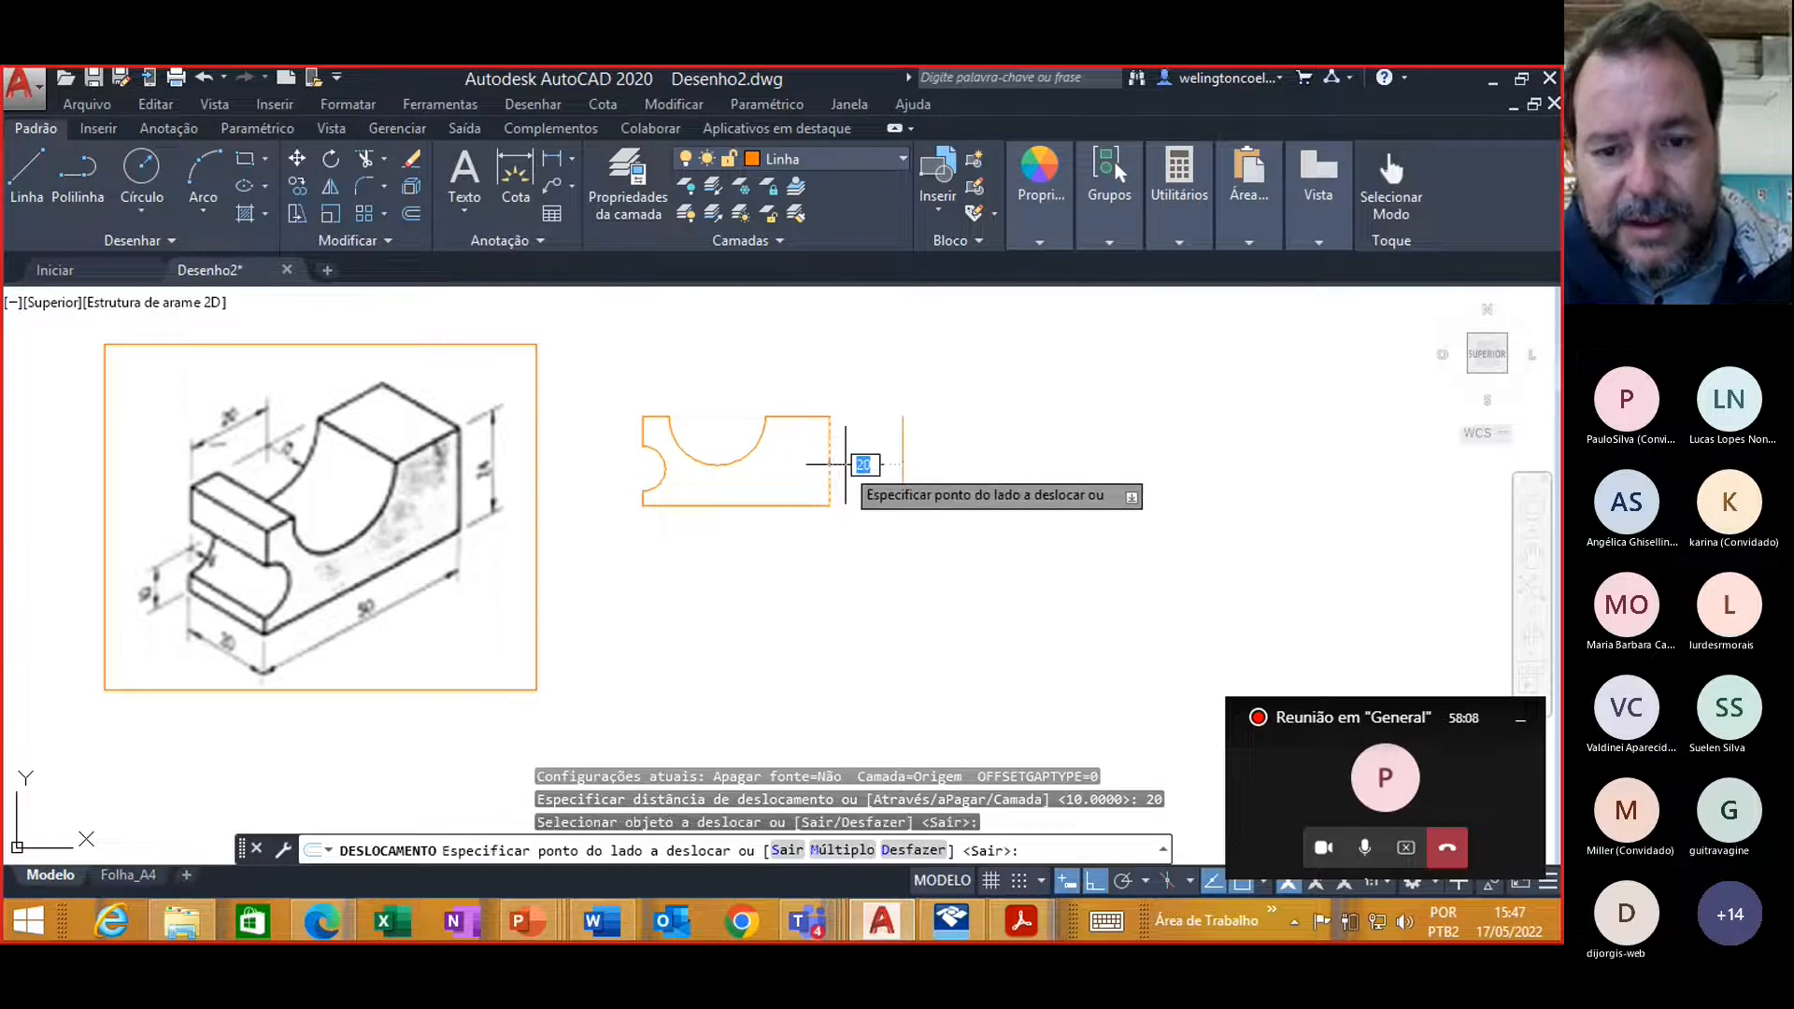
left_click(913, 461)
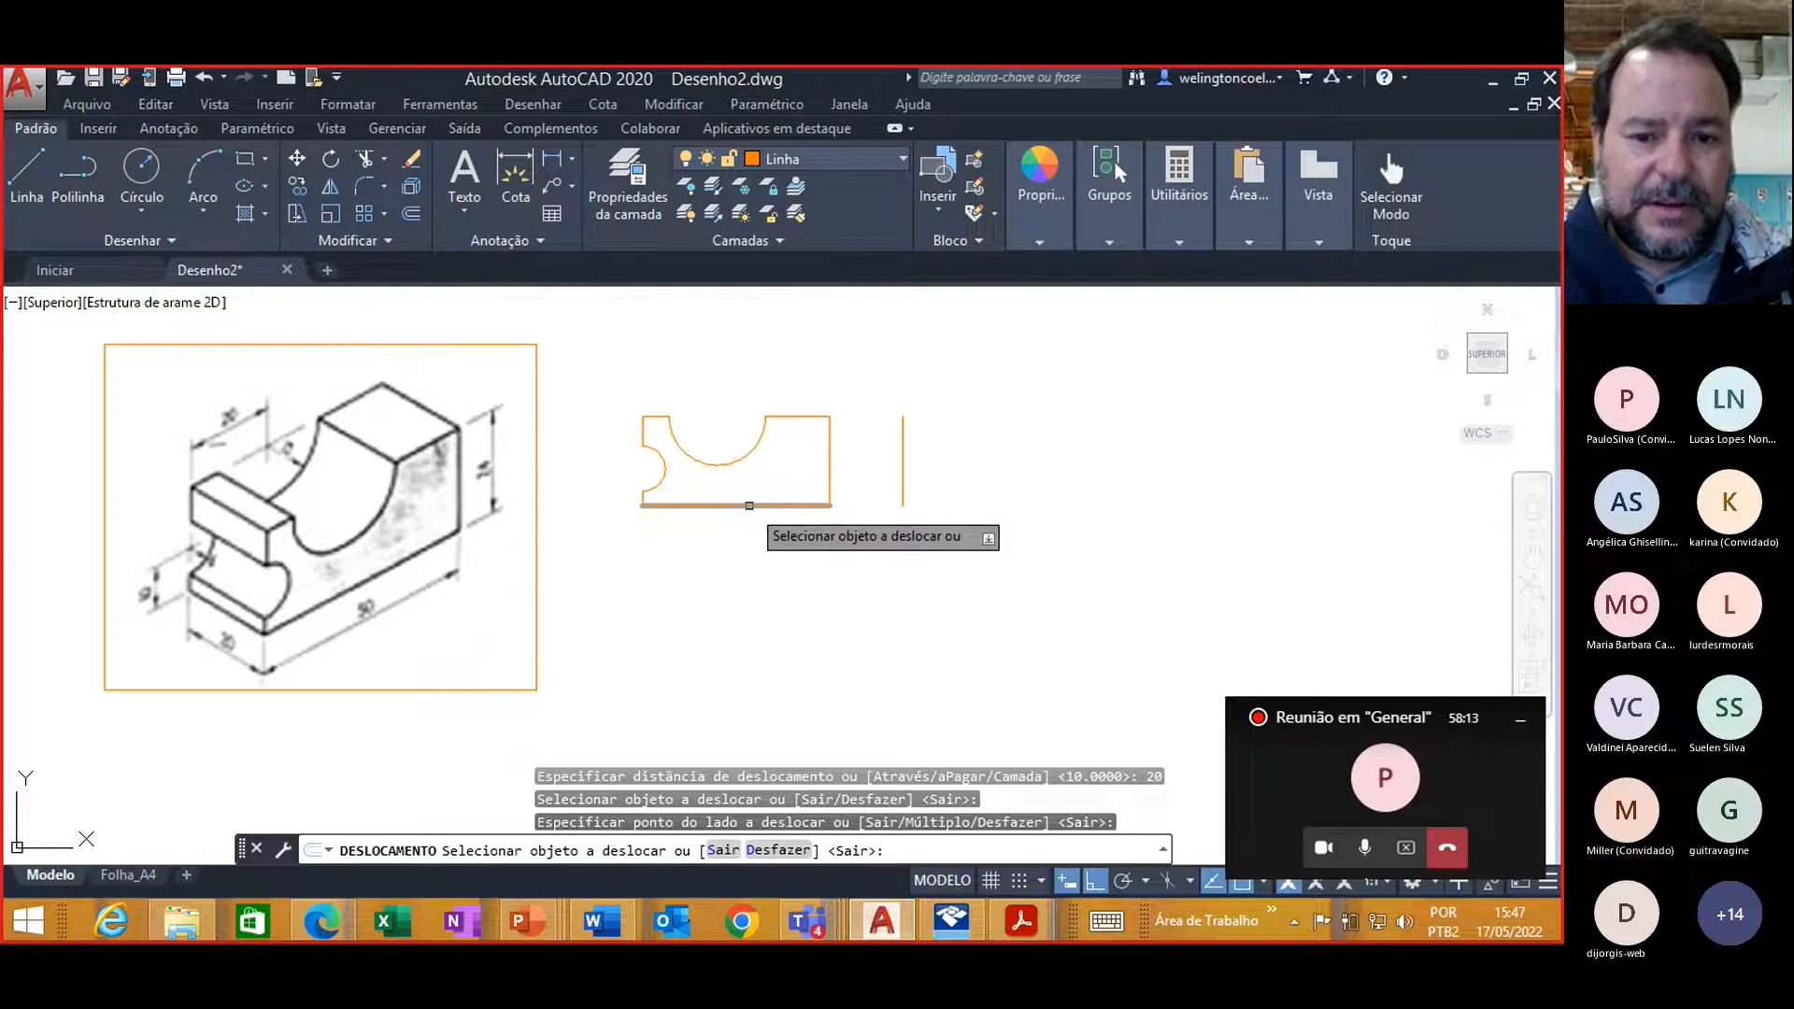
left_click(750, 507)
left_click(748, 612)
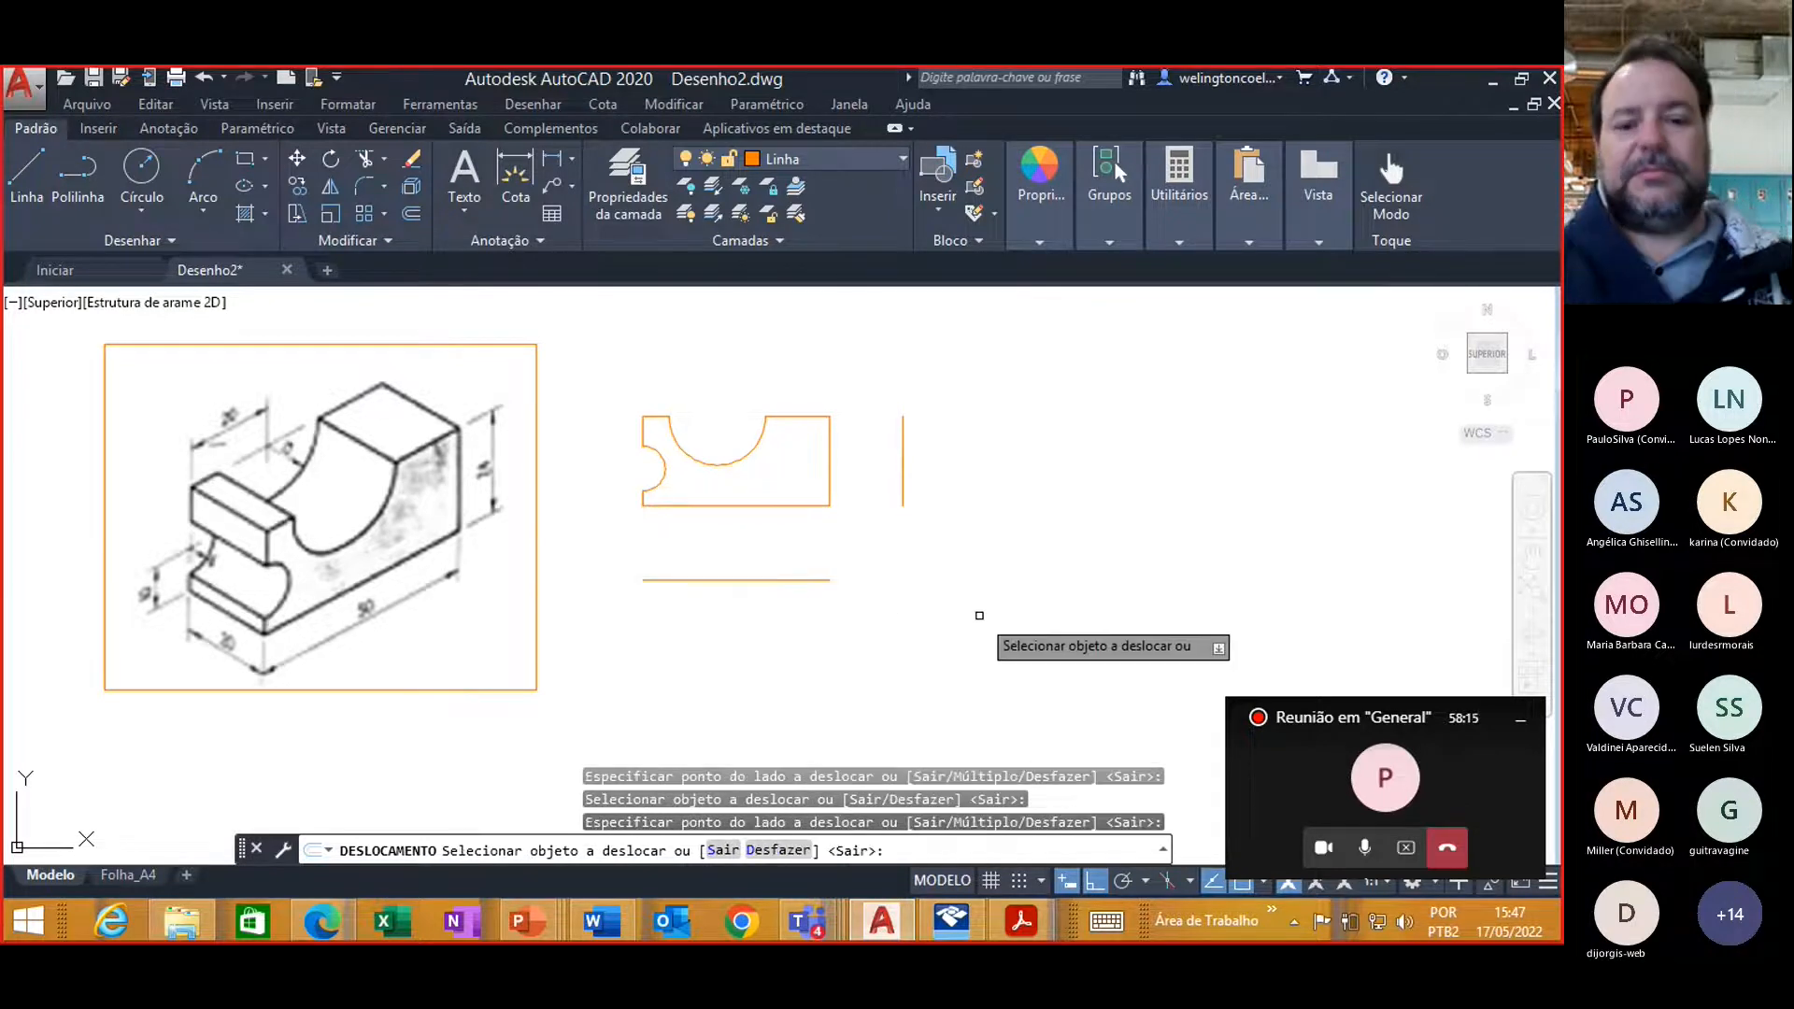
key("Escape")
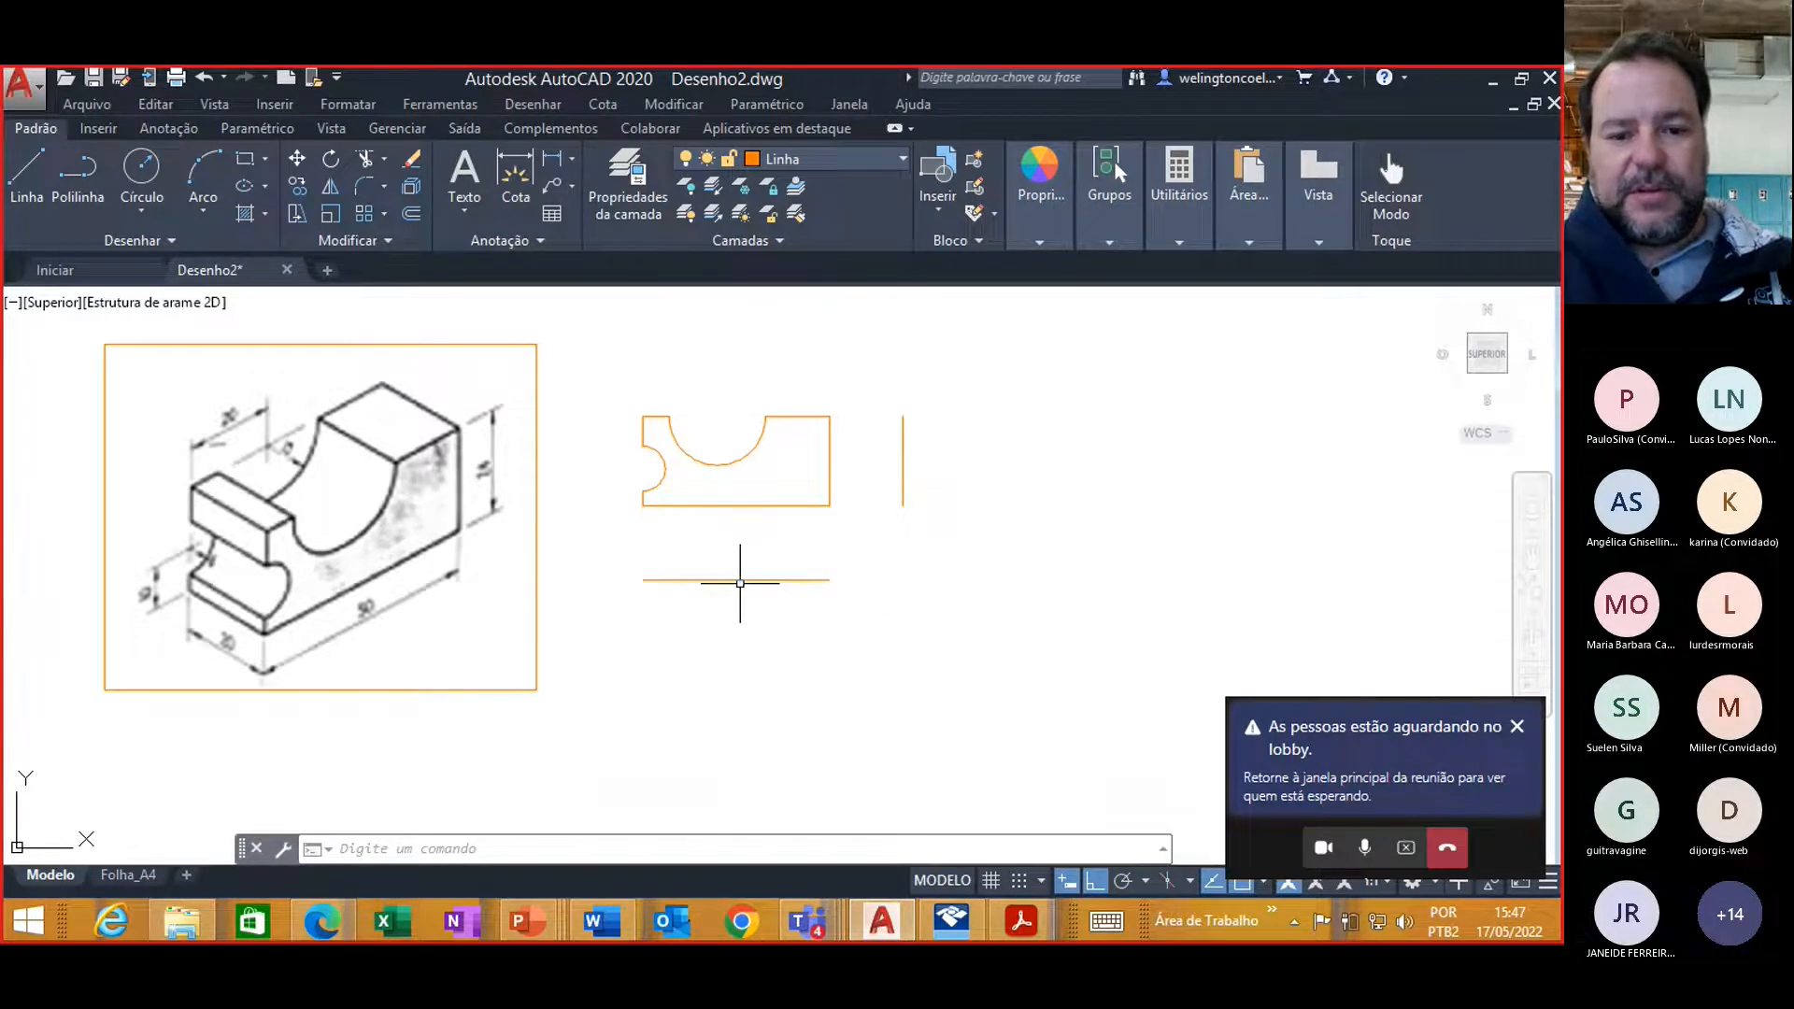
left_click(741, 576)
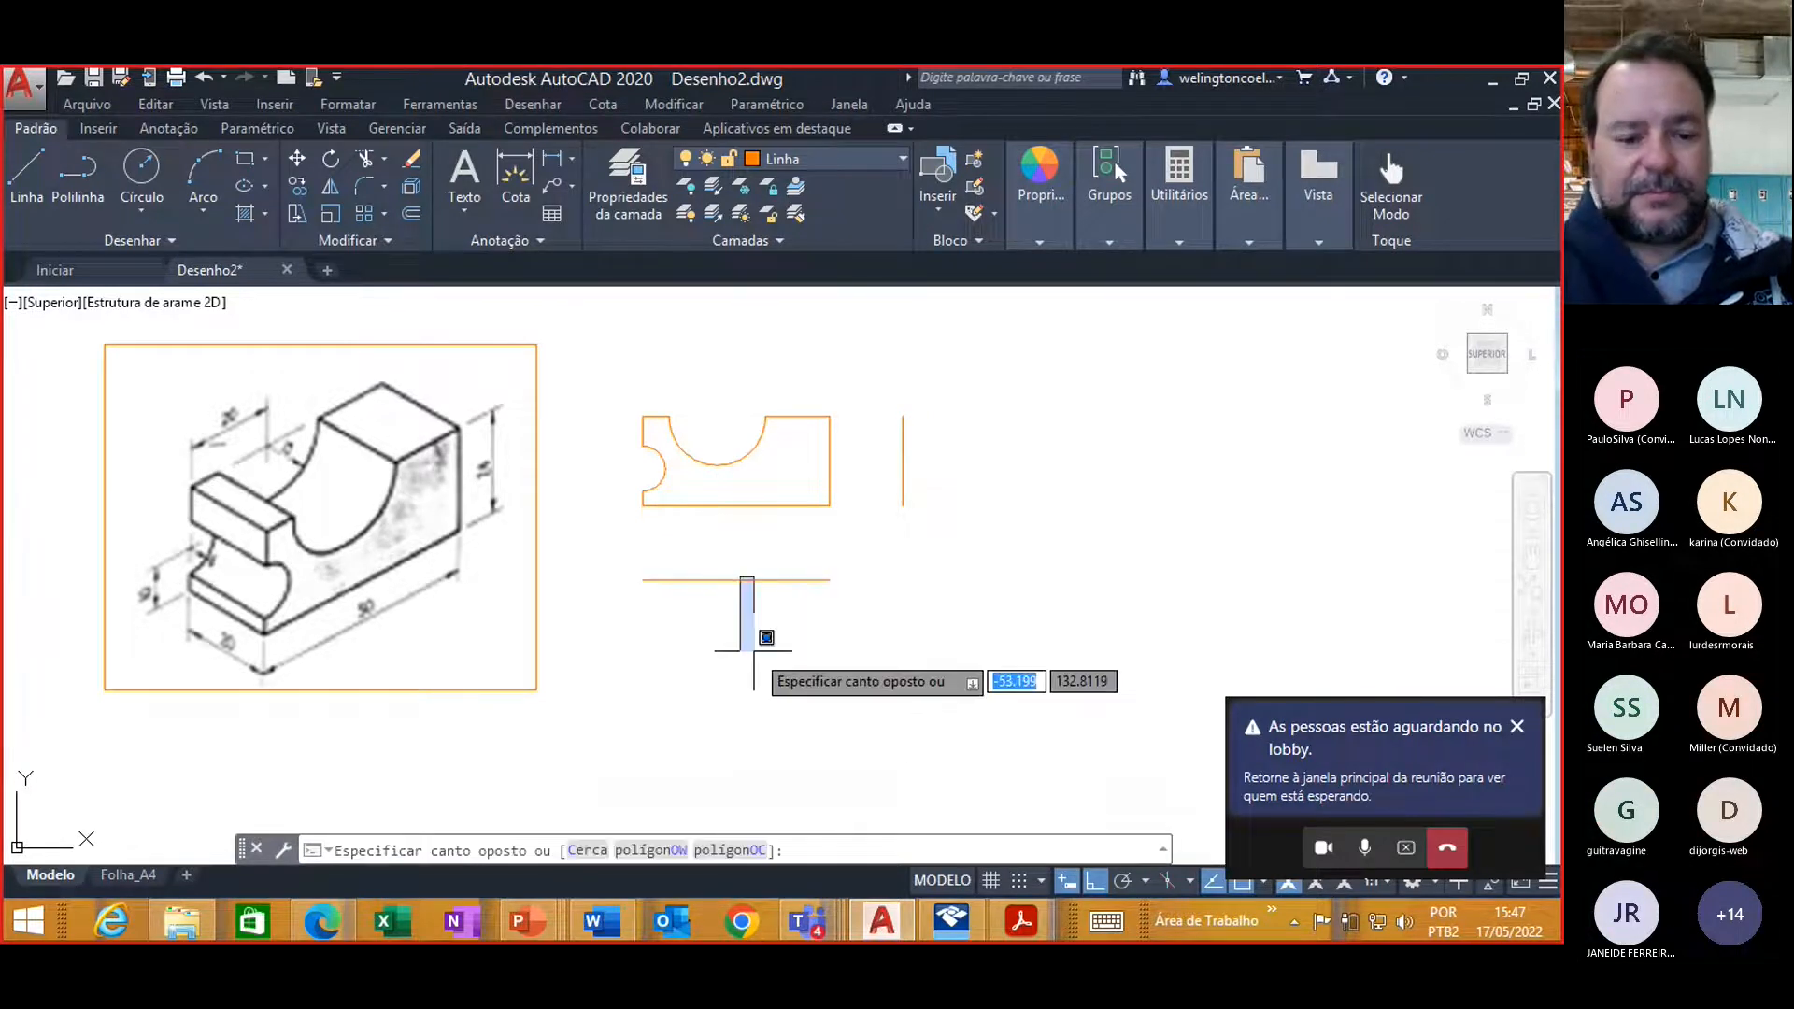
key("Escape")
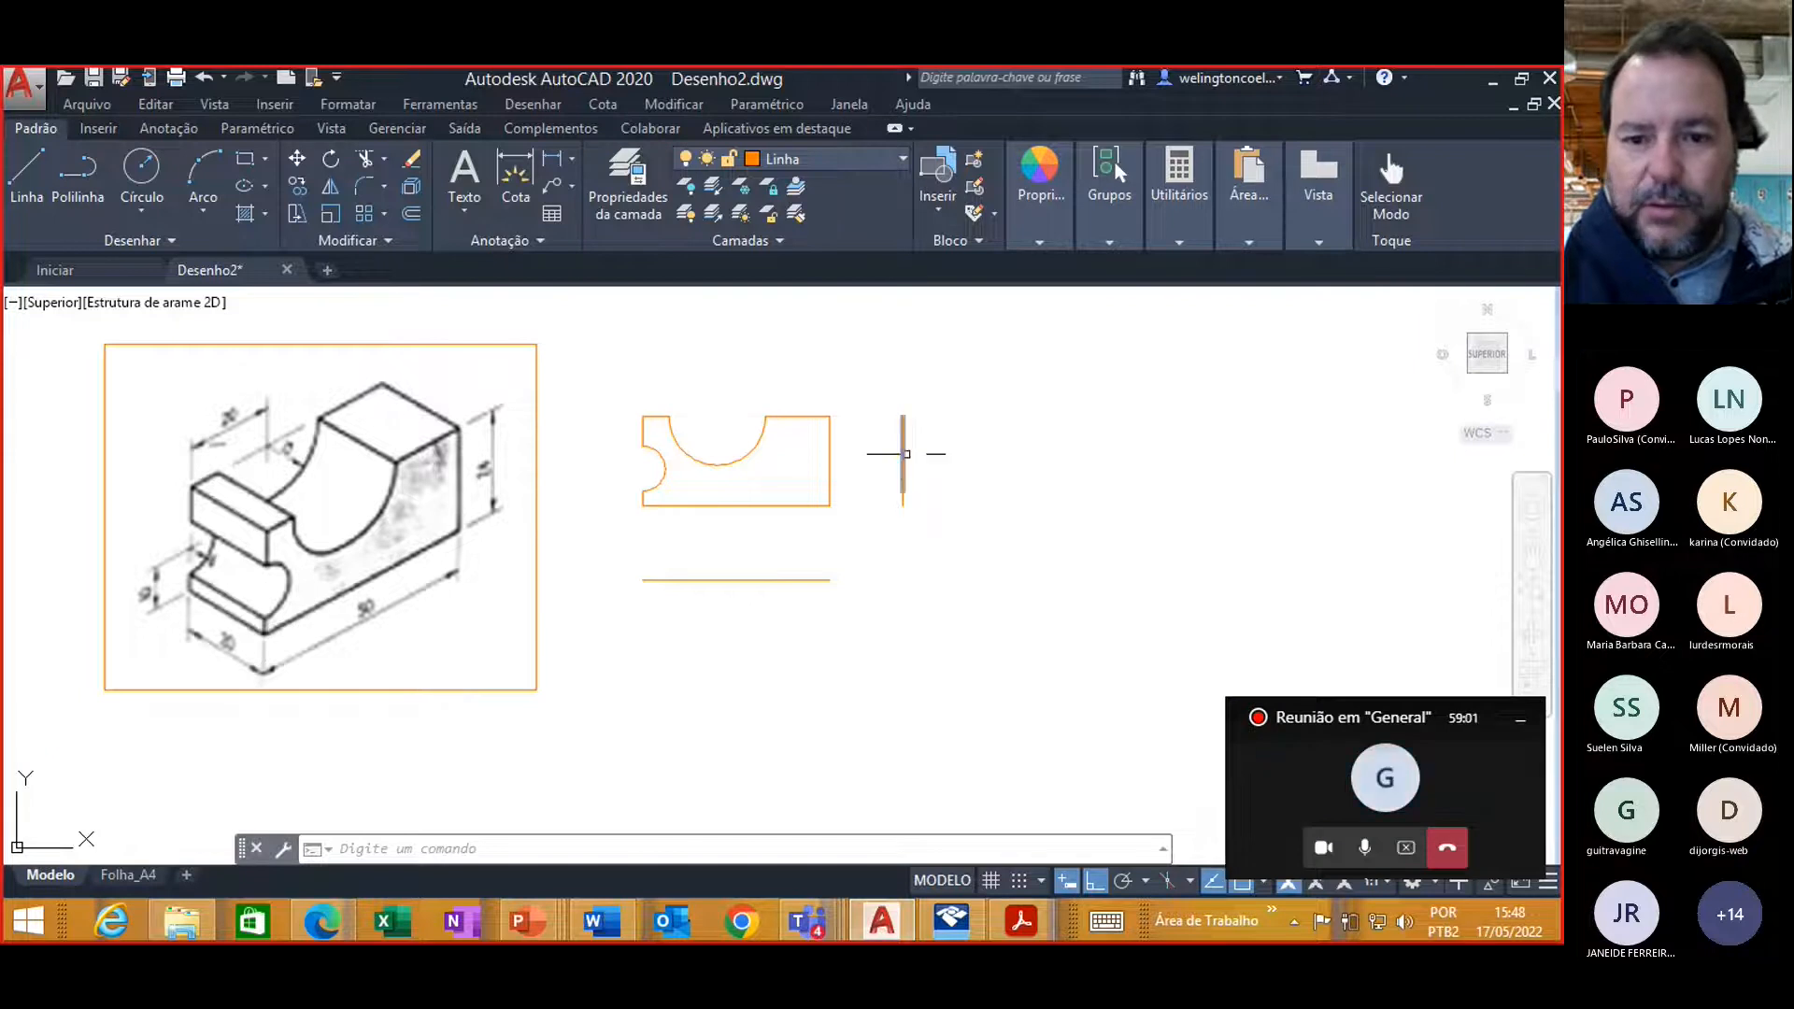
Step: Draw the side view's remaining edges from the offset vertical line's top end: 20 right, 24 down, and back to its lower end
mouse_move(902, 454)
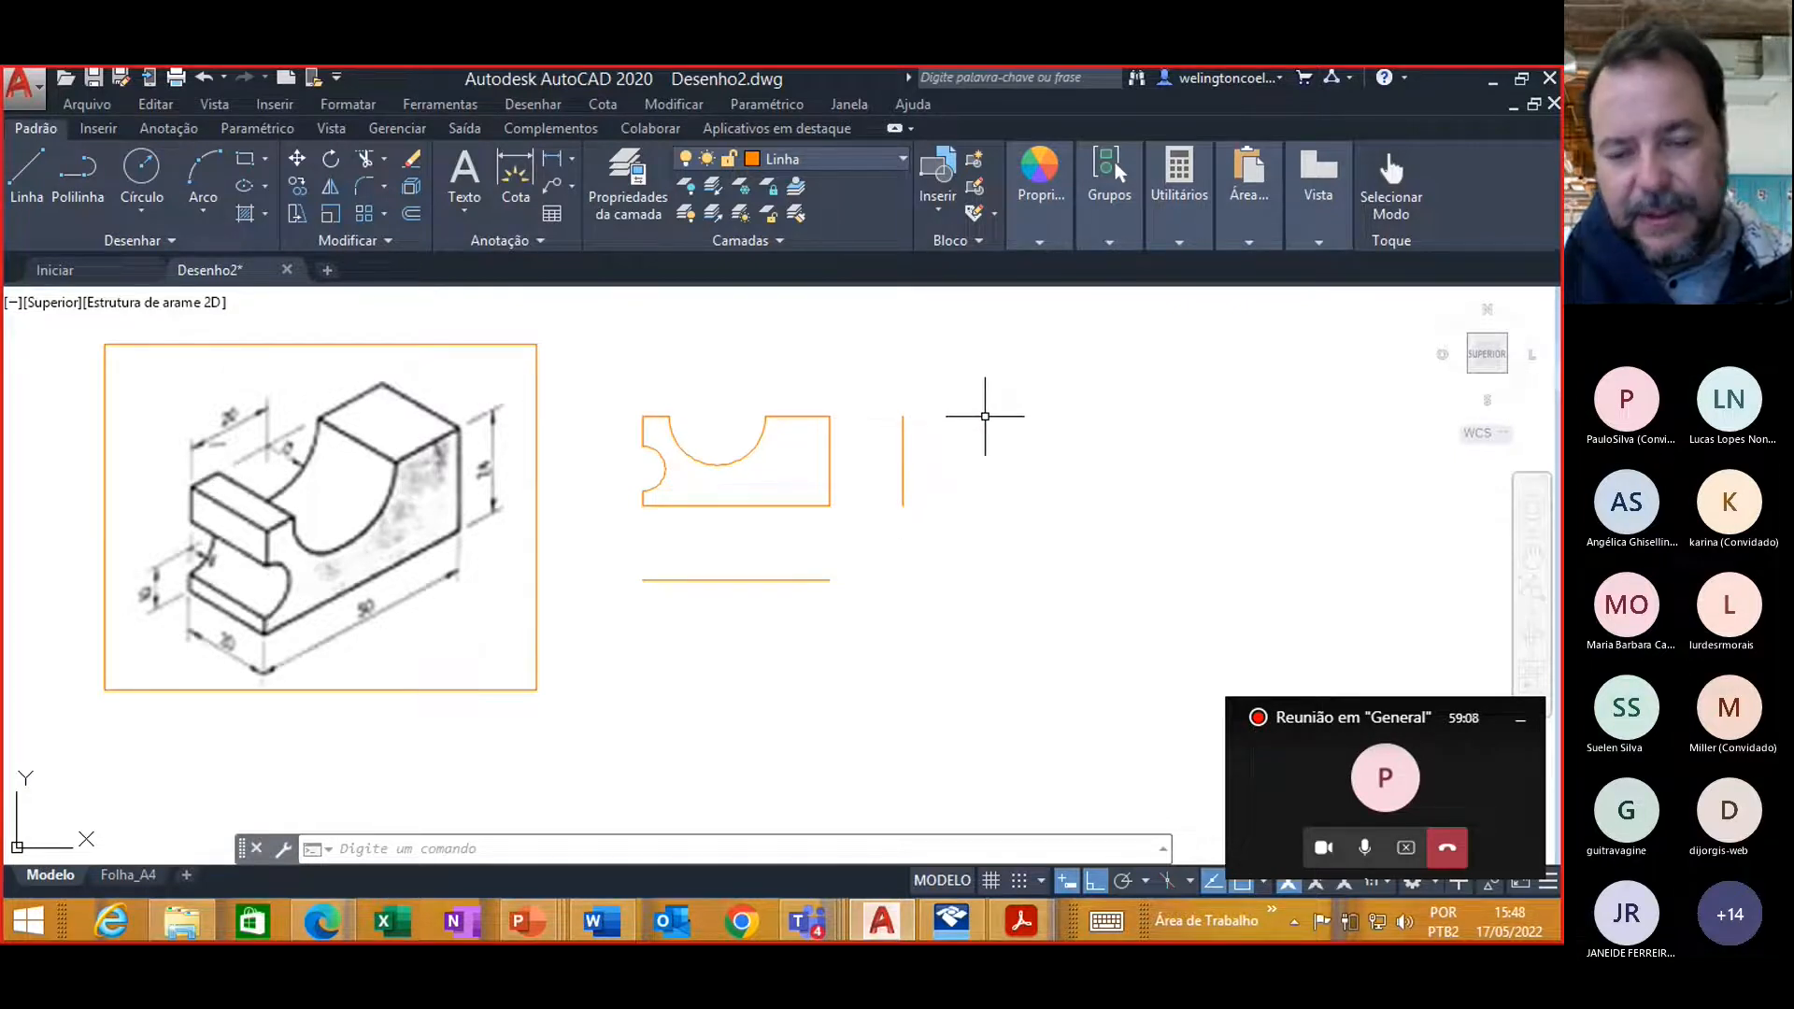
left_click(26, 165)
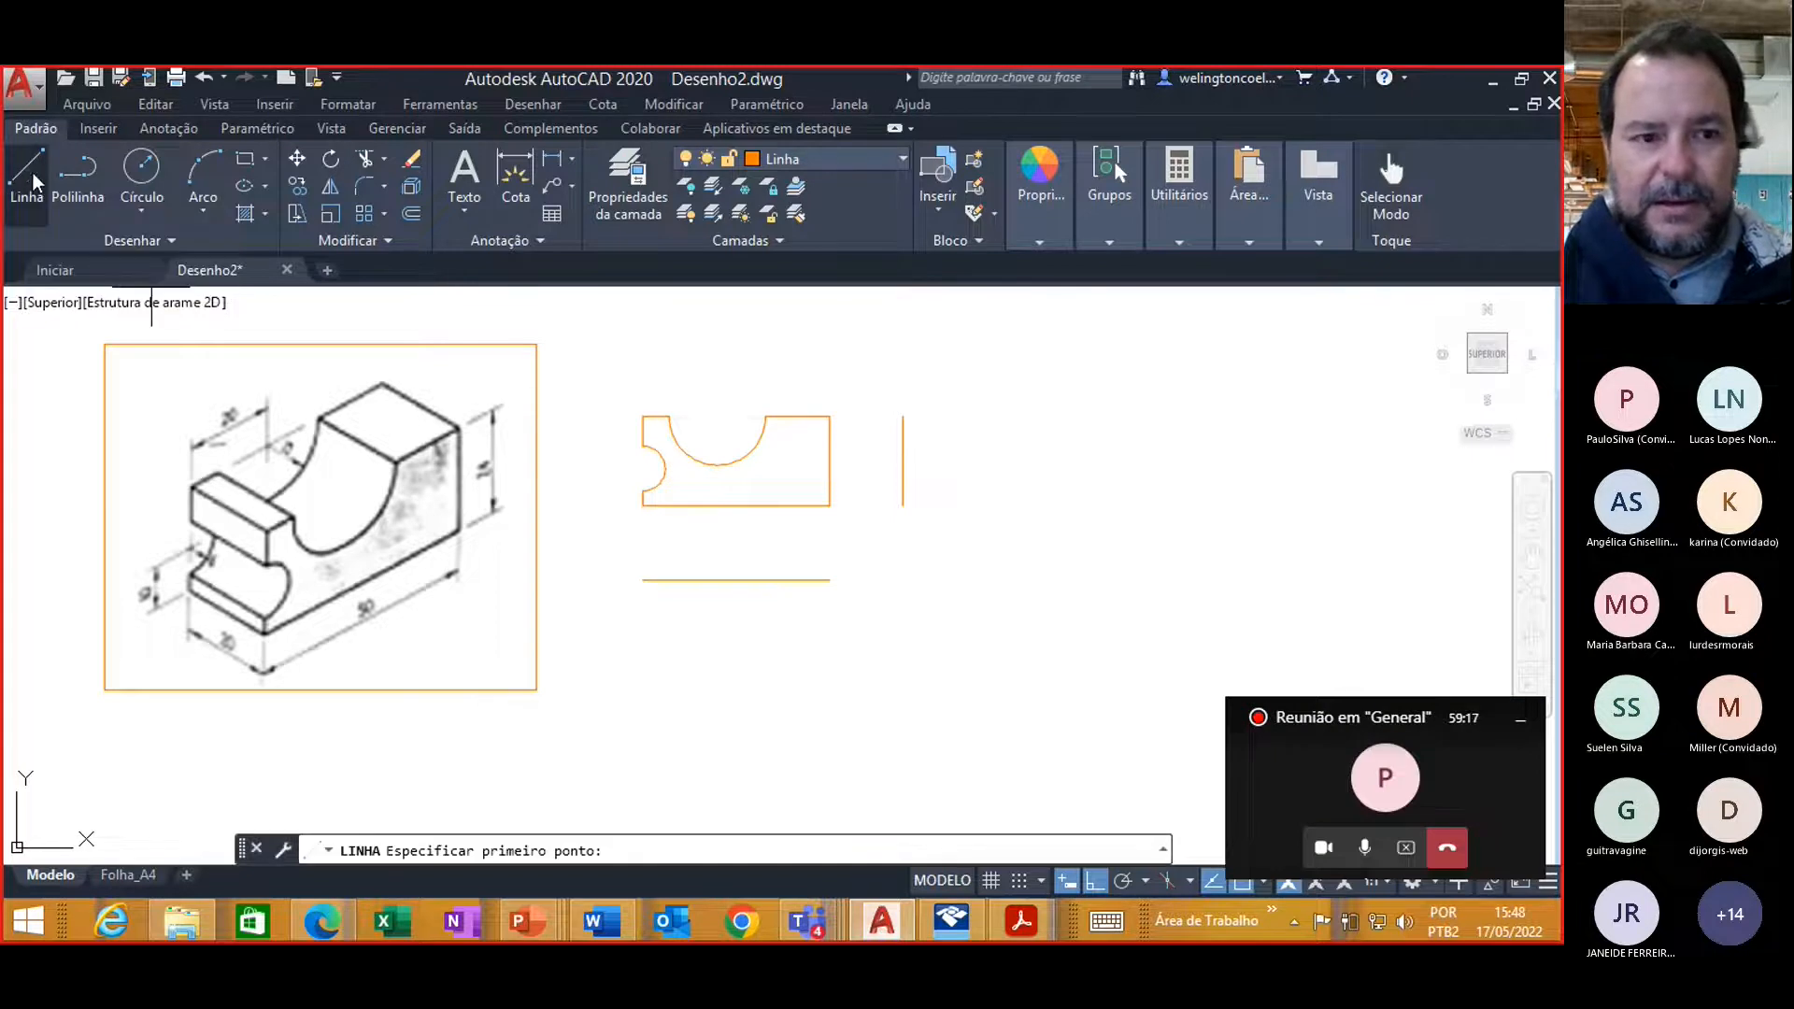
left_click(902, 416)
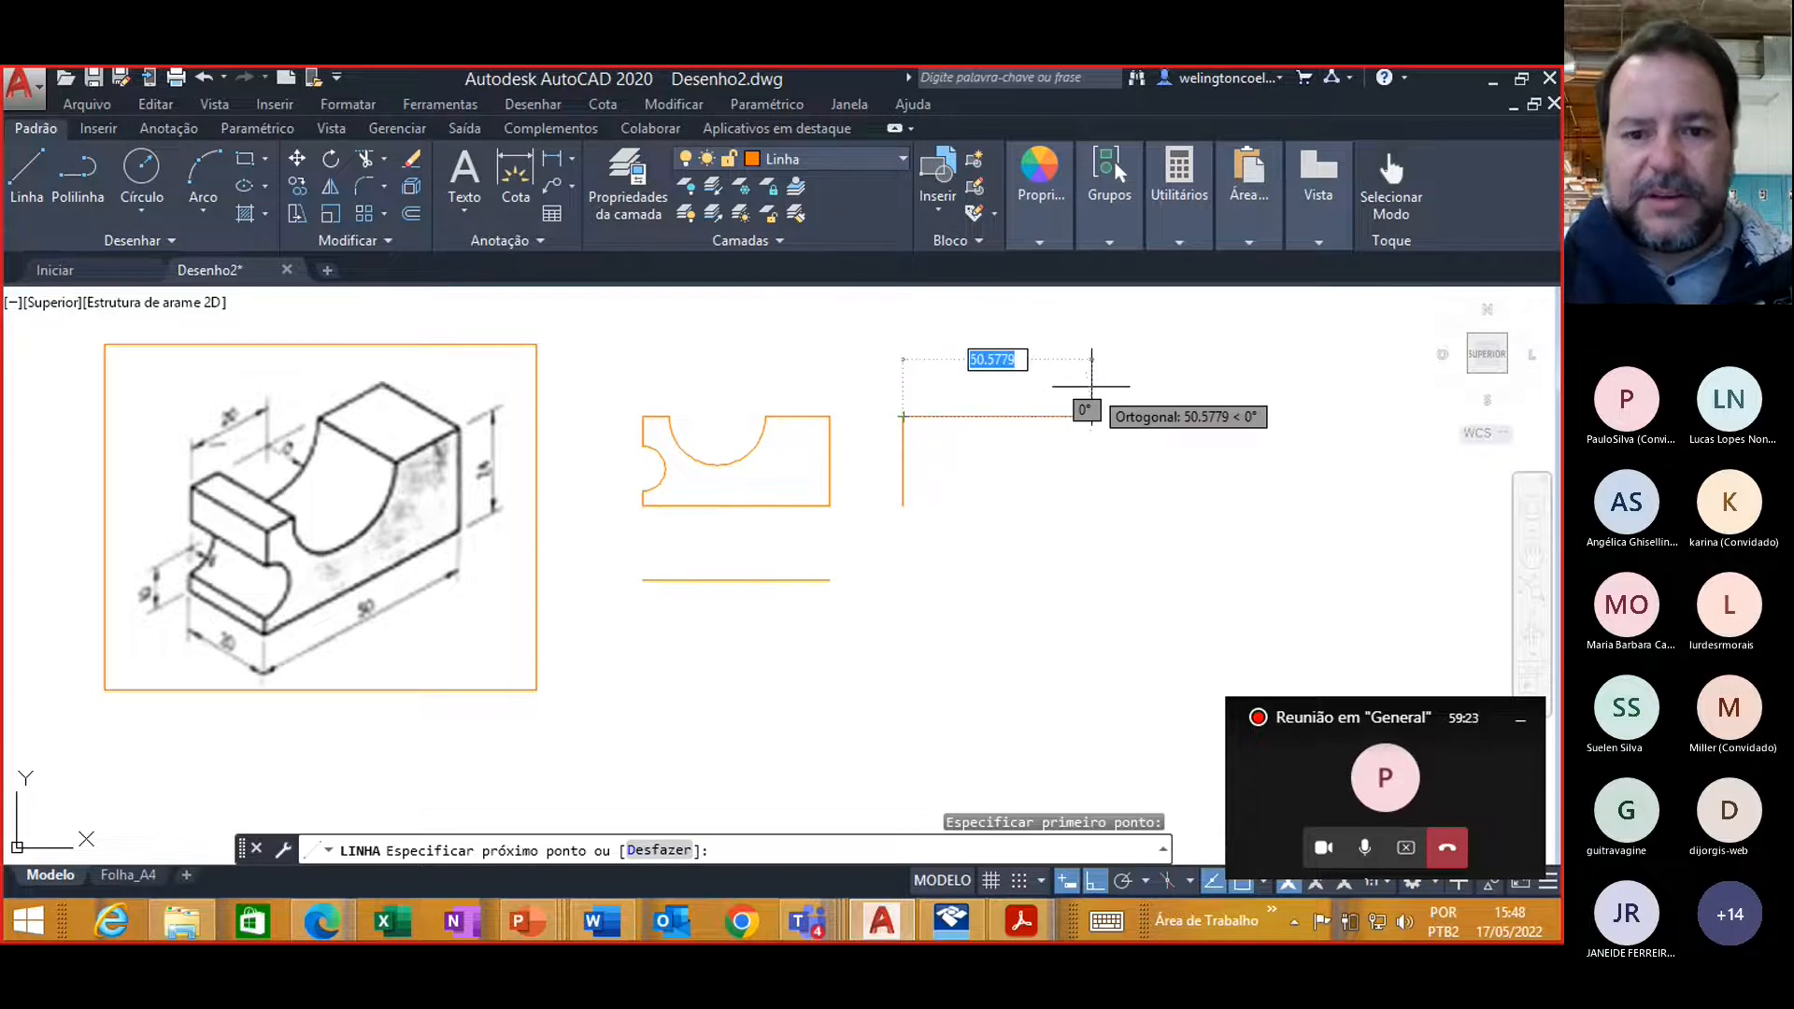
type("20")
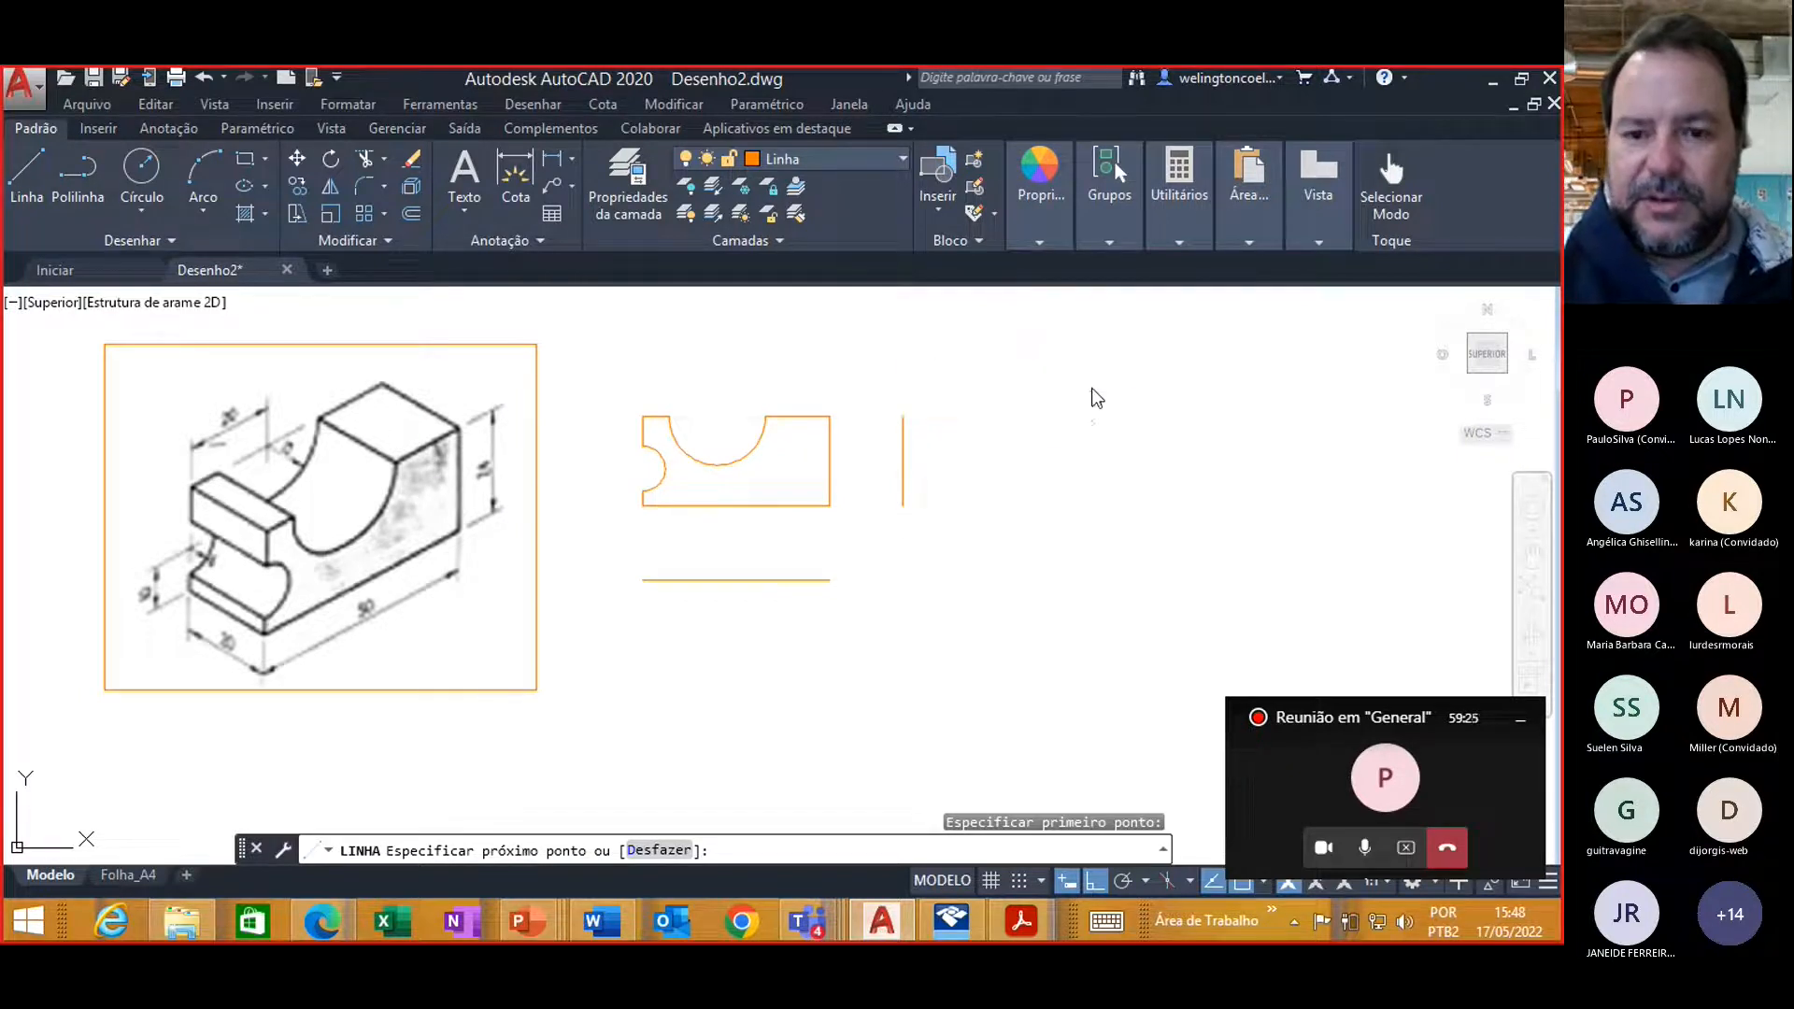
key("Return")
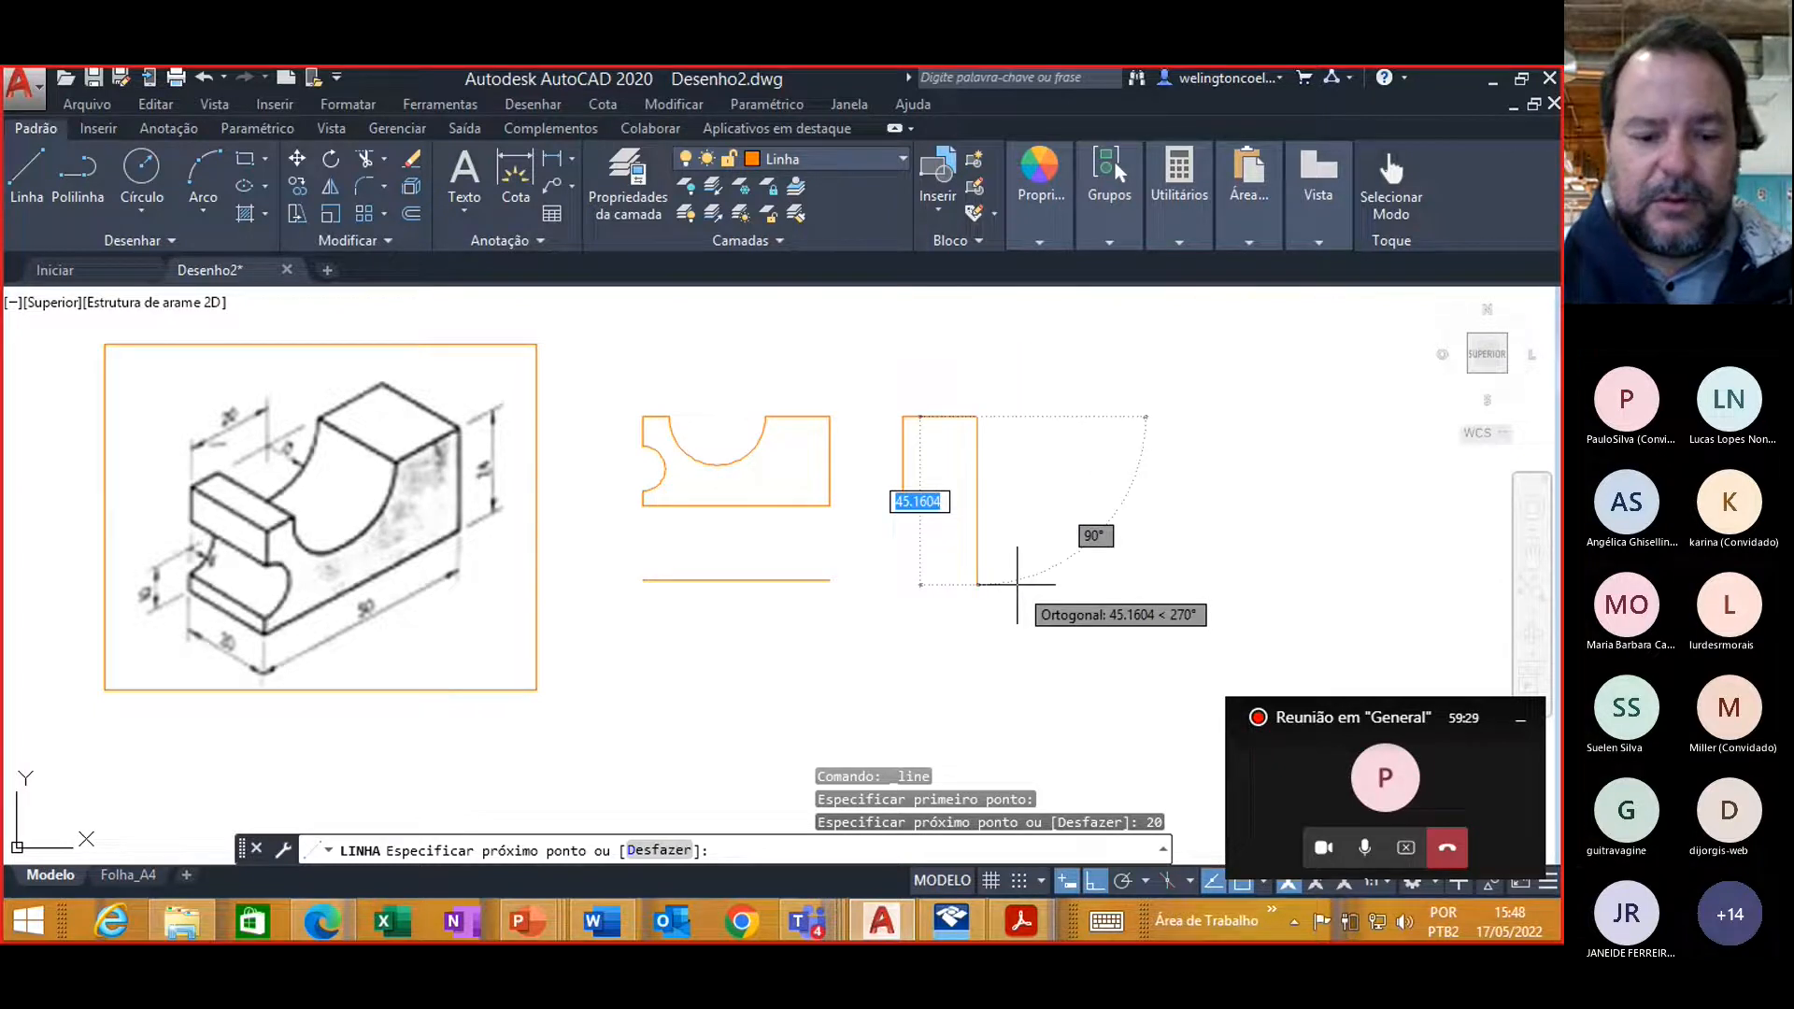
type("45")
key("Return")
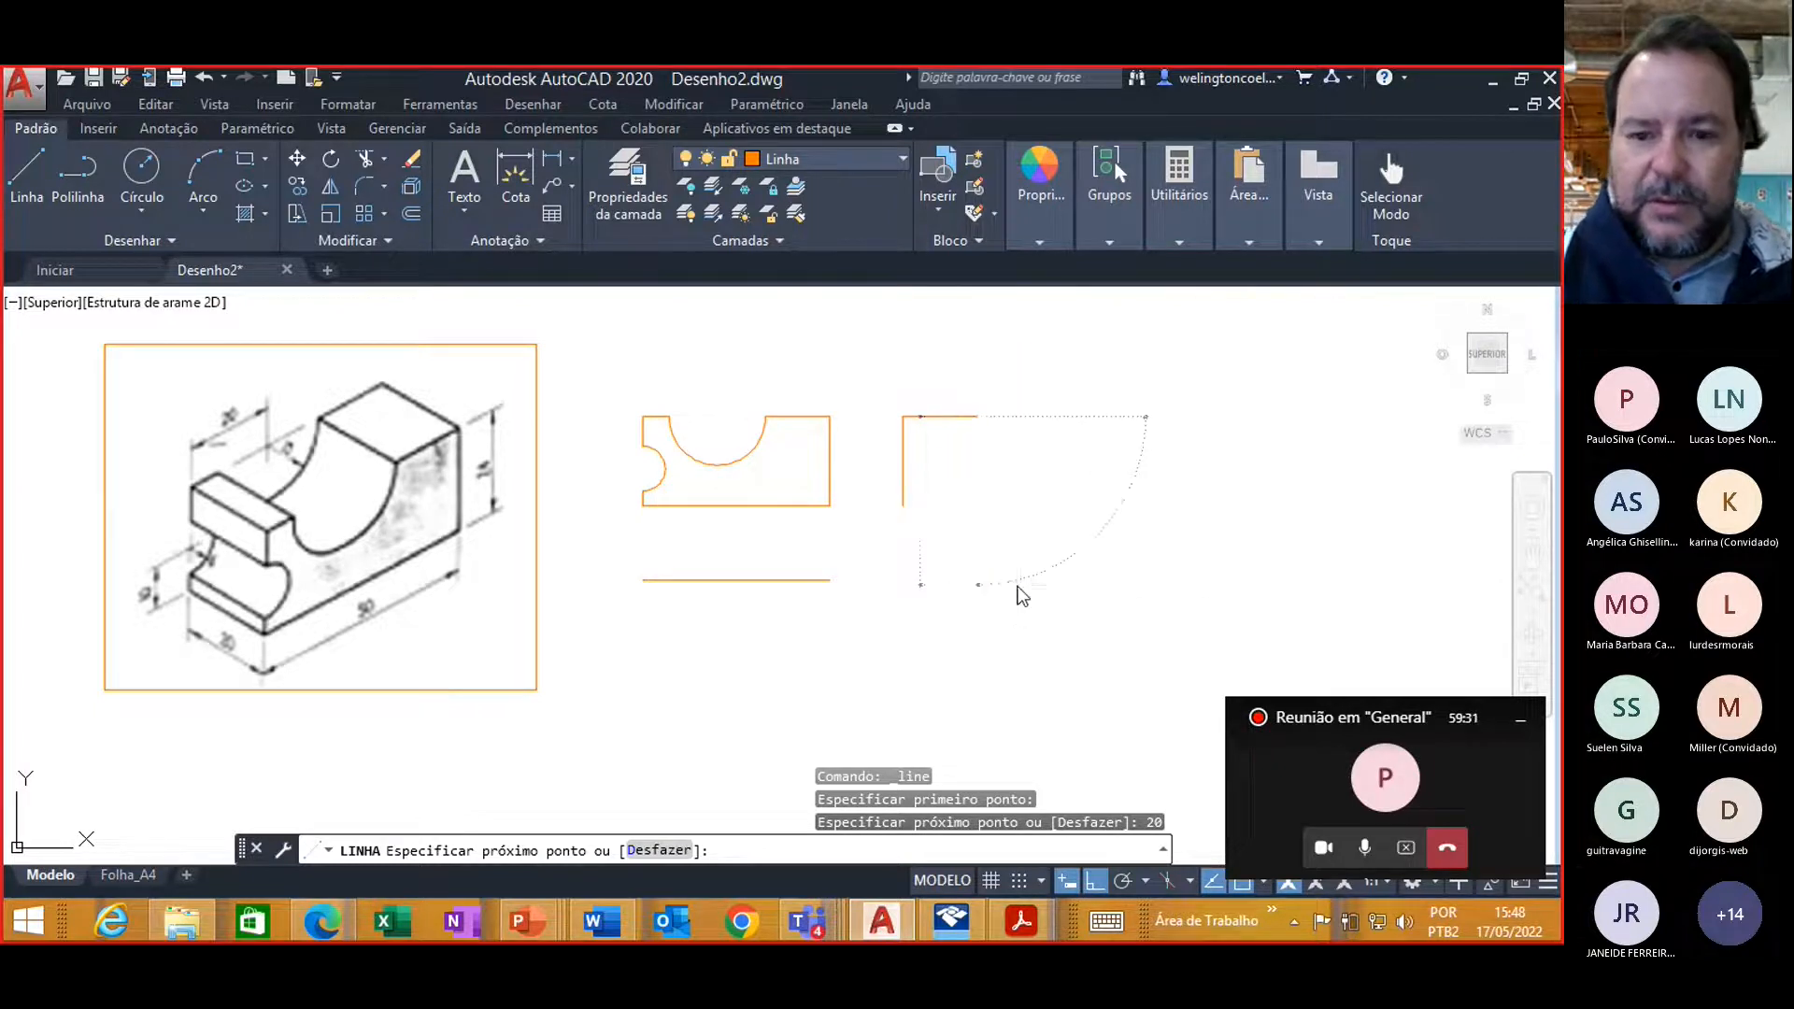
type("24")
key("Return")
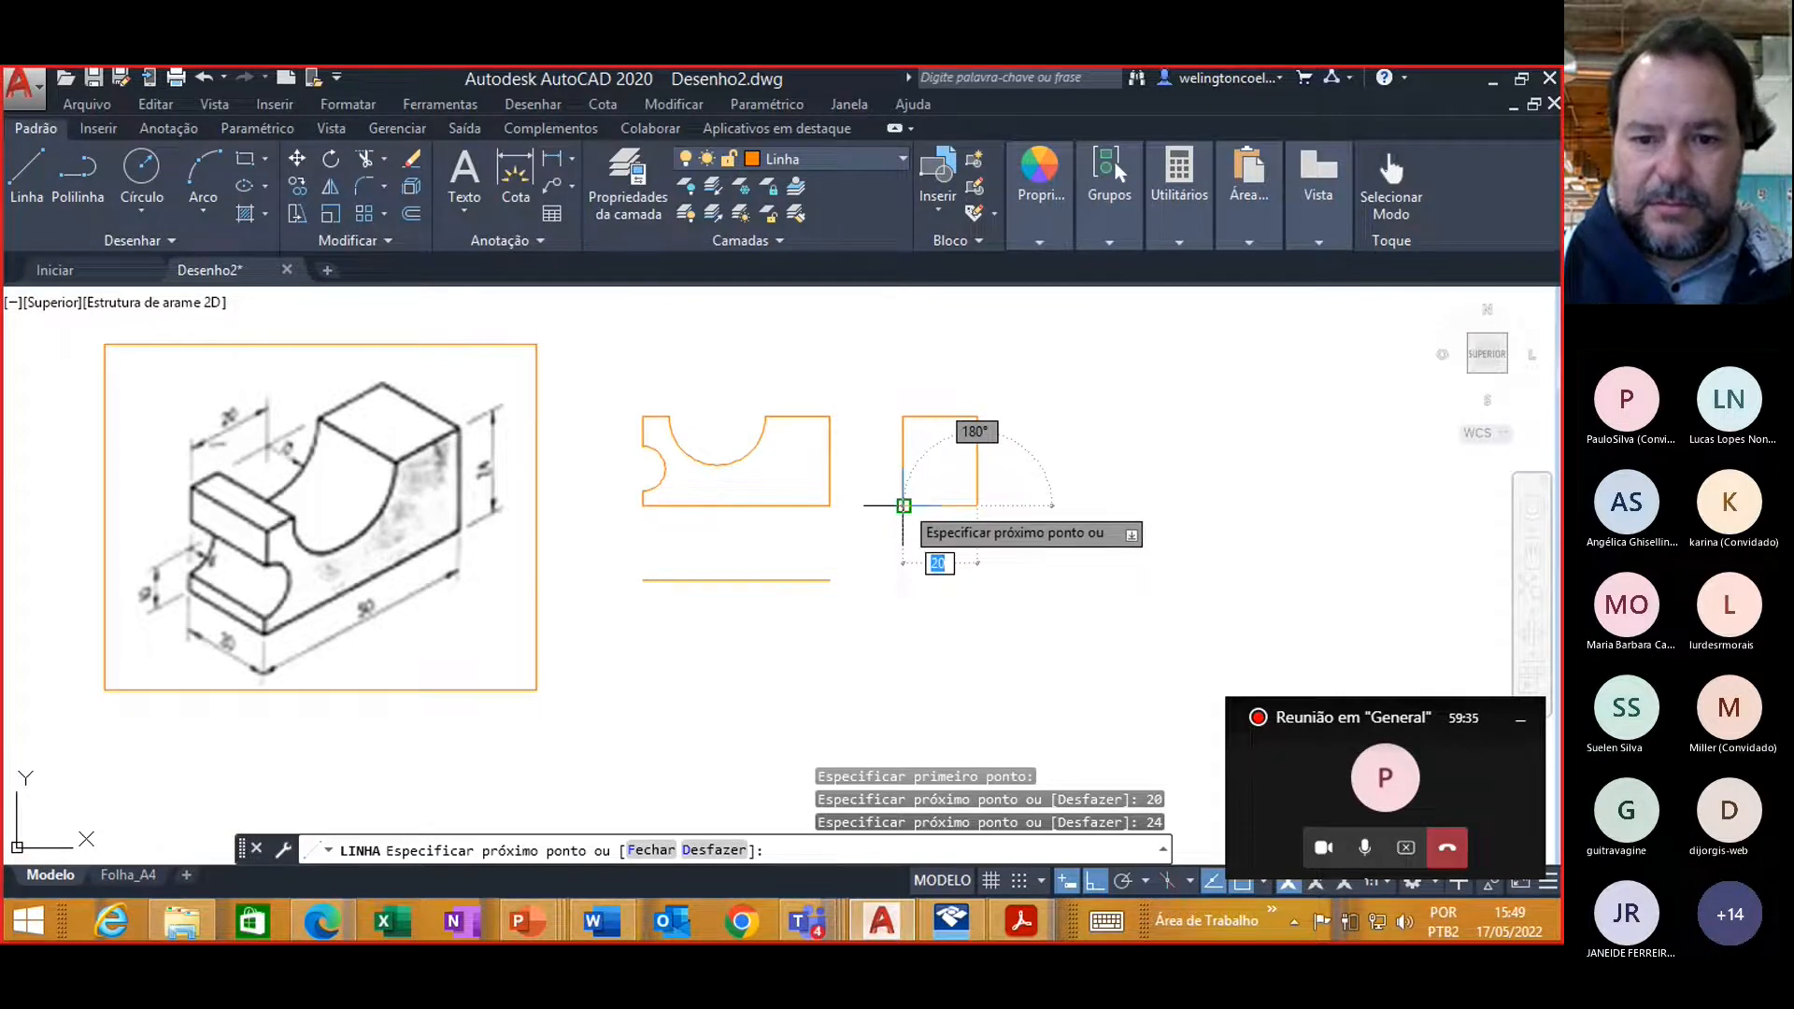
left_click(903, 506)
key("Escape")
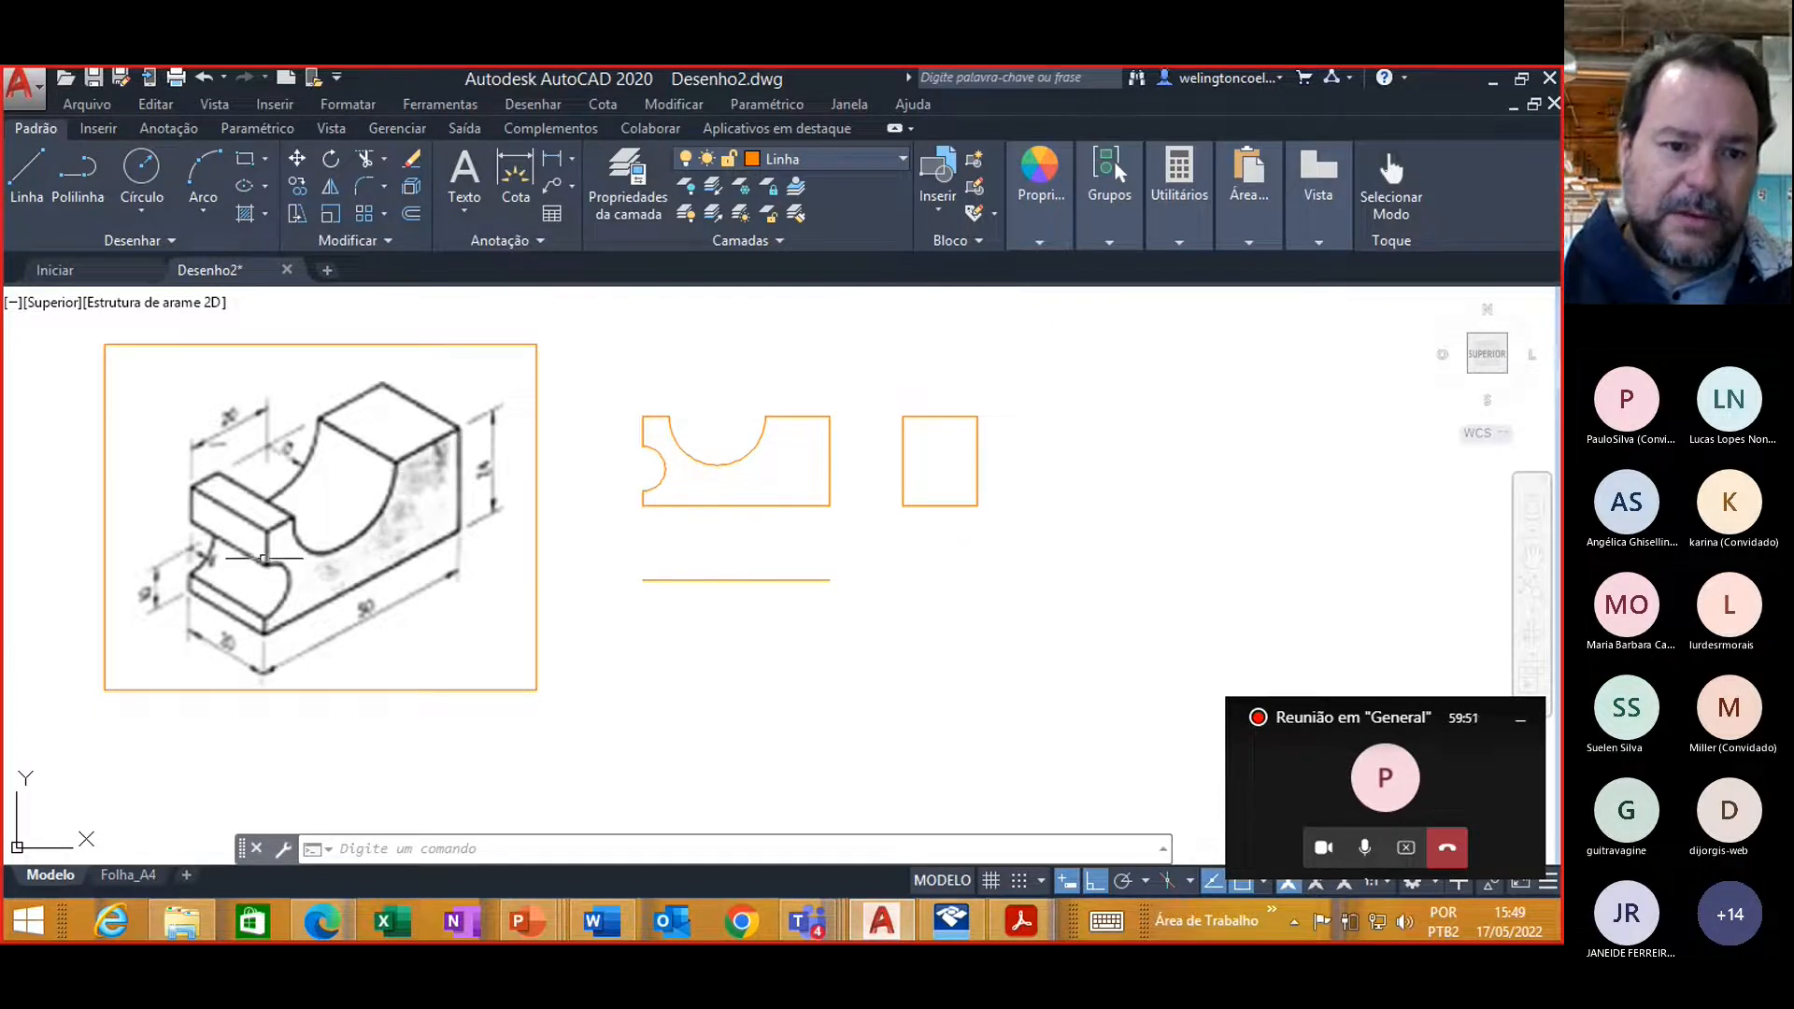
Step: Draw the top view's remaining edges from the offset horizontal line's right end: 20 down, 50 left, and up to its left end
left_click(716, 580)
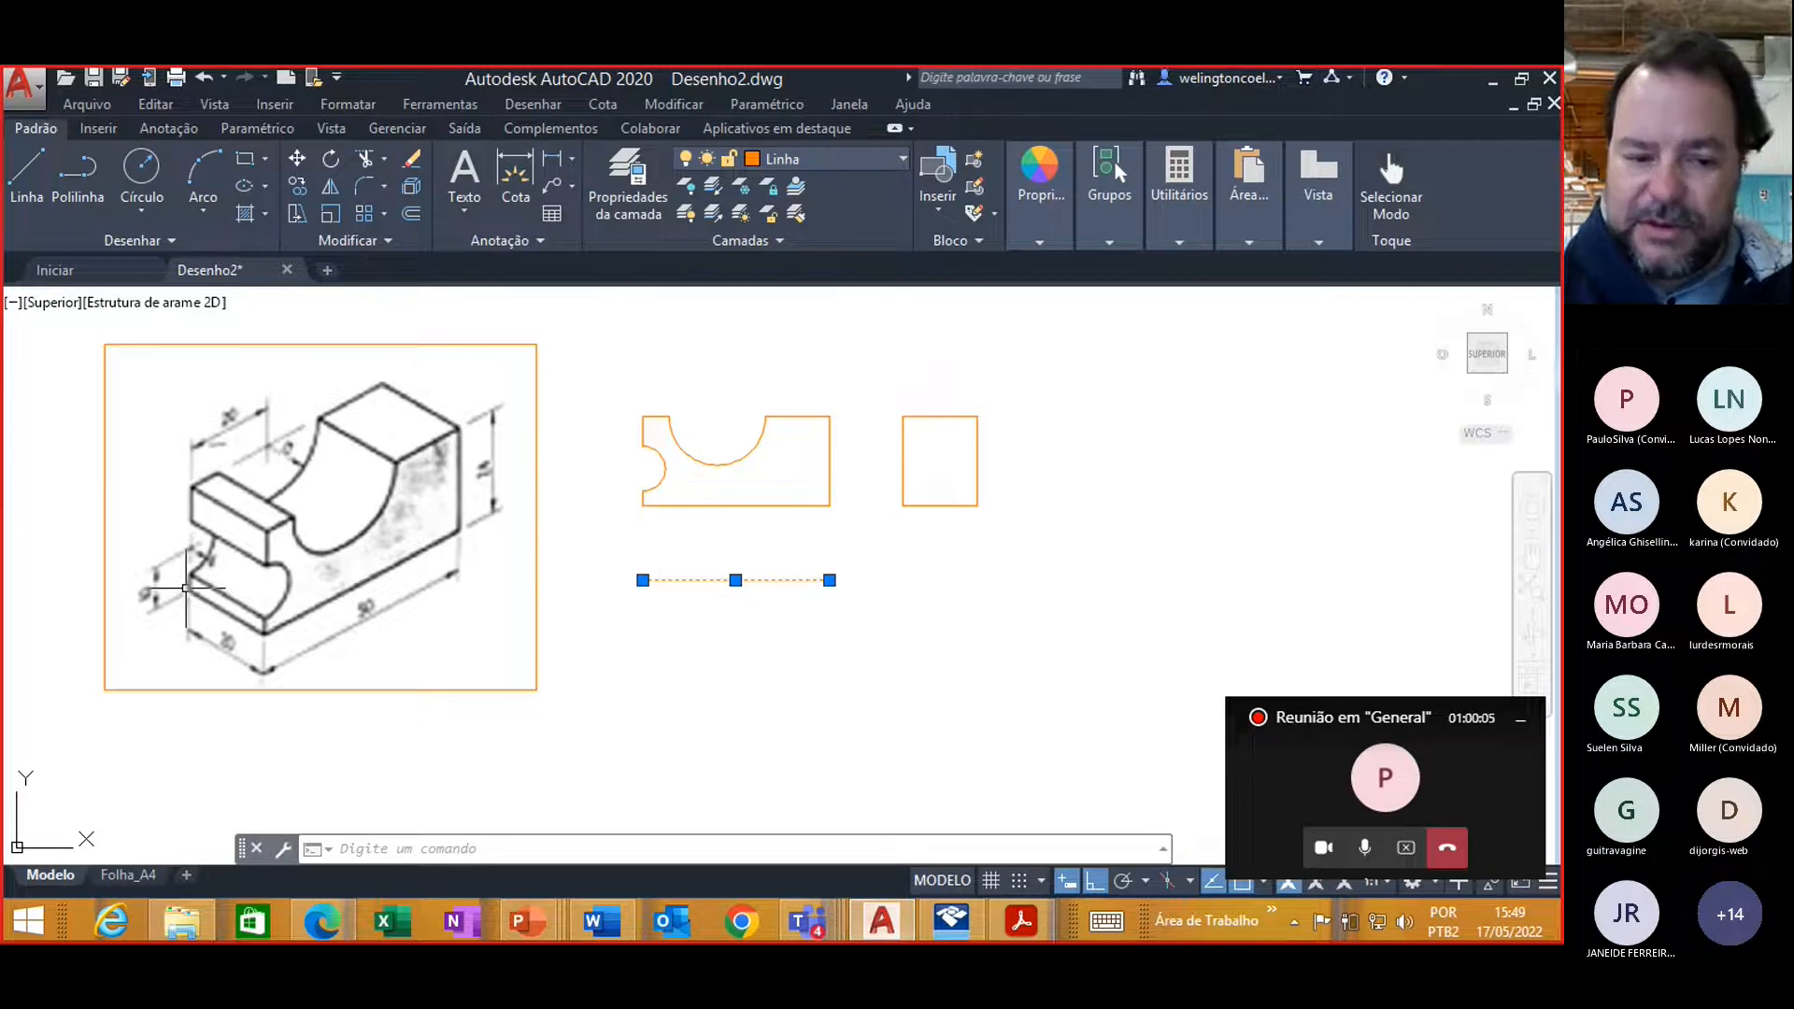
key("Escape")
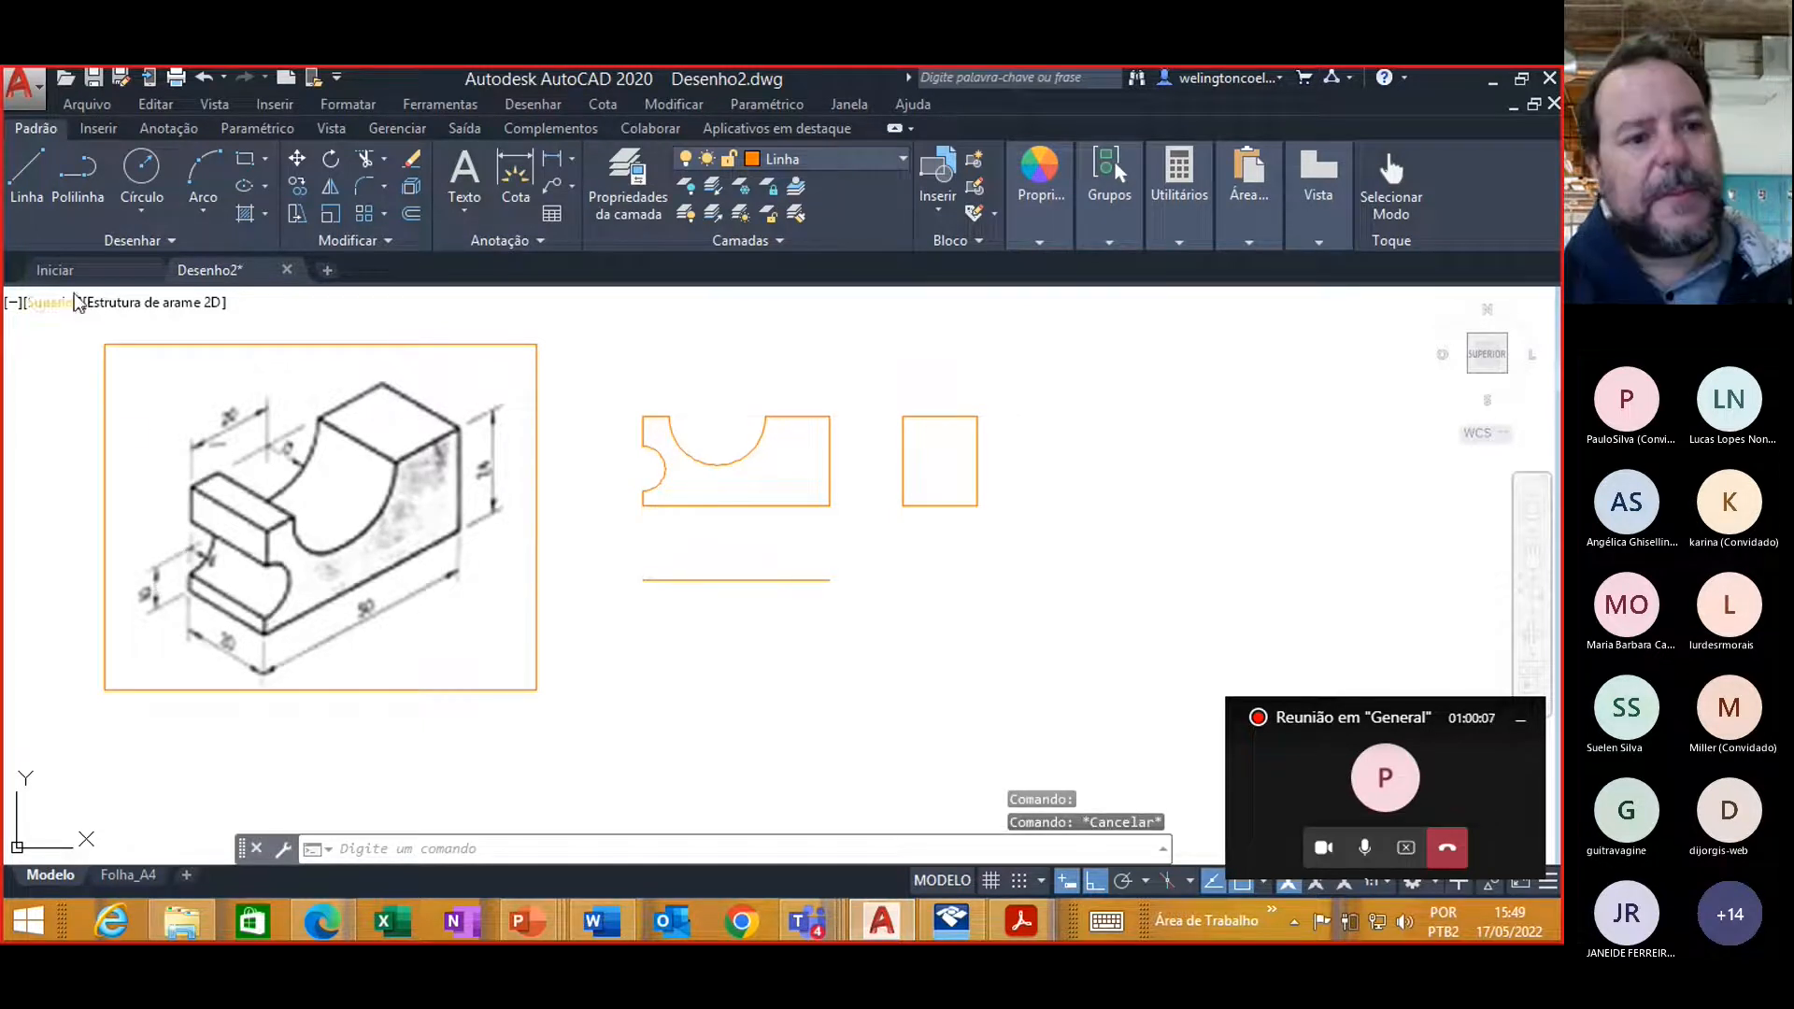
left_click(24, 179)
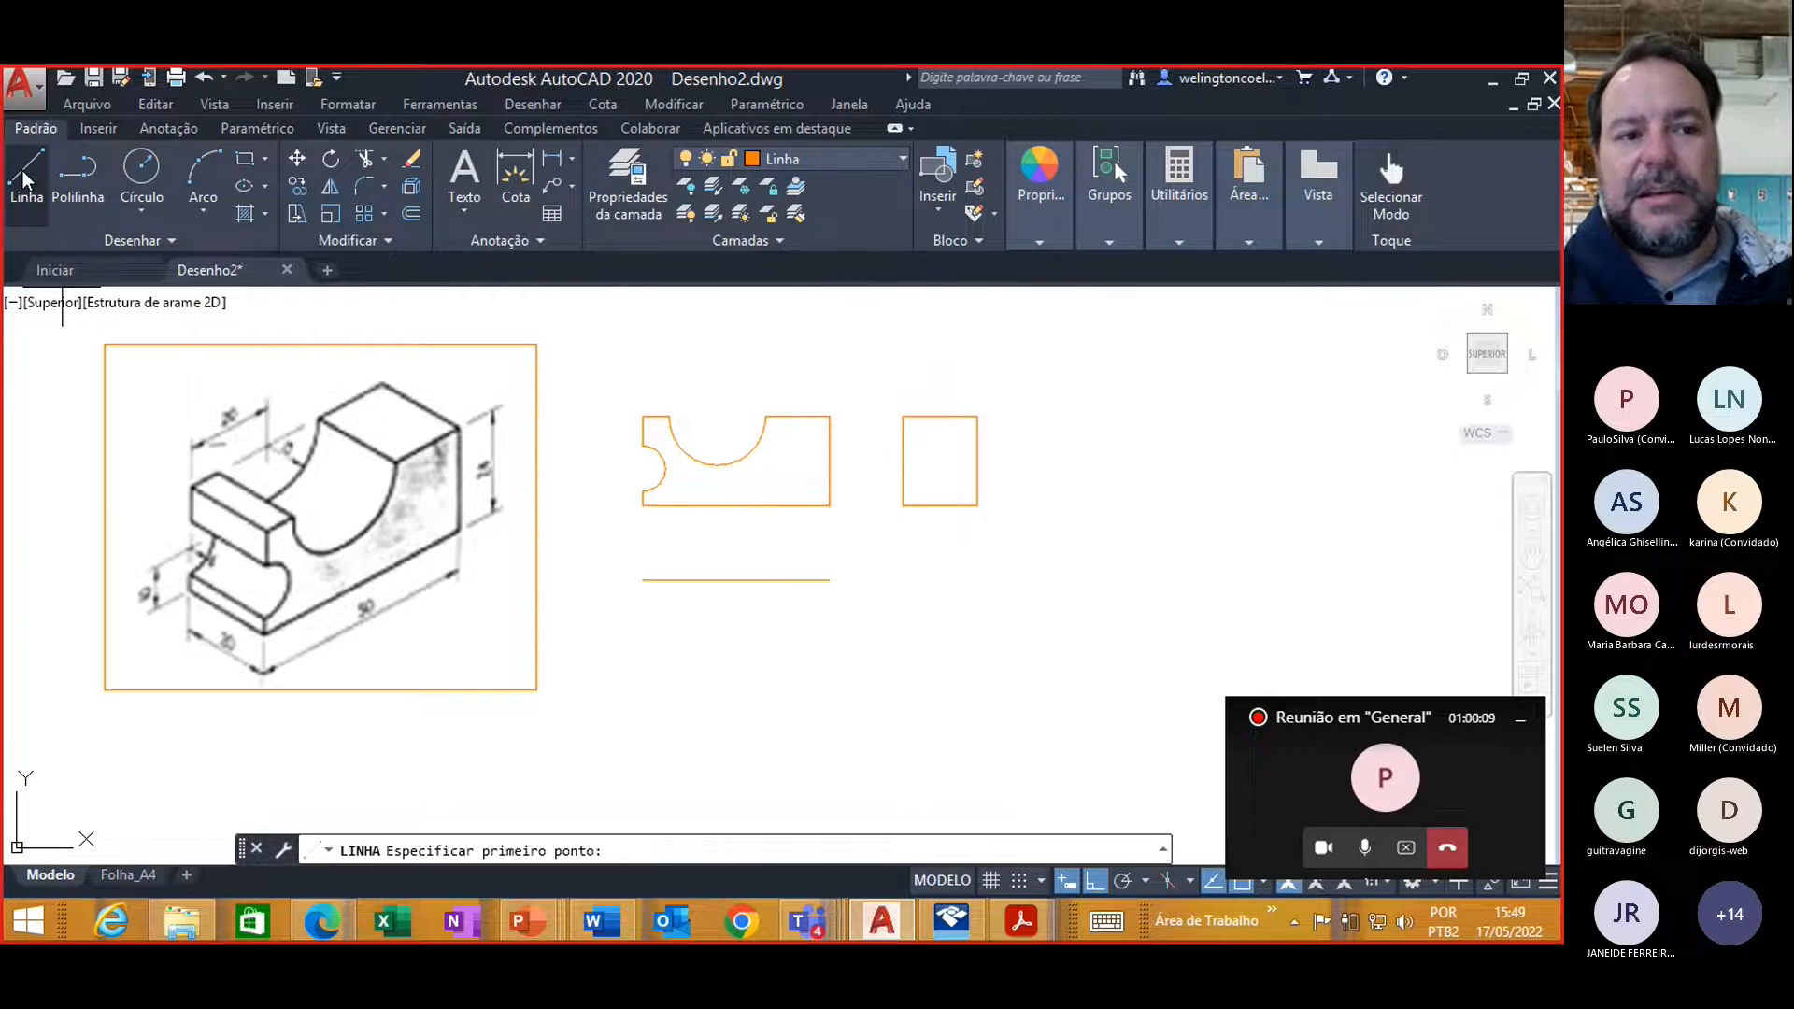
left_click(829, 581)
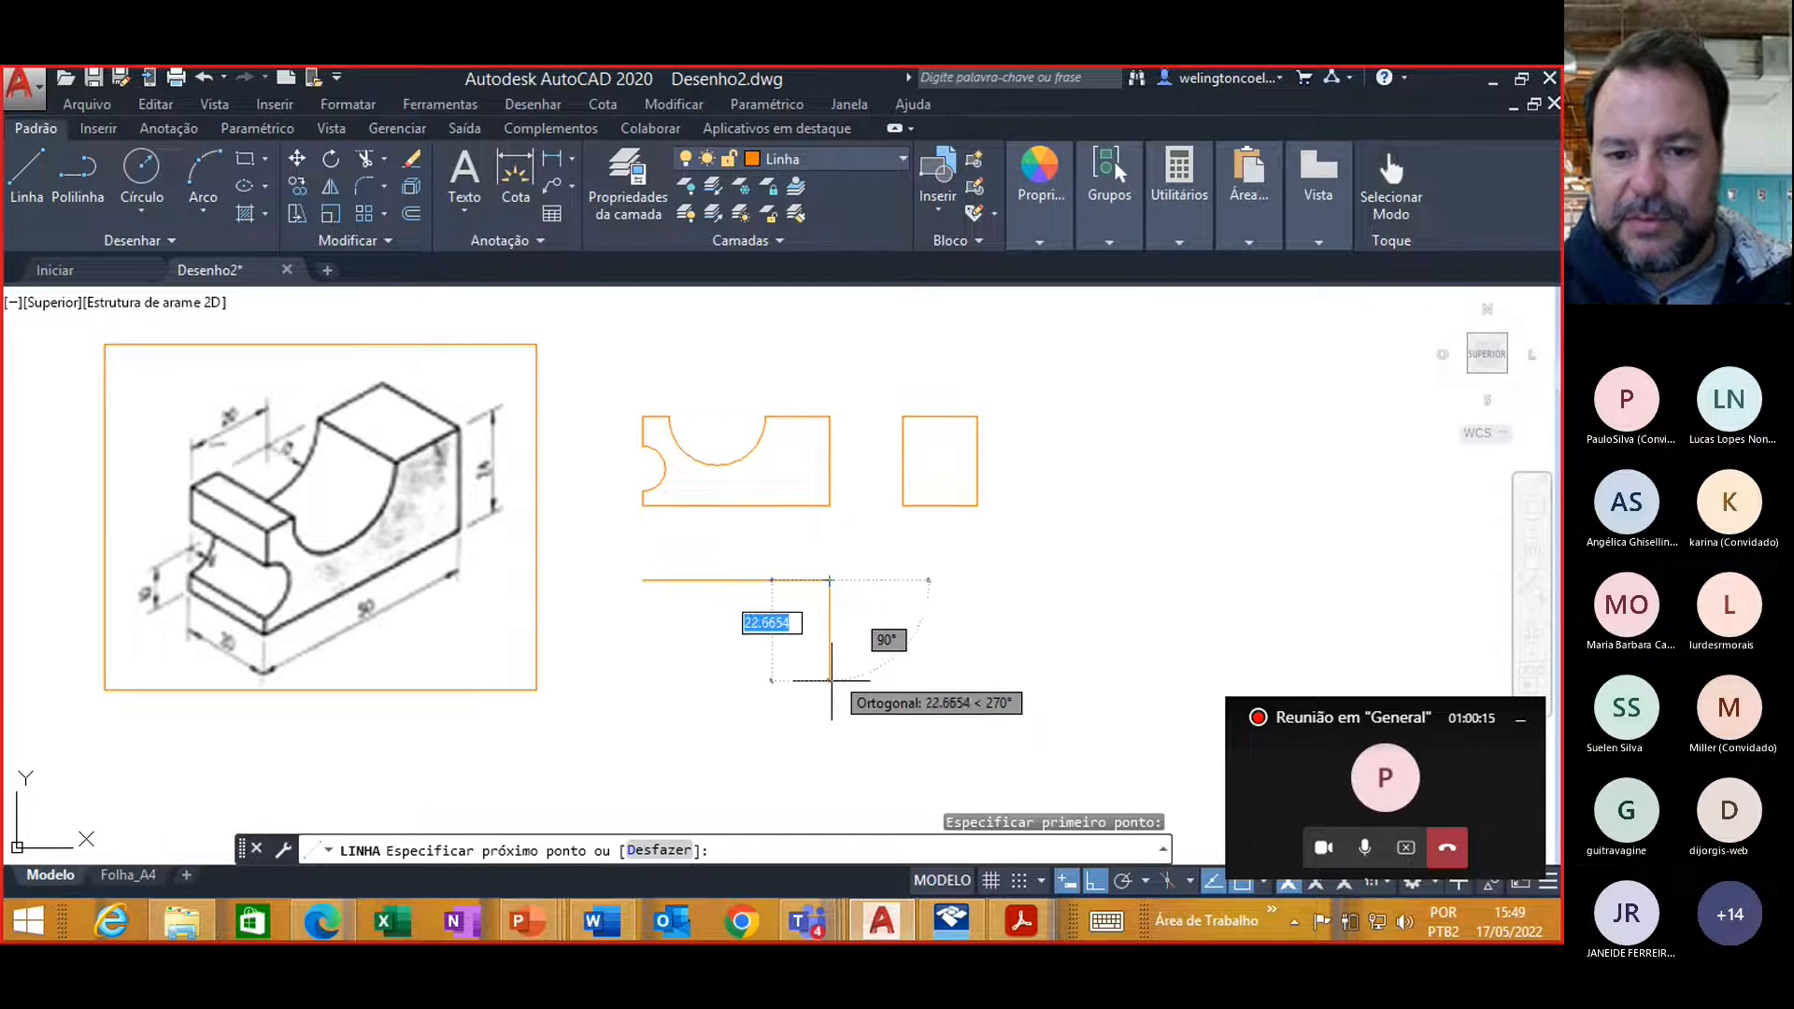
type("20")
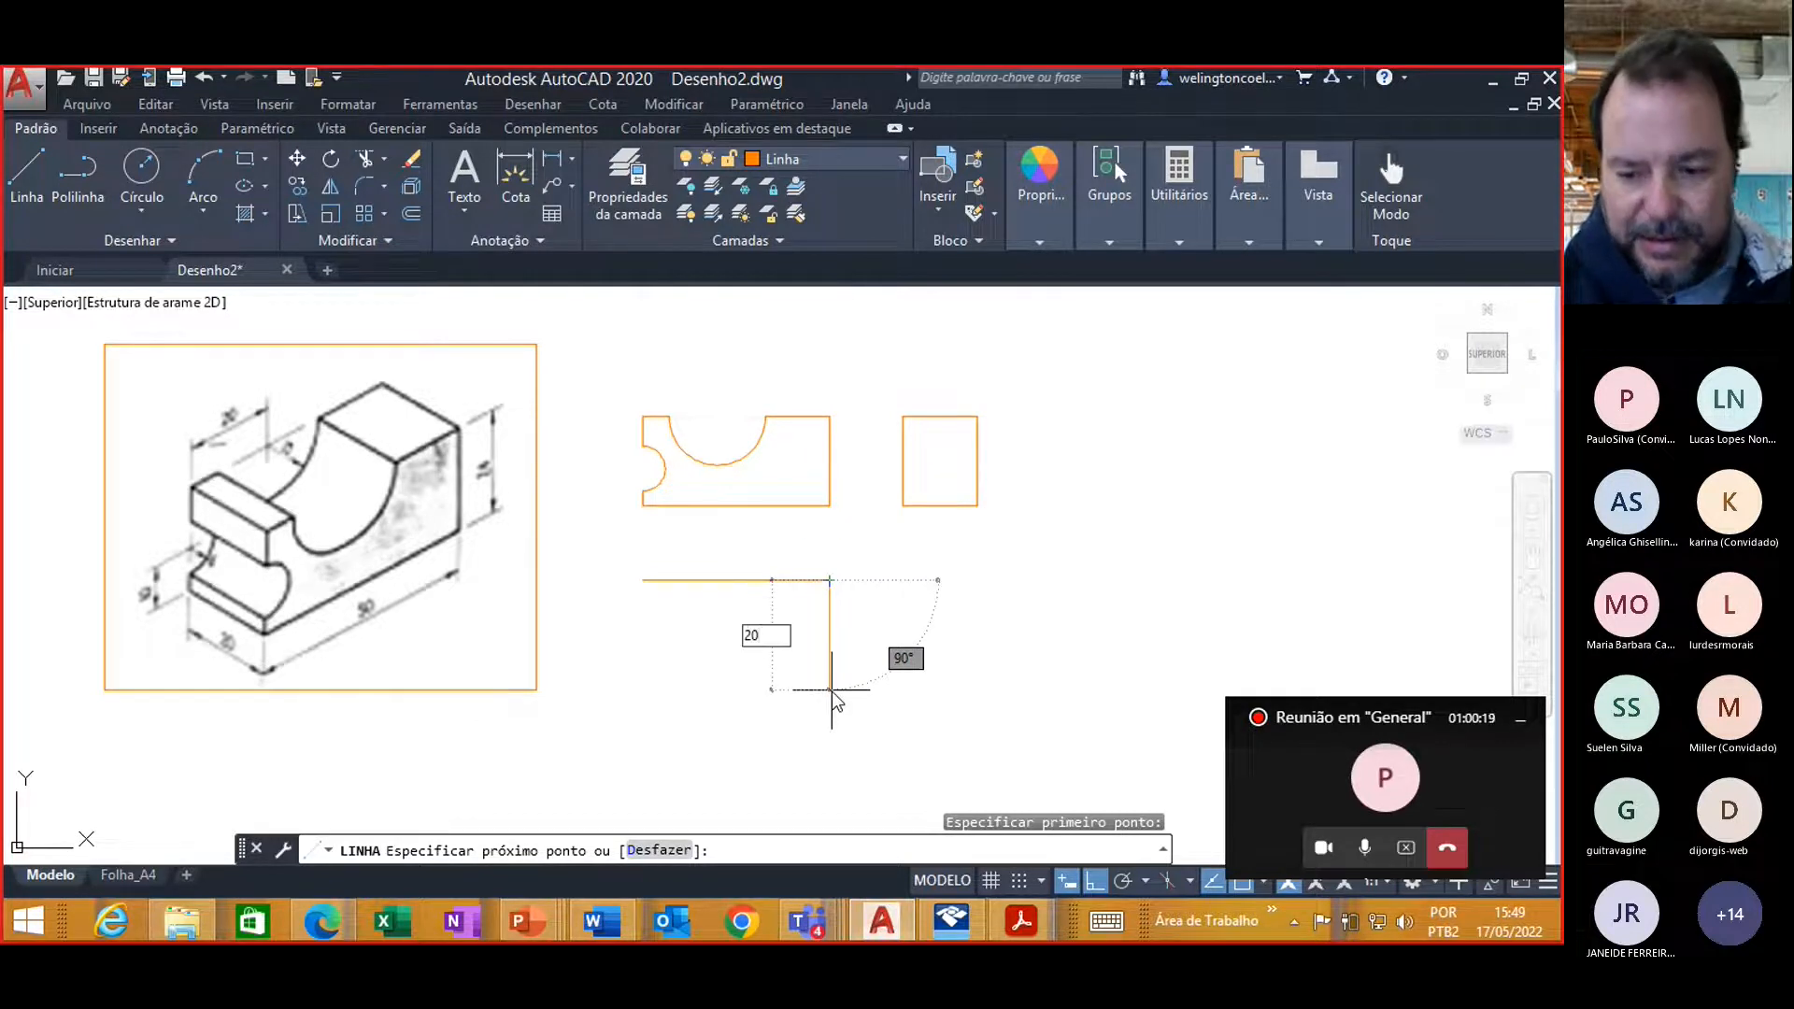
key("Return")
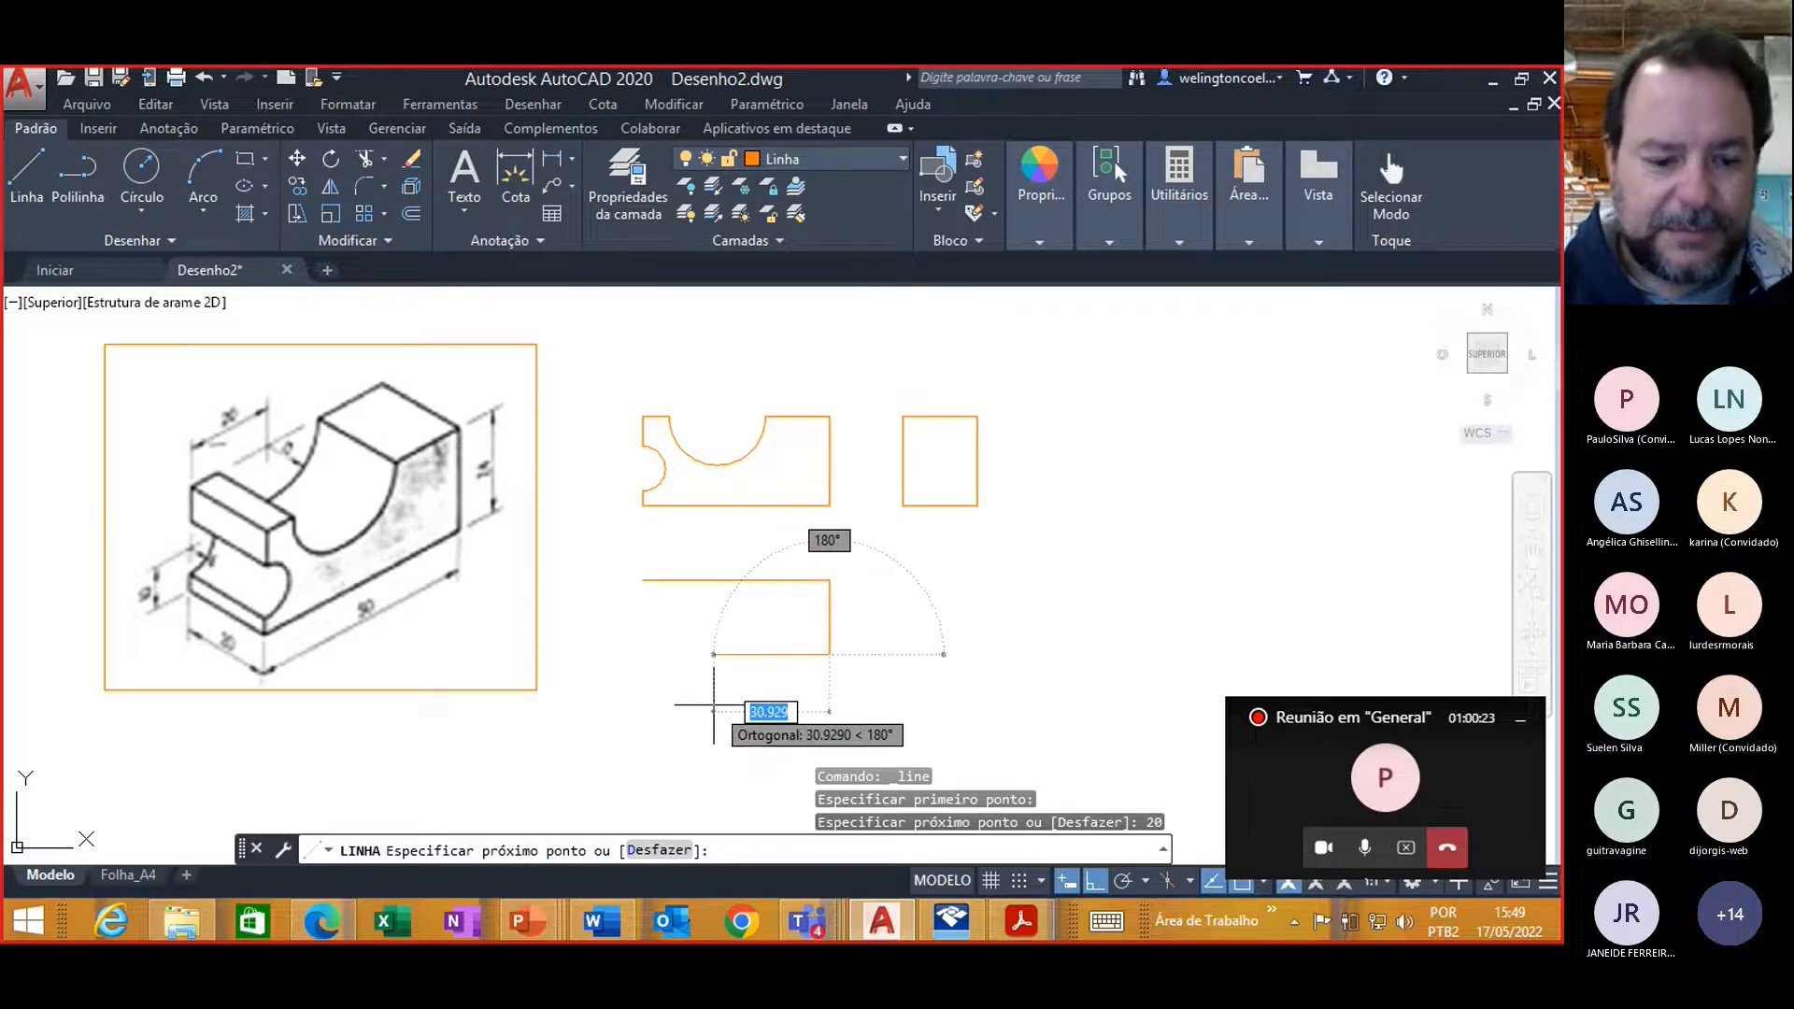
type("50")
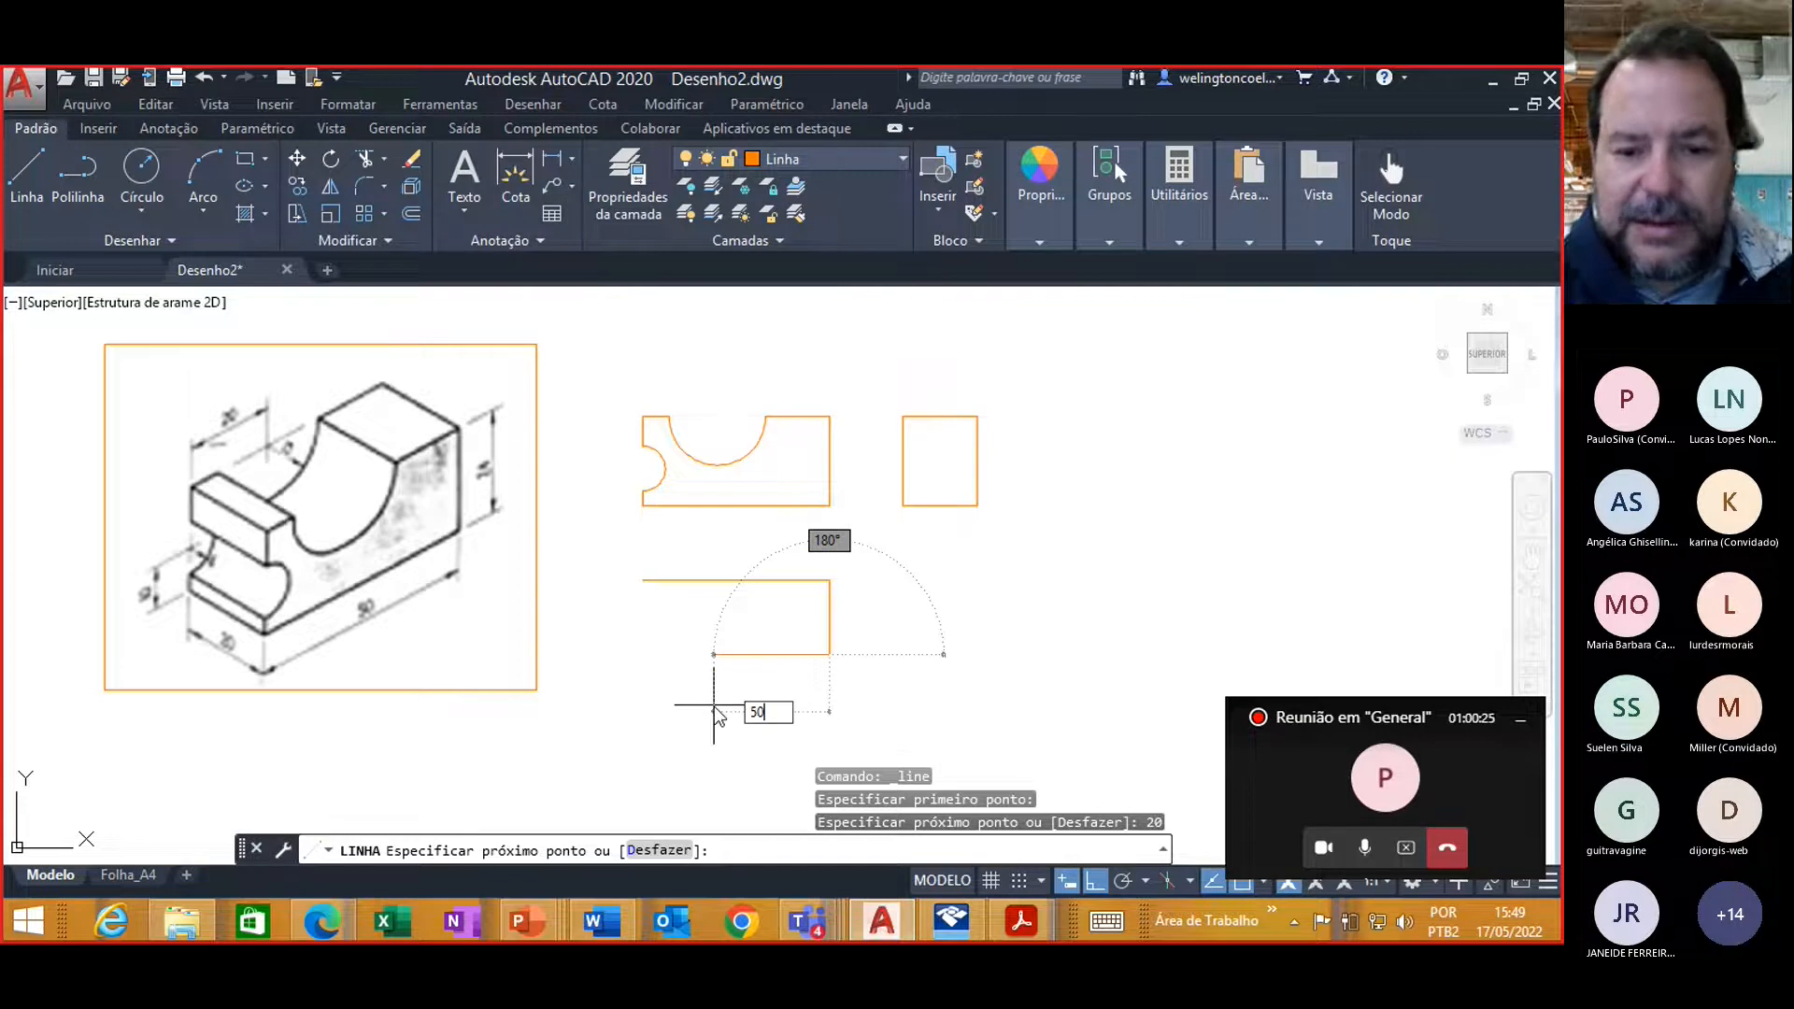
key("Return")
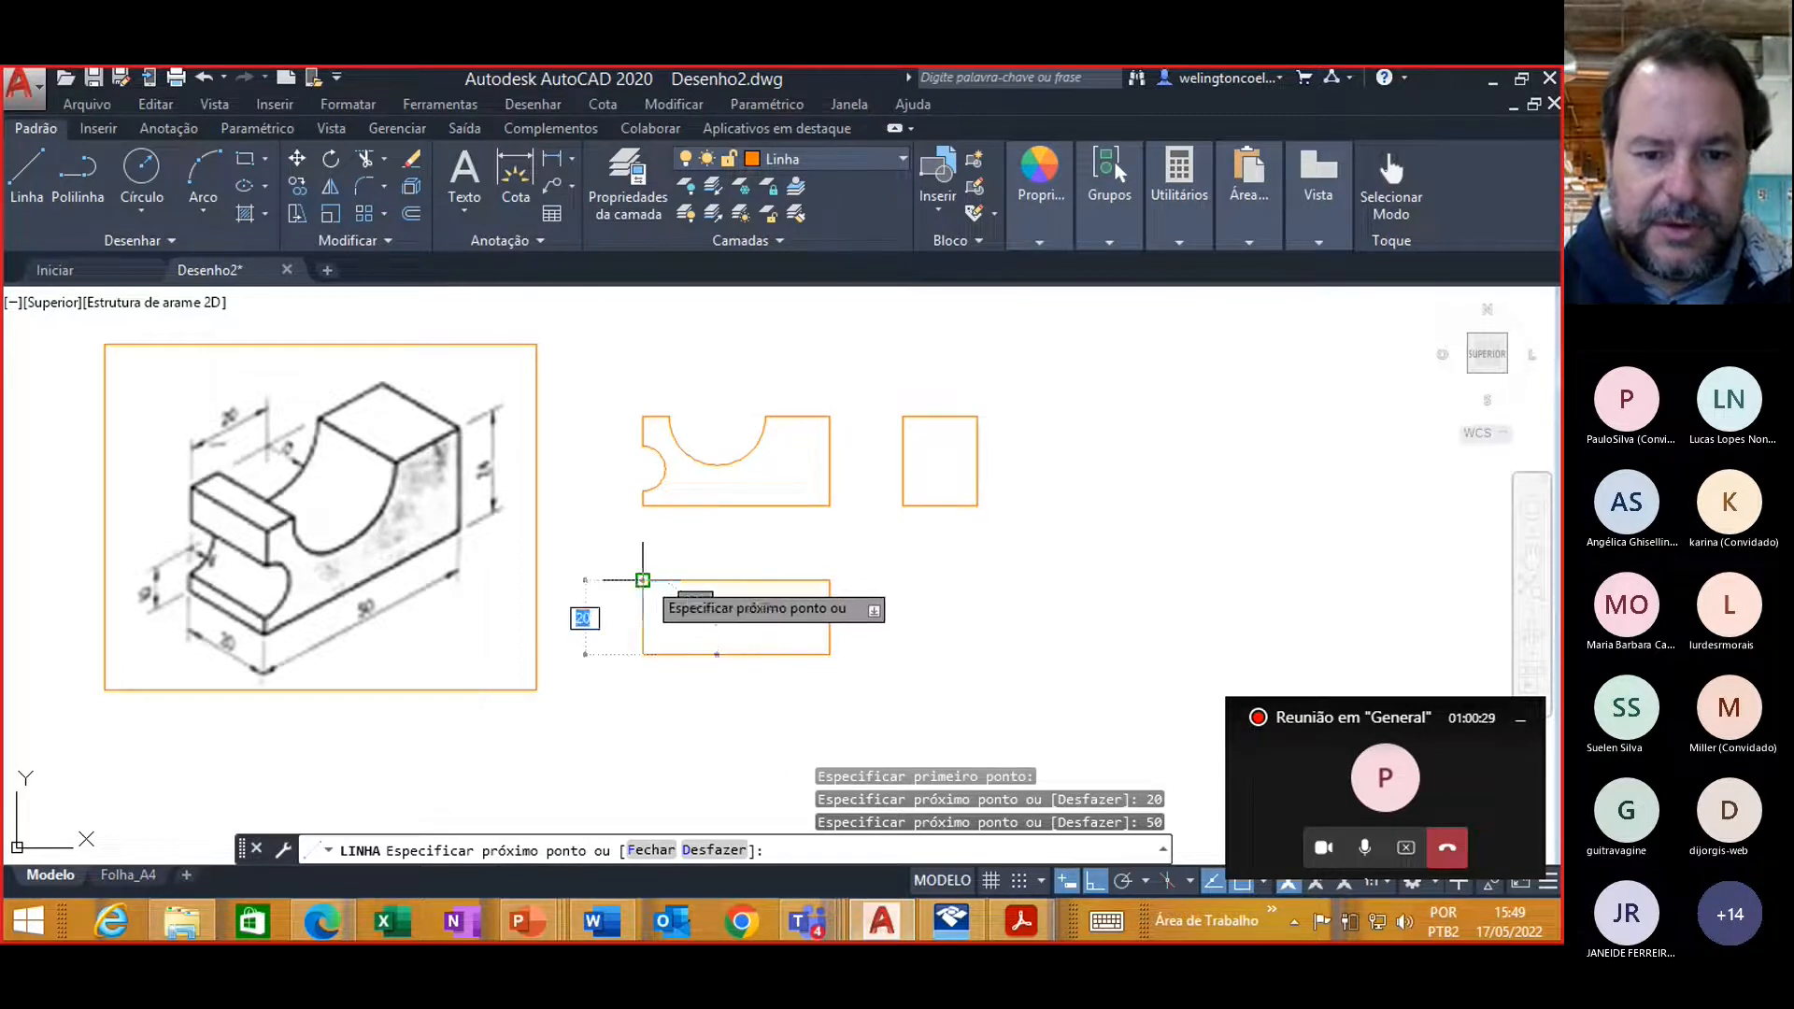
left_click(643, 580)
key("Escape")
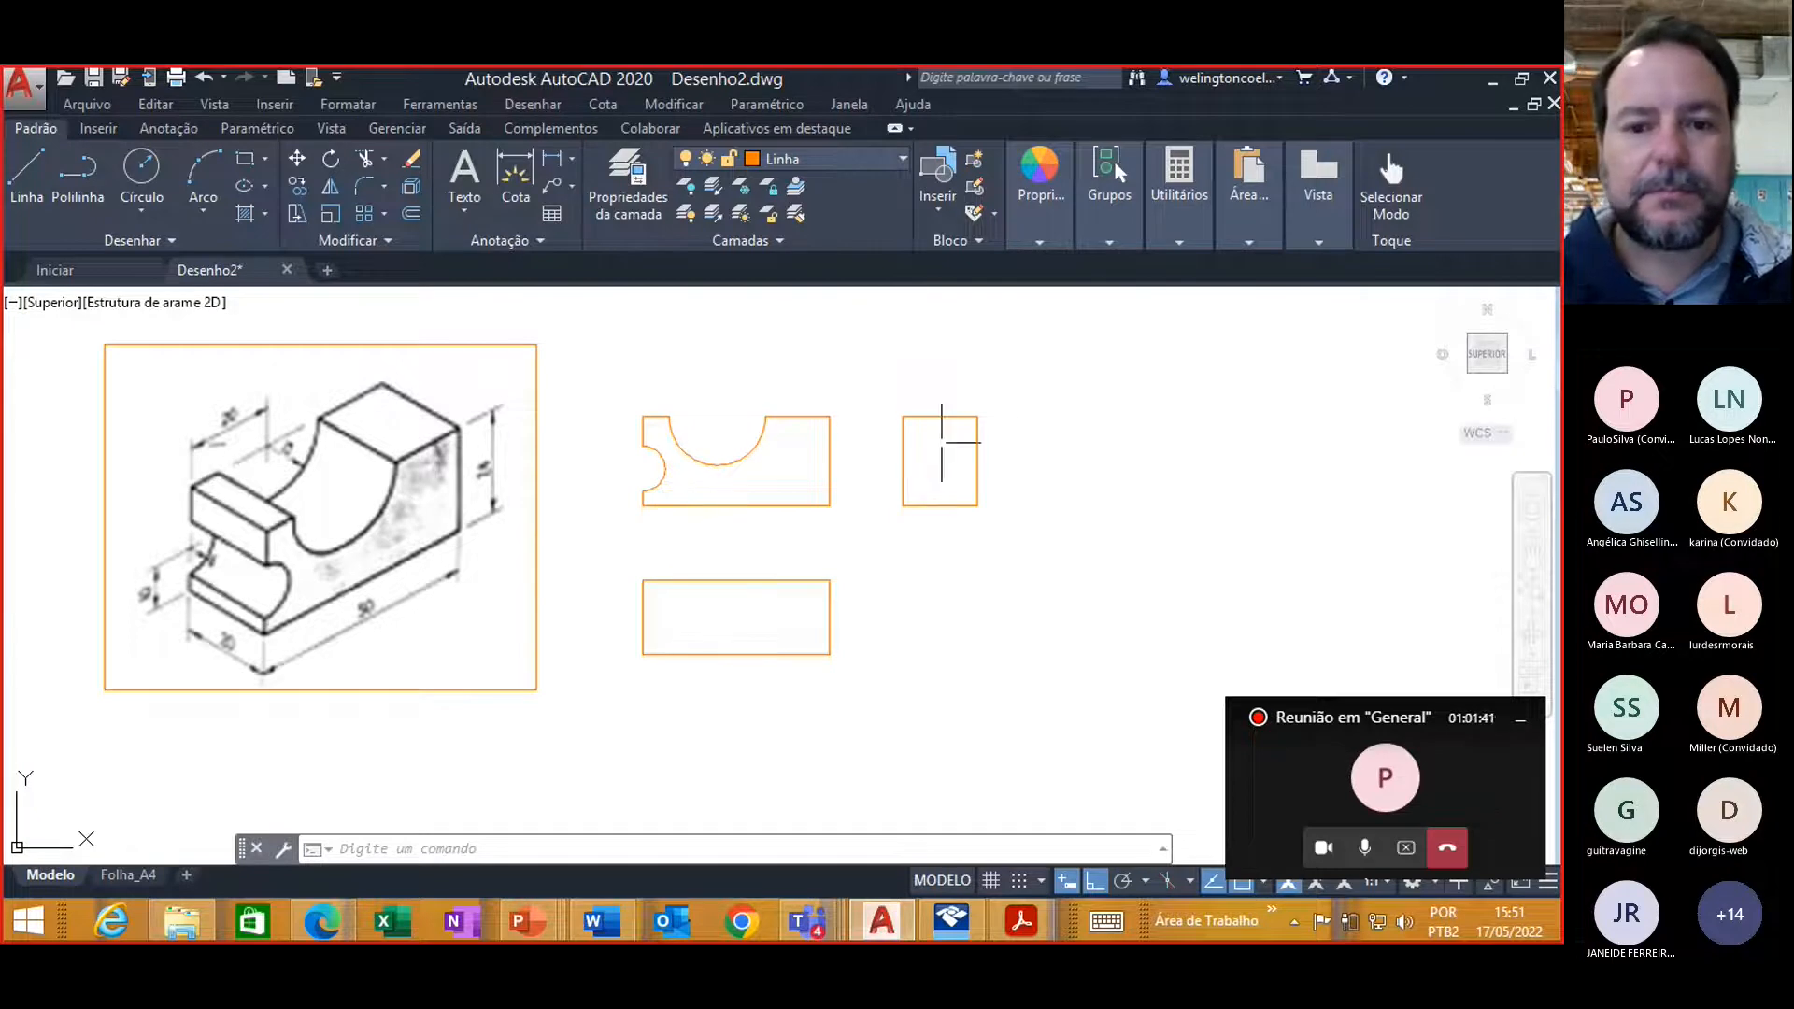
Step: Make Texto2 the current layer and draw a horizontal projection line about 107 long from the small notch's upper end past the side view
left_click(901, 159)
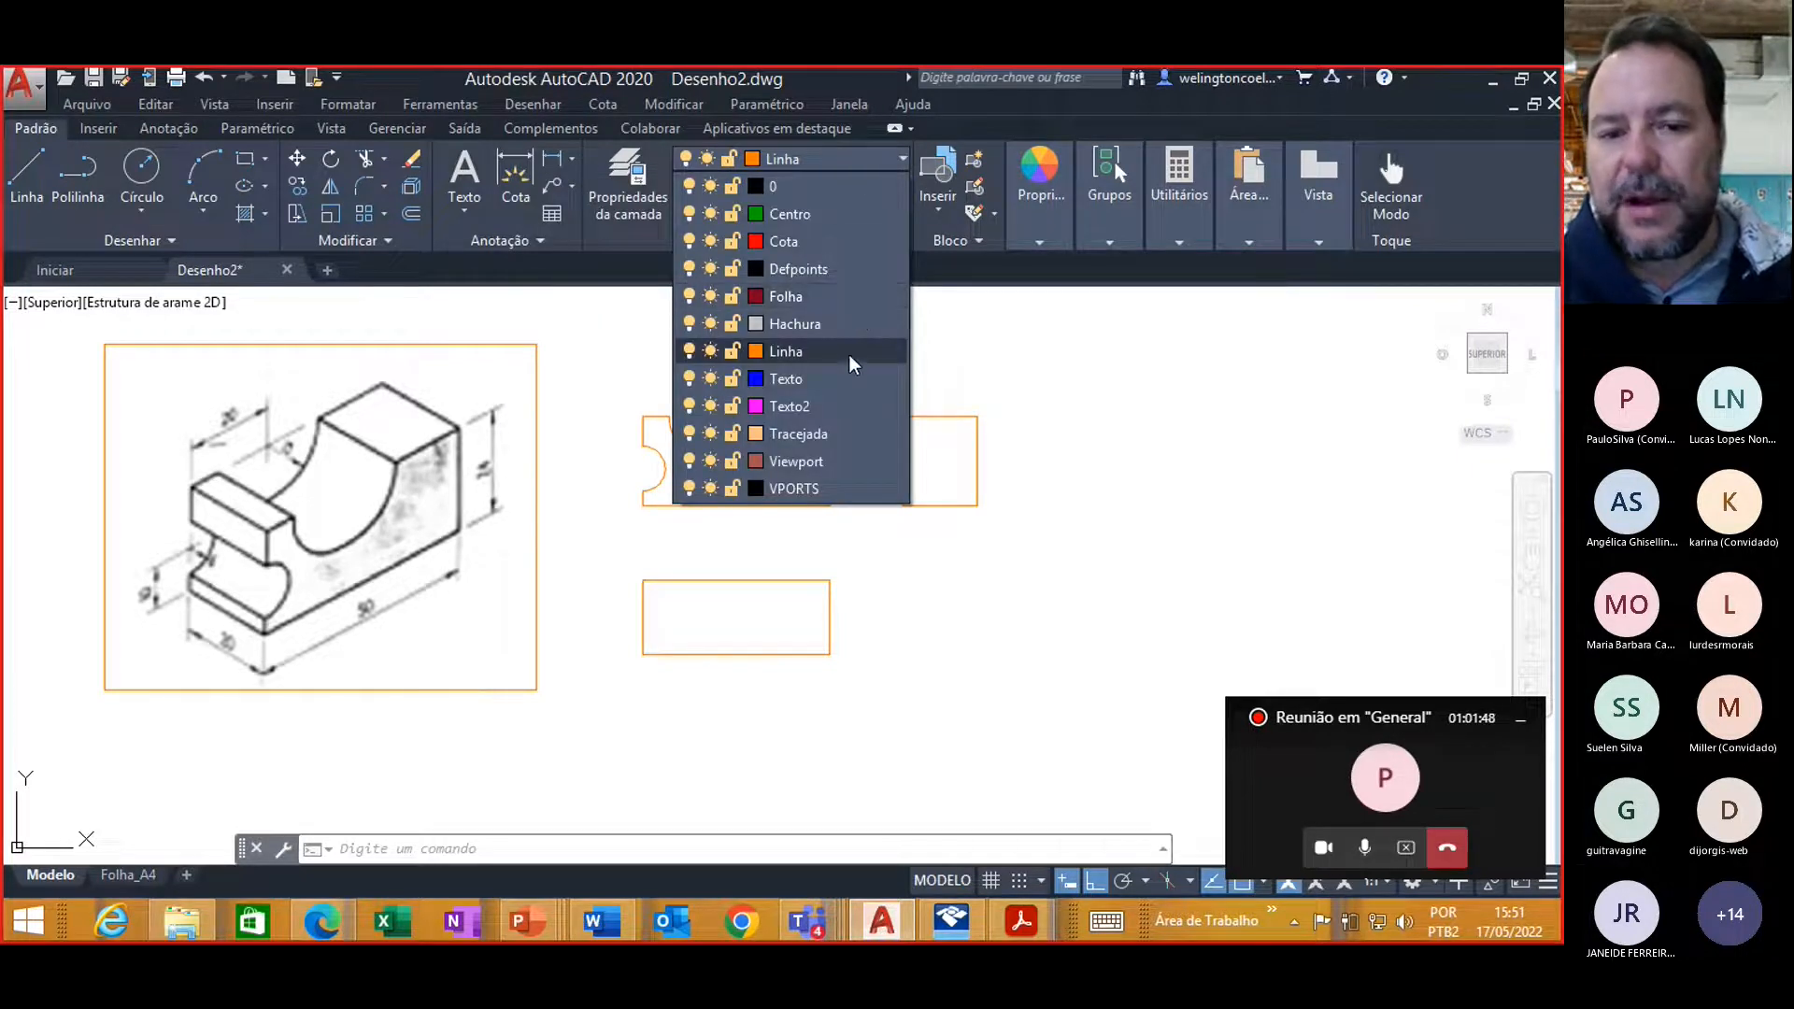
left_click(794, 407)
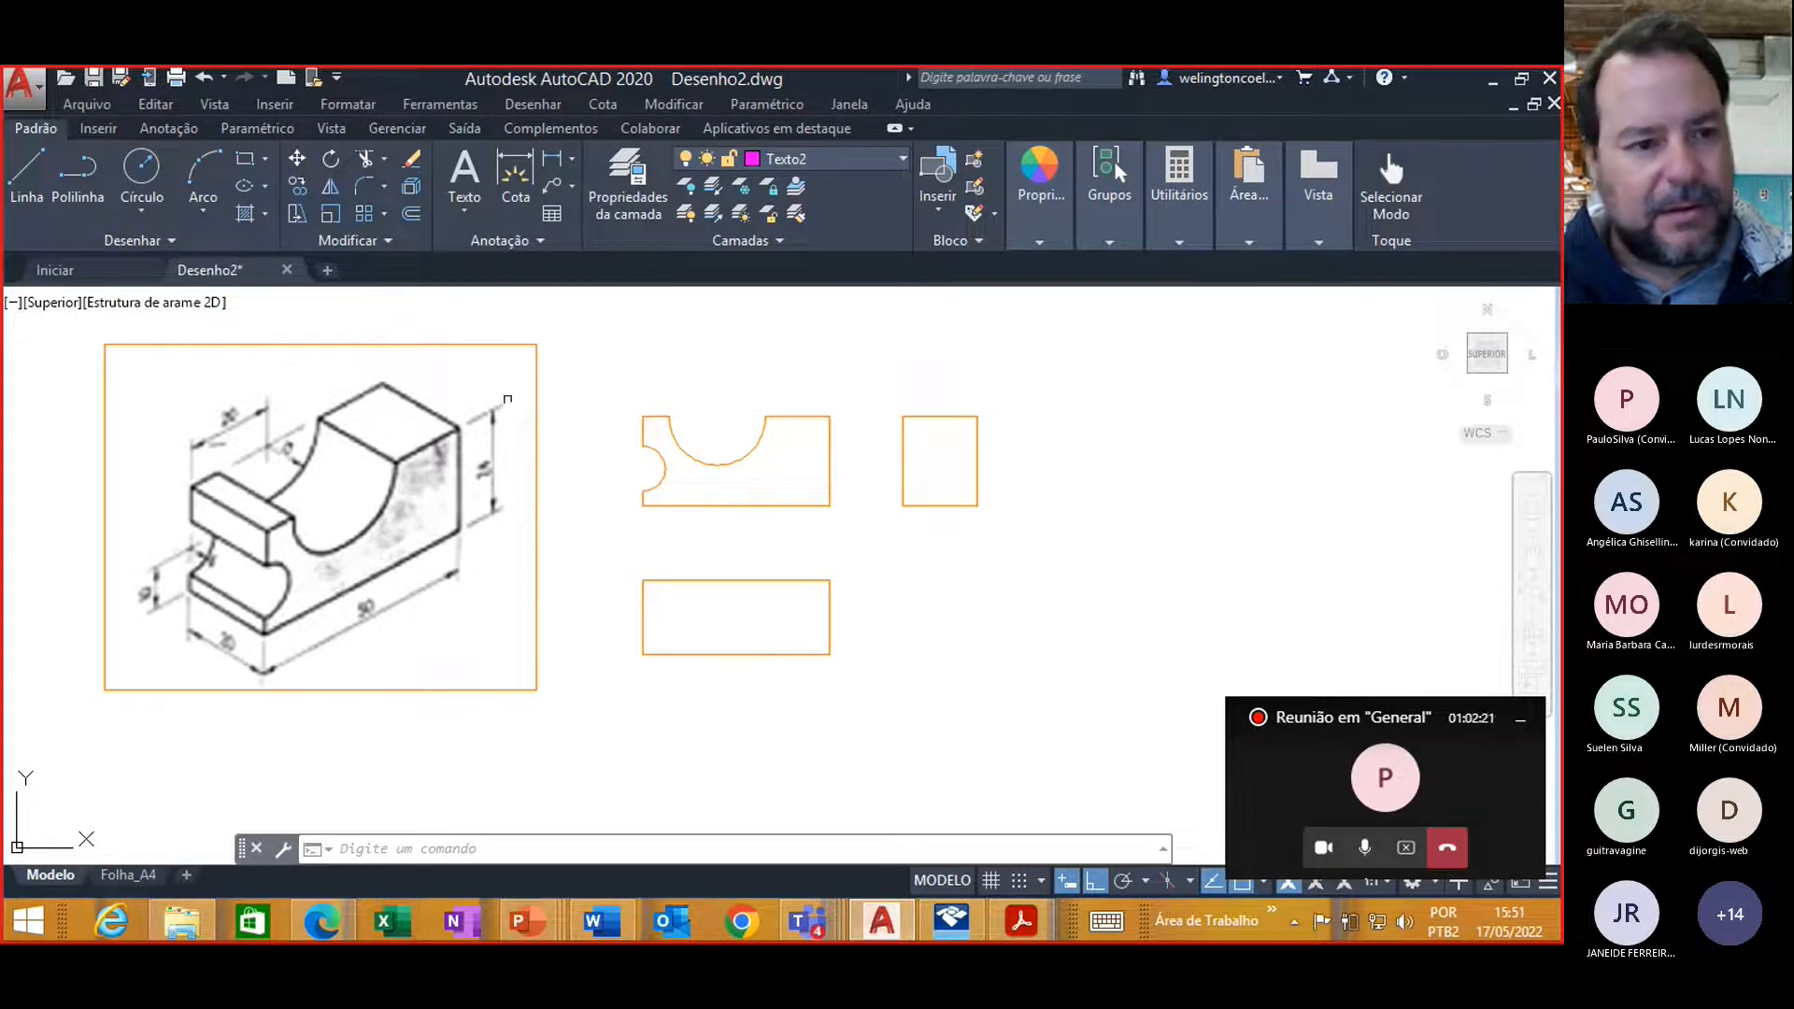
left_click(28, 176)
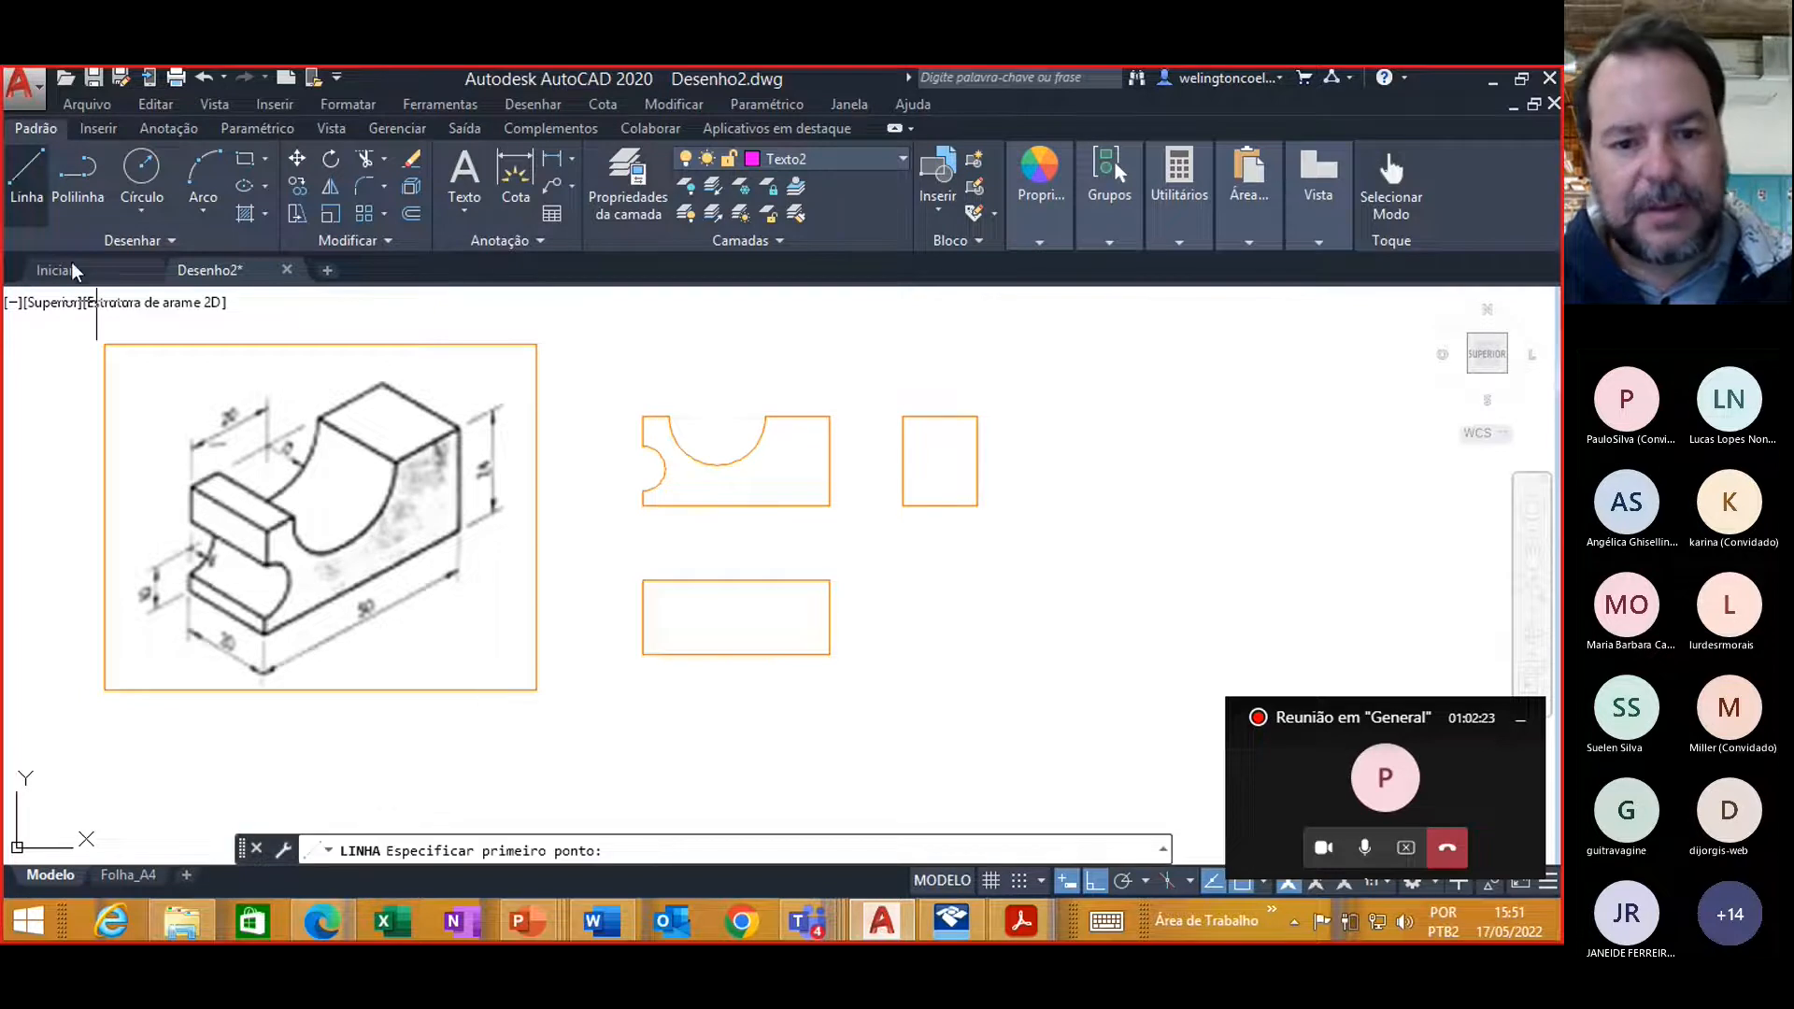
left_click(643, 445)
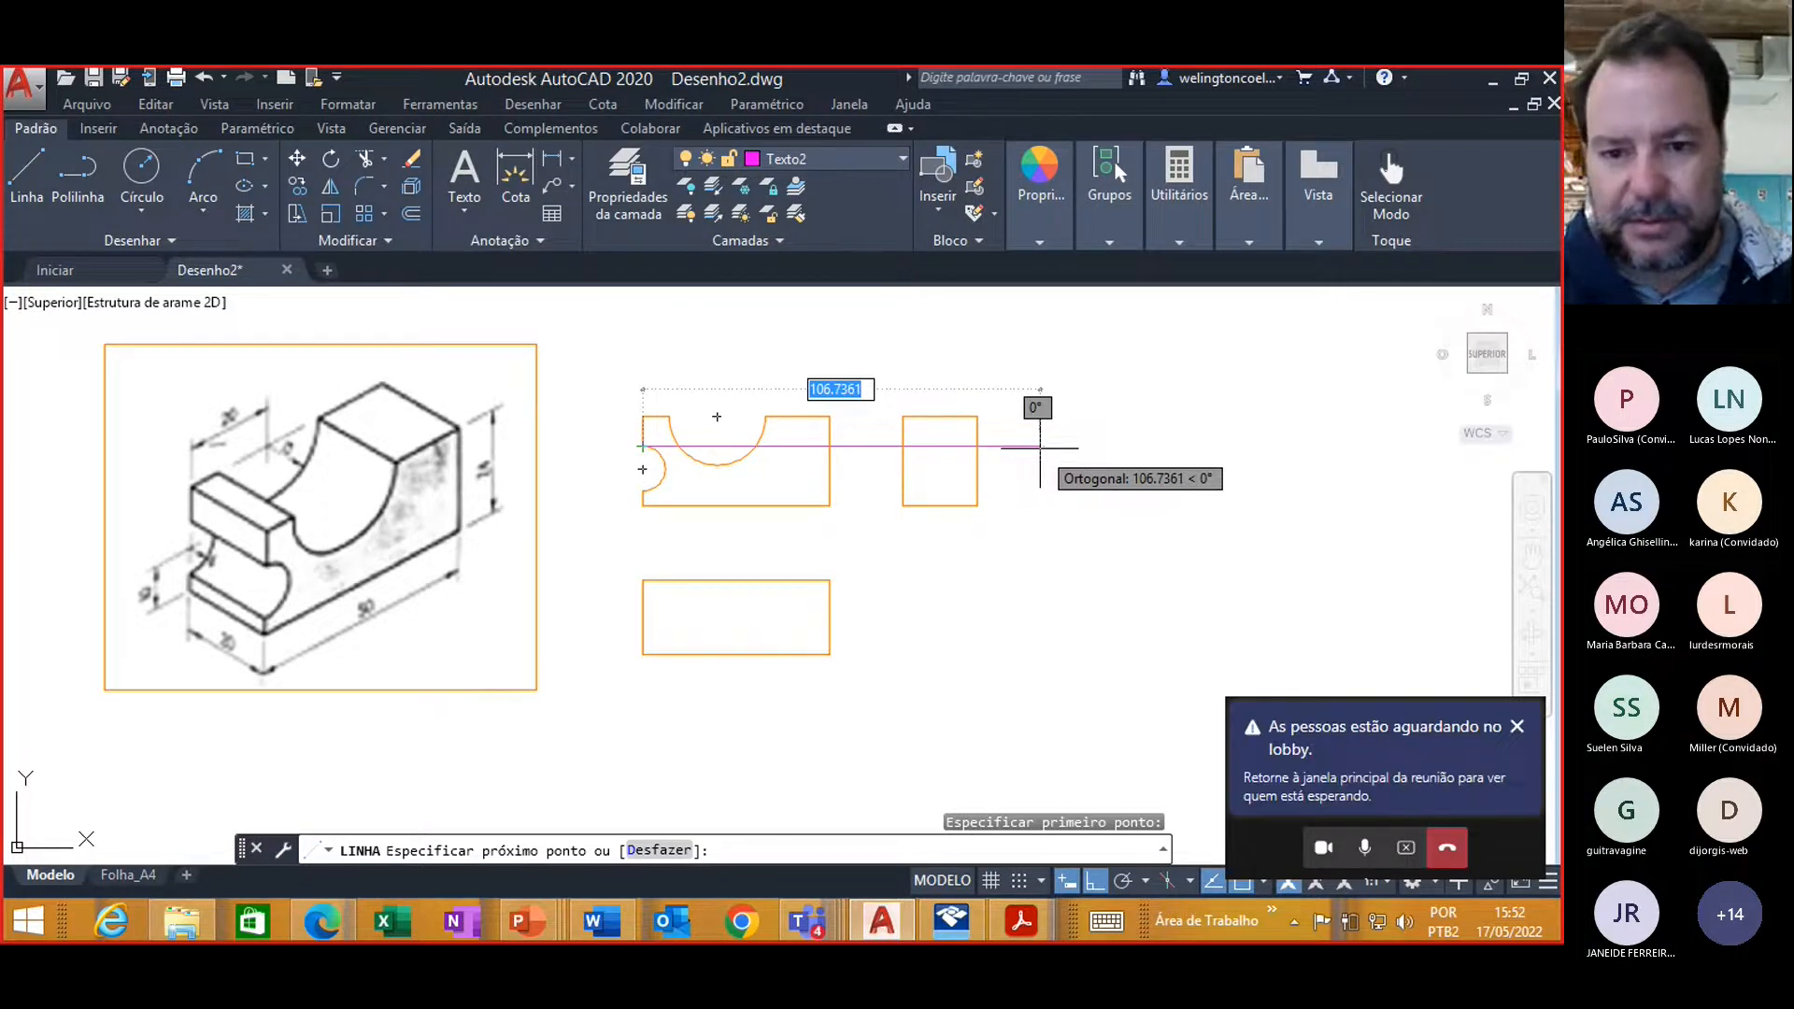
left_click(1040, 446)
key("Escape")
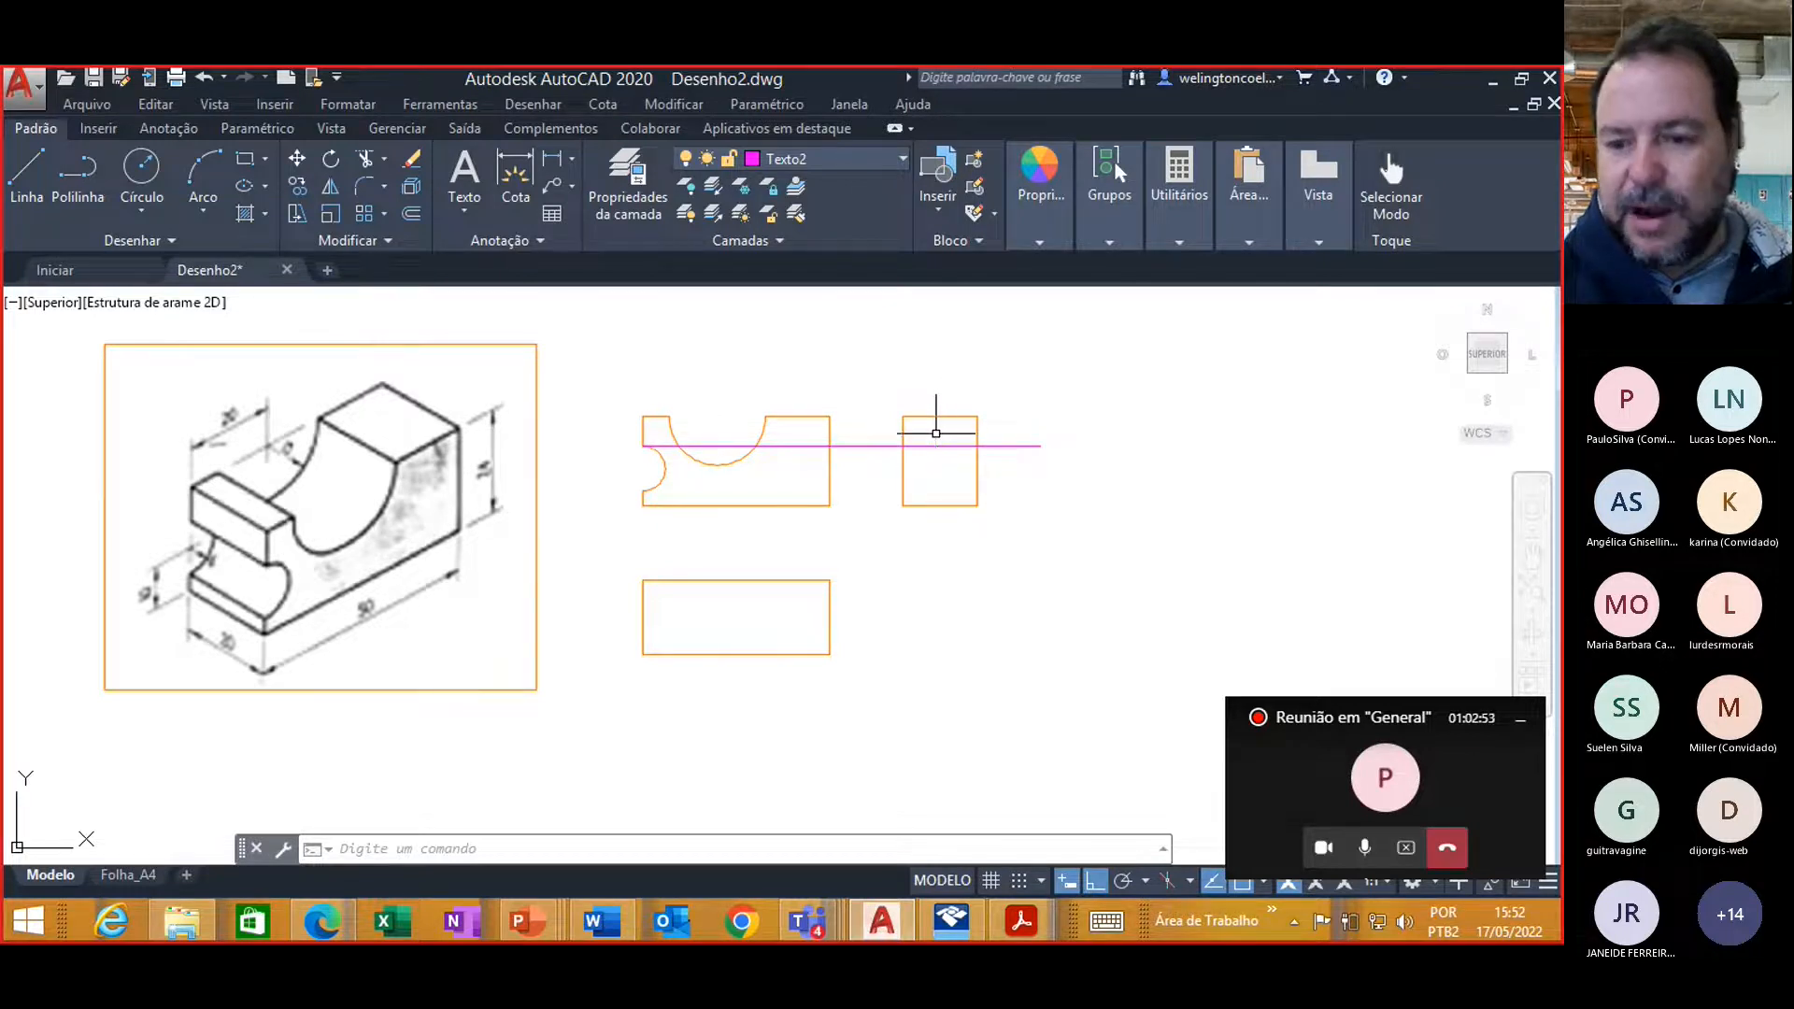
Step: Draw a horizontal projection line from the small notch's lower end past the side view's right edge
left_click(25, 170)
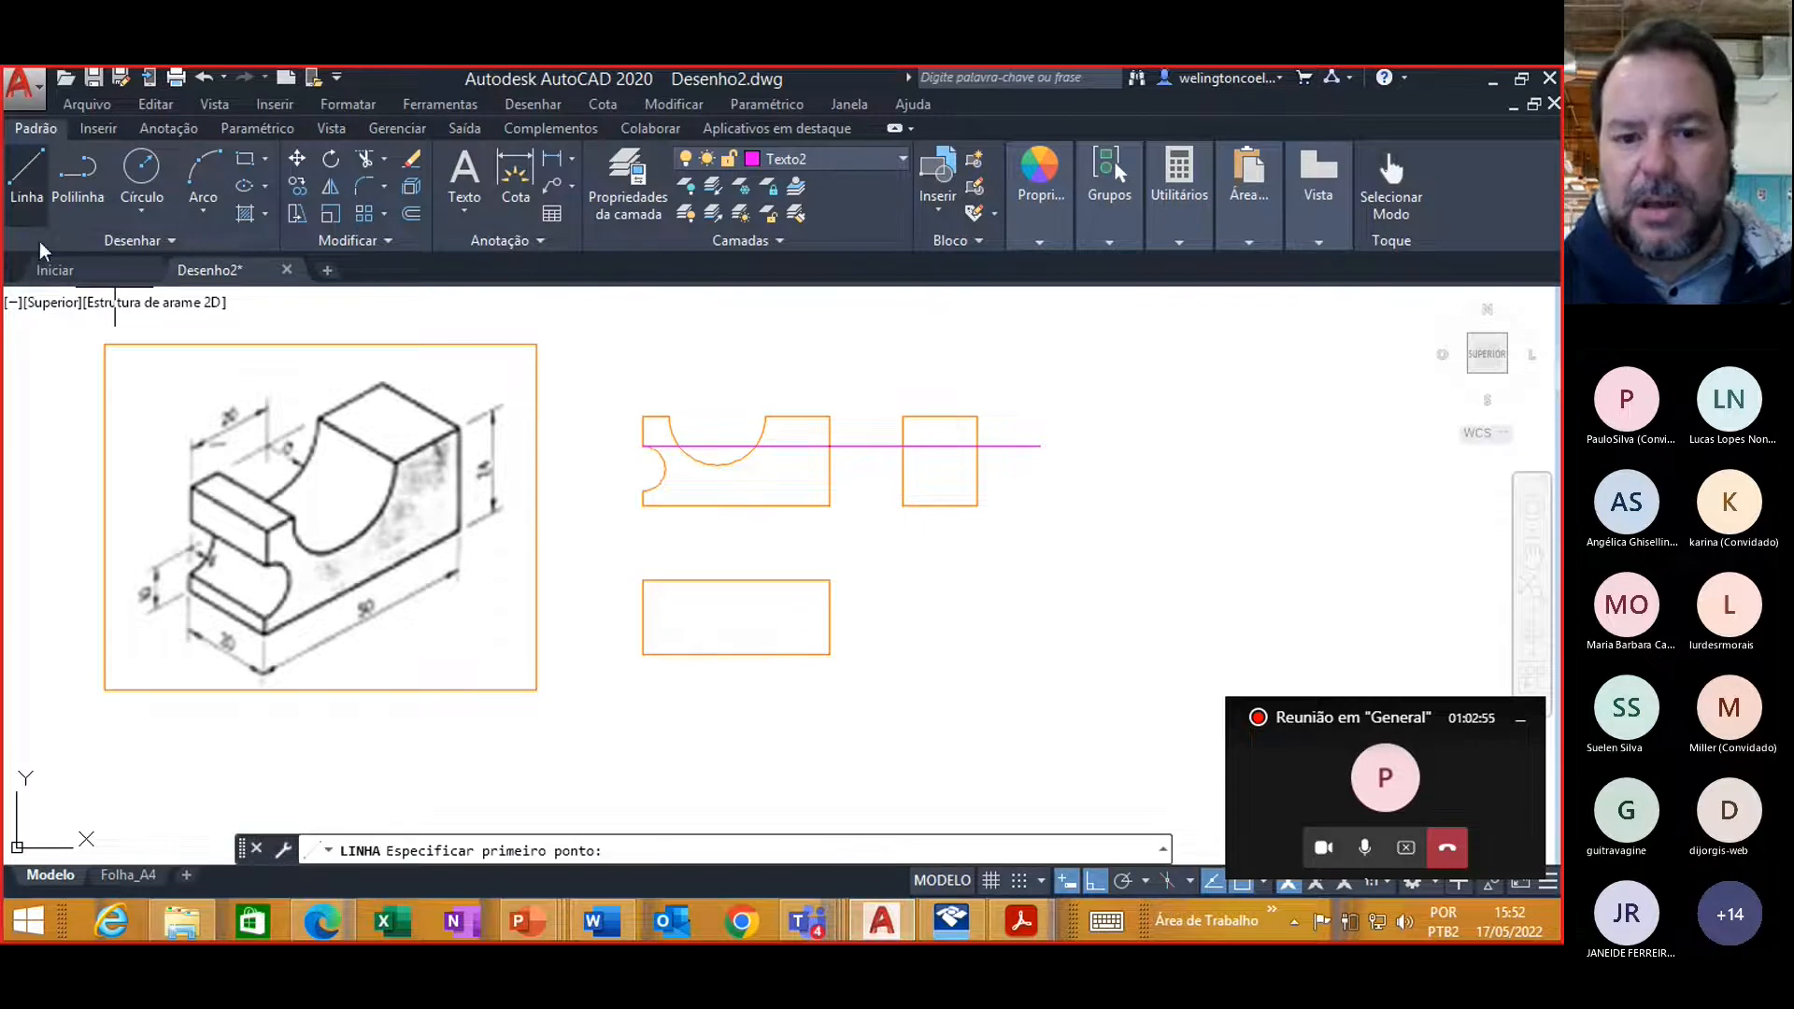
left_click(643, 491)
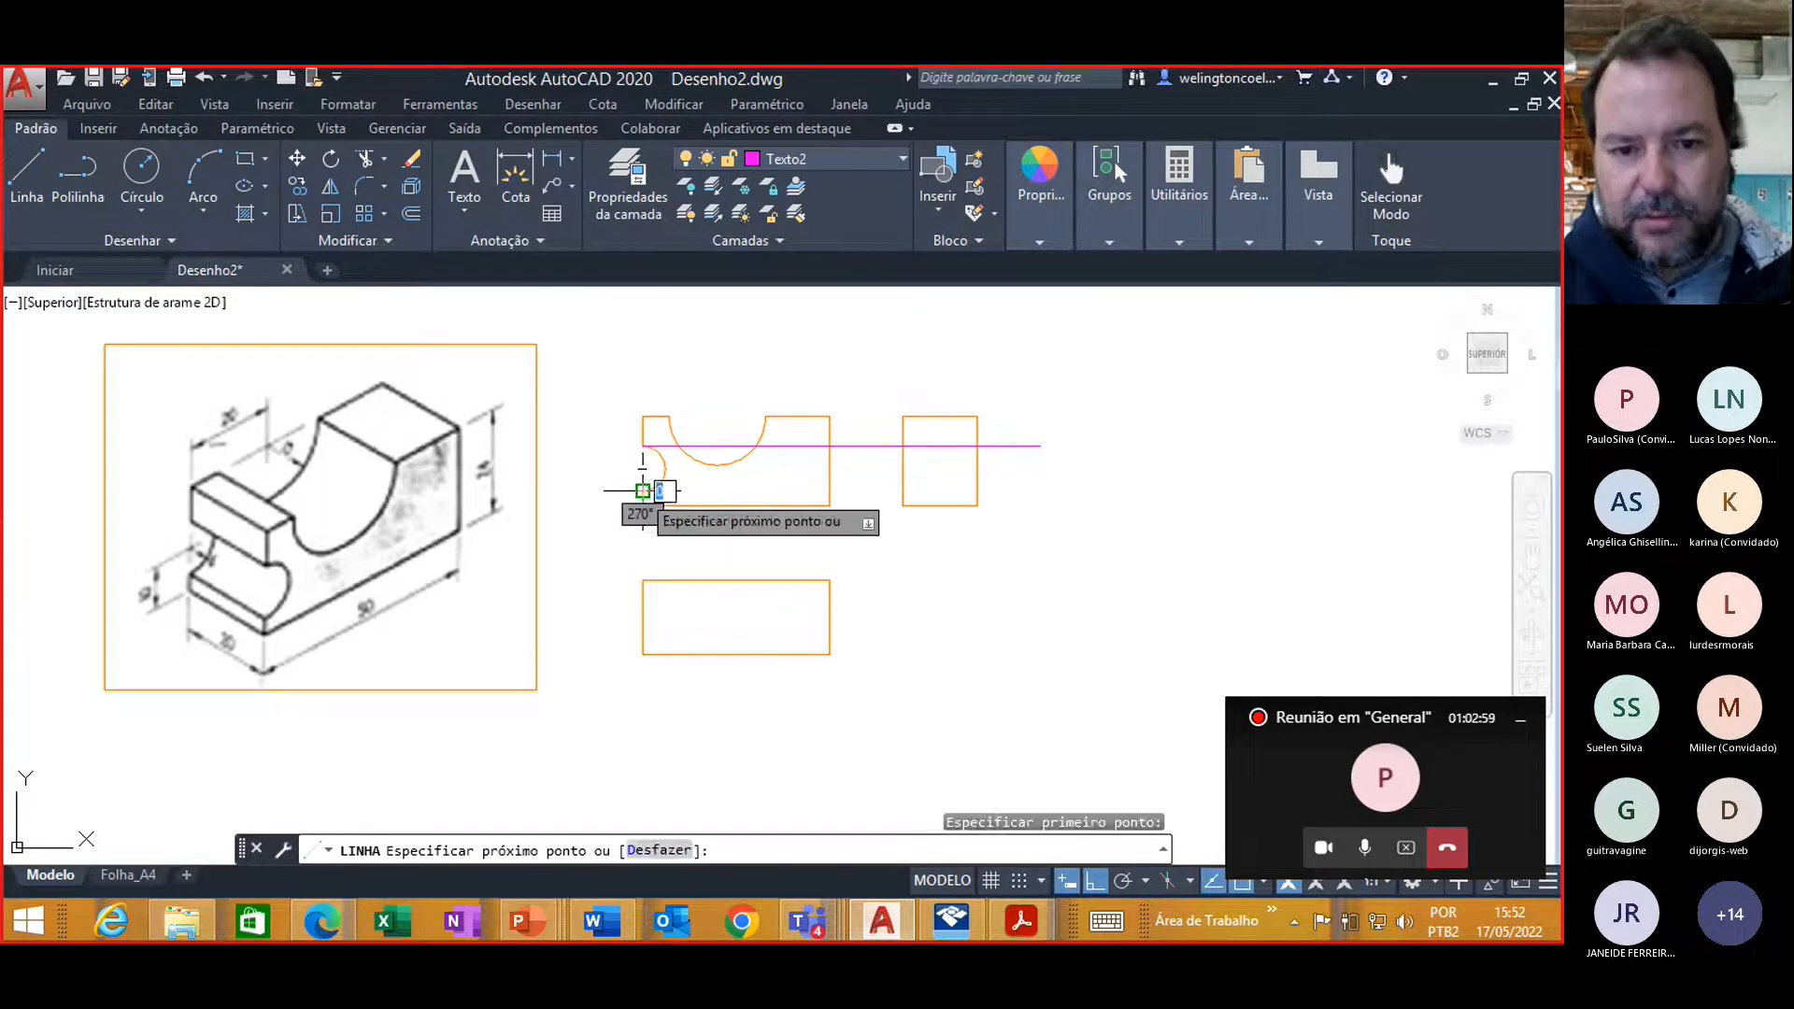
left_click(1133, 484)
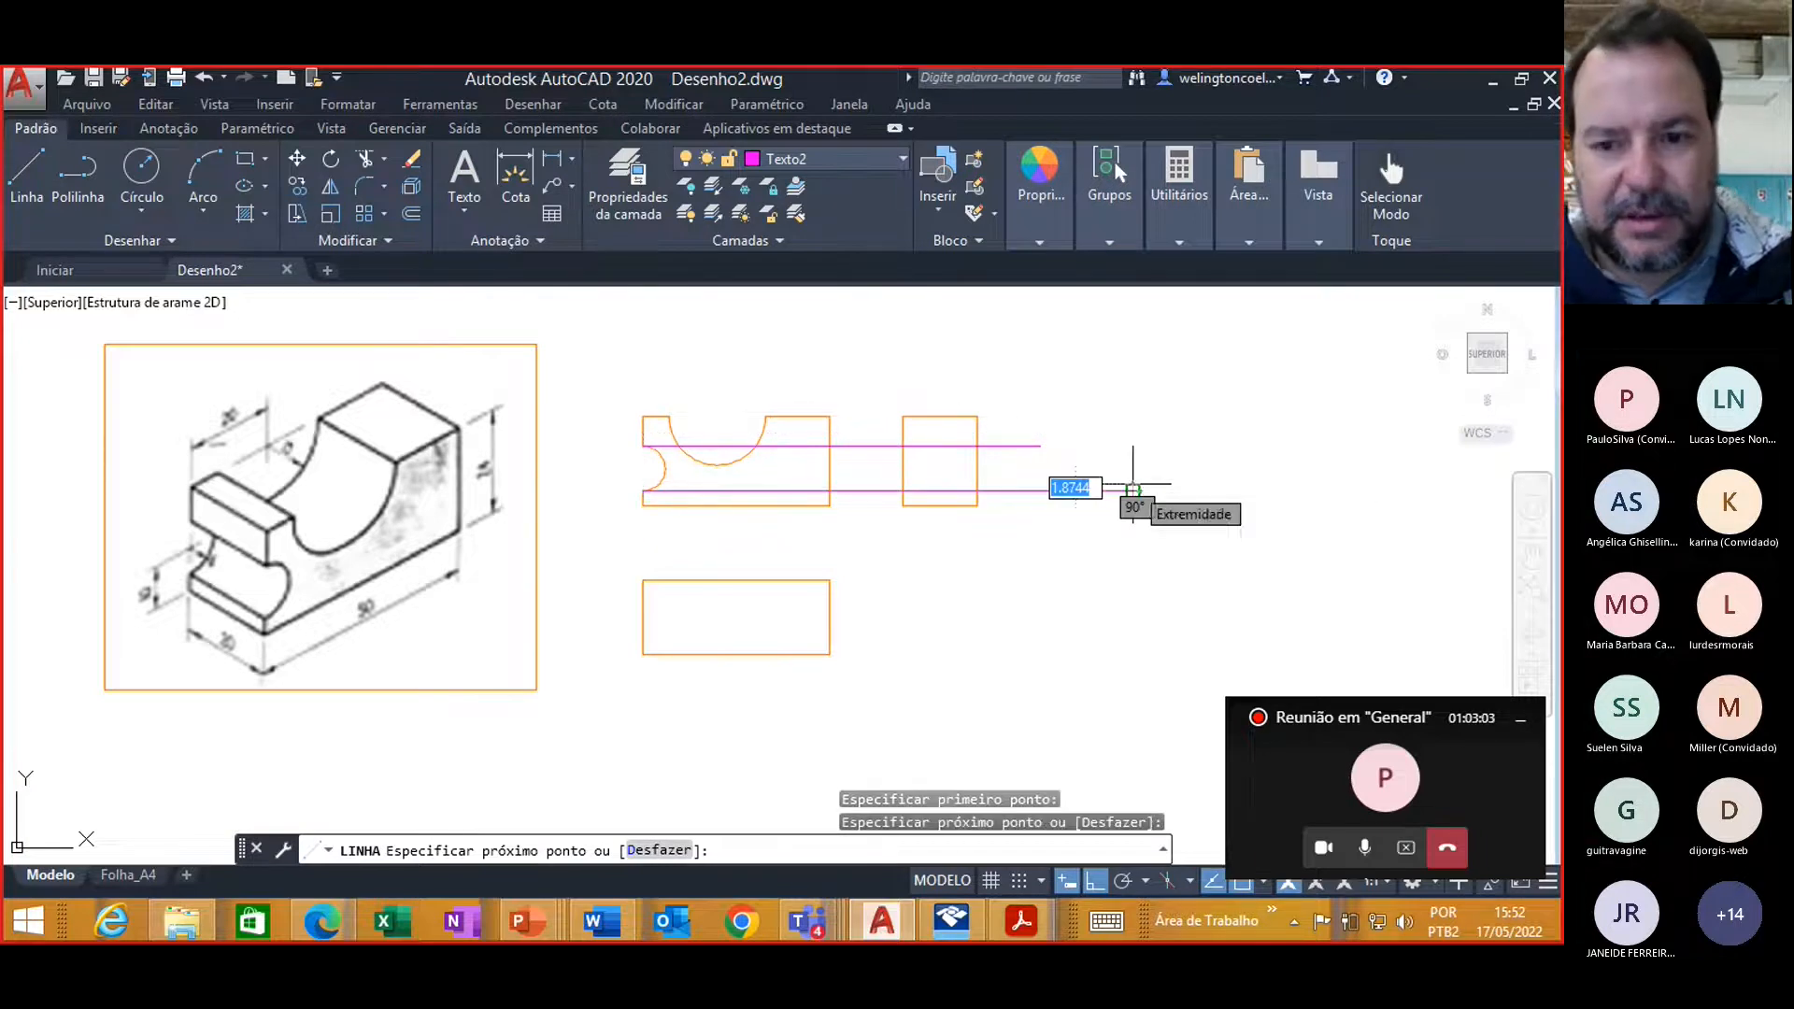
key("Escape")
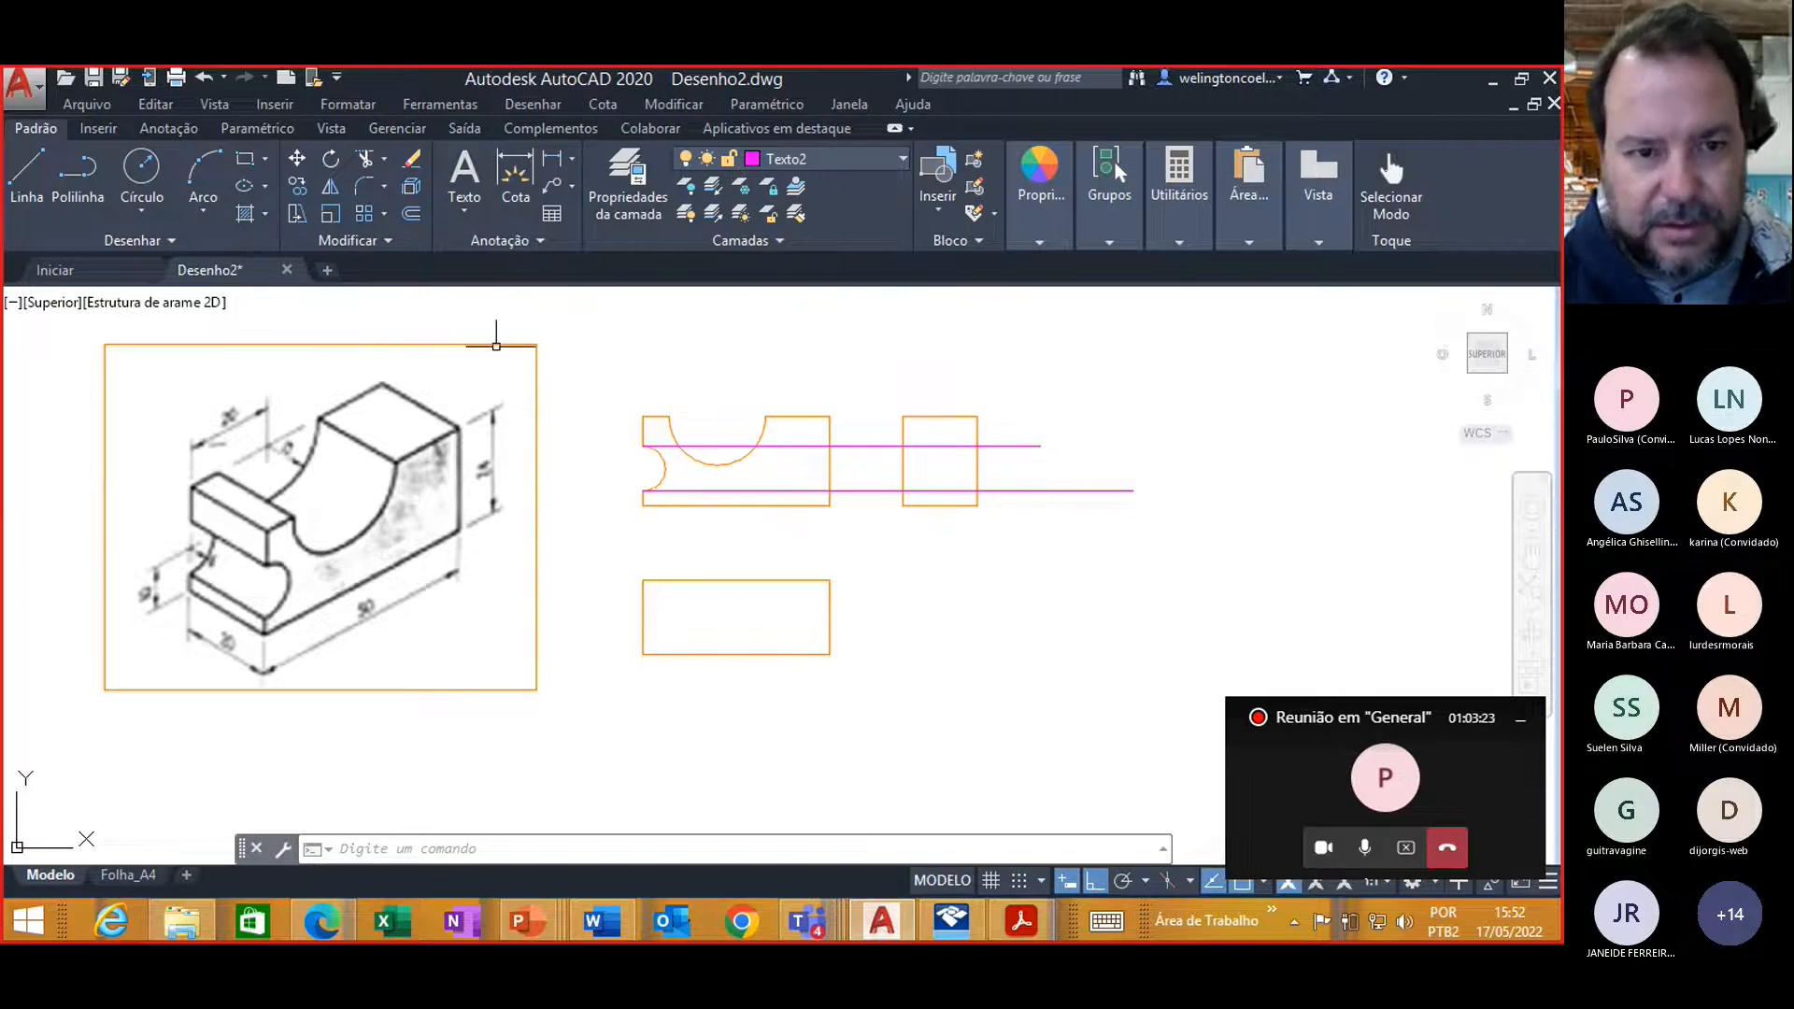
Step: Trim both projection lines beyond the side view's right edge and between the front and side views
left_click(363, 159)
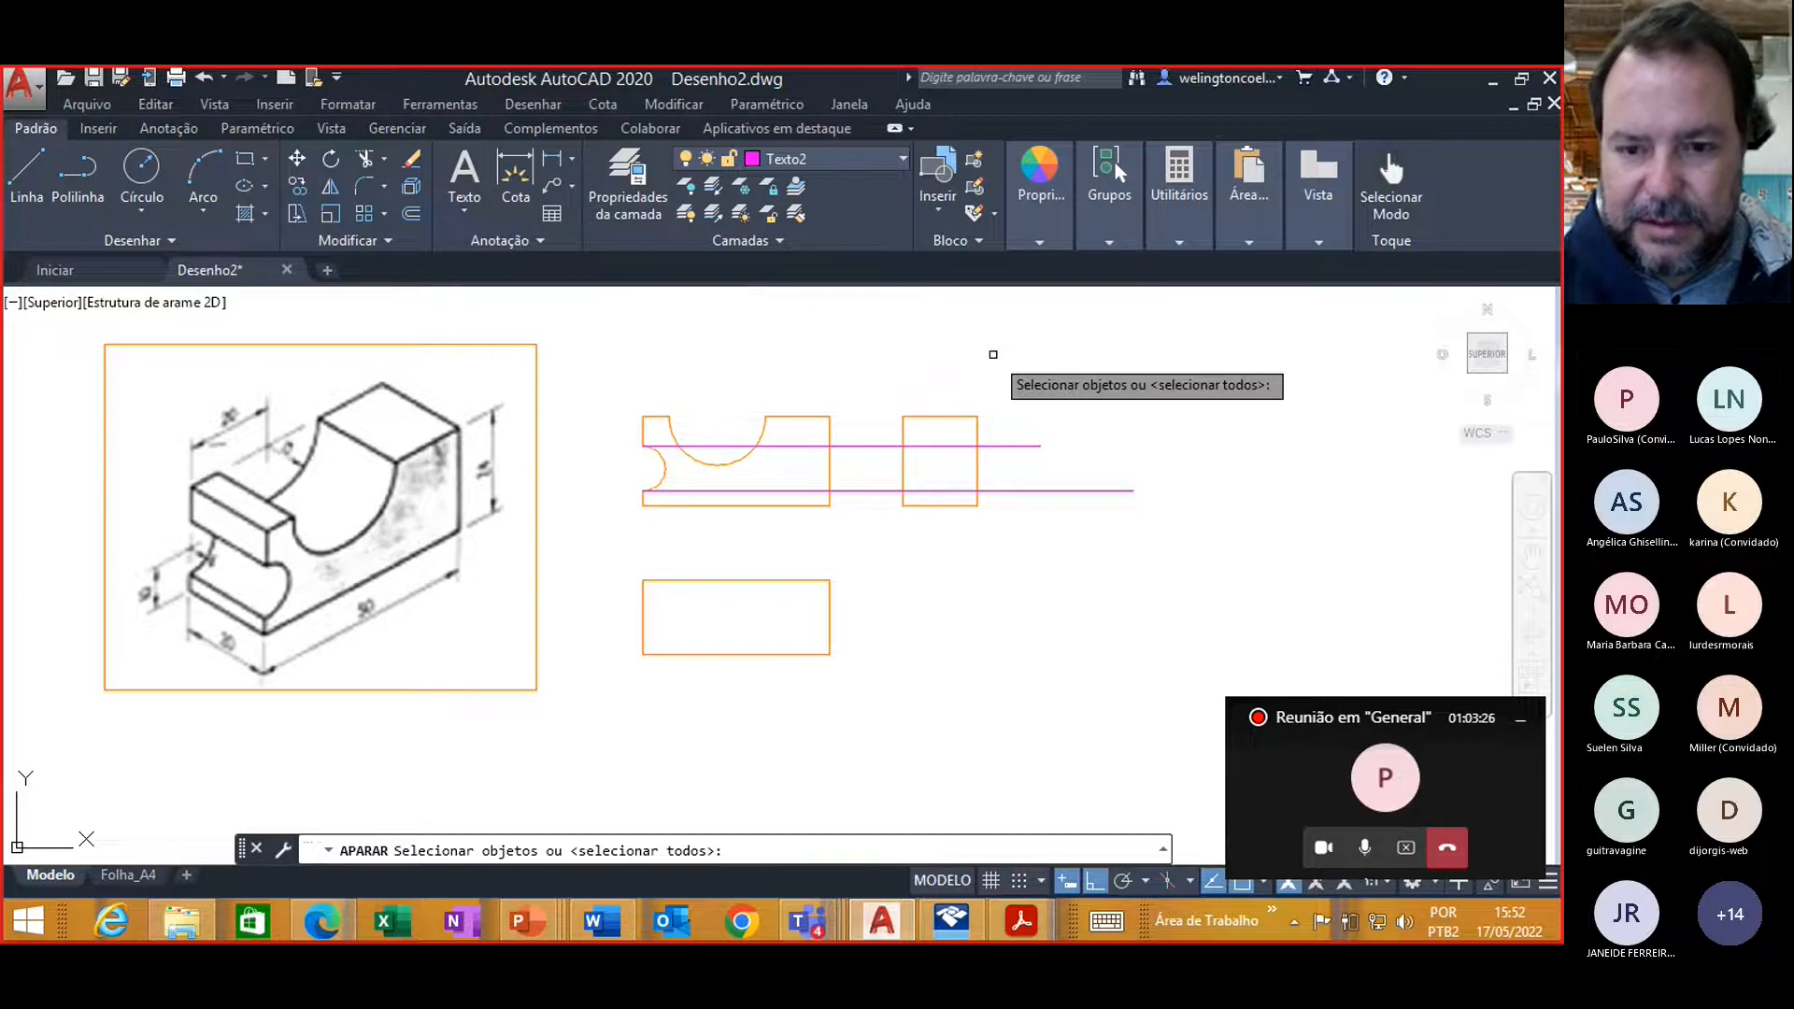
key("Return")
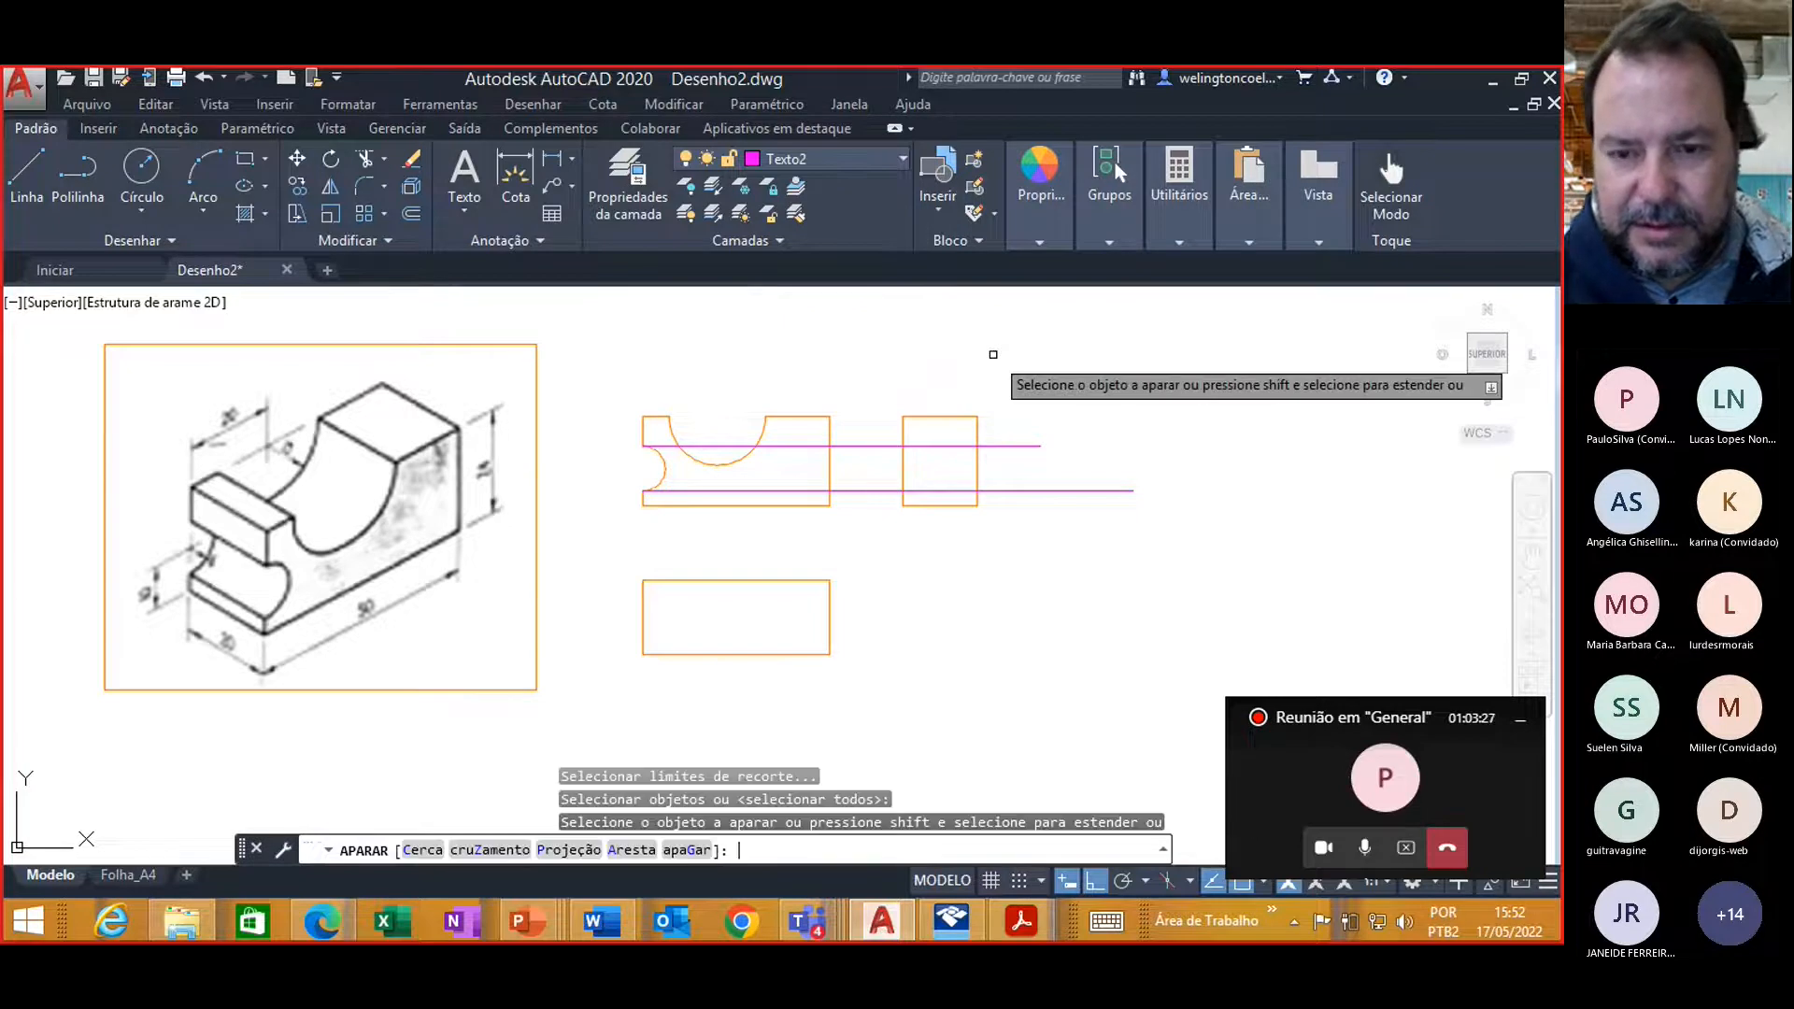
left_click(1034, 442)
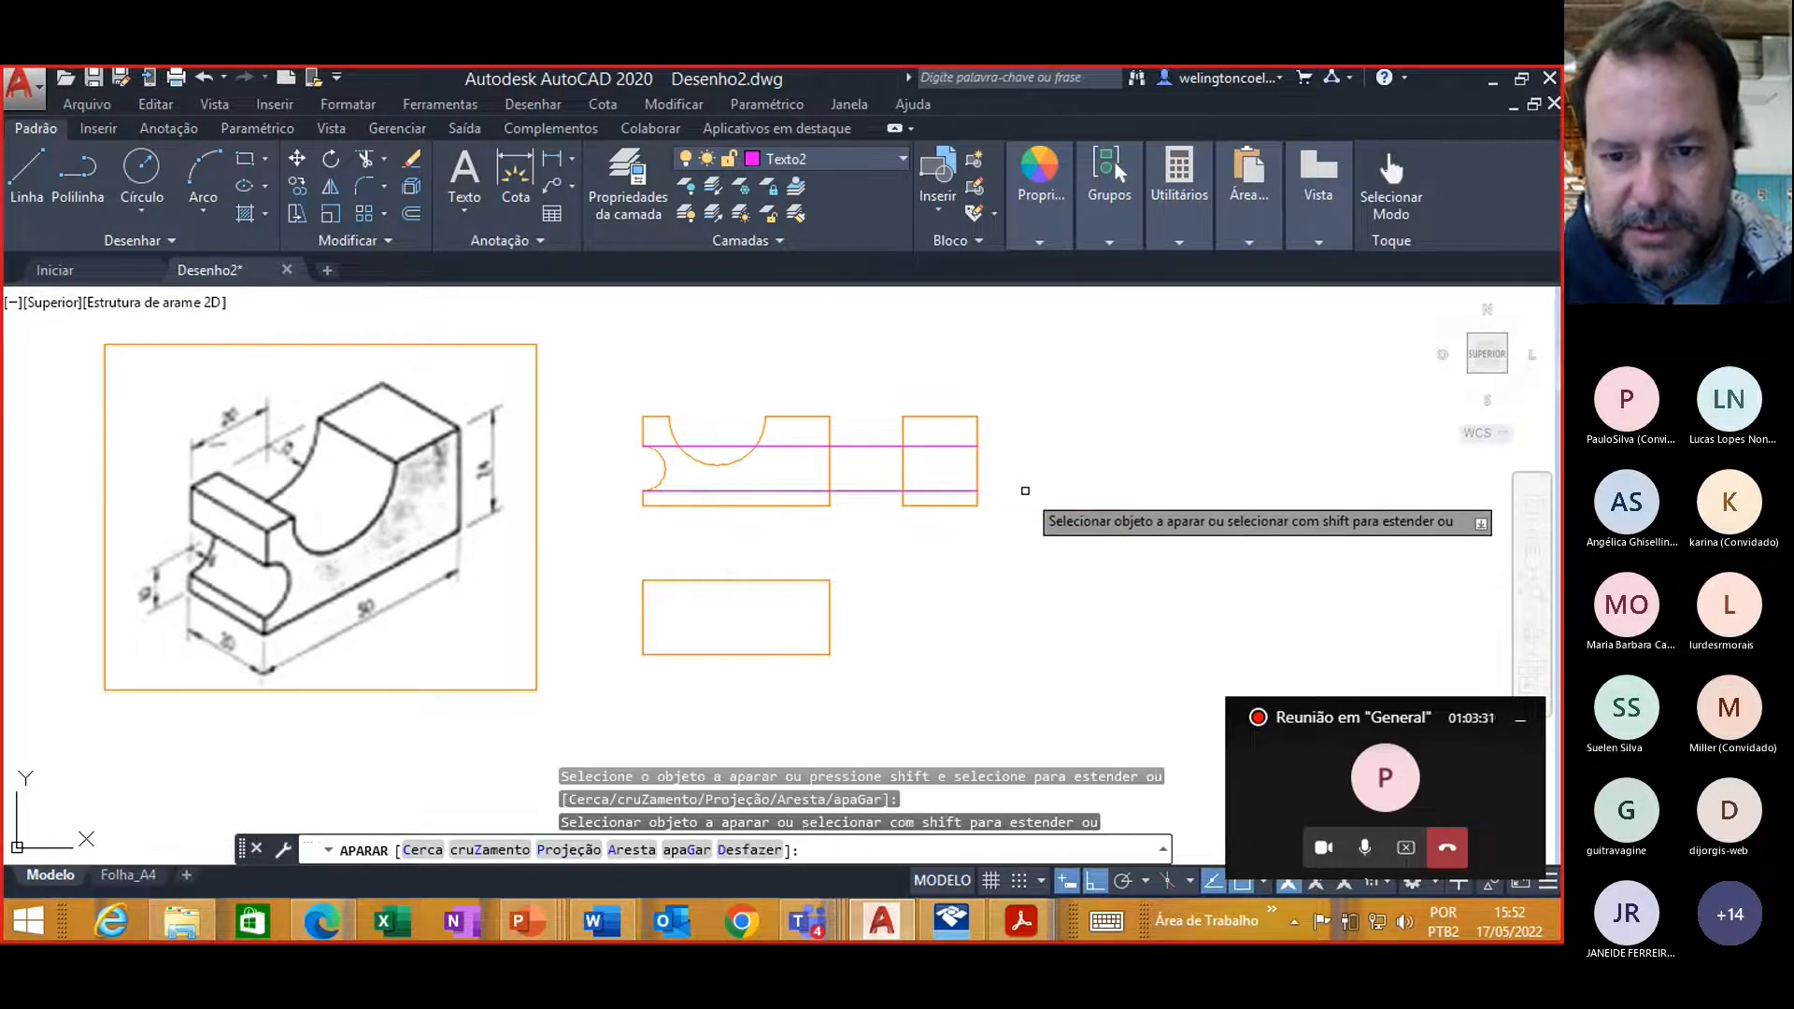
left_click(1025, 489)
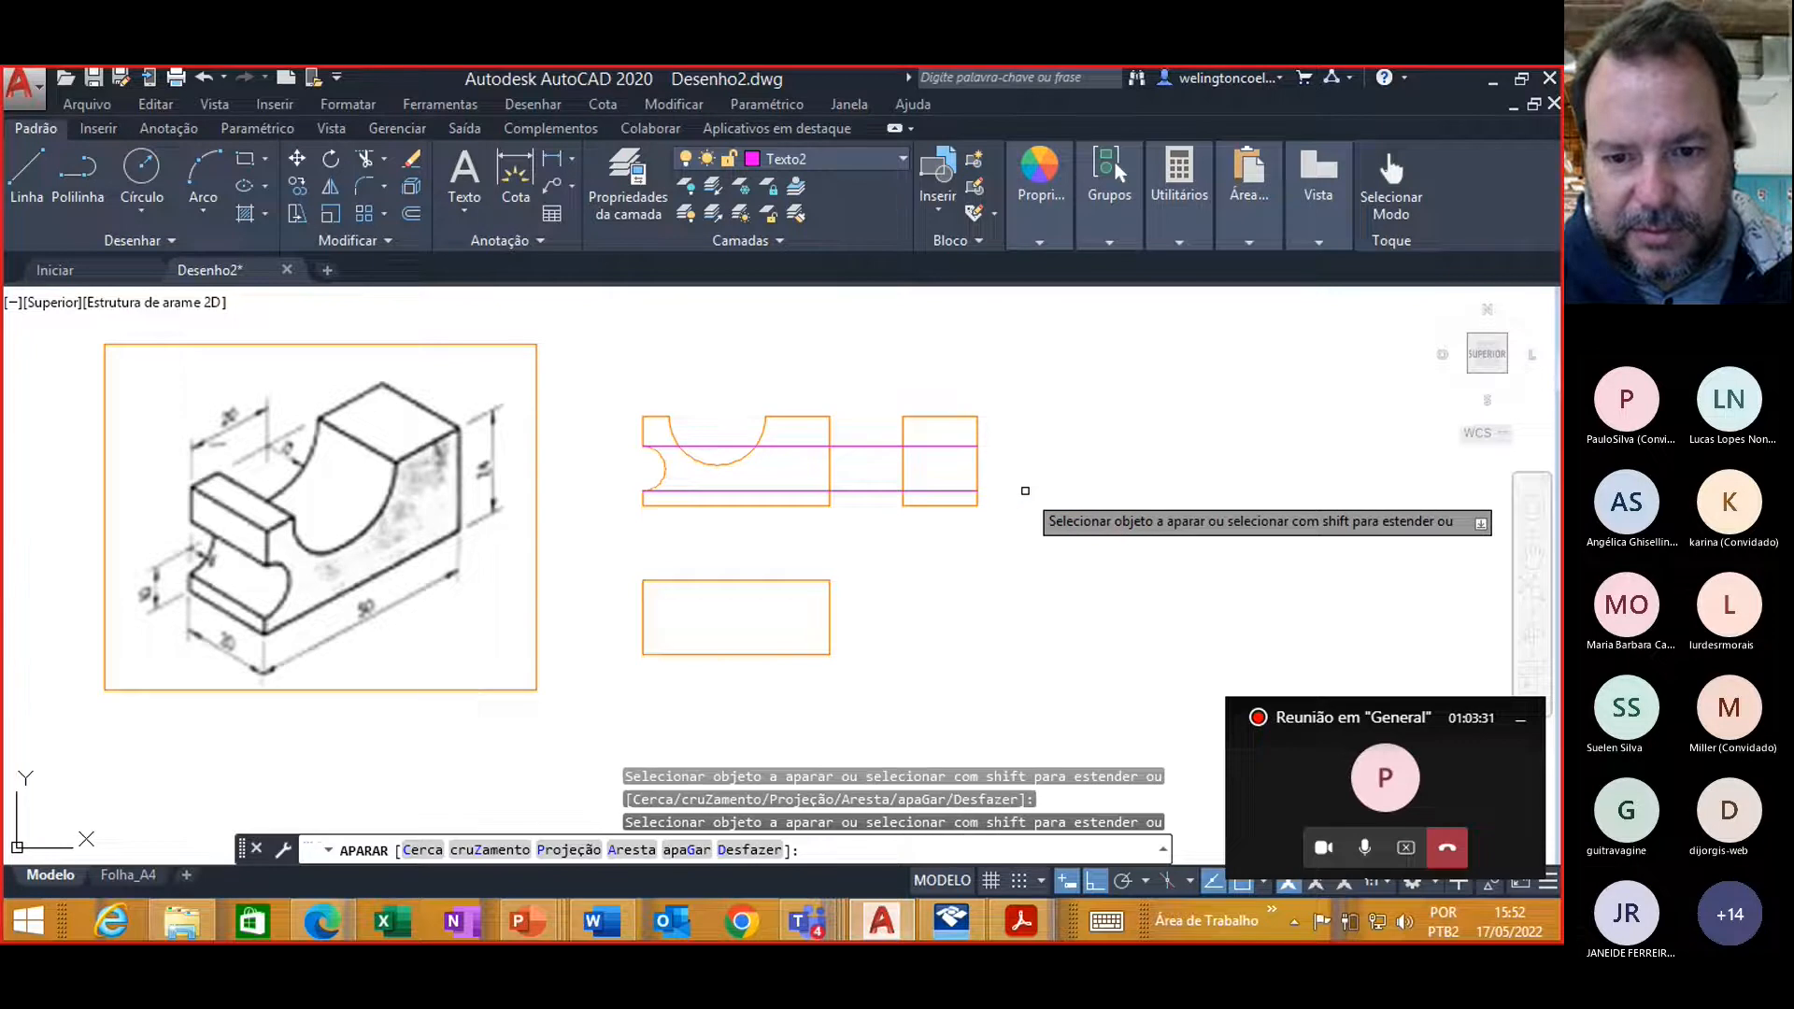
left_click(862, 491)
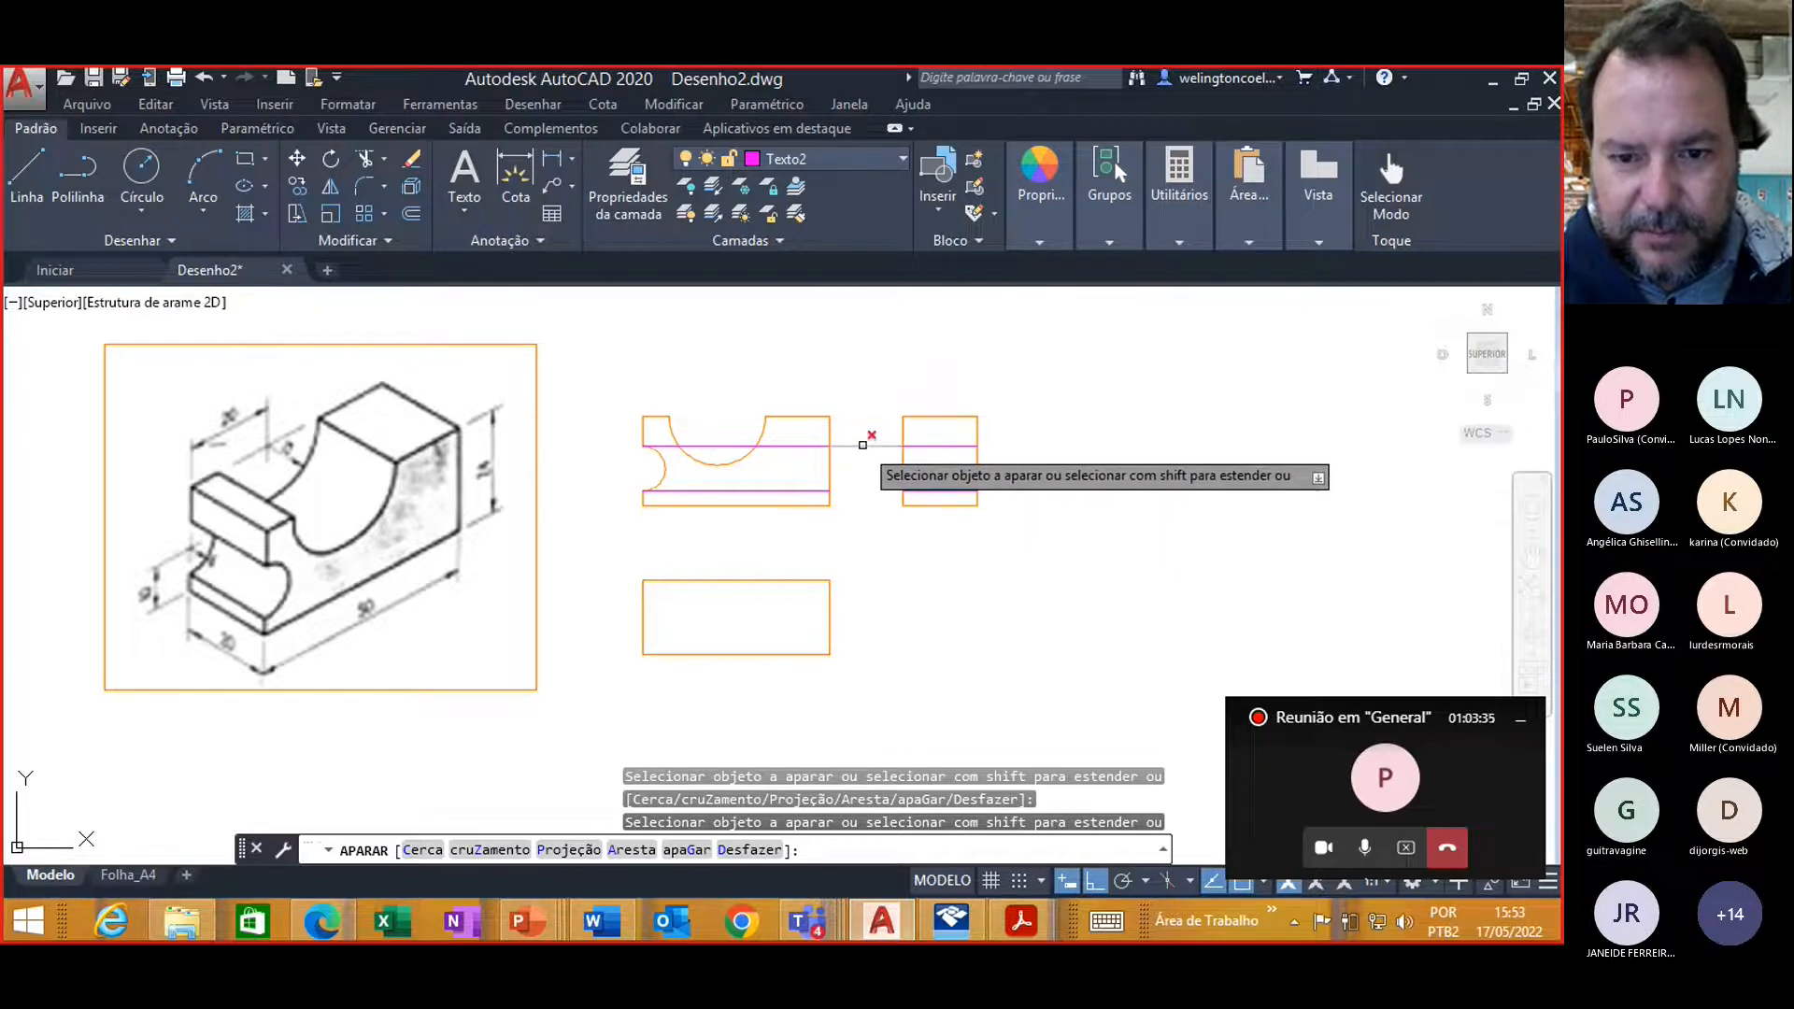
left_click(861, 446)
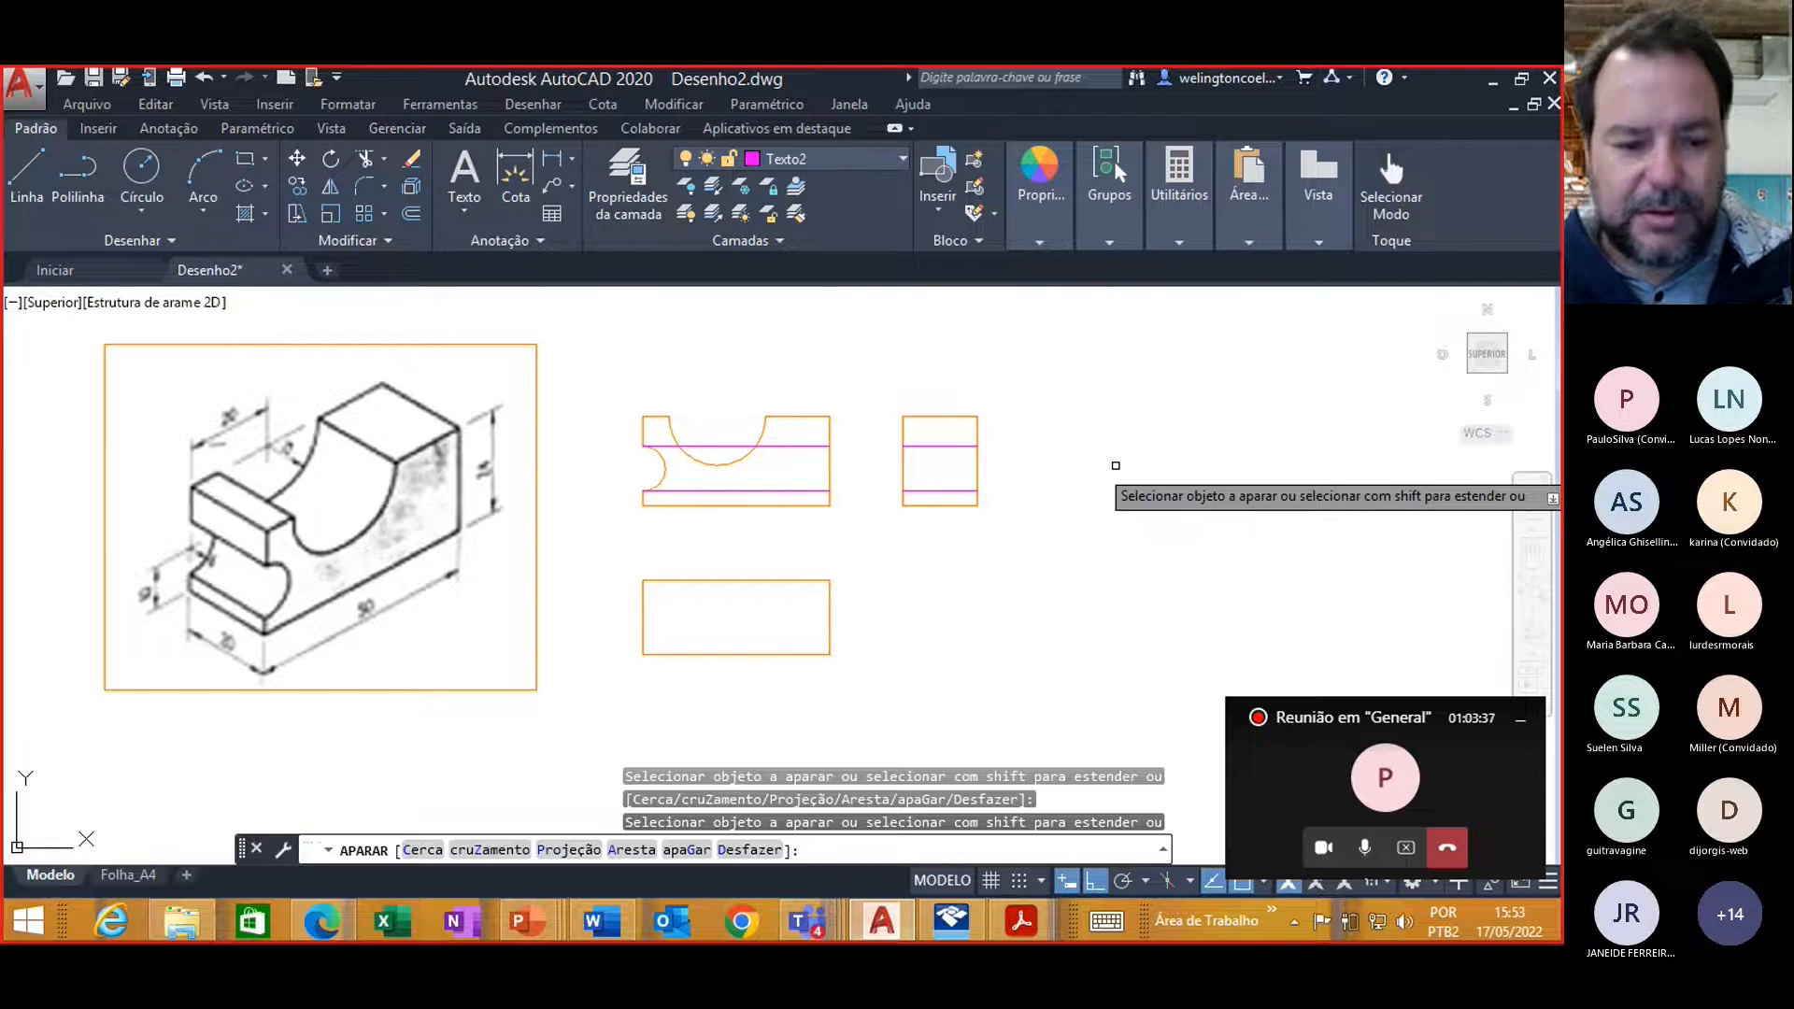
key("Escape")
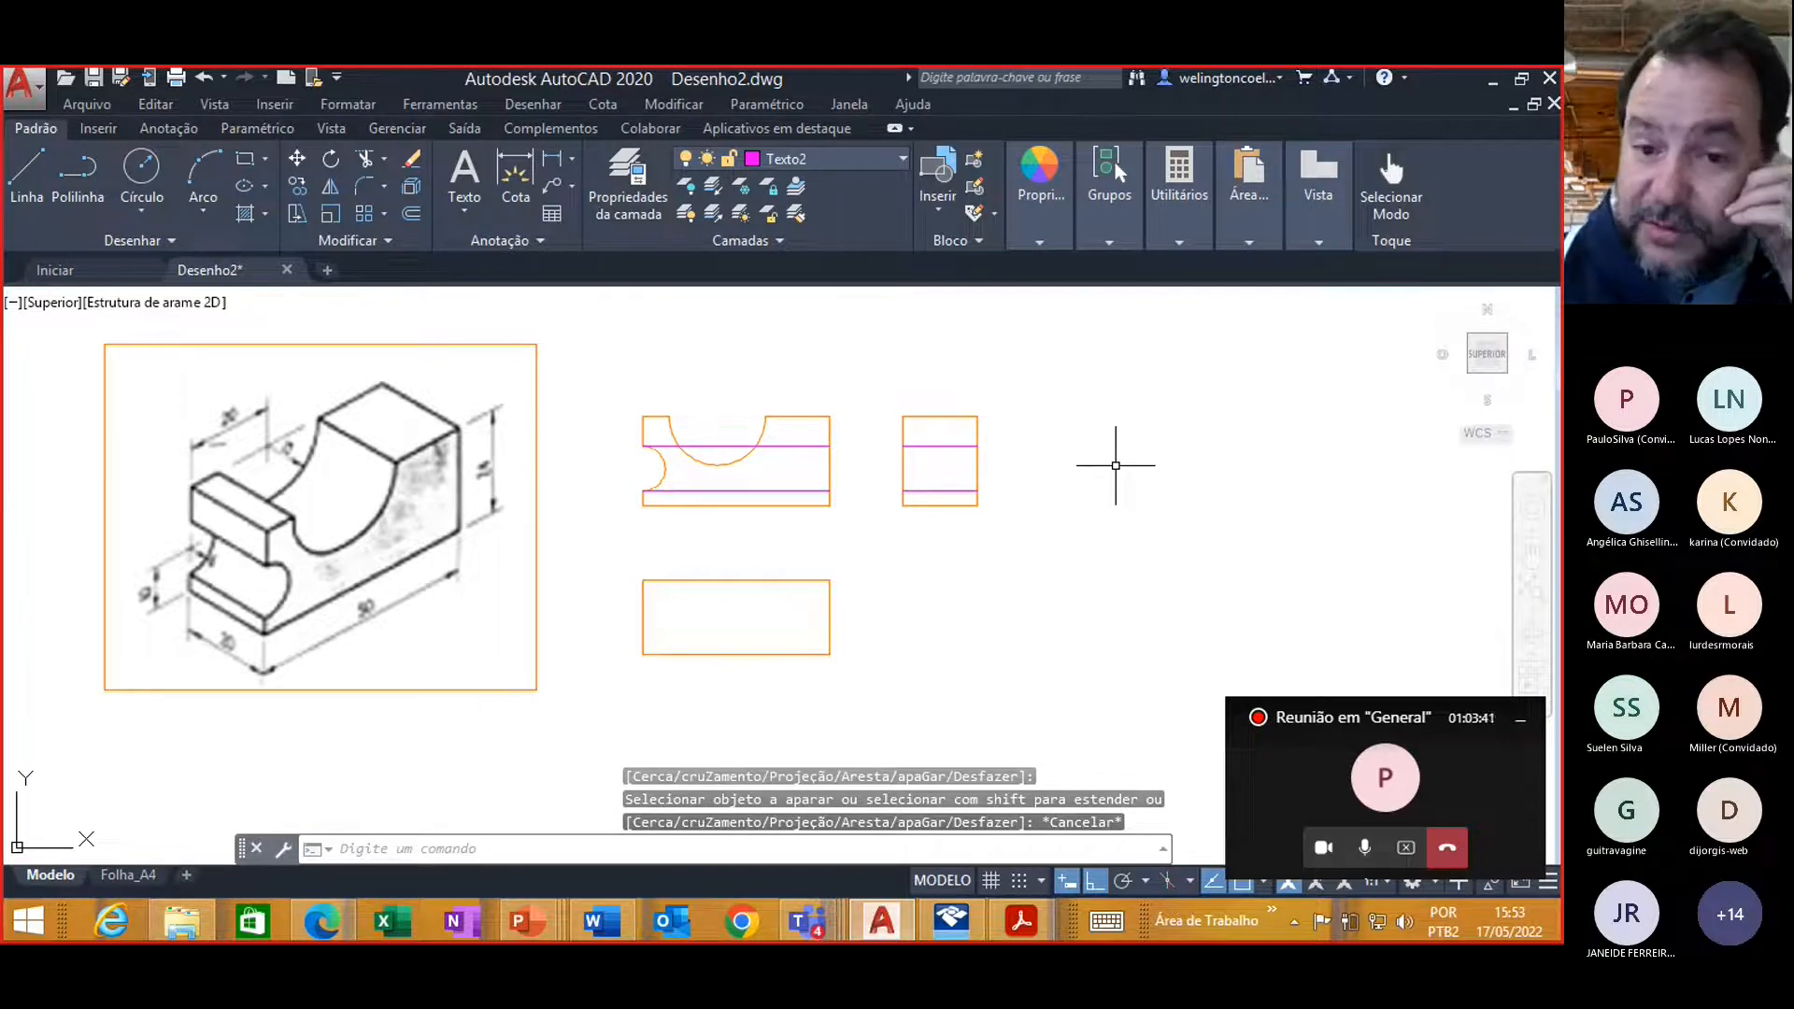
Step: Delete the two horizontal projection line remnants inside the front view
left_click(799, 445)
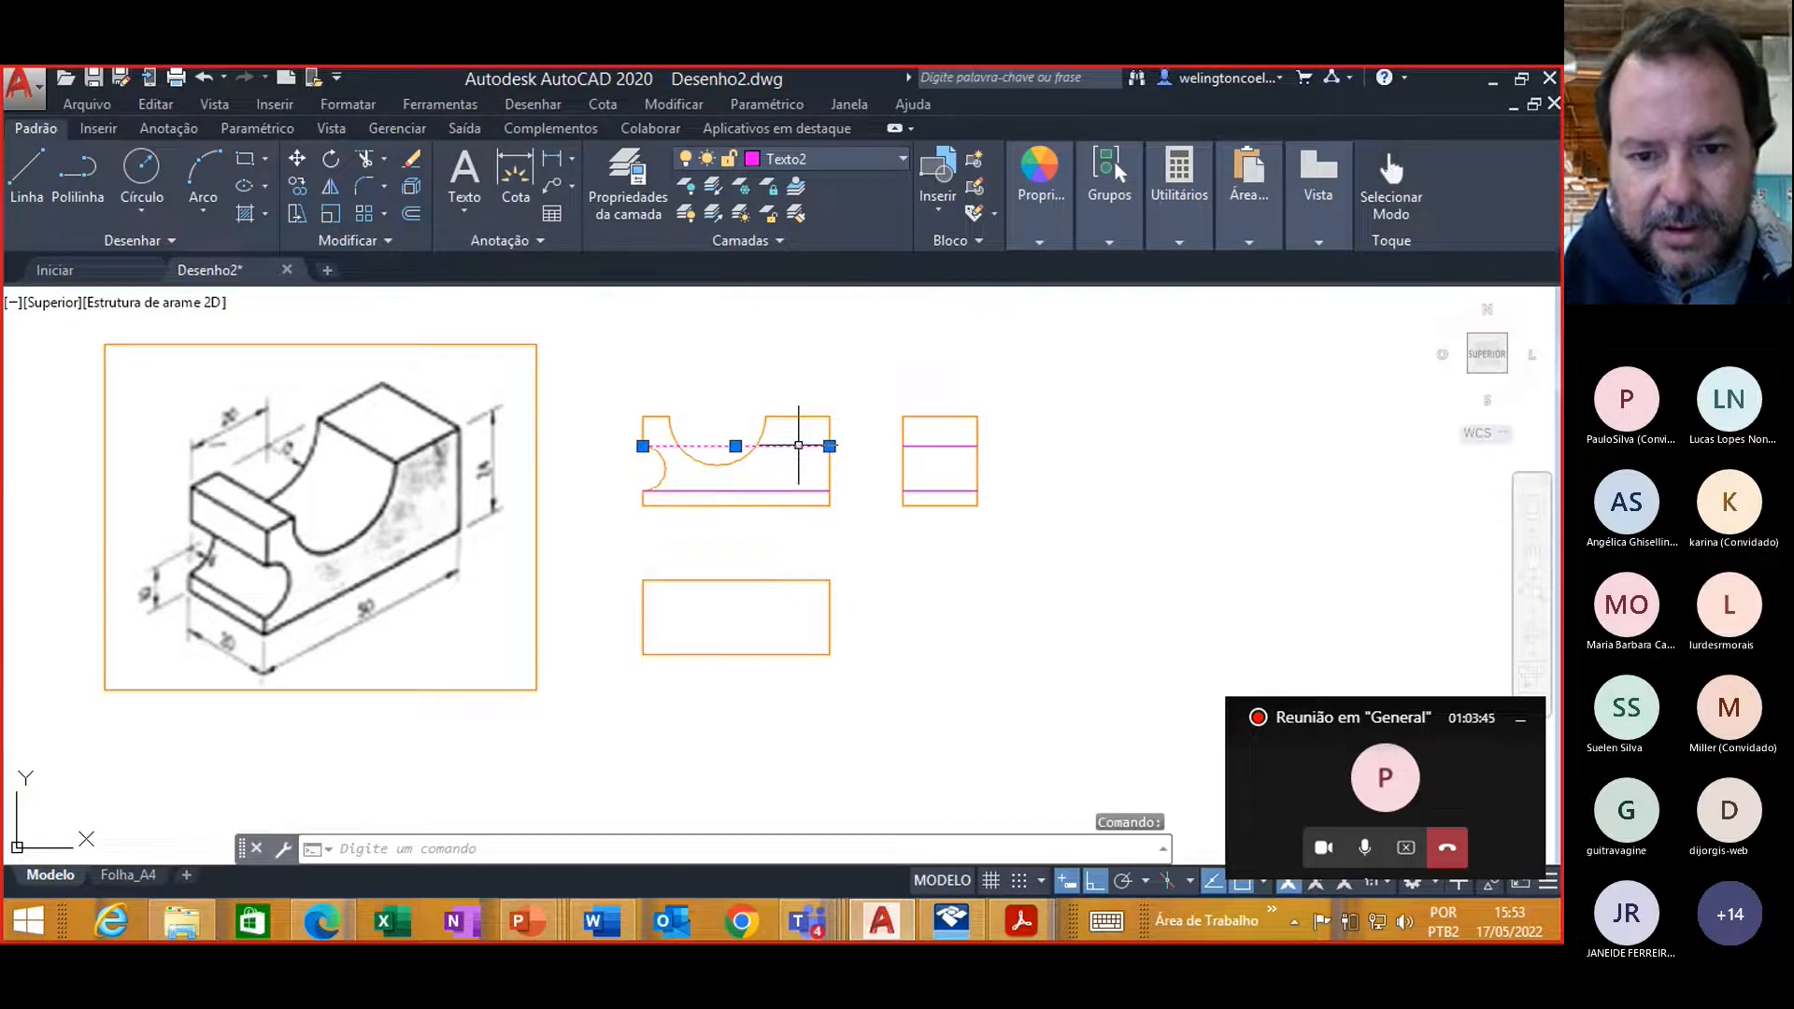
left_click(785, 491)
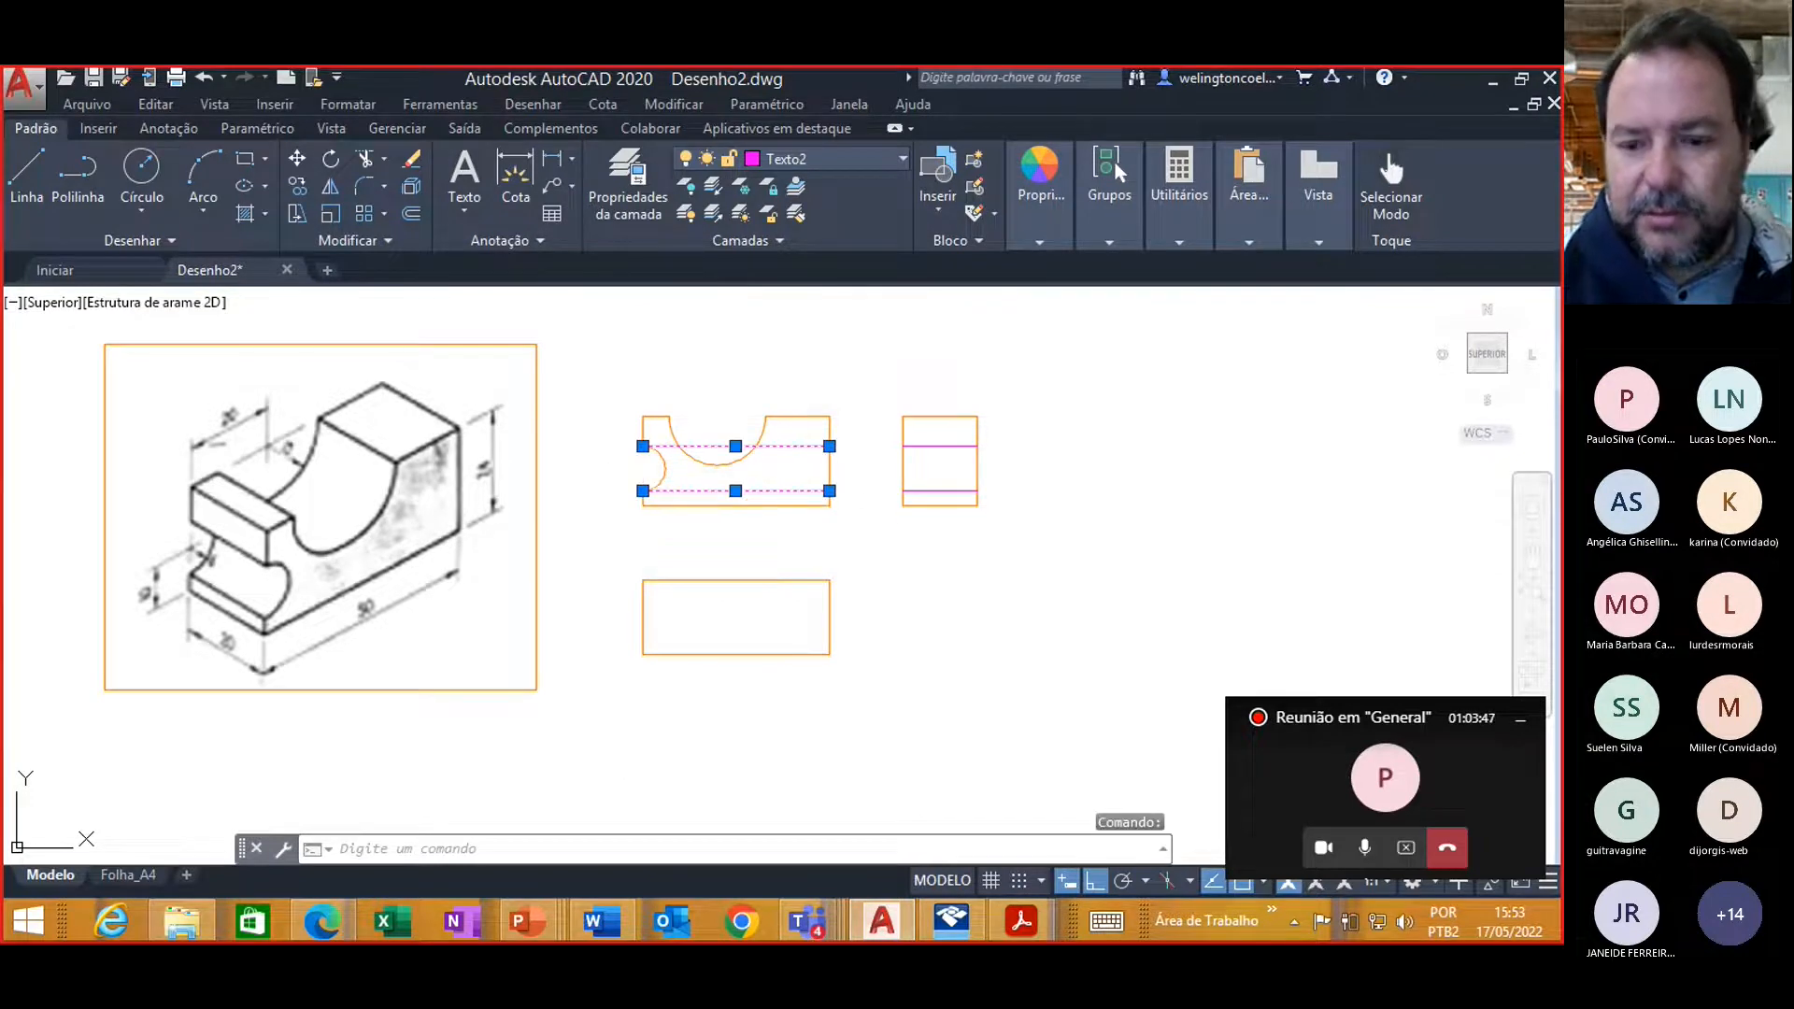
key("Delete")
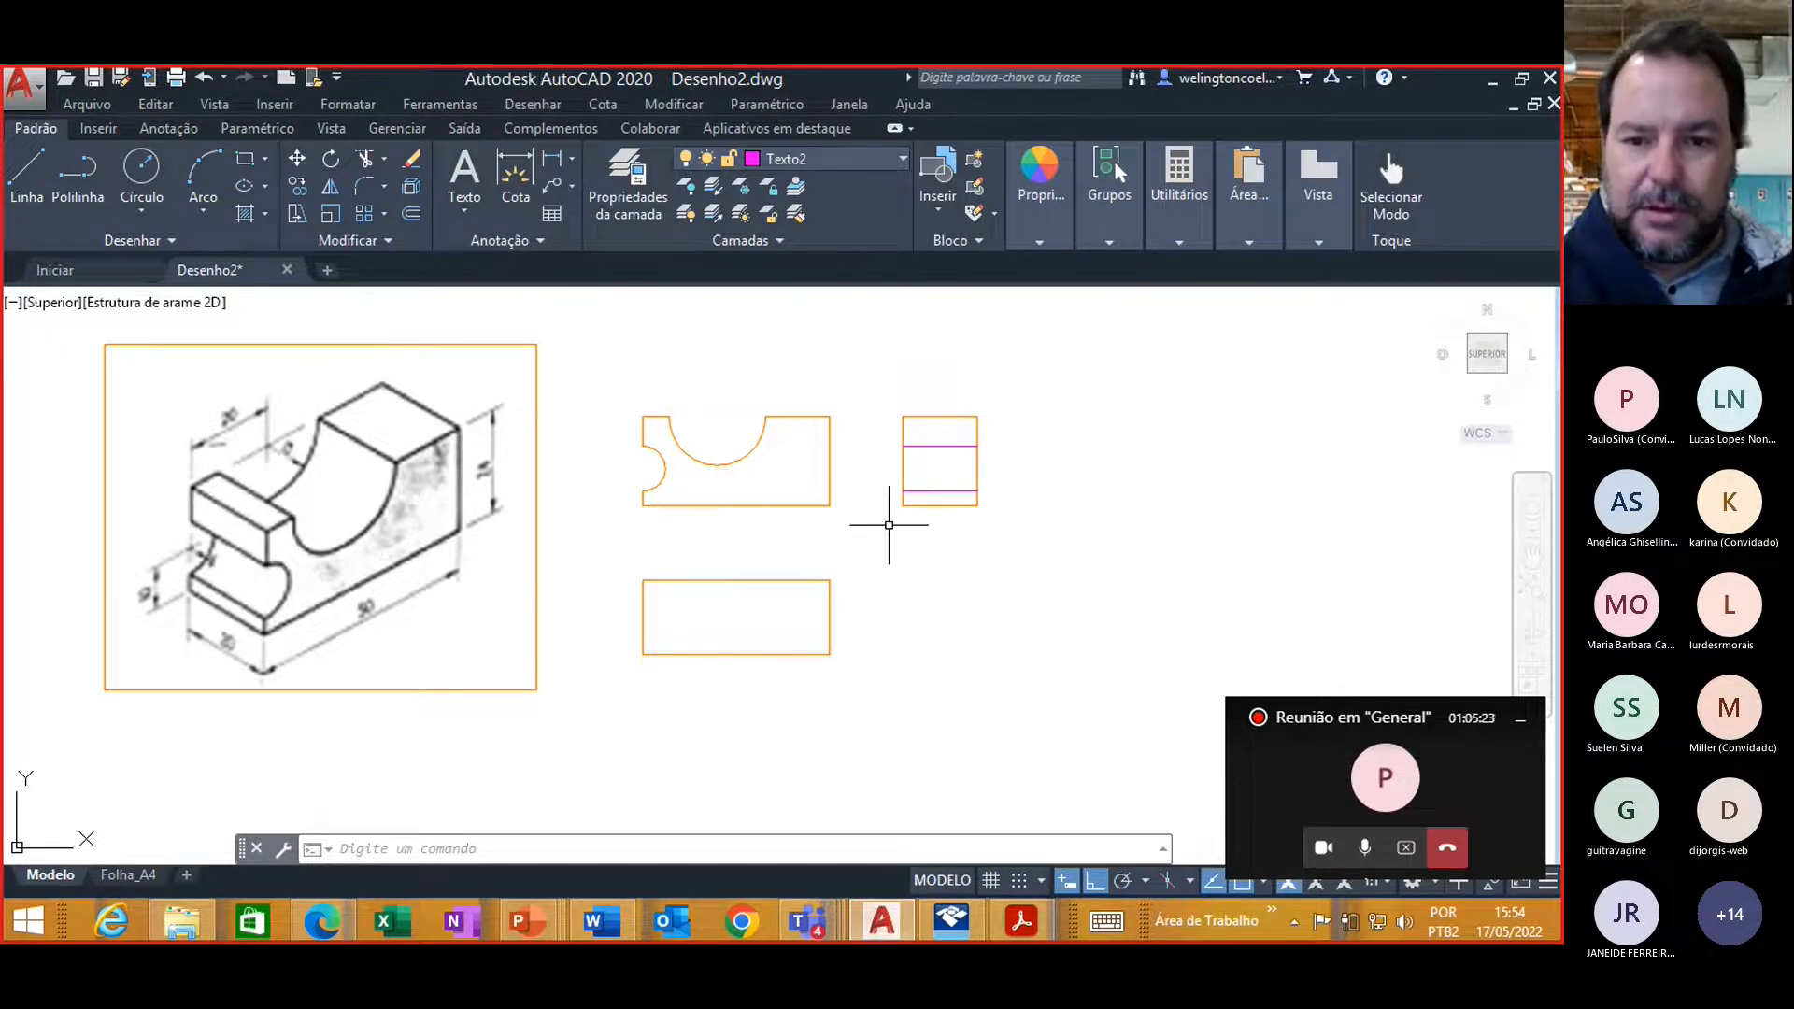
Step: Move the two horizontal projection segments inside the side view to the Linha layer
left_click(937, 489)
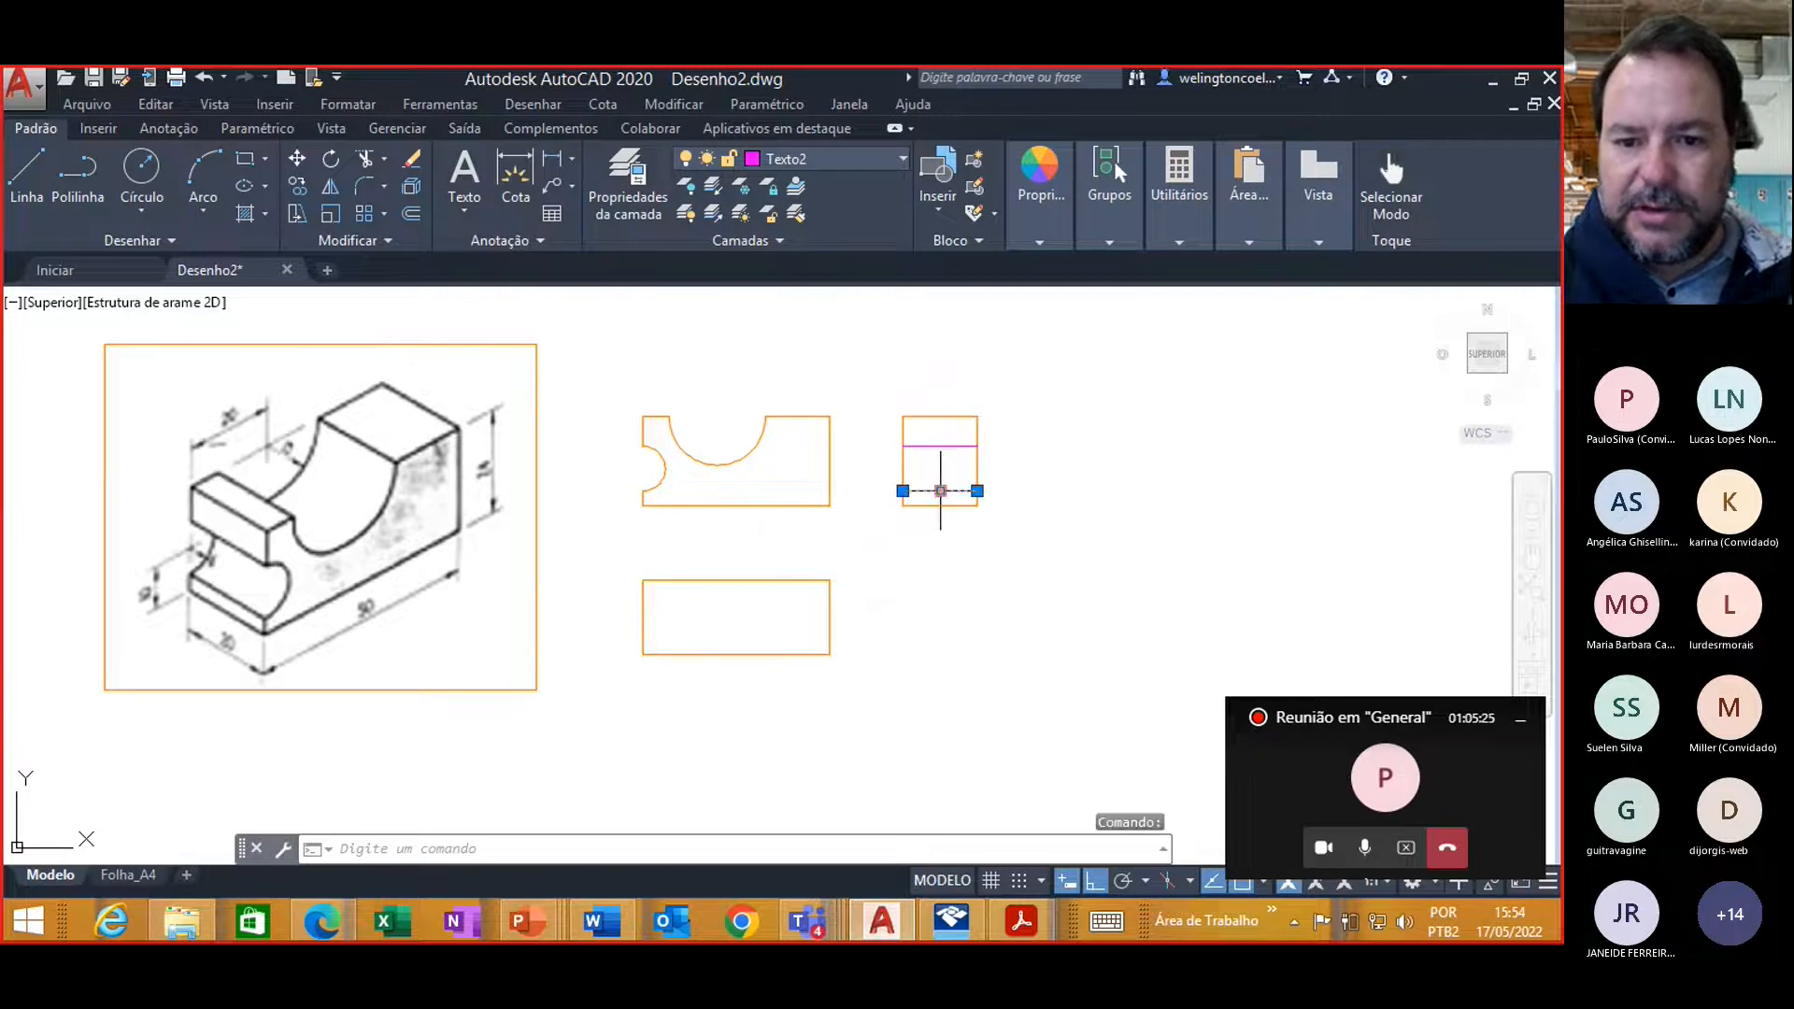
left_click(941, 446)
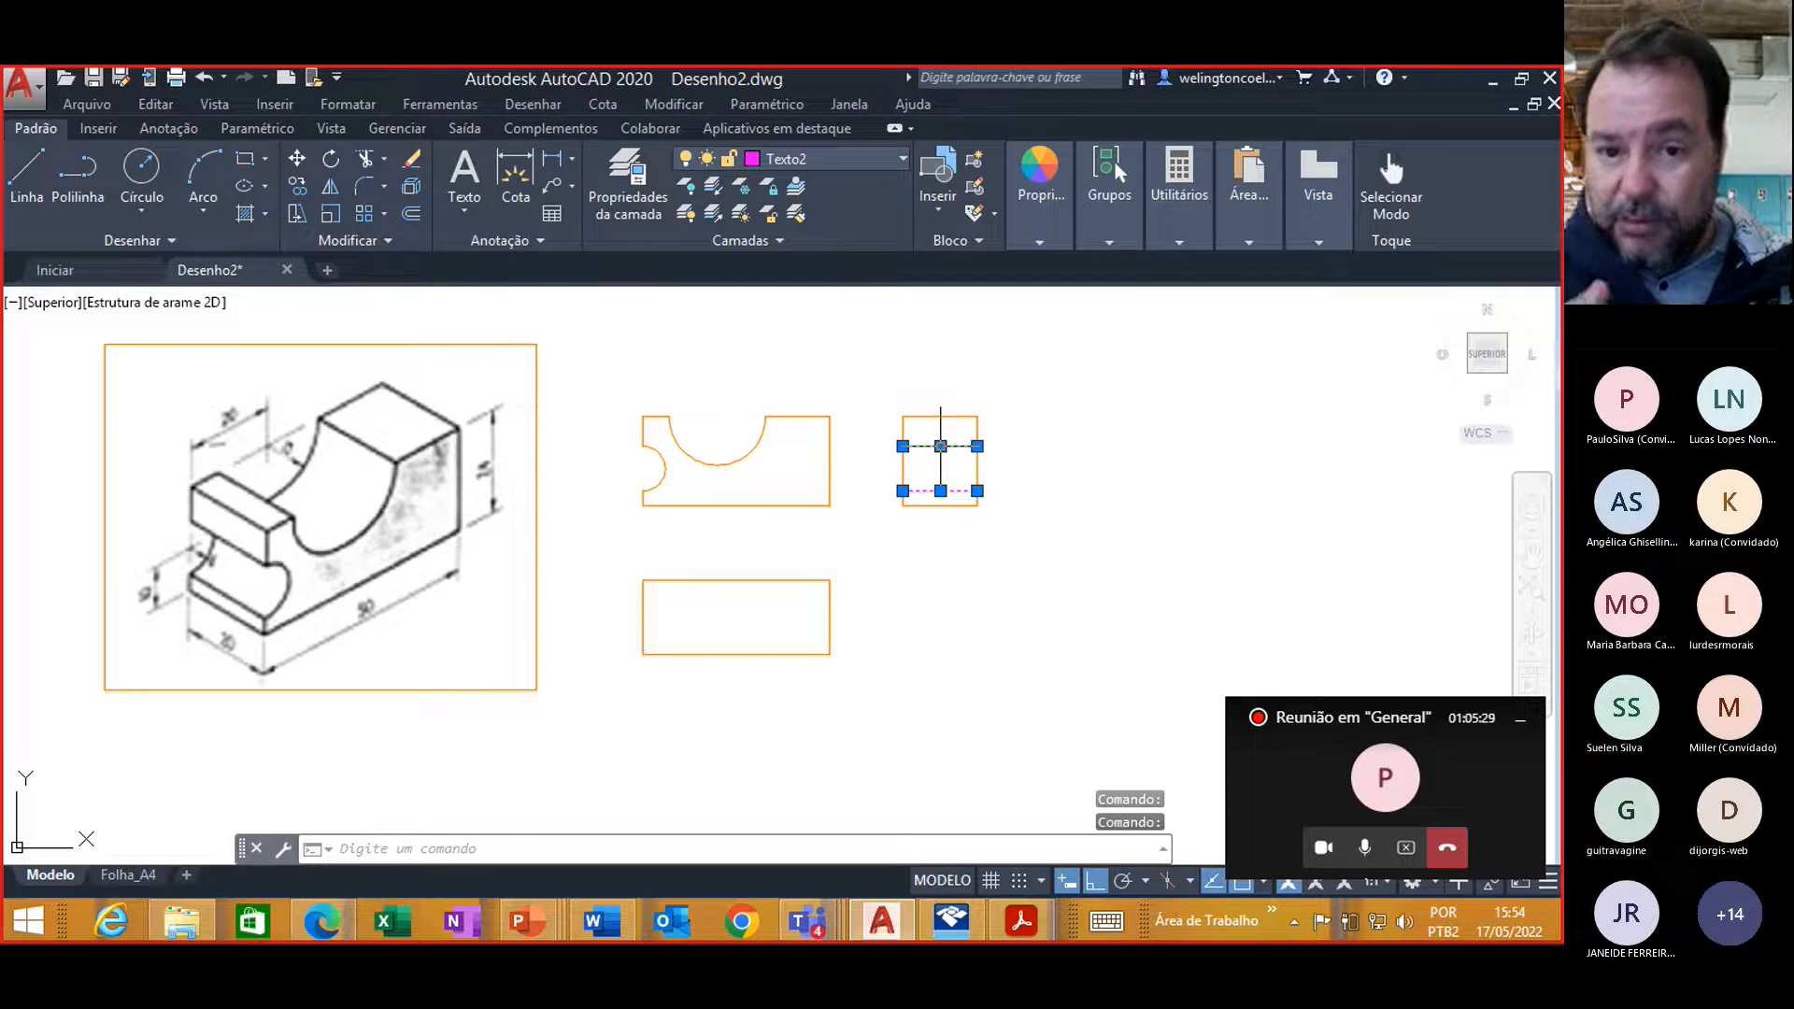
left_click(886, 159)
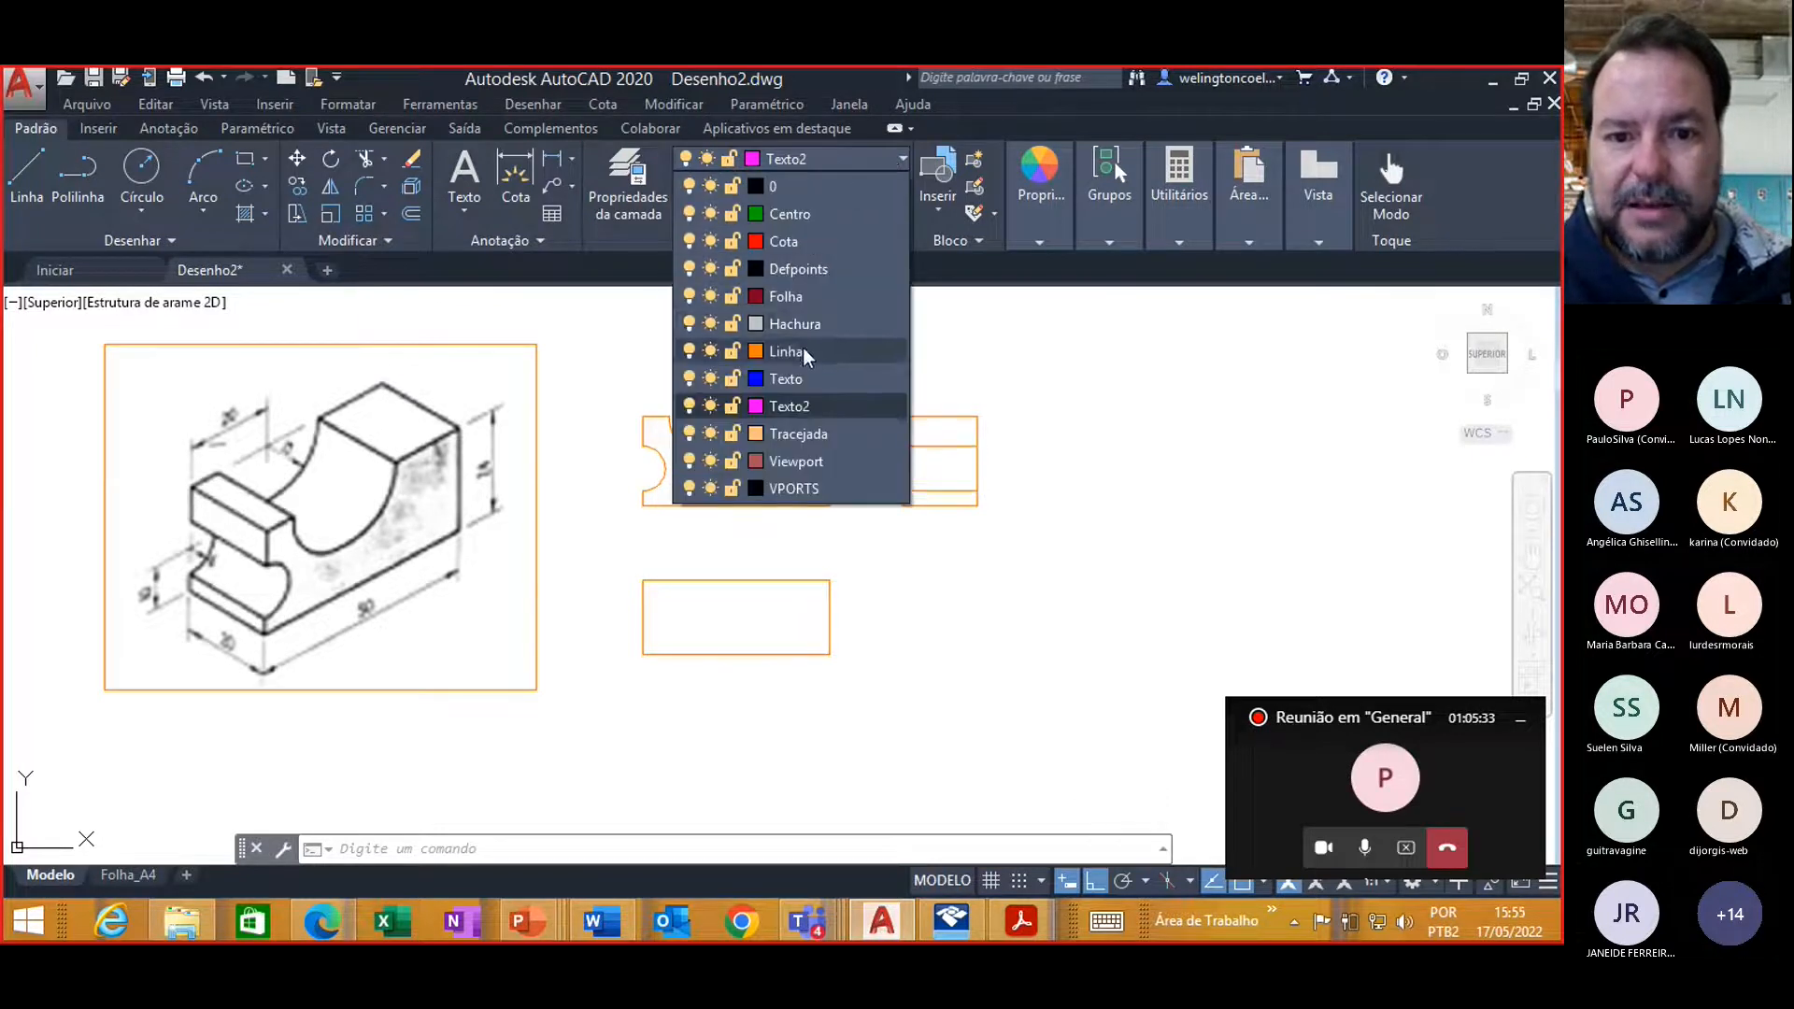
left_click(803, 348)
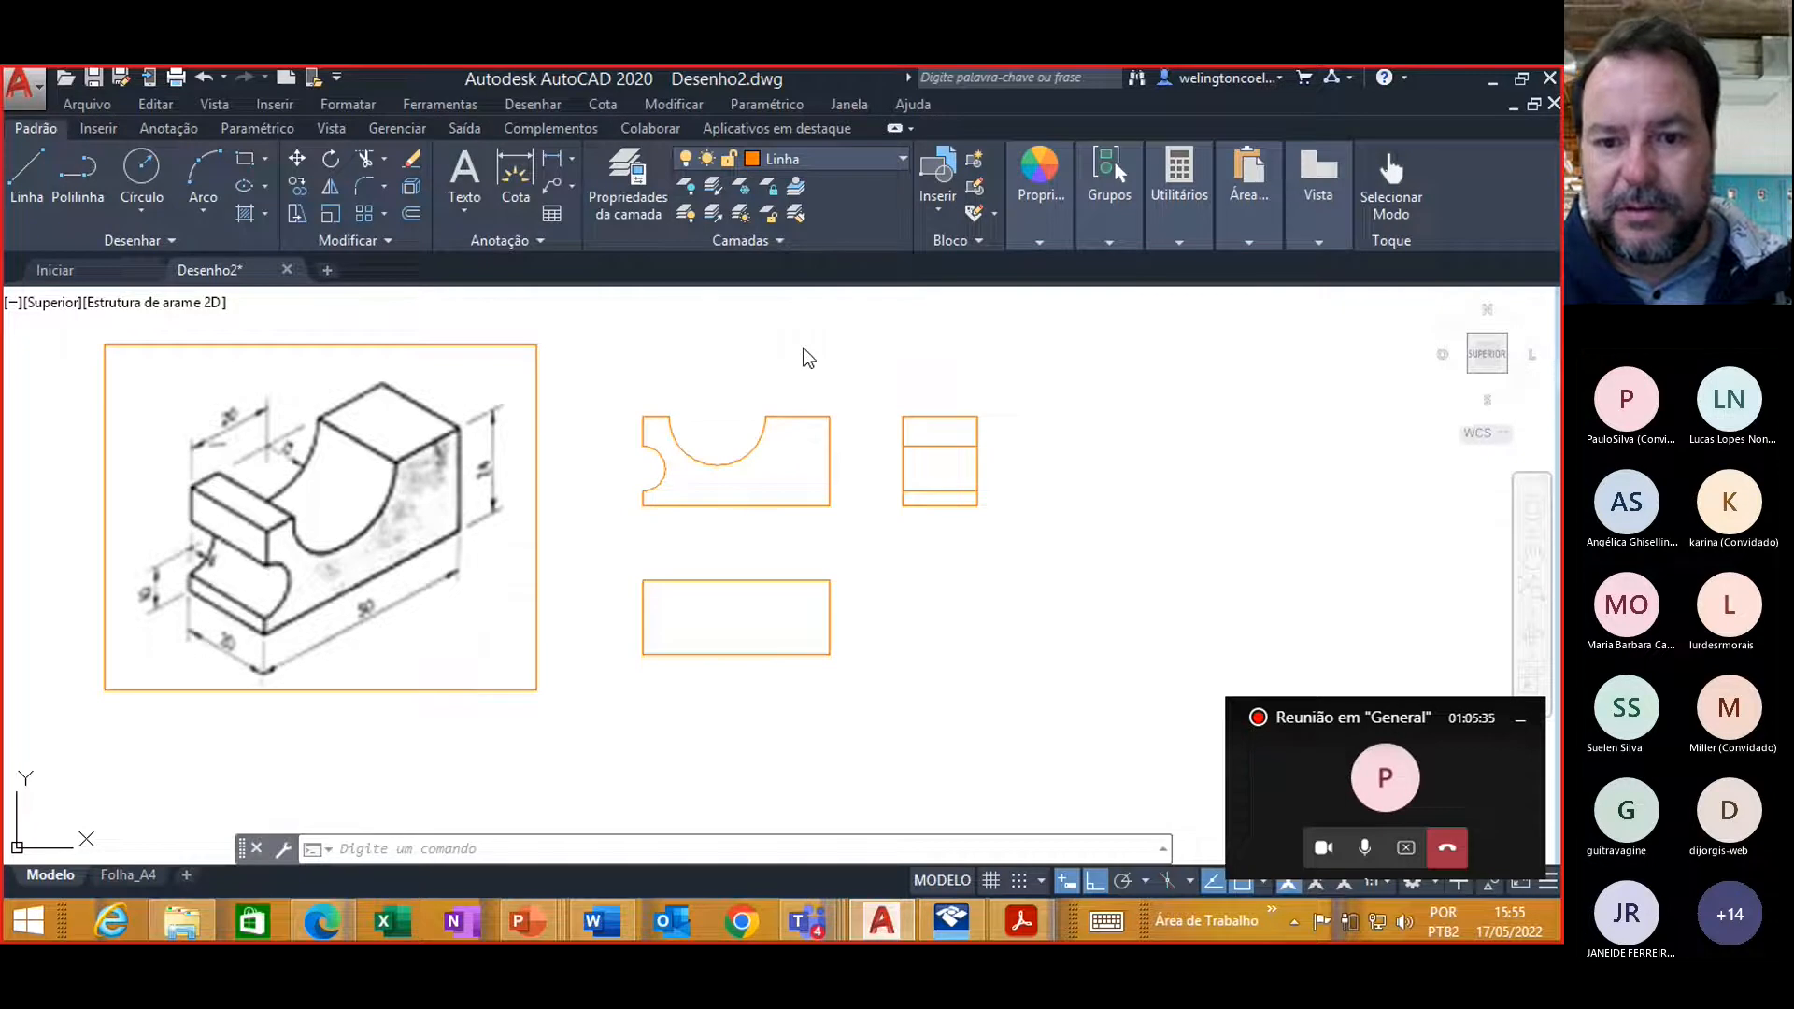
key("Escape")
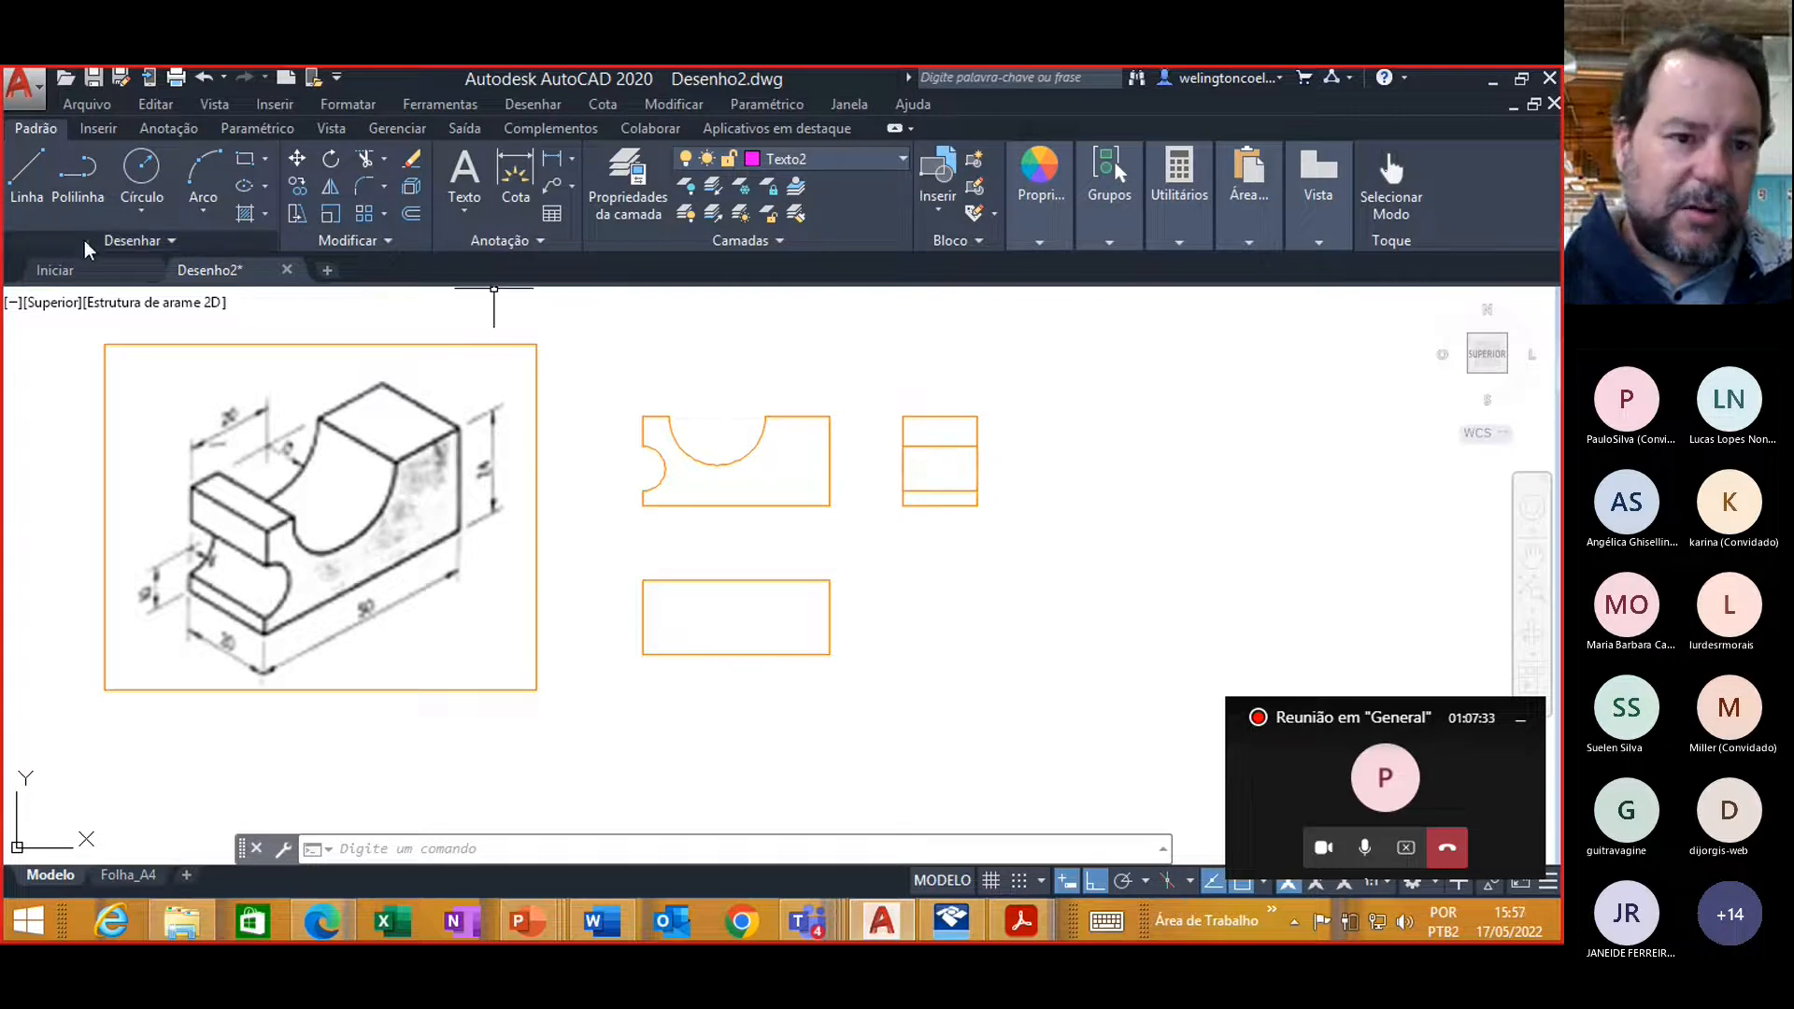
Step: Draw a horizontal projection line from the large arc's lowest point in the front view past the side view's right edge
left_click(23, 175)
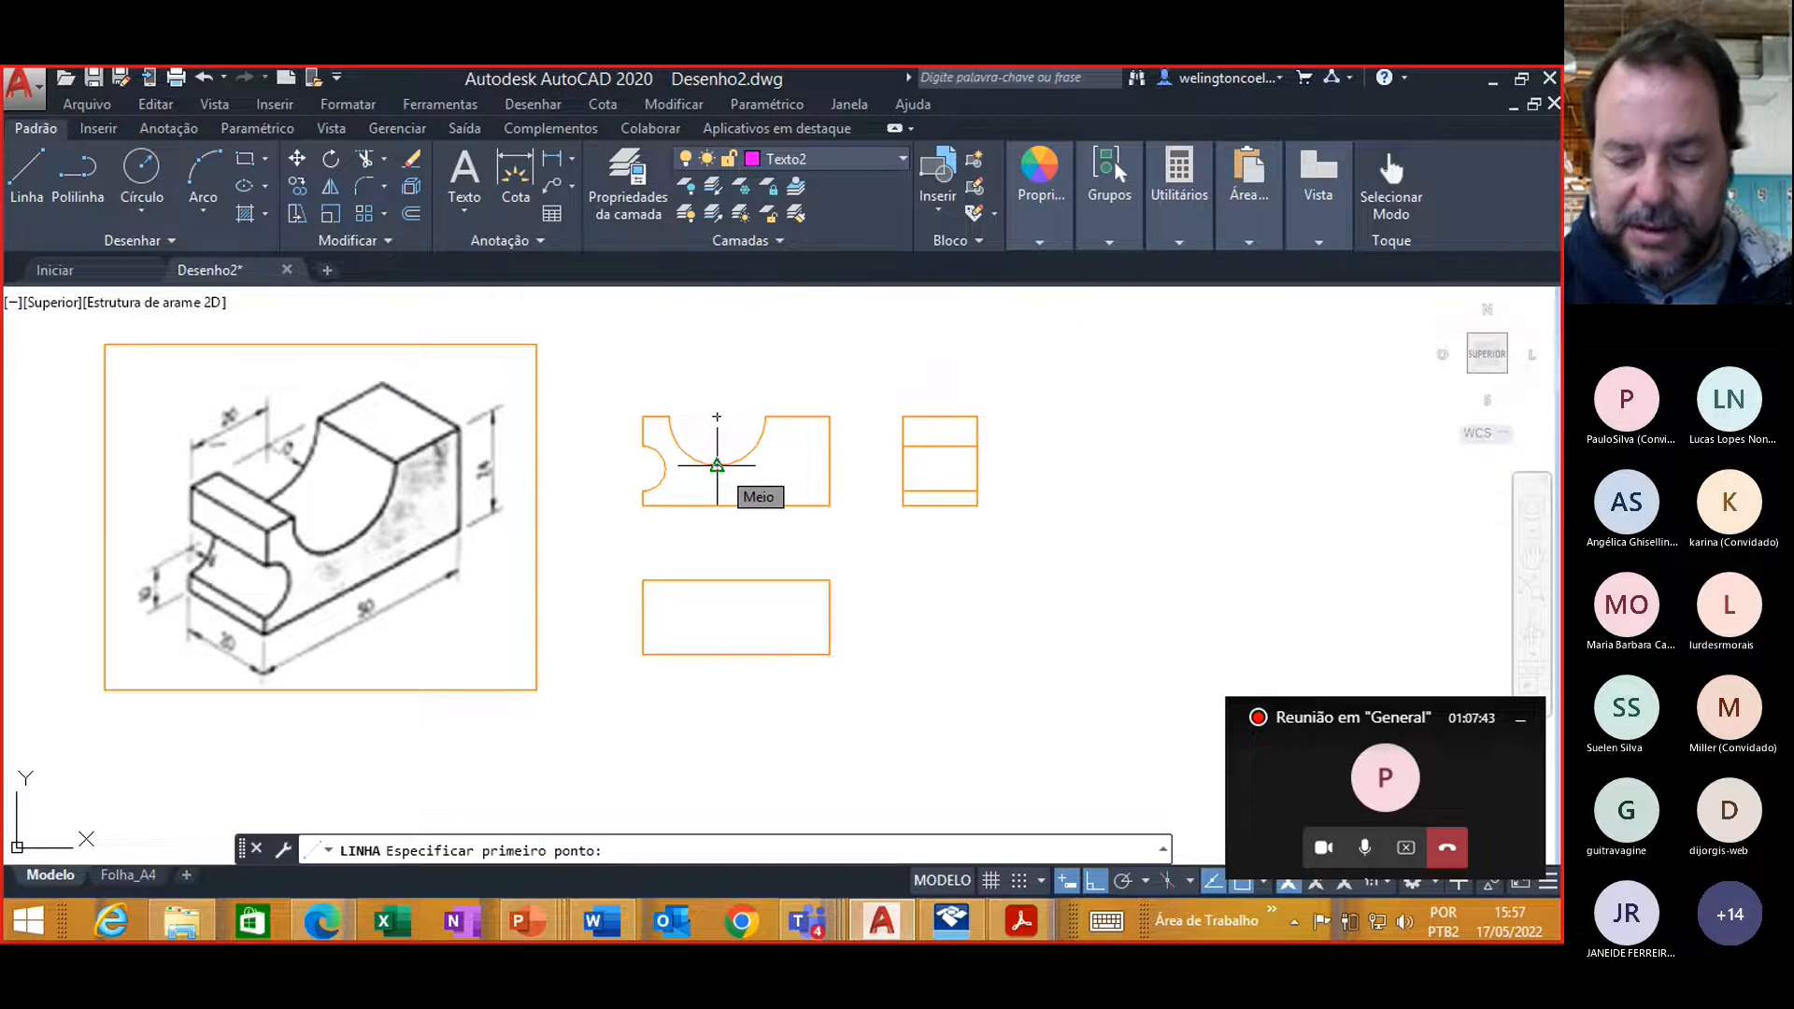
left_click(717, 464)
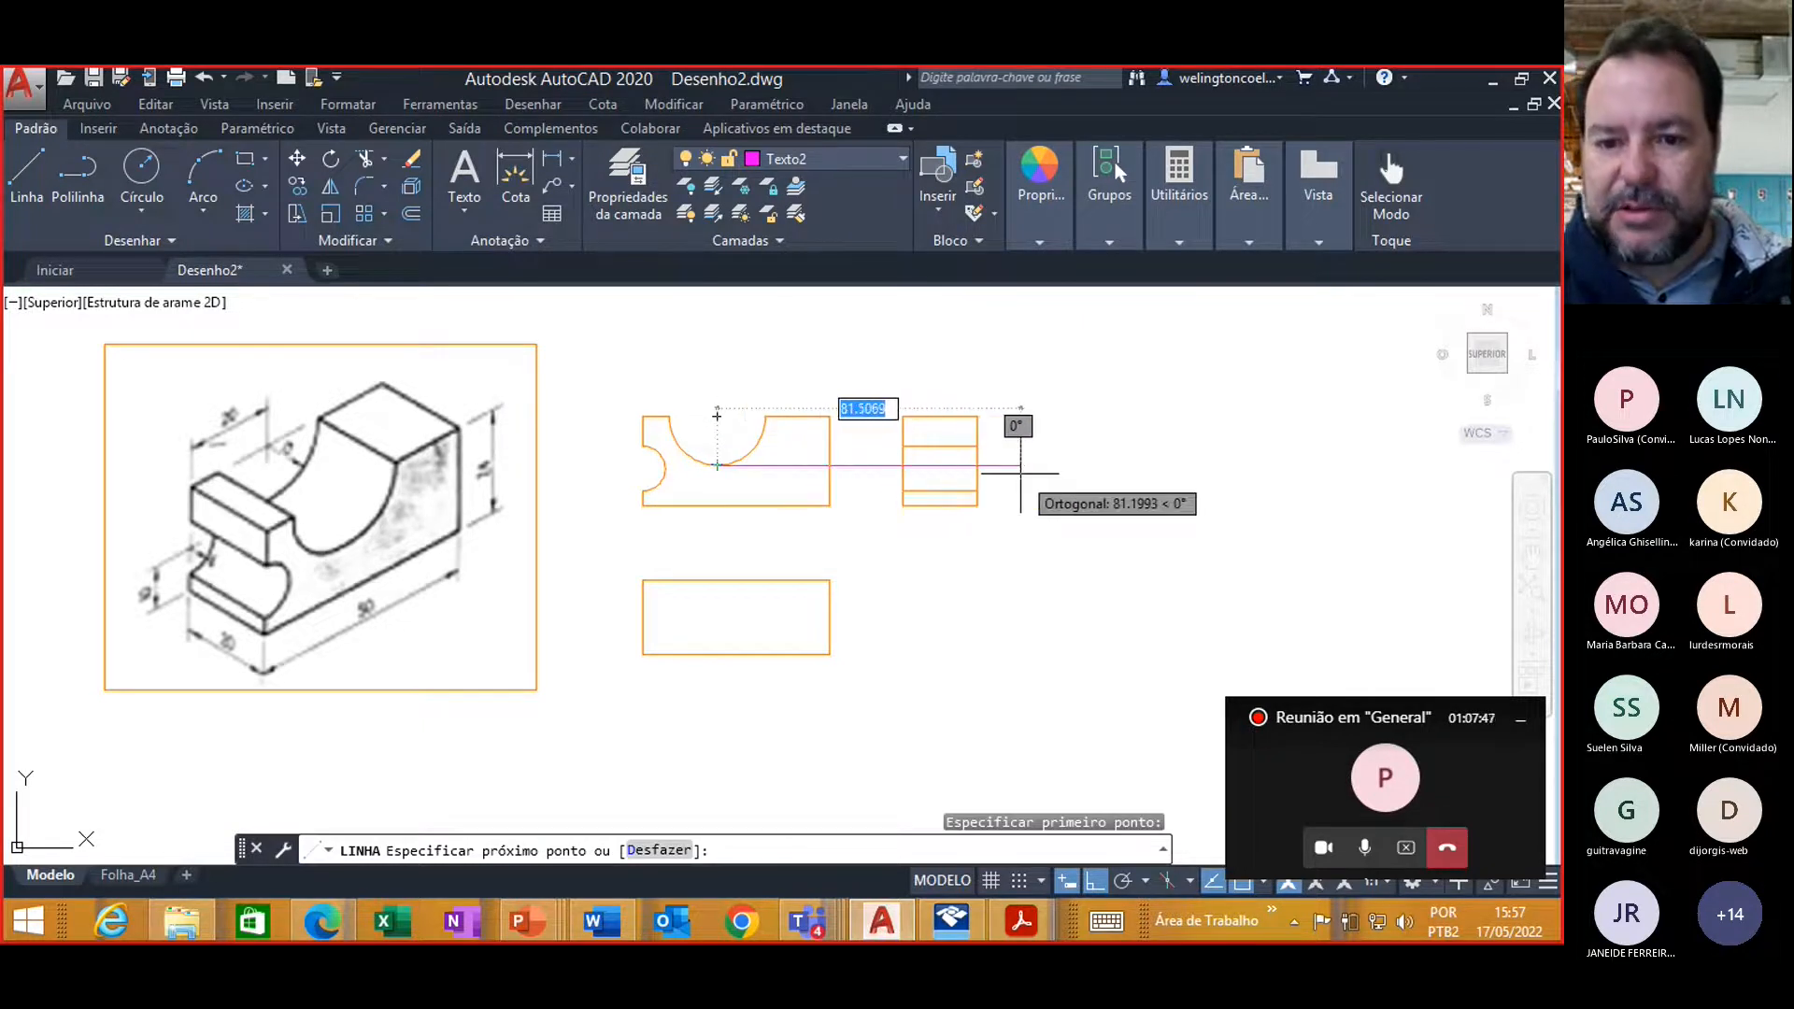
left_click(1054, 465)
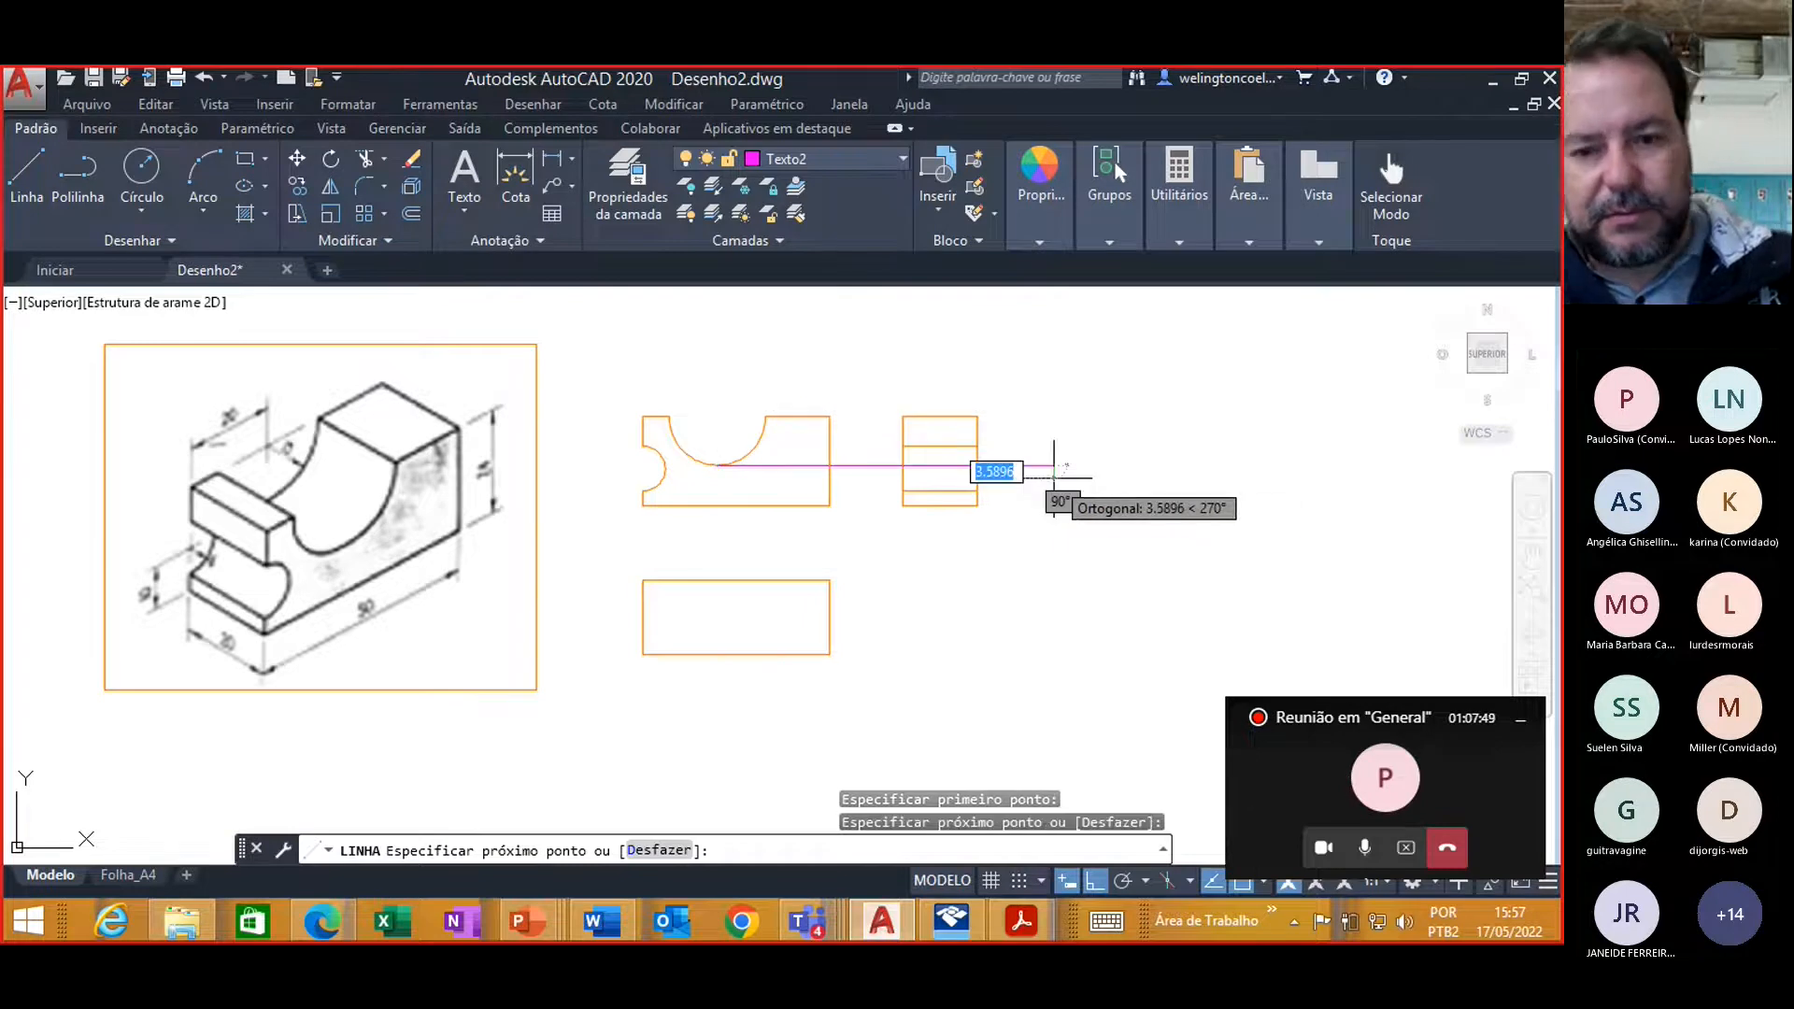
key("Escape")
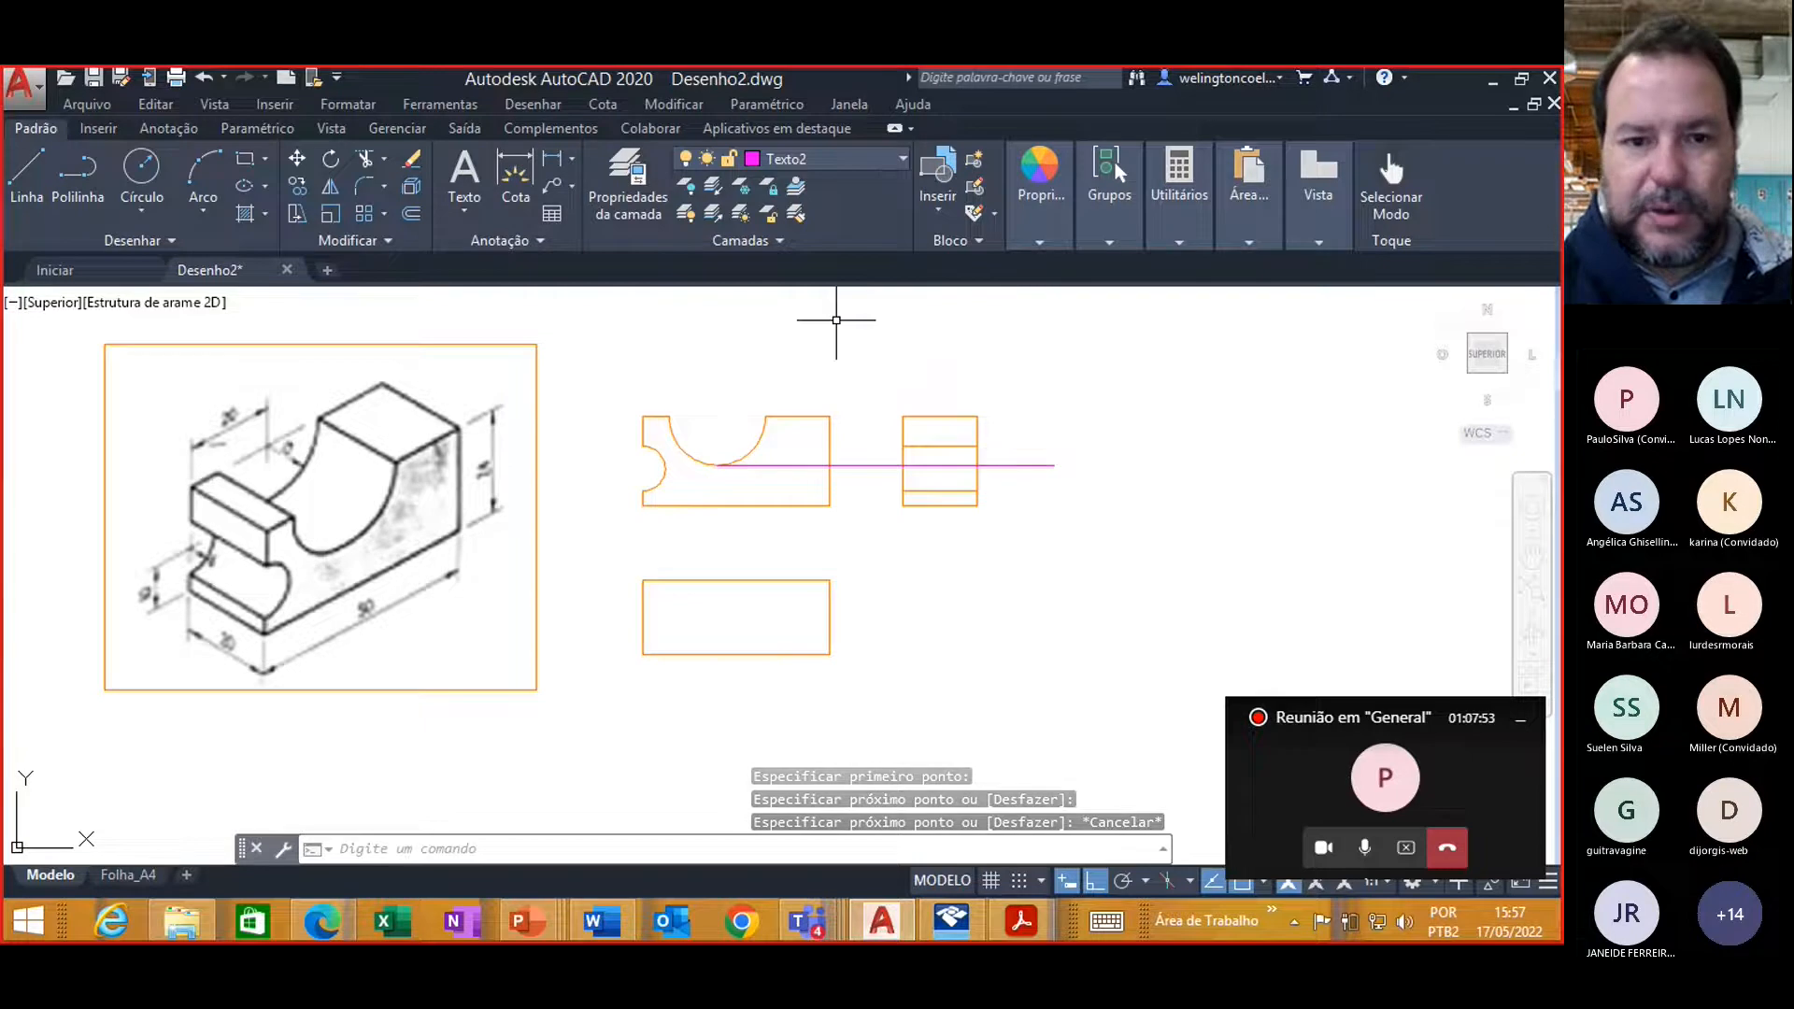
Step: Trim the projection line beyond the side view and between the two views, and erase its remnant inside the front view
left_click(367, 166)
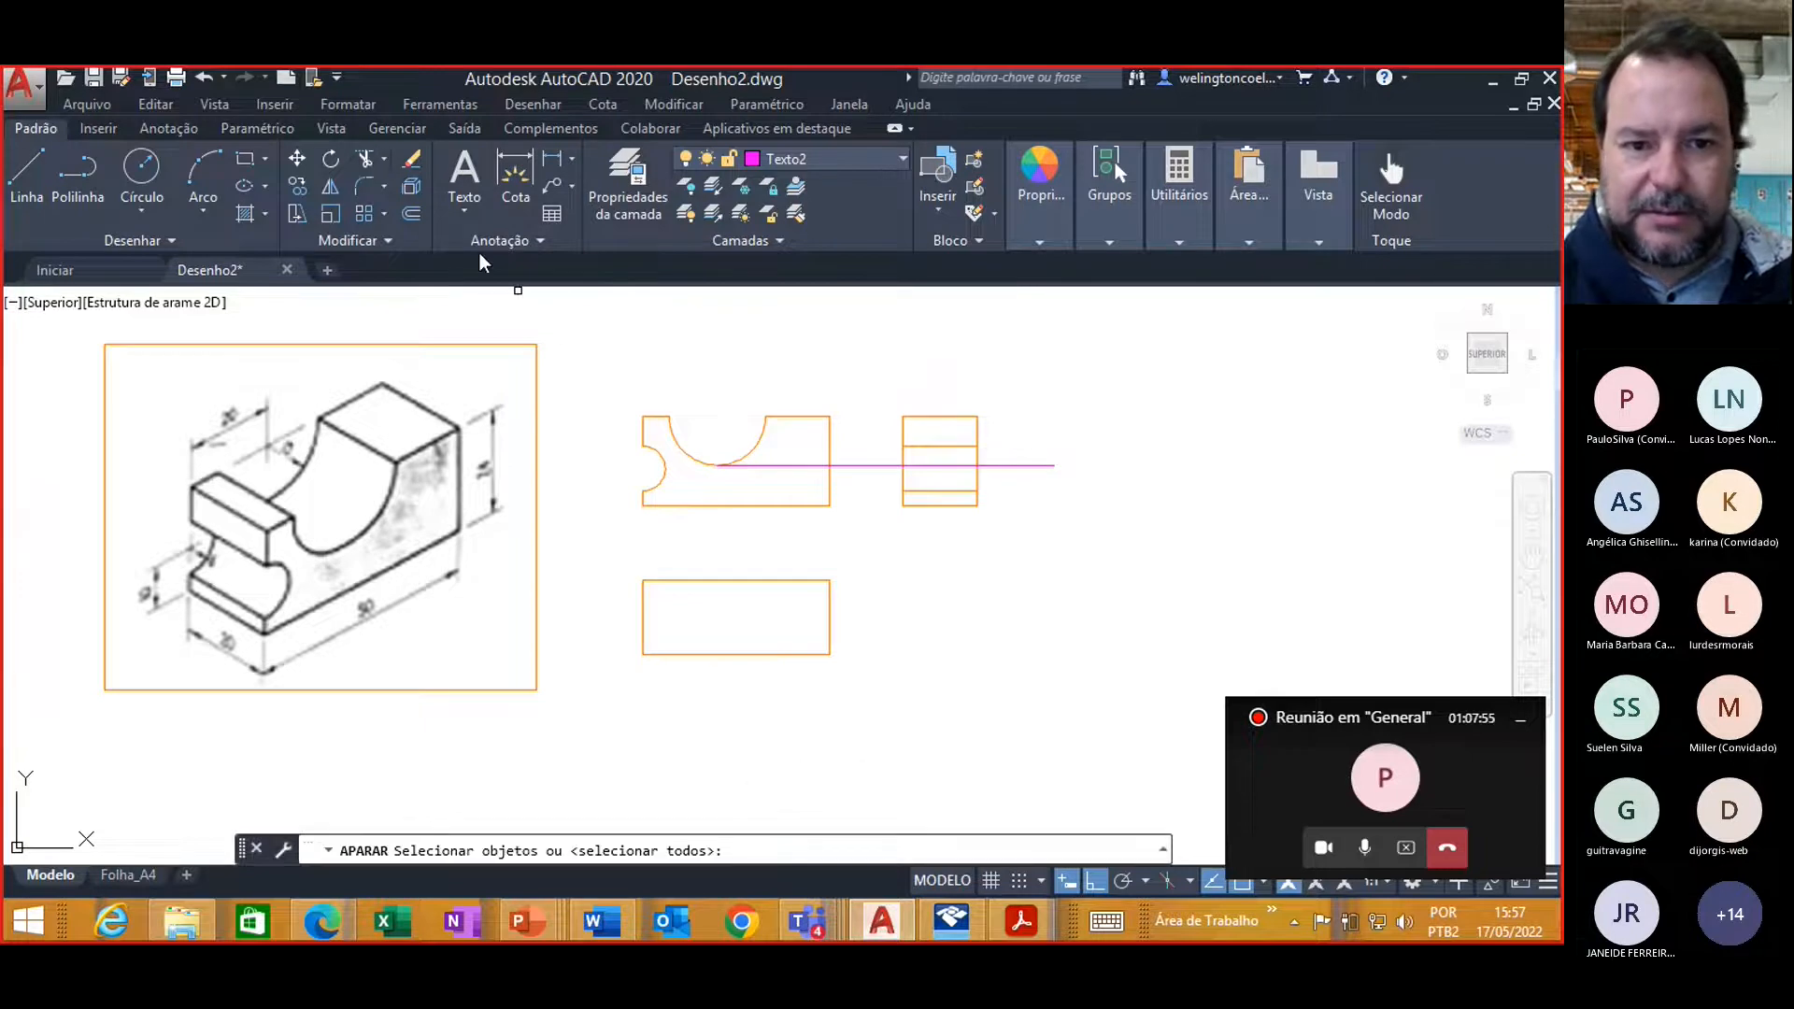
key("Return")
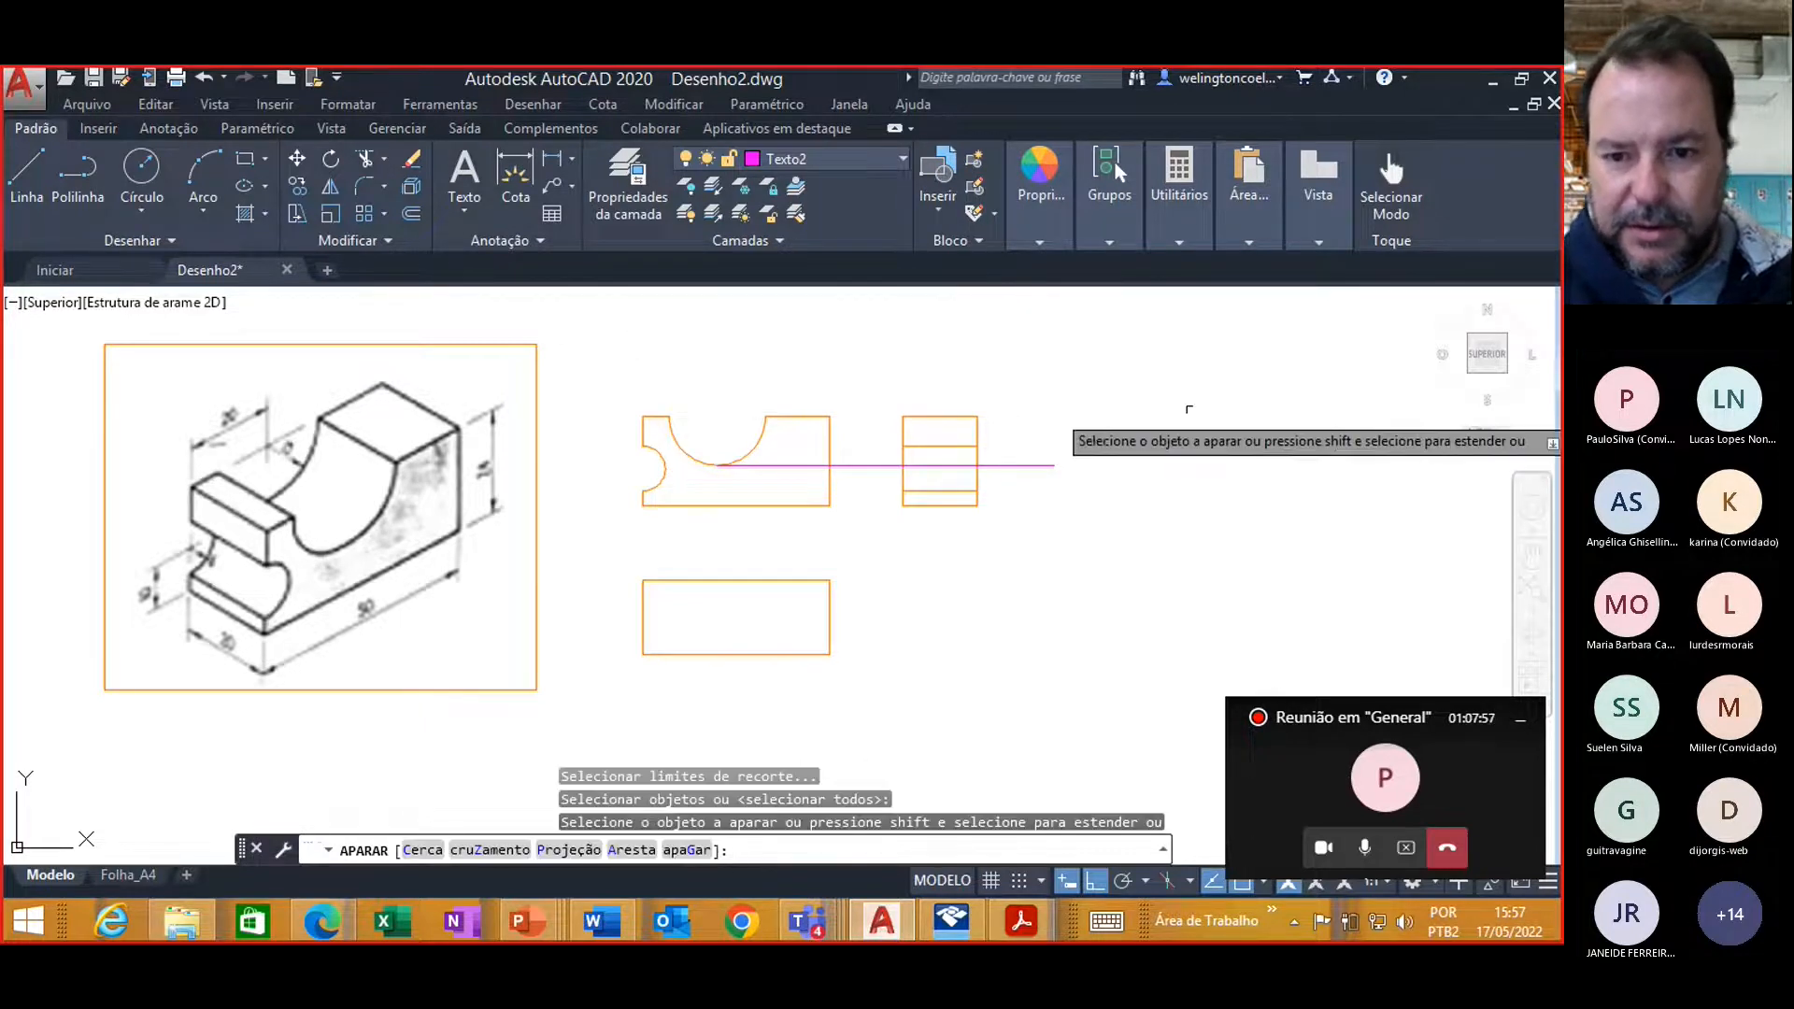
left_click(1044, 465)
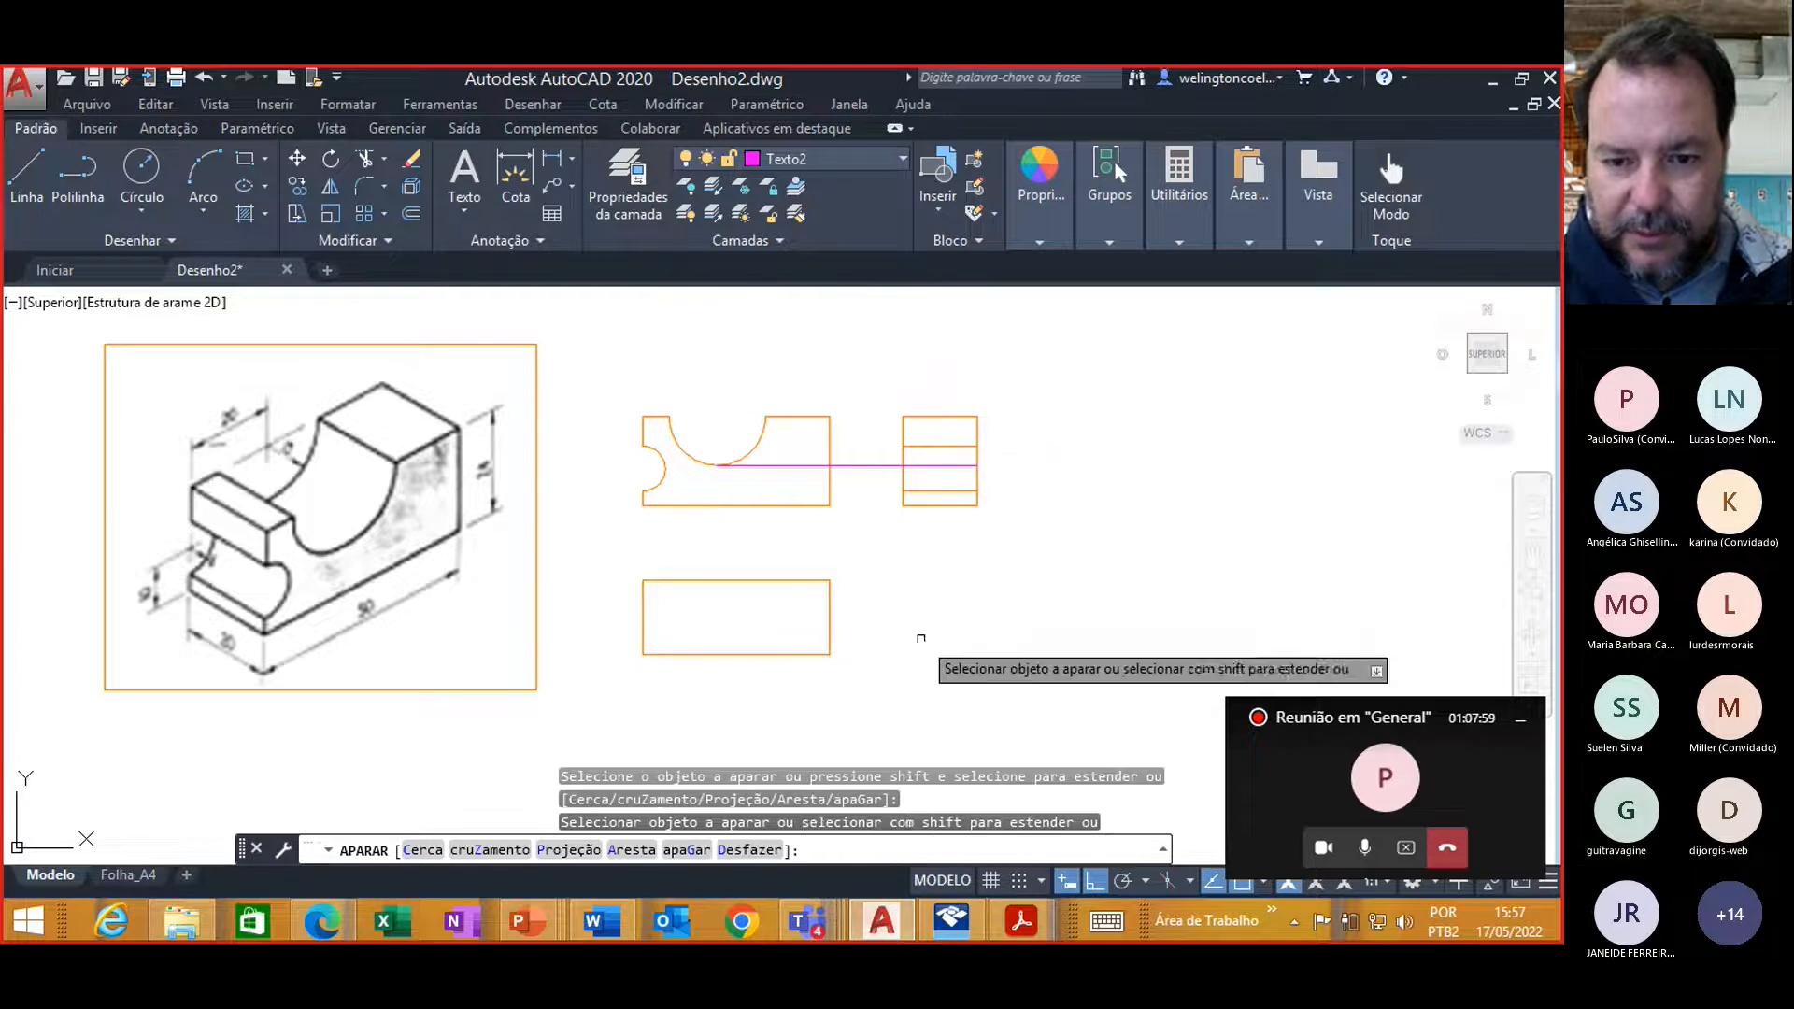
left_click(852, 465)
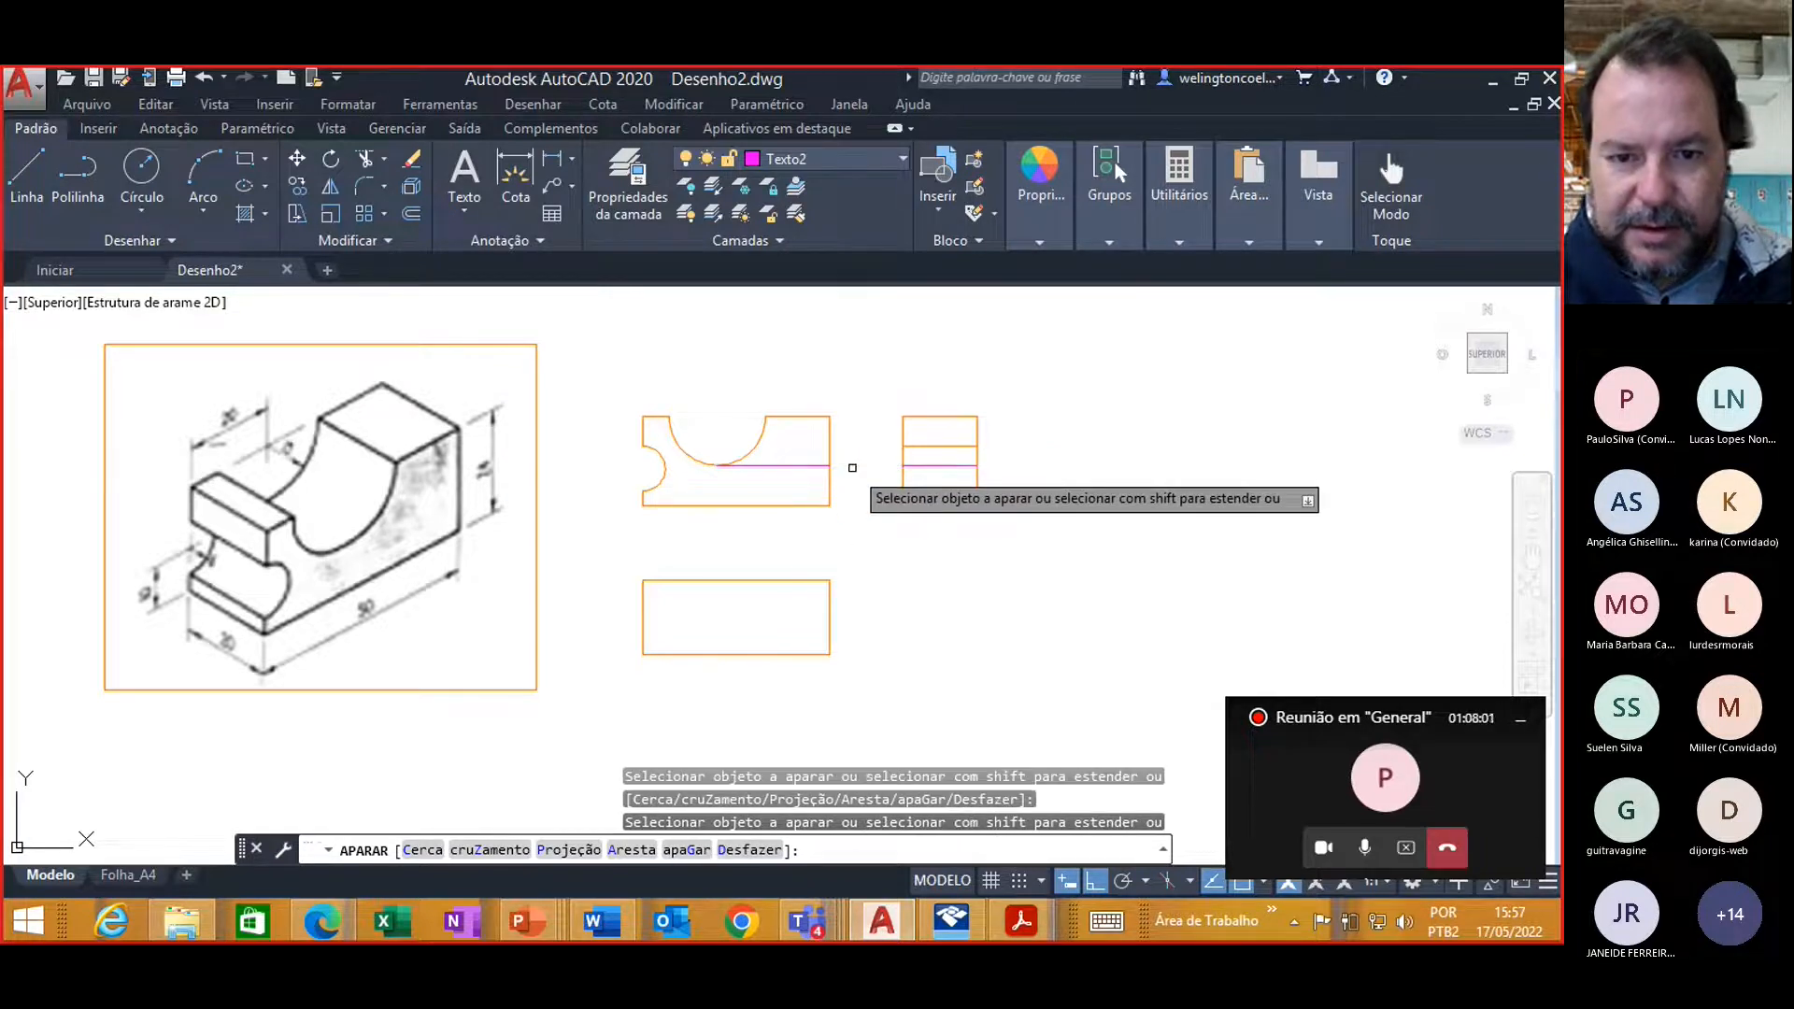
key("Escape")
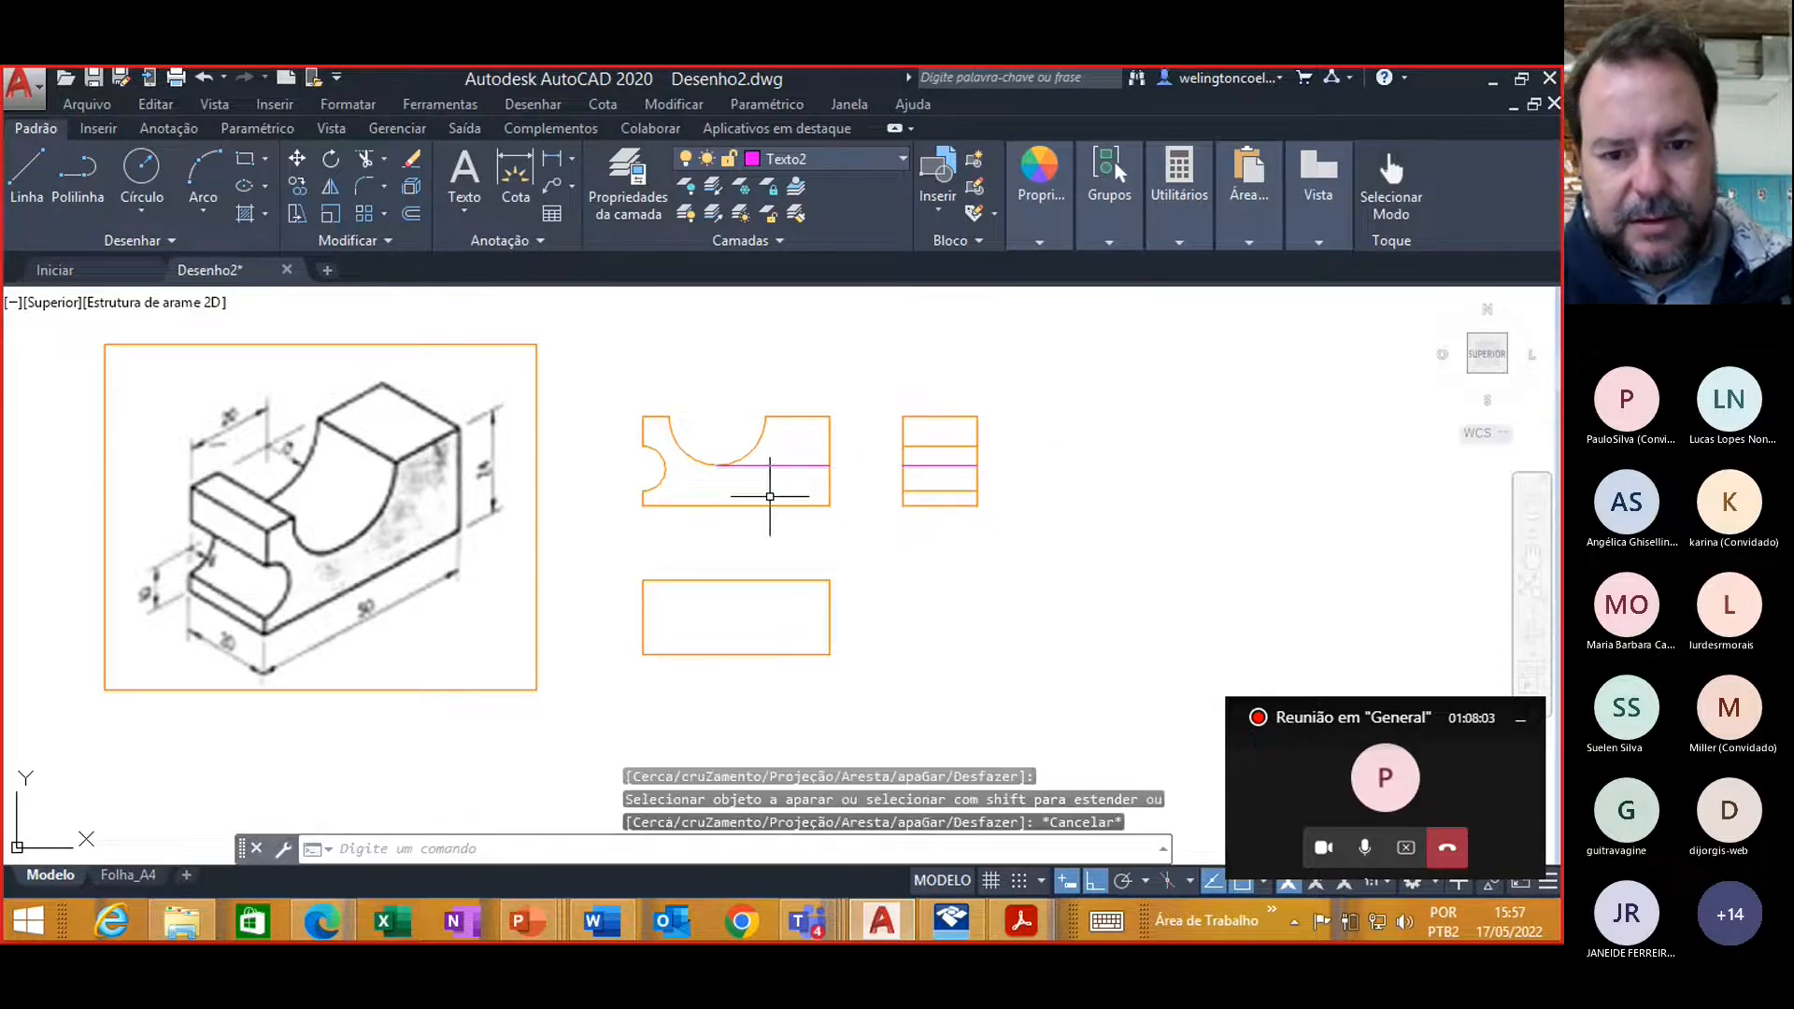
left_click(789, 464)
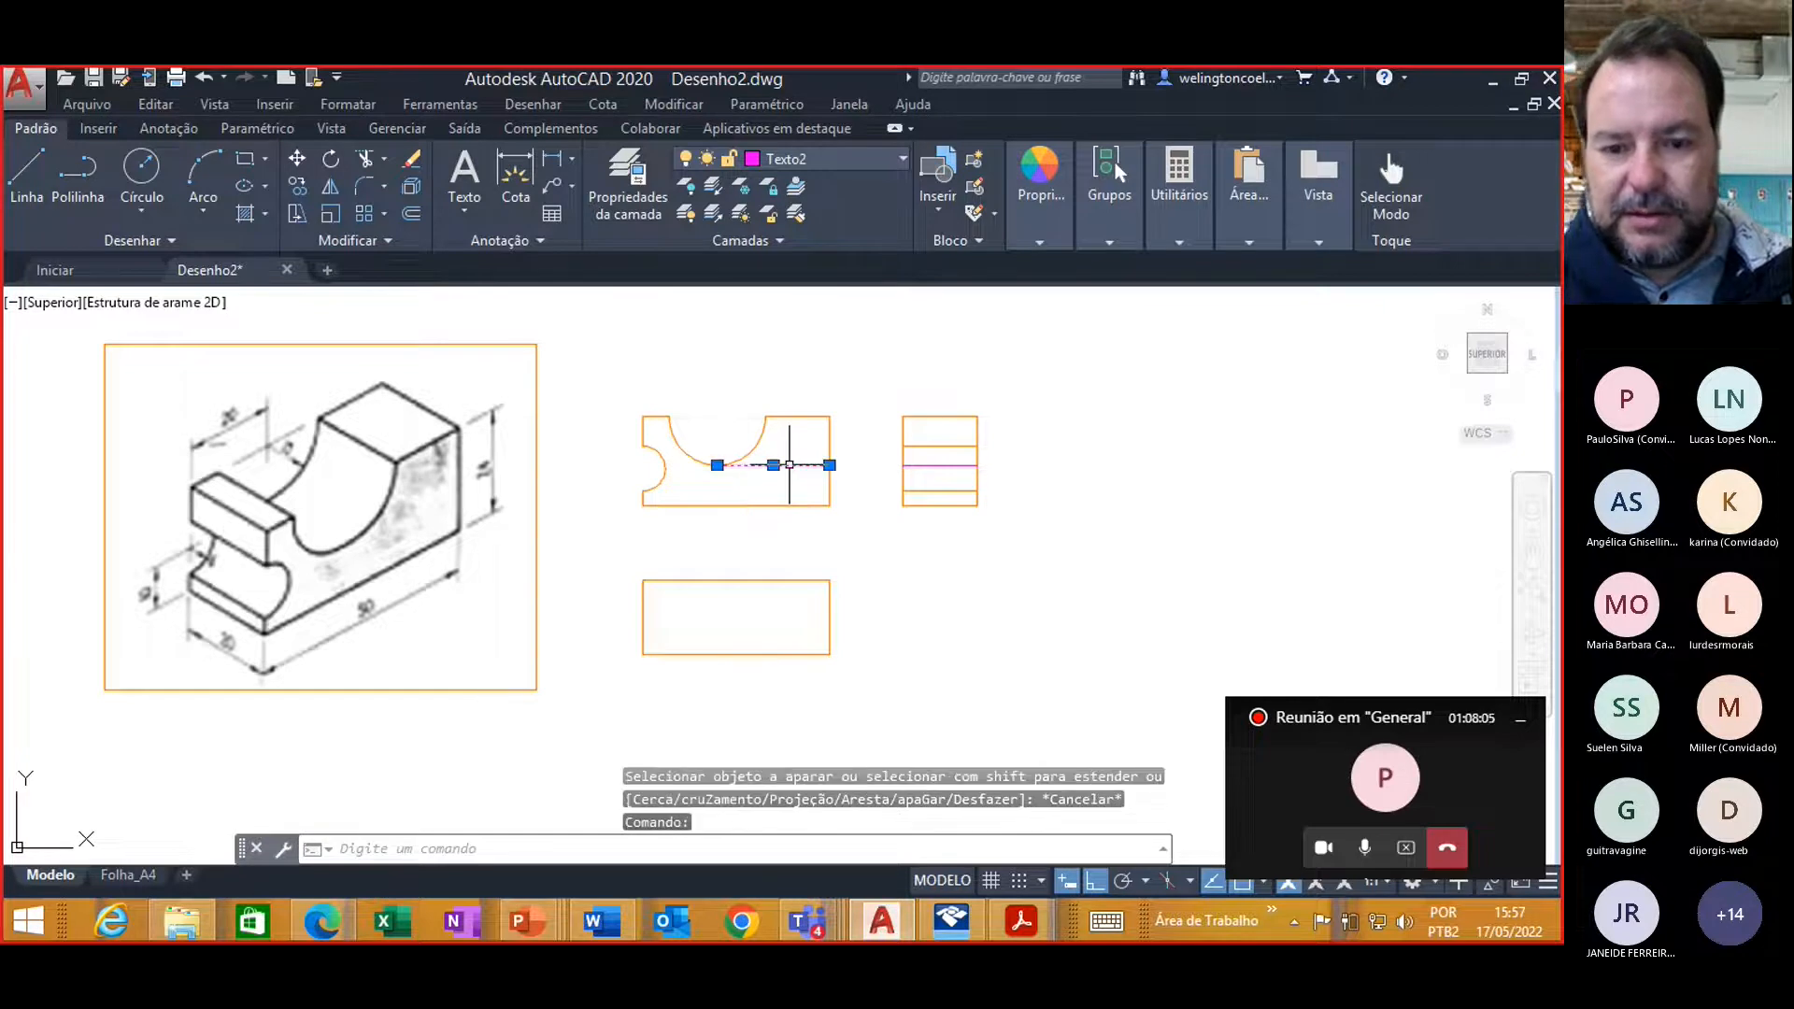
key("Delete")
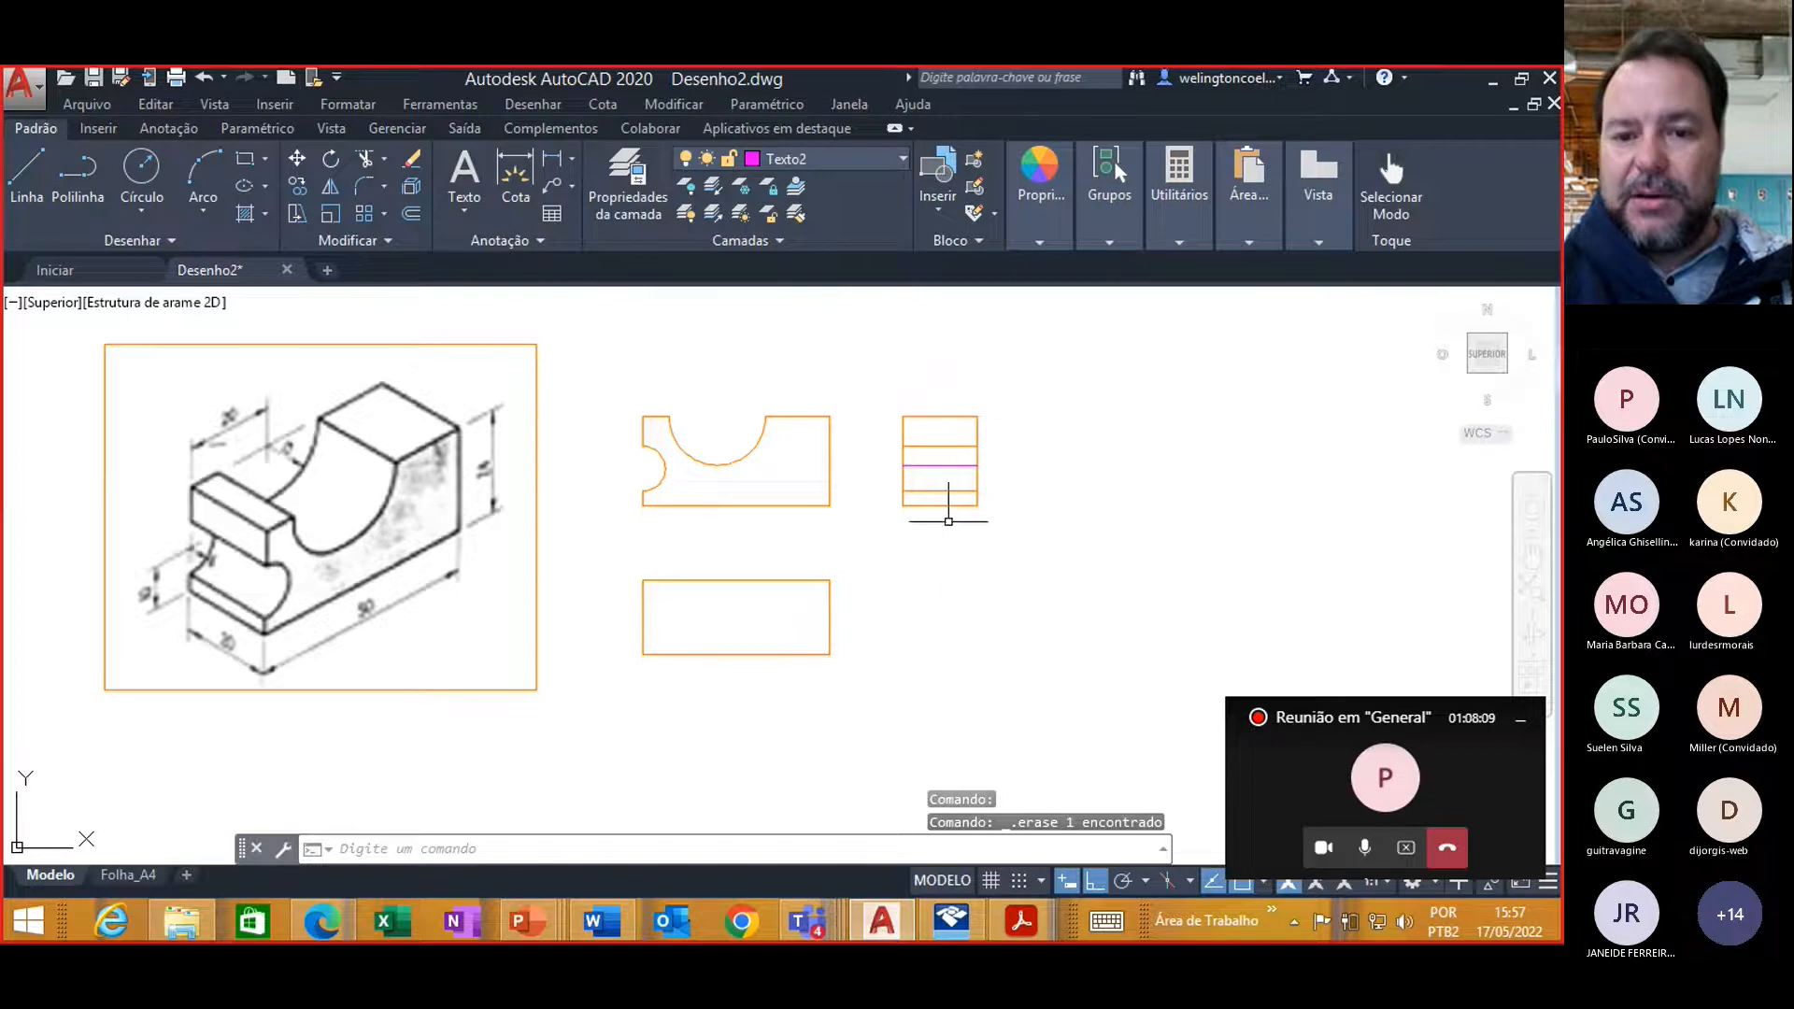
Step: Move the arc's projected segment inside the side view to the Tracejada layer
left_click(942, 465)
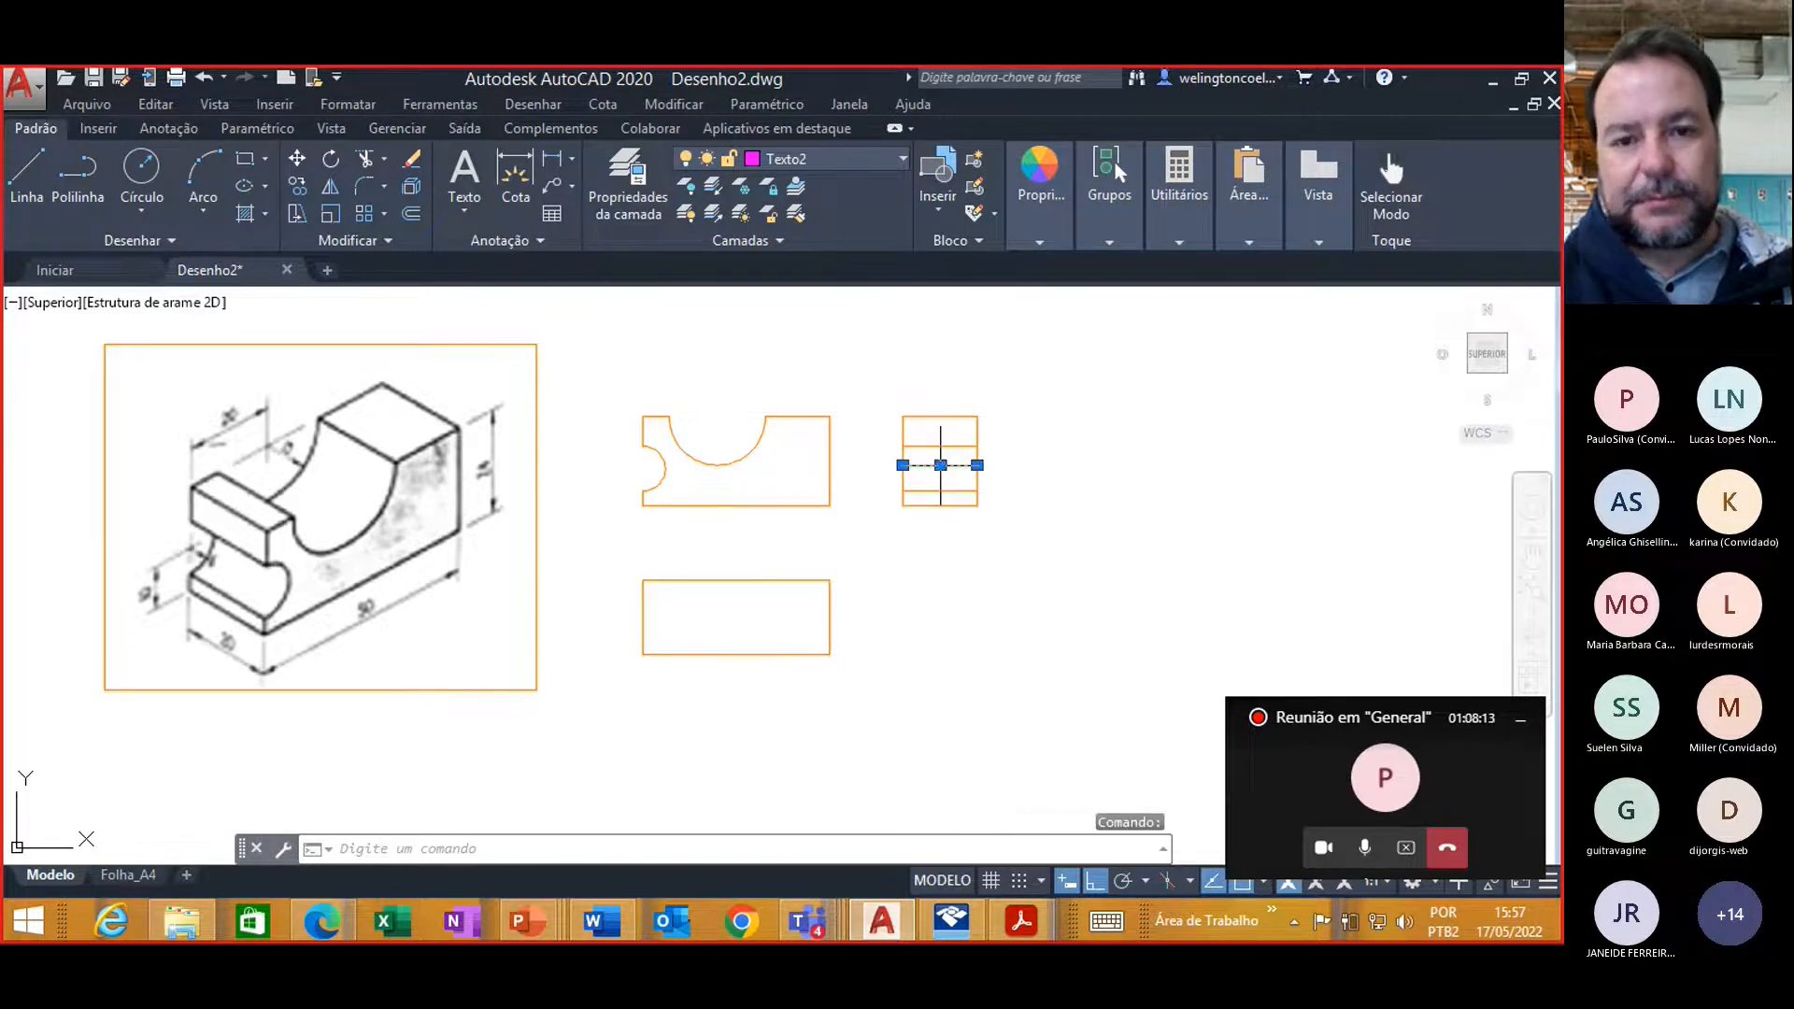
left_click(871, 161)
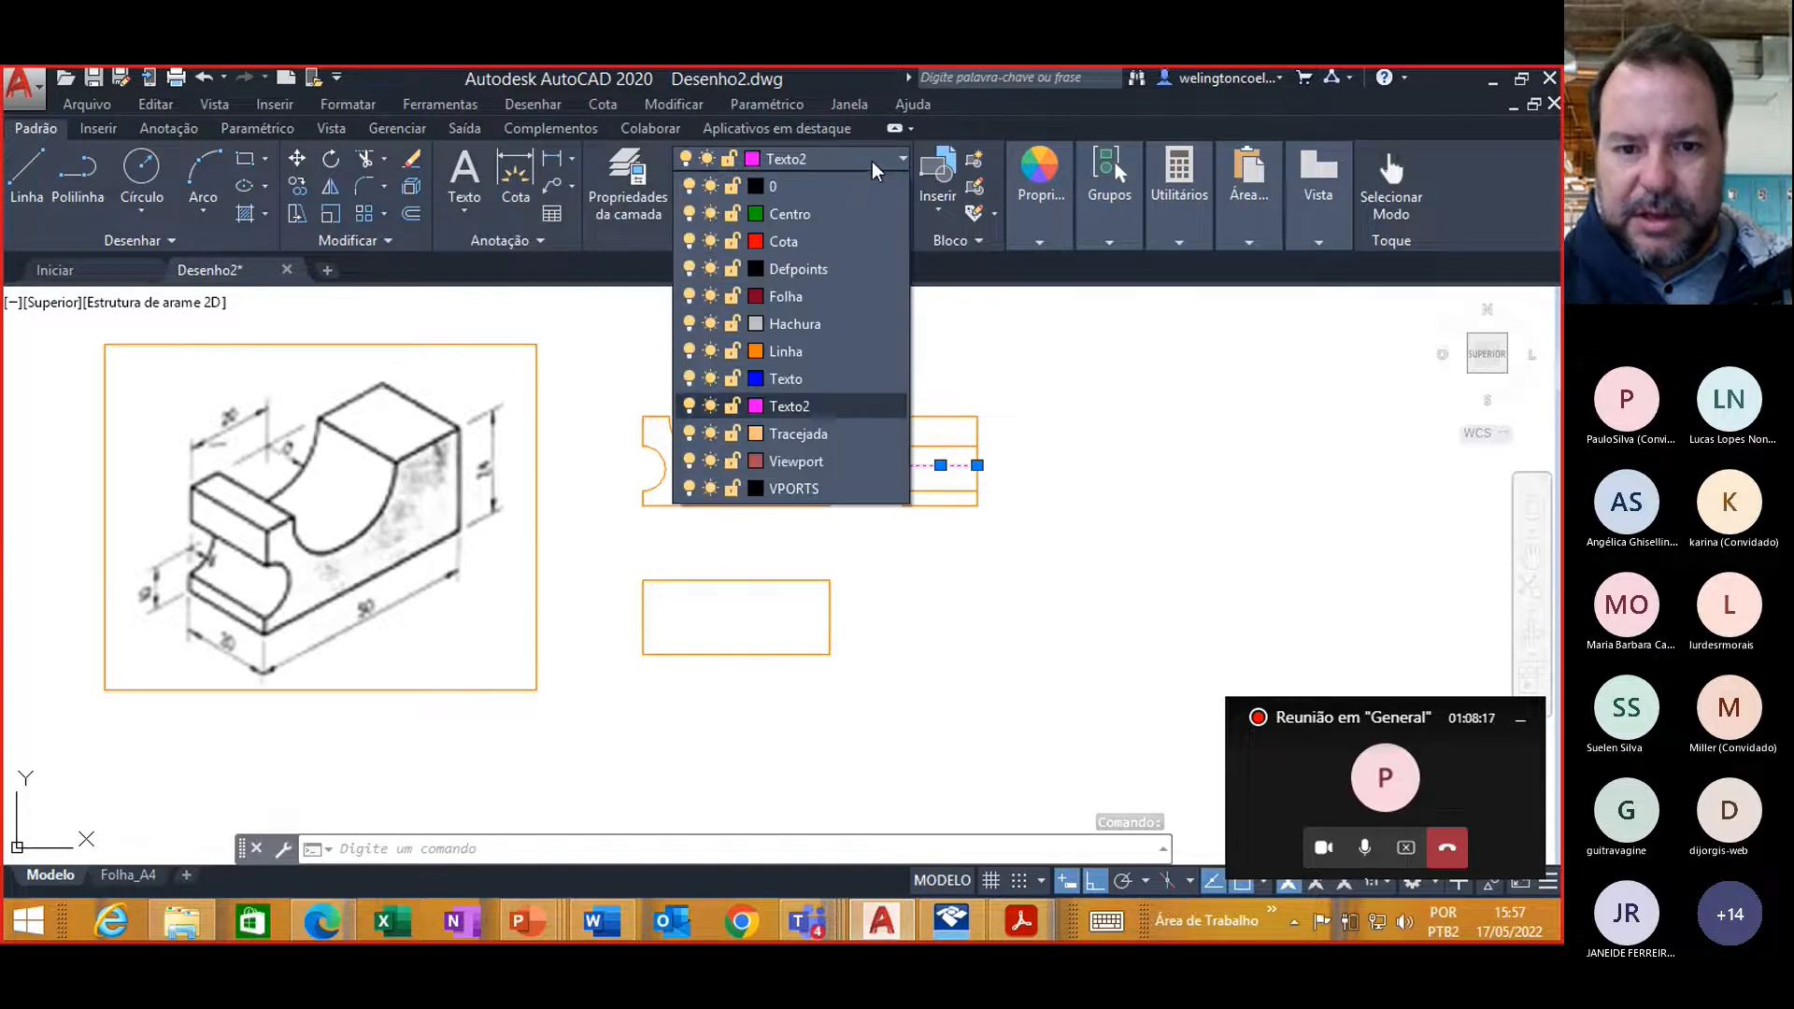
left_click(785, 435)
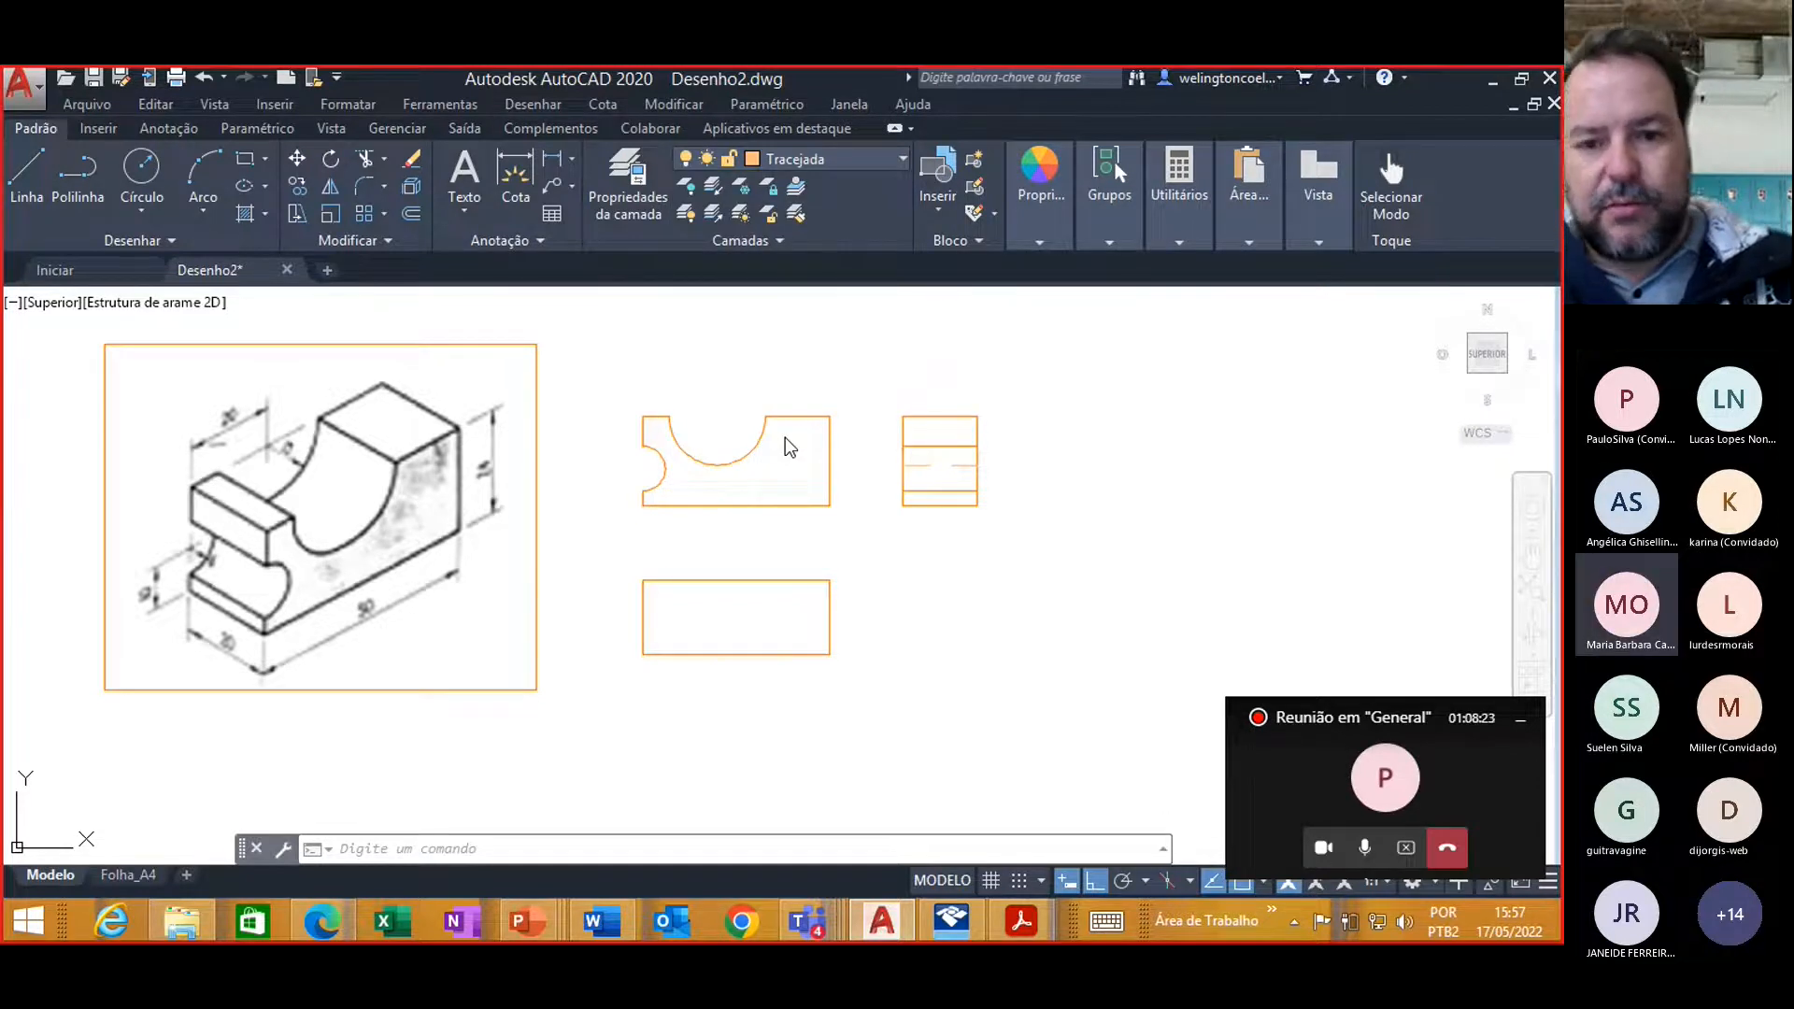
key("Escape")
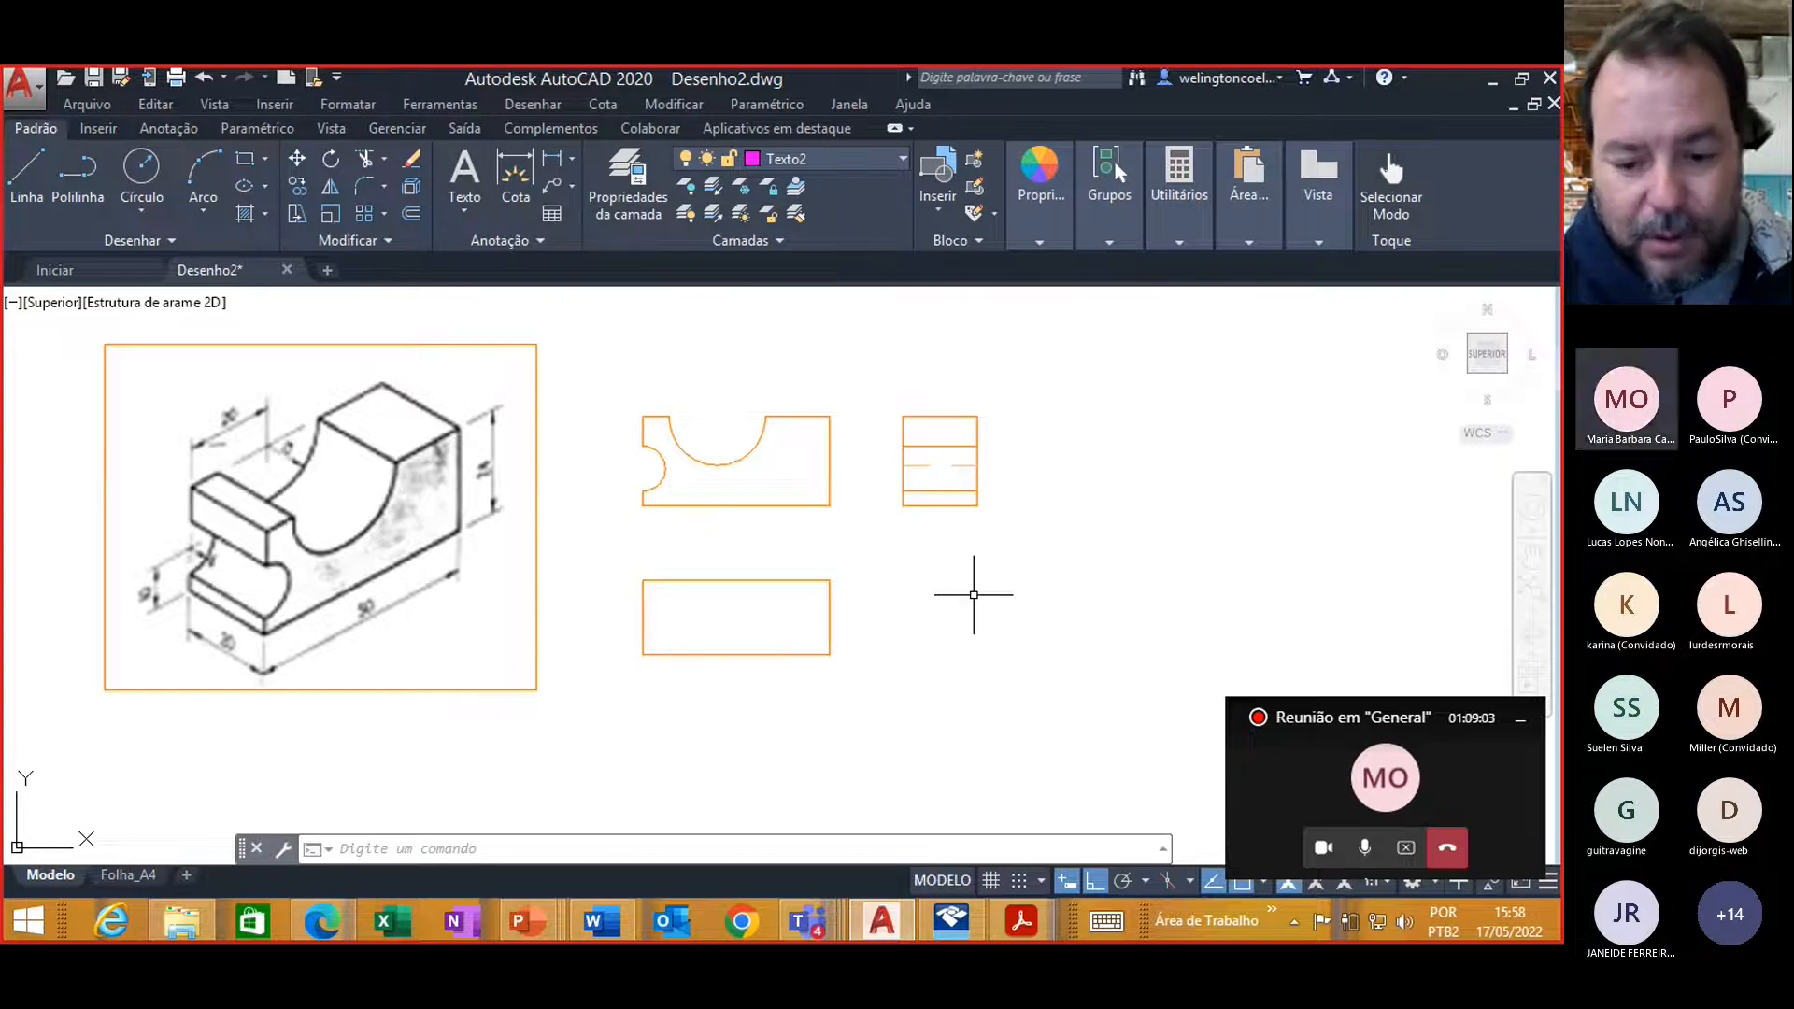
Step: Review the running object snap modes in the OSNAP drawing settings
type("OS")
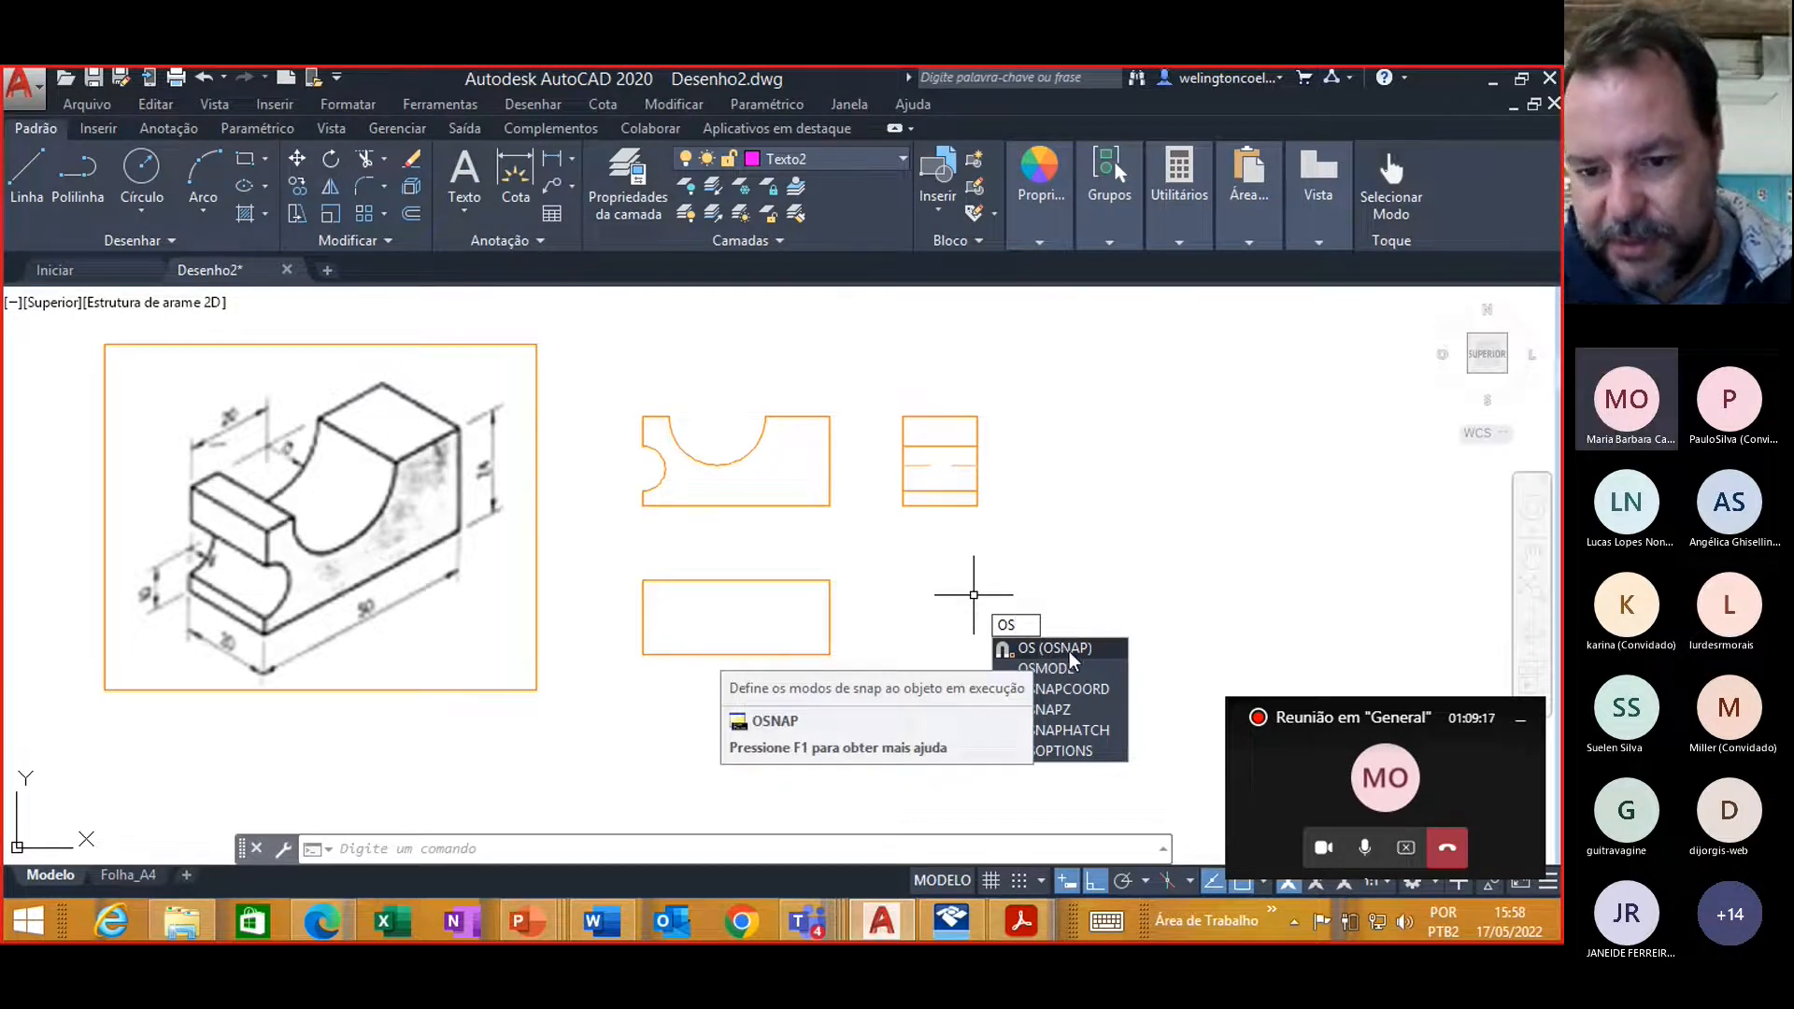
key("Return")
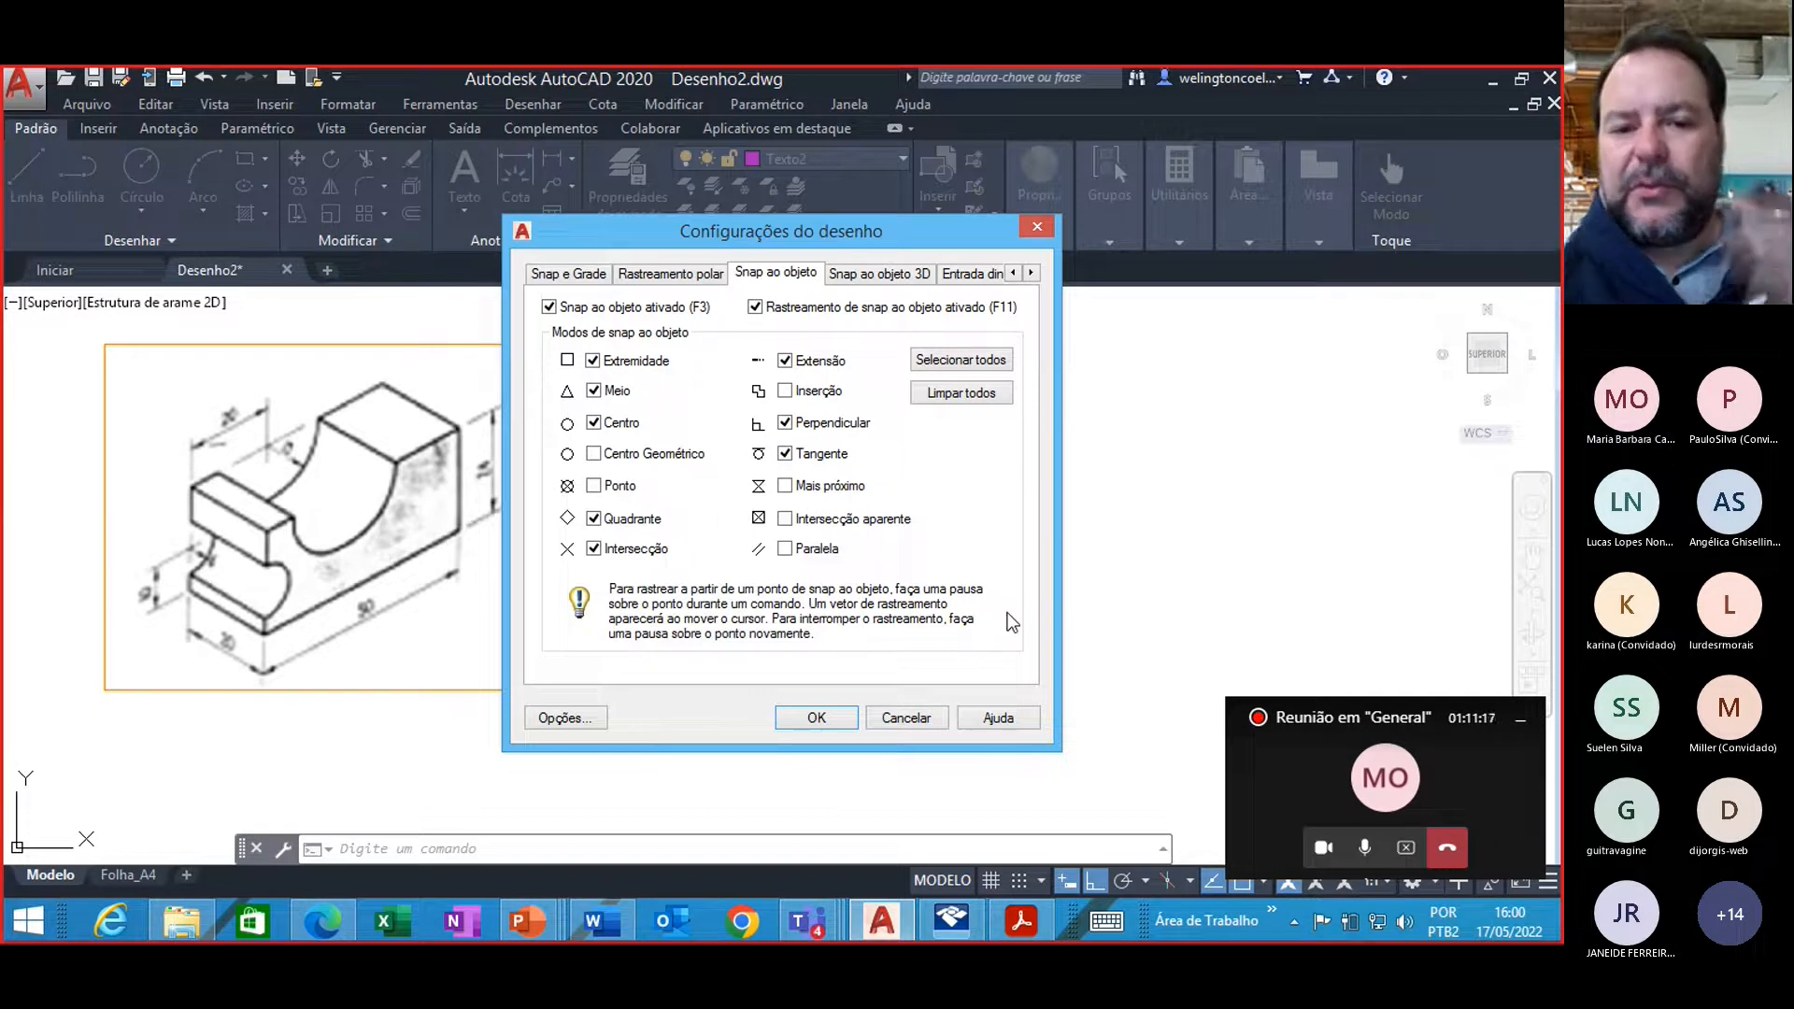
left_click(816, 718)
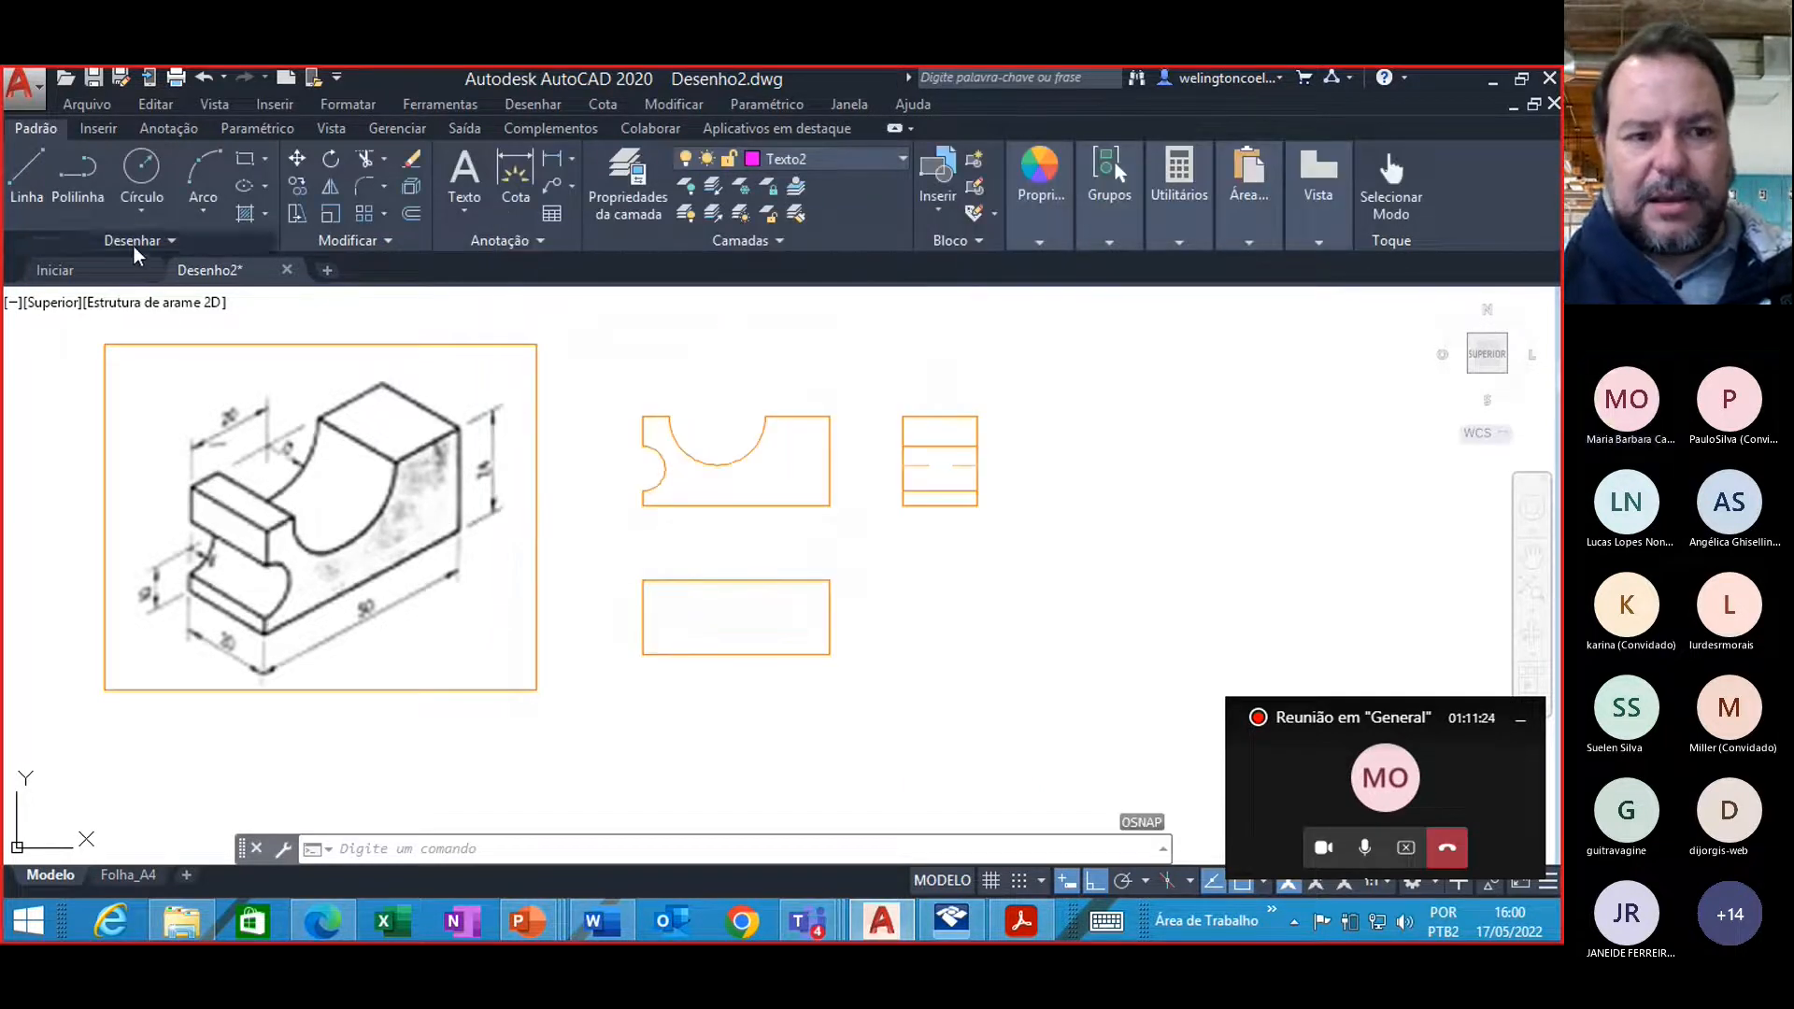
left_click(19, 170)
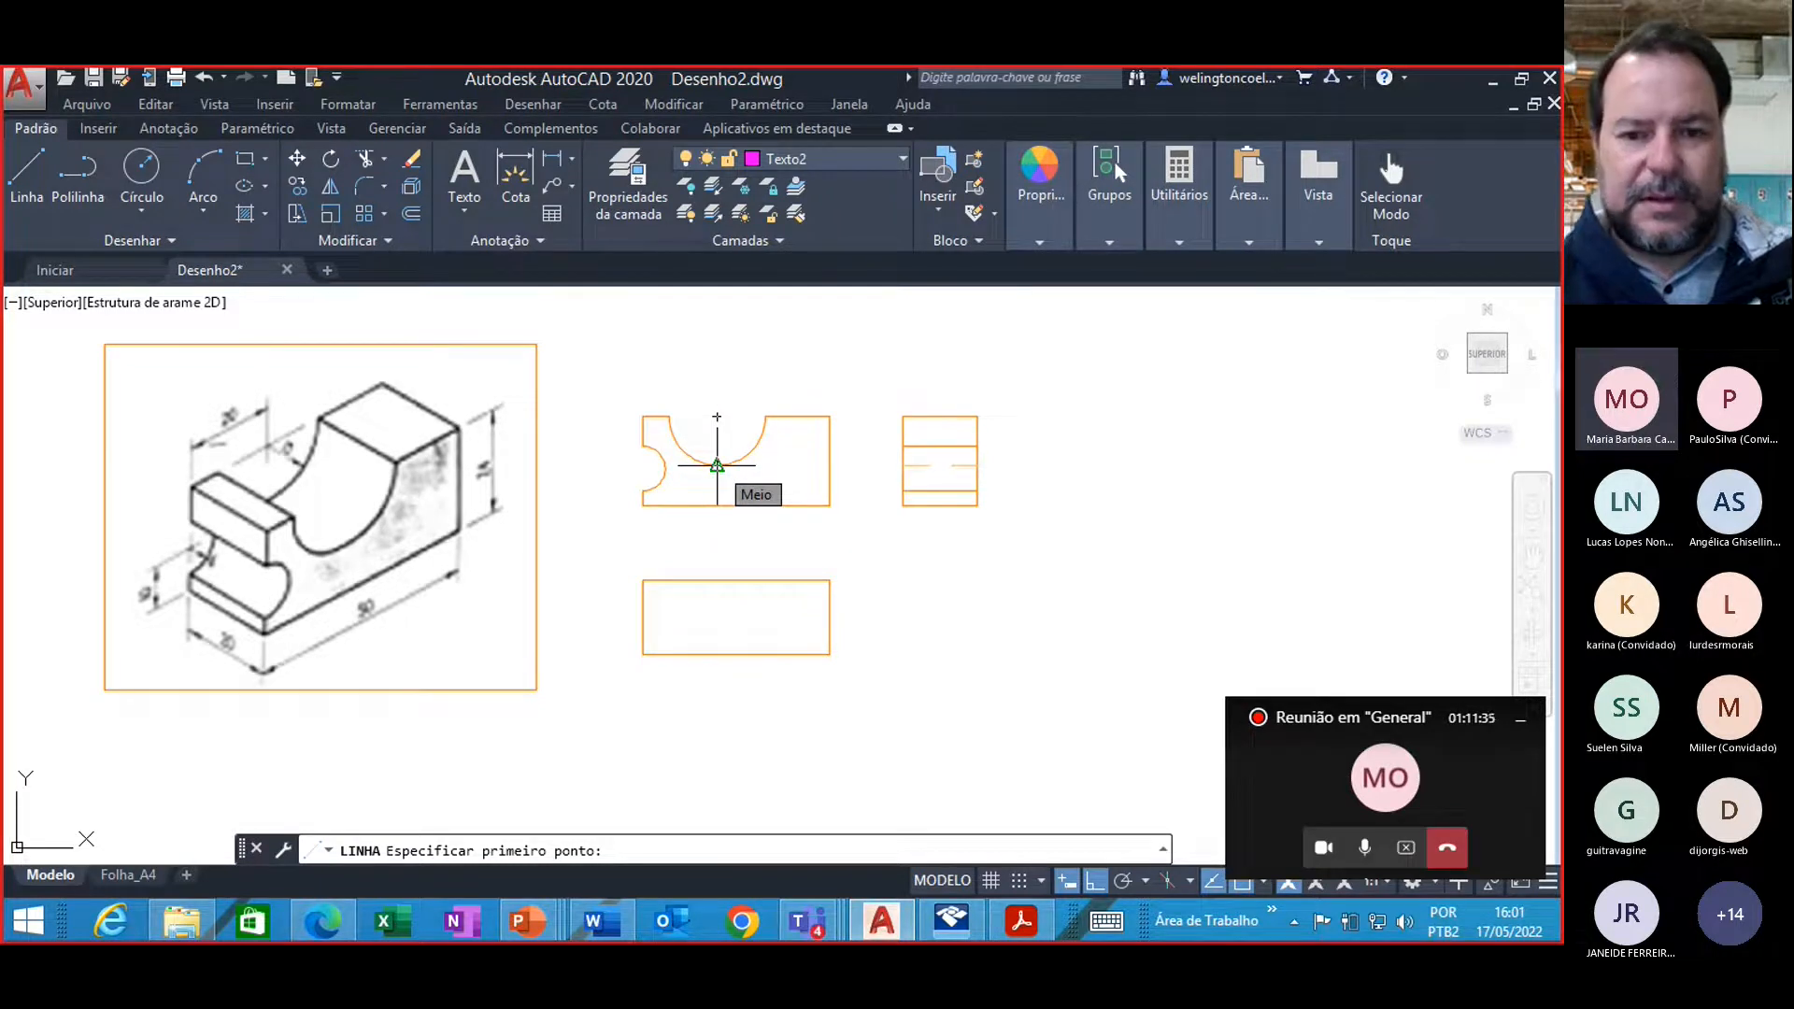
key("Escape")
key("Escape")
key("Escape")
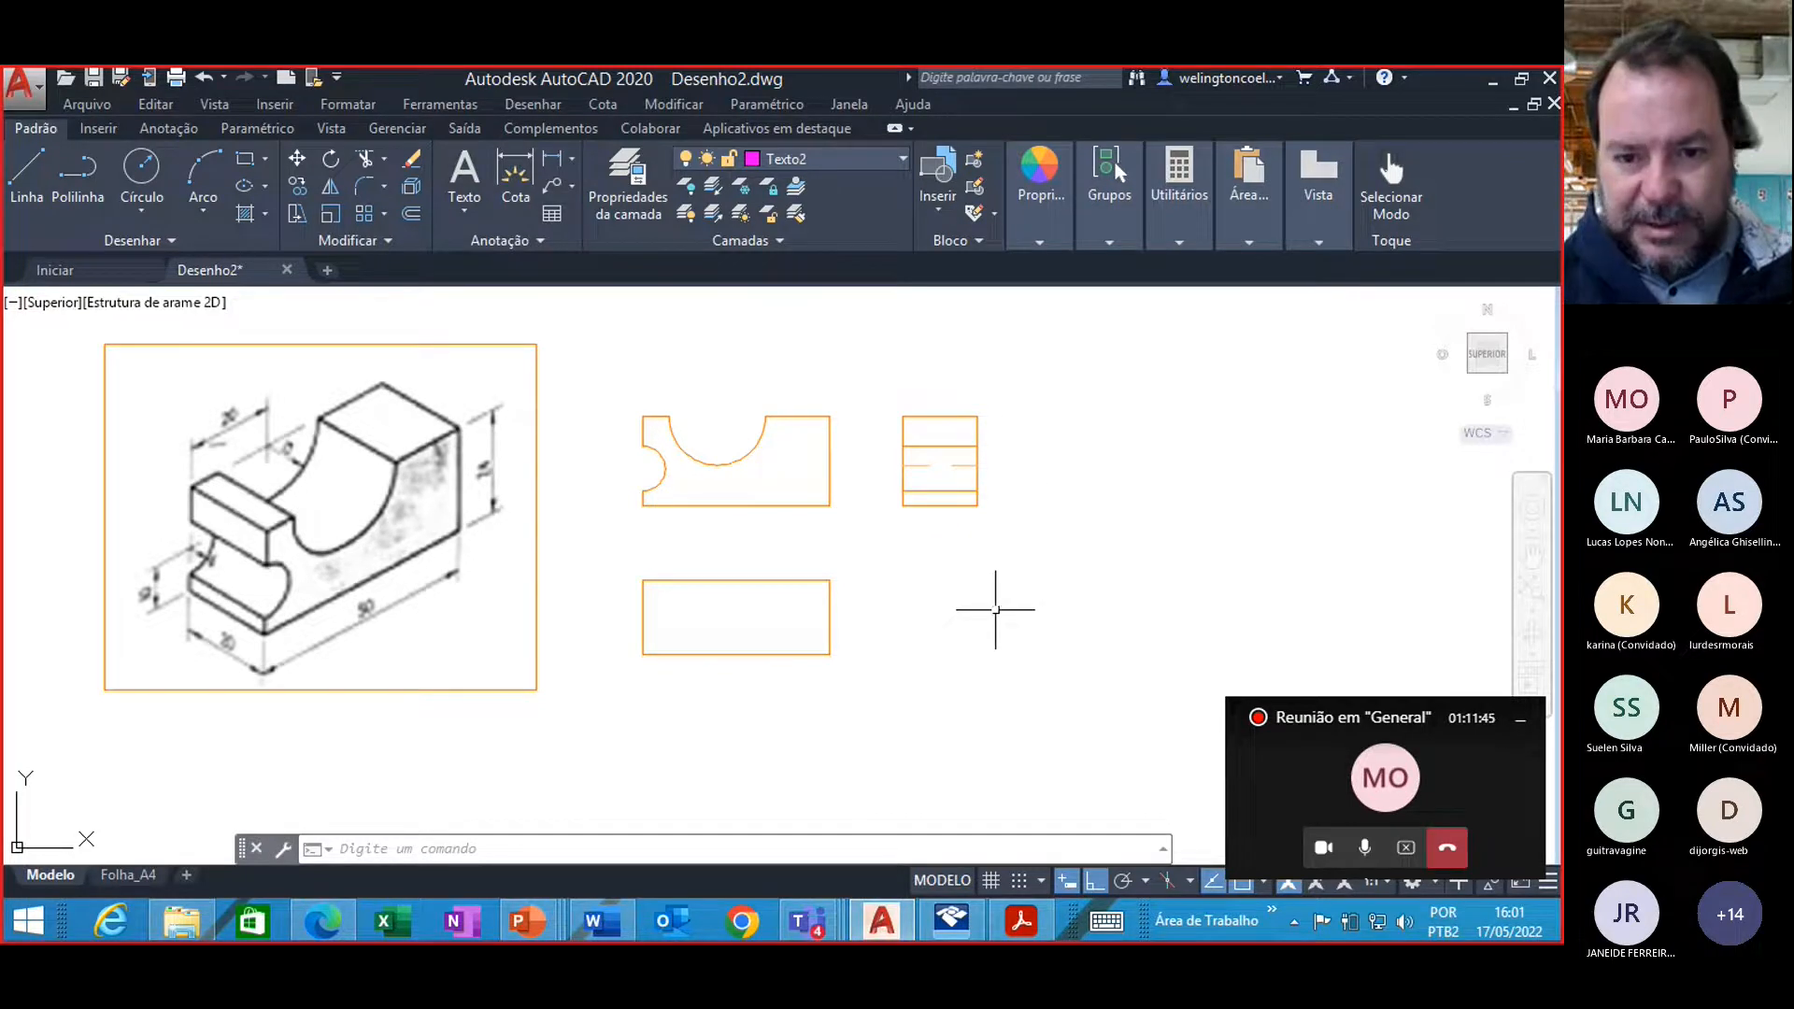
Step: Add multiline text reading LTSCALE in the empty area to the right of the side view
mouse_move(925, 465)
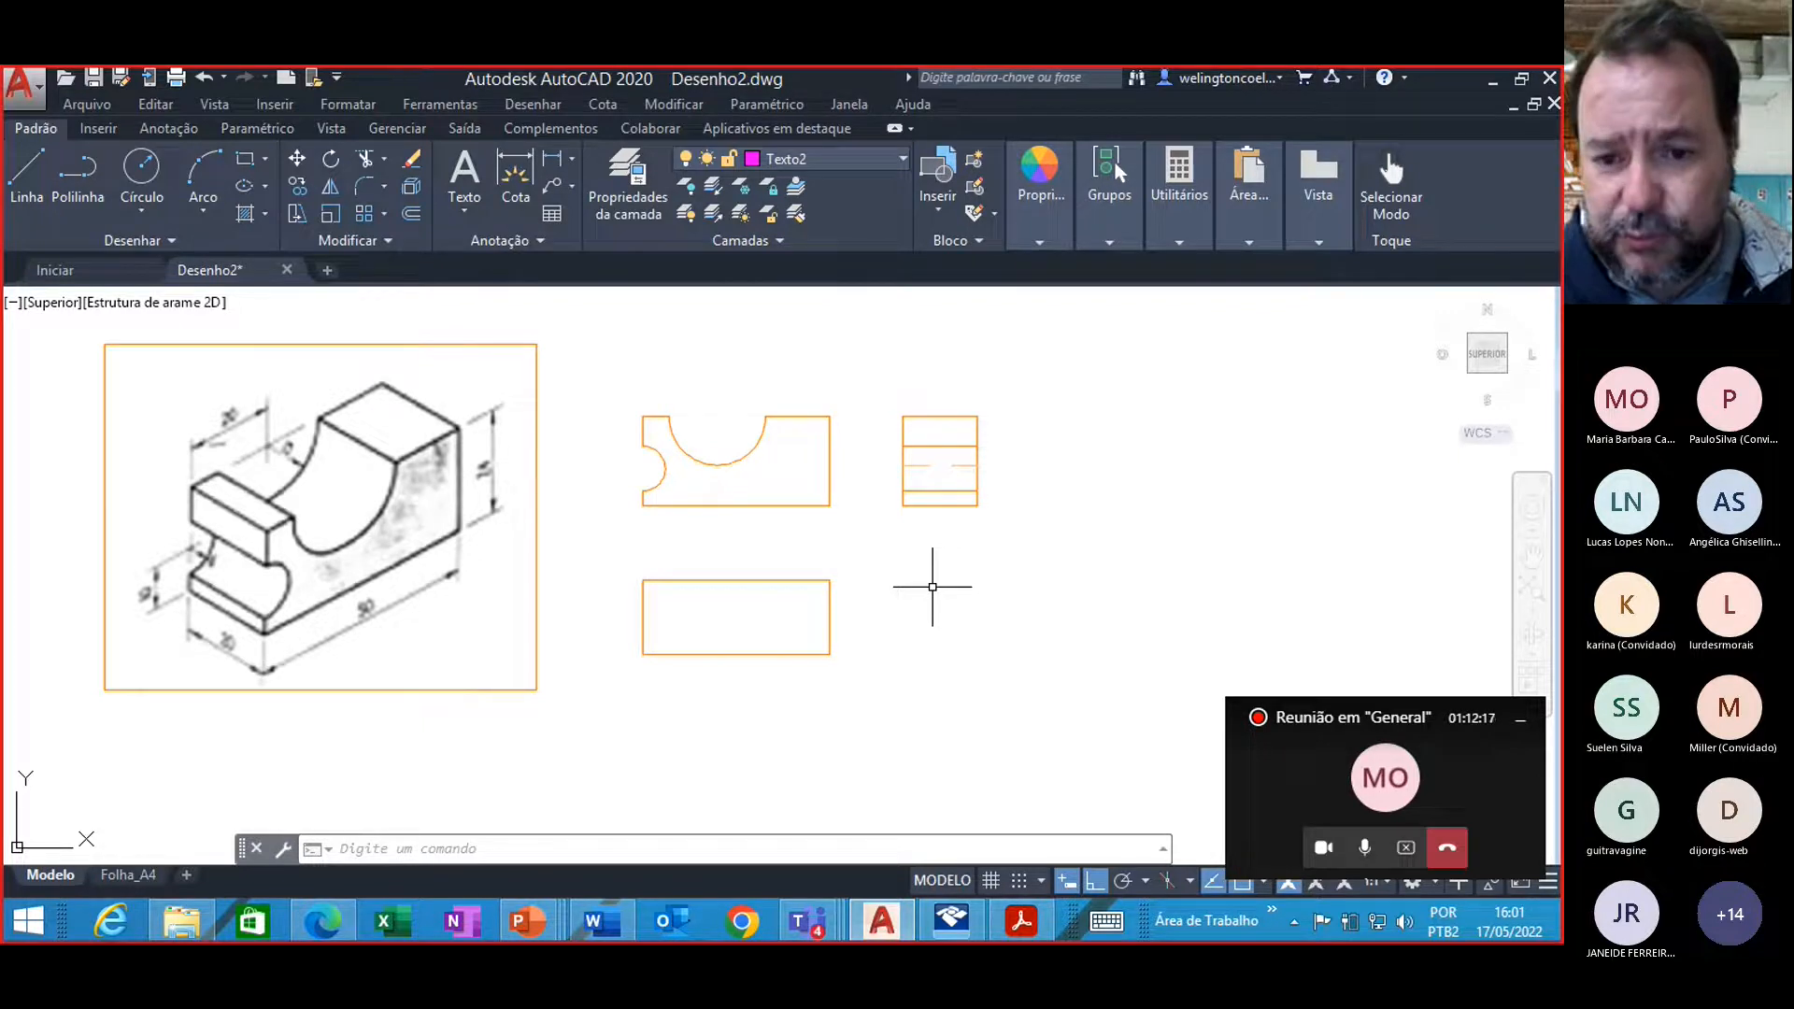
left_click(467, 187)
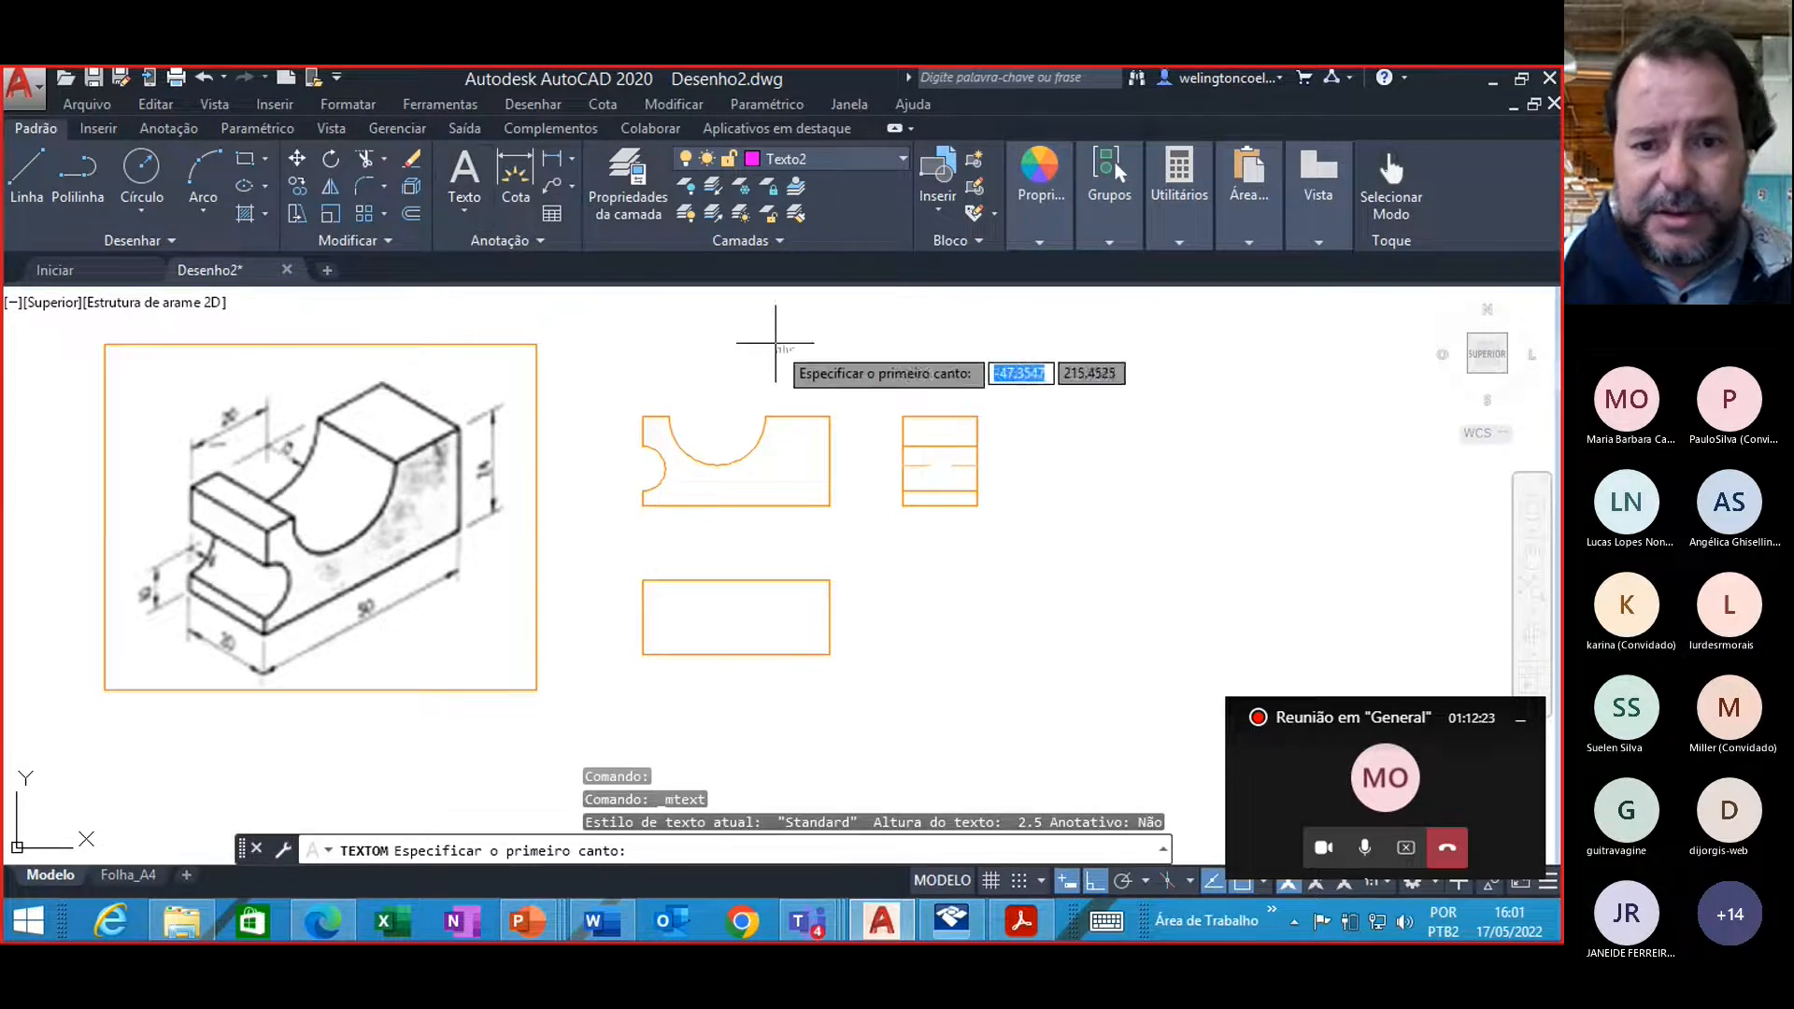
left_click(1062, 417)
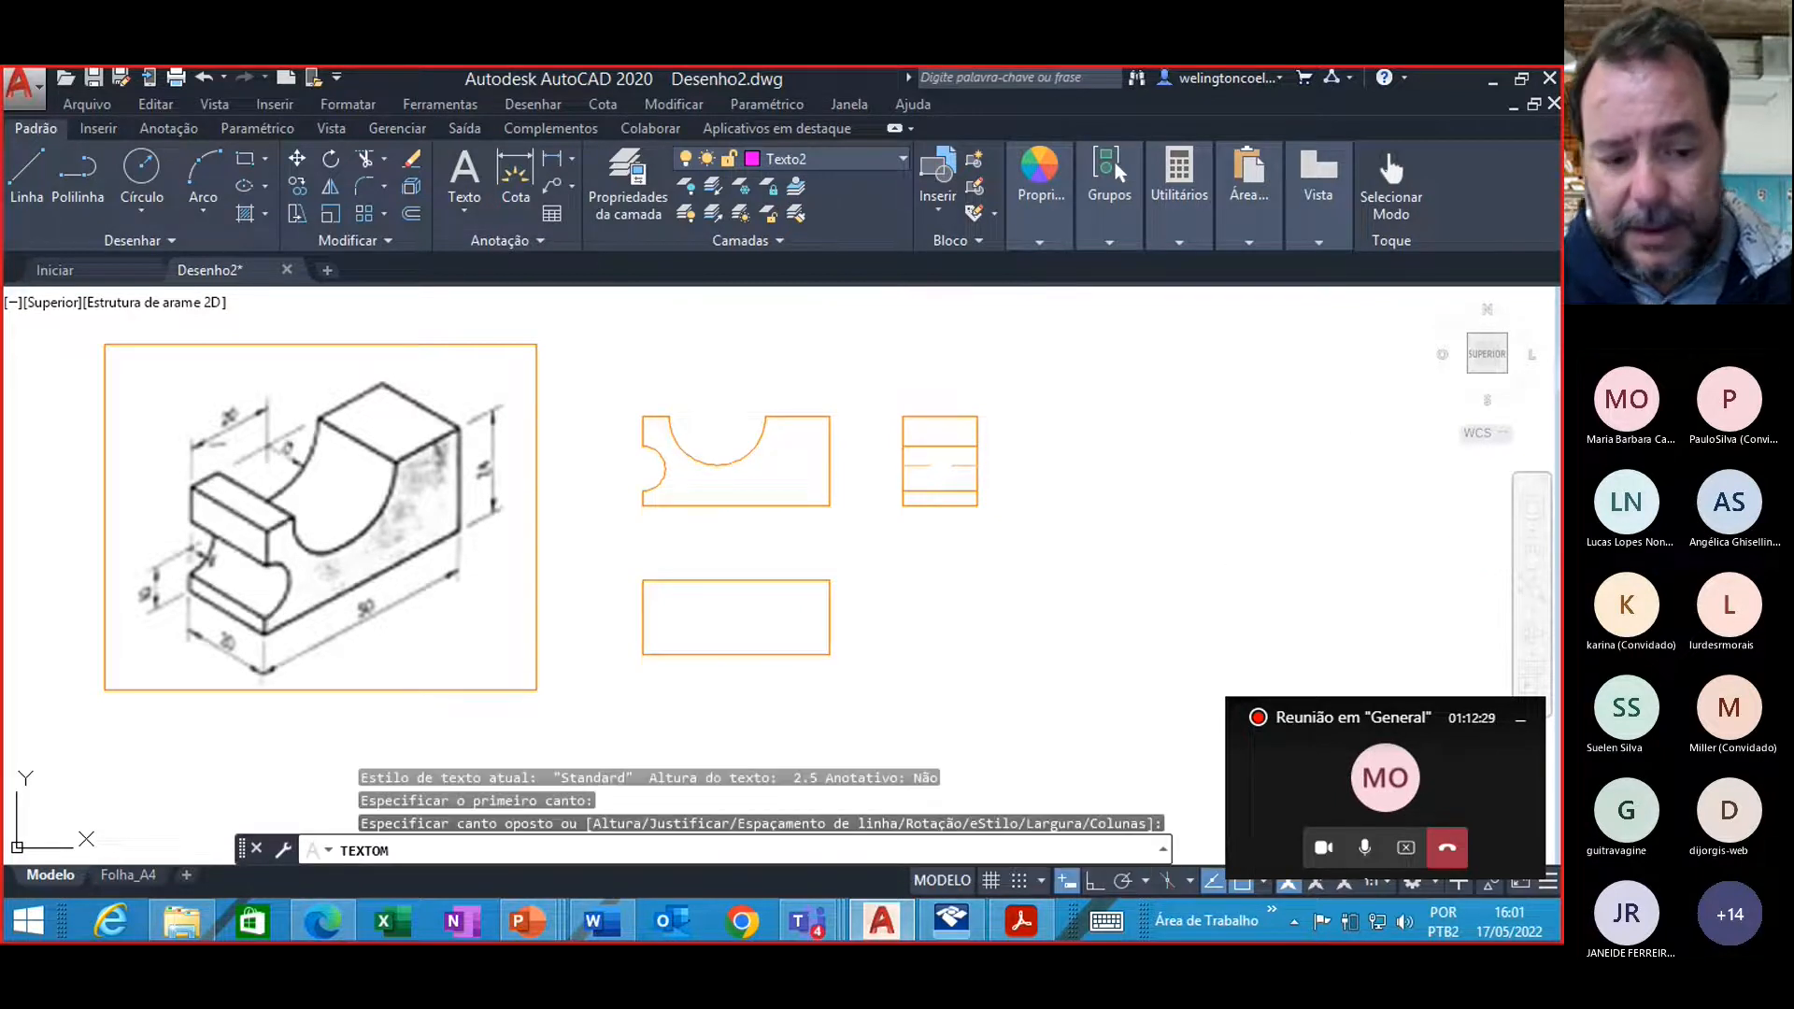
left_click(1298, 523)
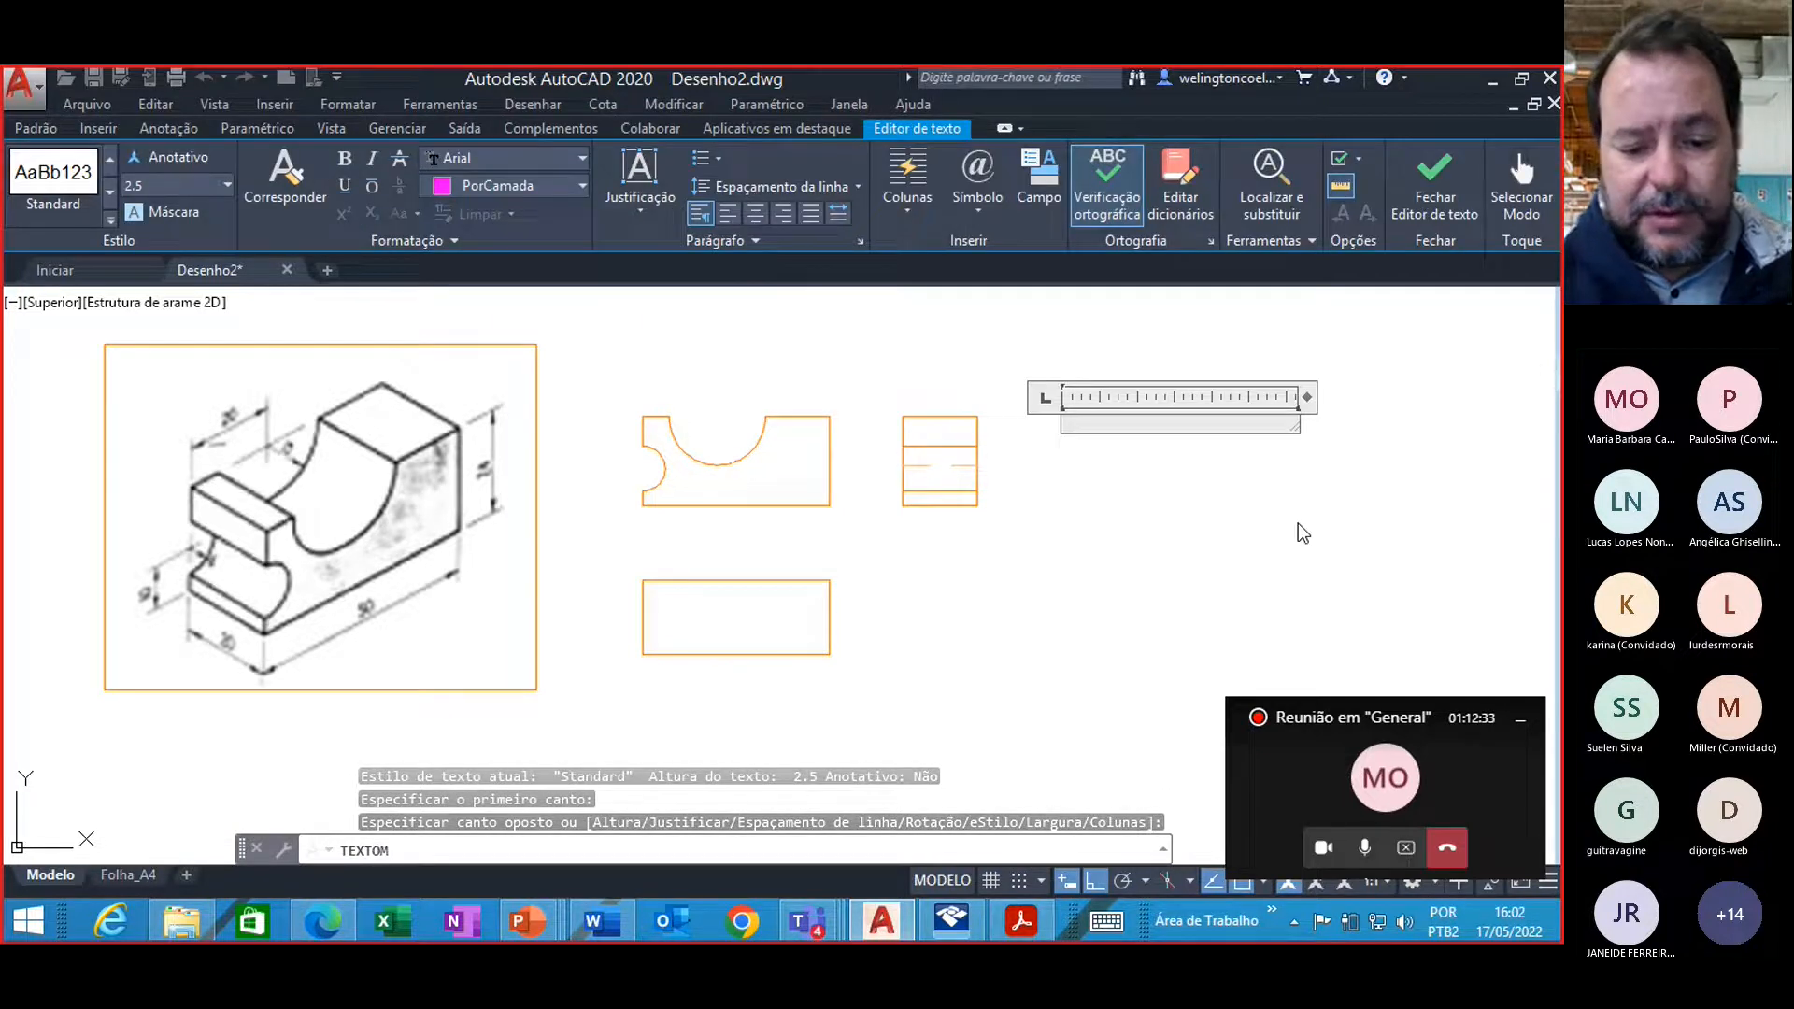
type("LTSC4")
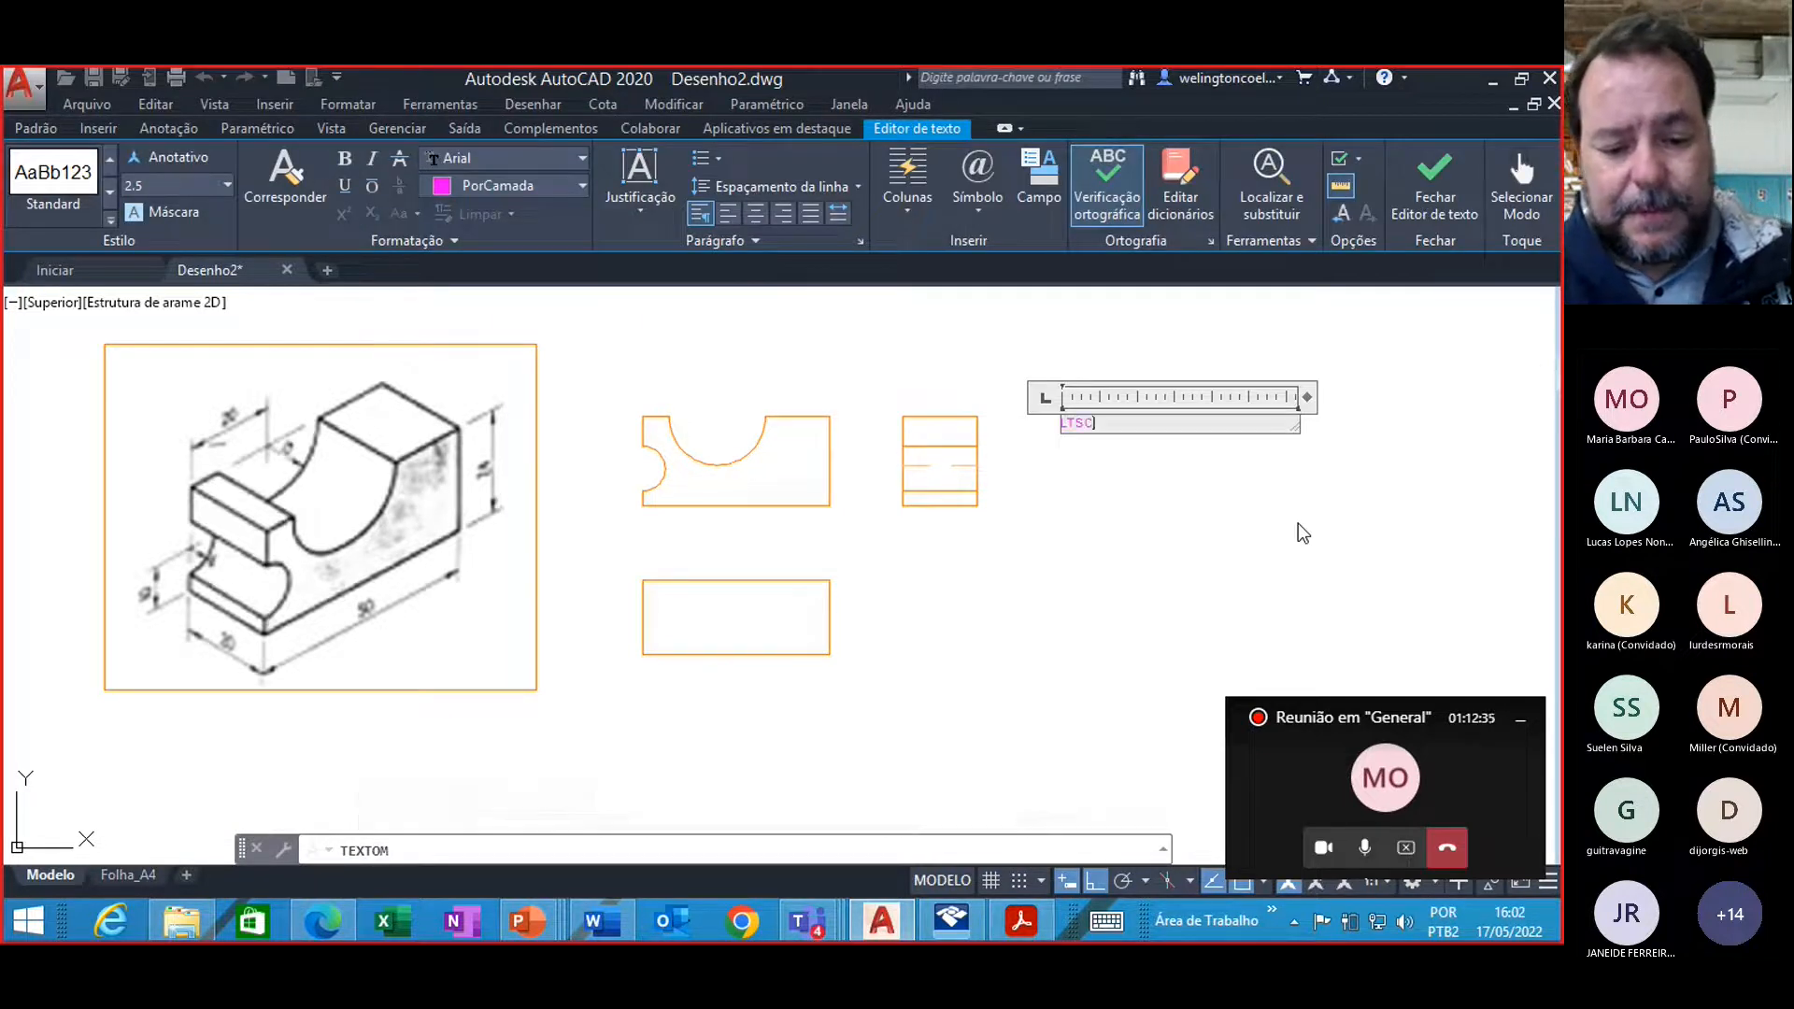
key("BackSpace")
type("ALE")
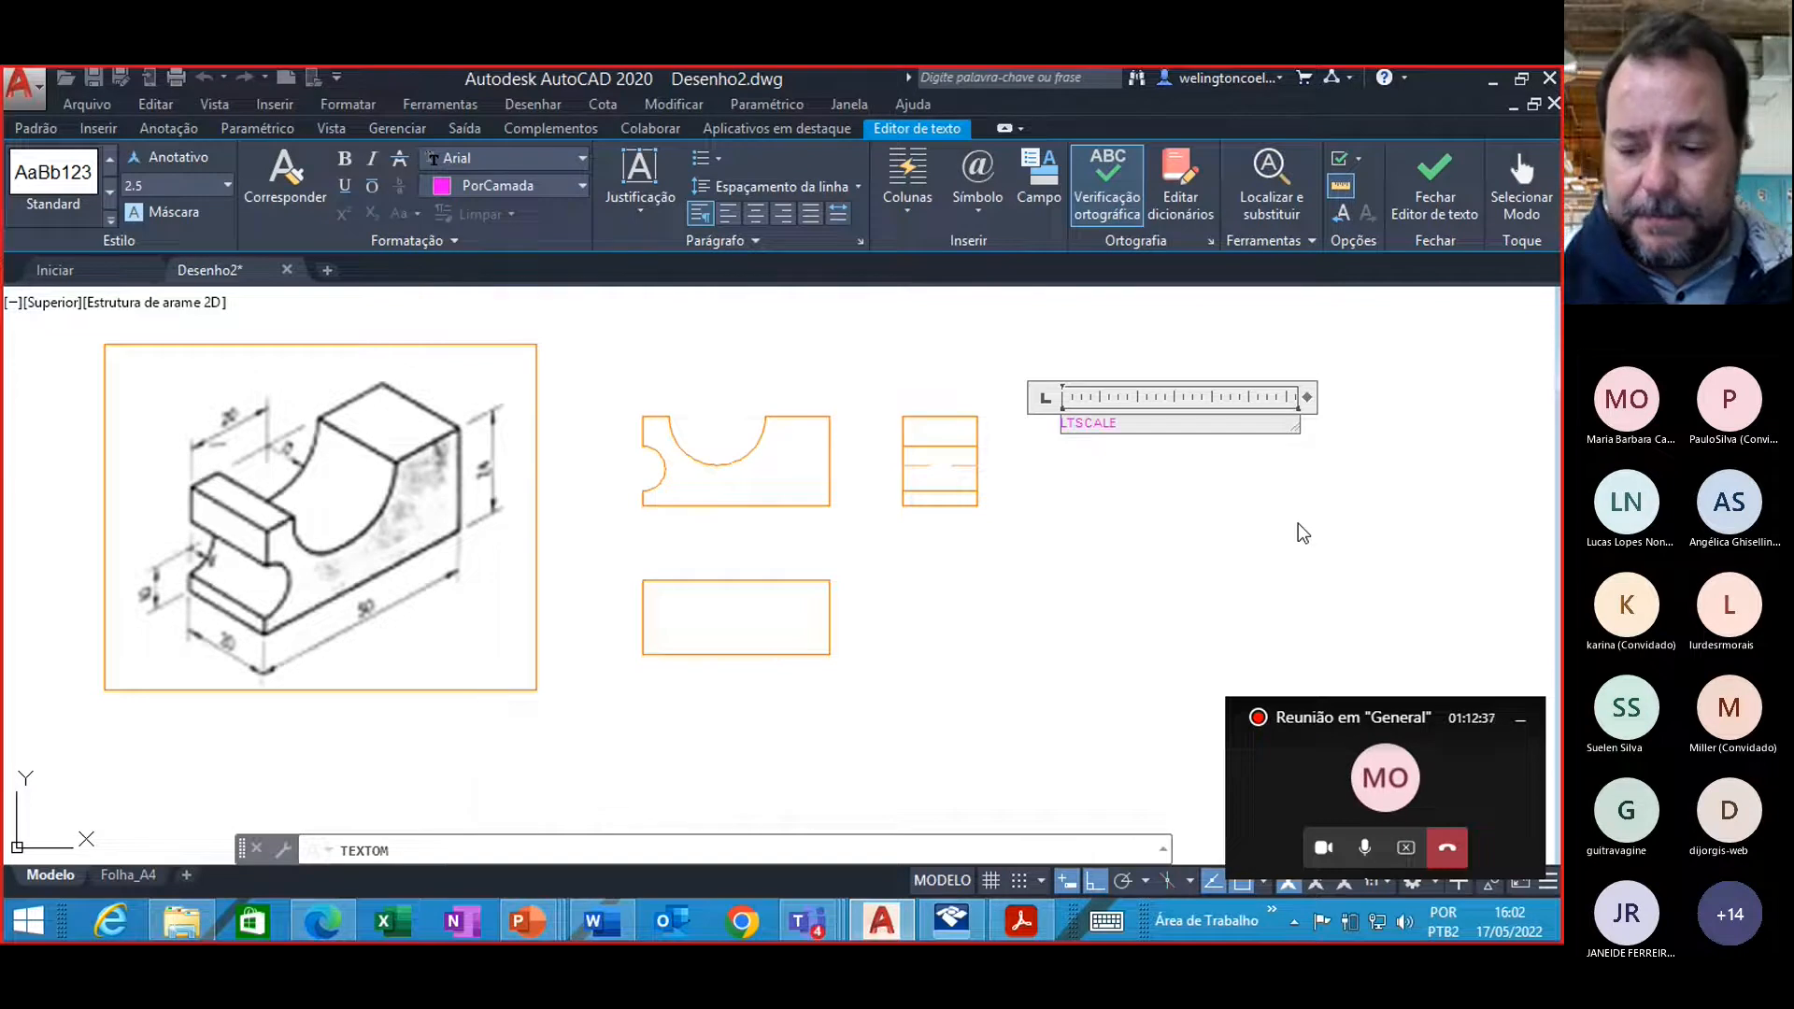
key("Return")
left_click(1298, 525)
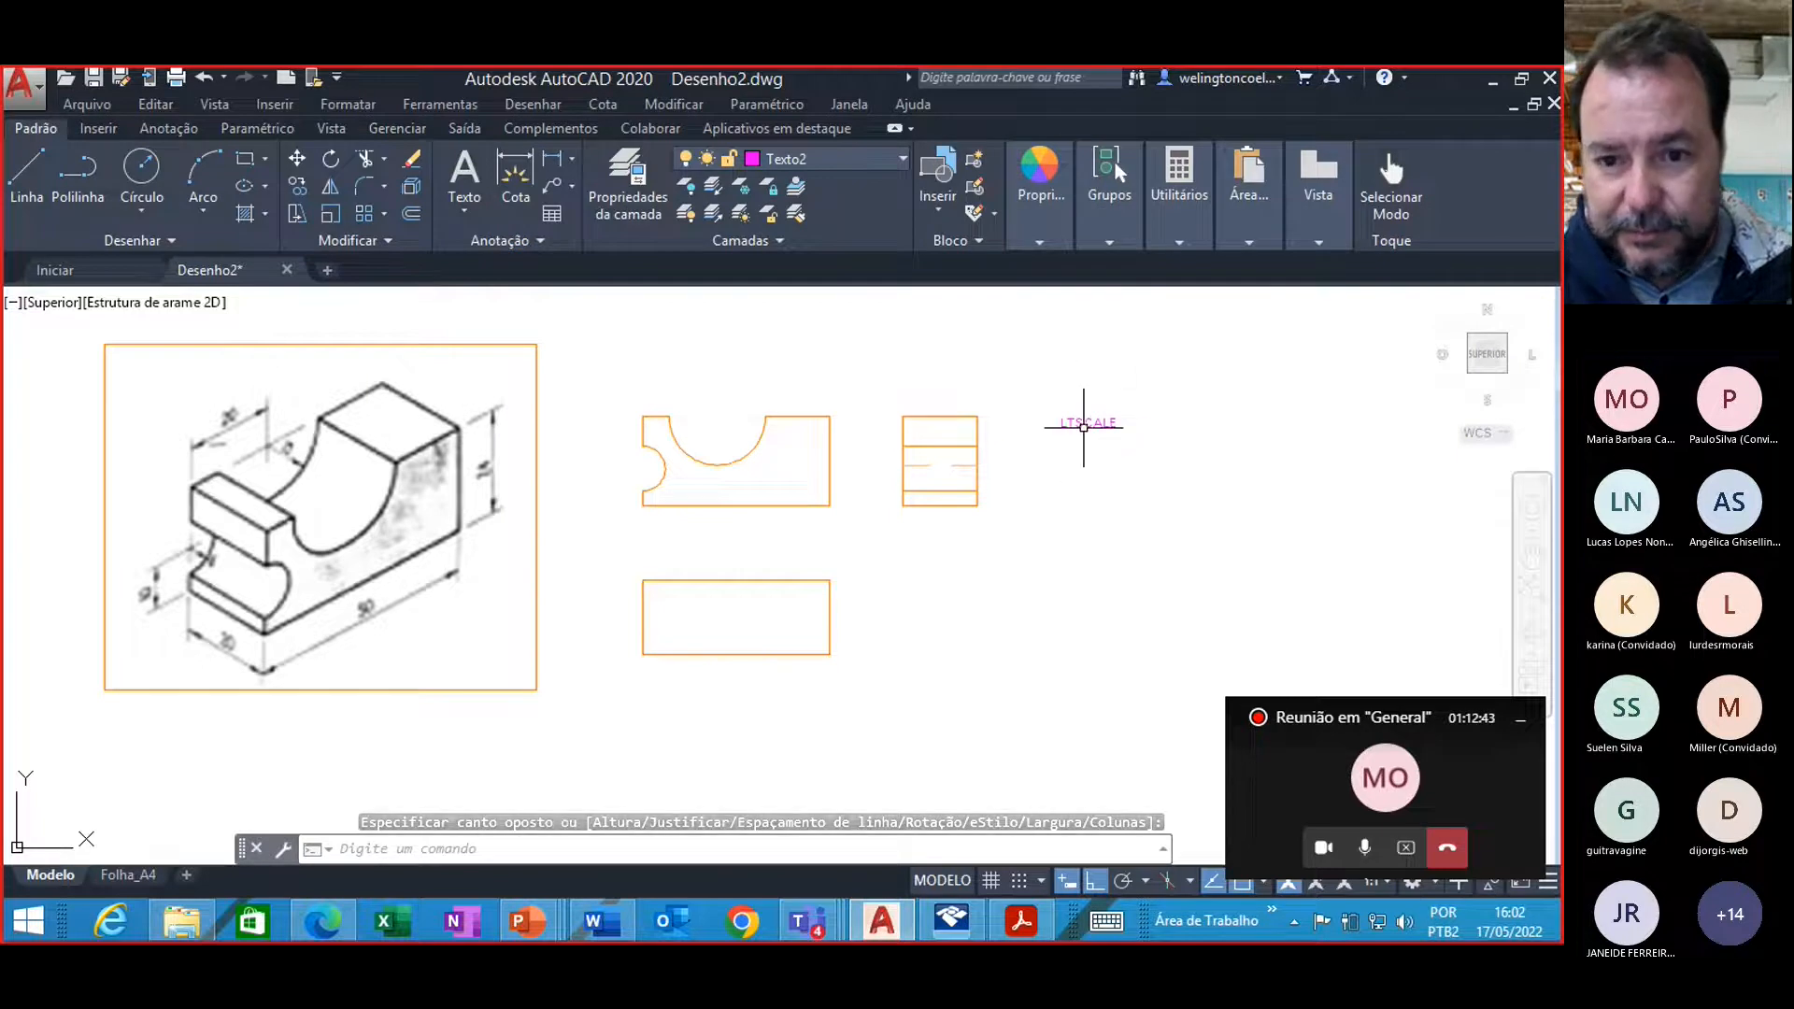
Step: Set the global linetype scale LTSCALE to 0.5
scroll(1081, 412, "down", 4)
scroll(1077, 424, "up", 6)
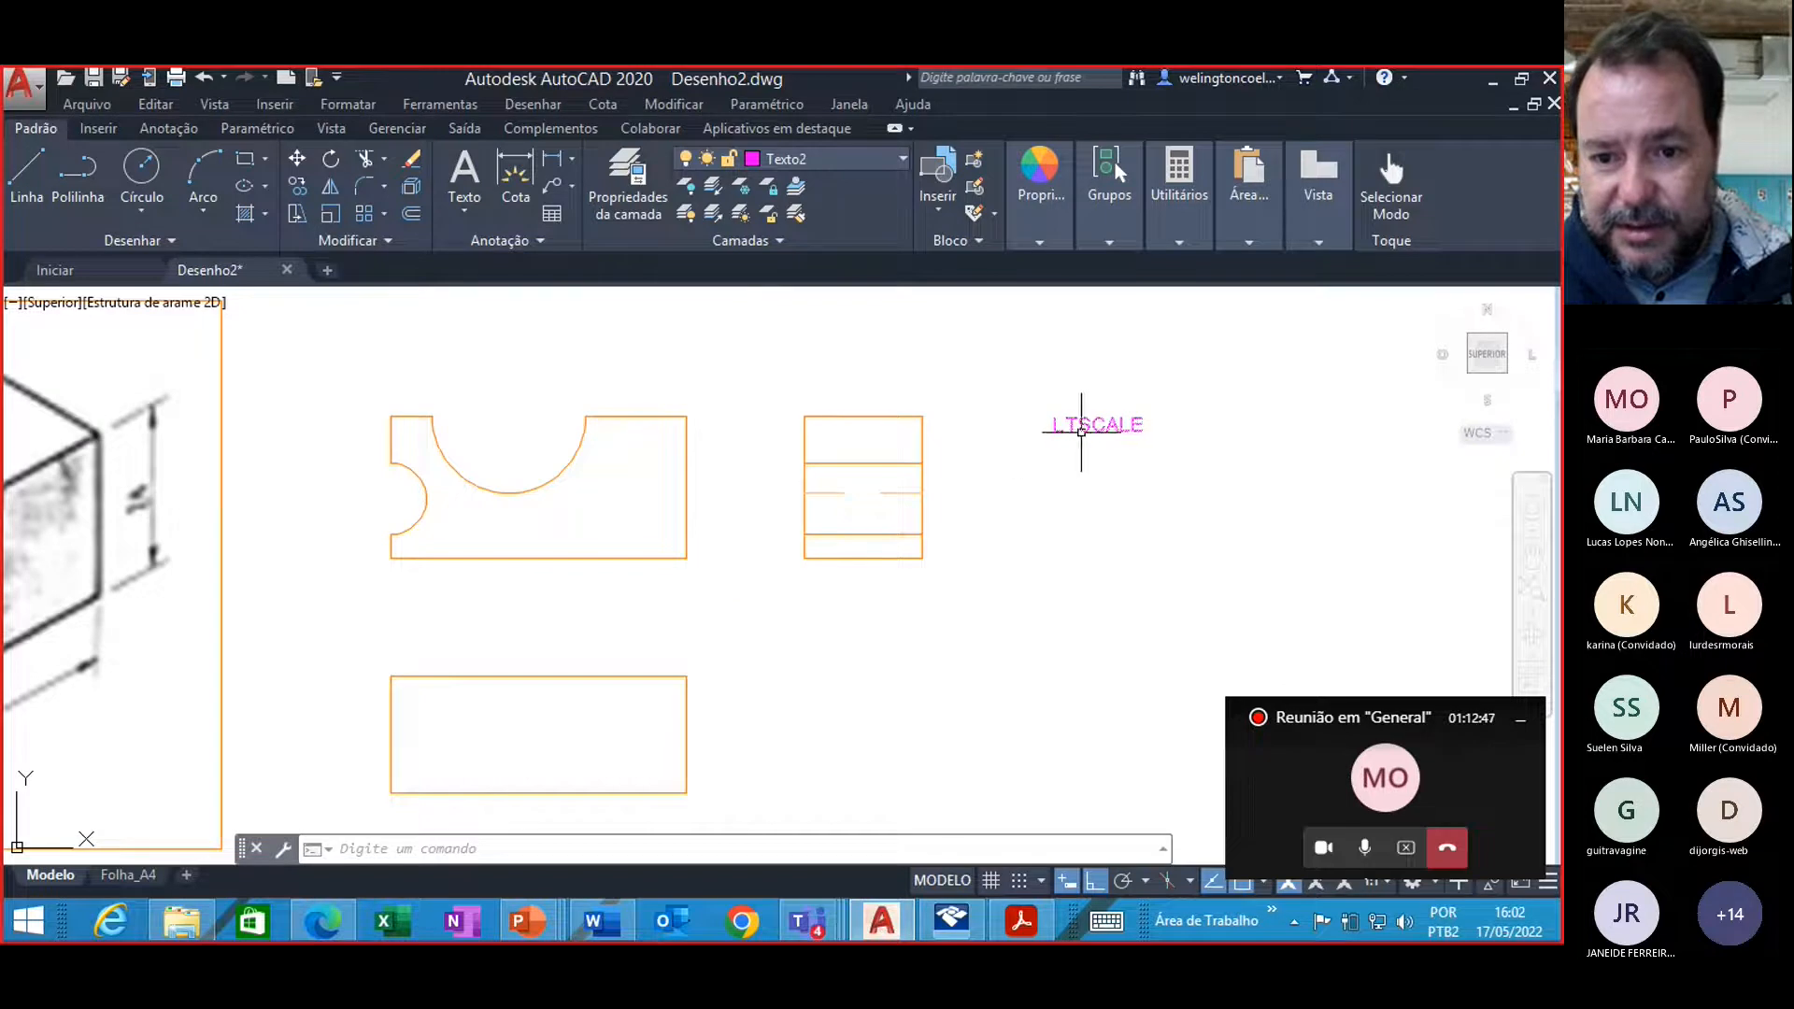
key("Escape")
key("Escape")
key("Escape")
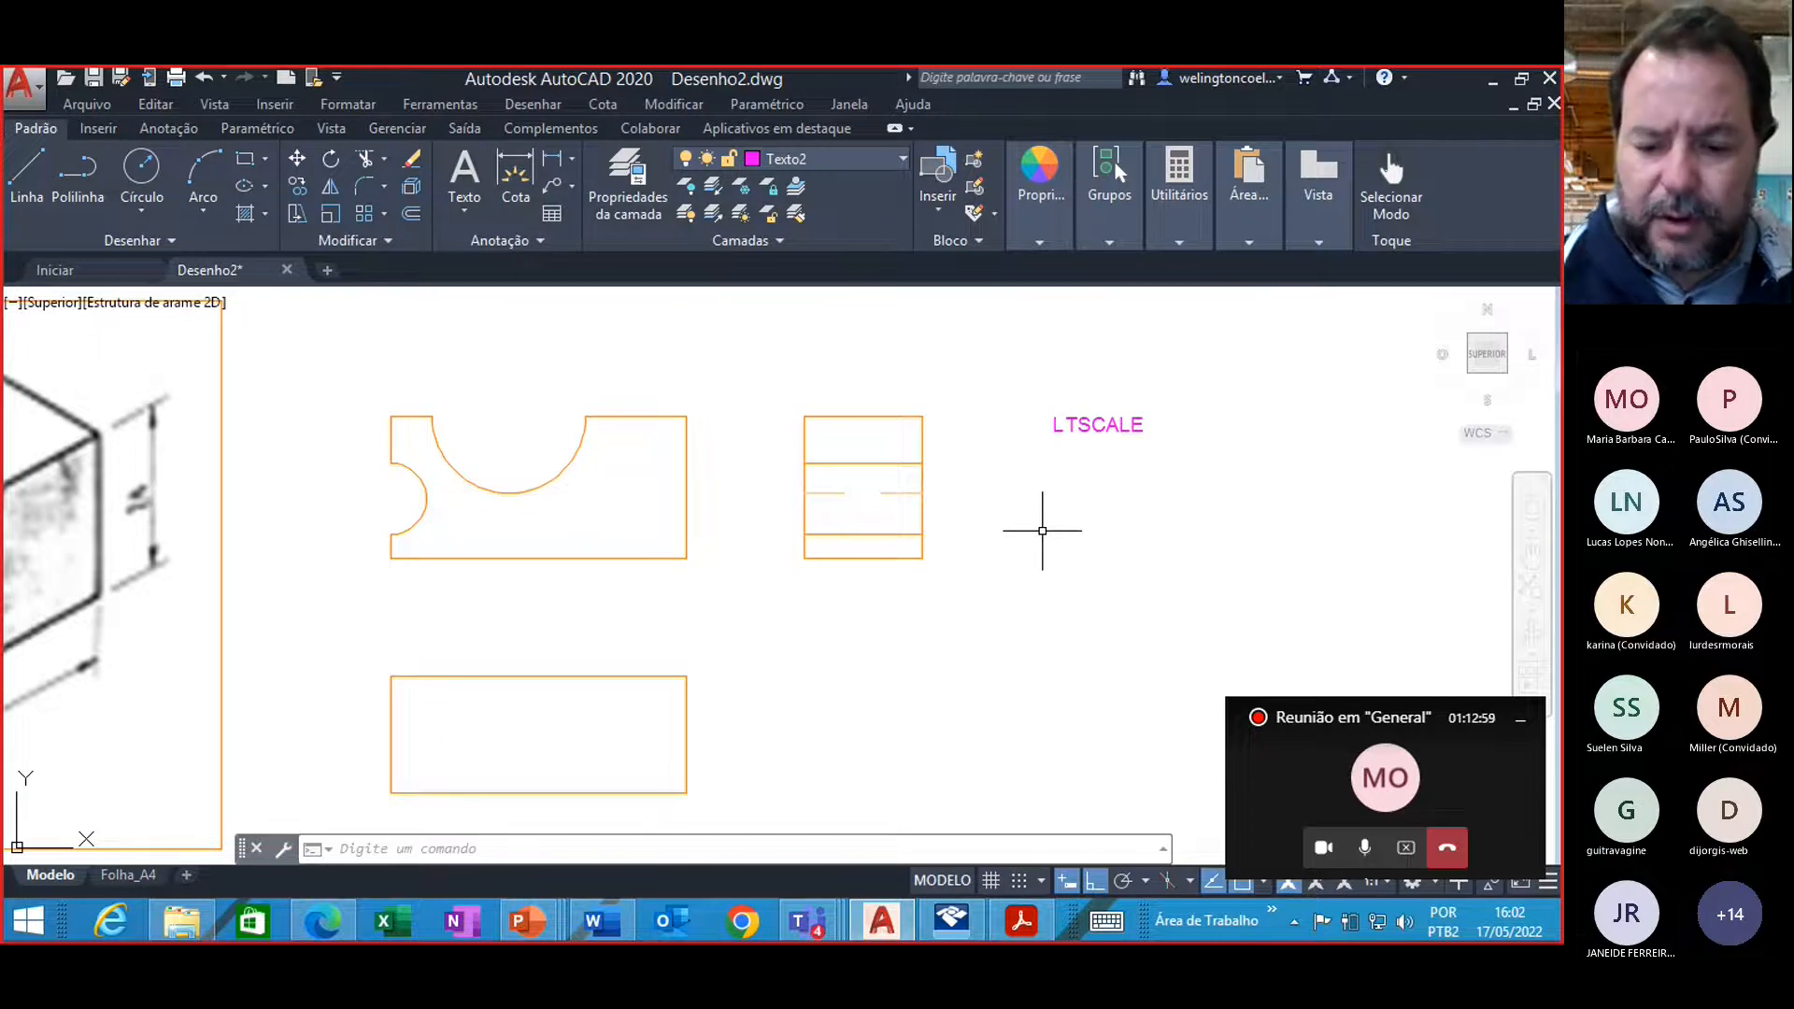
type("LT")
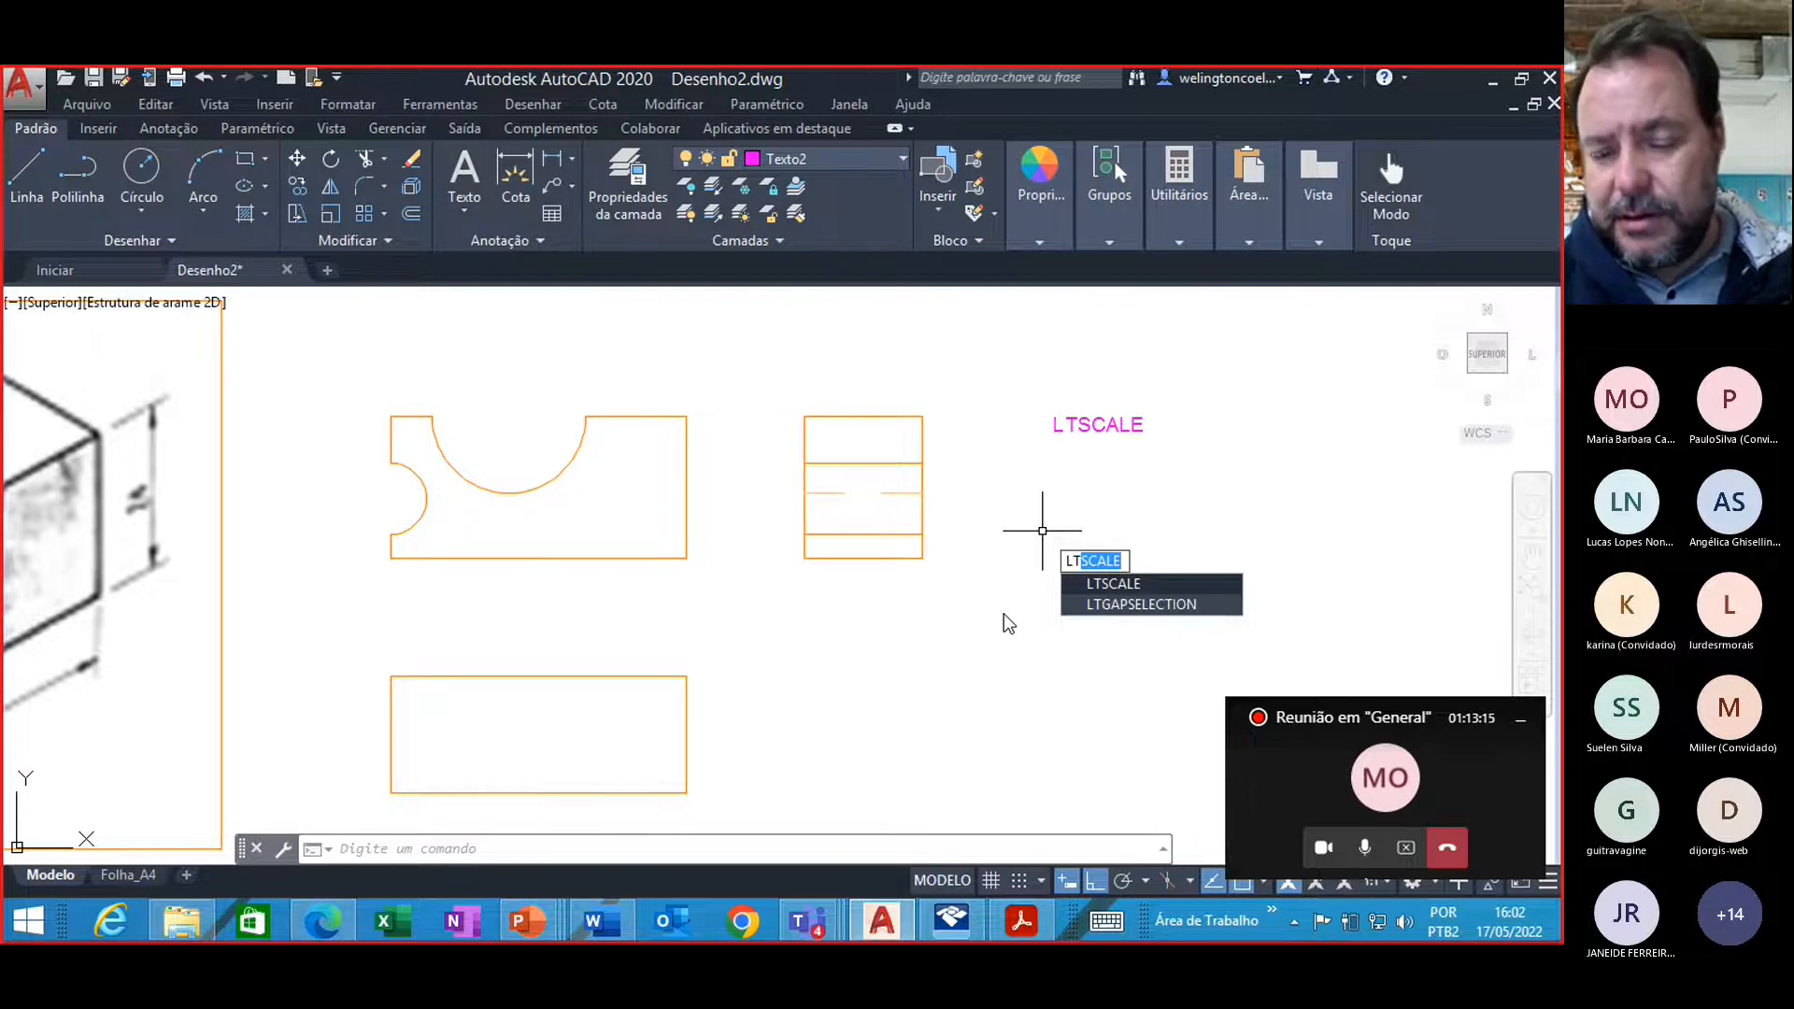
key("Return")
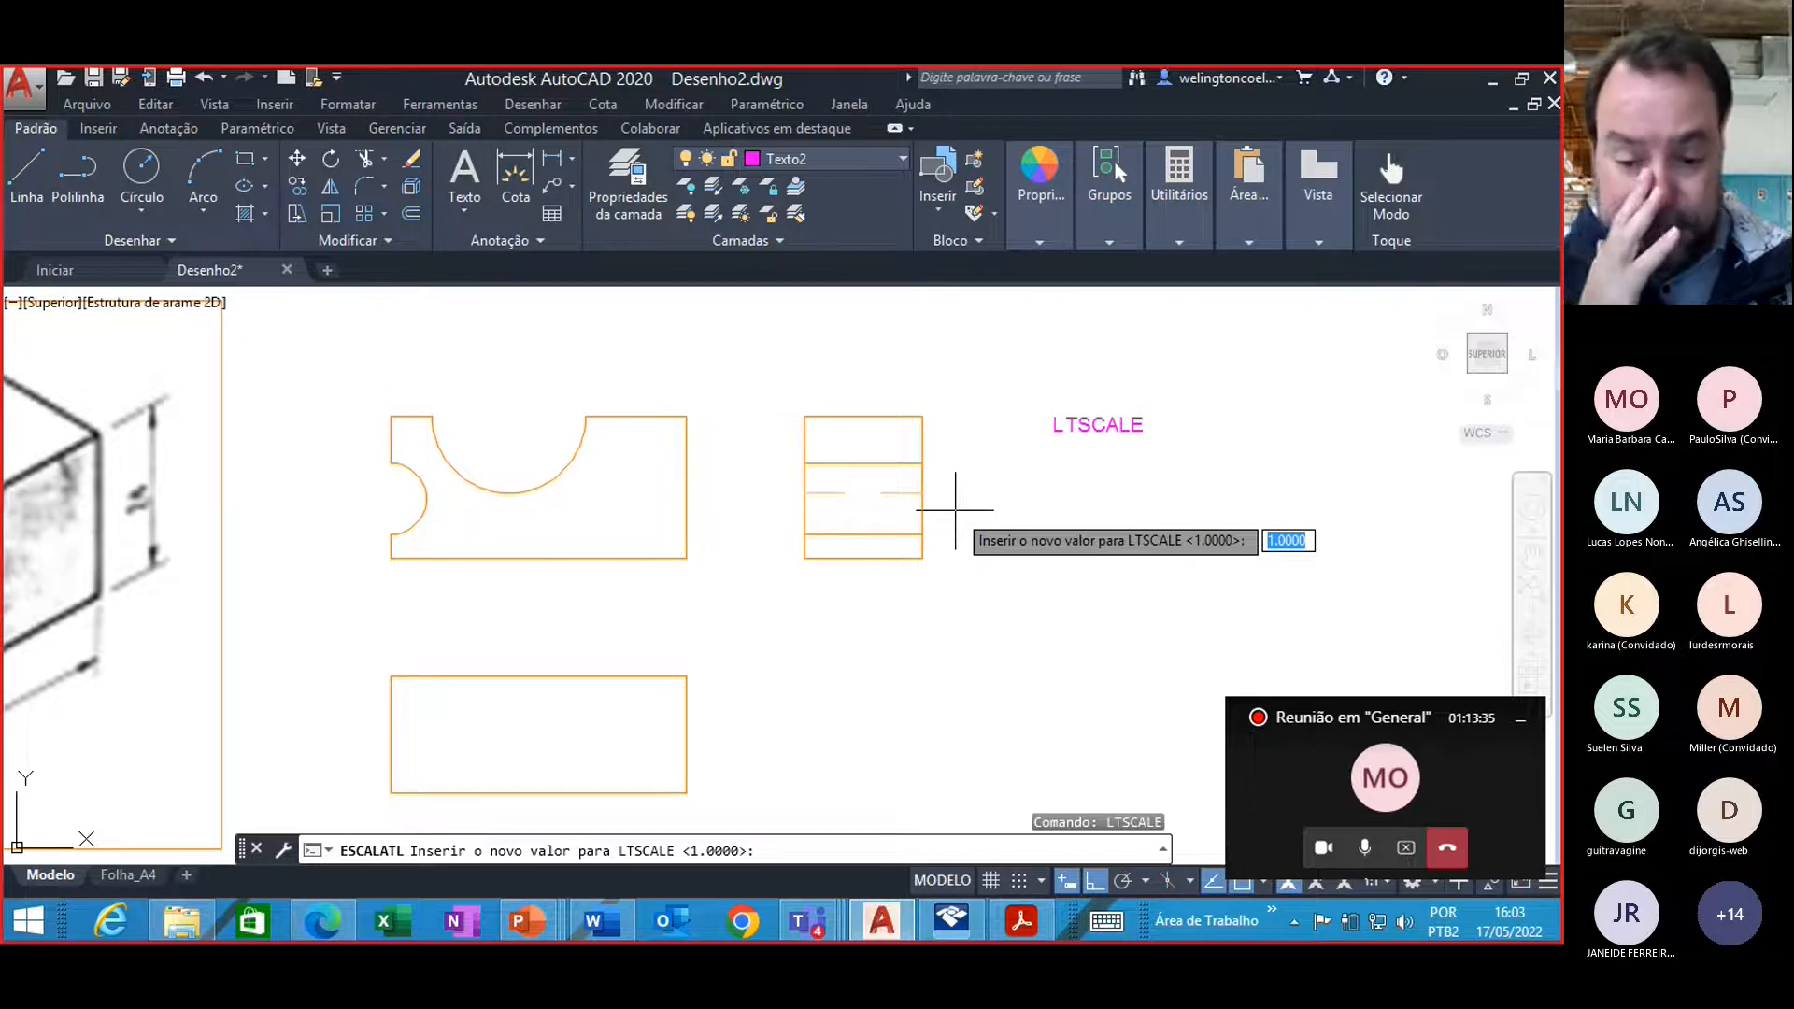
type("0.")
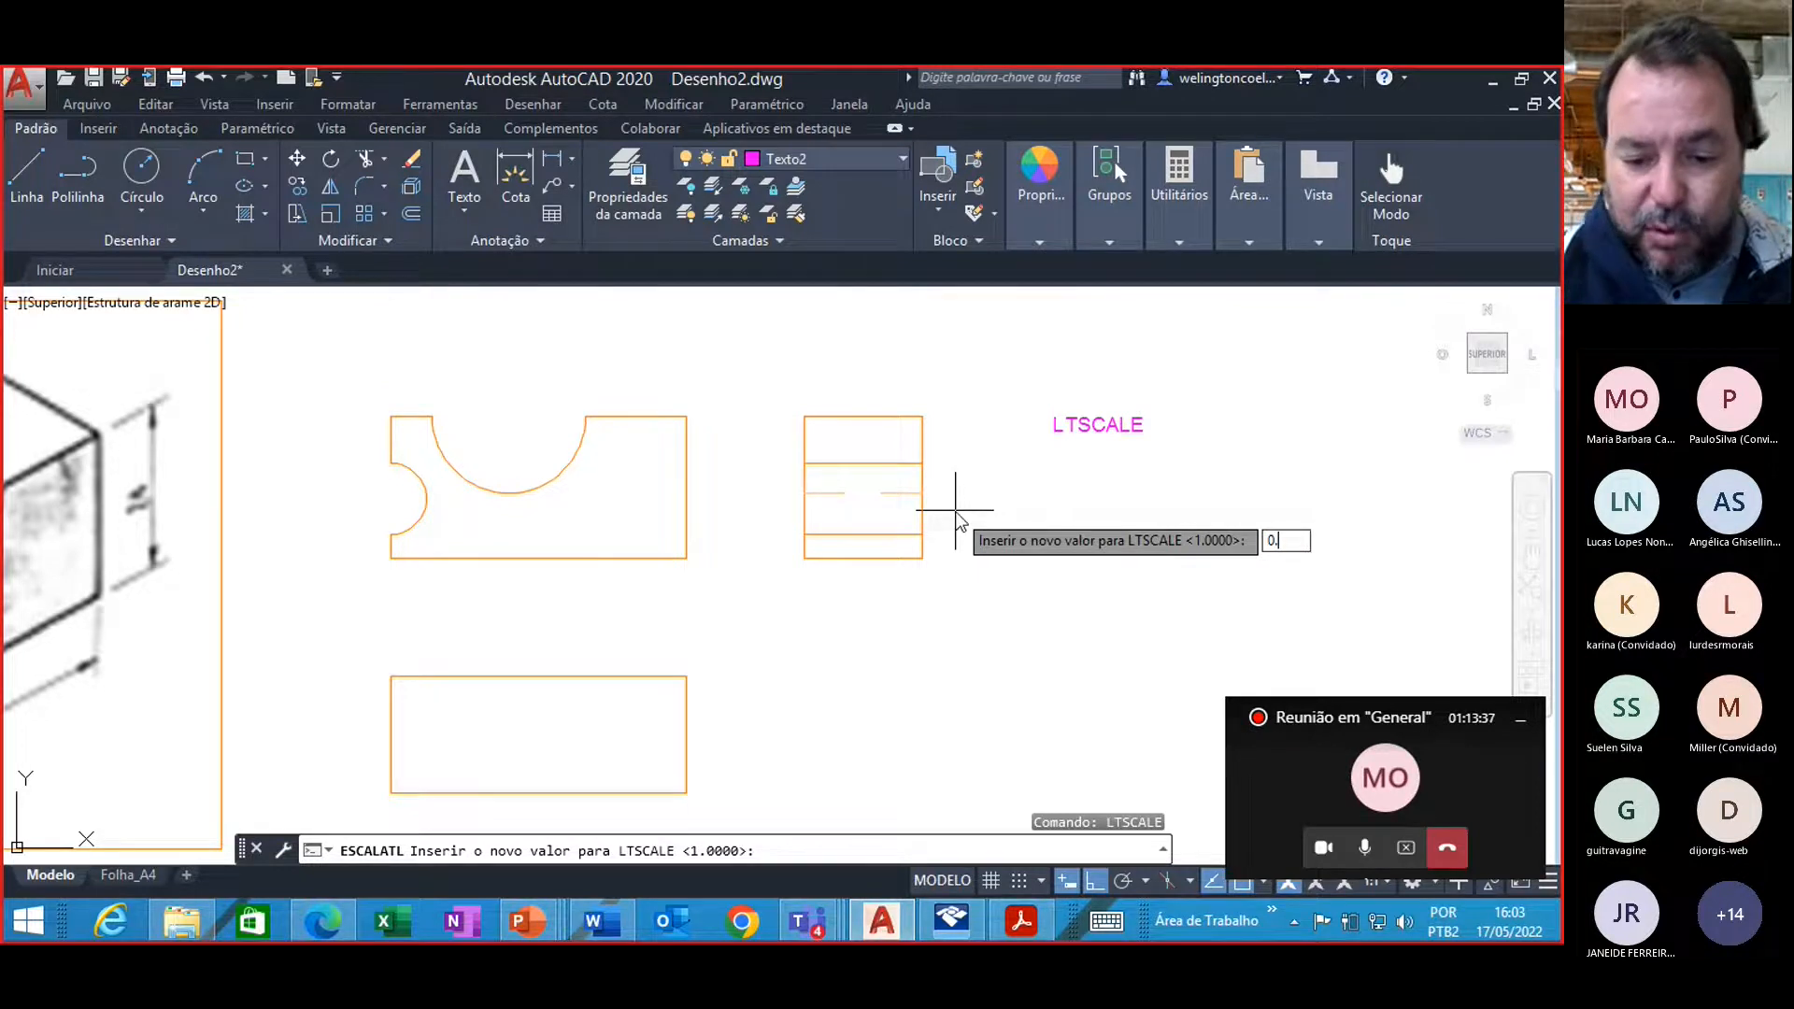
type("5")
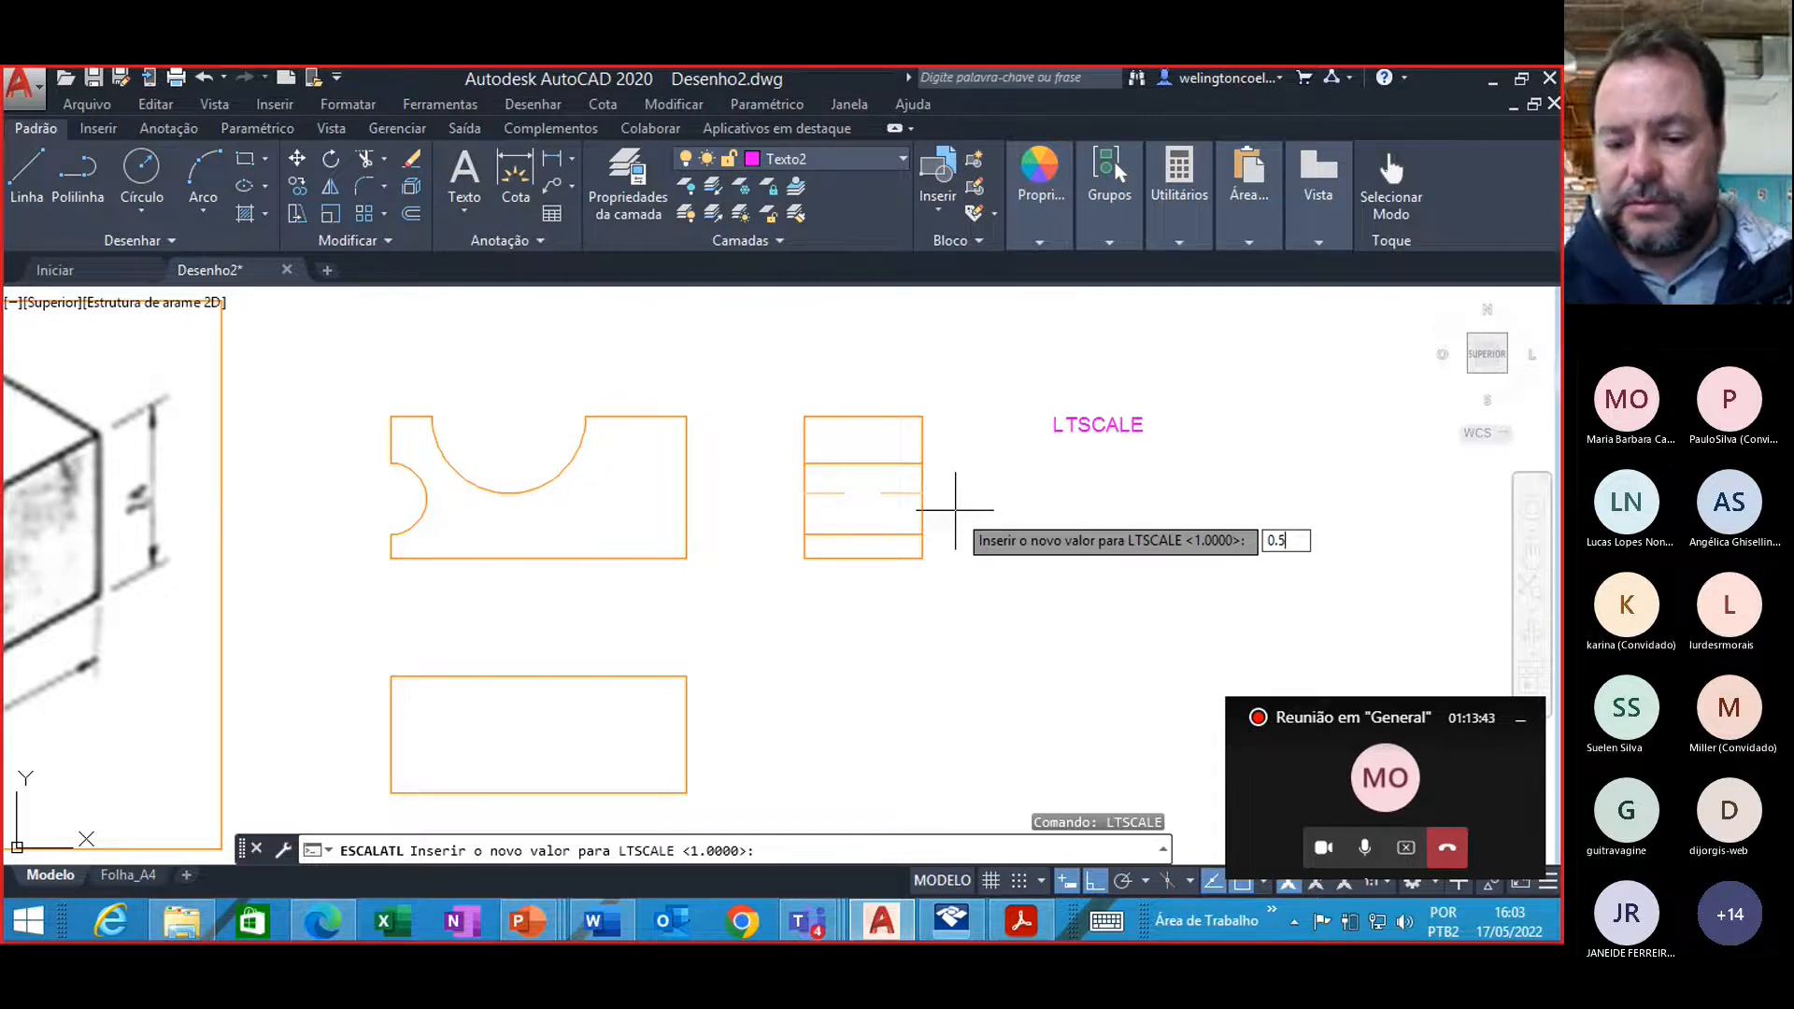
key("Return")
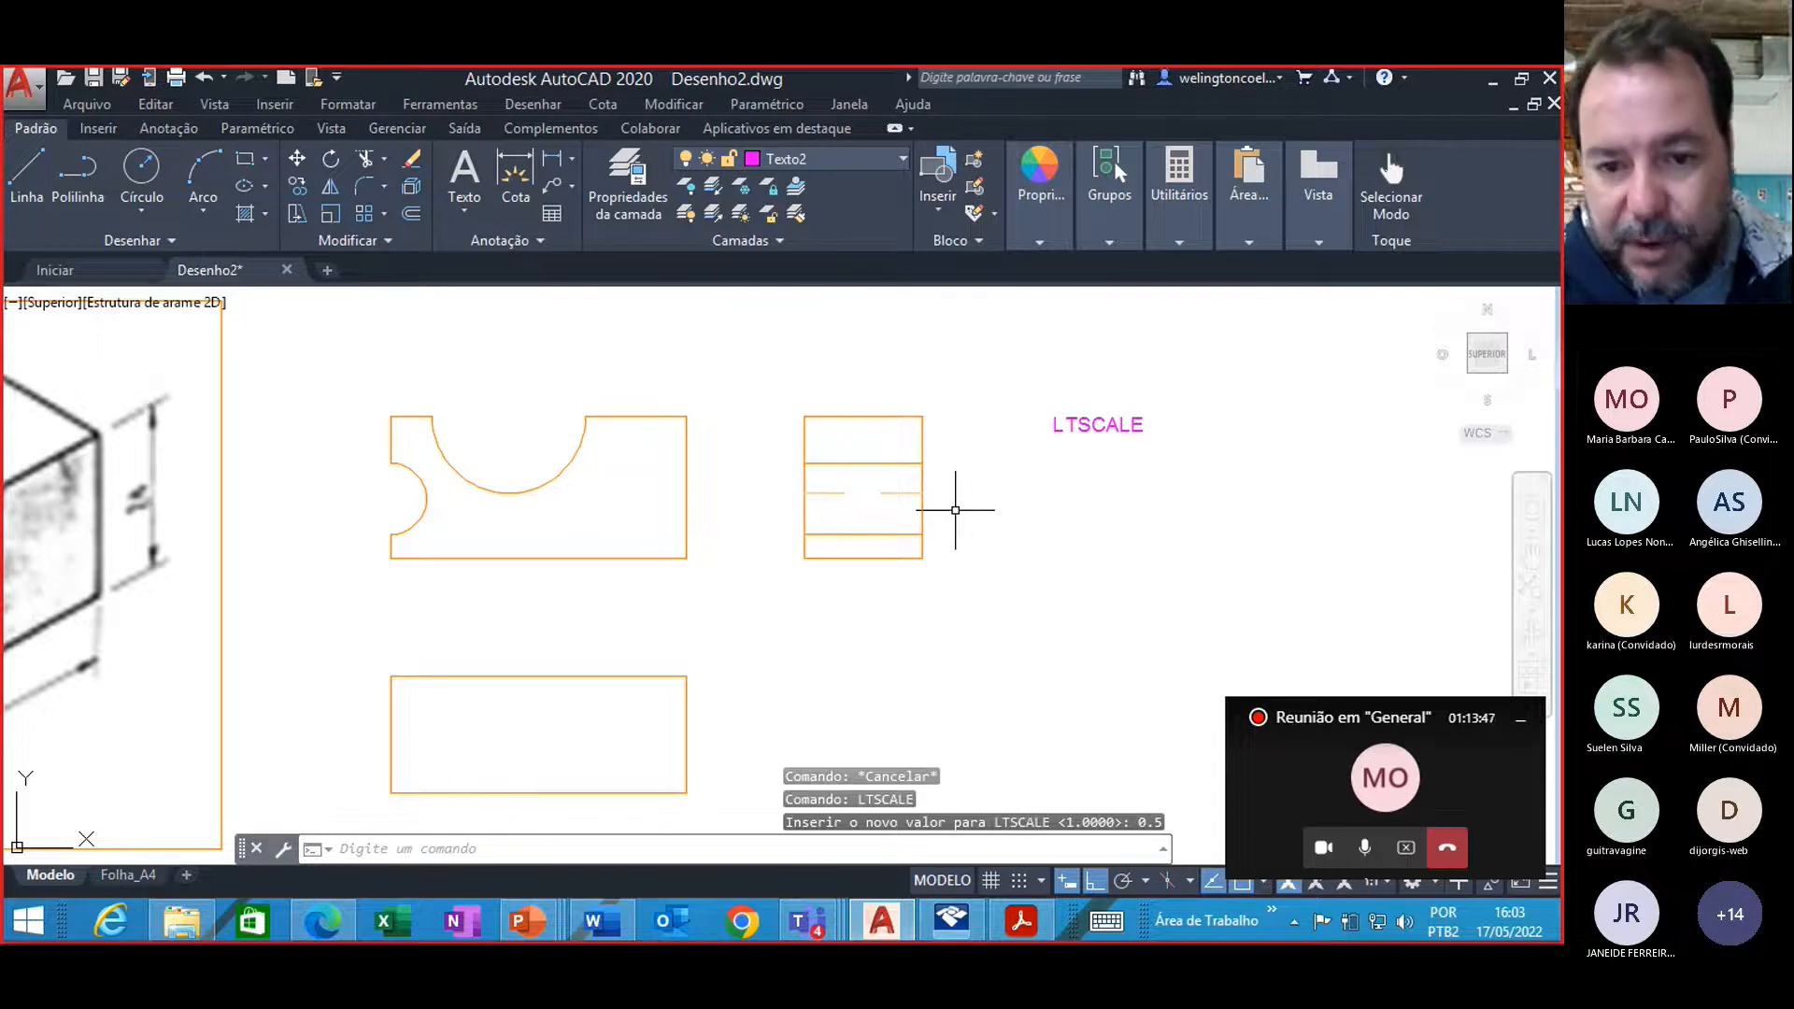
left_click(22, 165)
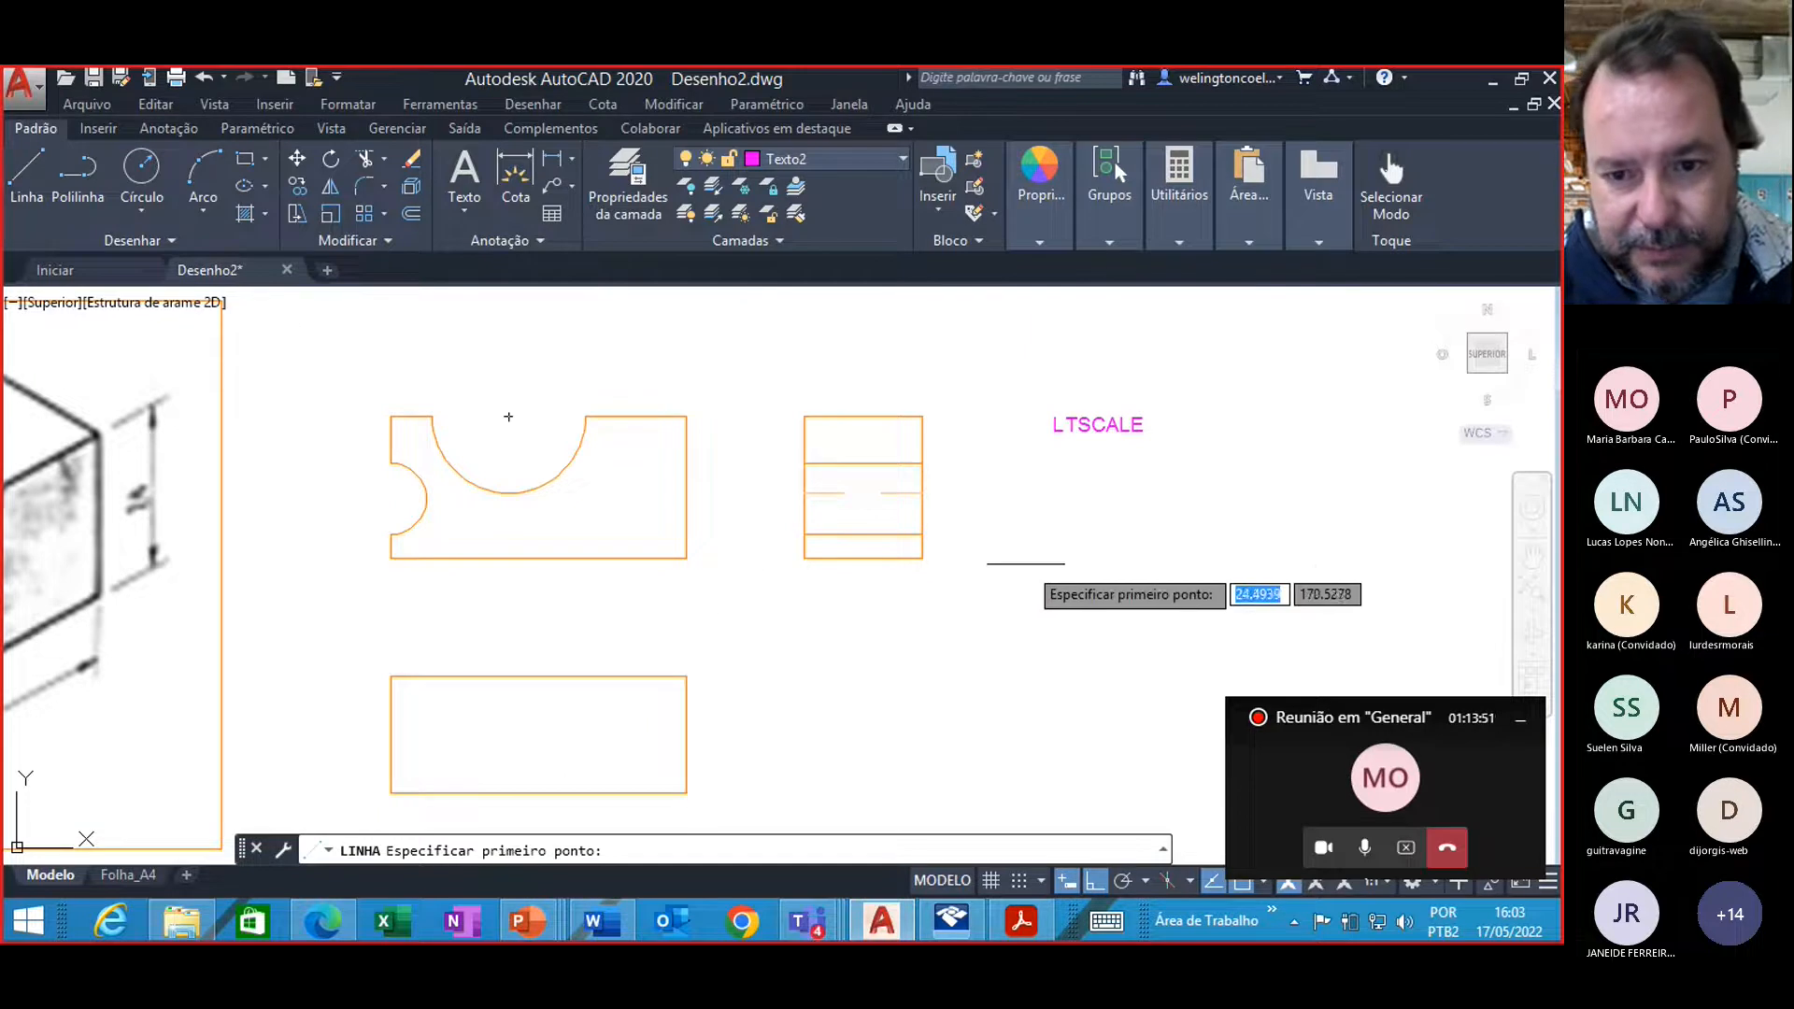
left_click(1015, 523)
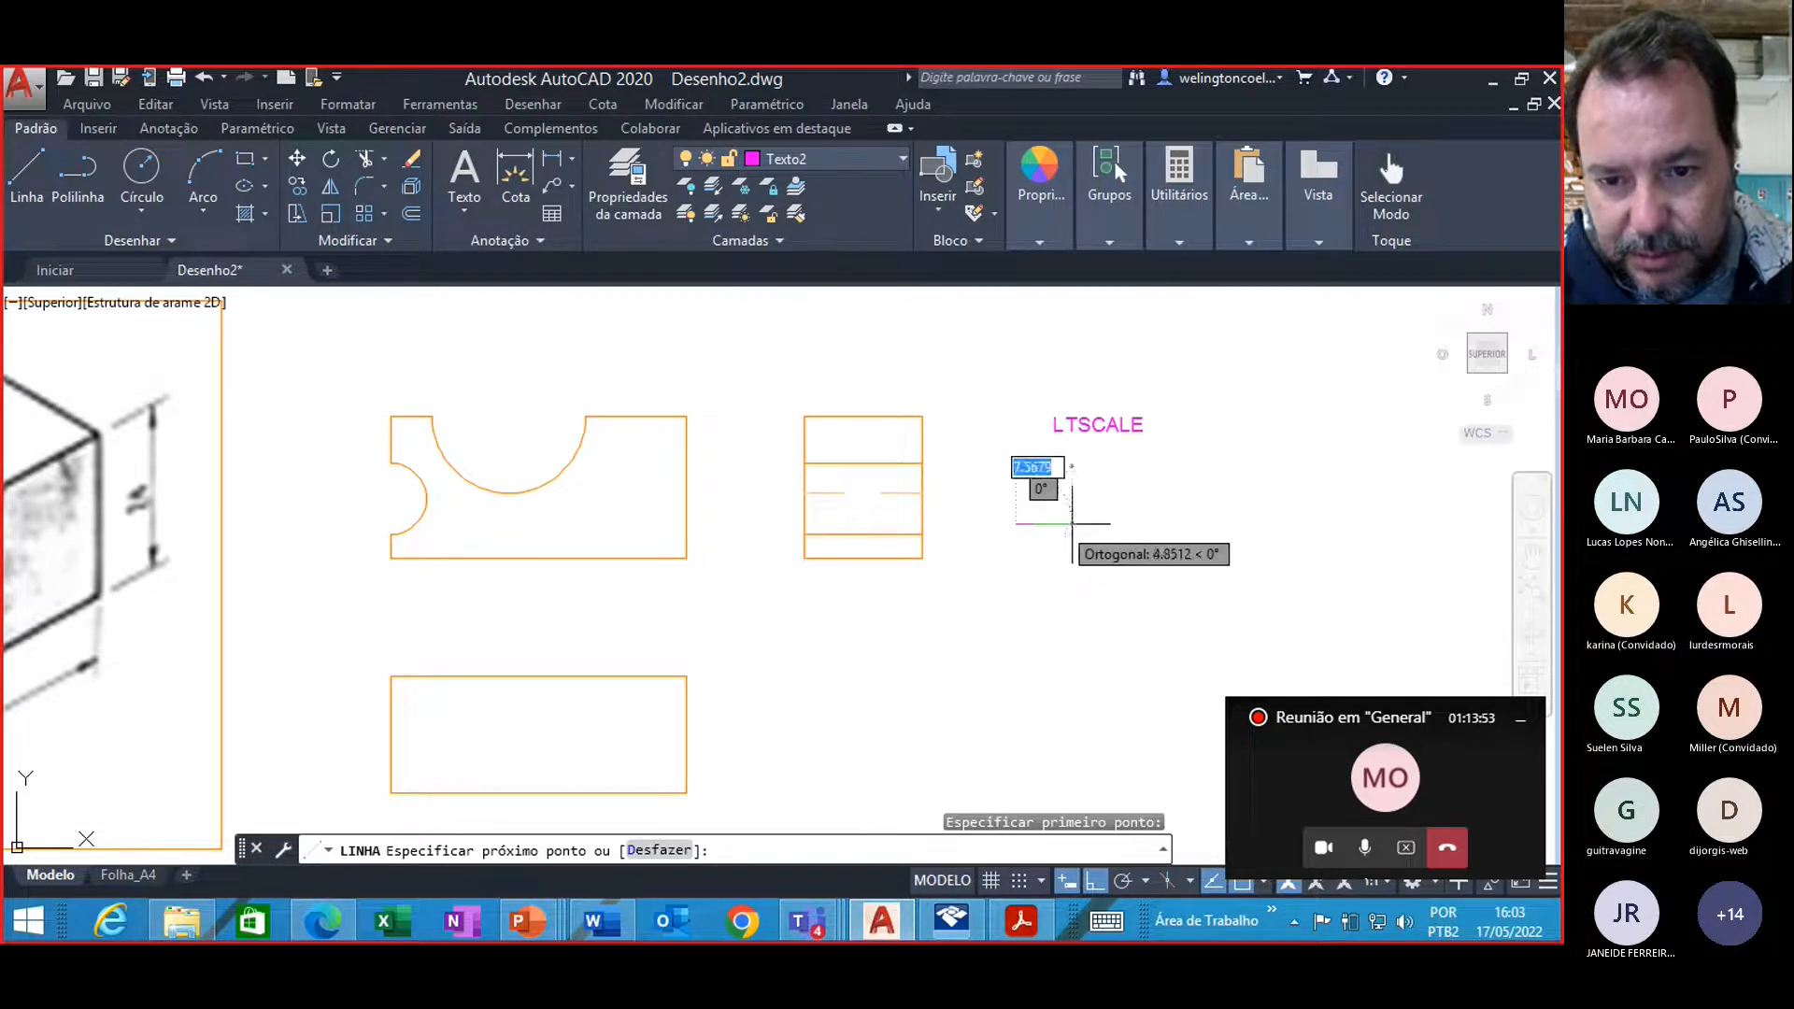
key("Escape")
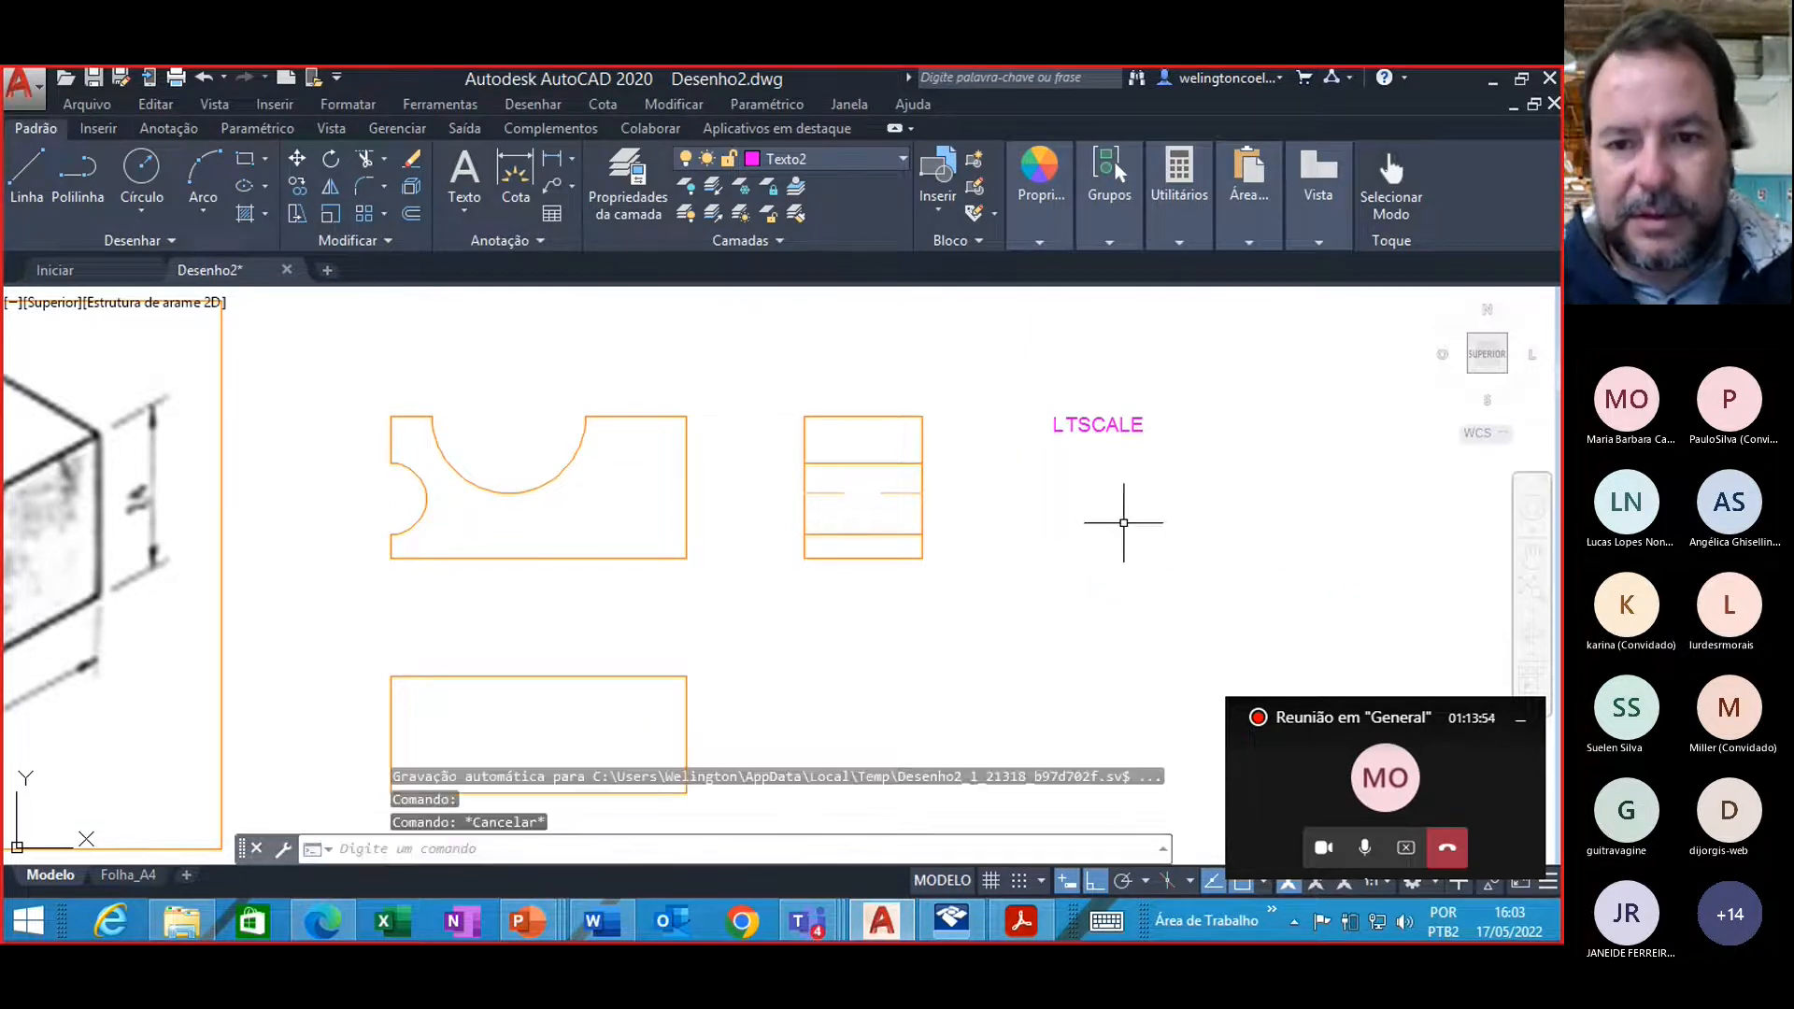
Step: Make Tracejada the current layer and draw a horizontal sample line below the LTSCALE text
left_click(882, 159)
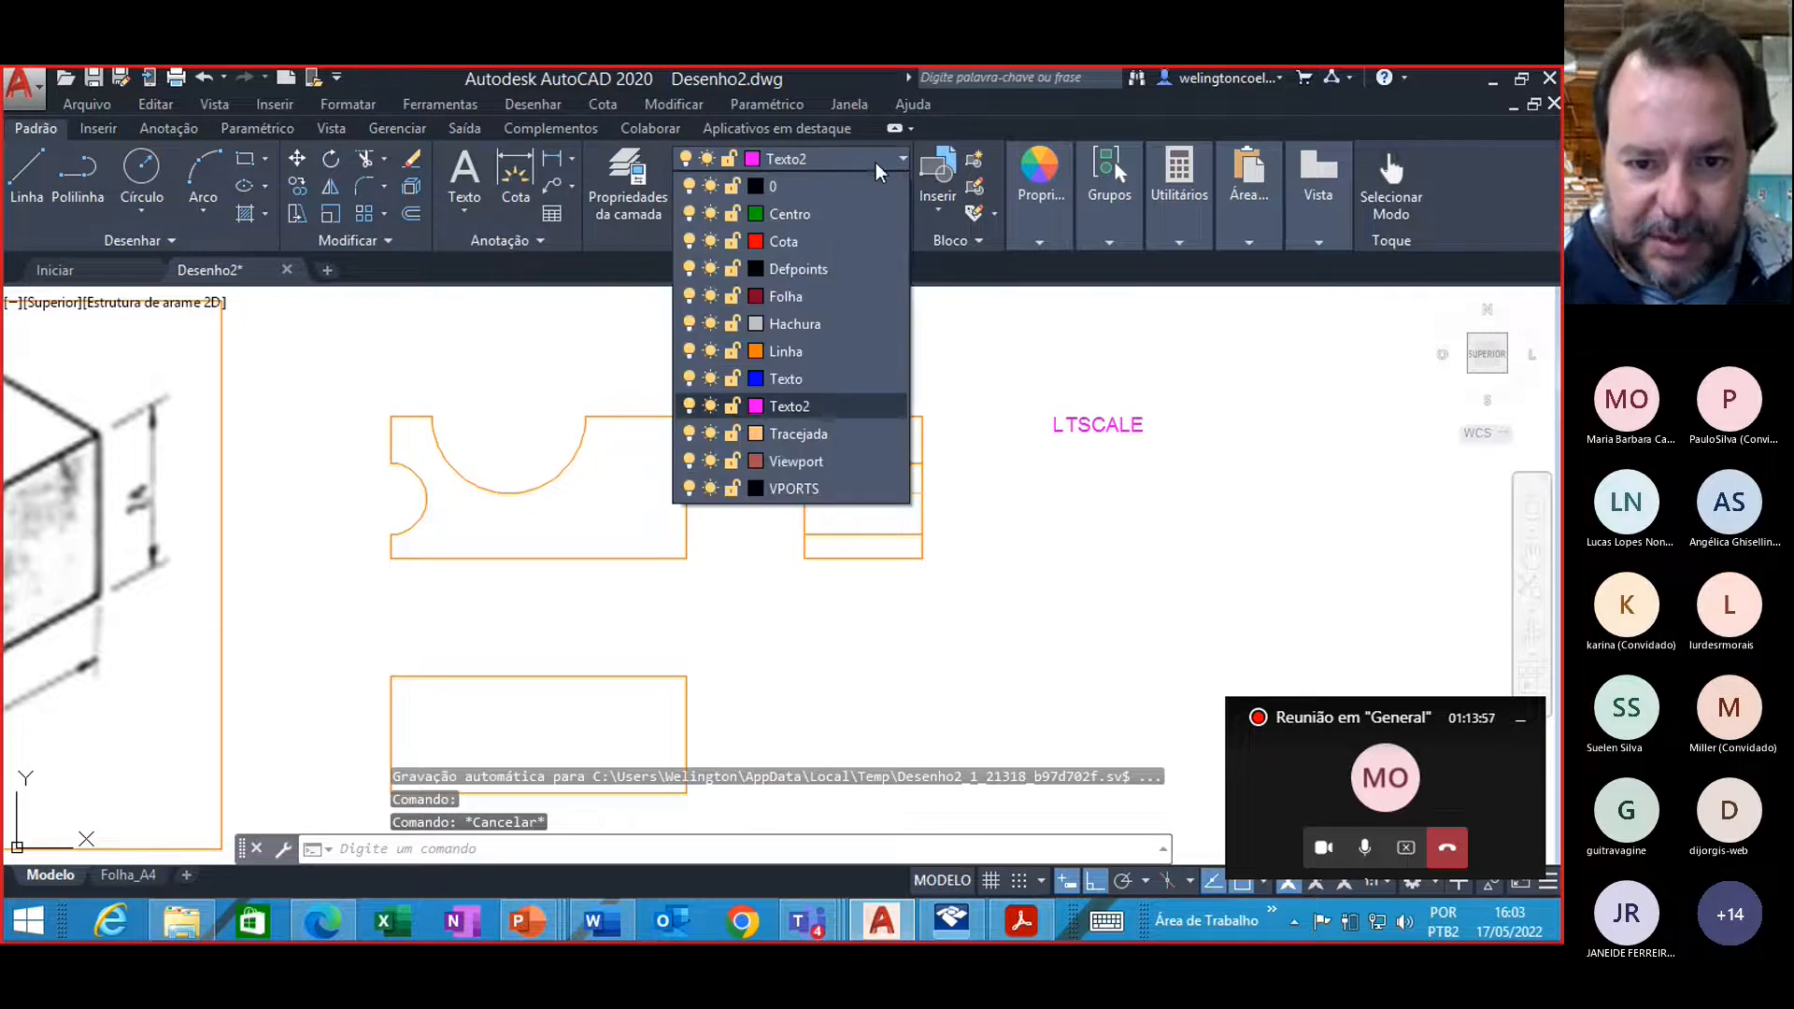
left_click(805, 432)
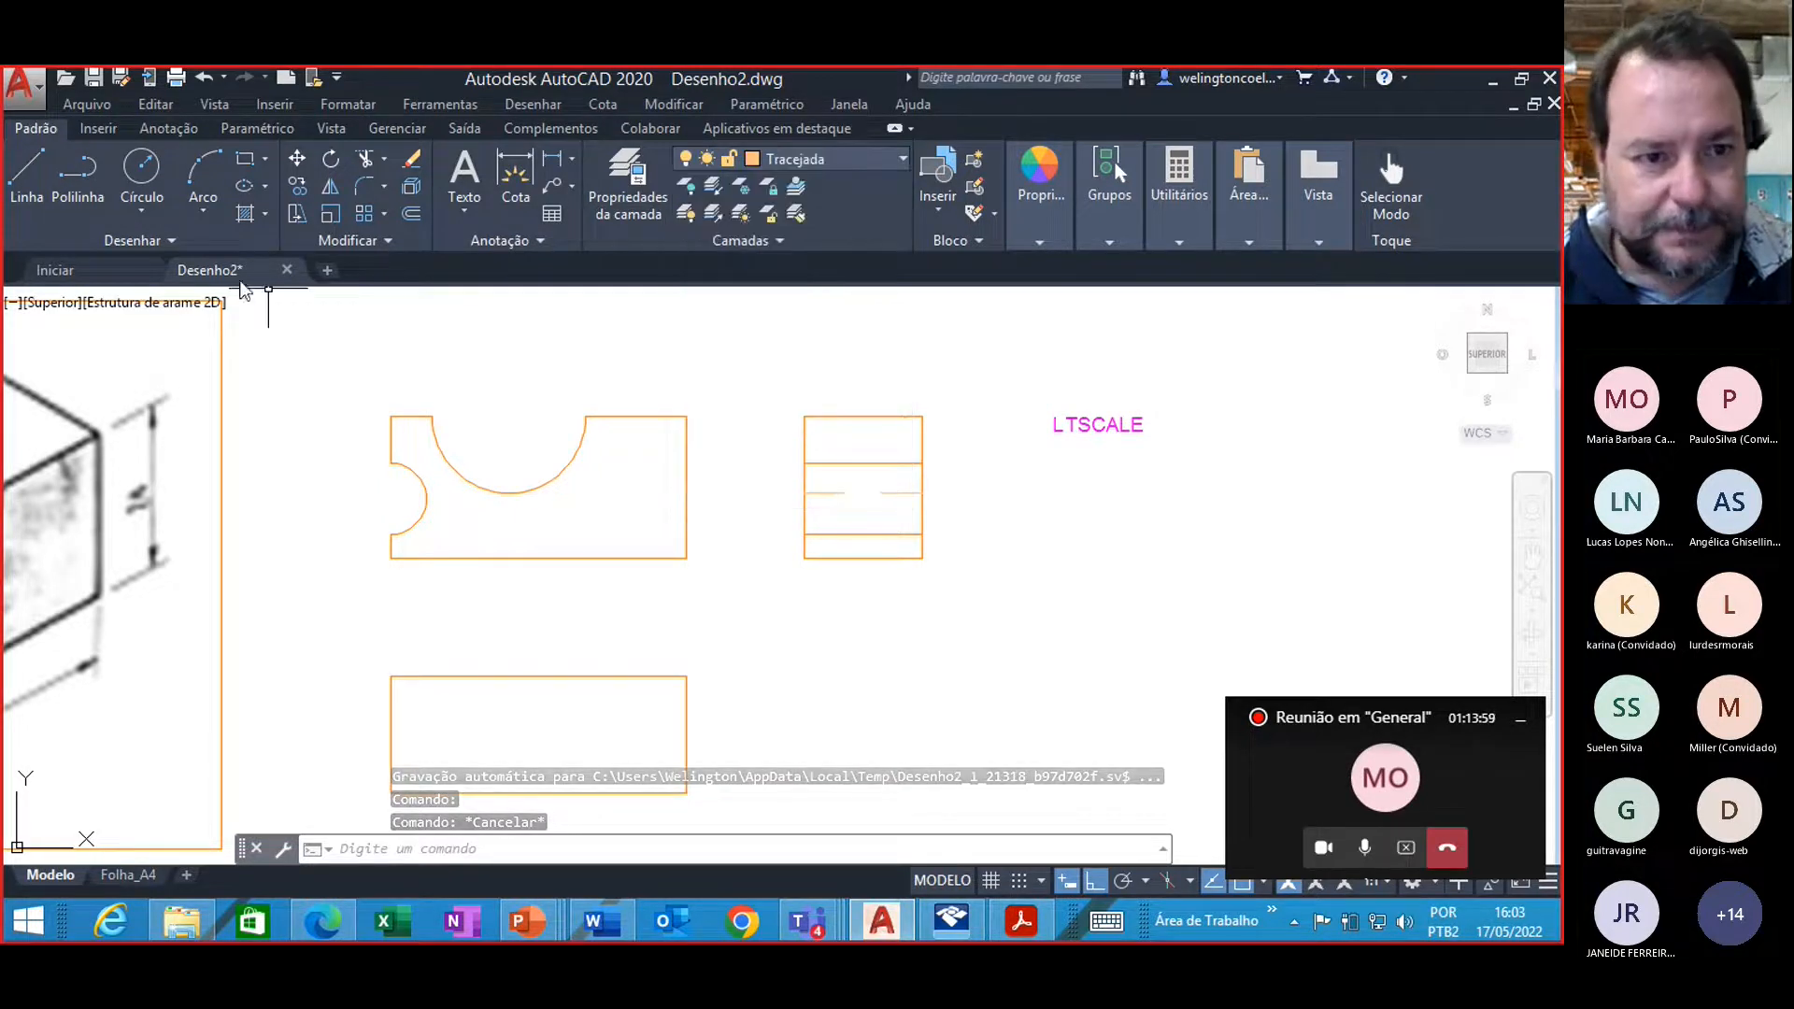
left_click(32, 177)
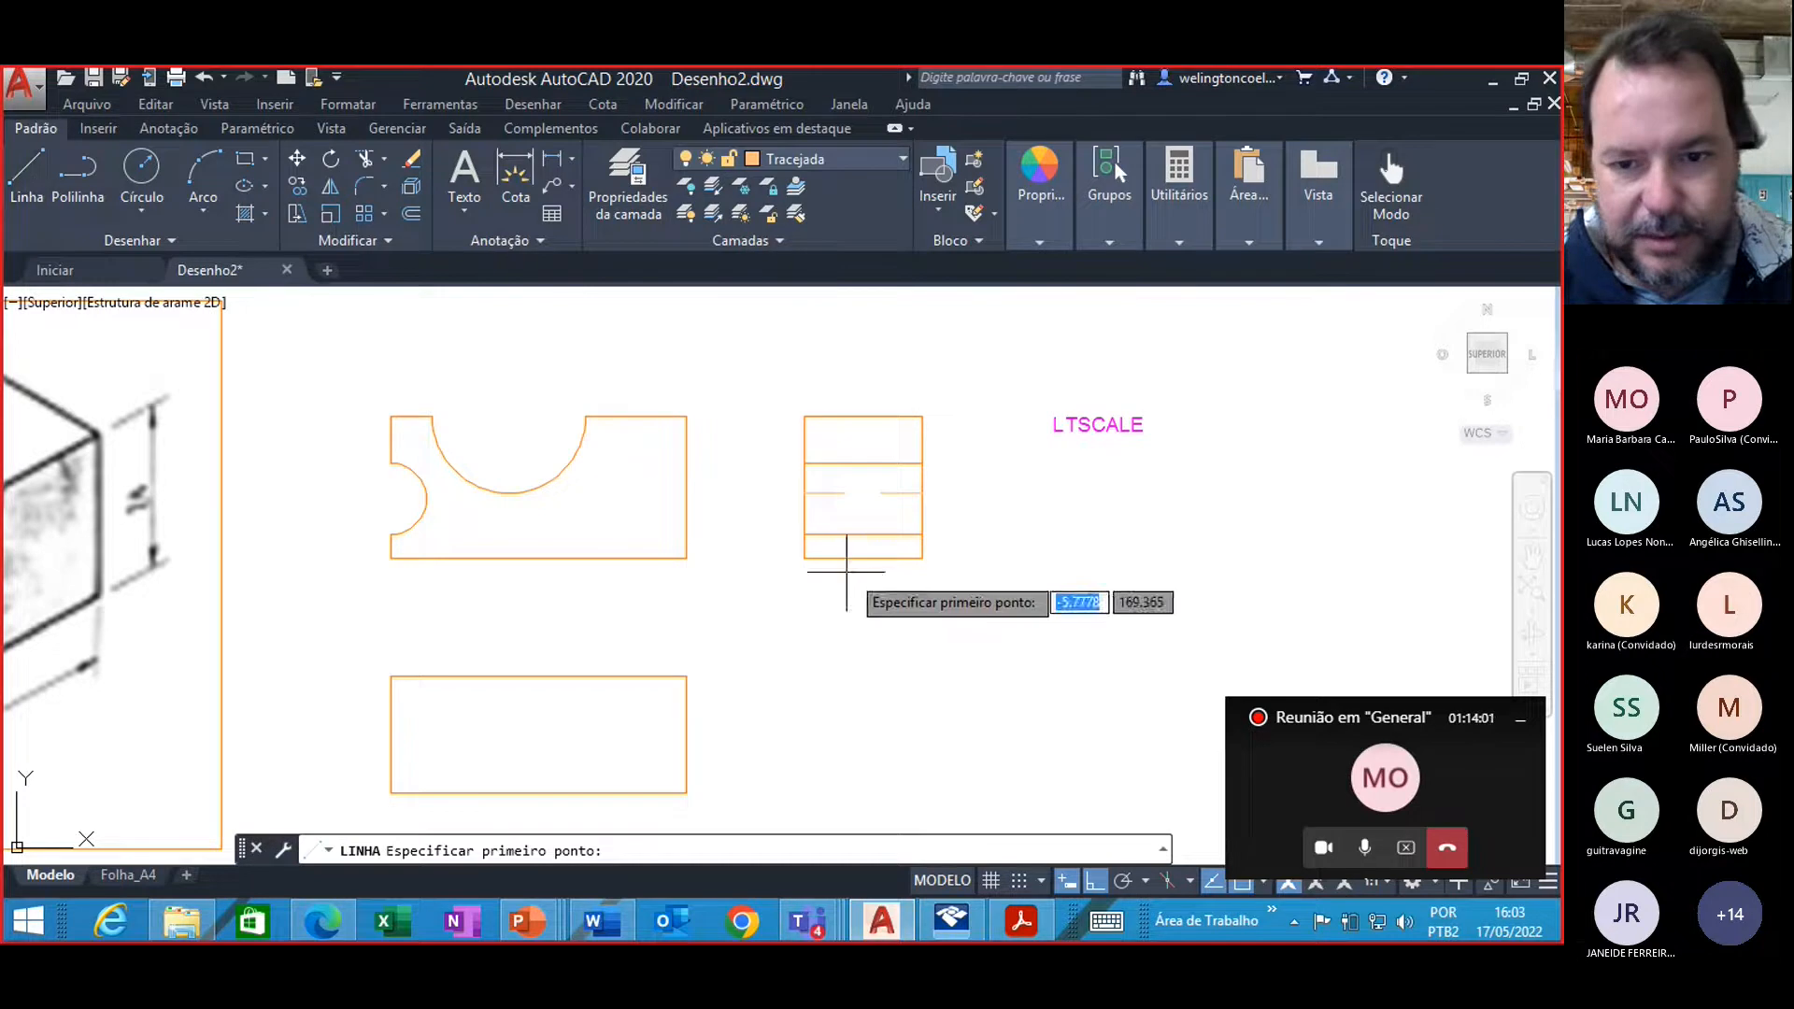
left_click(1016, 516)
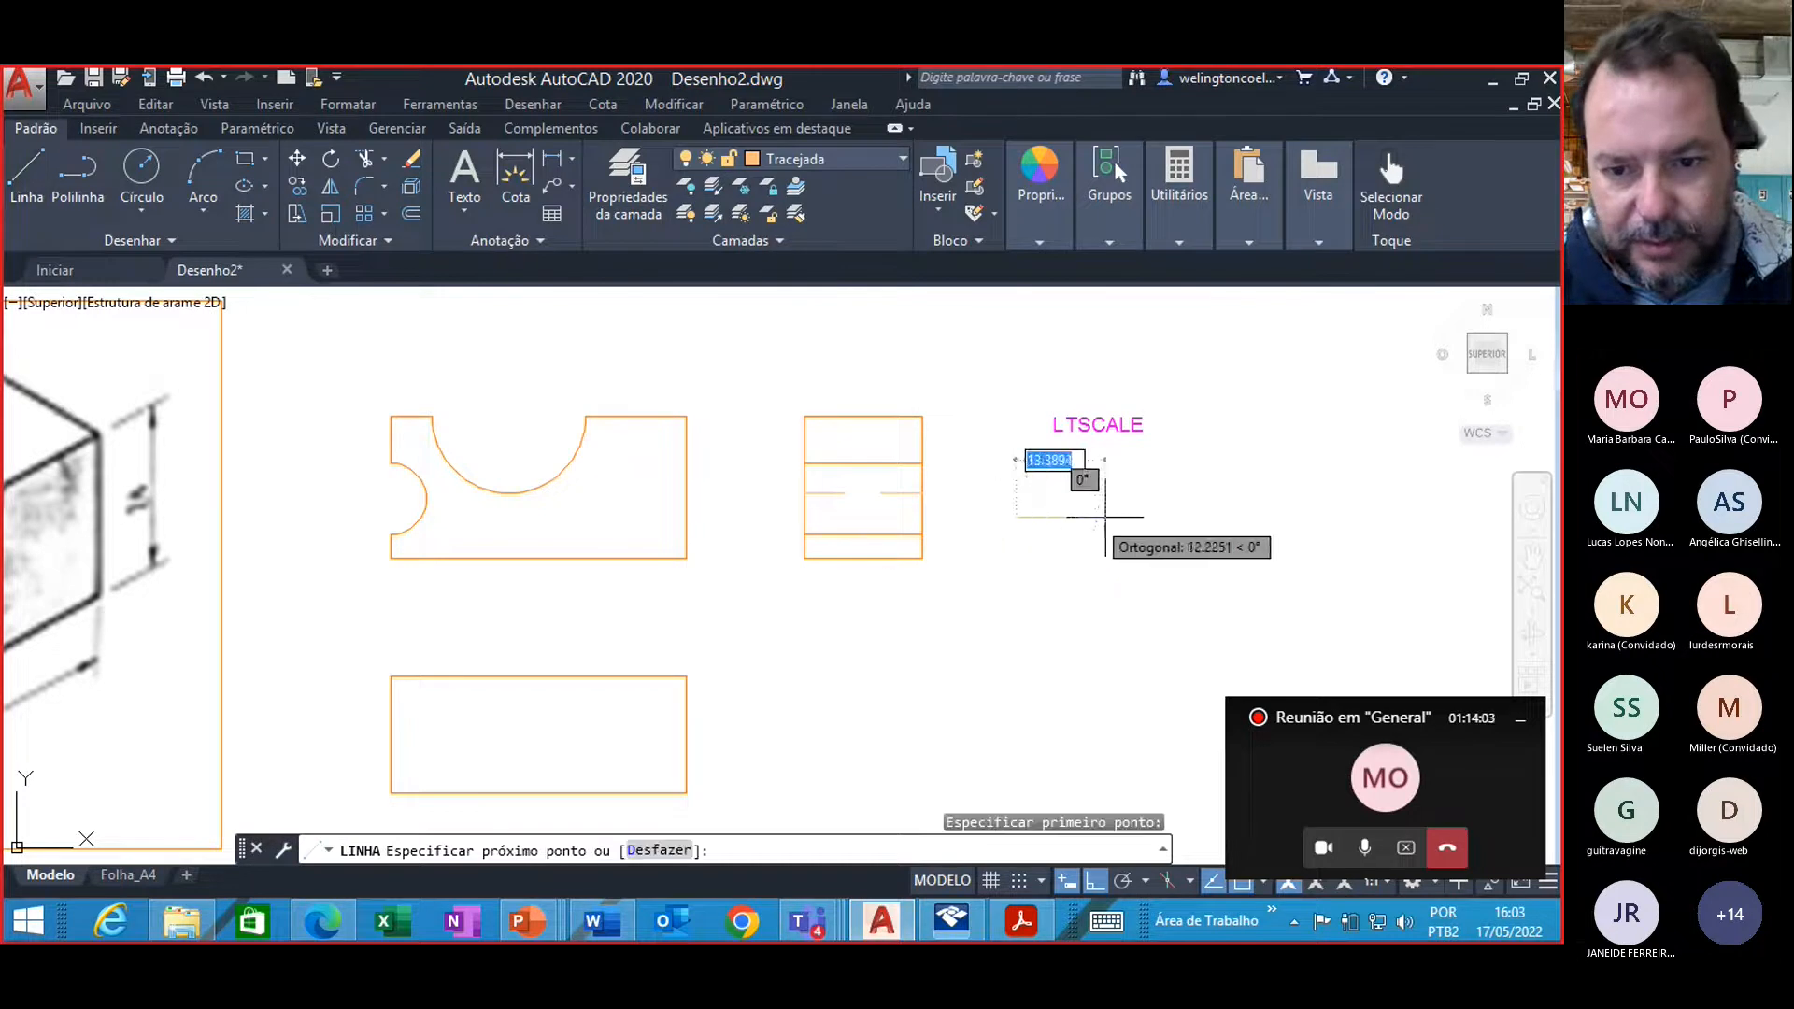
left_click(1149, 516)
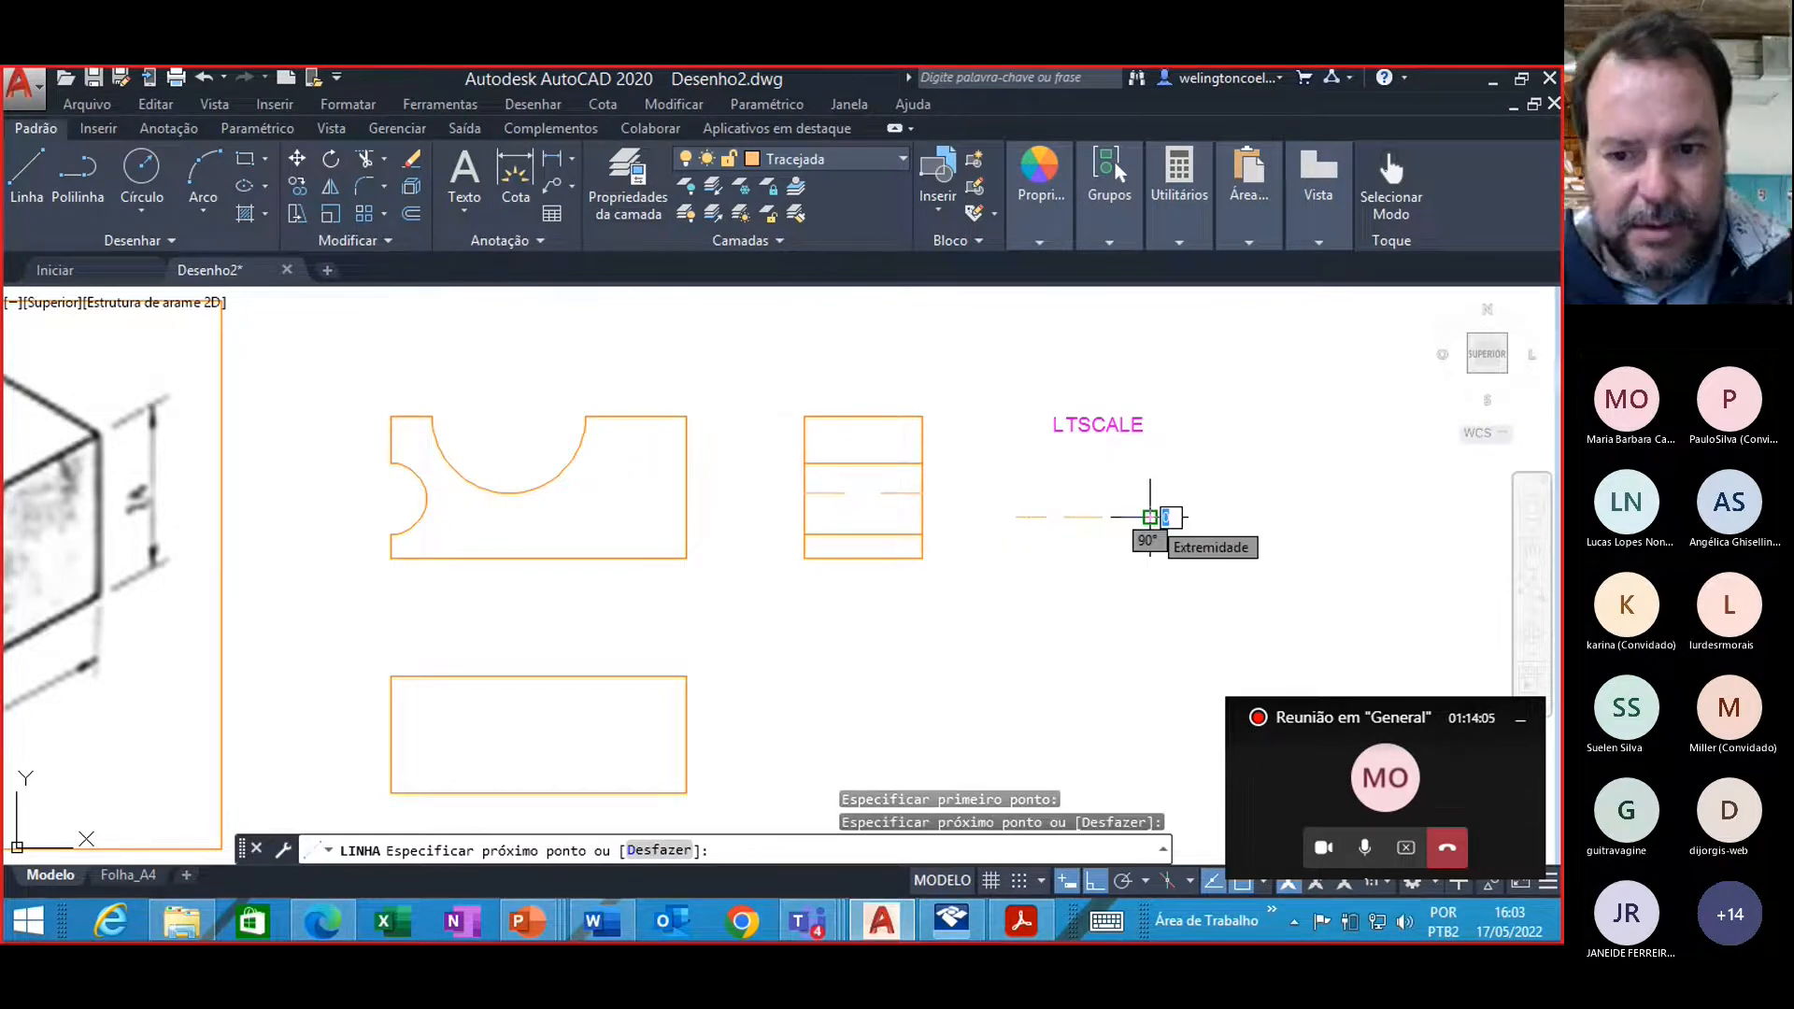
key("Escape")
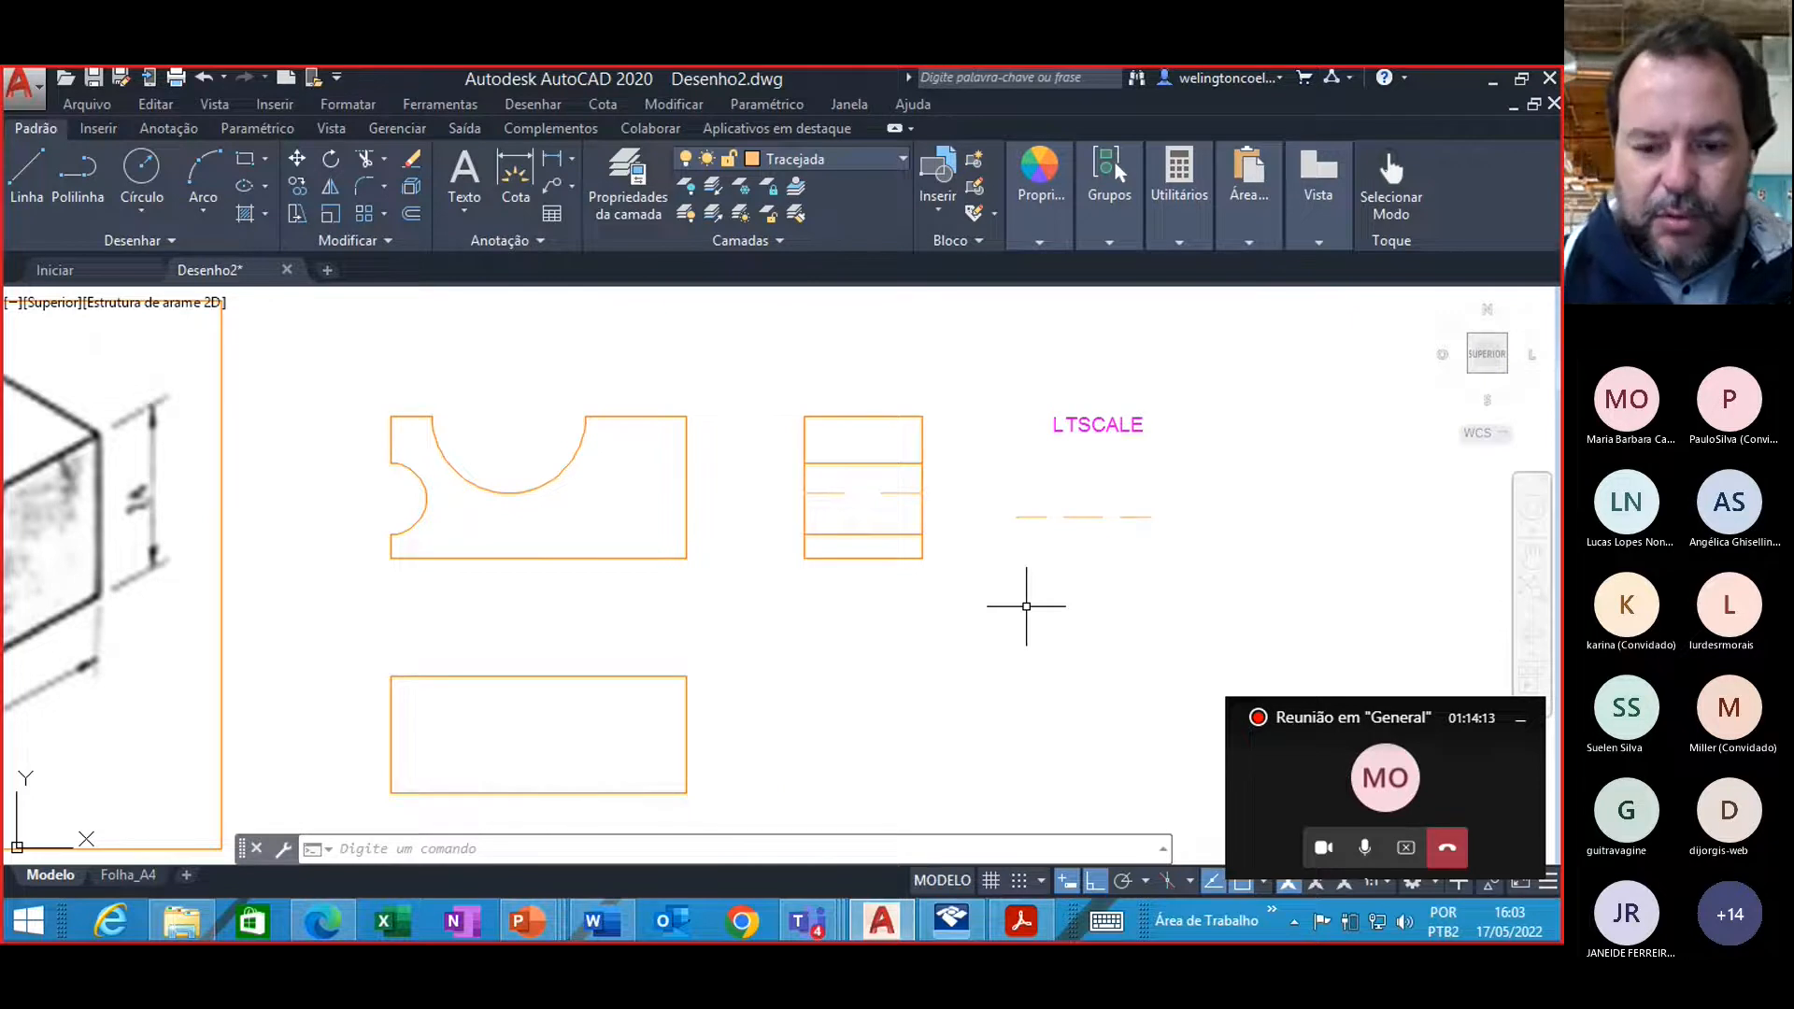
Step: Set the global linetype scale LTSCALE to 0.3
type("LTSCALE")
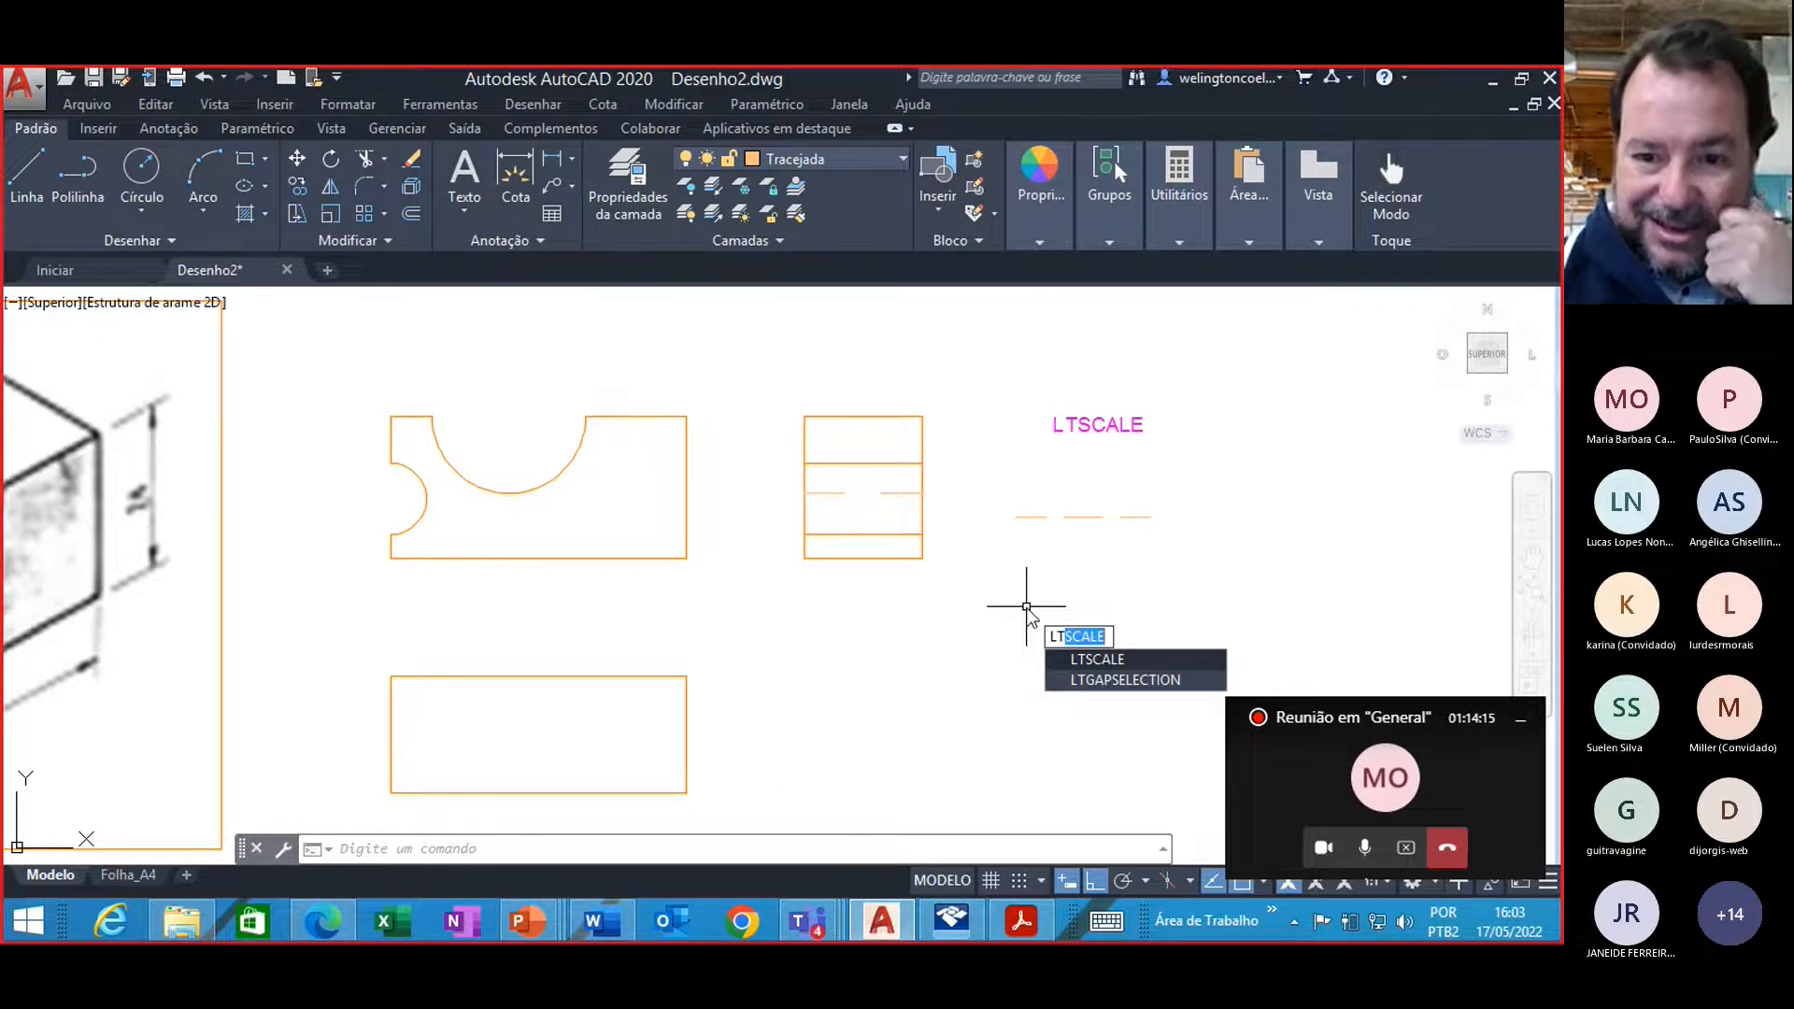
key("Return")
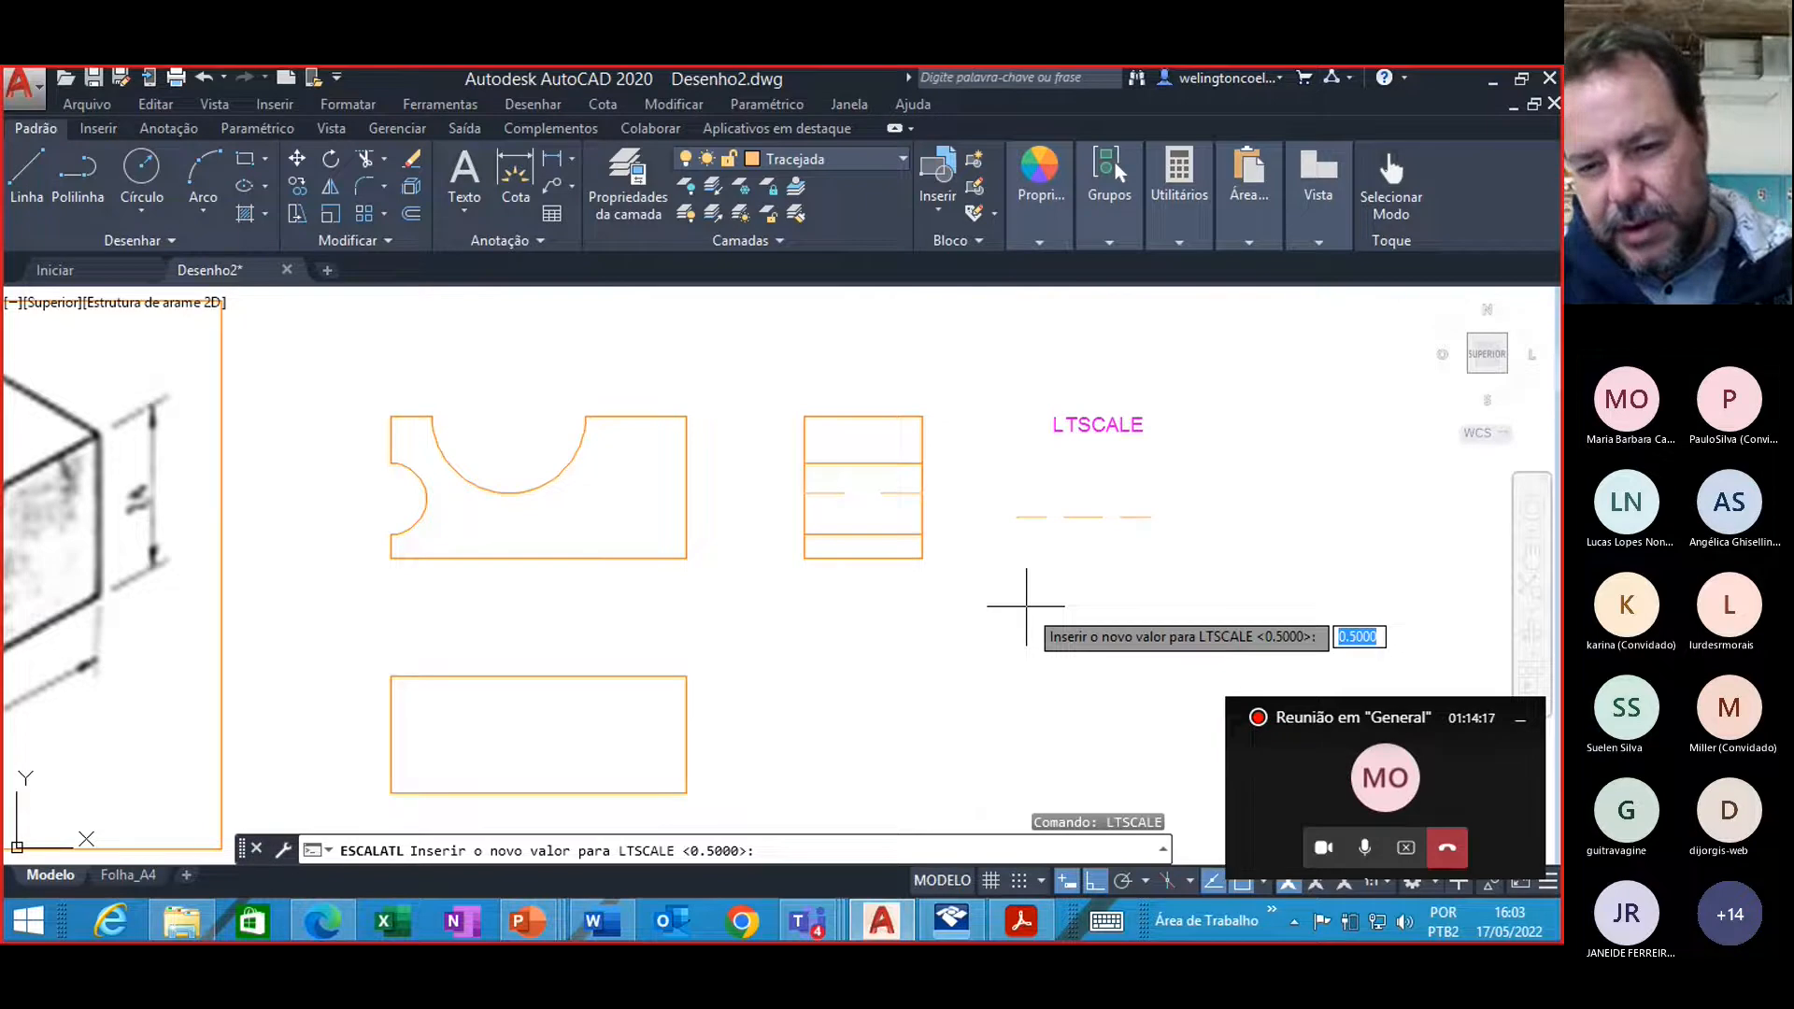
type("0.3")
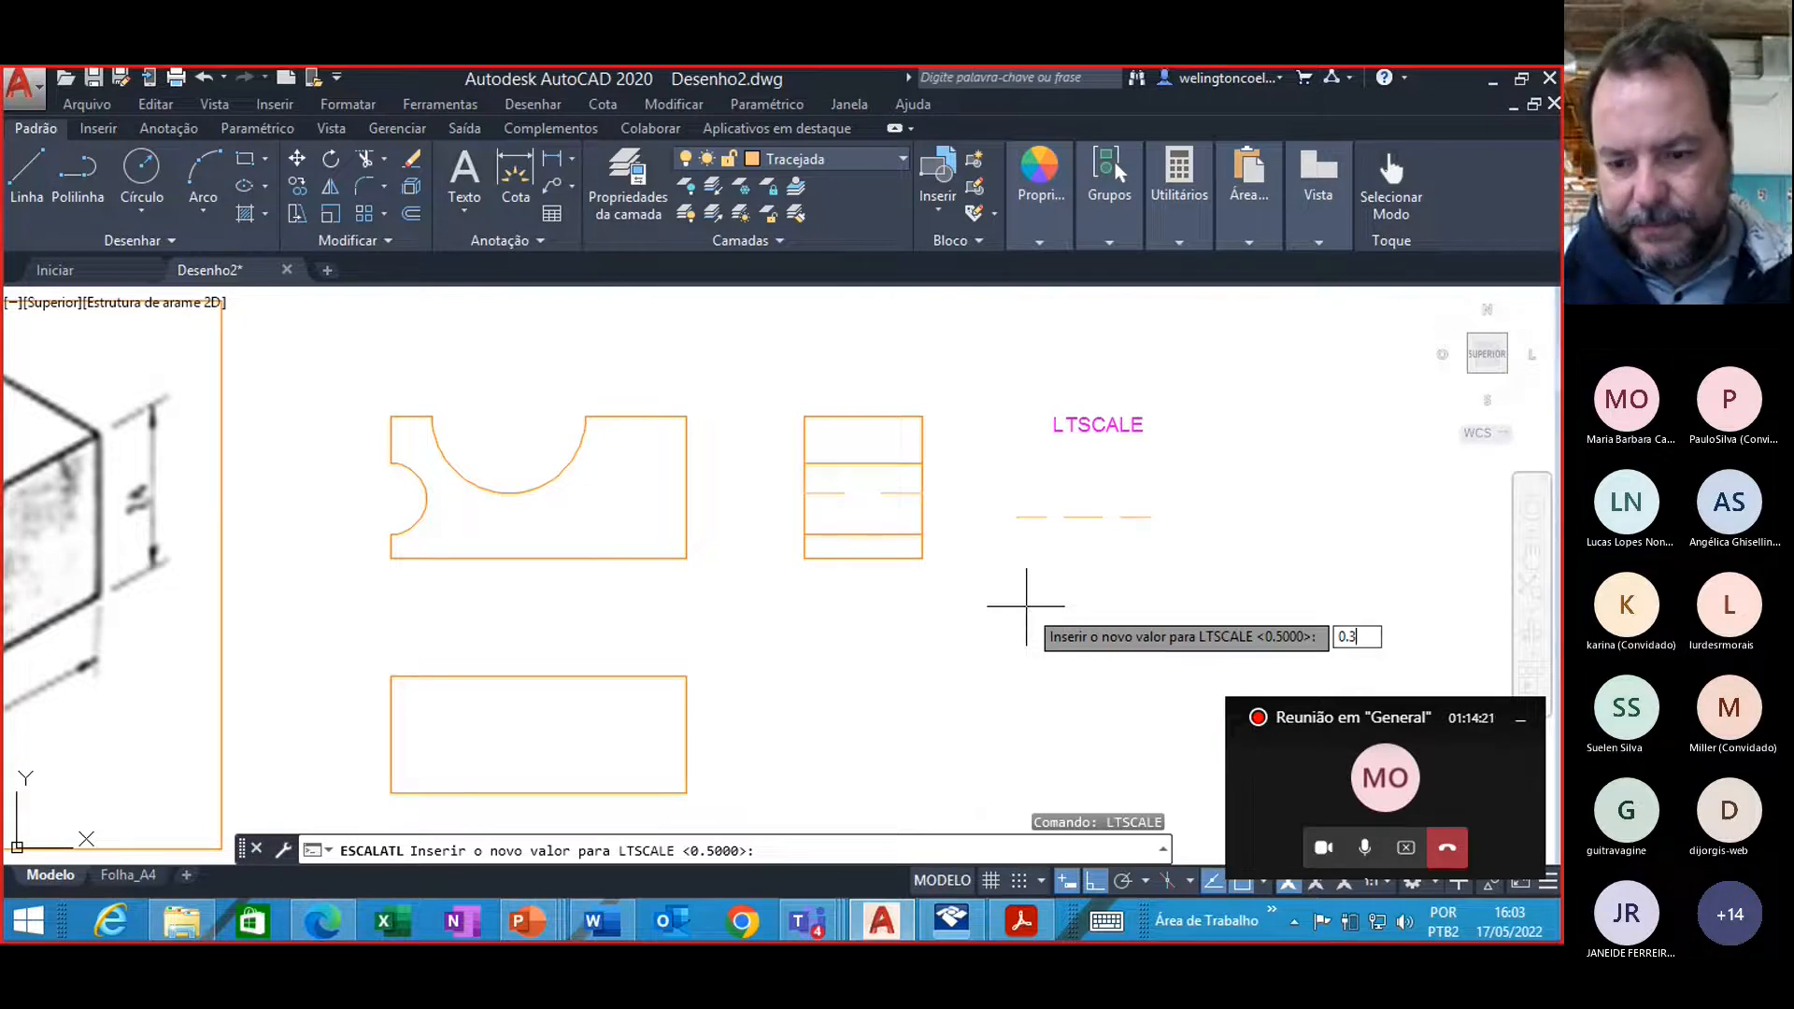
key("Return")
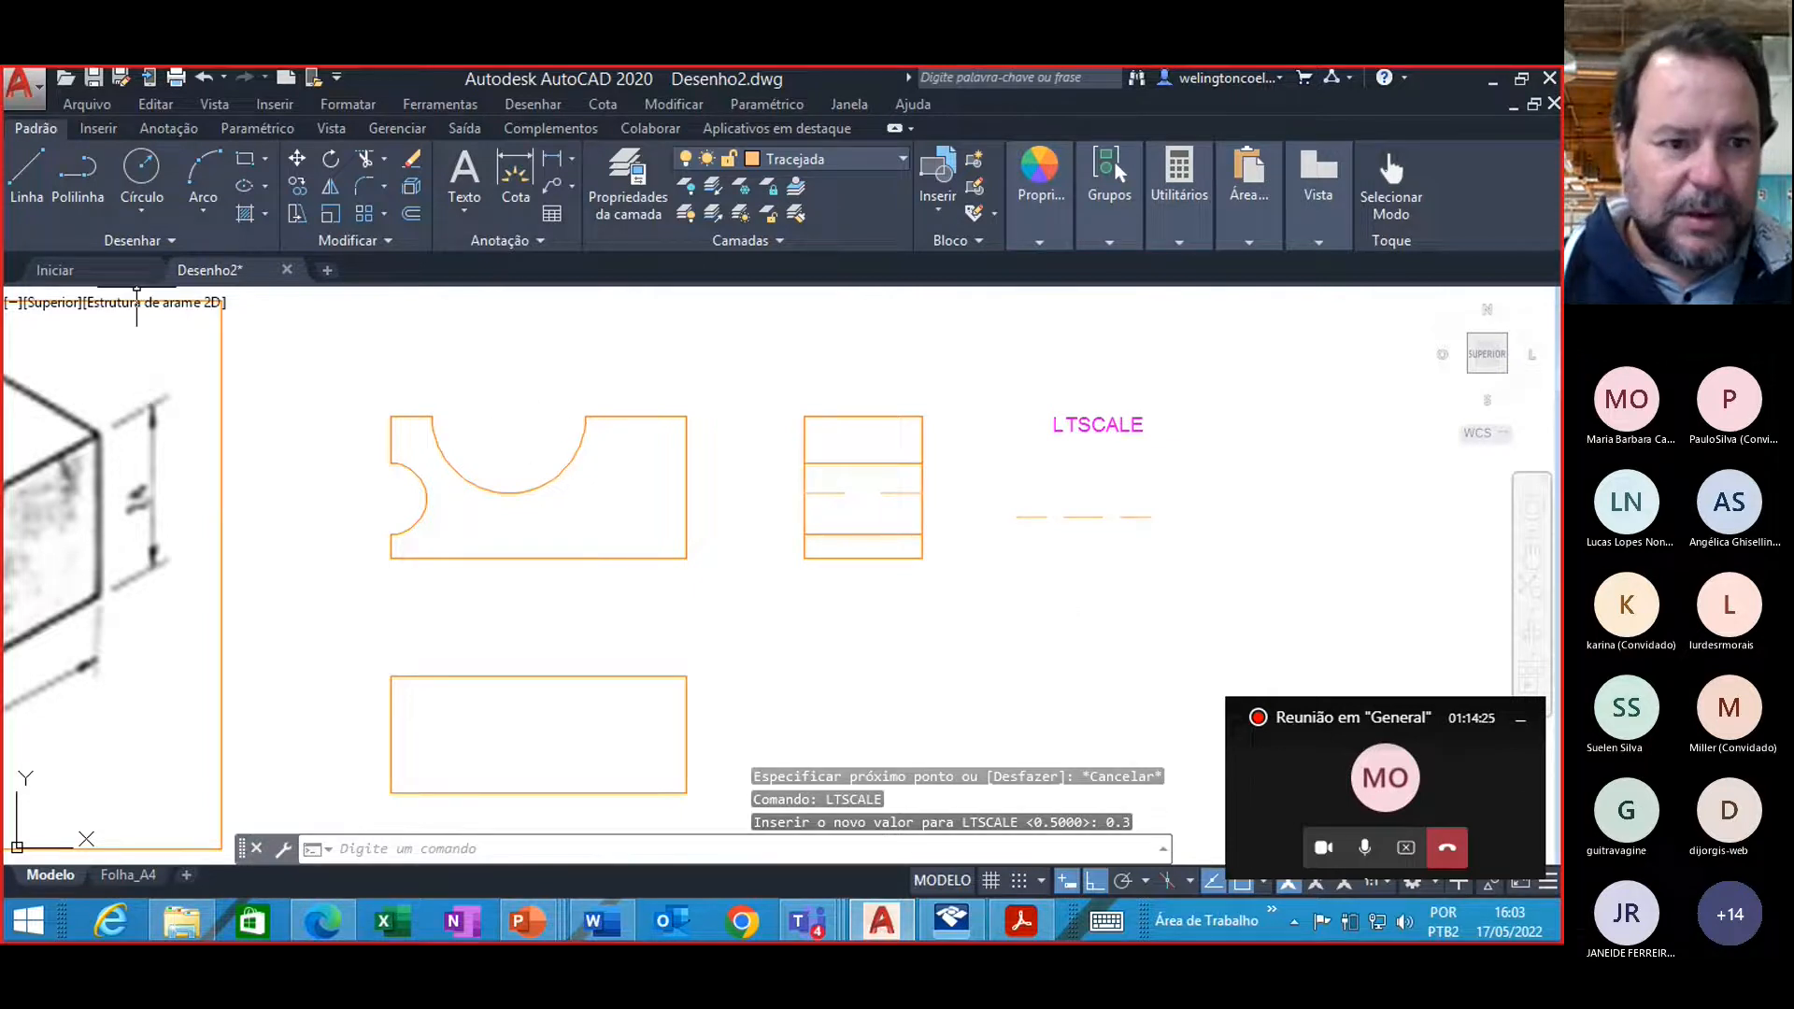
Step: Draw a second horizontal sample line on the Tracejada layer, of similar length, just below the first one
left_click(28, 183)
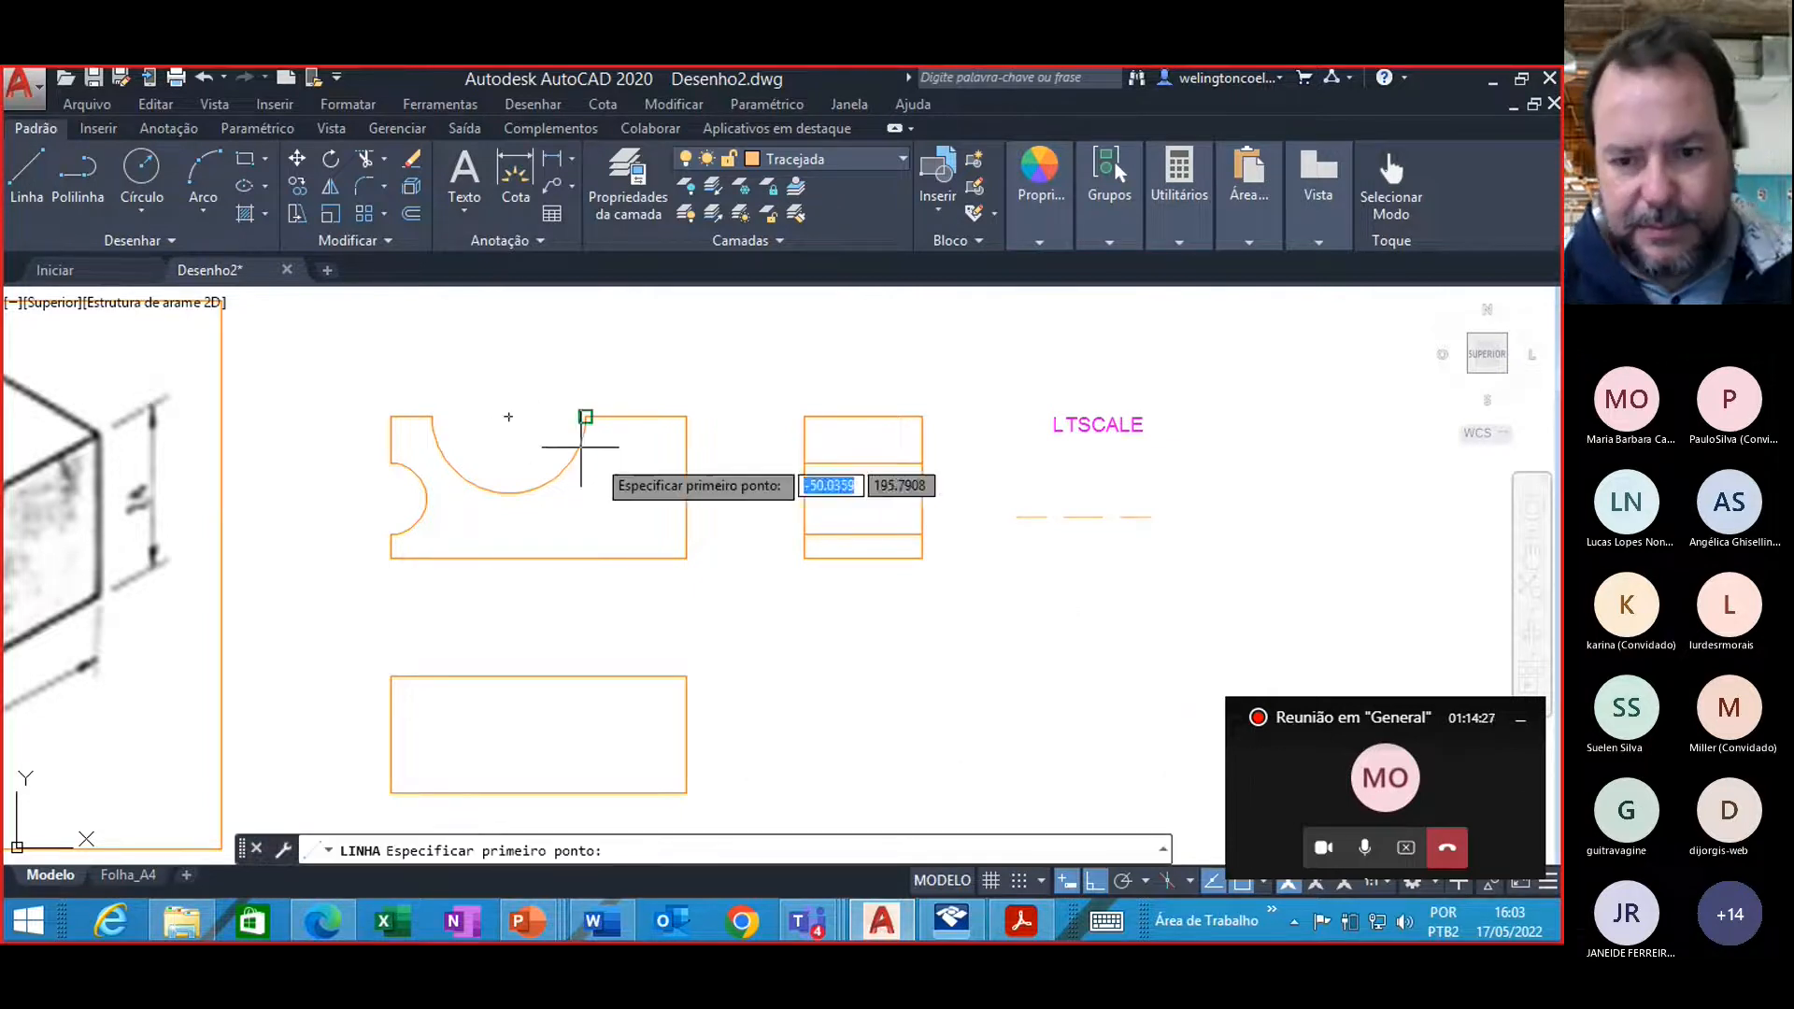
left_click(1017, 565)
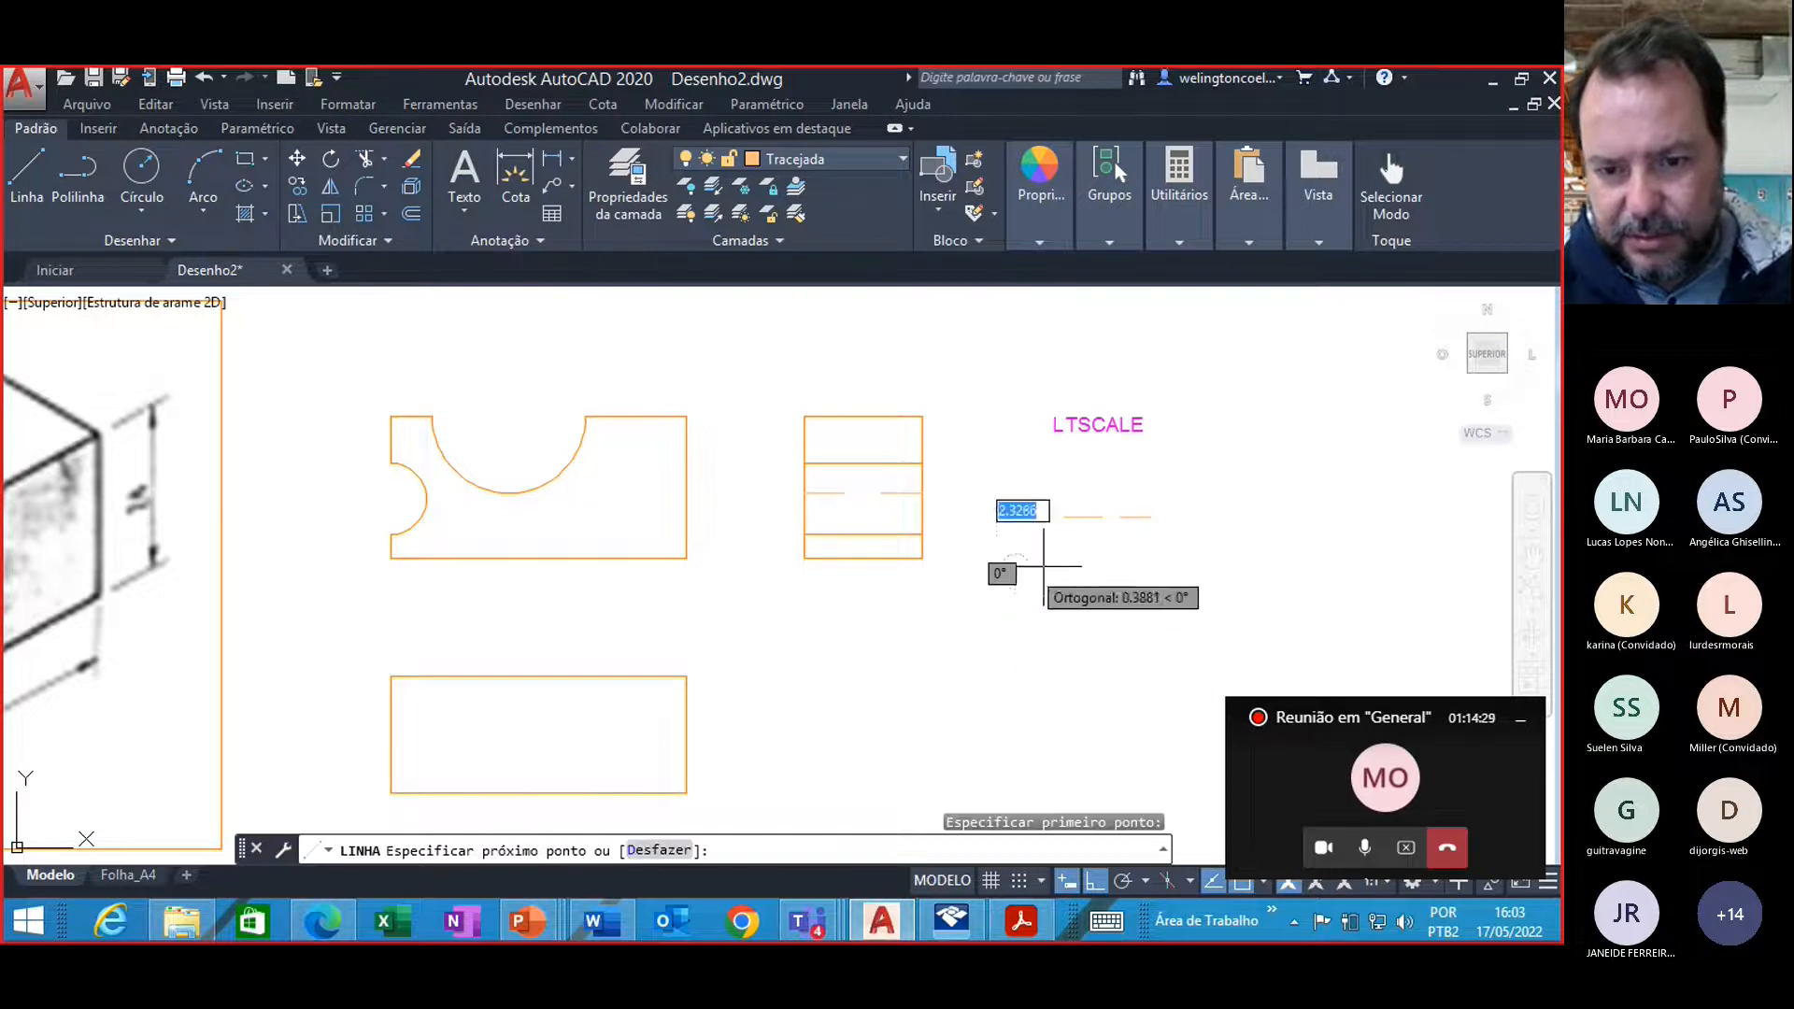
left_click(1147, 563)
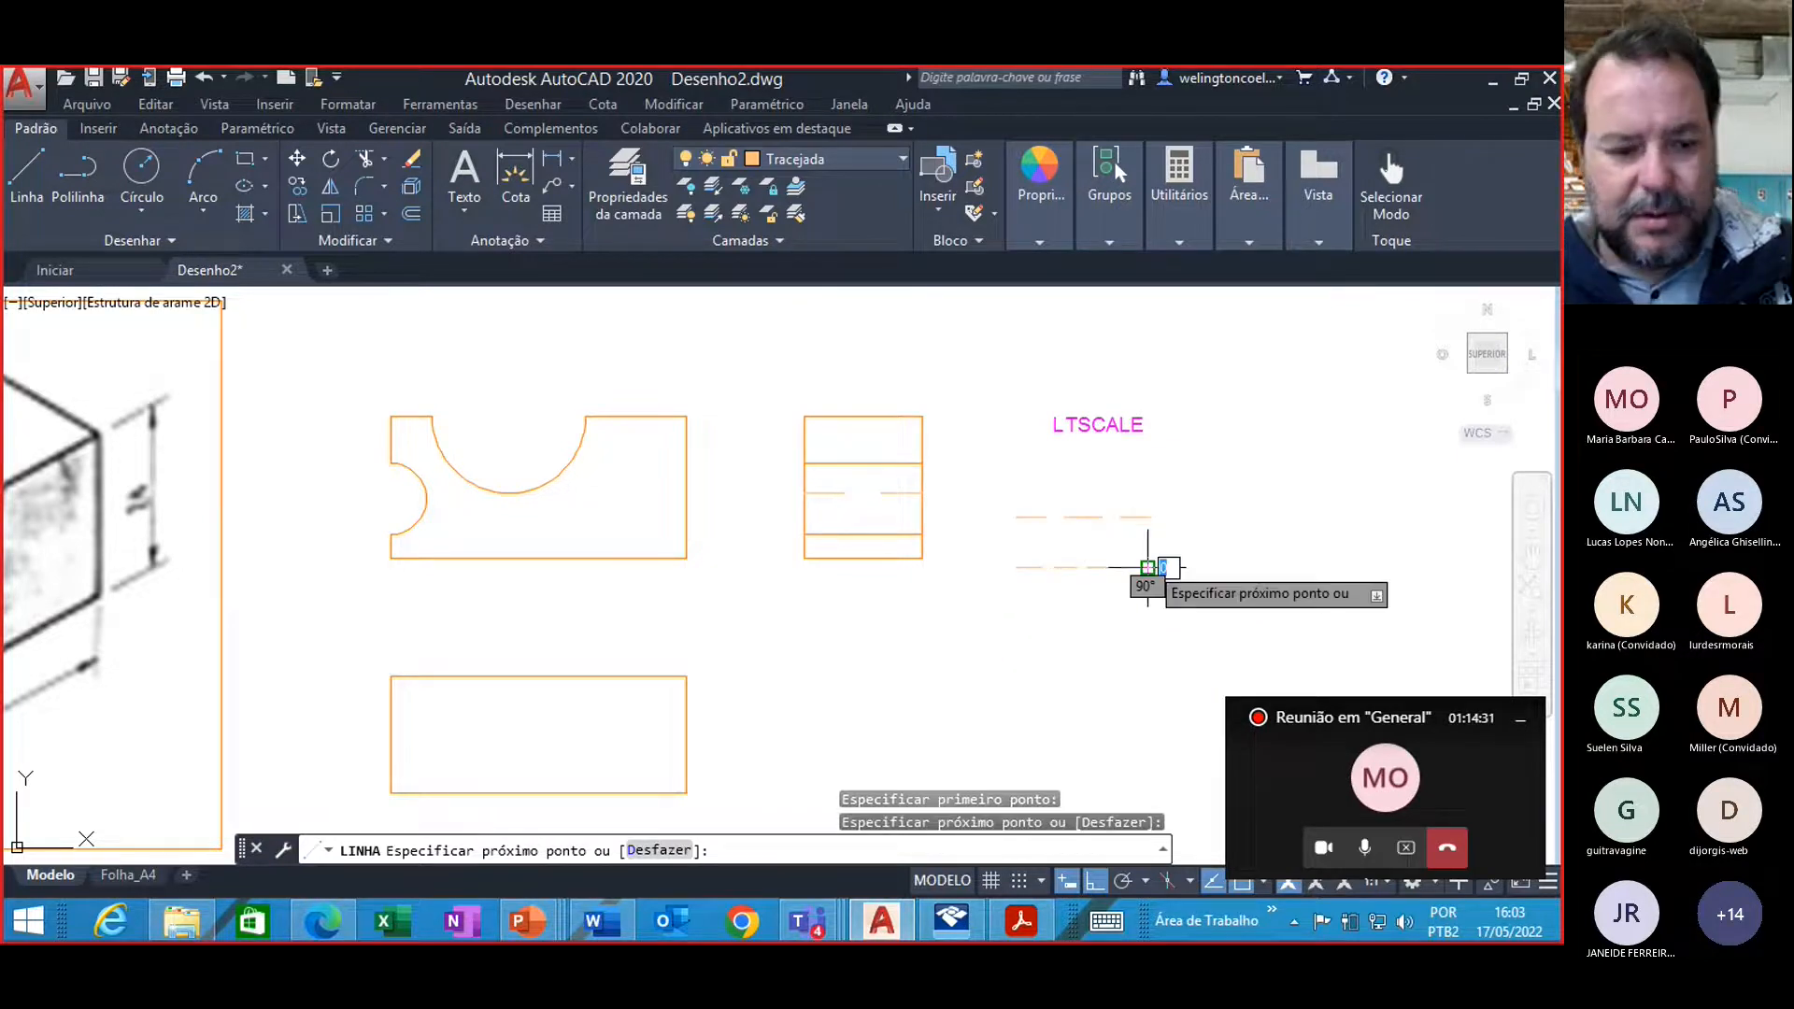
key("Escape")
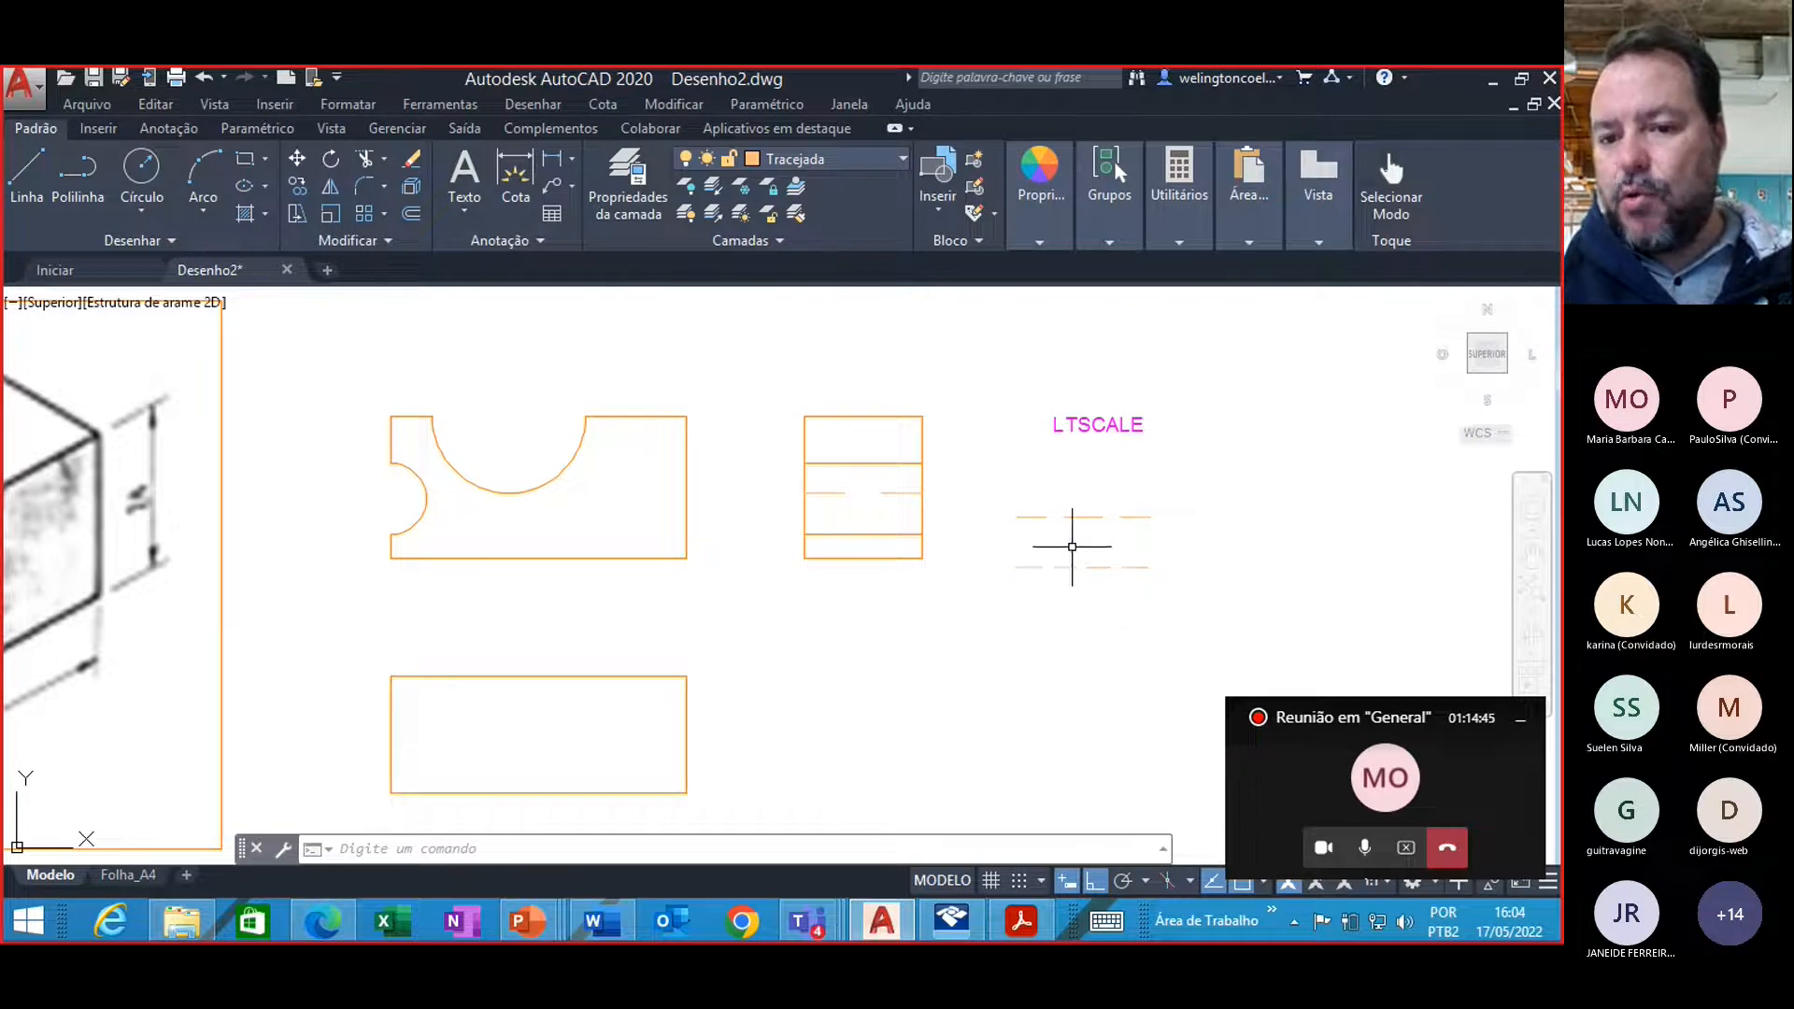
left_click(1102, 568)
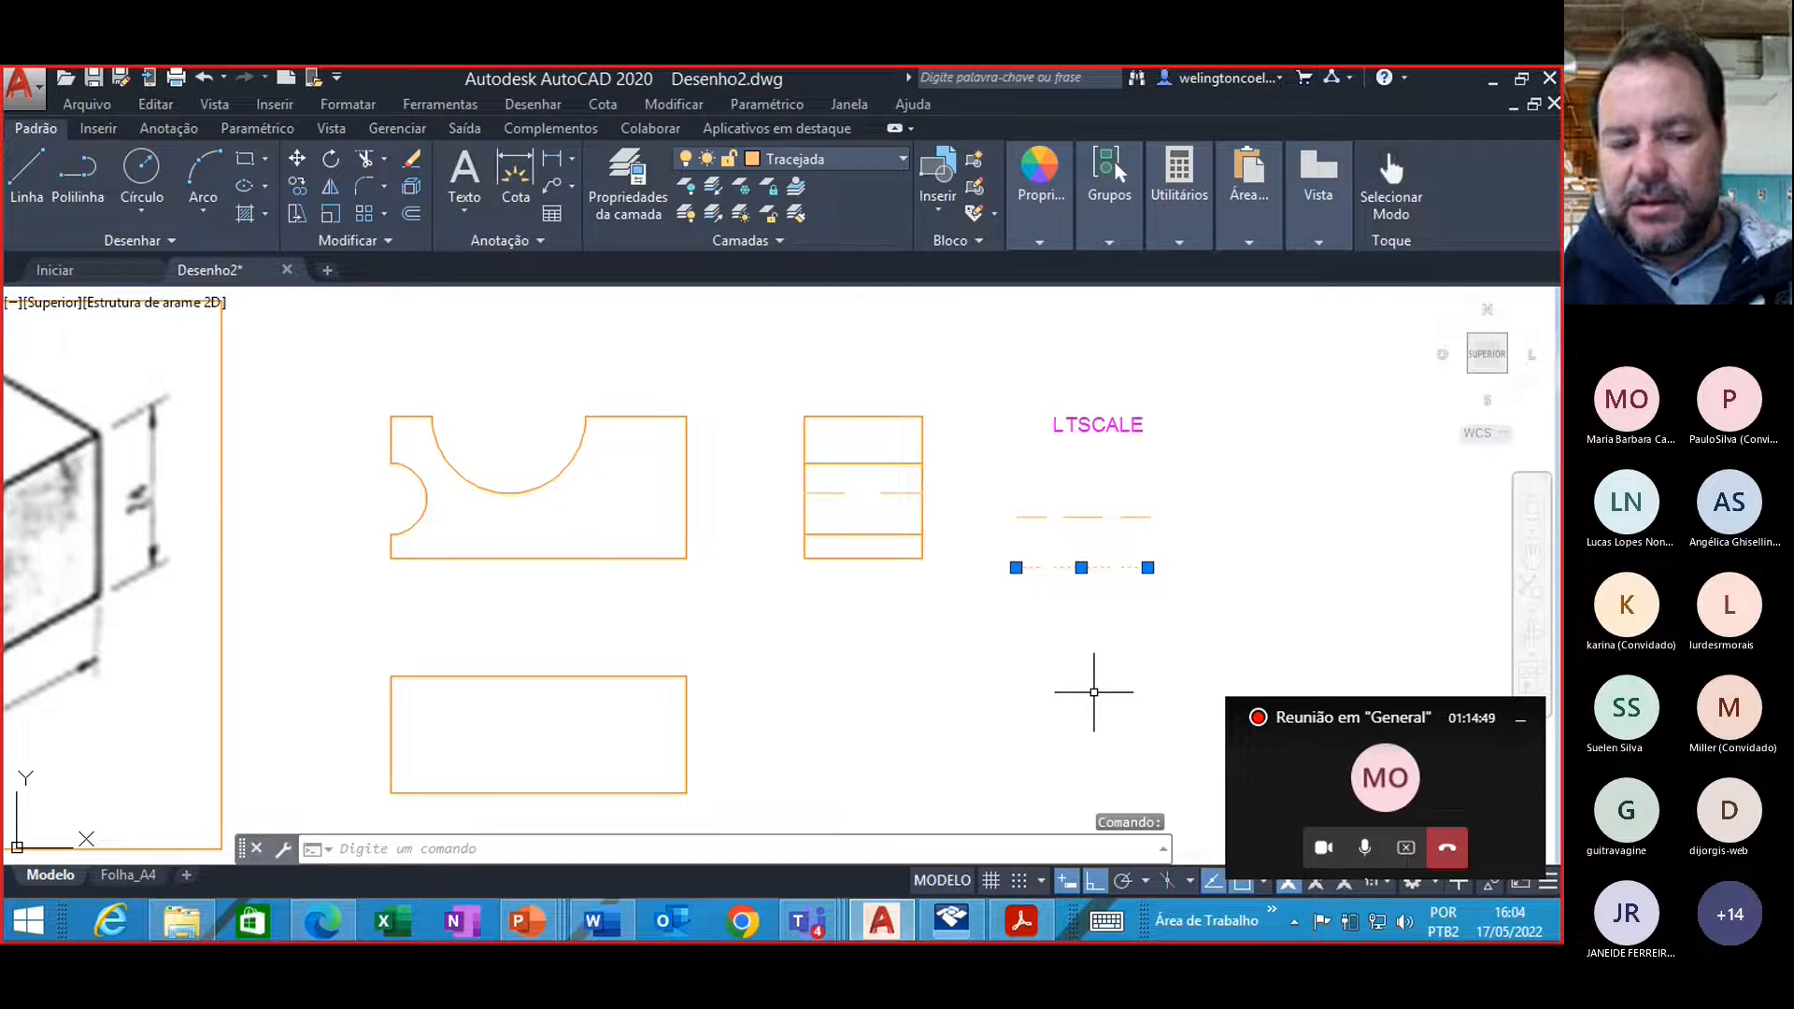
key("Escape")
key("Escape")
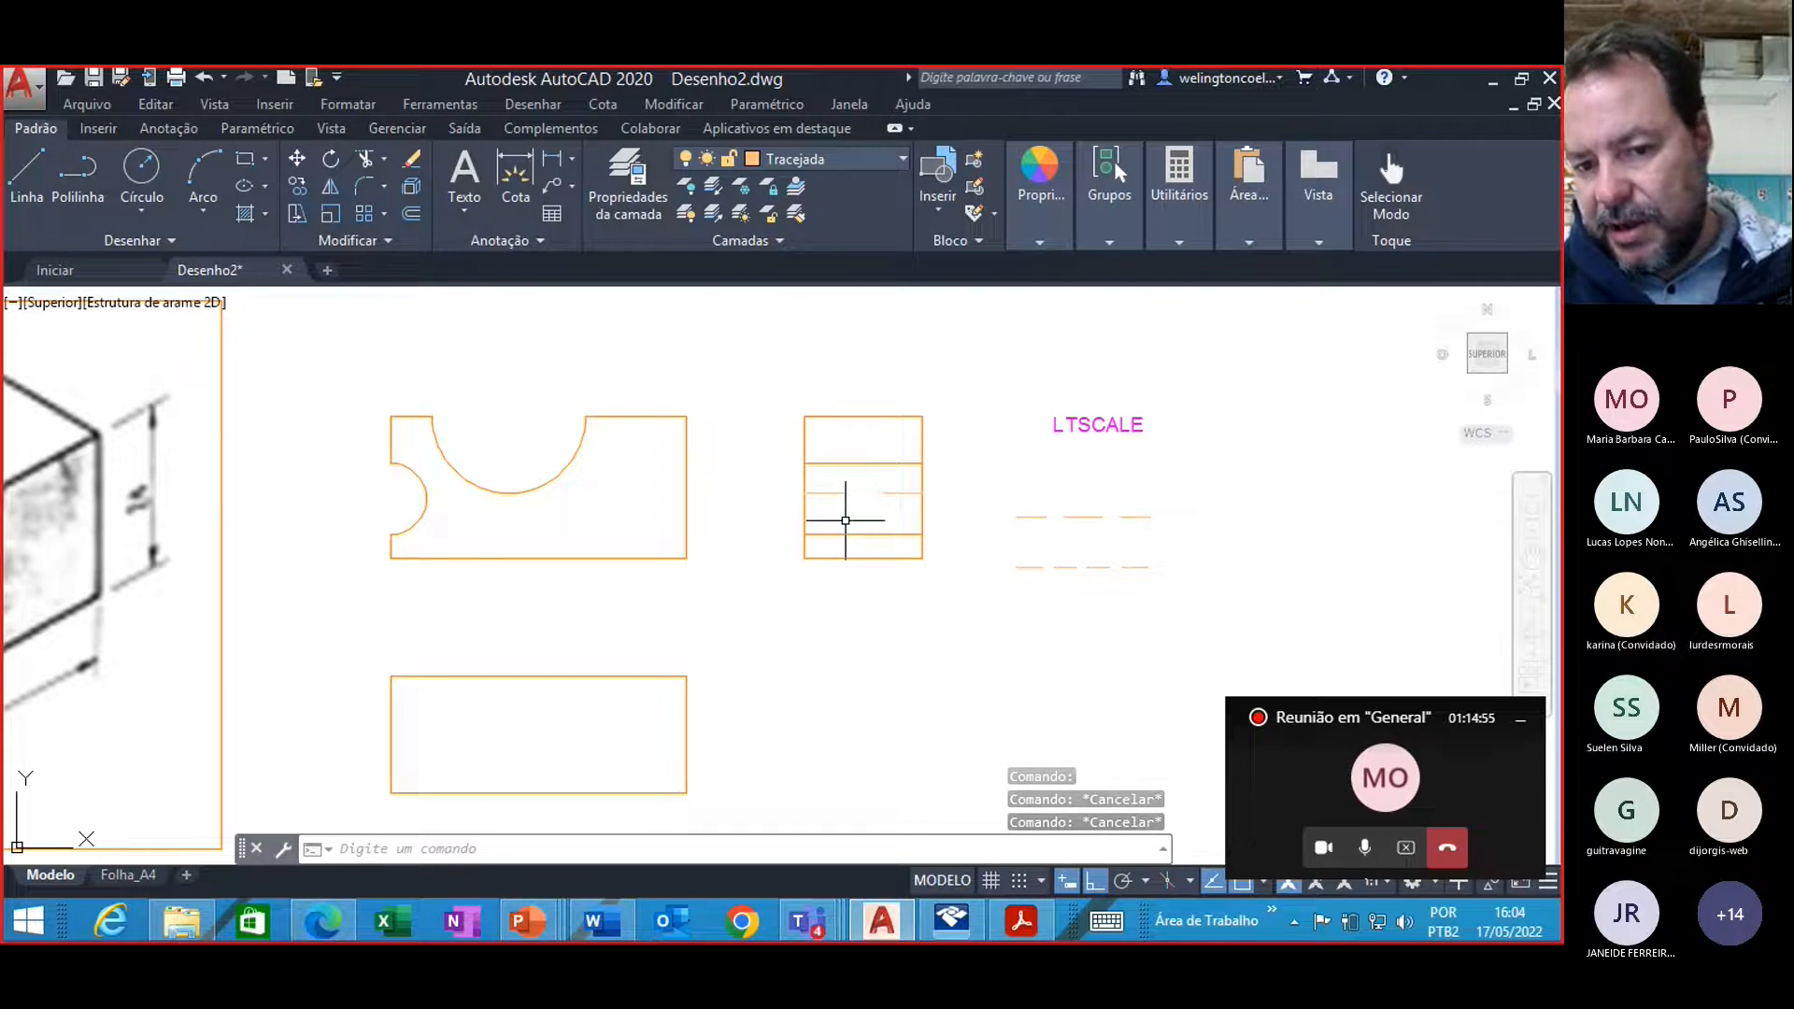
Step: Reassign the hidden line inside the side view to the Tracejada layer to refresh its dash scale
left_click(838, 492)
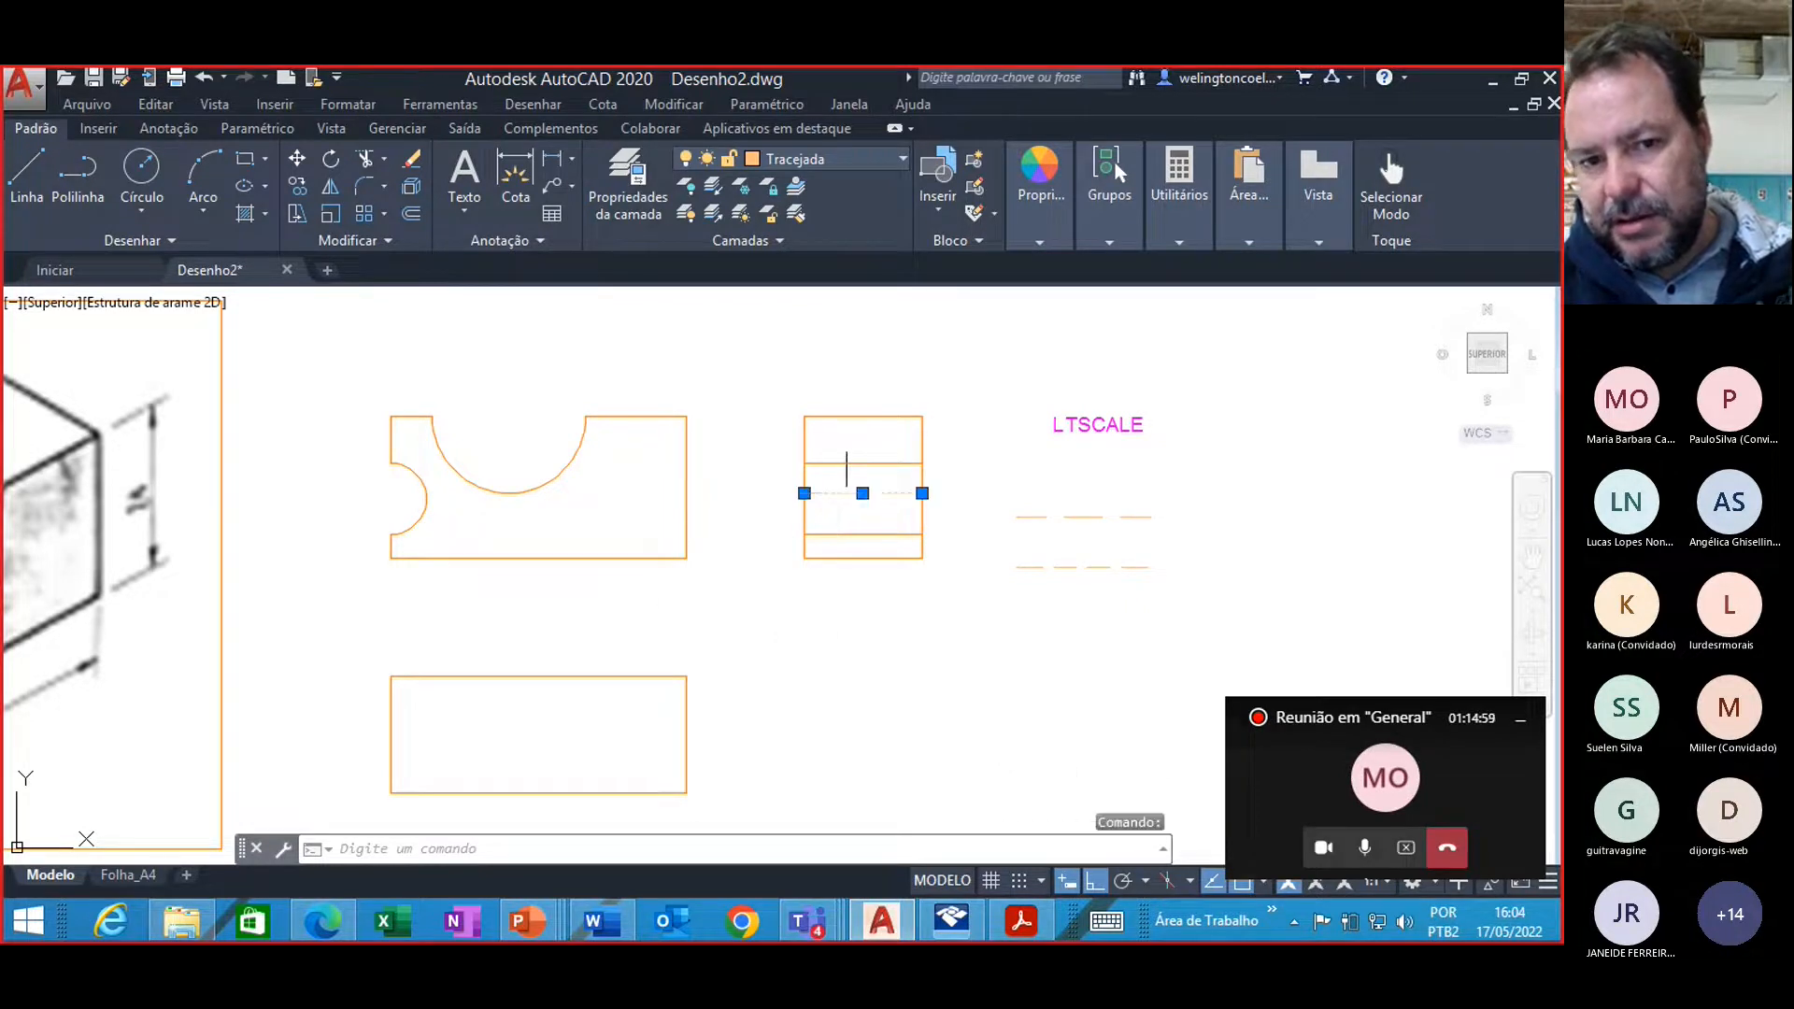
left_click(856, 158)
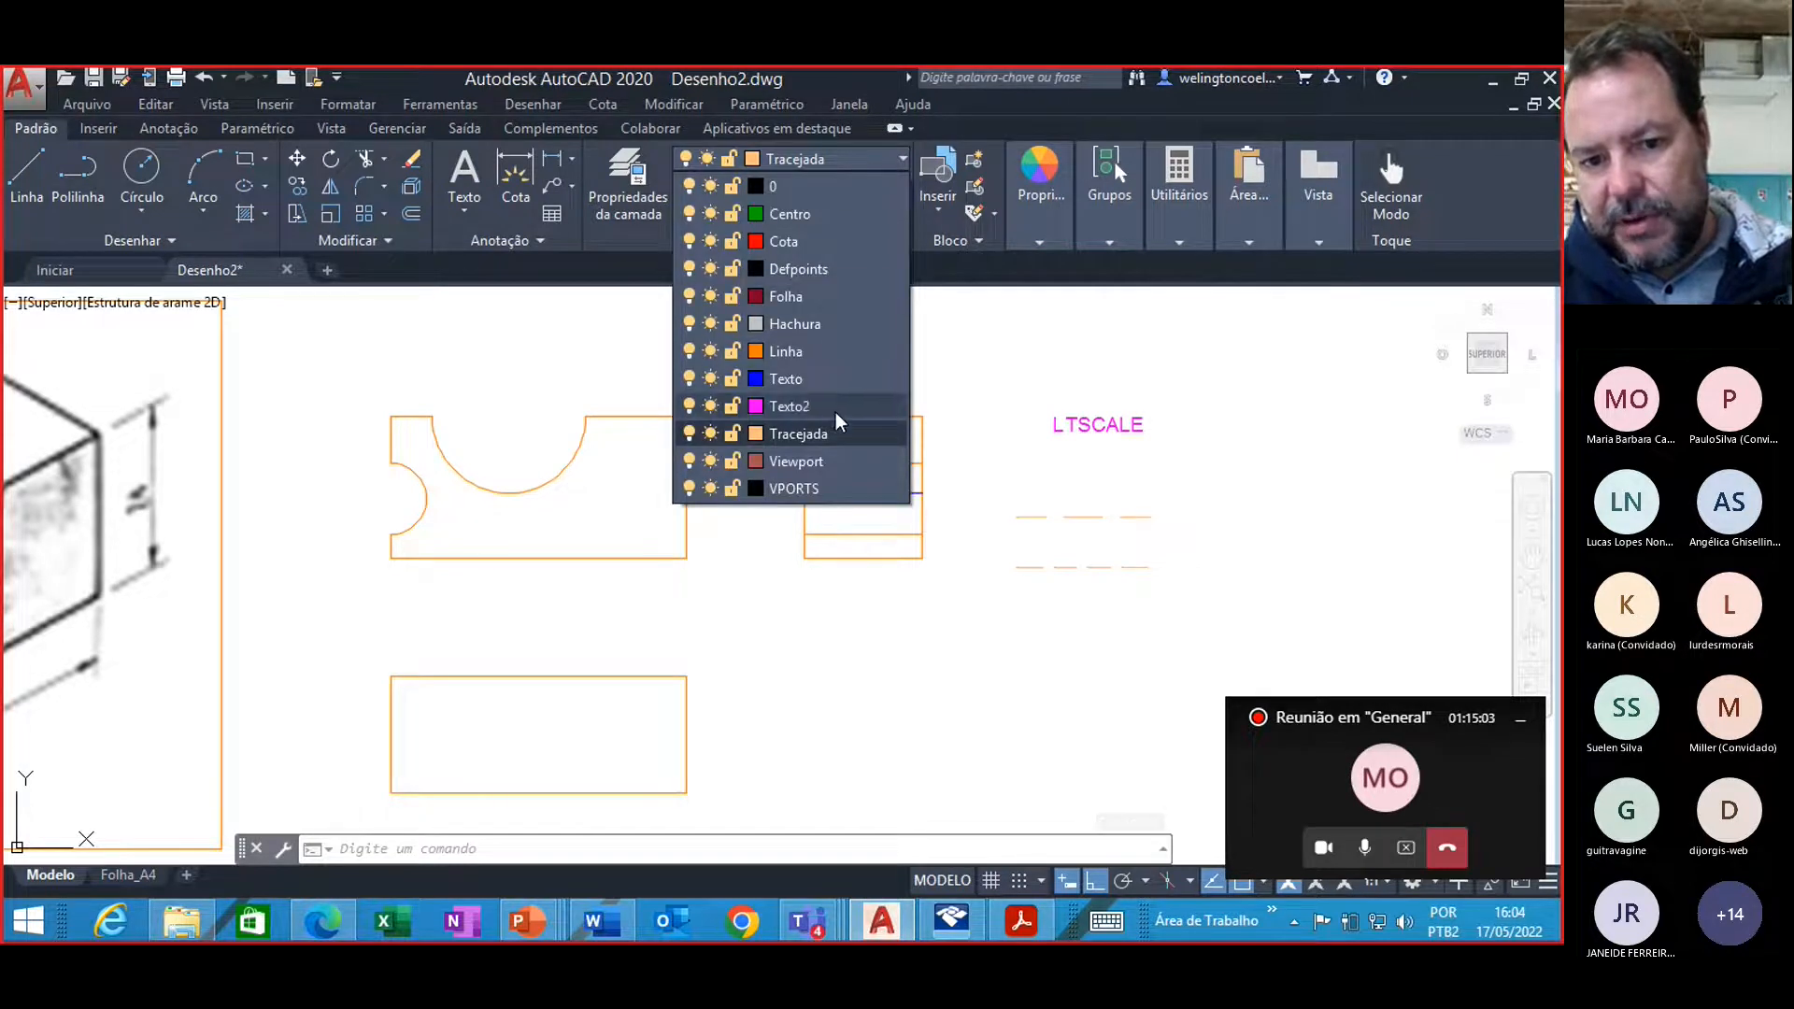
left_click(831, 435)
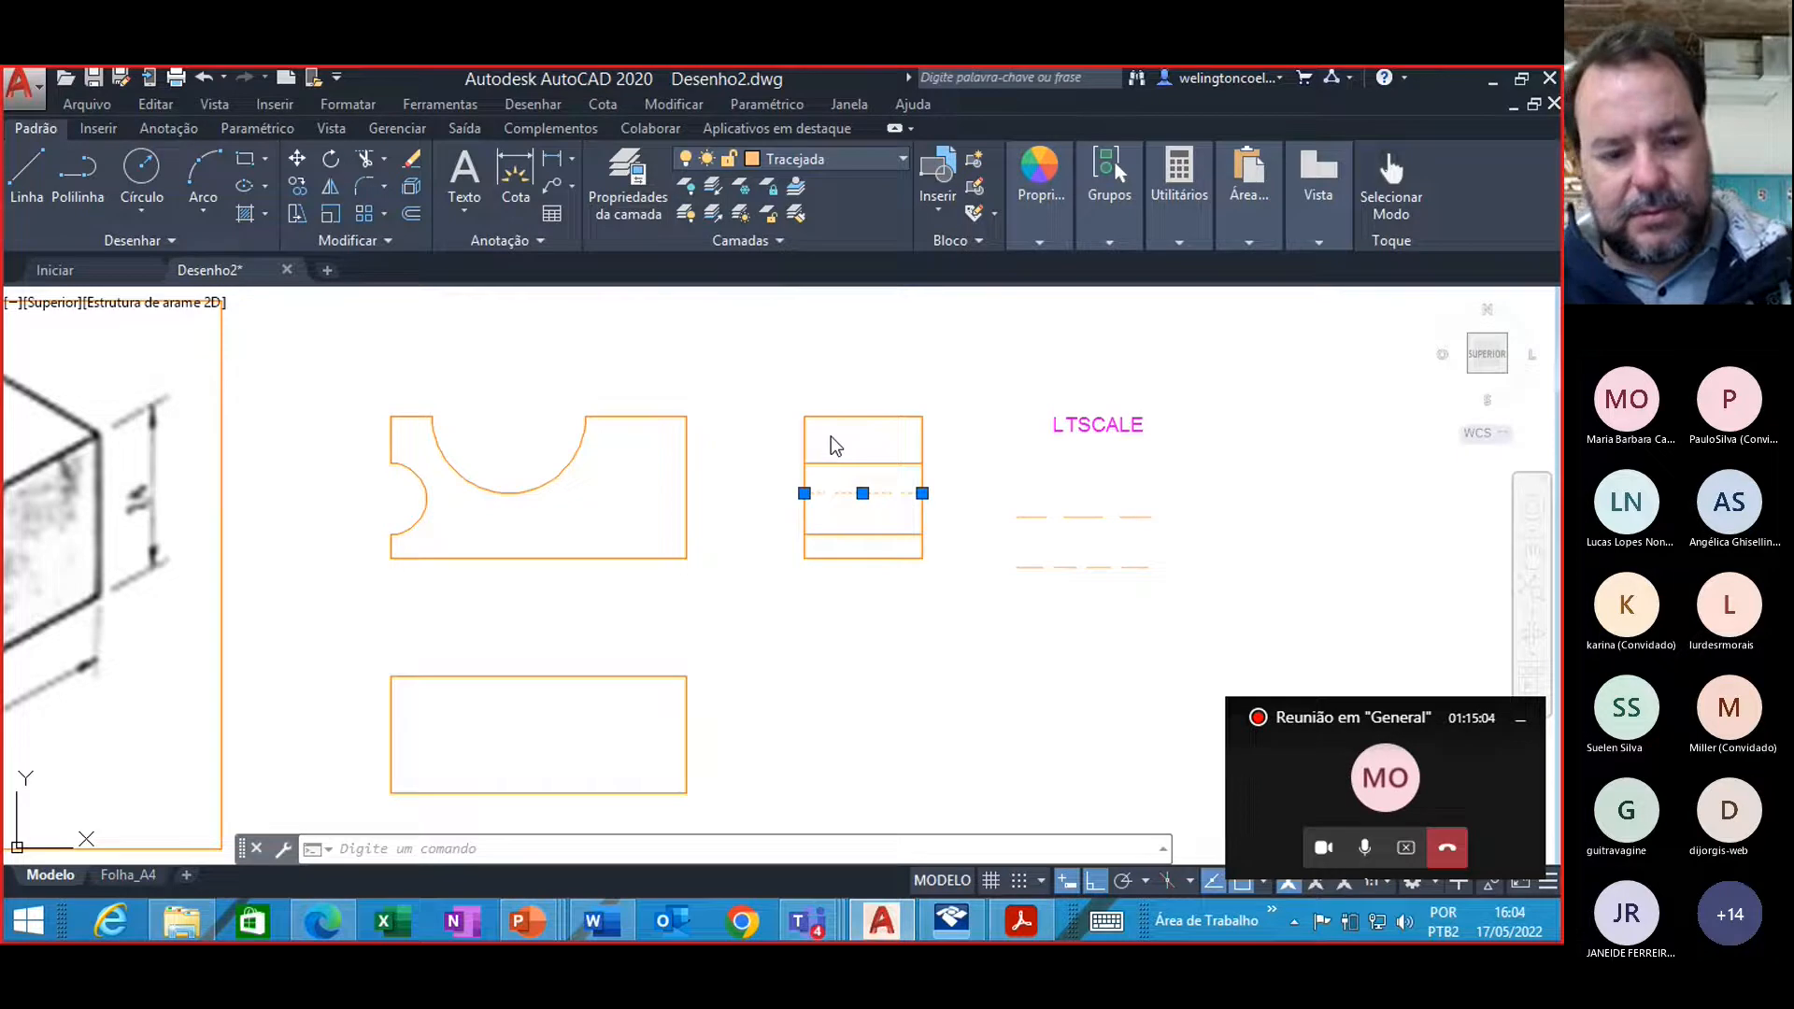
key("Escape")
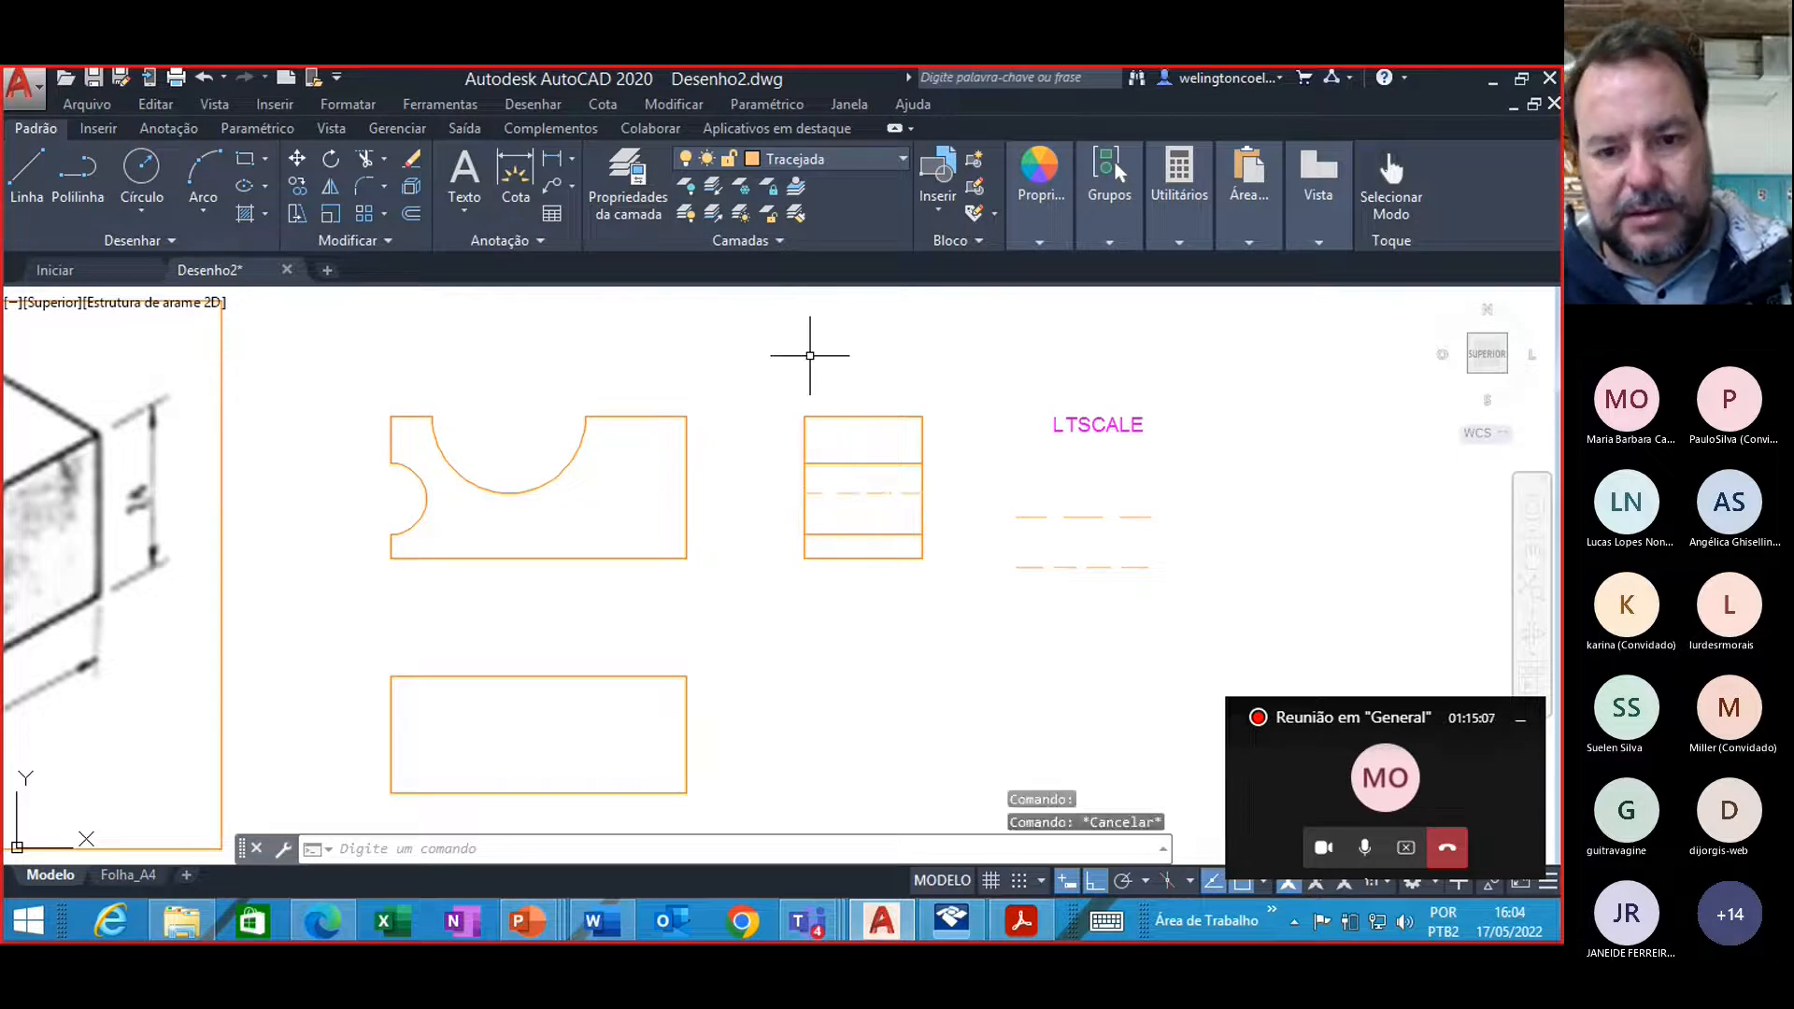
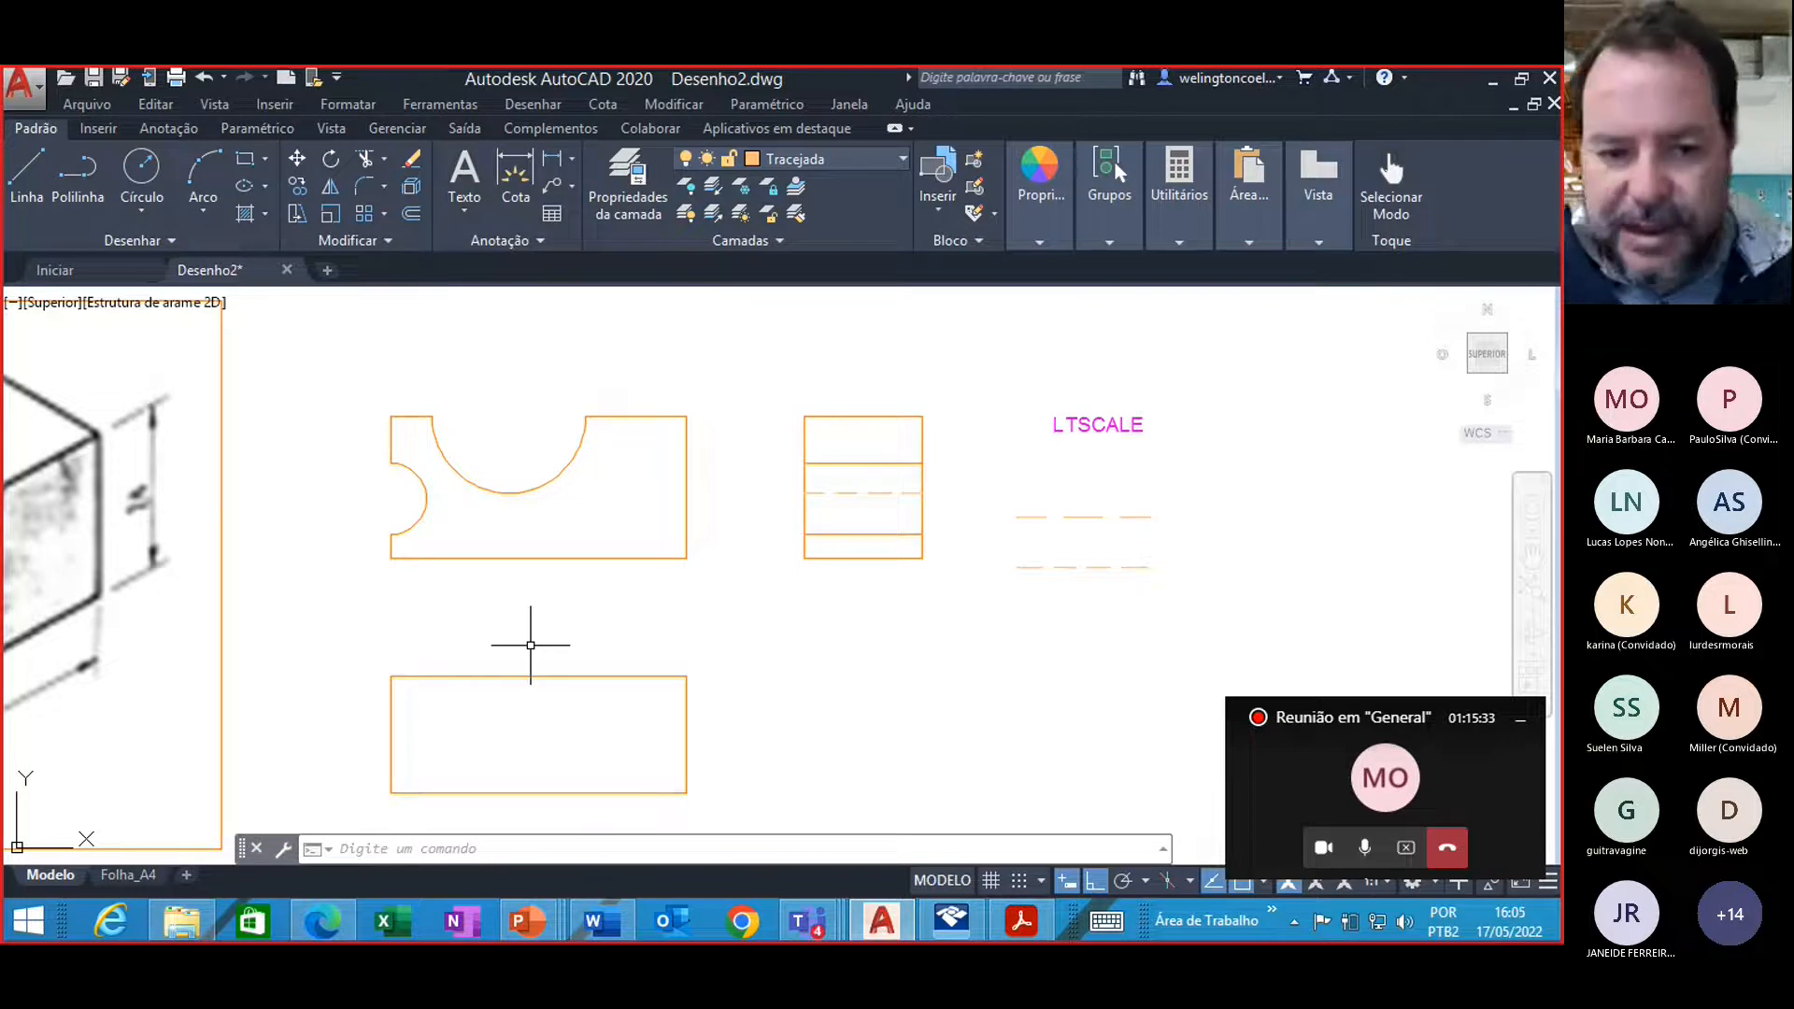
Step: Make Texto2 the current layer and draw a vertical projection line from the large arc's left end down past the lower view
middle_click_drag(525, 628, 501, 629)
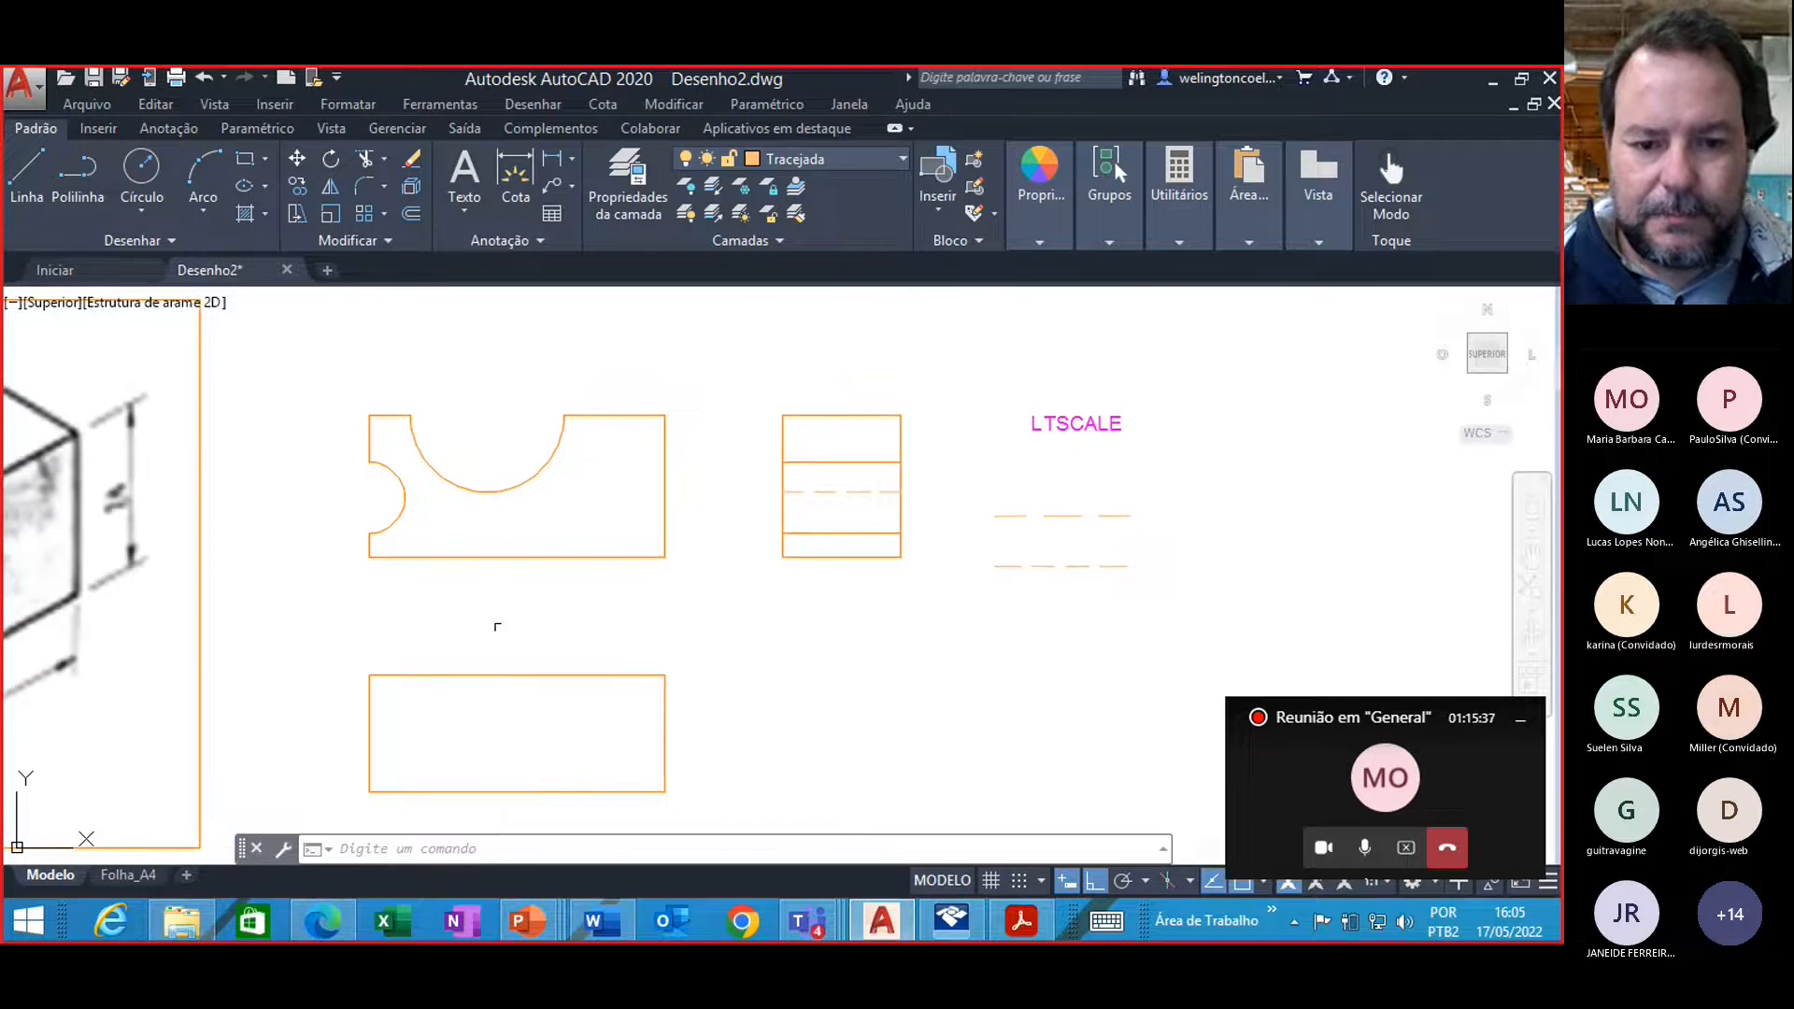
mouse_move(372, 612)
middle_mouse_down()
mouse_move(496, 633)
mouse_move(593, 611)
middle_mouse_up()
scroll(593, 610, "up", 2)
scroll(593, 610, "down", 4)
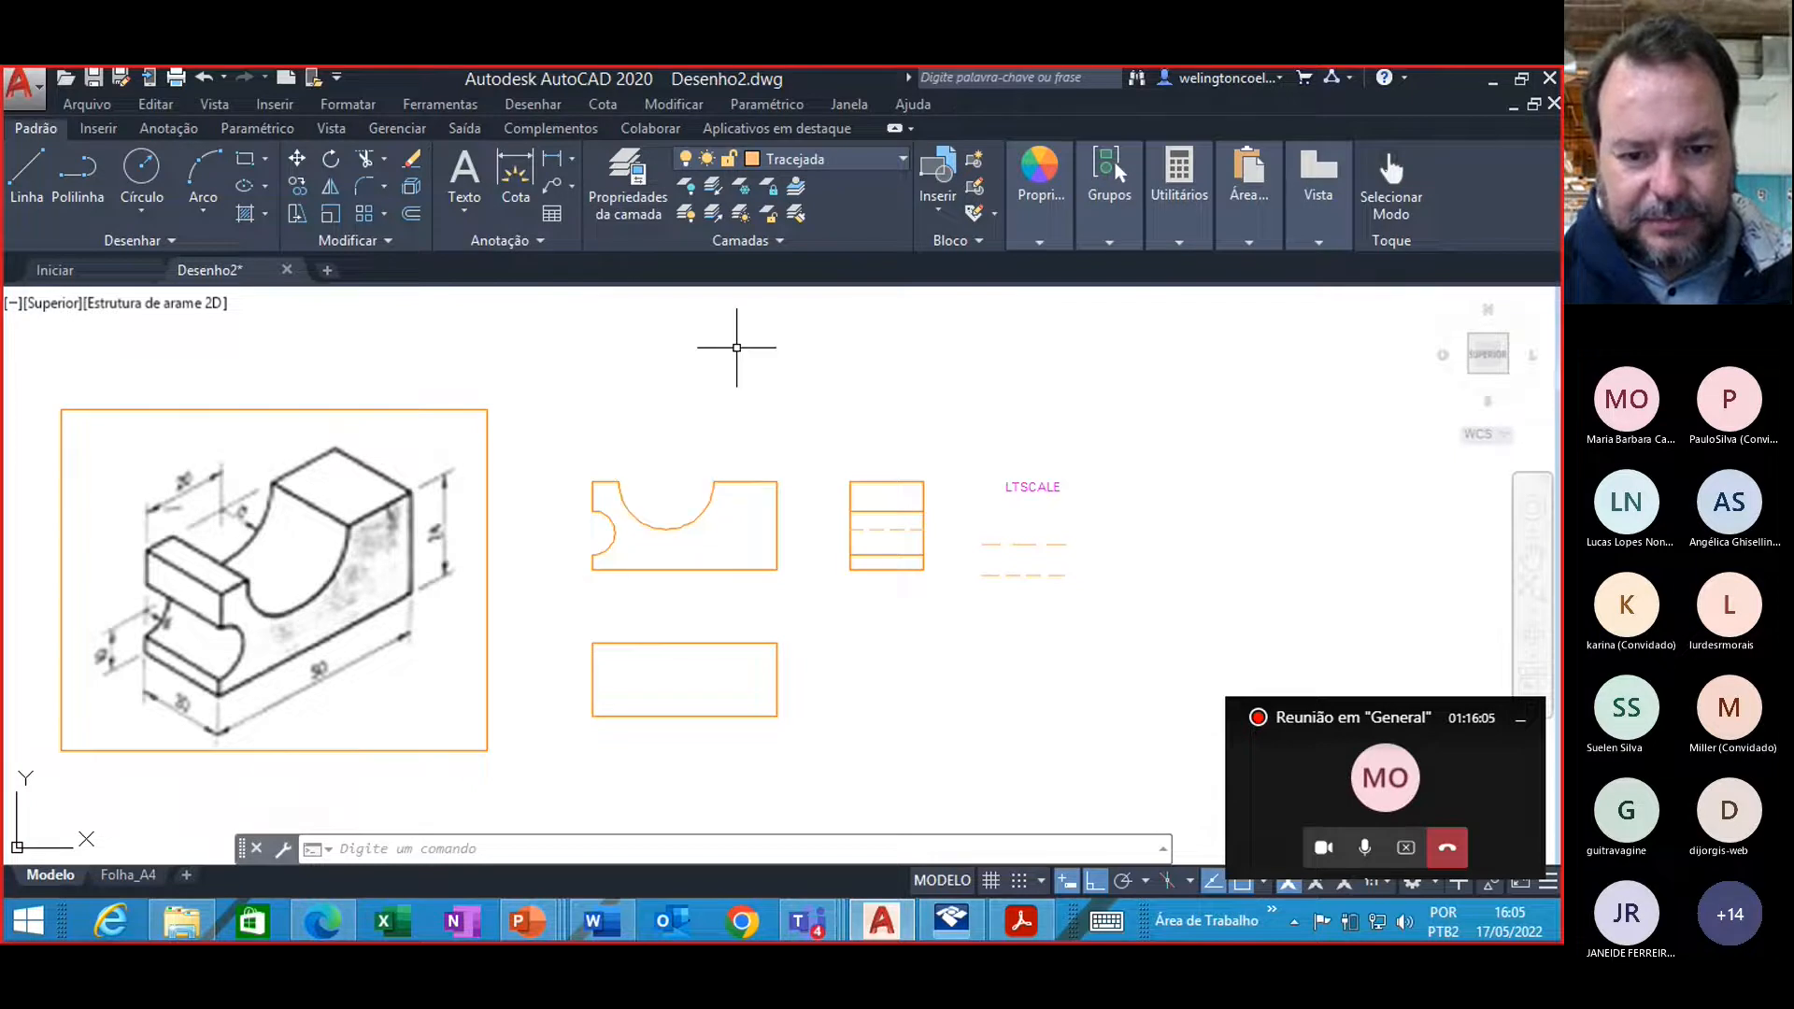
left_click(903, 160)
left_click(817, 403)
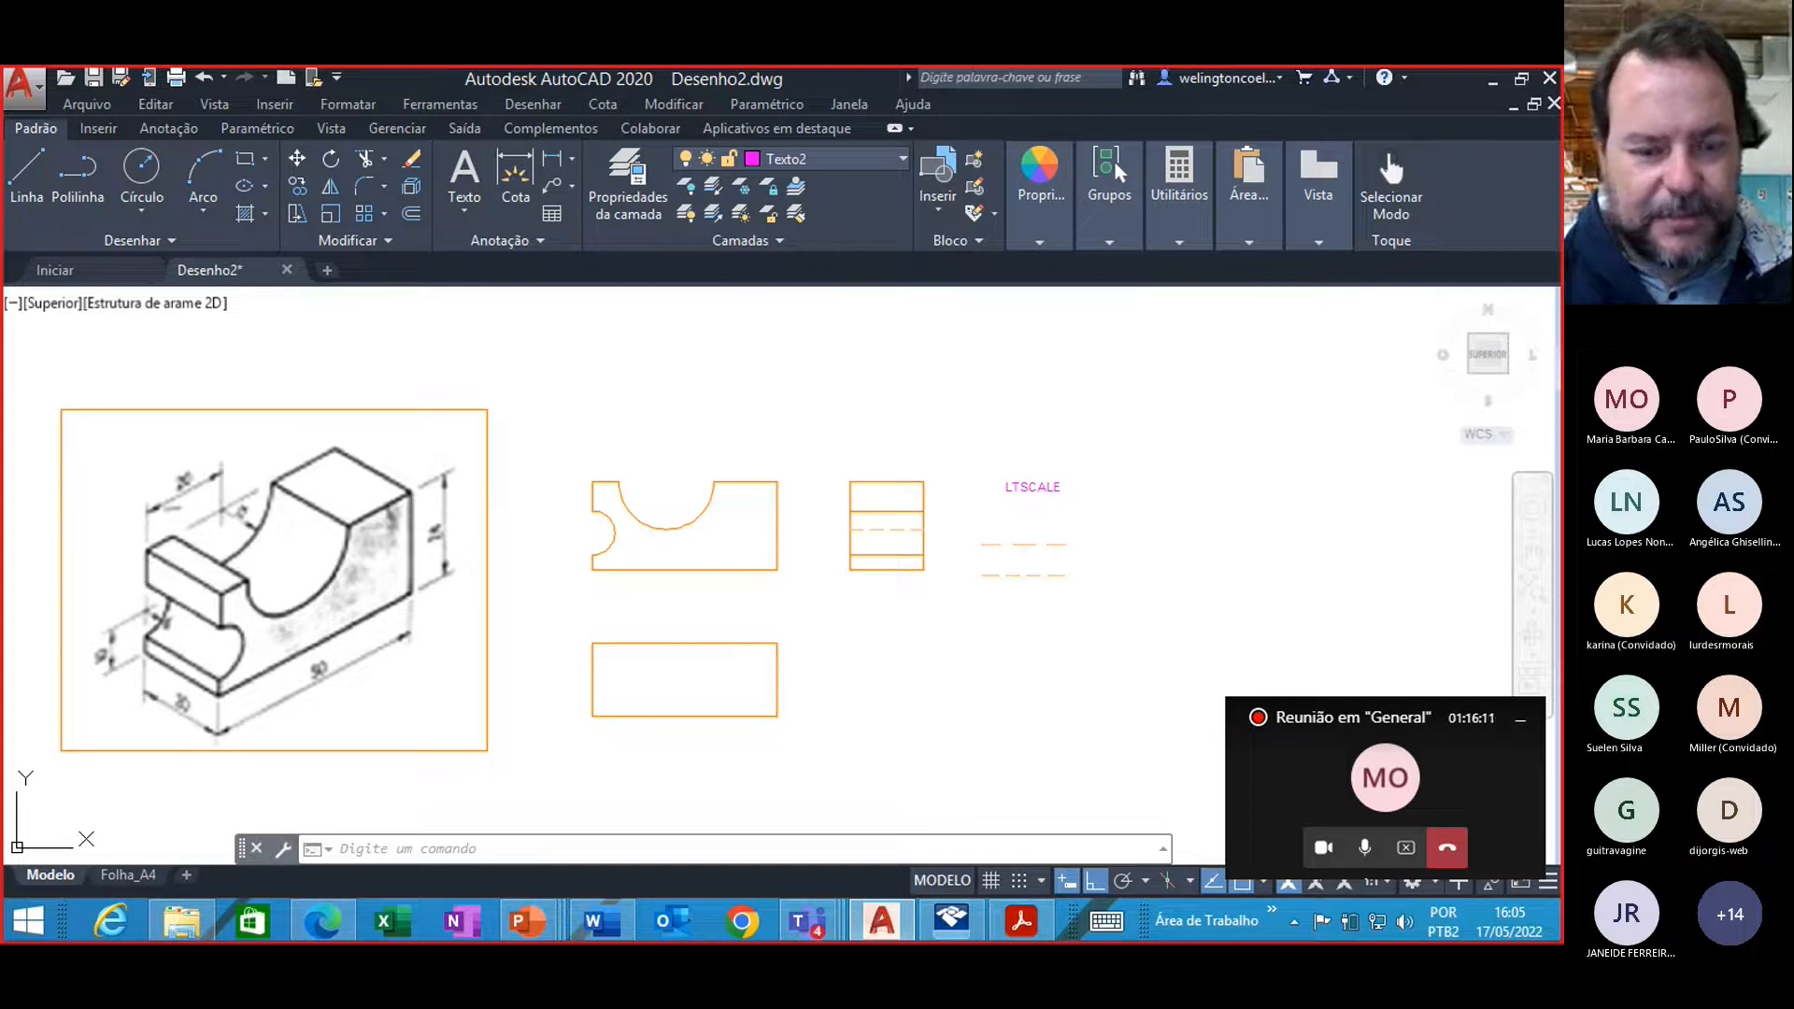
left_click(27, 168)
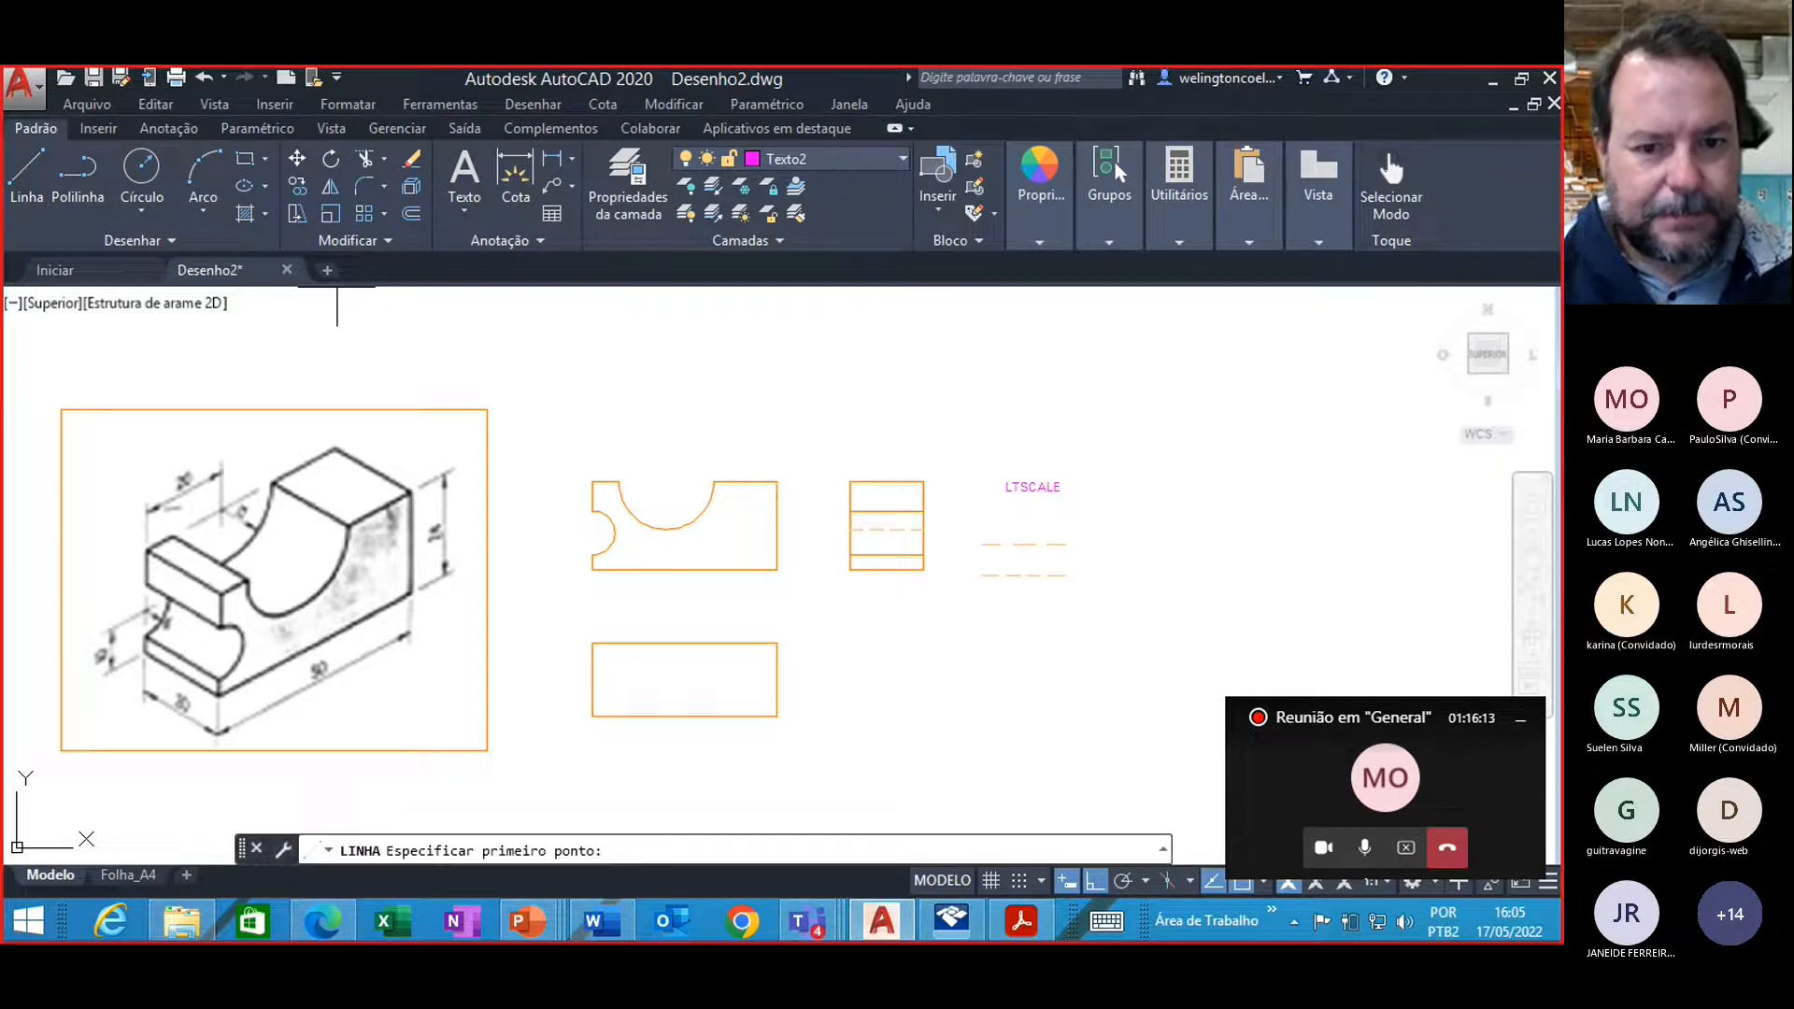
left_click(619, 481)
left_click(649, 755)
key("Escape")
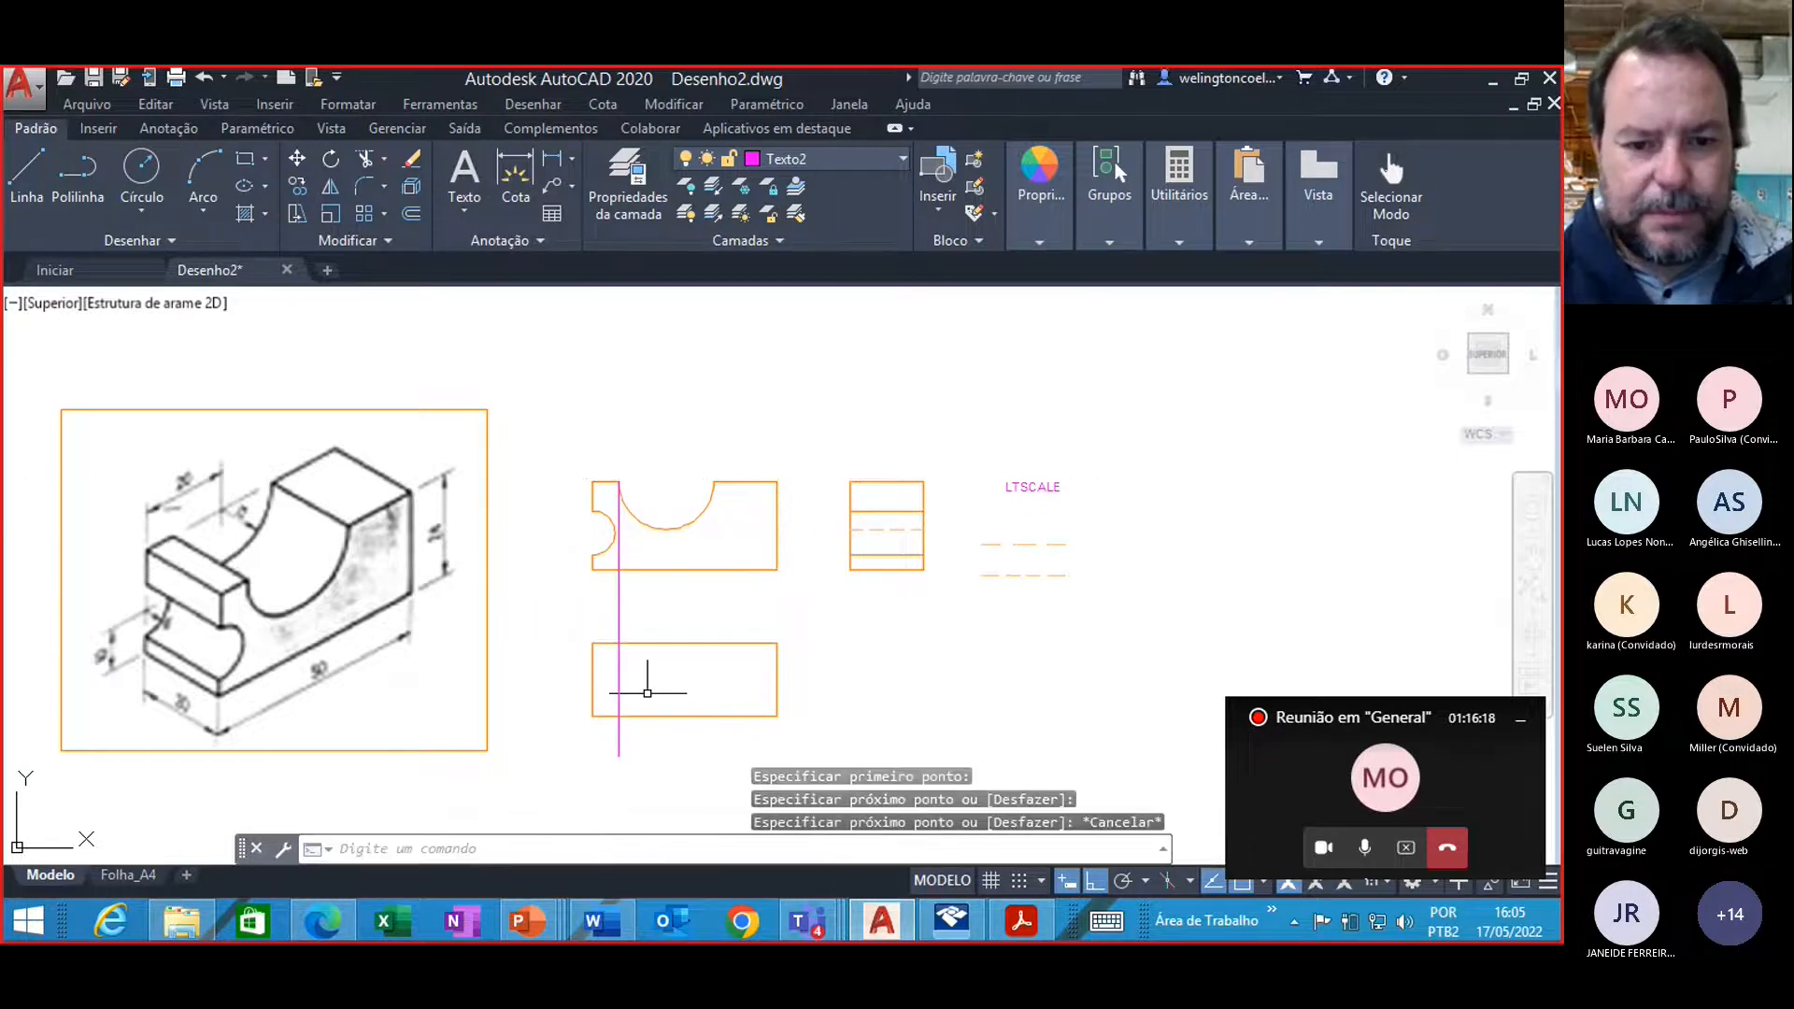
Step: Draw a second vertical projection line from the large arc's right end down past the lower view
key("Return")
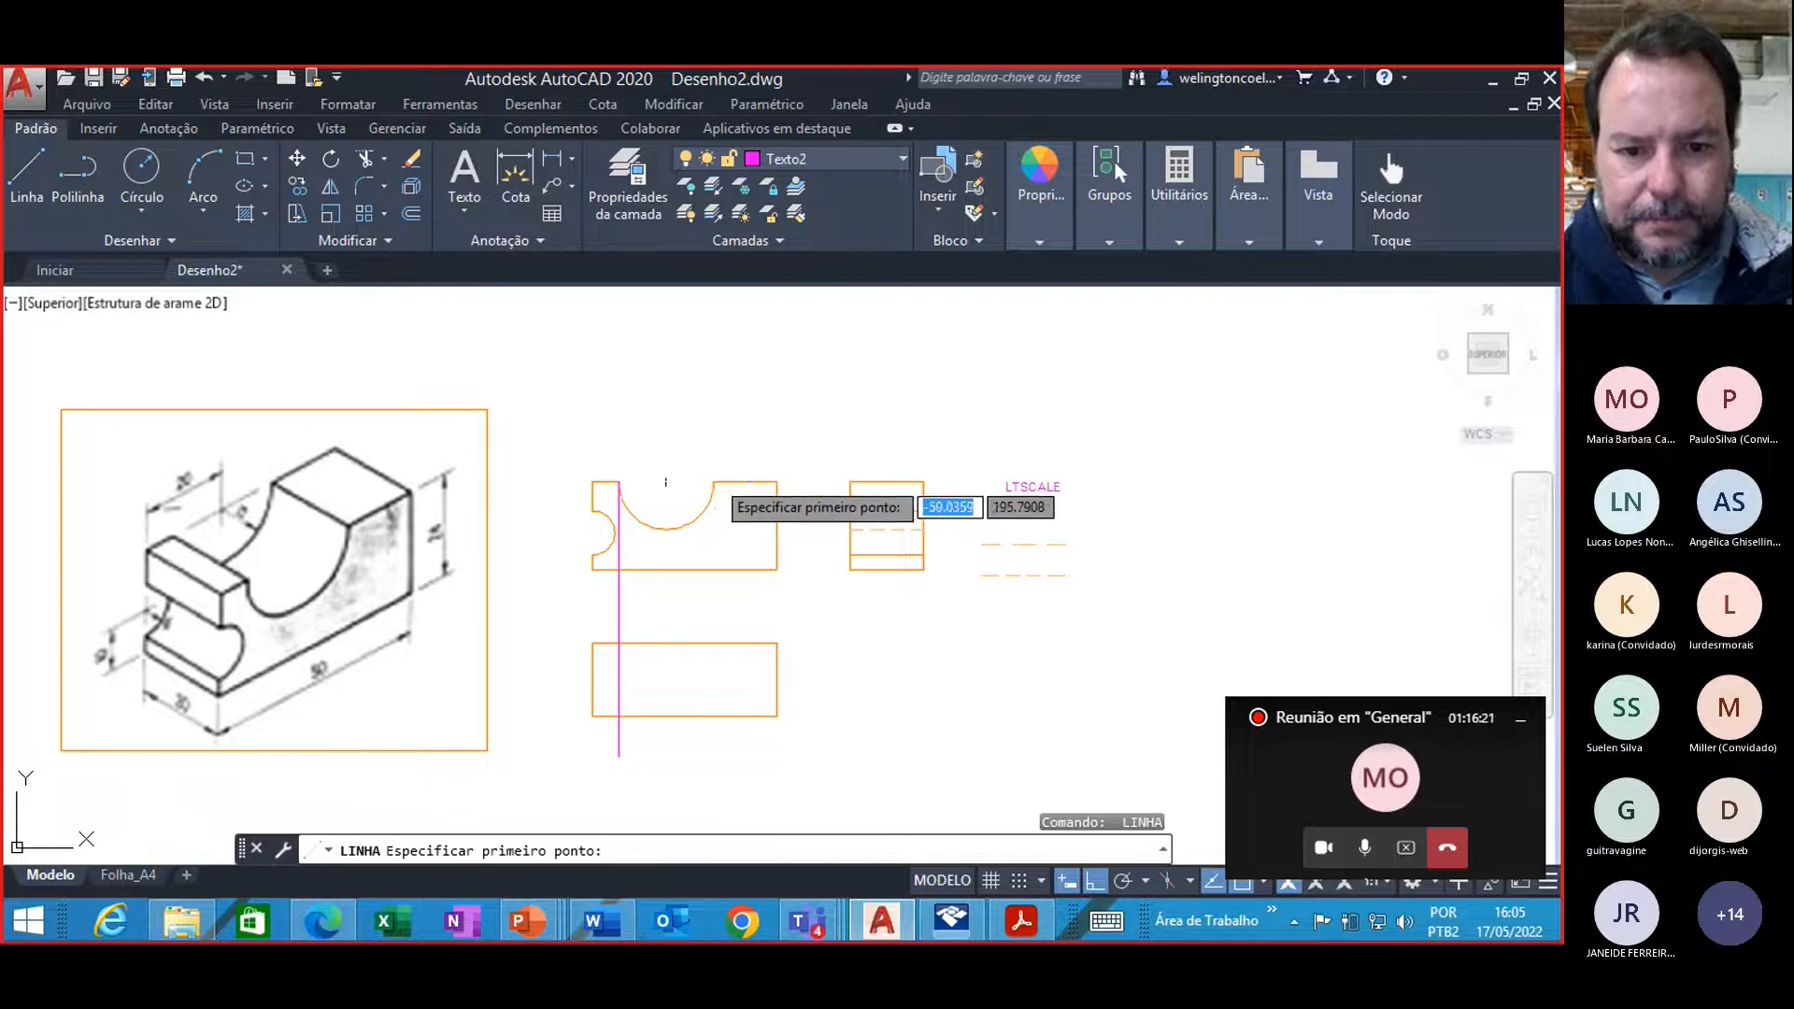
left_click(714, 481)
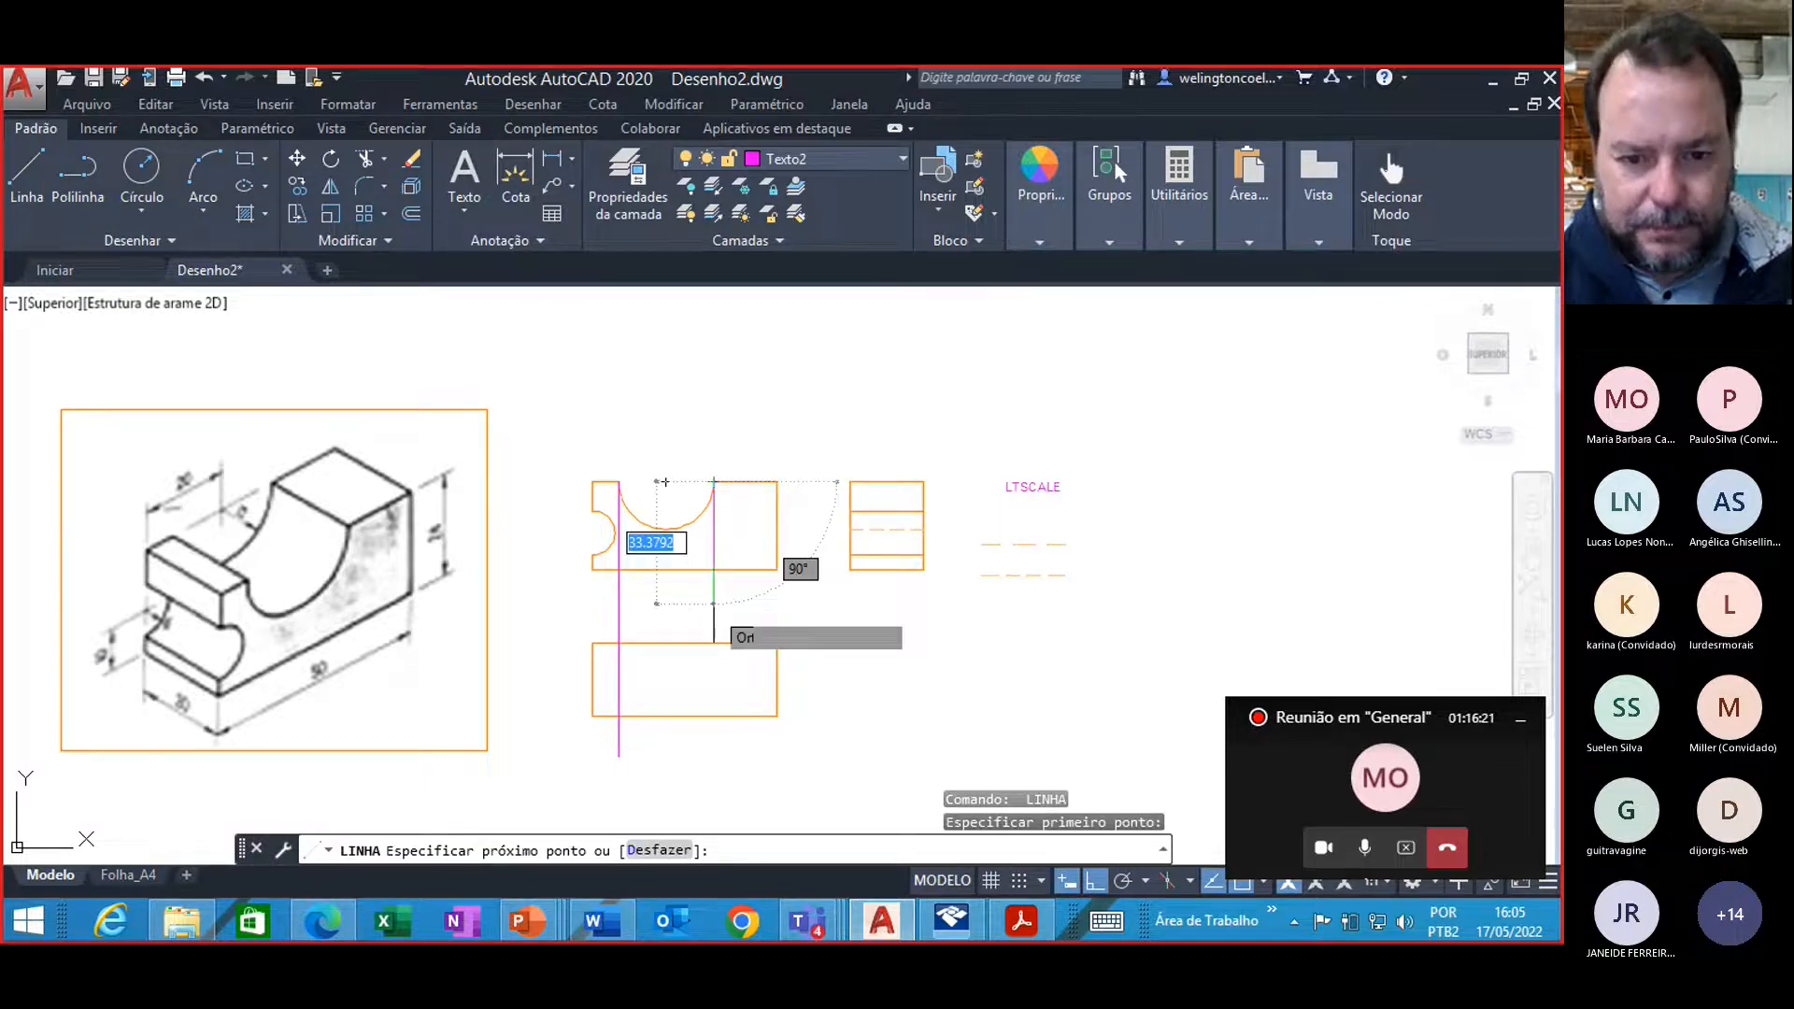
left_click(692, 770)
key("Escape")
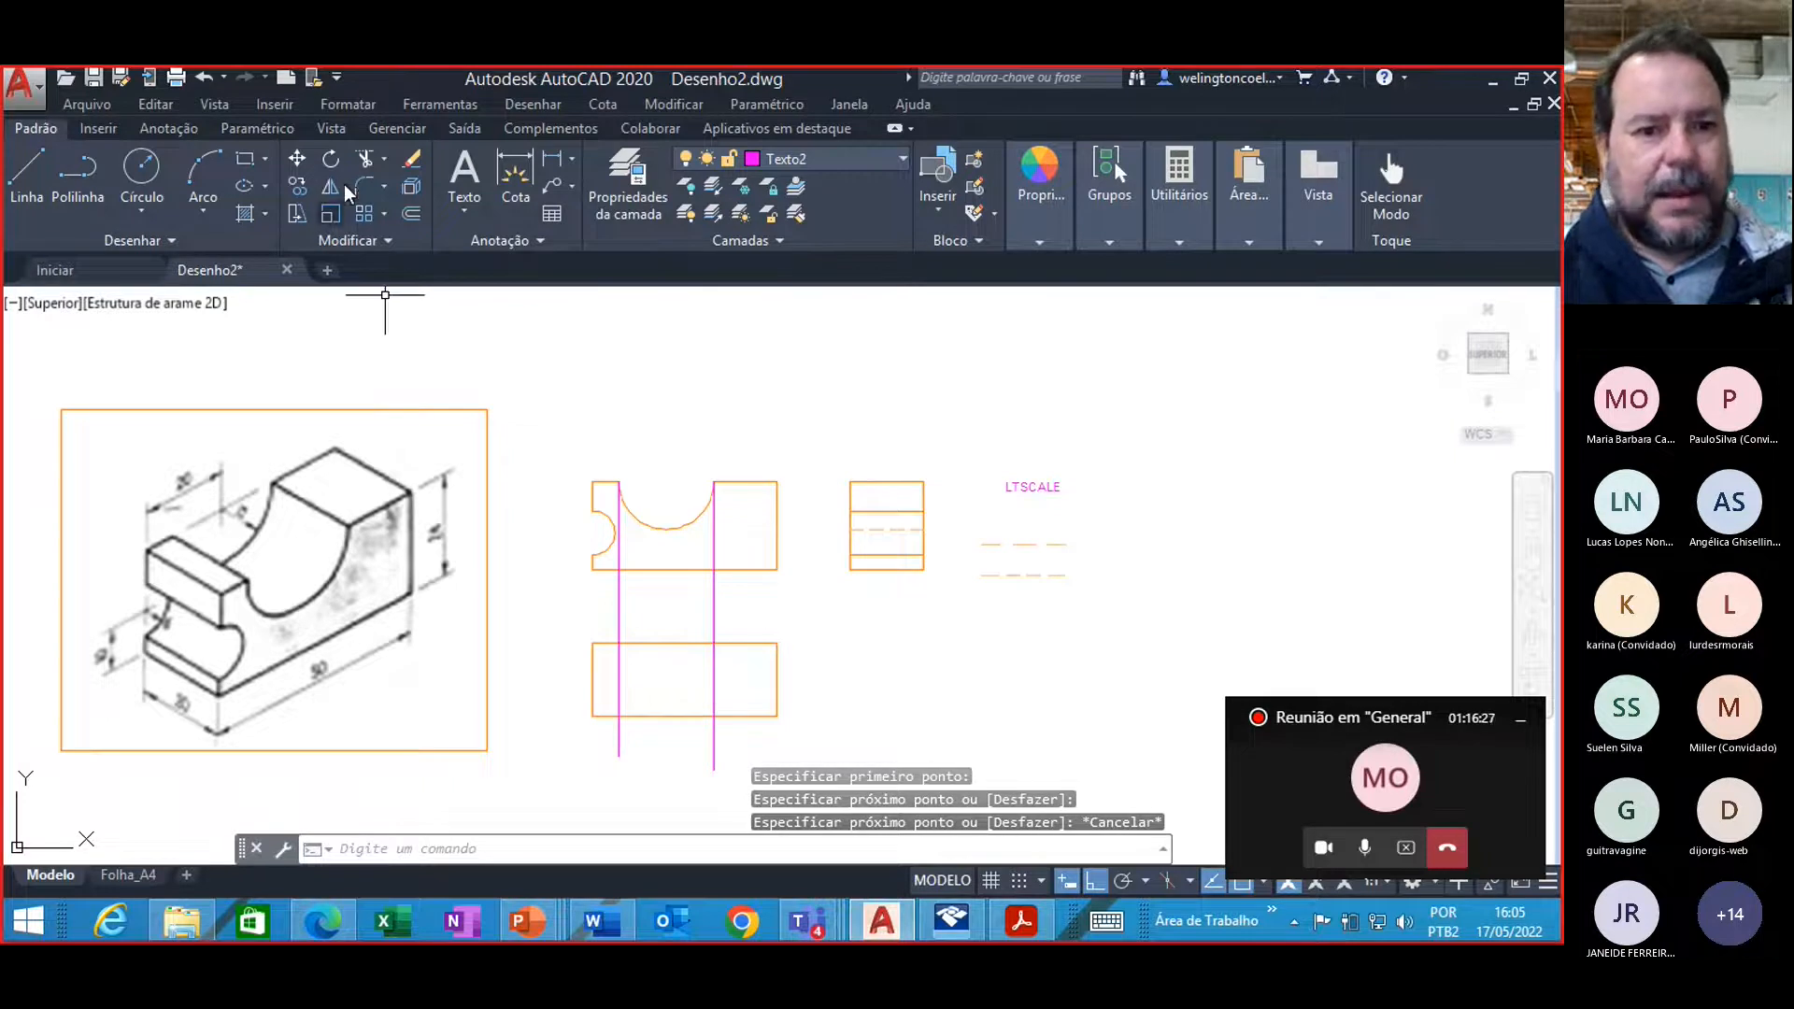
Step: Trim both projection lines below the lower view and in the gap between the front and lower views
left_click(366, 161)
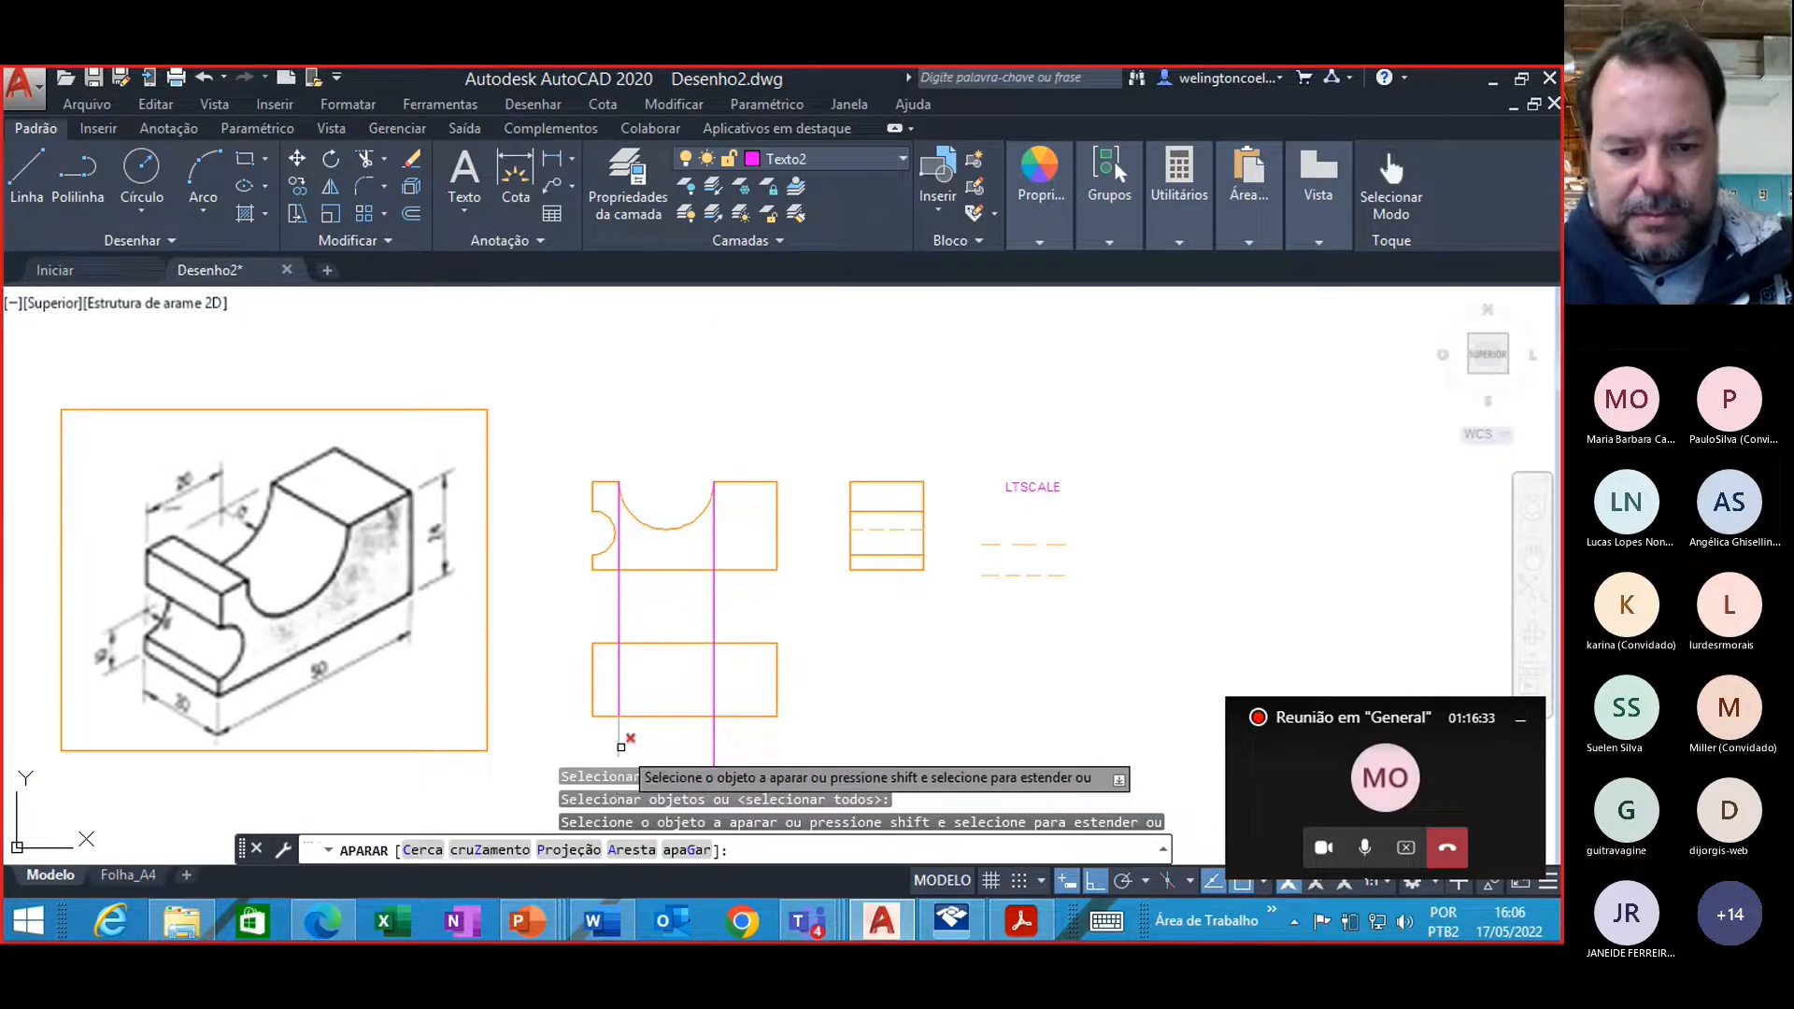
left_click(617, 738)
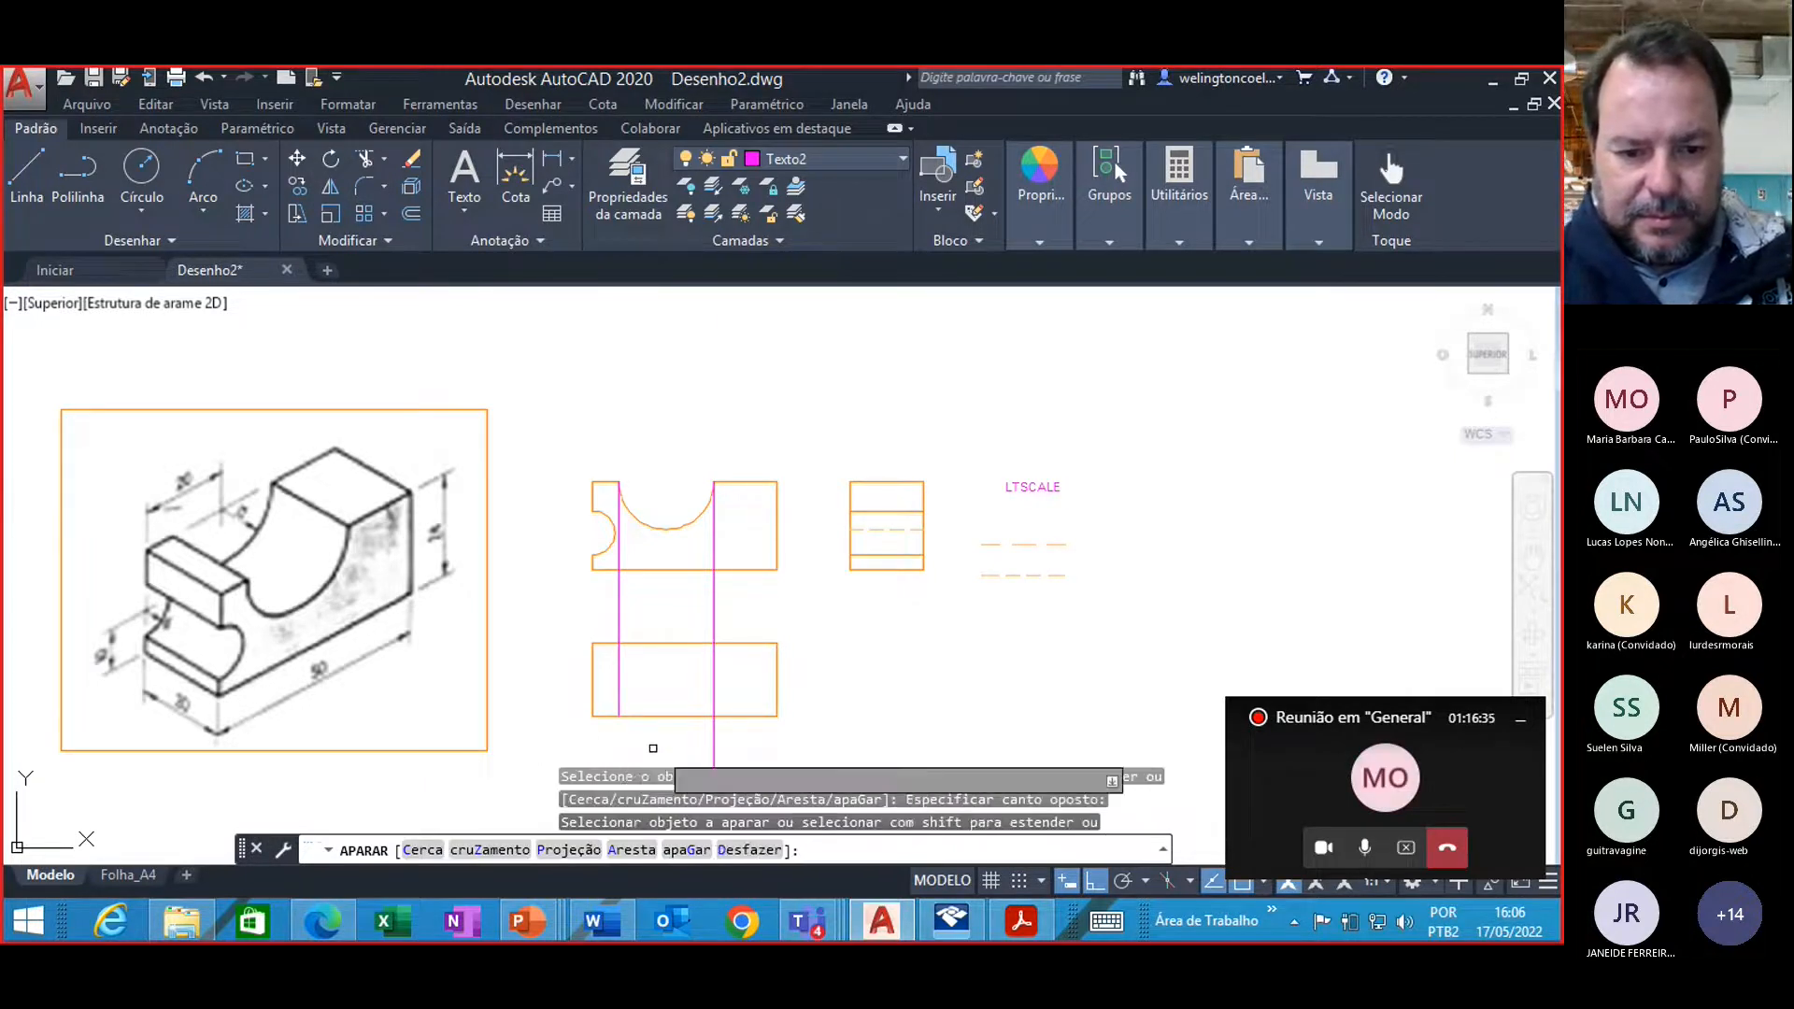
left_click(715, 751)
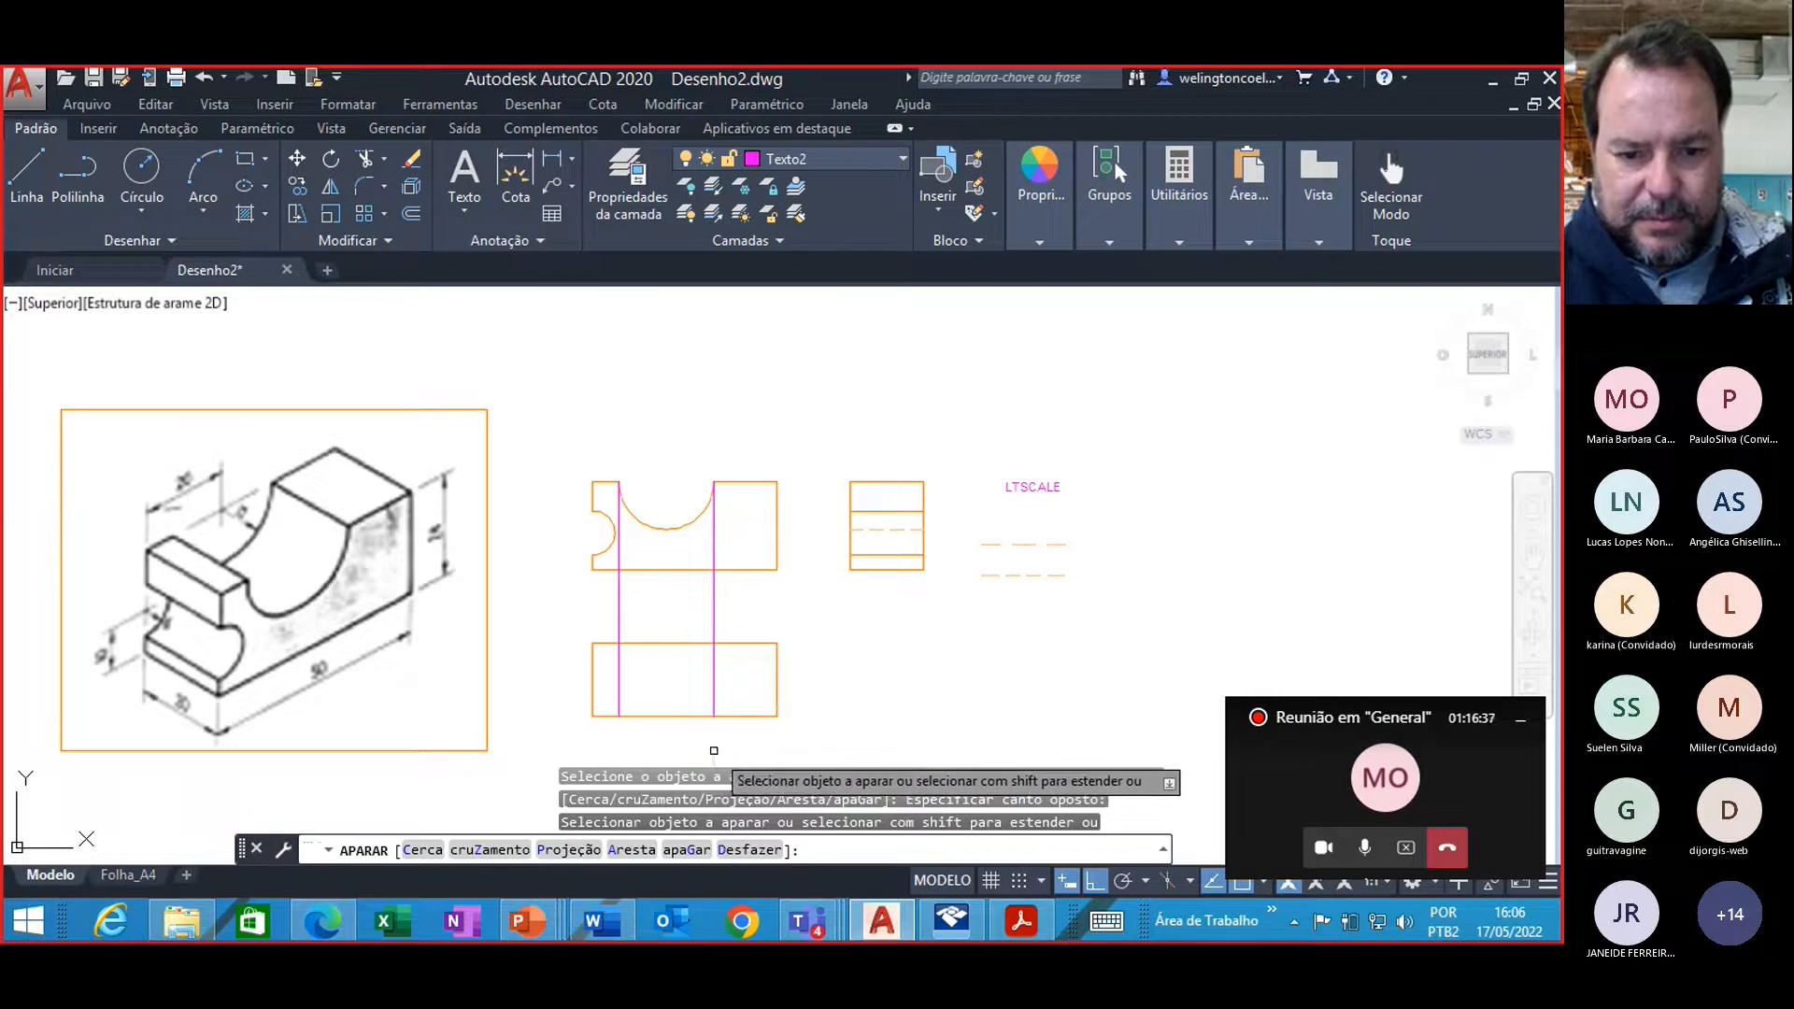
left_click(713, 603)
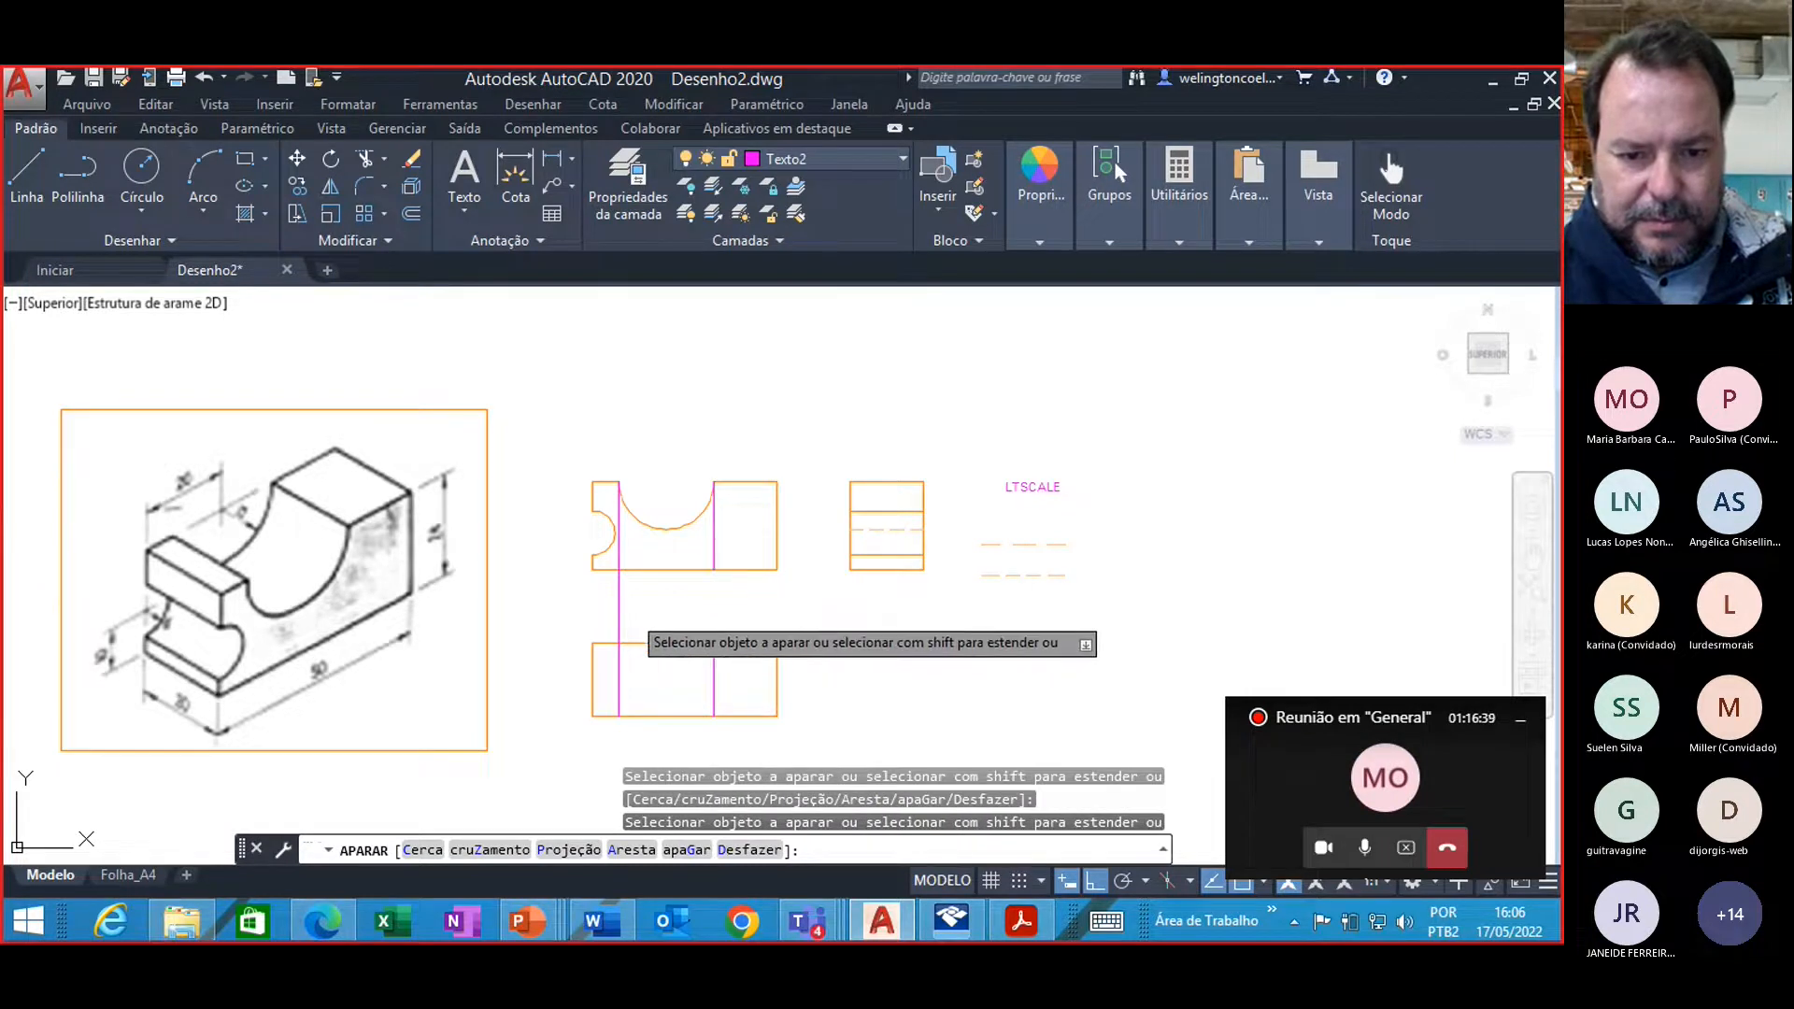
left_click(618, 606)
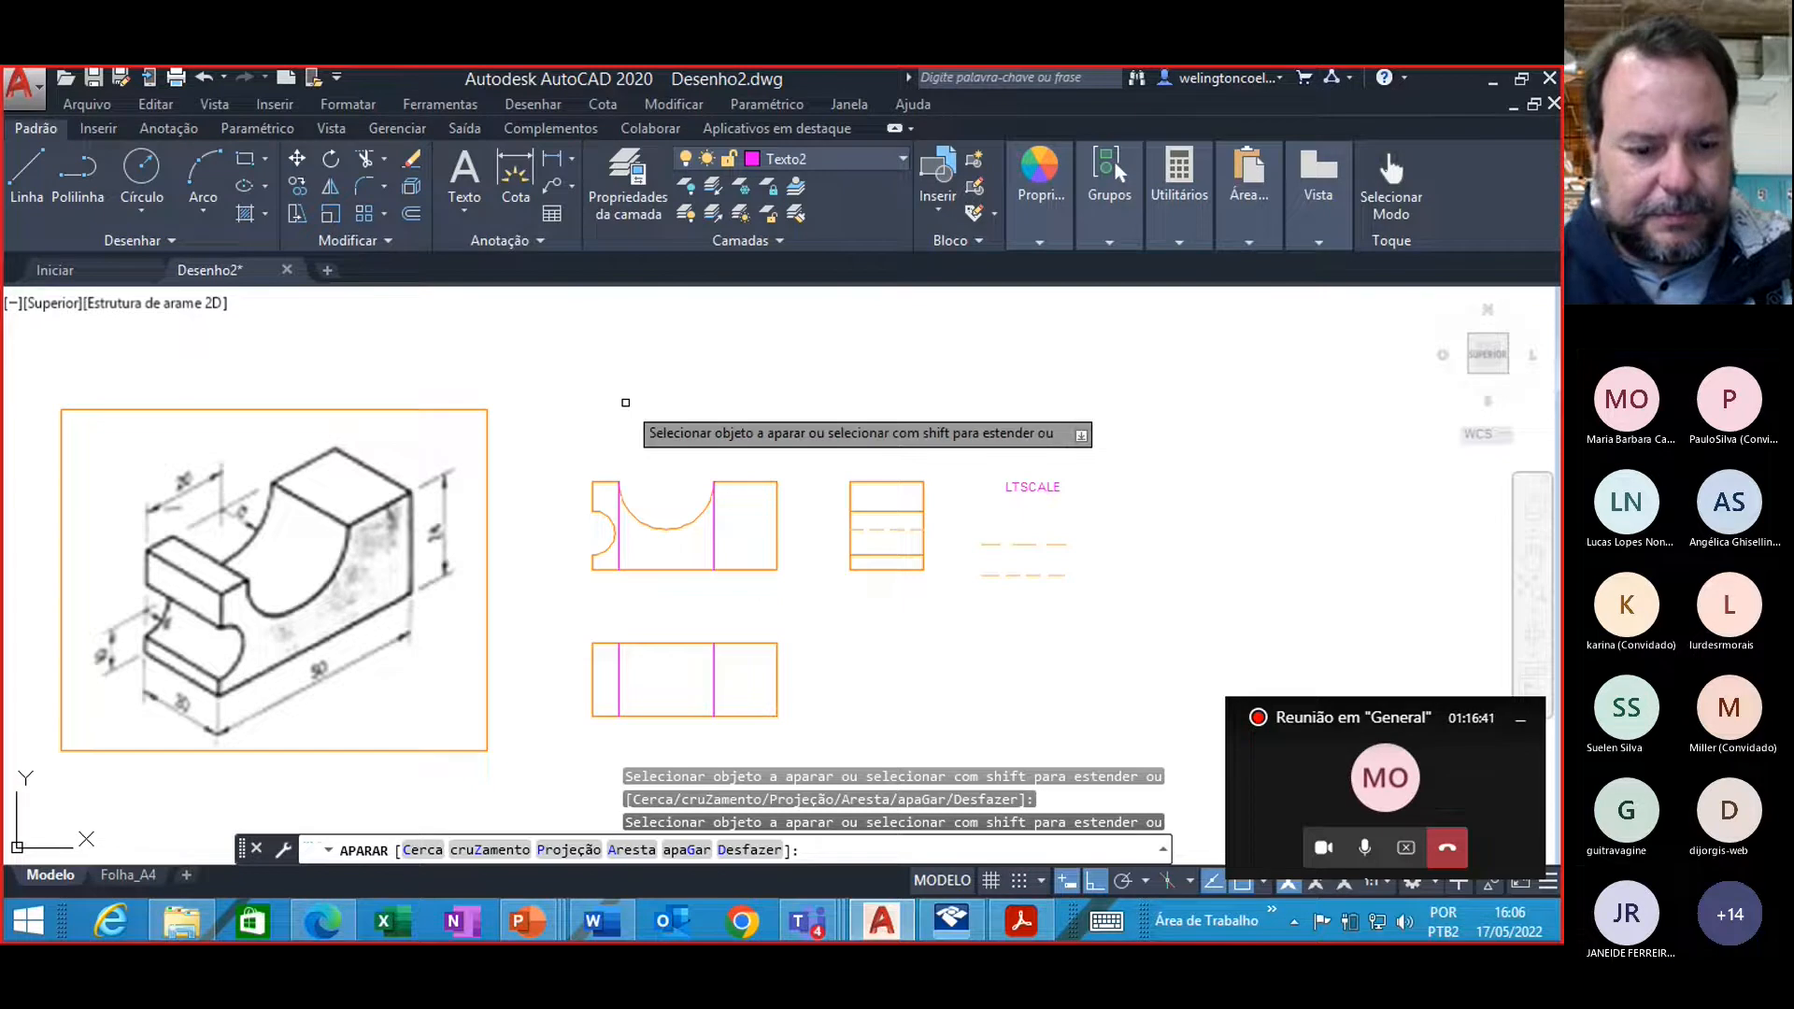
key("Escape")
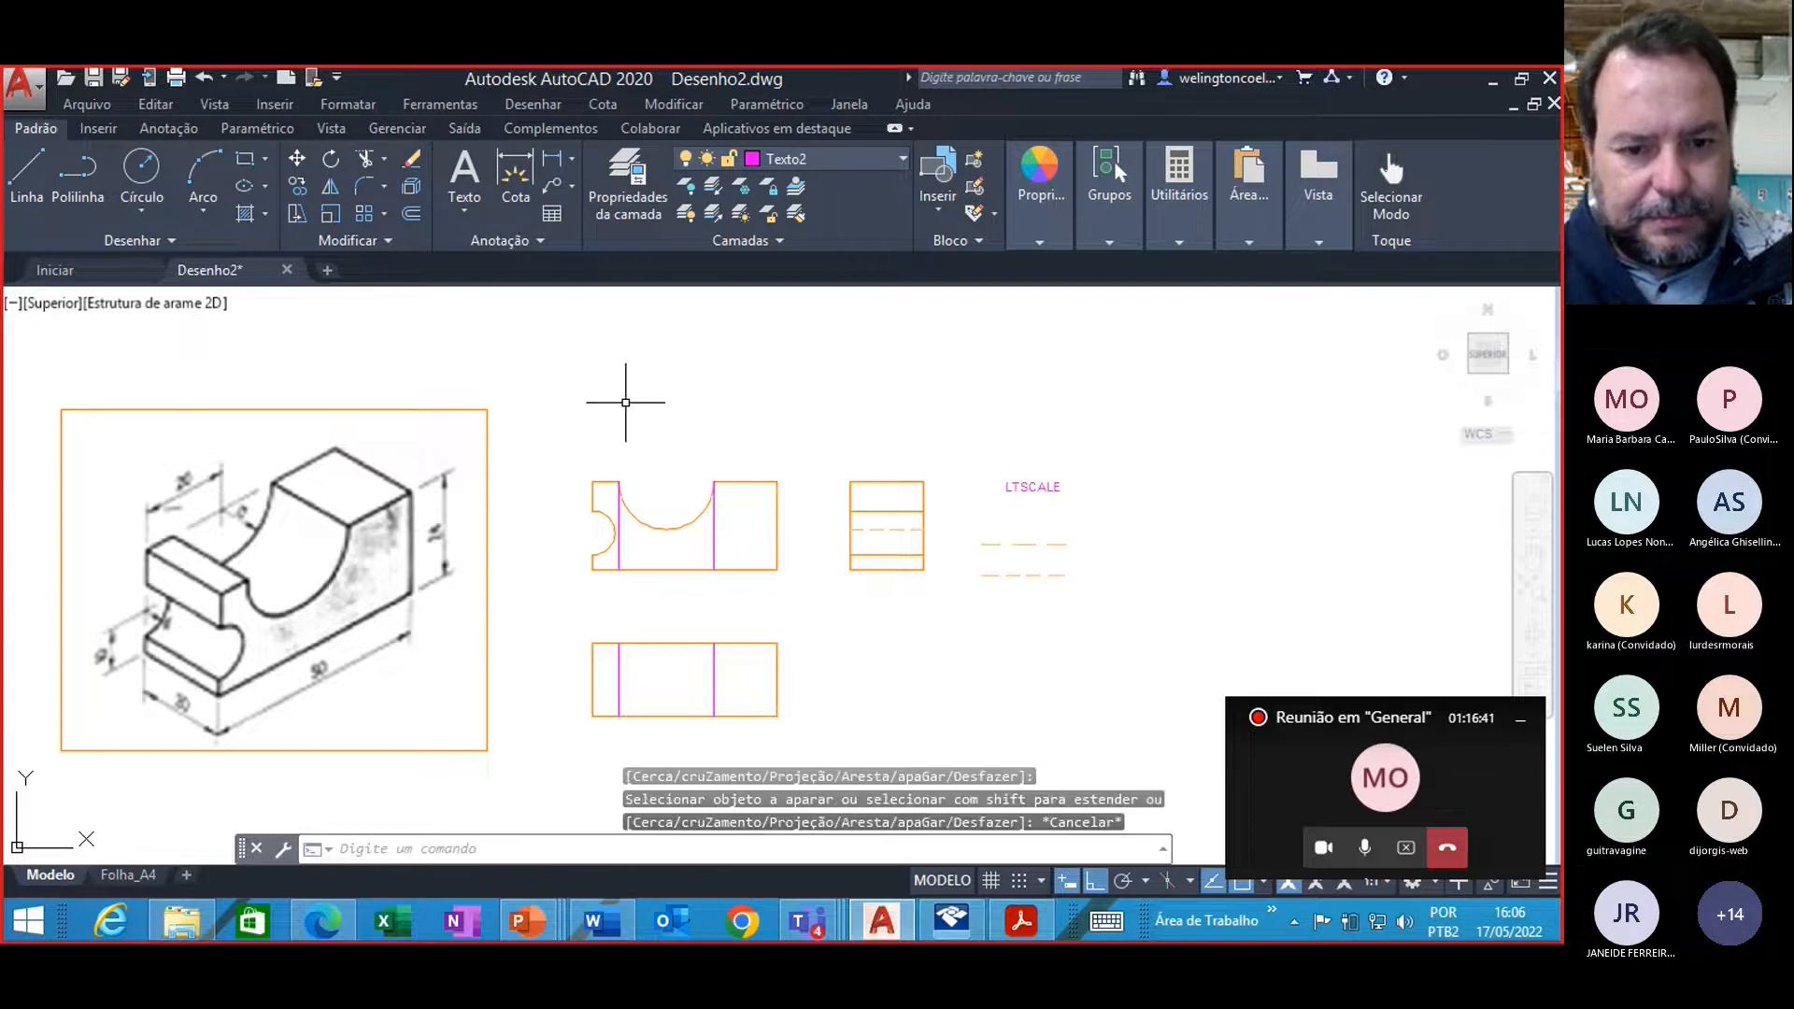
Step: Delete the two leftover projection line segments inside the front view
left_click(714, 541)
left_click(618, 545)
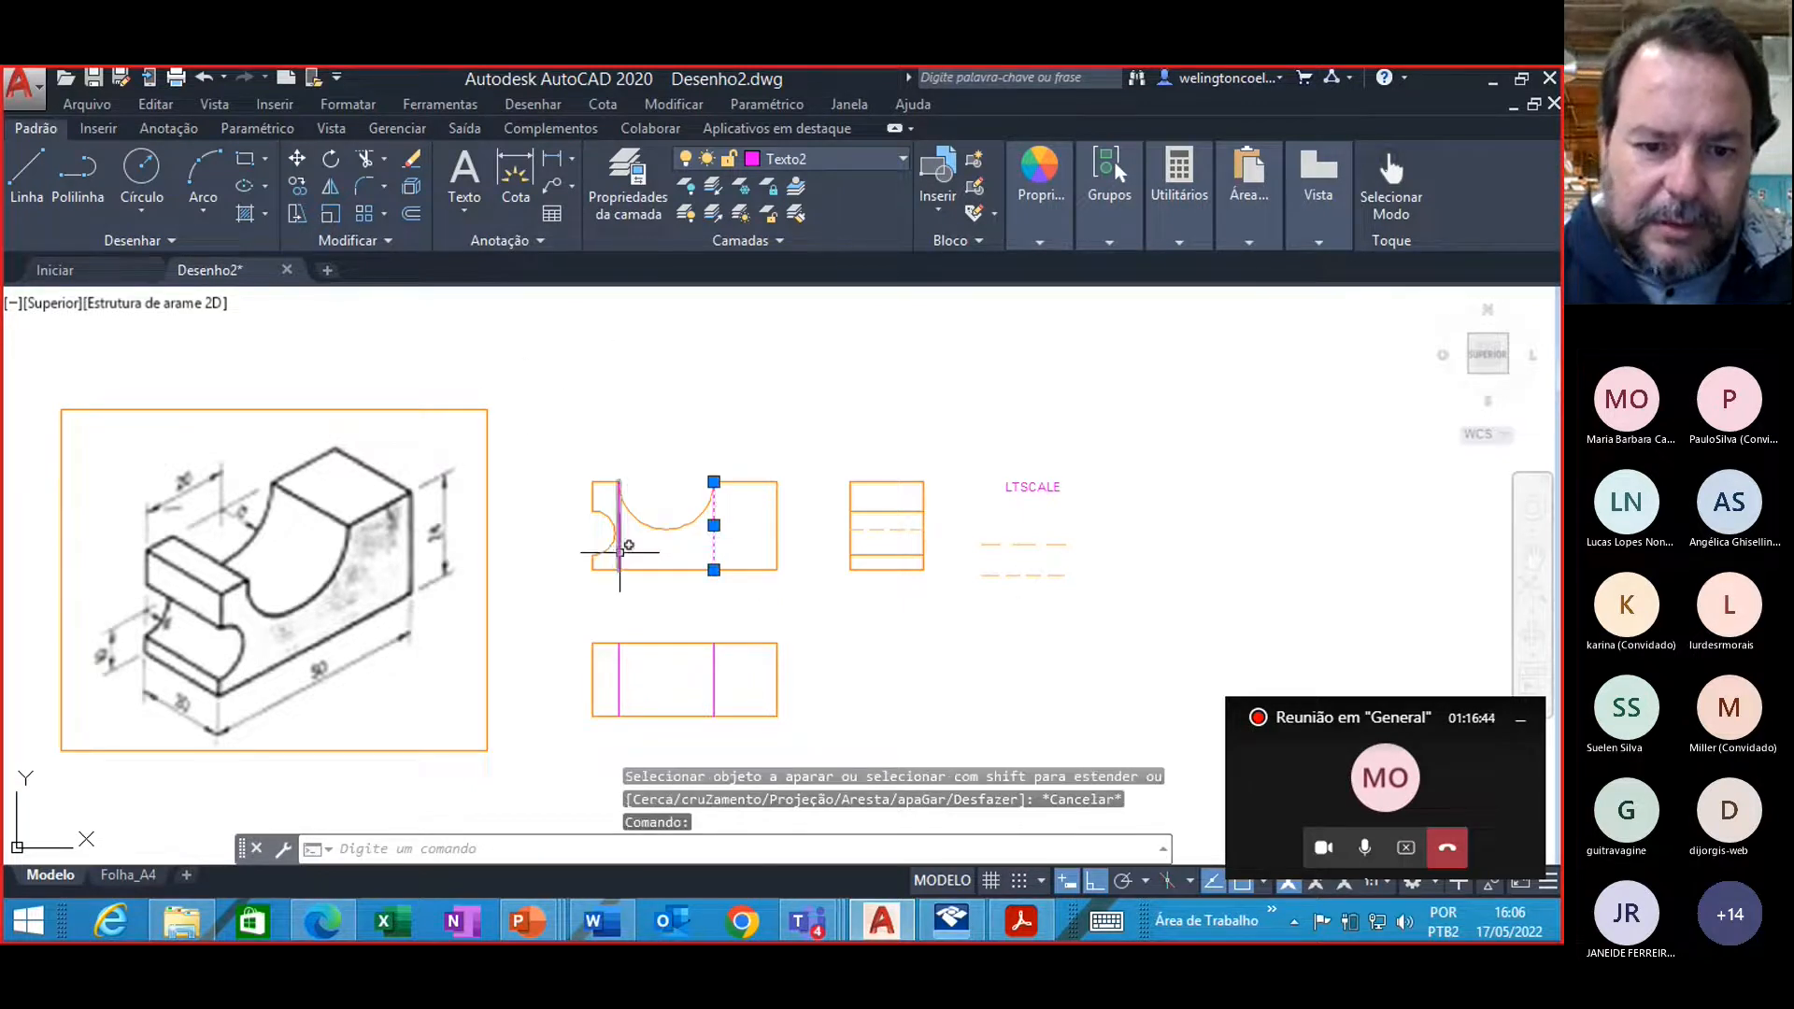
key("Delete")
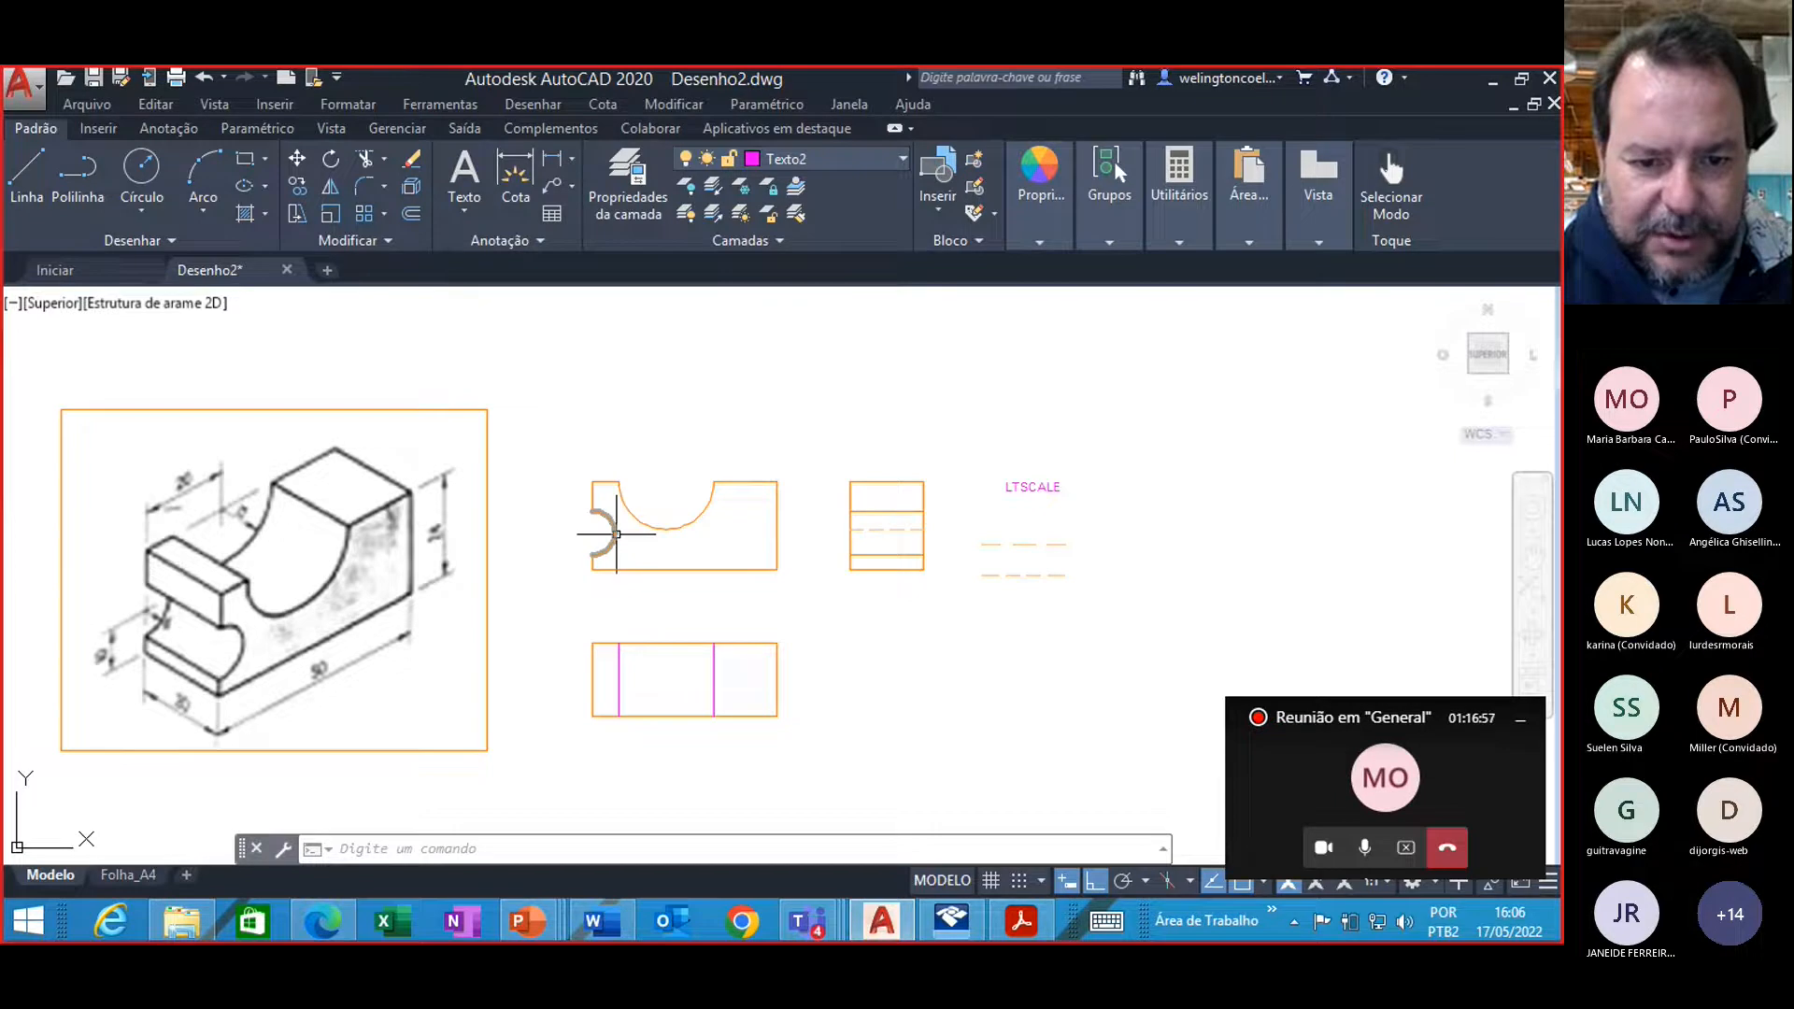
Step: Move the two vertical lines inside the lower view to the Linha layer
mouse_move(616, 534)
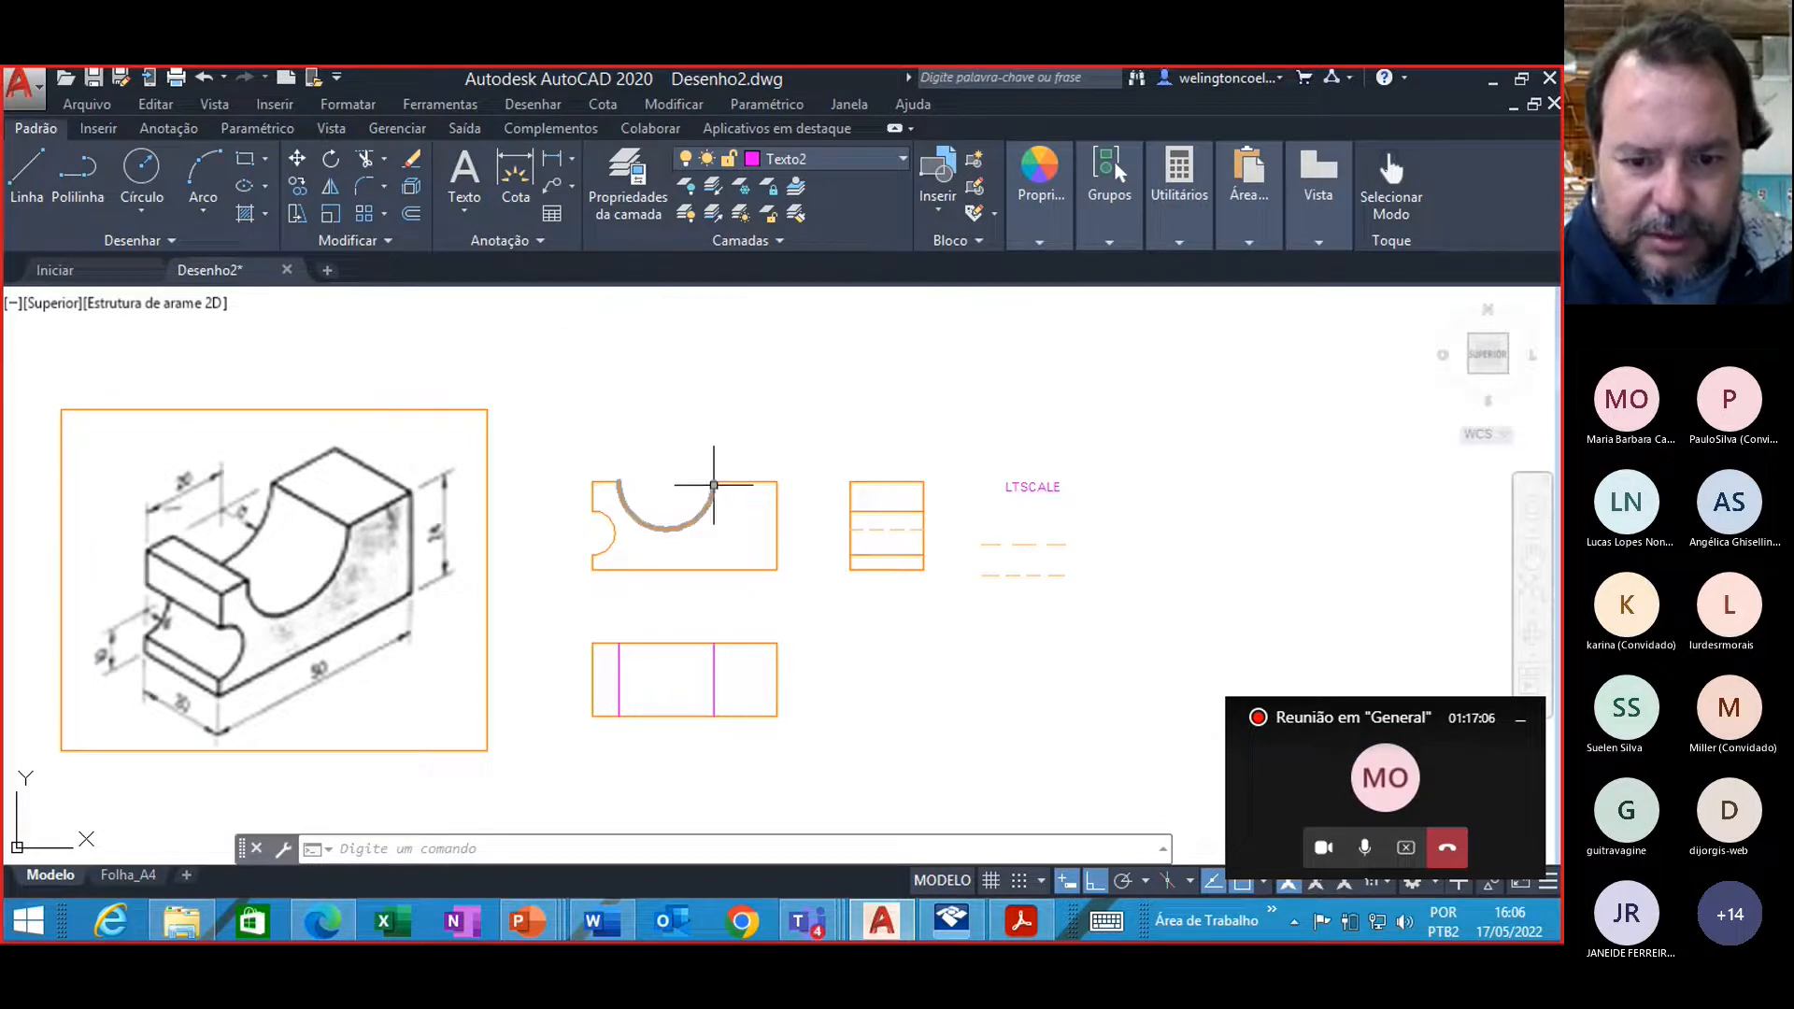
left_click(714, 684)
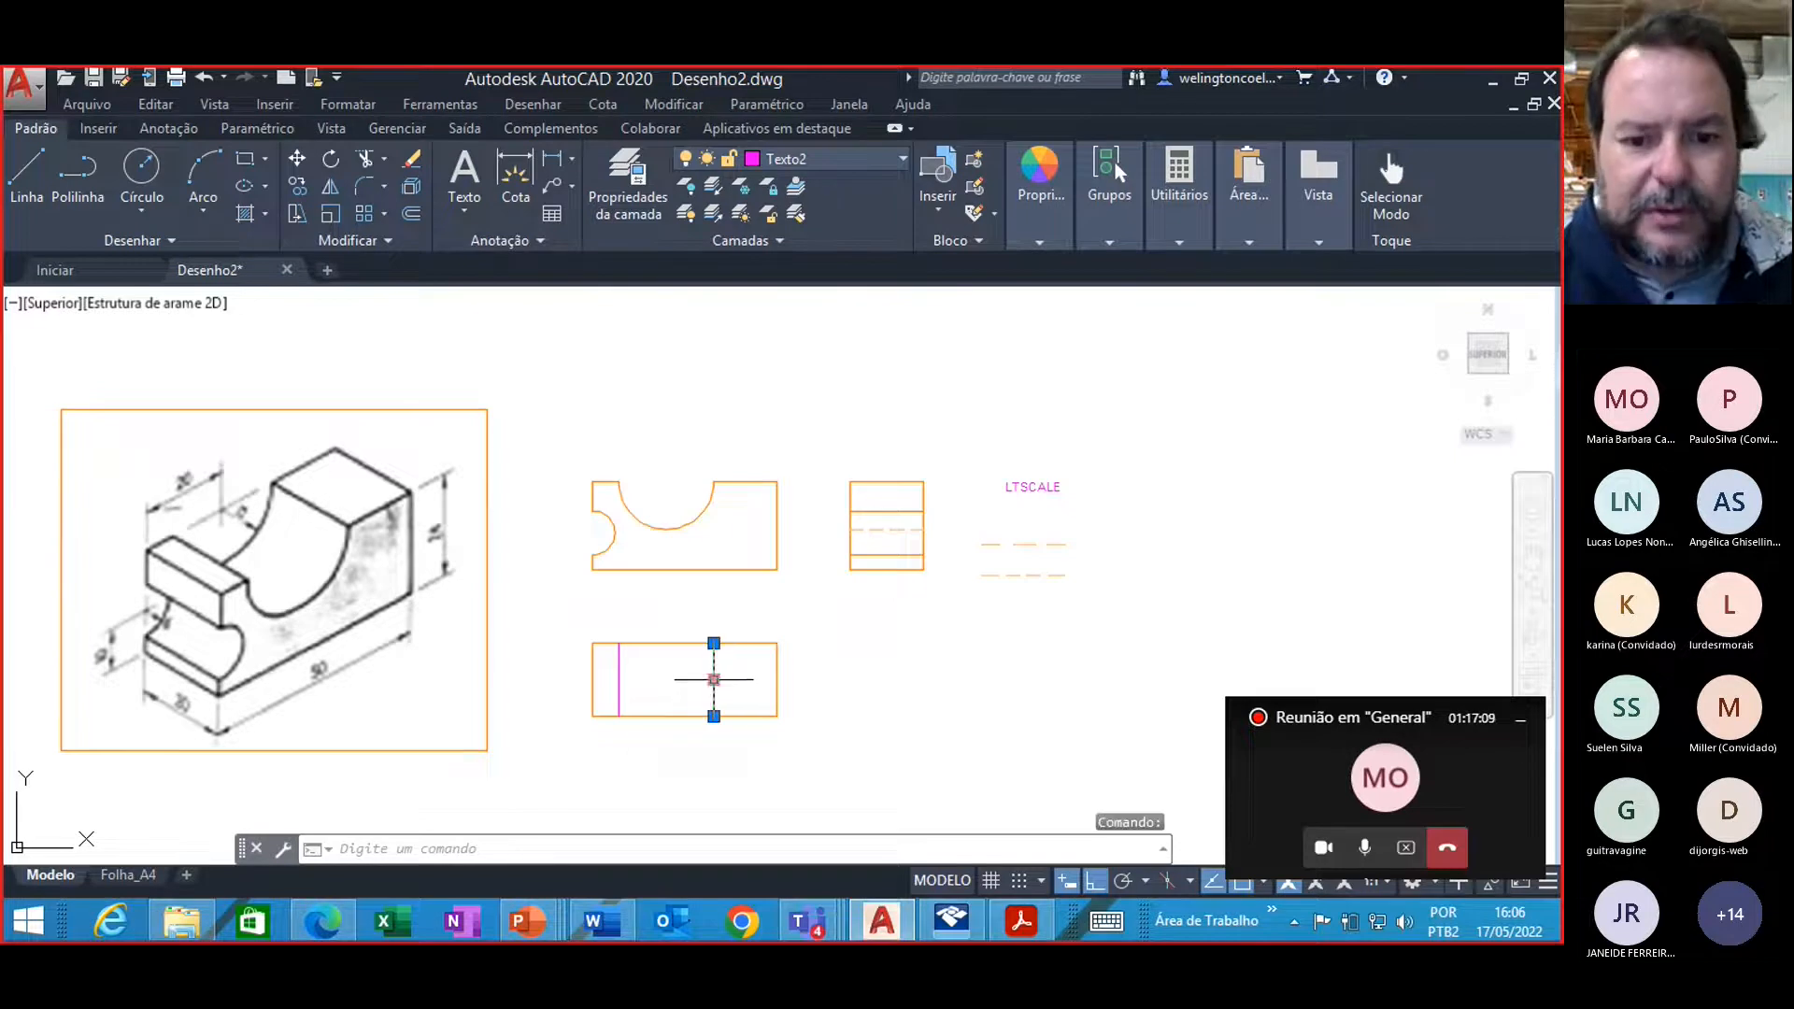
left_click(619, 680)
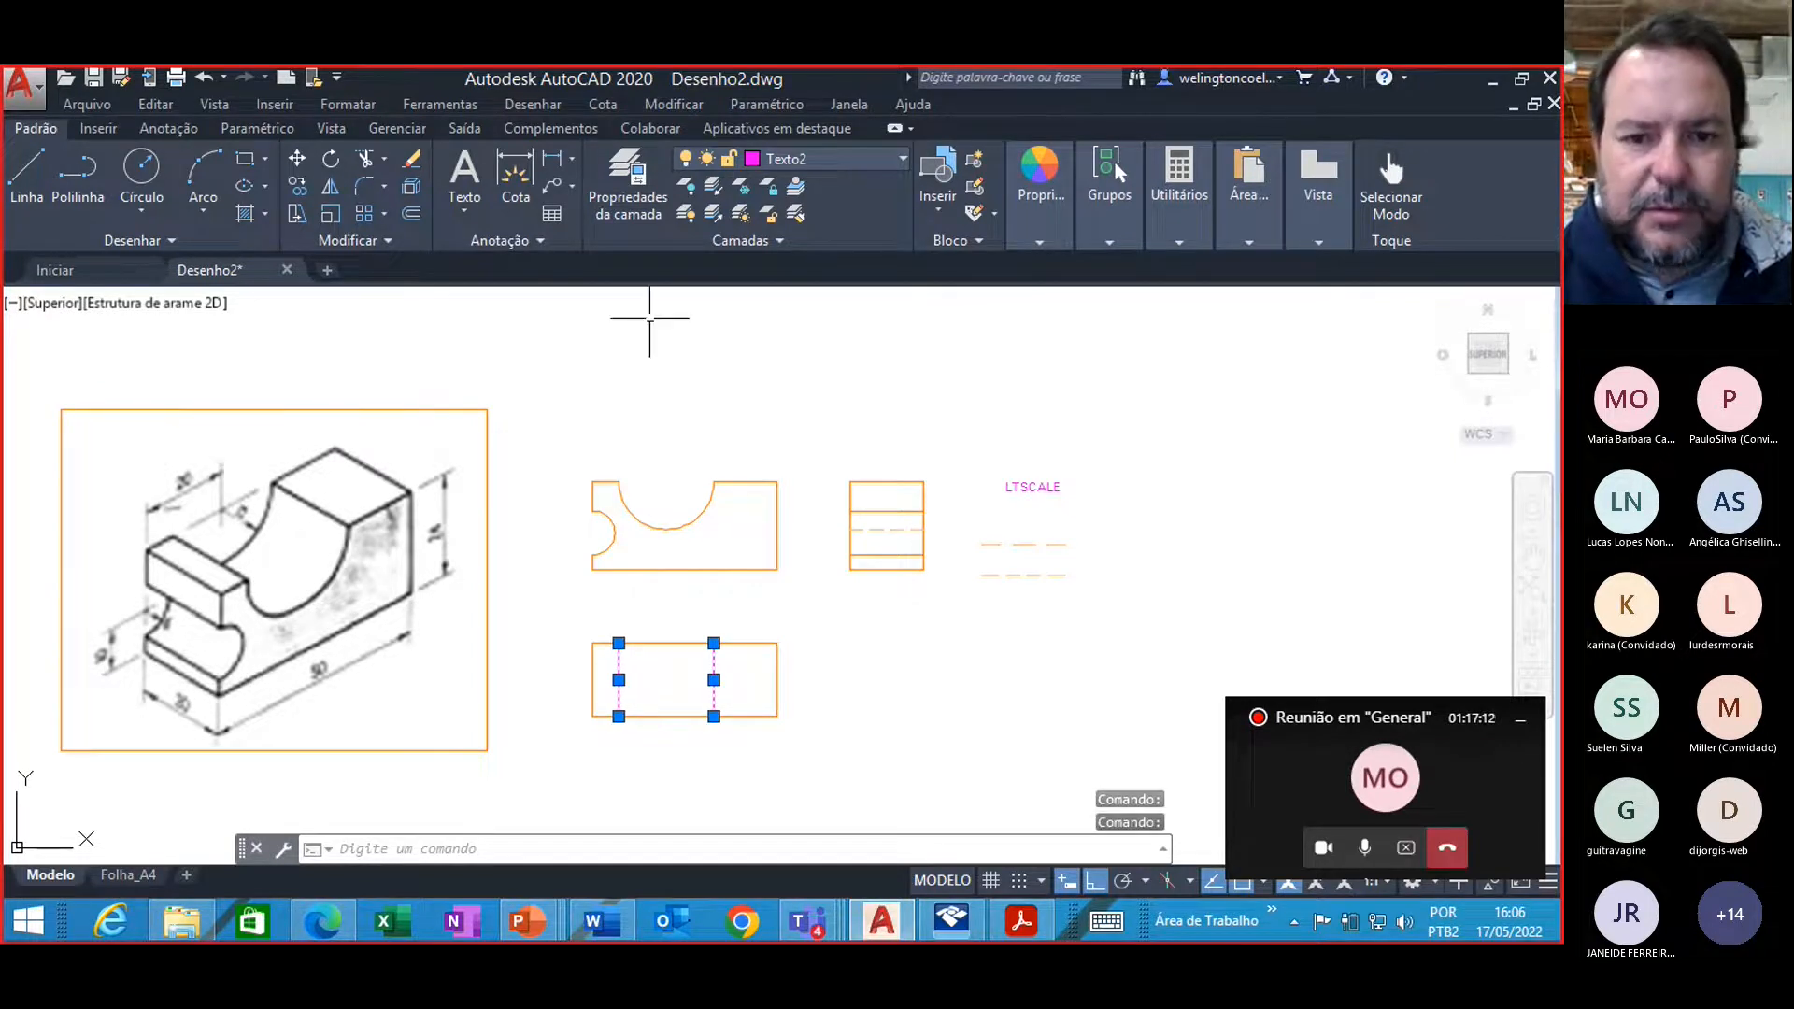
left_click(851, 159)
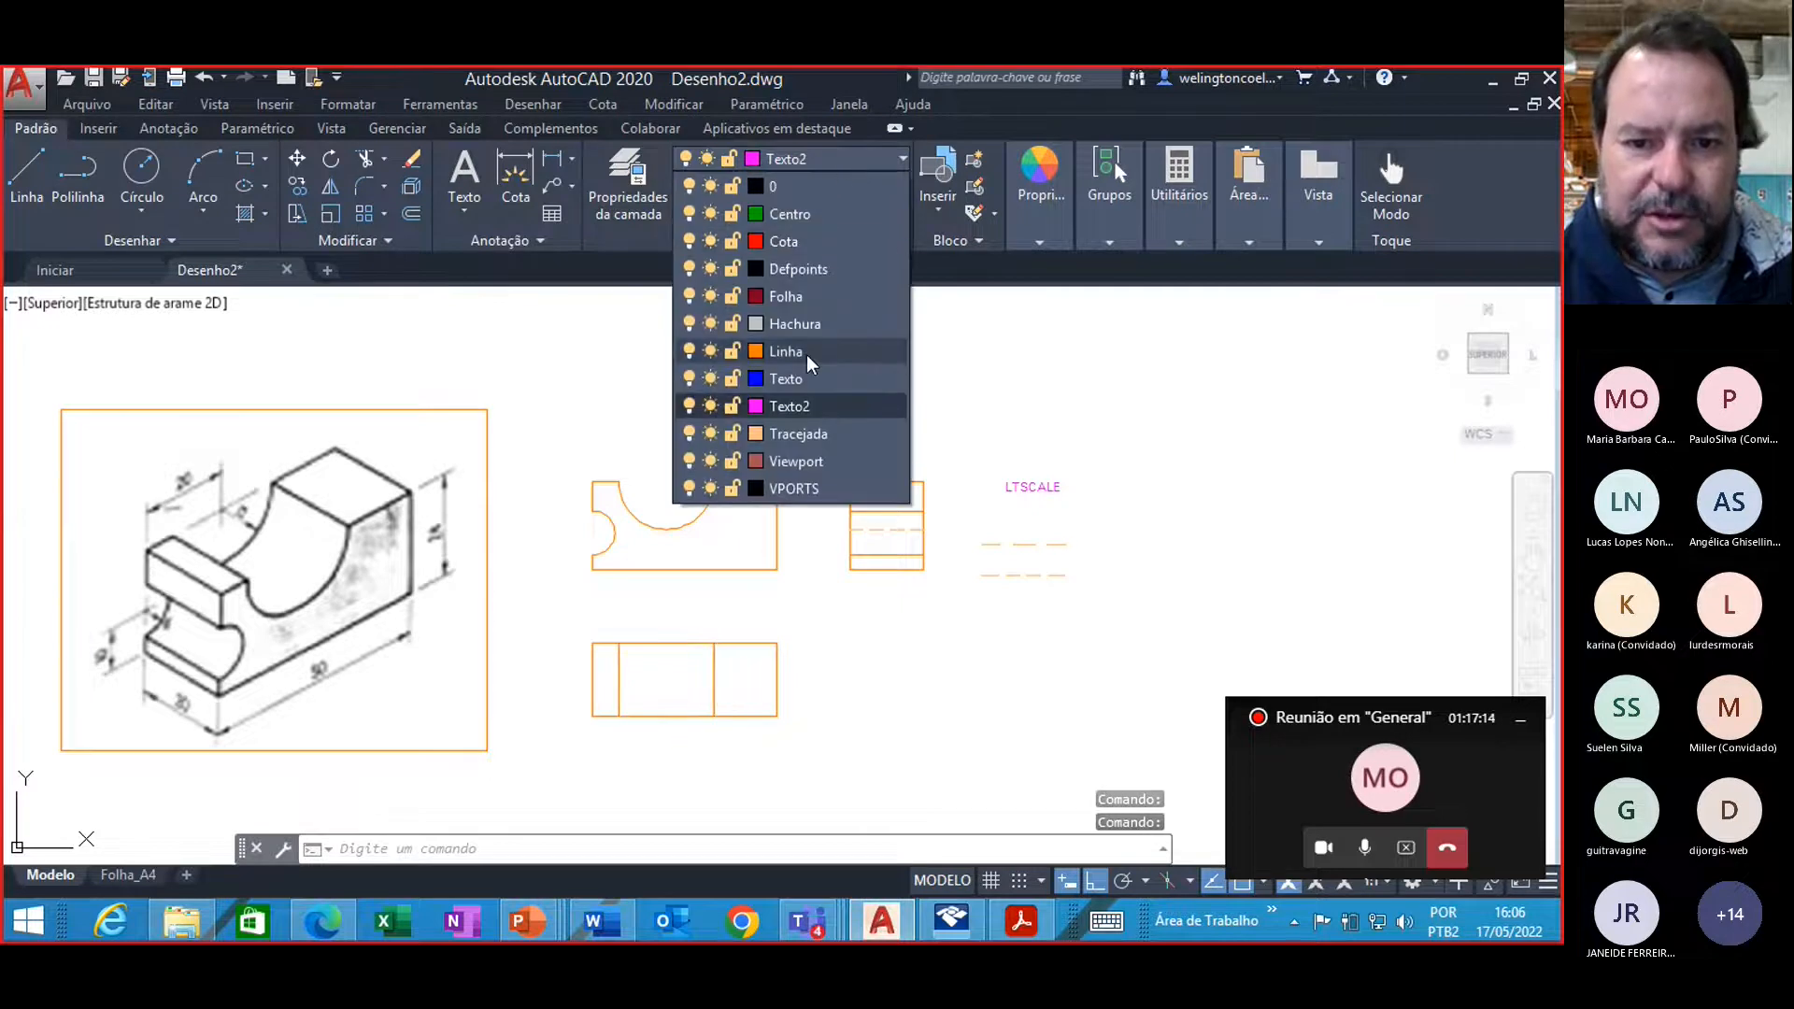
left_click(805, 354)
key("Escape")
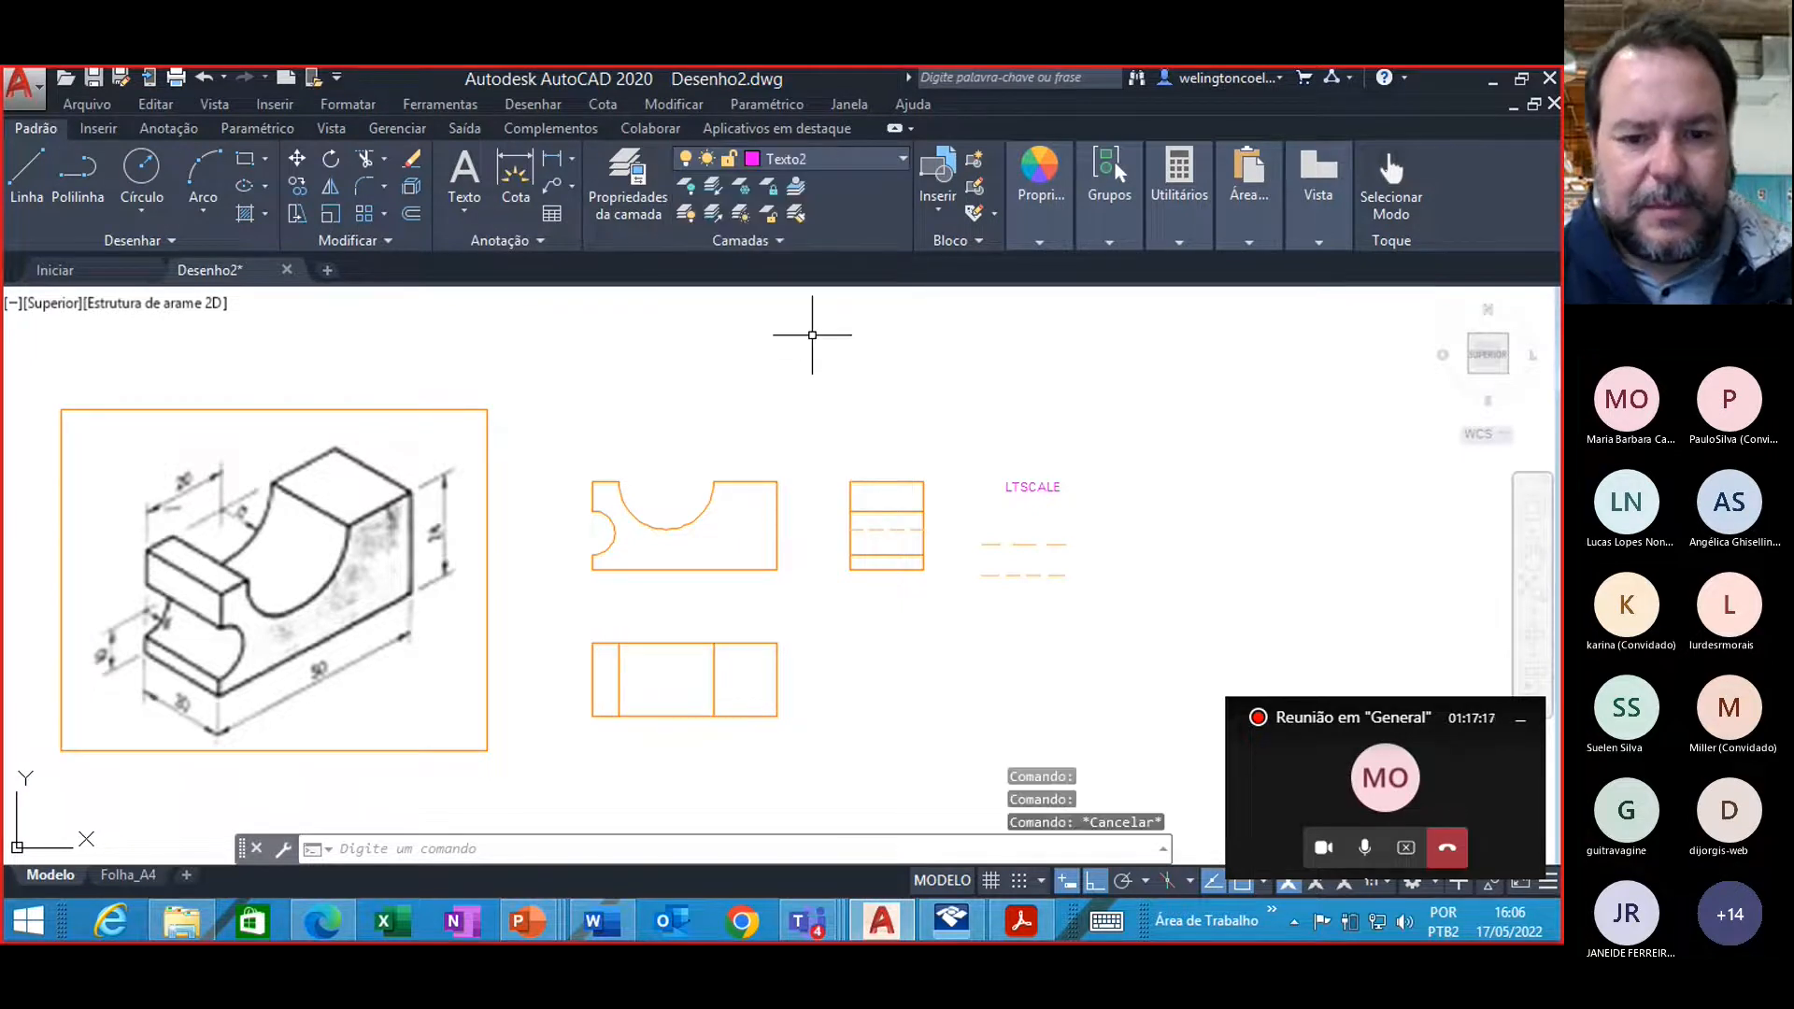
Step: Draw a vertical projection line from the small arc's rightmost point down past the lower view
left_click(19, 185)
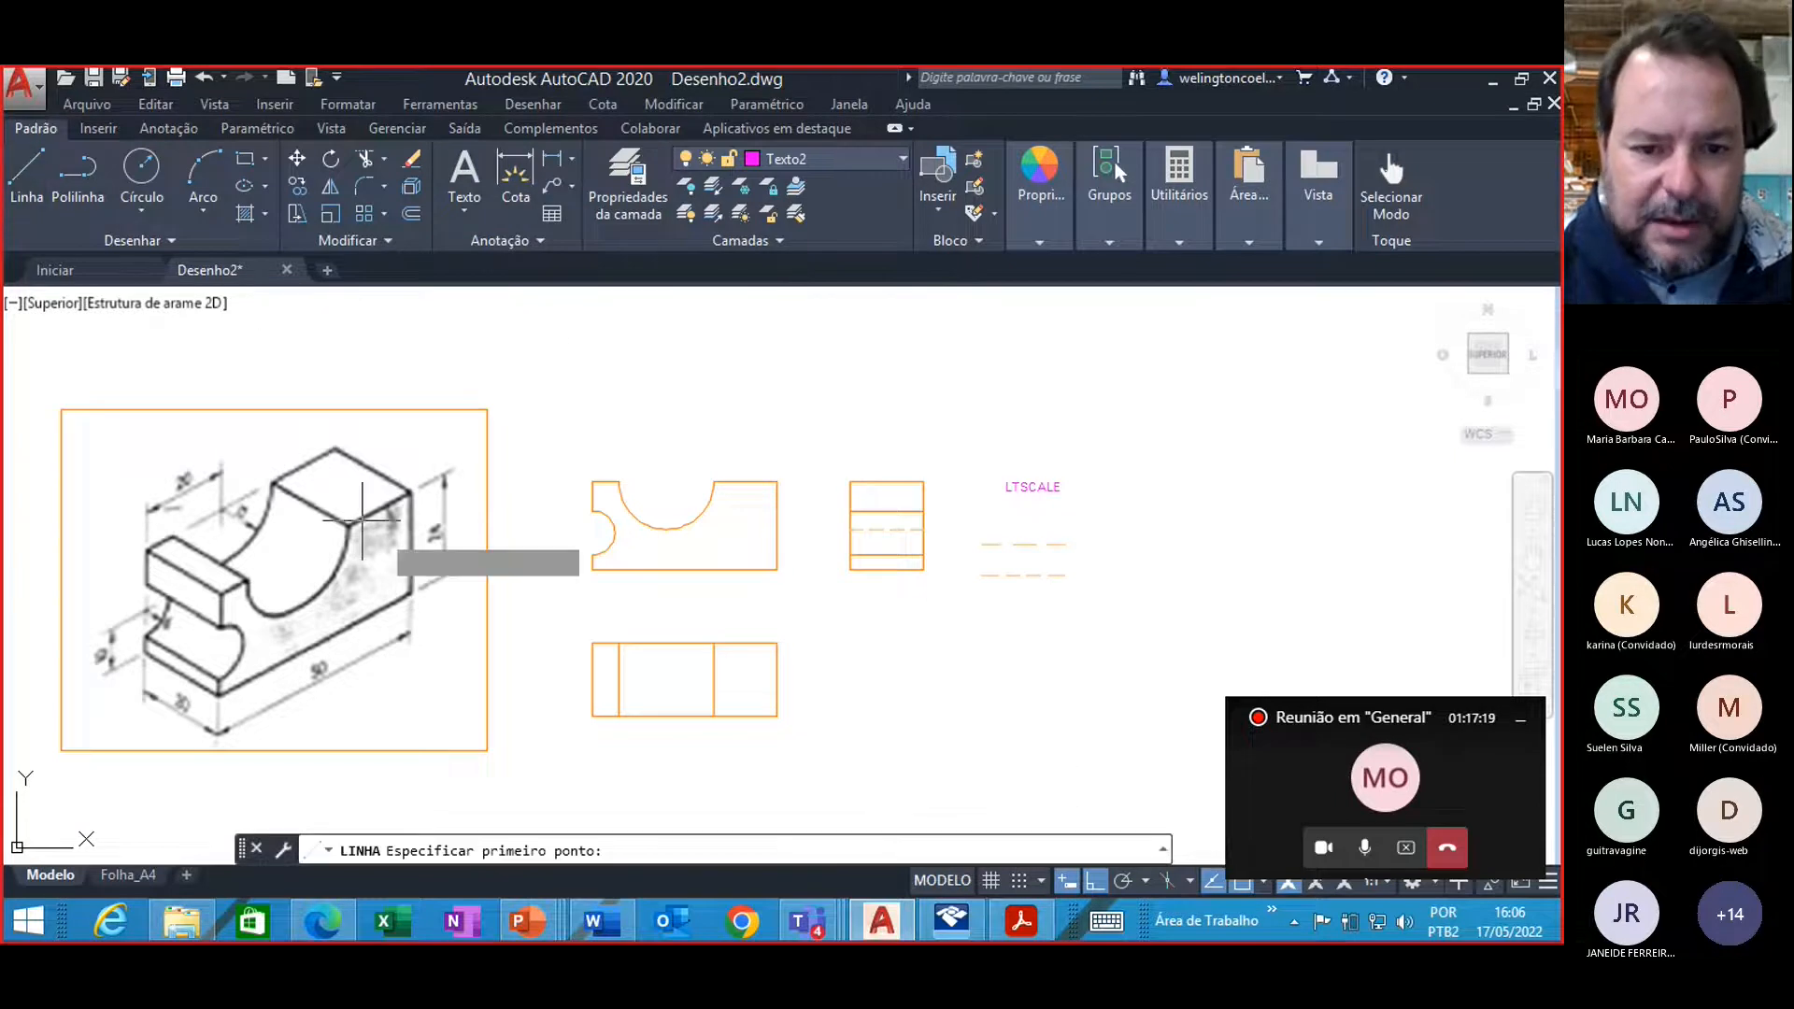
left_click(614, 534)
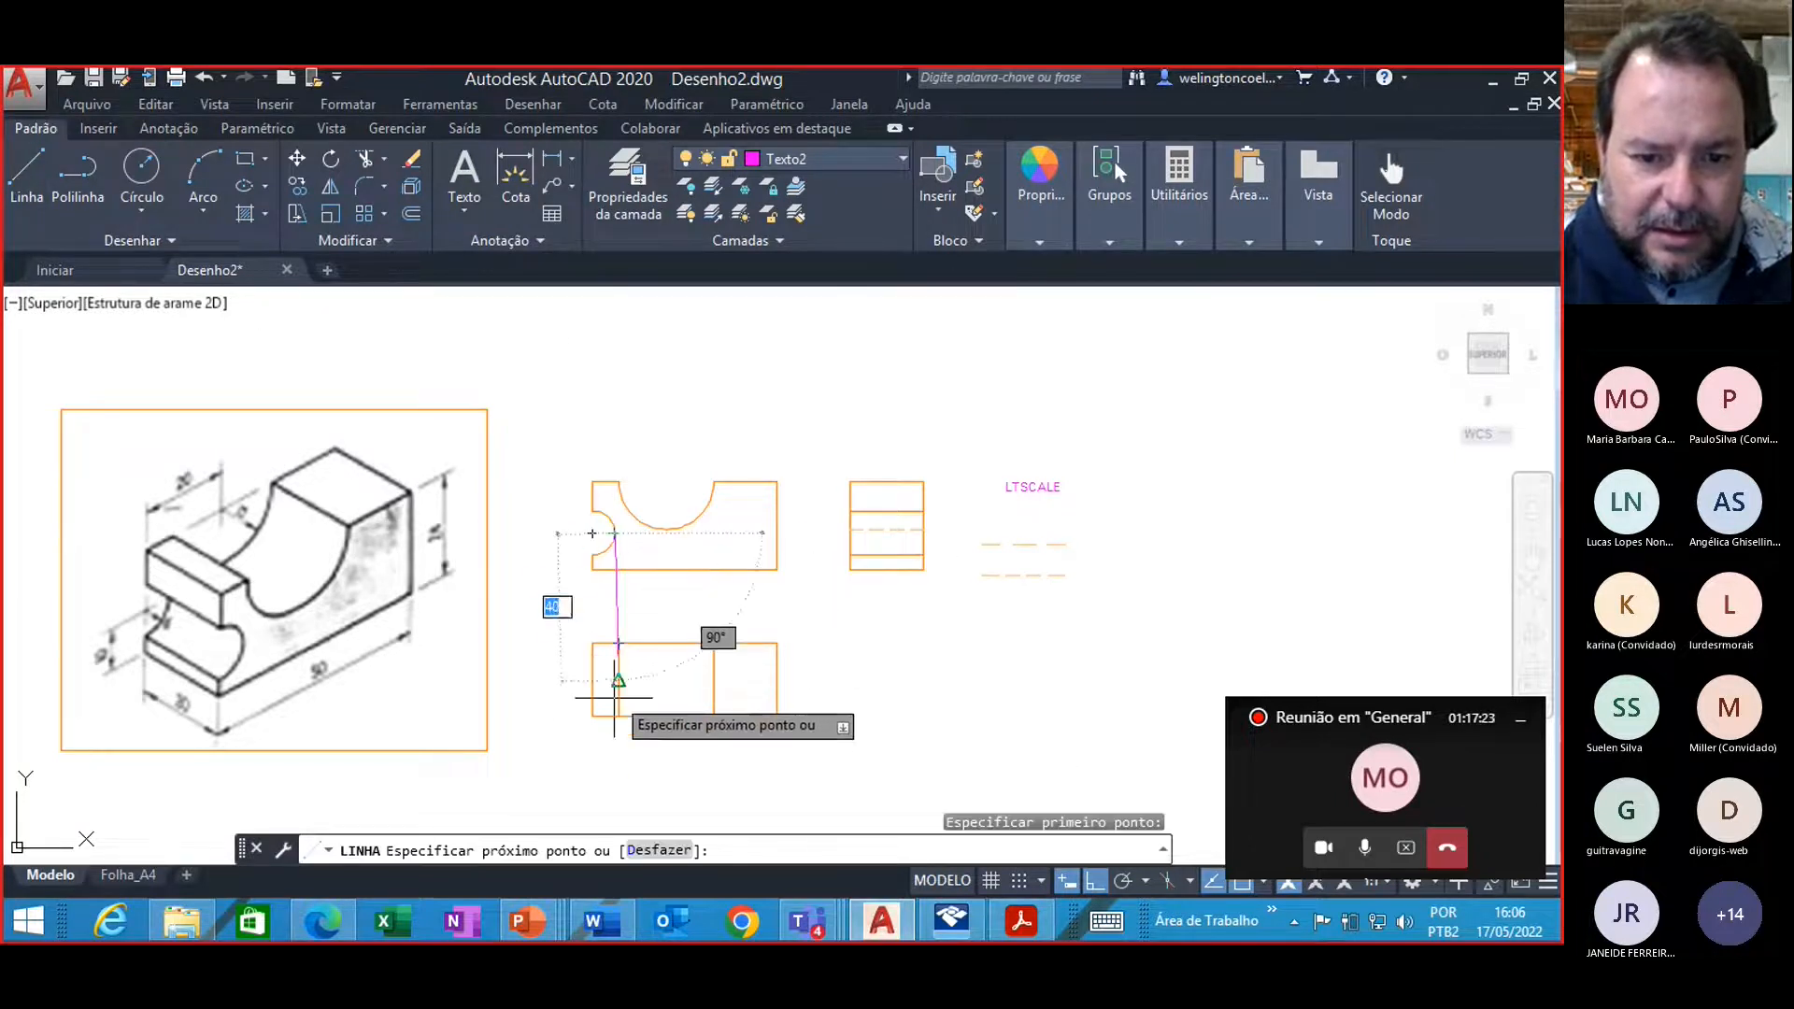
left_click(615, 783)
key("Escape")
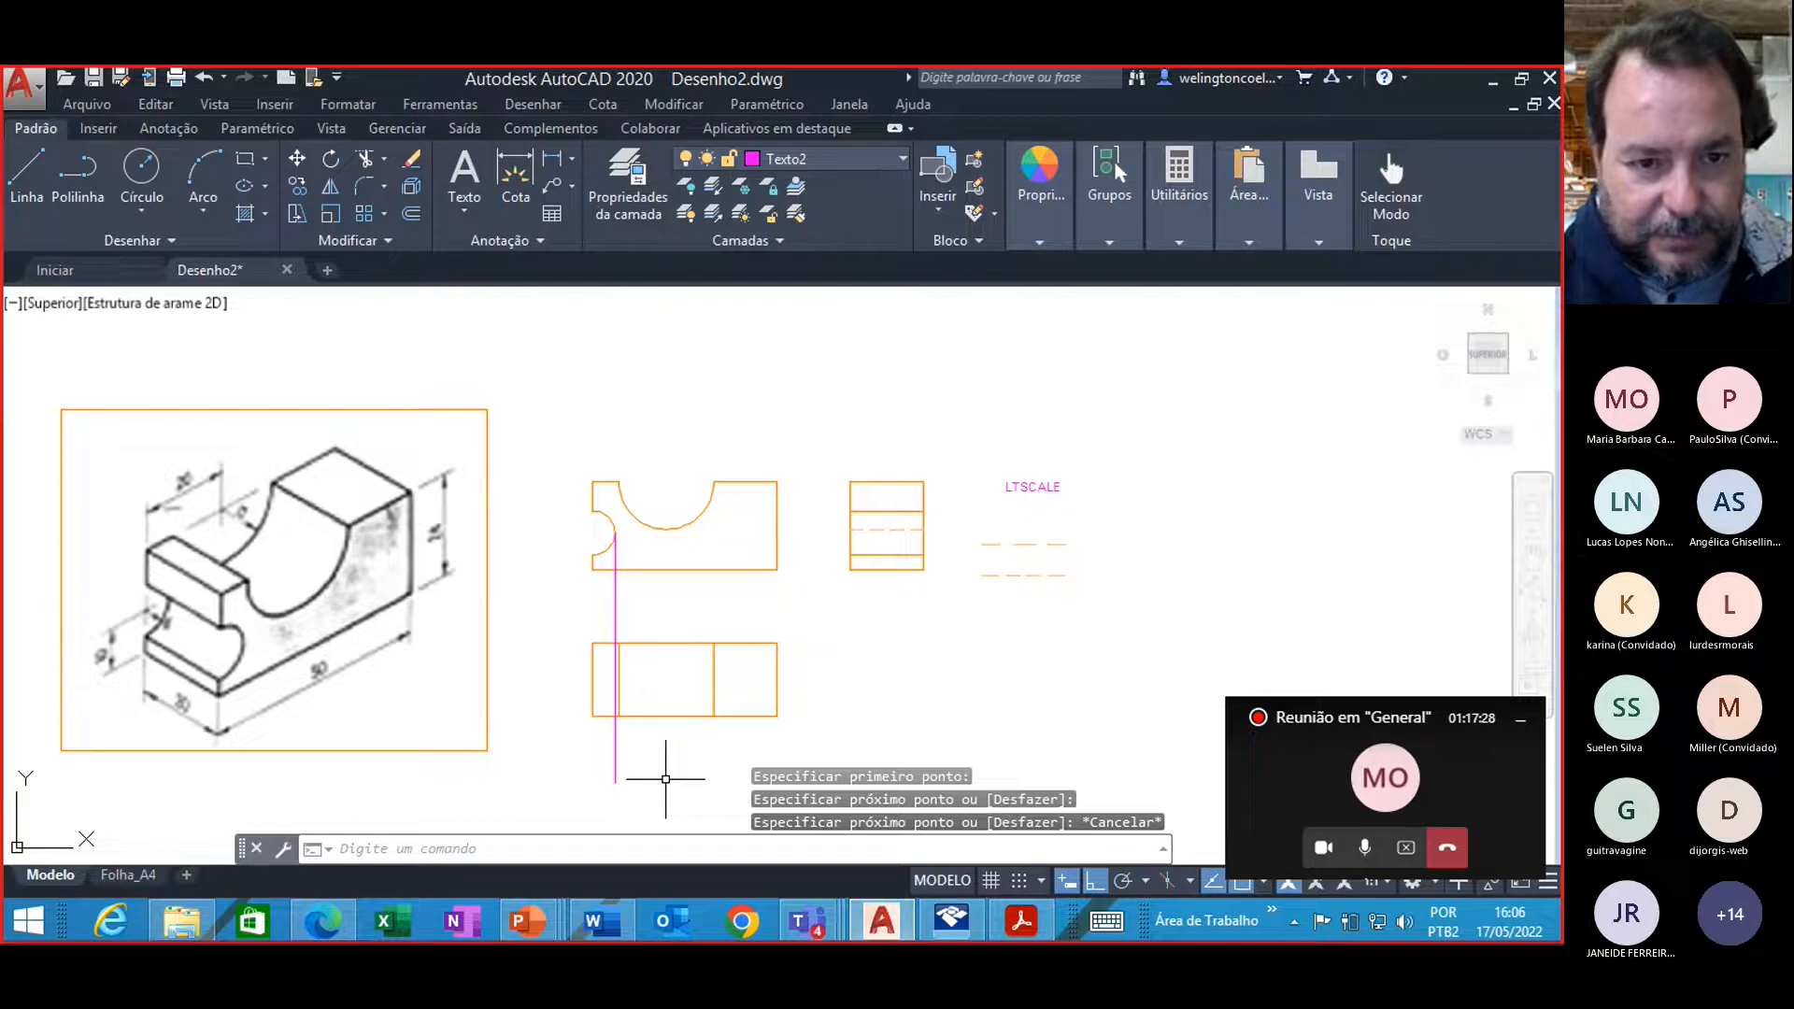
Step: Trim the small arc's projection line to the lower view's edges and delete its leftover segment in the front view
left_click(364, 163)
key("Return")
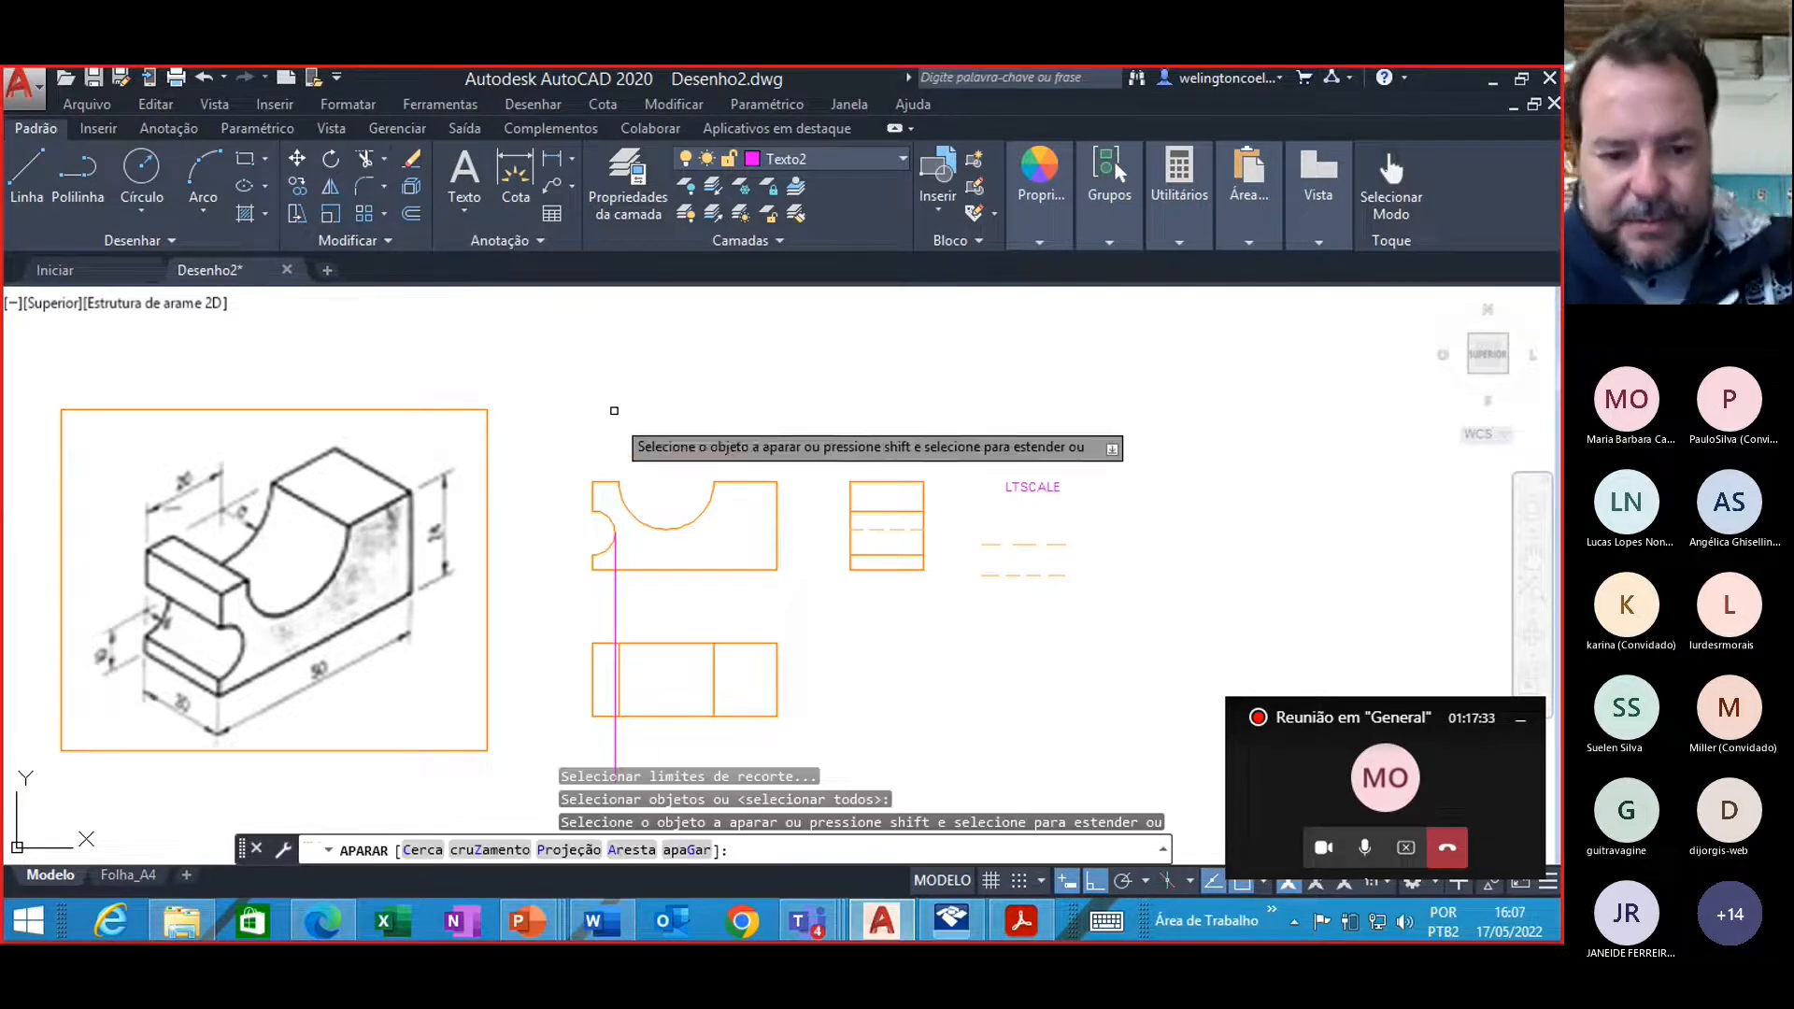
left_click(617, 747)
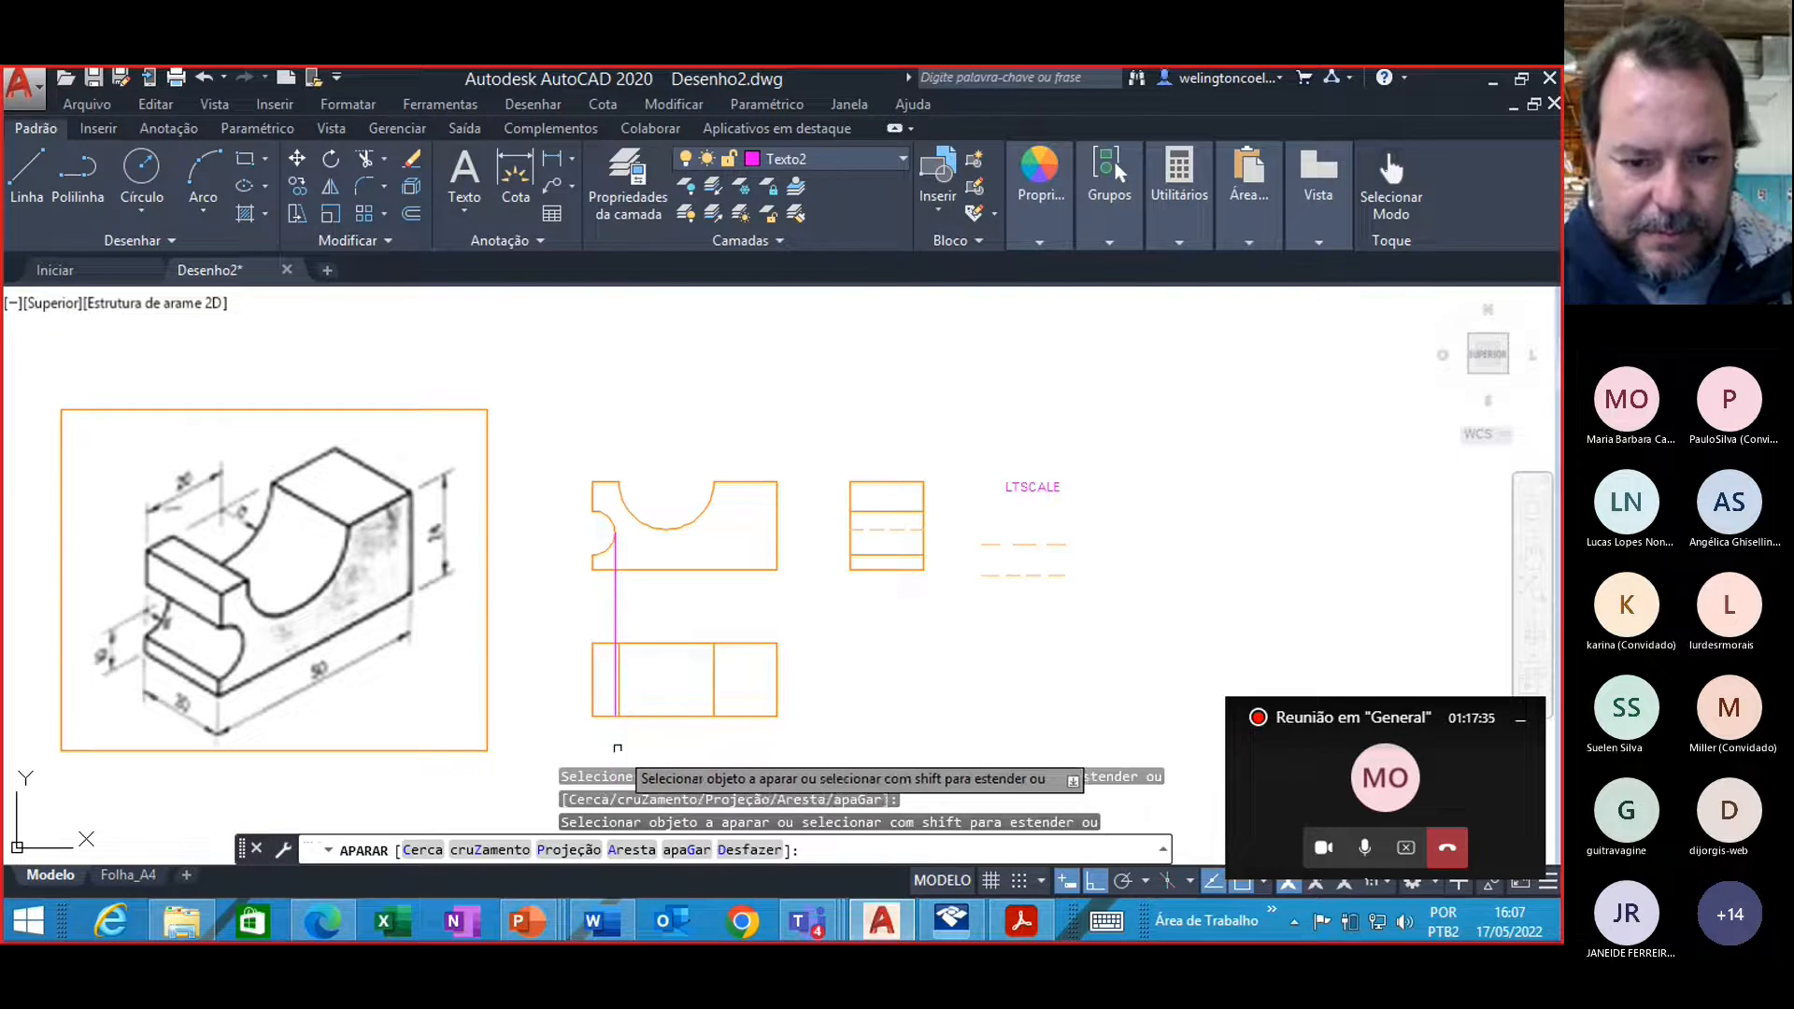
left_click(614, 602)
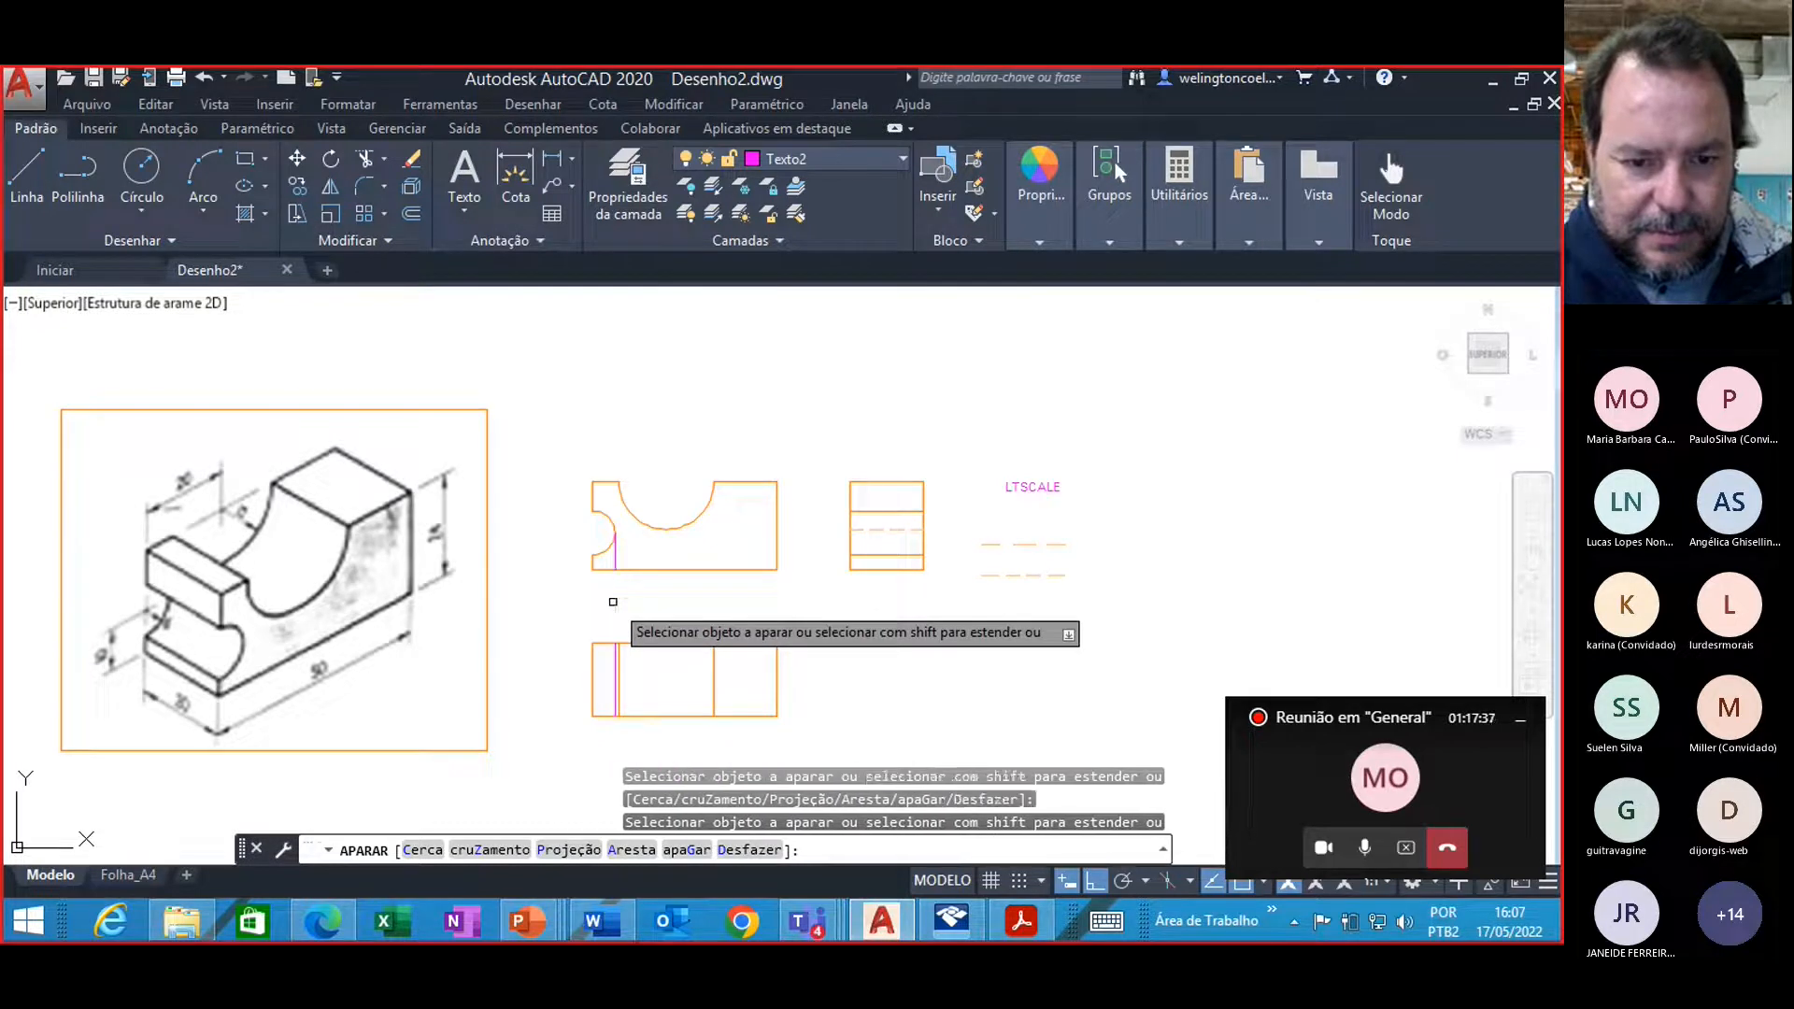
key("Escape")
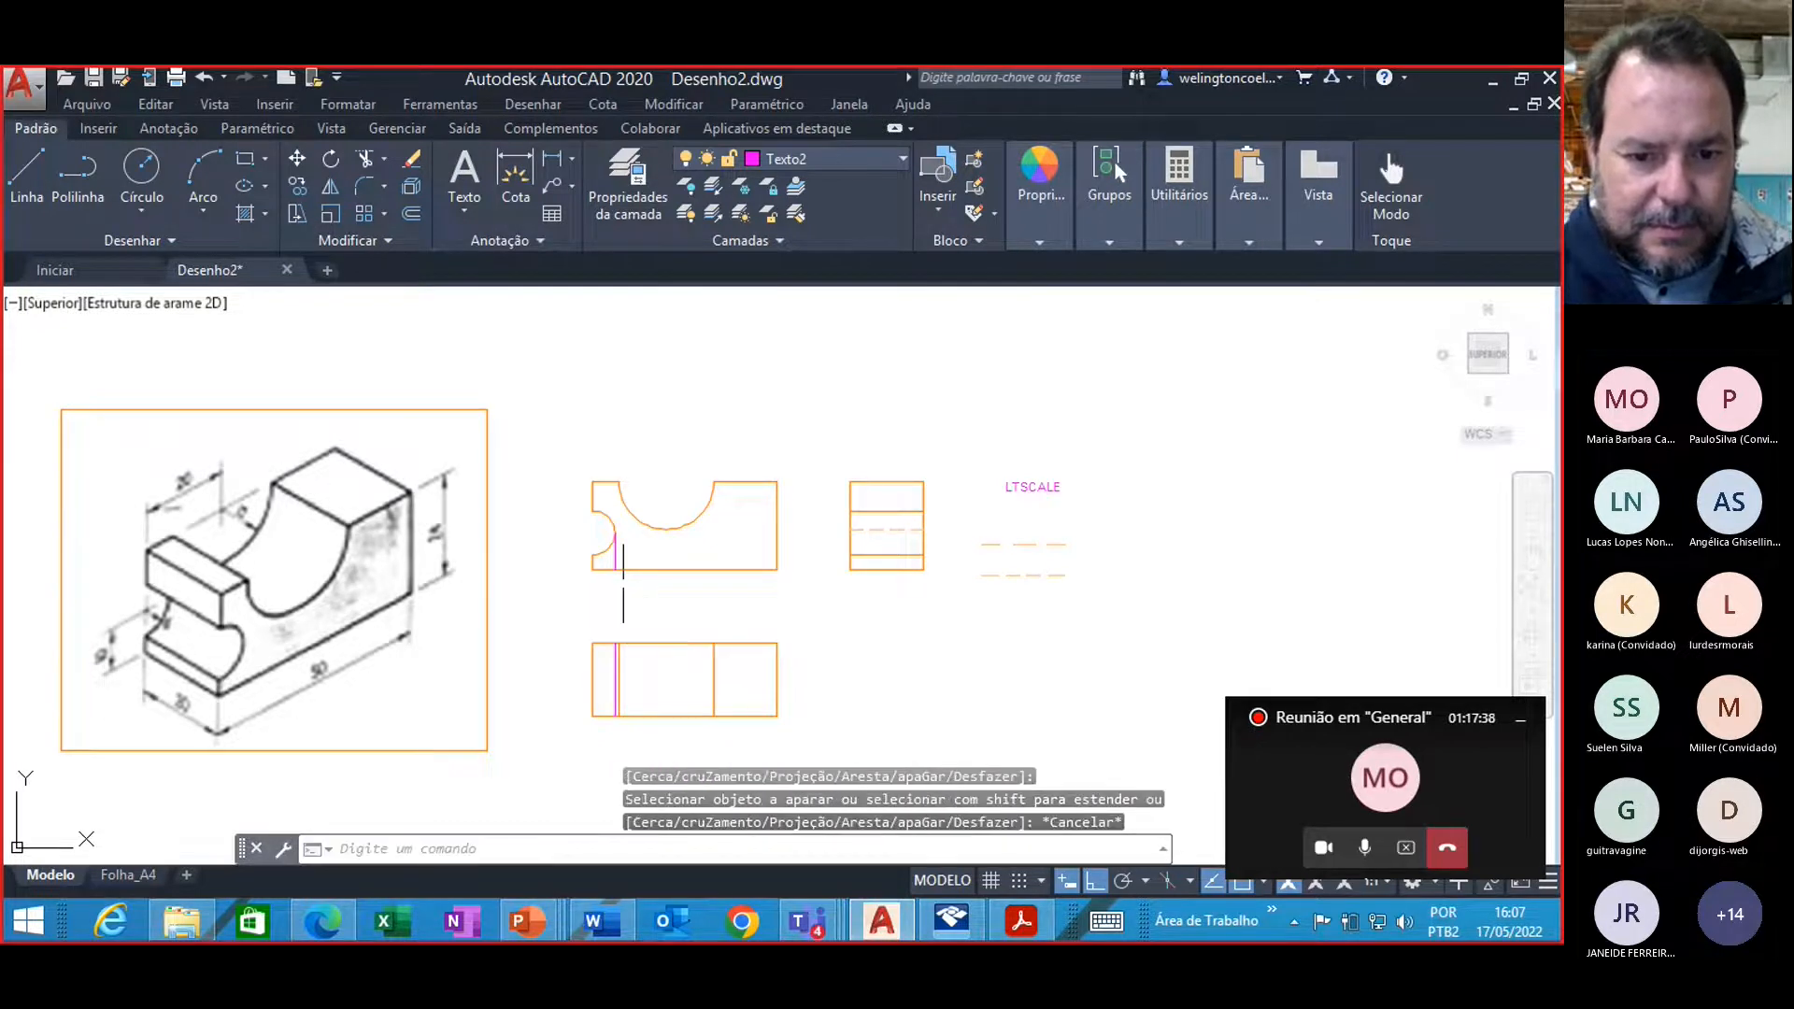
left_click(616, 558)
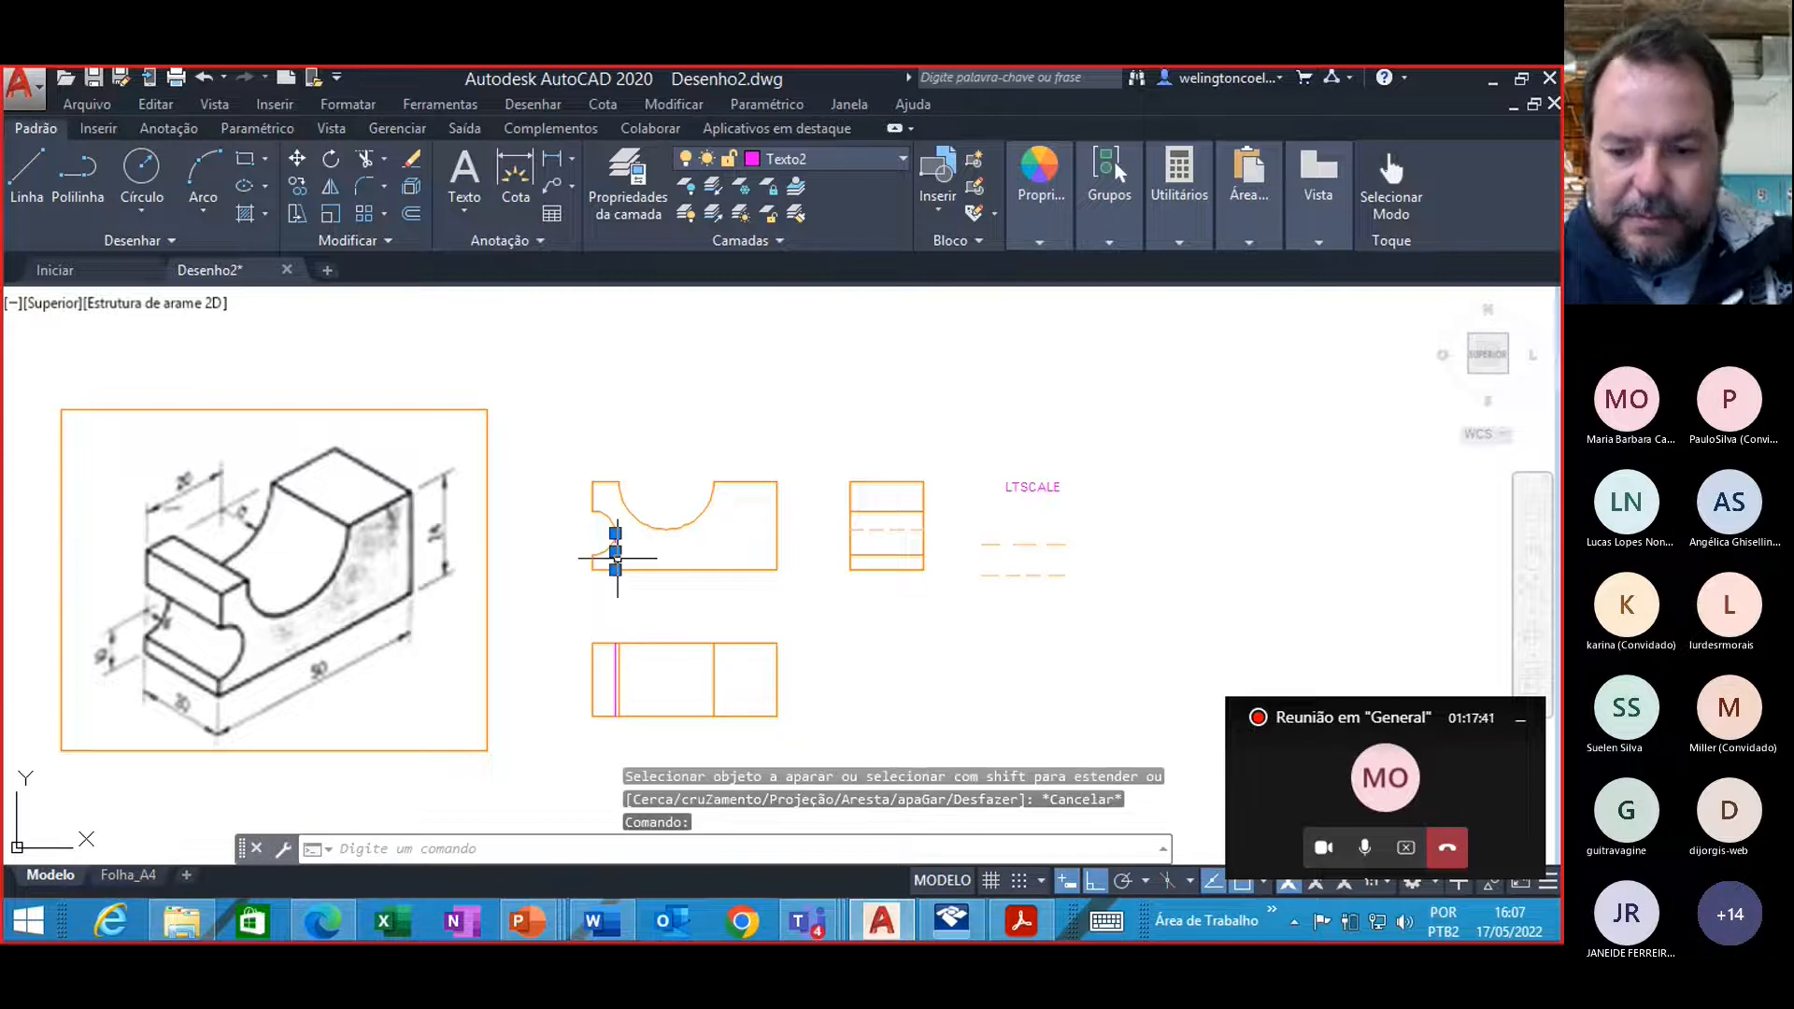
key("Delete")
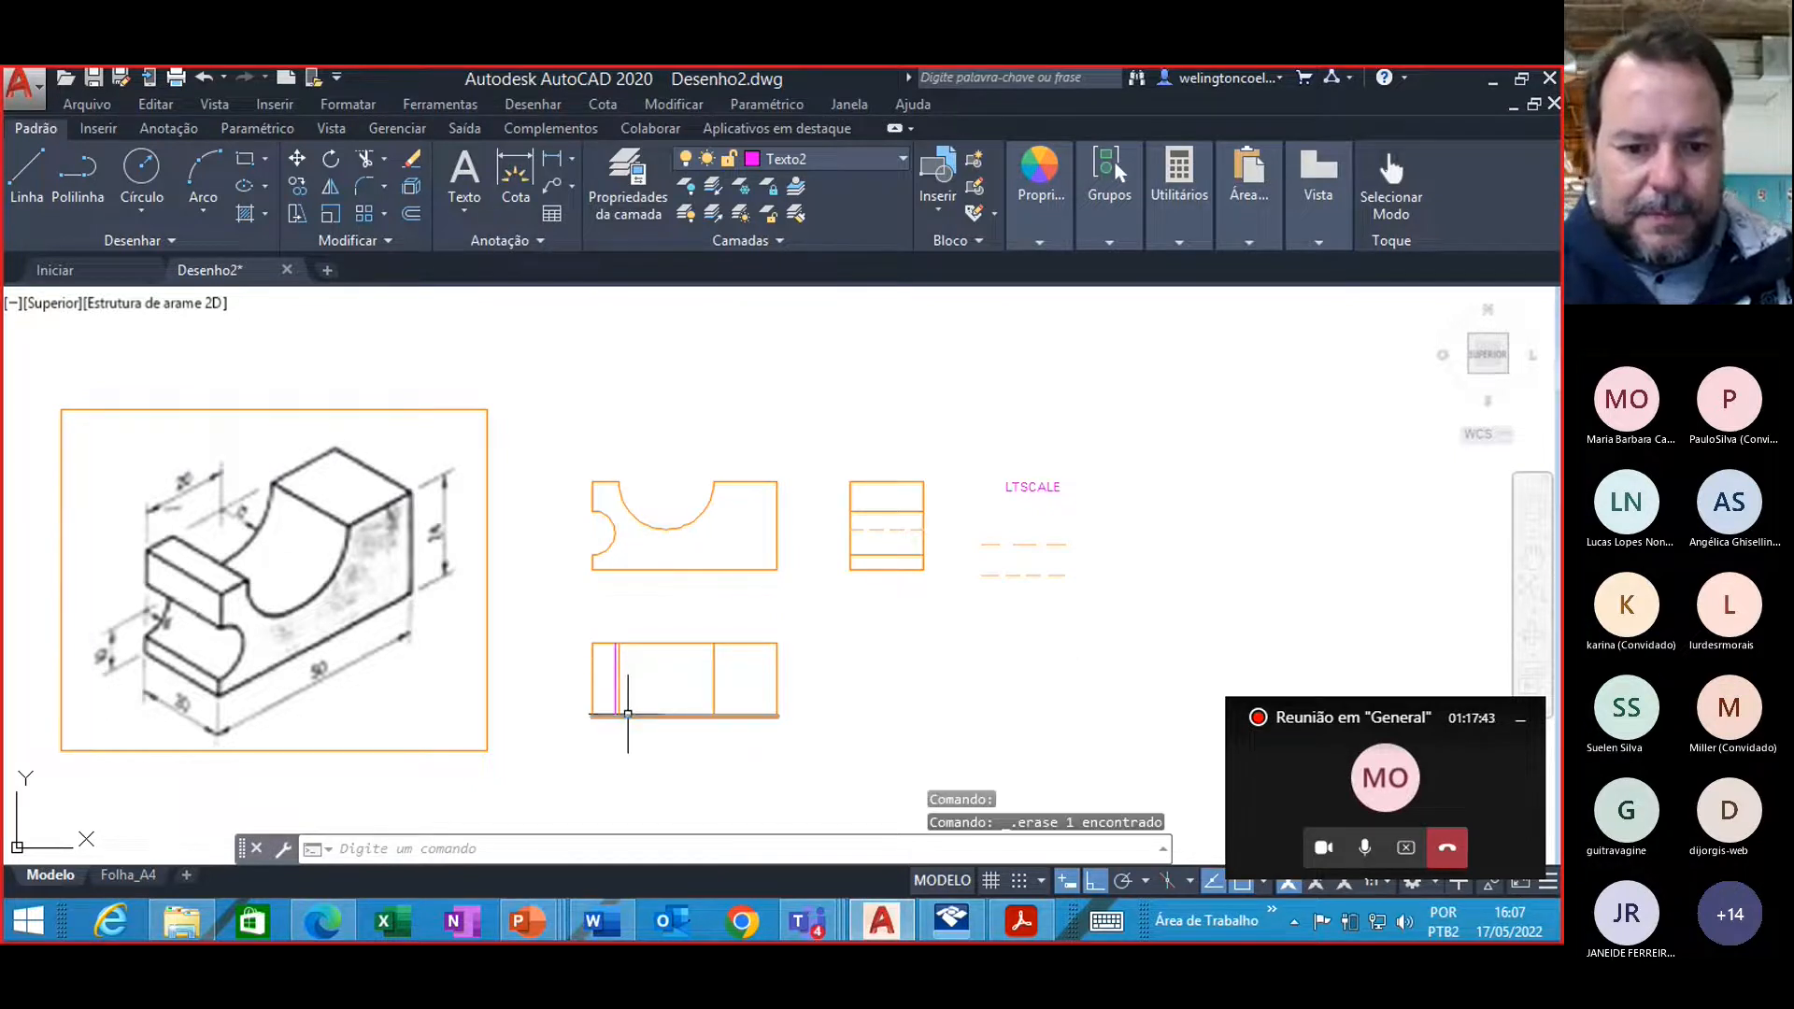
Step: Move the small arc's projected line inside the lower view to the Tracejada layer
scroll(624, 707, "down", 2)
scroll(620, 710, "up", 8)
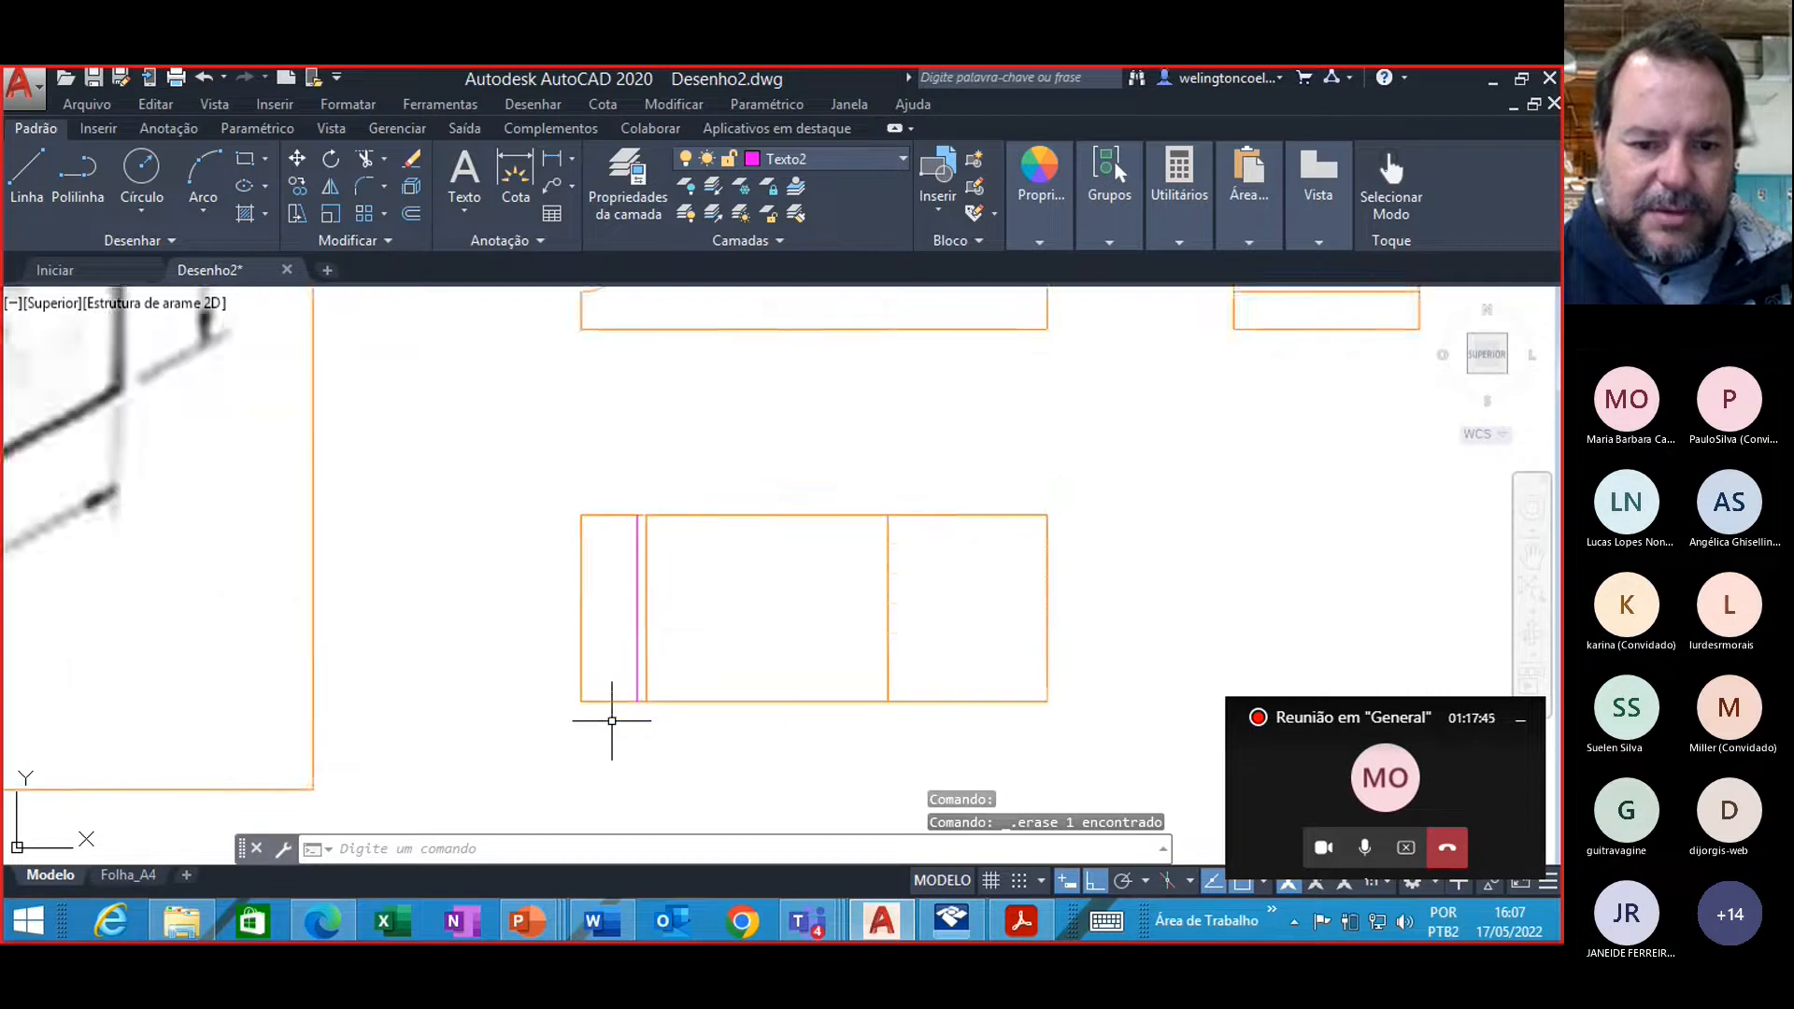
left_click(649, 581)
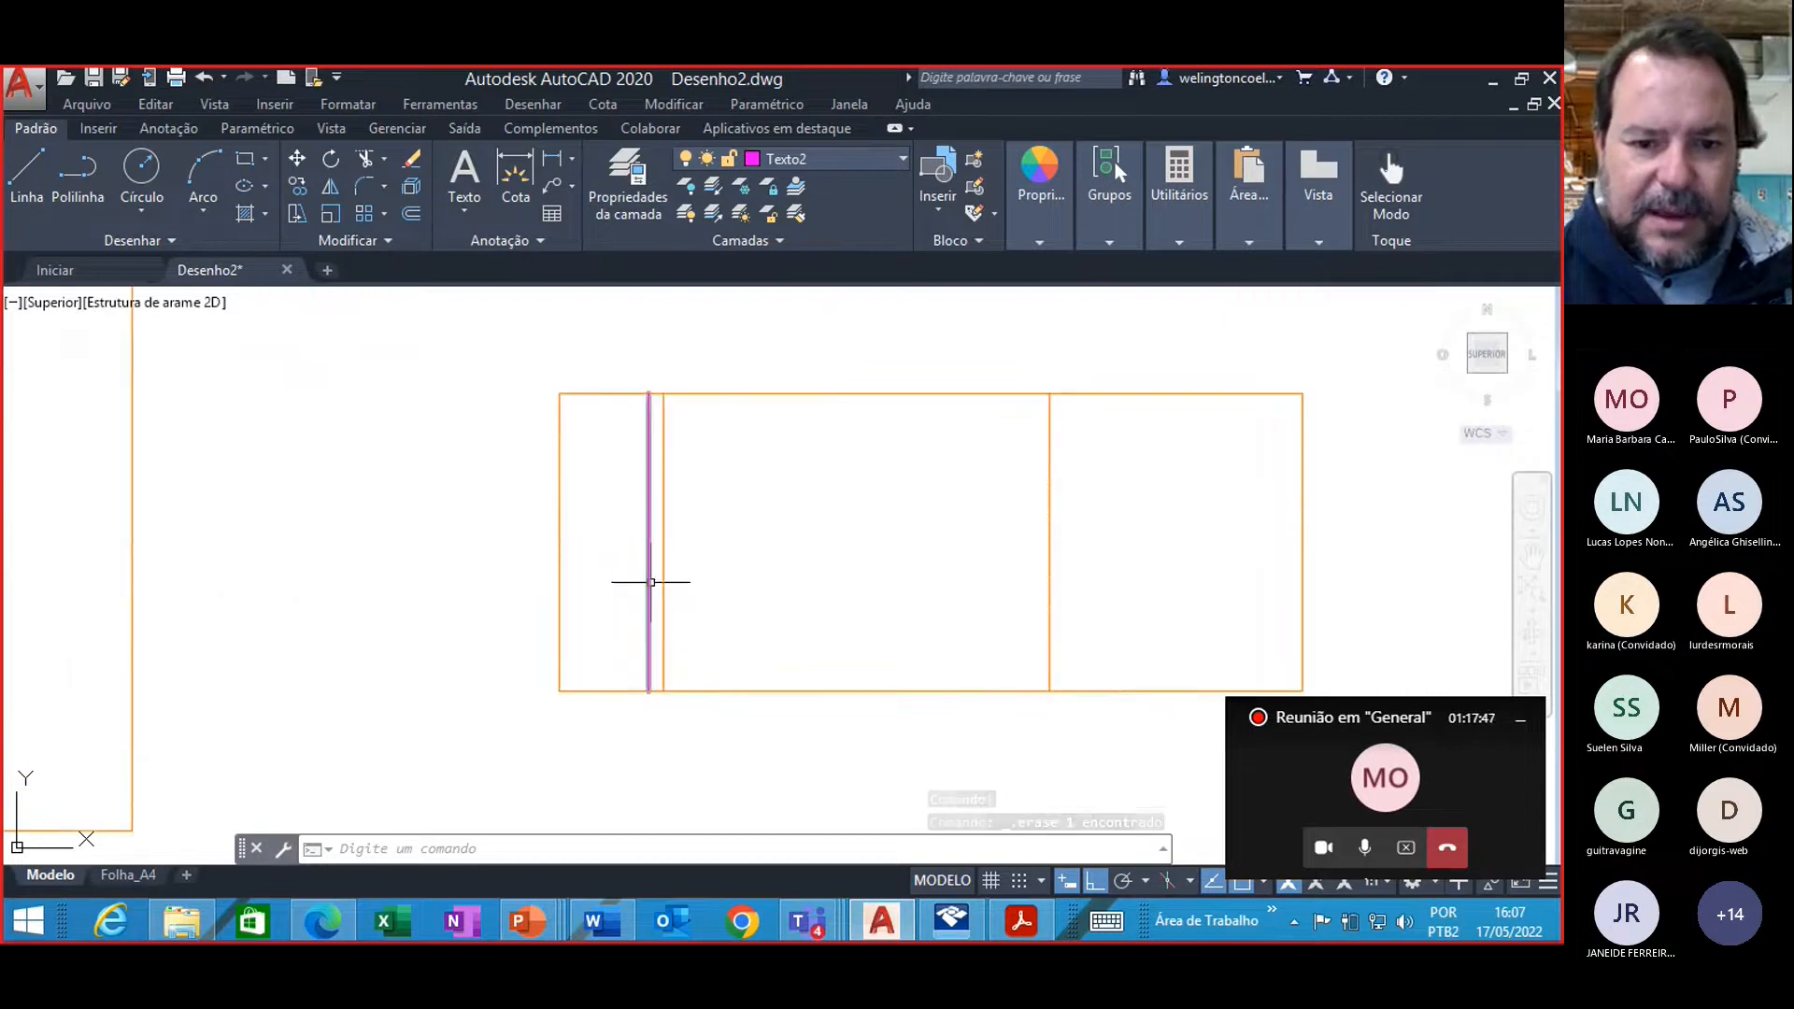
left_click(850, 159)
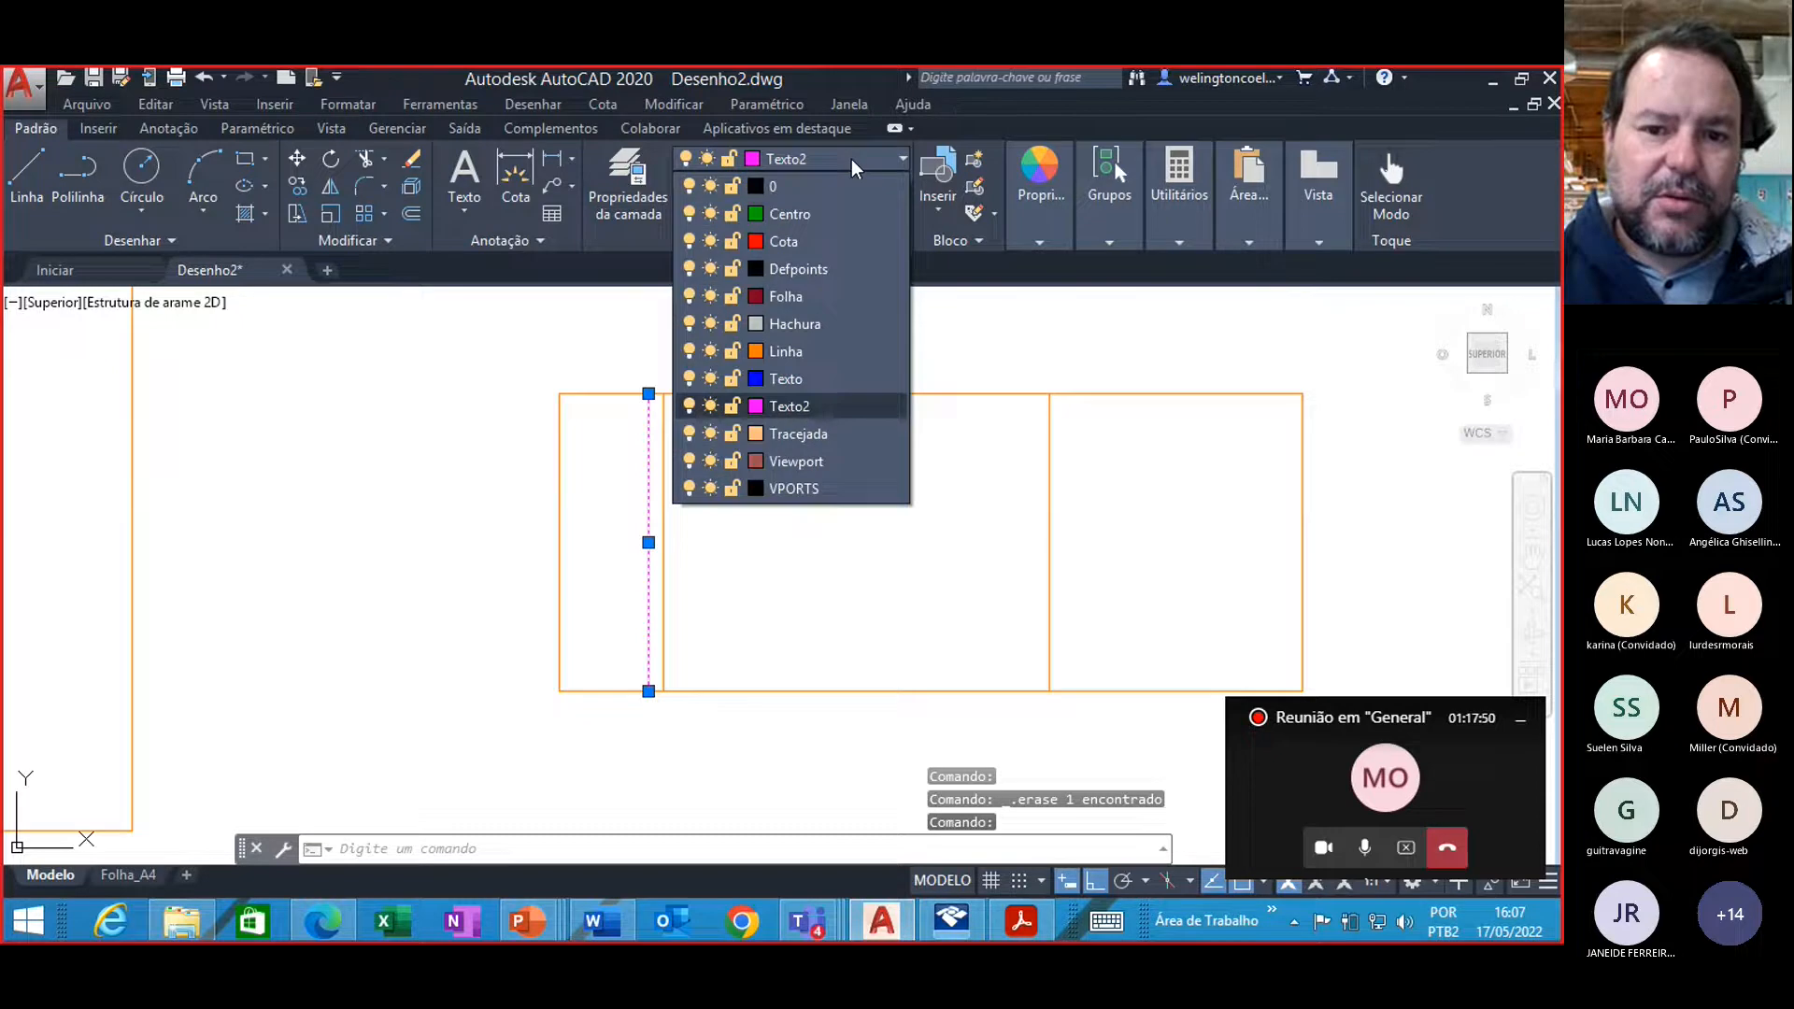
left_click(850, 433)
key("Escape")
scroll(800, 334, "down", 5)
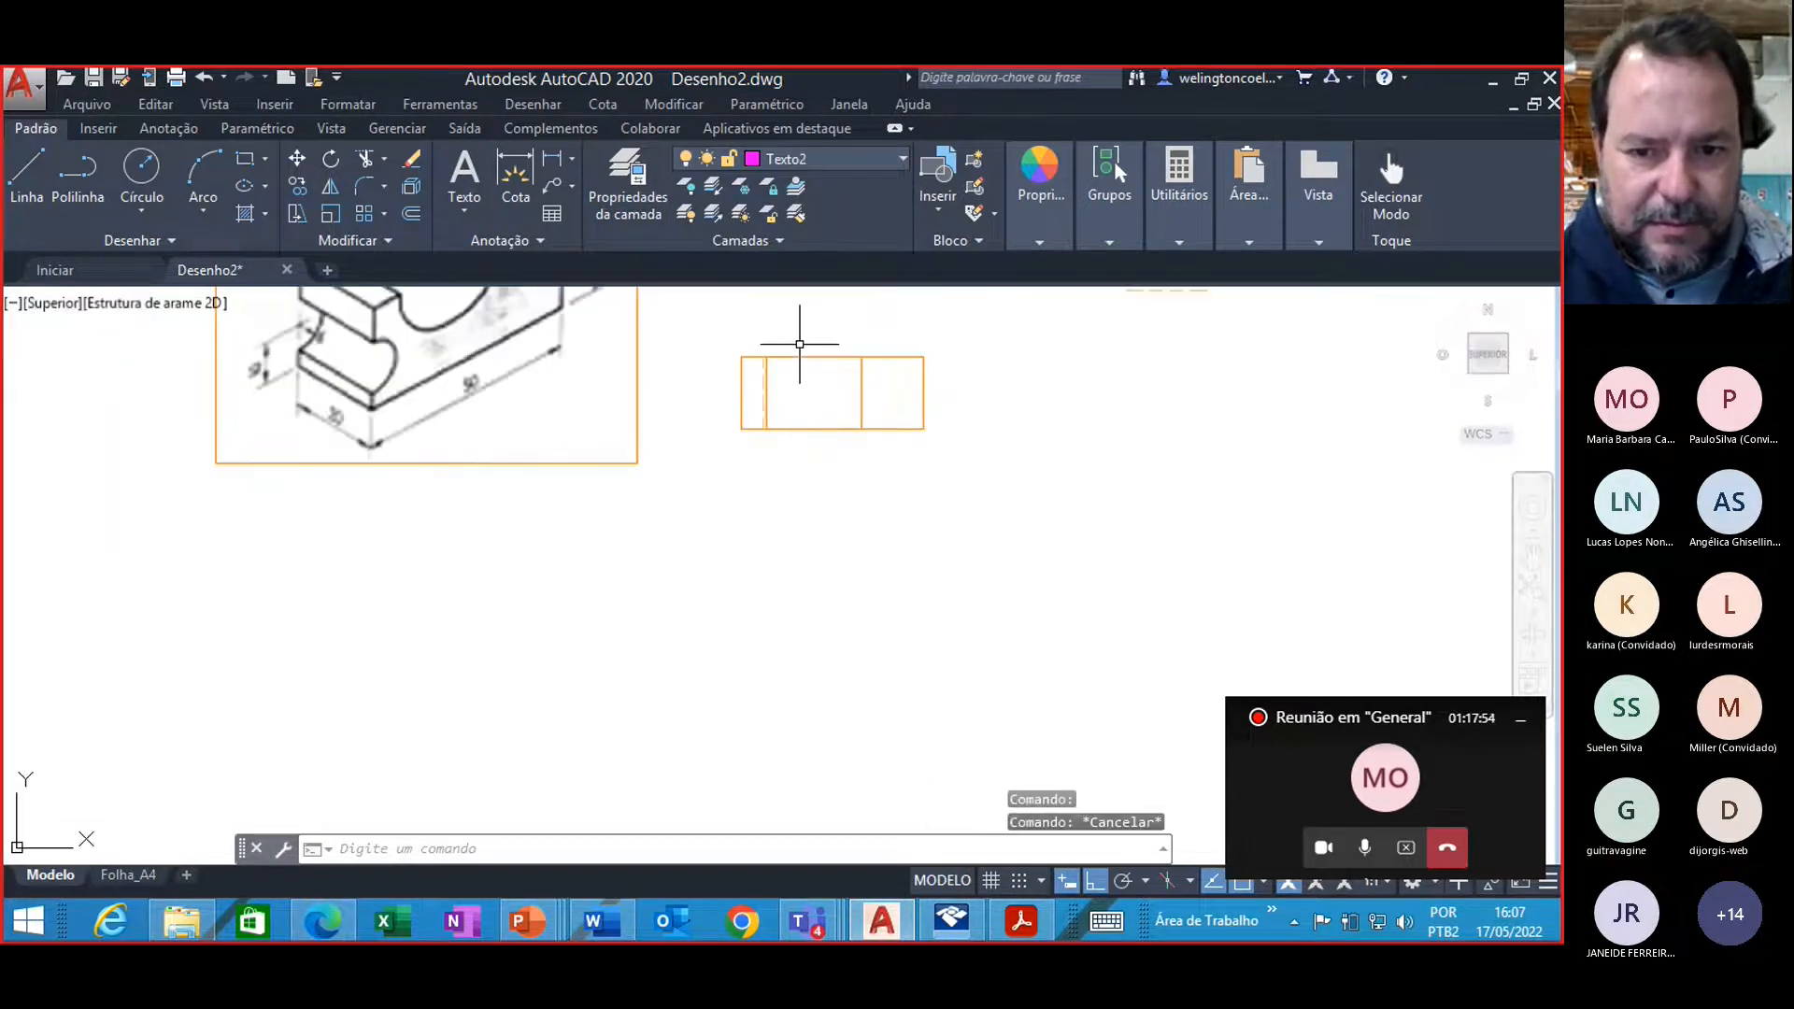
mouse_move(1011, 353)
middle_mouse_down()
mouse_move(934, 513)
mouse_move(869, 560)
middle_mouse_up()
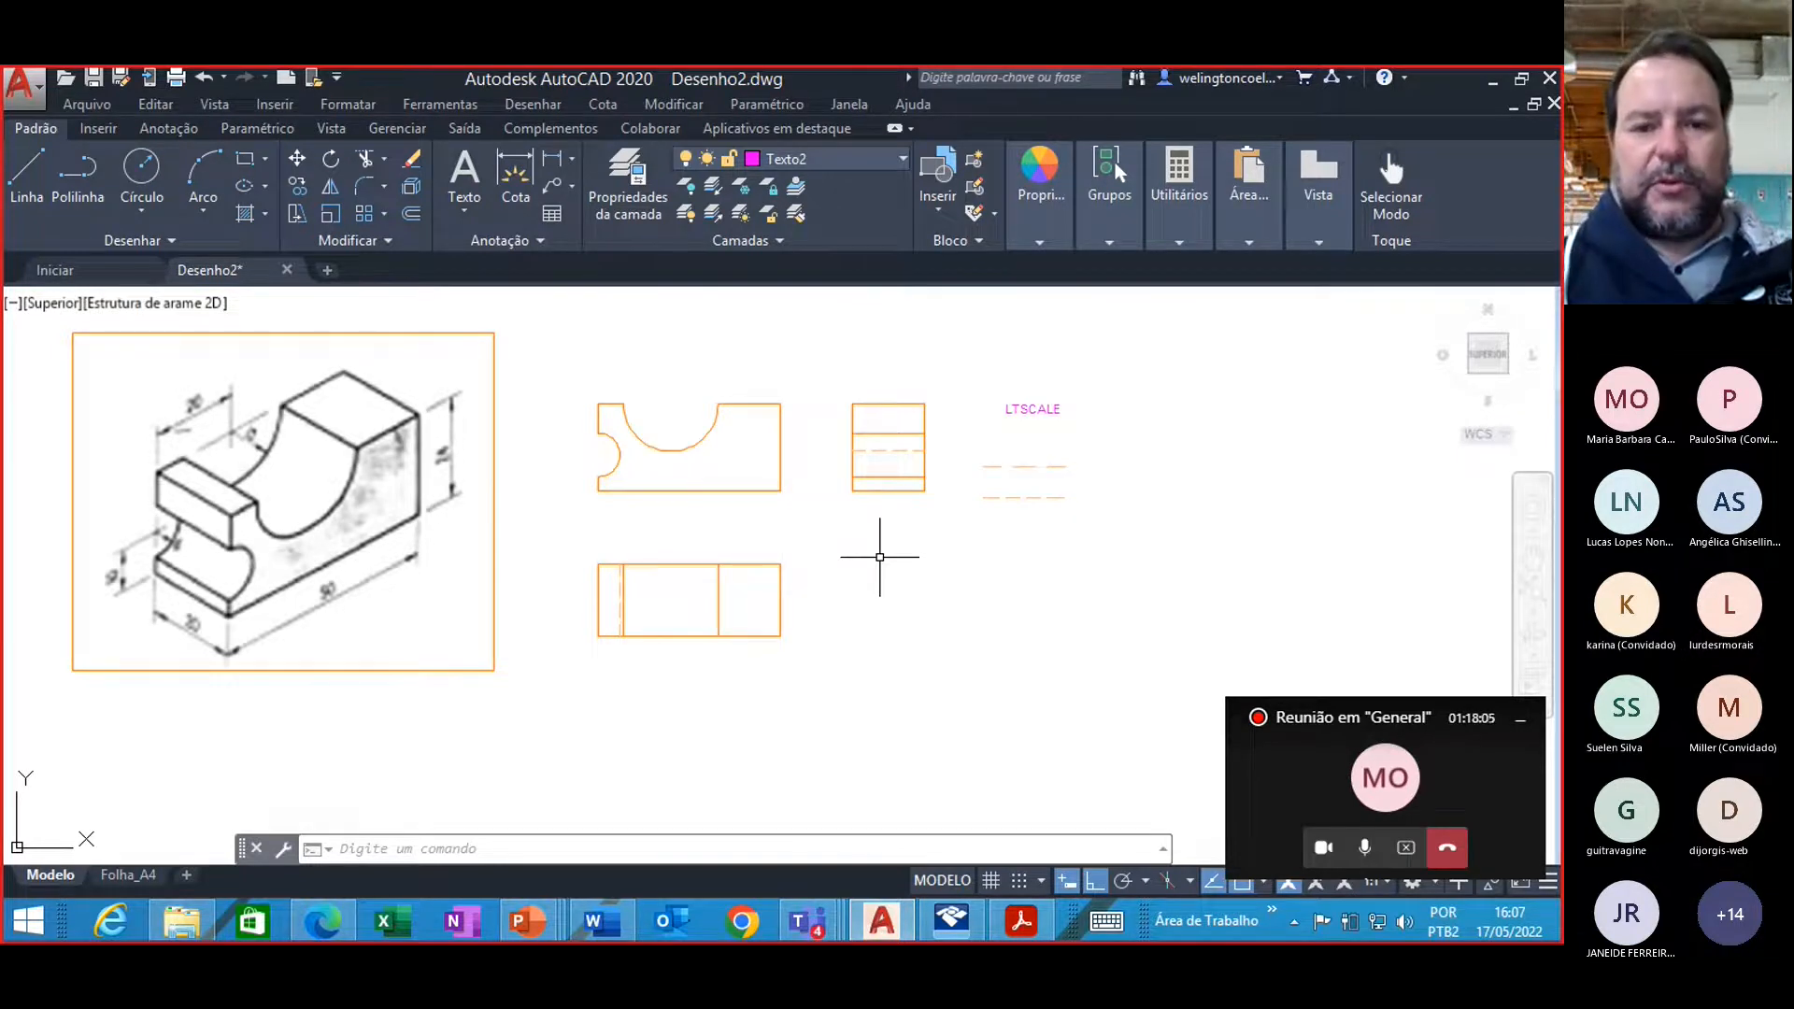
Step: Make Texto the current layer and place the multiline text "Vista Frontal" below the front view
mouse_move(608, 490)
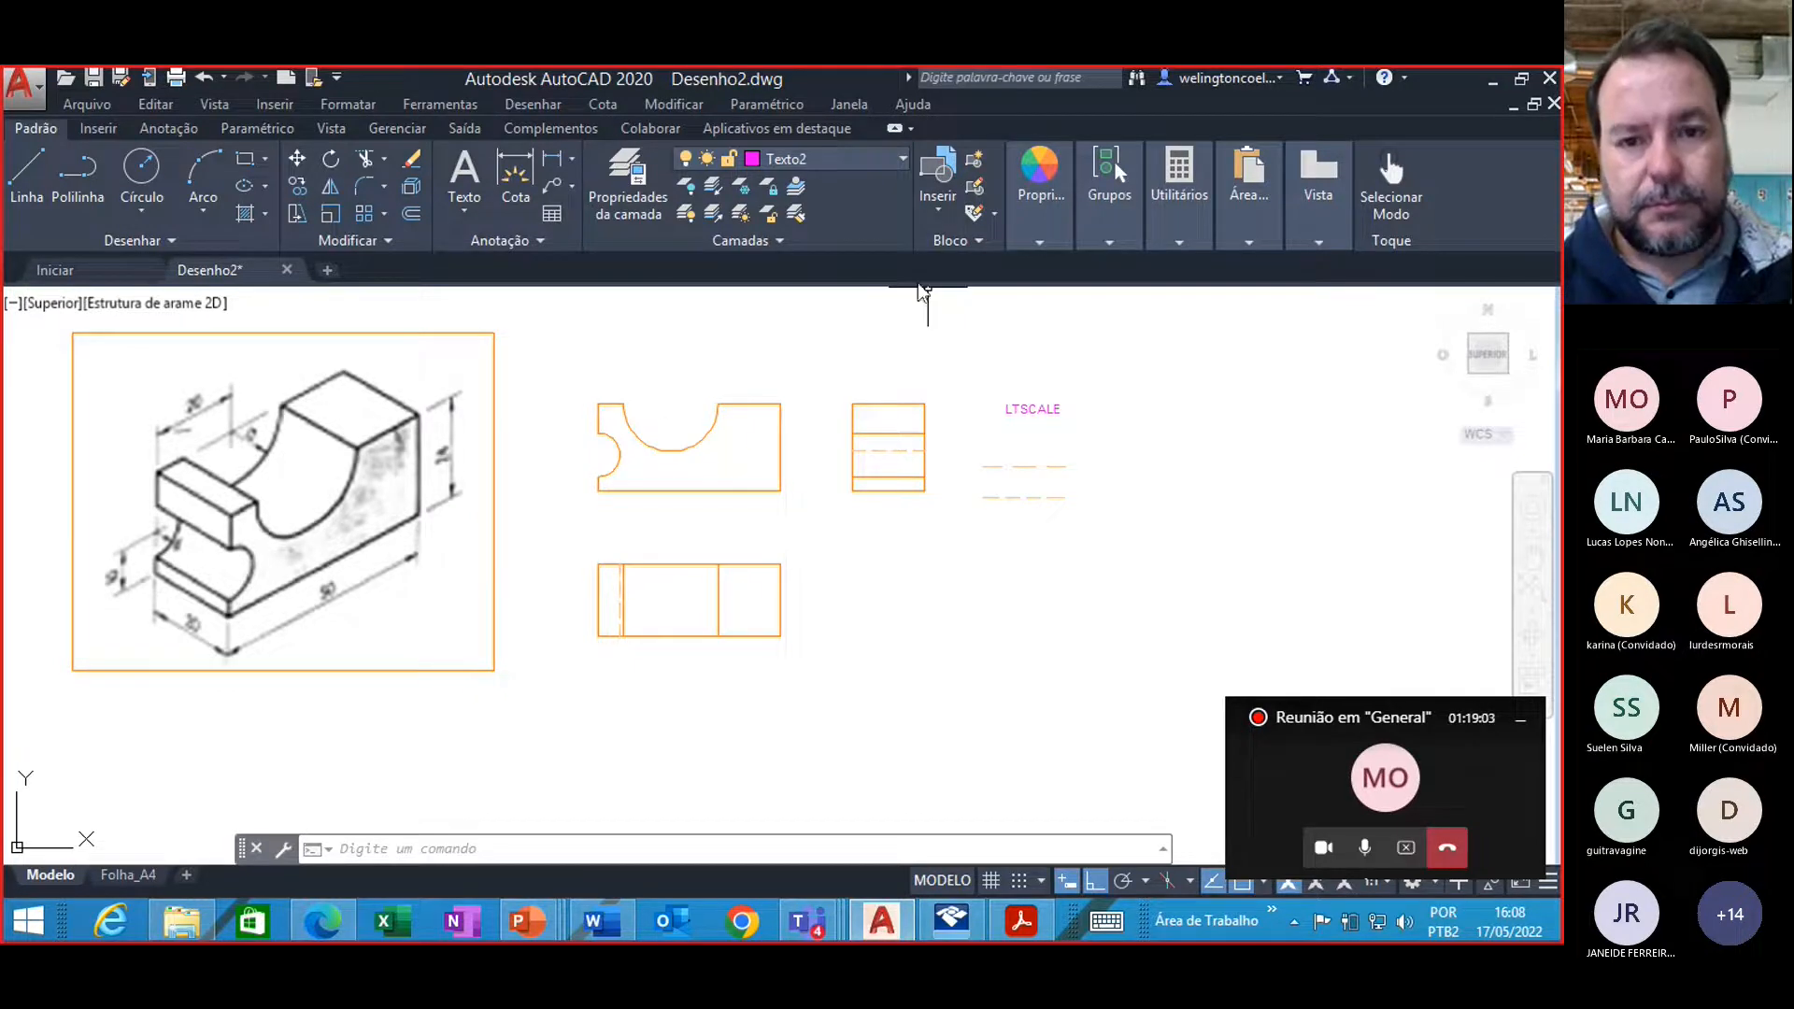
left_click(899, 159)
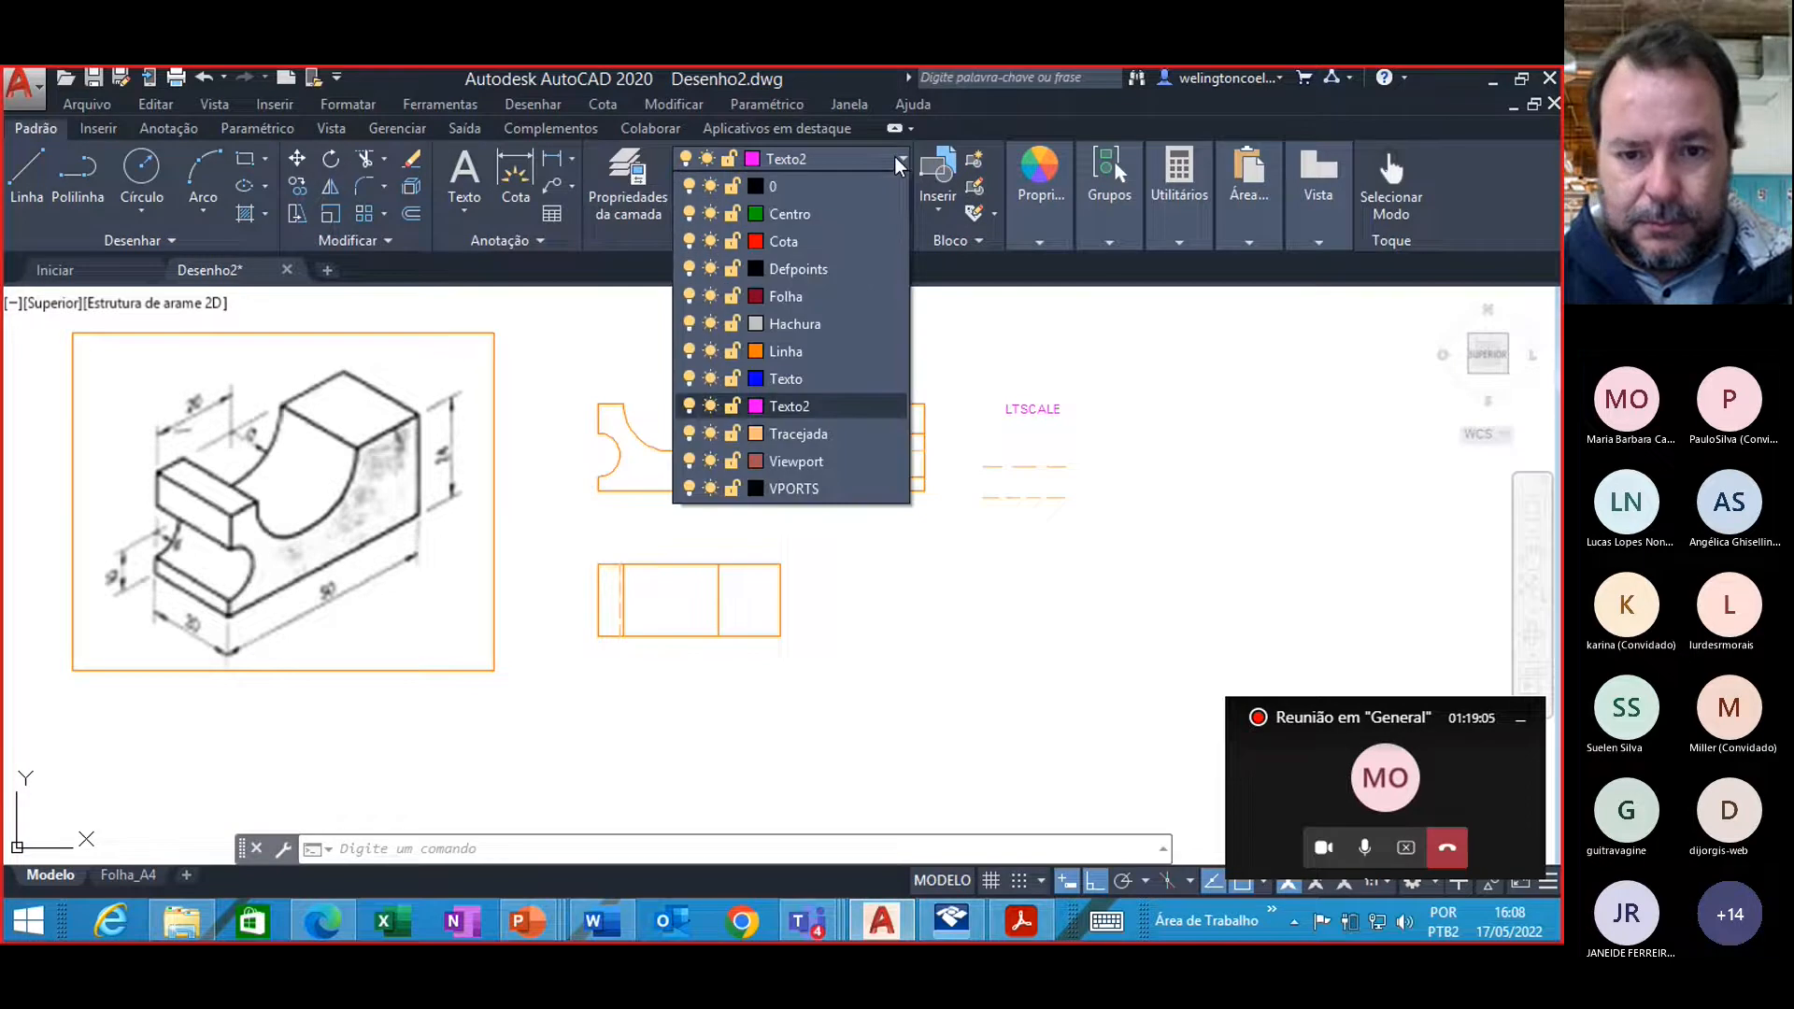
left_click(826, 378)
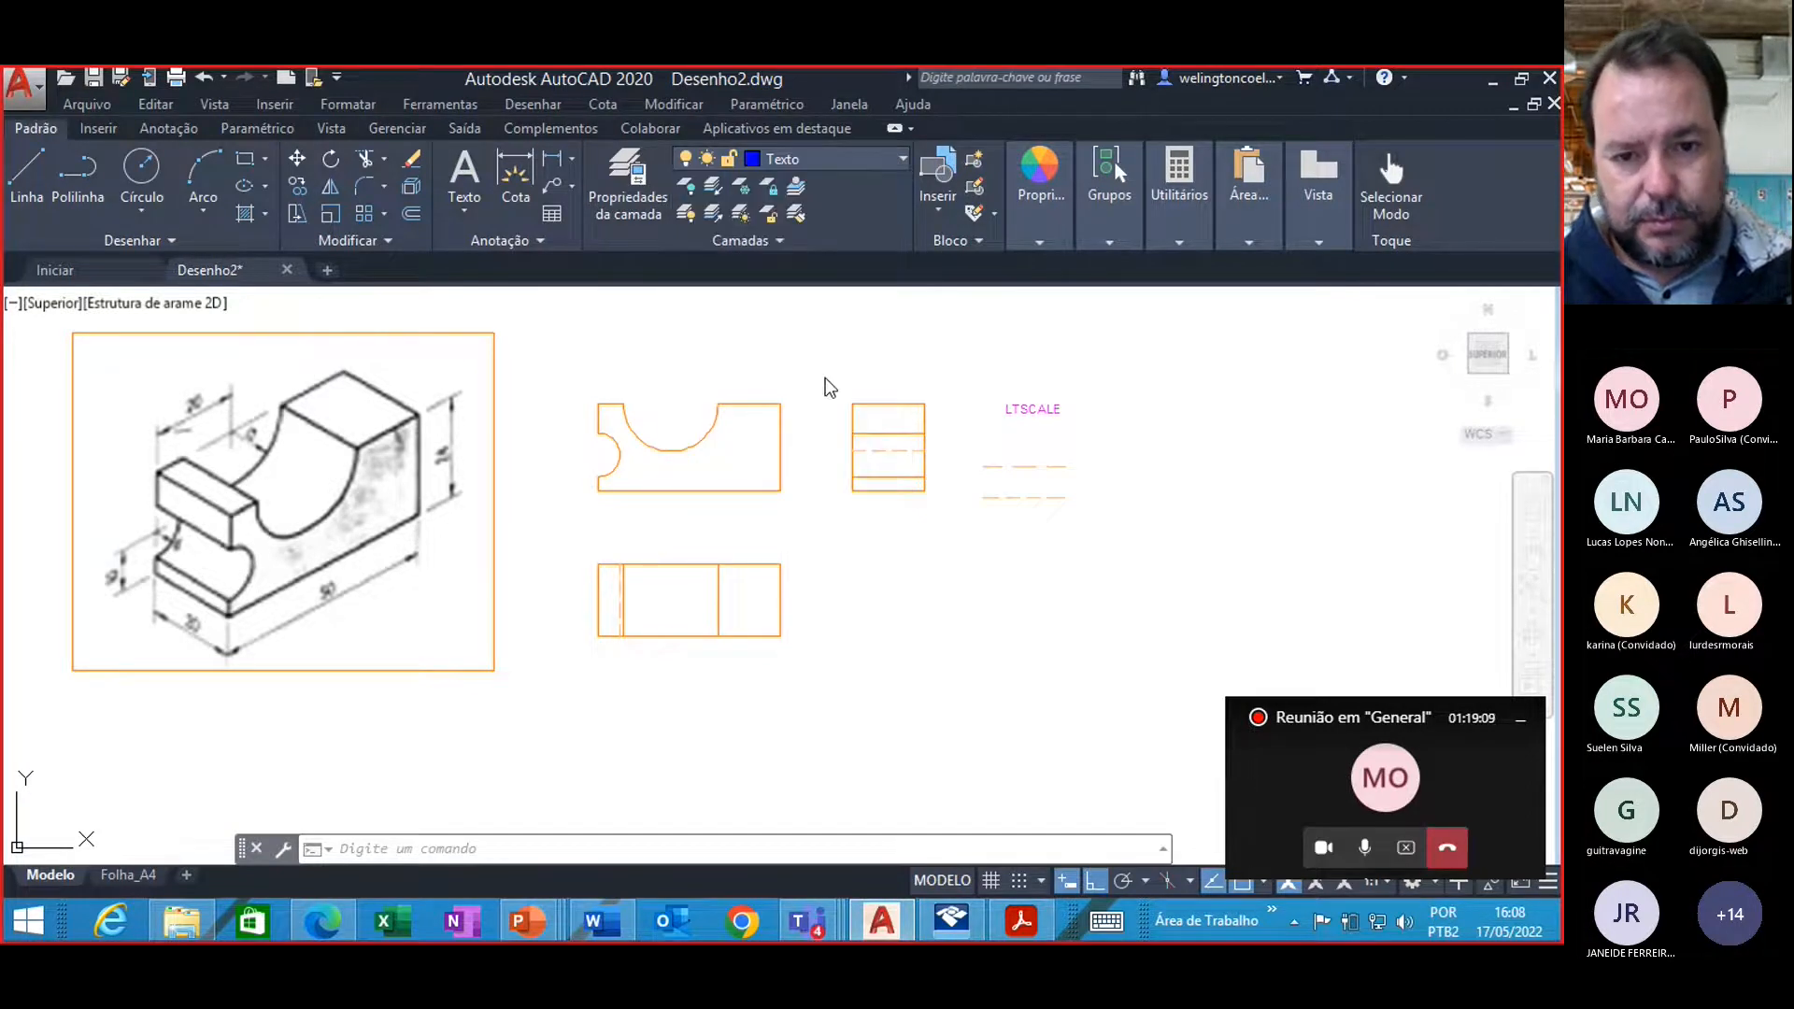
left_click(469, 208)
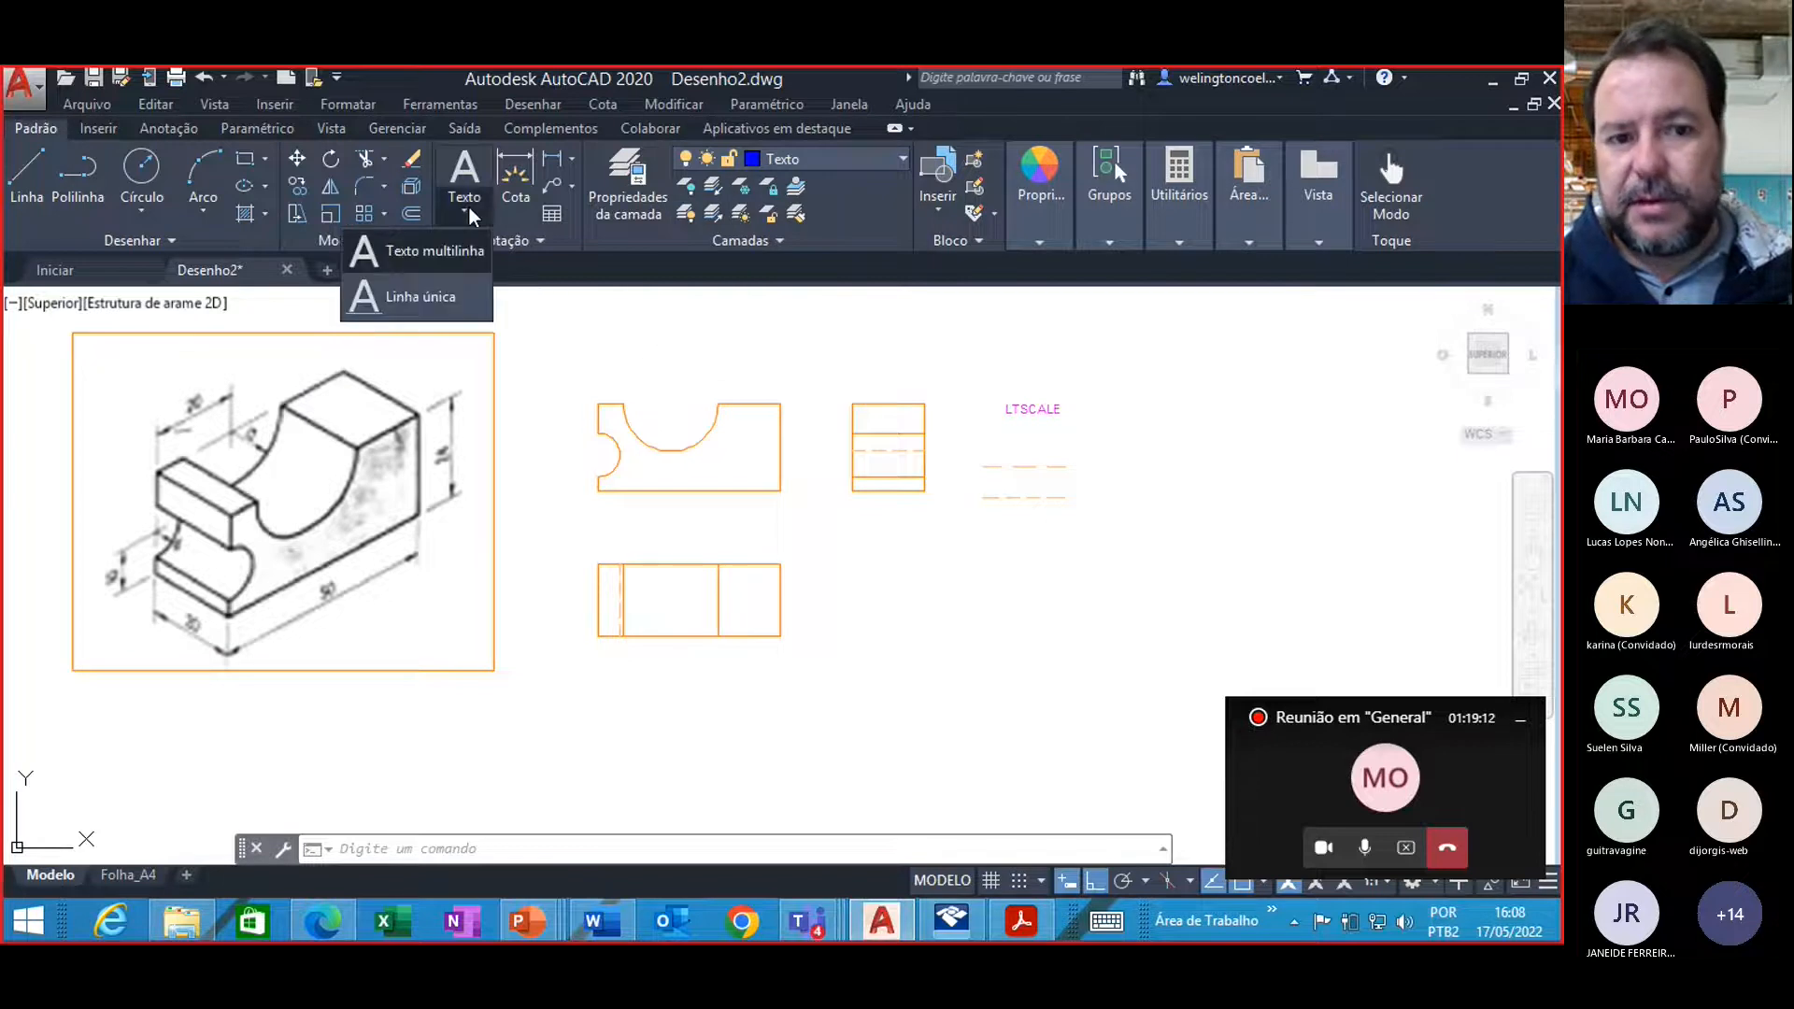
left_click(443, 249)
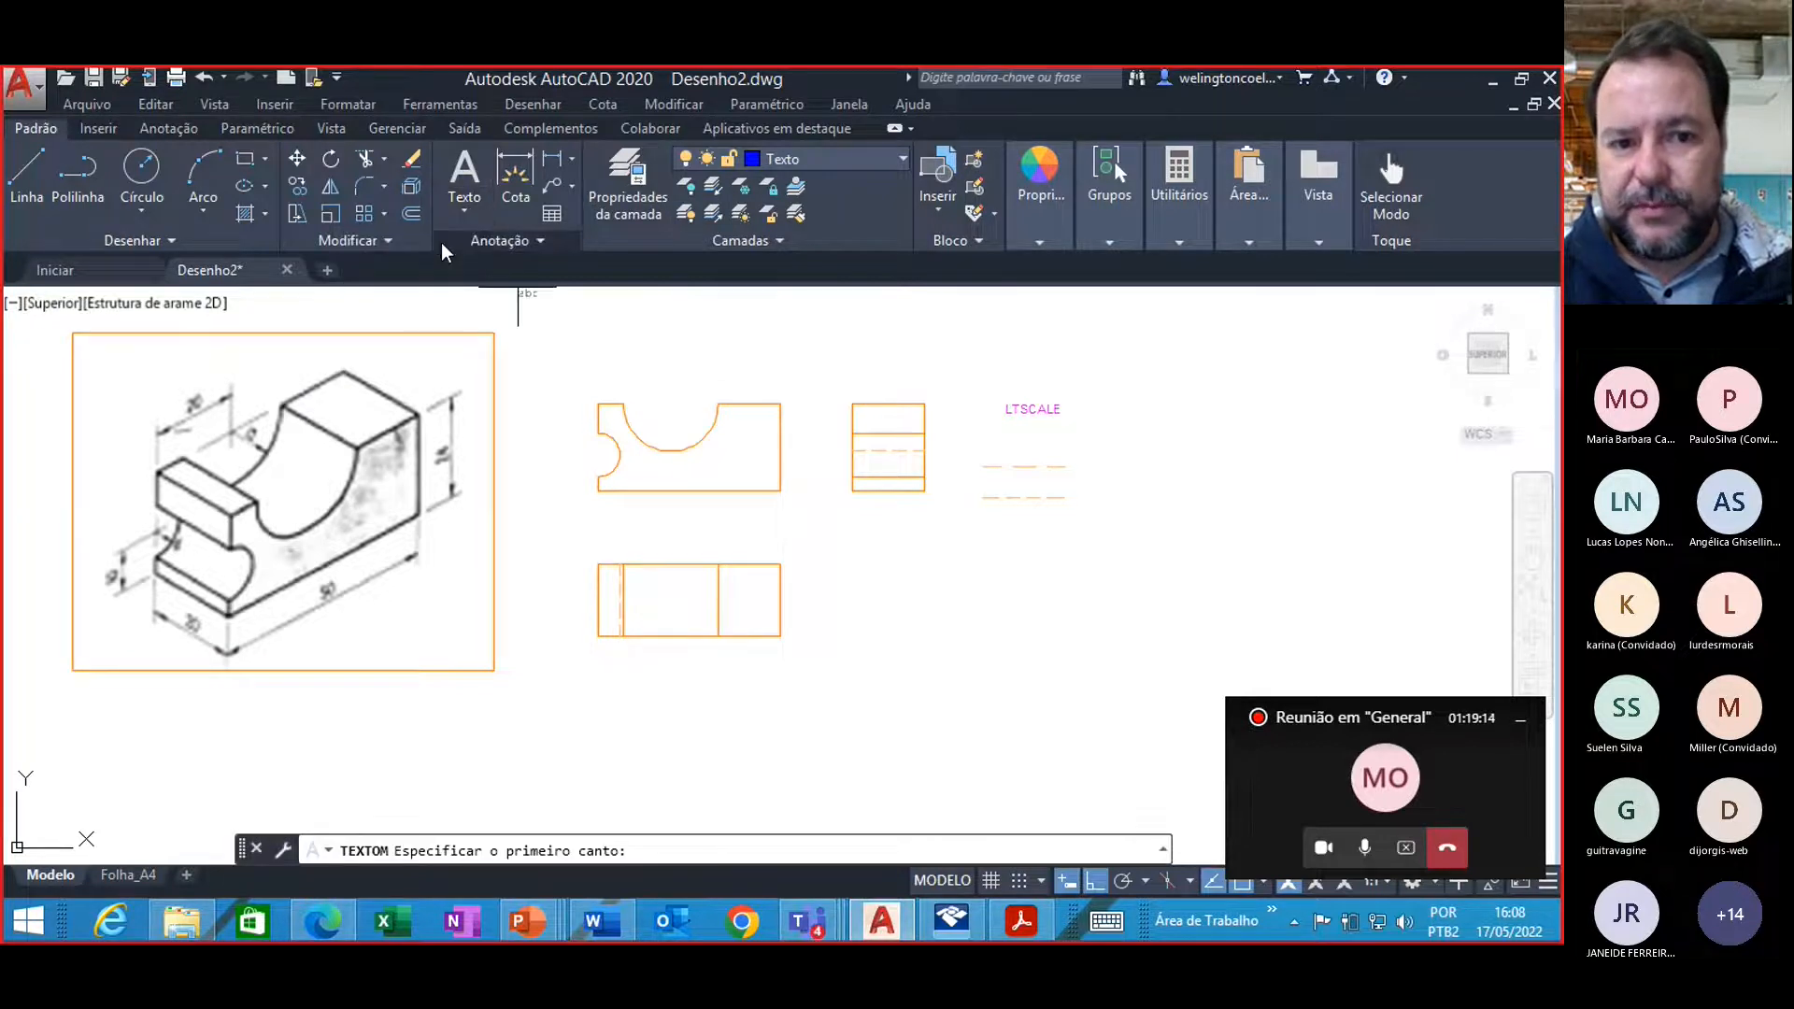
left_click(612, 515)
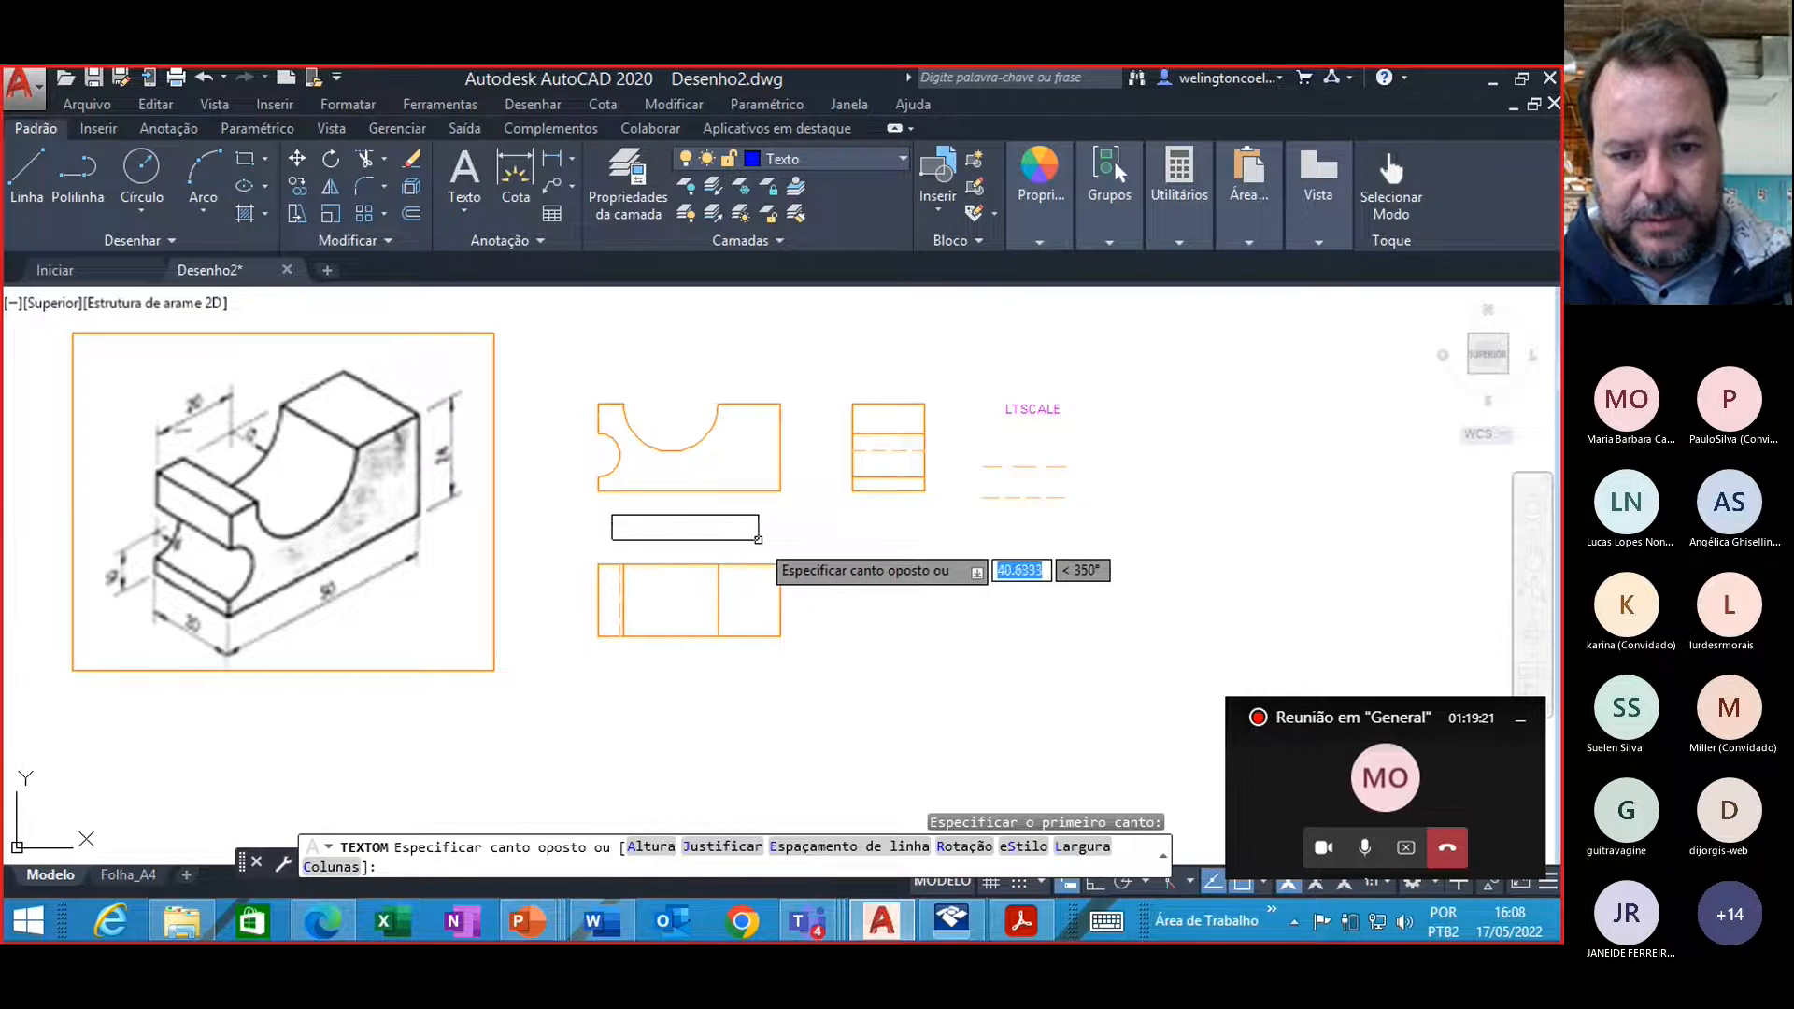
left_click(765, 540)
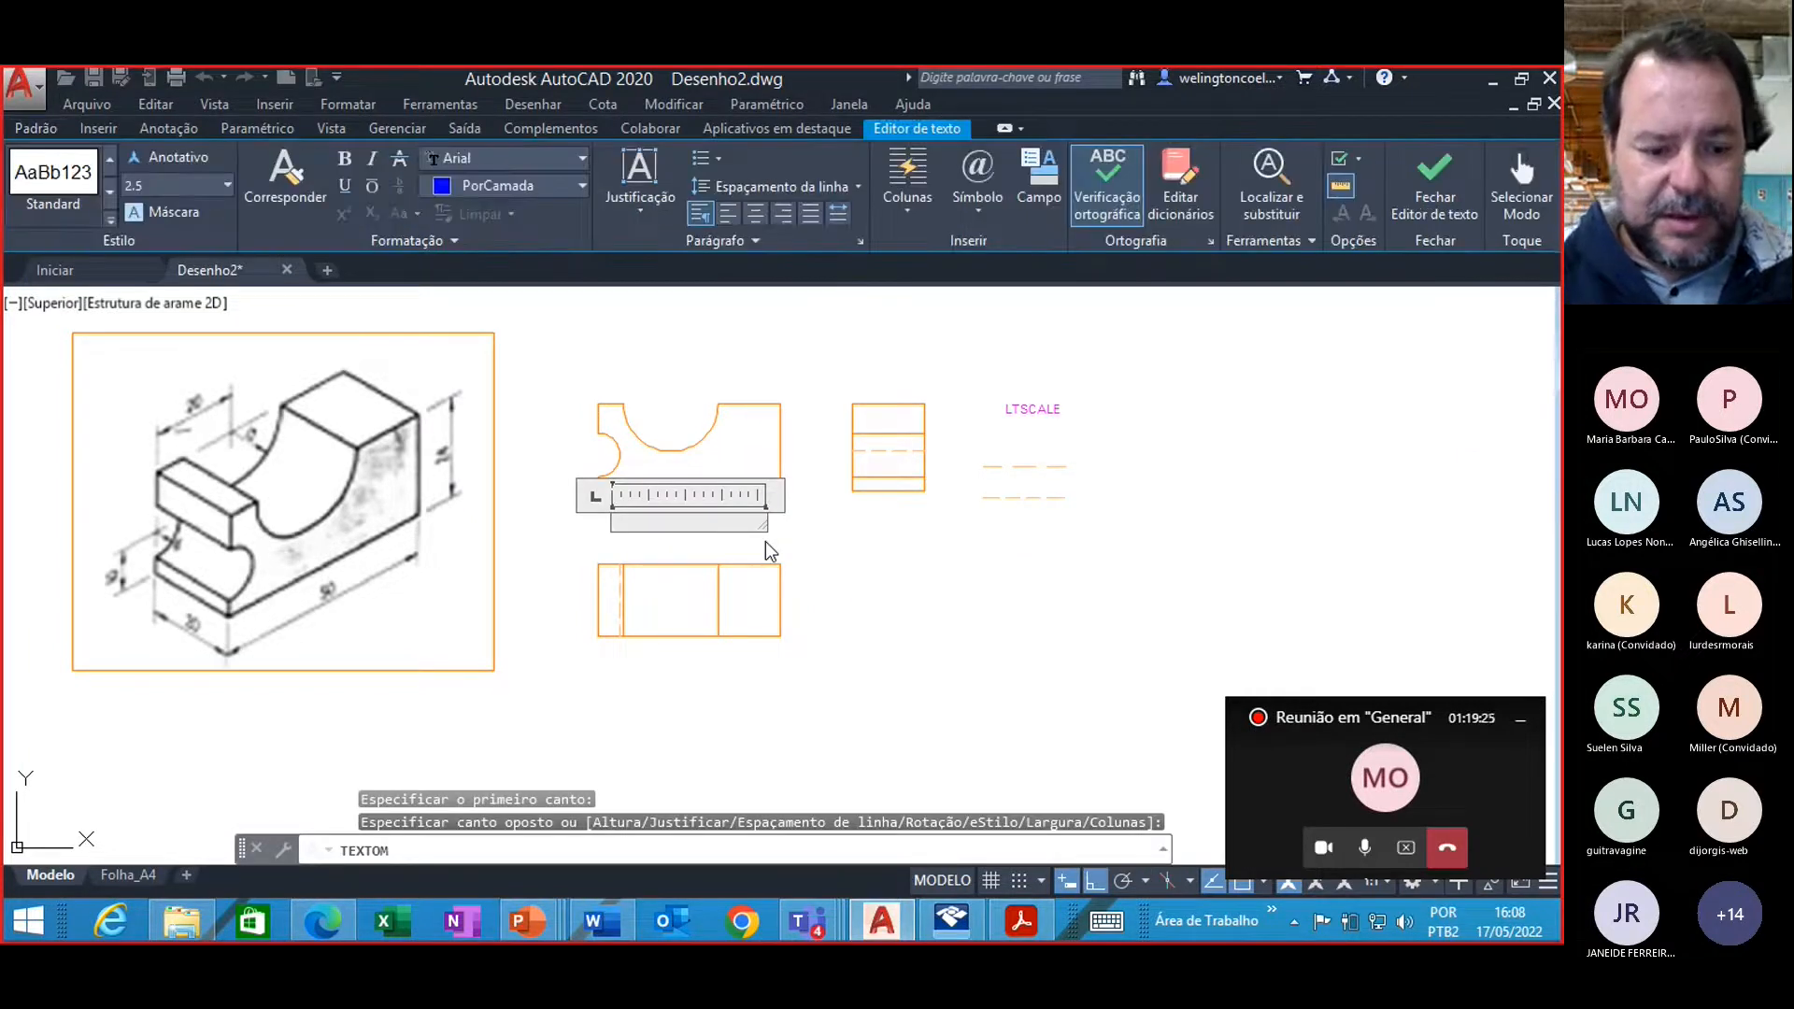
type("Vista")
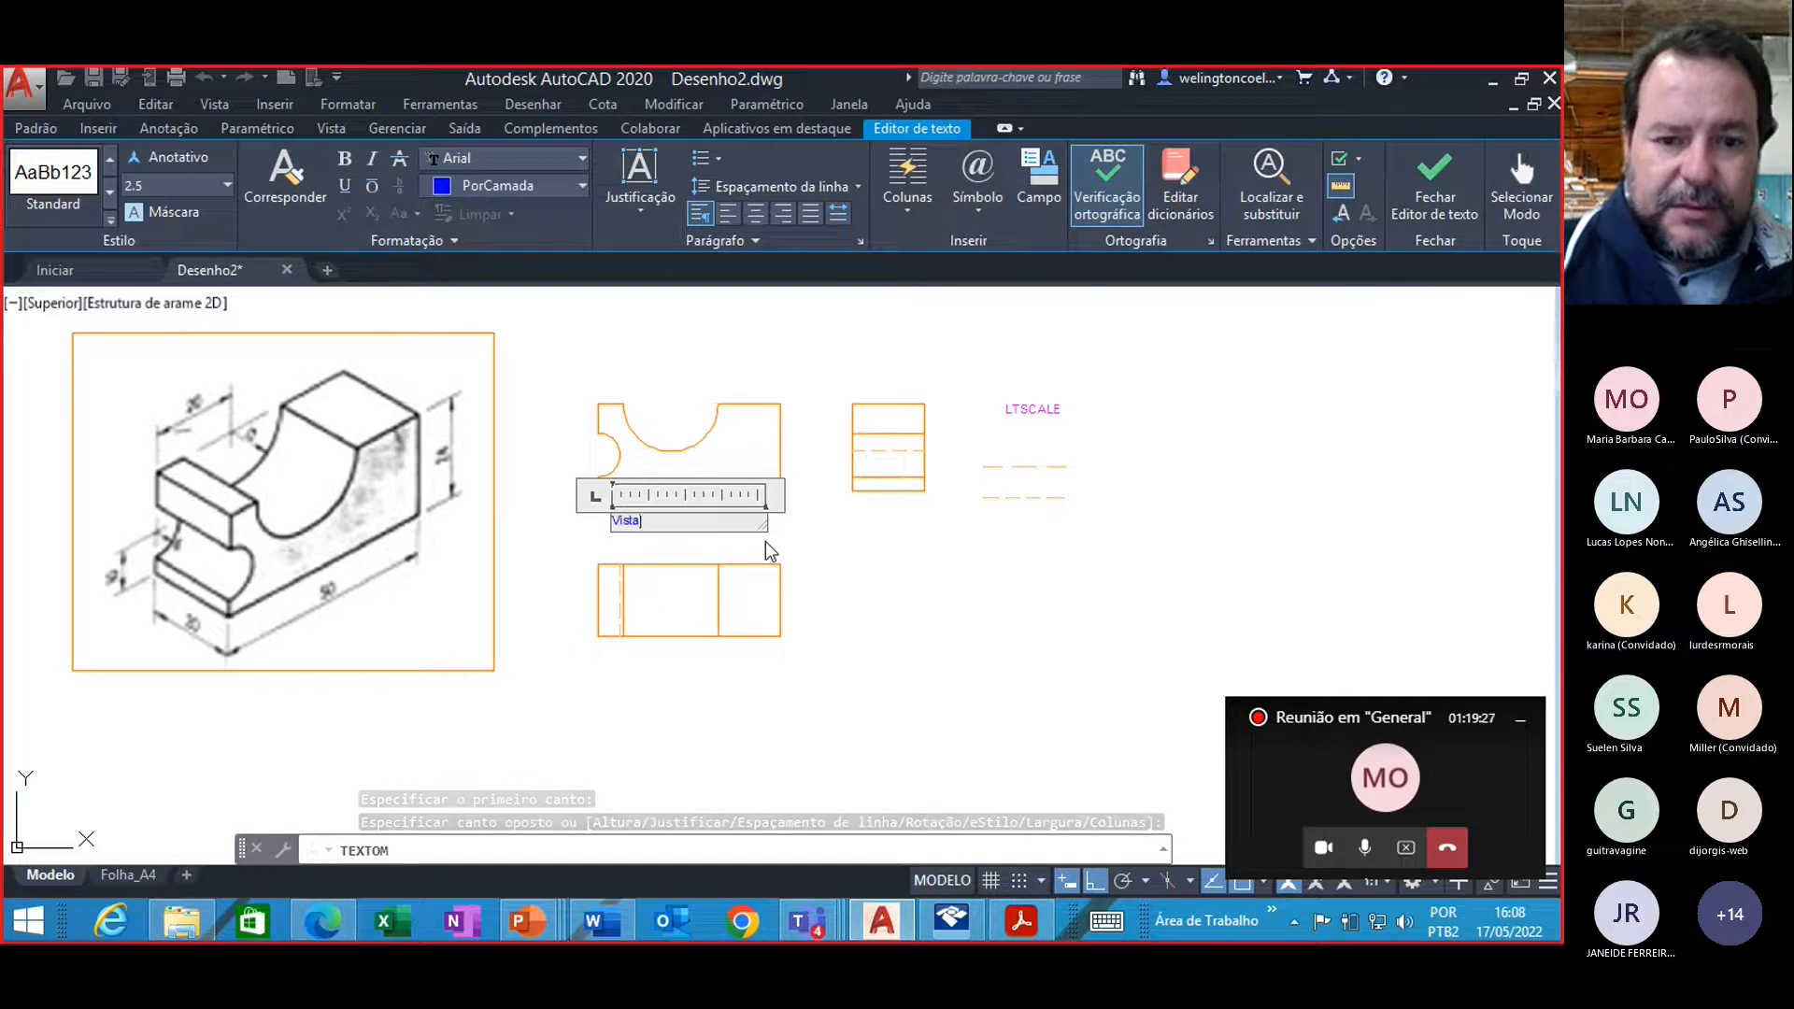
type(" Frontal")
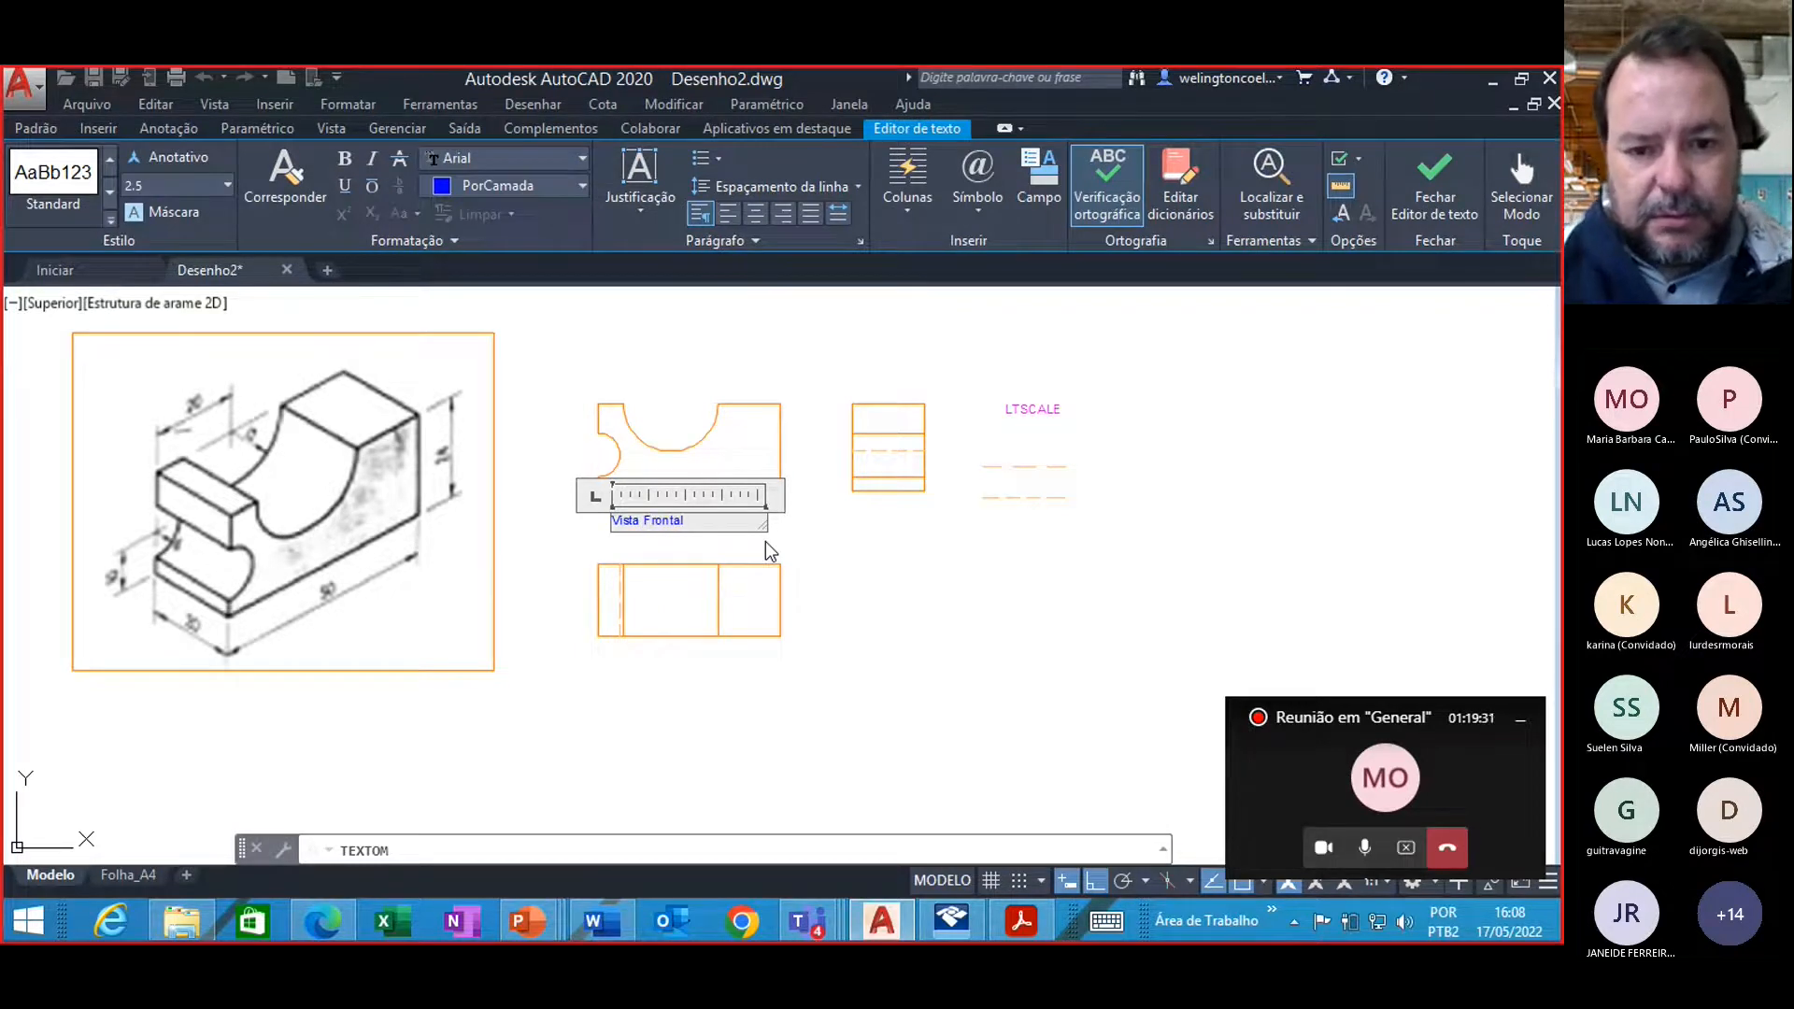
left_click(865, 568)
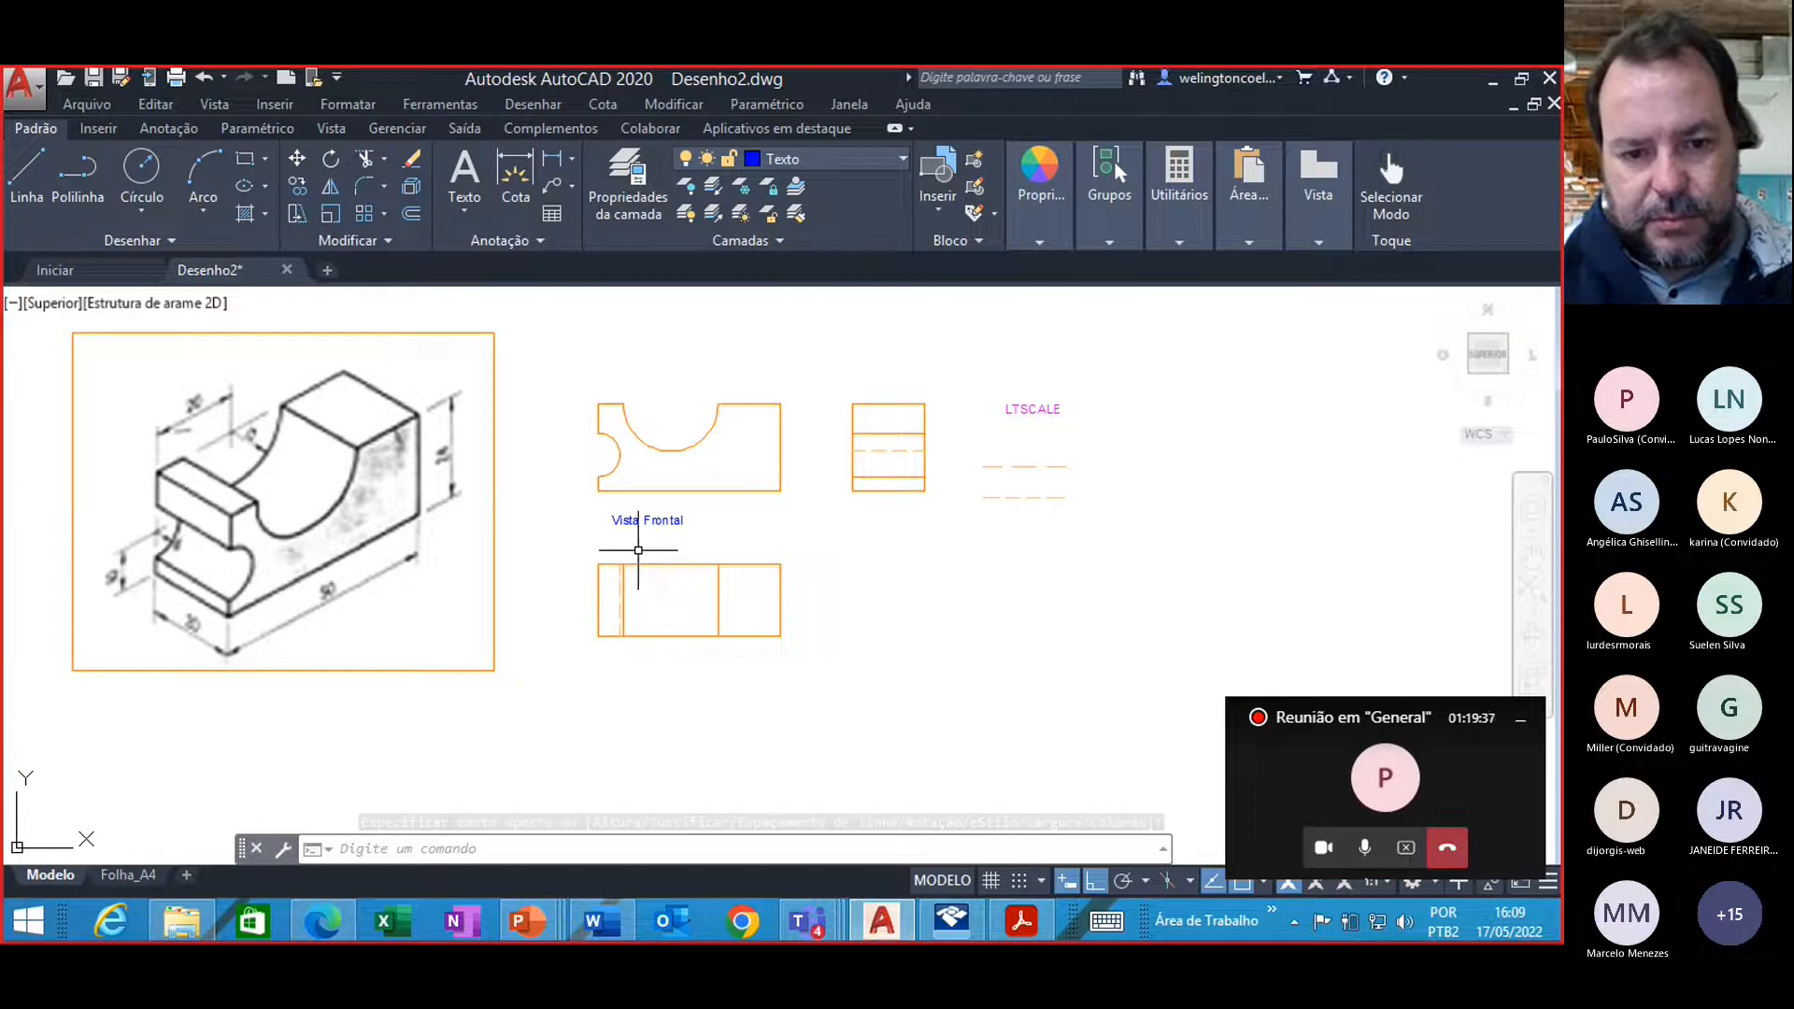
Step: Move the "Vista Frontal" label horizontally about 10 units toward the center of the front view
left_click(619, 519)
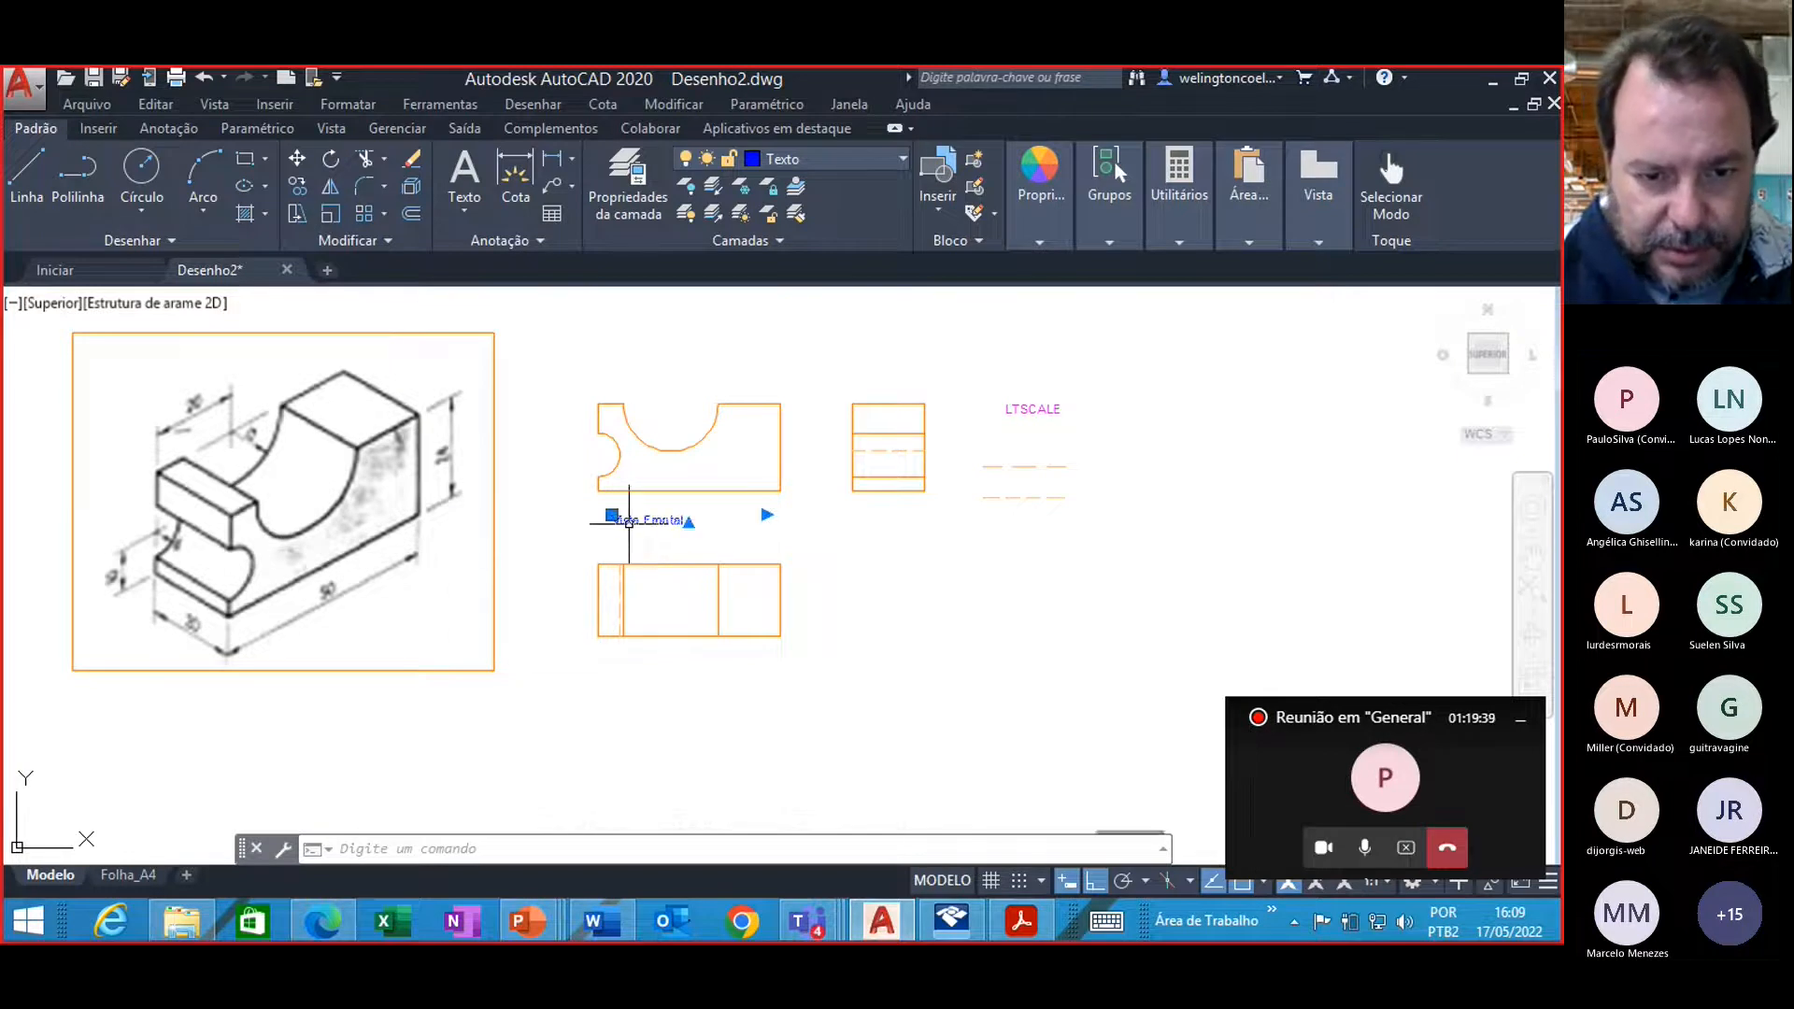
left_click(611, 515)
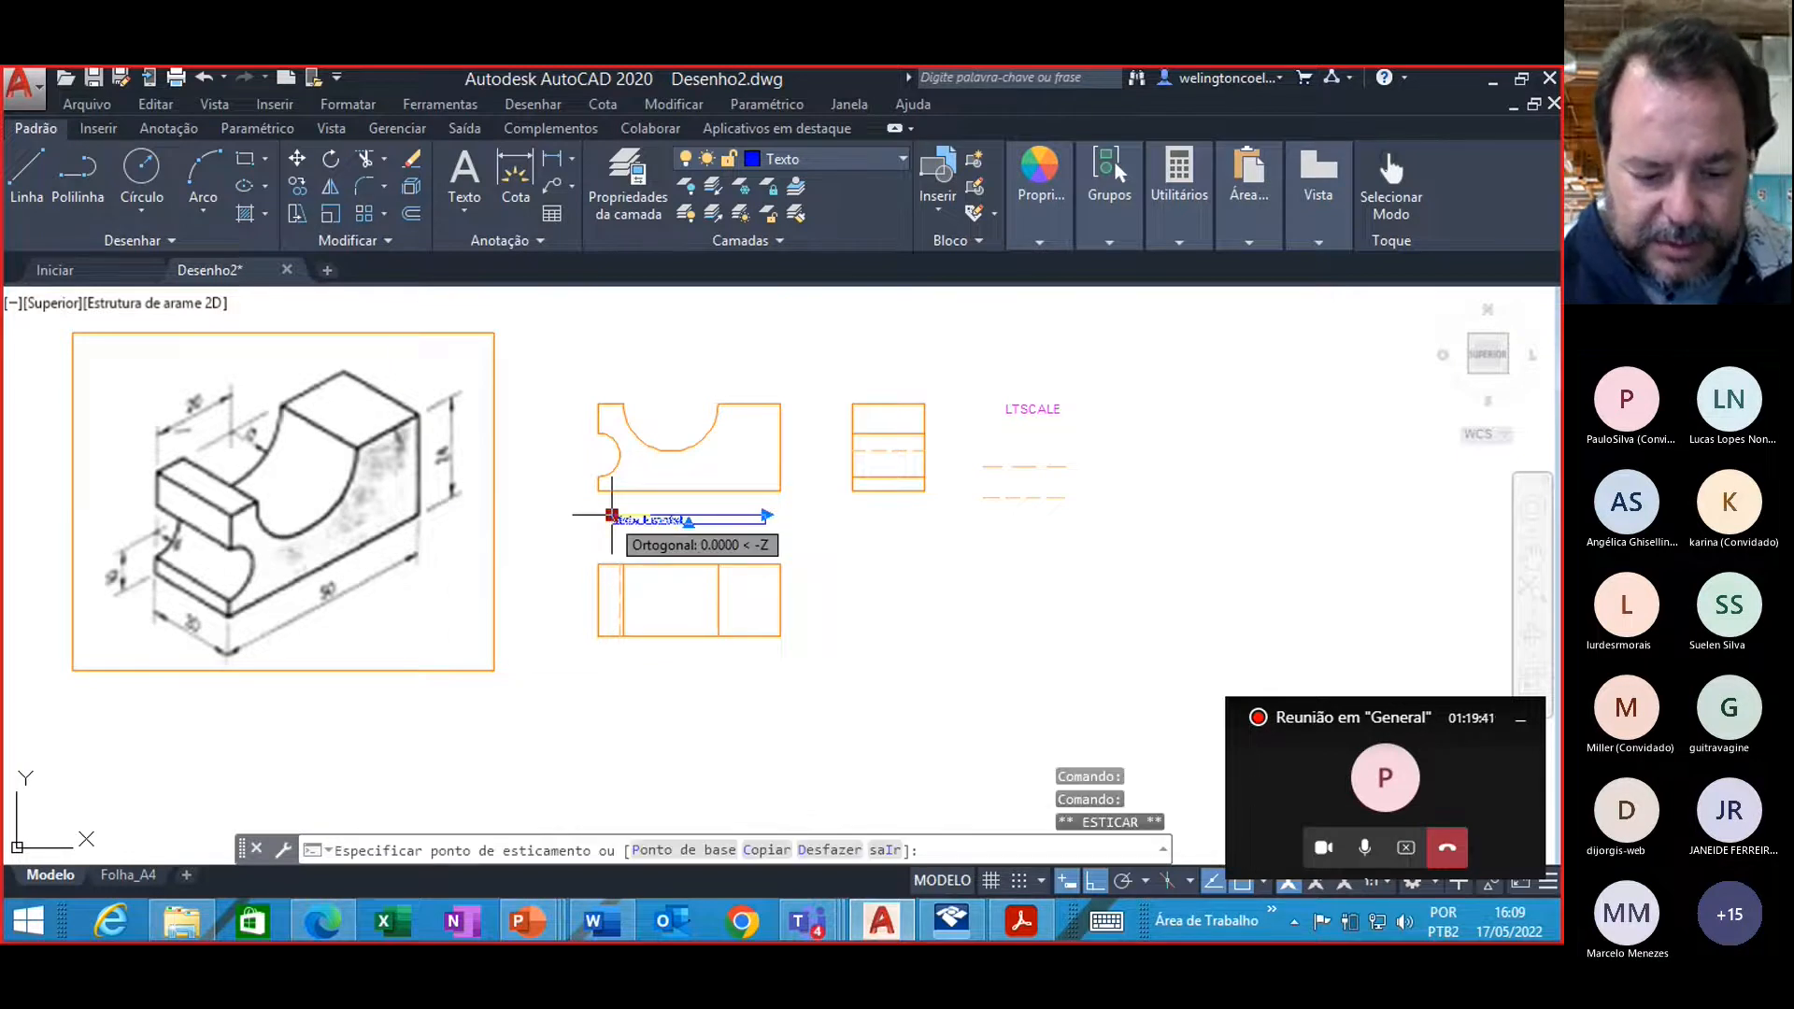
left_click(611, 515)
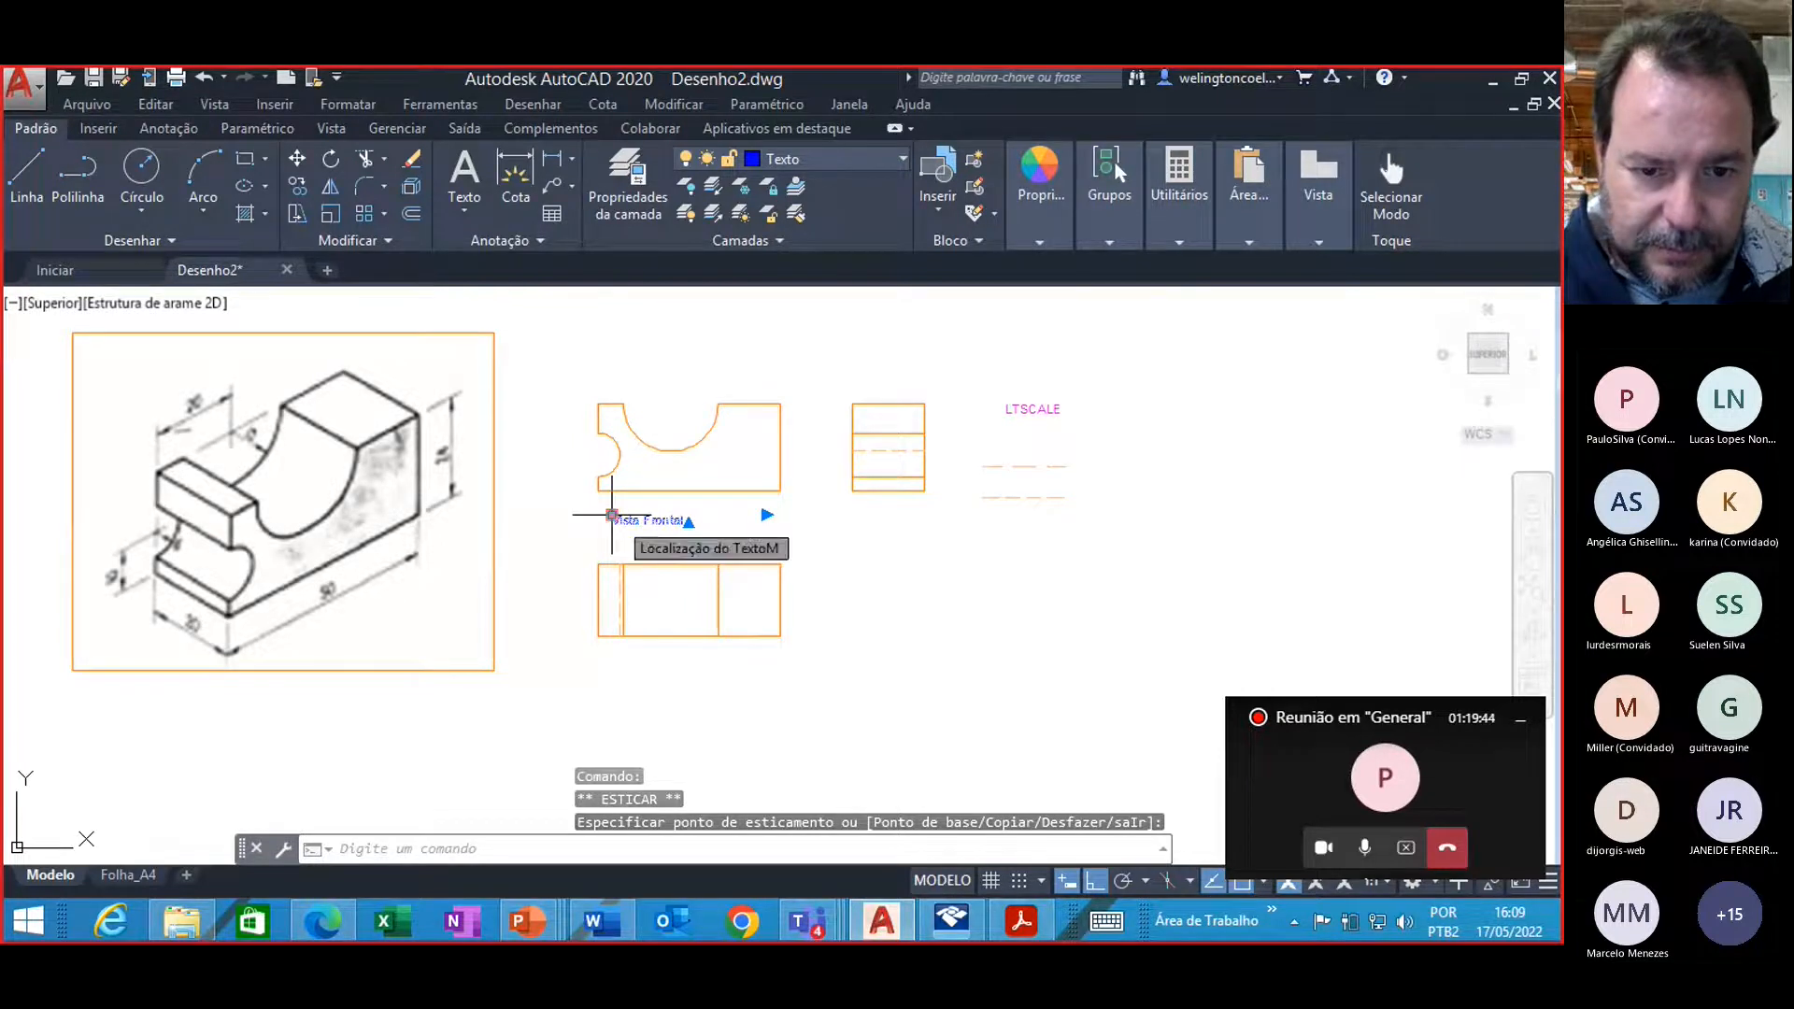
left_click(611, 515)
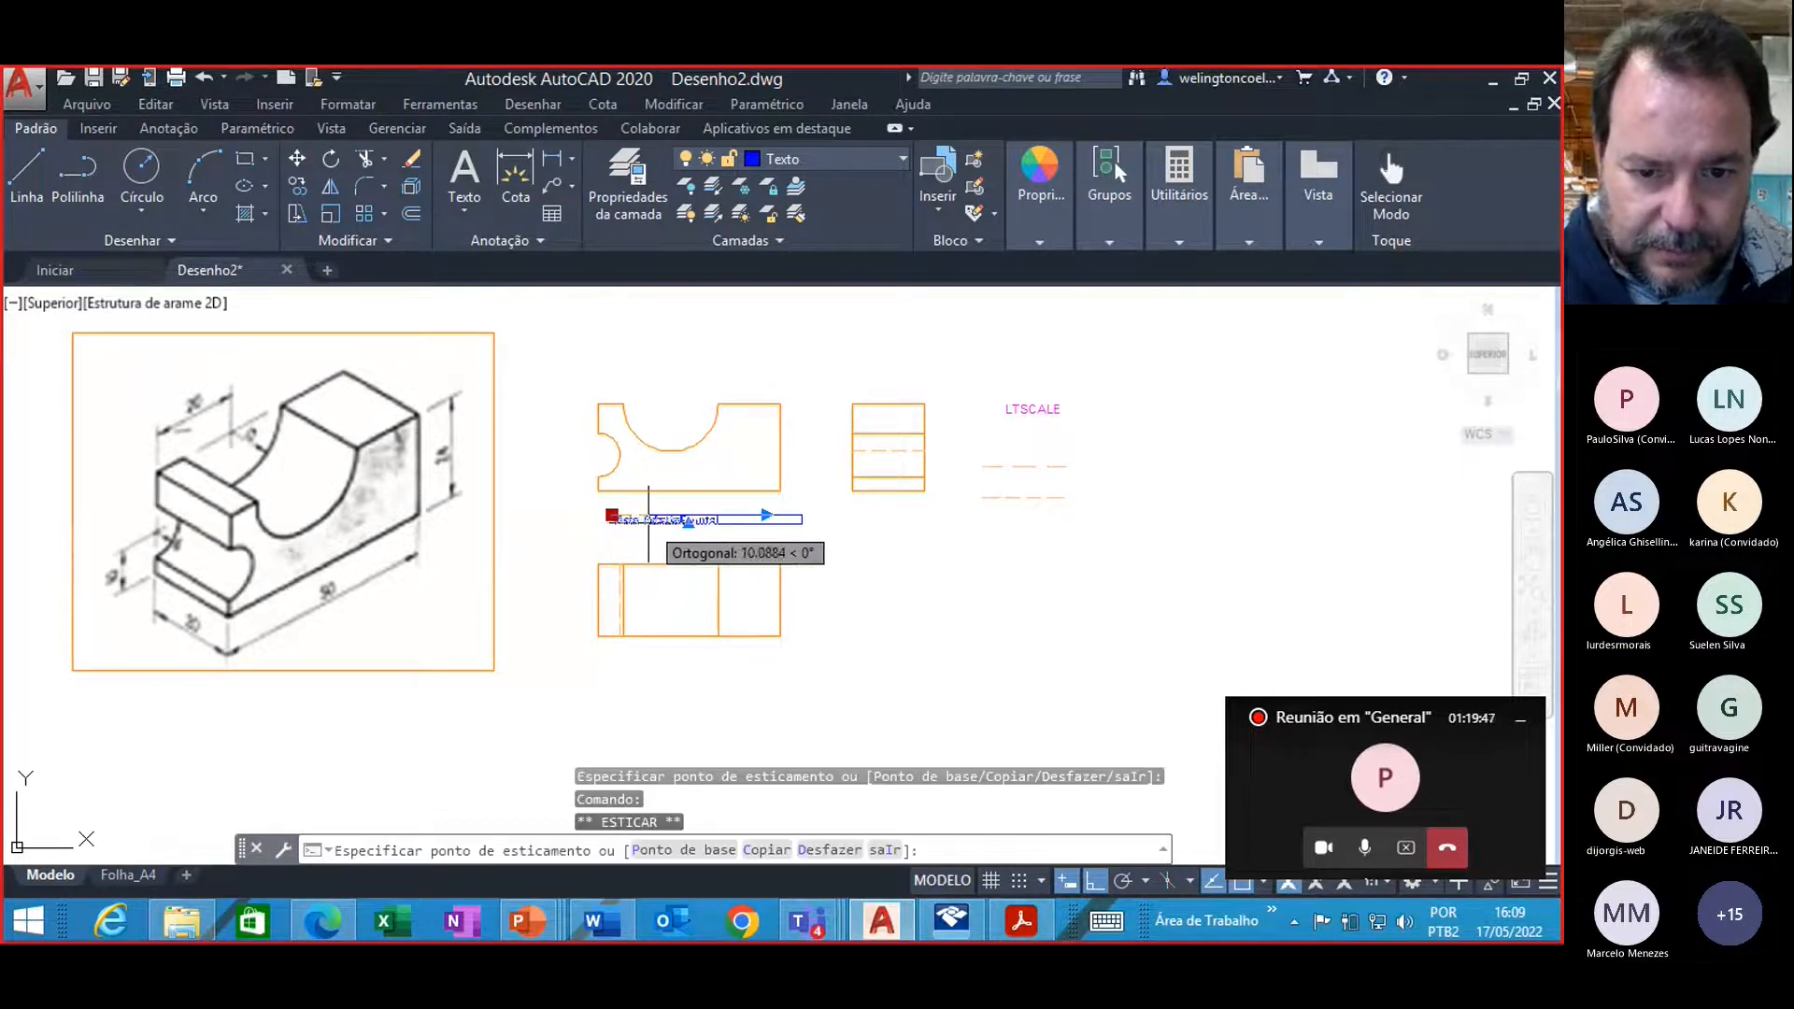
left_click(649, 520)
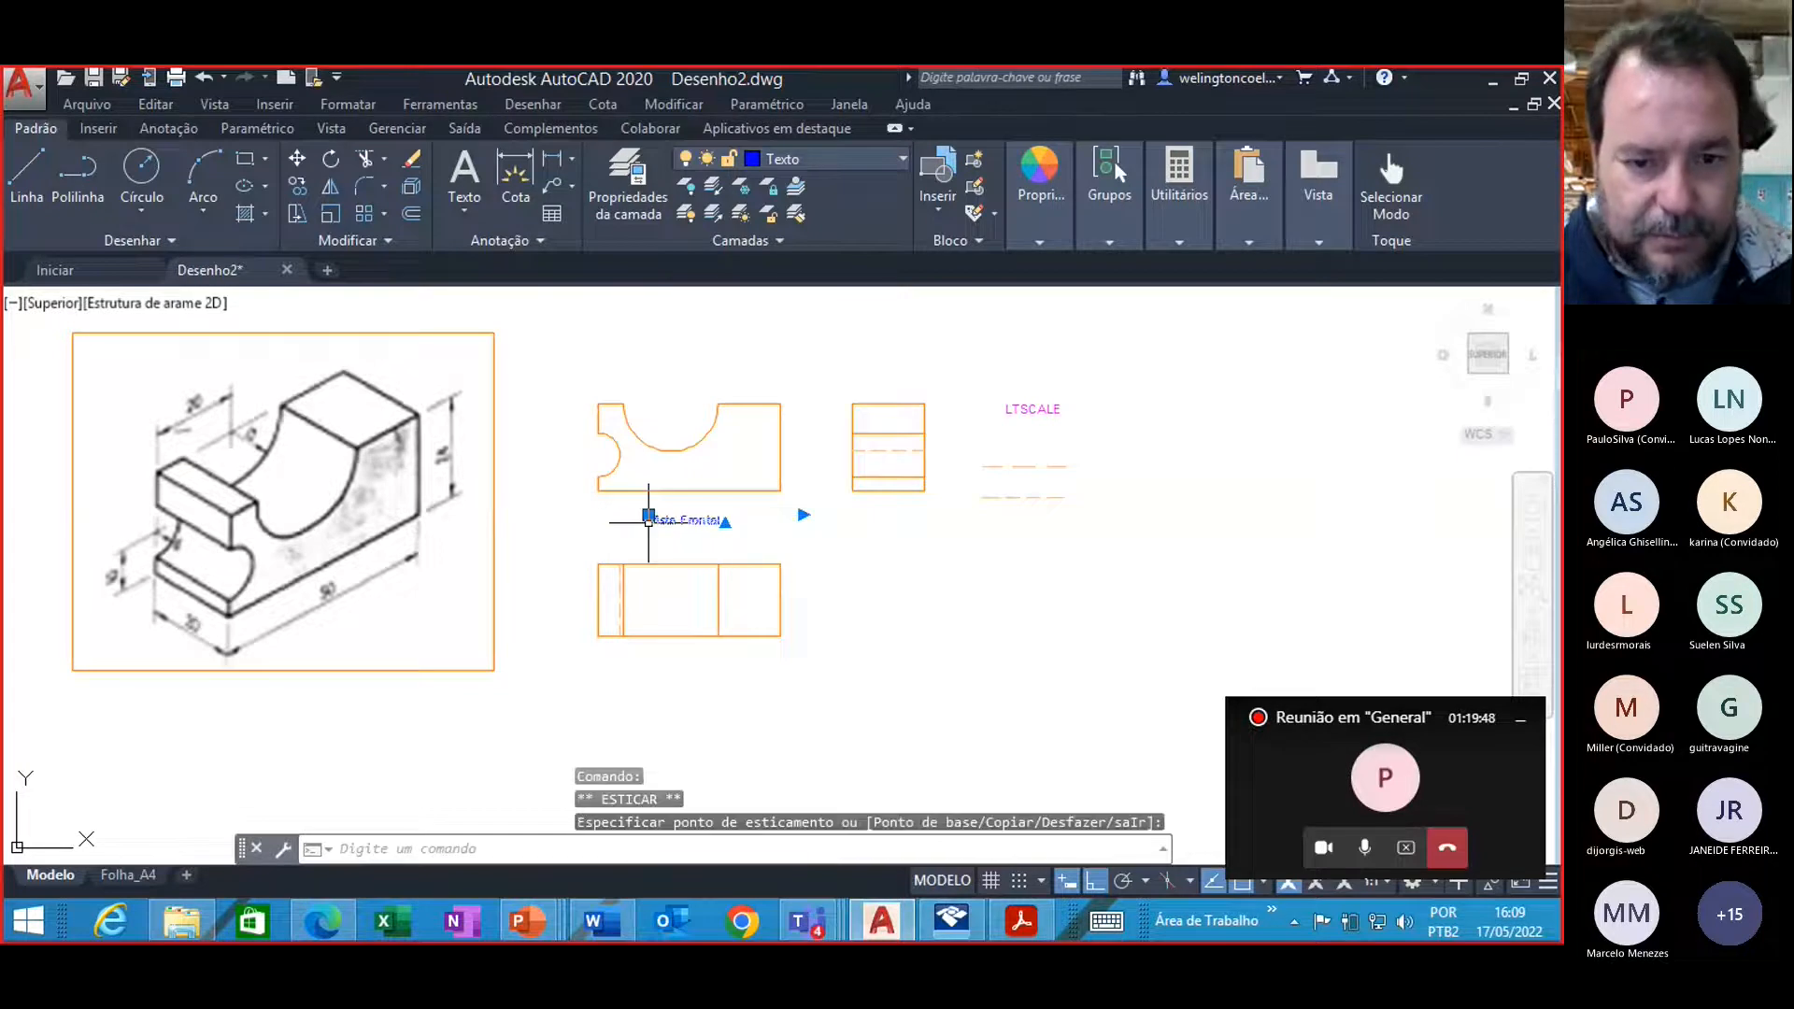
key("Escape")
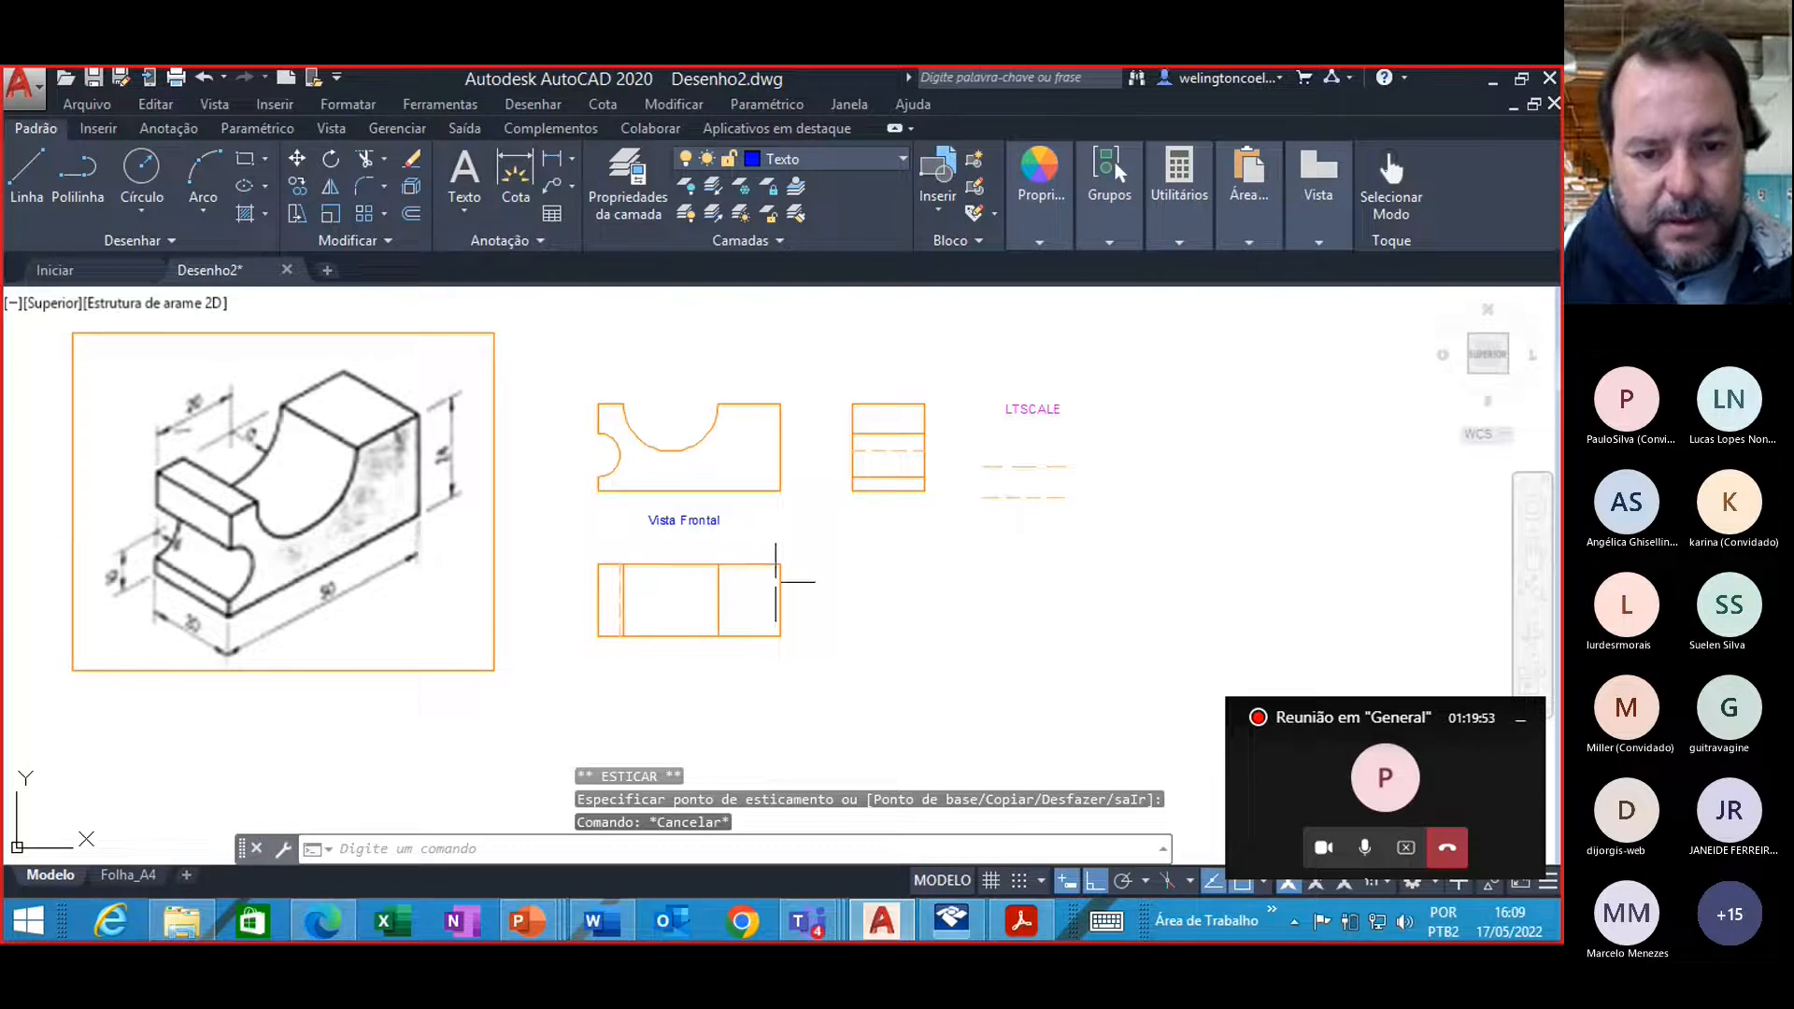
Step: Copy the "Vista Frontal" label about 41 units straight down below the lower view and horizontally to below the side view
left_click(668, 520)
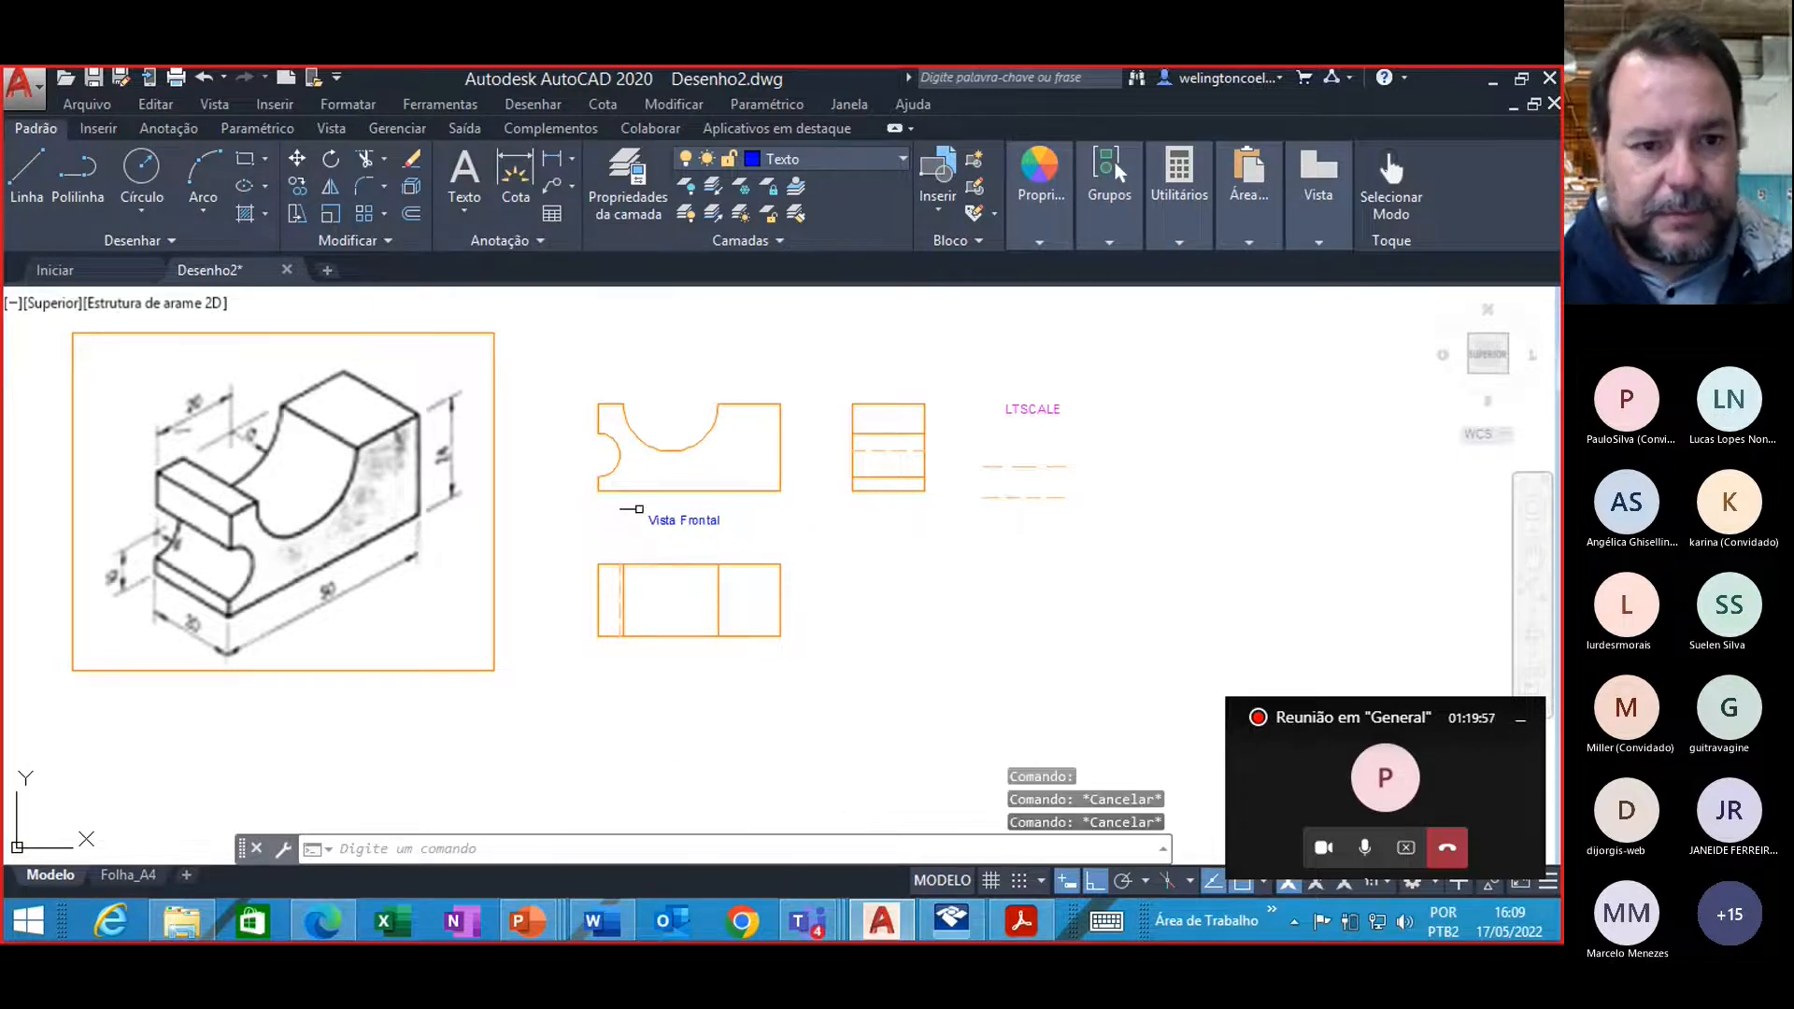
left_click(305, 189)
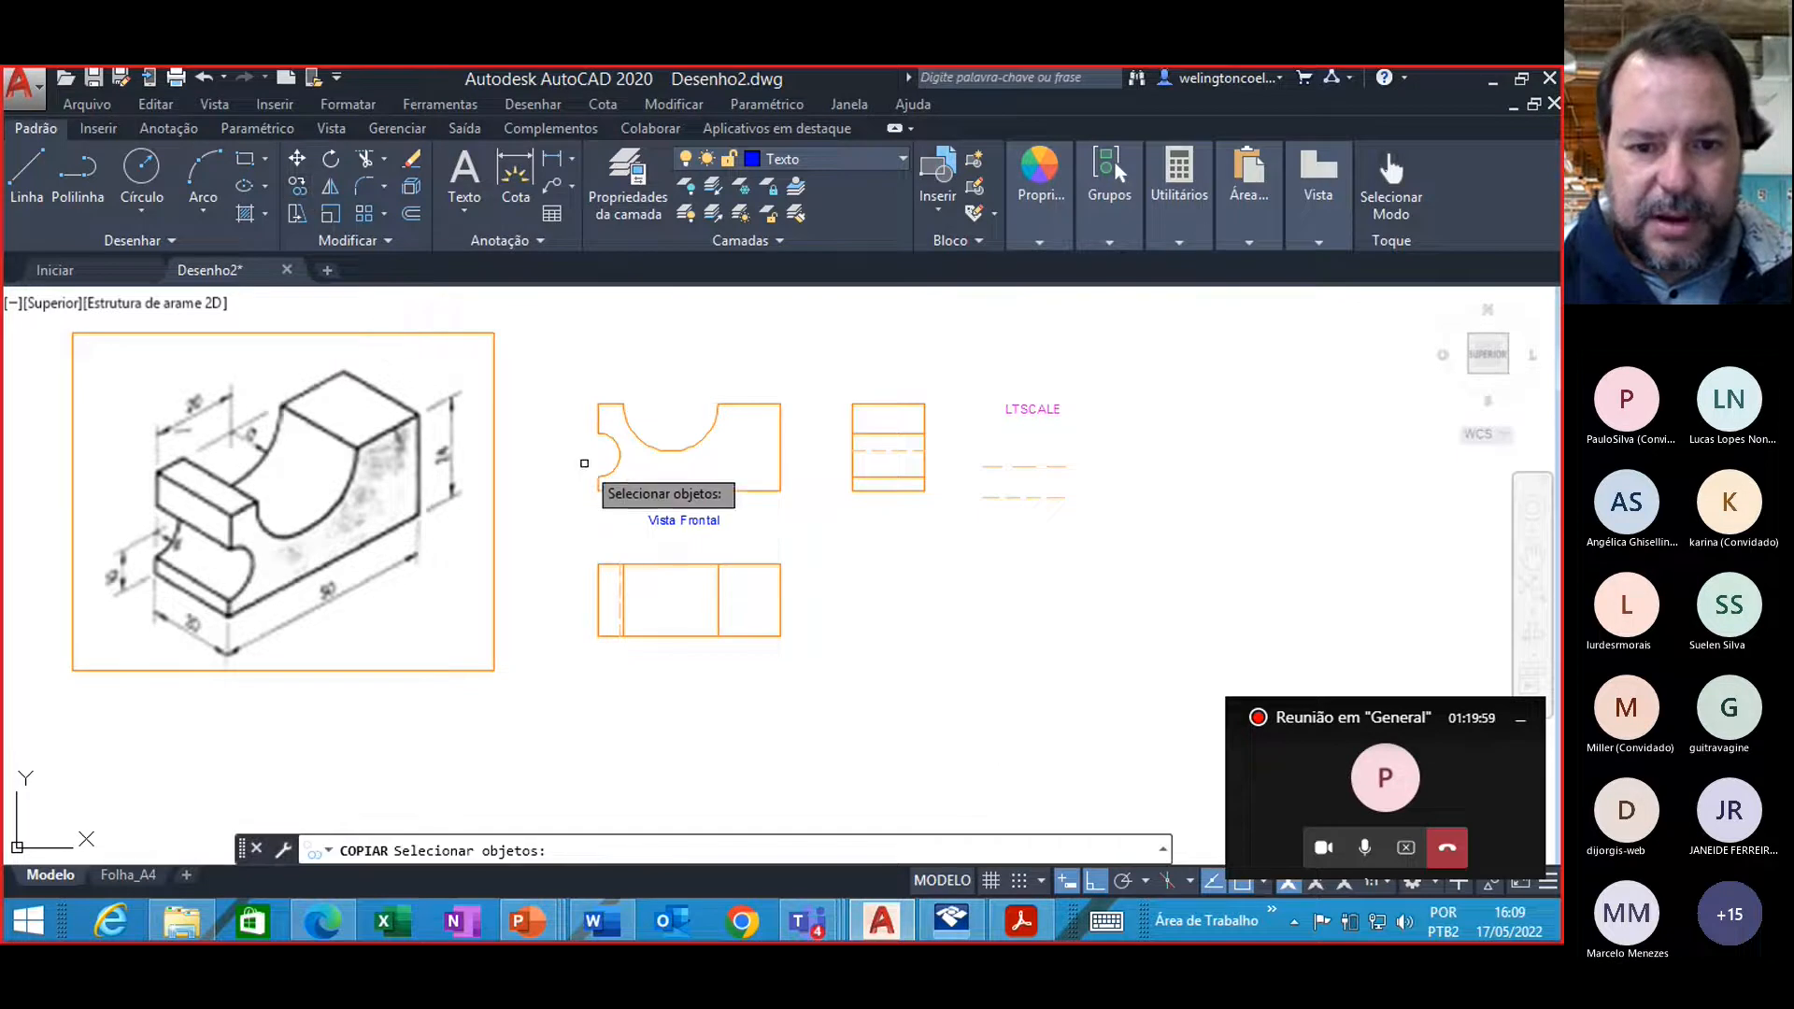
left_click(656, 520)
key("Return")
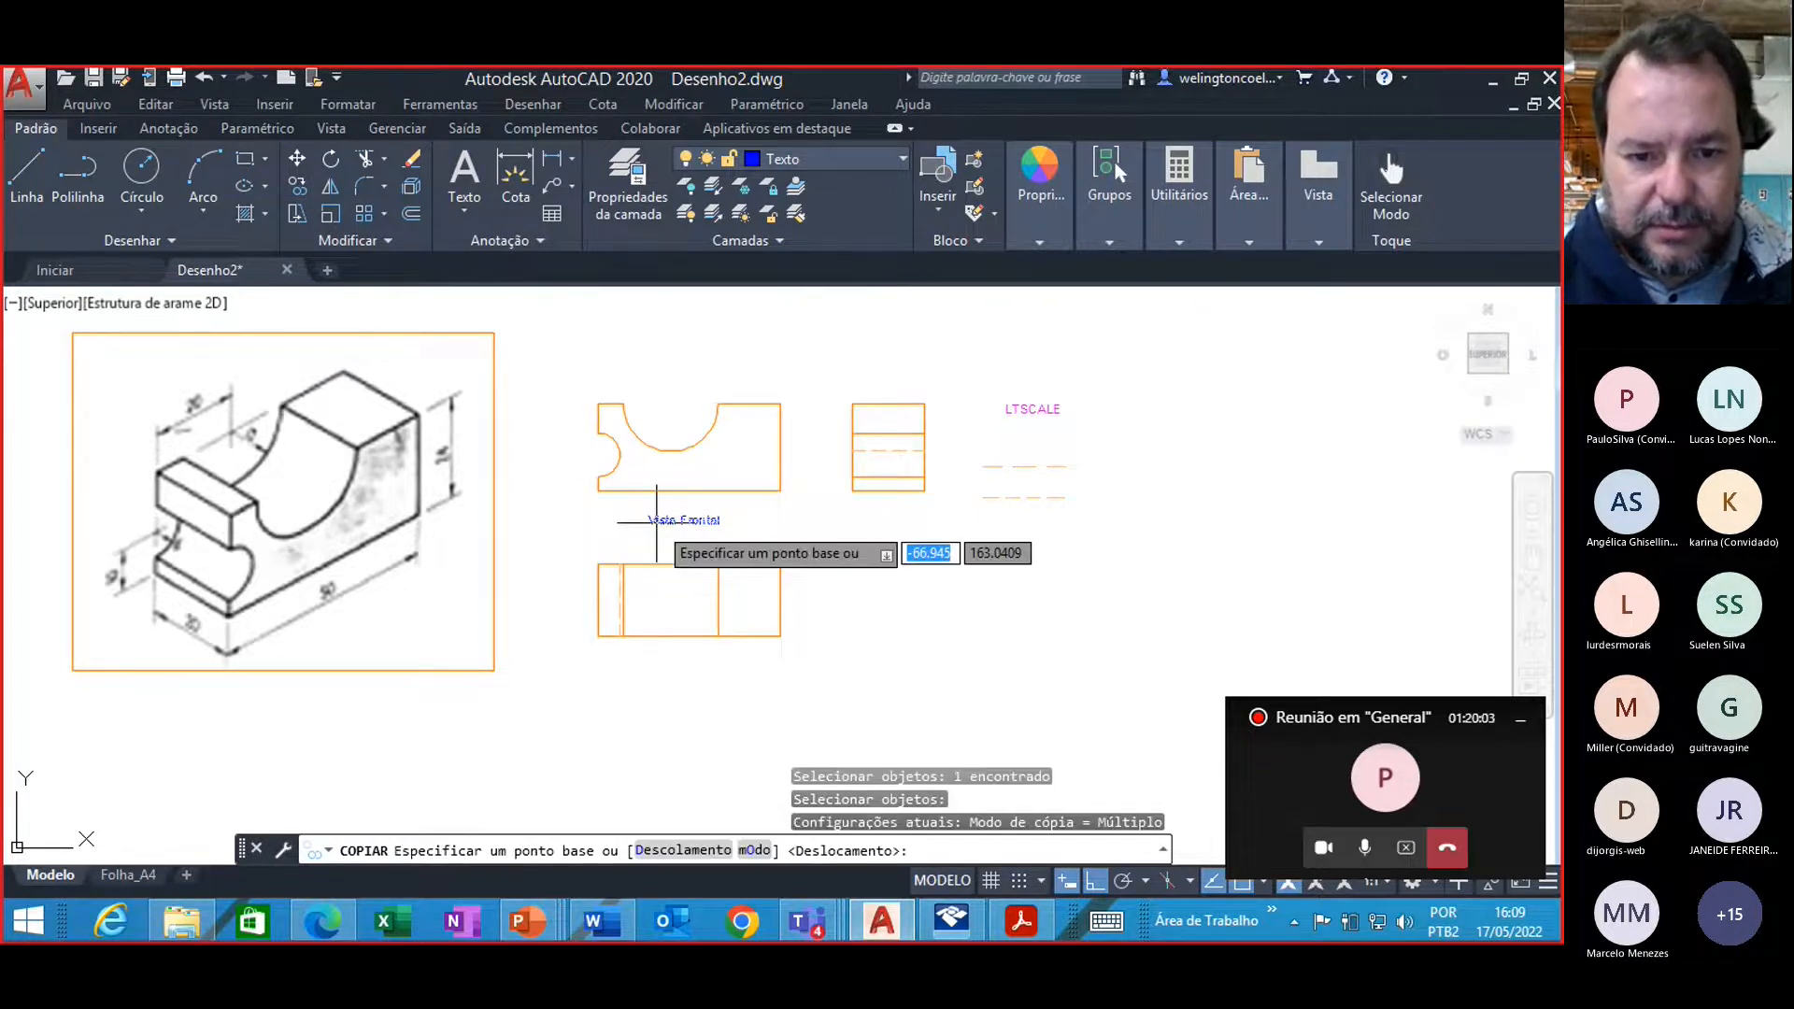
left_click(651, 521)
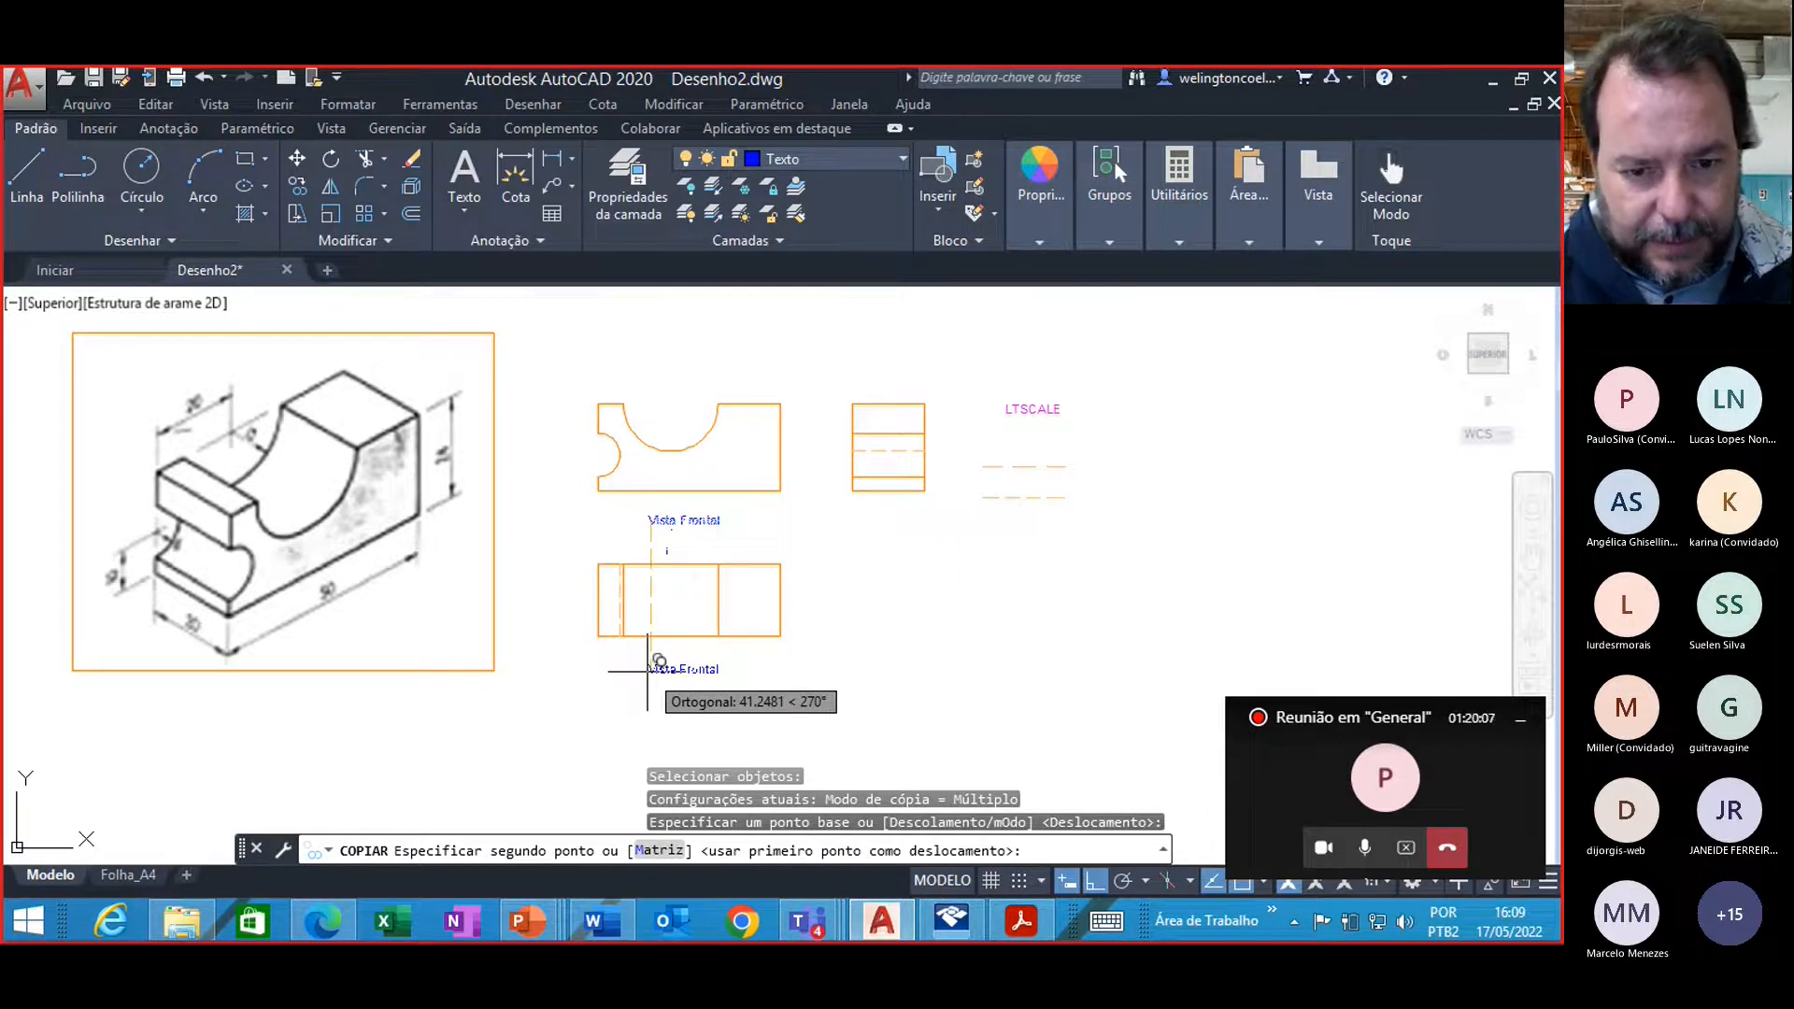
left_click(647, 670)
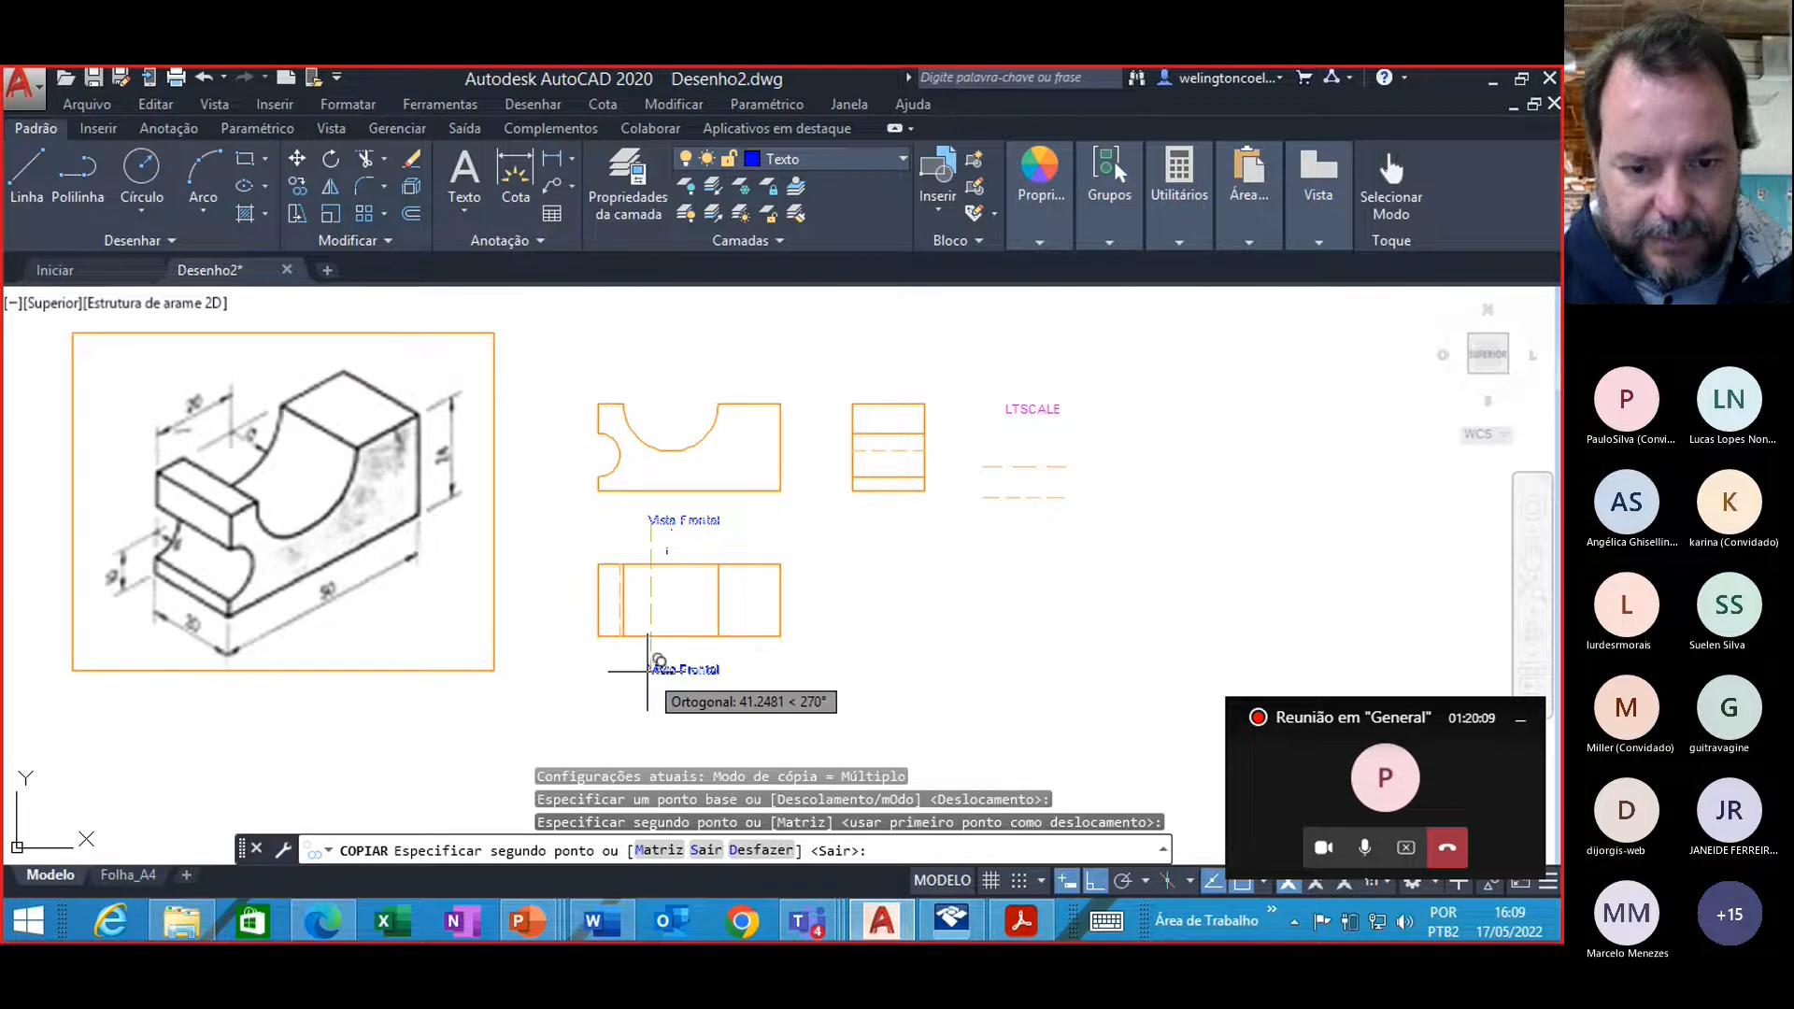
left_click(854, 516)
key("Escape")
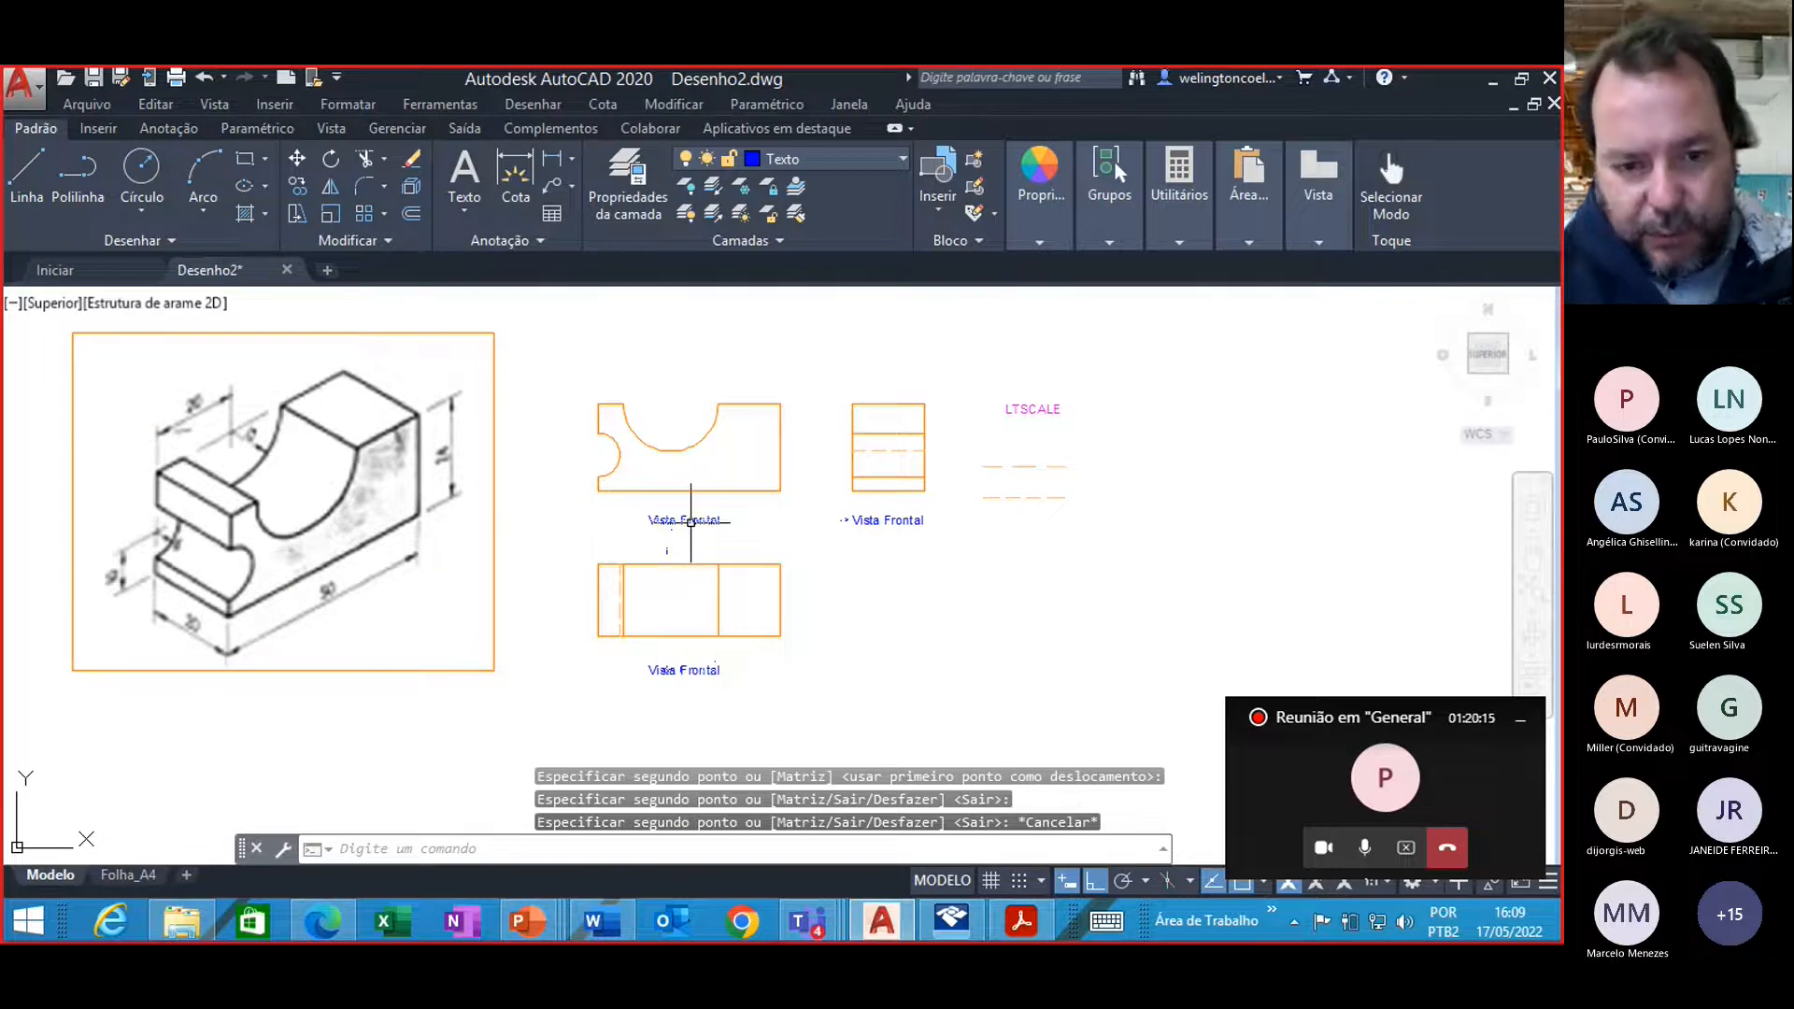
Step: Change the label below the side view to "Vista Lateral Esquerda", with "Esquerda" on a second line
left_click(888, 520)
double_click(888, 521)
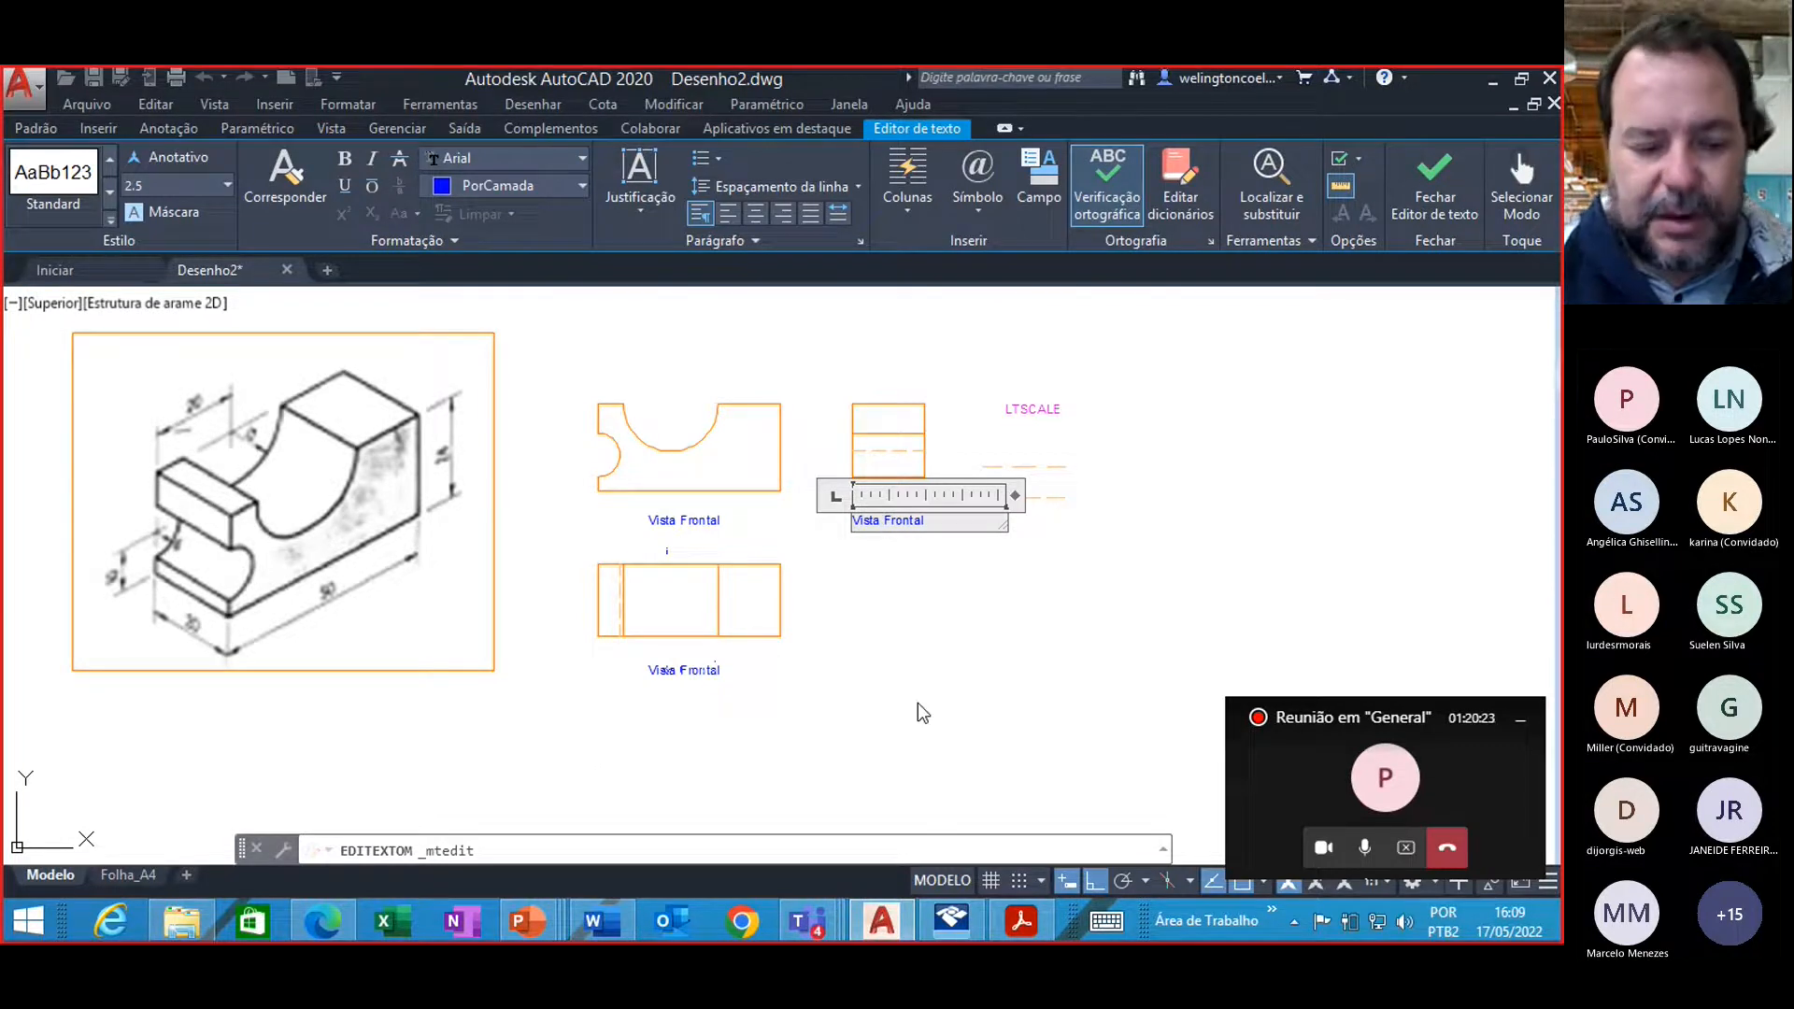
type("Latera")
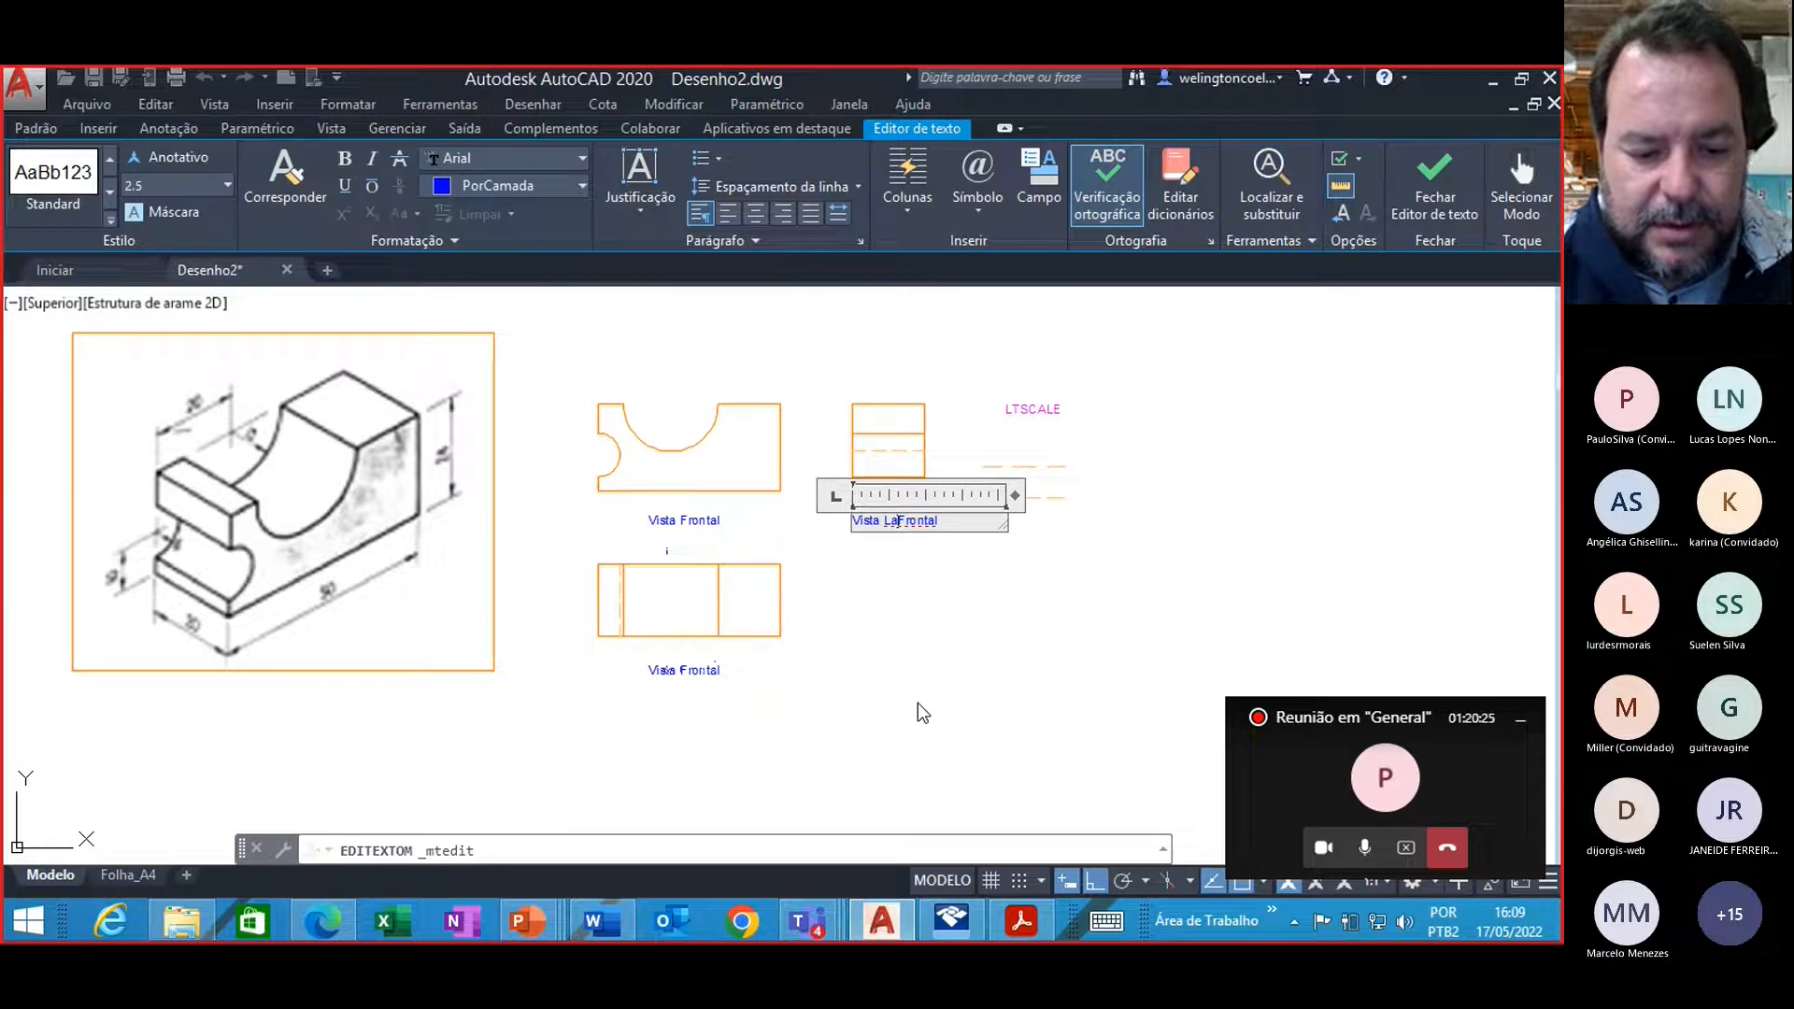
type("l")
key("Return")
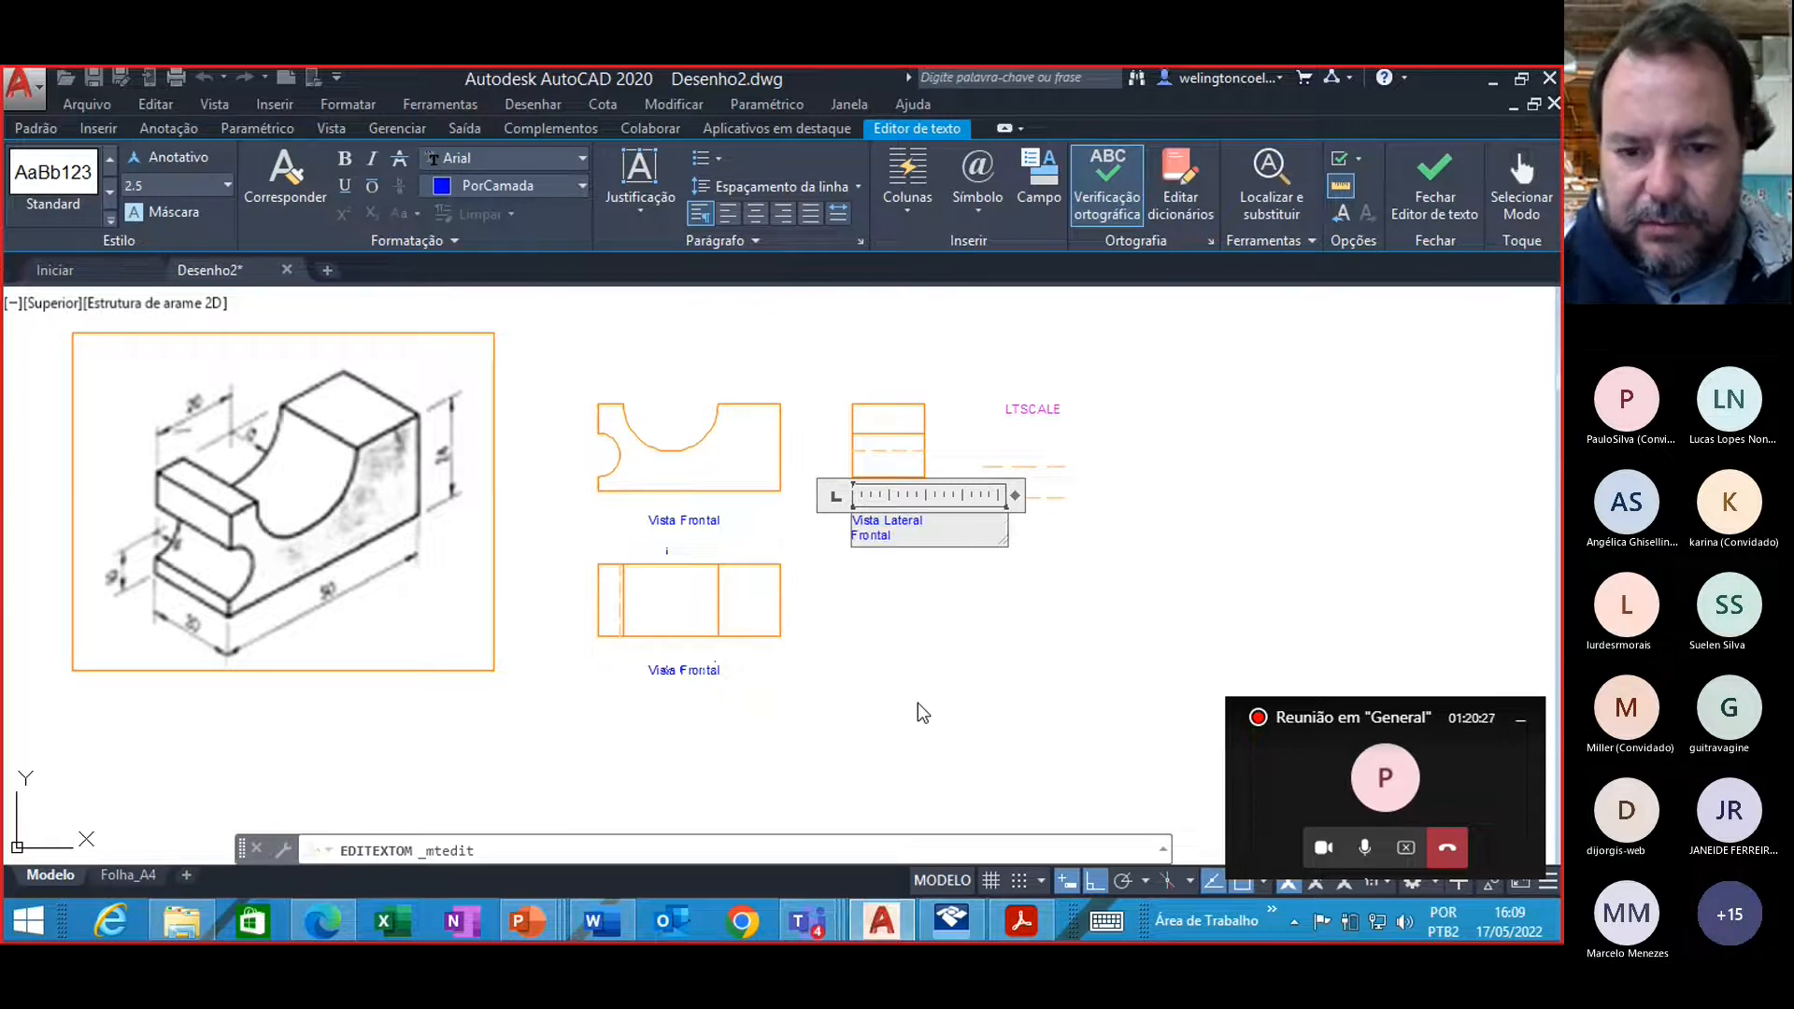
type("Lateral ")
type("Esquerd")
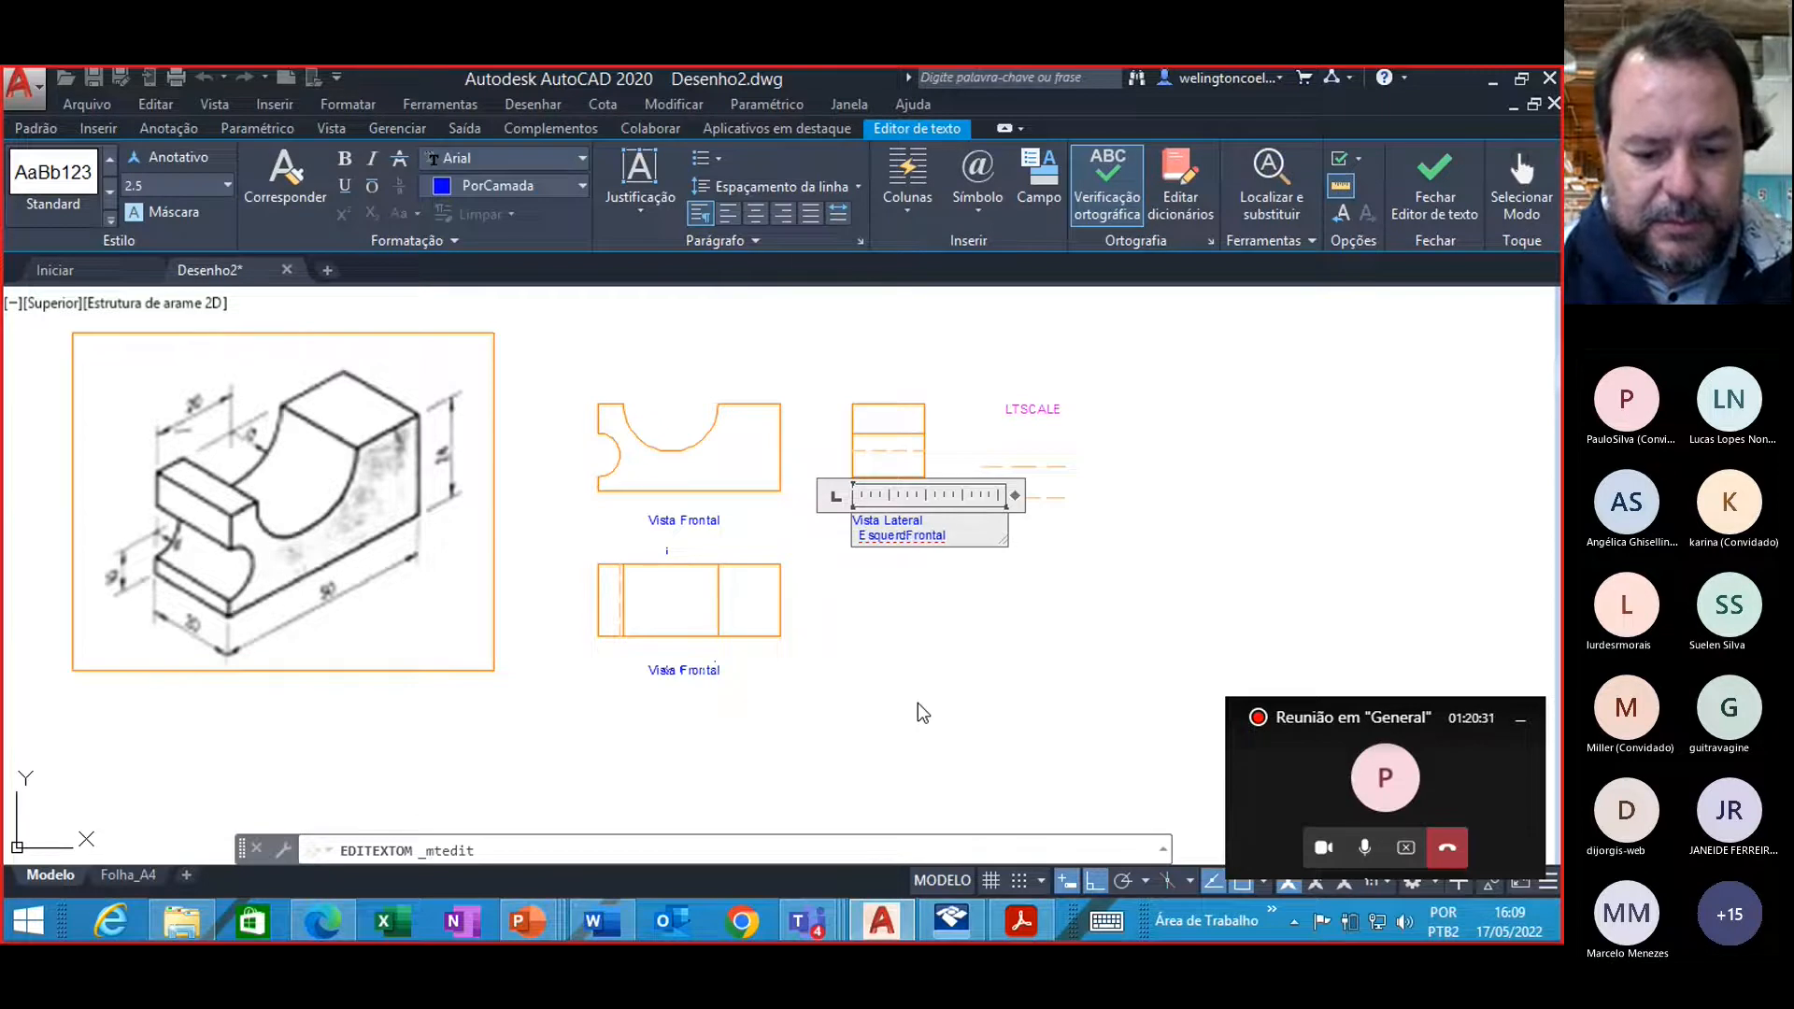
type("a")
key("Delete")
key("Delete")
key("Delete")
key("Delete")
key("Delete")
key("Delete")
key("Delete")
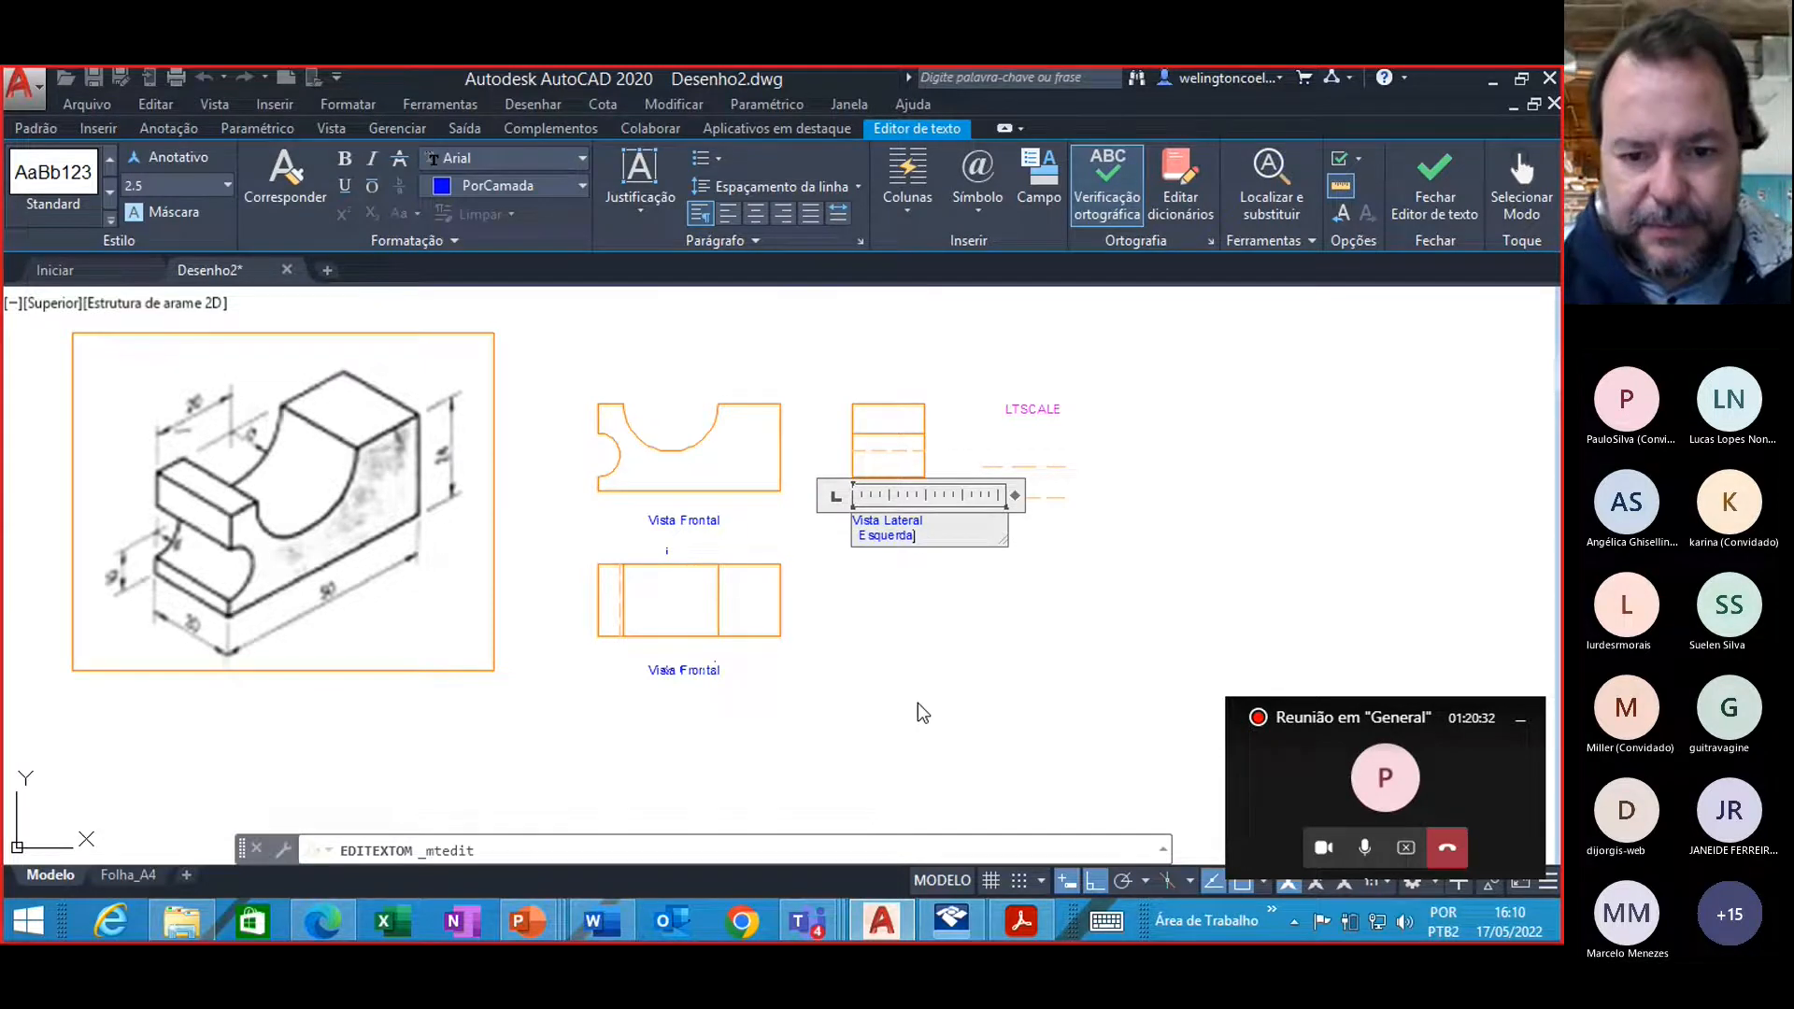
left_click(704, 673)
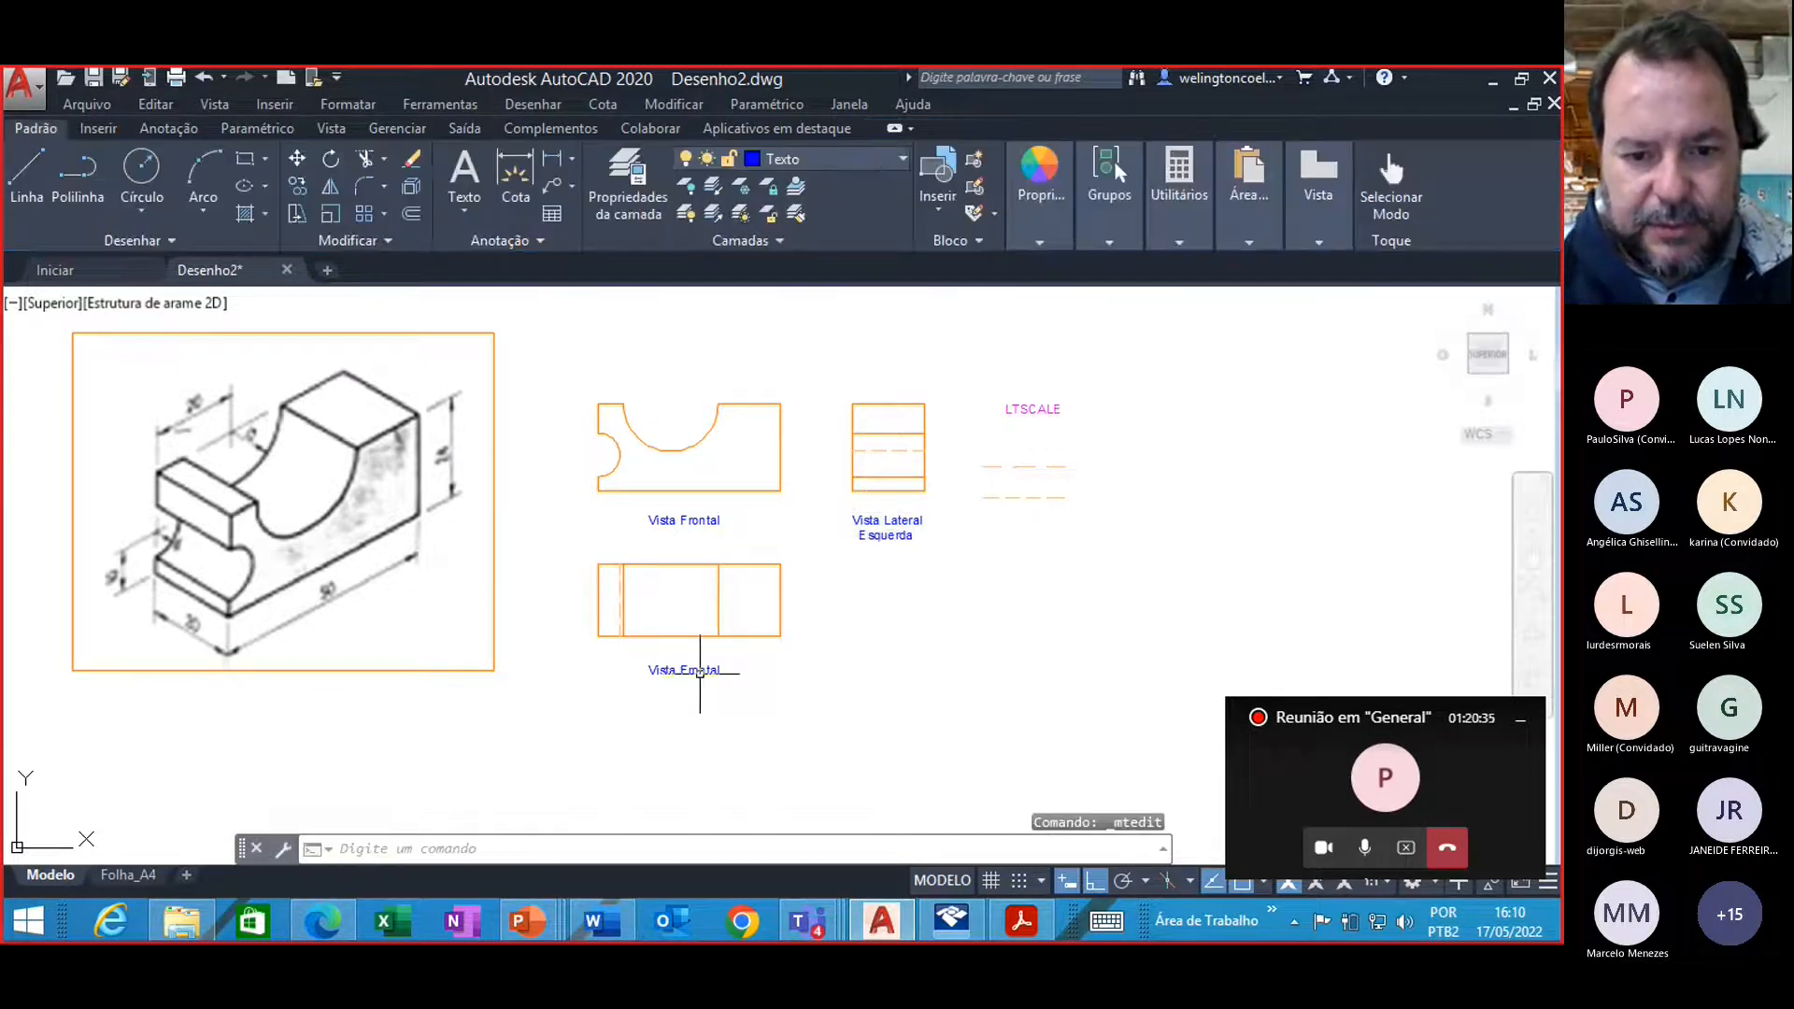
Step: Change the label below the lower view to "Vista Superior"
double_click(691, 671)
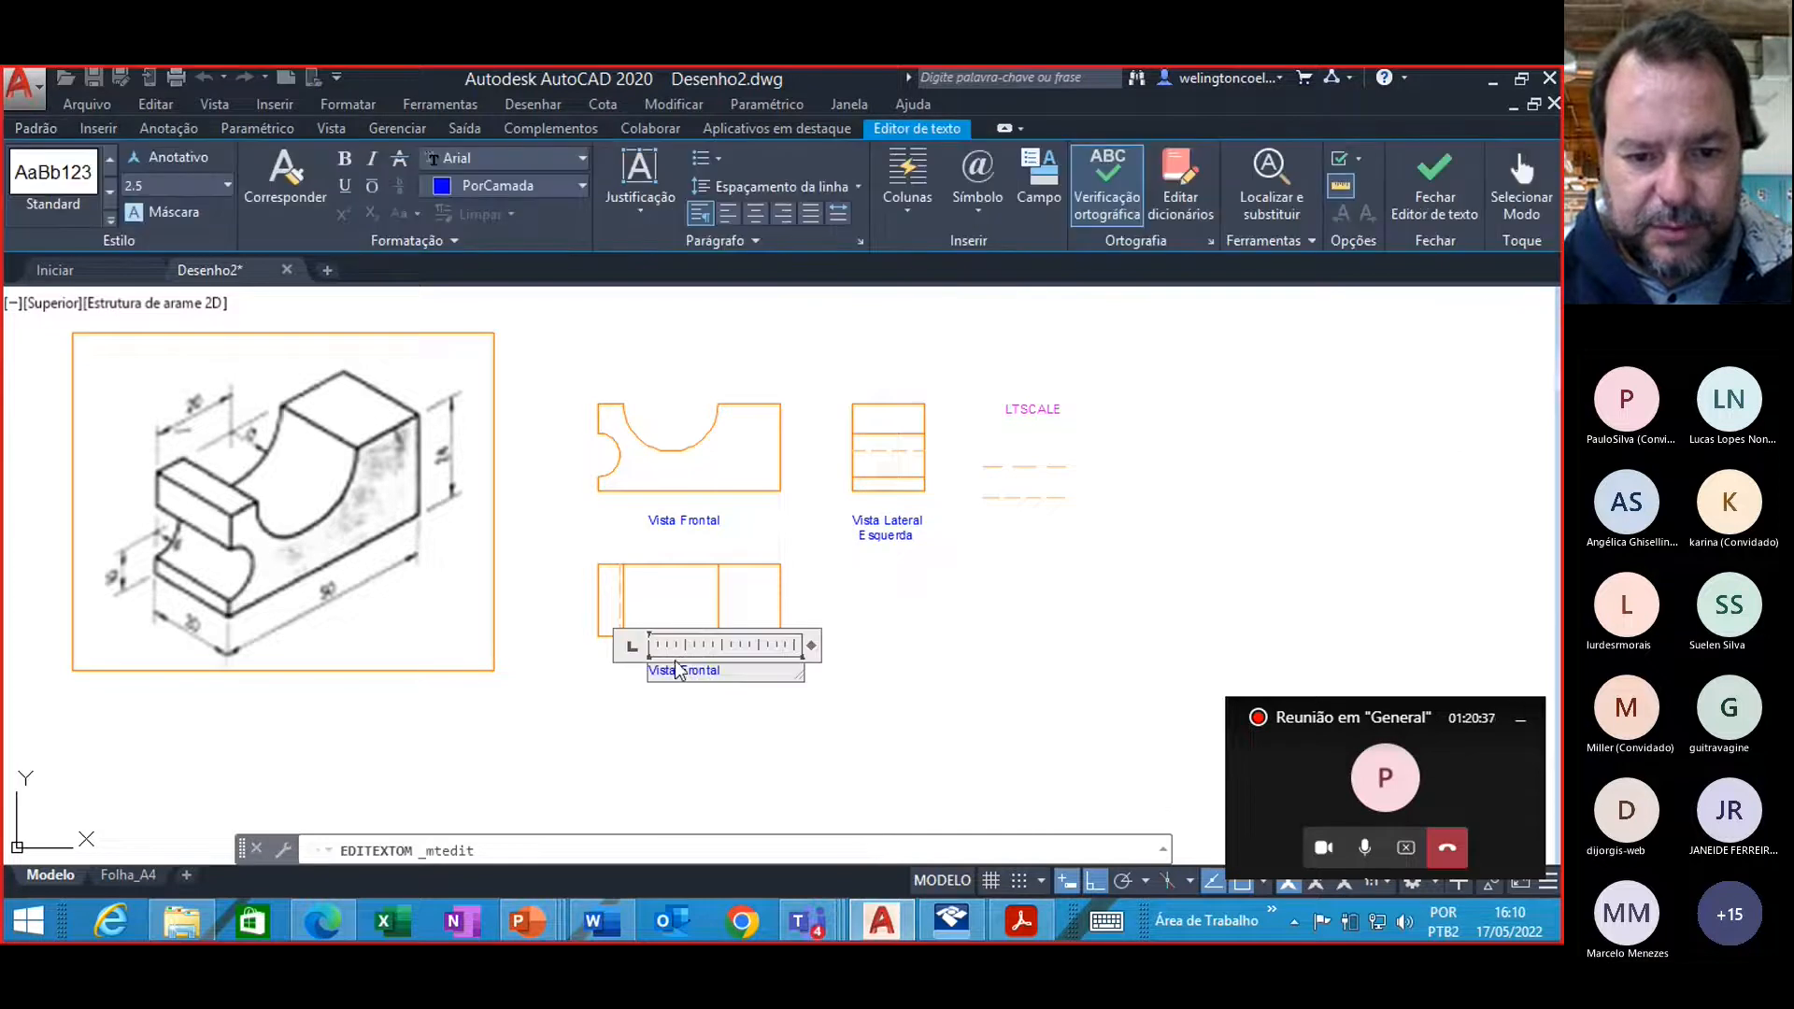
type("Superior")
key("Delete")
key("Delete")
key("Delete")
key("Delete")
key("Delete")
key("Delete")
key("Delete")
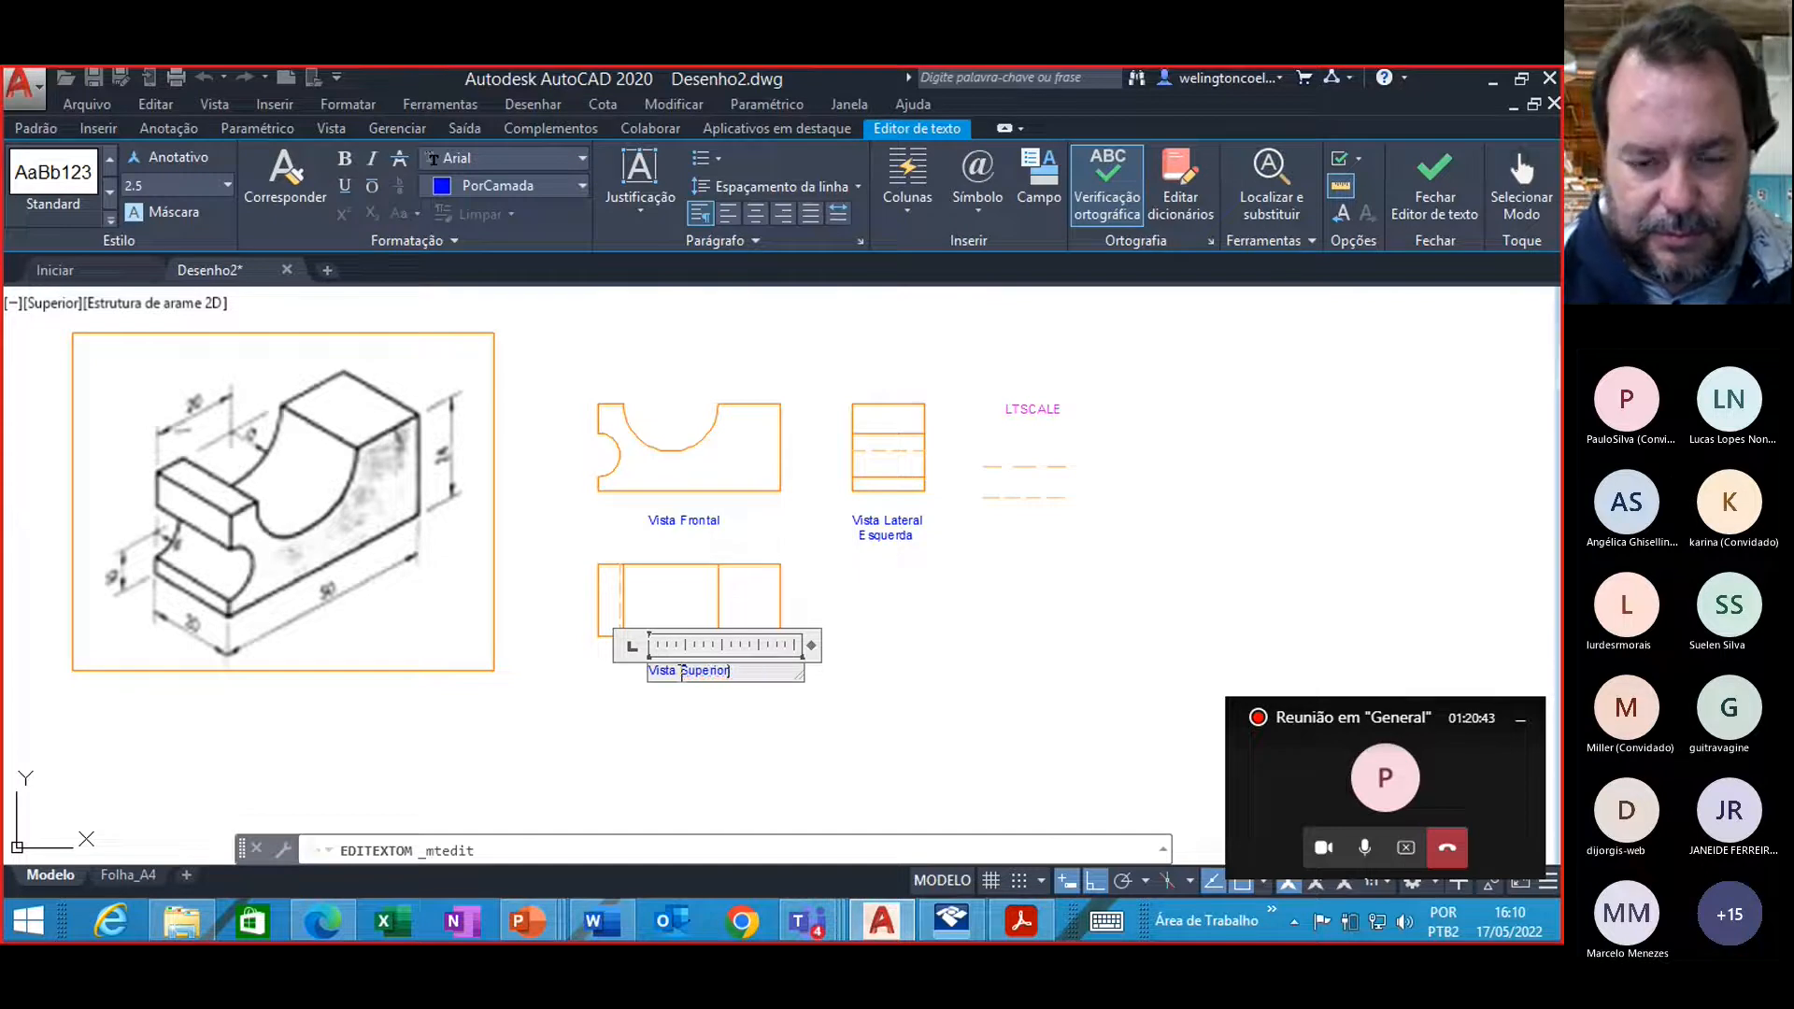
left_click(683, 718)
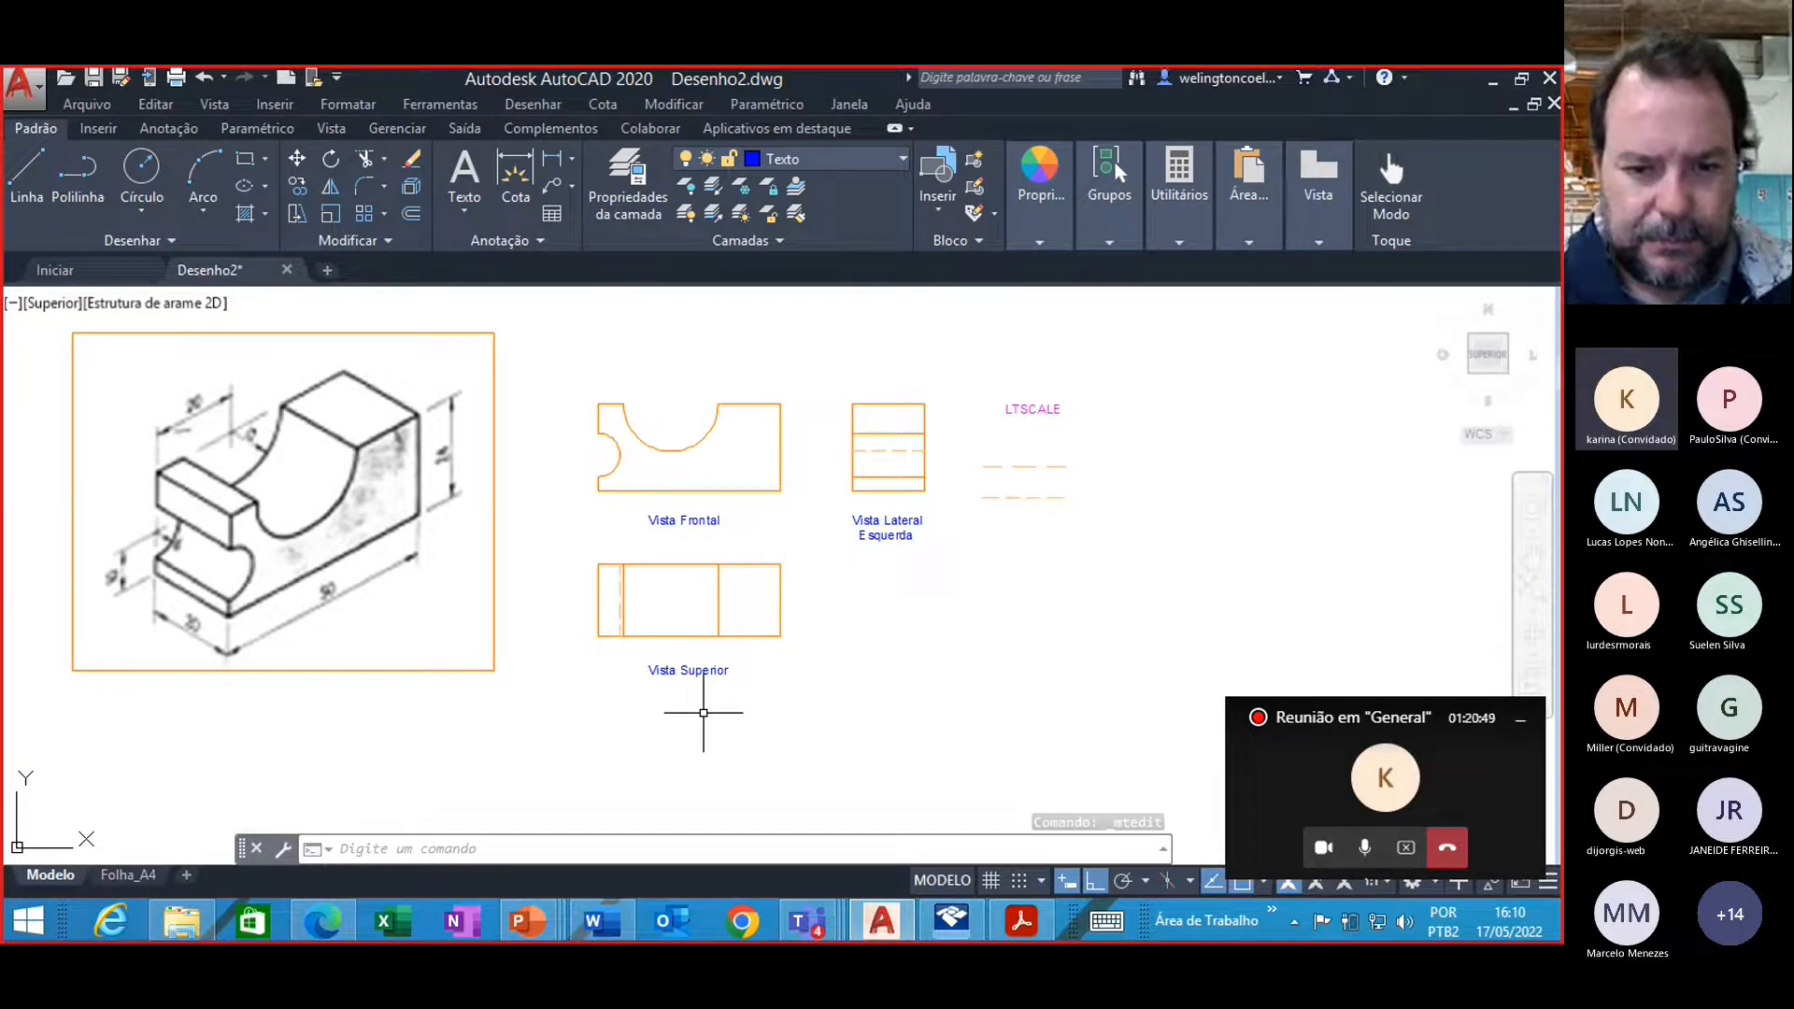
Step: Try to copy the "Vista Frontal" label and turn off Ortho mode during the placement
left_click(296, 188)
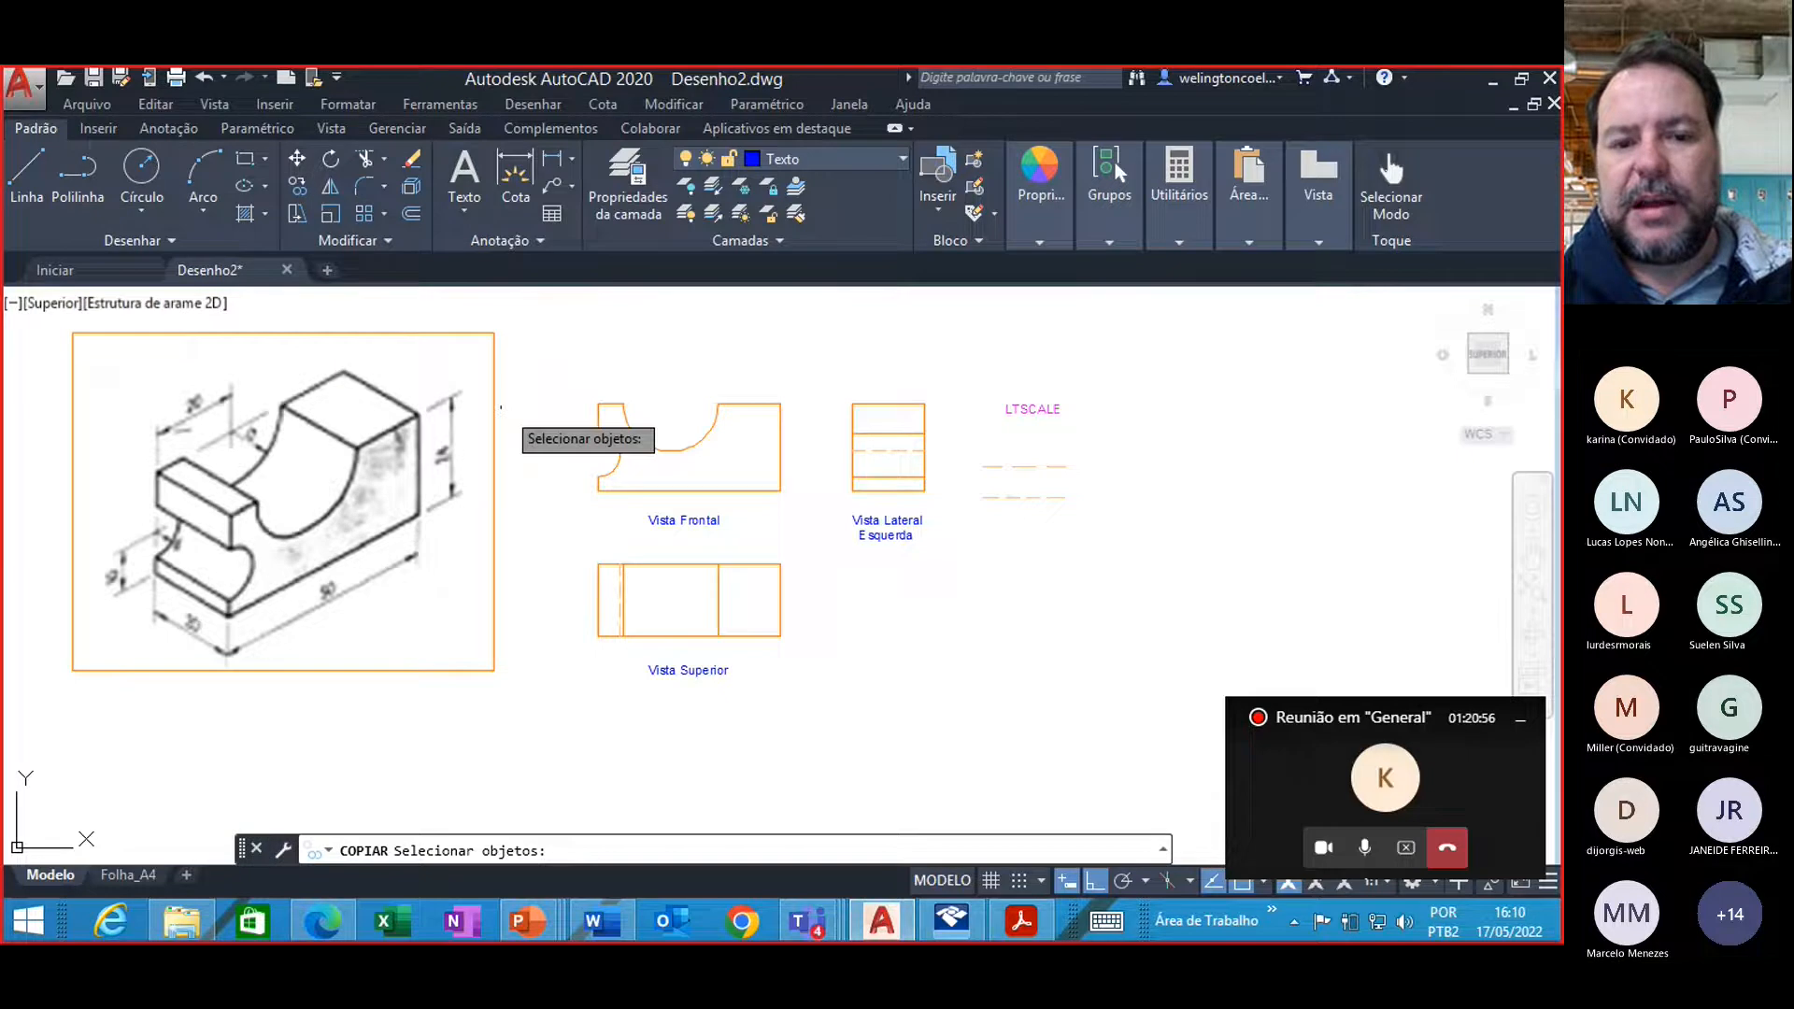
left_click(652, 520)
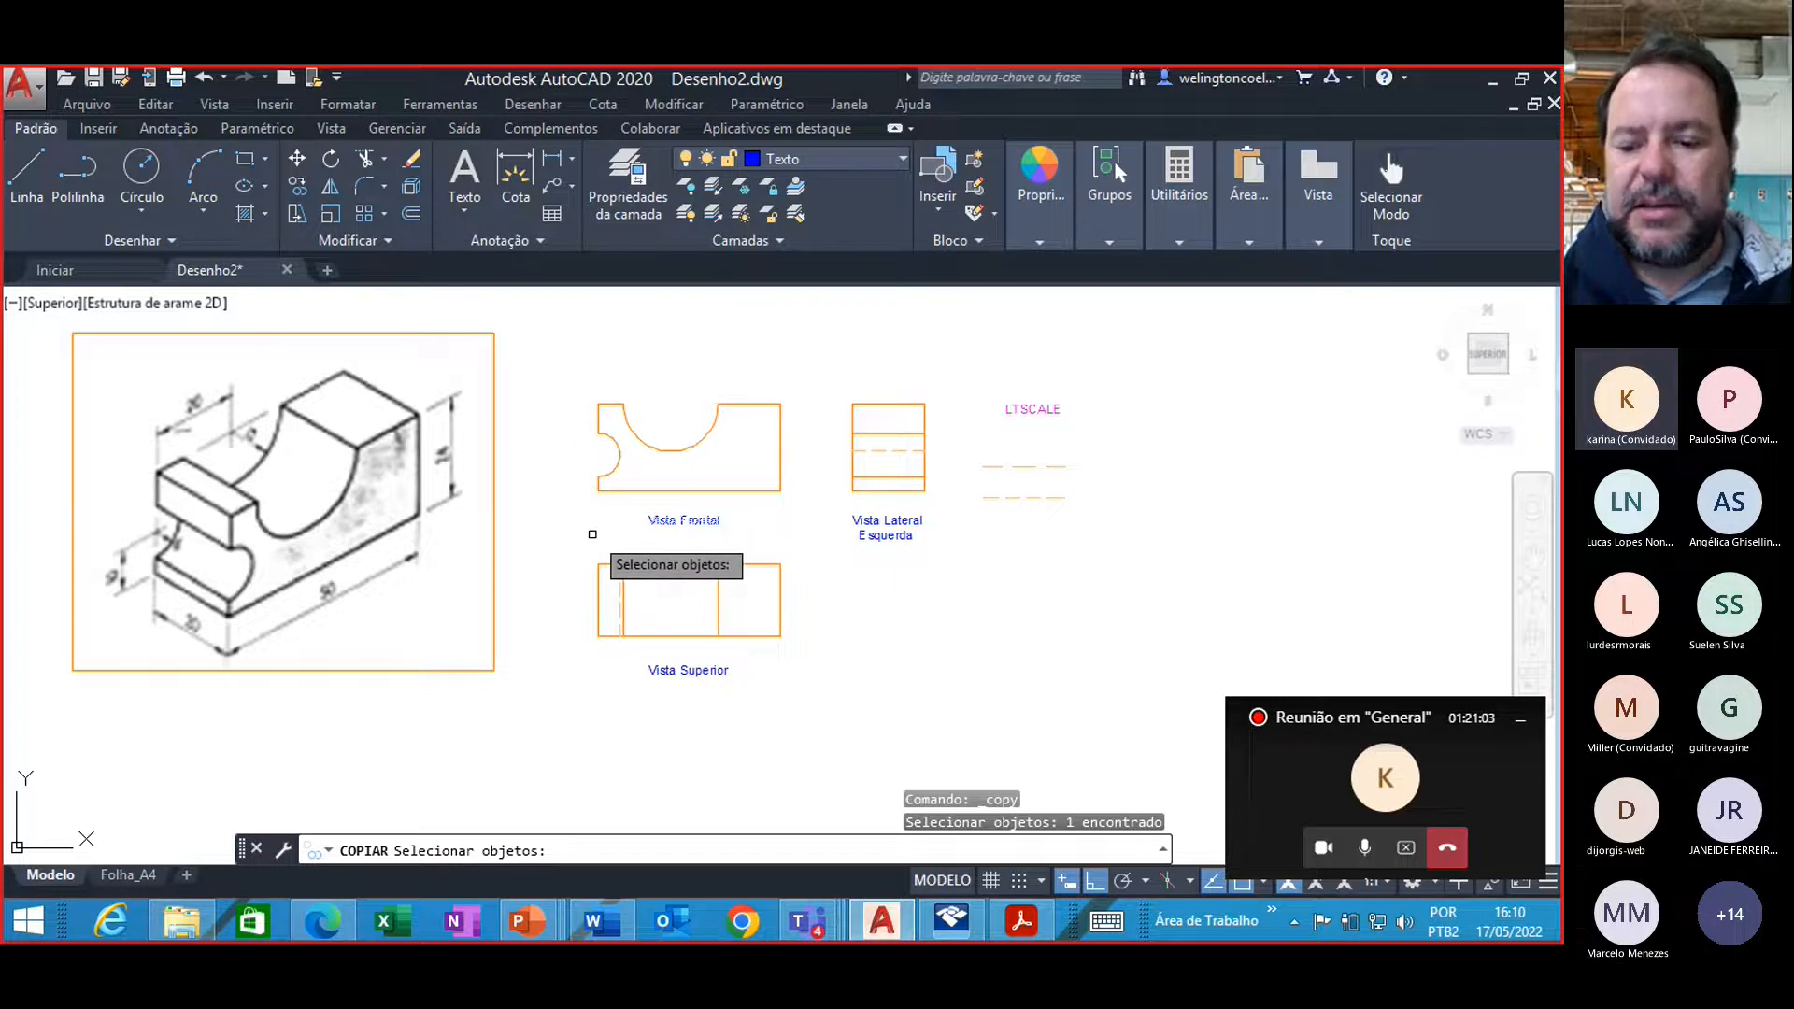
key("Return")
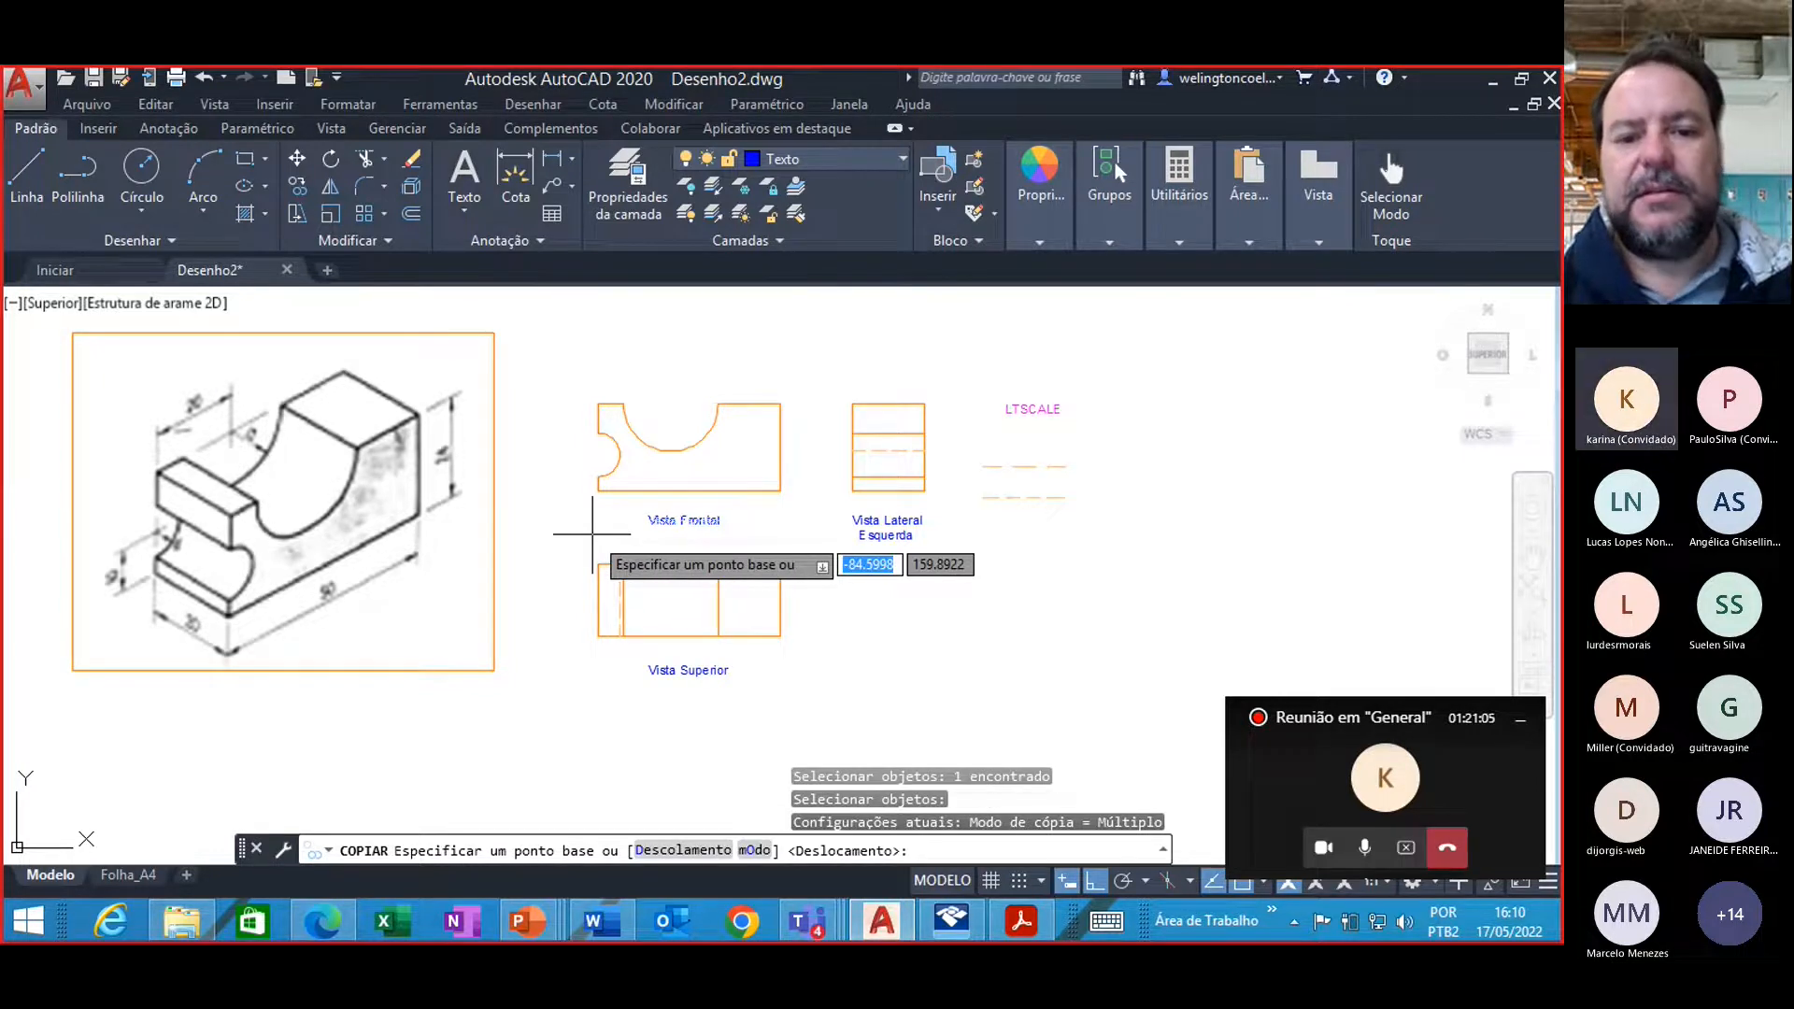
left_click(649, 521)
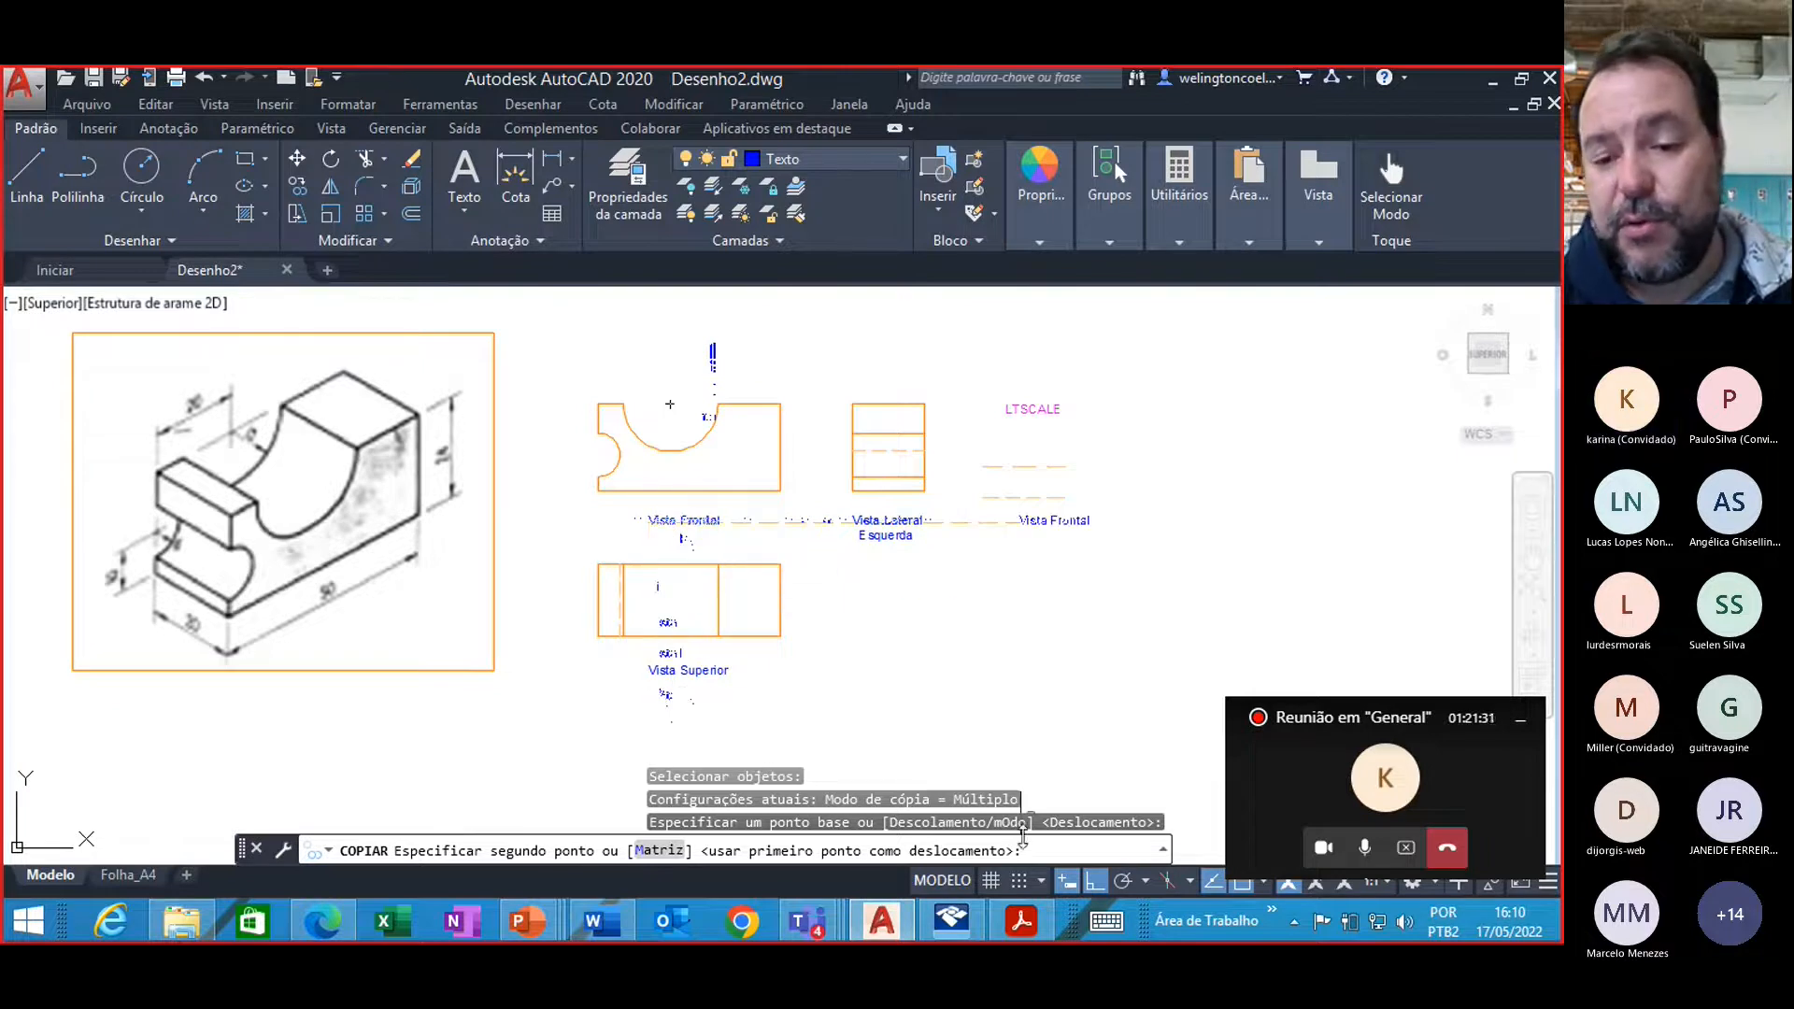
left_click(1095, 881)
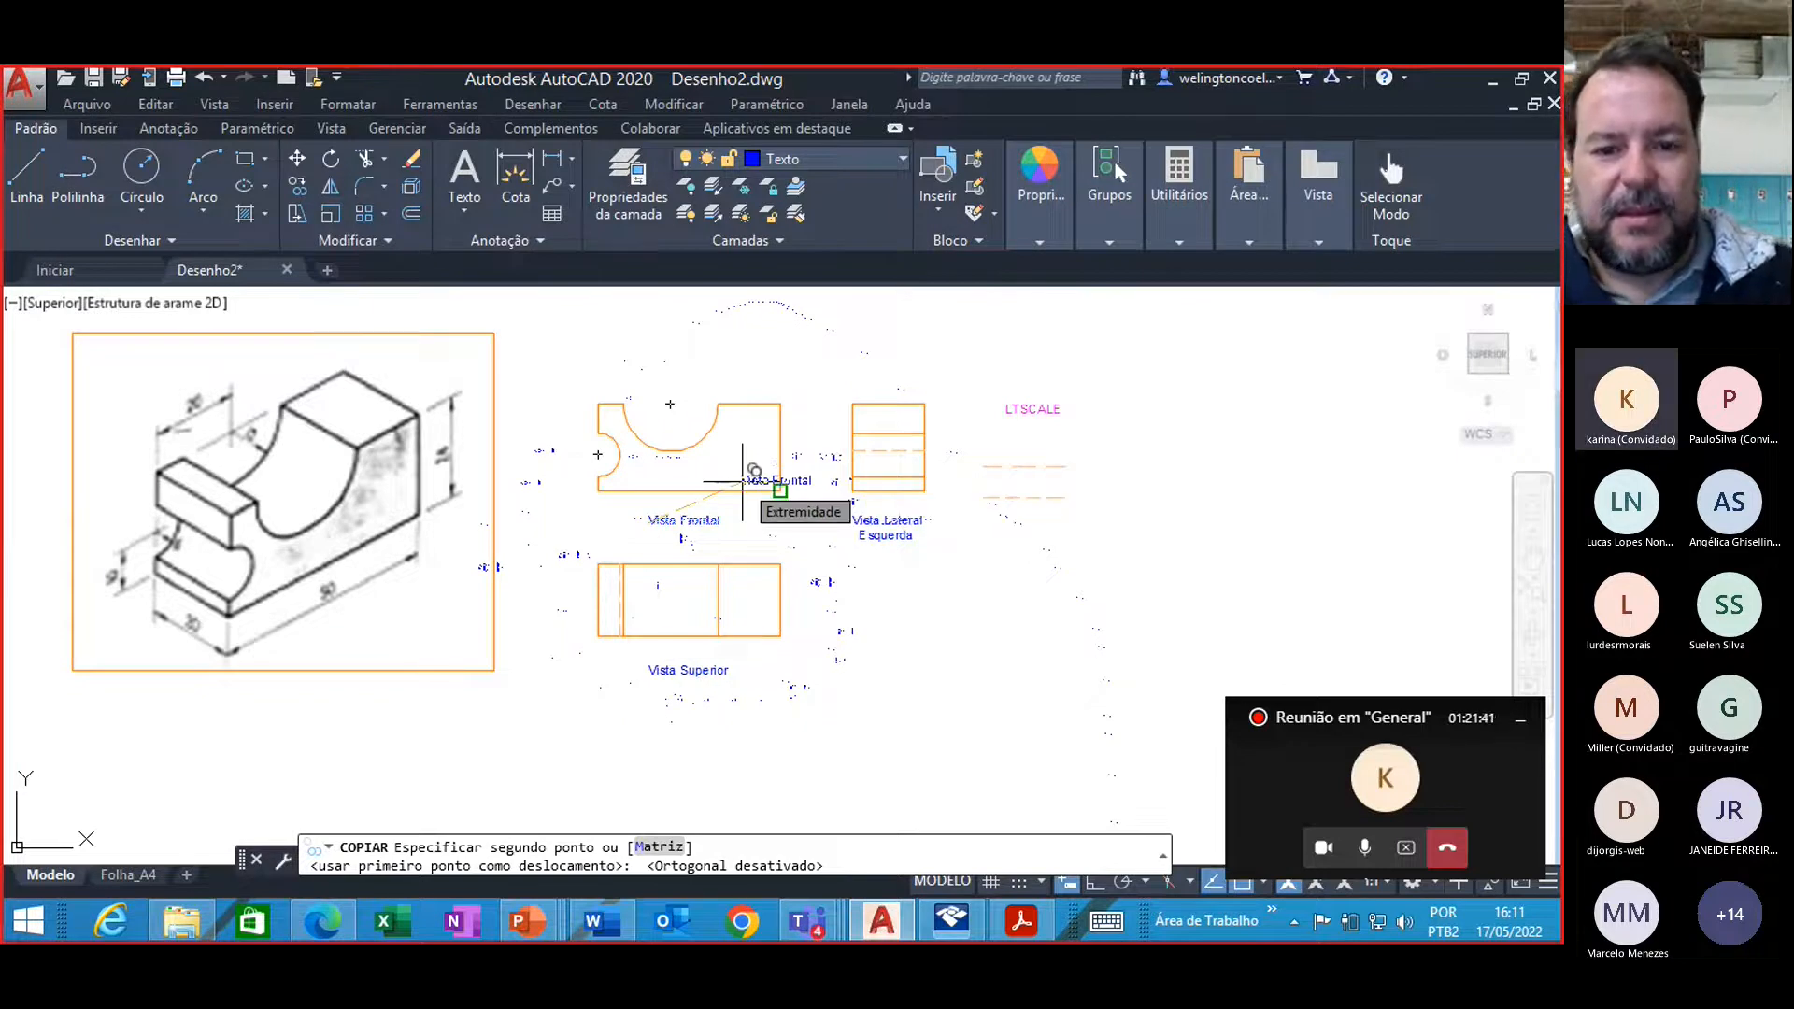
key("Escape")
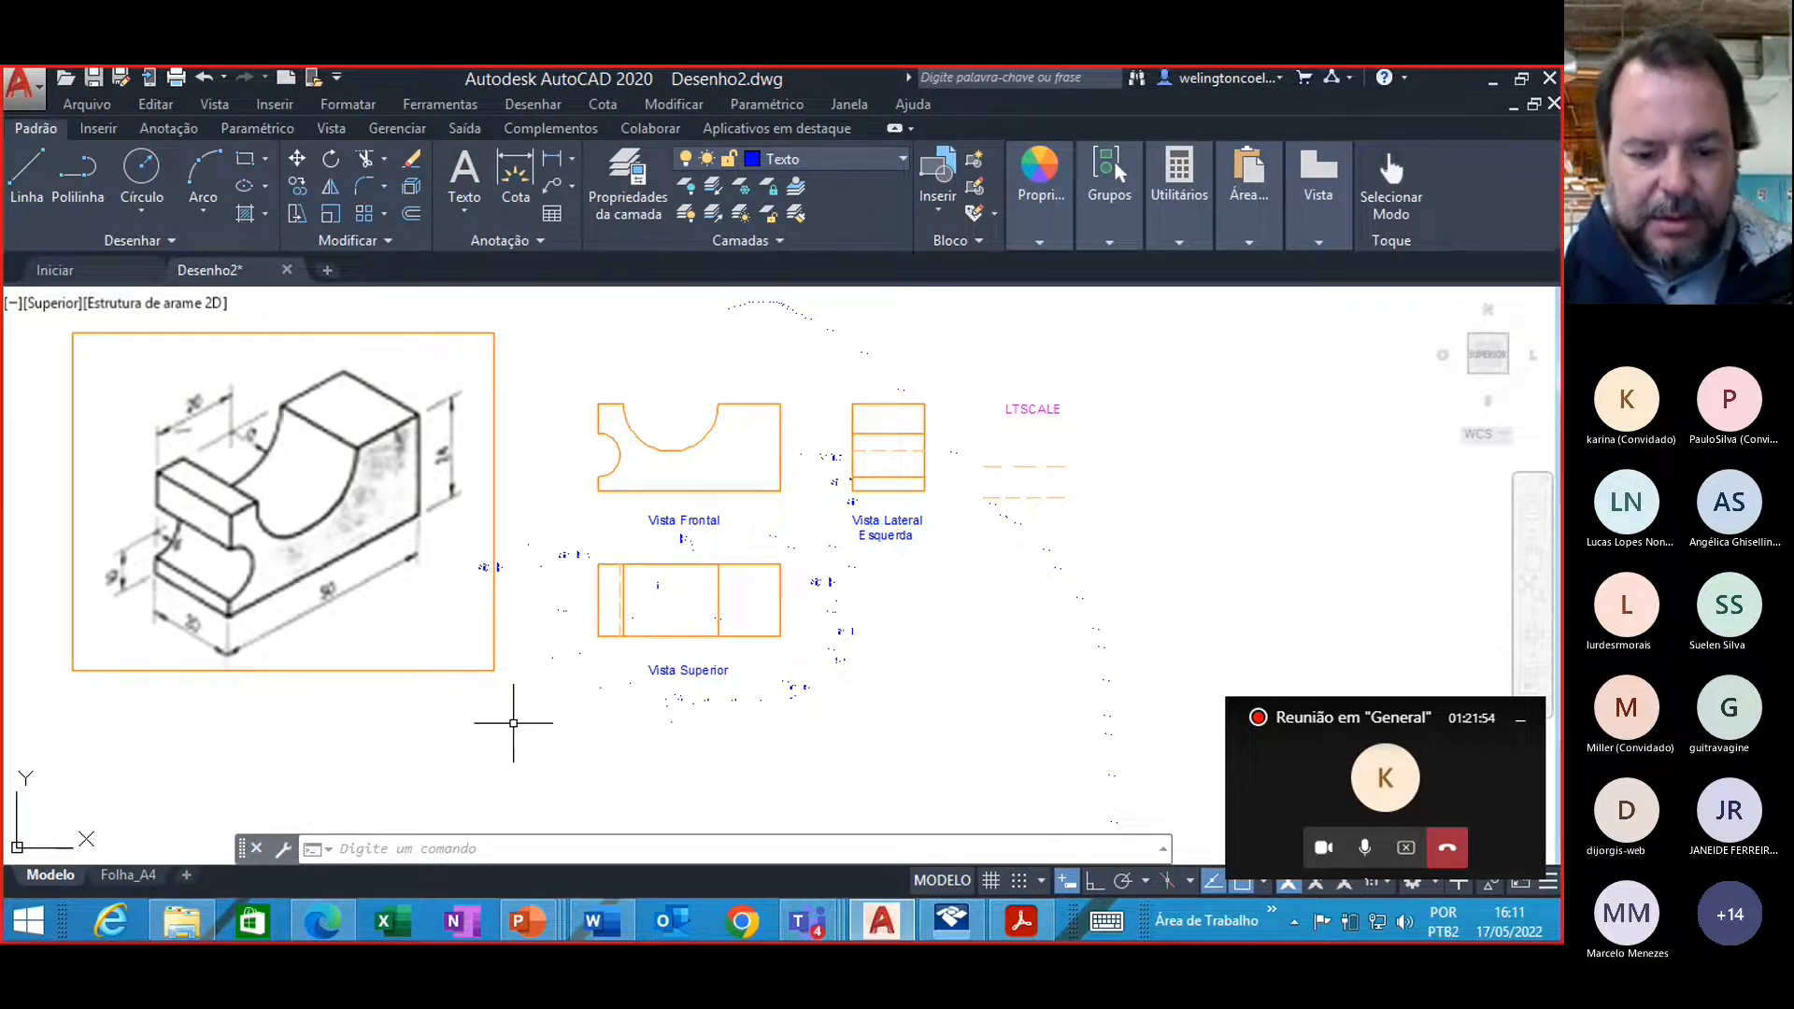
Step: Regenerate the drawing with REGEN to clear the stray display marks
type("r")
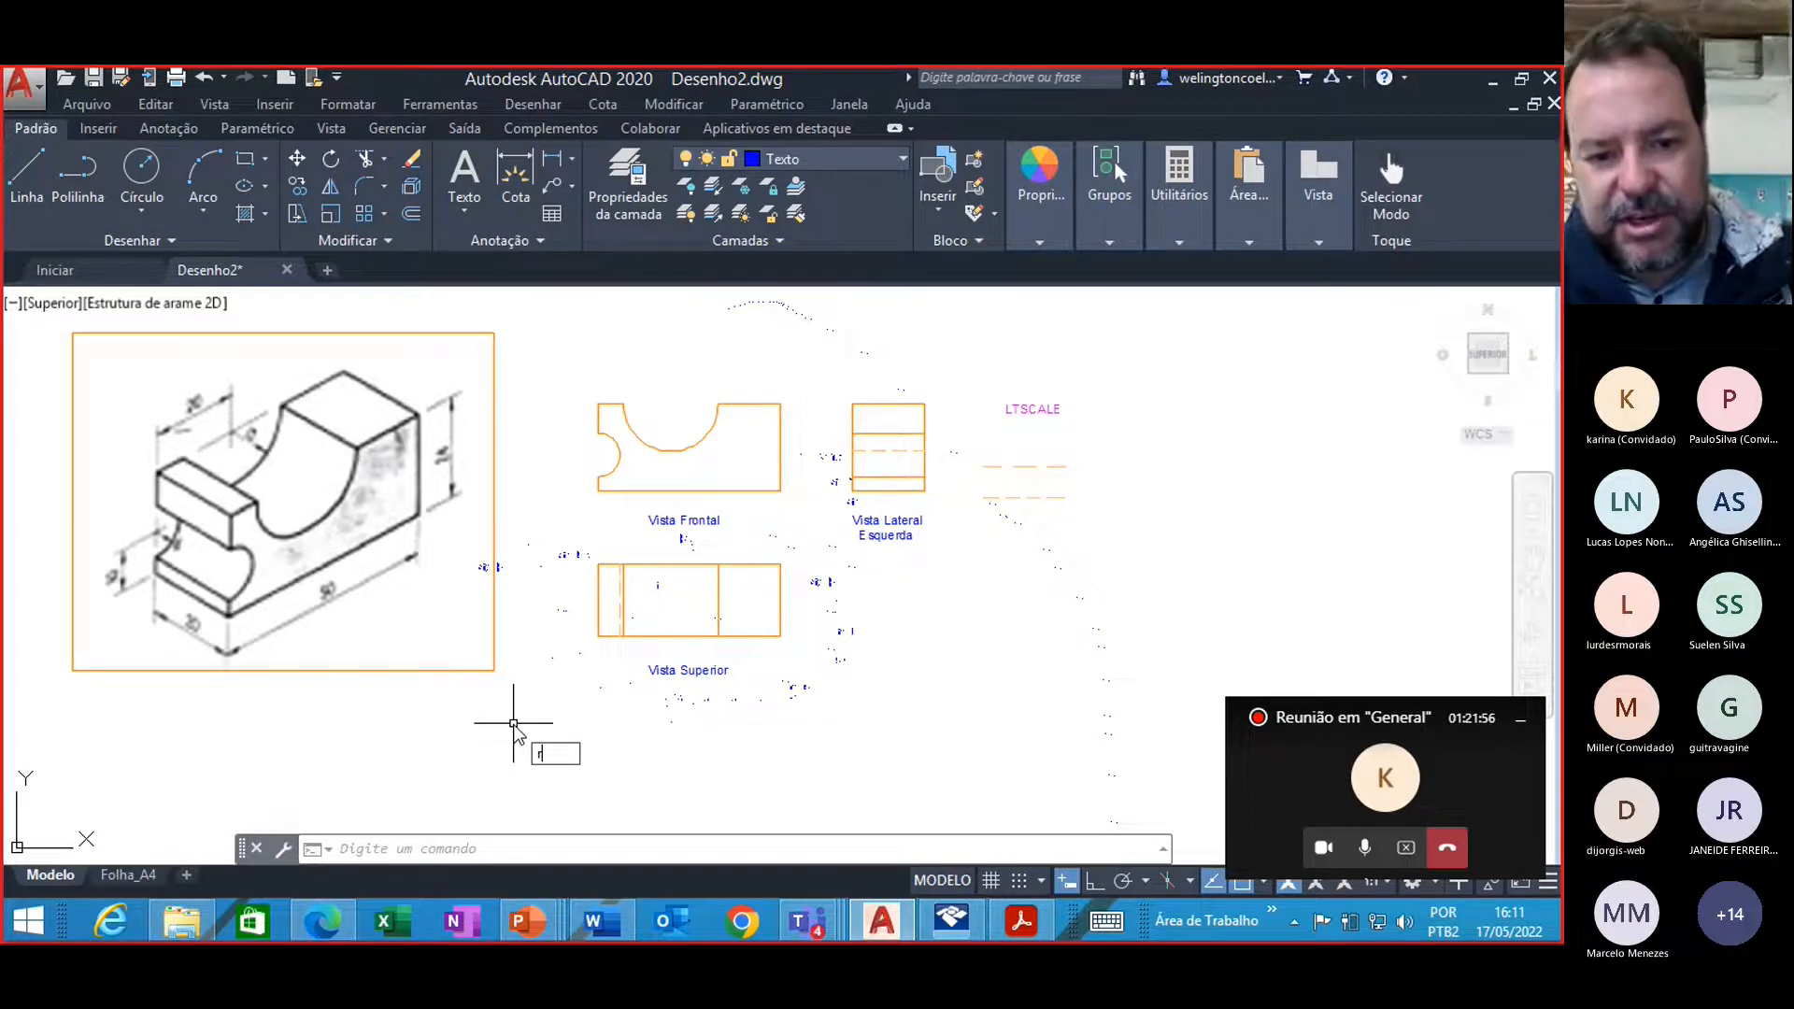
type("egen")
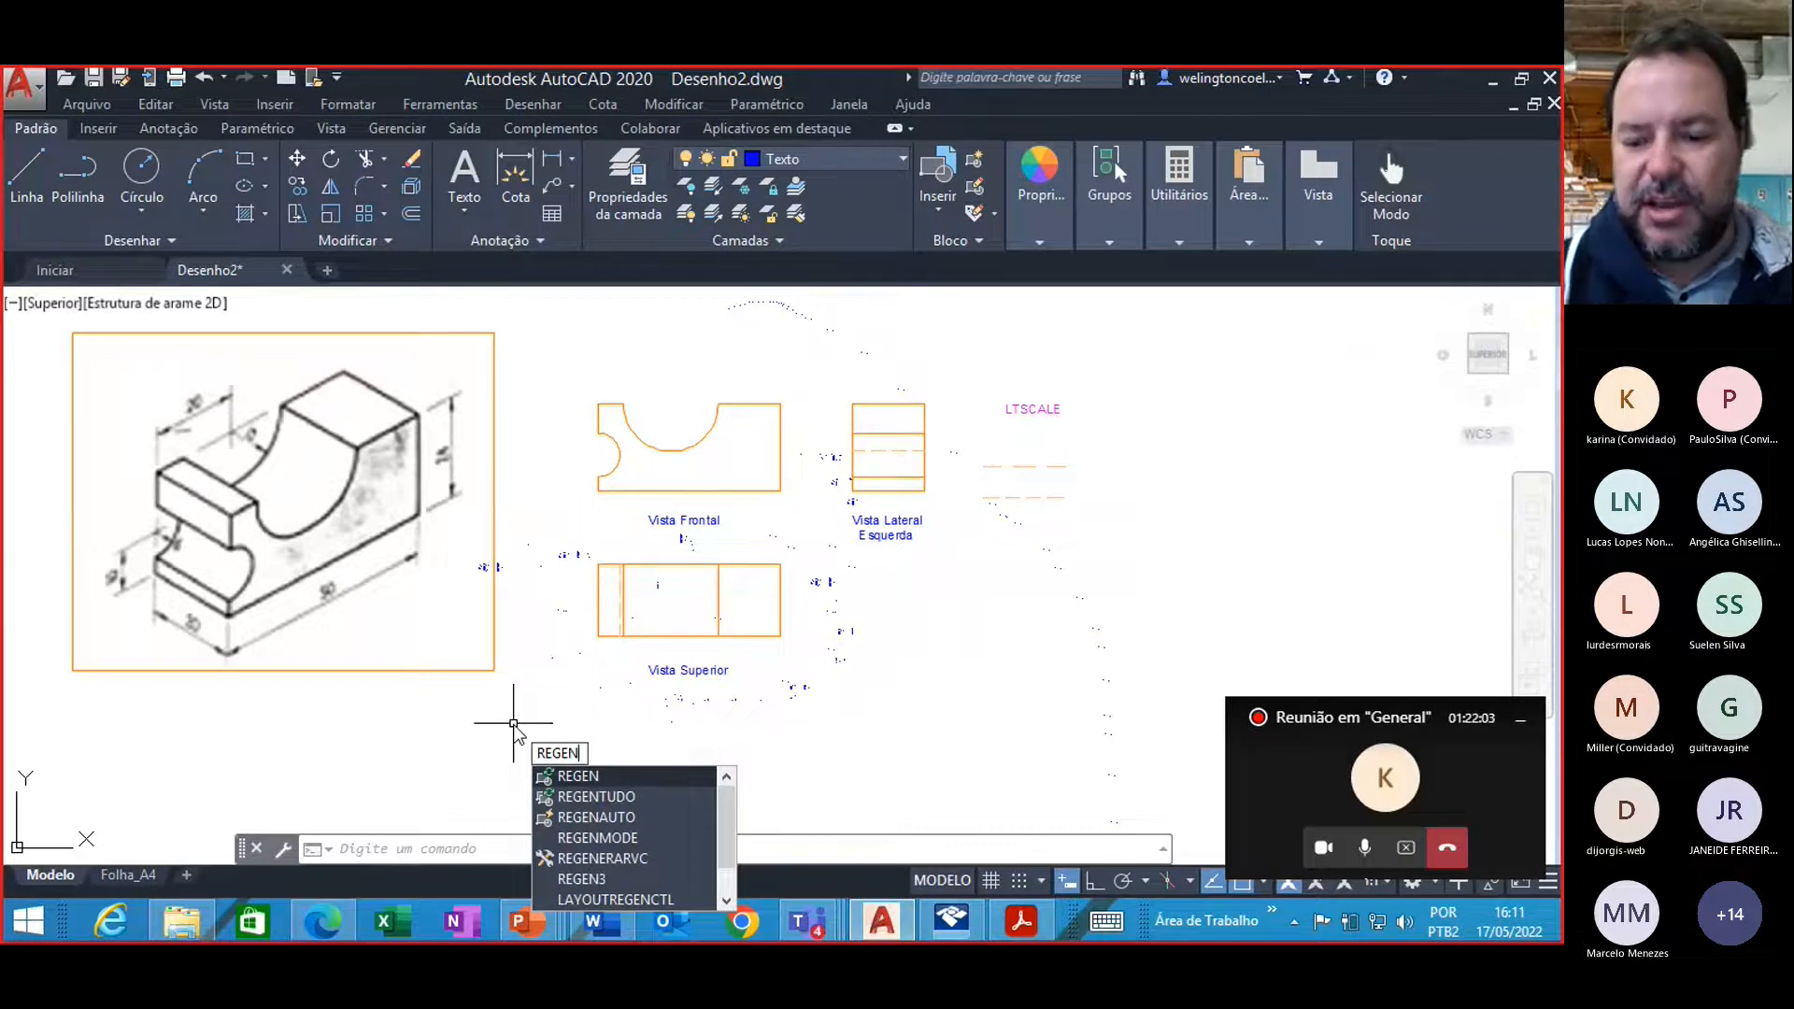
key("Return")
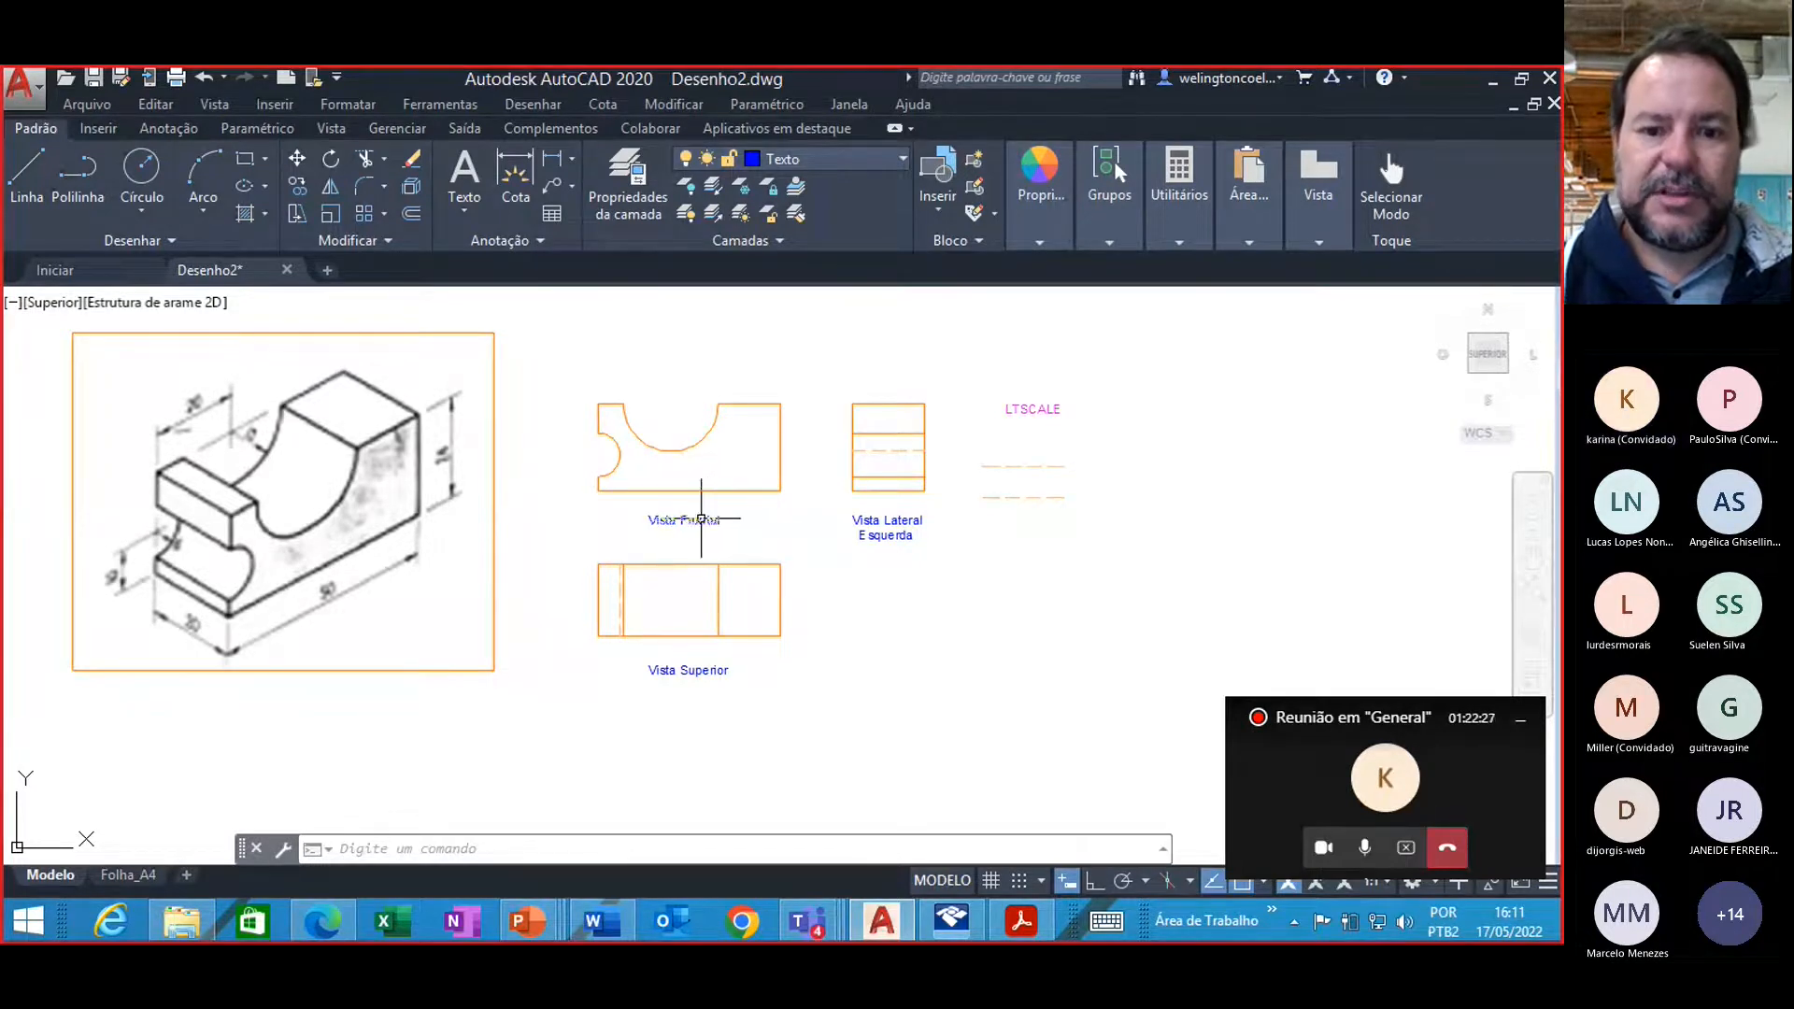
Step: Make Cota the current layer
mouse_move(687, 521)
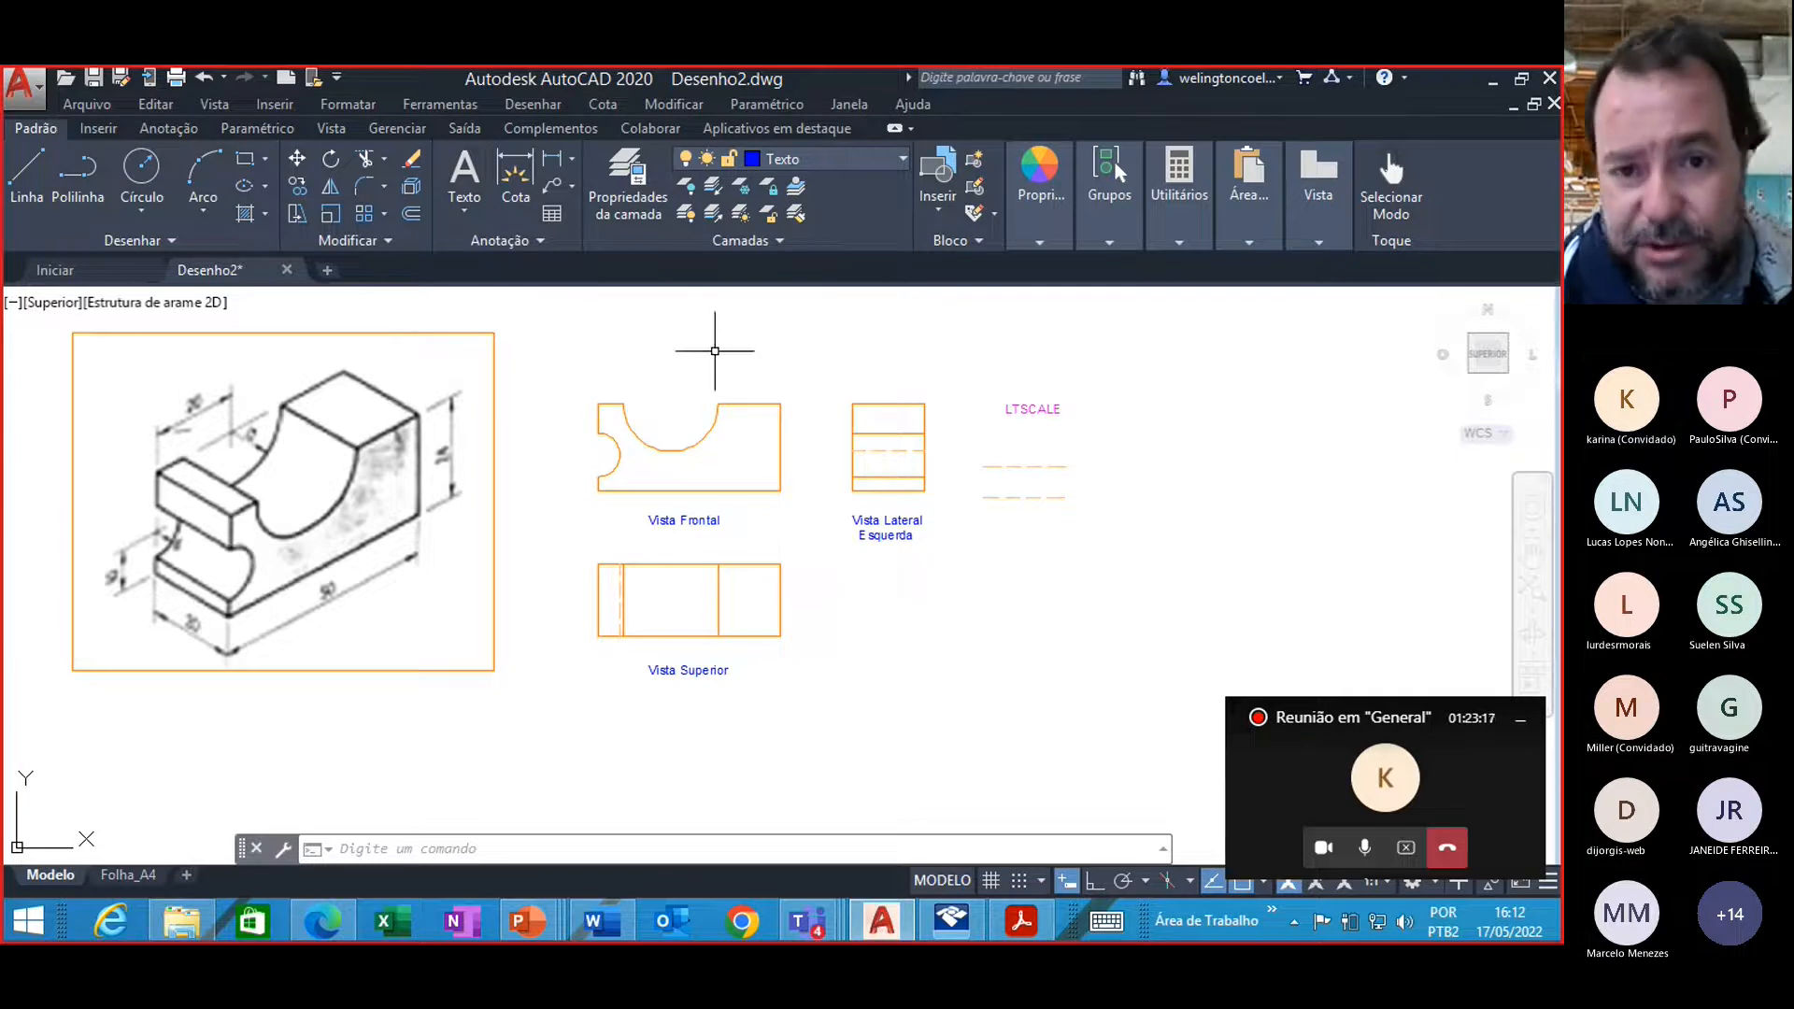
left_click(855, 161)
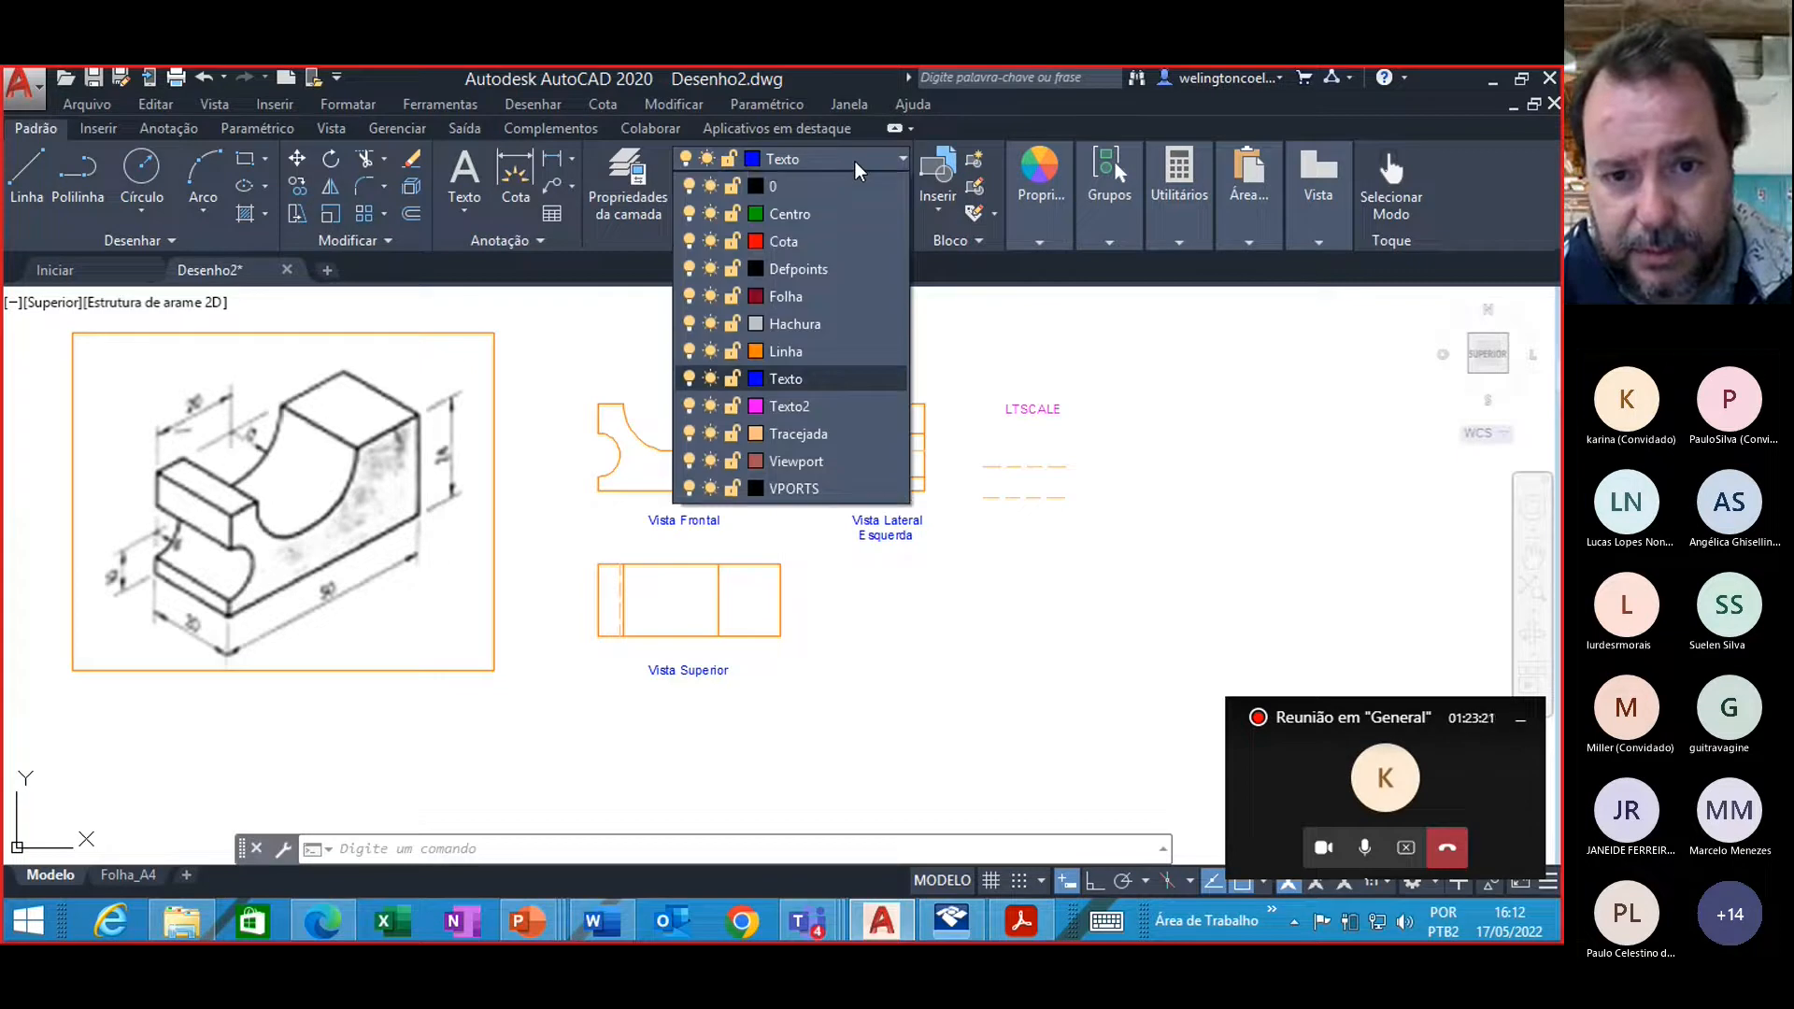
left_click(804, 242)
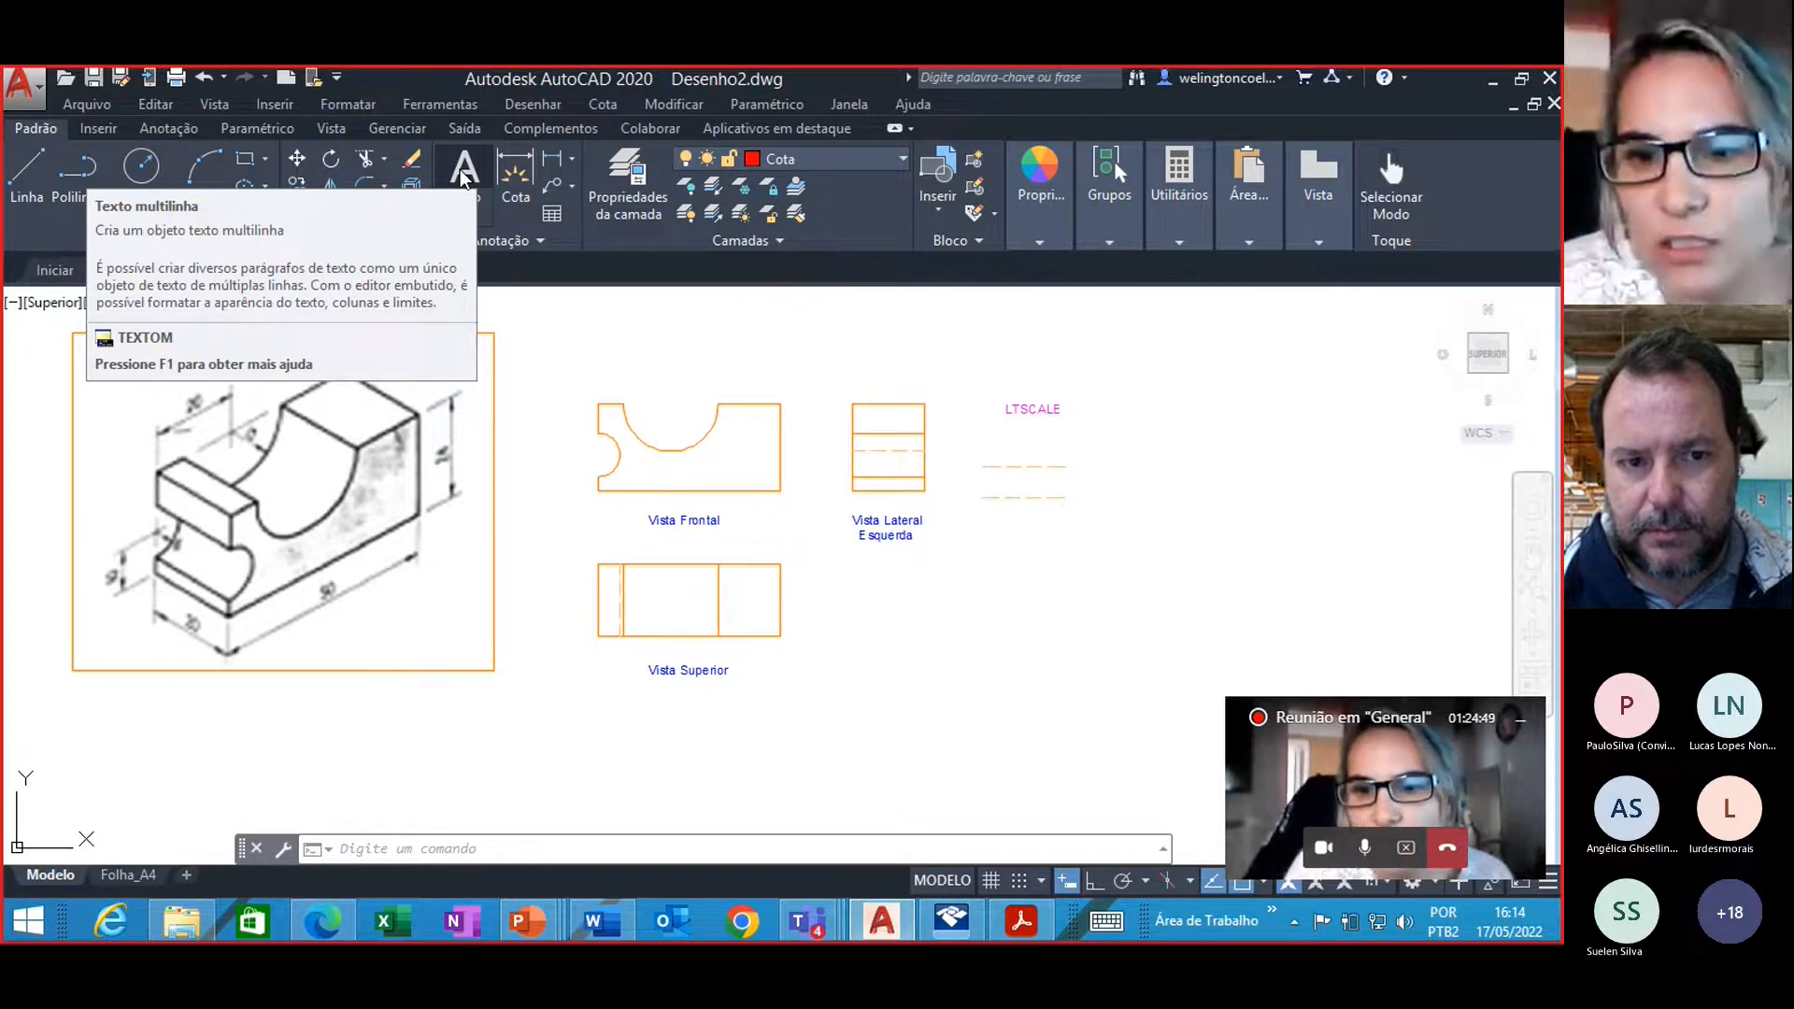
Step: Draw a circle with a radius of about 11.79 units in the empty area below the dashed sample lines
left_click(141, 168)
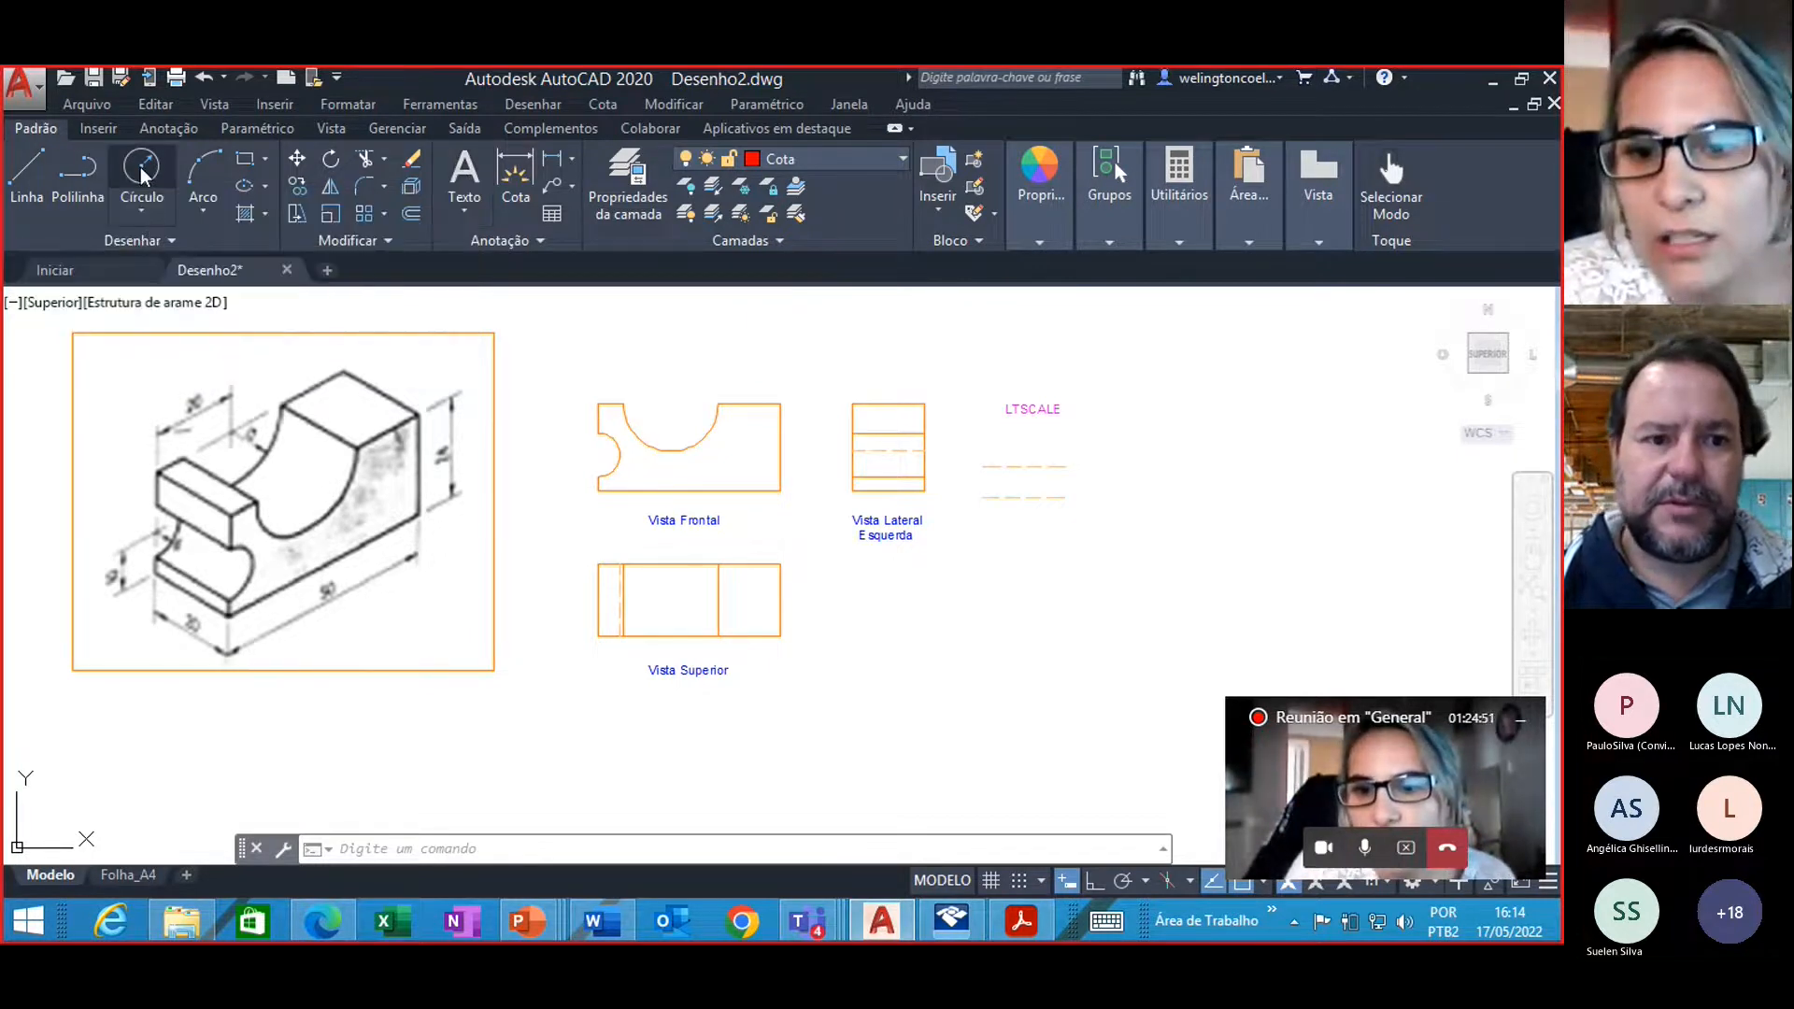
left_click(977, 653)
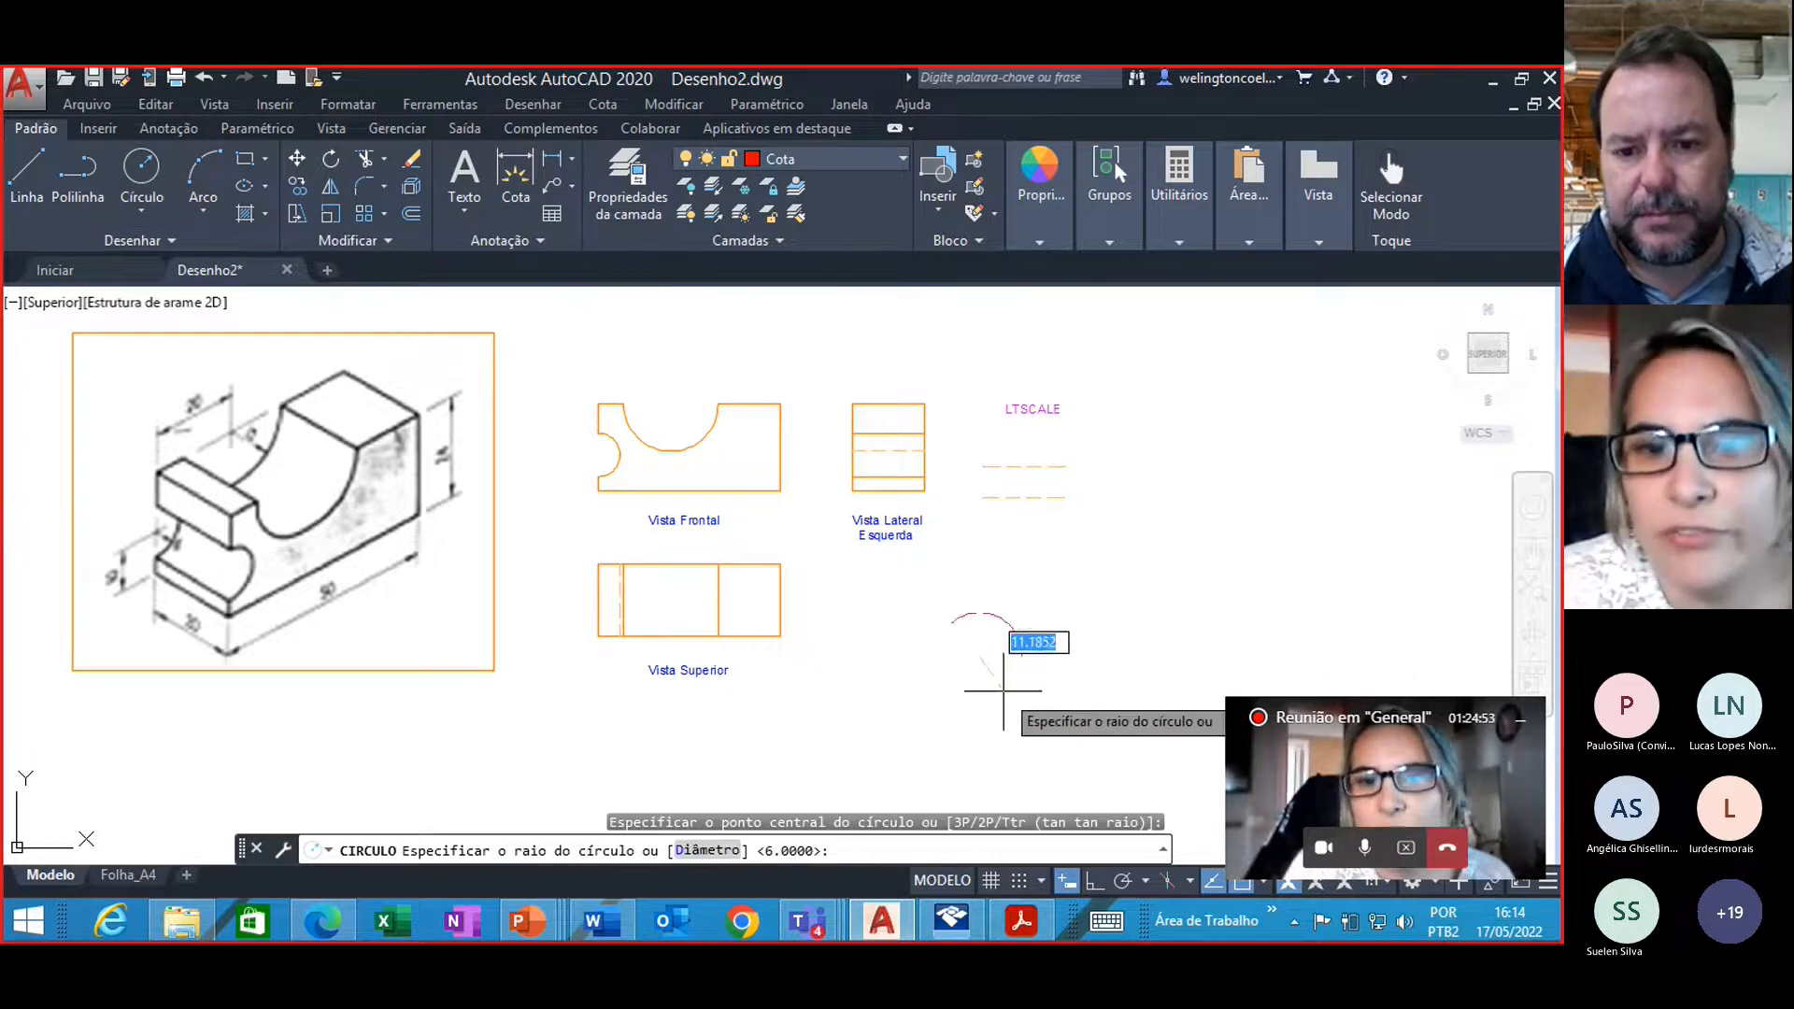
left_click(1016, 633)
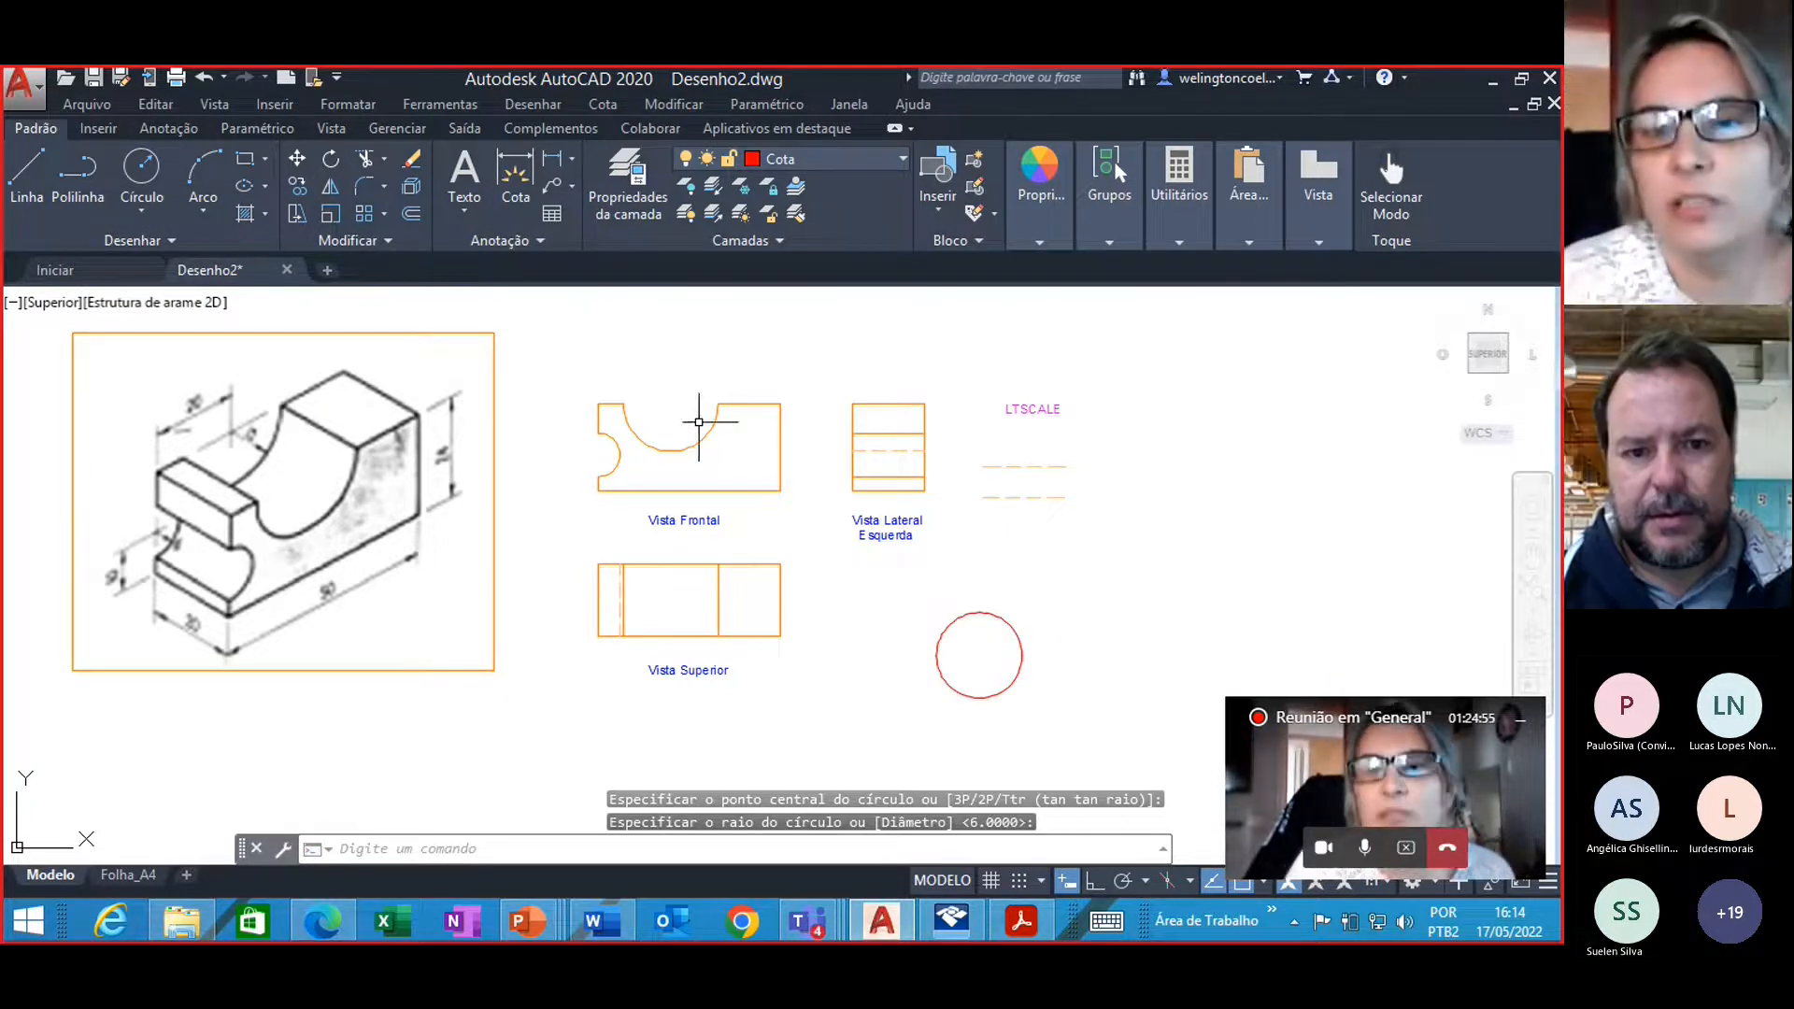
Step: Add a radius dimension to the circle, with its text placed outside to the upper right
left_click(569, 160)
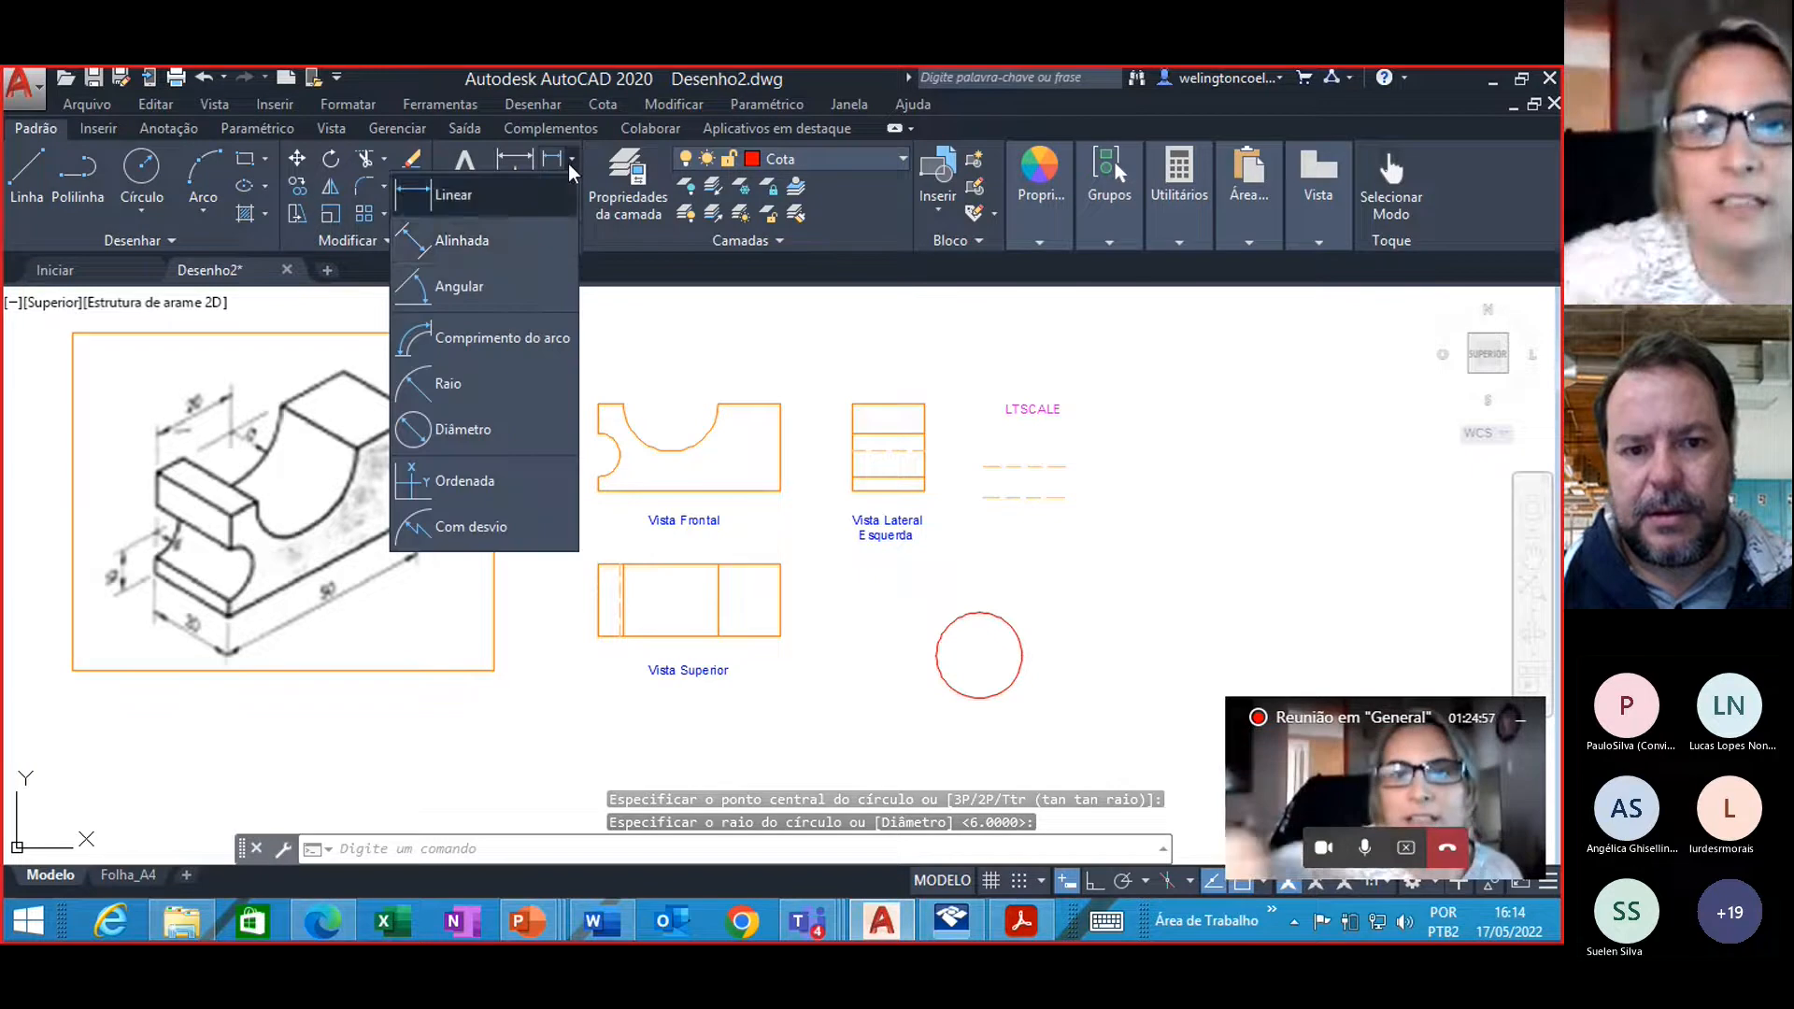
left_click(500, 381)
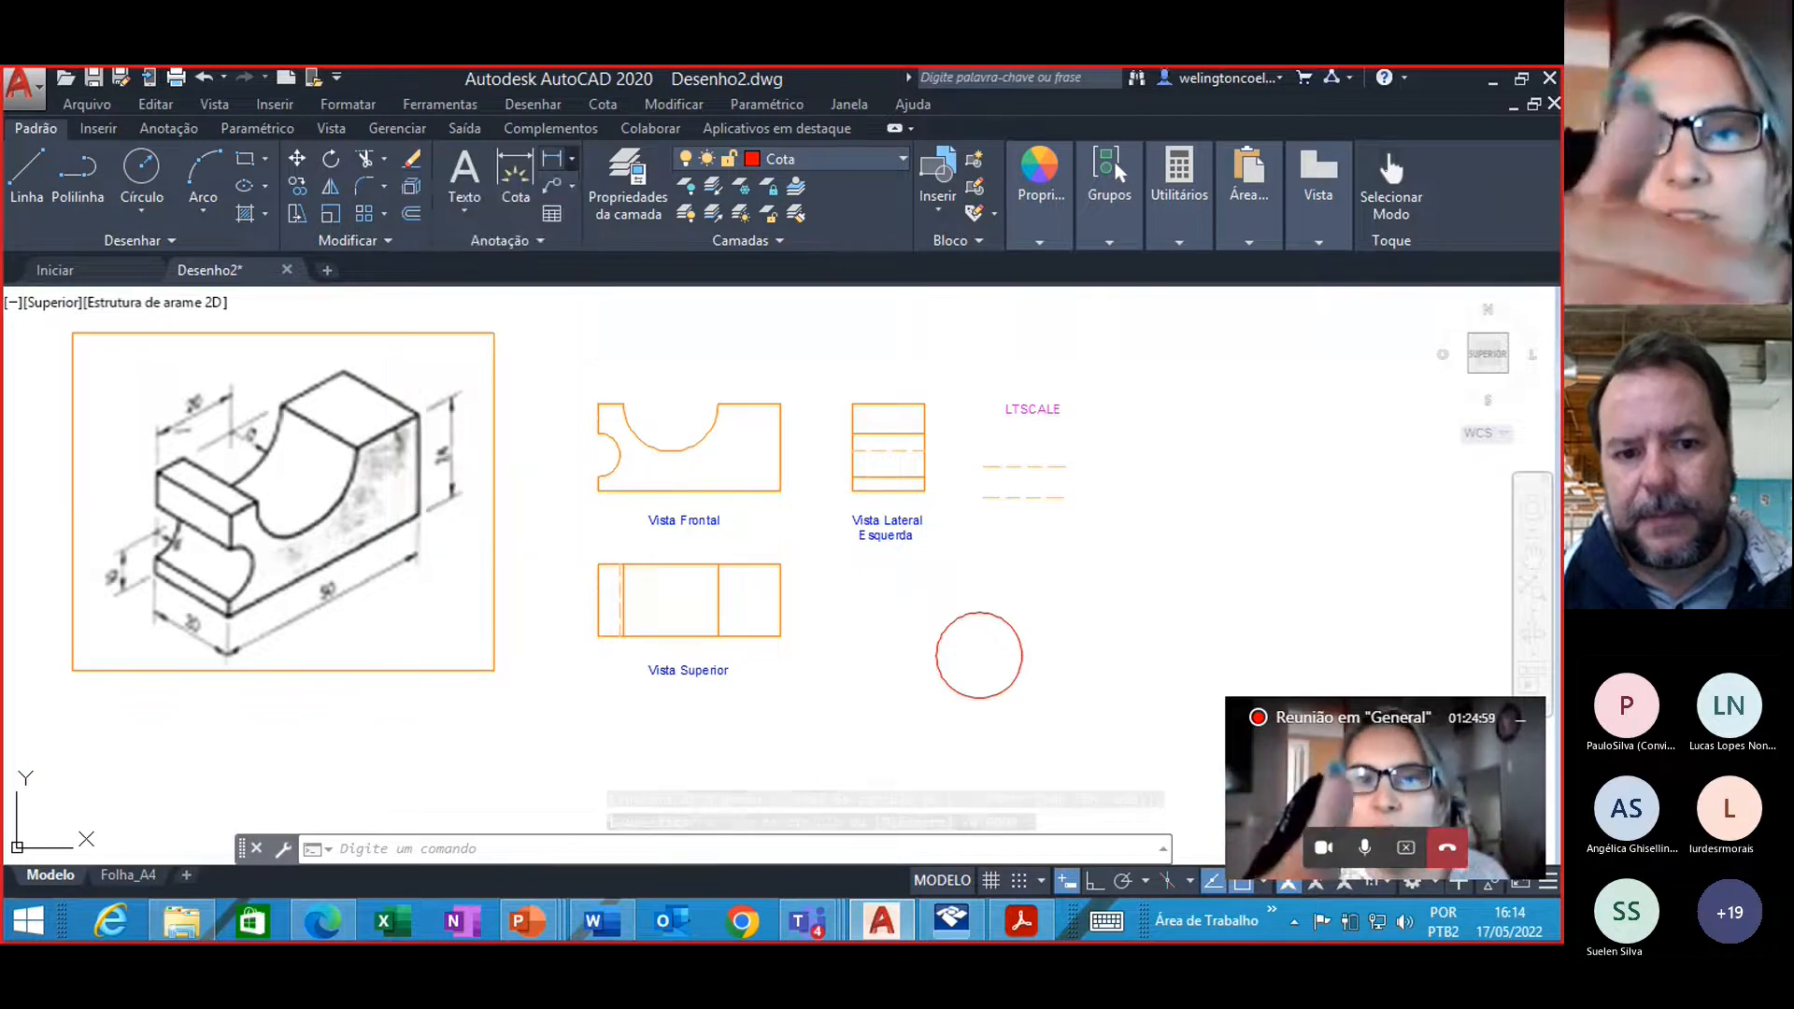
left_click(1007, 632)
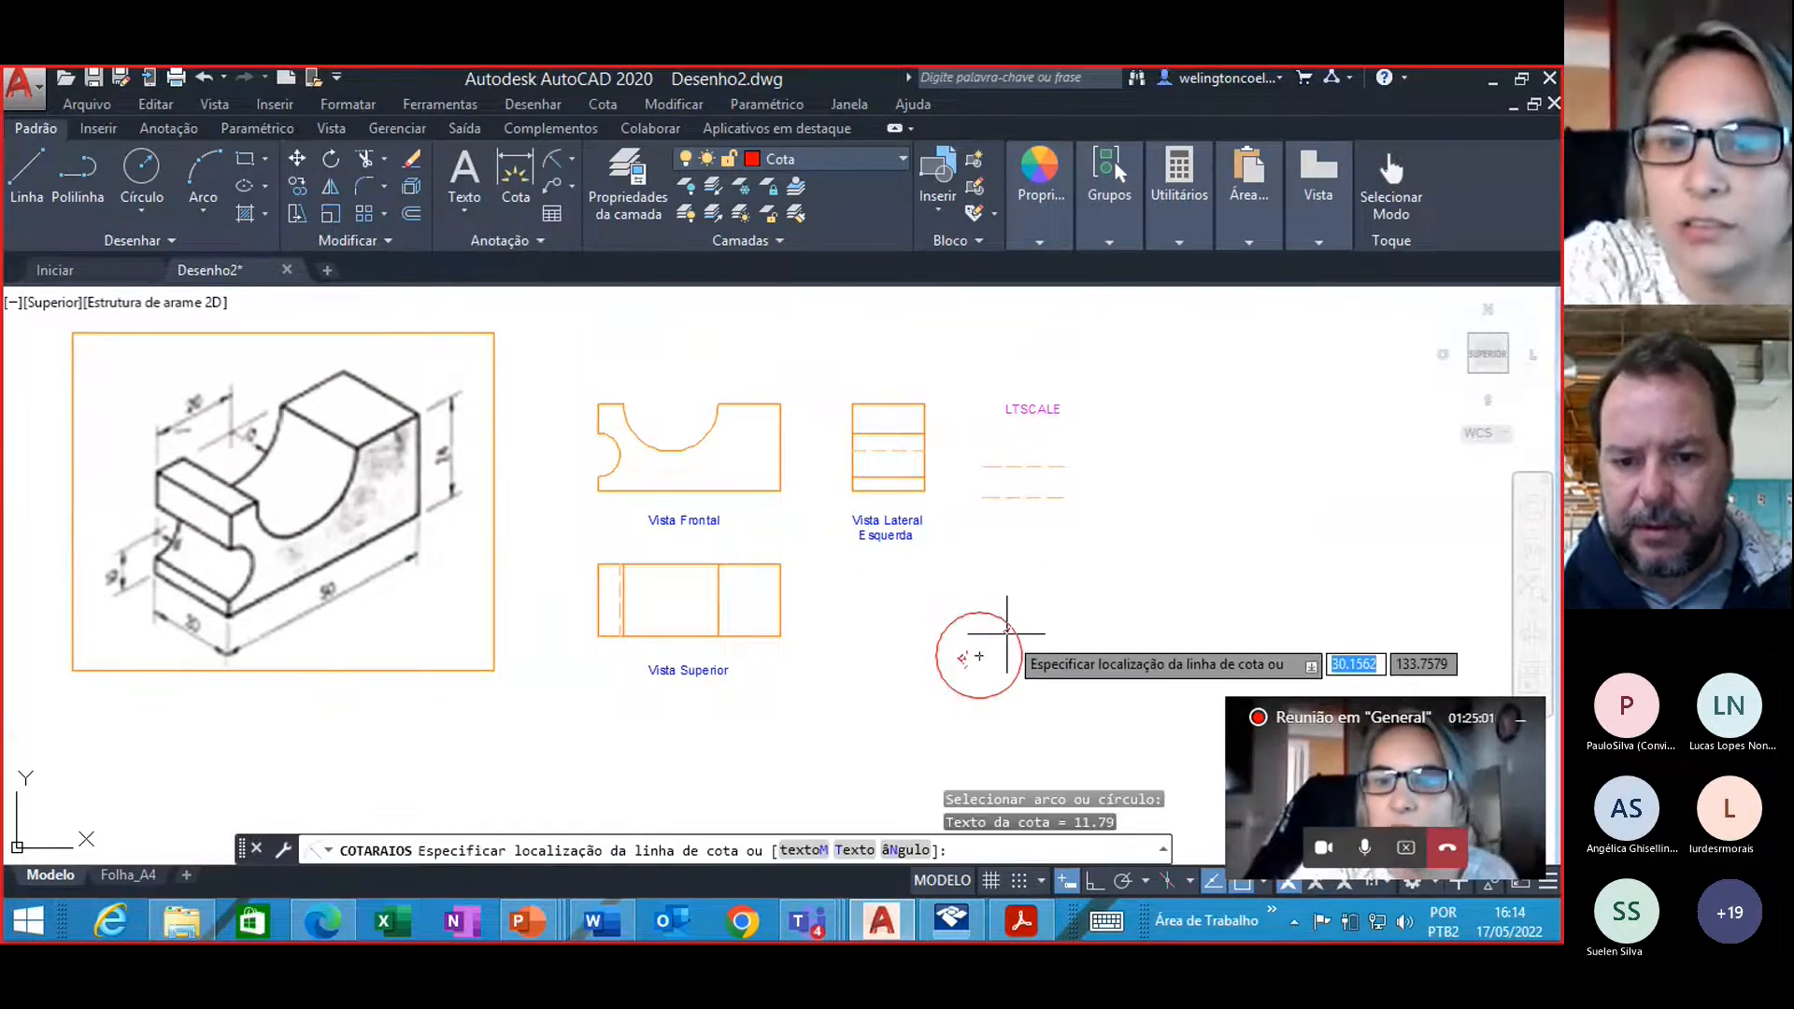
left_click(1045, 602)
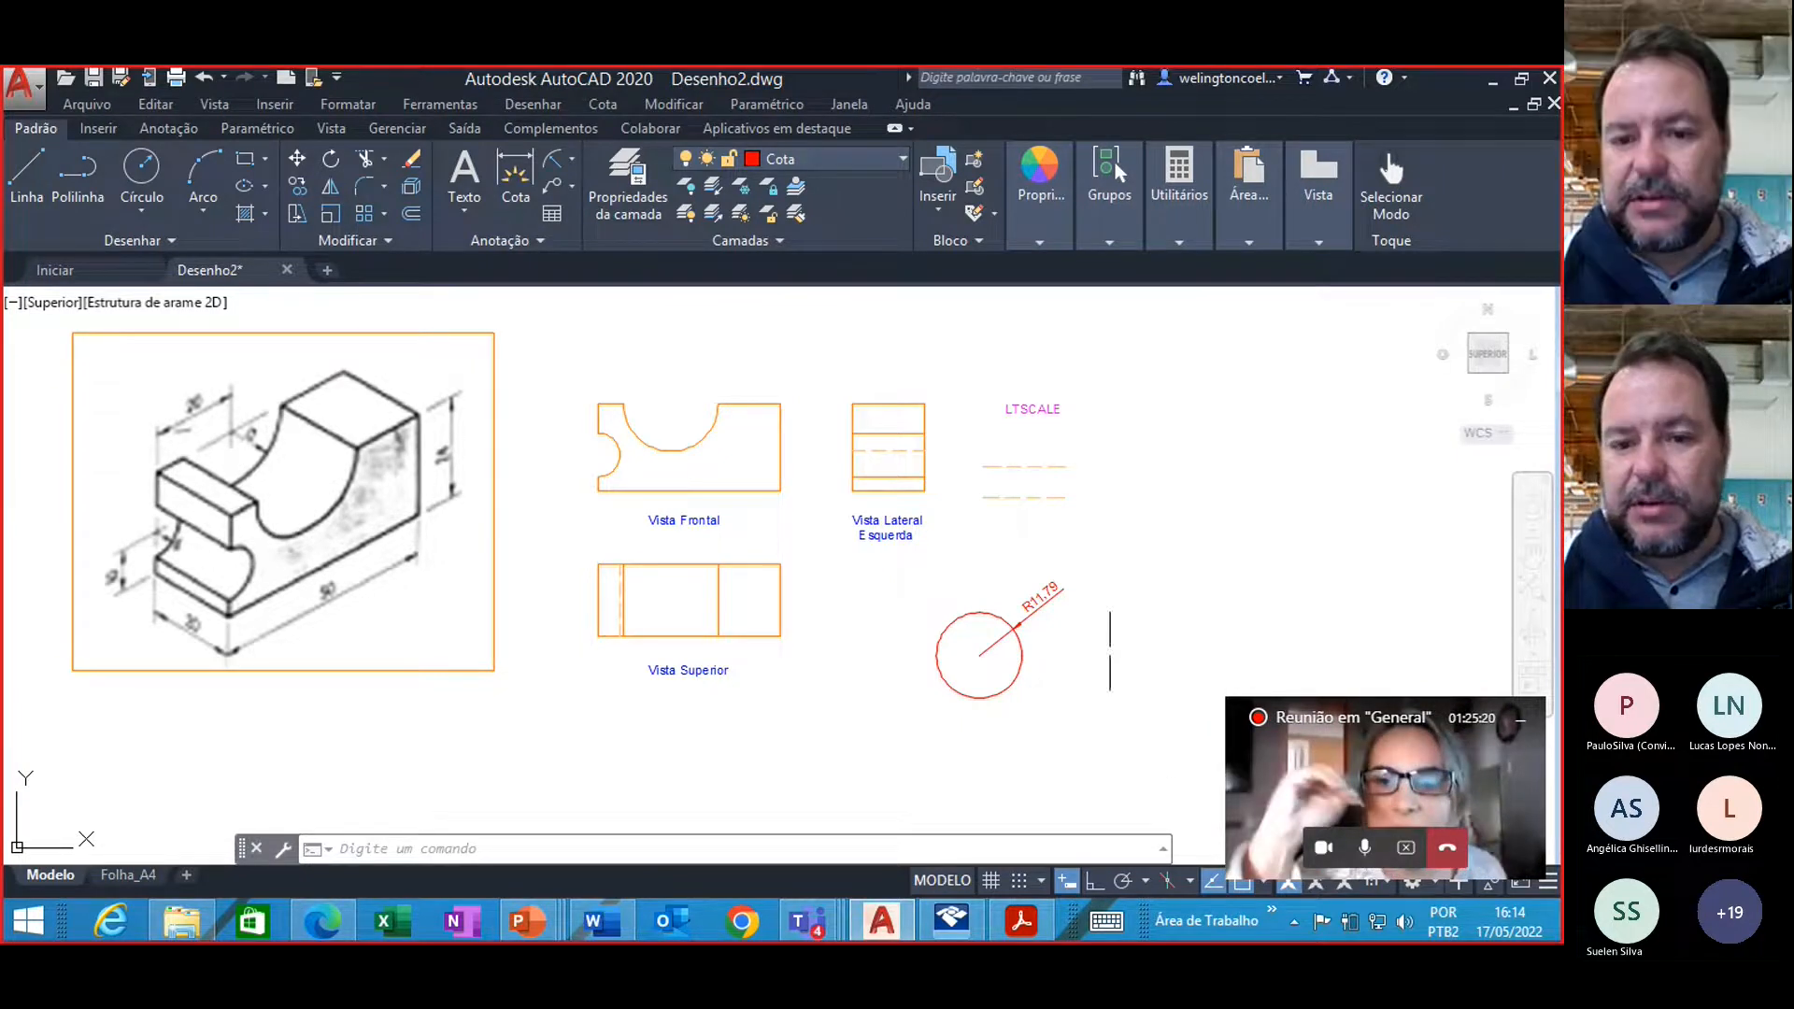
Step: Stretch the circle's radius dimension so its text sits farther out to the upper right
left_click(1044, 598)
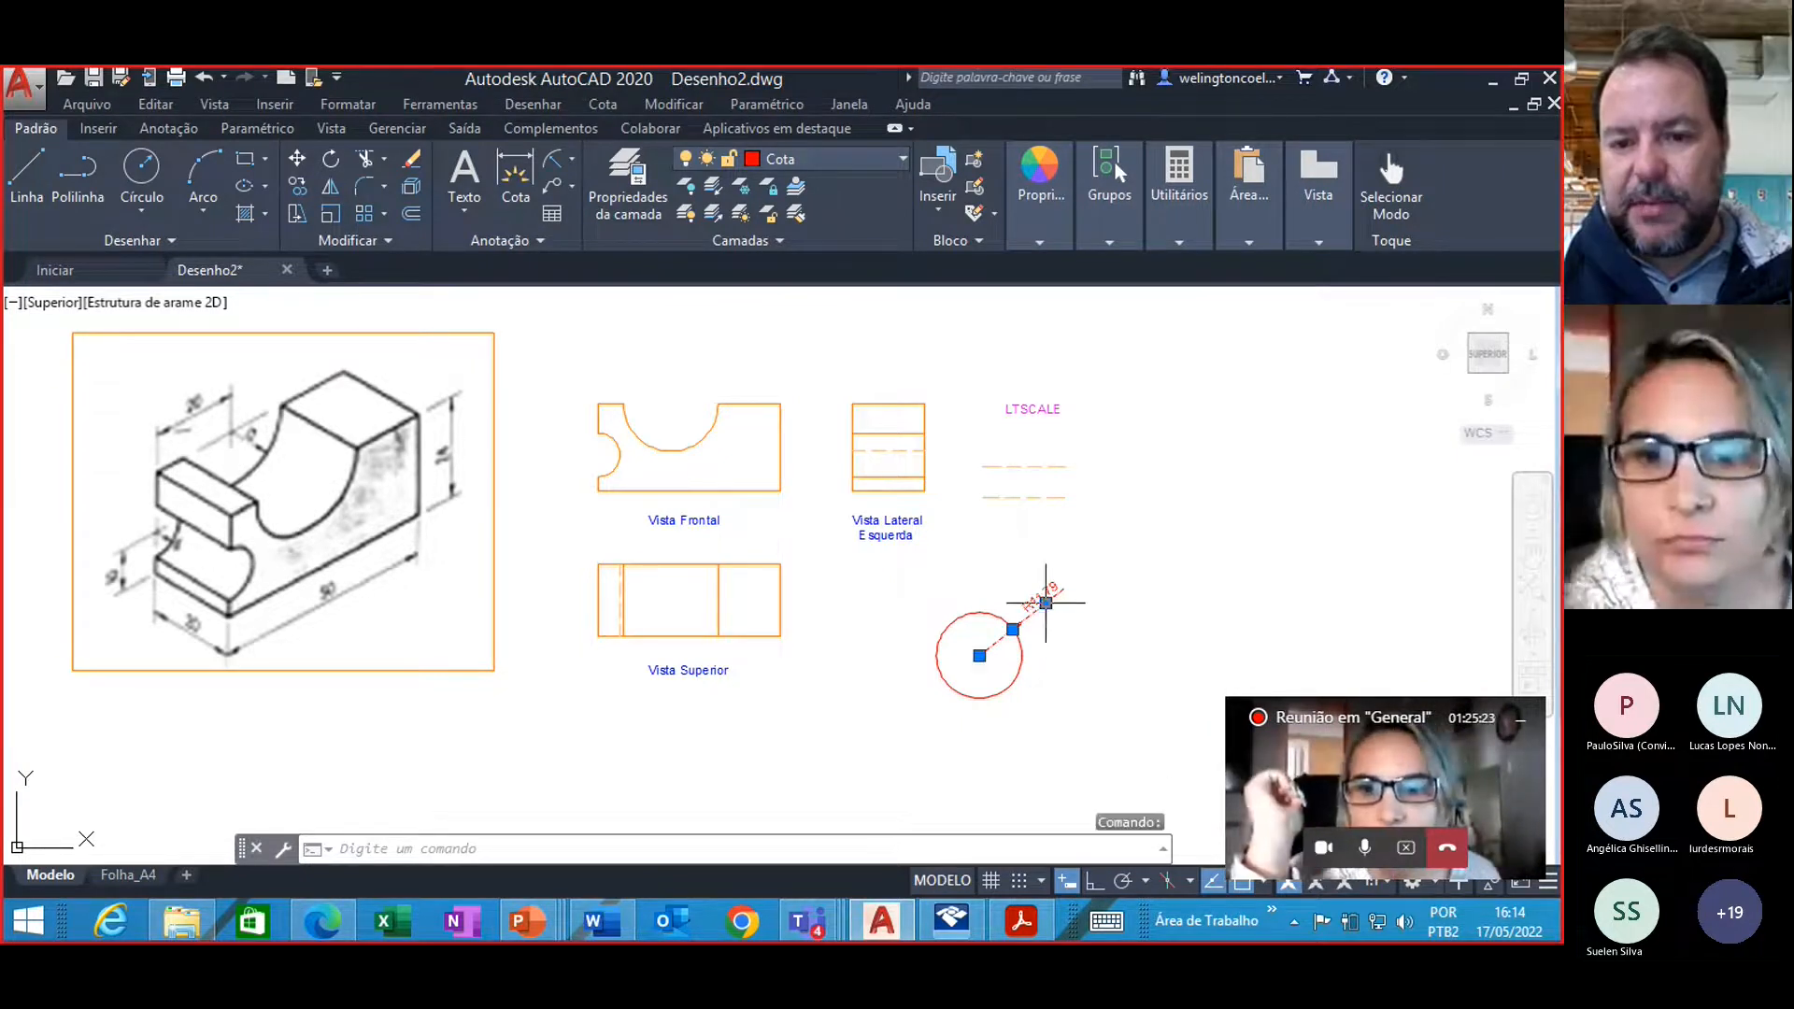
left_click(1044, 602)
right_click(1117, 542)
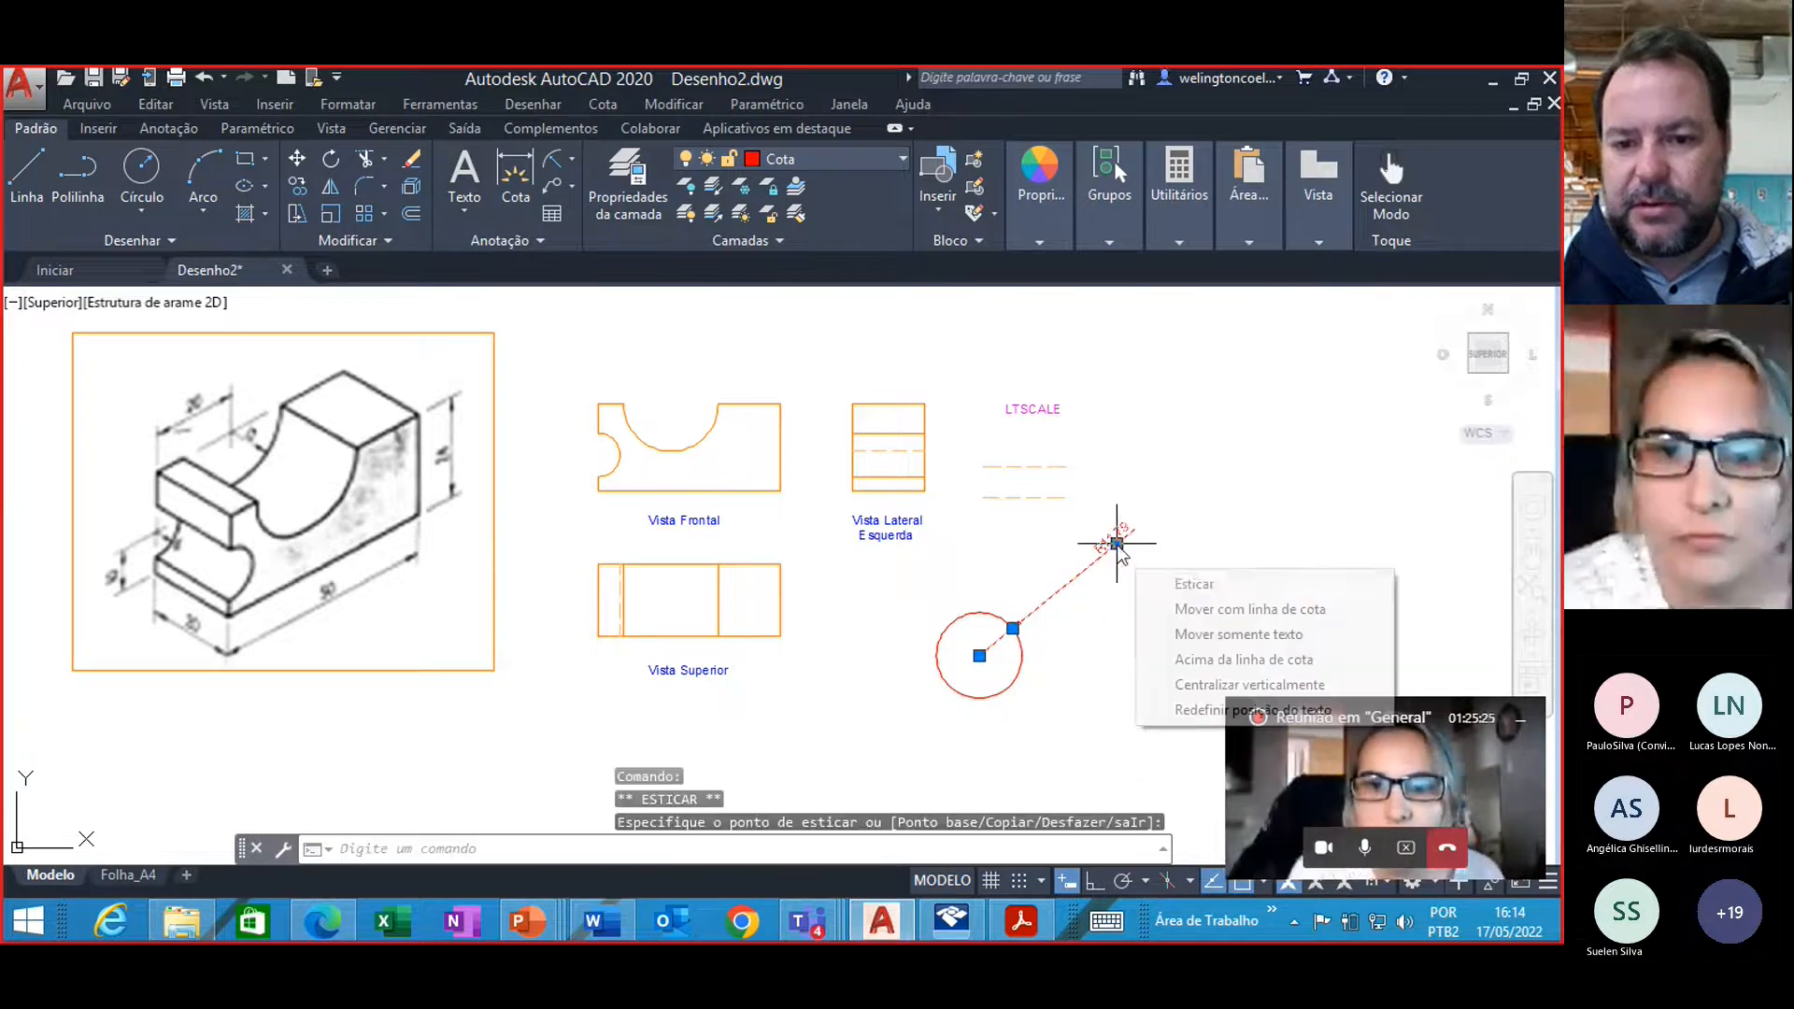
left_click(1097, 671)
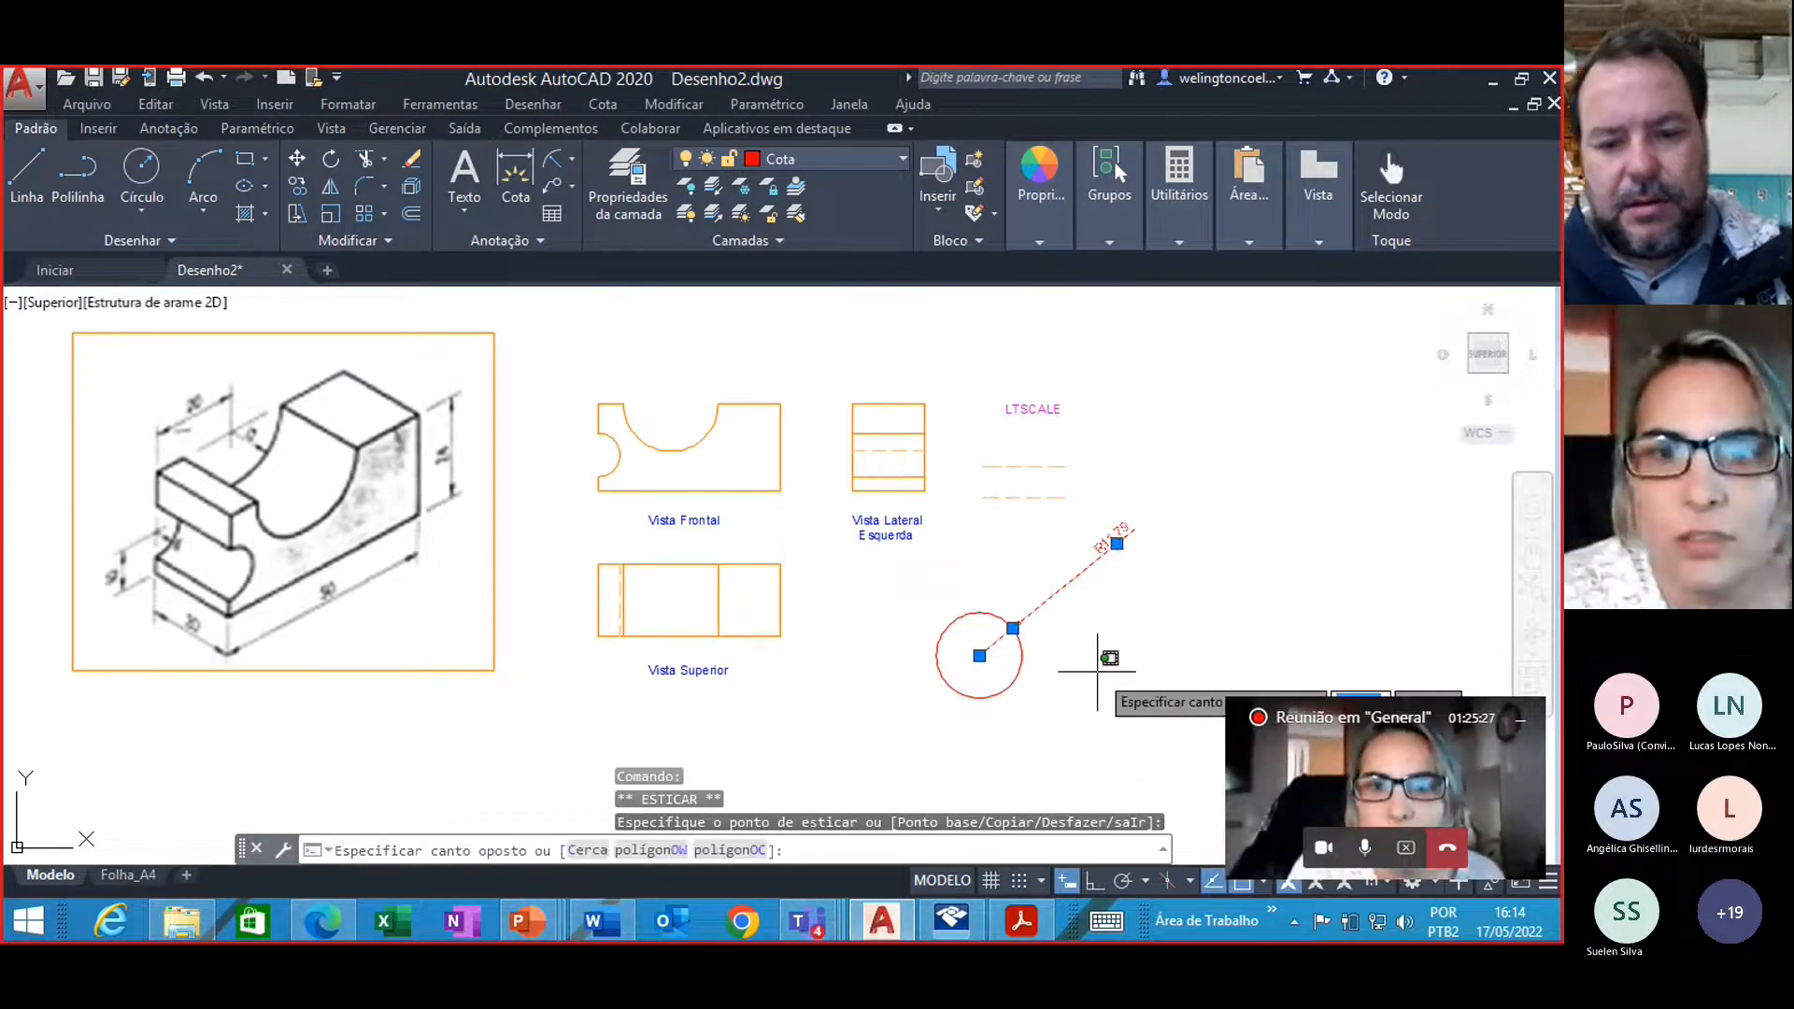
key("Escape")
key("Escape")
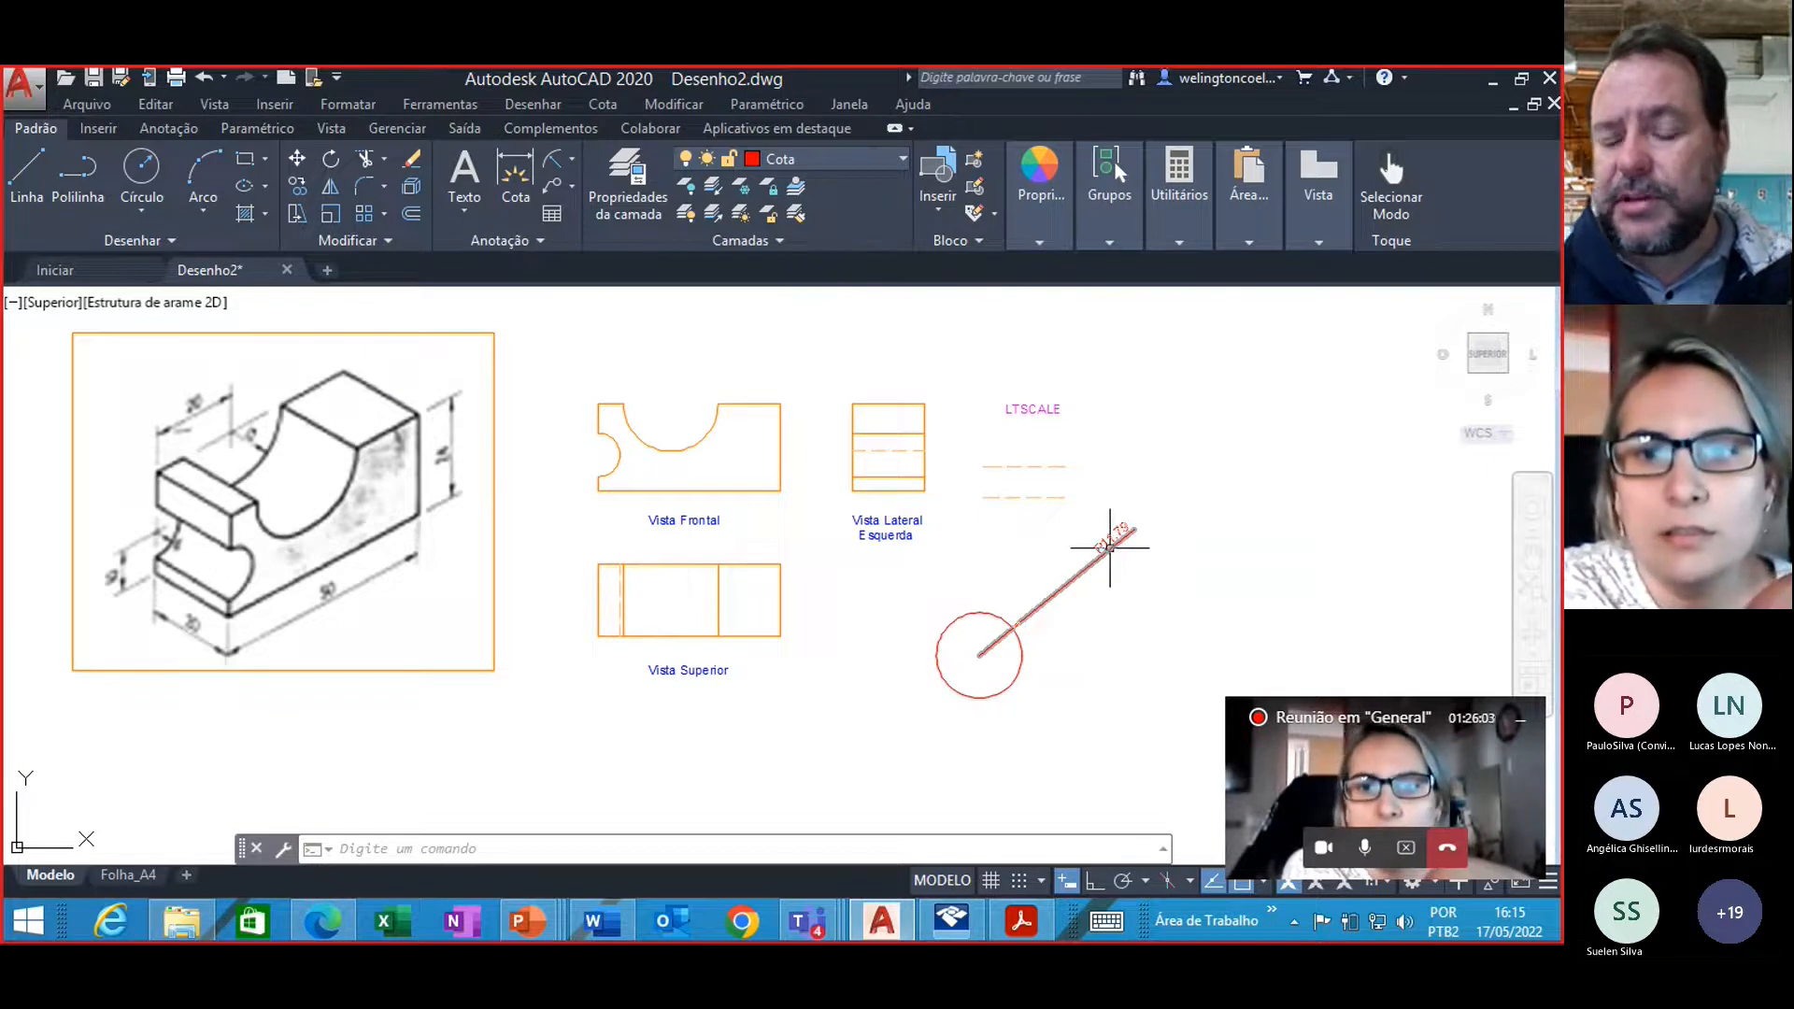
Step: Stretch the radius dimension back so its text sits inside the circle
mouse_move(1110, 547)
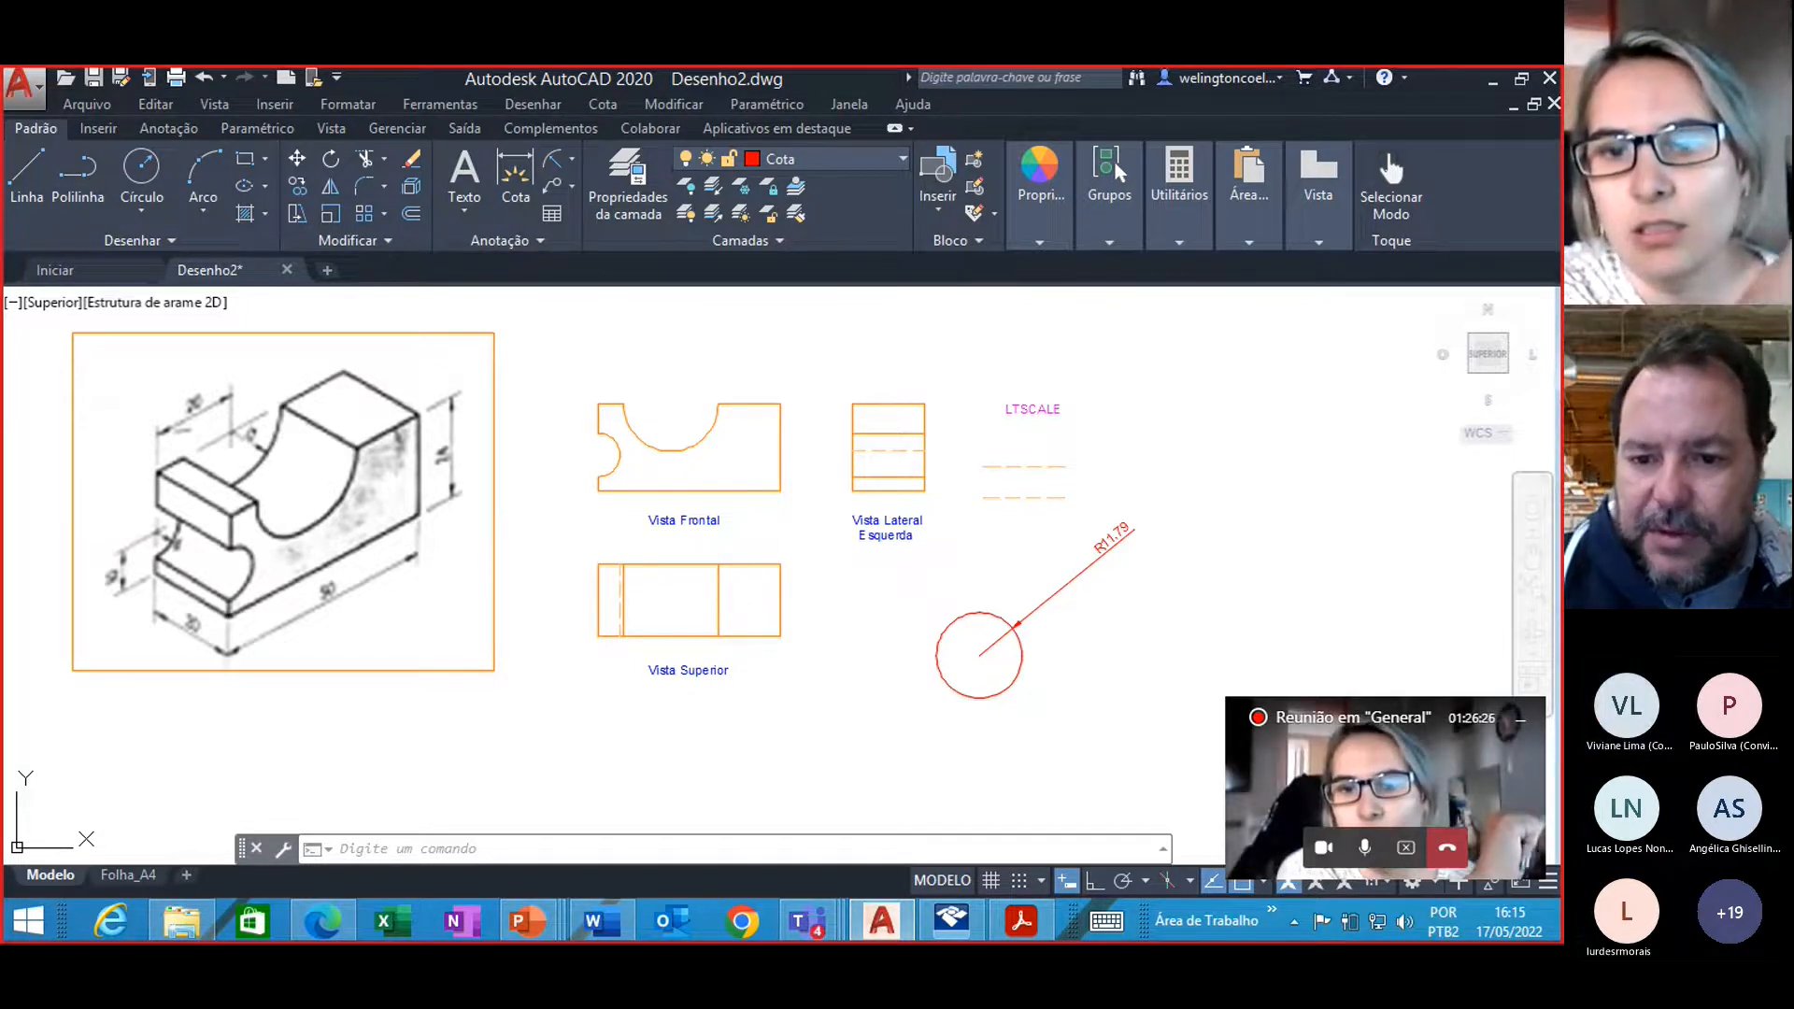
left_click(1110, 540)
left_click(1117, 543)
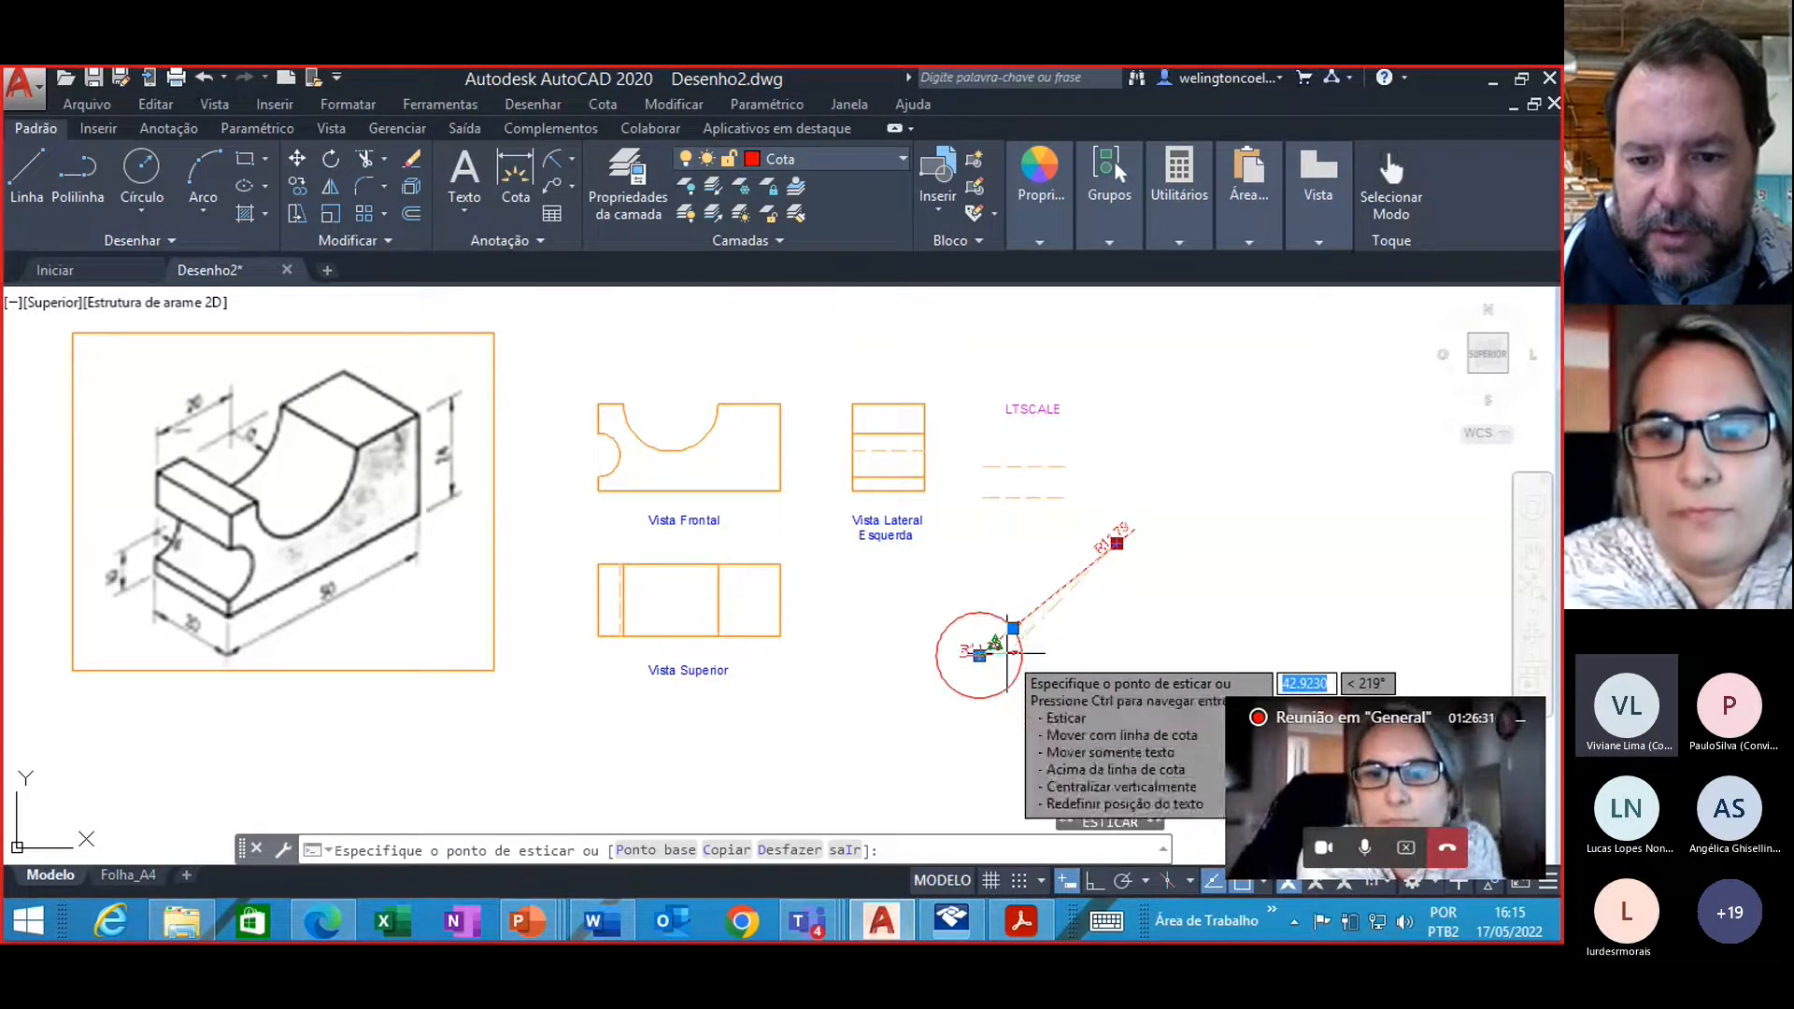
left_click(1006, 651)
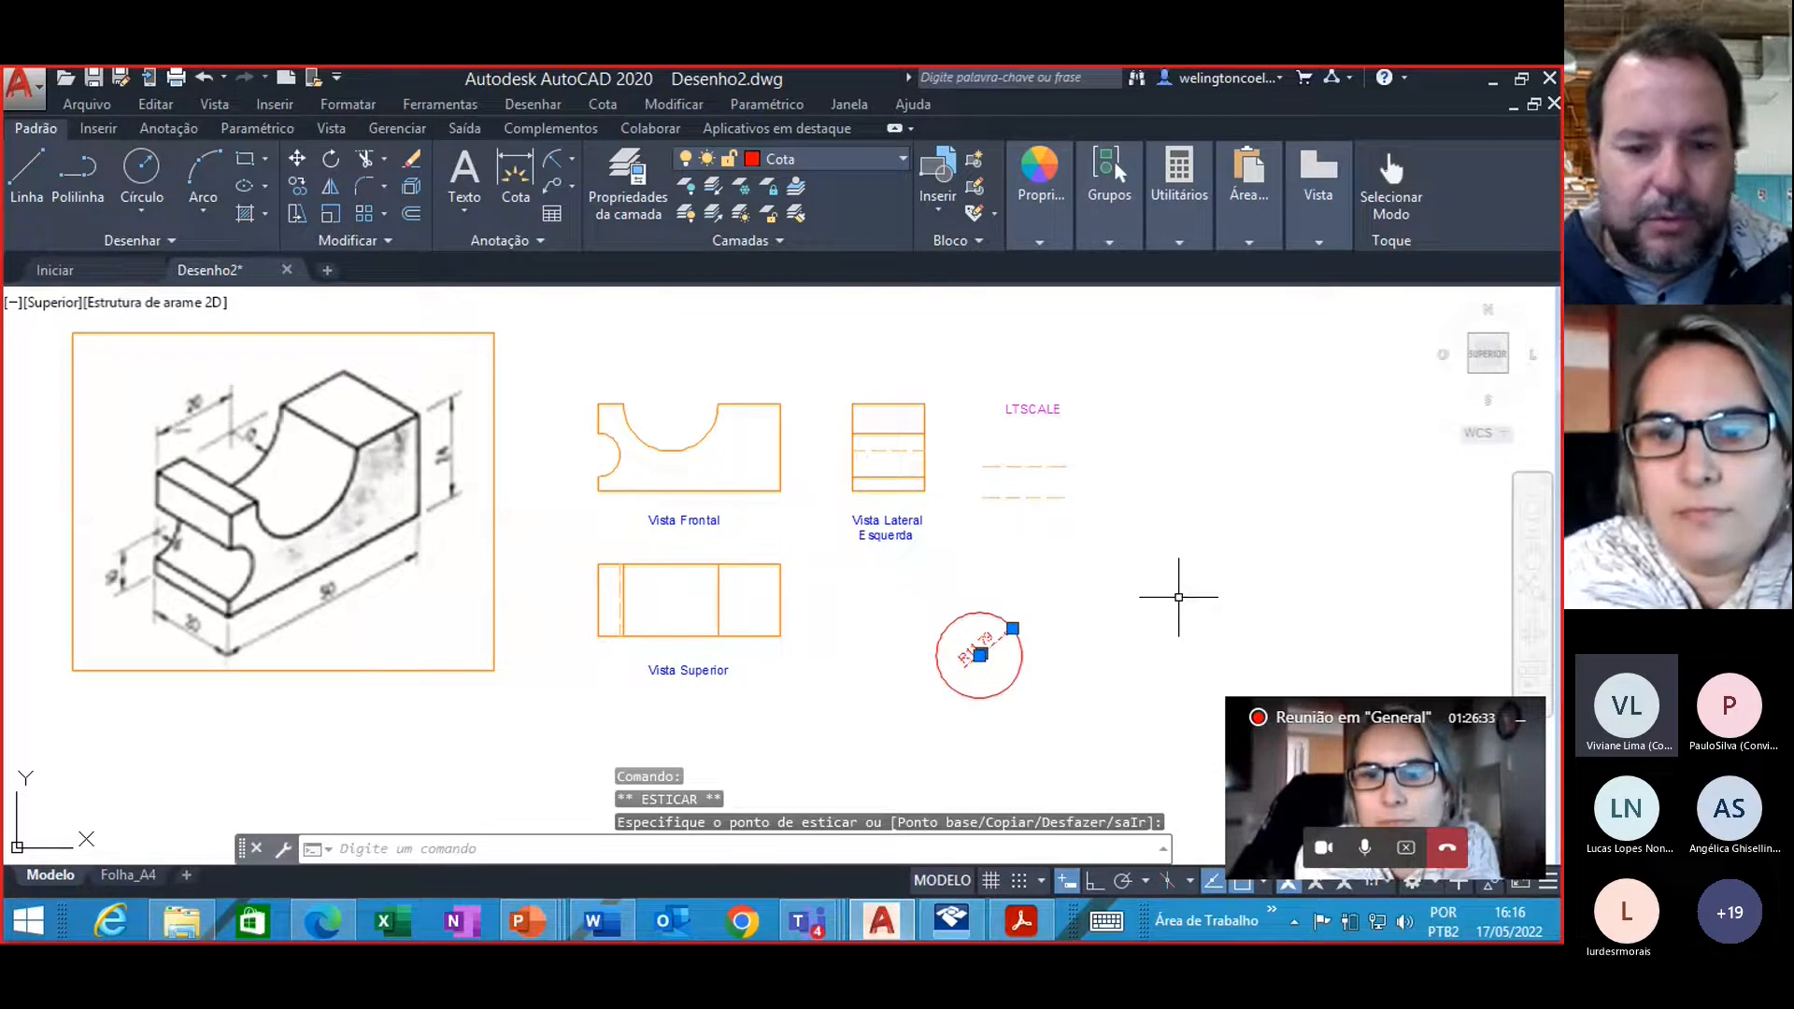
key("Escape")
key("Escape")
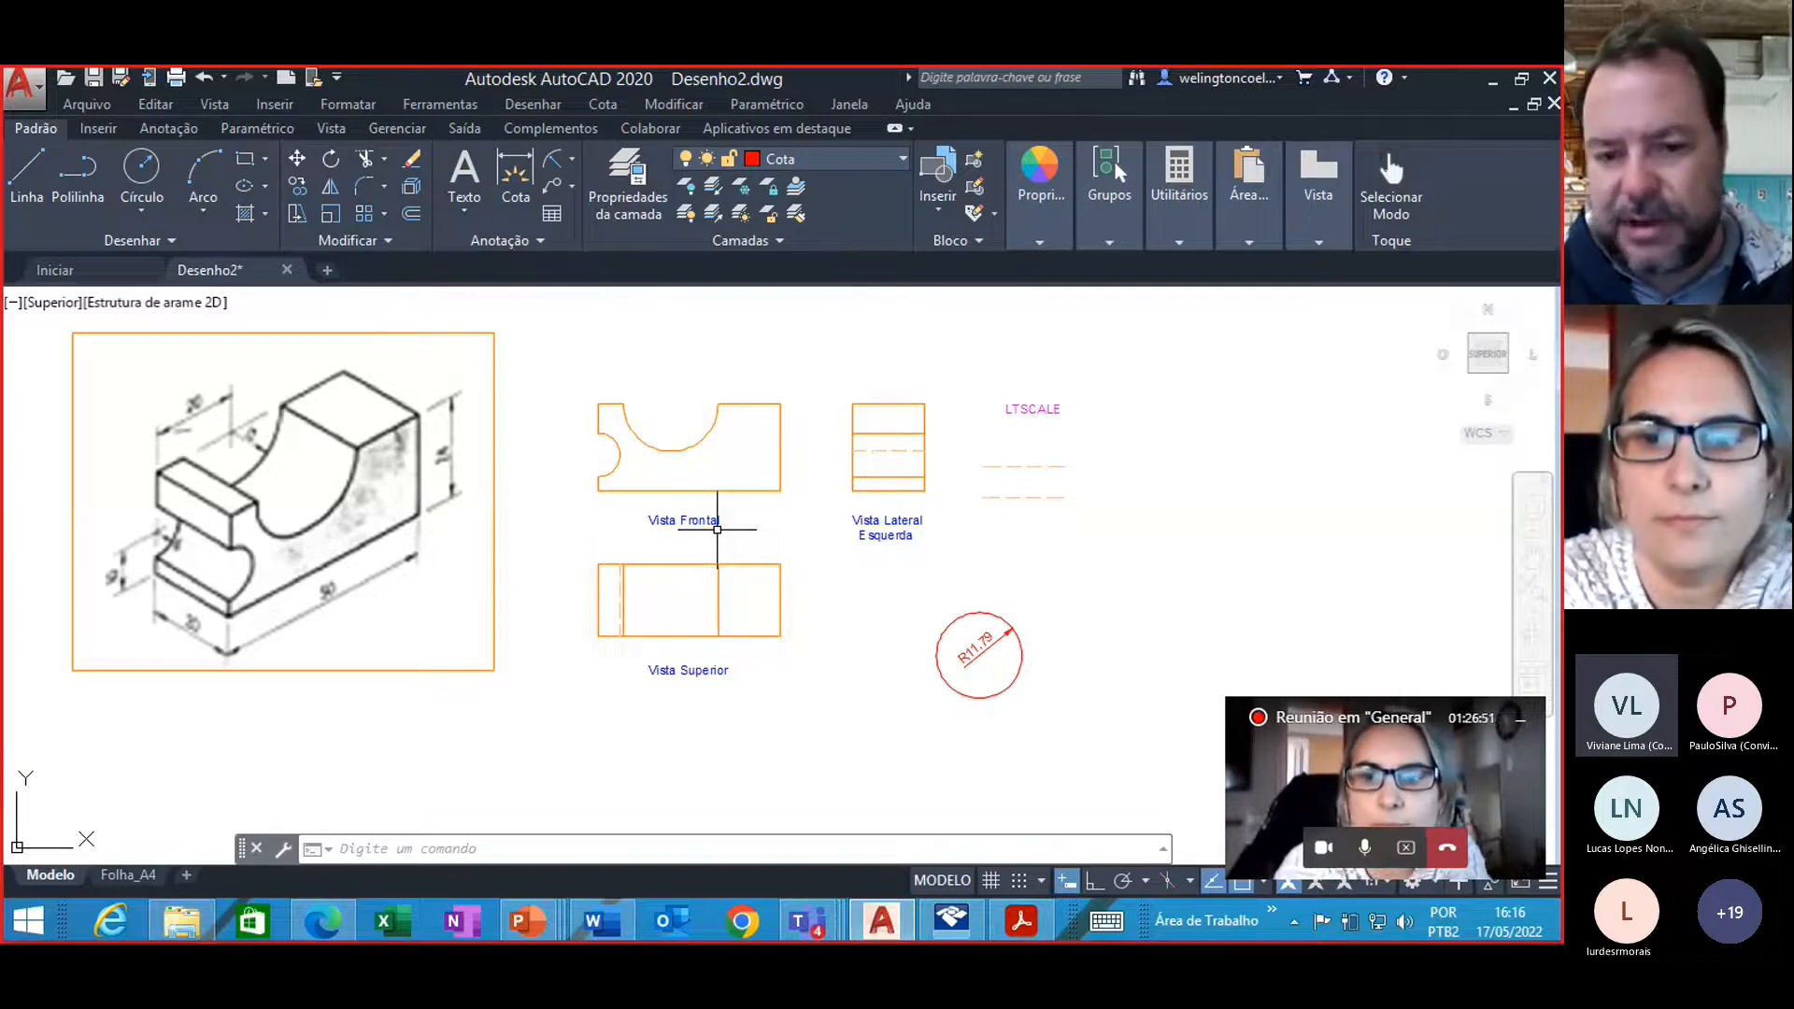
Step: Open the ISO-25 dimension style for modification and show its primary units settings
left_click(998, 642)
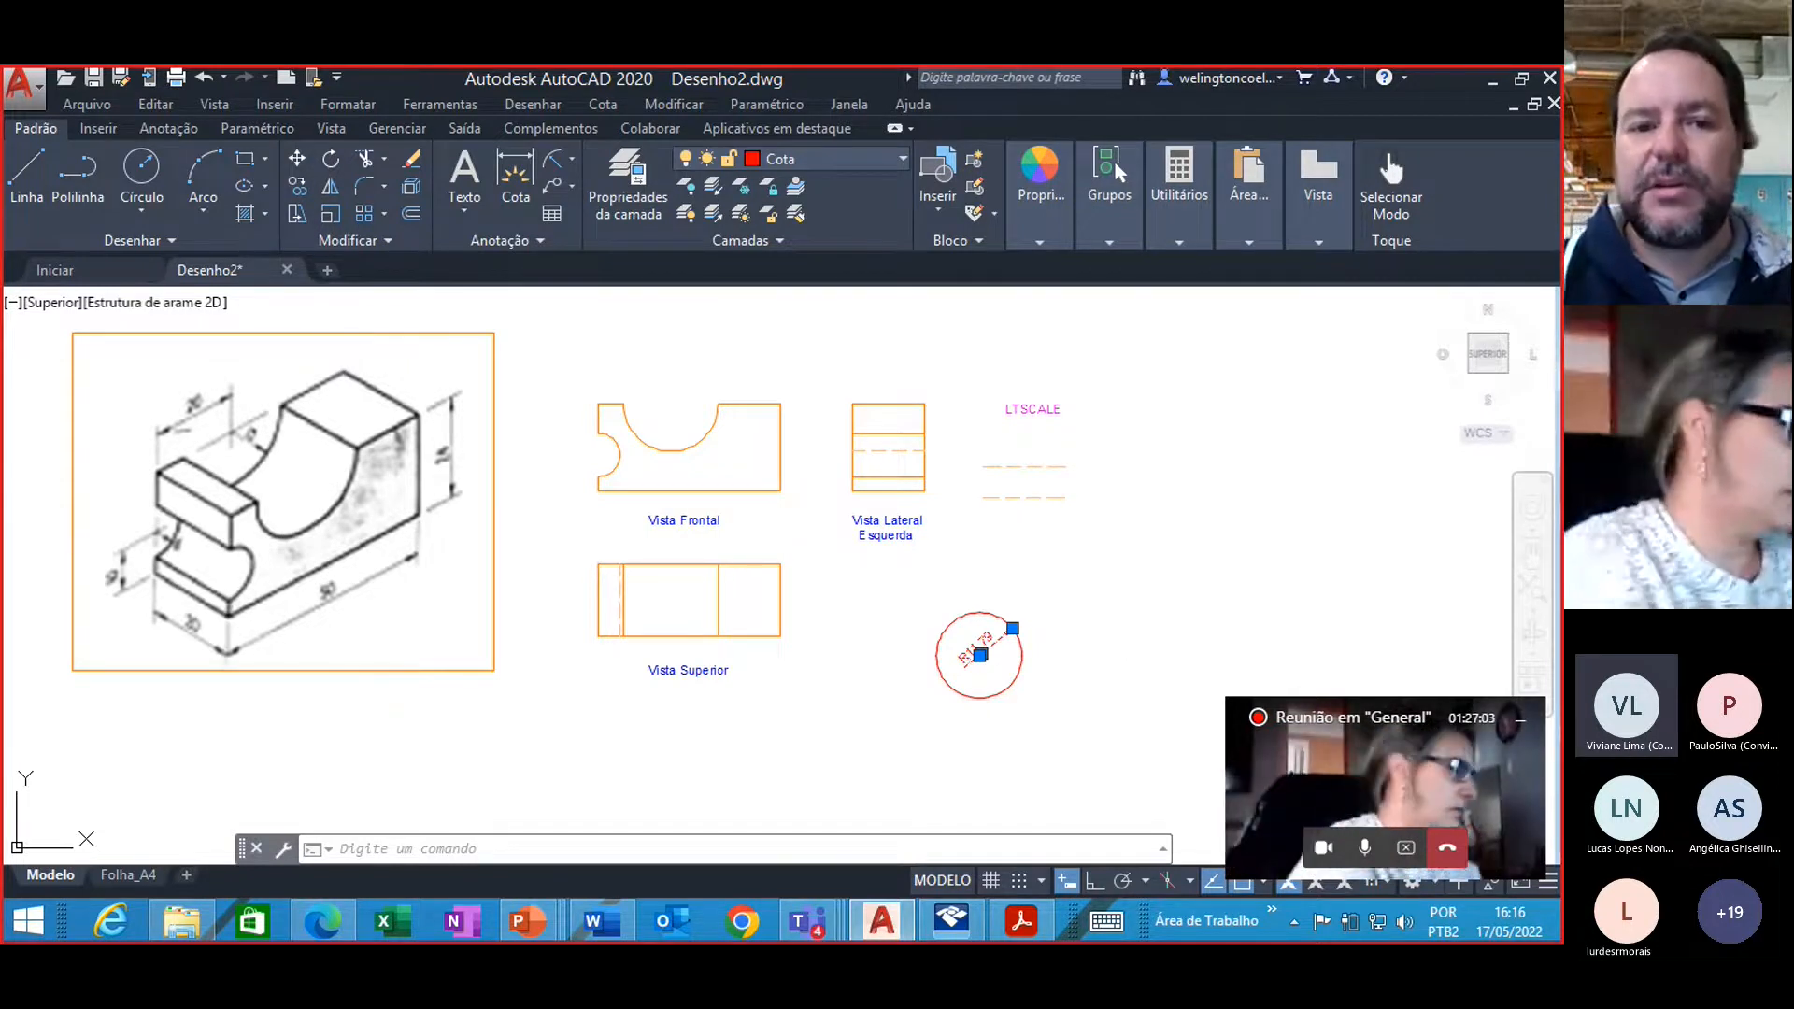
left_click(540, 240)
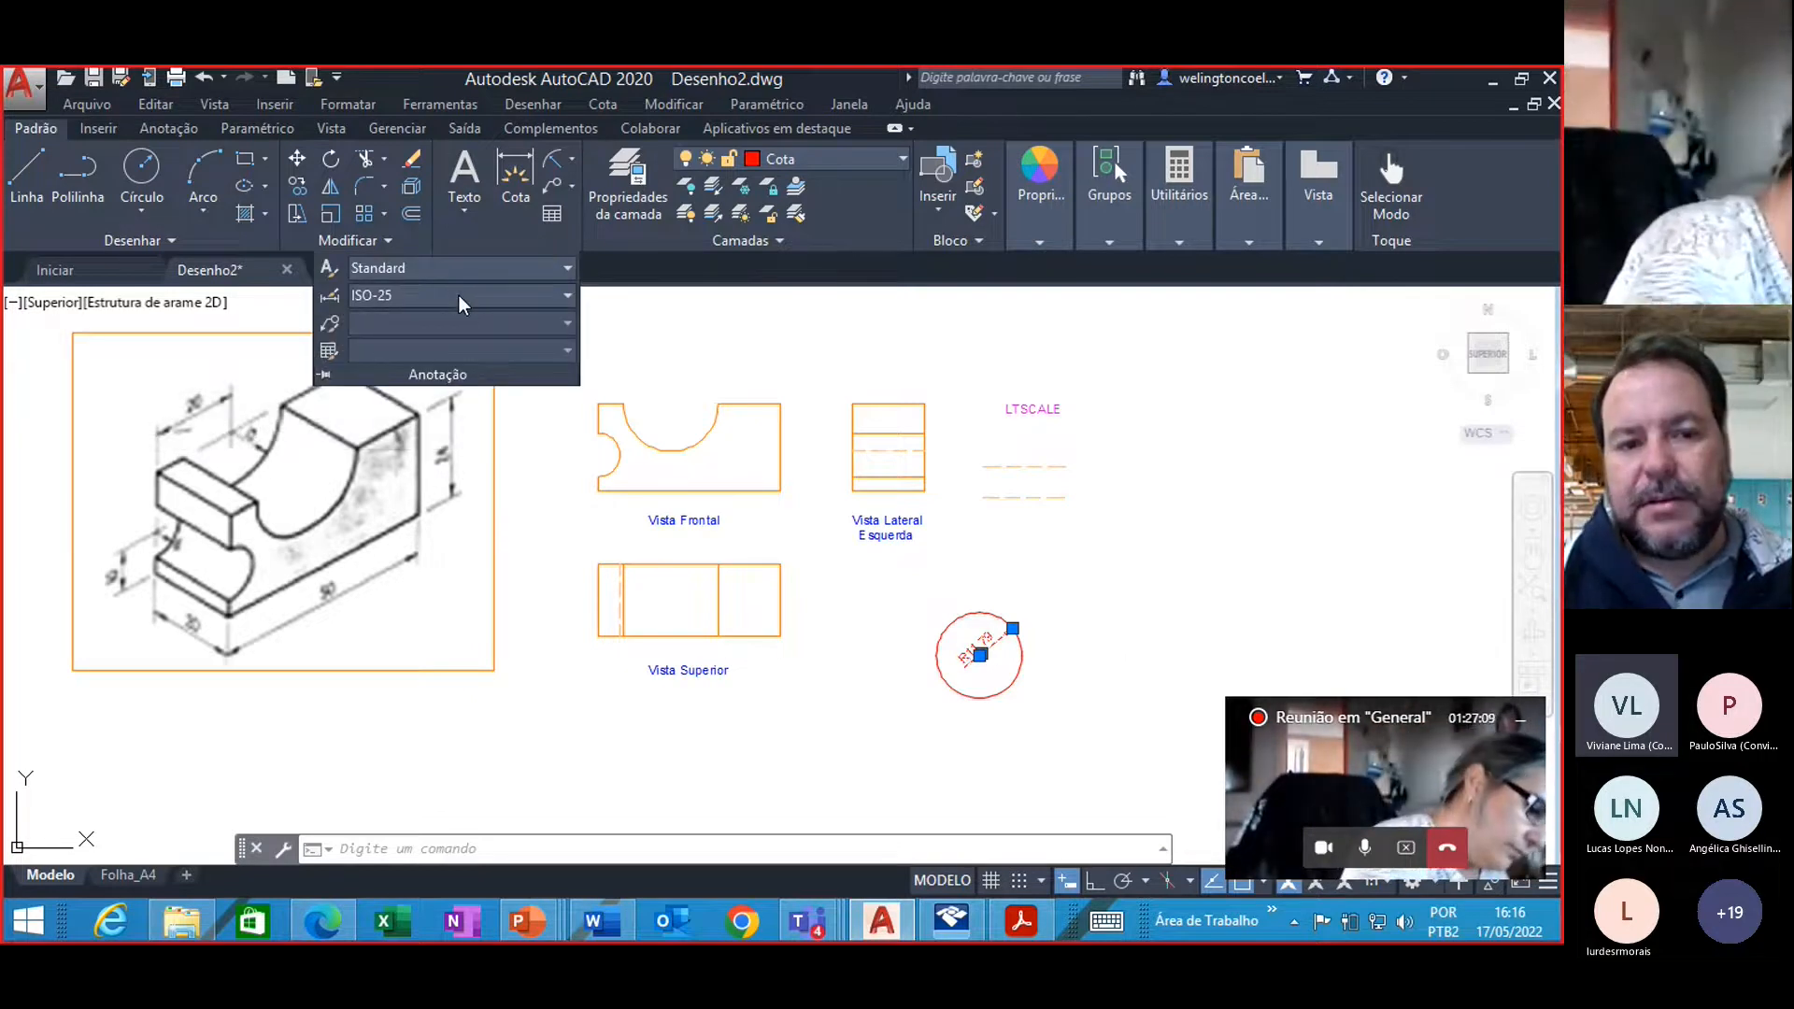
left_click(458, 295)
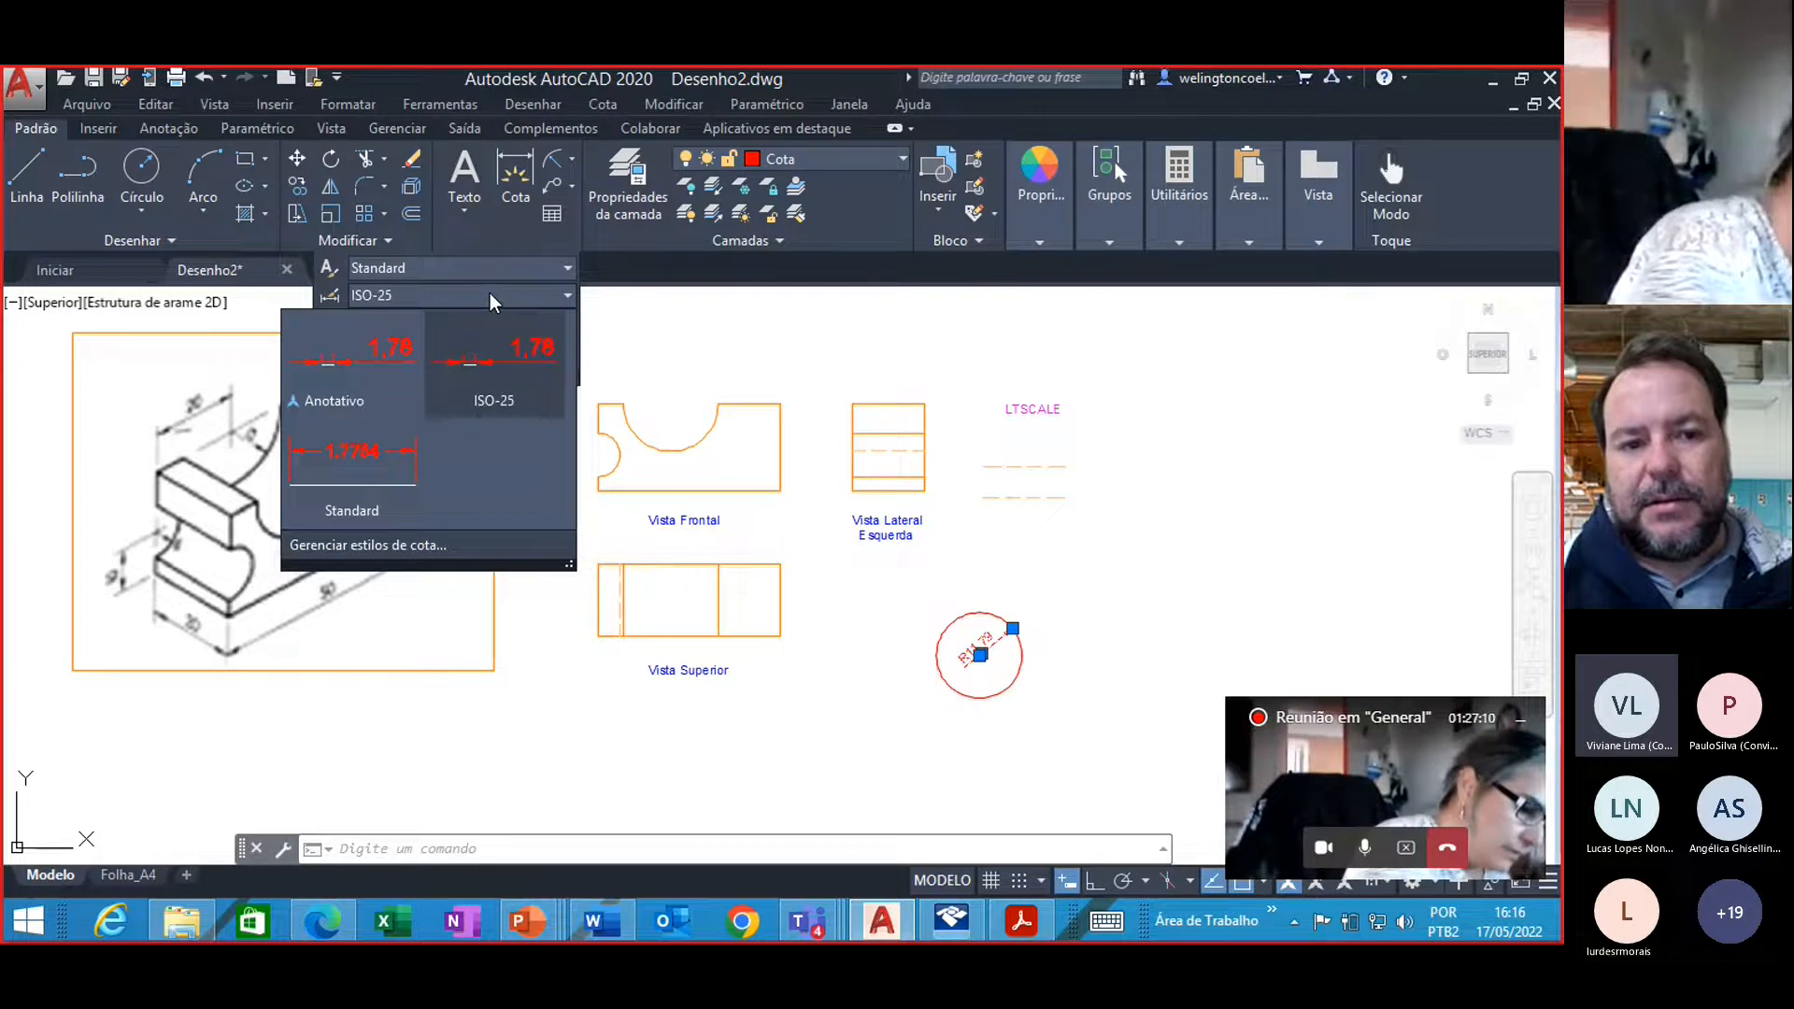
left_click(401, 547)
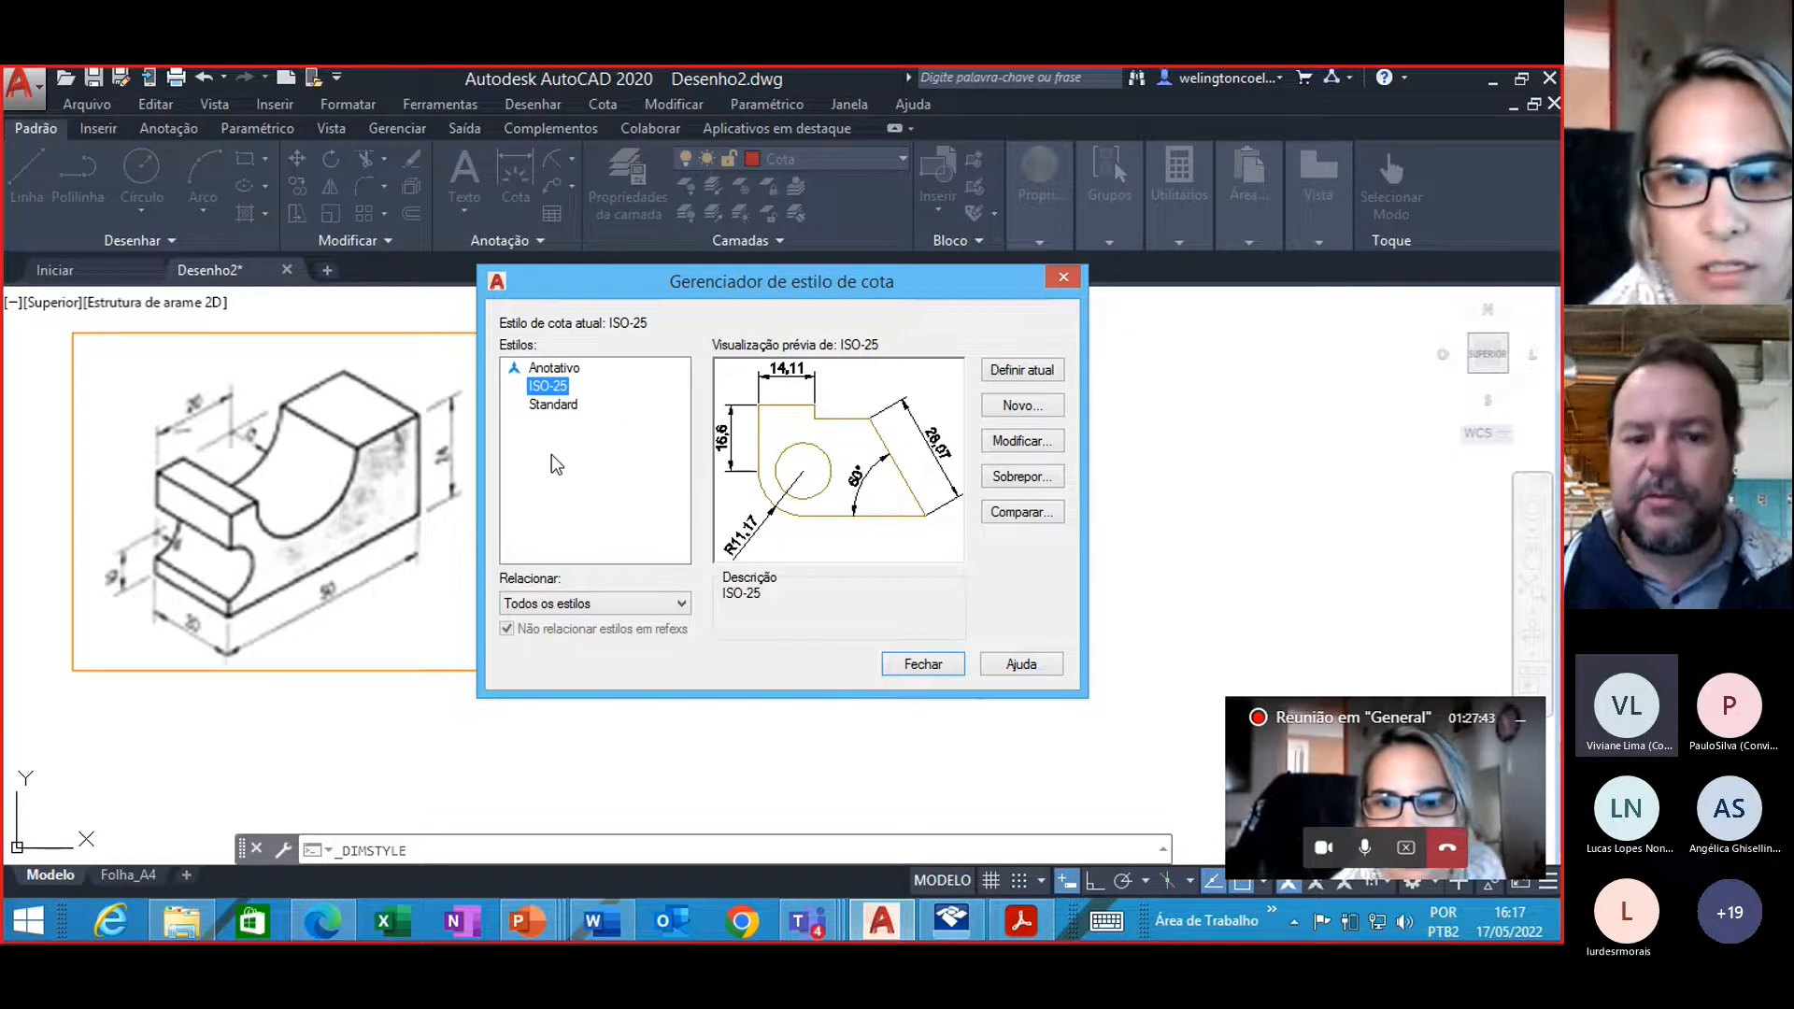
left_click(1025, 442)
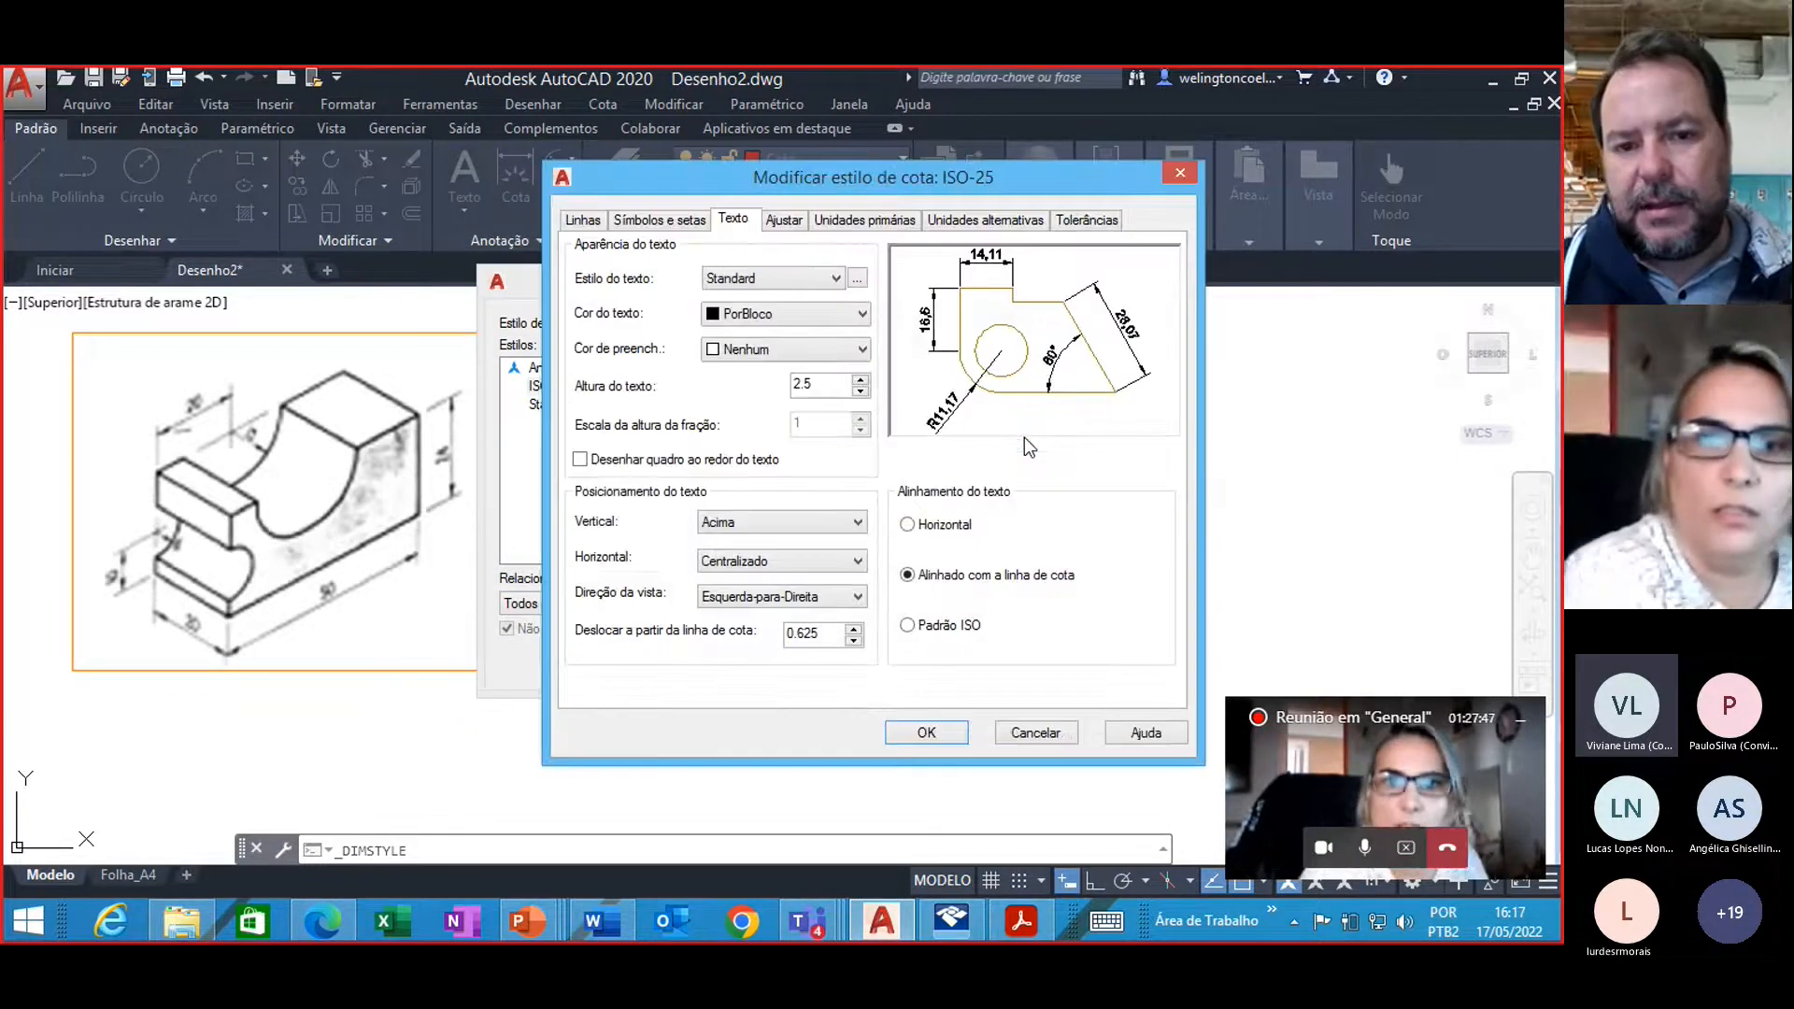
left_click(907, 224)
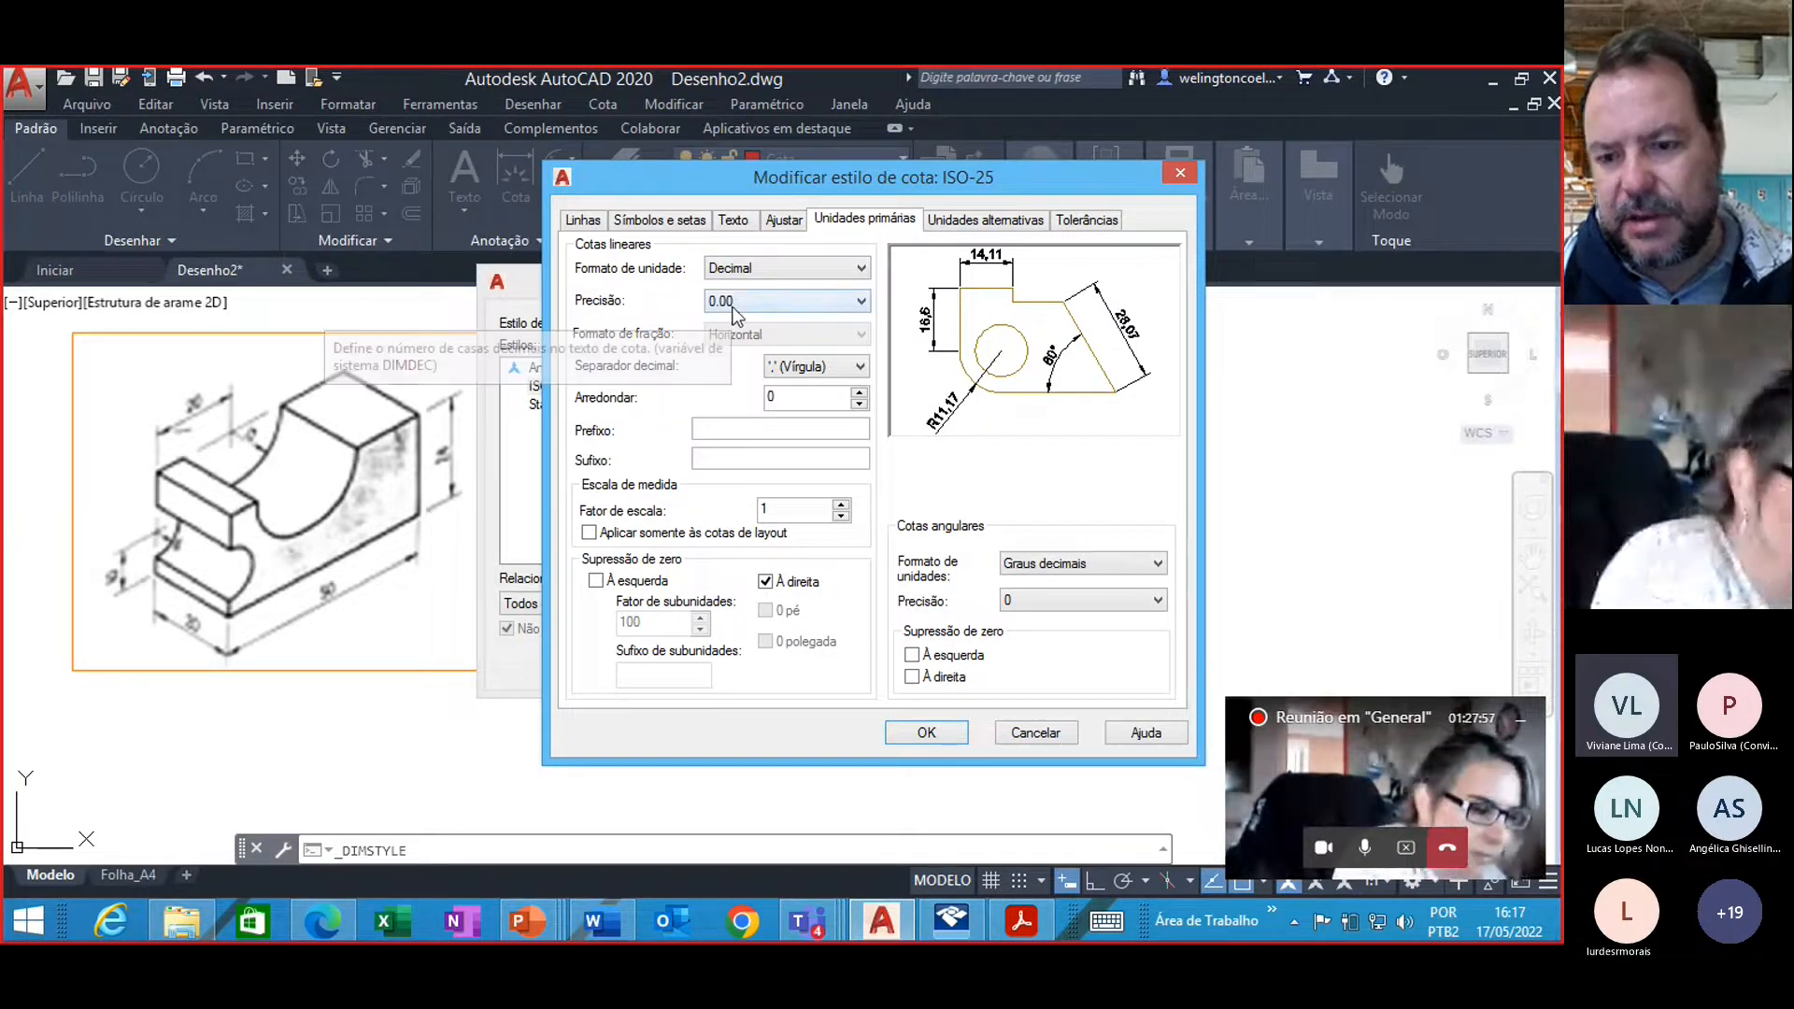
Step: Set the ISO-25 dimension style's linear precision to 0.00, accept the style settings and close the dimension style manager
left_click(852, 304)
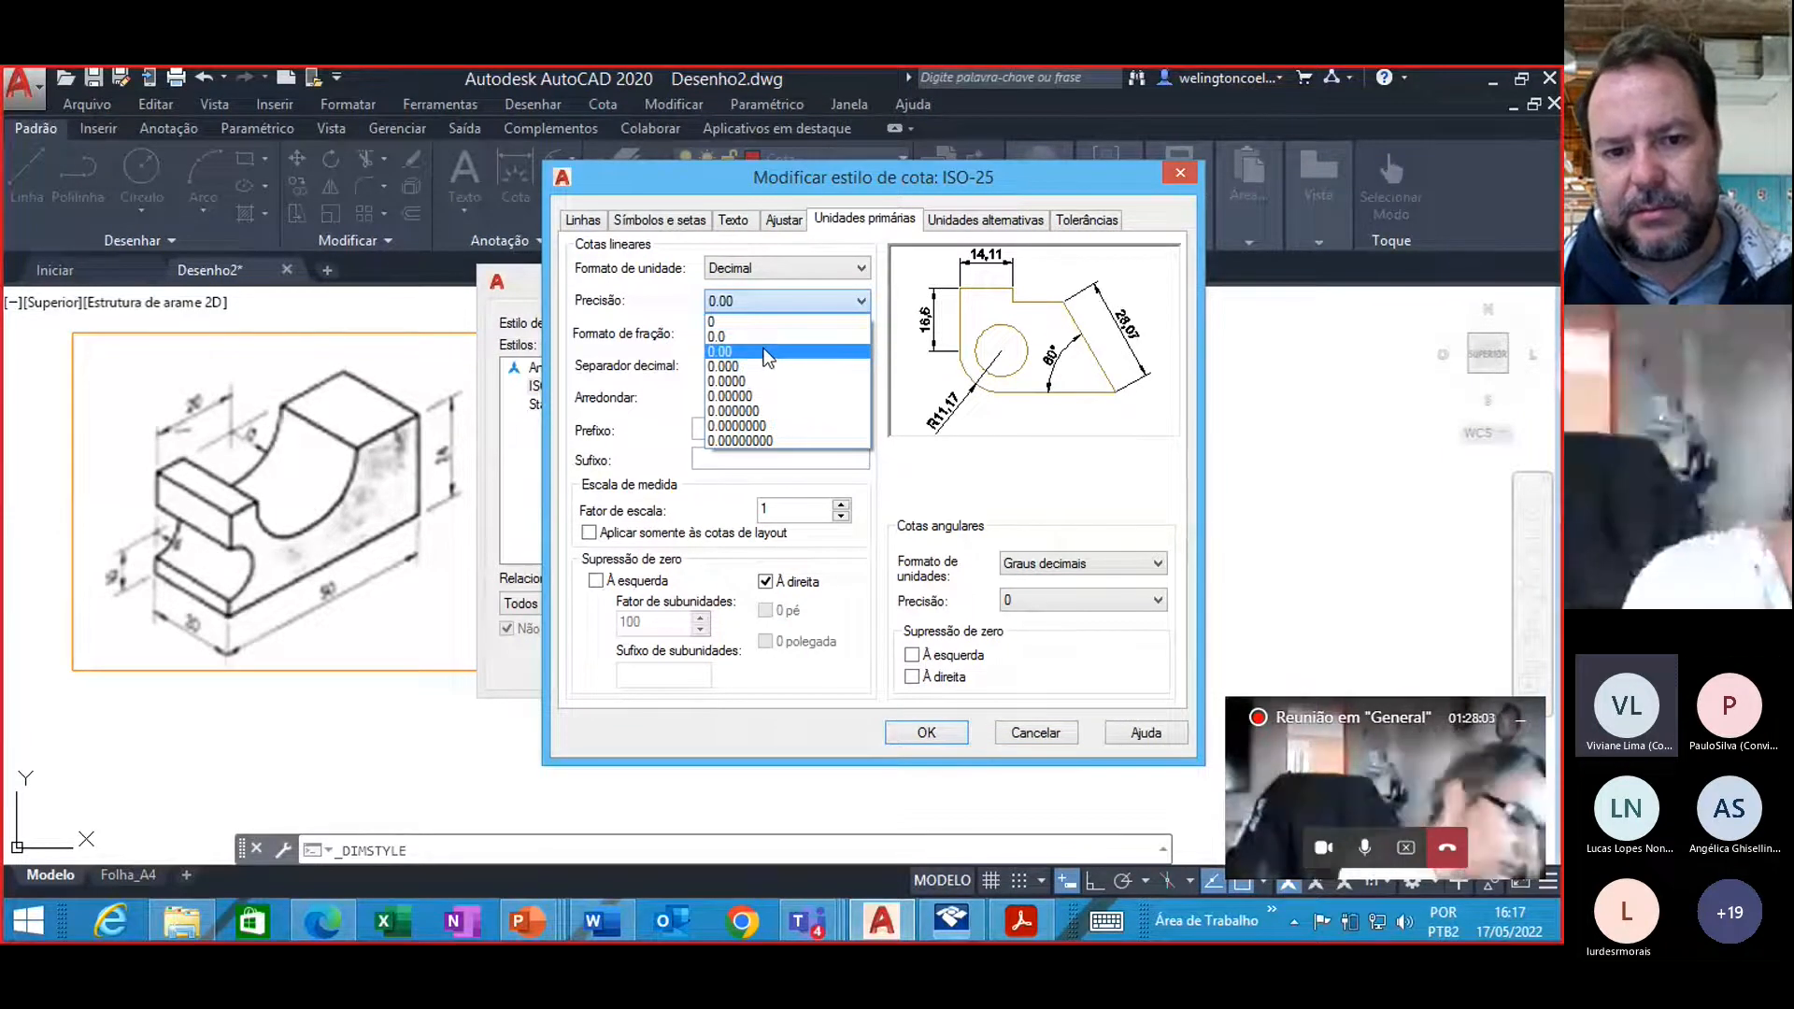
left_click(764, 352)
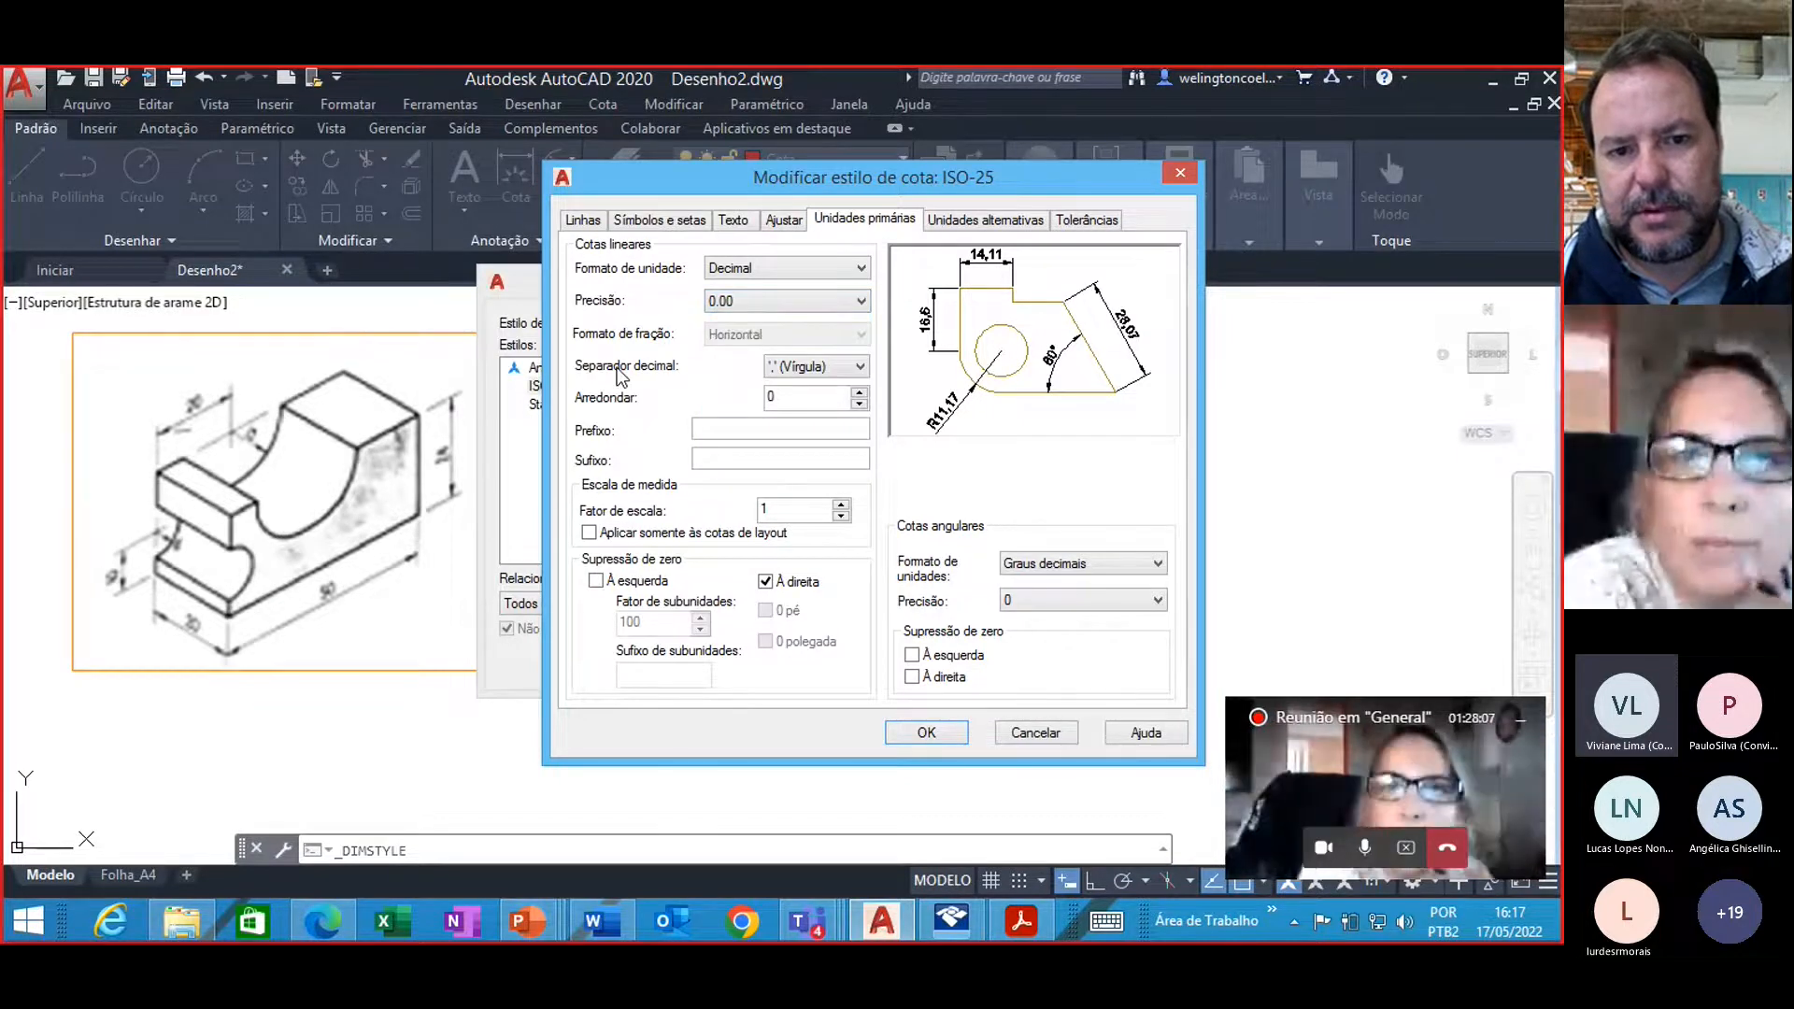
left_click(913, 736)
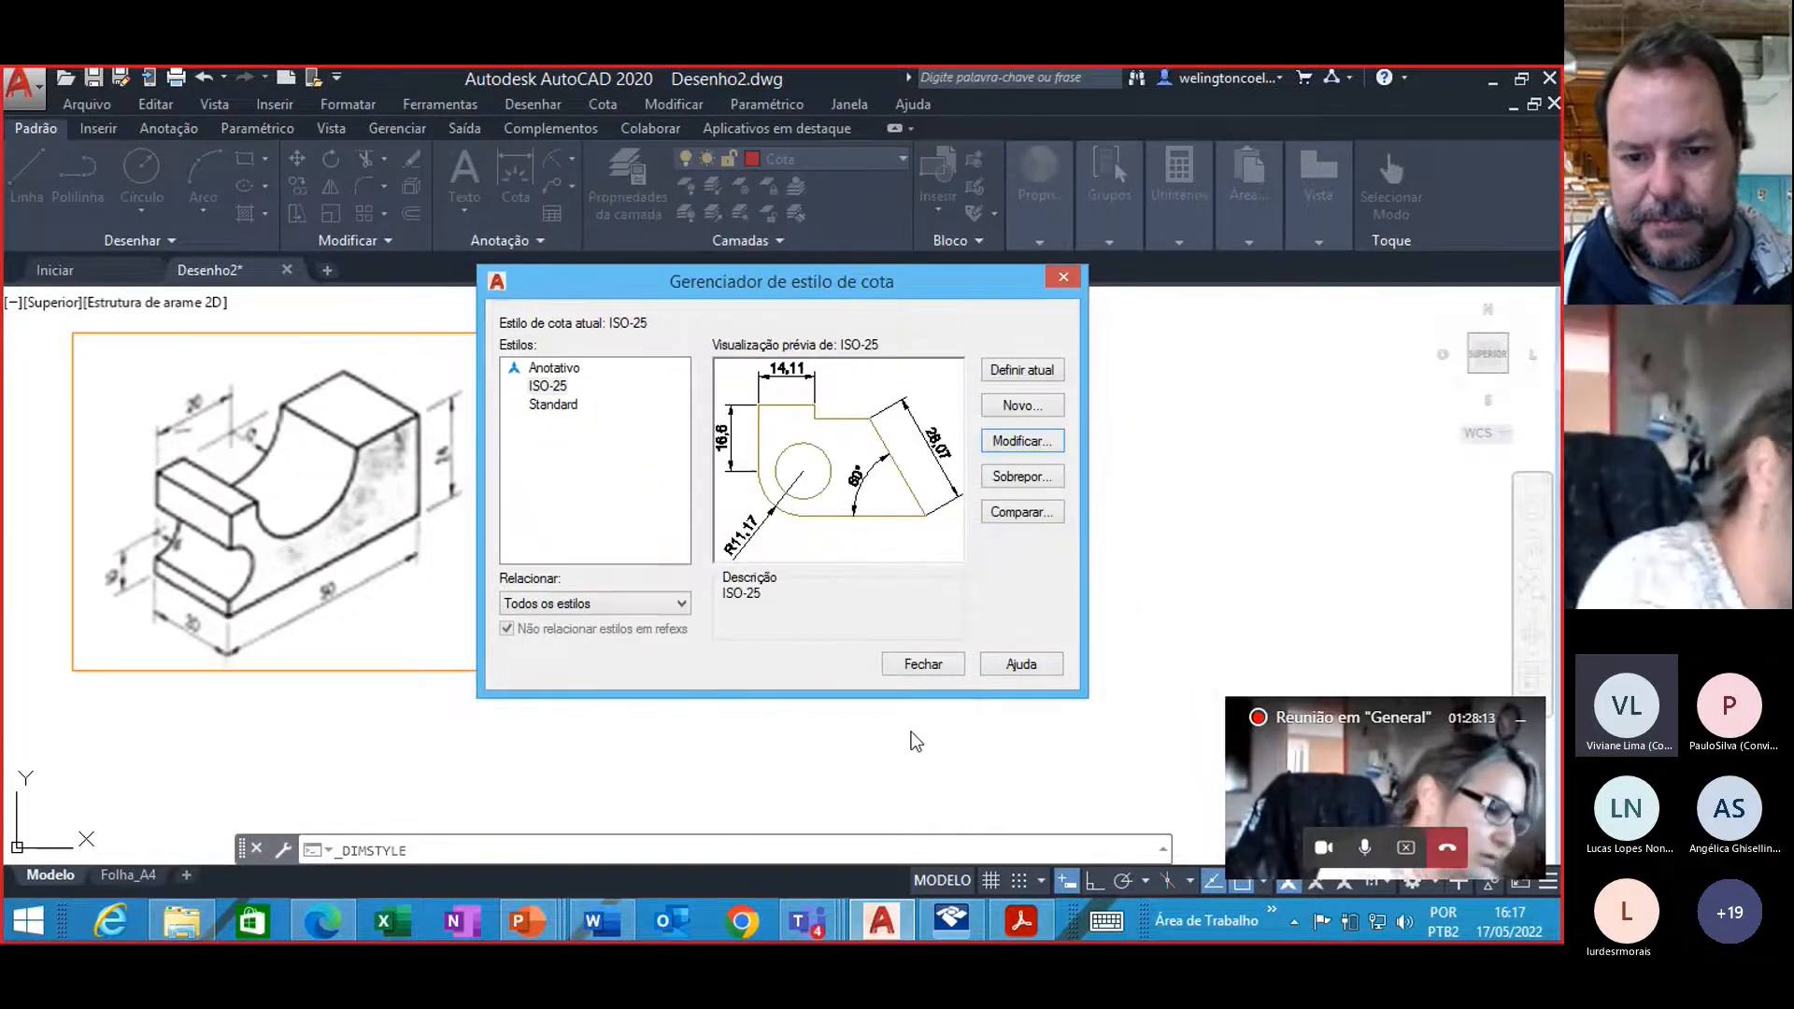
left_click(901, 664)
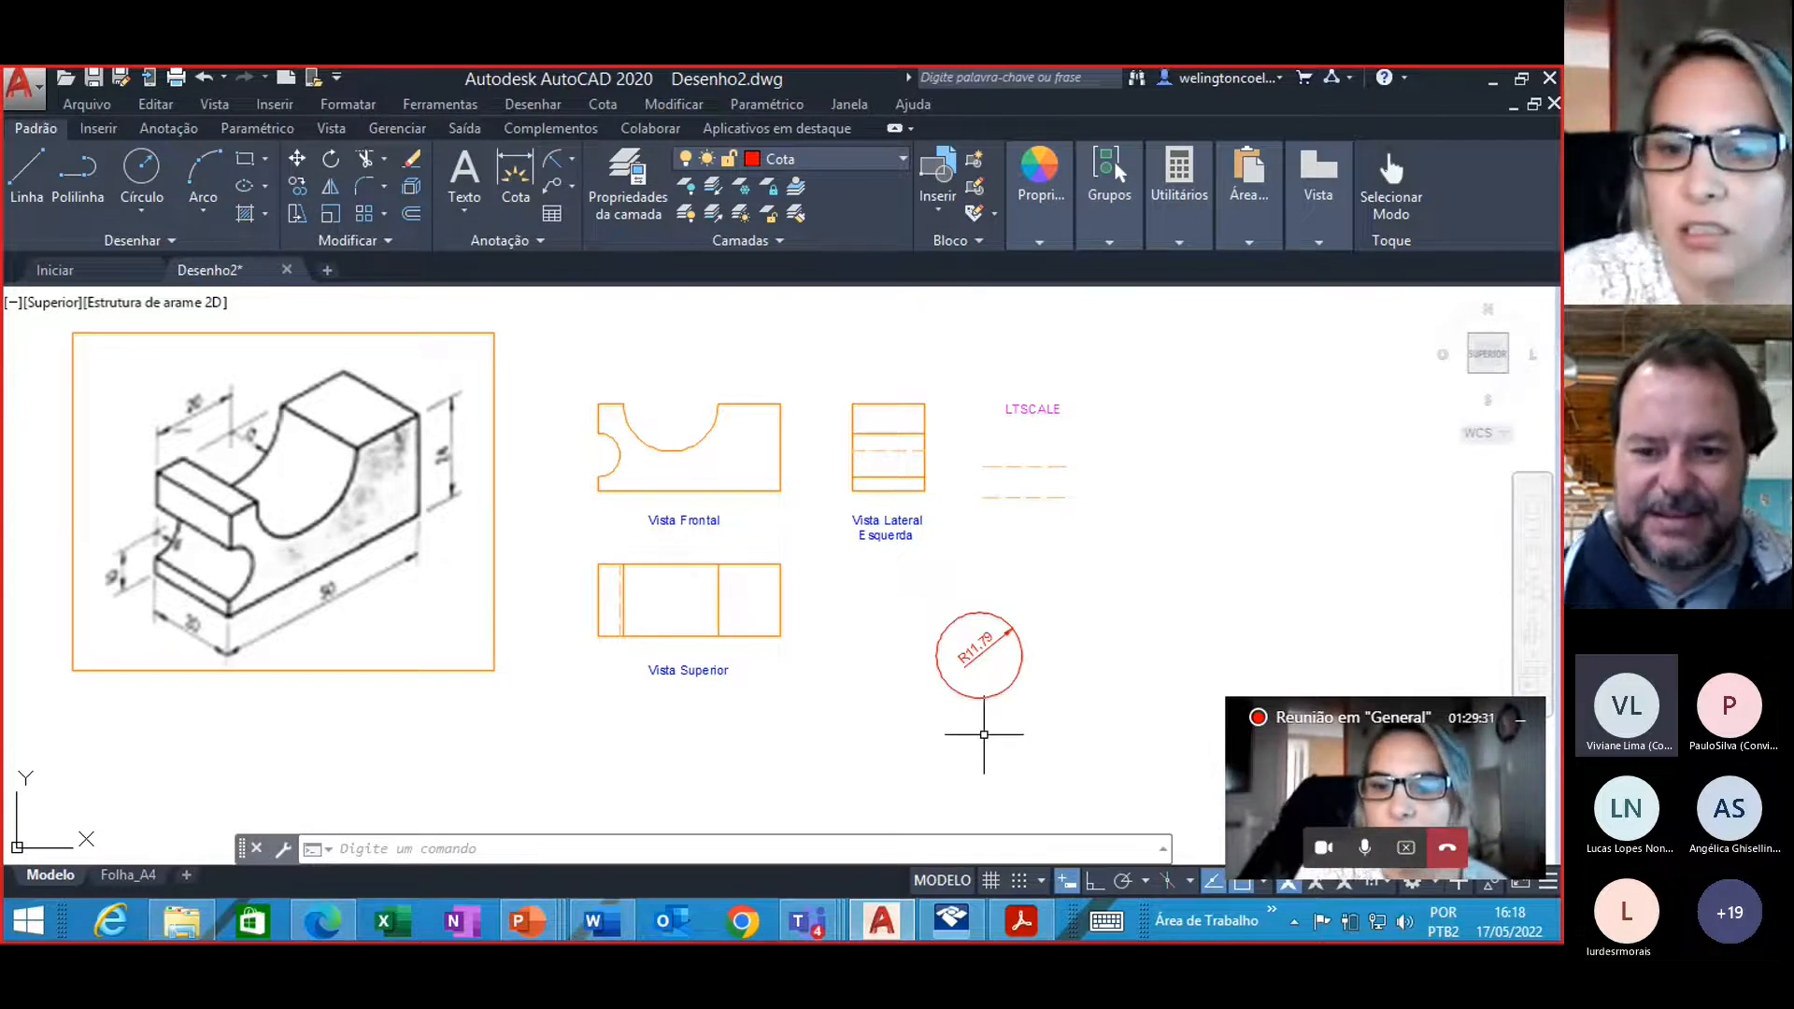
Step: Delete the red test circle below the LTSCALE lines together with its radius dimension
left_click(993, 693)
key("Delete")
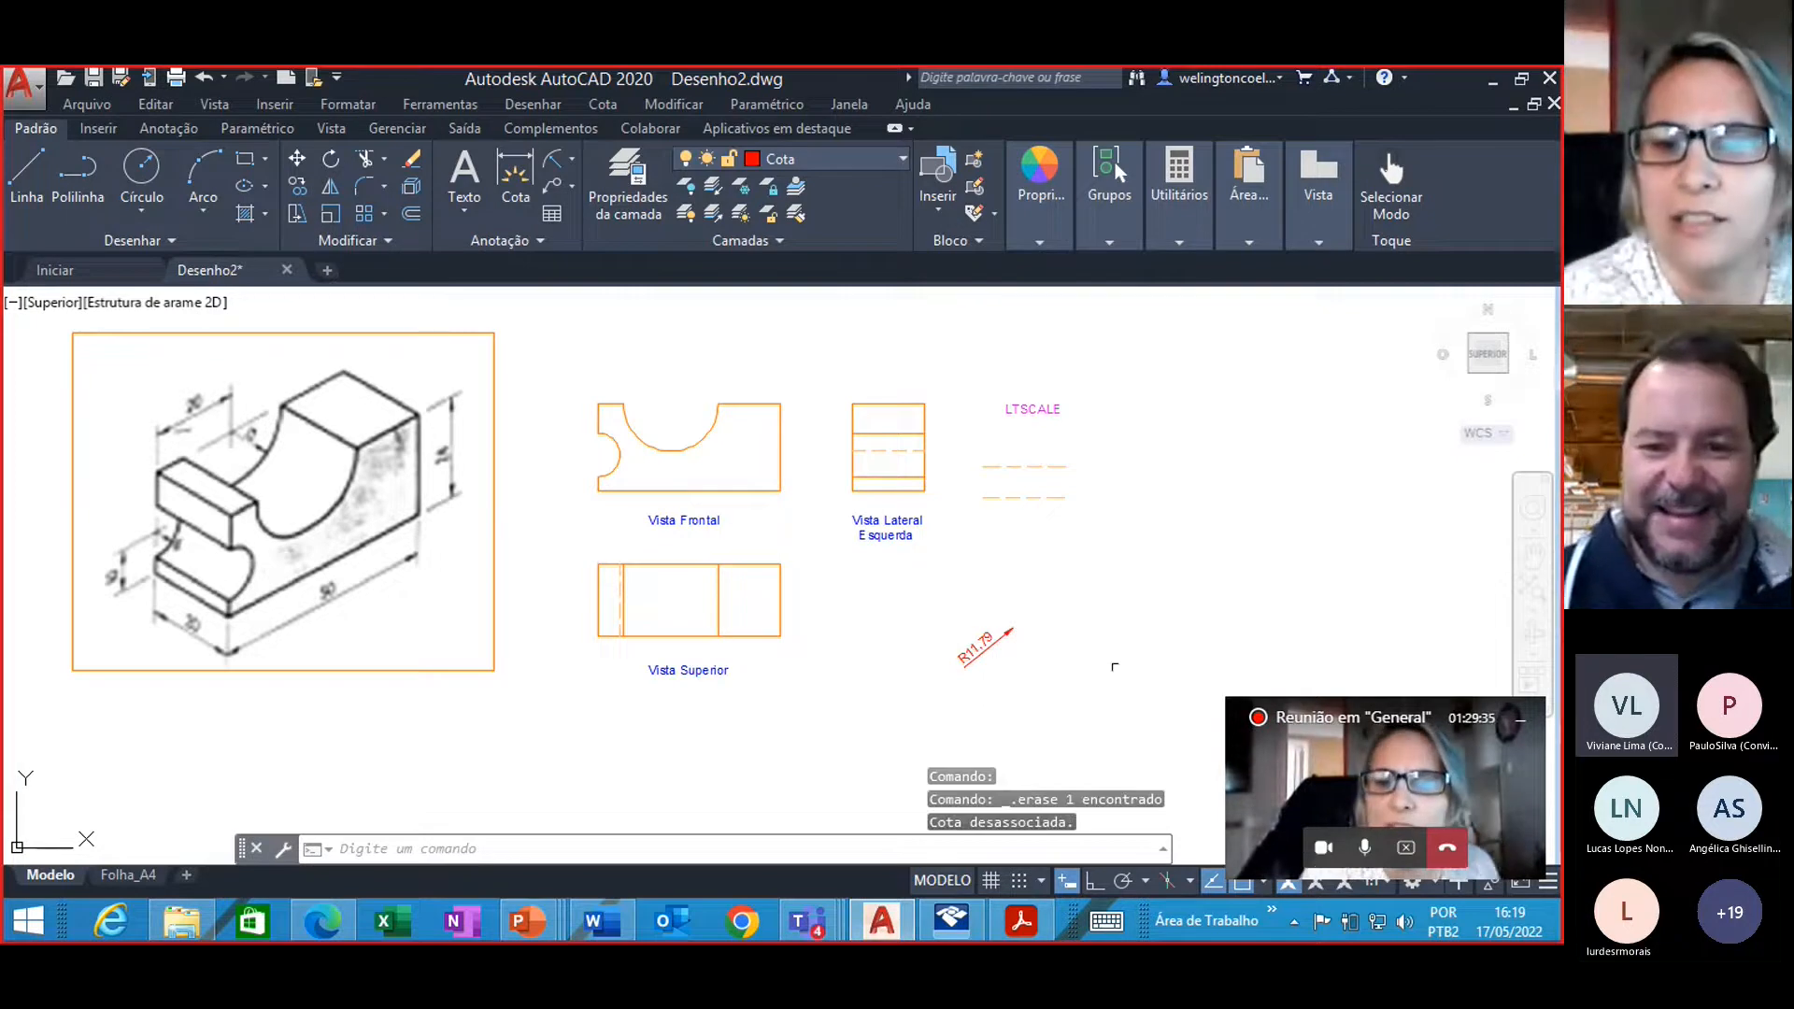
left_click(980, 654)
mouse_move(982, 657)
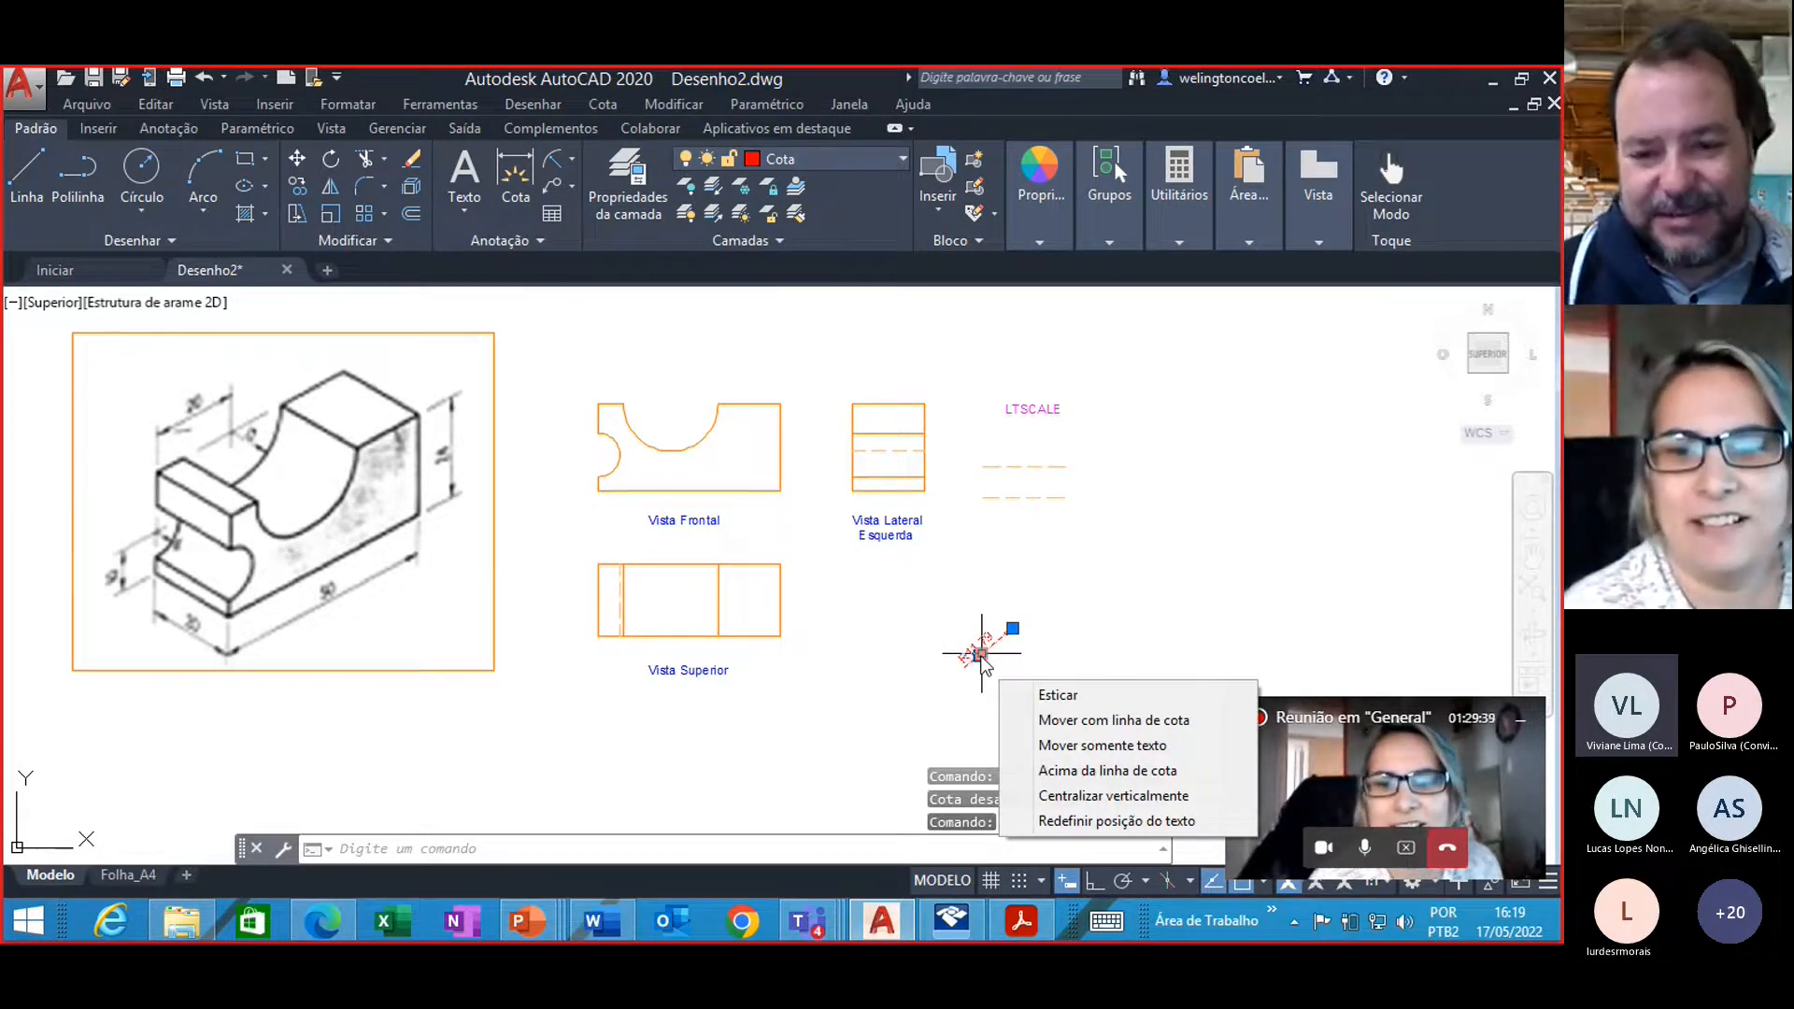
key("Delete")
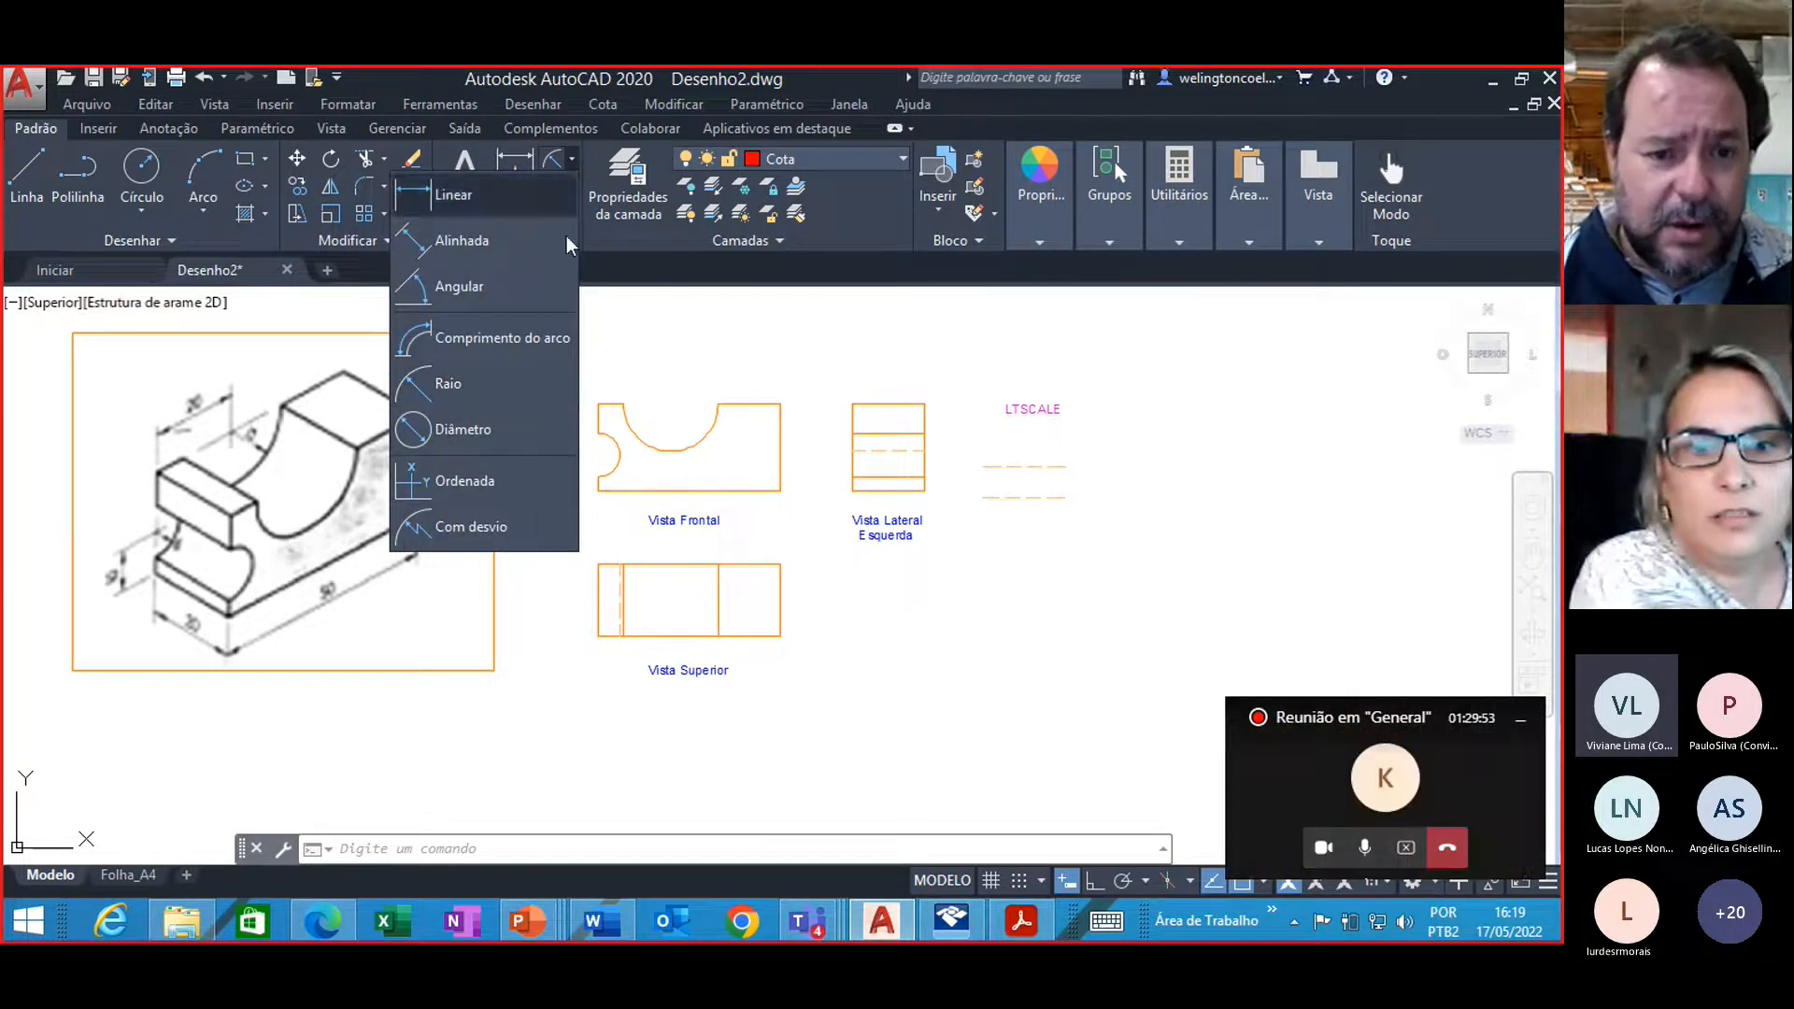
Step: Add radius dimensions to the large upper arc and the small left-side arc of the front view
left_click(486, 383)
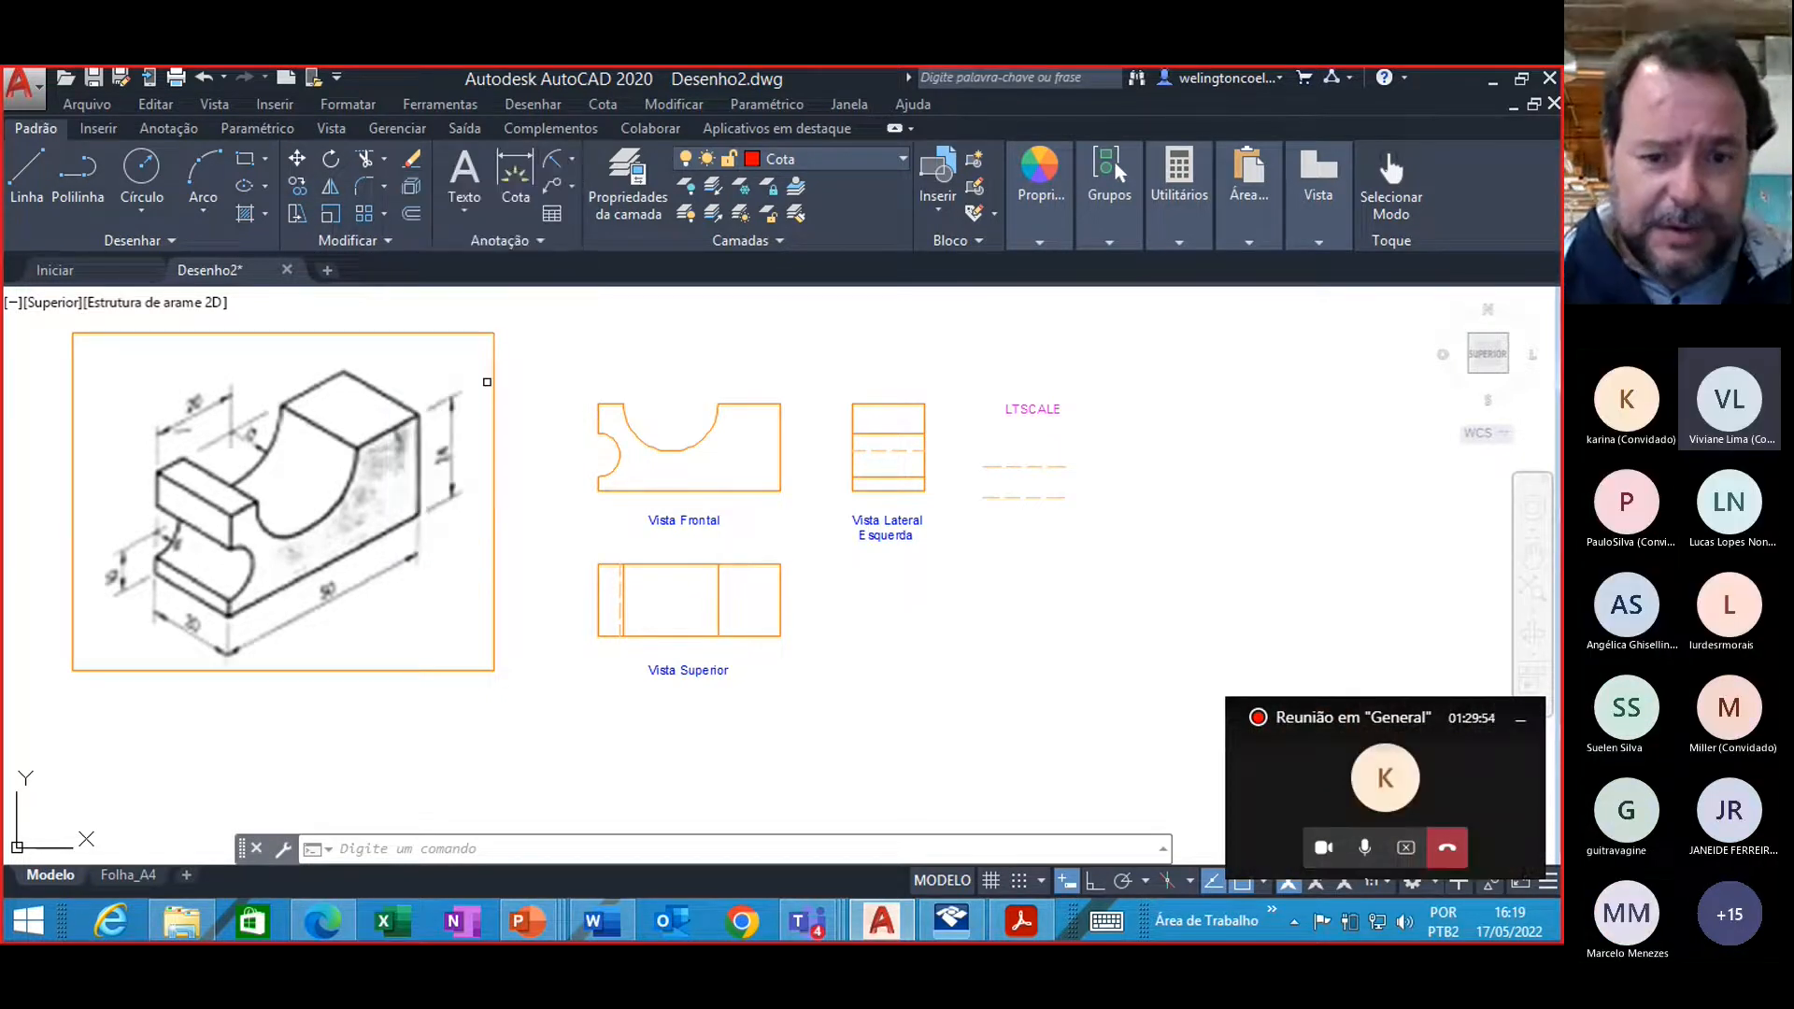
left_click(692, 448)
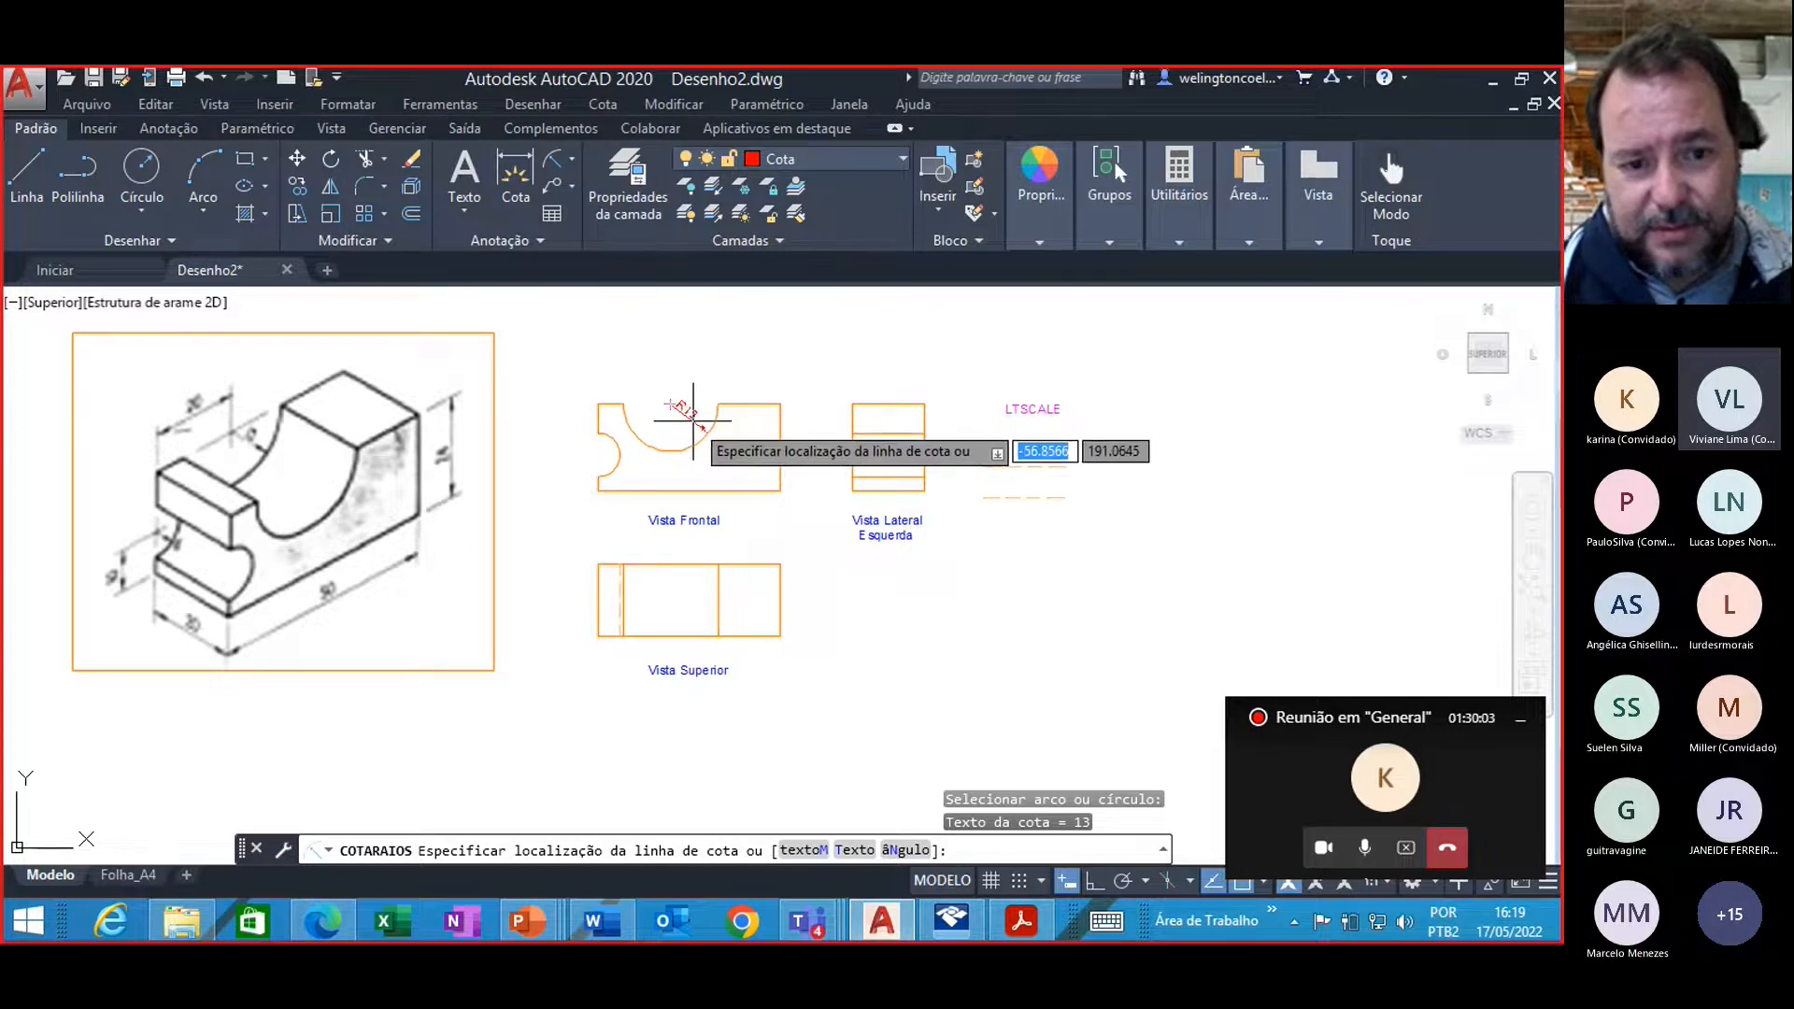
left_click(692, 420)
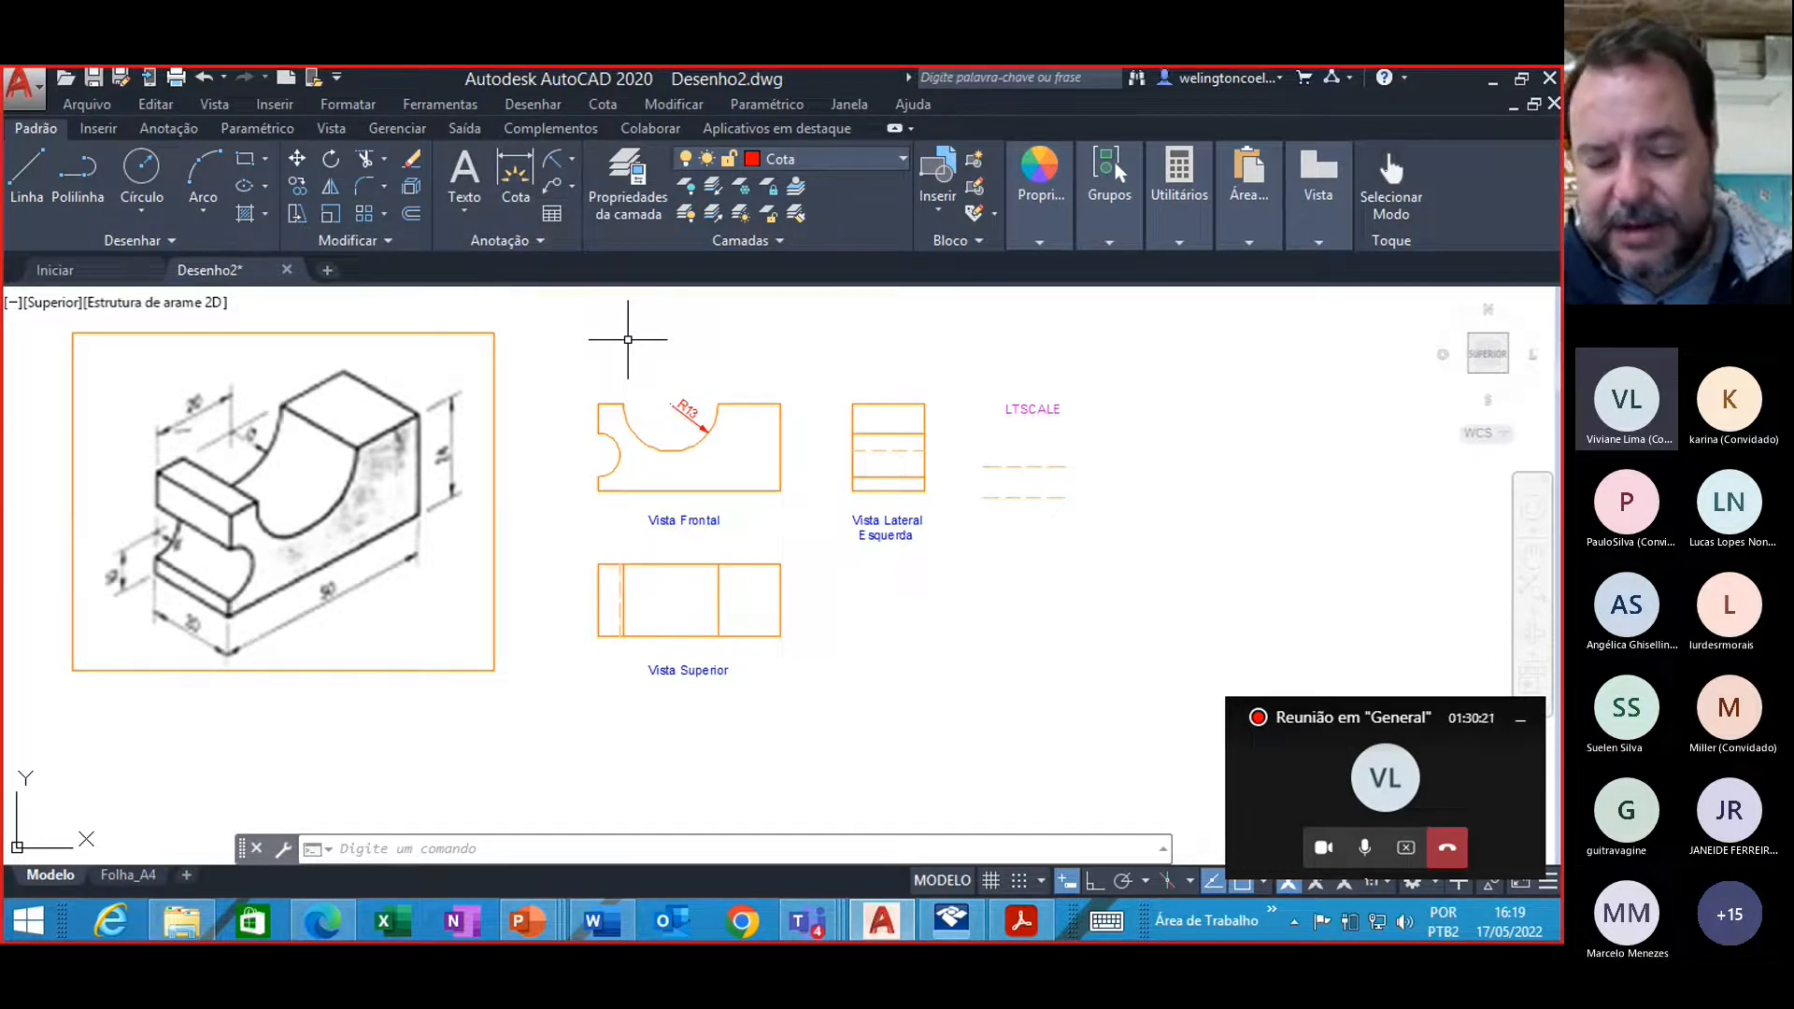
key("Return")
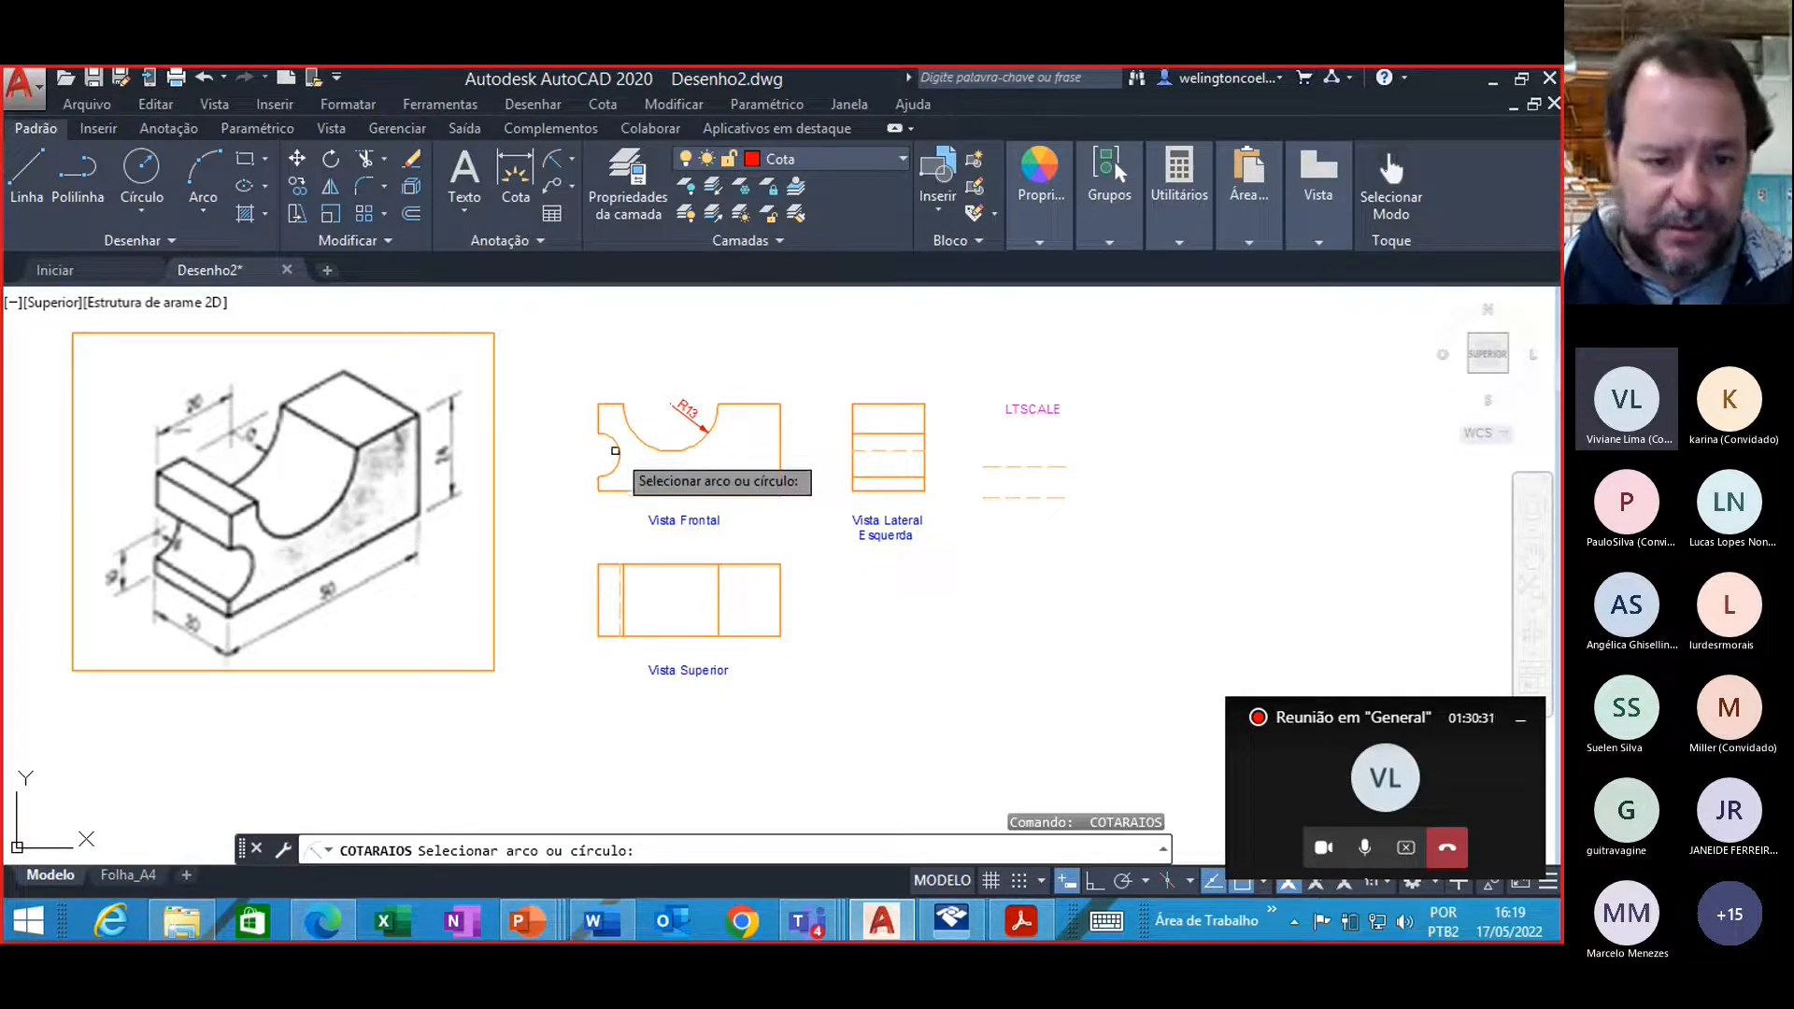
left_click(617, 460)
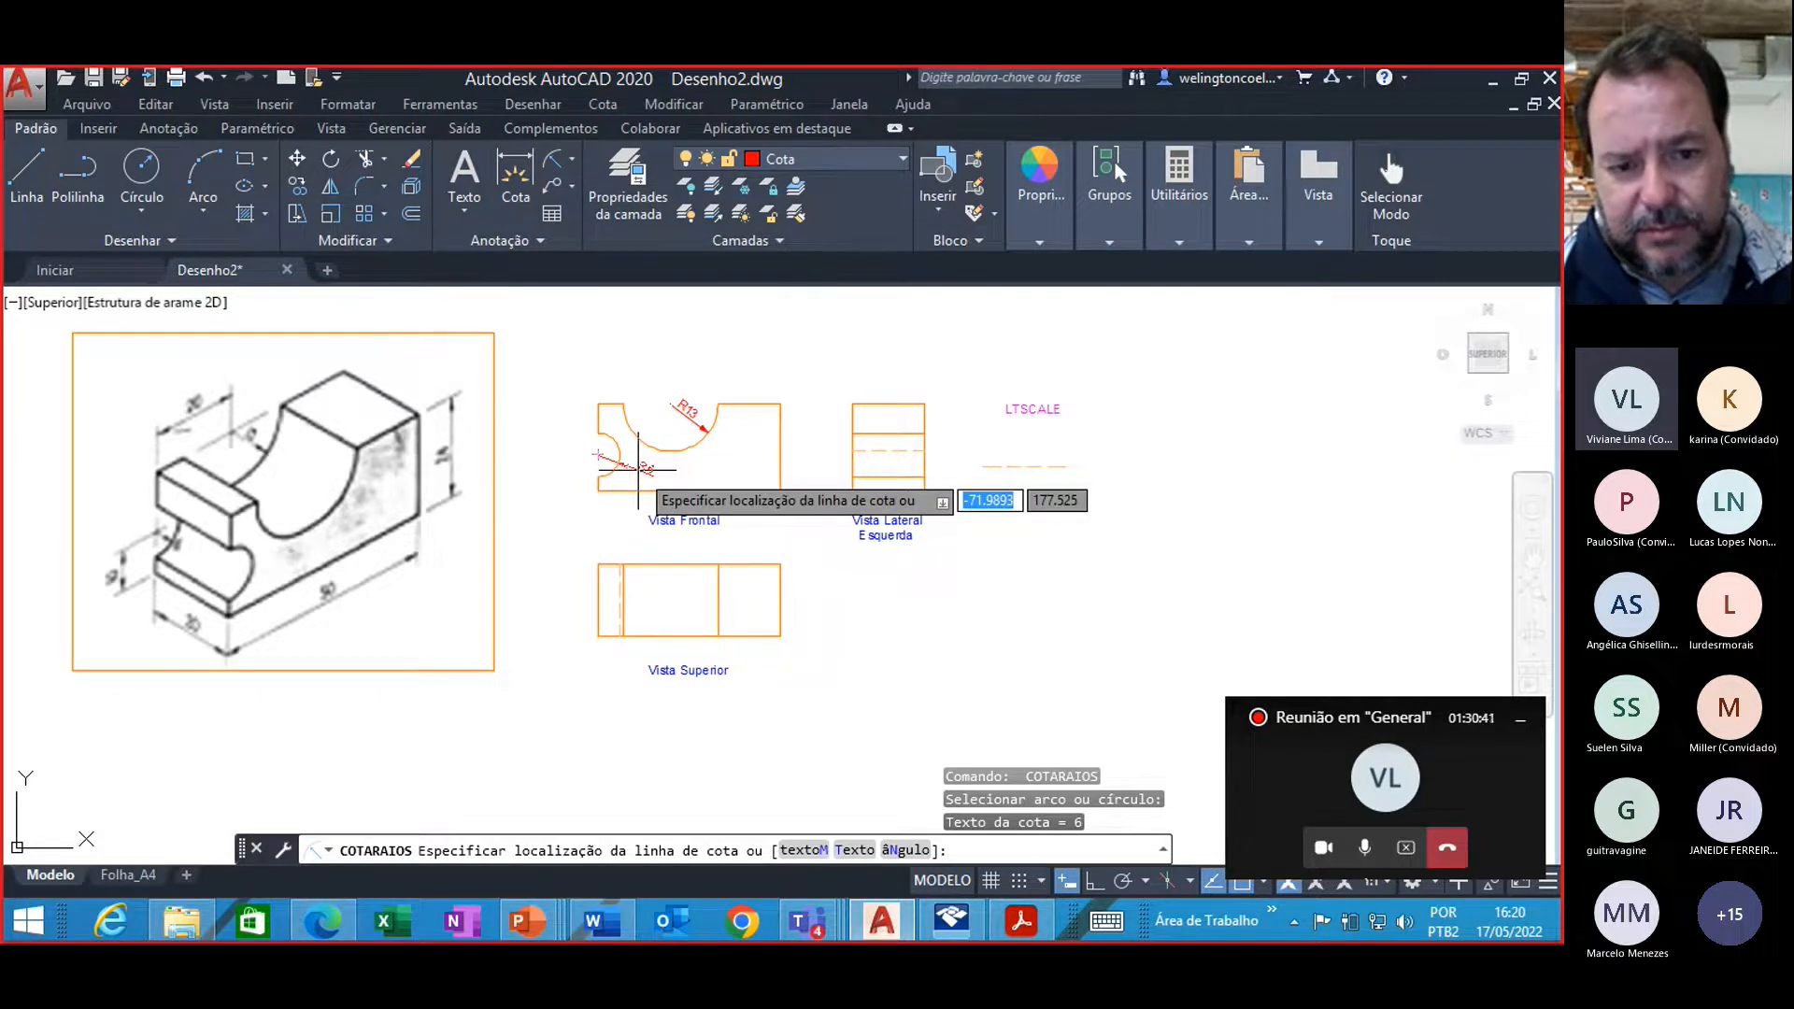
left_click(639, 470)
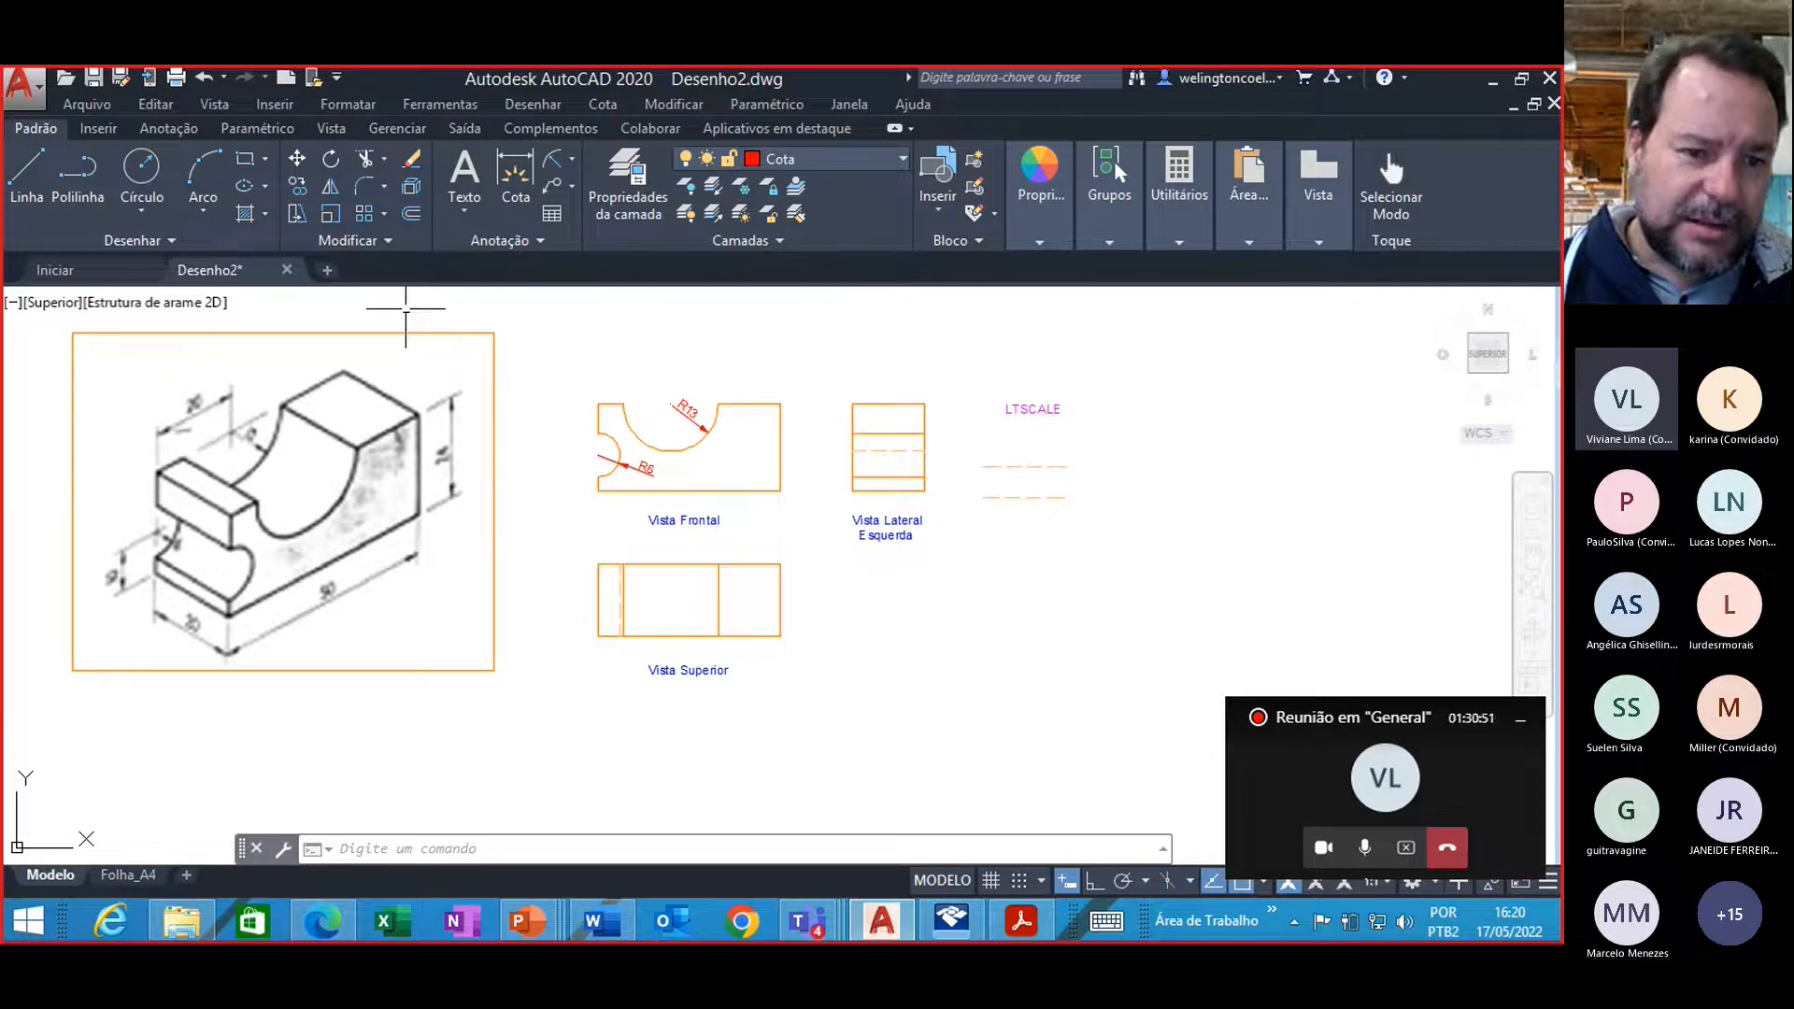
Step: Add a horizontal linear dimension above the front view from its upper-left corner to the large arc's centre
left_click(572, 157)
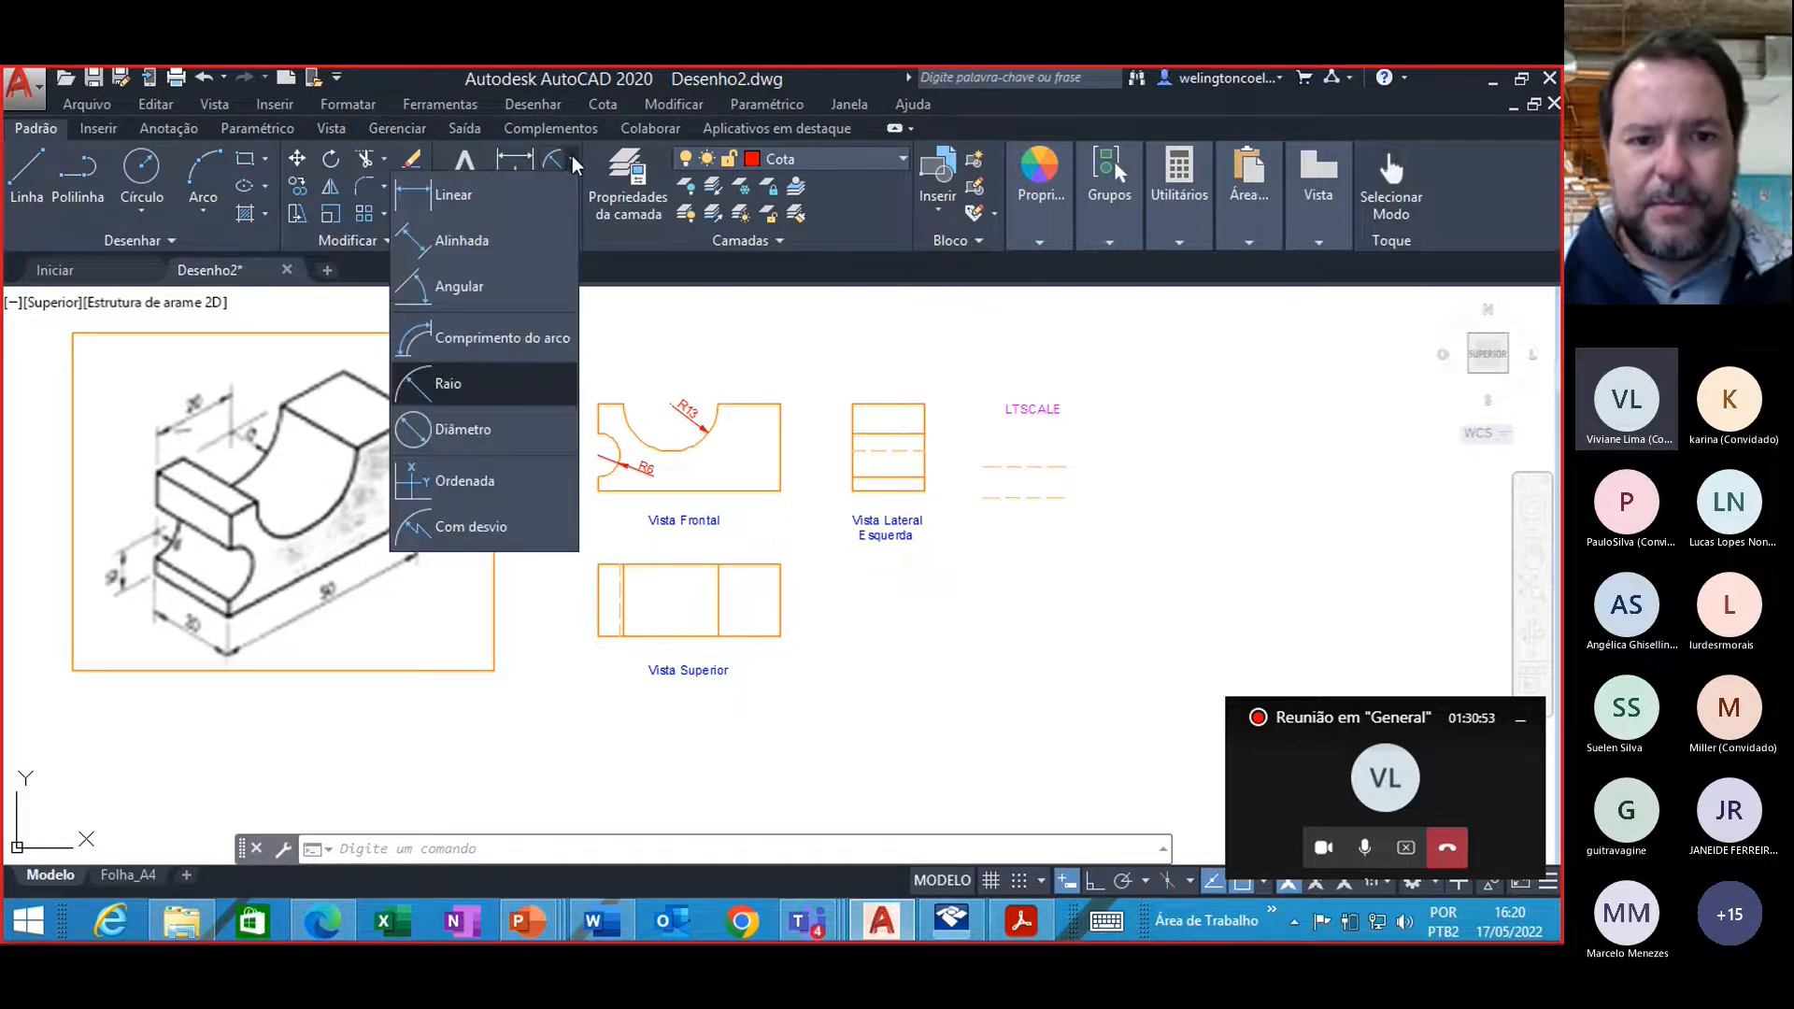
left_click(454, 195)
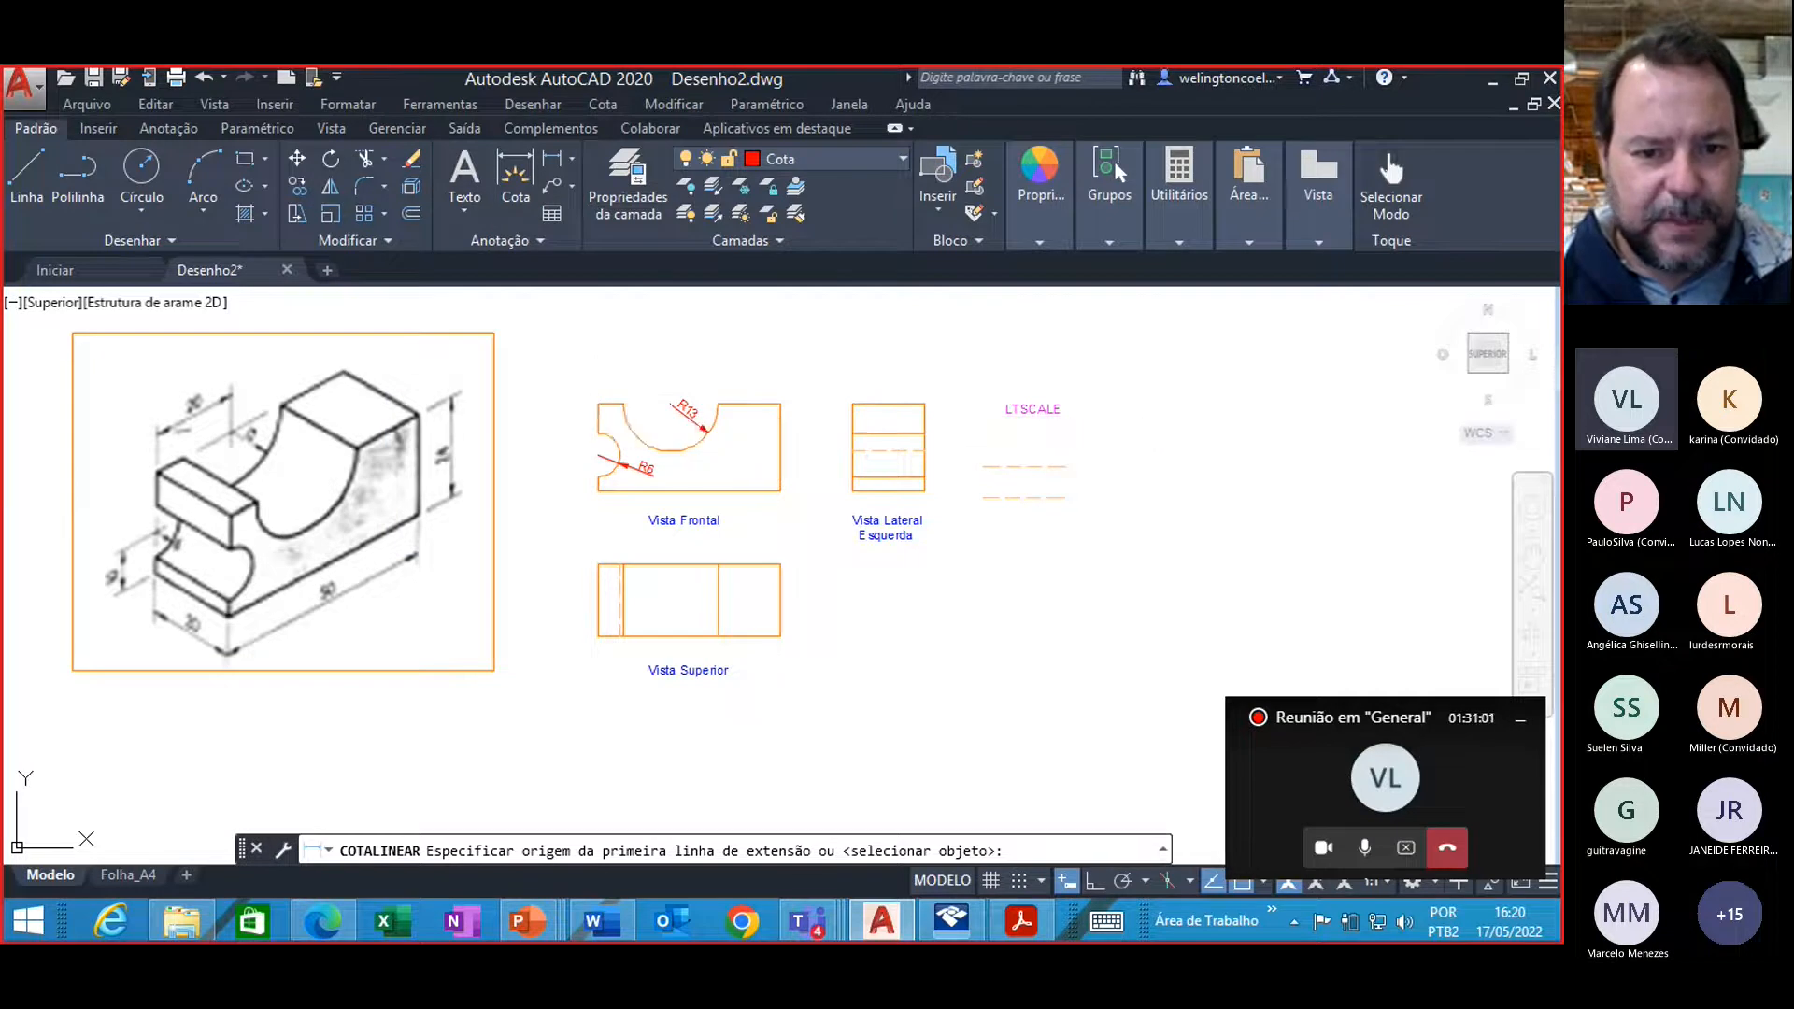
left_click(598, 403)
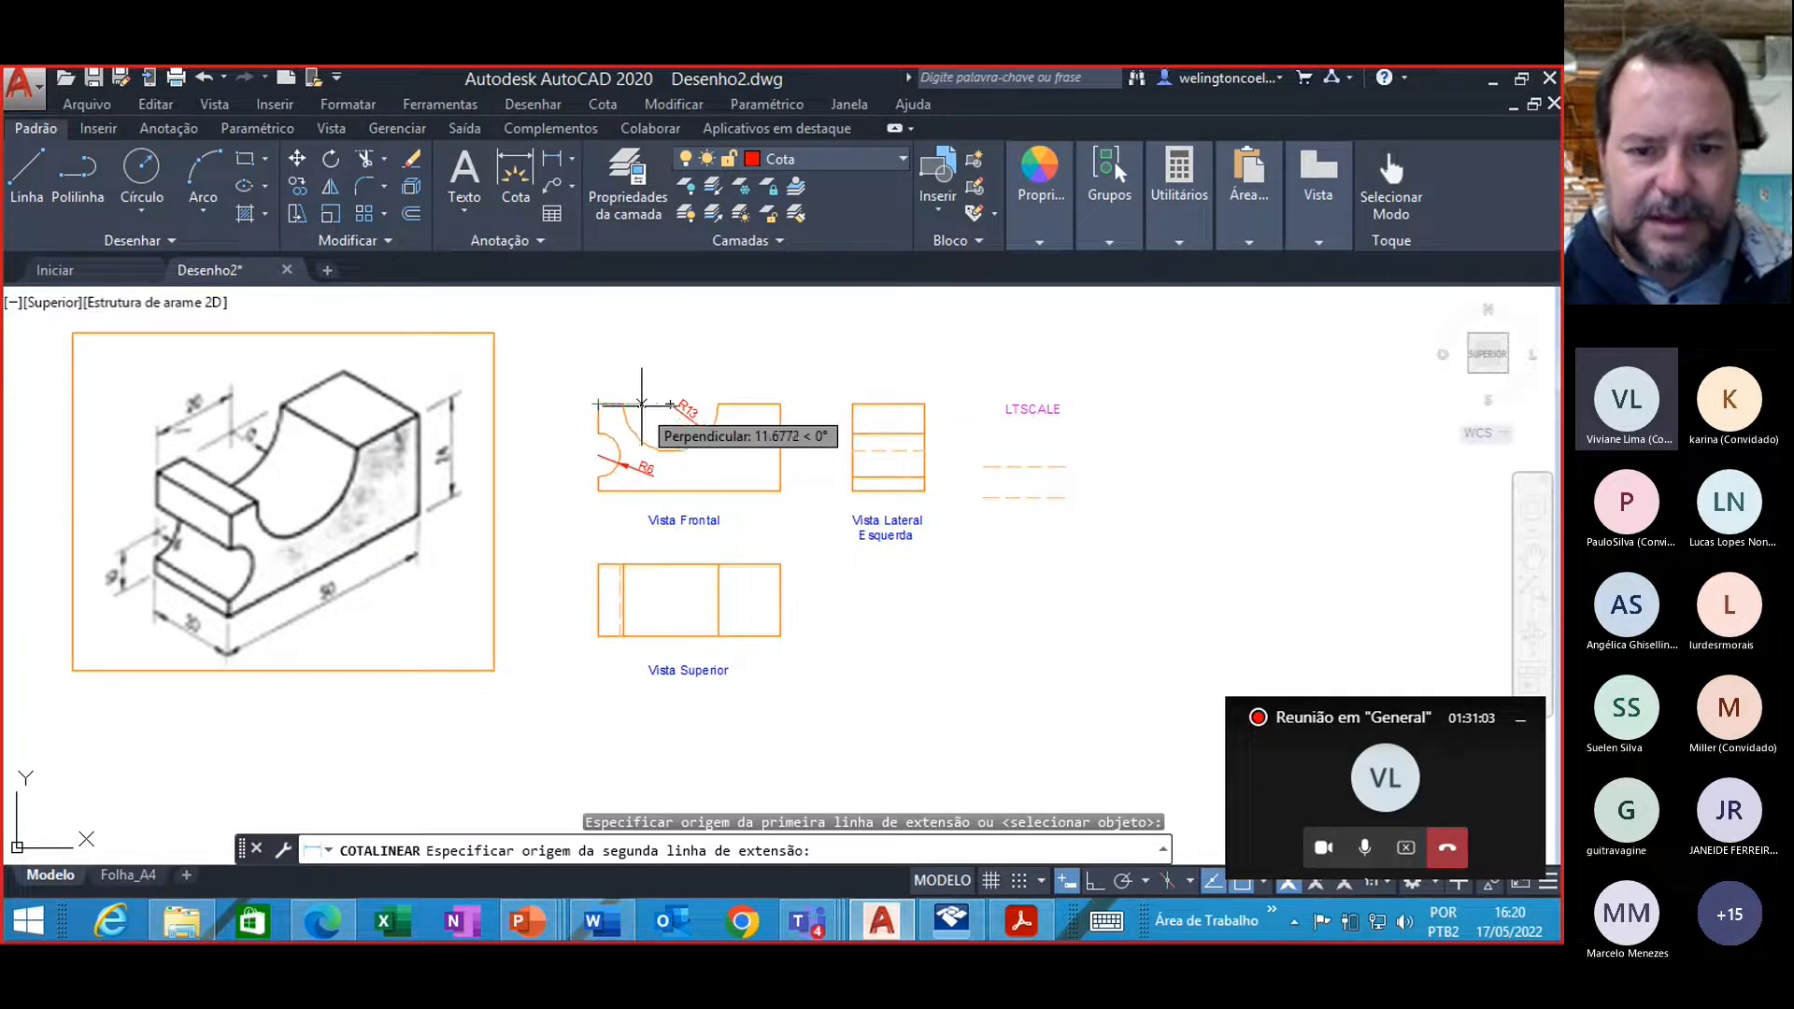
left_click(670, 404)
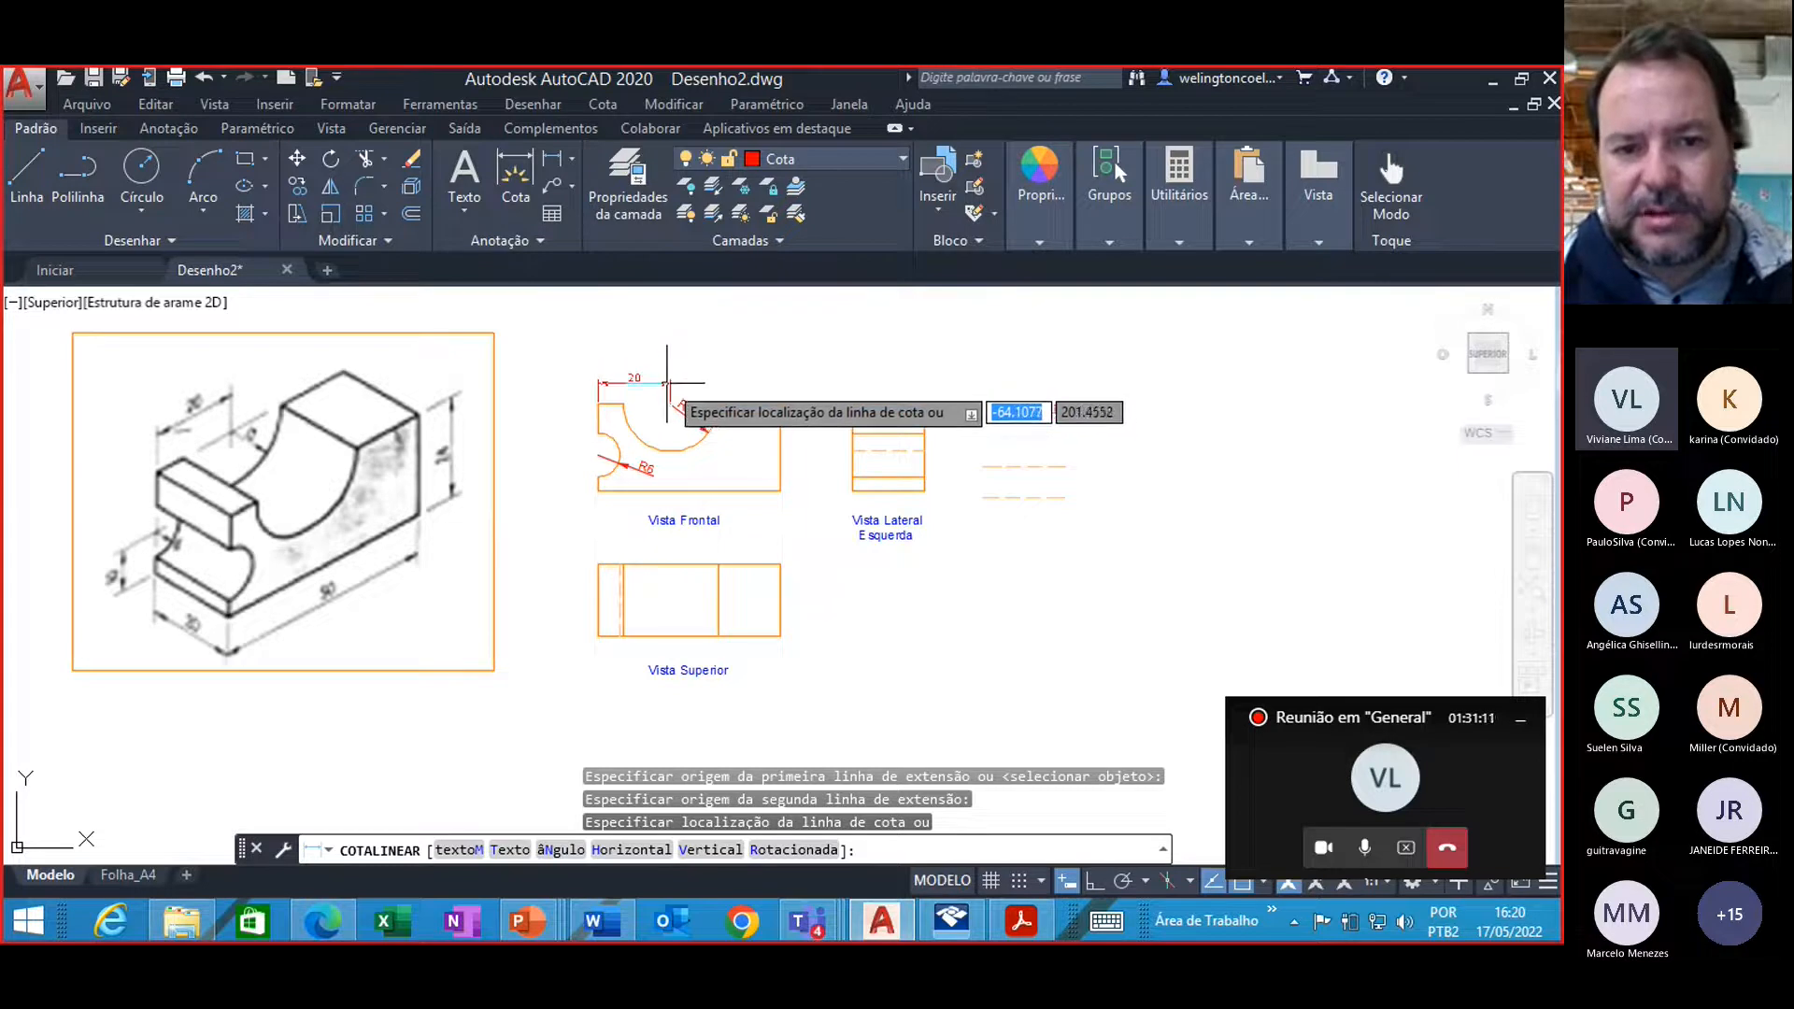
left_click(667, 371)
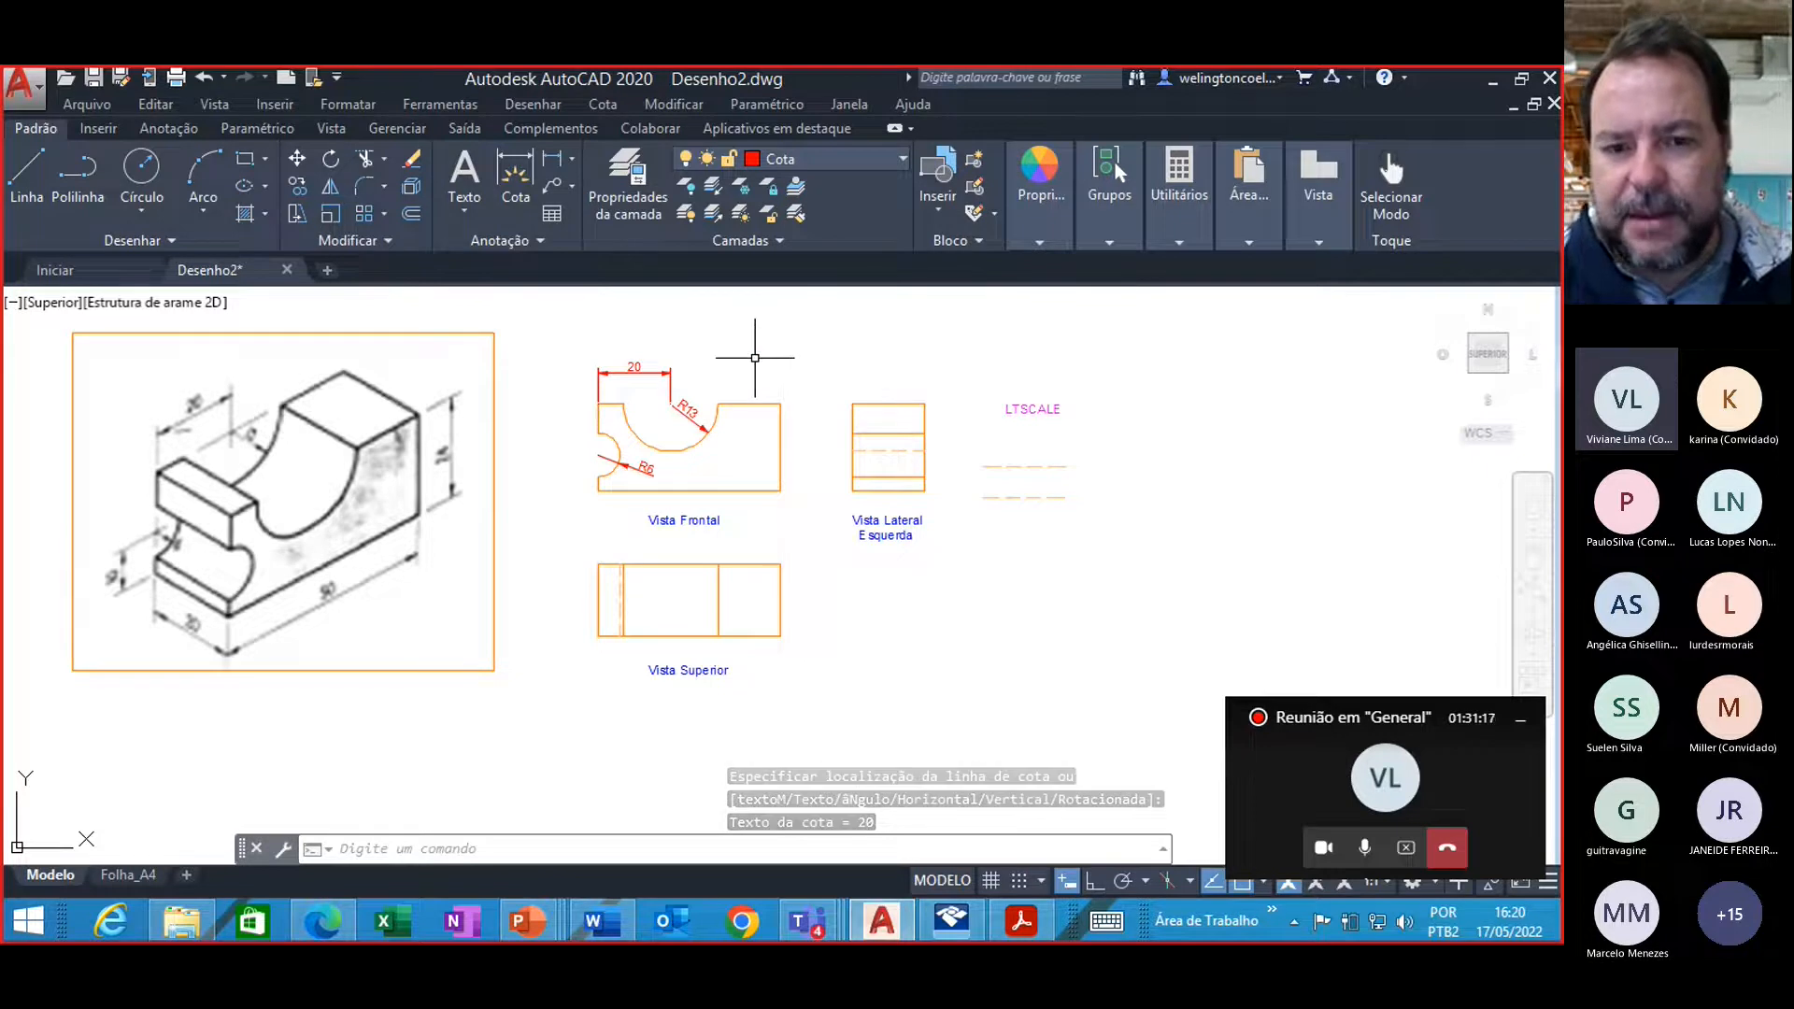
Step: Add a horizontal linear dimension above the left side view across its full width
left_click(548, 158)
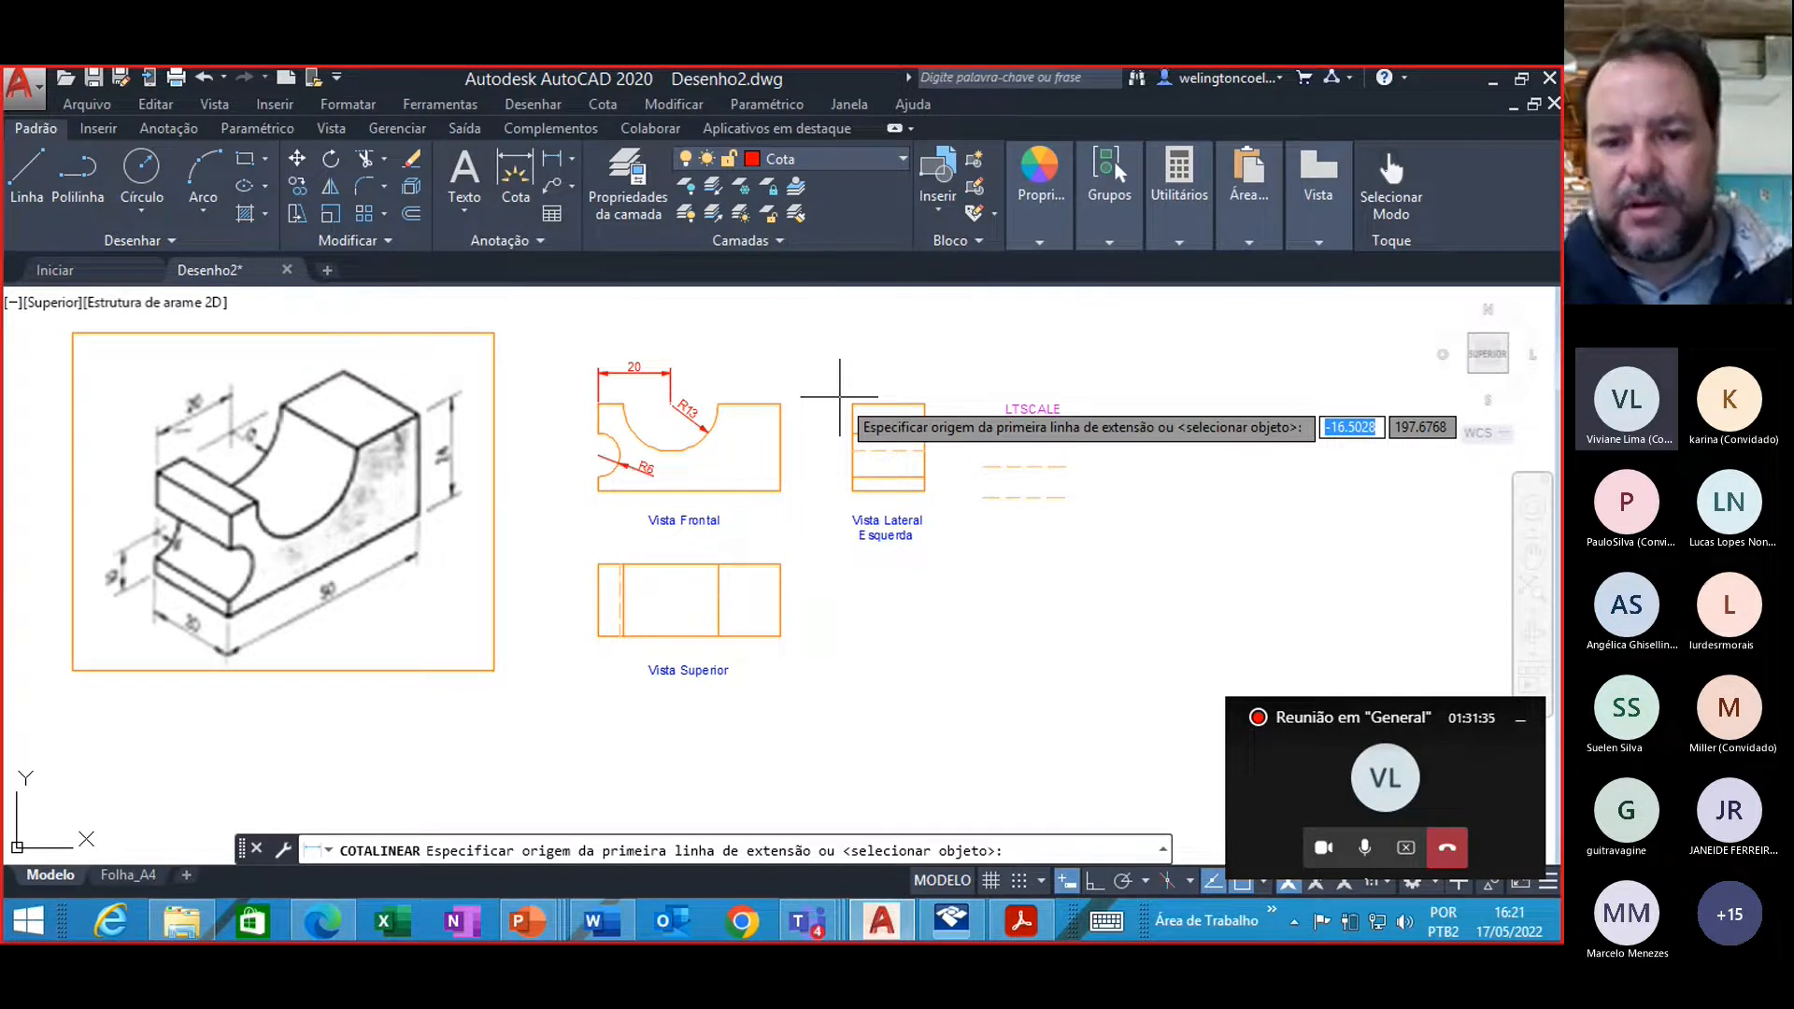
left_click(853, 404)
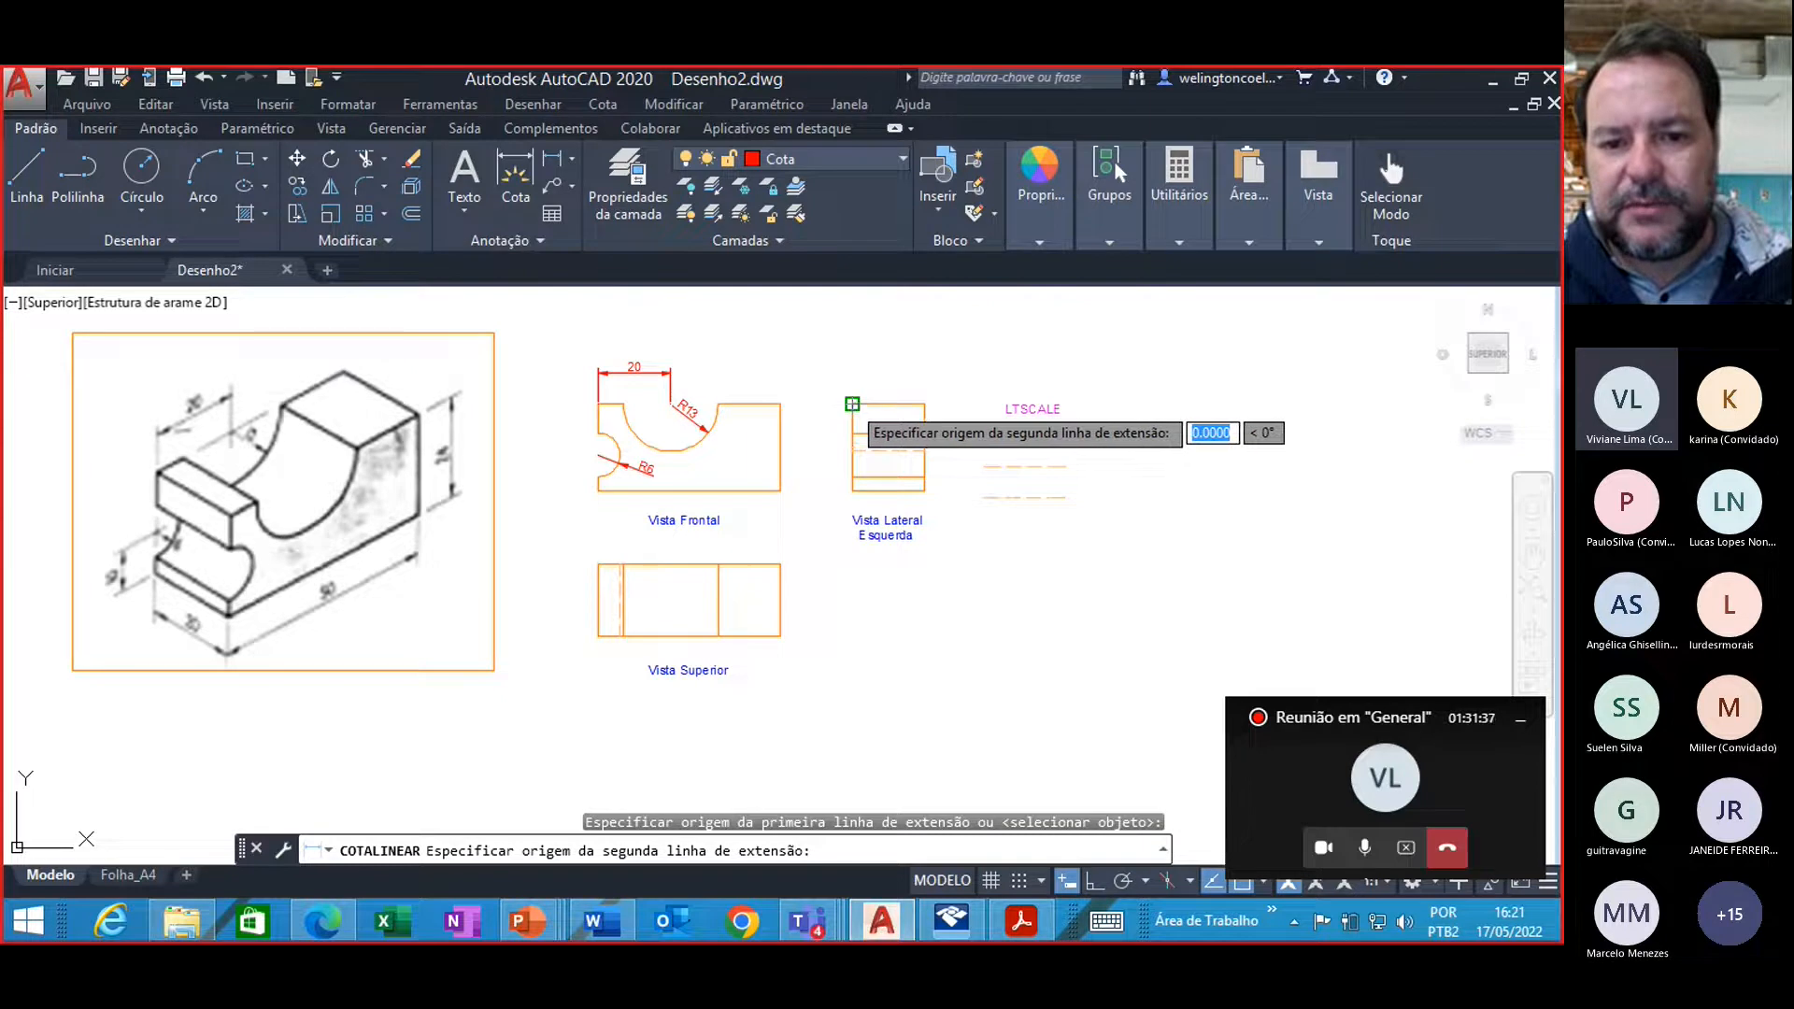
left_click(924, 404)
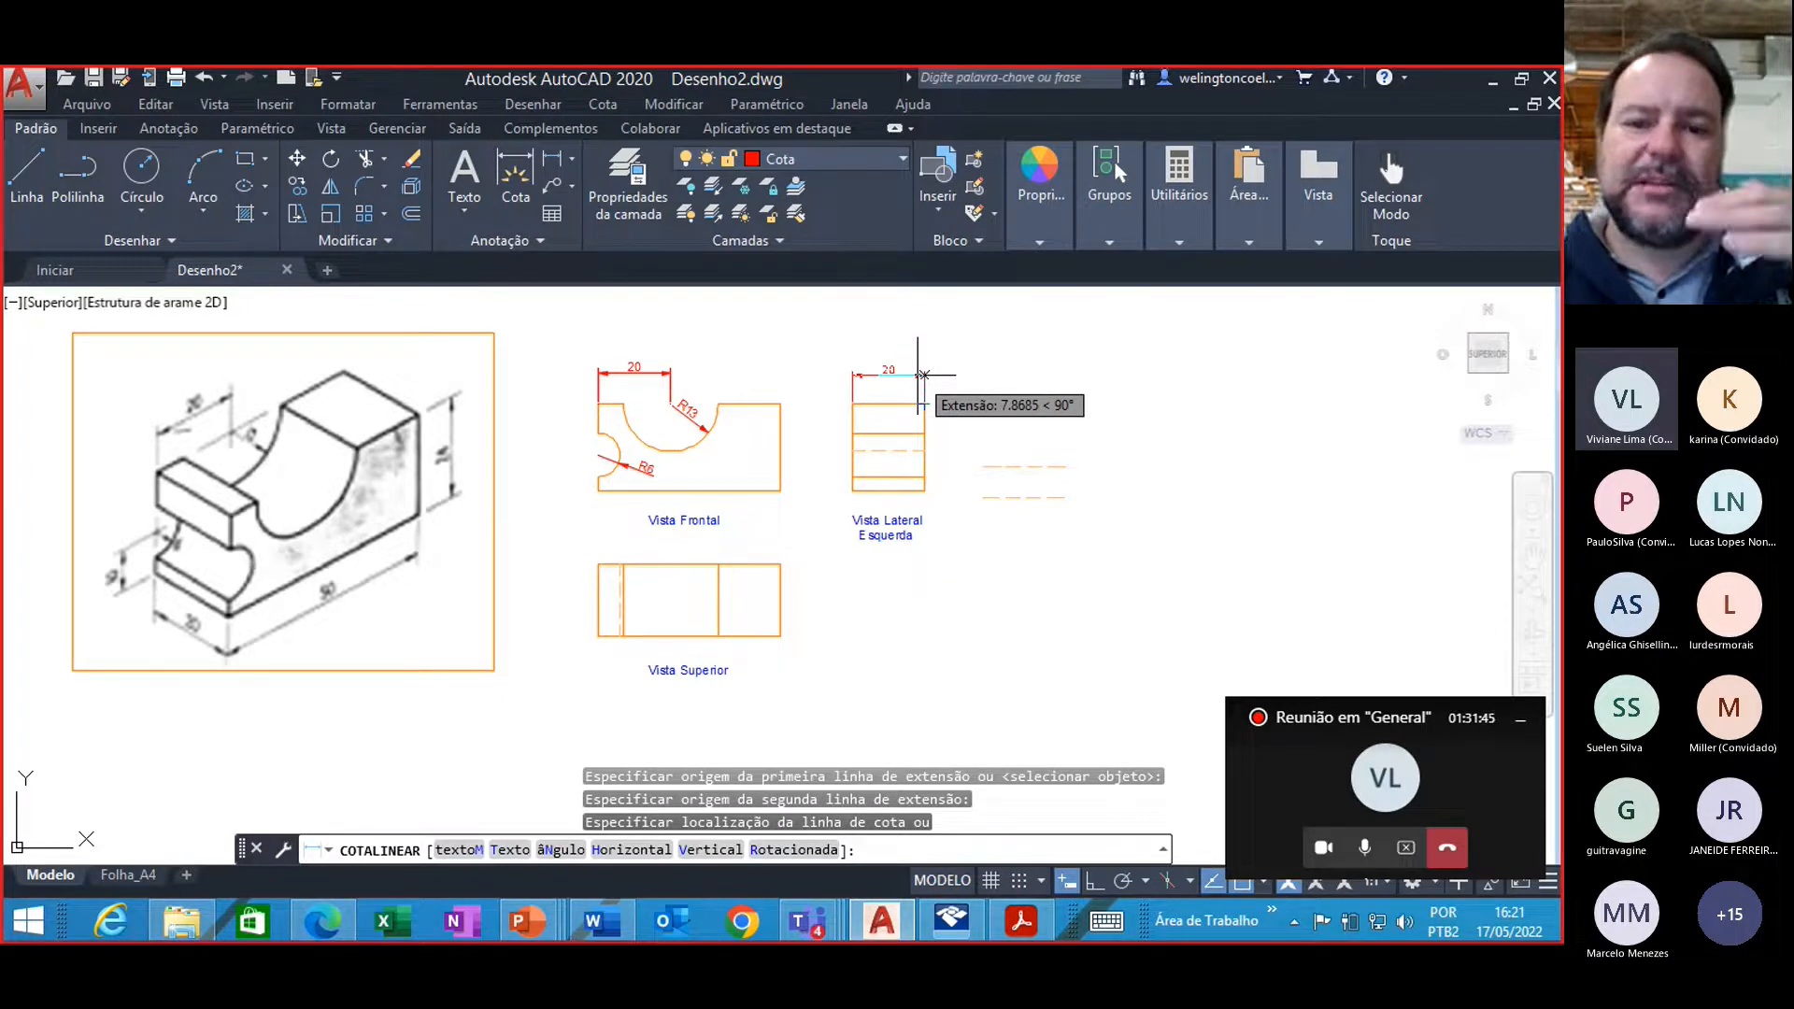
left_click(920, 375)
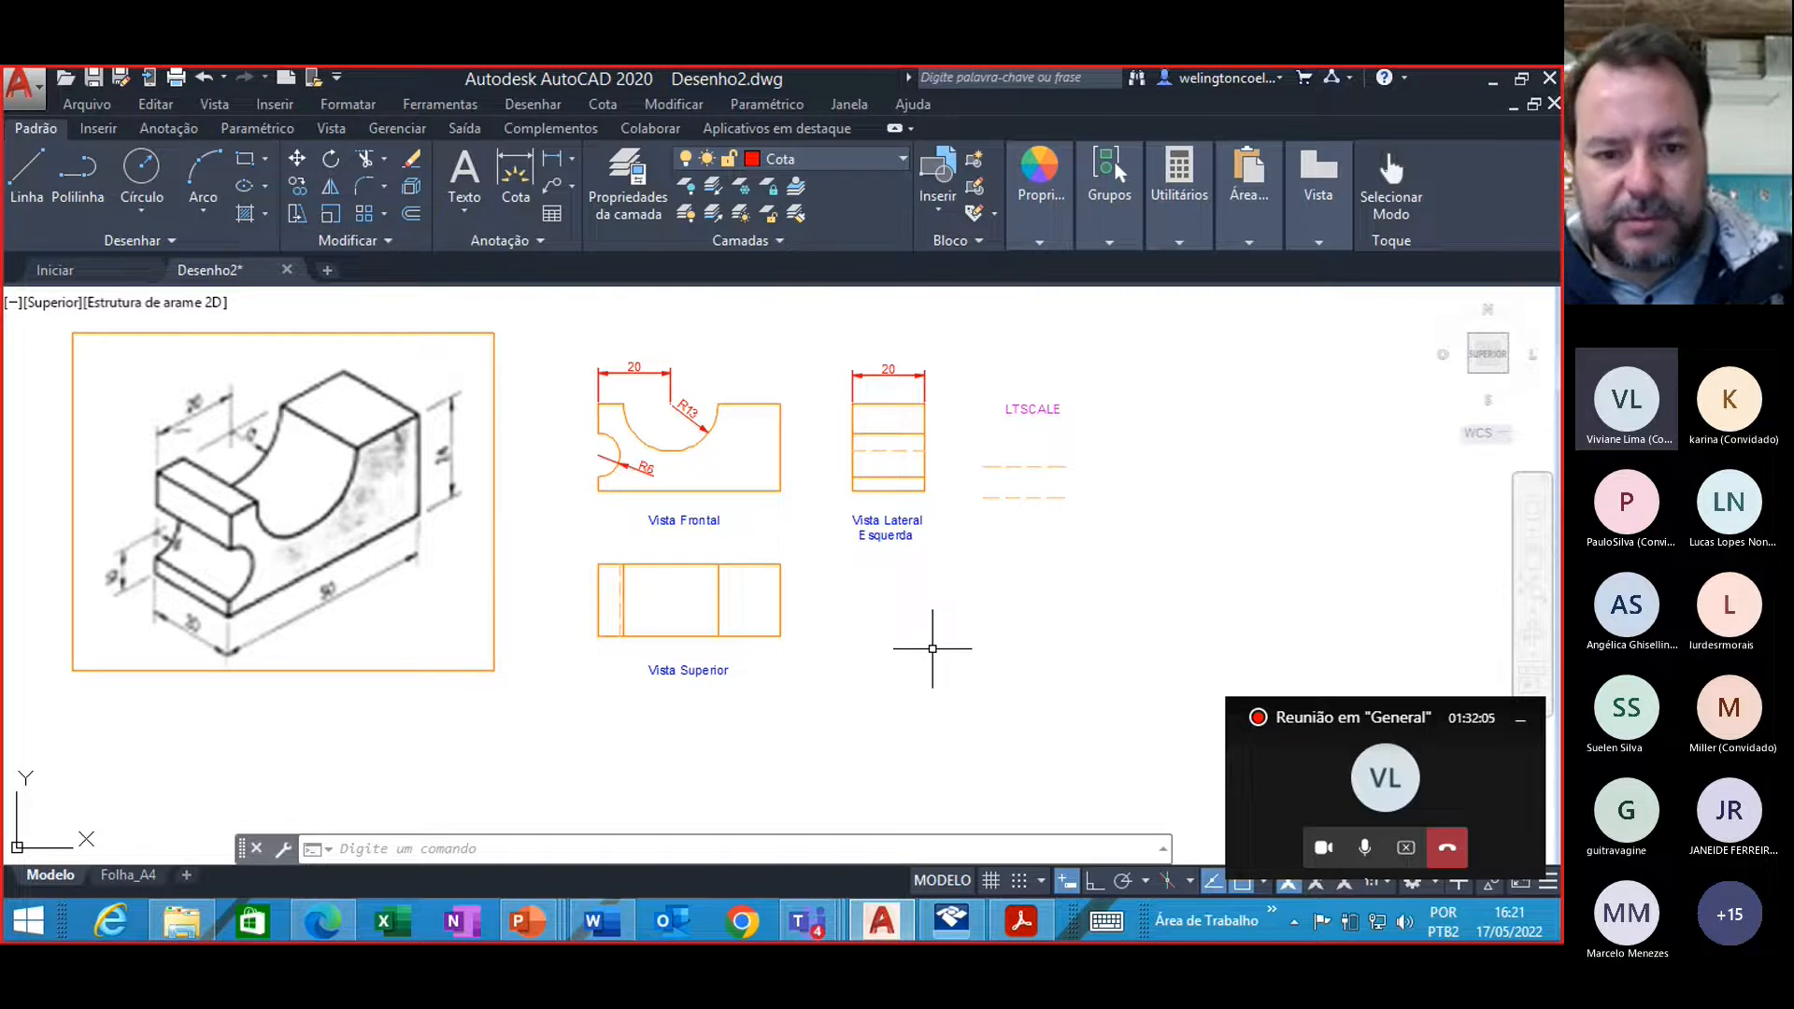
Step: Add a horizontal linear dimension along the upper edge of the top view across its full length
key("Return")
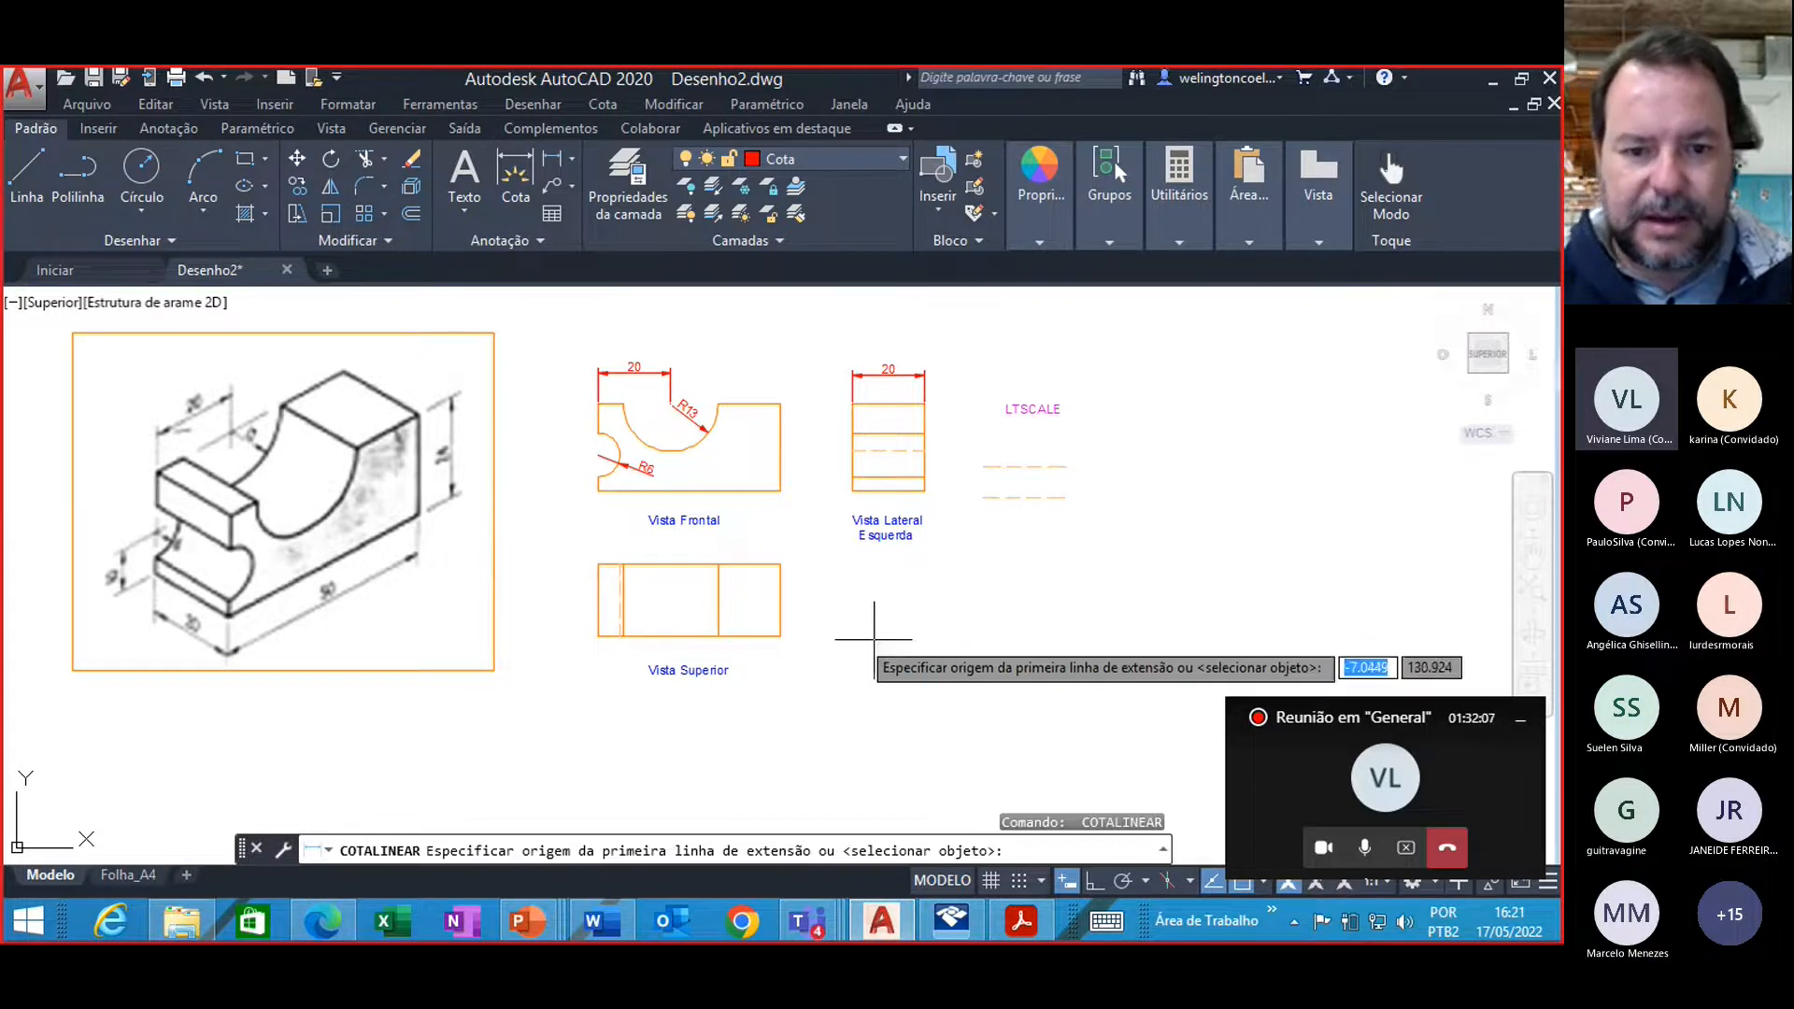
left_click(598, 565)
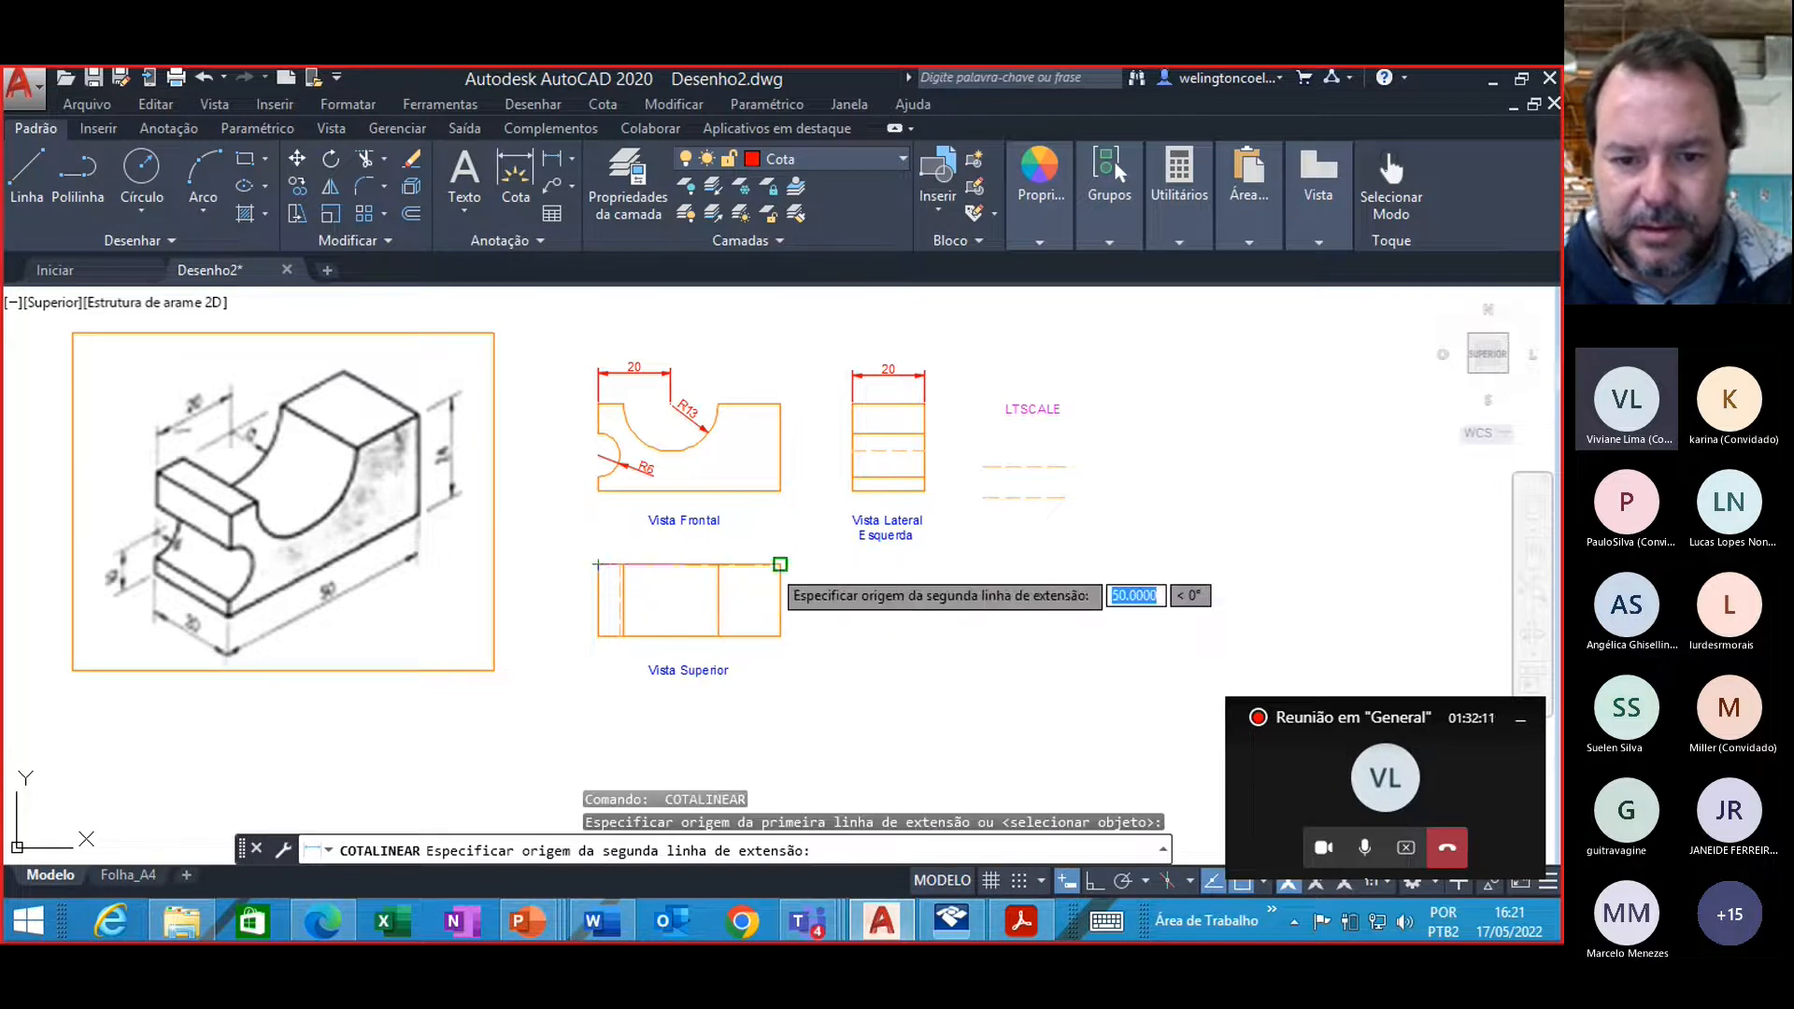
left_click(780, 564)
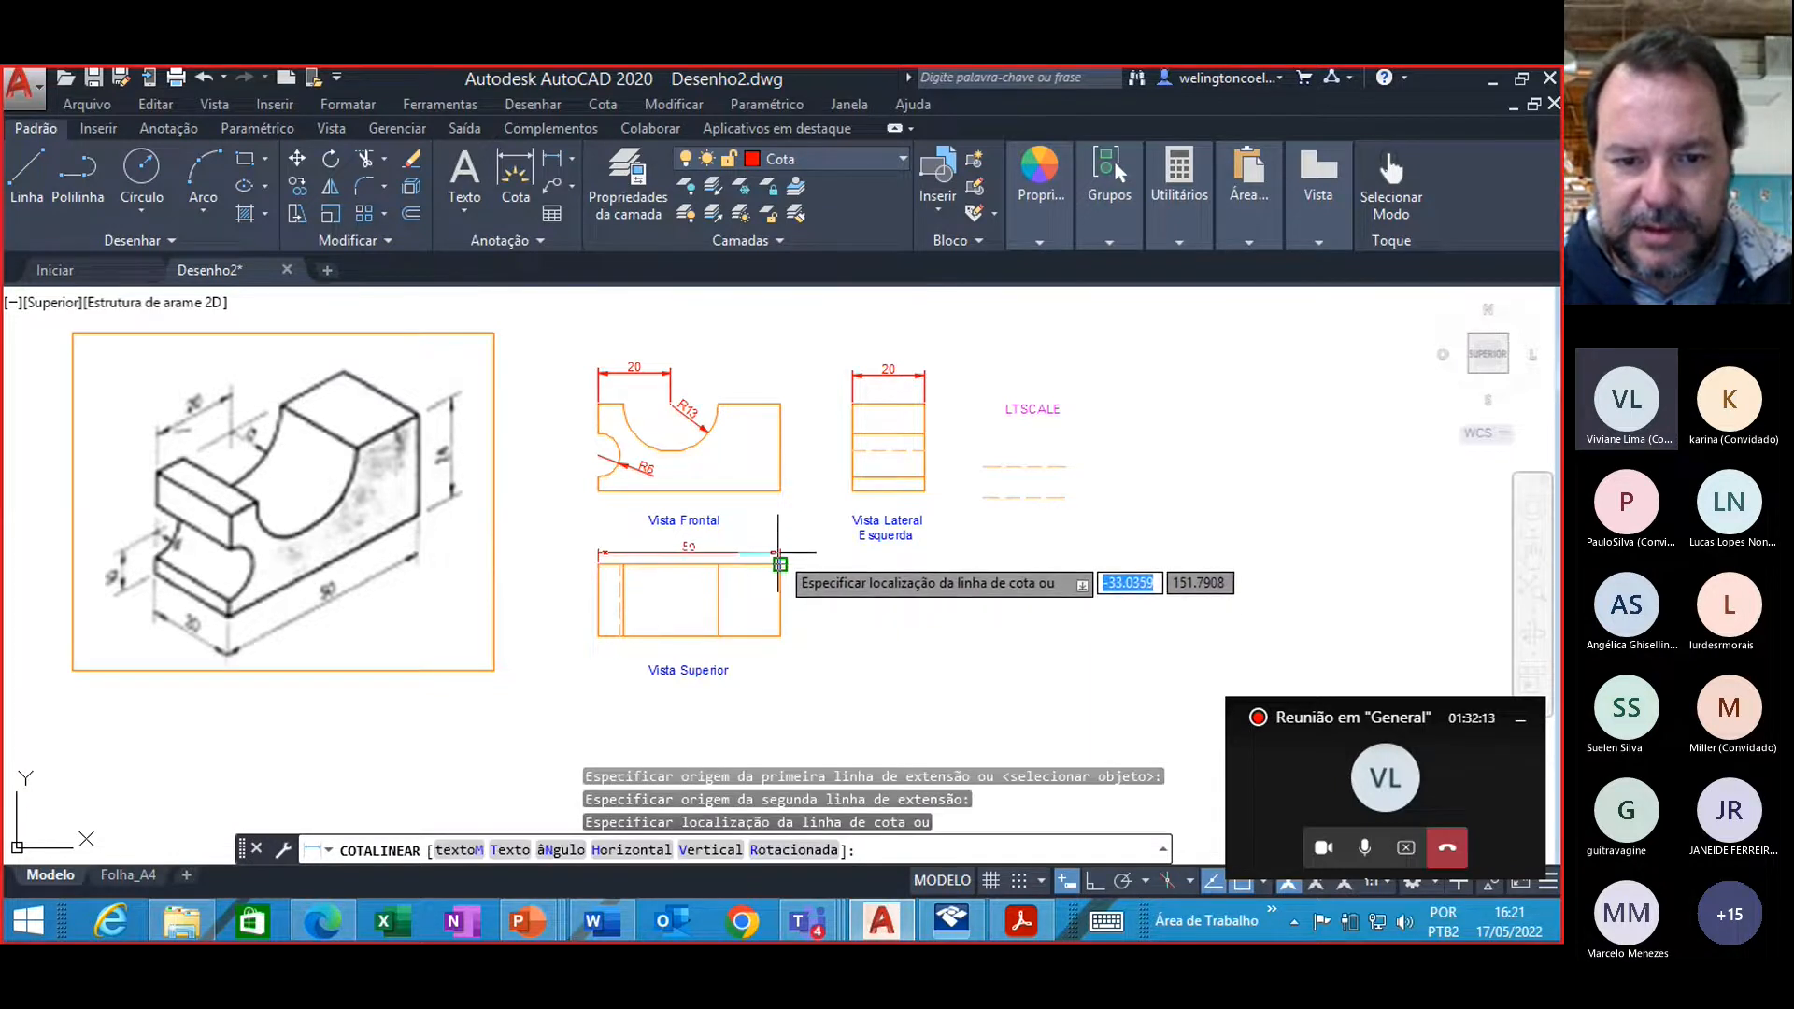
left_click(777, 555)
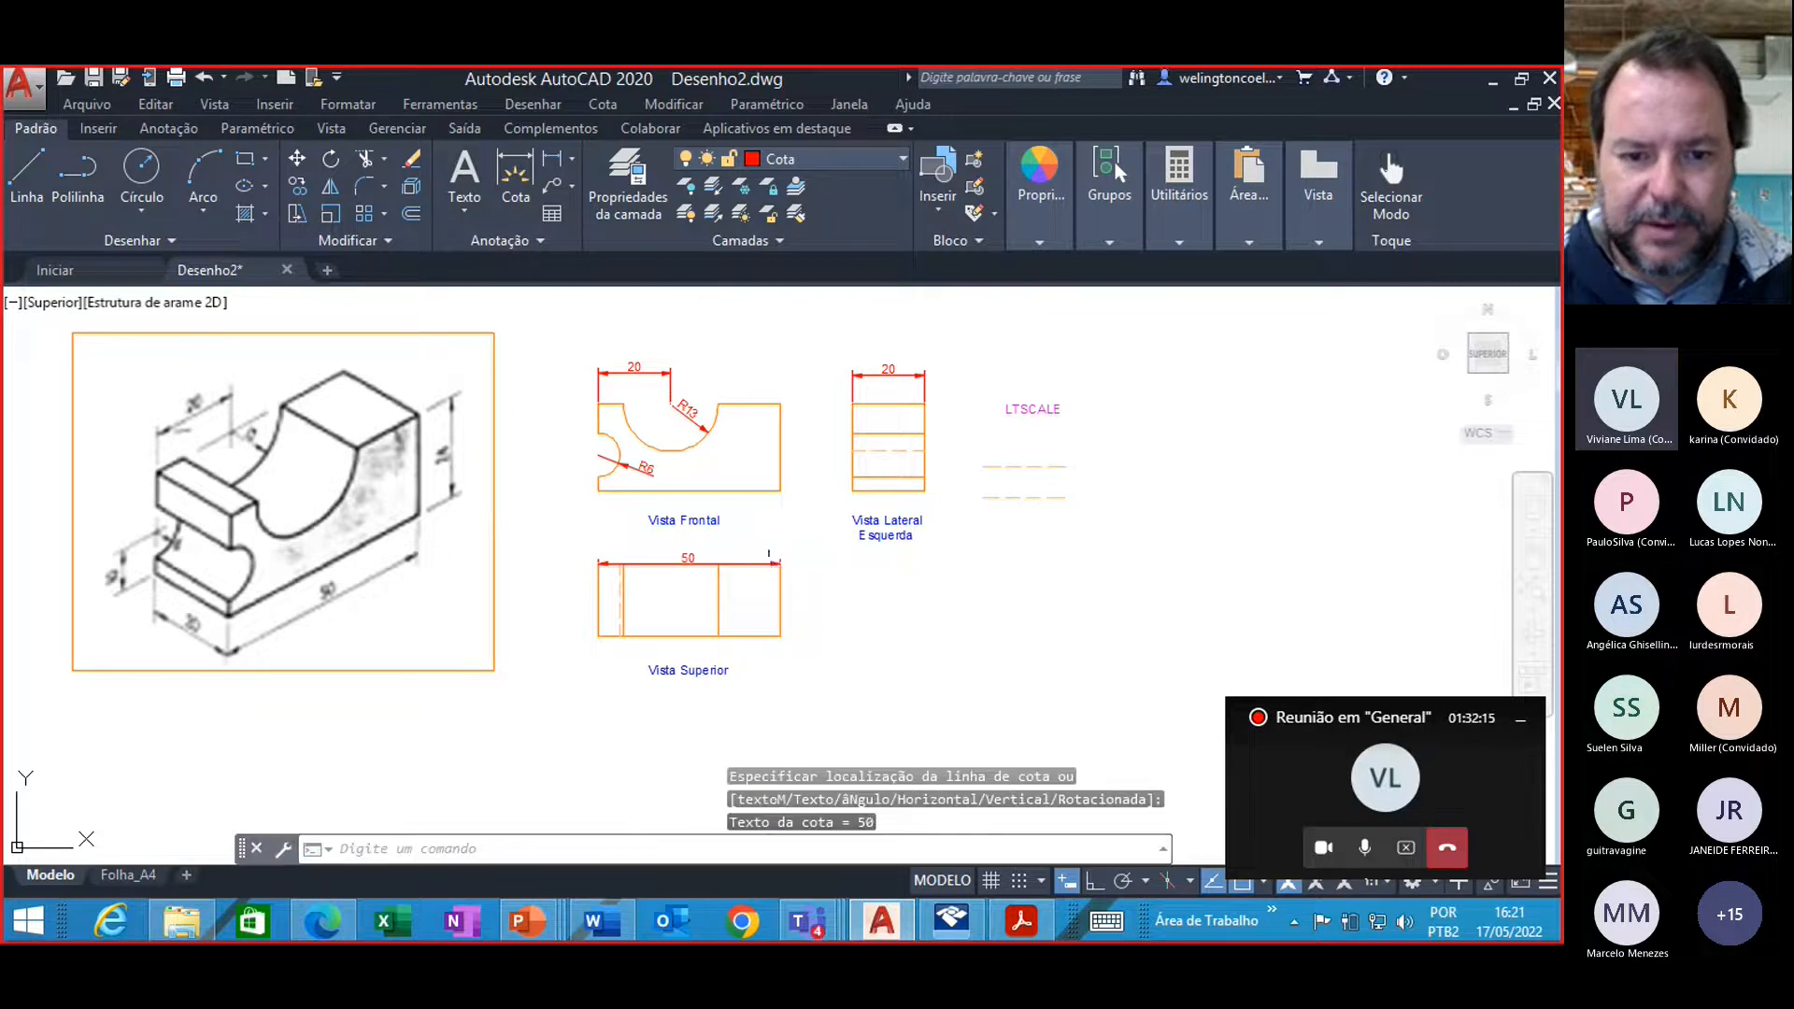
Step: Turn on Ortho mode and move the top view's length dimension straight up, clear of the view's upper edge
left_click(692, 562)
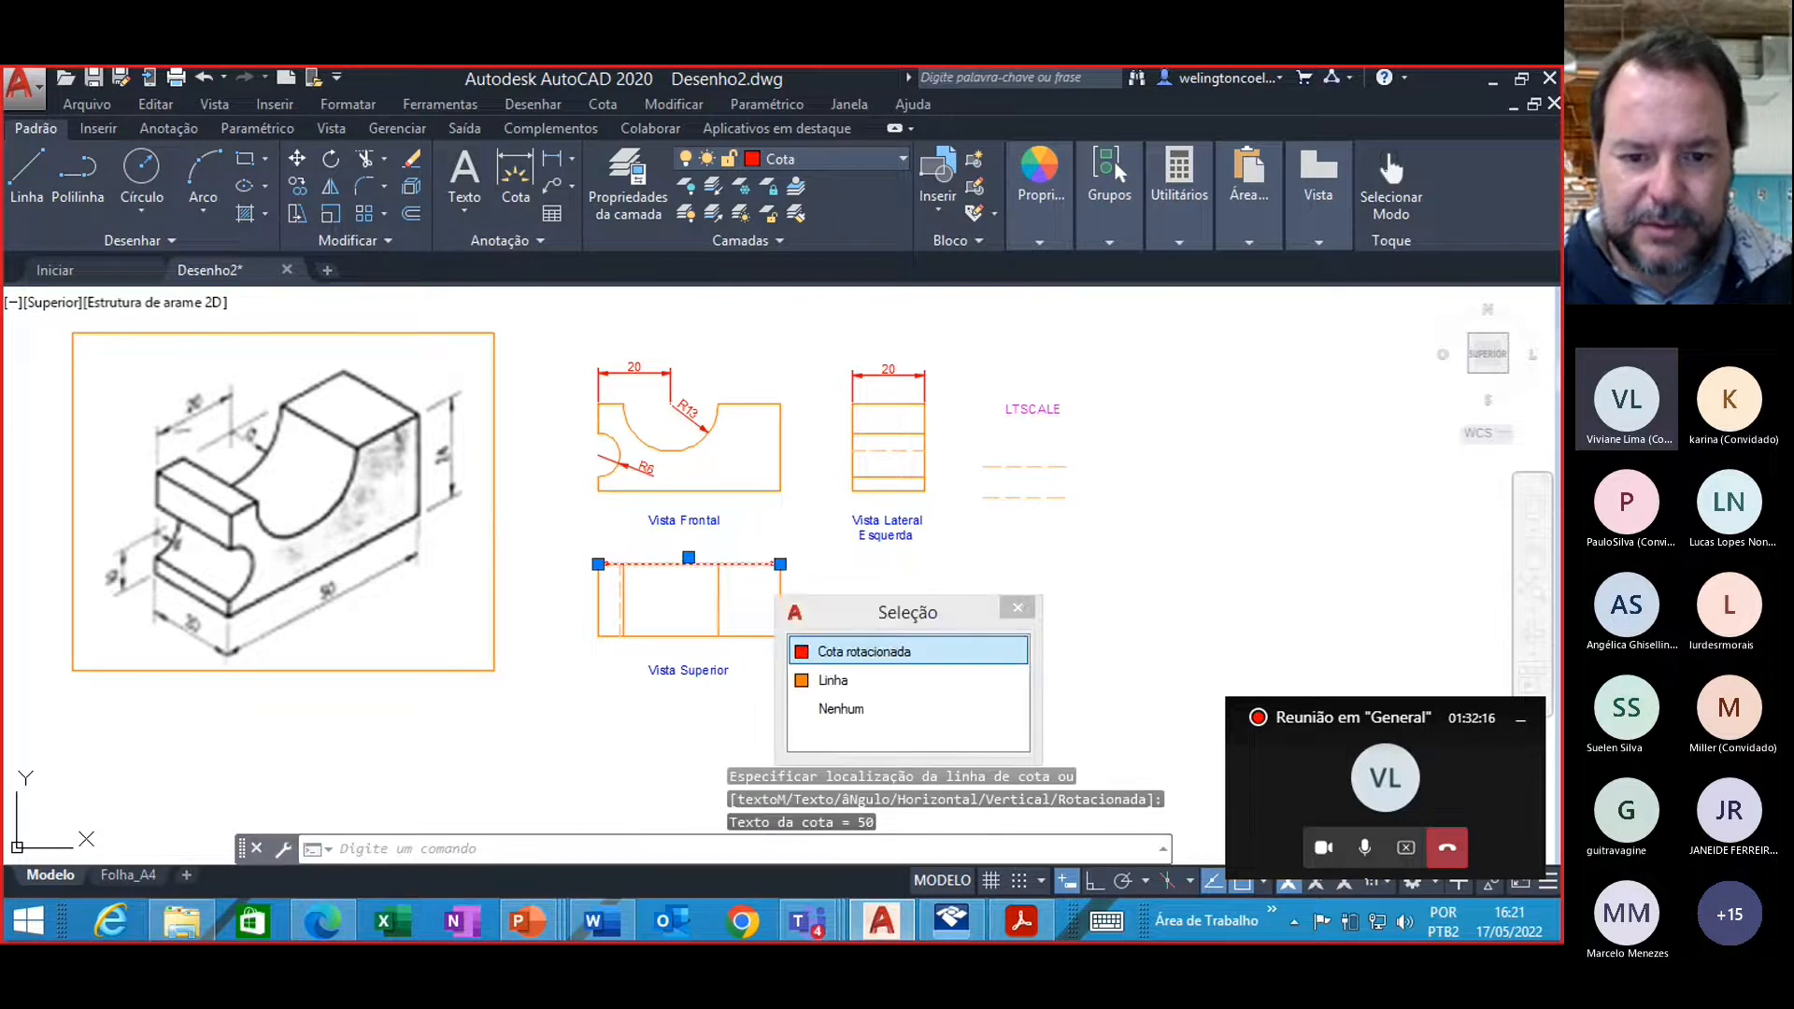
left_click(689, 559)
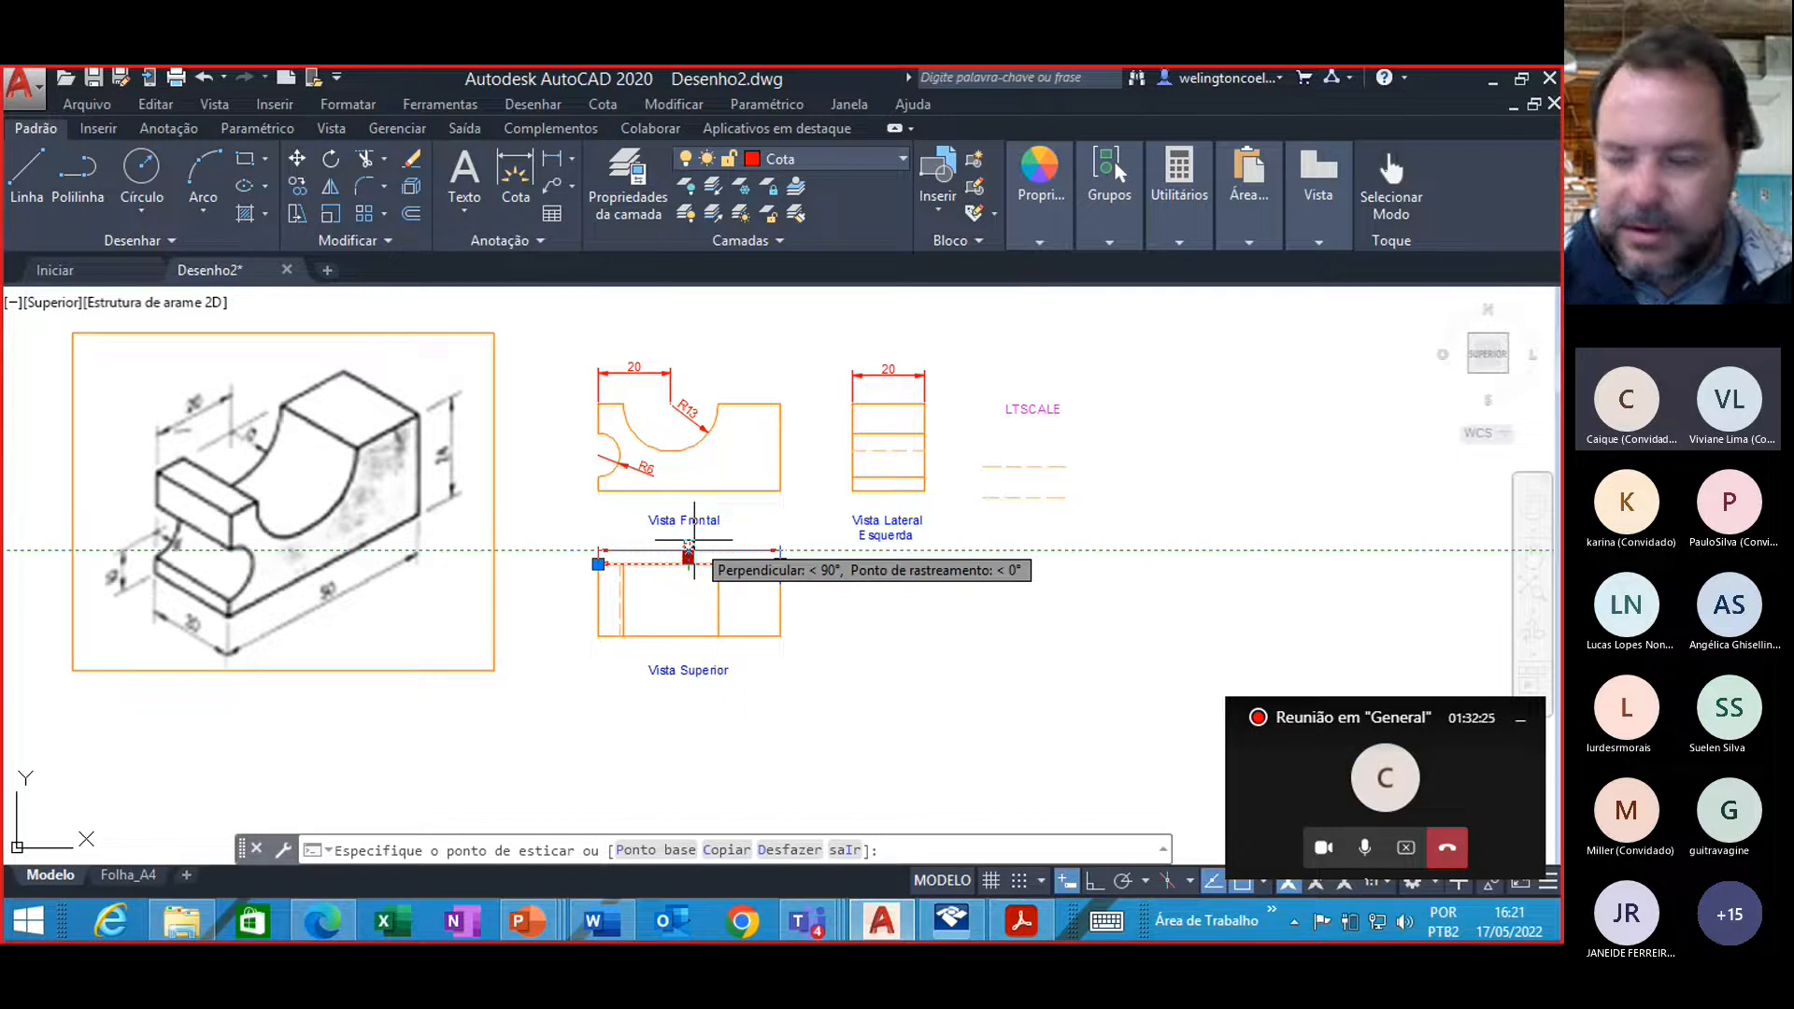
scroll(694, 550, "down", 3)
scroll(693, 549, "up", 9)
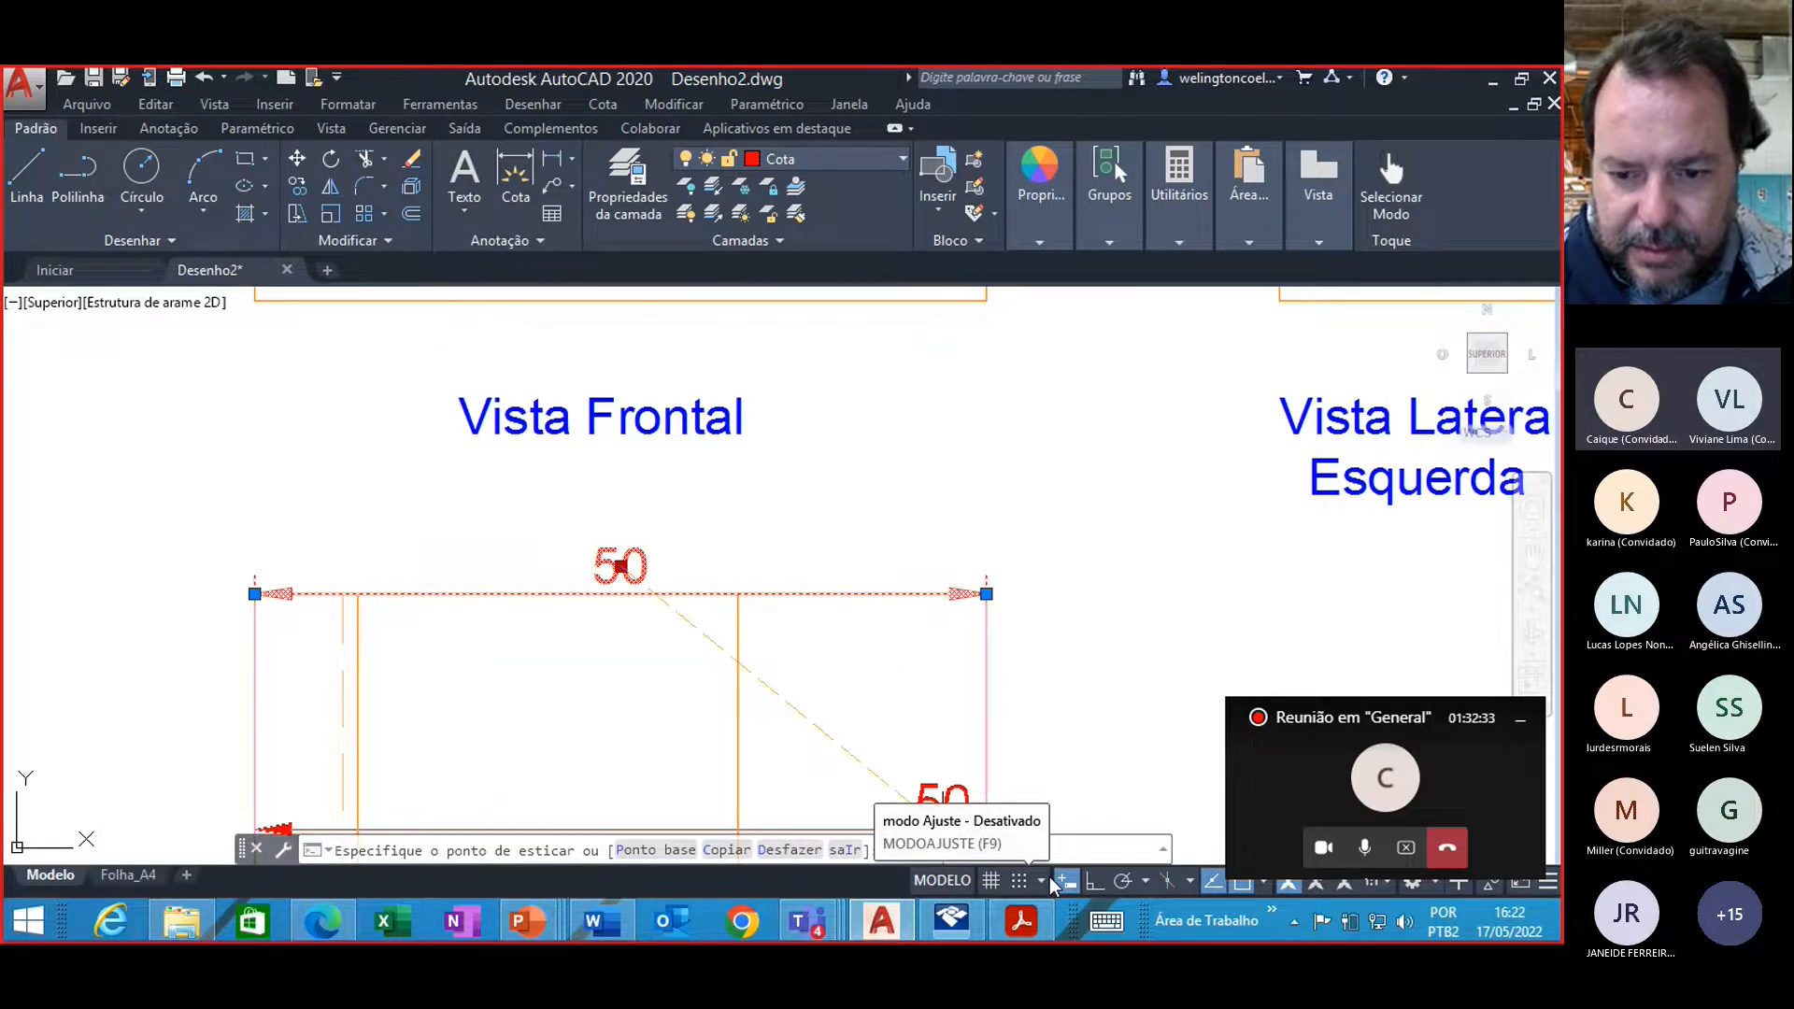
left_click(1098, 881)
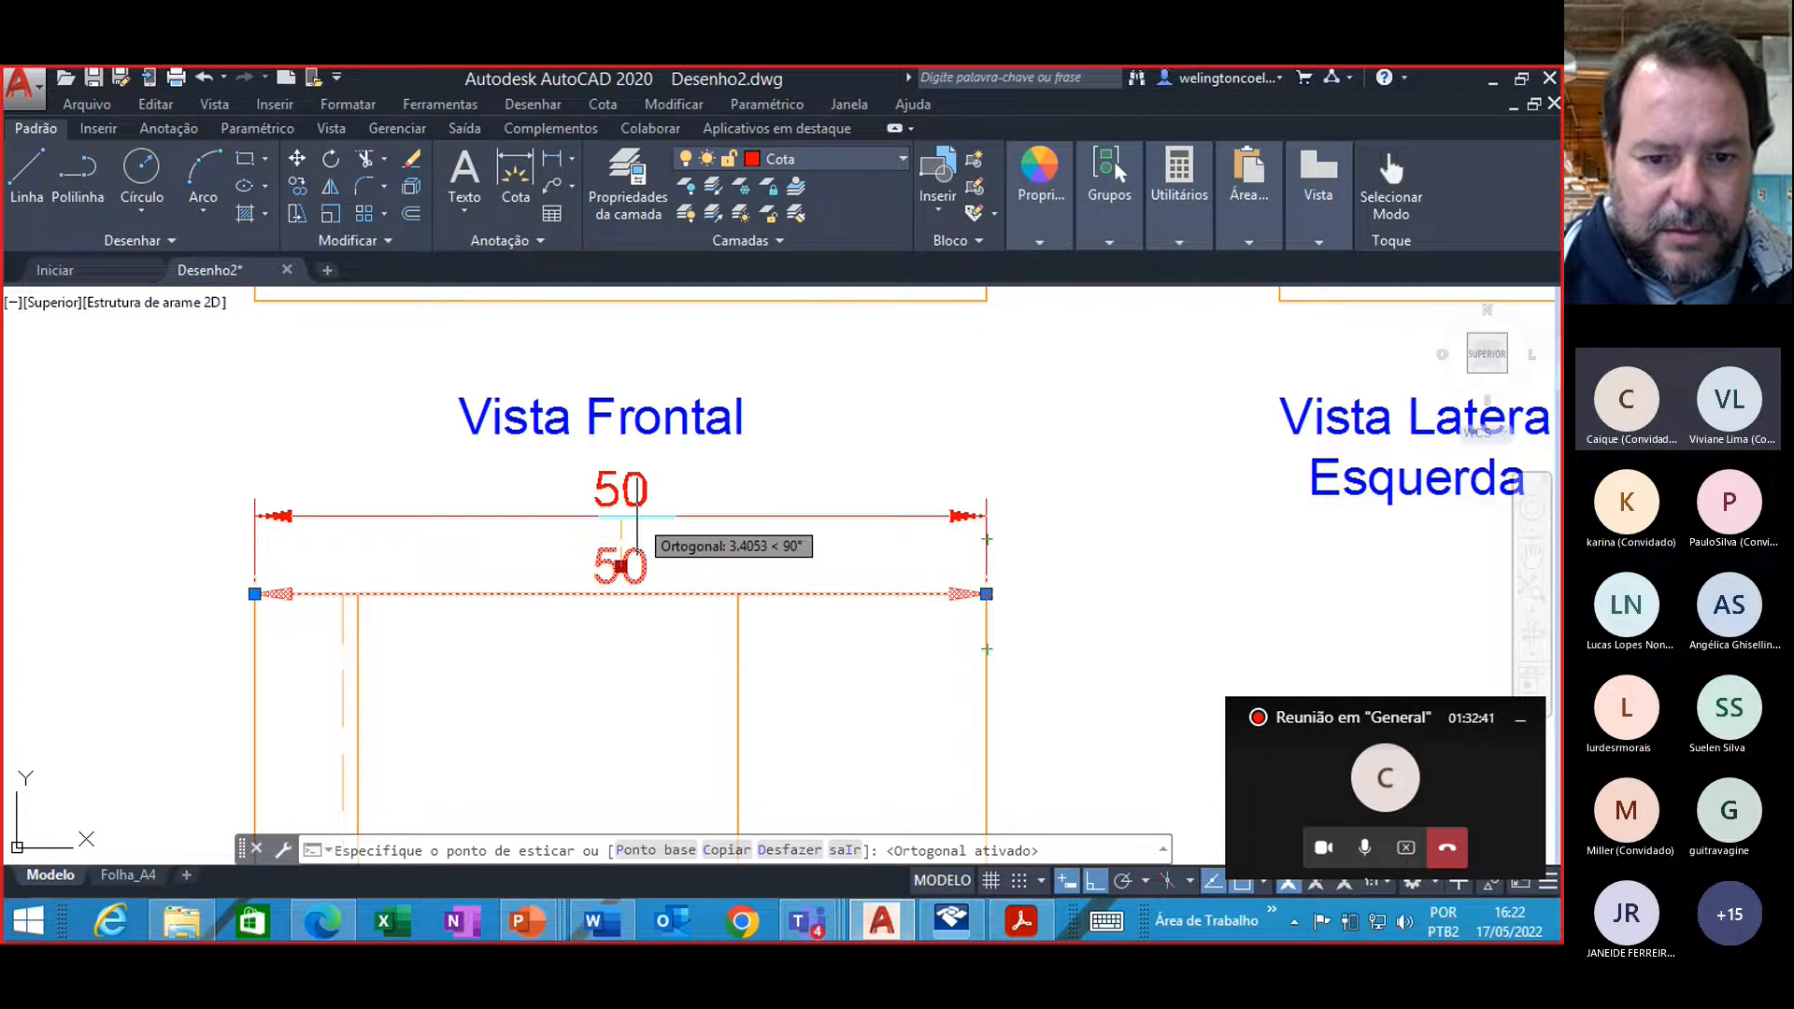
left_click(637, 525)
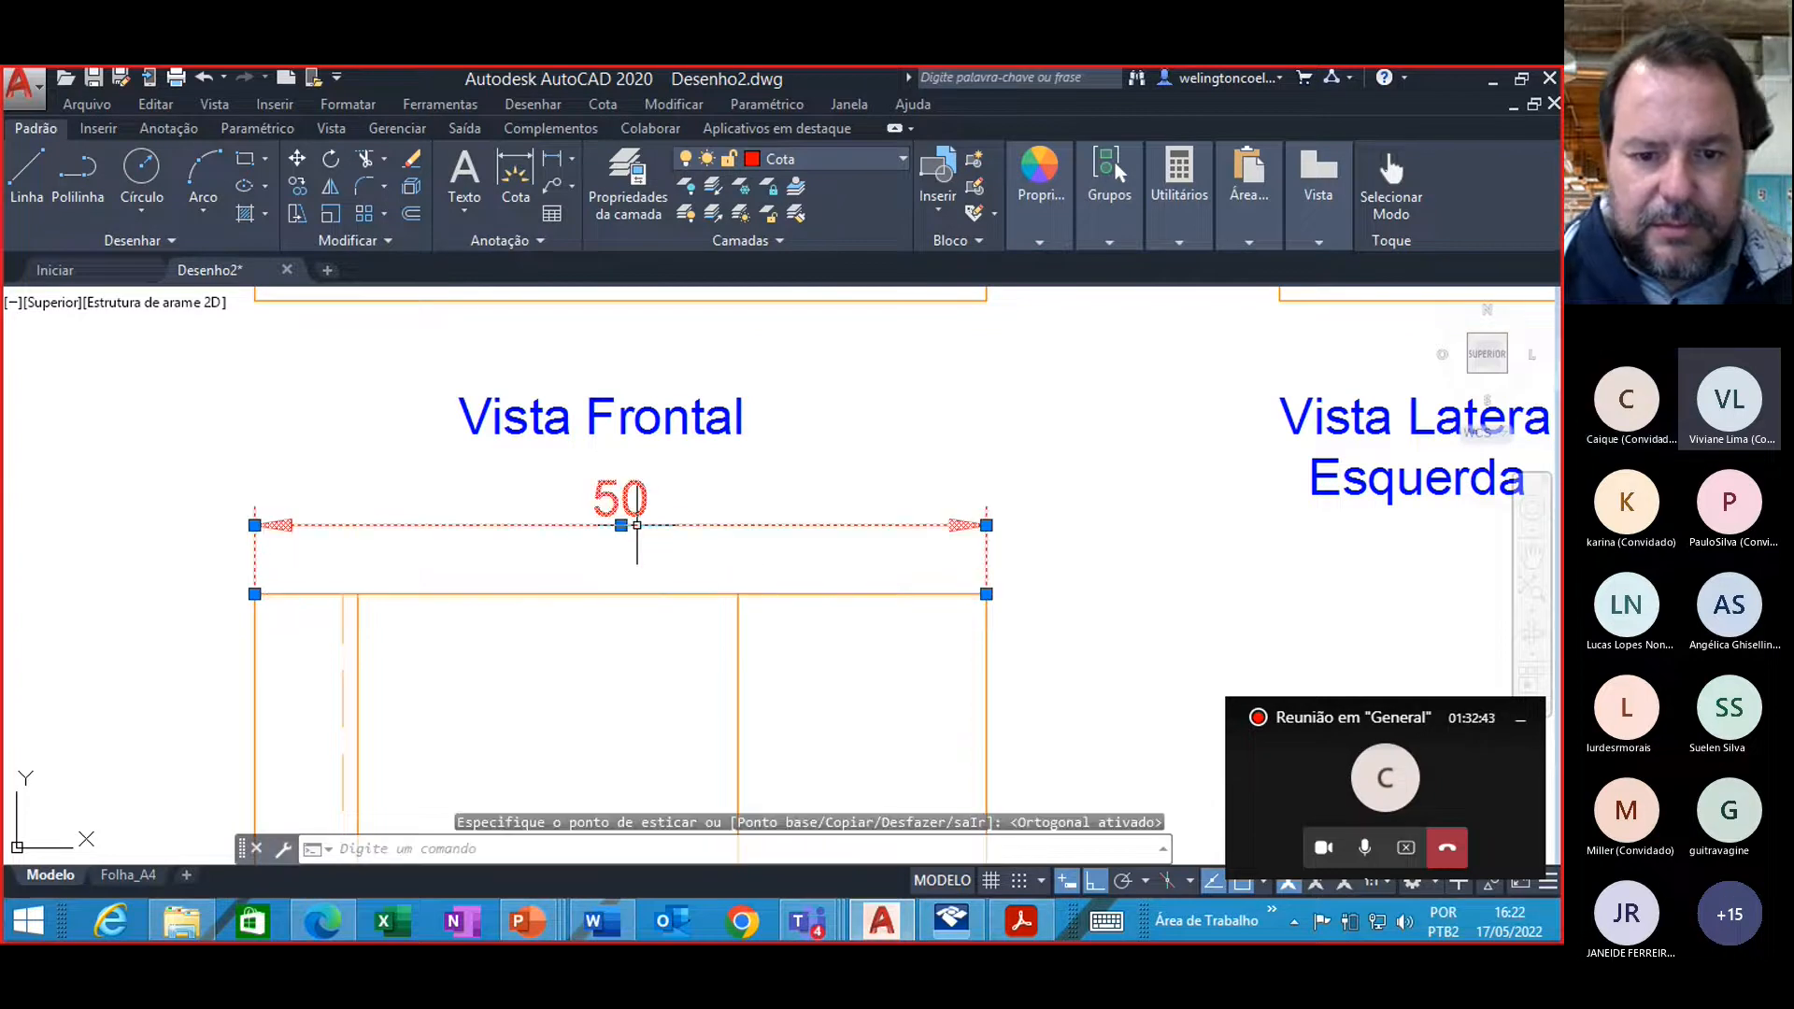
key("Escape")
scroll(636, 509, "down", 6)
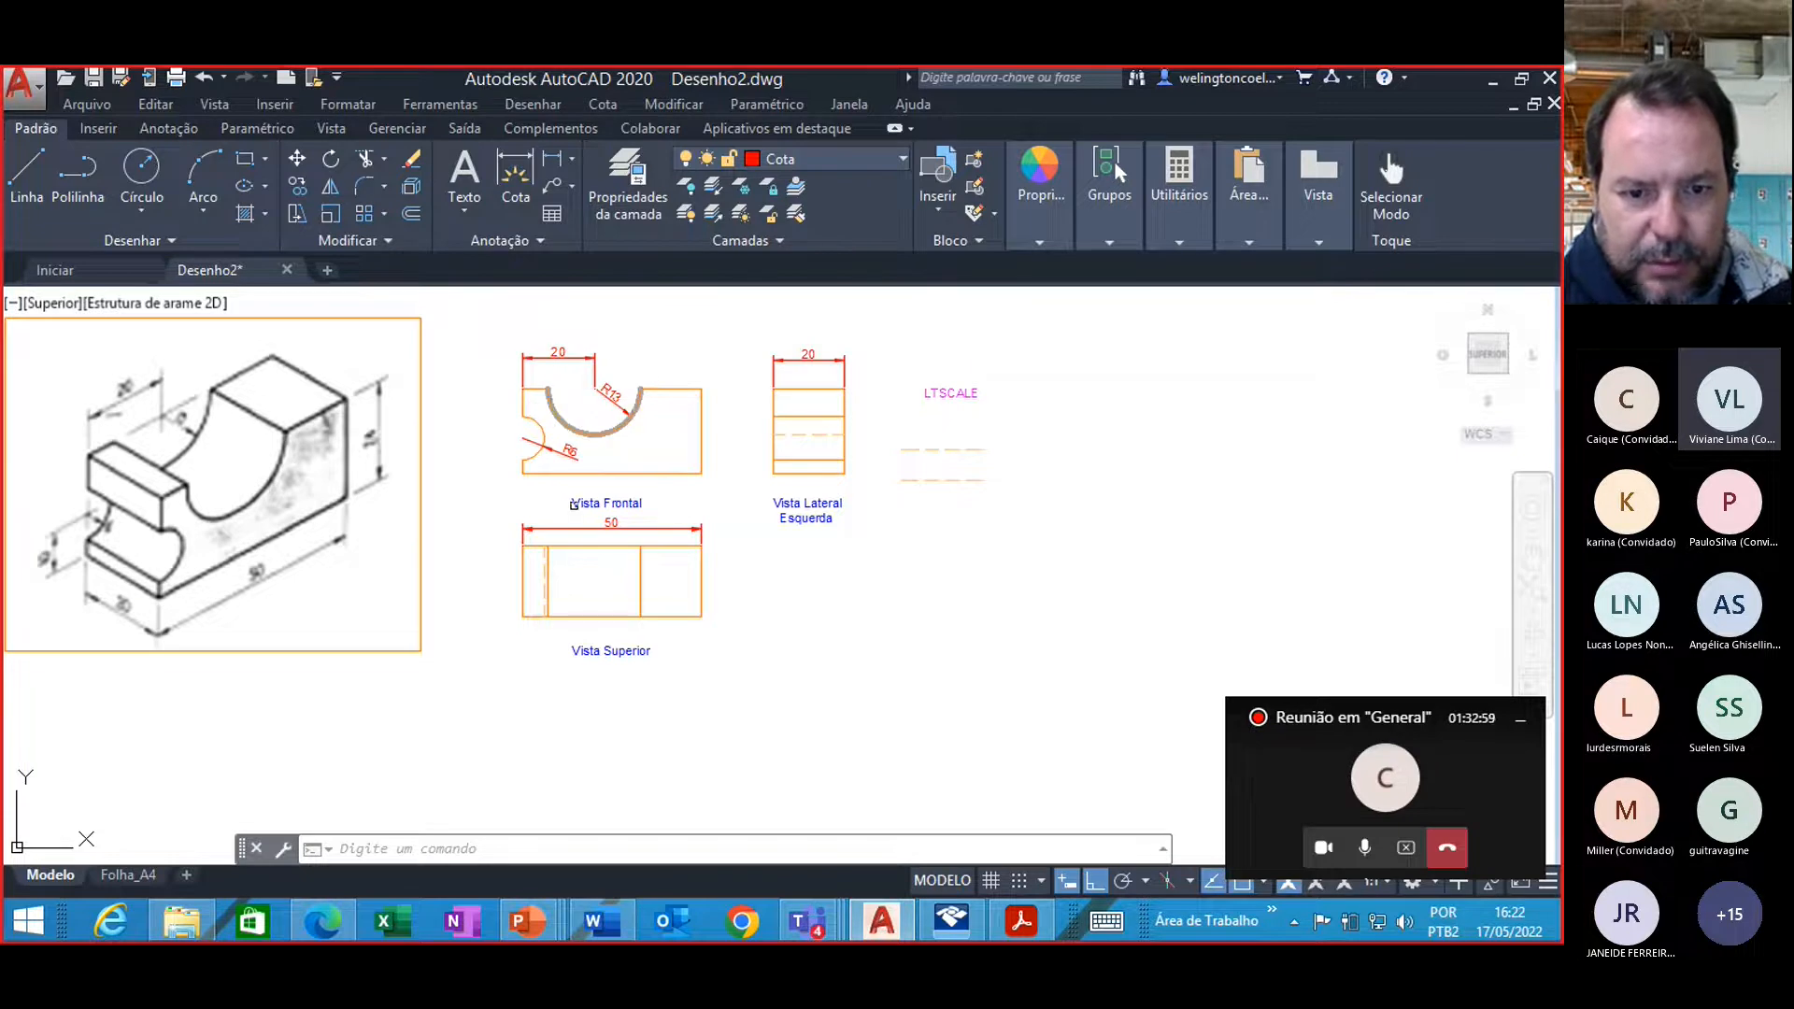
left_click(639, 575)
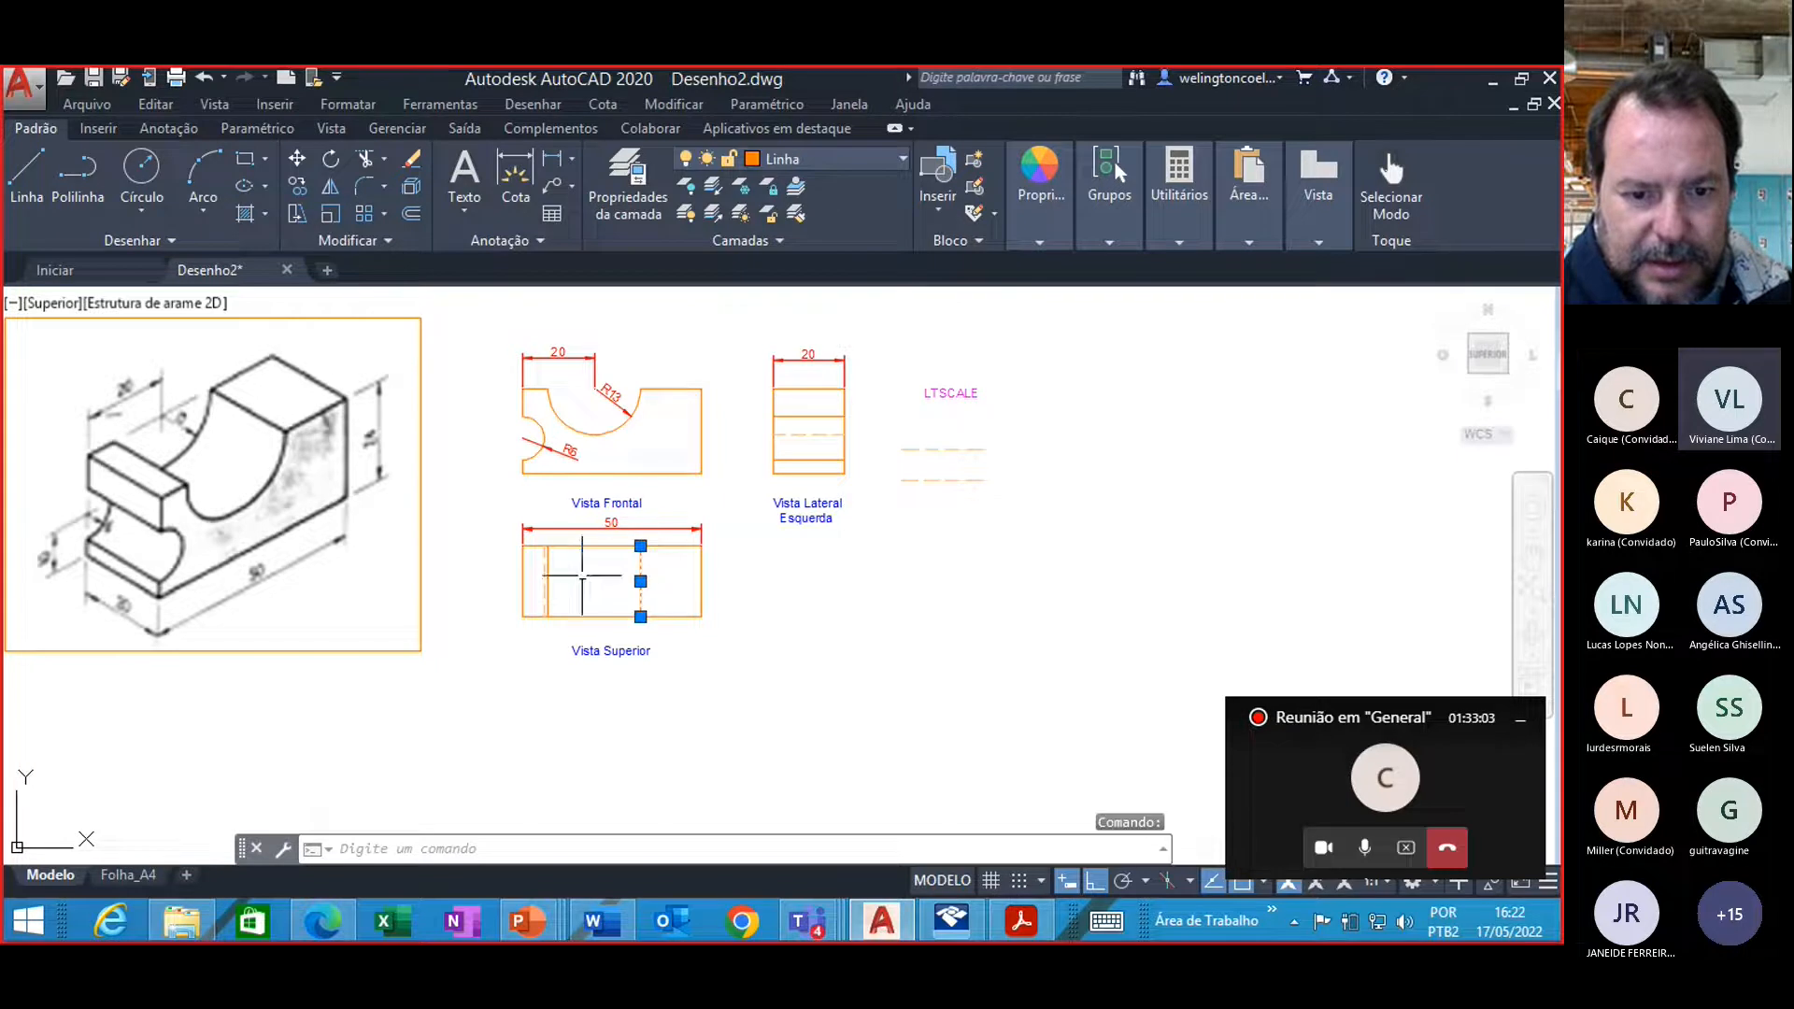
left_click(548, 581)
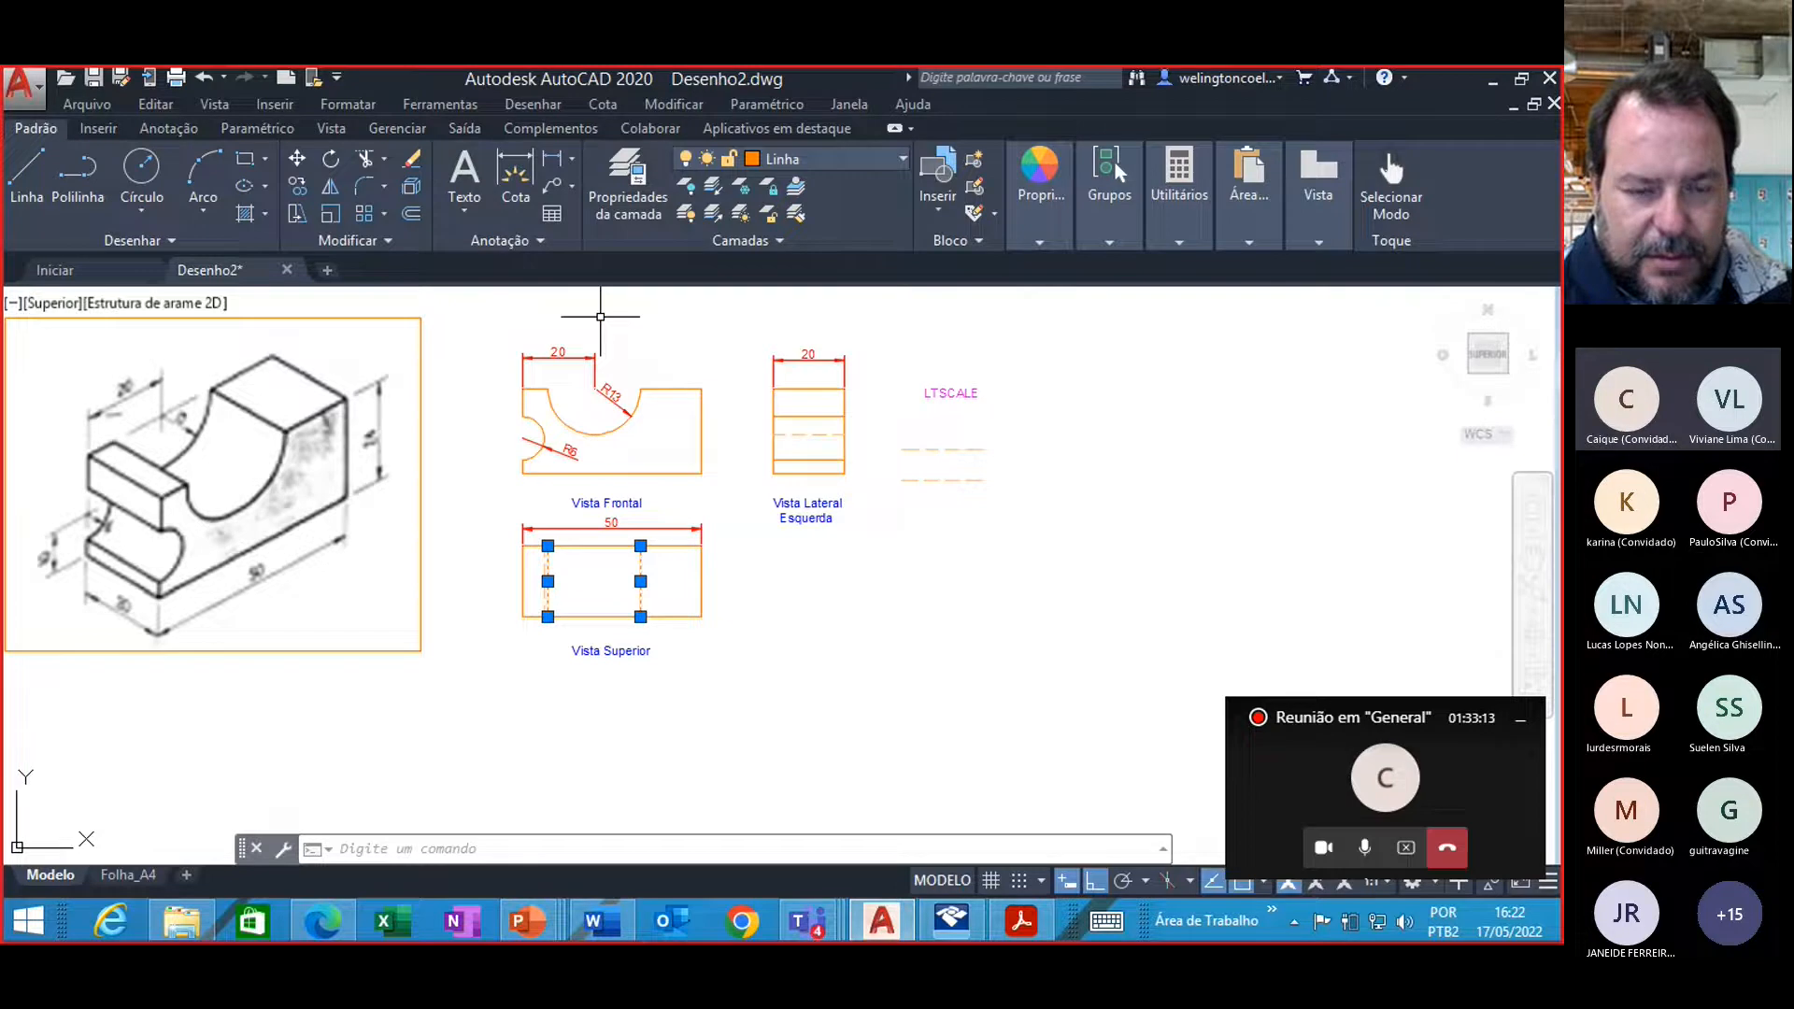
key("Escape")
key("Escape")
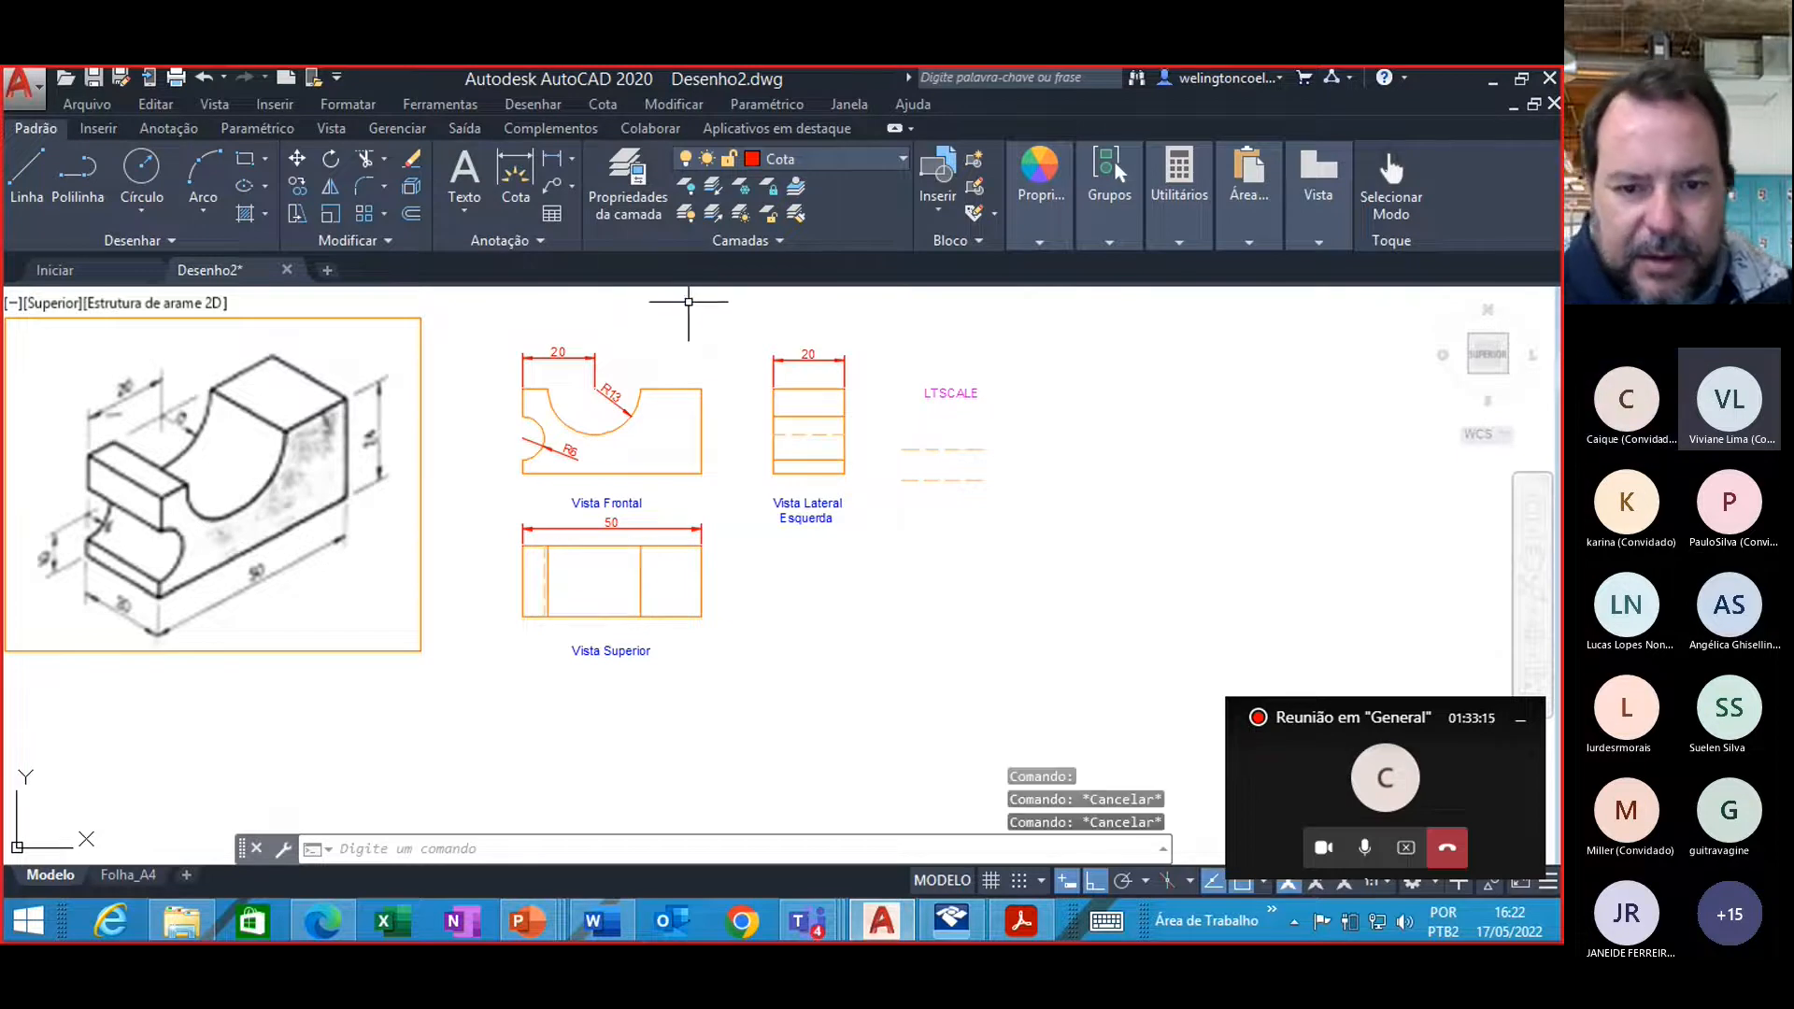
Step: Examine the dashed and solid horizontal lines of the left side view against the arcs and edges of the front view
left_click(820, 434)
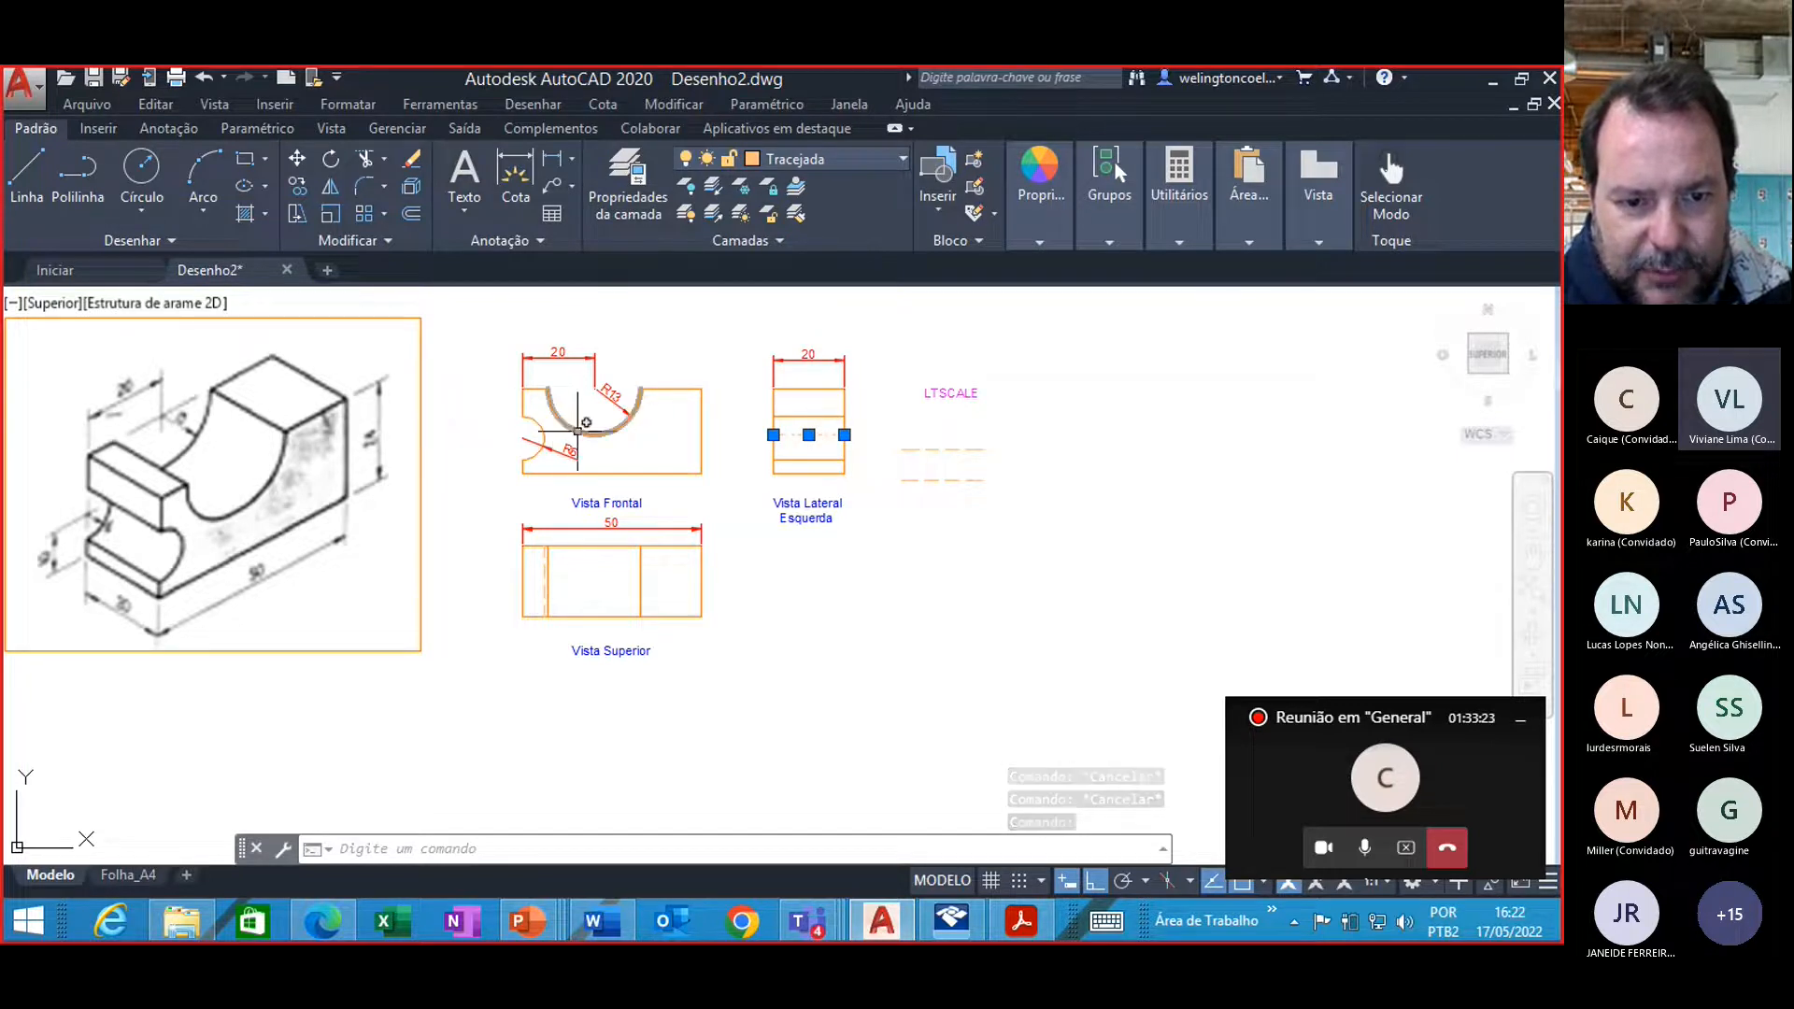
mouse_move(586, 422)
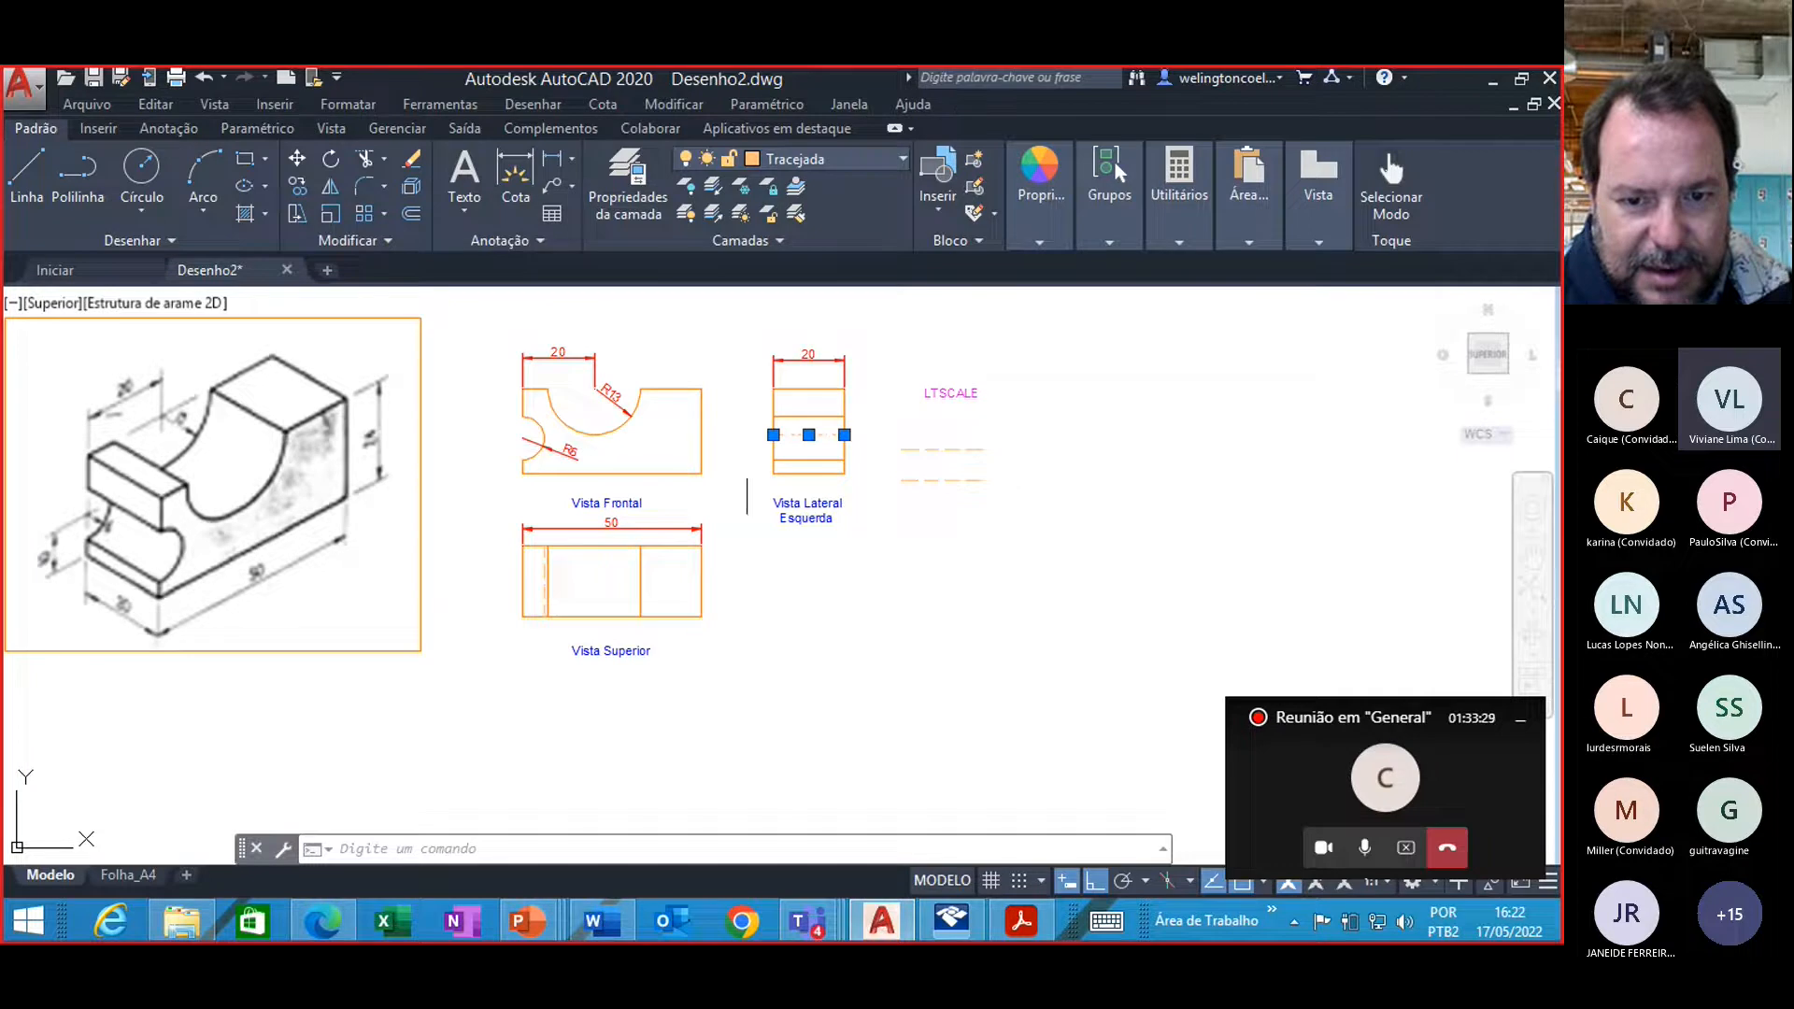
left_click(802, 461)
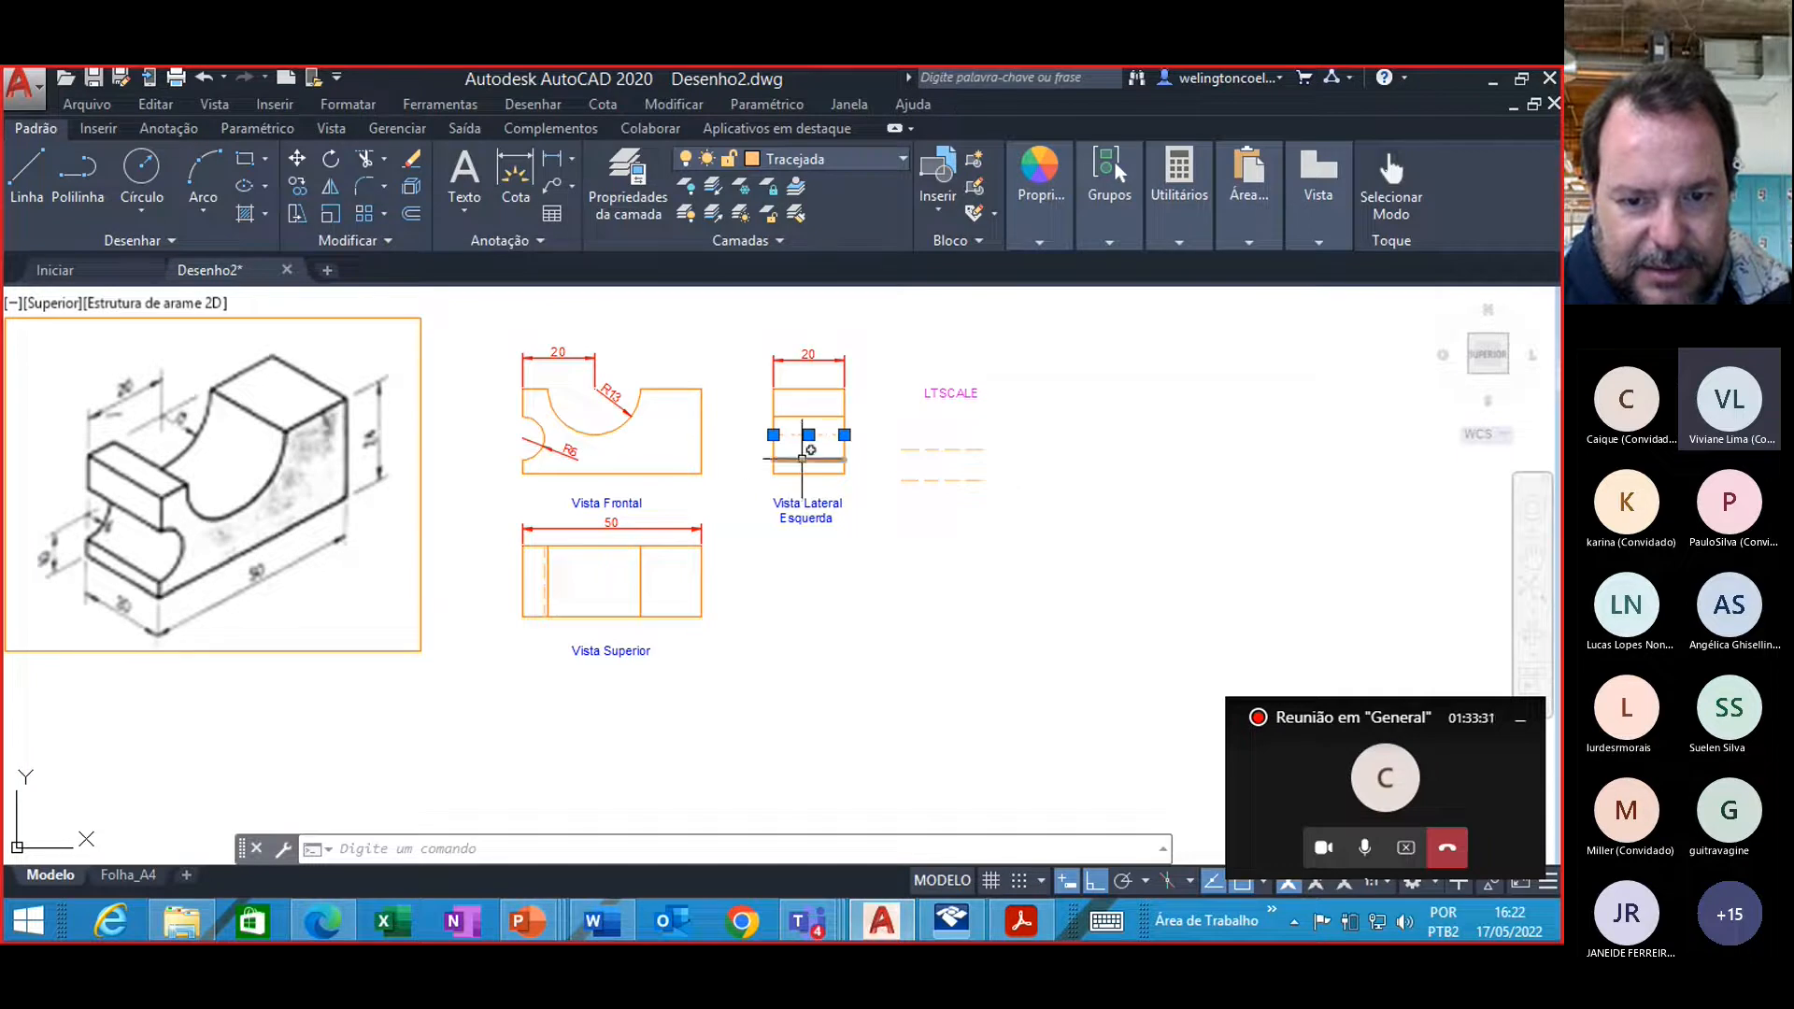
left_click(799, 414)
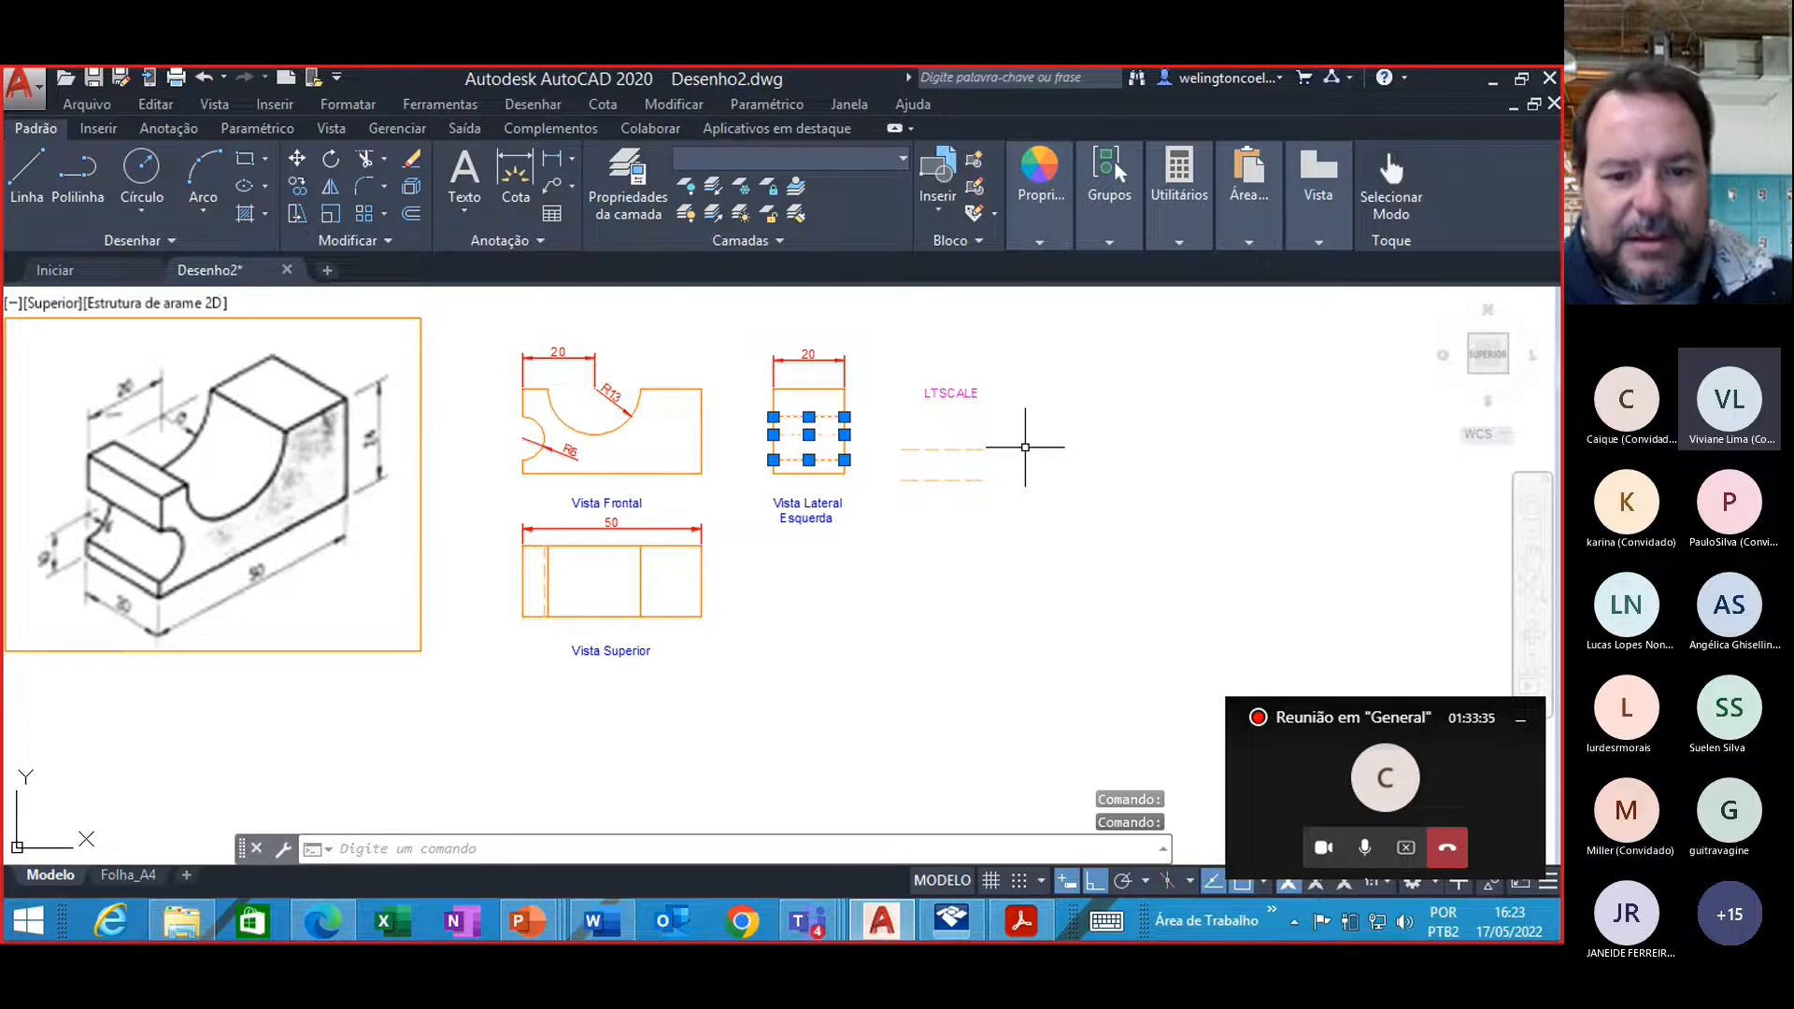
key("Escape")
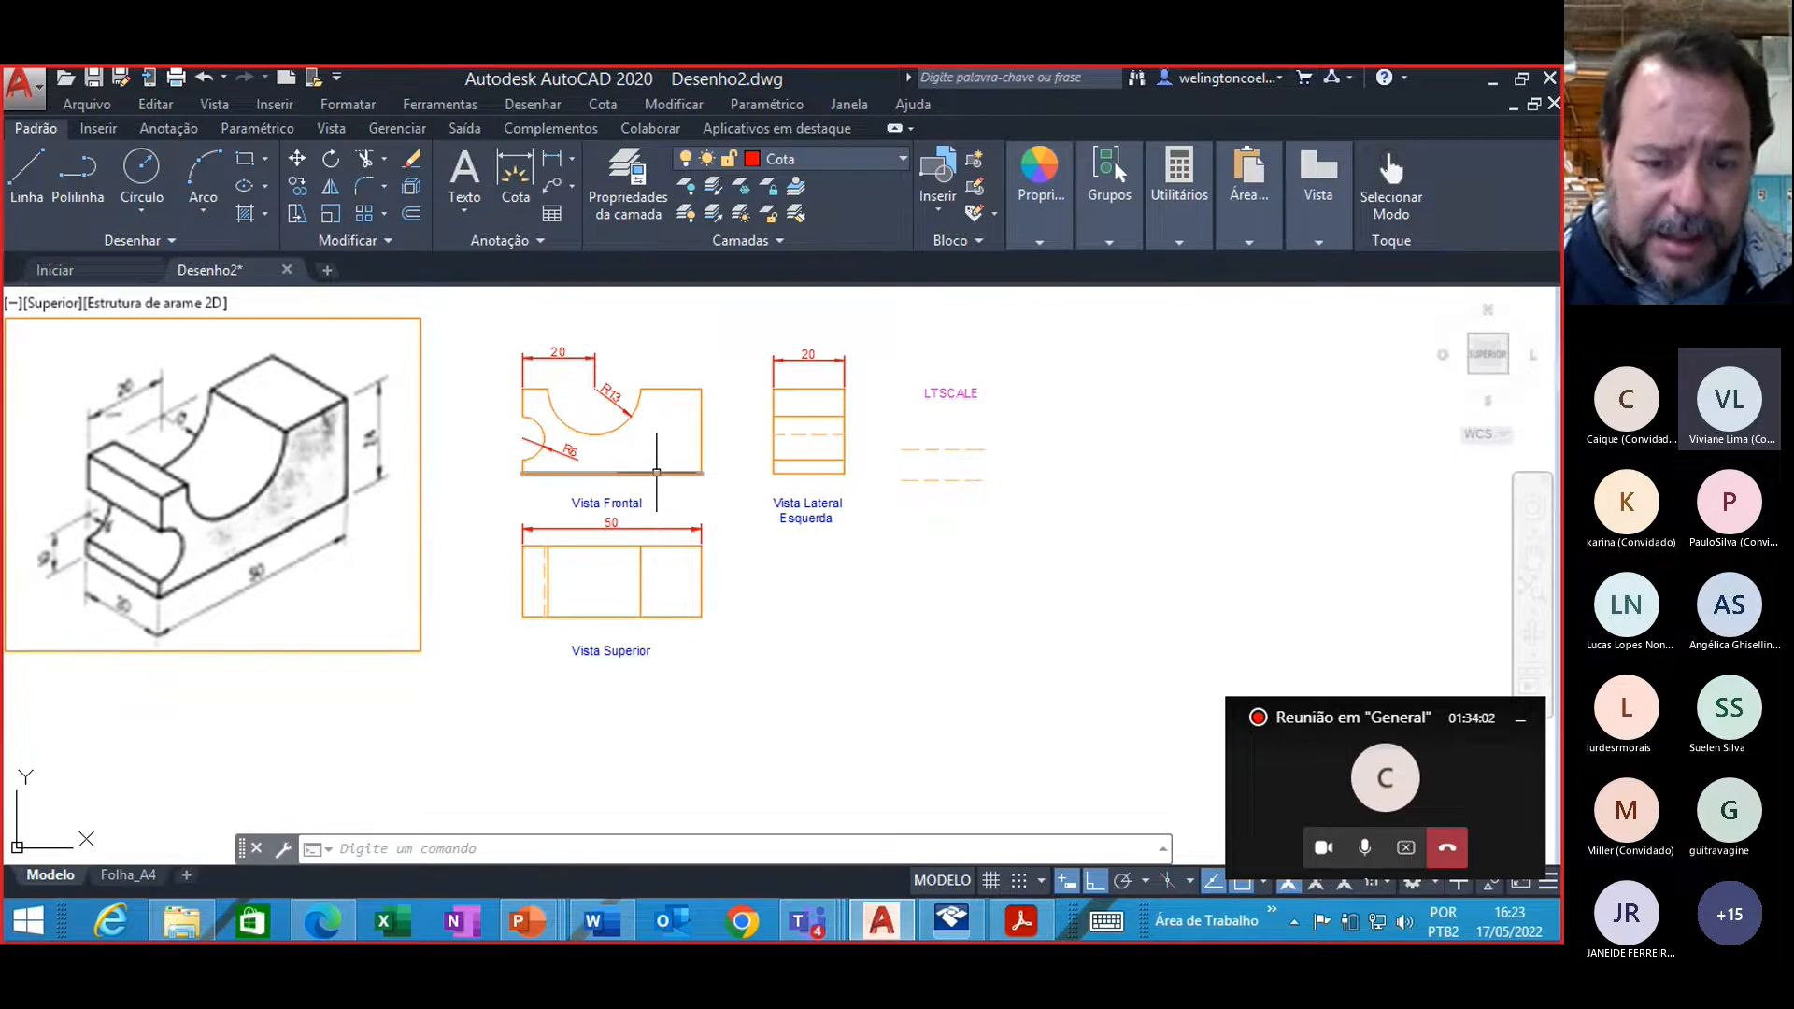
mouse_move(657, 472)
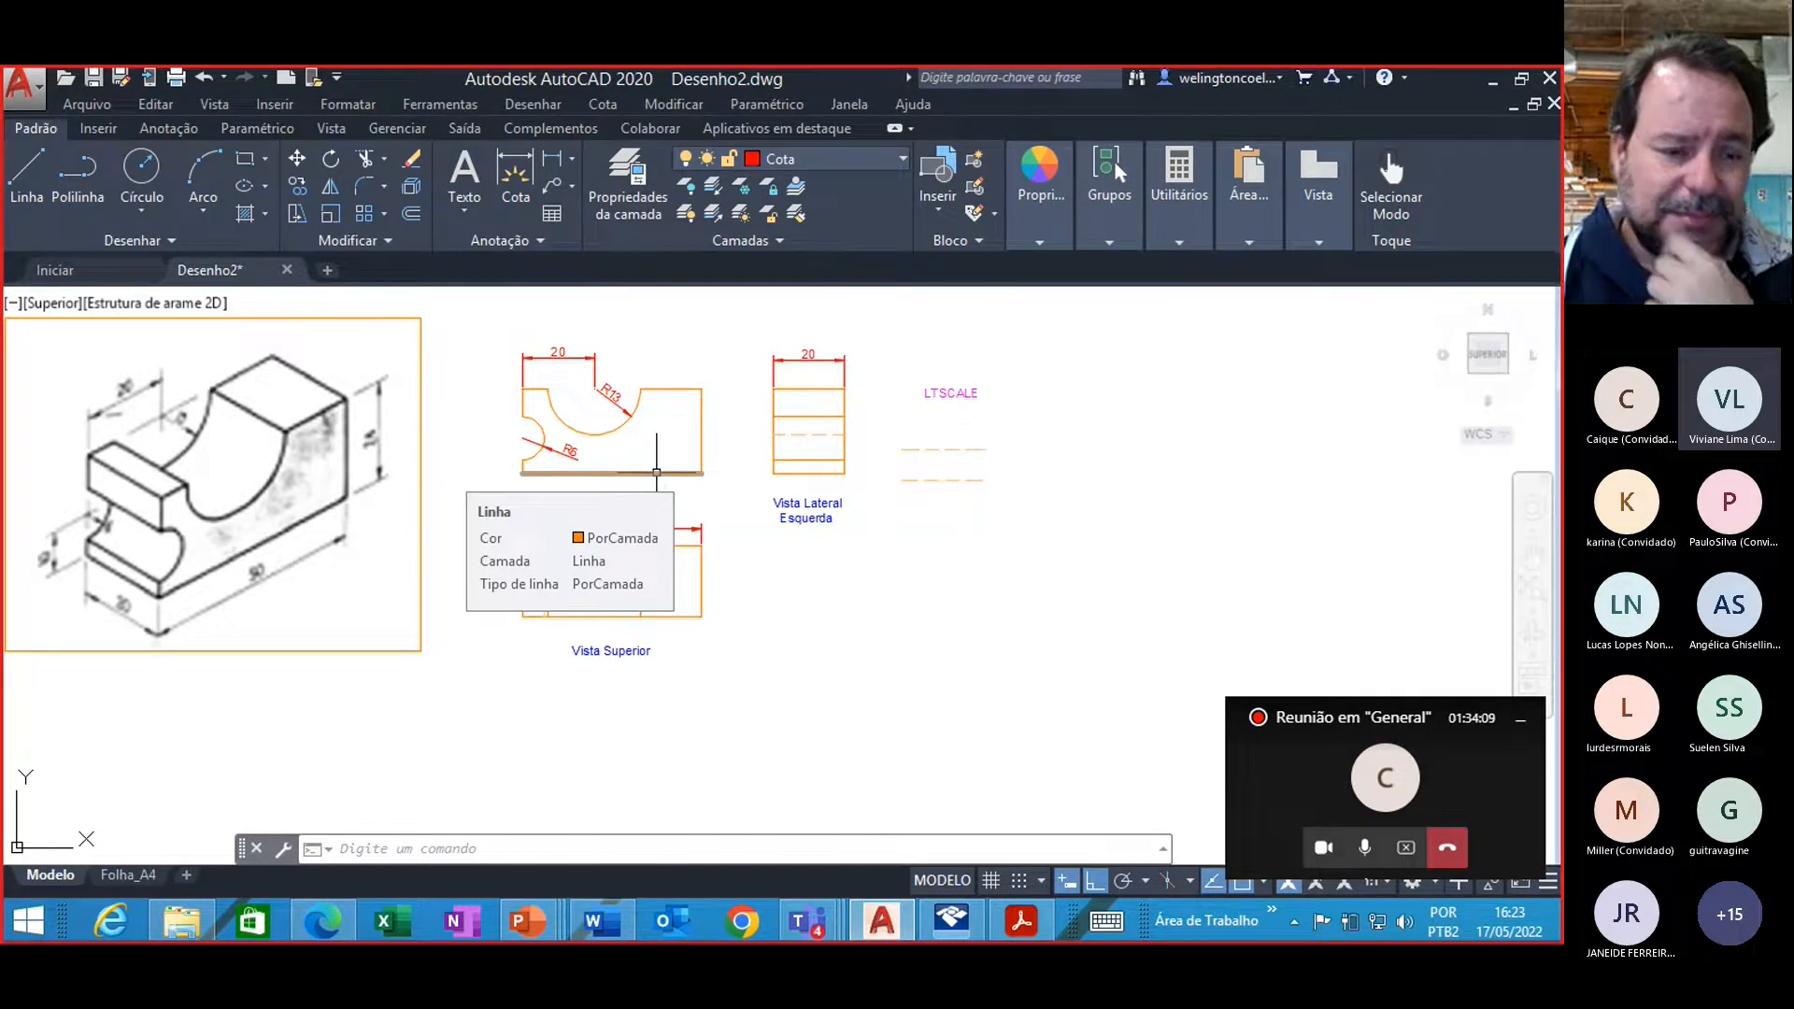
left_click(793, 615)
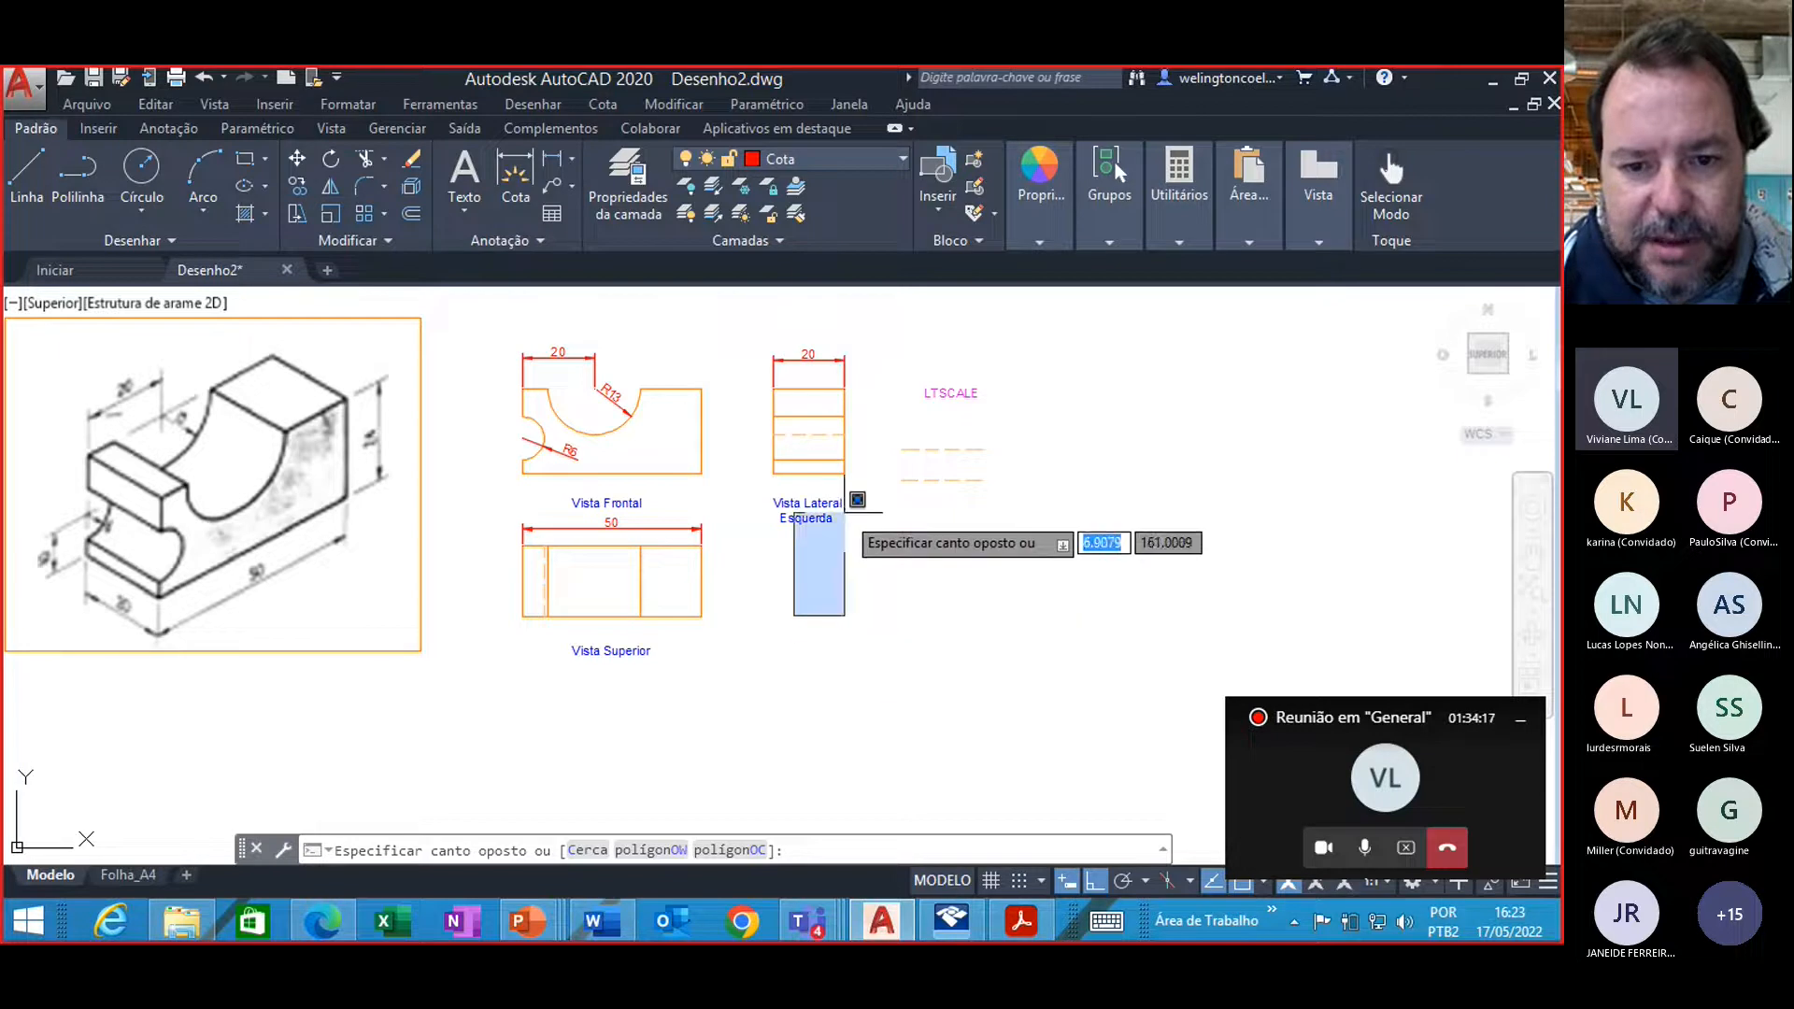
key("Escape")
key("Escape")
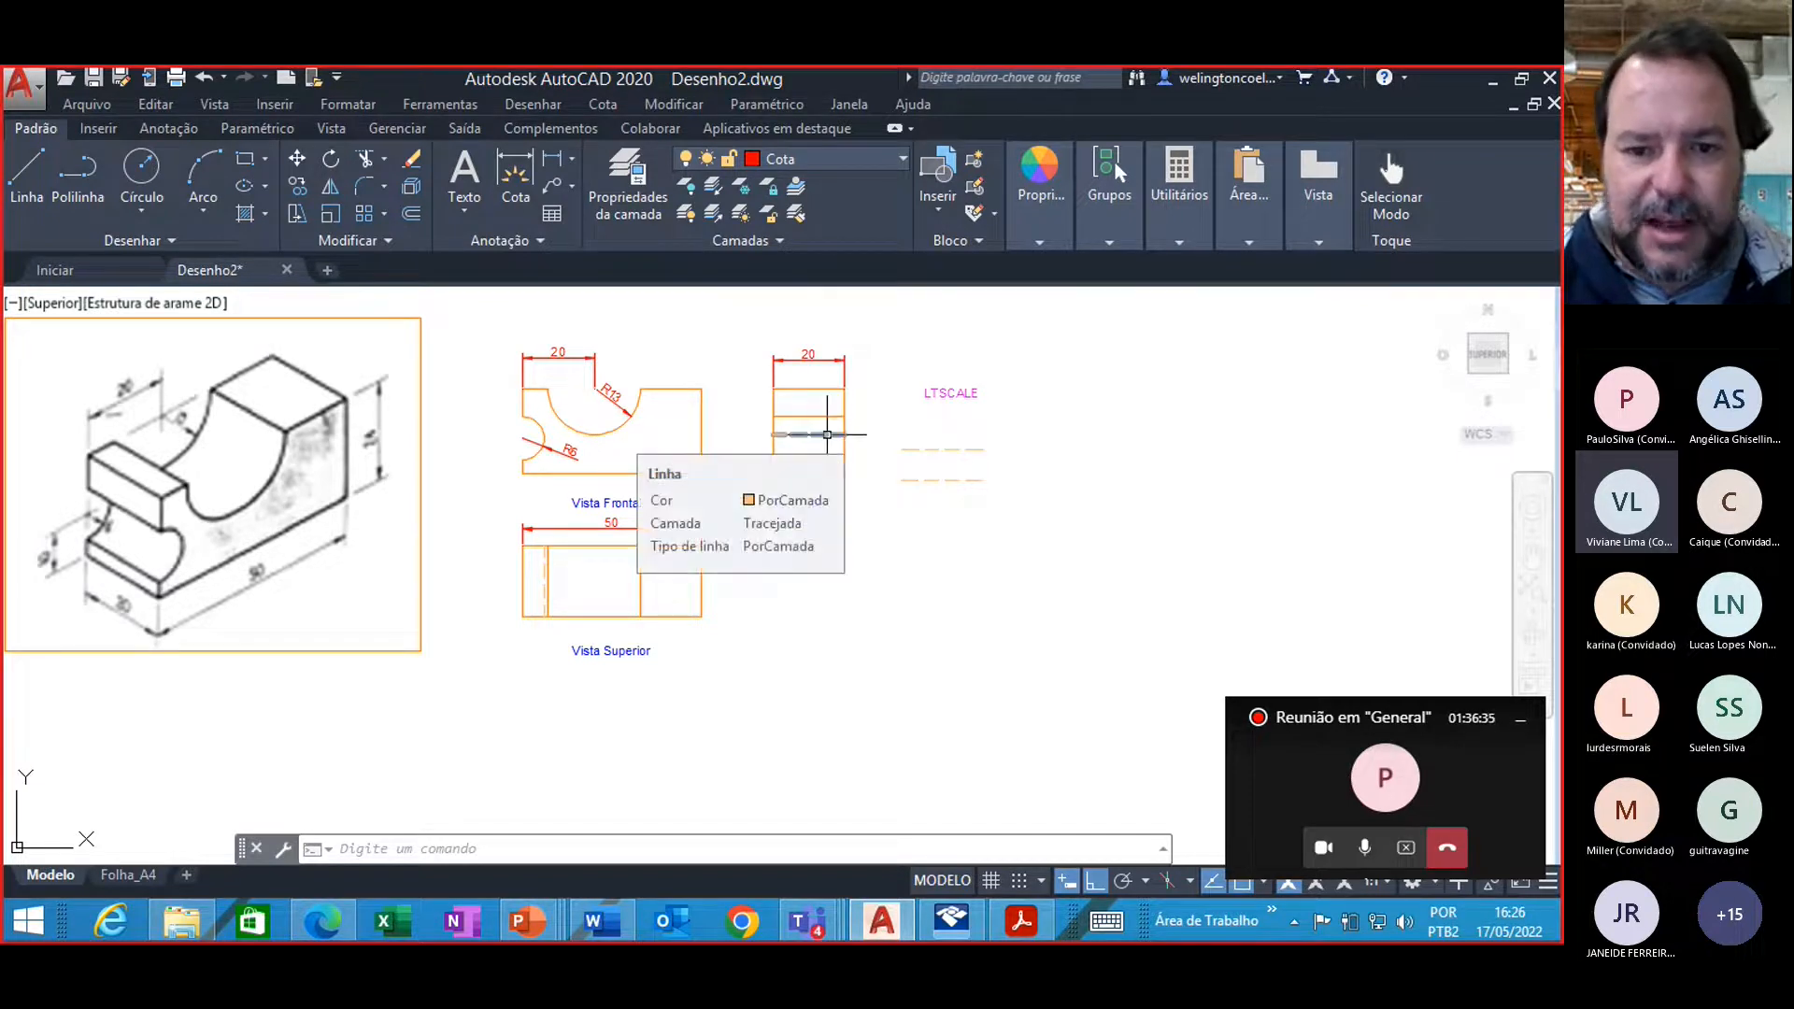
mouse_move(832, 434)
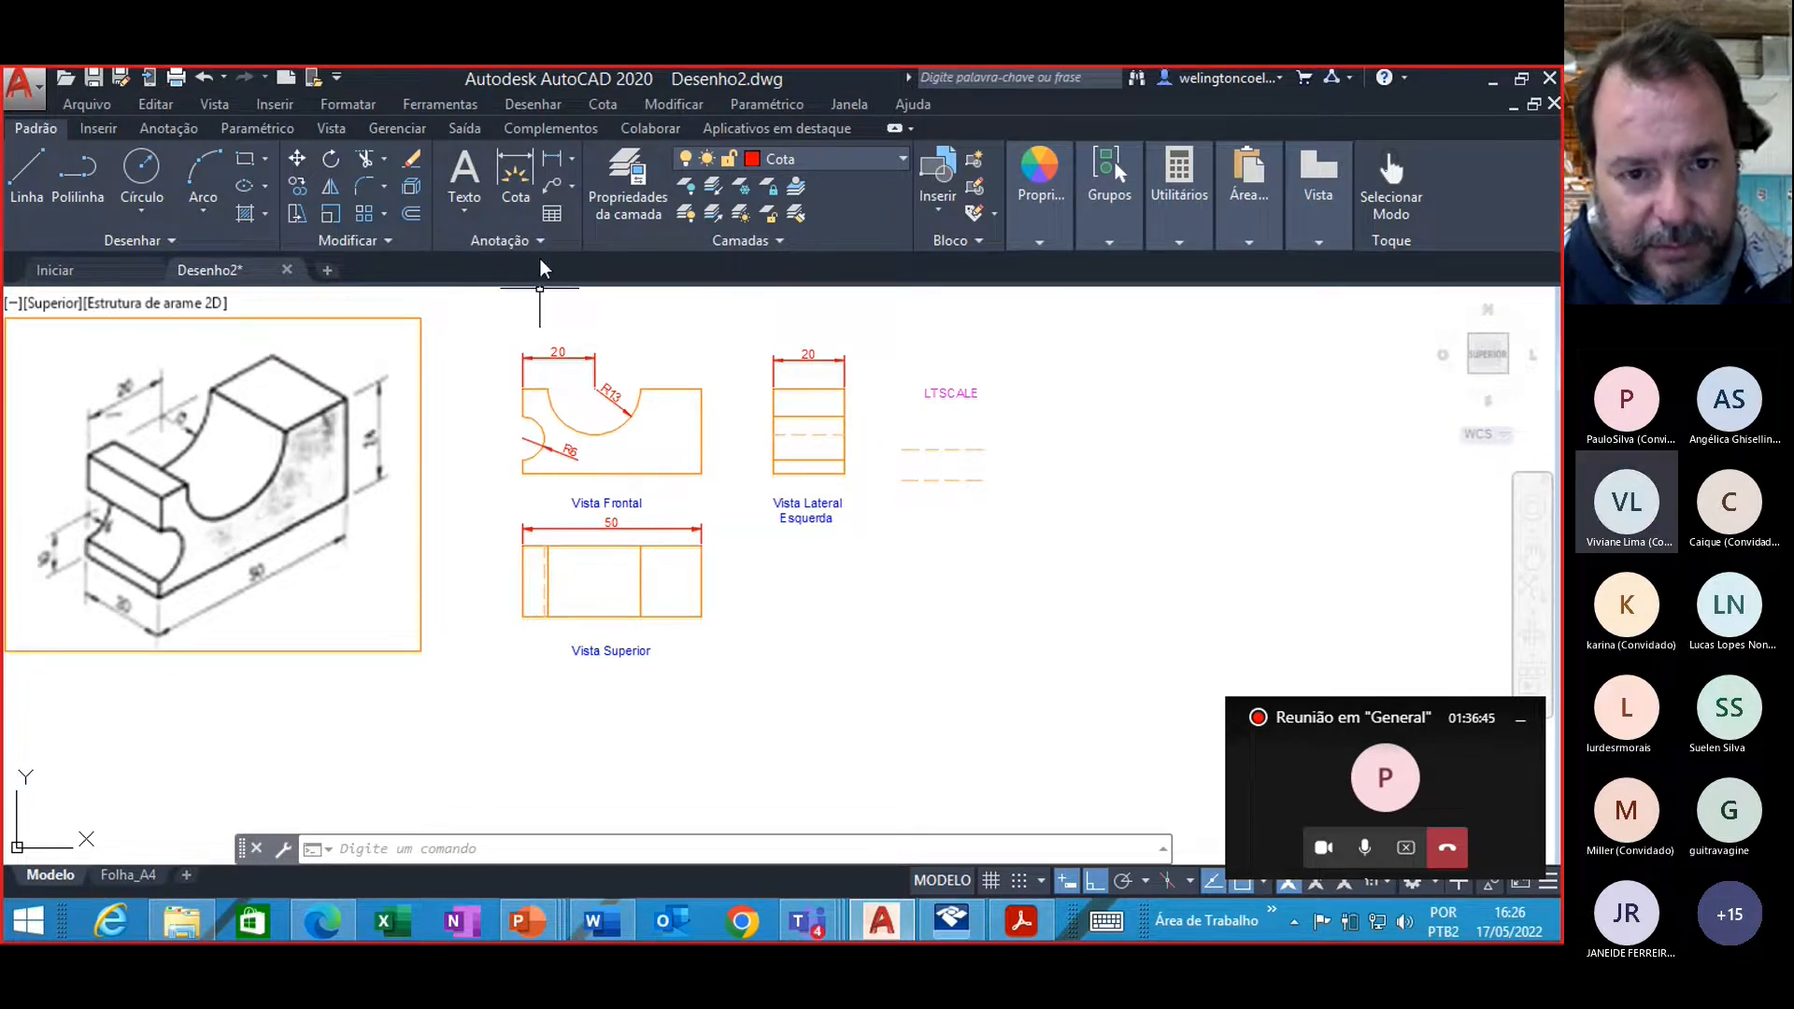
Step: Add a vertical linear dimension beside the front view from its lower-left corner to the small arc's centre
left_click(553, 167)
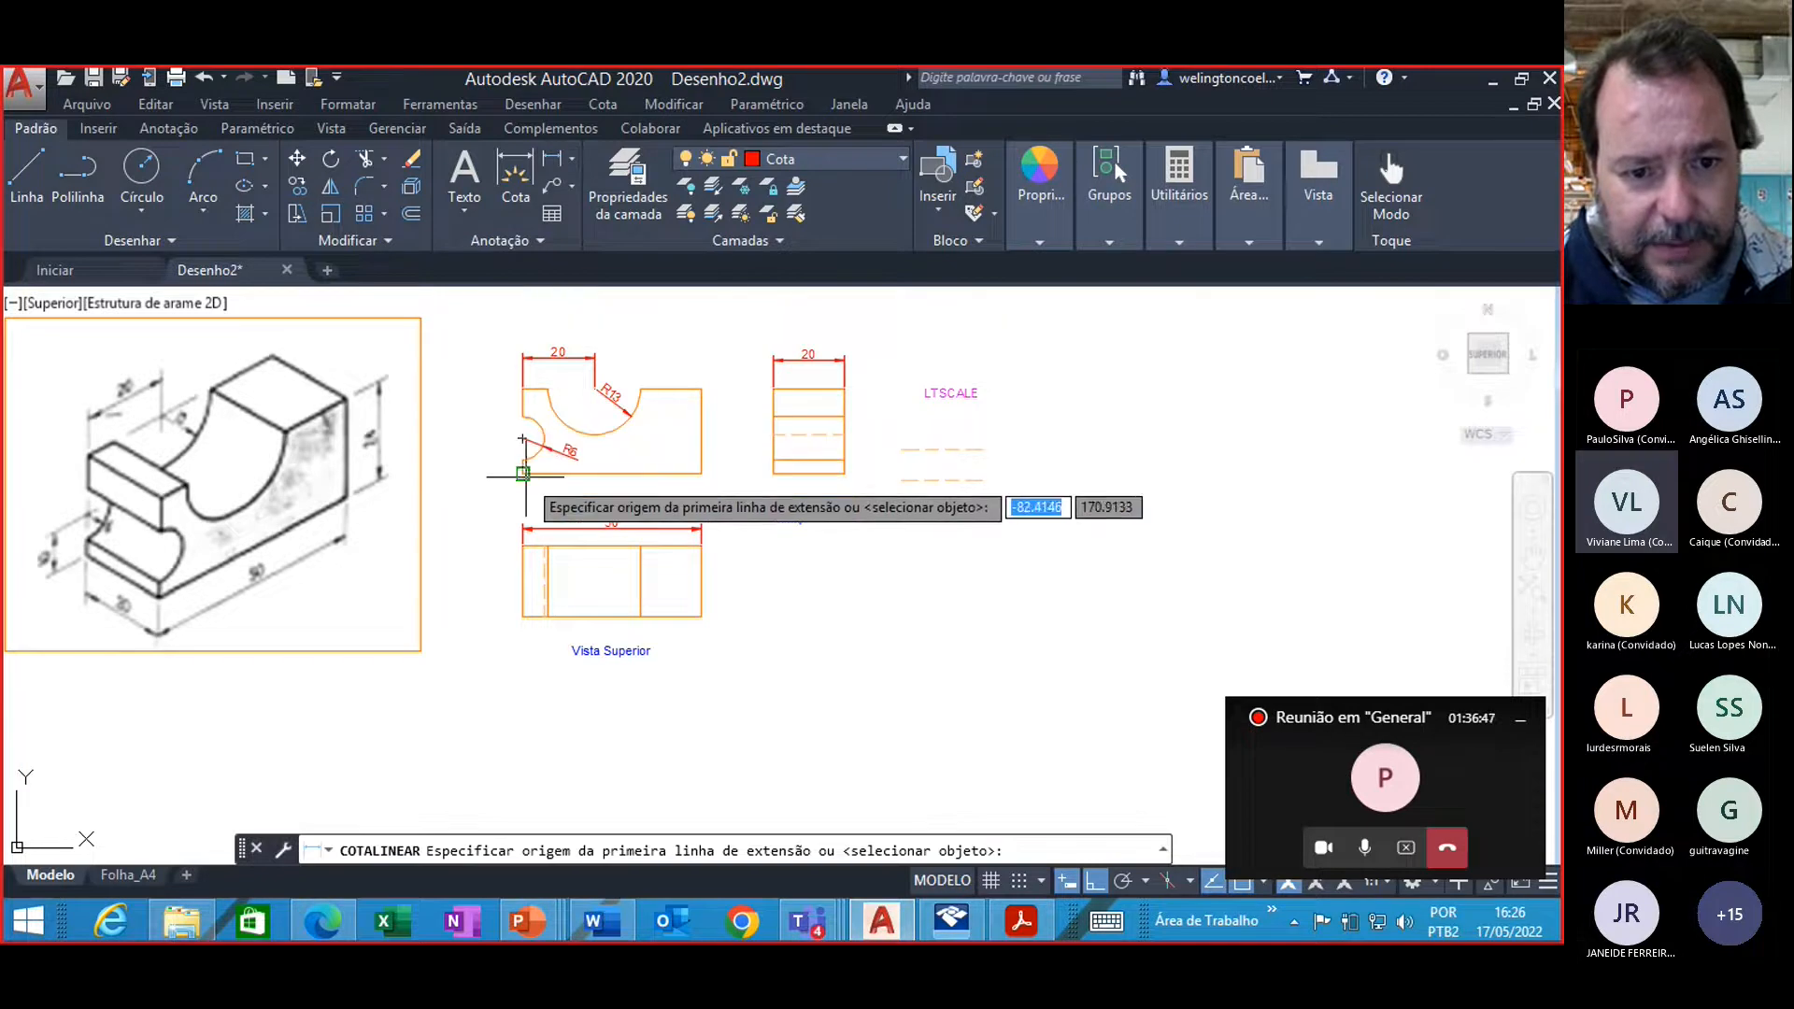
left_click(522, 473)
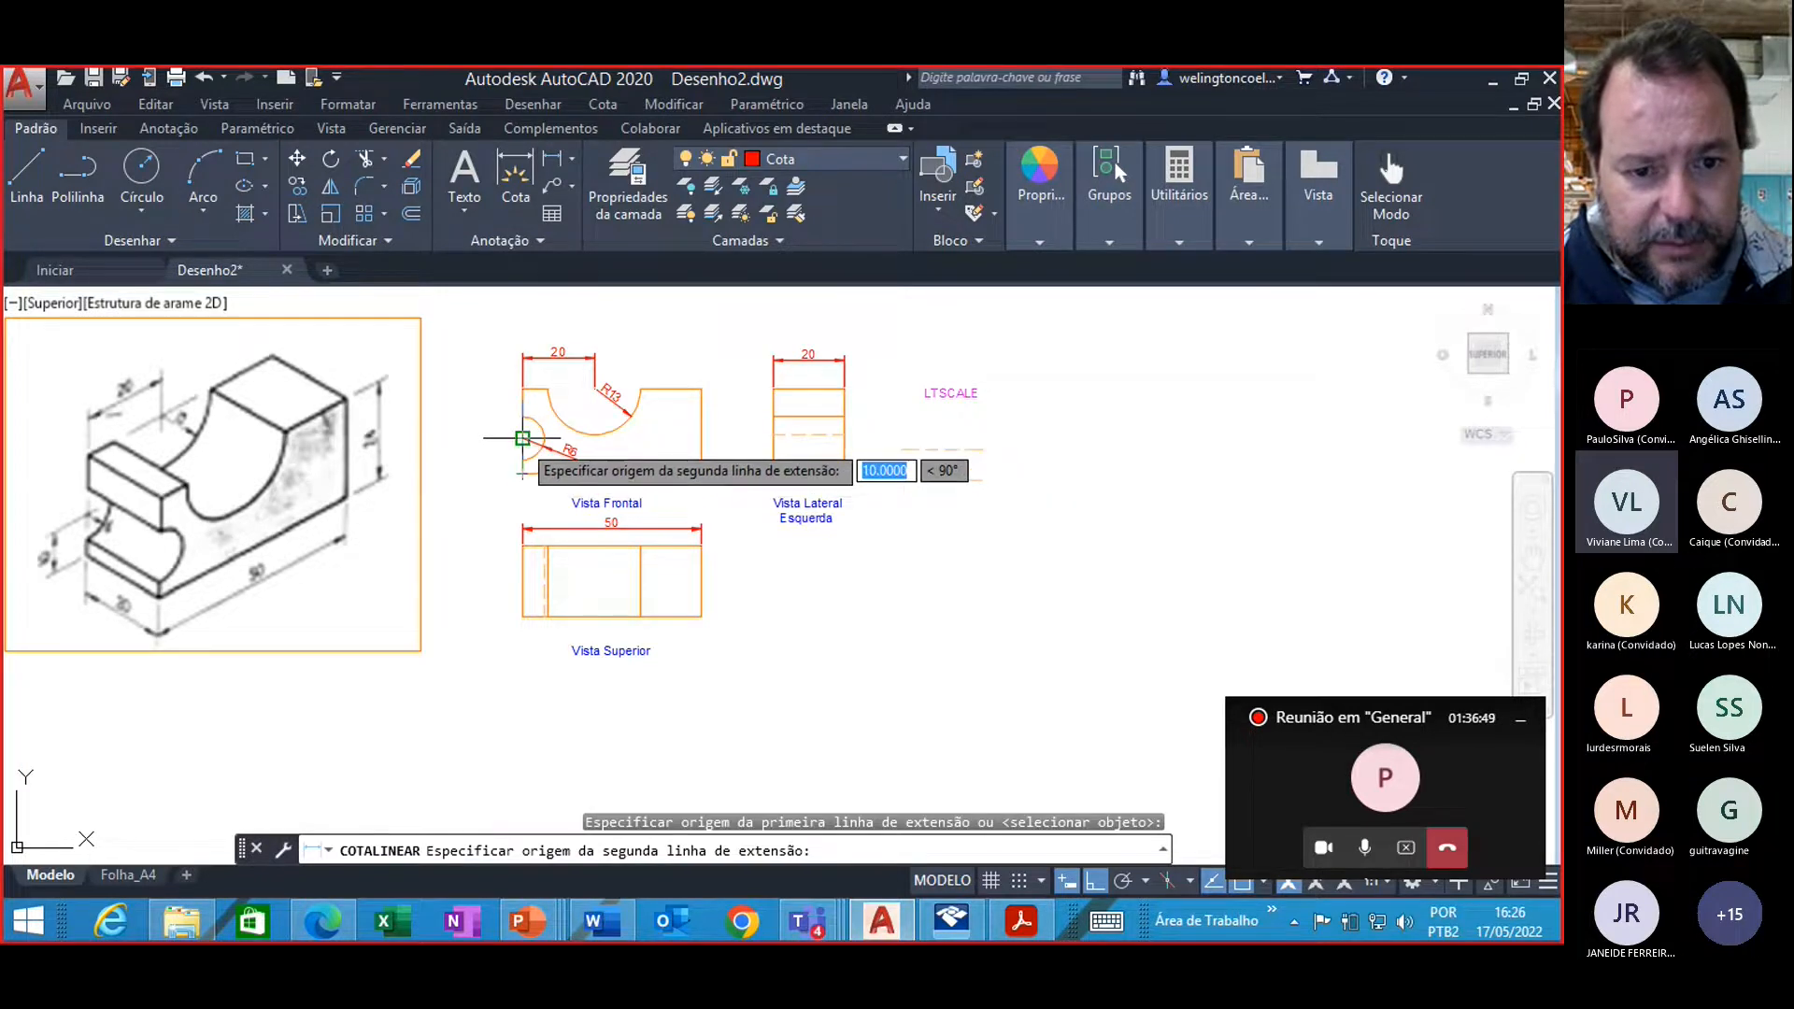
left_click(523, 437)
left_click(500, 441)
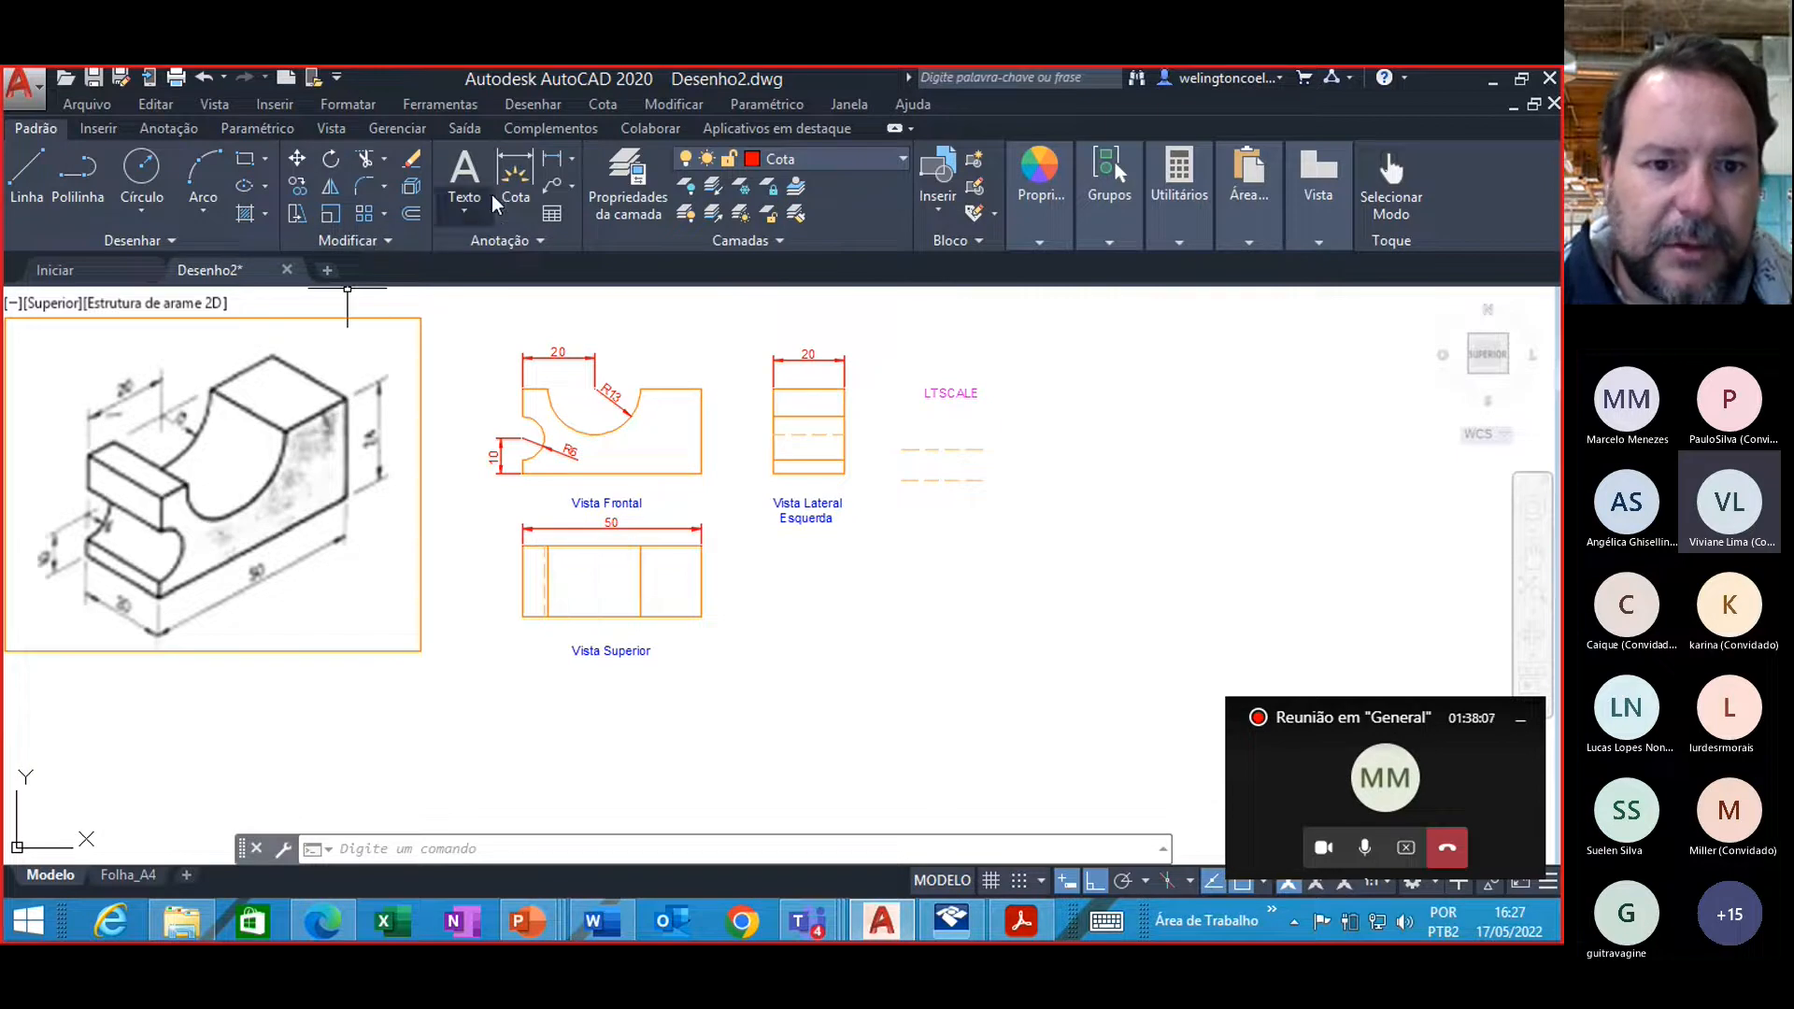
Step: Add a horizontal linear dimension across the front view's full length and raise it above the shorter dimension to the large arc's centre
left_click(551, 161)
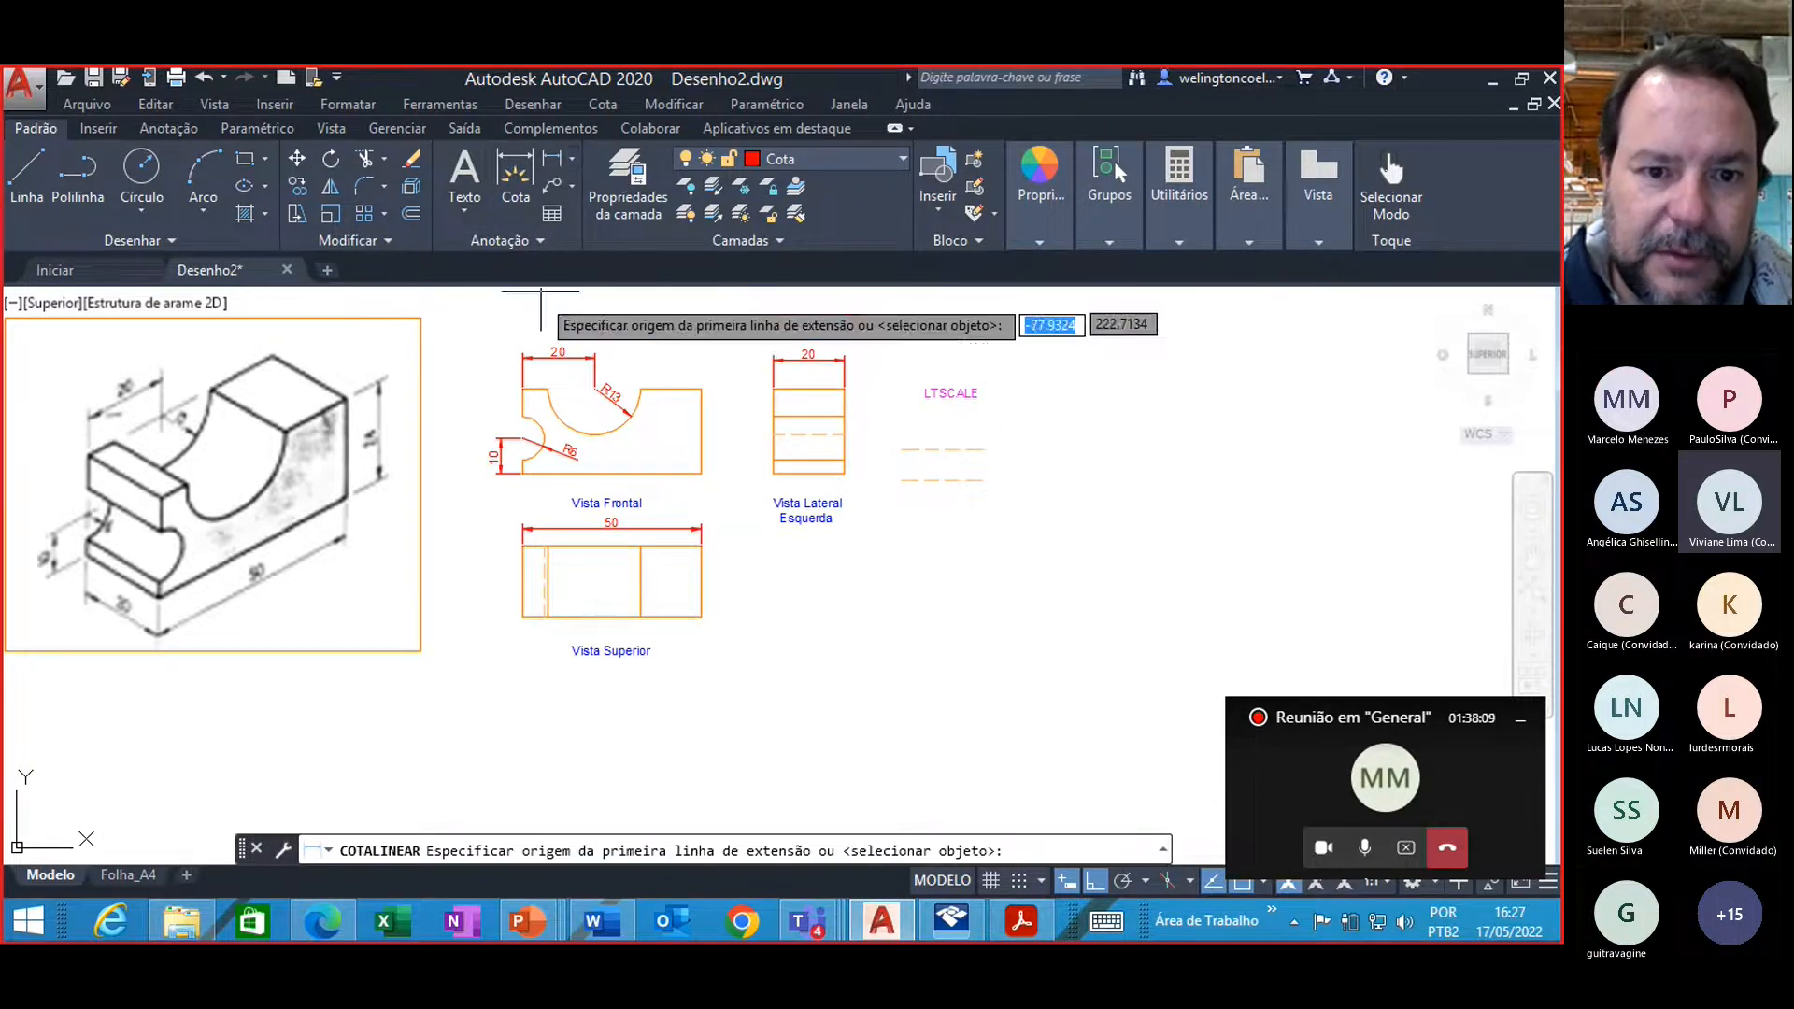
left_click(522, 389)
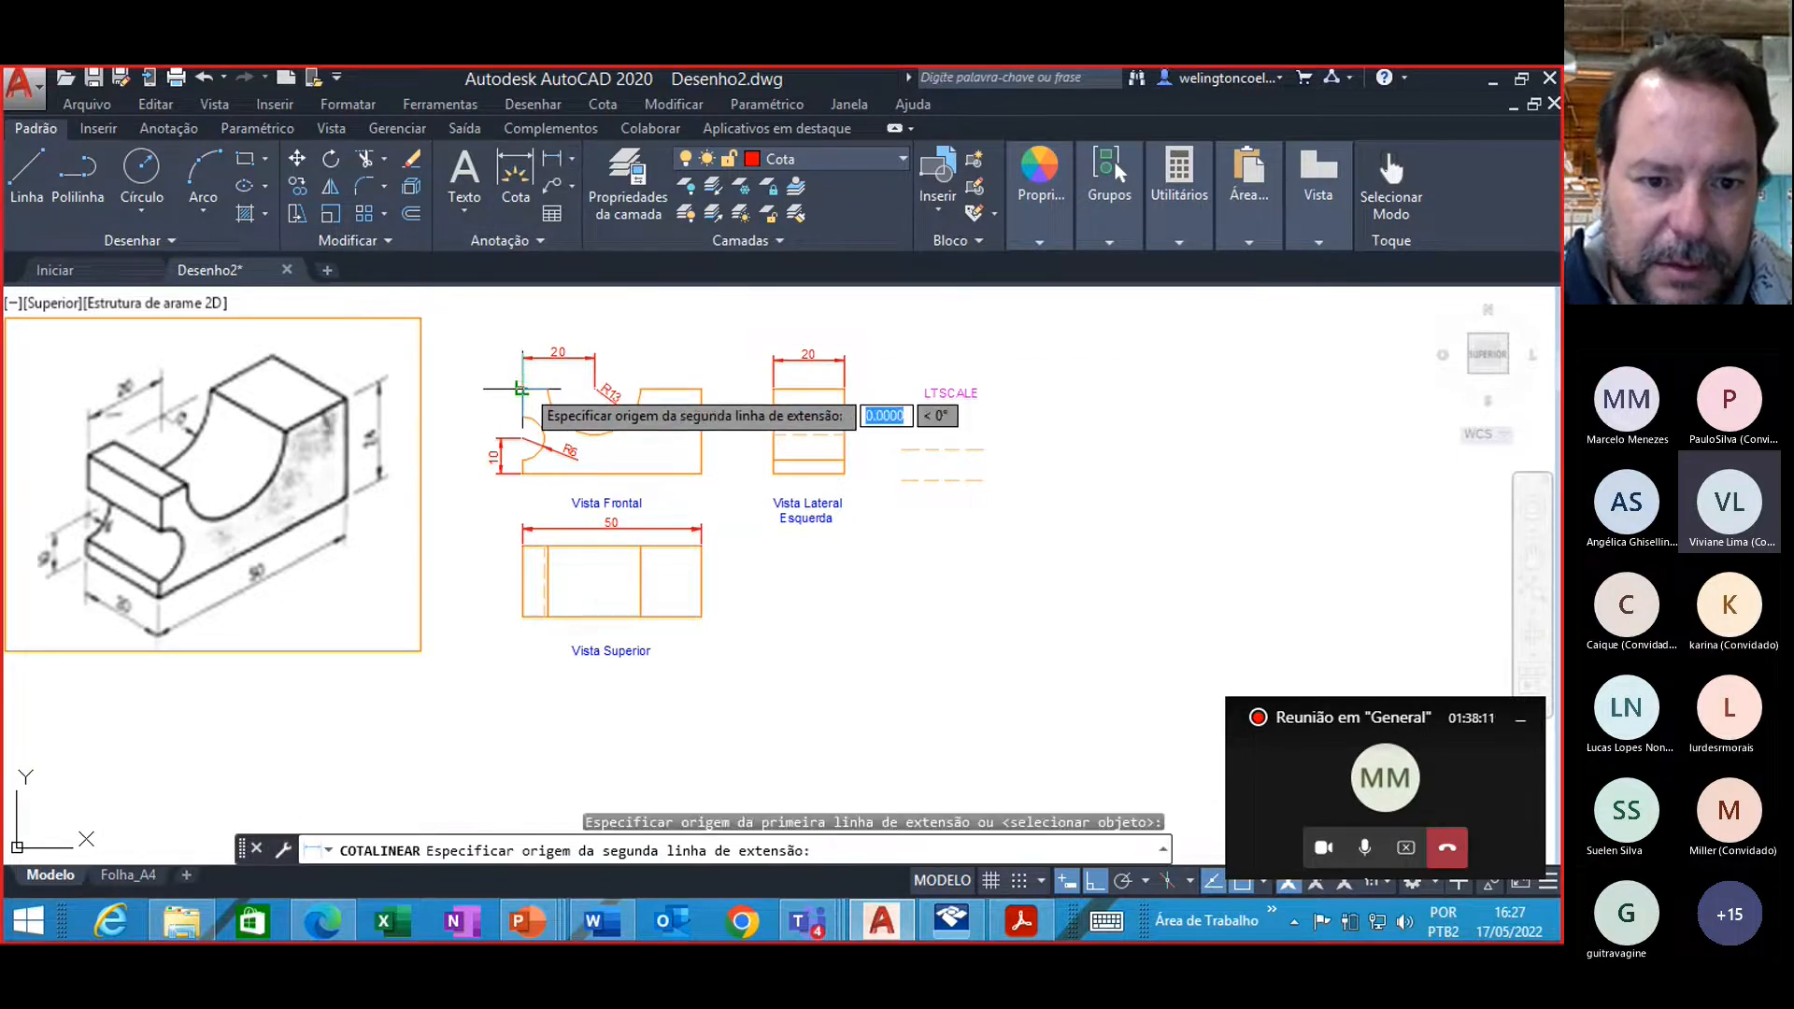
left_click(700, 386)
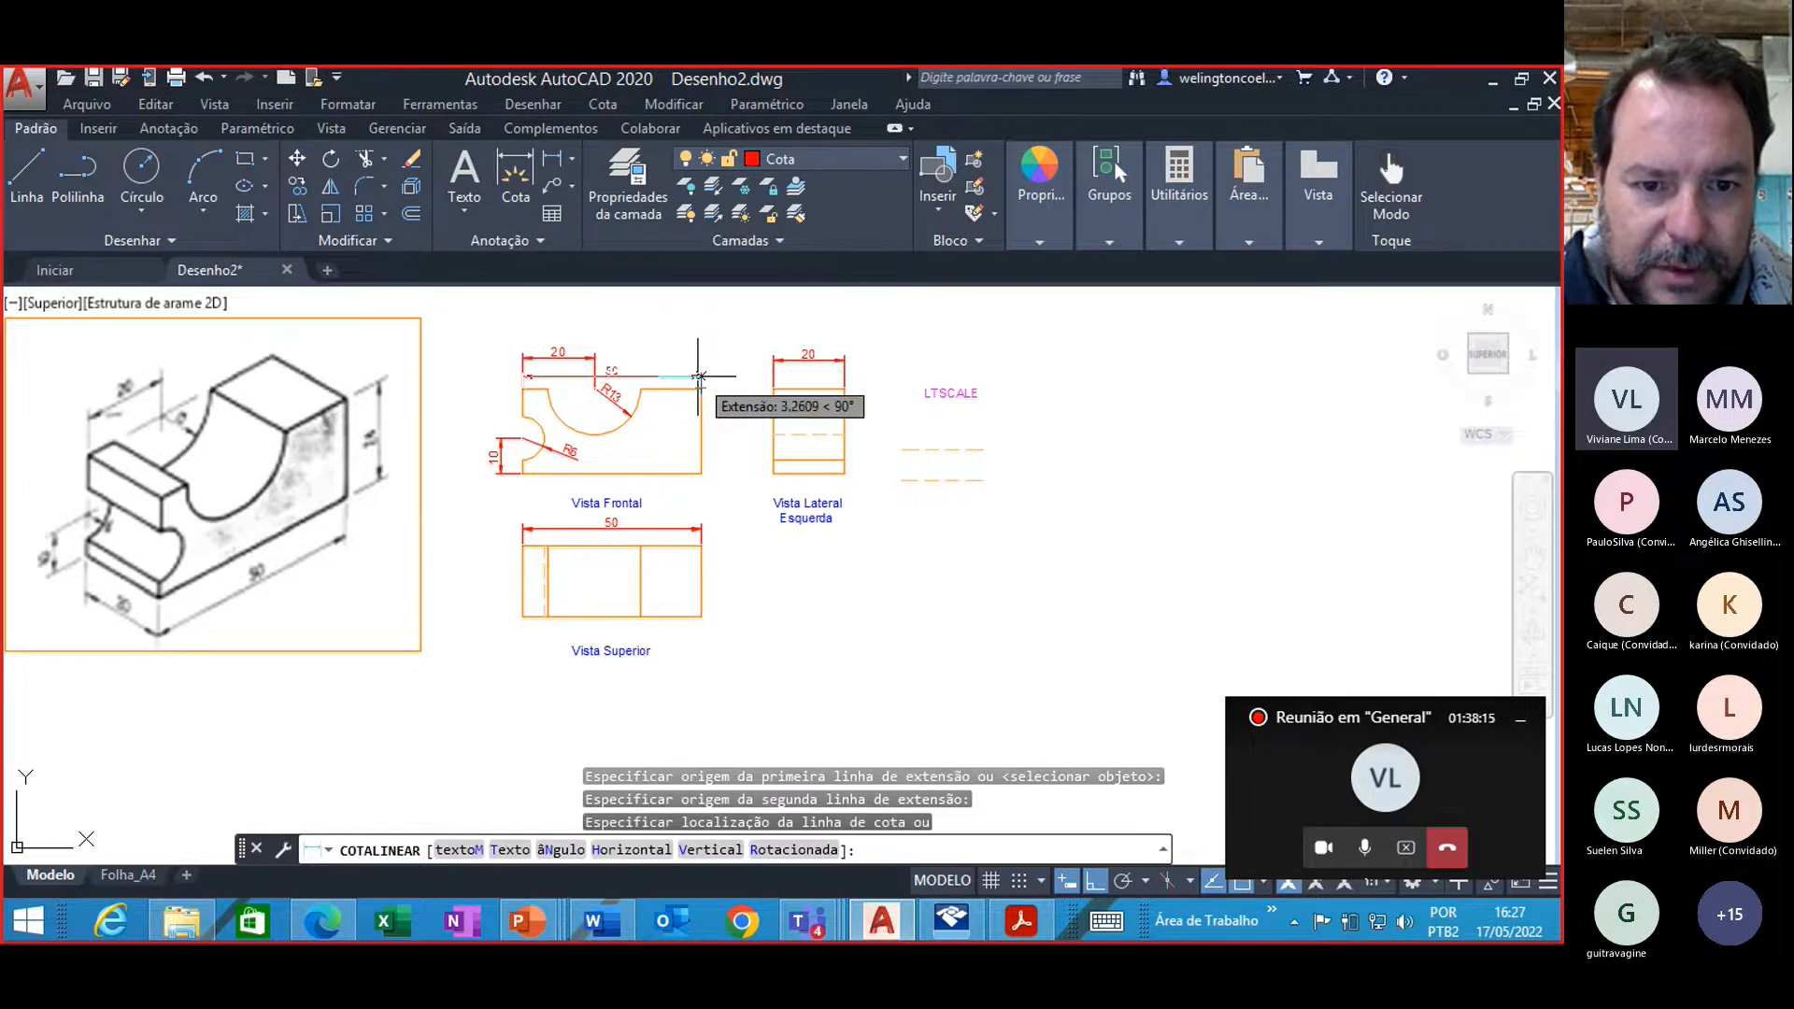
left_click(699, 373)
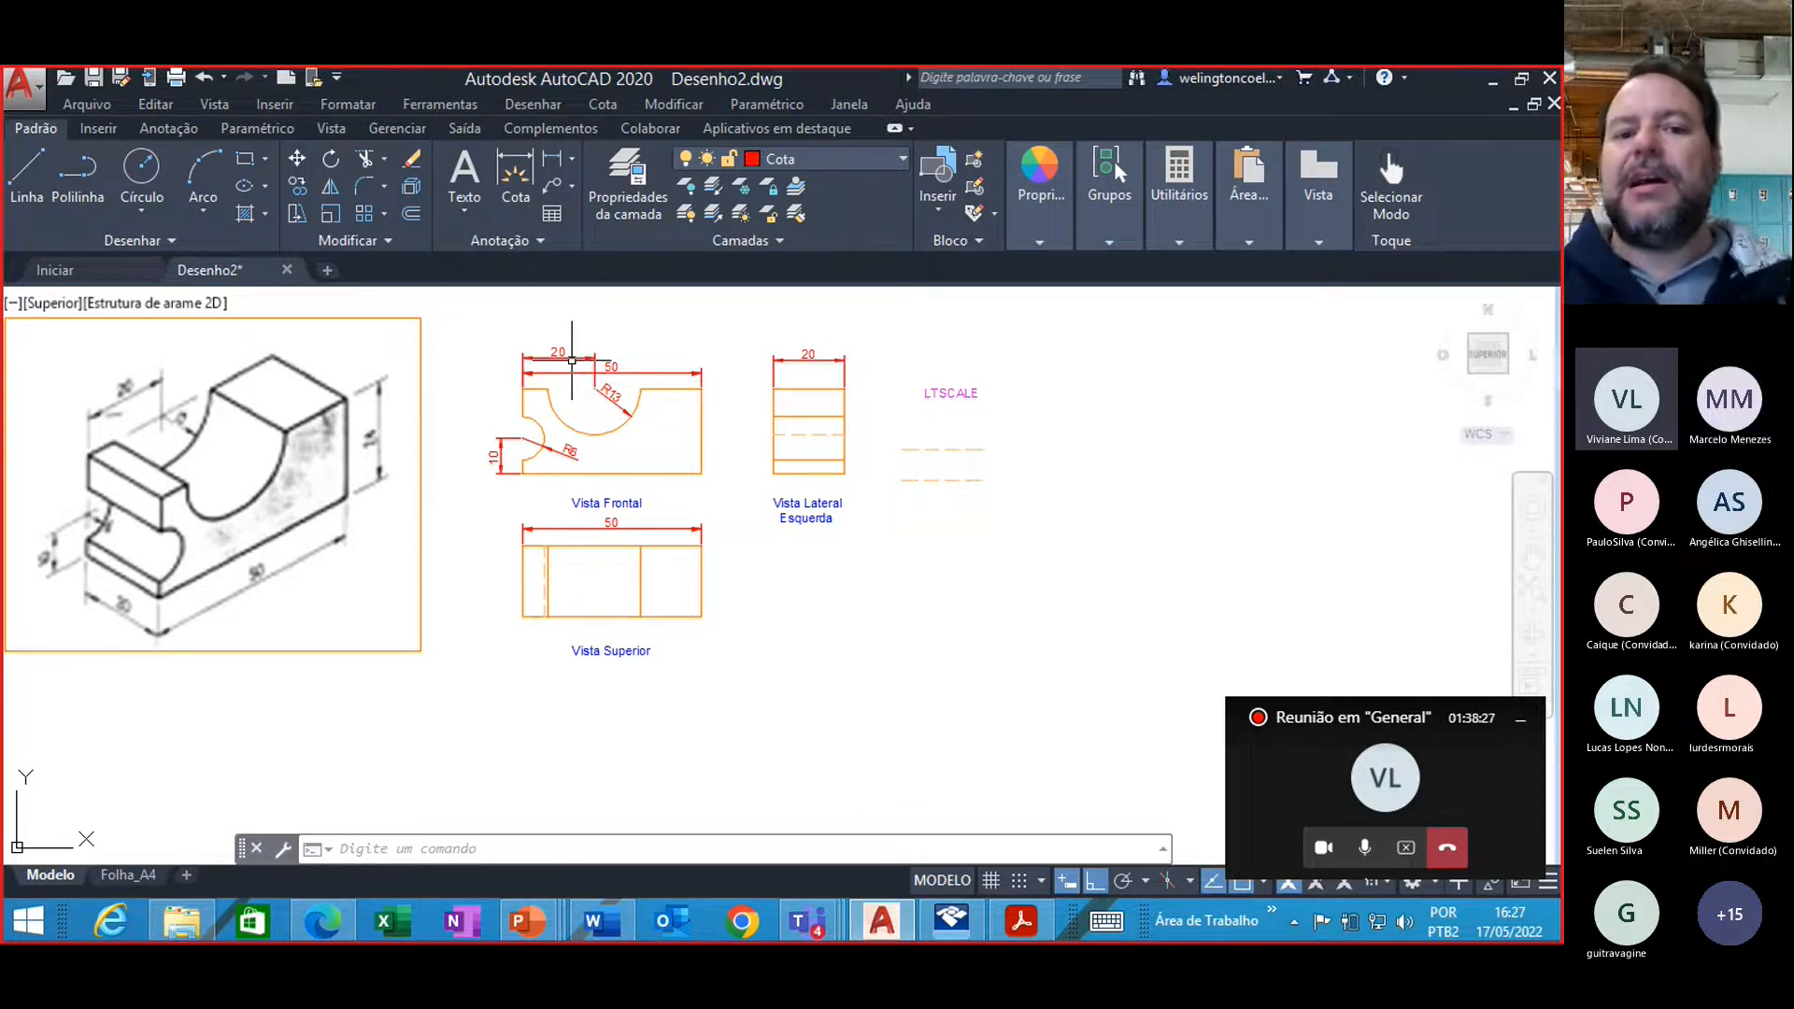
left_click(612, 368)
left_click(612, 366)
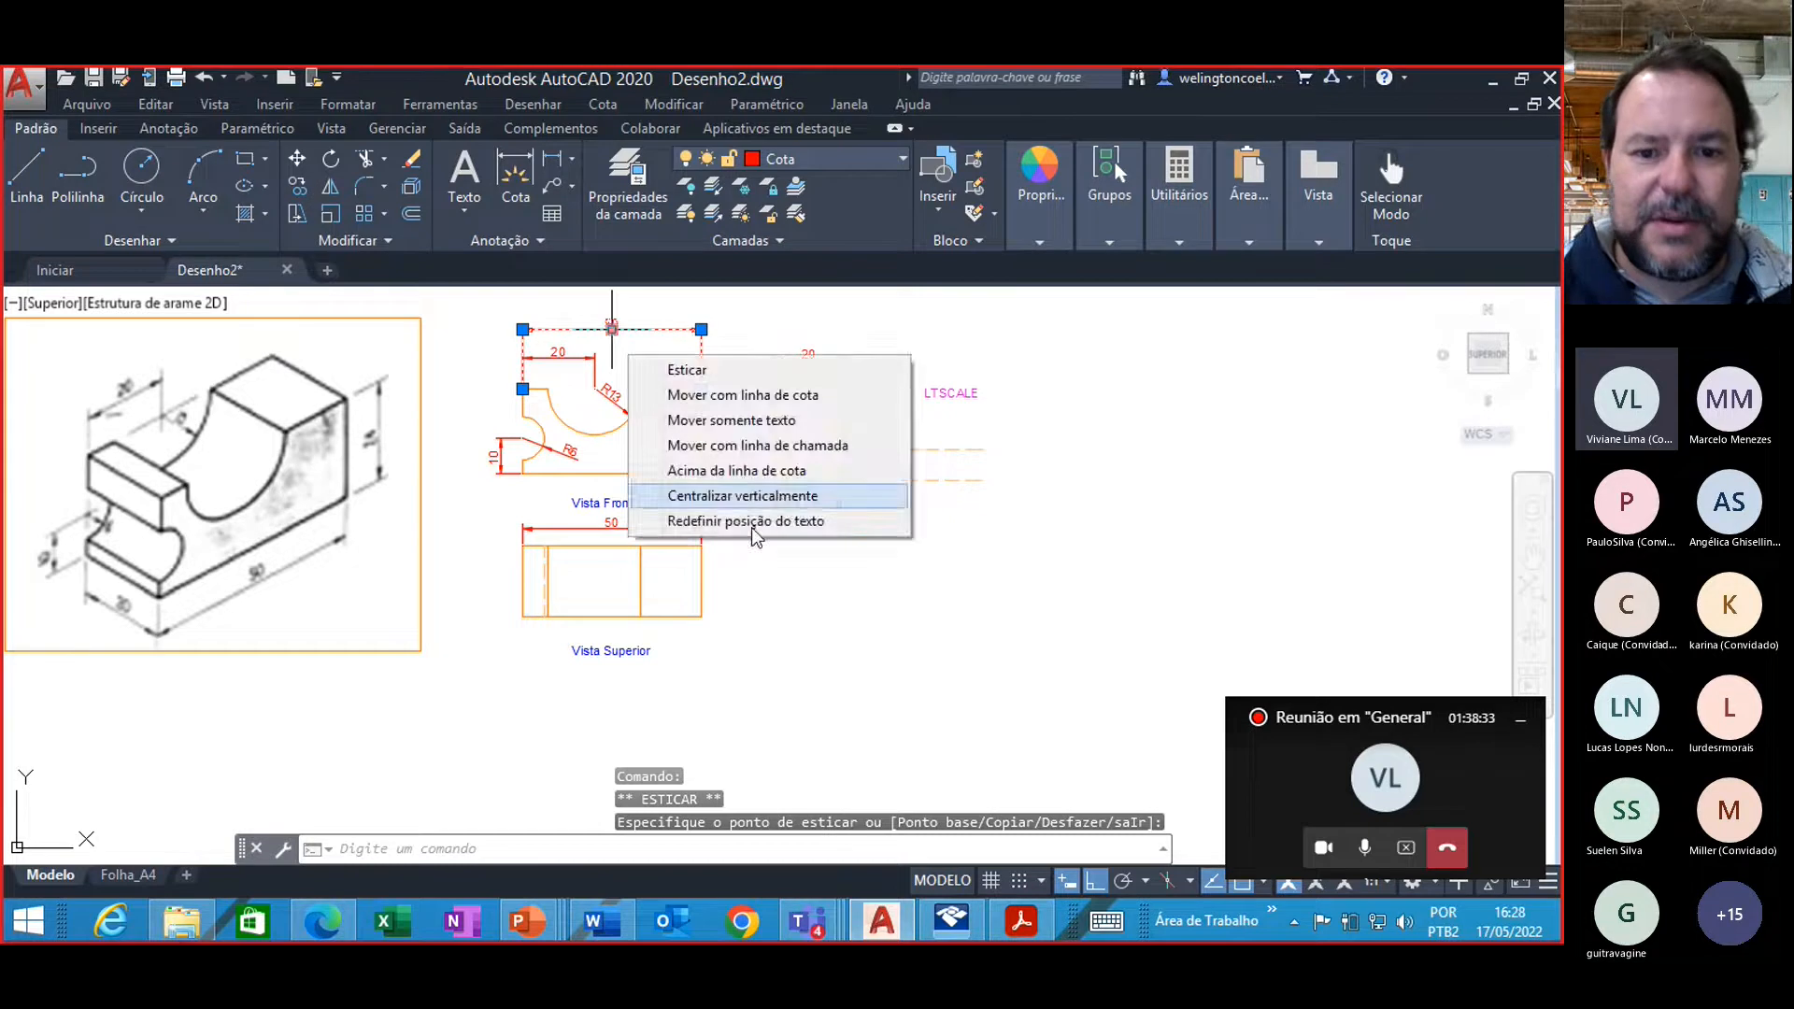
key("Escape")
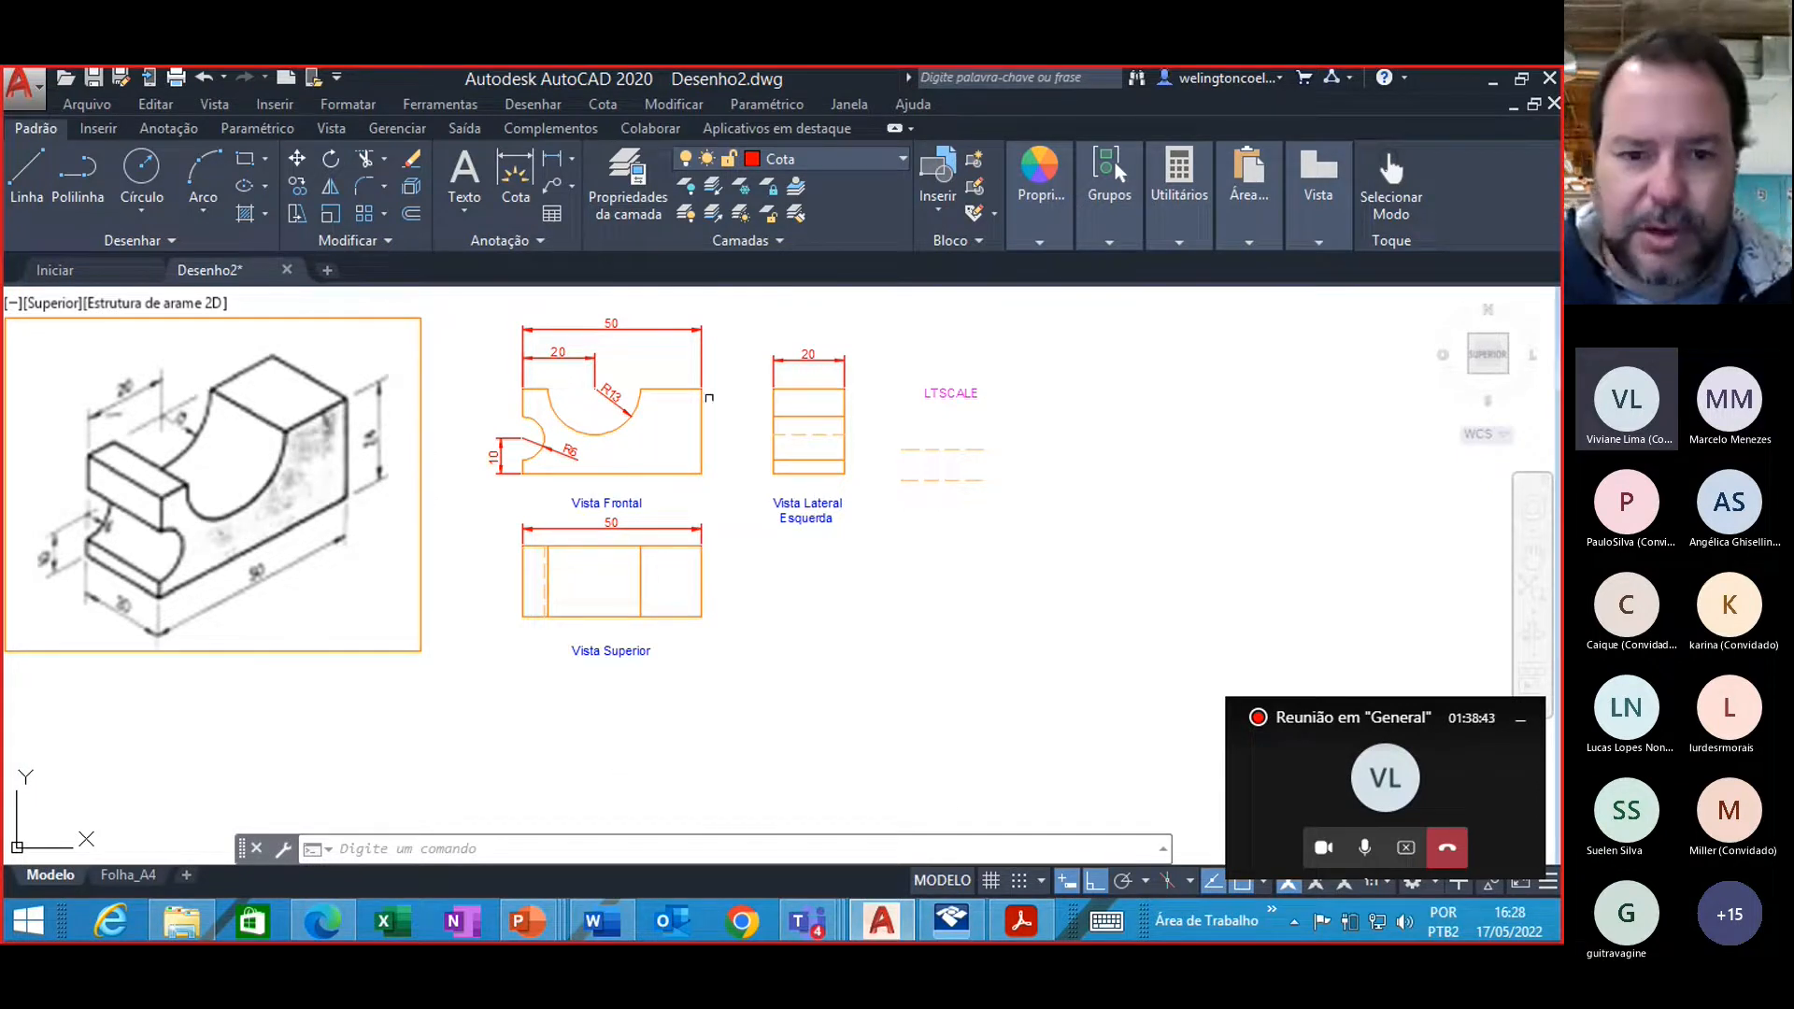
Step: Delete the overall length dimension above the front view
left_click(672, 326)
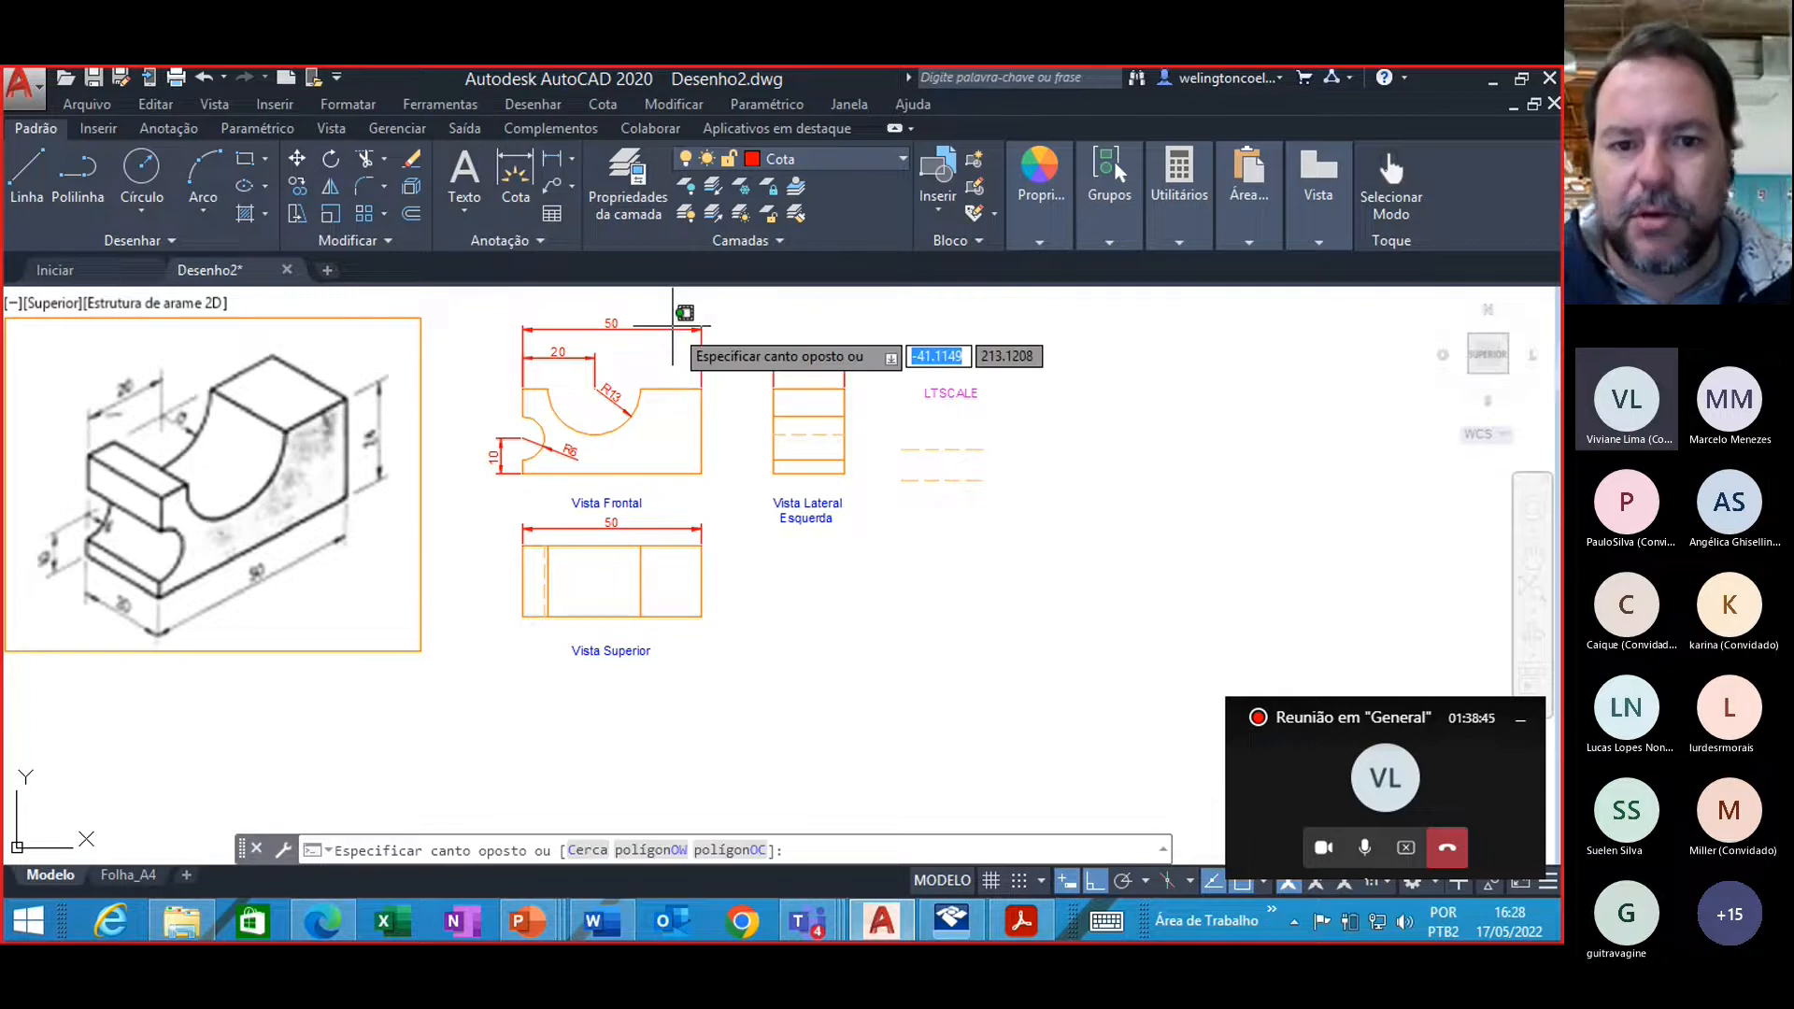
left_click(658, 336)
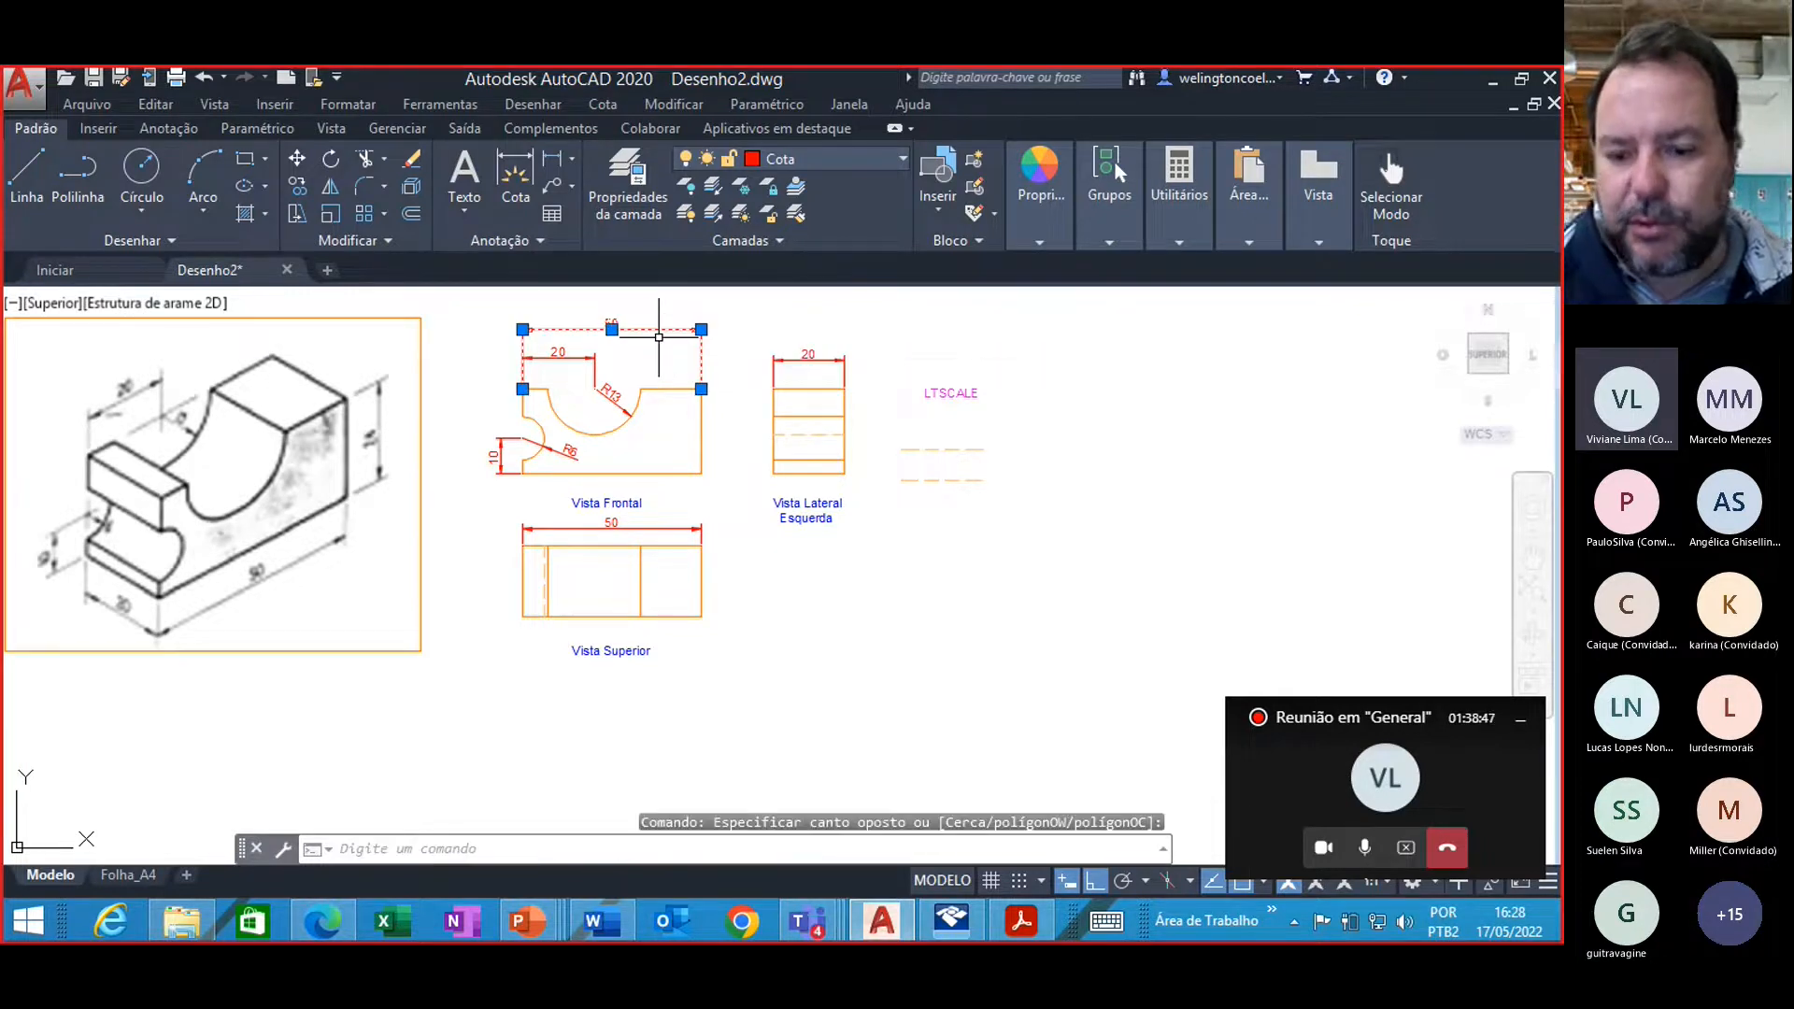
key("Delete")
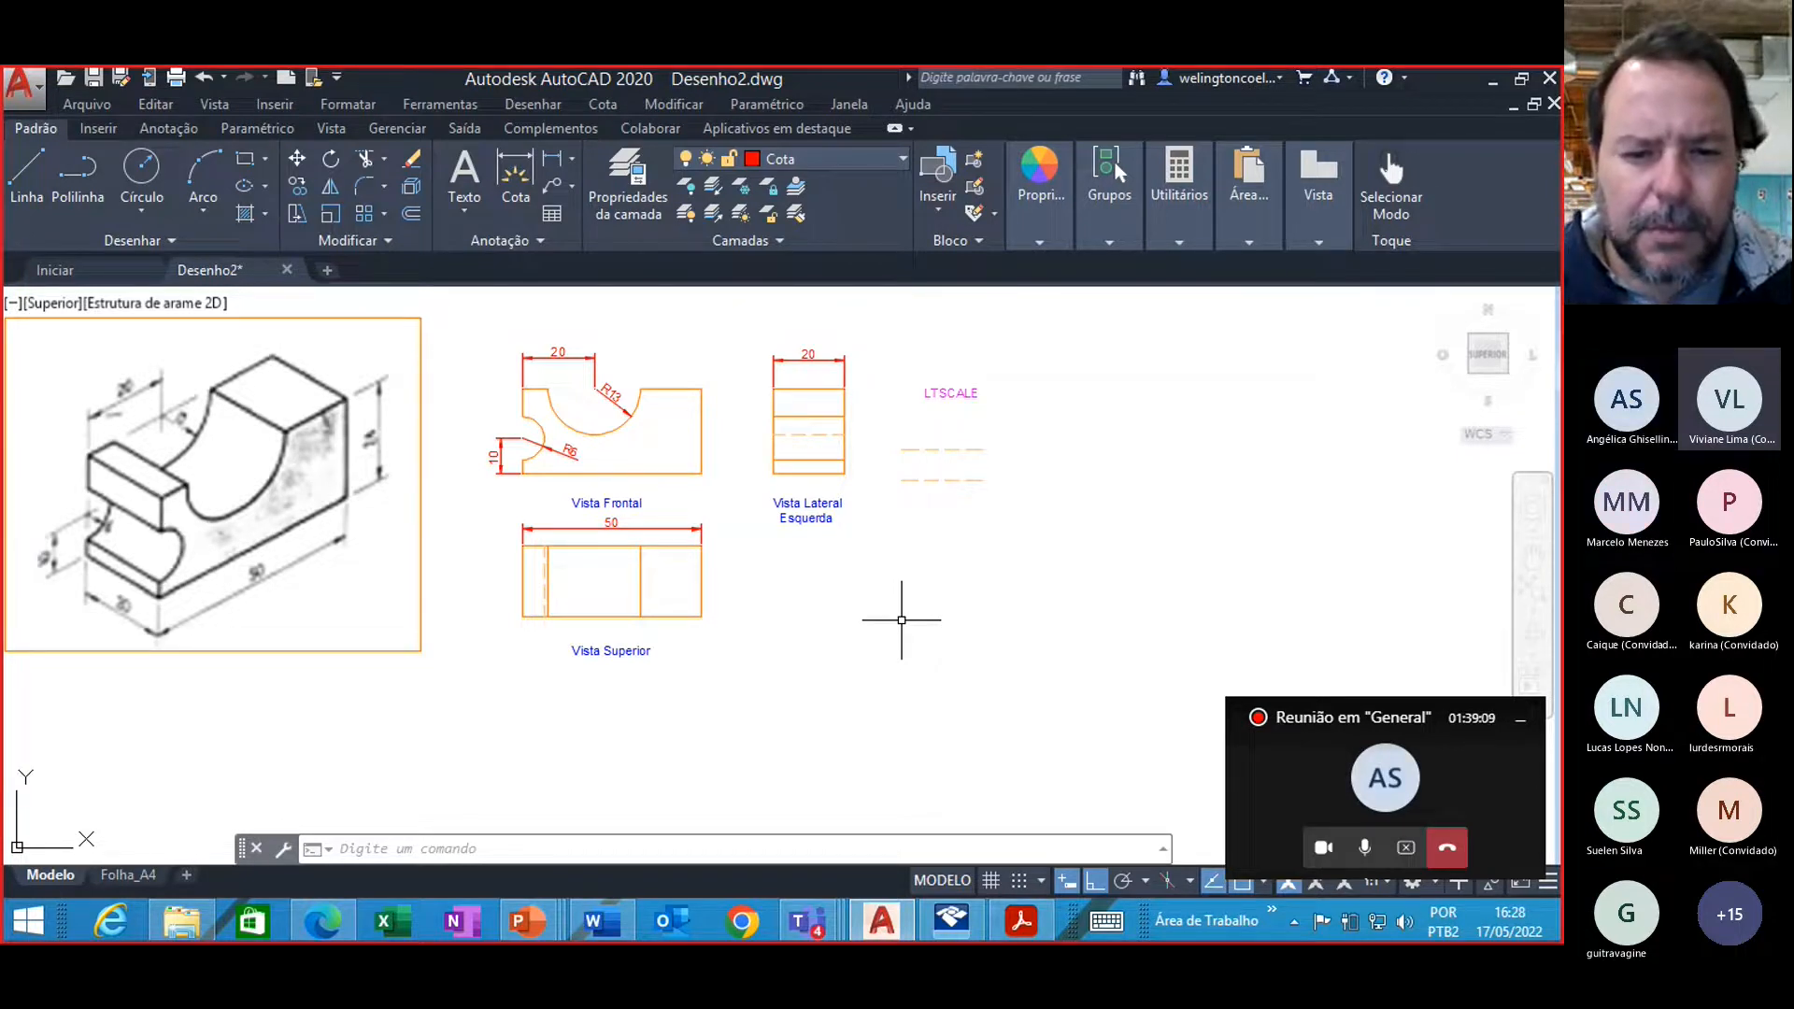
Step: Add a vertical linear dimension beside the left side view's right edge across its full height
left_click(551, 159)
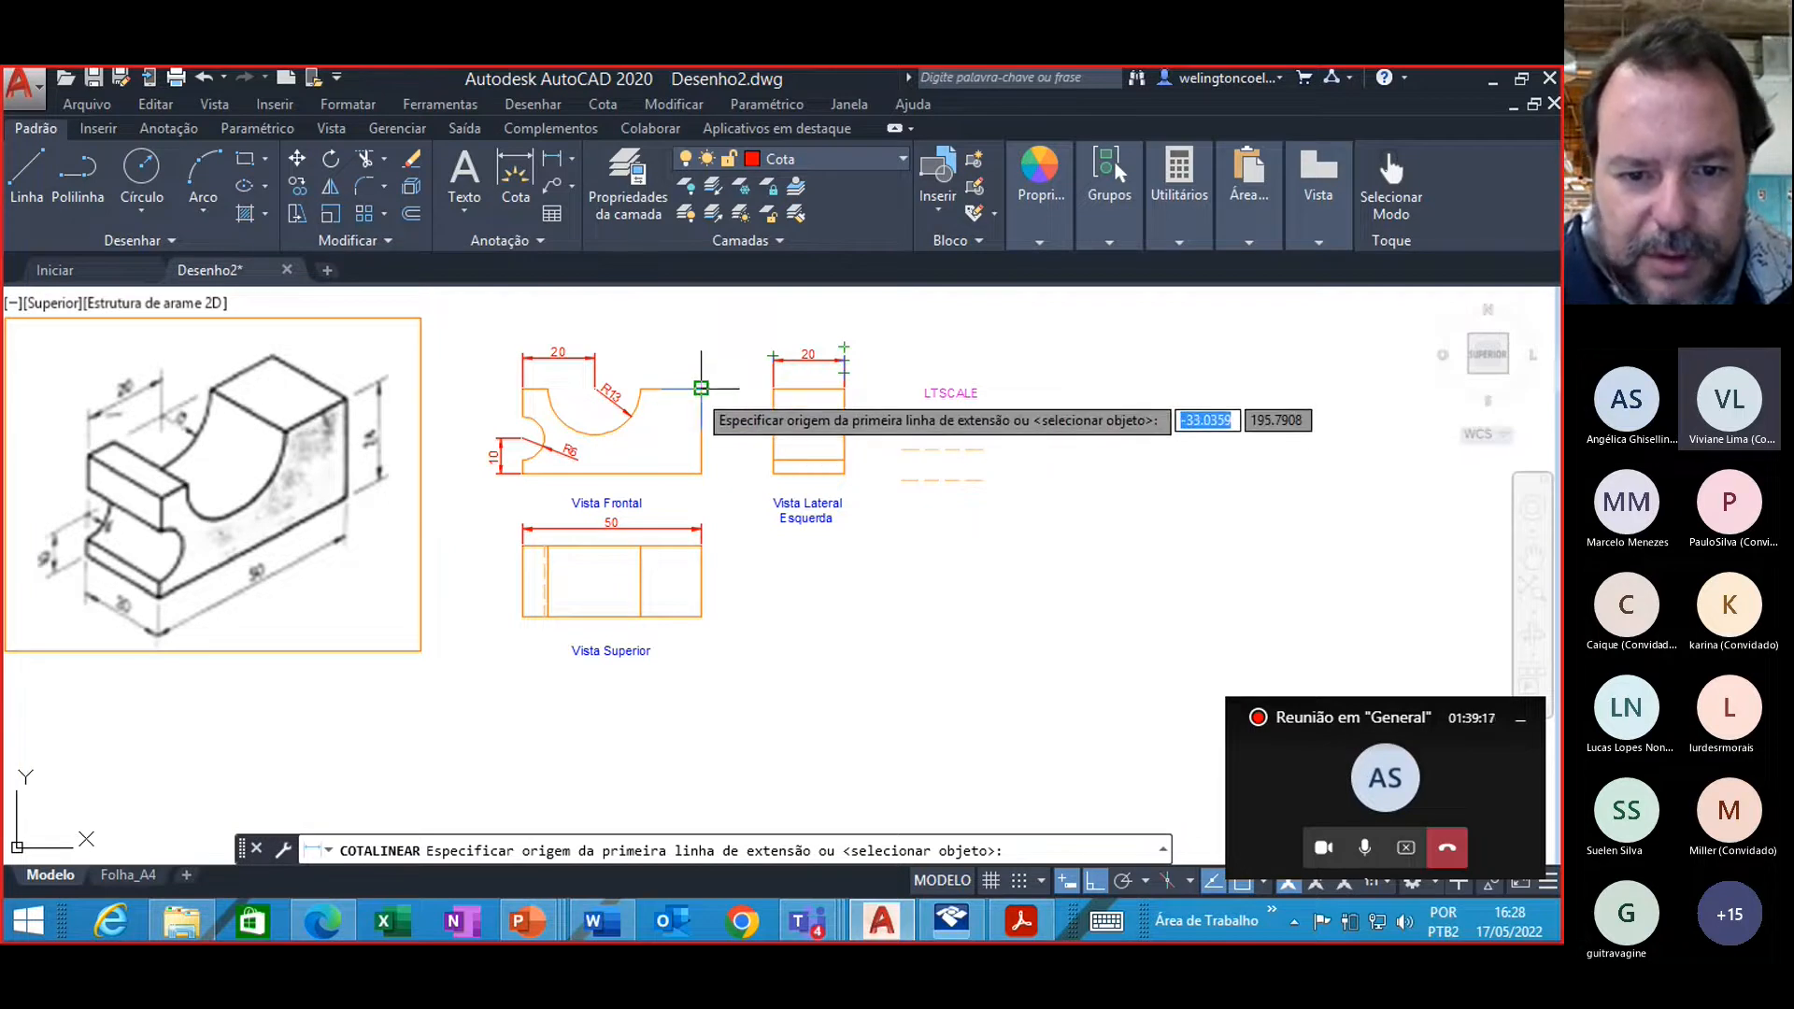
left_click(844, 387)
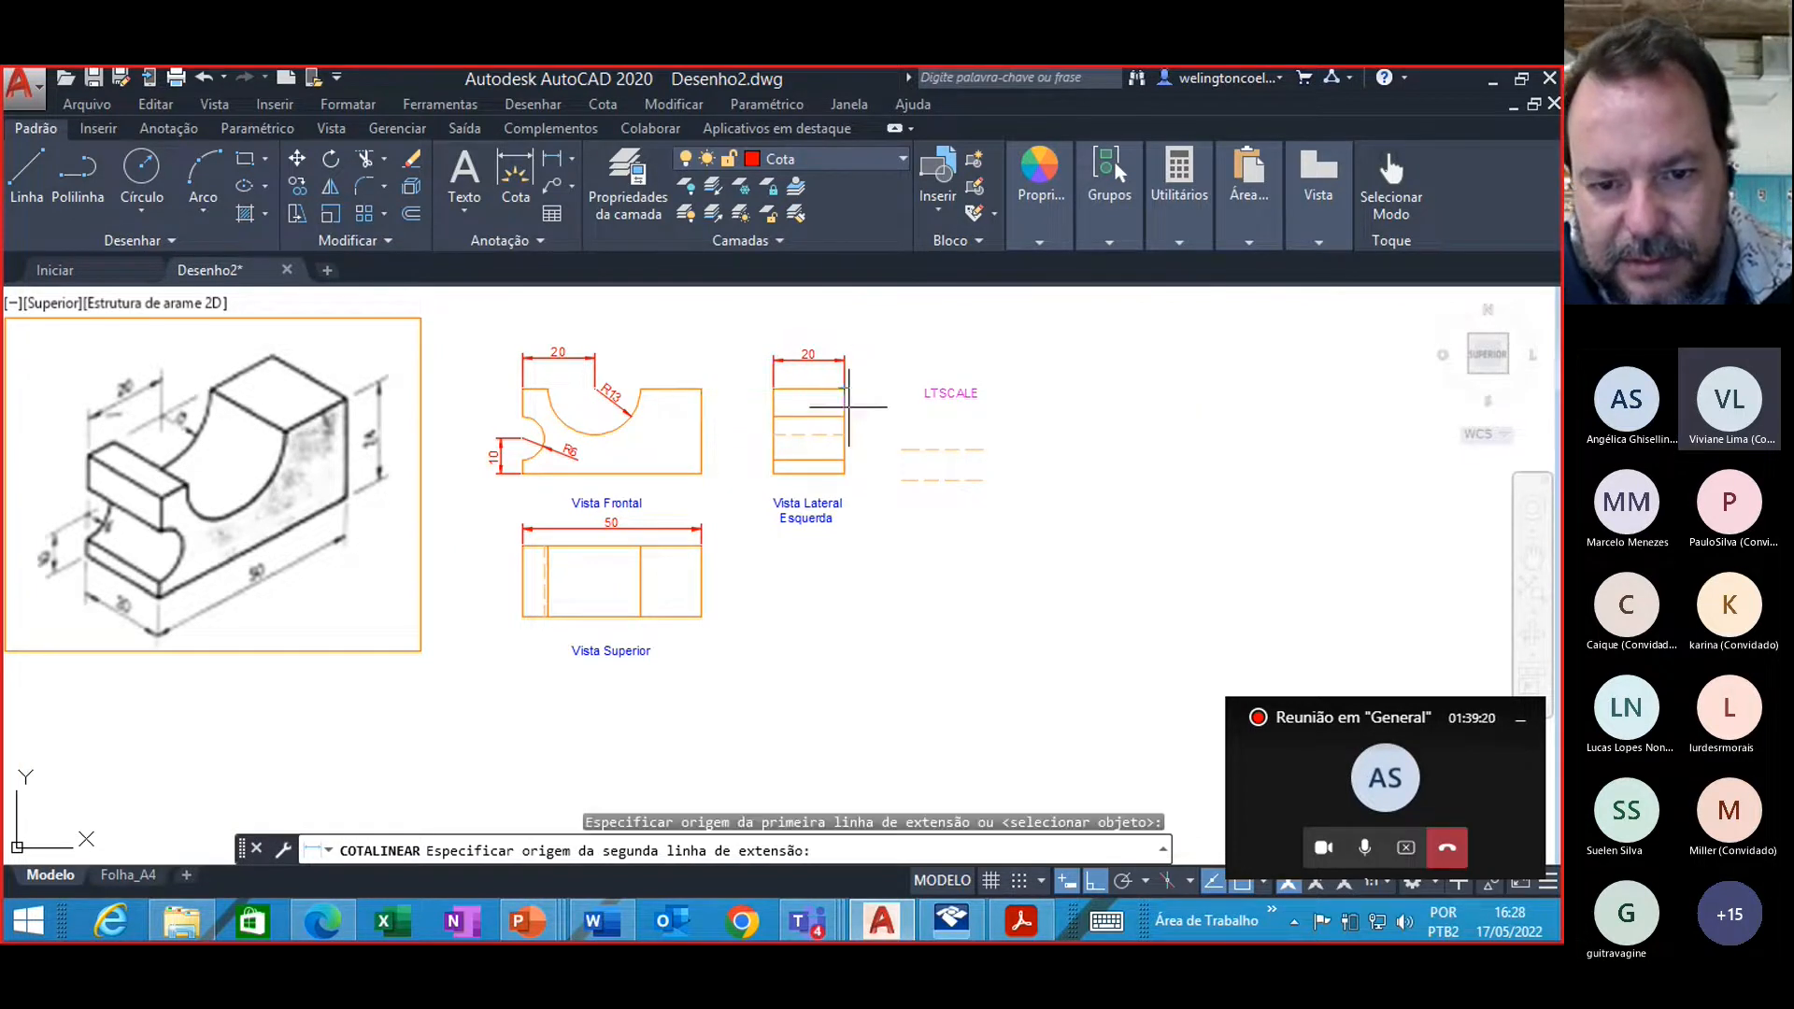
left_click(843, 473)
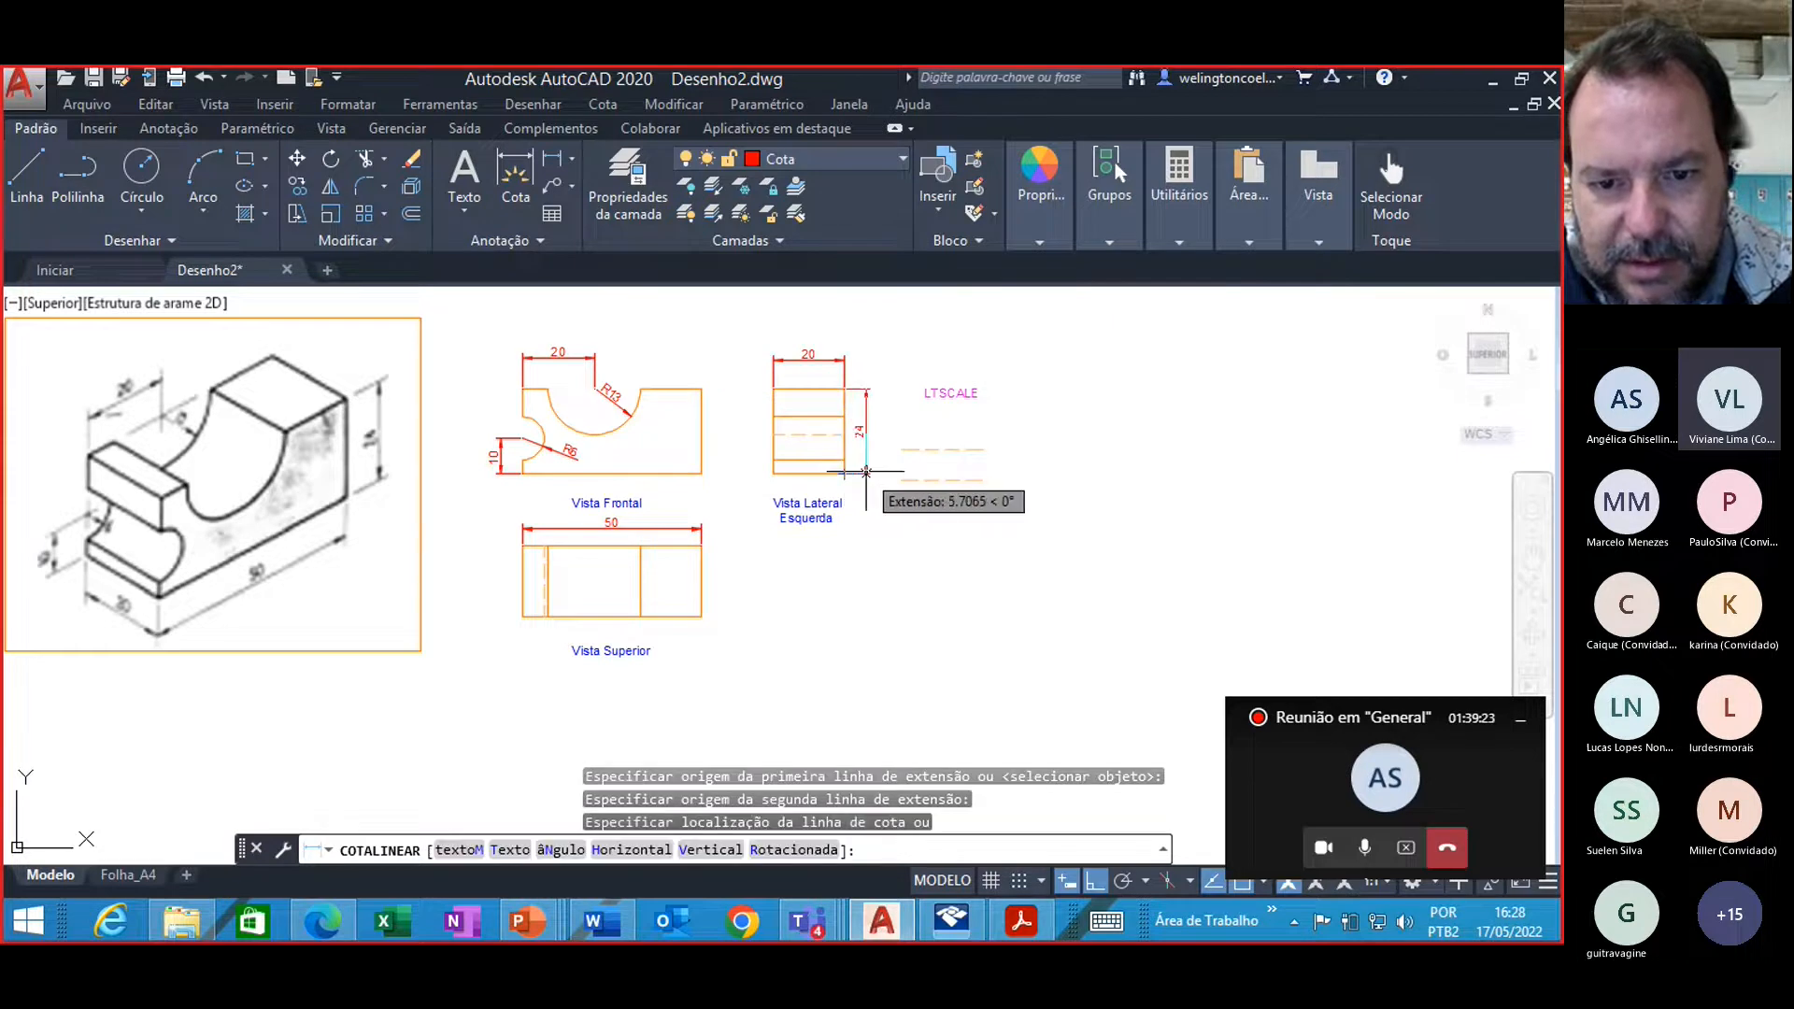
left_click(873, 473)
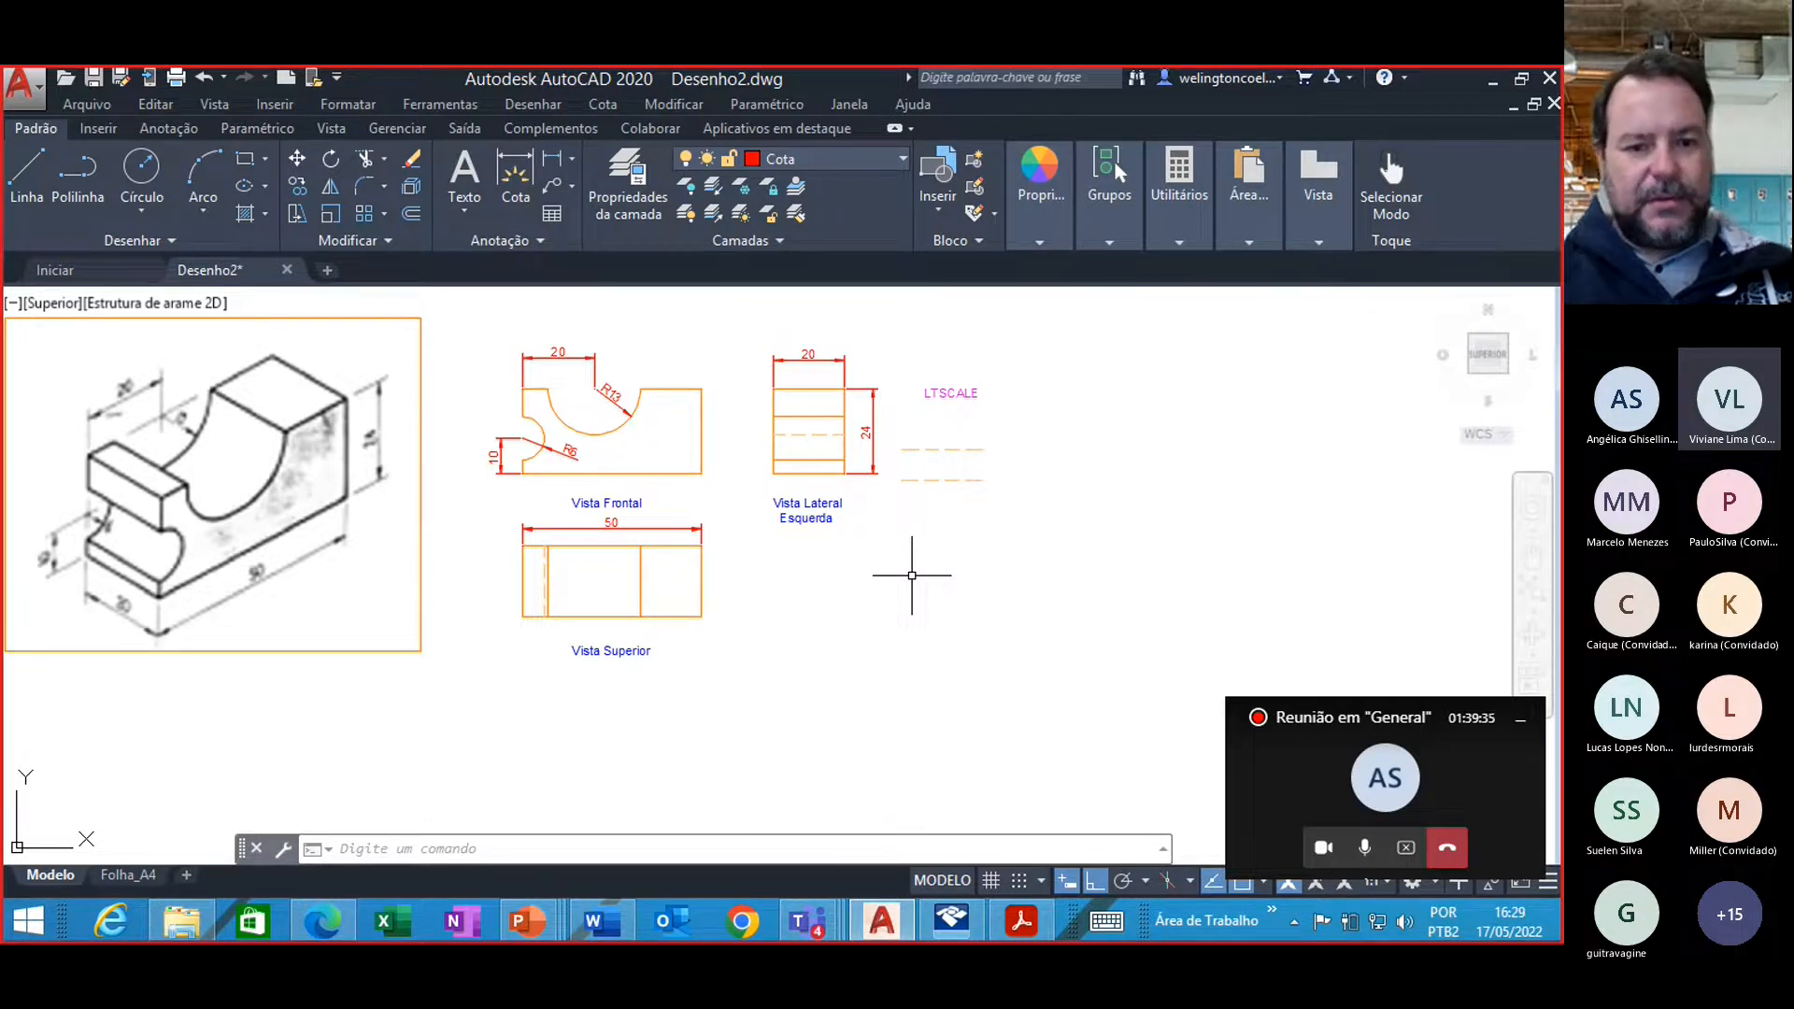
Step: Delete the LTSCALE label, the two dashed sample lines below it and the isometric reference image
left_click(949, 483)
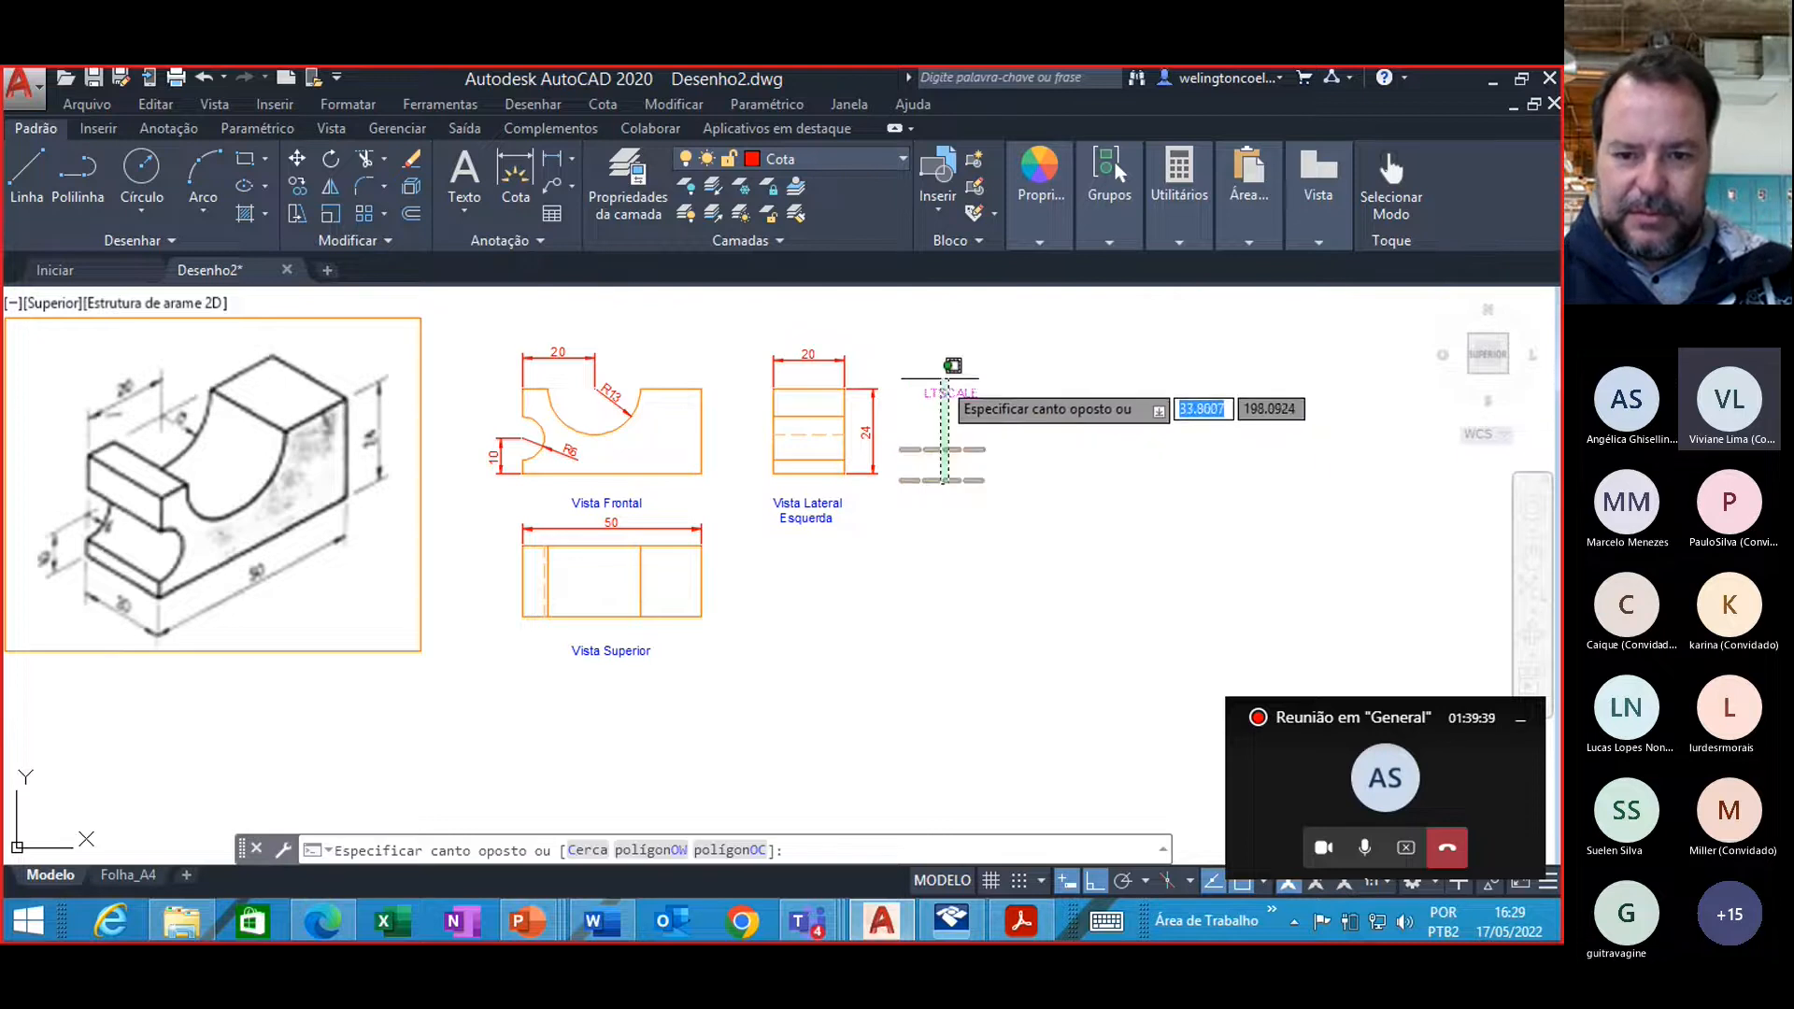
left_click(930, 376)
key("Delete")
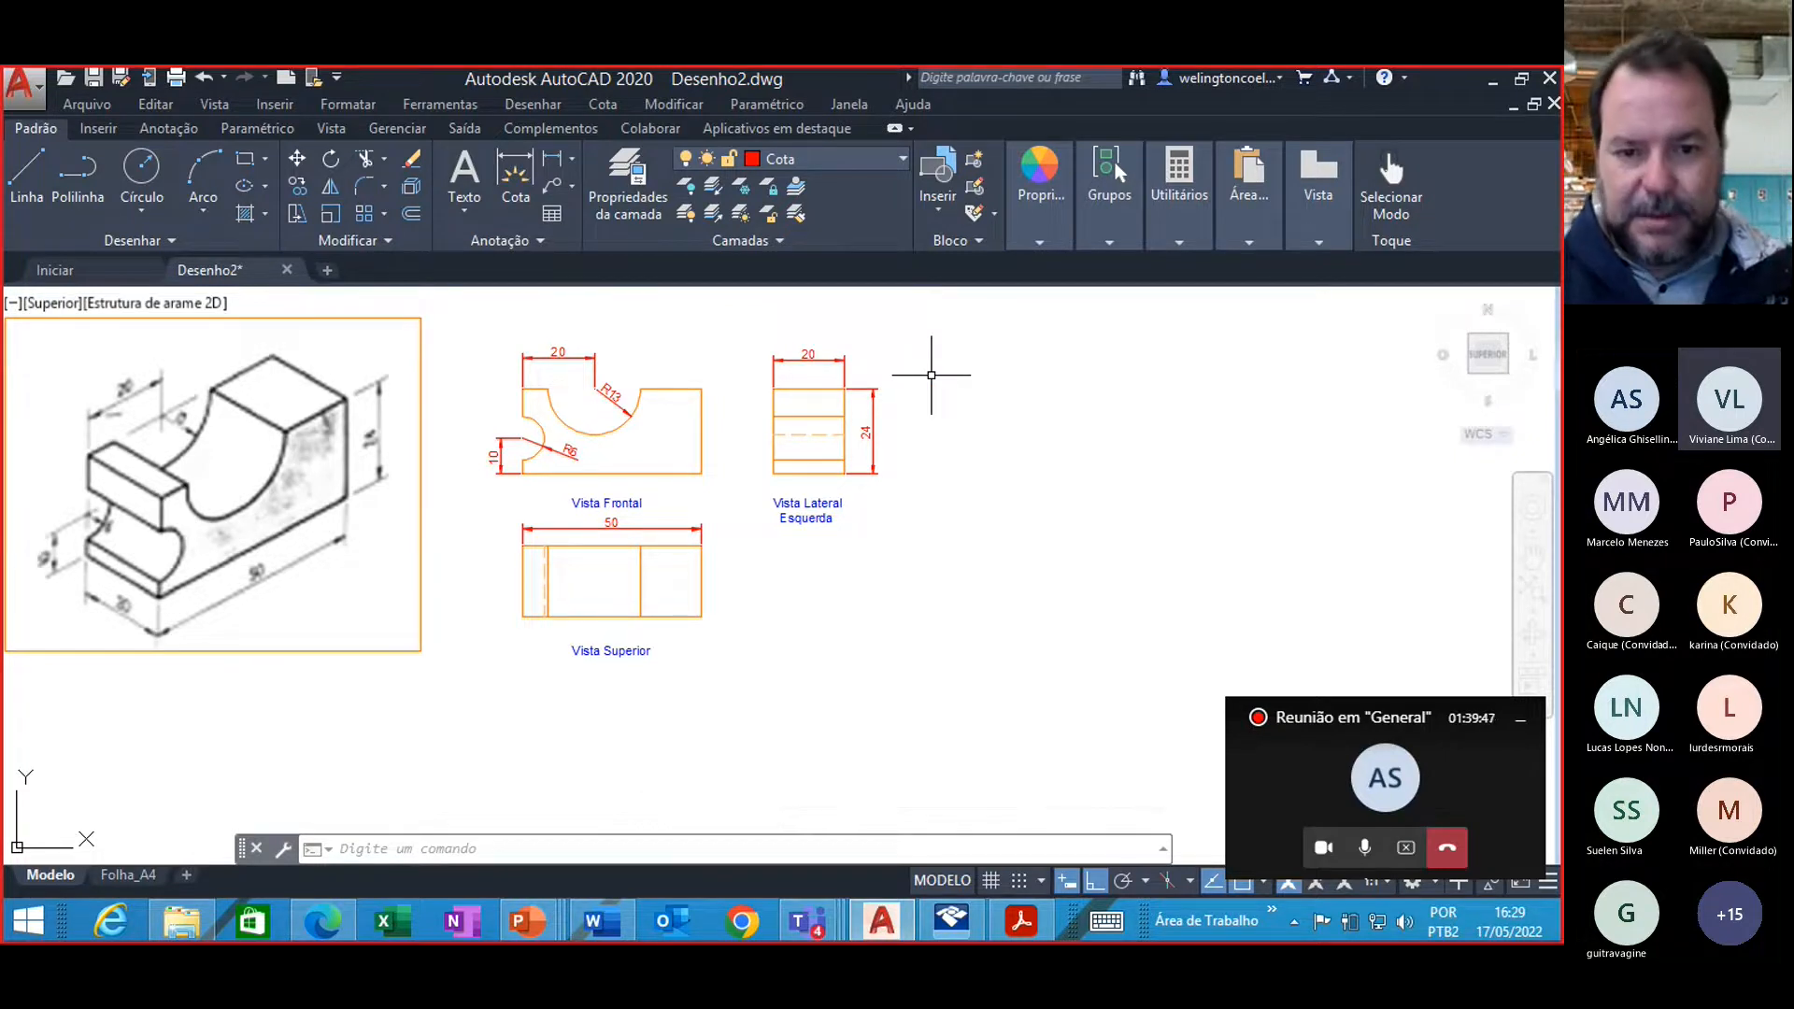
left_click(333, 647)
key("Delete")
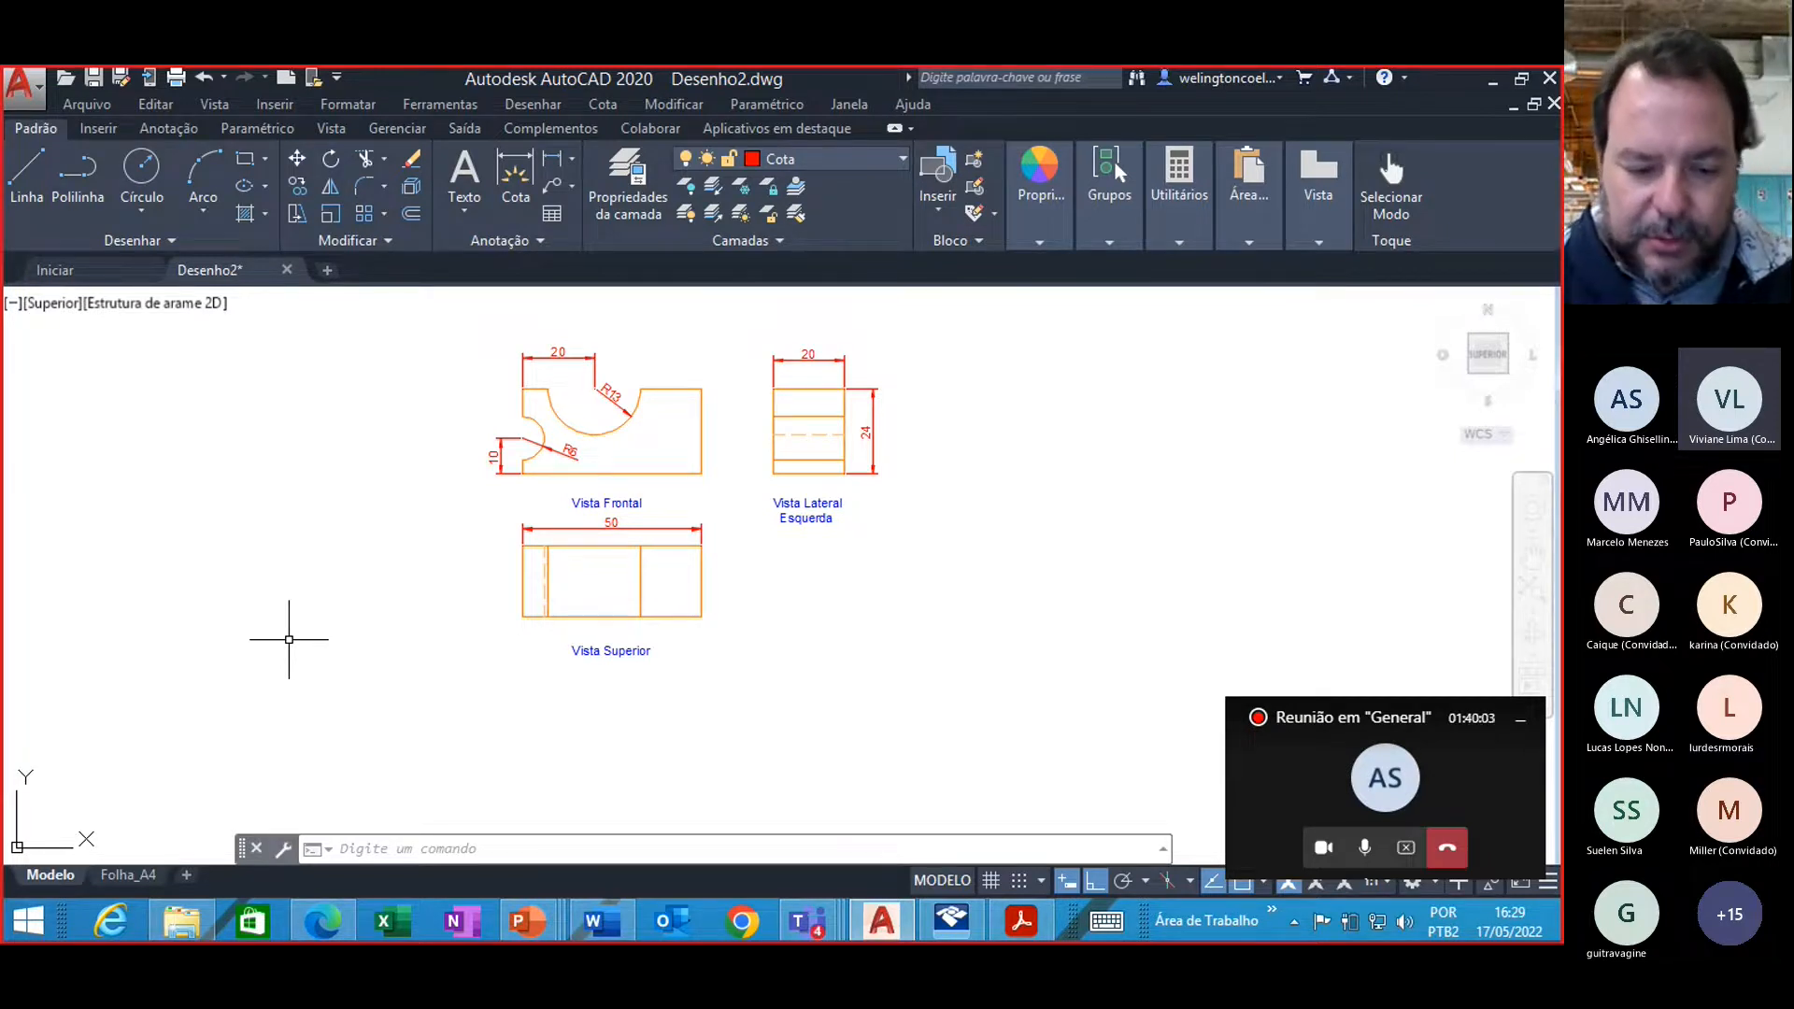
Step: Zoom to the extents of the drawing with the Zoom command's ESTendido option
type("ZO")
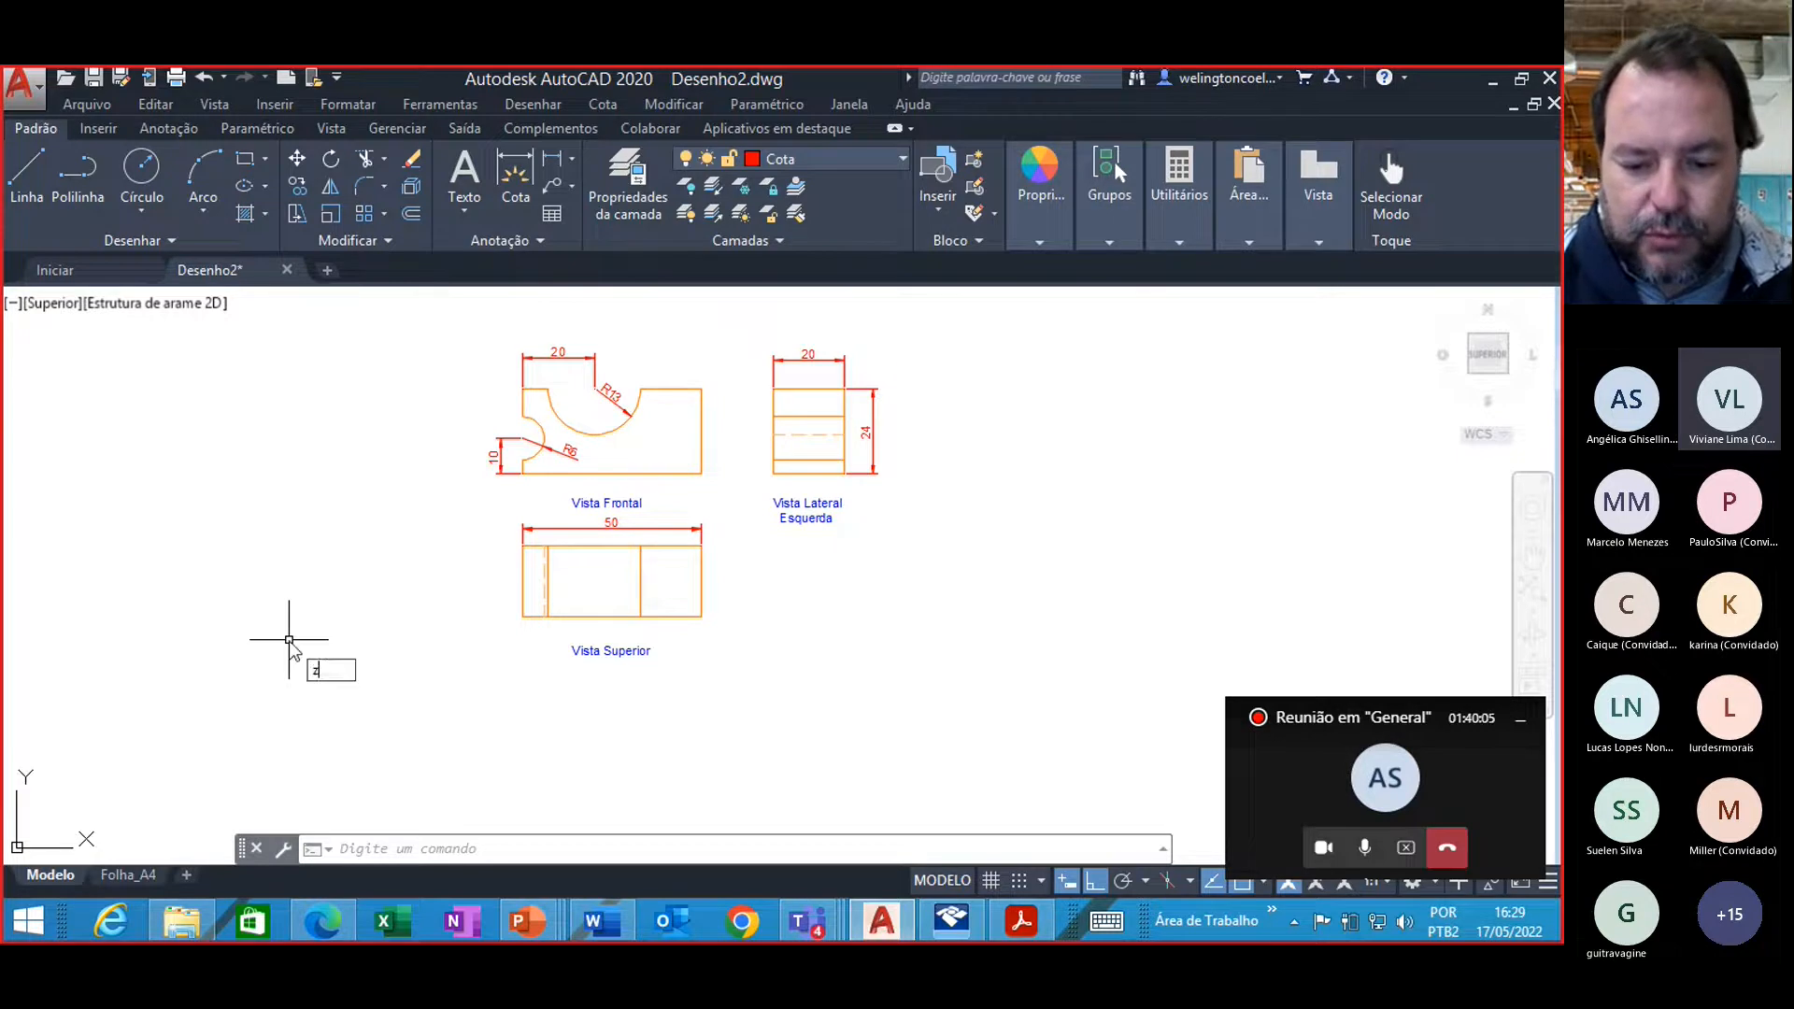
key("Return")
type("est")
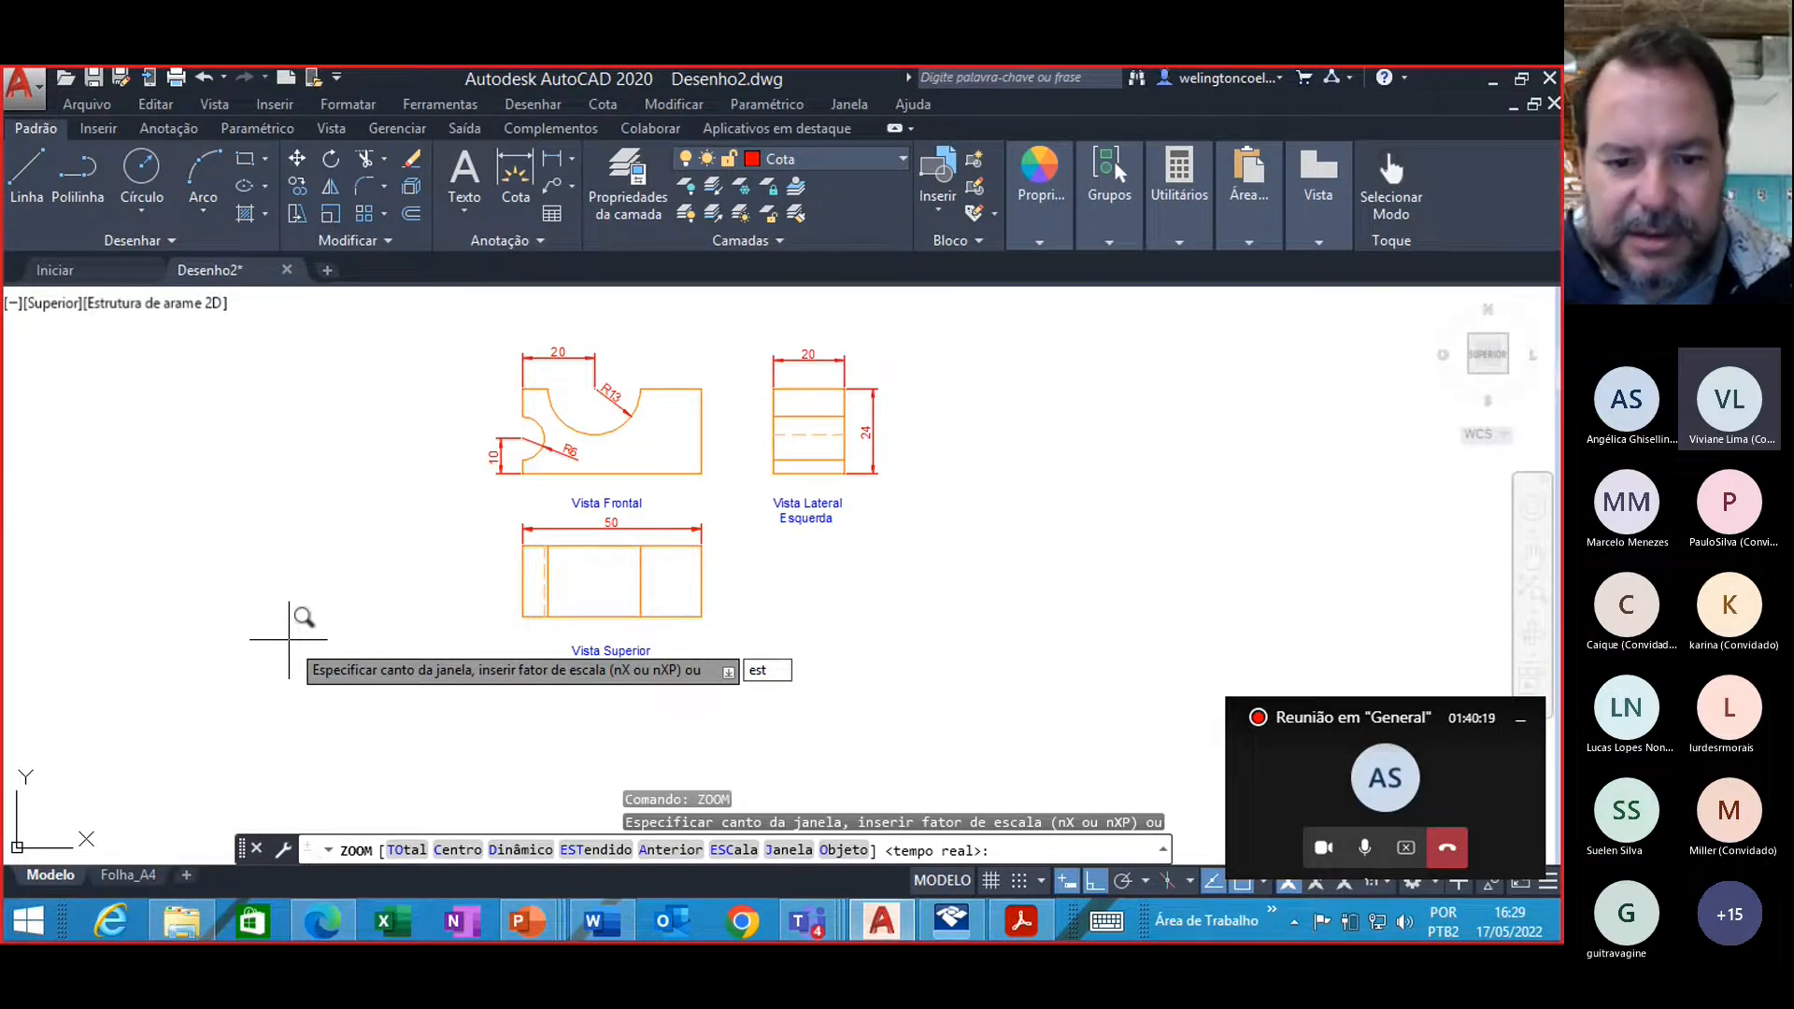
key("Return")
Step: Apply the ESTendido zoom, and zoom far out until the three views appear small in the drawing area
key("Return")
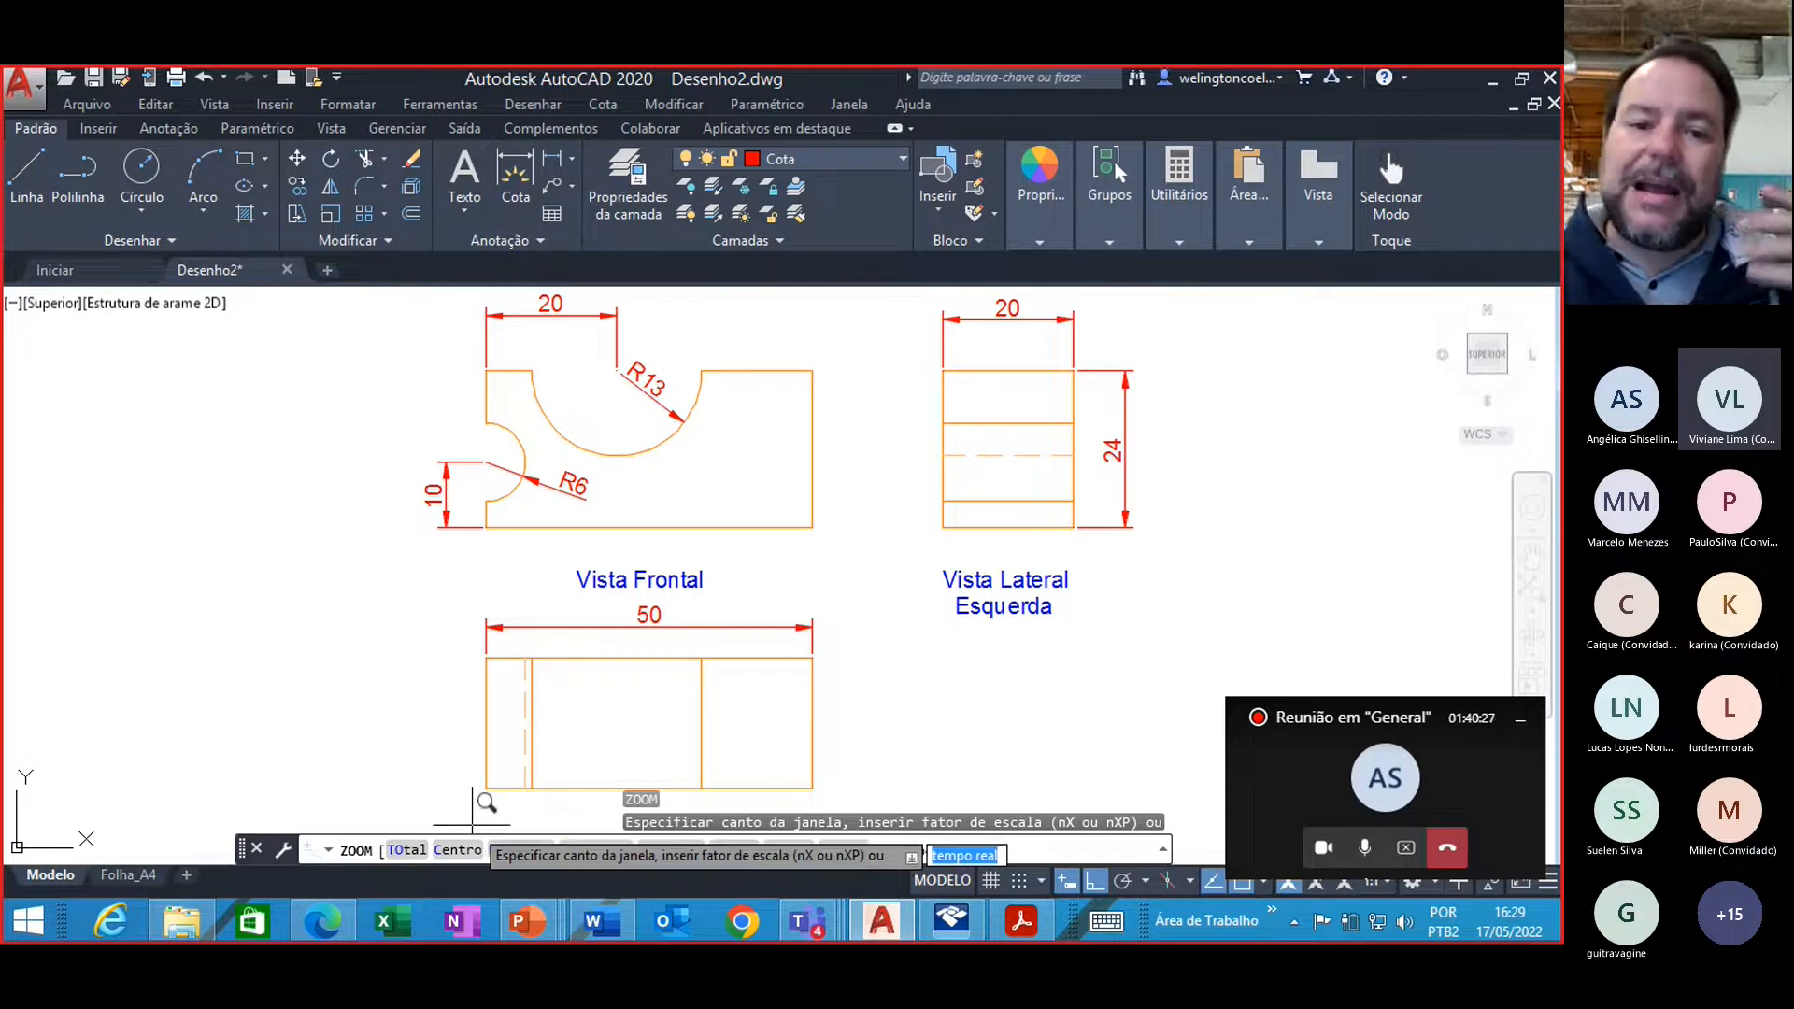
scroll(481, 810, "down", 5)
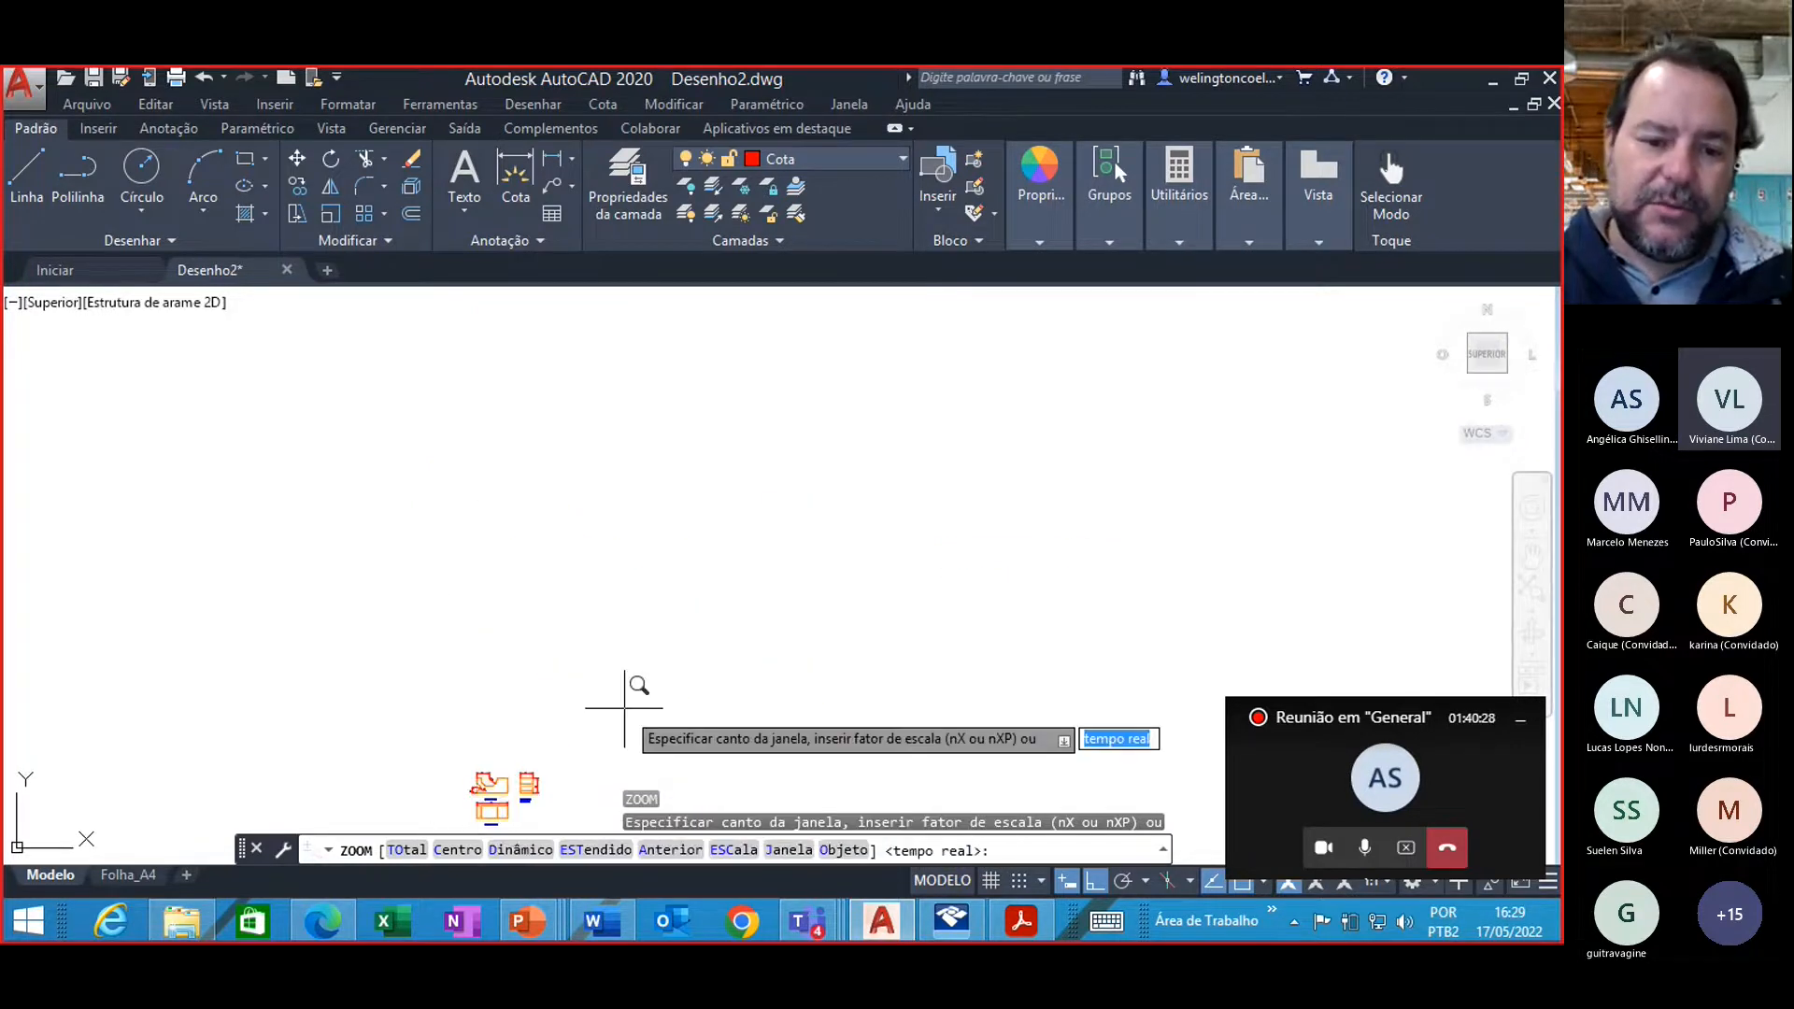
key("Escape")
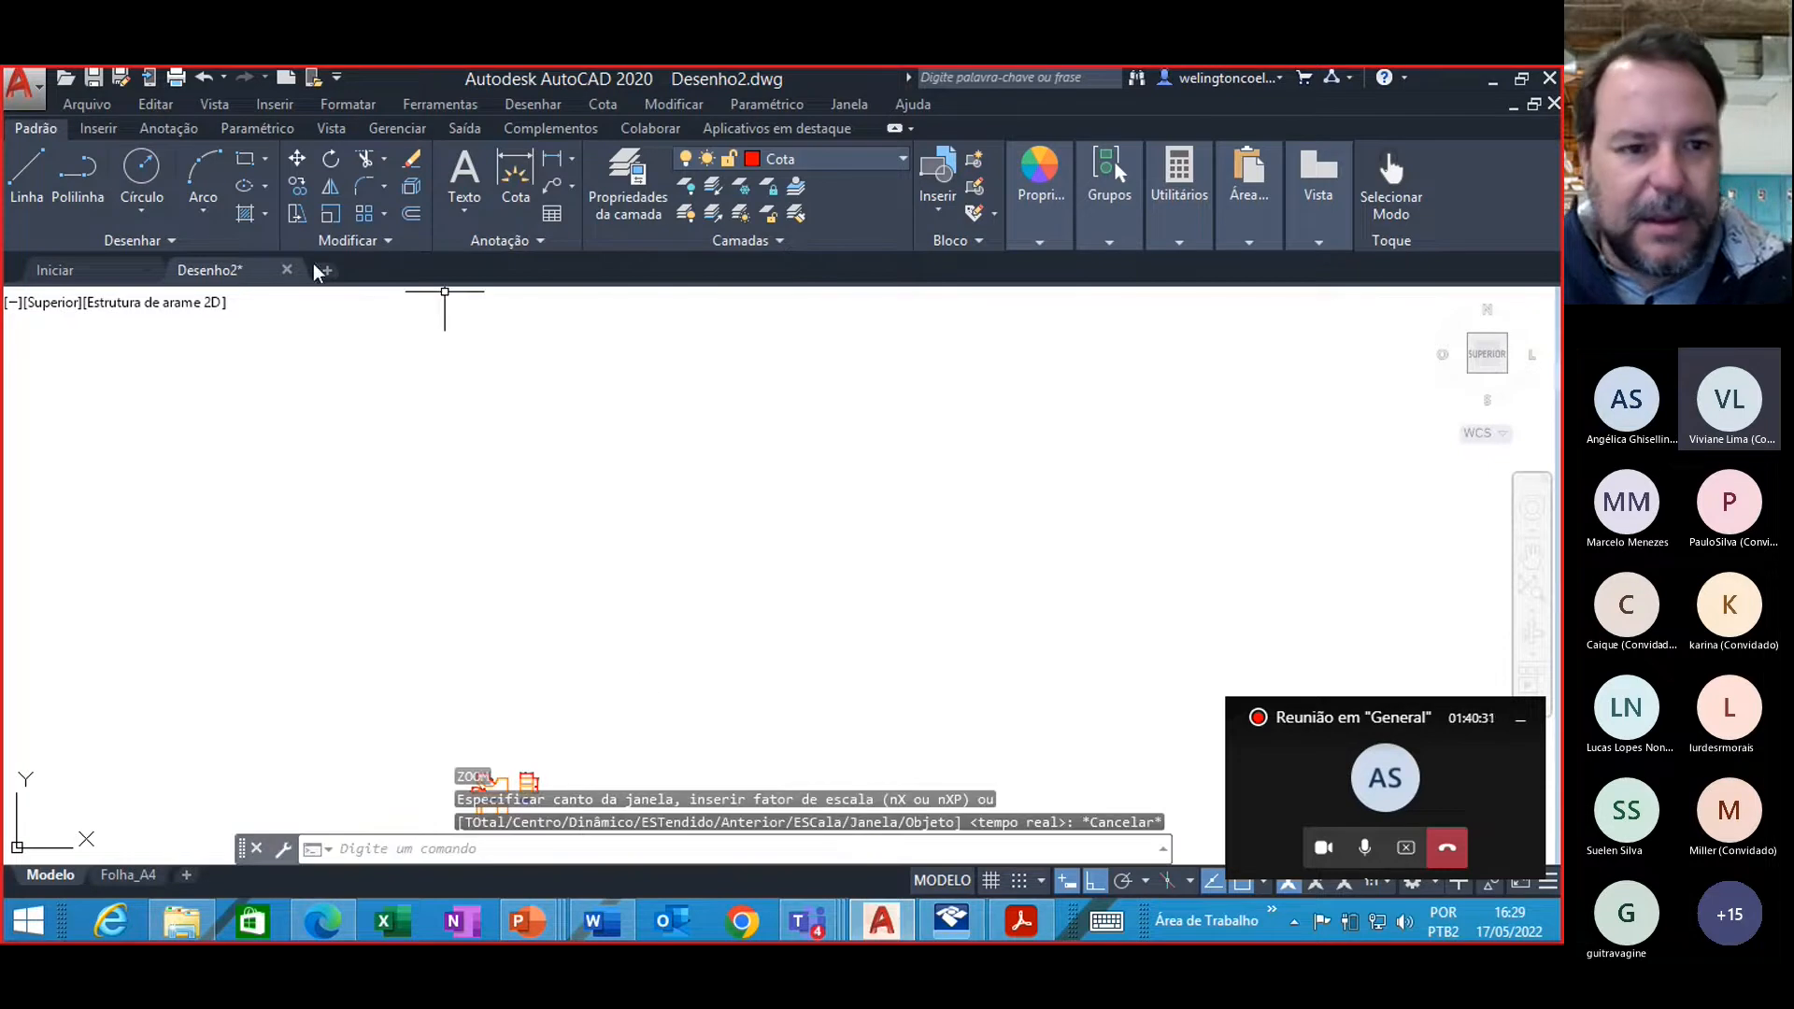
Step: Draw a short horizontal line in empty model space, far above and to the right of the three views
left_click(26, 173)
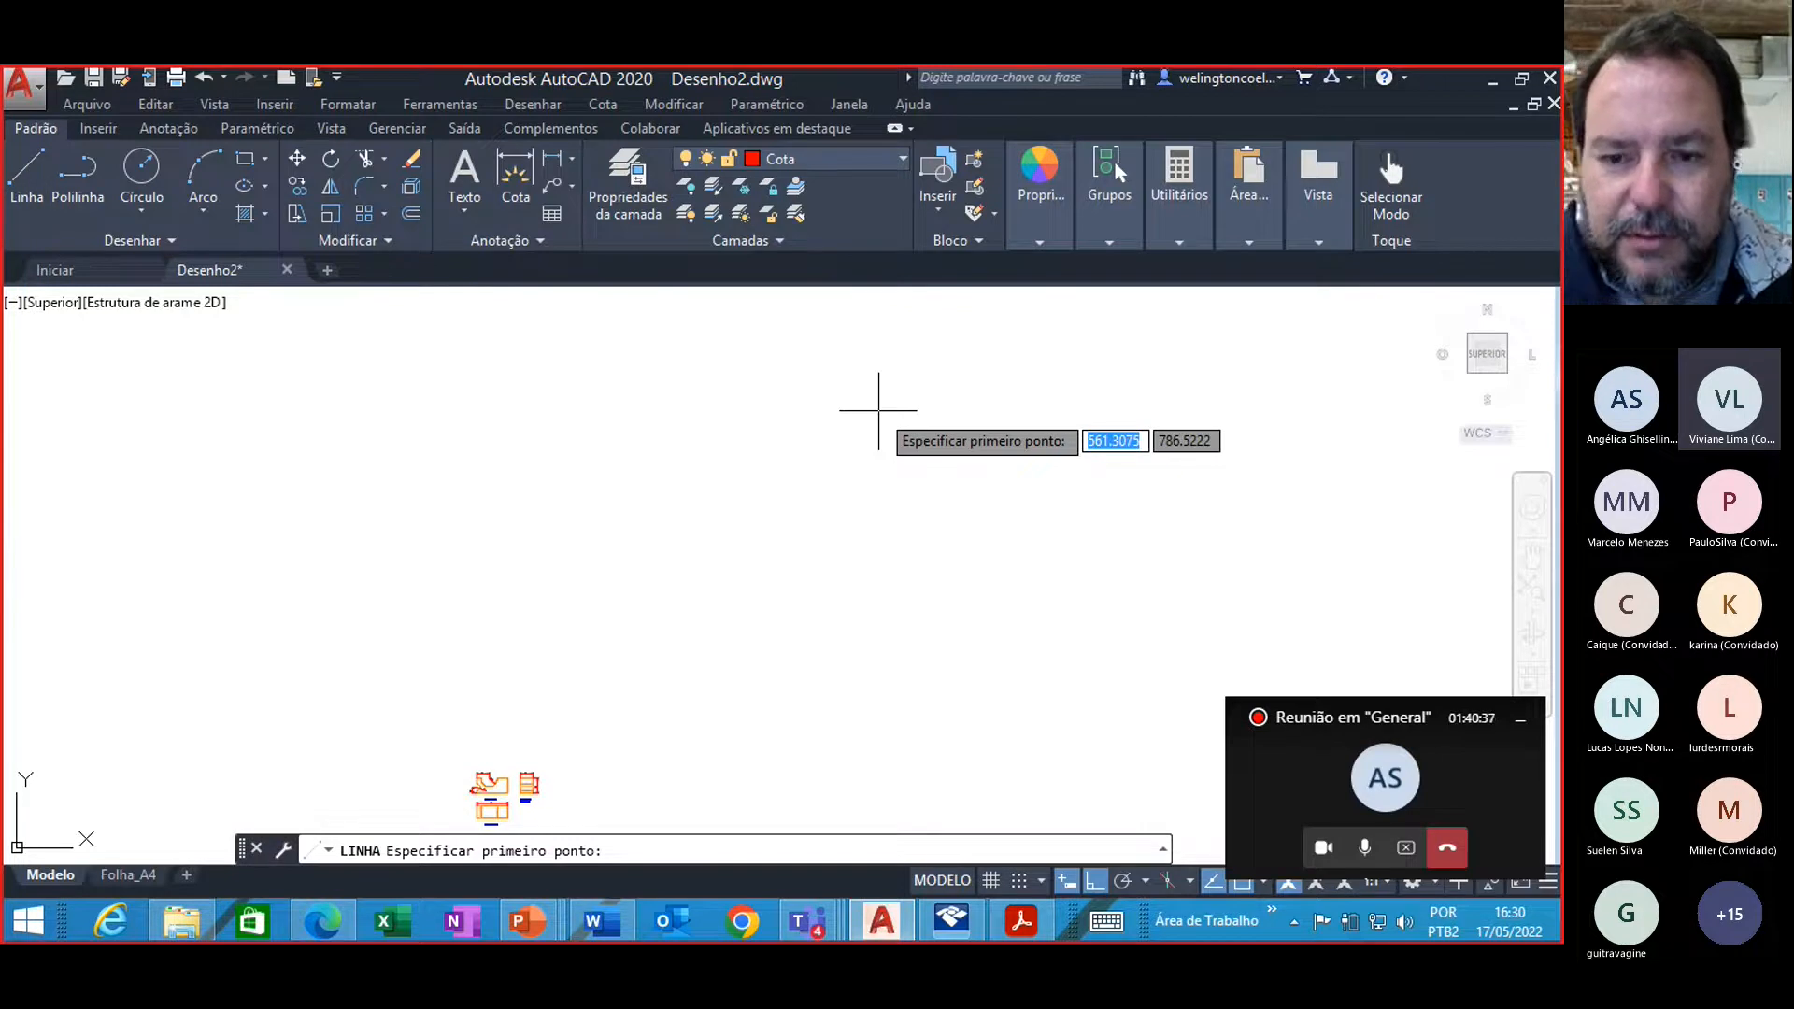
left_click(1109, 187)
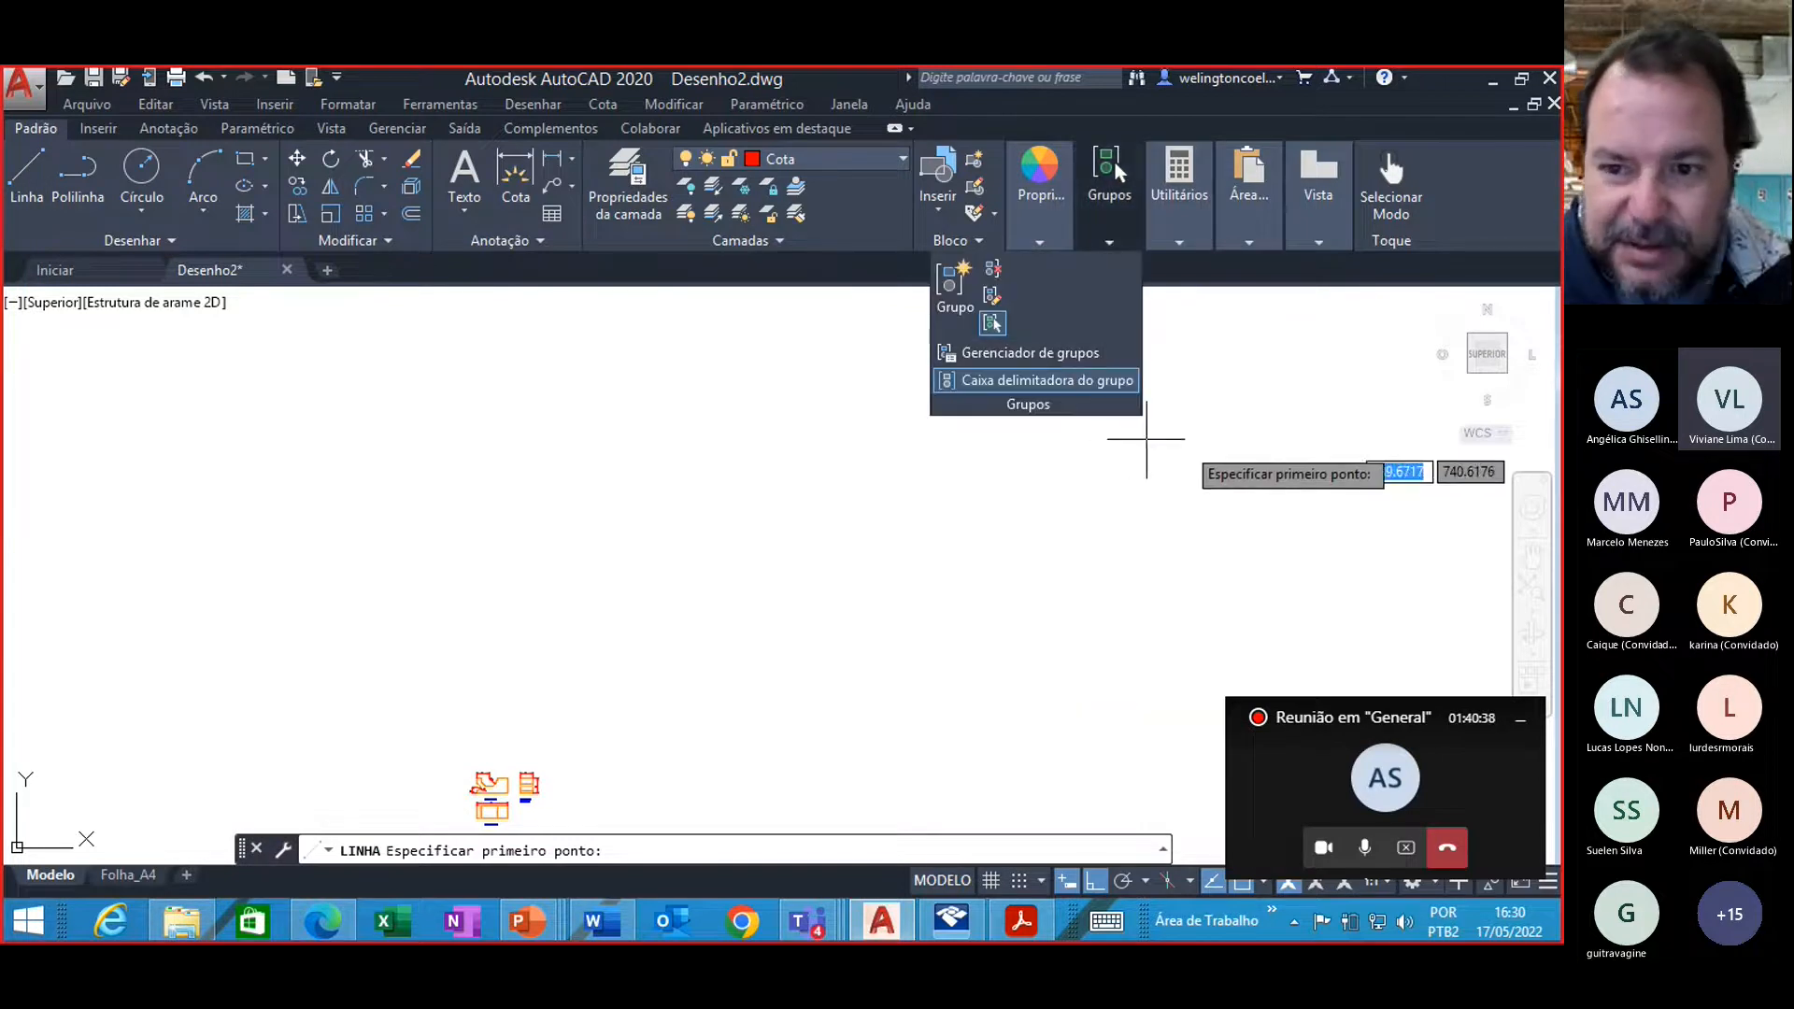
left_click(1142, 375)
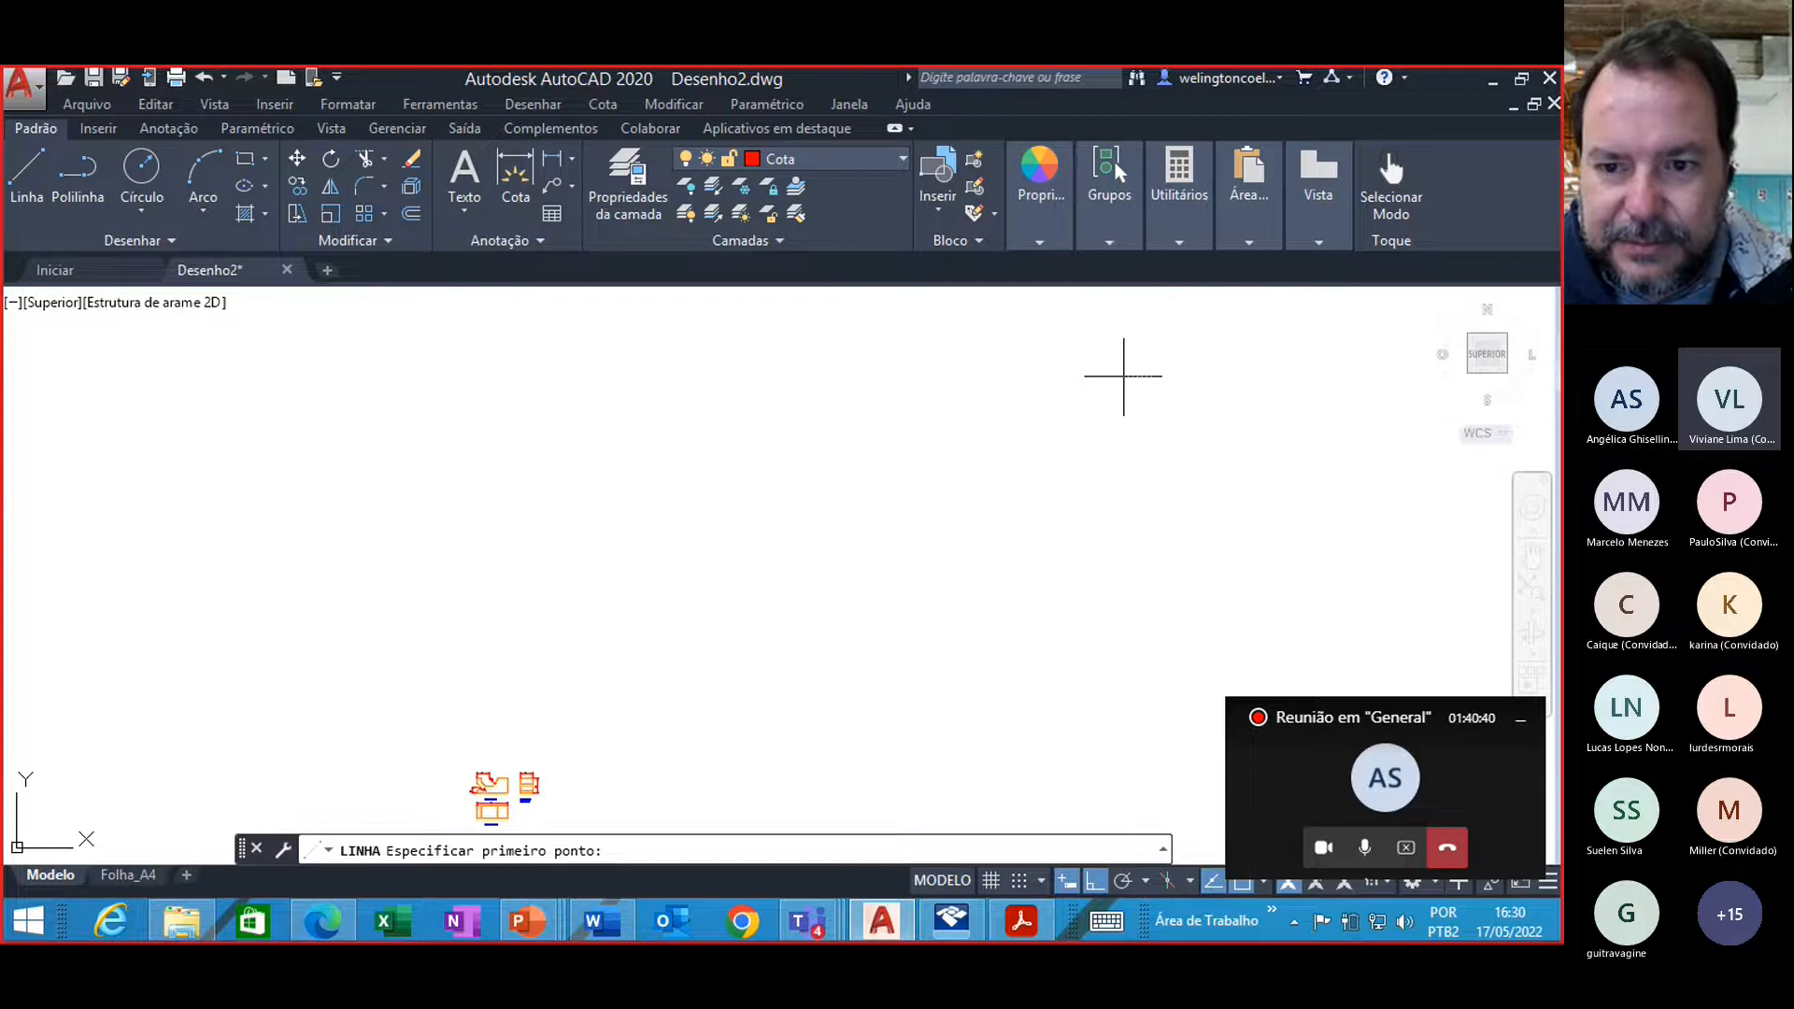
left_click(1214, 376)
key("Escape")
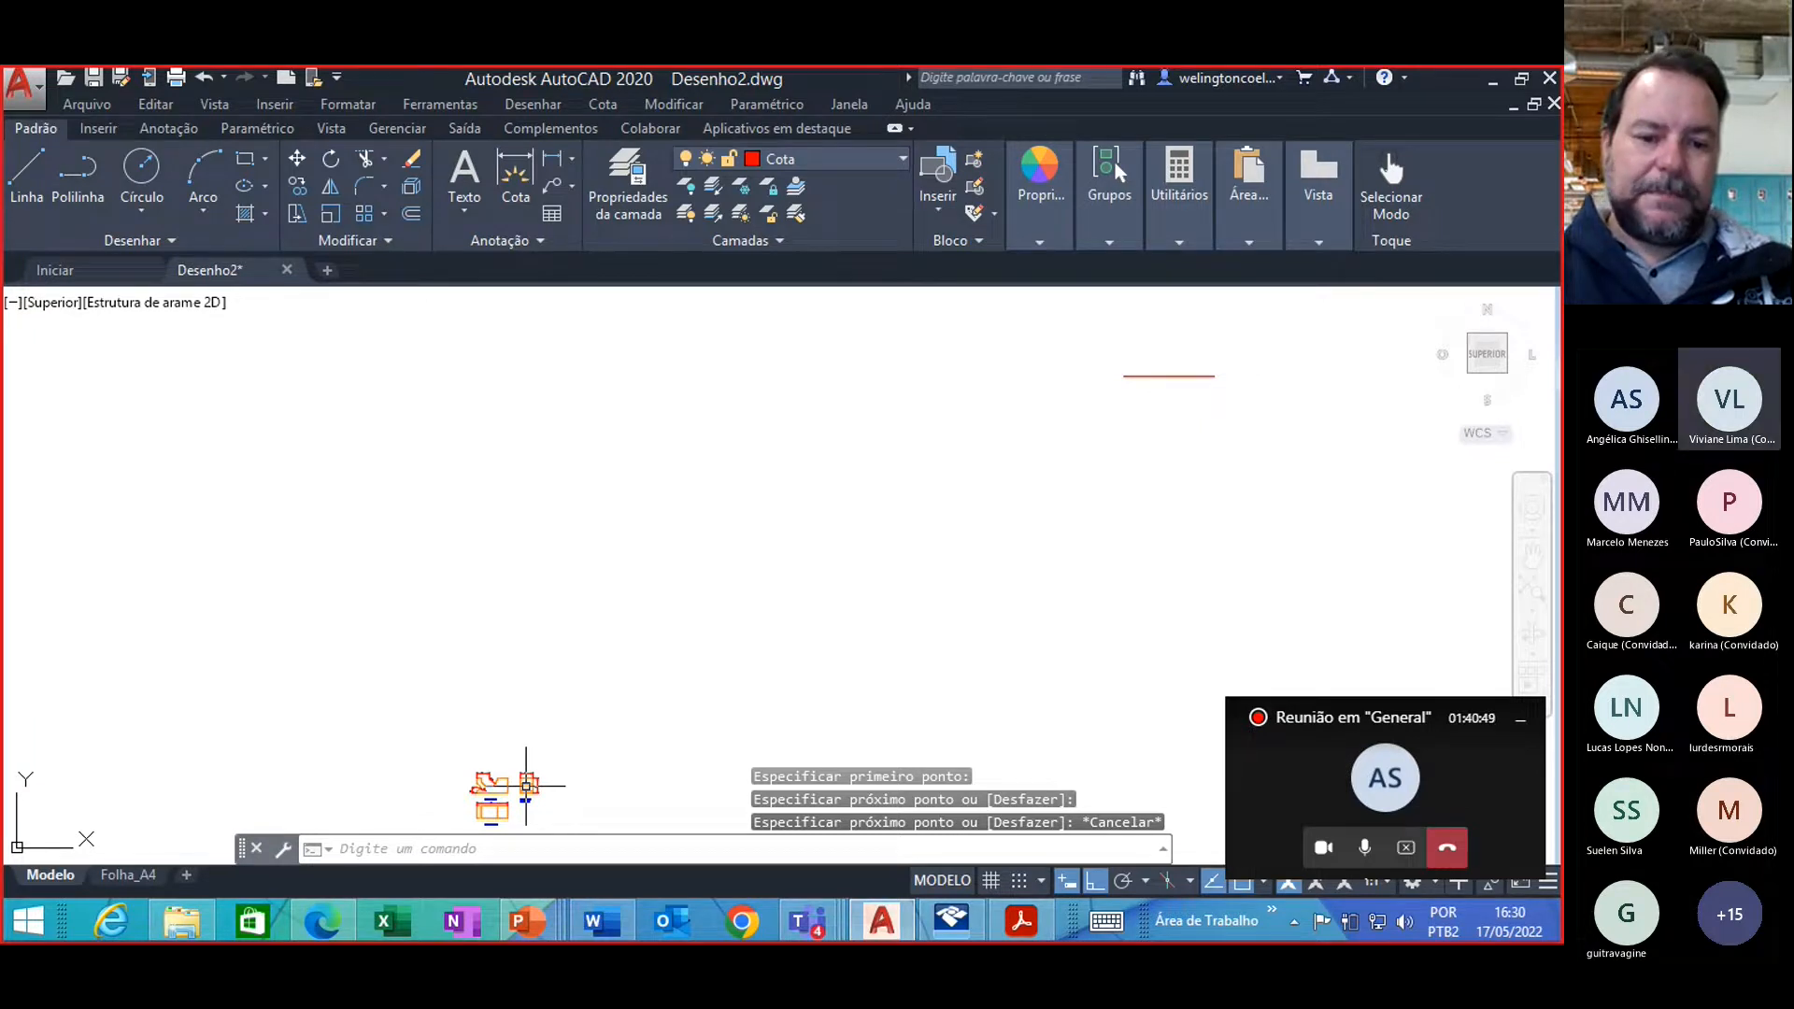
Step: Zoom in on the front and left side views, and zoom to the extents with the ESTendido option
scroll(403, 813, "up", 2)
scroll(598, 783, "up", 5)
scroll(668, 691, "up", 2)
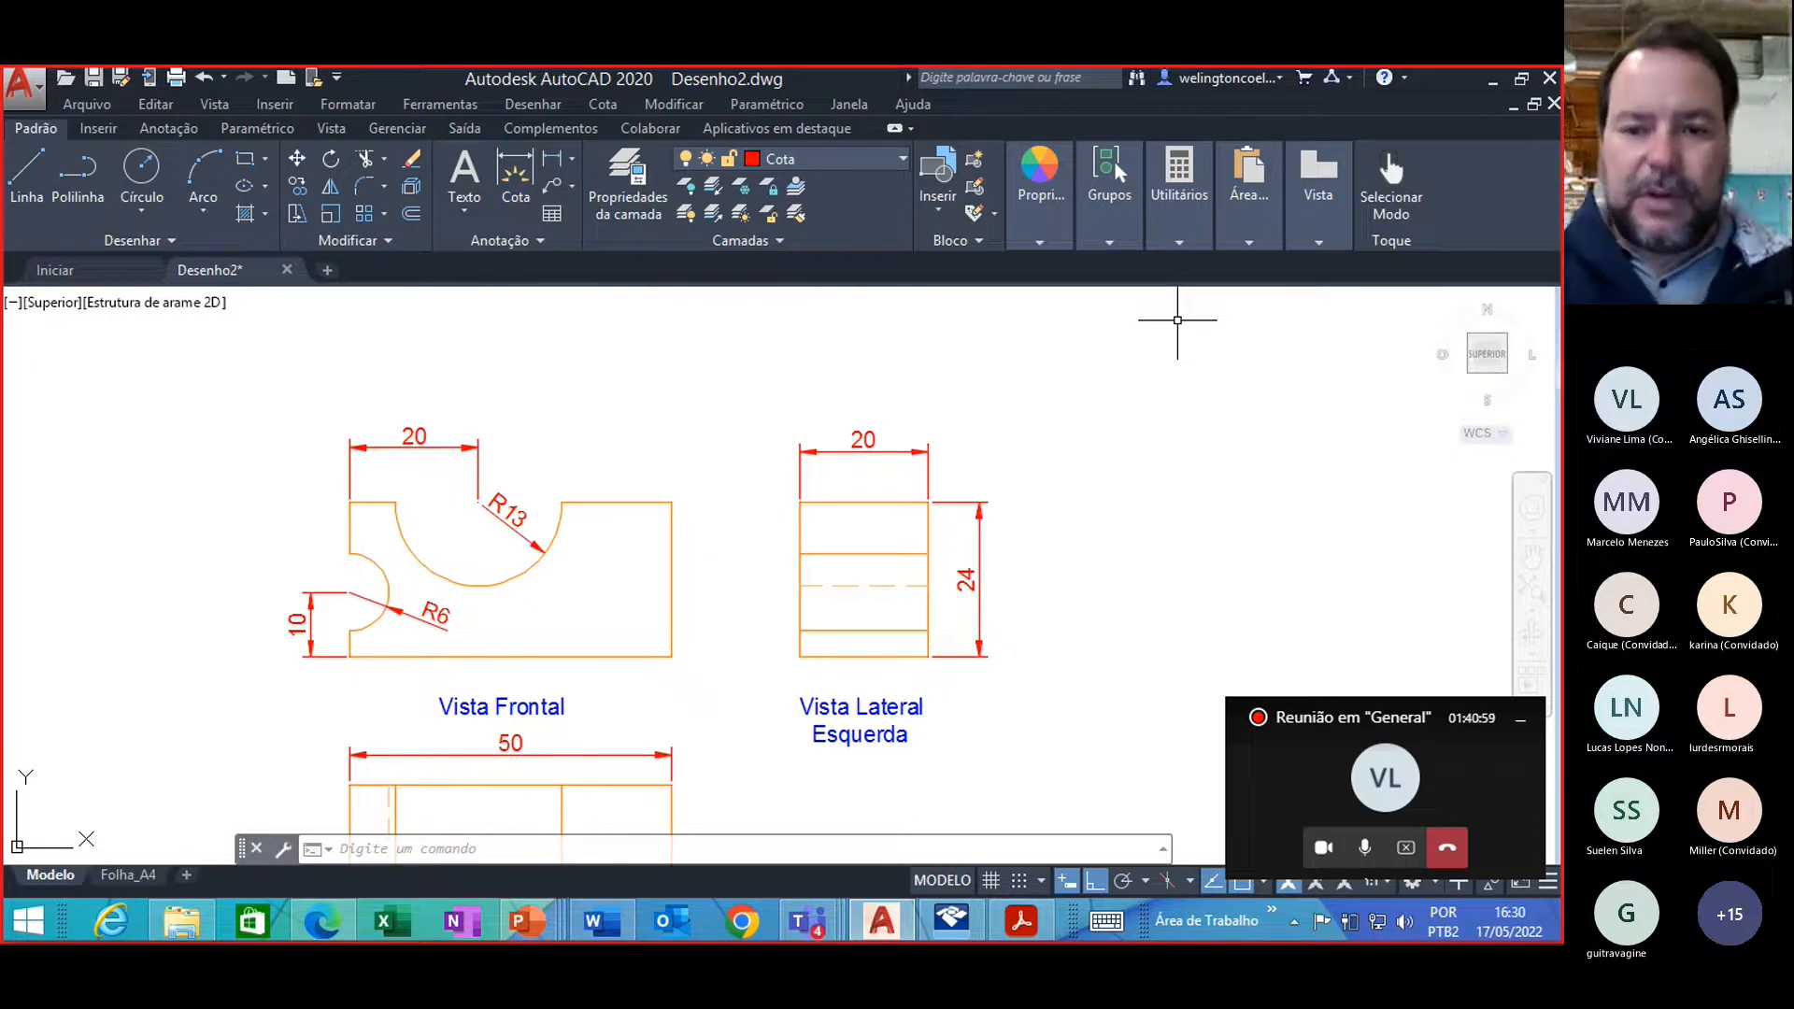
type("ZOm")
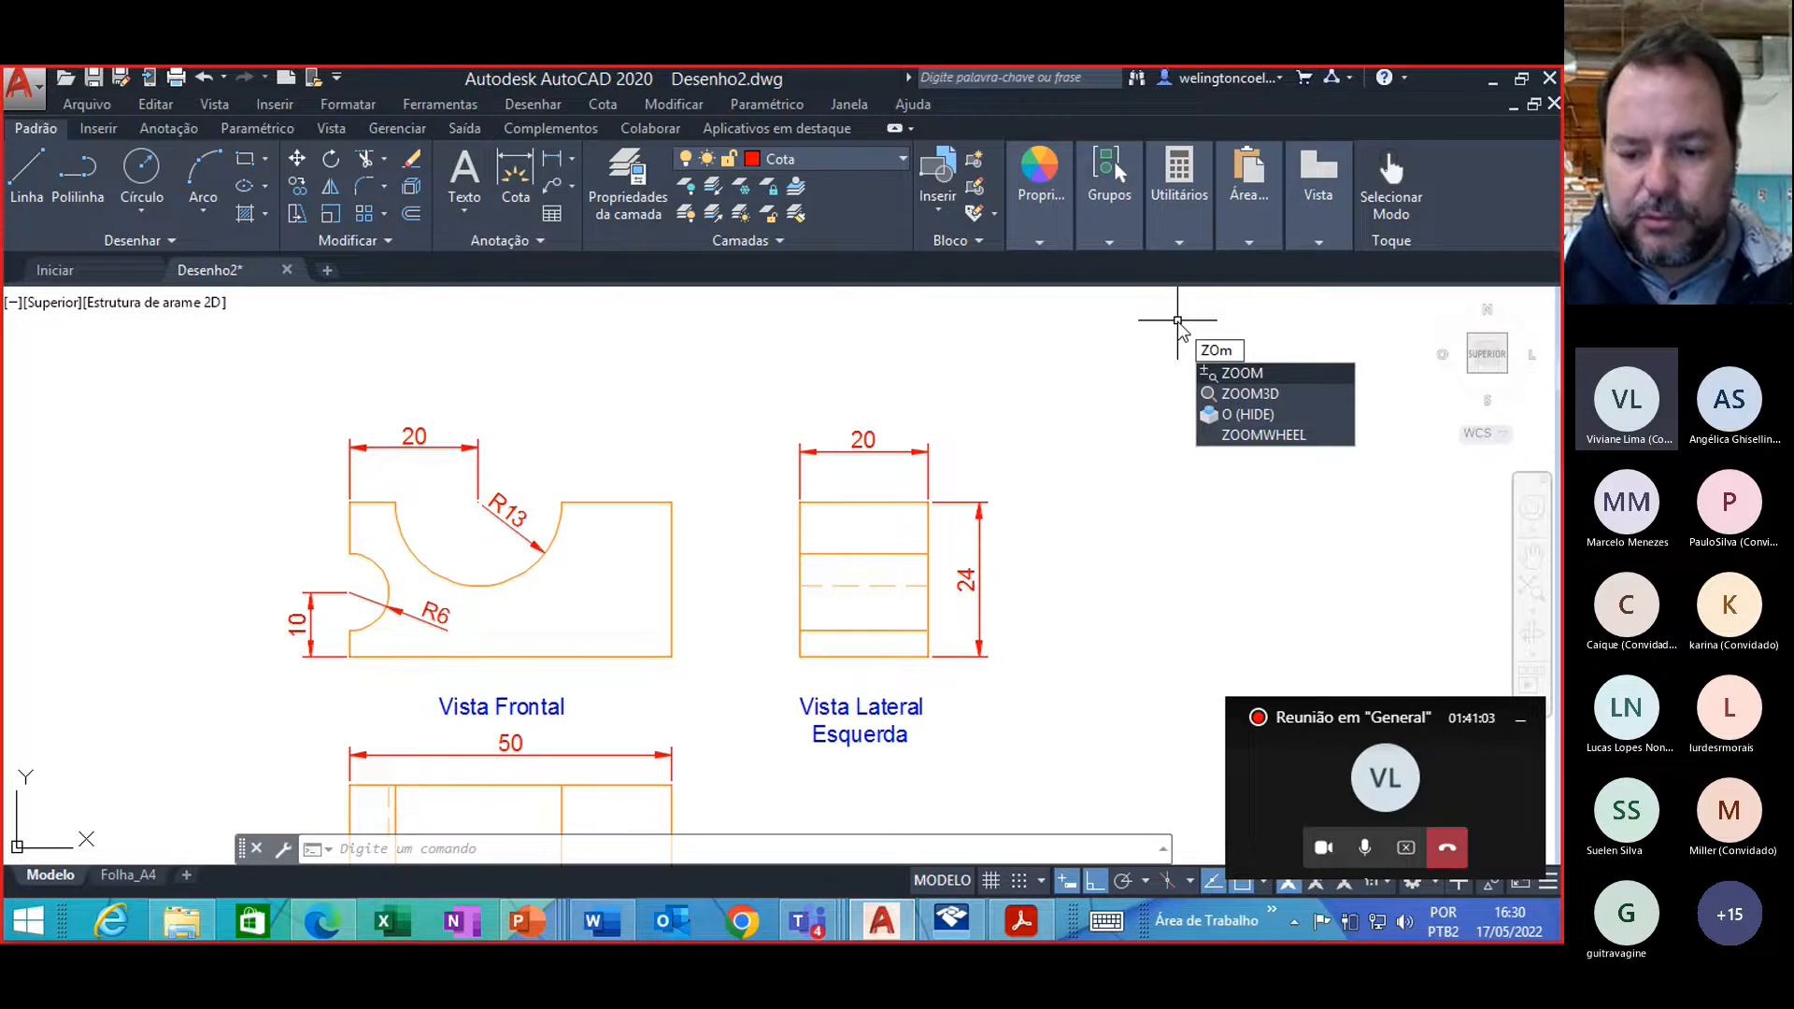
key("Return")
type("est")
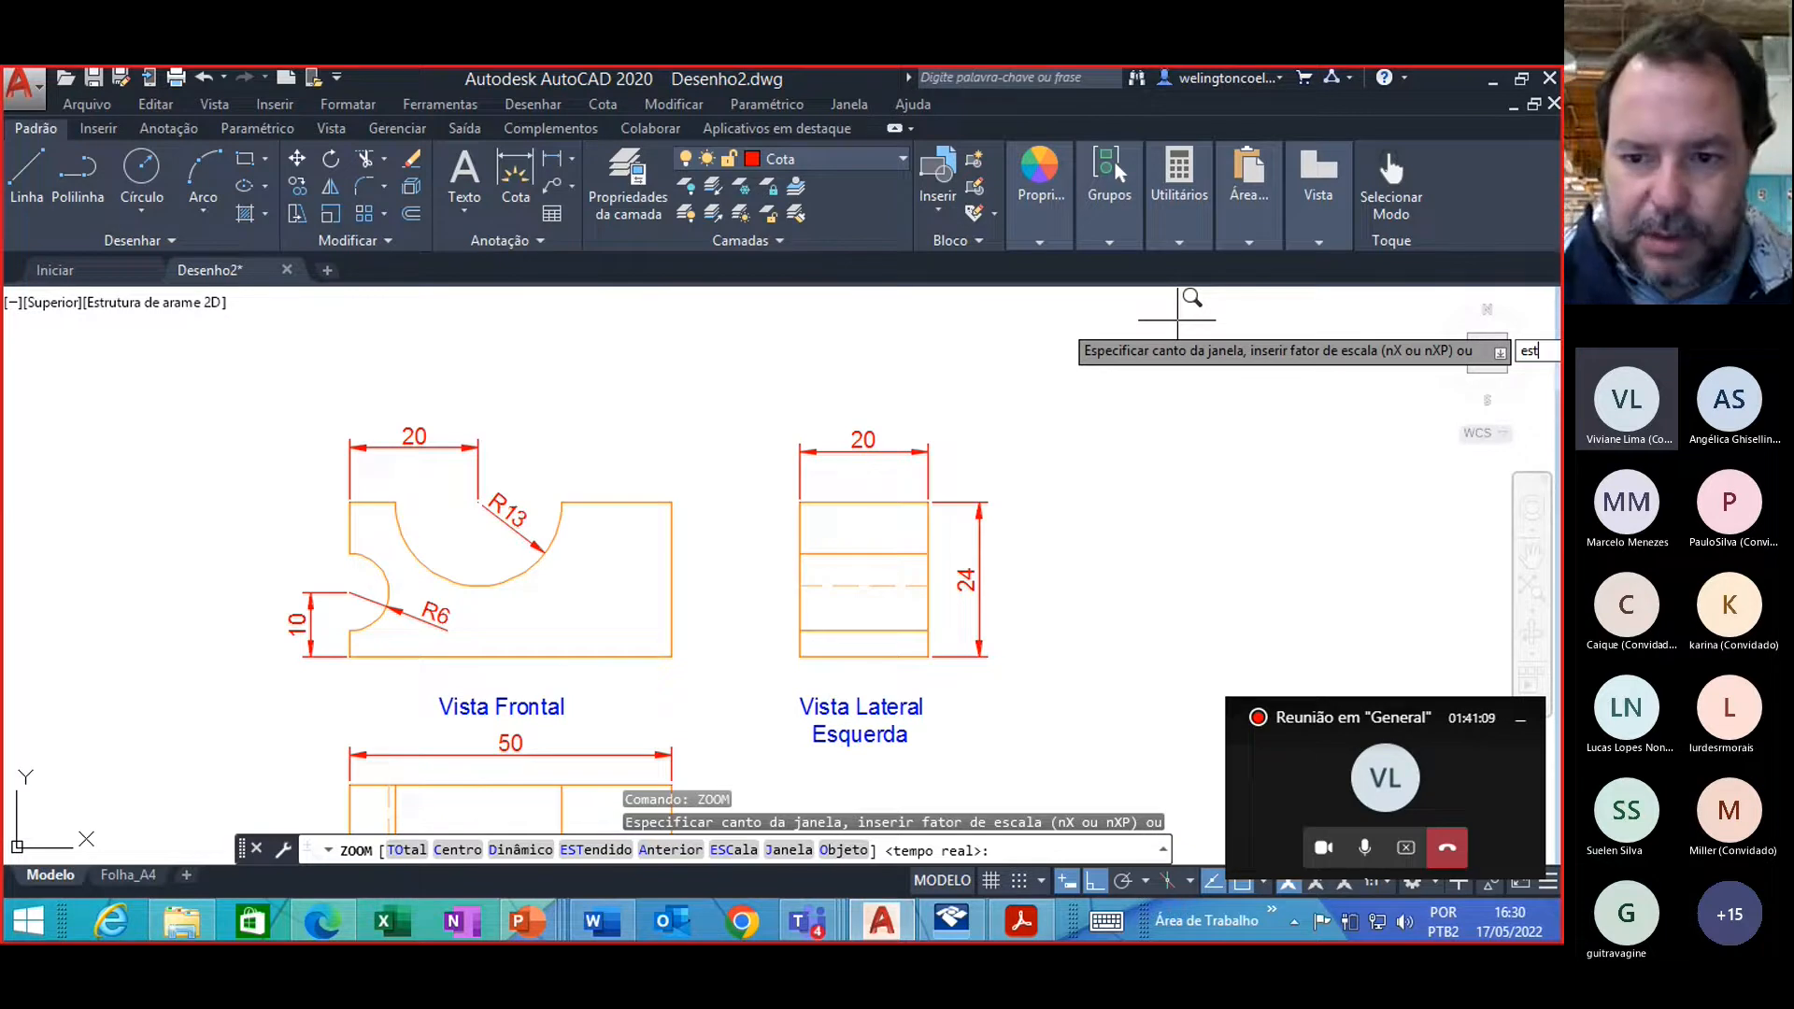
key("Return")
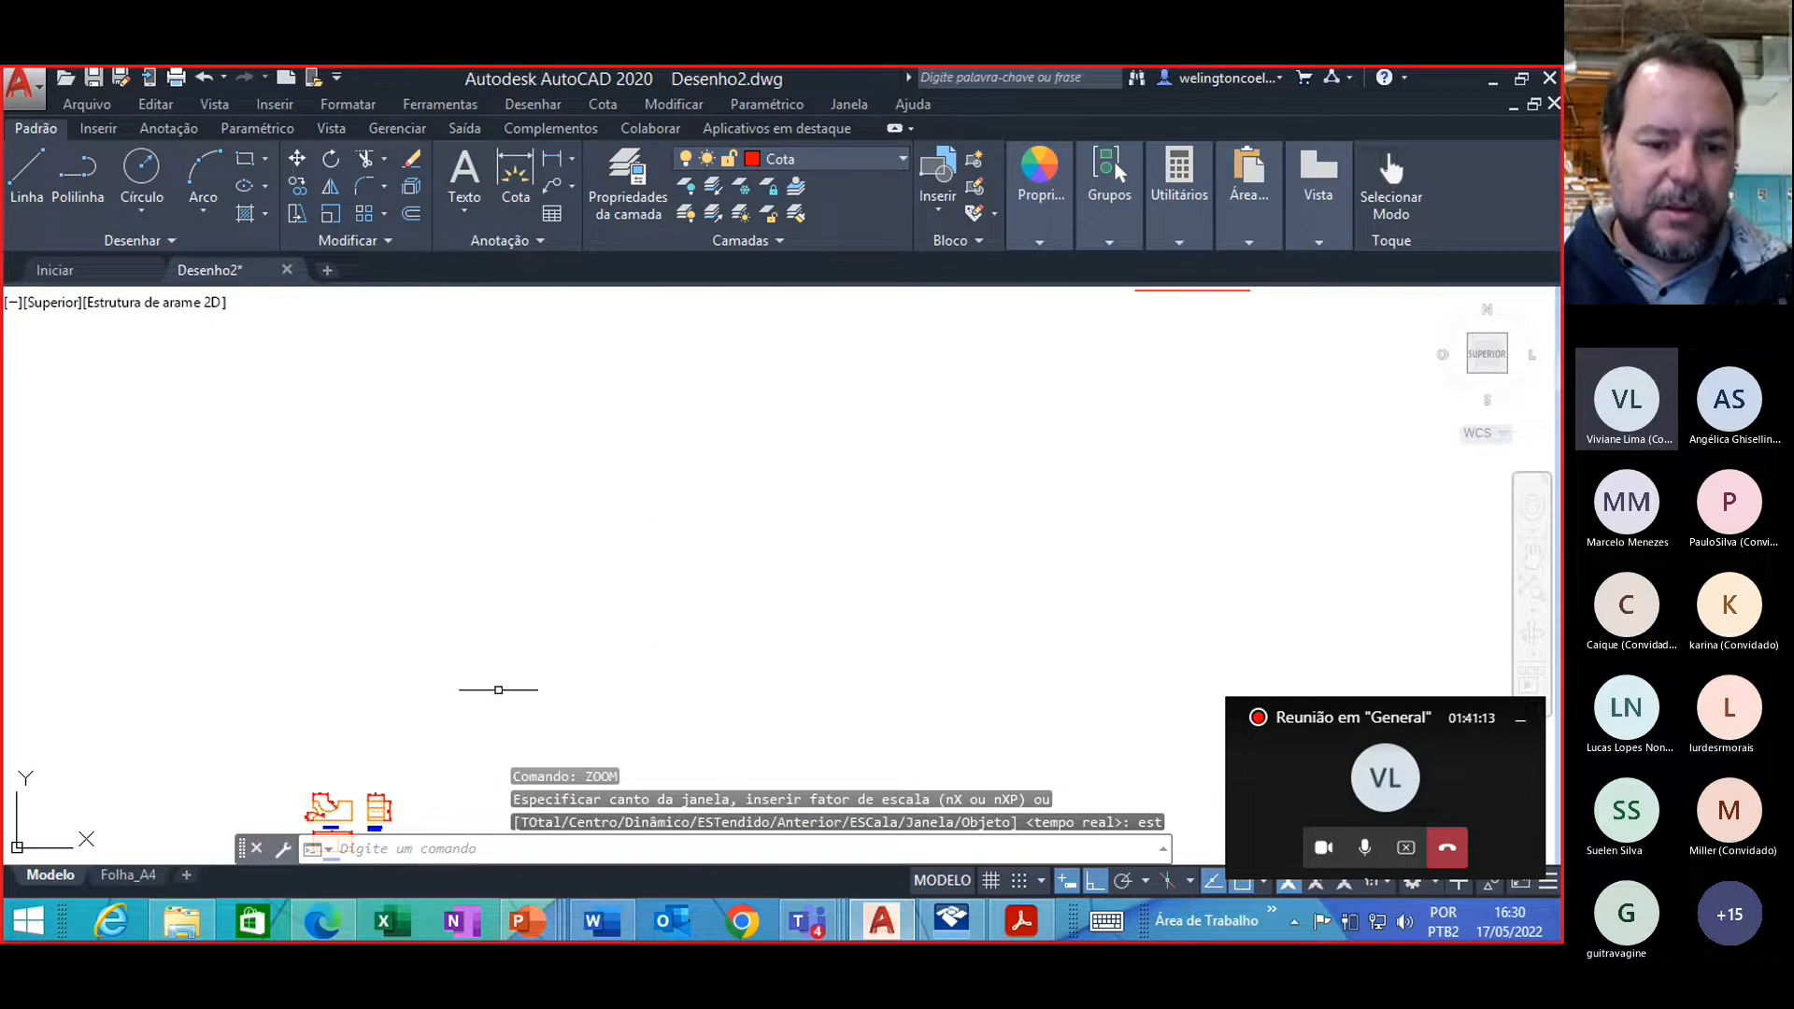
Step: Delete the stray horizontal line far from the views and fit the three views to the drawing area
left_click(1187, 291)
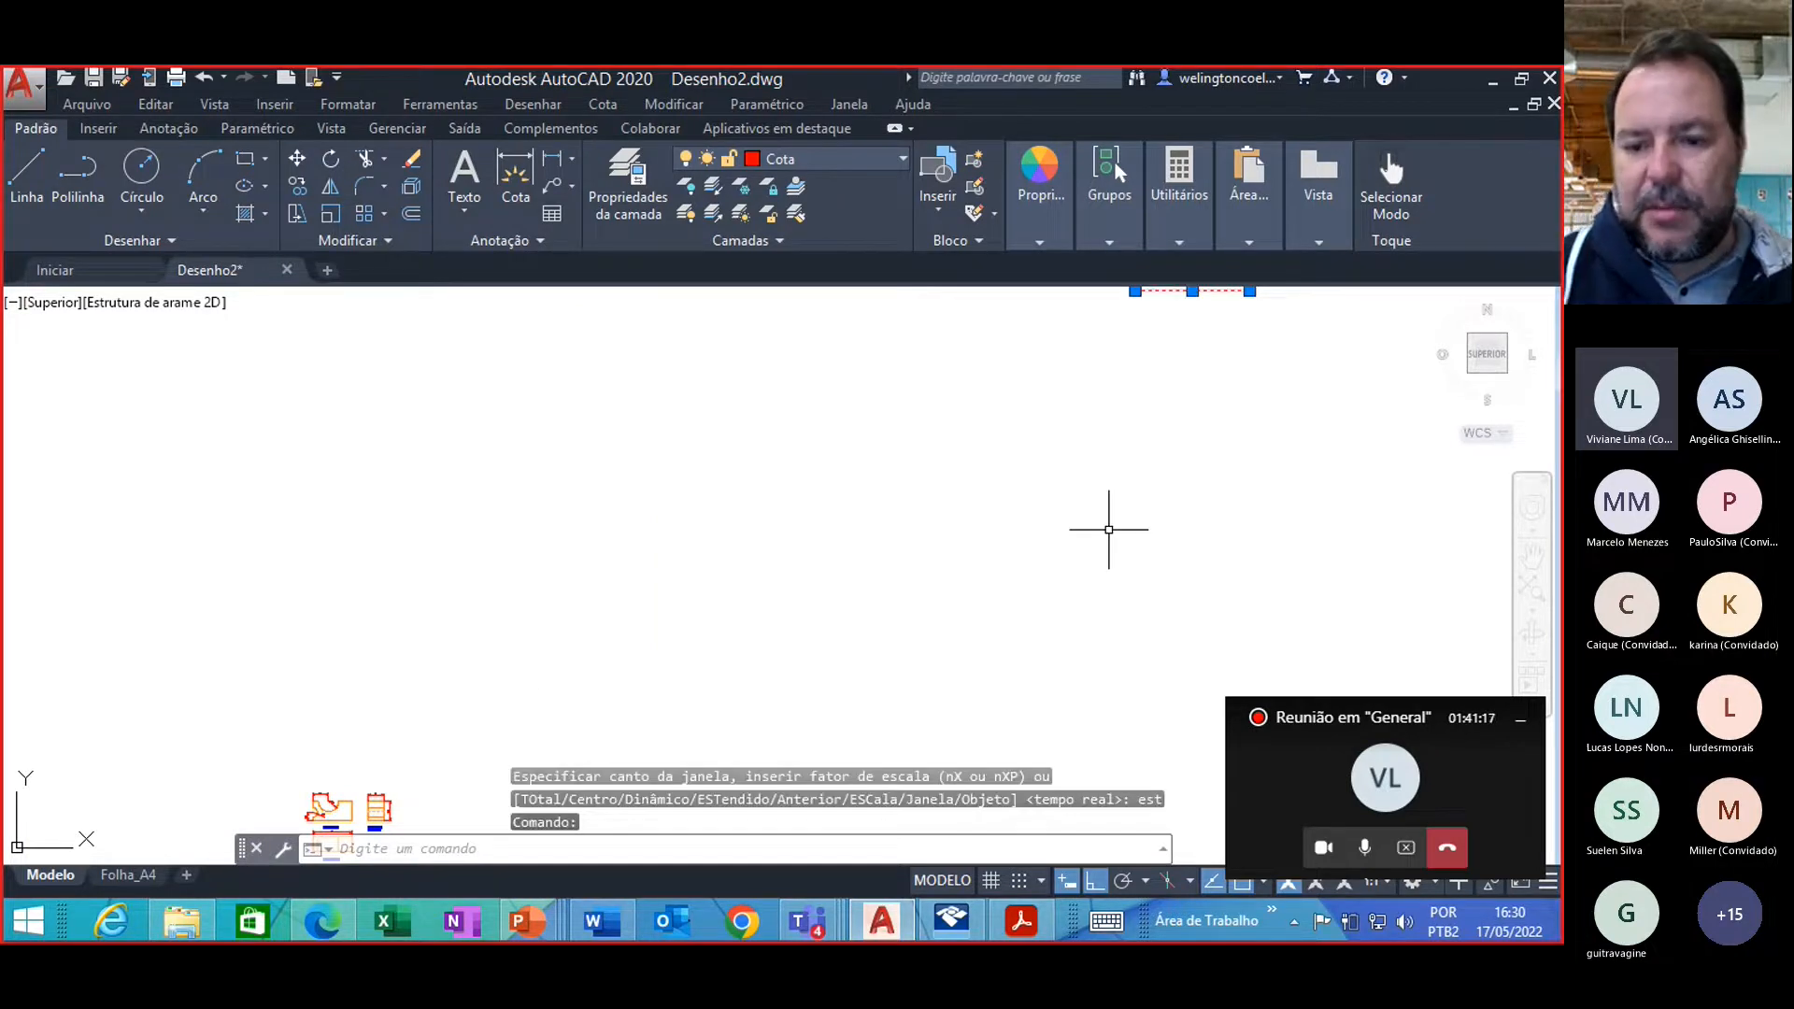
key("Delete")
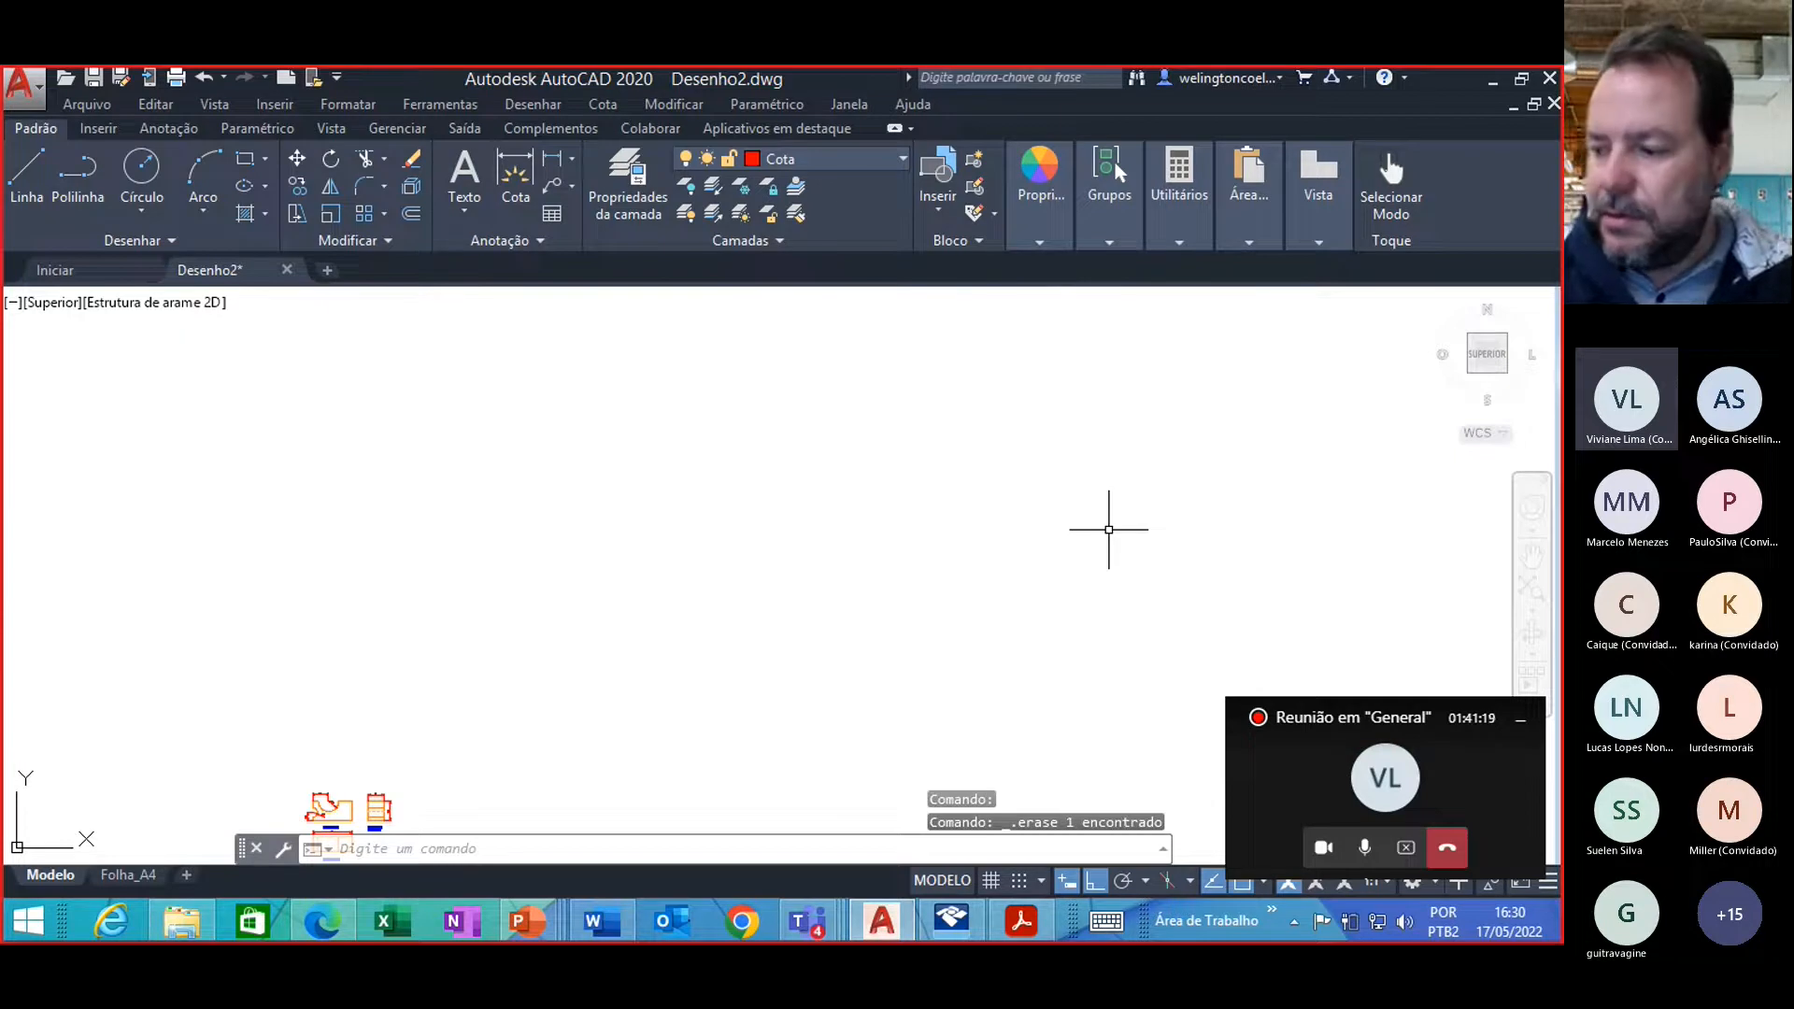
middle_click(762, 636)
middle_click(761, 635)
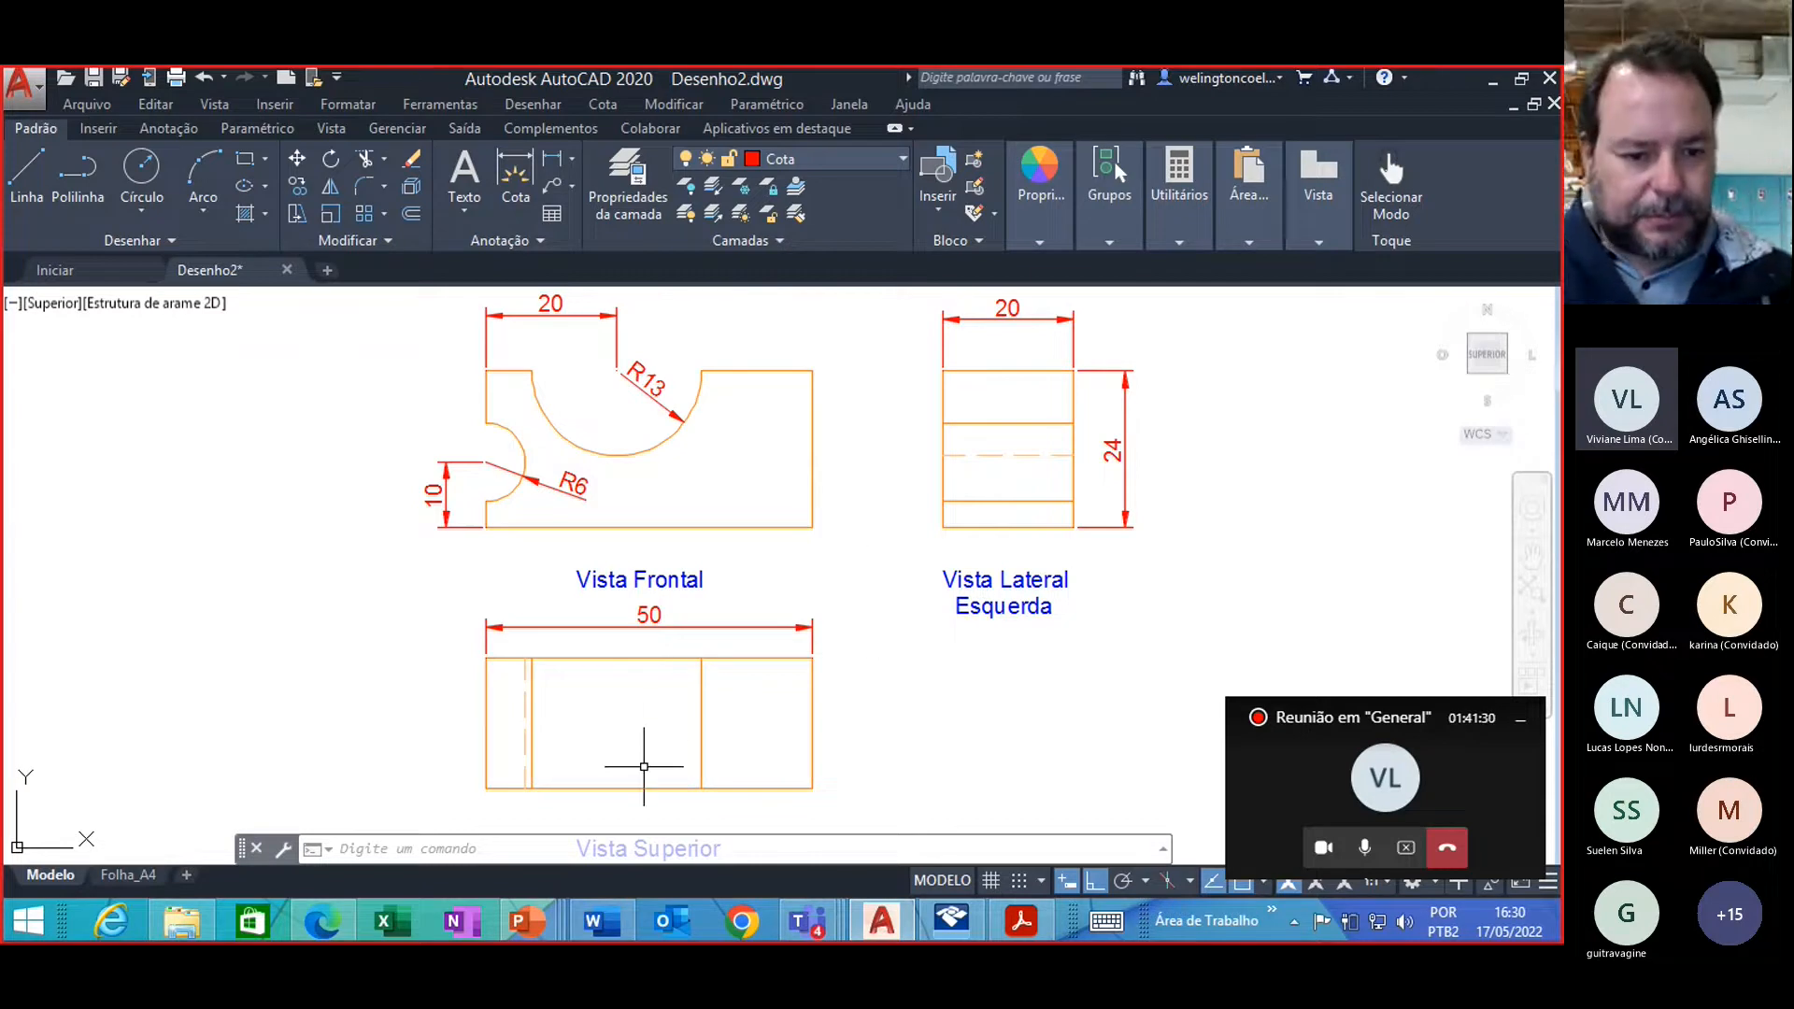
Step: Open the Folha_A4 layout and bring its title block into close view
mouse_move(133, 878)
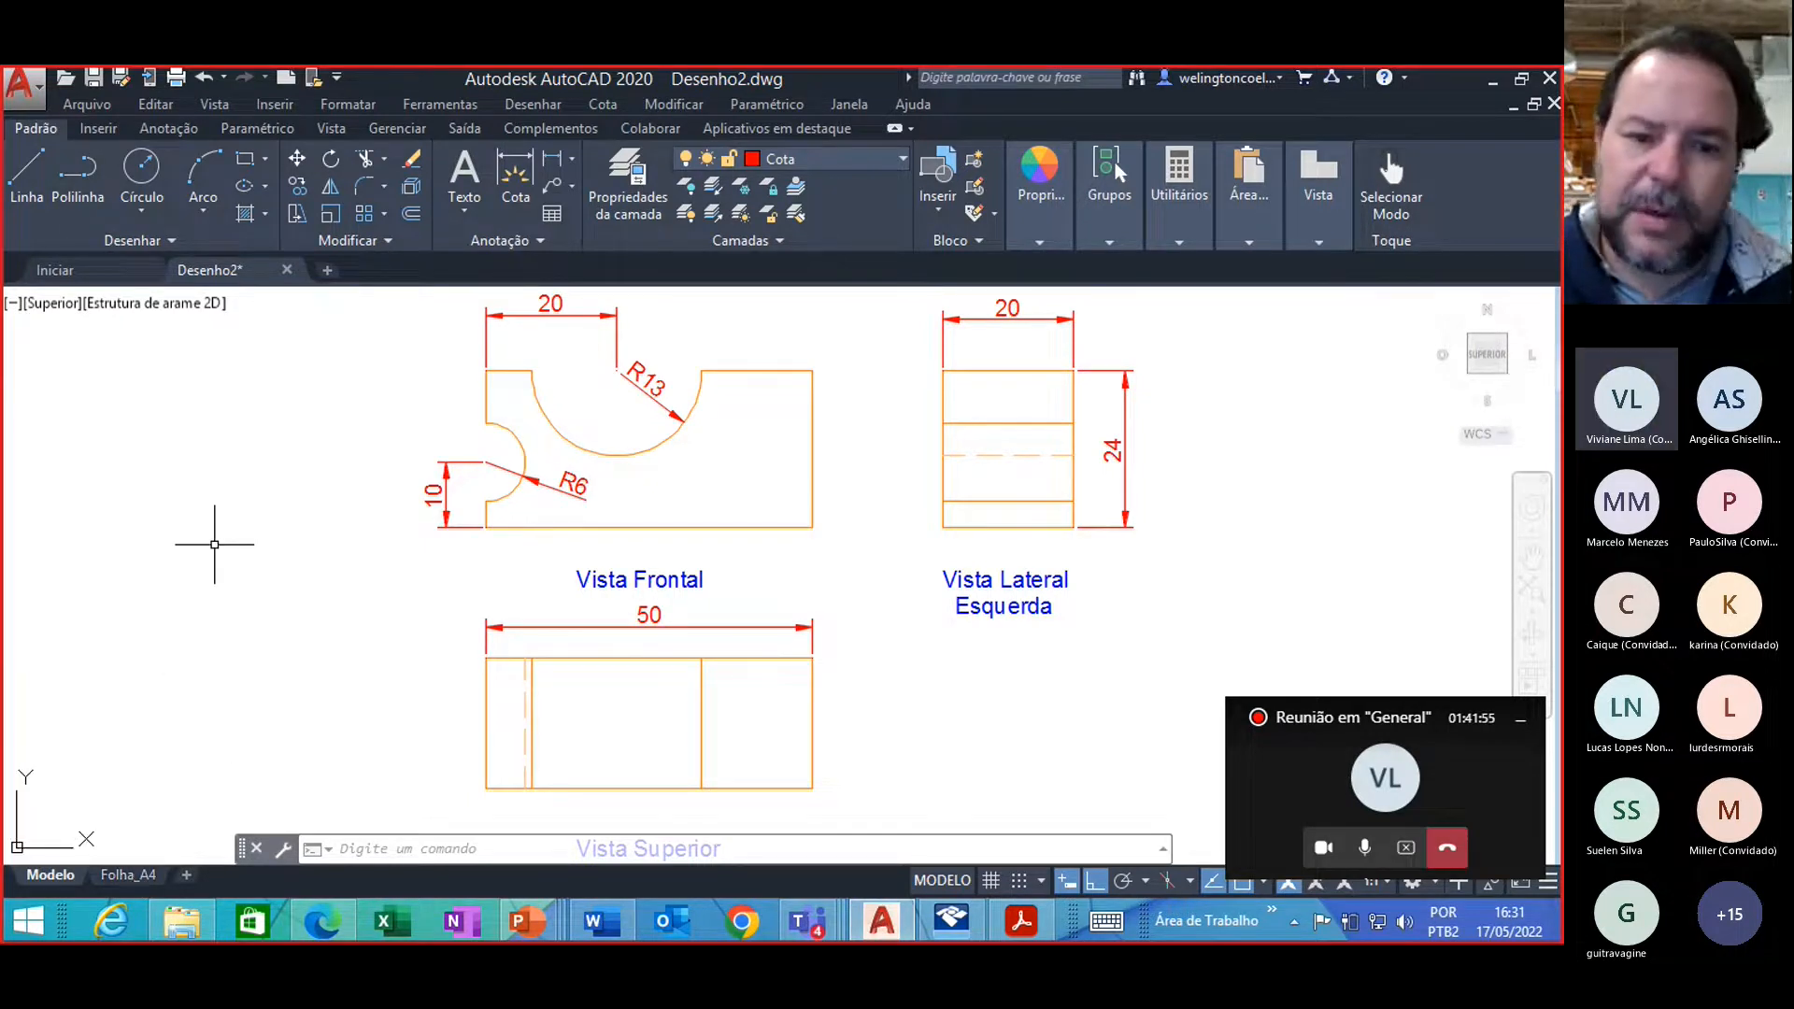
left_click(112, 877)
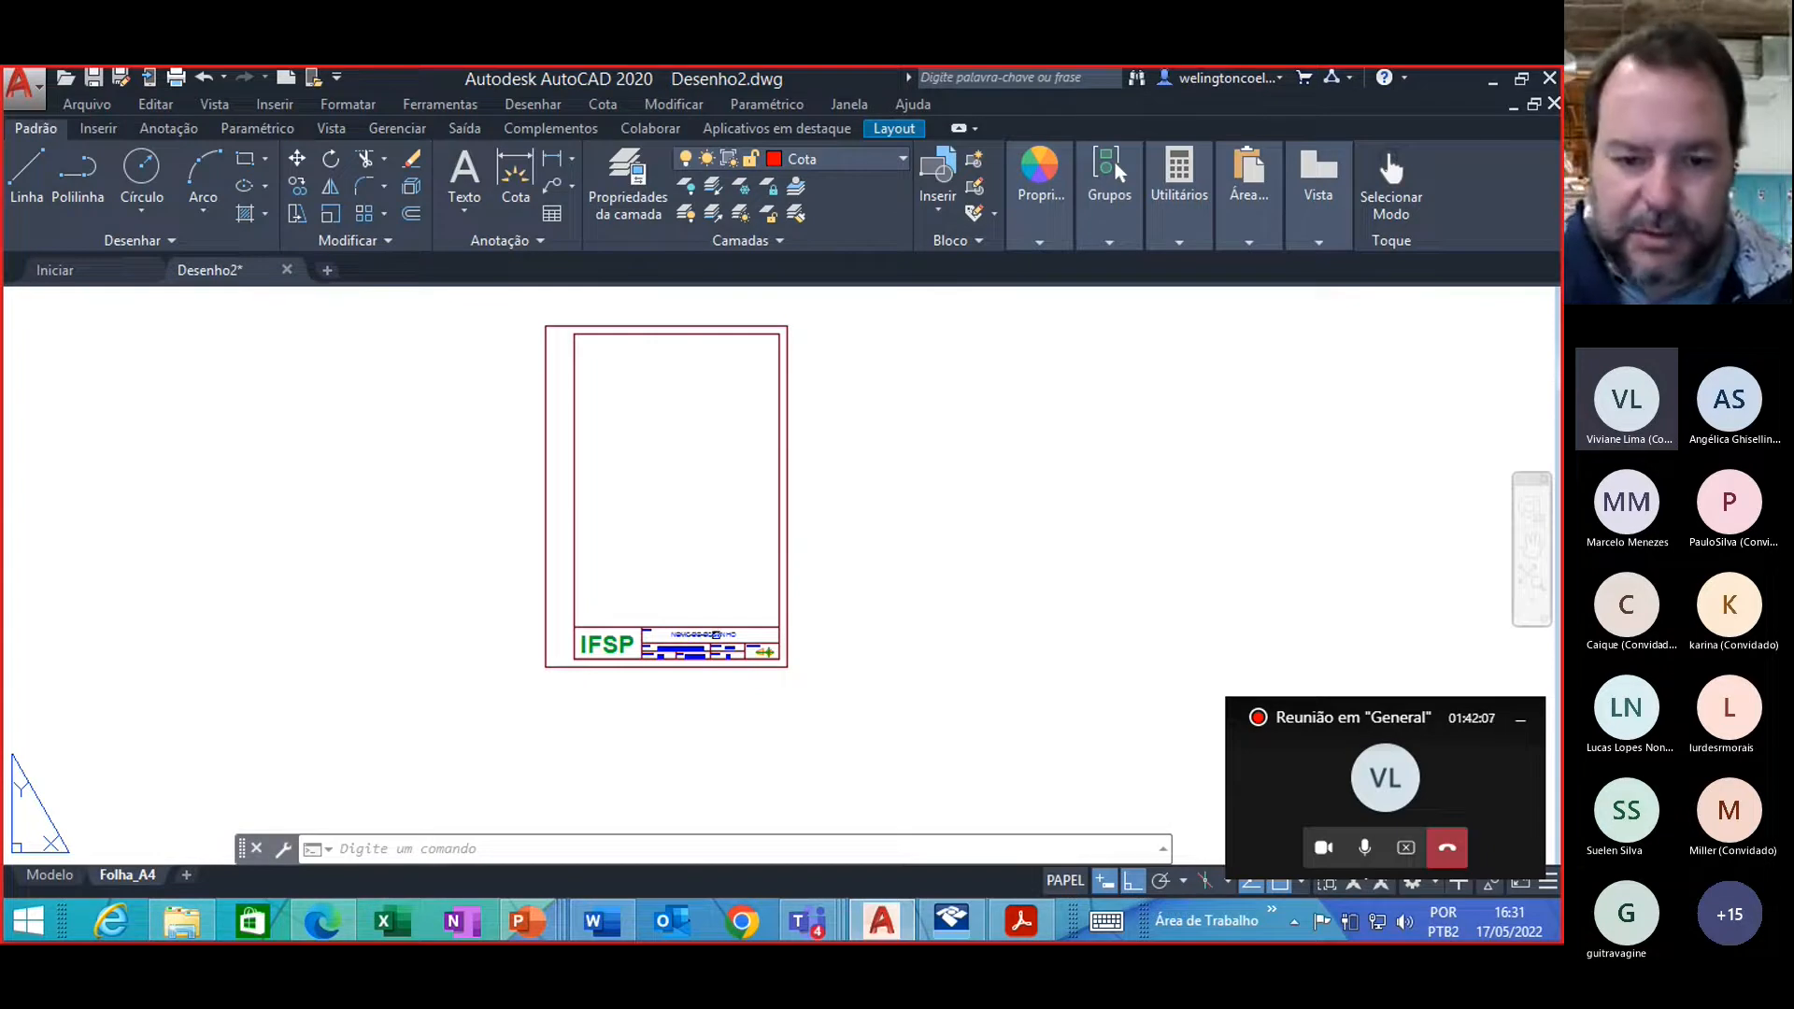
scroll(671, 648, "up", 7)
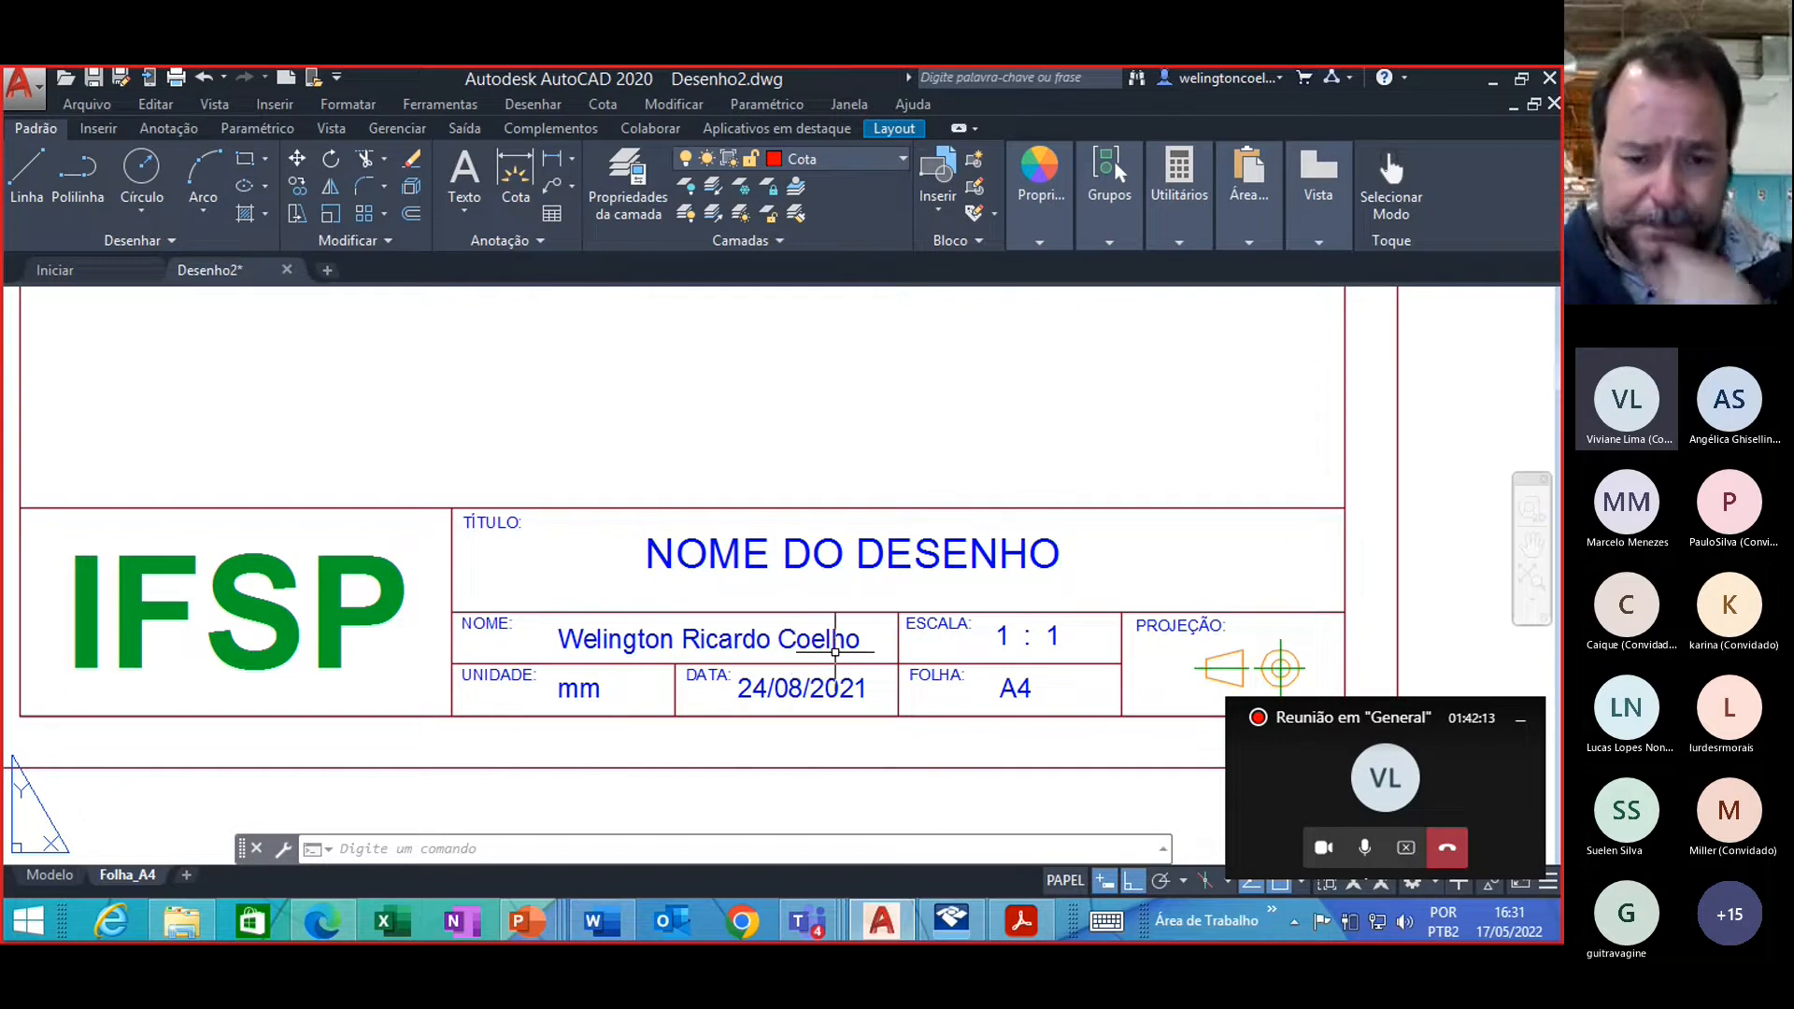
left_click(741, 552)
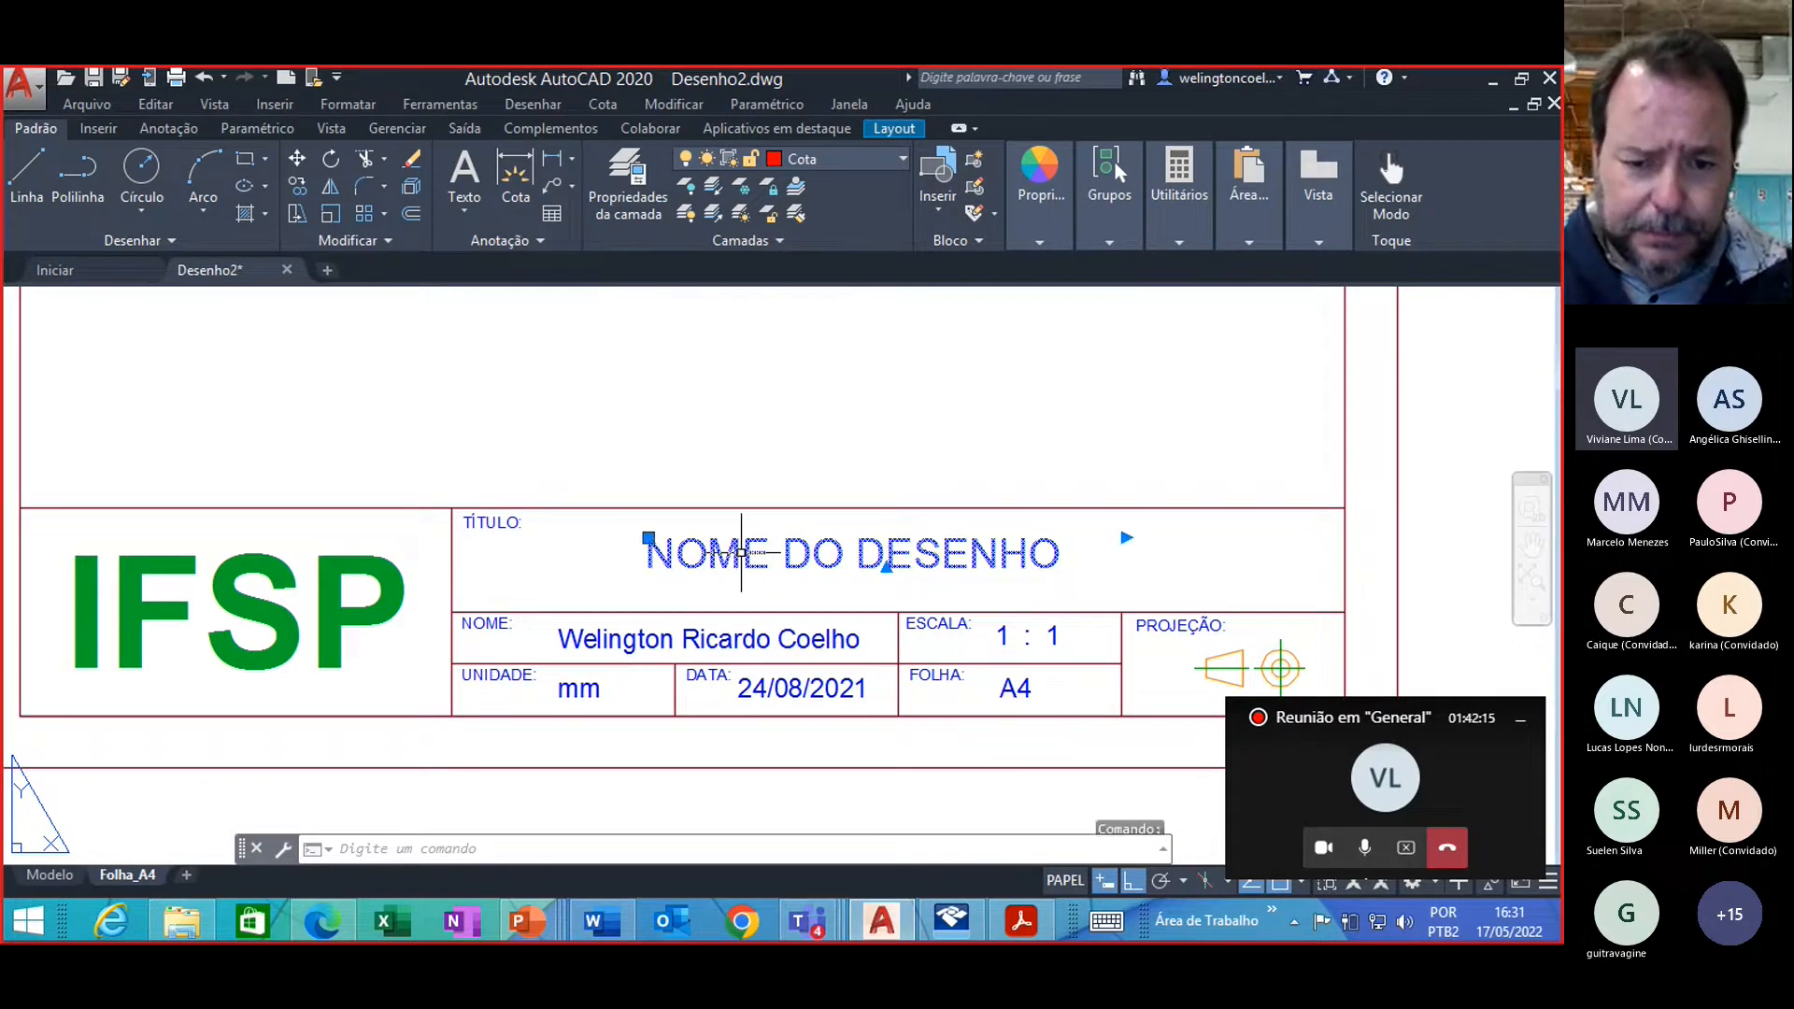
double_click(747, 552)
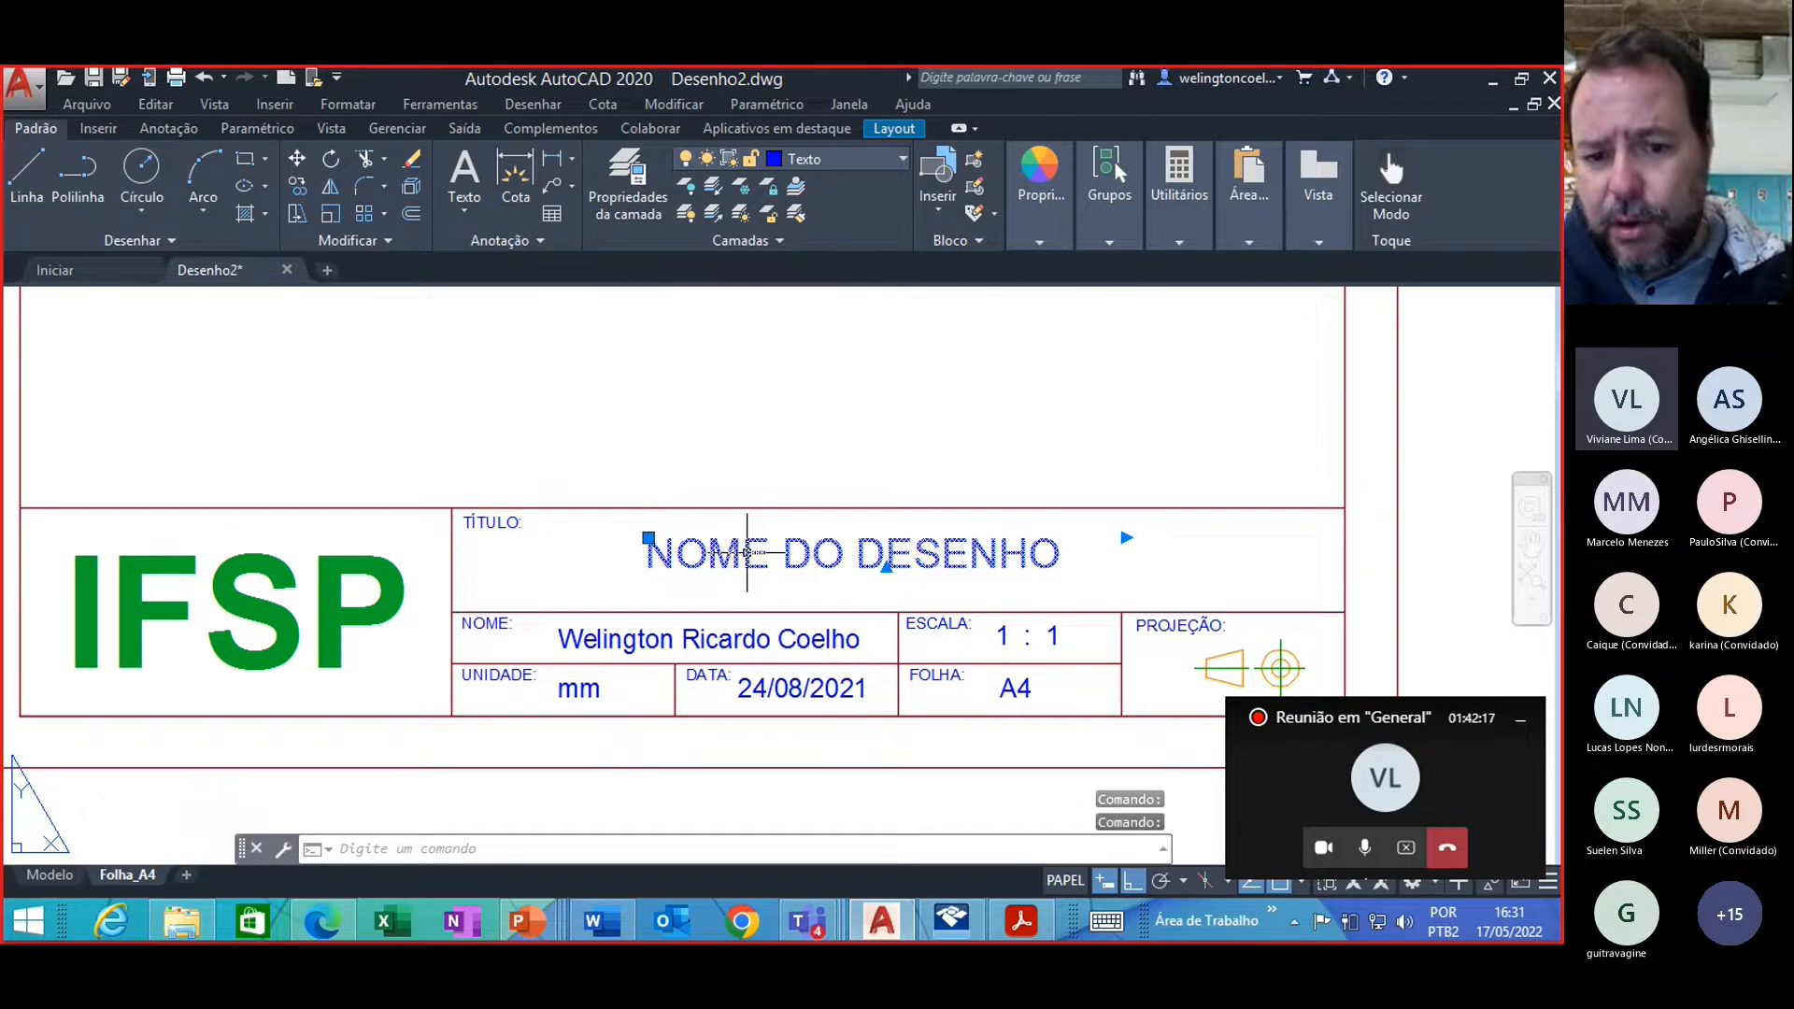
key("Escape")
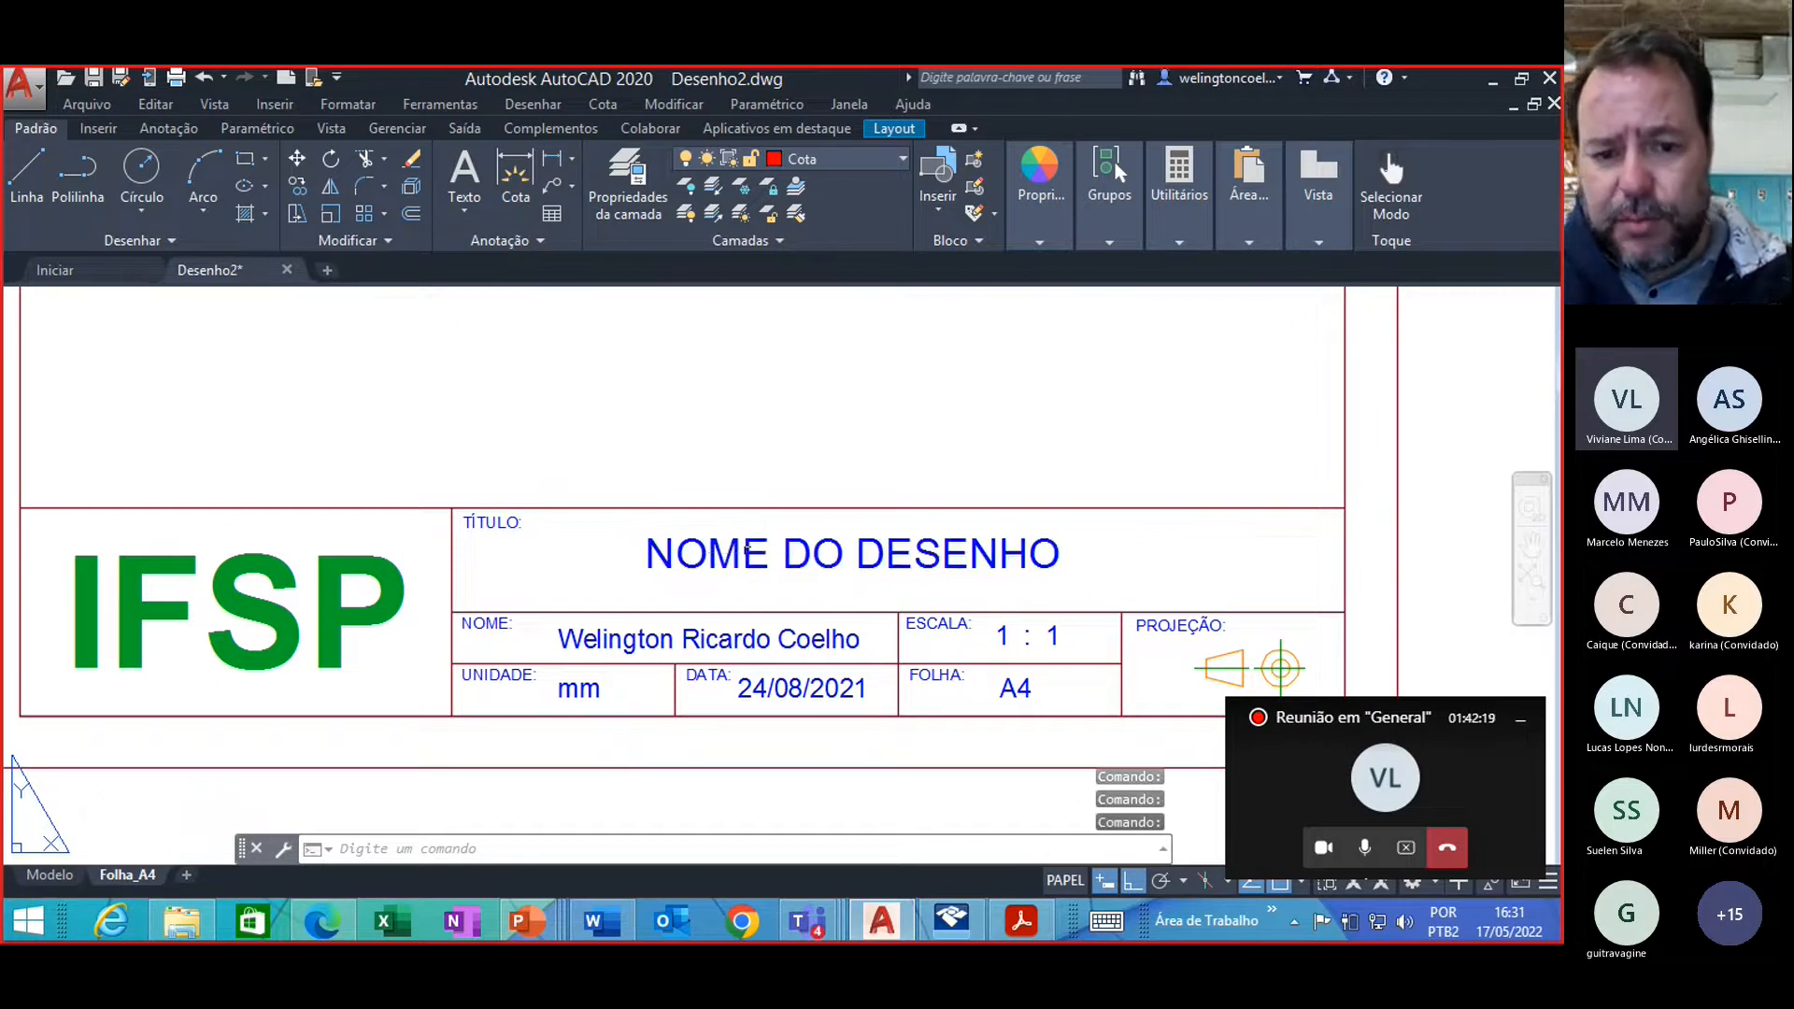
Step: Change the title block's NOME DO DESENHO text to DESENHO 01
left_click(714, 552)
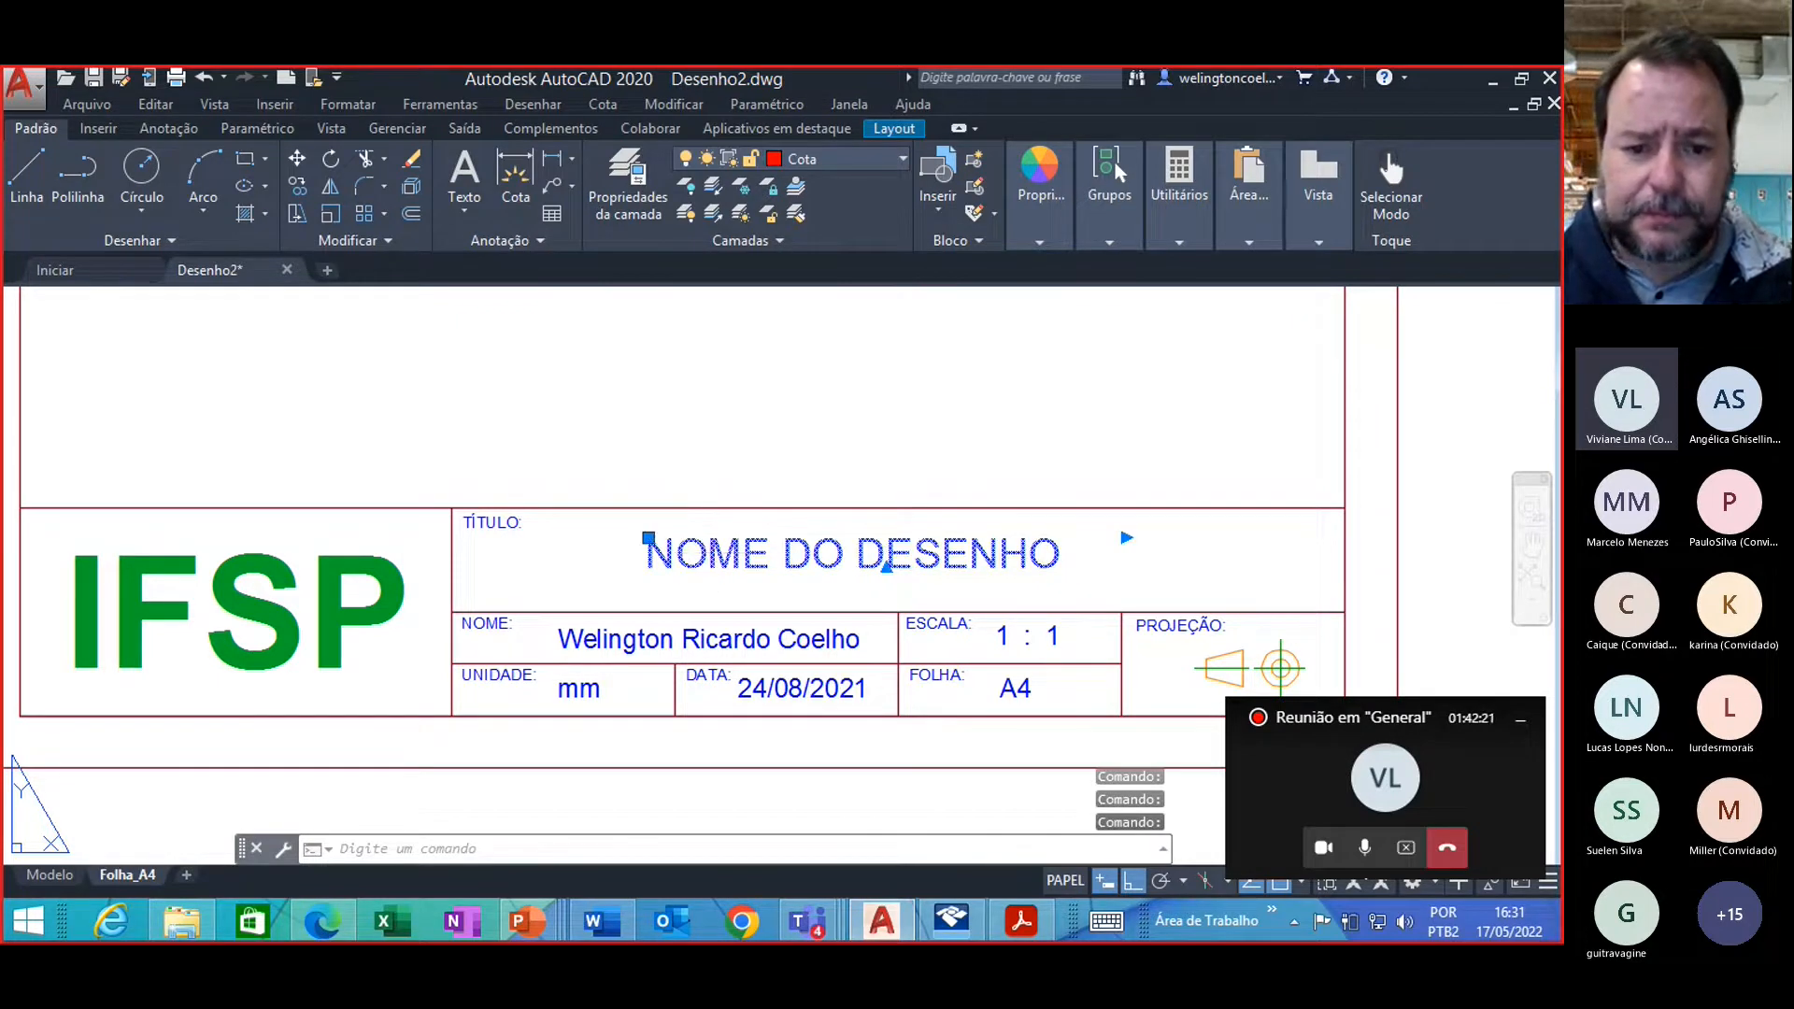
double_click(721, 551)
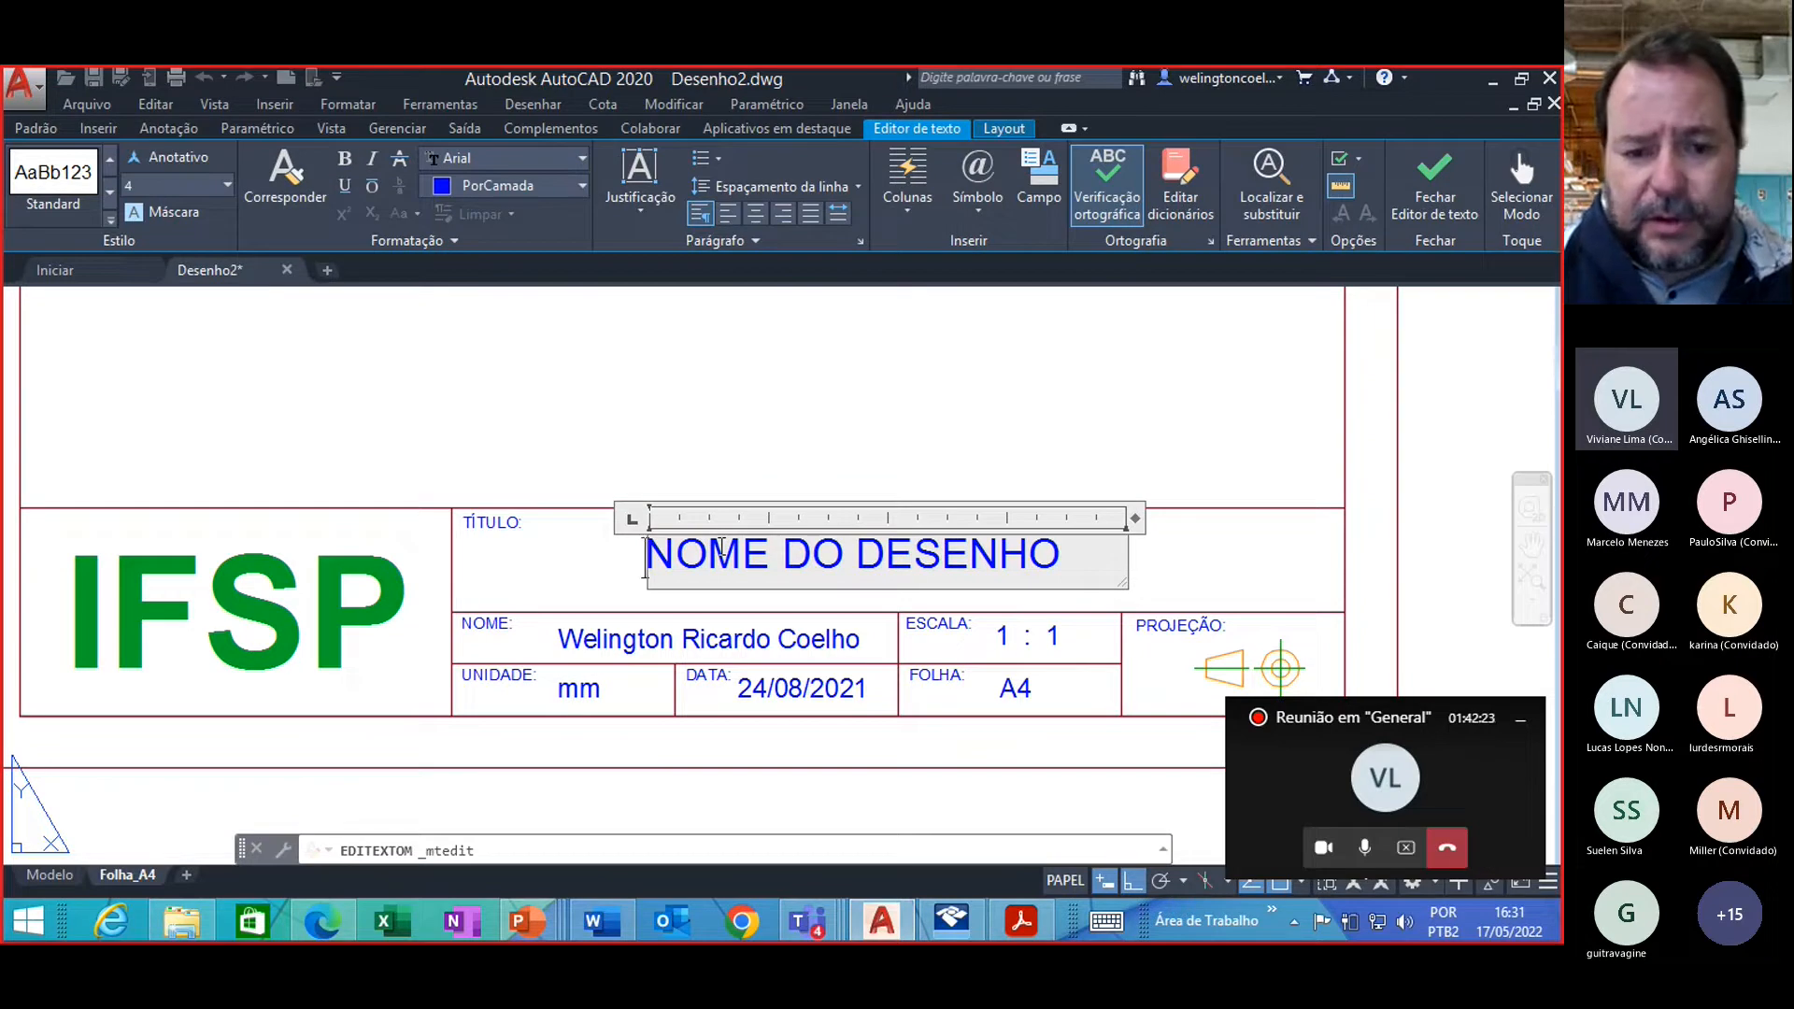
key("Delete")
key("Delete")
key("Delete")
key("Delete")
key("Delete")
key("Delete")
key("Delete")
key("Delete")
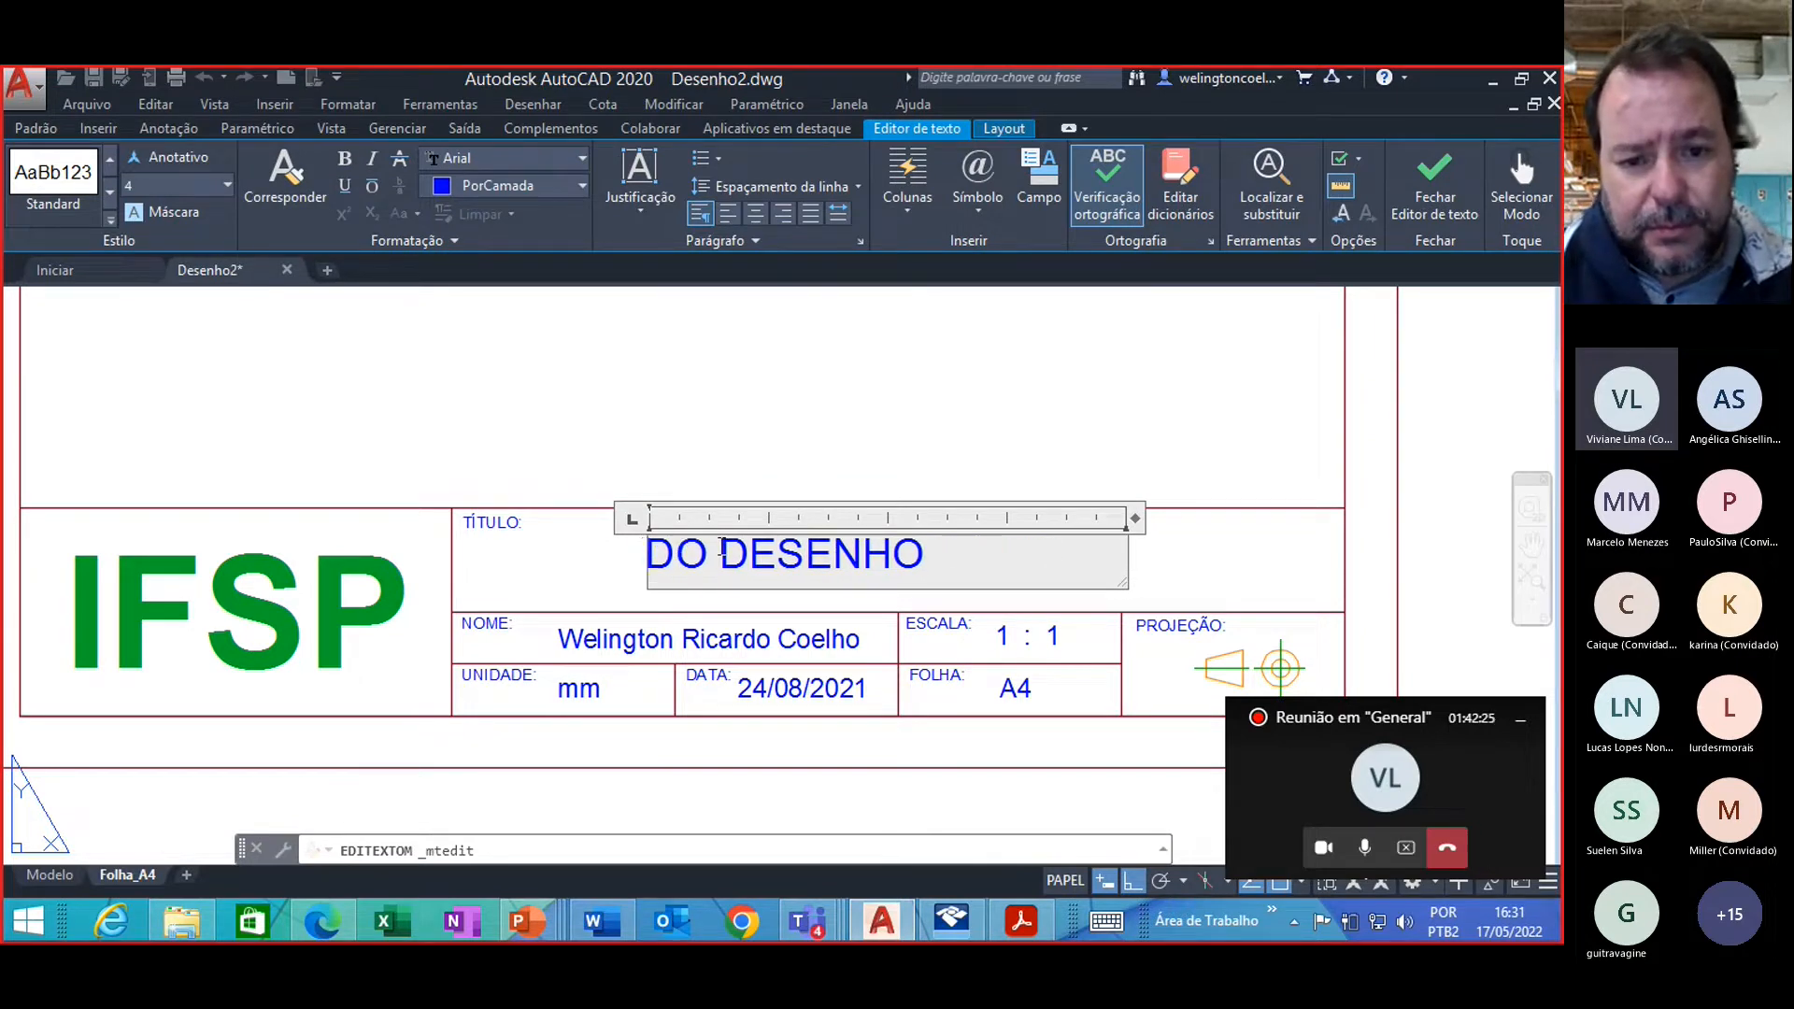
key("Right")
key("Right")
key("Right")
key("Right")
key("Right")
key("Right")
key("Right")
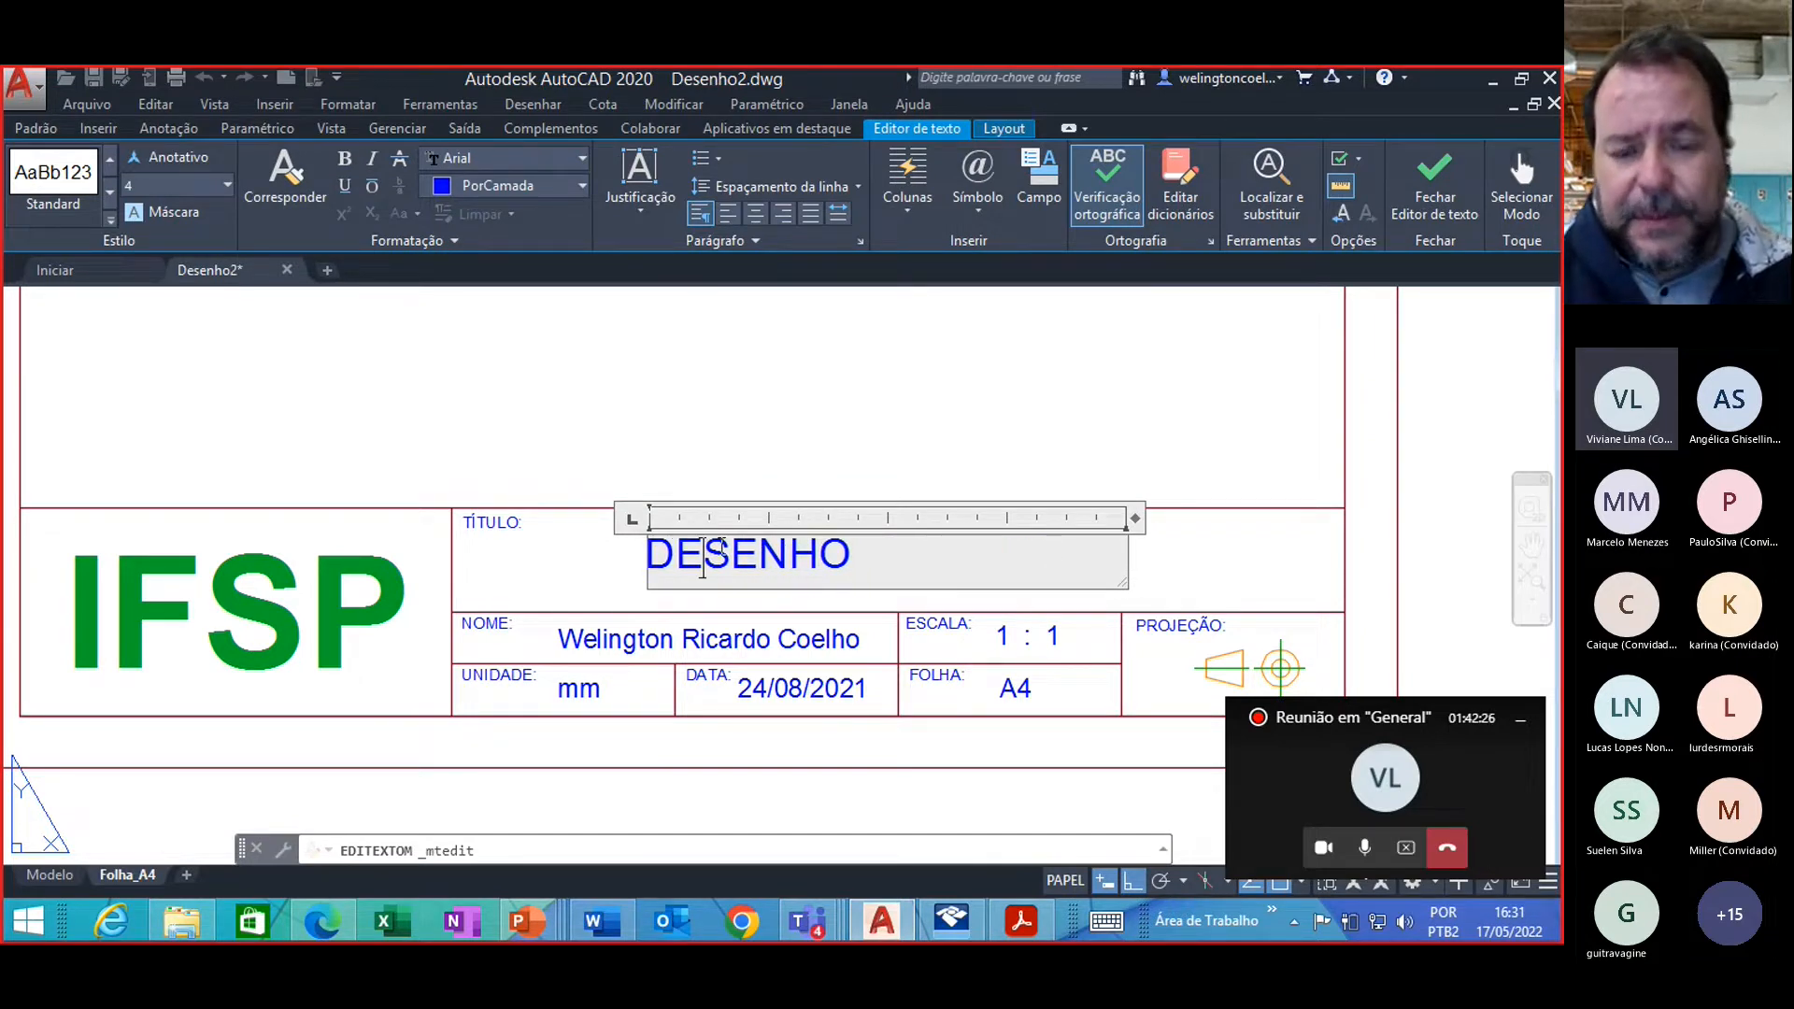
type("01")
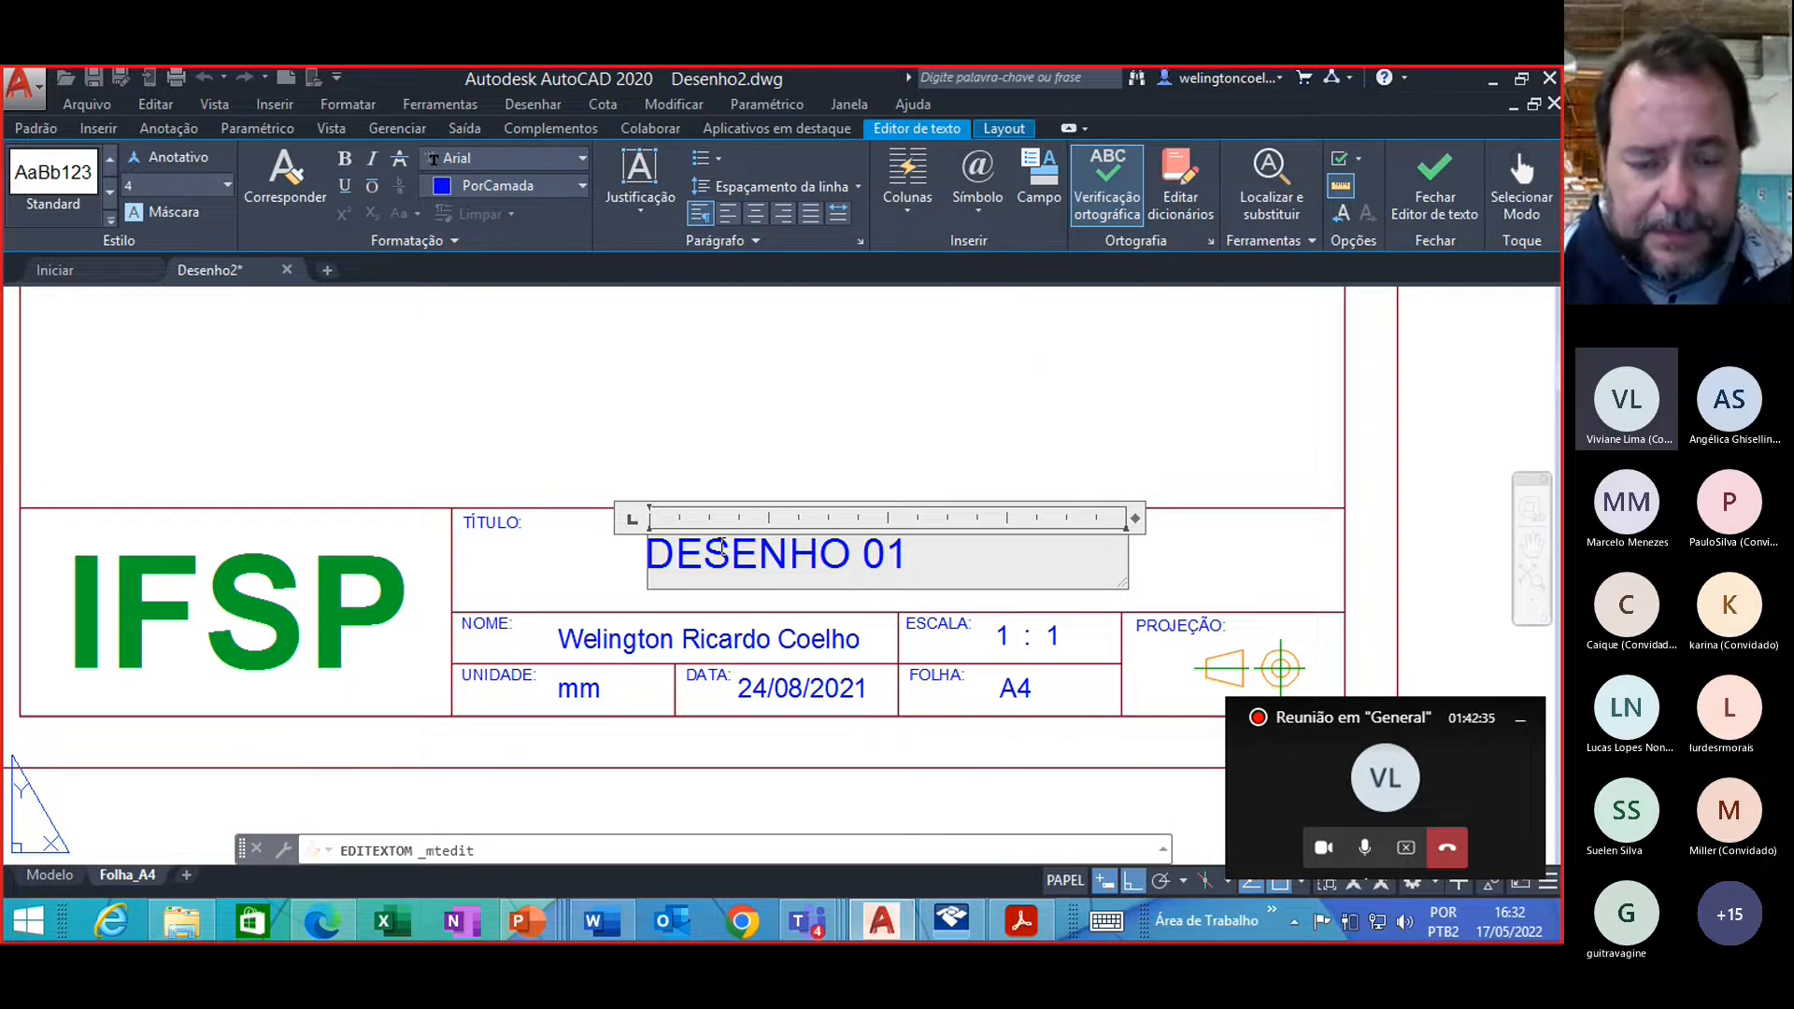
left_click(788, 696)
Step: Set the DATA field of the title block to 17/05/2022
left_click(787, 691)
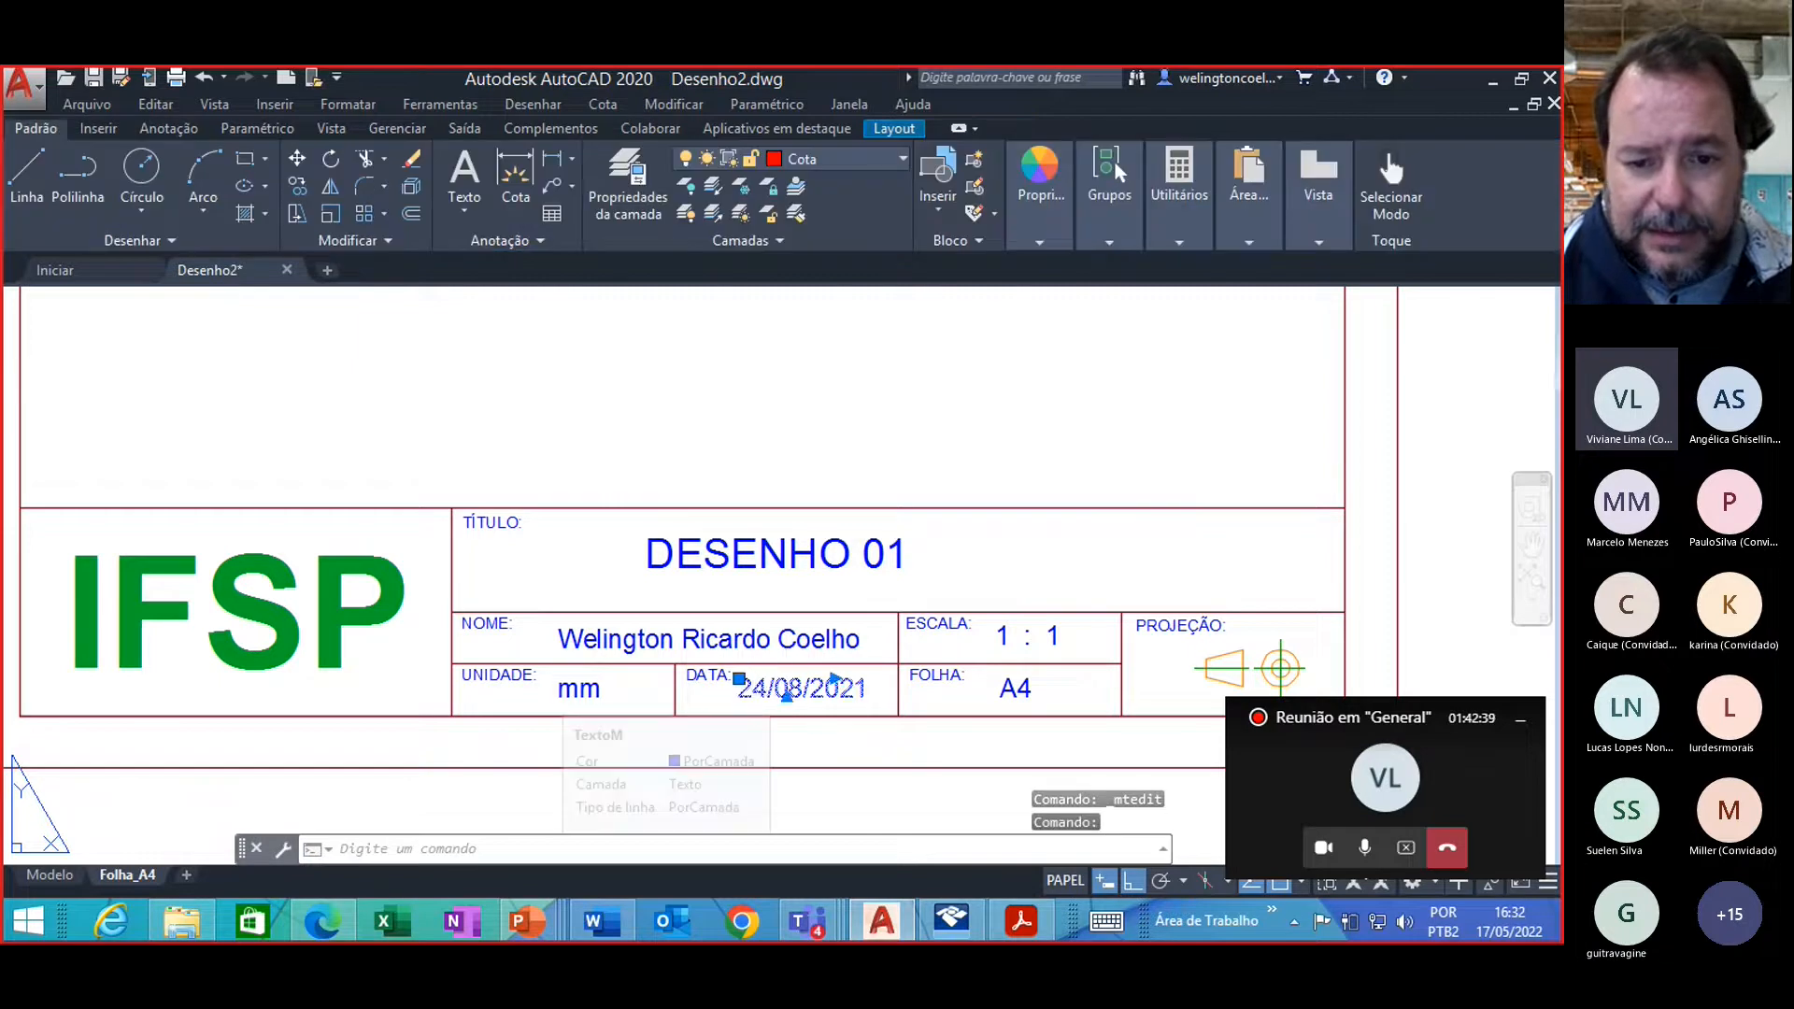
double_click(787, 693)
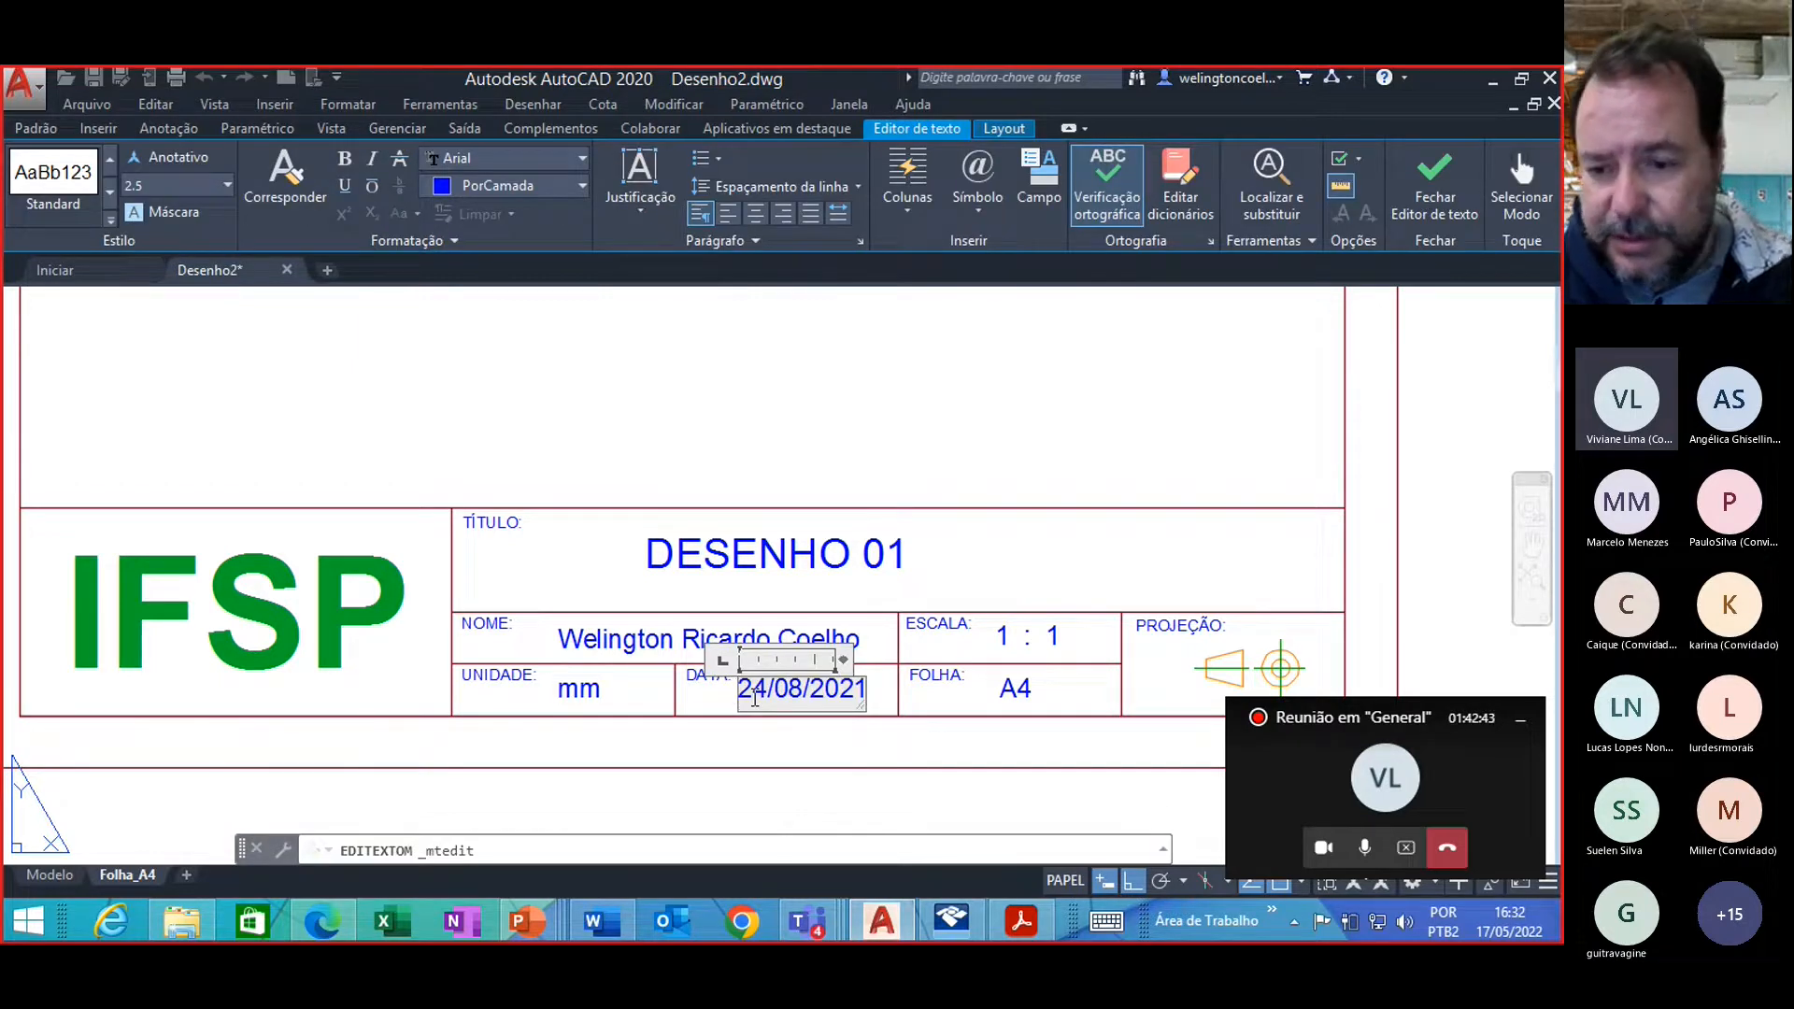
type("17")
key("Delete")
key("Delete")
key("Right")
key("Right")
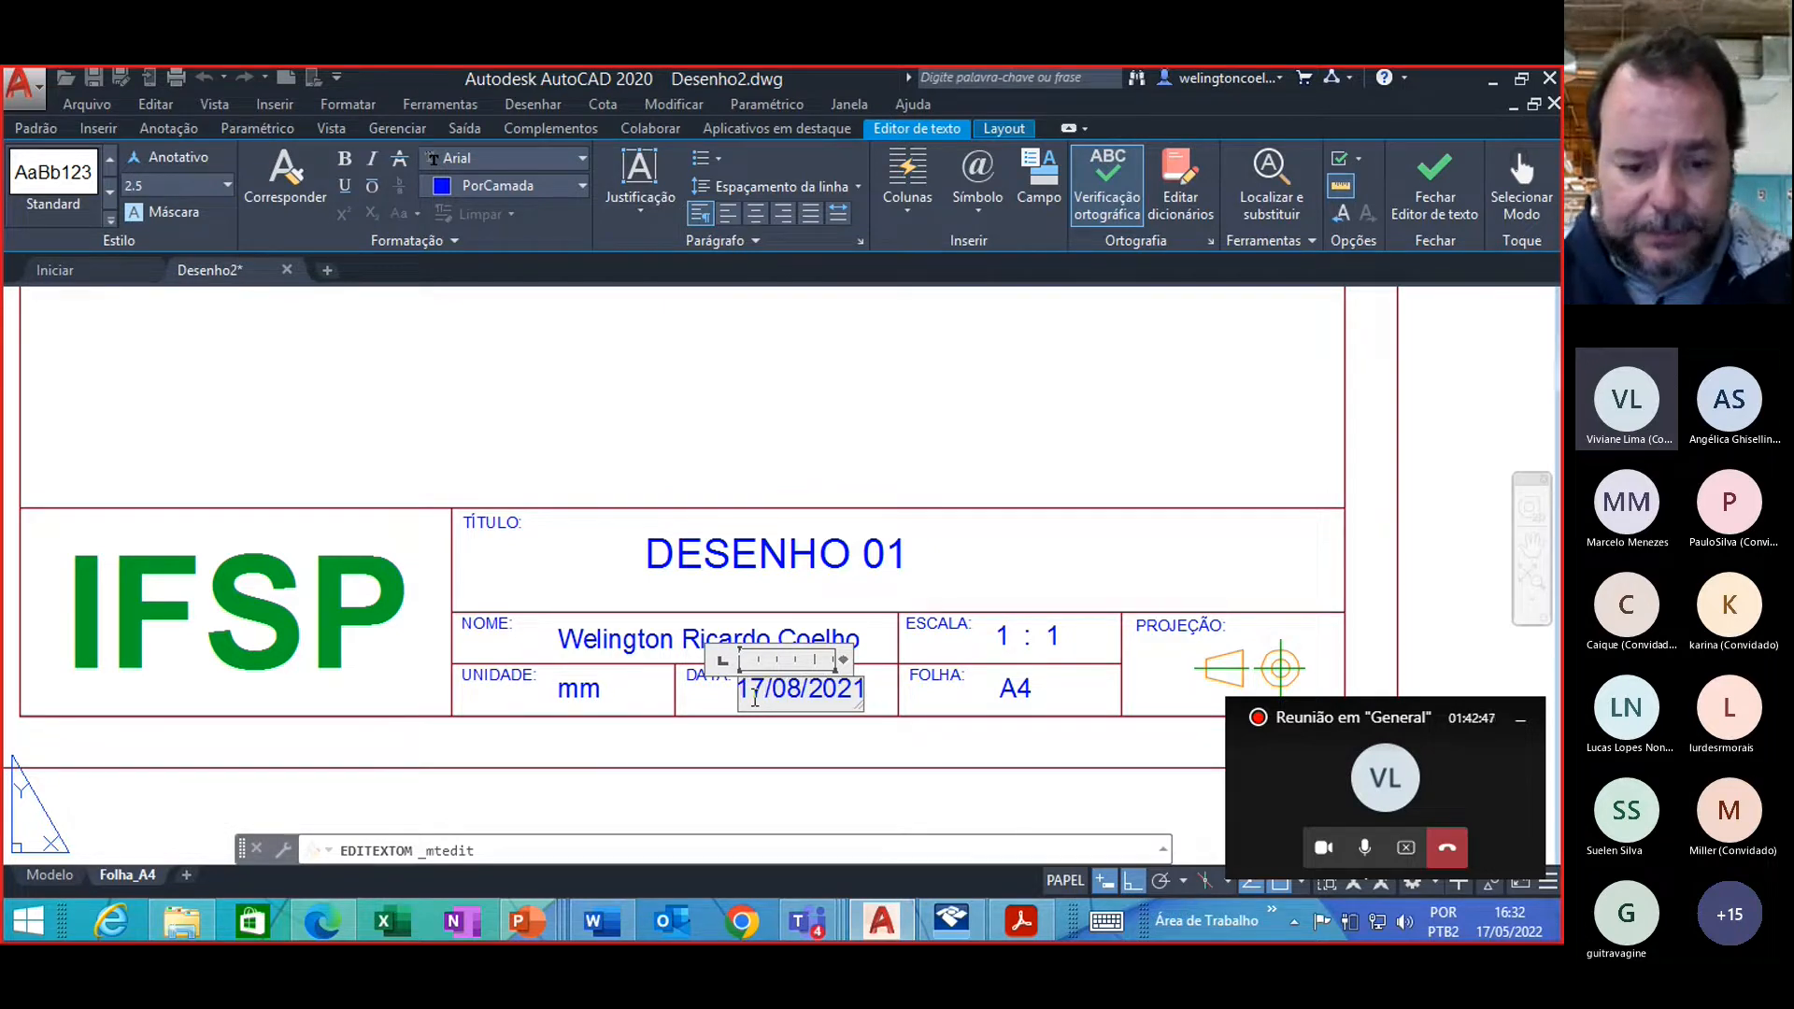
type("5")
key("Delete")
key("Right")
key("Right")
key("Right")
key("Right")
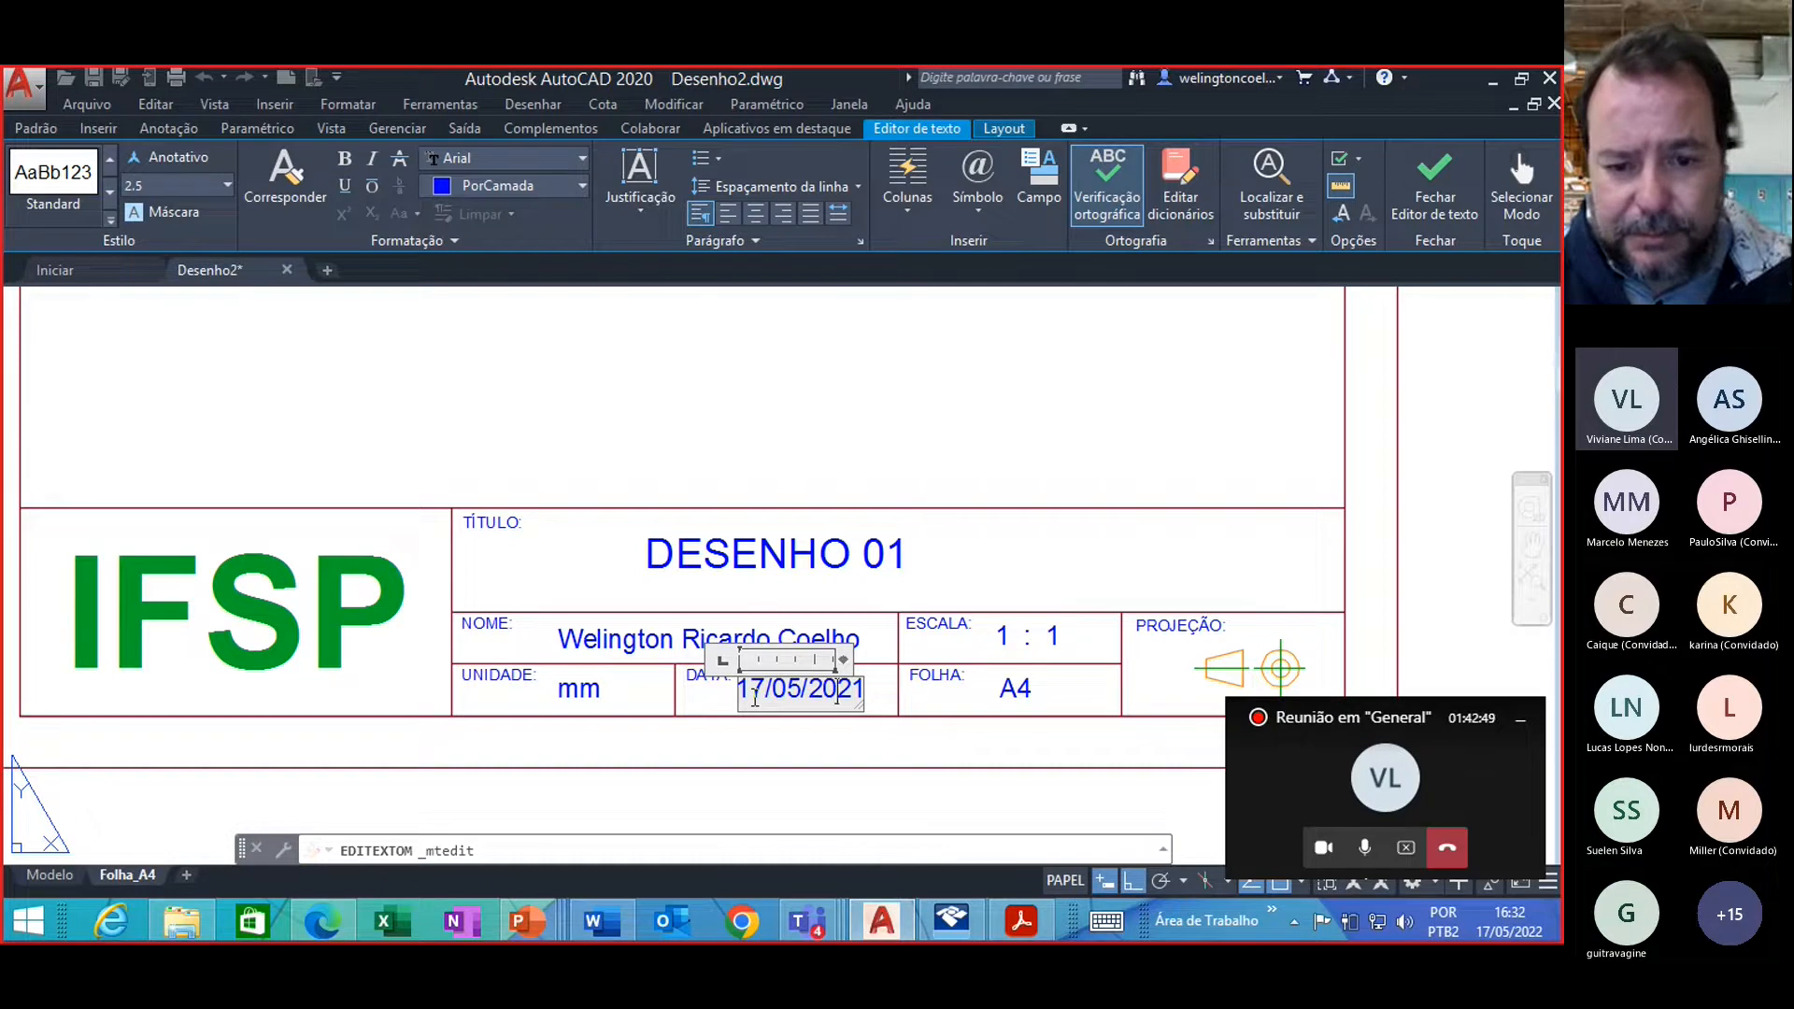
type("2")
key("Delete")
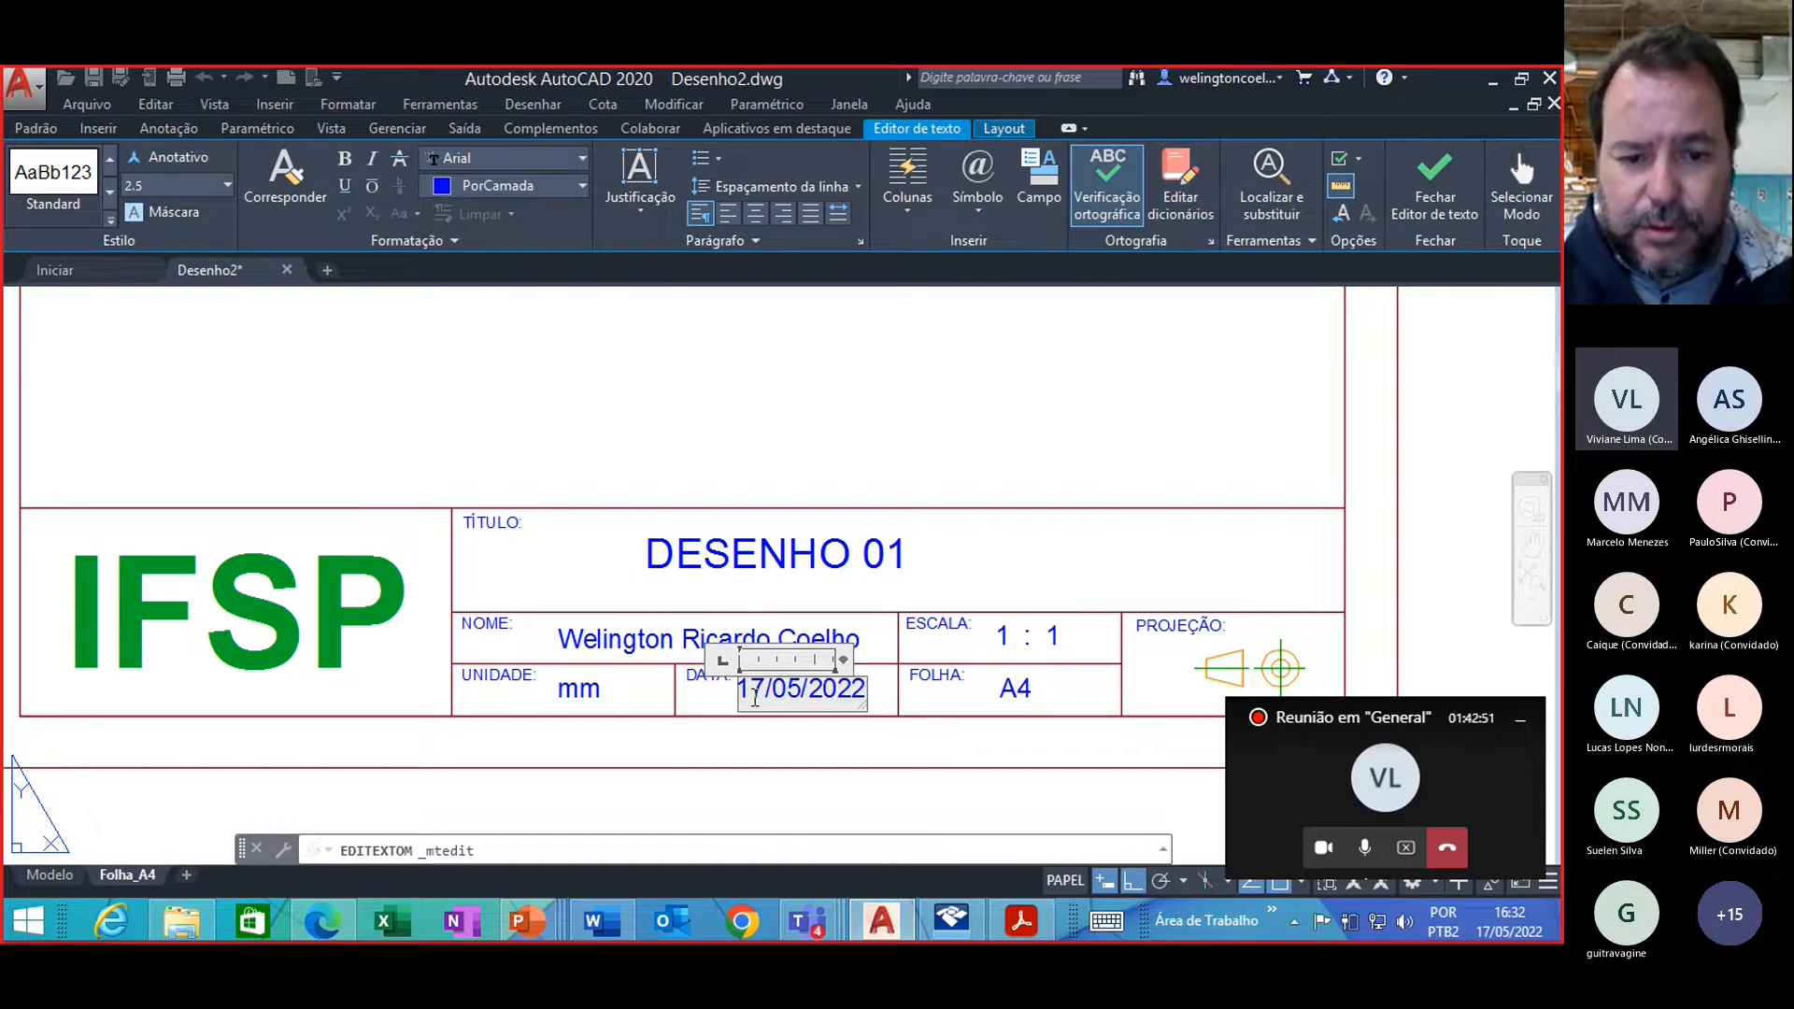
left_click(859, 390)
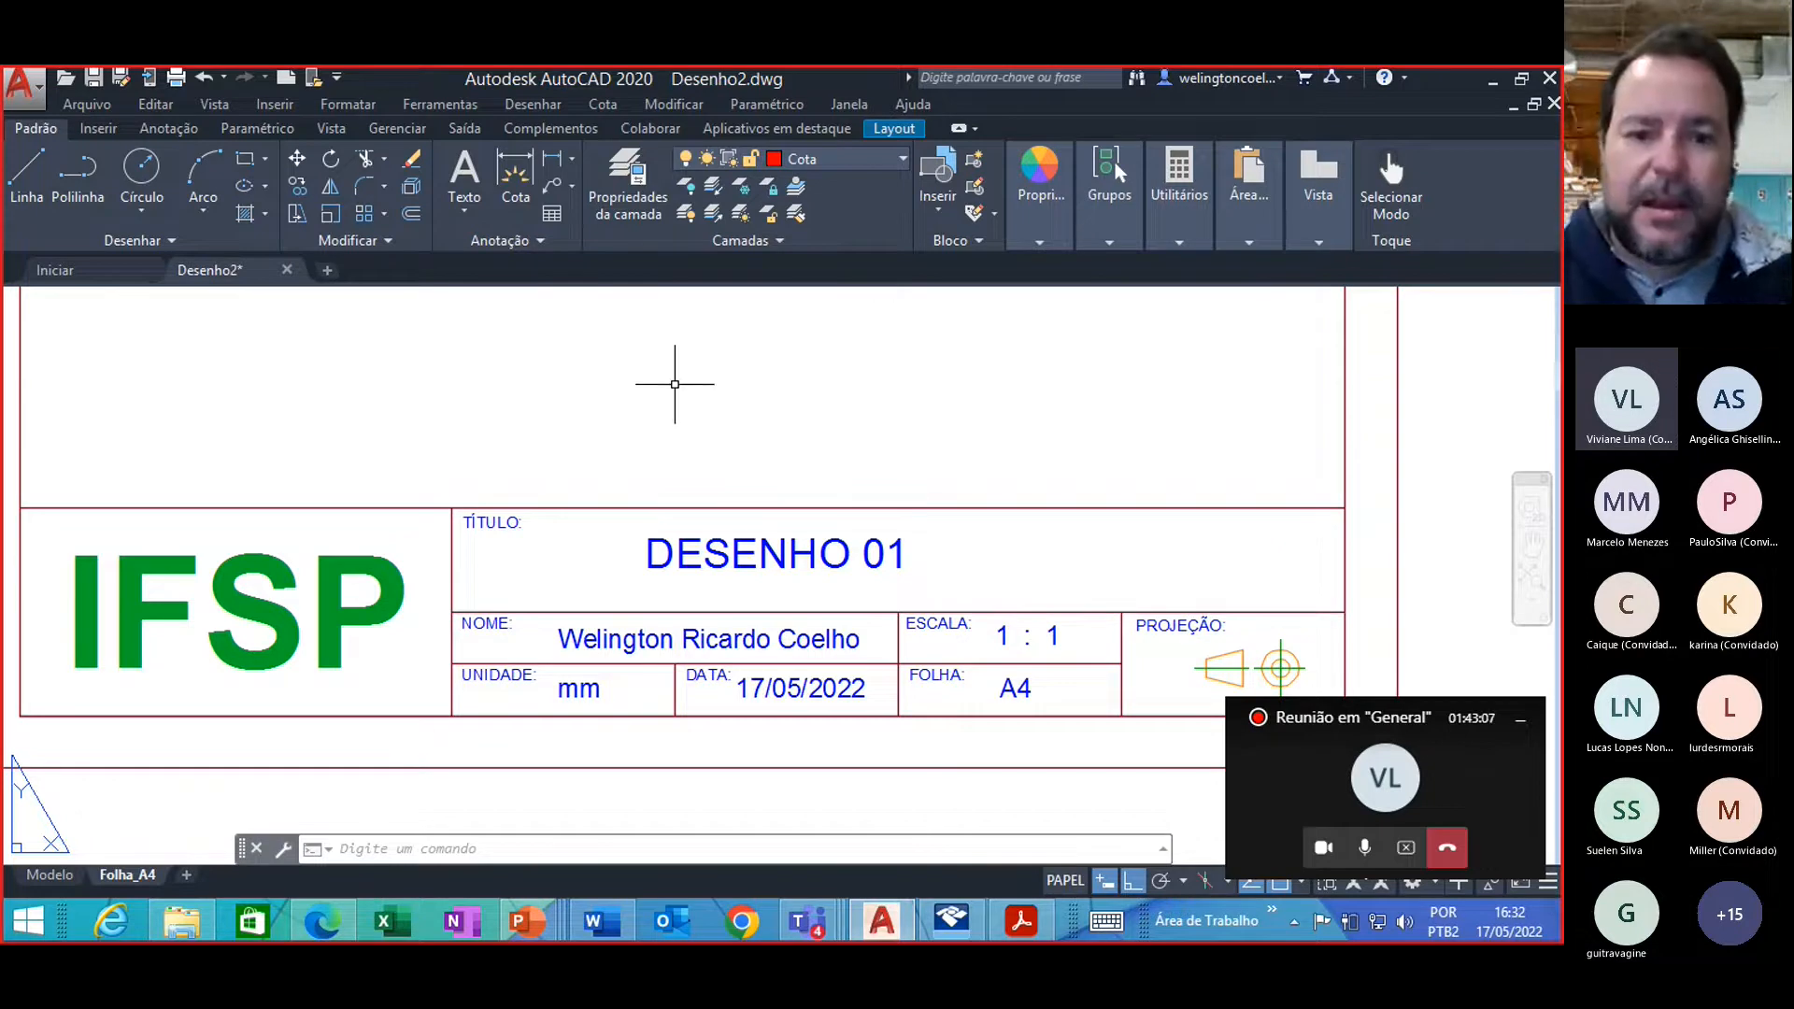
Step: Bring the whole A4 sheet with its frame and title block into view
scroll(675, 383, "down", 2)
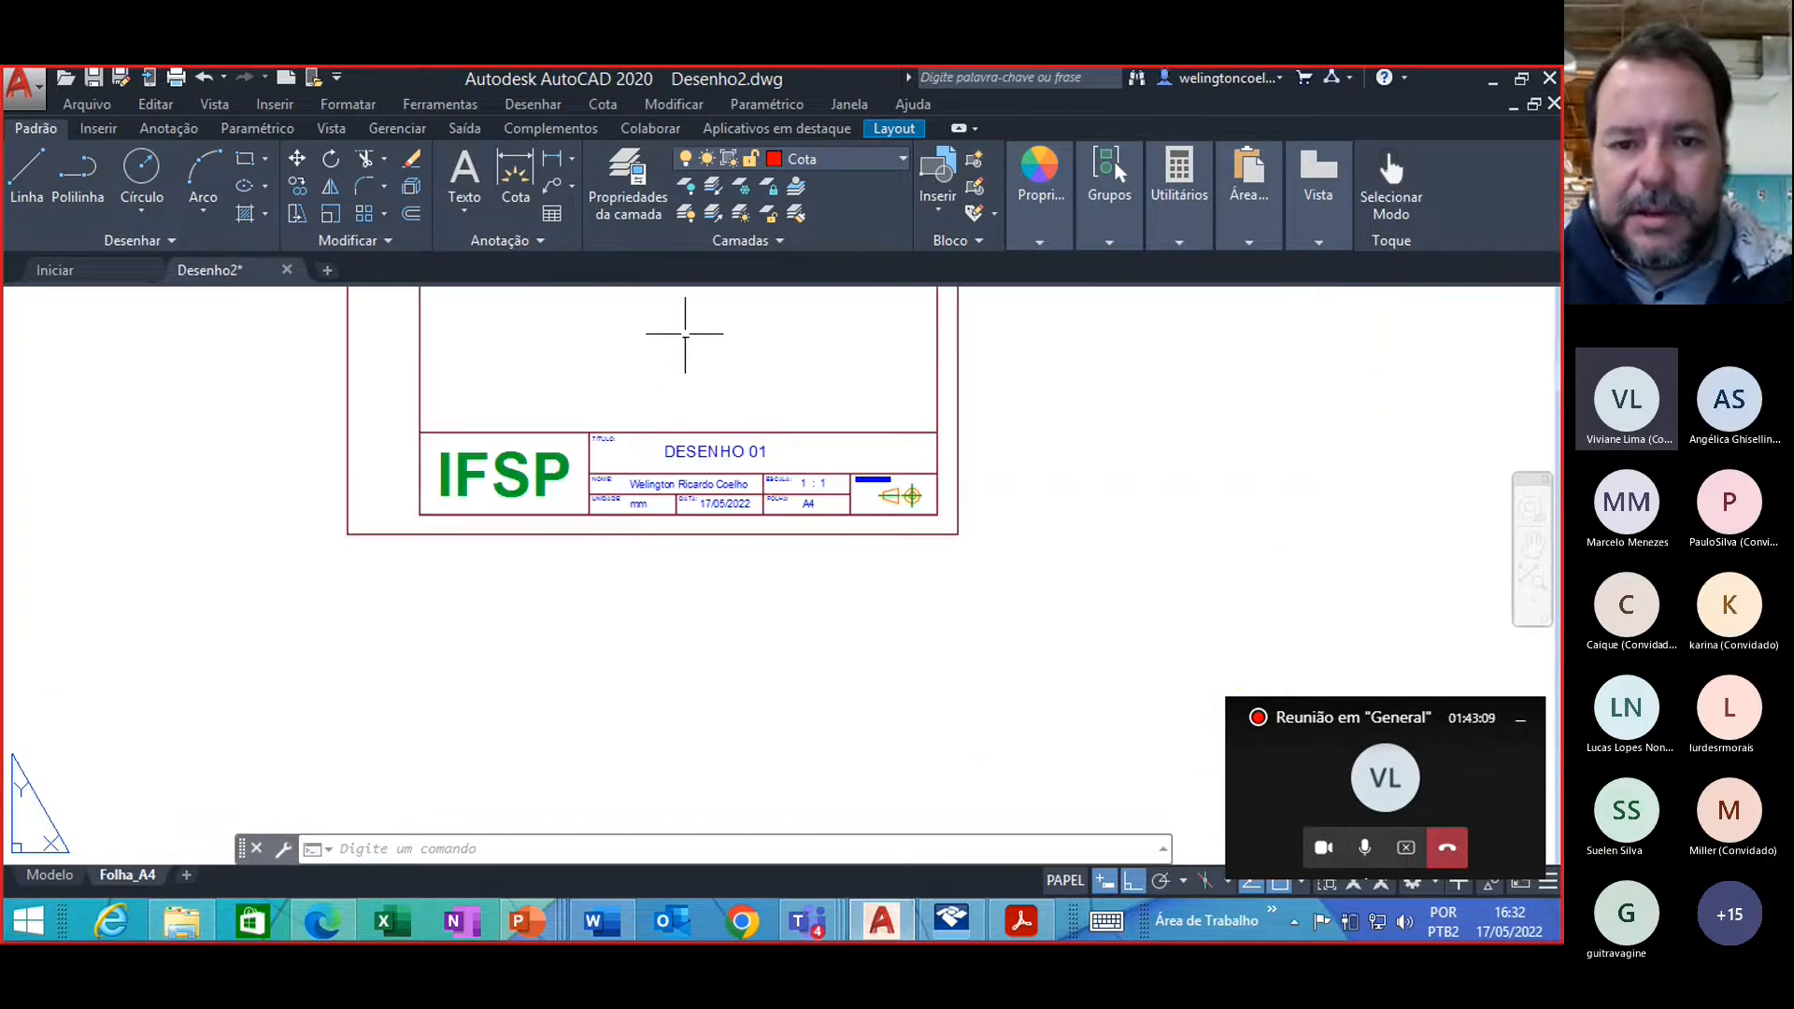
middle_click_drag(685, 333, 685, 574)
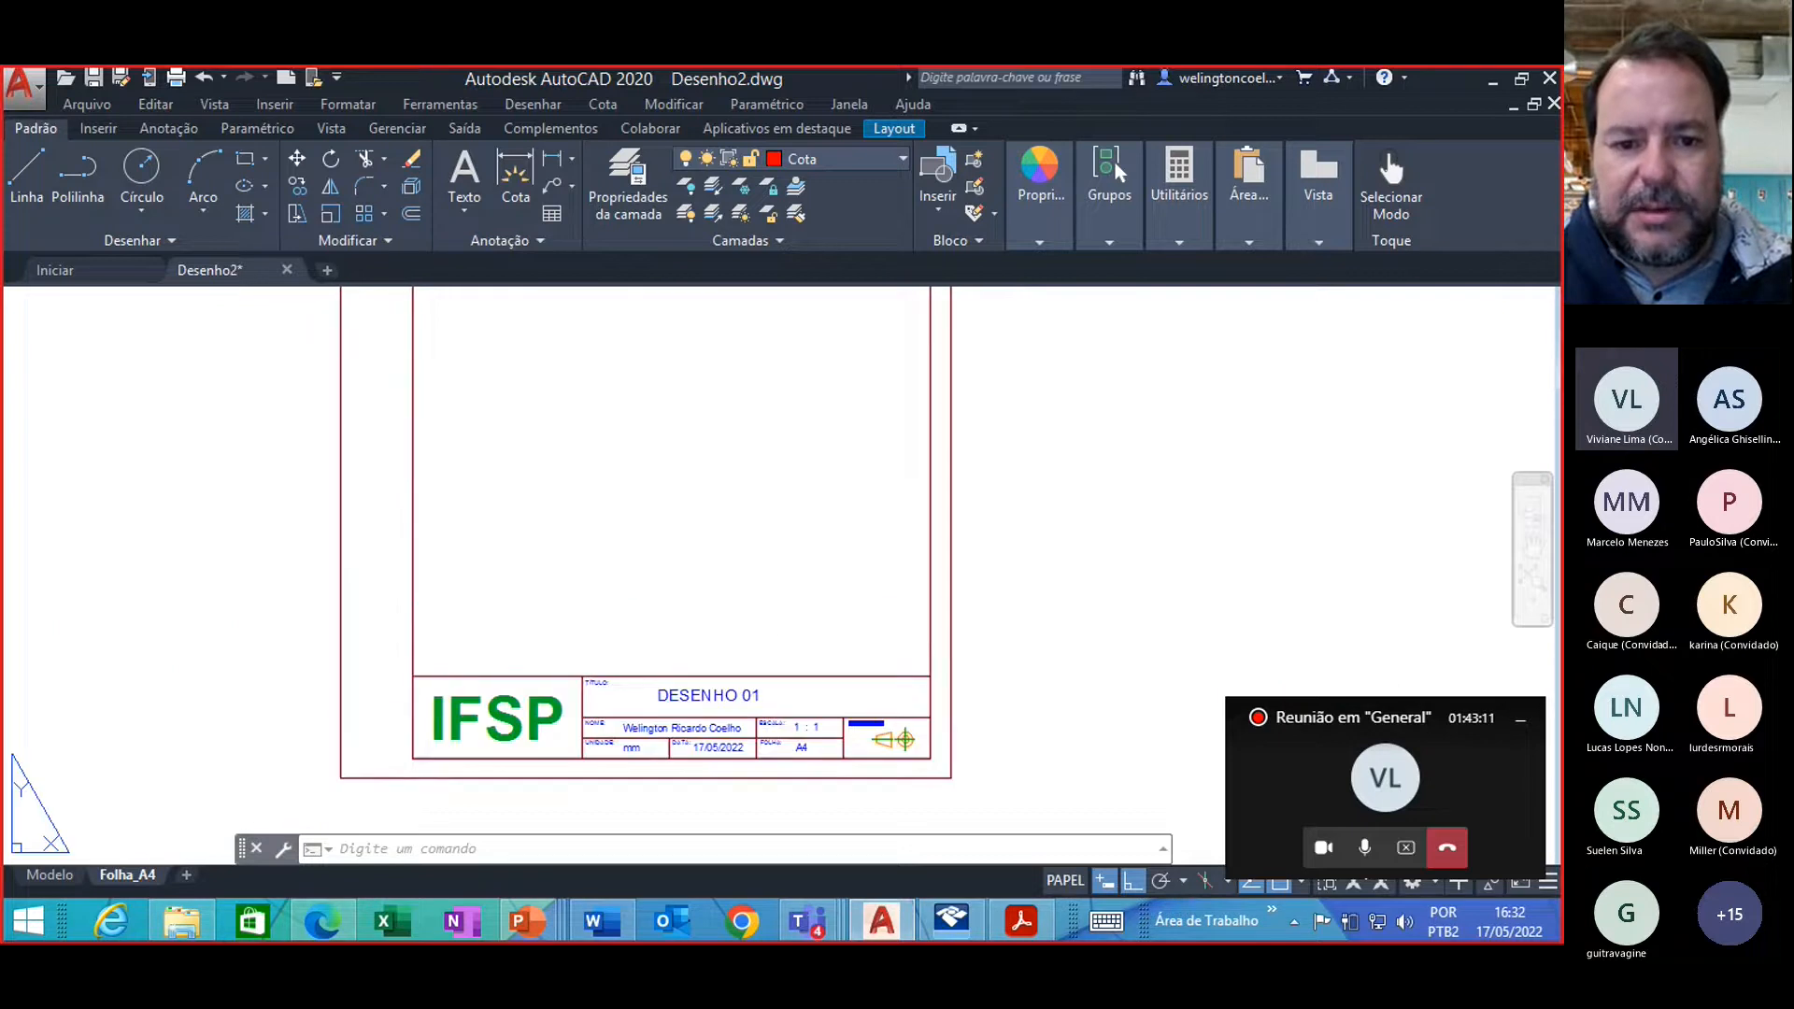
scroll(692, 500, "down", 2)
middle_click_drag(711, 465, 709, 594)
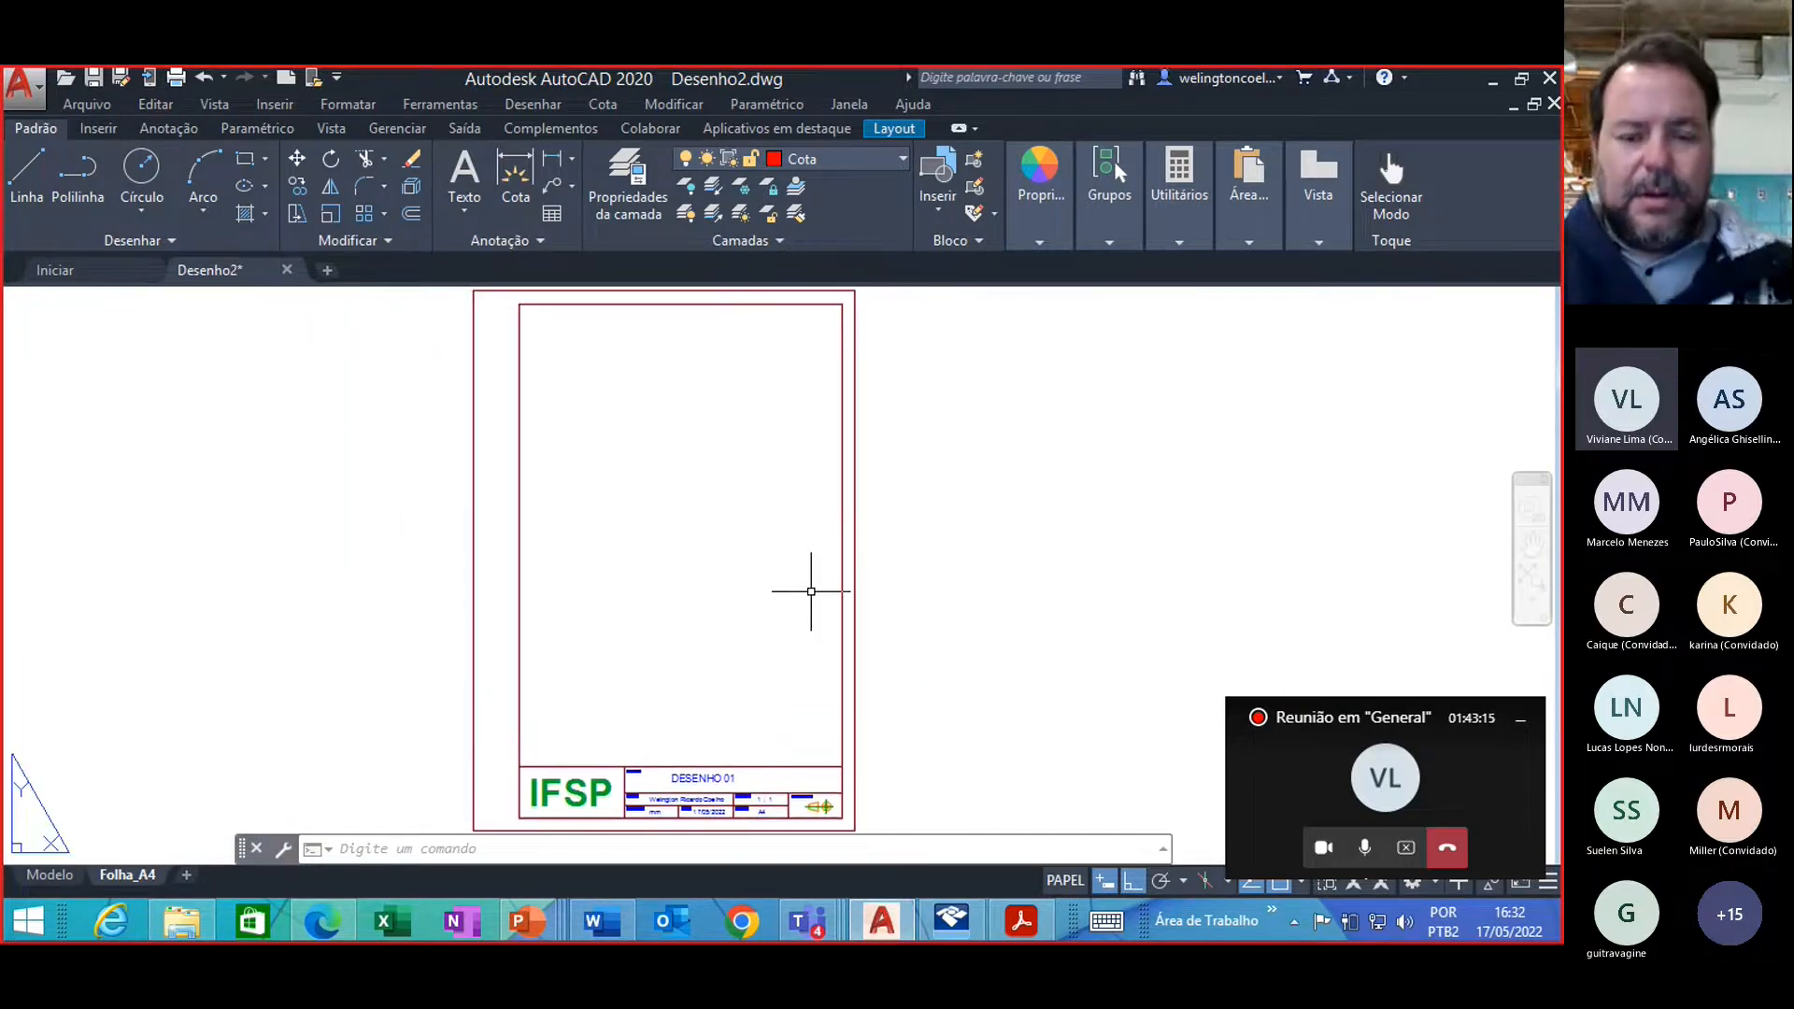
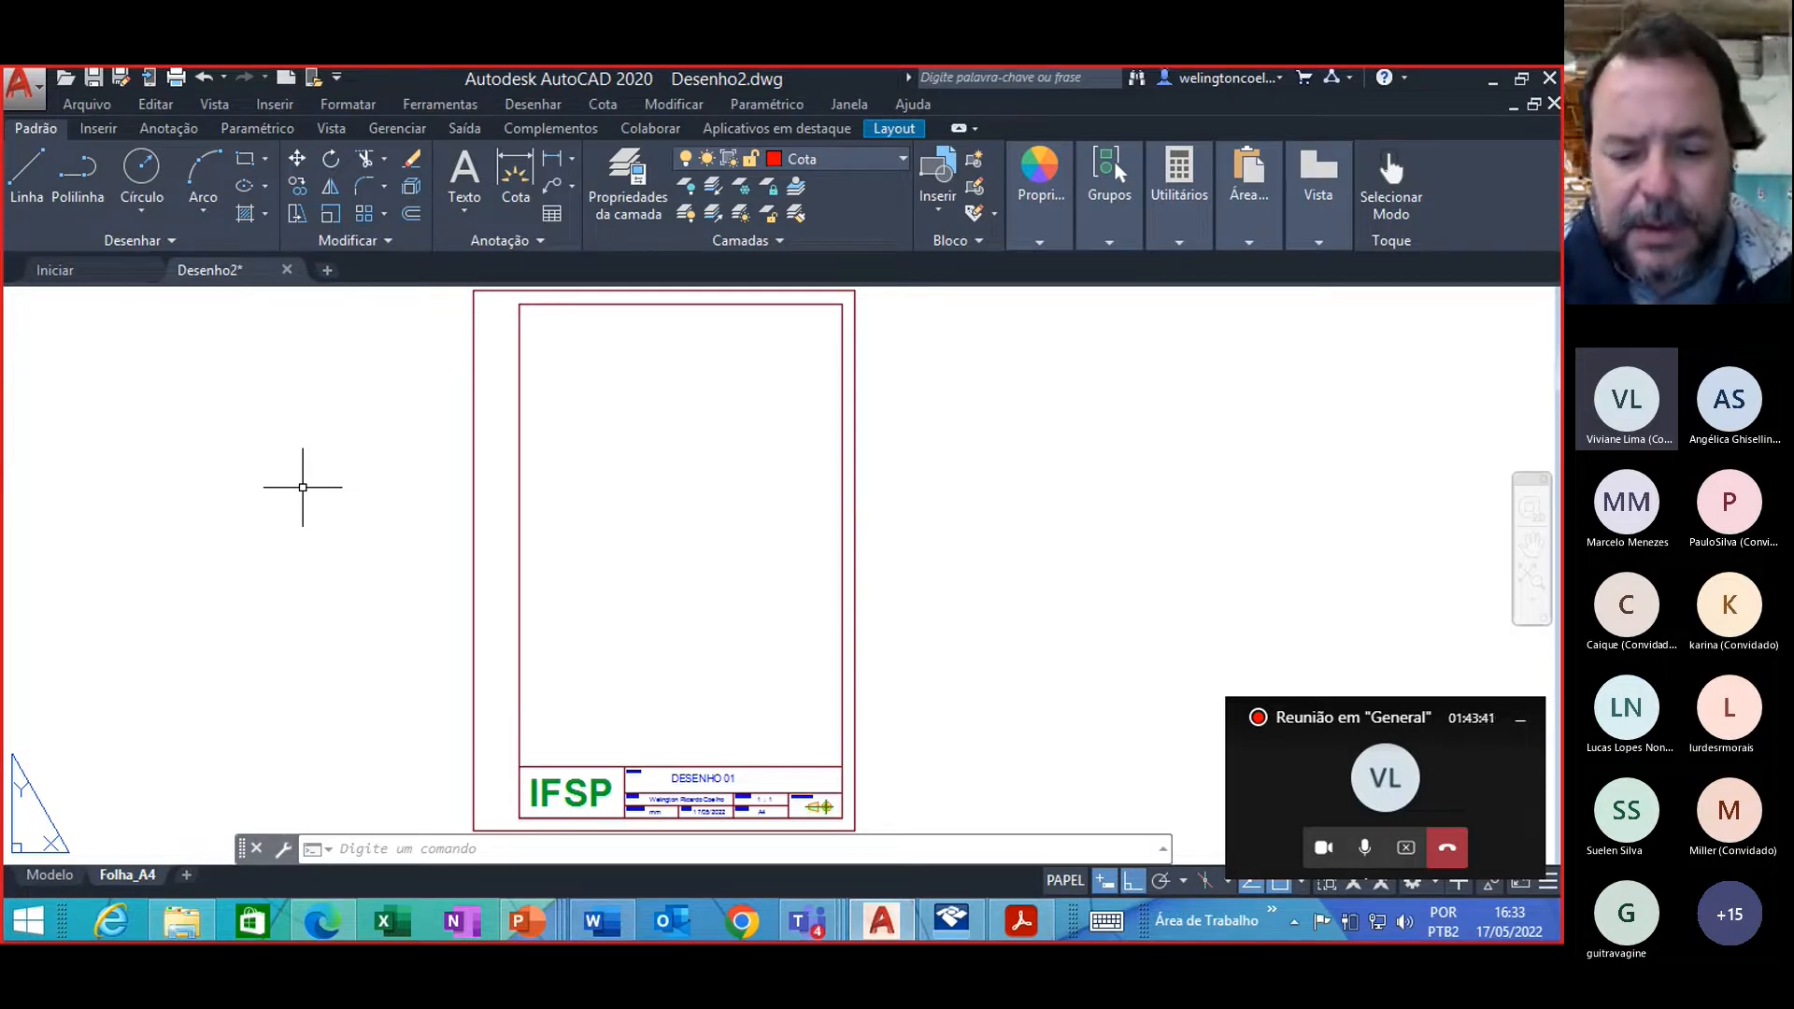
Step: Create a single (Único) viewport with the VIEWPORTS command, filling the sheet's inner frame down to the title block's upper edge
type("VIE")
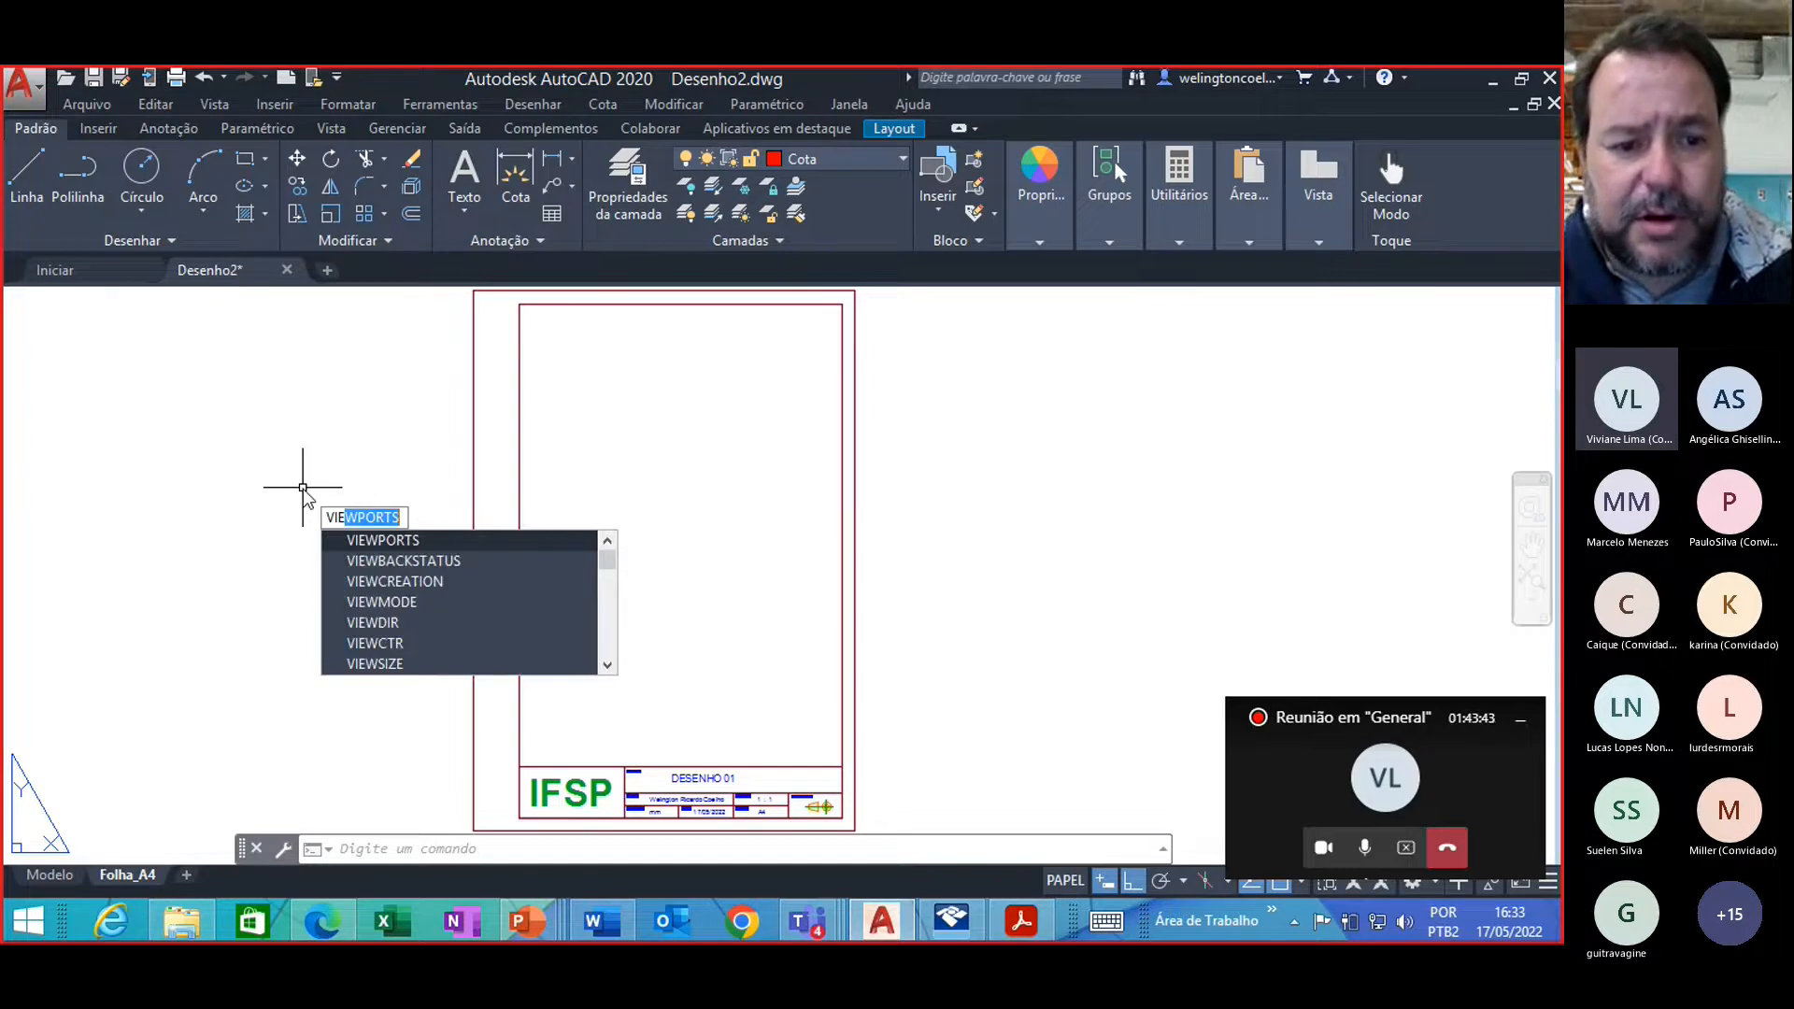
type("W")
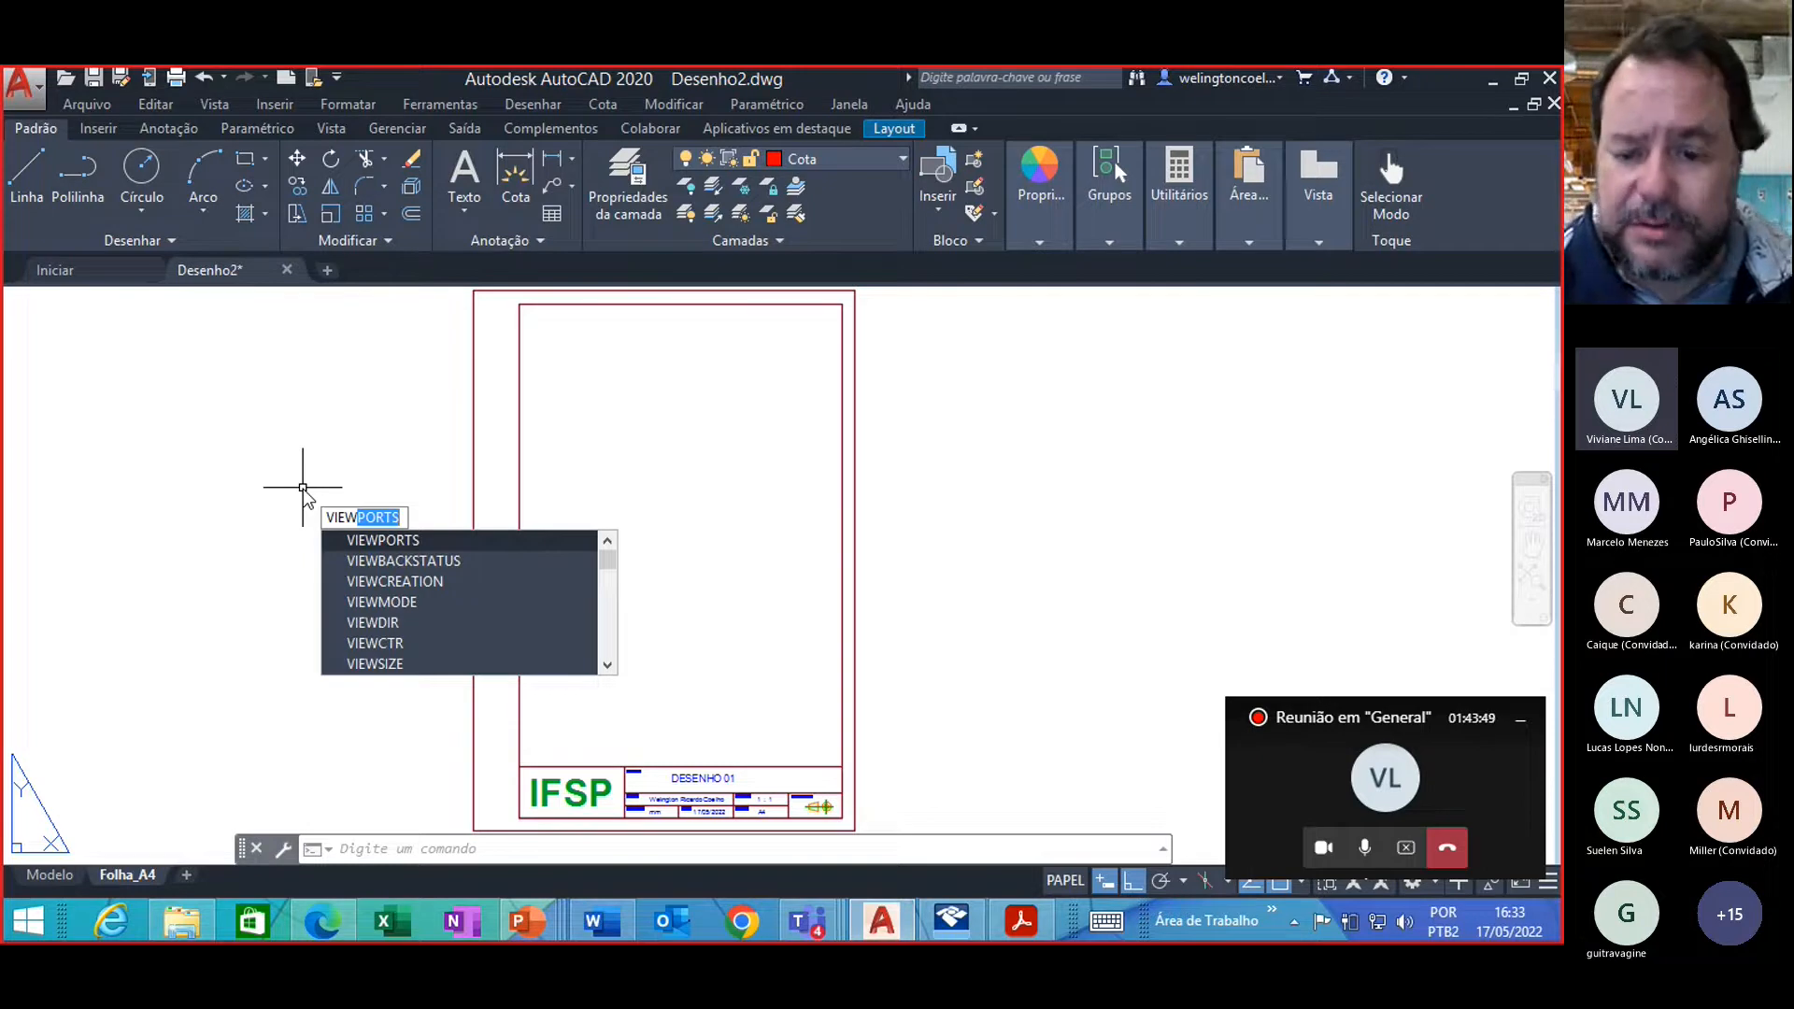
key("Return")
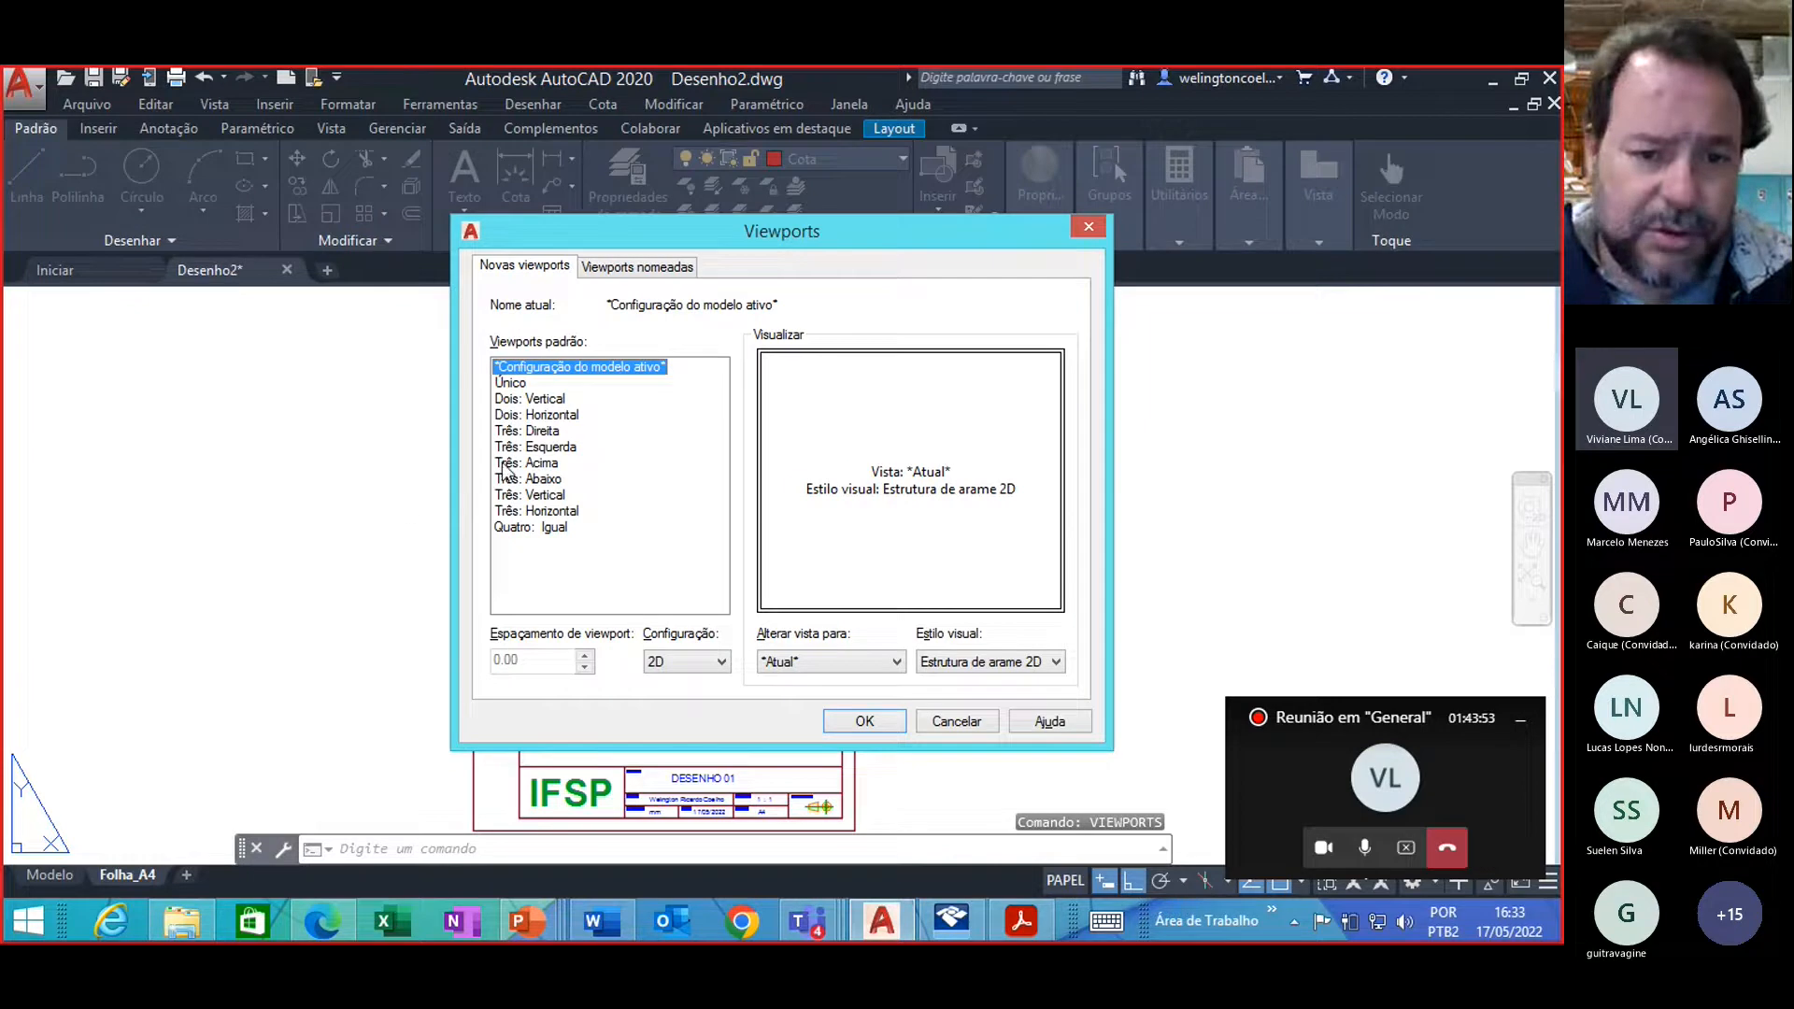
left_click(516, 383)
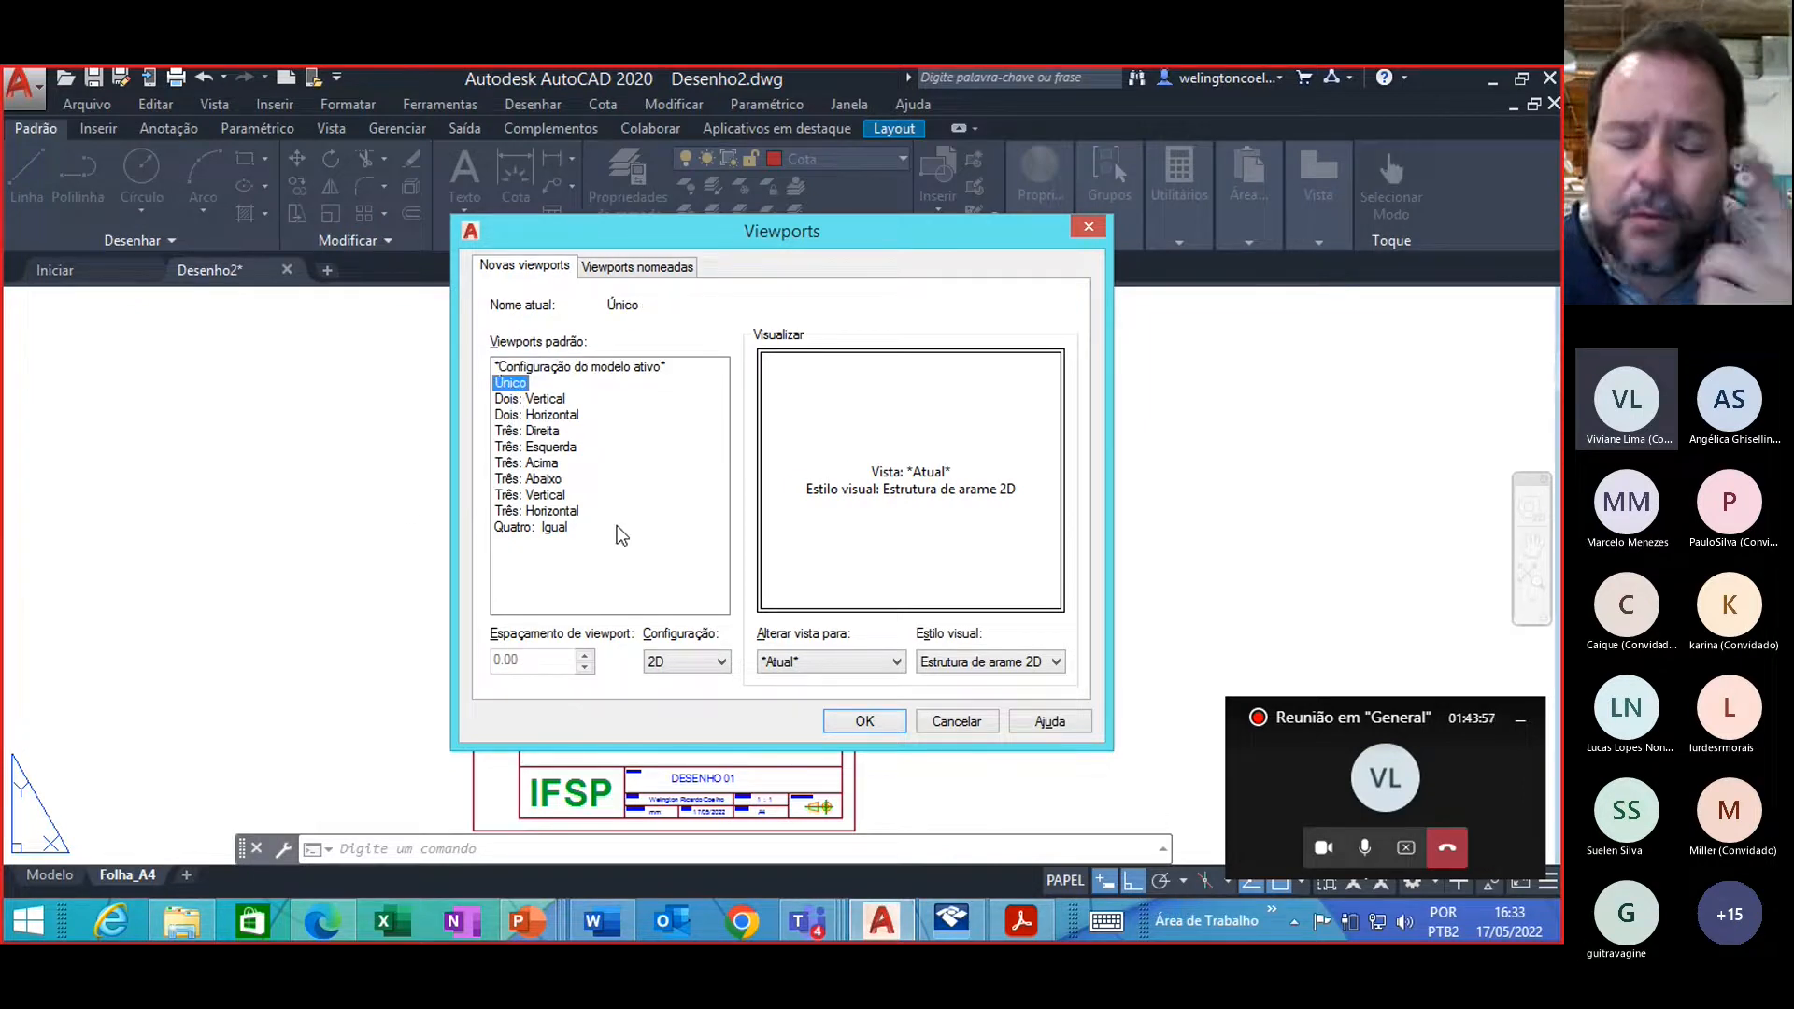
left_click(862, 720)
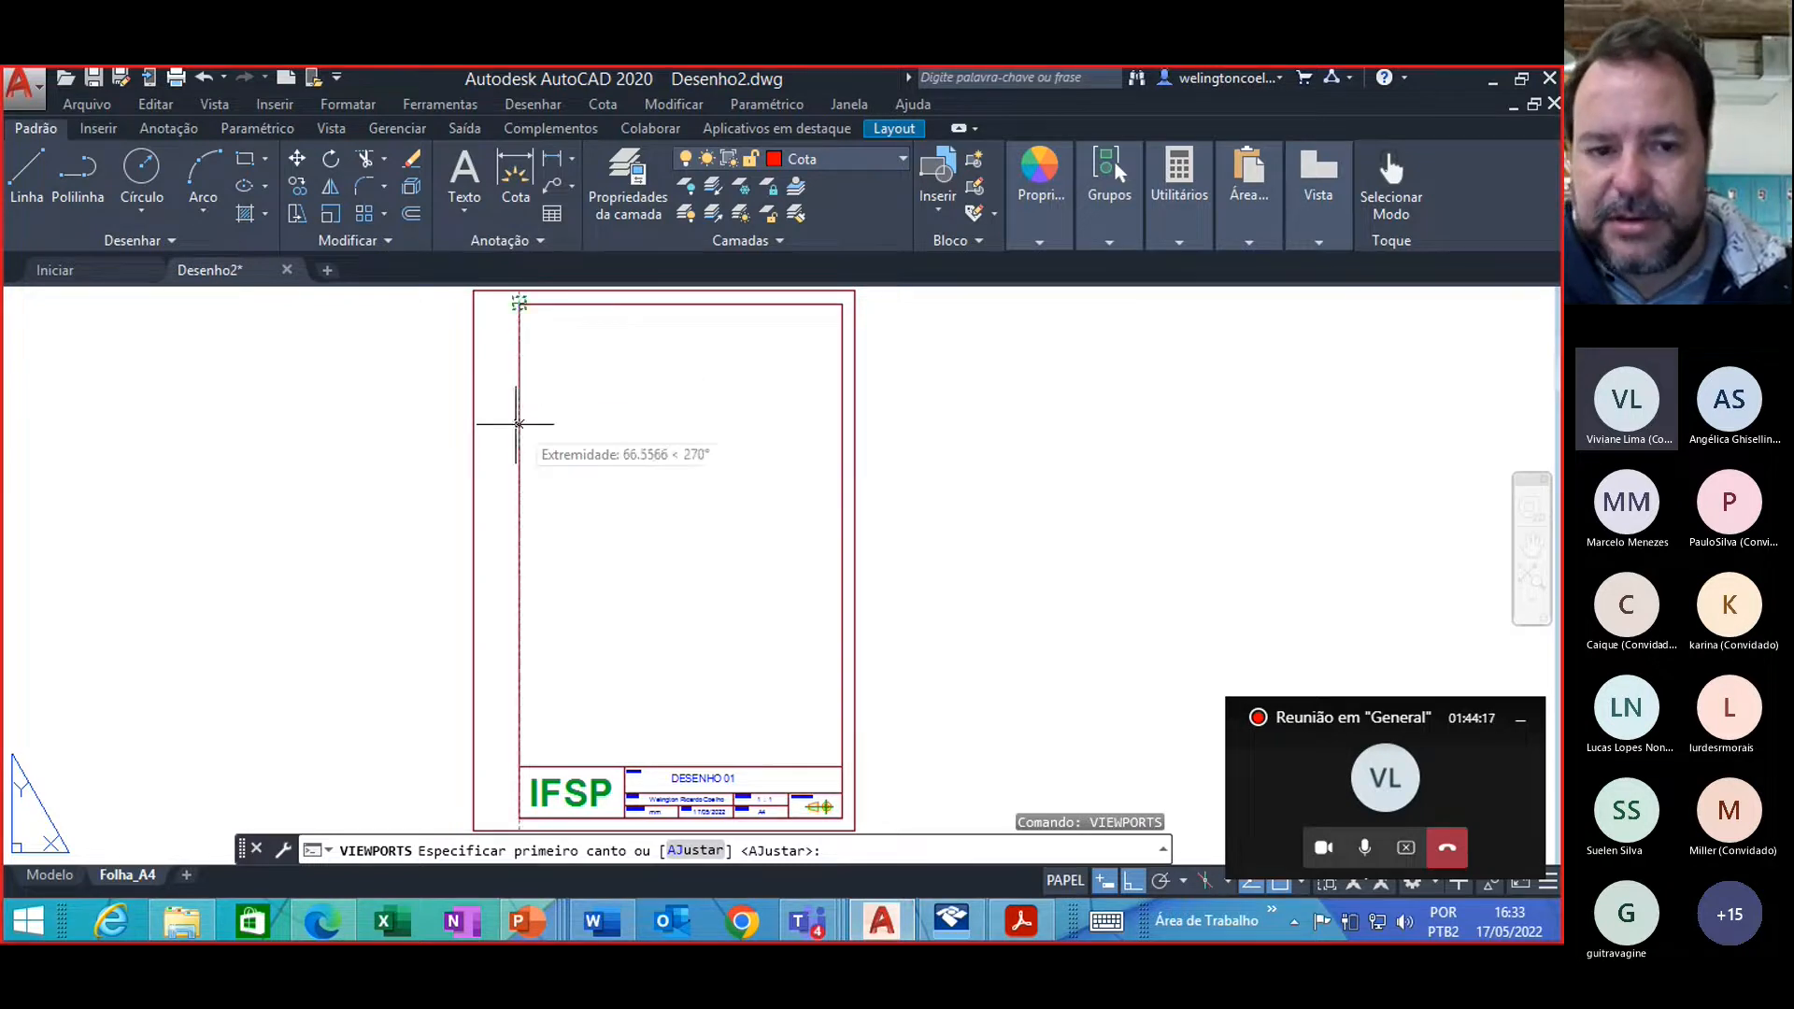
left_click(520, 303)
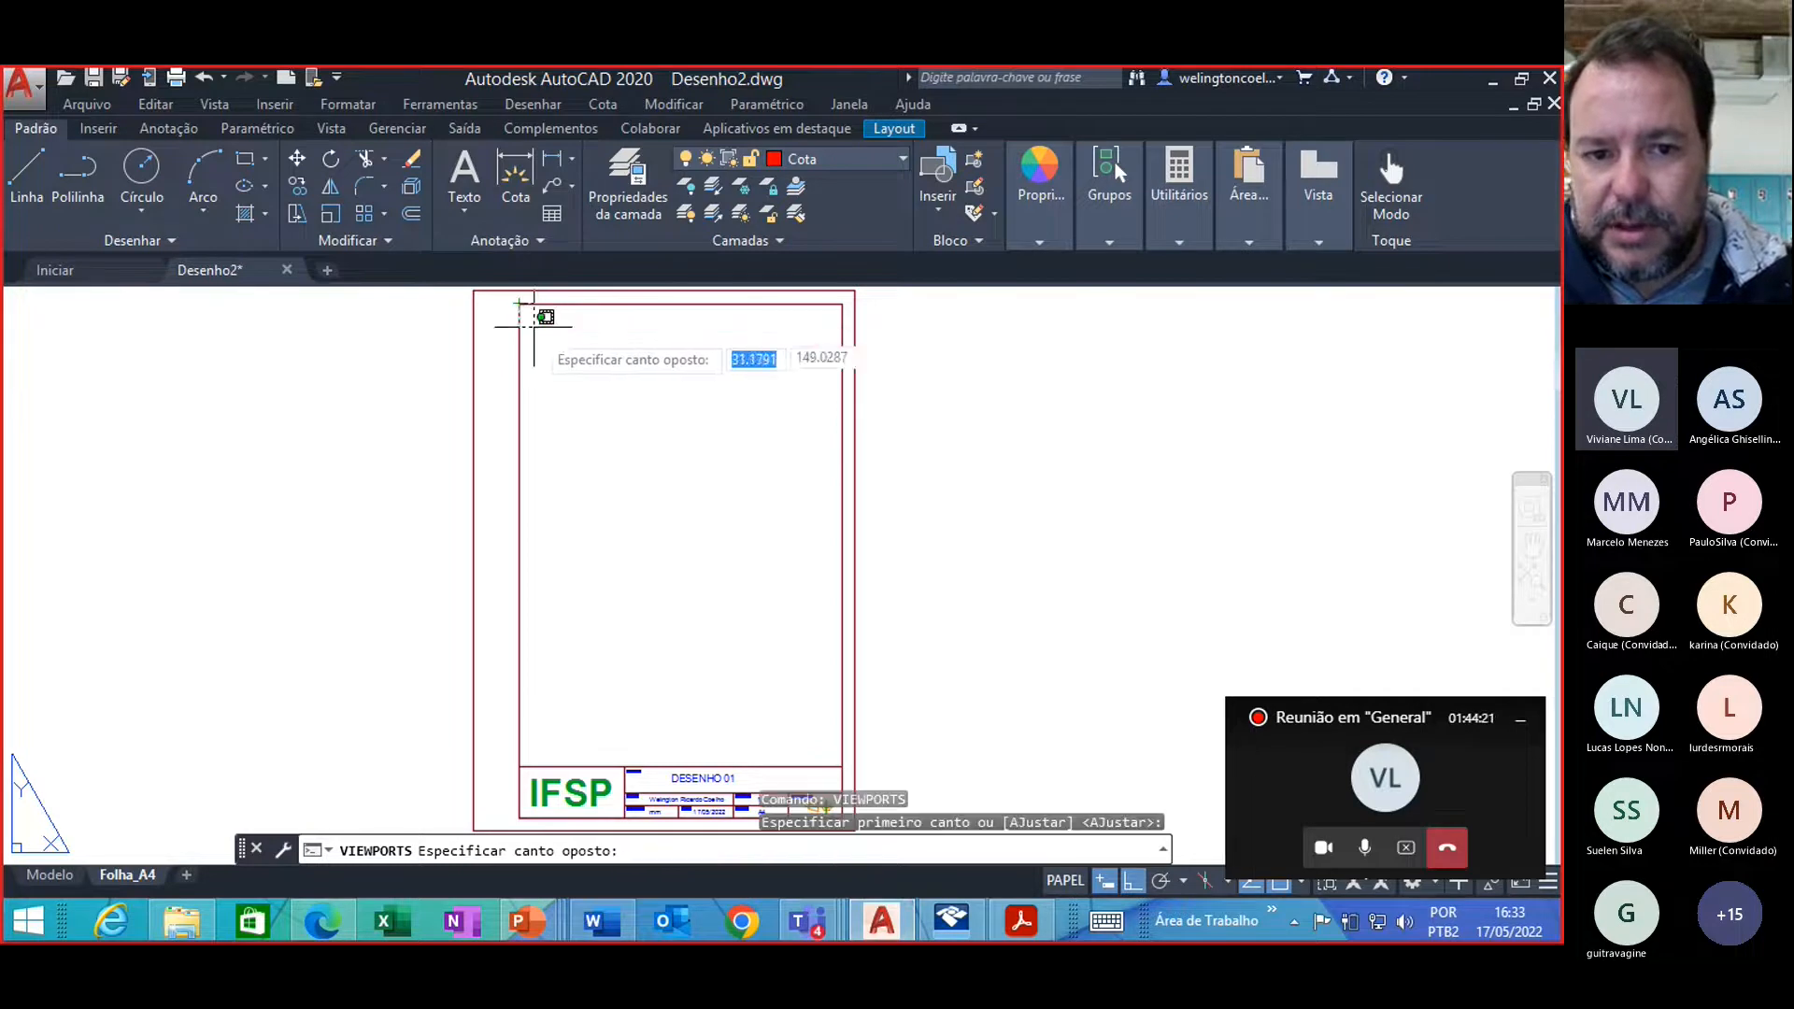
left_click(842, 768)
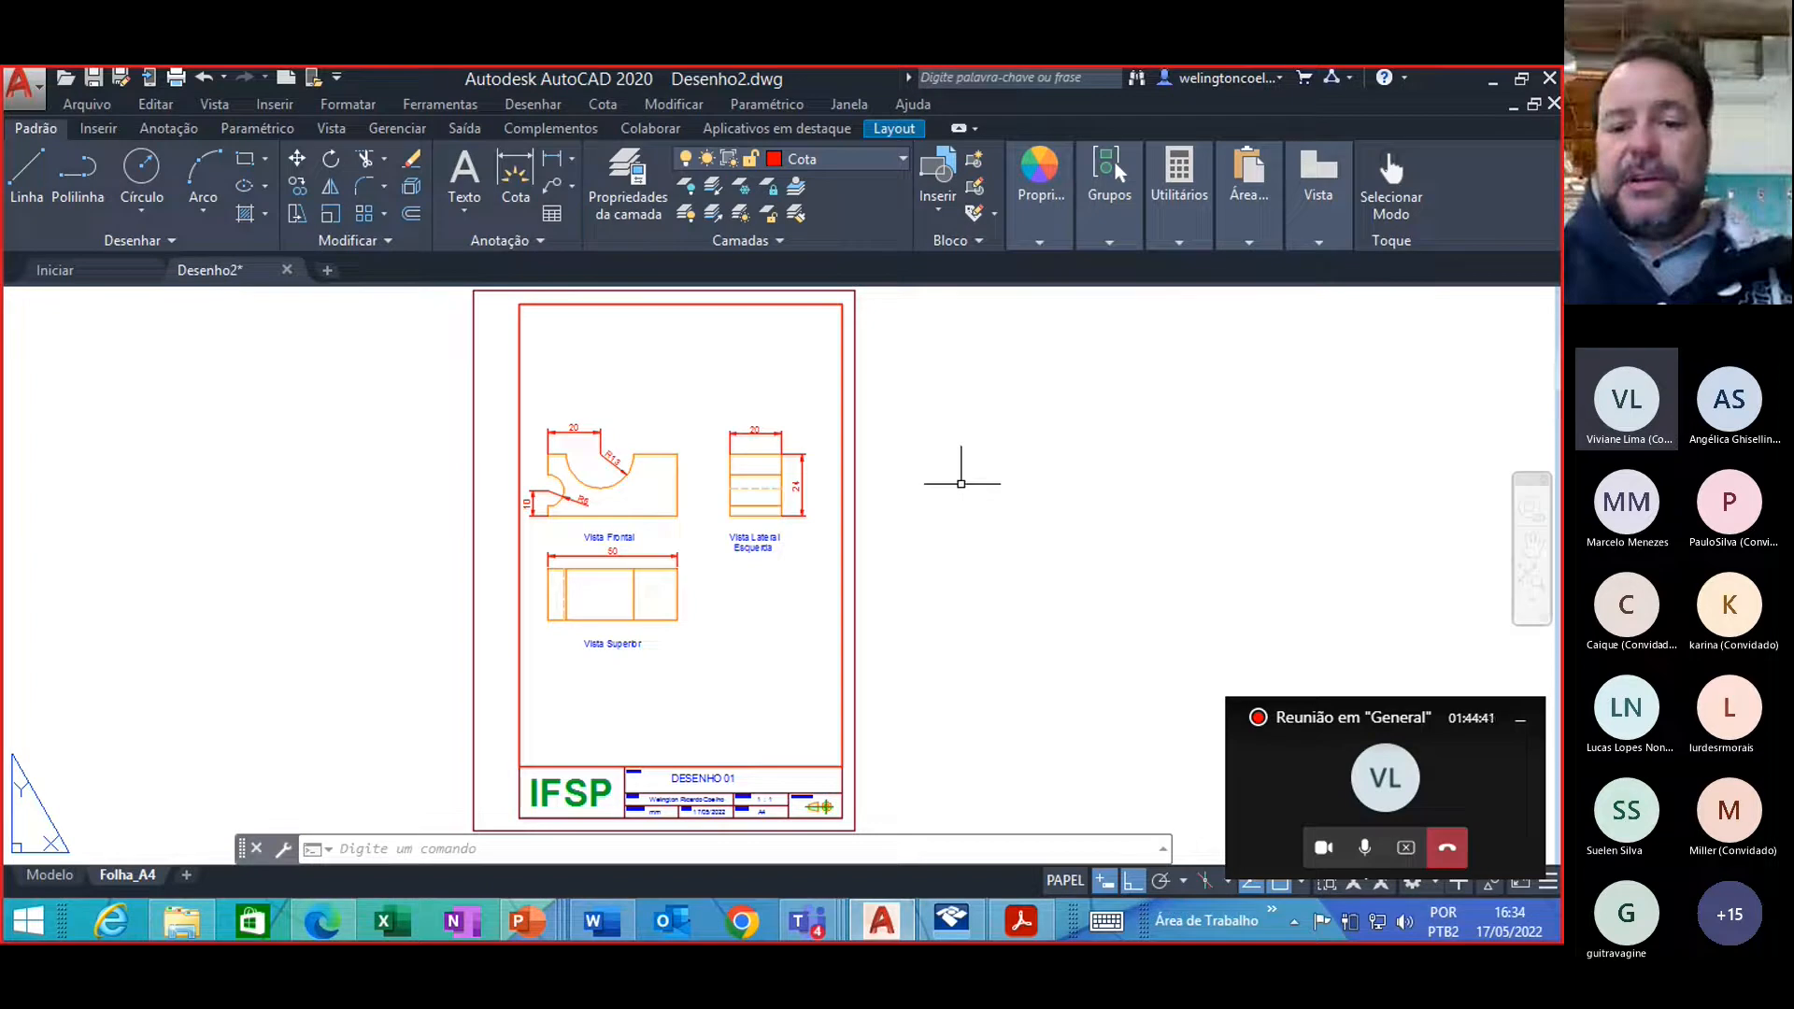
Step: Examine the whole A4 sheet and the dimensioned part views inside the viewport at several zoom levels from paper space
scroll(958, 484, "down", 6)
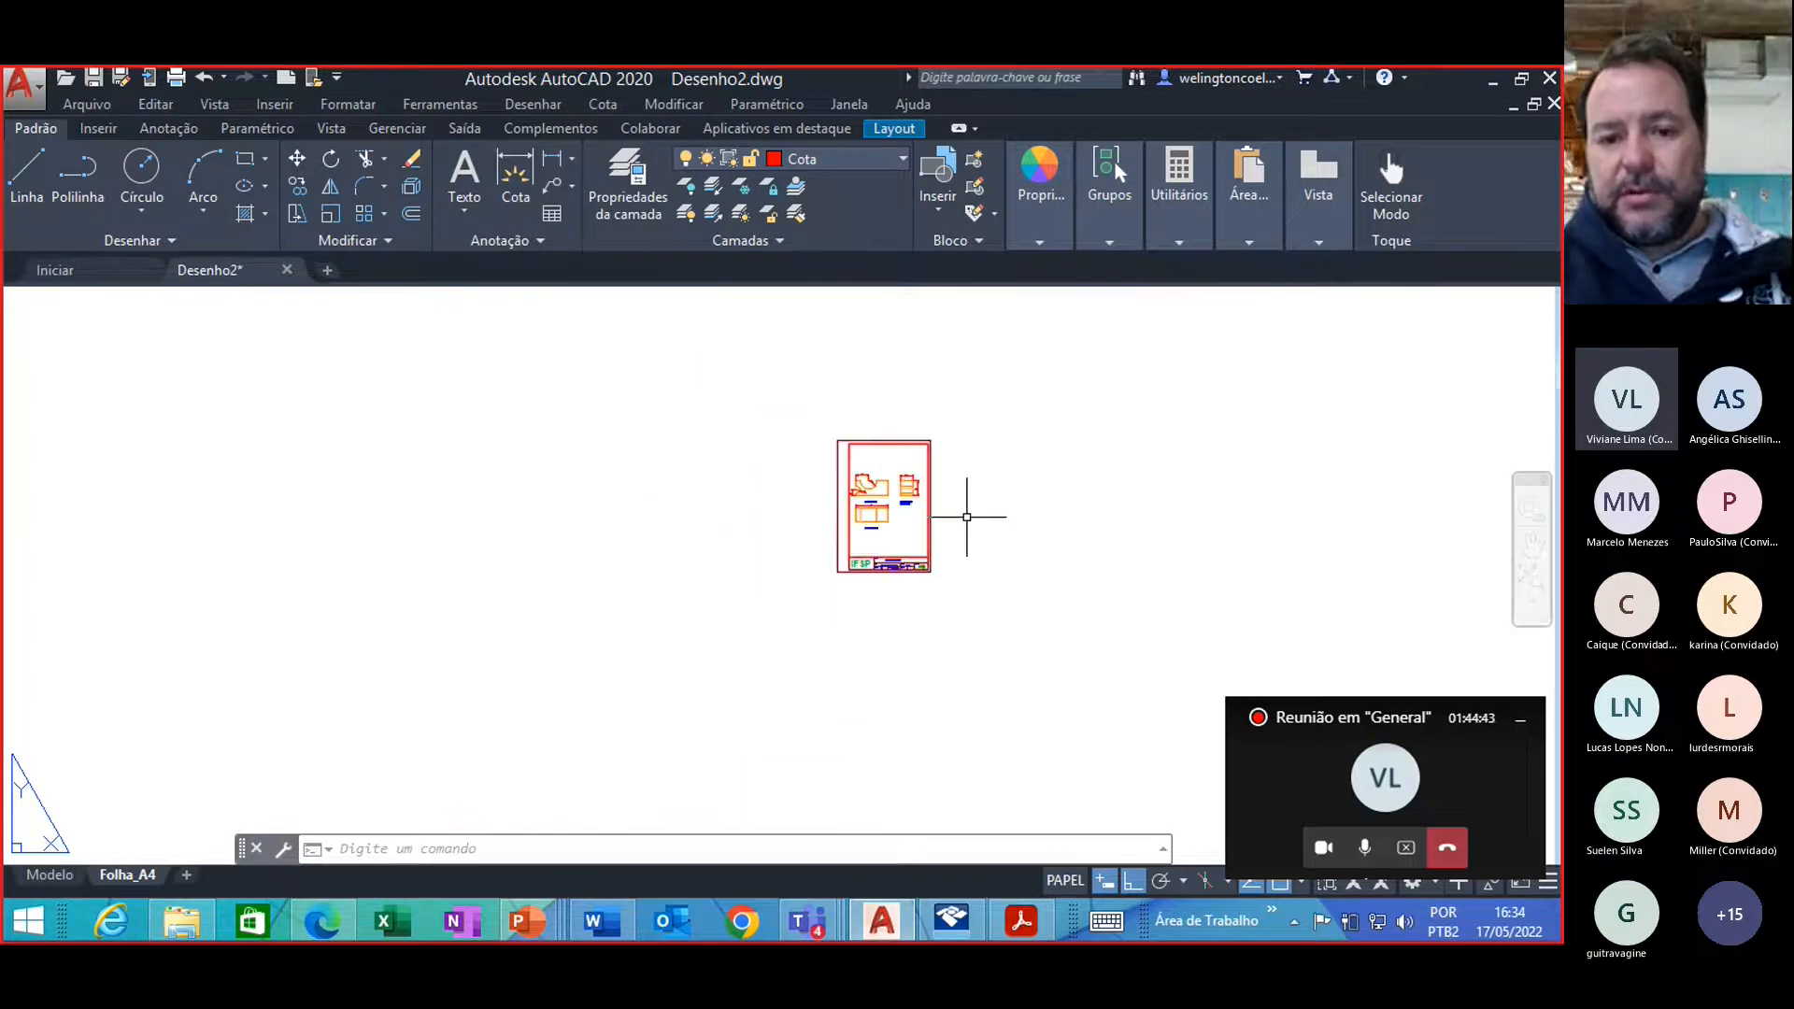
scroll(972, 527, "up", 4)
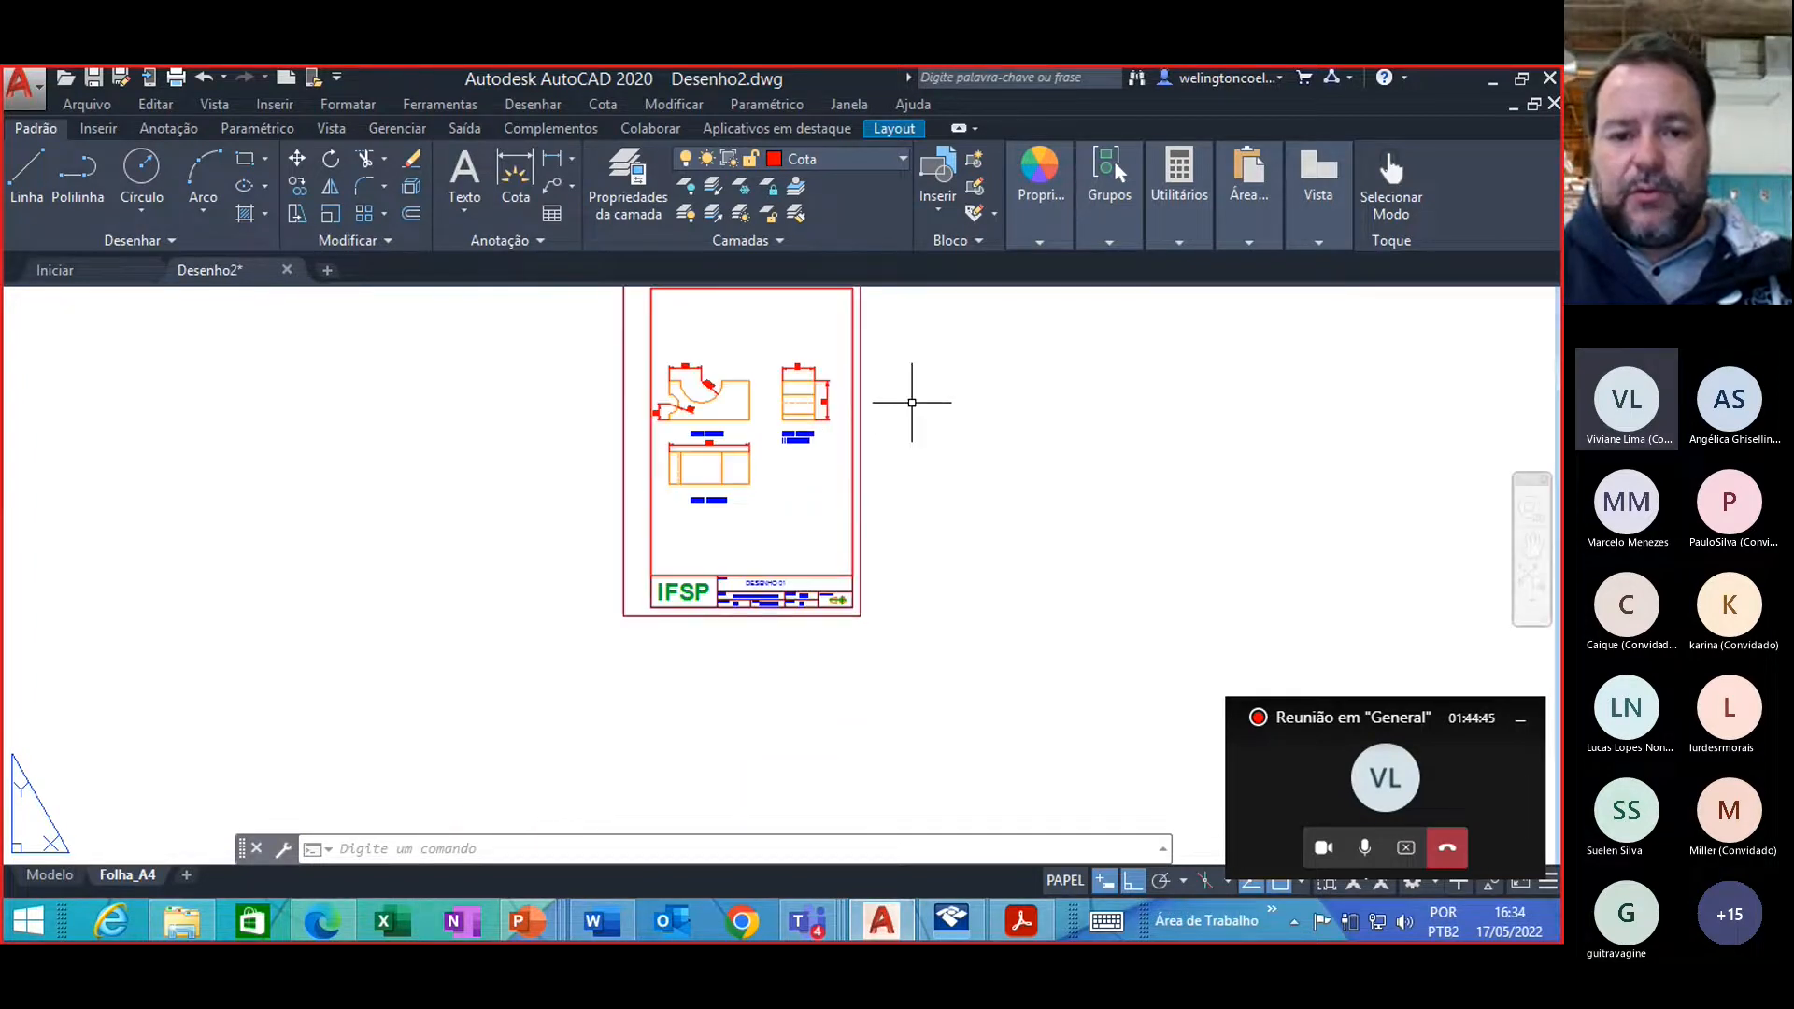
scroll(905, 400, "up", 5)
scroll(898, 411, "down", 5)
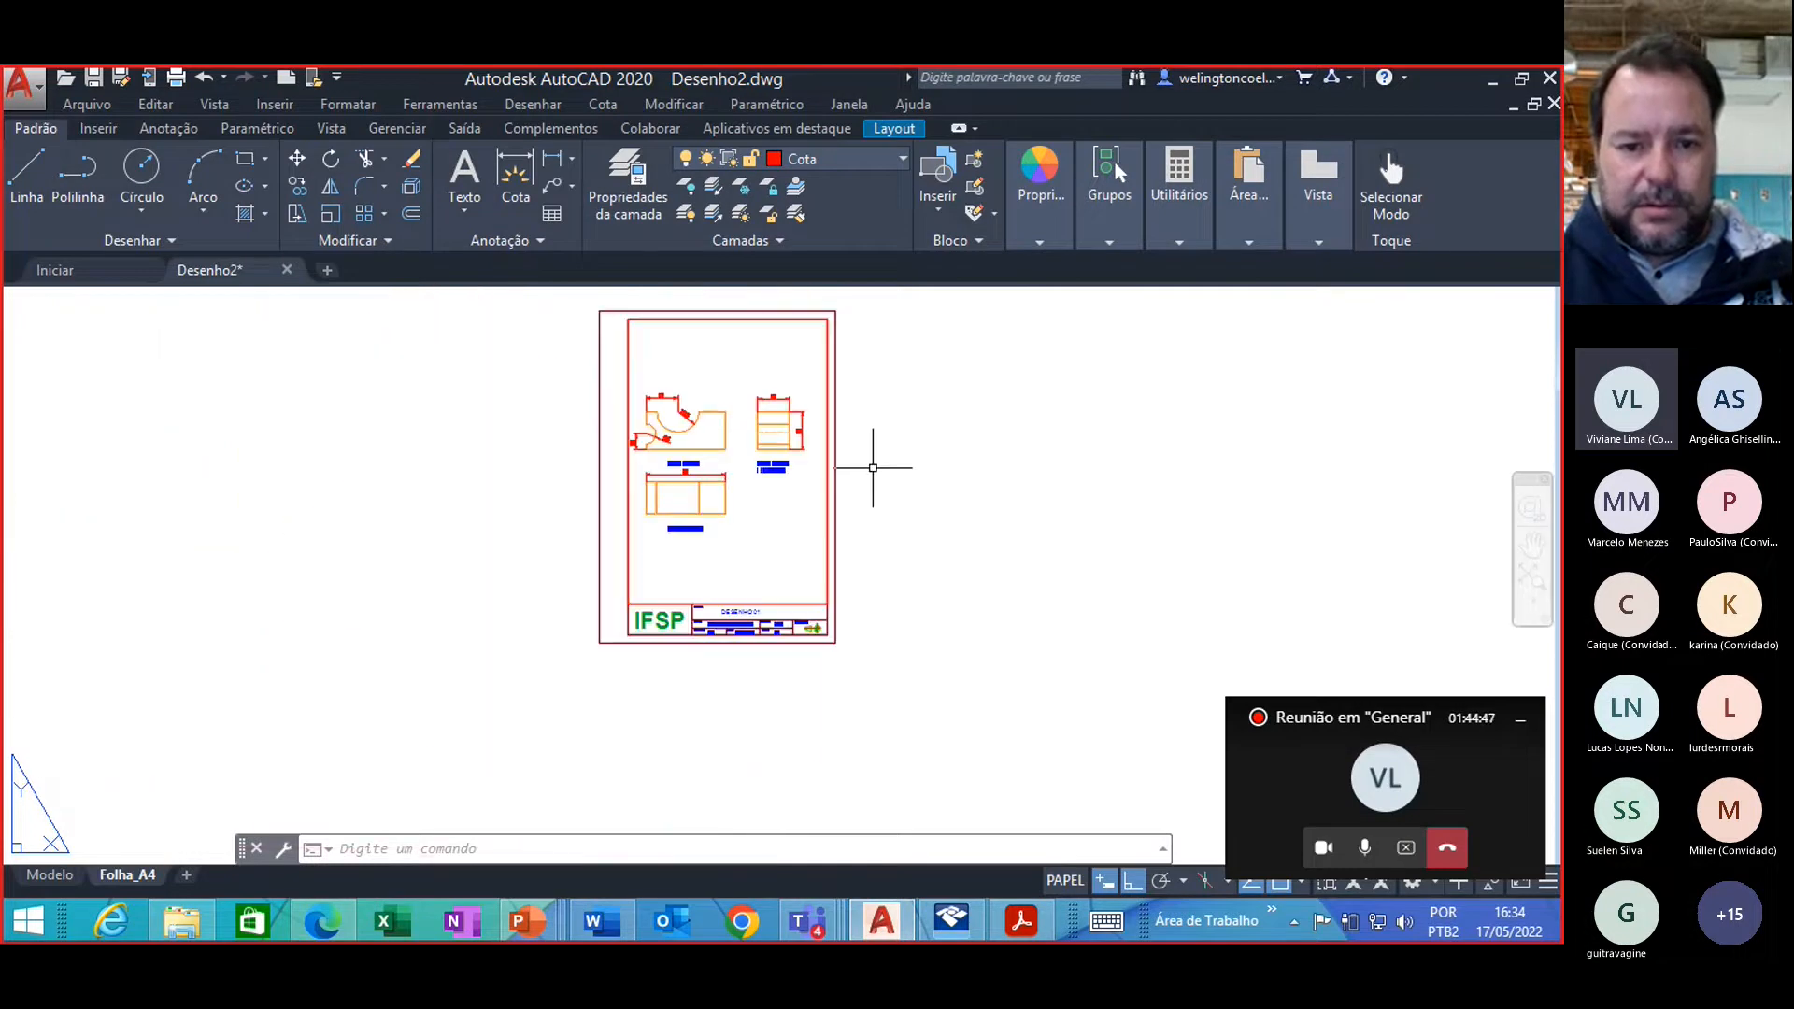
scroll(672, 350, "up", 5)
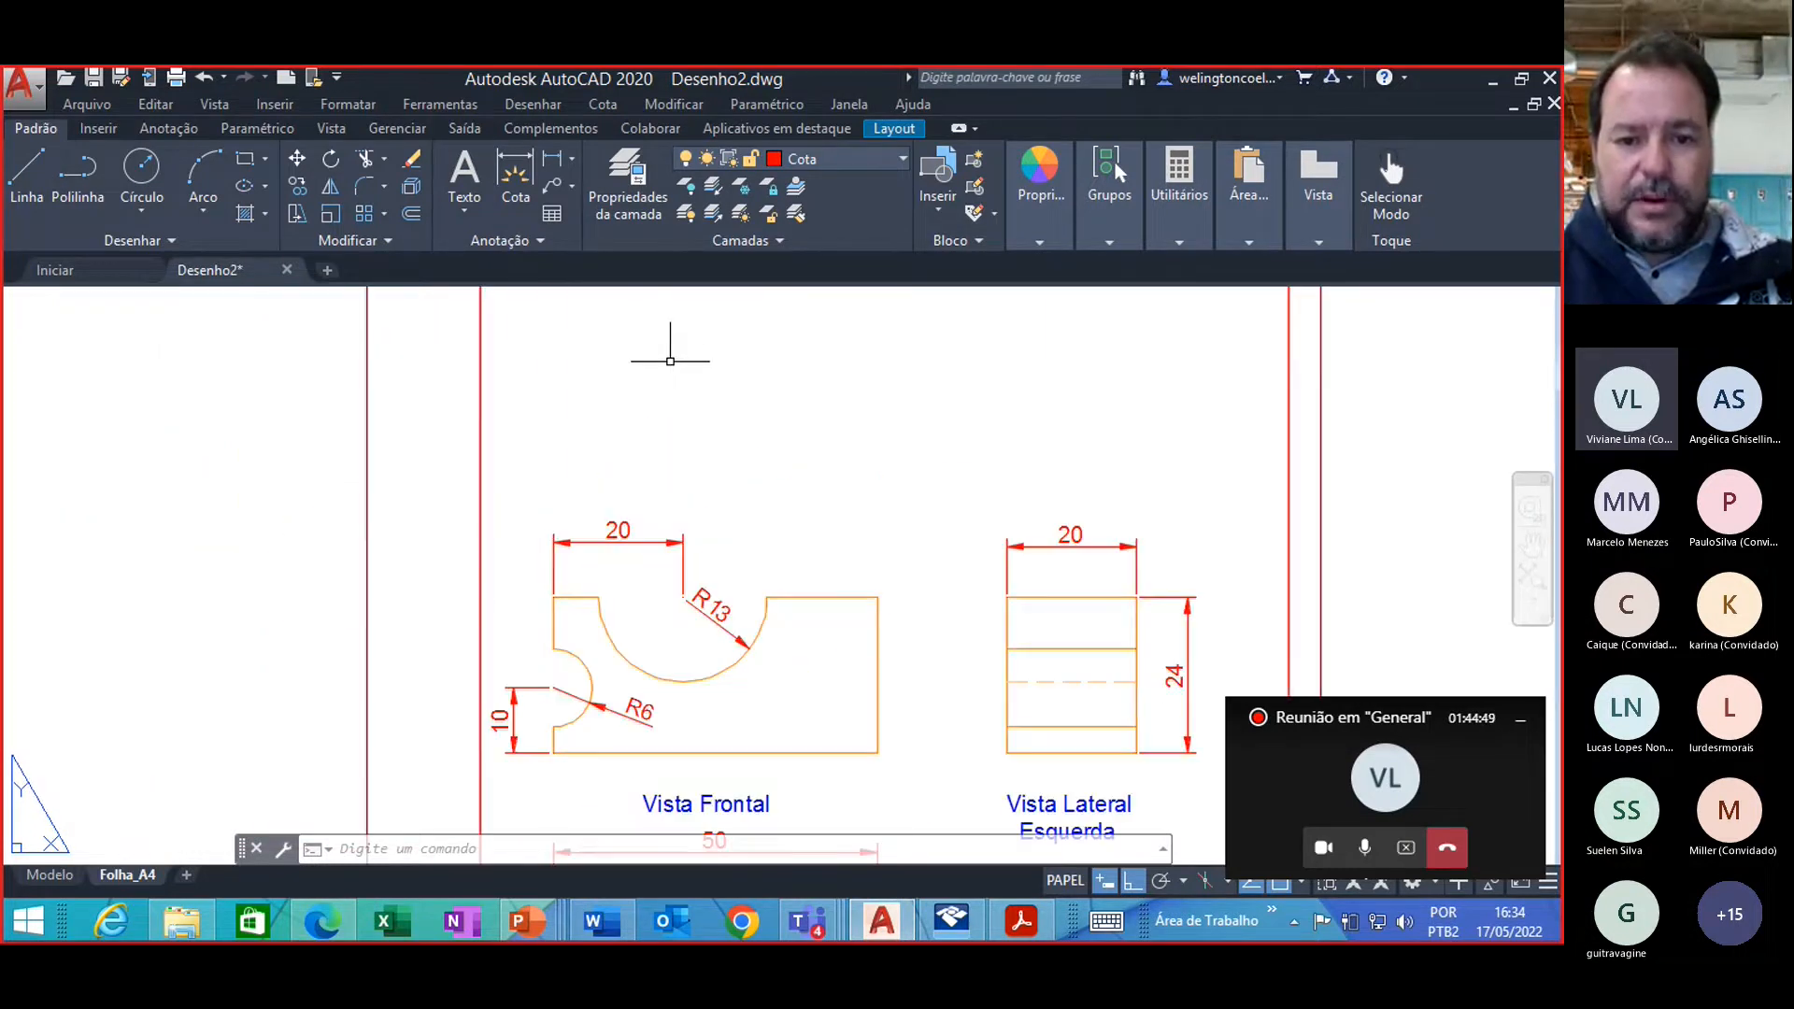
scroll(674, 381, "down", 7)
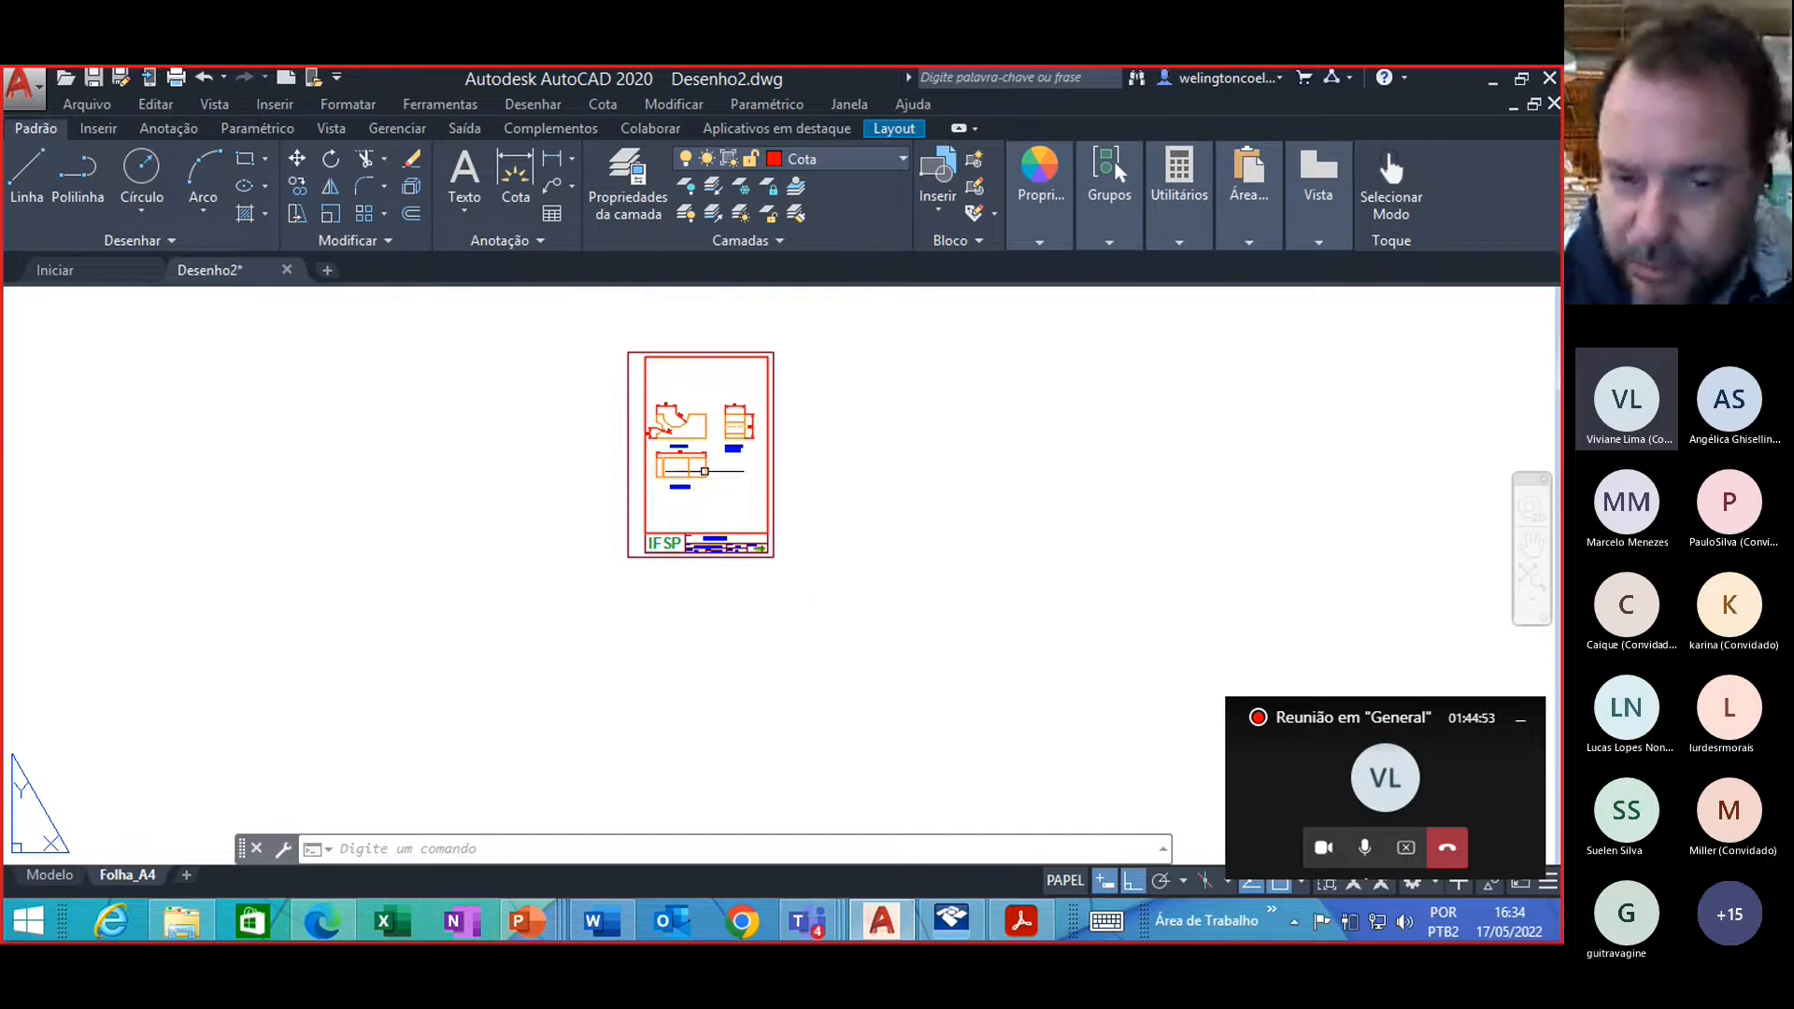
scroll(729, 483, "up", 4)
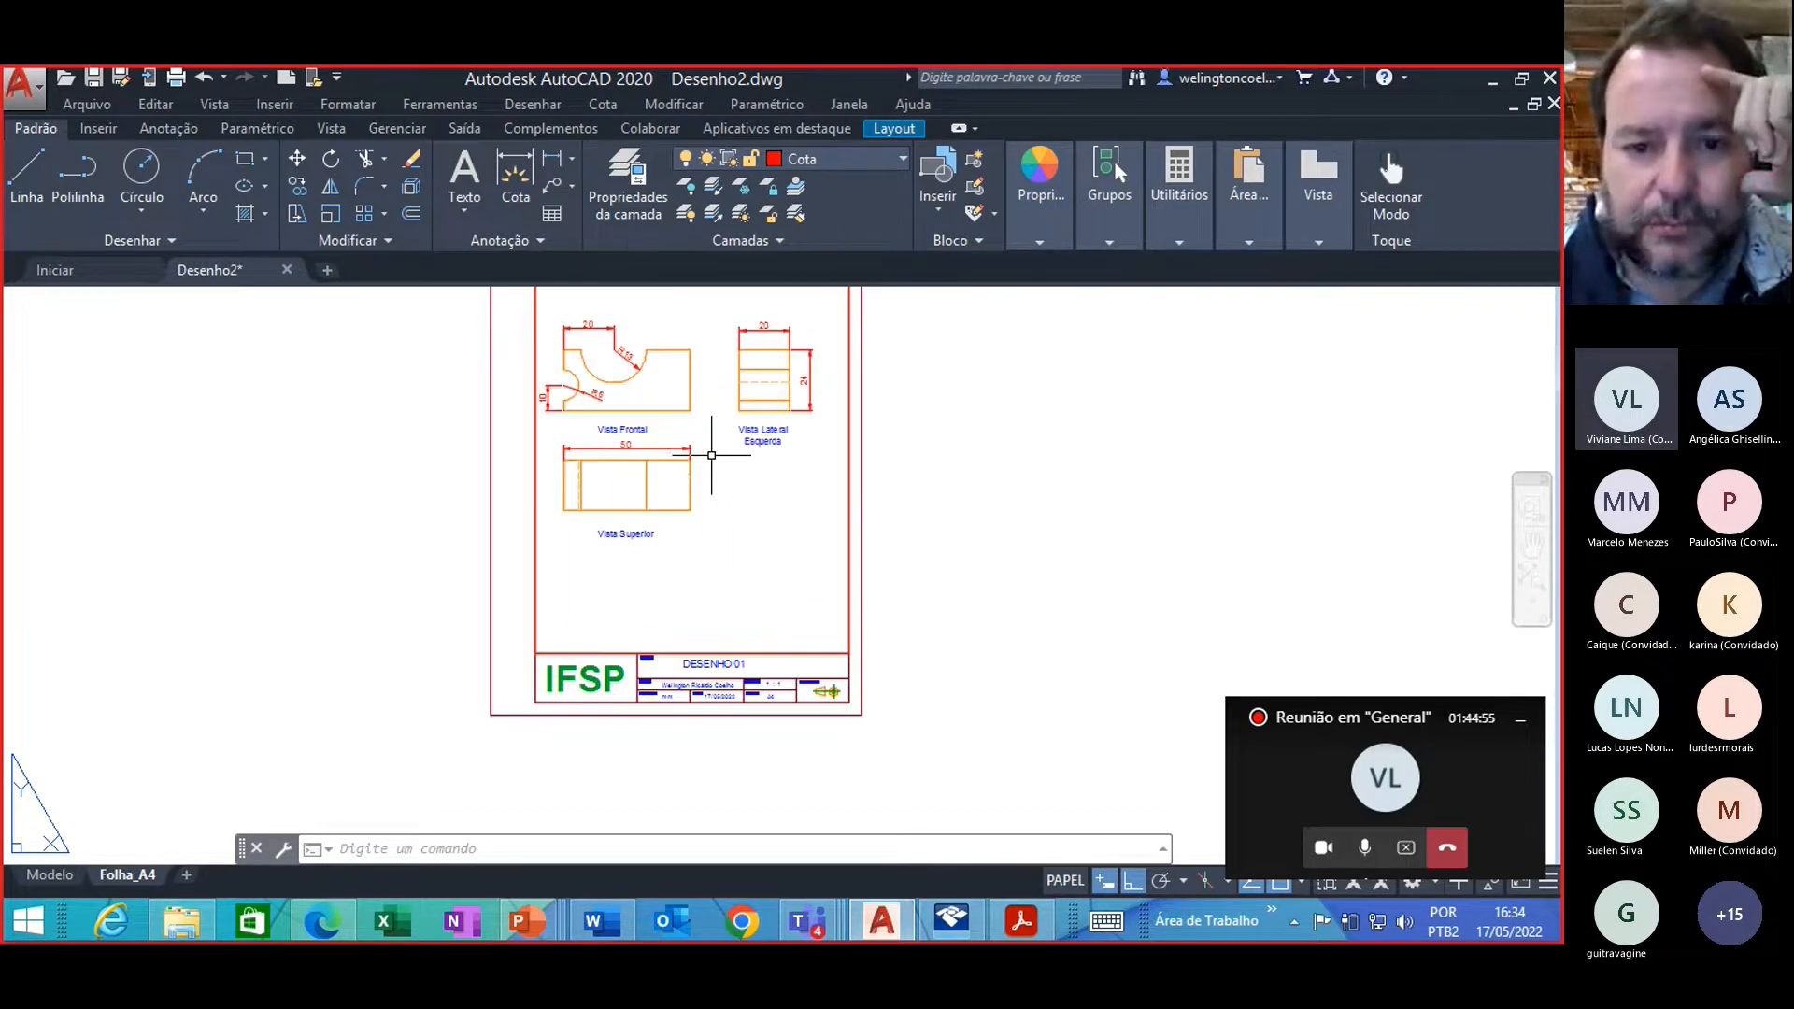
scroll(734, 505, "down", 2)
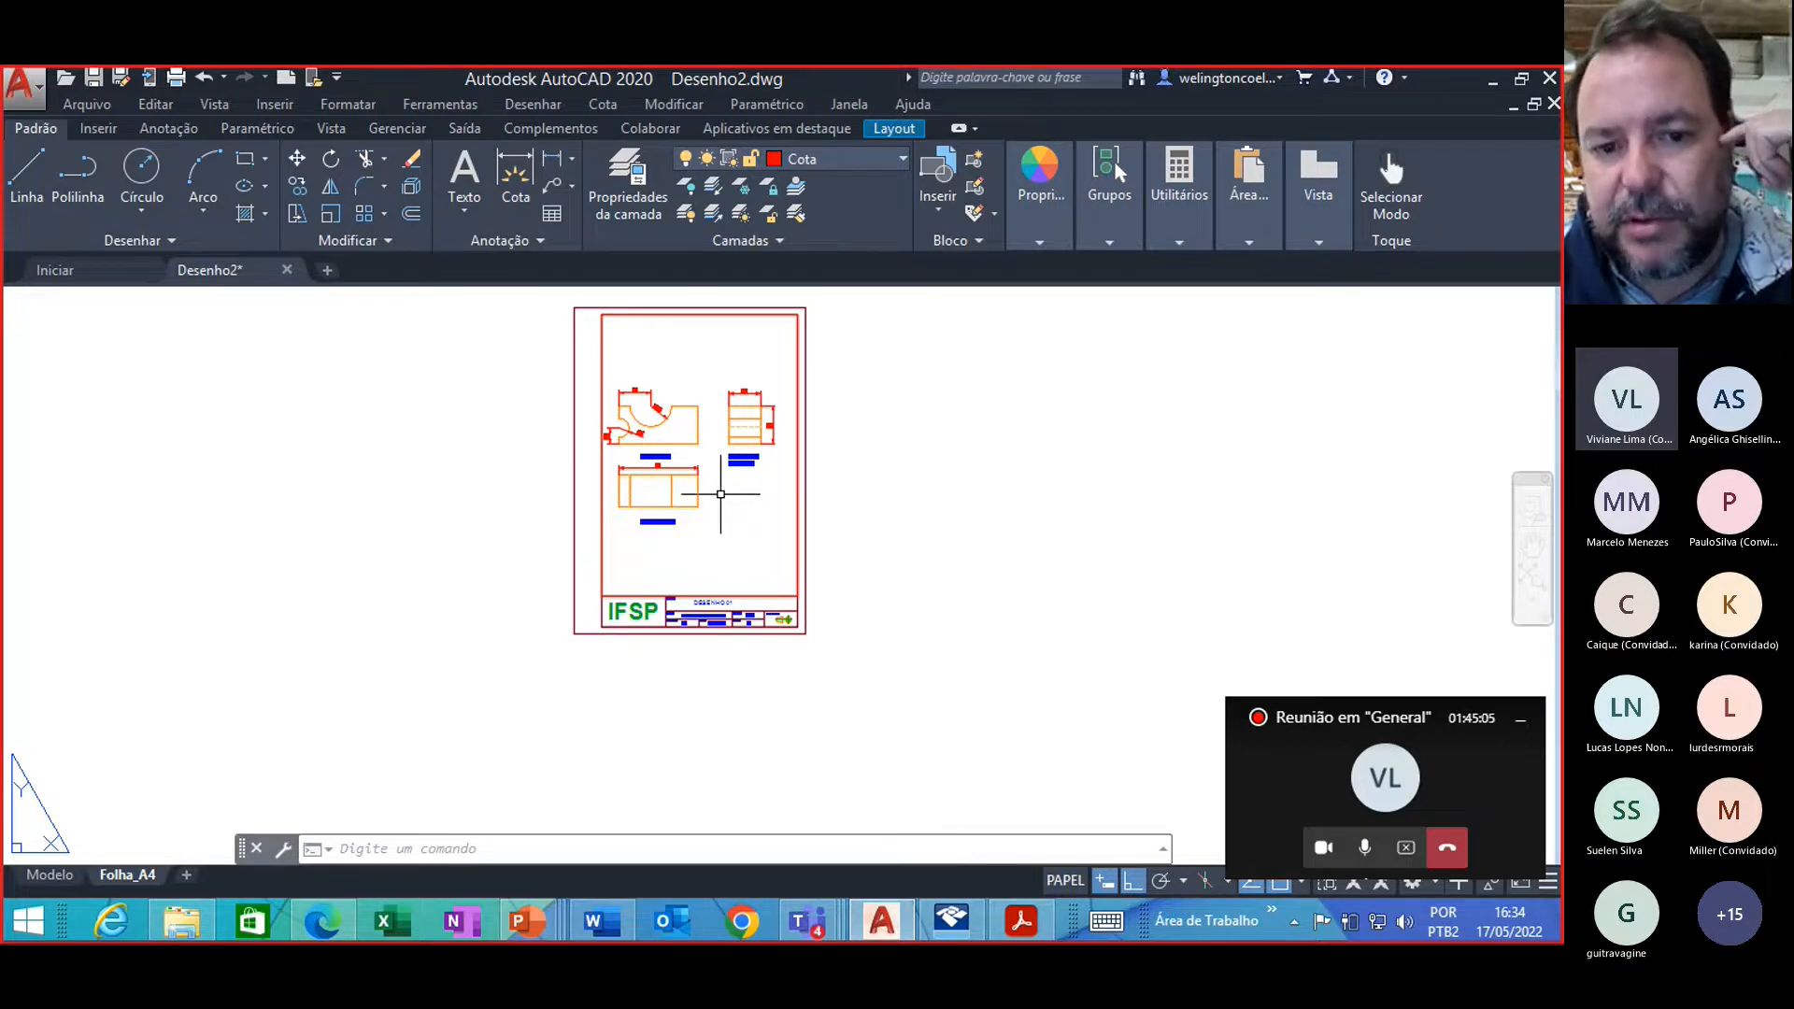
Step: Activate model space inside the viewport and vary the magnification of the part views within the frame
double_click(721, 495)
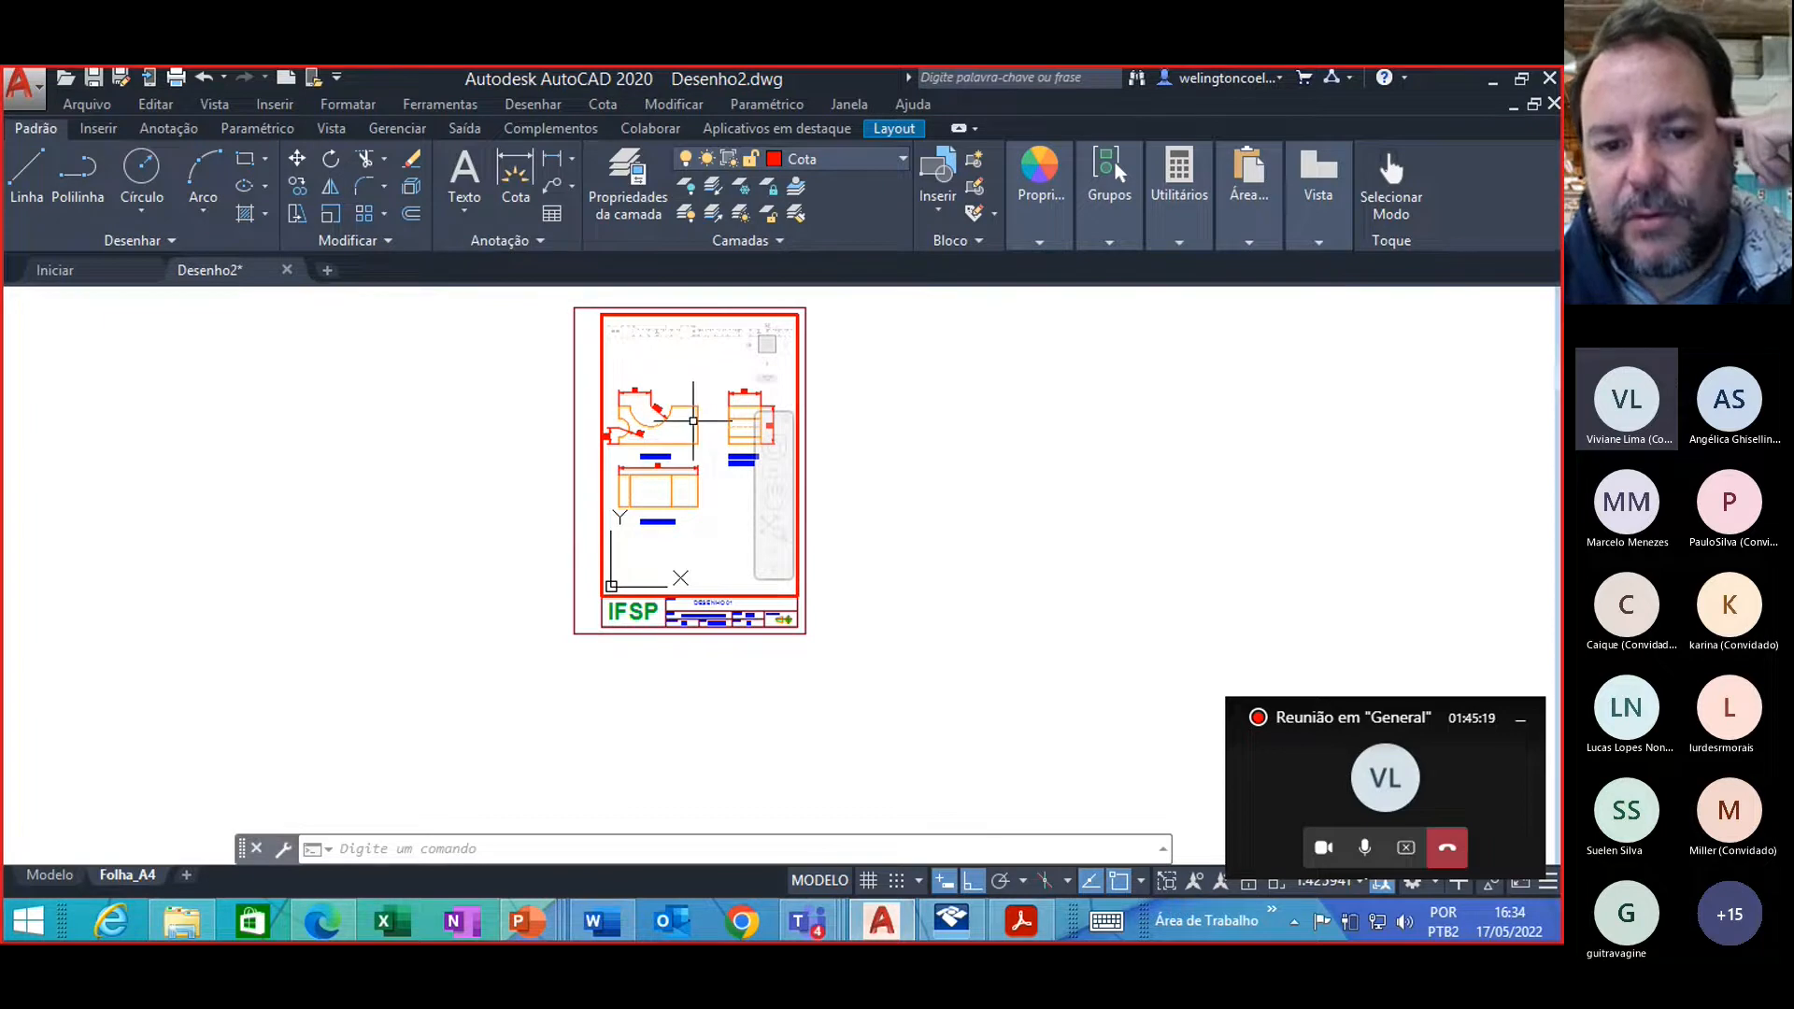
scroll(689, 423, "down", 2)
scroll(687, 427, "up", 4)
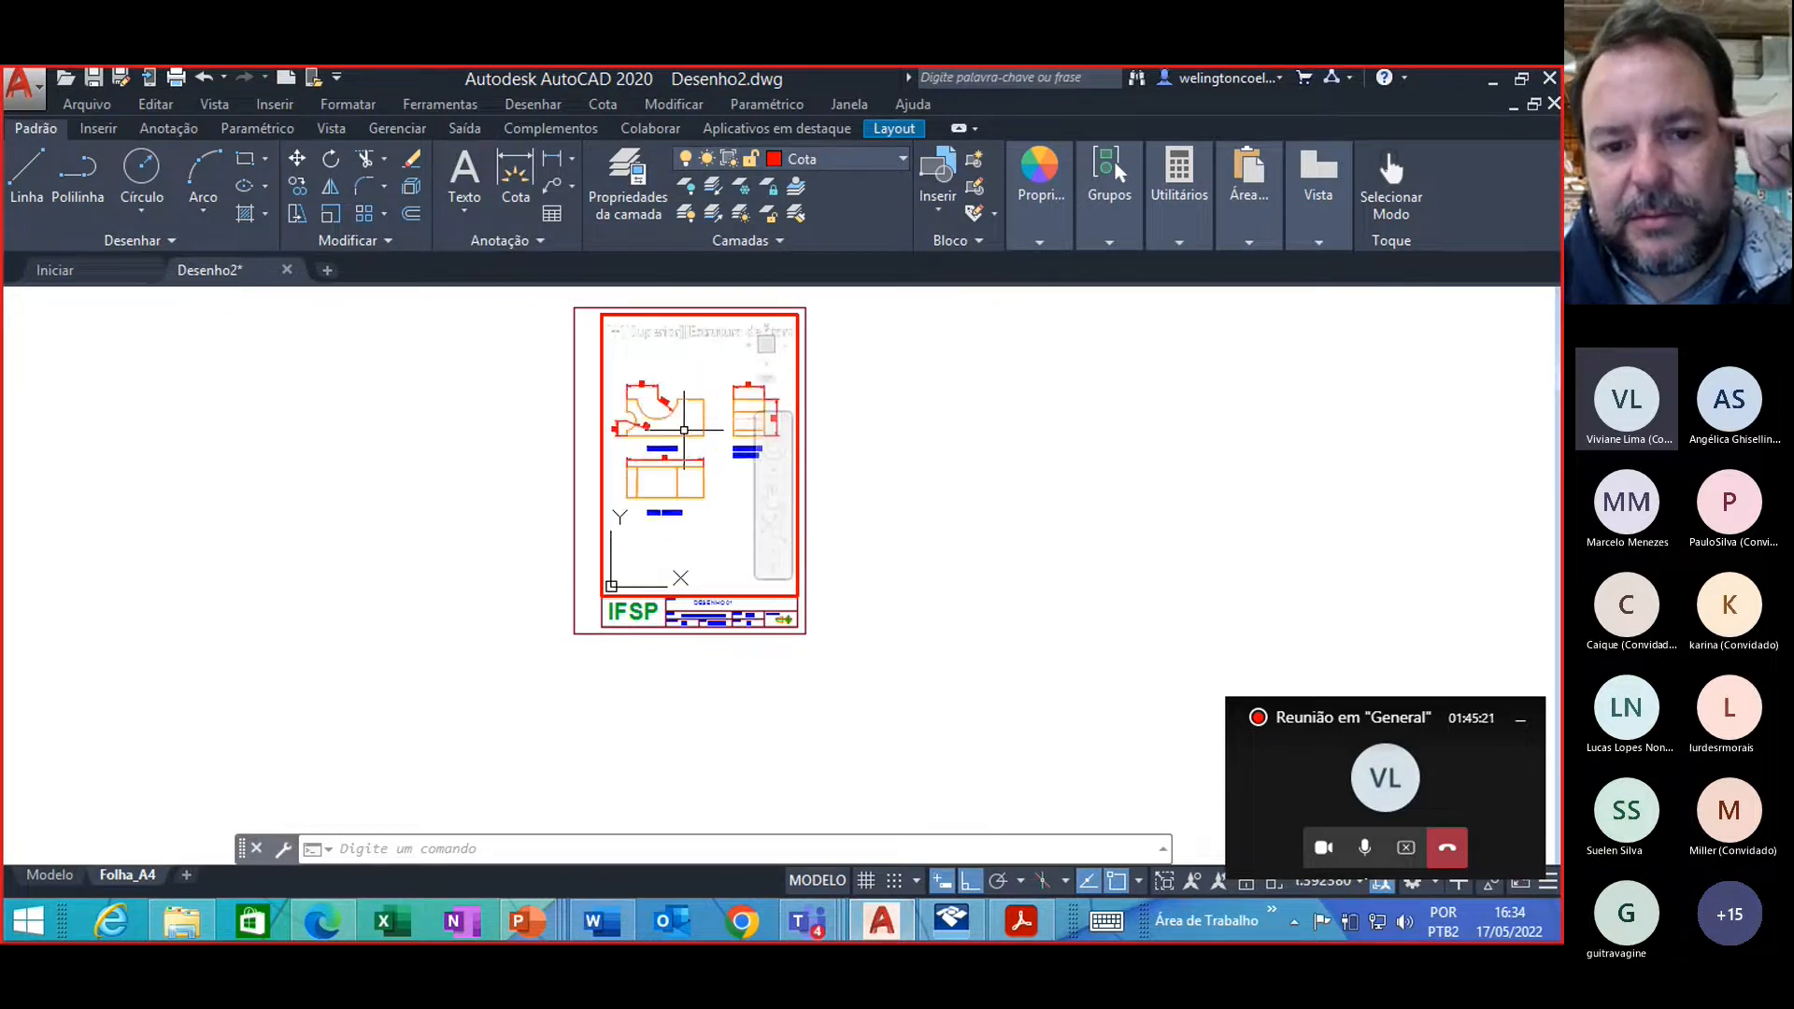
scroll(684, 431, "up", 1)
scroll(684, 434, "down", 3)
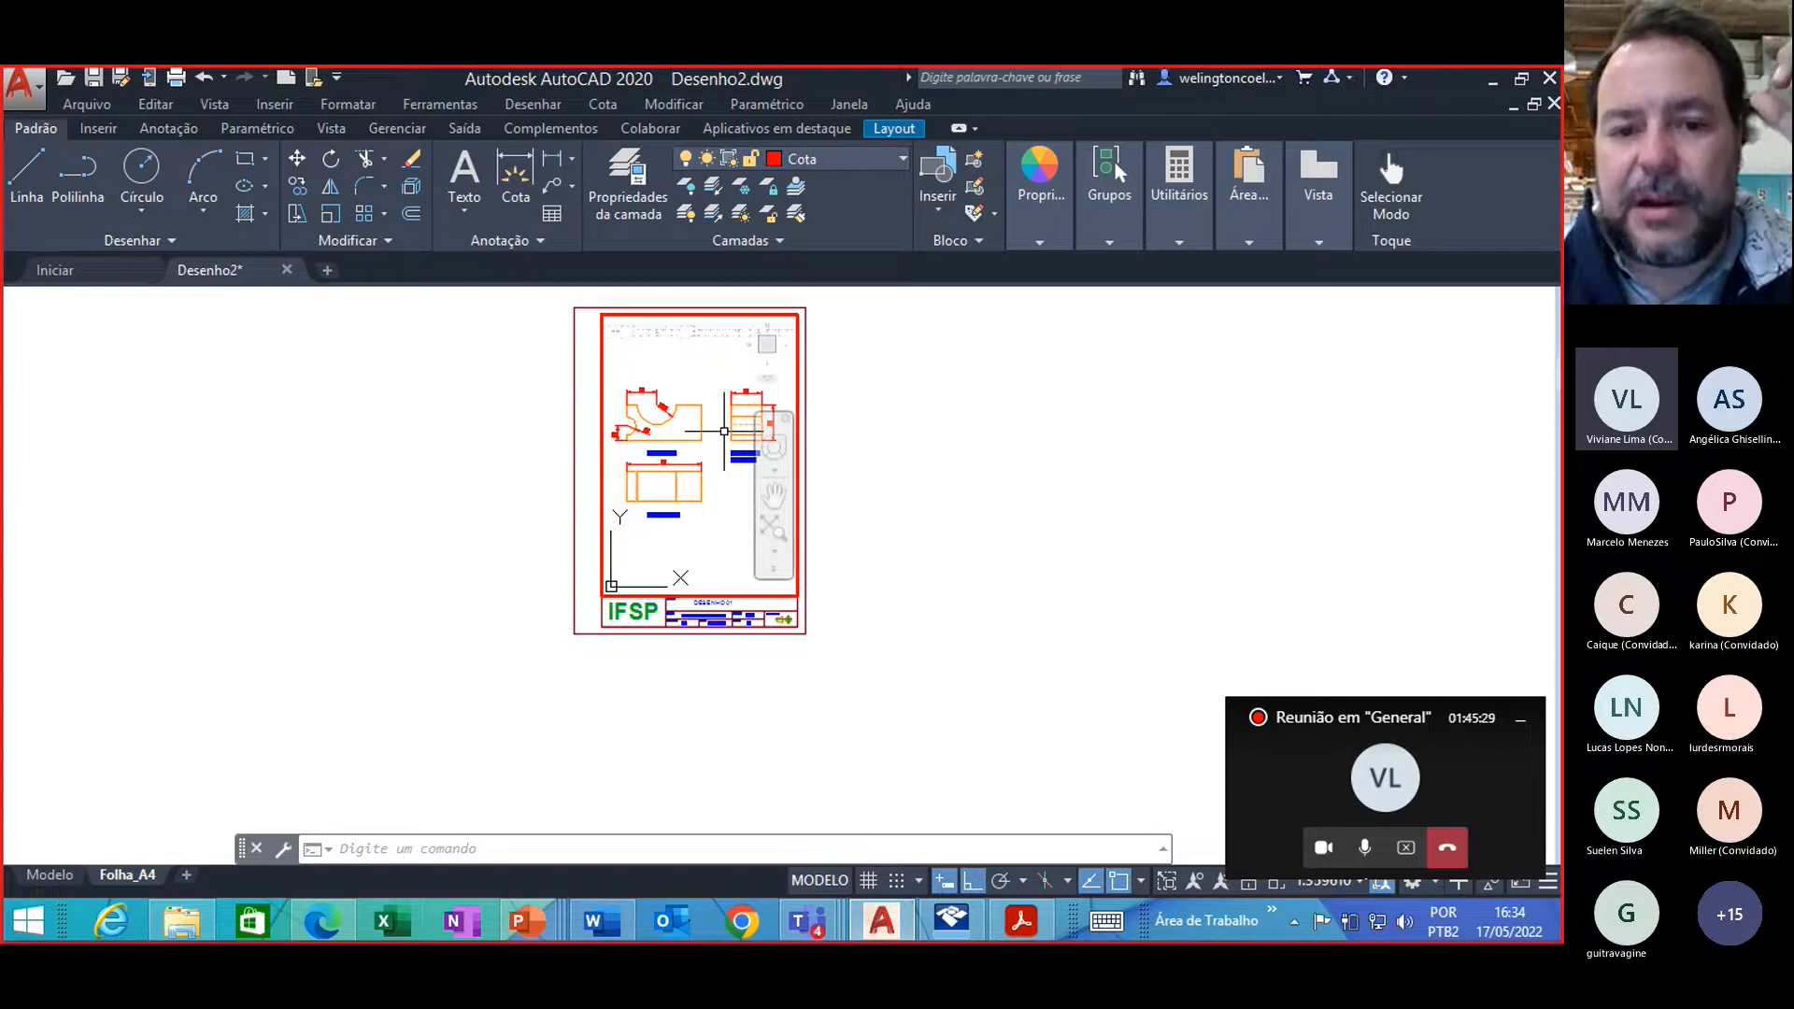
Step: Reposition and enlarge the drawing so only the Vista Lateral Esquerda fills the viewport, and return to paper space
middle_click_drag(725, 435, 661, 436)
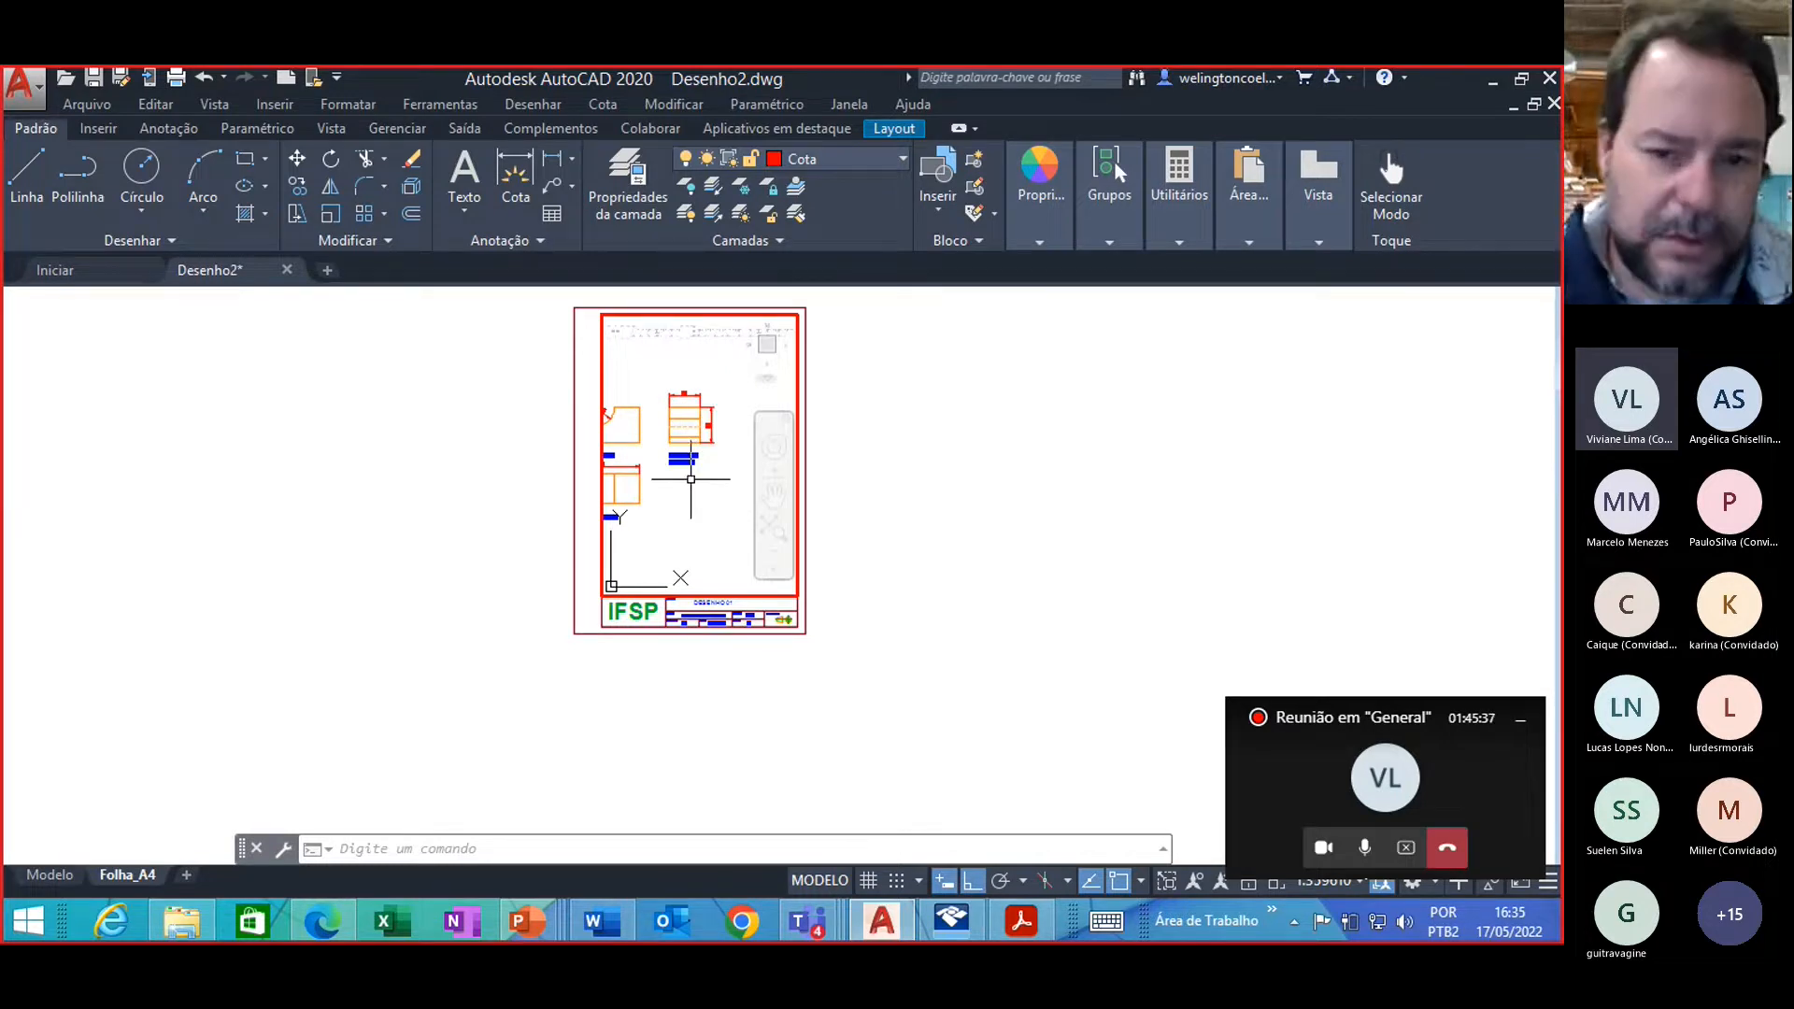
scroll(700, 460, "up", 2)
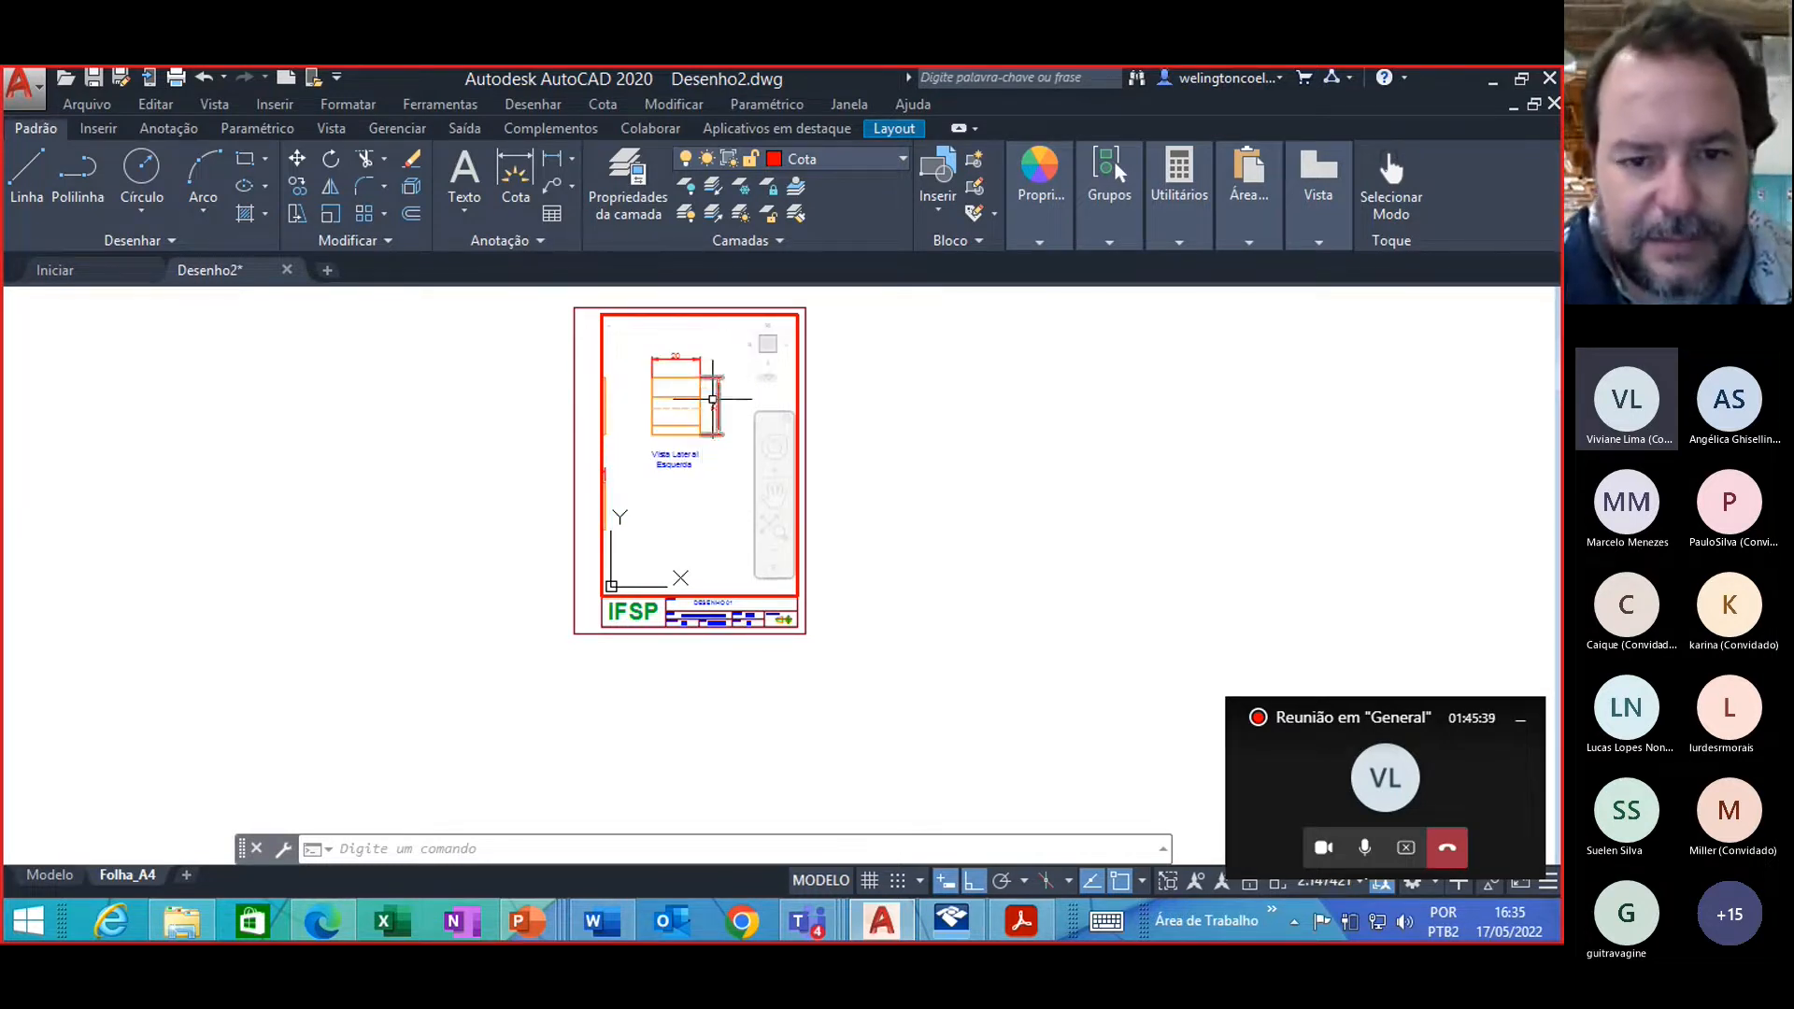
scroll(658, 361, "up", 2)
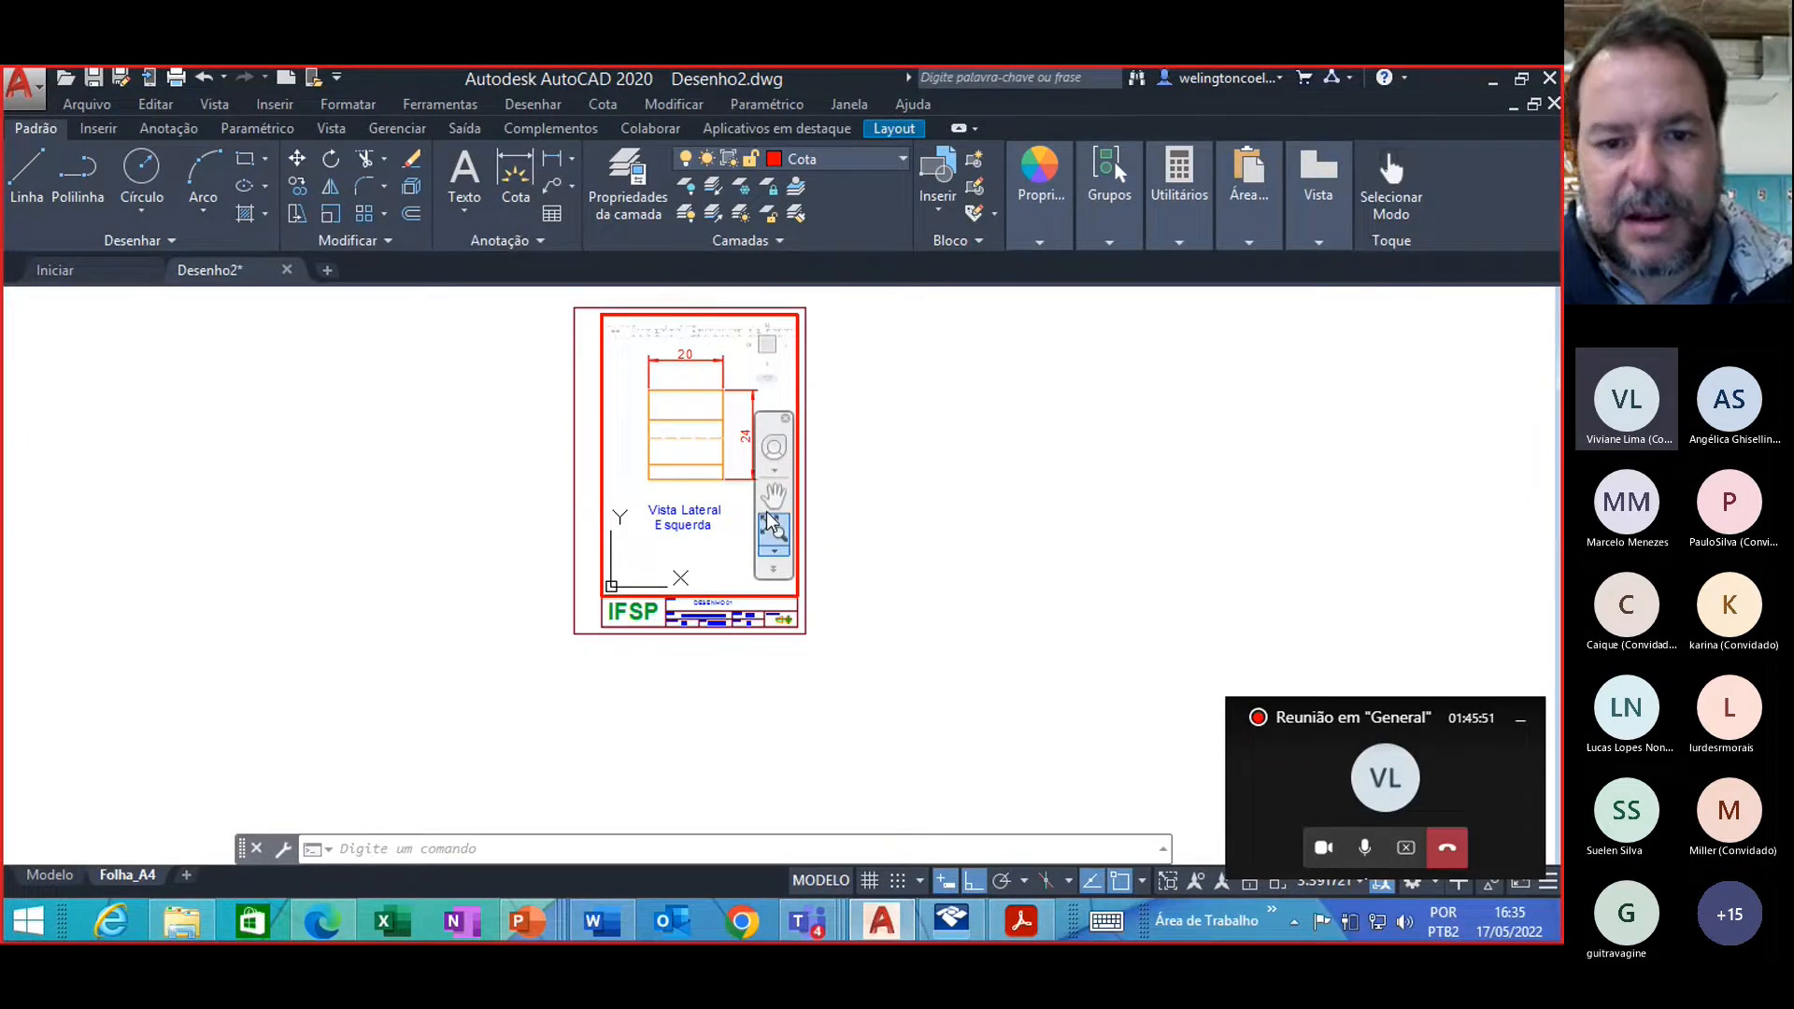
double_click(867, 454)
scroll(852, 464, "down", 2)
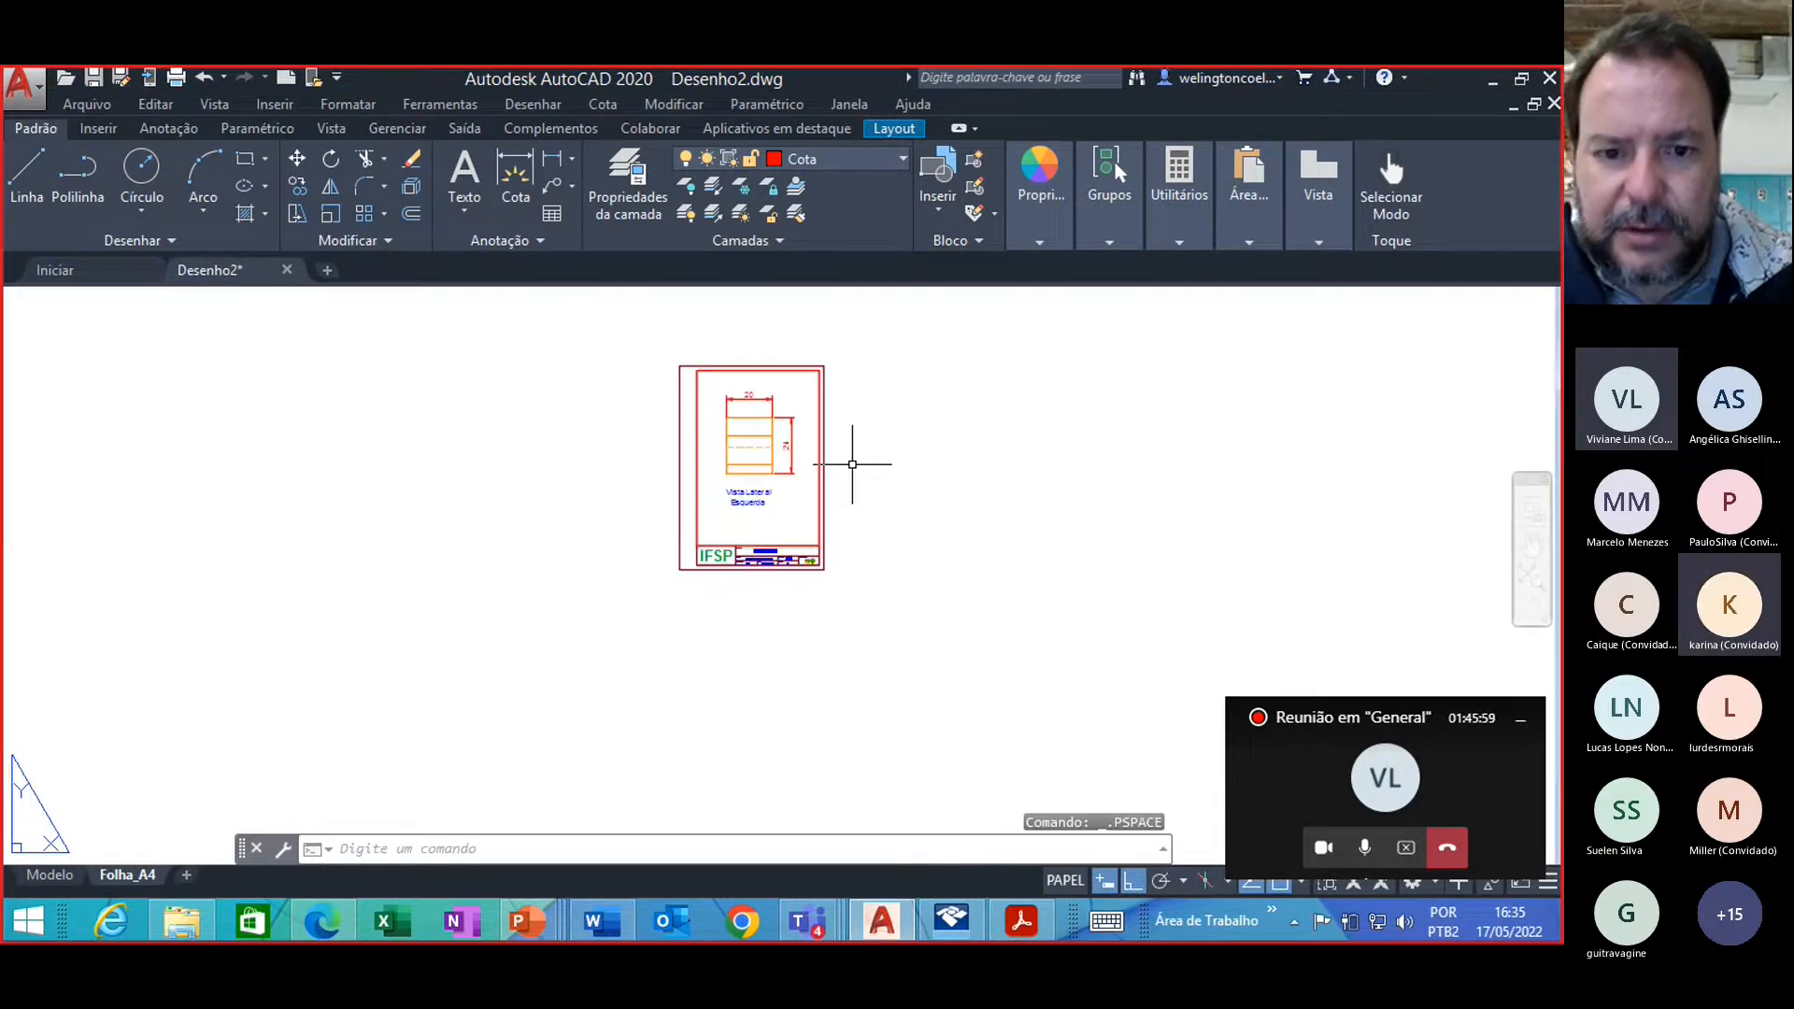
scroll(811, 419, "up", 2)
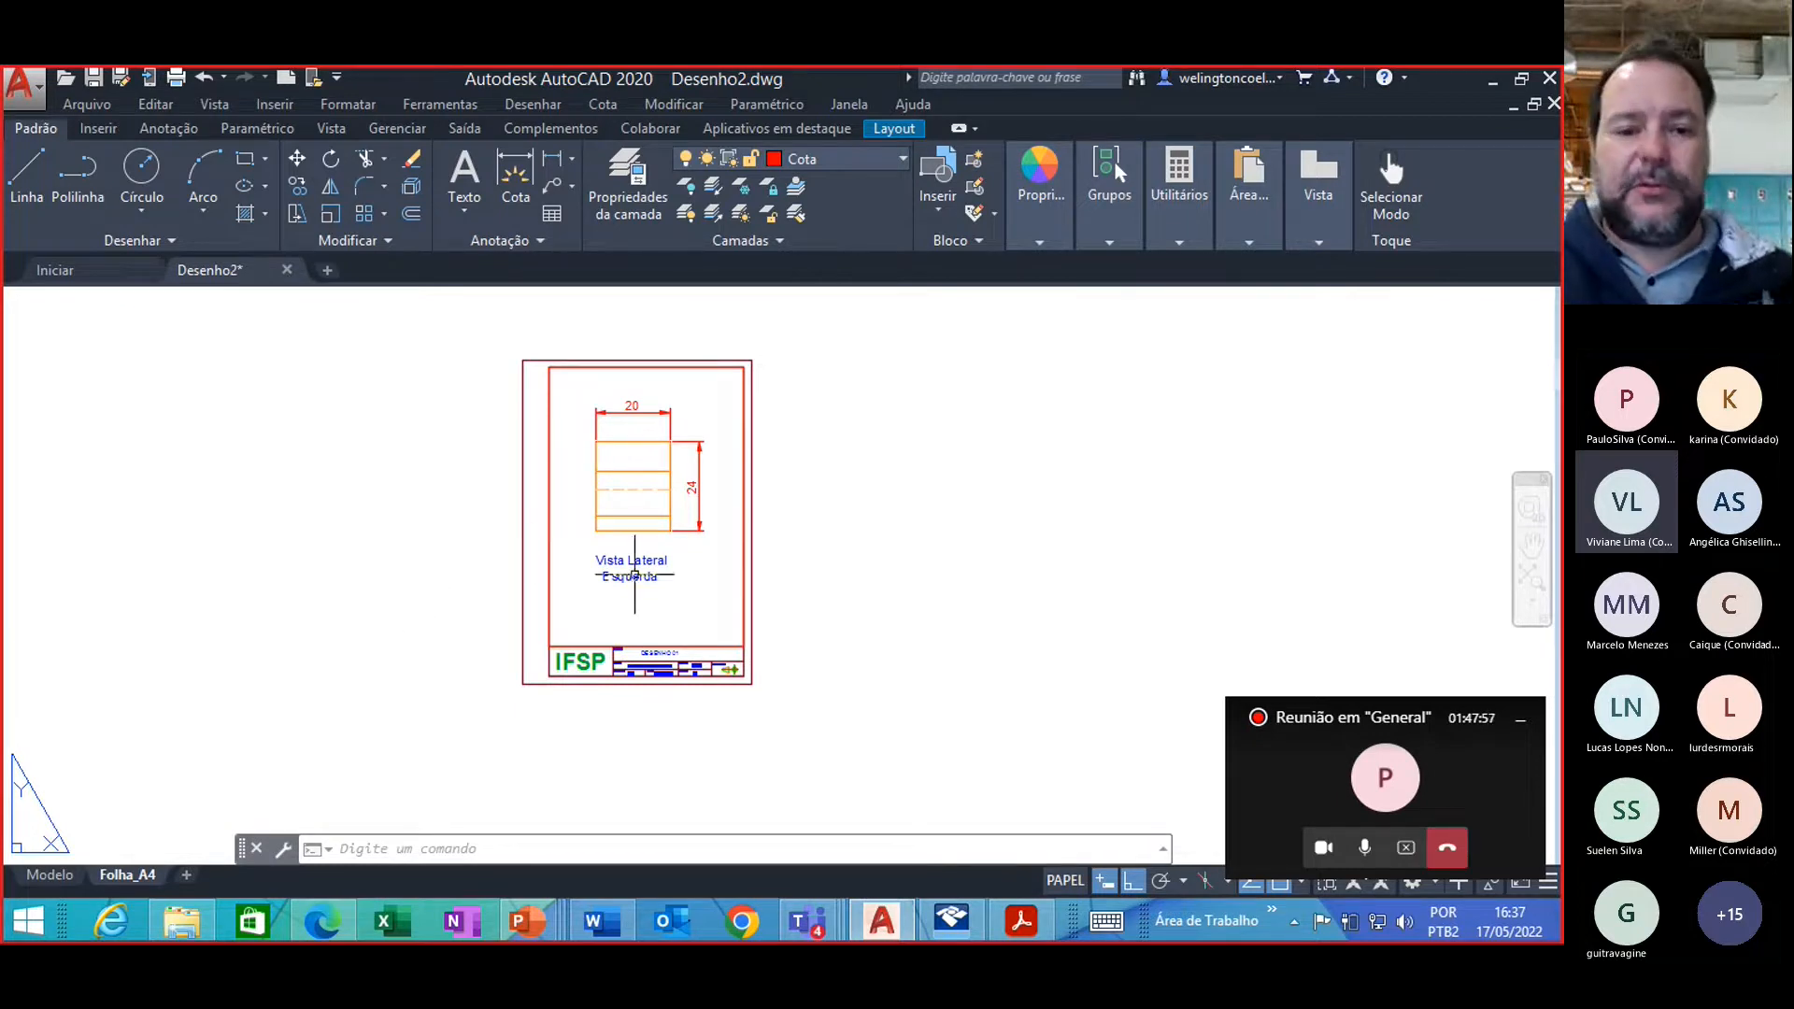
Step: Reactivate the viewport, zoom it to extents so all three part views fit, and return to paper space
double_click(703, 566)
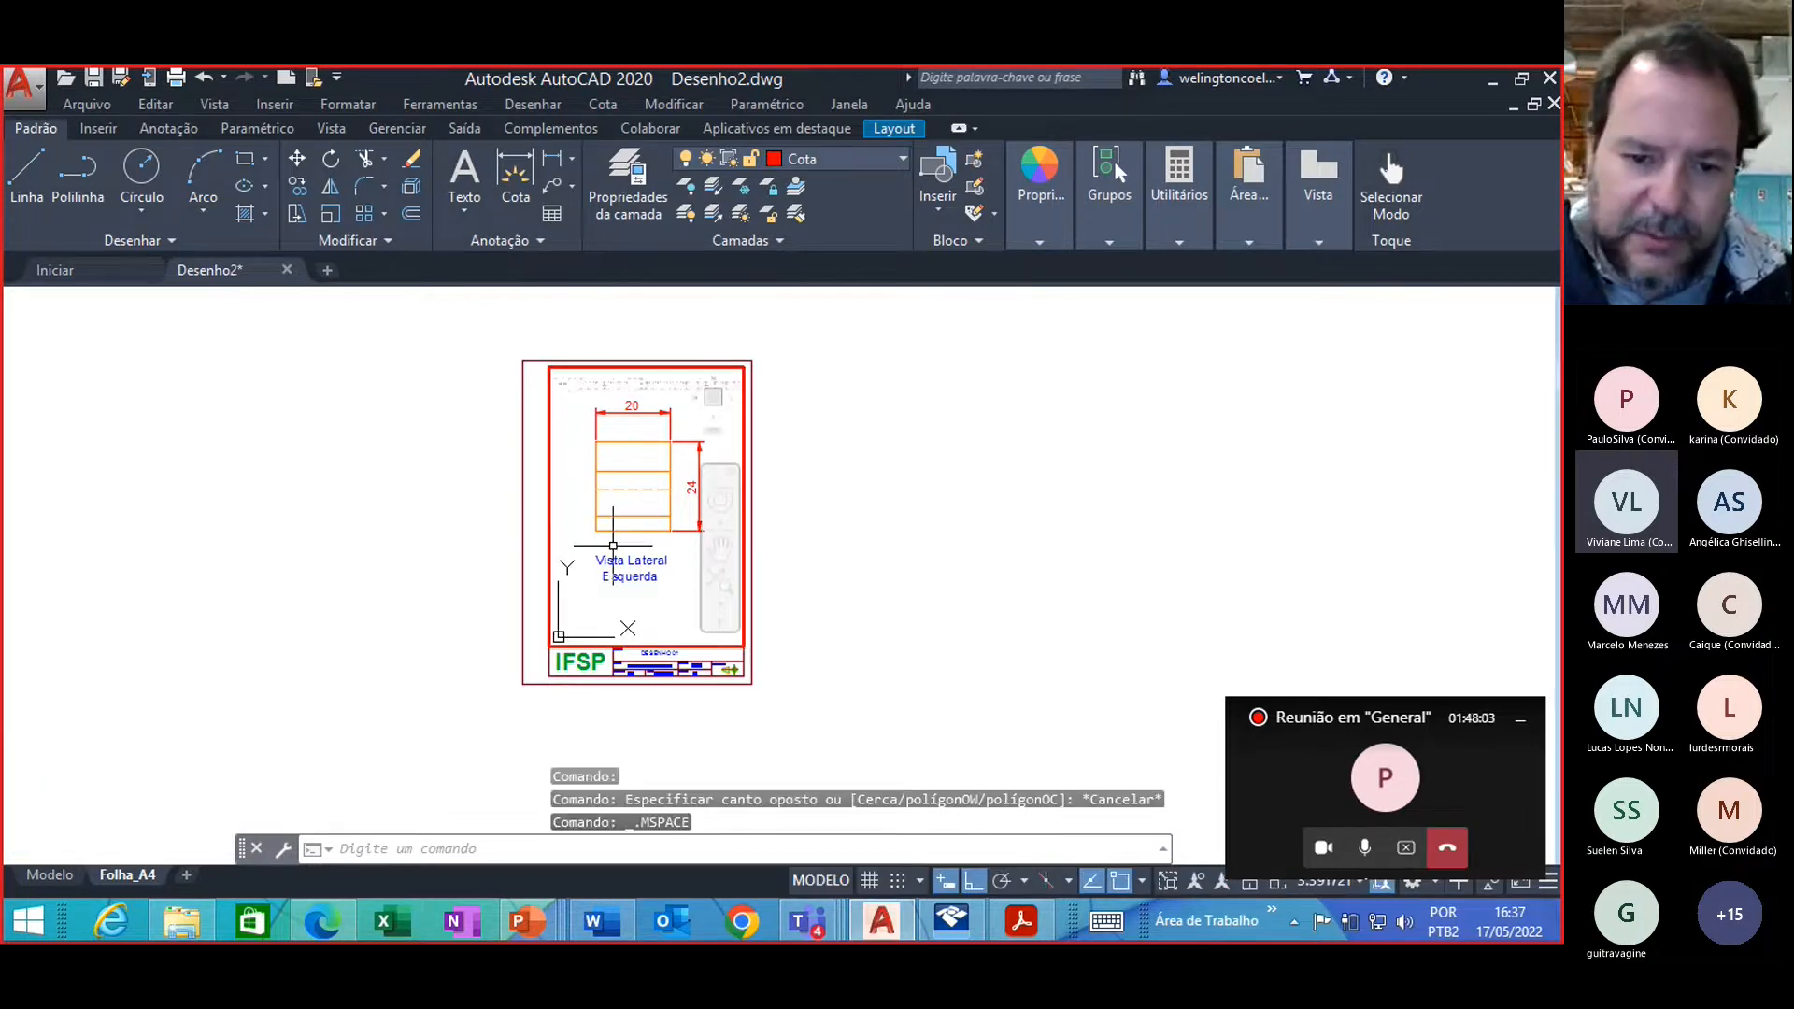
middle_click(613, 548)
middle_click(613, 548)
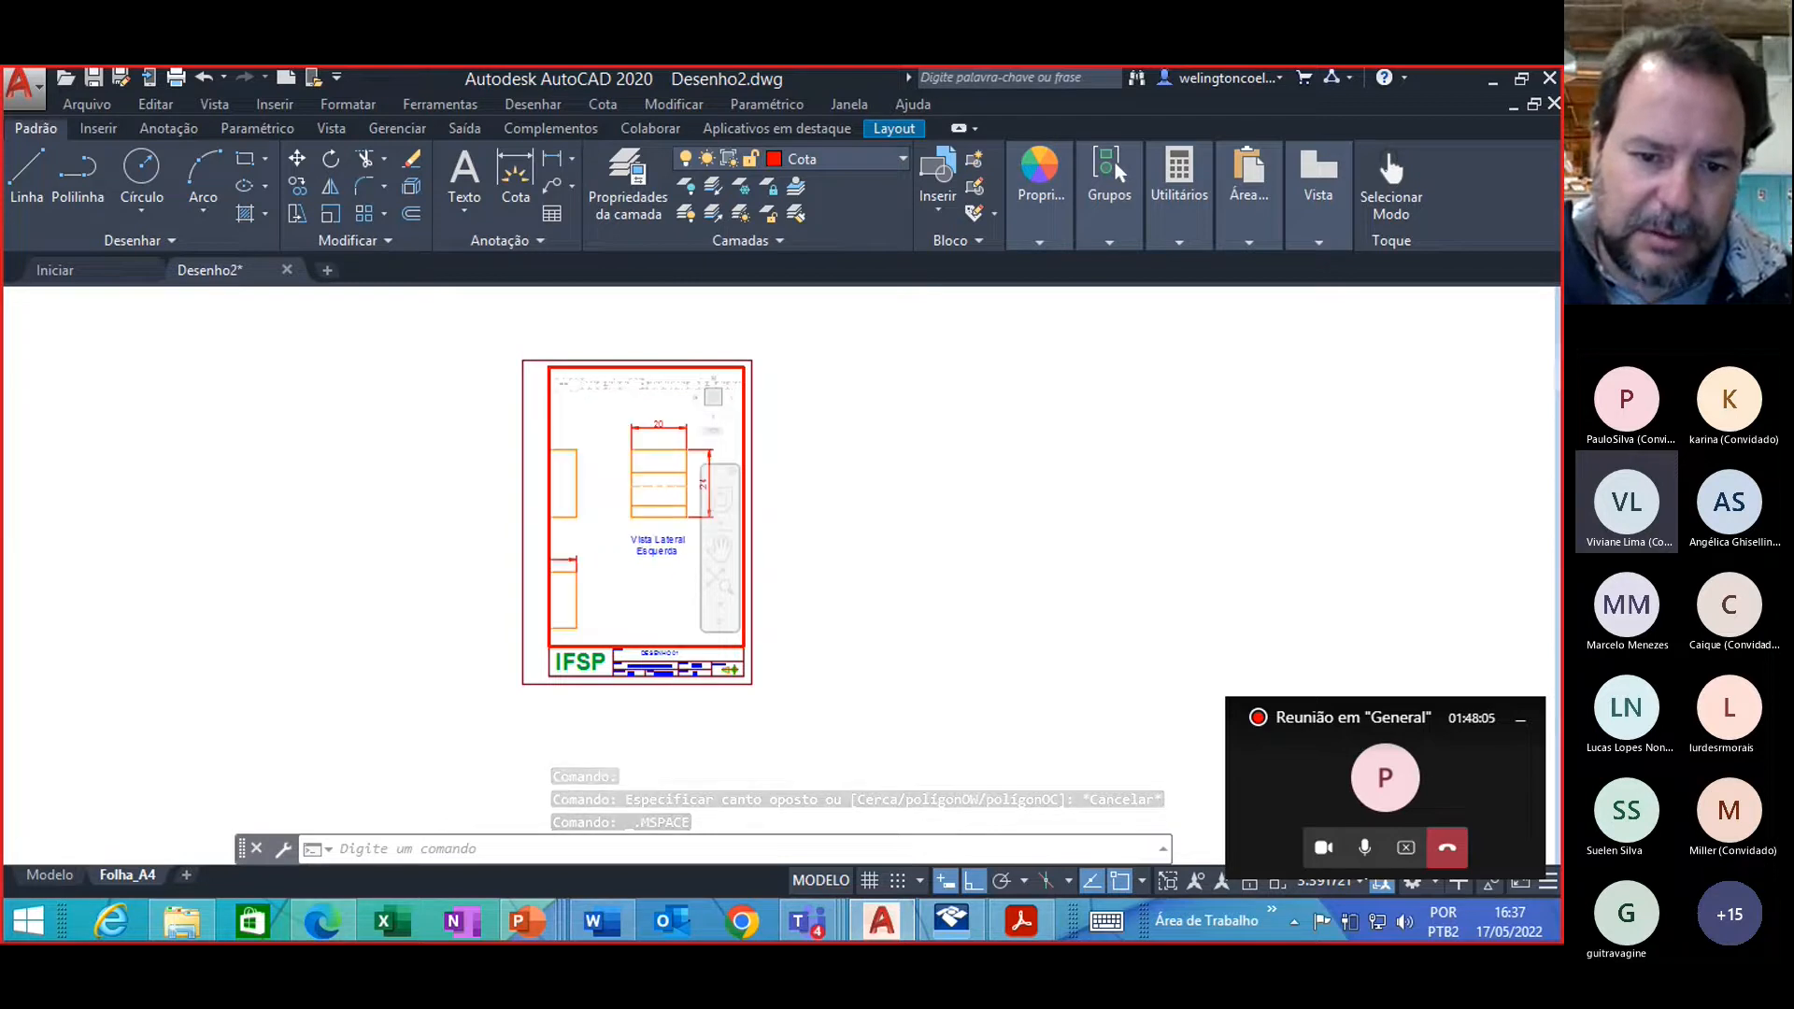
double_click(826, 553)
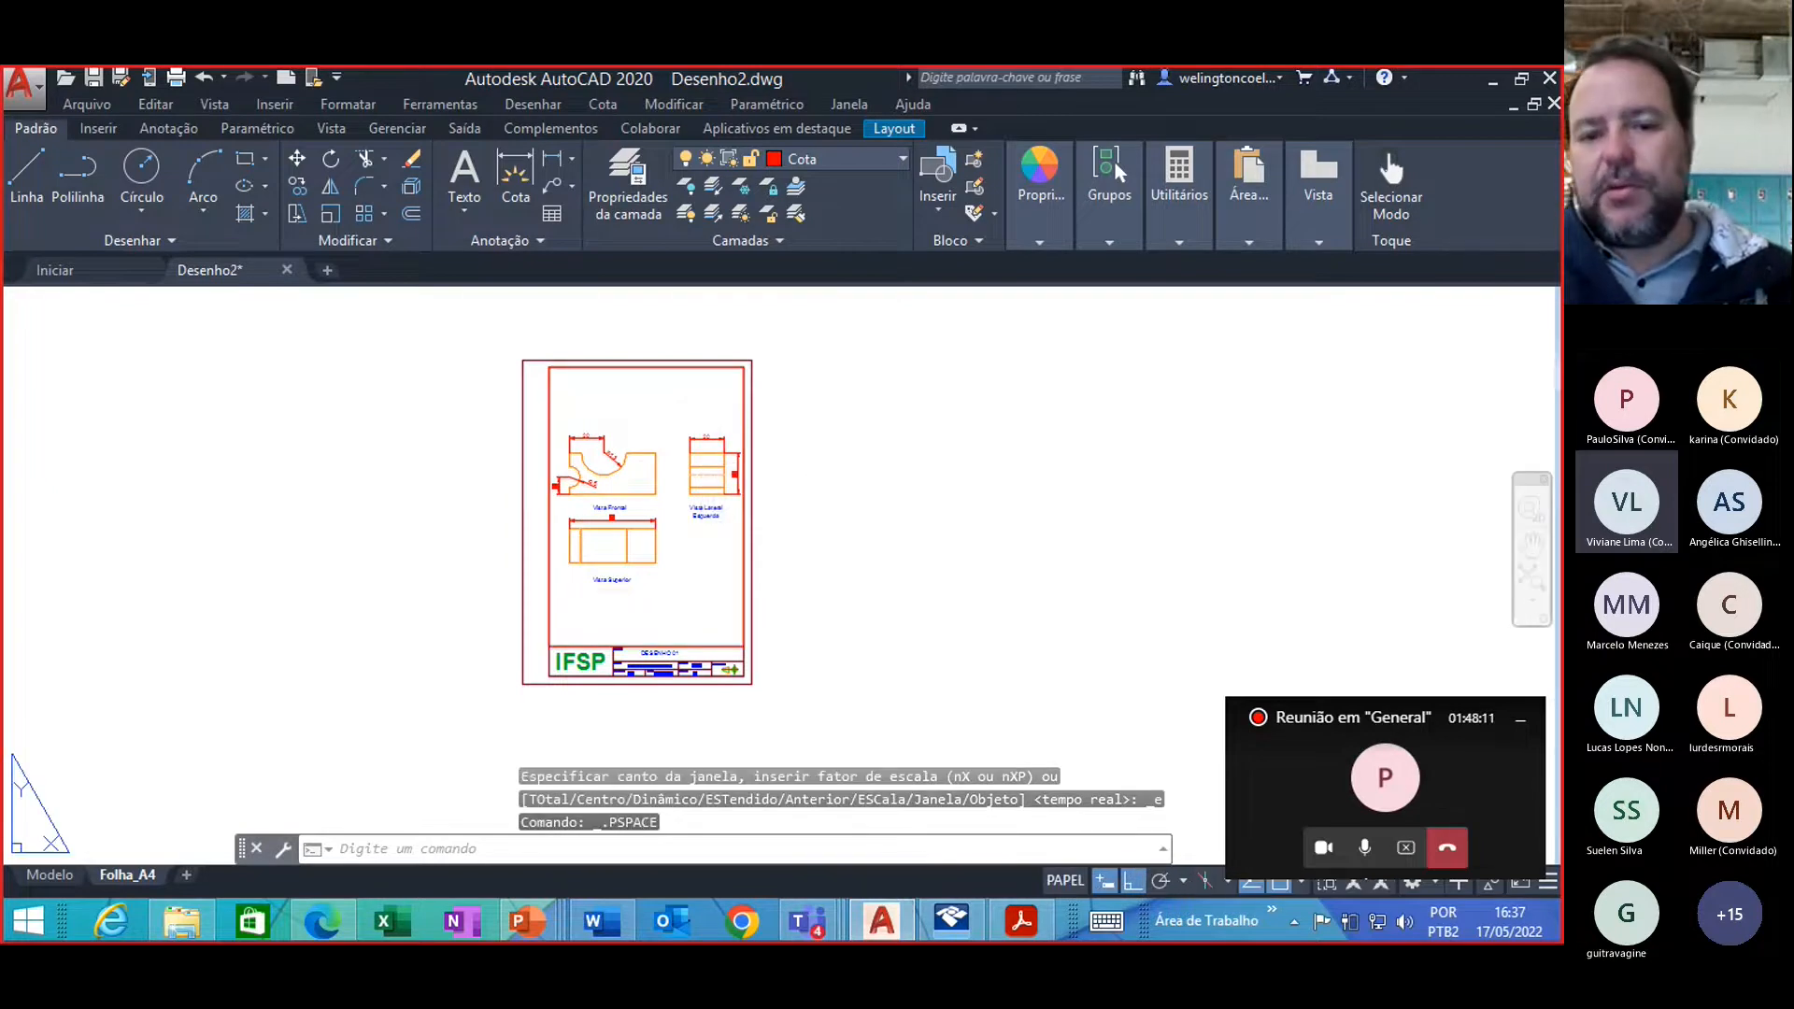
Step: Activate the viewport again and change the size of the part views inside it by zooming out and in
scroll(869, 493, "down", 2)
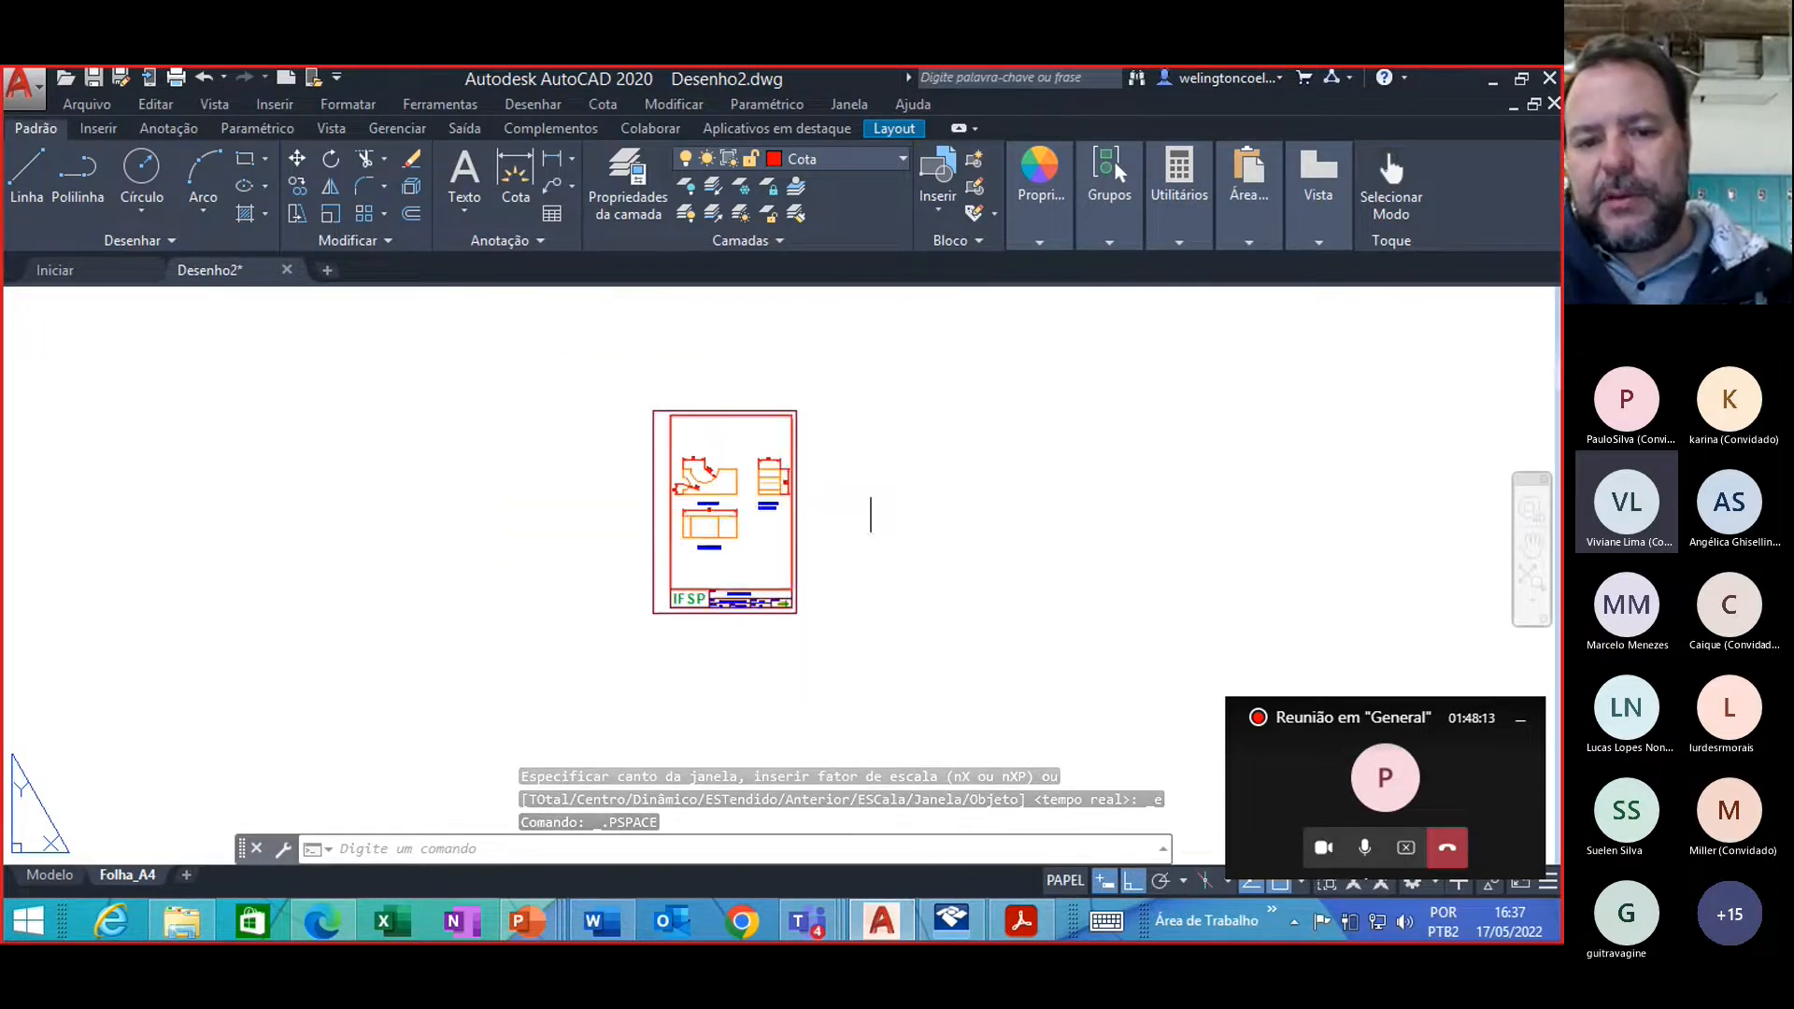
scroll(869, 492, "up", 2)
scroll(864, 493, "down", 2)
scroll(863, 494, "up", 2)
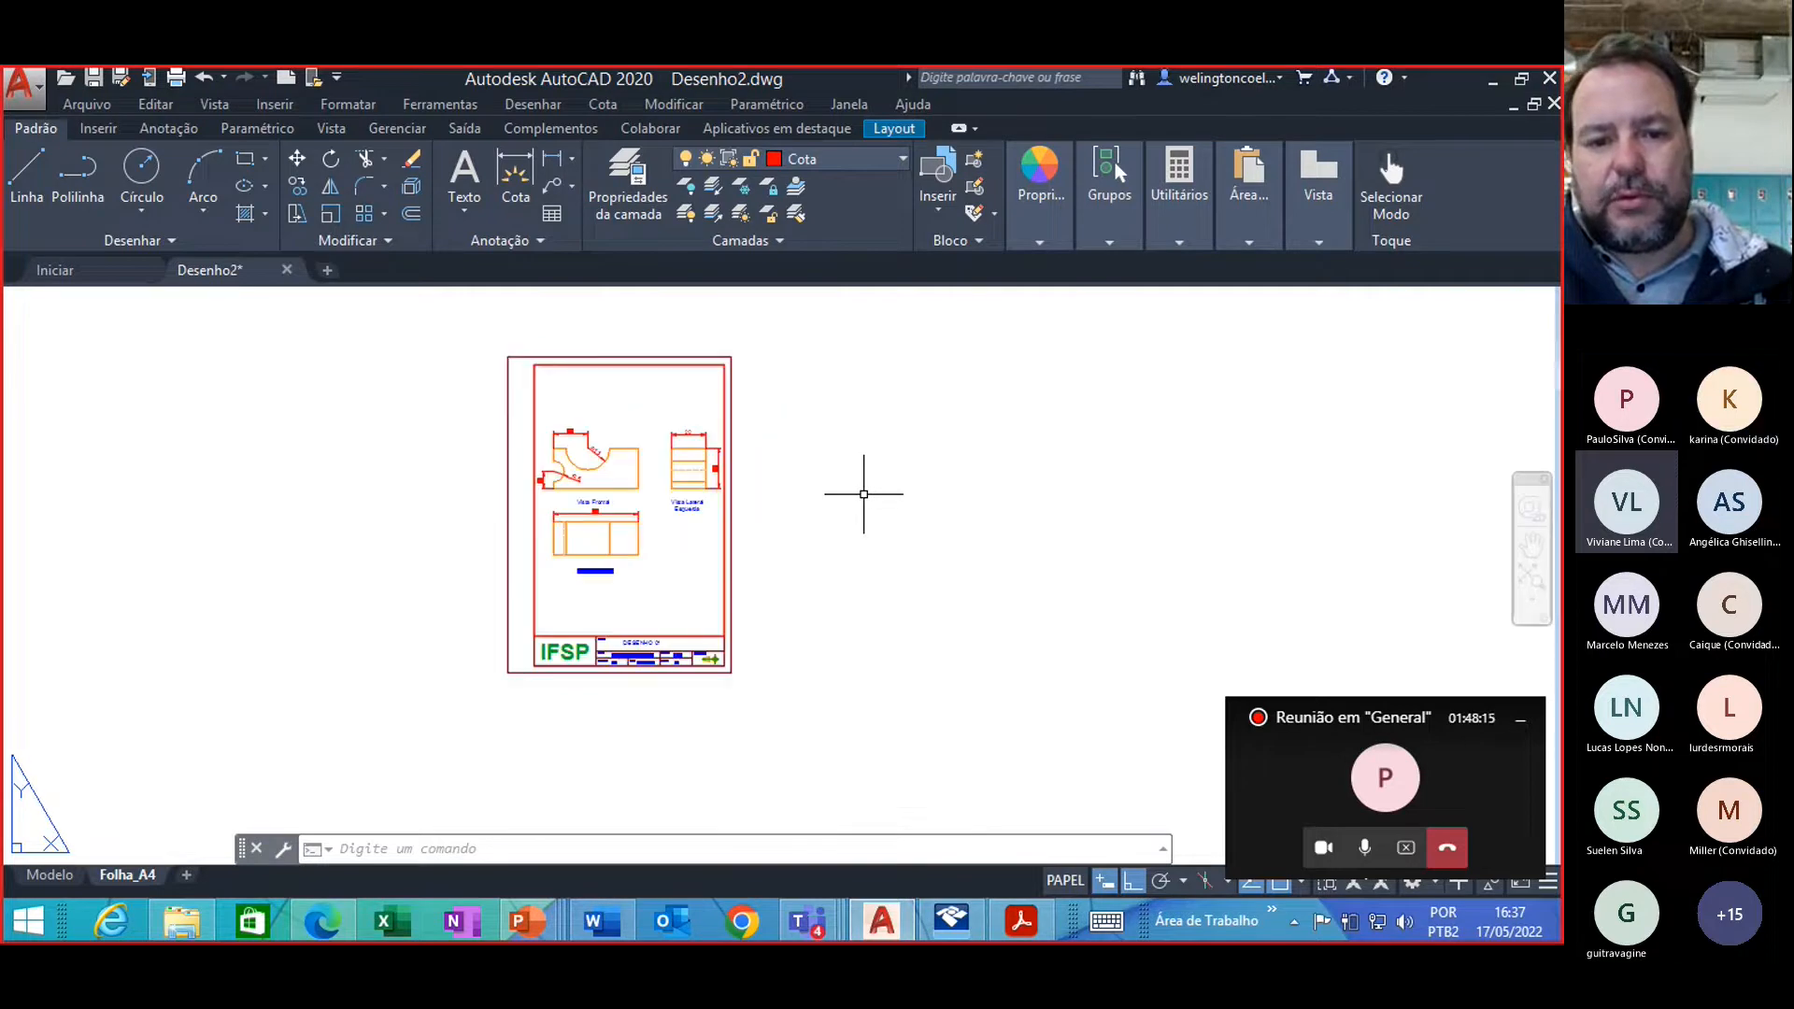
left_click(664, 546)
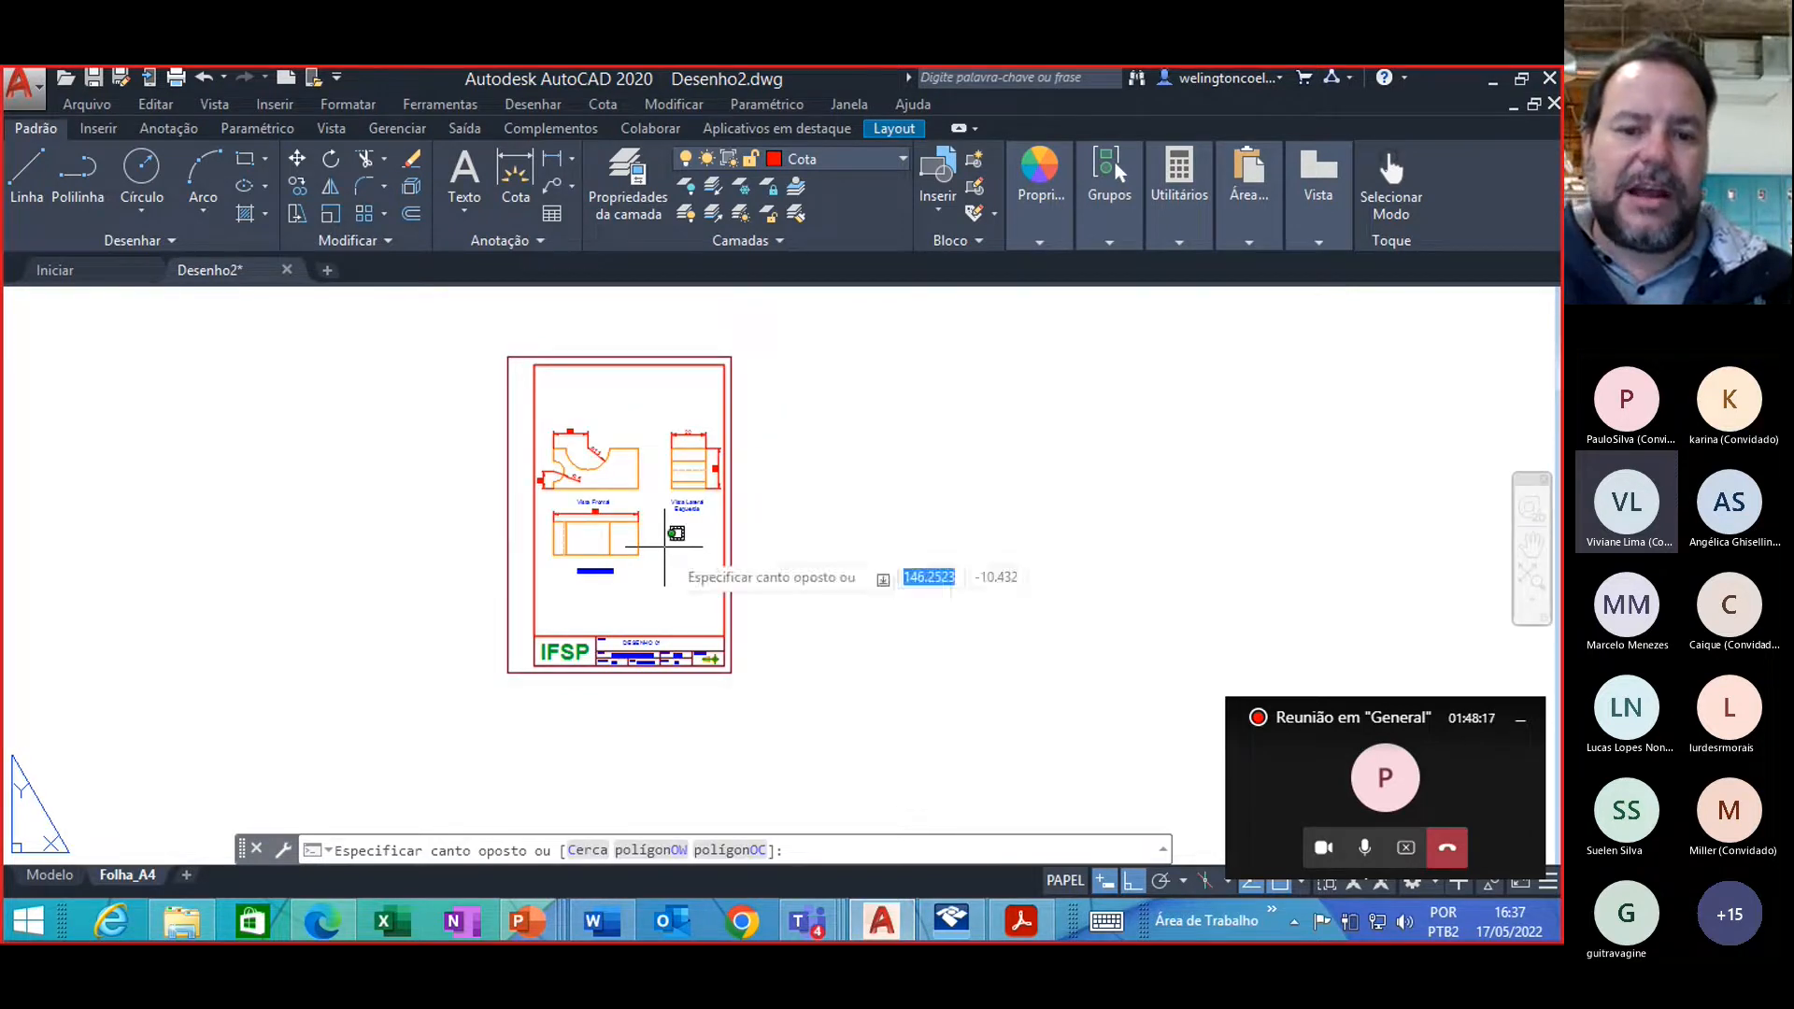
double_click(658, 547)
scroll(602, 476, "down", 3)
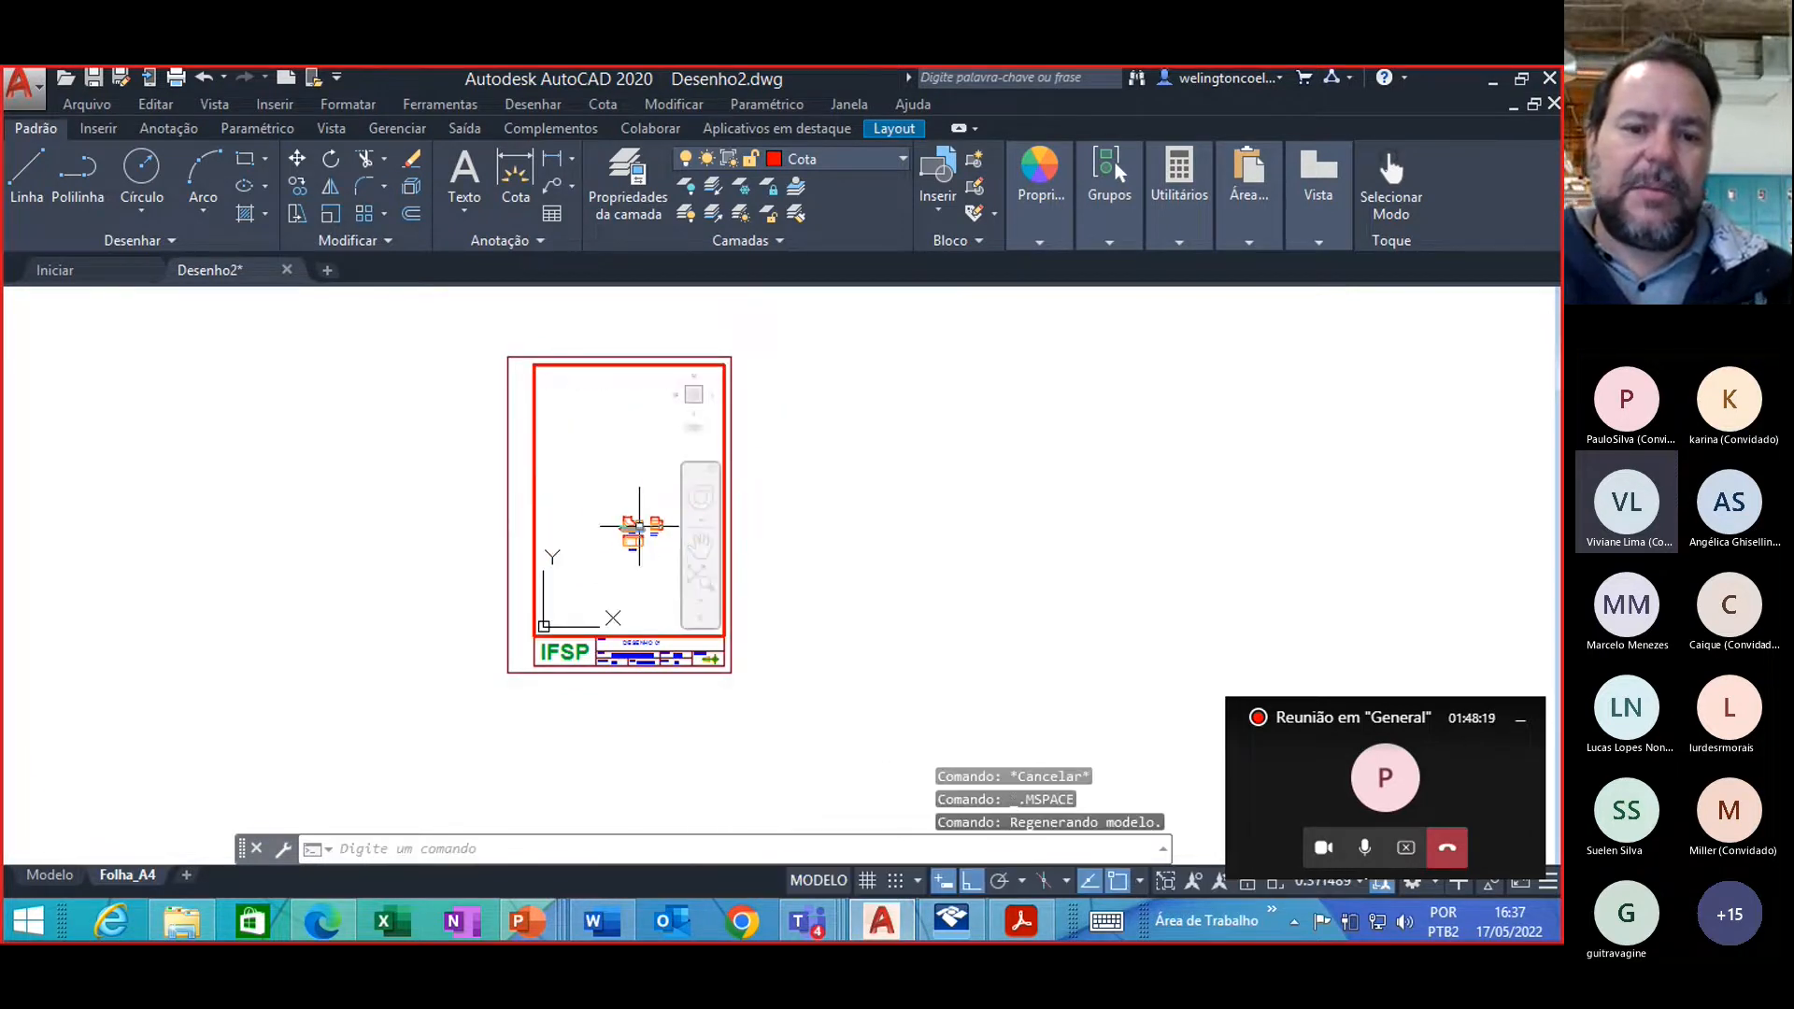
scroll(603, 481, "up", 3)
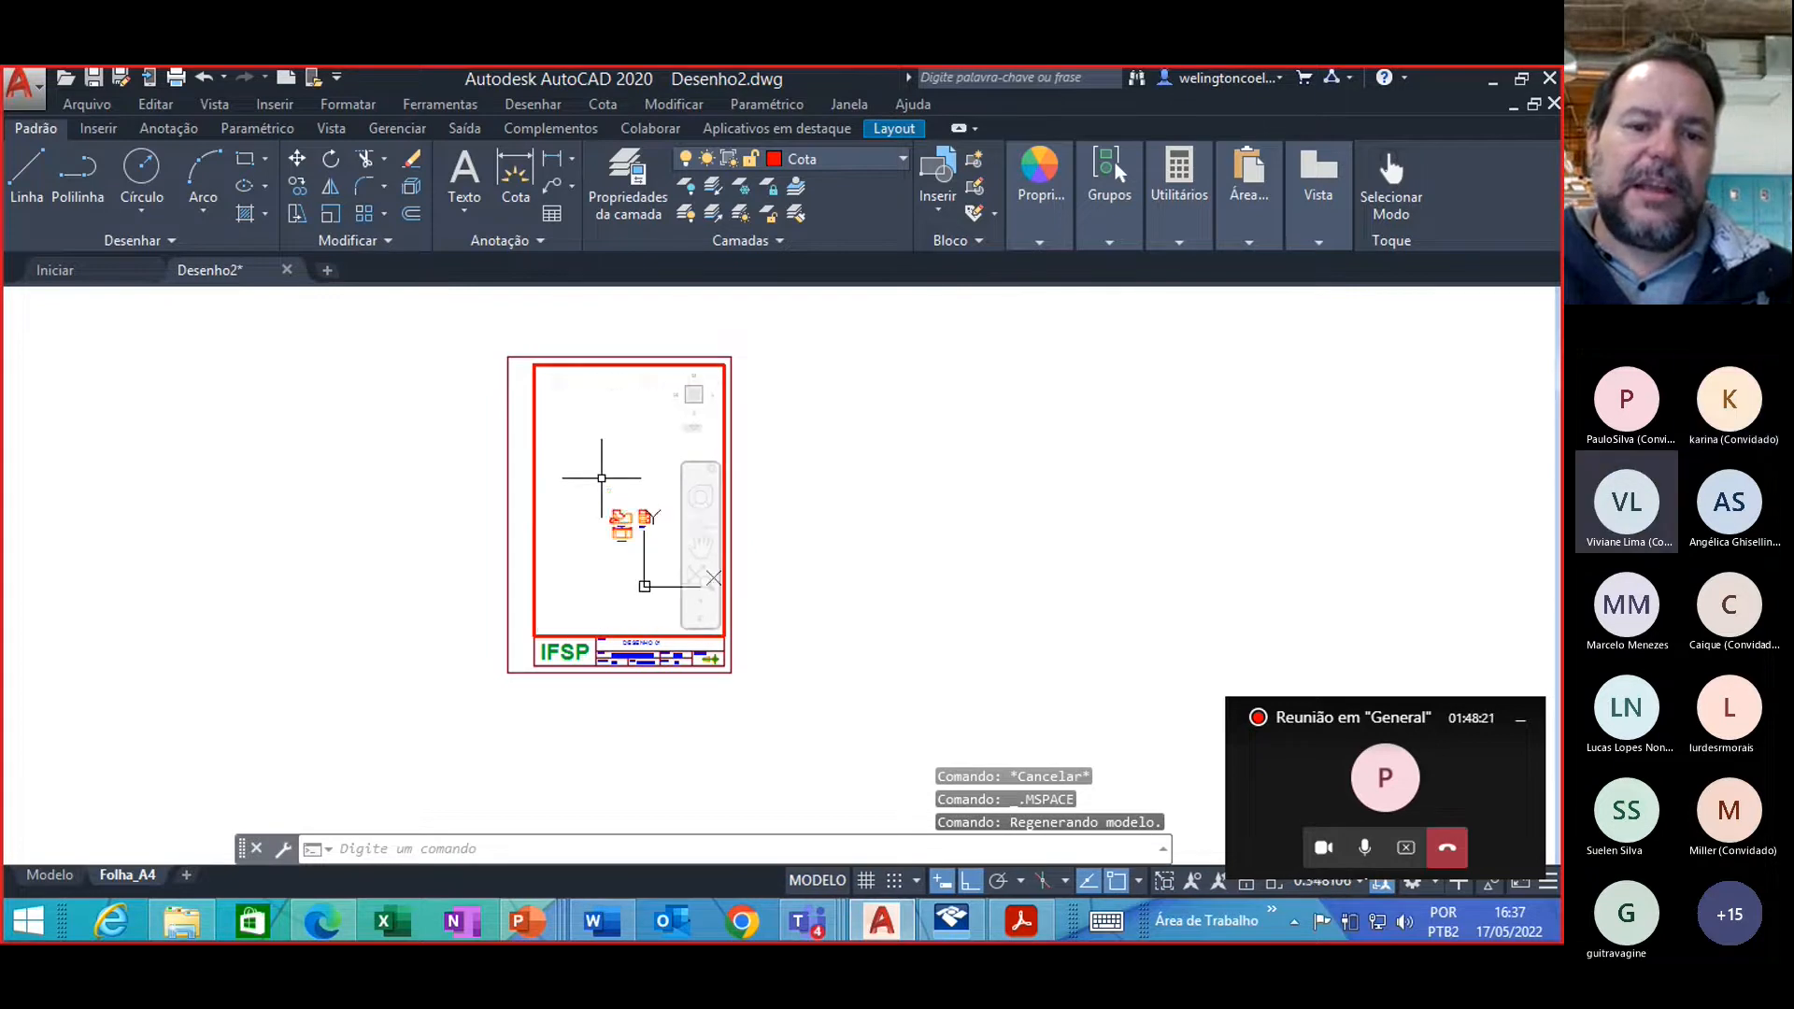
scroll(603, 506, "up", 5)
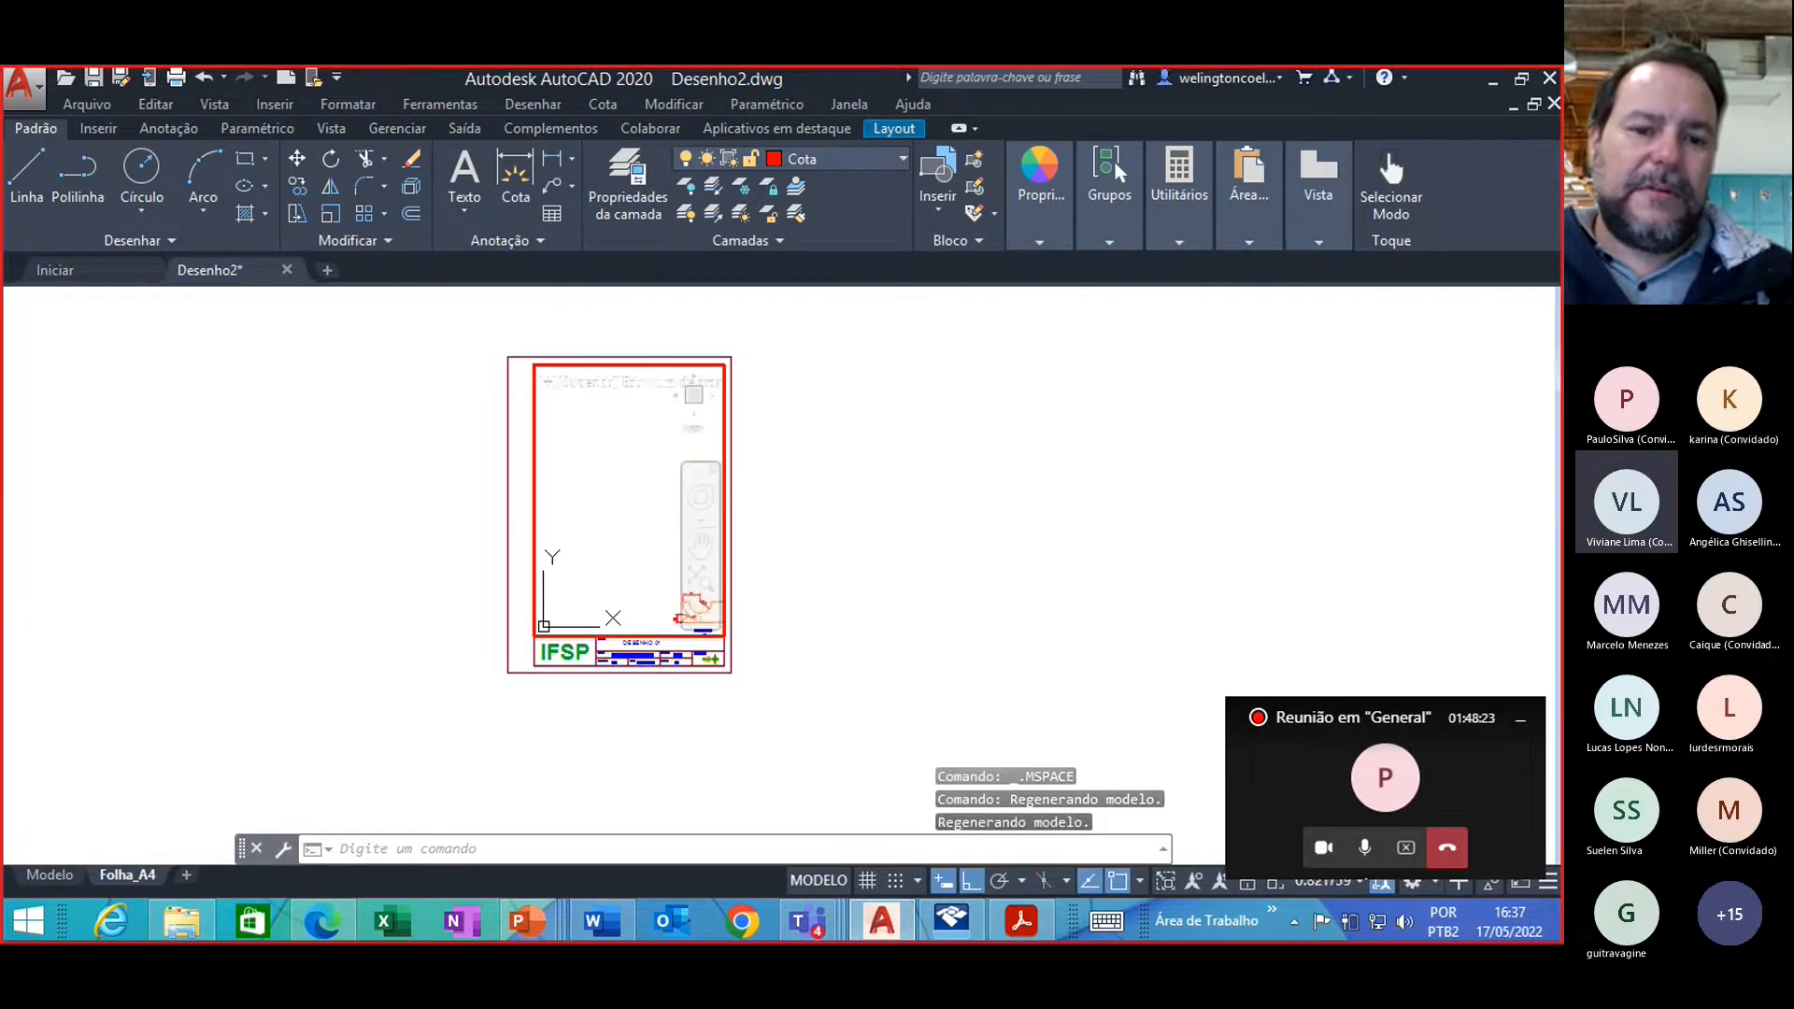
Step: Fit the complete drawing to the viewport's extents and switch back to paper space
middle_click(602, 476)
middle_click(603, 475)
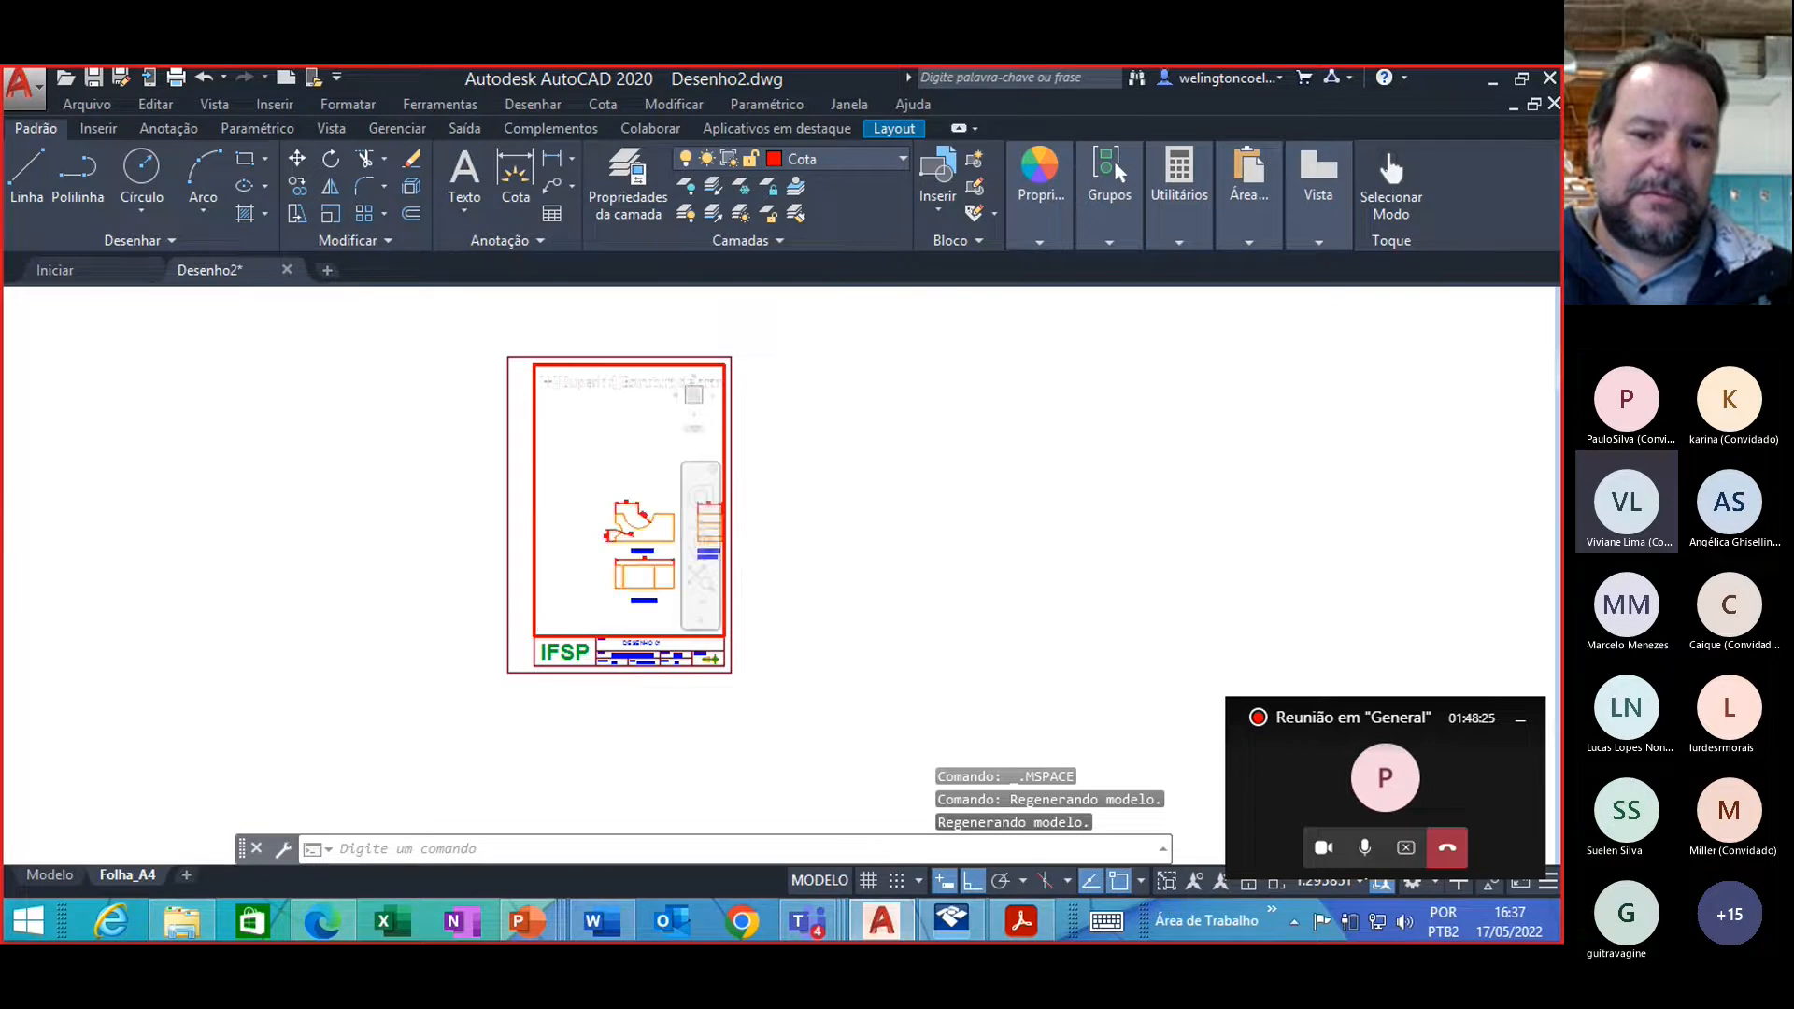
double_click(906, 529)
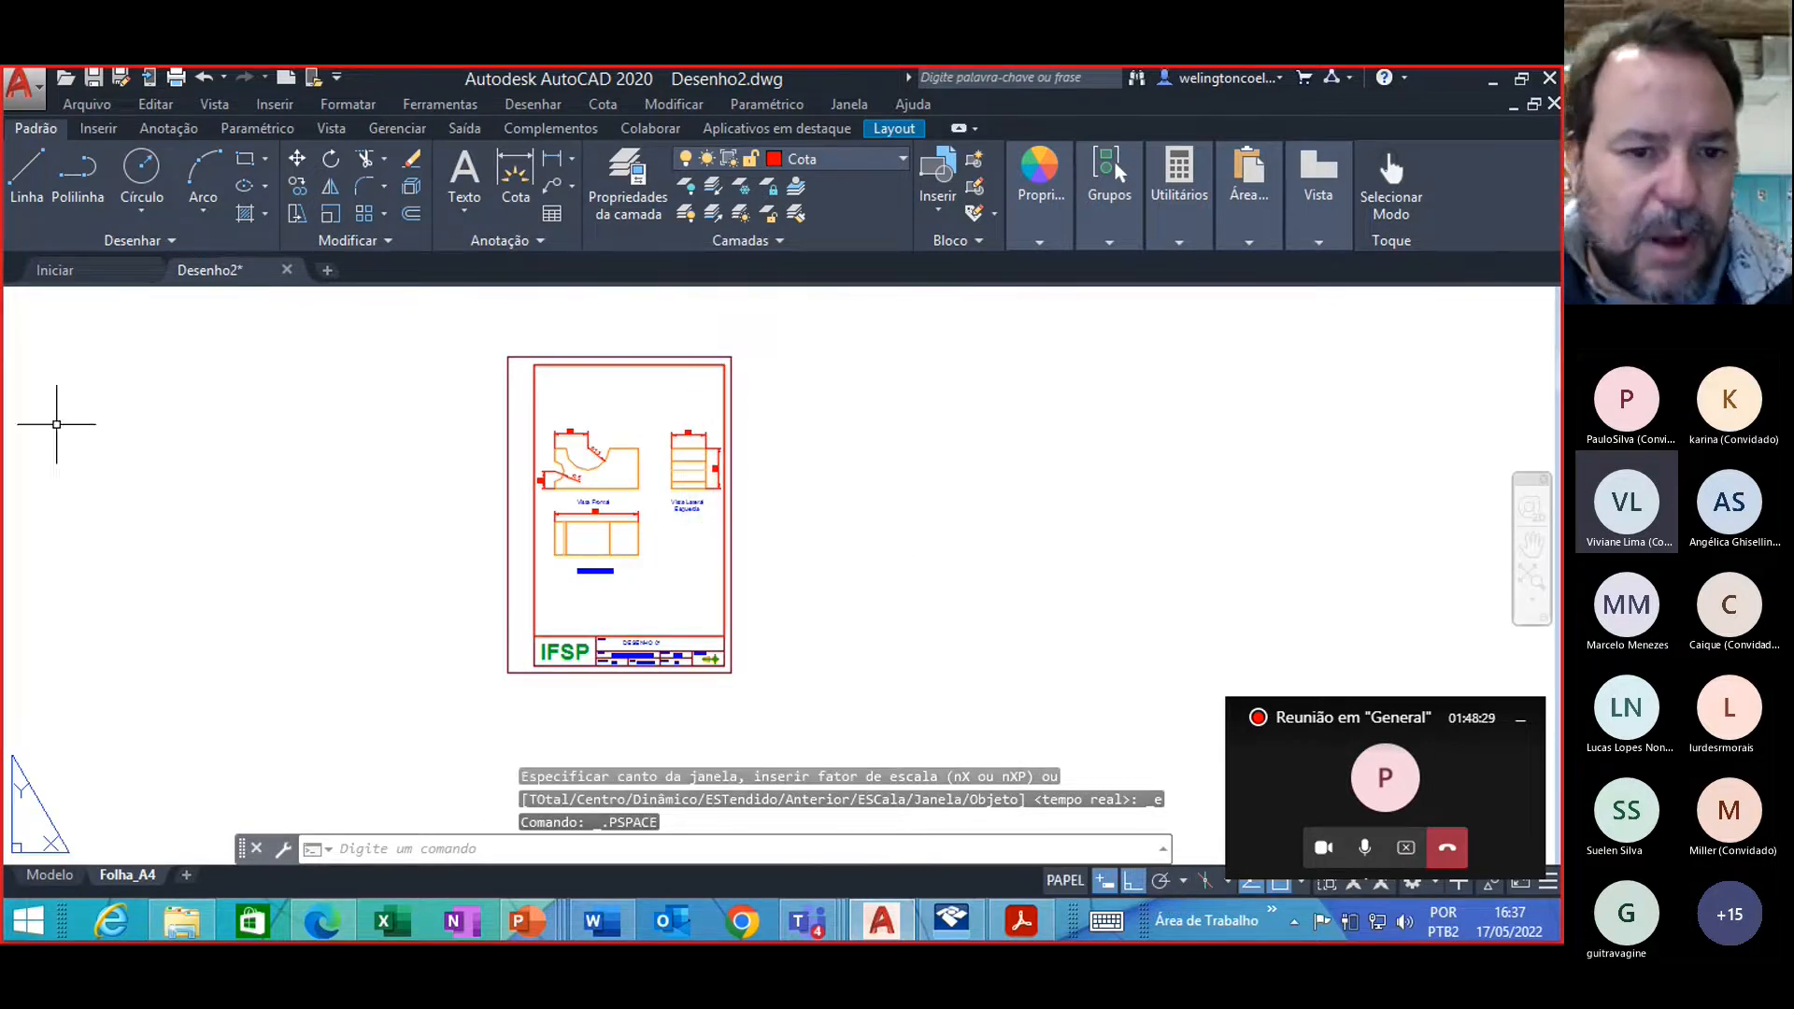
Step: Start saving the drawing under a new name and choose the Desktop folder DAC > Cad_1Sem-2022 as the destination
left_click(28, 86)
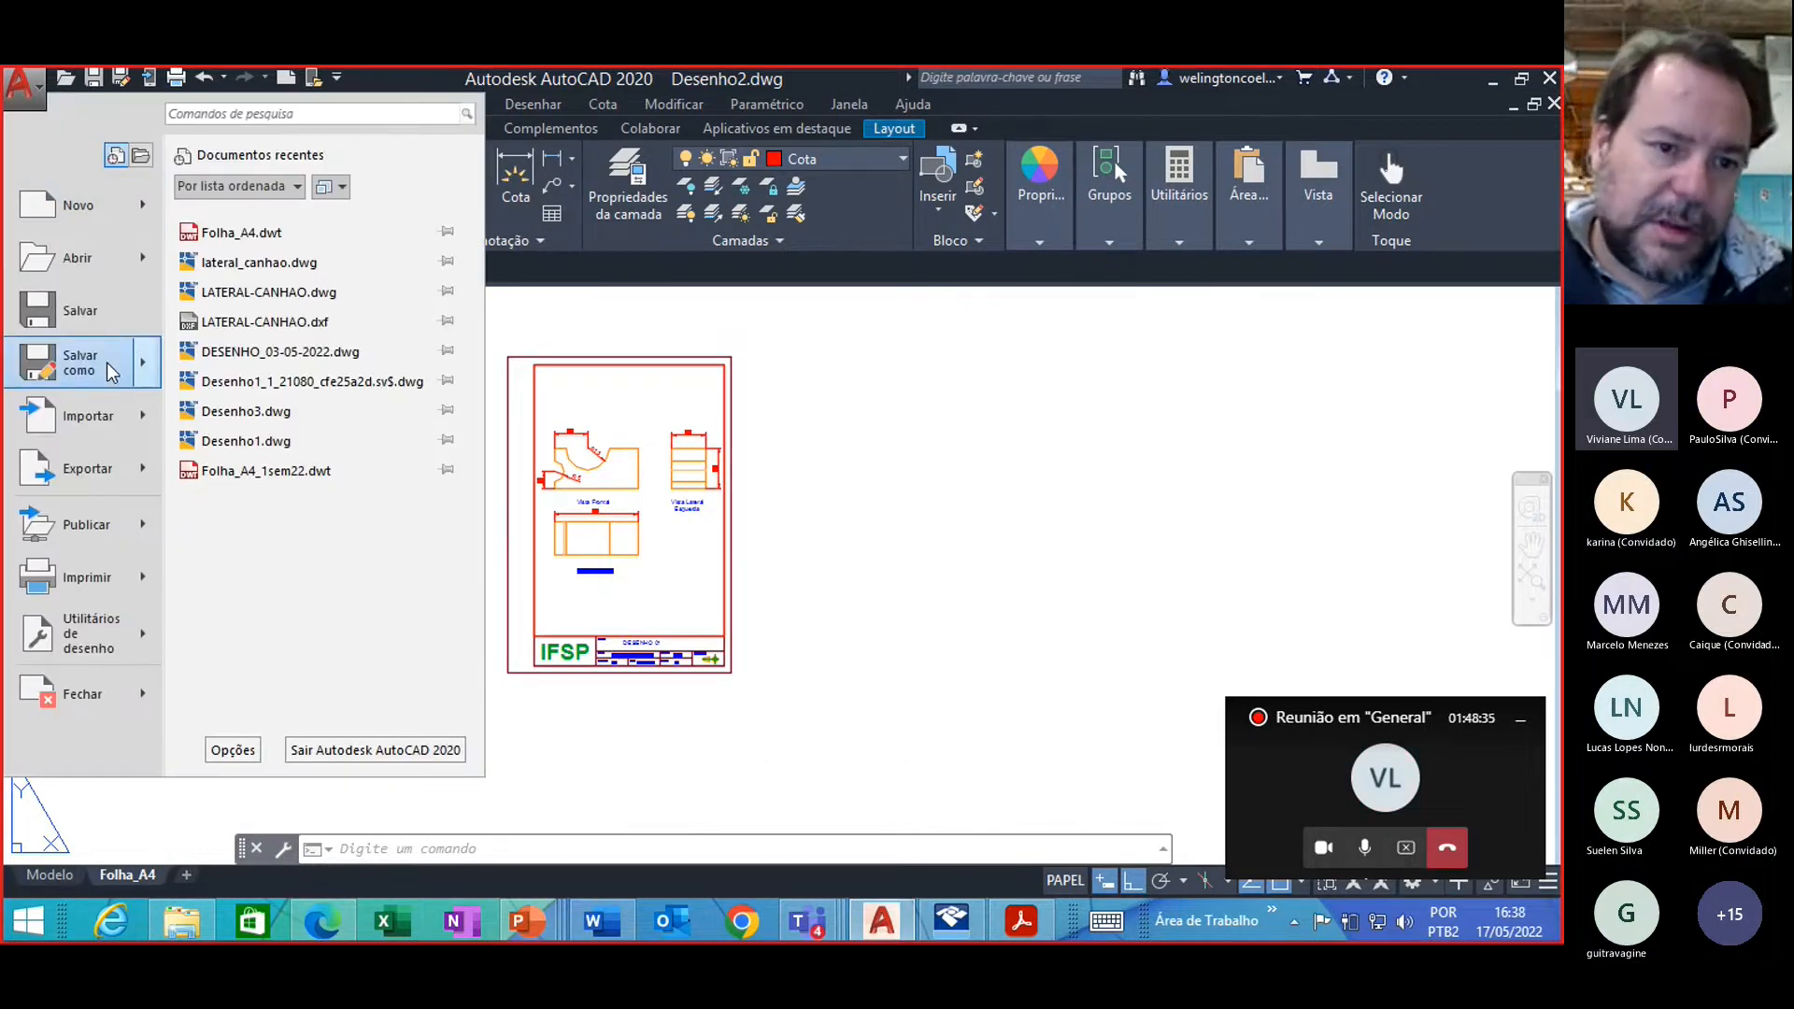
mouse_move(107, 363)
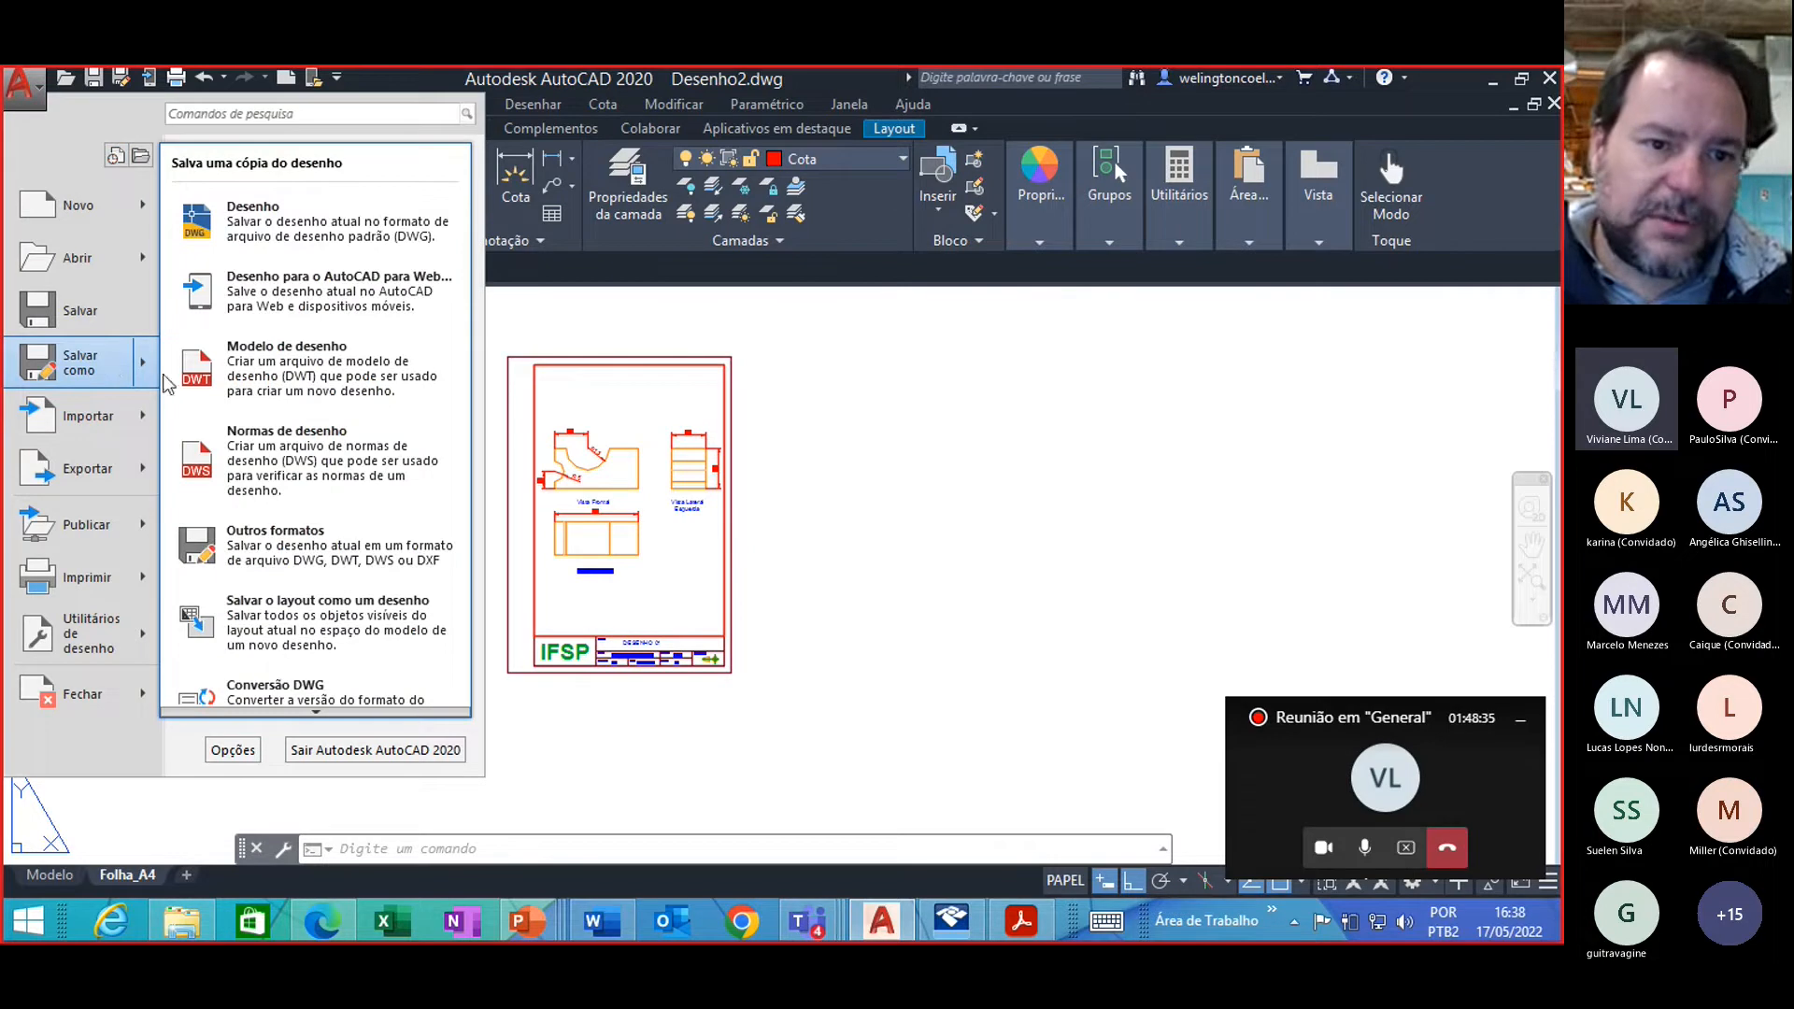
left_click(267, 227)
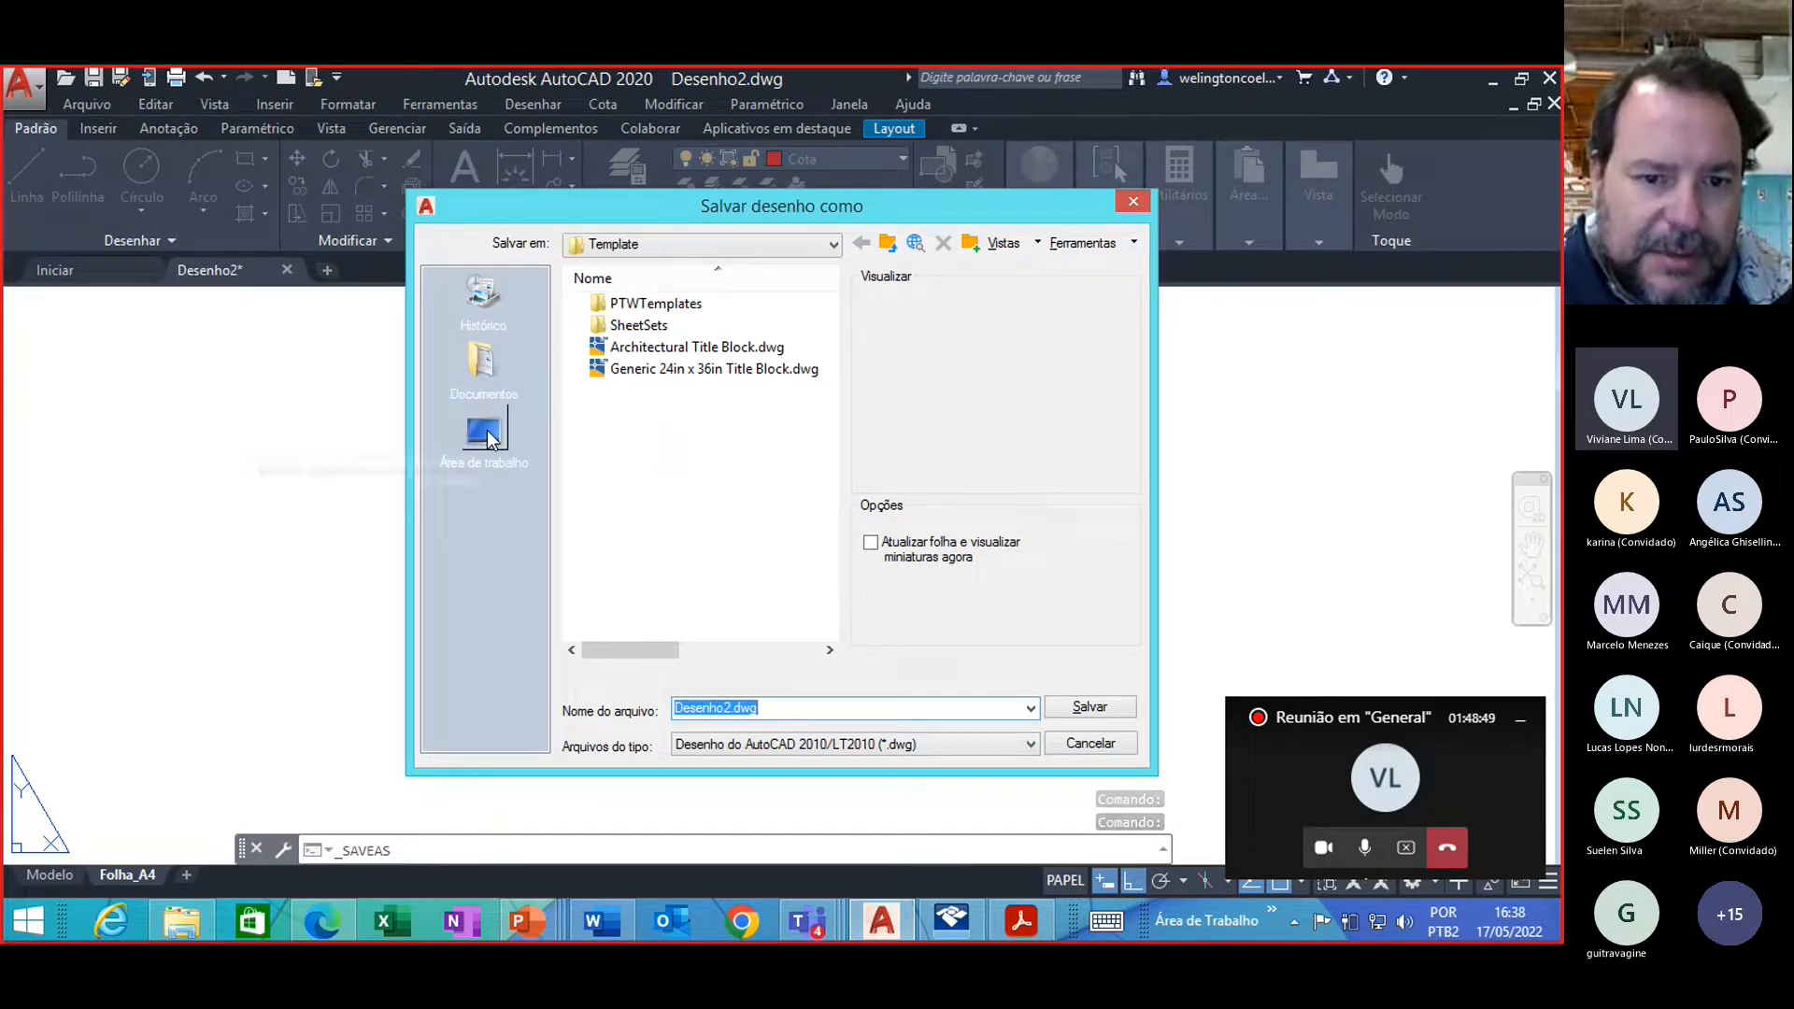
left_click(484, 439)
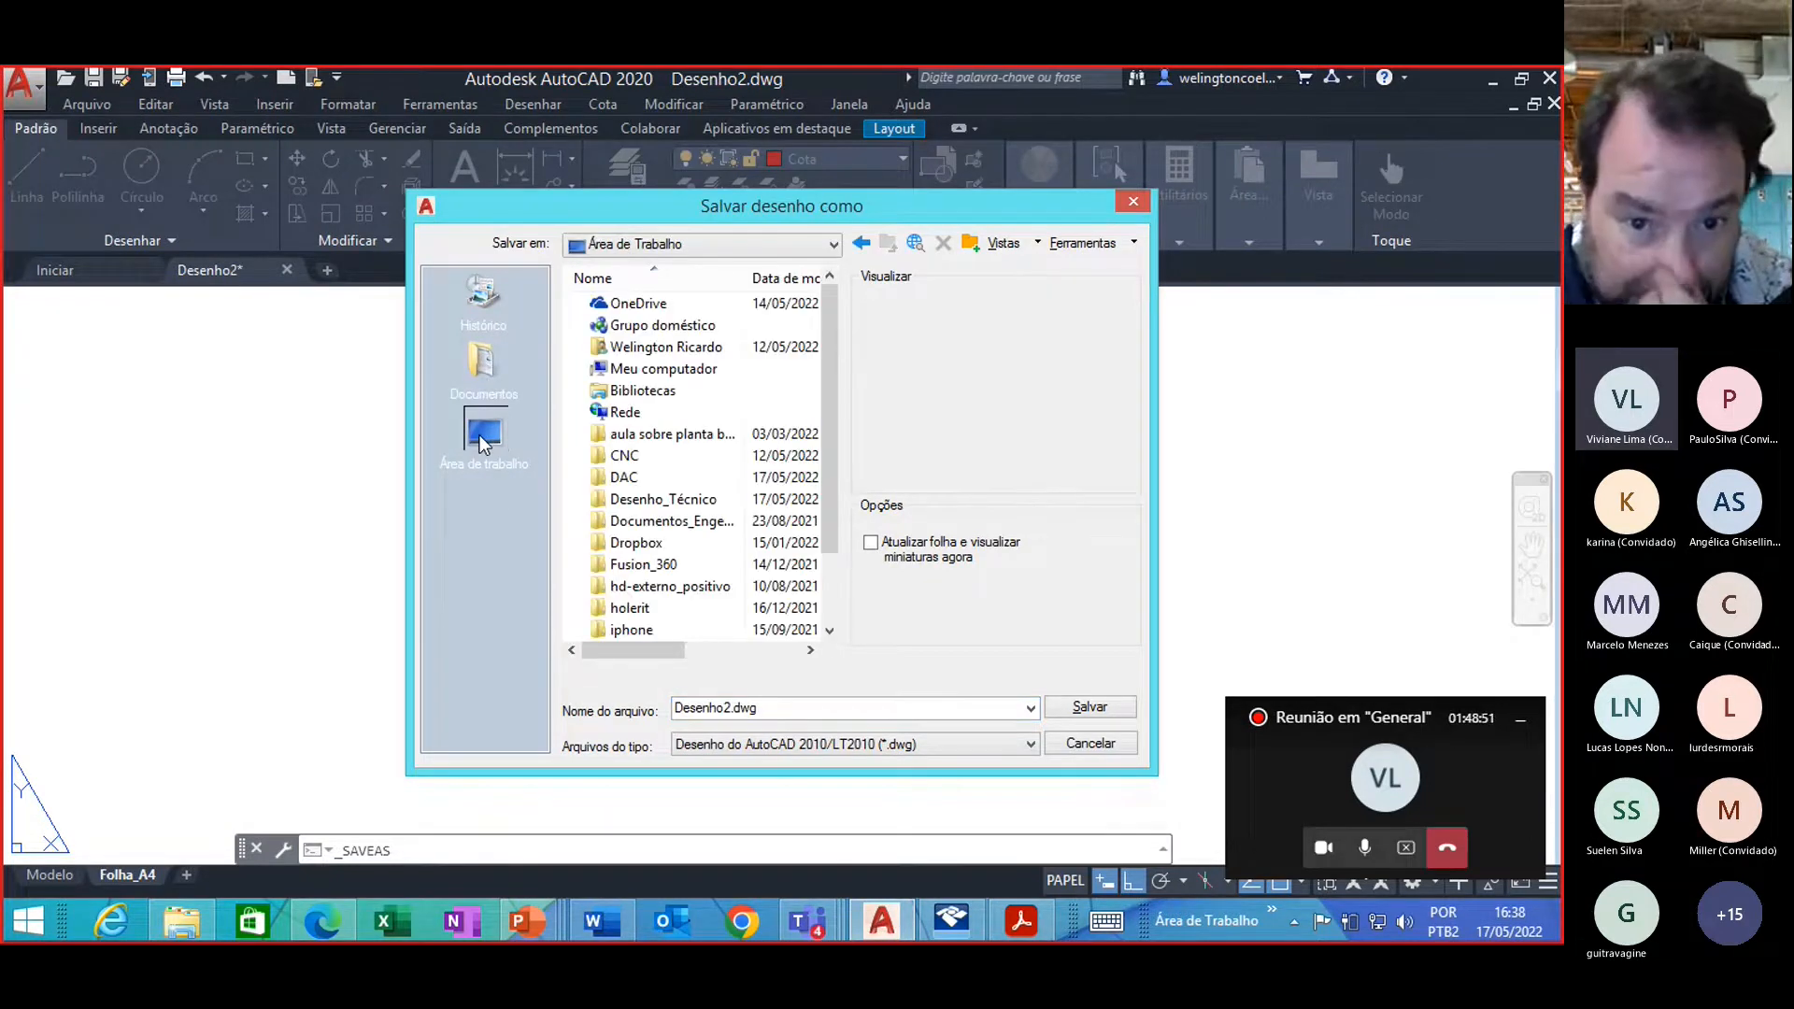
double_click(663, 482)
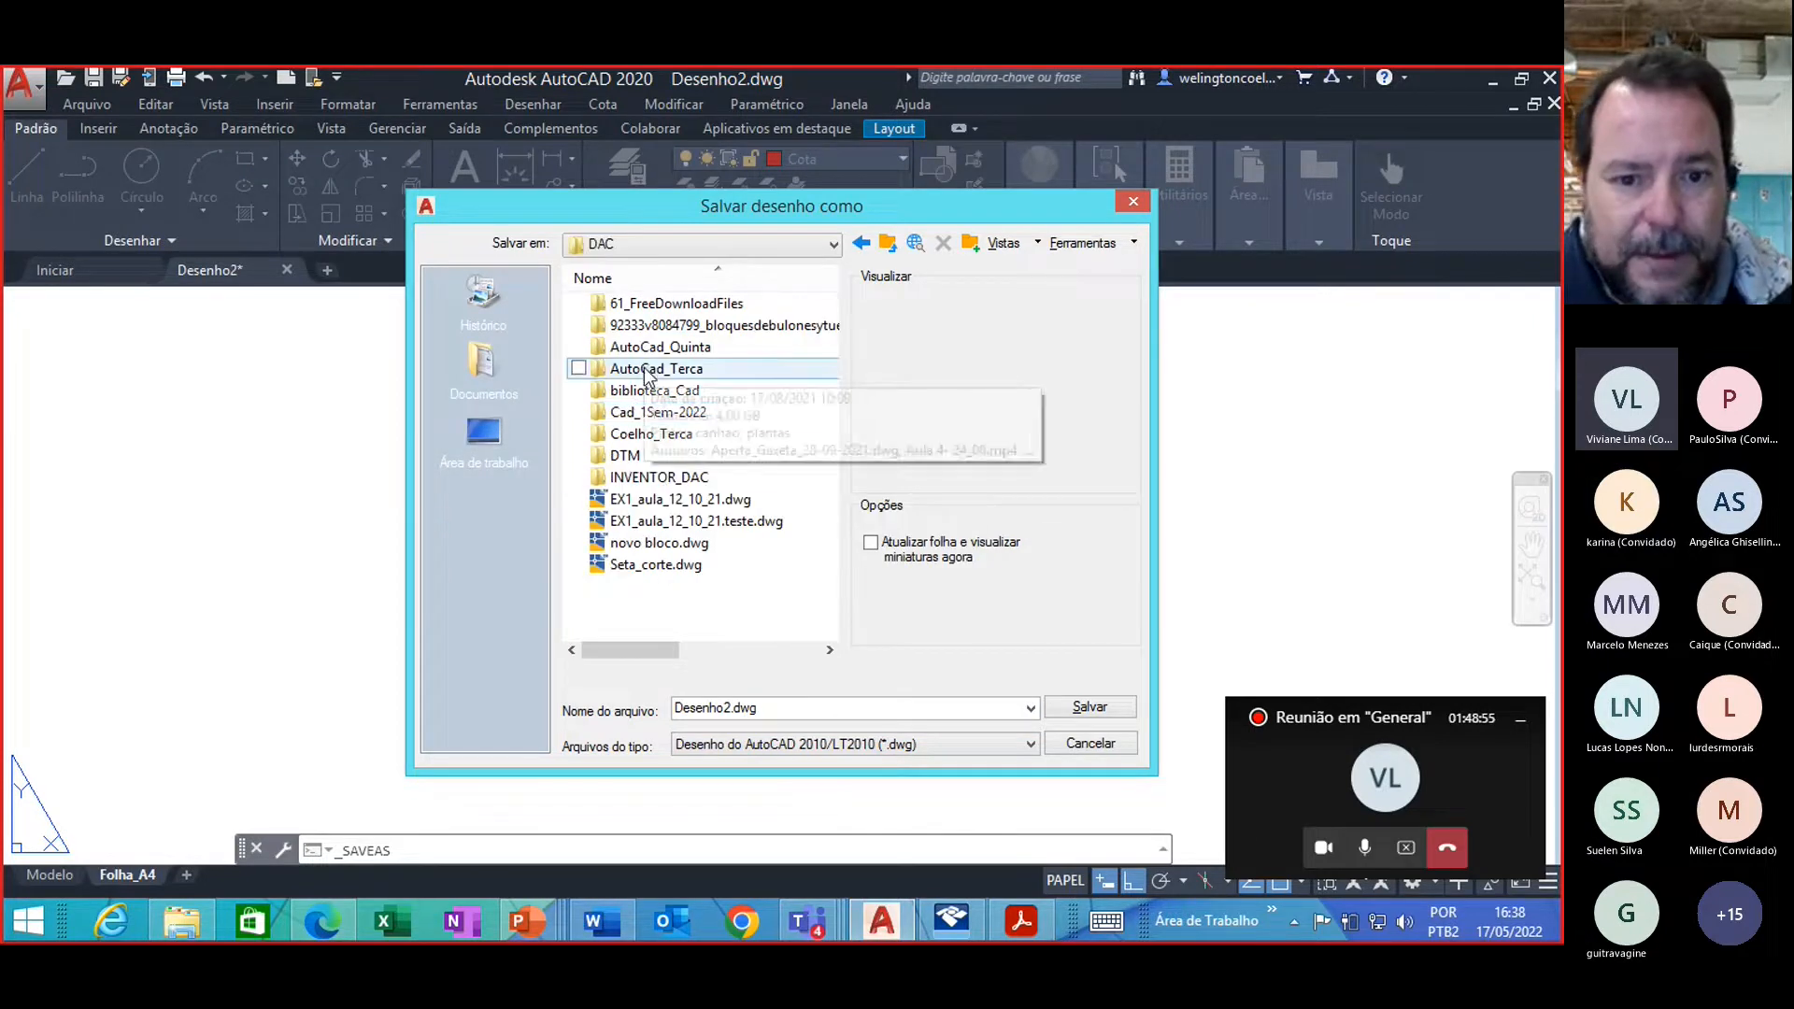
double_click(665, 412)
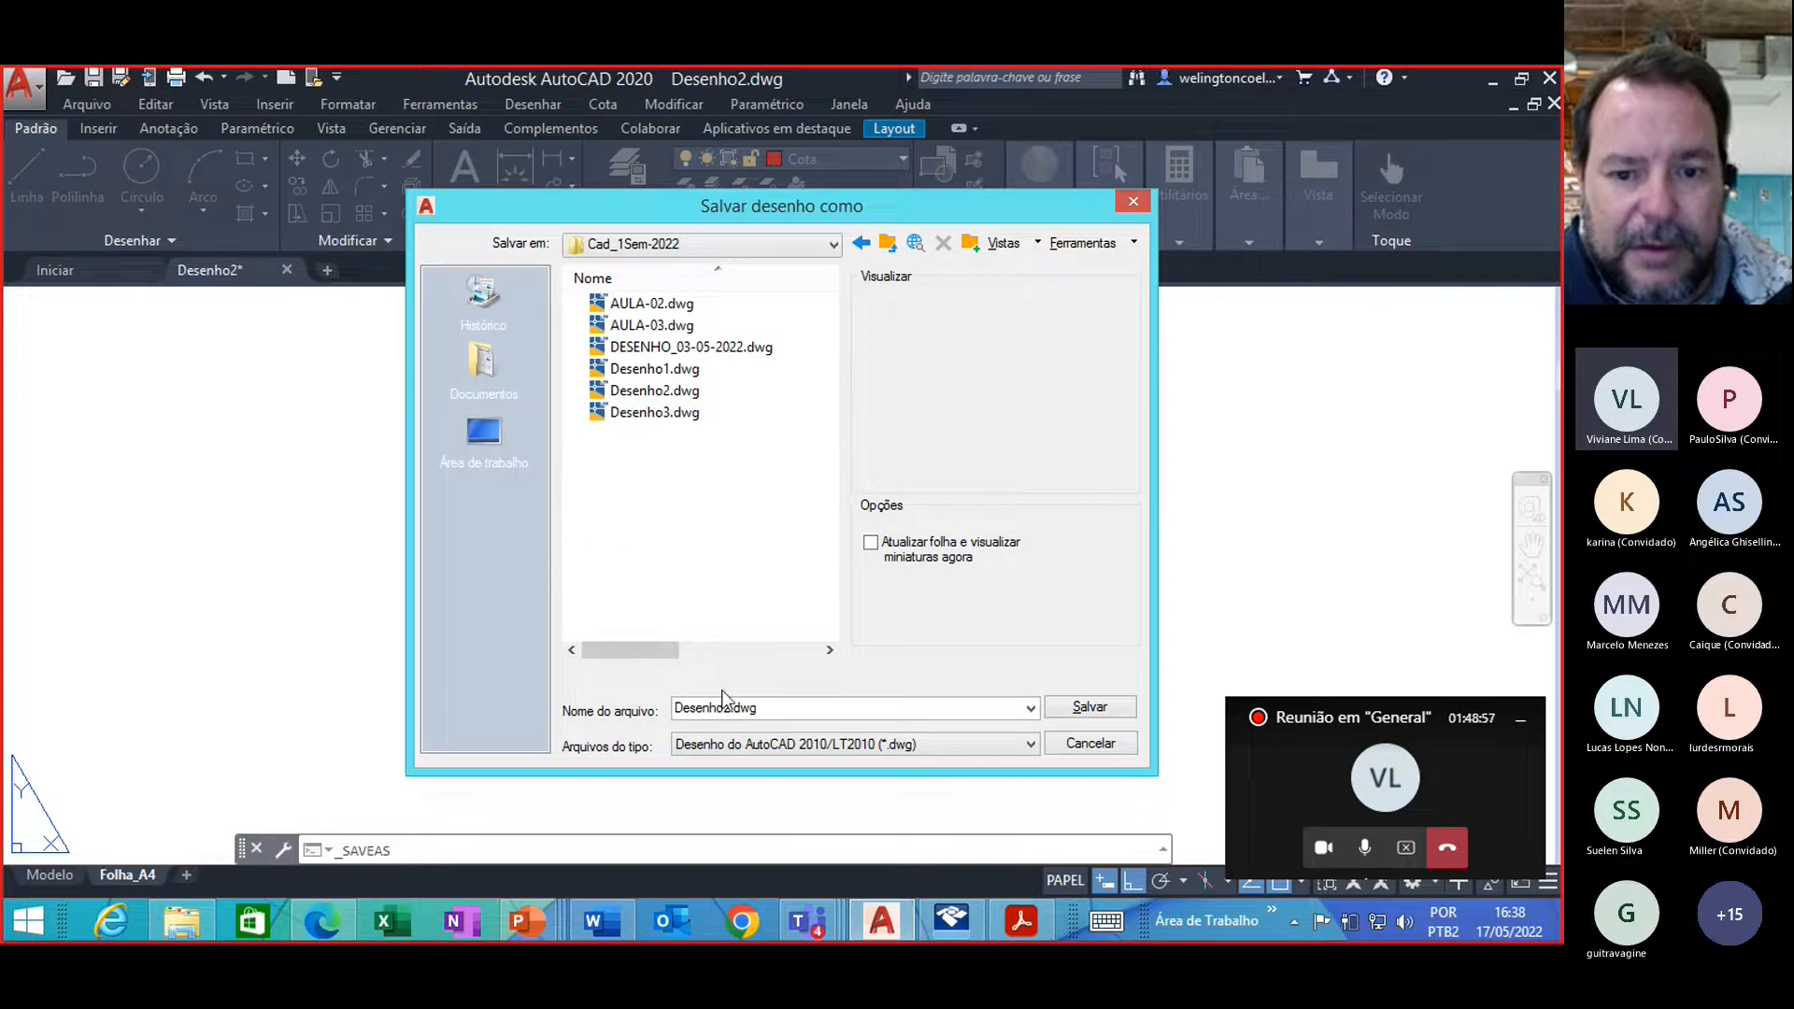
Step: Name the file Desenho1-17-05-2022 and save it as a DWG drawing
left_click(786, 712)
left_click(786, 712)
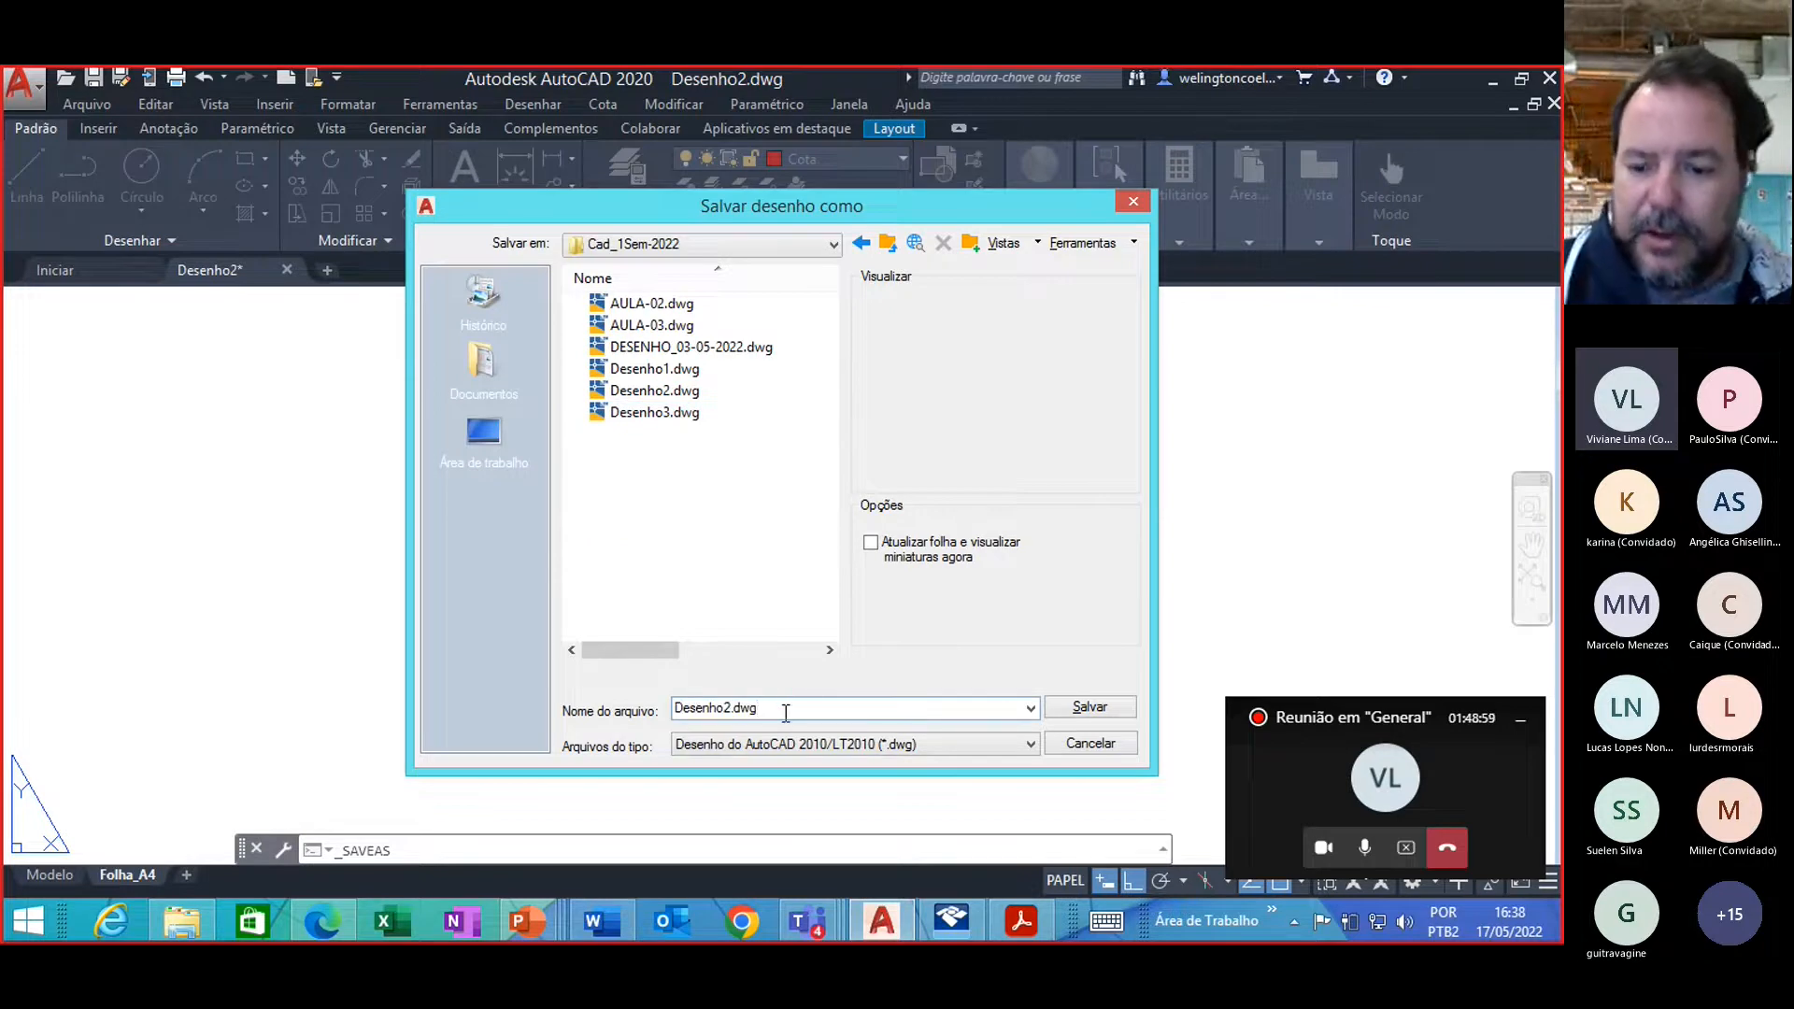
key("BackSpace")
key("BackSpace")
key("BackSpace")
key("BackSpace")
key("BackSpace")
type("1-")
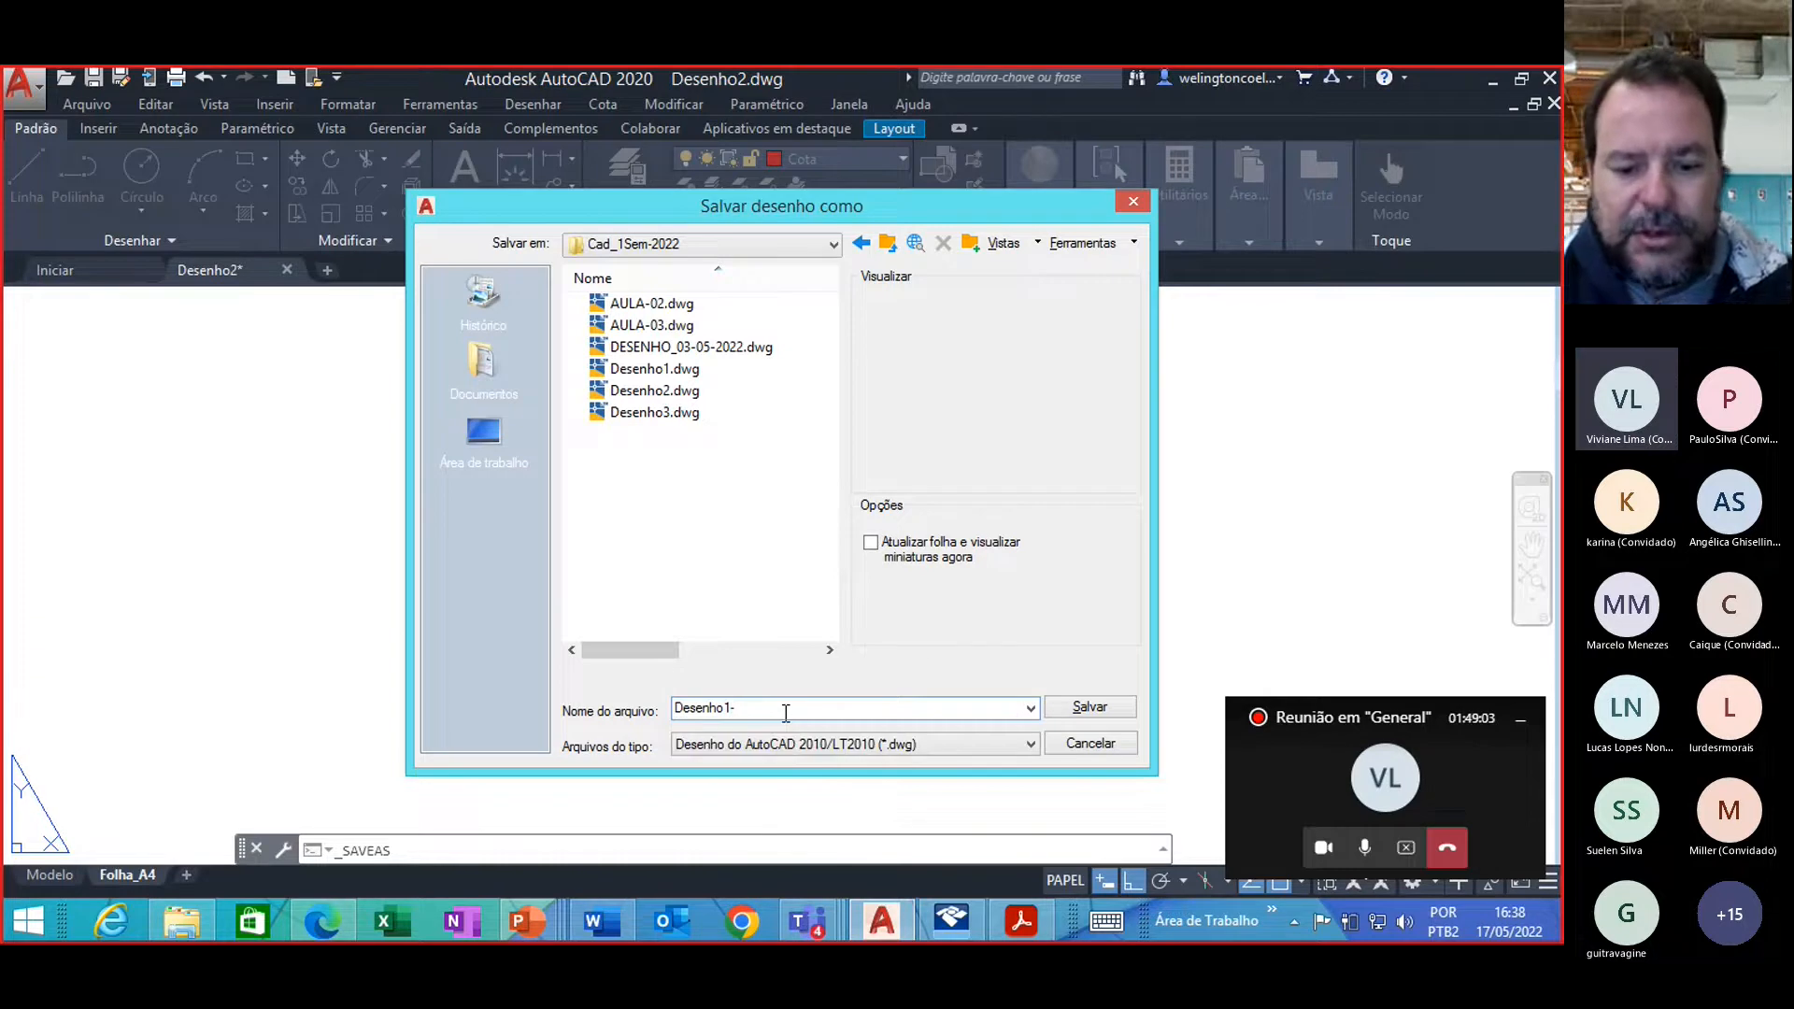
type("17-0")
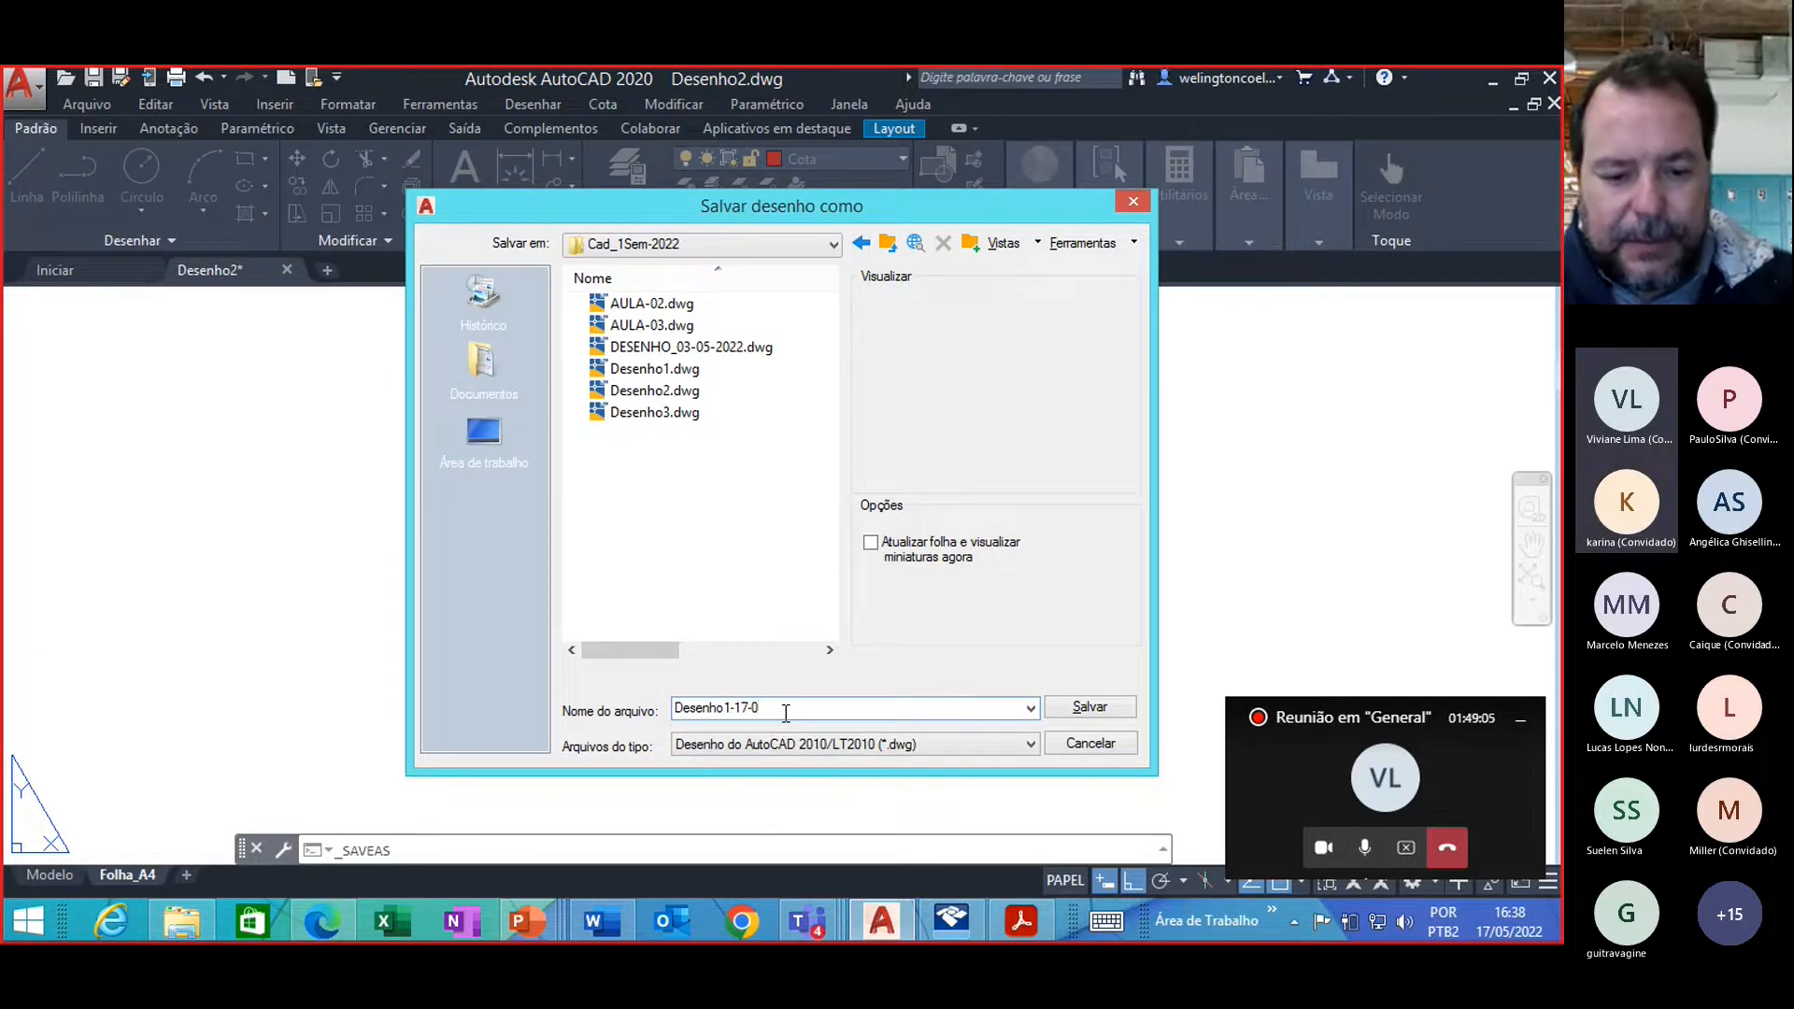
type("5-2022")
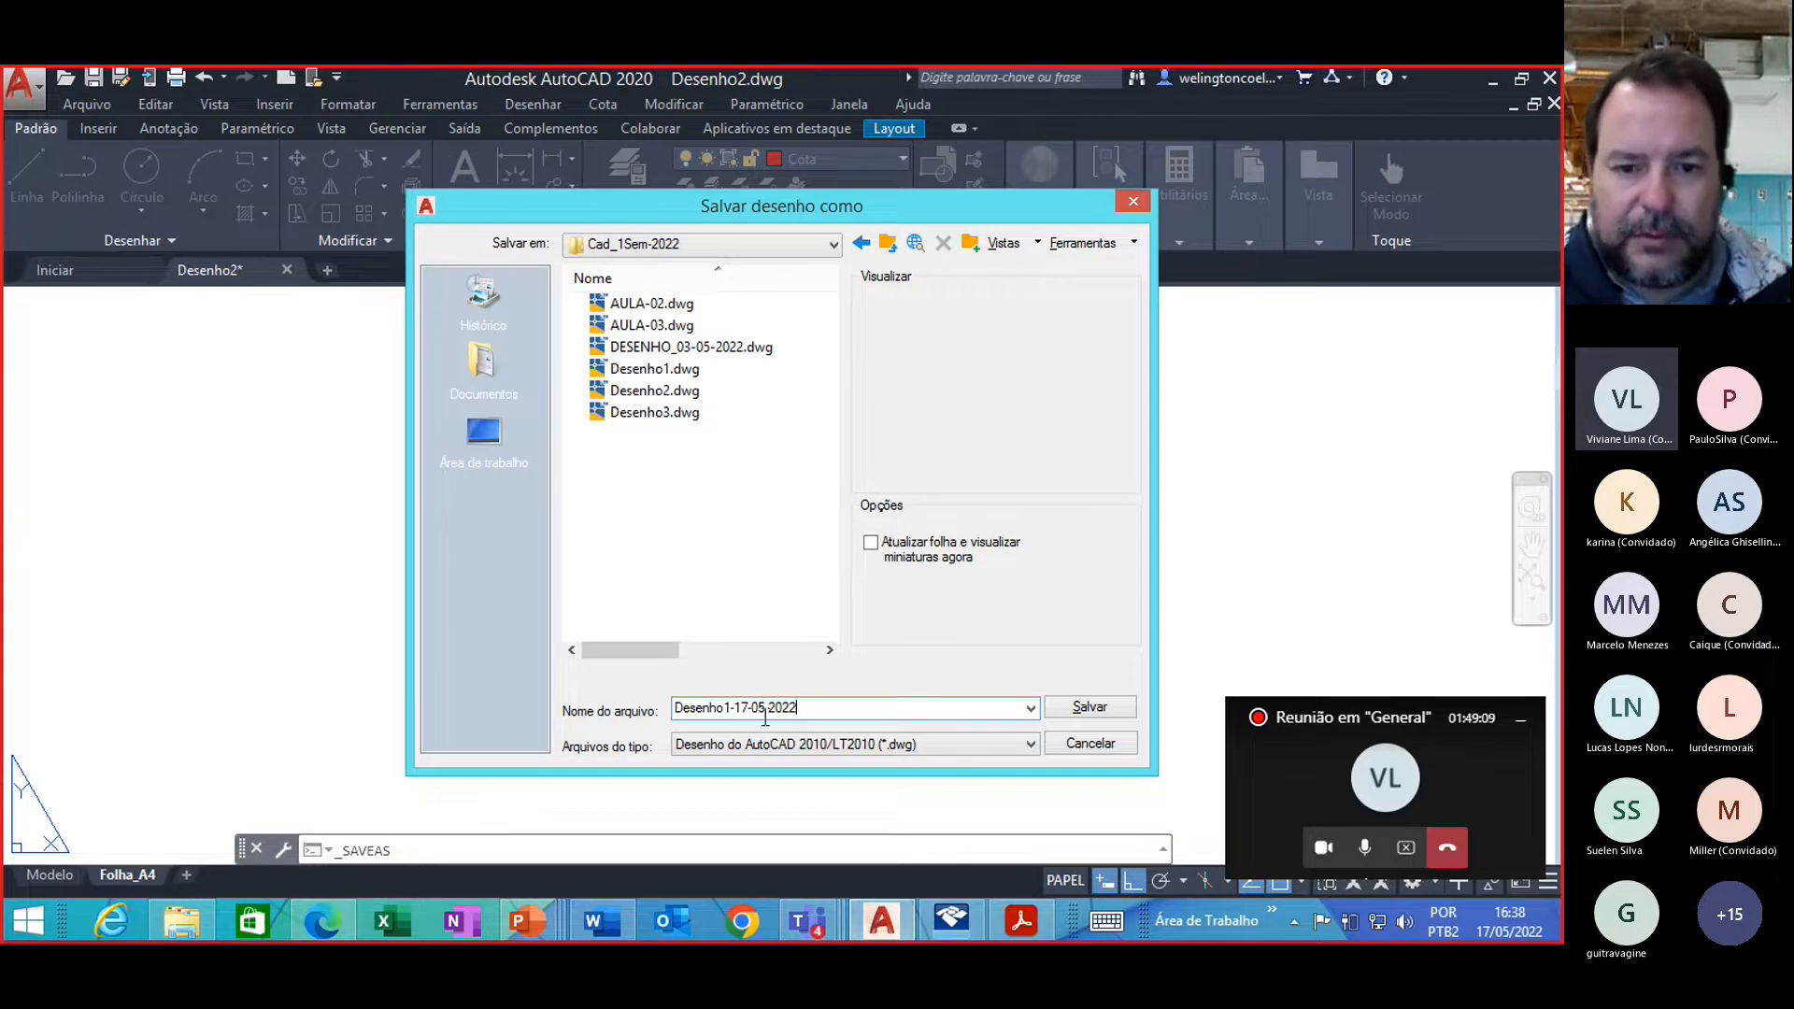
left_click(1090, 708)
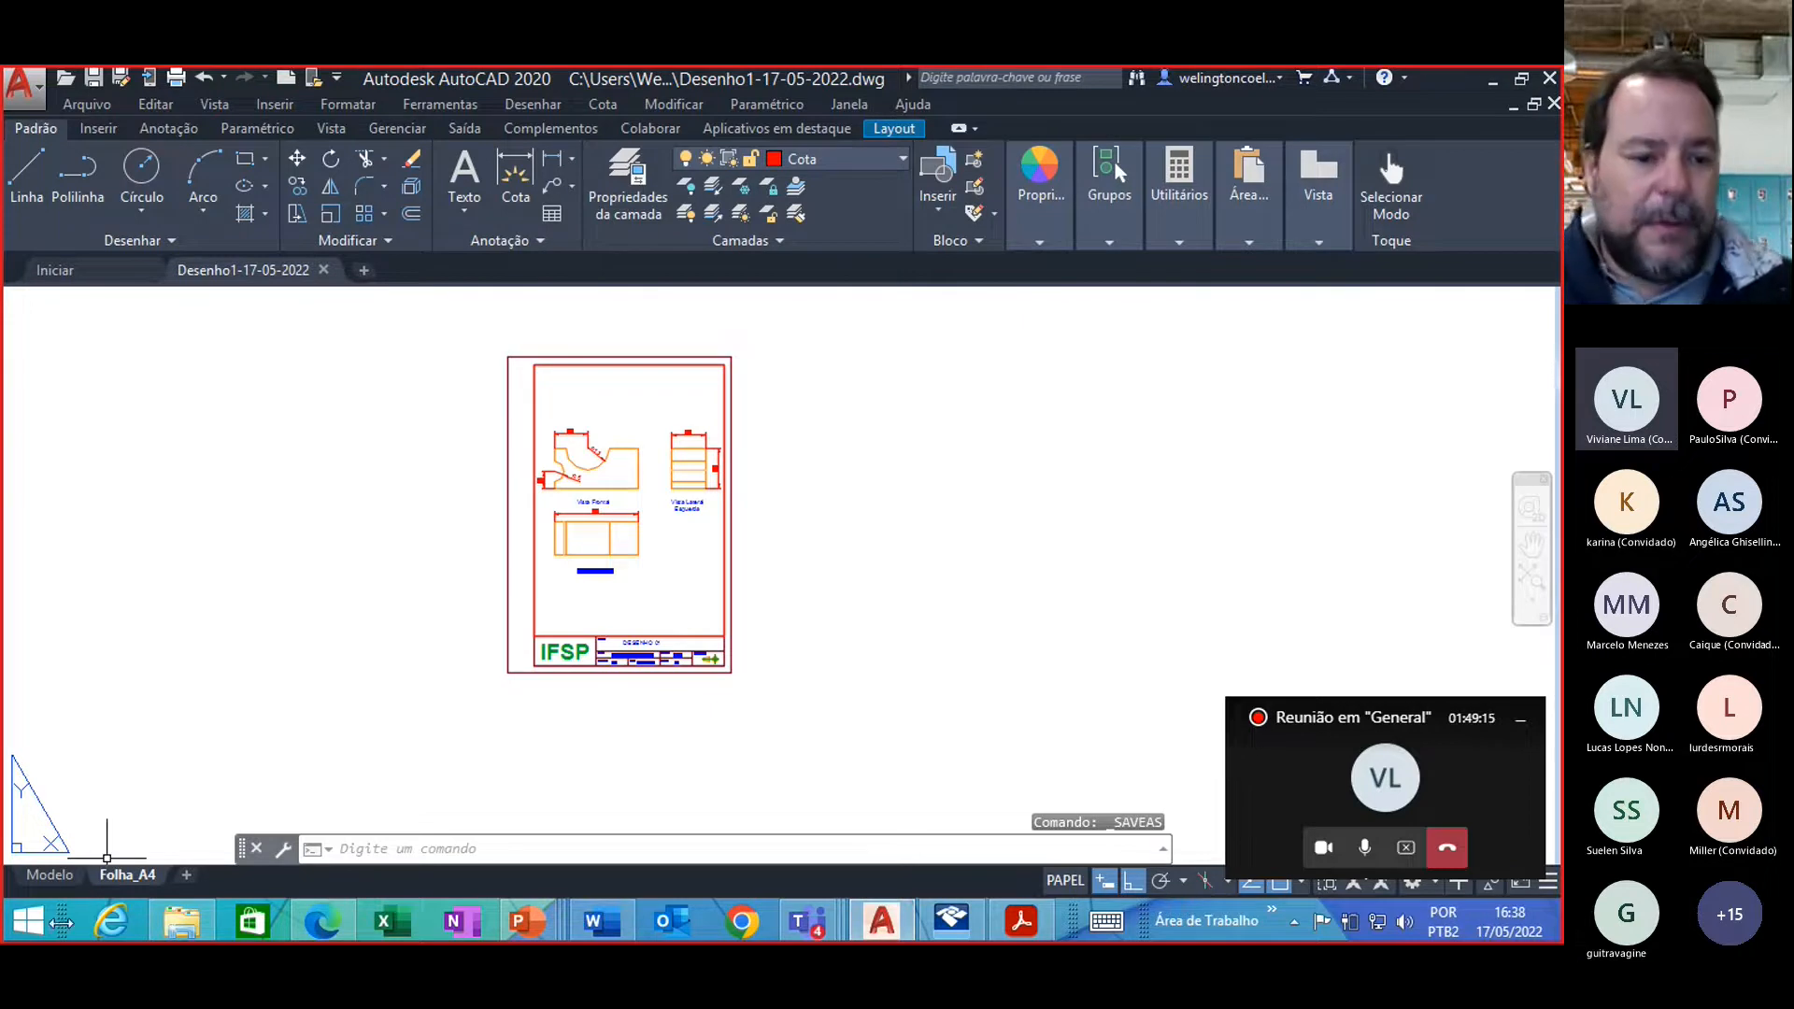
left_click(45, 877)
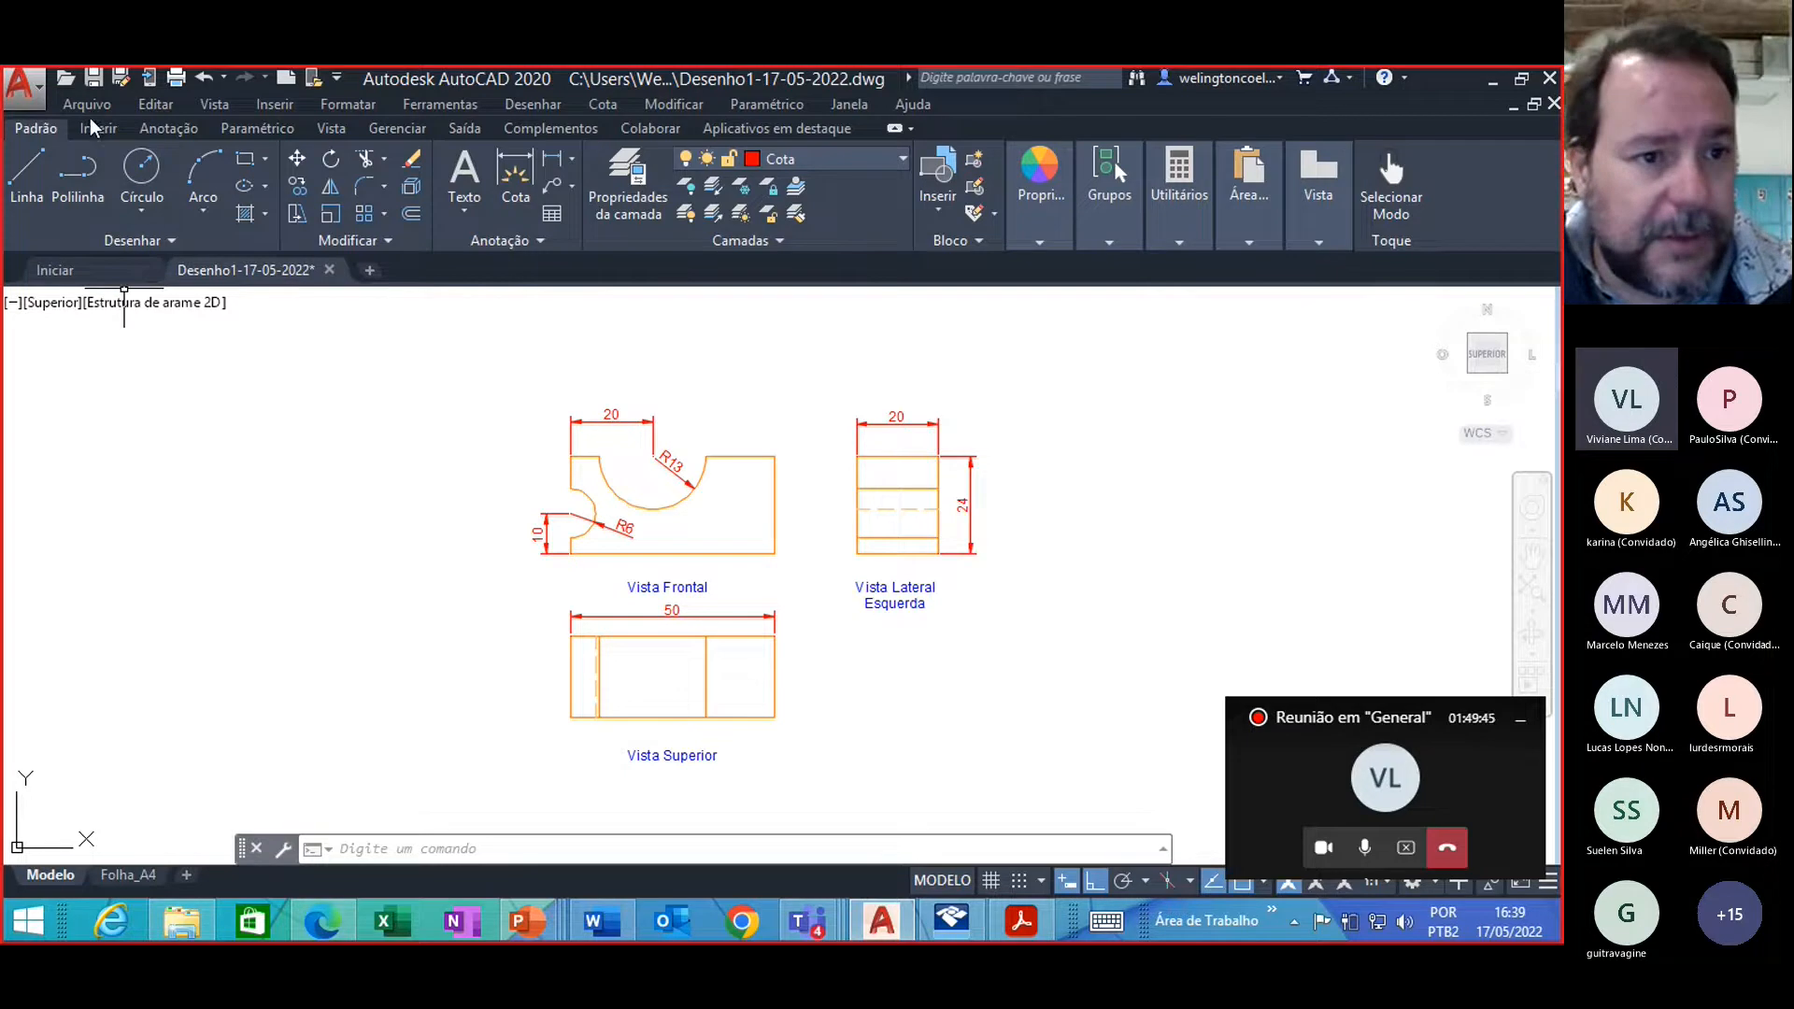
left_click(40, 90)
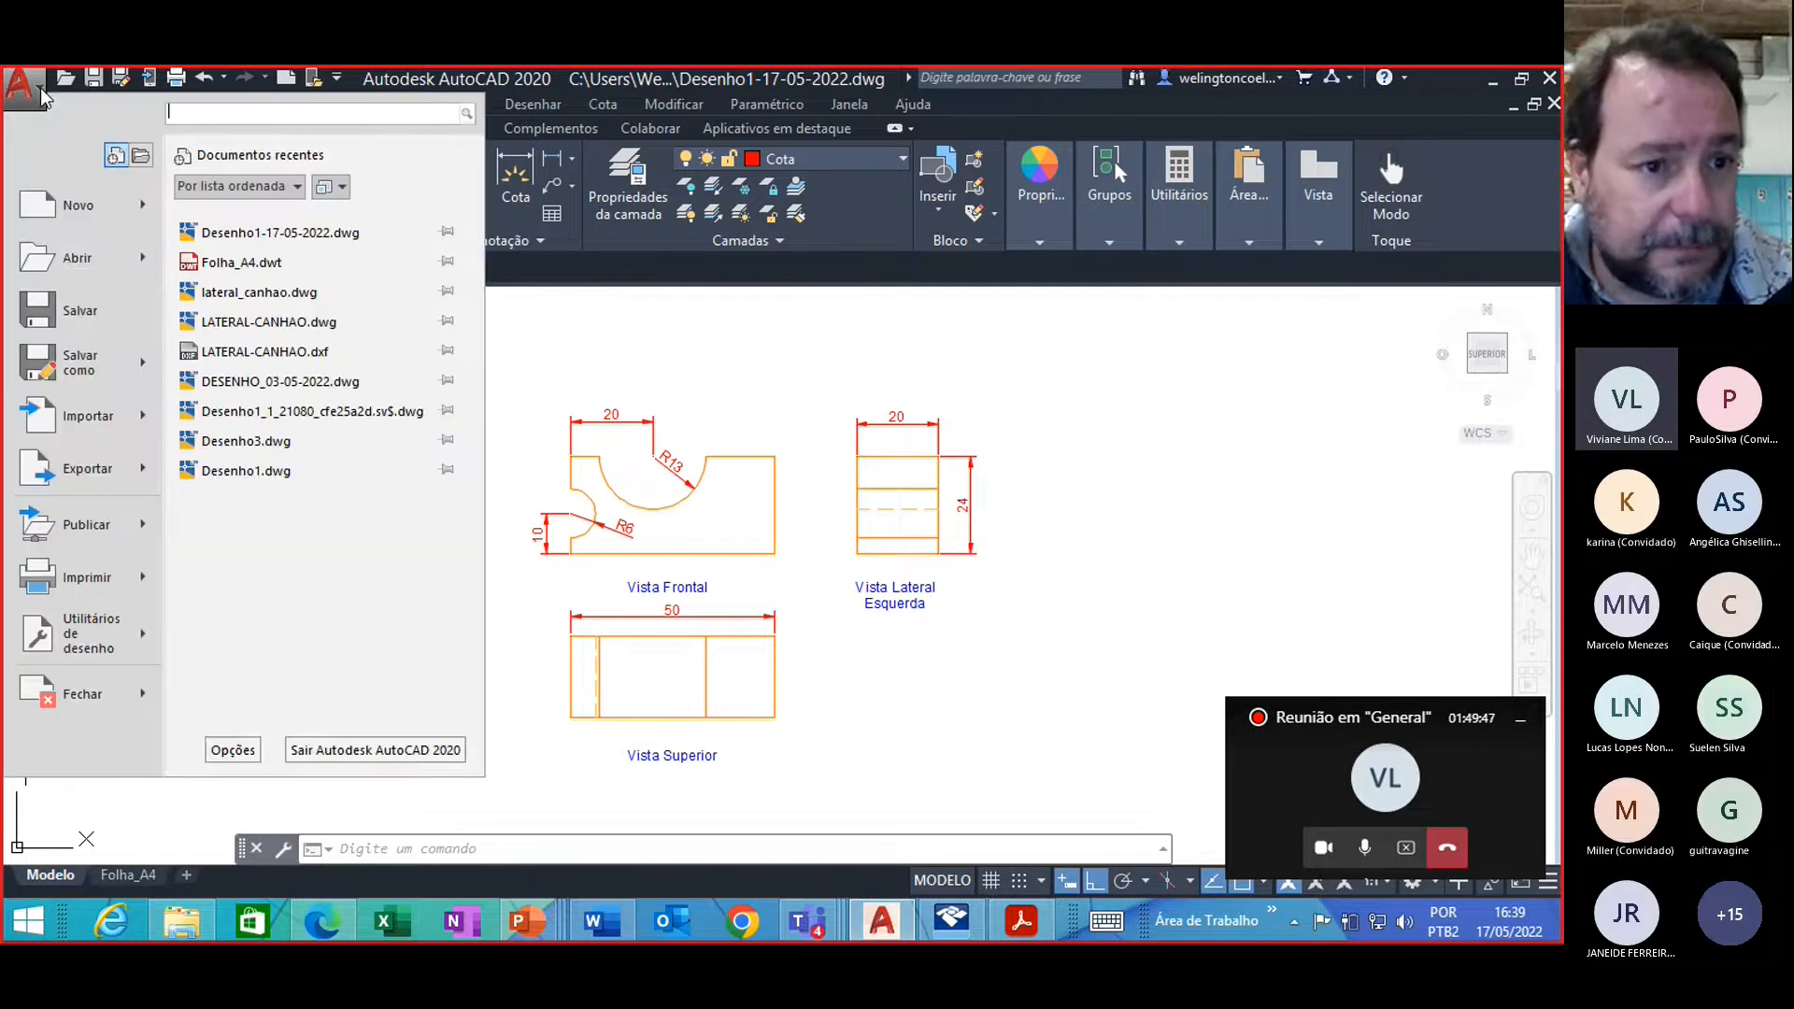
mouse_move(101, 372)
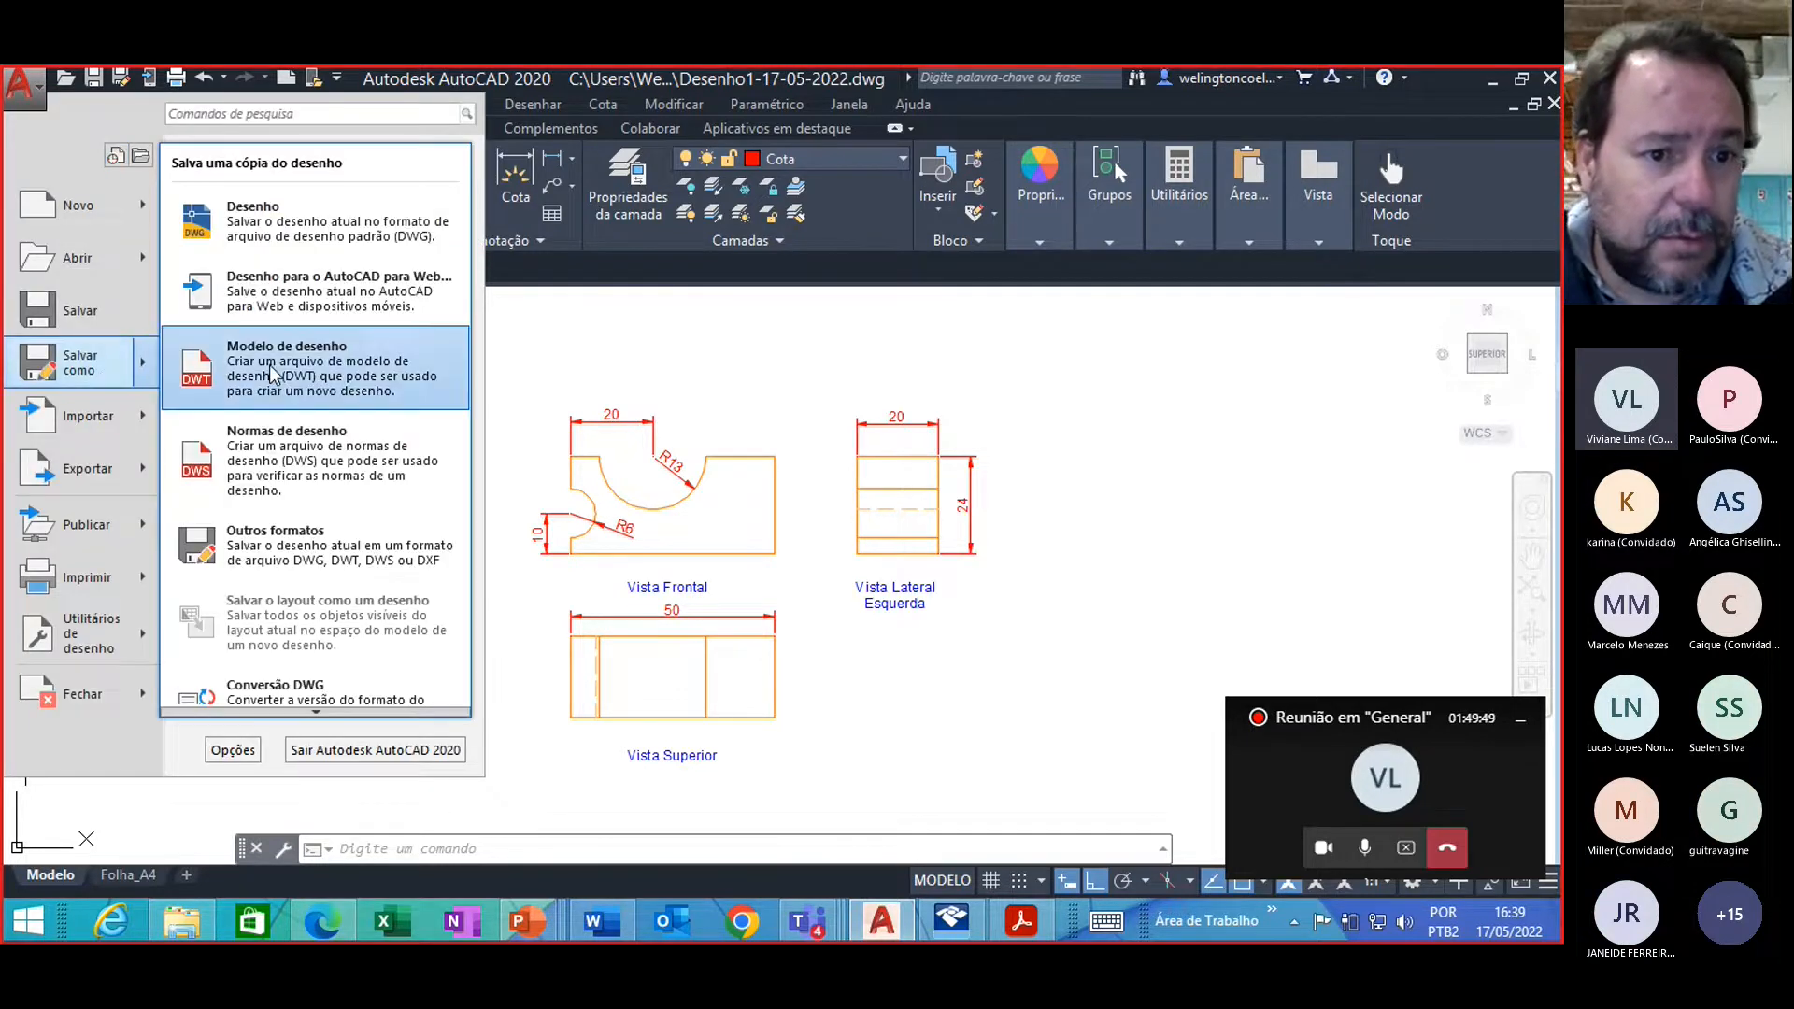
left_click(318, 226)
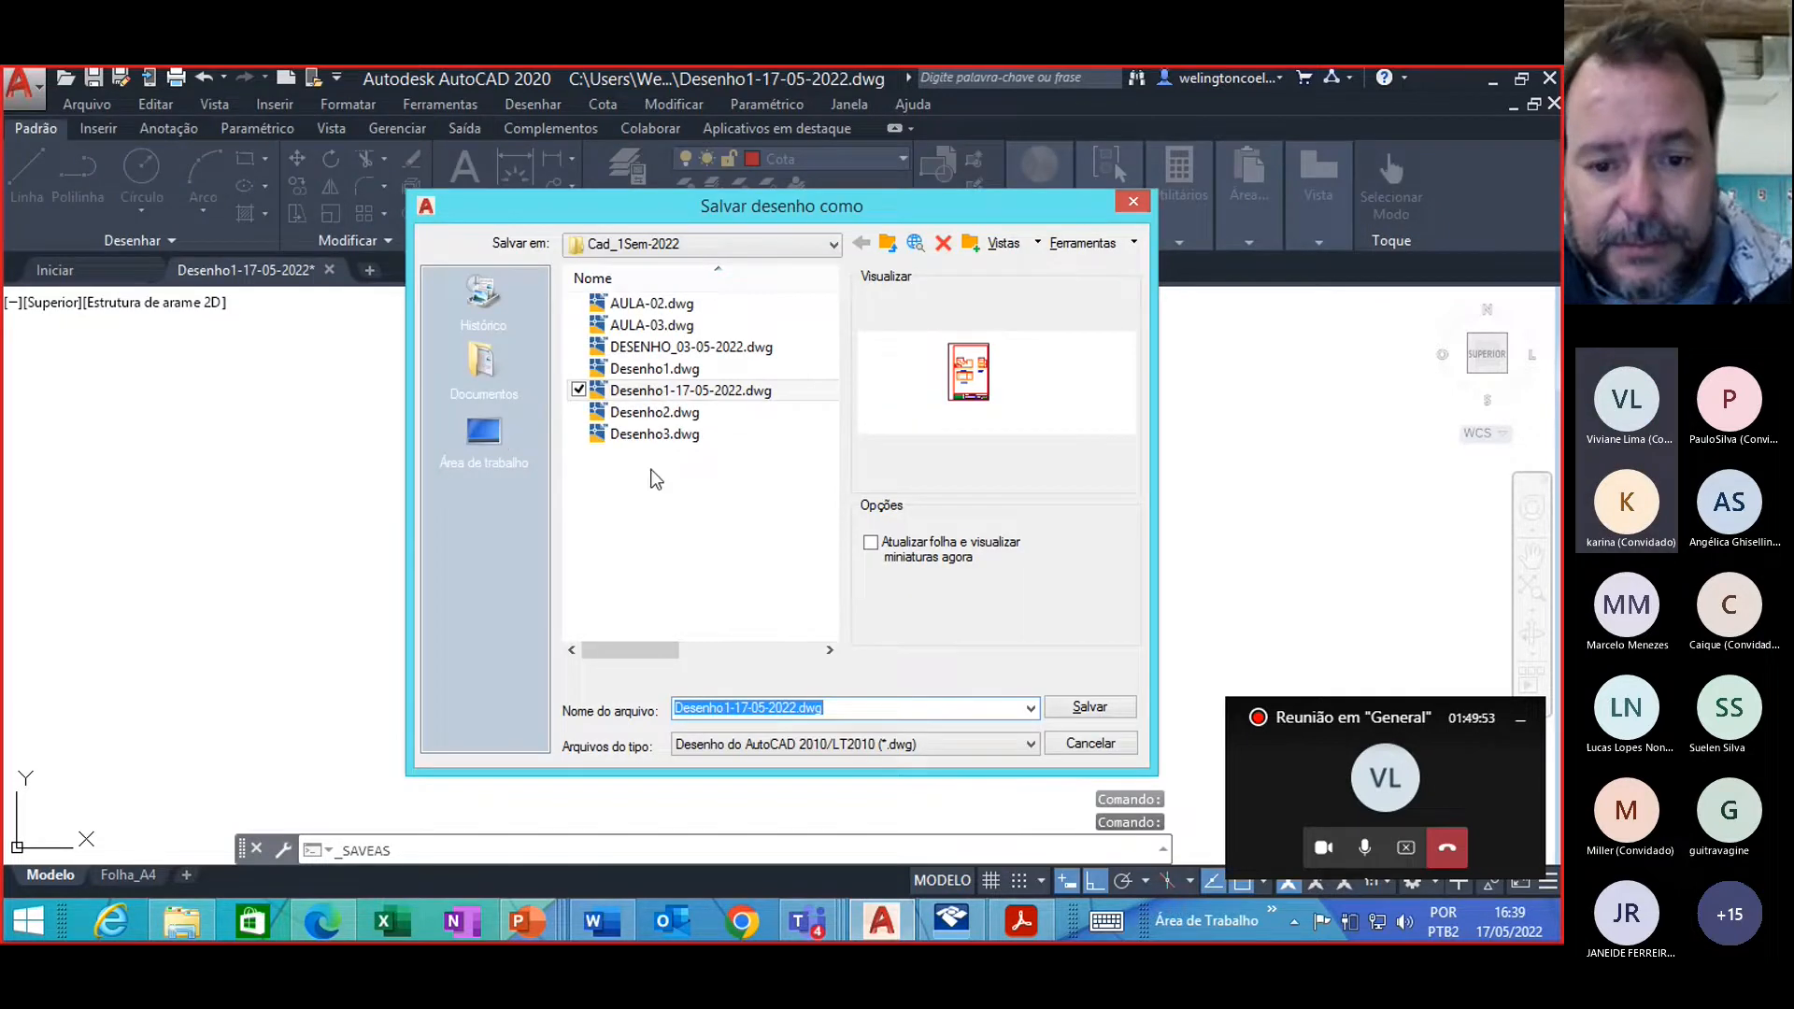
left_click(863, 708)
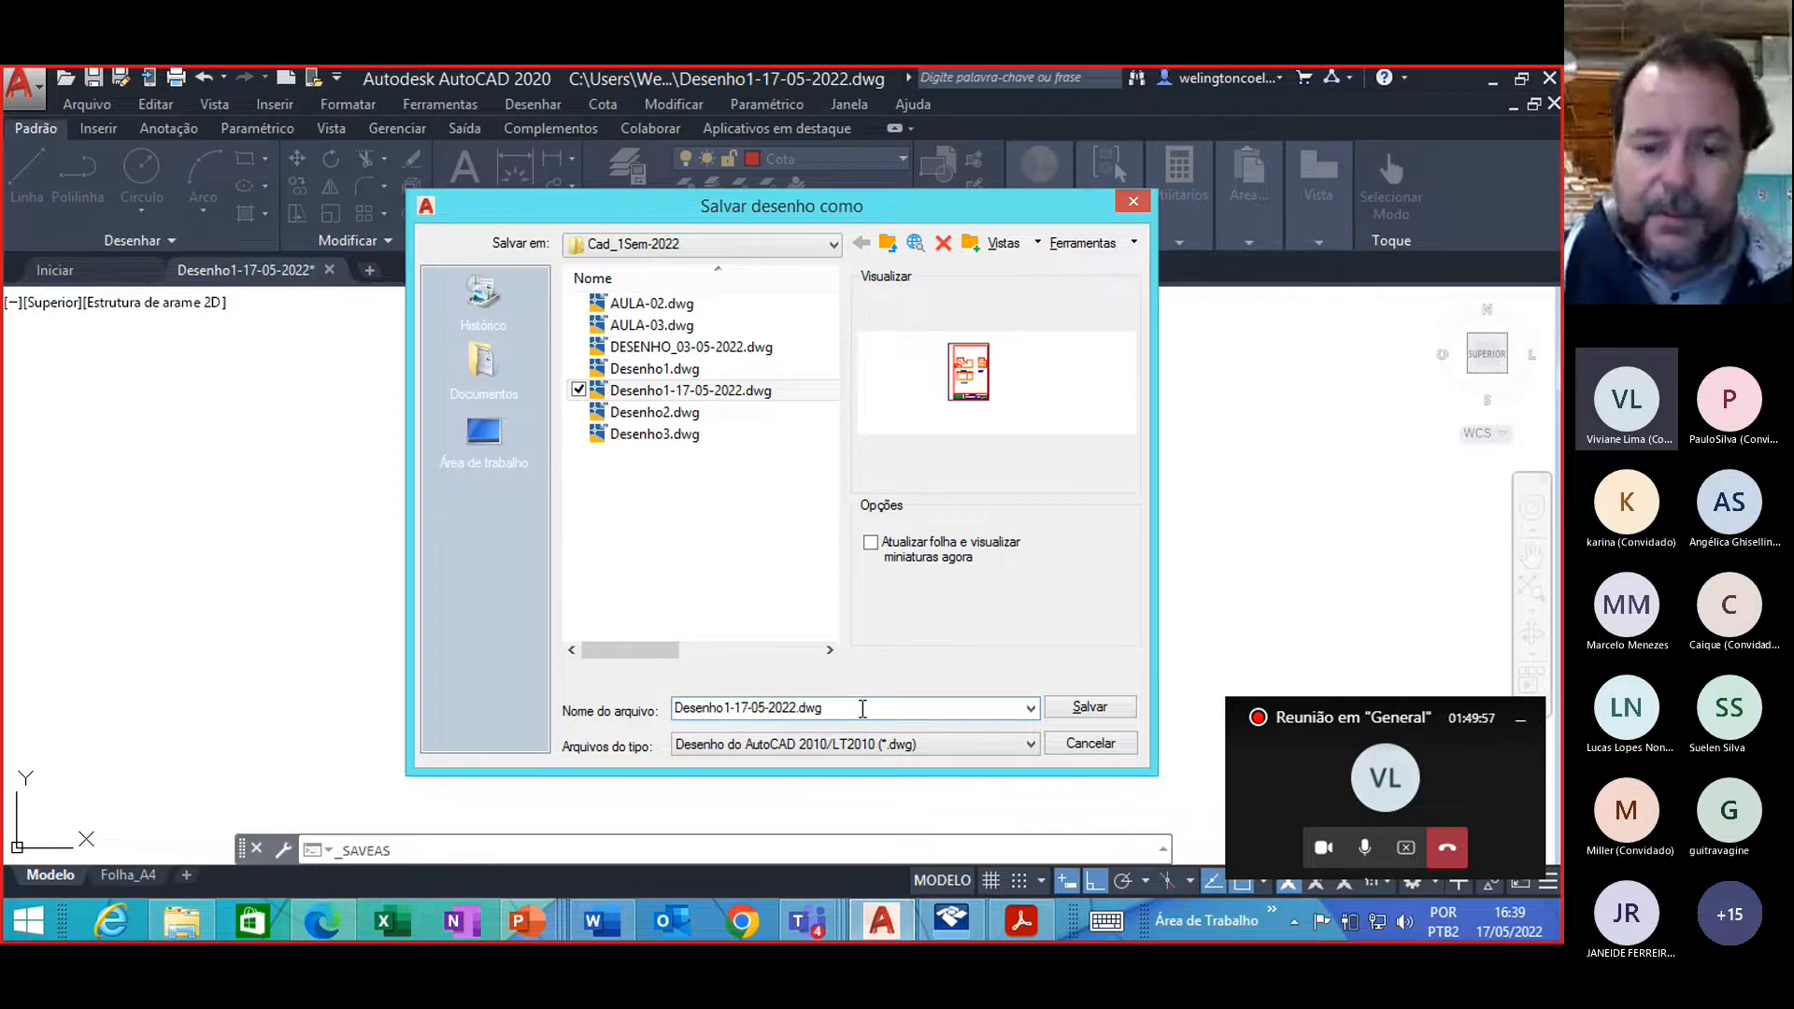
key("BackSpace")
key("BackSpace")
type("-3D")
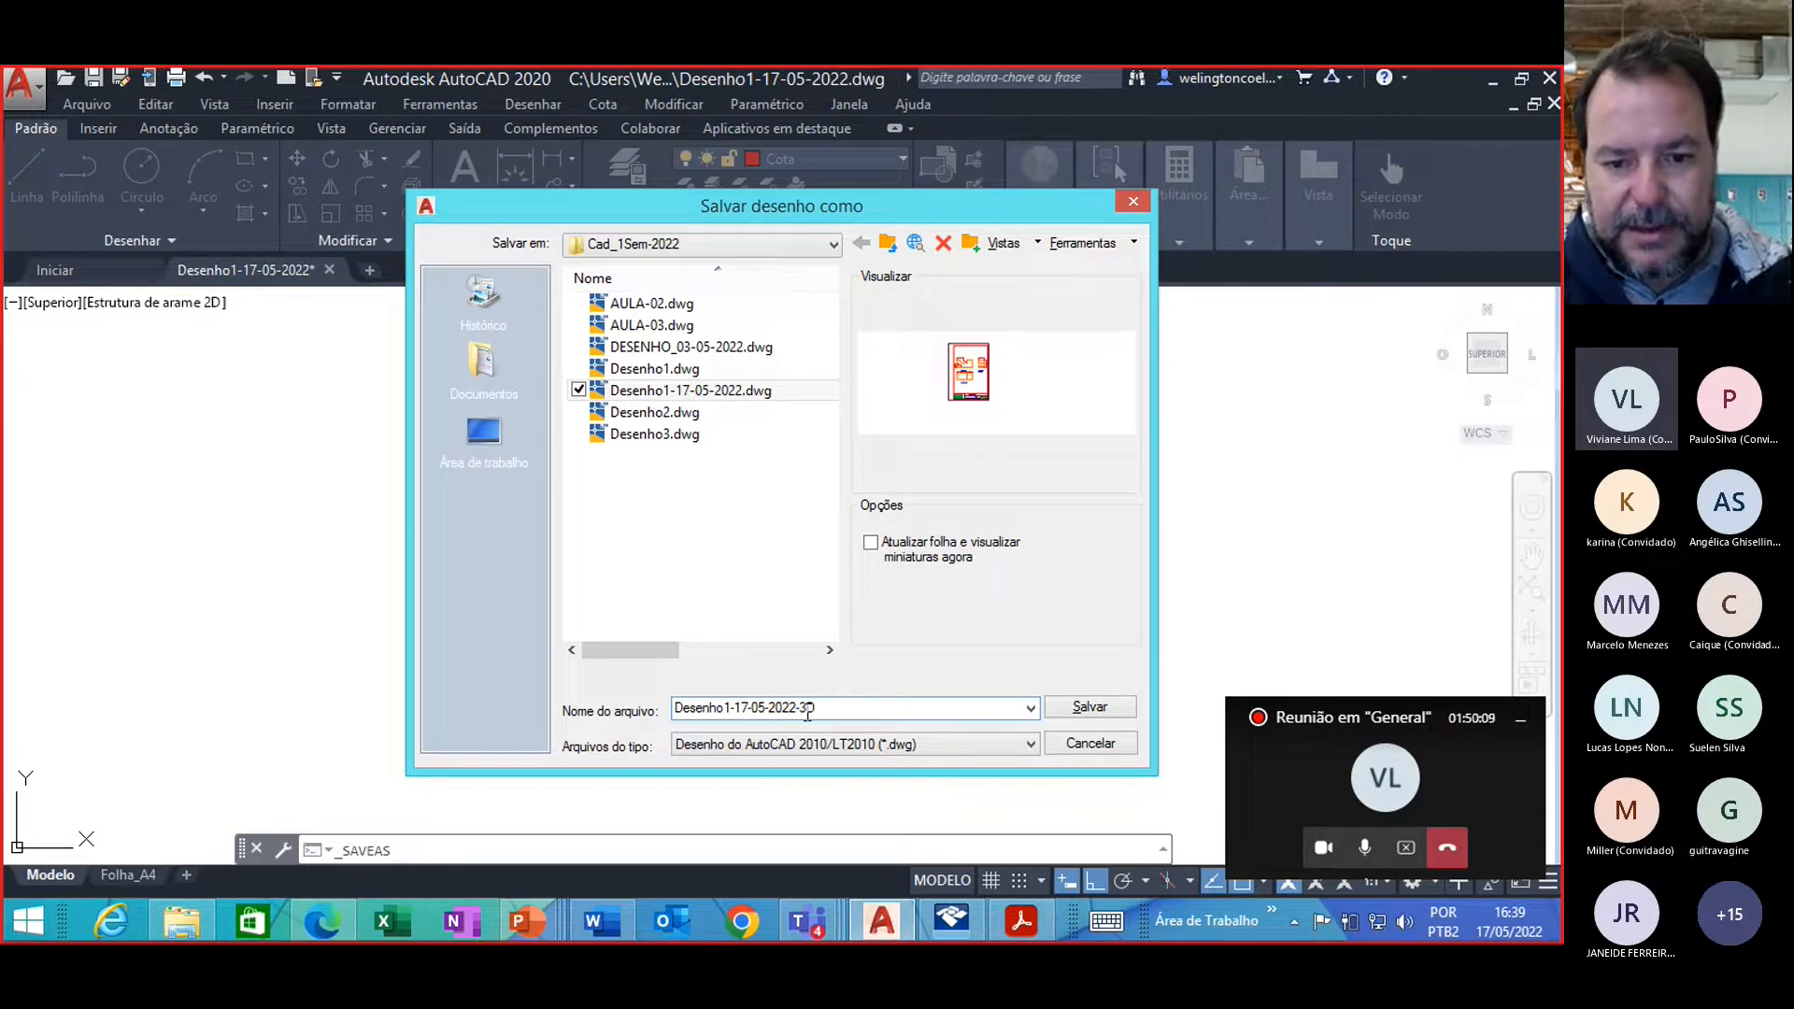
left_click(1074, 708)
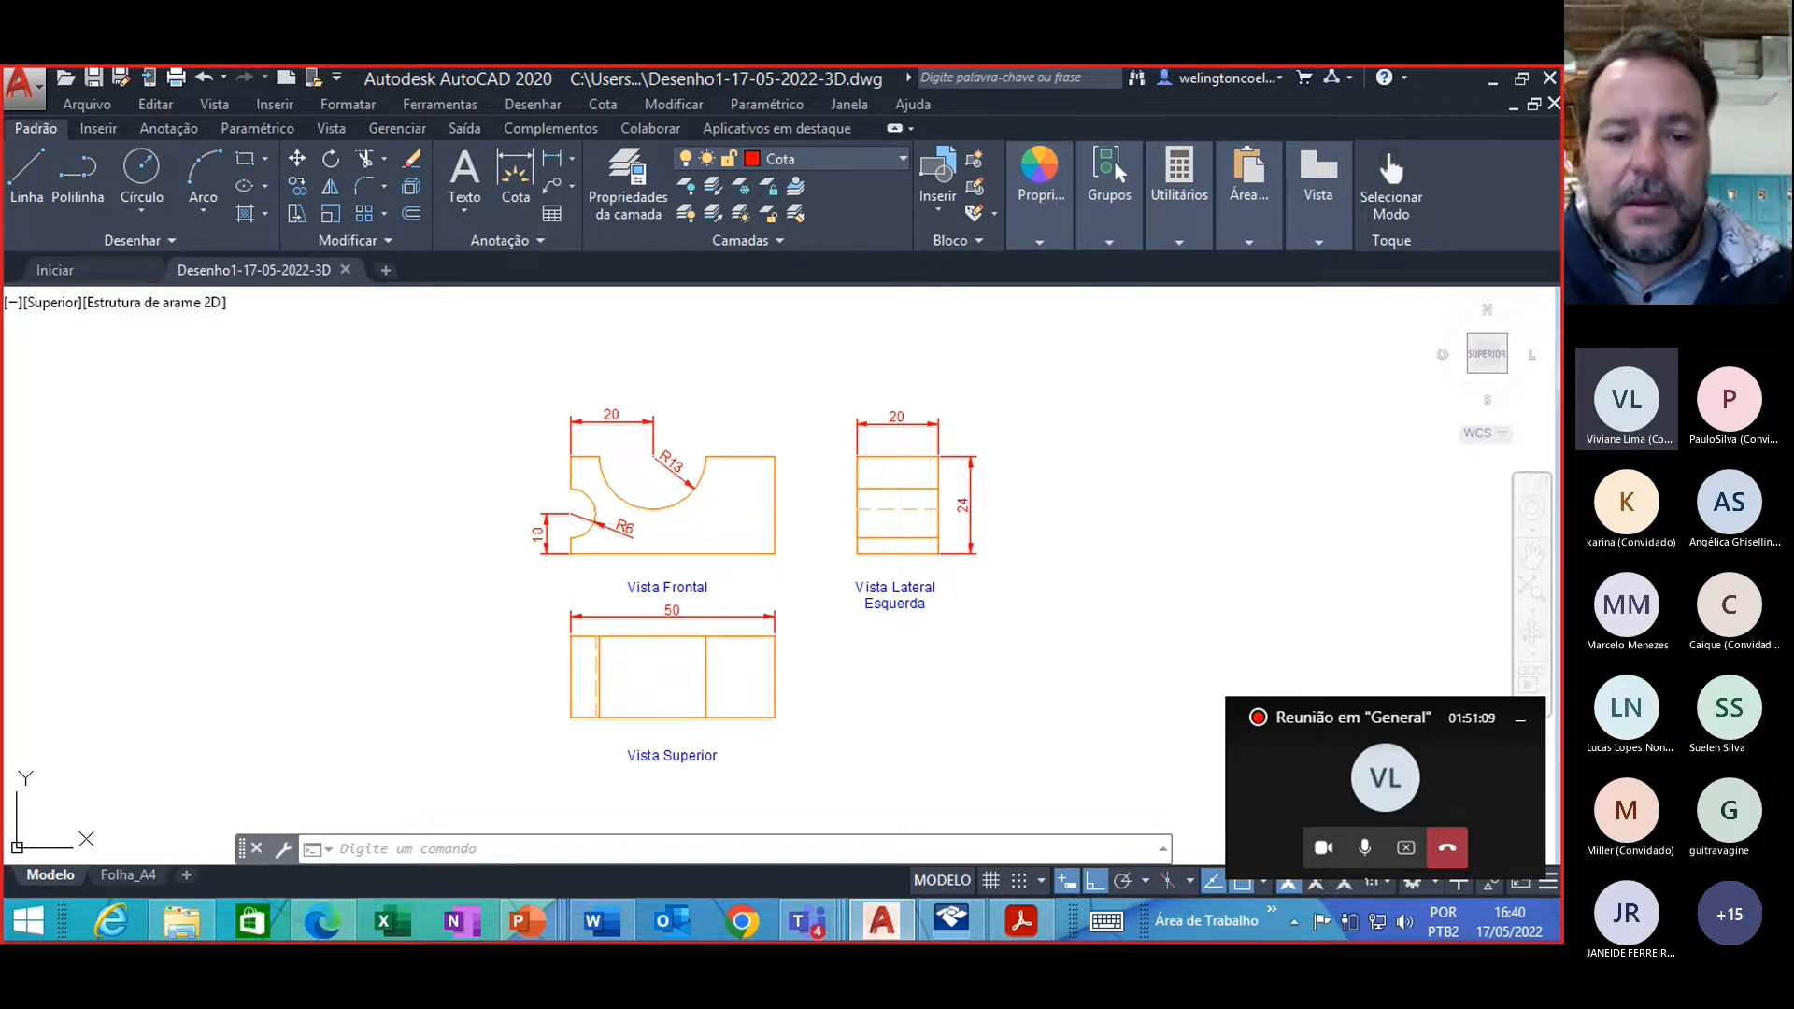
Step: Delete the front view's four dimensions: the 20 and 10 linear dimensions and the R13 and R6 radii
left_click(669, 469)
left_click(639, 419)
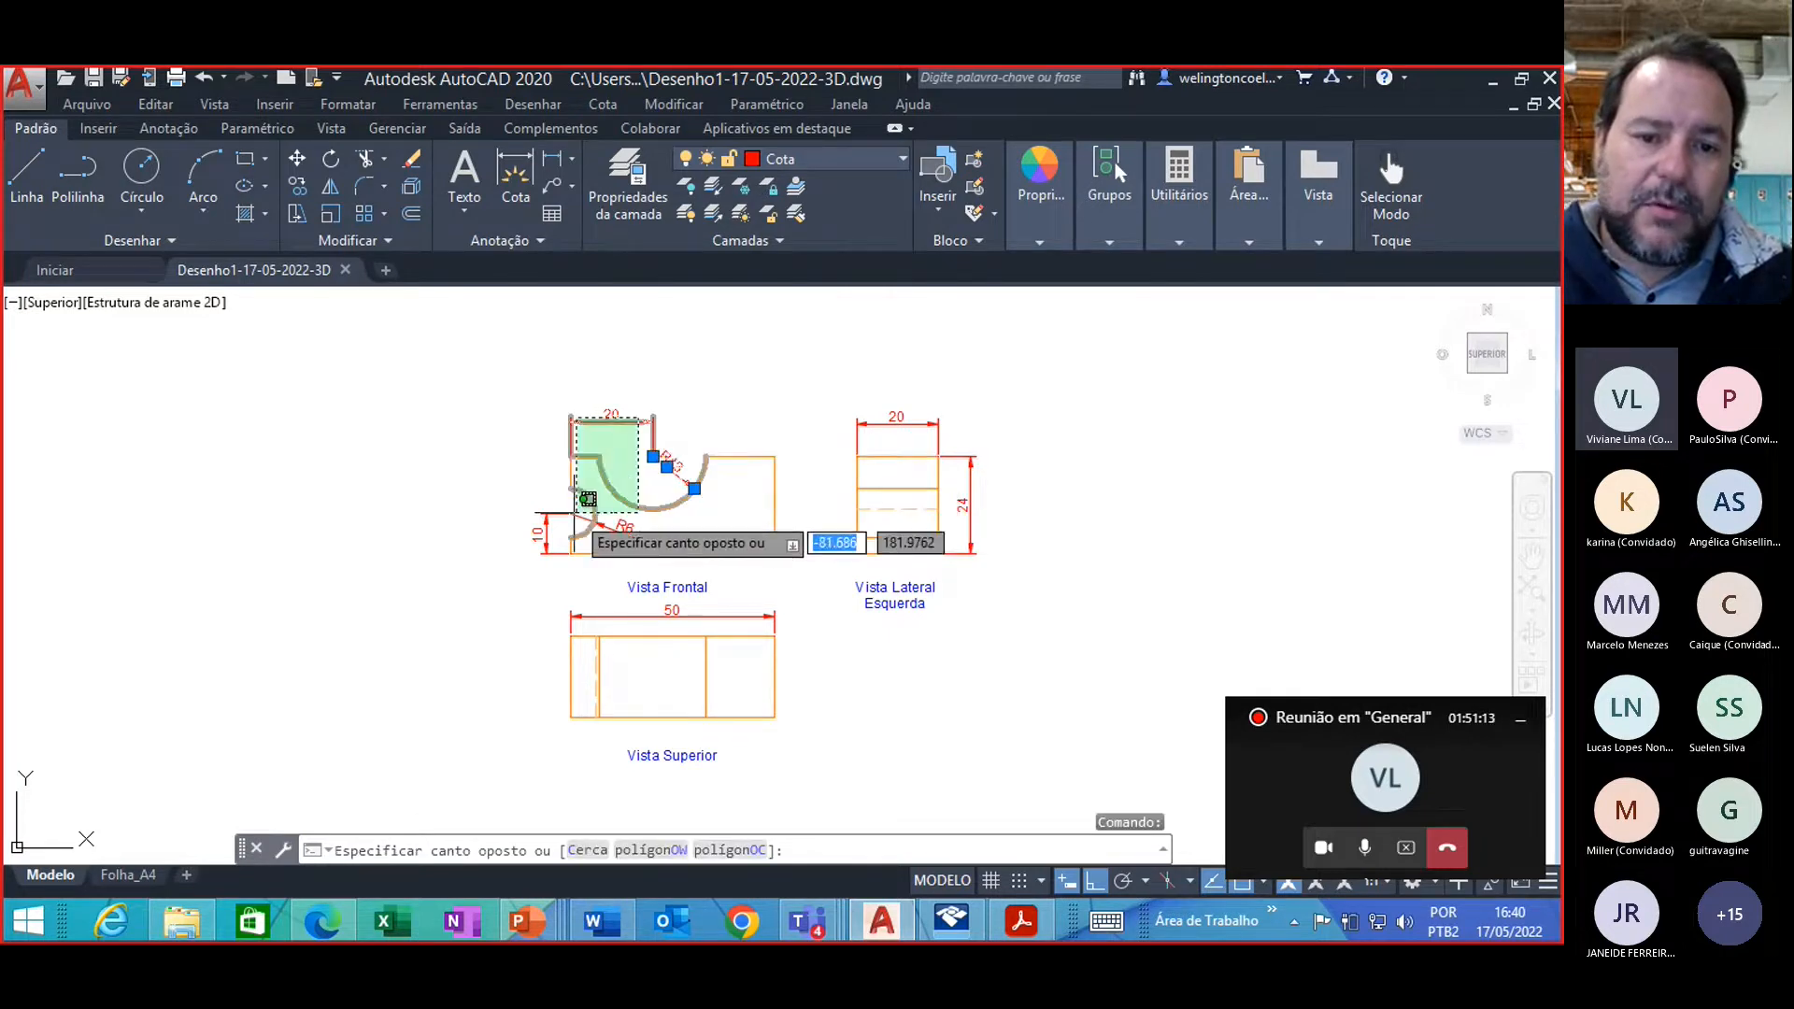
left_click(534, 378)
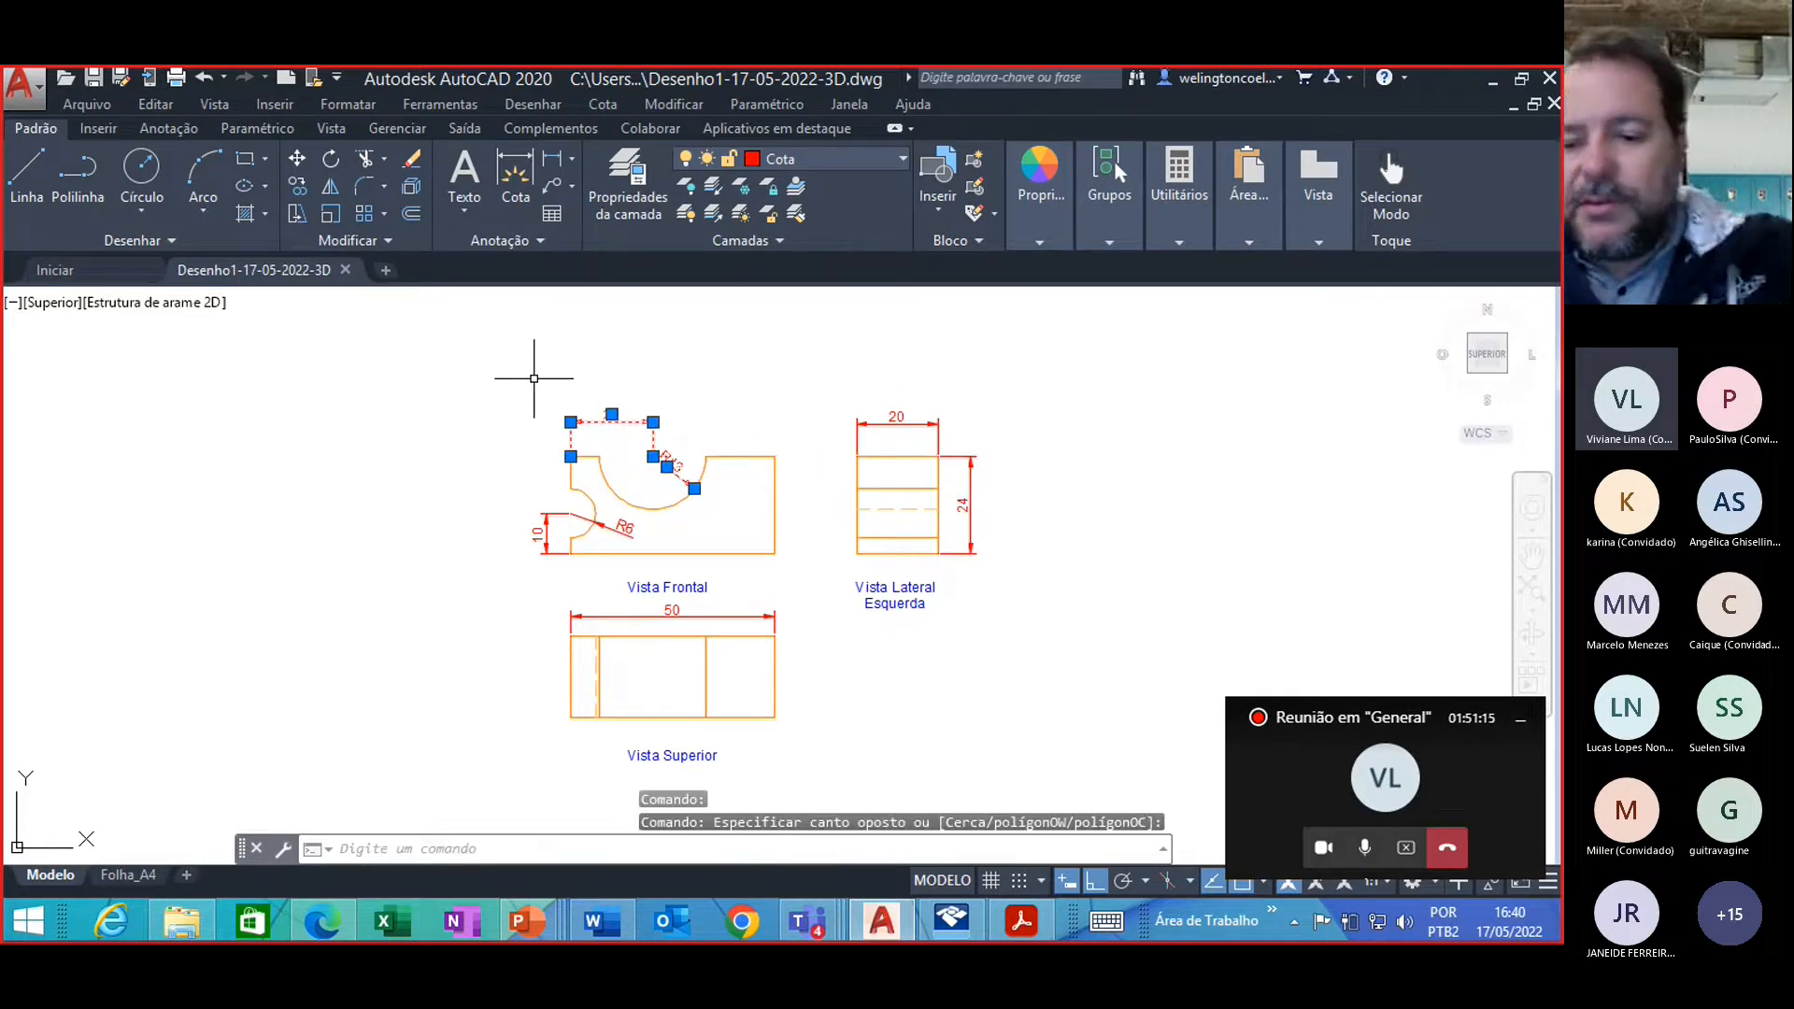
key("Delete")
left_click(555, 523)
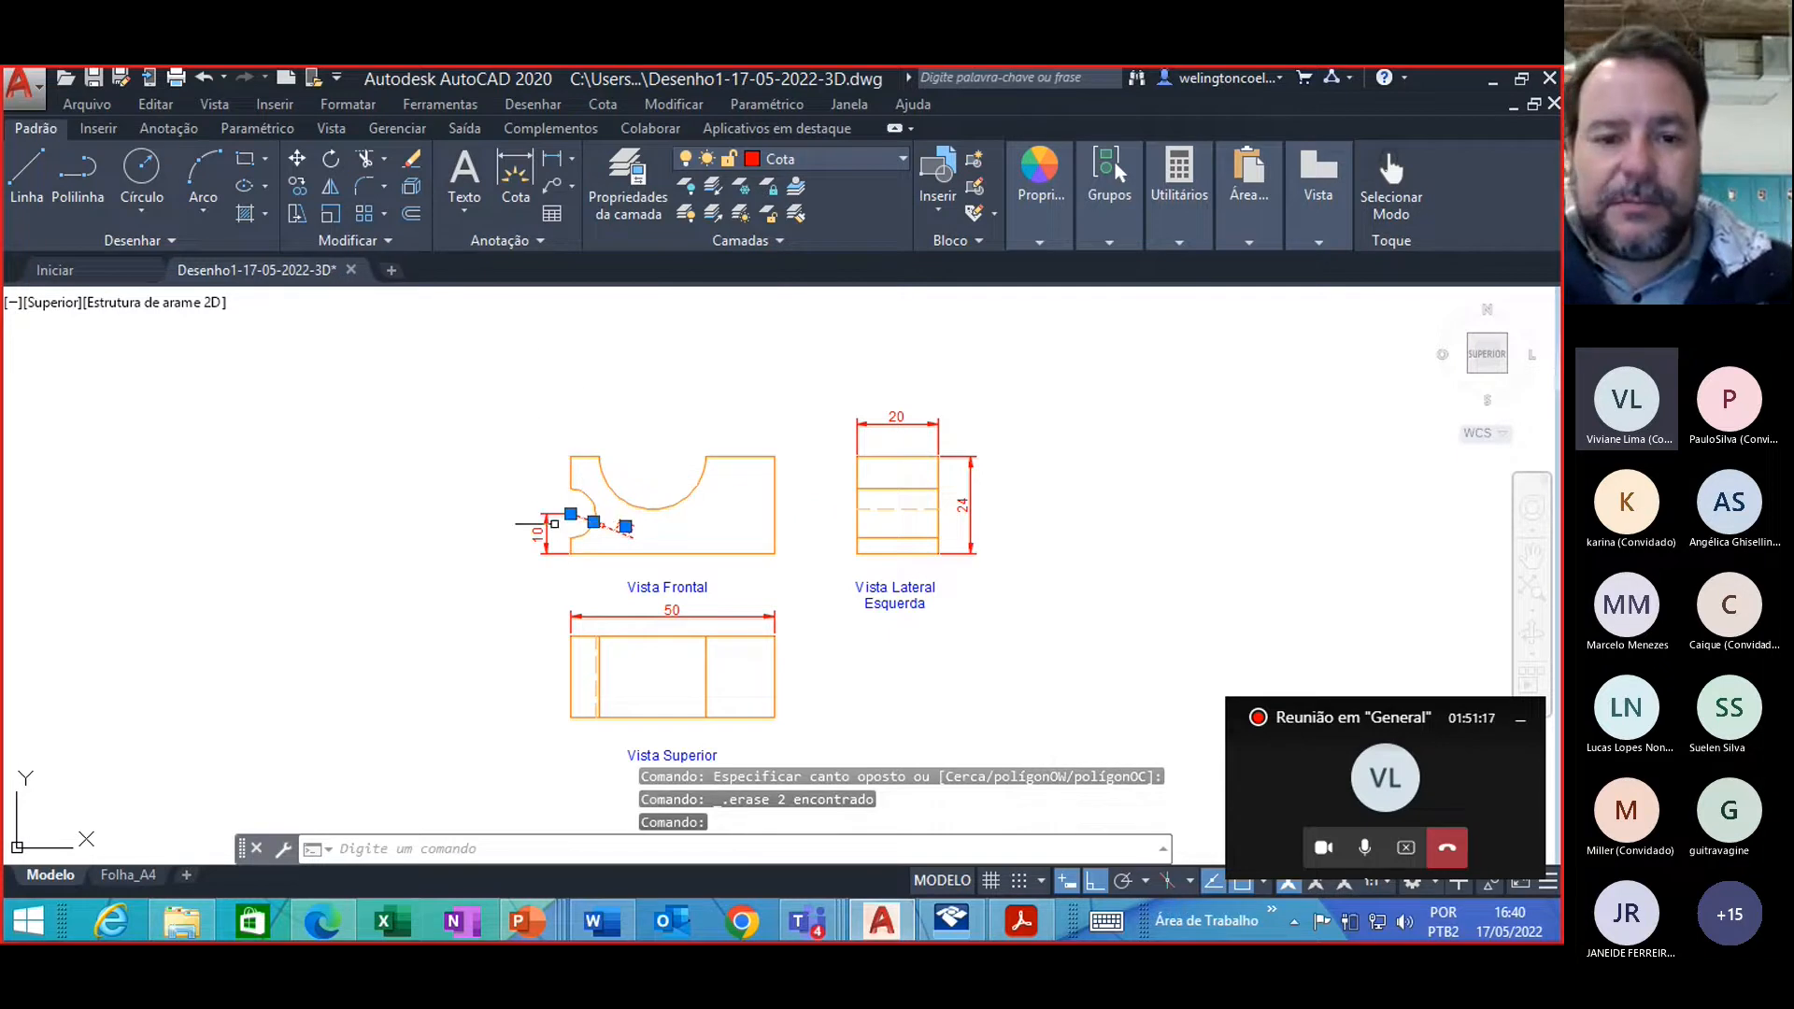
left_click(546, 525)
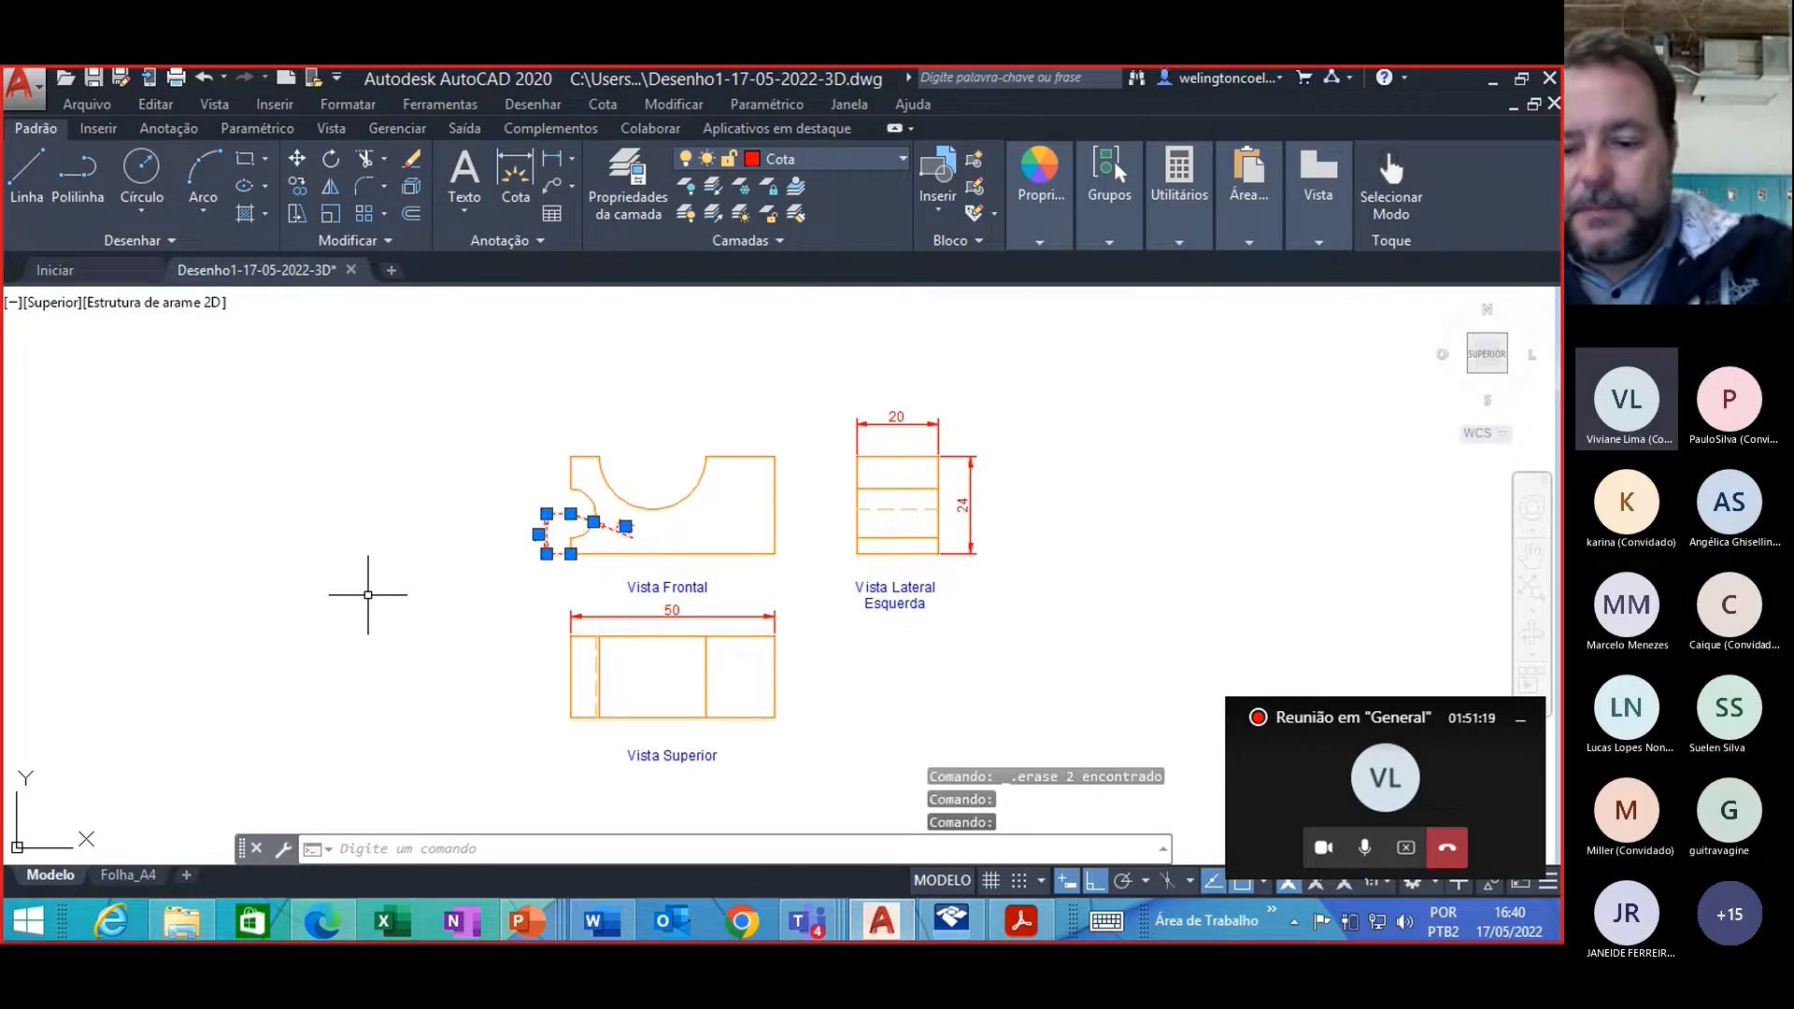
key("Delete")
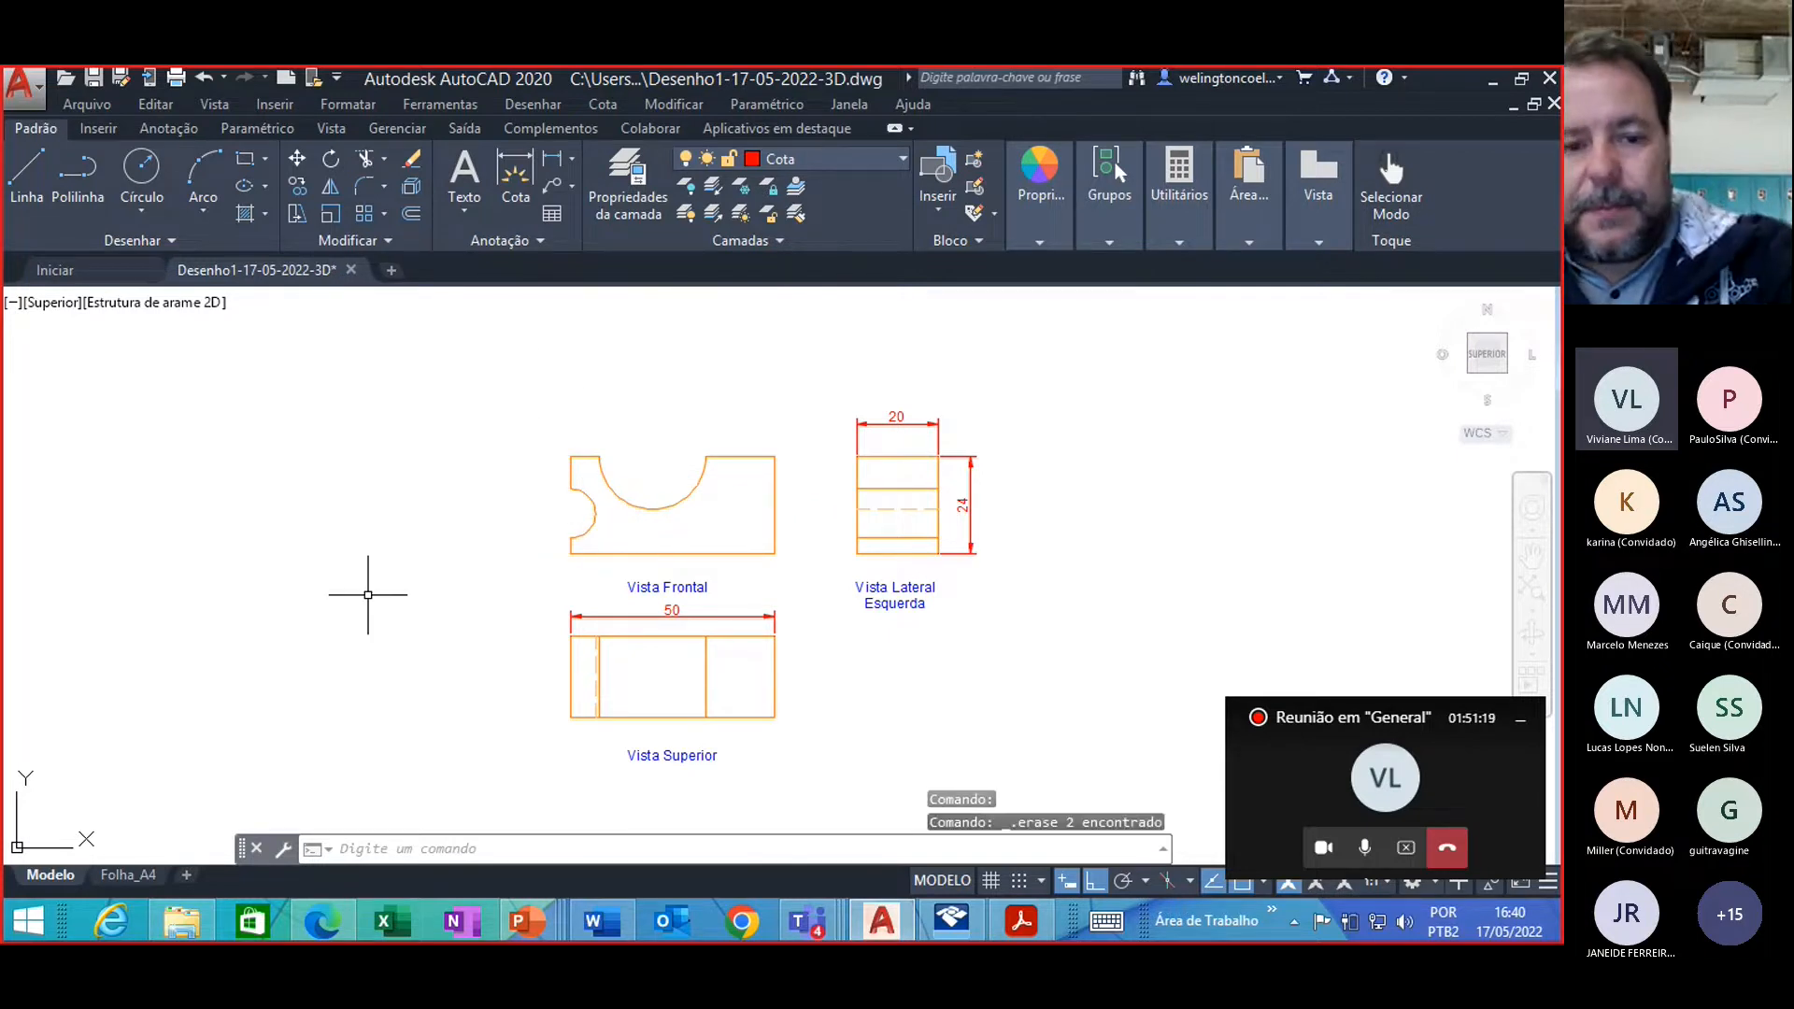
Step: Delete the Vista Frontal label and the whole top view with its dimension and Vista Superior label
left_click(654, 587)
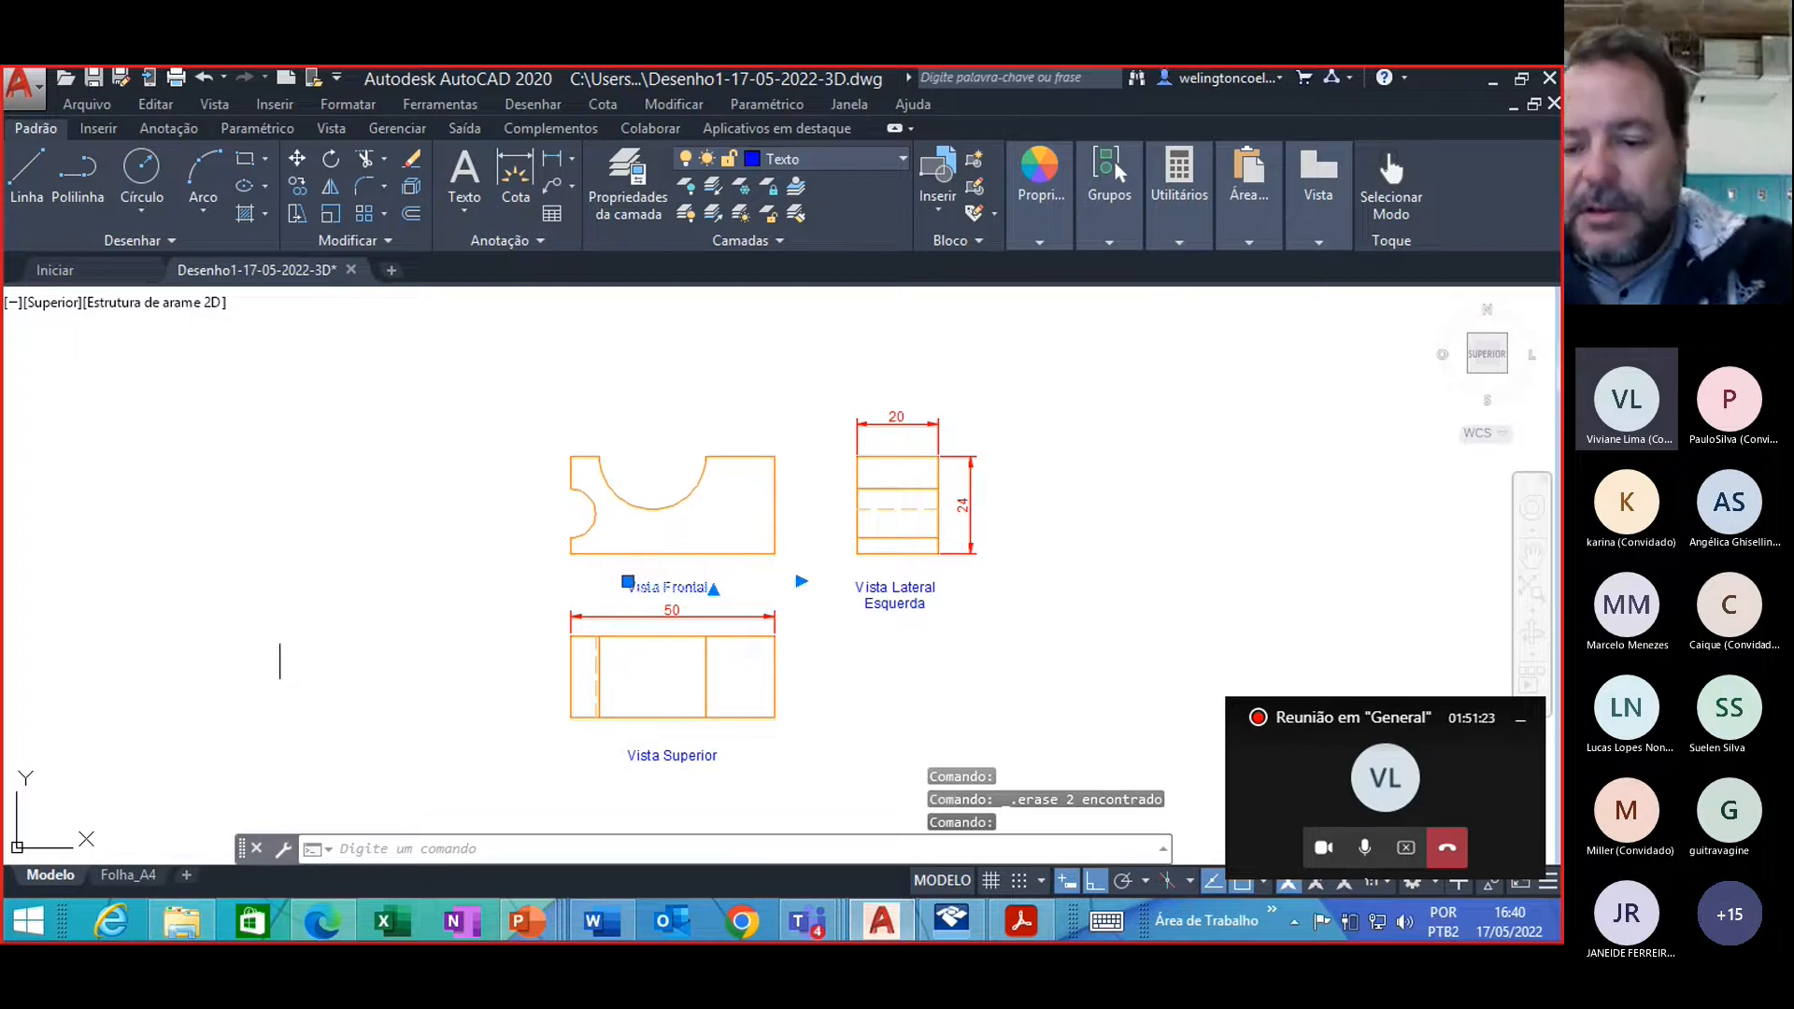
key("Delete")
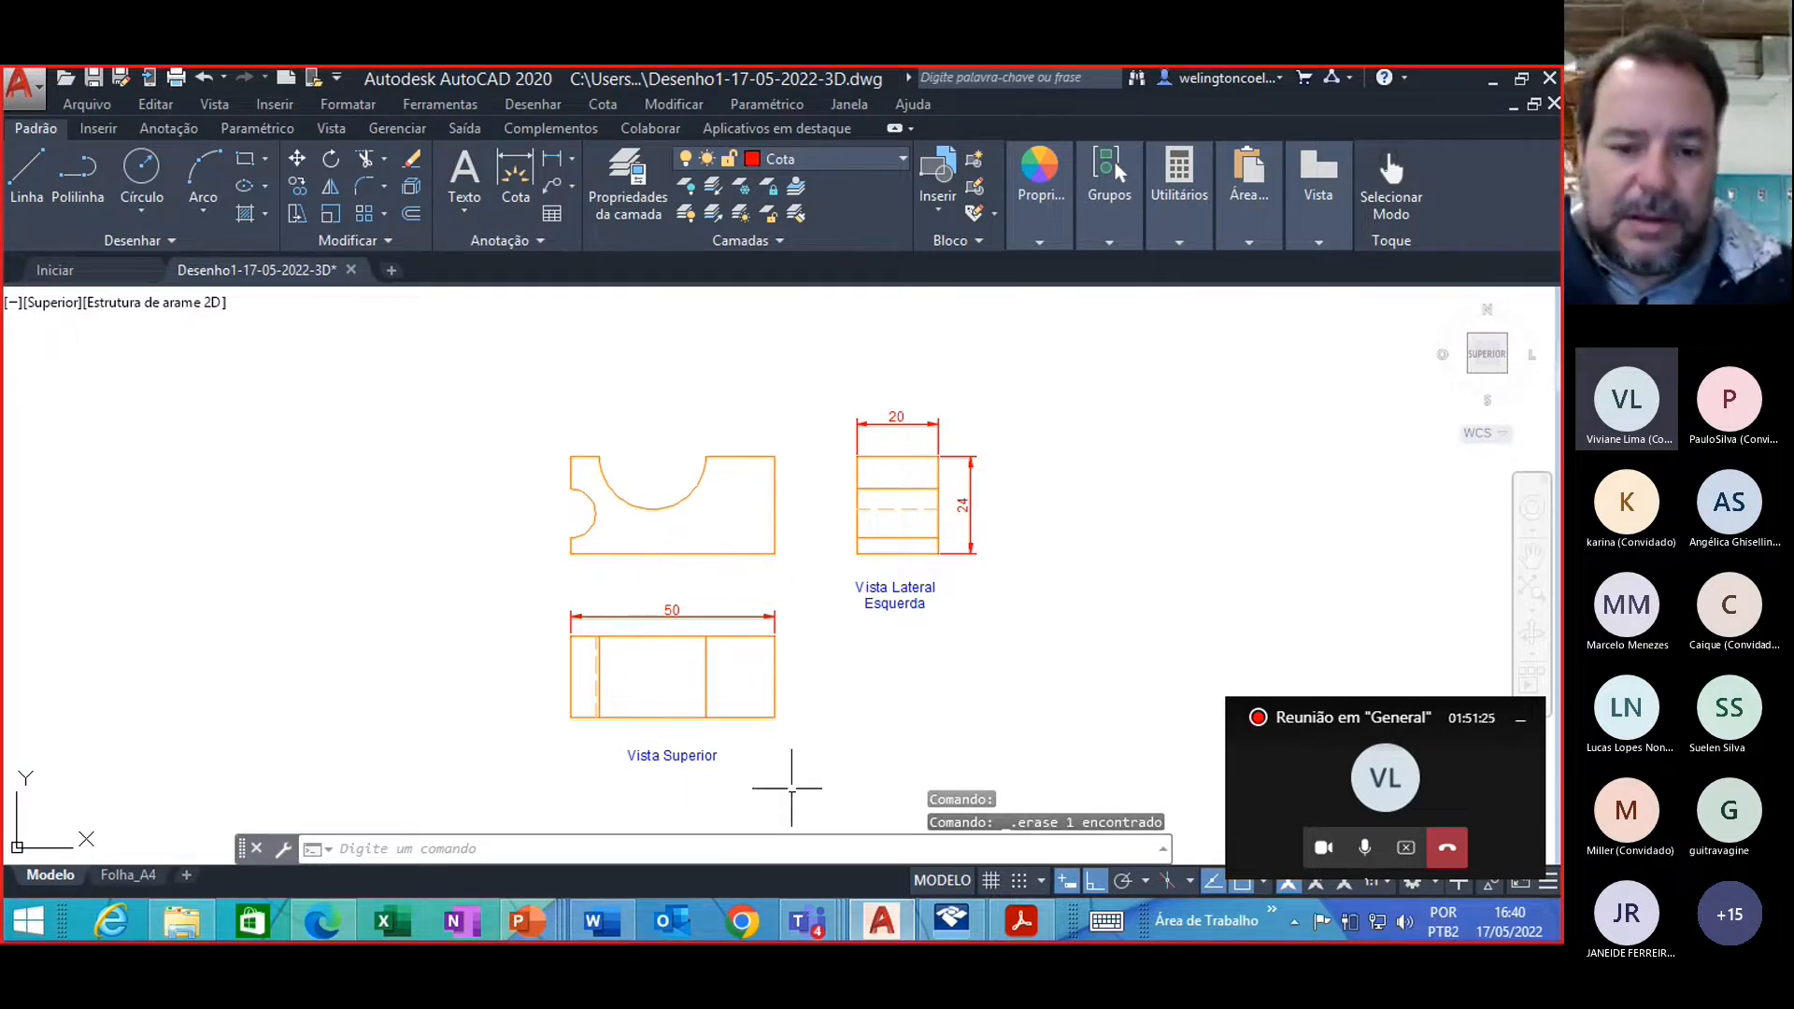
left_click(826, 801)
left_click(524, 598)
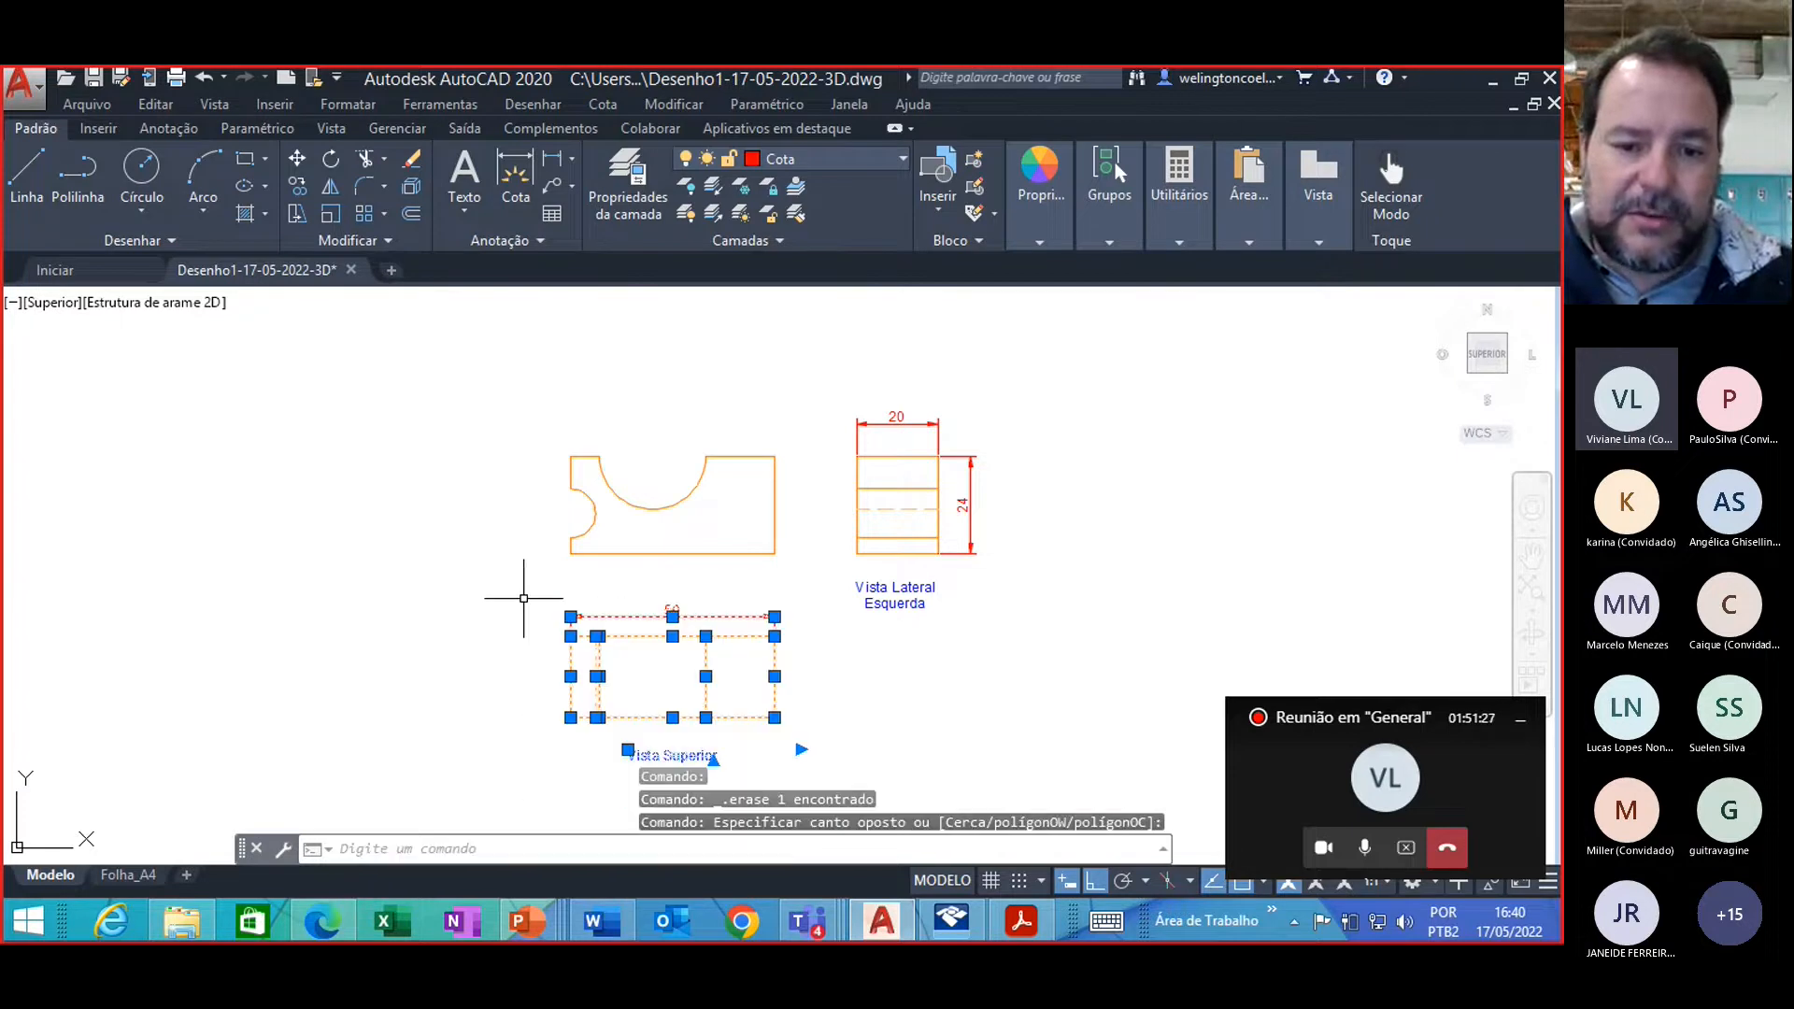
key("Delete")
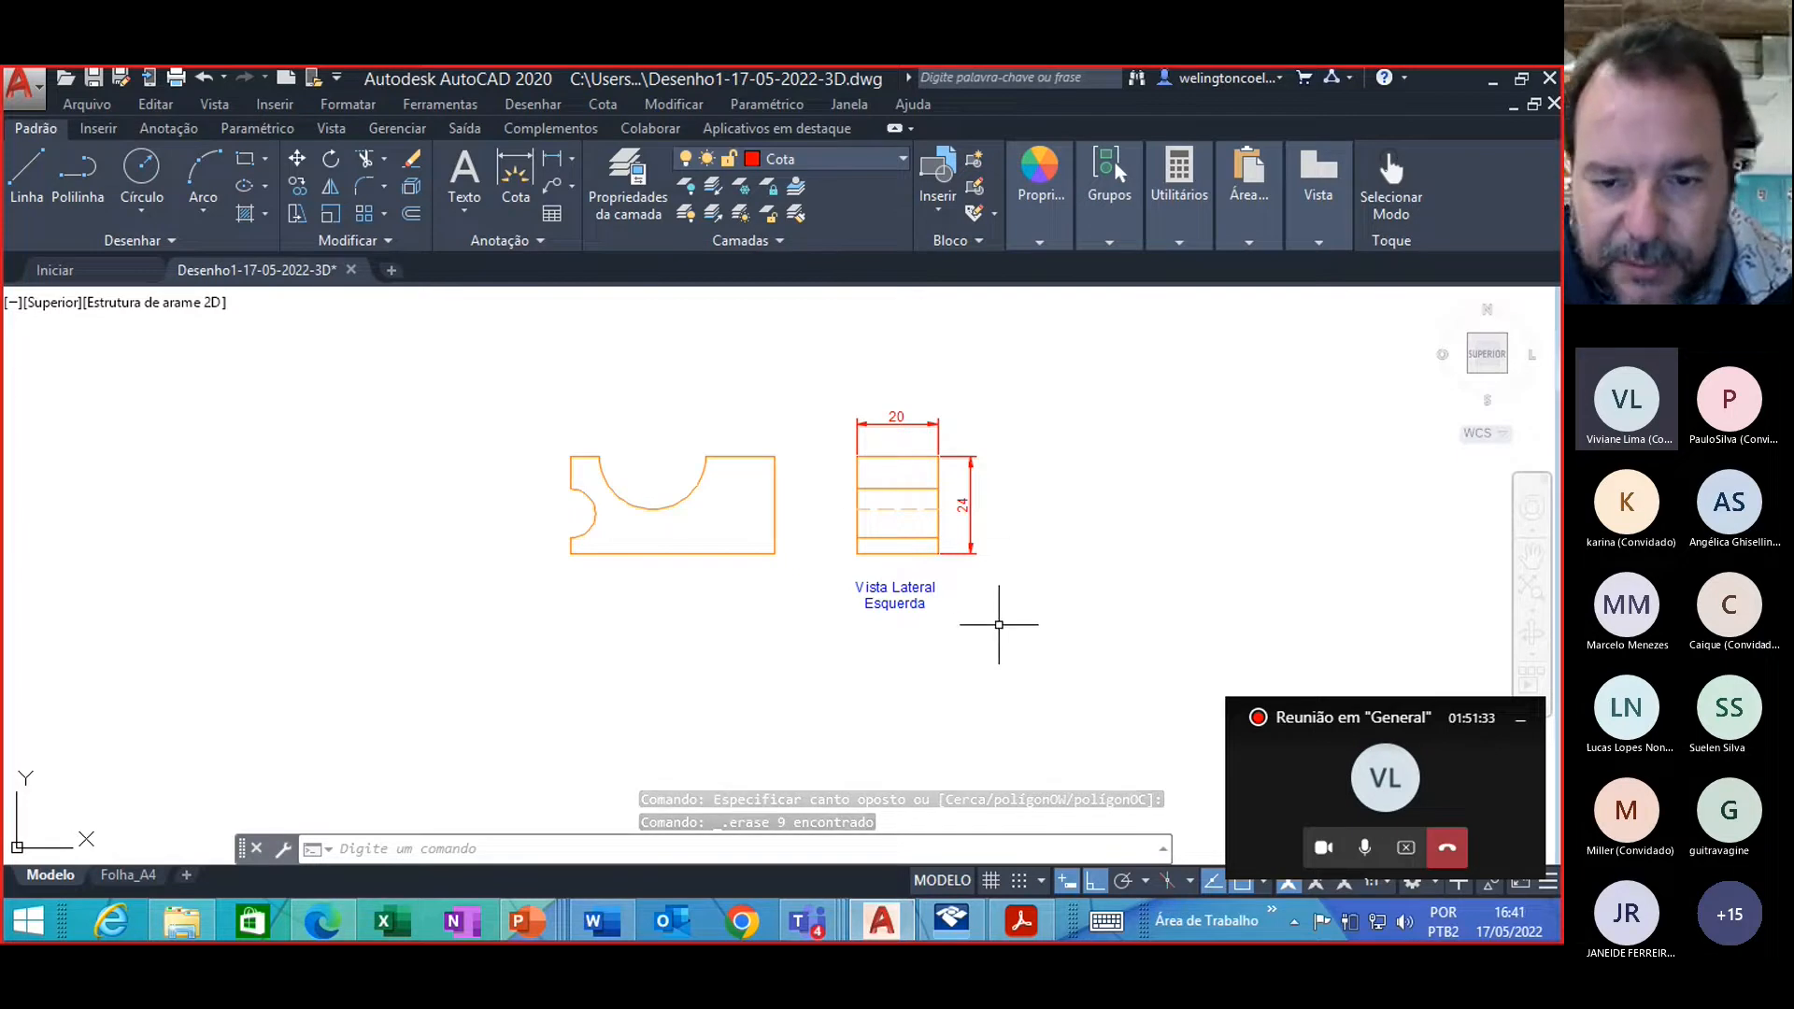
left_click(1015, 657)
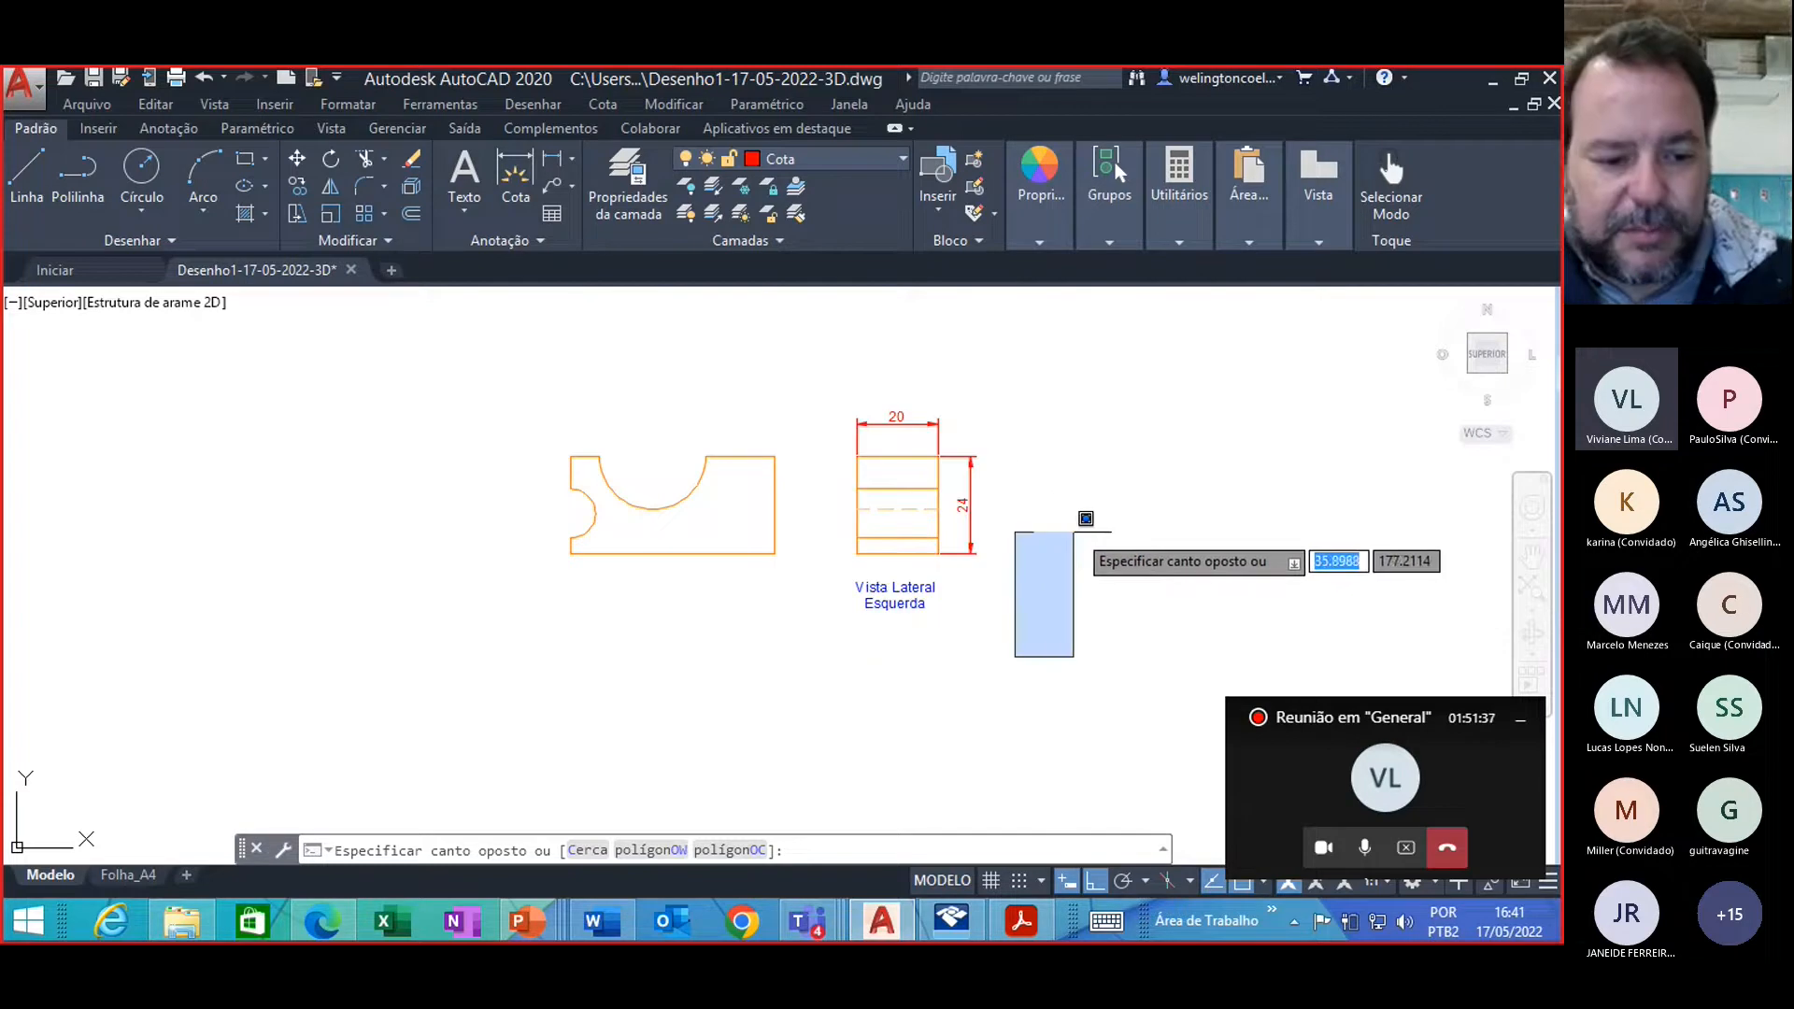
key("Escape")
key("Escape")
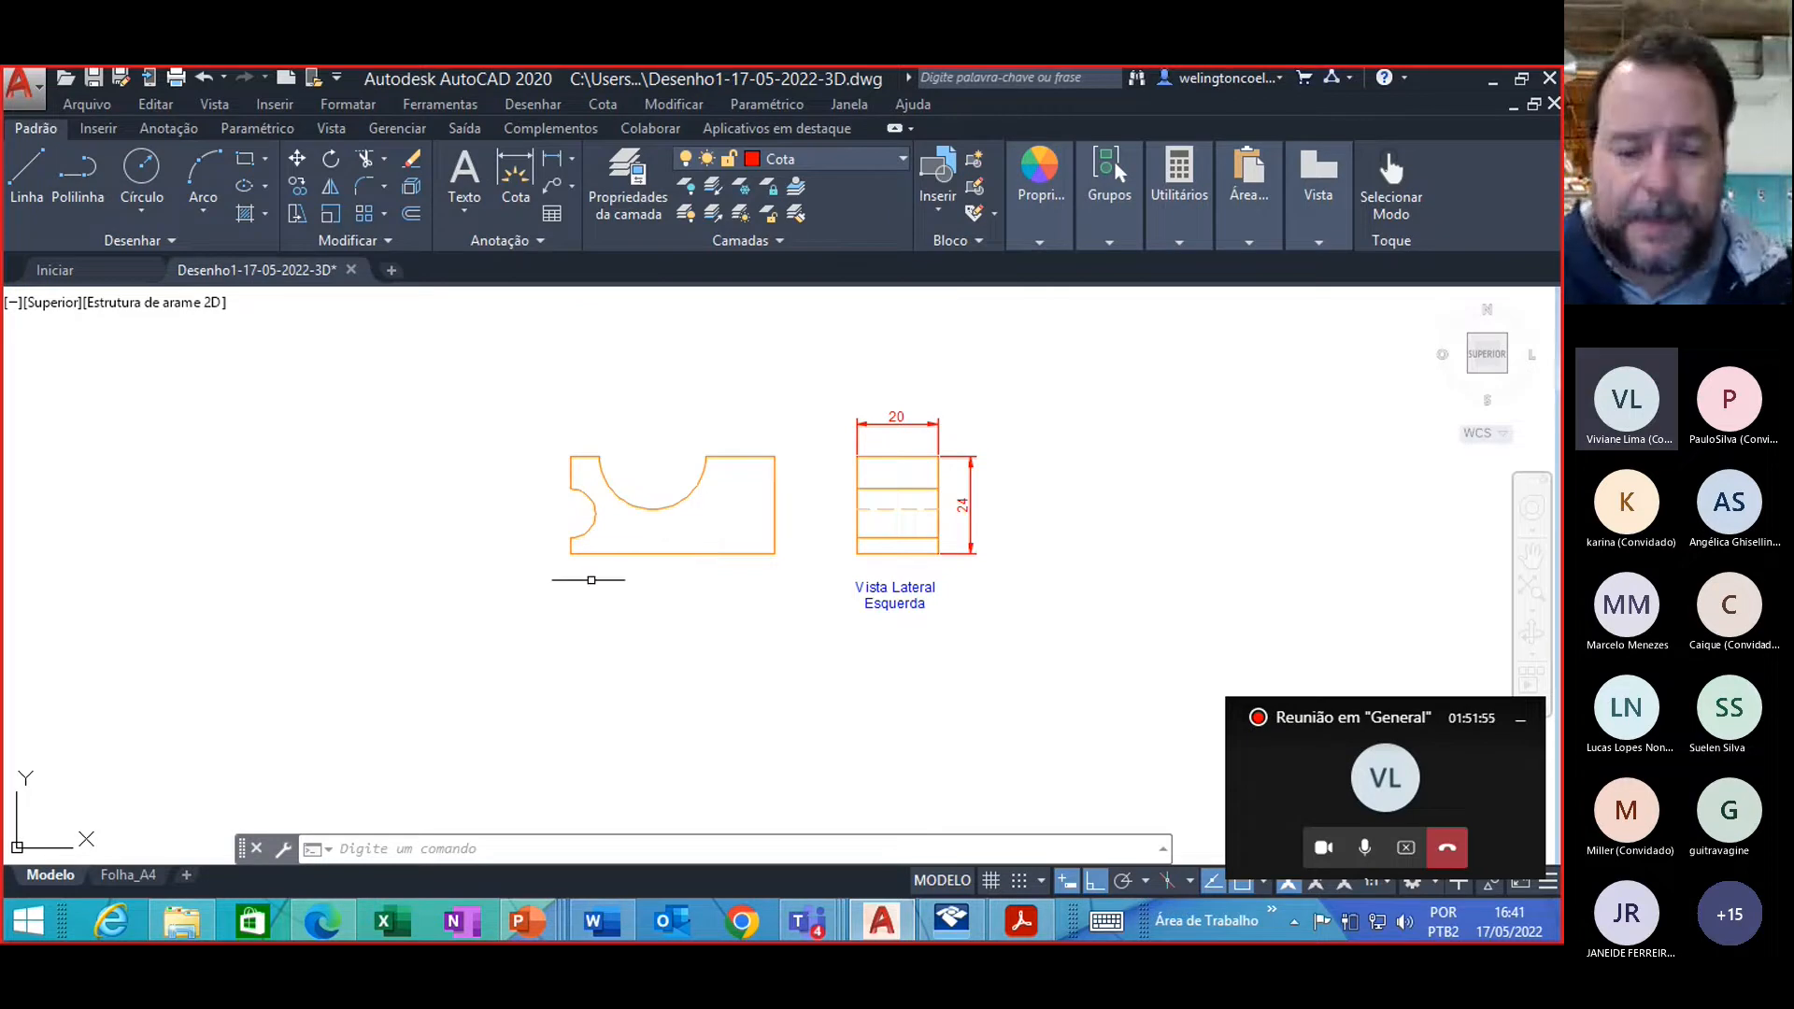
Step: Convert the front view's closed outline into a region on the Cota layer and undo the conversion
mouse_move(670, 554)
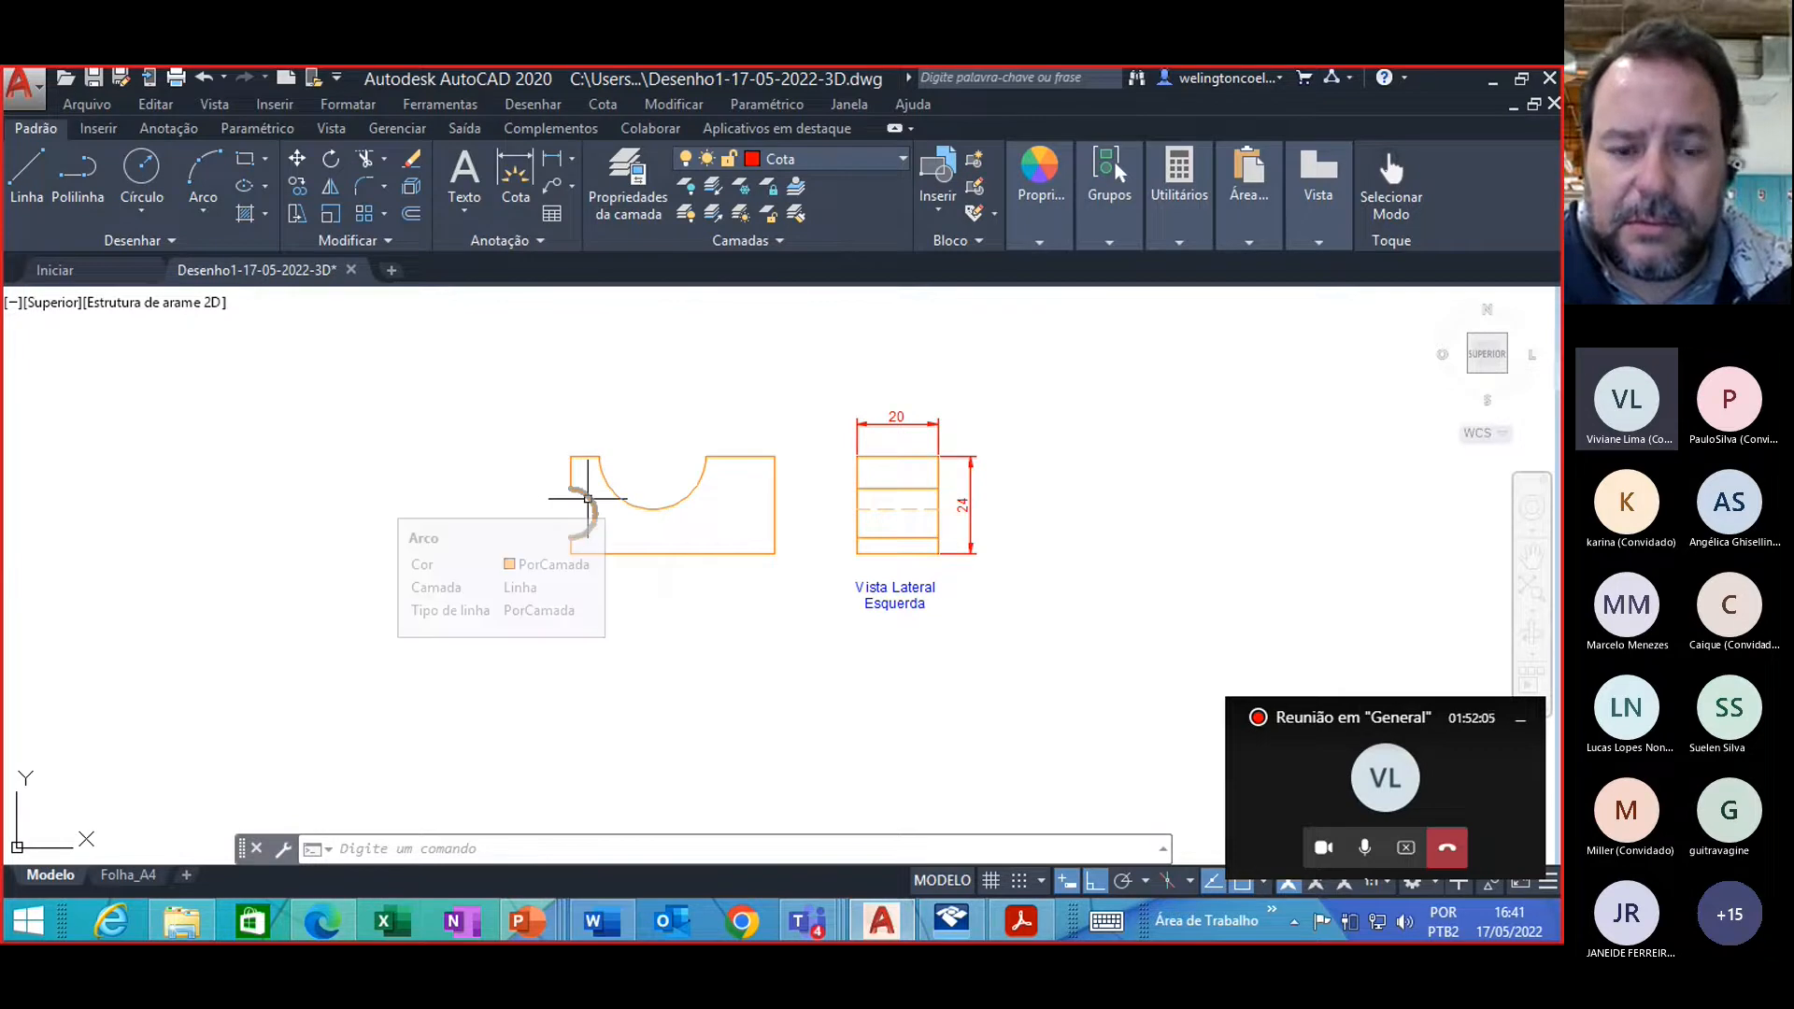
mouse_move(587, 499)
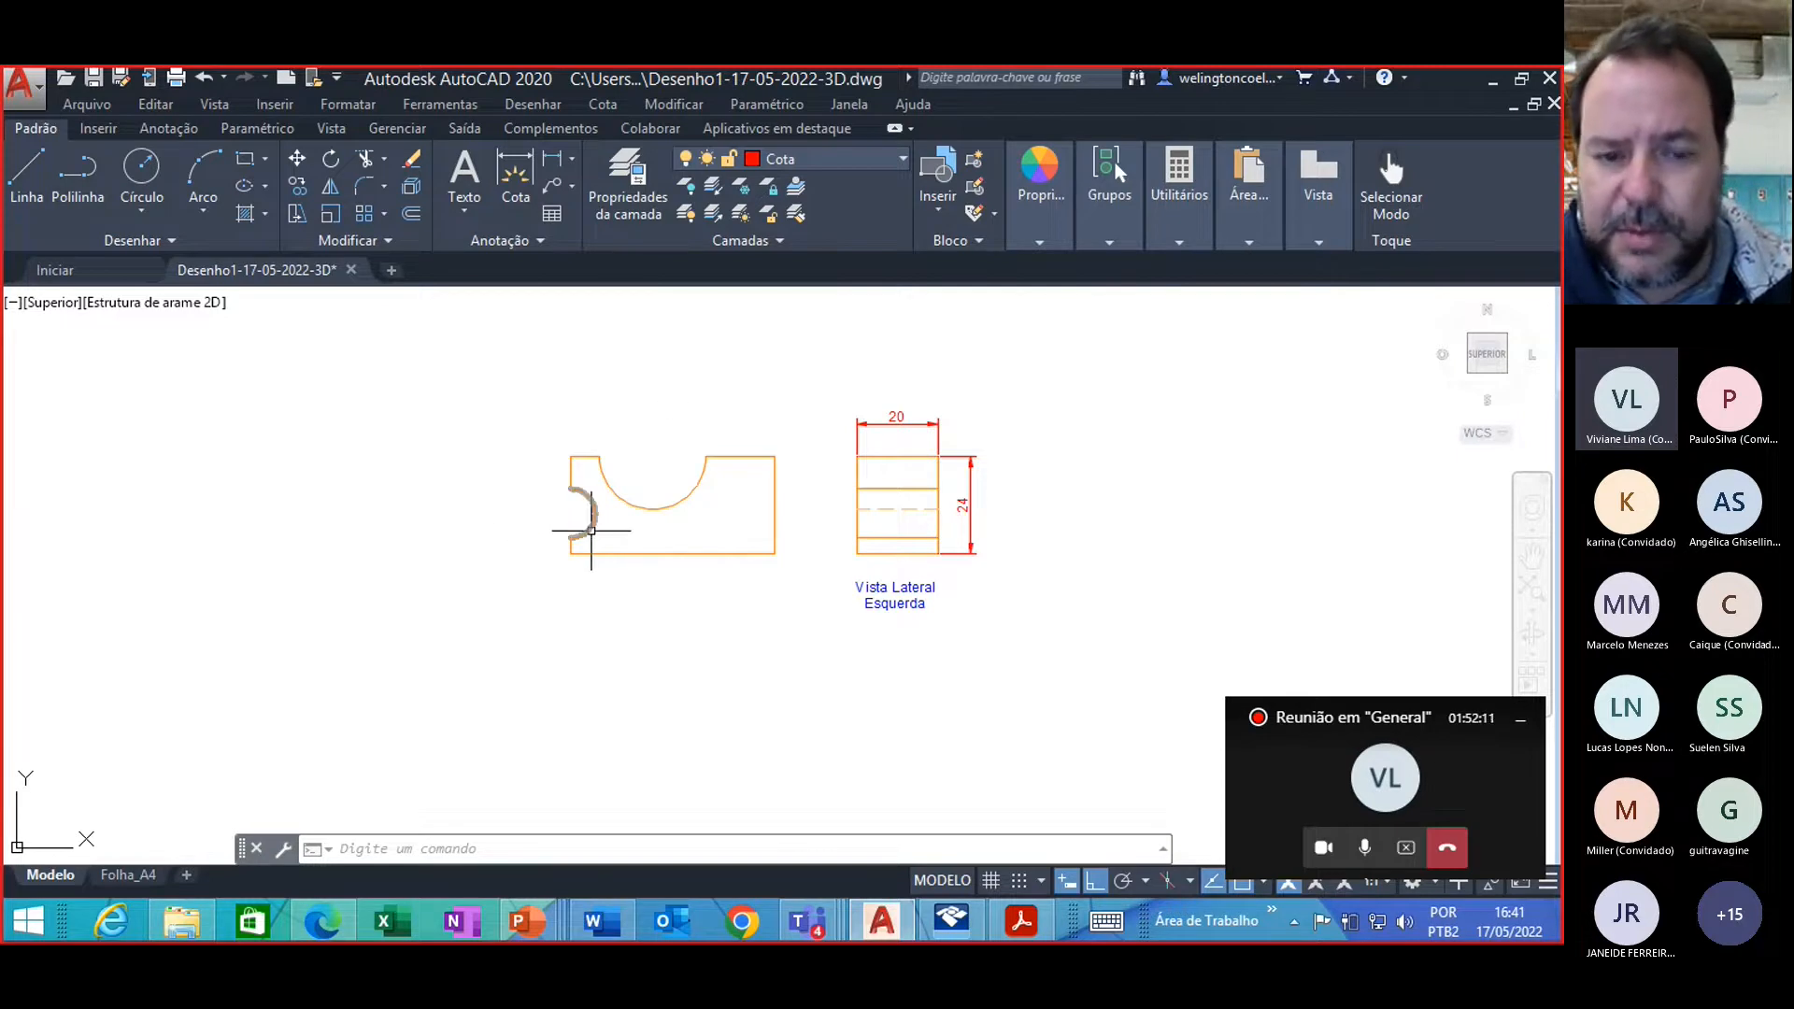
mouse_move(590, 531)
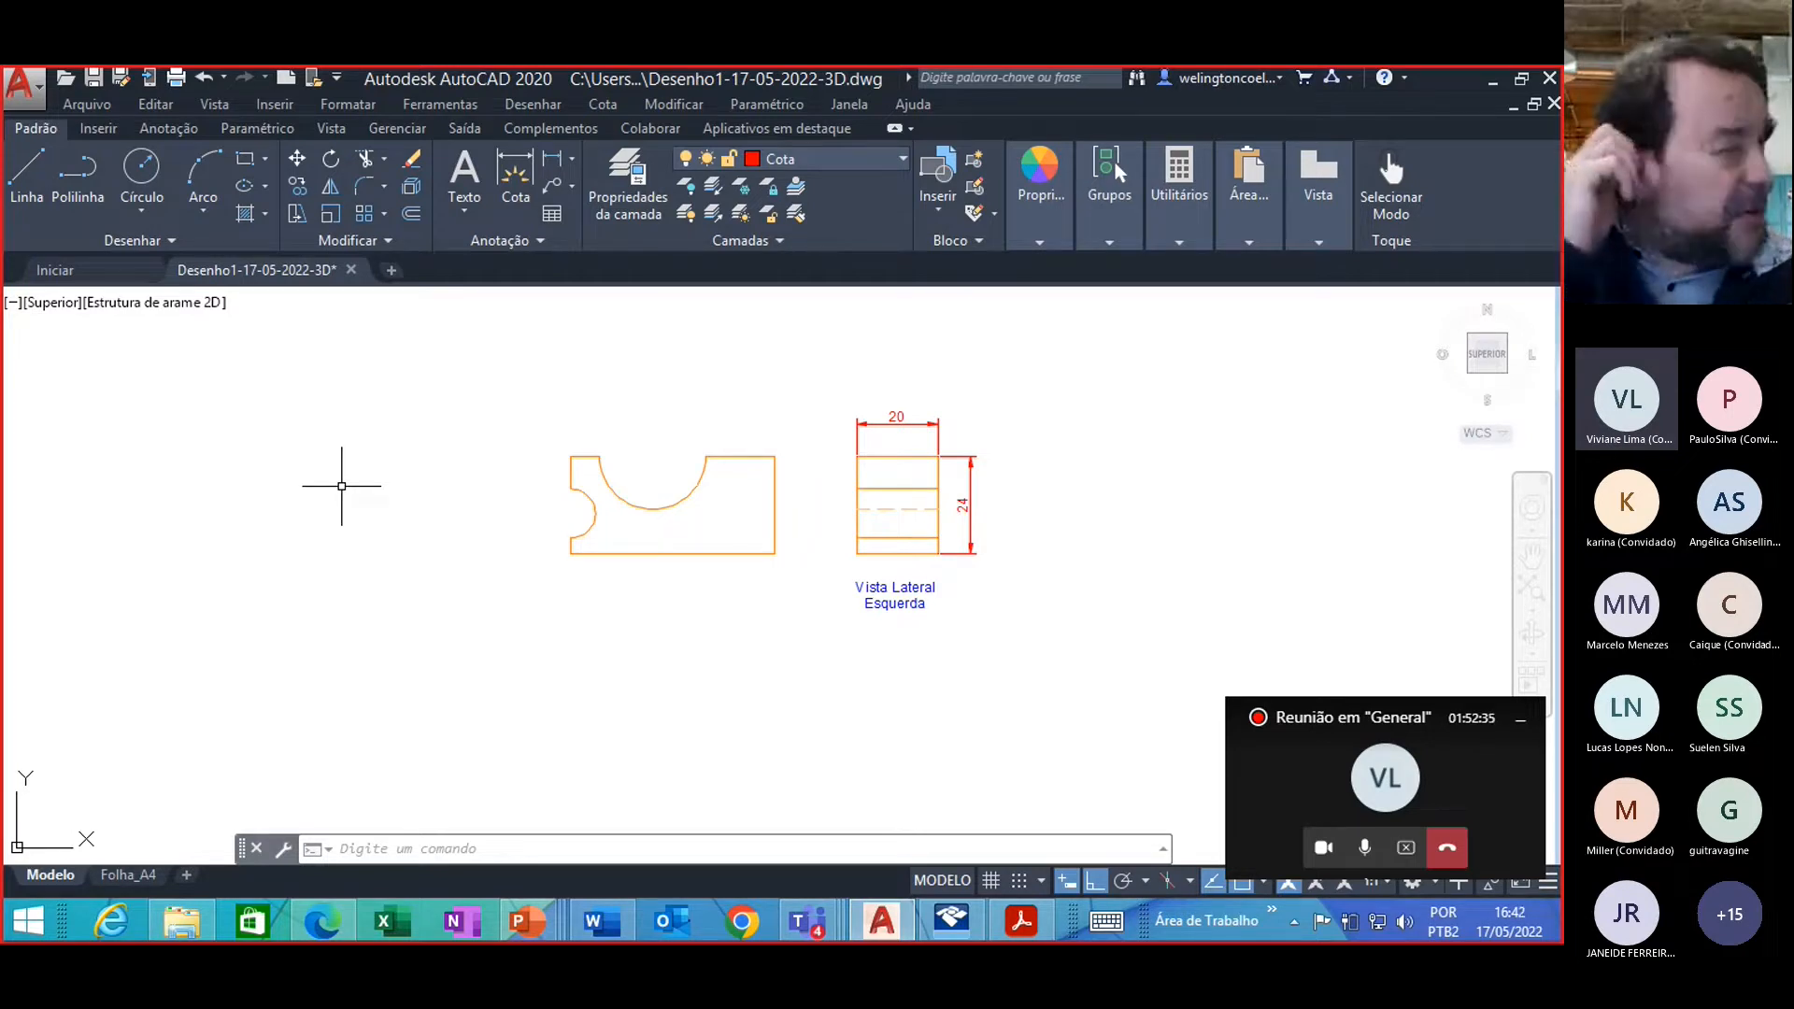
type("REGIAO")
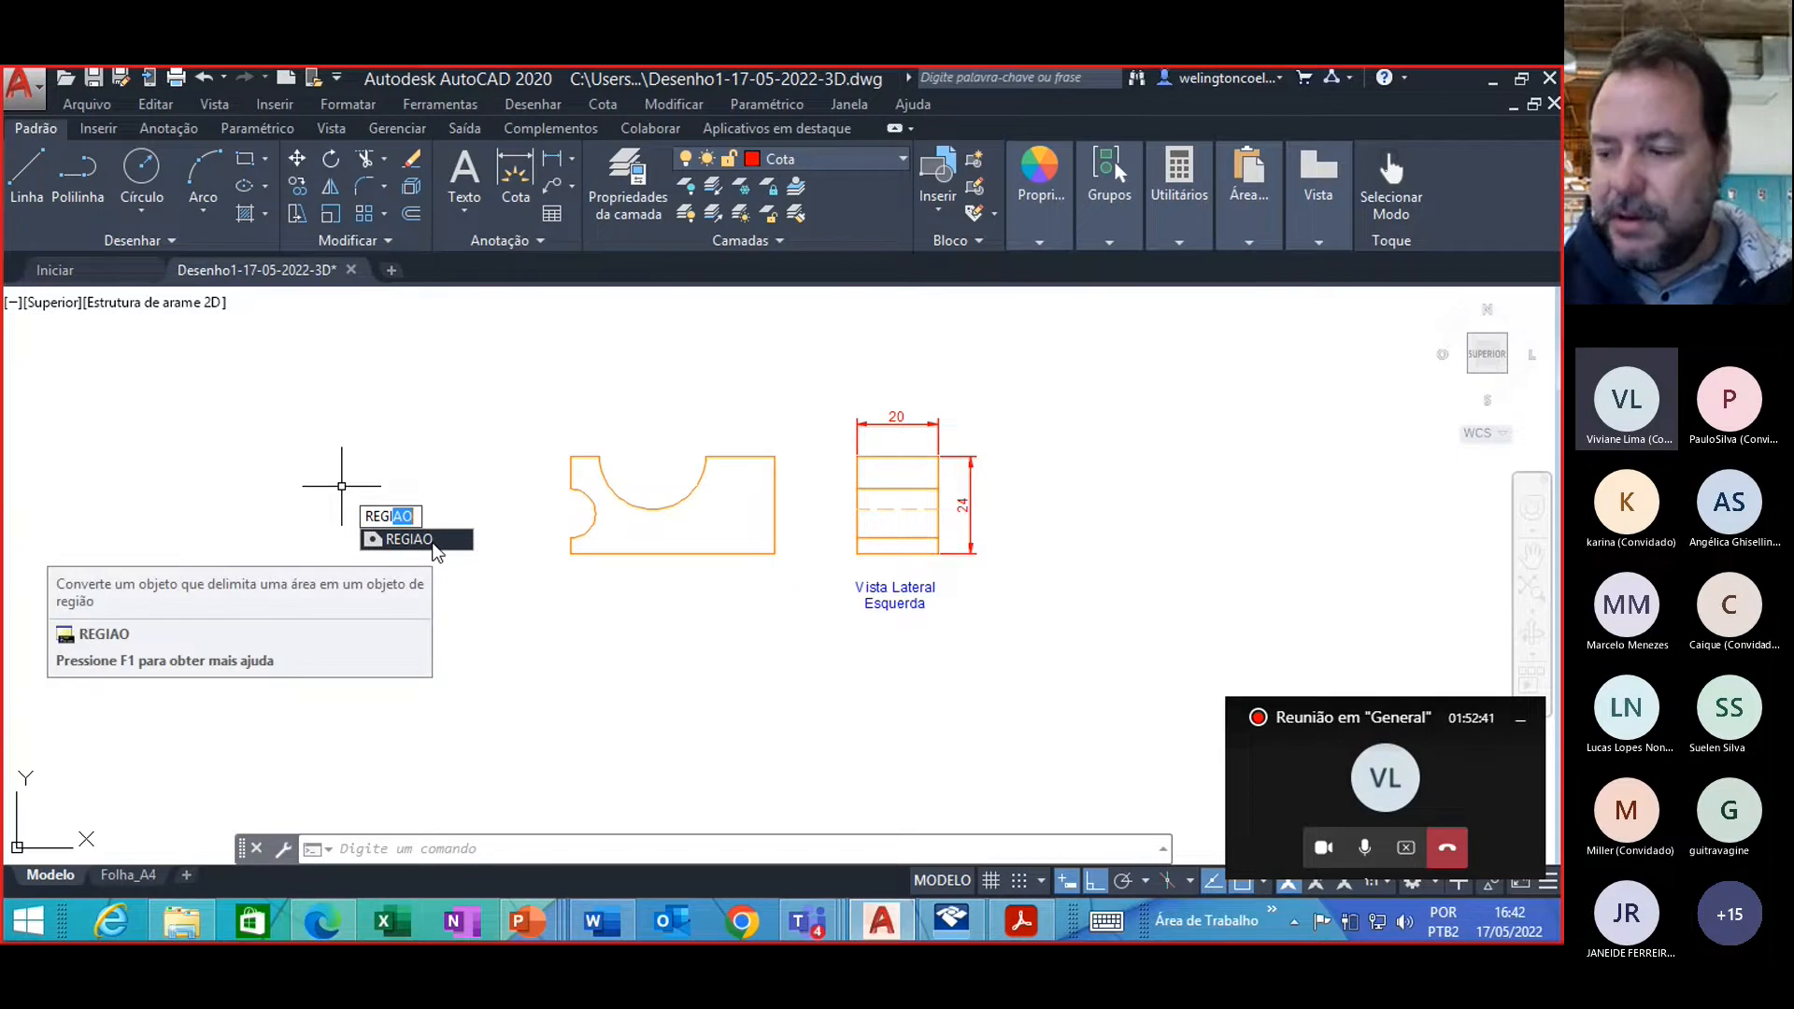
left_click(433, 542)
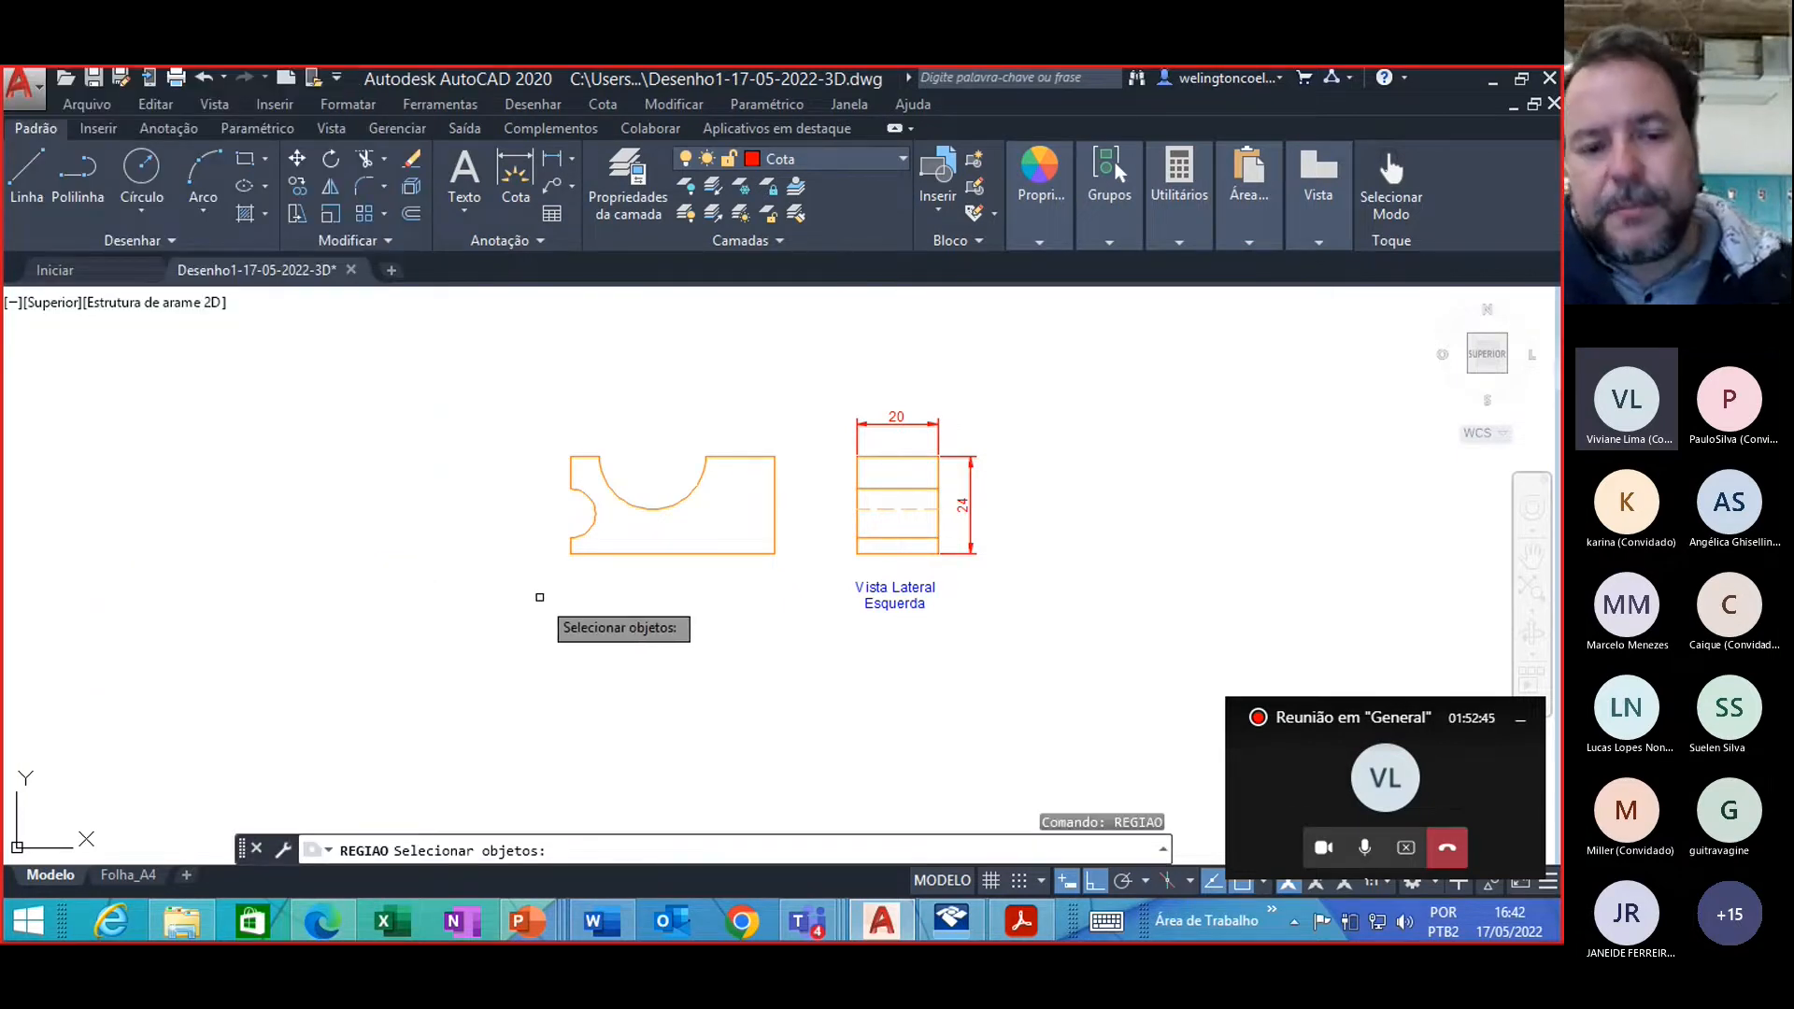
left_click(527, 429)
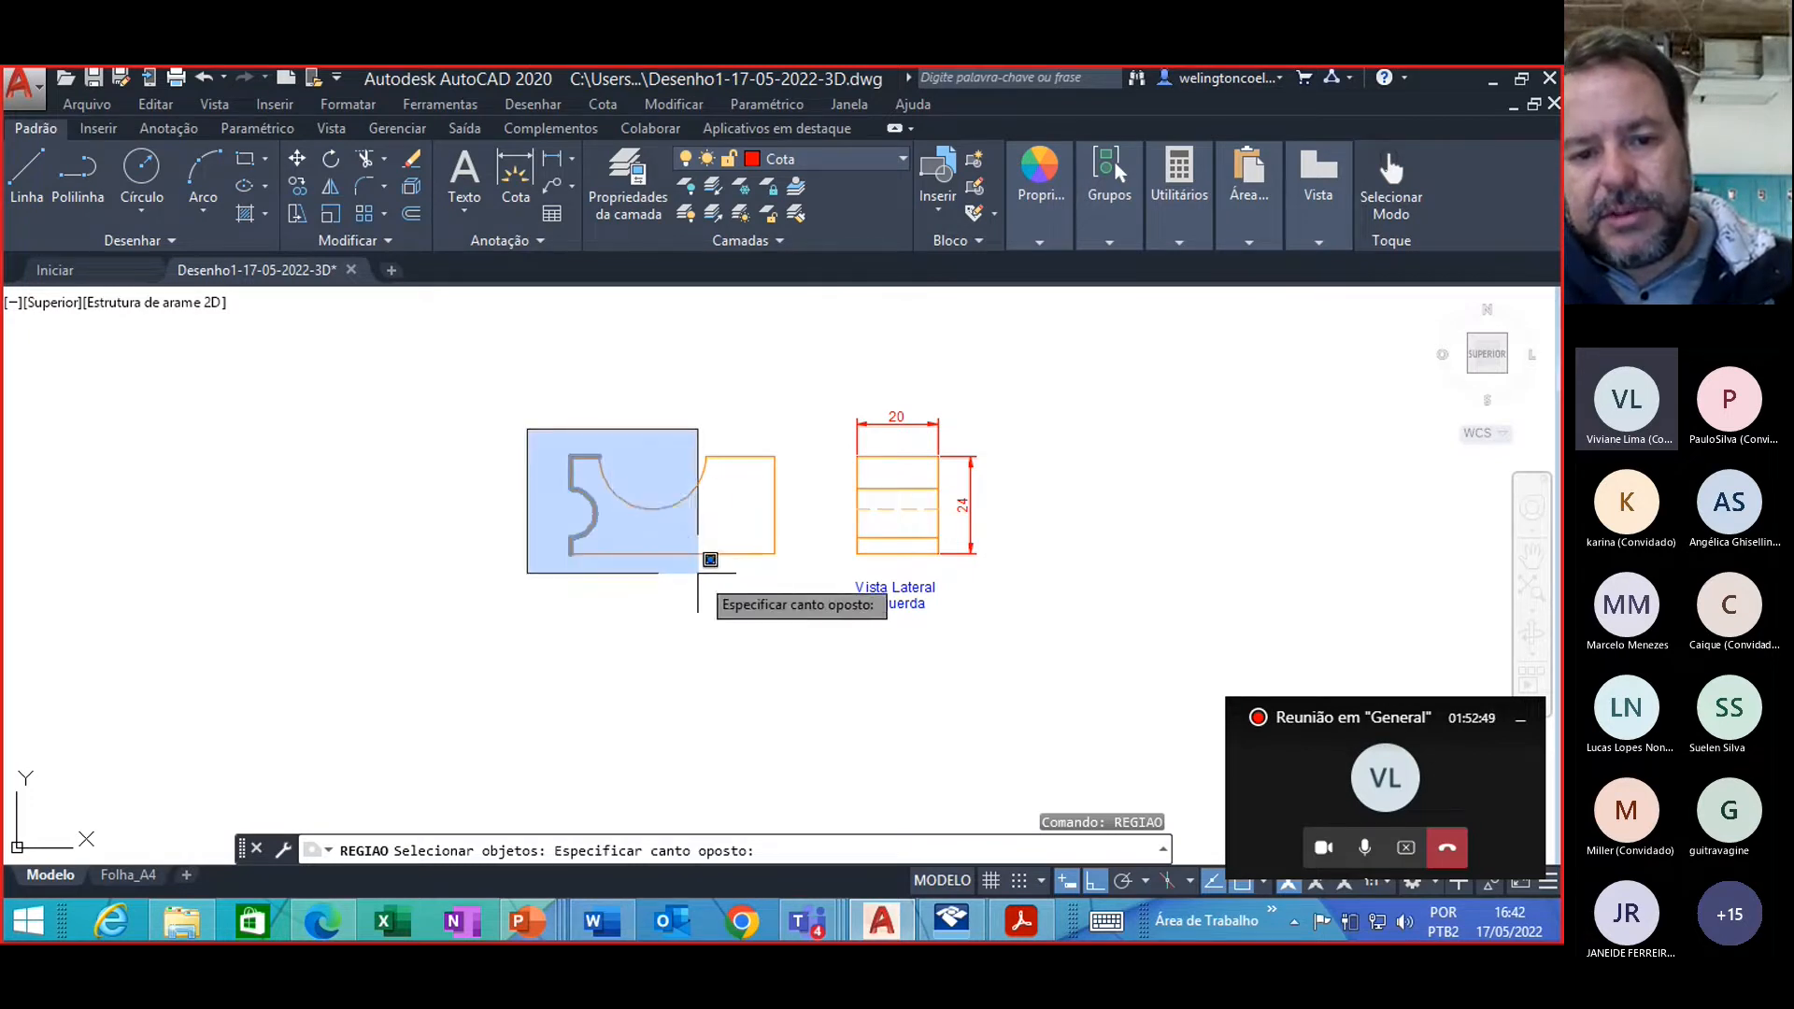
left_click(794, 601)
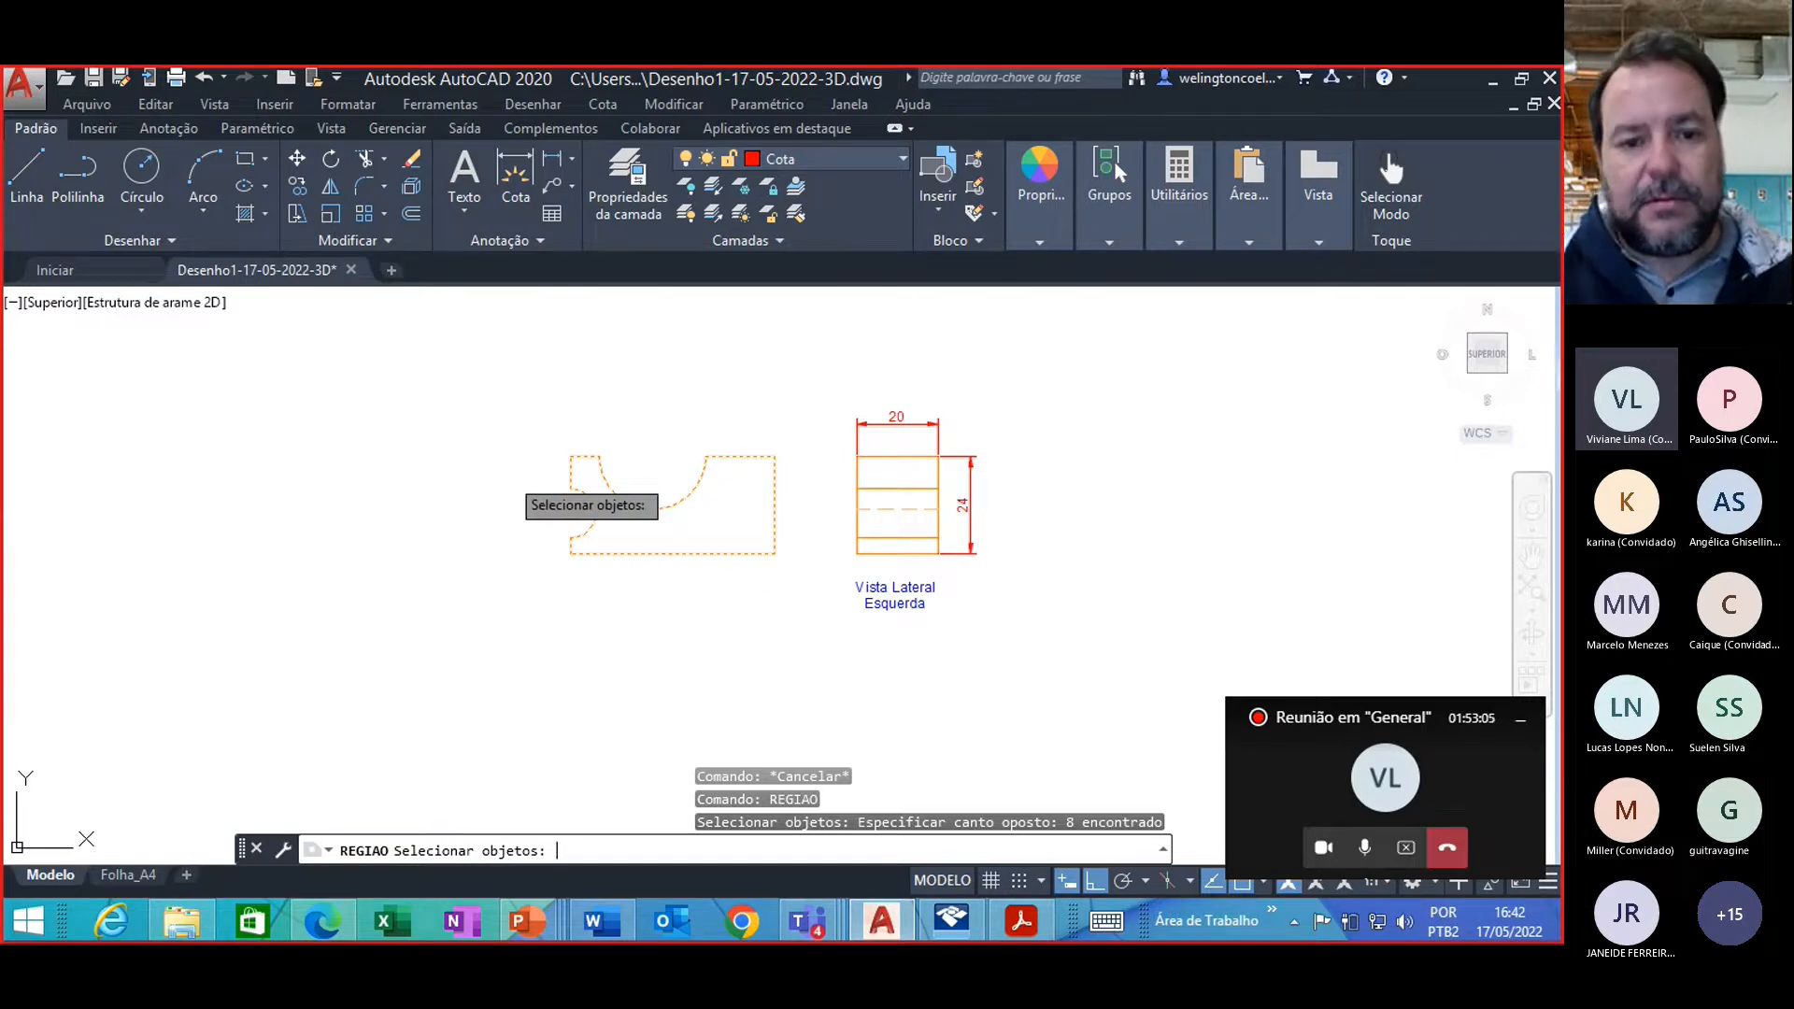
key("Return")
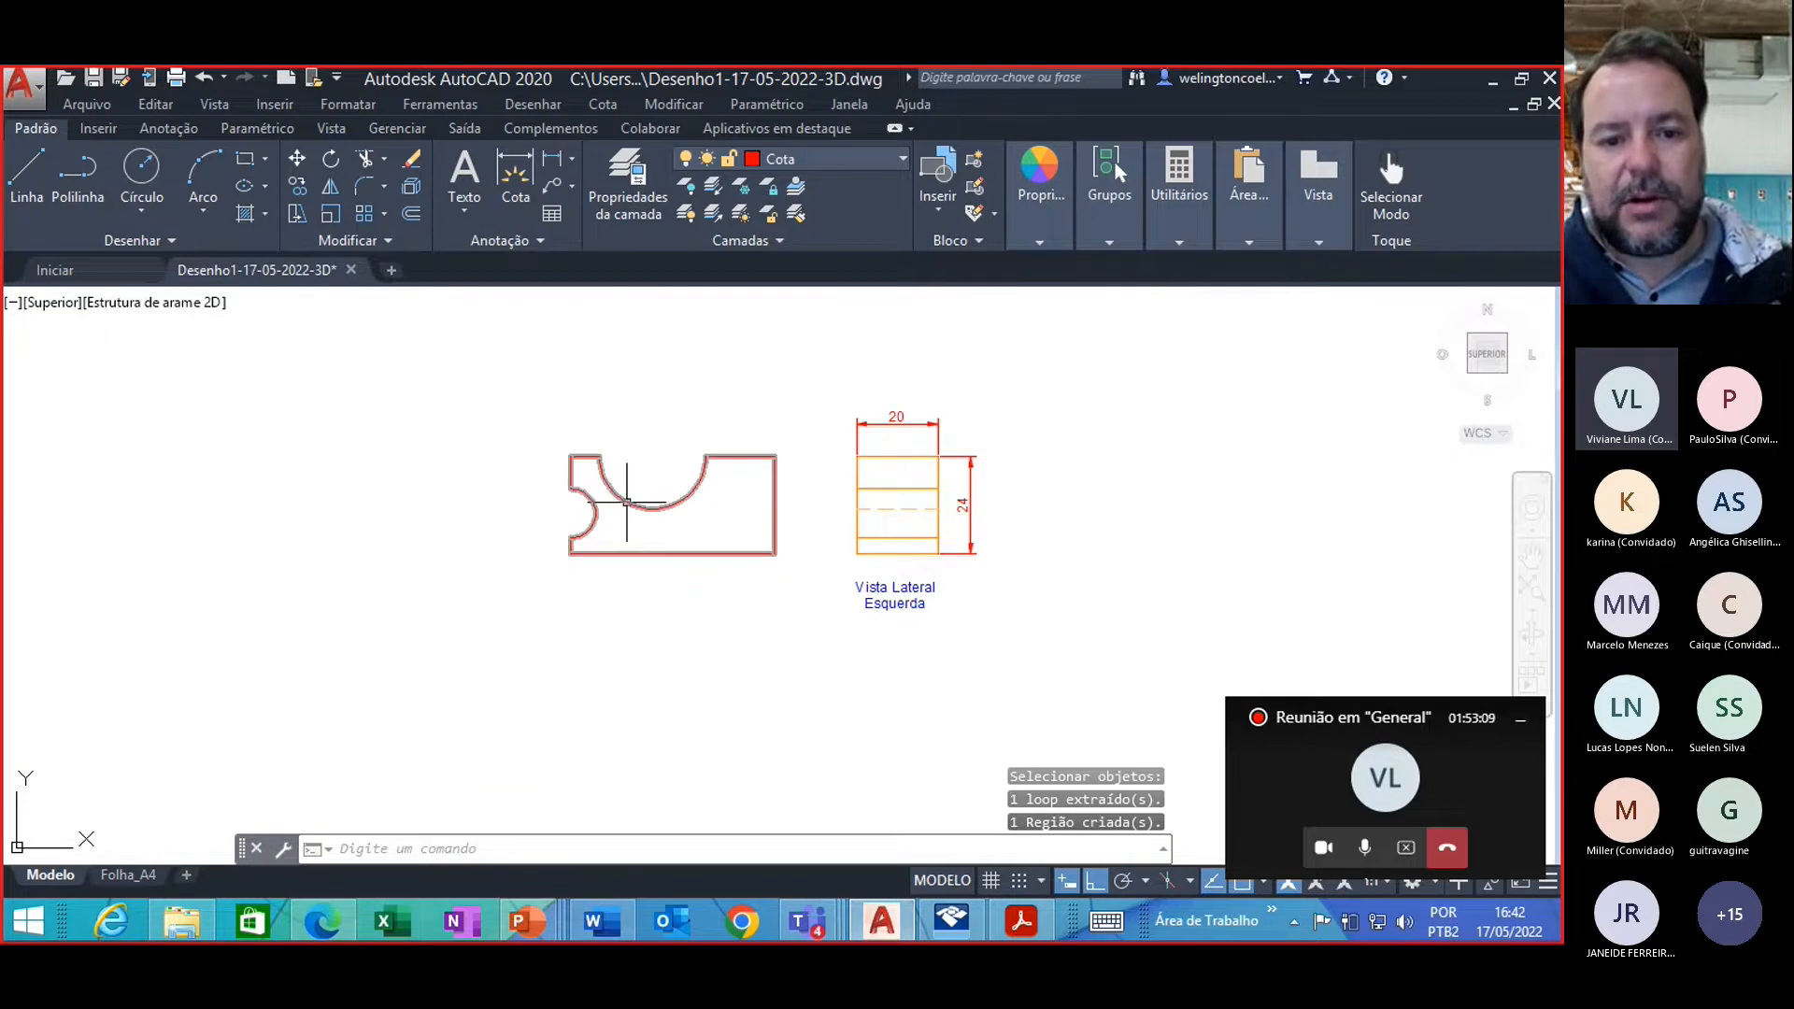
mouse_move(626, 504)
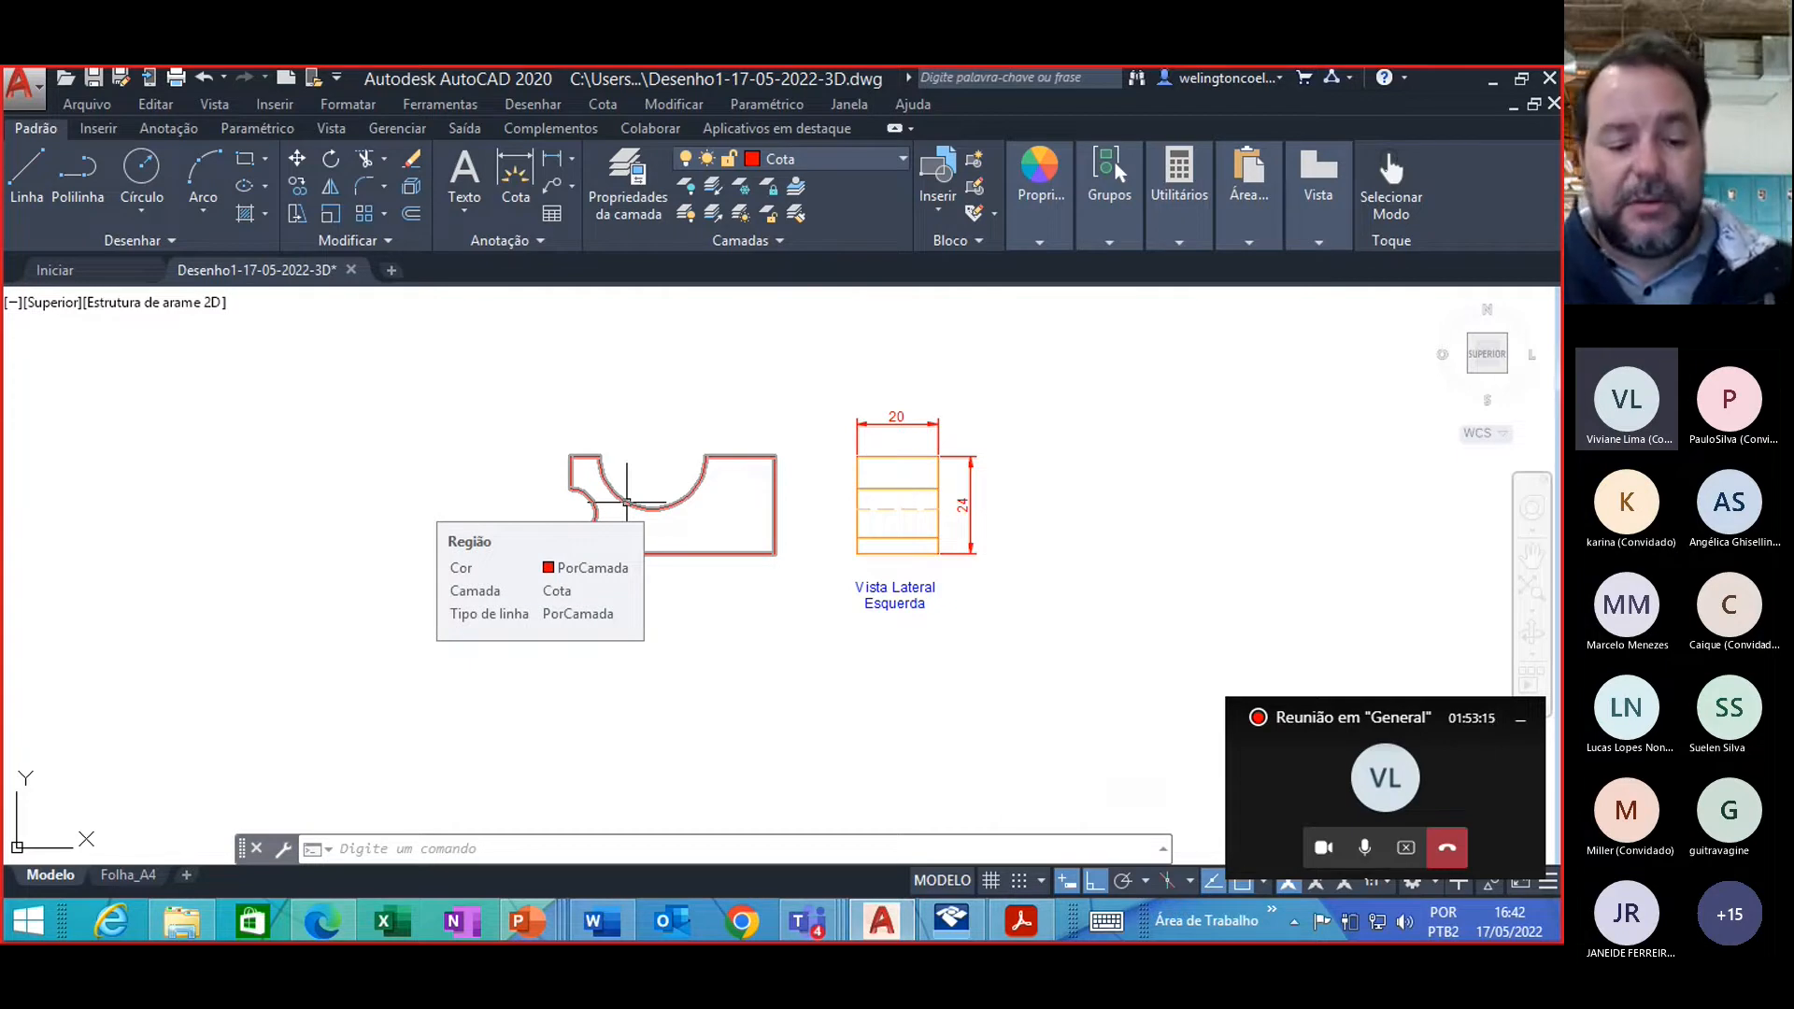
key("ctrl+z")
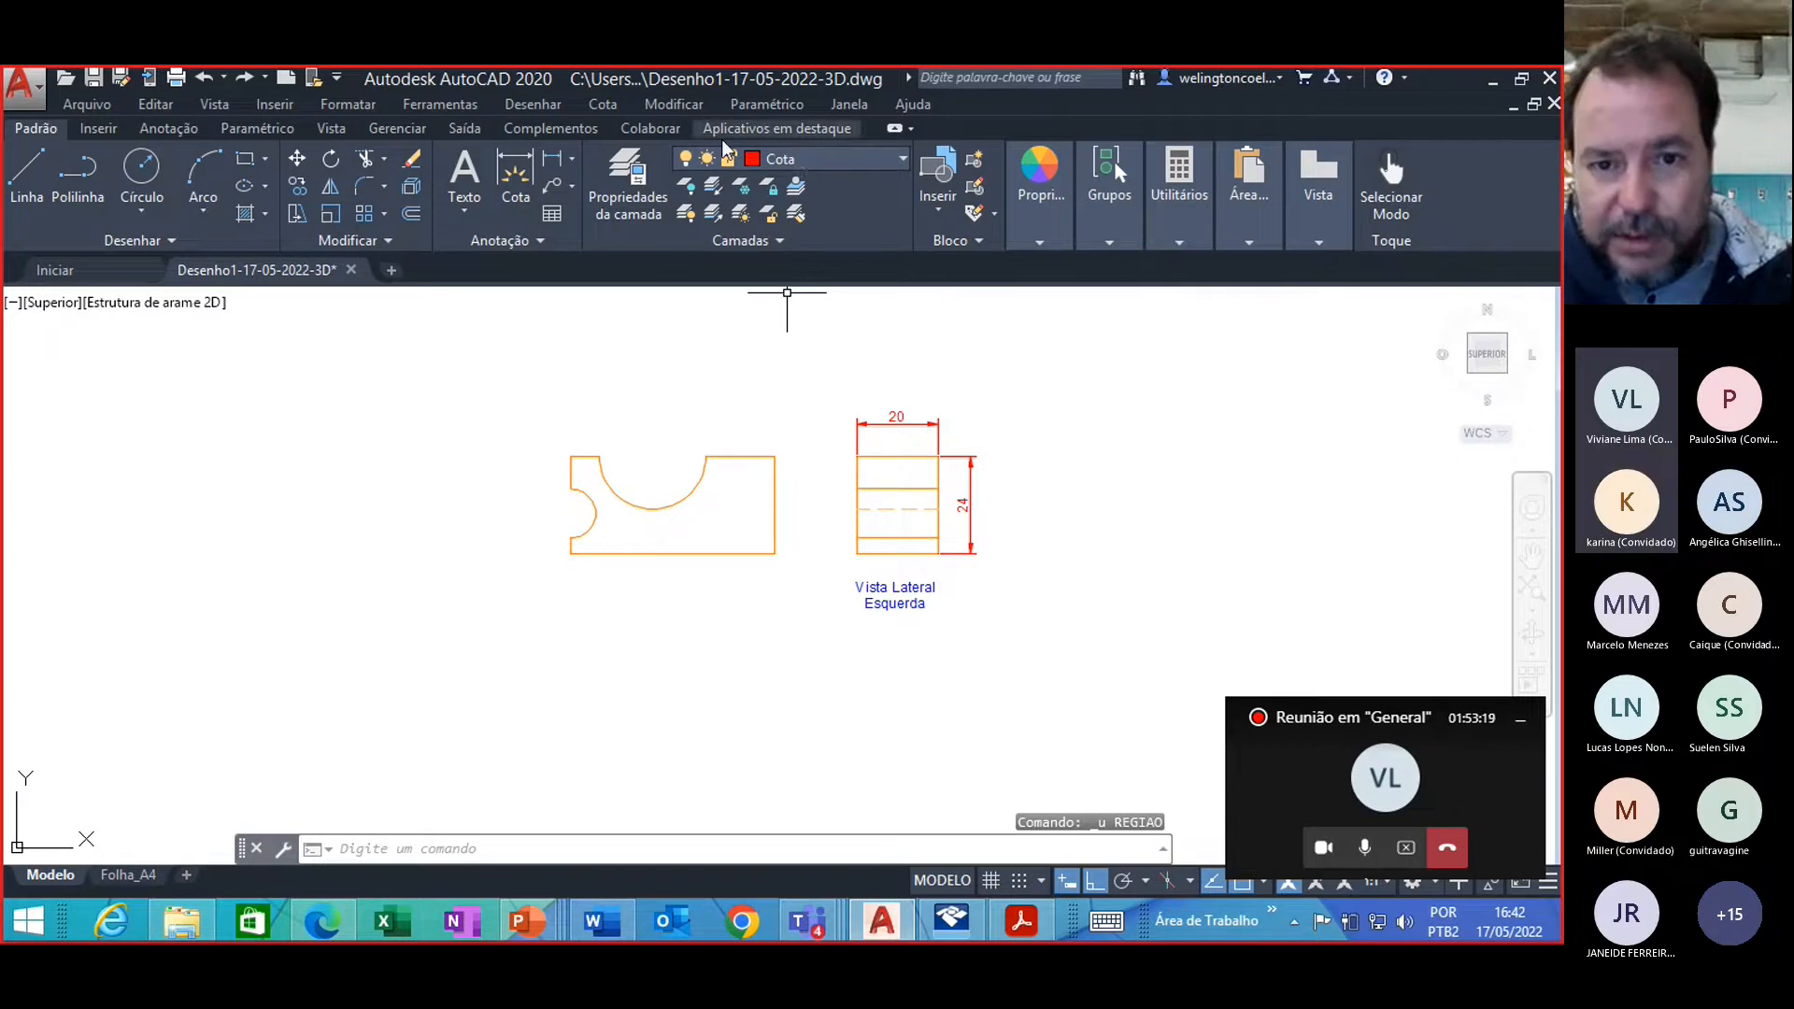
Step: Make Centro the current layer and convert the front view's whole closed outline into a region
left_click(808, 159)
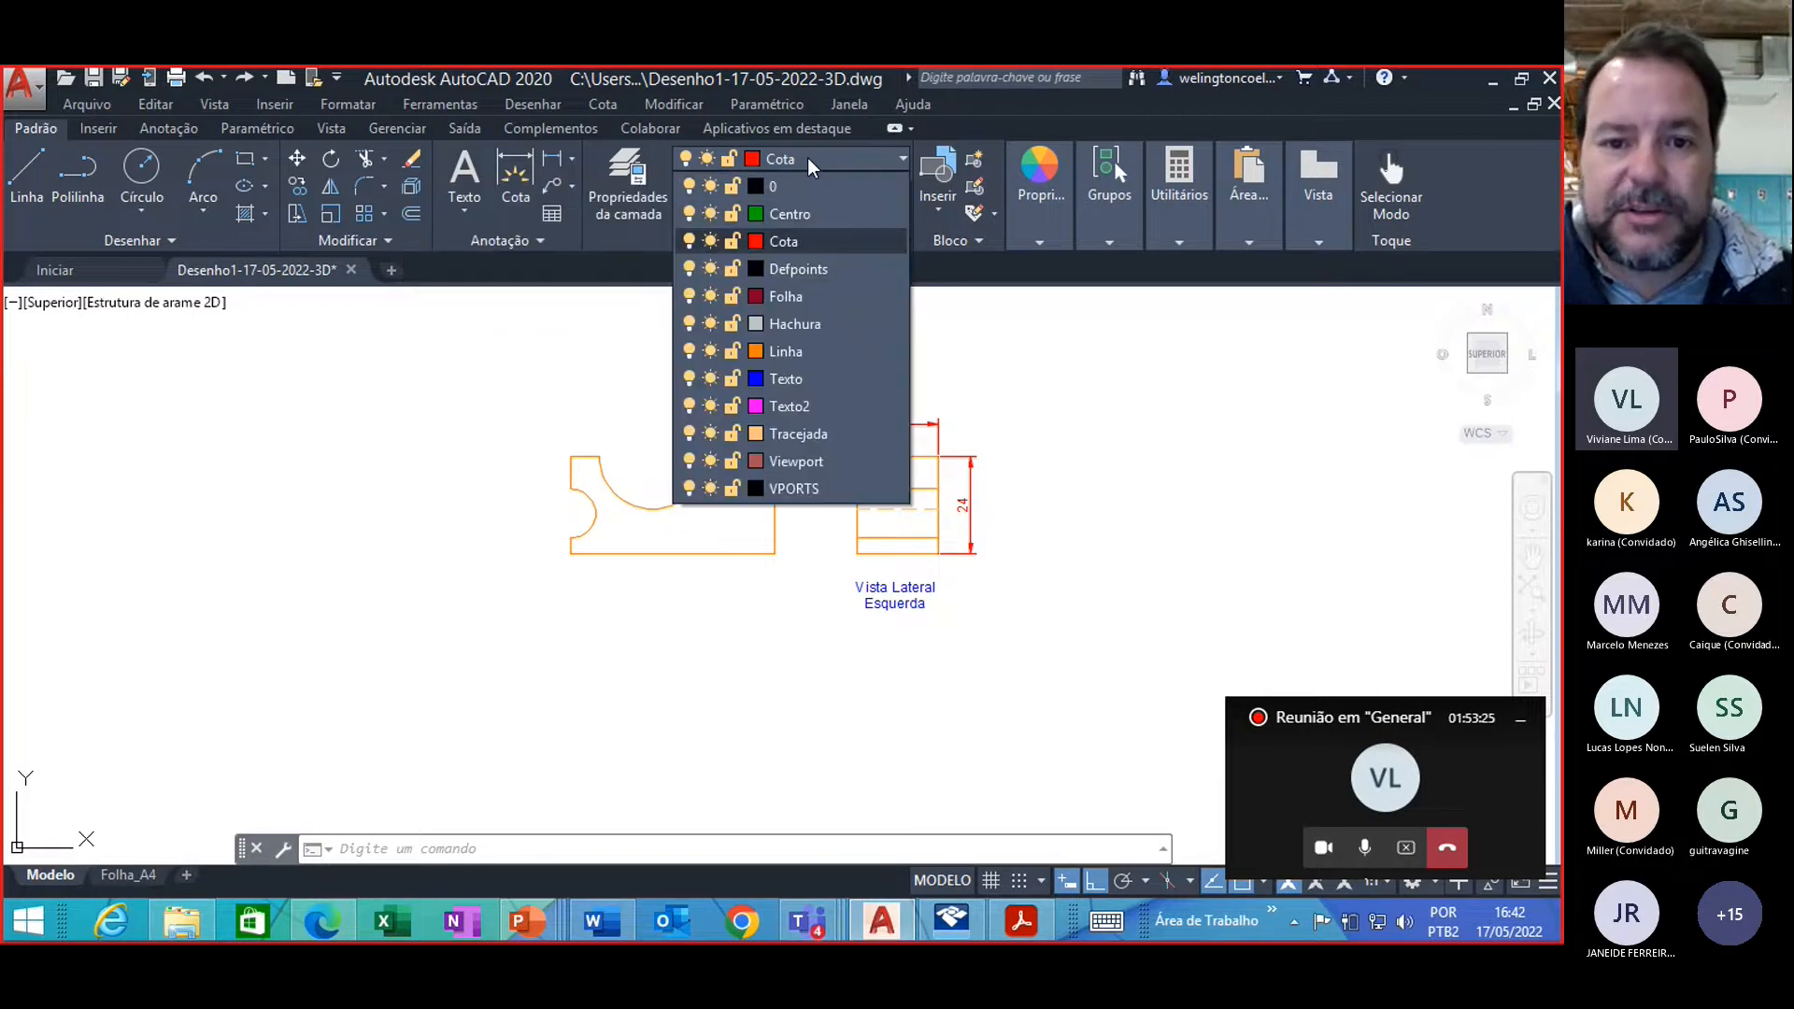
left_click(799, 217)
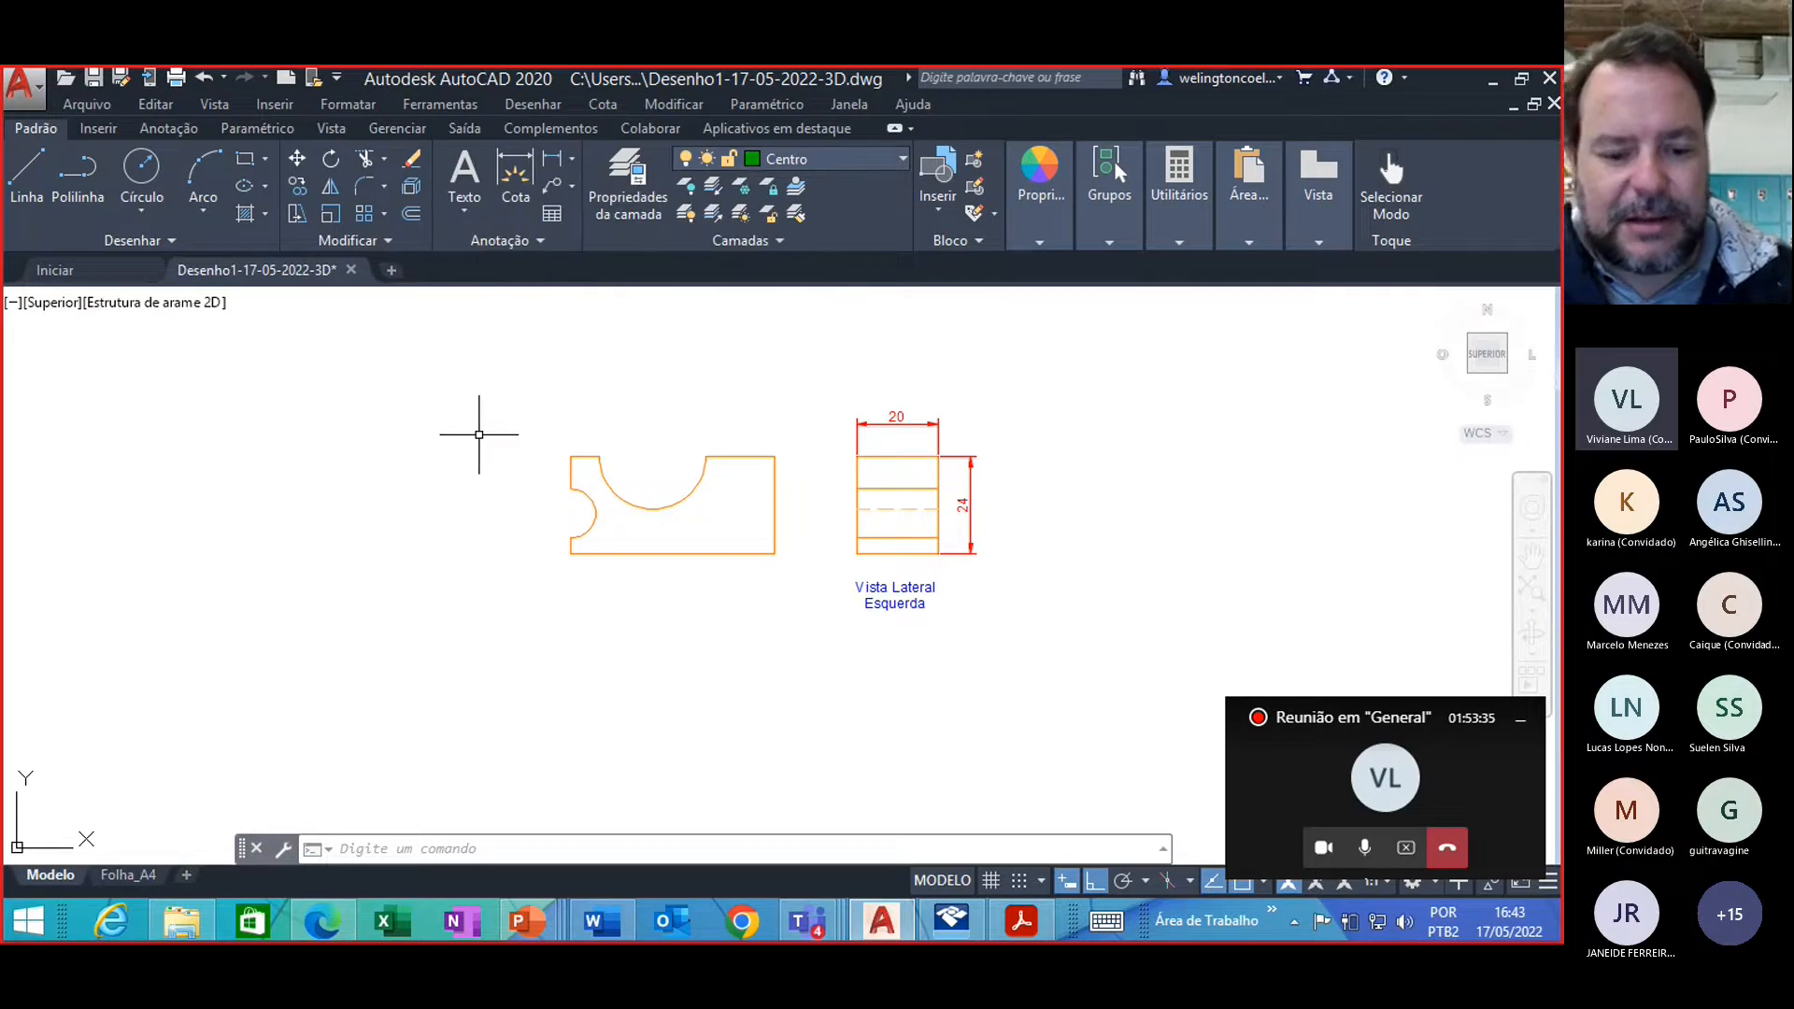
type("RE")
key("Down")
key("Return")
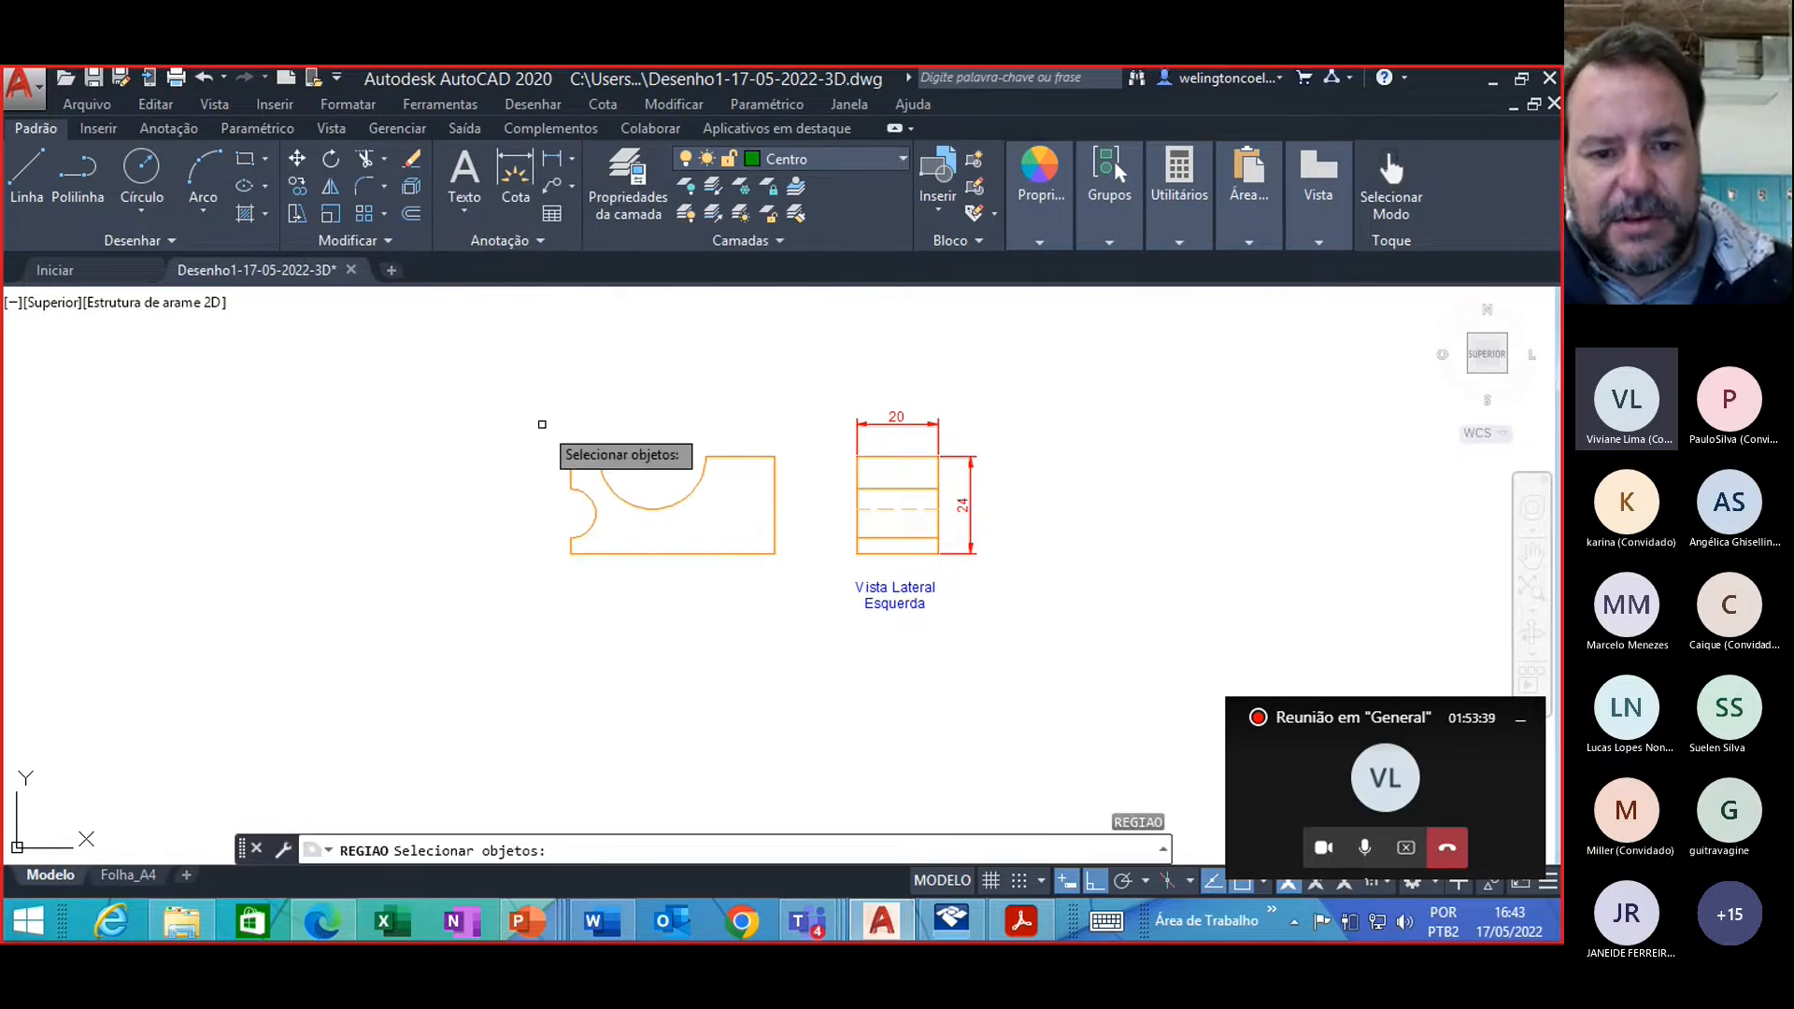
left_click(542, 424)
left_click(788, 601)
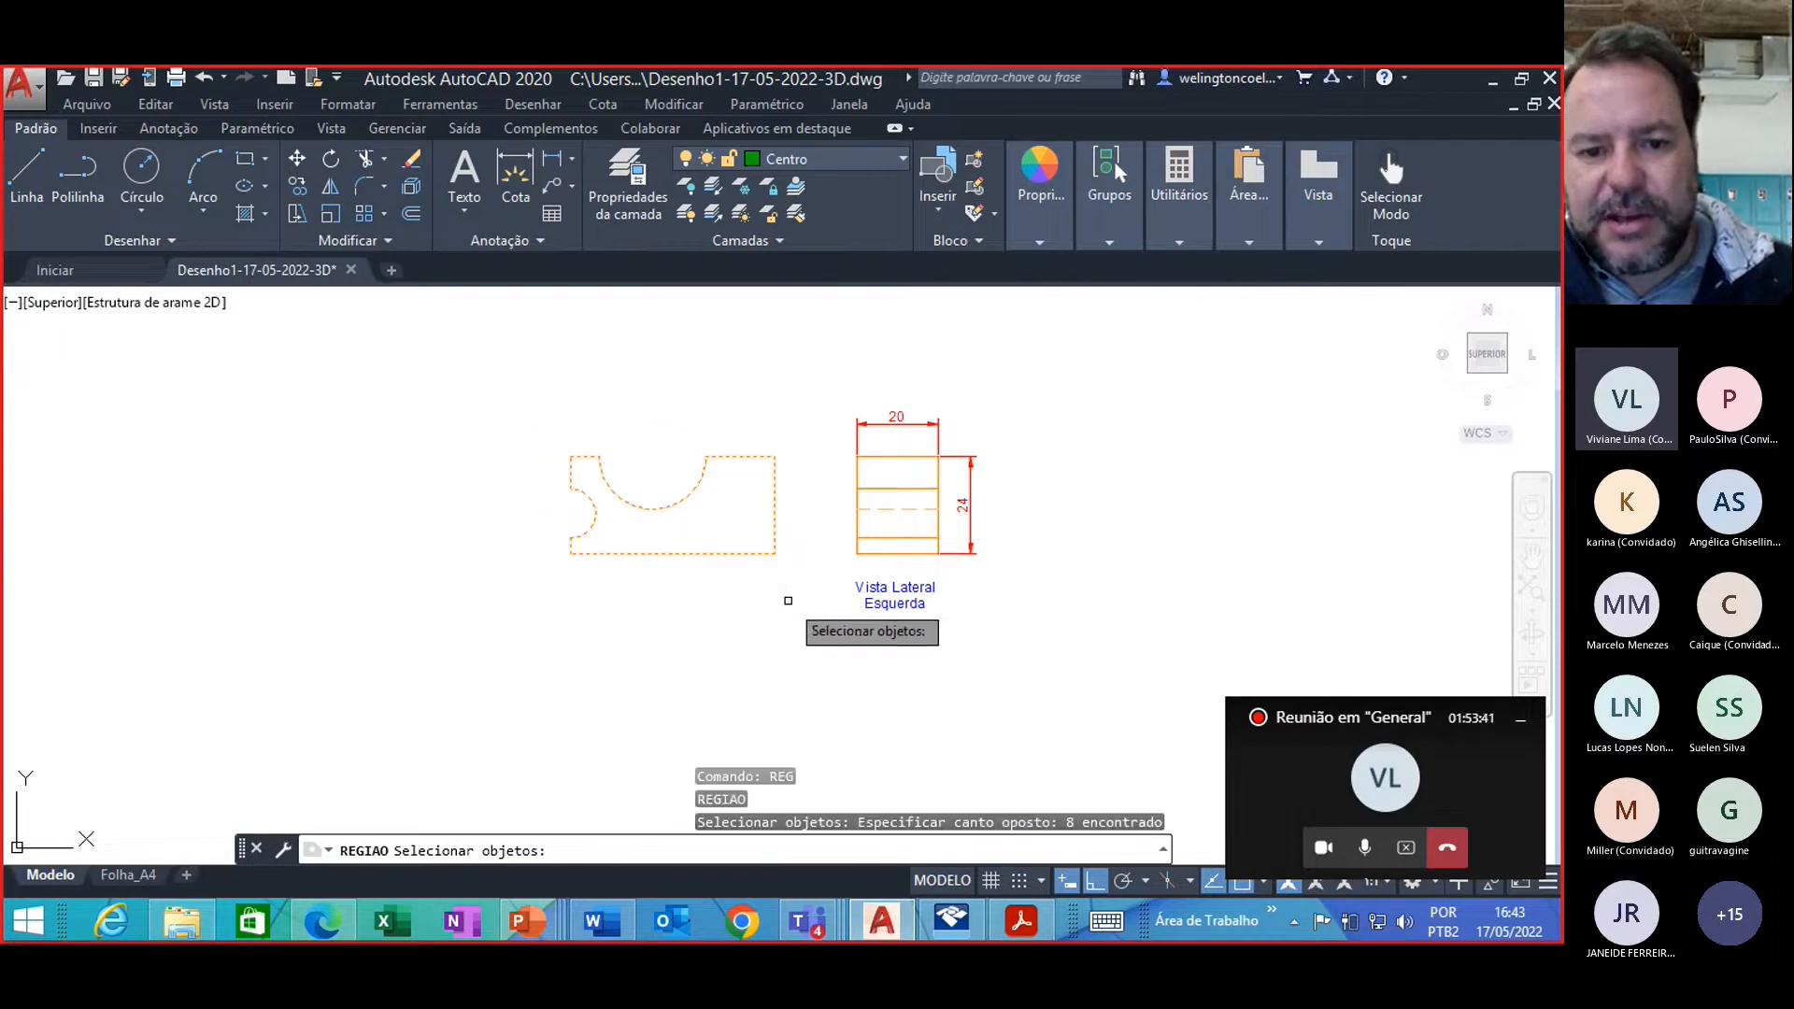
key("Return")
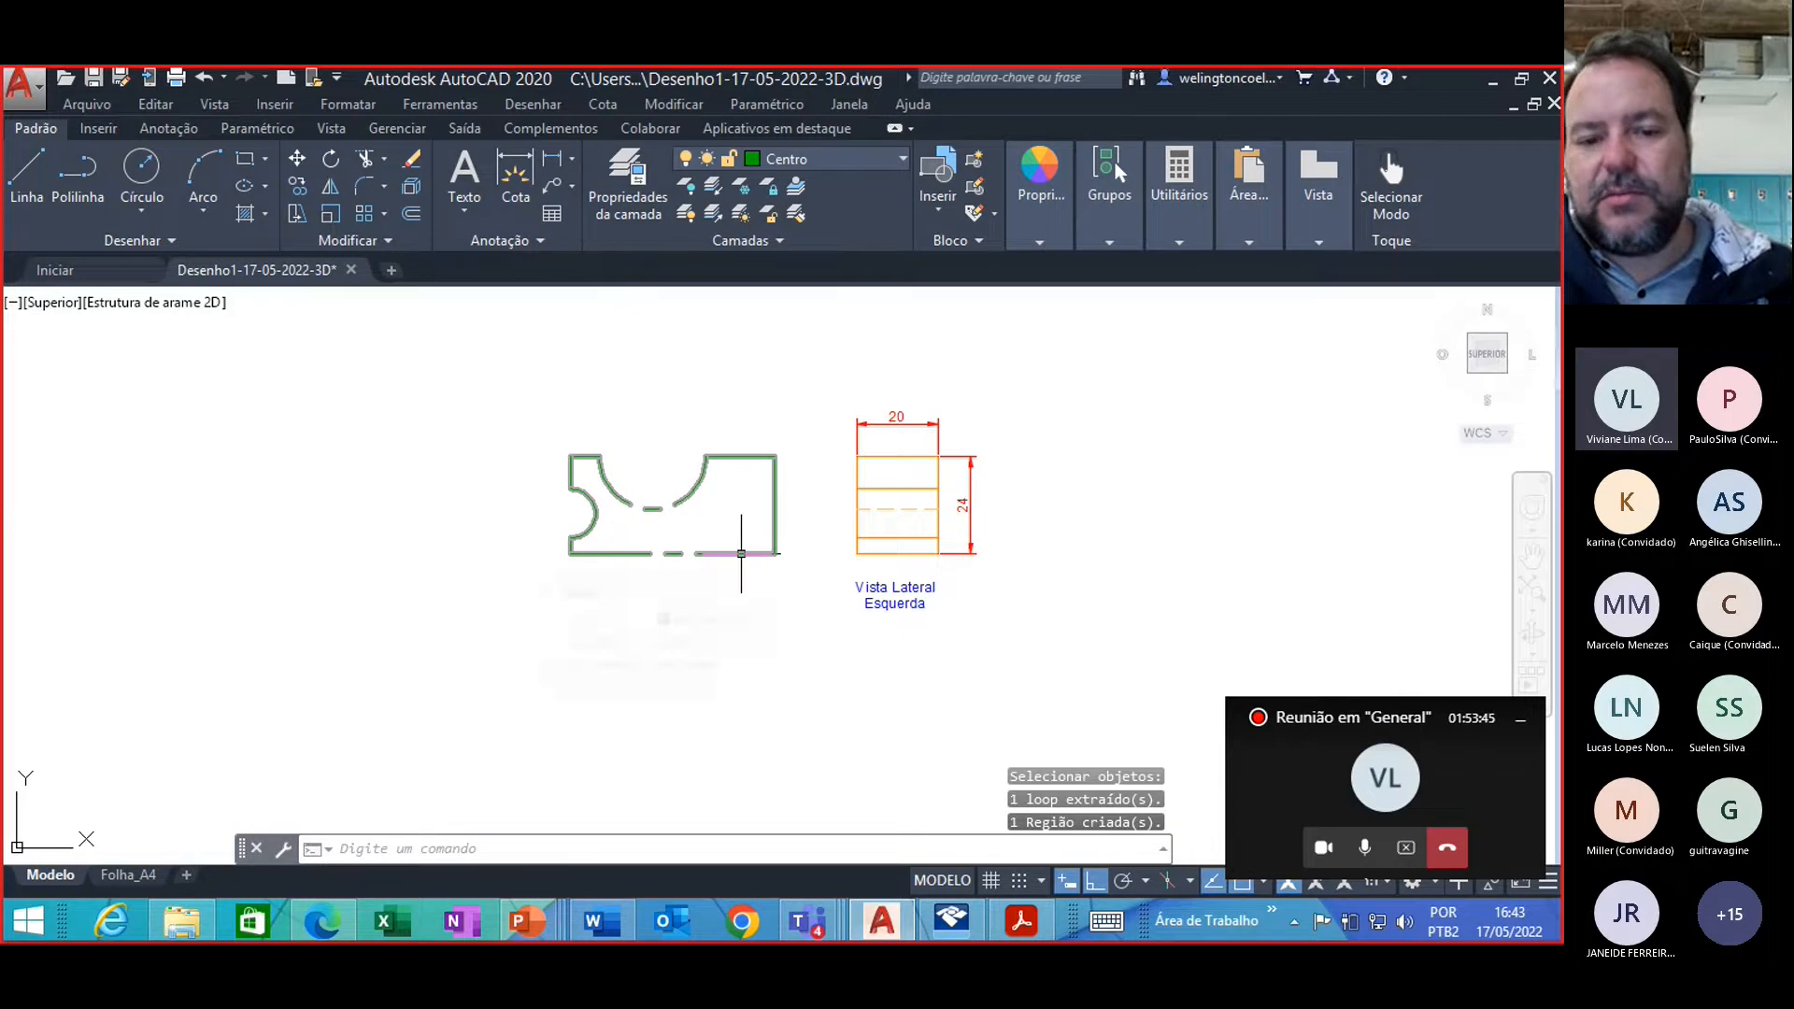
Step: Assign the front profile region to the Linha layer and clear the selection
left_click(741, 554)
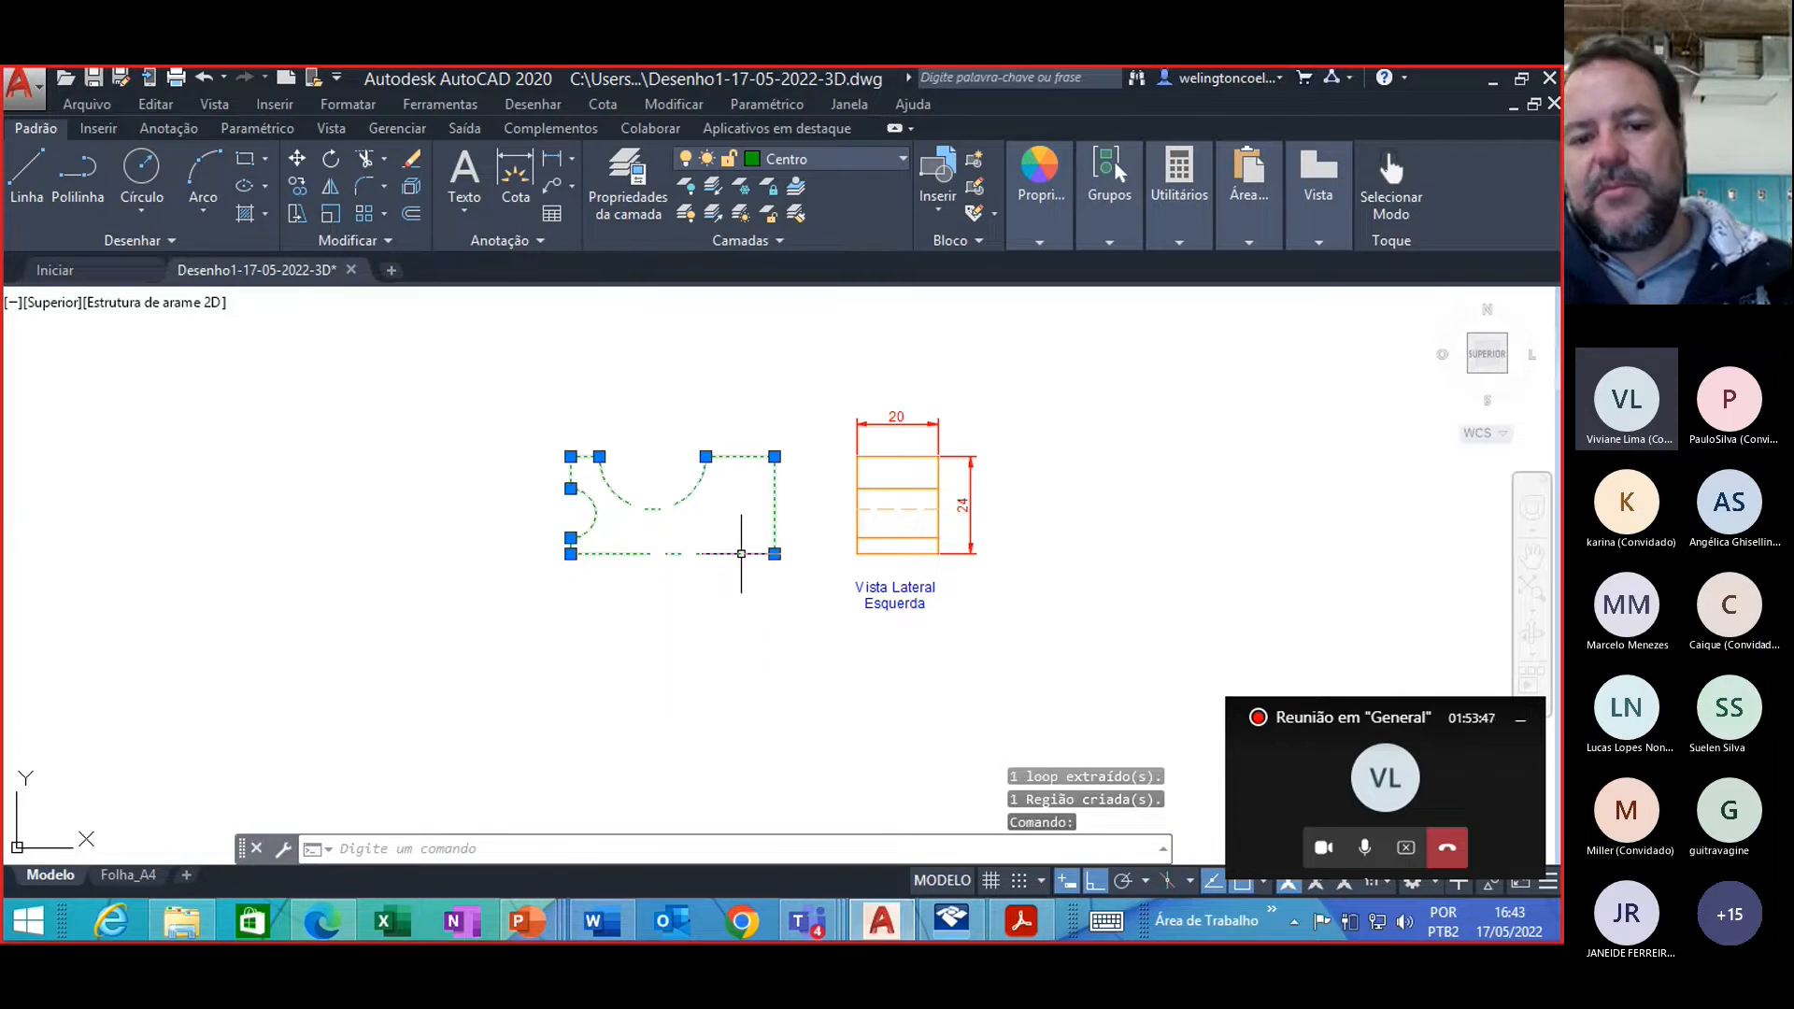
left_click(851, 171)
left_click(776, 352)
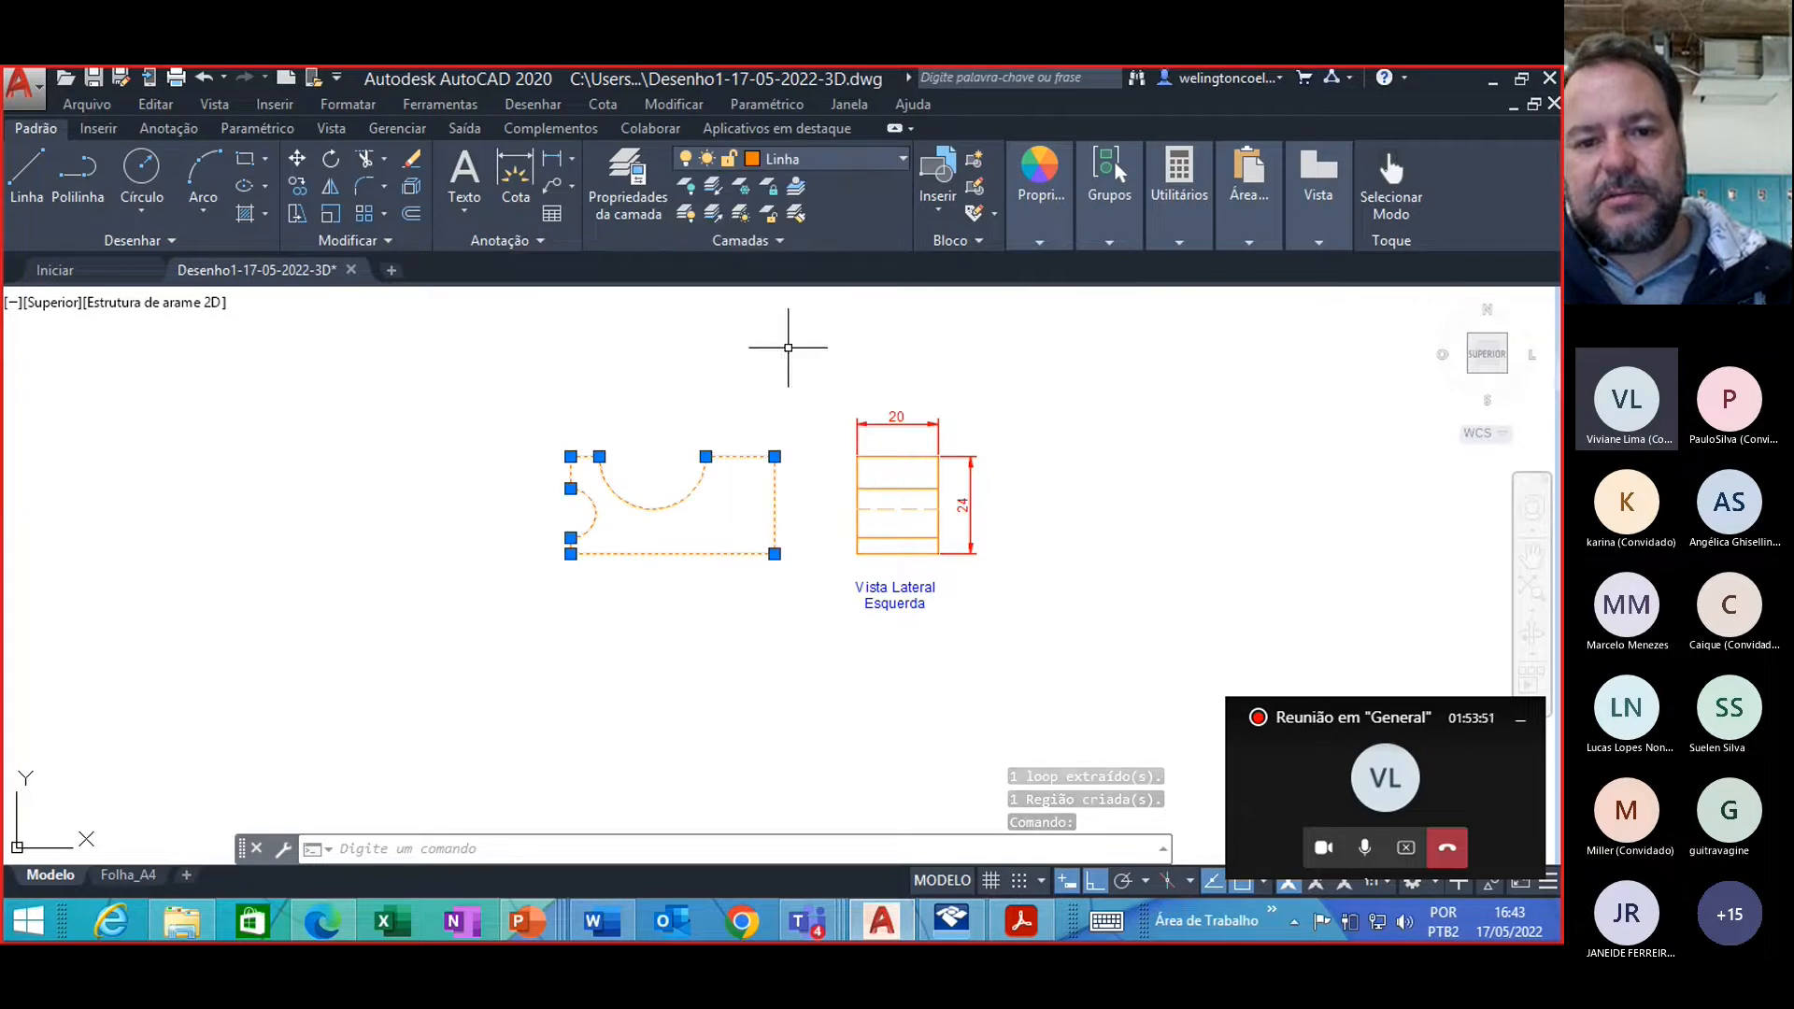
key("Escape")
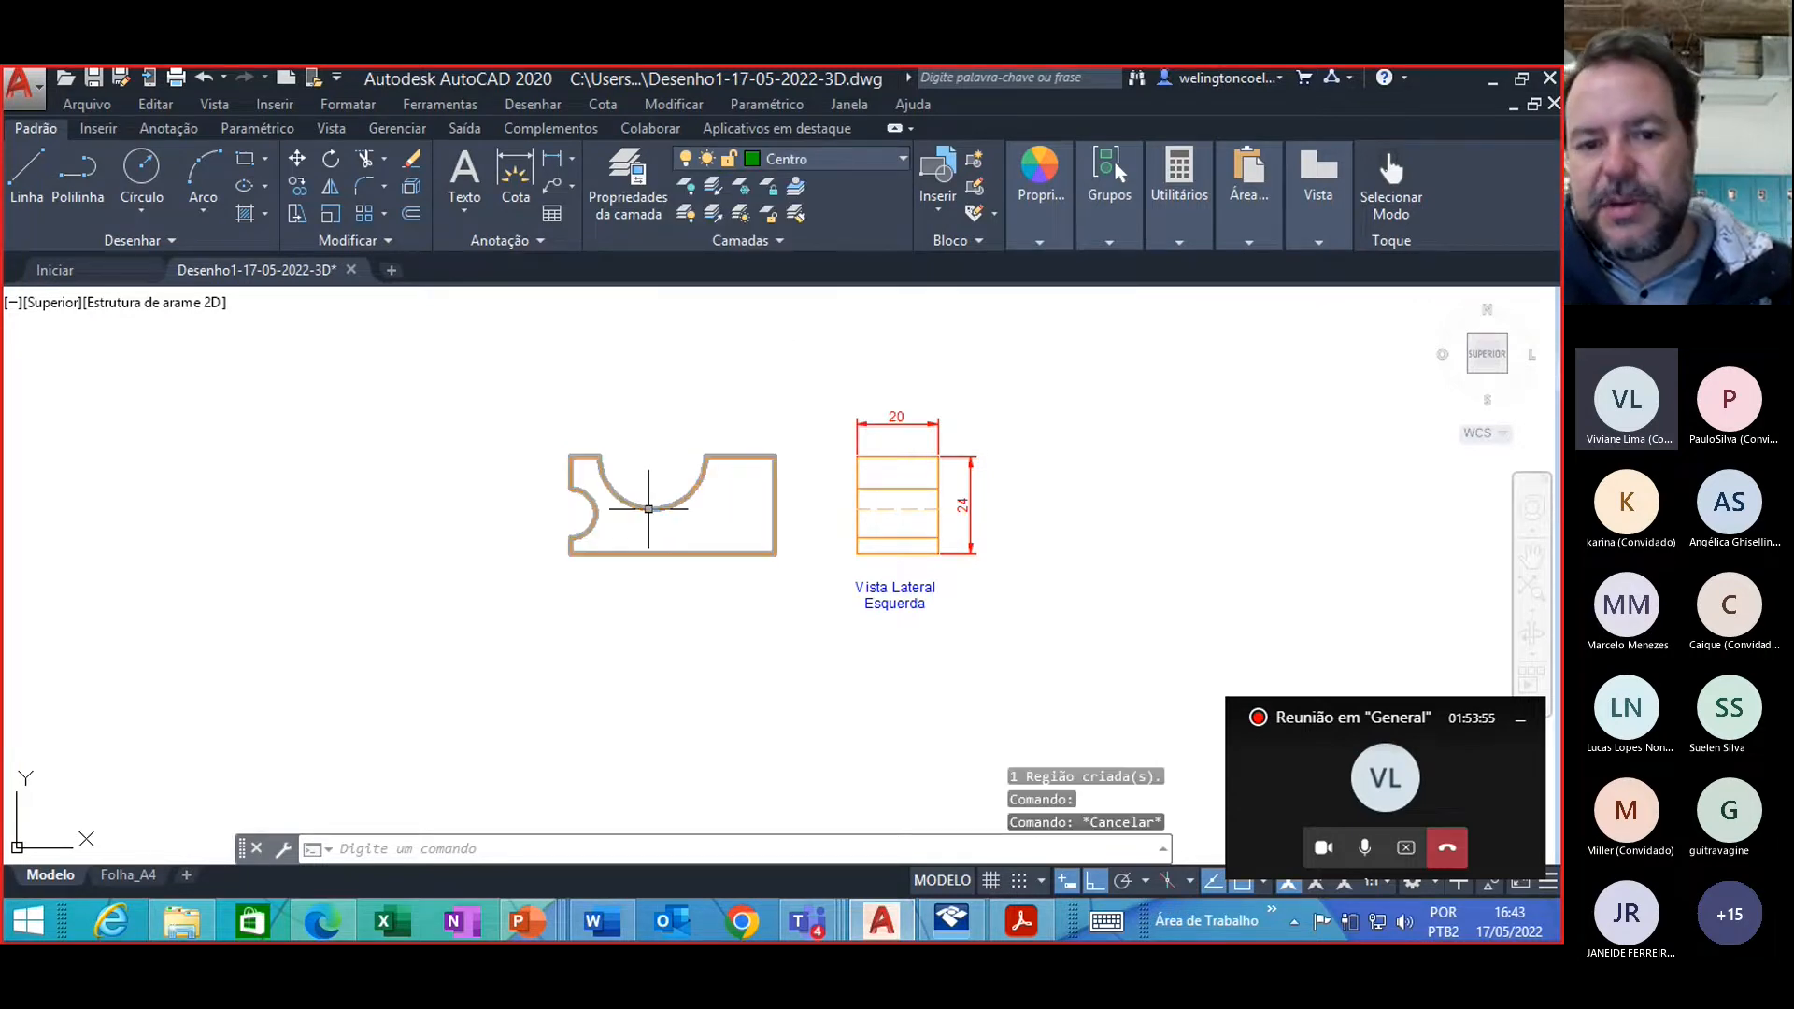
mouse_move(649, 510)
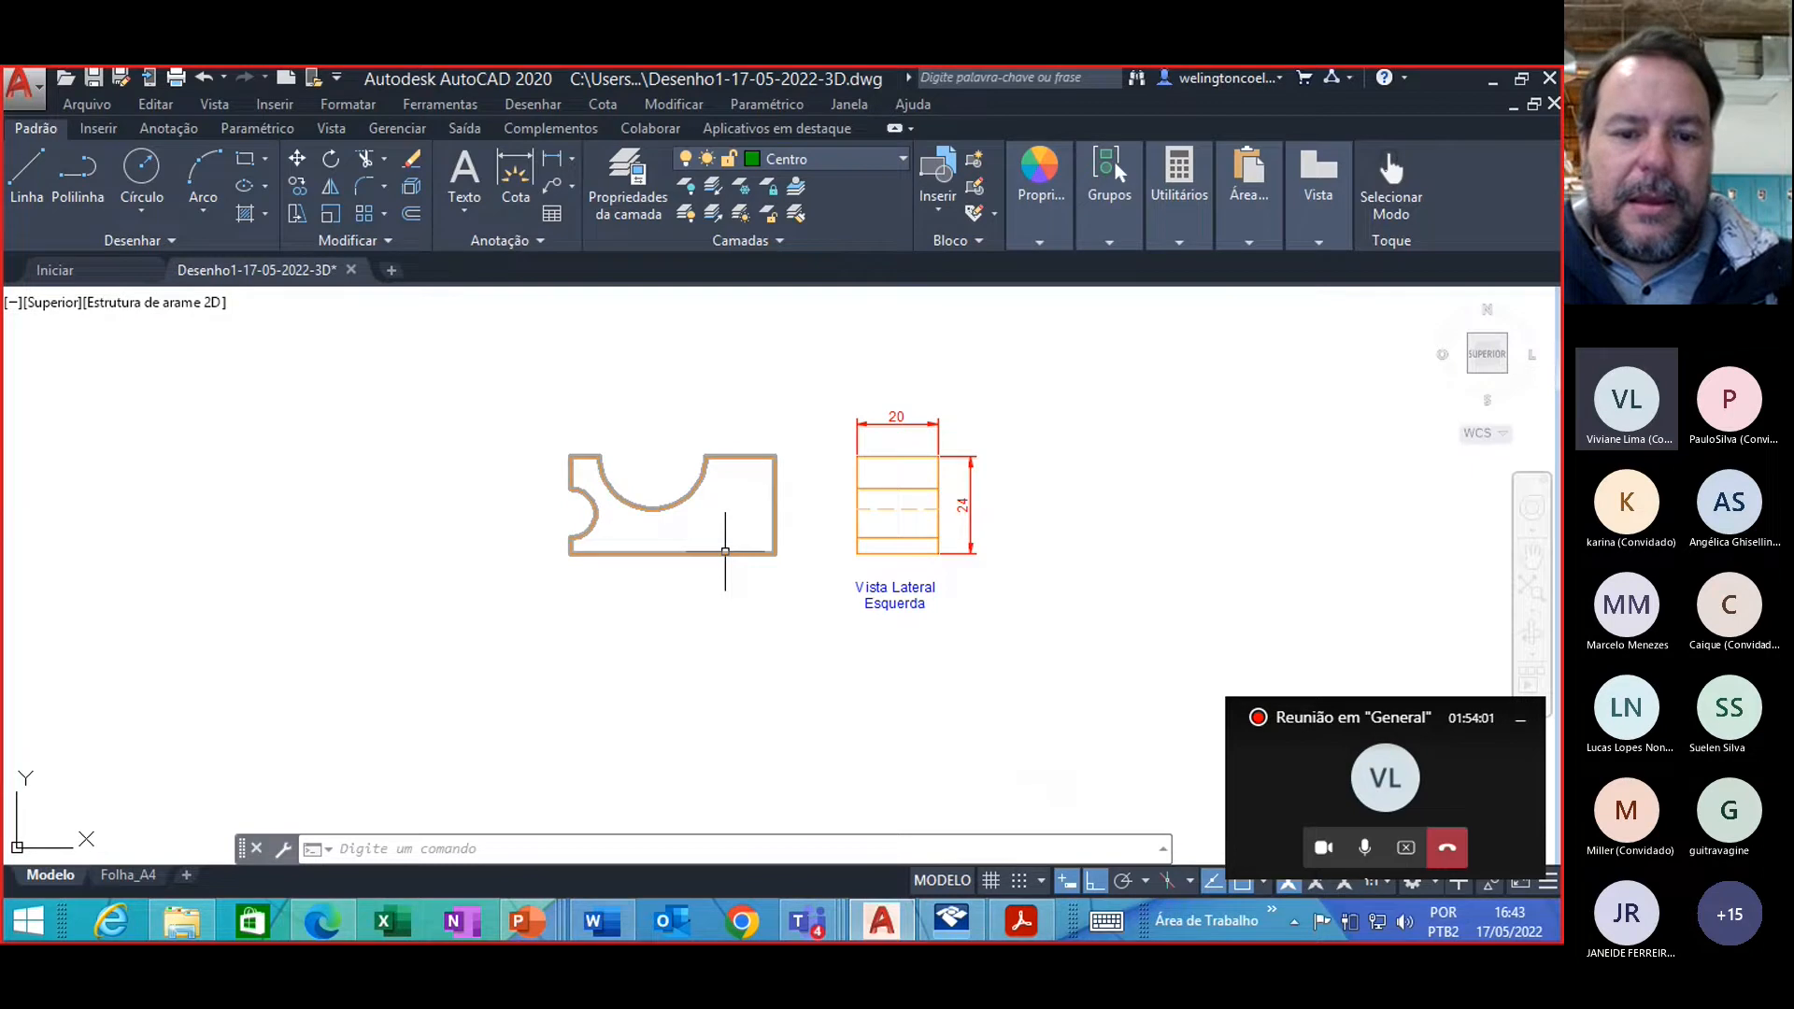
mouse_move(725, 551)
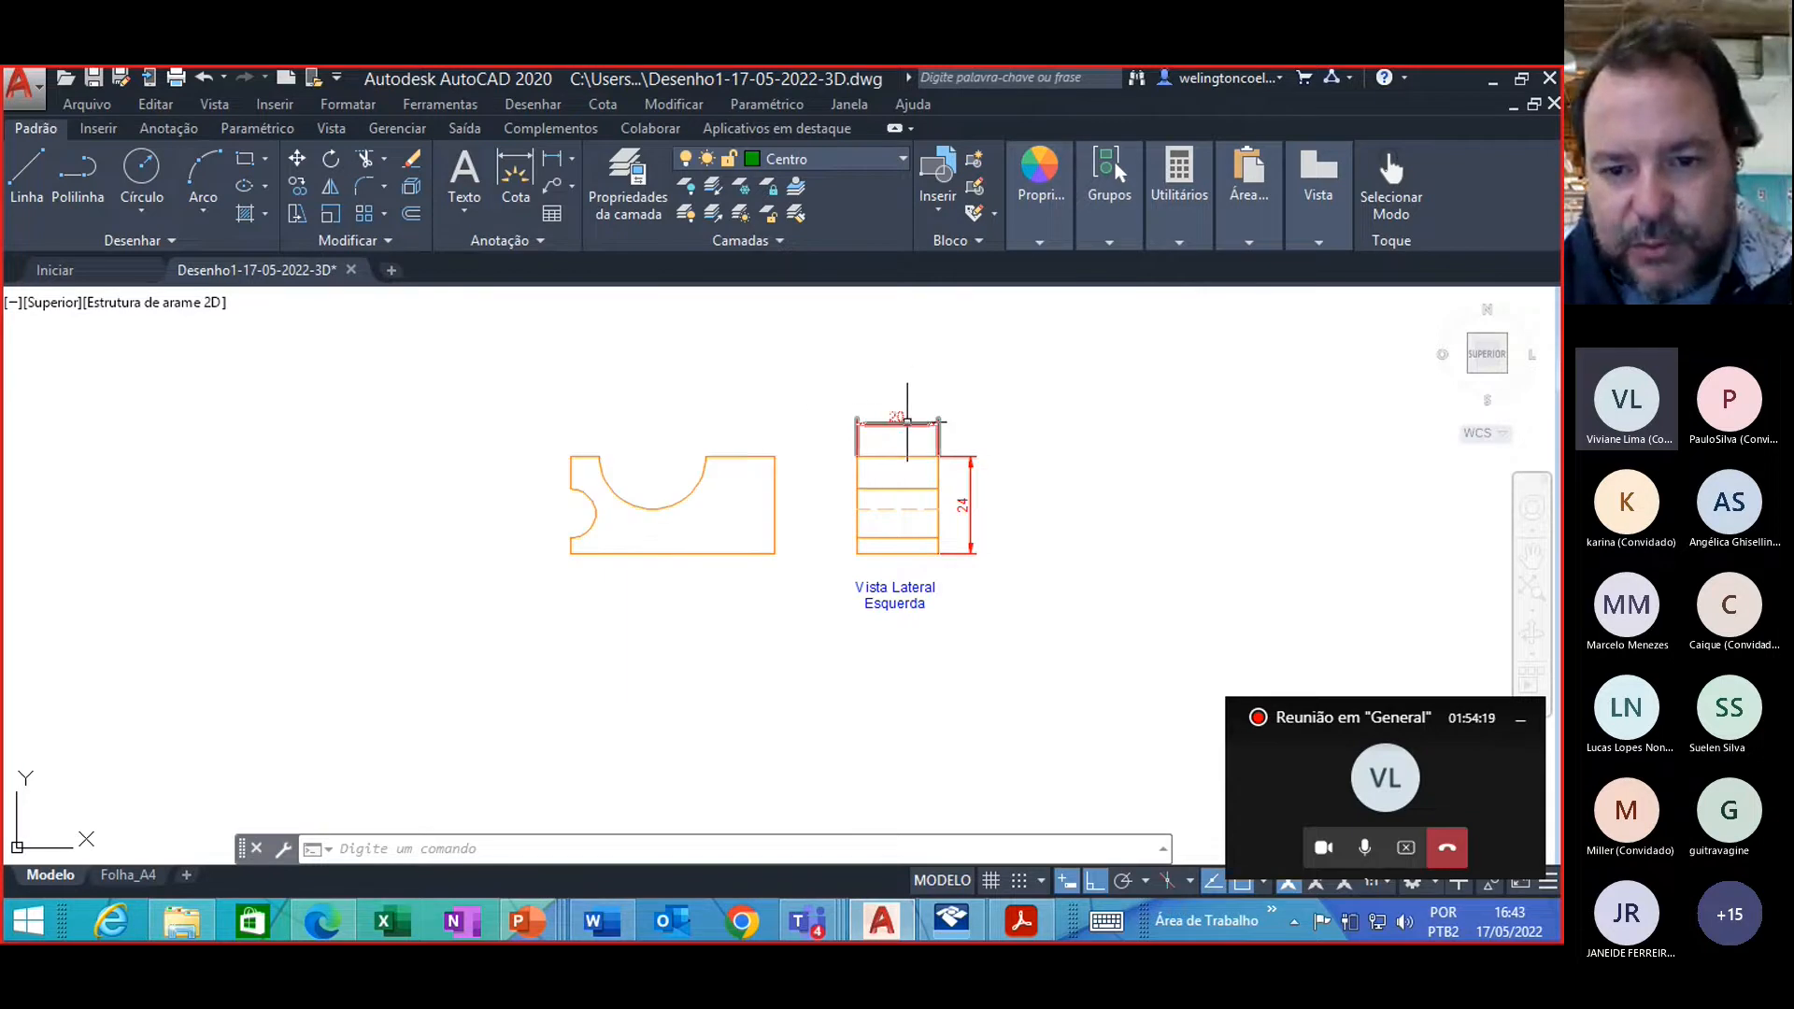
Step: Extrude the front profile region to a height of 20, matching the side view's width dimension
left_click(899, 419)
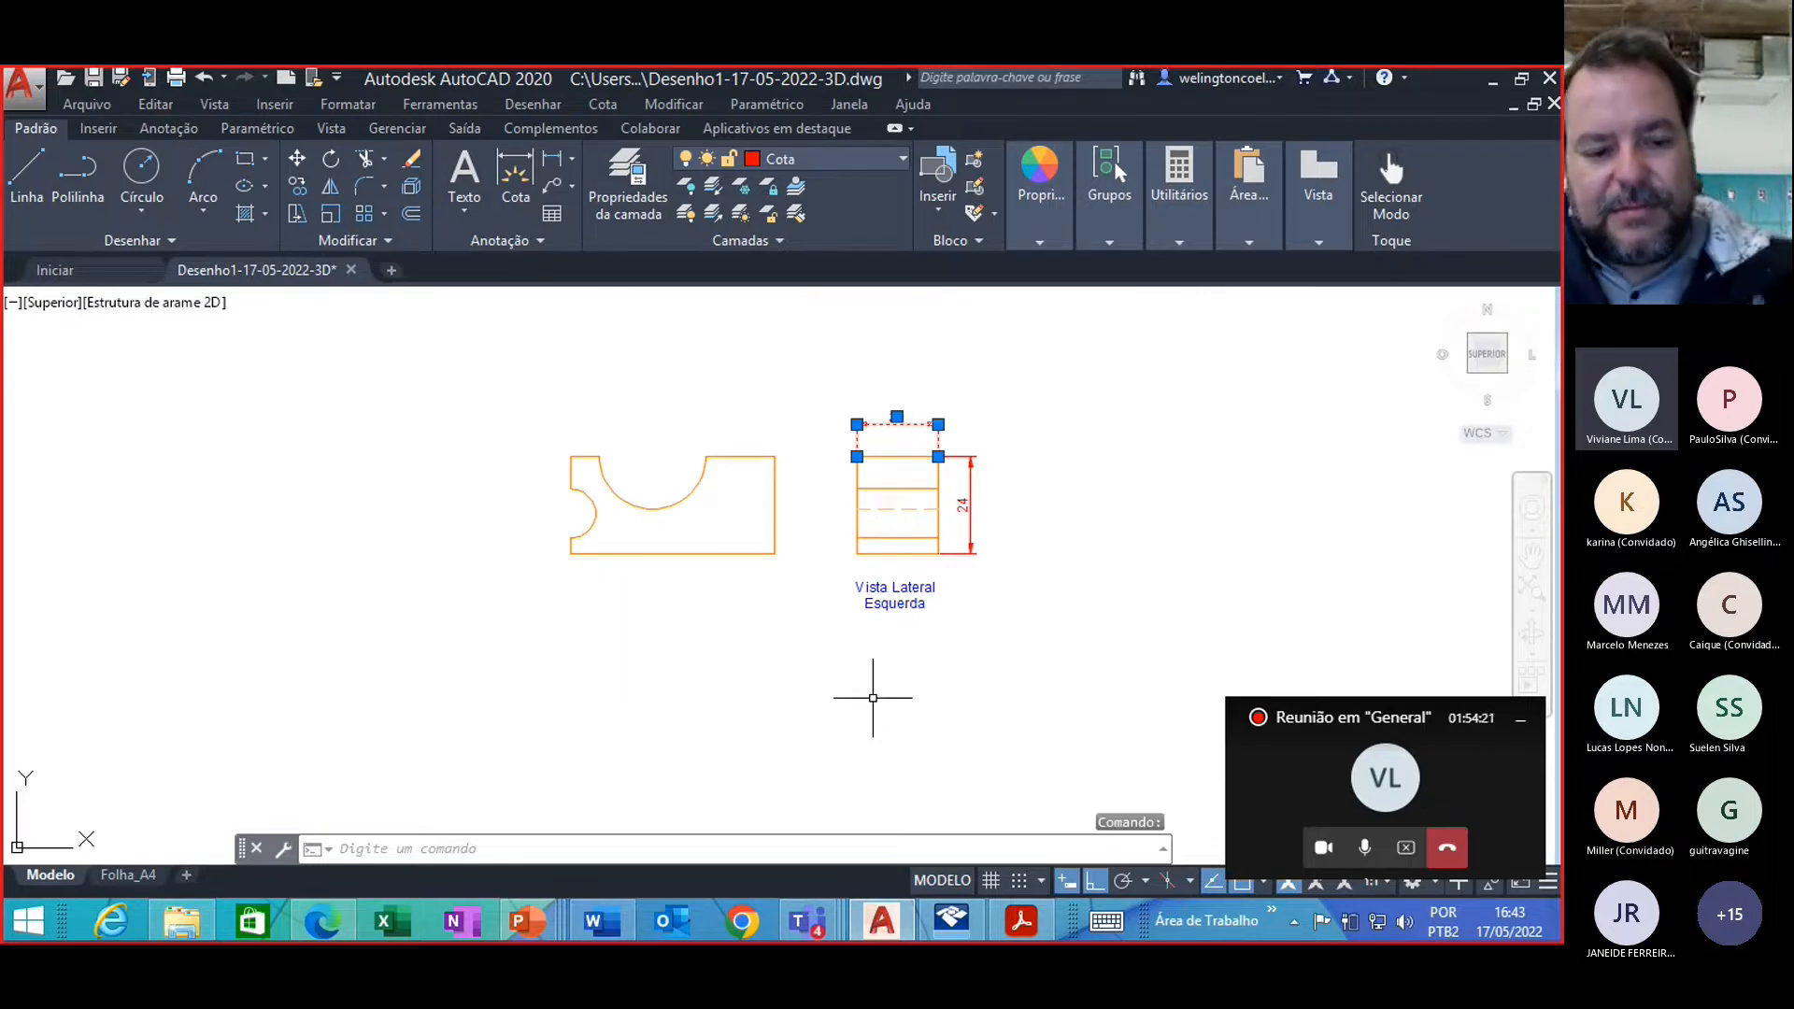
key("Escape")
key("Escape")
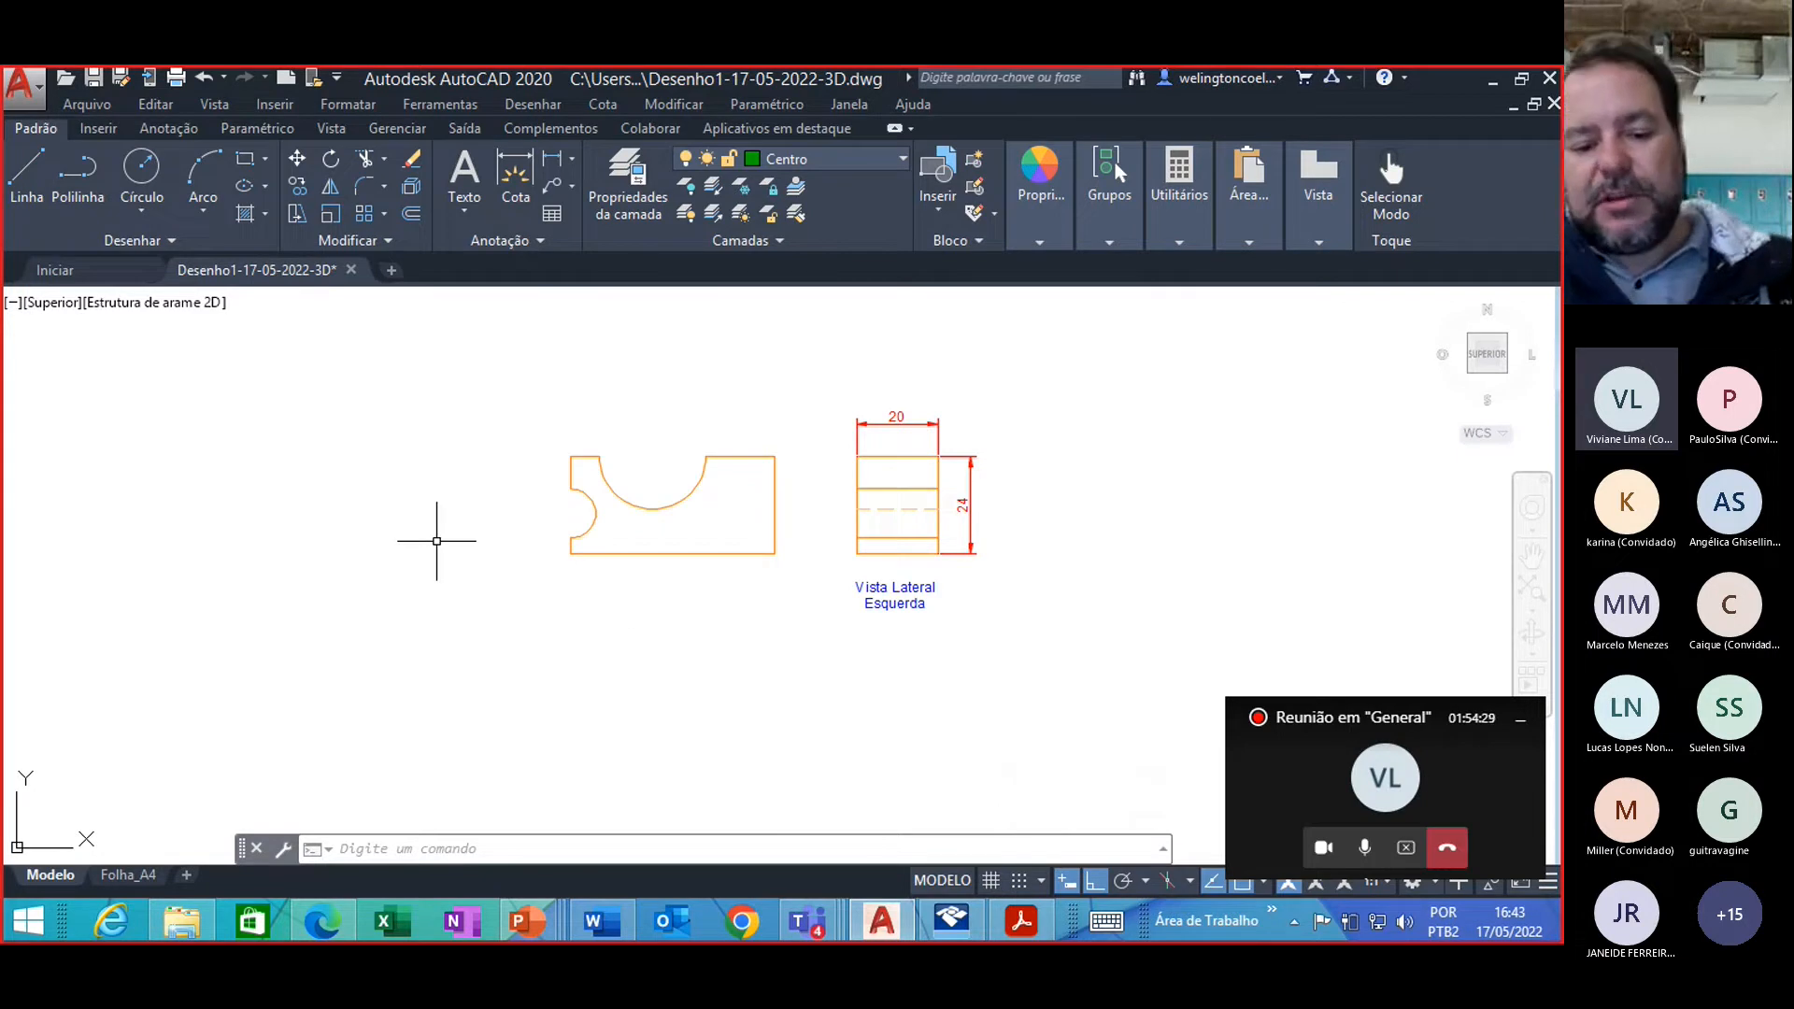
type("Ex")
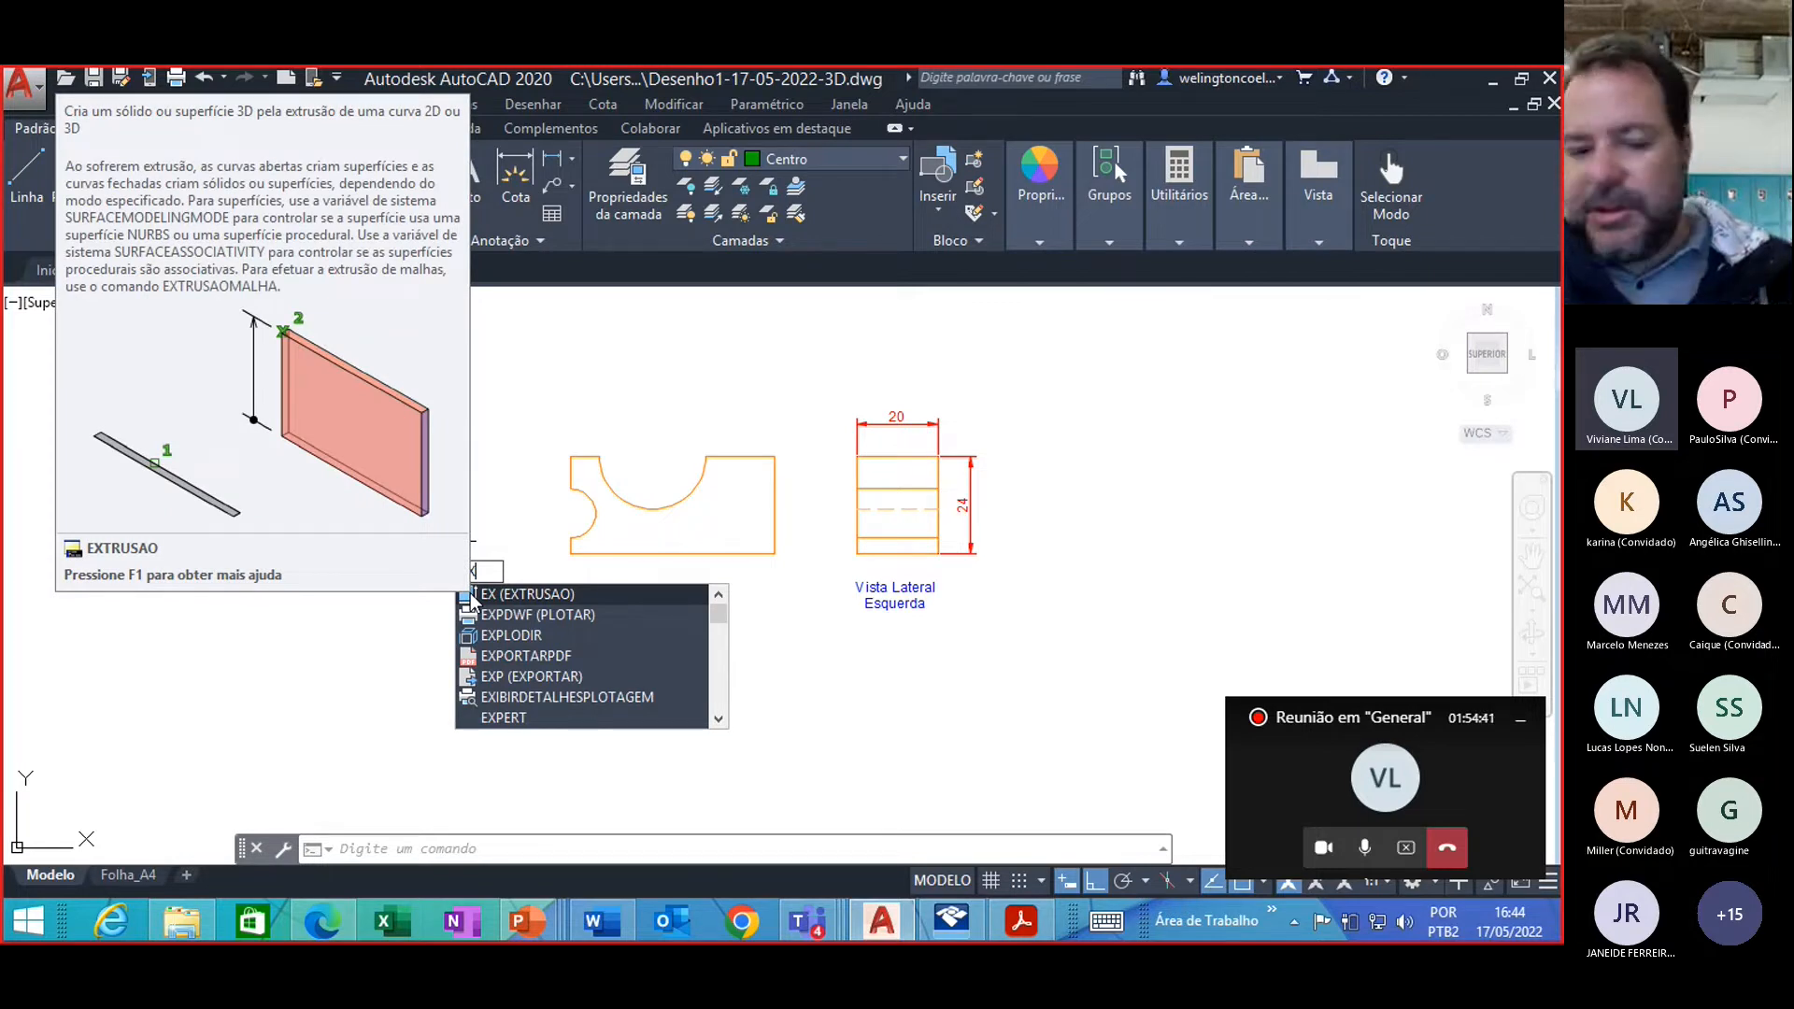
left_click(520, 602)
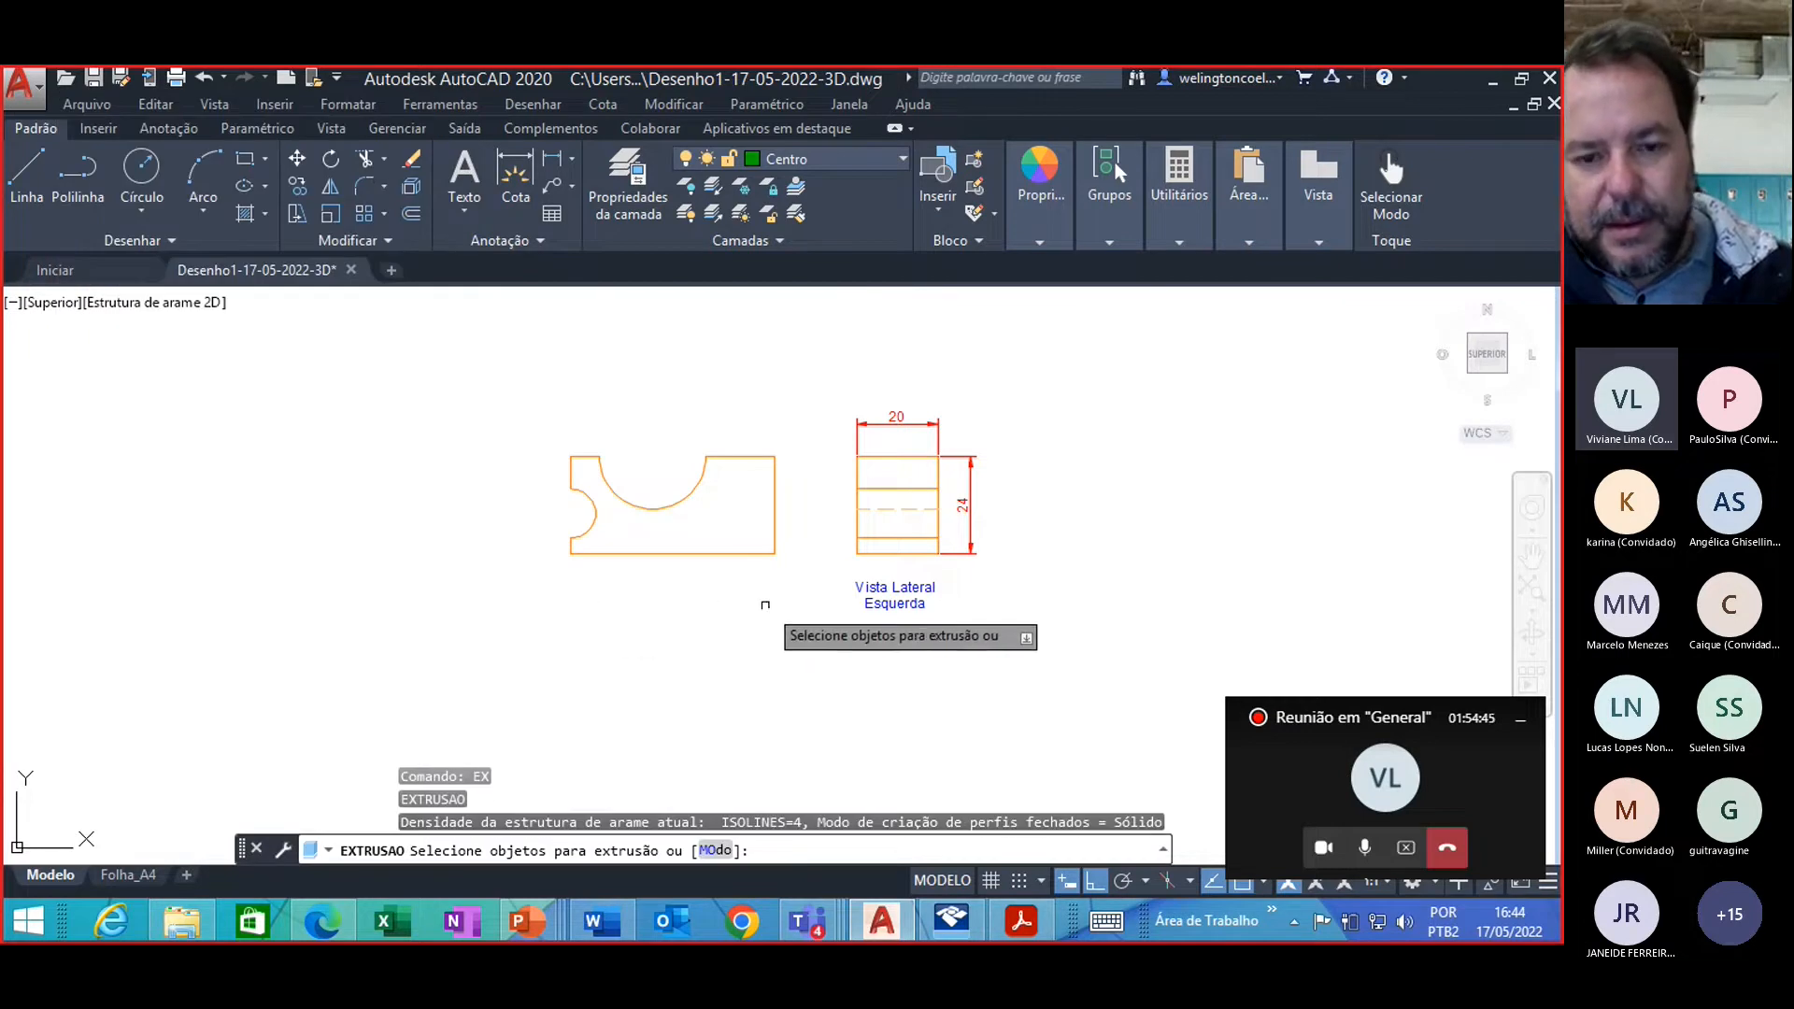
left_click(782, 571)
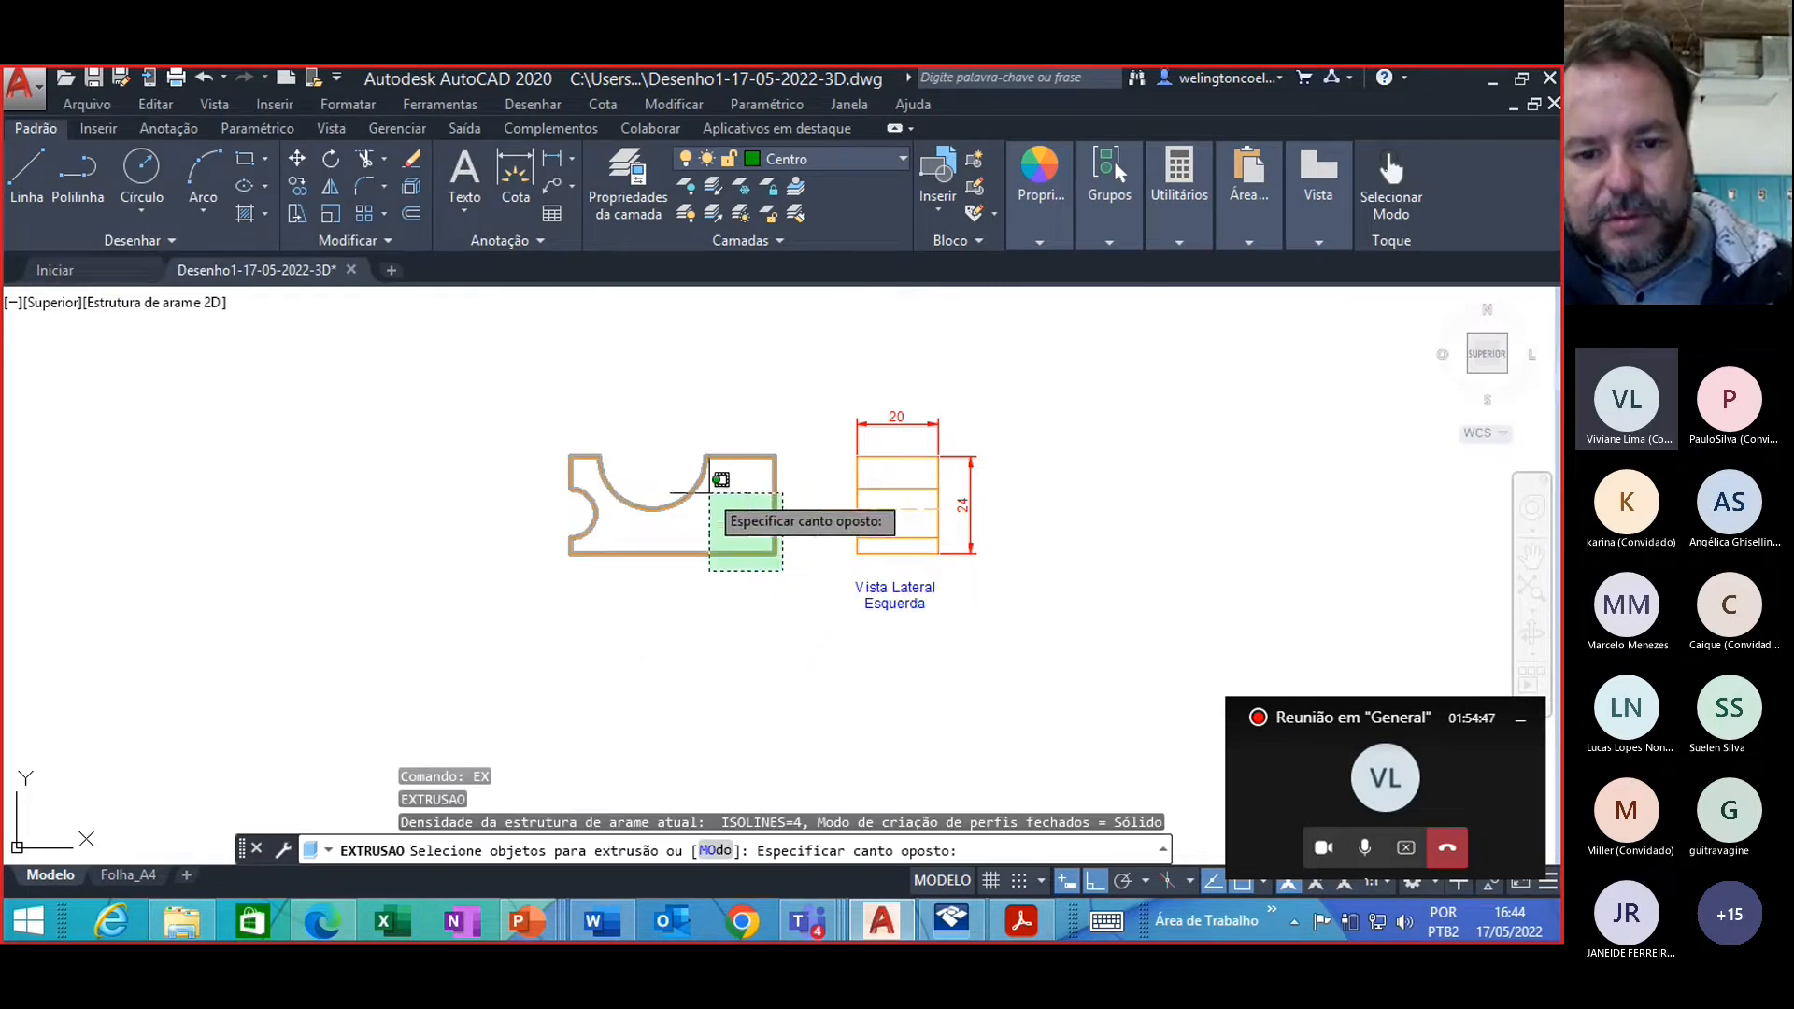
left_click(531, 413)
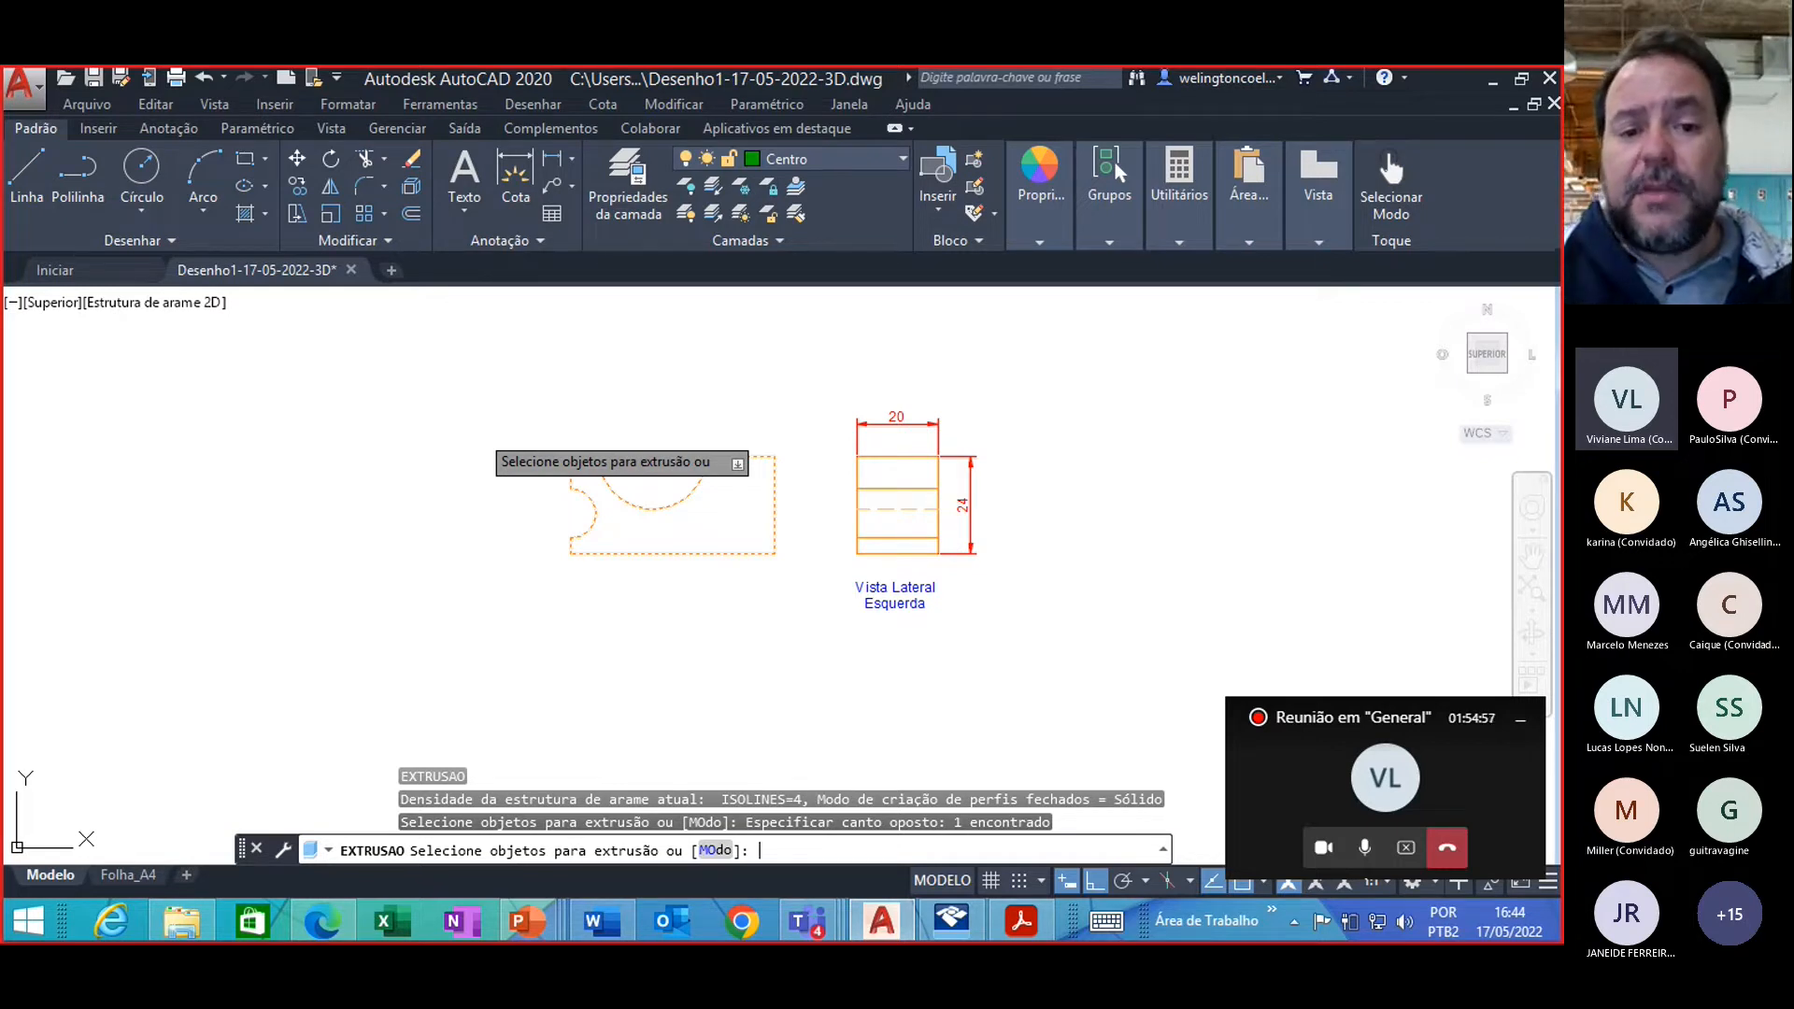
key("Return")
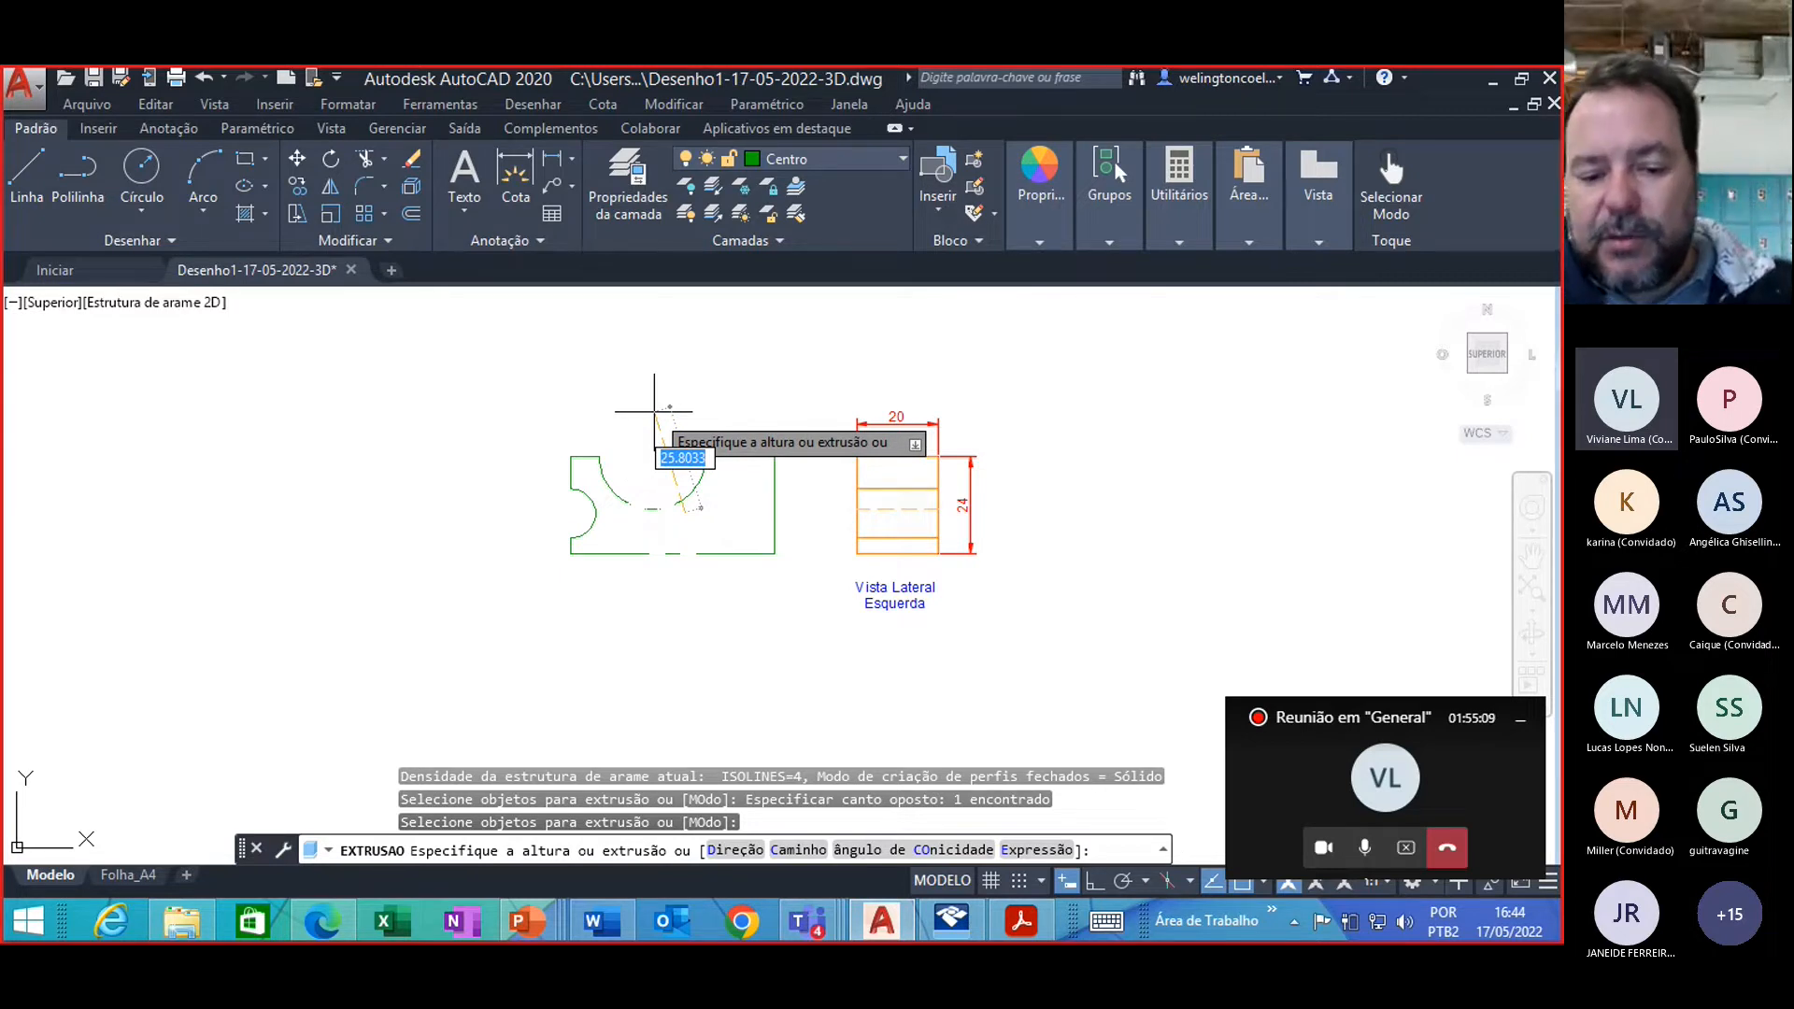
type("20")
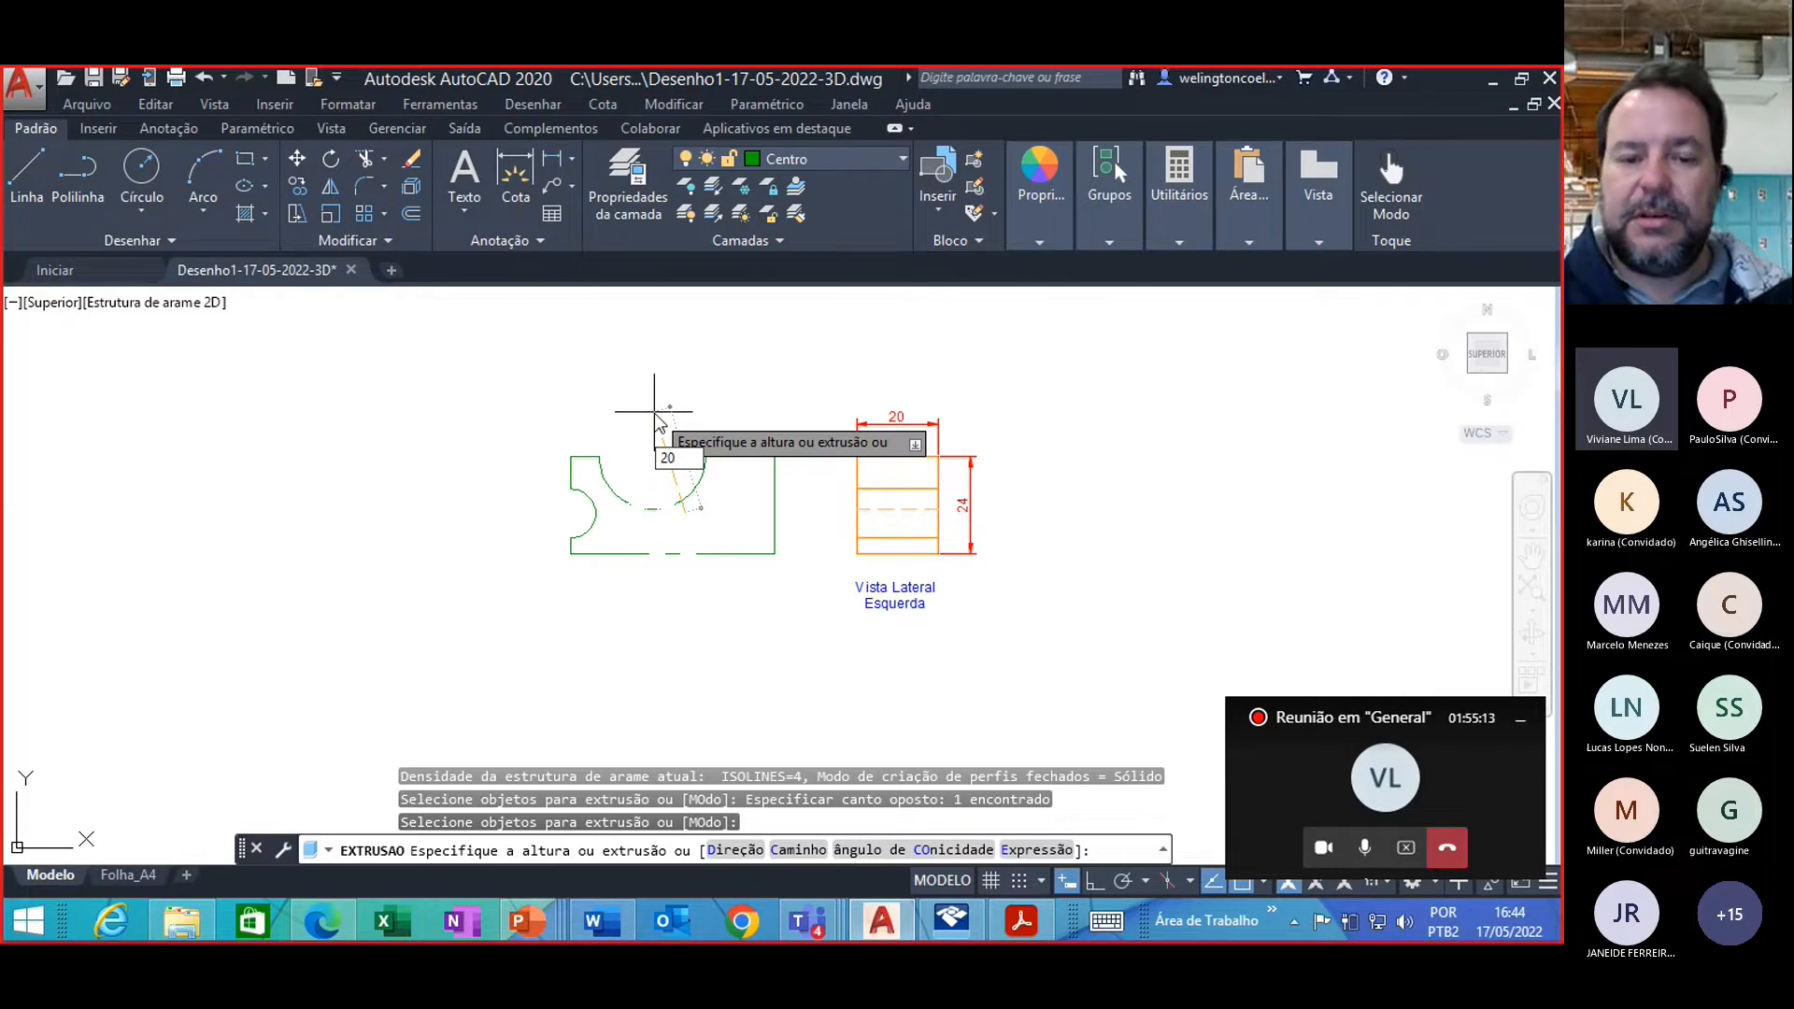
key("Return")
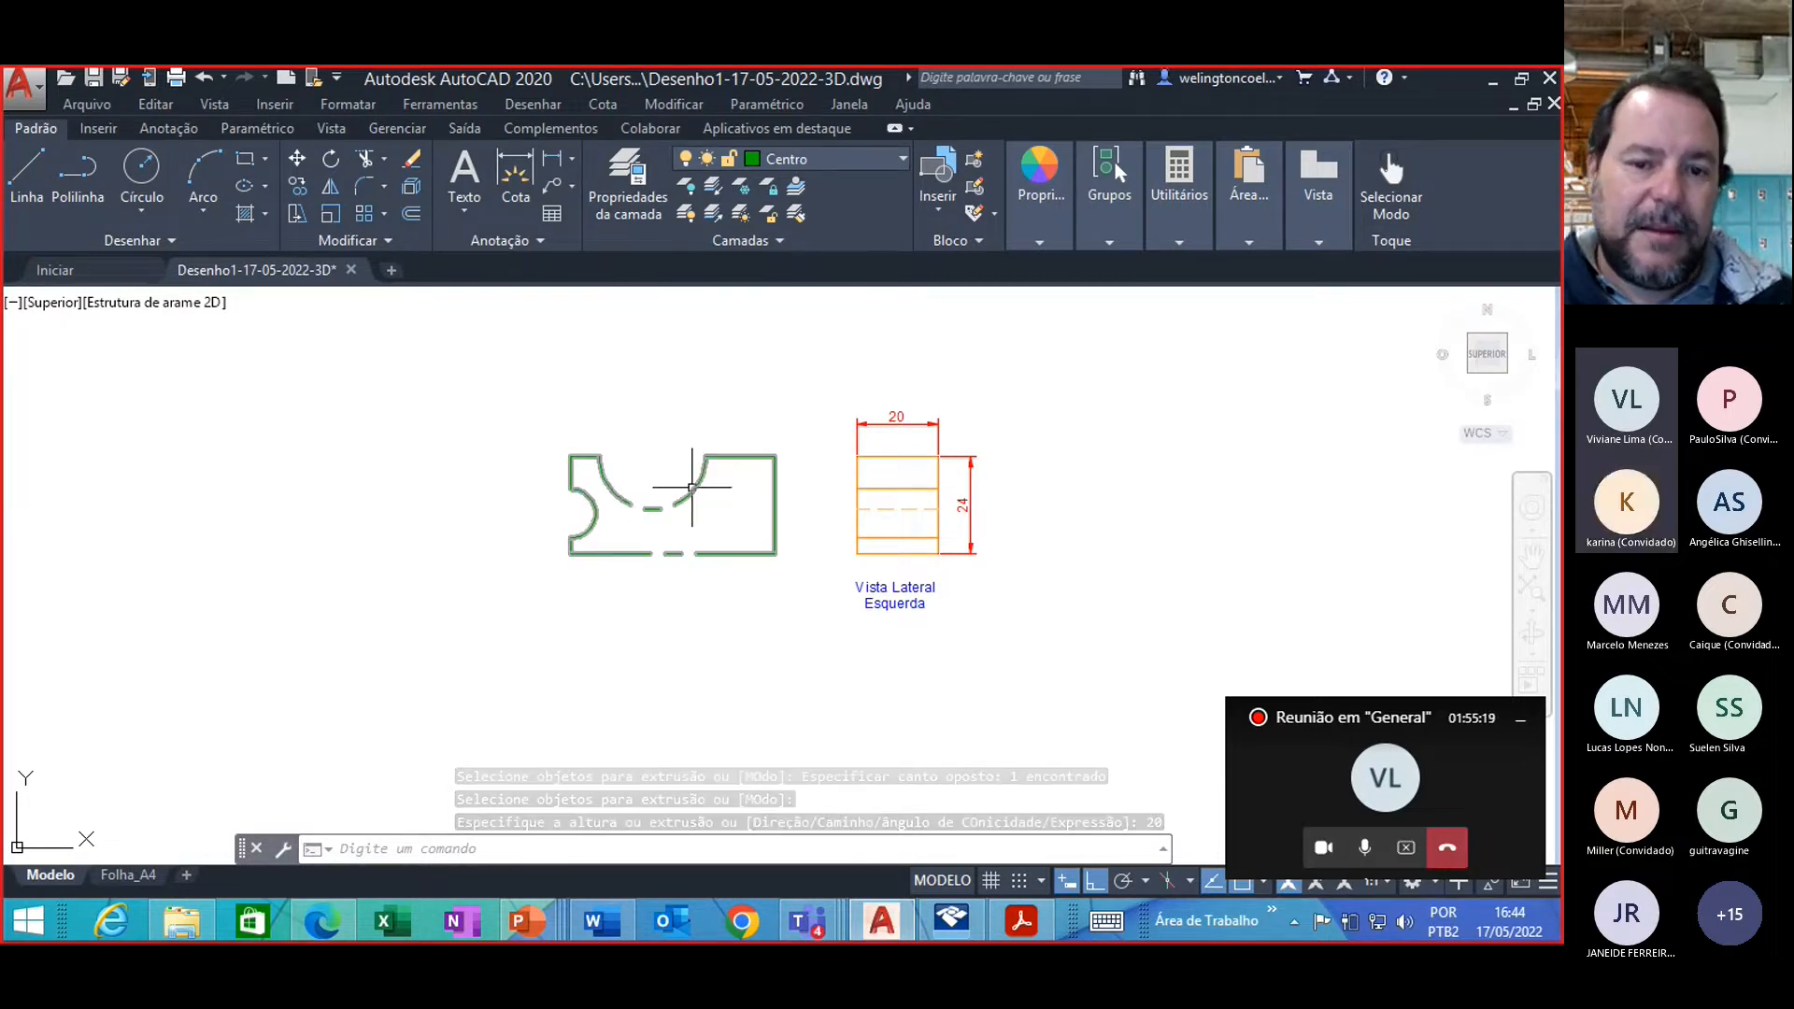
Step: Assign the extruded solid to the Linha layer and make Linha the current layer
left_click(691, 487)
left_click(846, 160)
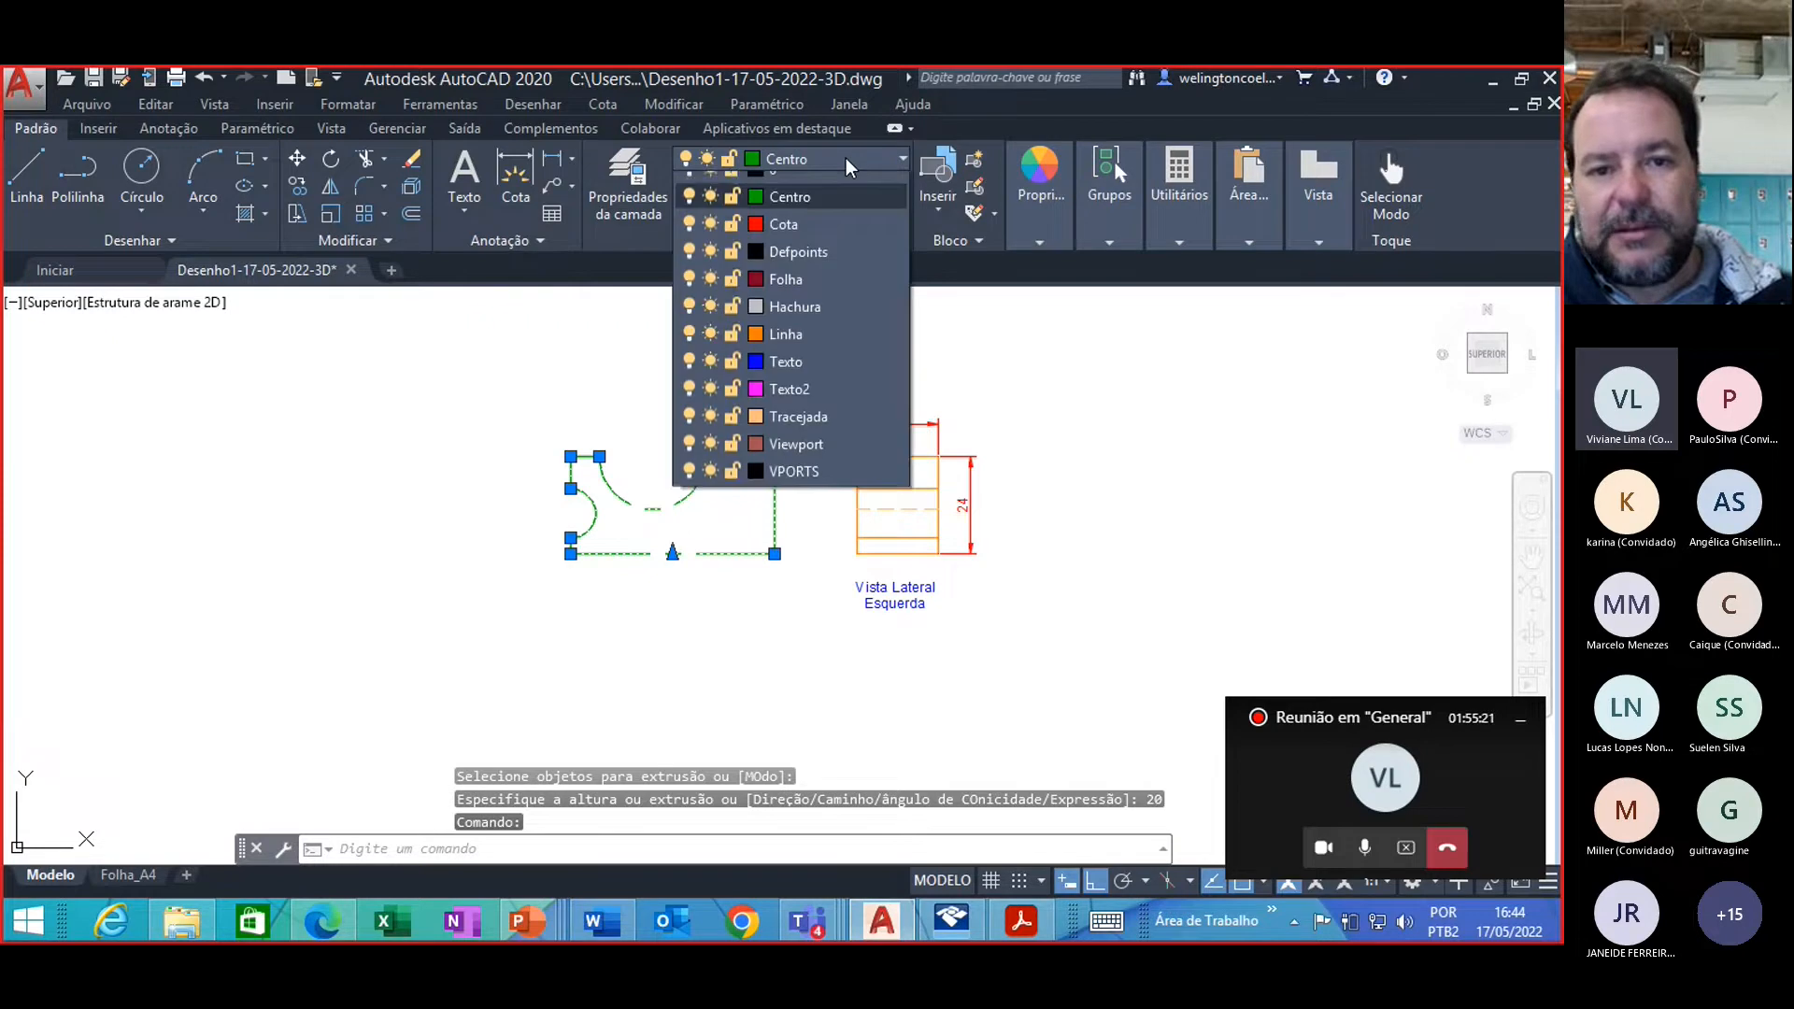
left_click(817, 353)
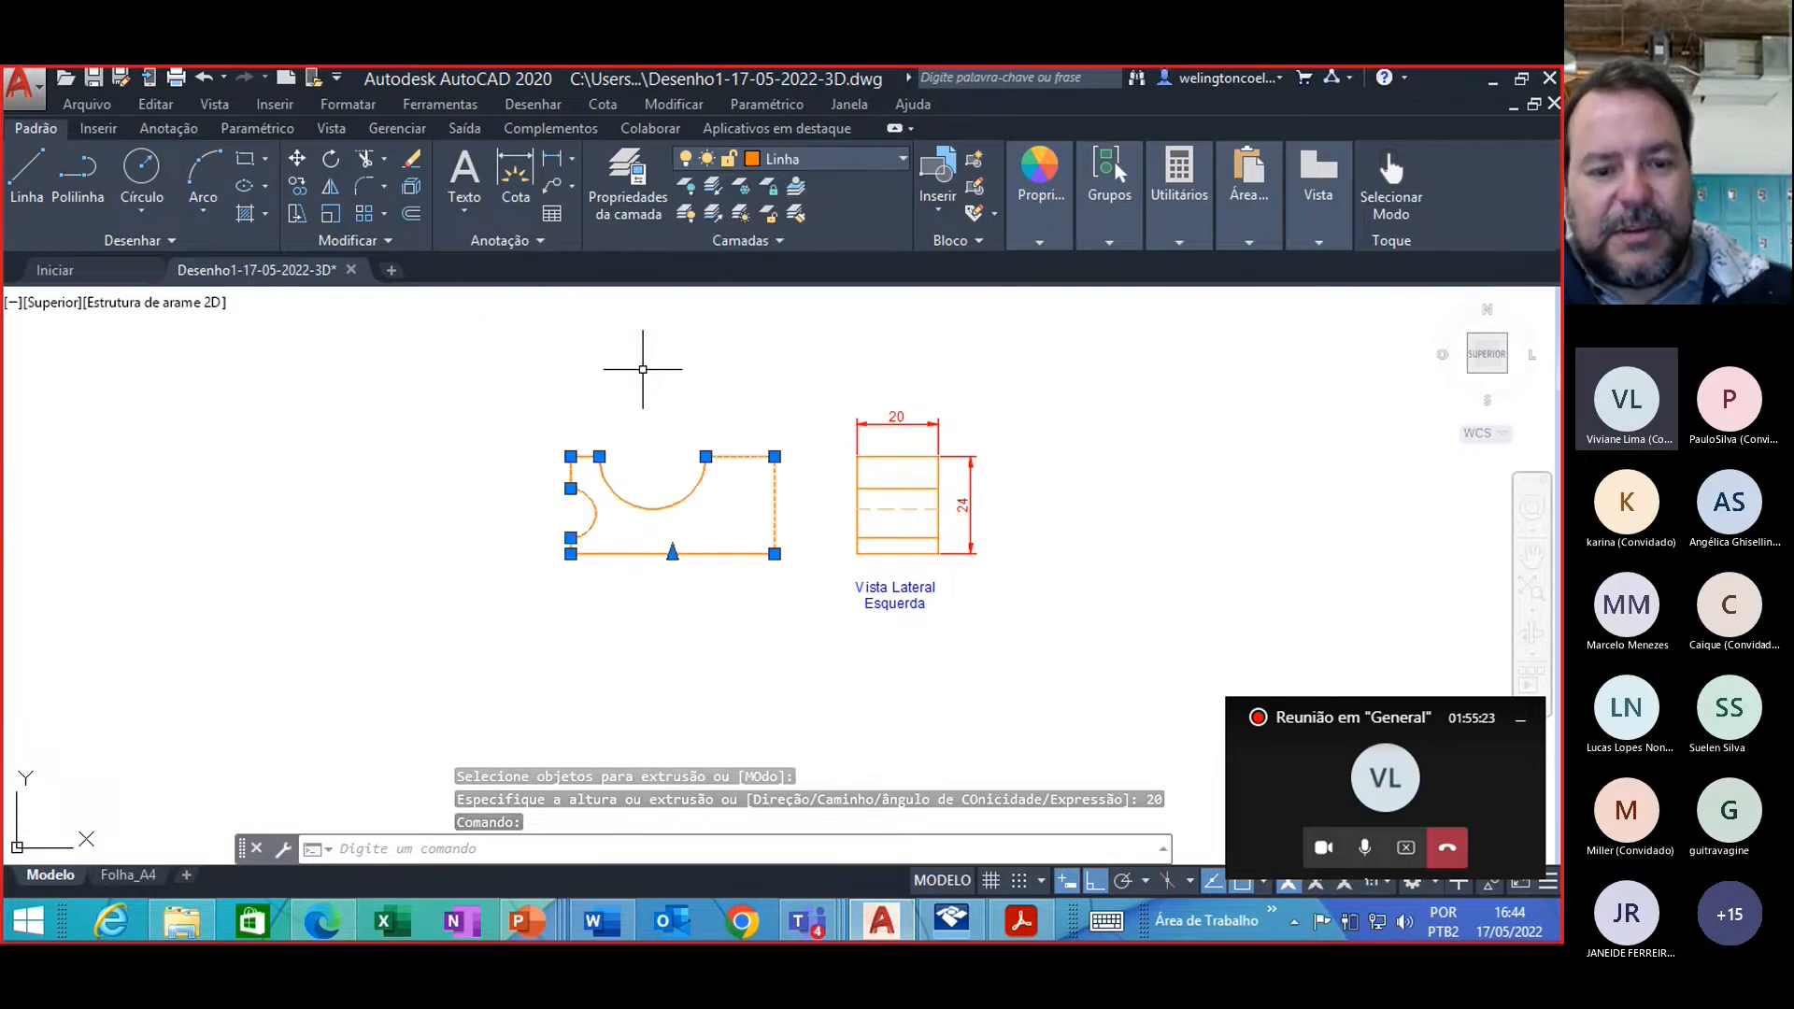
key("Escape")
left_click(859, 168)
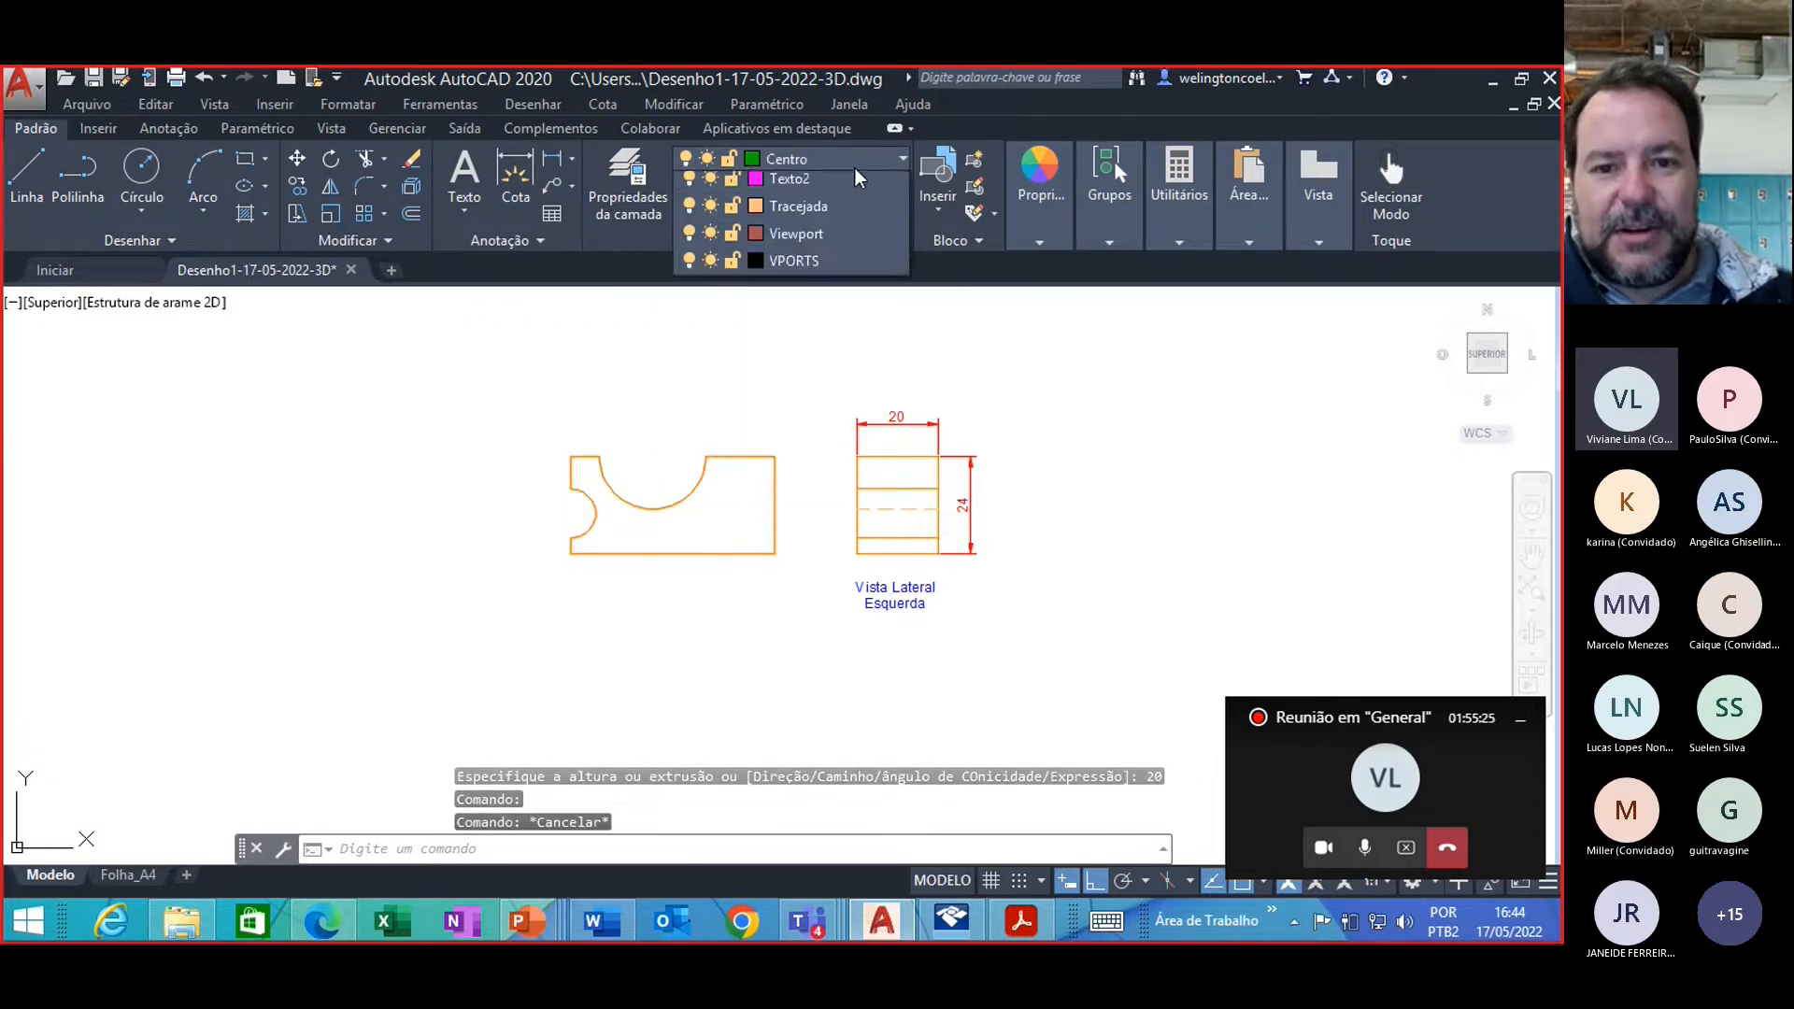
left_click(821, 352)
key("Escape")
key("Escape")
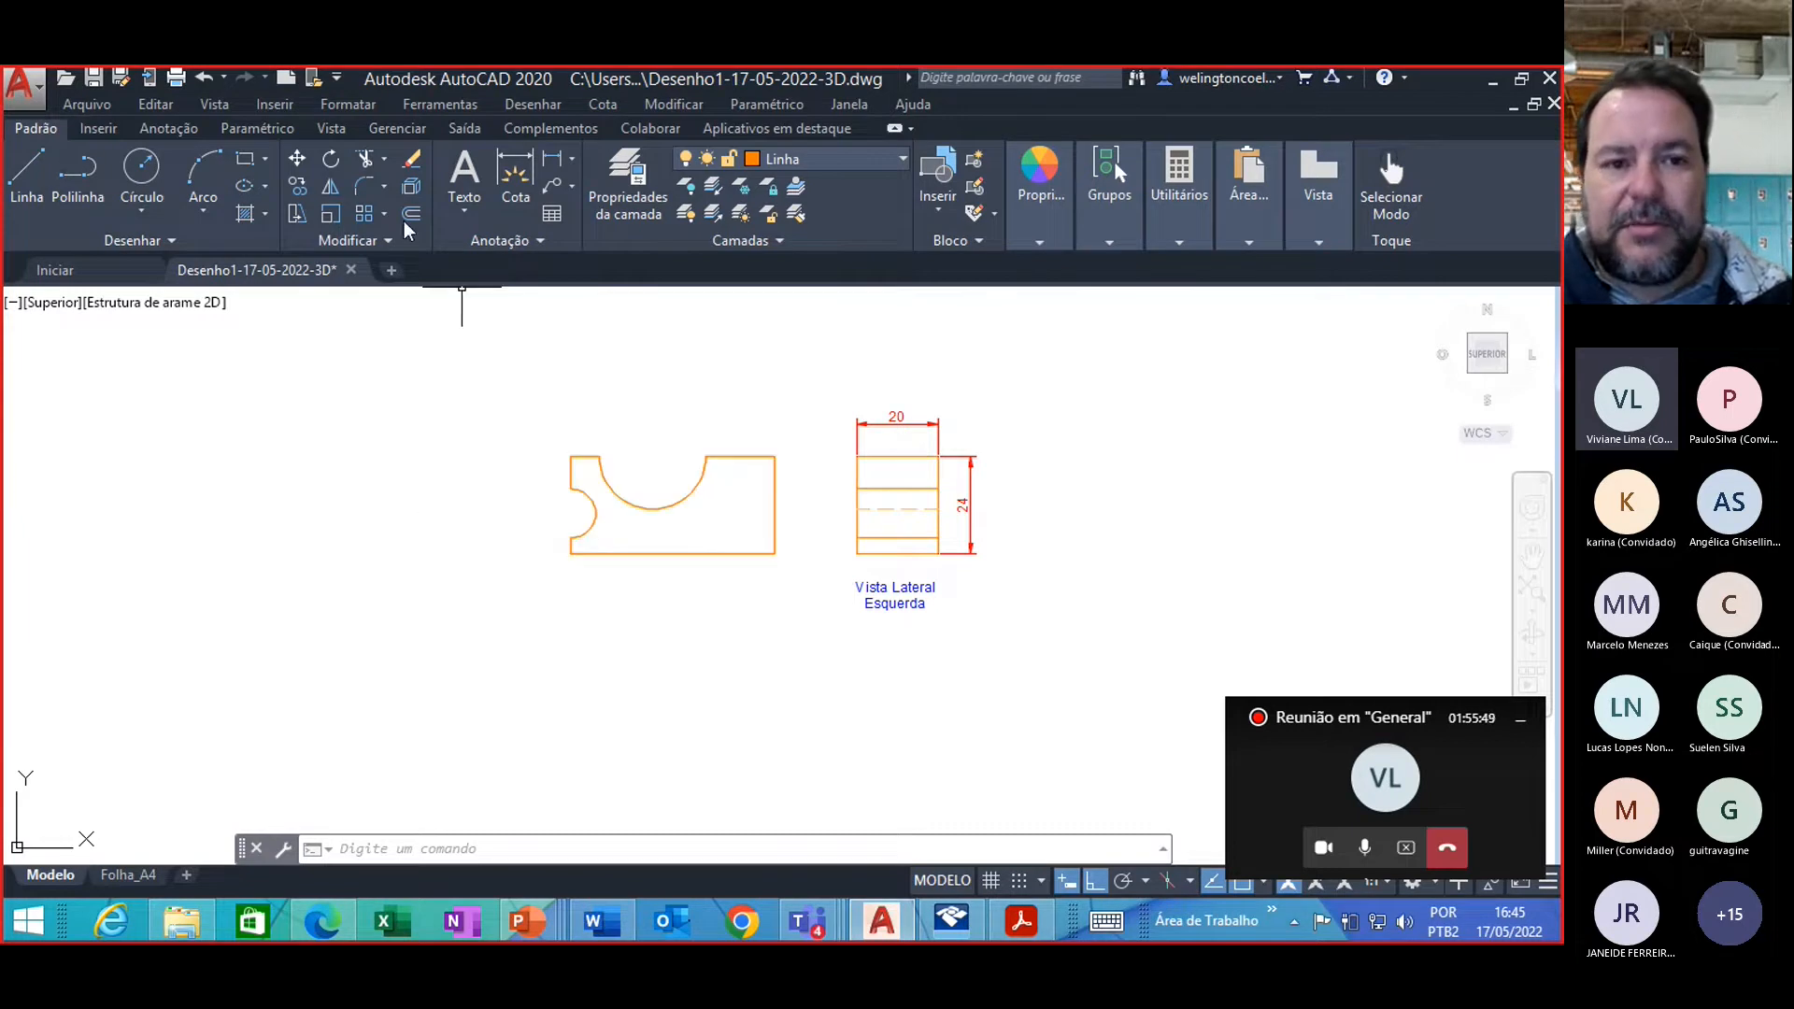
Step: Show the model in the Isométrico SO view and apply the Conceitual visual style
left_click(330, 129)
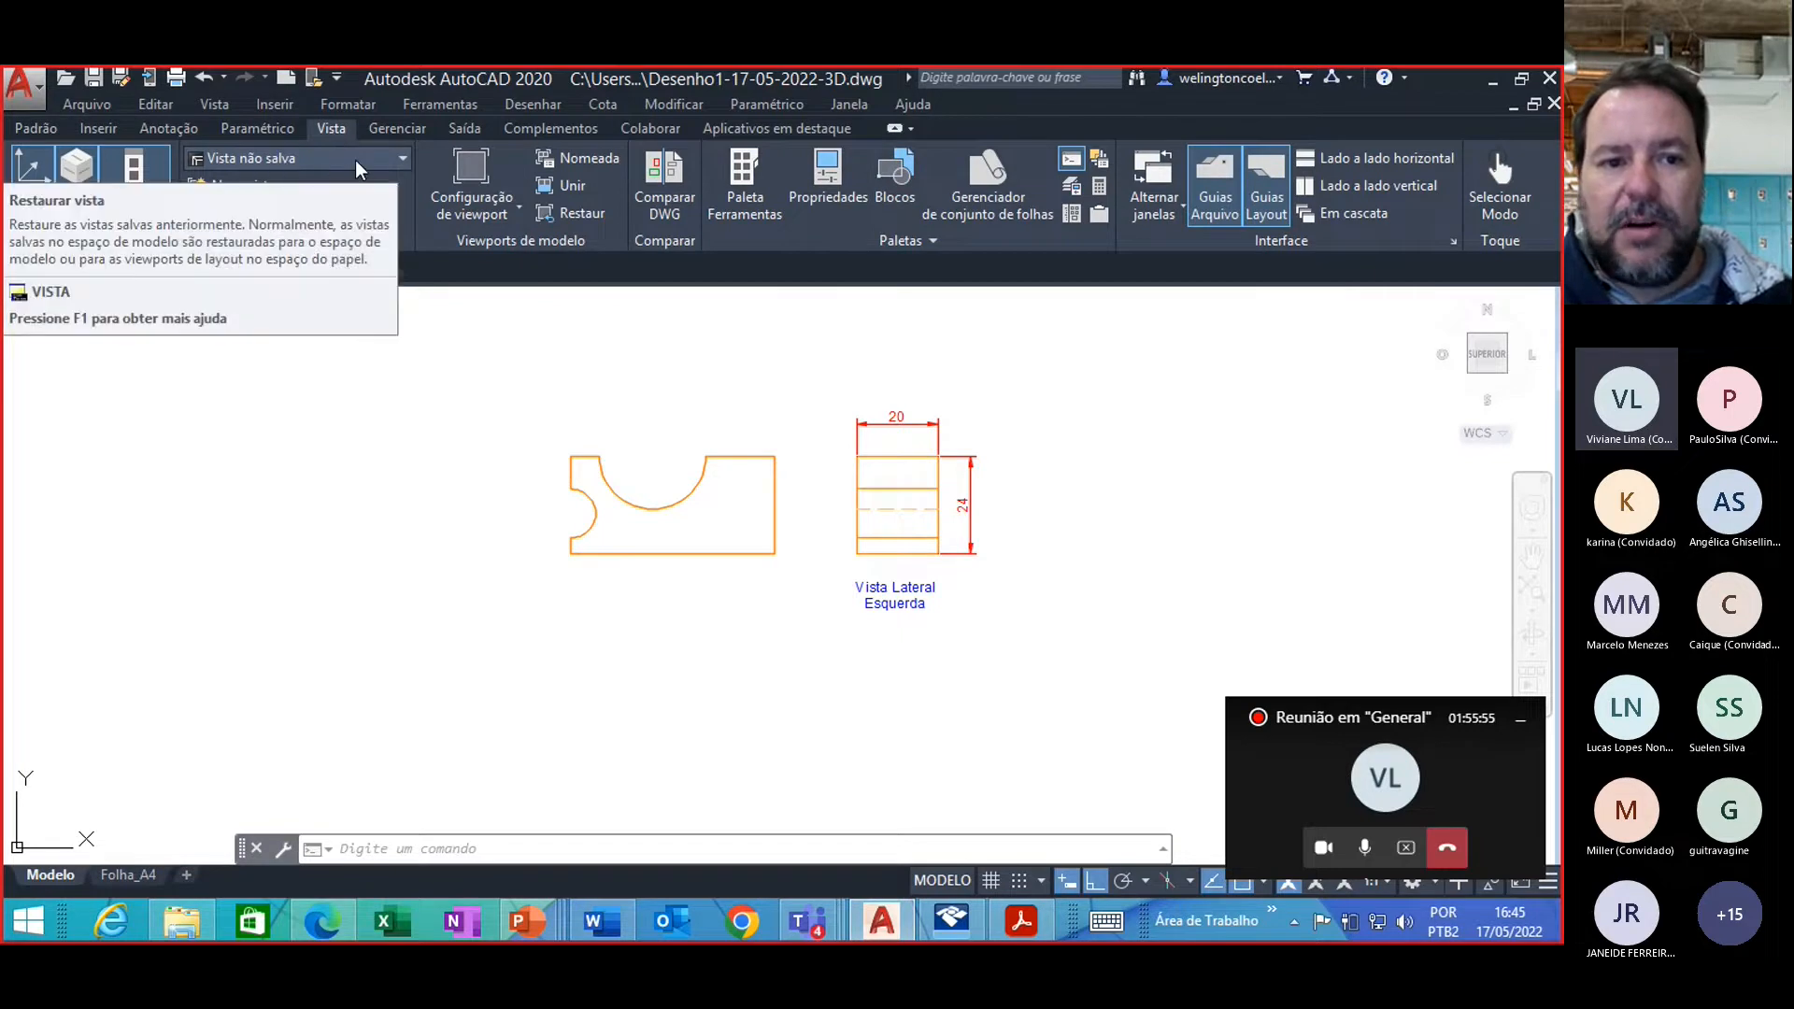
left_click(402, 159)
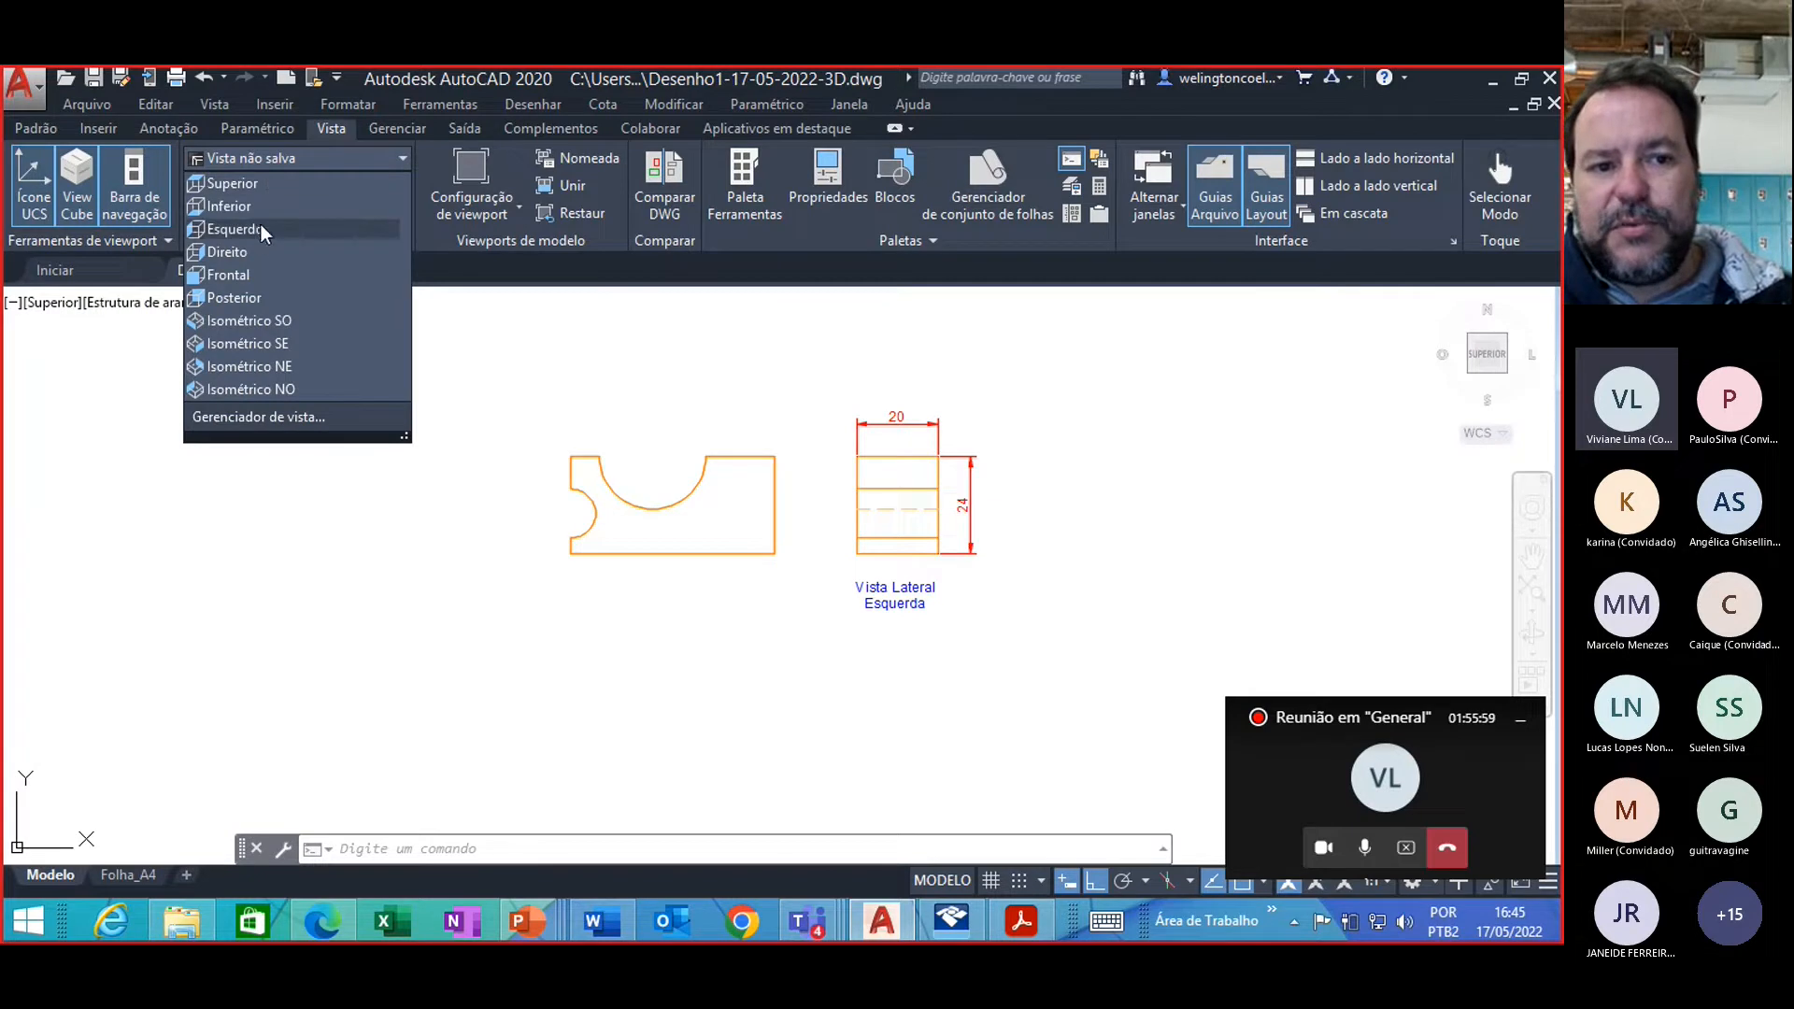
left_click(264, 324)
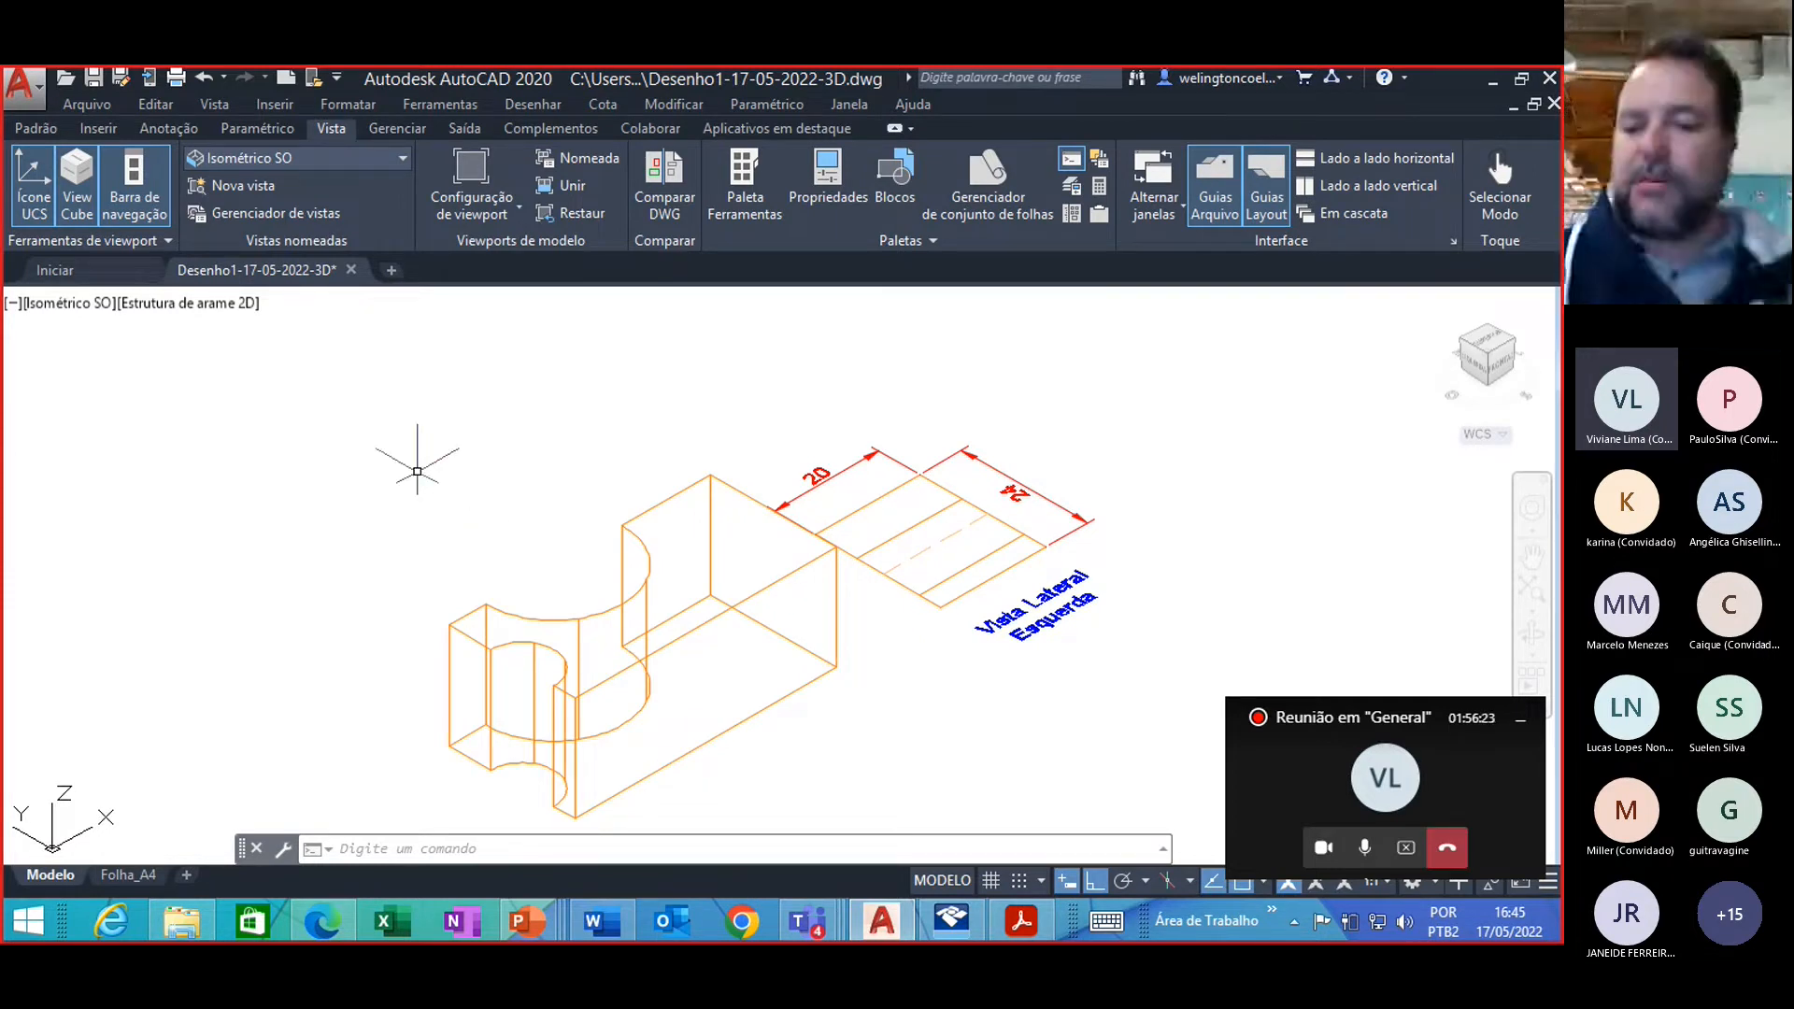
type("EST")
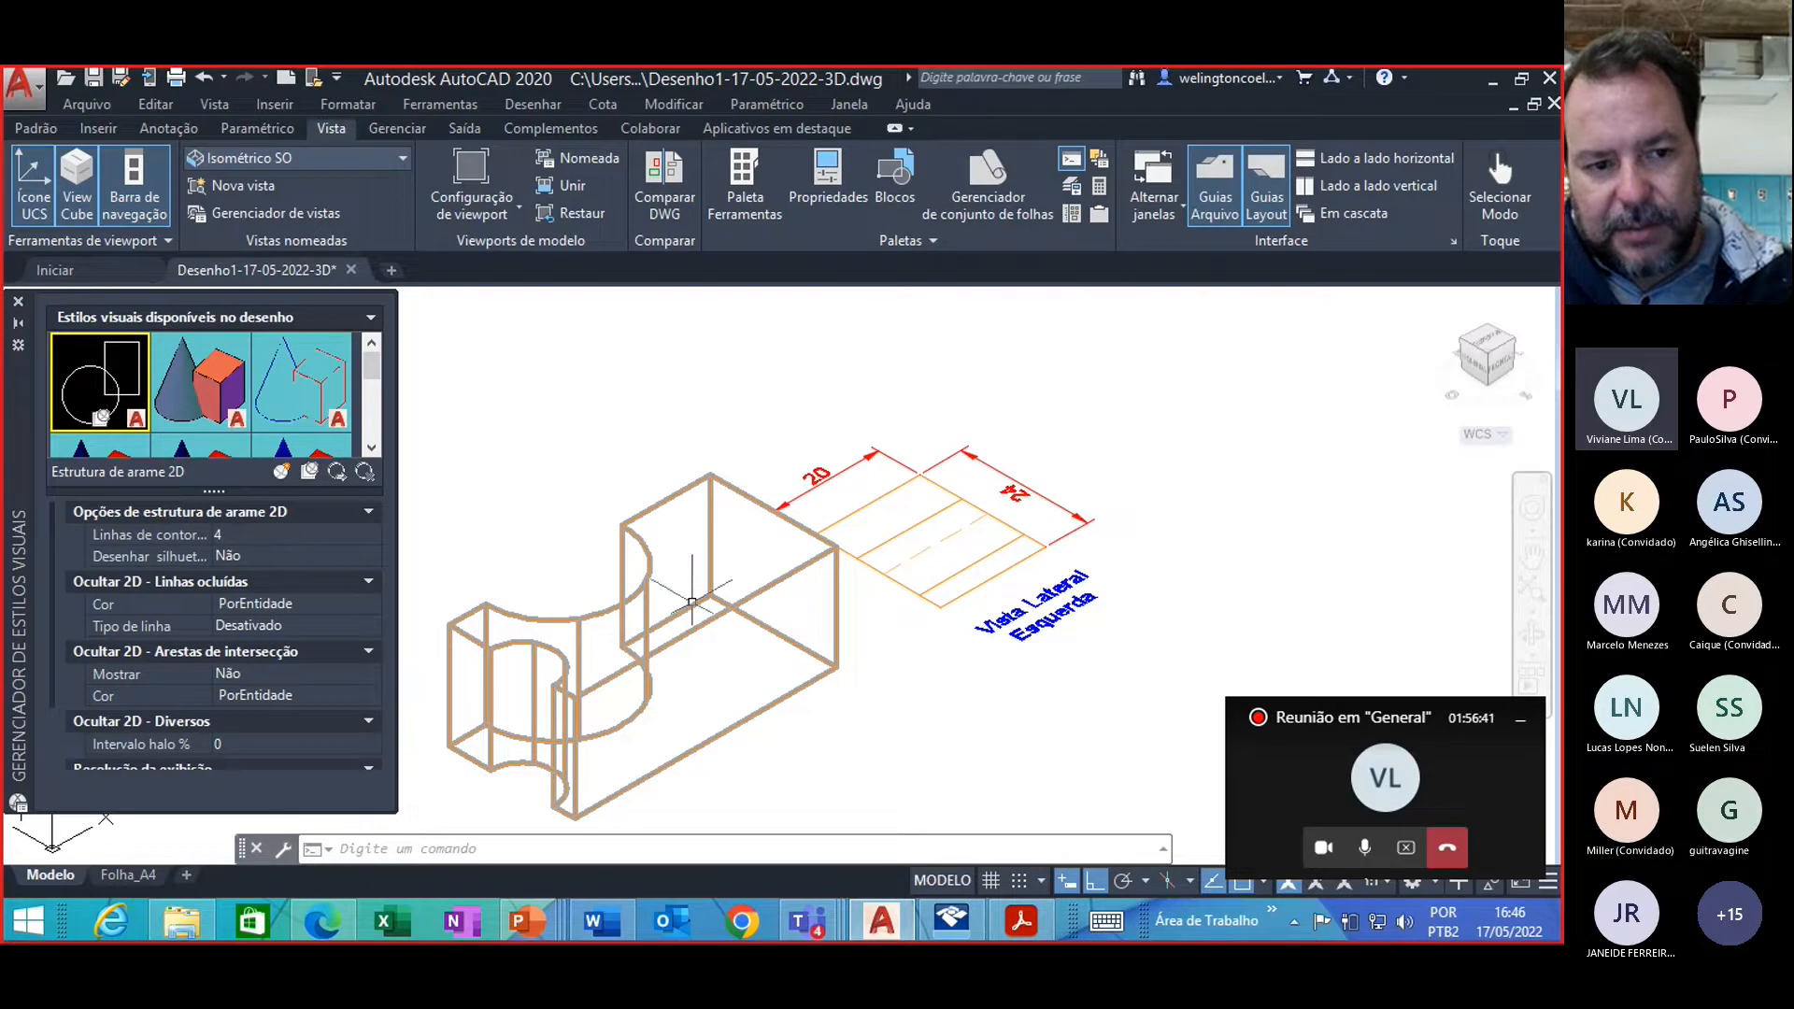
double_click(214, 388)
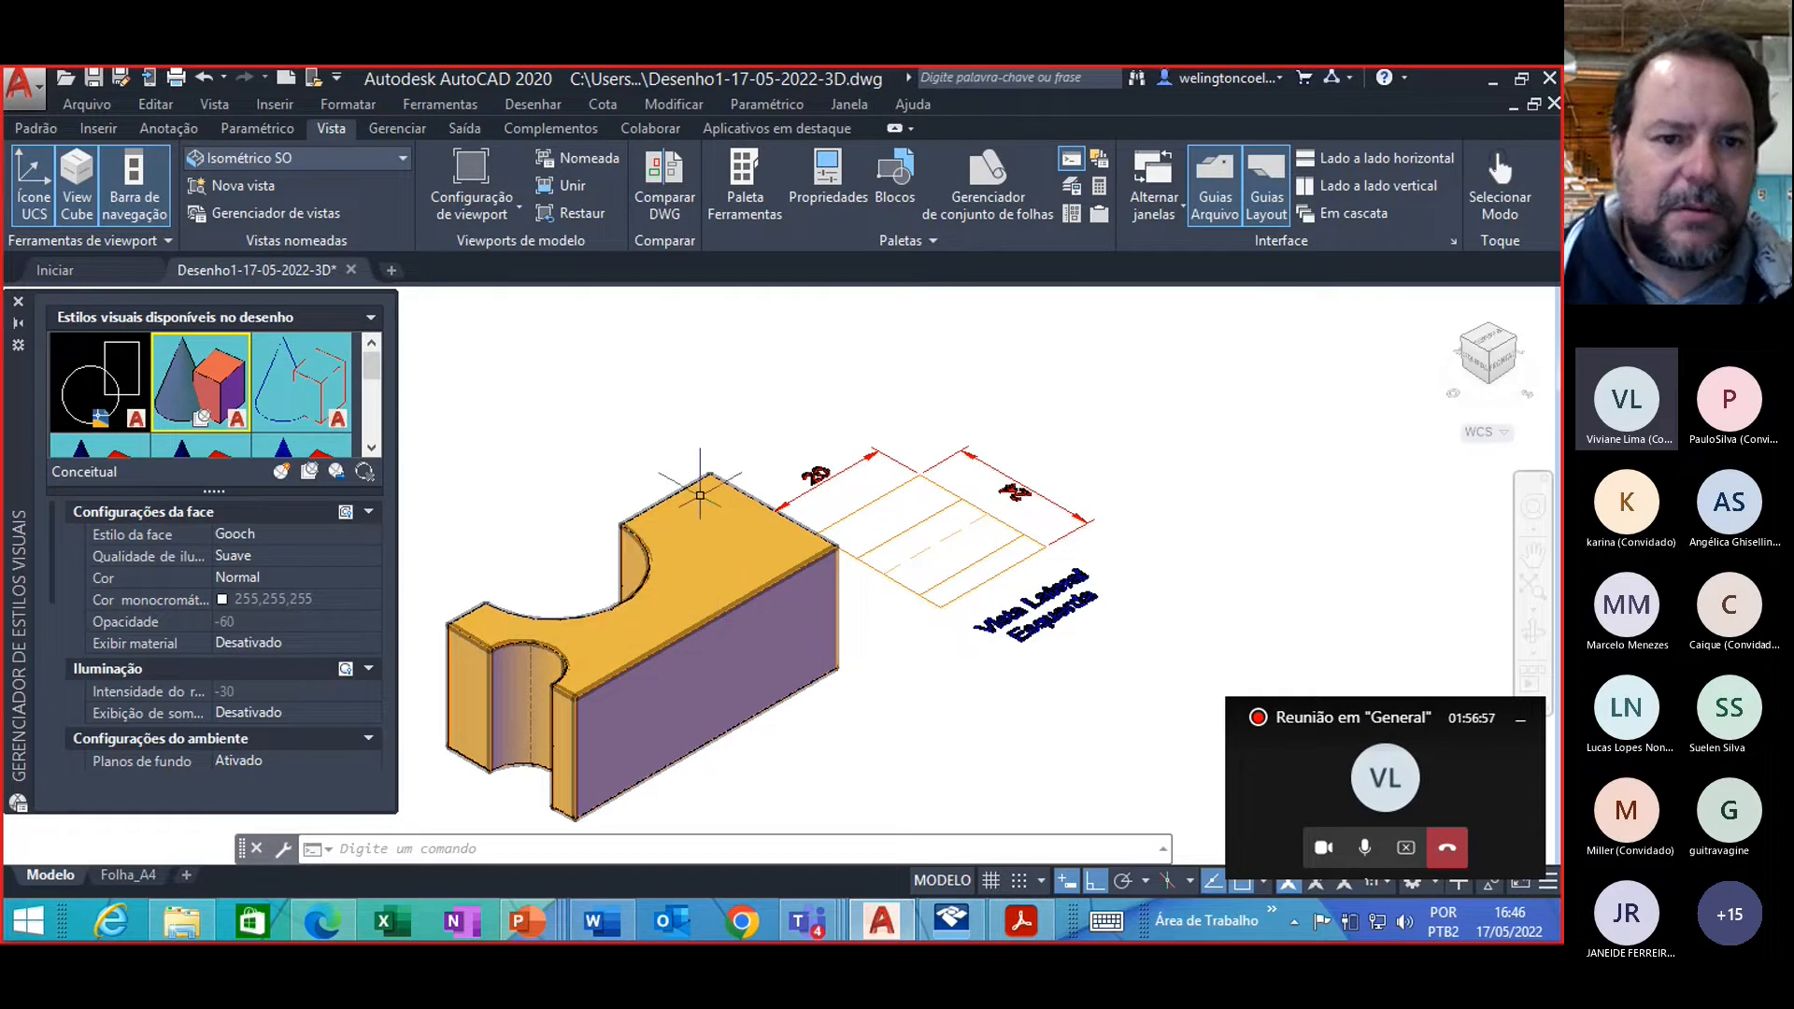
Step: Inspect the solid from the Isométrico SE, NE and NO views and return to Isométrico SO
left_click(389, 155)
left_click(348, 344)
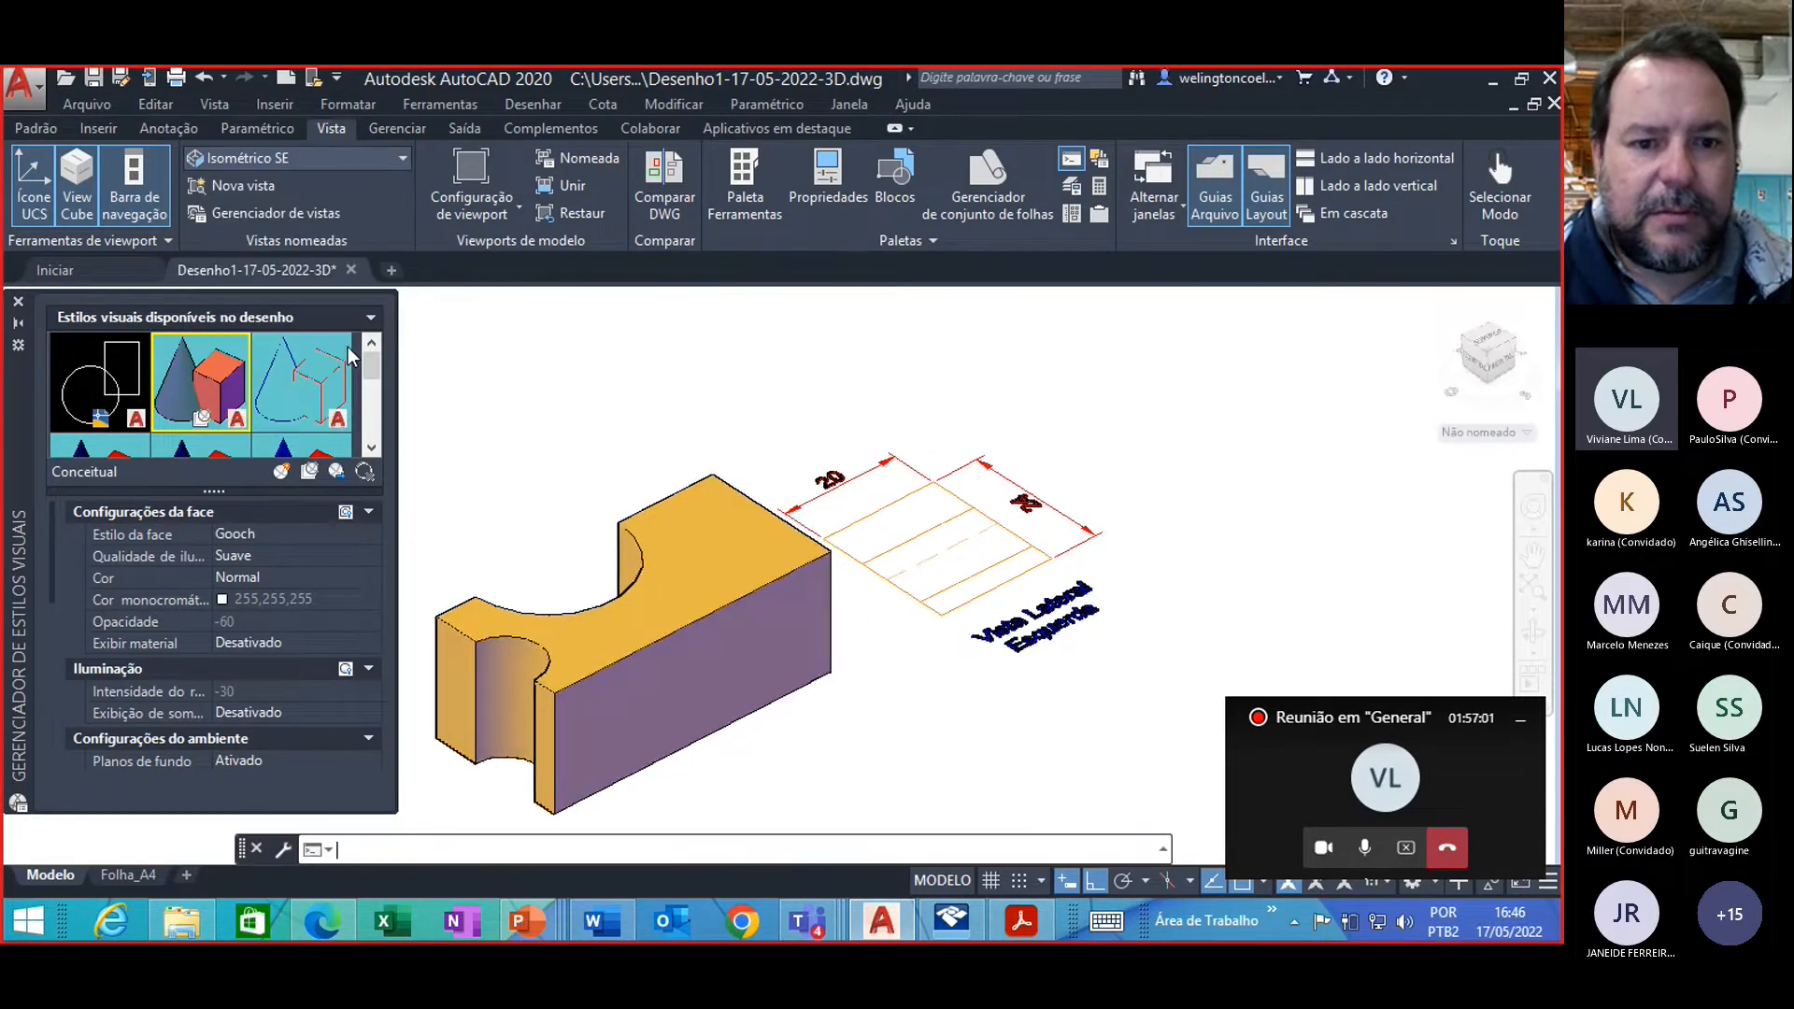
left_click(388, 159)
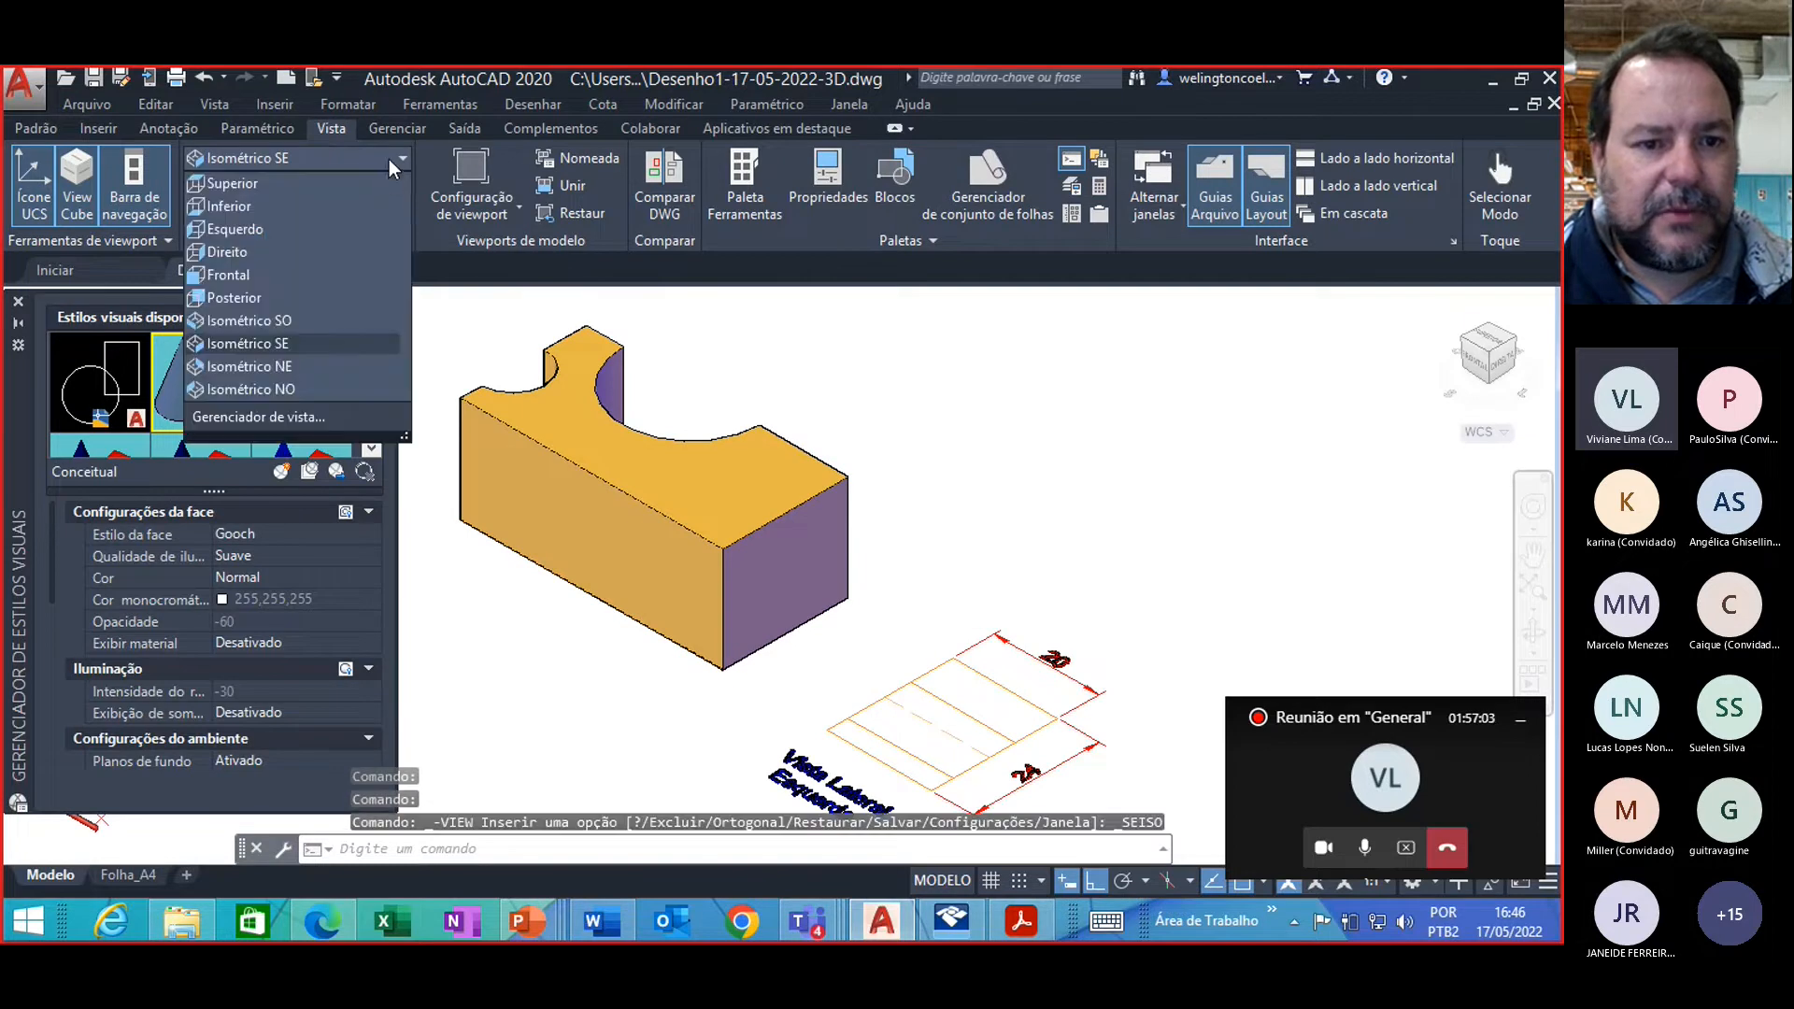
left_click(344, 365)
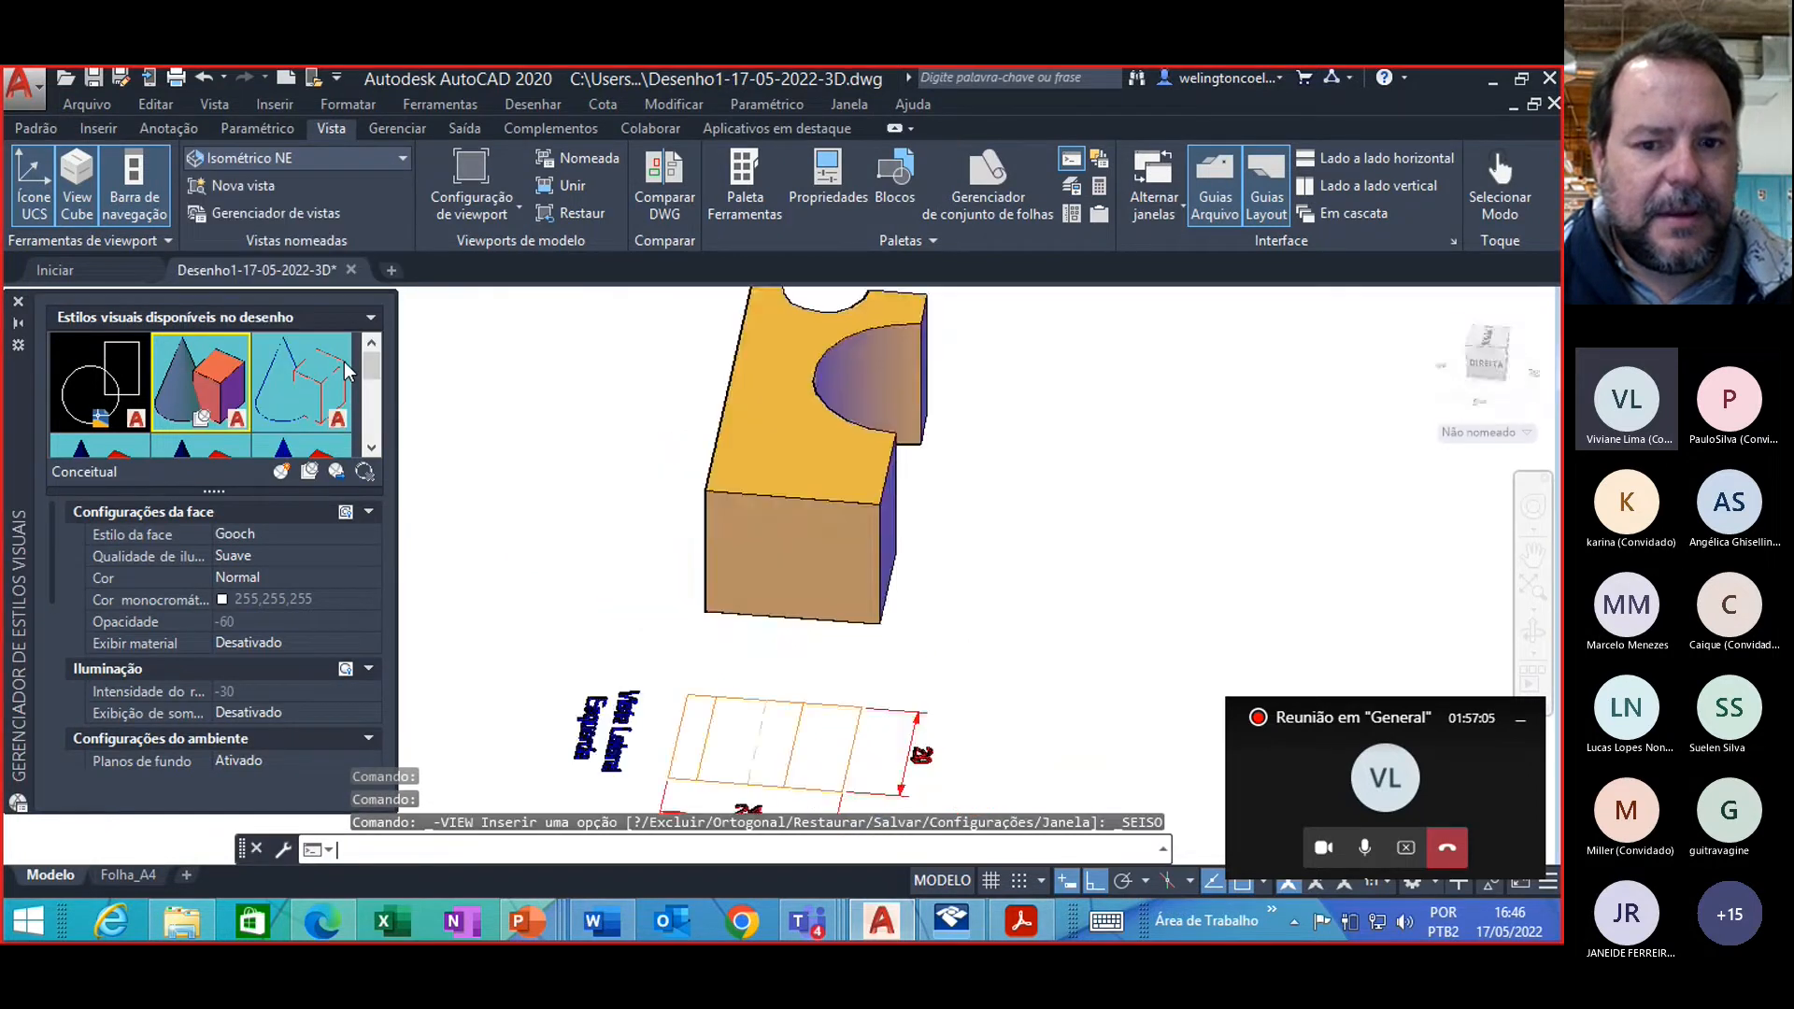
left_click(392, 159)
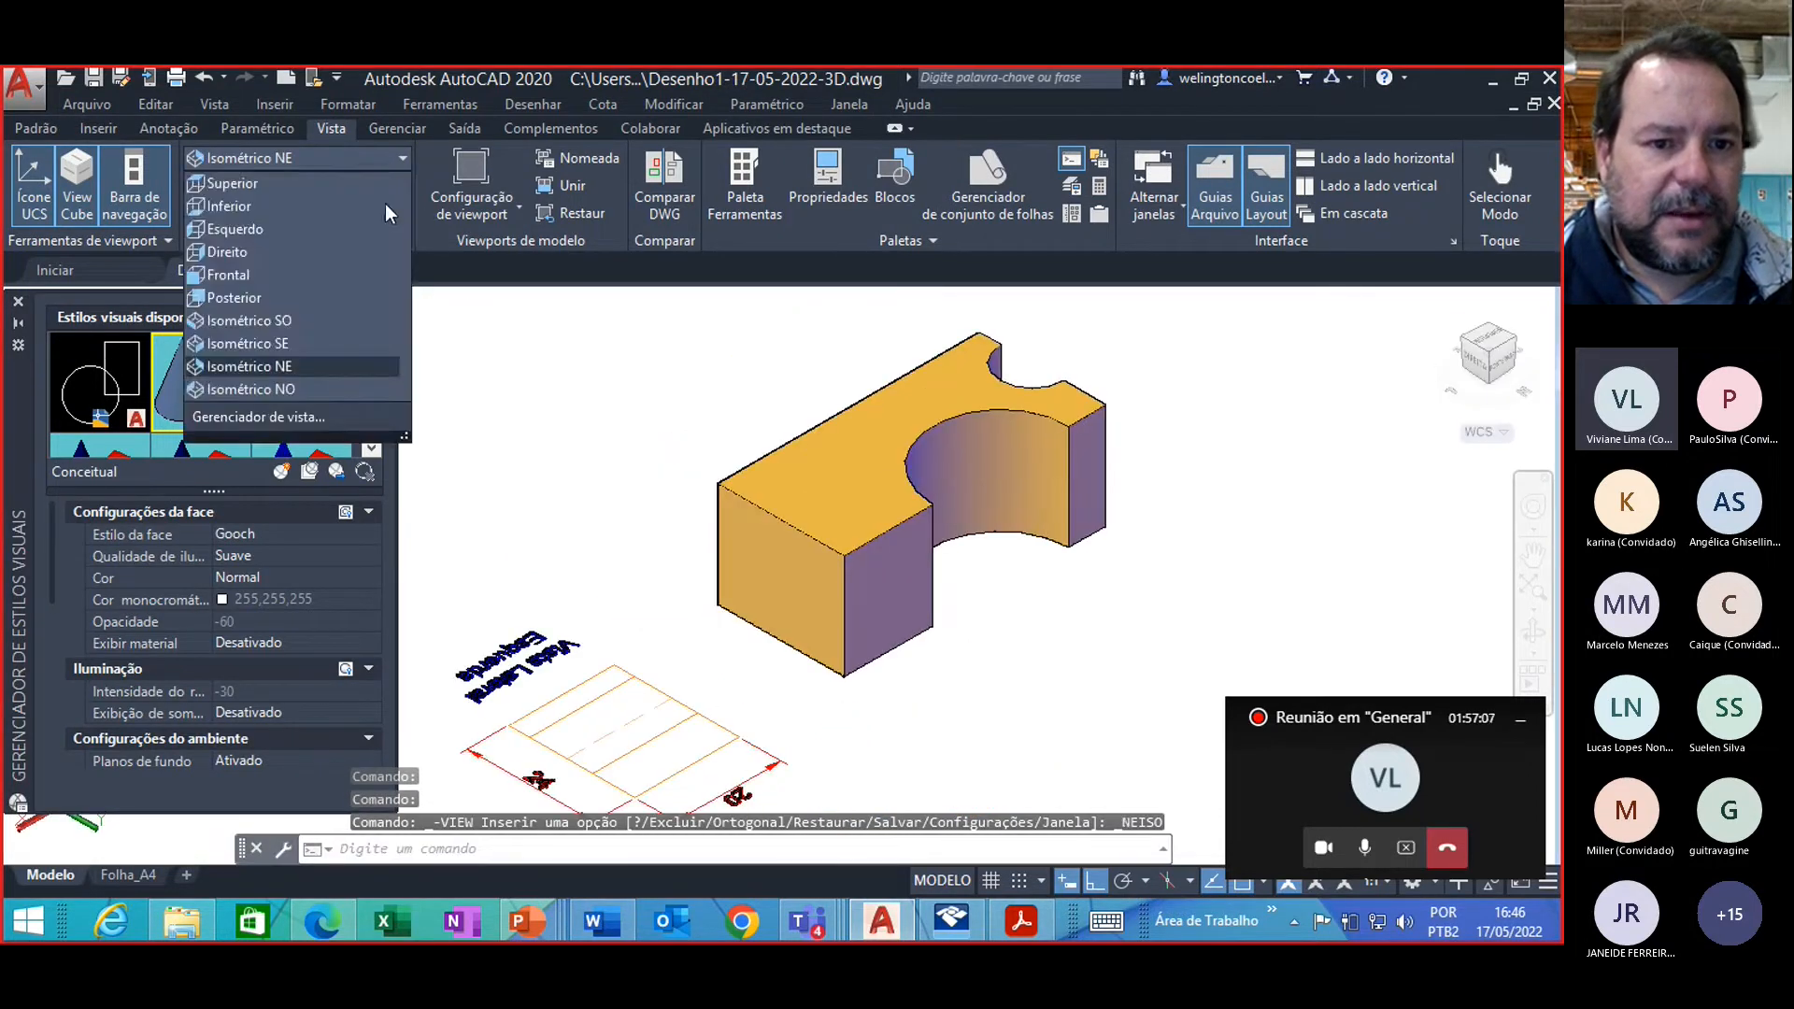
left_click(333, 390)
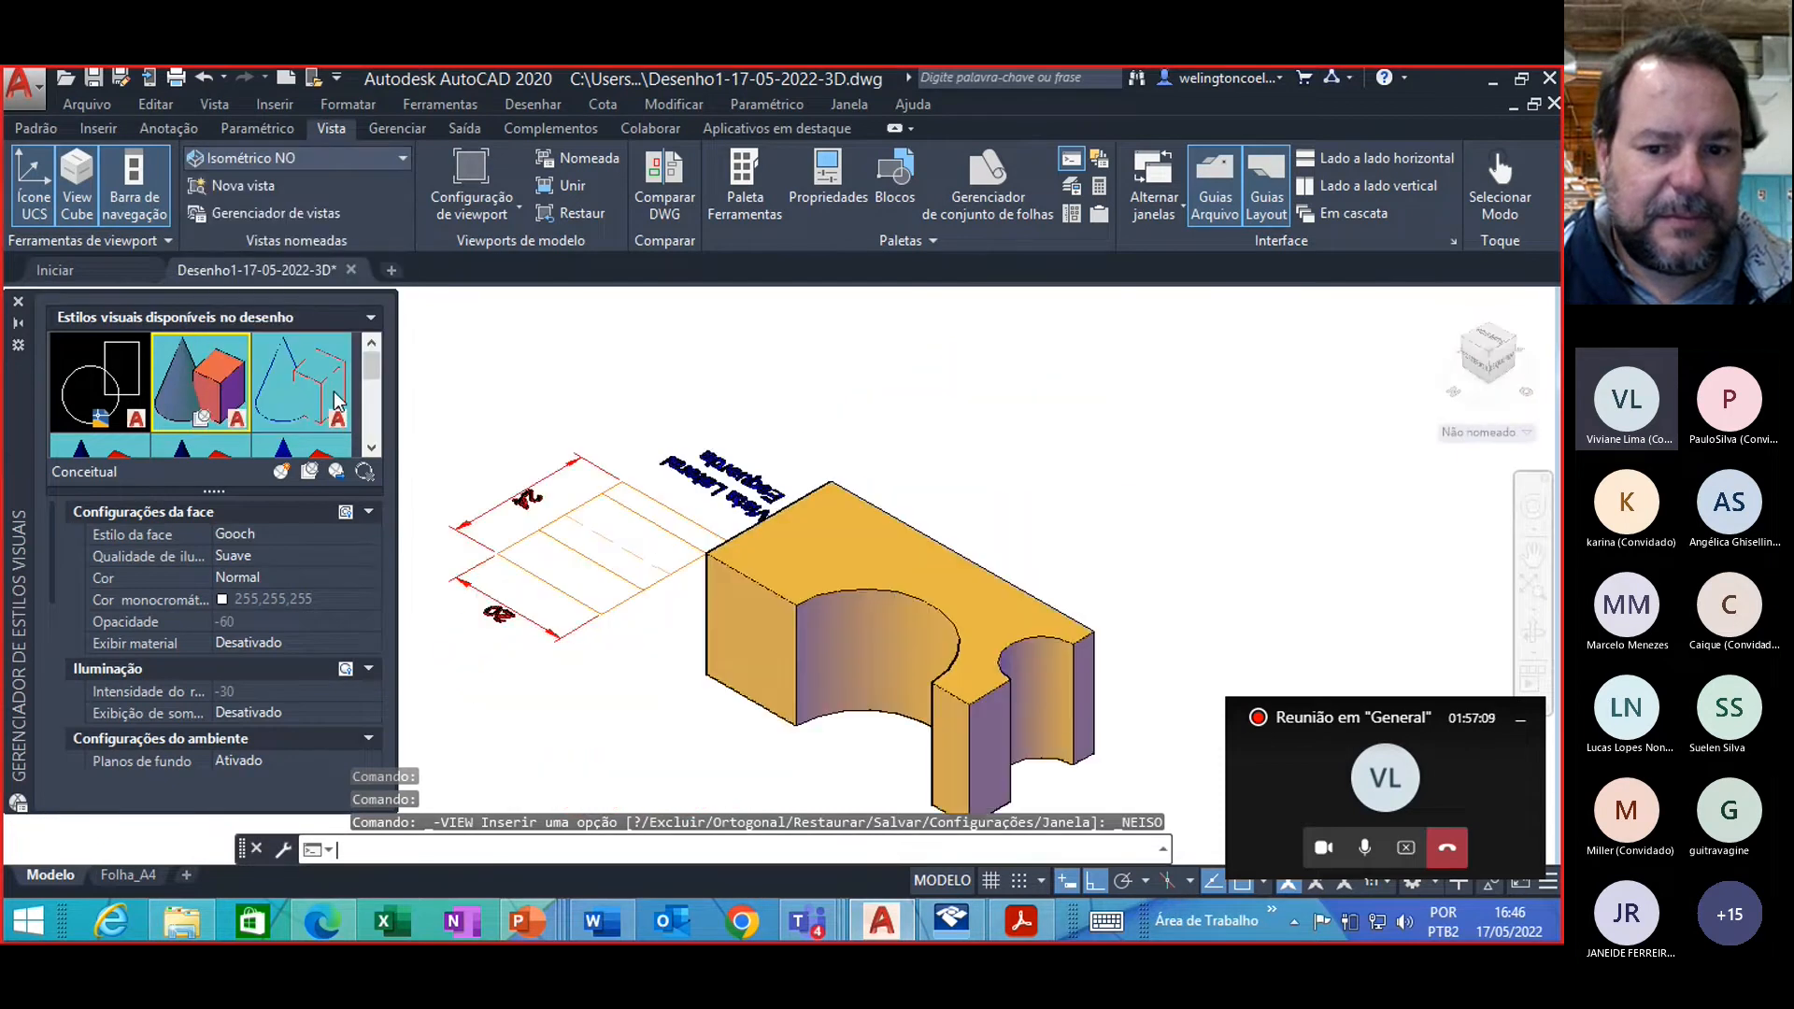
left_click(401, 158)
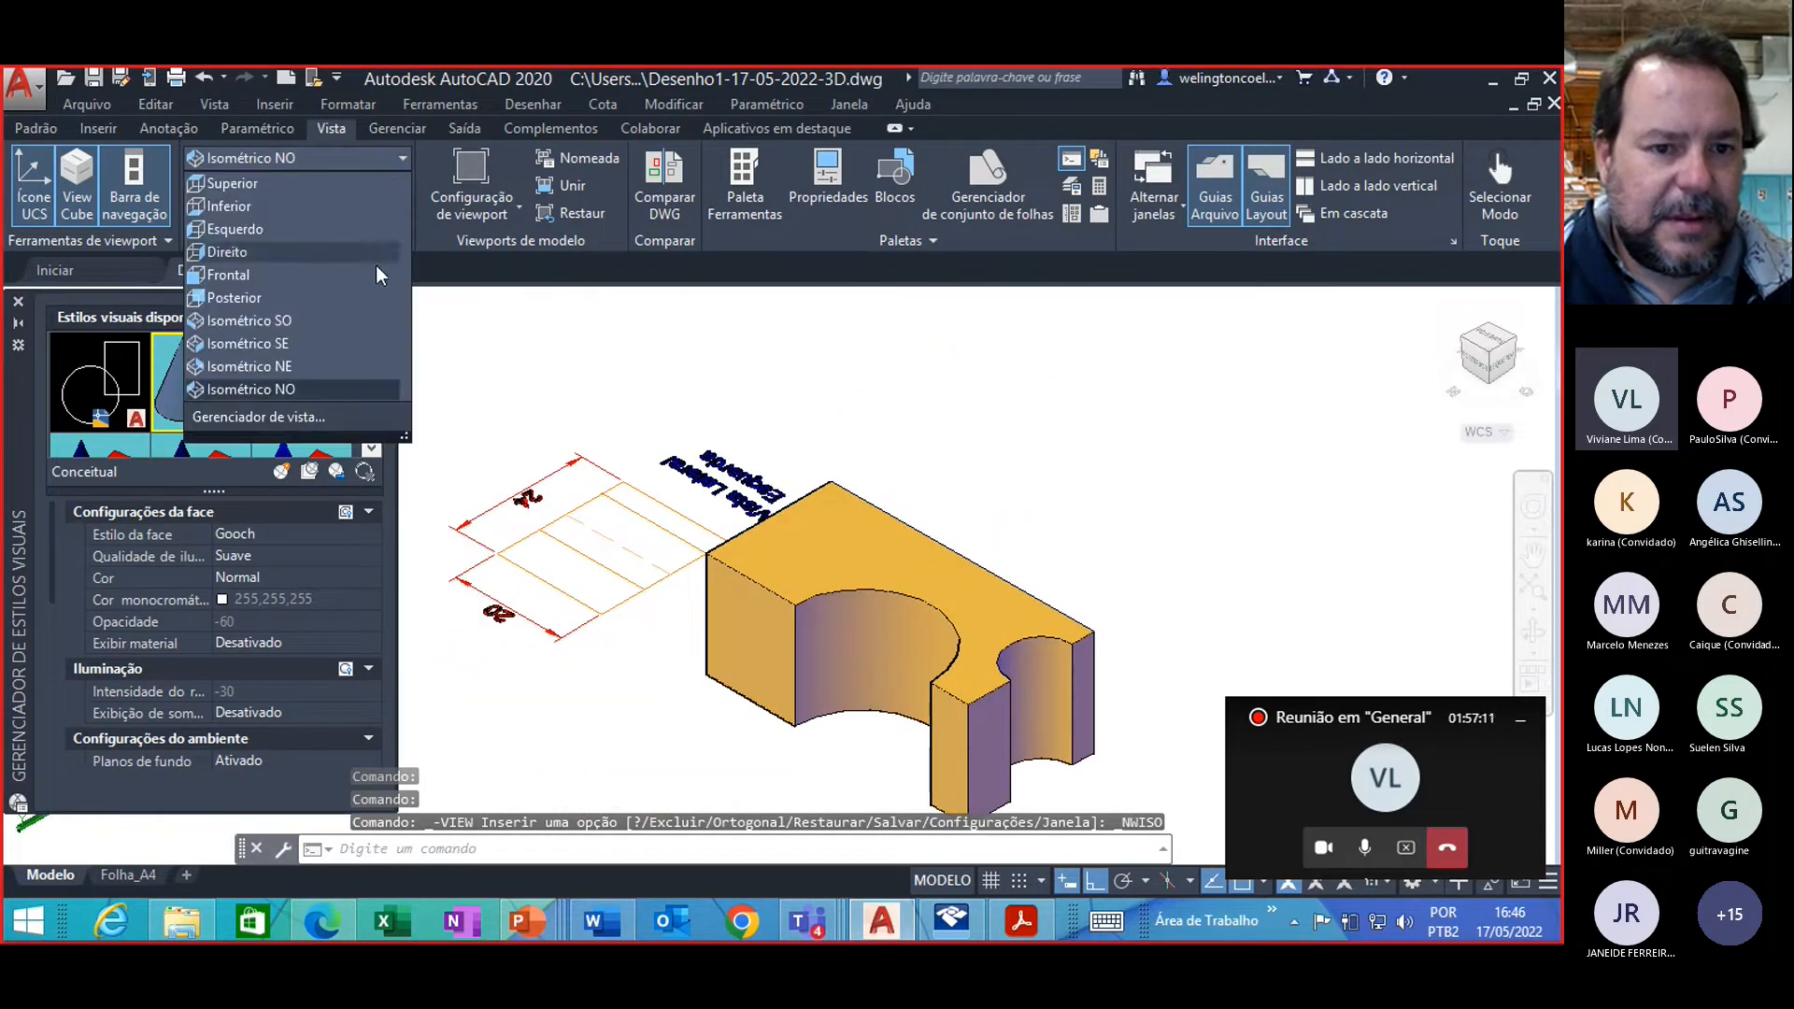
left_click(349, 315)
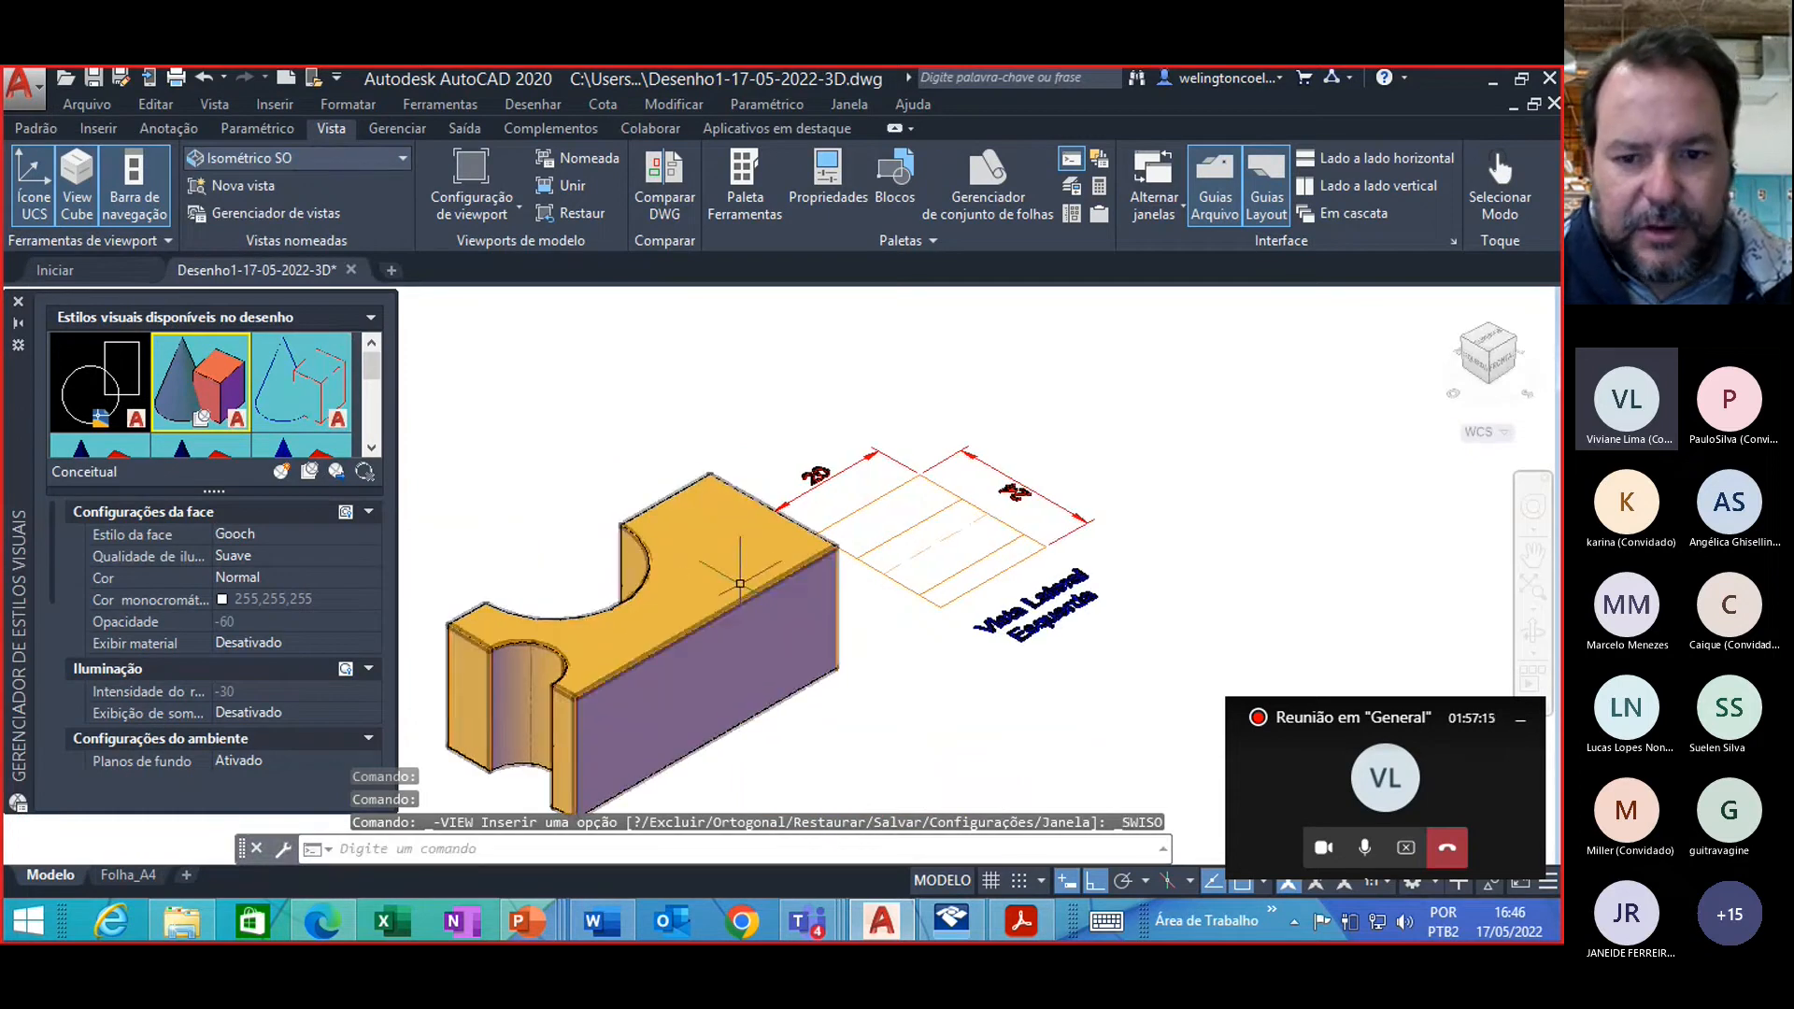
Step: Erase the left side view together with its dimensions and the Vista Lateral Esquerda label
left_click(1107, 665)
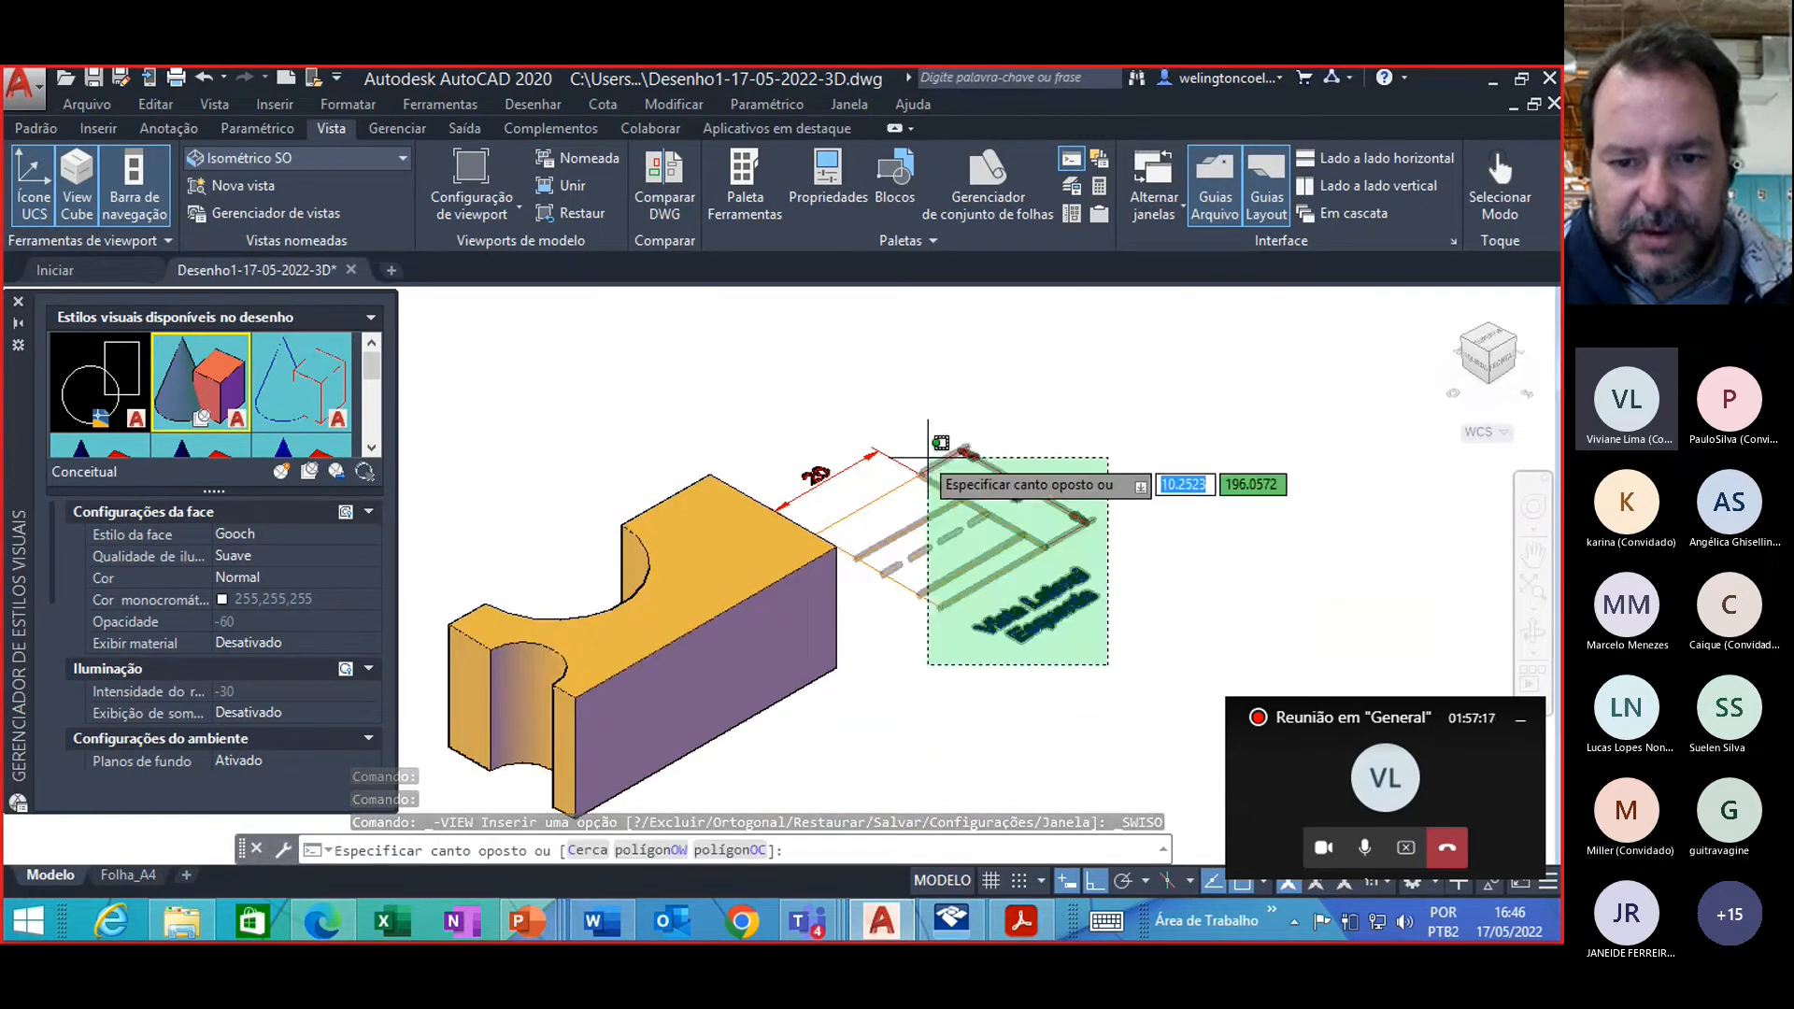
left_click(915, 421)
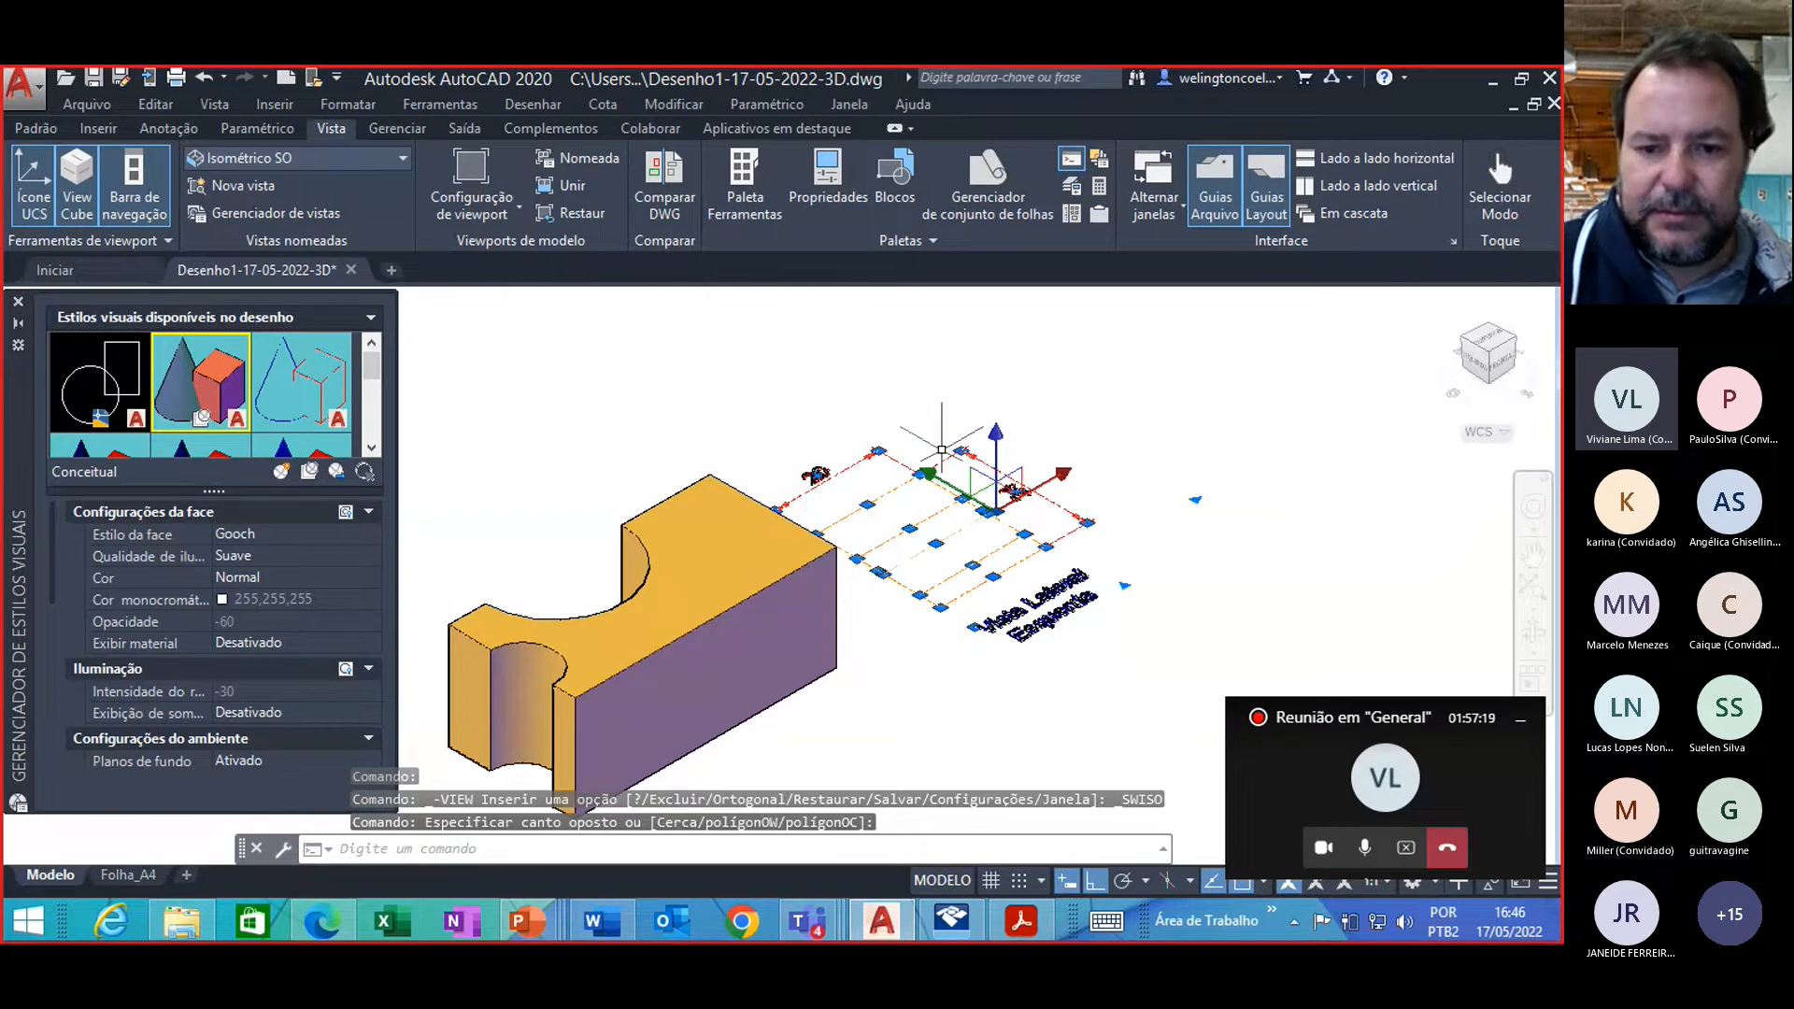
key("Delete")
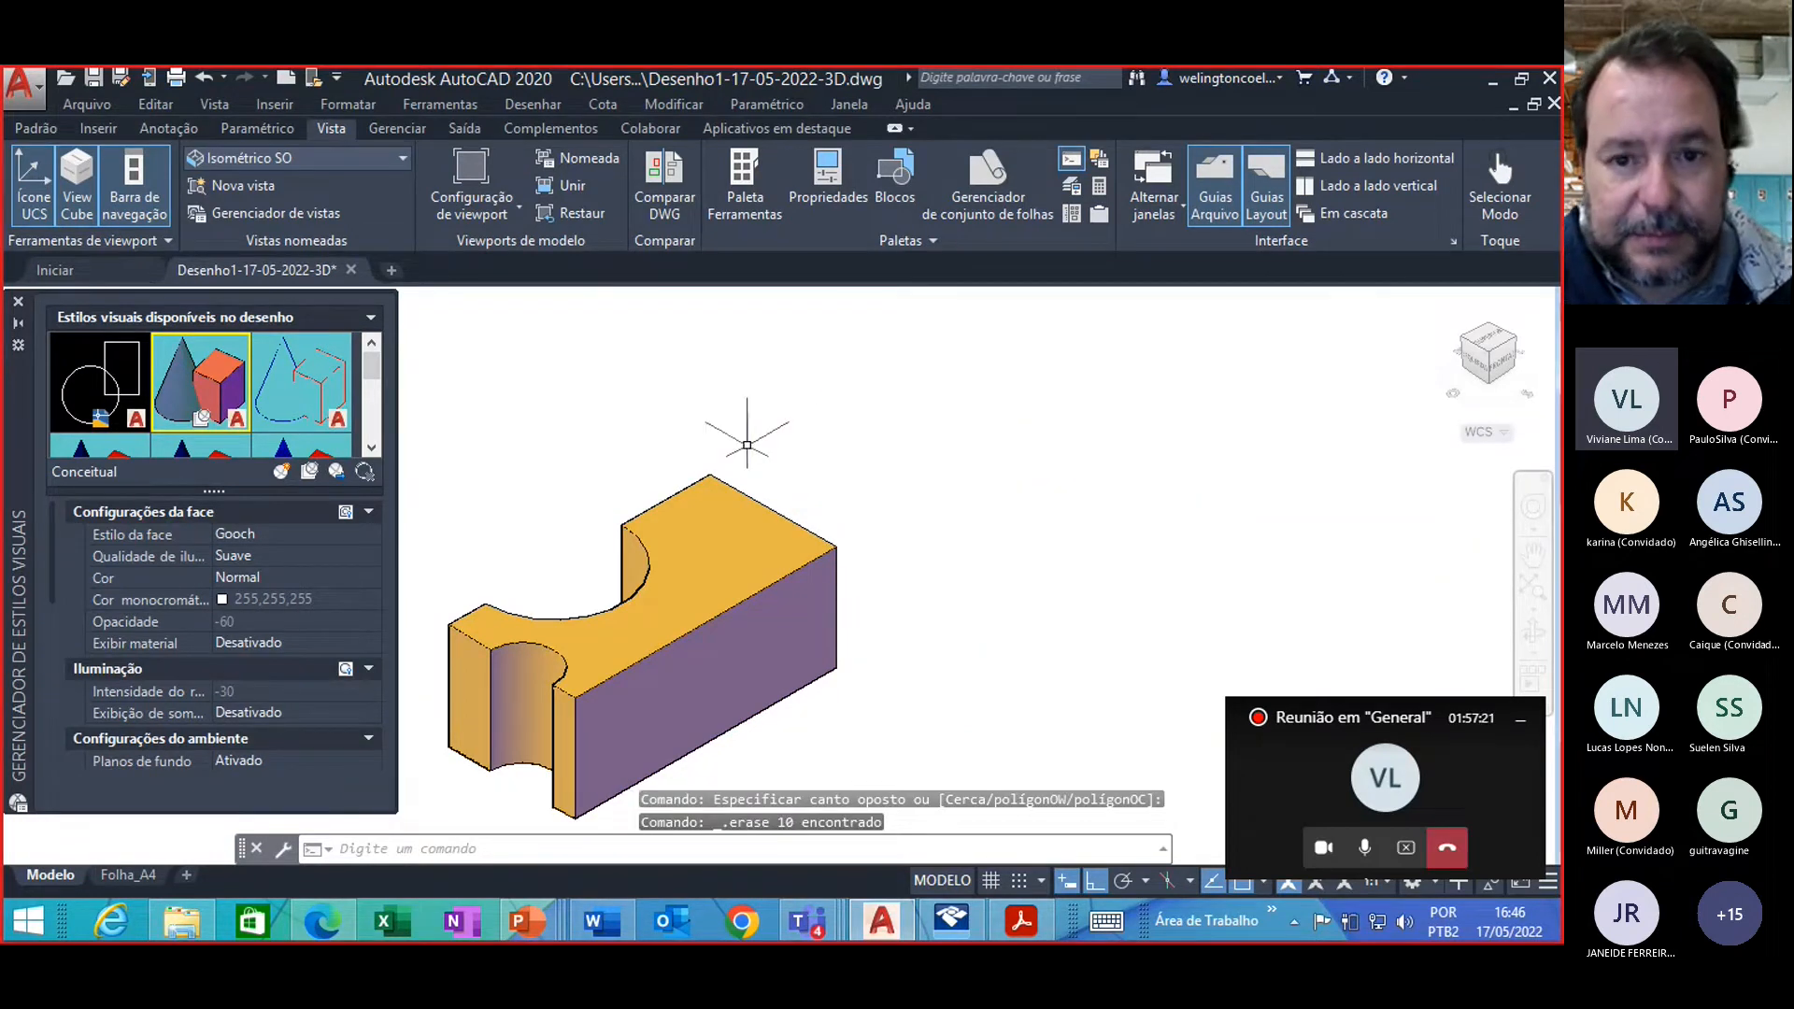
type("ROTACIONAR3D")
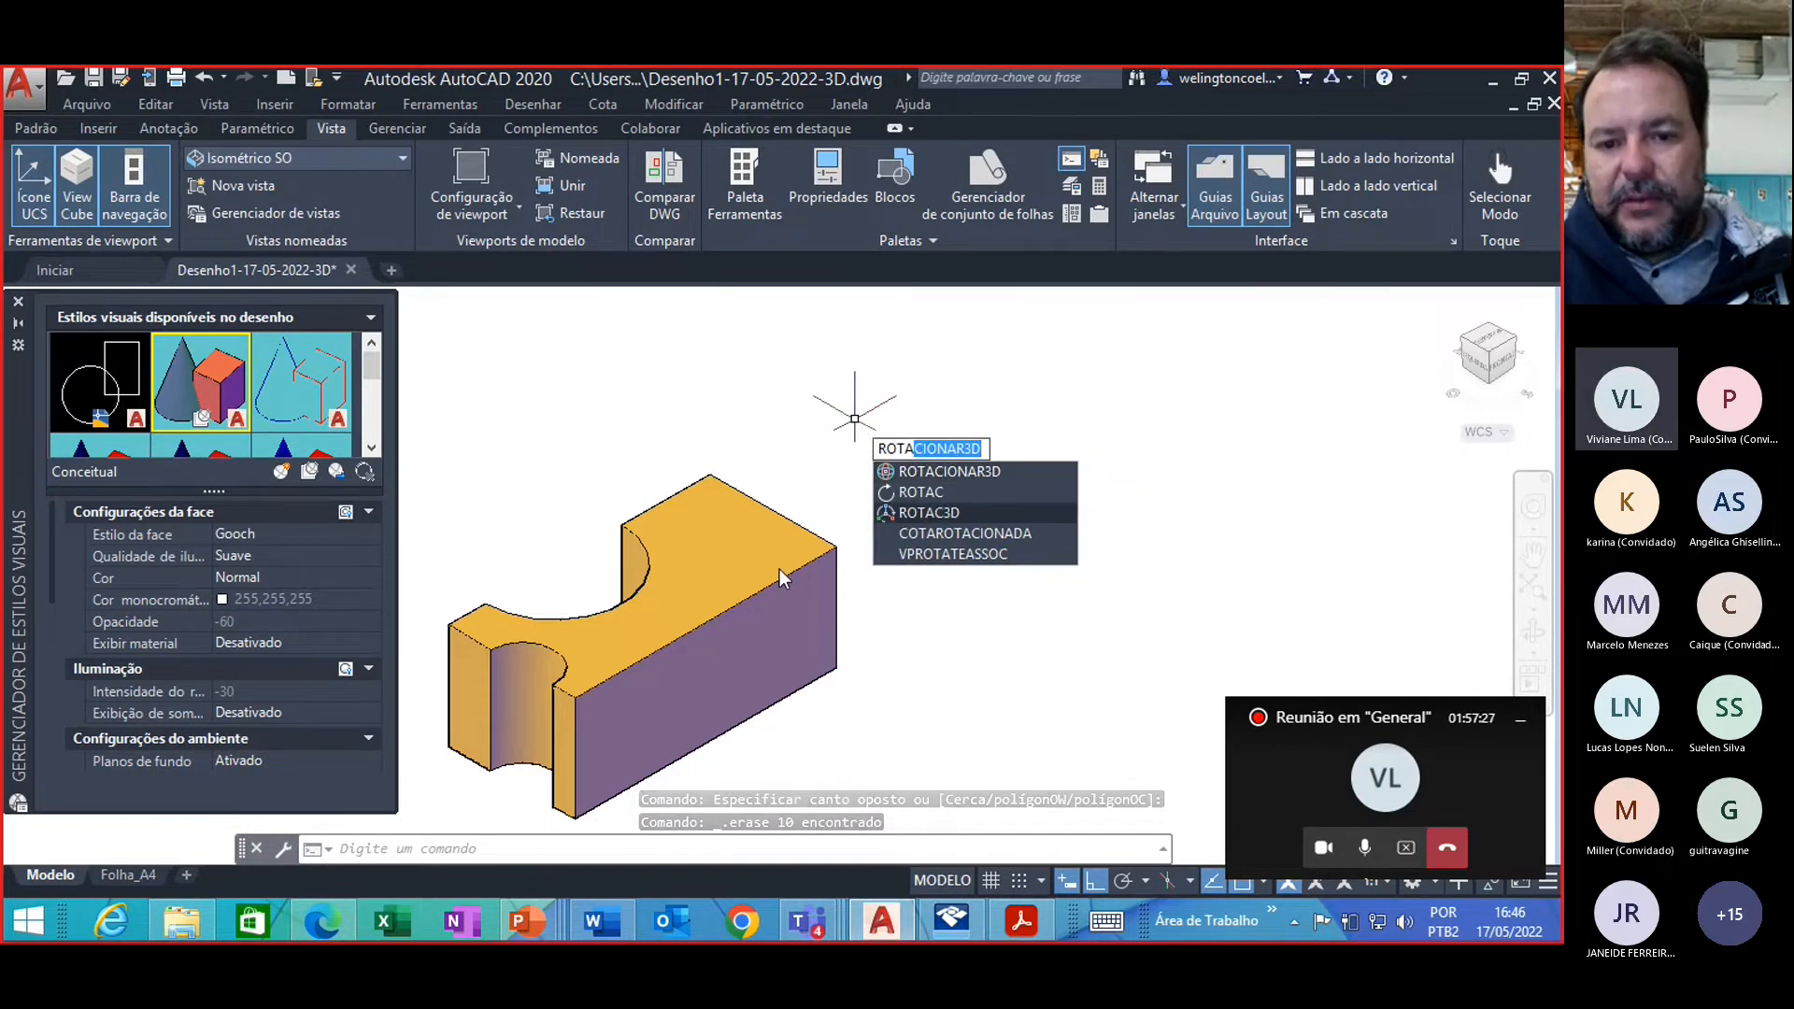
left_click(944, 474)
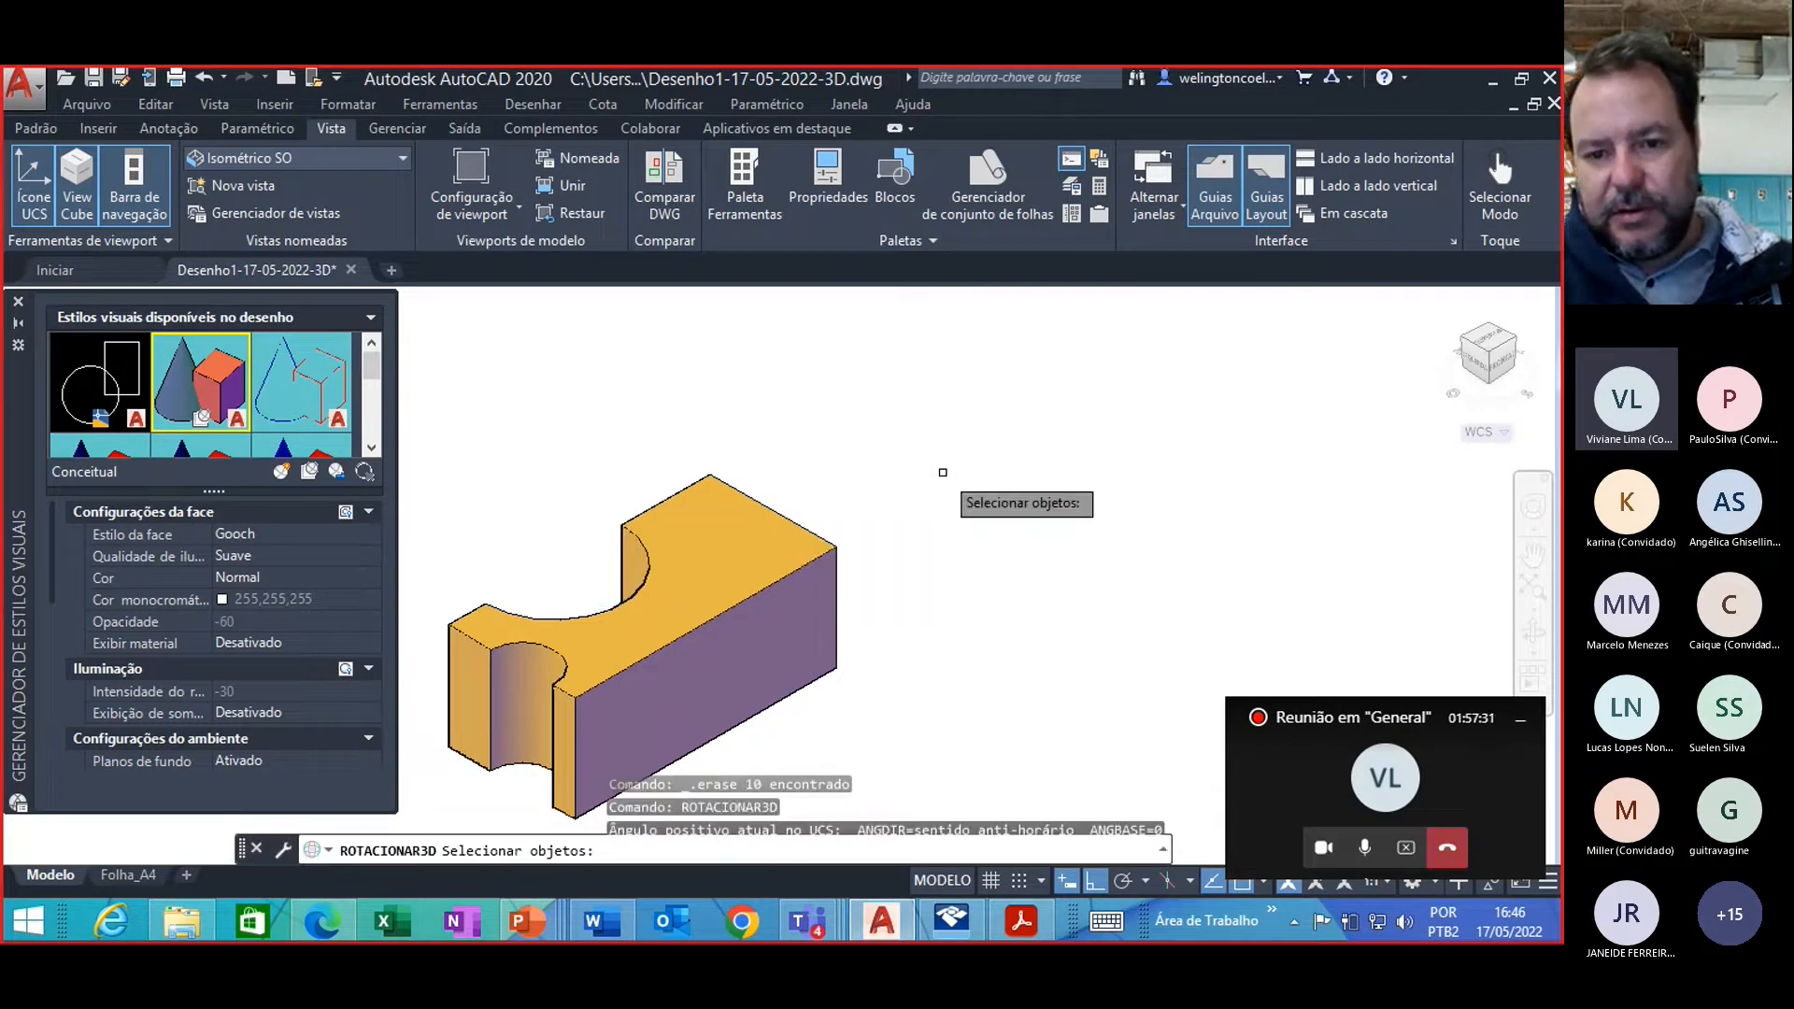
left_click(816, 554)
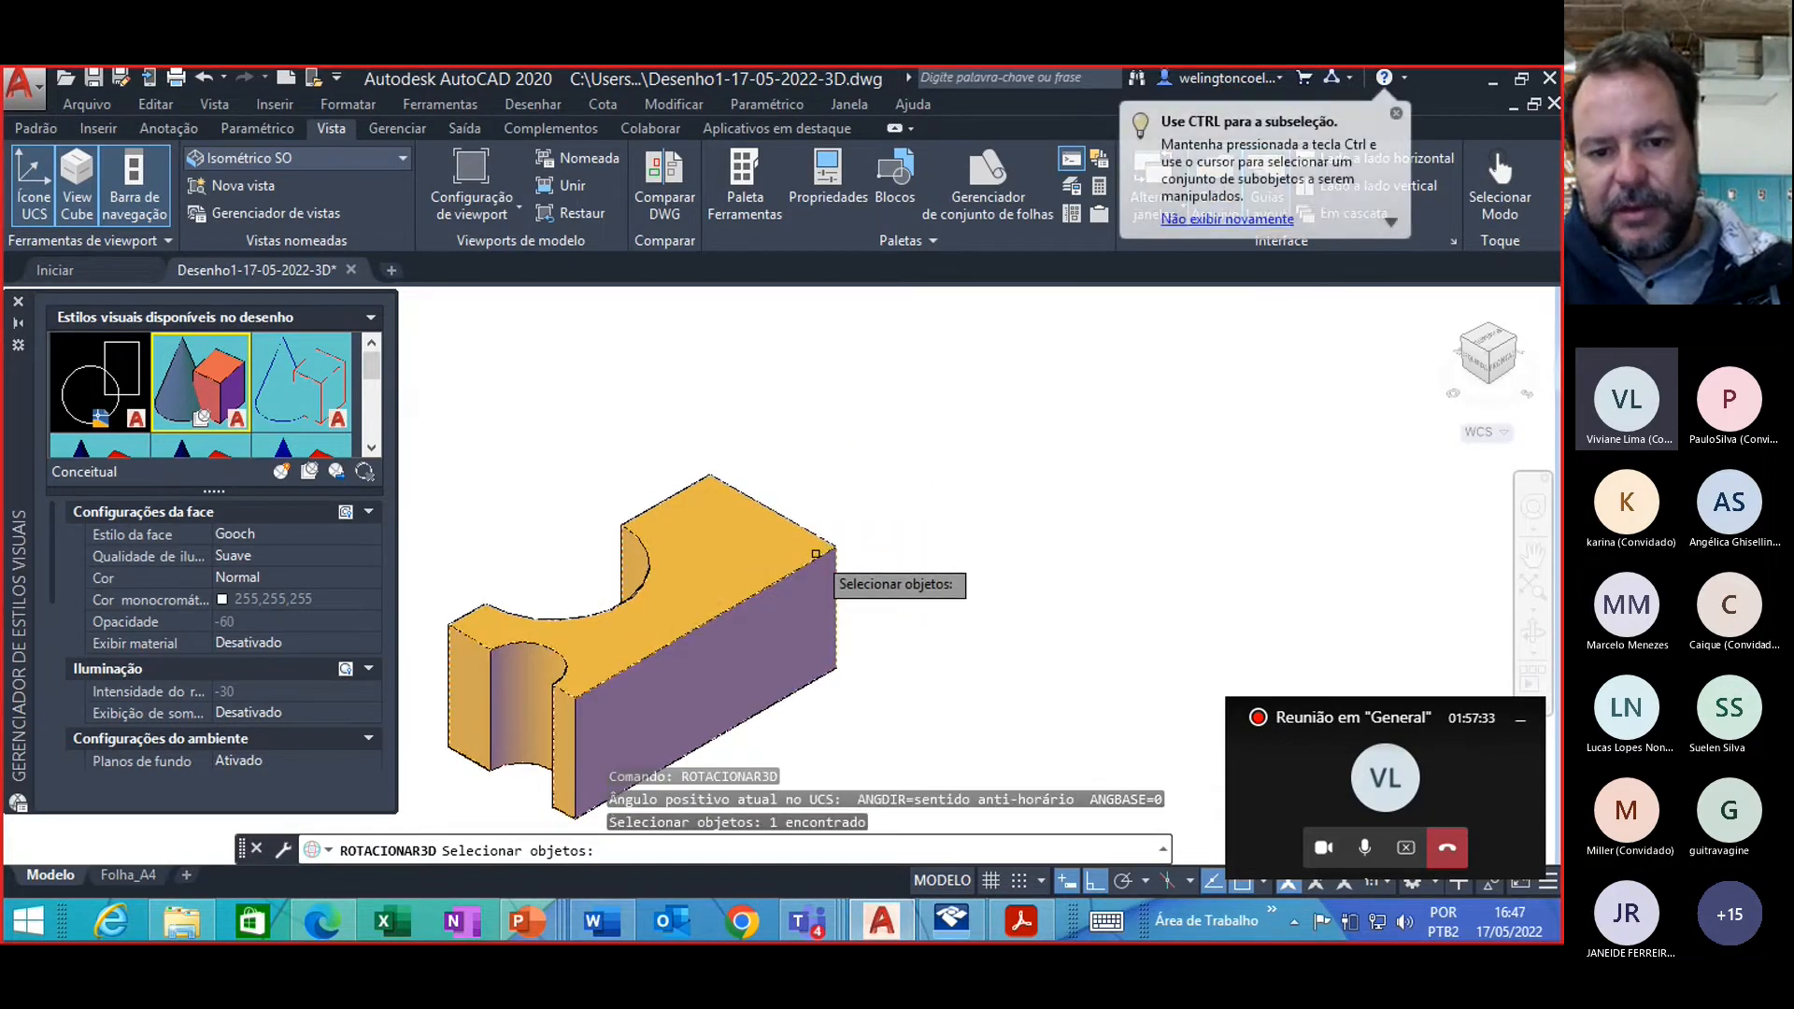
key("Return")
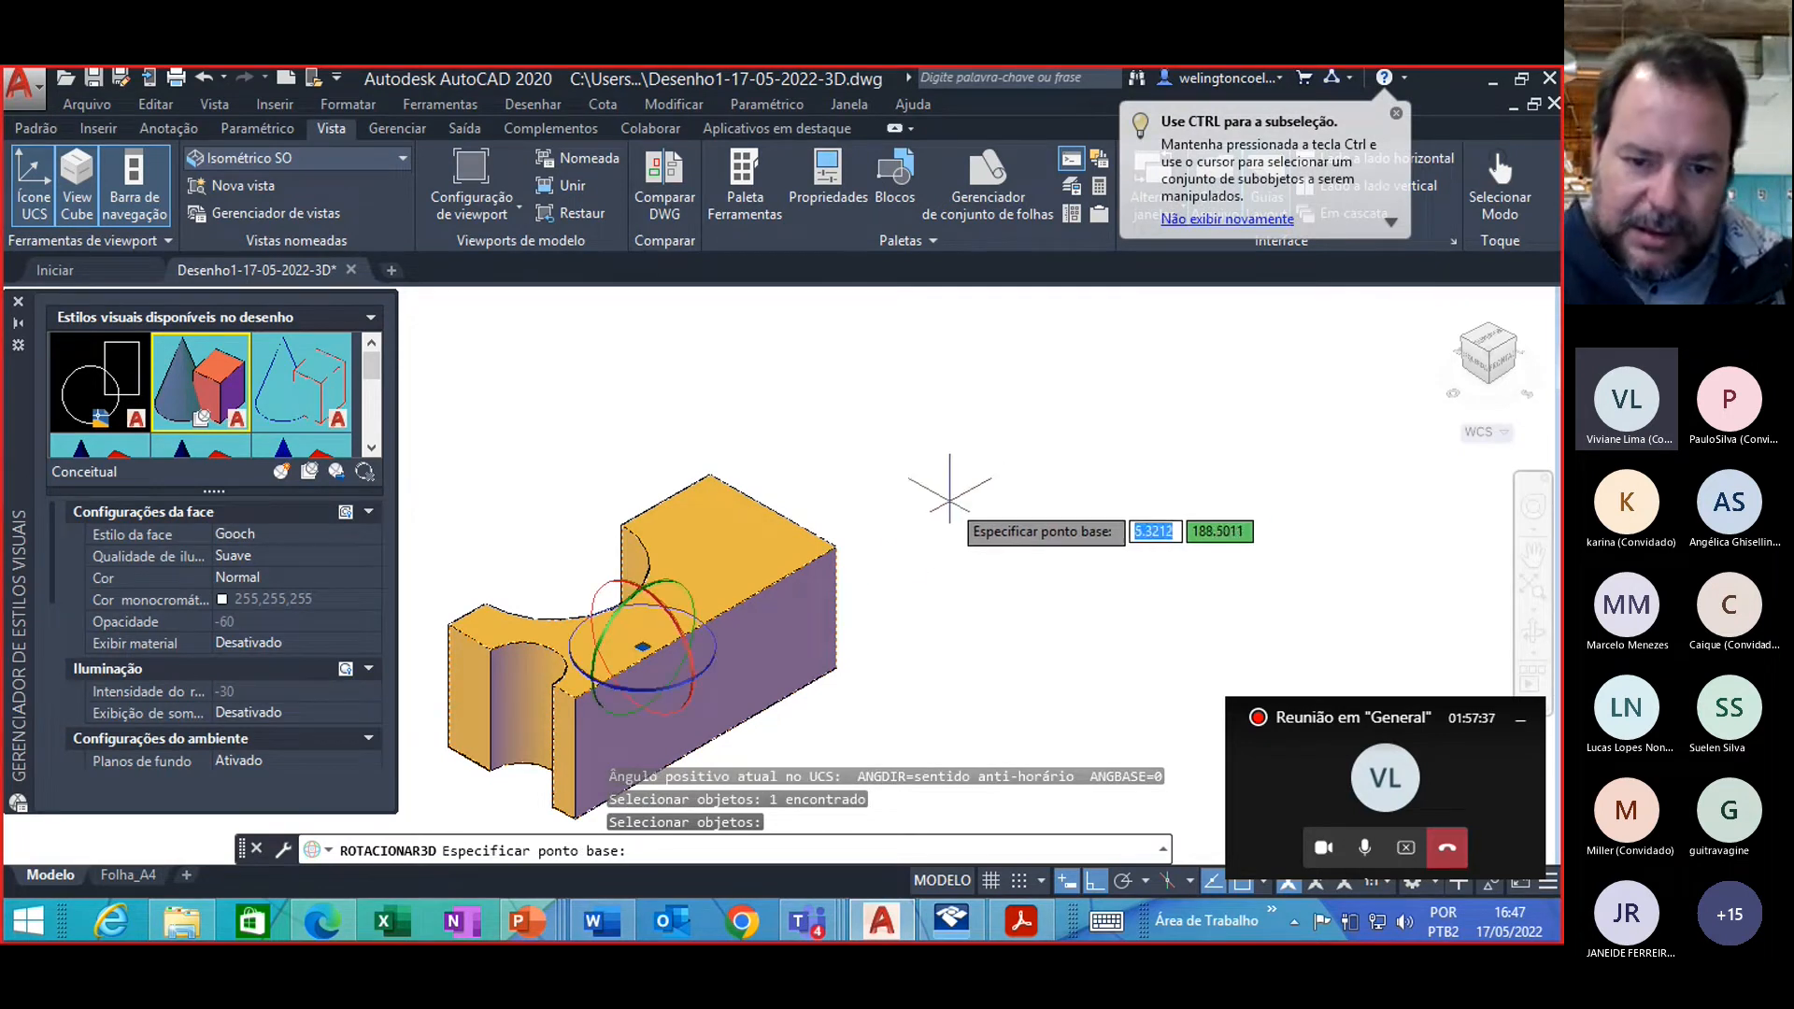
left_click(657, 580)
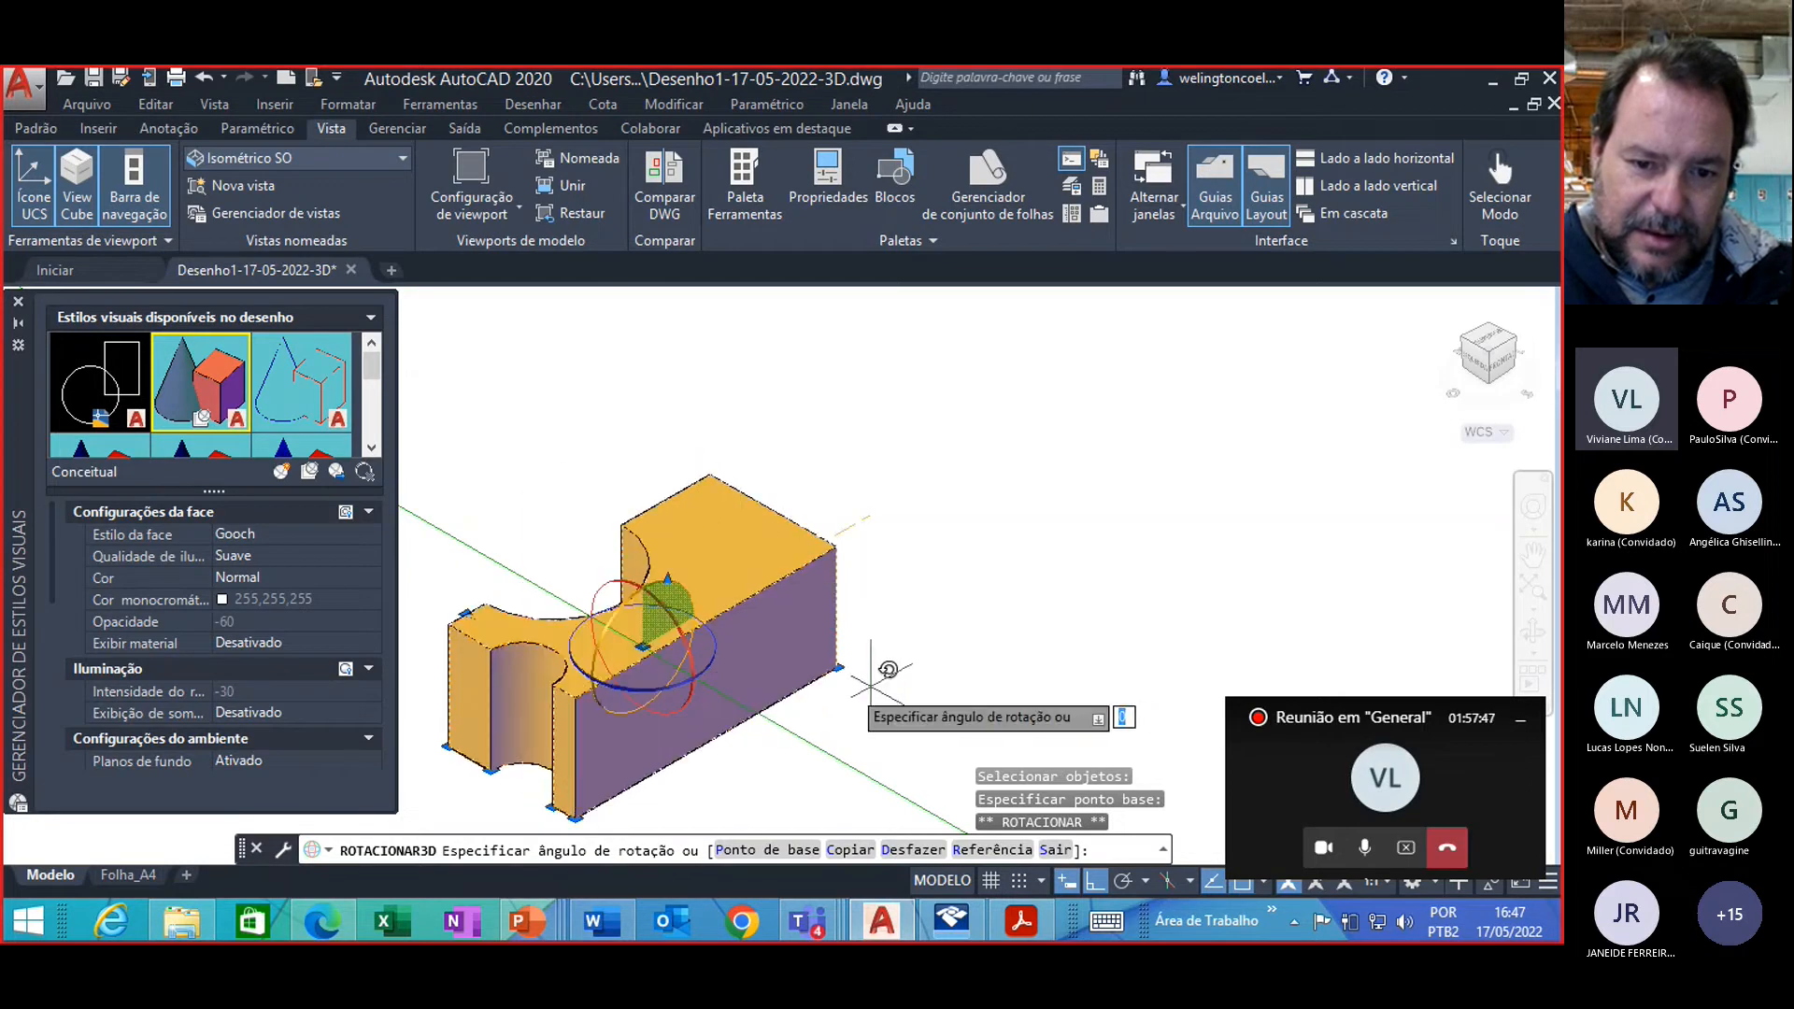
key("Escape")
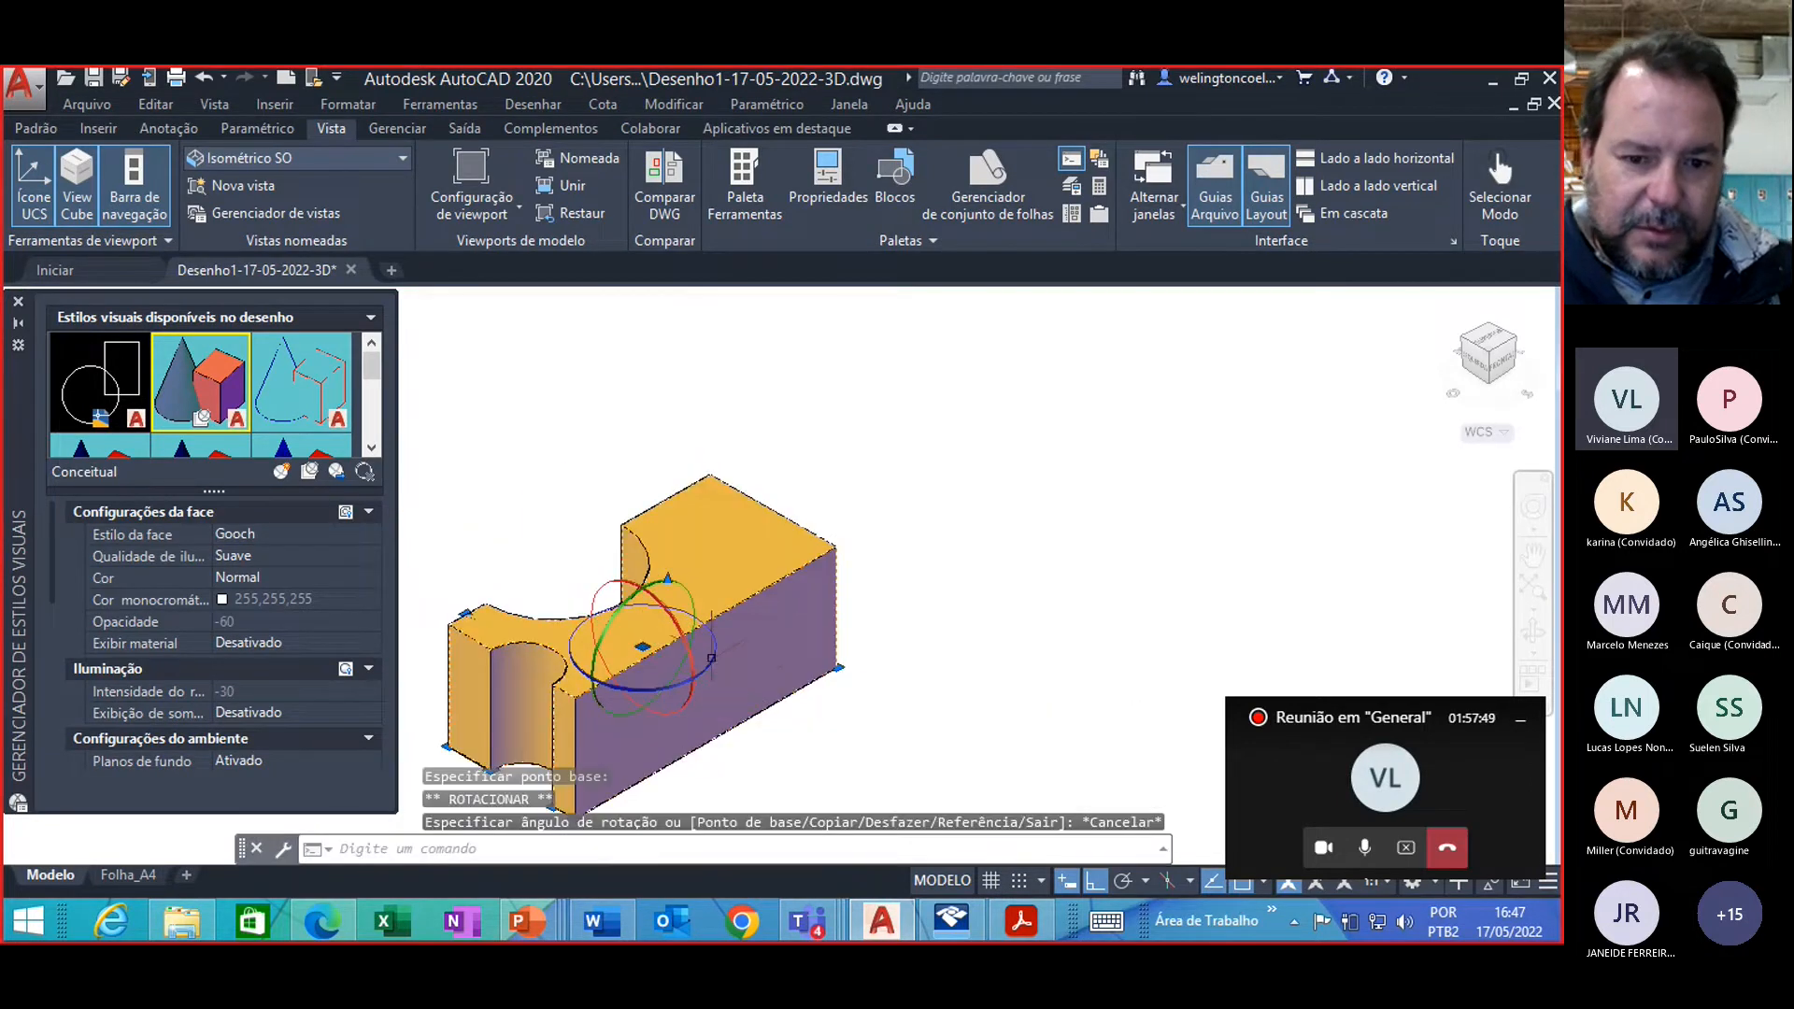
left_click(603, 596)
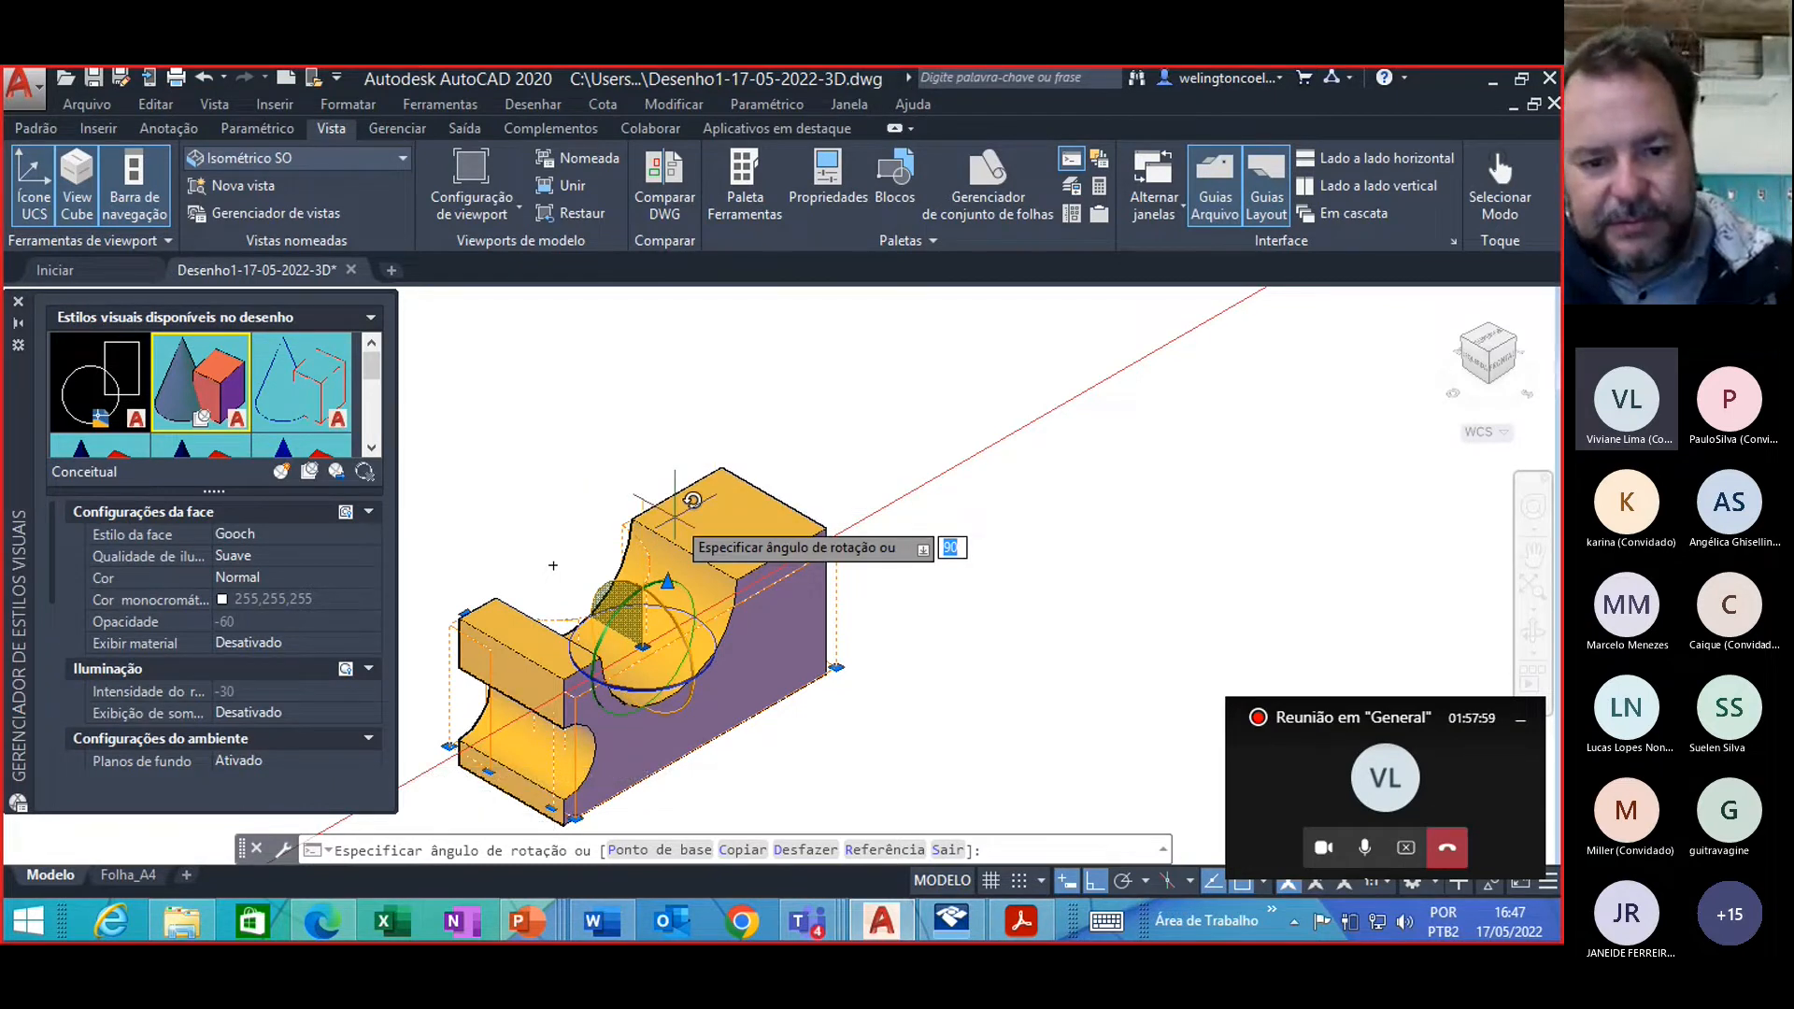
scroll(675, 514, "up", 3)
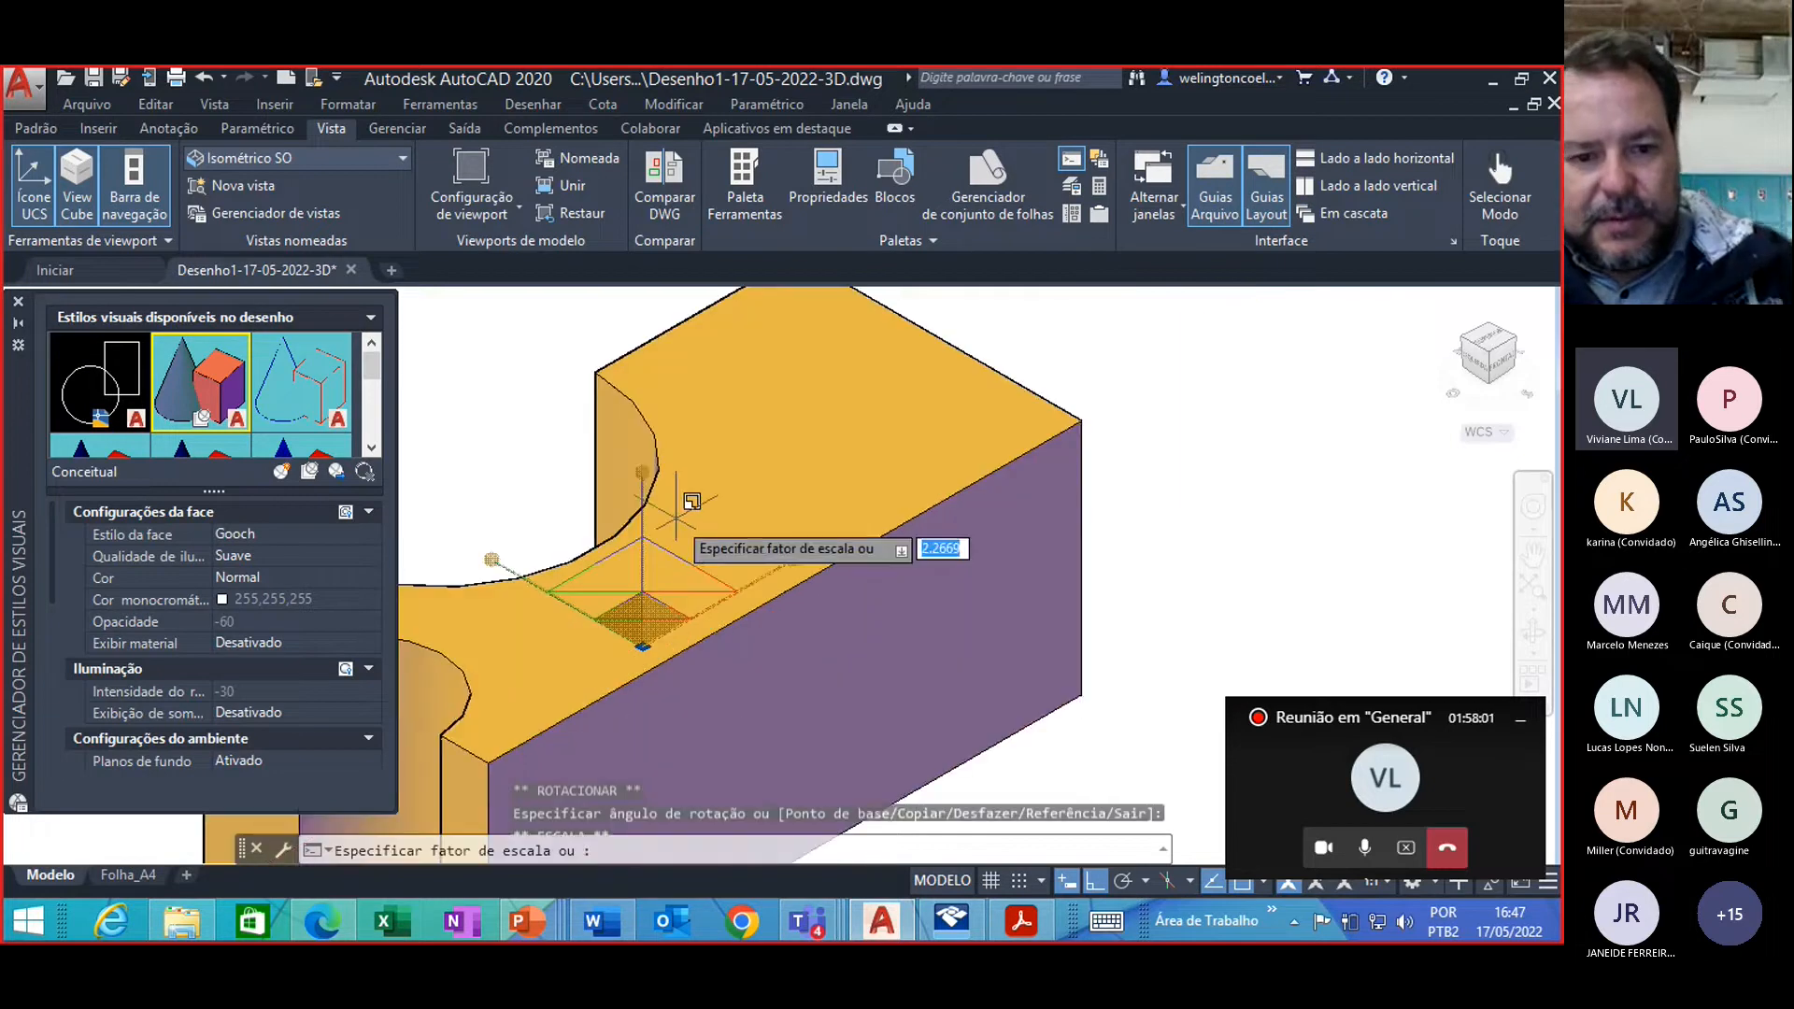
key("space")
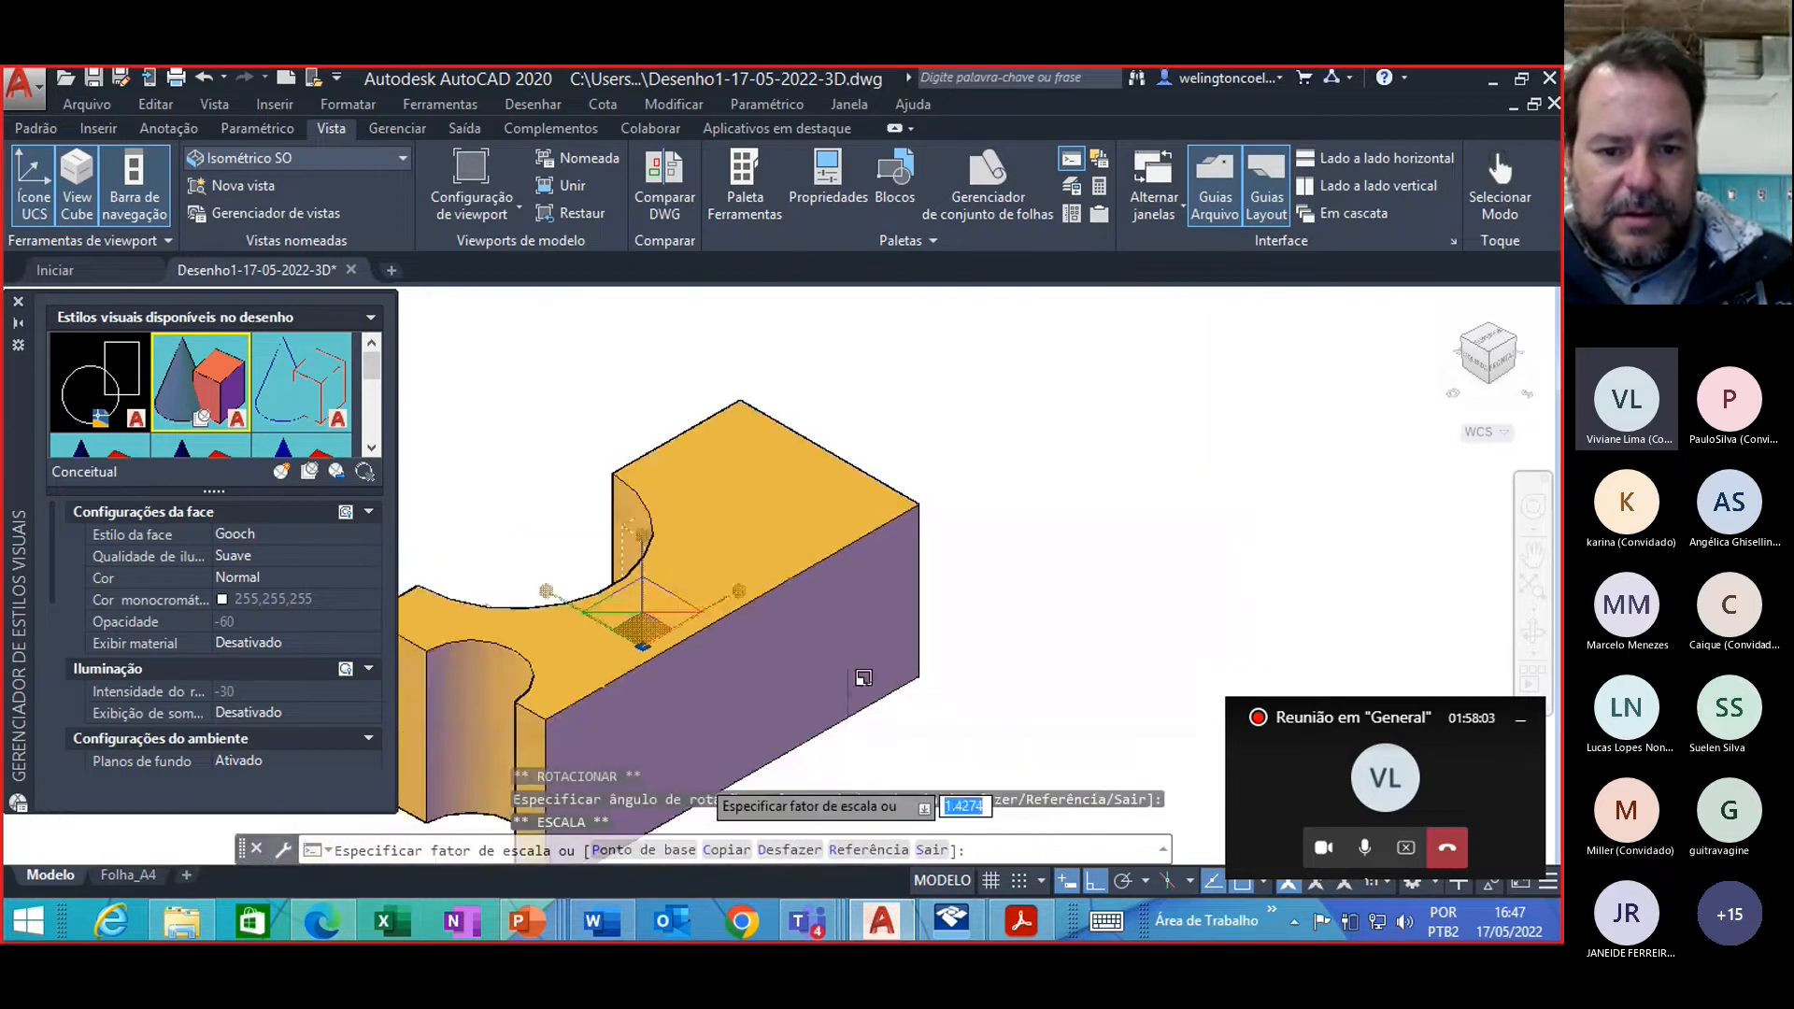
key("Escape")
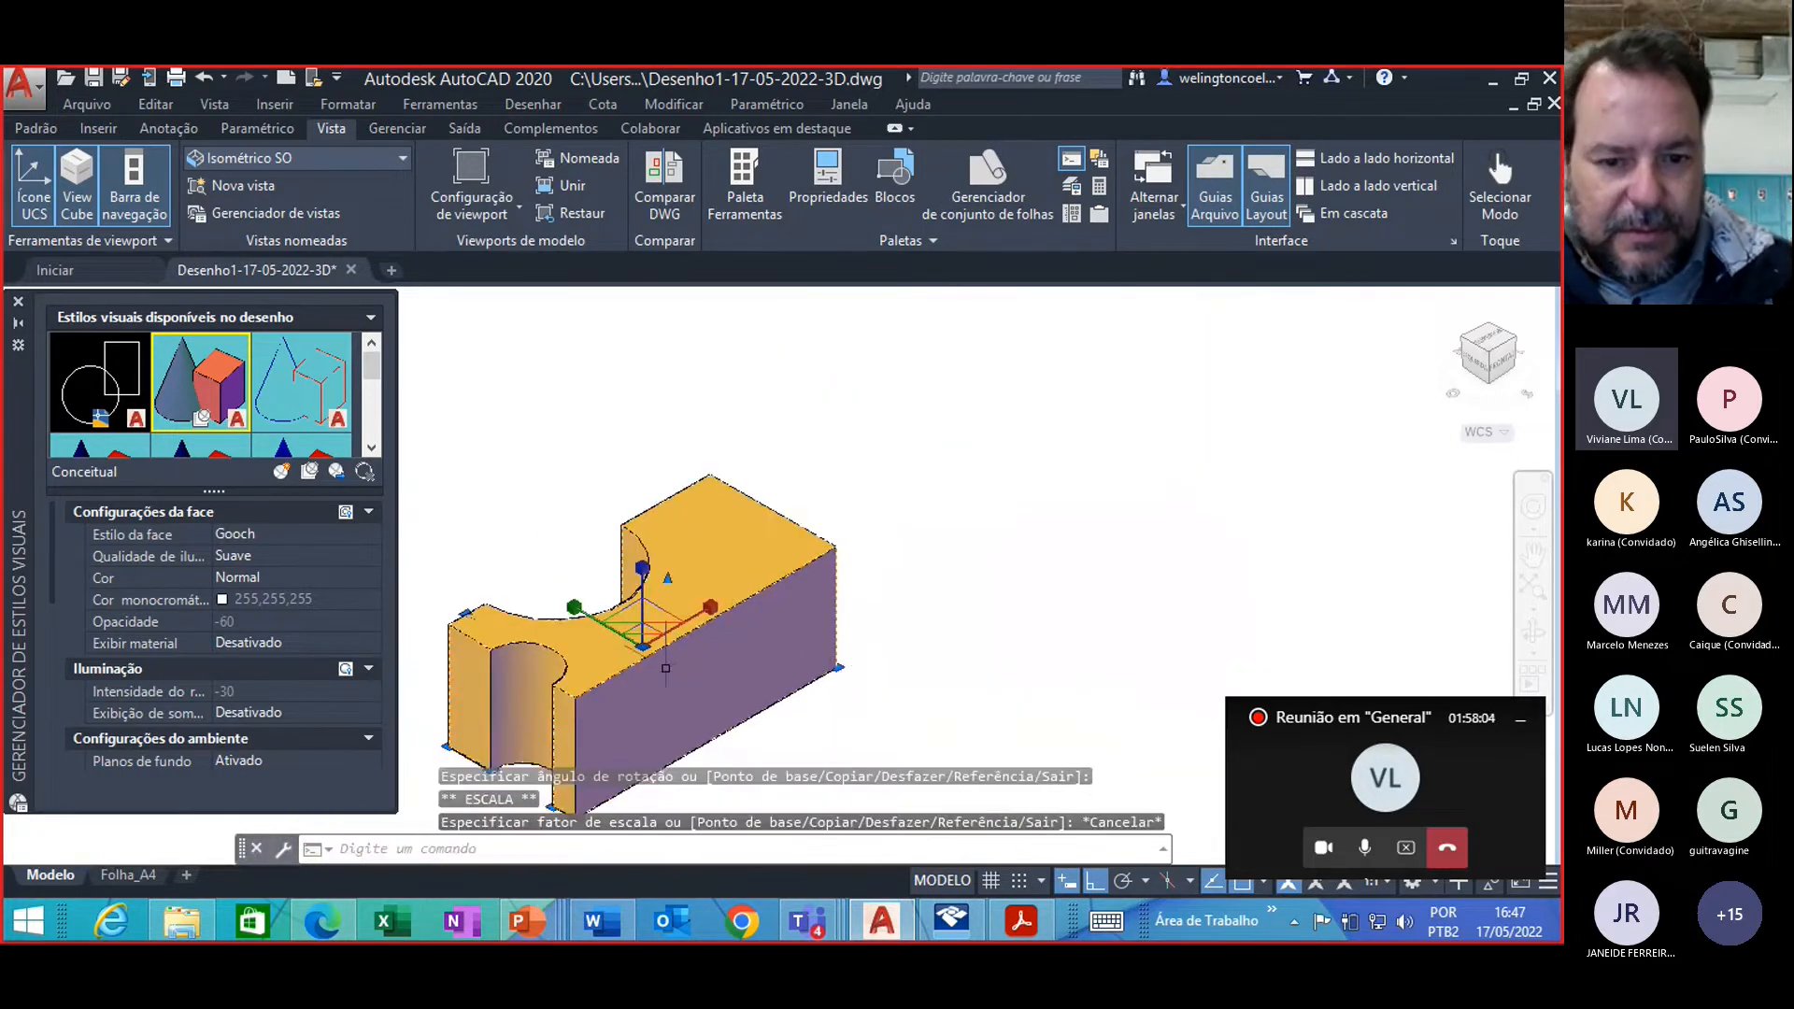
key("Escape")
Step: Rotate the solid 90° about the X axis with ROTACIONAR3D so the profile stands upright
key("space")
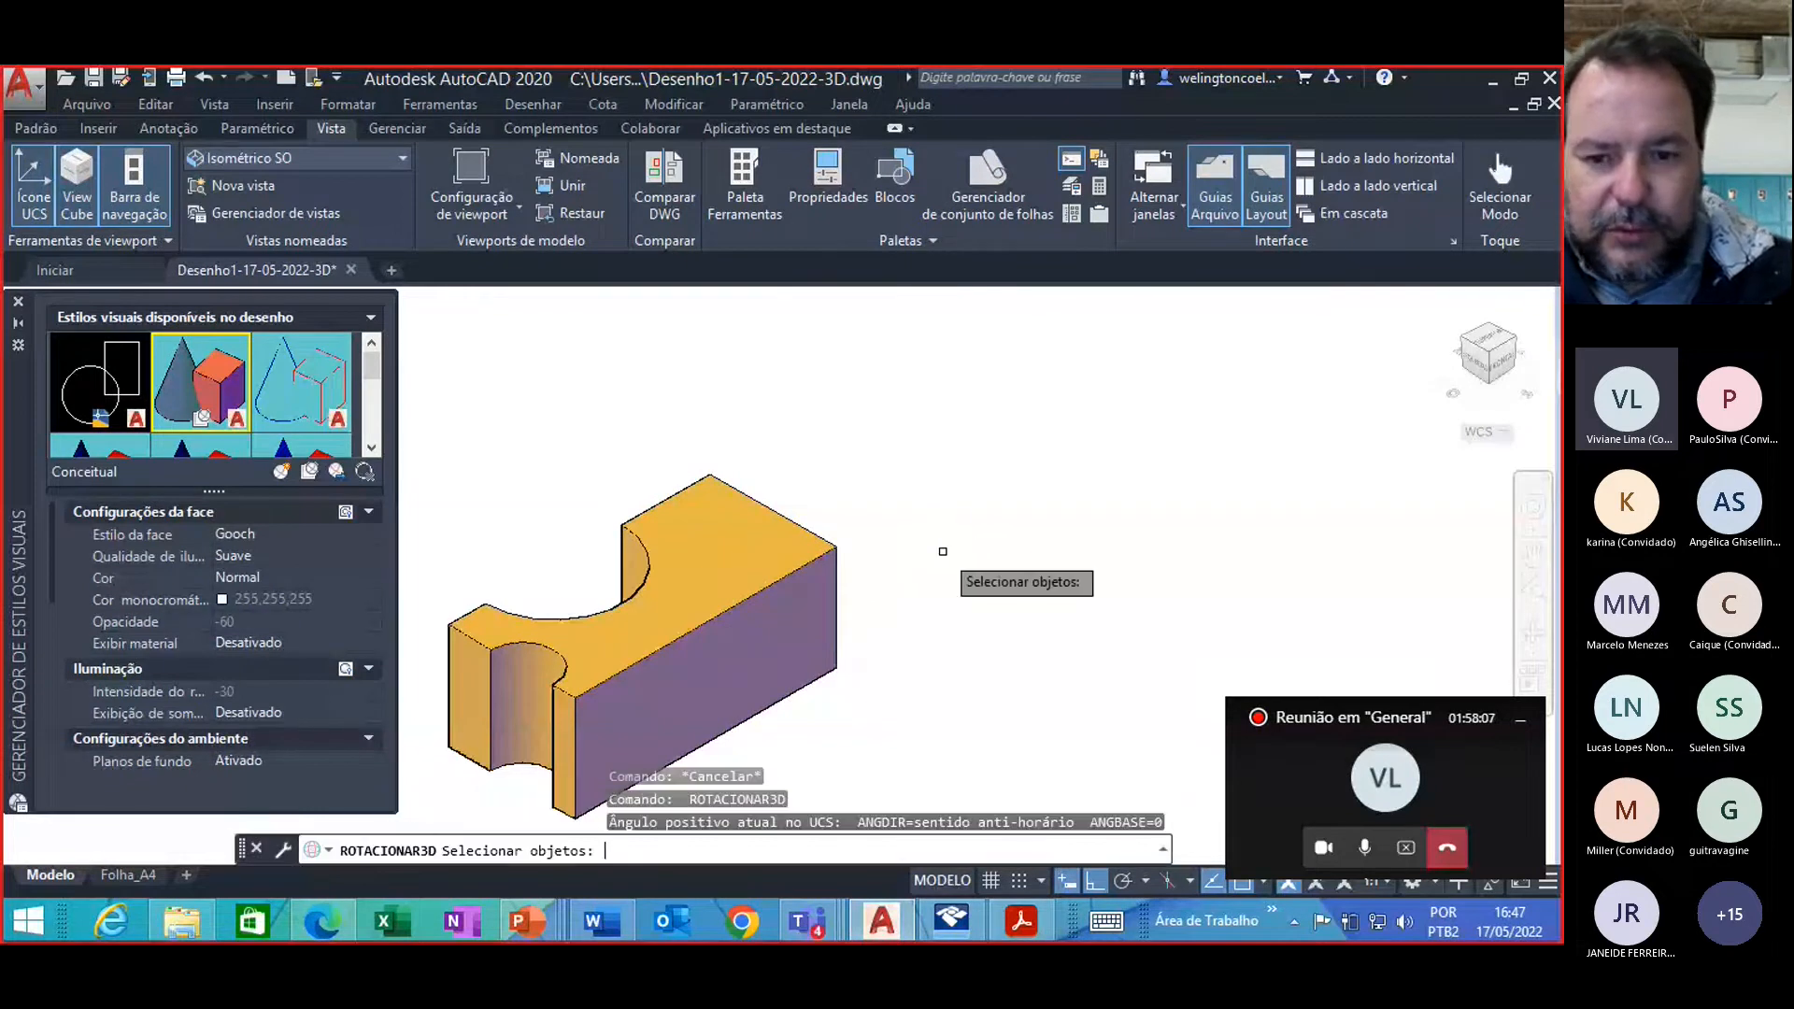
left_click(823, 557)
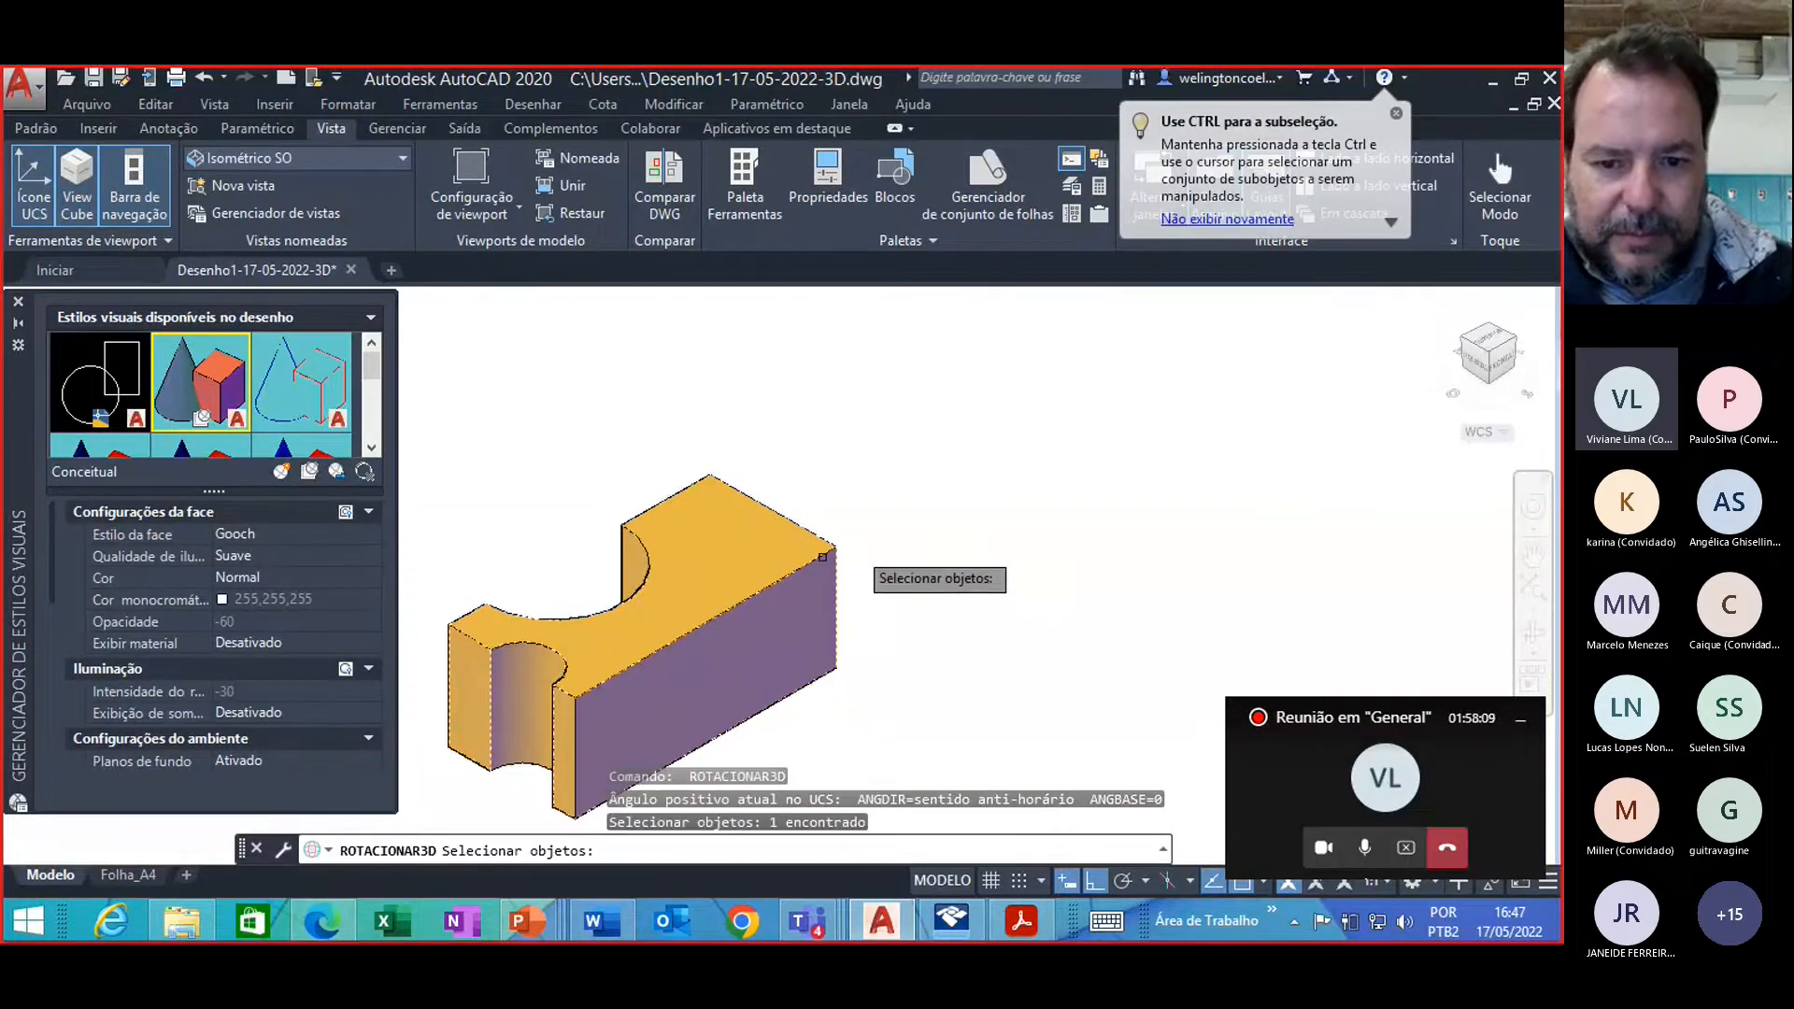
key("space")
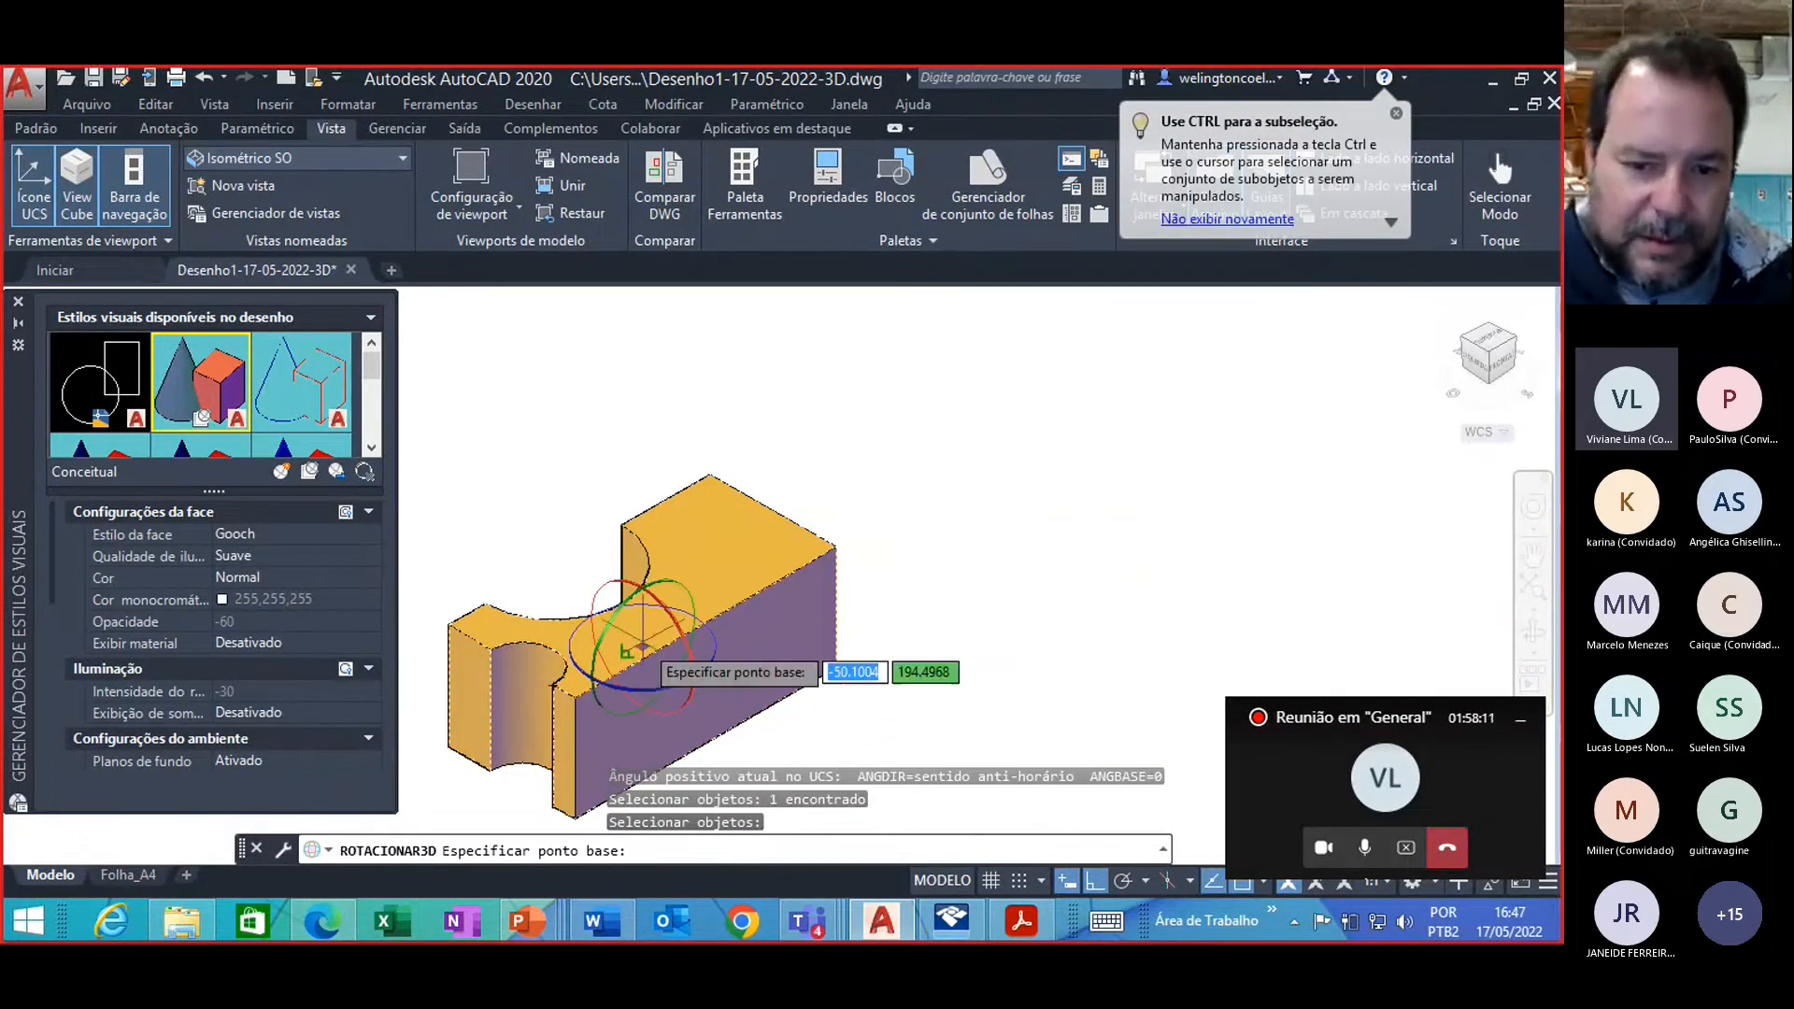
left_click(713, 666)
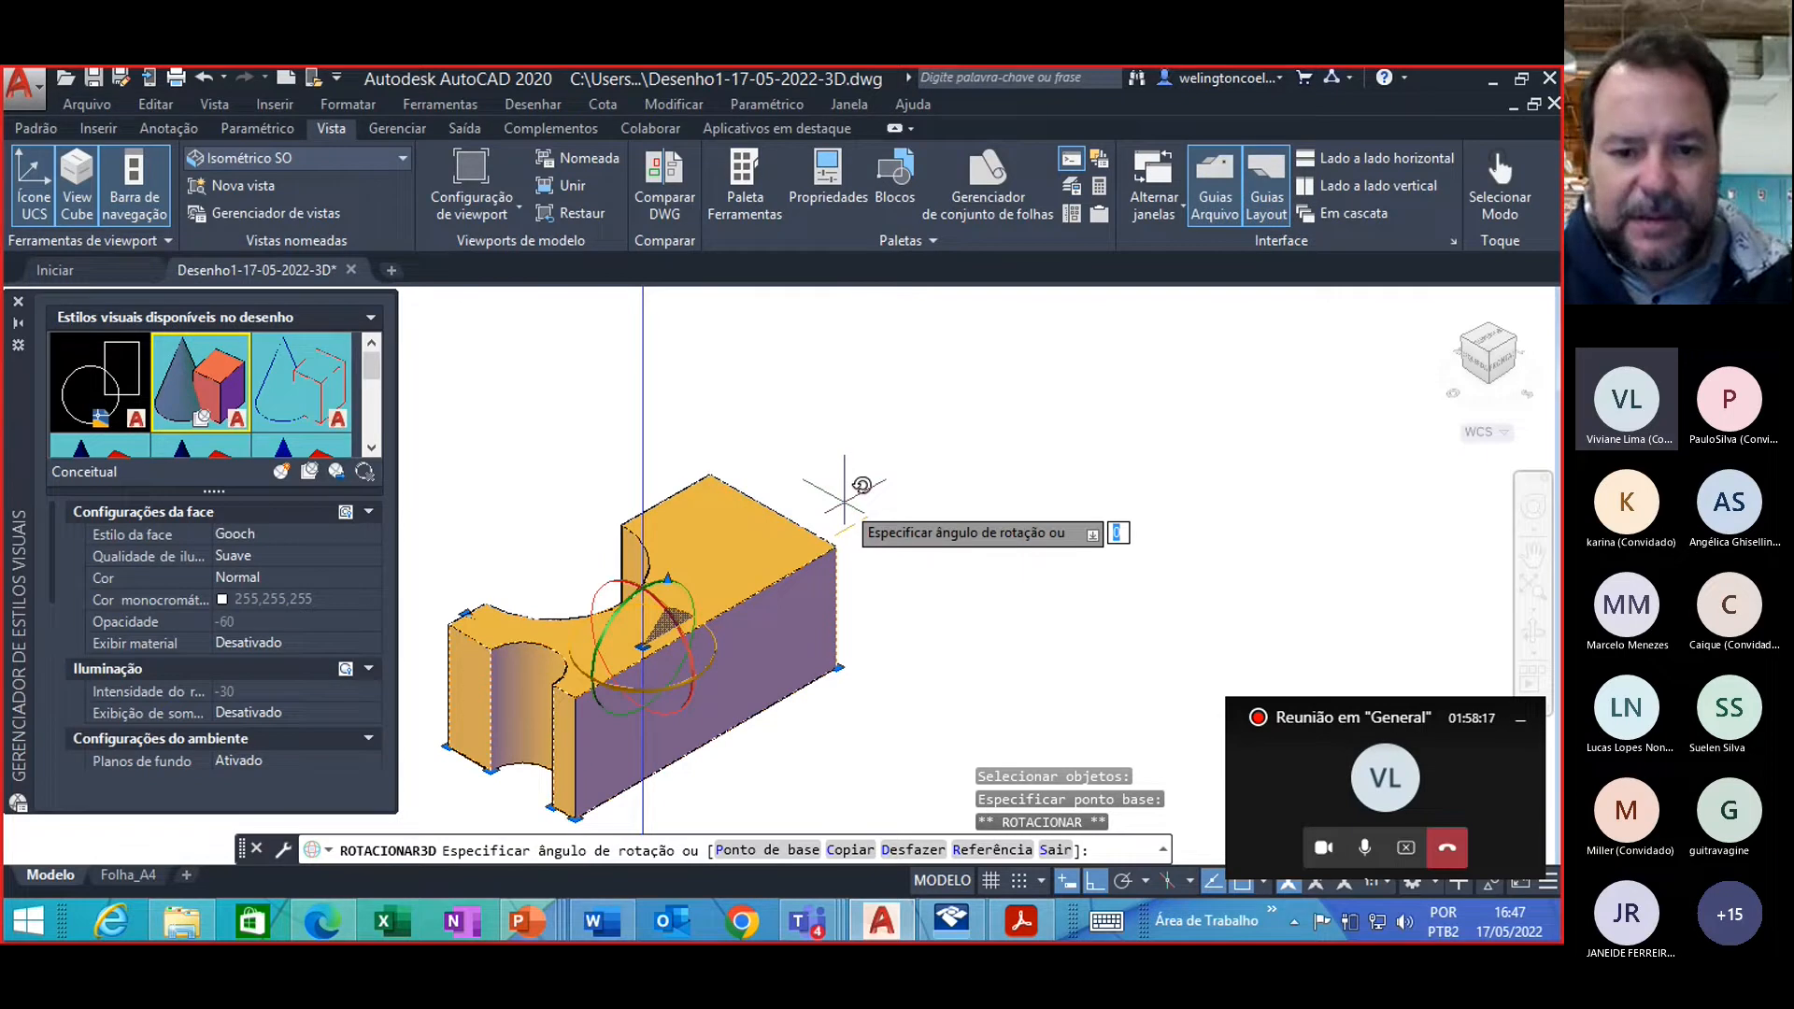
key("Escape")
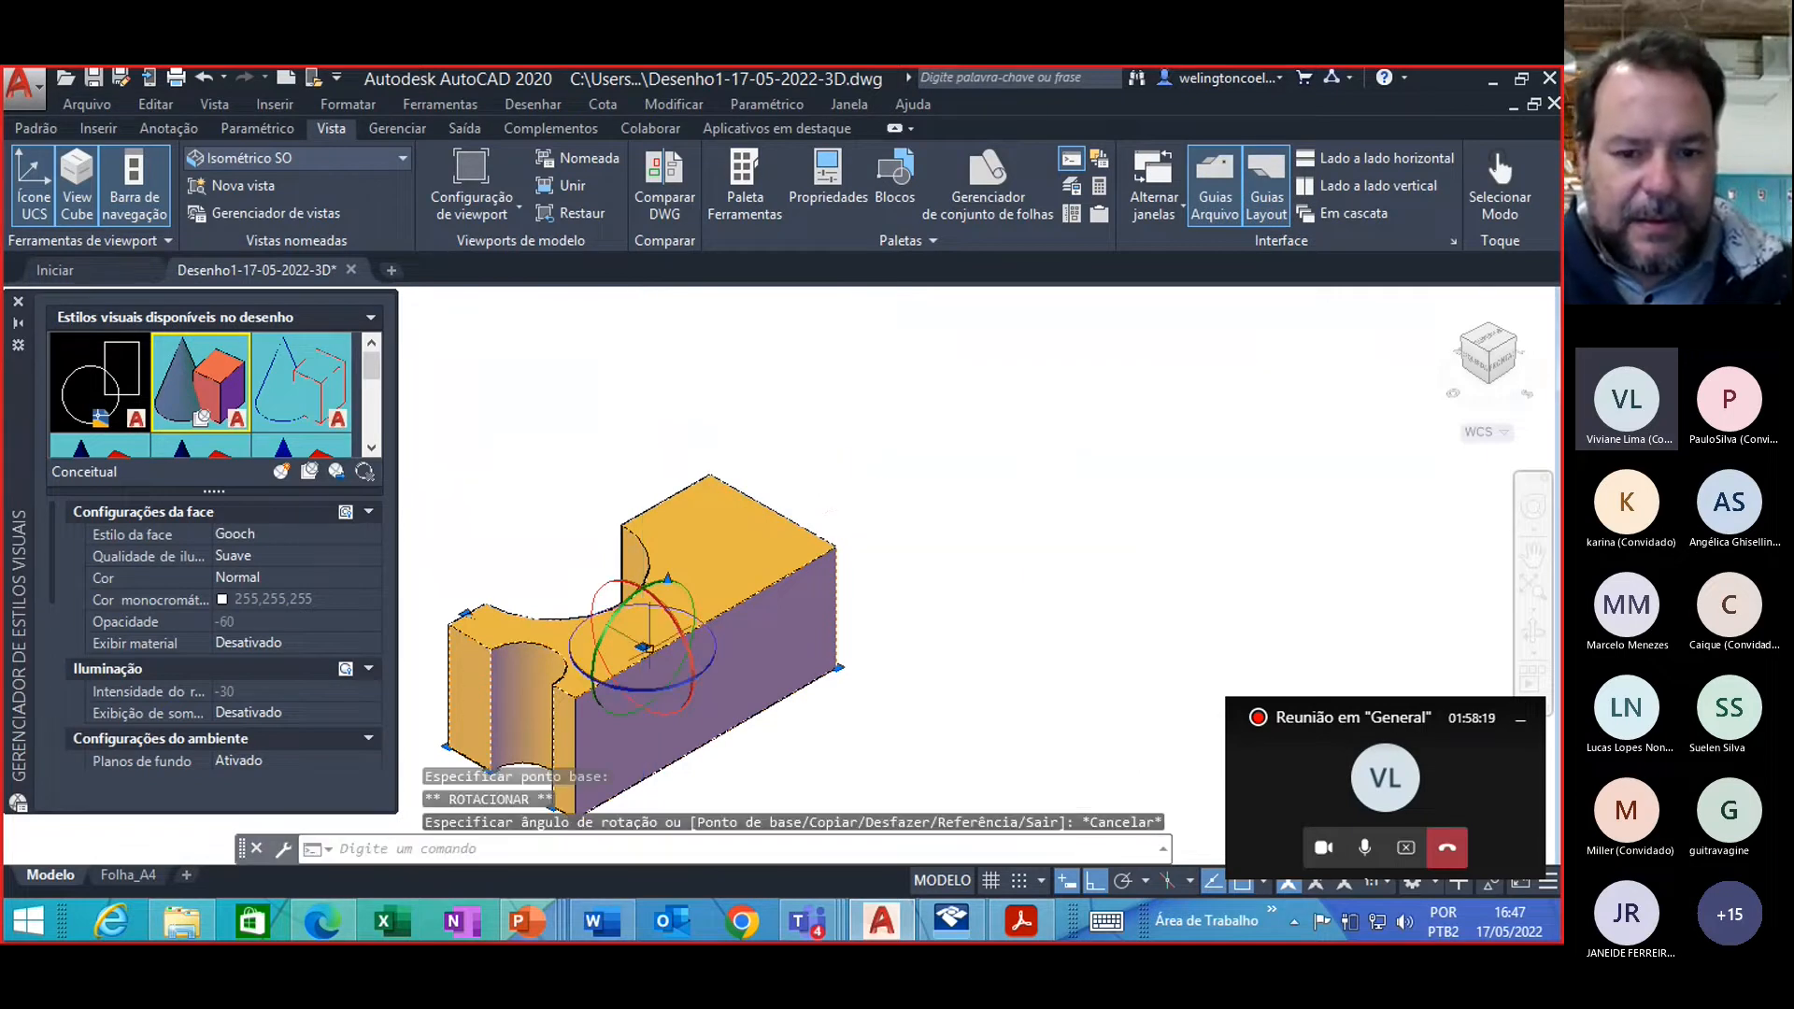
left_click(677, 624)
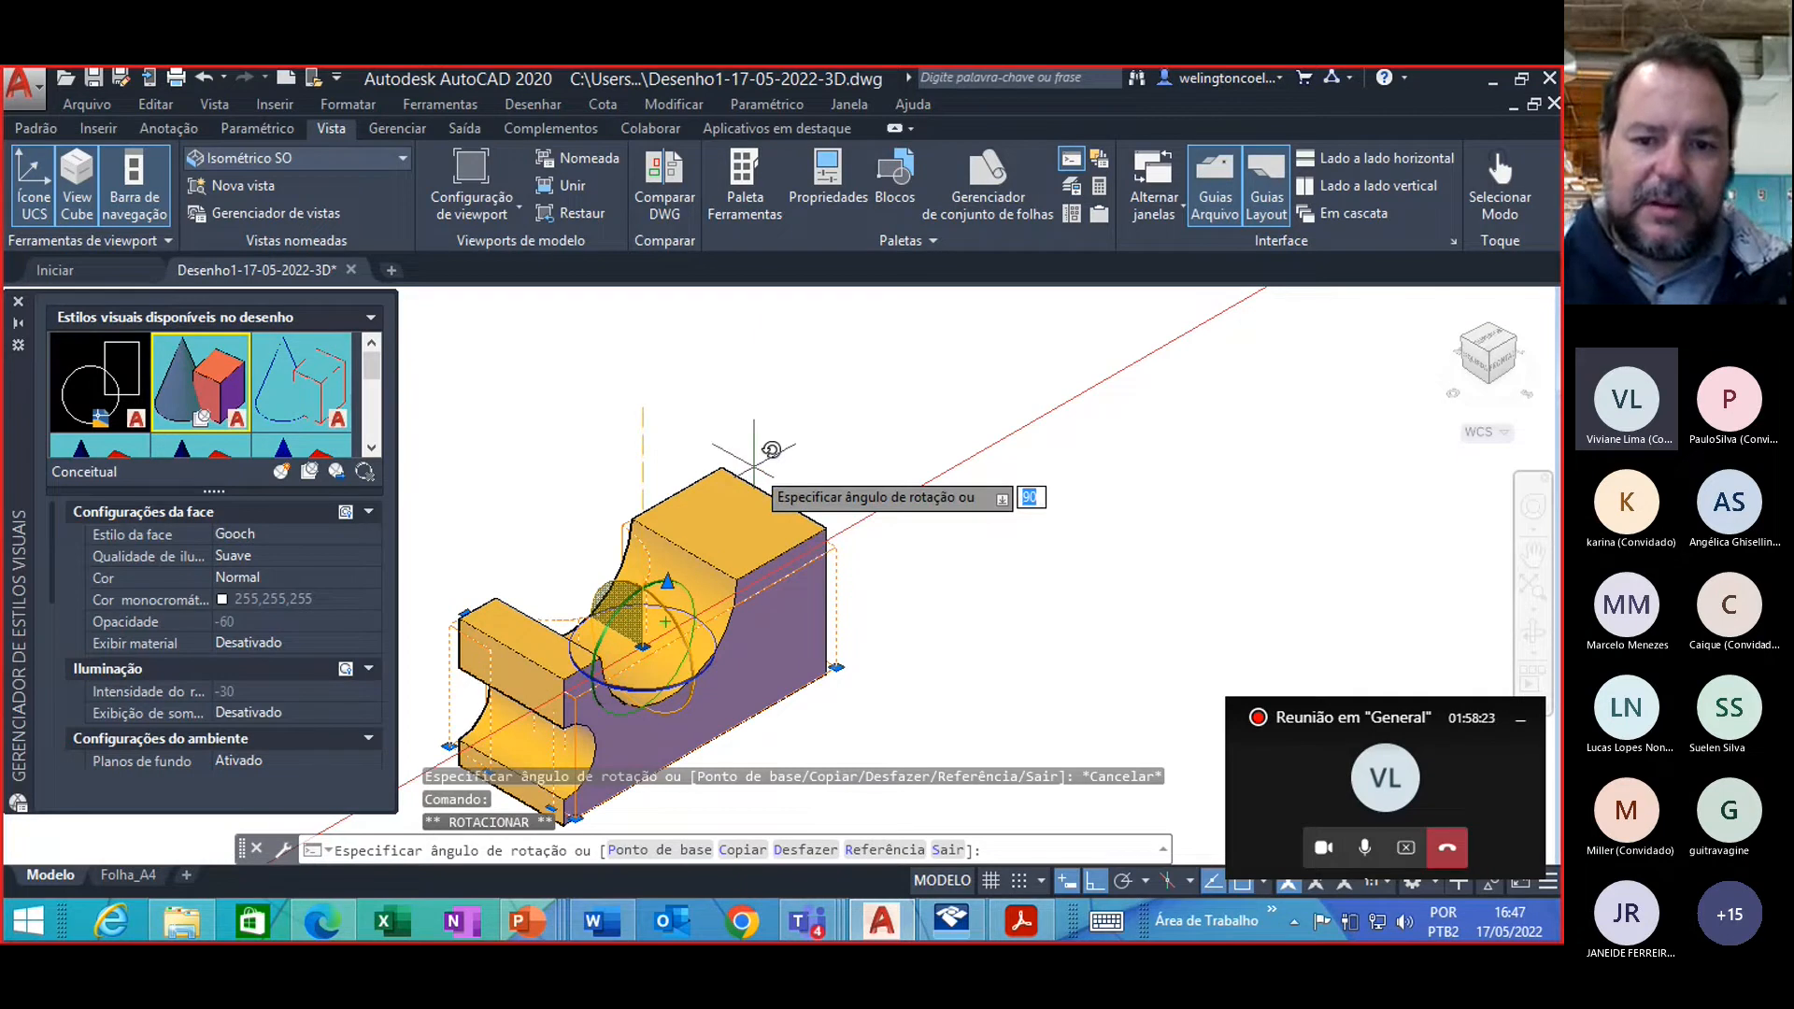
key("Escape")
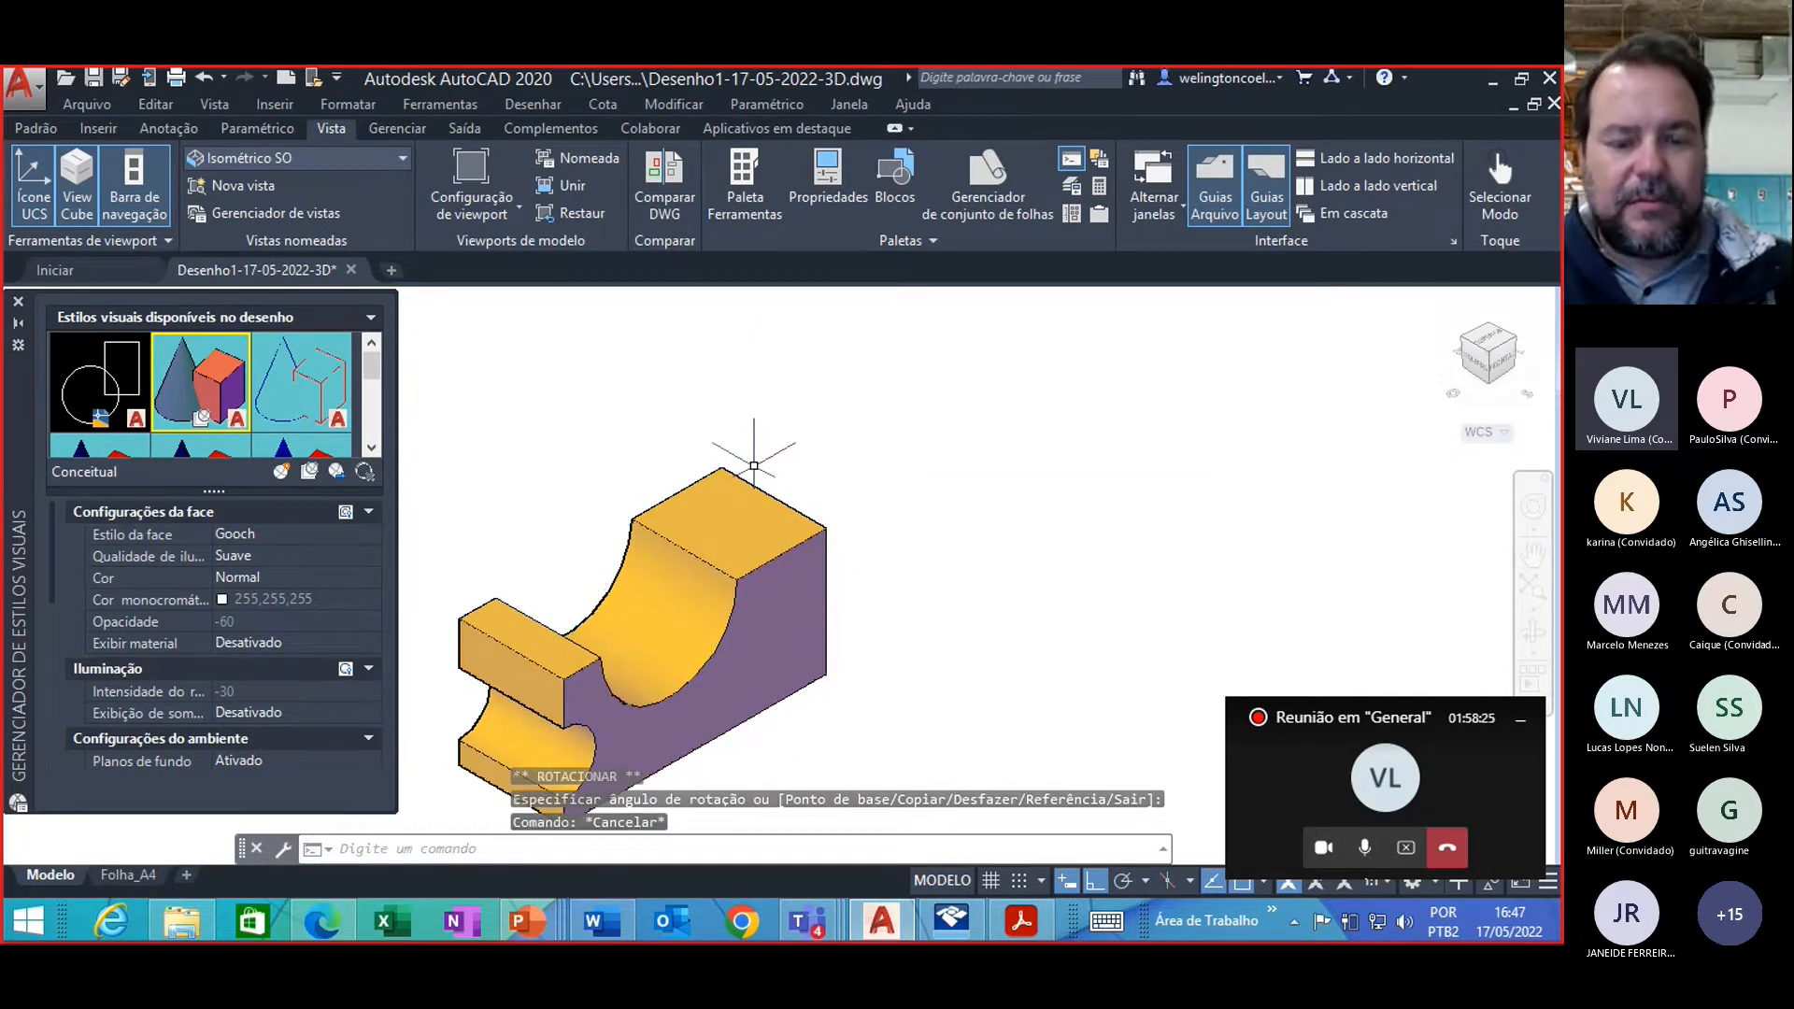
Step: View the rotated solid from the Superior view, with the whole part clear of the visual styles palette
scroll(766, 534, "down", 4)
scroll(714, 556, "up", 3)
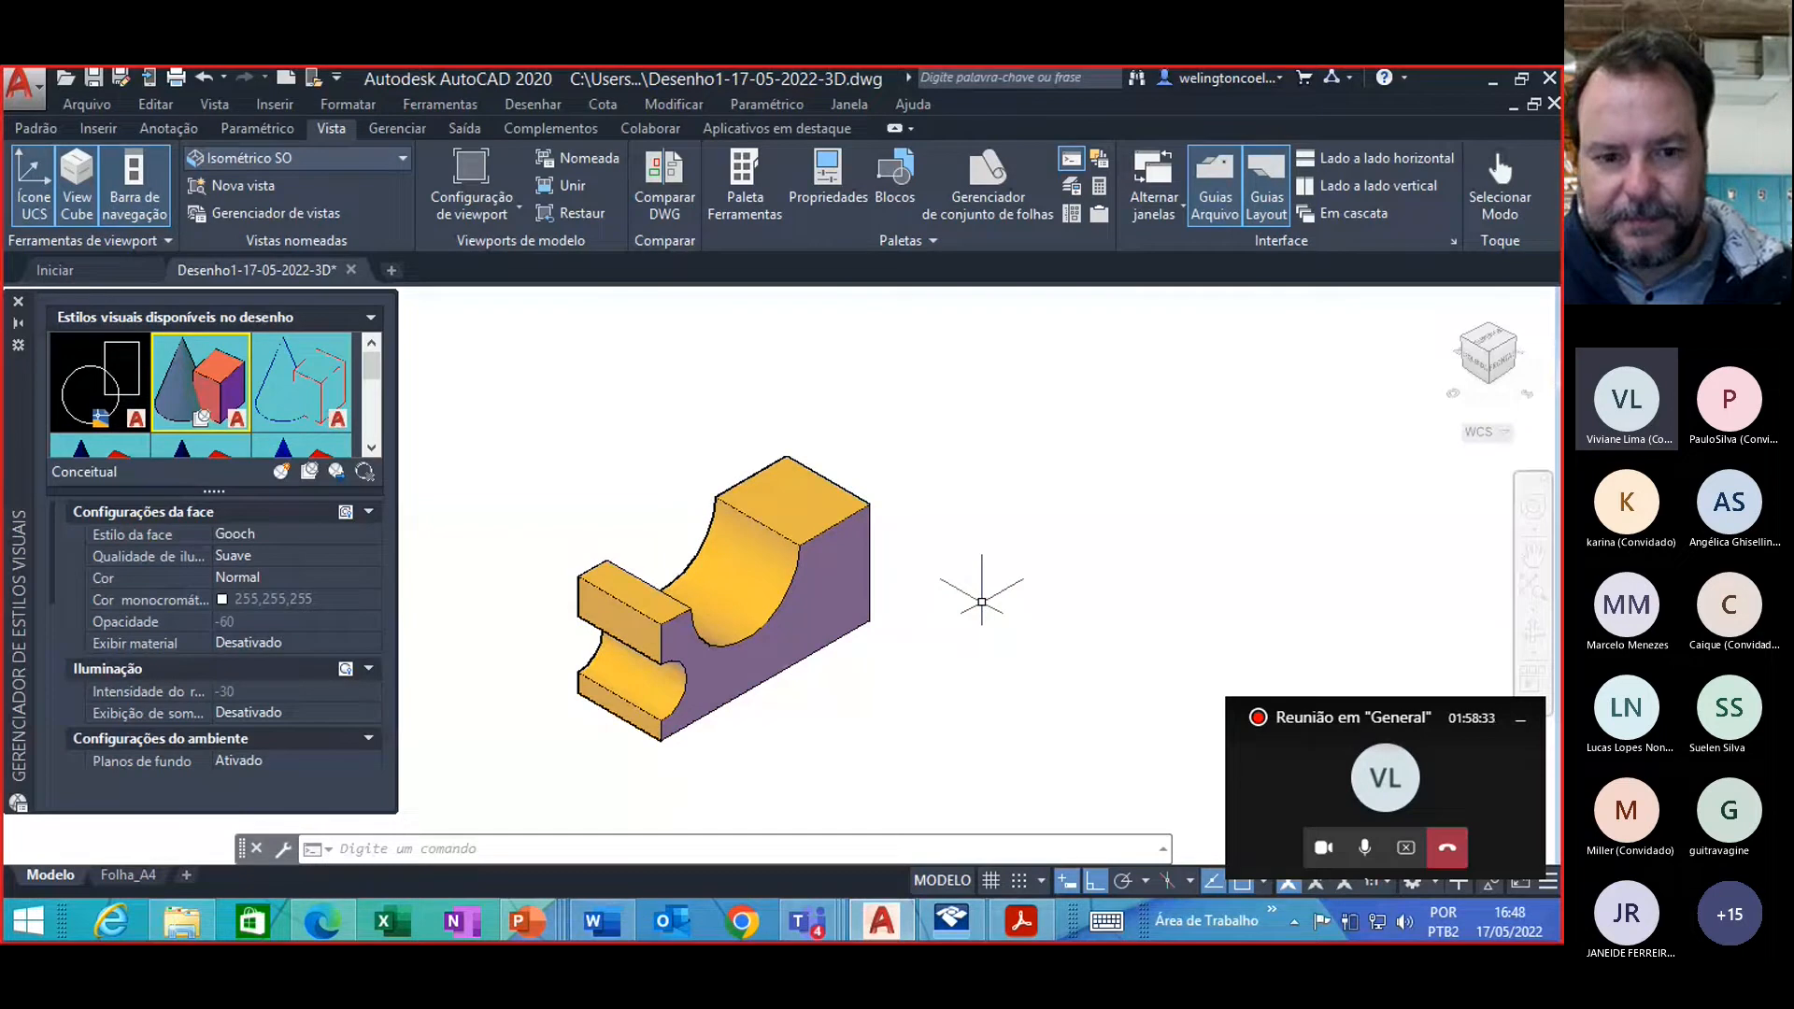
left_click(381, 154)
left_click(301, 189)
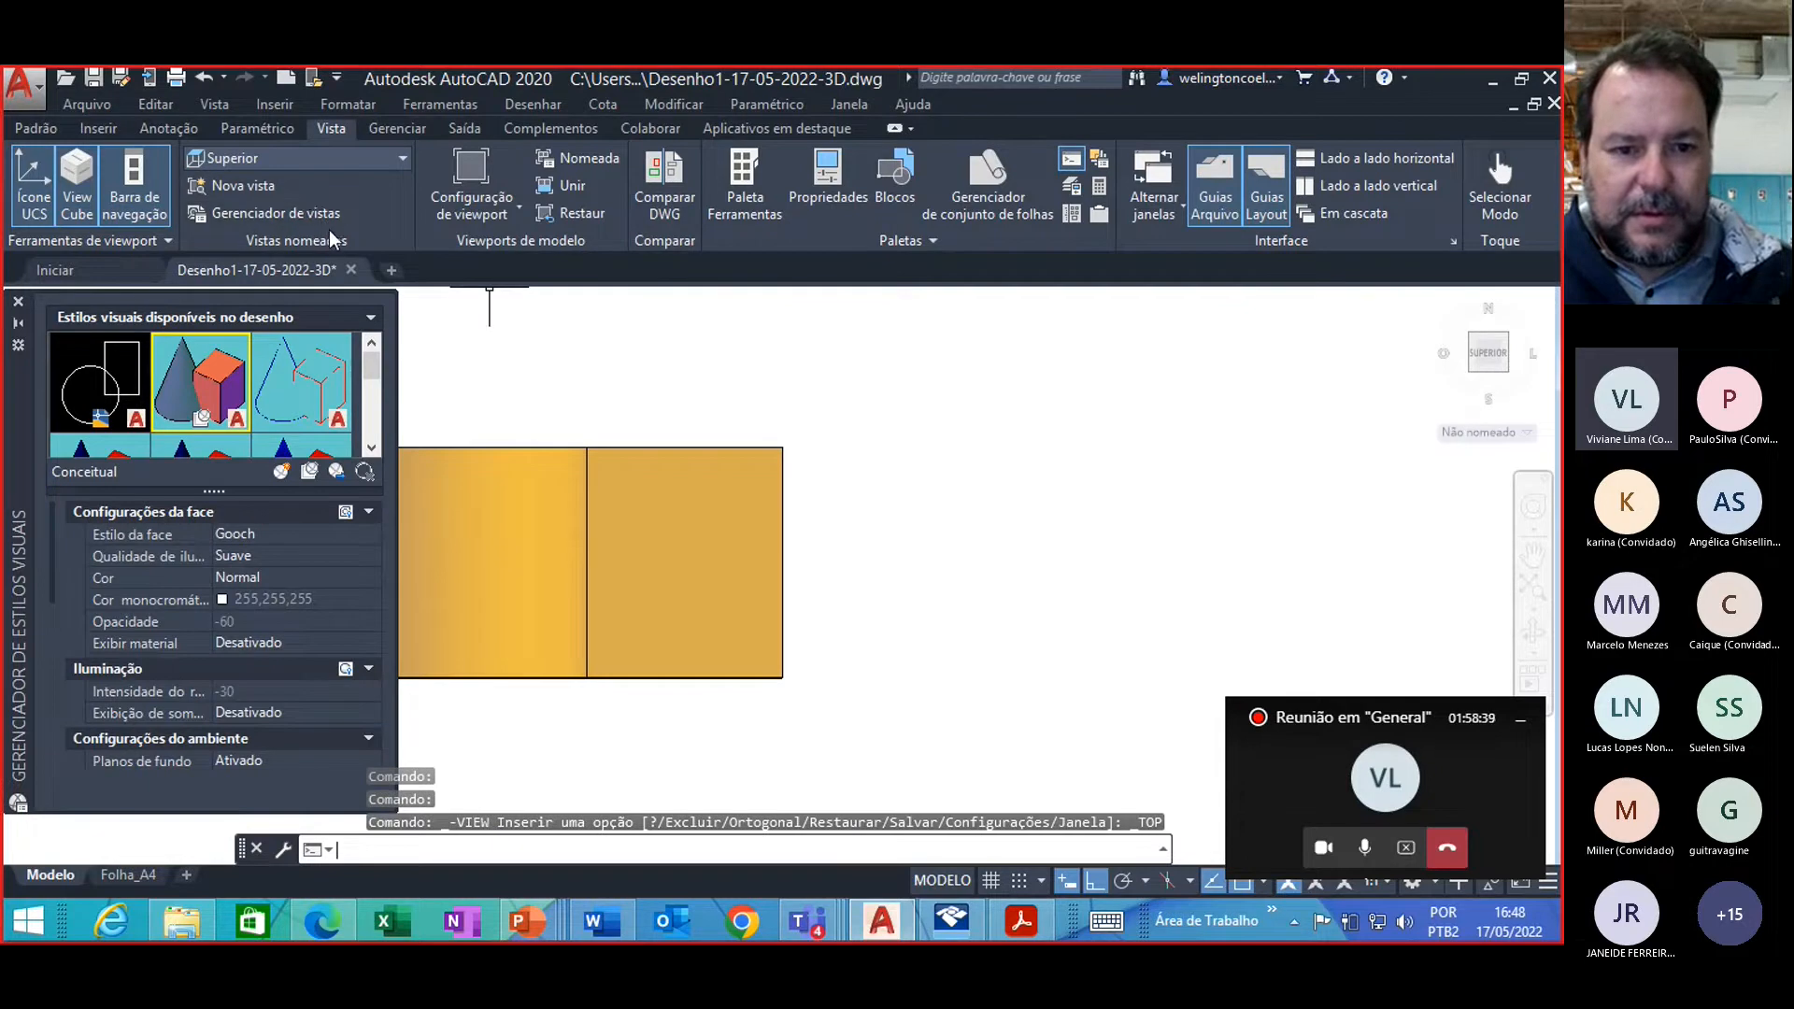
middle_click_drag(1027, 522, 1289, 489)
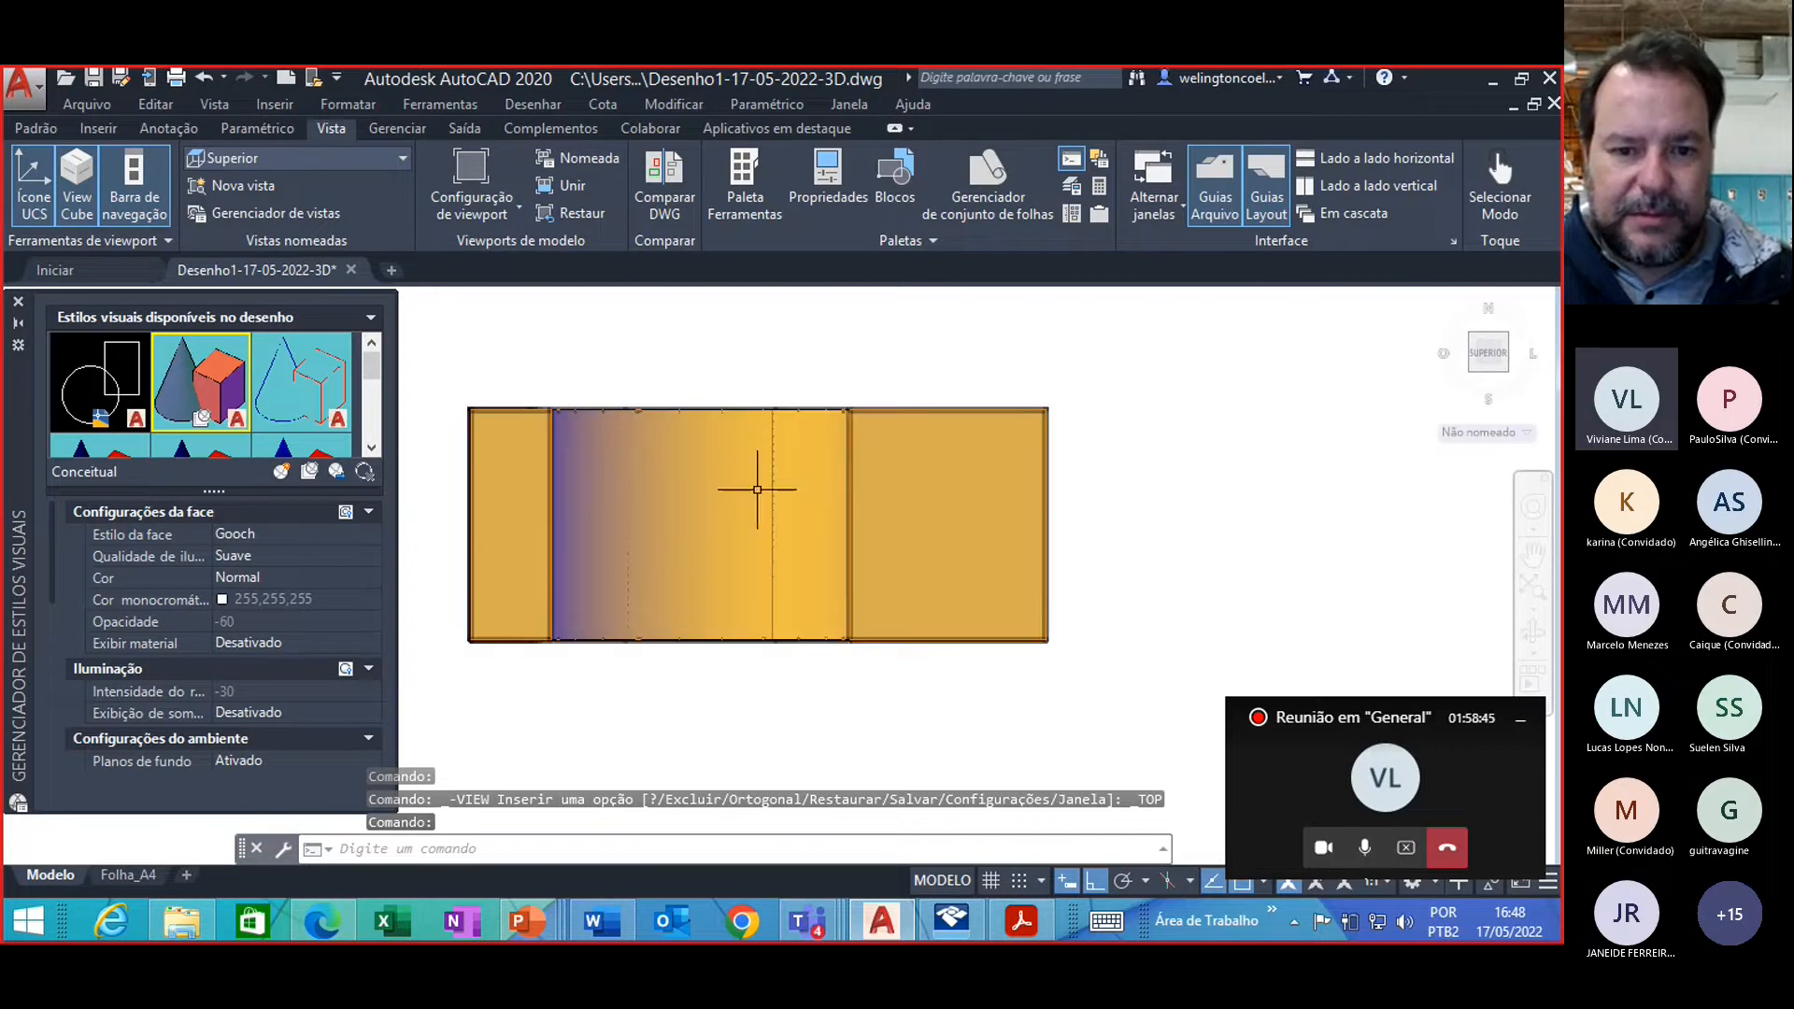
Step: Inspect the solid from the Frontal and Esquerdo views and return to Isométrico SO
left_click(361, 152)
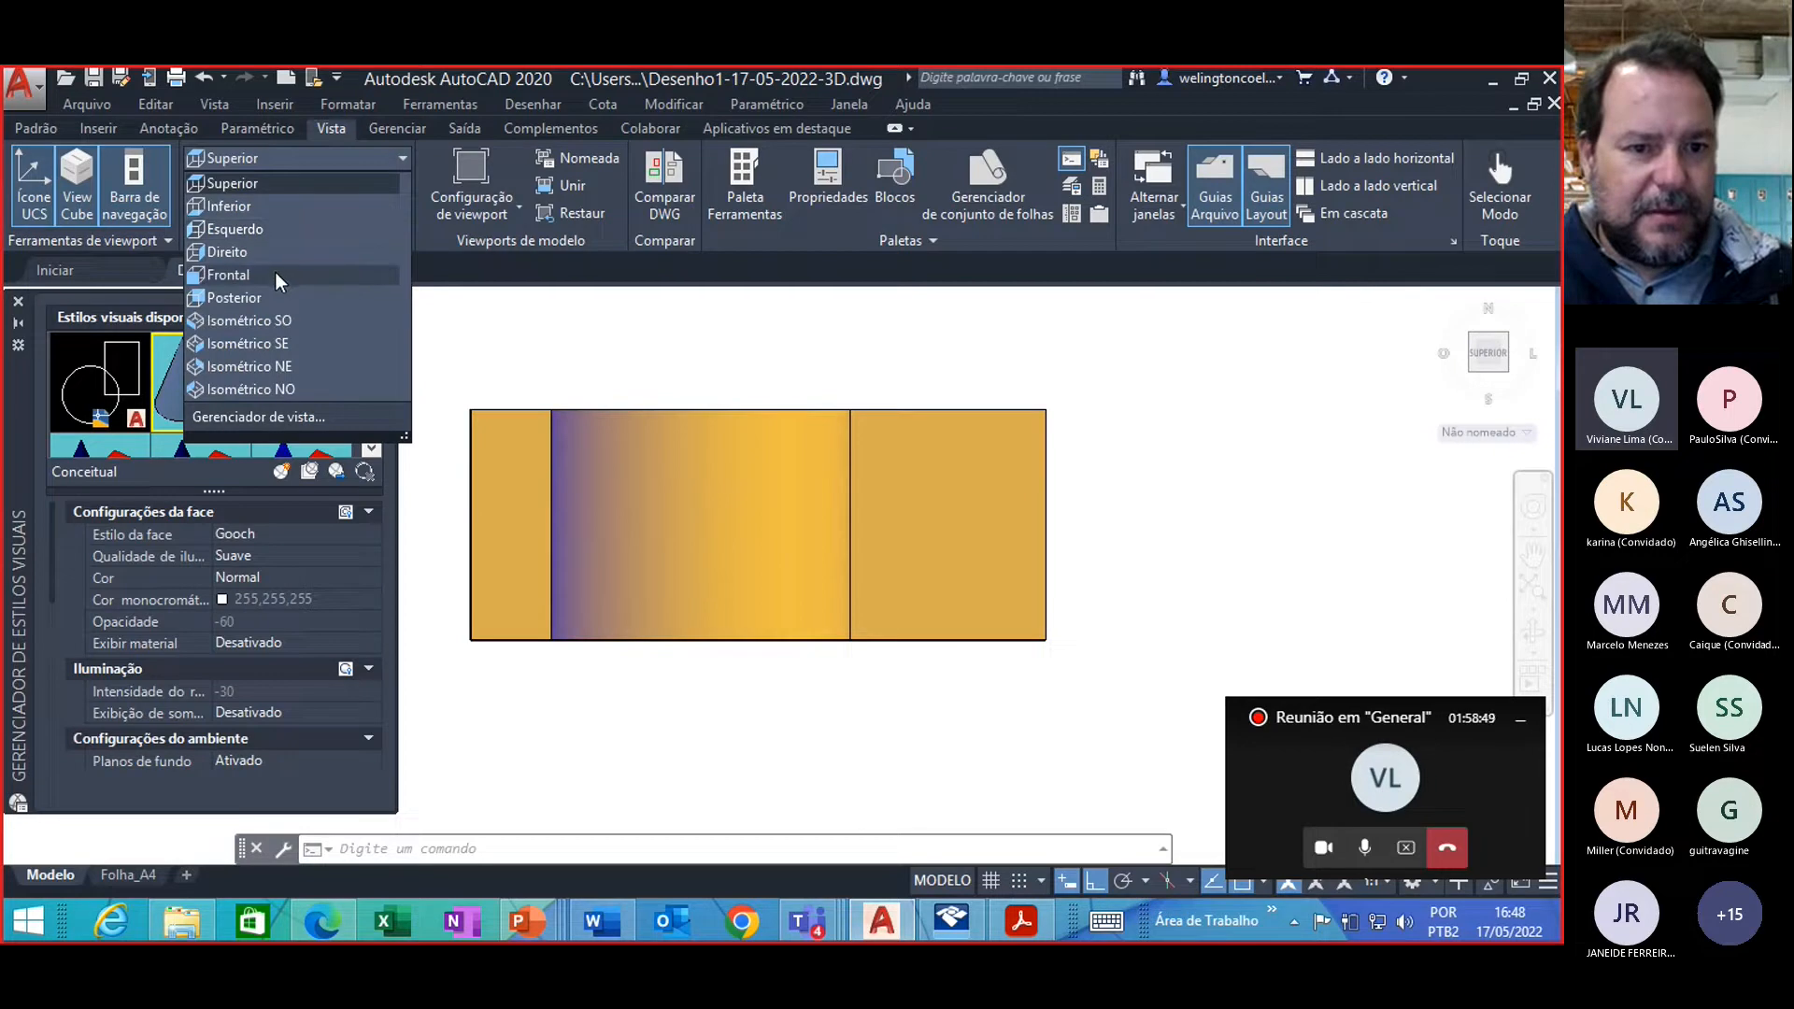
left_click(228, 275)
middle_click_drag(711, 460, 1130, 440)
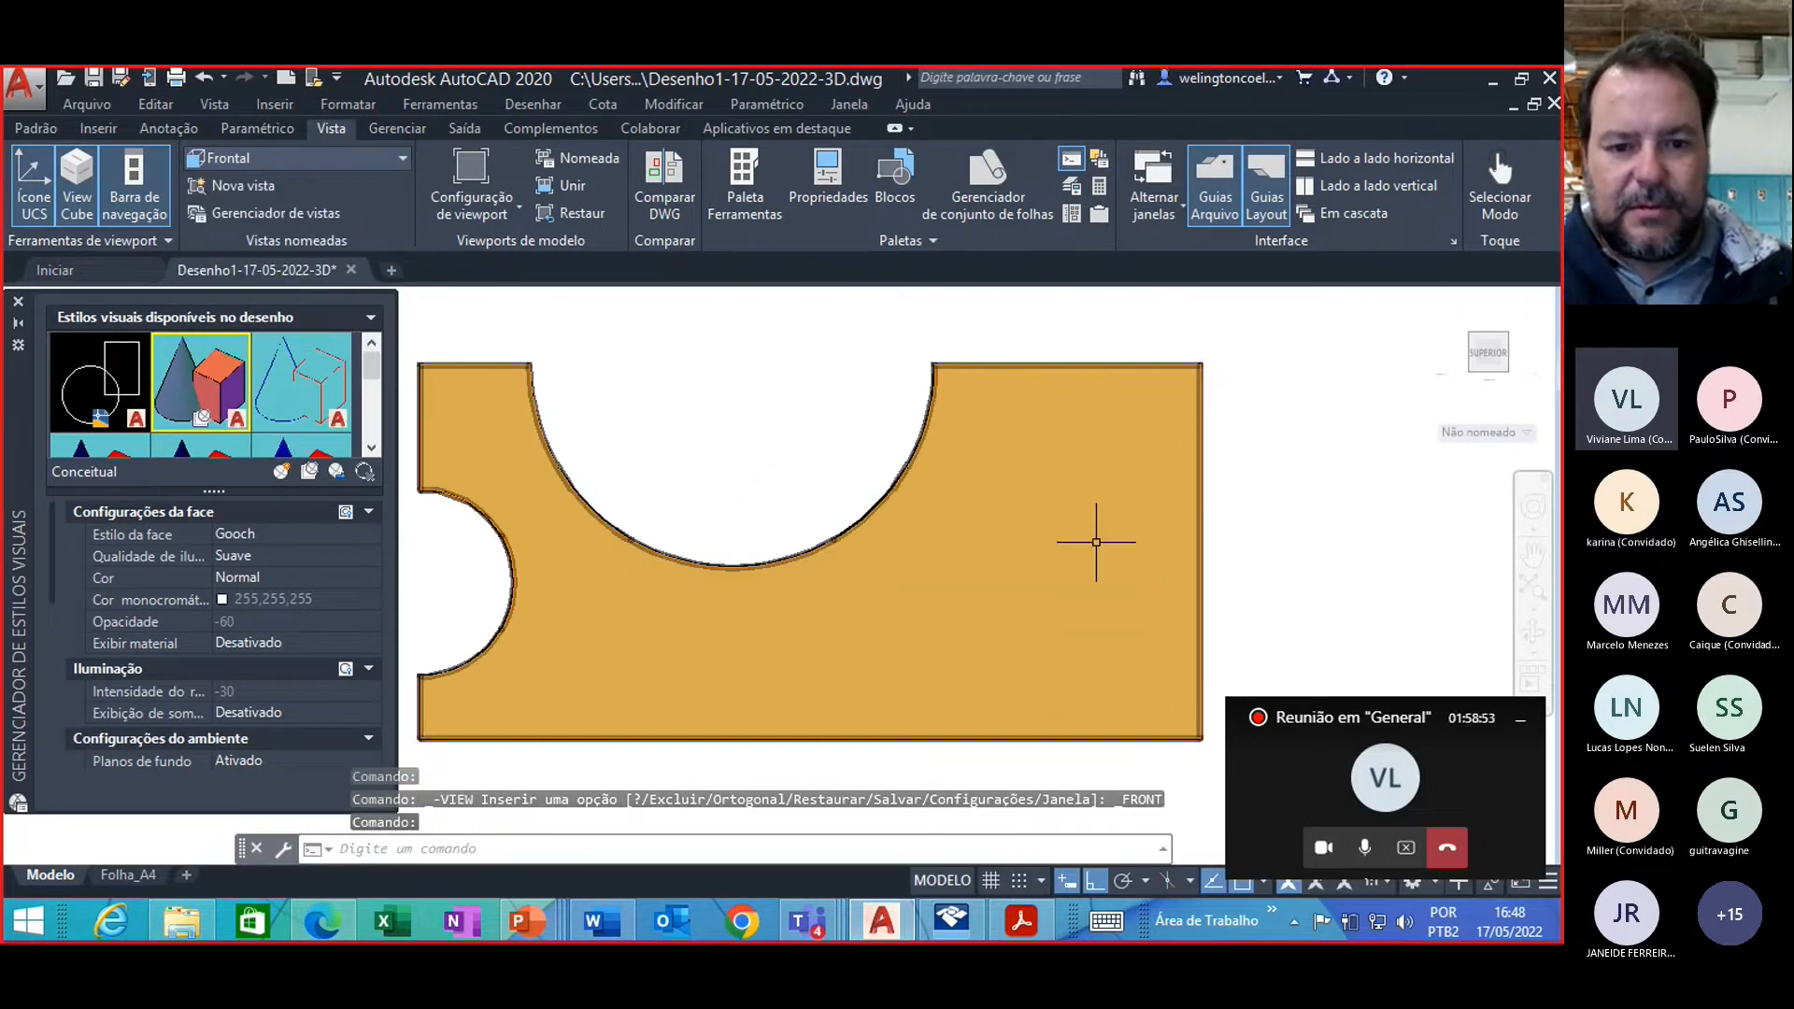
left_click(359, 153)
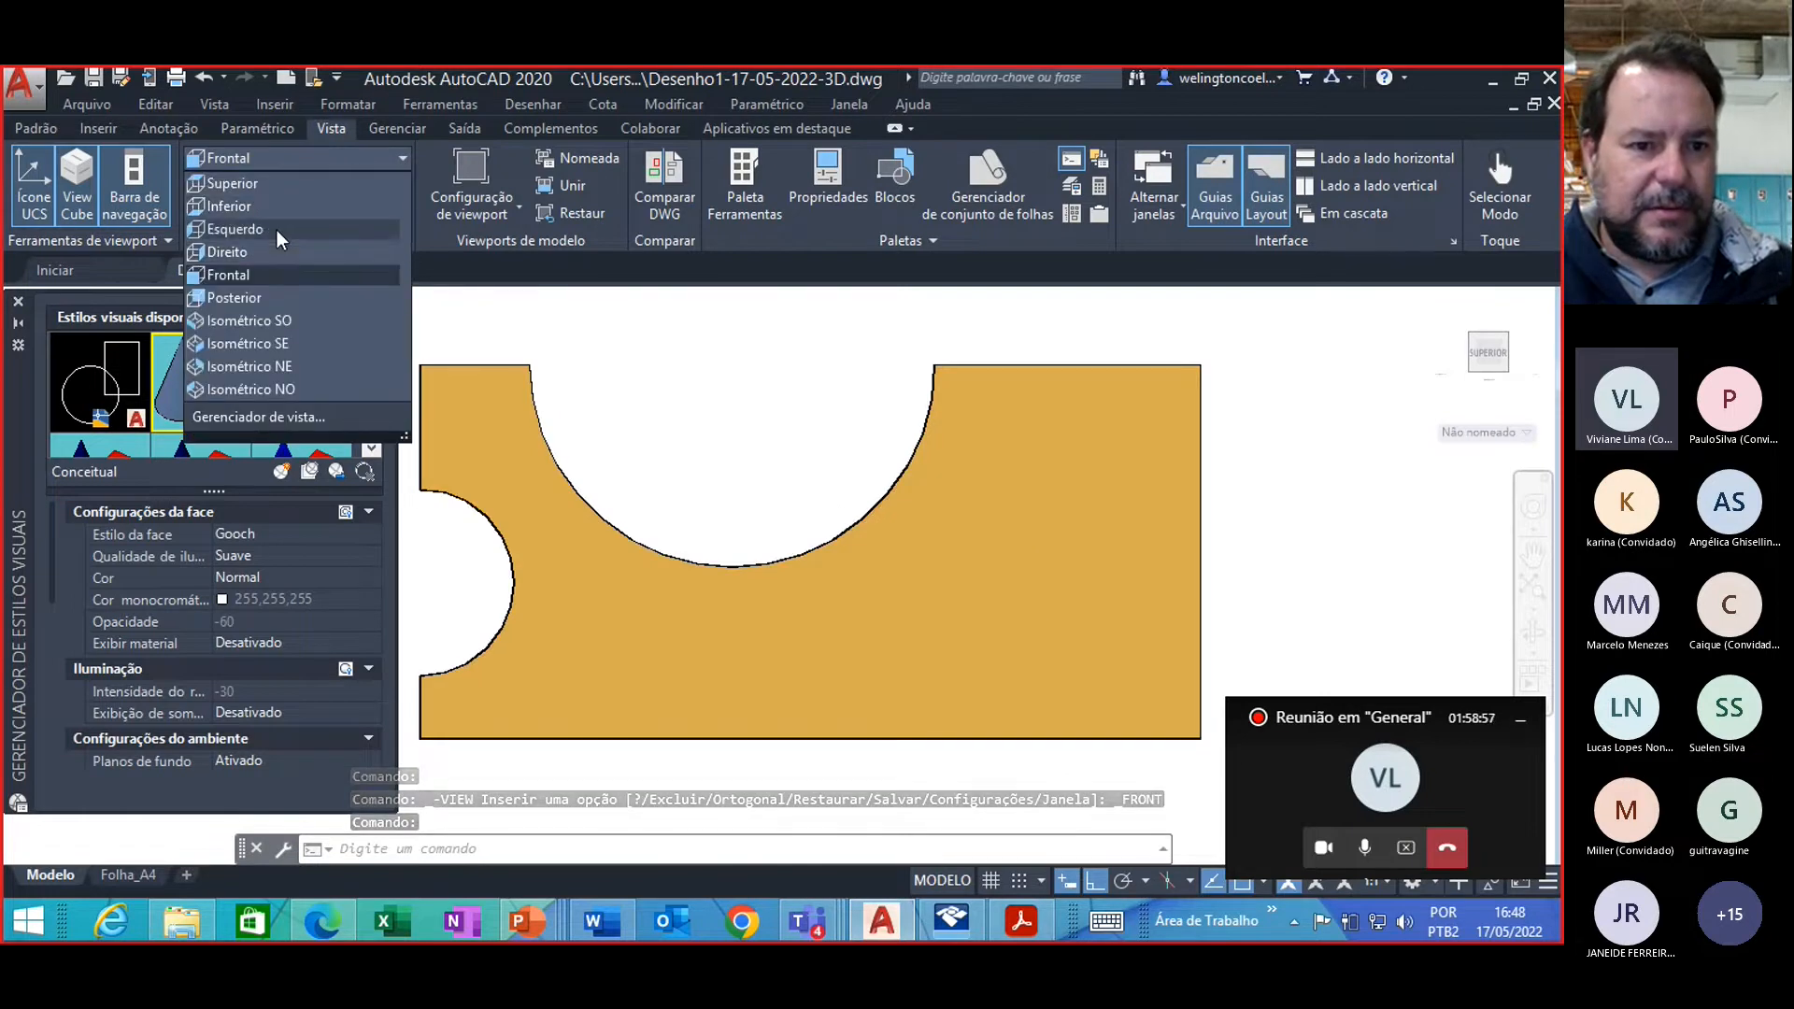
left_click(276, 230)
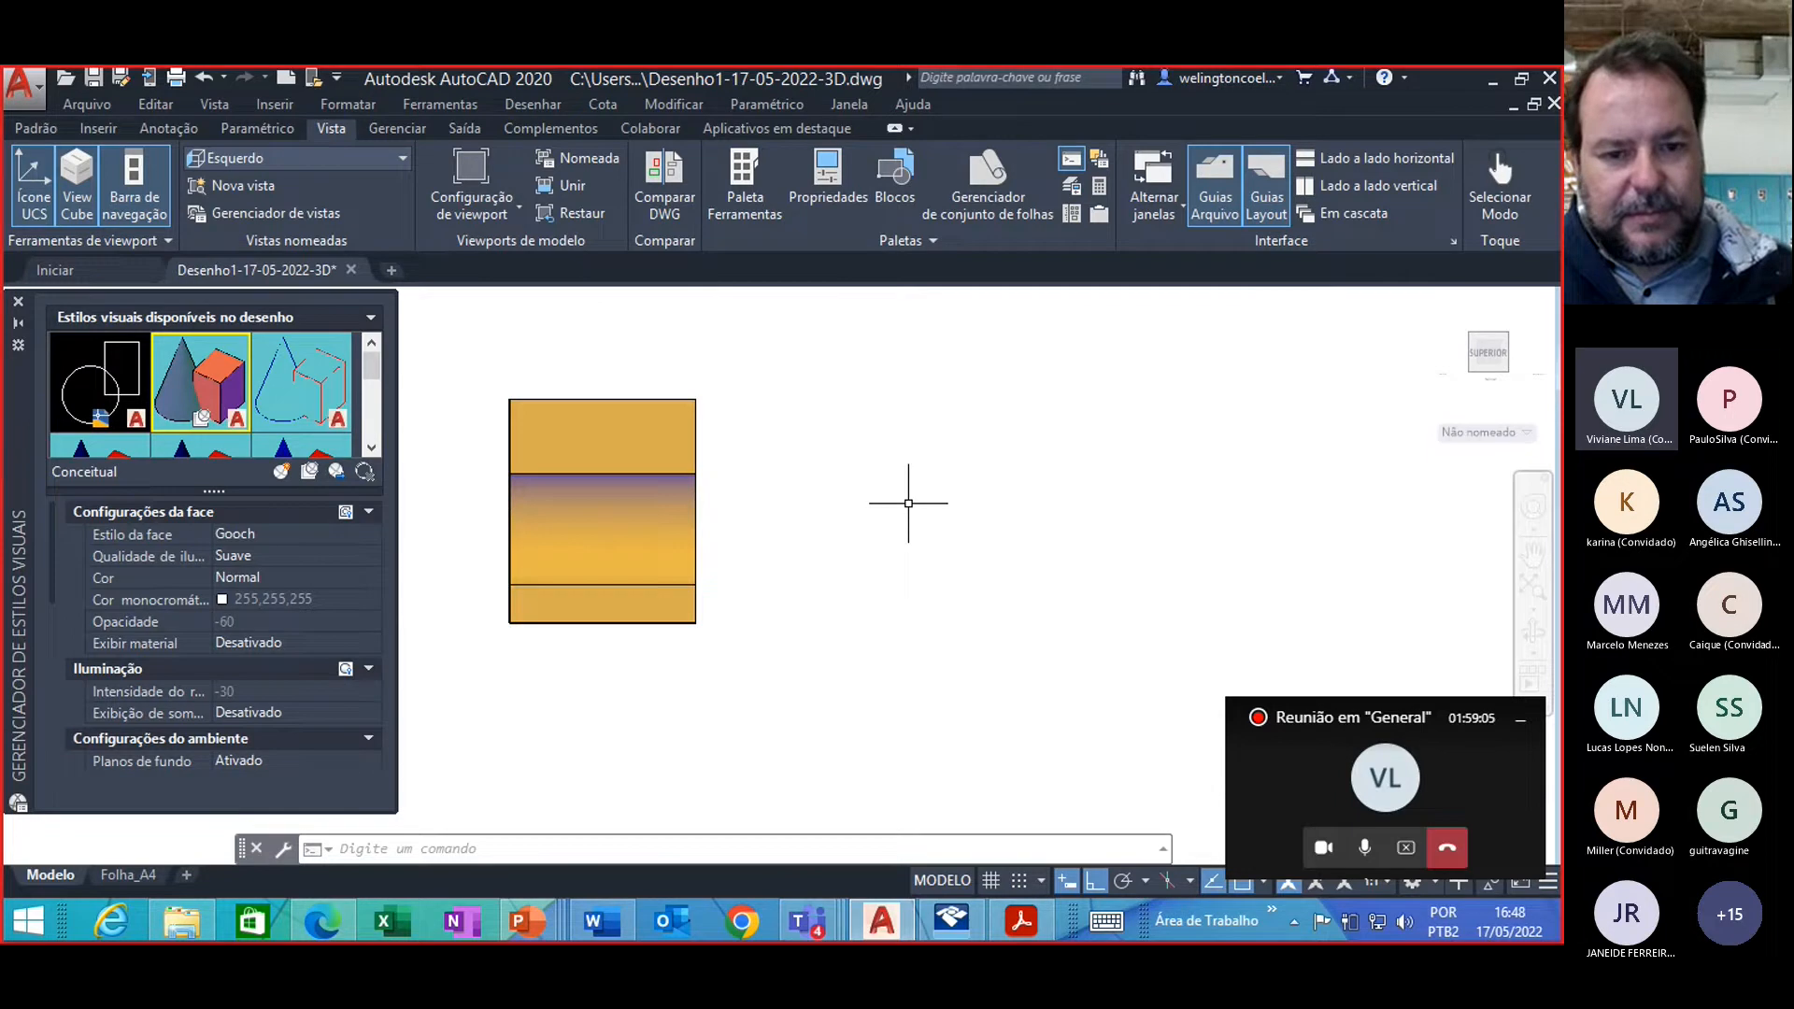
left_click(375, 160)
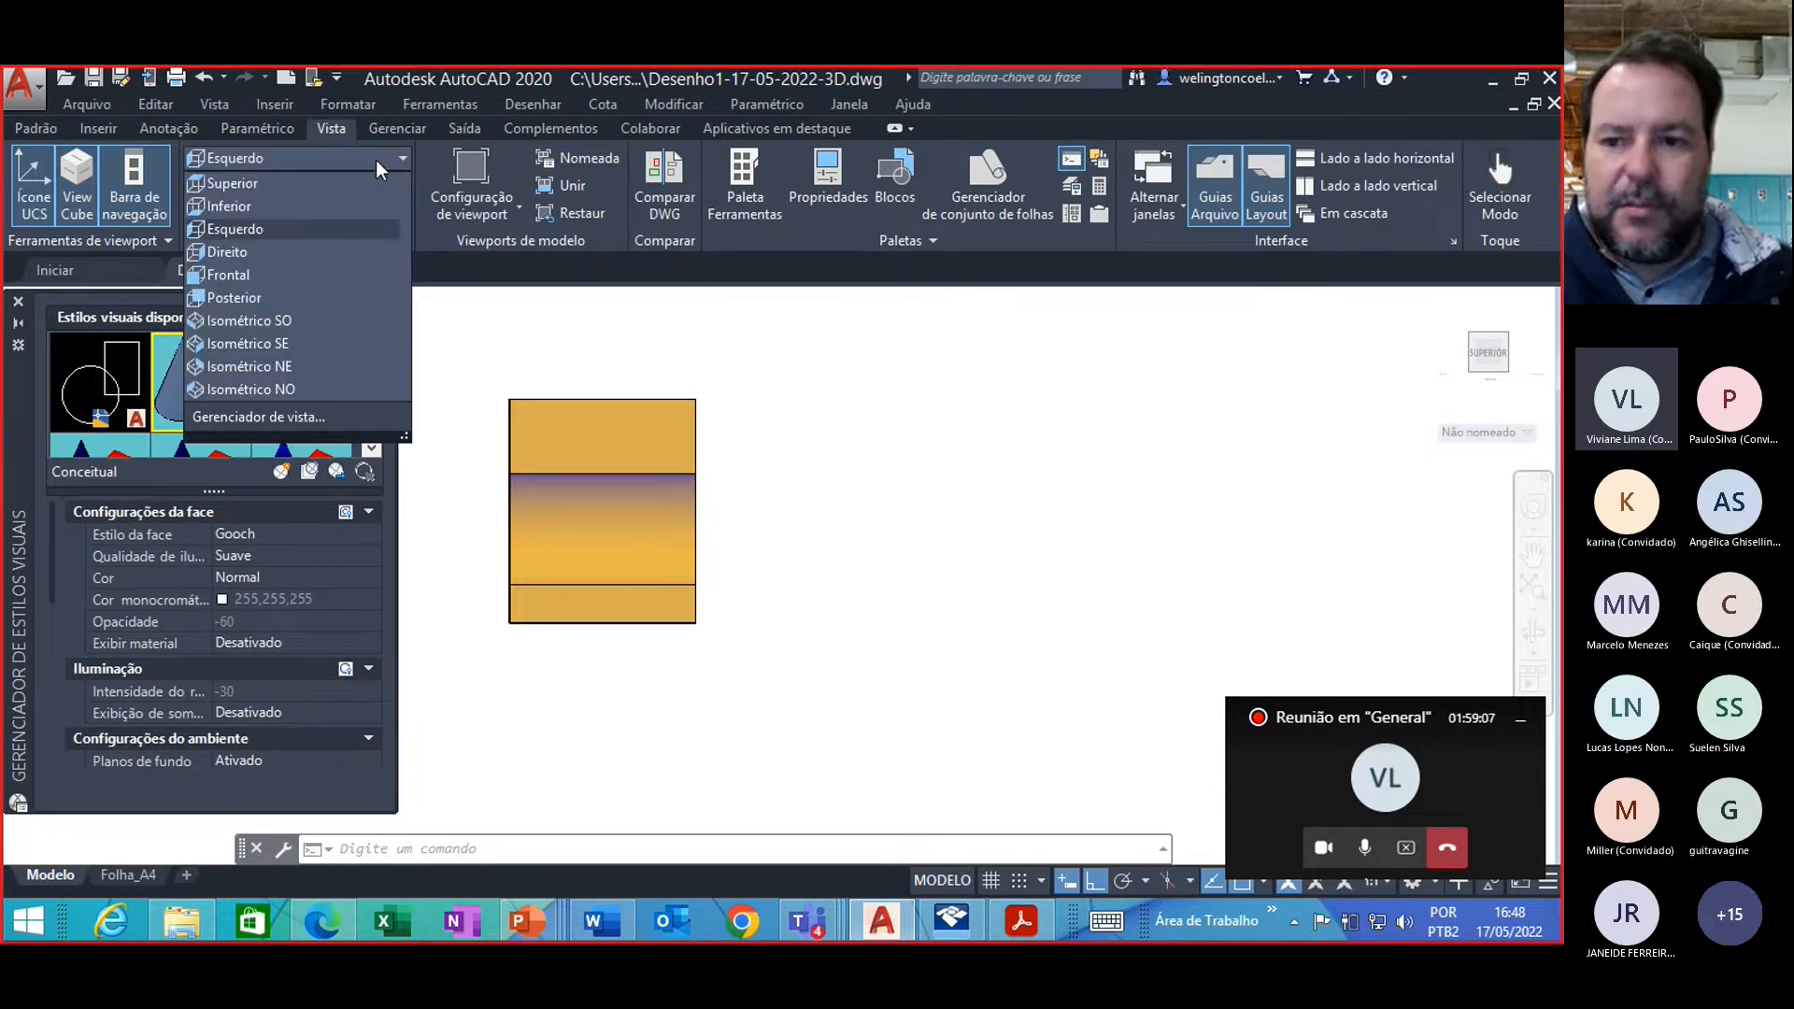
left_click(329, 321)
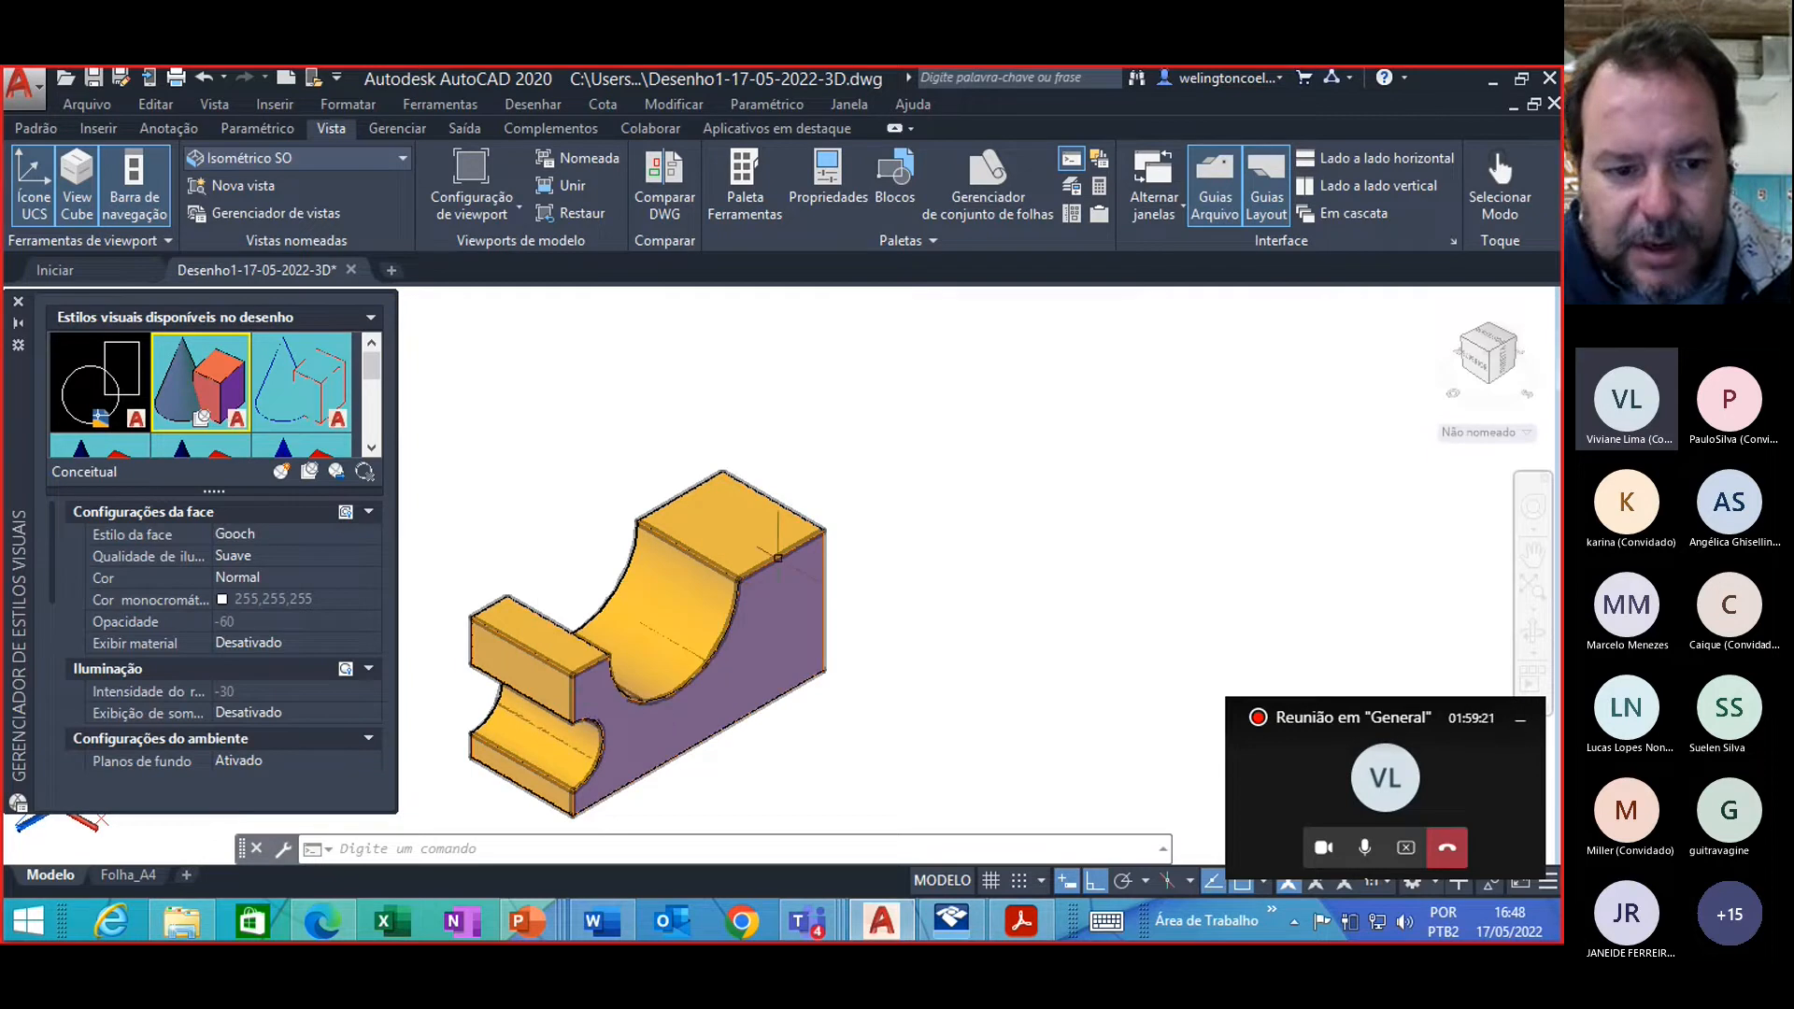
Step: Delete the existing viewport from the Folha_A4 layout sheet
left_click(130, 876)
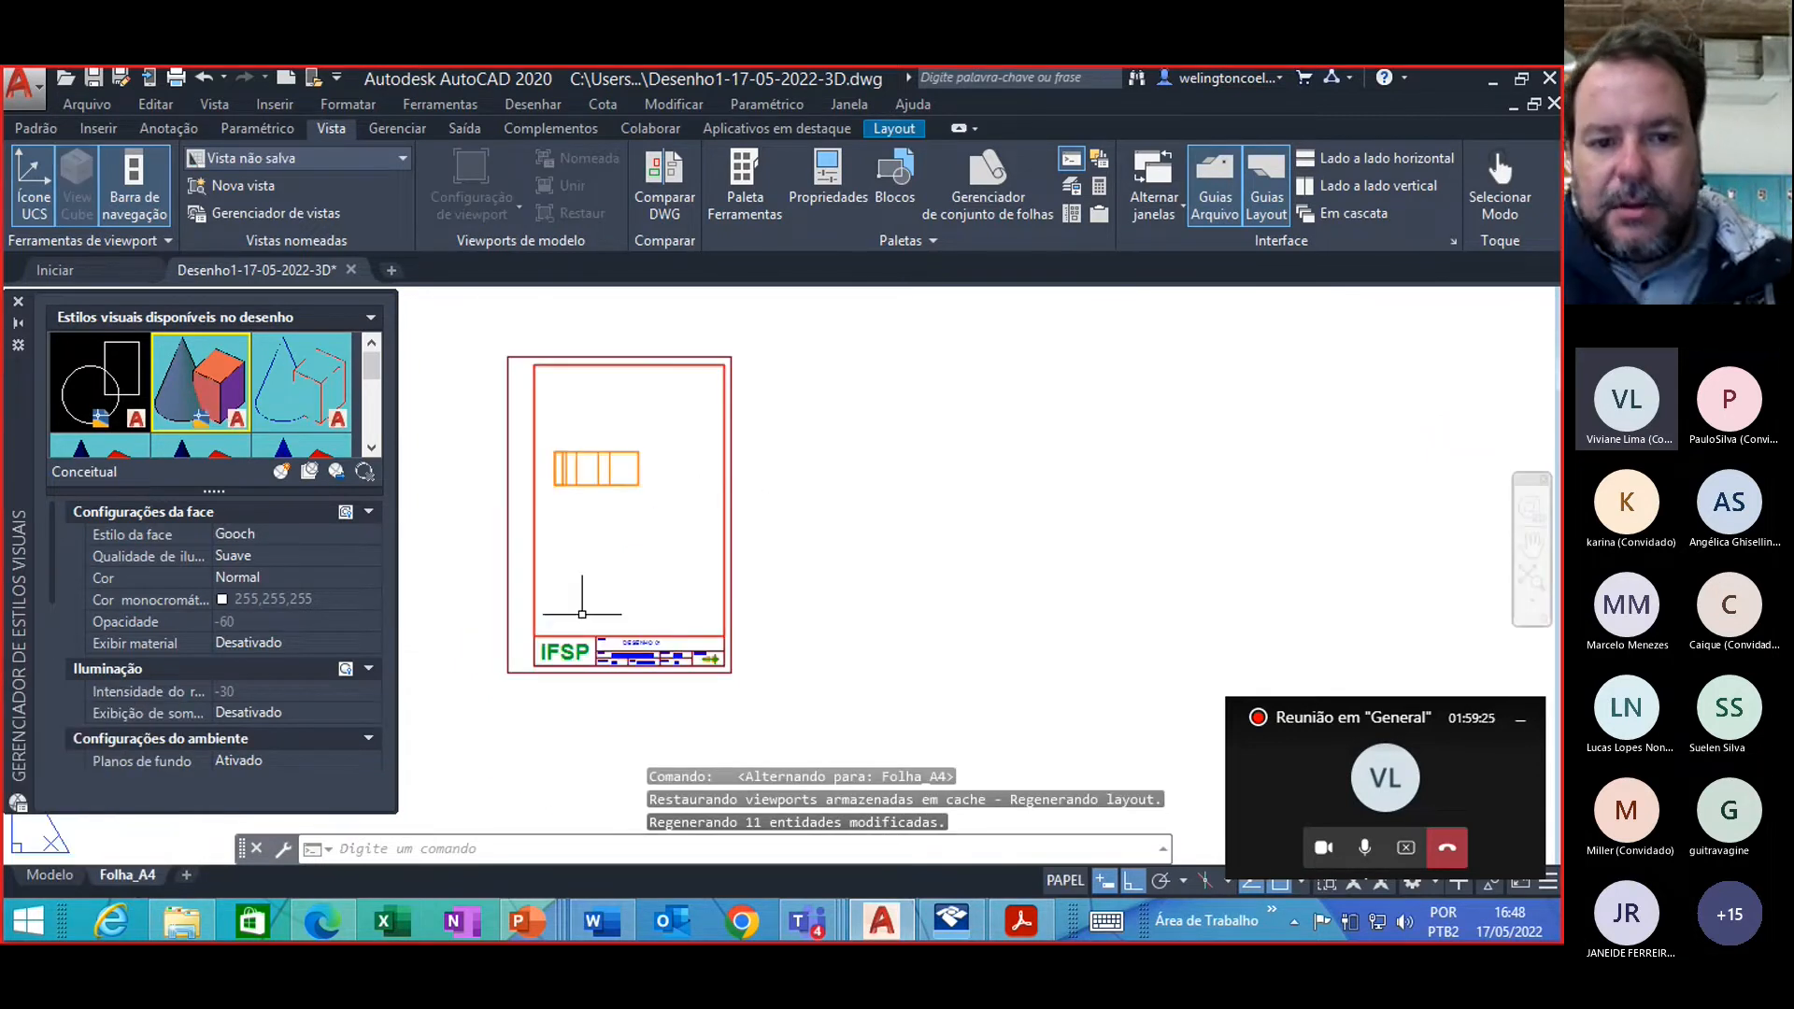
left_click(532, 404)
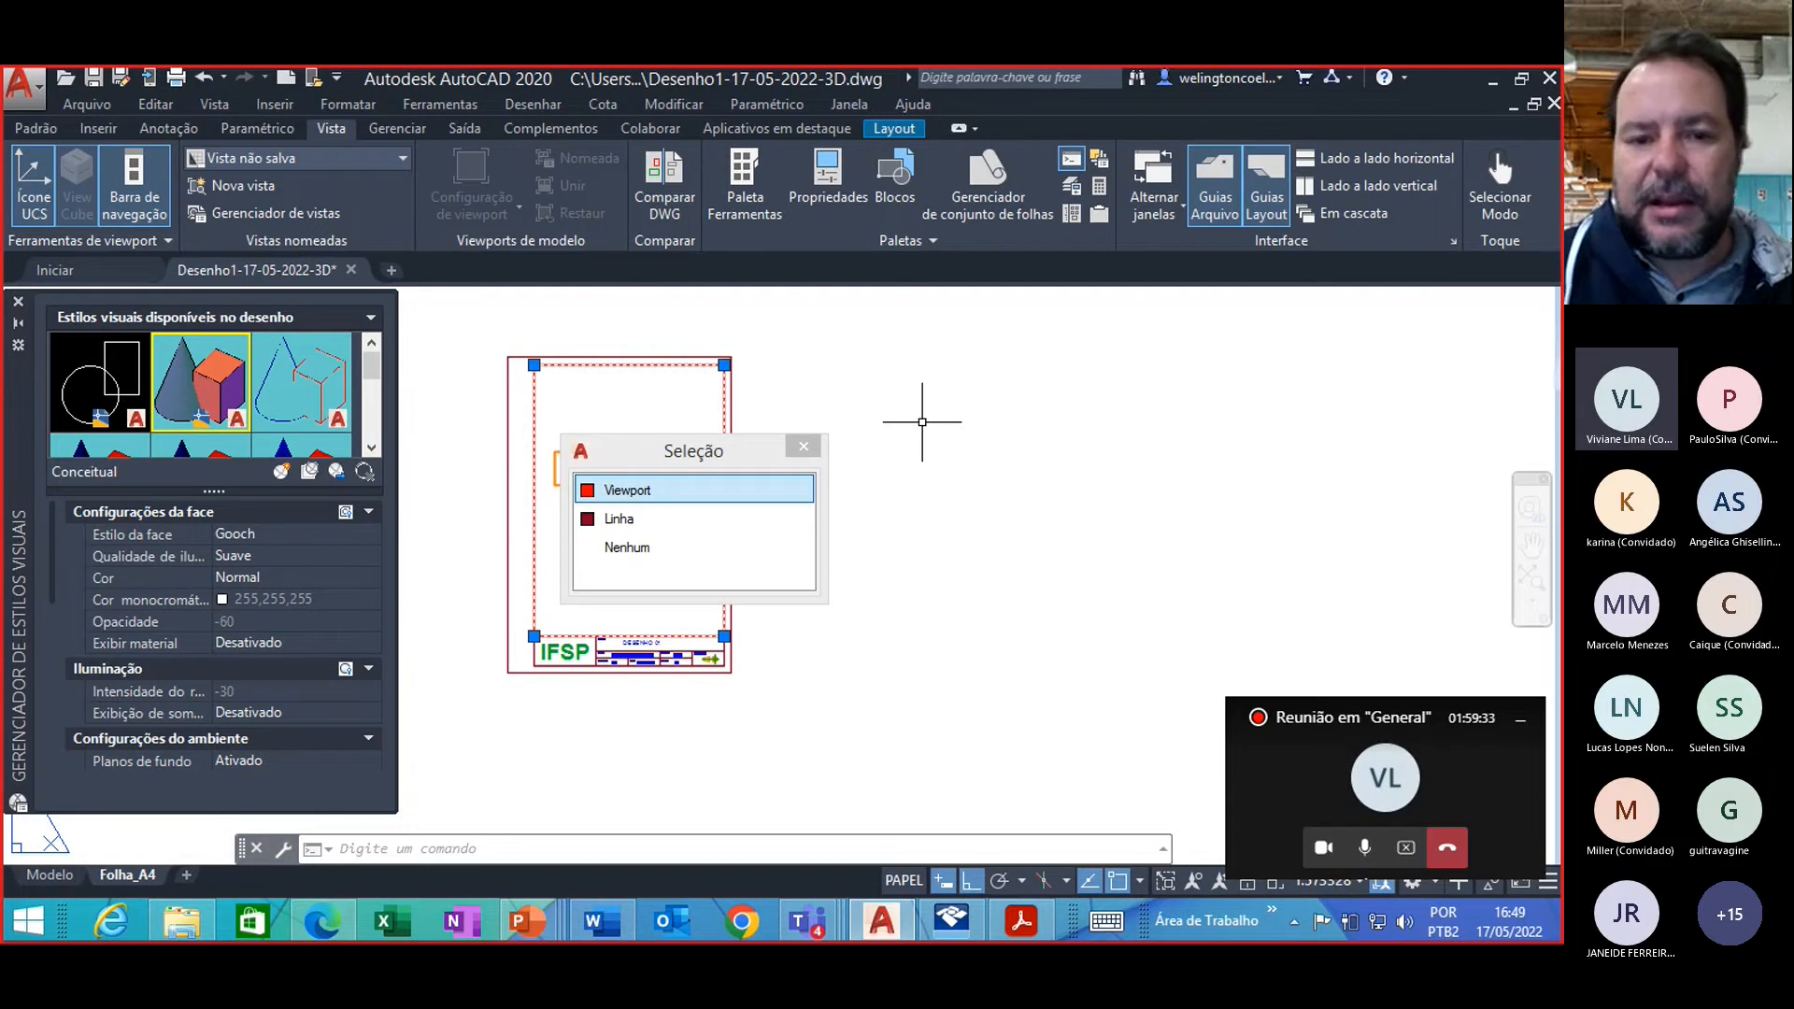
key("Delete")
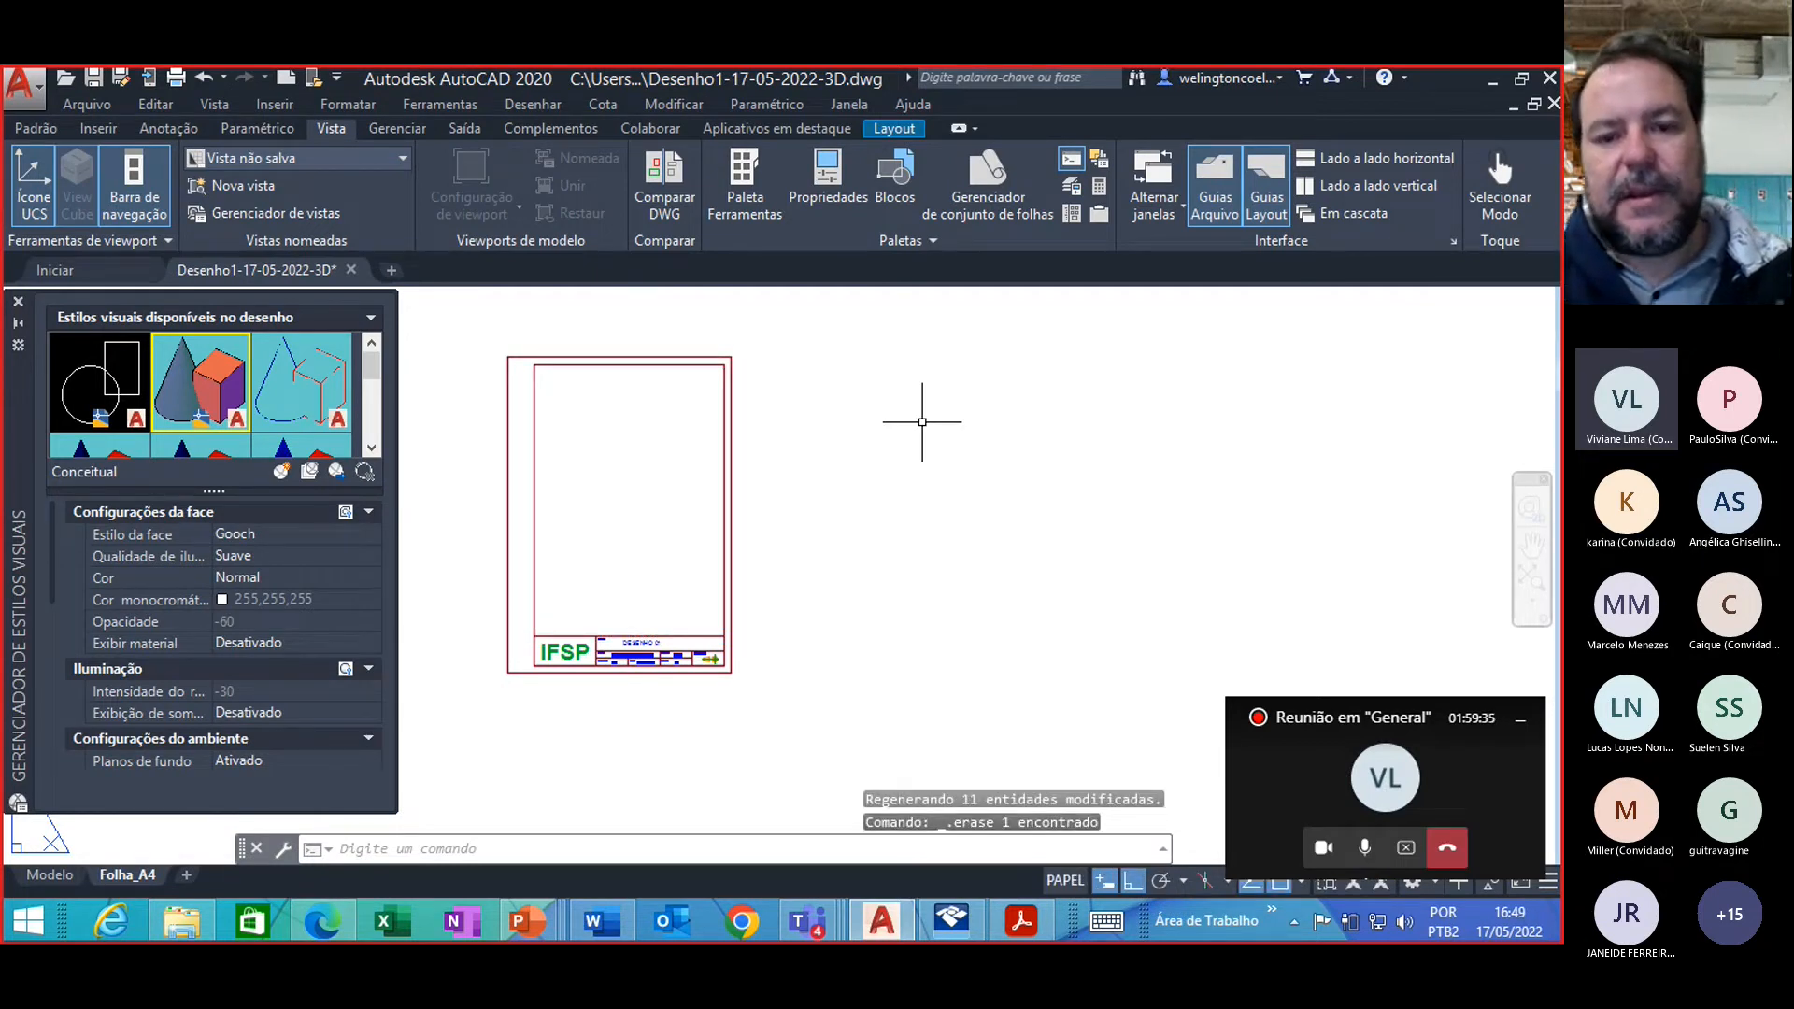
Step: Create a single (Único) viewport on the Folha_A4 sheet, filling the inner frame above the title block
type("ew")
key("Return")
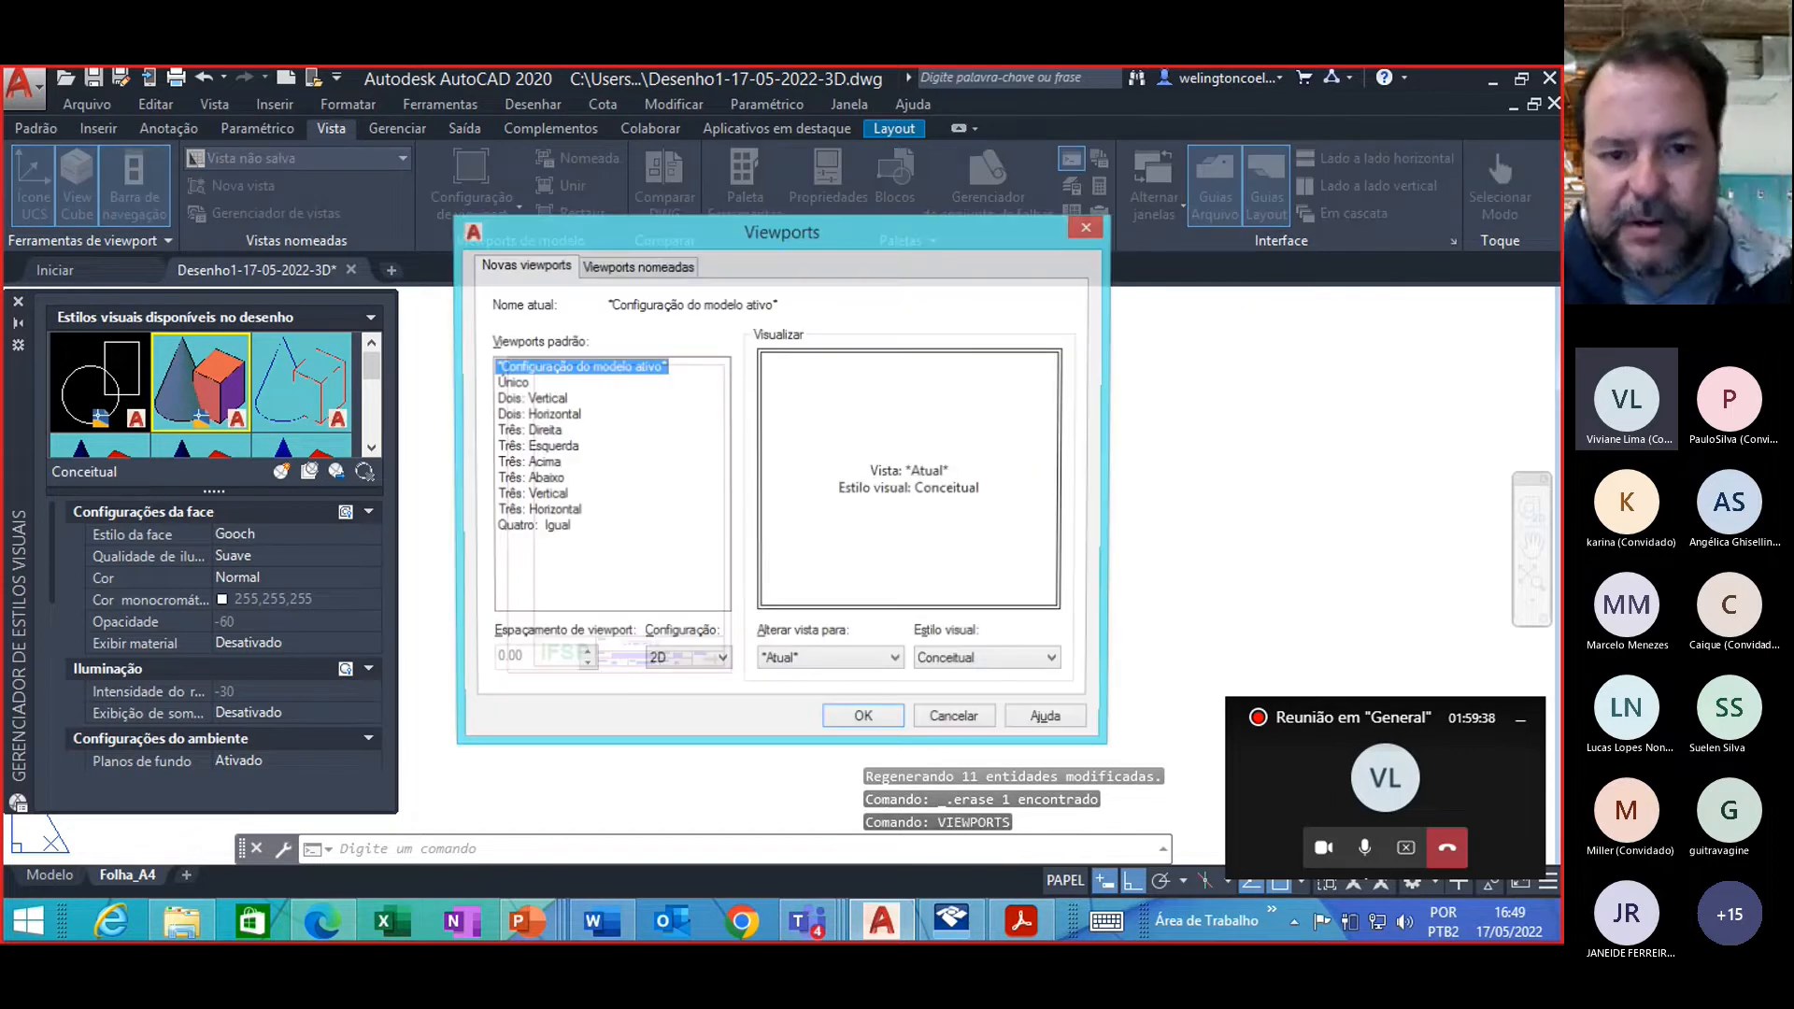
left_click(516, 385)
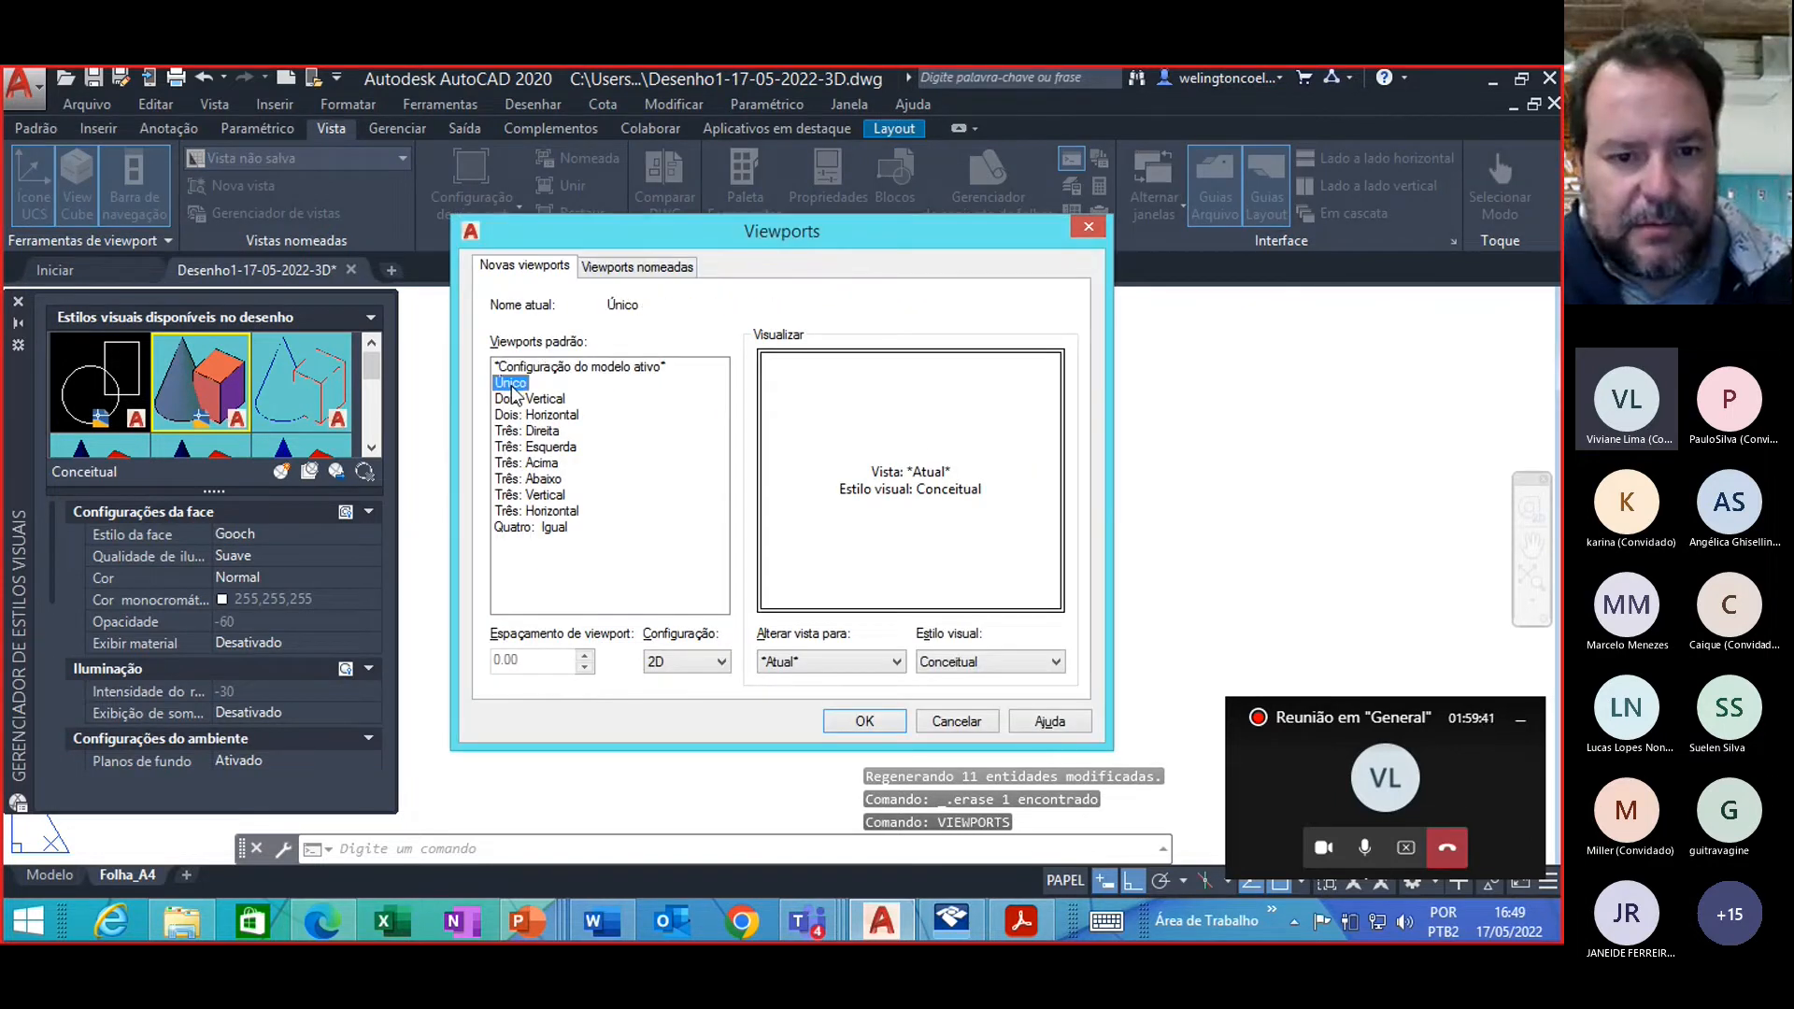
left_click(846, 724)
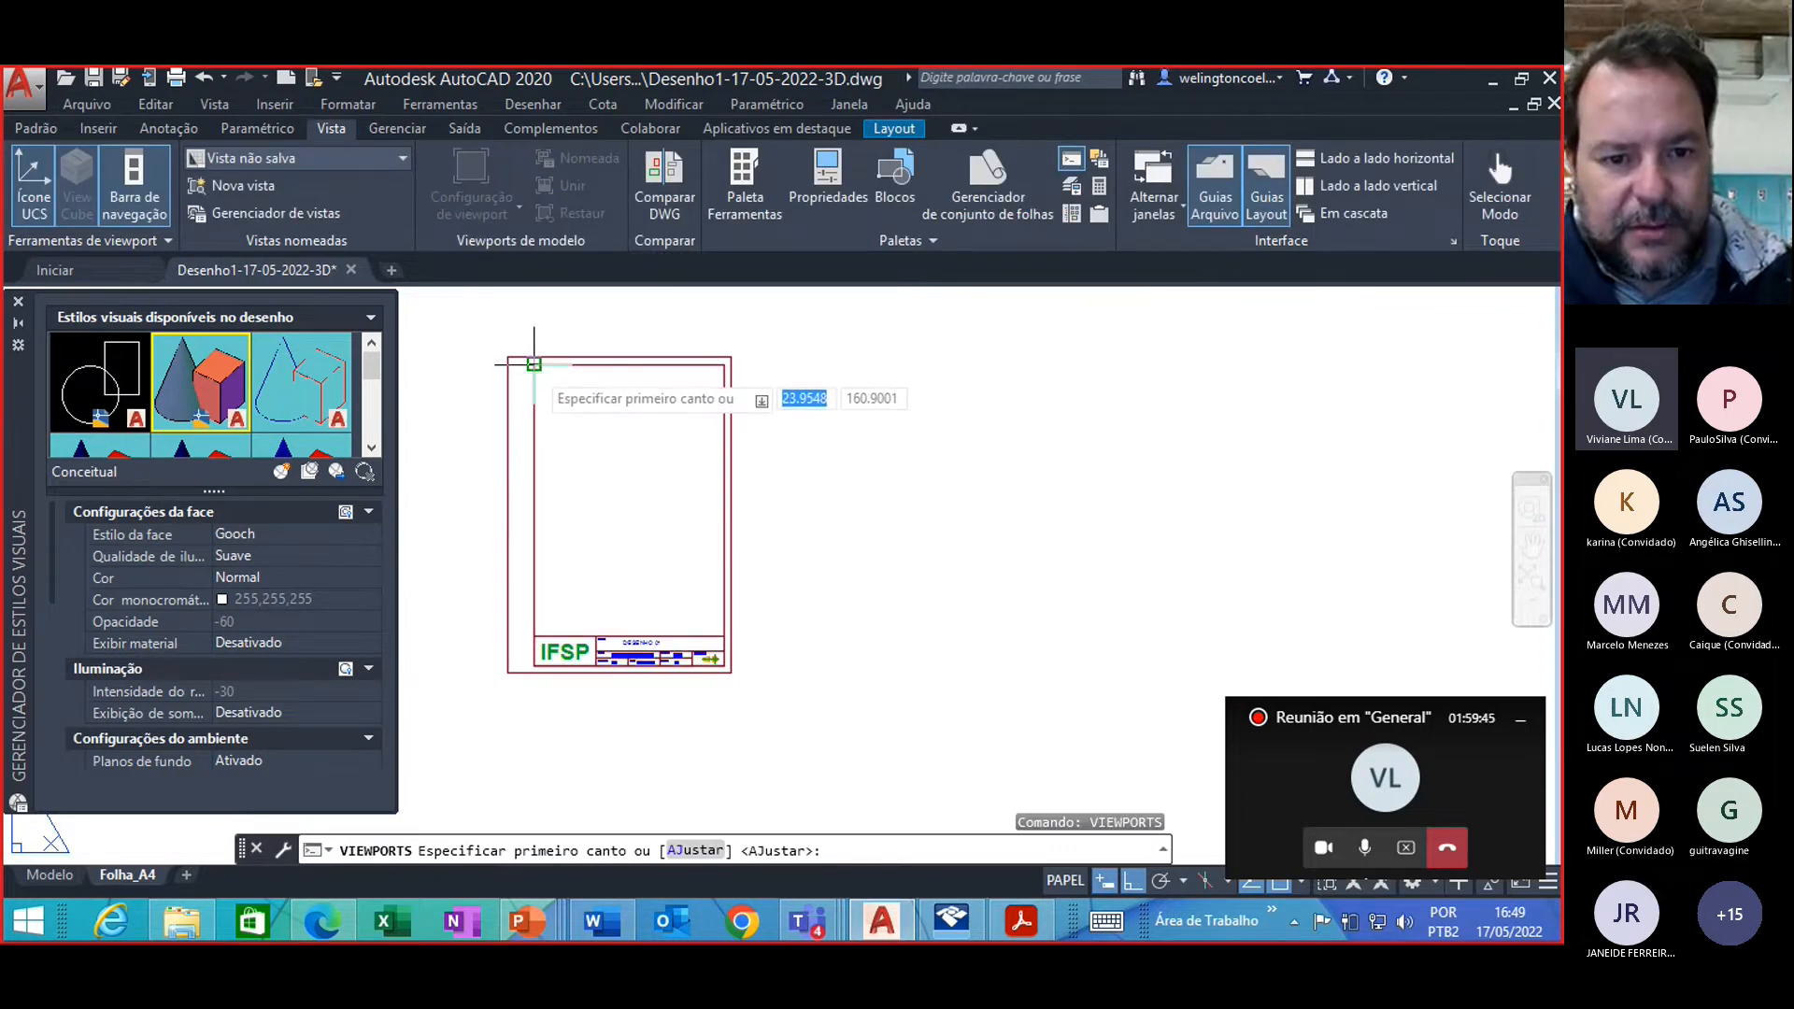
left_click(534, 365)
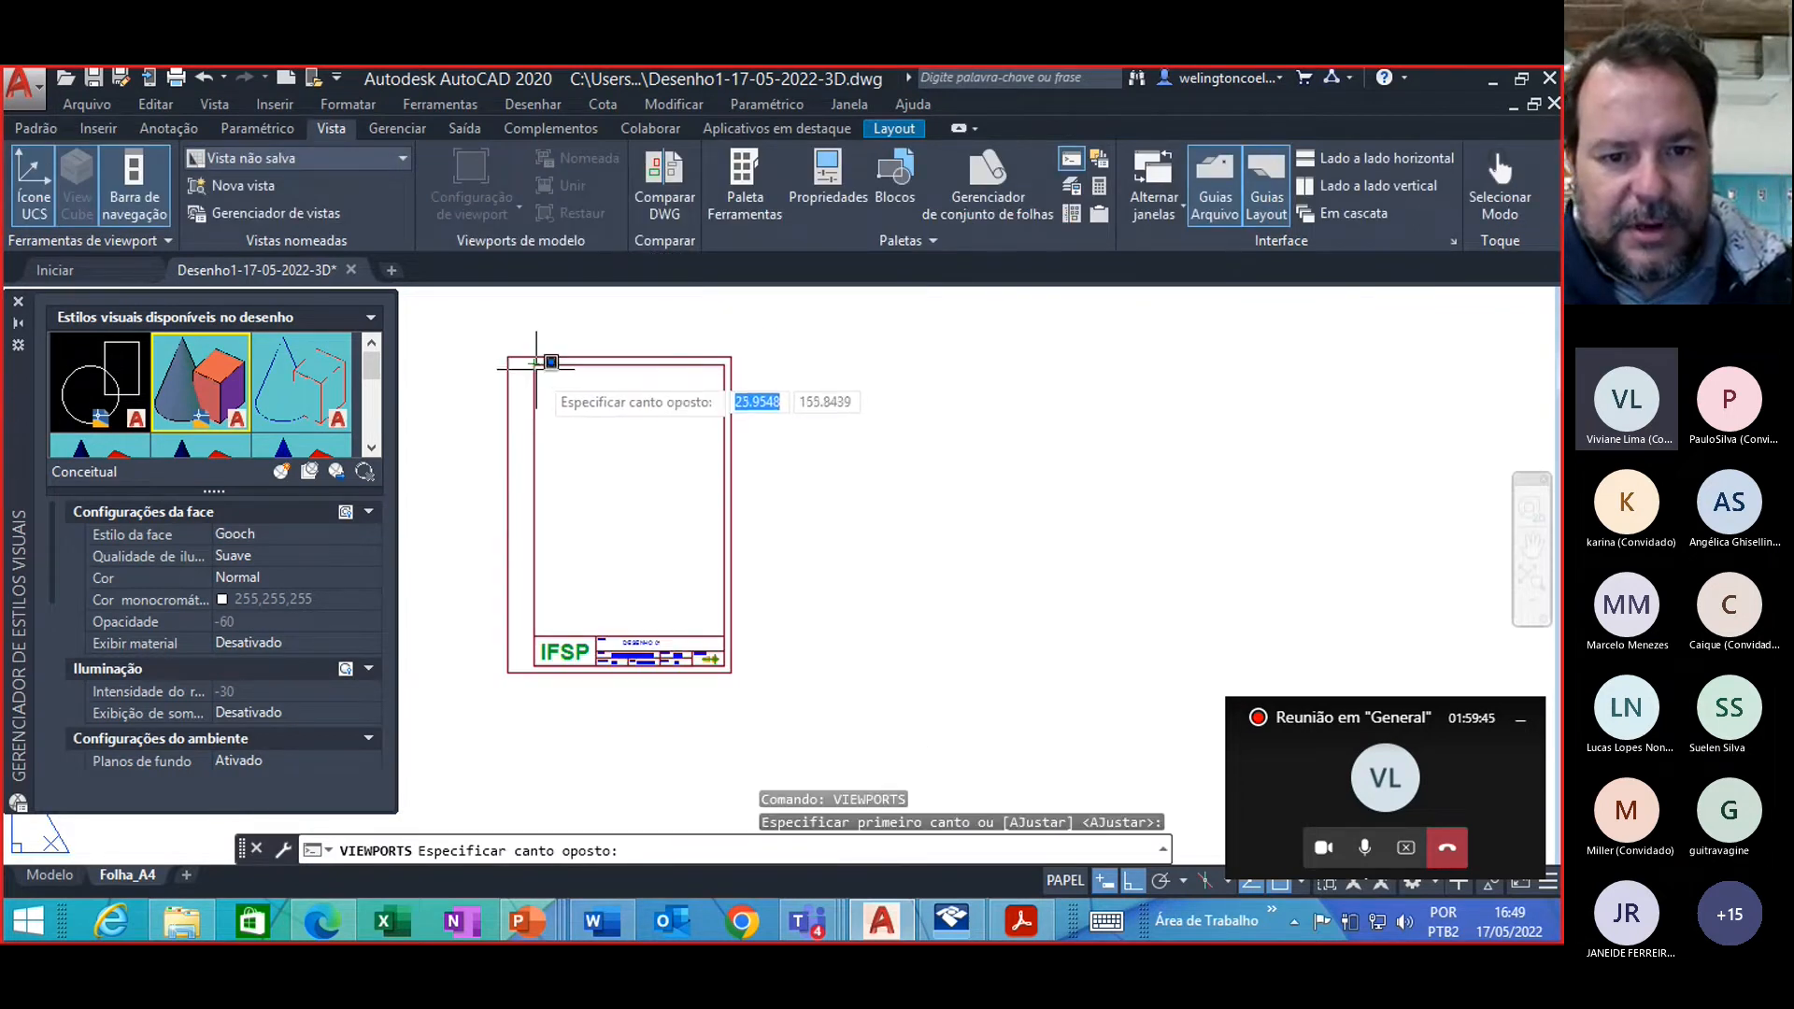
left_click(724, 638)
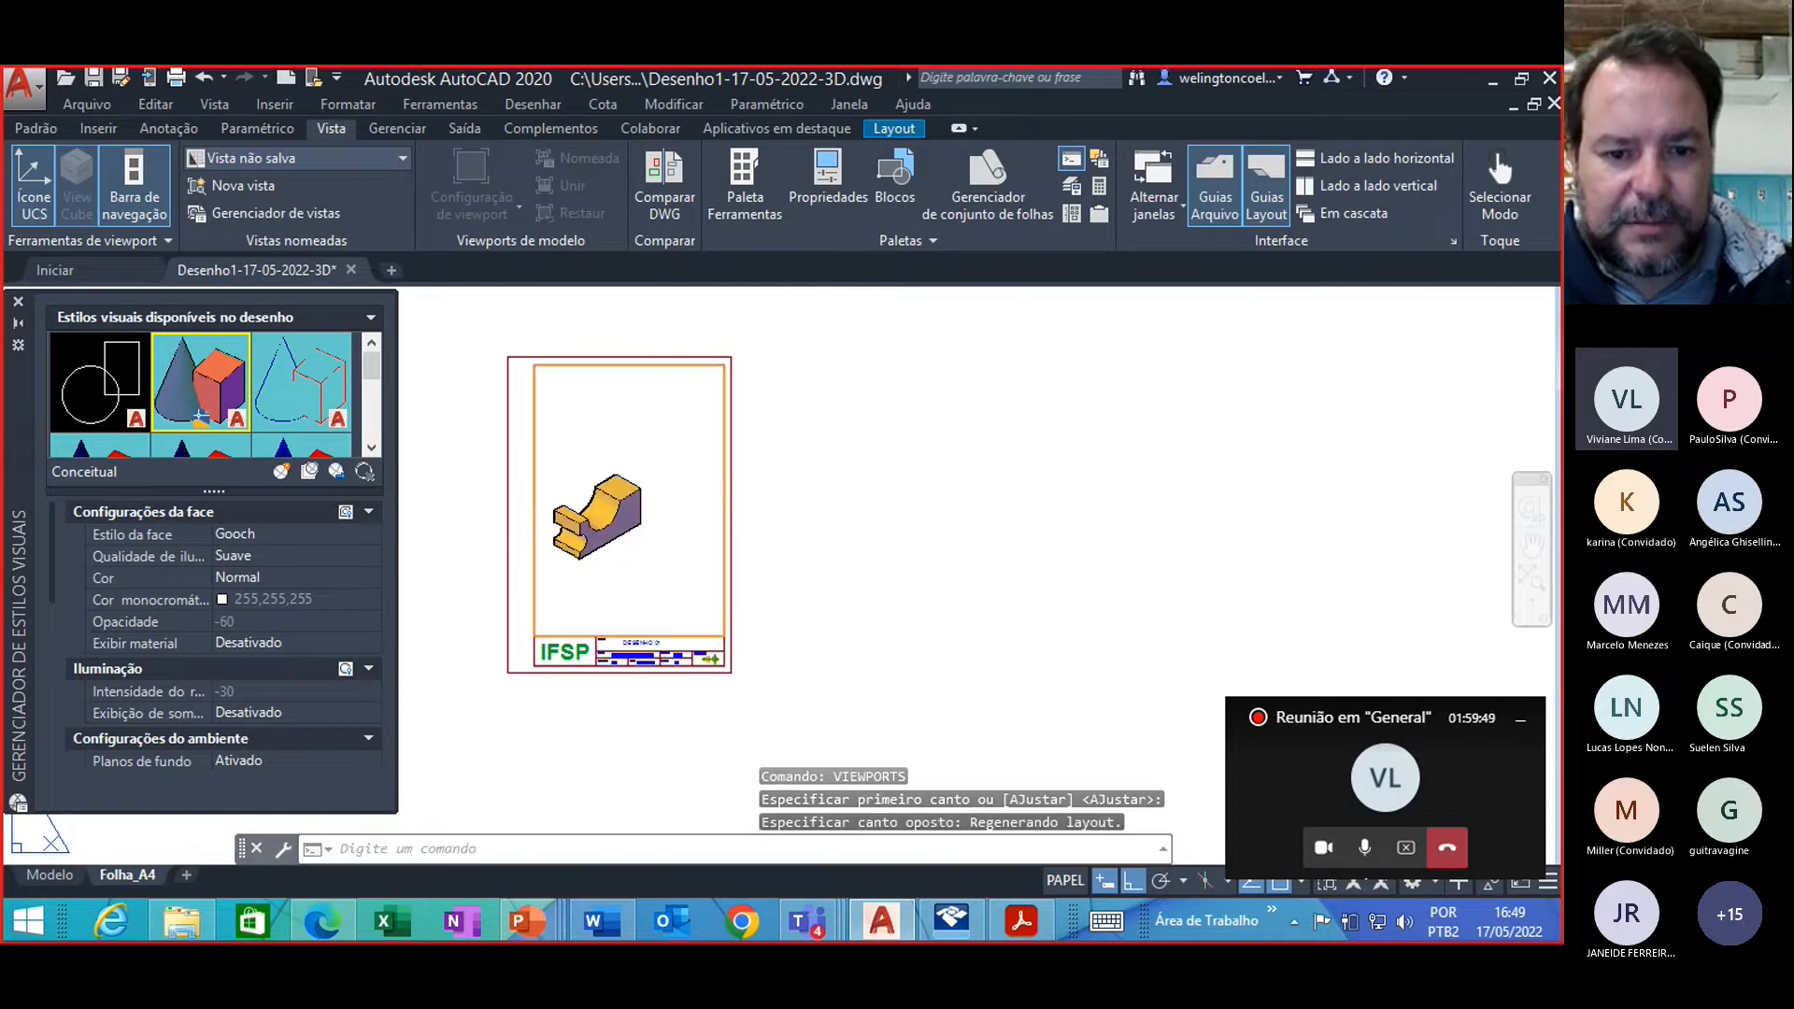
Step: Fit the solid to the extents of the new viewport and return to paper space
double_click(657, 552)
middle_click(657, 552)
middle_click(657, 552)
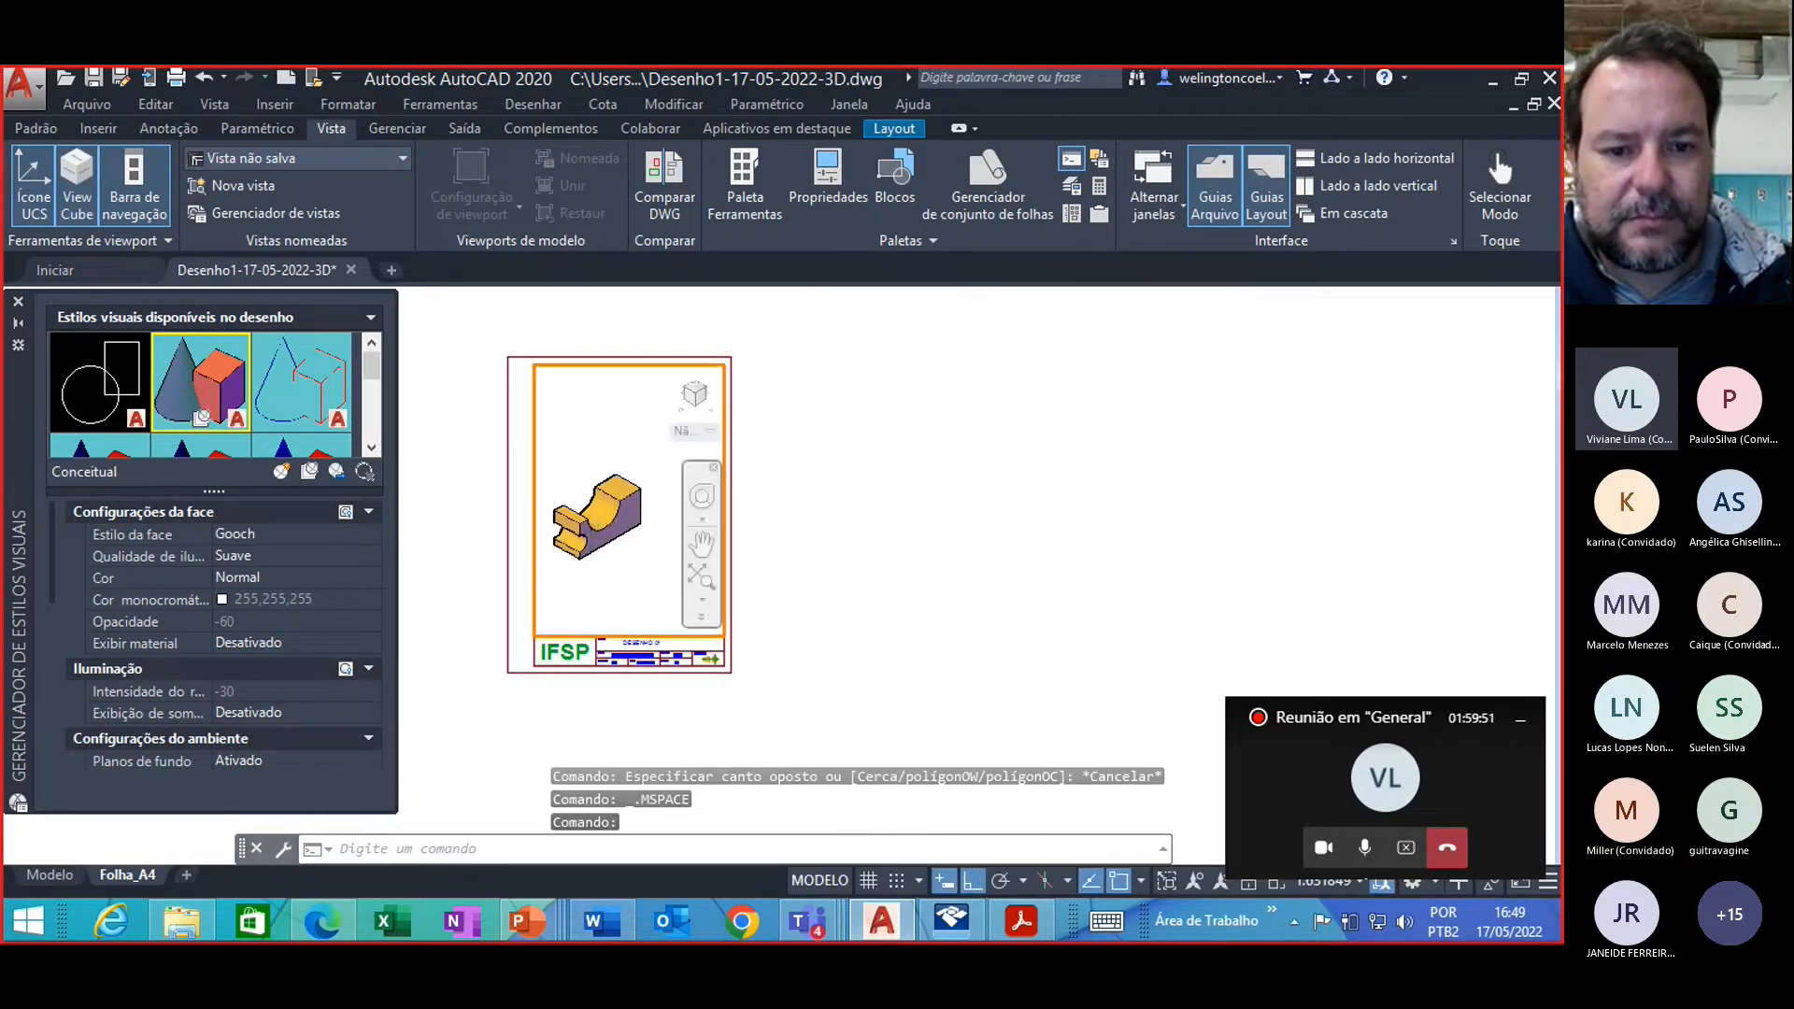
double_click(912, 565)
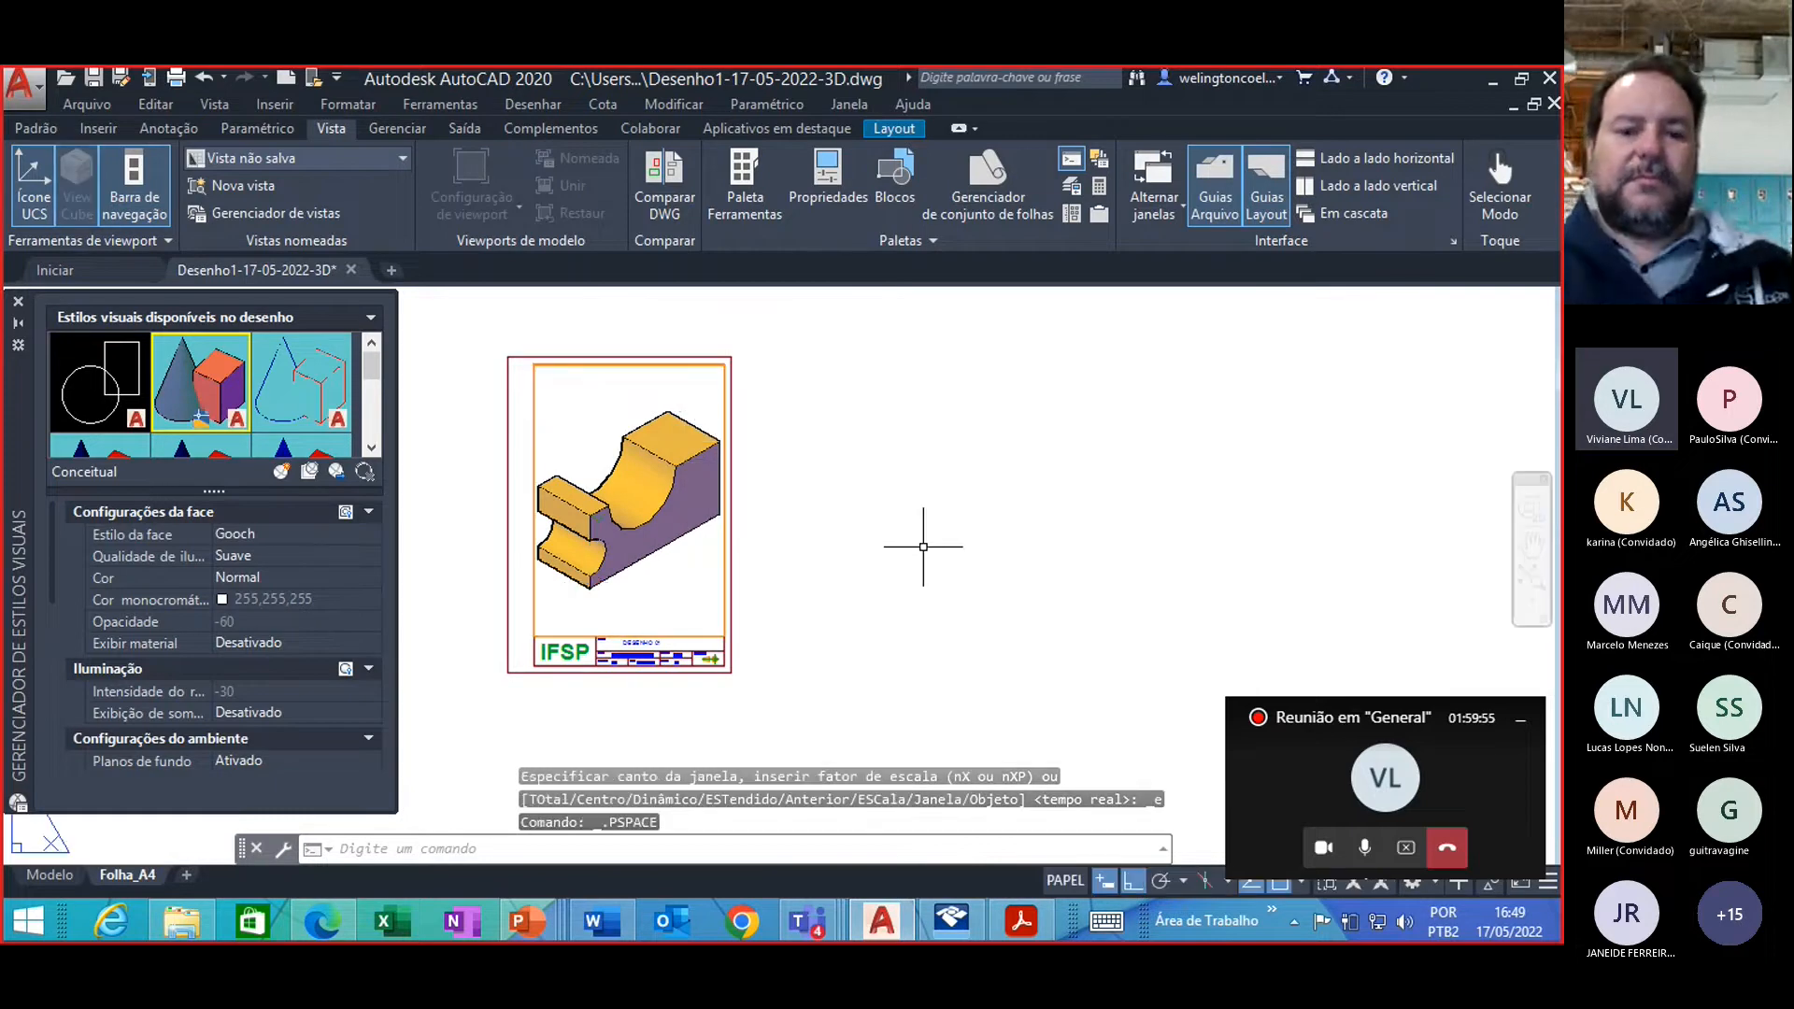
key("Escape")
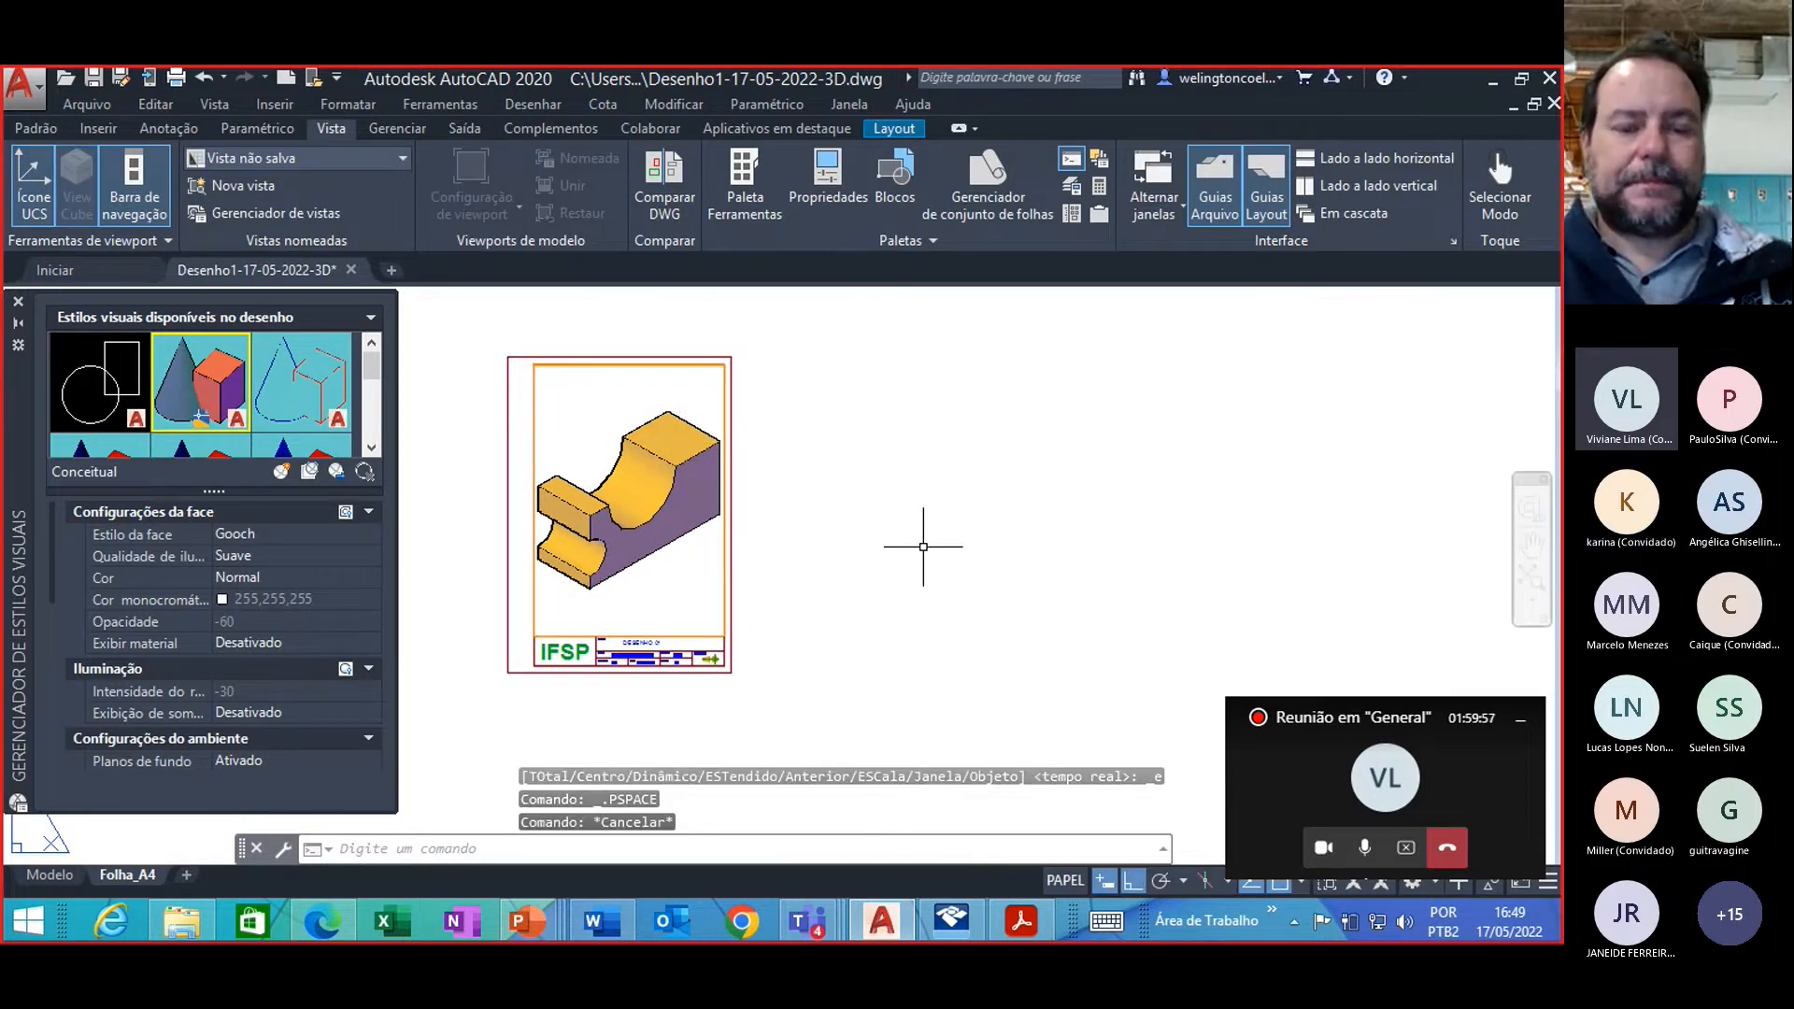
scroll(913, 549, "down", 4)
scroll(914, 554, "up", 4)
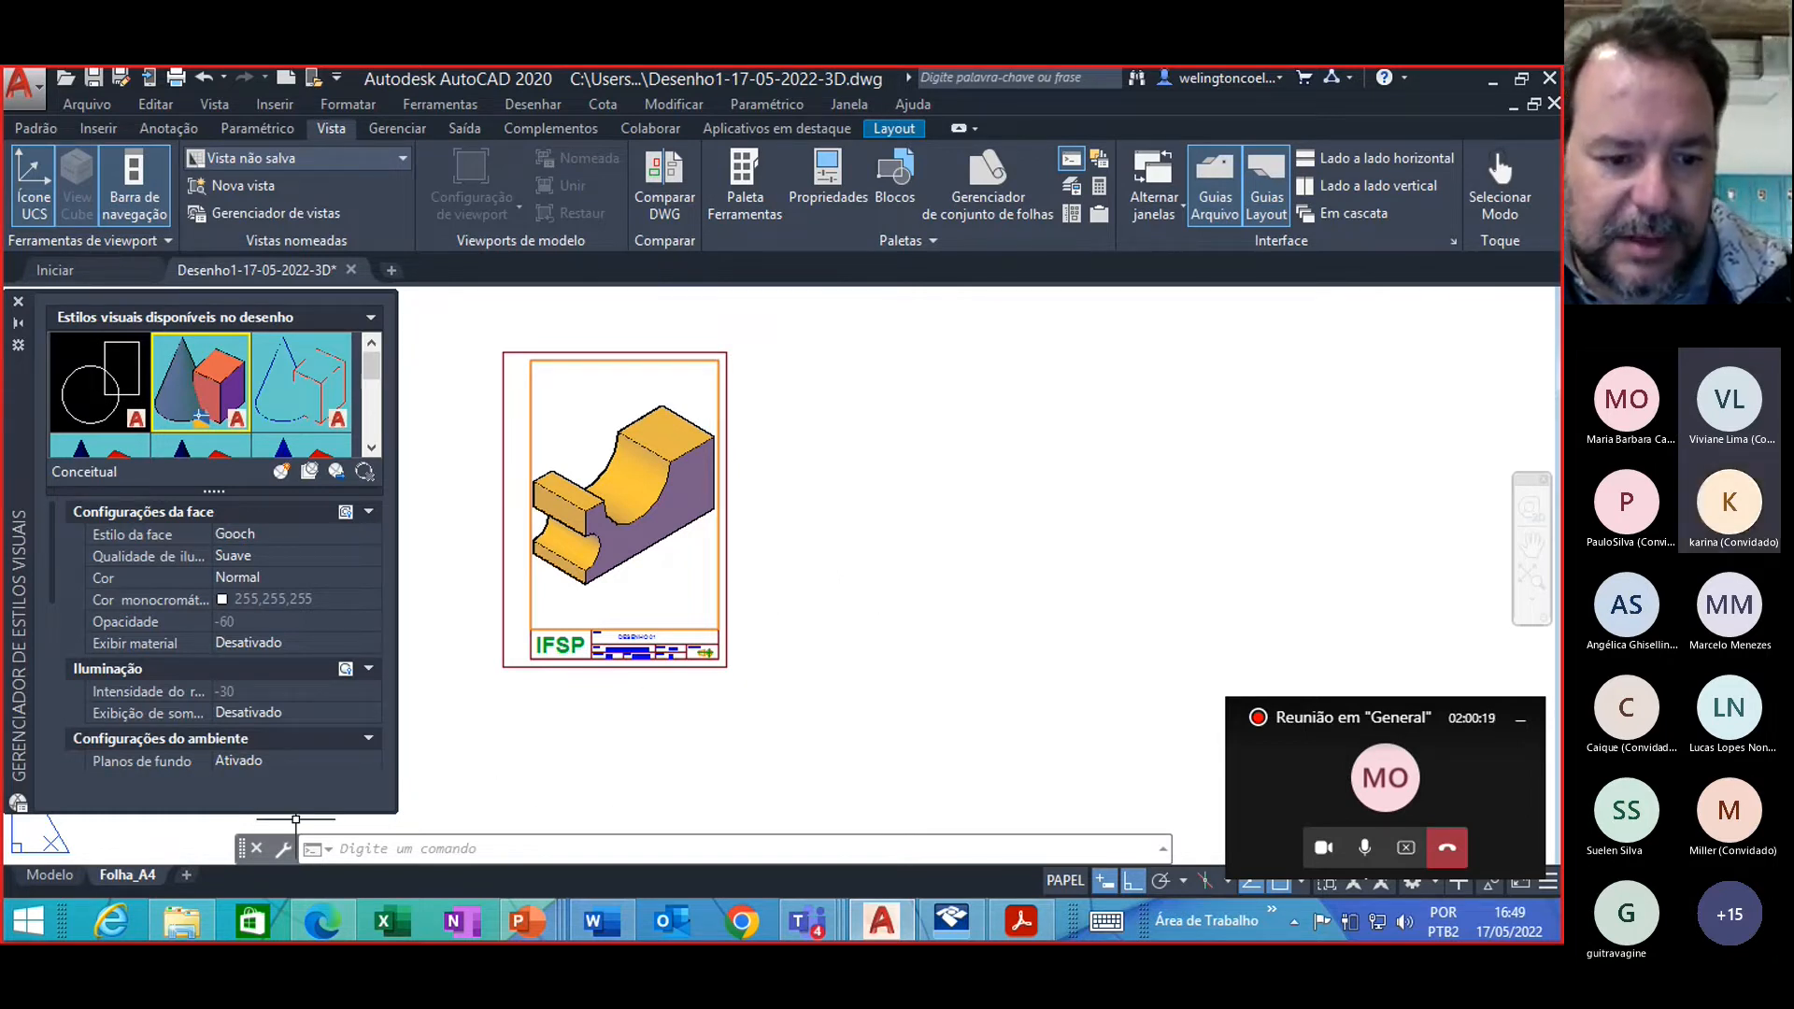
Step: Return from the Folha_A4 sheet to model space with the whole solid in view
left_click(48, 878)
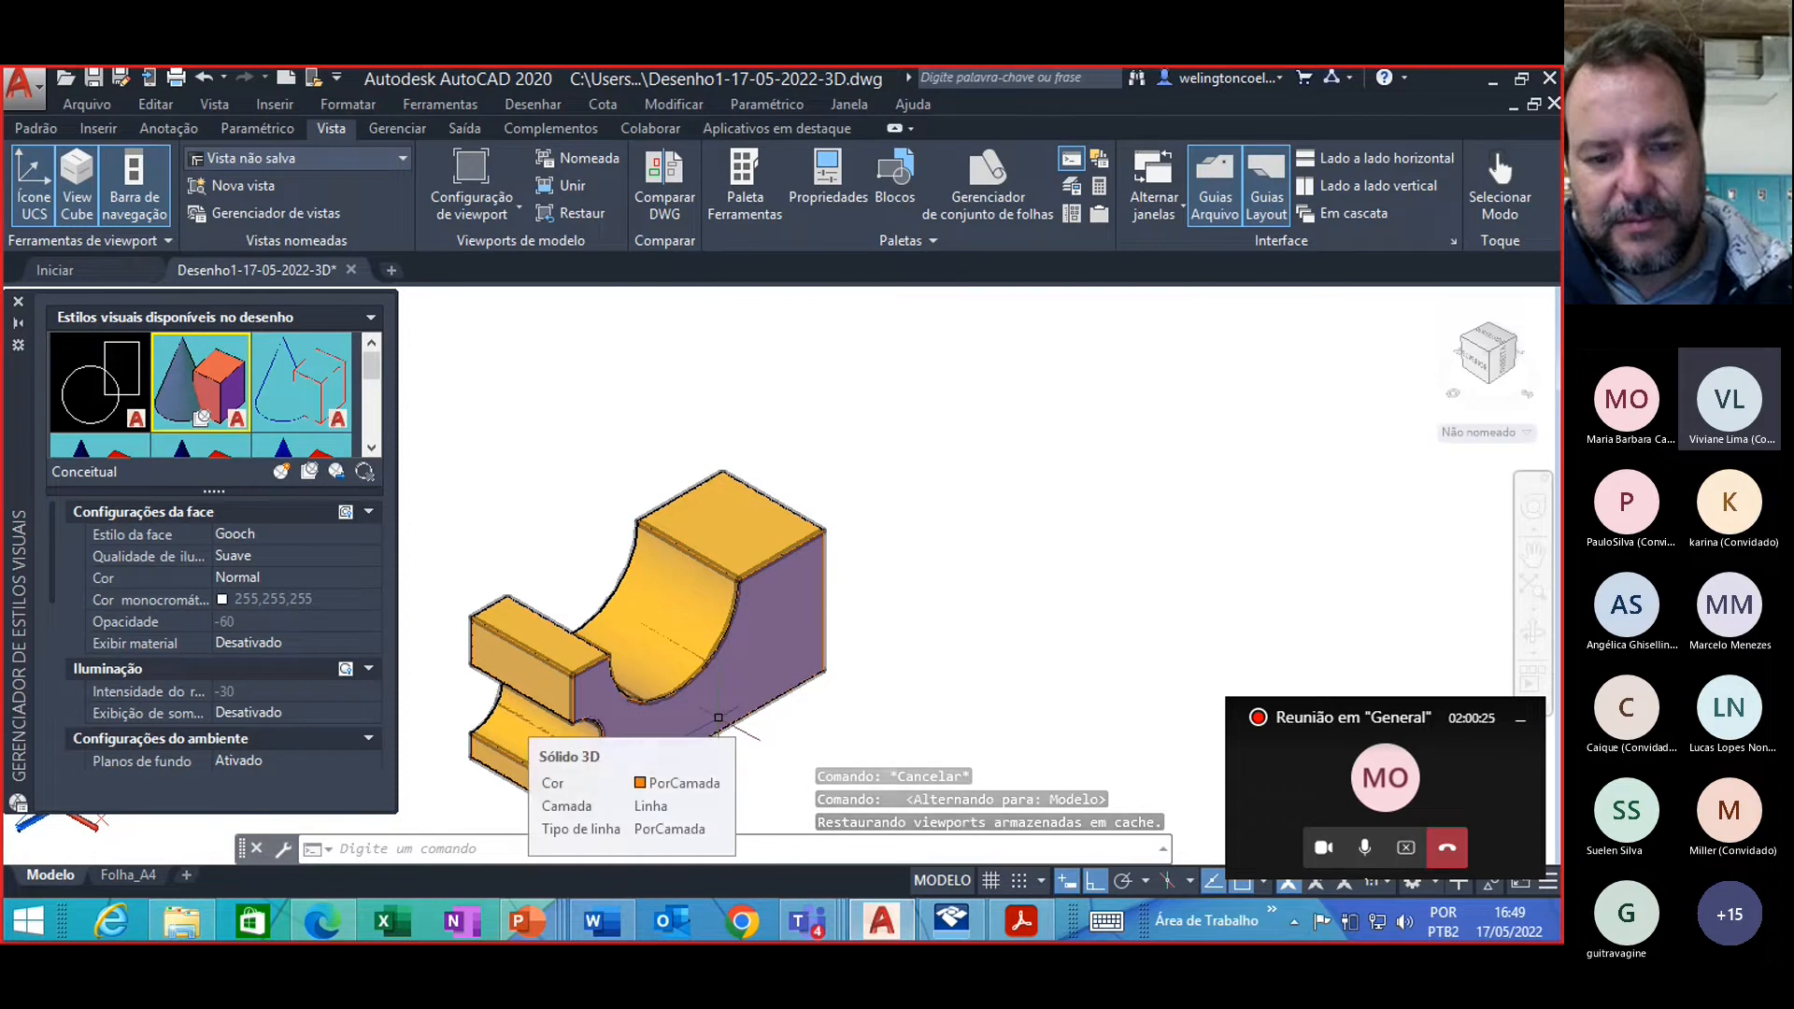
scroll(679, 722, "down", 2)
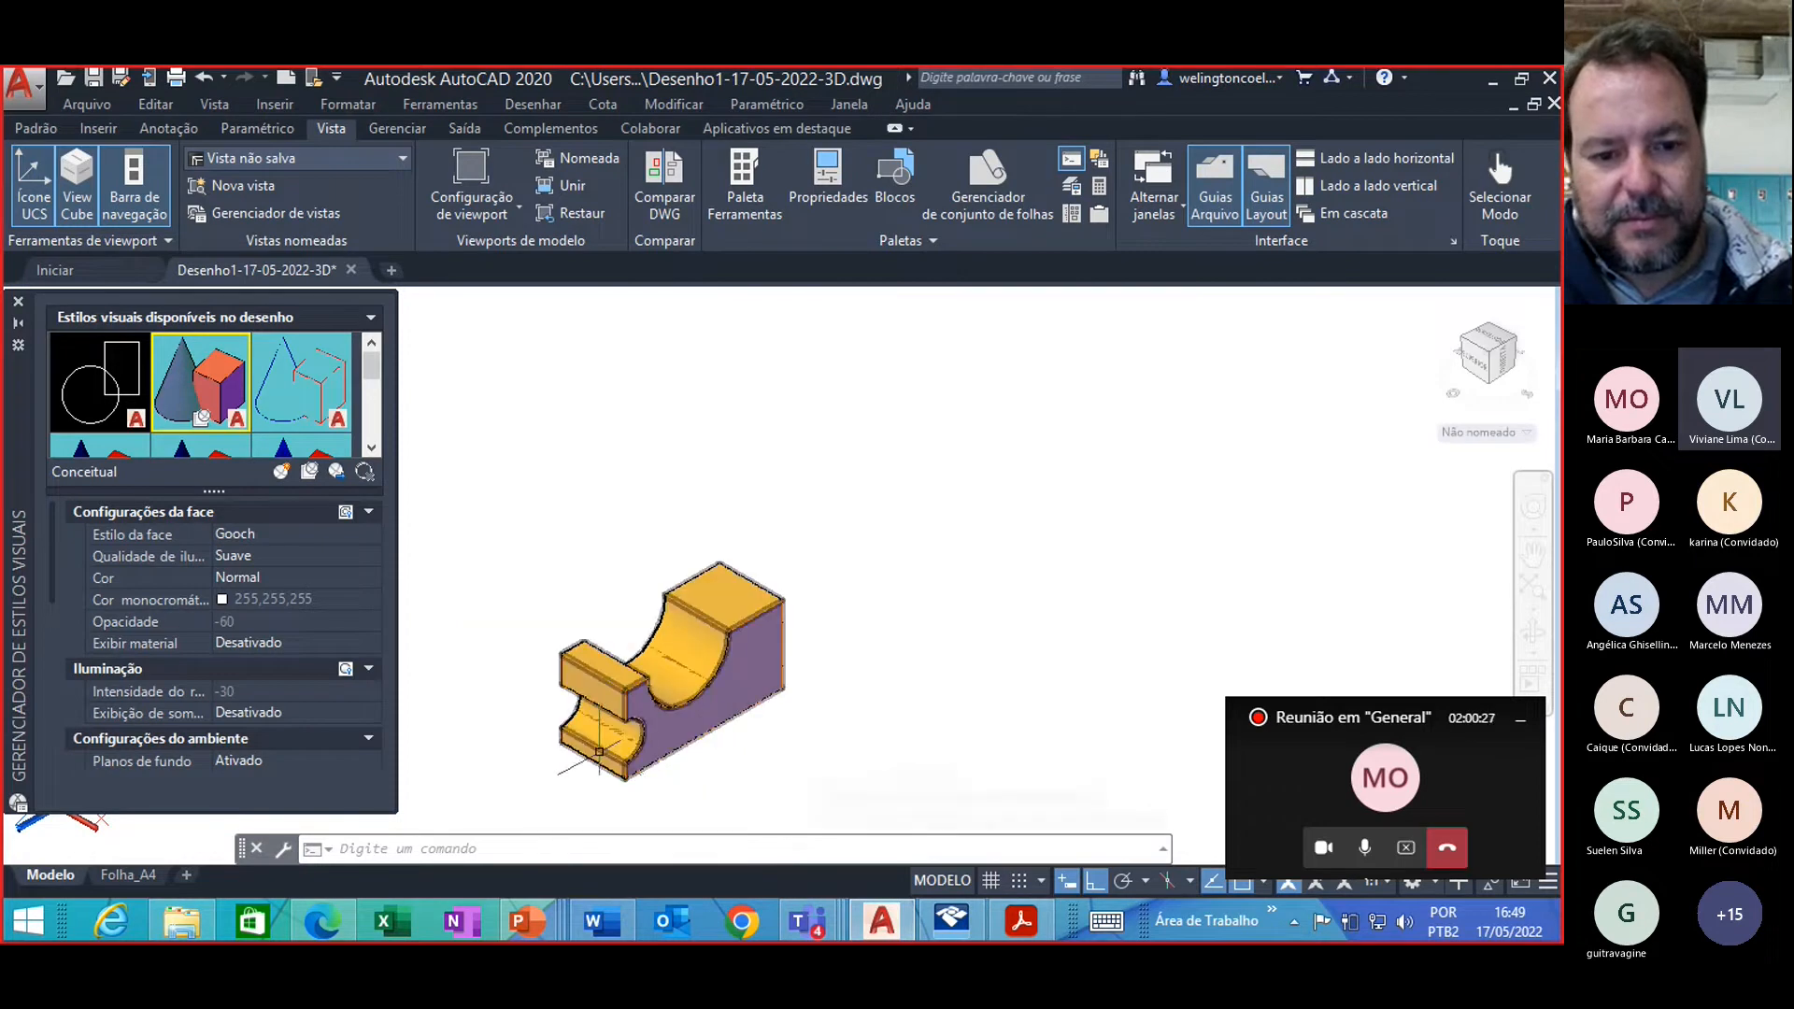
scroll(598, 754, "up", 3)
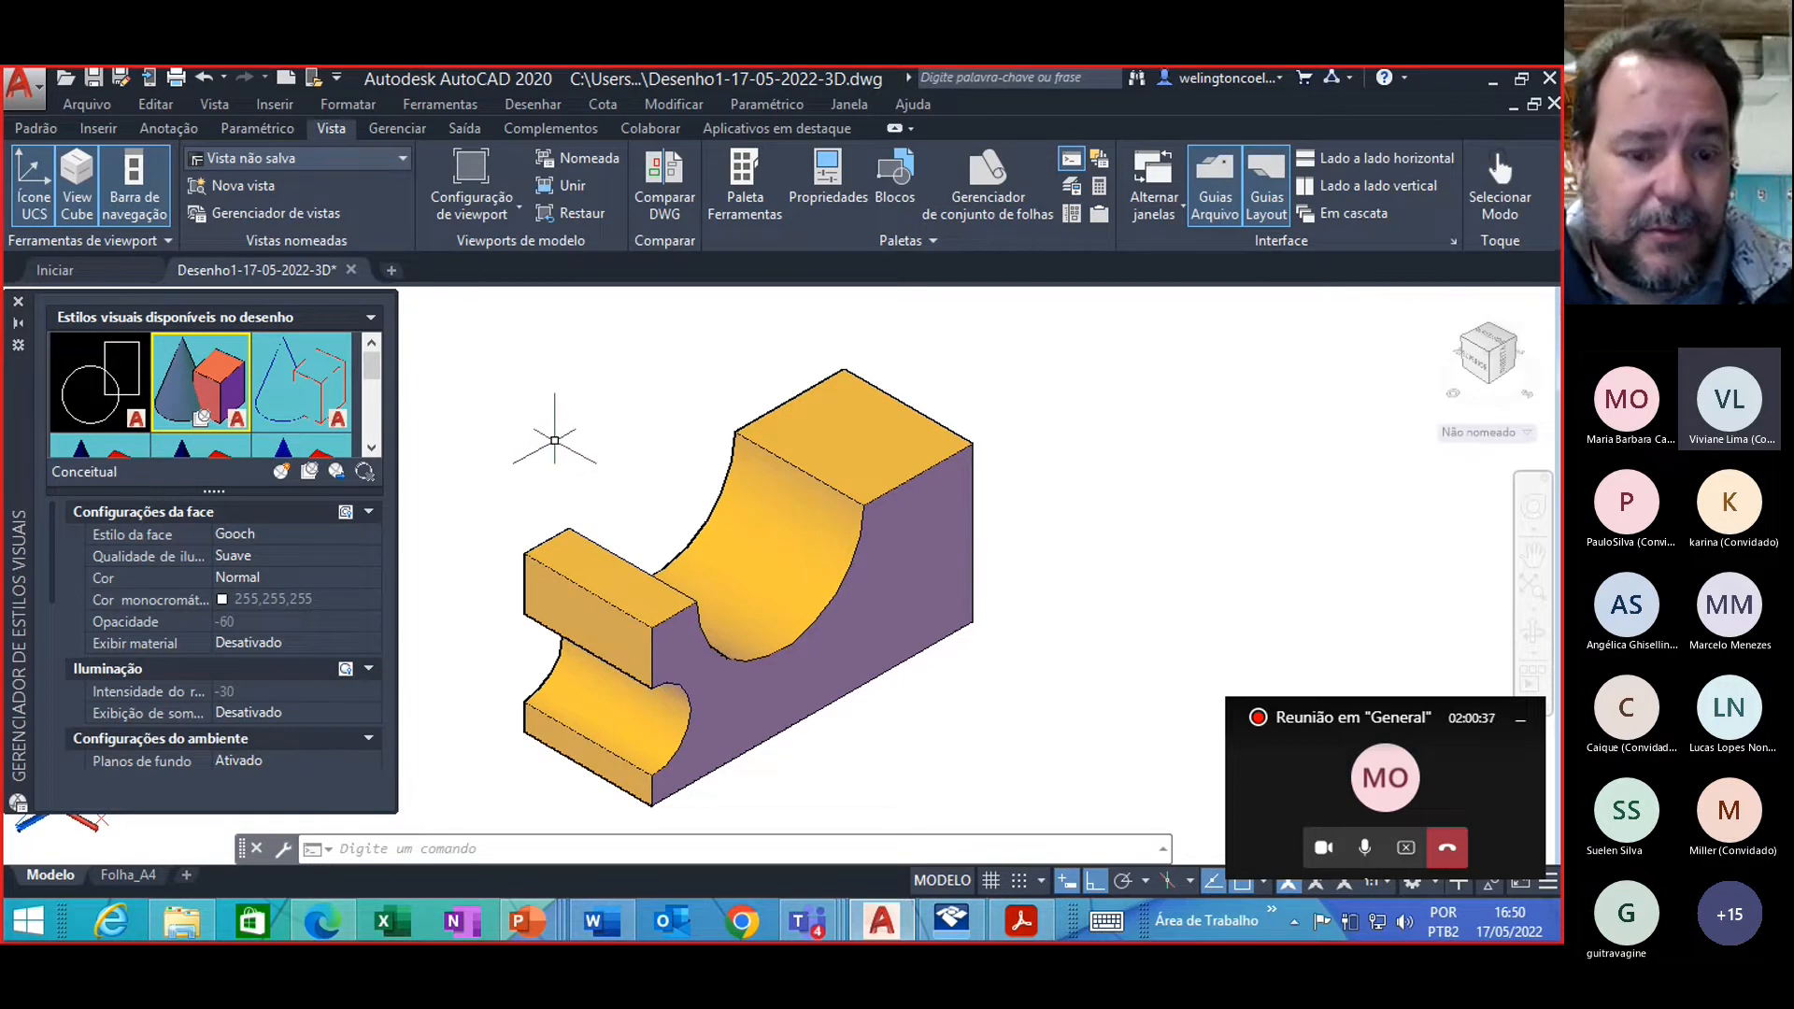
type("VISTASOL")
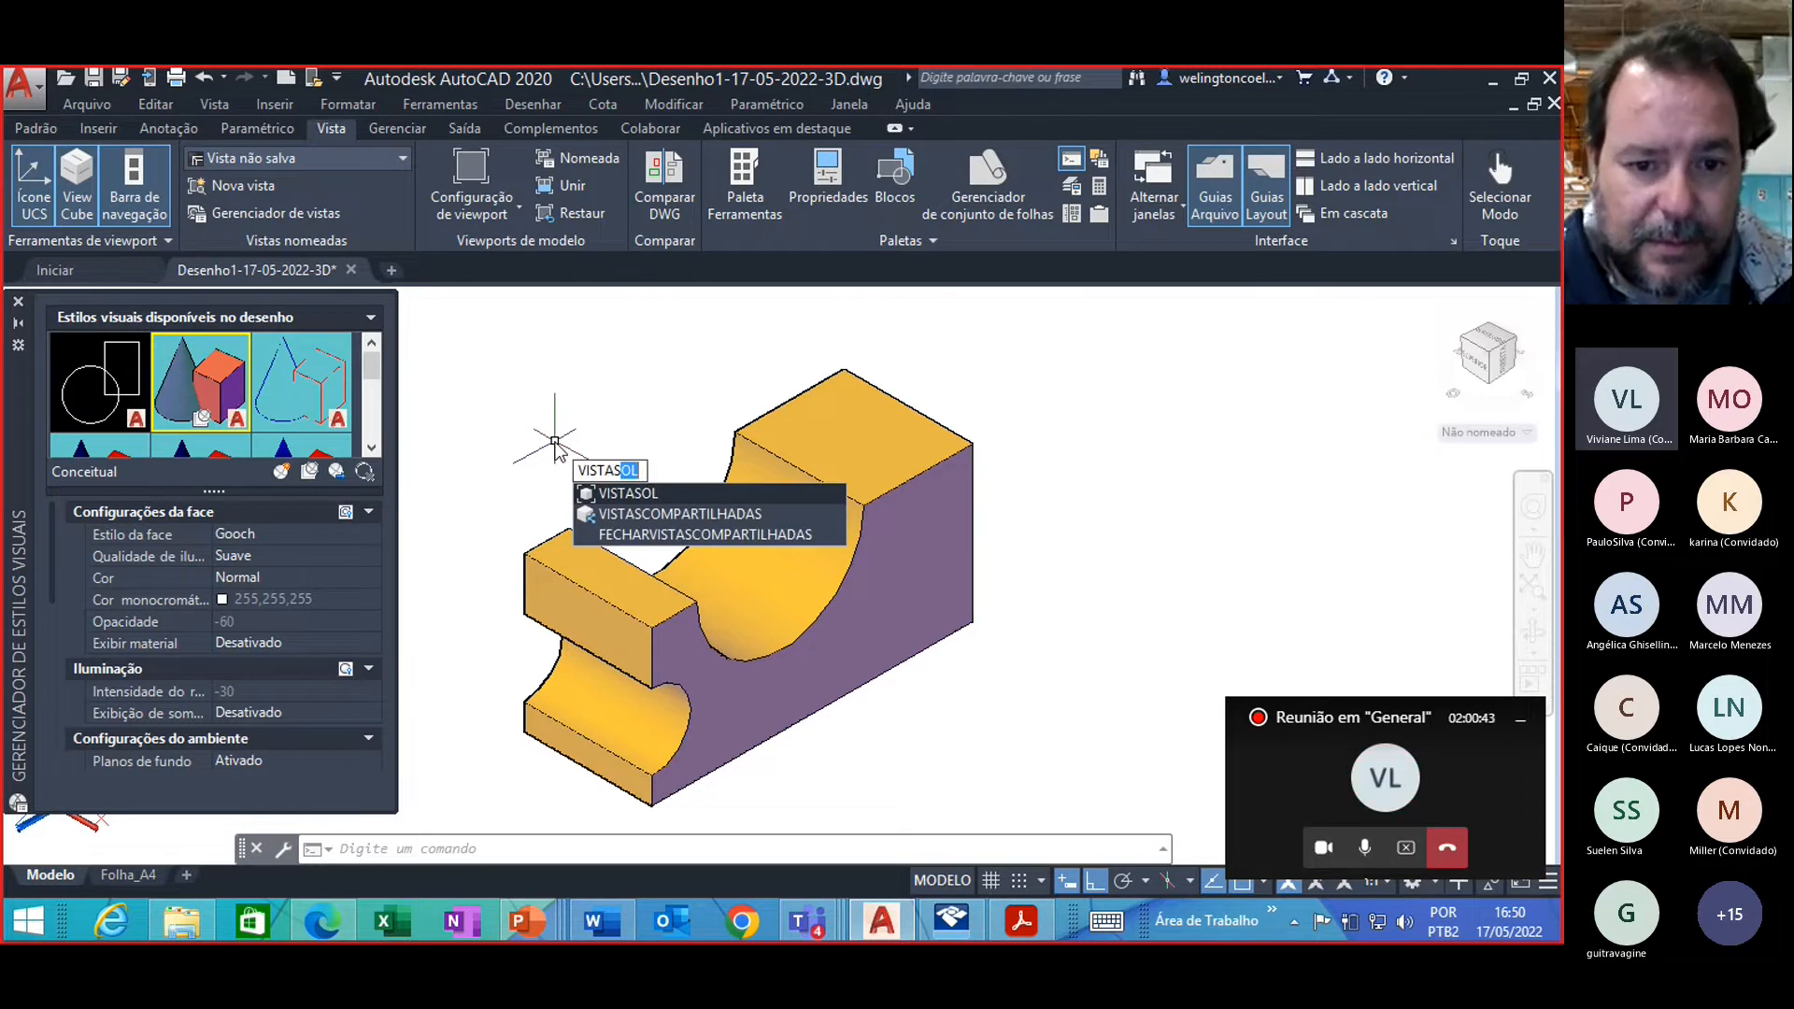
left_click(659, 512)
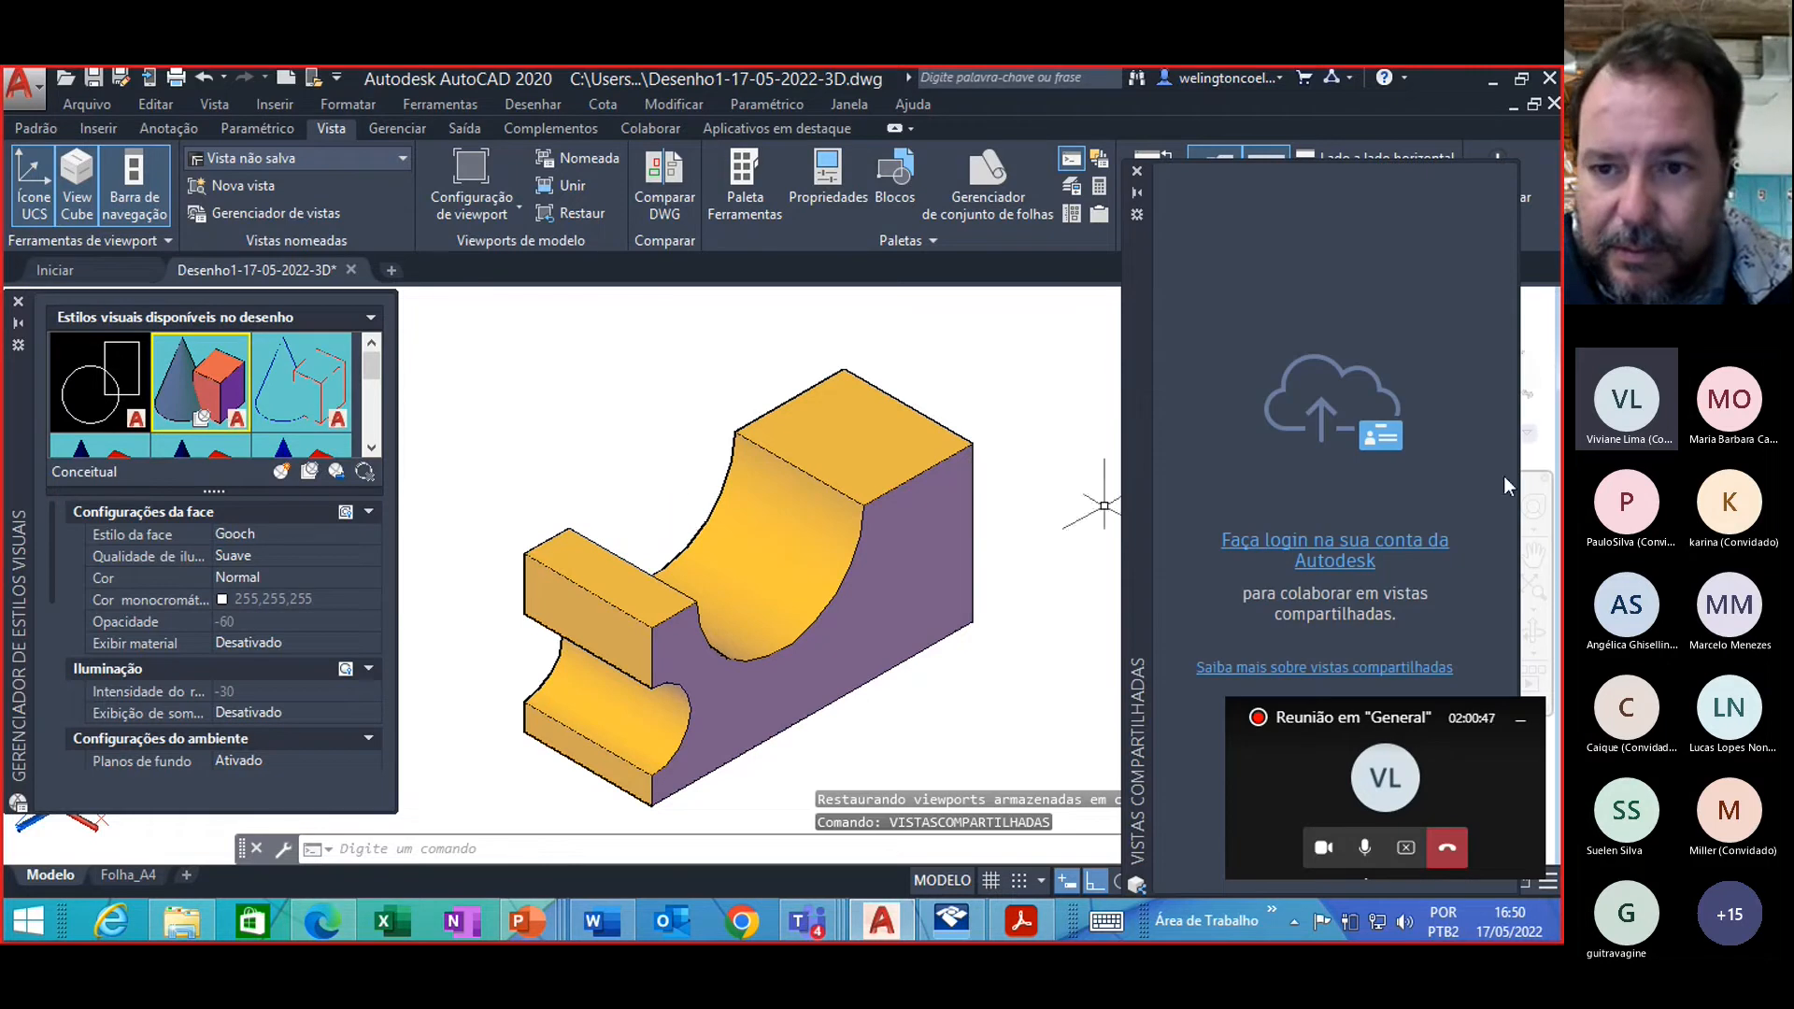
left_click(1138, 171)
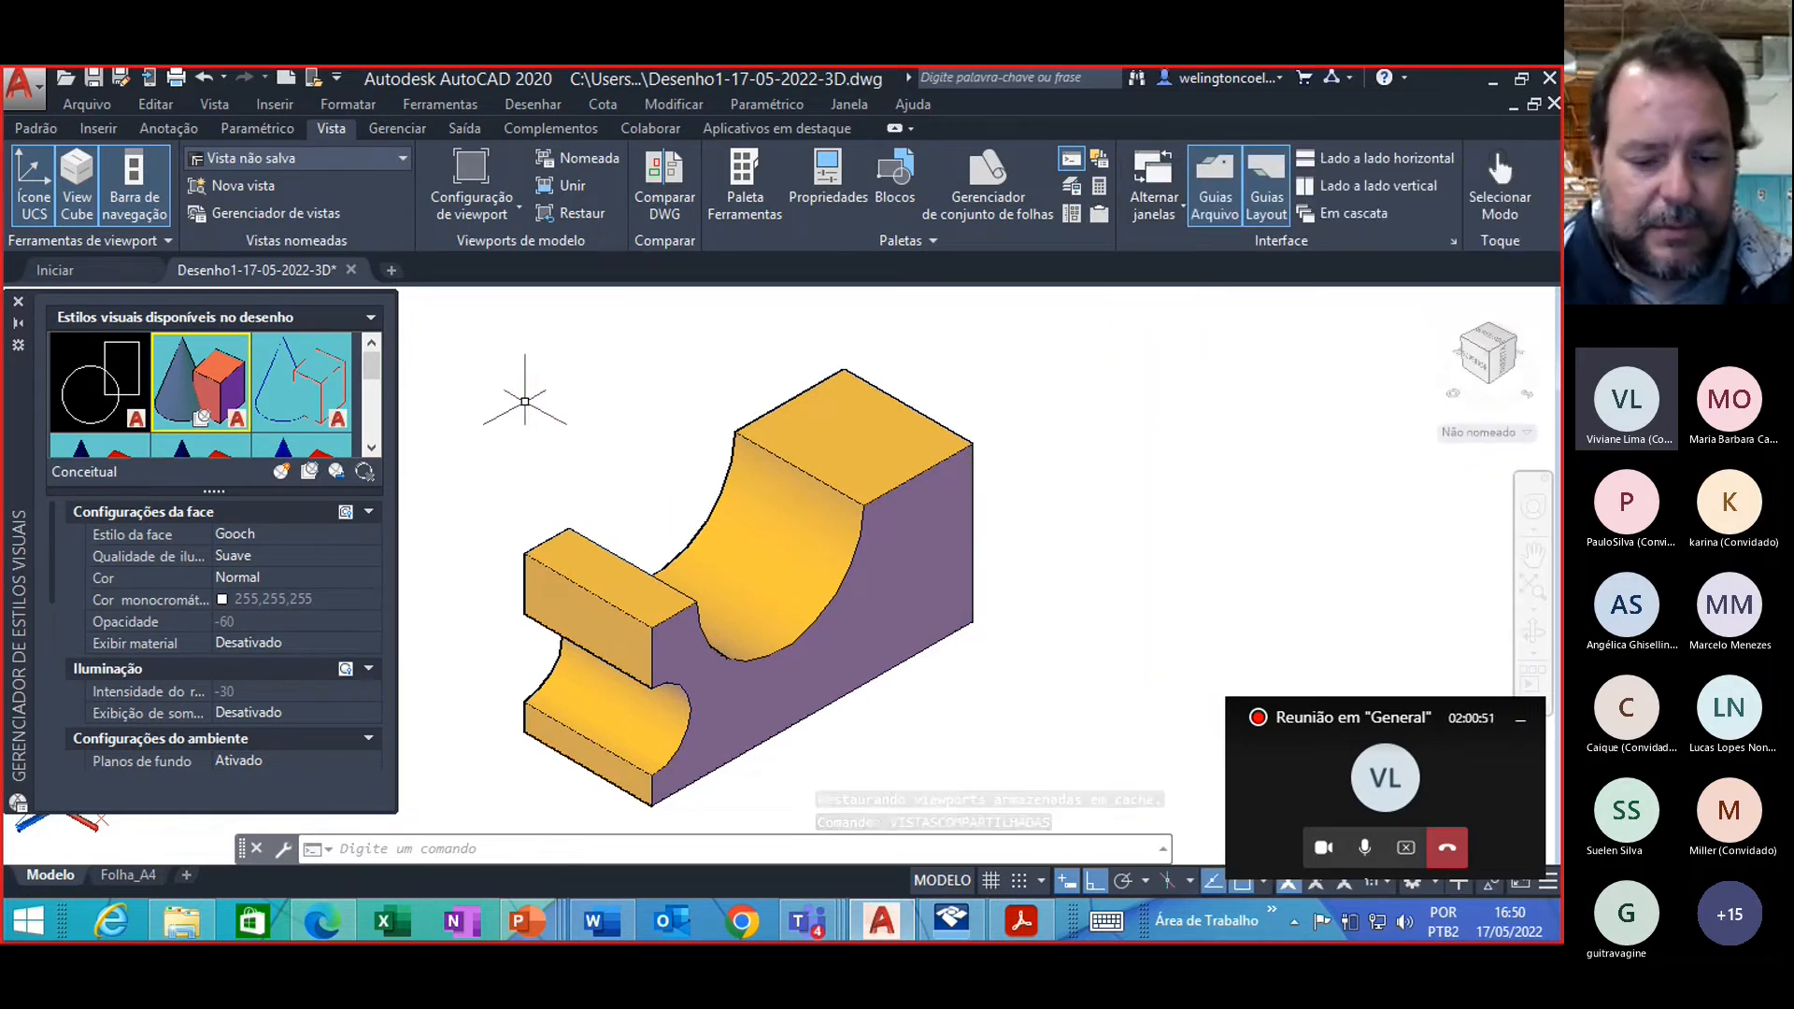
type("vi")
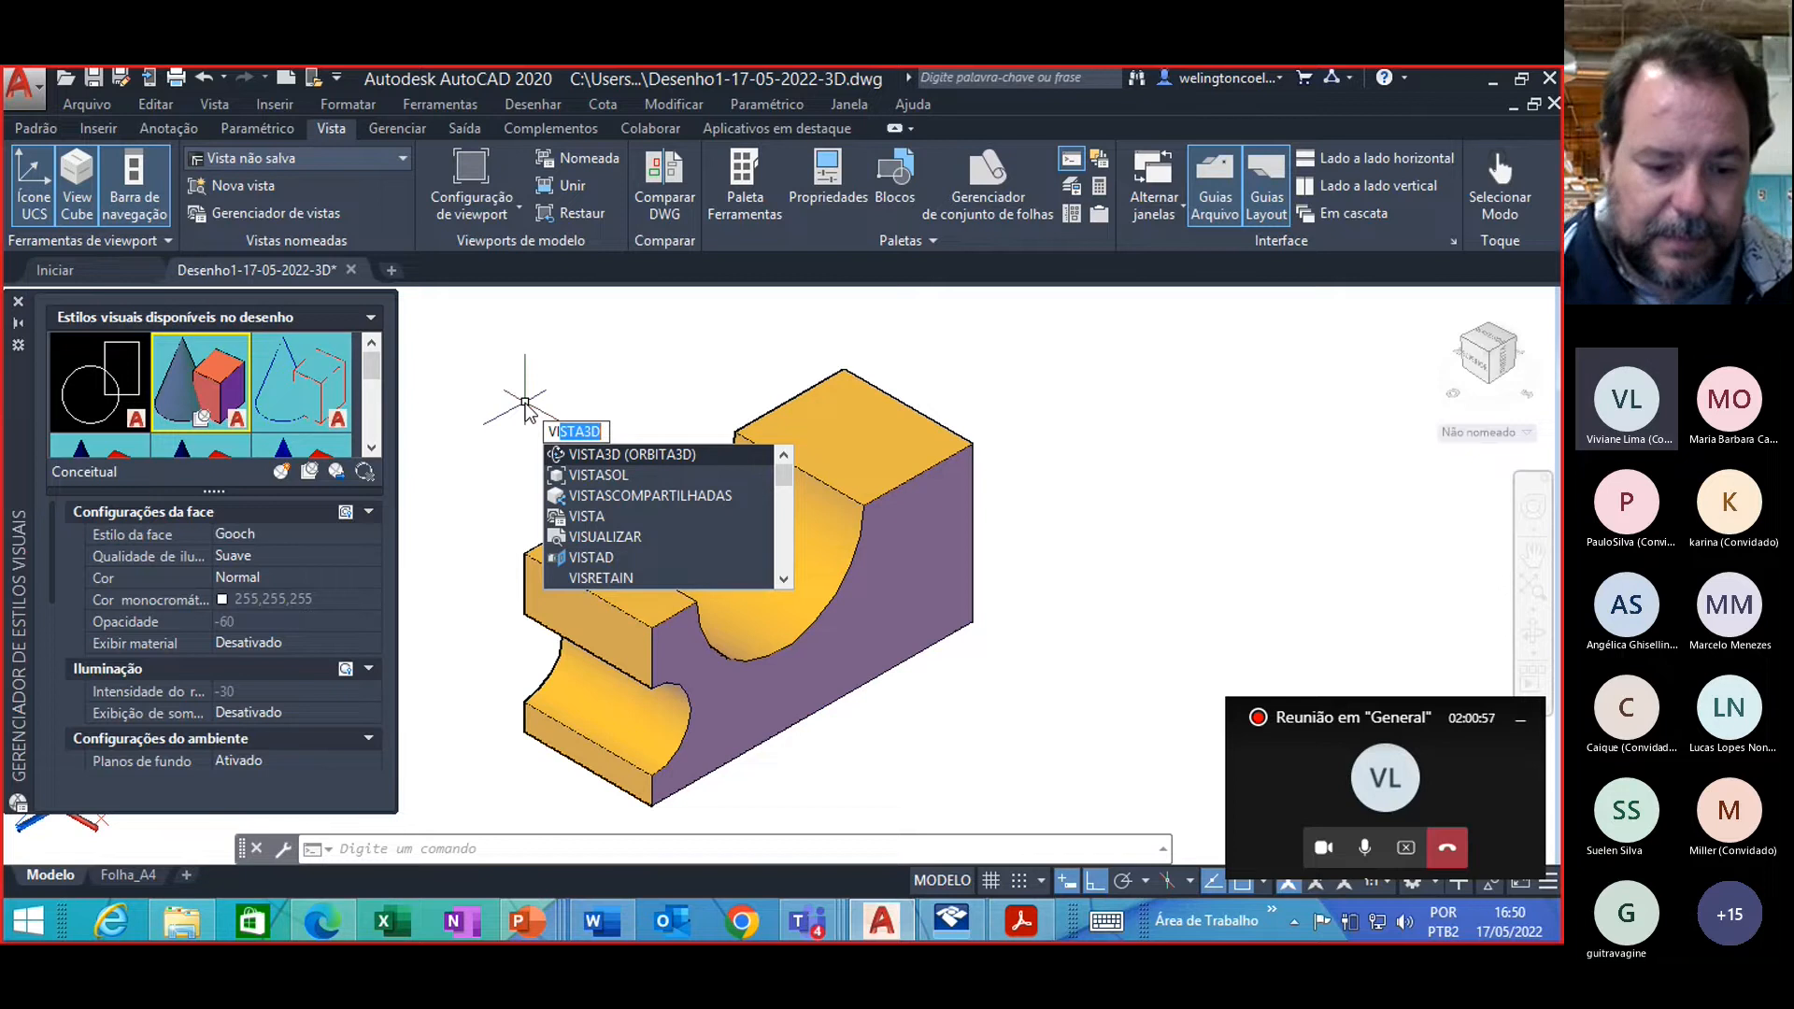
type("tas")
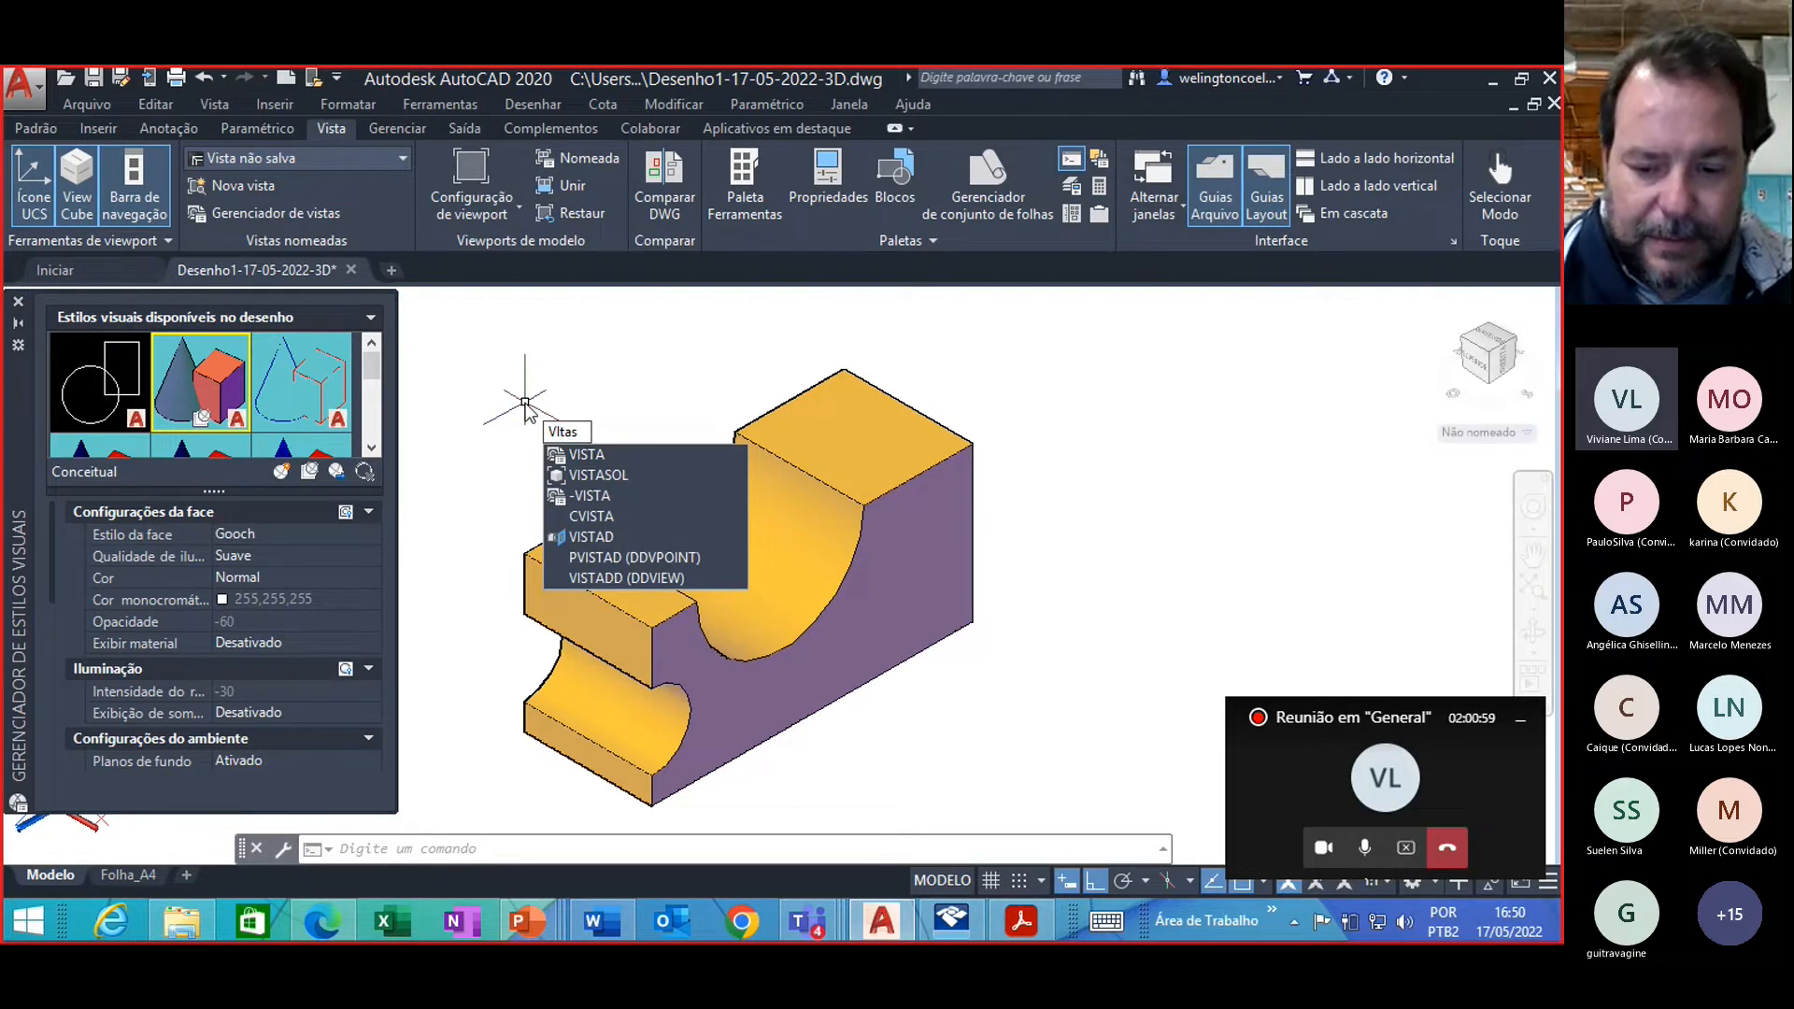
type("nom")
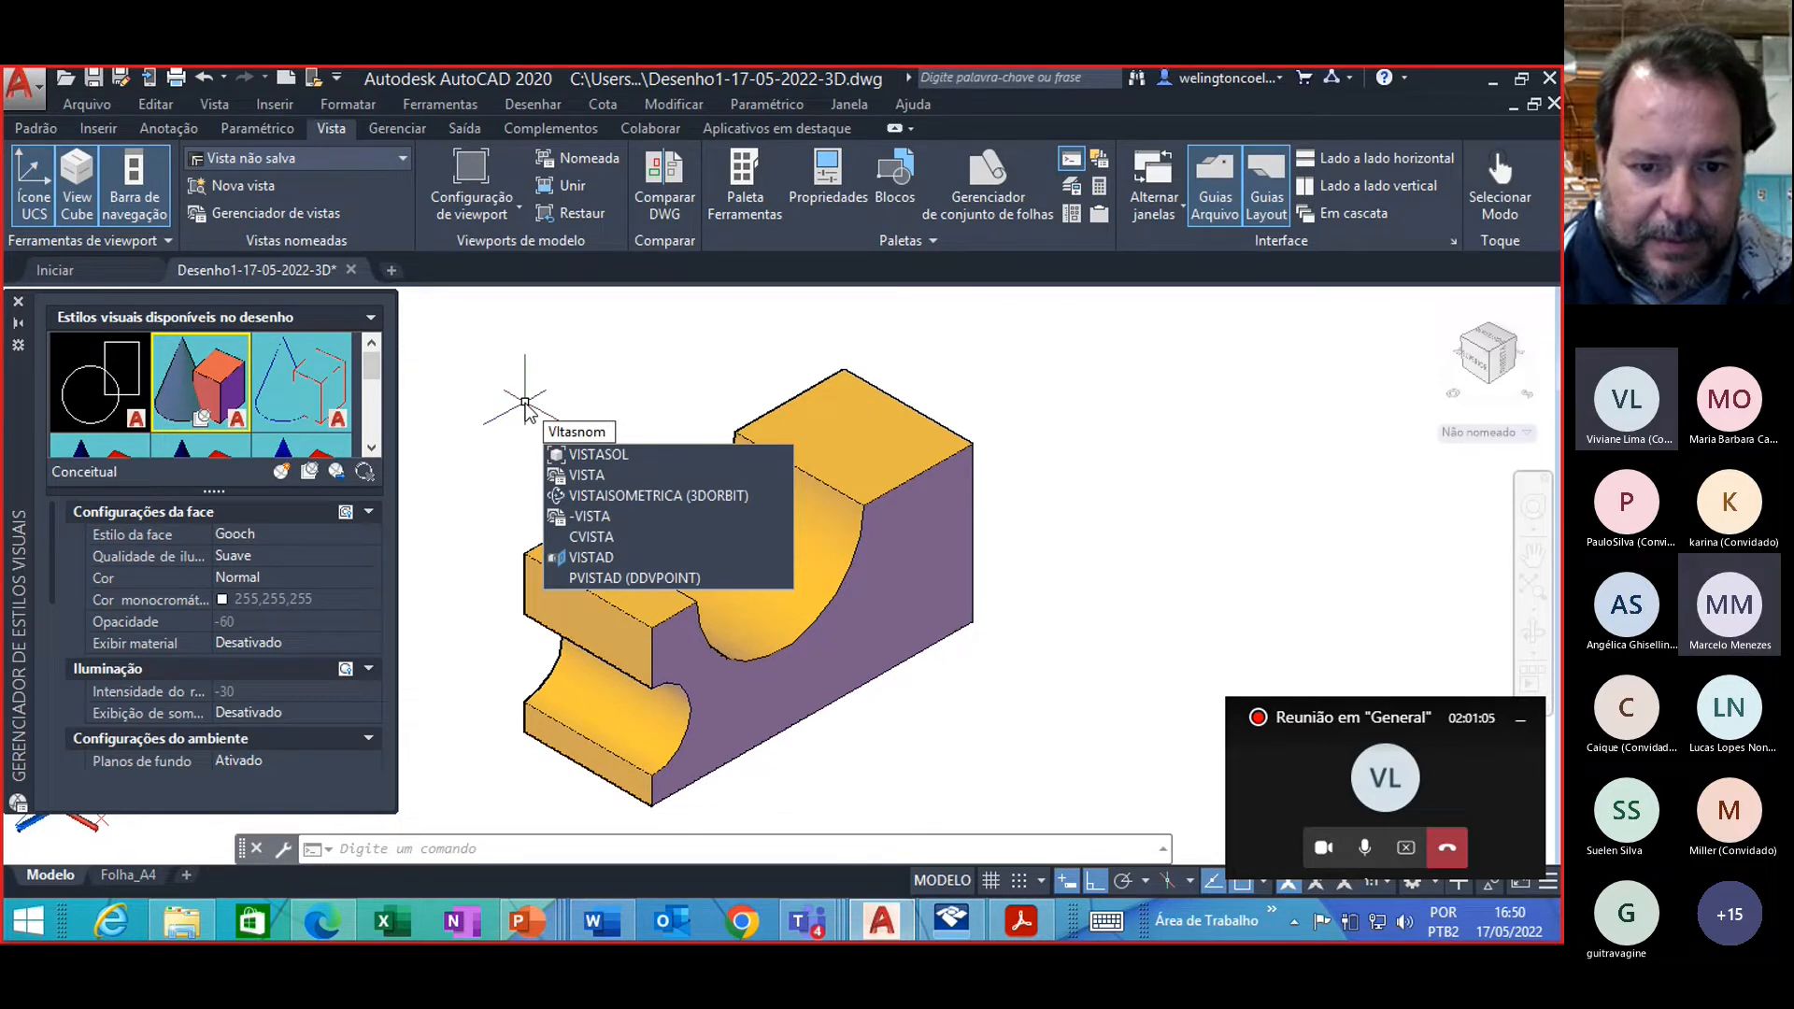
type("ea")
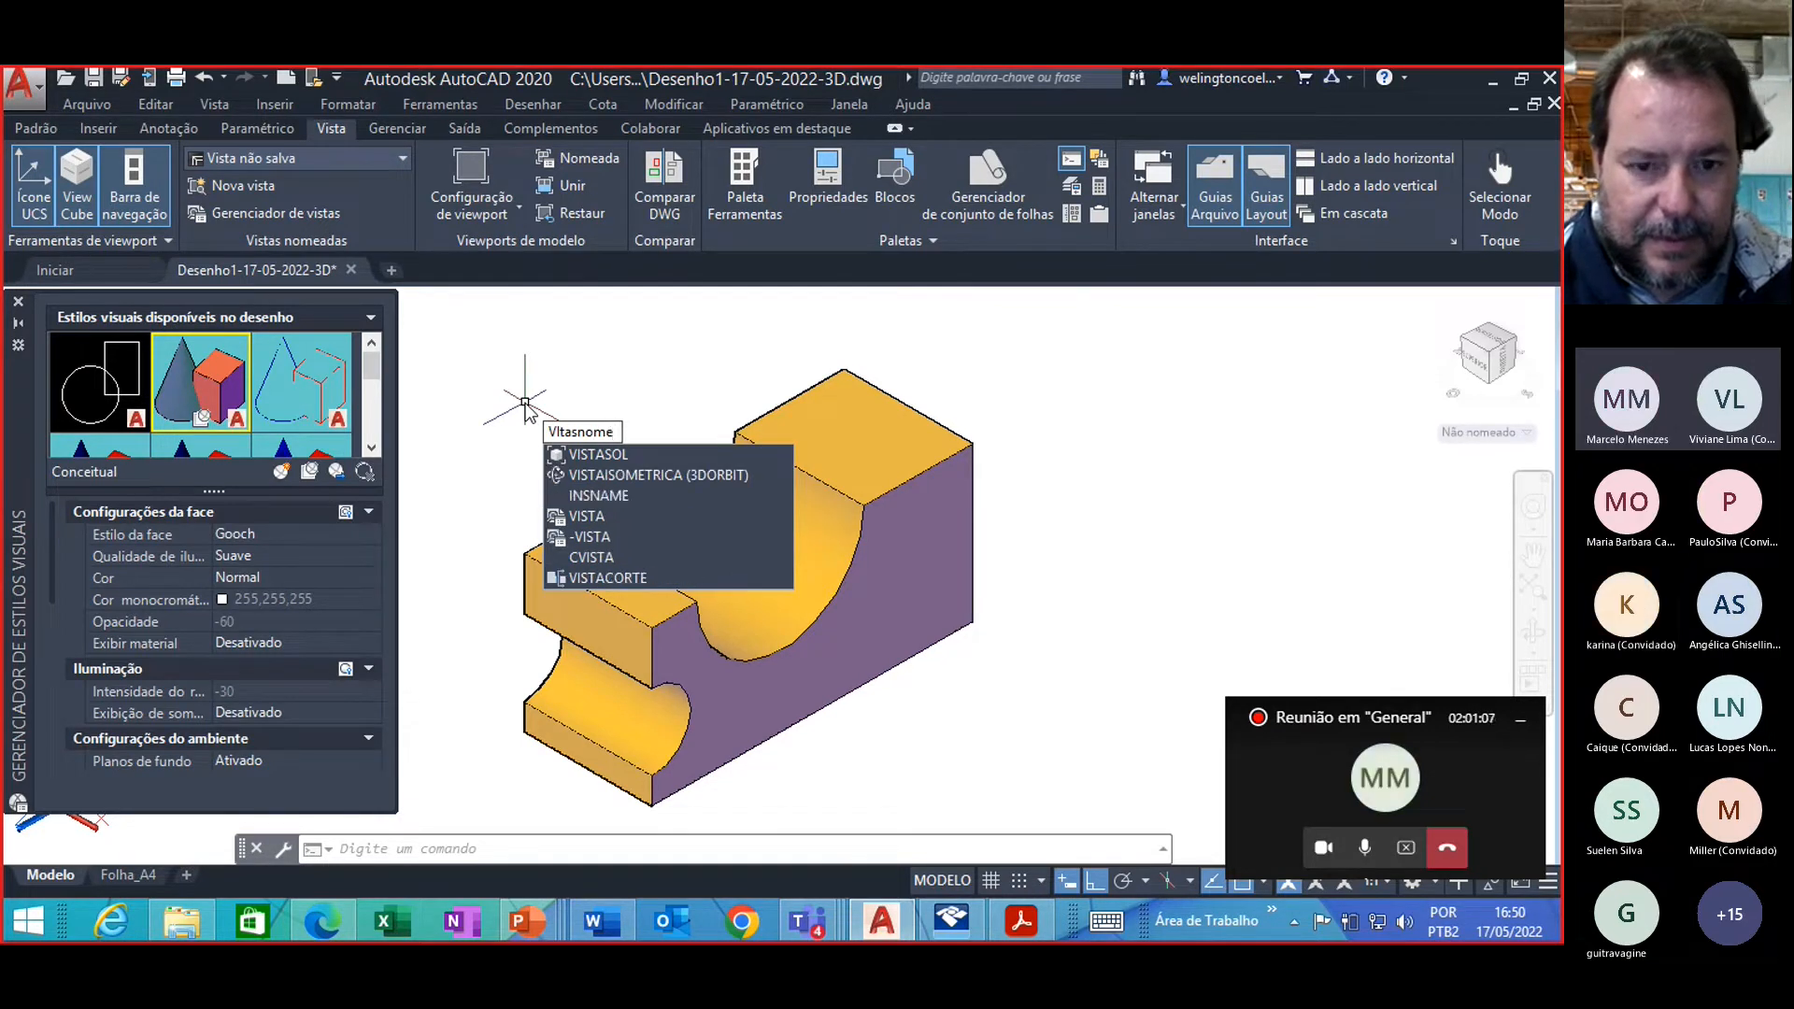
key("Escape")
key("Escape")
key("Escape")
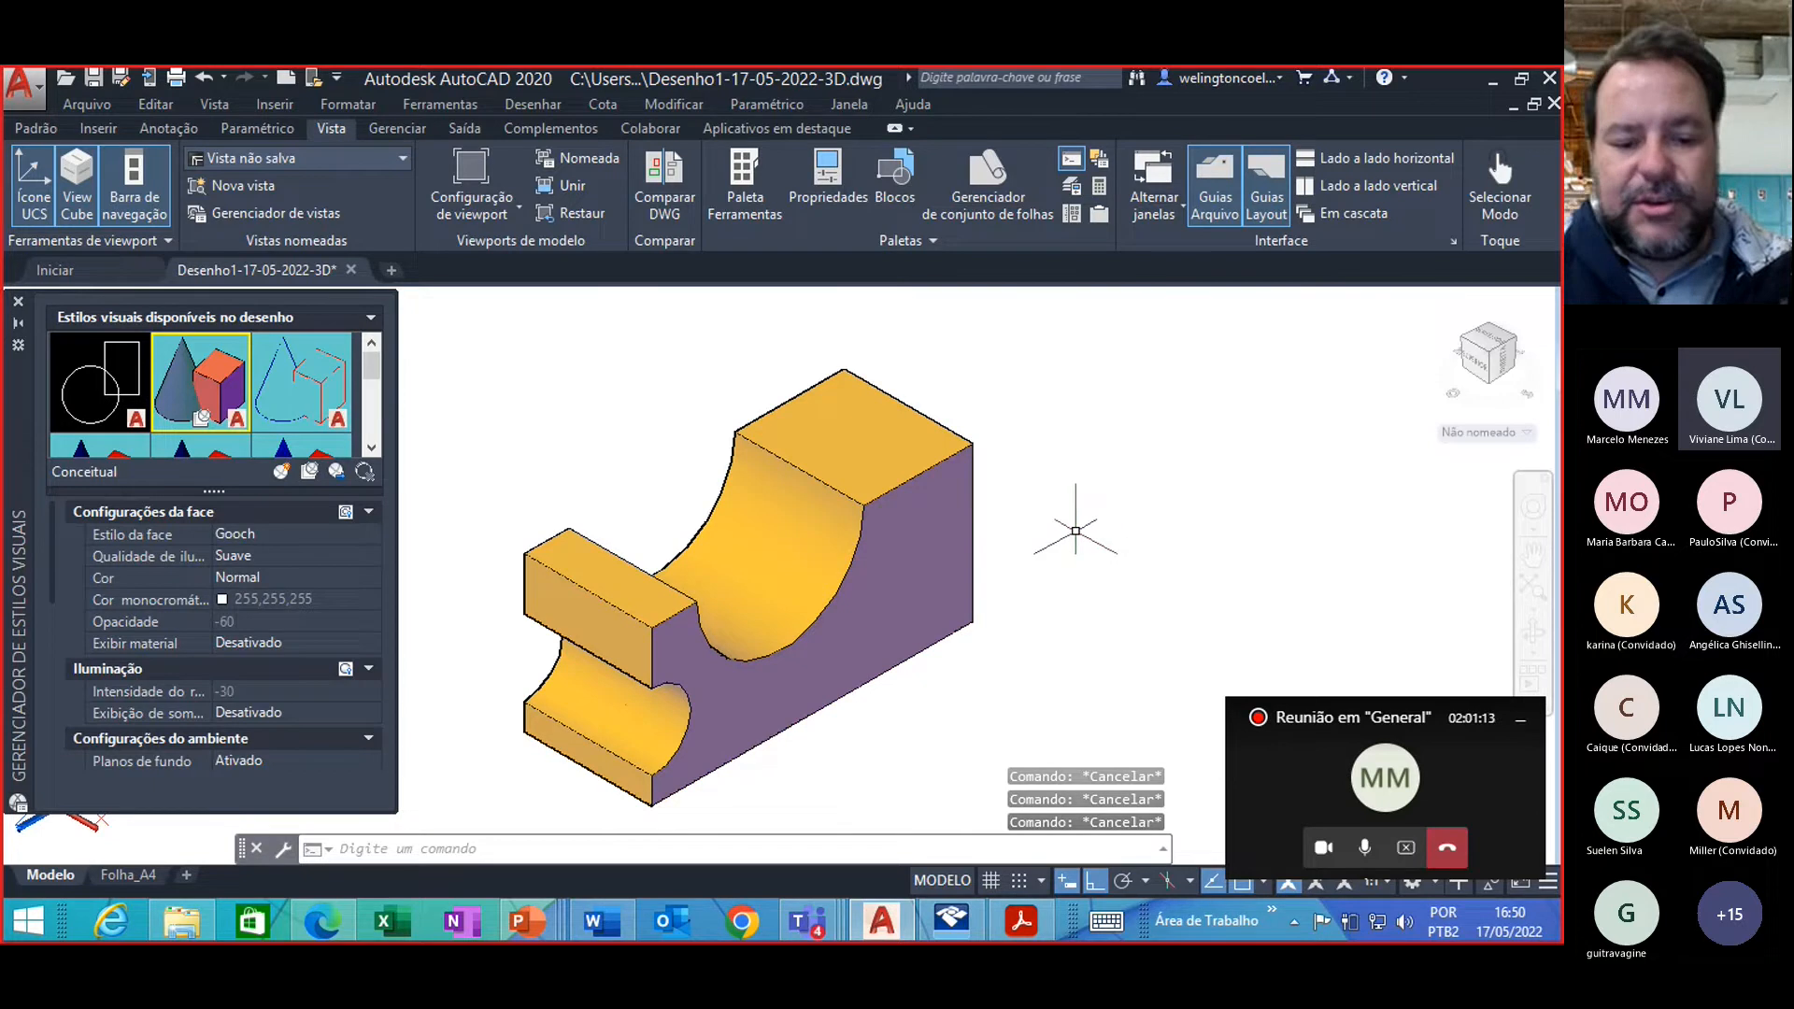
type("RO")
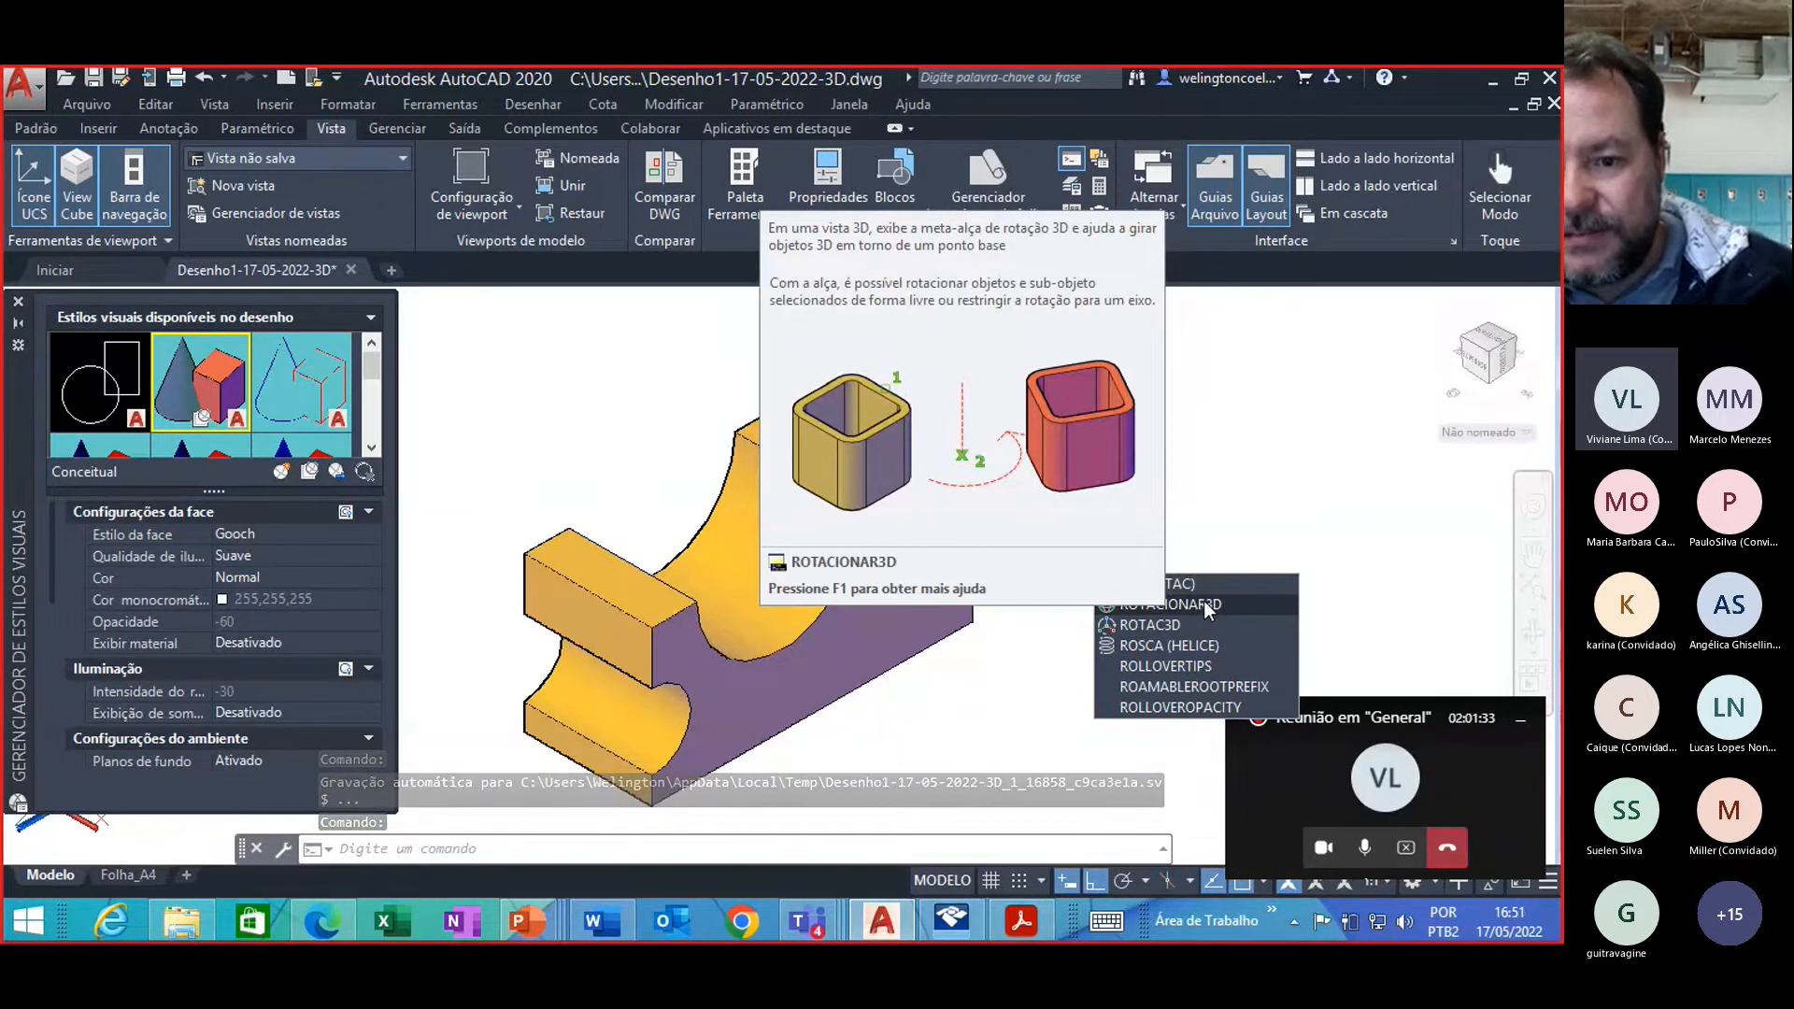
left_click(1204, 603)
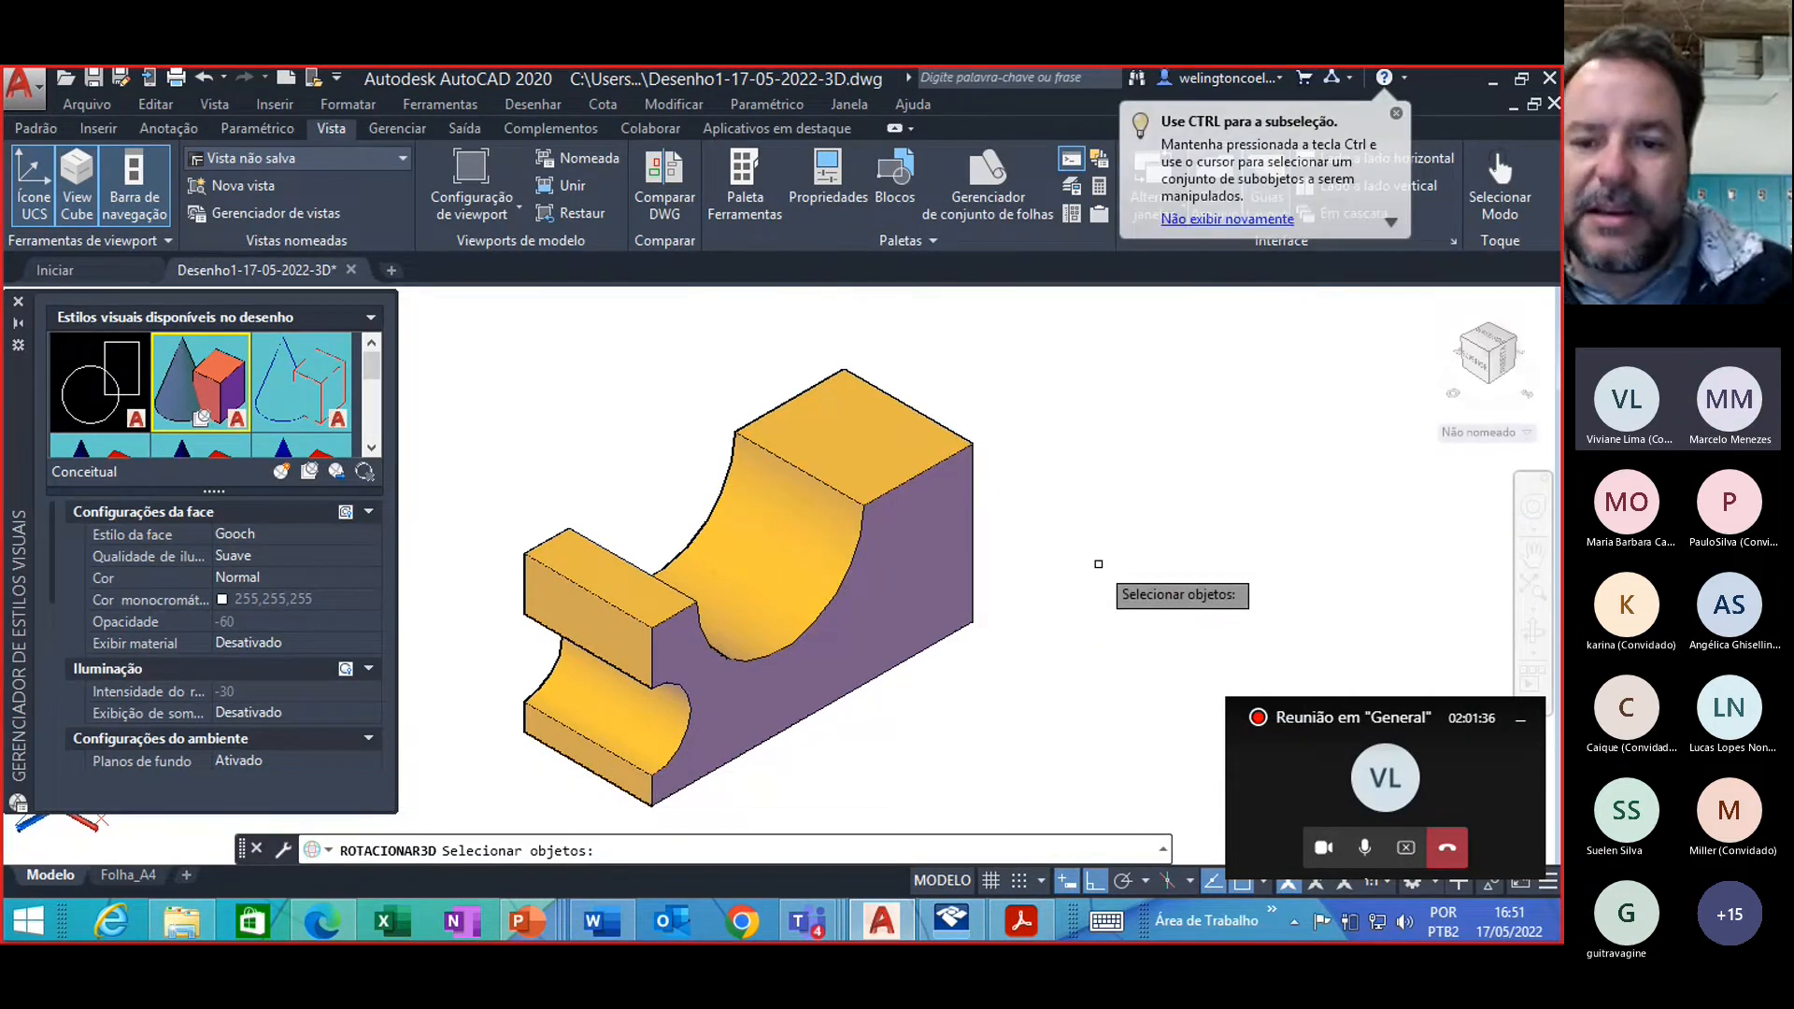
key("Escape")
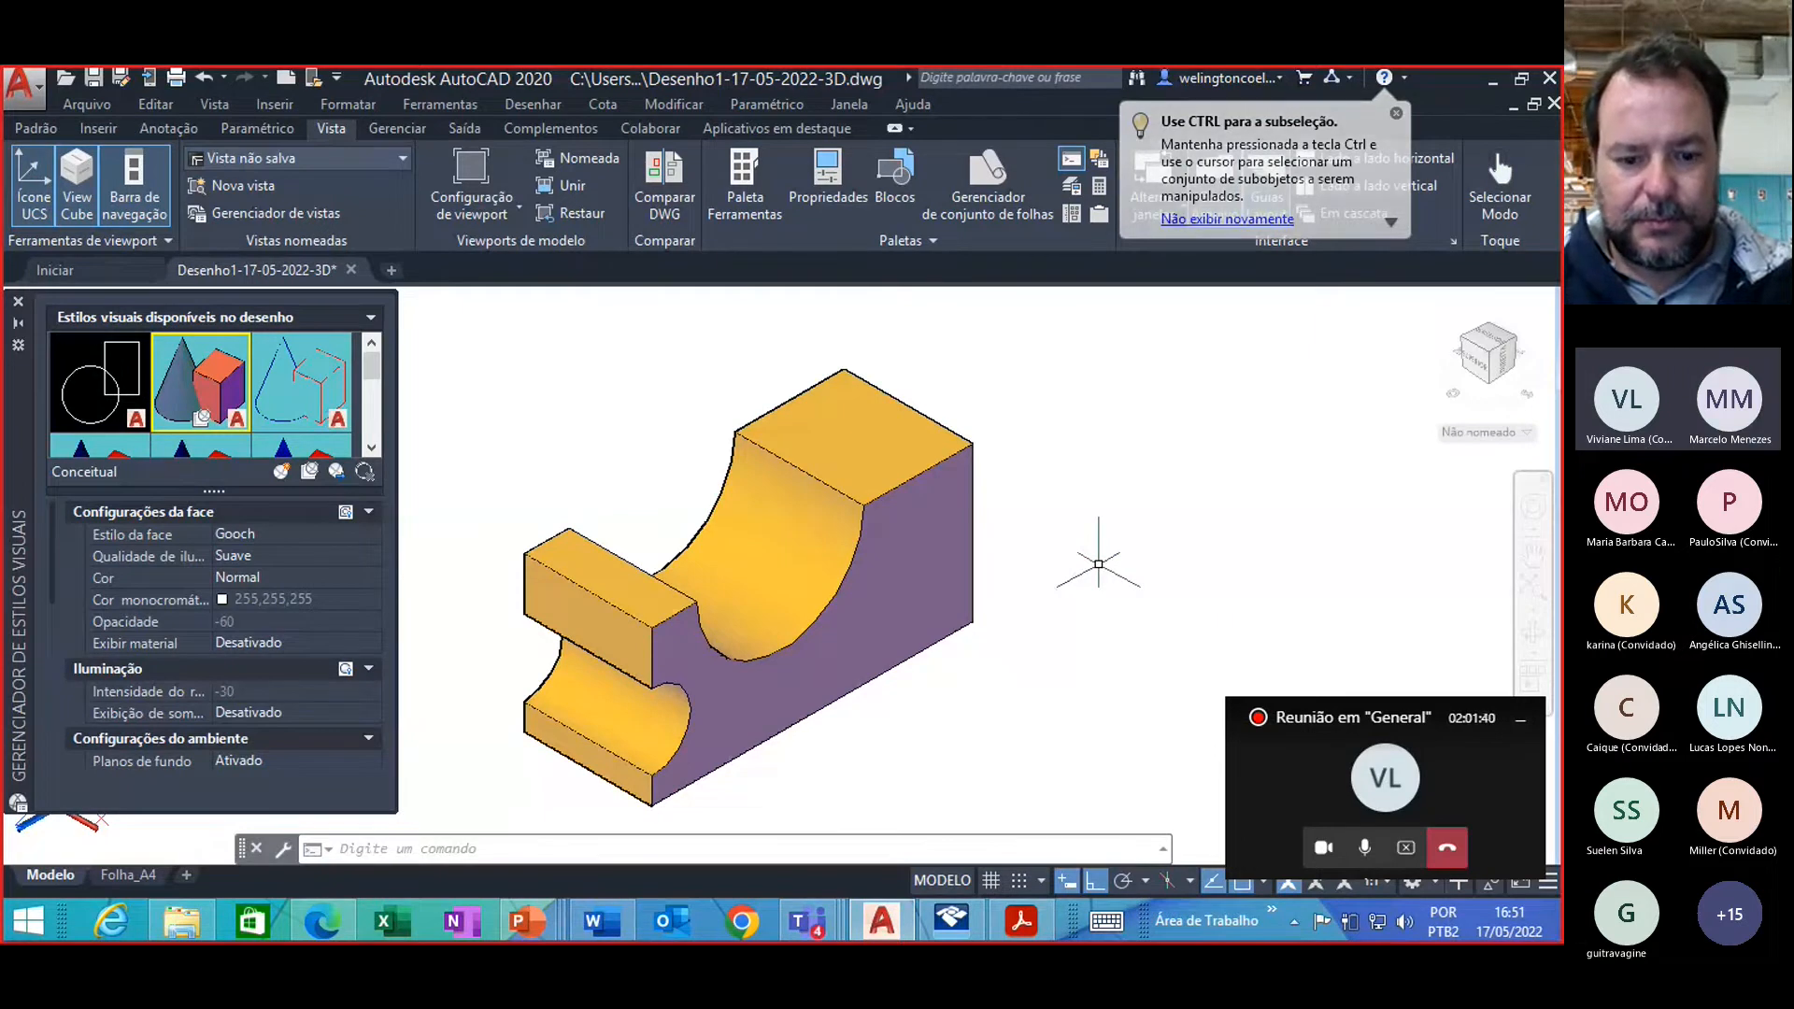
Step: Try to rotate the solid 90 degrees in place with the ROTACIONAR3D command
type("ROTACIO")
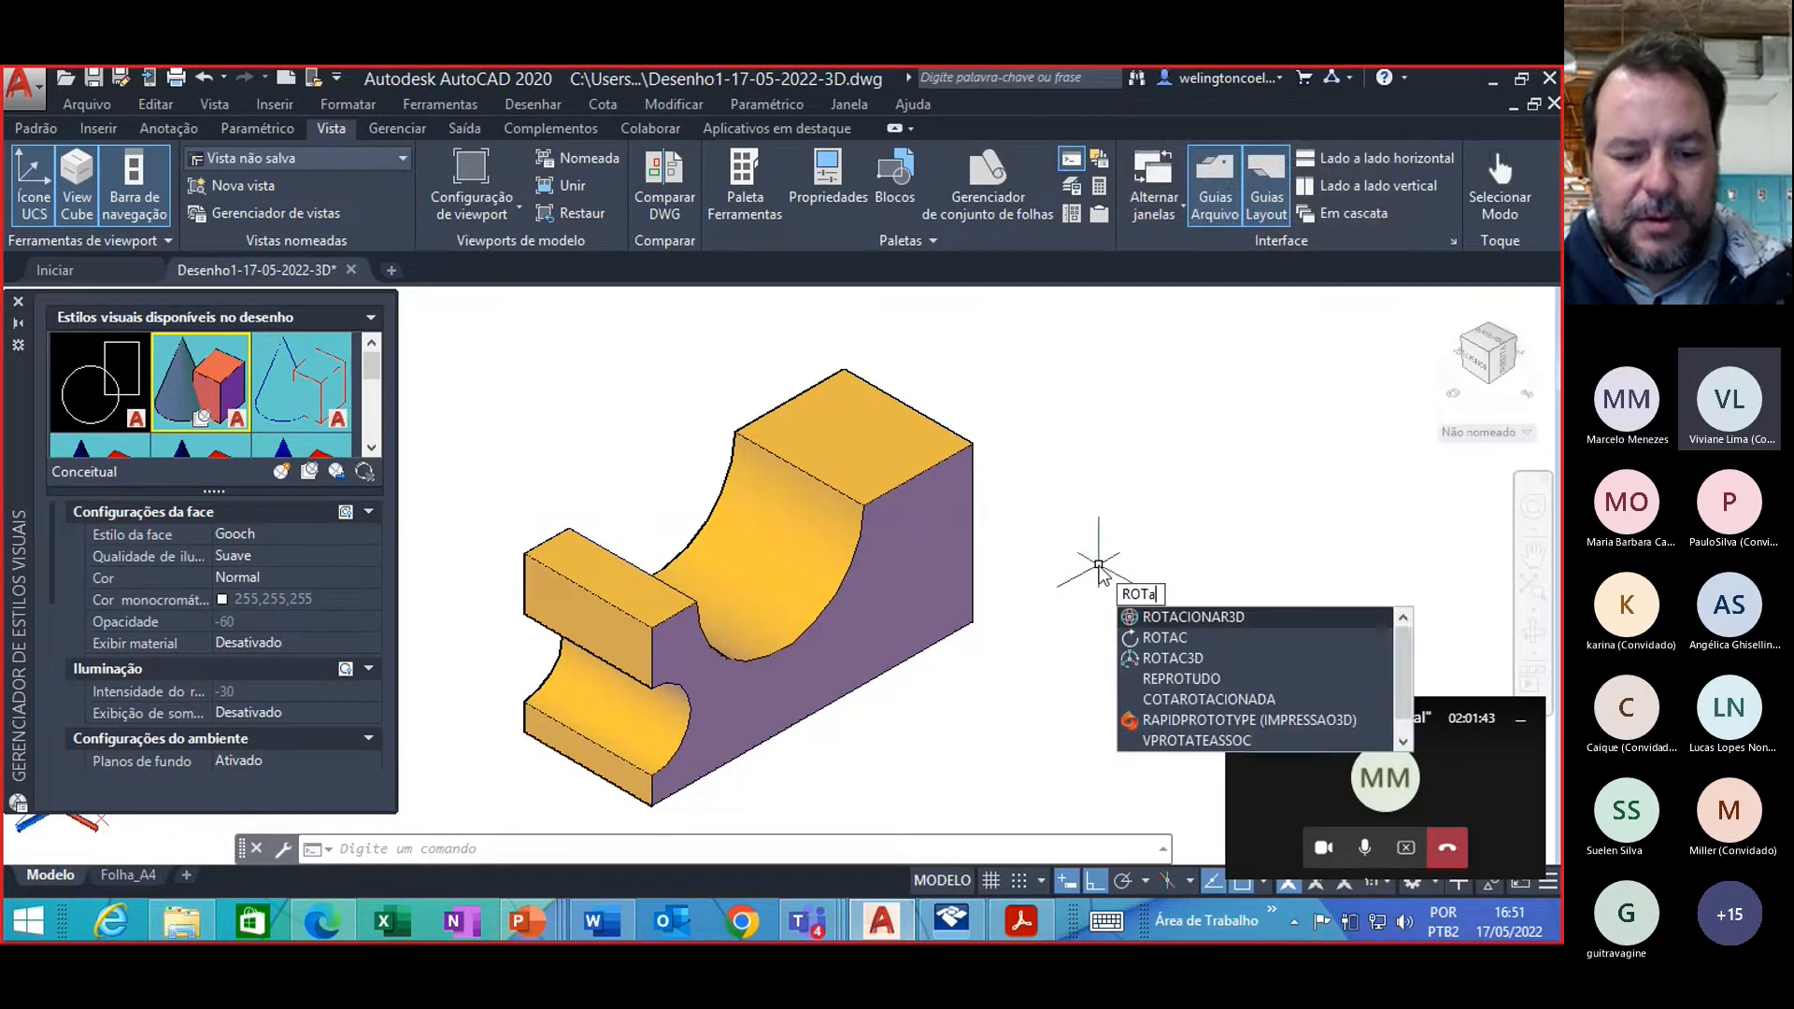
type("NAR3D")
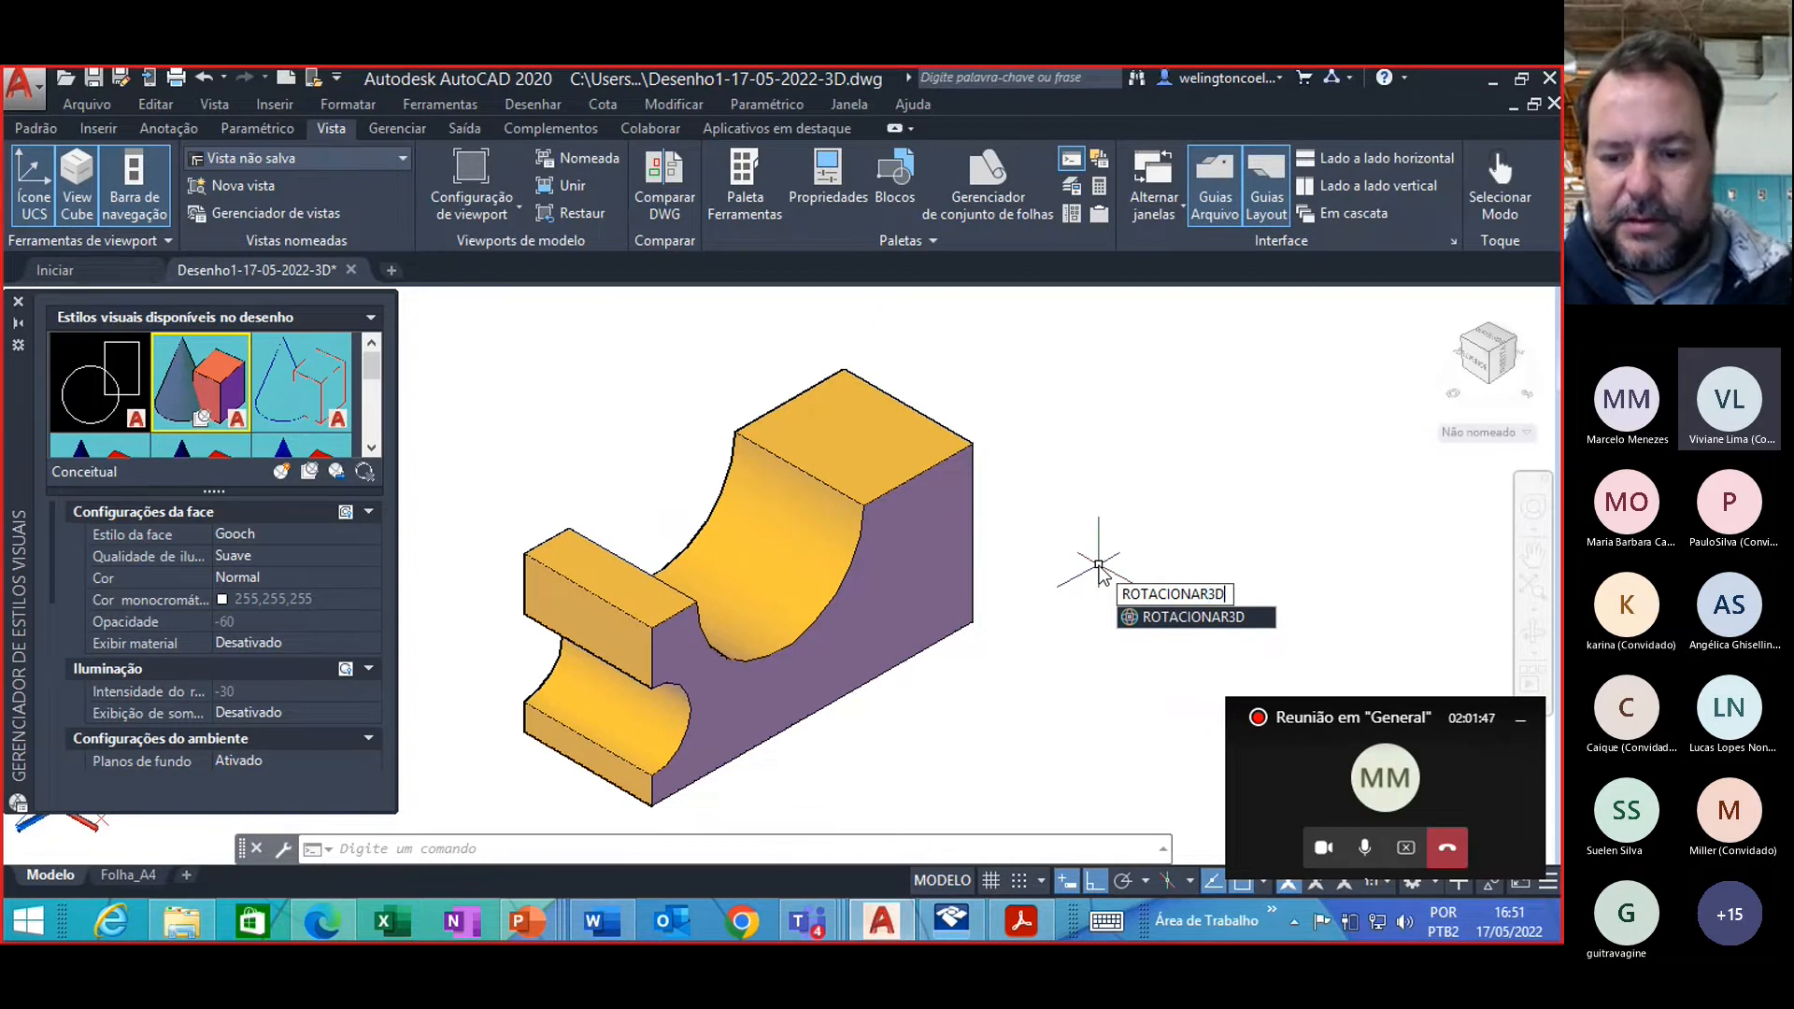
key("Return")
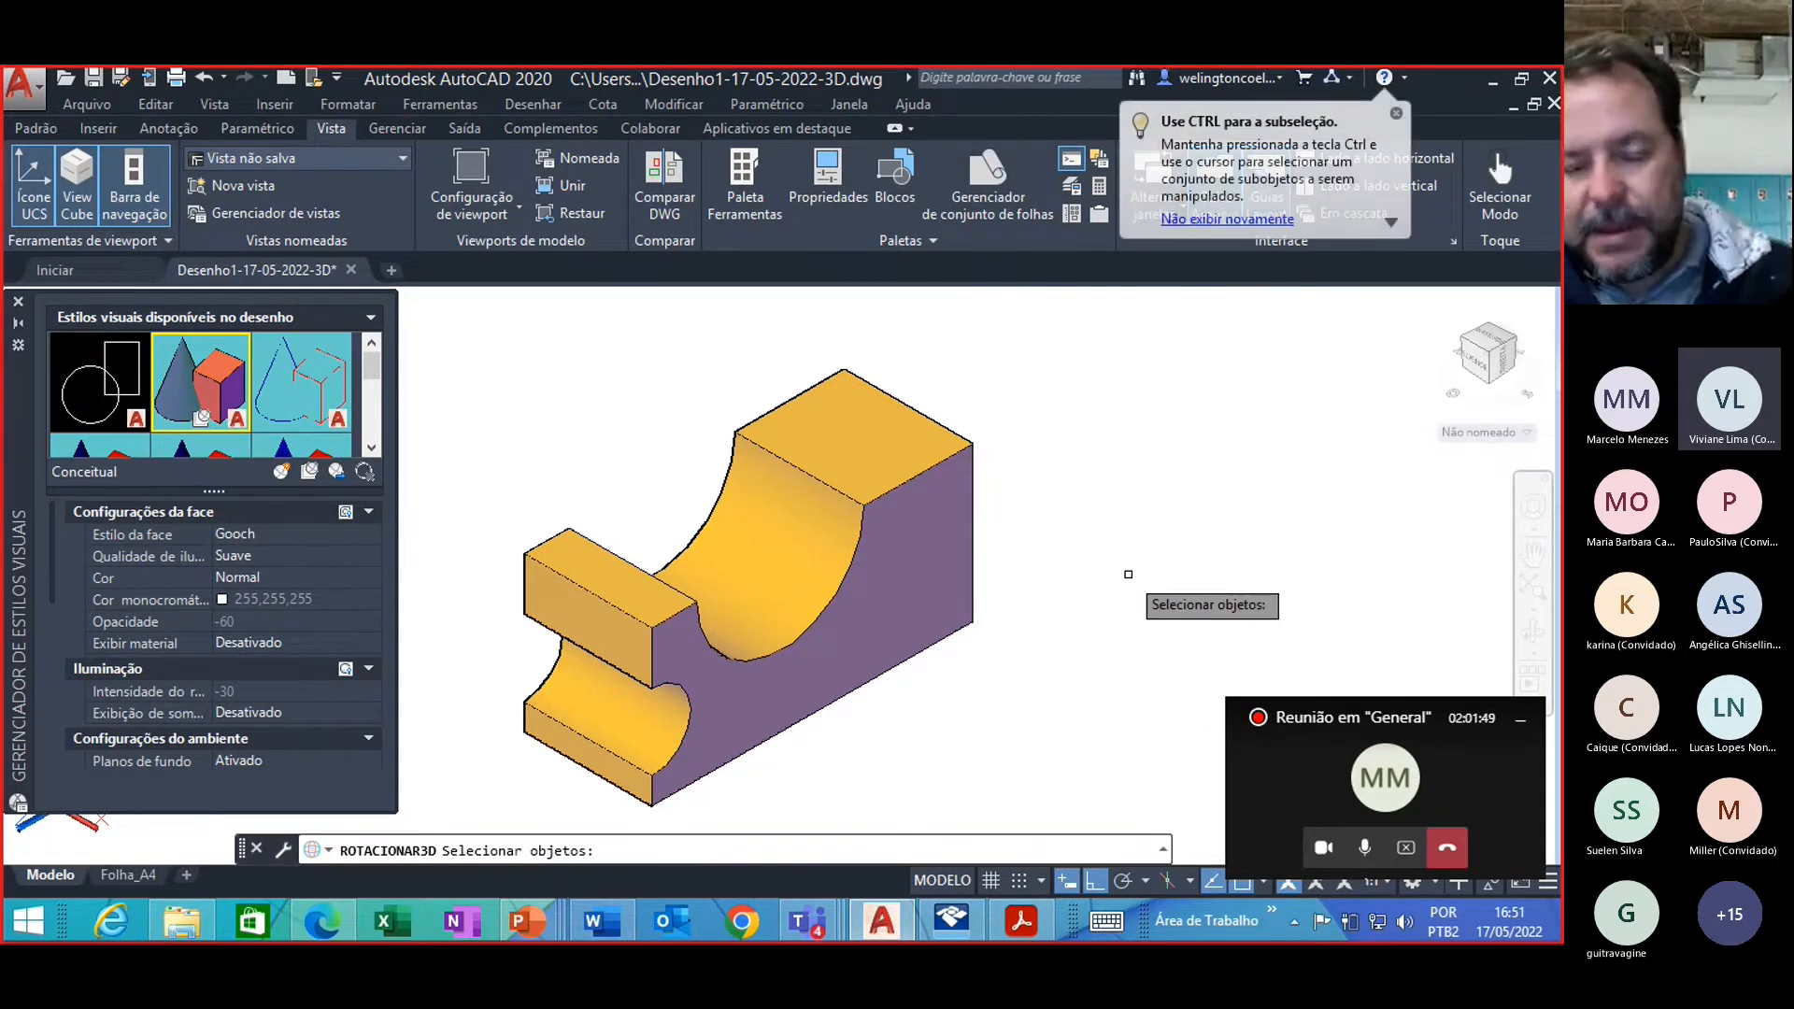
left_click(901, 483)
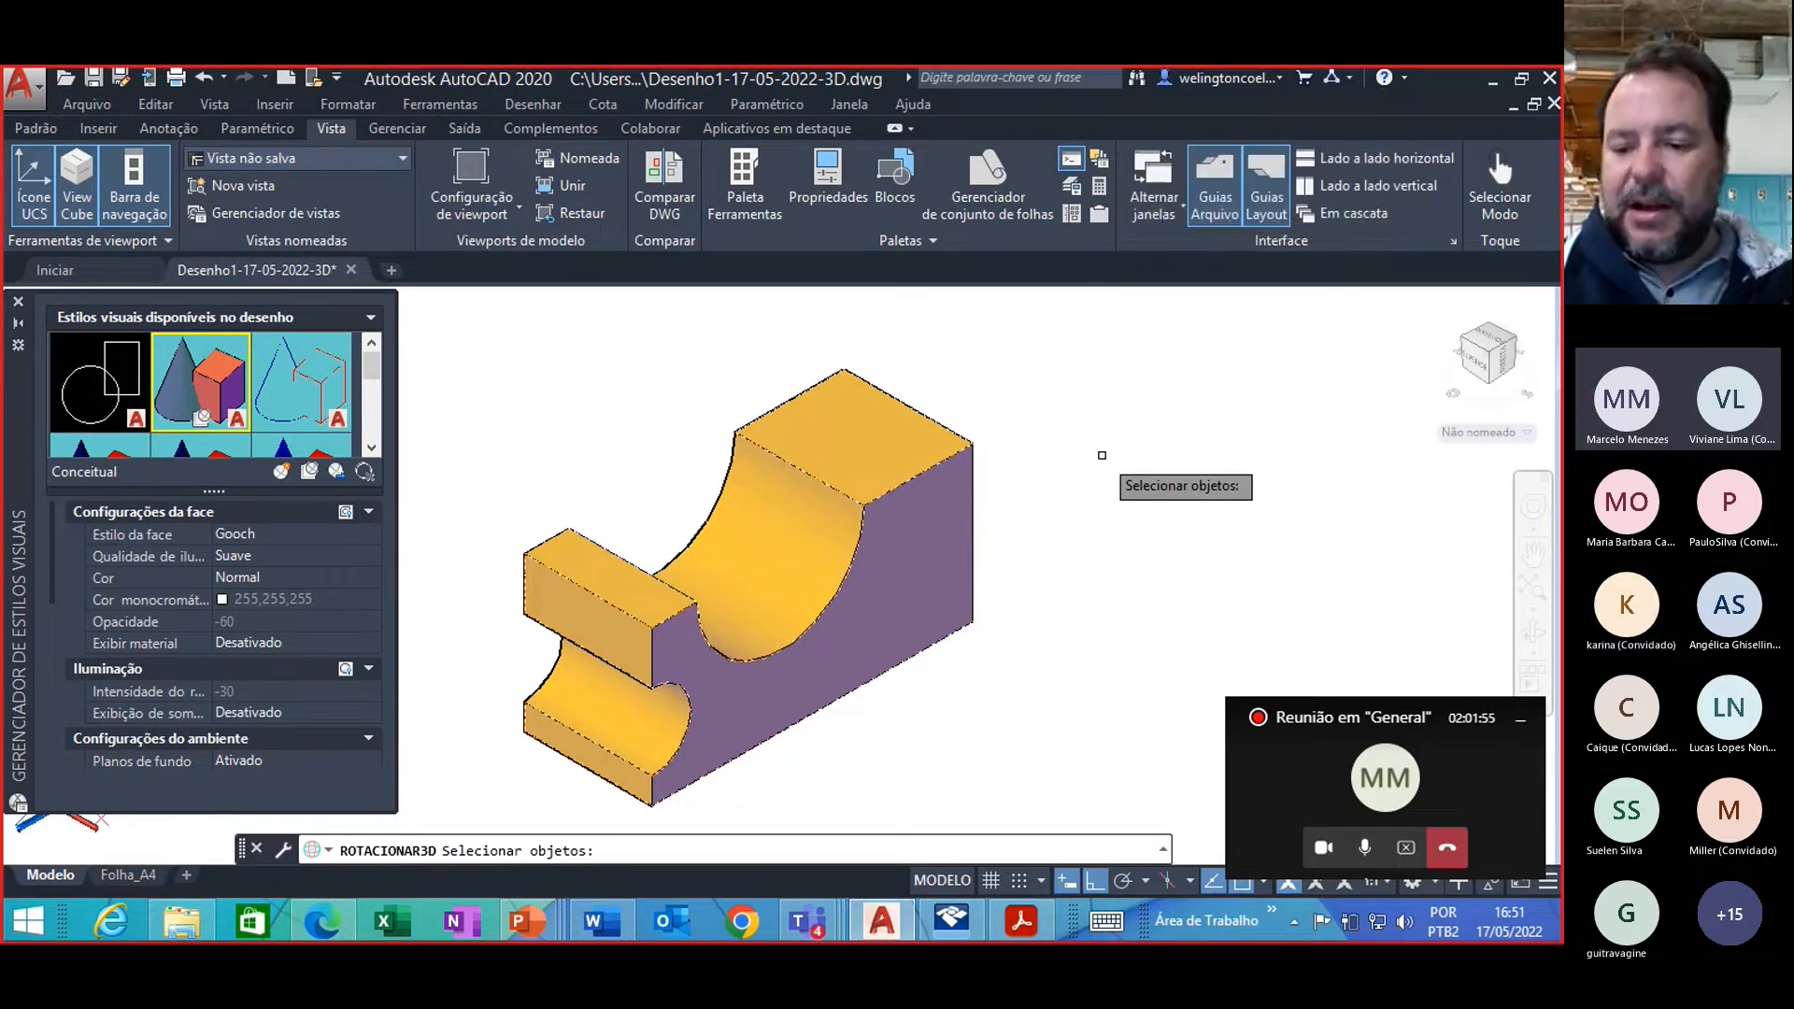
key("Return")
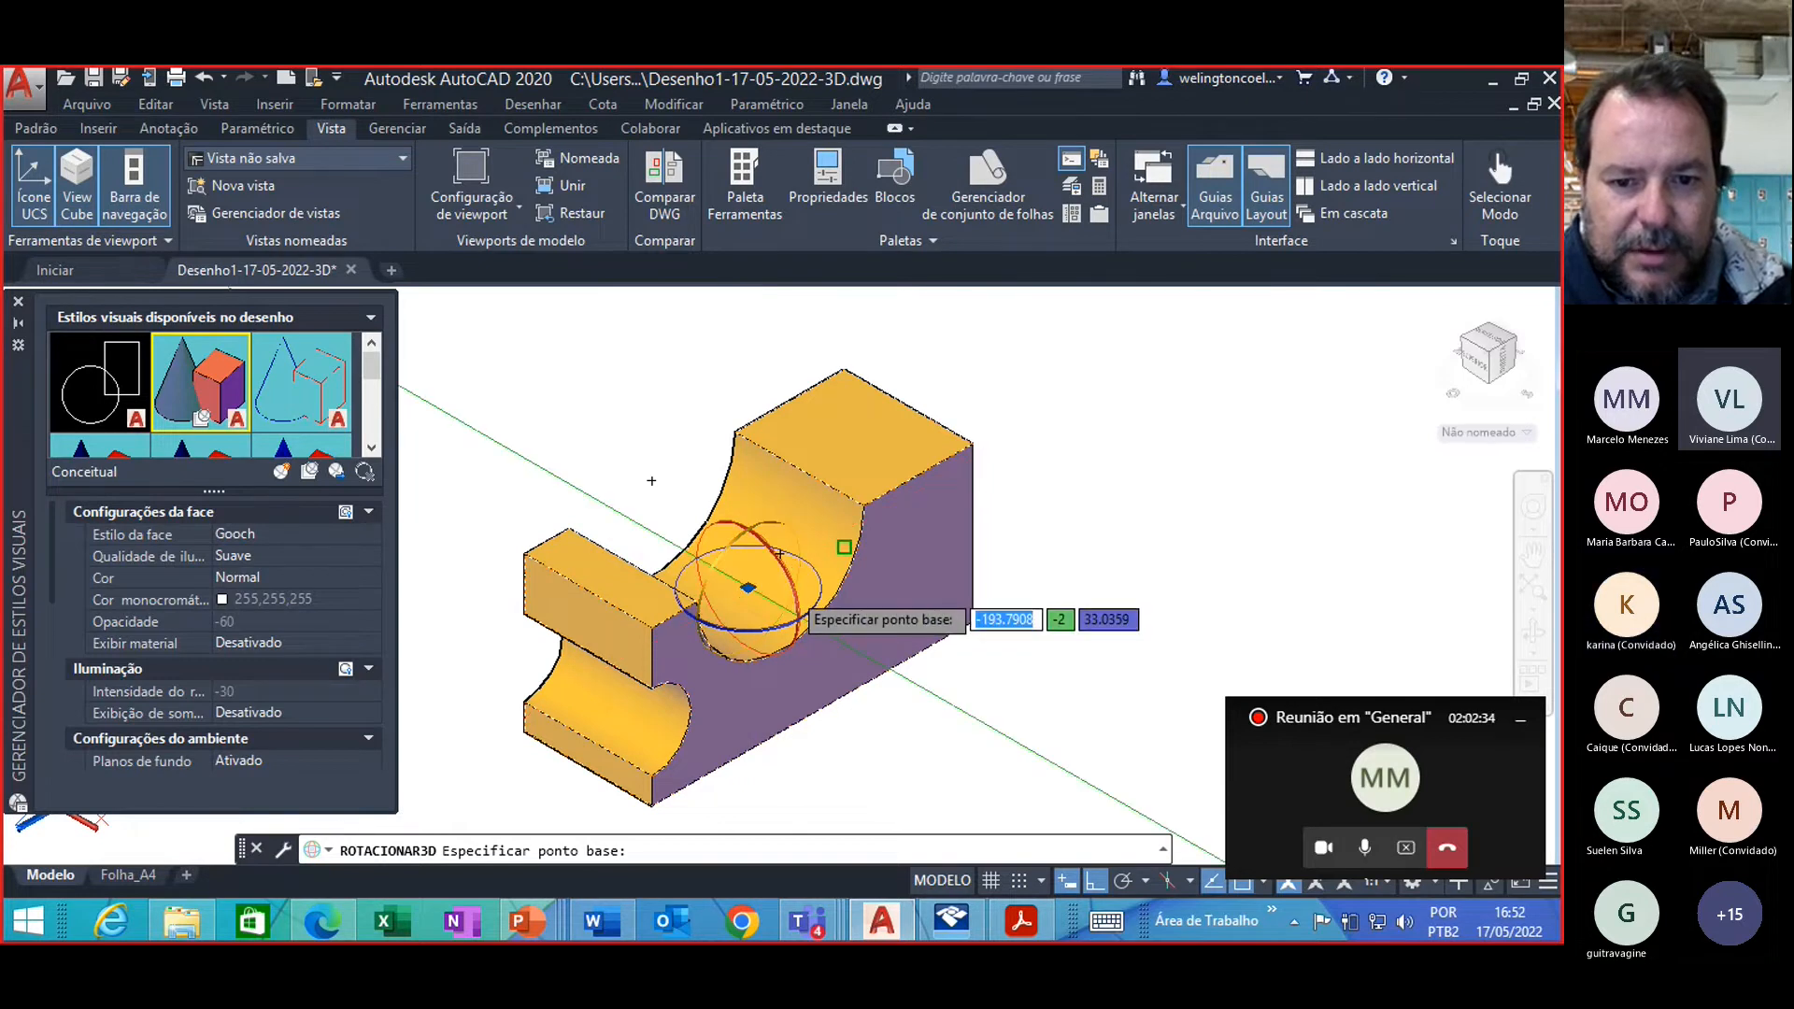
left_click(793, 589)
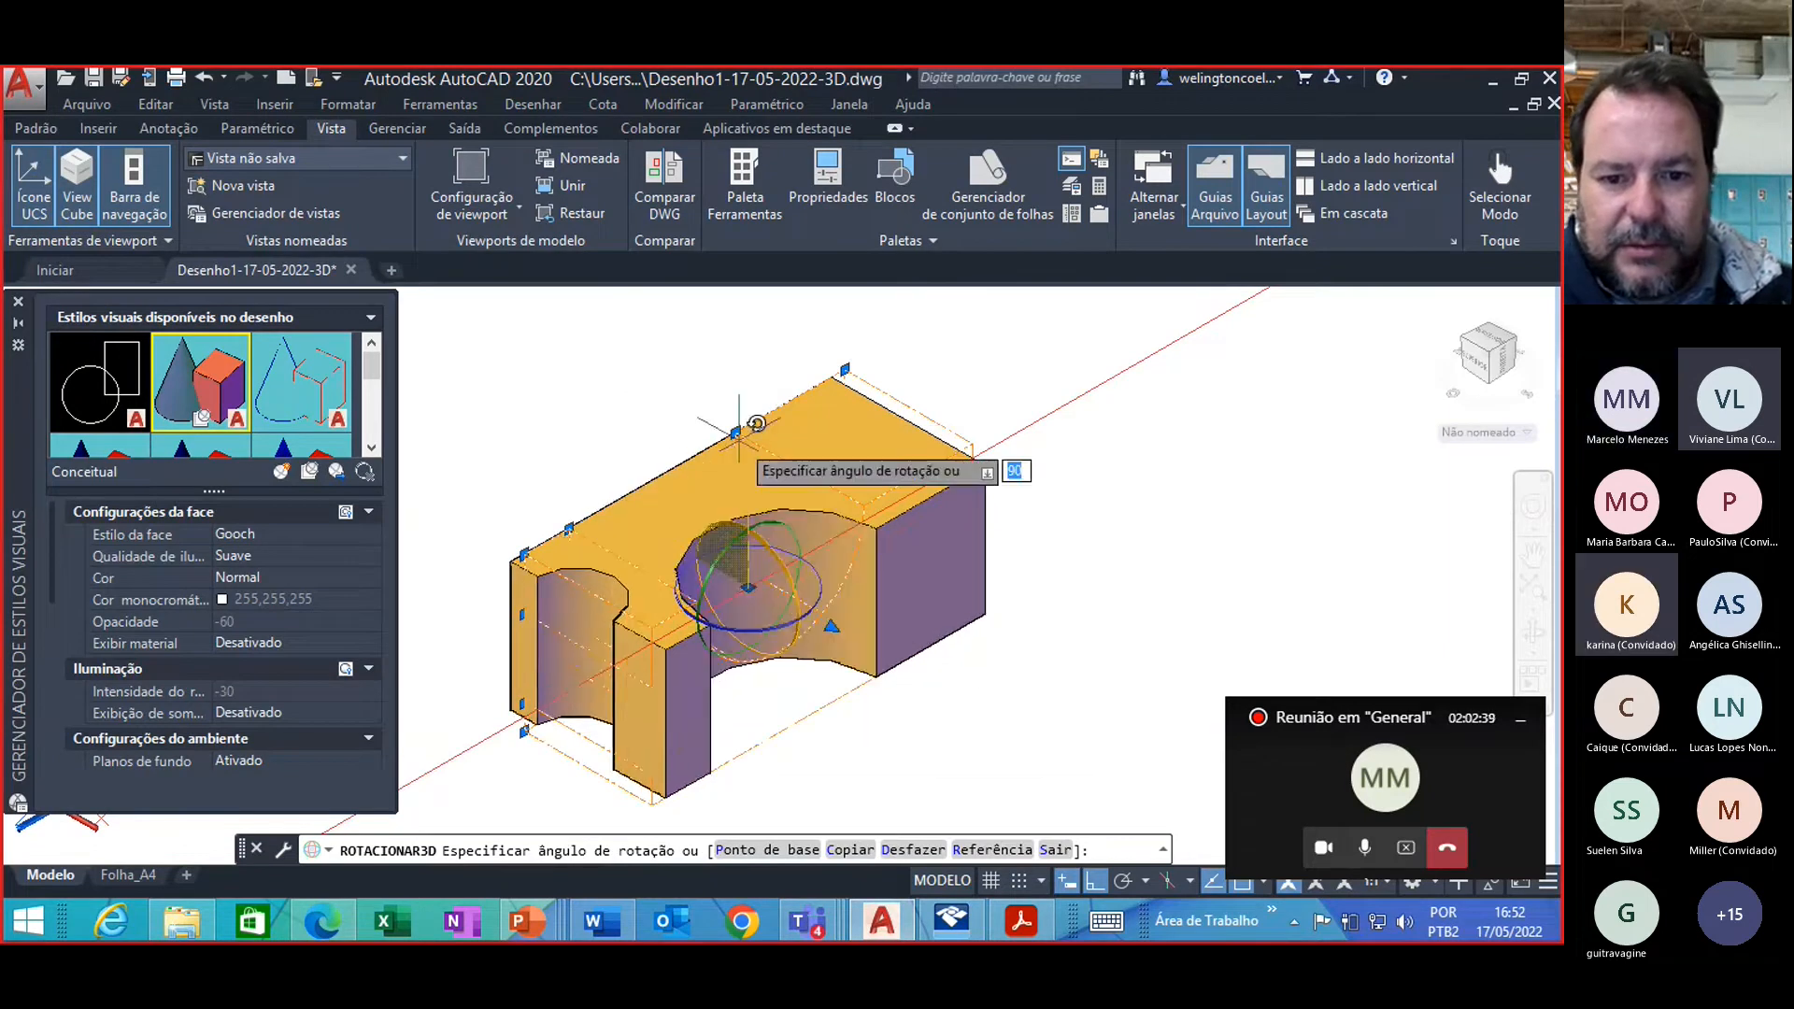
key("Return")
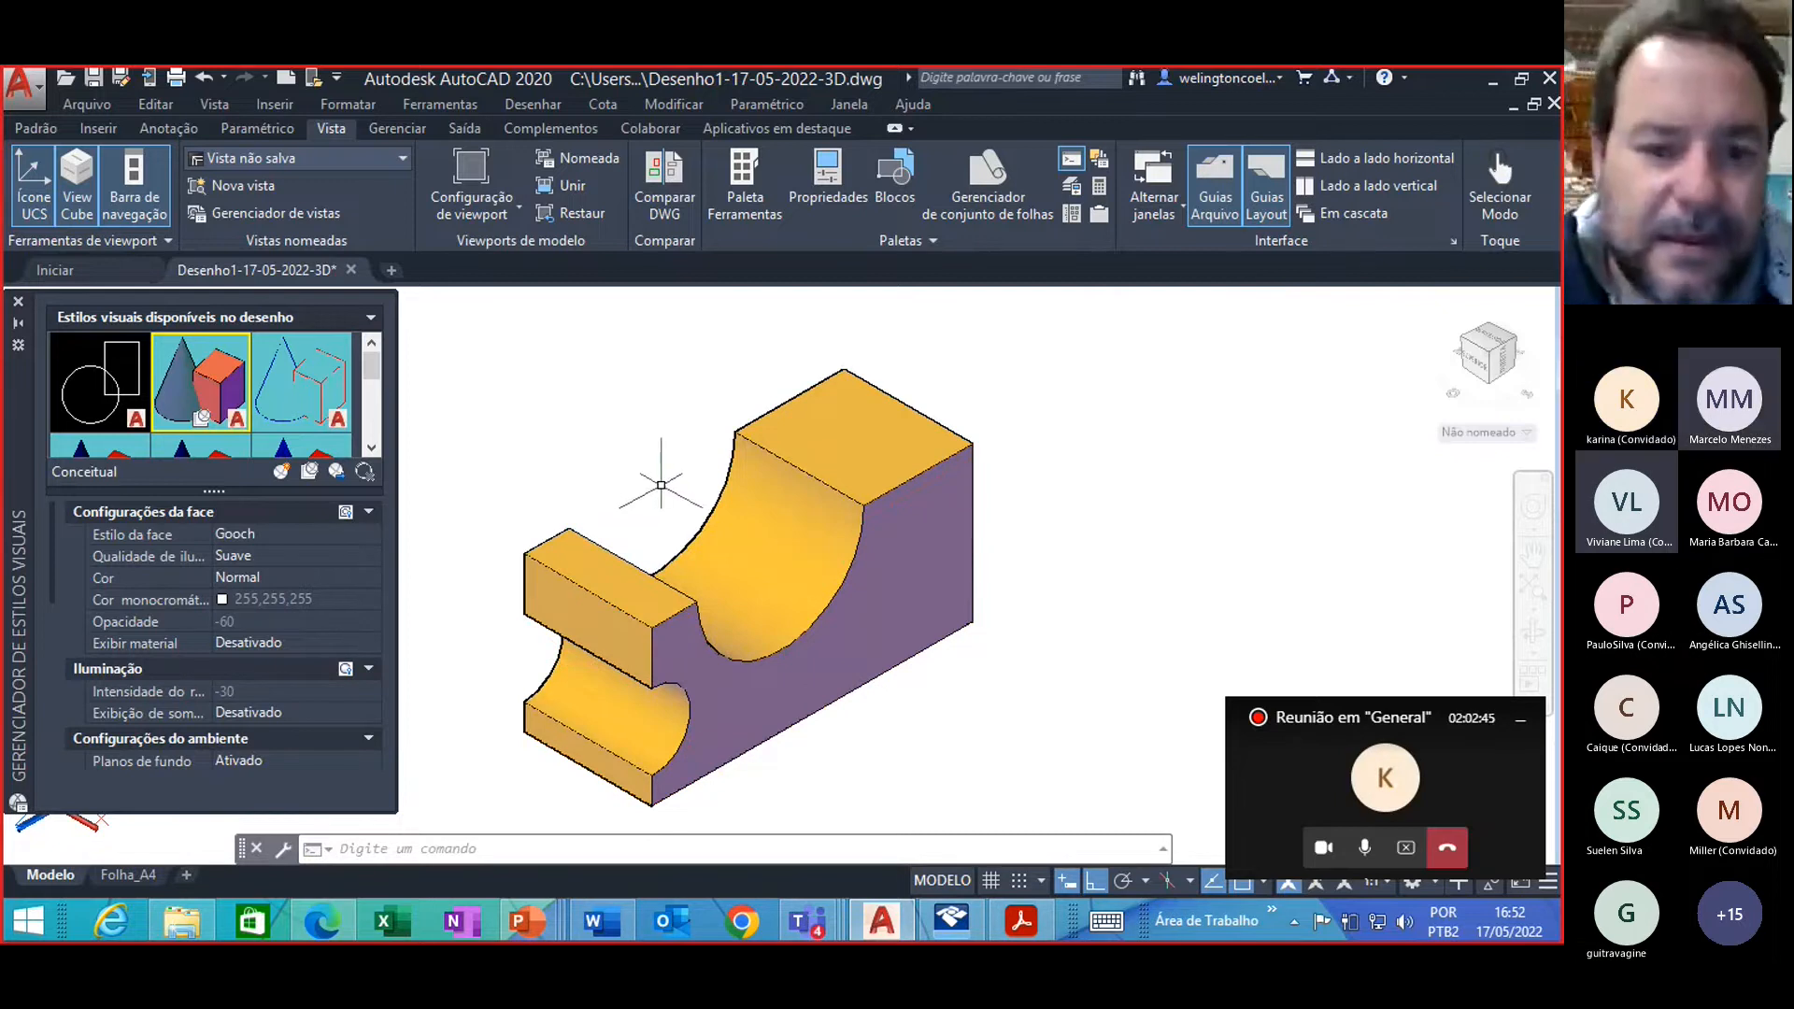
Step: Close the visual styles manager and keep the whole solid in view
left_click(18, 301)
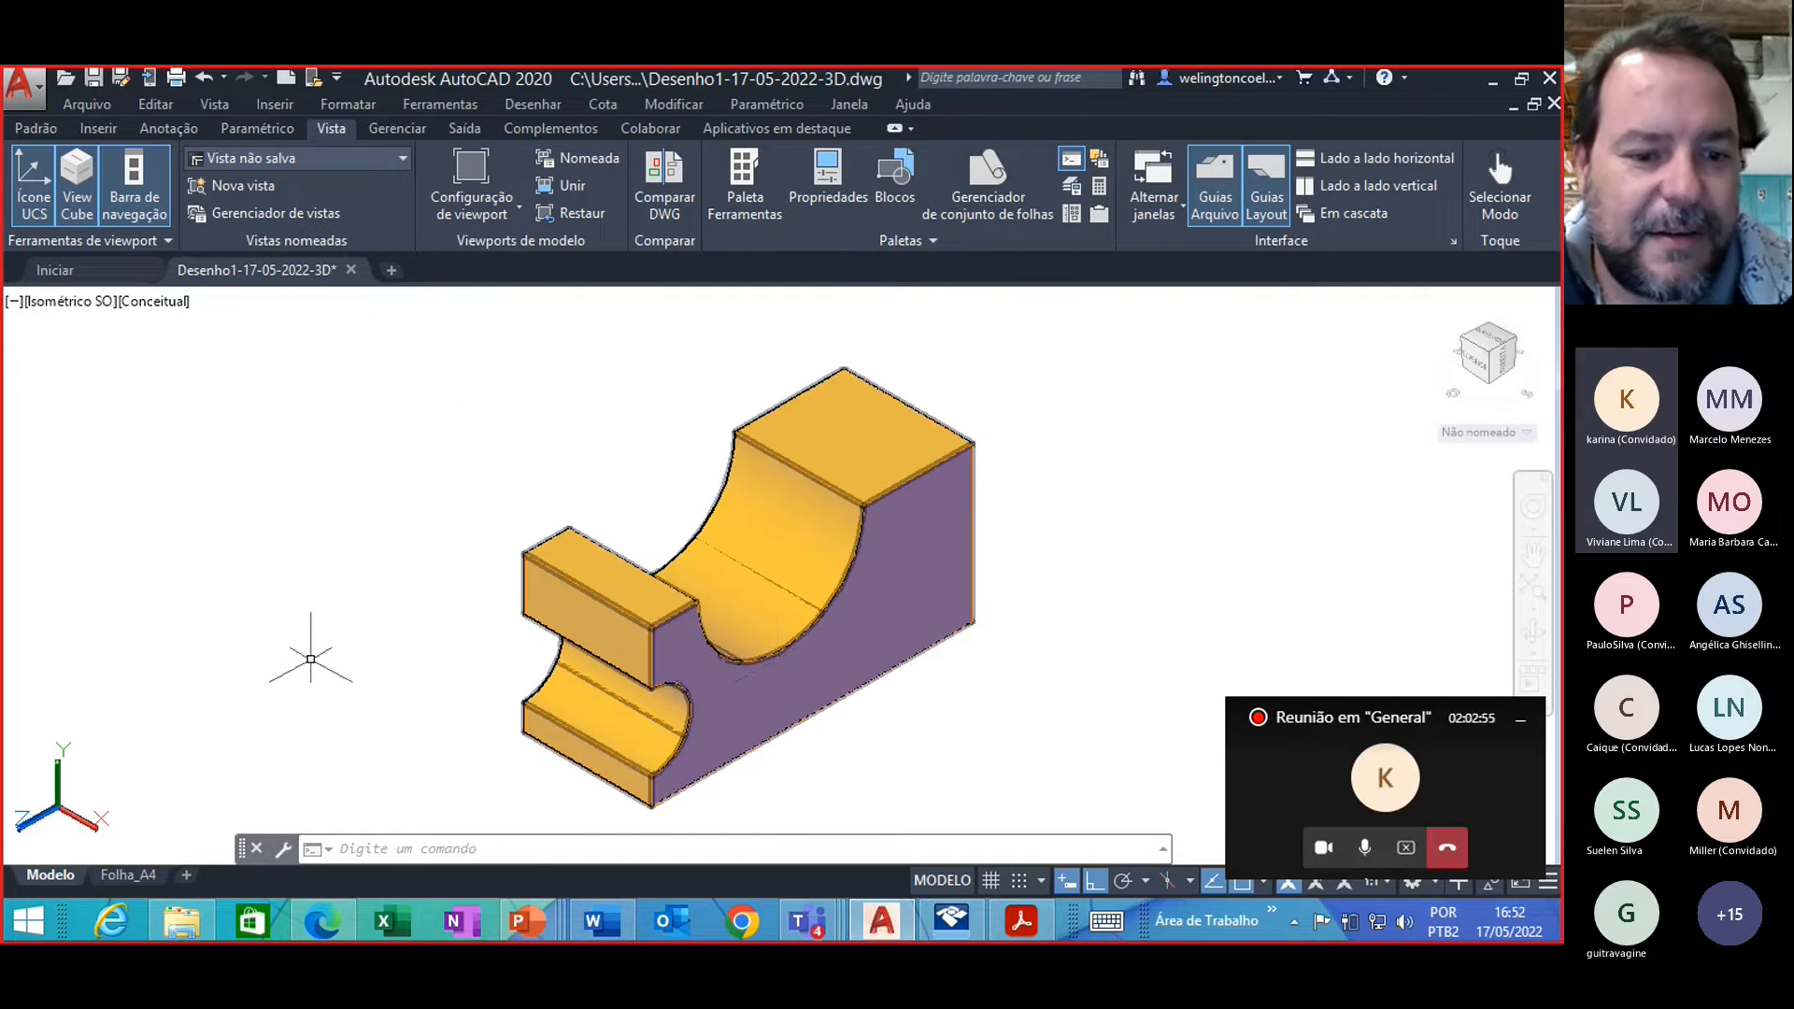
scroll(314, 631, "down", 1)
scroll(380, 629, "up", 1)
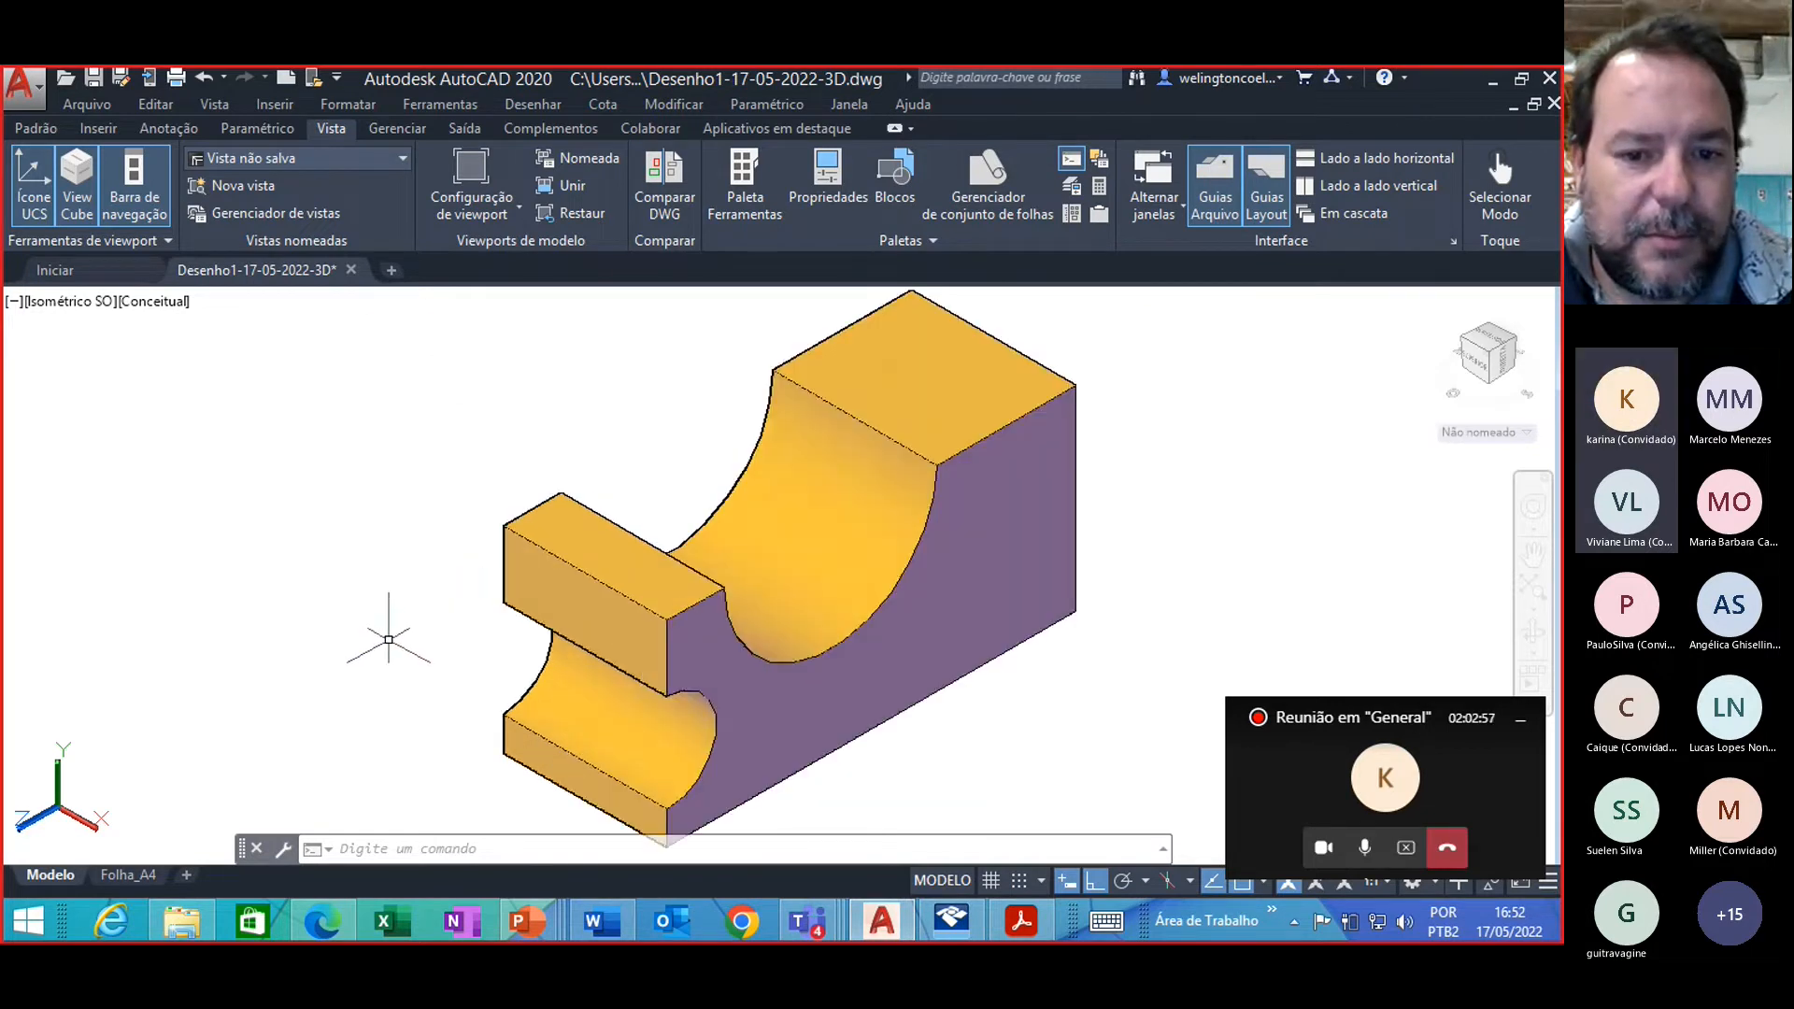
scroll(383, 635, "down", 1)
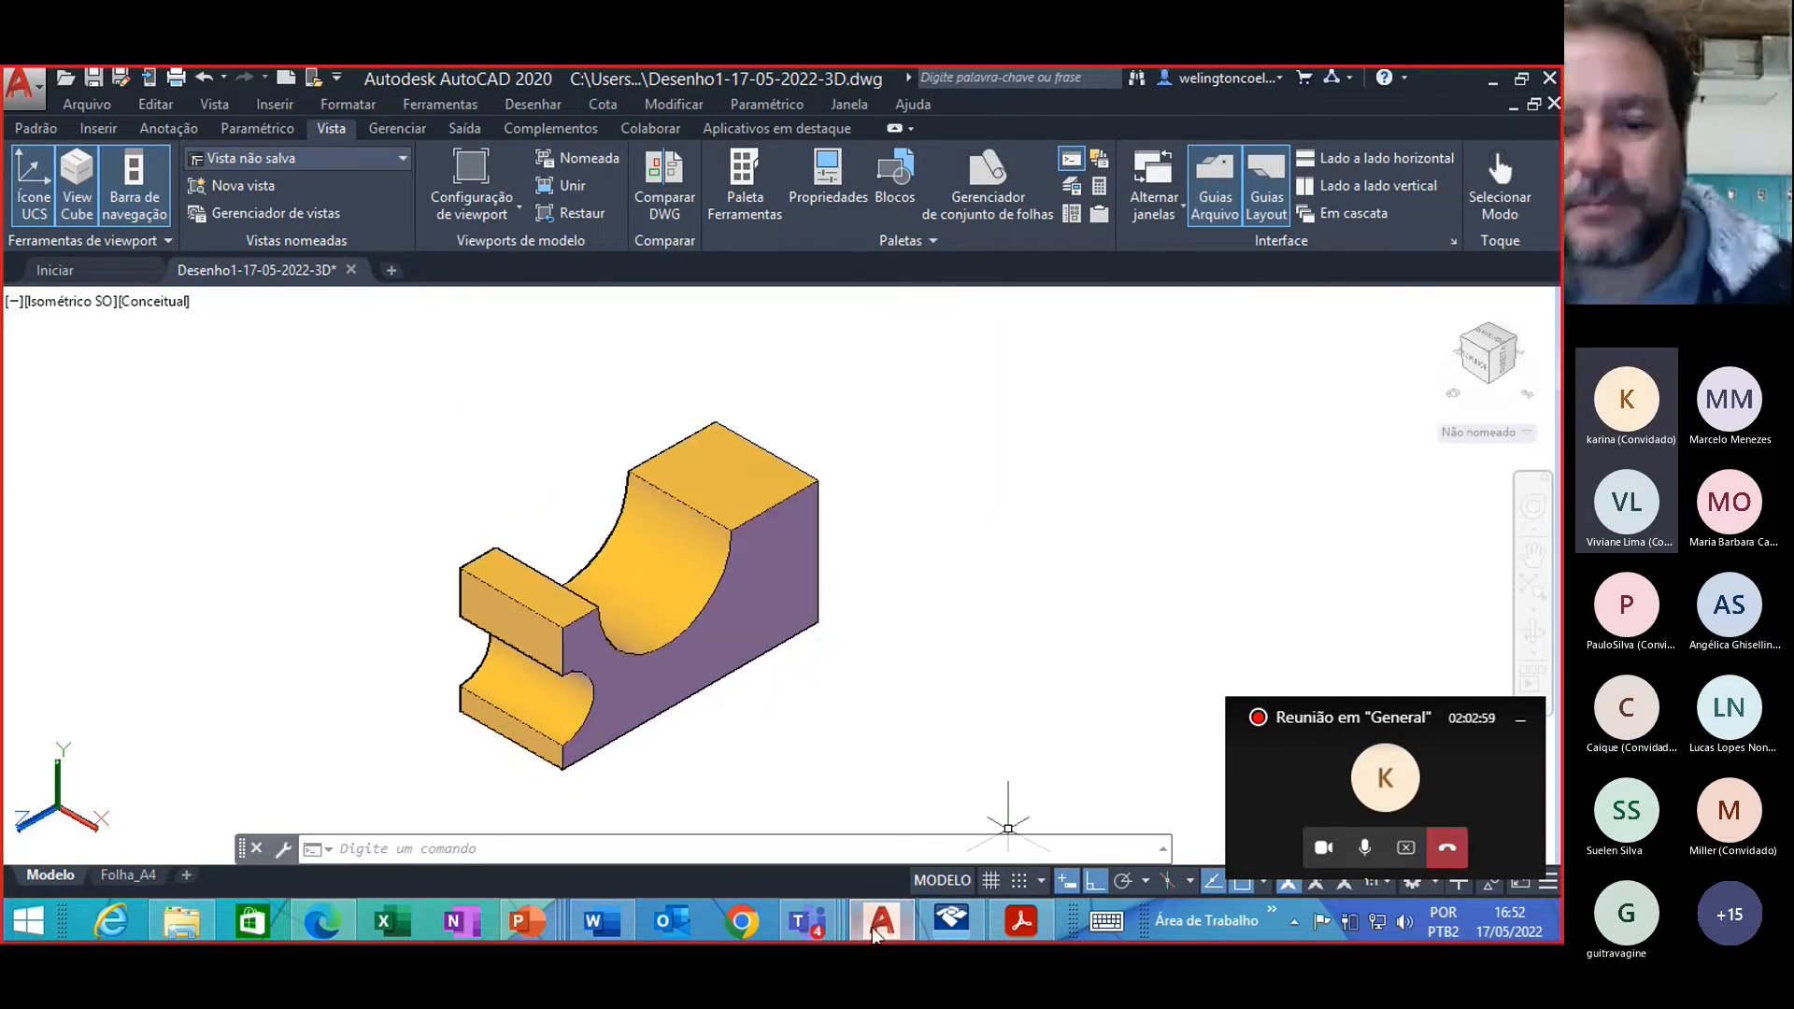
Step: Switch to the Teams meeting window to check the participants, and return to AutoCAD
mouse_move(876, 934)
mouse_move(808, 925)
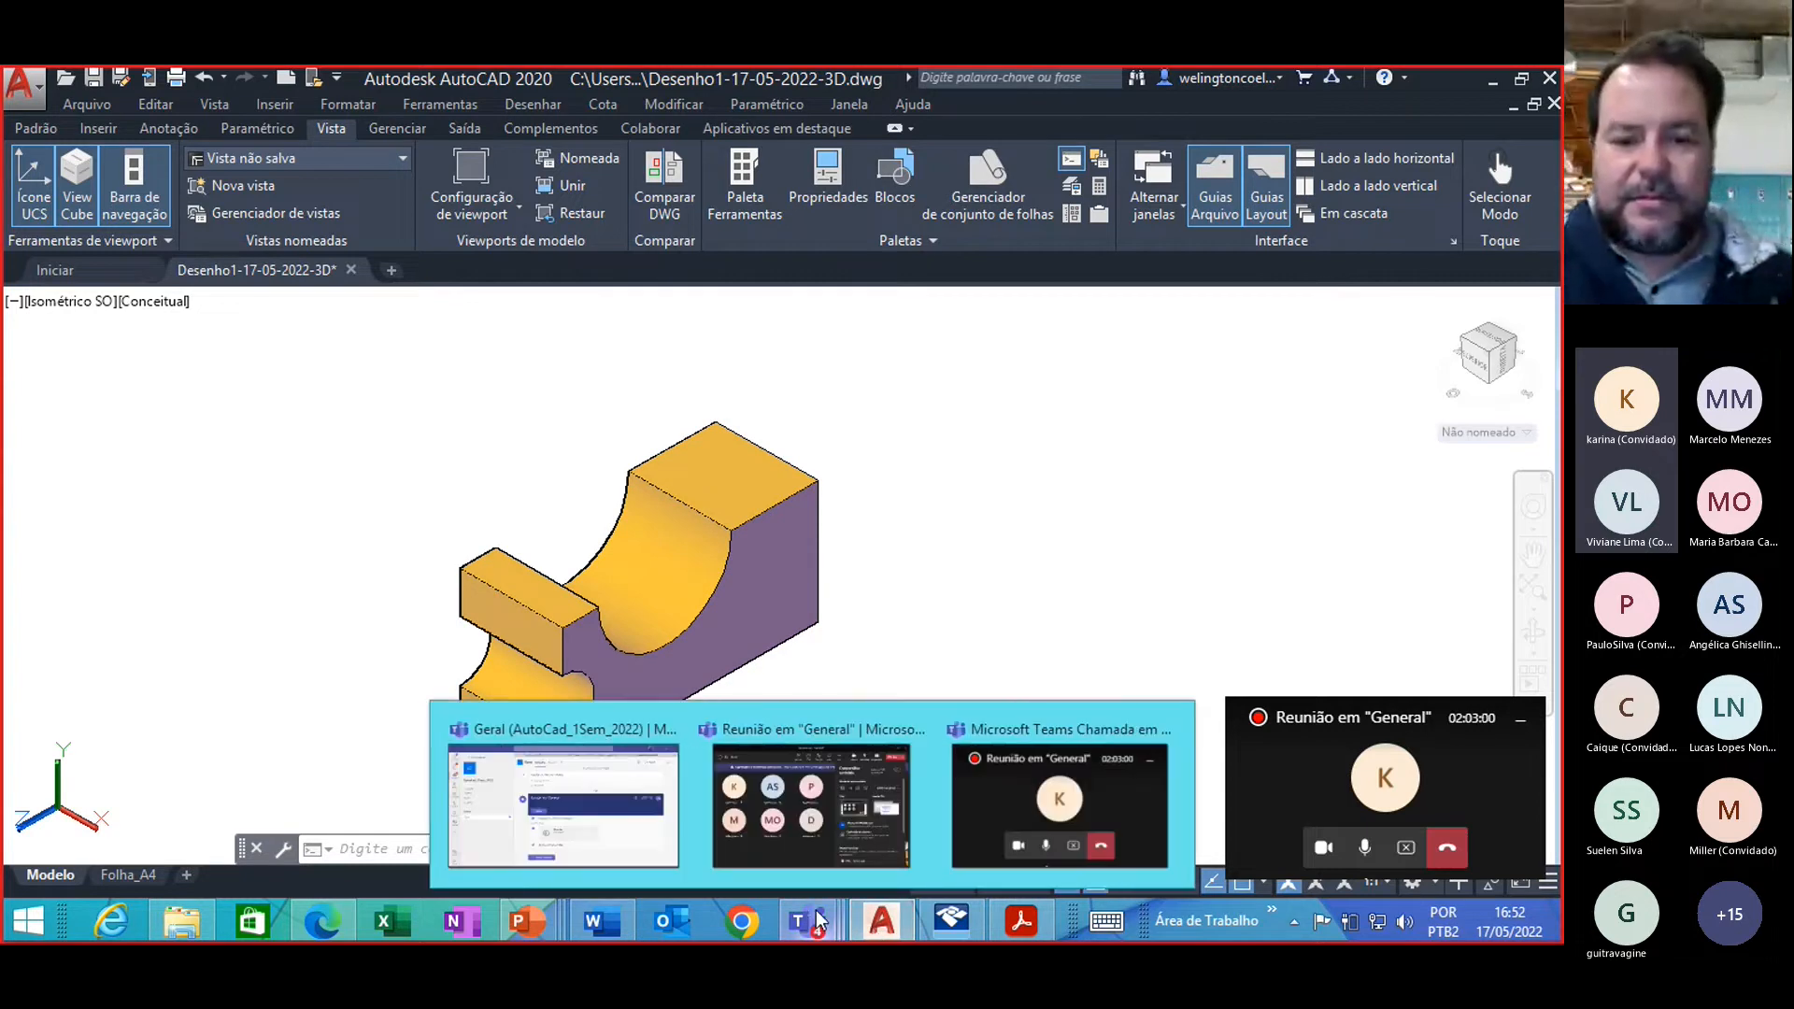
left_click(816, 862)
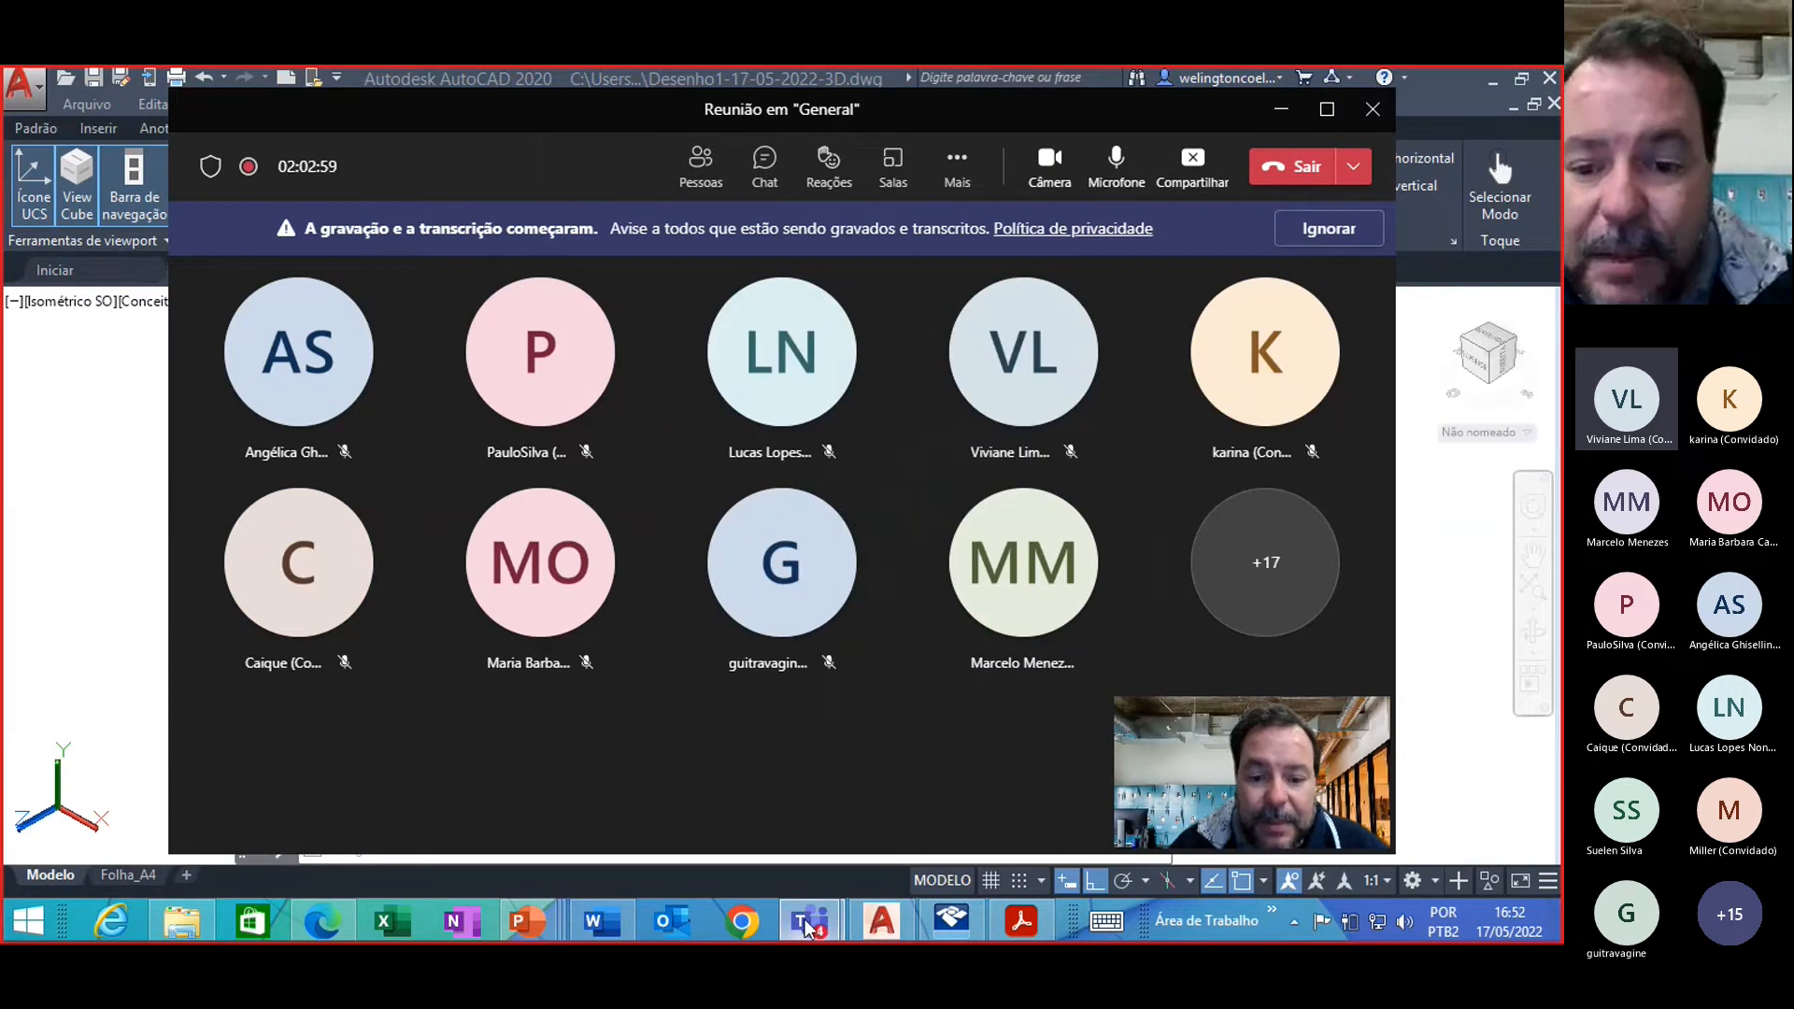
left_click(884, 923)
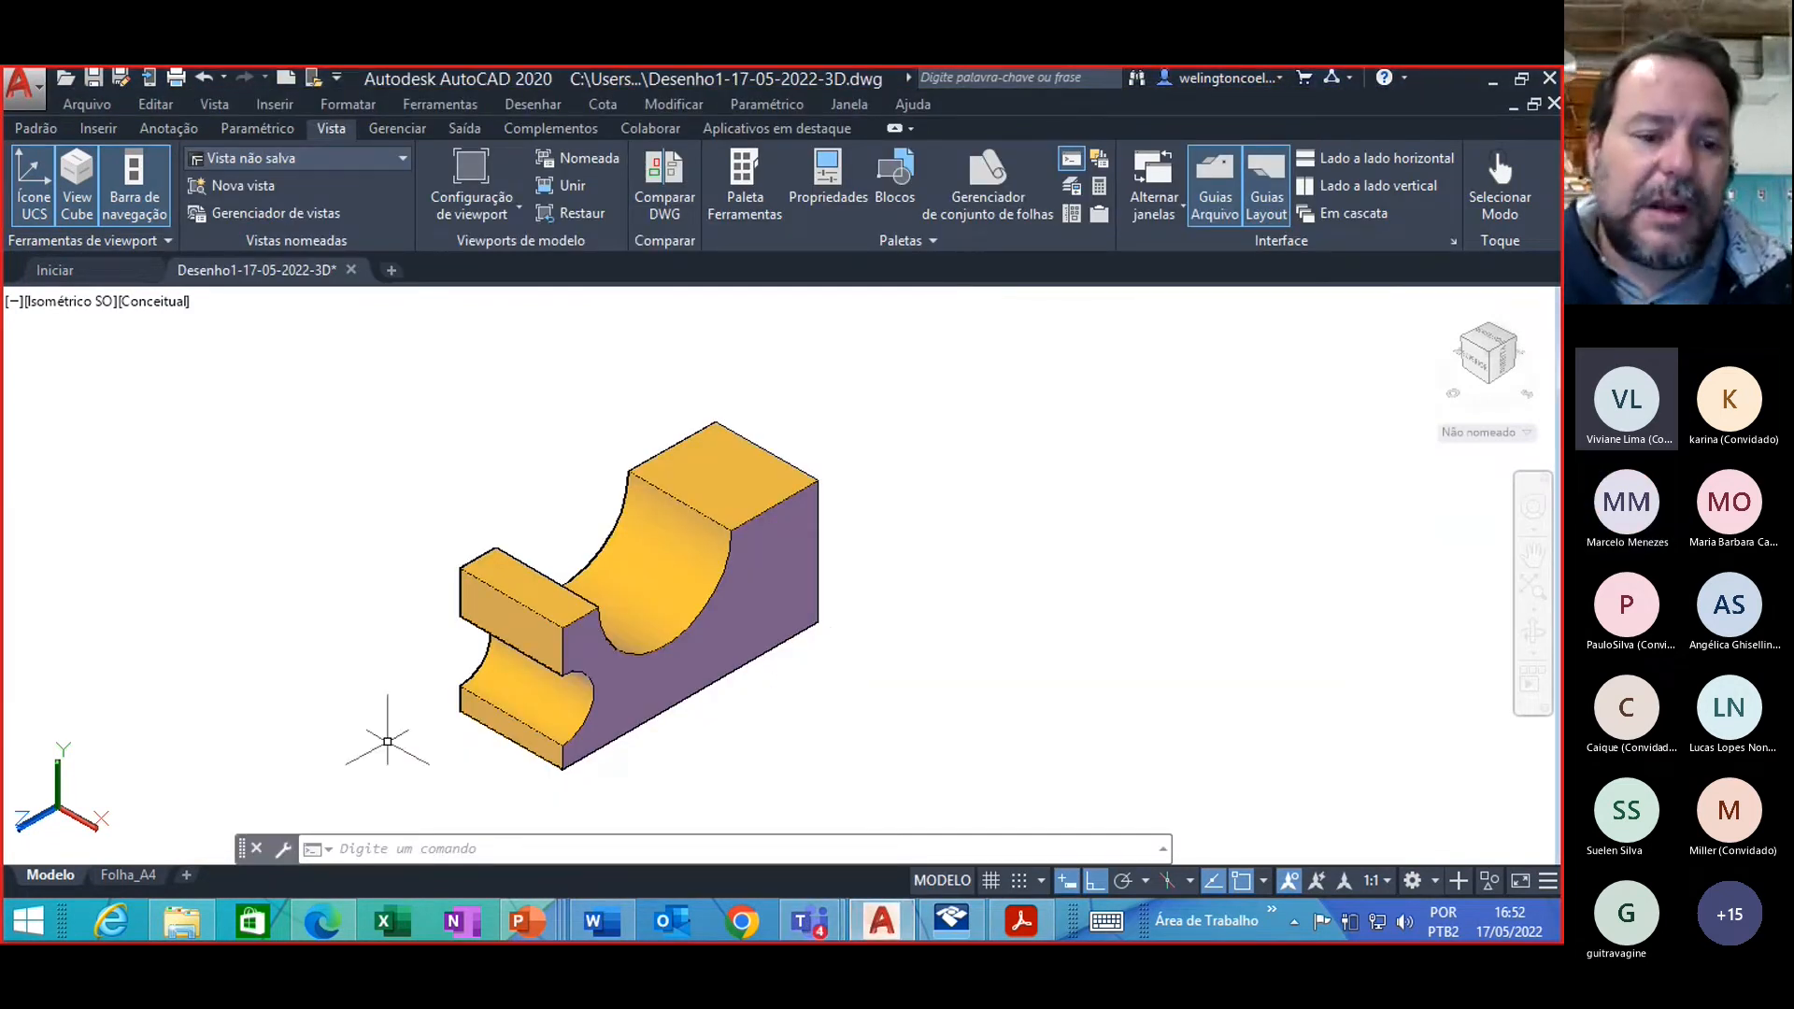
Step: Undo the viewport, rotation, visual style, extrusion, region and erase operations back to the three dimensioned orthographic views in model space
left_click(126, 879)
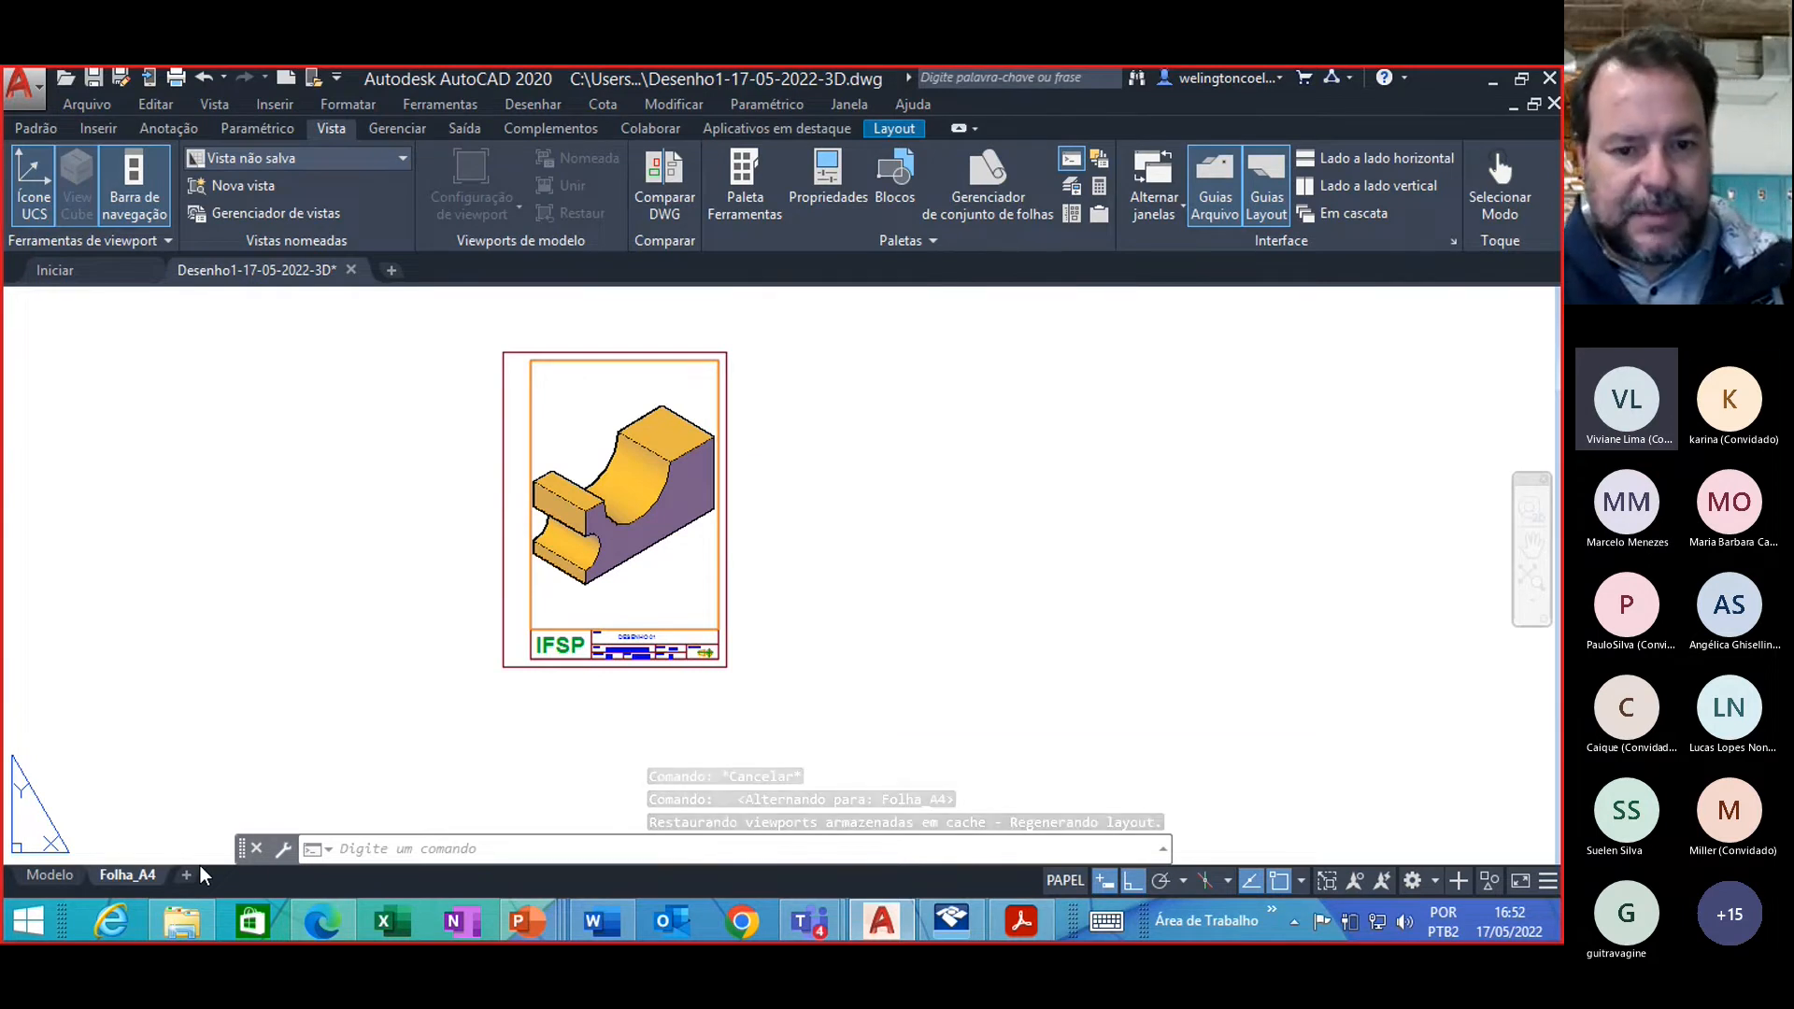
key("ctrl+z")
key("ctrl+z")
key("ctrl+z")
key("ctrl+z")
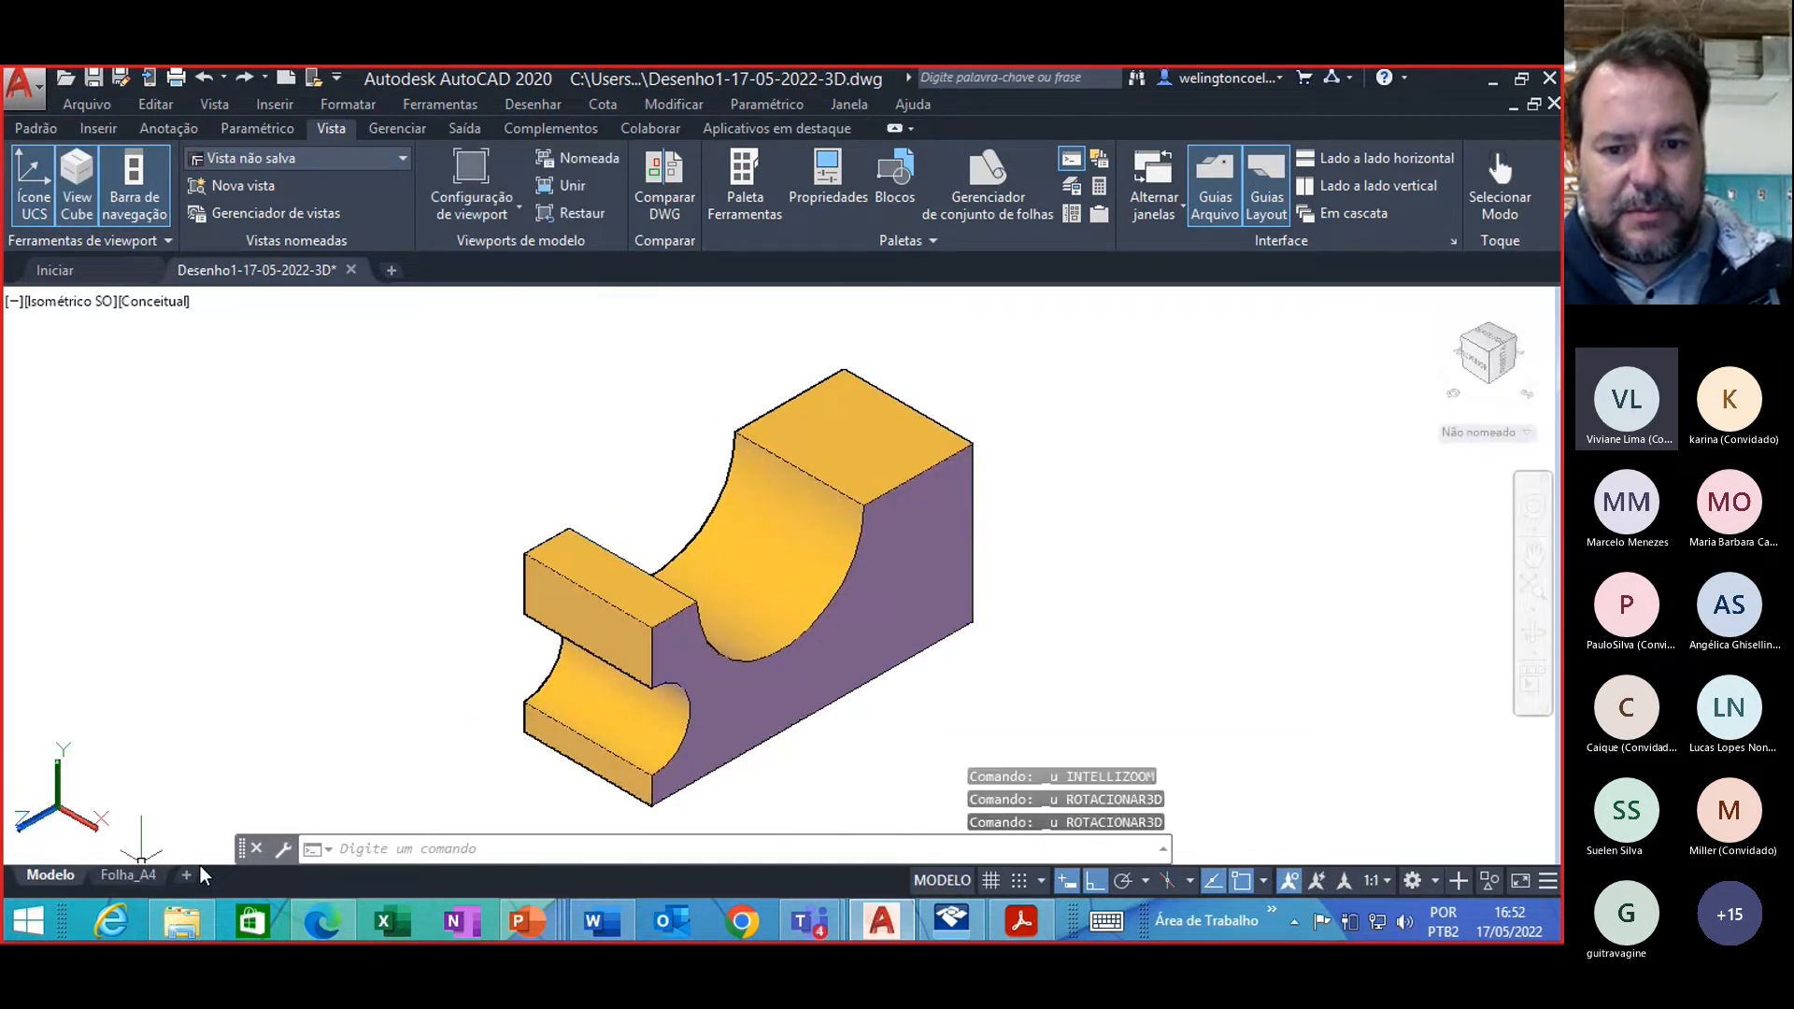
key("ctrl+z")
key("ctrl+z")
key("ctrl+z")
key("ctrl+z")
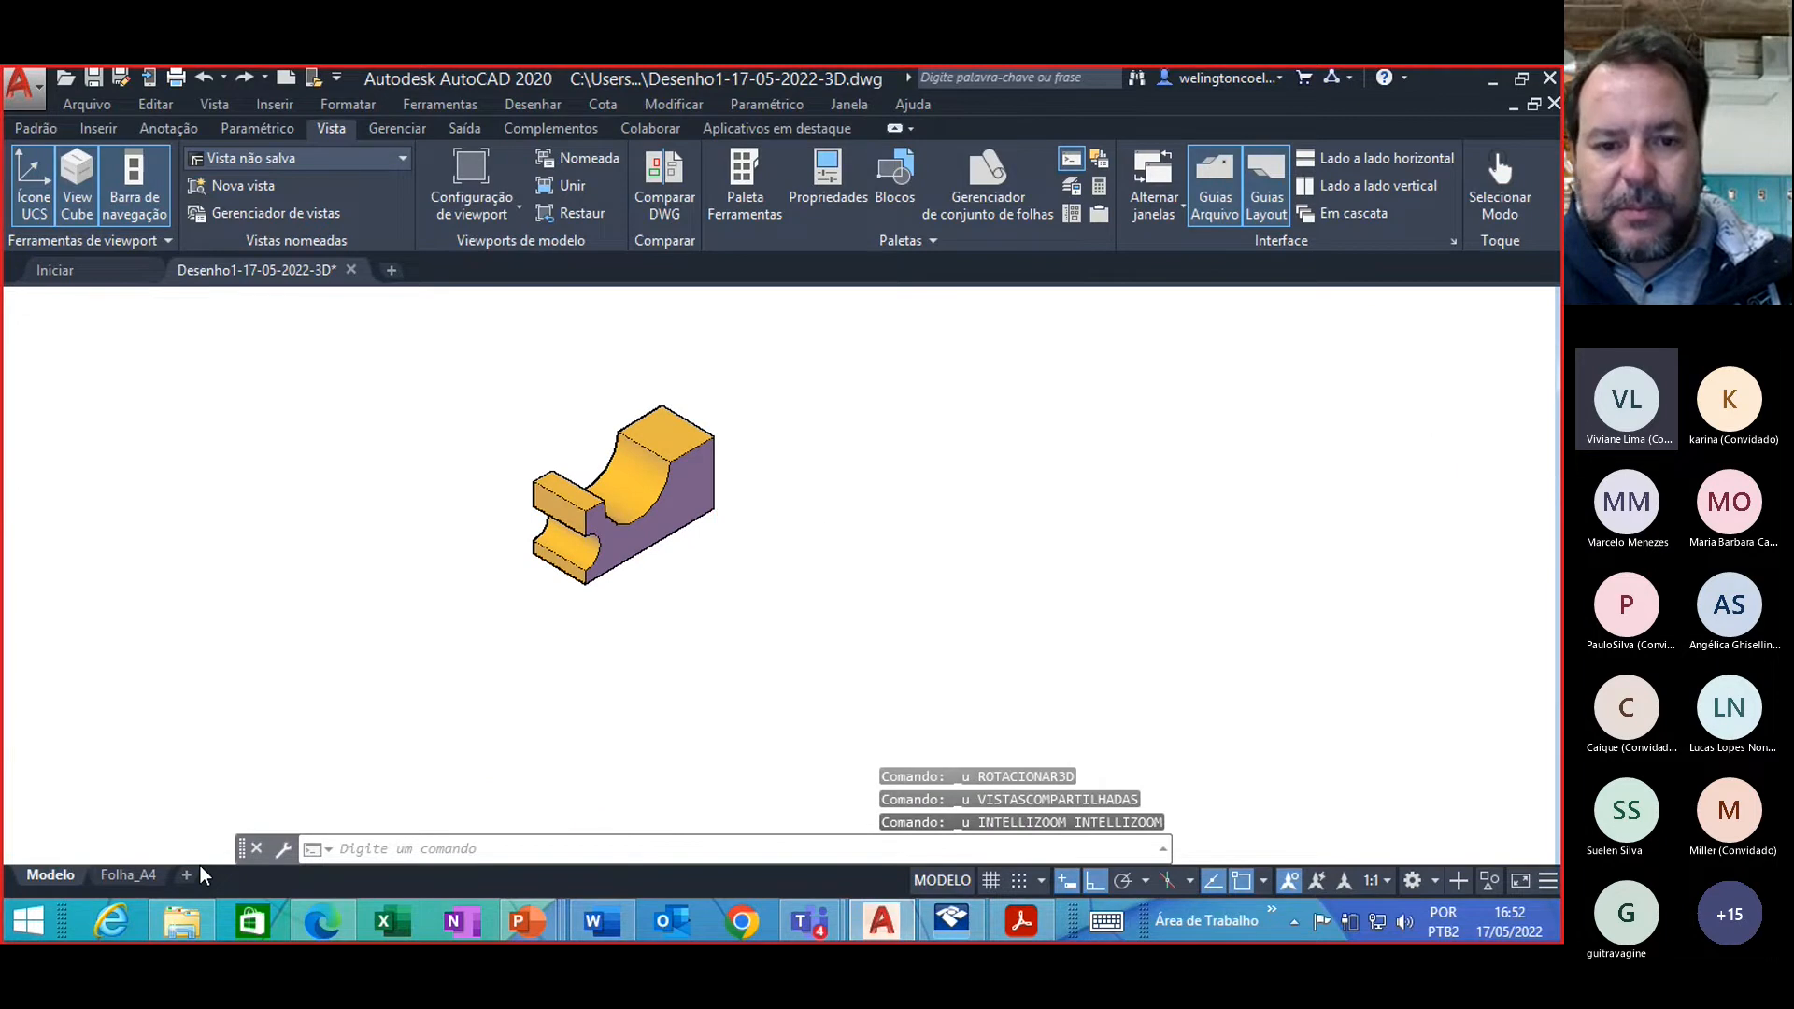
key("ctrl+z")
key("ctrl+z")
key("ctrl+z")
key("ctrl+z")
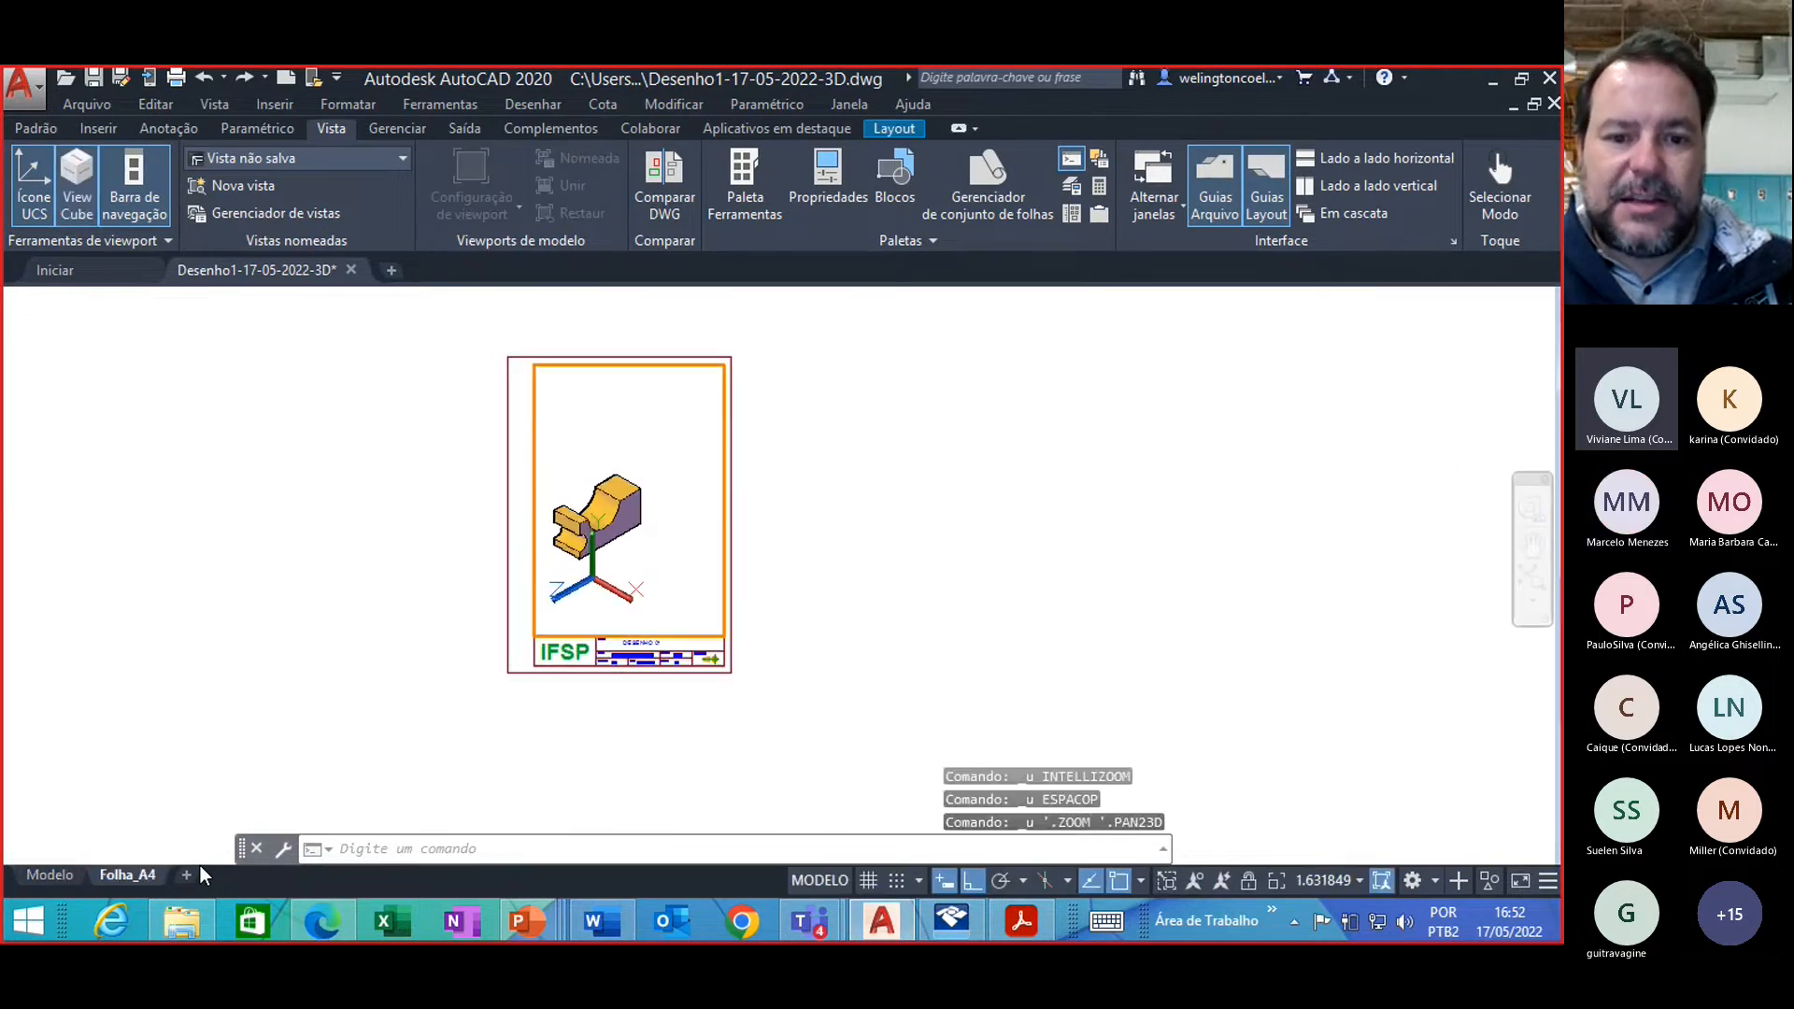
key("ctrl+z")
key("ctrl+z")
key("ctrl+z")
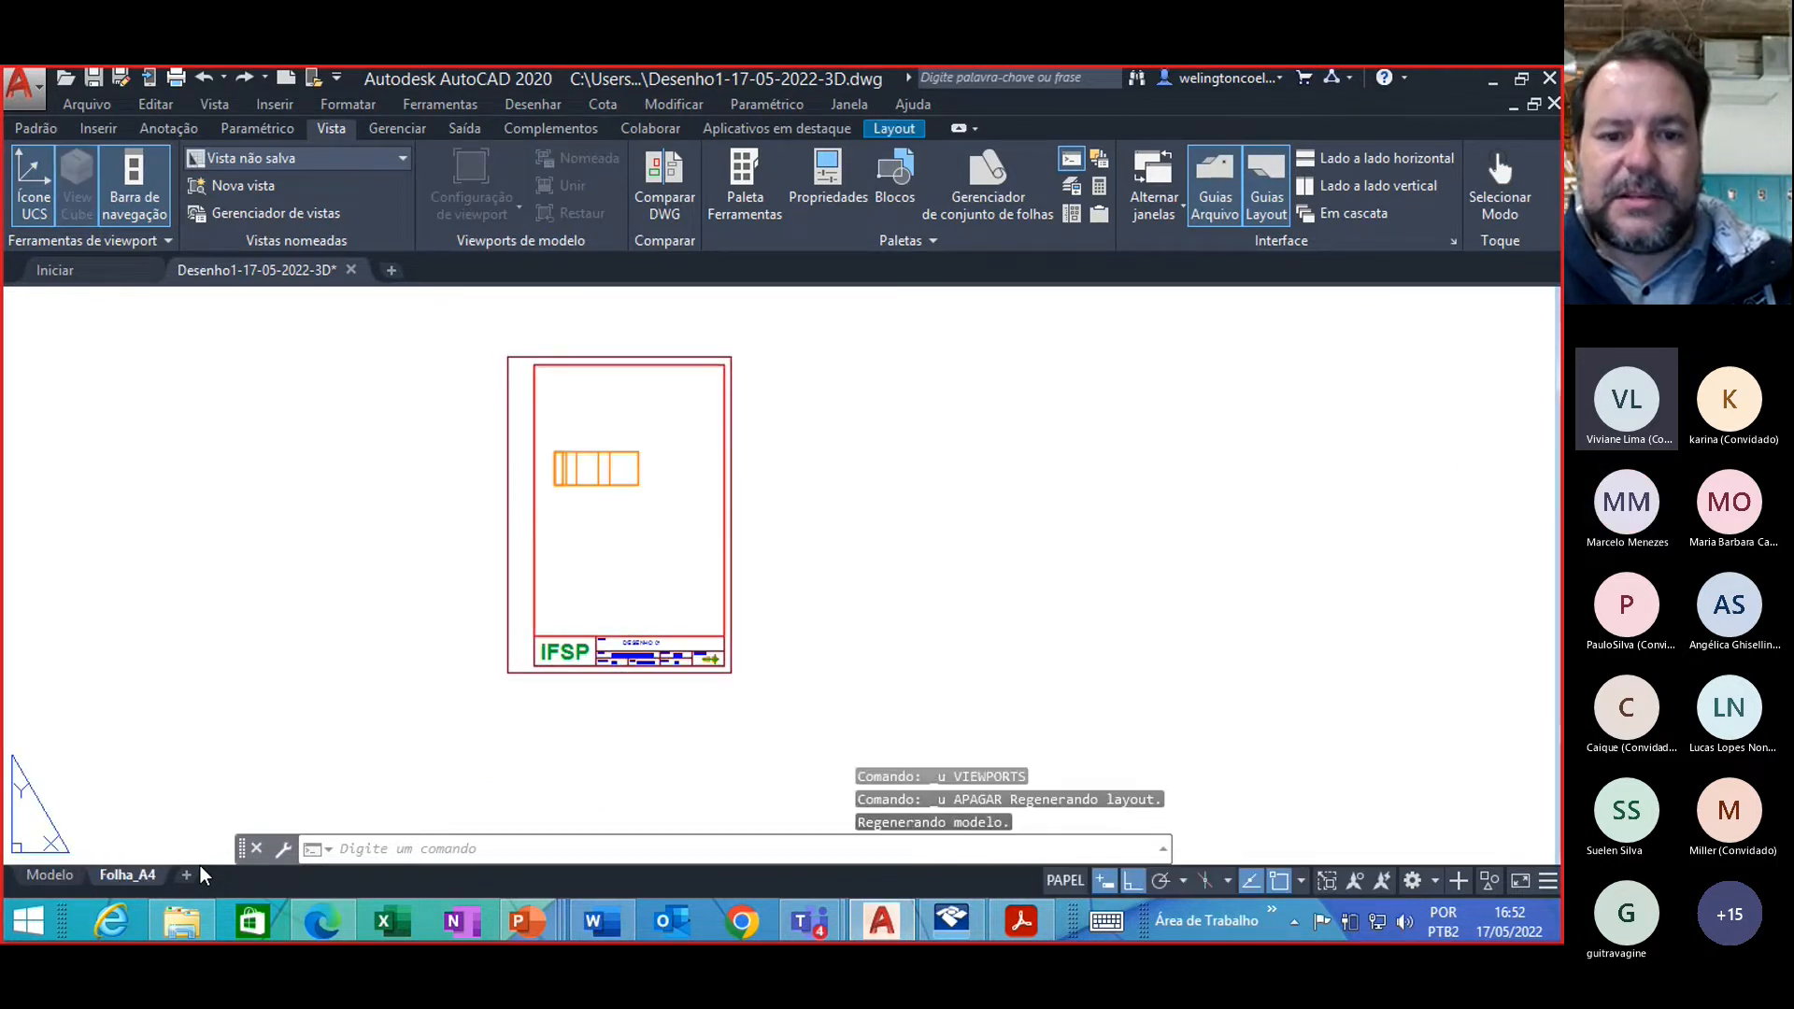
key("ctrl+z")
key("ctrl+z")
key("ctrl+z")
key("ctrl+z")
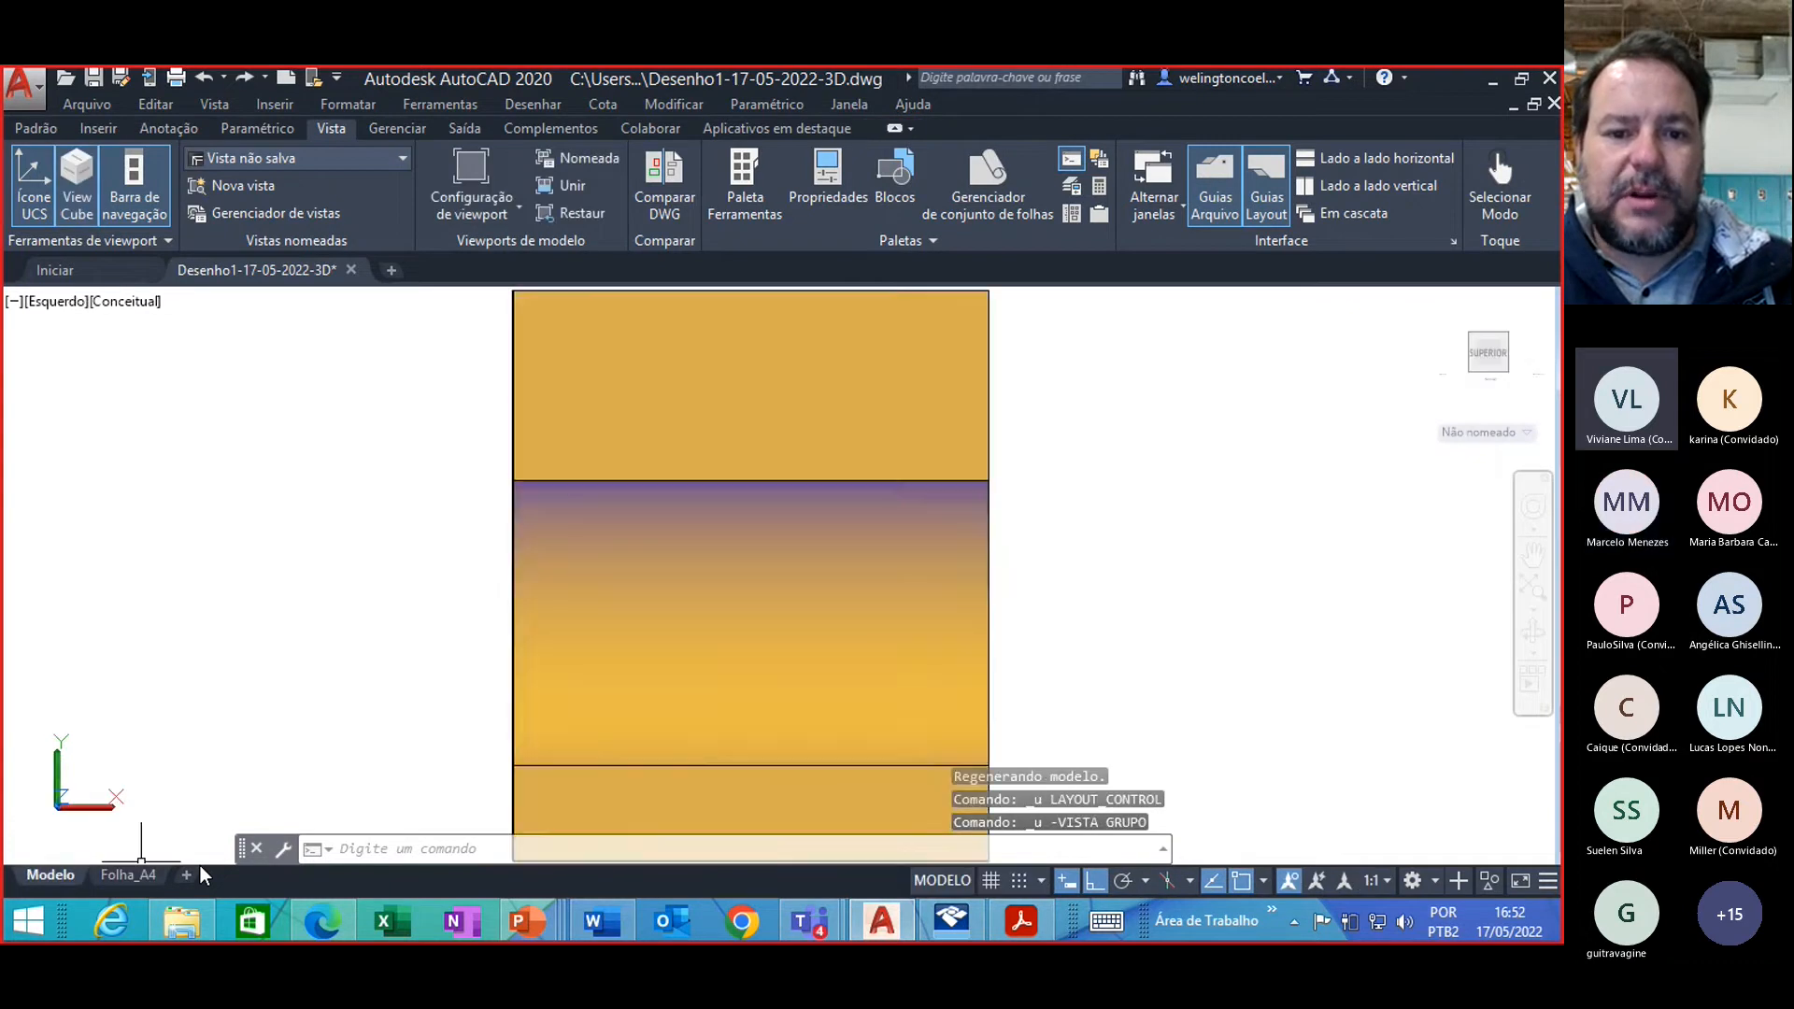
key("ctrl+z")
key("ctrl+z")
key("ctrl+z")
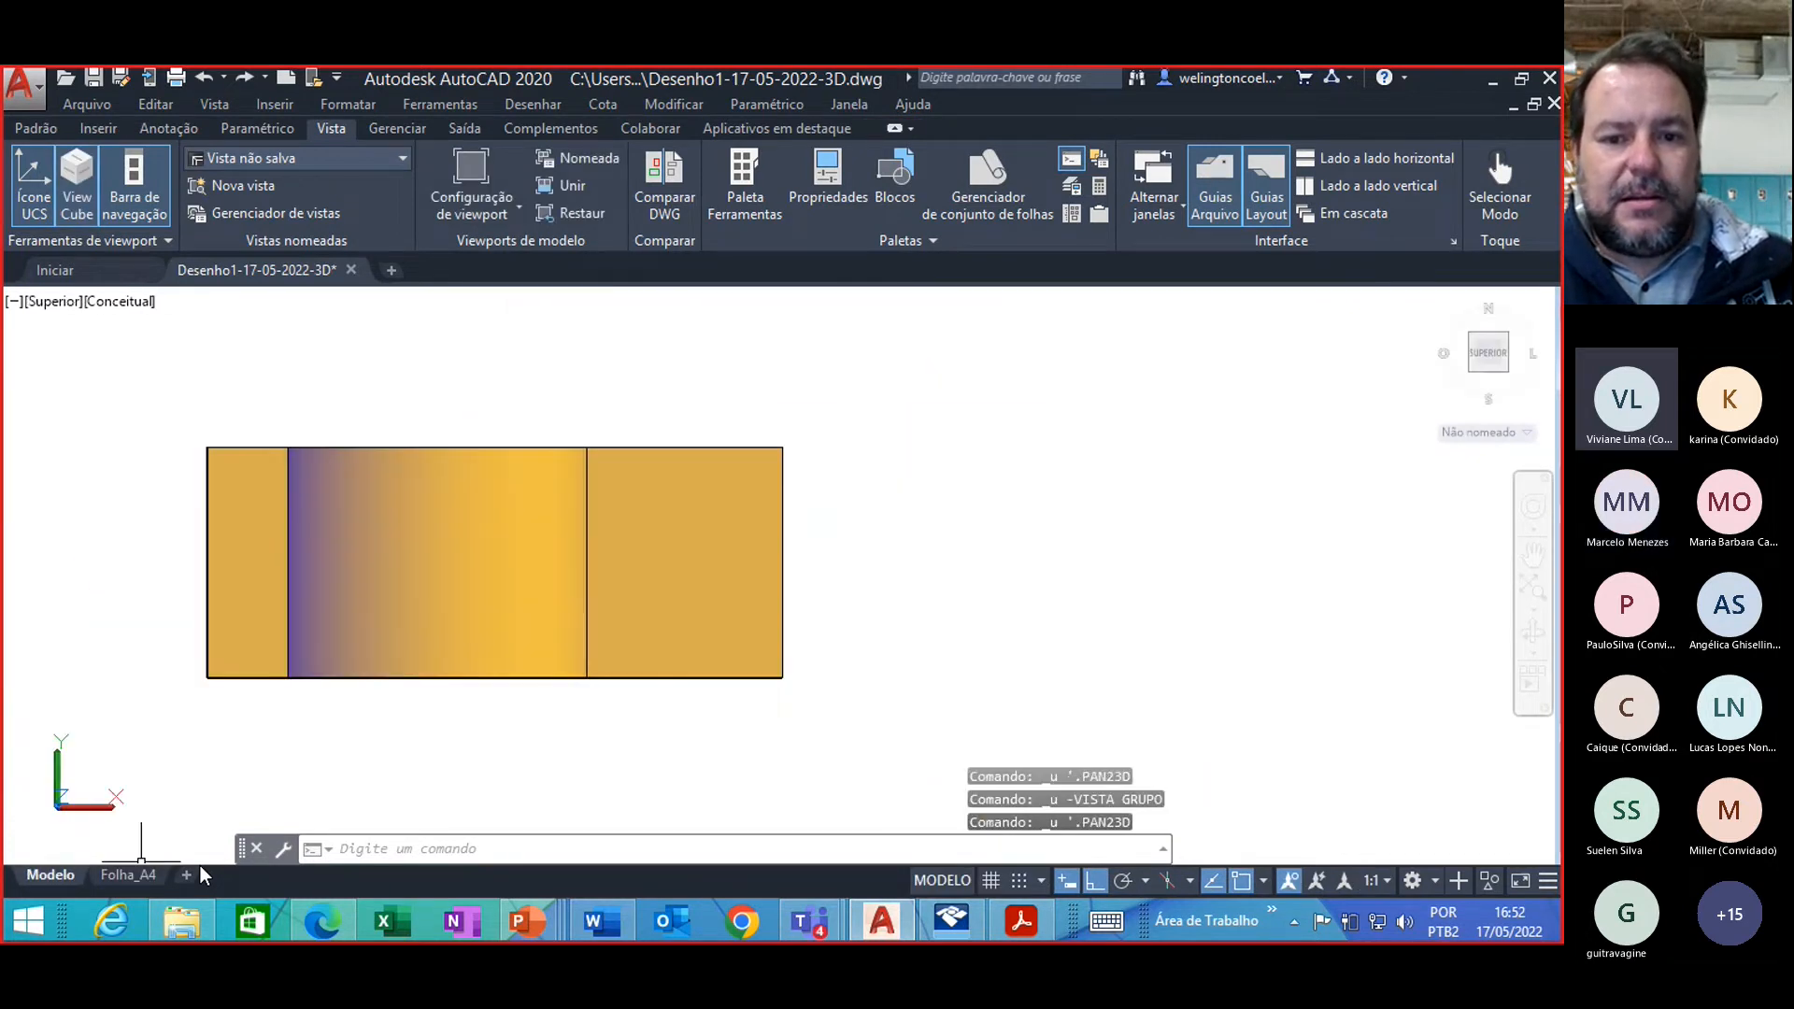
key("ctrl+z")
key("ctrl+z")
key("ctrl+z")
key("ctrl+z")
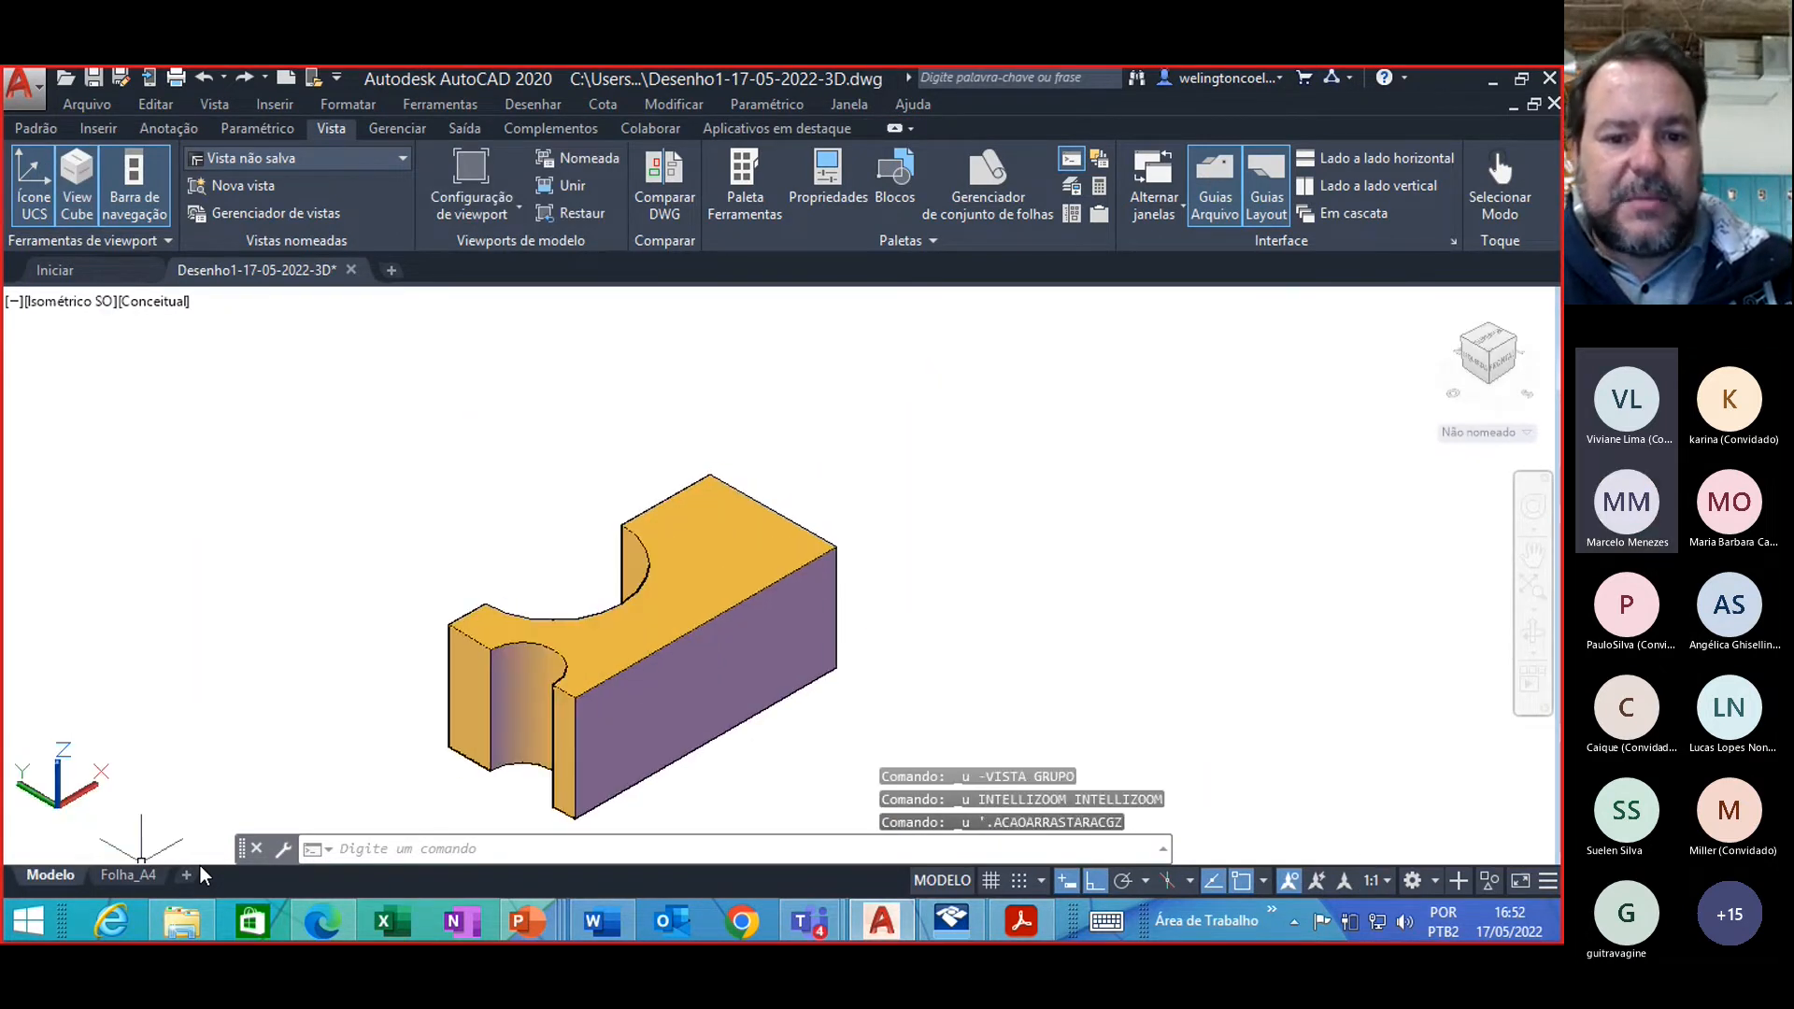
key("ctrl+z")
key("ctrl+z")
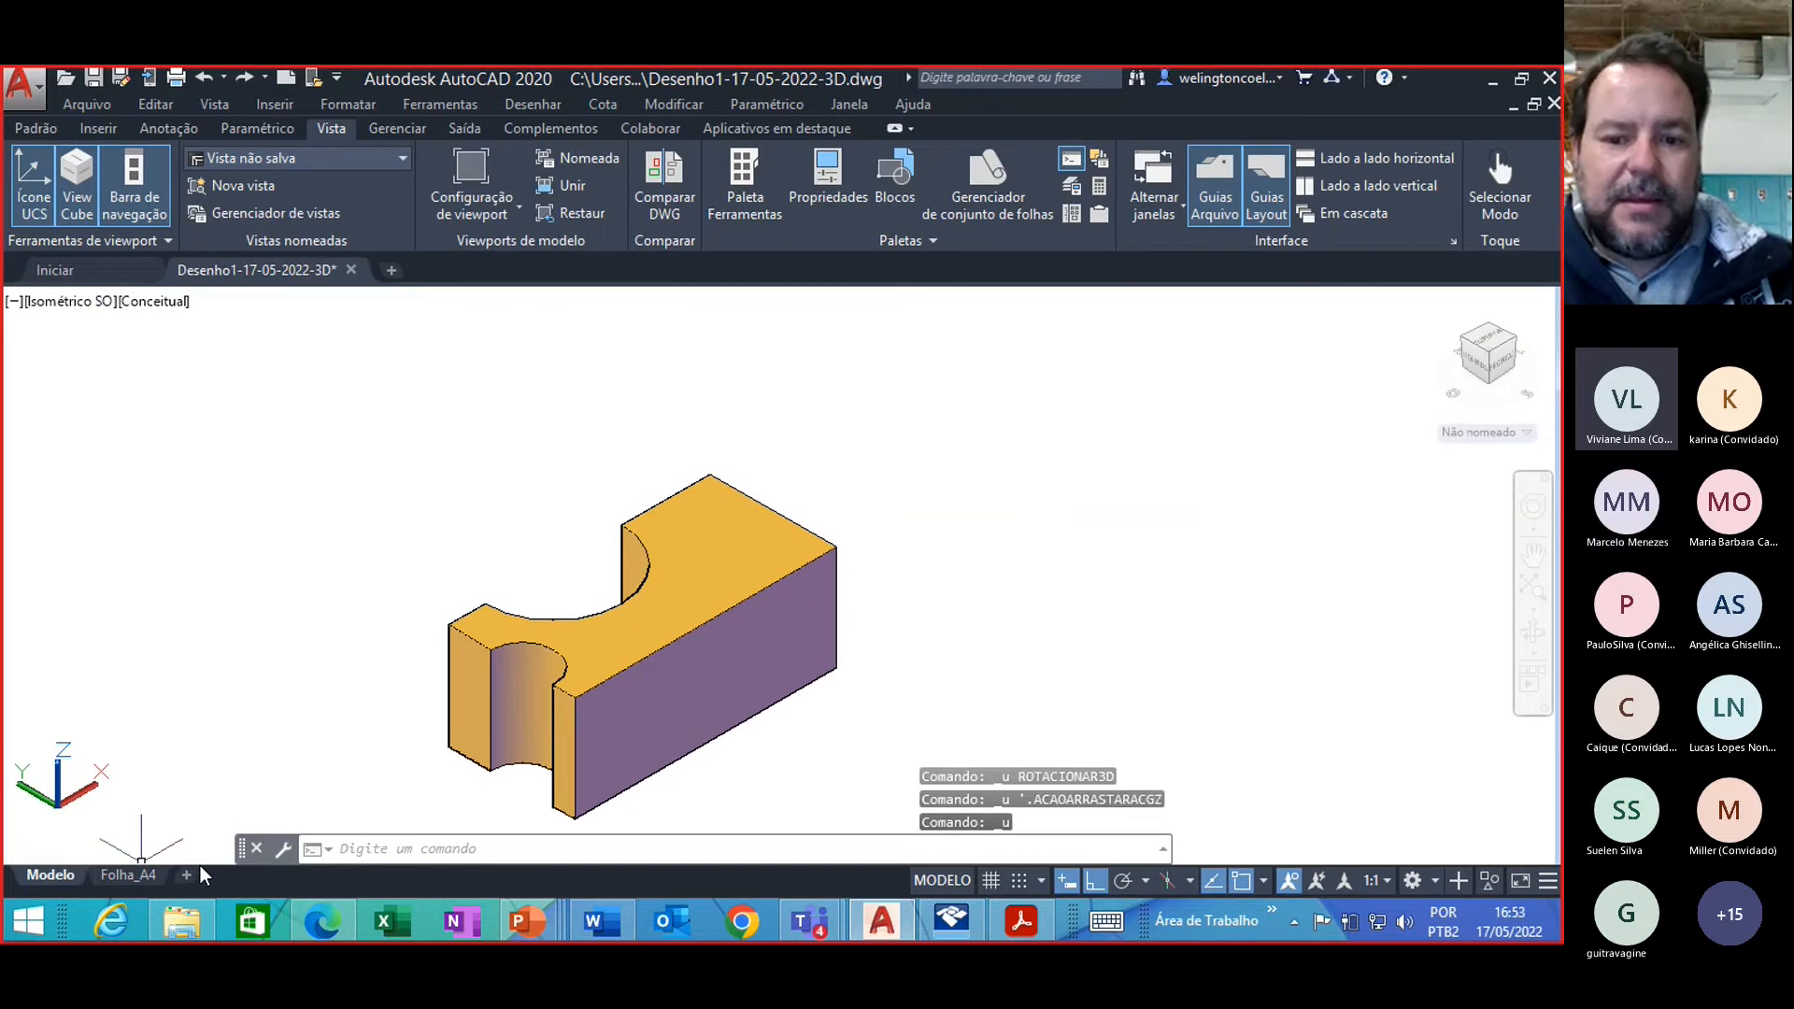
key("ctrl+z")
key("ctrl+z")
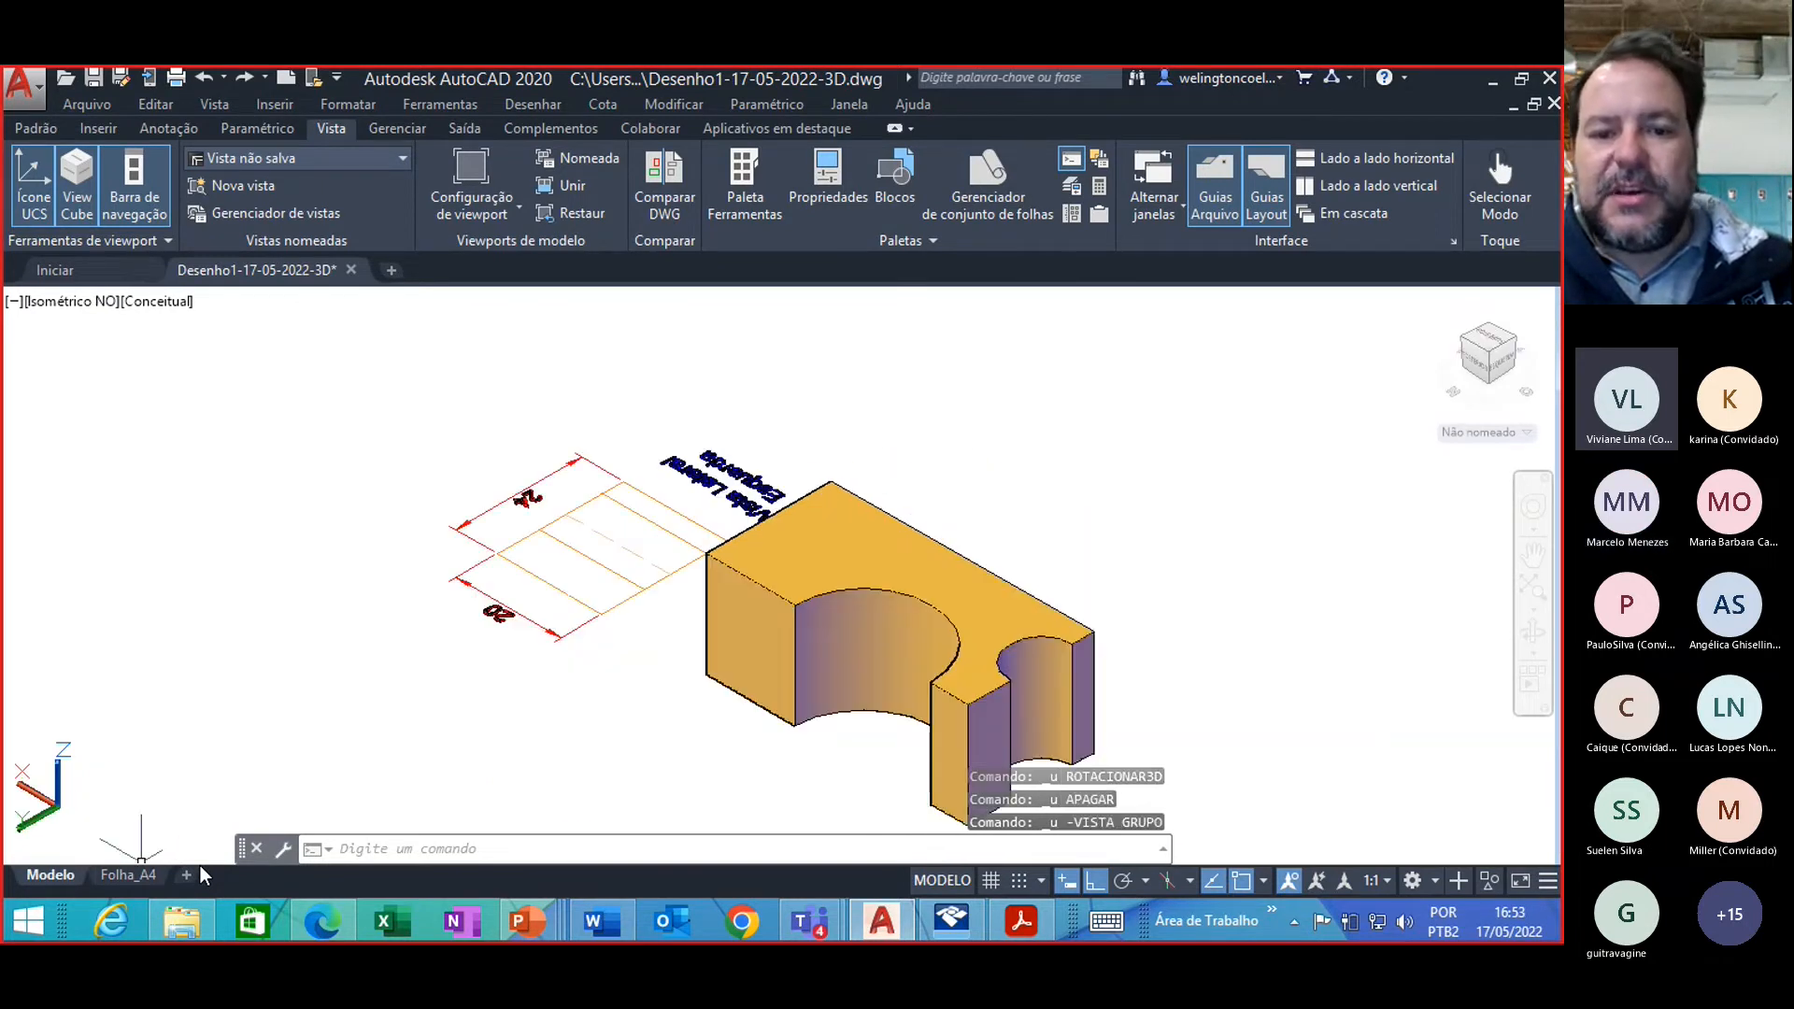
key("ctrl+z")
key("ctrl+z")
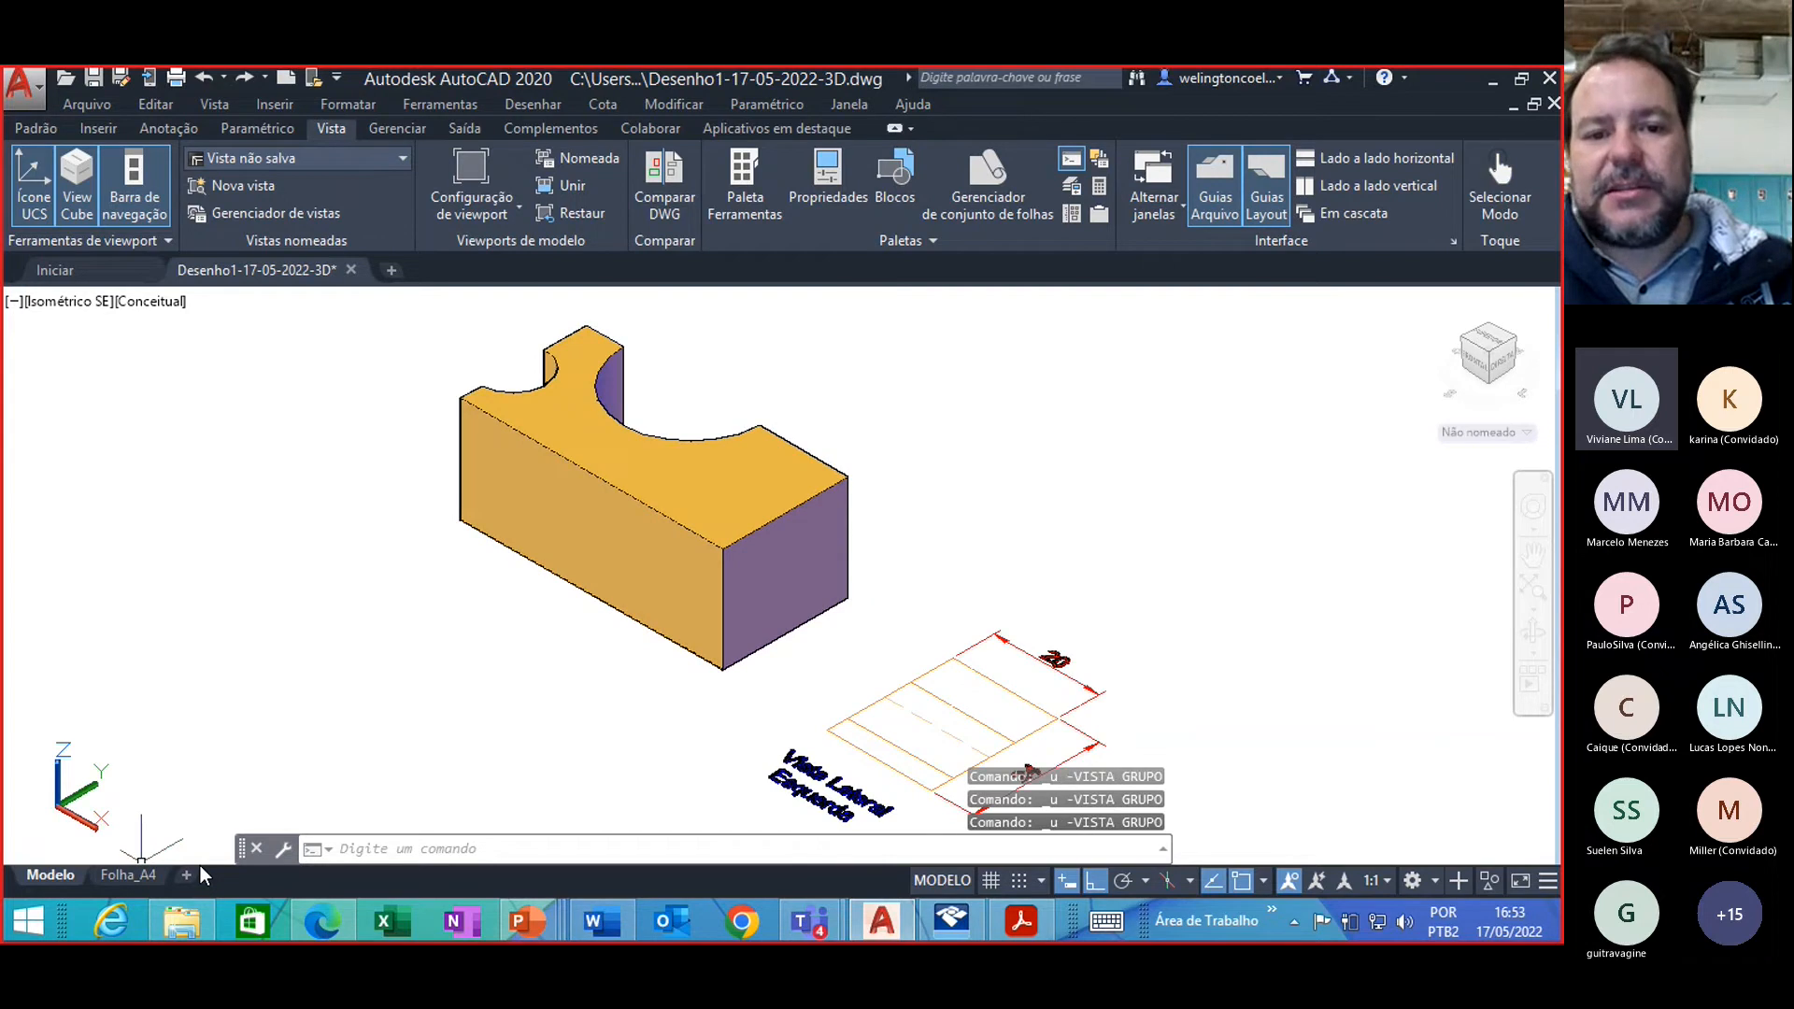
key("ctrl+z")
key("ctrl+z")
key("ctrl+z")
key("ctrl+z")
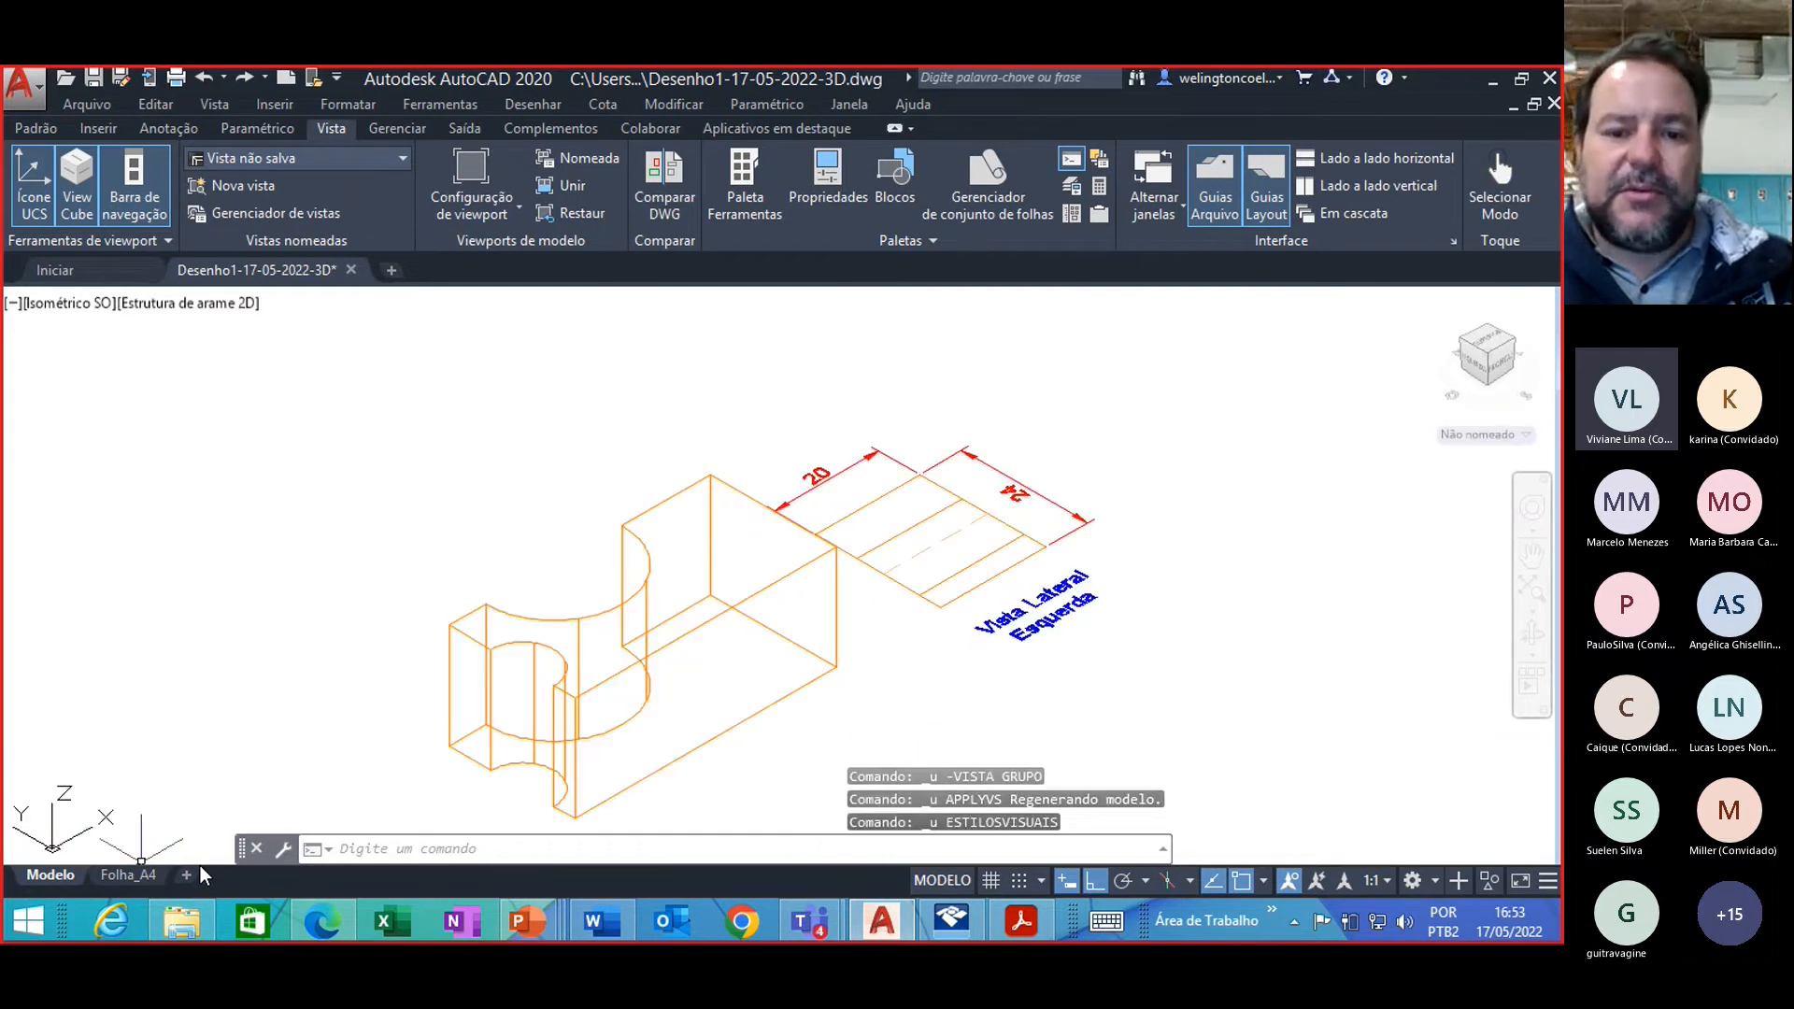
key("ctrl+z")
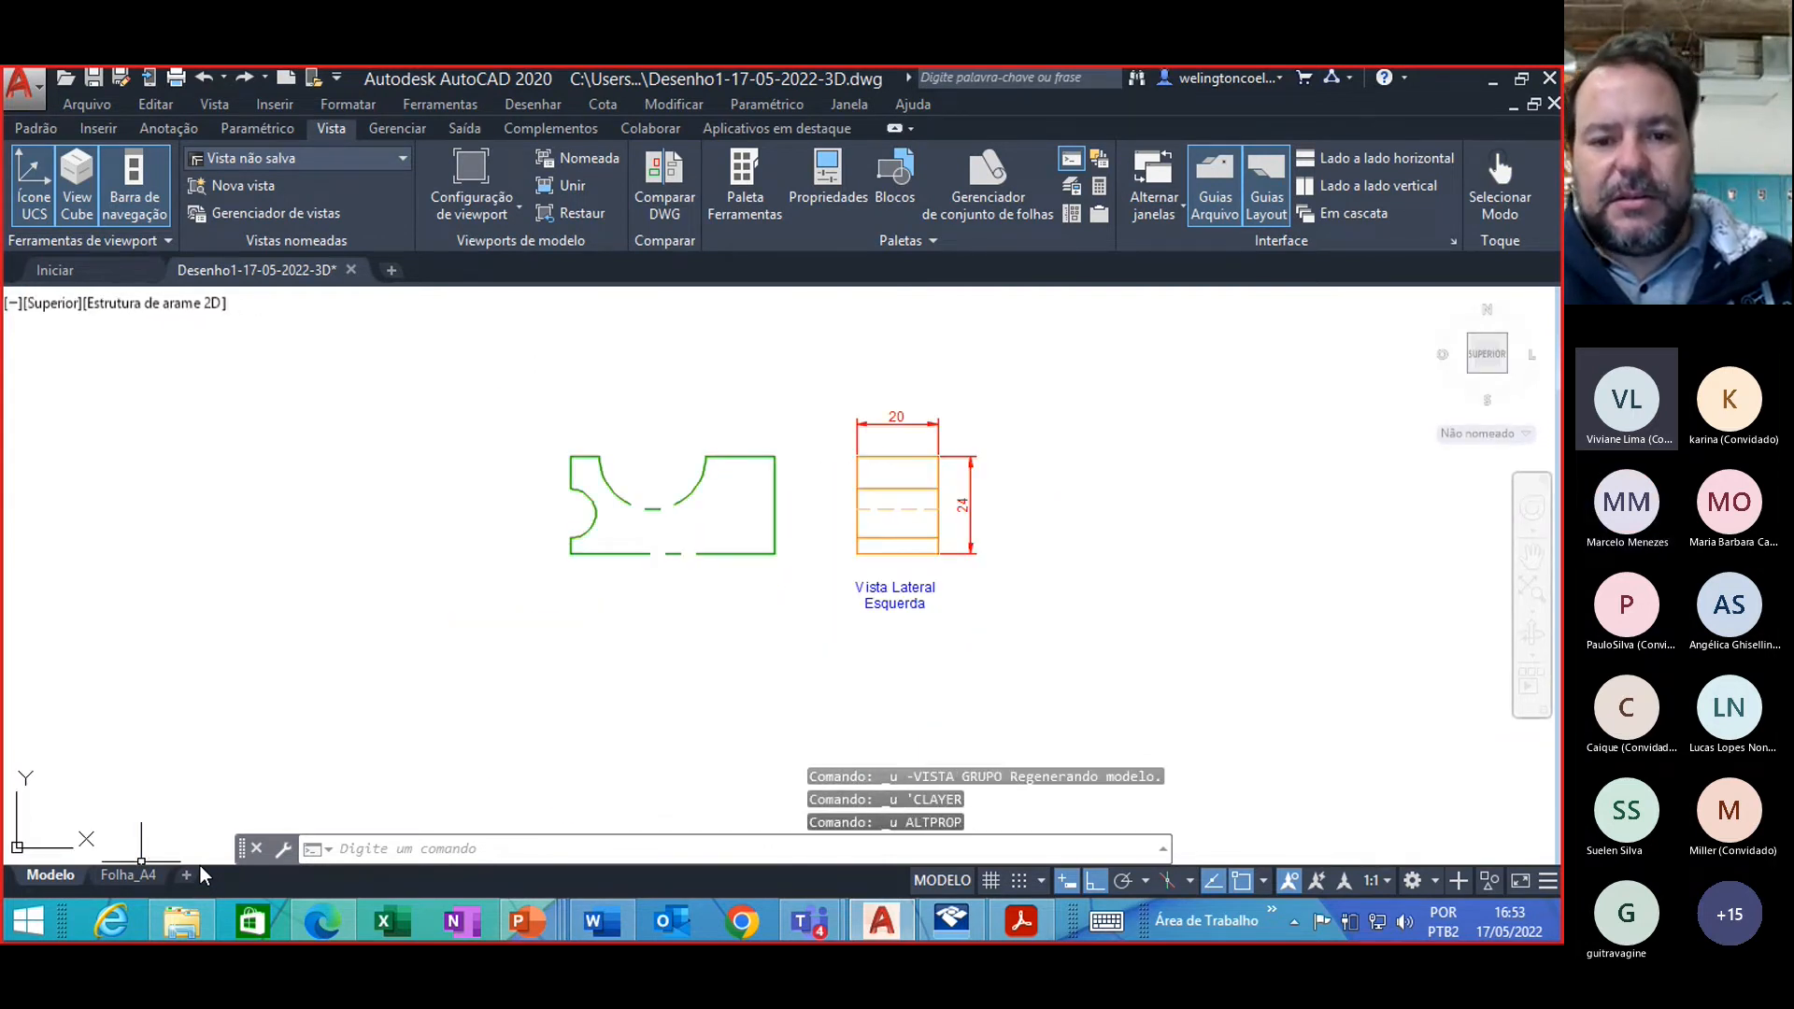
key("ctrl+z")
key("ctrl+z")
key("ctrl+z")
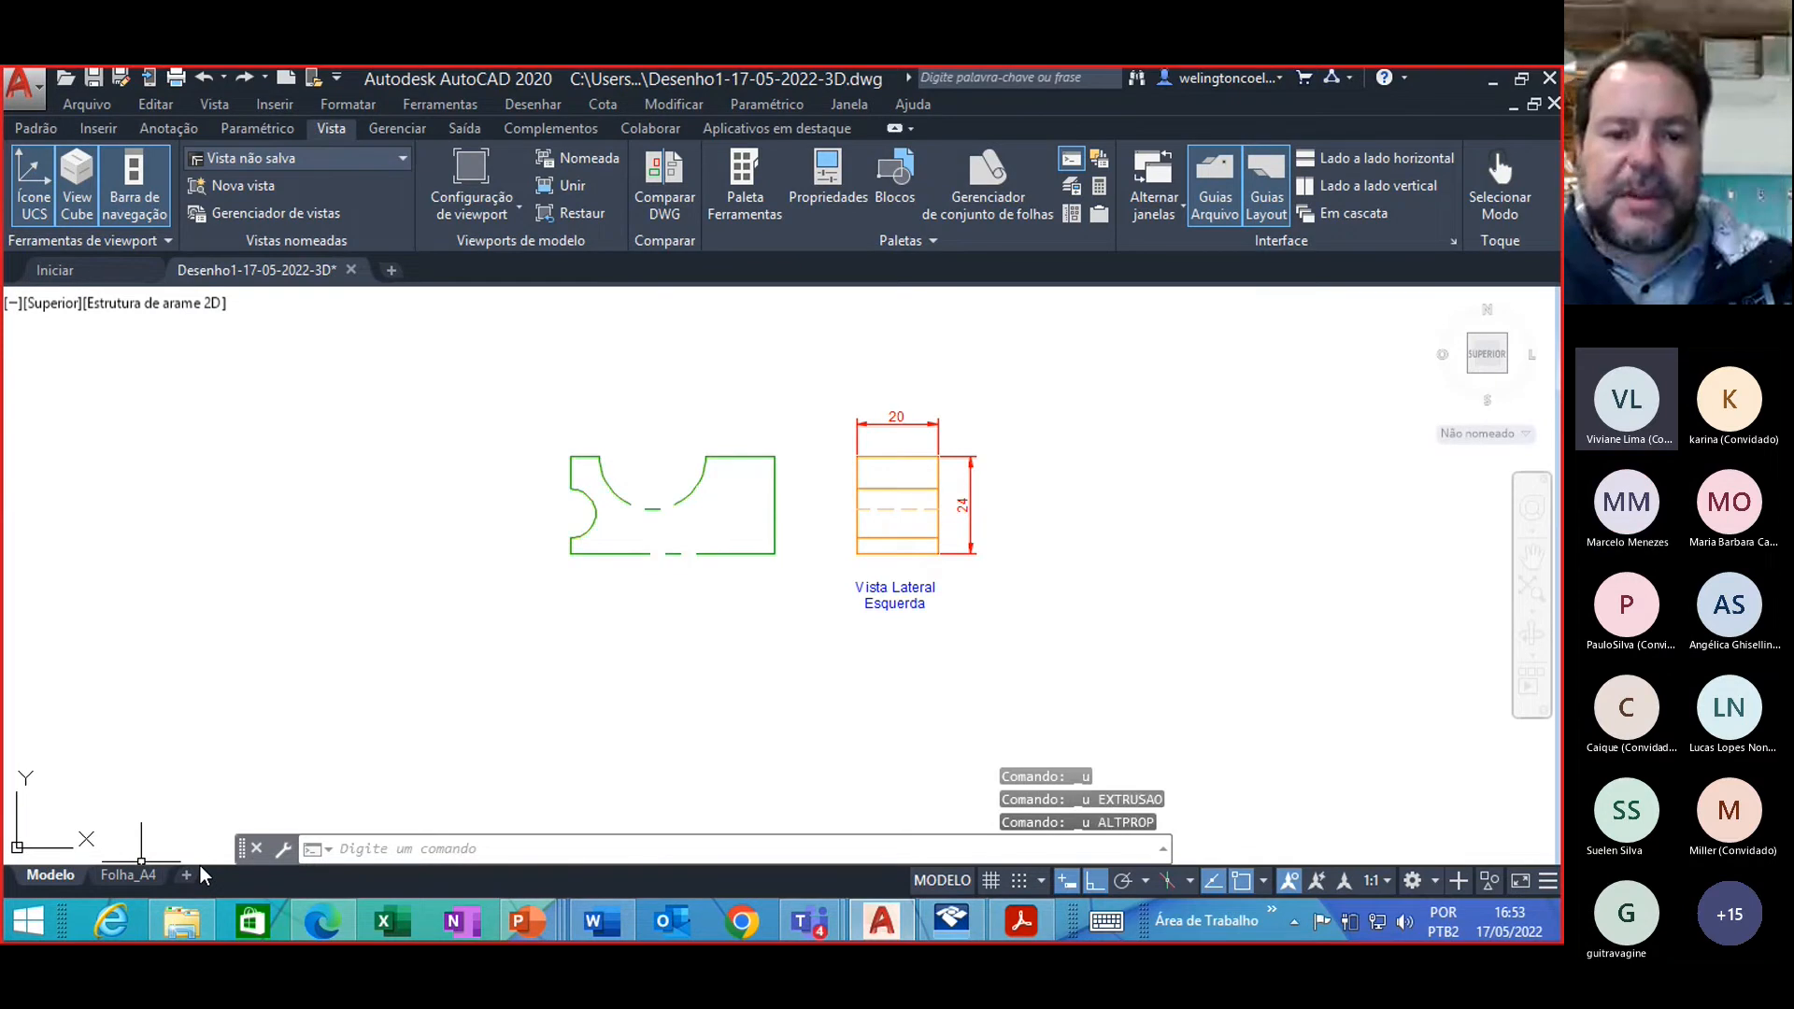
key("ctrl+z")
key("ctrl+z")
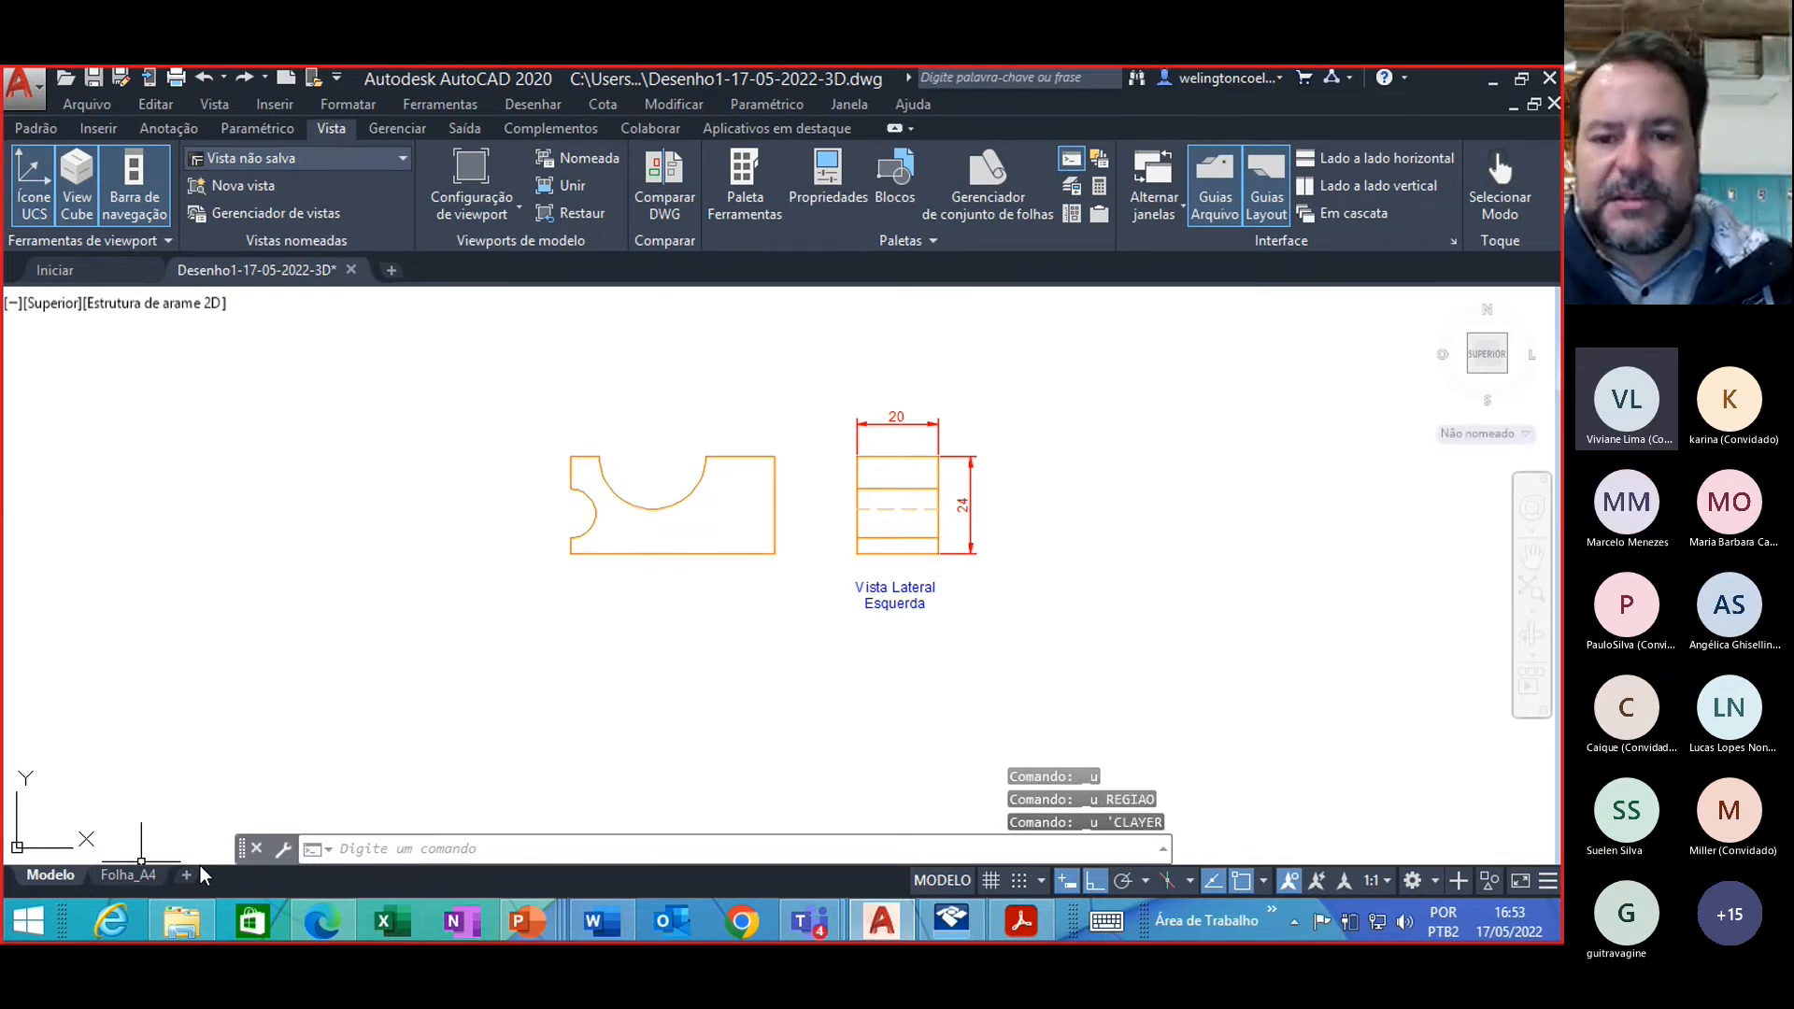
key("ctrl+z")
key("ctrl+z")
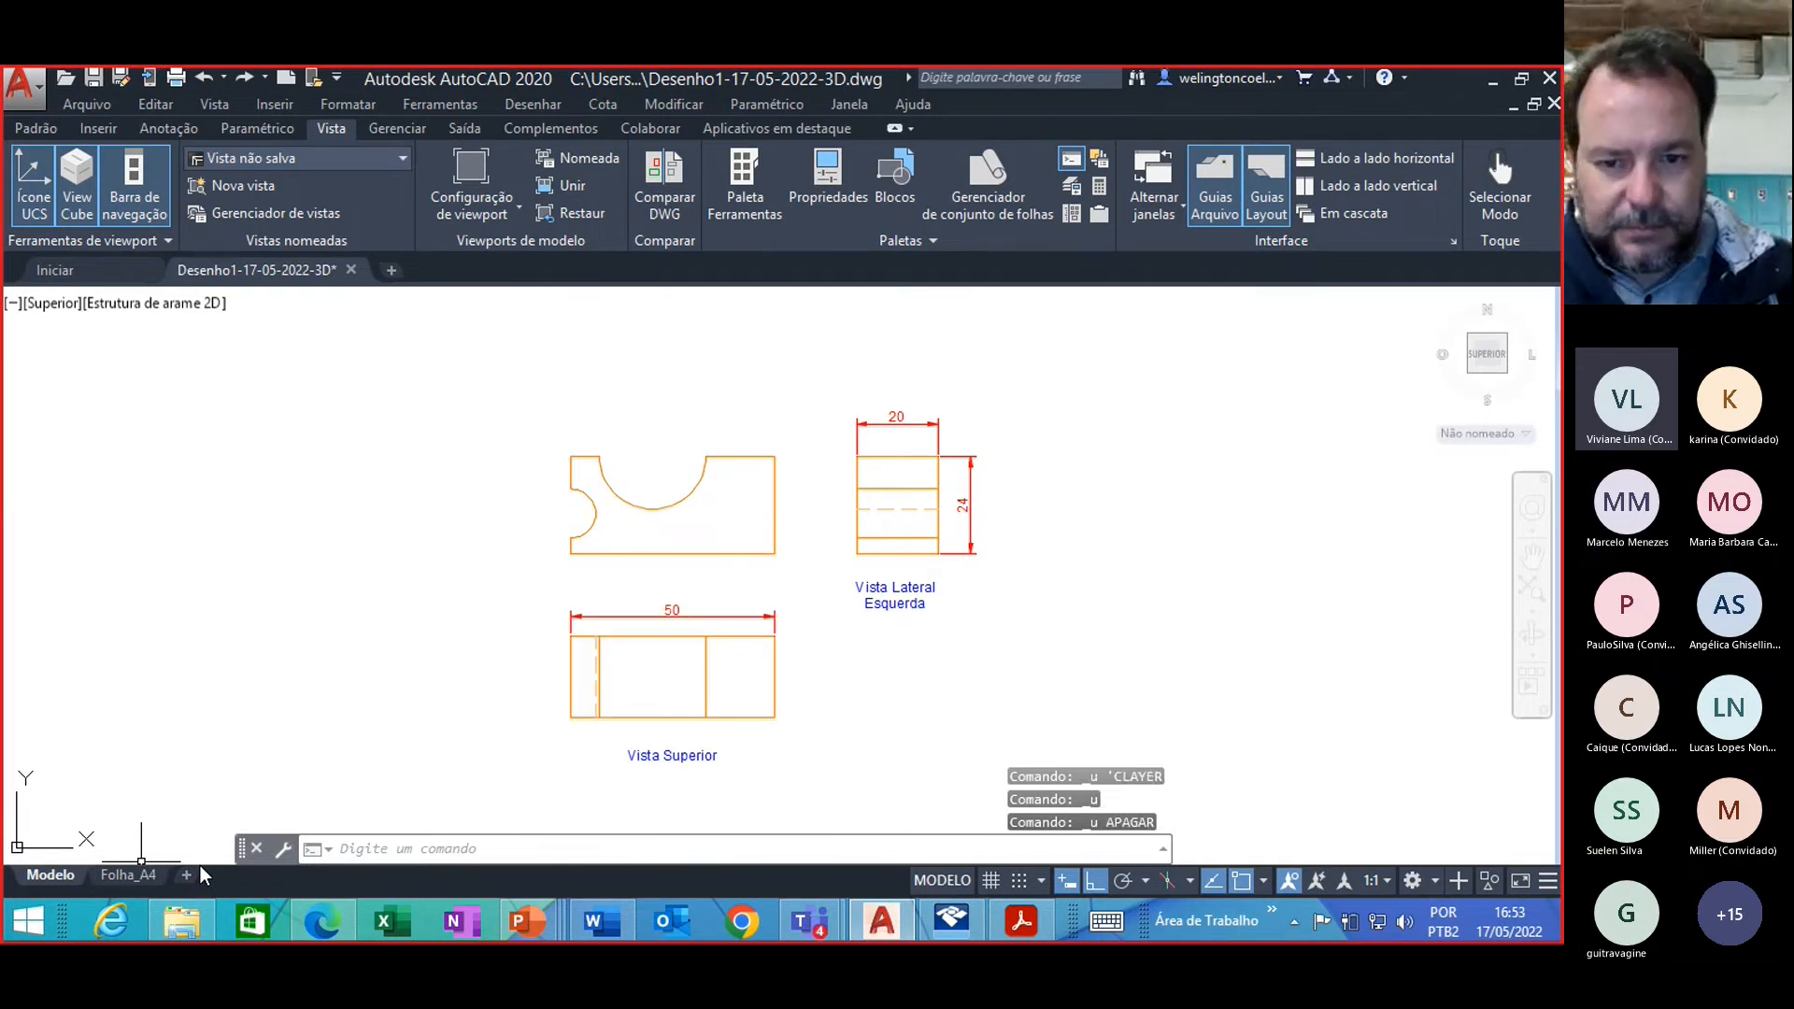
key("ctrl+z")
key("ctrl+z")
key("ctrl+z")
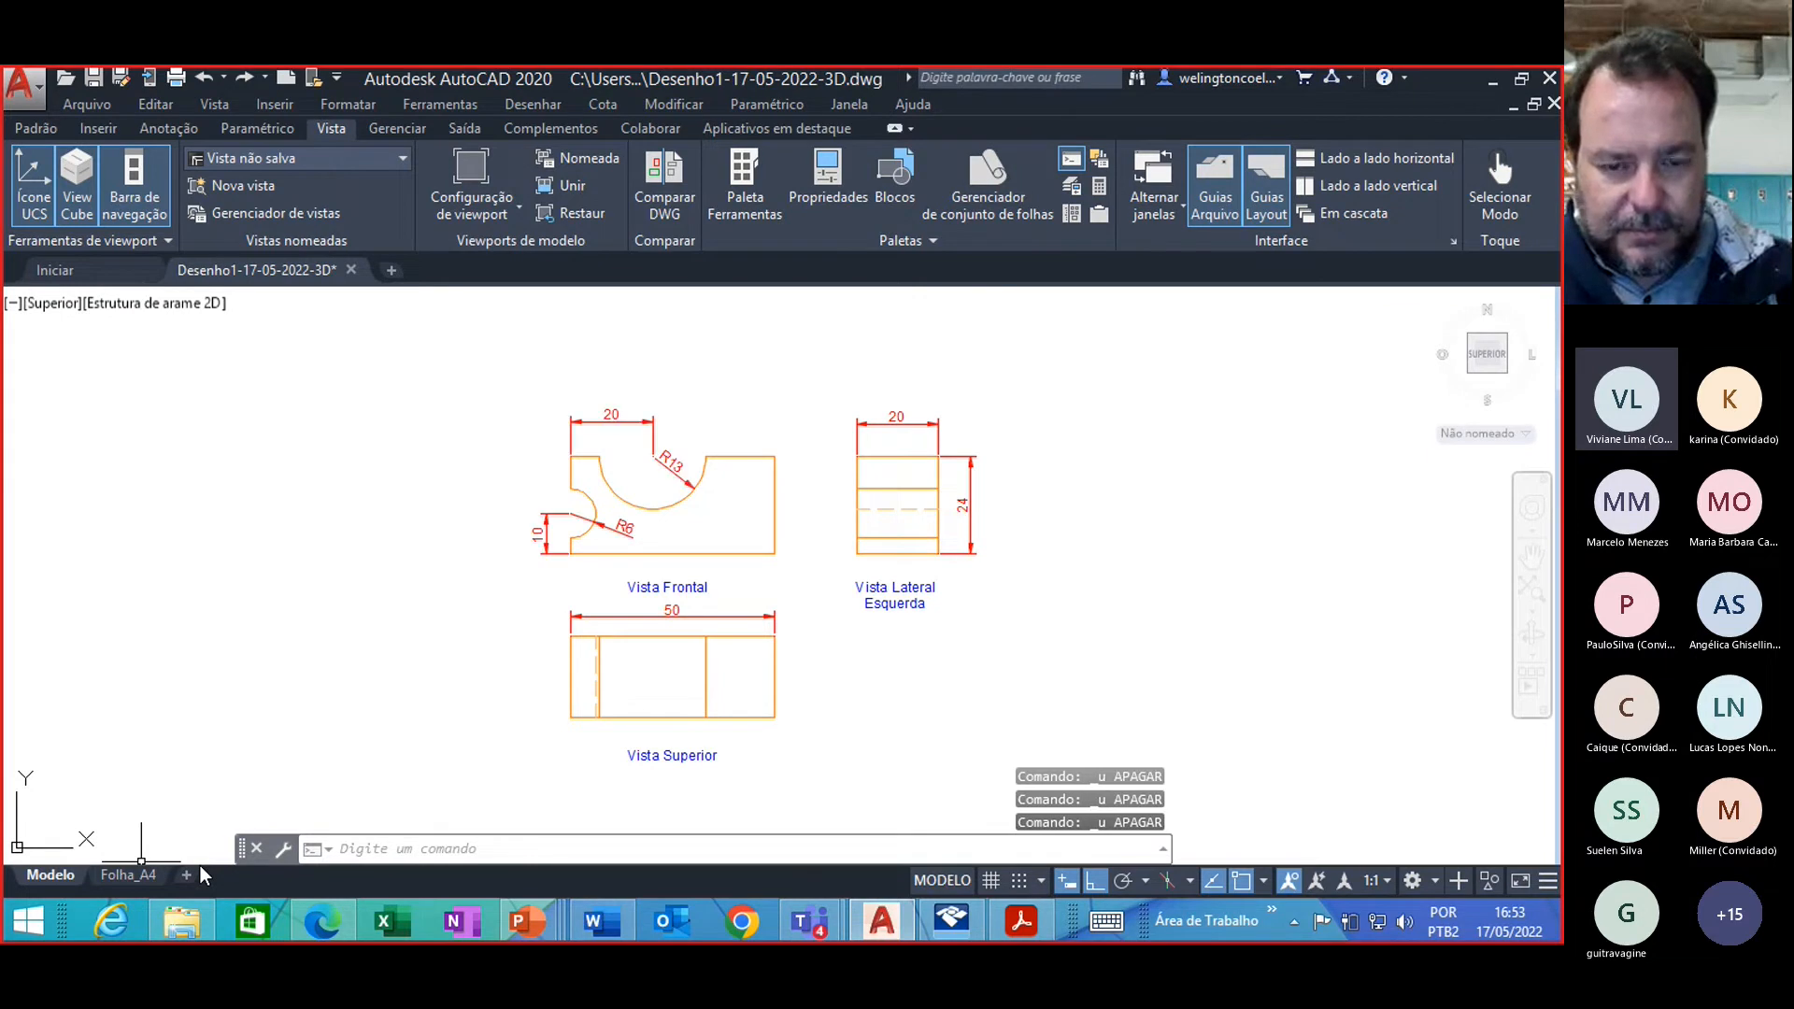
key("ctrl+z")
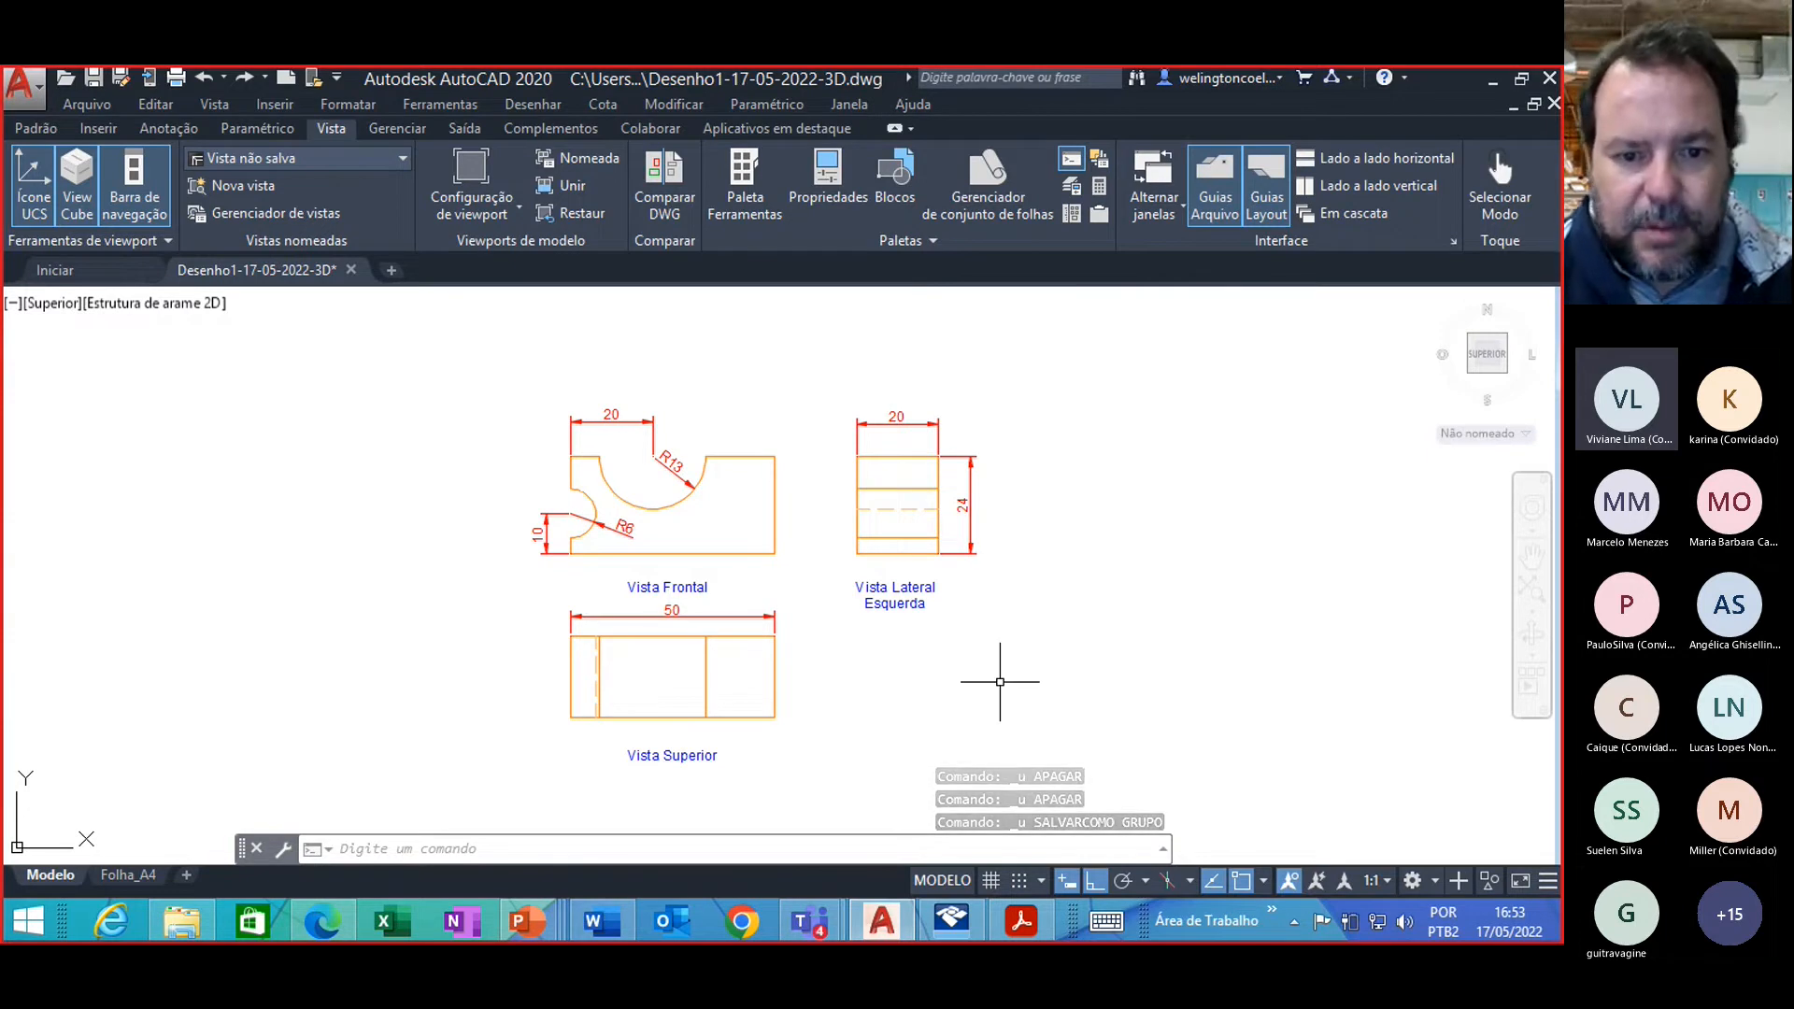
Step: Delete the entire Vista Lateral Esquerda, including its dimensions and label
left_click(832, 374)
left_click(1008, 633)
key("Delete")
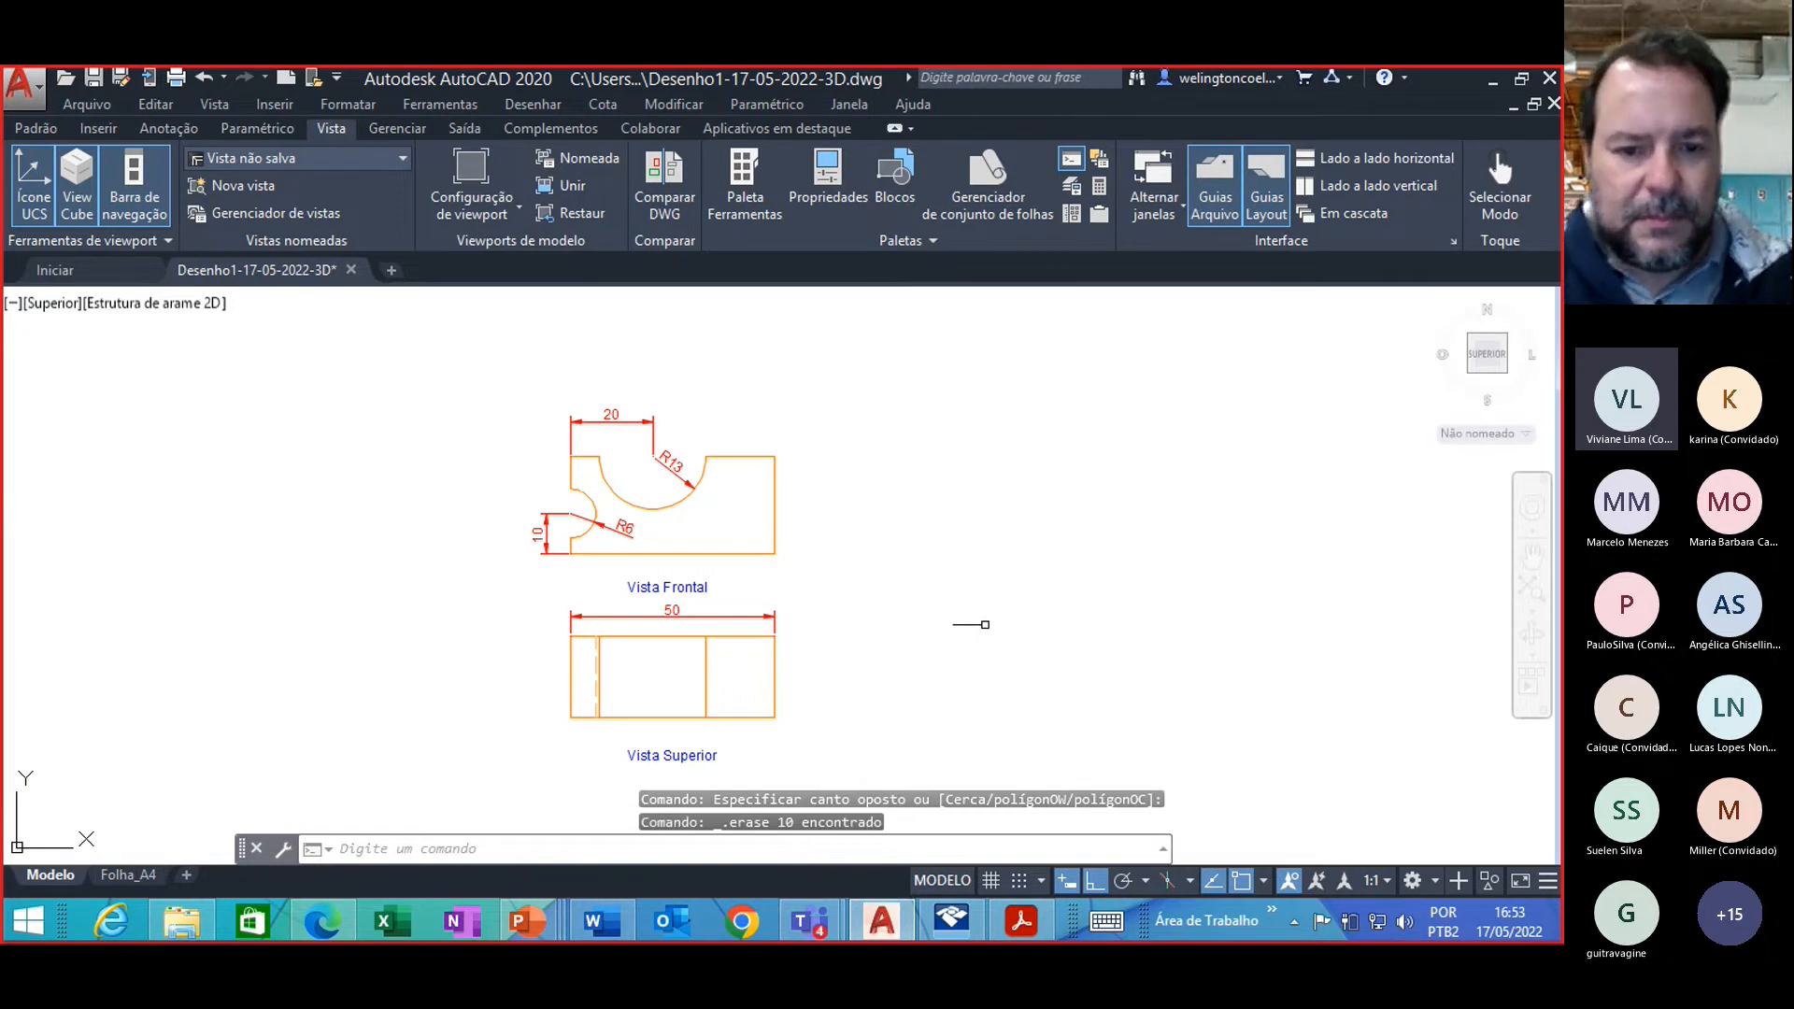
Step: Delete the 20, R13, R6 and 10 dimensions from the front view
left_click(671, 457)
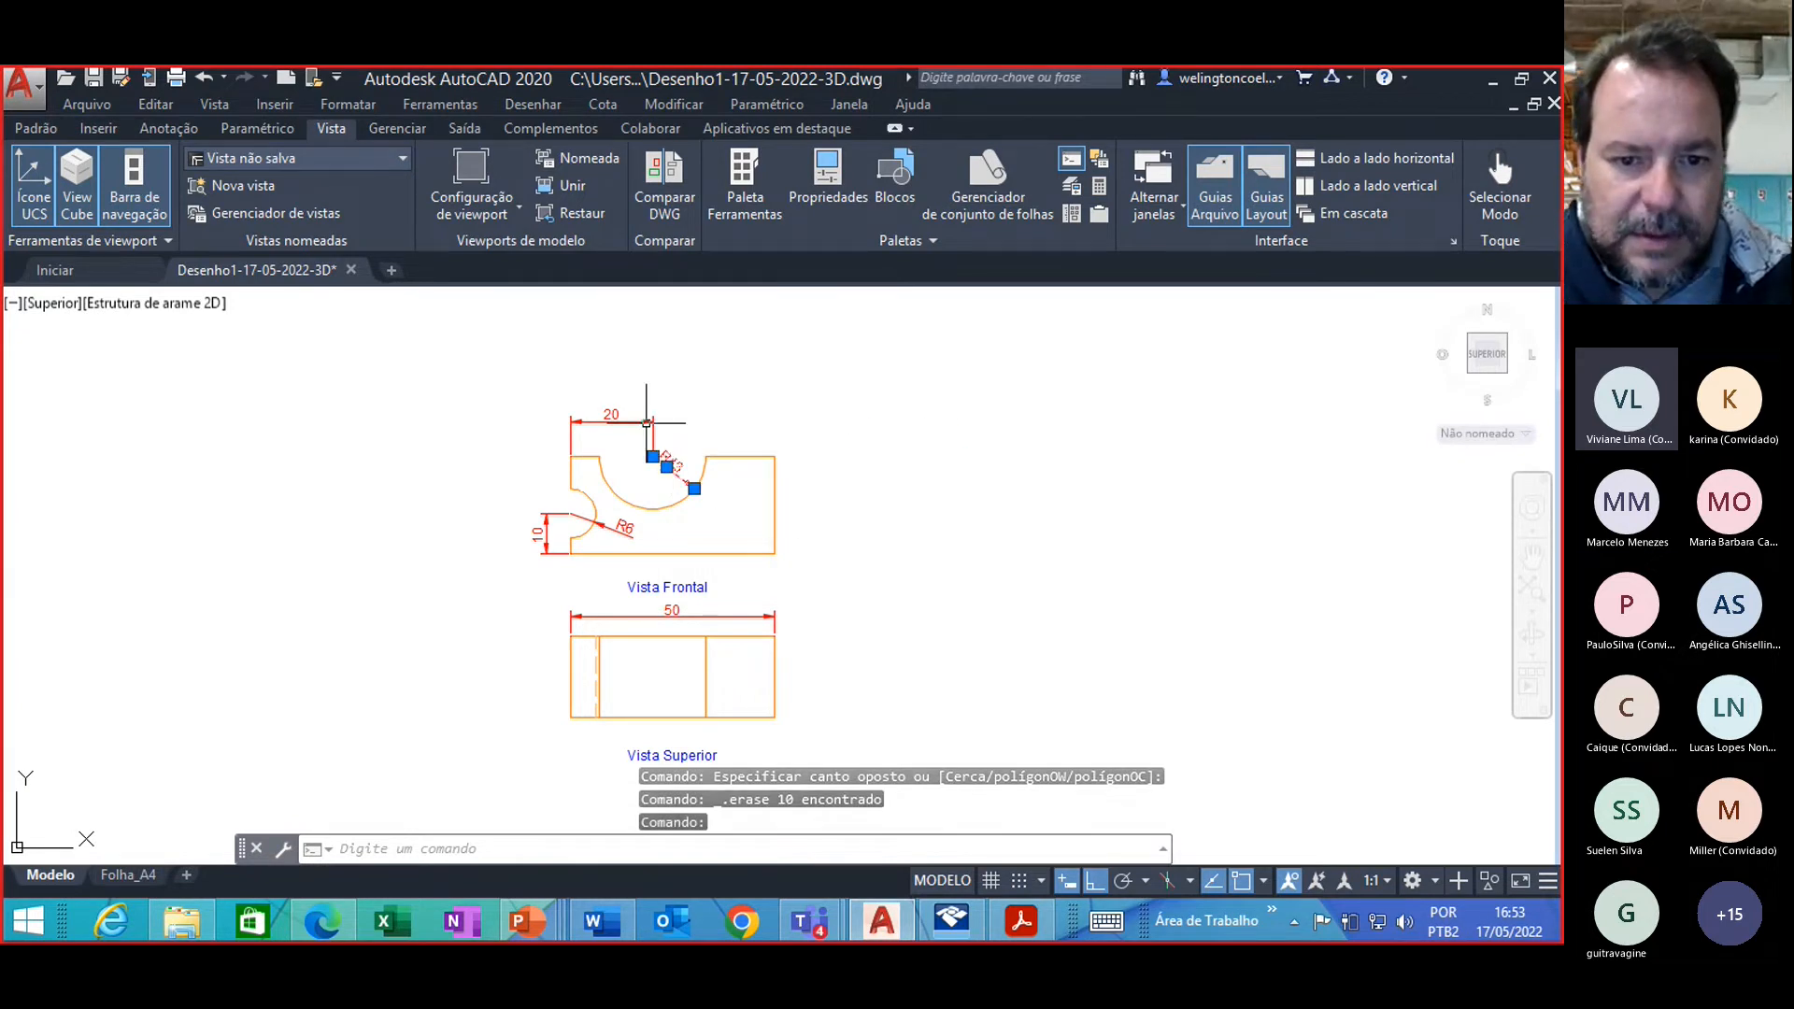
left_click(636, 414)
left_click(599, 427)
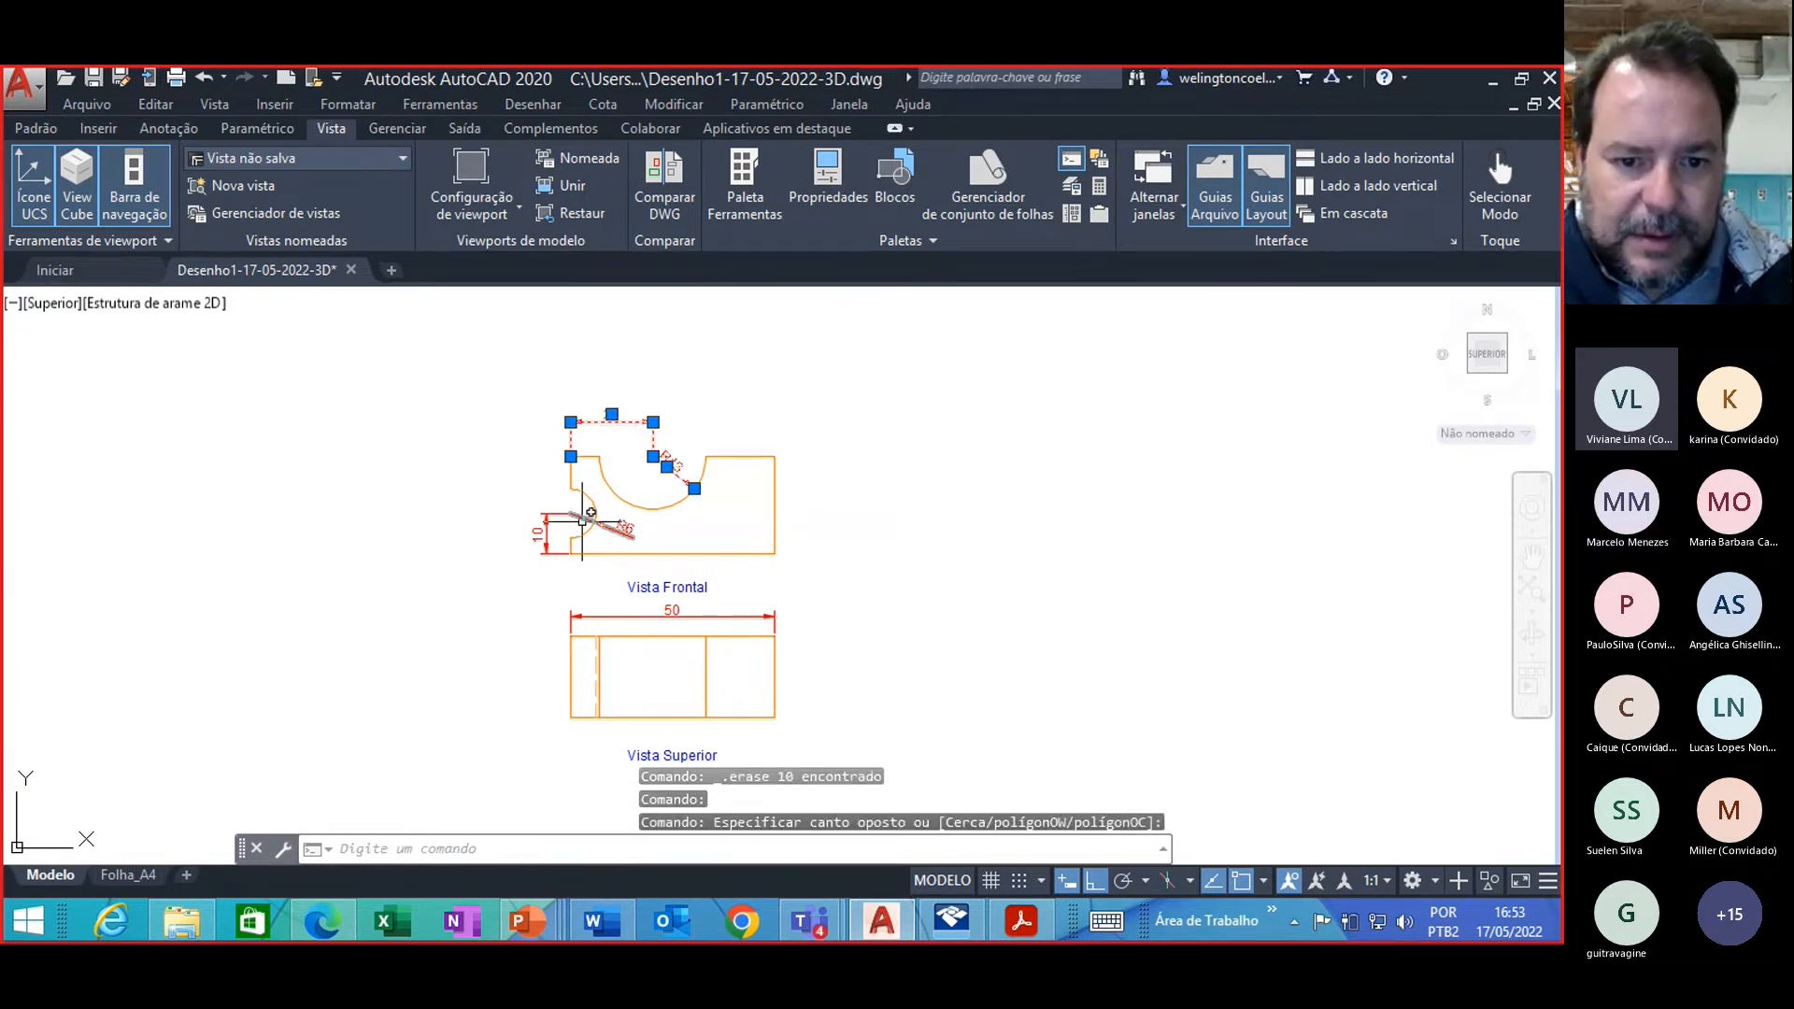
left_click(557, 521)
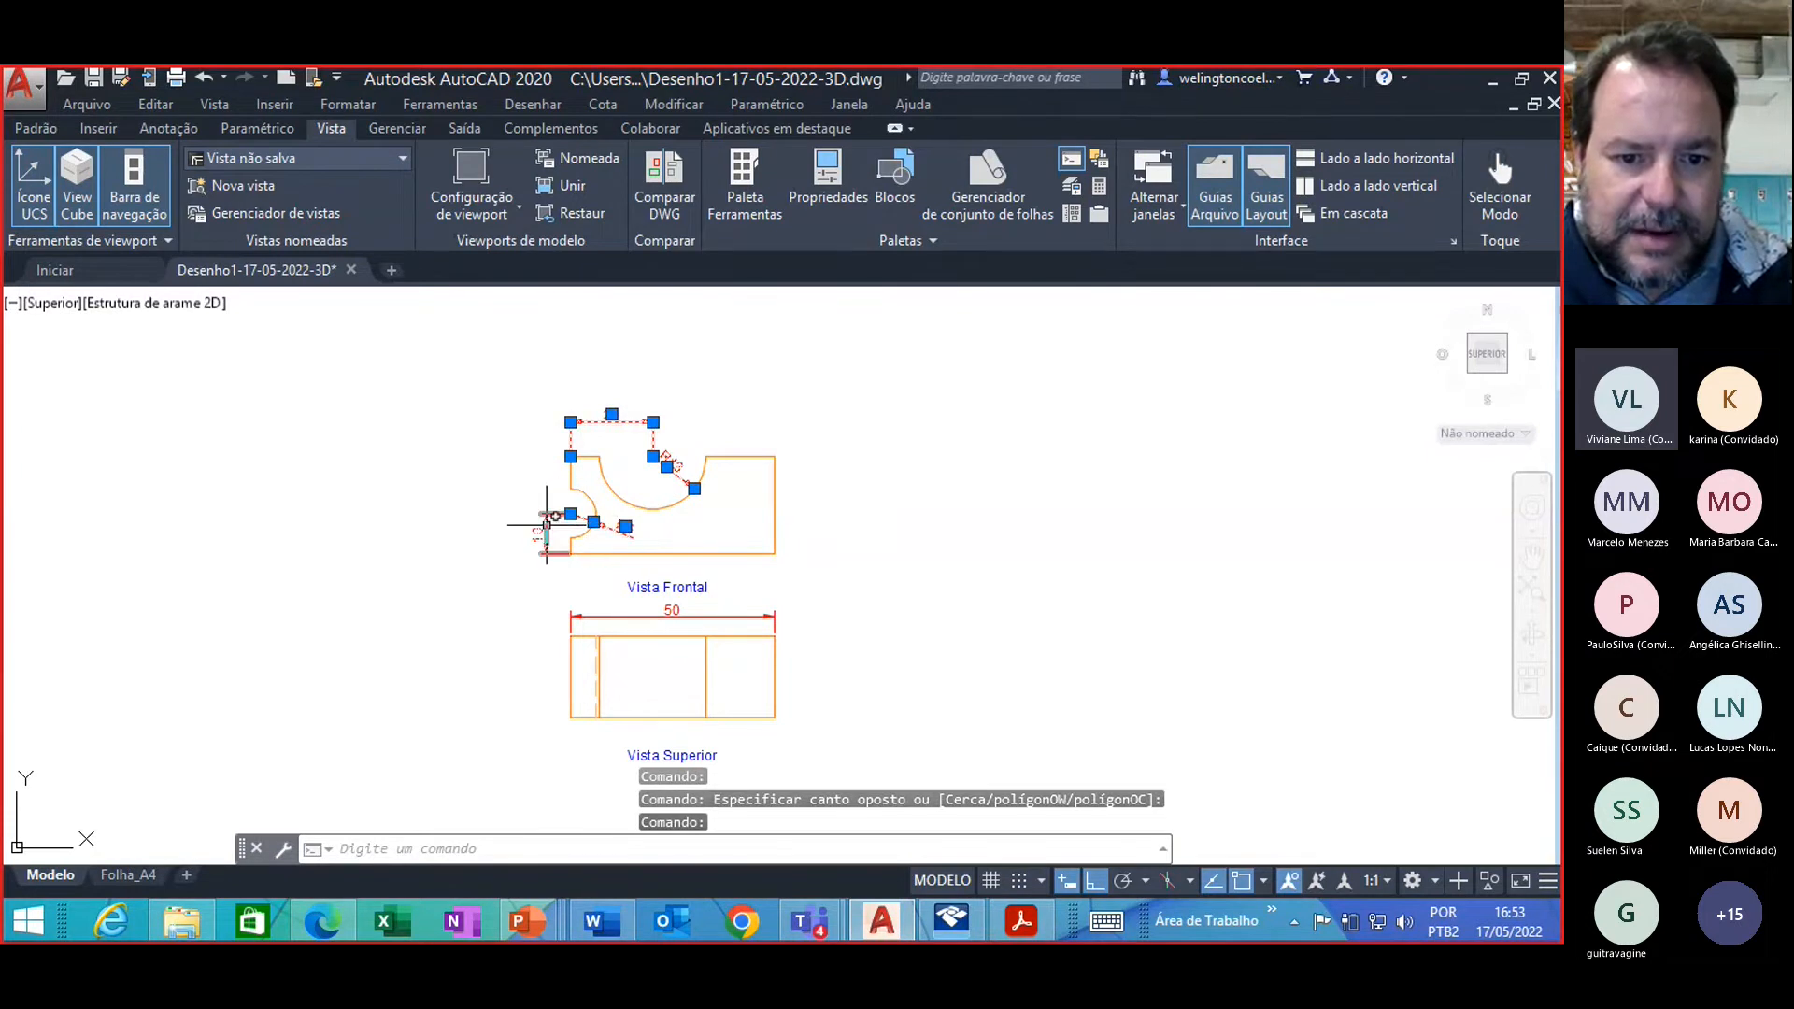
key("Delete")
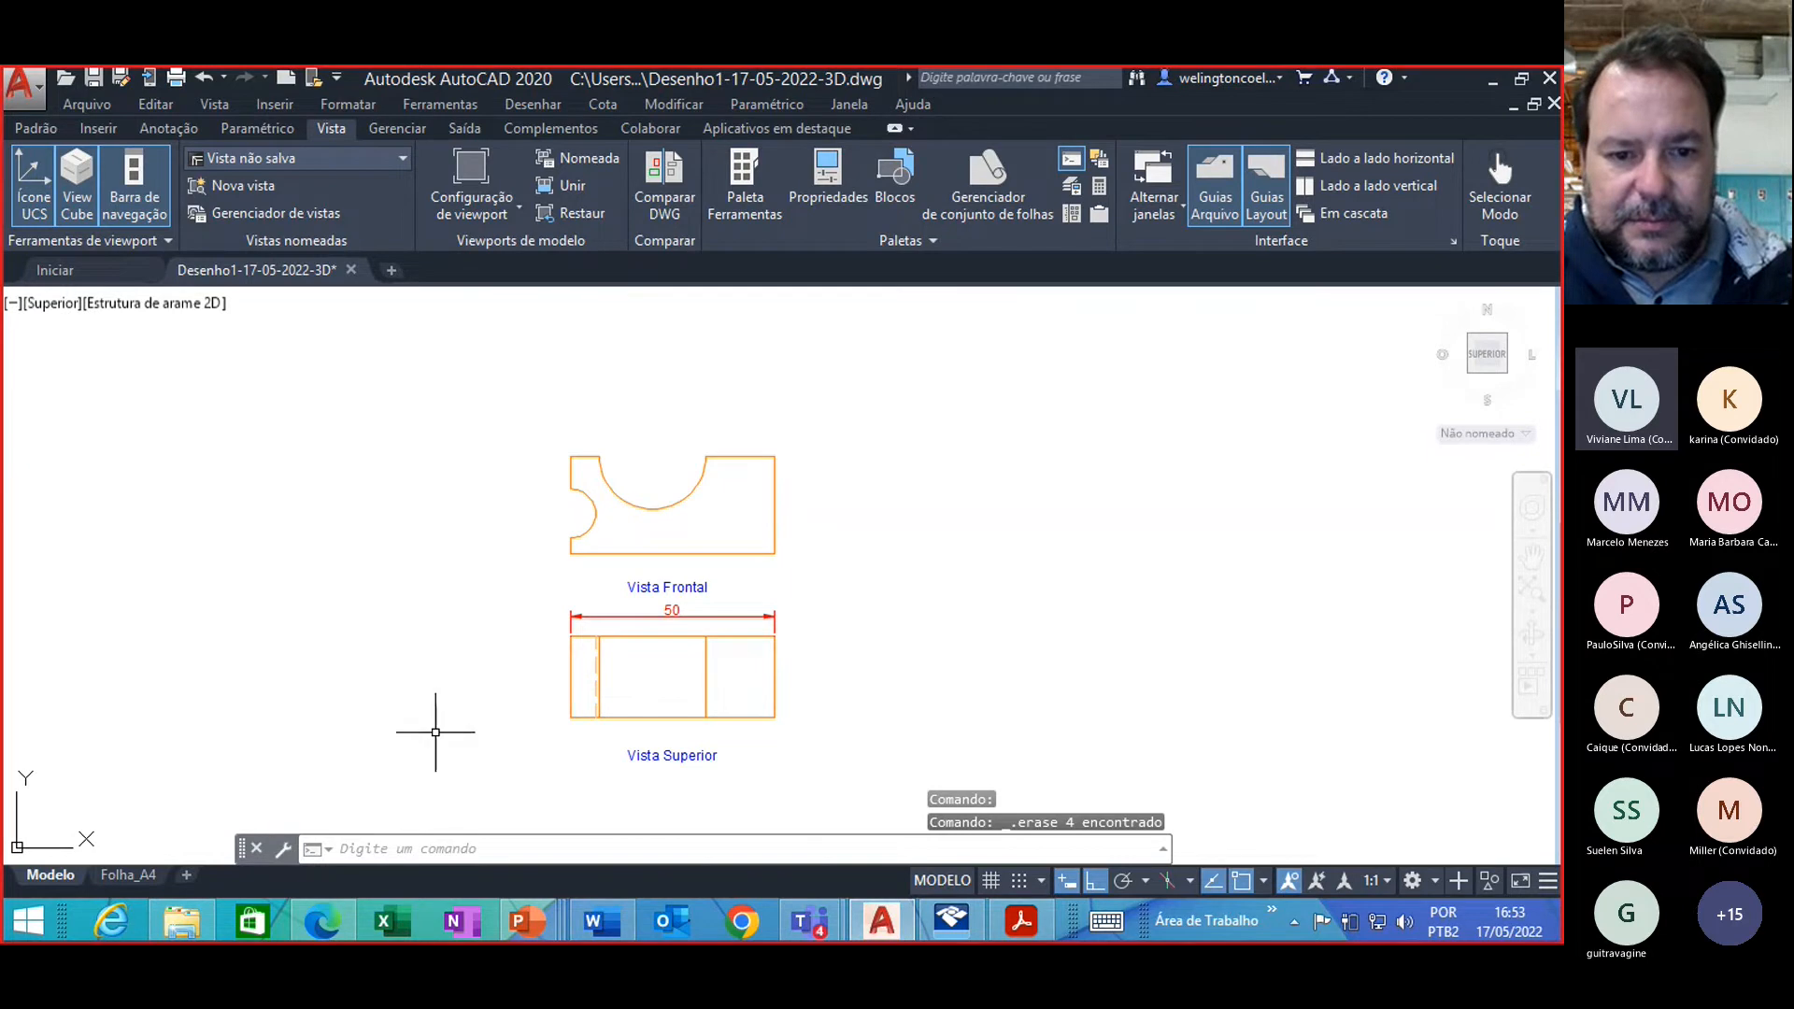
Step: Delete the entire Vista Superior with its 50 dimension and label, along with the Vista Frontal label
left_click(538, 578)
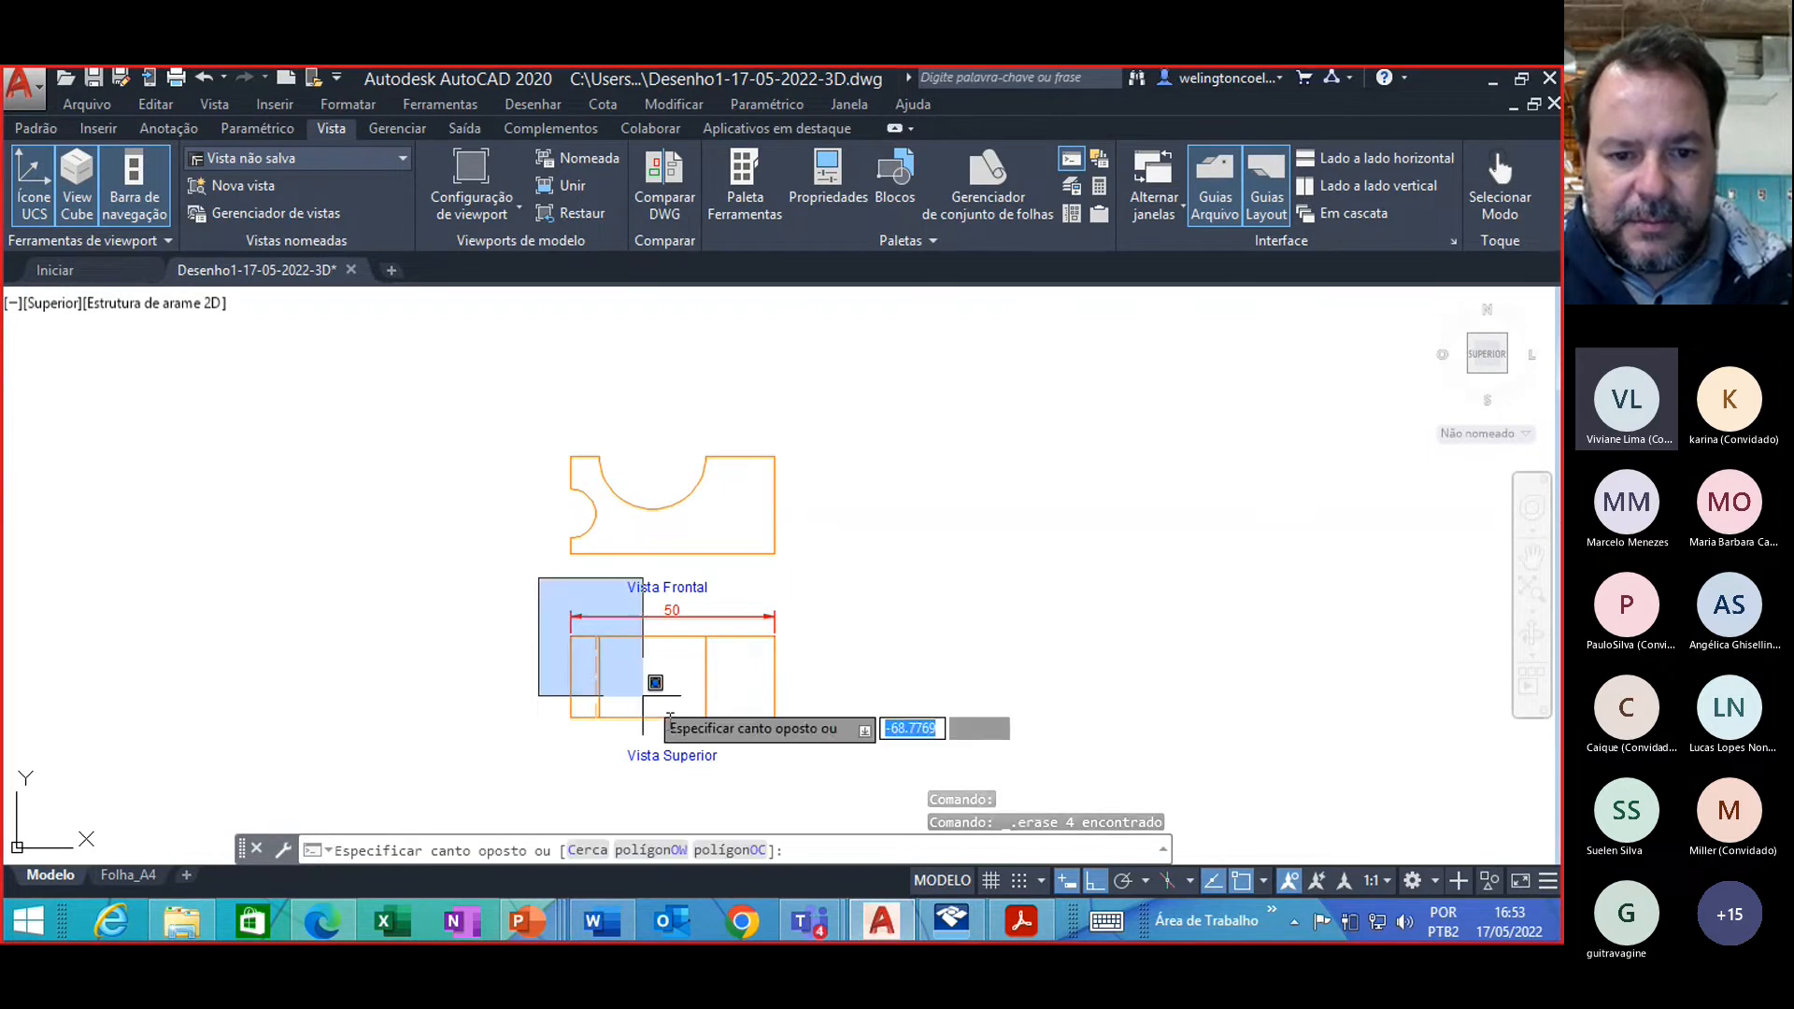
left_click(812, 768)
key("Delete")
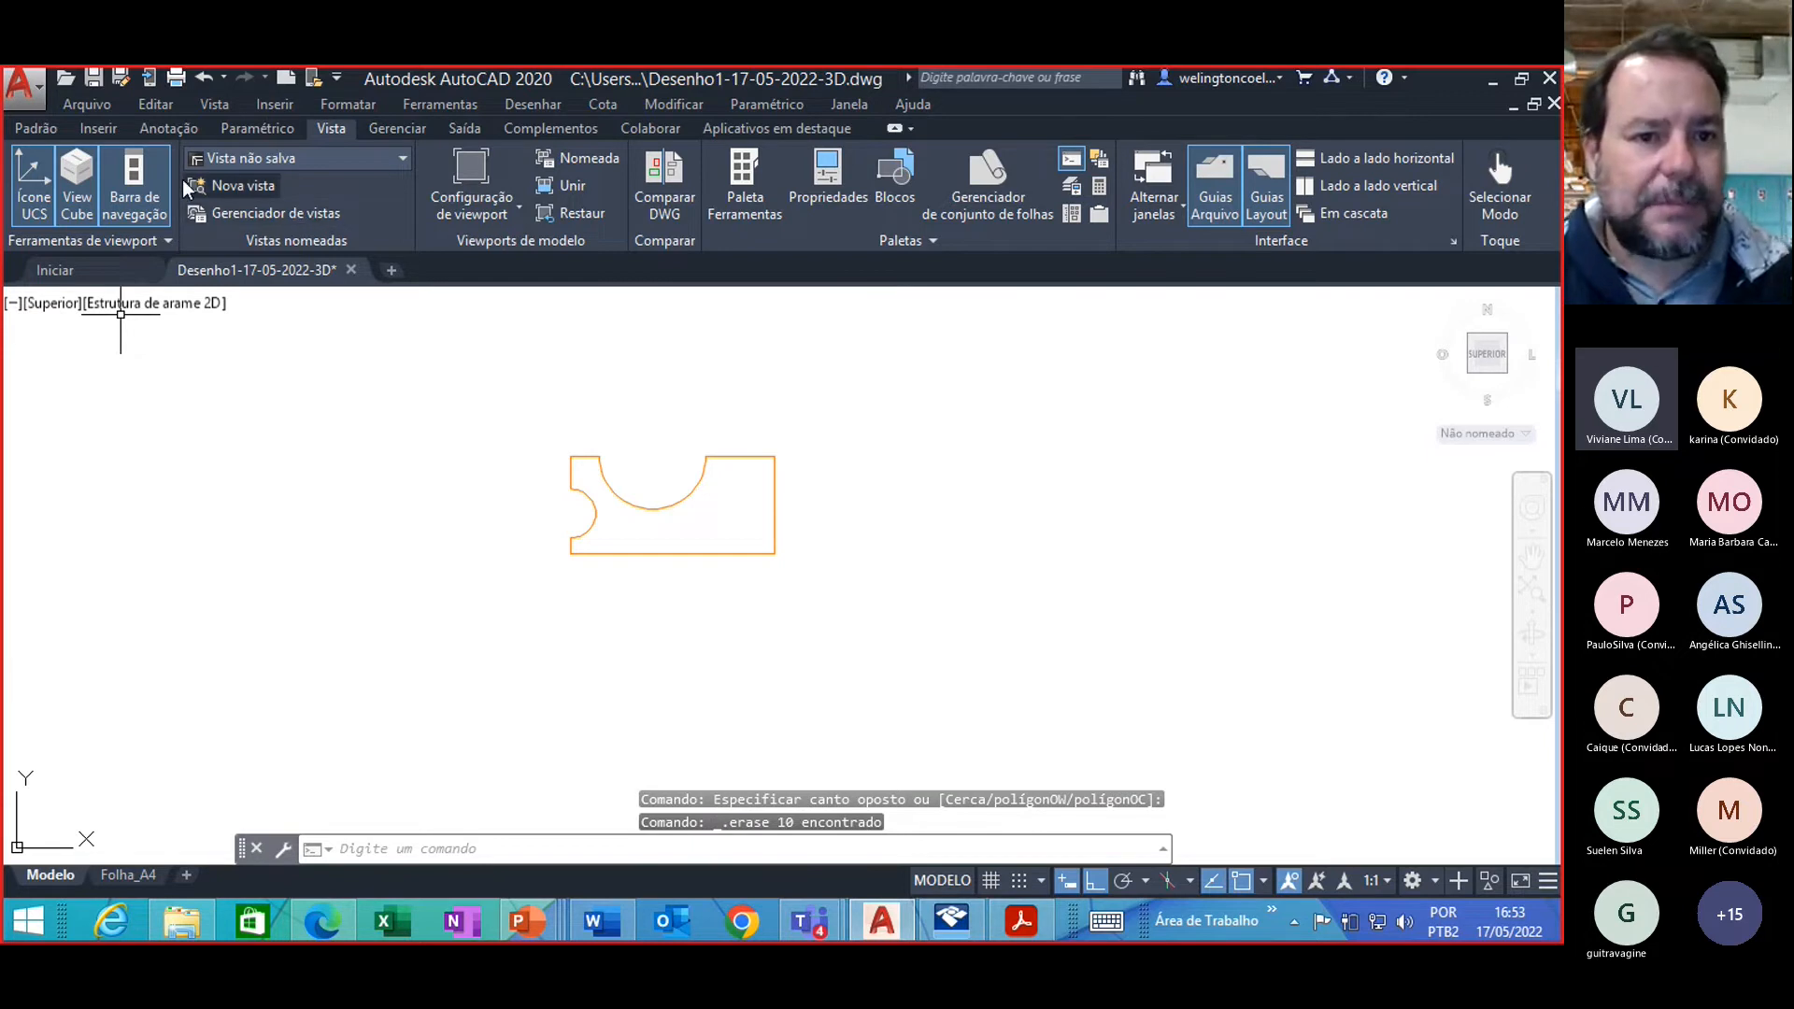
Step: Add a multiline text note to the left of the profile reading "Região" and, two blank lines below, "Extrusão"
left_click(29, 124)
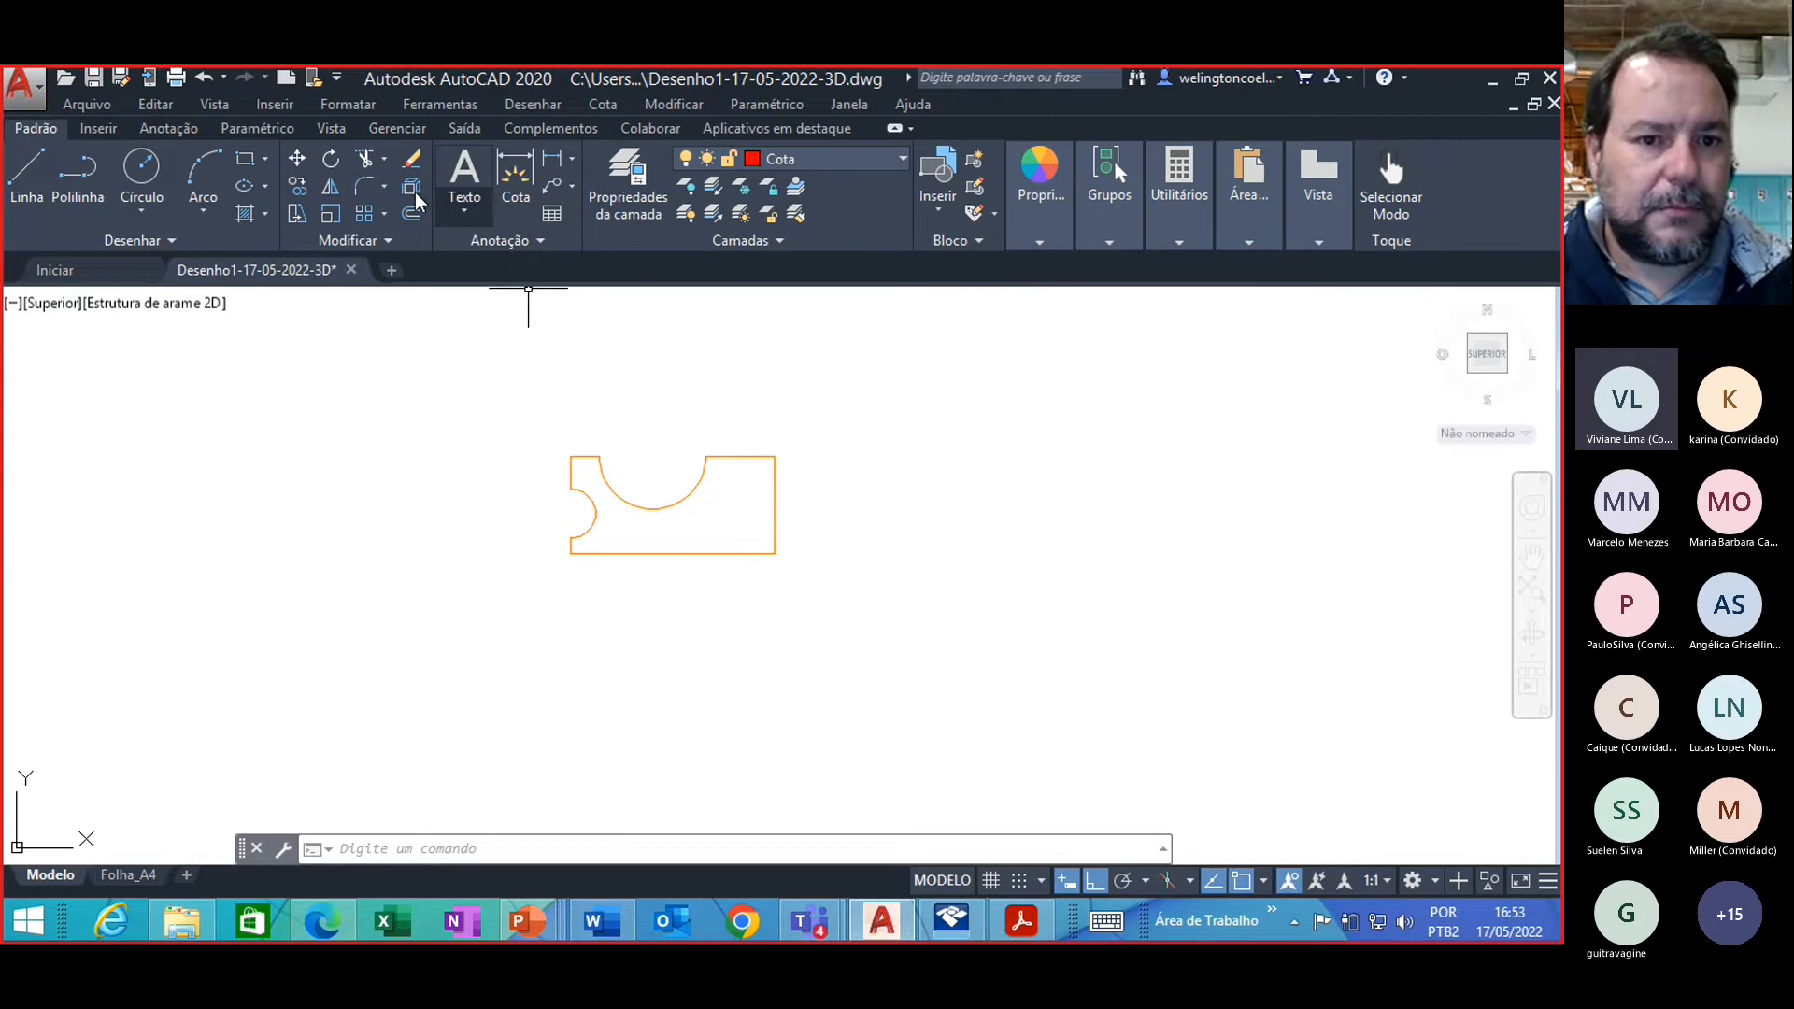
left_click(466, 214)
left_click(476, 252)
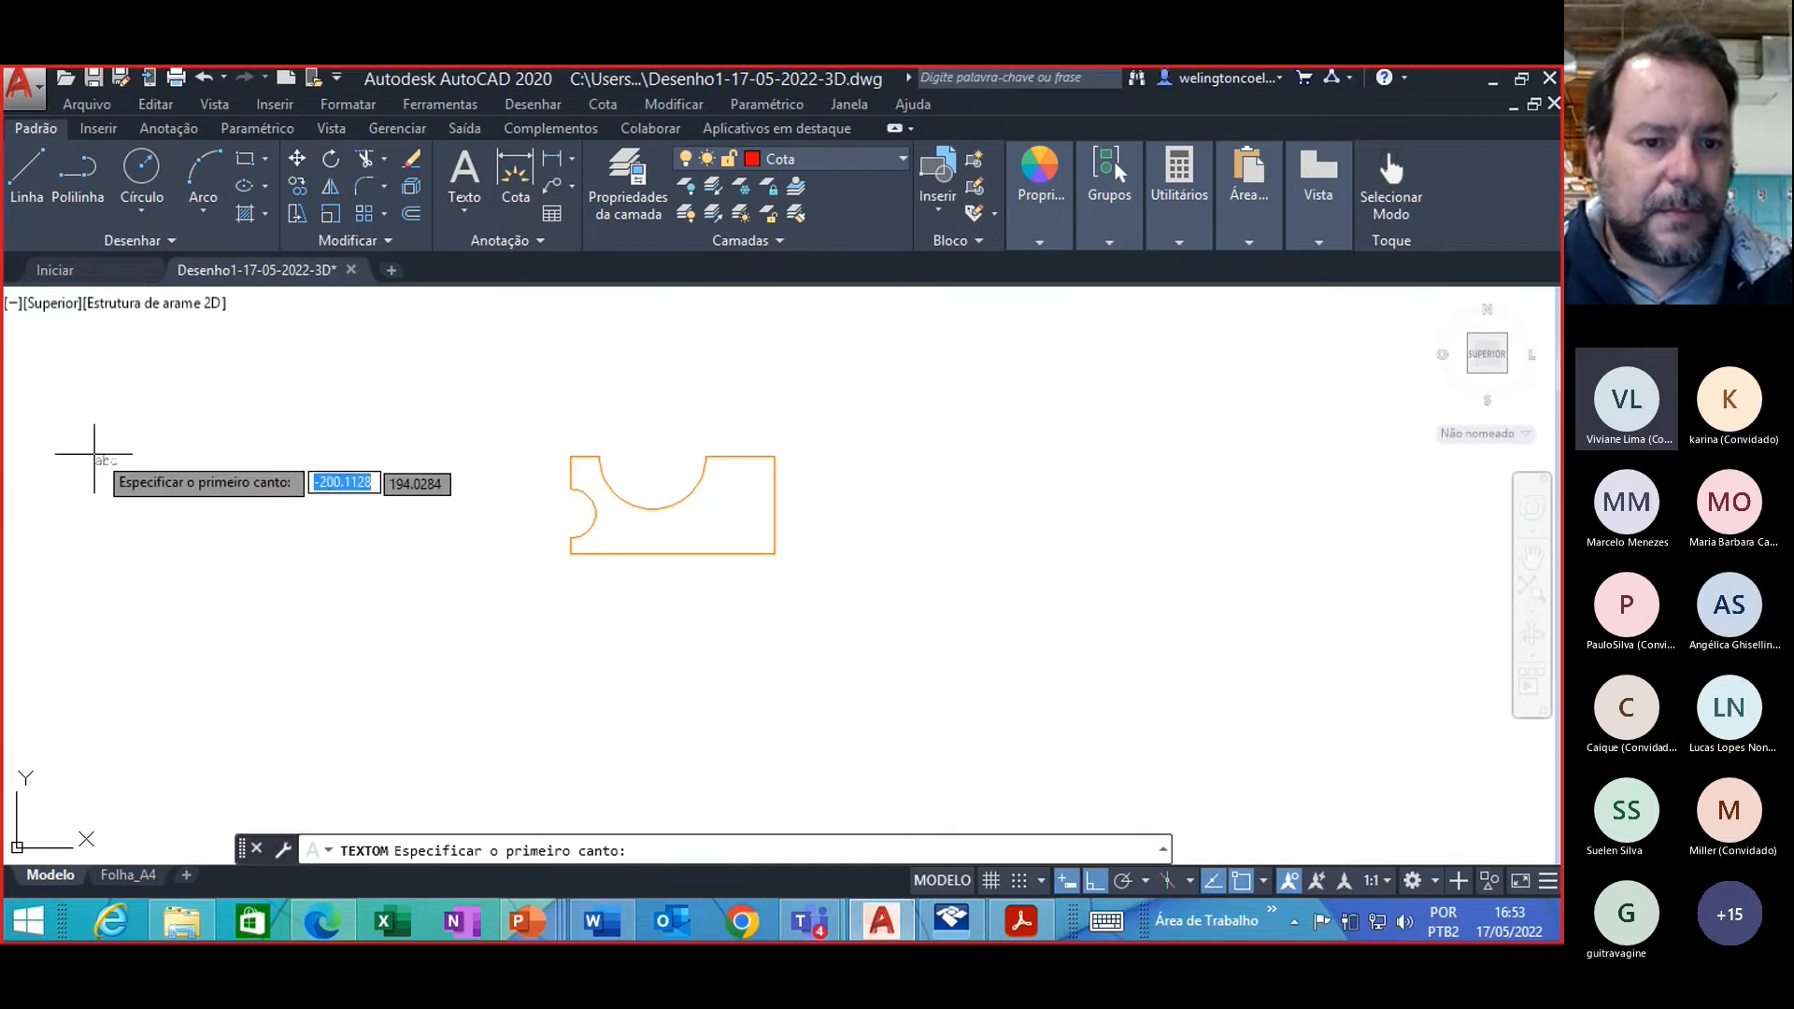
left_click(191, 400)
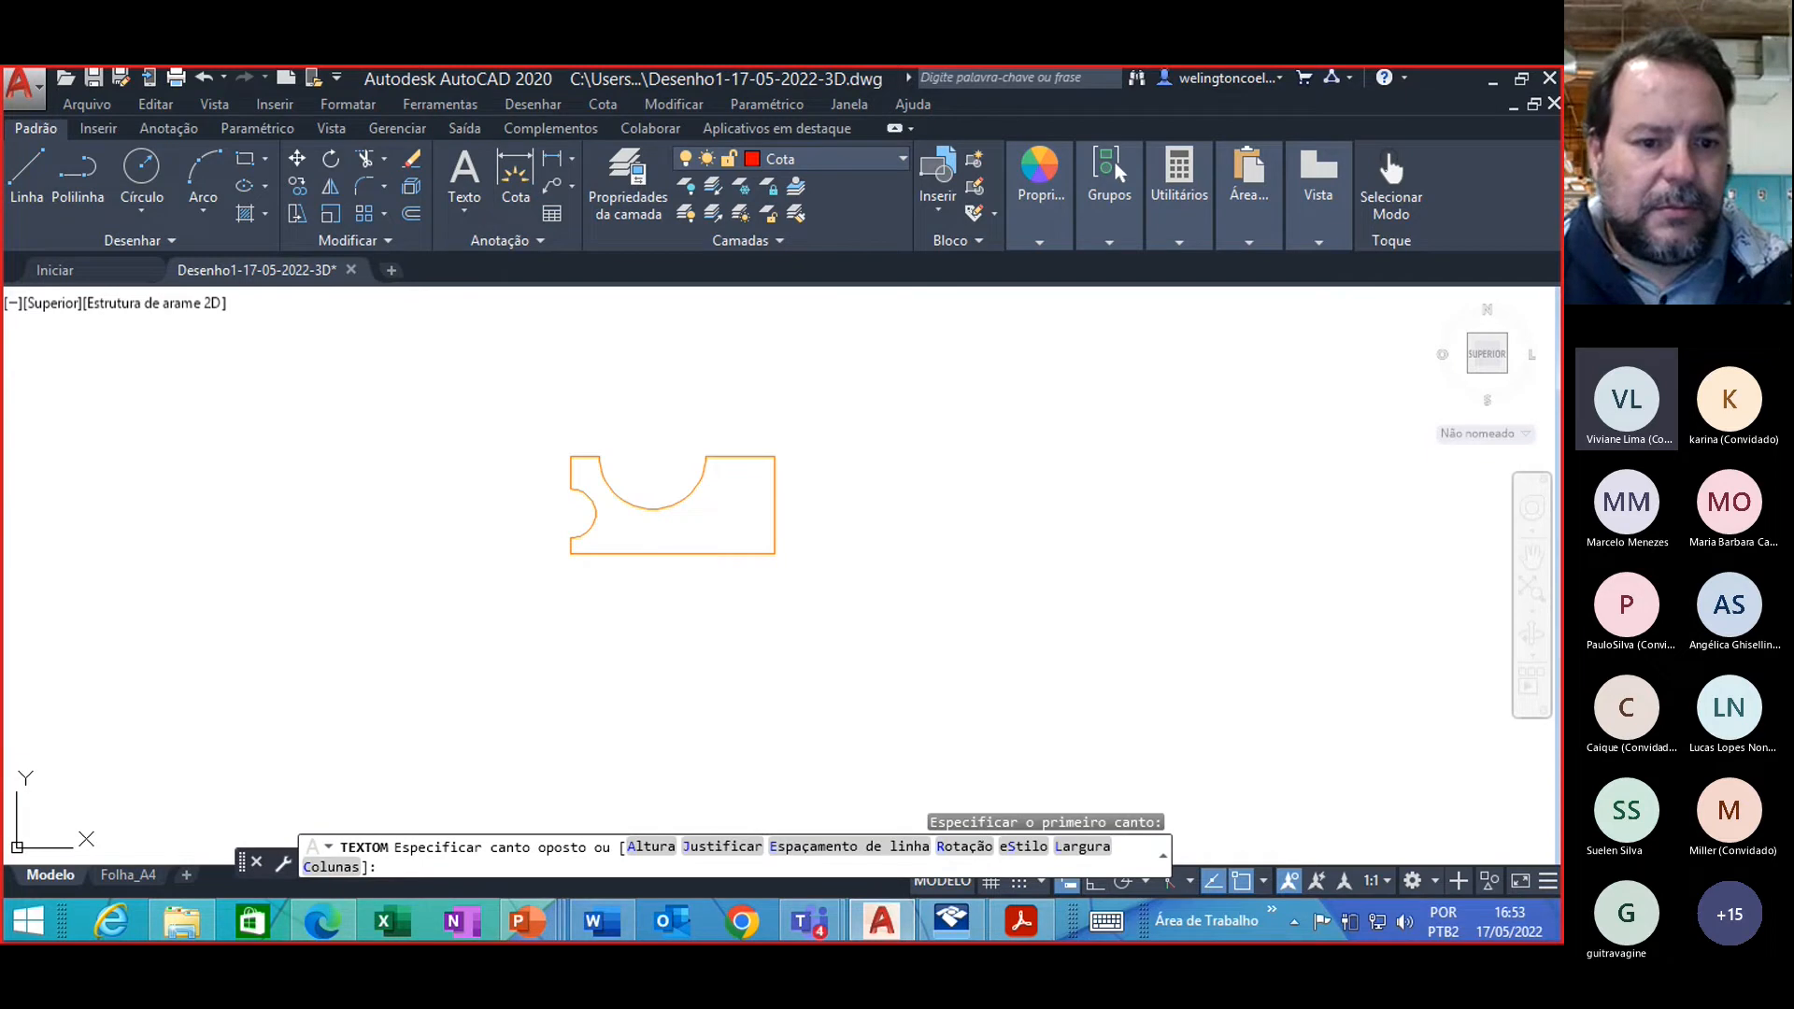
left_click(190, 407)
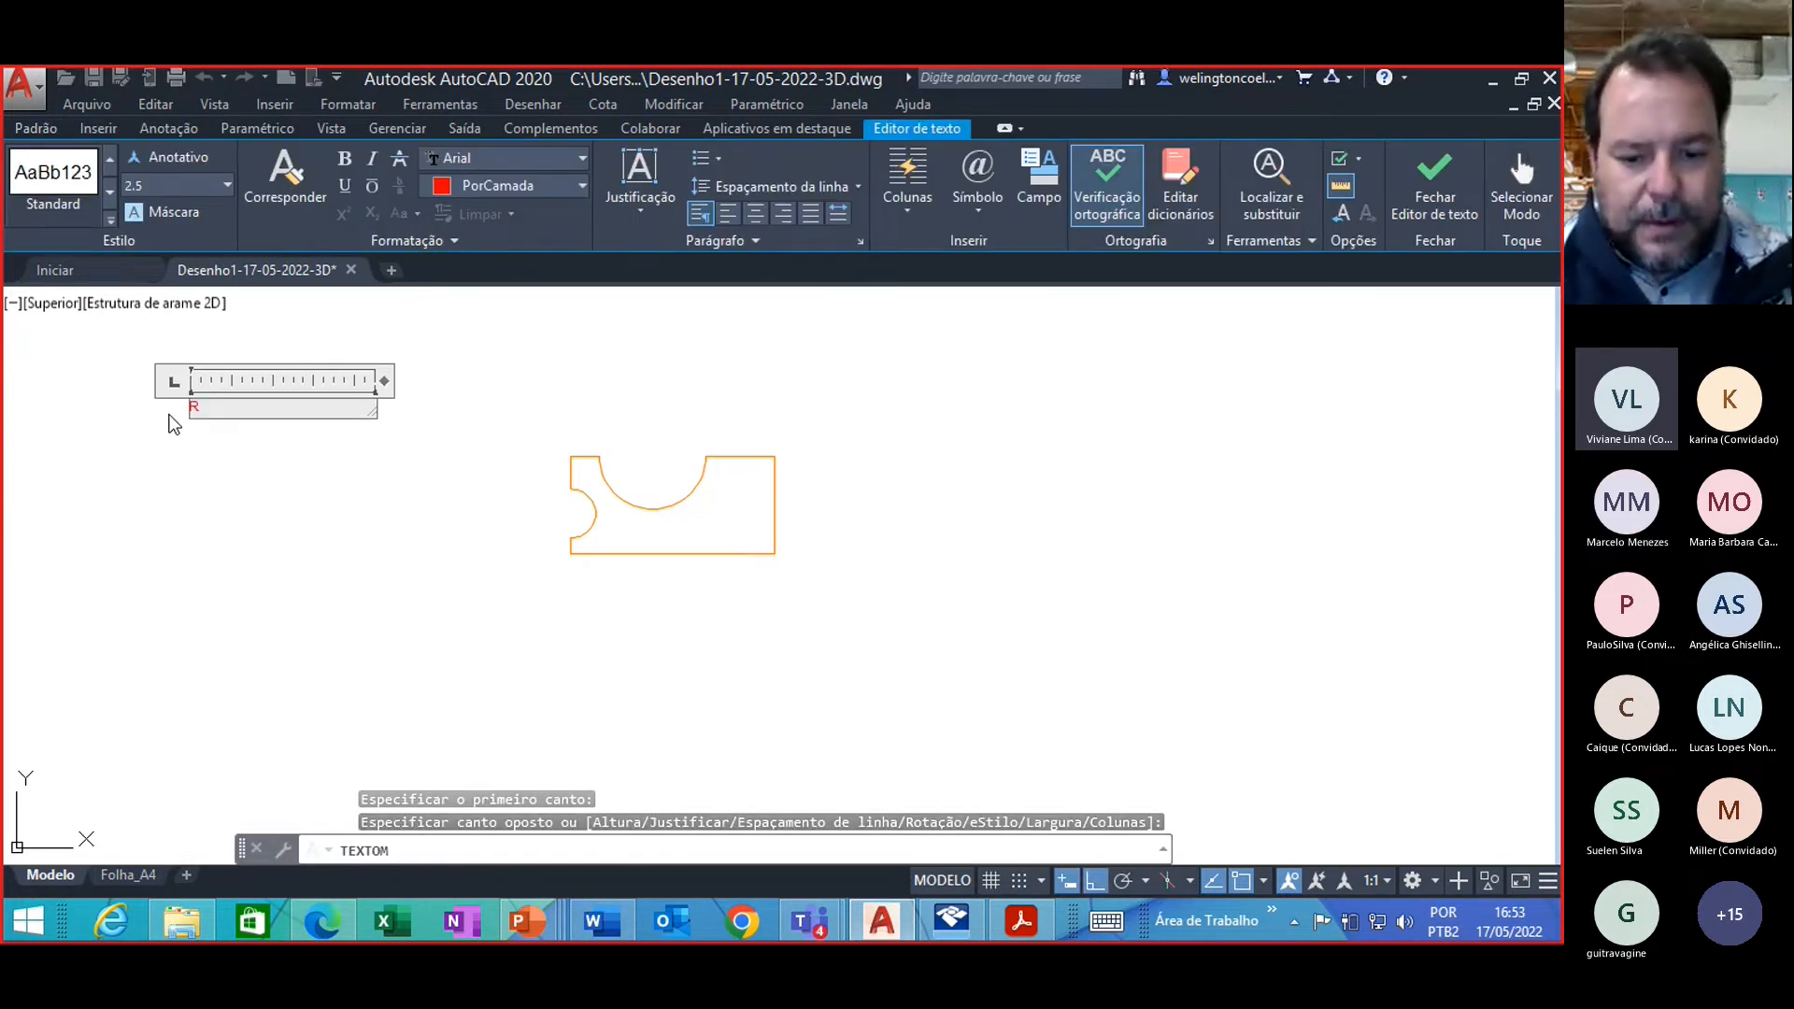
type("Região")
key("Return")
key("Return")
key("Return")
type("Extrusão")
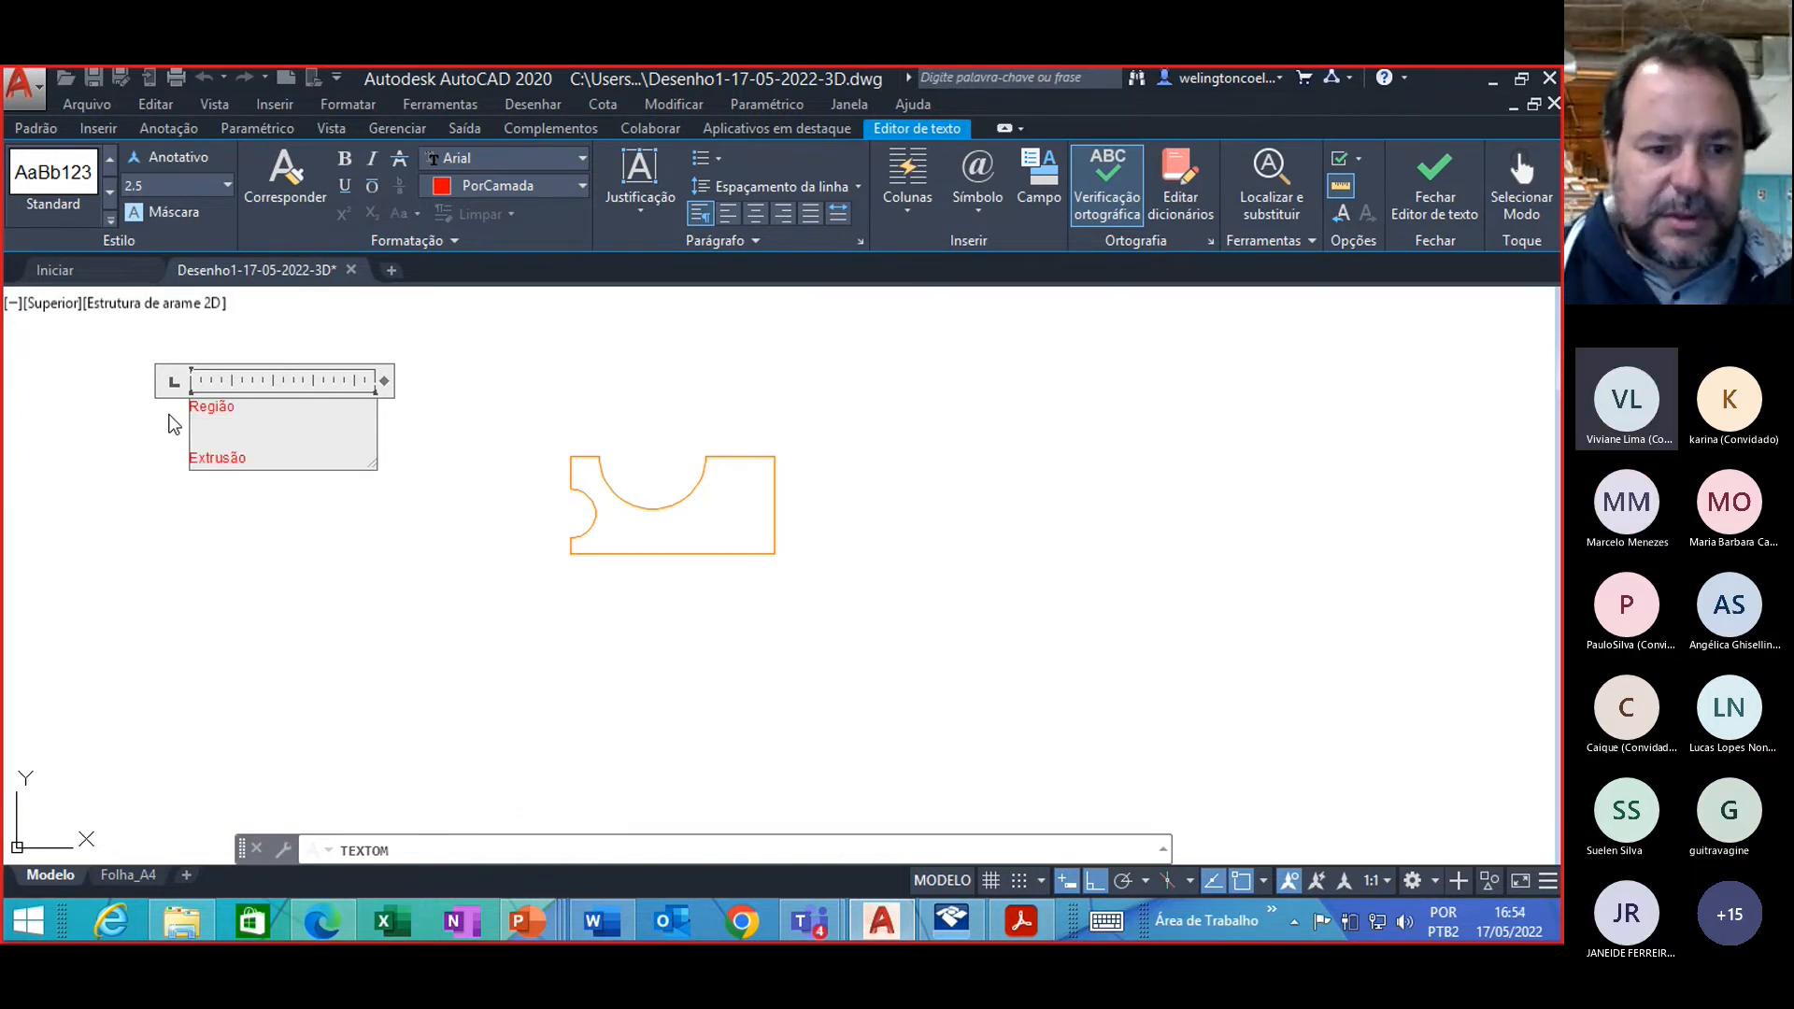
key("Return")
key("Return")
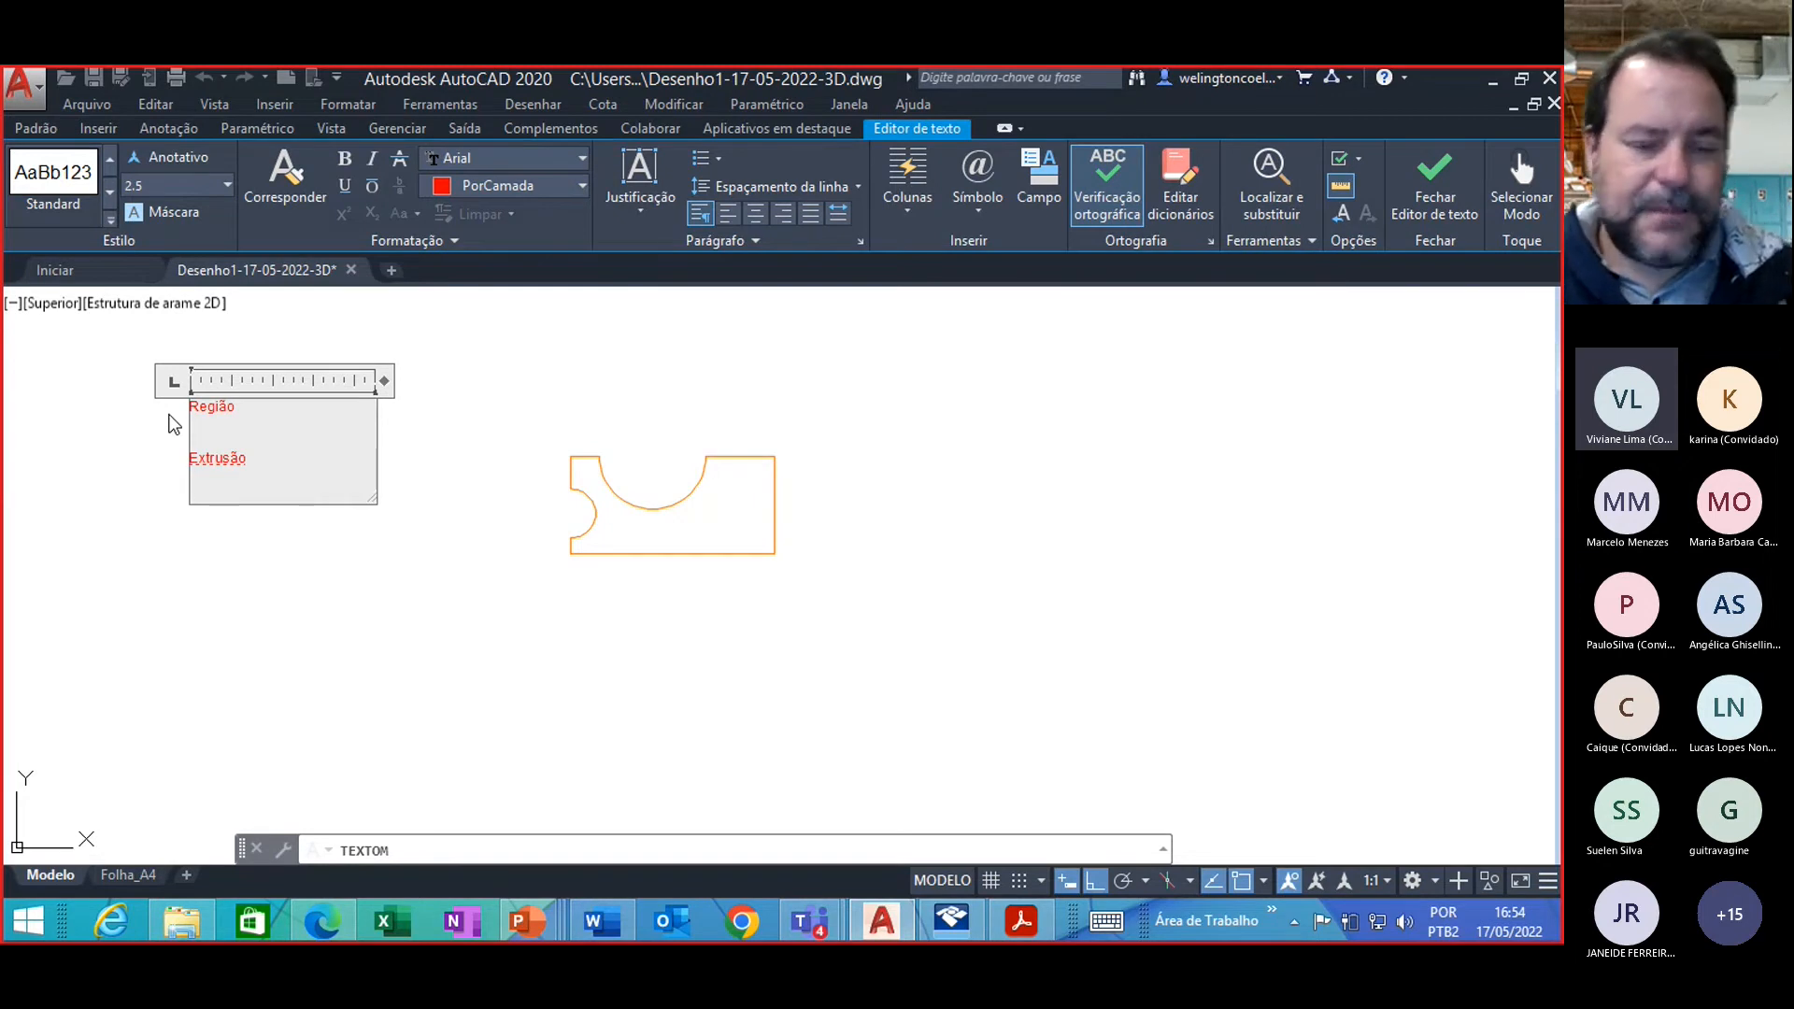
left_click(272, 610)
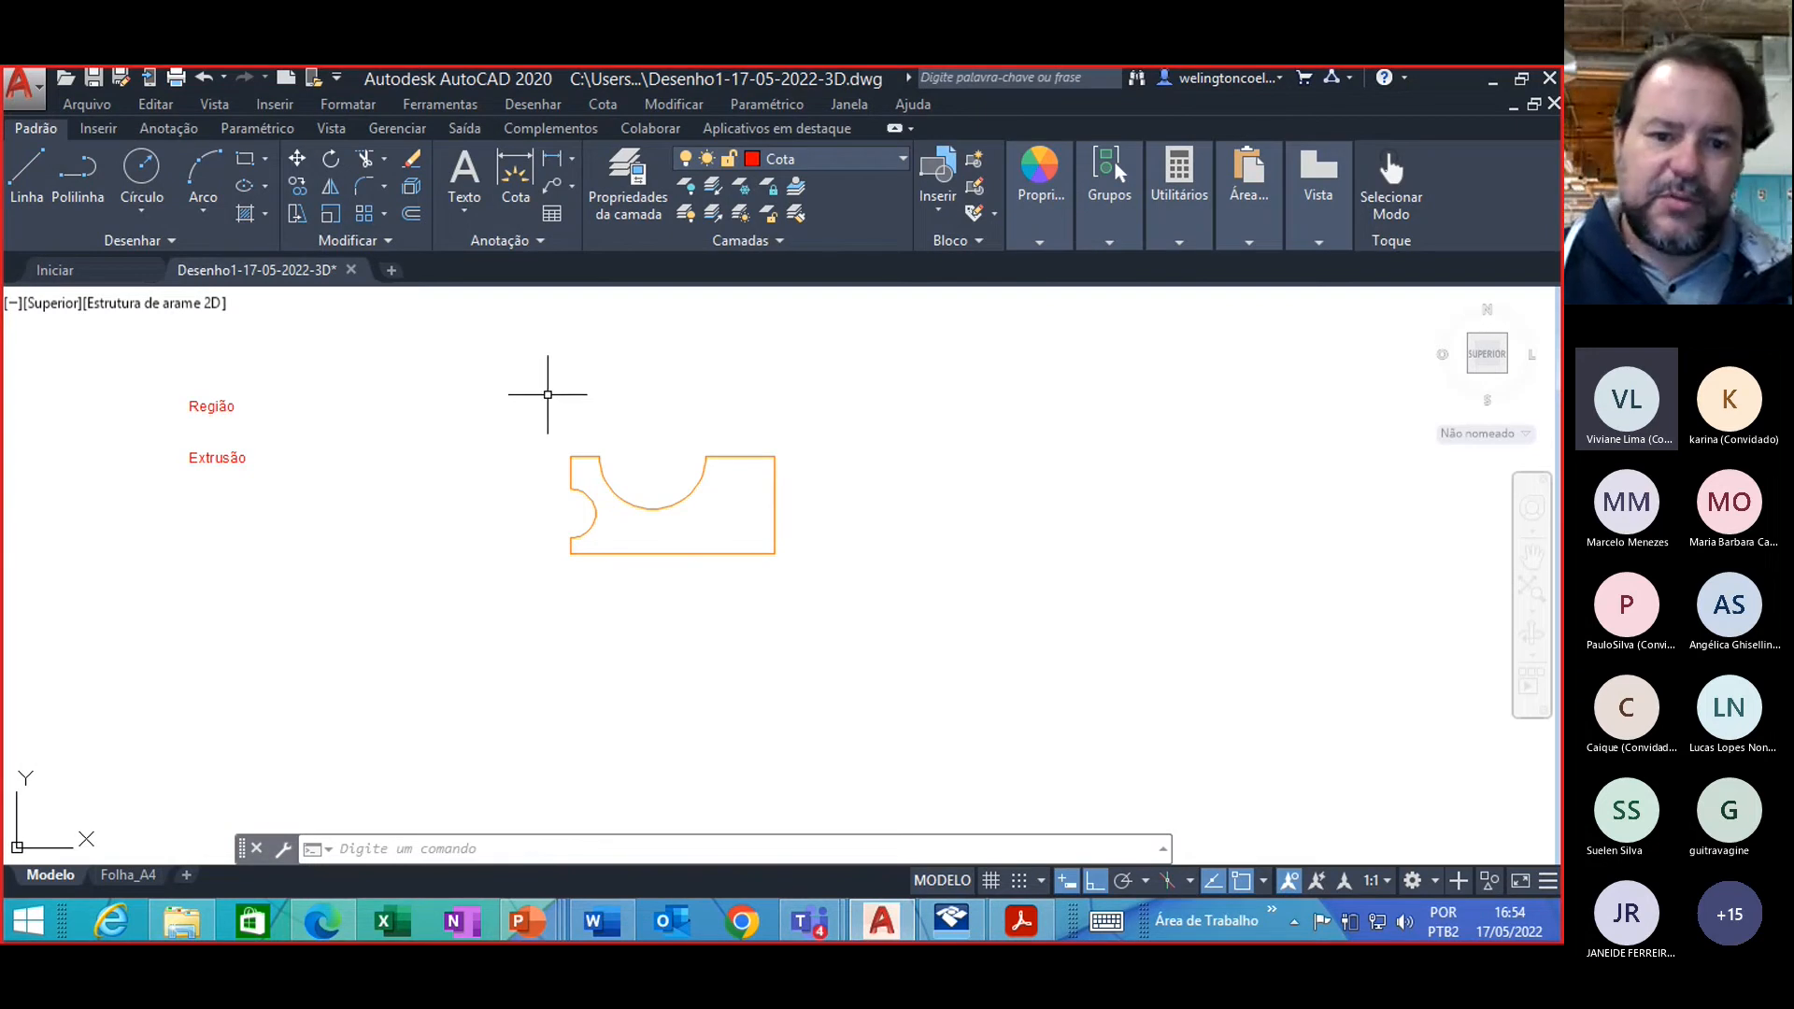
Step: Convert all the lines and arcs of the front profile into a region
type("r")
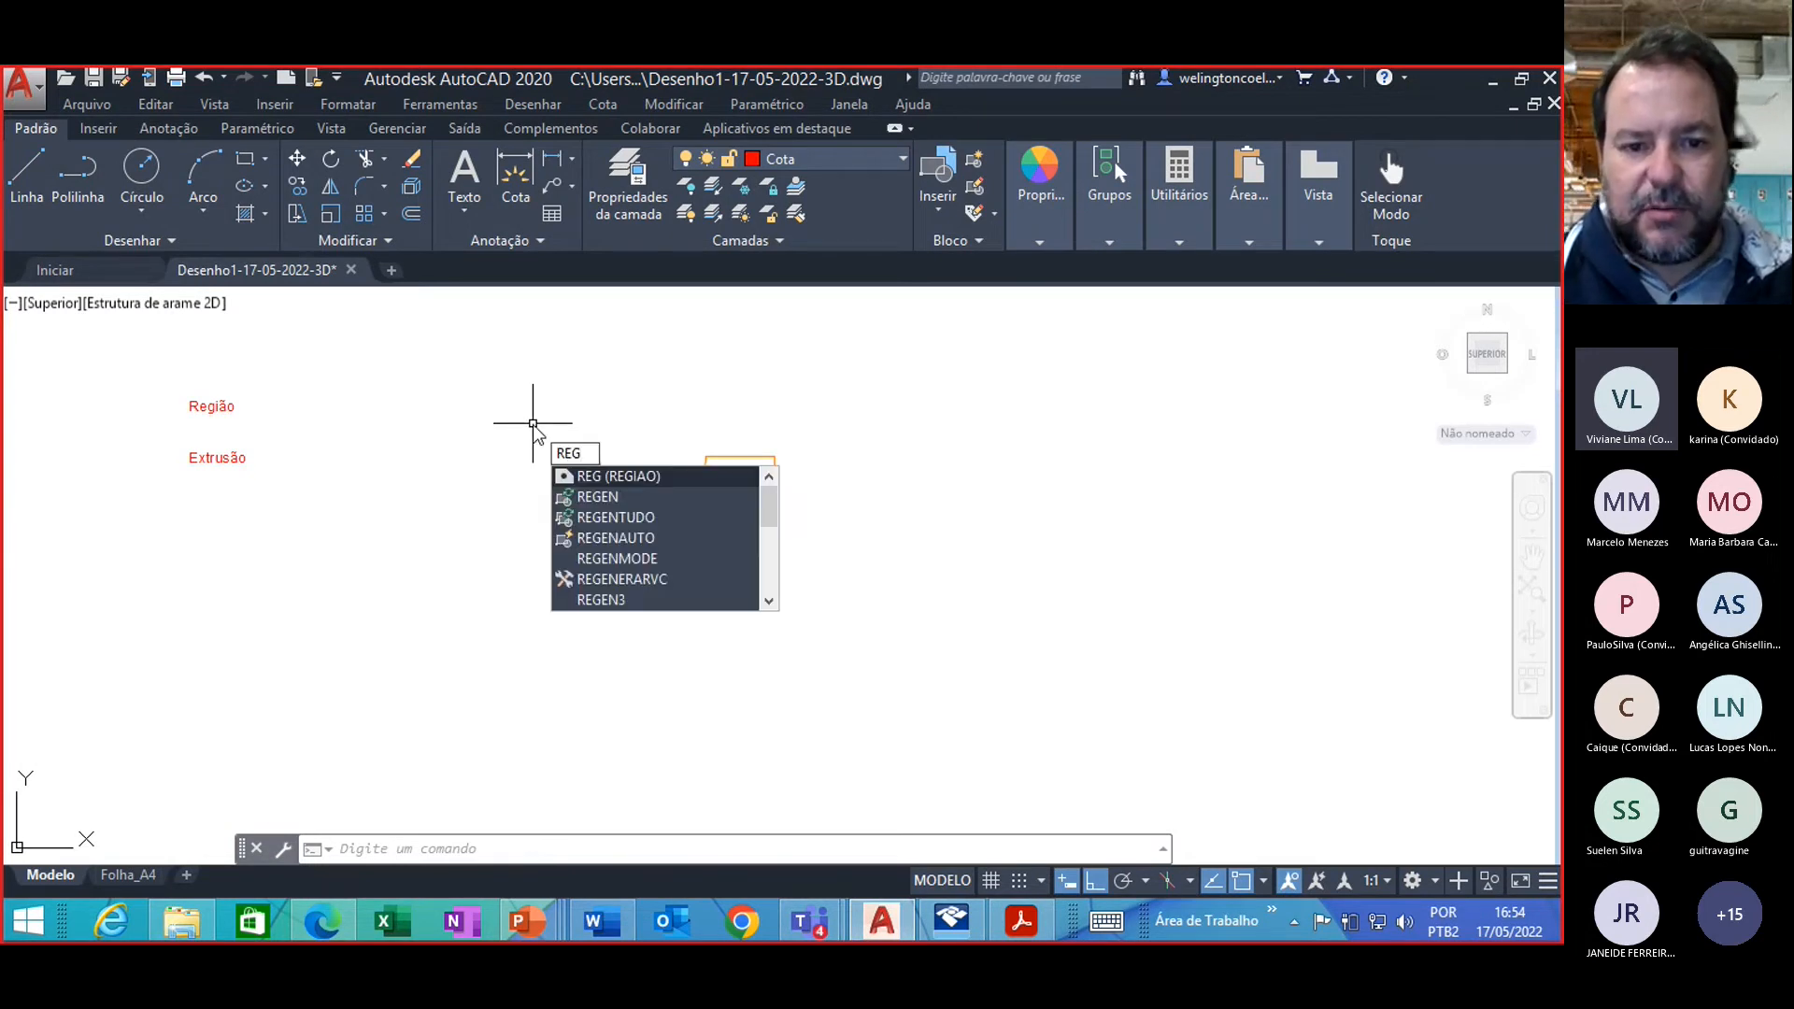
left_click(595, 477)
left_click(550, 435)
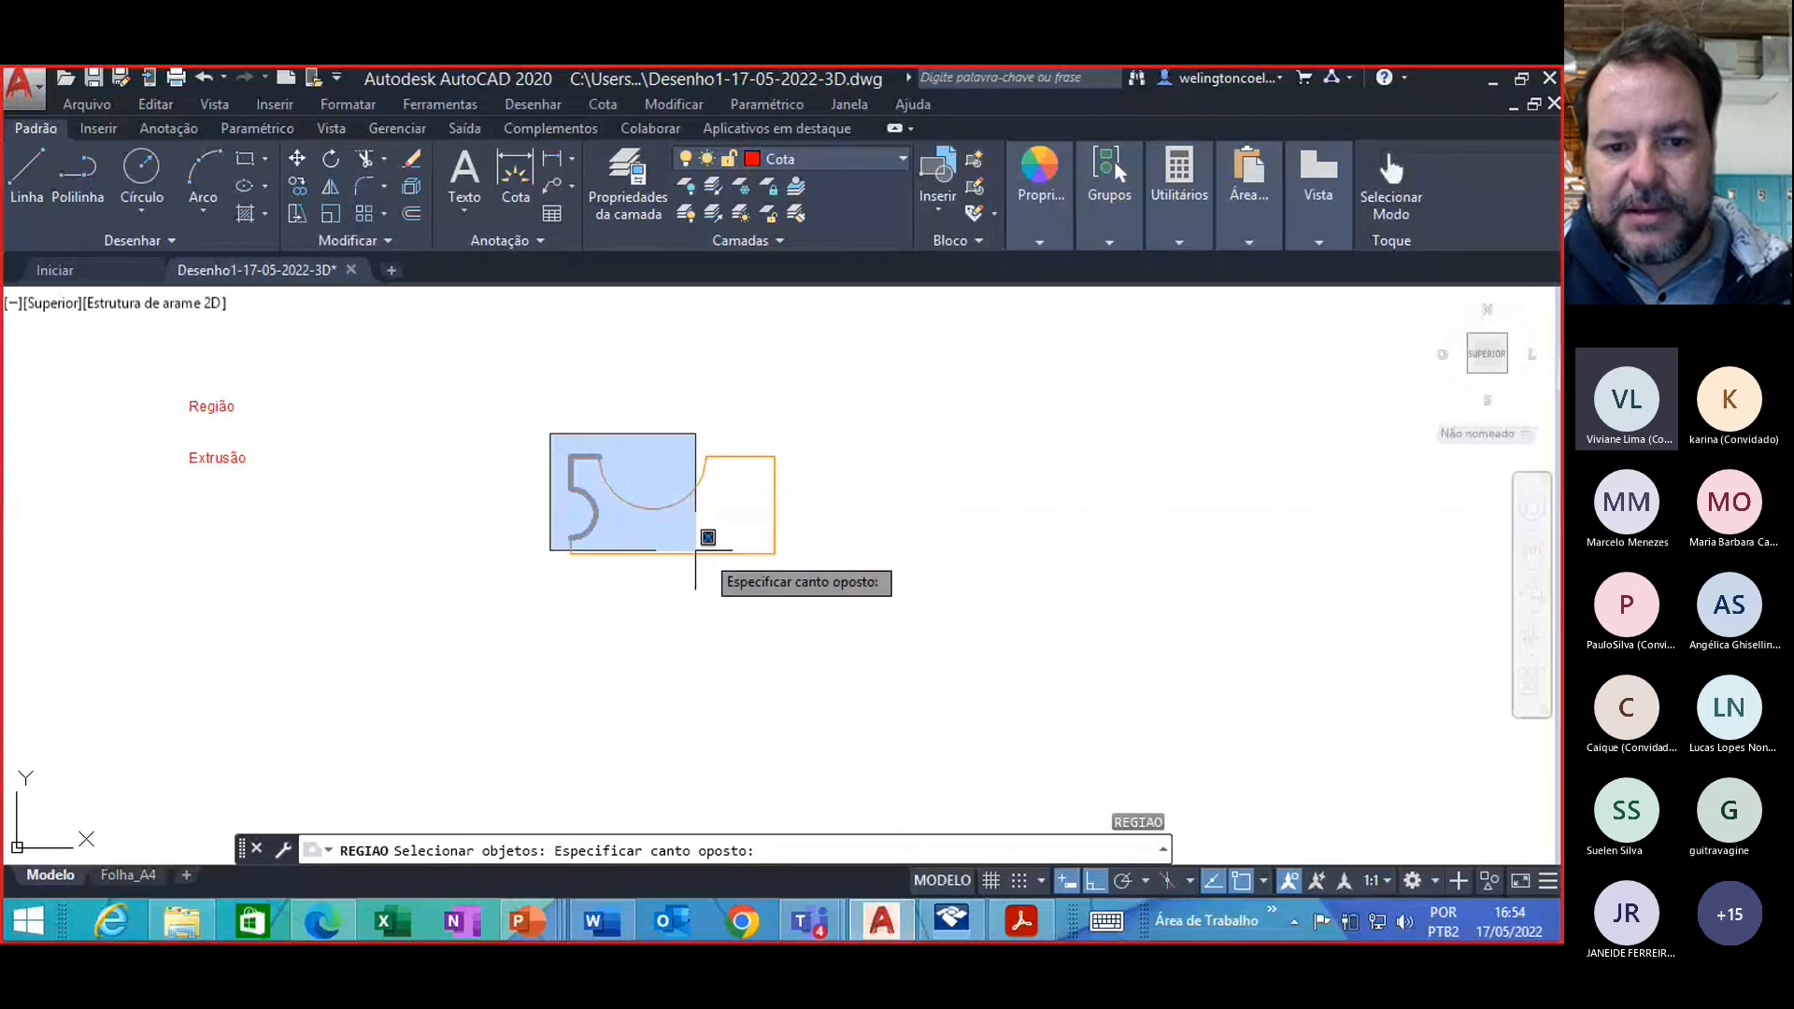
left_click(825, 593)
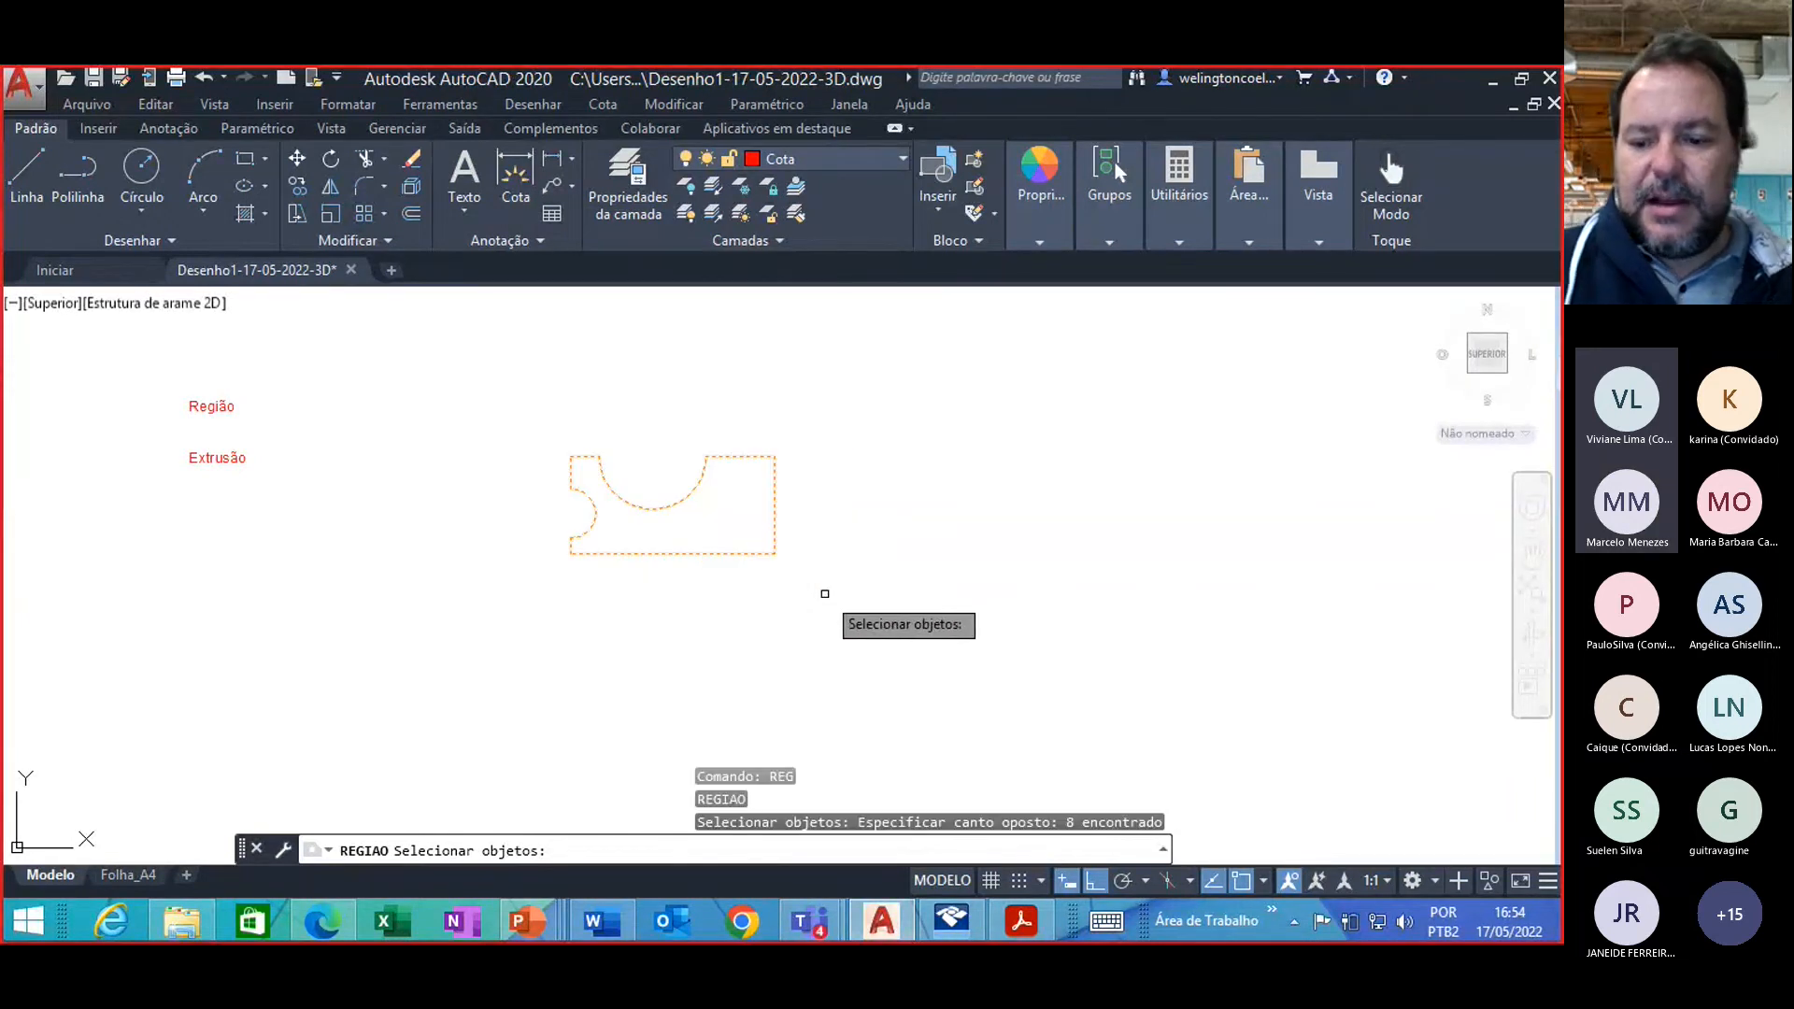
key("Return")
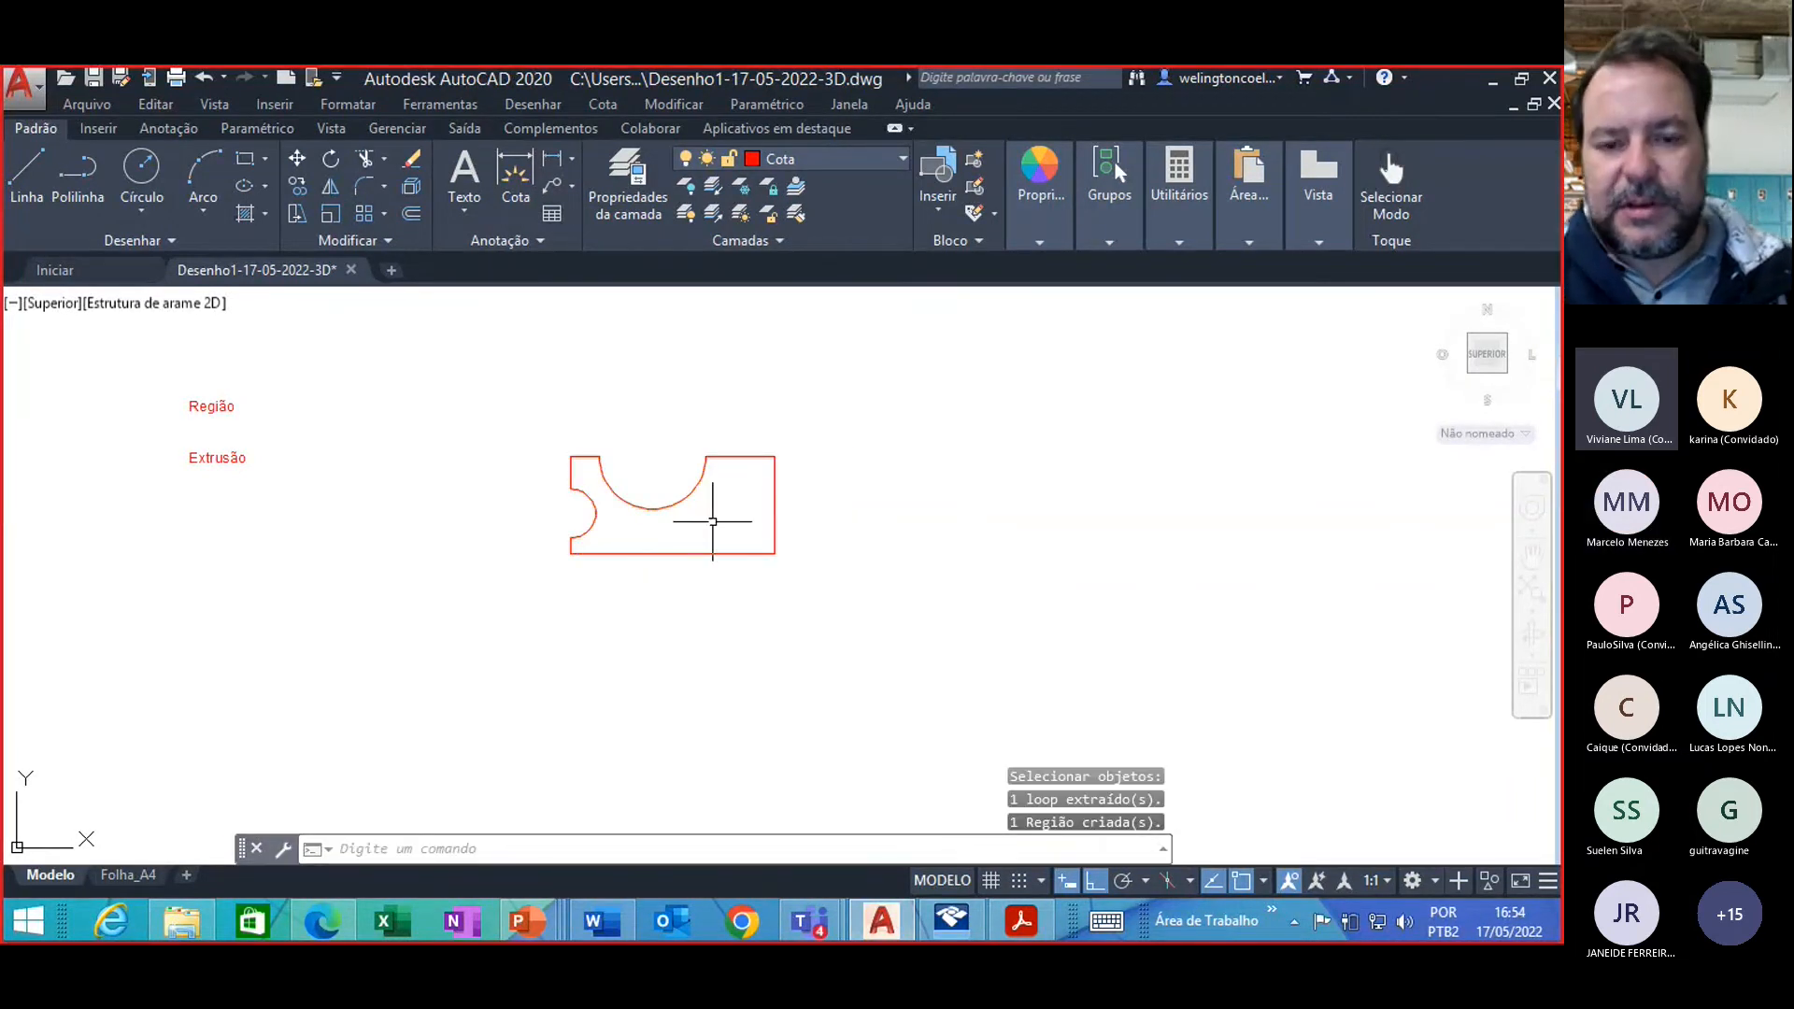
Step: Extrude the front profile region to a height of 20
mouse_move(747, 459)
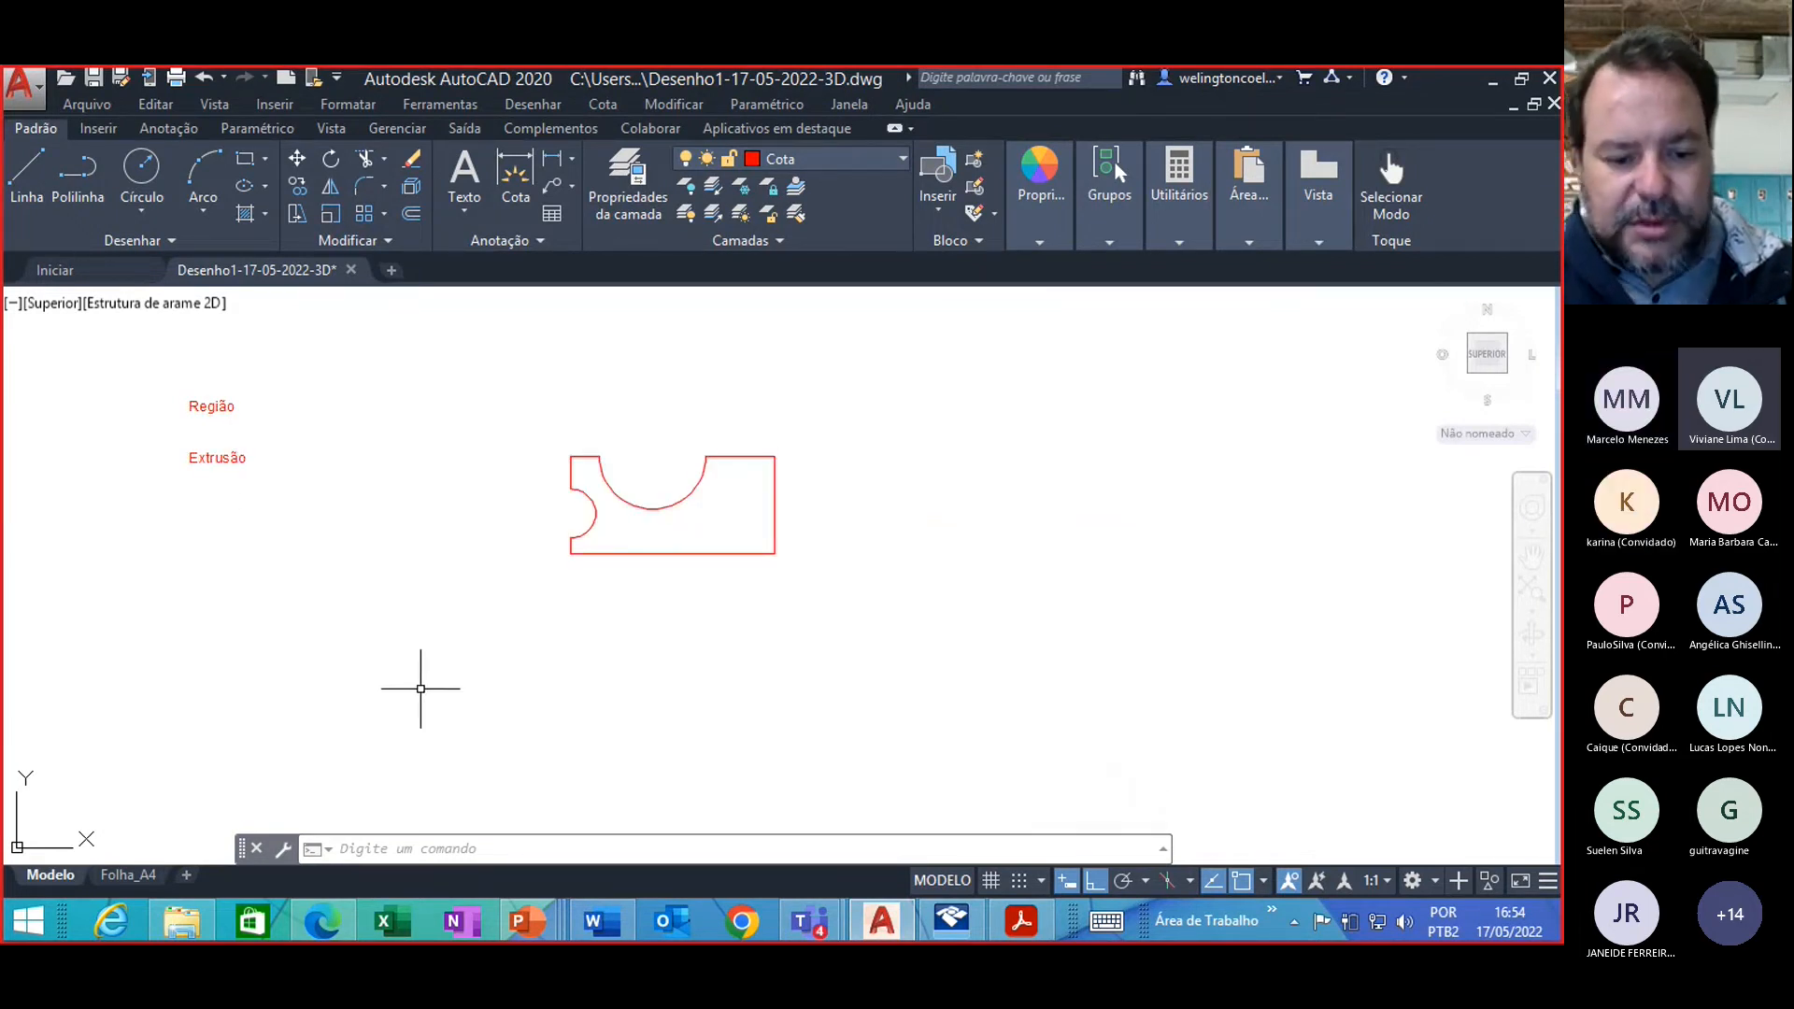
type("Extr")
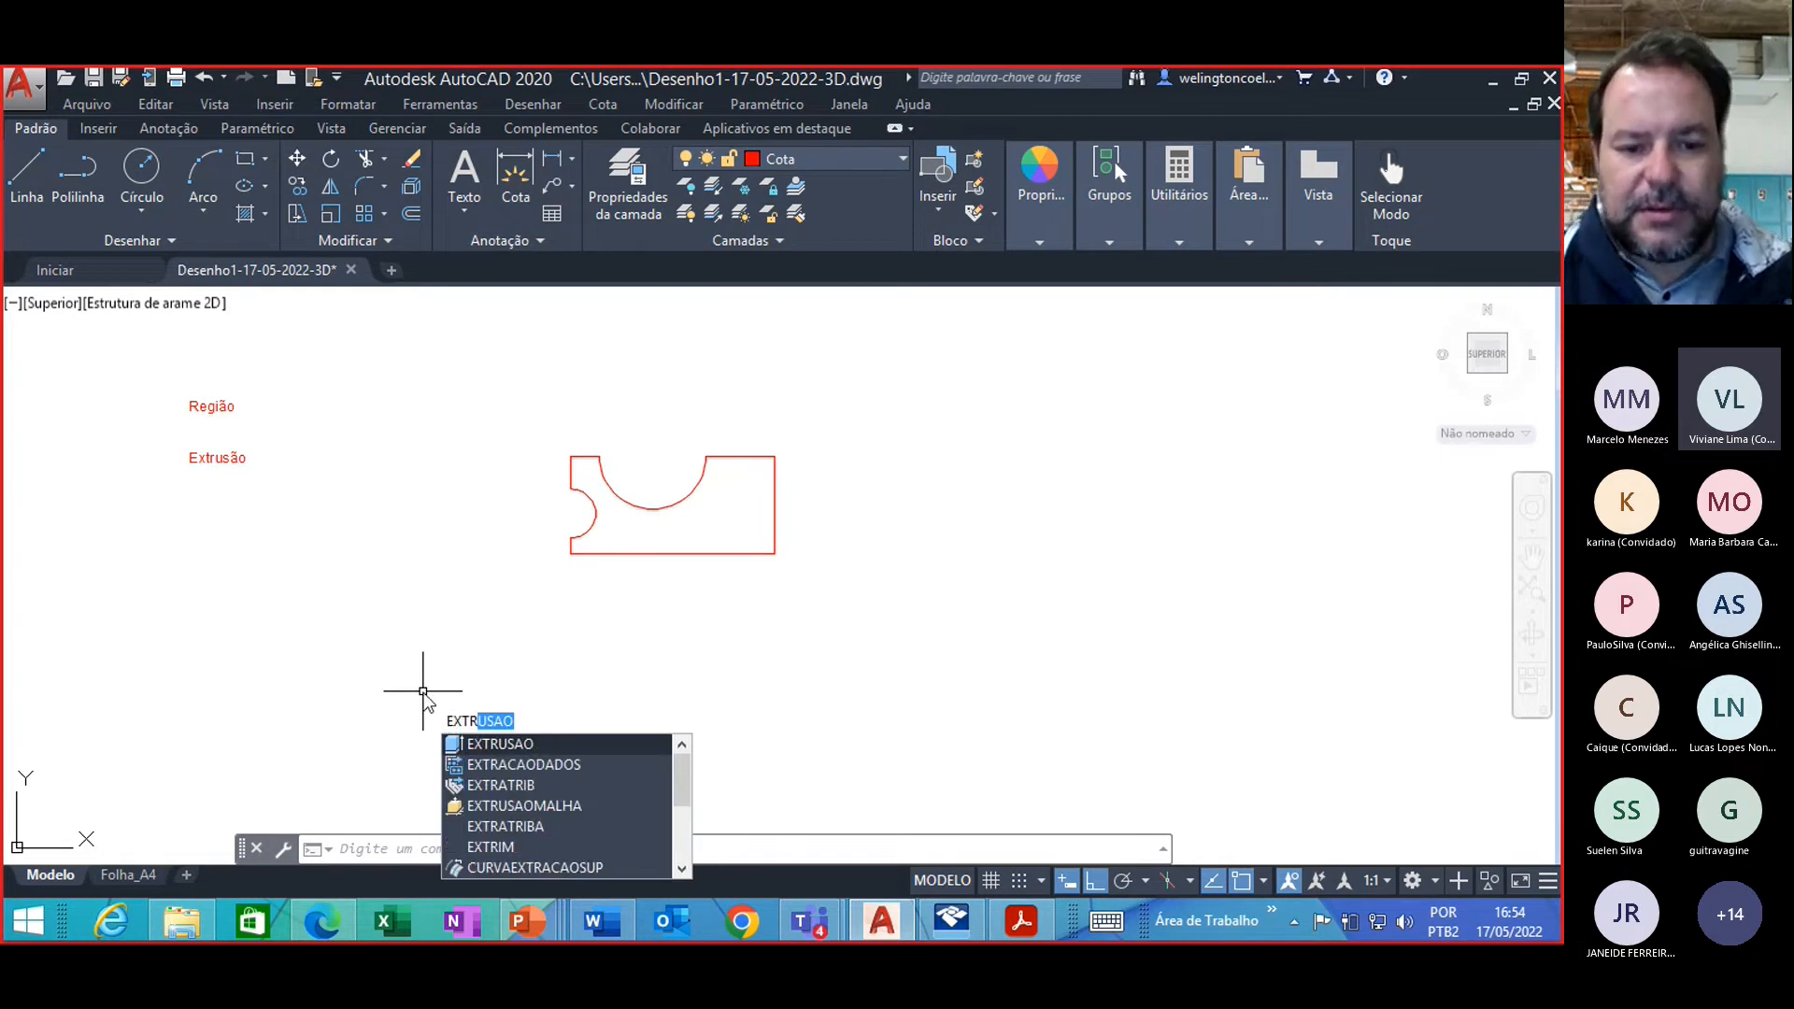
key("Return")
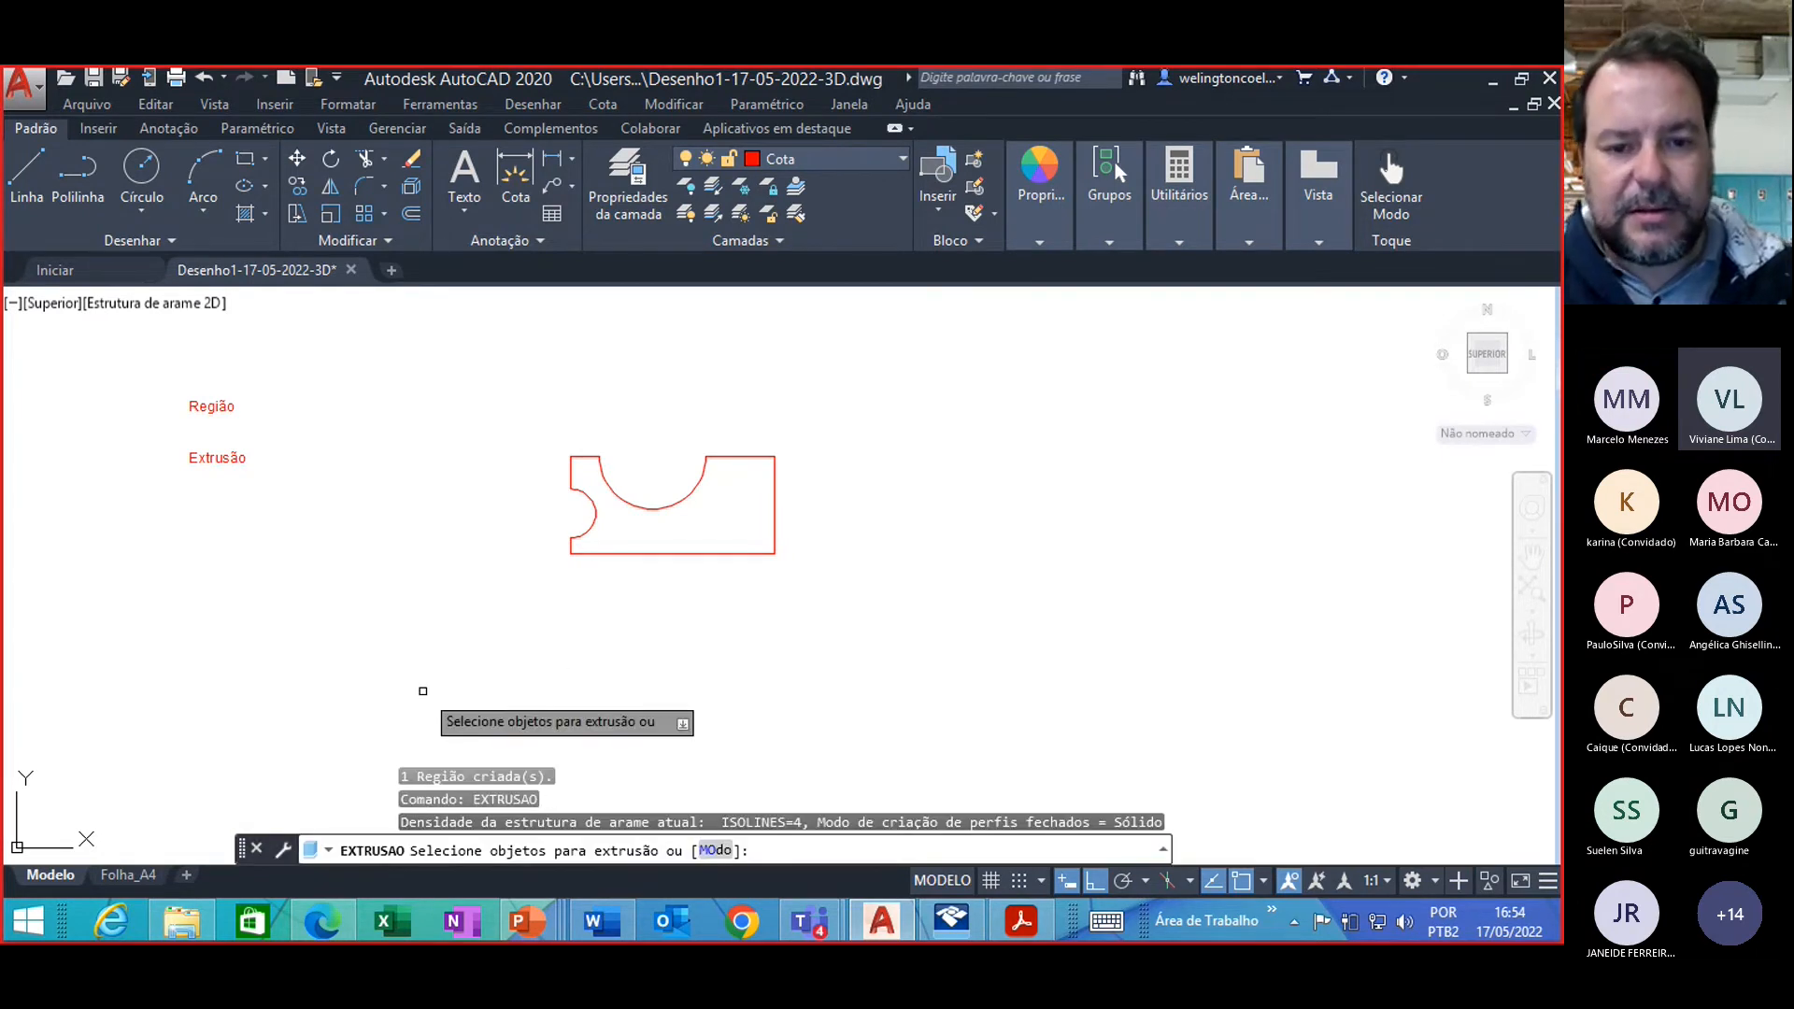
left_click(789, 575)
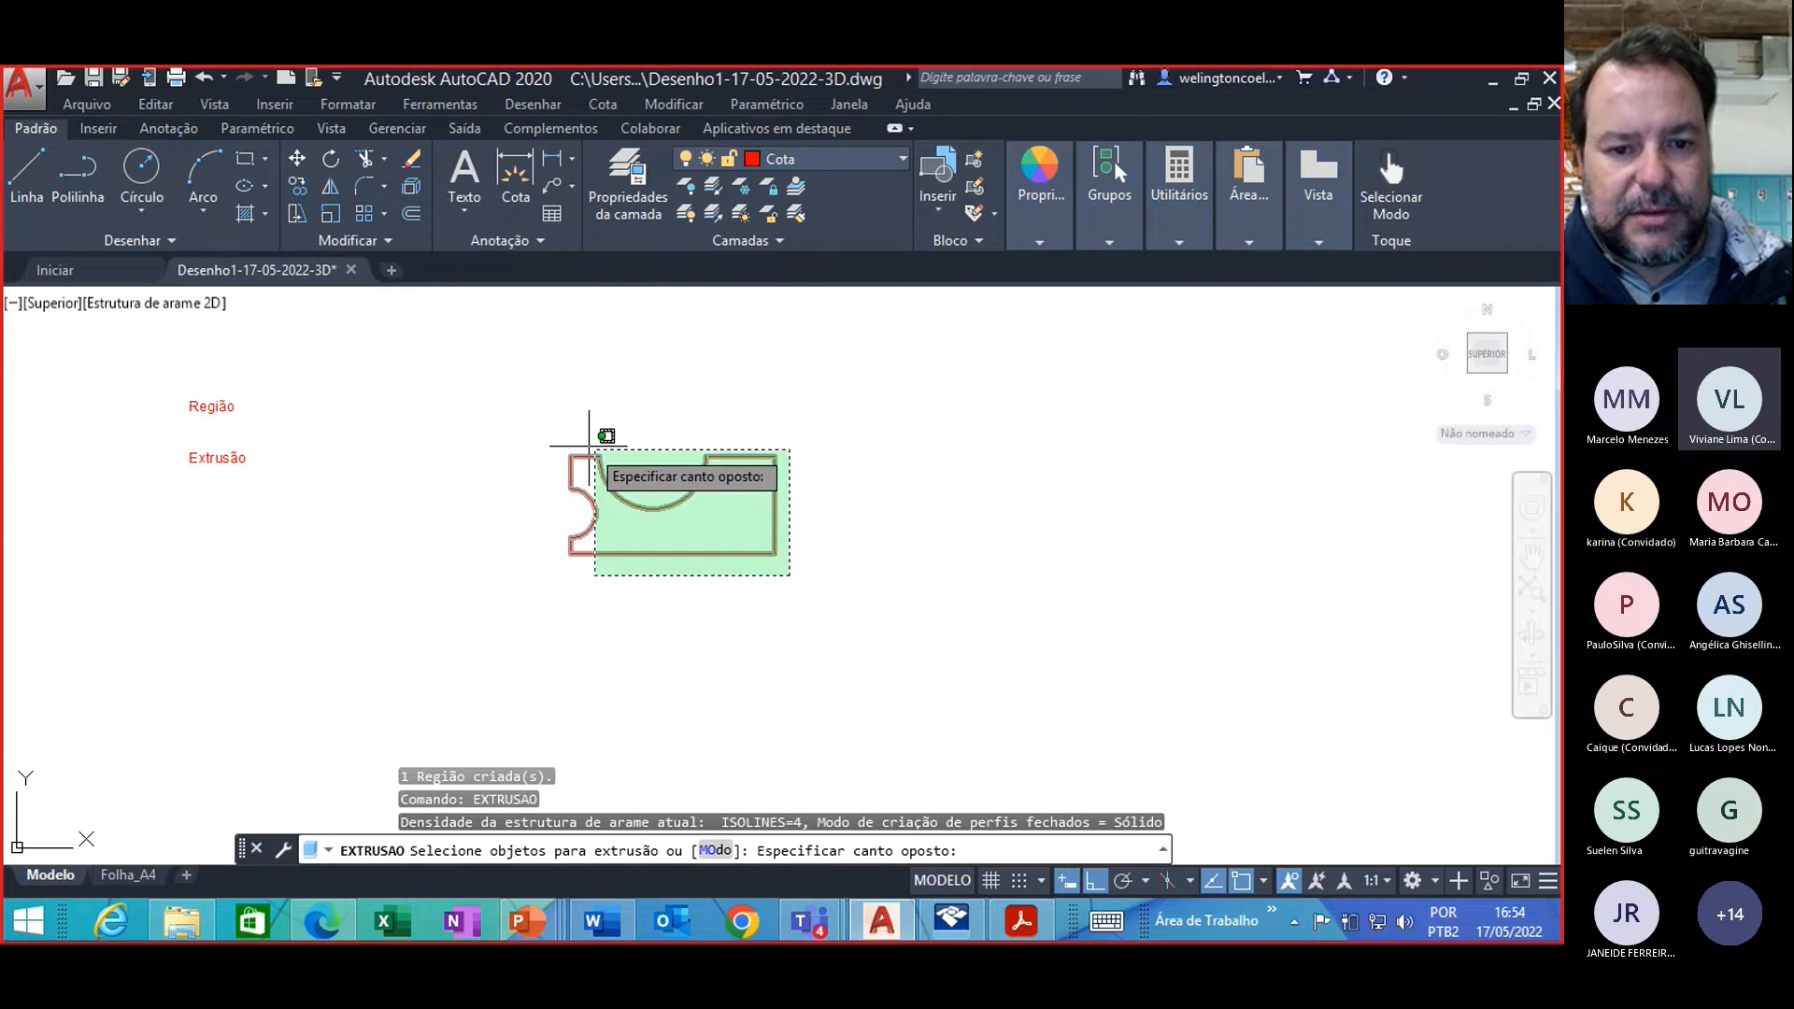
left_click(539, 416)
key("Return")
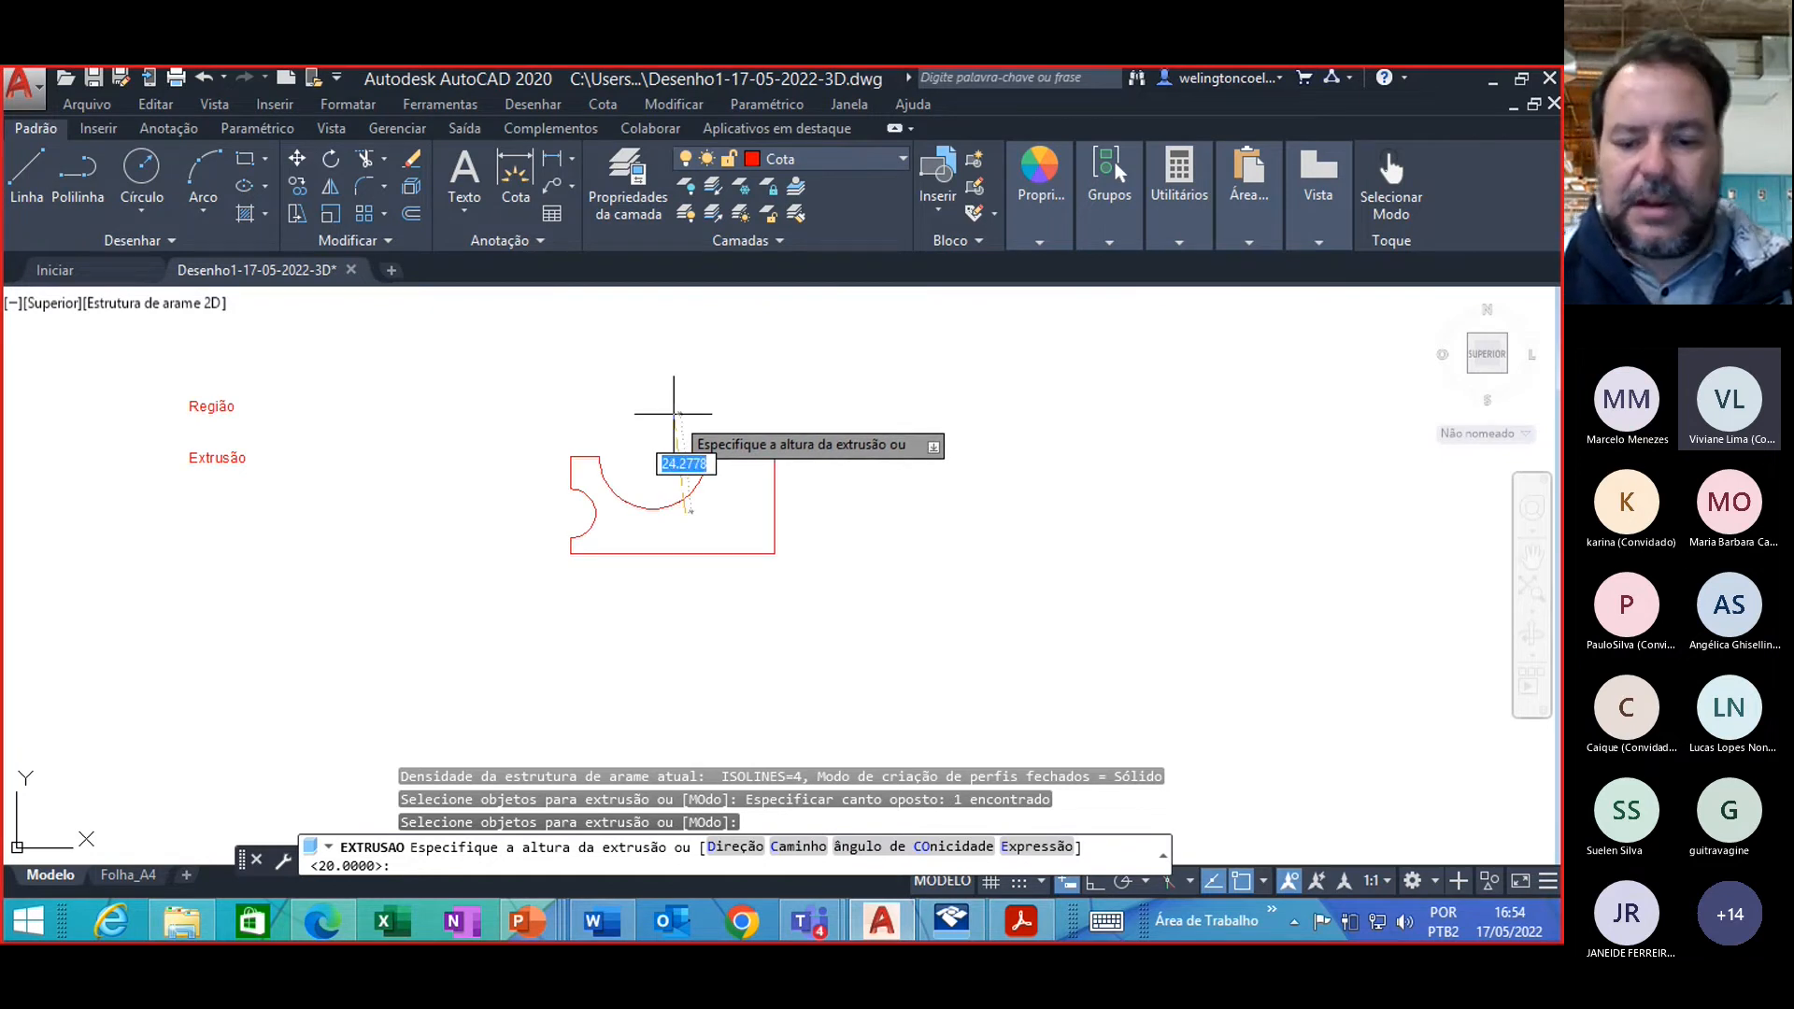
type("20")
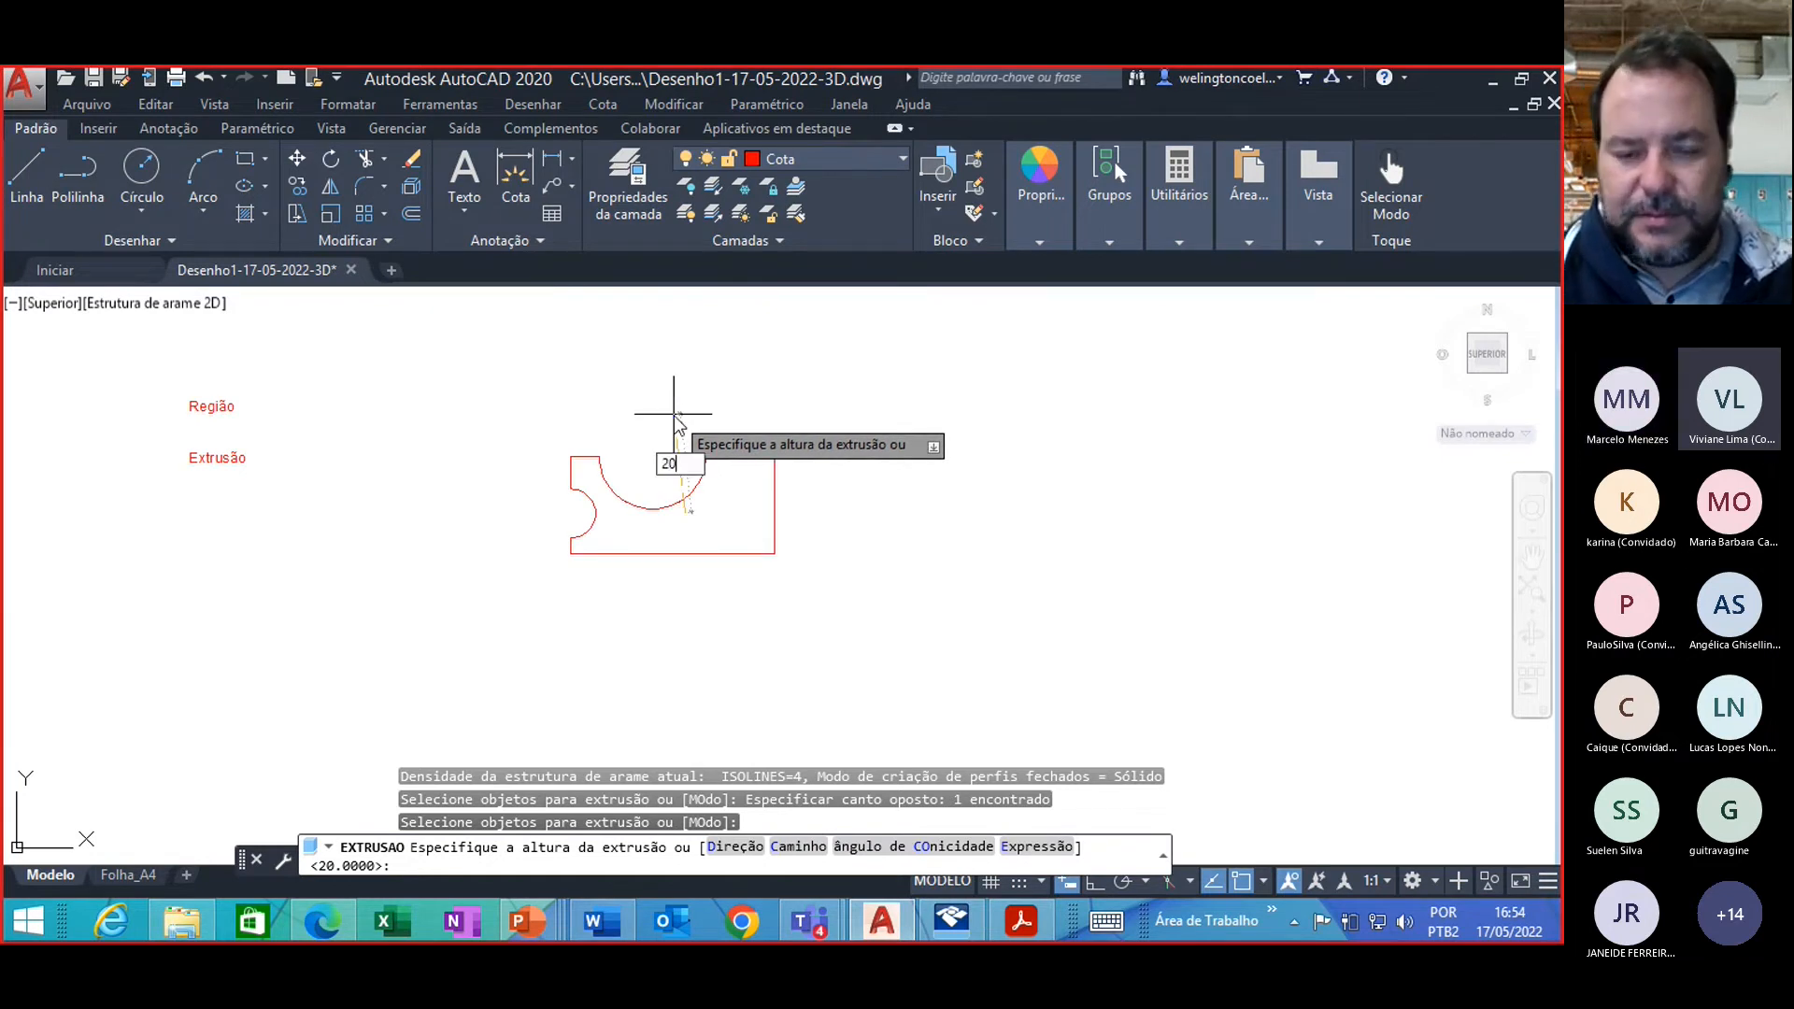
key("Return")
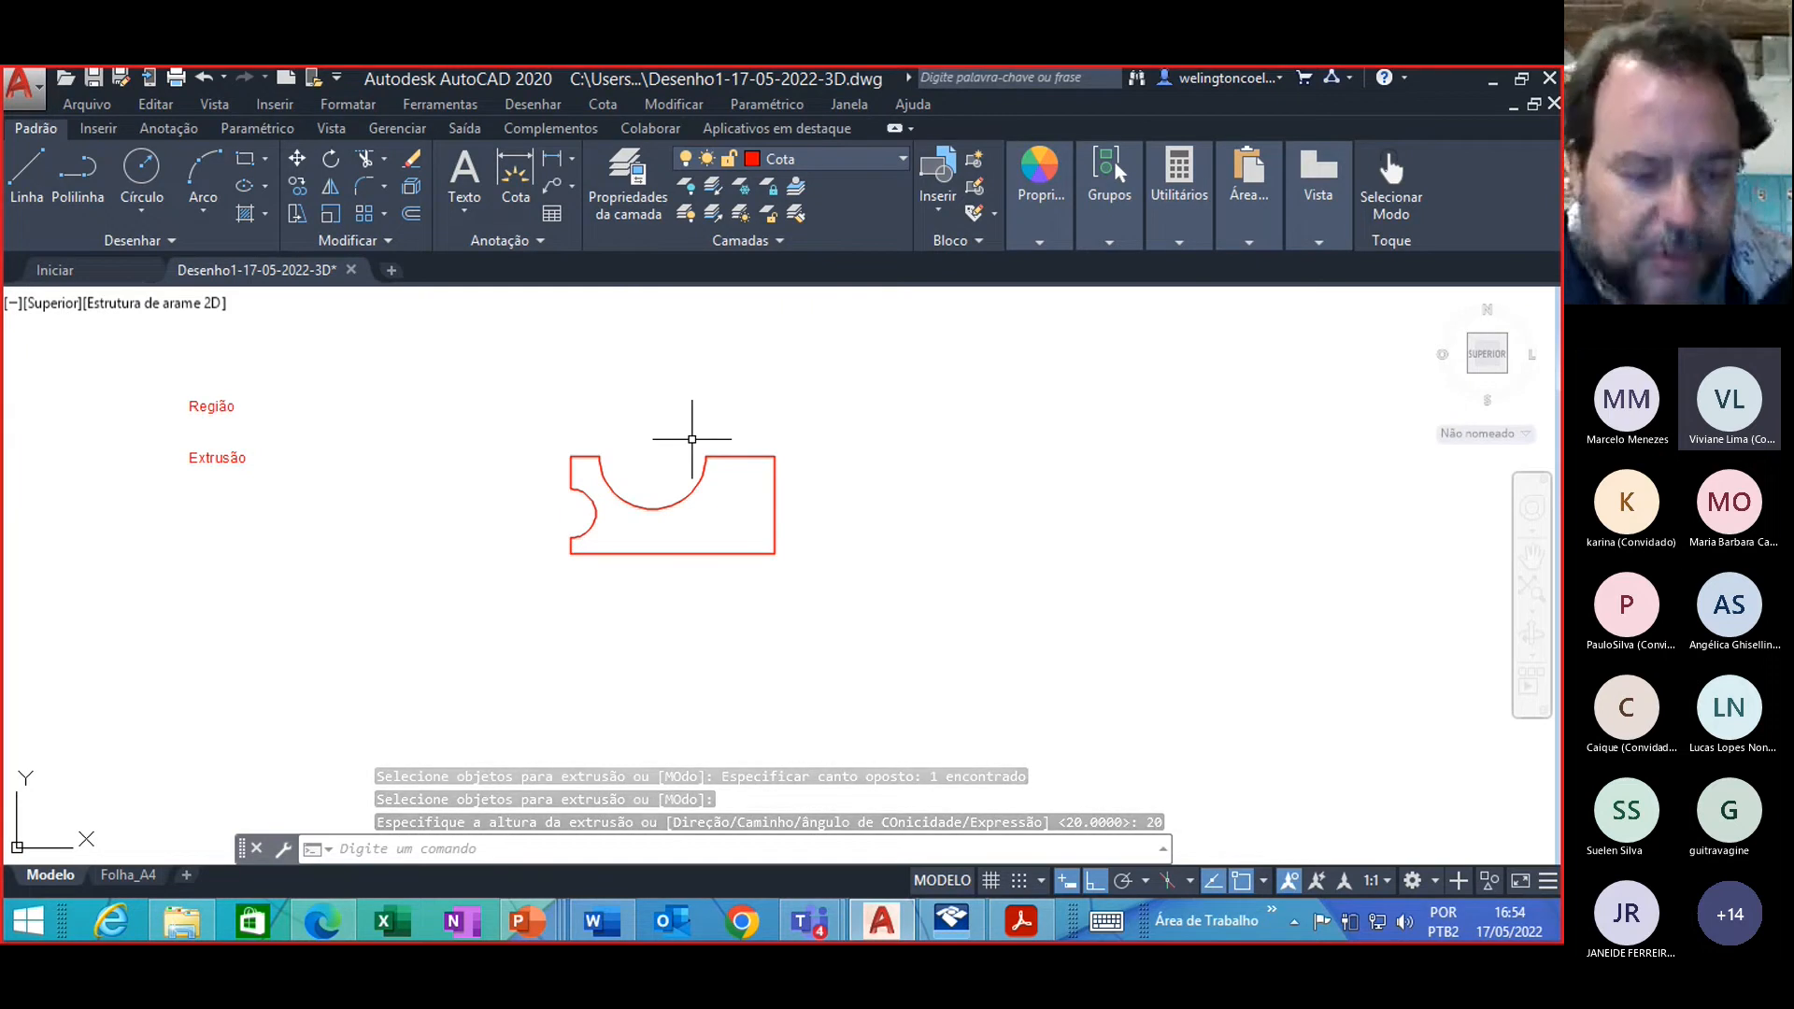
Step: Undo the extrusion and the region creation on the front profile
key("ctrl+z")
key("ctrl+z")
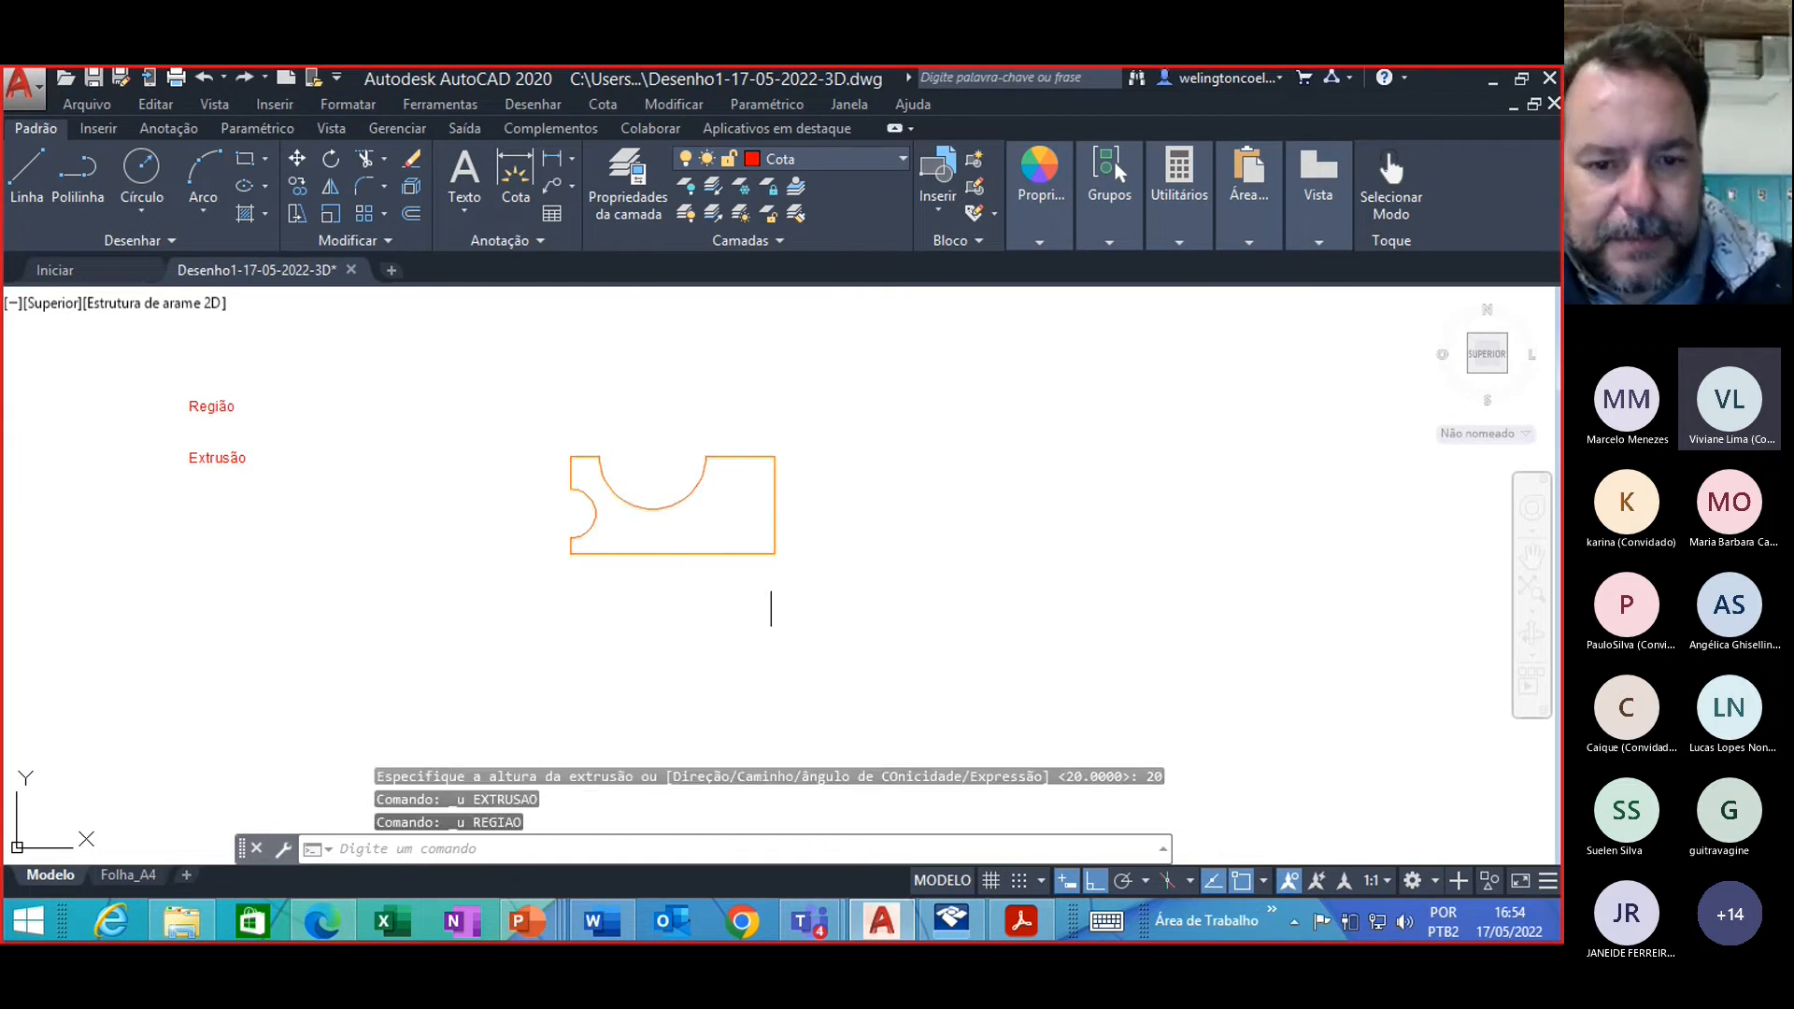
Step: Copy the whole front profile about 90 units horizontally to the right, using its lower-right corner as base point
left_click(296, 194)
left_click(541, 441)
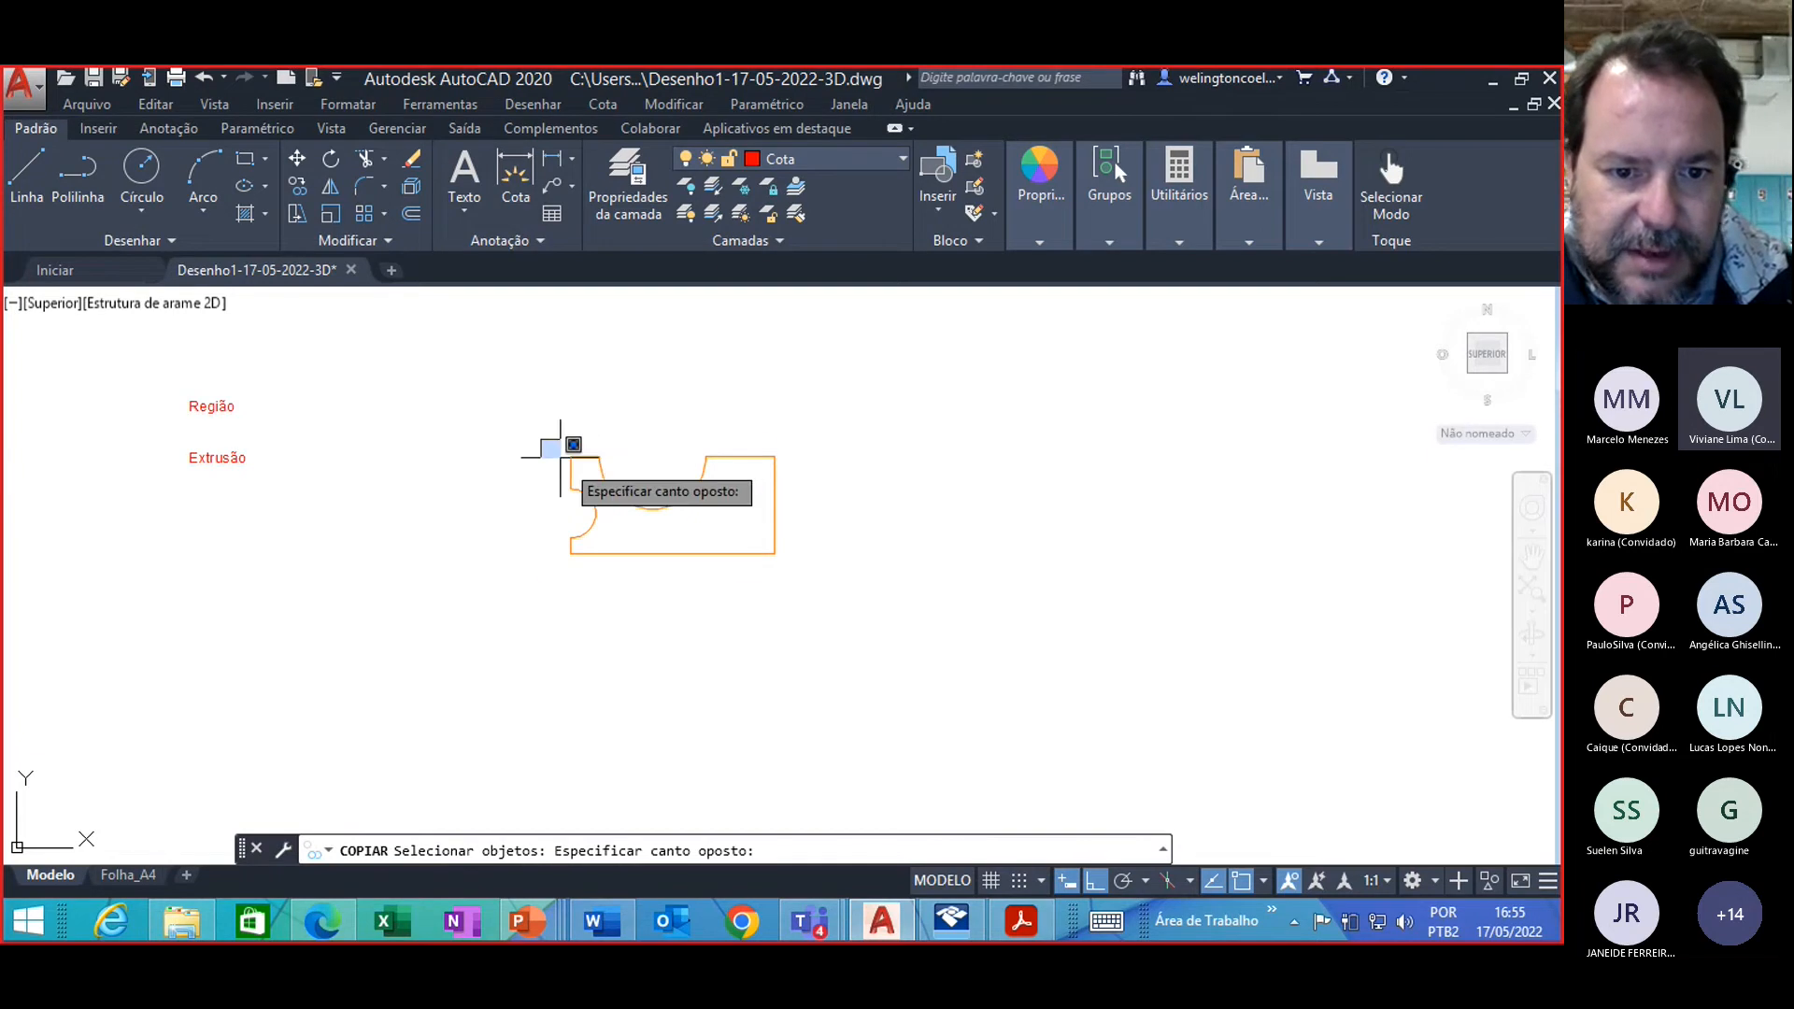
left_click(842, 595)
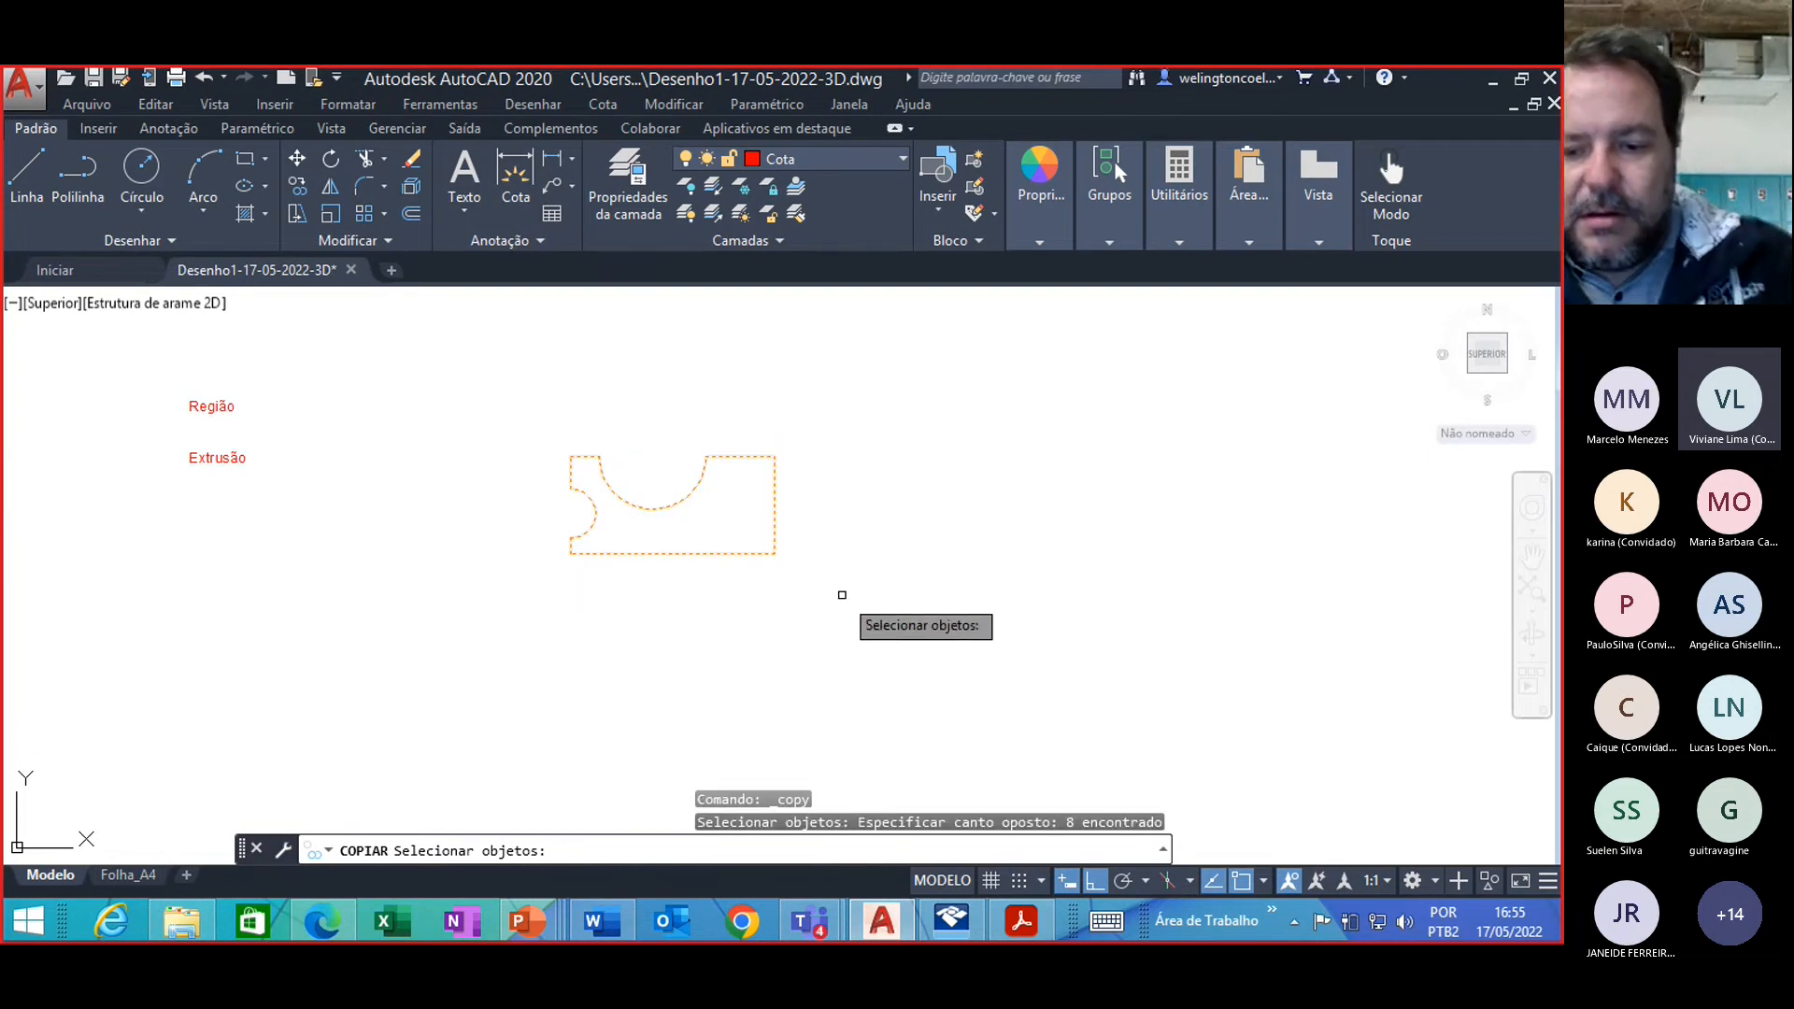
key("Return")
left_click(775, 555)
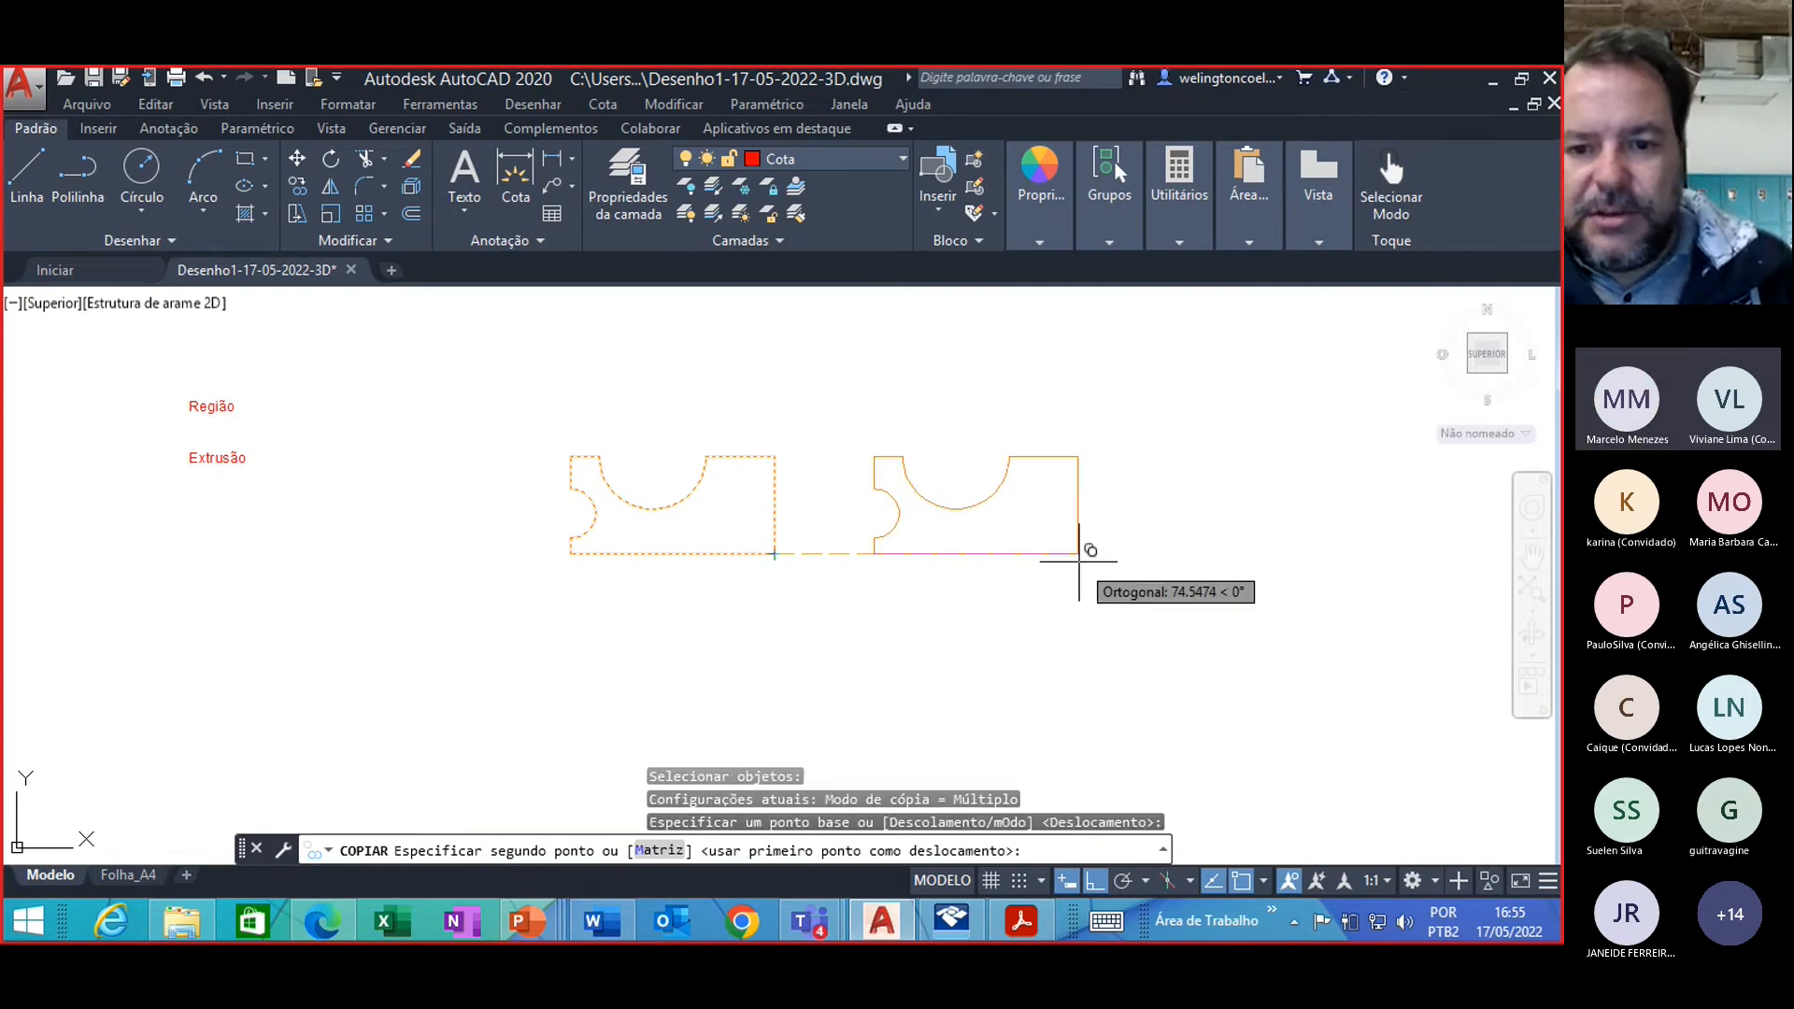
left_click(1143, 562)
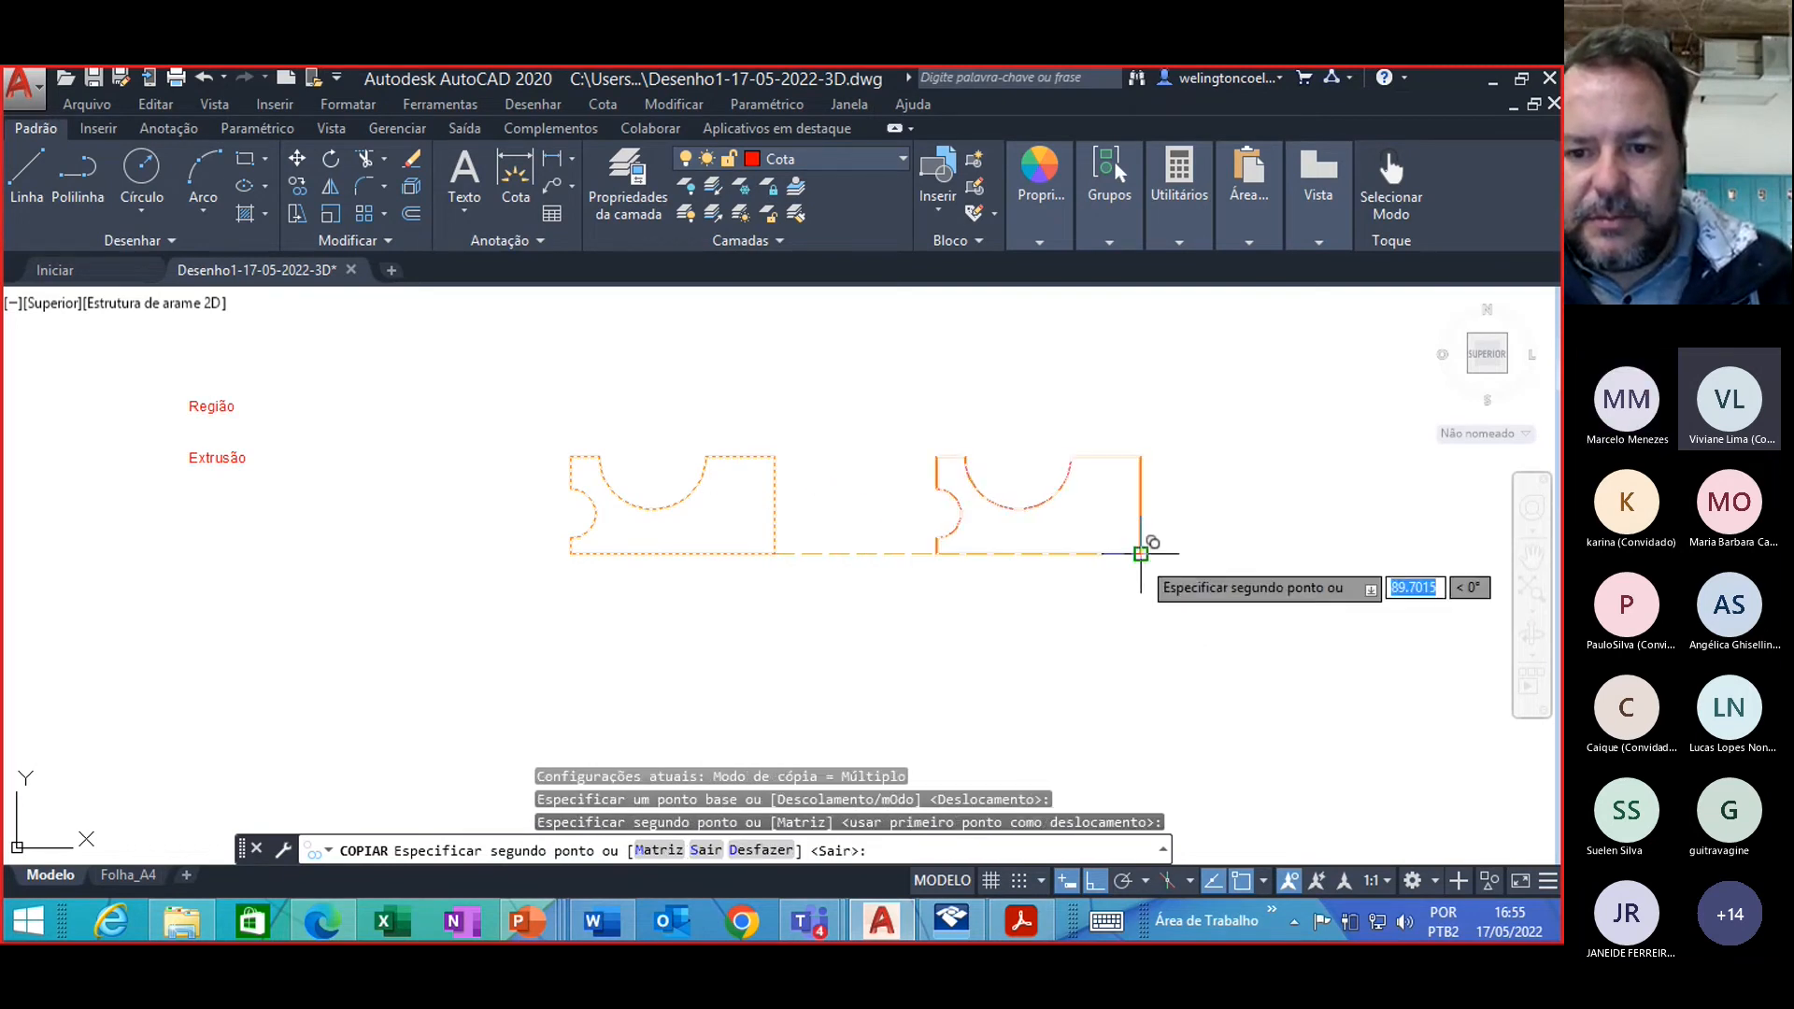
key("Escape")
key("Escape")
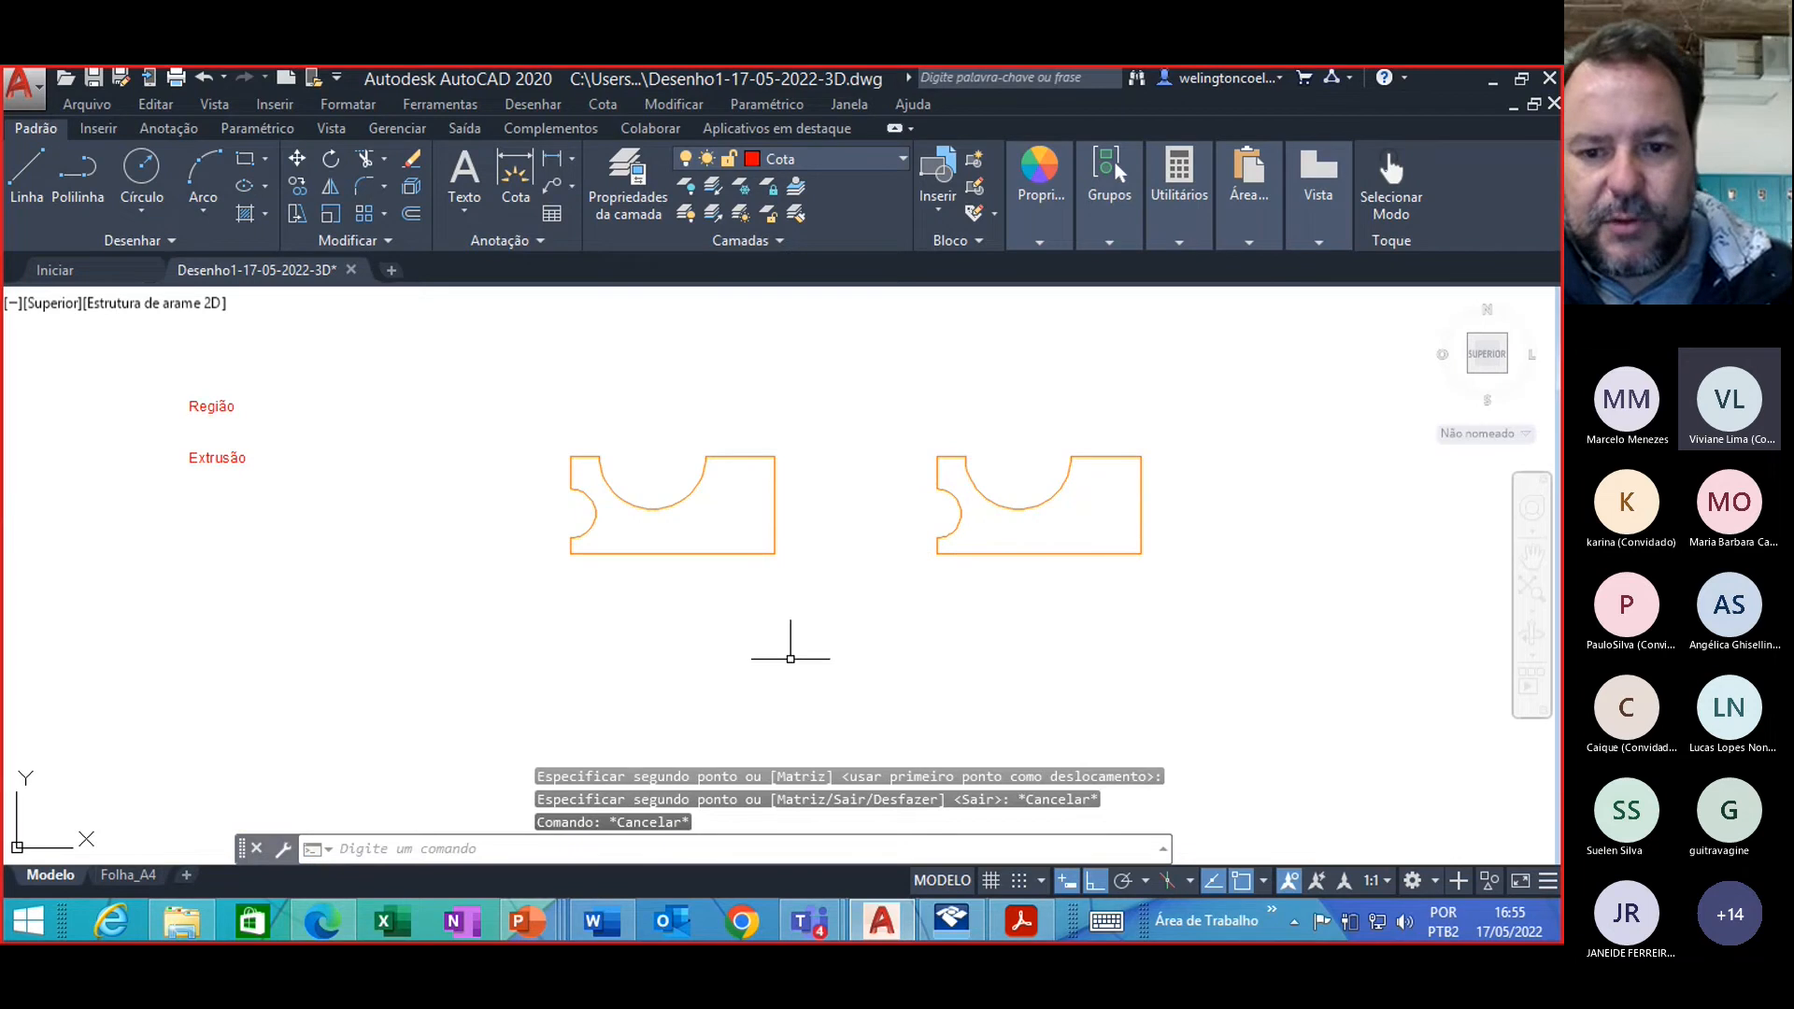
Step: Convert the original profile on the left into a region, leaving out the copy
type("r")
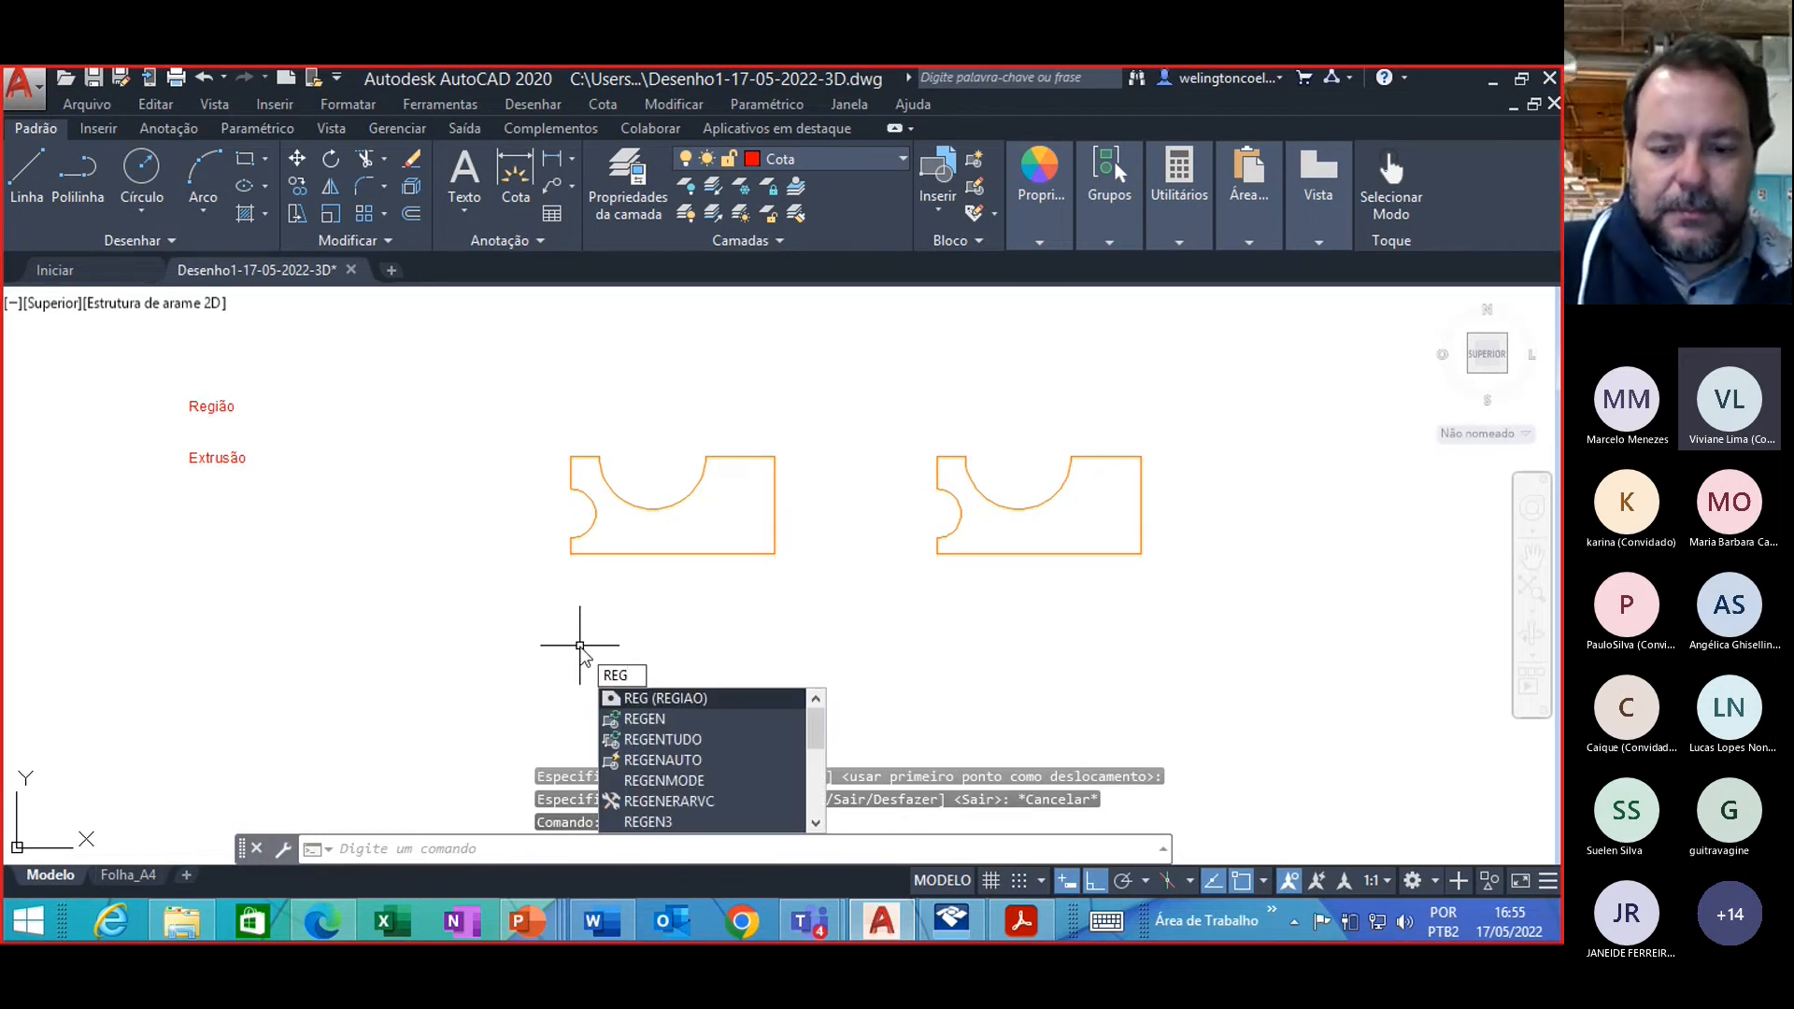
key("Return")
left_click(793, 572)
left_click(529, 418)
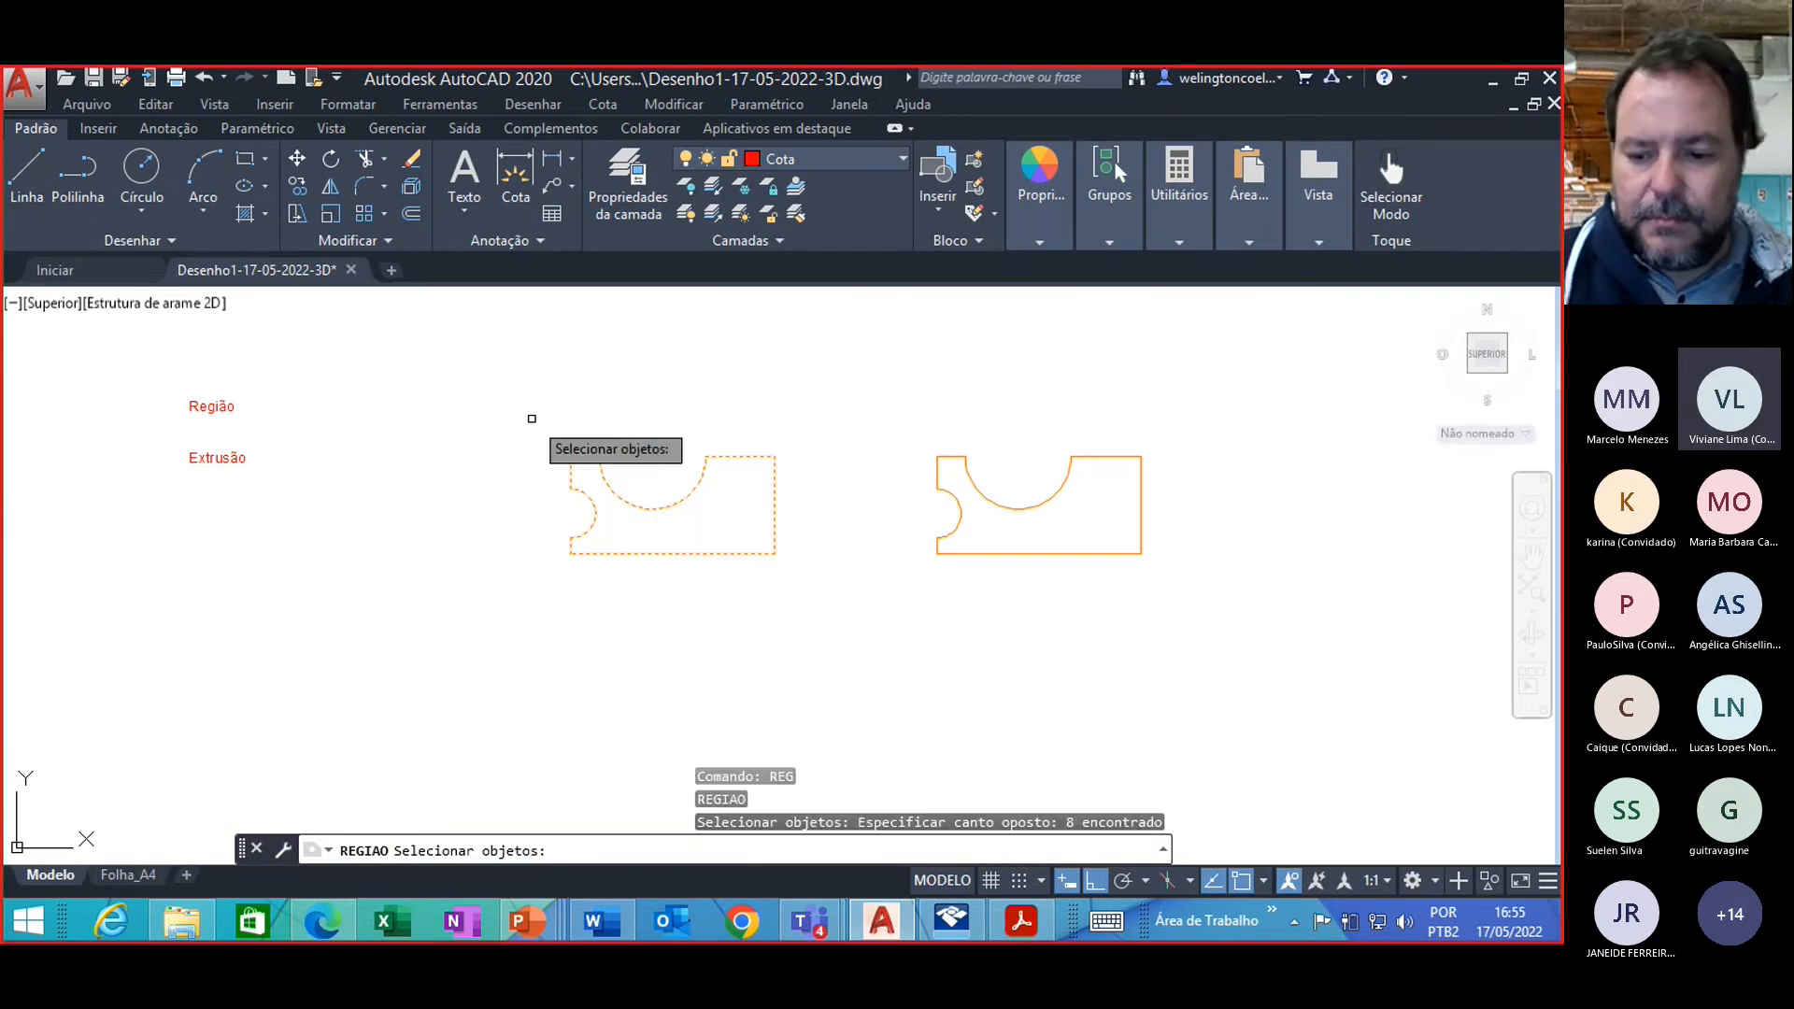
key("Return")
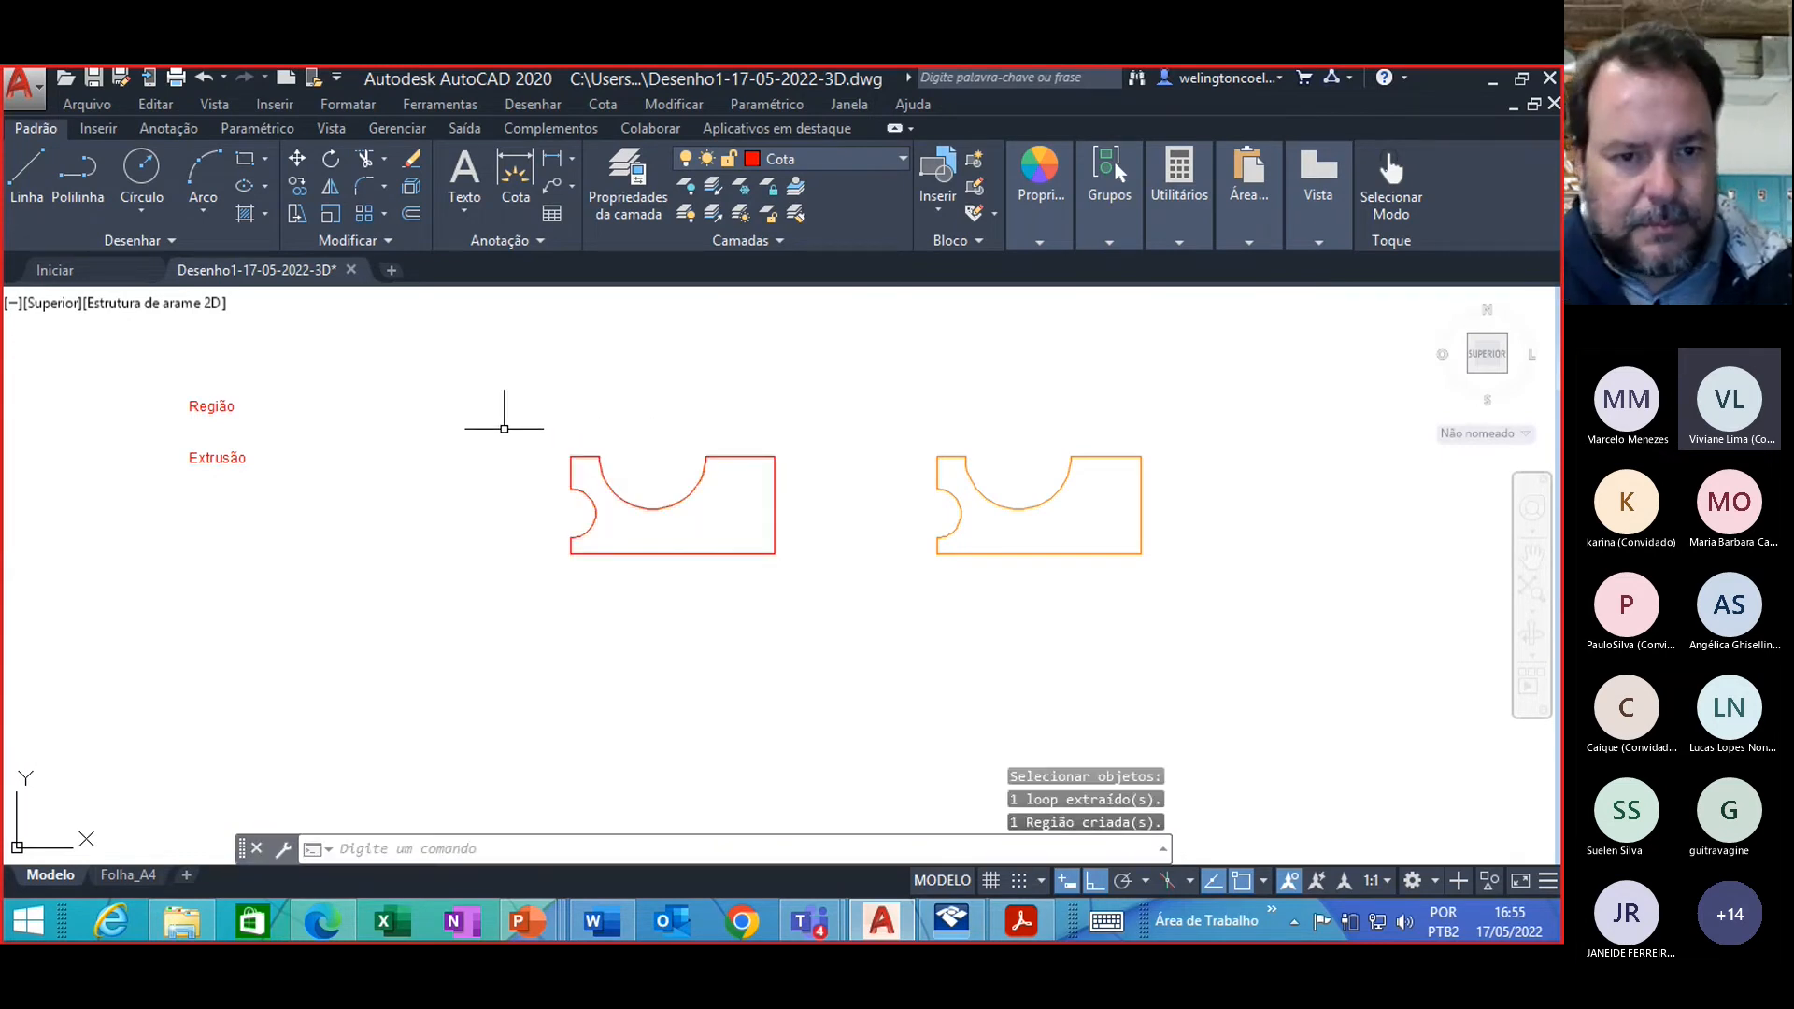
Step: Switch the model space view to Isométrico SO
left_click(331, 128)
left_click(339, 165)
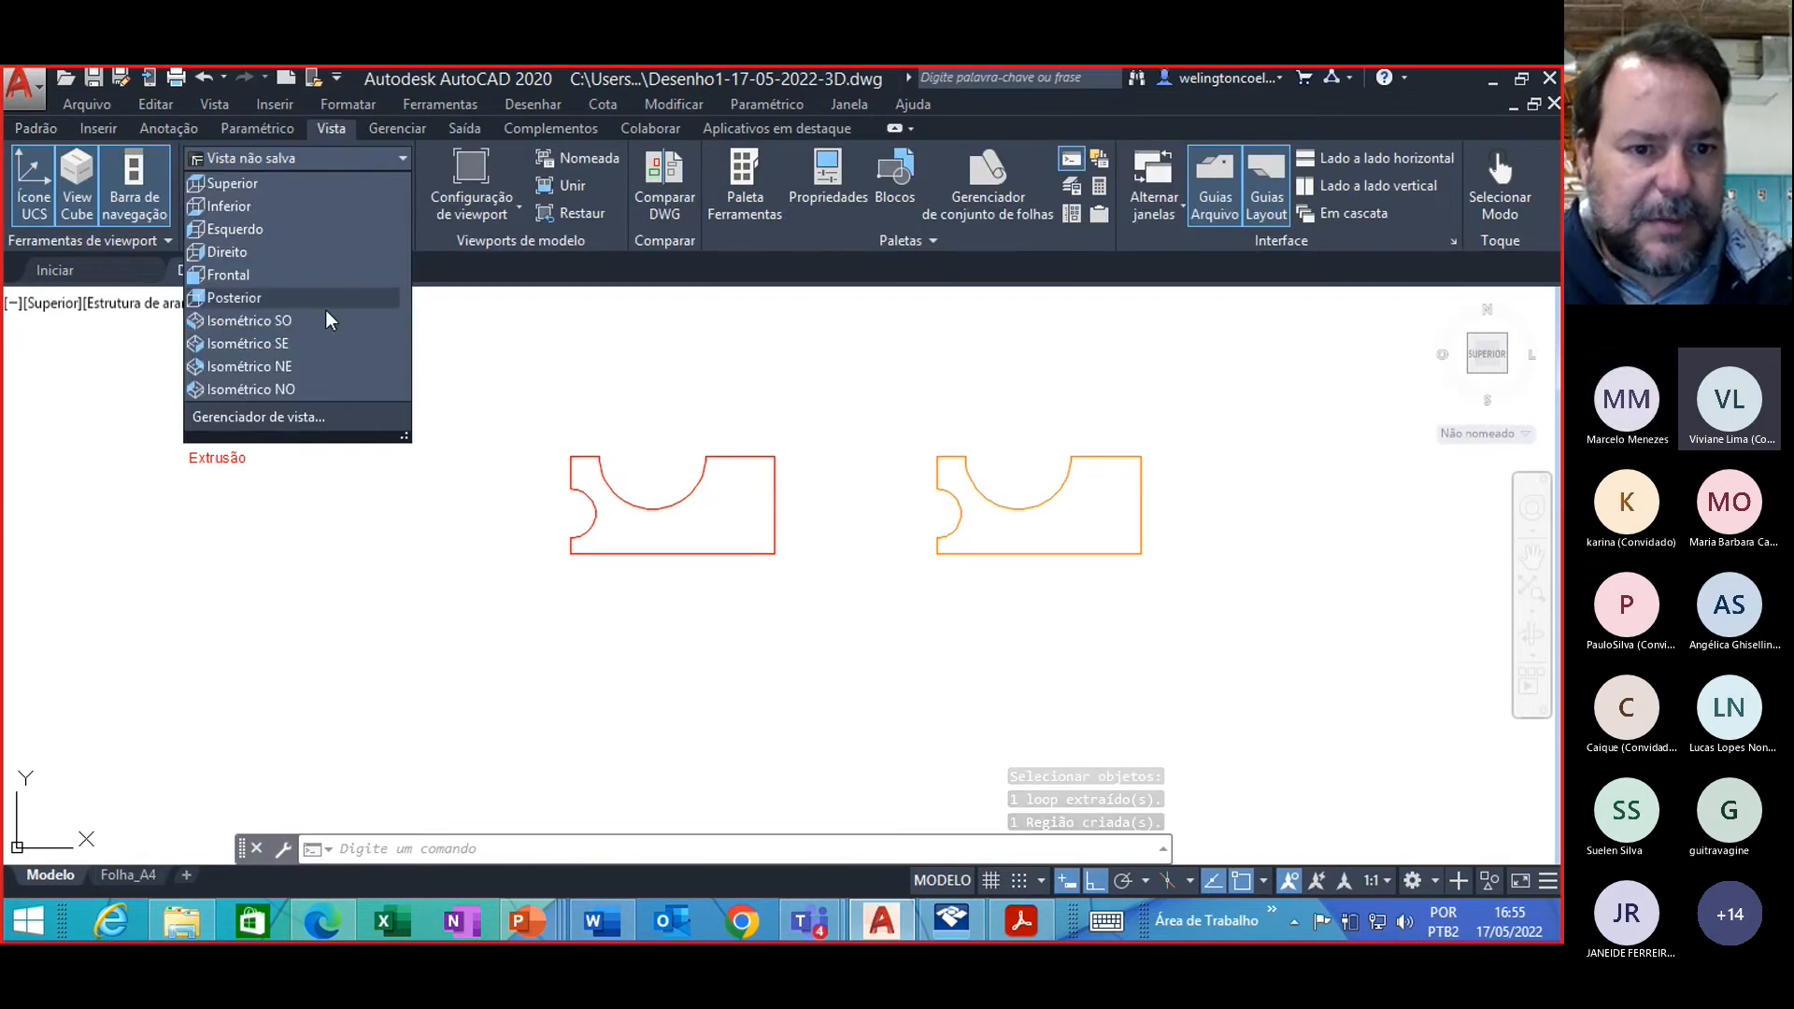
left_click(323, 320)
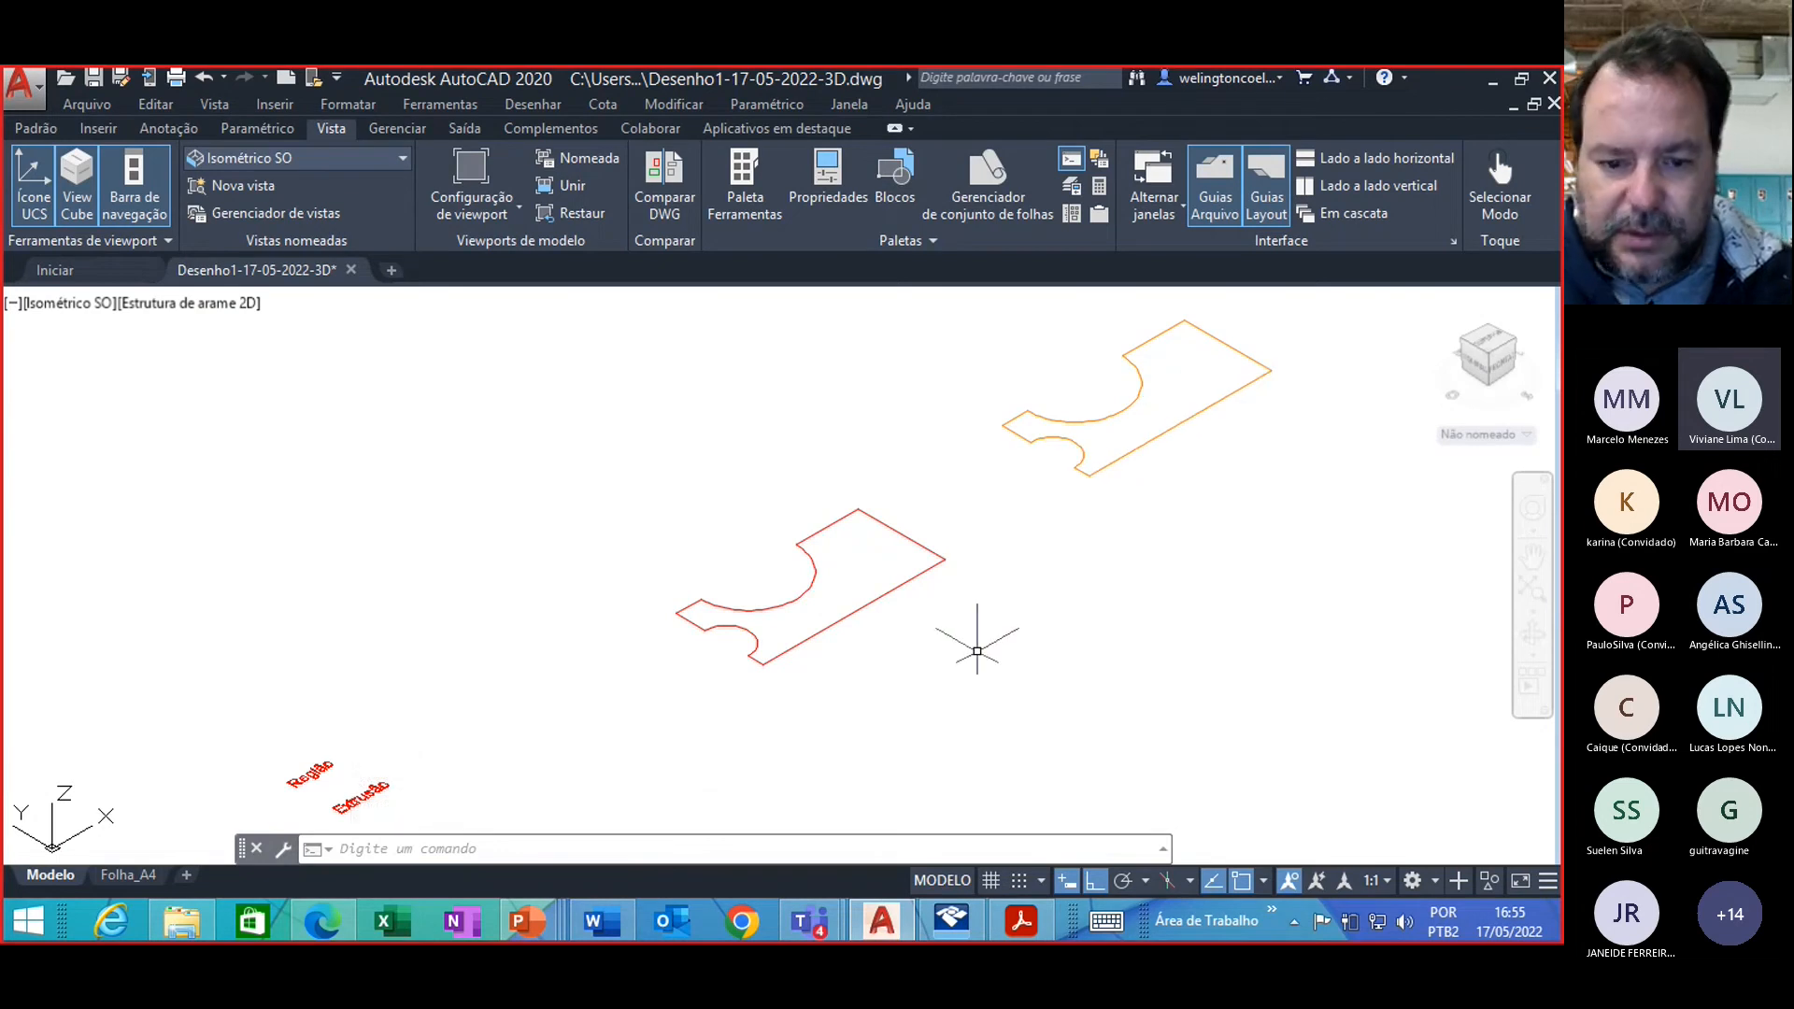
Step: Extrude the red profile region to a height of 20
type("ext")
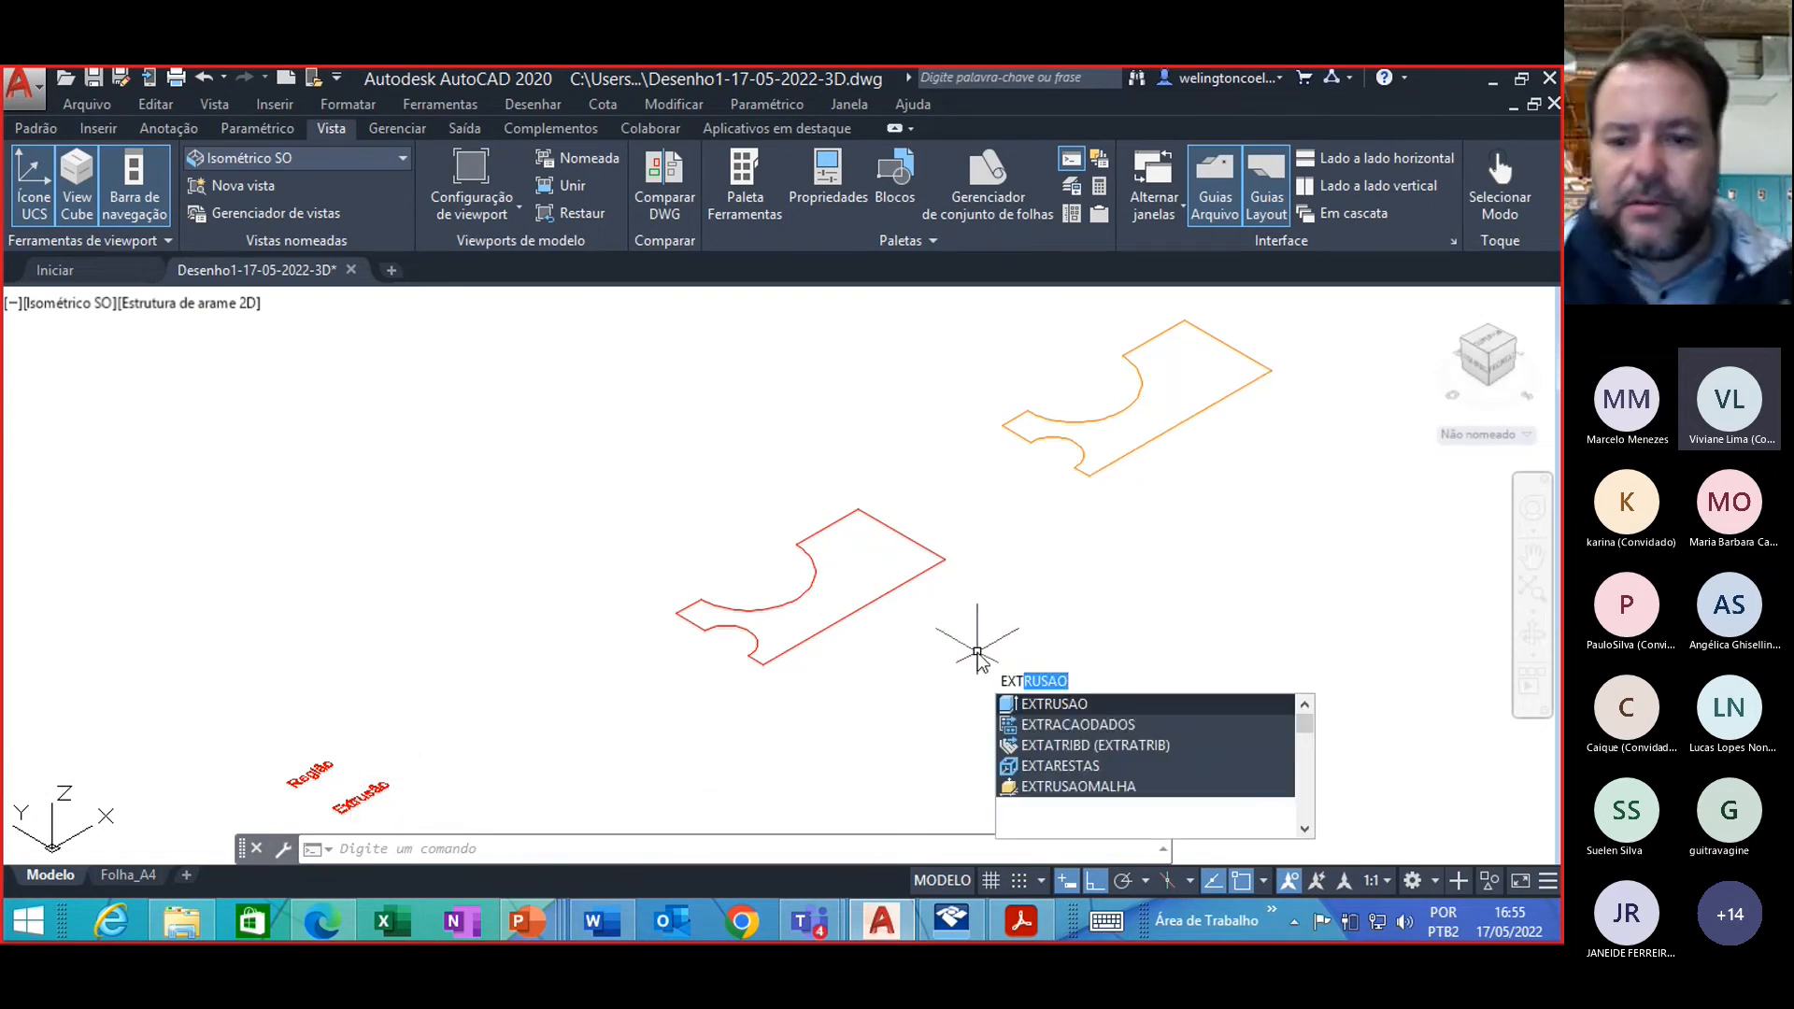
key("Return")
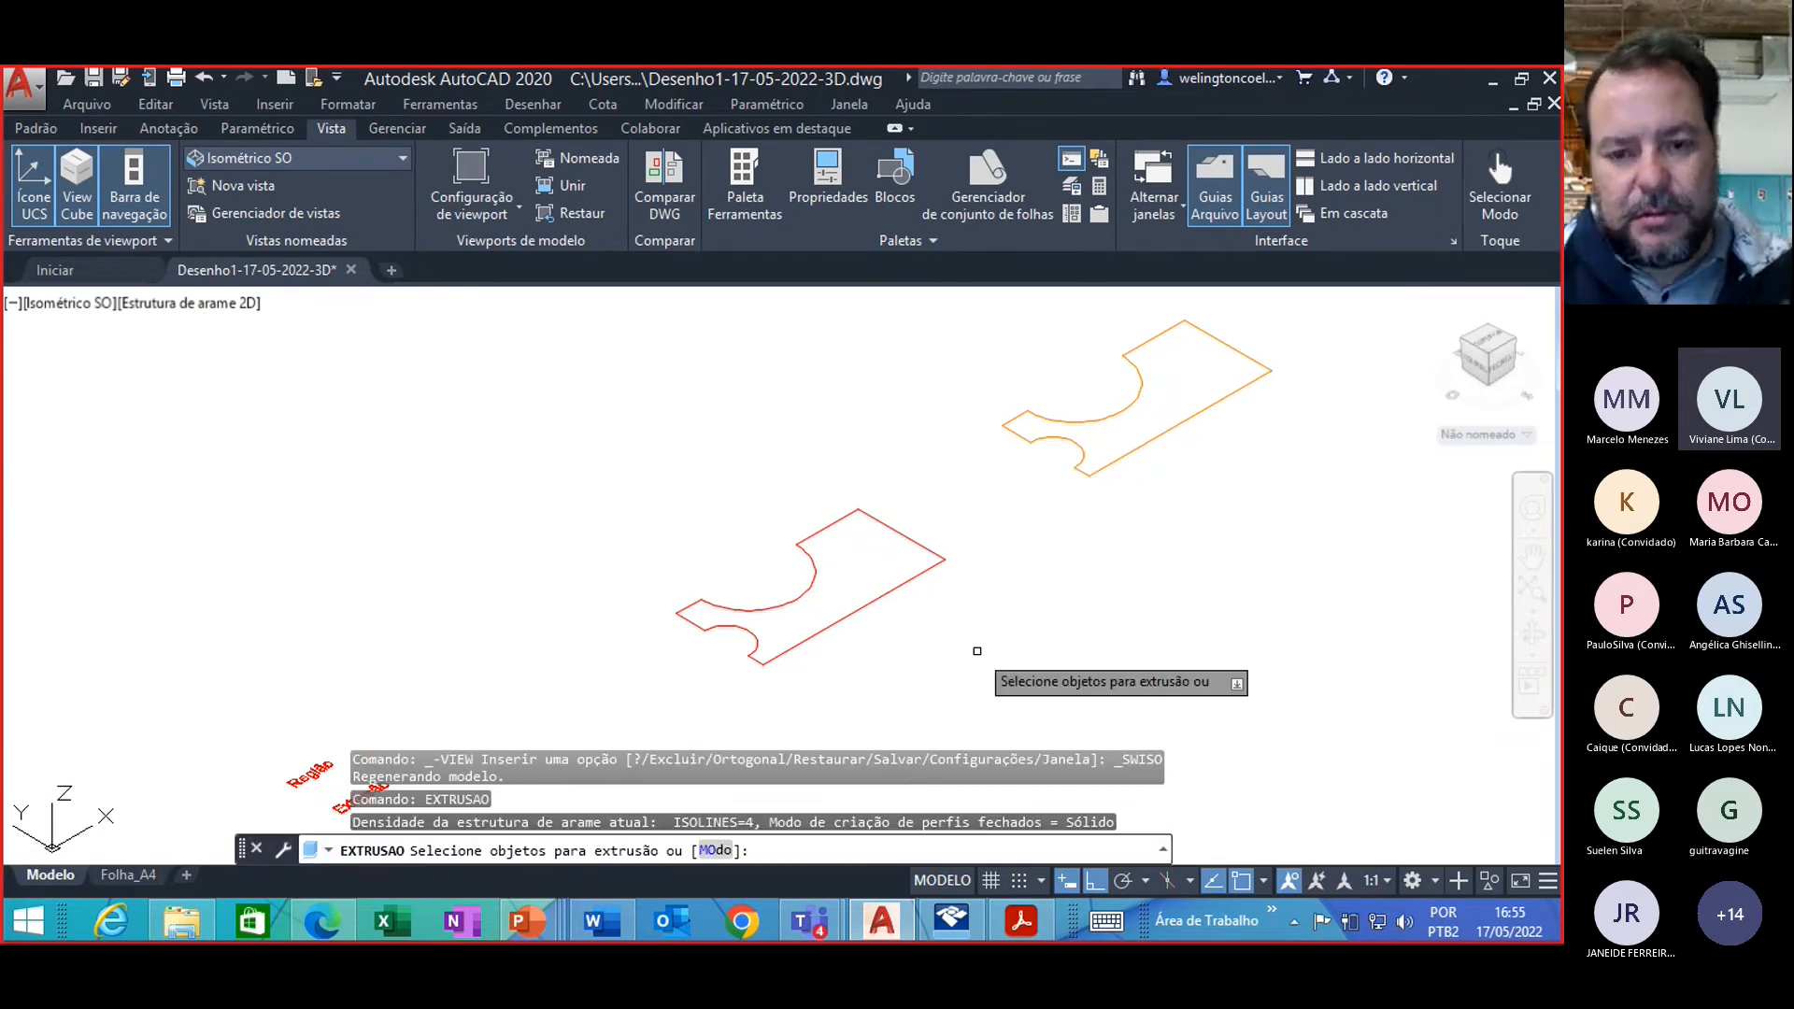
left_click(976, 652)
left_click(949, 612)
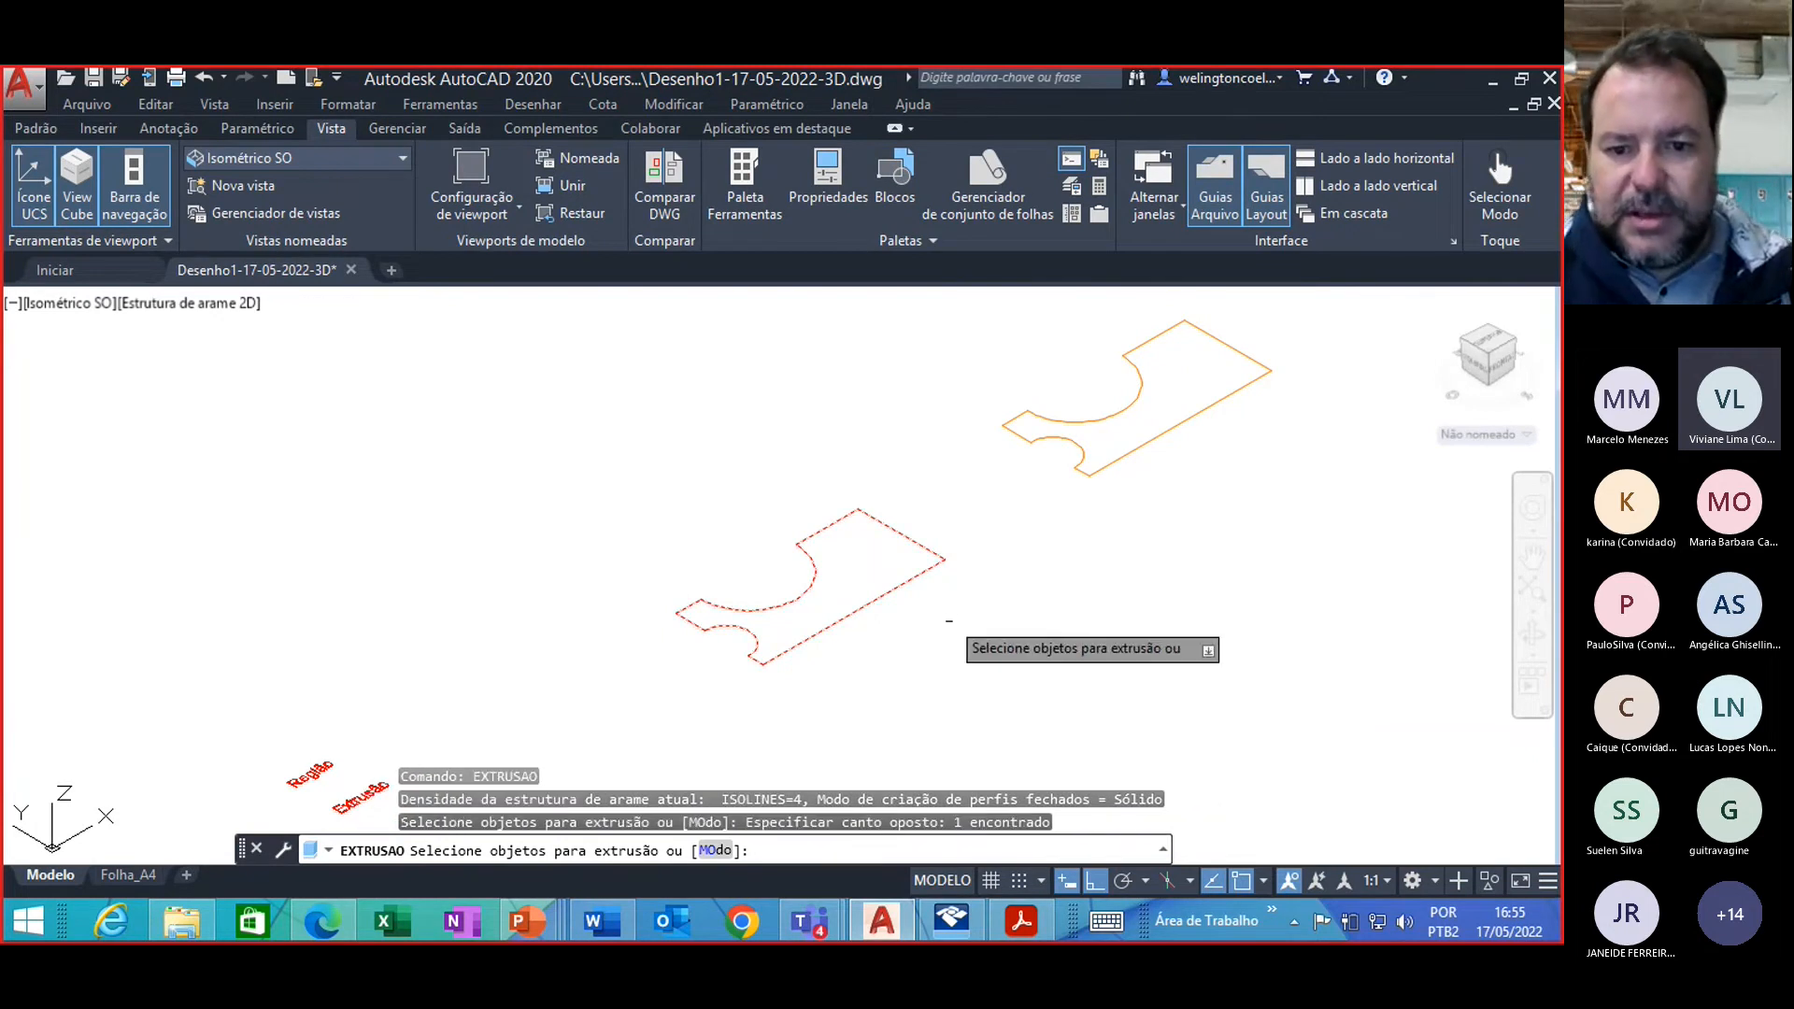
key("Return")
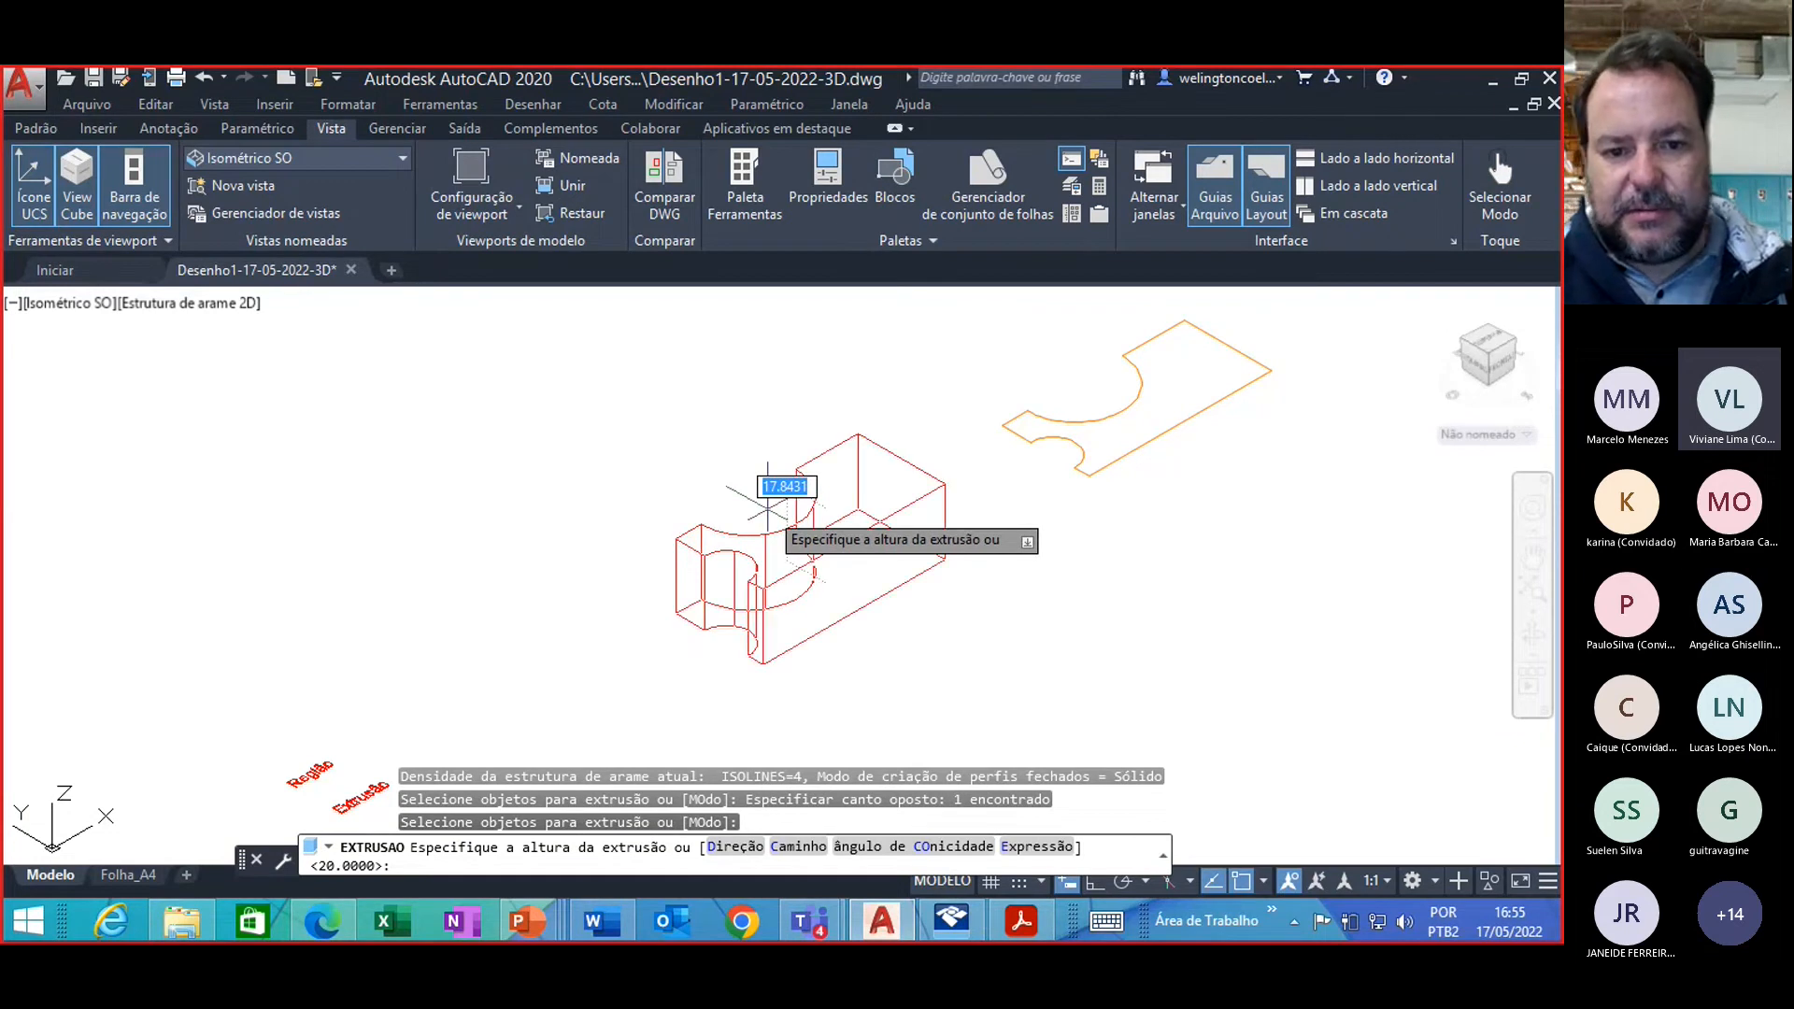
type("20")
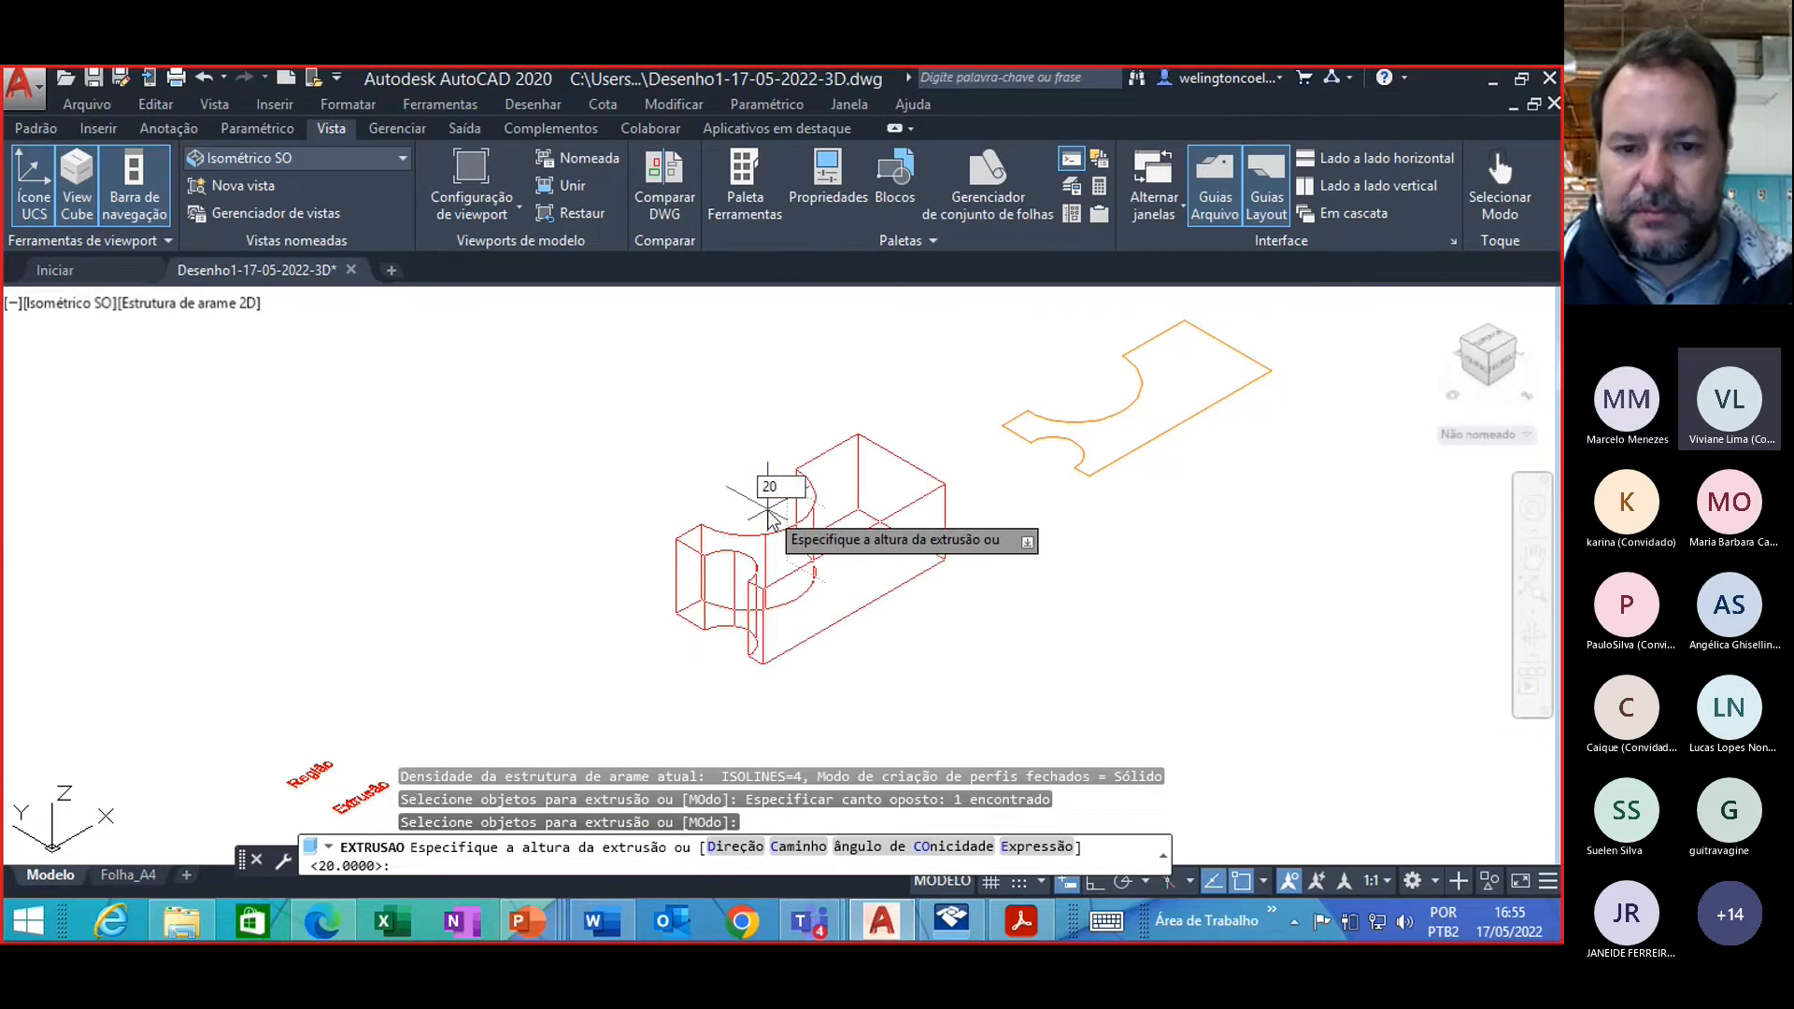
key("Return")
Step: Open the visual styles manager, try the Sombreado style on the model and apply Conceitual instead
type("EST")
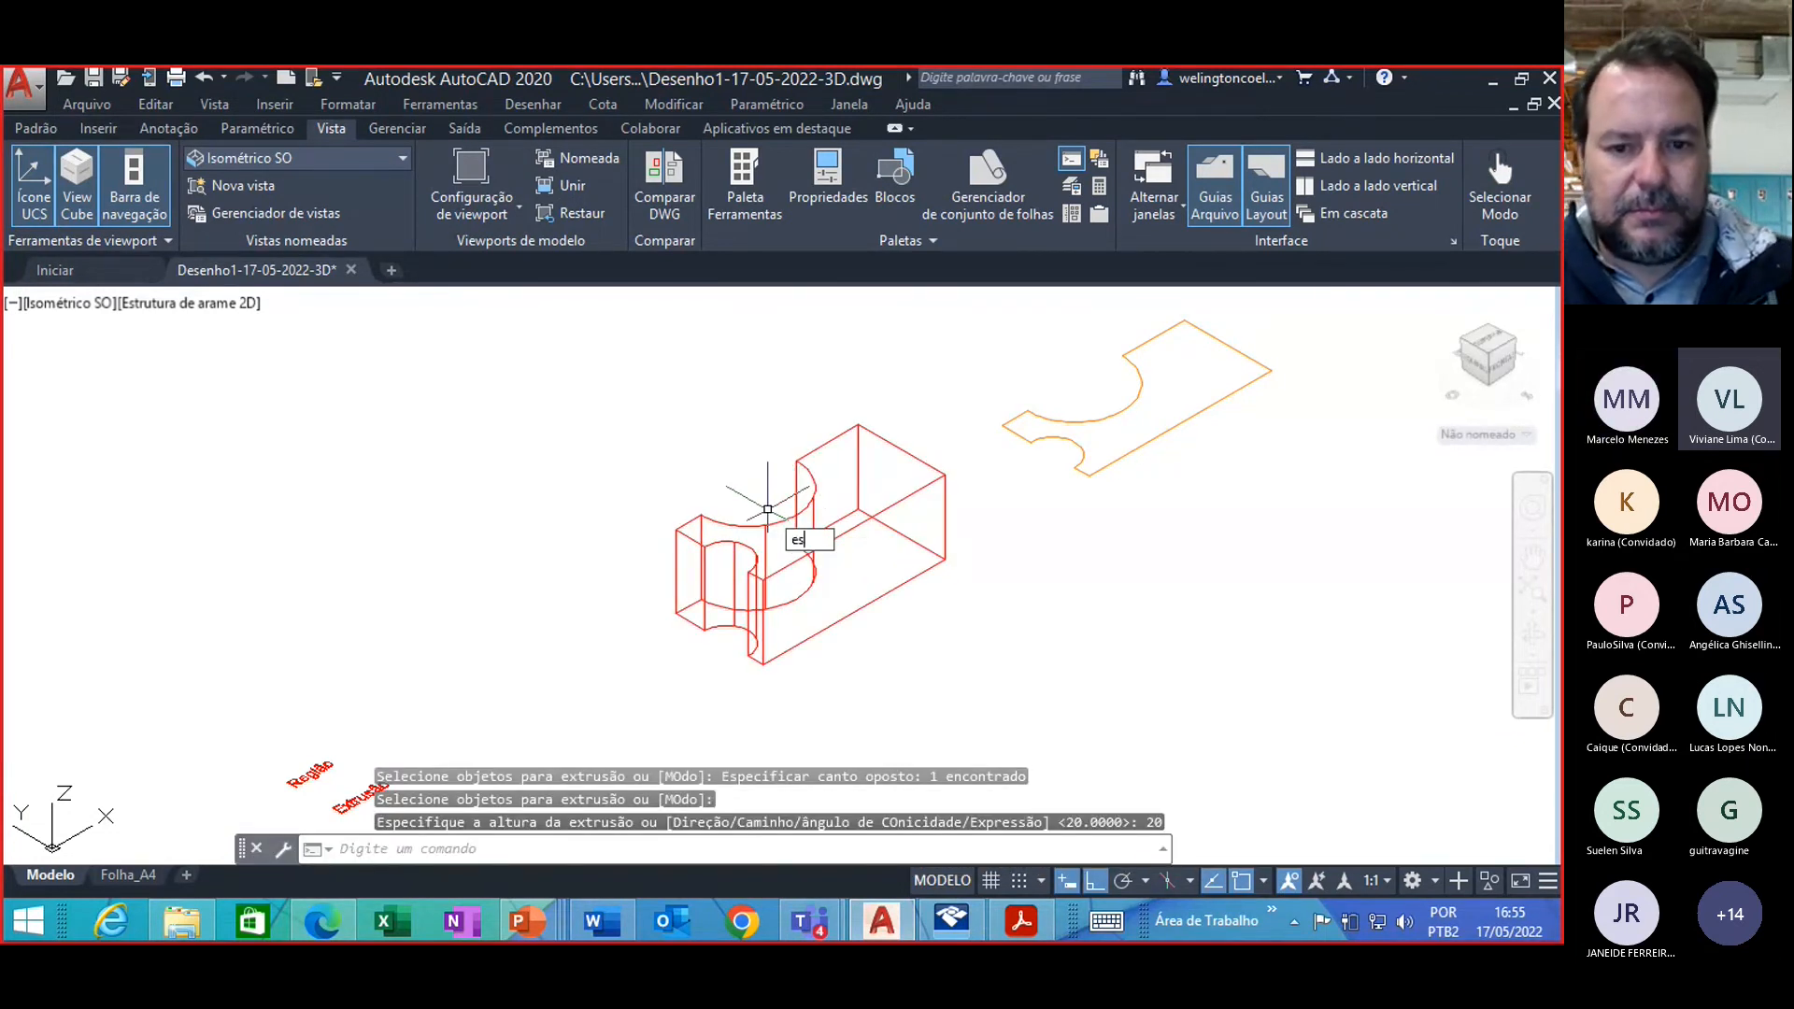
left_click(909, 583)
left_click(367, 426)
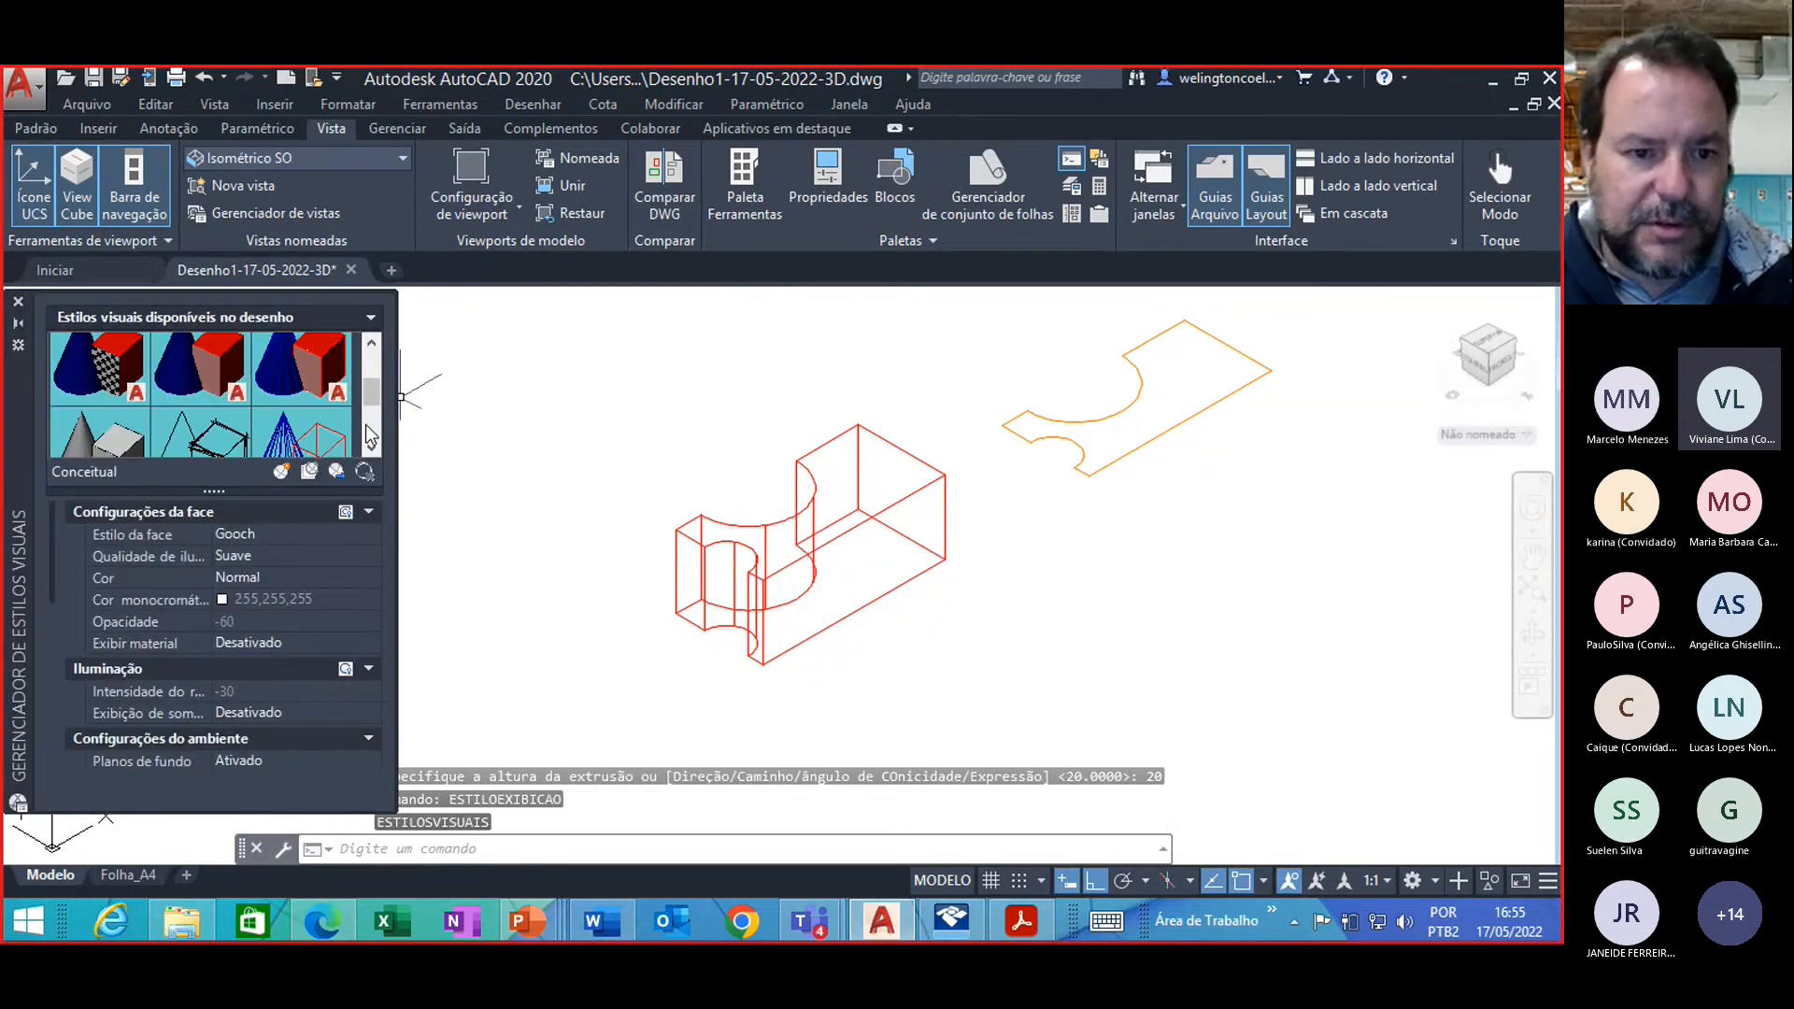
left_click(211, 374)
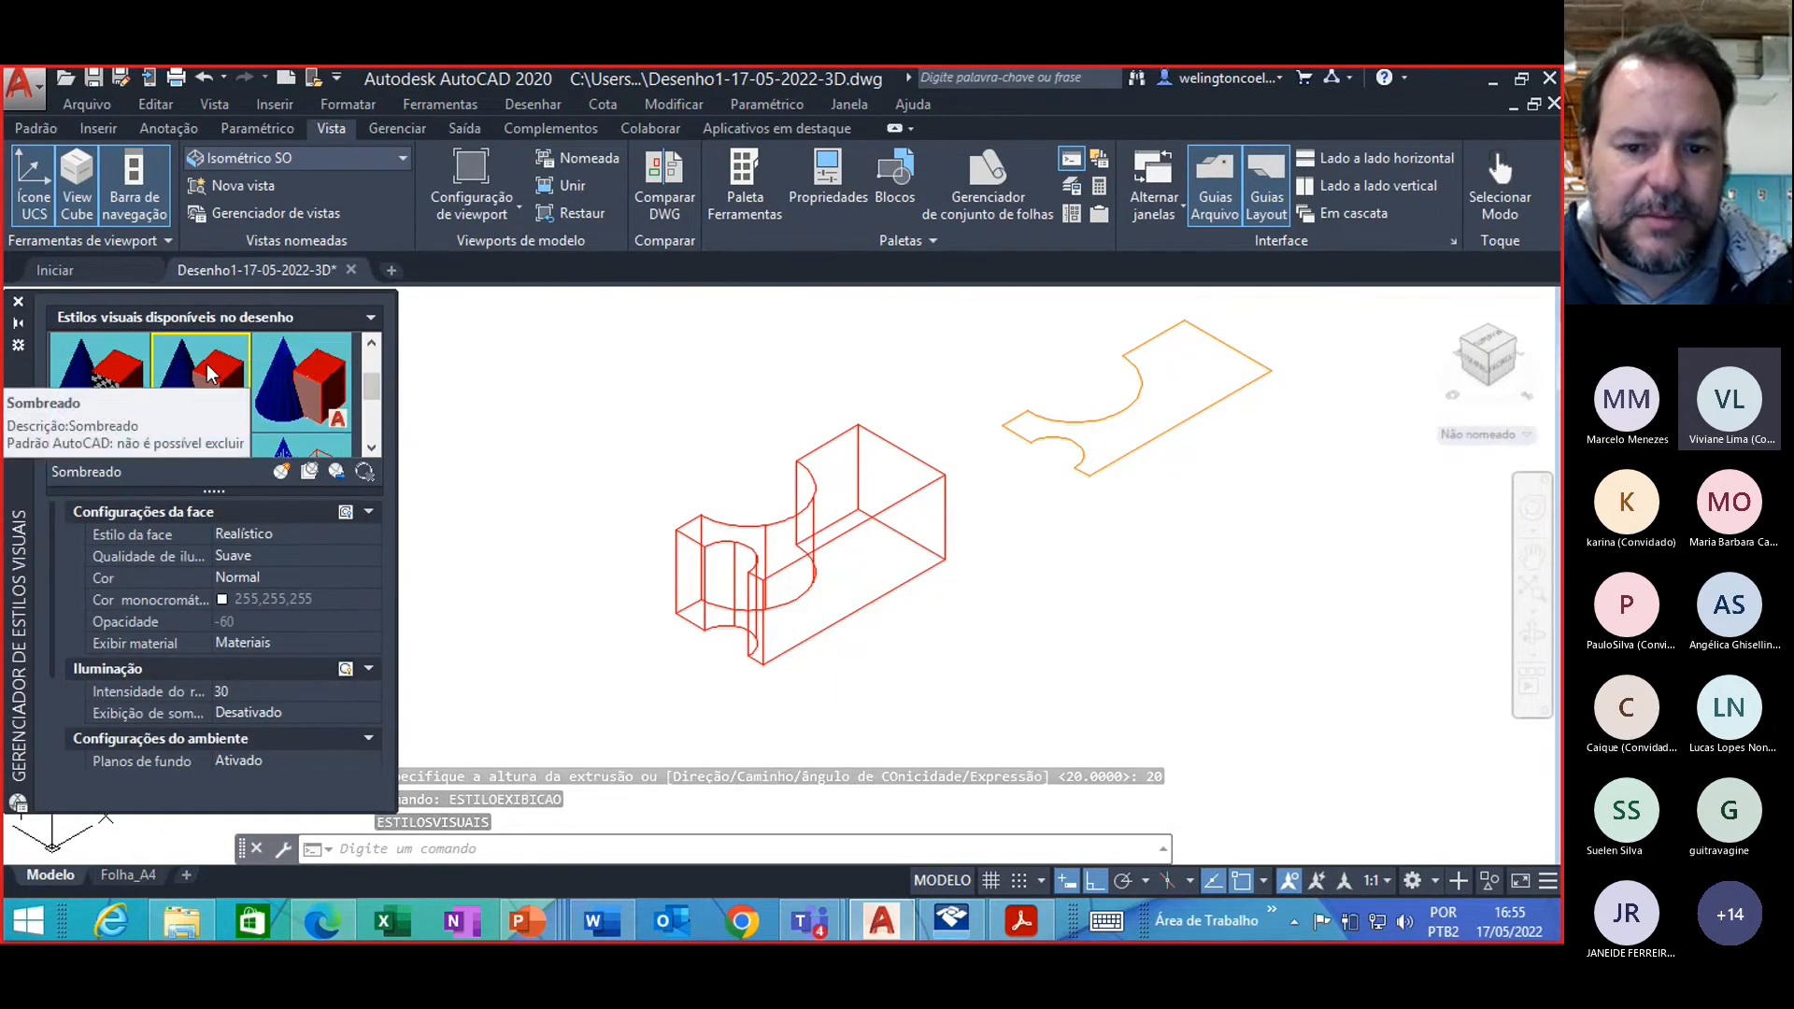
double_click(210, 373)
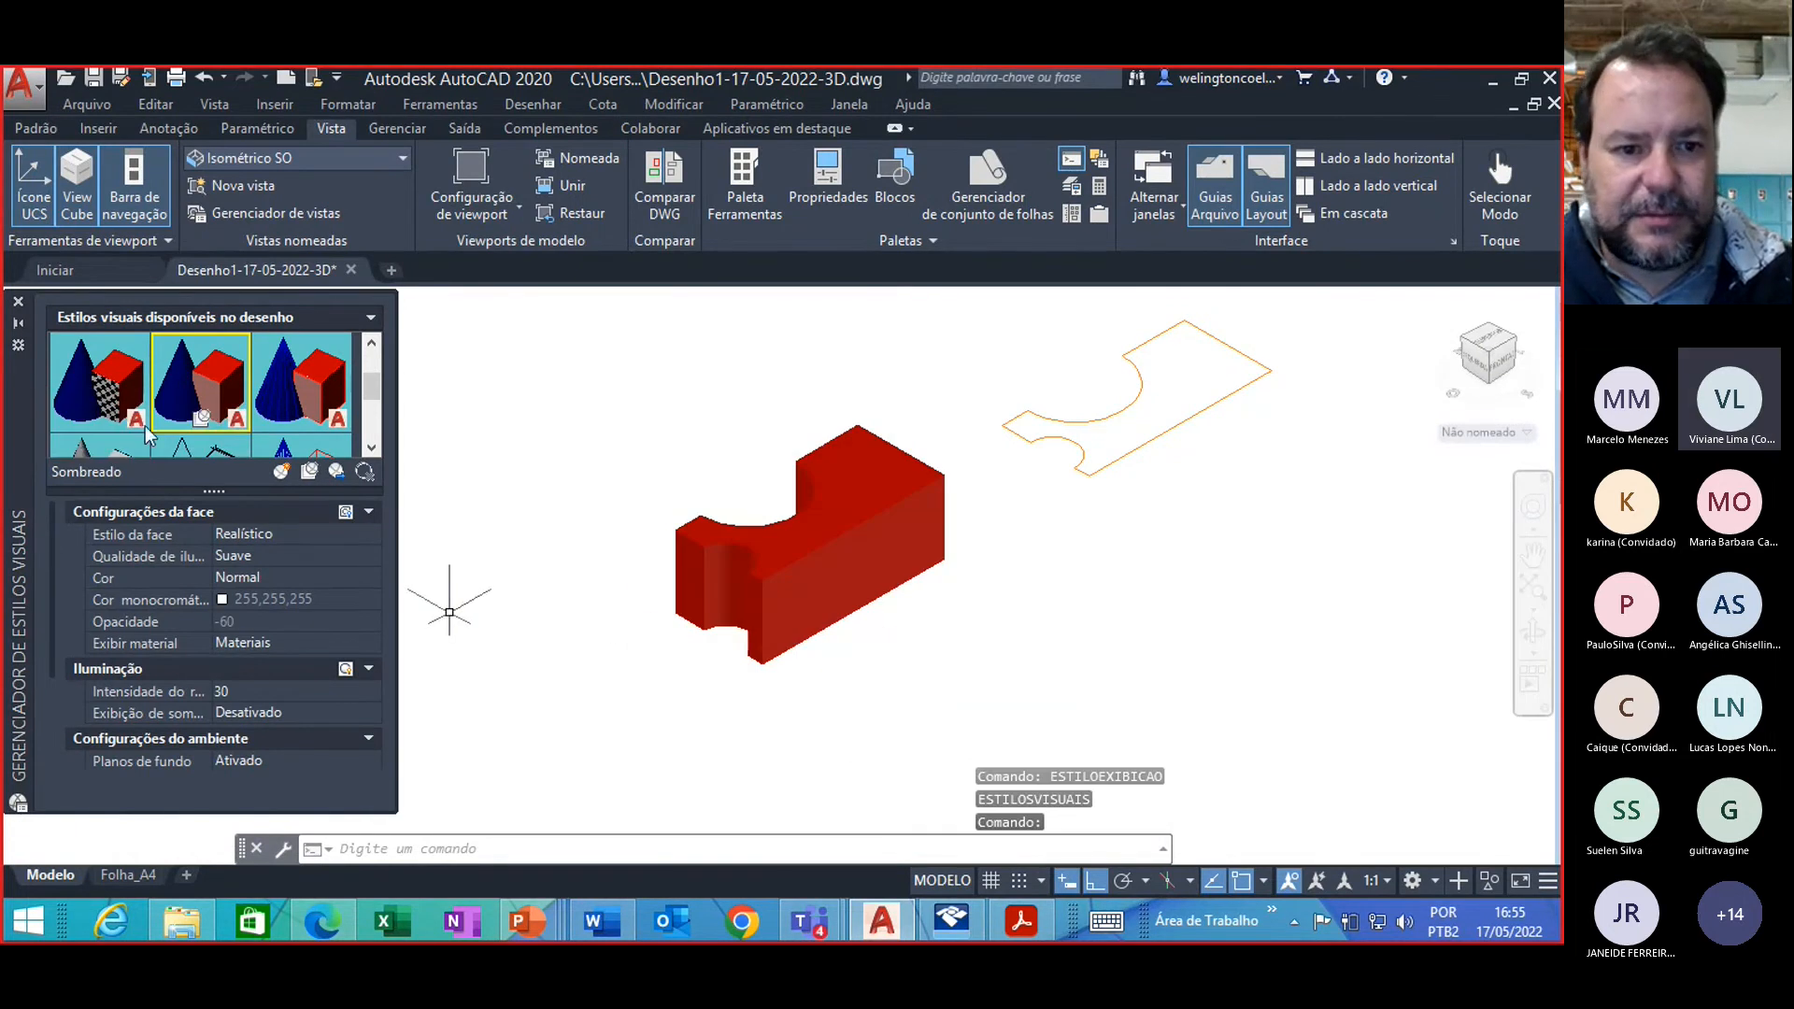
double_click(299, 378)
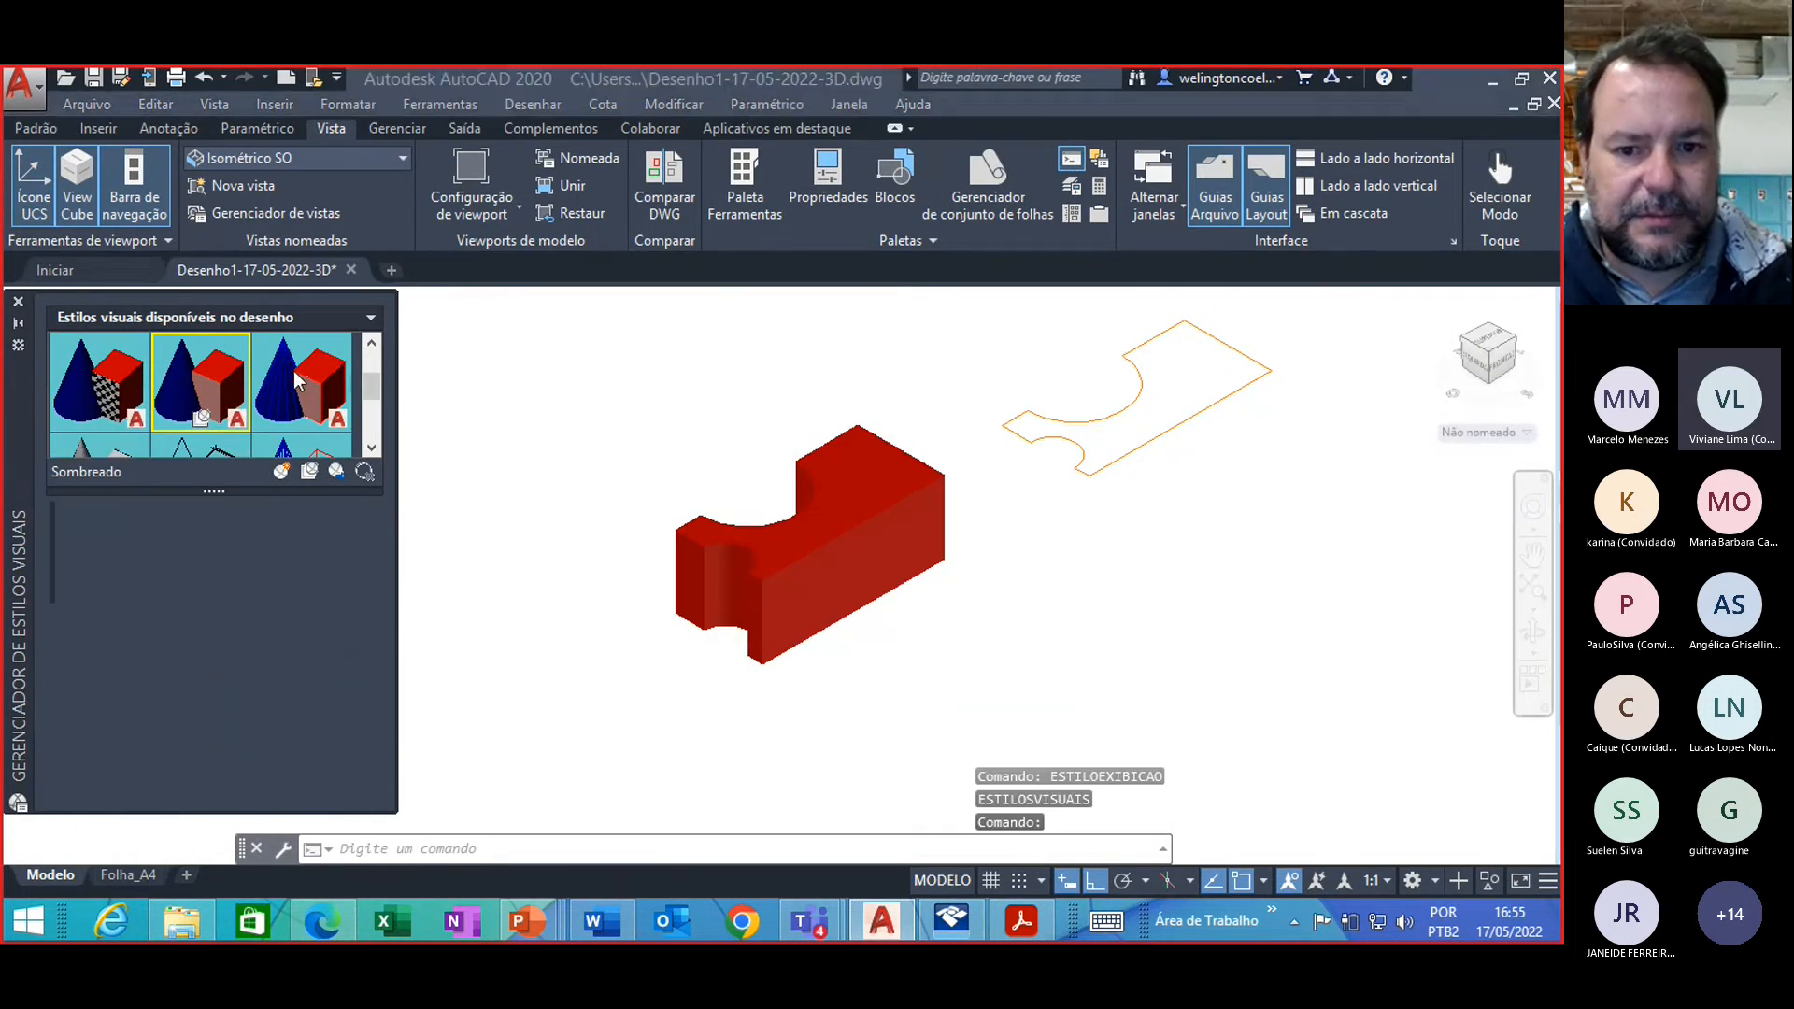
left_click(371, 345)
double_click(221, 393)
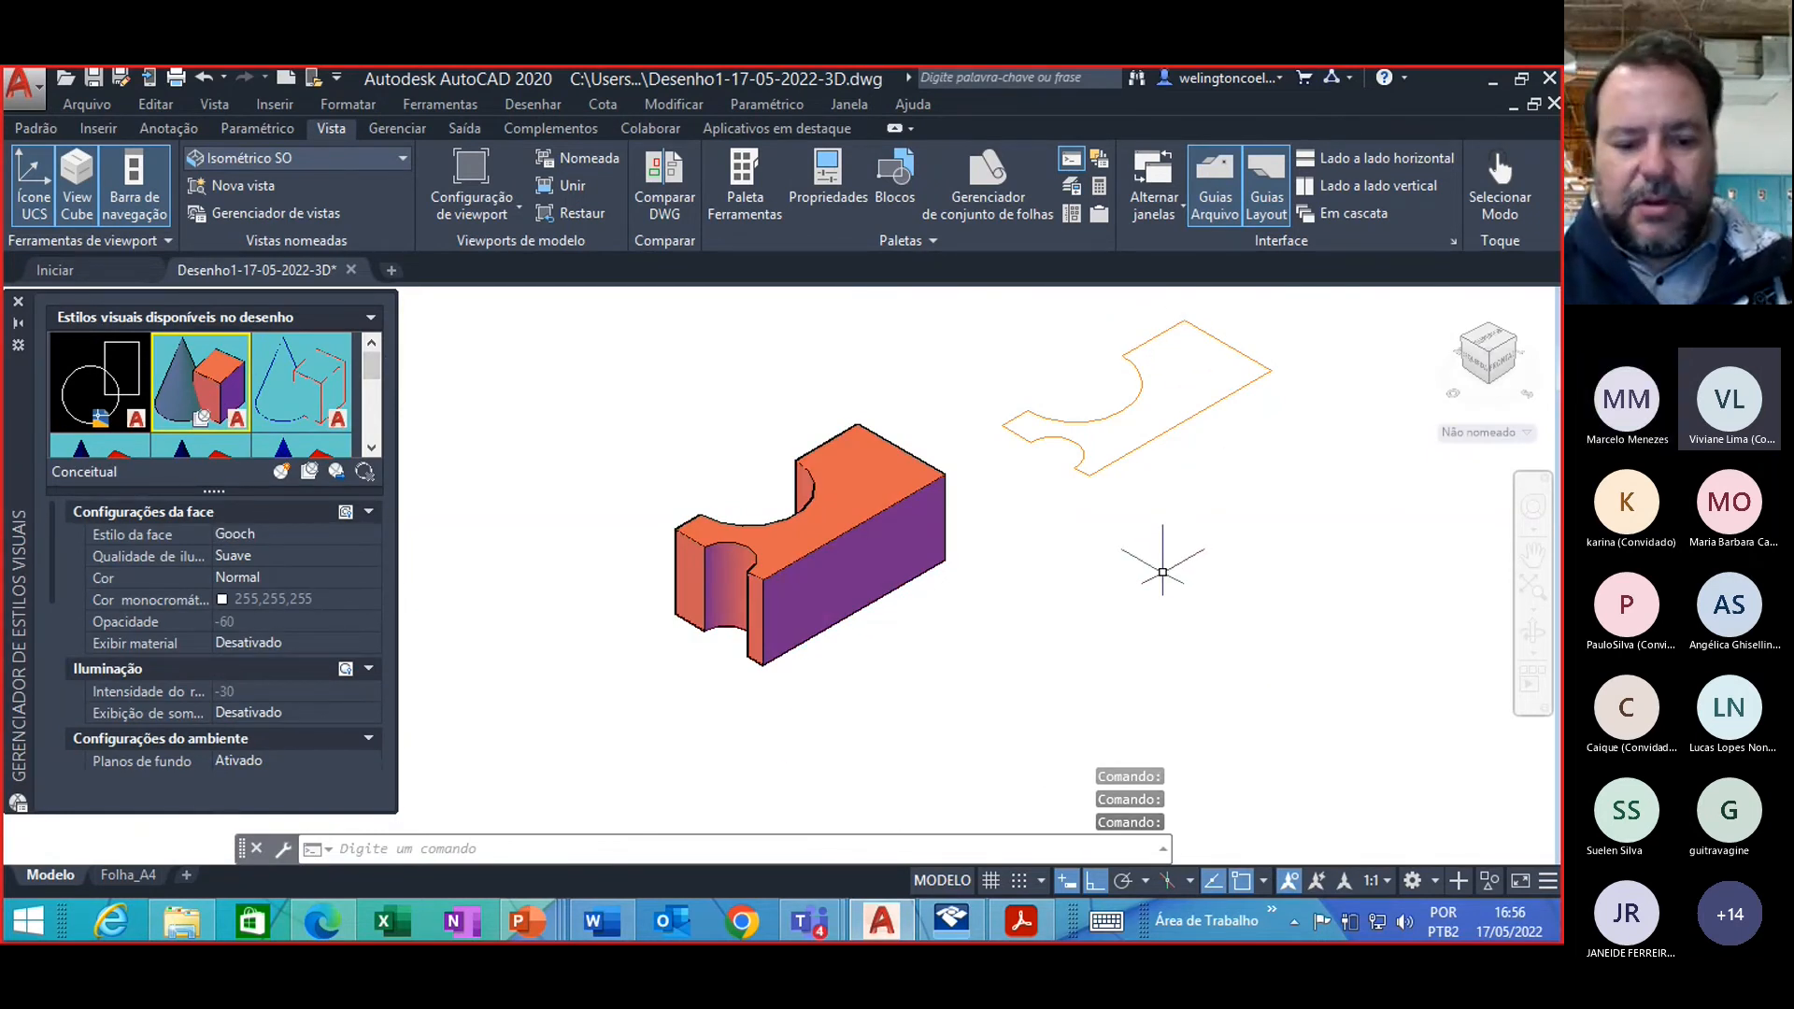
Step: Extrude all the separate lines and arcs of the copied profile by about 5 units and close the visual styles manager
type("EXTRUSAO")
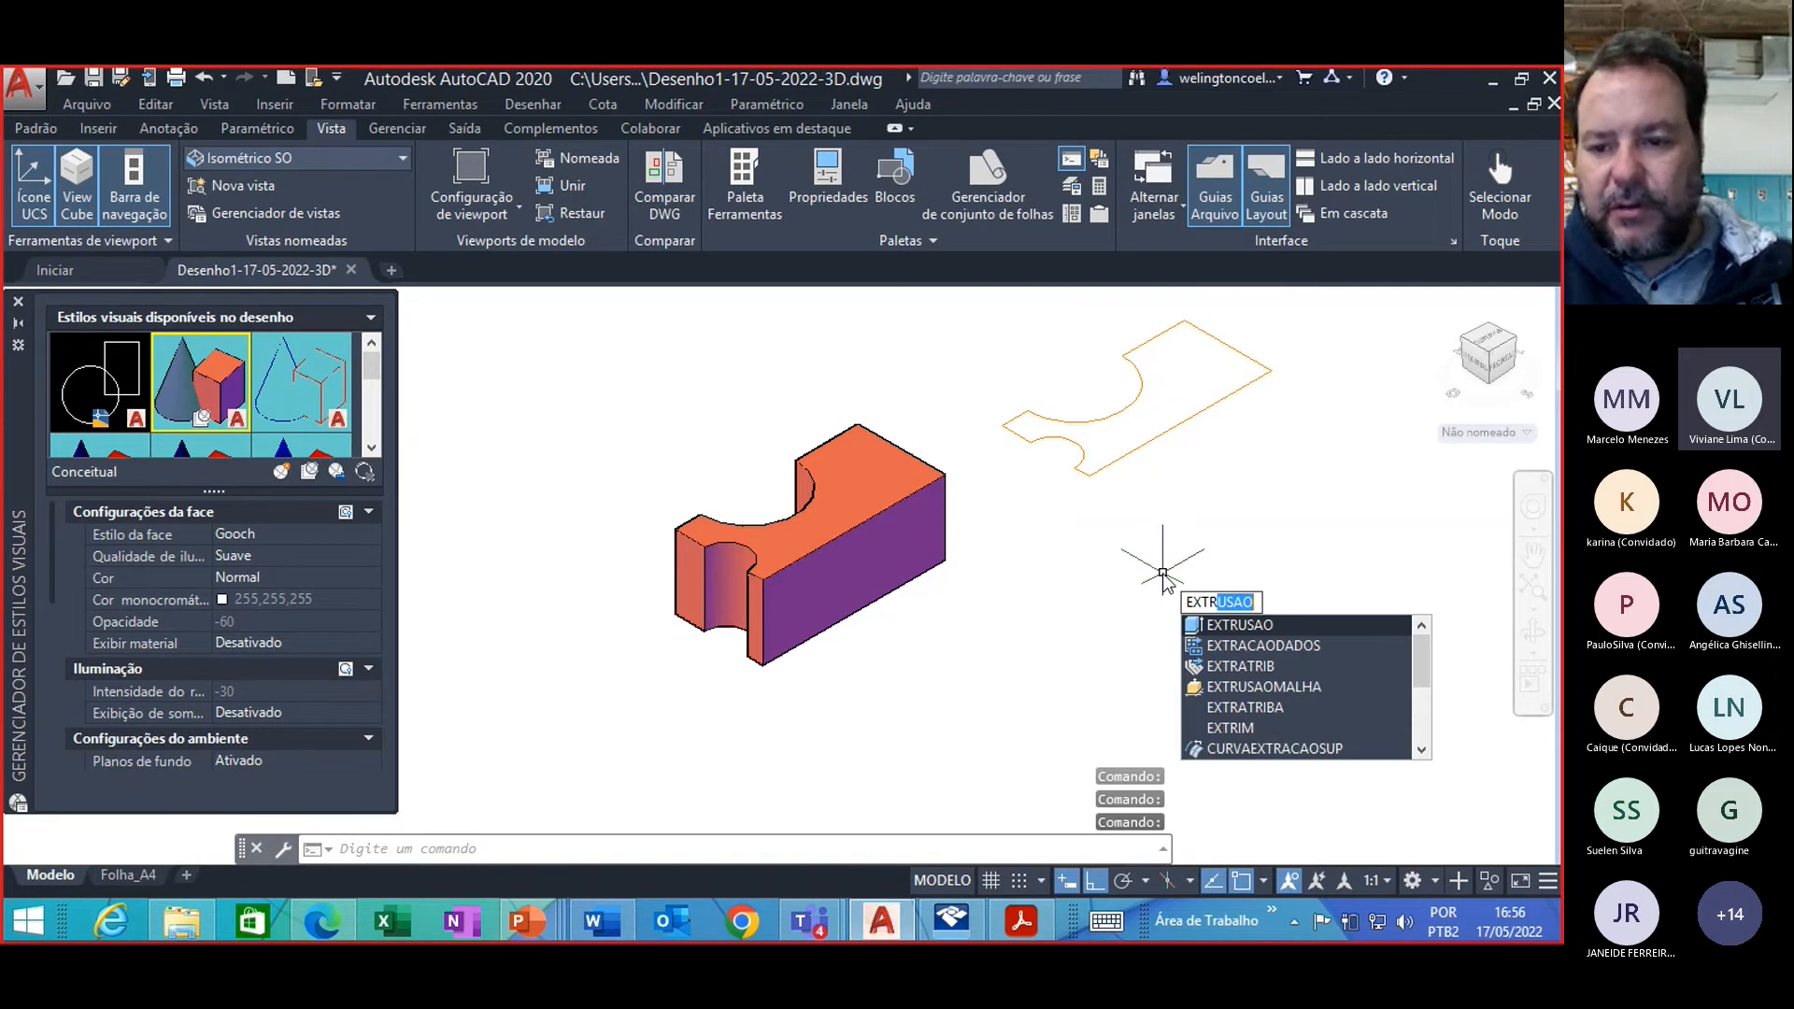
key("Return")
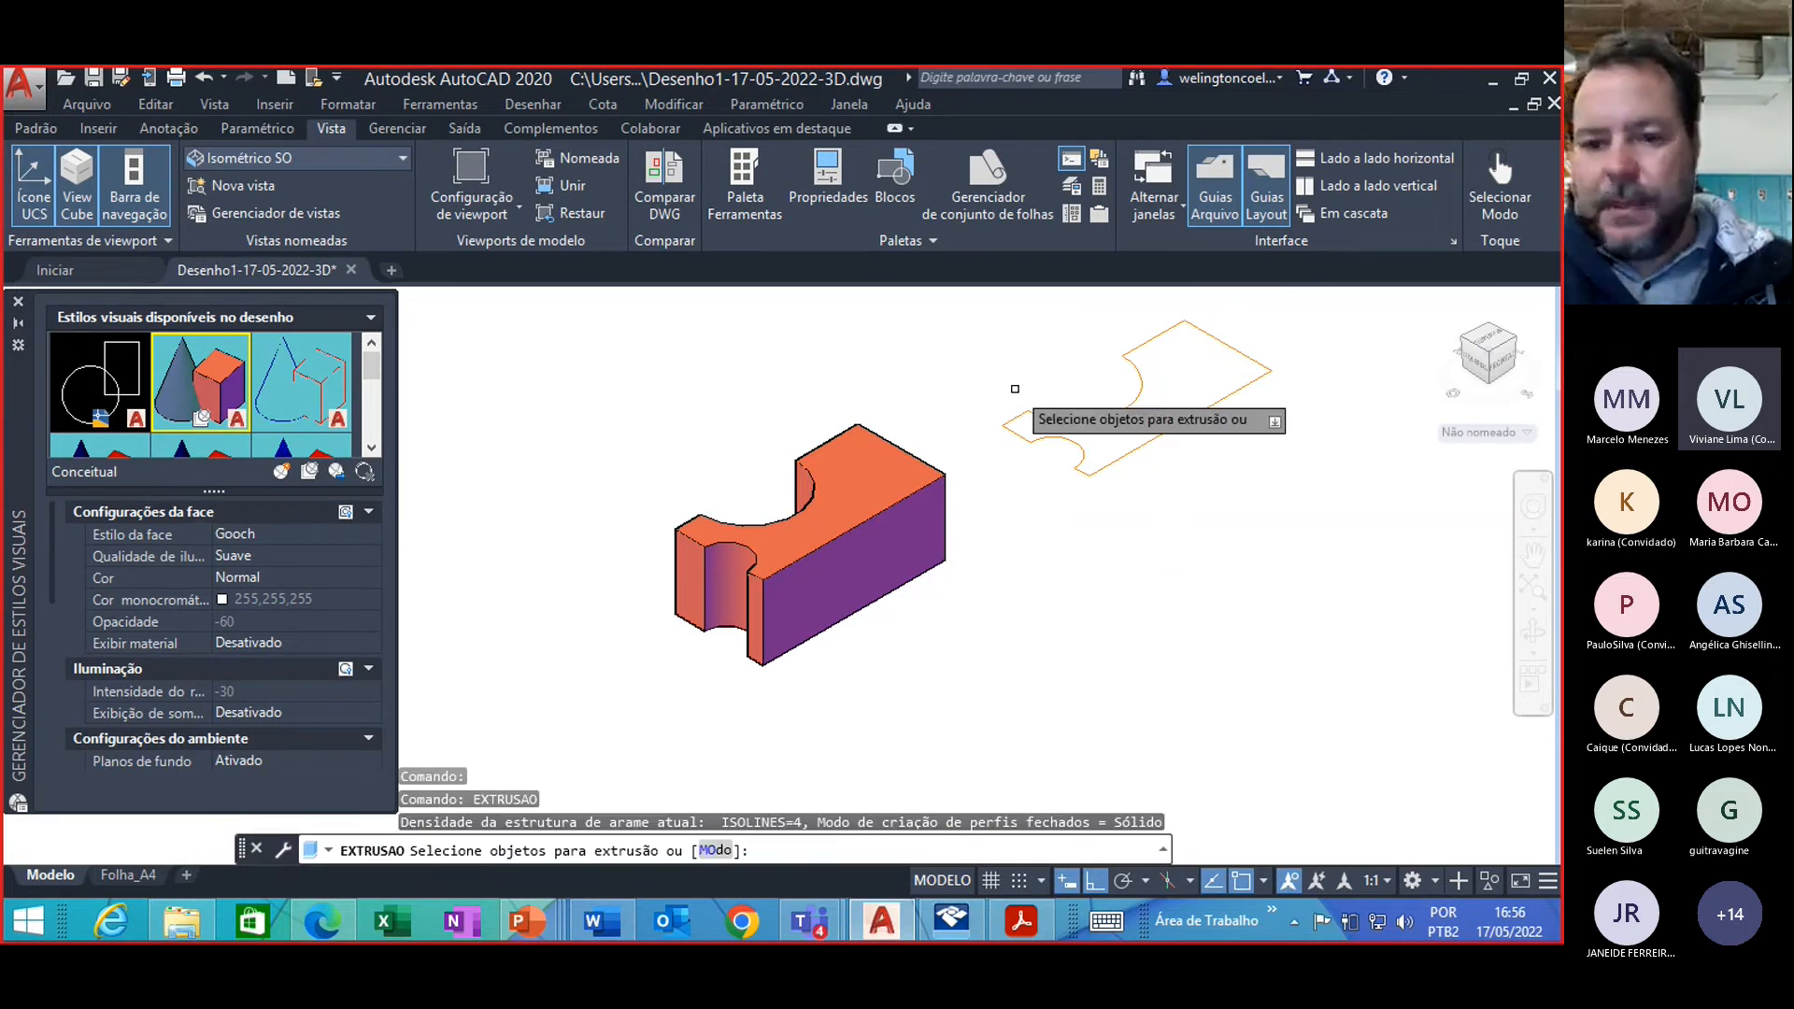
left_click(1253, 462)
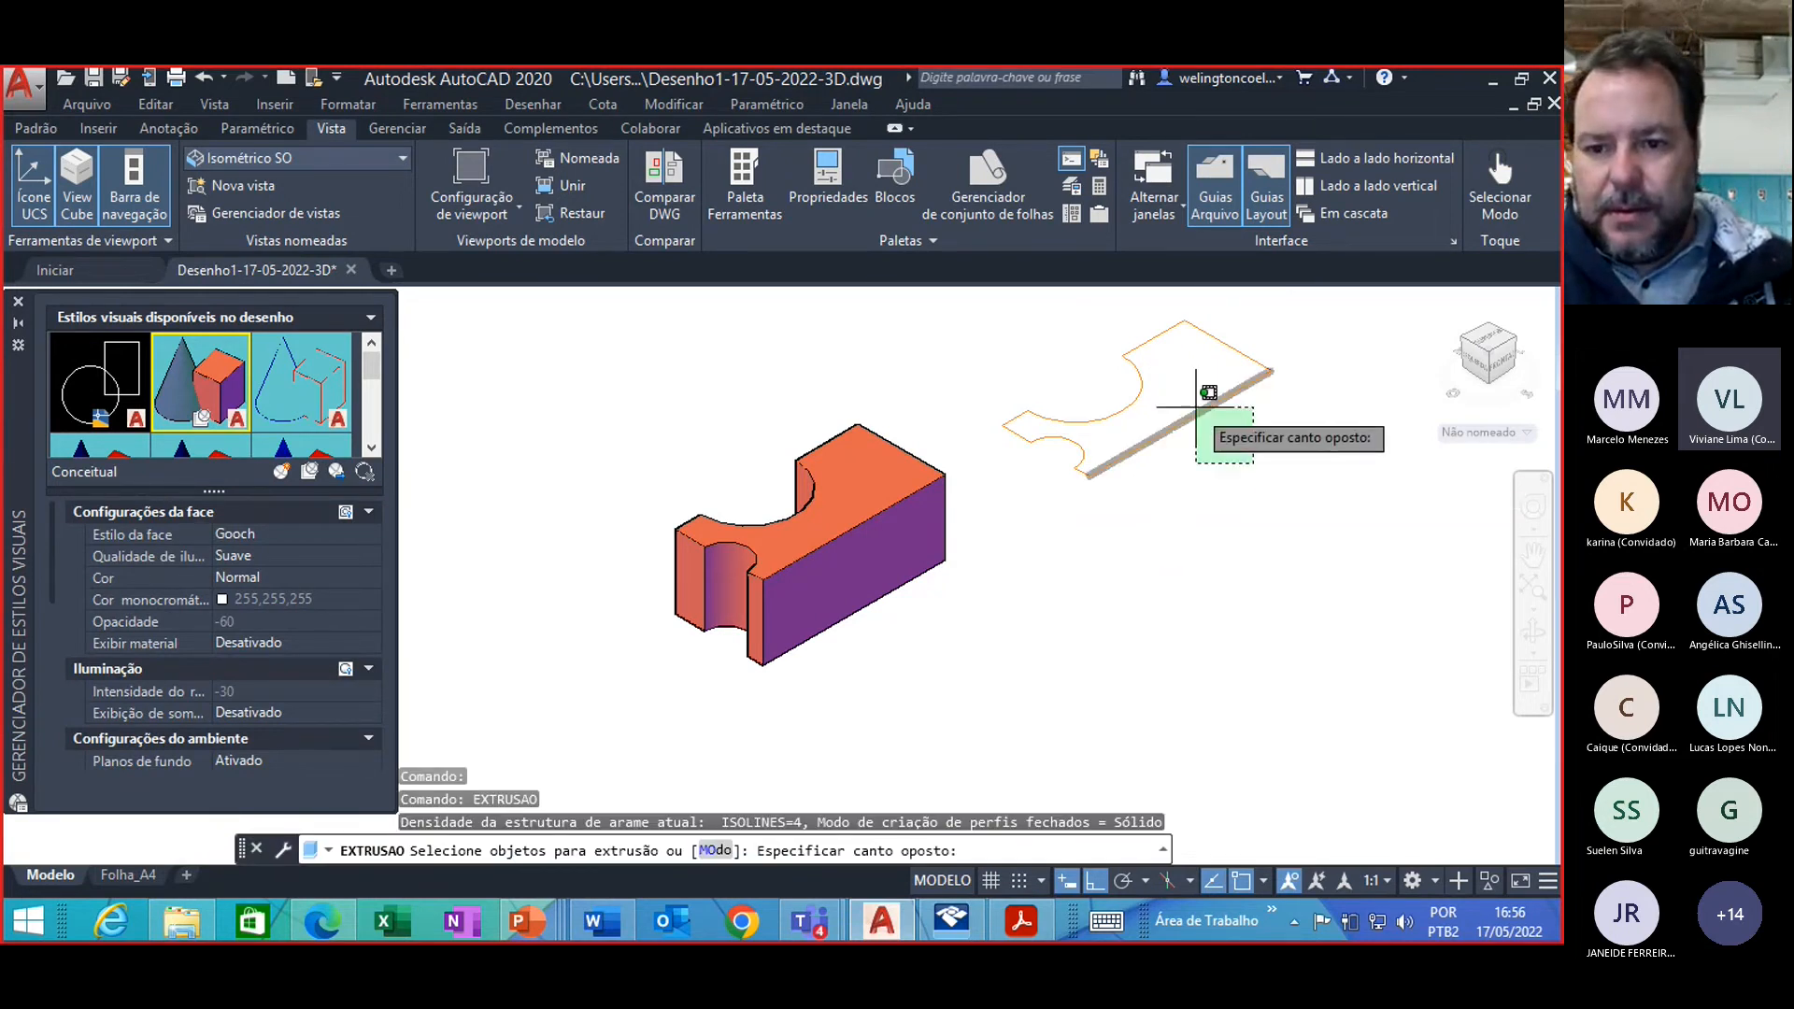
left_click(989, 327)
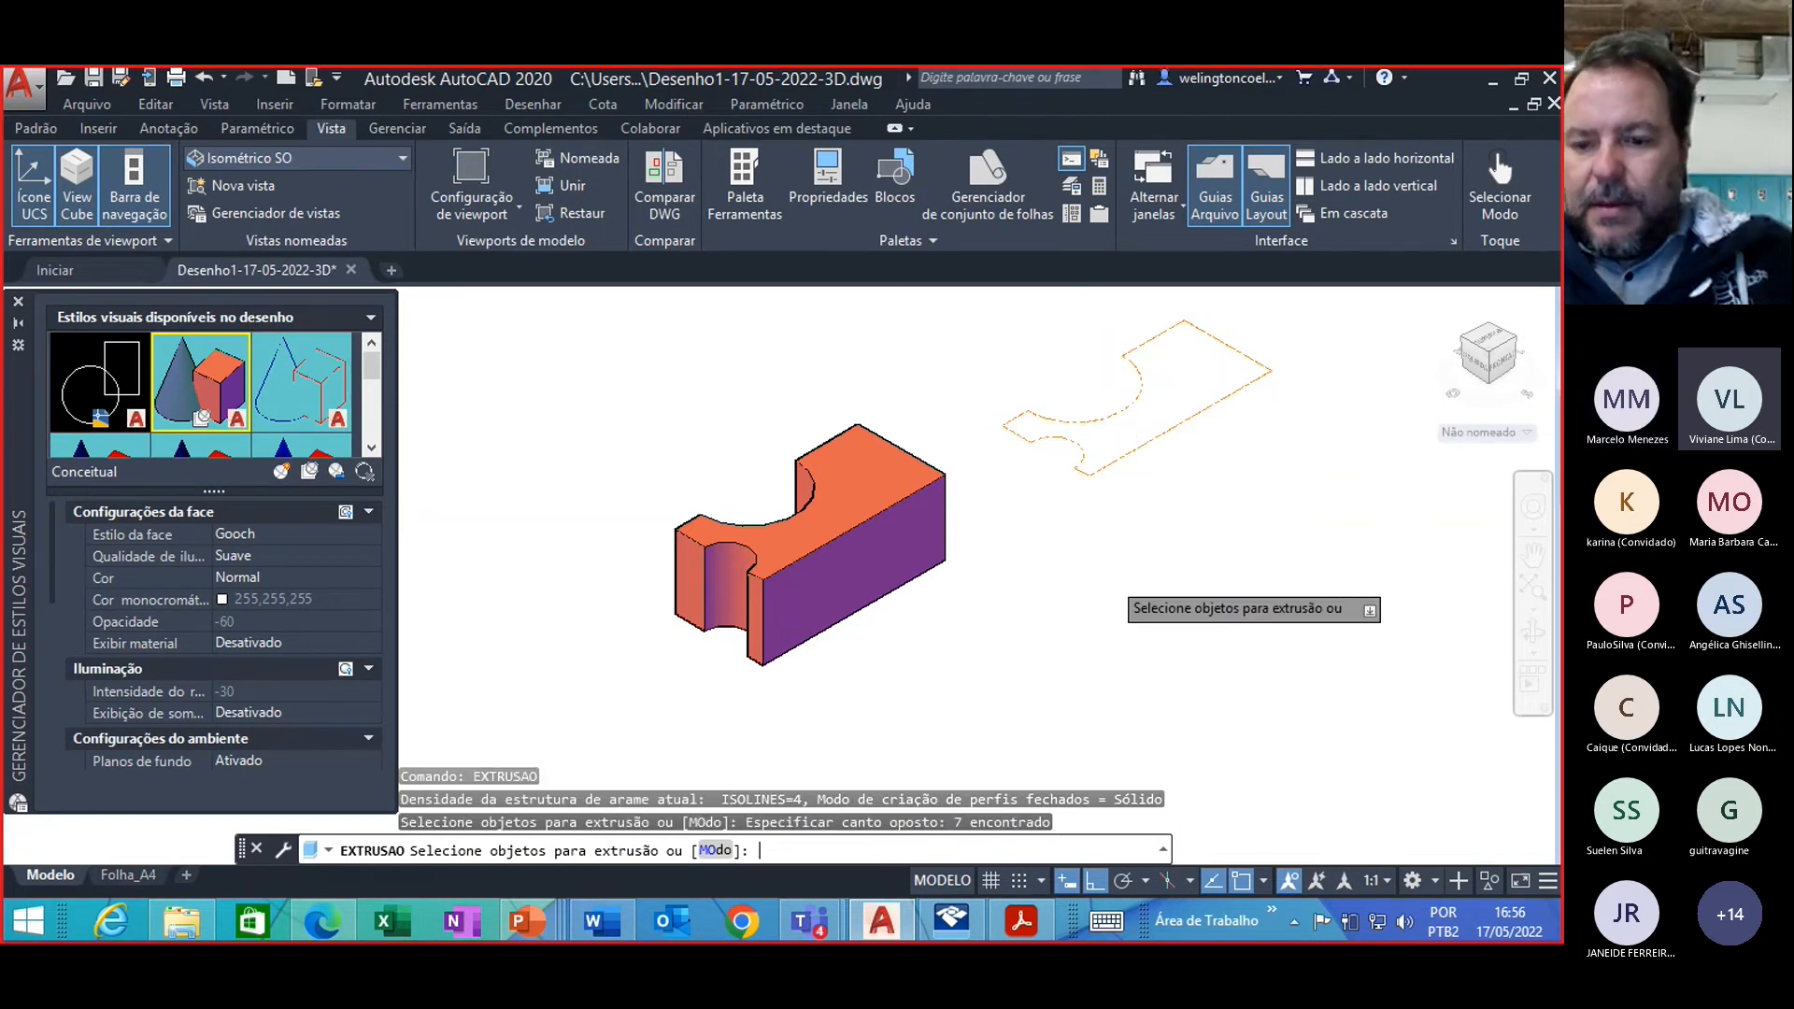
key("Return")
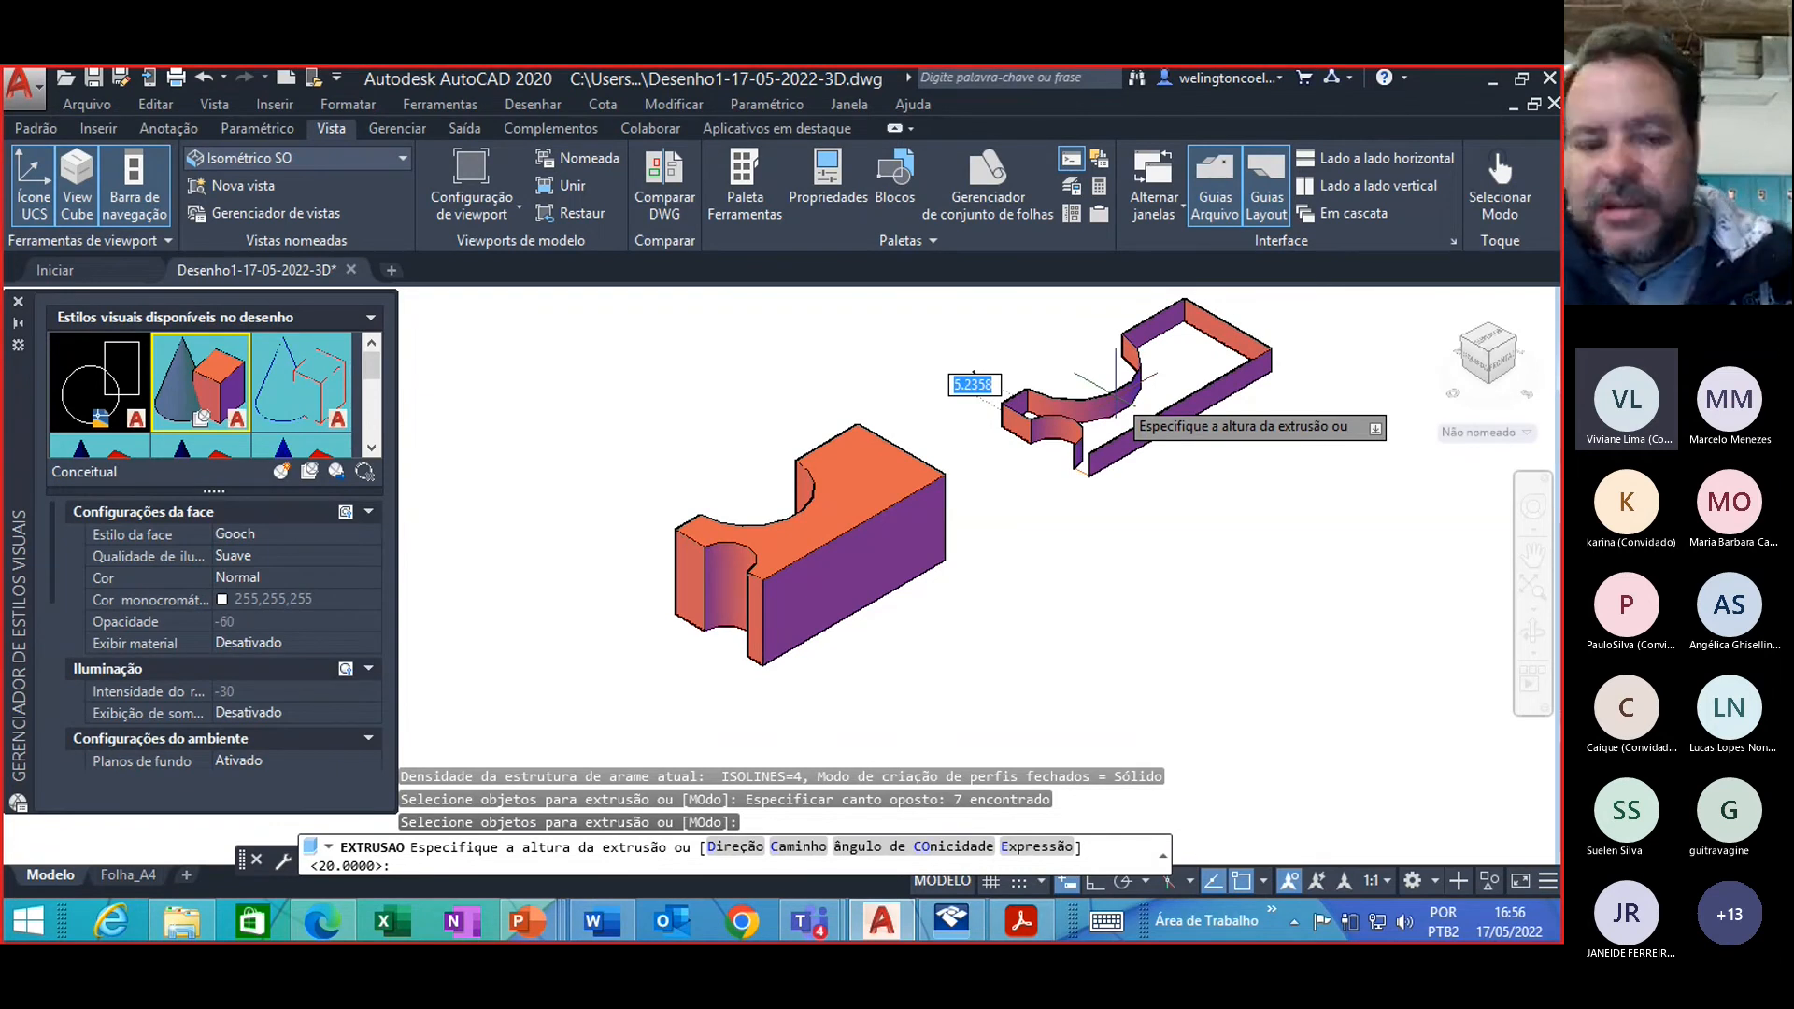
left_click(1116, 388)
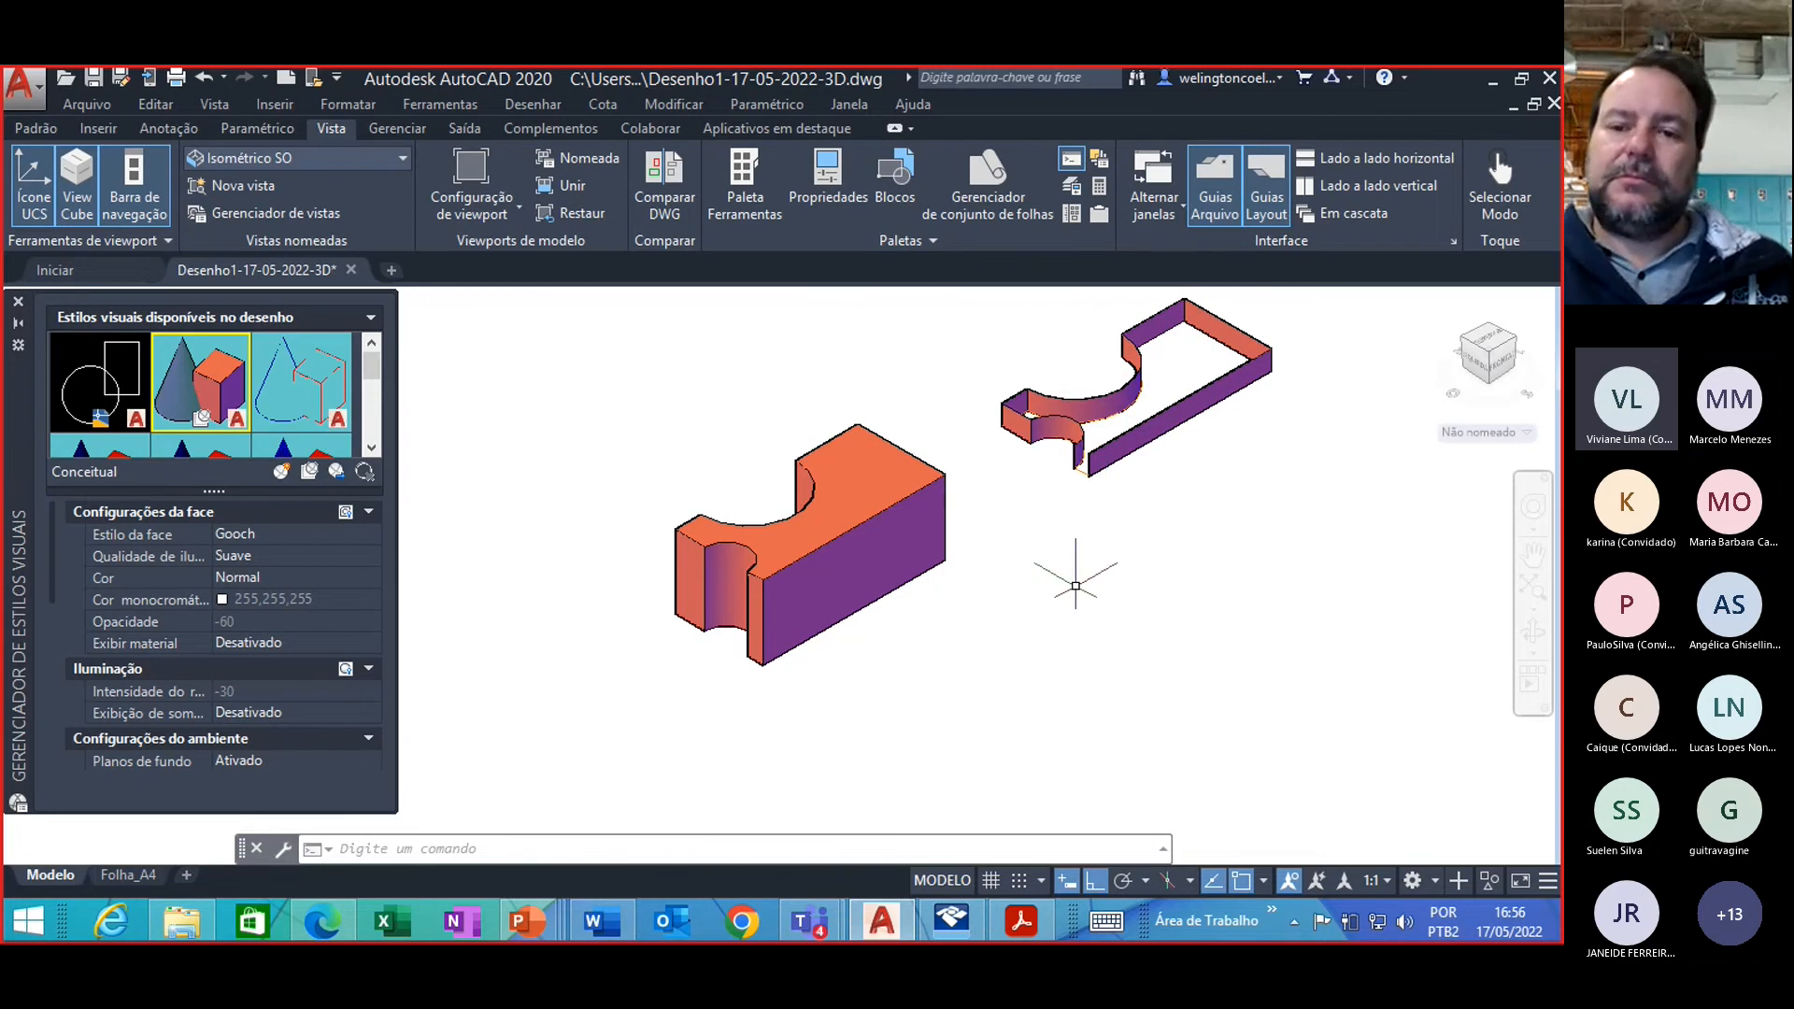
scroll(1074, 581, "down", 2)
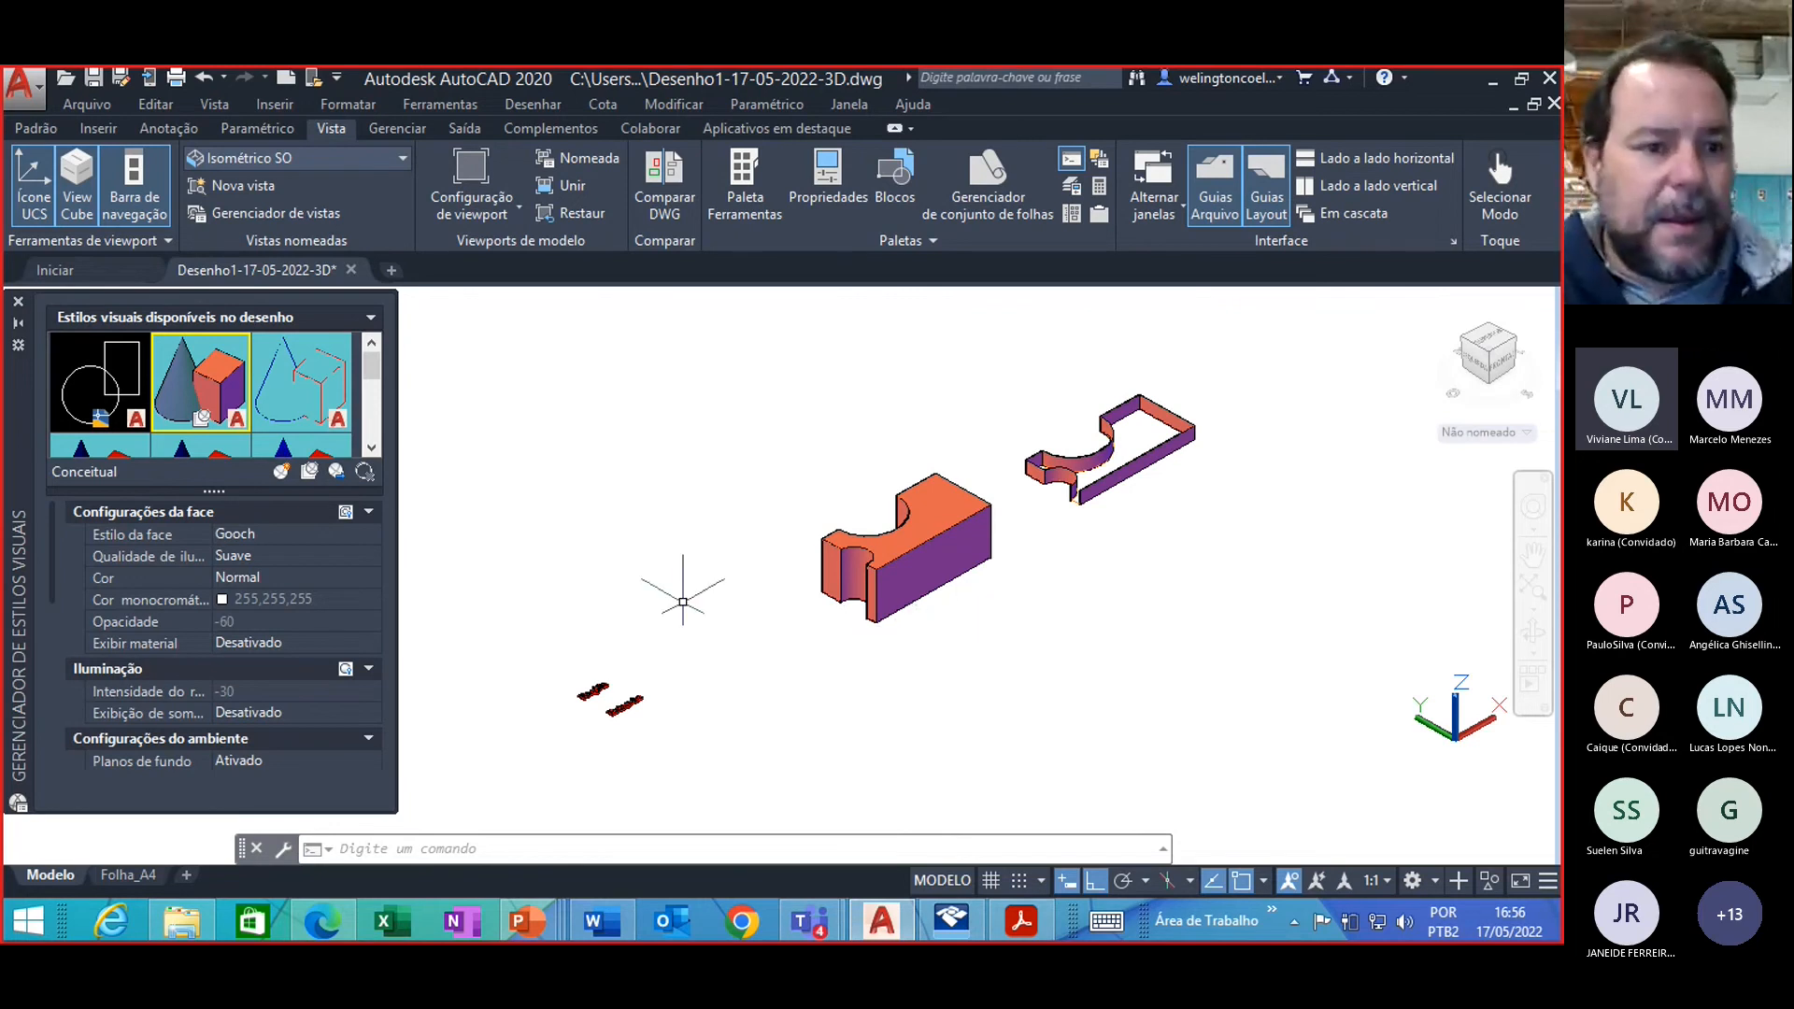
left_click(18, 302)
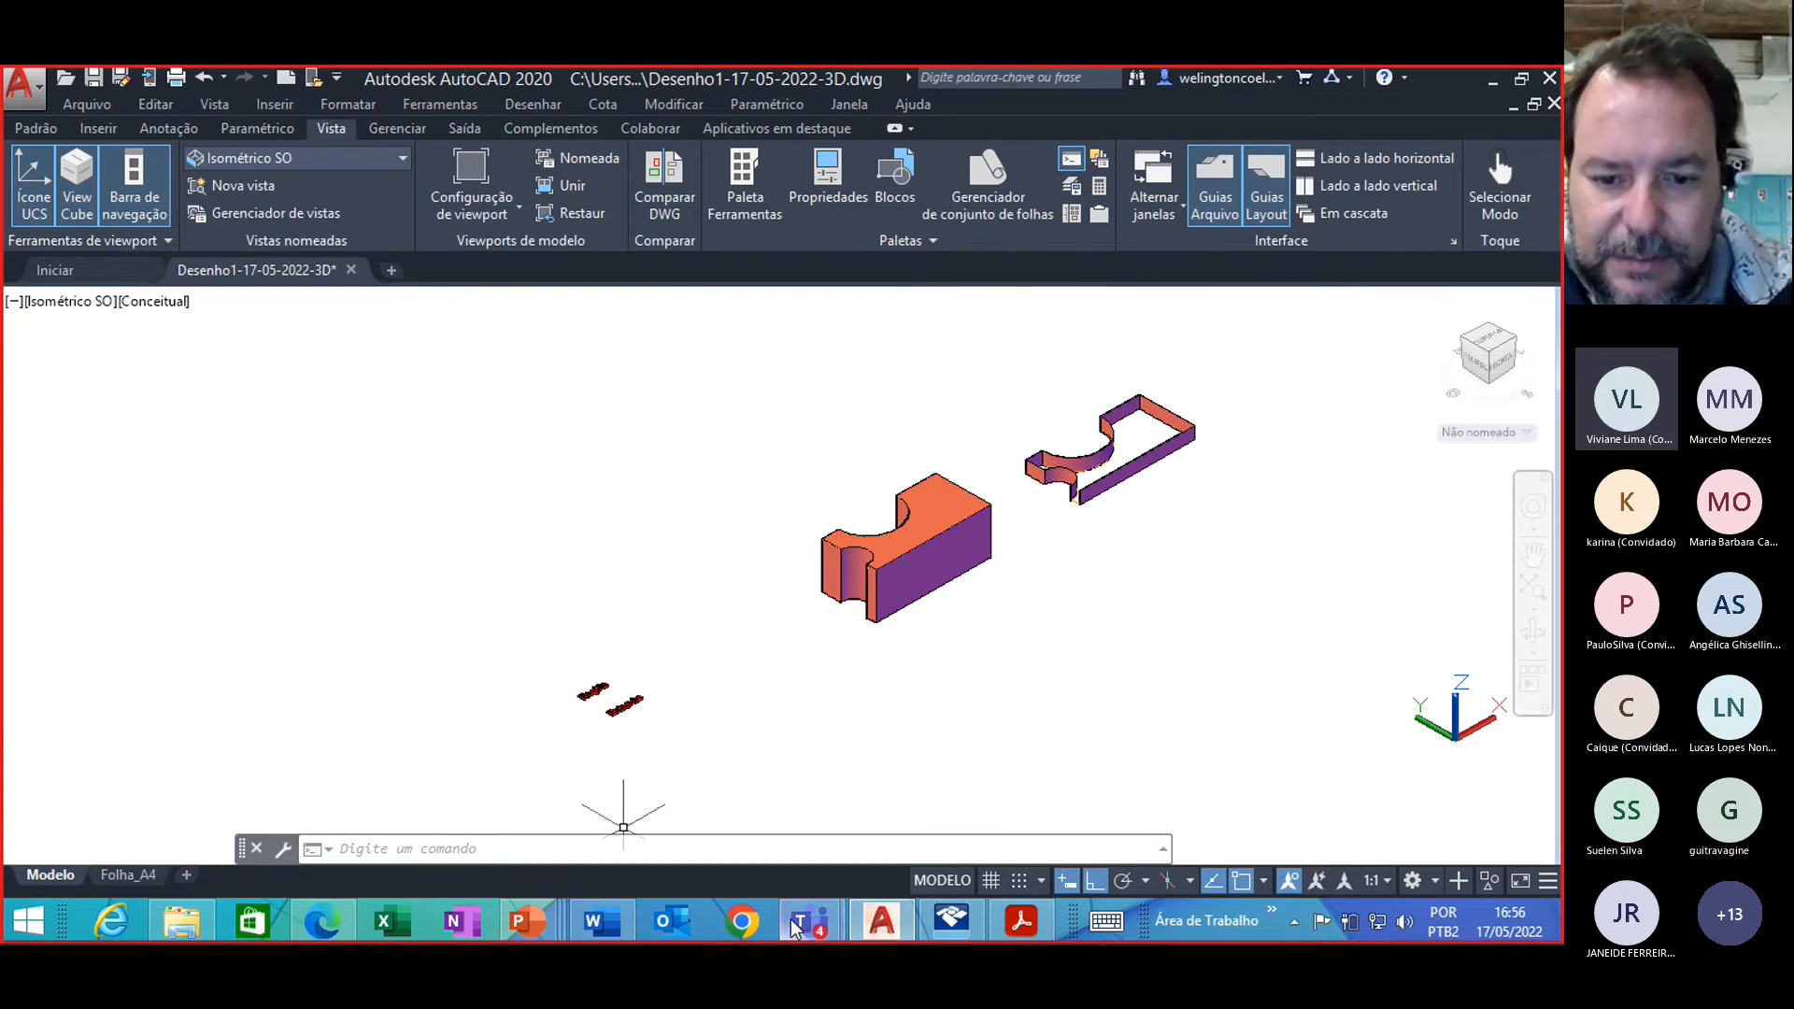
Step: Switch to the Teams meeting window and start downloading the attendance list of the participants
mouse_move(796, 924)
left_click(910, 867)
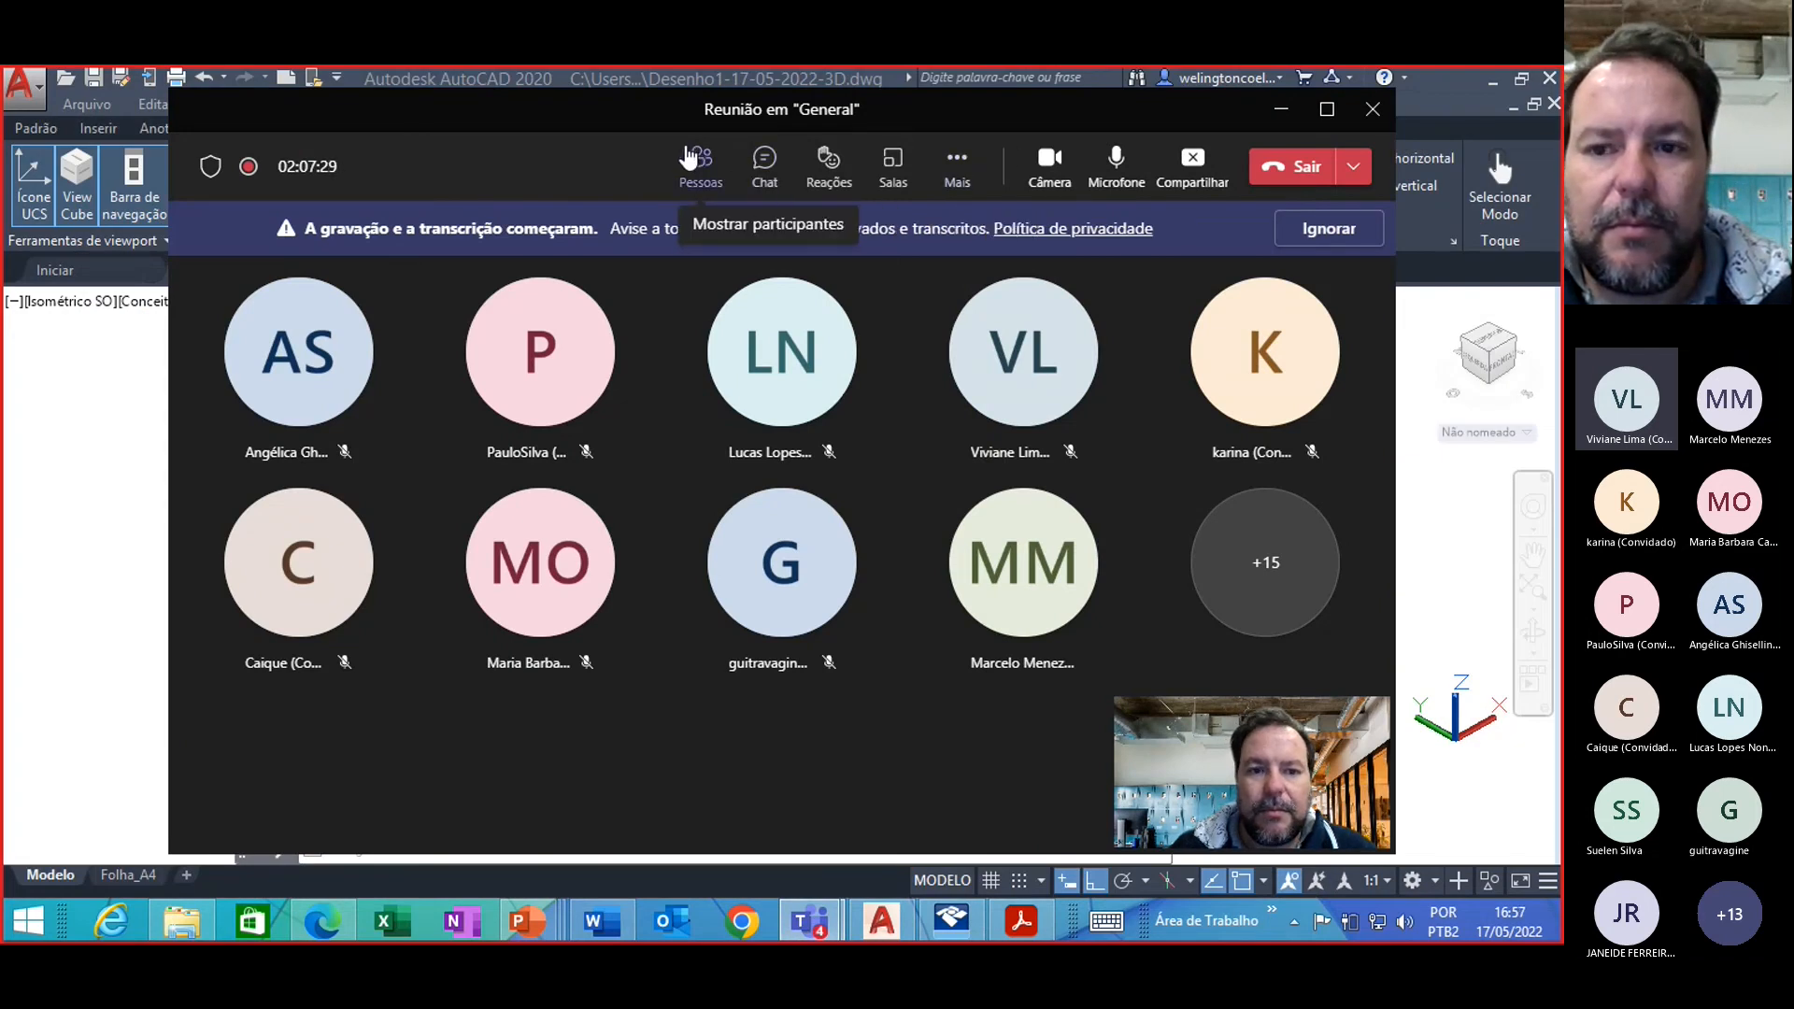
left_click(699, 160)
left_click(1319, 241)
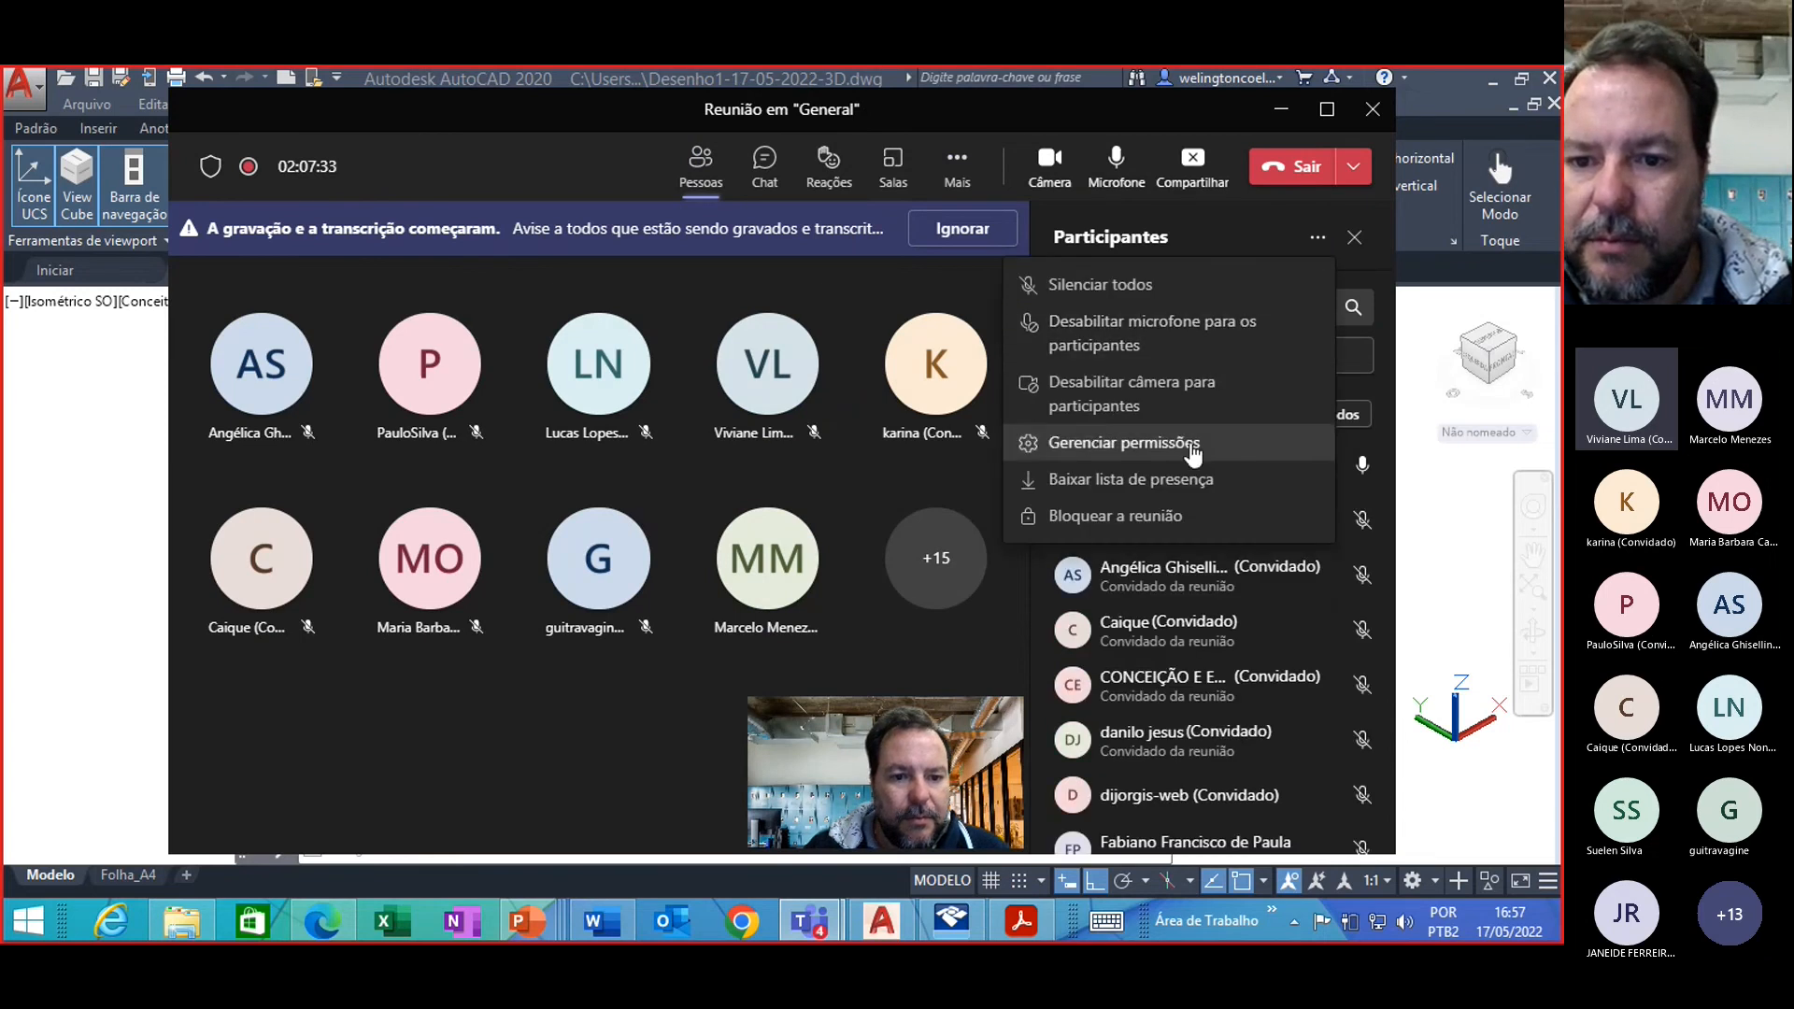
left_click(1163, 481)
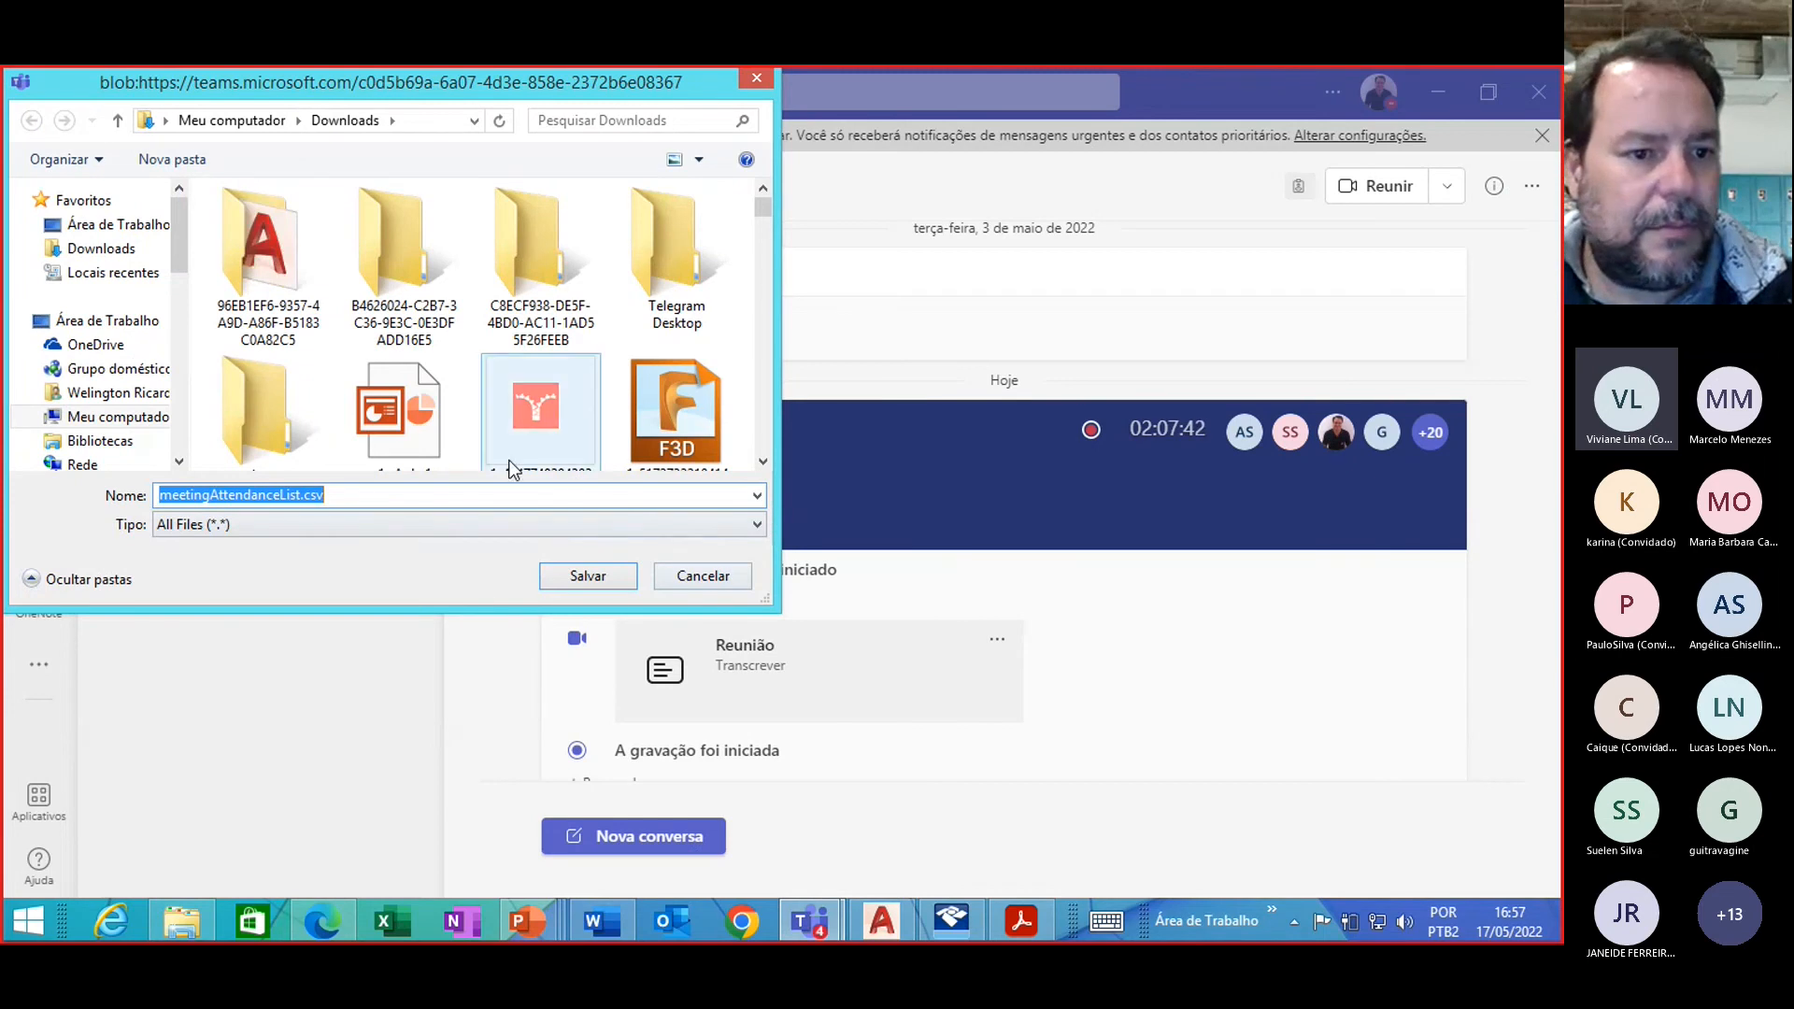
Step: Save the attendance list in the Cad_1Sem-2022 folder inside DAC under the name presenca_17-05-2022
scroll(164, 439, "down", 4)
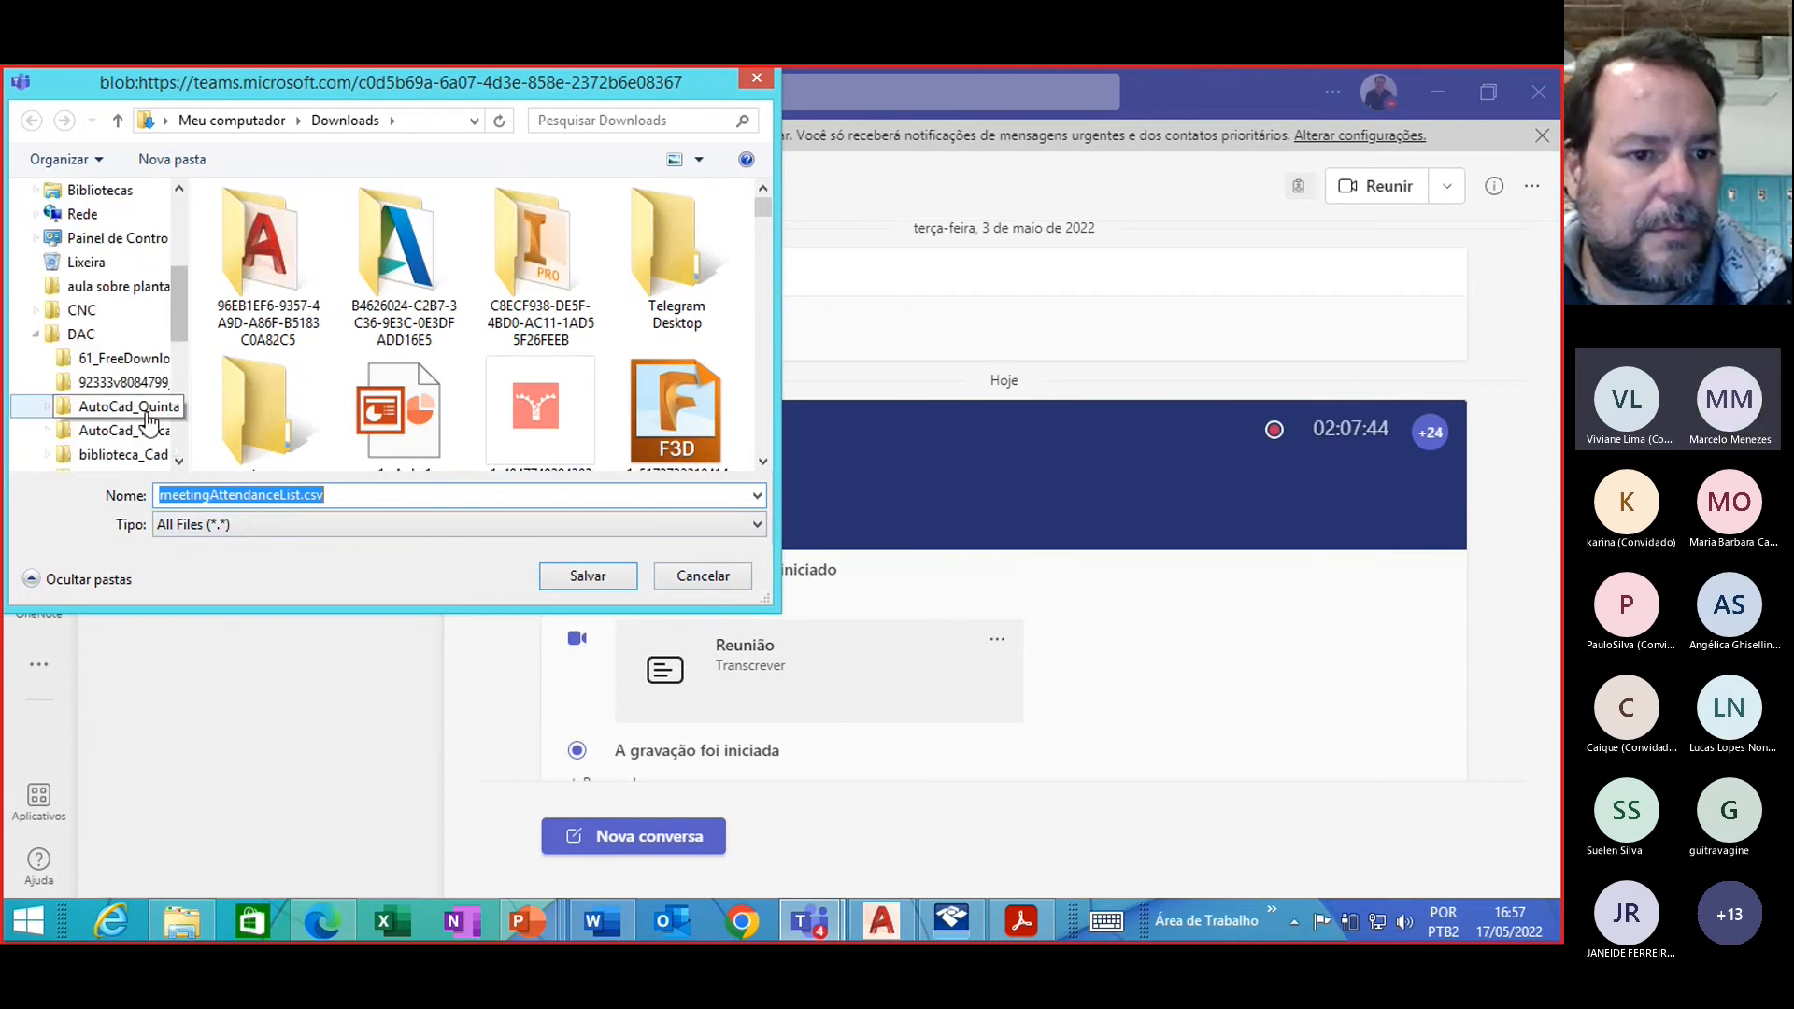
left_click(101, 339)
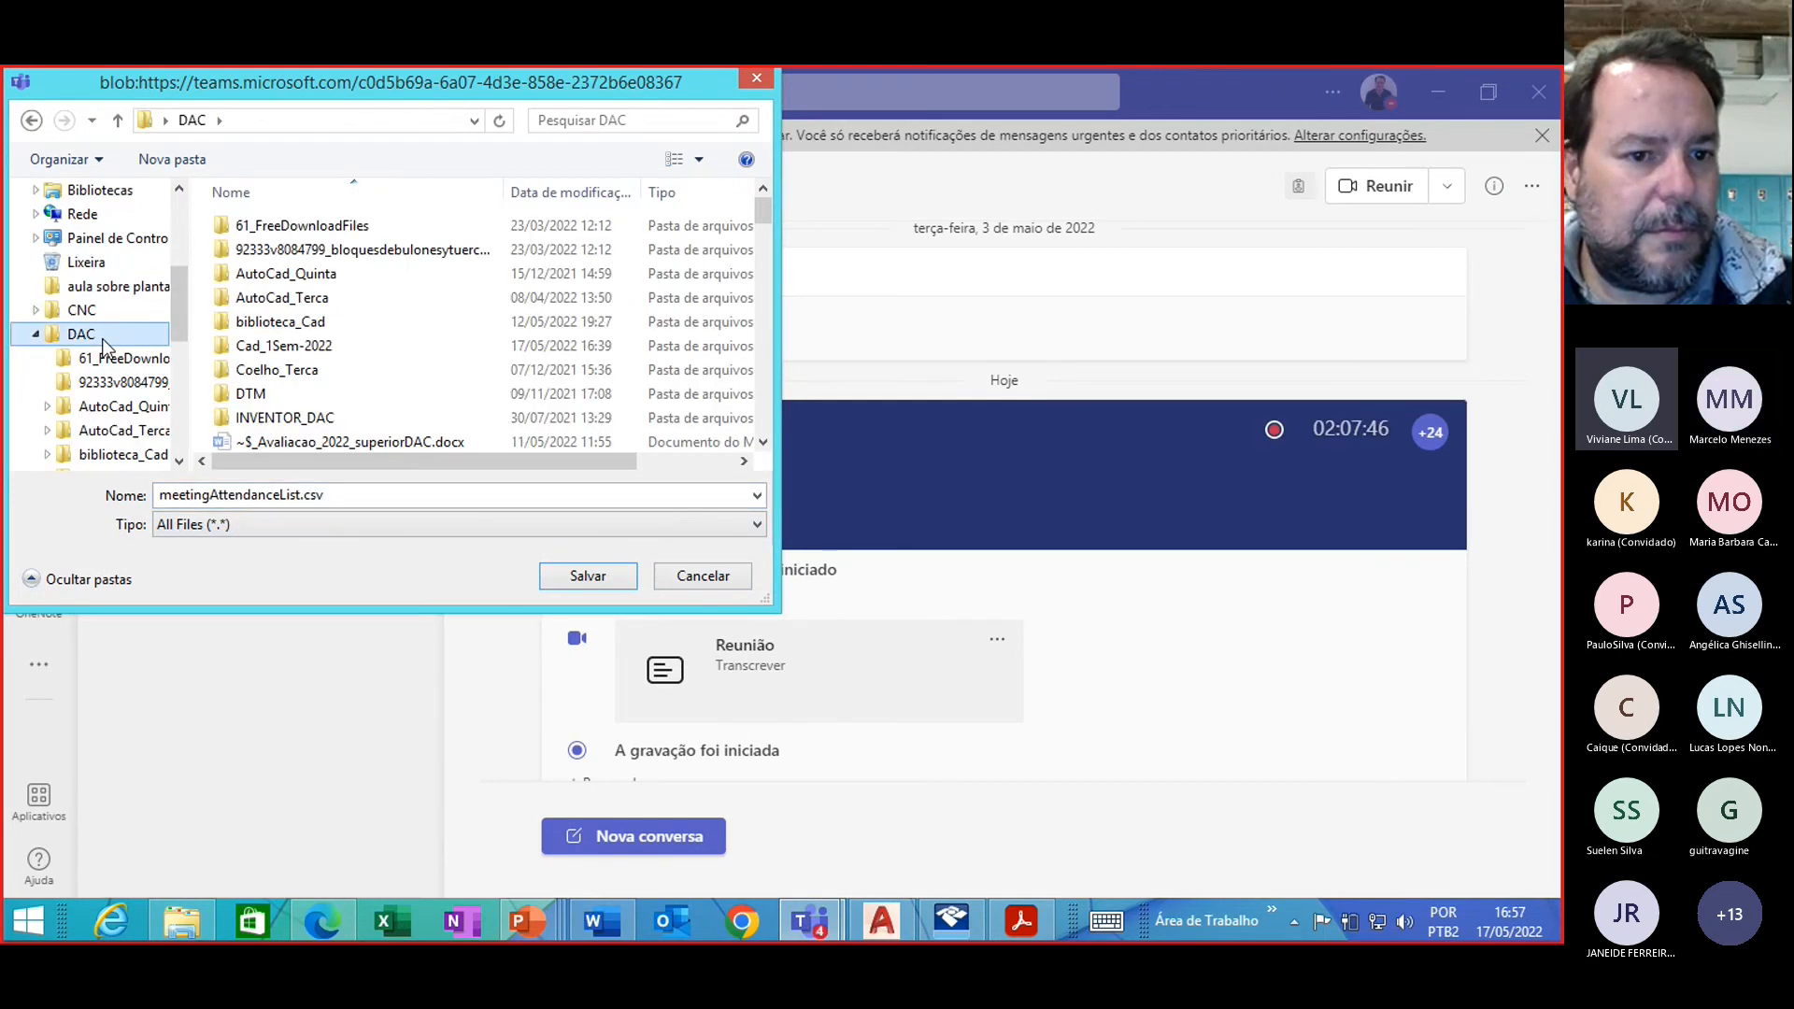
left_click(297, 358)
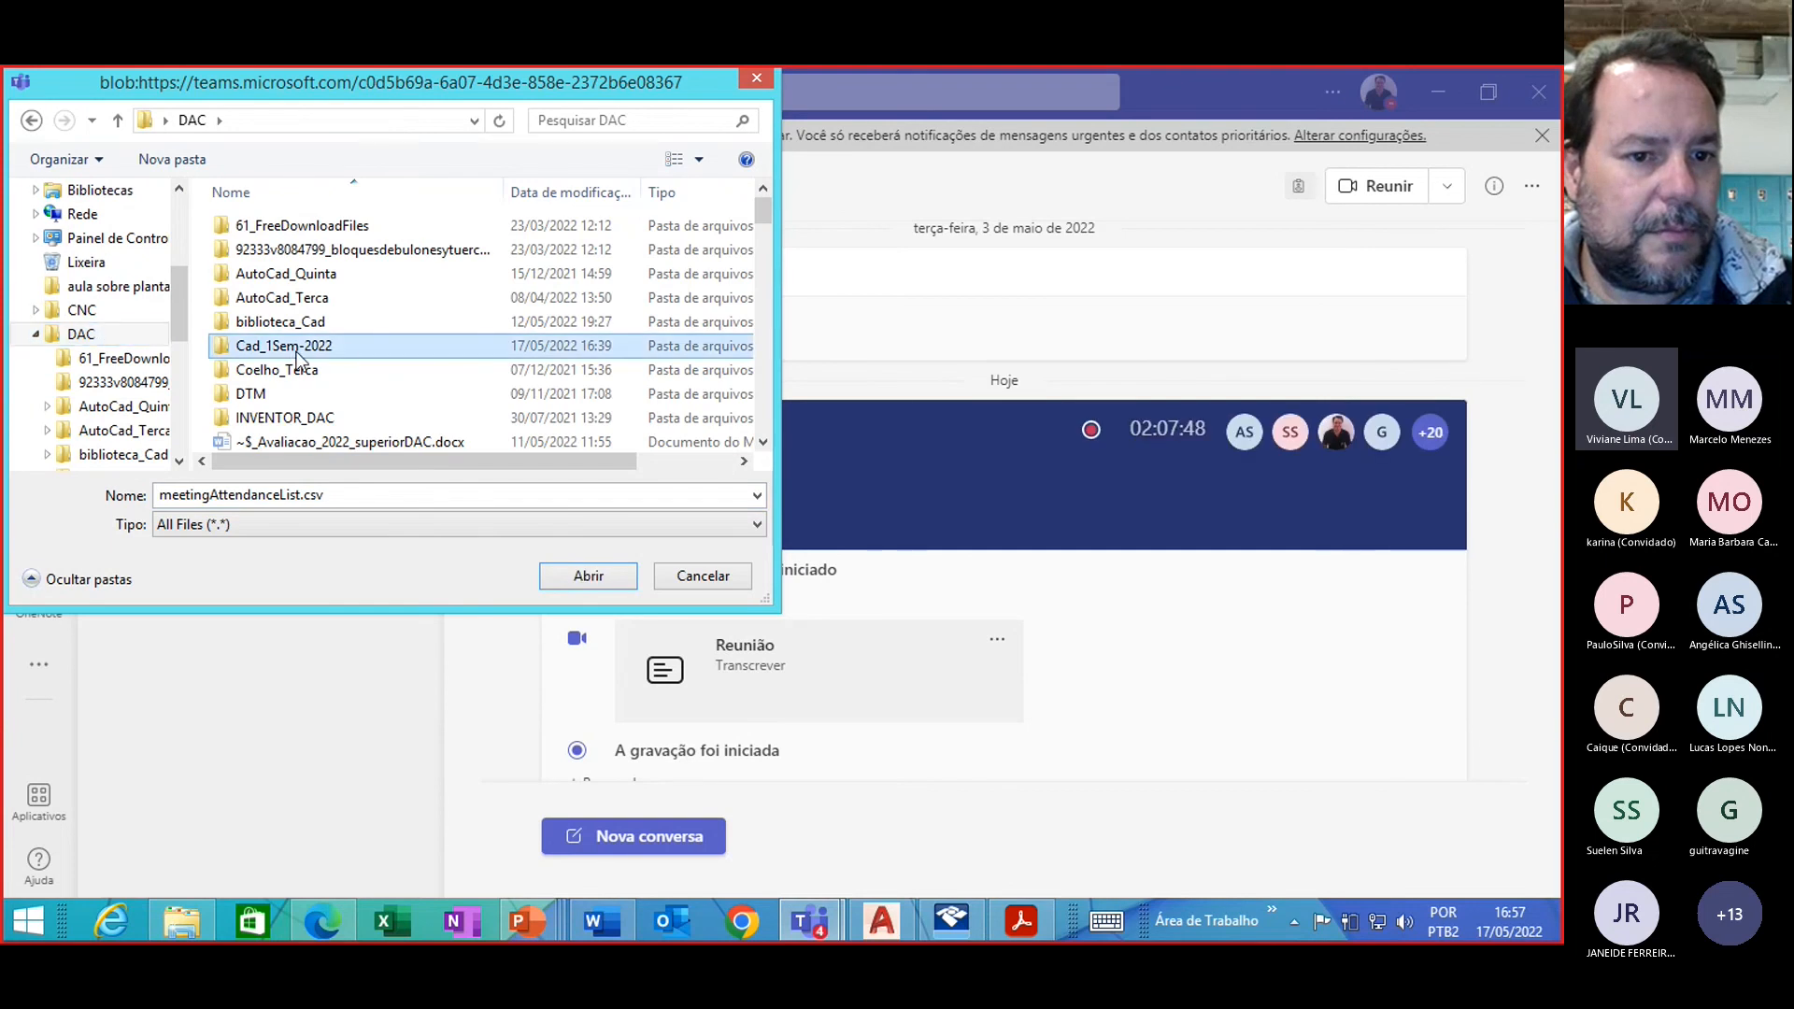
double_click(344, 349)
left_click(347, 497)
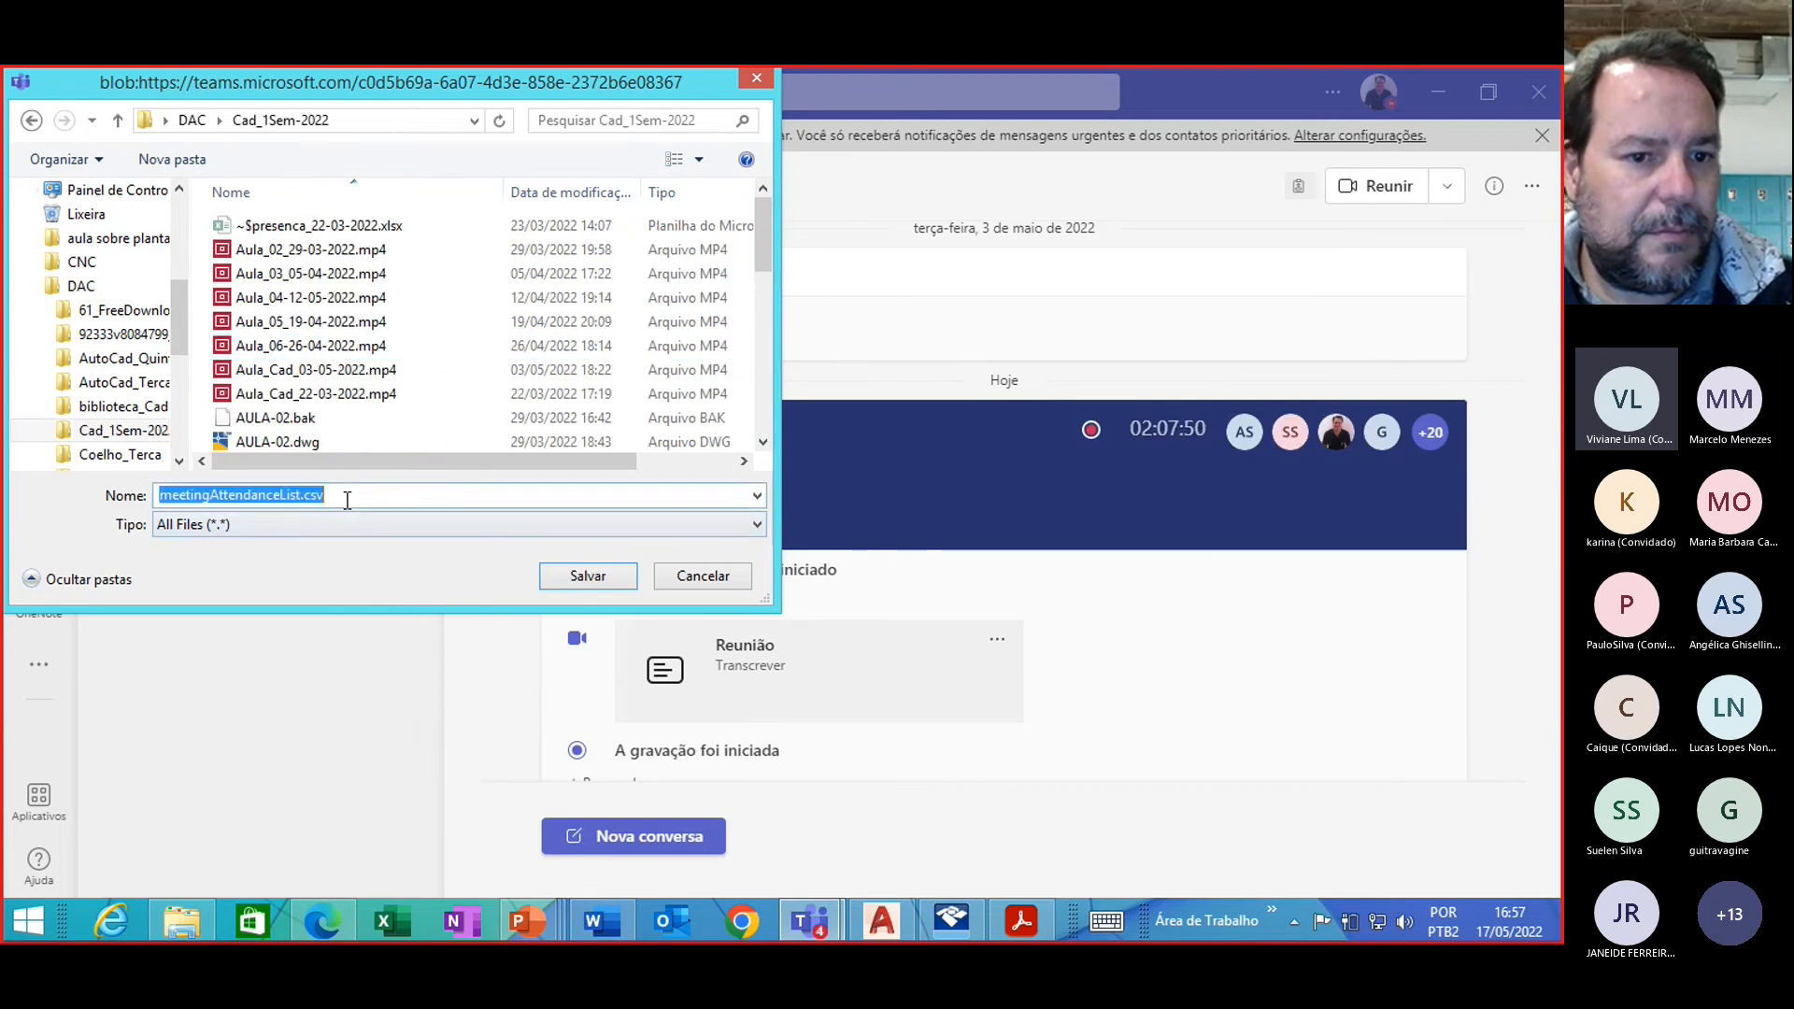
type("prese")
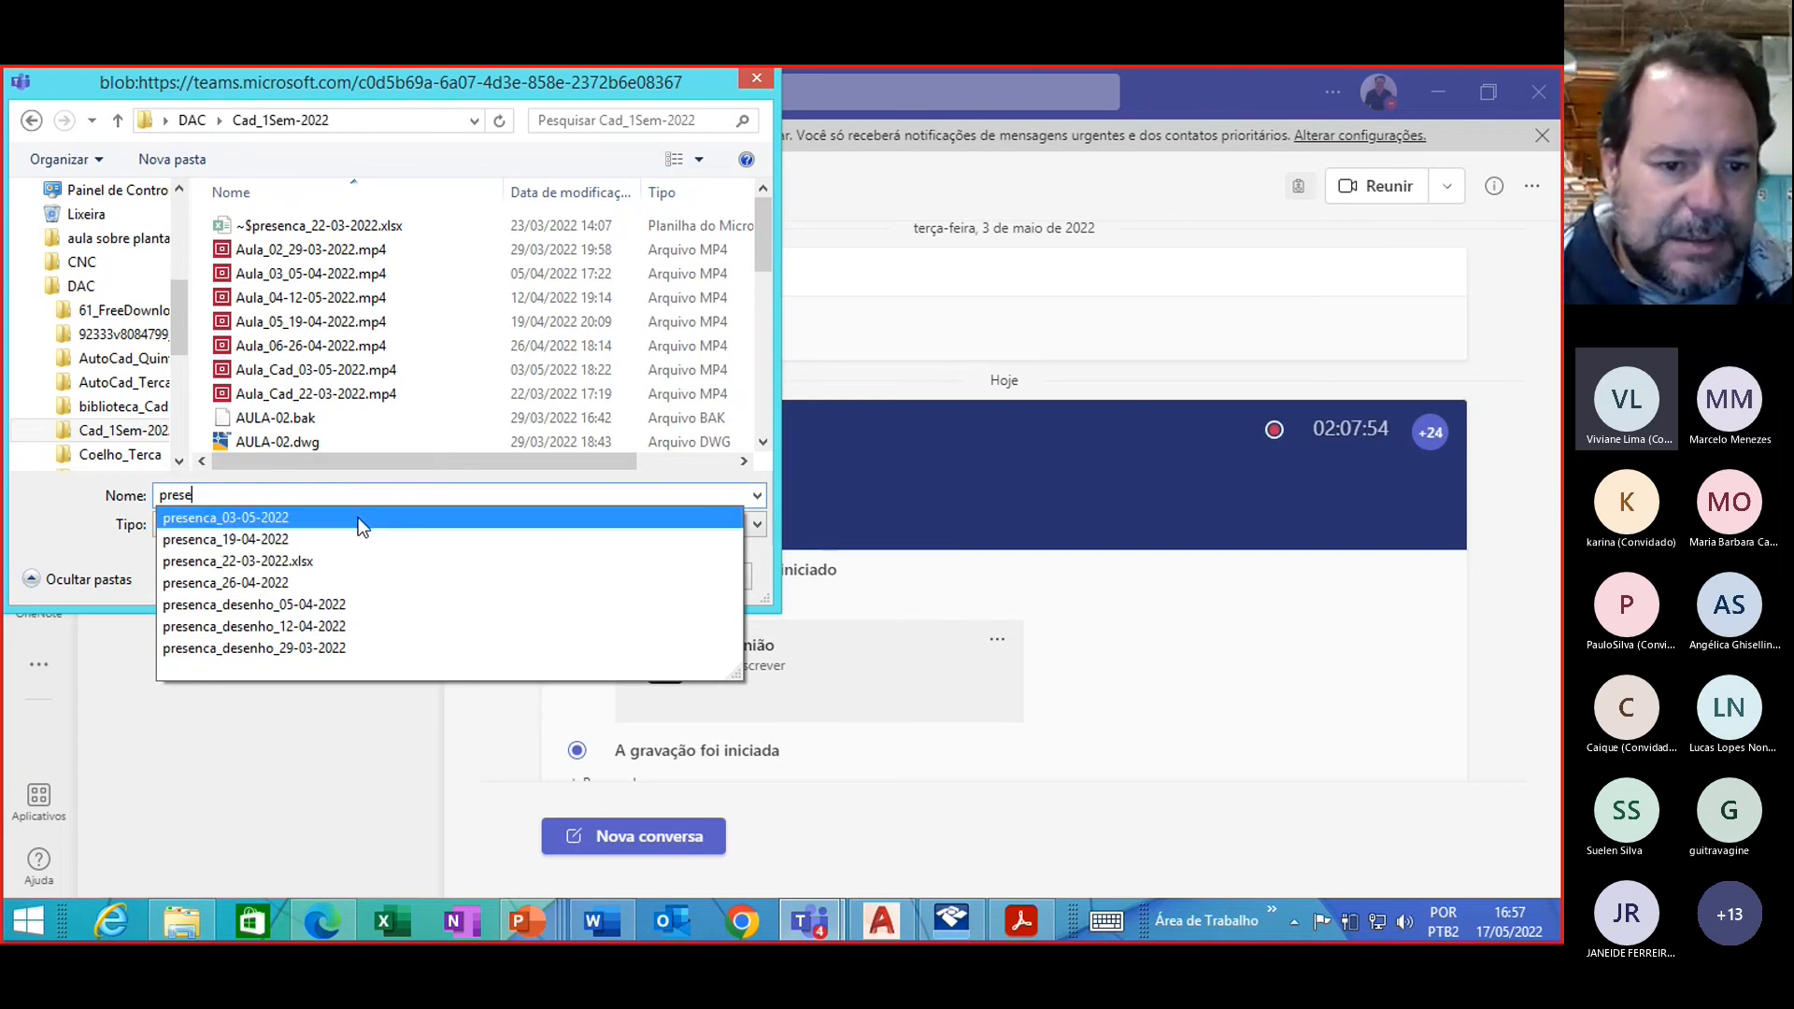
left_click(359, 519)
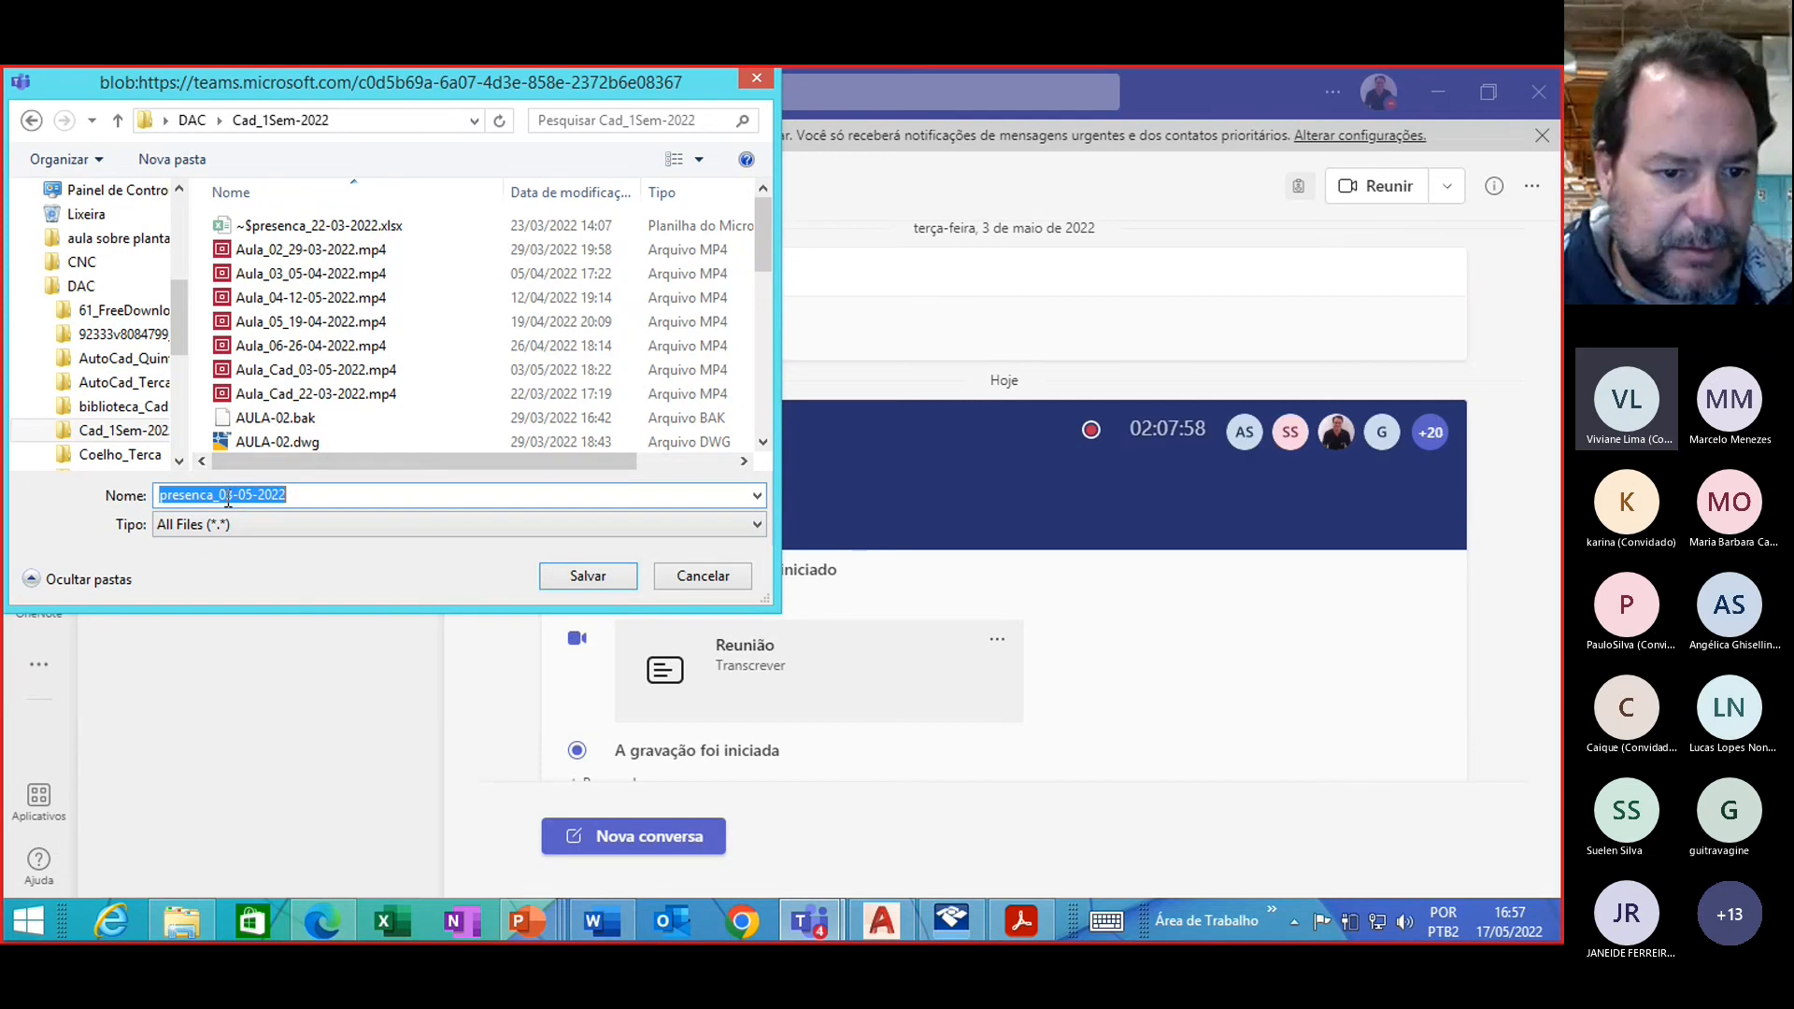
left_click(228, 497)
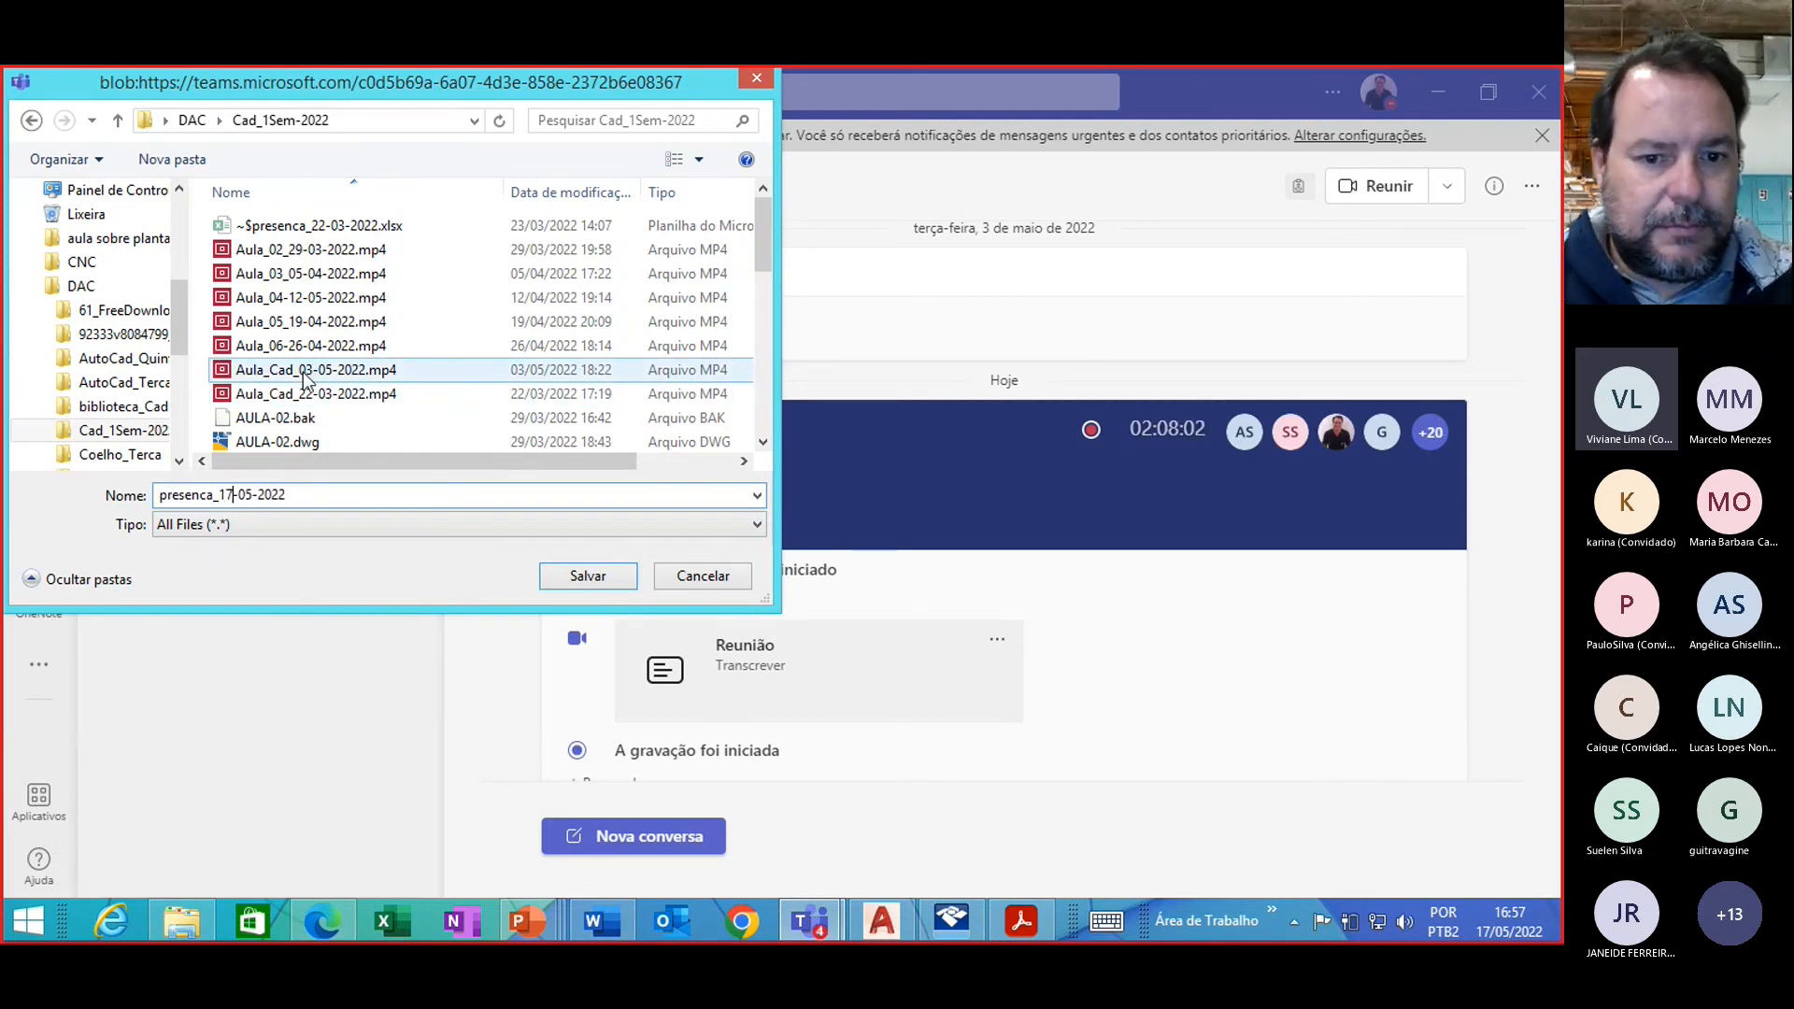
left_click(579, 574)
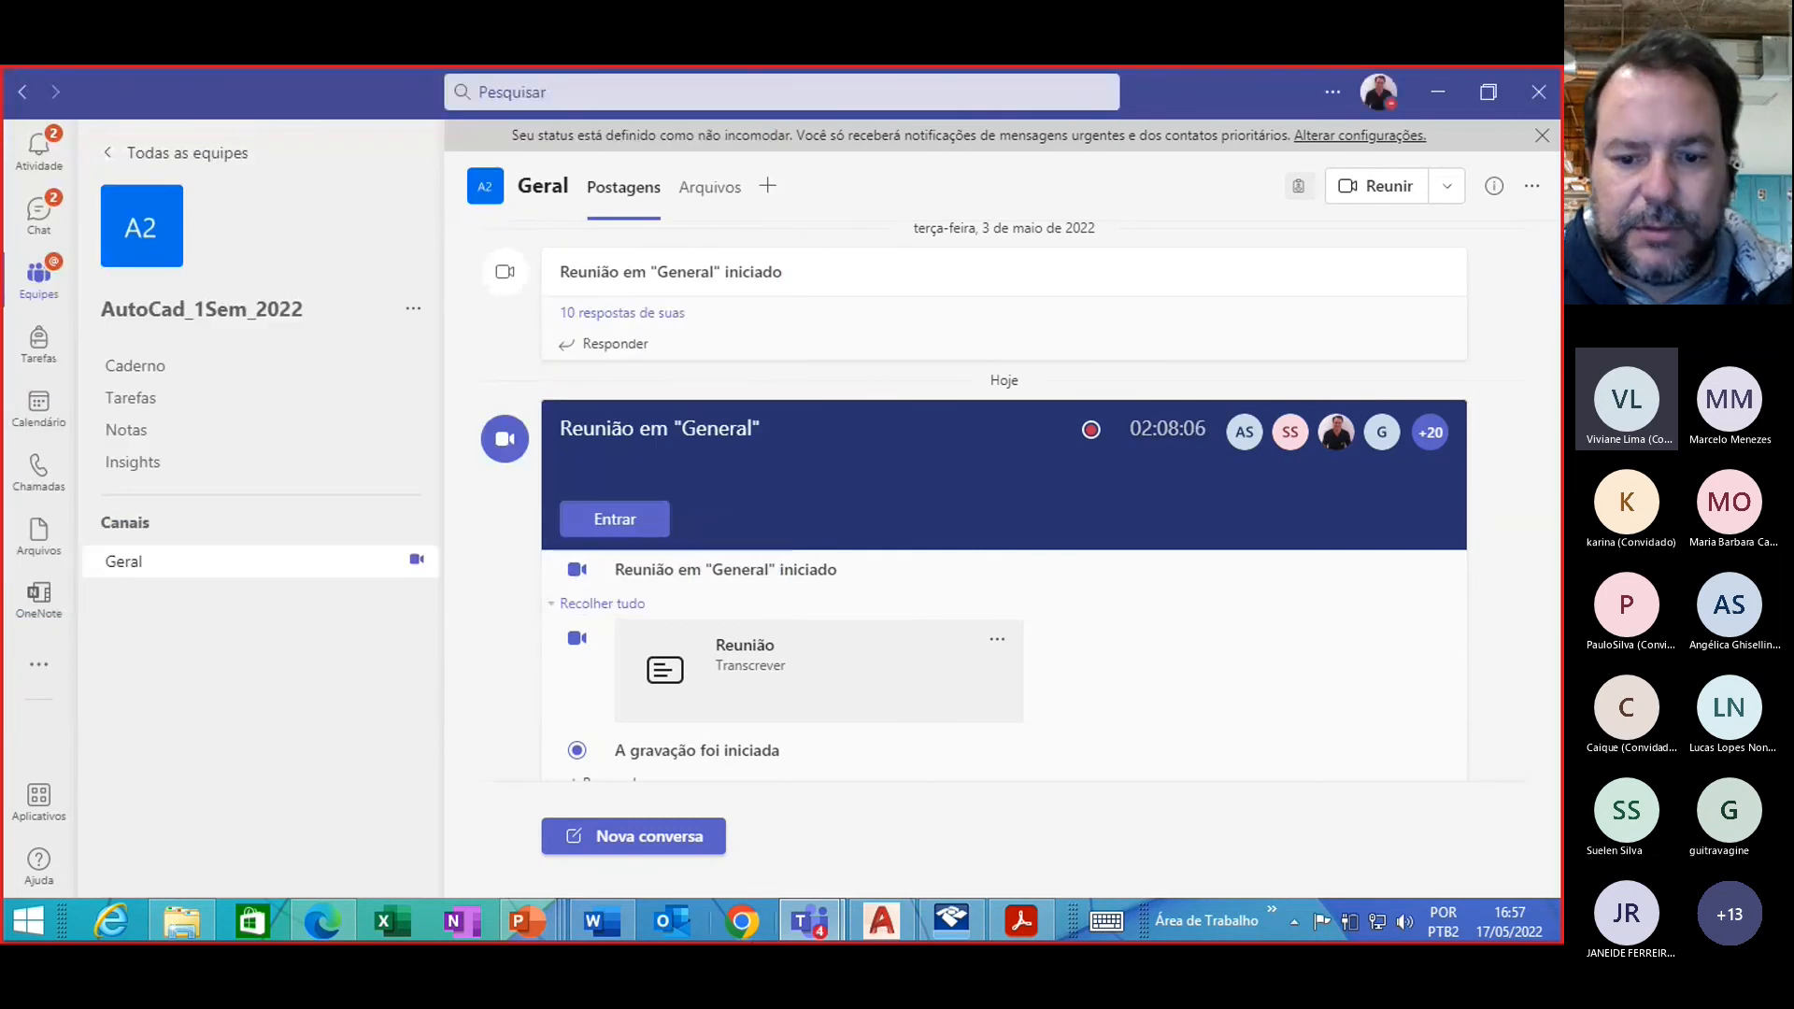
Step: Return to the meeting window and request to stop the meeting's recording
left_click(809, 922)
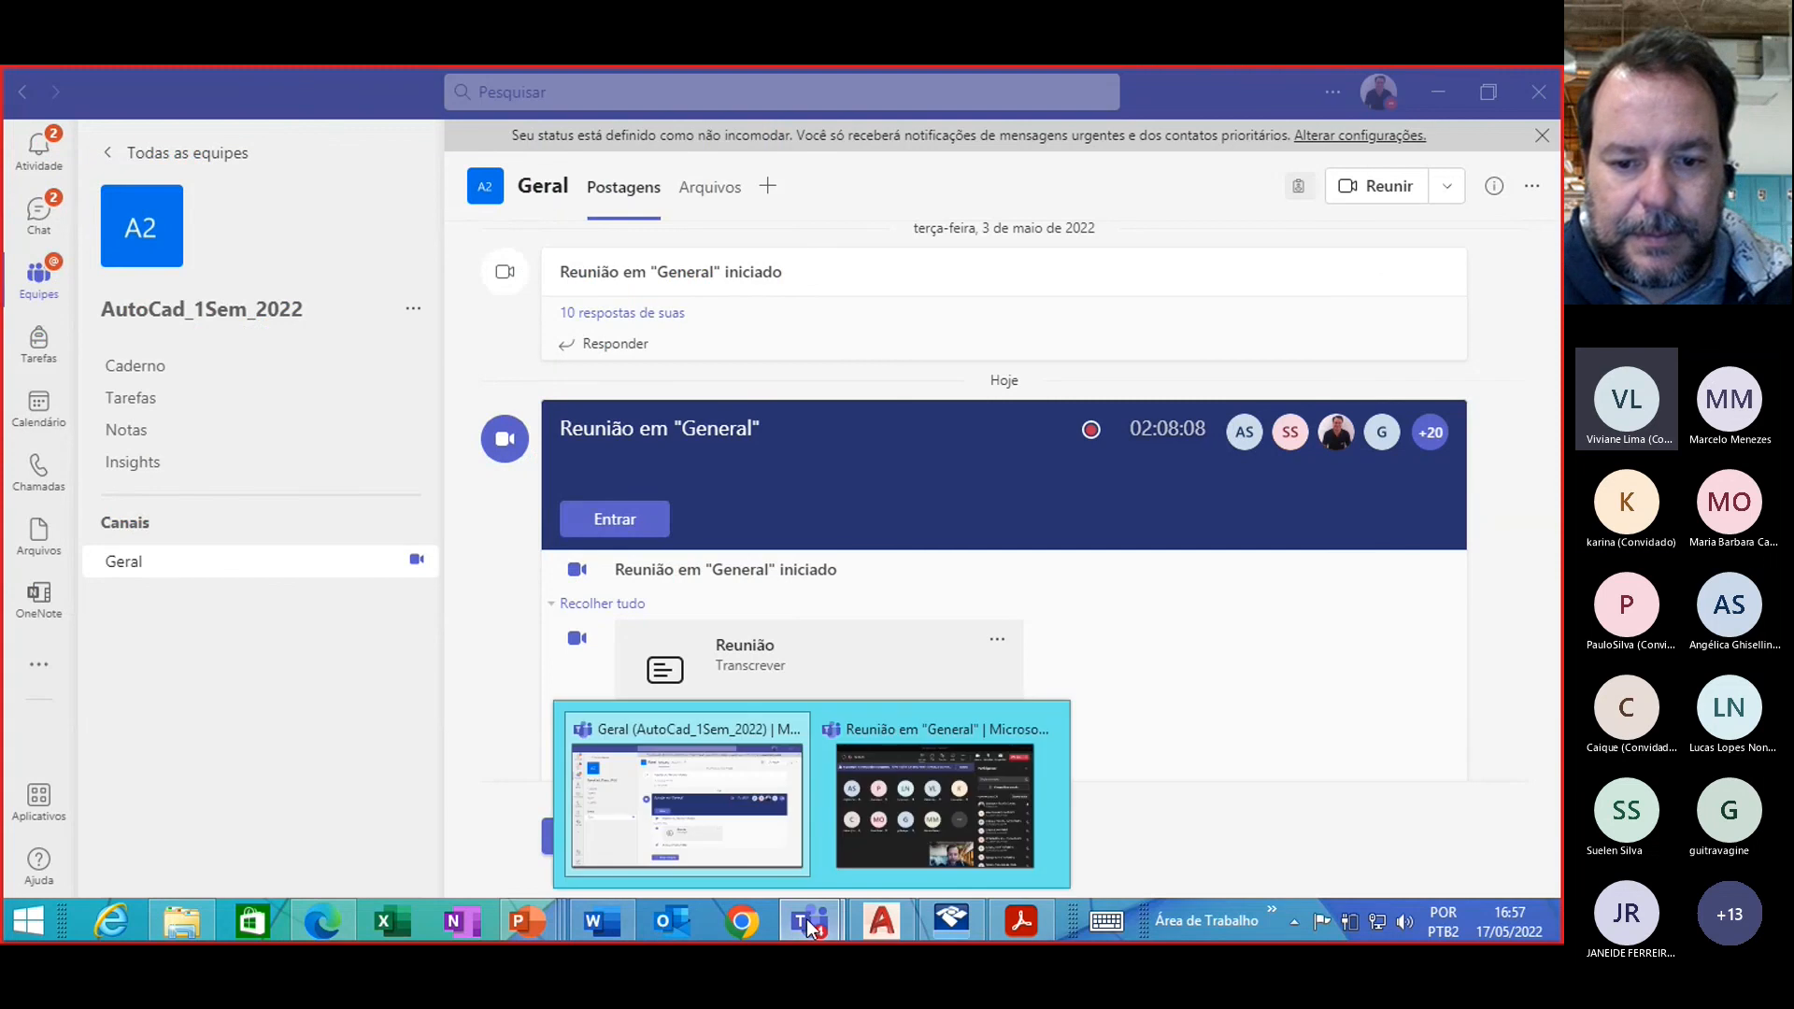
left_click(876, 823)
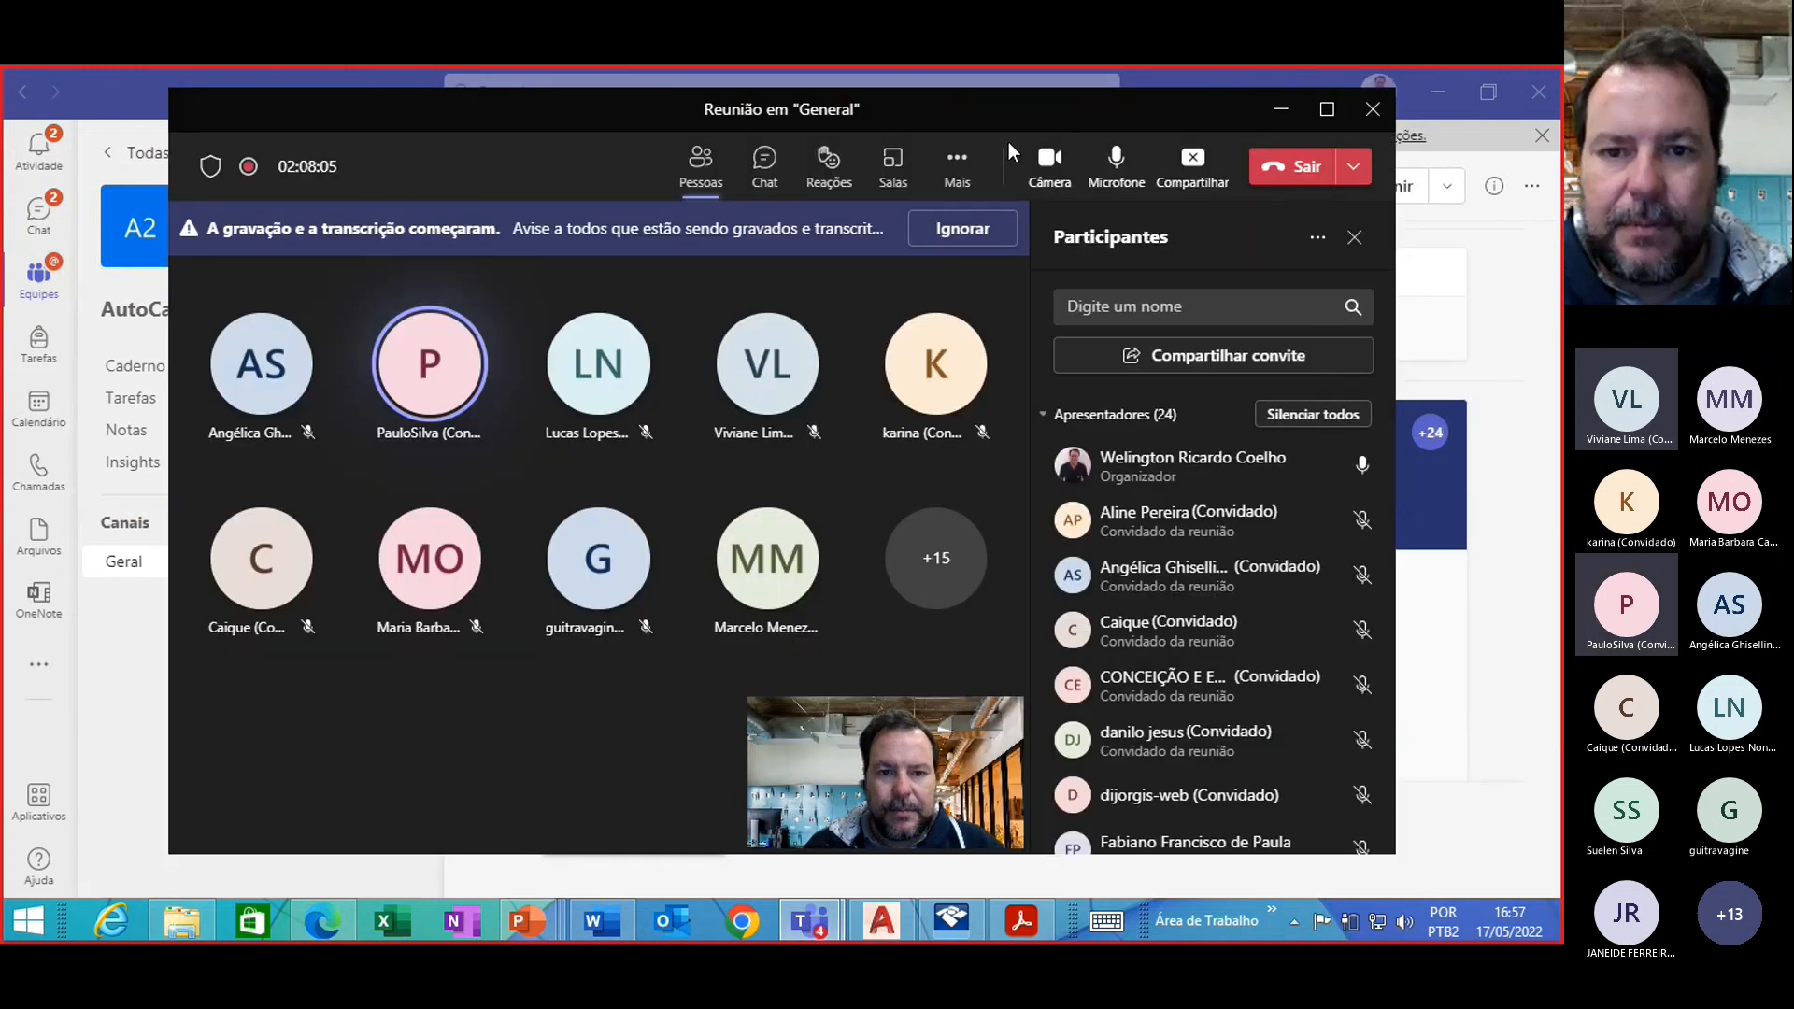
left_click(967, 169)
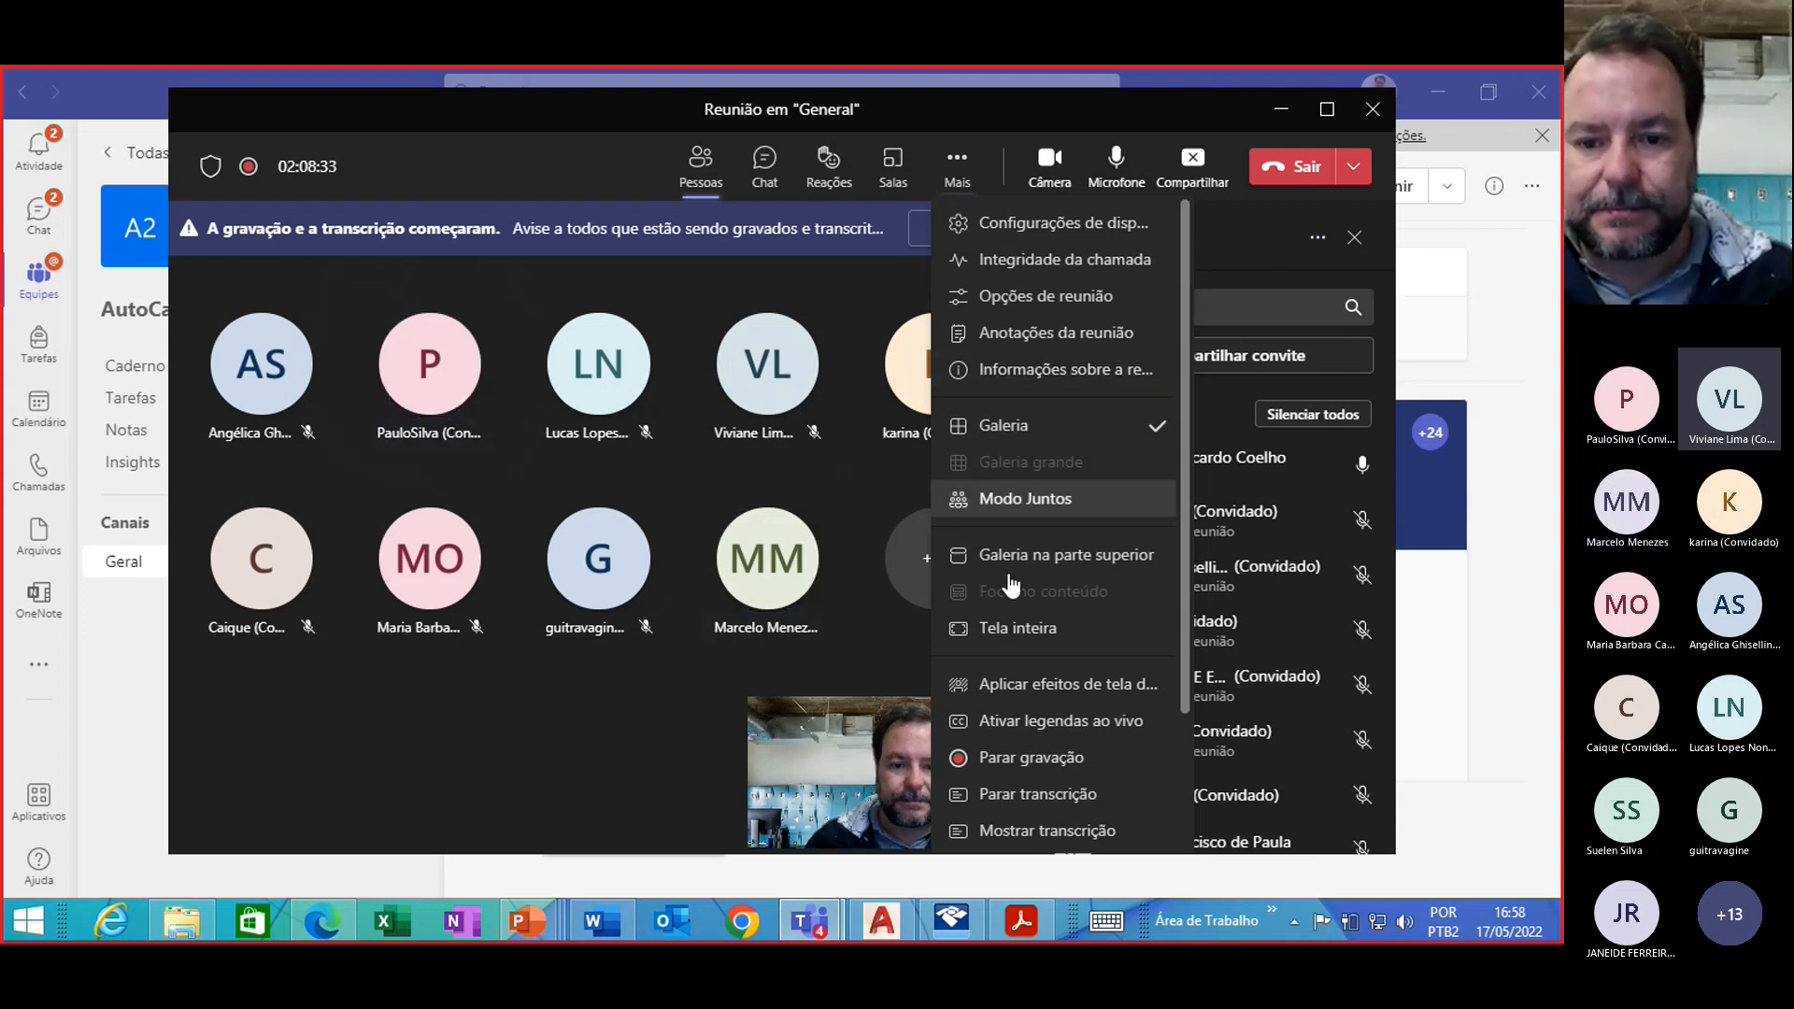
left_click(1028, 755)
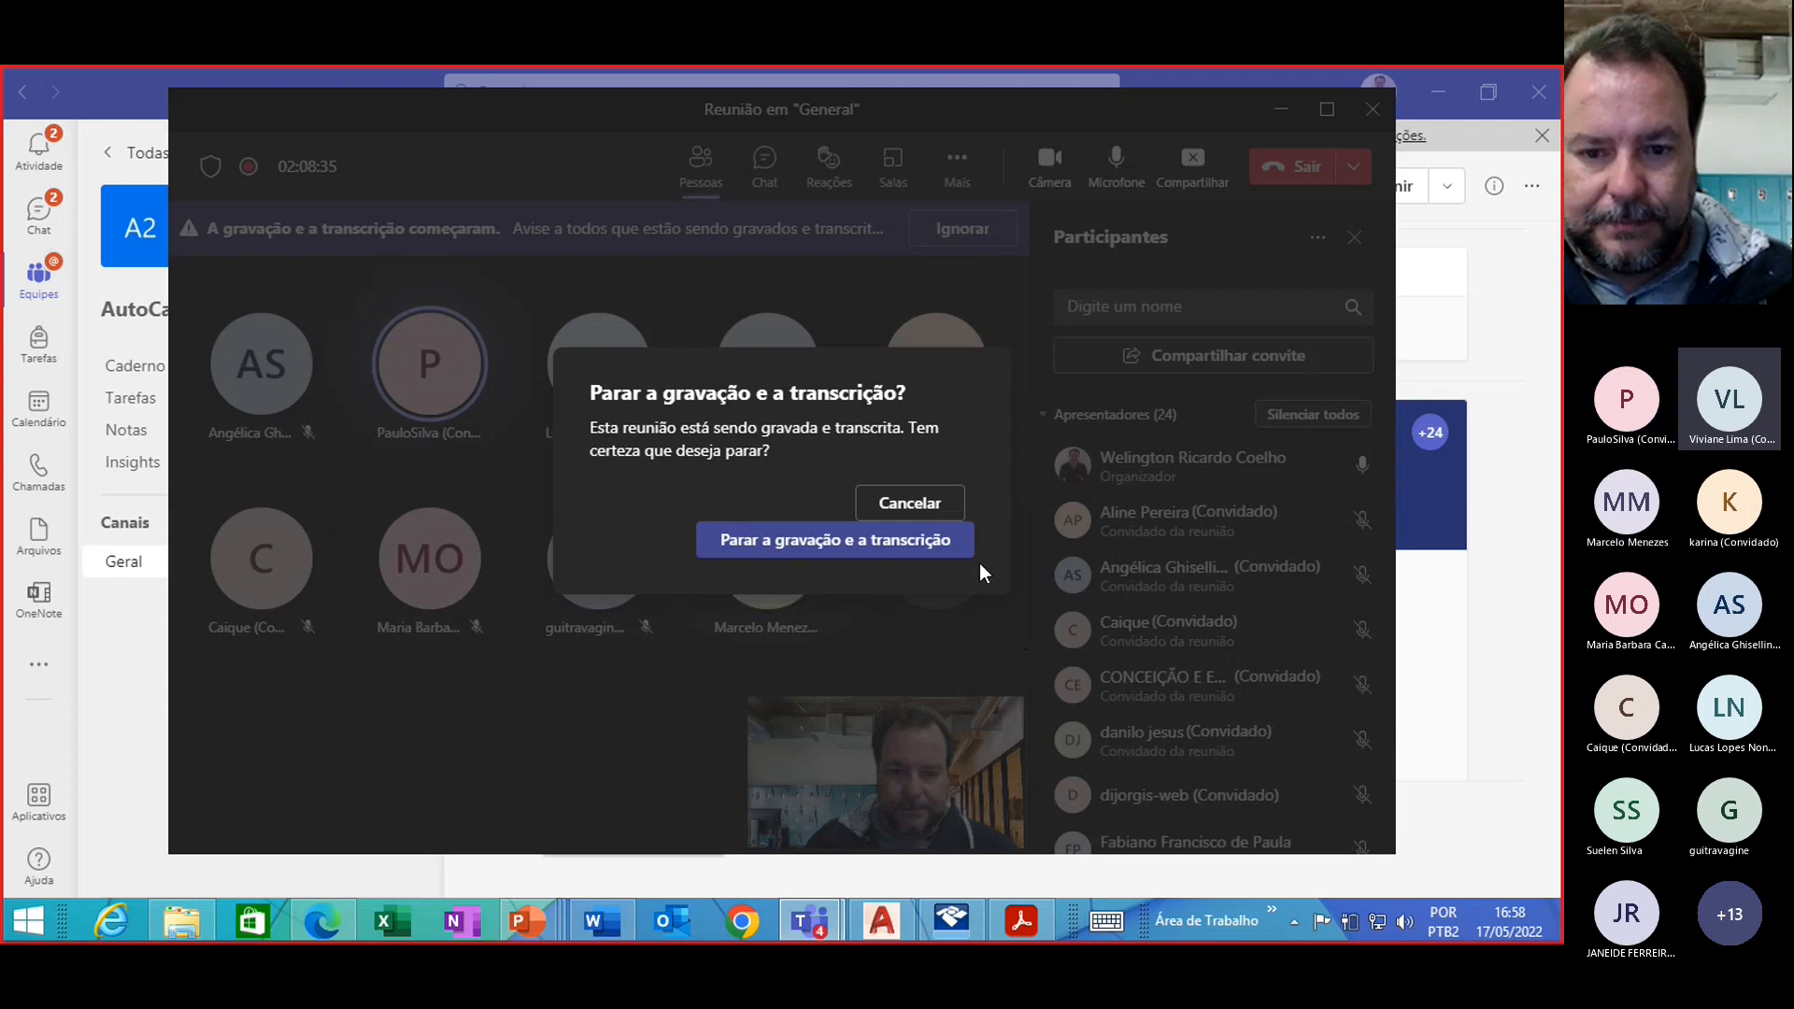